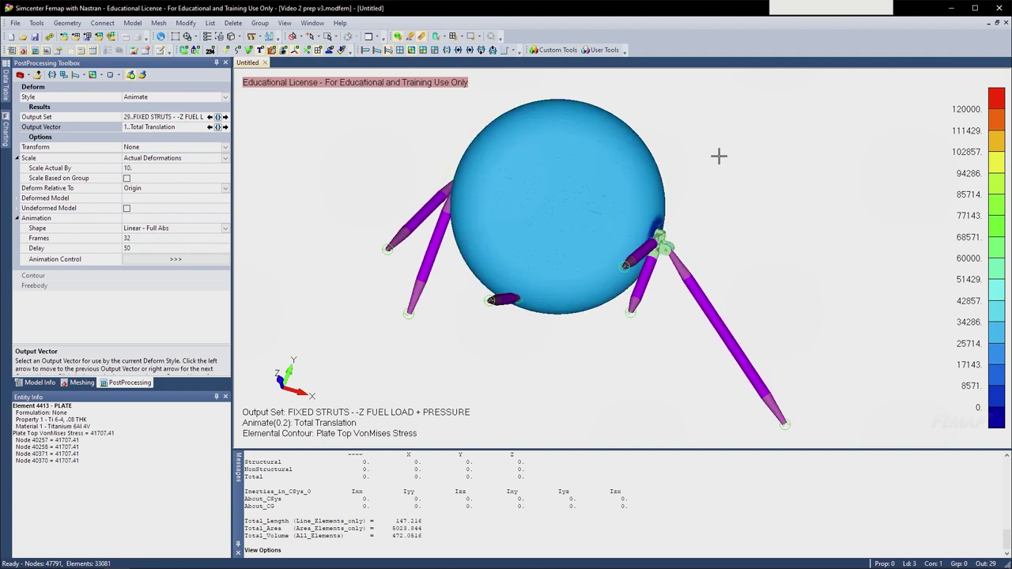
- Switch to the Video 2: LM Fuel Tank notes in OneNote
key(alt+Tab)
key(Tab)
key(Tab)
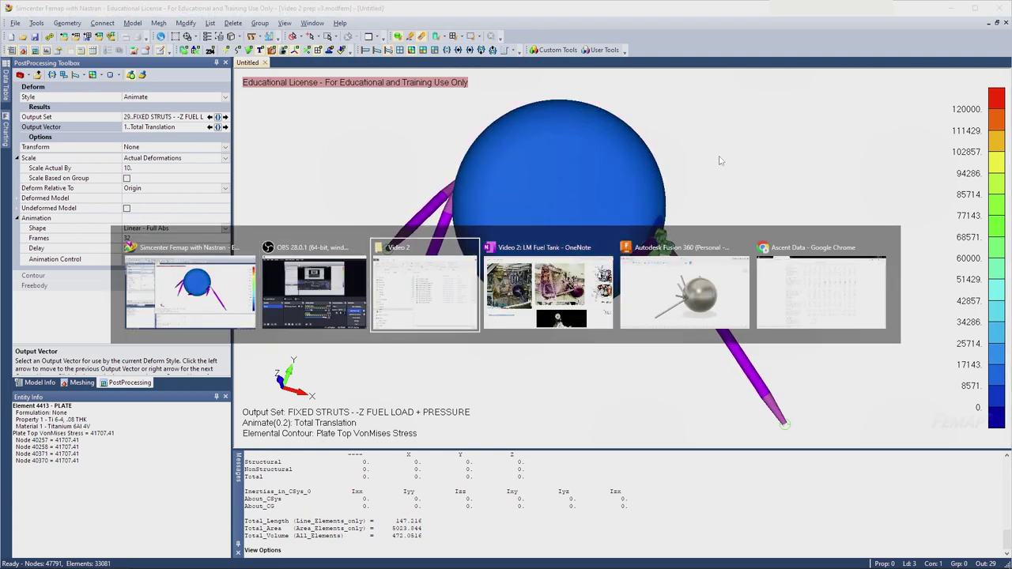
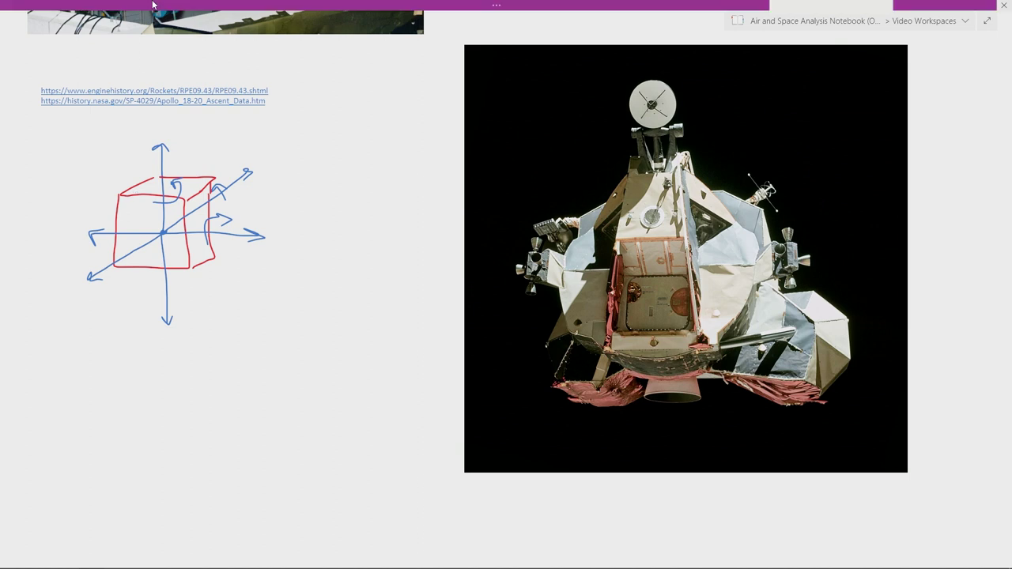
- Sketch a vertical red strut with a small circular joint at each end, beside the cube with the blue axes
click(153, 5)
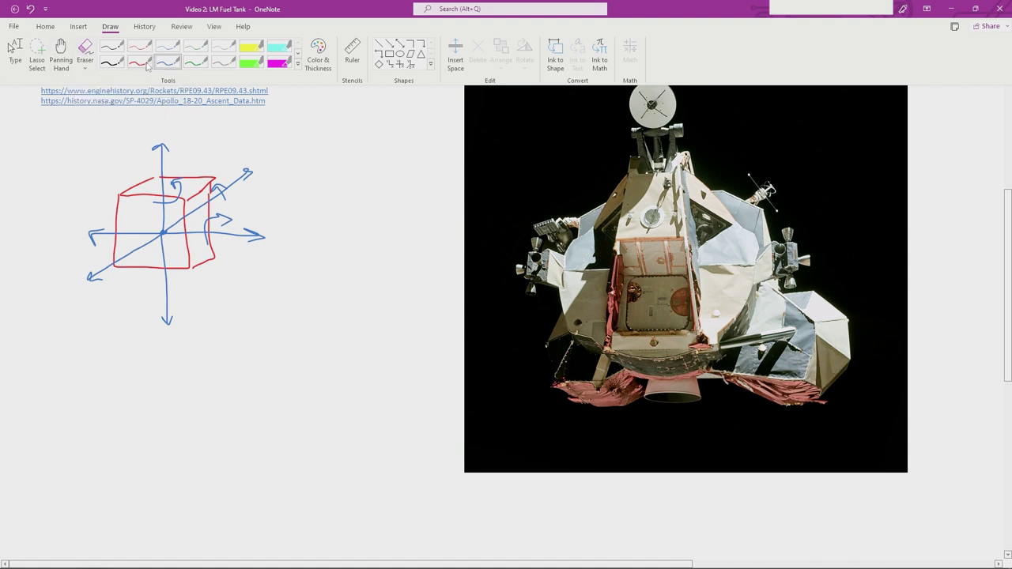
key(F11)
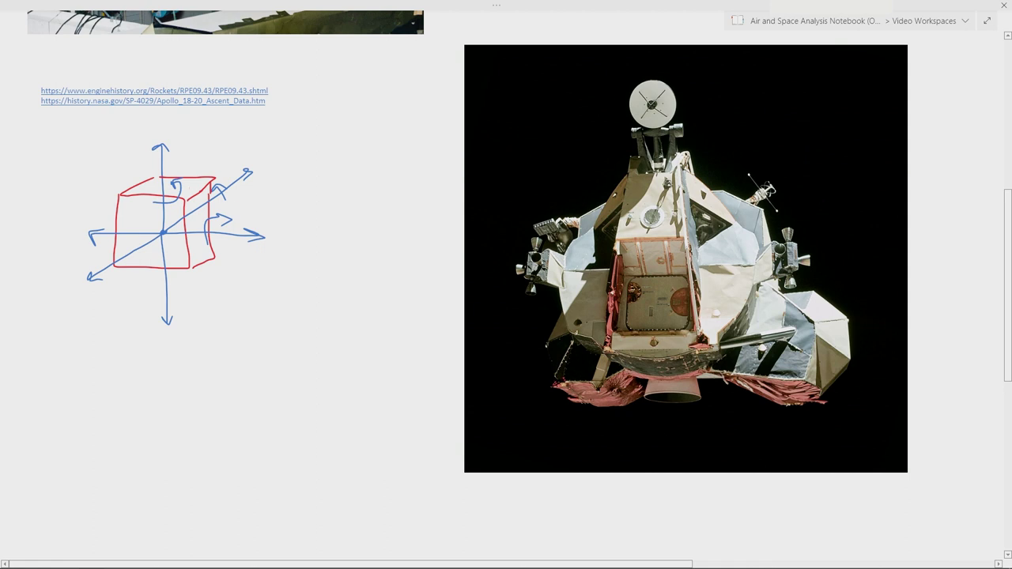
scroll(506, 284, down, 3)
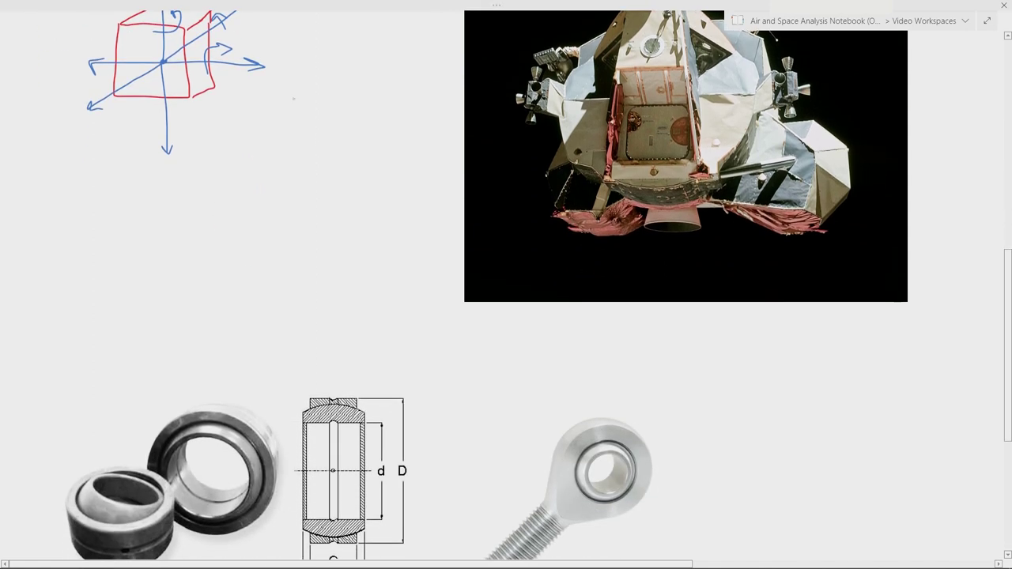
mouse_move(303, 96)
mouse_down()
mouse_move(301, 207)
mouse_move(305, 104)
mouse_up()
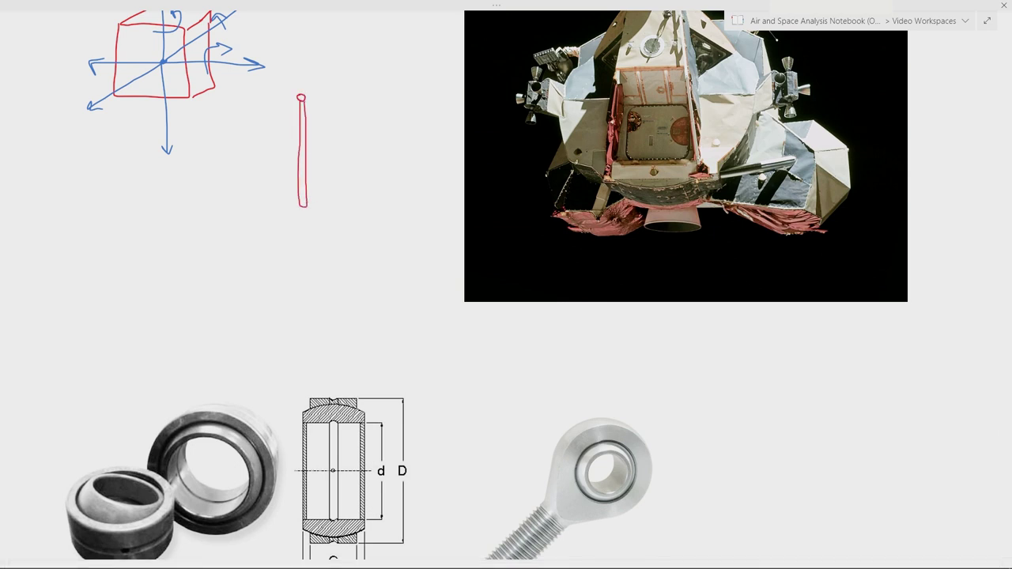
mouse_move(303, 206)
mouse_down()
mouse_move(303, 215)
mouse_move(303, 207)
mouse_up()
- Annotate the rod-end photo in red with a surrounding frame, an arrow at the threads and a strut outline around the threaded shank
scroll(288, 306, down, 3)
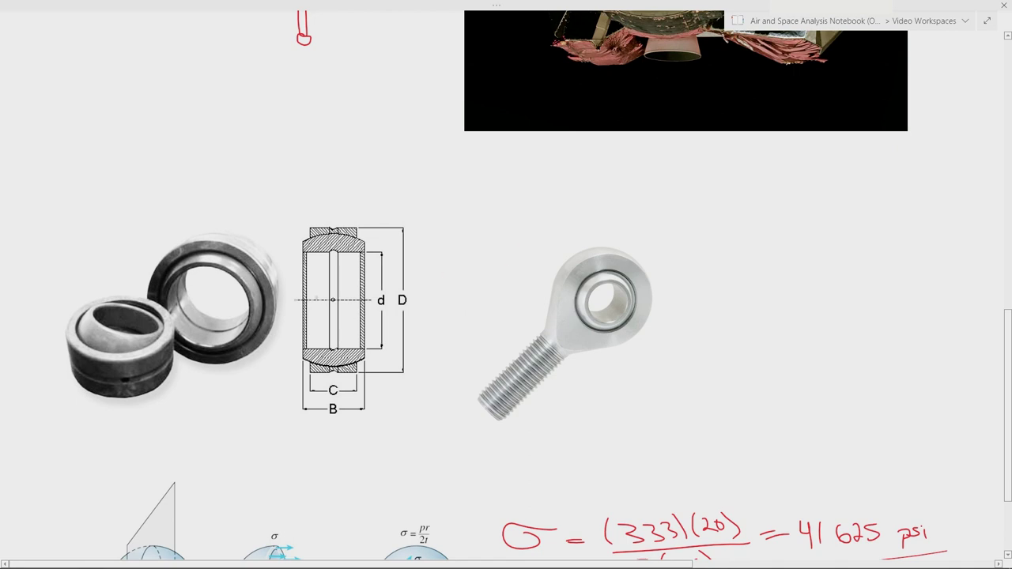
scroll(506, 300, down, 2)
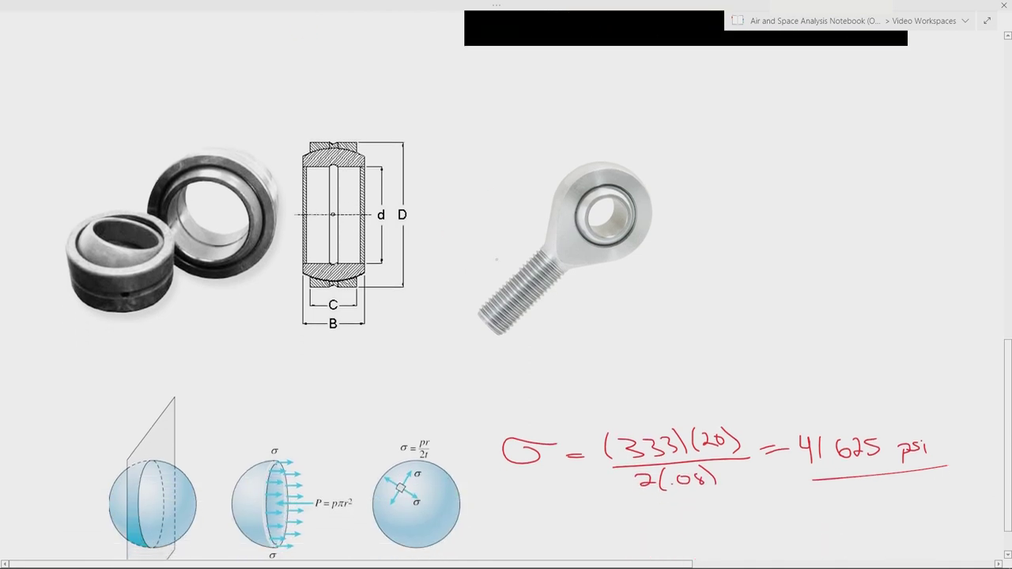
scroll(489, 214, up, 2)
mouse_move(468, 282)
mouse_down()
mouse_move(471, 362)
mouse_move(644, 423)
mouse_move(688, 249)
mouse_move(503, 242)
mouse_move(469, 289)
mouse_up()
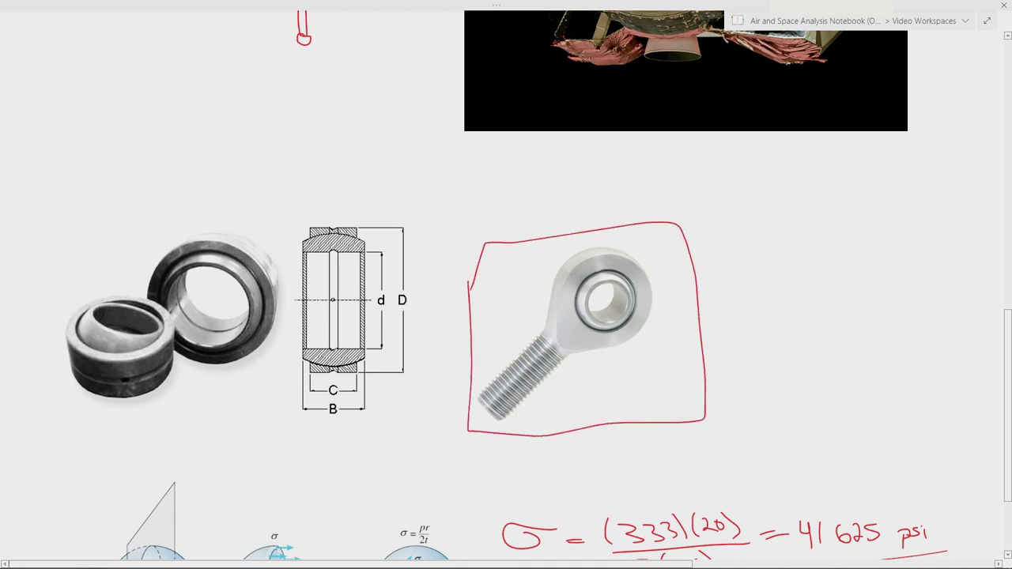
mouse_move(571, 392)
mouse_down()
mouse_move(539, 375)
mouse_move(542, 392)
mouse_move(556, 380)
mouse_up()
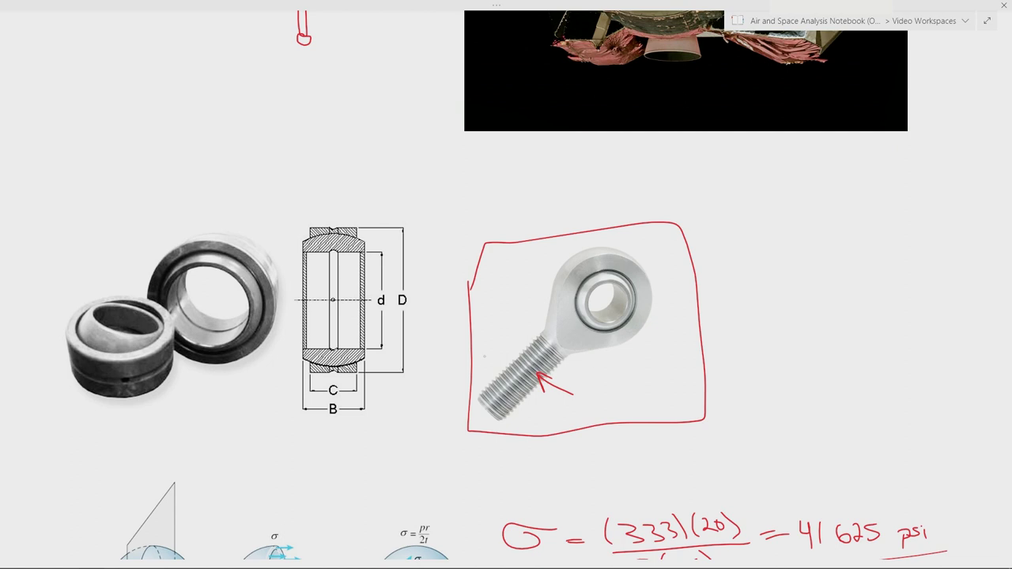
mouse_move(482, 348)
mouse_down()
mouse_move(549, 394)
mouse_move(479, 477)
mouse_up()
mouse_move(415, 429)
mouse_down()
mouse_move(490, 360)
mouse_move(479, 411)
mouse_move(496, 419)
mouse_move(534, 376)
mouse_up()
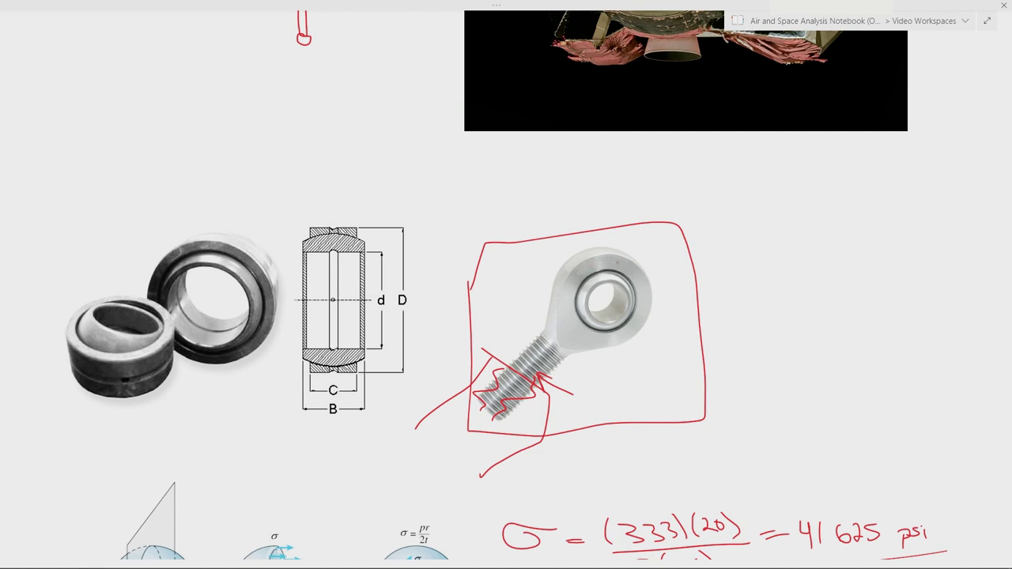
- Add a red arrow pointing at the rod end's inner ball and a dashed axis running through the ball along the shank
drag(648, 263, 618, 292)
mouse_move(621, 280)
mouse_down()
mouse_move(619, 292)
mouse_move(633, 294)
mouse_up()
drag(592, 313, 601, 303)
drag(605, 300, 617, 286)
drag(655, 246, 668, 235)
- Draw a dashed red centreline across the spherical bearing photo and an arrow at the curved surface in the section drawing
drag(200, 407, 201, 397)
drag(203, 395, 207, 359)
drag(209, 341, 209, 329)
drag(210, 312, 212, 291)
drag(215, 253, 217, 239)
drag(217, 210, 218, 190)
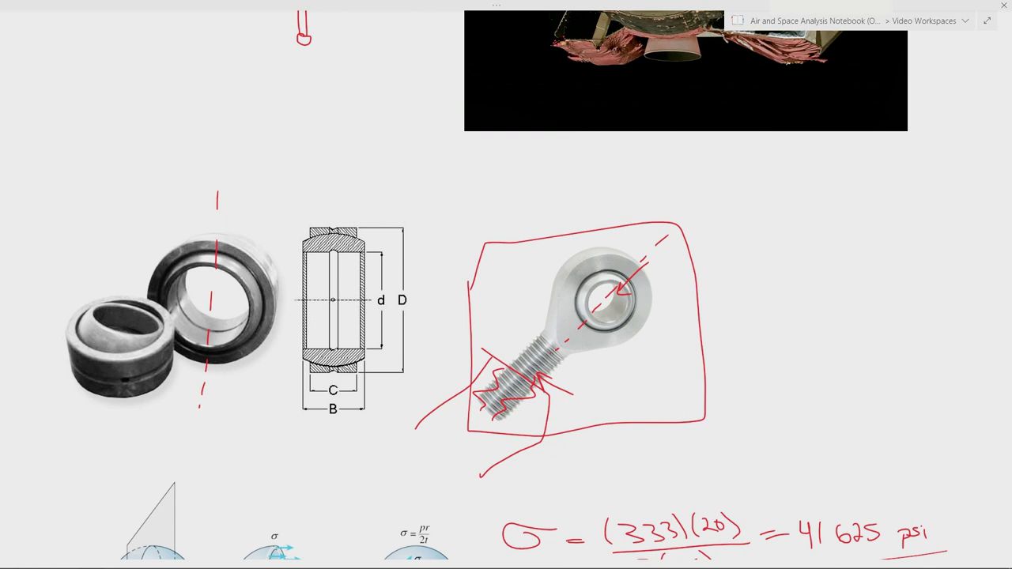
drag(351, 237, 384, 274)
- Sketch red rotation arrows around the rod end's ball and a line through its centre to show how it swivels
mouse_move(614, 309)
mouse_down()
mouse_move(627, 358)
mouse_move(620, 371)
mouse_move(643, 373)
mouse_up()
mouse_move(606, 306)
mouse_down()
mouse_move(626, 260)
mouse_move(614, 237)
mouse_up()
mouse_move(607, 242)
mouse_down()
mouse_move(622, 235)
mouse_move(634, 248)
mouse_up()
drag(593, 294, 664, 306)
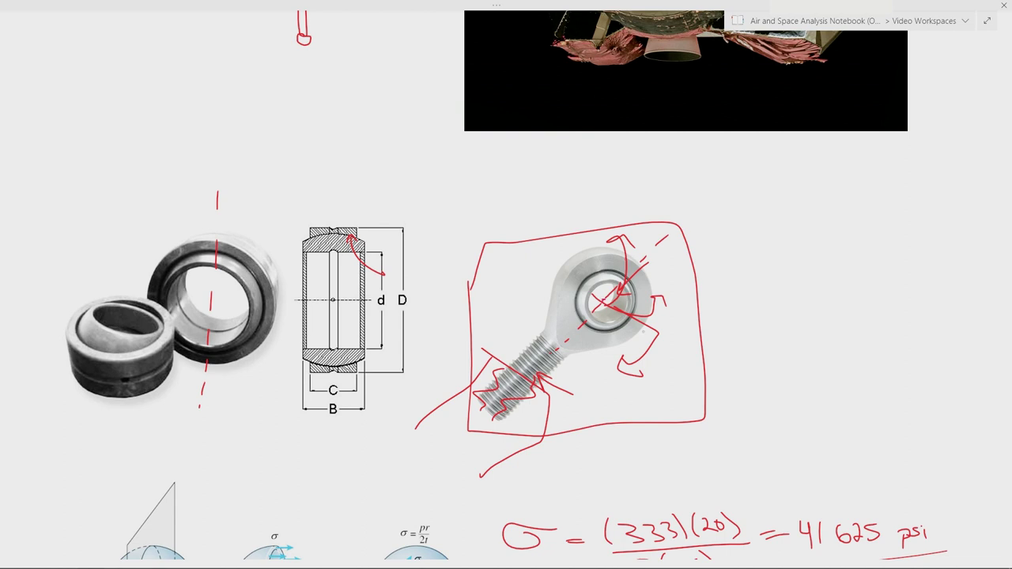
drag(640, 332, 556, 274)
- Draw a red box at the strut's upper joint, plus a second strut swung from the lower joint with a tilted box at its end
scroll(505, 284, up, 5)
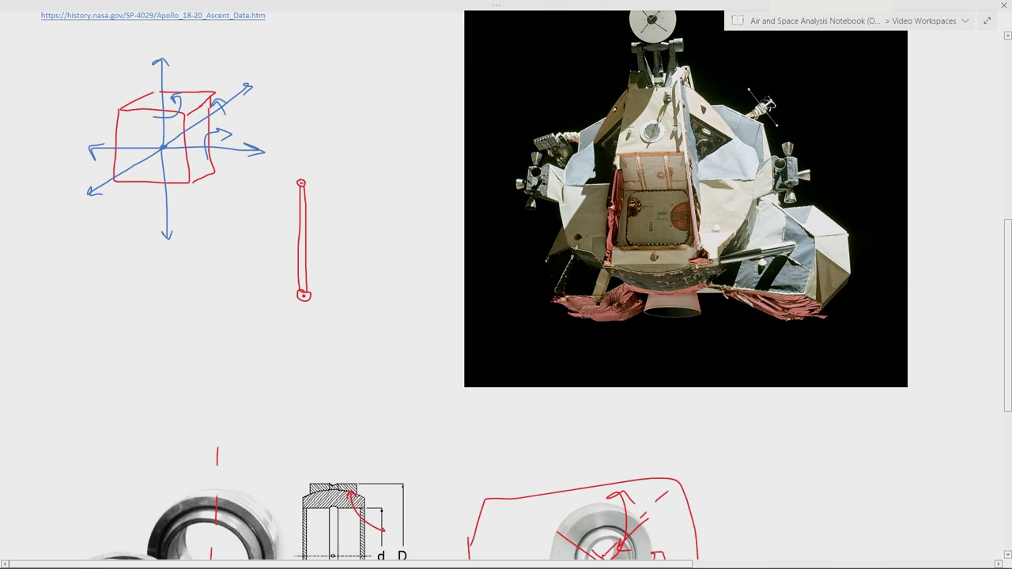
mouse_move(284, 155)
mouse_down()
mouse_move(277, 180)
mouse_move(331, 186)
mouse_move(330, 158)
mouse_move(278, 147)
mouse_move(277, 180)
mouse_up()
scroll(343, 207, down, 2)
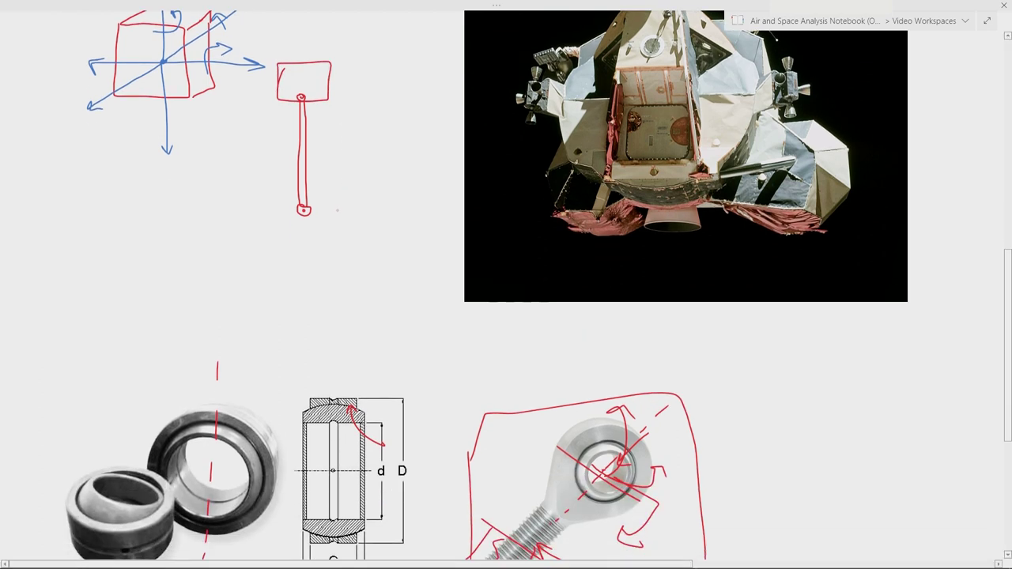
scroll(292, 237, up, 2)
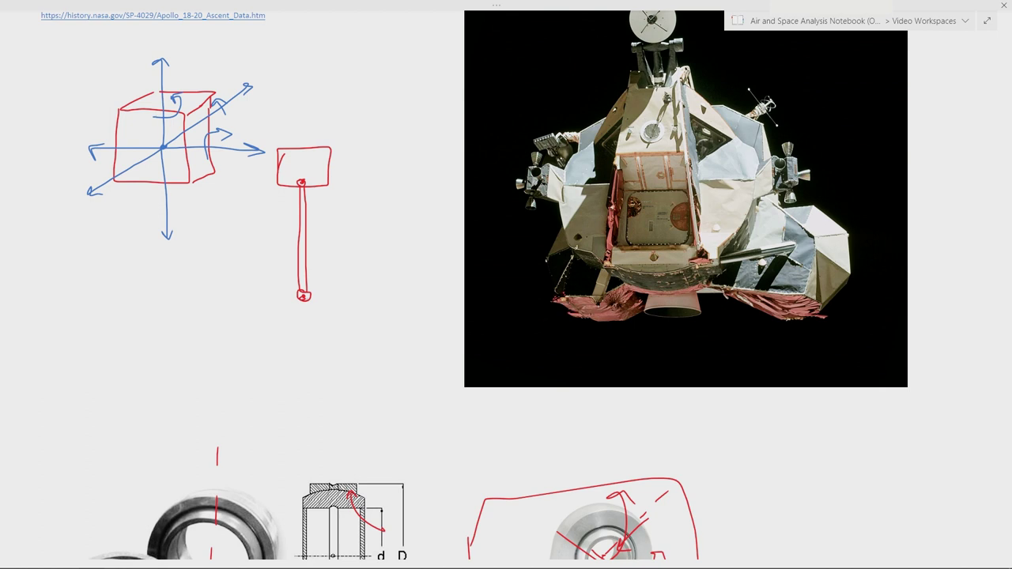
mouse_move(306, 294)
mouse_down()
mouse_move(371, 212)
mouse_move(309, 298)
mouse_up()
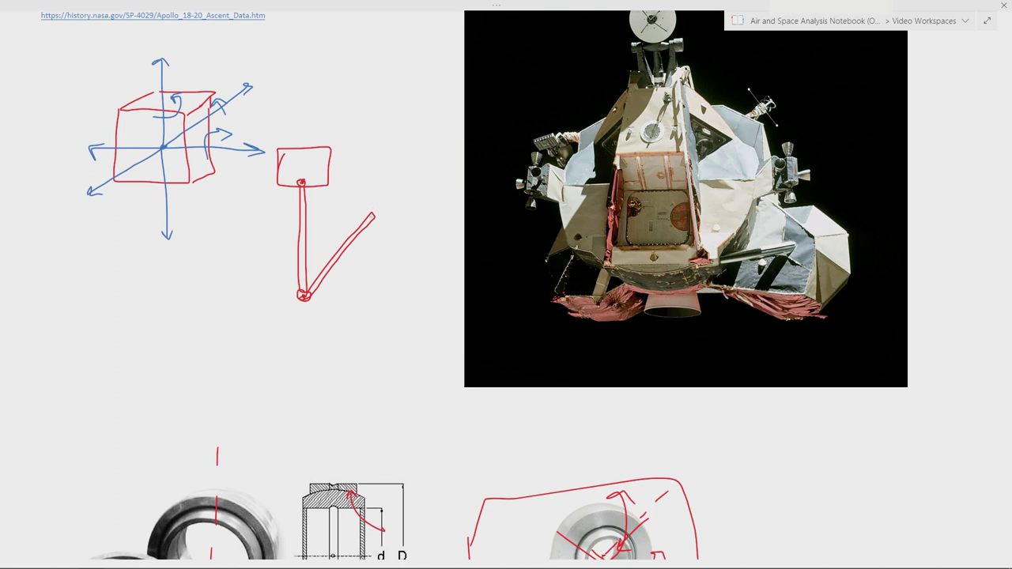
mouse_move(371, 213)
mouse_down()
mouse_move(402, 258)
mouse_move(413, 204)
mouse_move(384, 200)
mouse_move(373, 210)
mouse_up()
- Using the blue pen, mark a point in the upright box, draw an upward arrow from it and trace the vertical strut
click(156, 7)
click(170, 60)
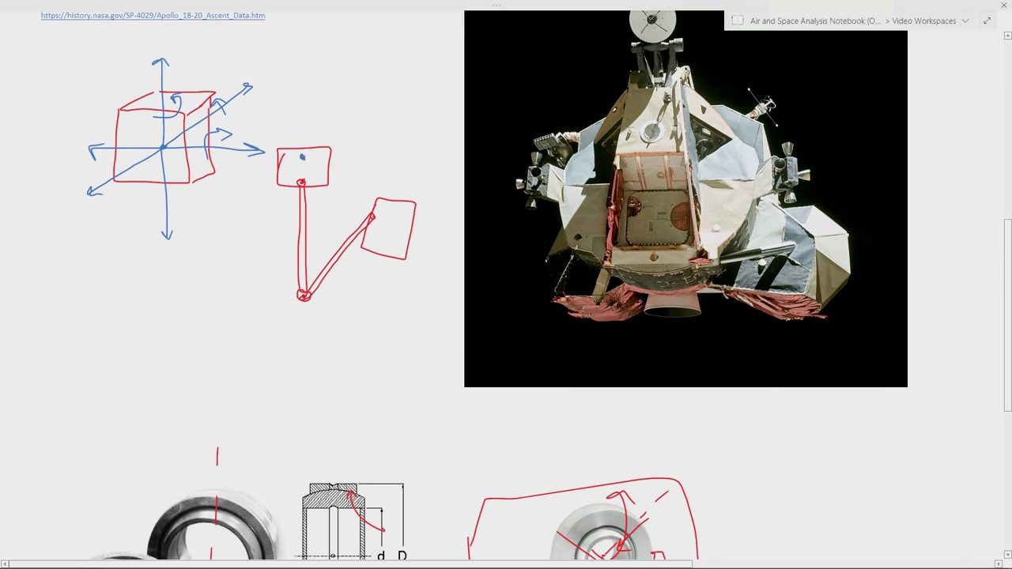
drag(302, 157, 301, 82)
mouse_move(294, 100)
mouse_down()
mouse_move(301, 83)
mouse_move(309, 99)
mouse_up()
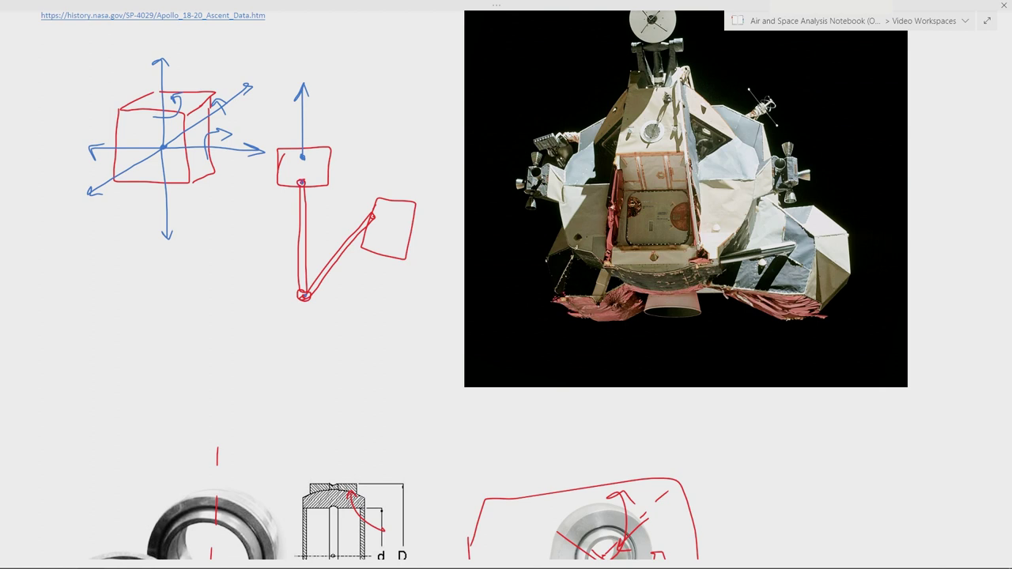
mouse_move(304, 141)
mouse_down()
mouse_move(304, 89)
mouse_move(296, 96)
mouse_up()
drag(304, 85, 317, 102)
drag(304, 288, 301, 201)
drag(305, 159, 305, 185)
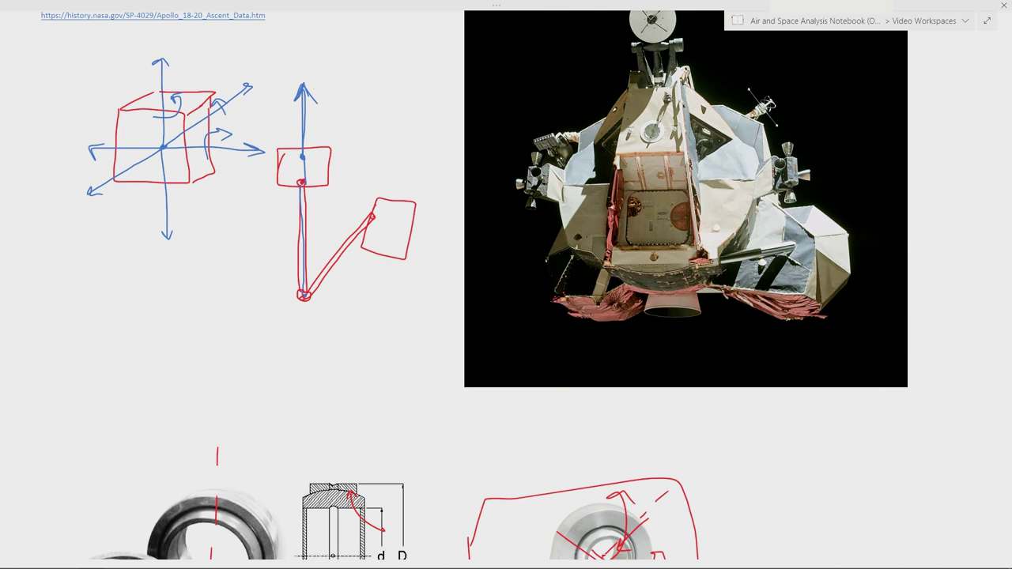
- Add a horizontal blue arrow from the upright box and a curved path from it to the tilted box
drag(309, 156, 375, 156)
mouse_move(343, 147)
mouse_down()
mouse_move(374, 156)
mouse_move(355, 164)
mouse_up()
mouse_move(302, 288)
mouse_down()
mouse_move(313, 163)
mouse_move(384, 197)
mouse_up()
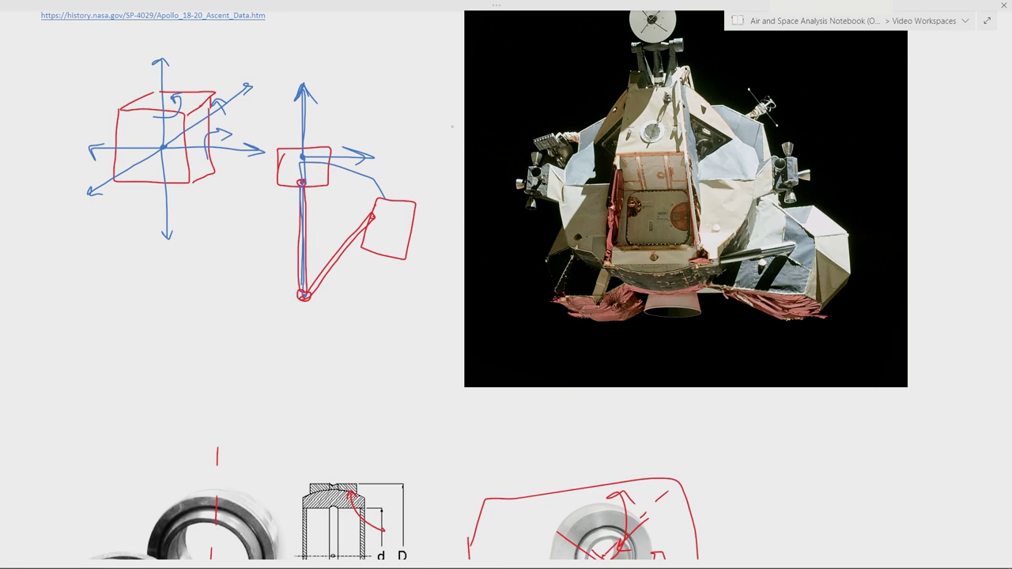
- Switch to Femap, examine the tank's strut arrangement from another angle and return to the OneNote notes
key(alt+Tab)
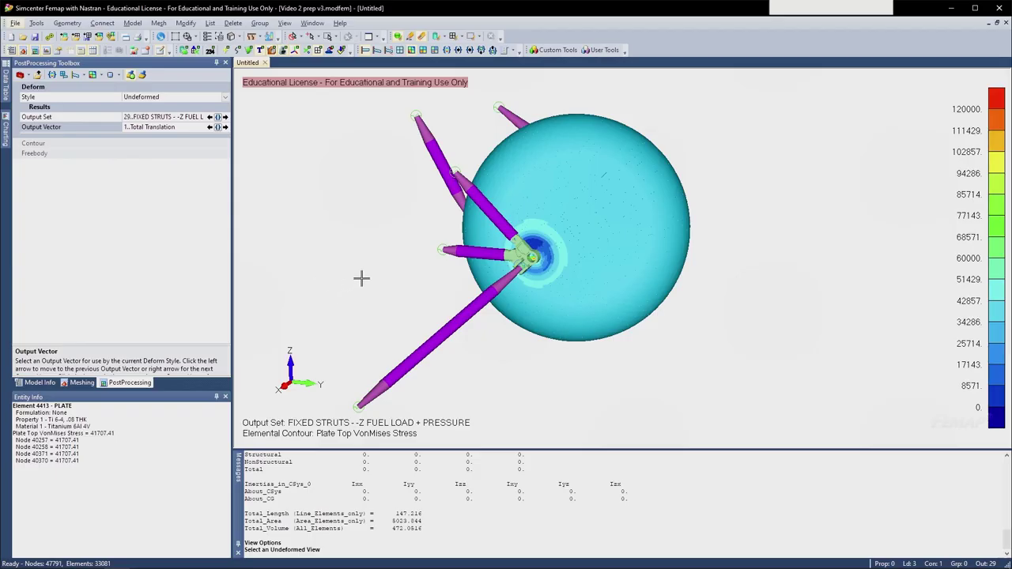
middle_drag(441, 280, 462, 276)
ctrl+middle_drag(462, 276, 570, 241)
key(alt+Tab)
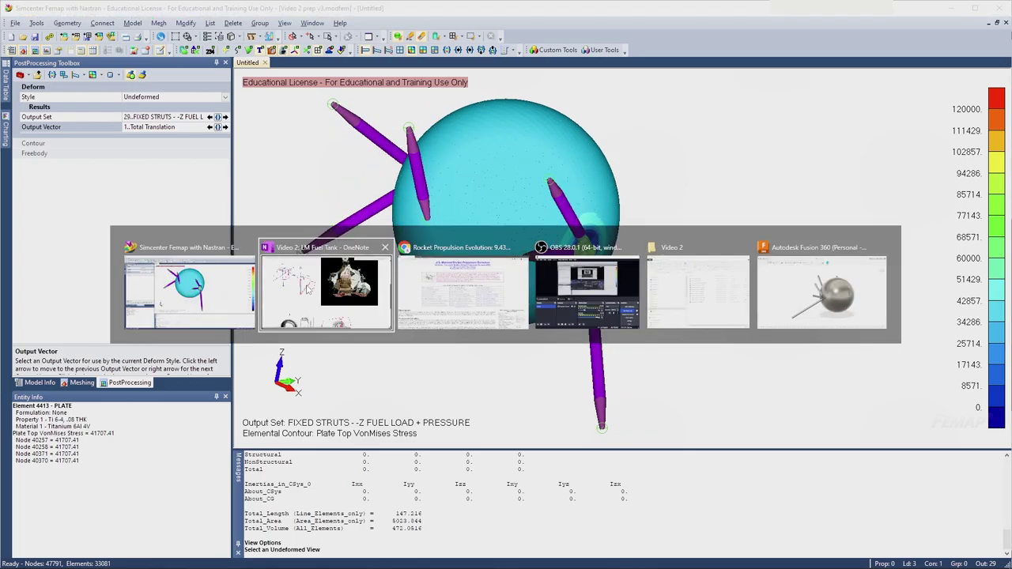
- Outline the dark spherical fuel tank in the first lunar module photo with a blue circle
scroll(506, 316, up, 2)
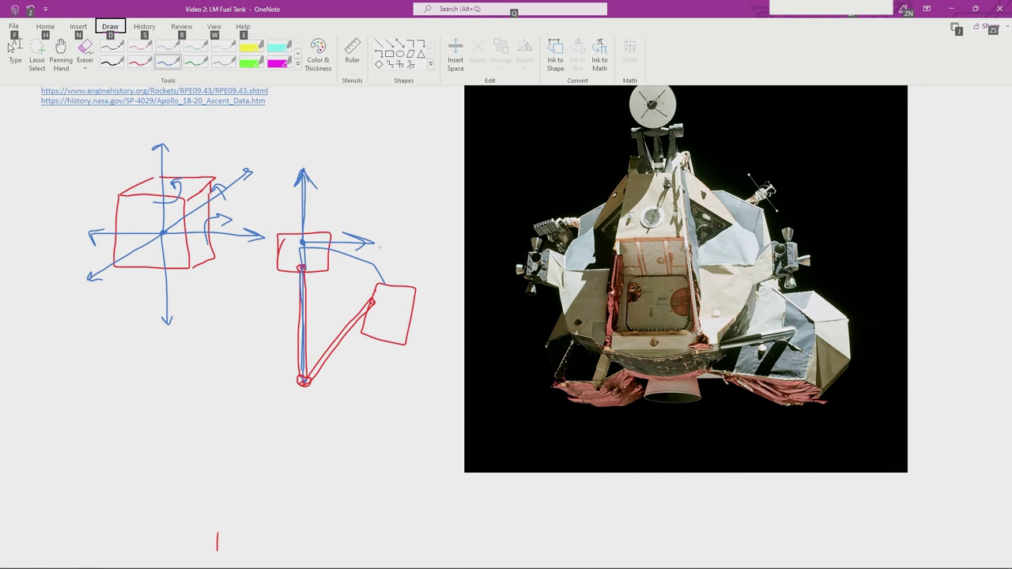
scroll(217, 541, up, 5)
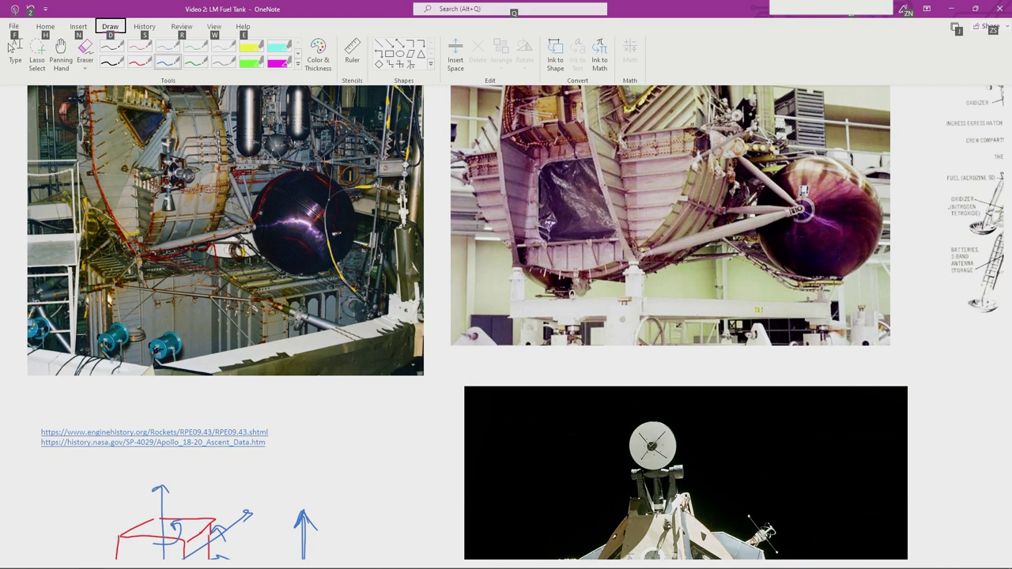
key(F11)
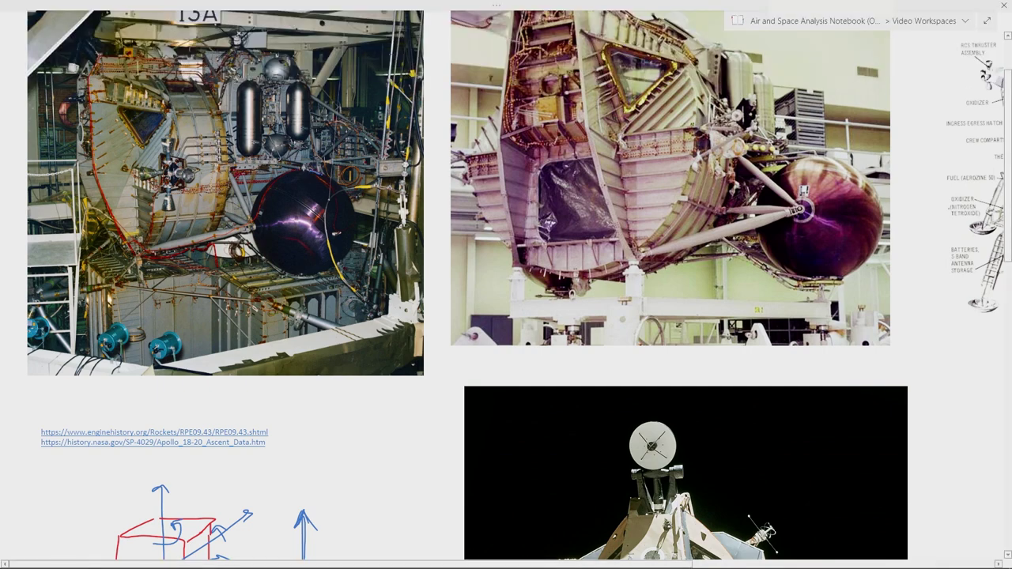
mouse_move(320, 173)
mouse_down()
mouse_move(345, 214)
mouse_move(309, 260)
mouse_move(255, 221)
mouse_move(310, 174)
mouse_up()
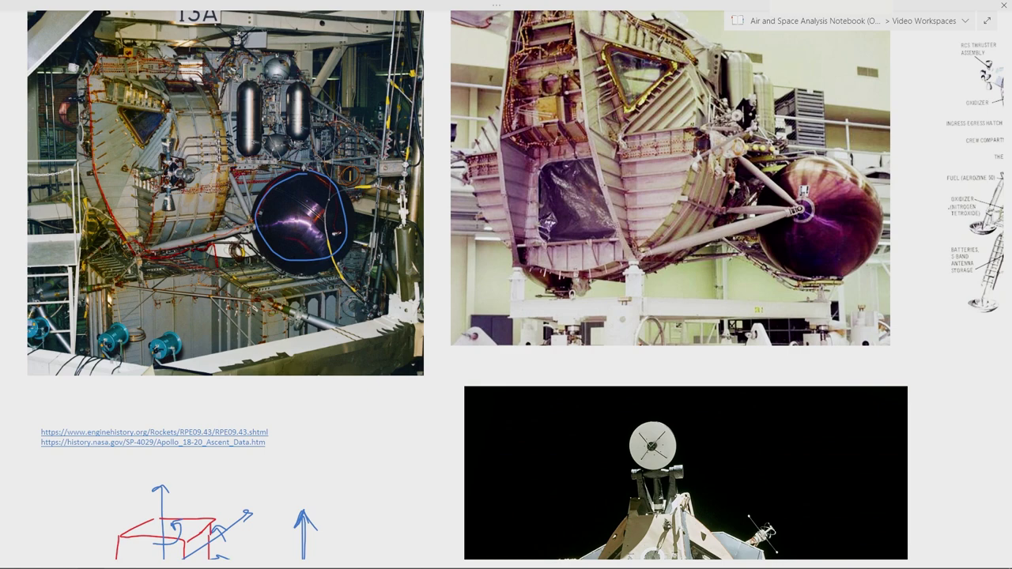
- Sketch a red circle for the tank below the cube diagram and mark its two opposite sides with short blue strokes
scroll(506, 285, down, 5)
scroll(506, 285, up, 3)
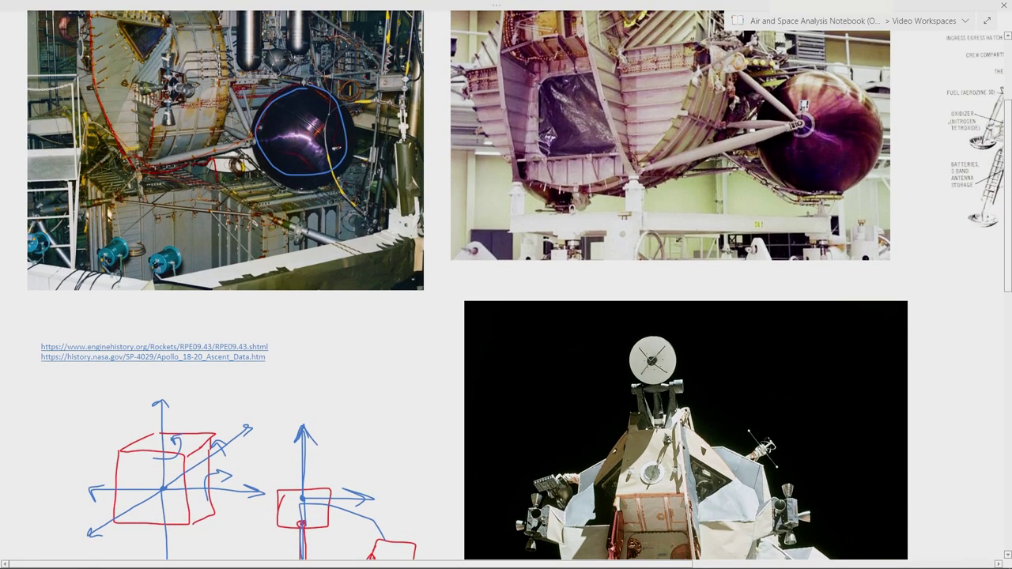
scroll(506, 284, down, 5)
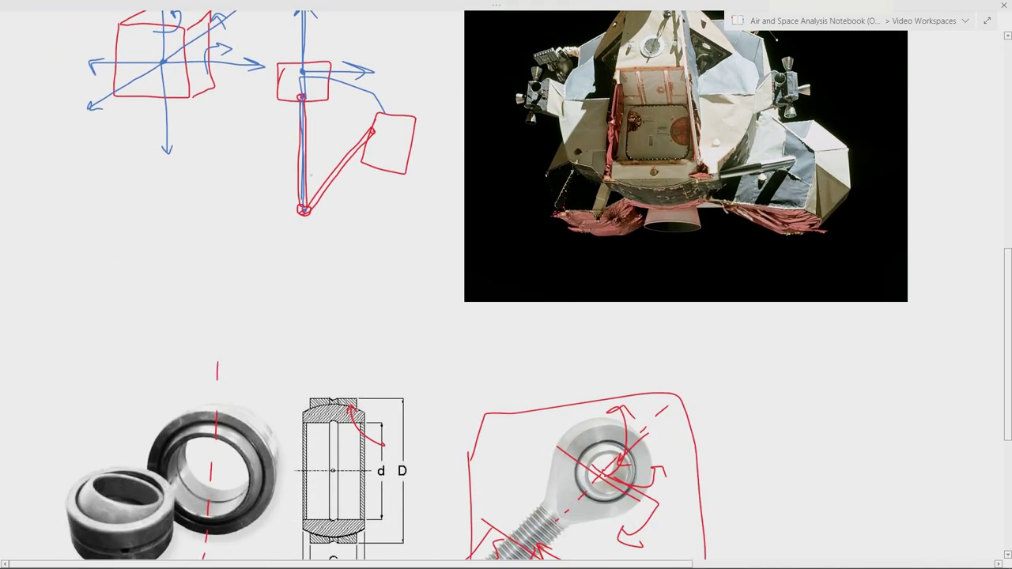
scroll(506, 285, up, 1)
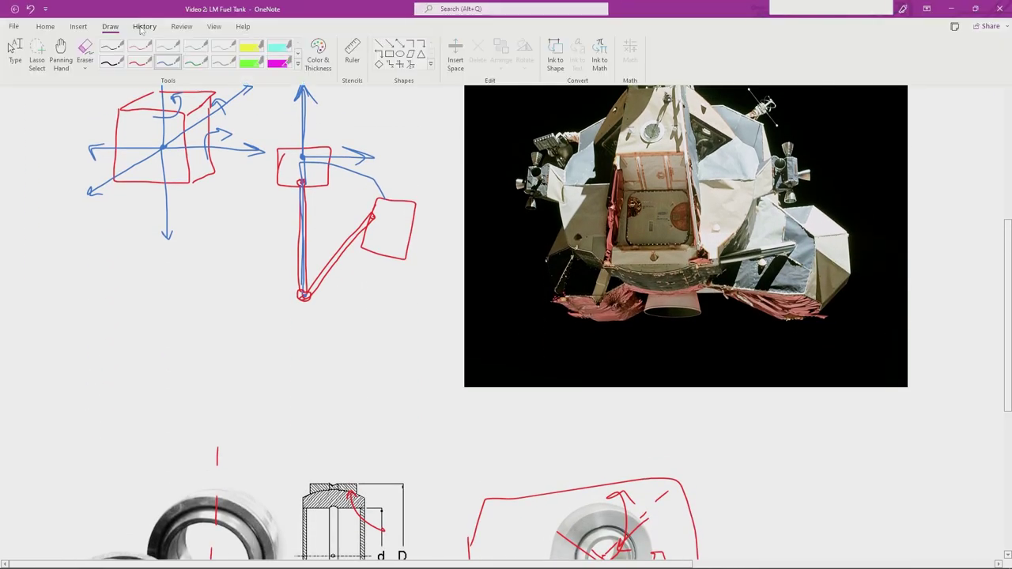
mouse_move(136, 310)
mouse_down()
mouse_move(117, 342)
mouse_move(207, 359)
mouse_move(147, 309)
mouse_move(135, 312)
mouse_up()
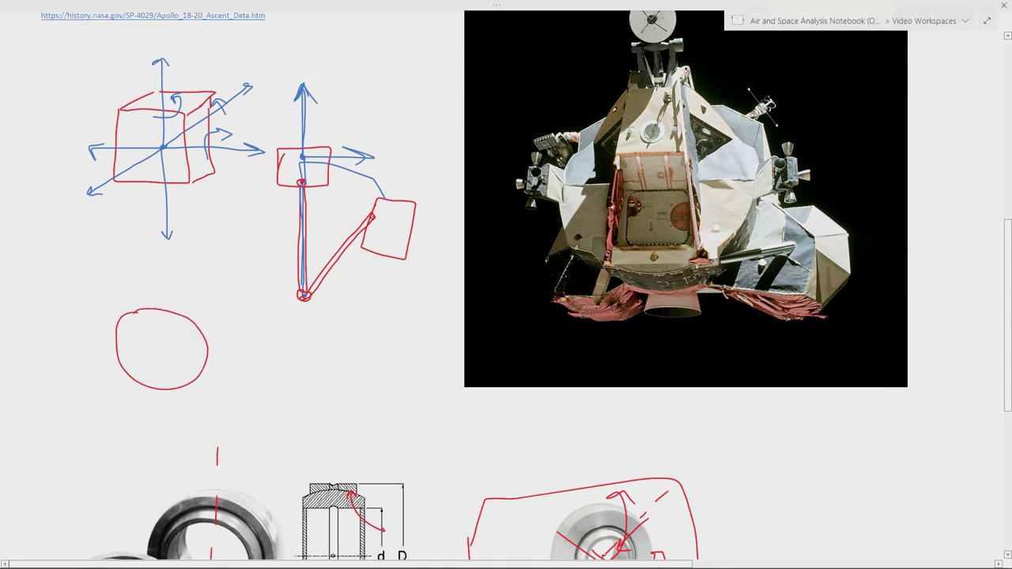
drag(116, 358, 112, 336)
drag(210, 357, 209, 334)
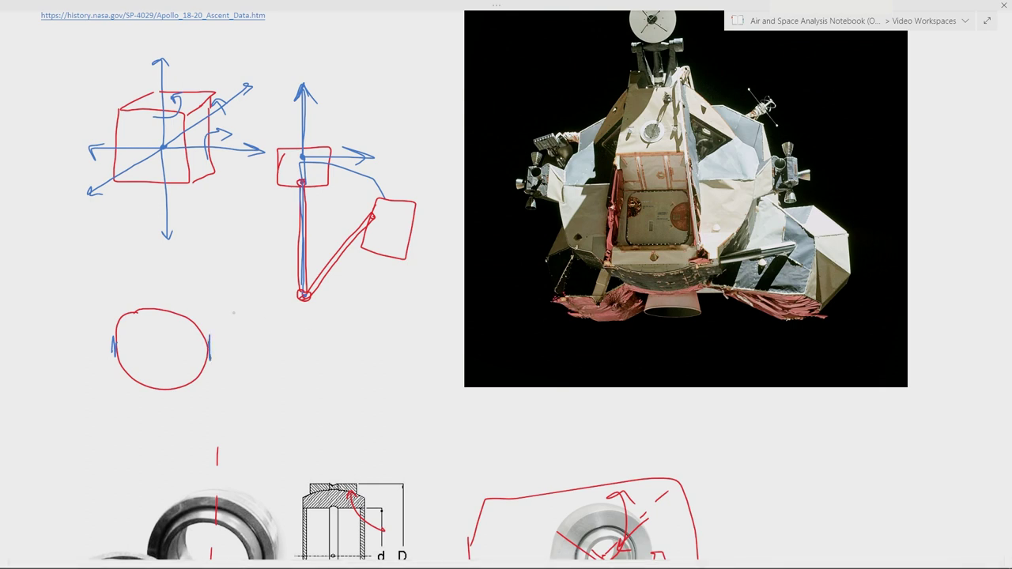
- Using the red pen, draw an expanded tank outline around the circle, starting from its marked left side
click(239, 6)
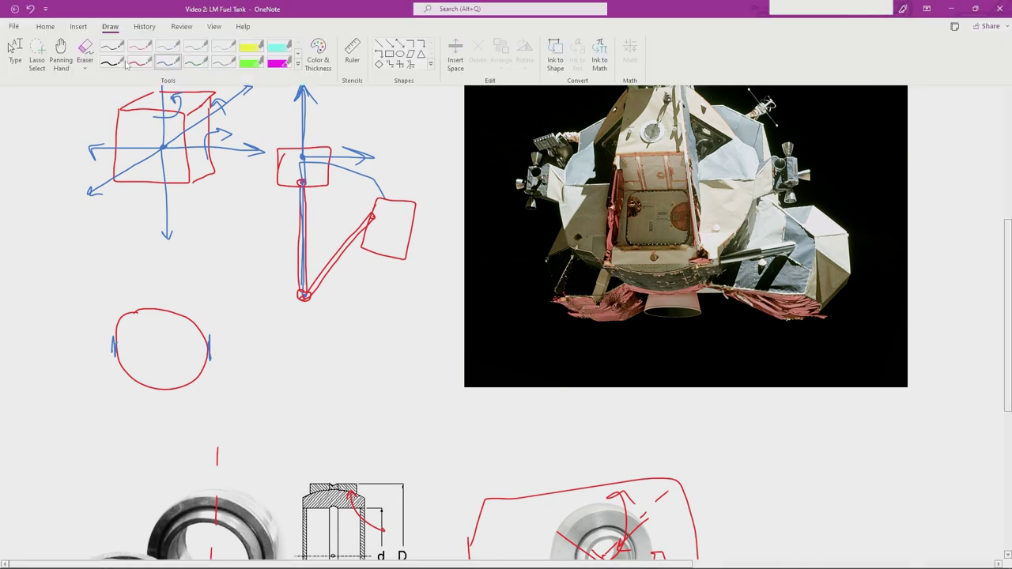
click(145, 64)
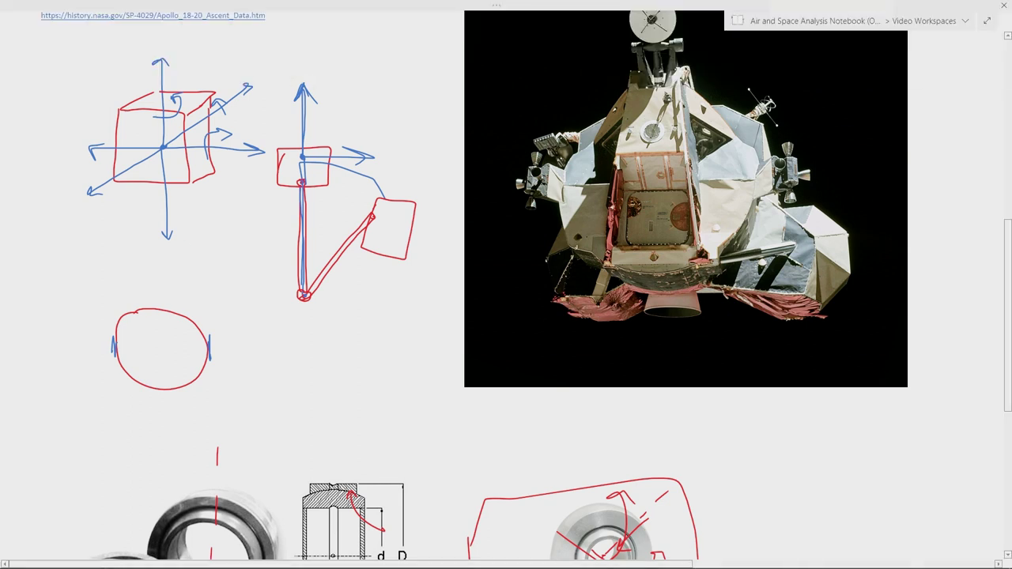
mouse_move(115, 340)
mouse_down()
mouse_move(143, 306)
mouse_move(198, 310)
mouse_move(217, 328)
mouse_move(223, 358)
mouse_move(197, 392)
mouse_move(142, 399)
mouse_move(120, 373)
mouse_move(114, 341)
mouse_up()
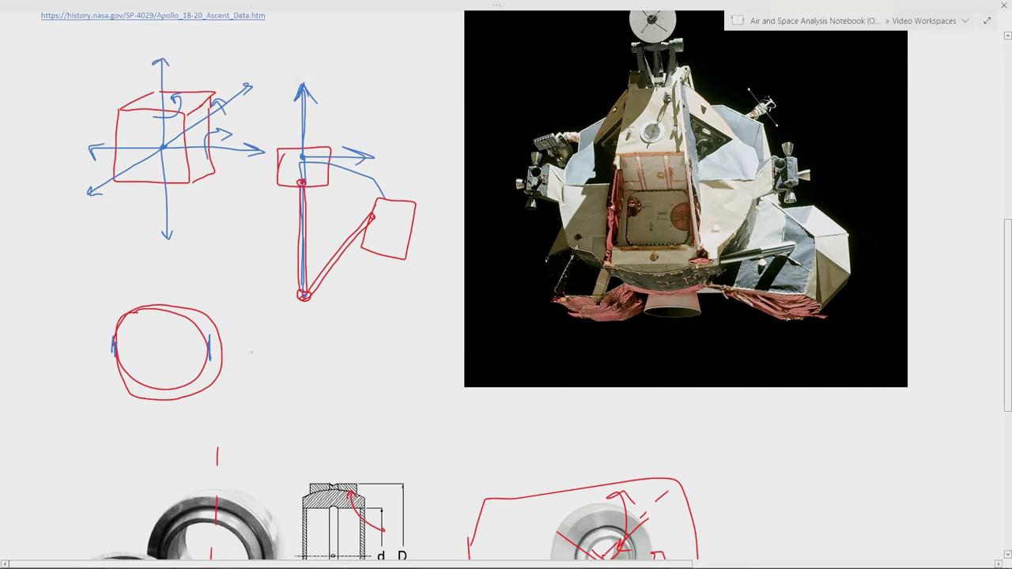
- Mark the displacement of the expanded tank's right side with a short blue arrow ending at a vertical blue stroke
mouse_move(211, 349)
mouse_down()
mouse_move(224, 349)
mouse_move(229, 323)
mouse_move(230, 350)
mouse_up()
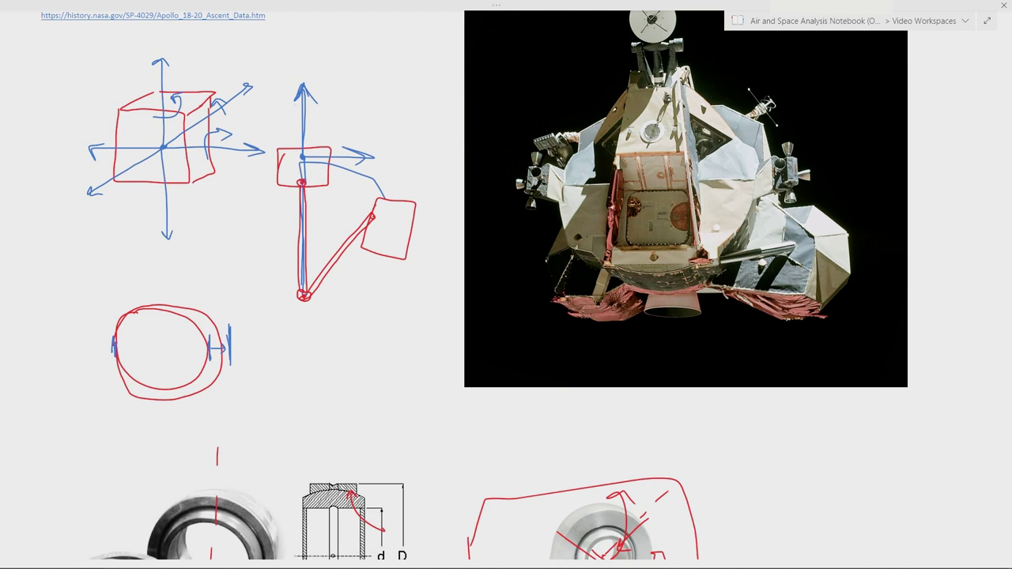
drag(302, 86, 310, 101)
- Write the equation "3 + 2 + 1 = 6" in blue ink in the blank area below the spherical pressure-vessel figures
scroll(378, 292, down, 15)
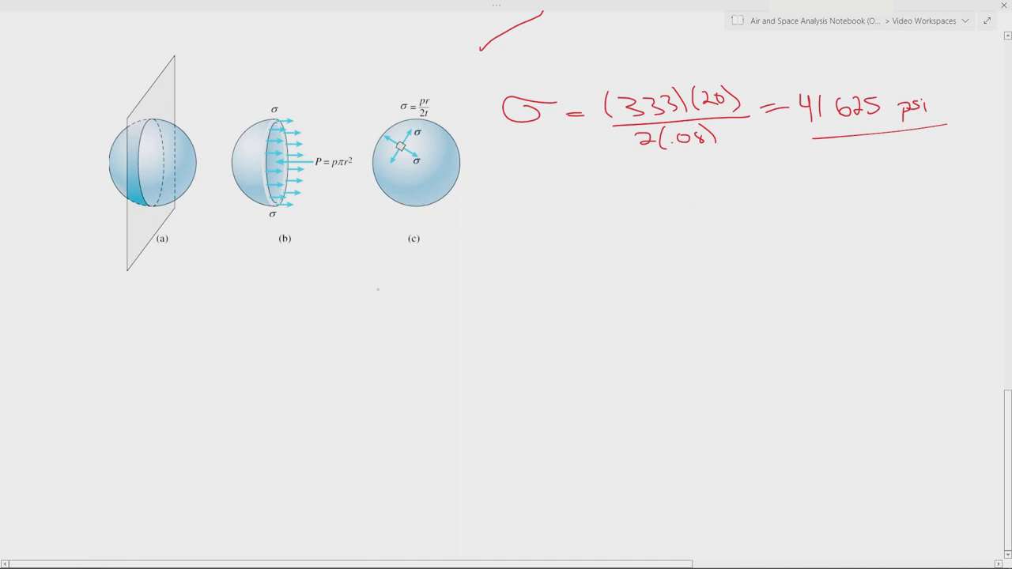
scroll(378, 290, down, 2)
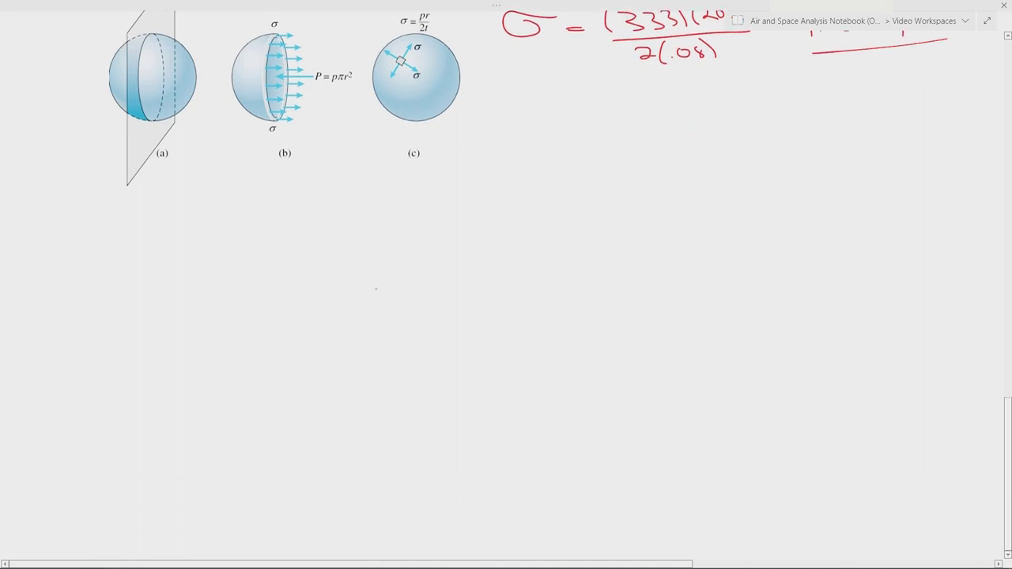
scroll(375, 288, down, 2)
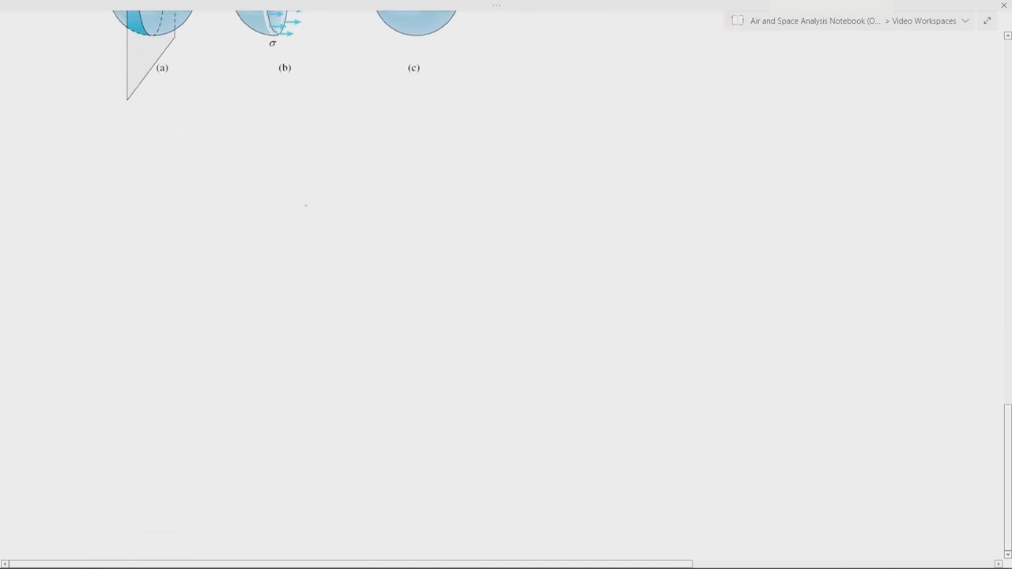
scroll(305, 205, up, 4)
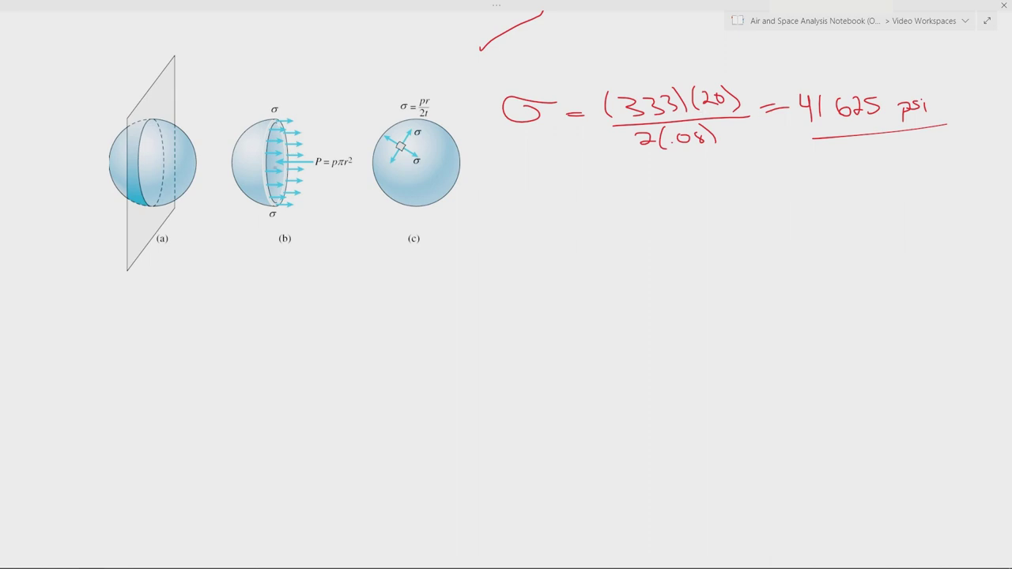
scroll(368, 198, down, 3)
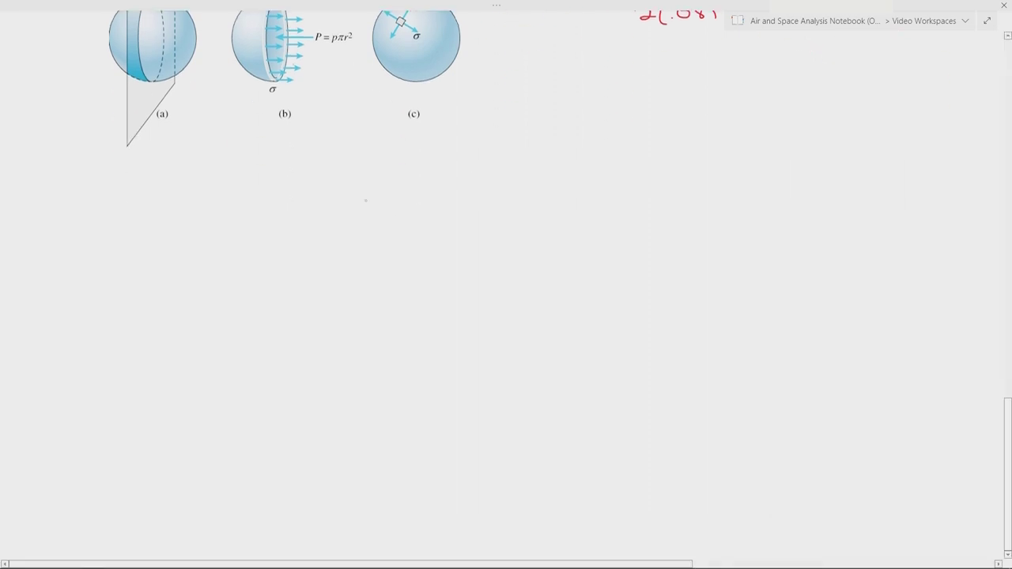
click(227, 7)
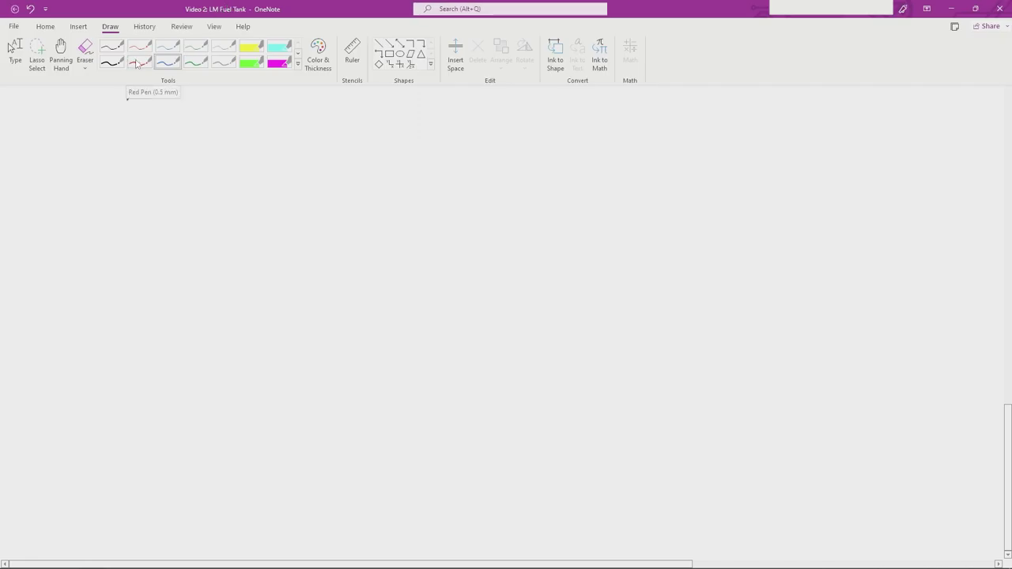
click(136, 64)
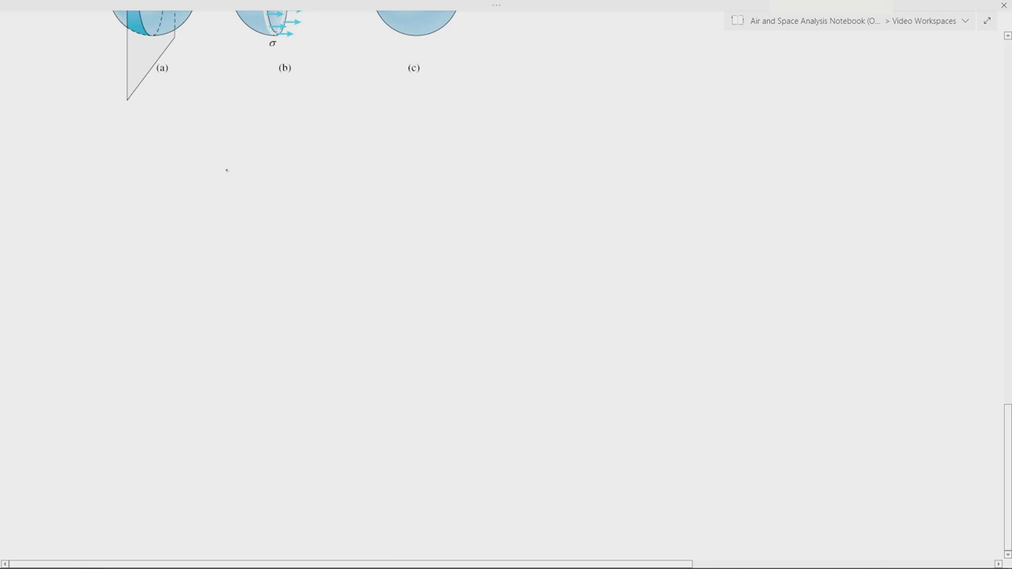
mouse_move(226, 170)
mouse_down()
mouse_move(240, 177)
mouse_move(226, 202)
mouse_up()
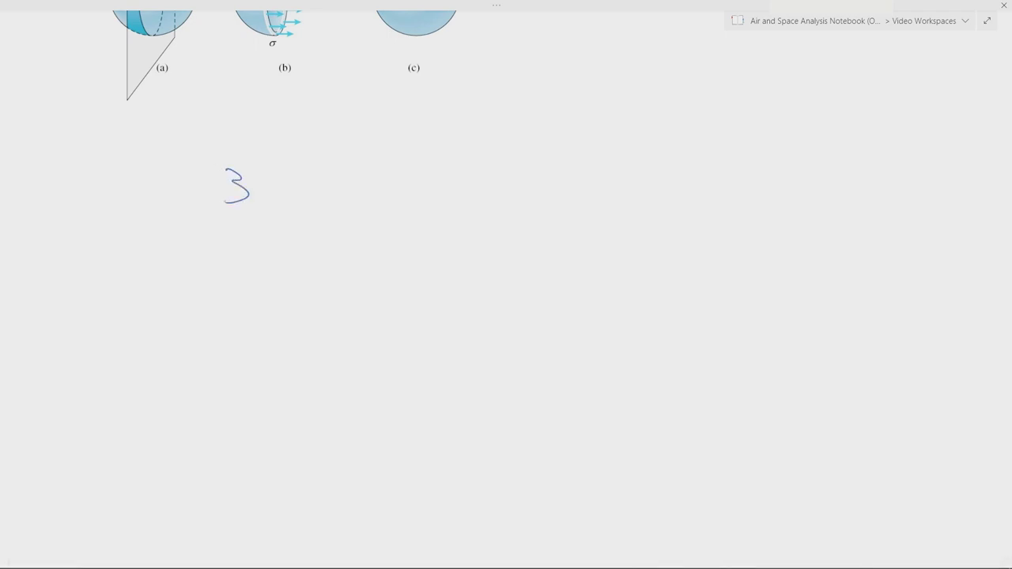
mouse_move(278, 175)
mouse_down()
mouse_move(278, 195)
mouse_move(312, 184)
mouse_move(326, 196)
mouse_up()
drag(257, 180, 258, 193)
mouse_move(375, 164)
mouse_down()
mouse_move(381, 199)
mouse_move(384, 190)
mouse_up()
- Label the equation "DOF" in blue and draw small blue arrows pointing at the 3, the 2 and the 1
scroll(248, 220, down, 2)
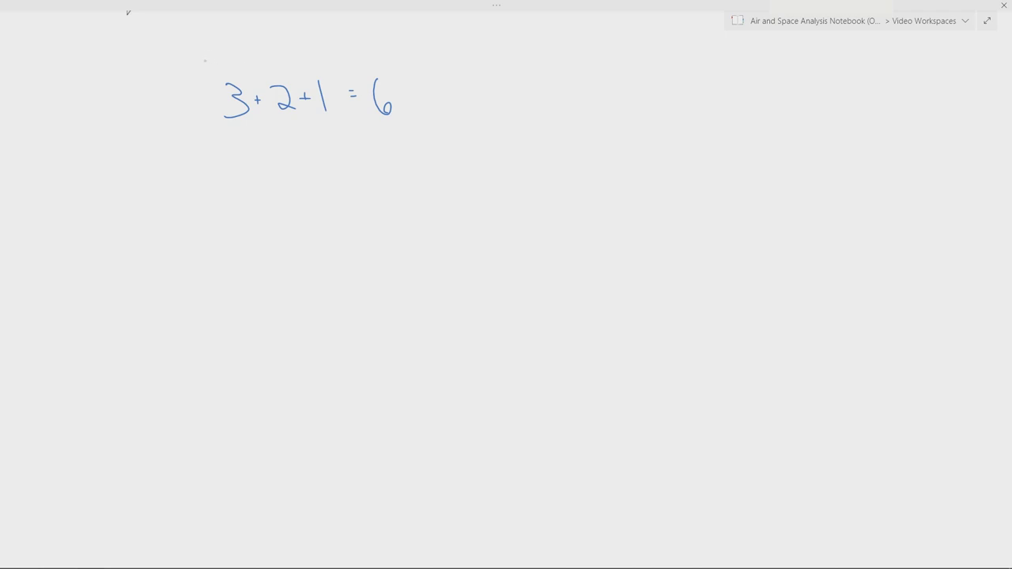
mouse_move(198, 62)
mouse_down()
mouse_move(199, 76)
mouse_move(236, 61)
mouse_up()
mouse_move(198, 132)
mouse_down()
mouse_move(211, 118)
mouse_move(273, 122)
mouse_up()
drag(306, 137, 318, 123)
- Sketch a green tank circle below the equation with a red attachment point, and add three dashed red axes with rotation arrows there
click(201, 7)
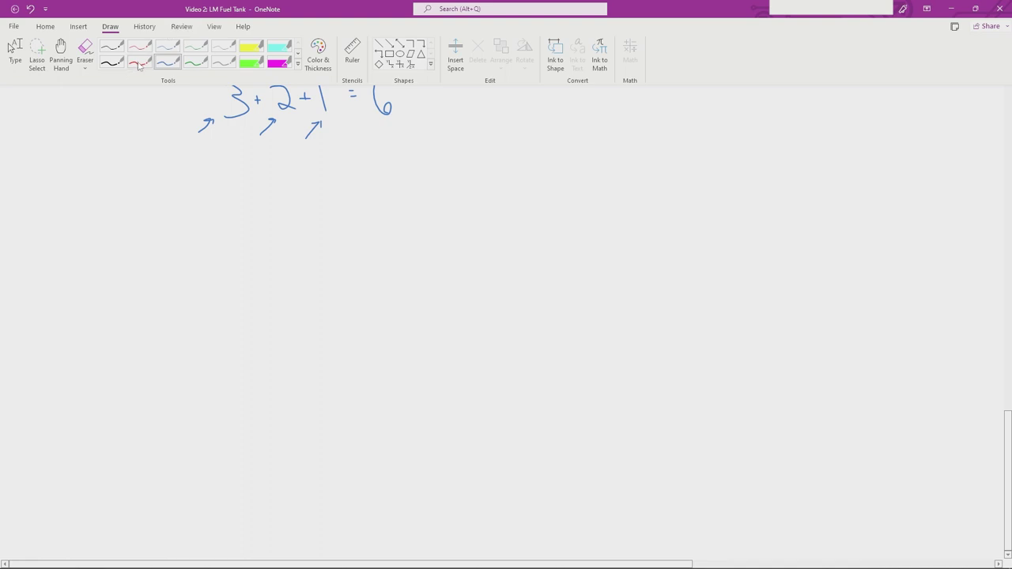
click(139, 66)
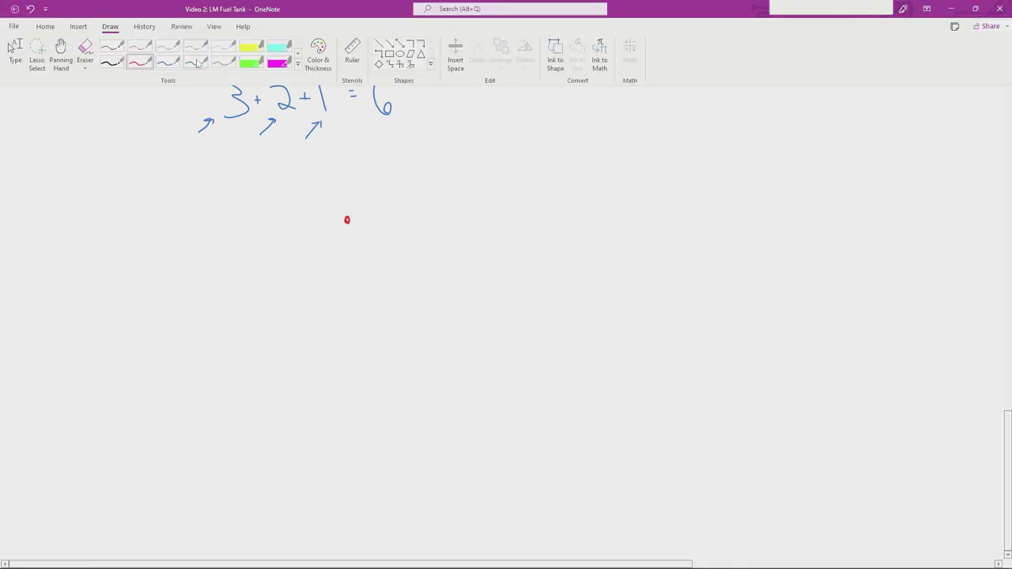
mouse_move(345, 221)
mouse_down()
mouse_move(339, 189)
mouse_move(367, 169)
mouse_move(429, 182)
mouse_move(419, 226)
mouse_move(367, 233)
mouse_move(349, 224)
mouse_up()
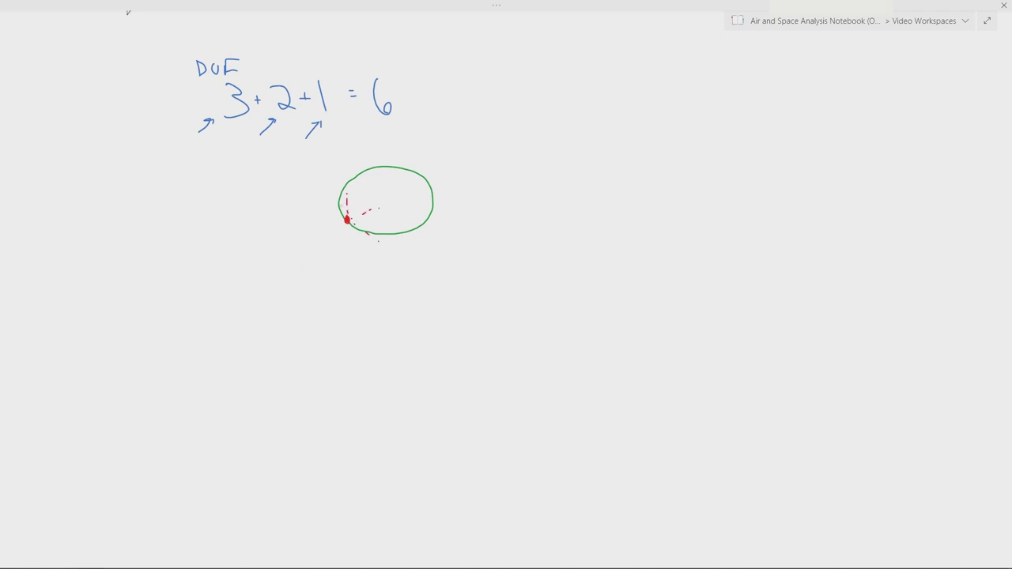
drag(341, 207, 352, 206)
mouse_move(350, 200)
mouse_down()
mouse_move(378, 210)
mouse_move(361, 236)
mouse_move(378, 226)
mouse_up()
- Revisit the rod-end bearing images, then draw three red struts converging on the red attachment point of the green tank circle
scroll(506, 285, up, 10)
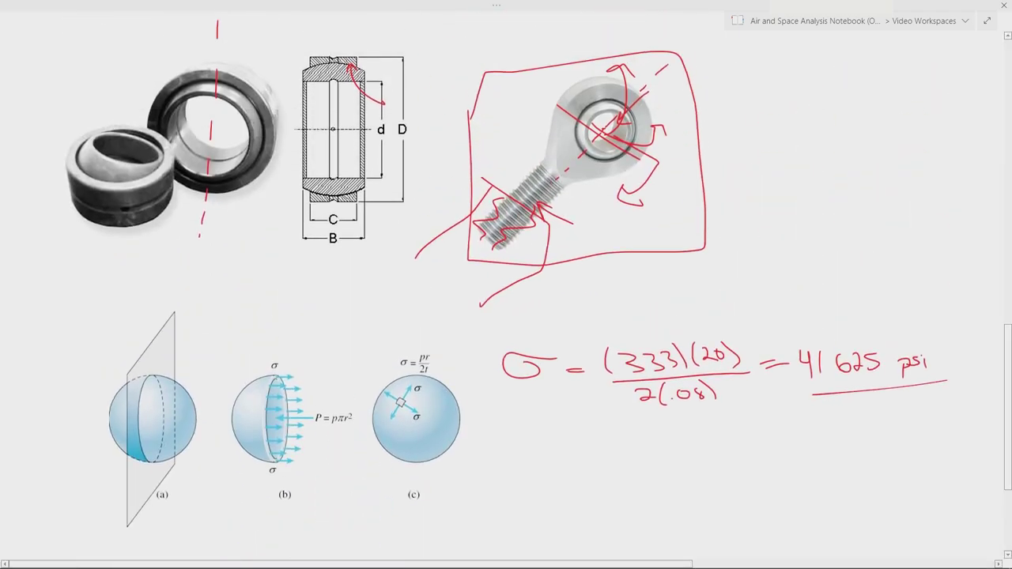
scroll(506, 285, down, 10)
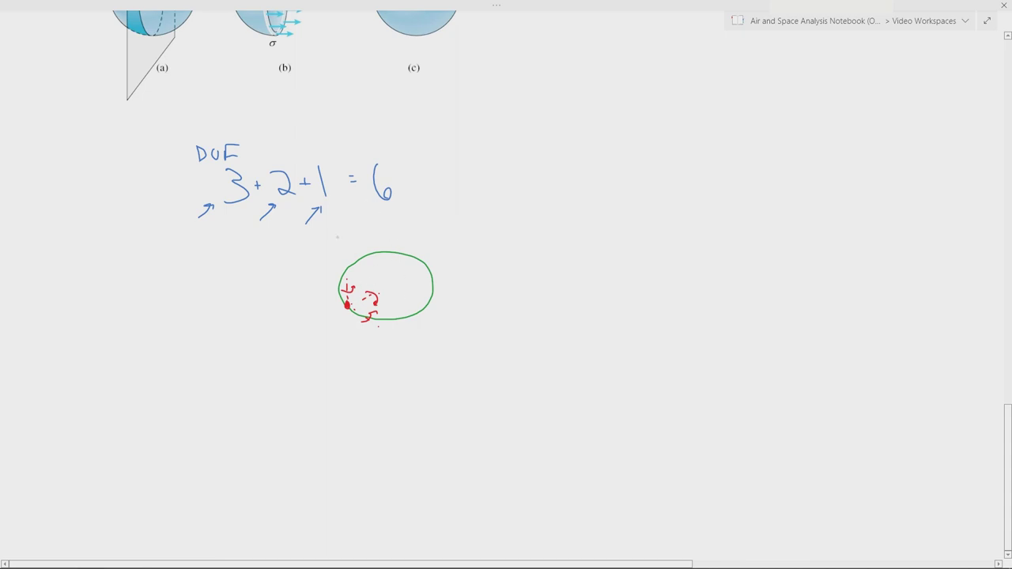
scroll(434, 270, down, 2)
scroll(477, 276, up, 2)
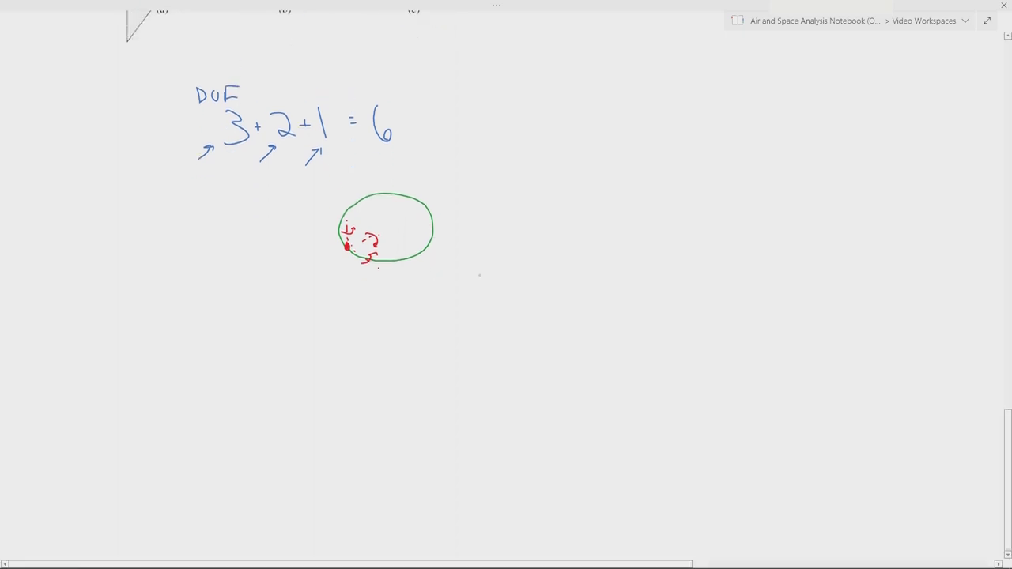
click(169, 6)
click(131, 61)
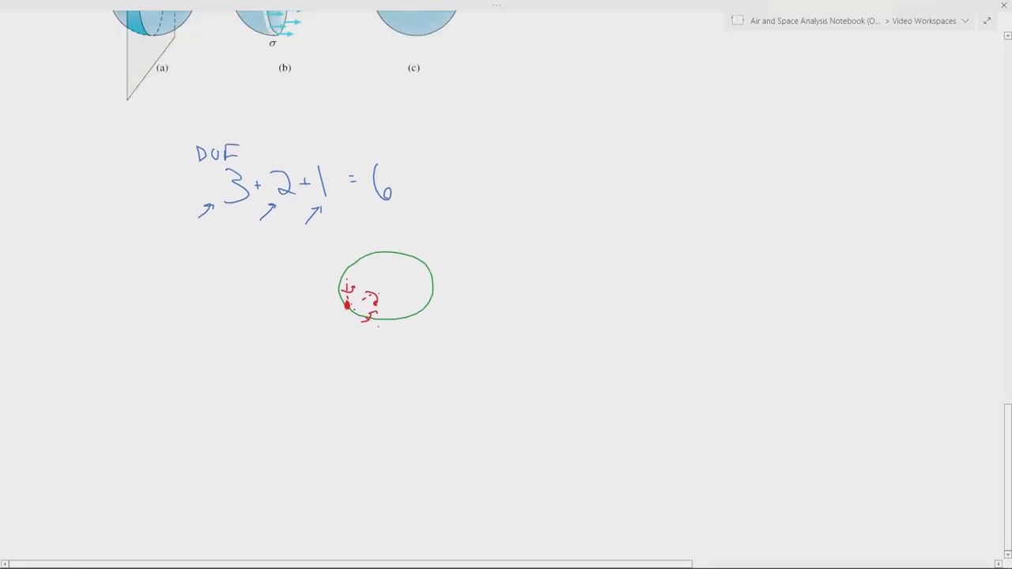
drag(292, 306, 346, 307)
mouse_move(310, 278)
mouse_down()
mouse_move(346, 305)
mouse_move(263, 360)
mouse_up()
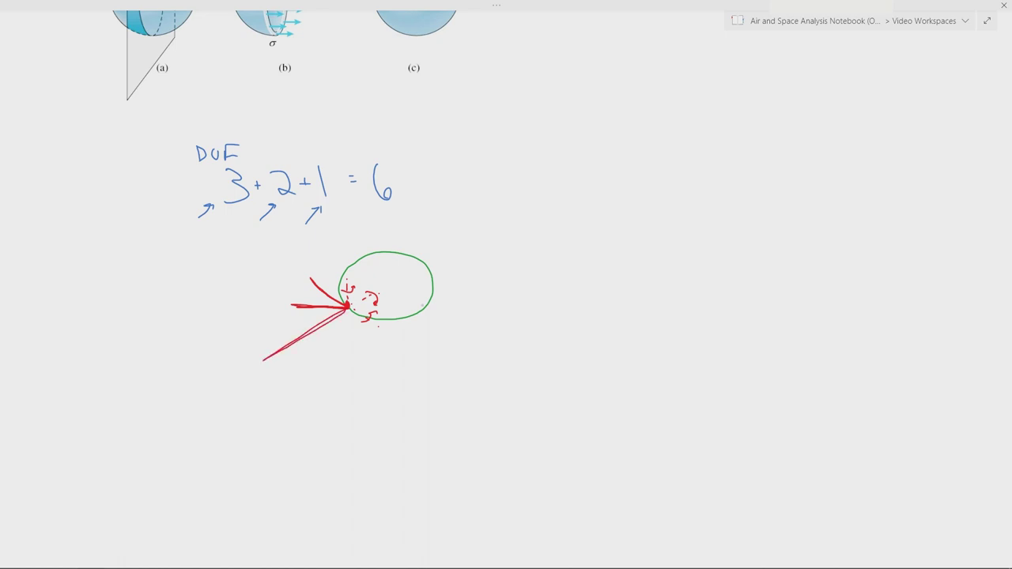
- Switch to Fusion 360 and examine how the three struts meet at the bracket on the fuel tank's side
key(alt+Tab)
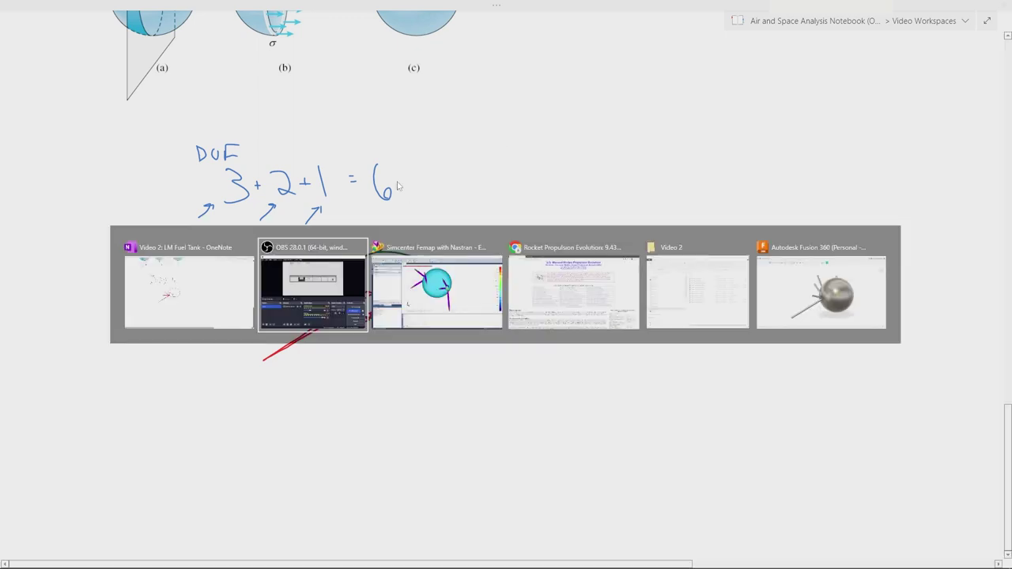
shift+middle_drag(689, 307, 606, 203)
scroll(589, 288, up, 5)
shift+middle_drag(590, 282, 628, 257)
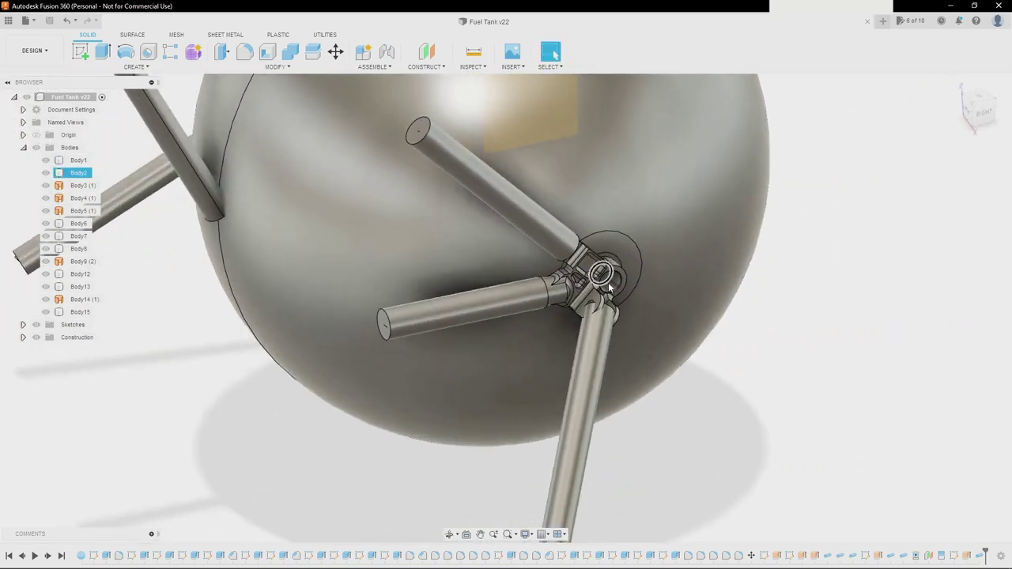
scroll(609, 283, up, 6)
scroll(619, 279, down, 6)
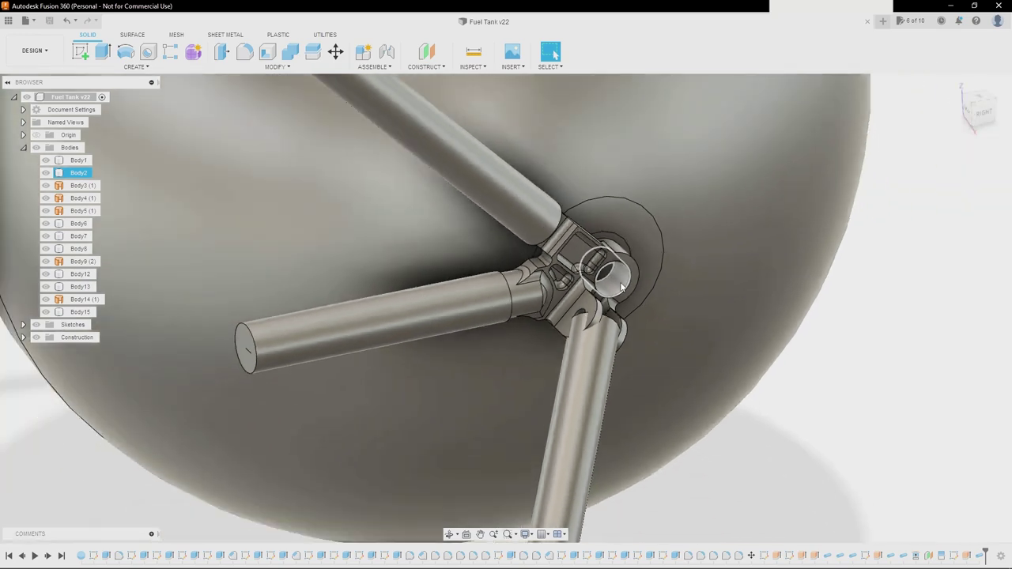
mouse_move(619, 298)
shift+middle_down()
mouse_move(709, 353)
mouse_move(686, 319)
mouse_move(617, 298)
mouse_move(691, 309)
mouse_move(659, 311)
mouse_move(610, 283)
shift+middle_up()
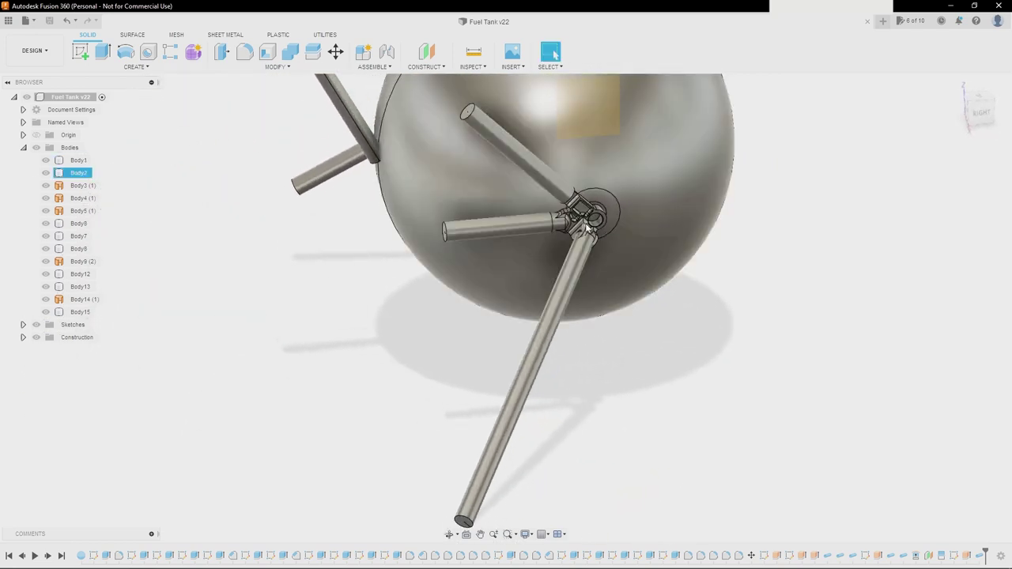
- Point out the free ends of the three struts in the tank model, then inspect their shared bracket again
shift+middle_drag(588, 226, 632, 307)
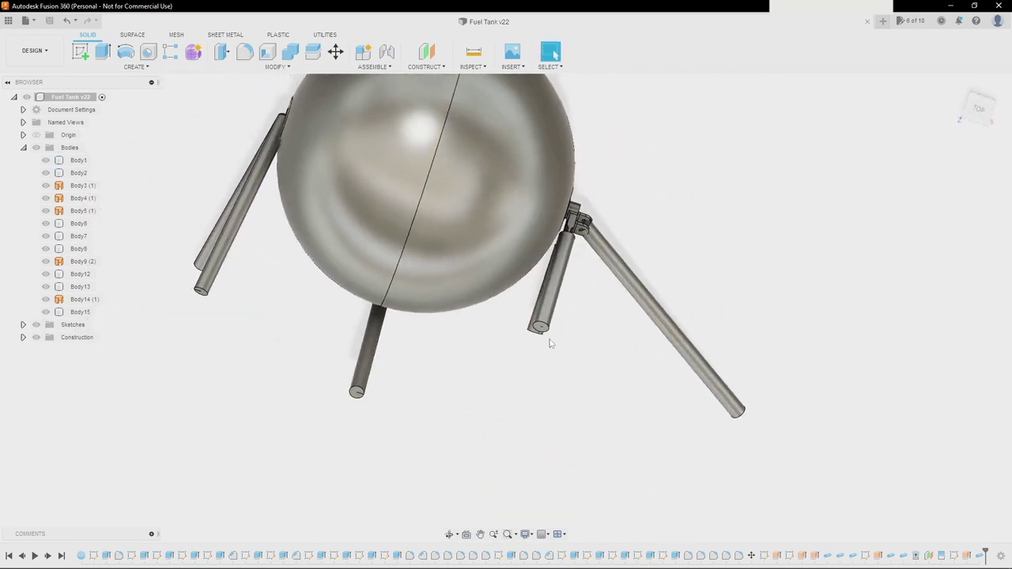
shift+middle_drag(542, 337, 540, 325)
click(541, 325)
click(538, 360)
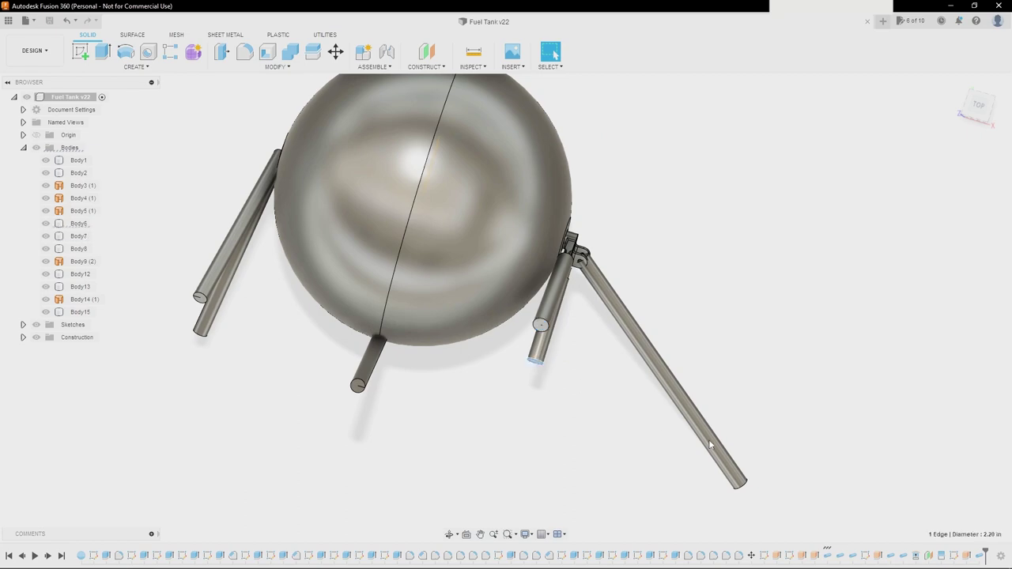
click(739, 485)
shift+middle_drag(740, 486, 633, 403)
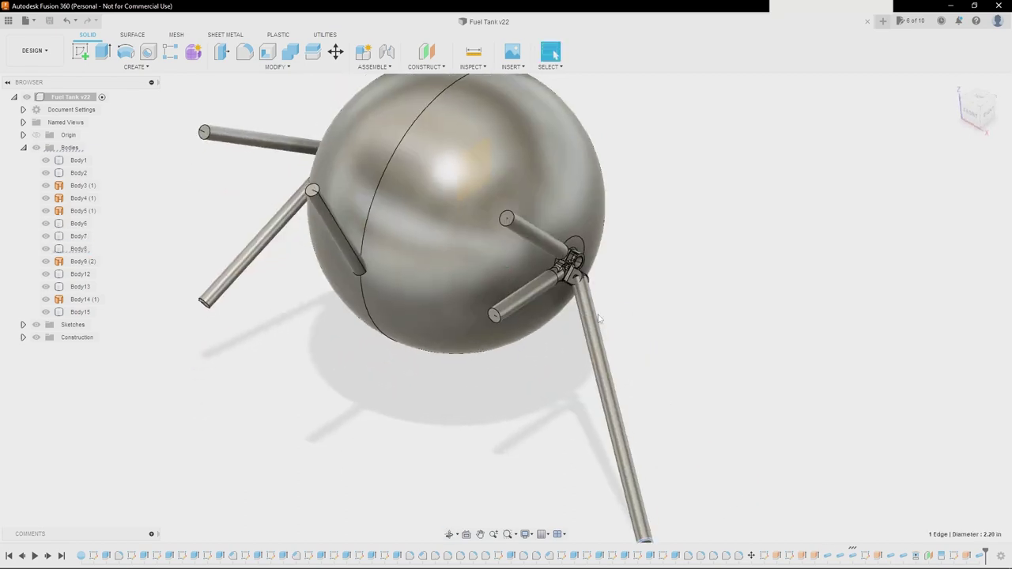
scroll(562, 244, up, 3)
shift+middle_drag(584, 245, 541, 250)
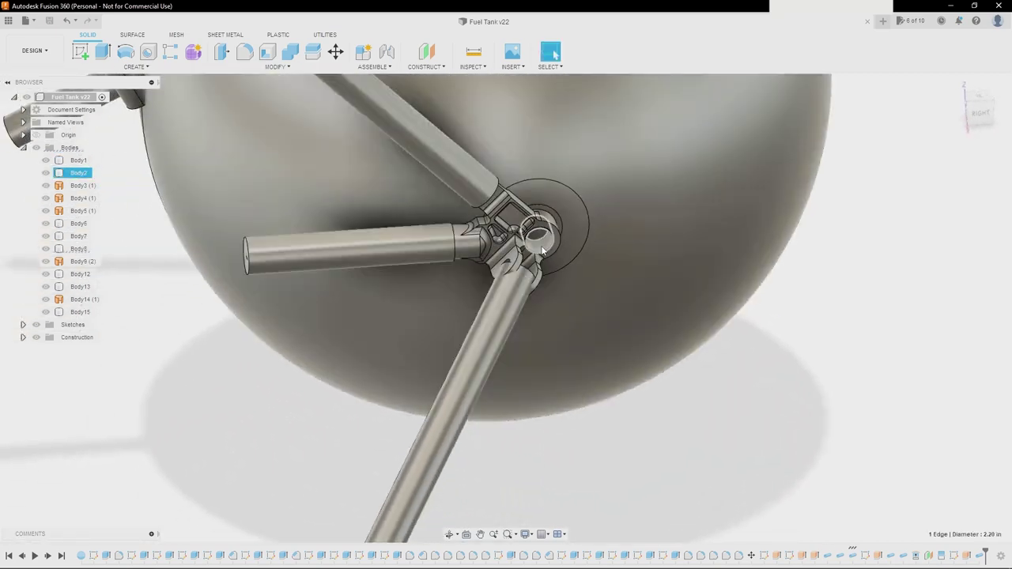
- Return to OneNote and sketch two red struts with adjoining round ends, adding a curved rotation arrow at the right one
key(alt+Tab)
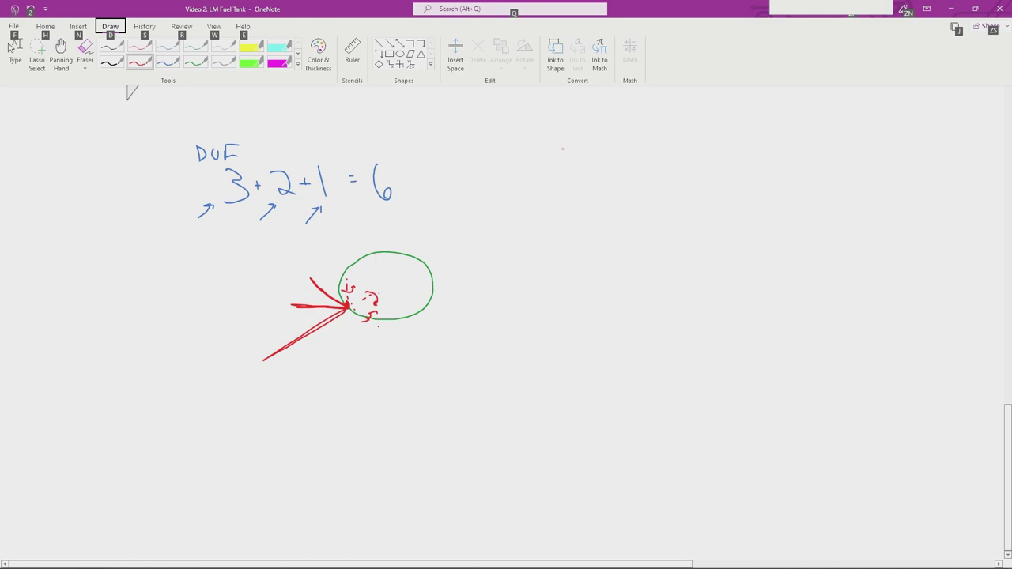
key(F11)
mouse_move(545, 149)
mouse_down()
mouse_move(564, 158)
mouse_move(558, 143)
mouse_move(545, 155)
mouse_move(493, 239)
mouse_move(502, 250)
mouse_move(558, 164)
mouse_up()
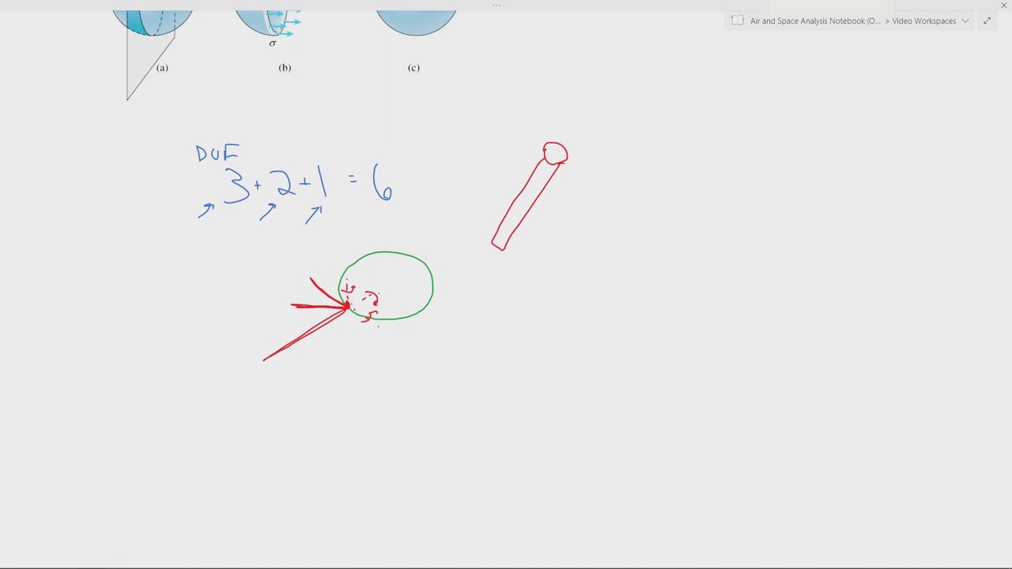
mouse_move(561, 164)
mouse_down()
mouse_move(582, 161)
mouse_move(564, 153)
mouse_up()
mouse_move(567, 167)
mouse_down()
mouse_move(573, 251)
mouse_move(594, 245)
mouse_move(581, 162)
mouse_up()
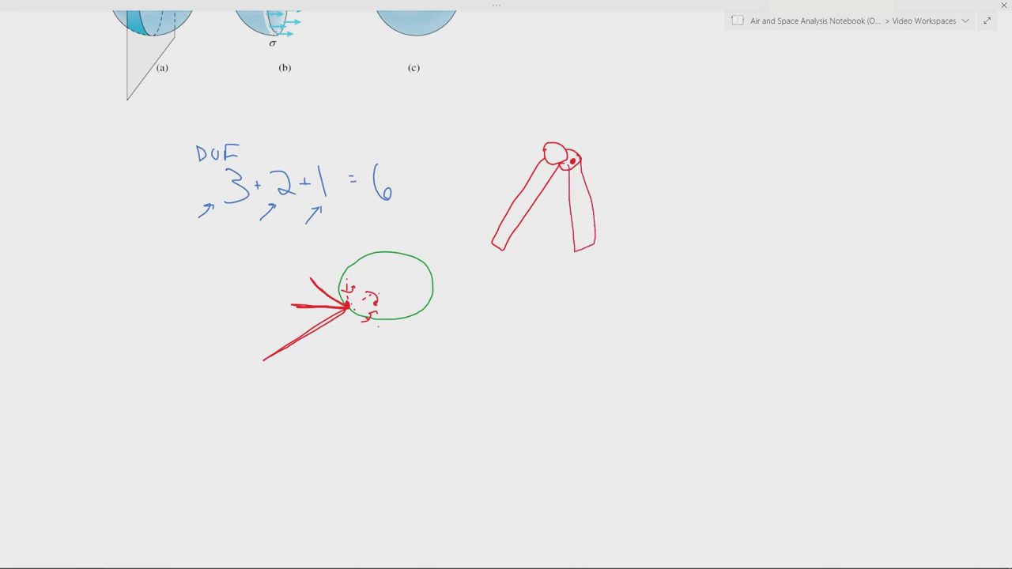
drag(573, 169, 598, 150)
- Add small red pivot circles at the lower ends of both struts and a horizontal third strut reaching their shared joint
drag(493, 249, 499, 250)
drag(586, 249, 591, 253)
mouse_move(566, 140)
mouse_down()
mouse_move(553, 147)
mouse_move(565, 143)
mouse_up()
mouse_move(530, 157)
mouse_down()
mouse_move(554, 162)
mouse_move(464, 166)
mouse_move(525, 163)
mouse_up()
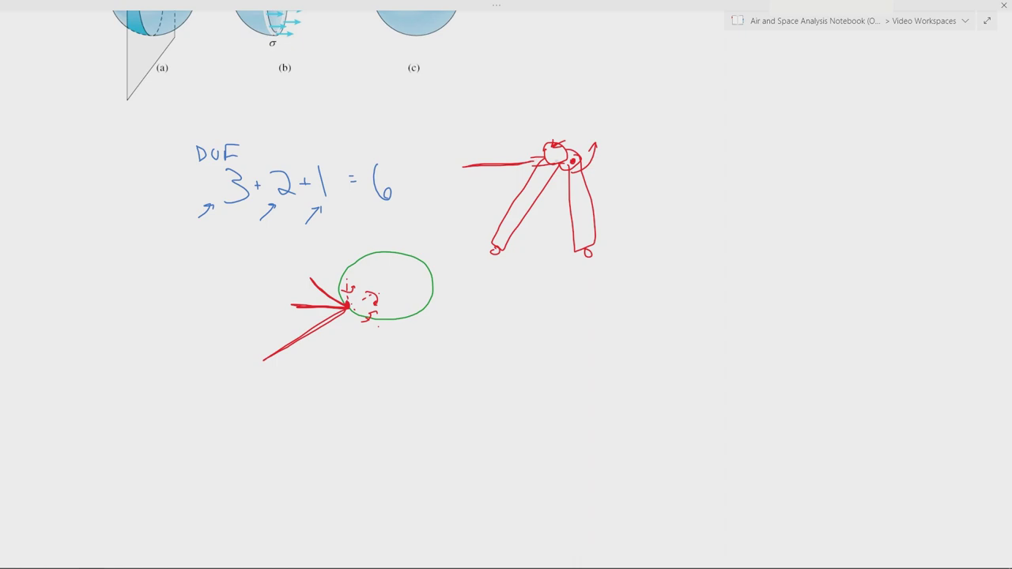
- Switch to Fusion 360 and examine the tank bracket and its strut connections up close from the side
key(alt+Tab)
shift+middle_drag(461, 276, 506, 190)
scroll(511, 192, up, 3)
scroll(498, 190, up, 3)
shift+middle_drag(477, 224, 479, 222)
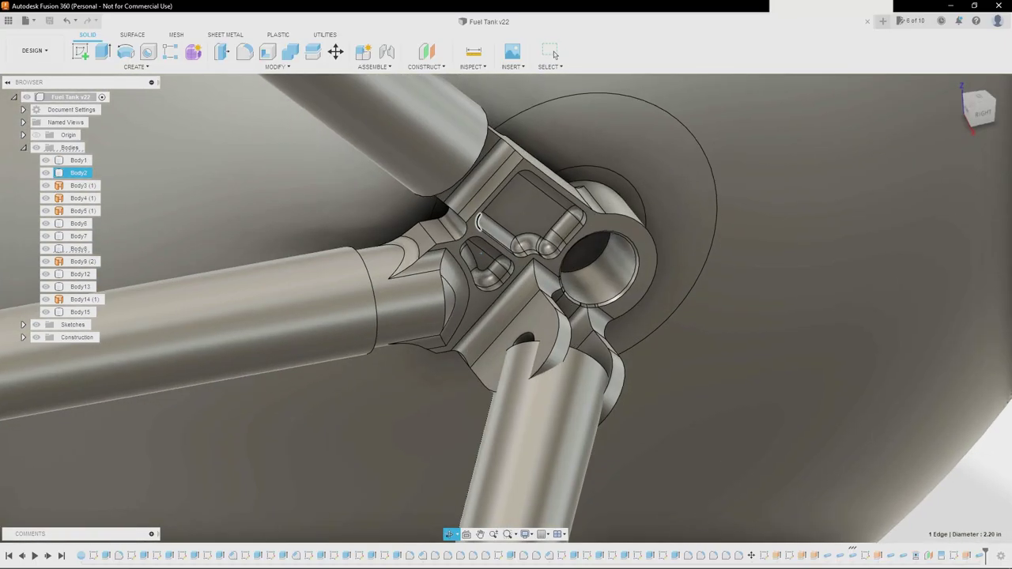
scroll(499, 262, down, 2)
shift+middle_drag(498, 262, 536, 277)
scroll(527, 253, down, 4)
scroll(536, 276, up, 4)
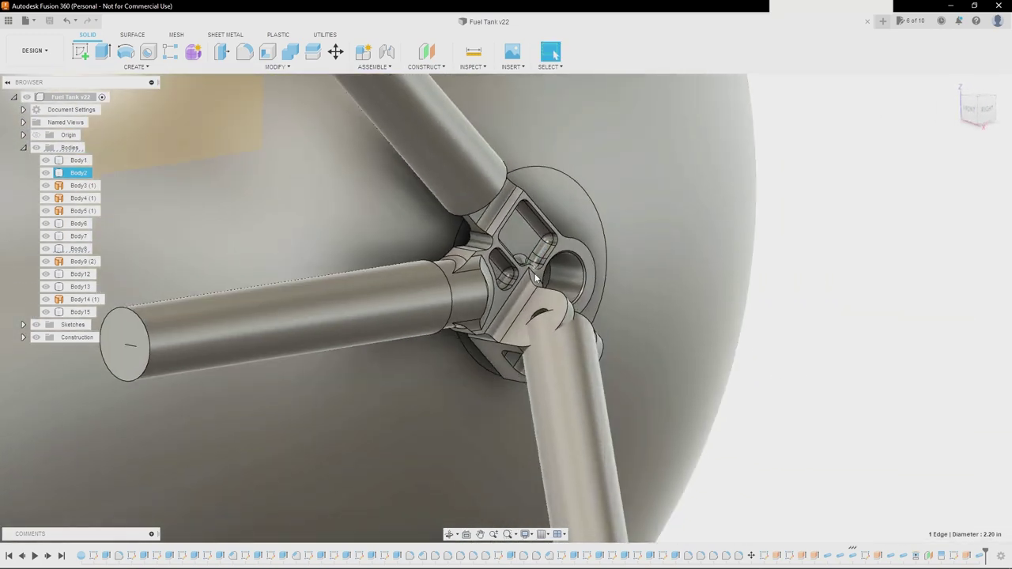
- Inspect the pin hole where the upper strut attaches to the bracket, viewing the joint from below and from the side
shift+middle_drag(474, 286, 442, 198)
scroll(394, 264, down, 2)
scroll(431, 275, up, 2)
scroll(492, 158, up, 2)
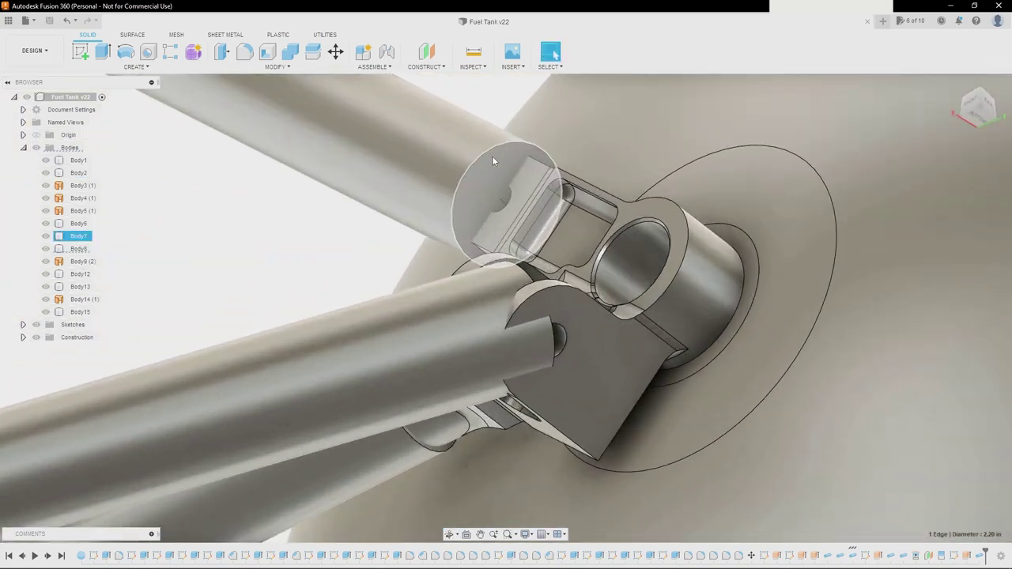
shift+middle_drag(492, 156, 442, 163)
scroll(510, 204, up, 2)
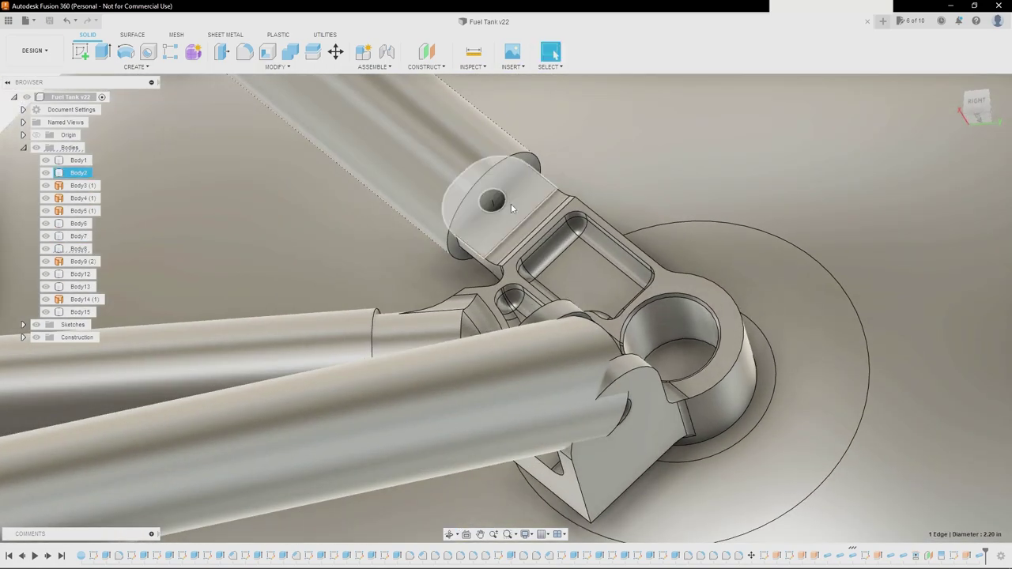
scroll(510, 203, down, 2)
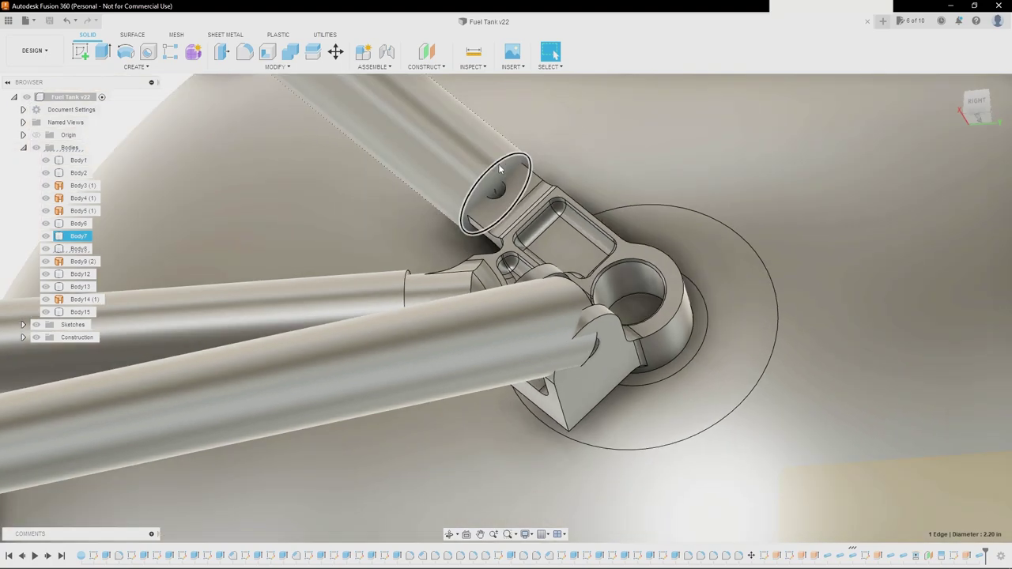
- Examine the clevis joint where the lower long strut meets the tank bracket, viewing it up close from the back
scroll(499, 169, down, 2)
shift+middle_drag(499, 169, 476, 221)
scroll(503, 207, down, 1)
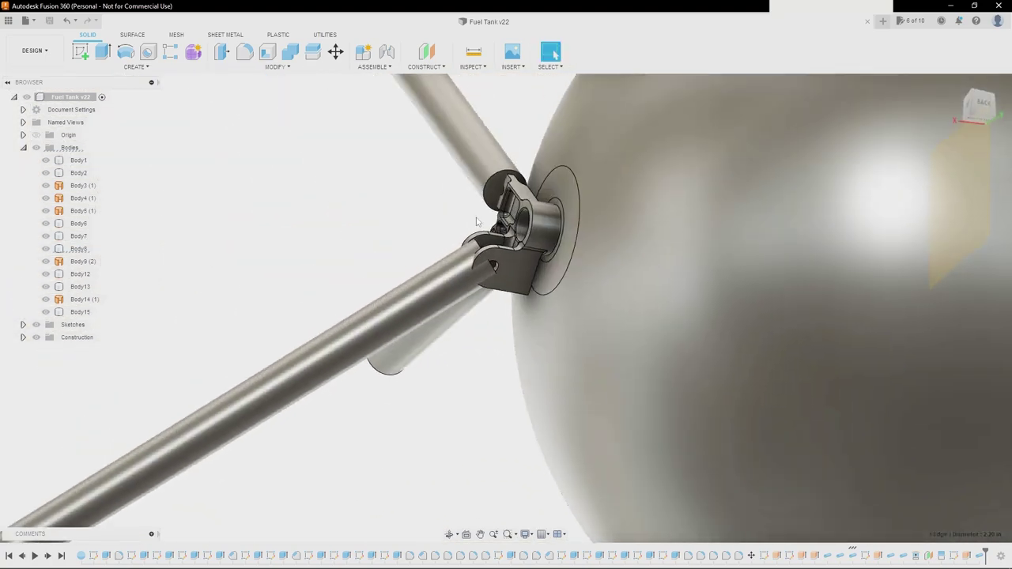
scroll(476, 222, up, 5)
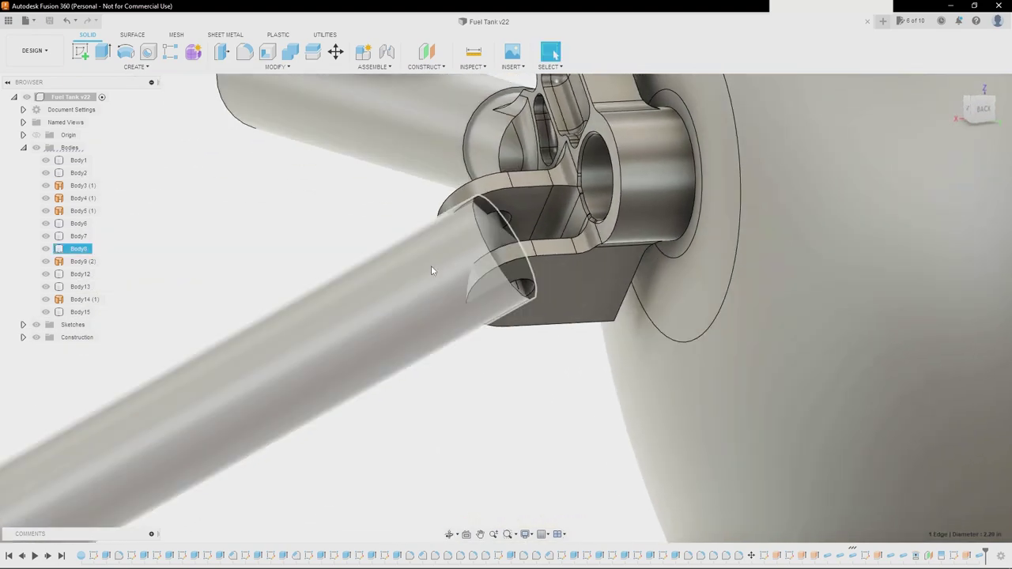
shift+middle_drag(430, 270, 553, 54)
- Frame the three-strut support beside the tank and capture that area as a rectangular snip
scroll(514, 255, down, 3)
scroll(577, 247, down, 3)
scroll(505, 275, down, 3)
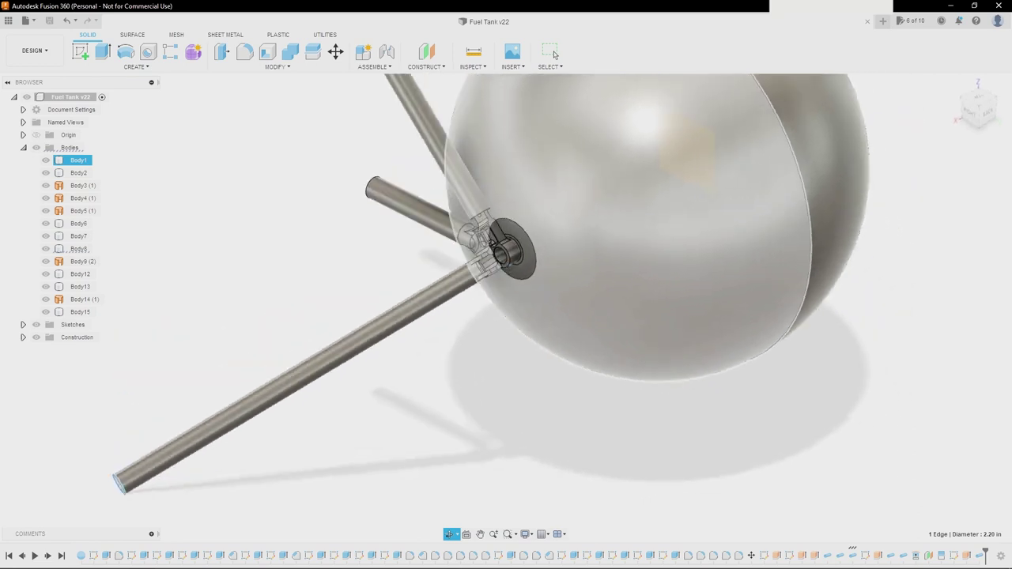
middle_drag(481, 230, 506, 279)
scroll(504, 281, down, 1)
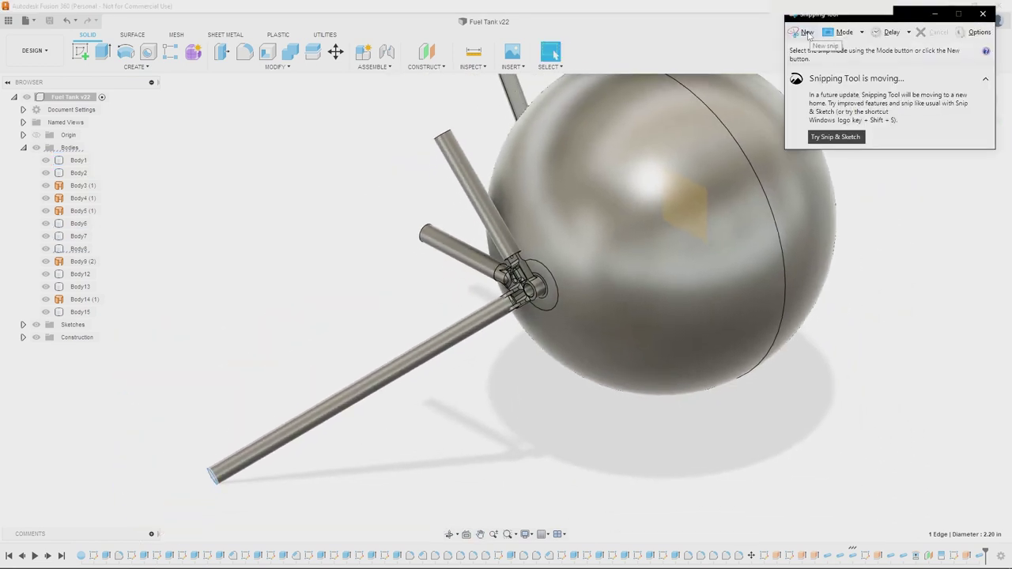
click(806, 32)
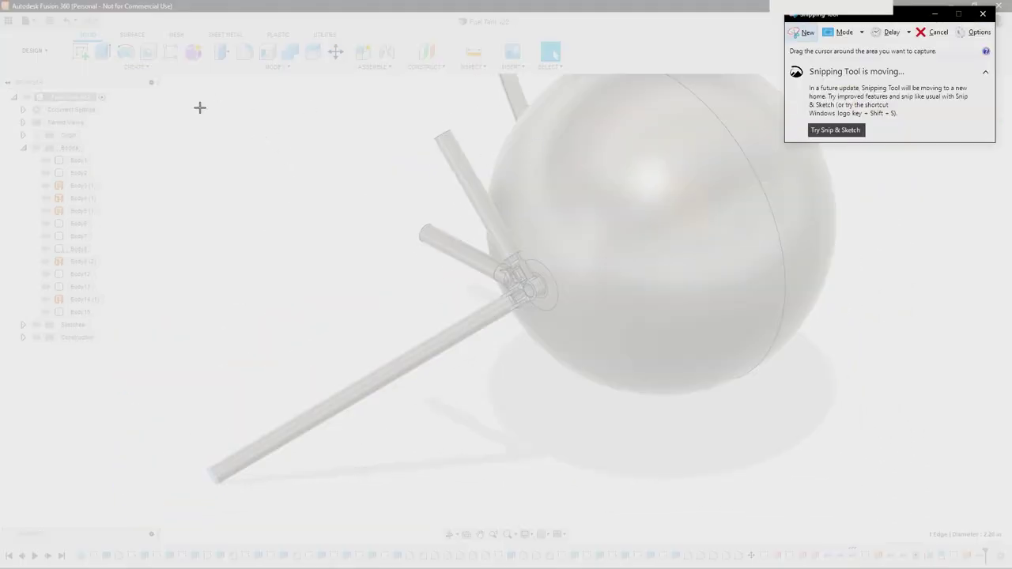
drag(199, 107, 665, 514)
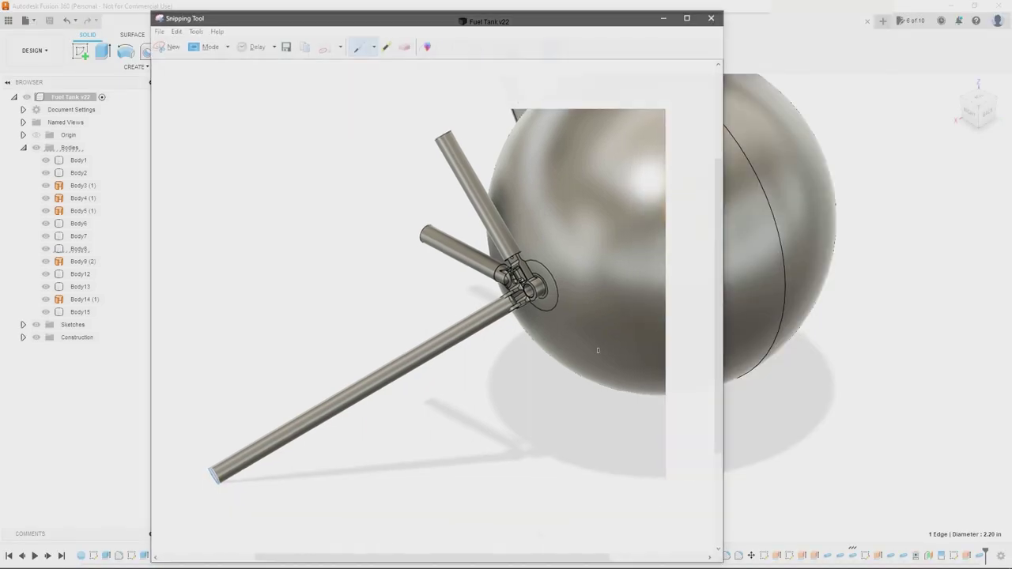
- Switch to OneNote and paste the snip below the green tank sketch, shrinking it and moving it closer to the sketch
key(alt+Tab)
key(alt+Tab)
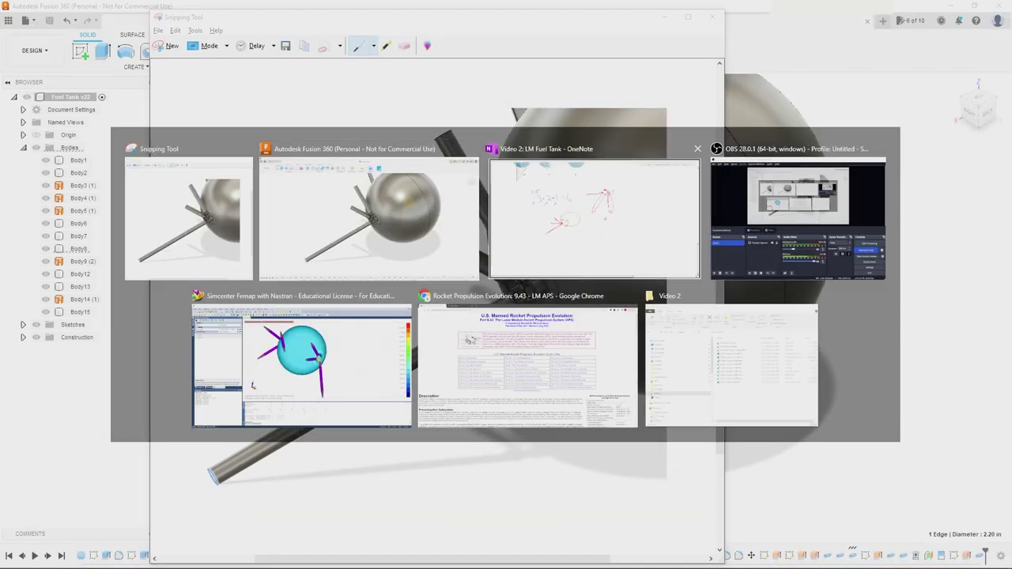
click(605, 218)
scroll(548, 296, down, 2)
click(45, 26)
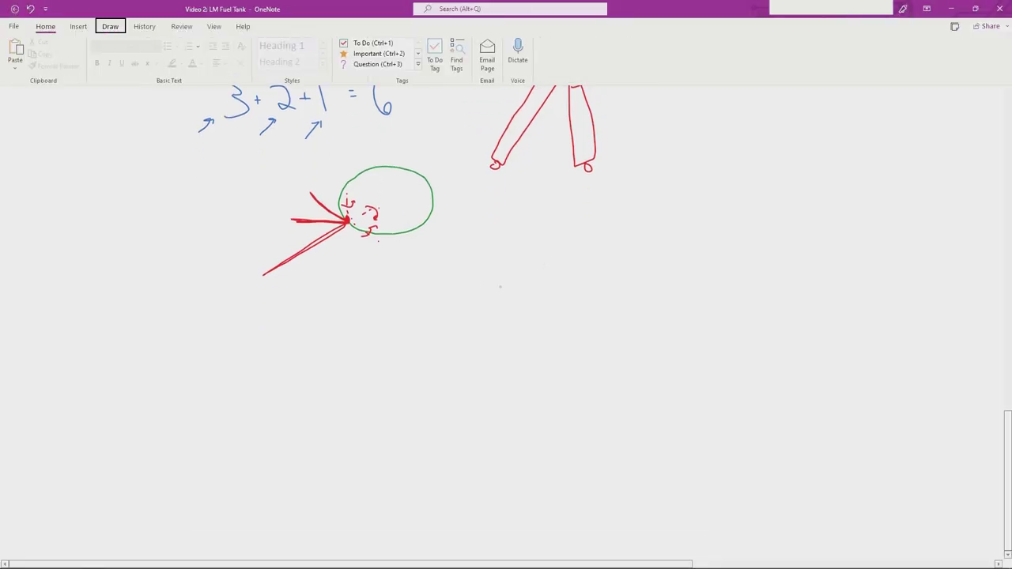
click(438, 278)
key(ctrl+v)
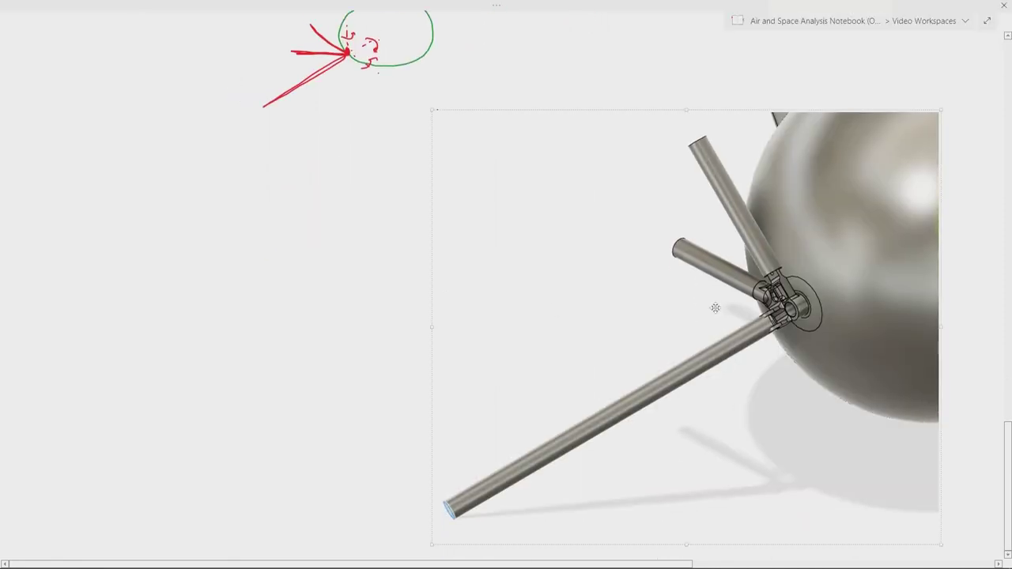
drag(431, 111, 595, 249)
drag(730, 265, 501, 93)
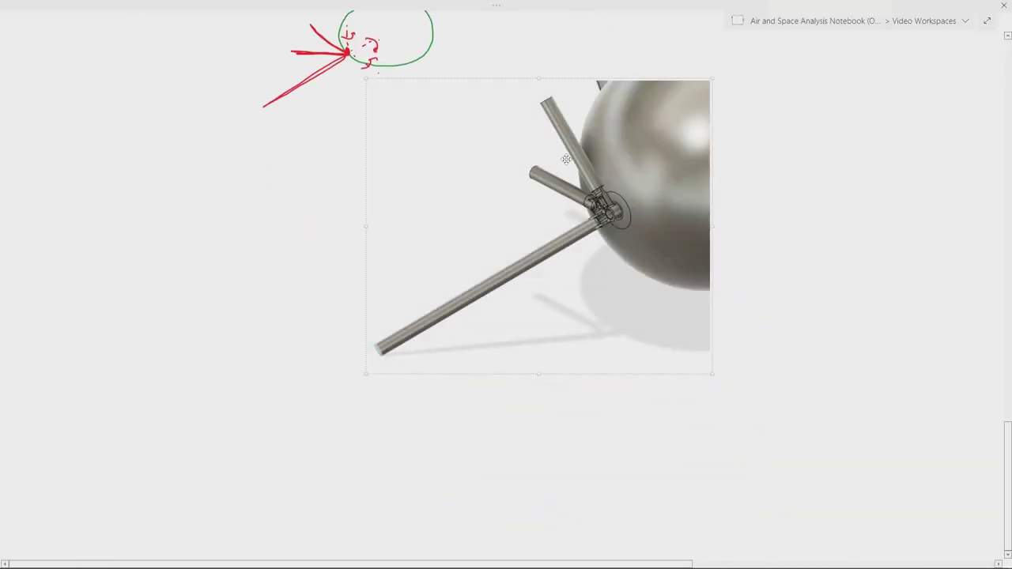
- Mark the two short strut ends in red with a dashed axis and rotation arrow, and draw an arrow along the long strut
scroll(583, 211, up, 1)
key(F11)
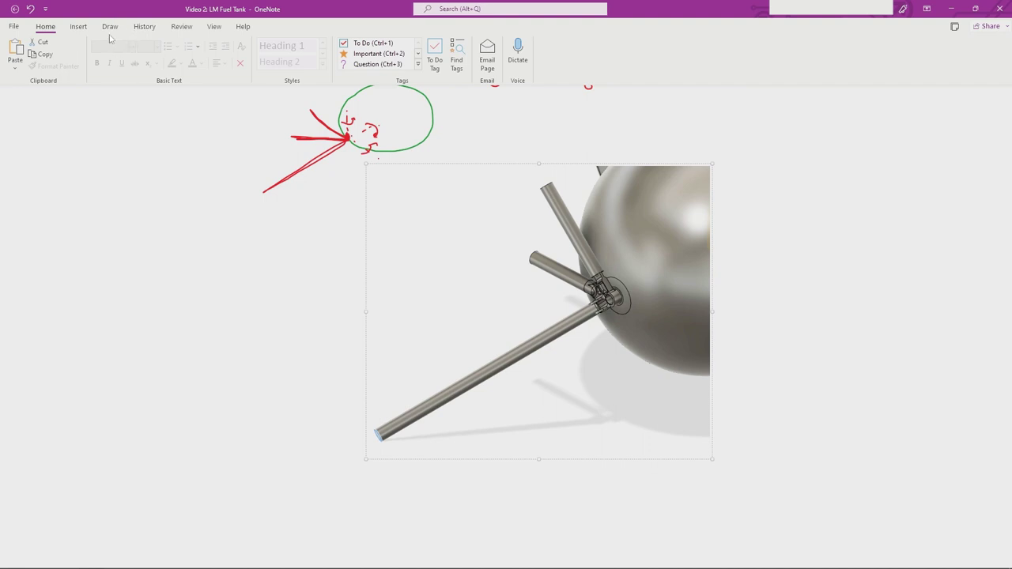
click(110, 27)
key(F11)
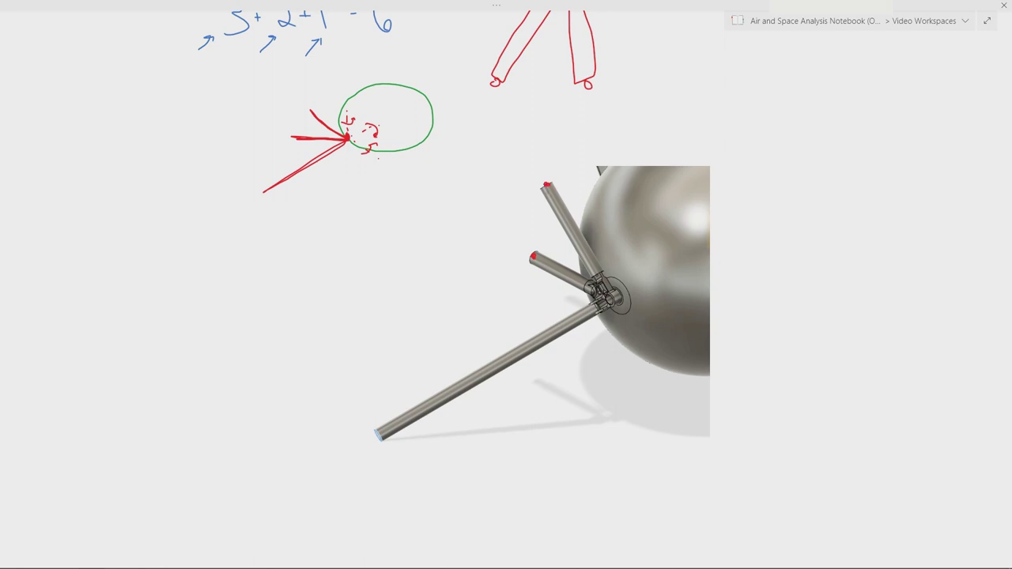
drag(545, 202, 542, 227)
mouse_move(557, 210)
mouse_down()
mouse_move(534, 245)
mouse_move(526, 222)
mouse_move(553, 228)
mouse_up()
drag(391, 427, 599, 307)
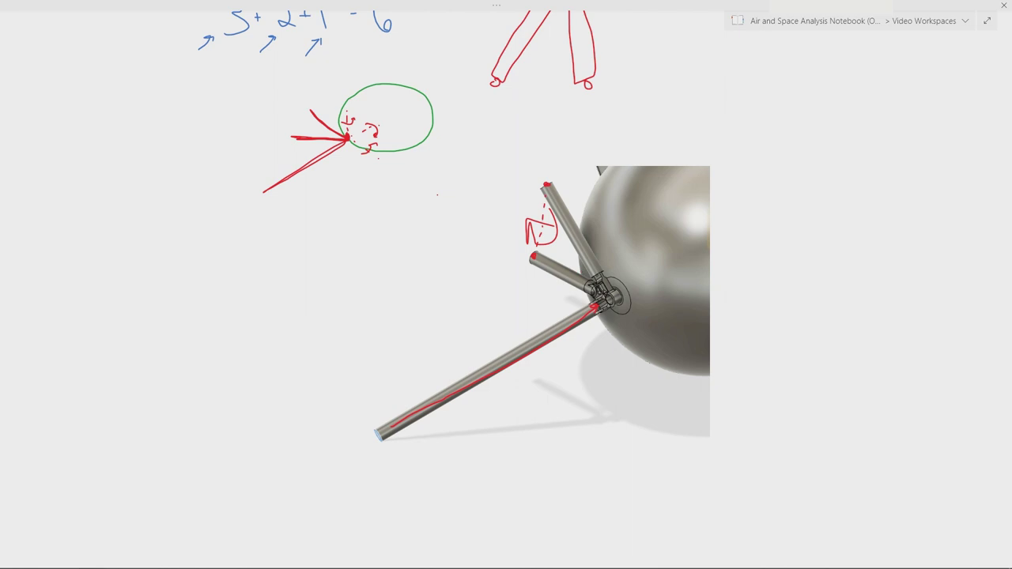
- Mark the bracket joint with a red dot and draw three curved red rotation arrows on the tank picture
scroll(506, 285, up, 4)
scroll(506, 285, down, 2)
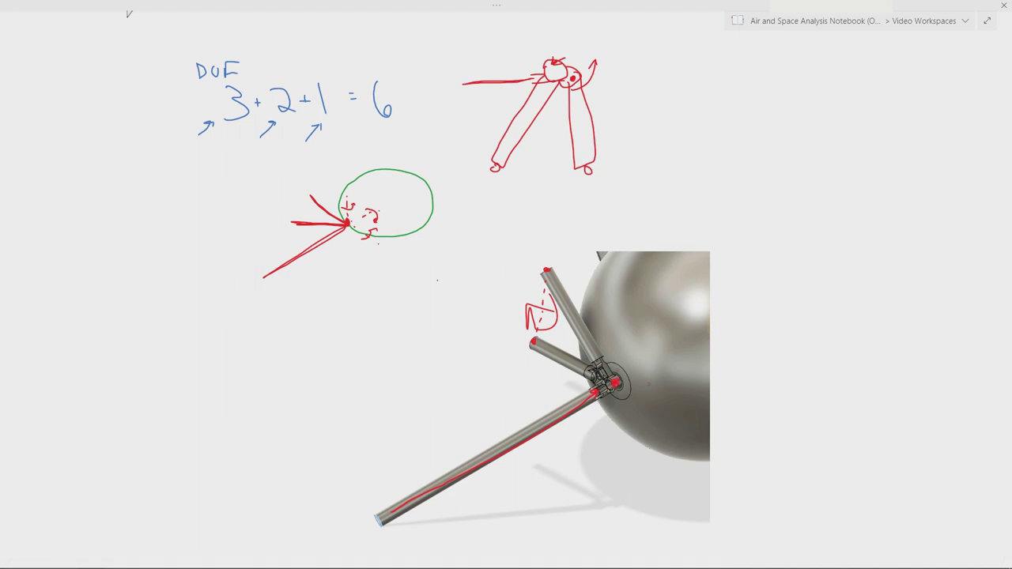
mouse_move(652, 398)
mouse_down()
mouse_move(642, 338)
mouse_move(677, 333)
mouse_move(706, 349)
mouse_up()
drag(658, 282, 642, 371)
drag(645, 276, 656, 290)
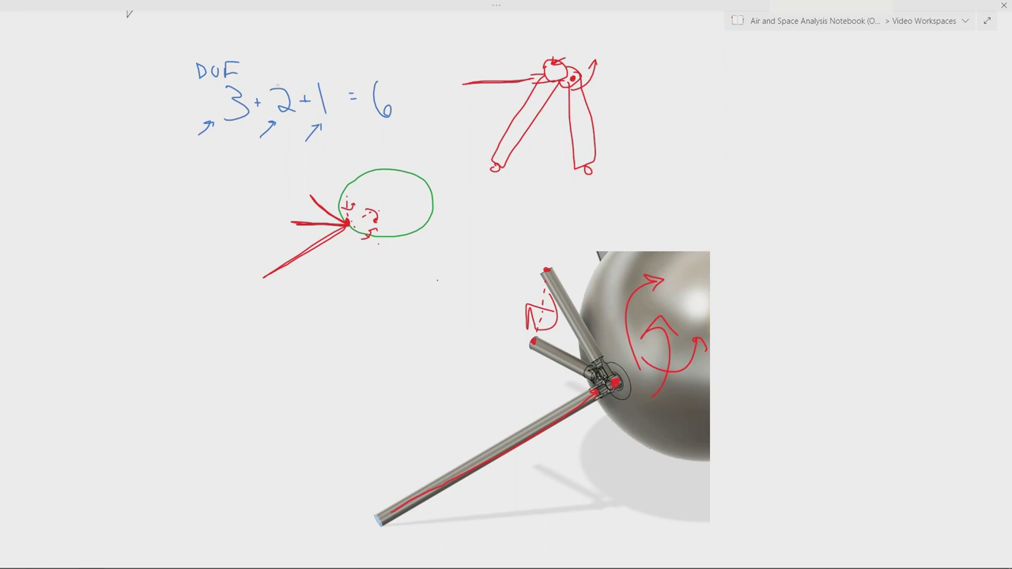
- Check off the 3 in the DOF sum, sketch the opposite support on the green tank, and cross the long strut in the picture
drag(232, 100, 262, 68)
drag(392, 158, 404, 169)
mouse_move(535, 414)
mouse_down()
mouse_move(566, 436)
mouse_move(544, 453)
mouse_up()
drag(547, 320, 553, 327)
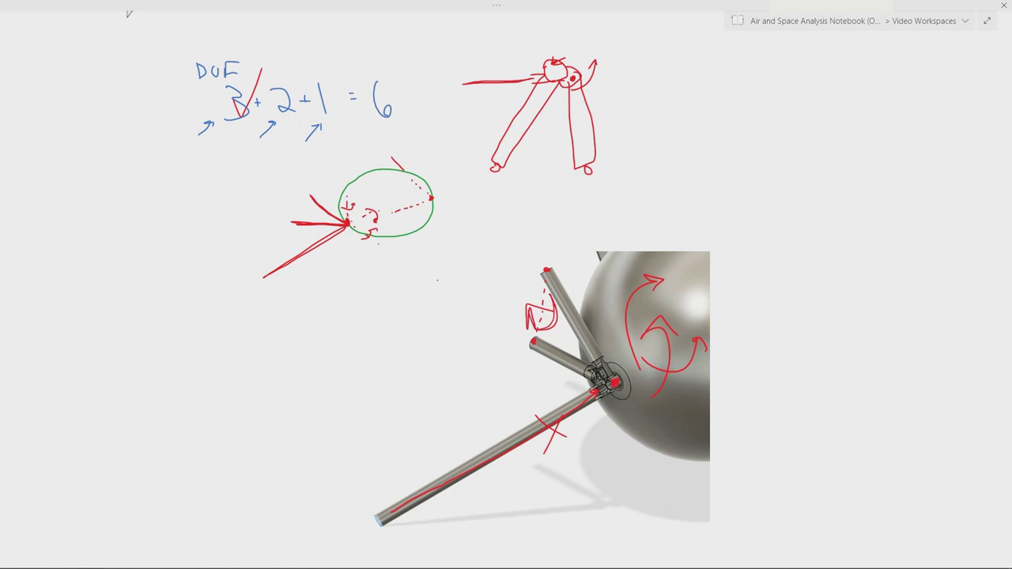
- Switch to Fusion 360, turn the tank to show its two-strut support, and copy a rectangular snip of the whole tank with its struts
key(alt+Tab)
click(548, 220)
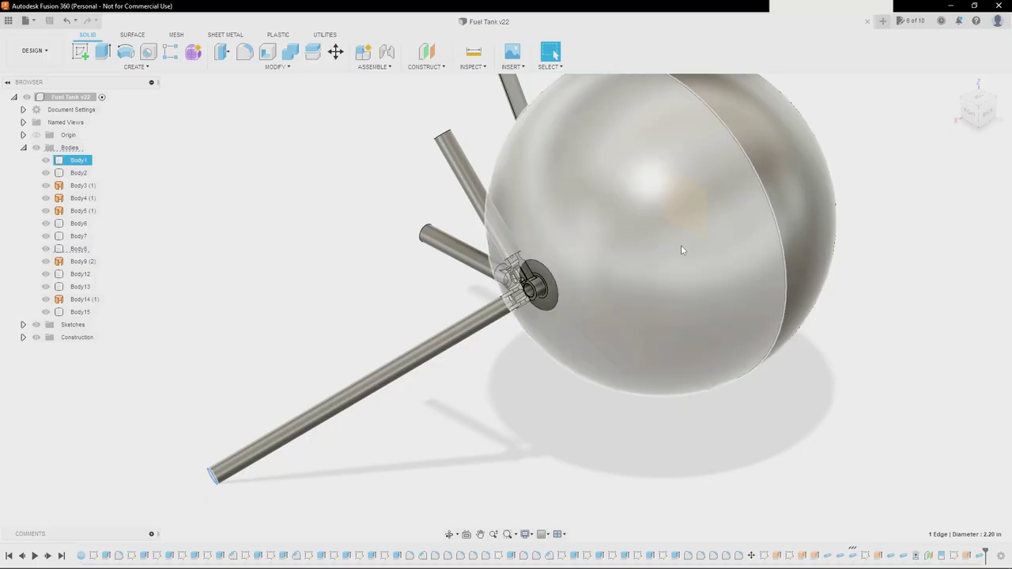
shift+middle_drag(682, 248, 621, 293)
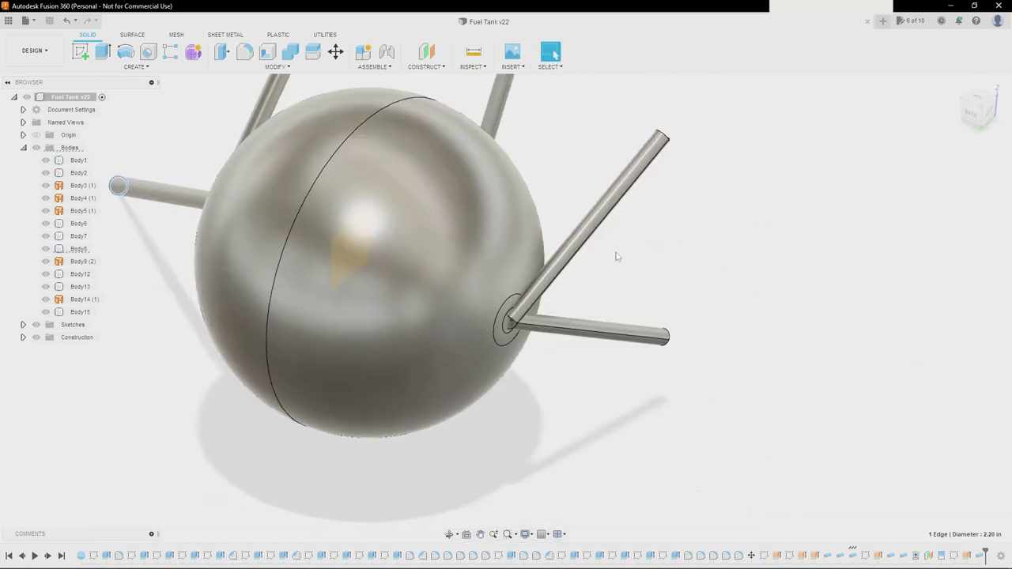
middle_drag(616, 255, 656, 269)
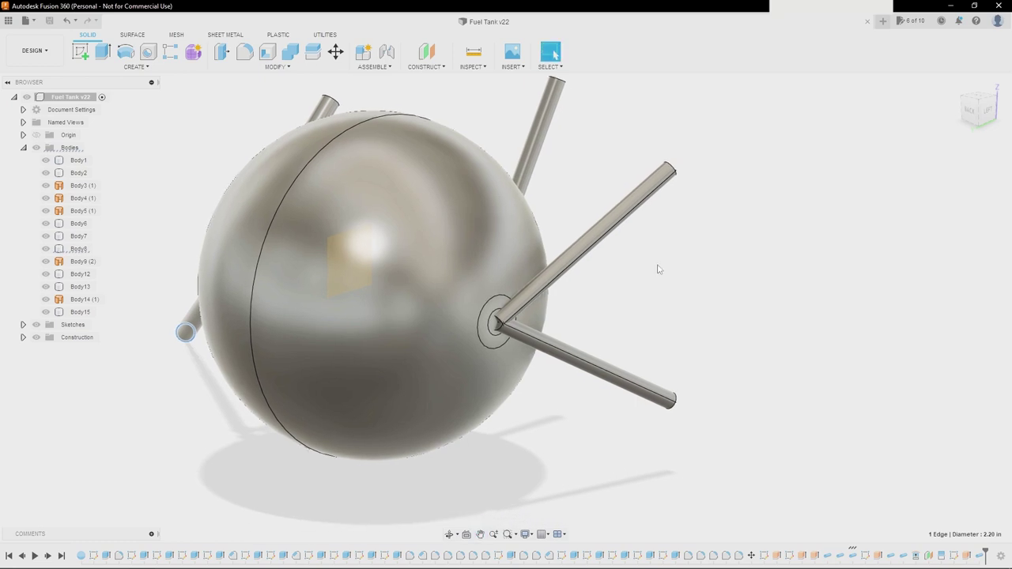
key(super)
text(sn)
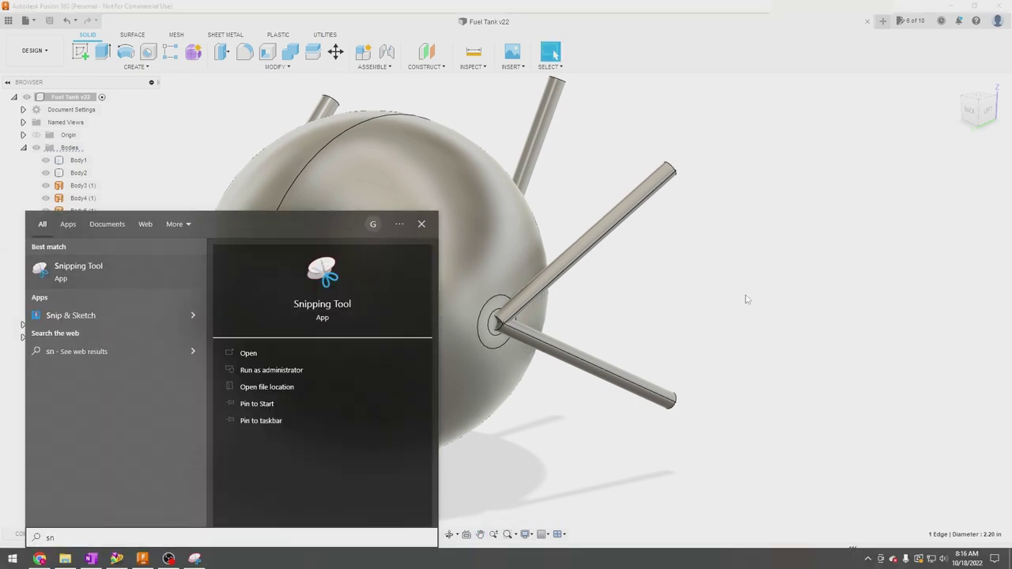
key(Return)
shift+middle_drag(787, 297, 657, 314)
scroll(635, 282, down, 2)
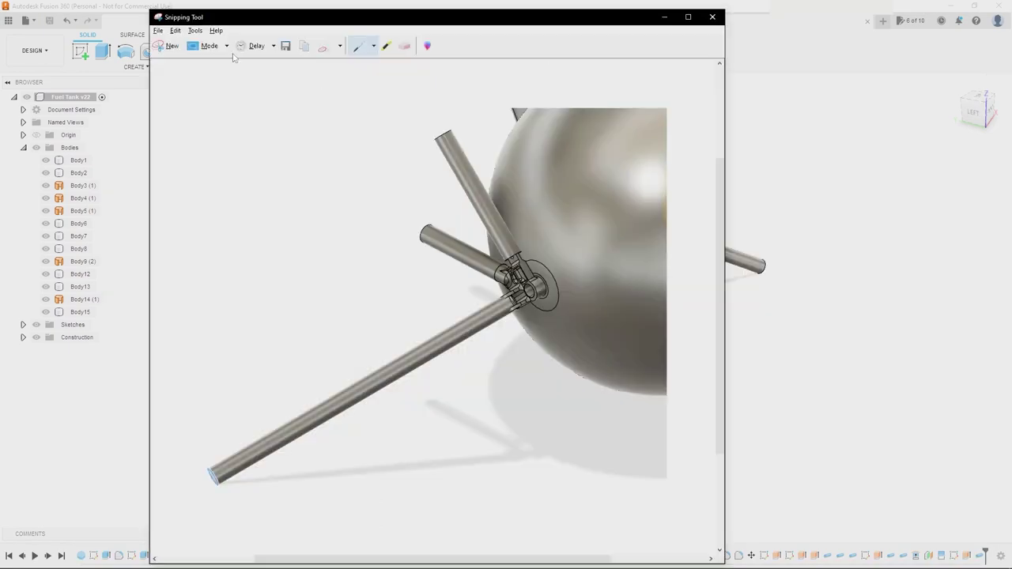
click(171, 45)
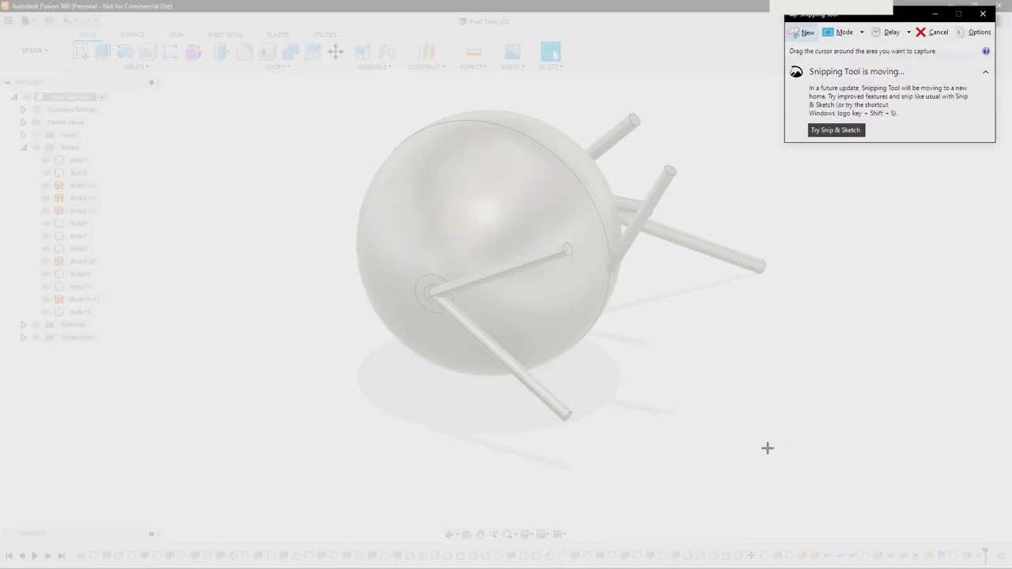
drag(775, 454, 316, 87)
click(425, 41)
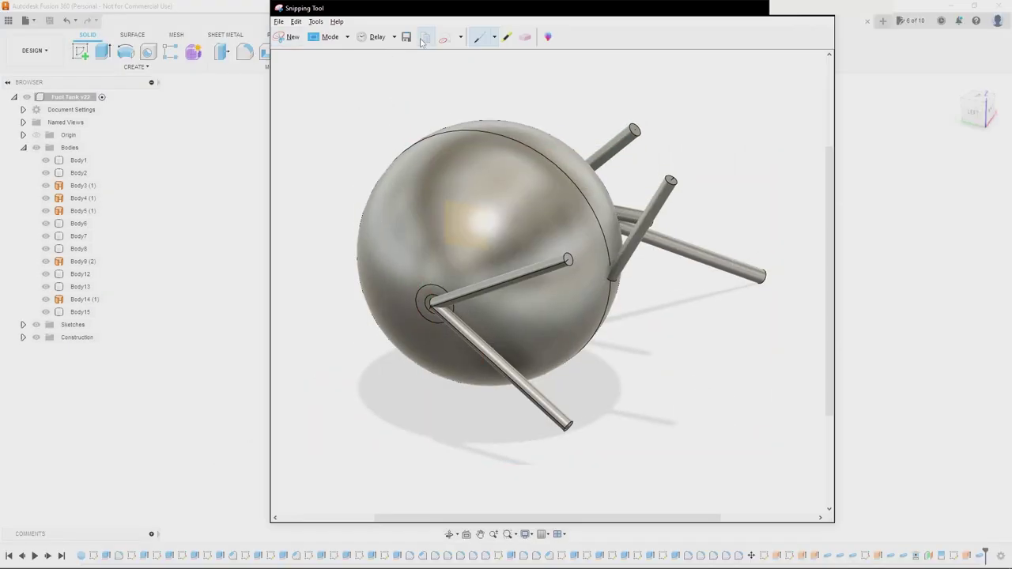
- Paste the full-tank snip into the OneNote page beside the first picture and shrink it to a similar size
key(alt+Tab)
click(635, 242)
click(741, 264)
key(ctrl+v)
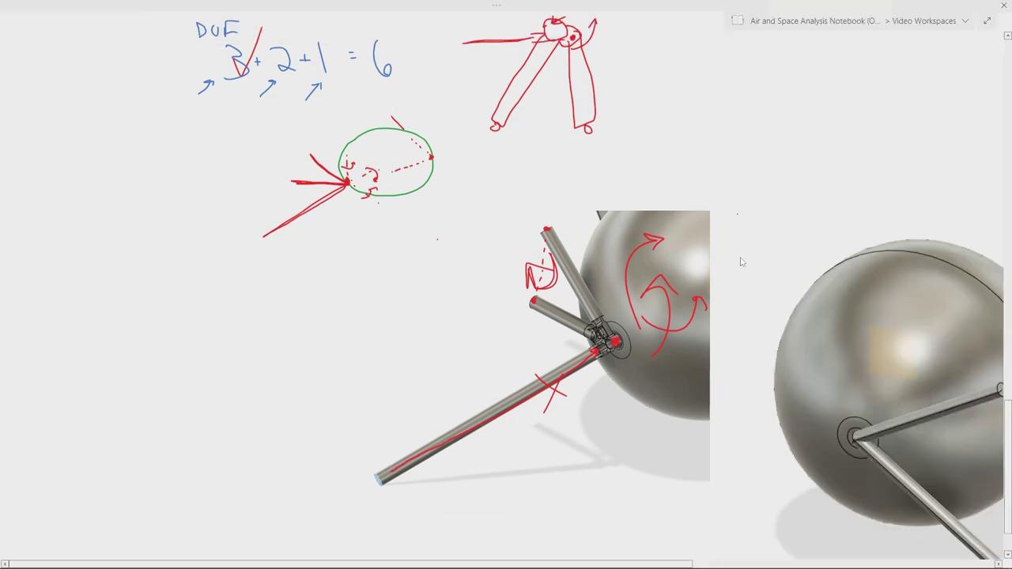
drag(599, 558, 833, 559)
drag(885, 540, 749, 428)
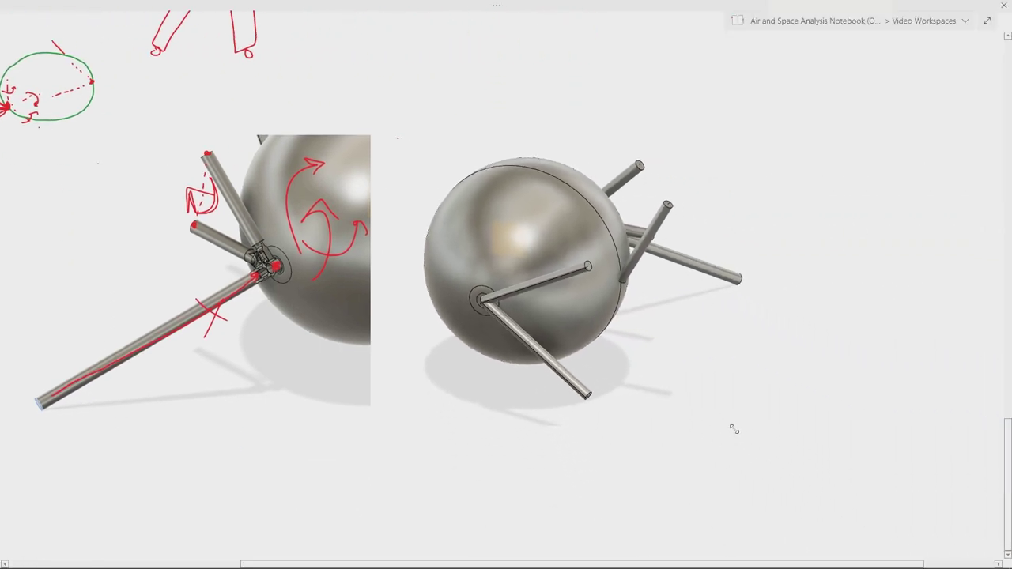
- Annotate the second tank picture in red with dashed rotation axes, curved arrows at the two-strut support, and a double arrow along the single strut
mouse_move(53, 10)
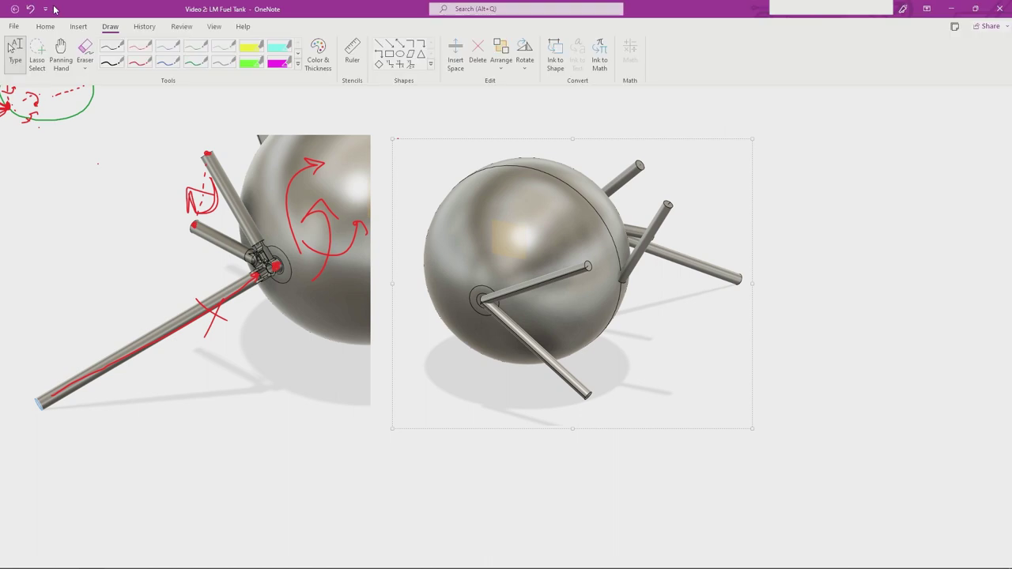
click(143, 64)
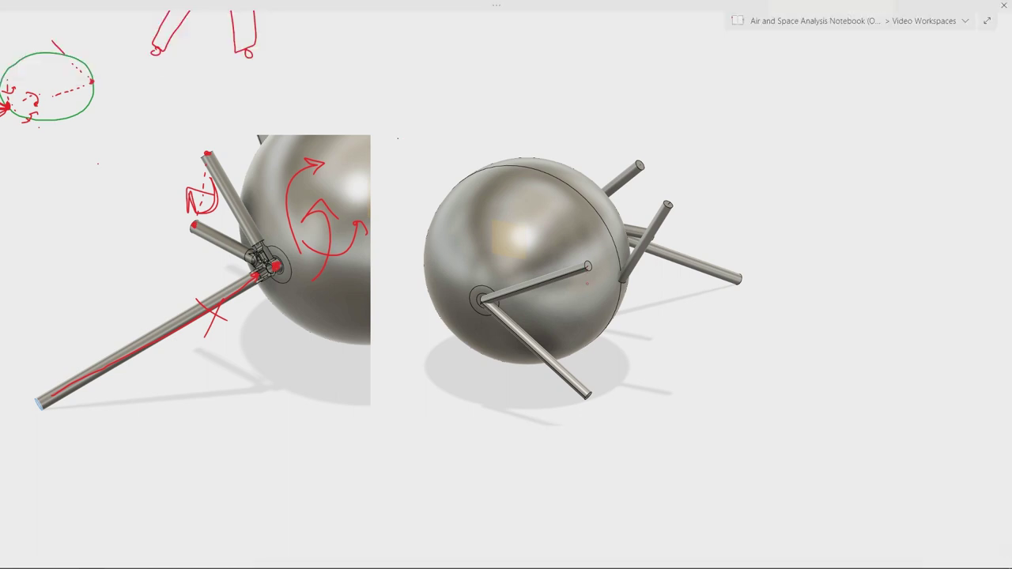
drag(586, 344, 588, 377)
drag(481, 300, 486, 297)
drag(521, 261, 531, 257)
drag(541, 250, 553, 244)
mouse_move(536, 228)
mouse_down()
mouse_move(577, 229)
mouse_move(560, 257)
mouse_up()
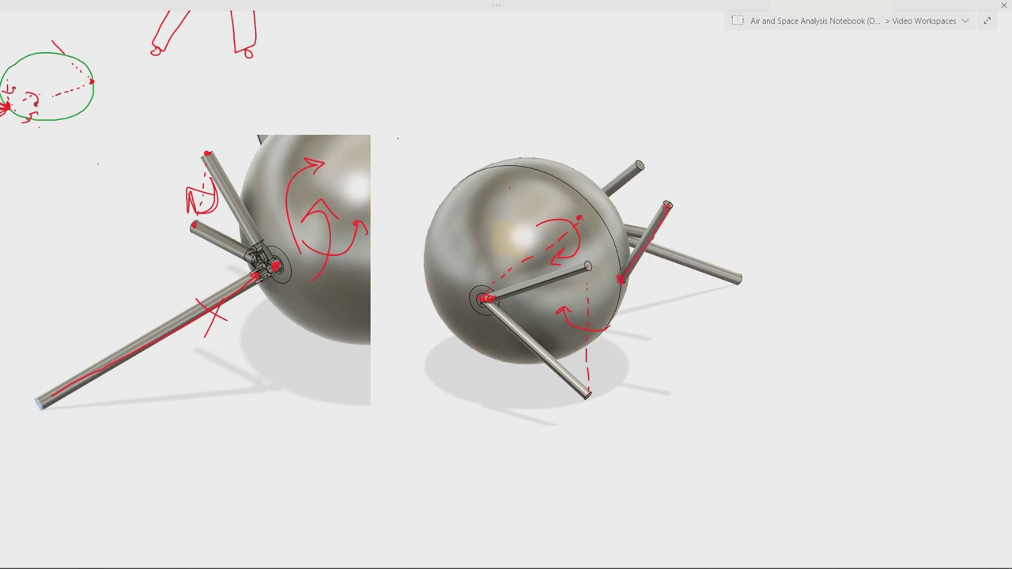
drag(669, 203, 675, 215)
- Review the 3 + 2 + 1 = 6 DOF sum and the strut sketches alongside both annotated tank pictures
drag(877, 564, 698, 534)
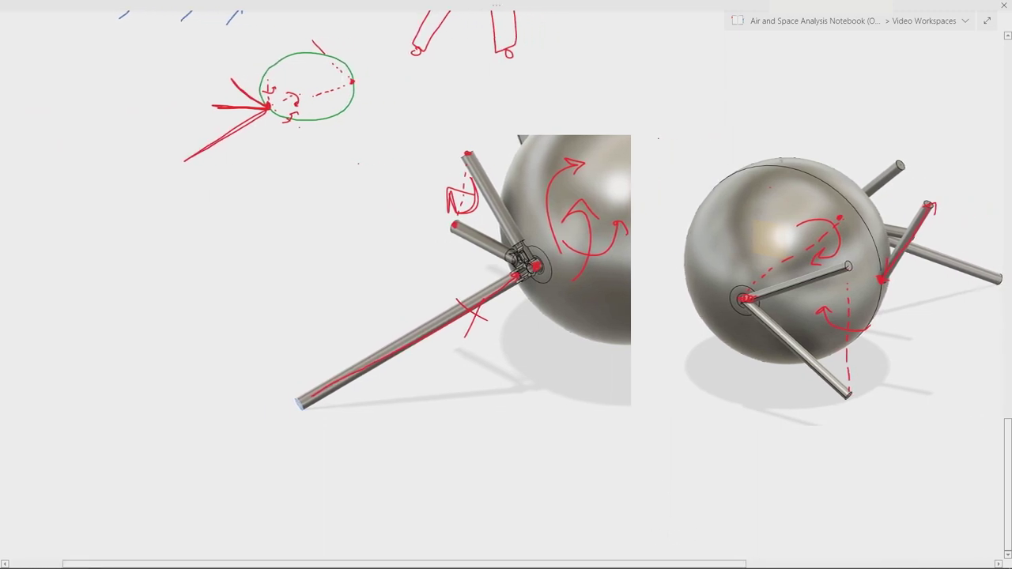
scroll(506, 284, up, 3)
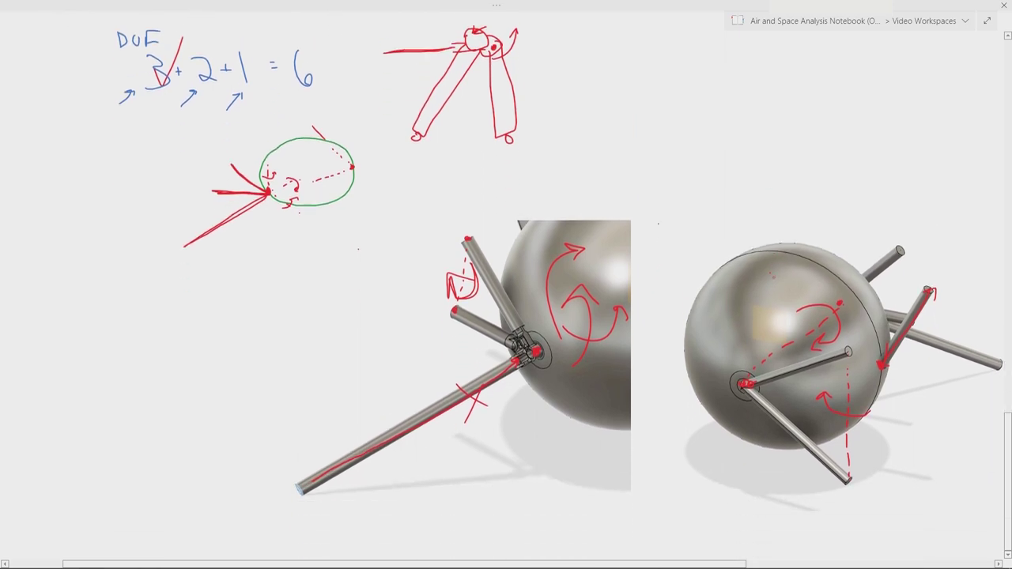
scroll(505, 284, down, 2)
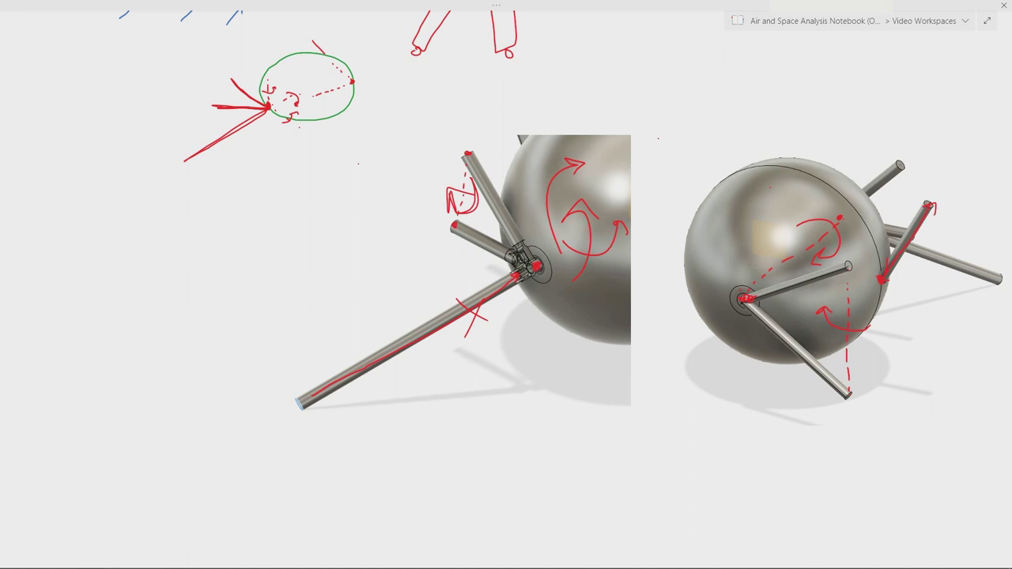
scroll(506, 285, up, 3)
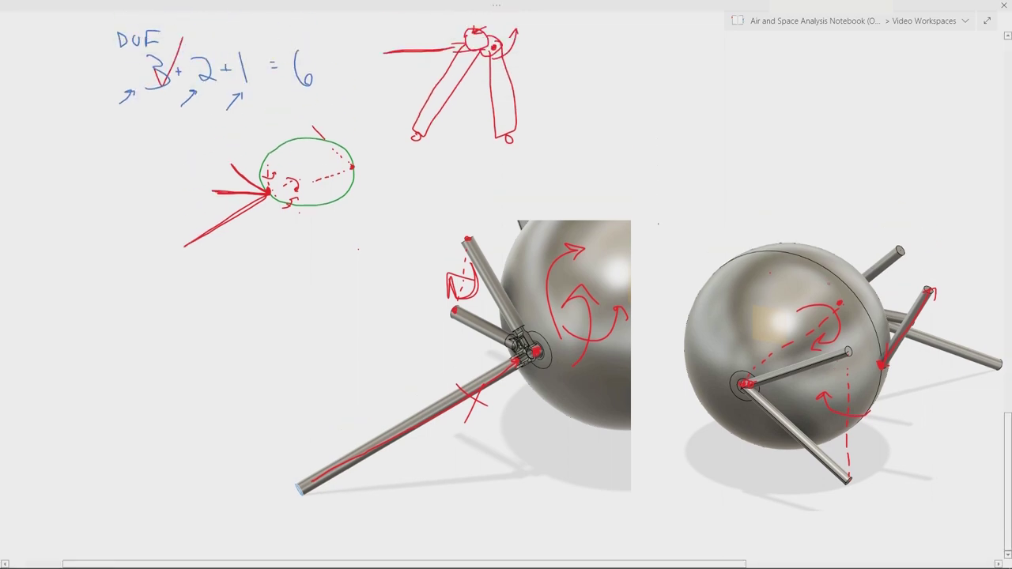
scroll(506, 285, up, 3)
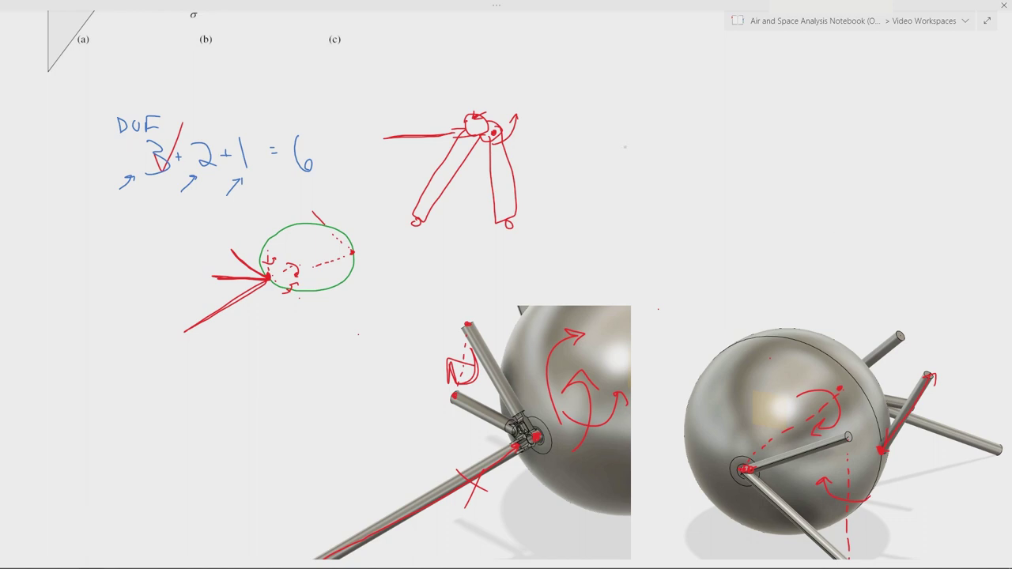
scroll(515, 284, up, 2)
scroll(515, 284, down, 2)
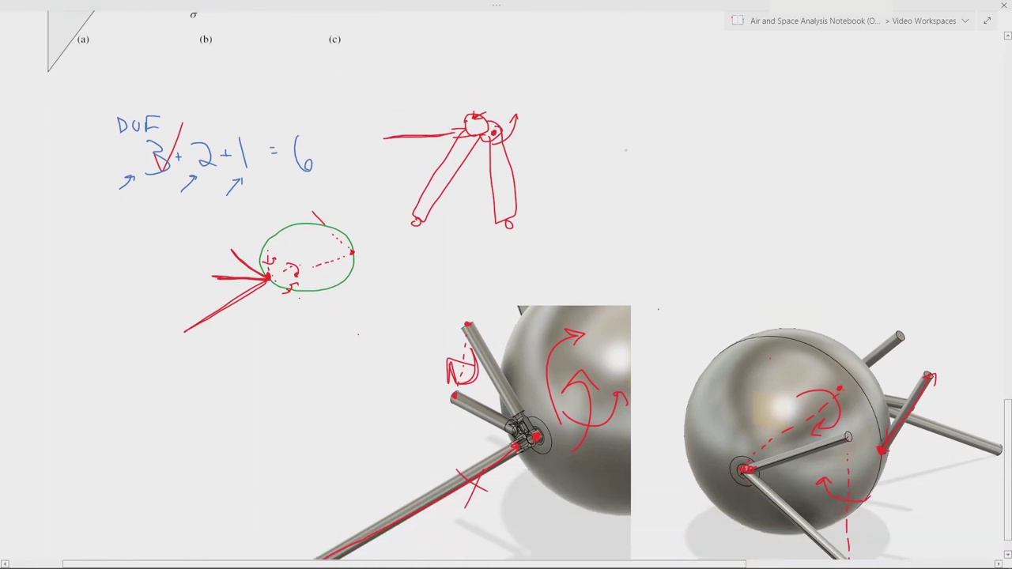
- Switch to Fusion 360 and set the fuel tank to a centred, enlarged top view with all its struts
key(alt+Tab)
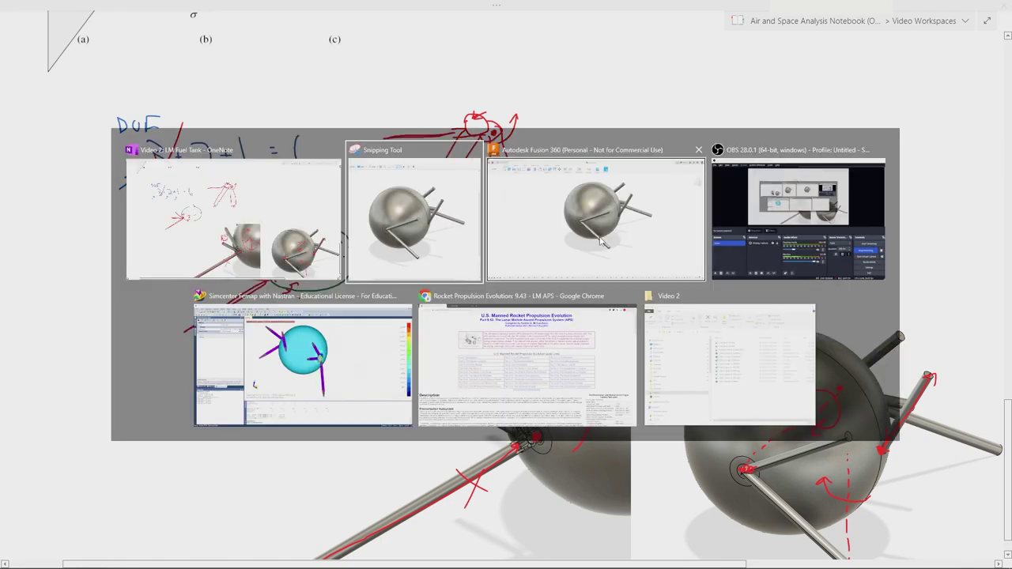
click(602, 234)
shift+middle_drag(621, 206, 544, 278)
drag(545, 277, 561, 281)
key(Escape)
click(978, 115)
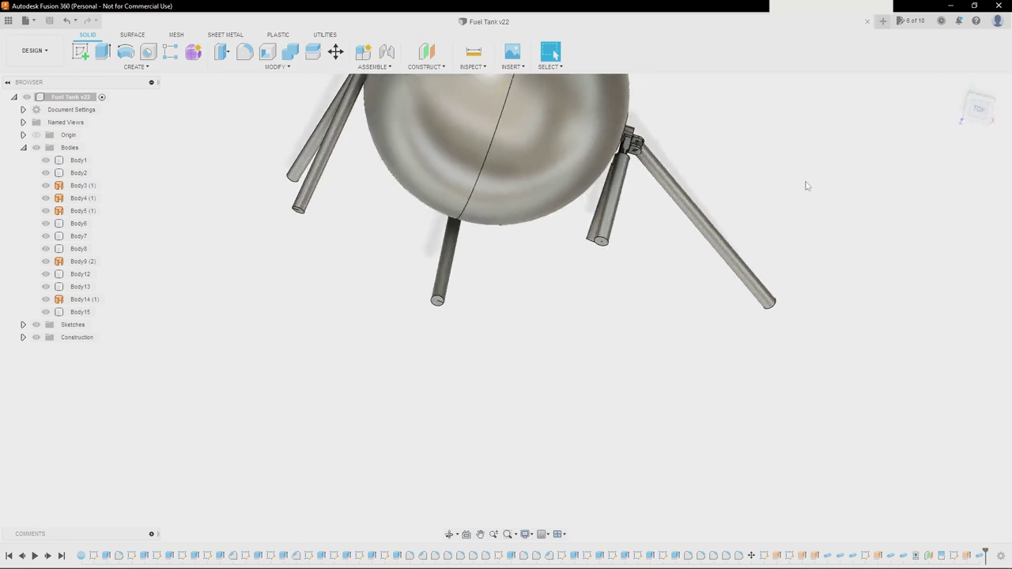
middle_drag(596, 131, 637, 208)
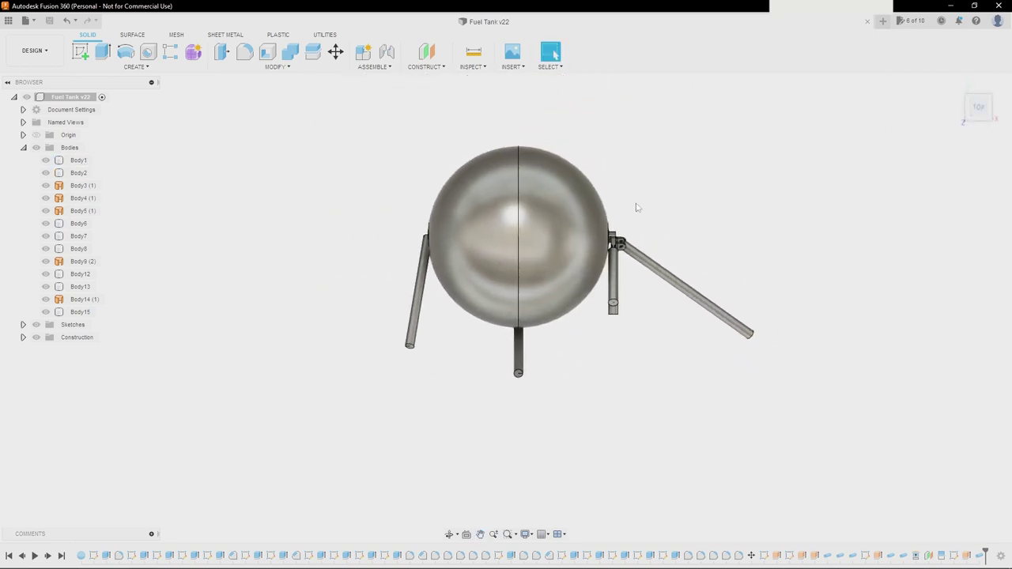
scroll(632, 208, up, 4)
key(Escape)
- Open the Snipping Tool and capture a rectangular snip of the tank's top view with its struts
key(super)
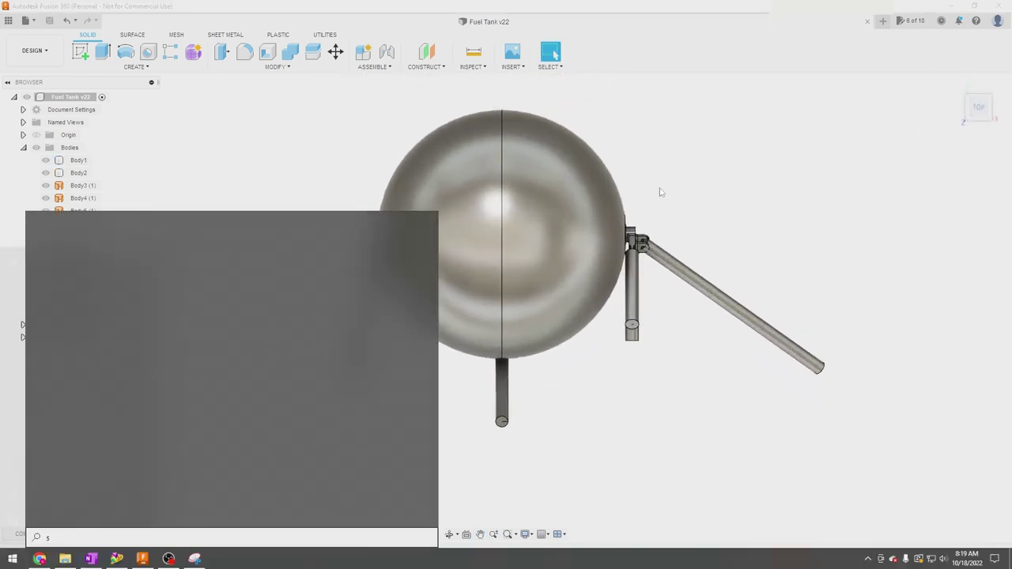
text(snip)
key(Return)
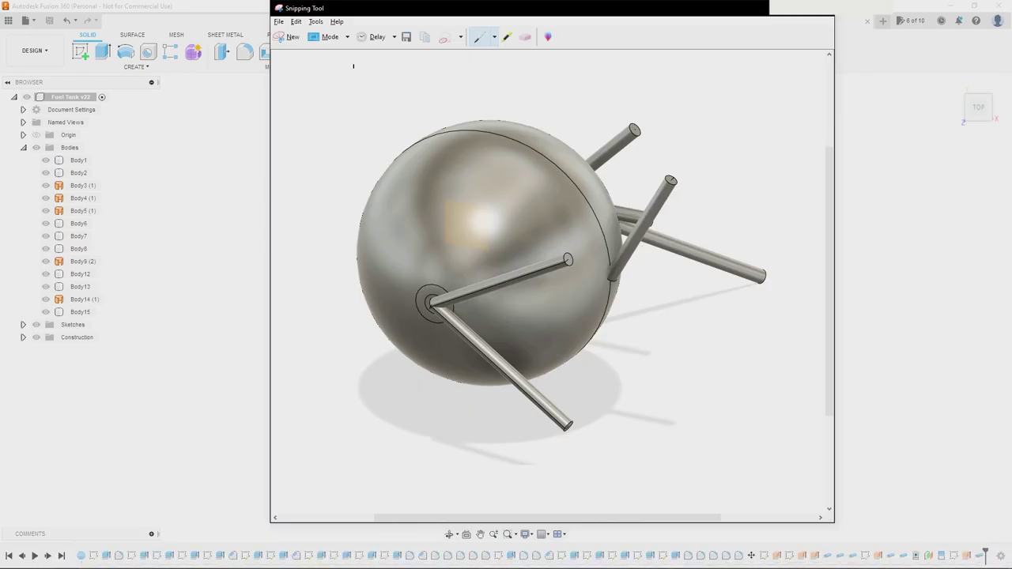
click(287, 36)
drag(302, 95, 869, 462)
- Switch to OneNote, paste the top-view snip below the two annotated tank pictures, and show the page full screen
key(alt+Tab)
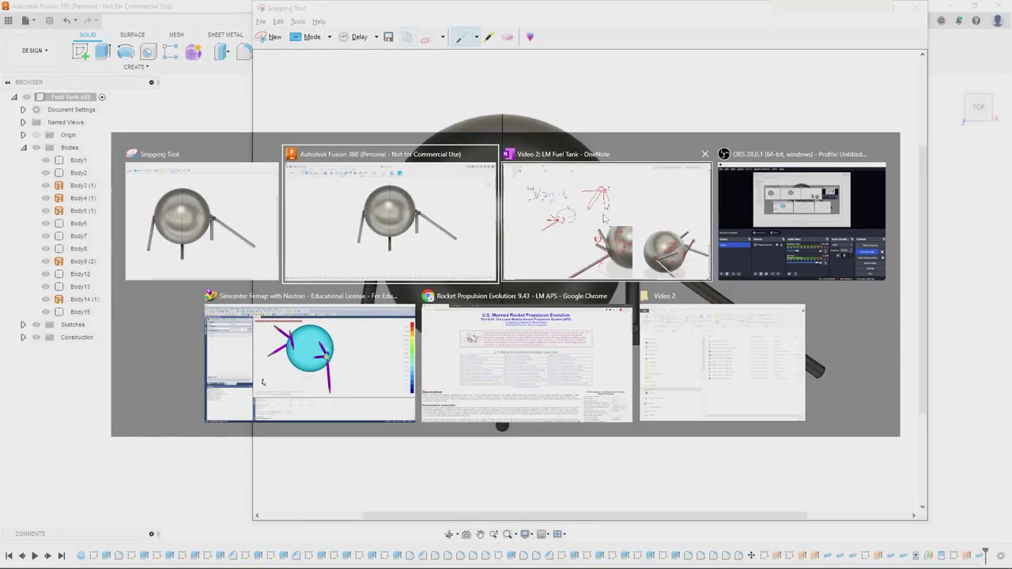
scroll(506, 316, down, 5)
key(ctrl+v)
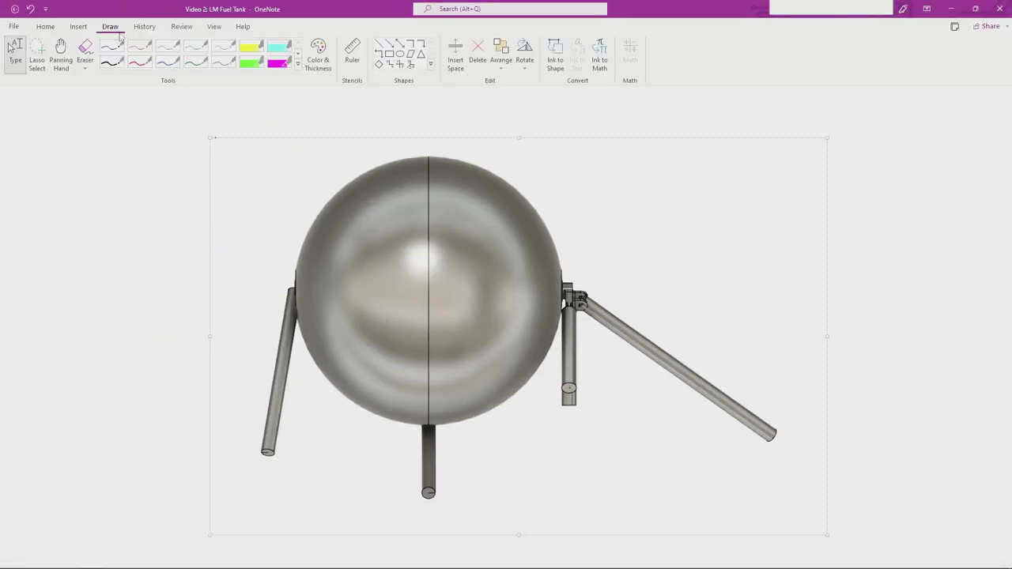
key(F11)
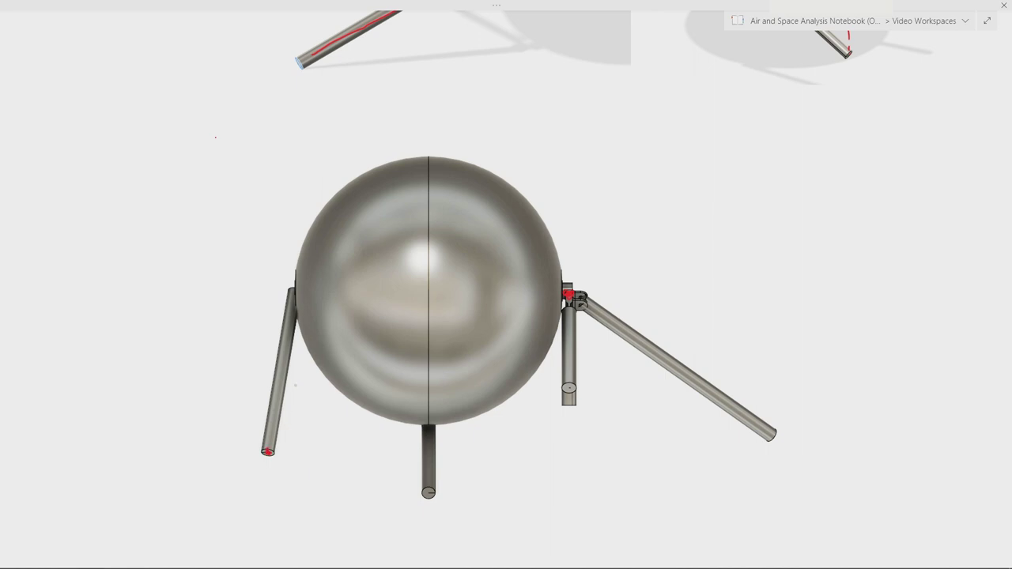
- Annotate the top-view picture in red with a shifted tank outline, a swung single strut, motion arrows, and a large arc from the three-strut joint
mouse_move(300, 400)
mouse_down()
mouse_move(238, 382)
mouse_move(246, 390)
mouse_move(258, 367)
mouse_up()
mouse_move(564, 281)
mouse_down()
mouse_move(559, 247)
mouse_move(500, 174)
mouse_move(438, 149)
mouse_move(380, 148)
mouse_move(343, 160)
mouse_move(277, 300)
mouse_move(297, 376)
mouse_move(377, 422)
mouse_move(439, 425)
mouse_move(500, 394)
mouse_move(555, 292)
mouse_up()
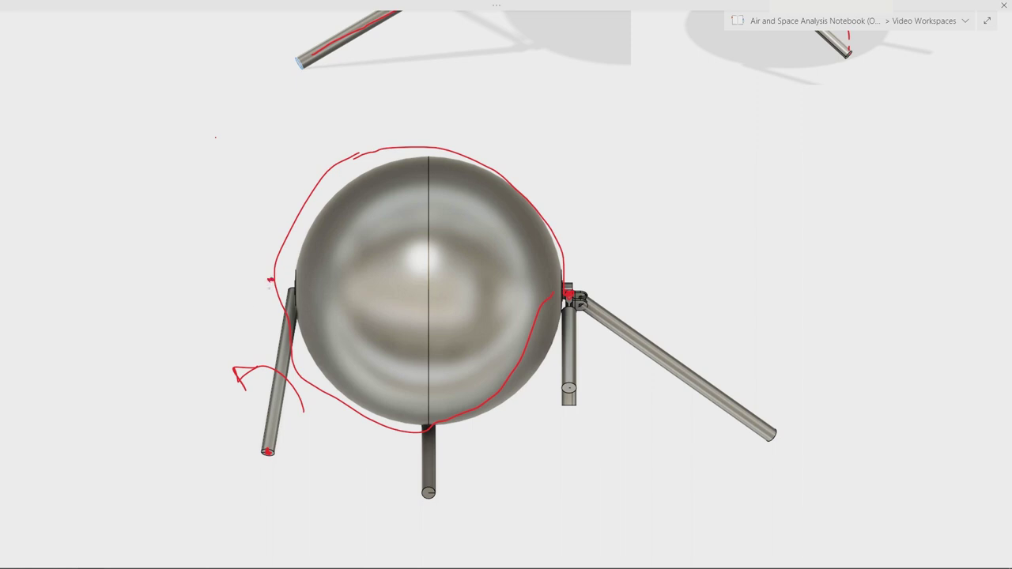
mouse_move(266, 280)
mouse_down()
mouse_move(259, 449)
mouse_move(283, 401)
mouse_move(277, 281)
mouse_up()
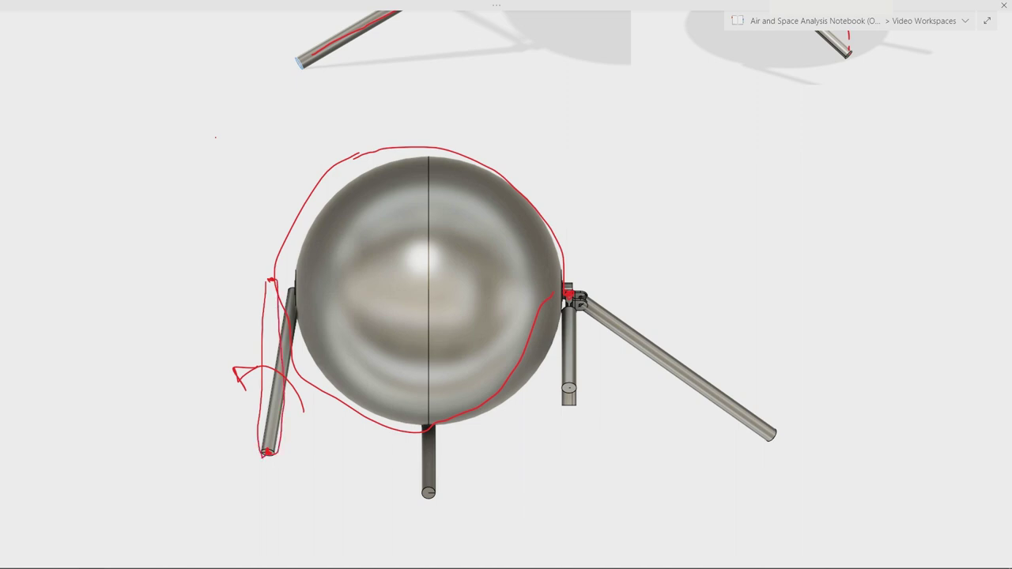
mouse_move(428, 489)
mouse_down()
mouse_move(396, 425)
mouse_move(407, 428)
mouse_up()
mouse_move(563, 286)
mouse_down()
mouse_move(420, 182)
mouse_move(4, 190)
mouse_move(207, 389)
mouse_move(505, 409)
mouse_up()
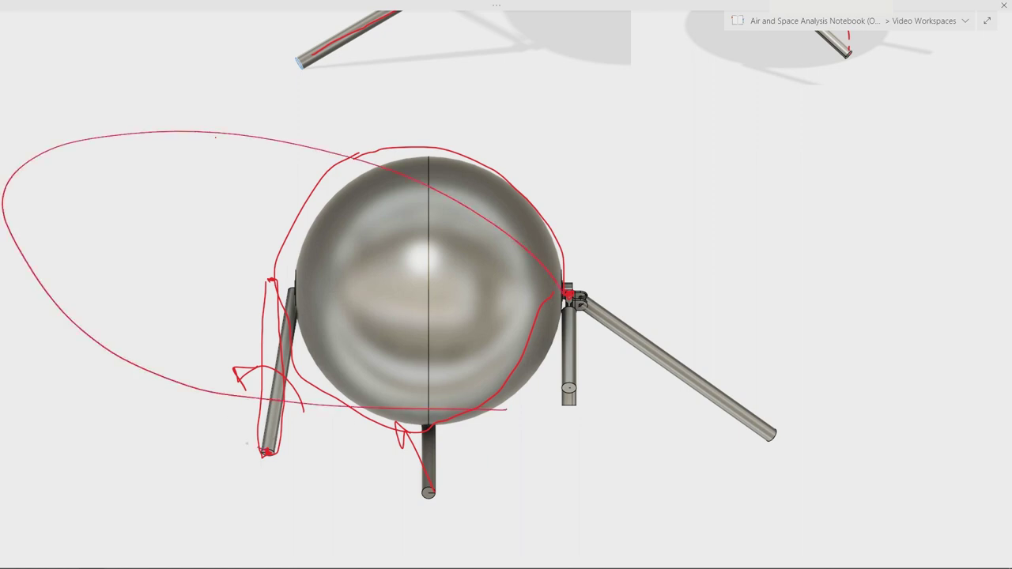
mouse_move(260, 449)
mouse_down()
mouse_move(116, 371)
mouse_move(120, 358)
mouse_move(262, 452)
mouse_up()
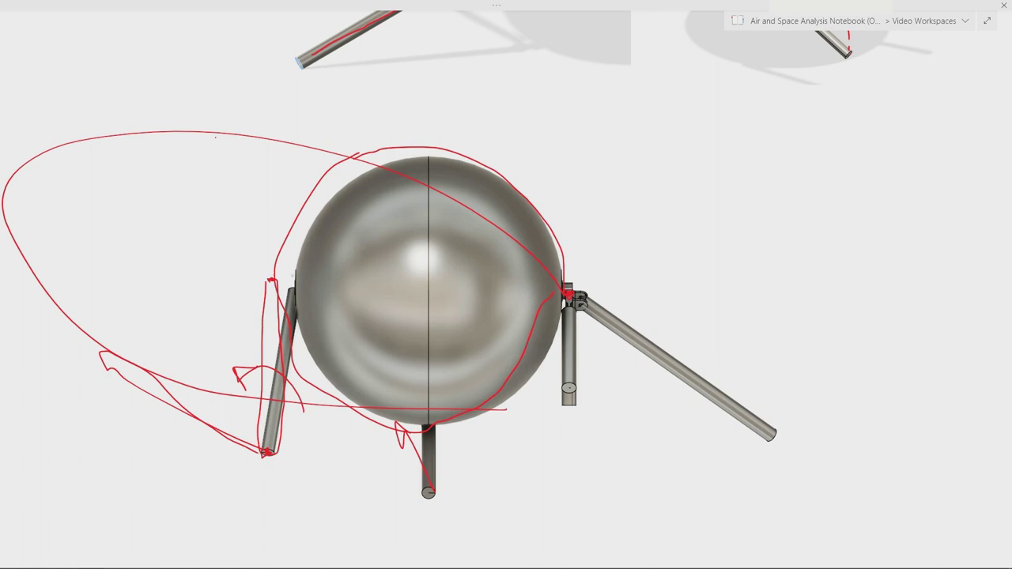
- Review the 3 + 2 + 1 = 6 DOF sum and strut sketches against all three annotated tank pictures
scroll(506, 285, up, 3)
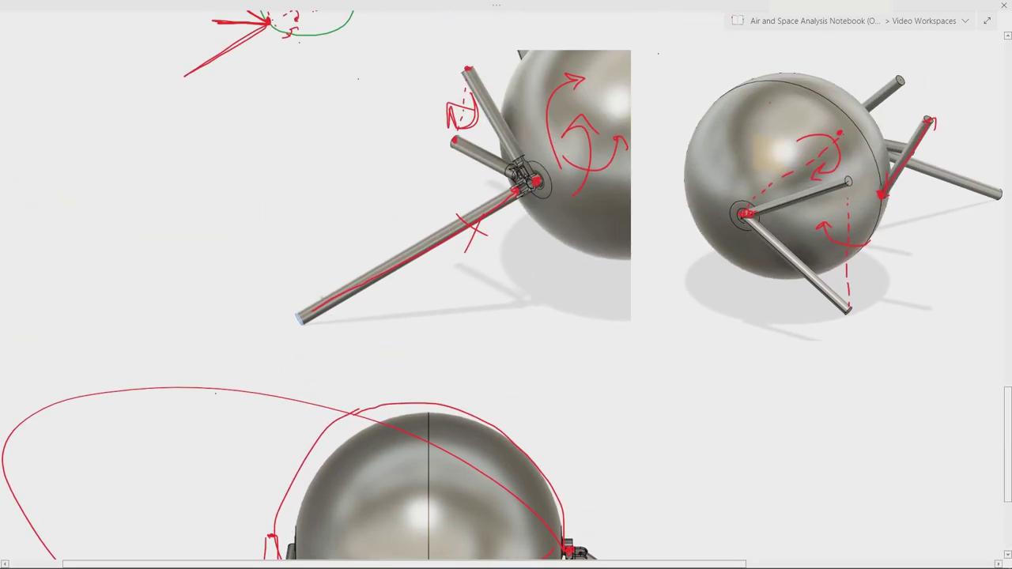
scroll(505, 284, up, 2)
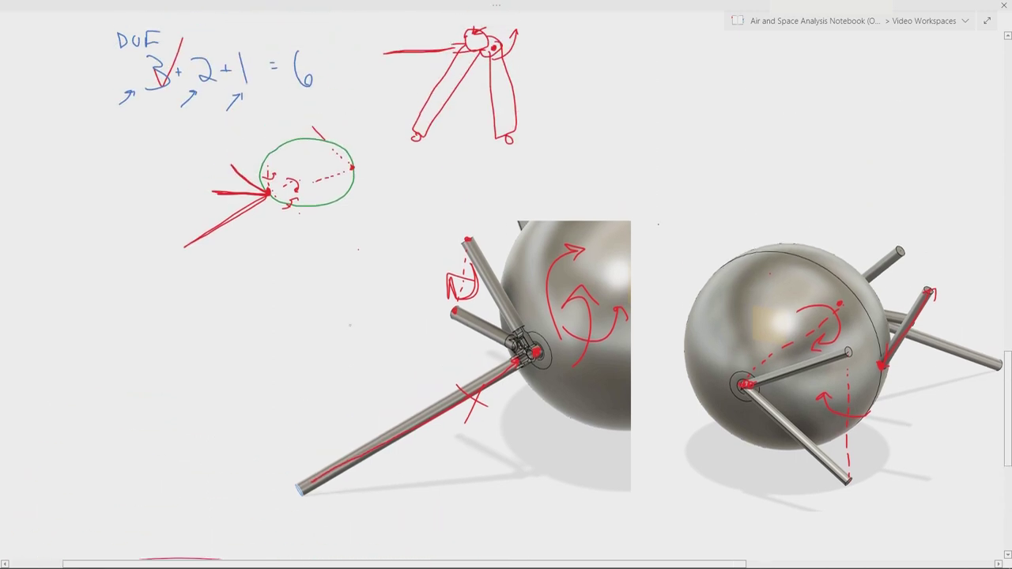
scroll(506, 284, down, 5)
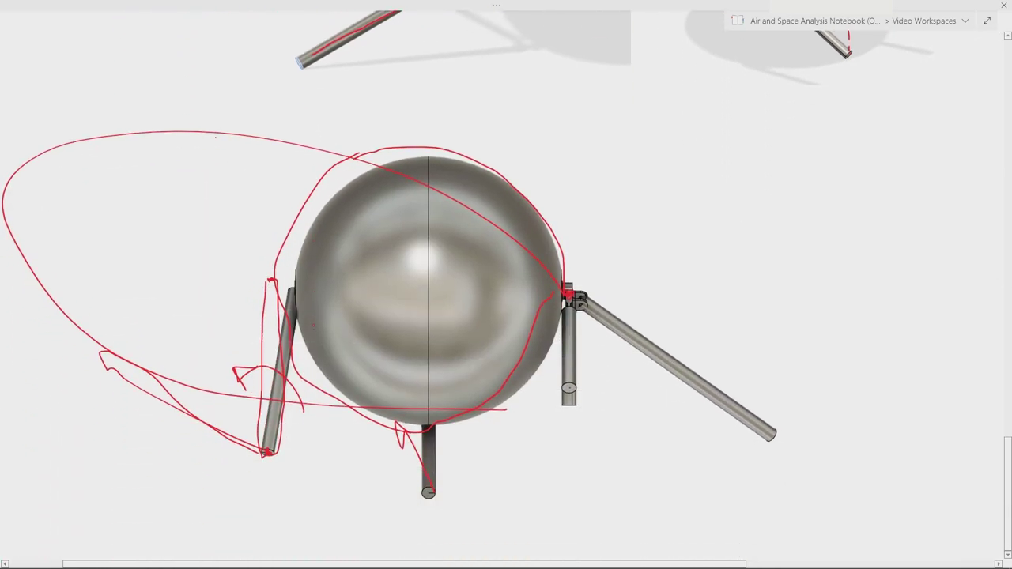
scroll(505, 285, up, 5)
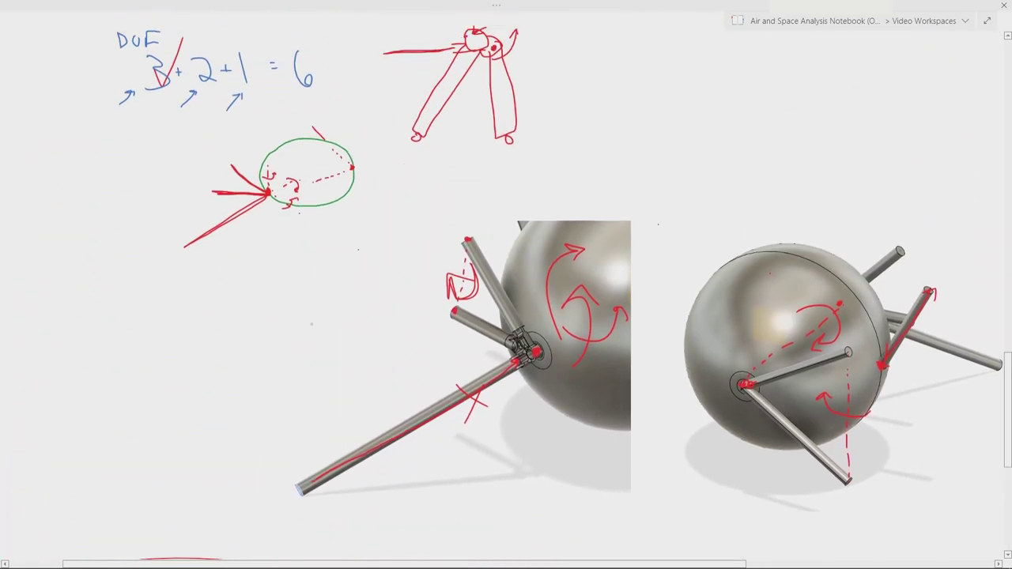
scroll(506, 285, up, 2)
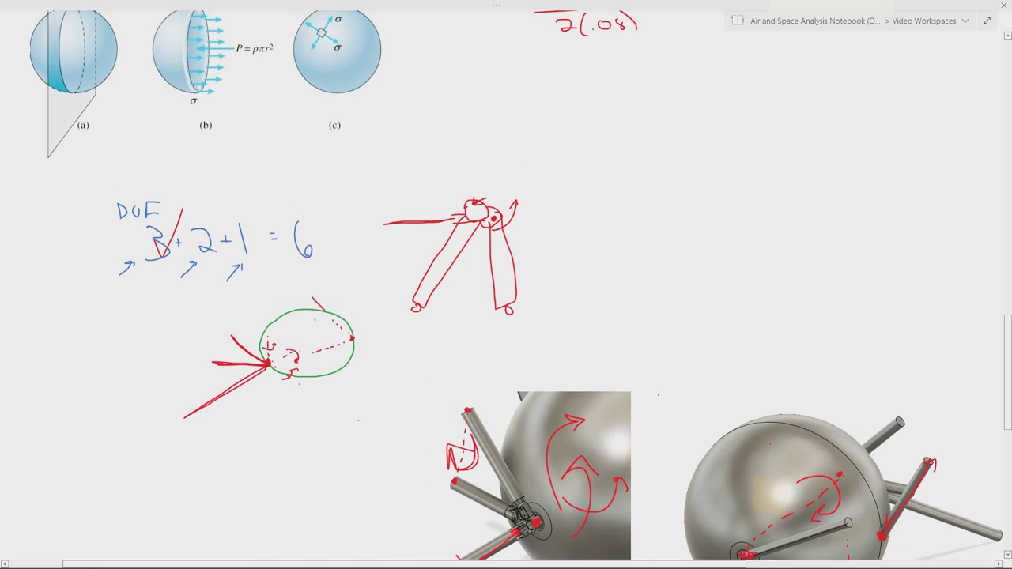
scroll(506, 284, down, 8)
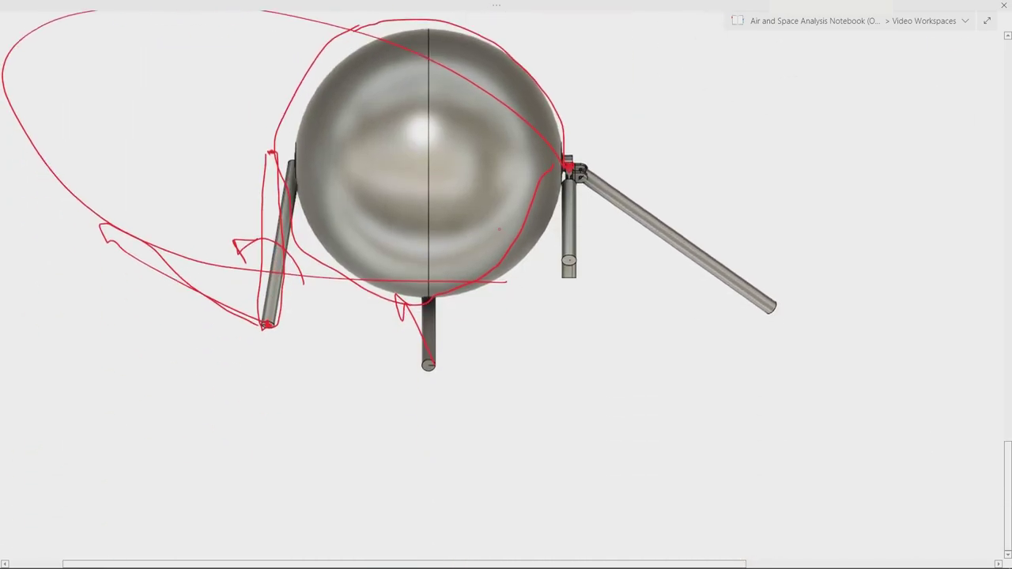
scroll(505, 284, down, 1)
scroll(505, 284, up, 1)
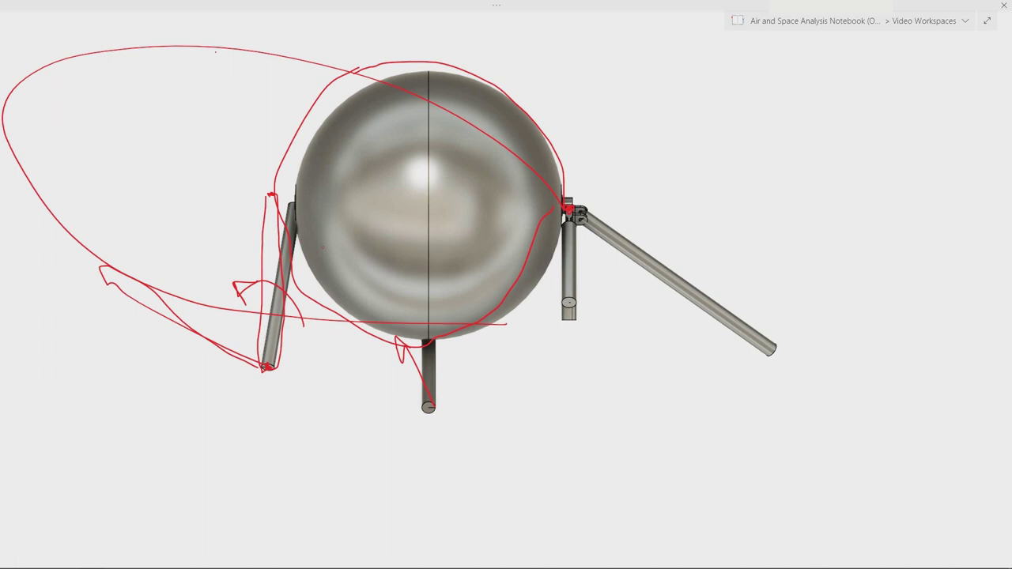
scroll(340, 250, up, 5)
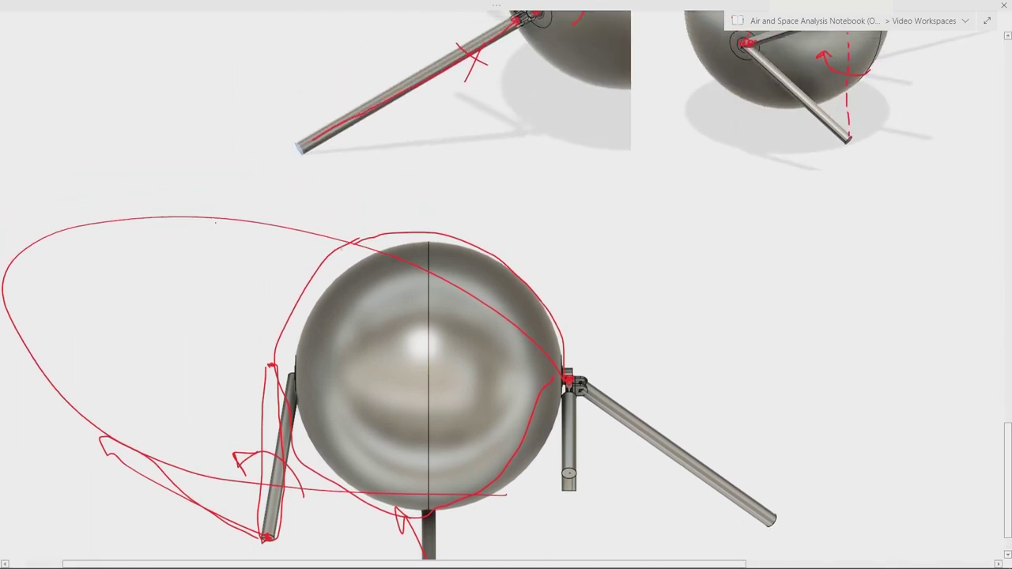
scroll(332, 245, up, 3)
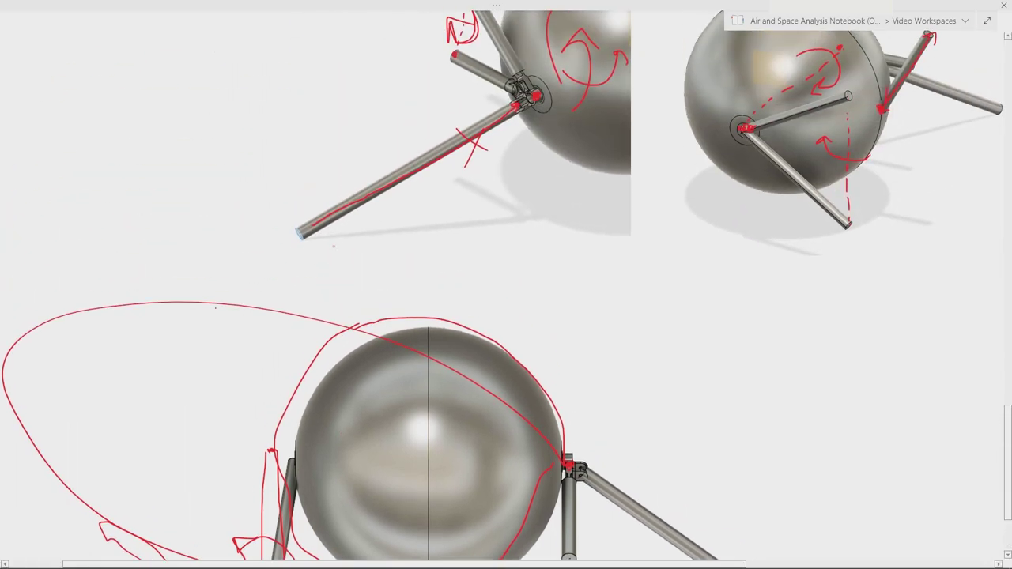
- Switch to Fusion 360 and roll the tank's design history back to just after the first sketch, leaving only the sphere
key(alt+Tab)
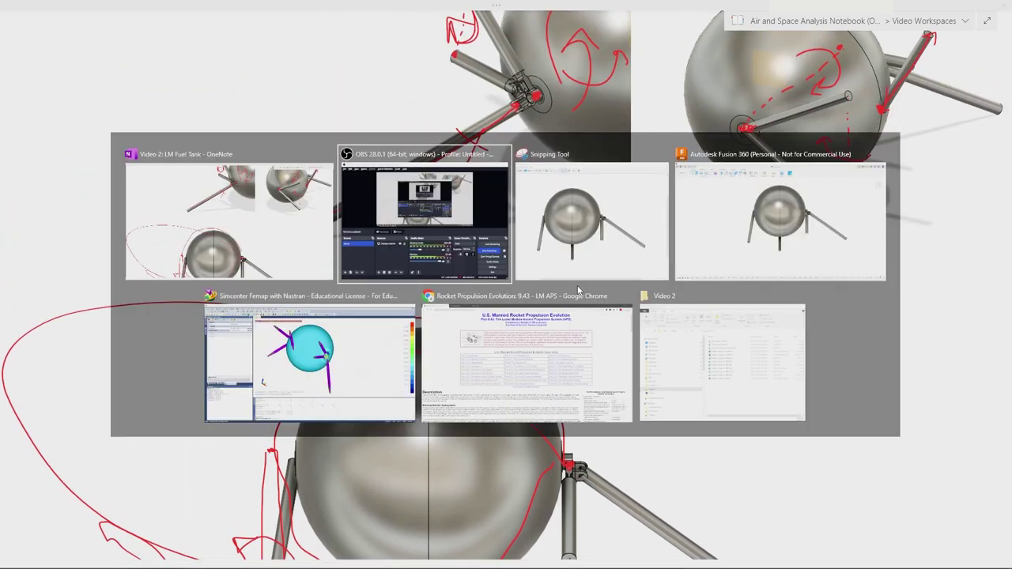
click(781, 241)
shift+middle_drag(695, 297, 553, 237)
scroll(600, 241, down, 2)
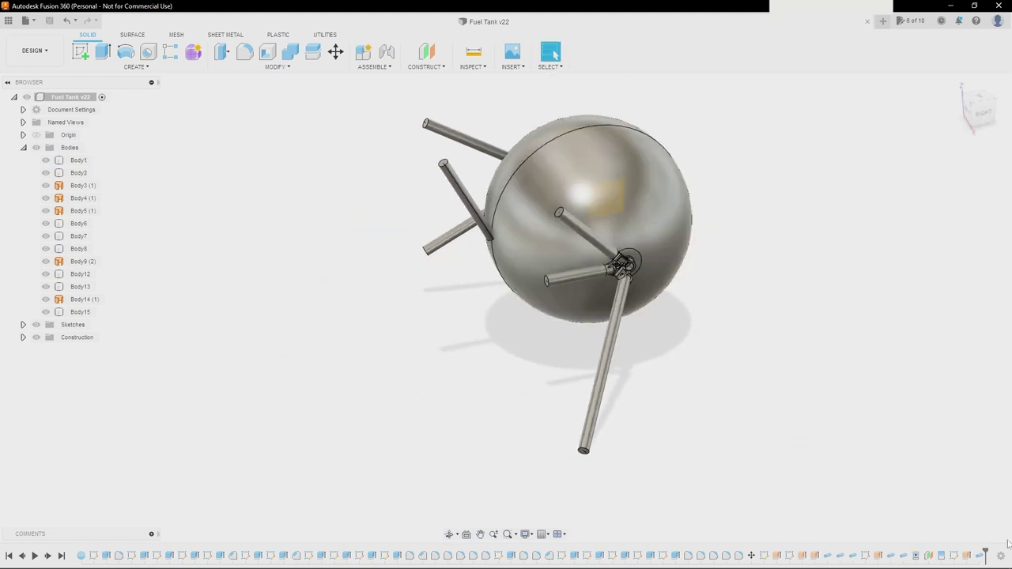
mouse_move(985, 553)
mouse_down()
mouse_move(566, 530)
mouse_move(111, 530)
mouse_move(100, 549)
mouse_up()
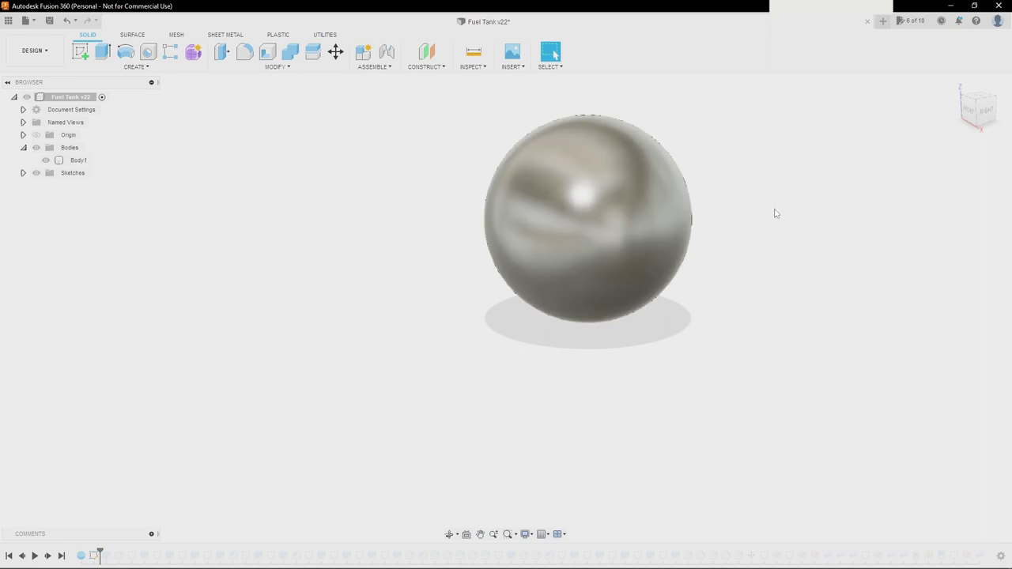
- Examine the plain spherical tank body from different angles
scroll(711, 177, up, 3)
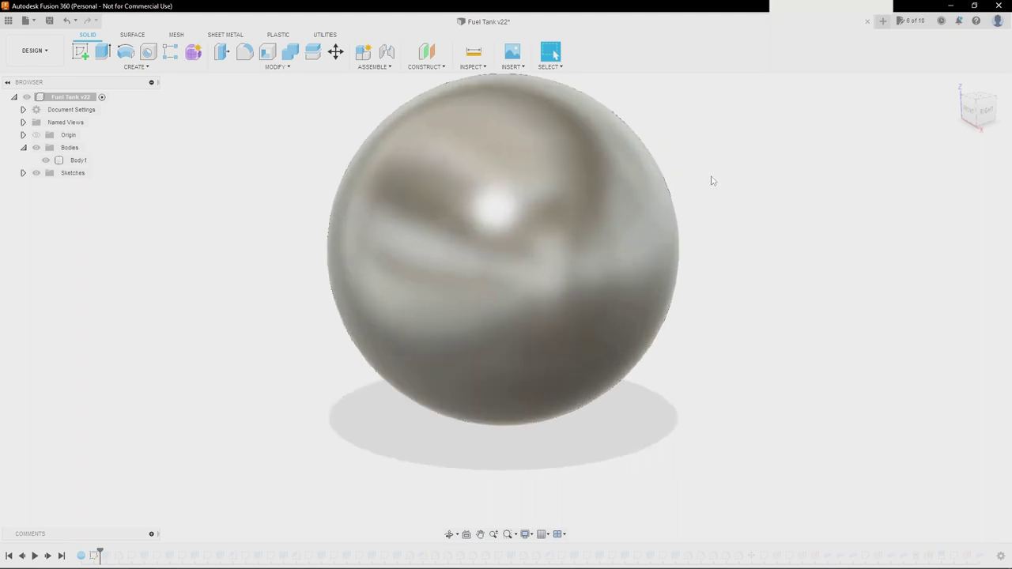
mouse_move(711, 181)
shift+middle_down()
mouse_move(725, 188)
mouse_move(693, 182)
shift+middle_up()
scroll(725, 188, down, 2)
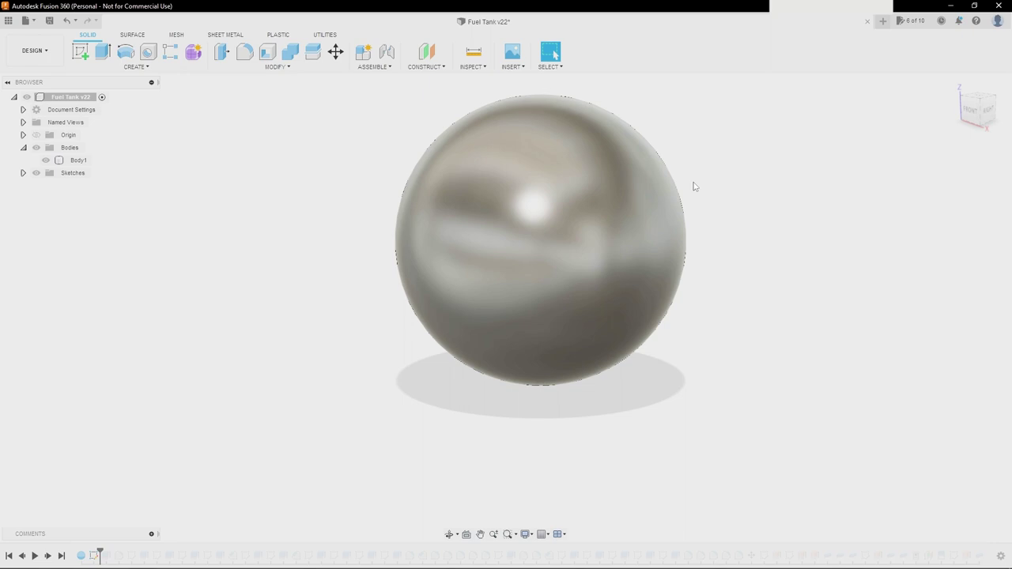
click(665, 193)
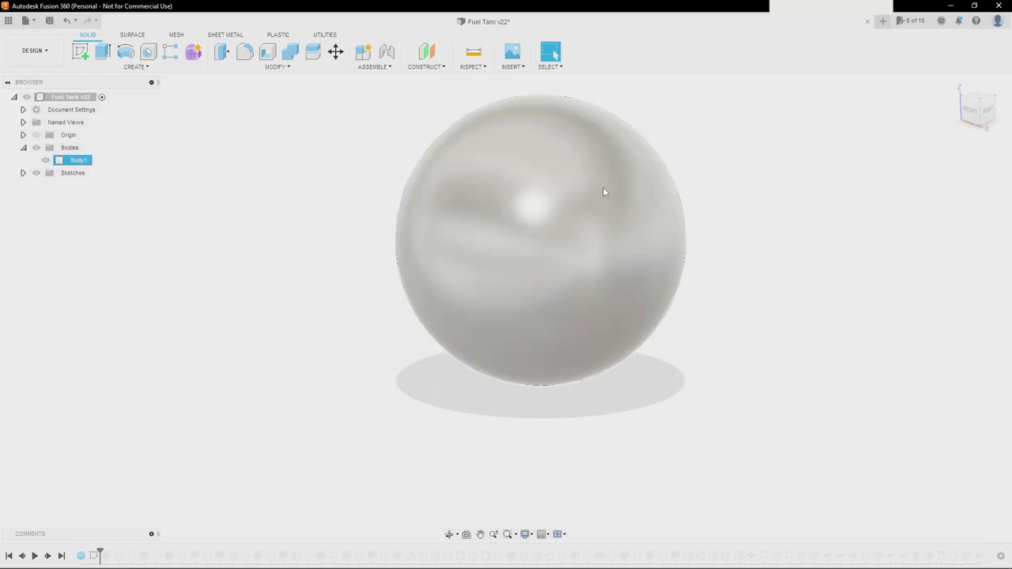
shift+middle_drag(603, 186, 562, 214)
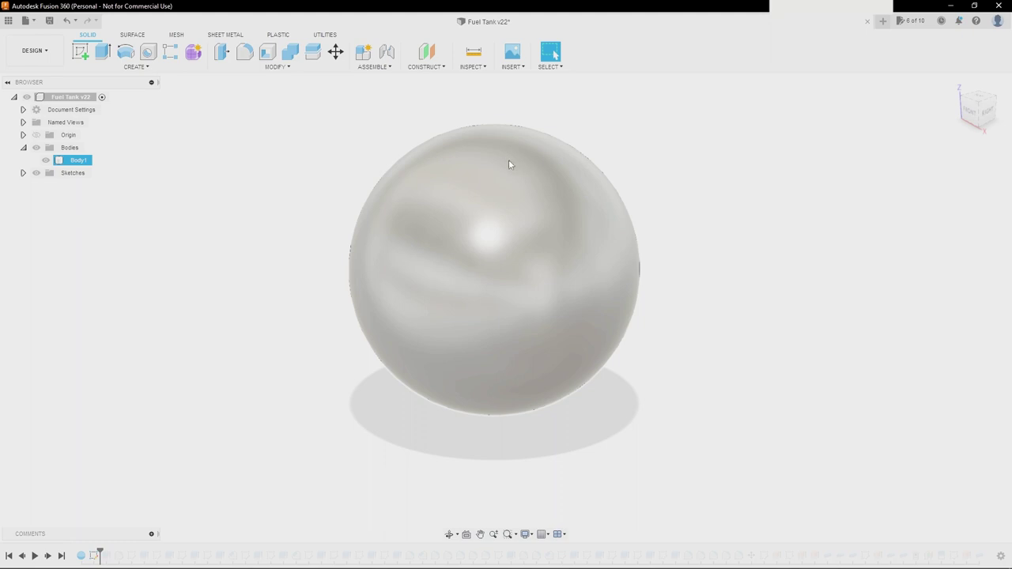
shift+middle_drag(509, 160, 508, 156)
click(355, 327)
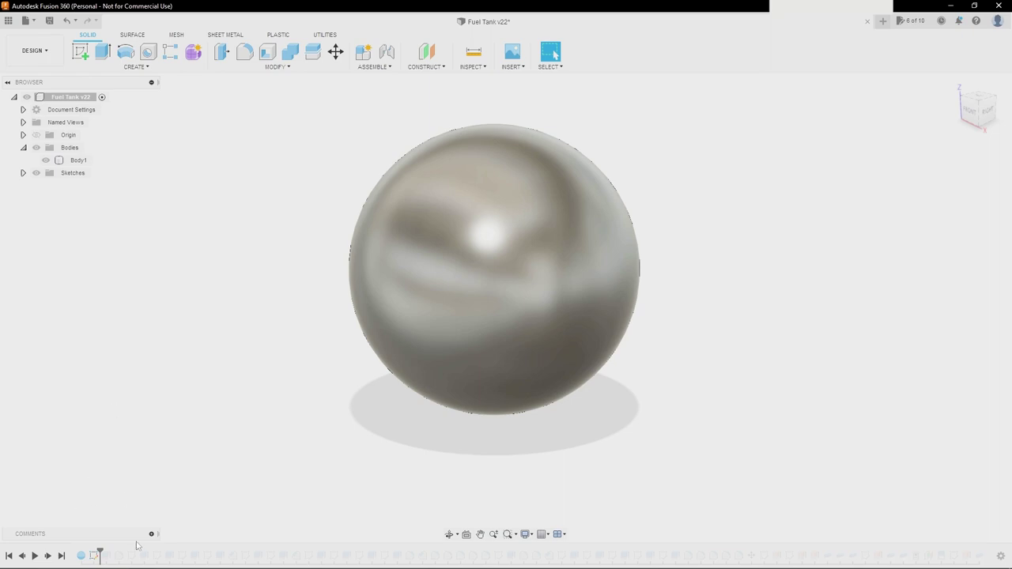
- Open the sphere feature's definition to check its diameter, and leave it without changes
click(82, 556)
right_click(83, 556)
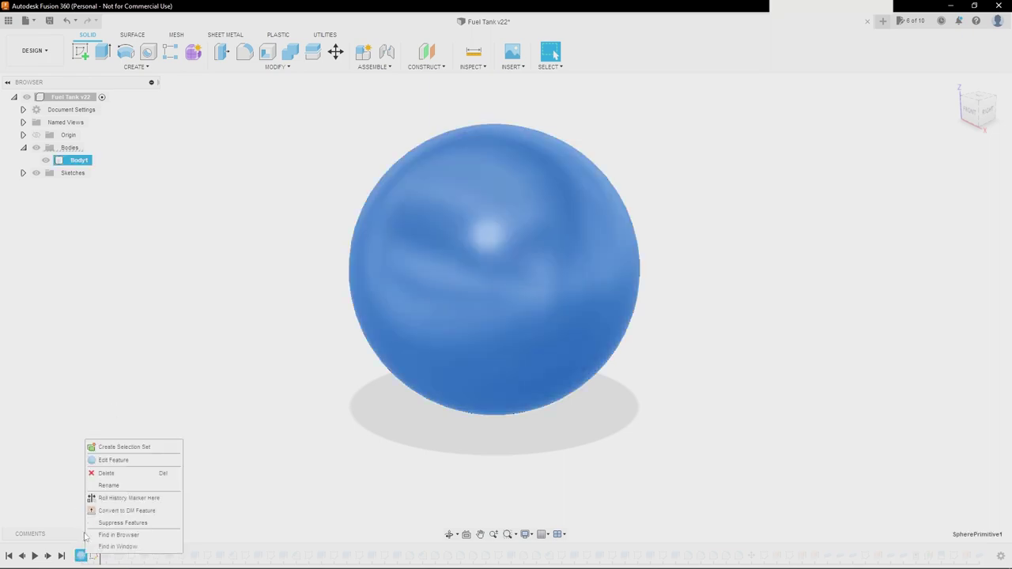
click(108, 466)
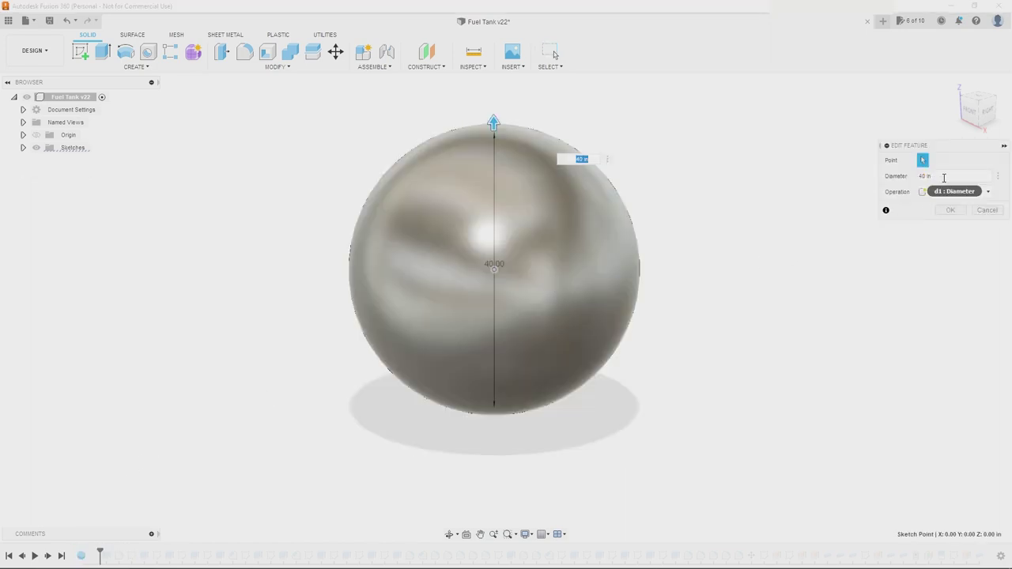
click(943, 179)
click(989, 211)
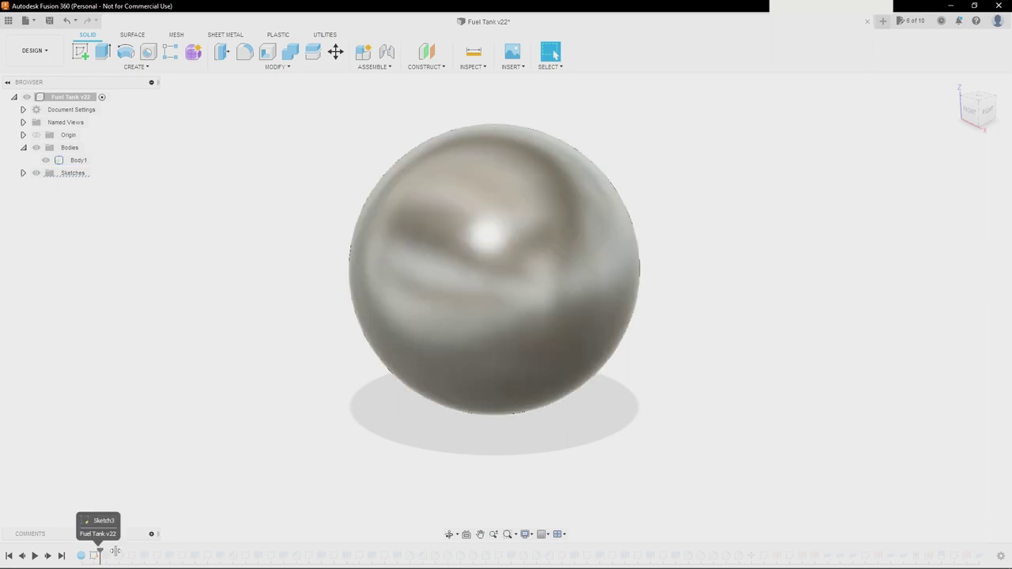
- Roll the history forward by one feature past Sketch3 and inspect the two circular faces on the sphere
drag(100, 556, 111, 555)
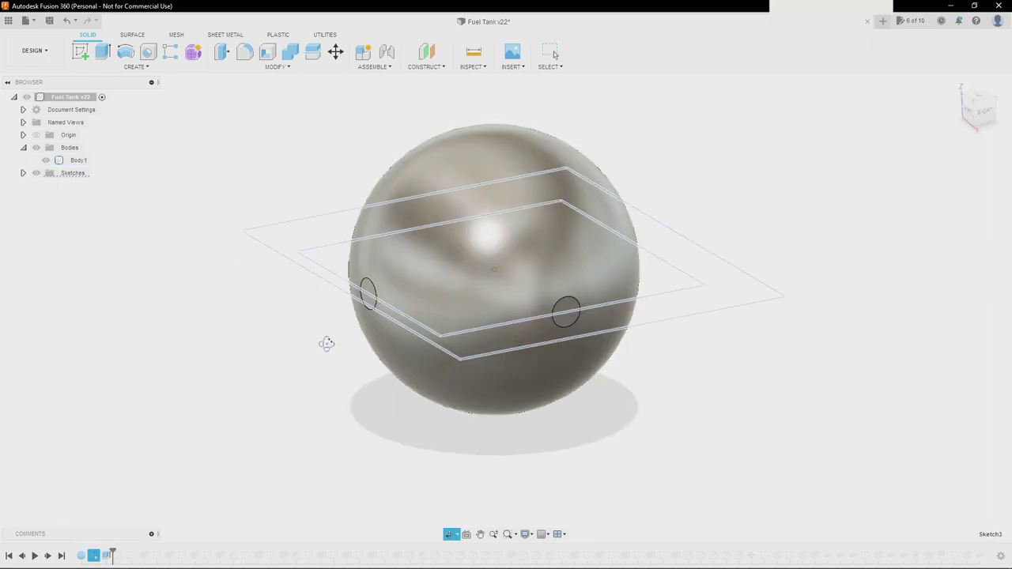
scroll(556, 305, up, 5)
scroll(565, 297, down, 8)
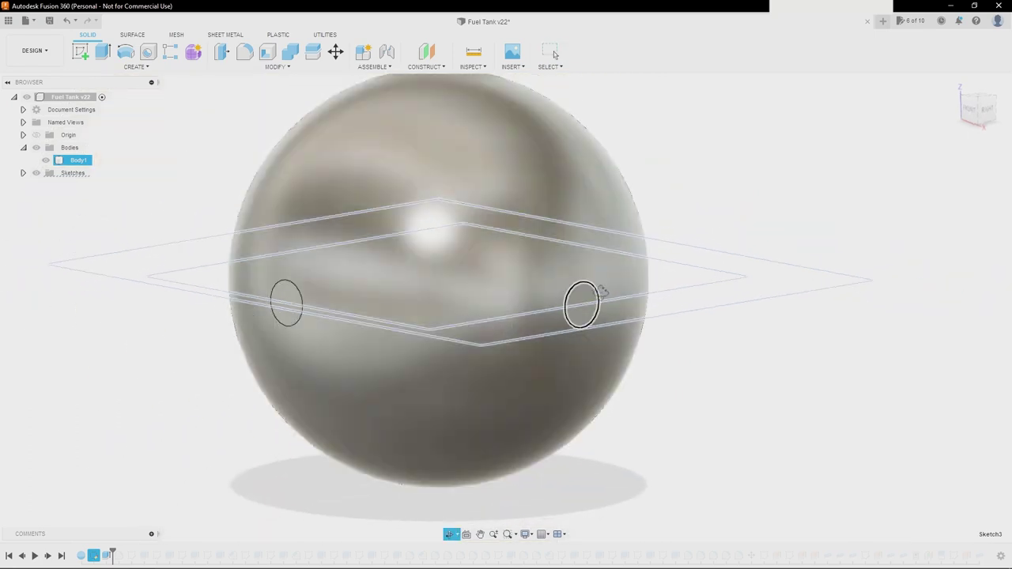
mouse_move(604, 316)
shift+middle_down()
mouse_move(649, 298)
mouse_move(637, 393)
shift+middle_up()
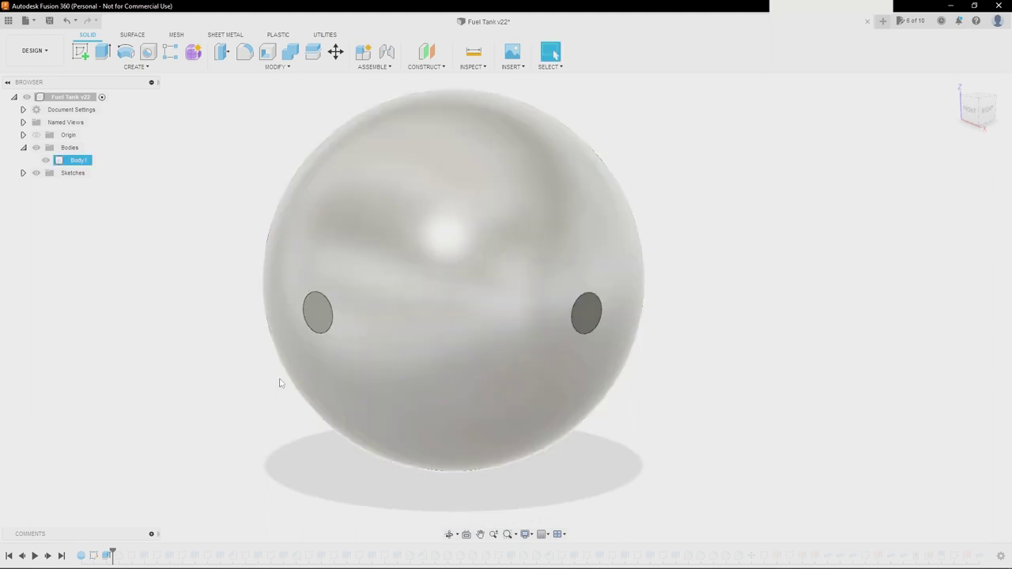
- Roll the history forward by one feature and inspect the ring around the circular face on the sphere
click(108, 398)
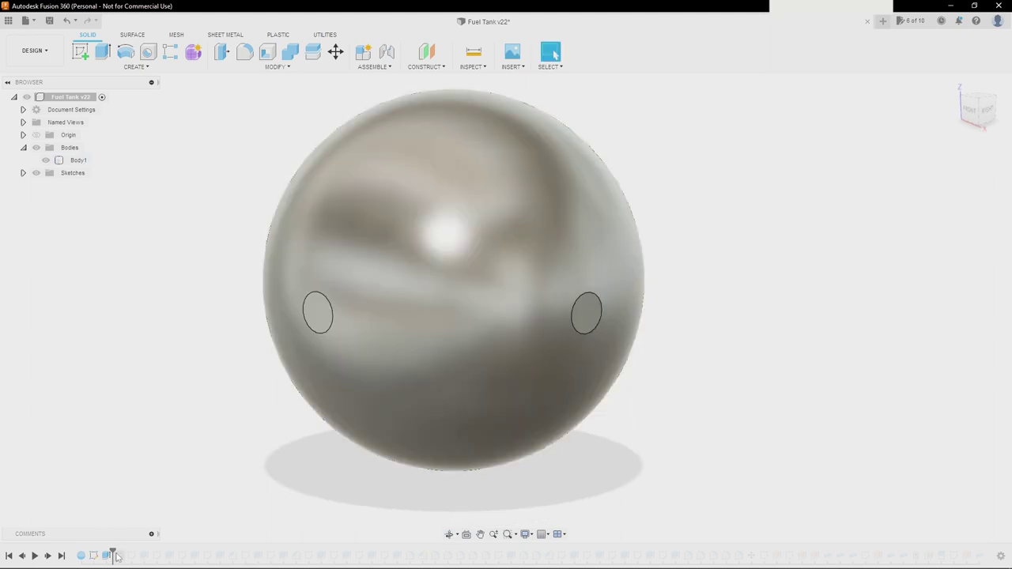
drag(113, 553, 124, 553)
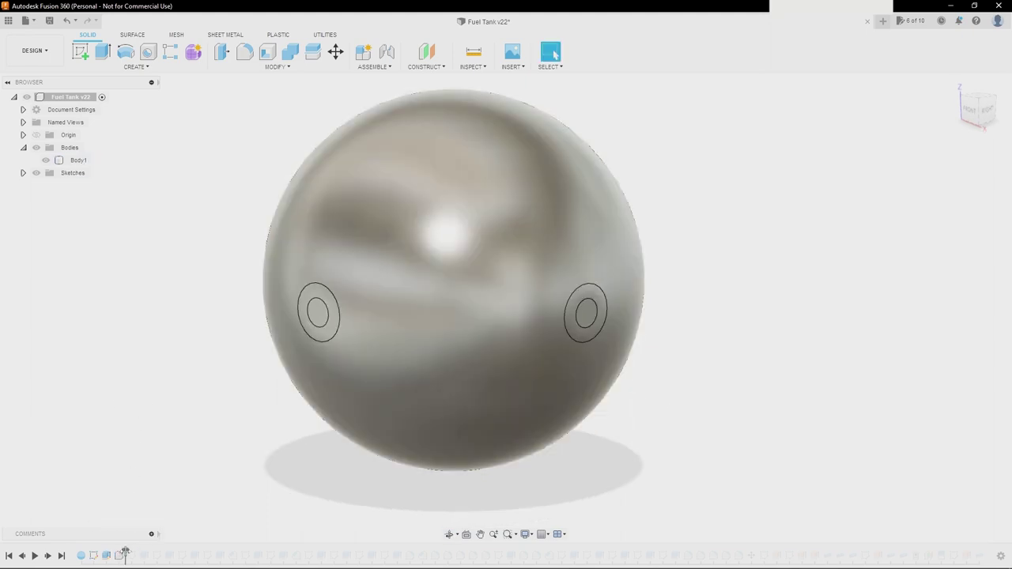
shift+middle_drag(514, 382, 711, 316)
scroll(732, 269, up, 4)
shift+middle_drag(637, 291, 537, 288)
scroll(585, 284, up, 2)
shift+middle_drag(619, 275, 522, 278)
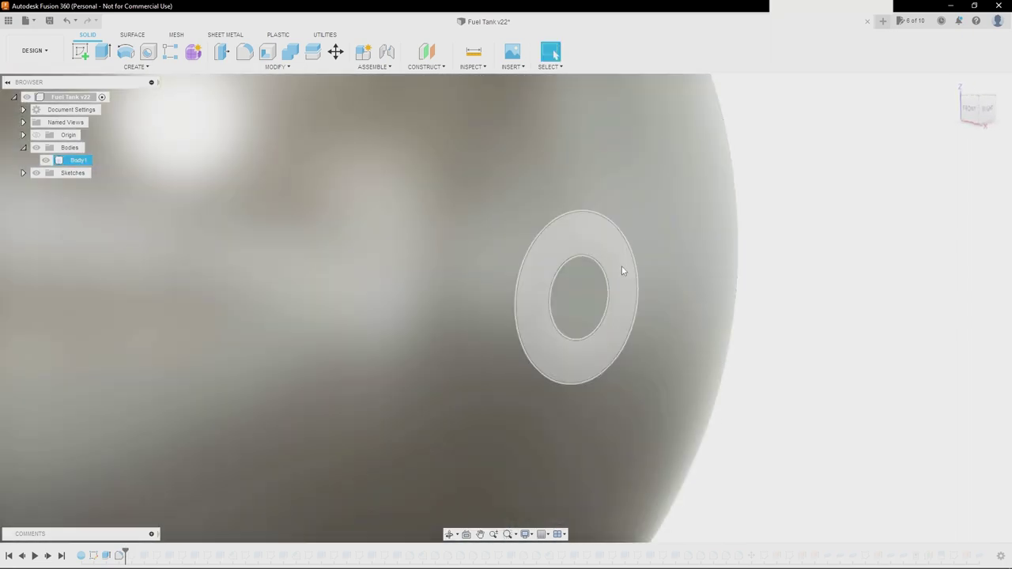
- Switch to the OneNote page and examine the lunar module photos around the spherical tank and its strut attachment in full-page view
key(alt+Tab)
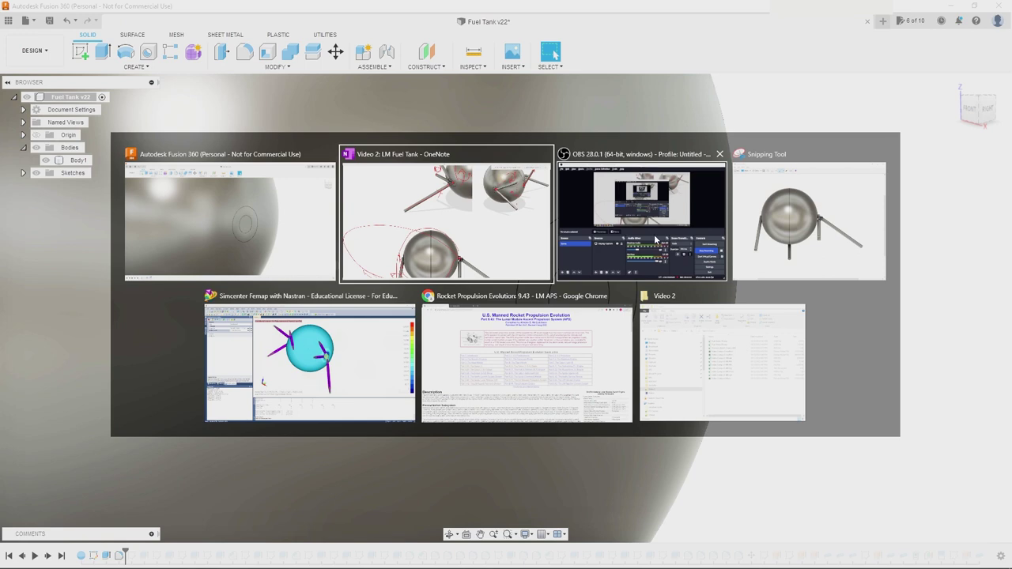
click(461, 230)
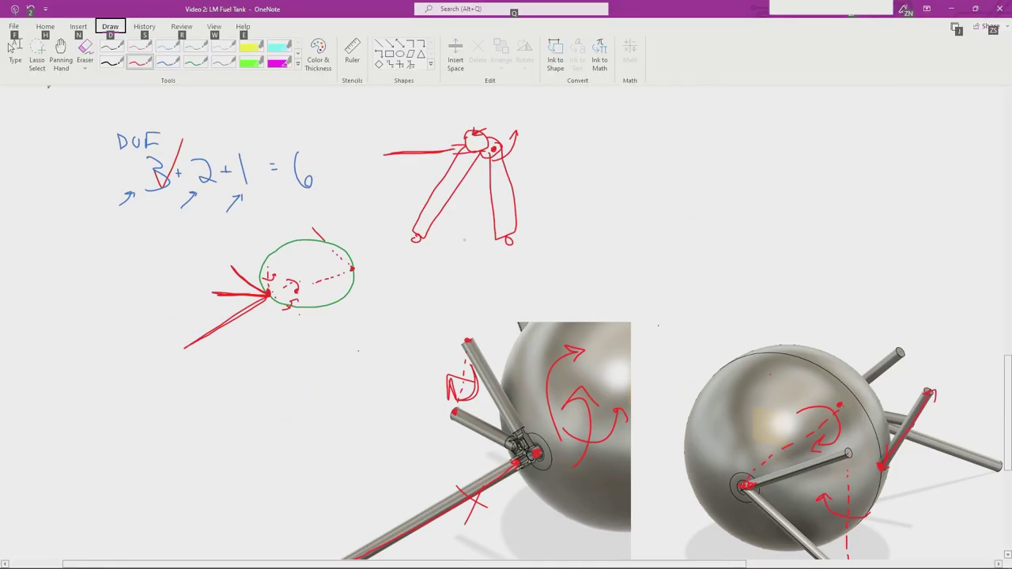
scroll(461, 230, up, 10)
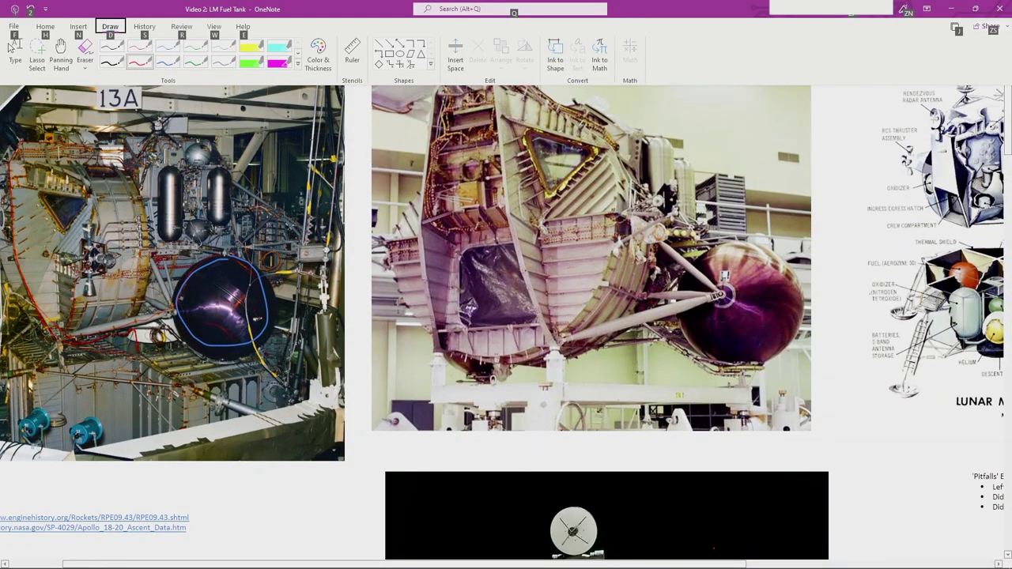
key(F11)
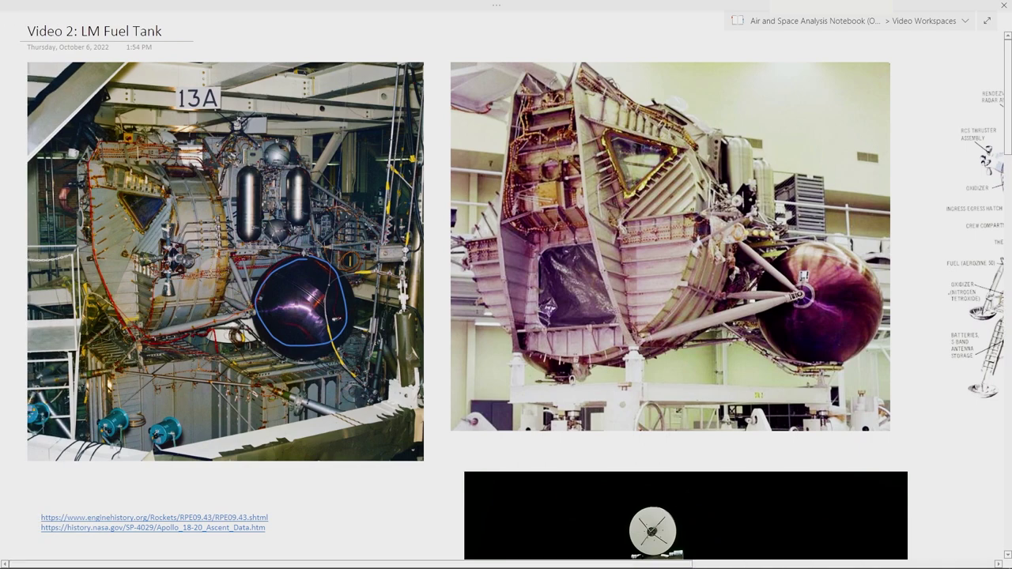
ctrl+scroll(230, 303, up, 5)
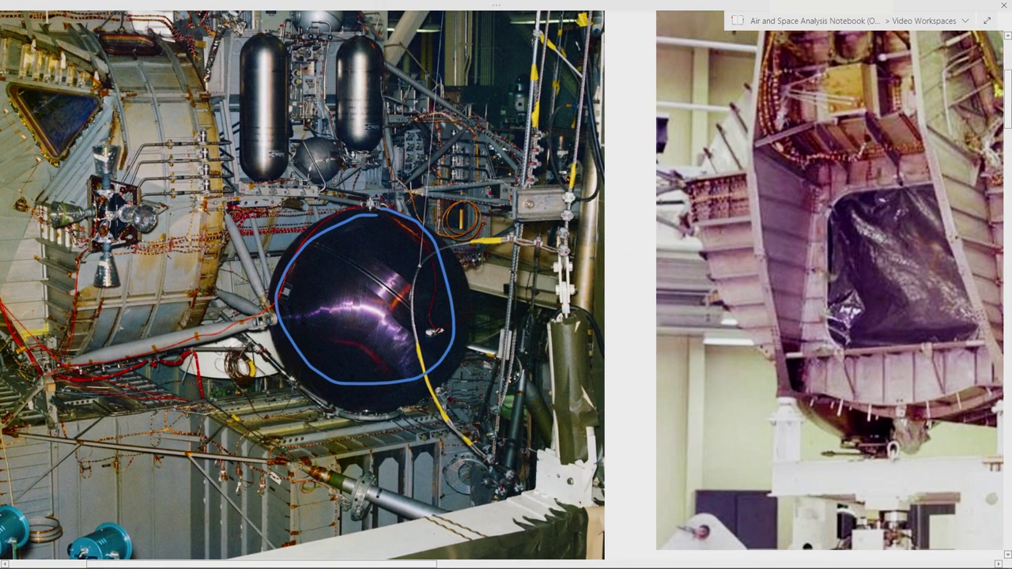
ctrl+scroll(276, 319, up, 6)
ctrl+scroll(277, 319, down, 3)
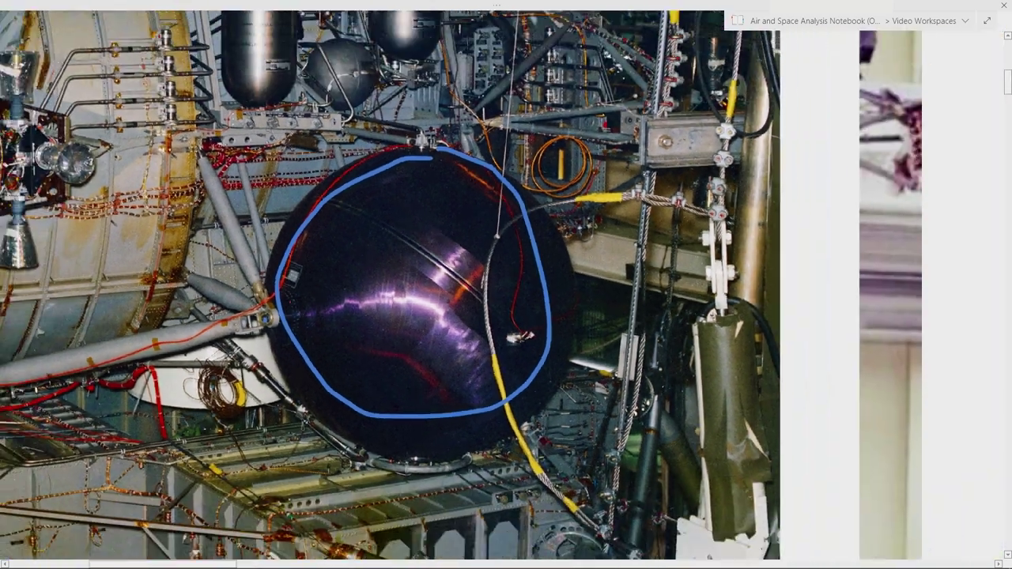
ctrl+scroll(284, 305, down, 2)
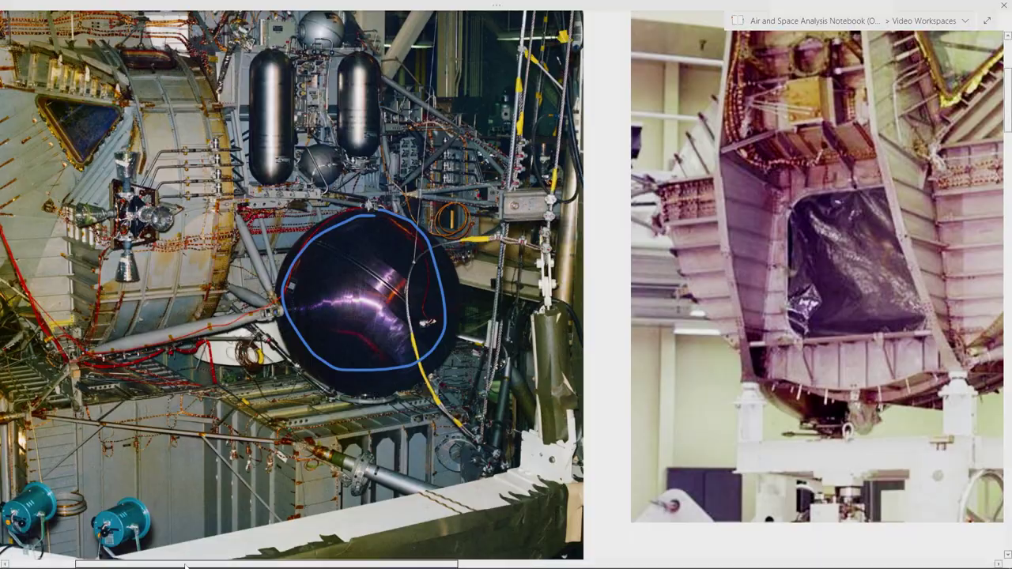
drag(185, 566, 479, 565)
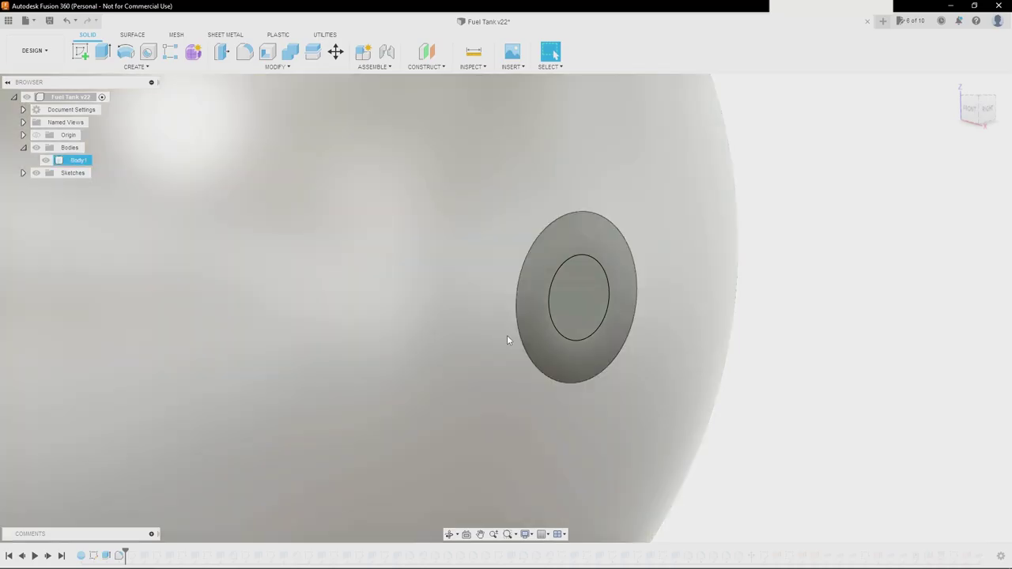
- Back in Fusion 360, roll the history forward by two features and inspect the round boss on the sphere's circular face
scroll(507, 331, down, 5)
click(144, 513)
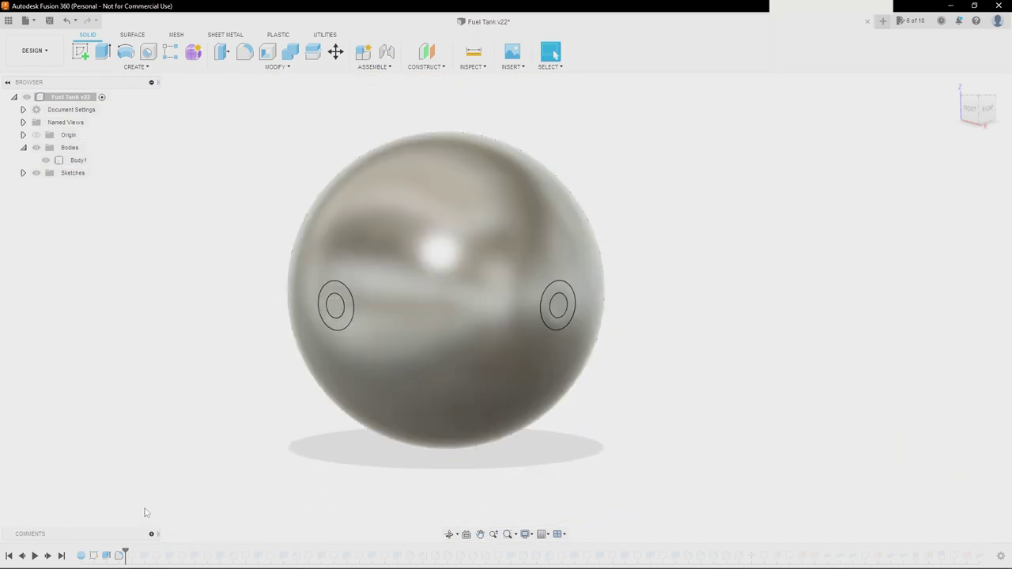
drag(125, 553, 150, 553)
scroll(611, 357, up, 3)
scroll(611, 356, up, 1)
shift+middle_drag(597, 277, 587, 320)
scroll(582, 251, down, 2)
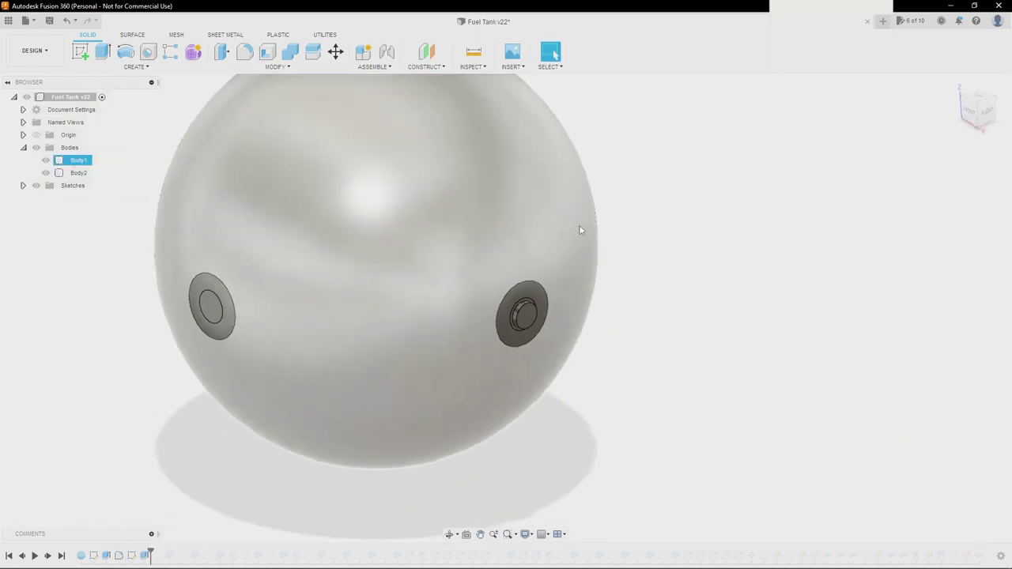
middle_drag(599, 236, 551, 241)
scroll(531, 301, up, 1)
shift+middle_drag(530, 301, 519, 295)
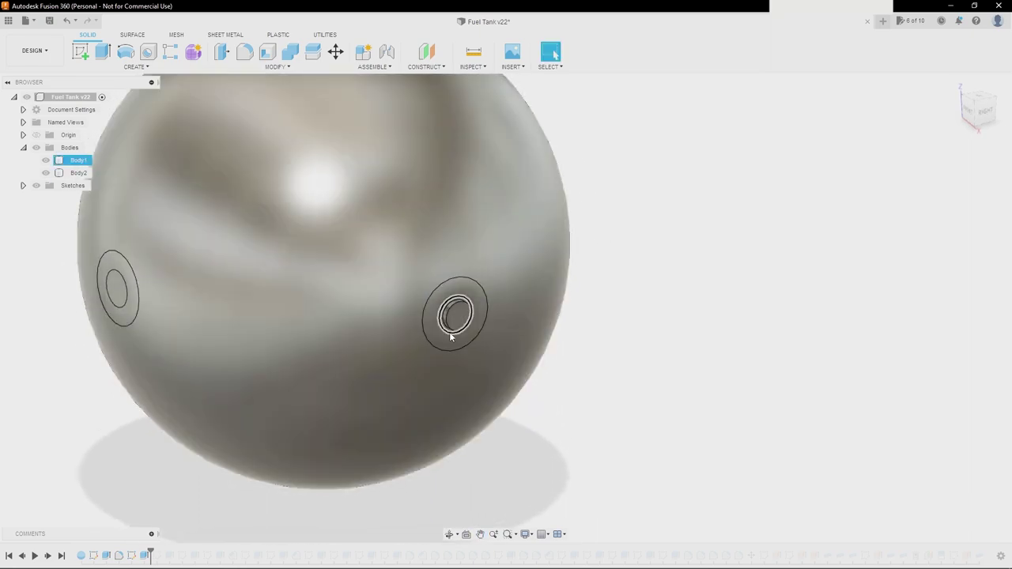
scroll(447, 332, up, 2)
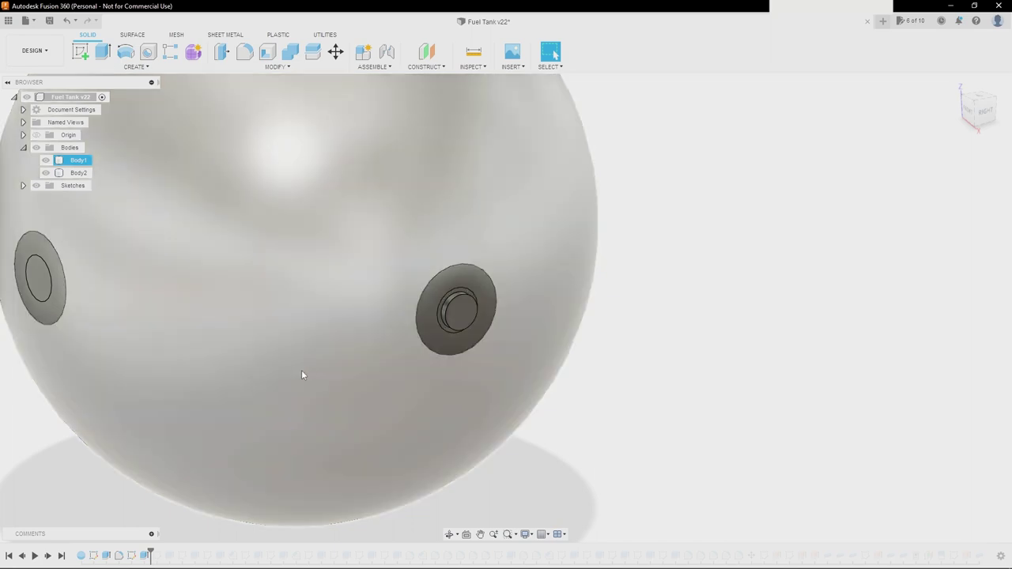
- Roll the history forward past Sketch5 and its extrusion, and highlight Sketch5 to show the profile of the round-ended bracket arm
click(162, 522)
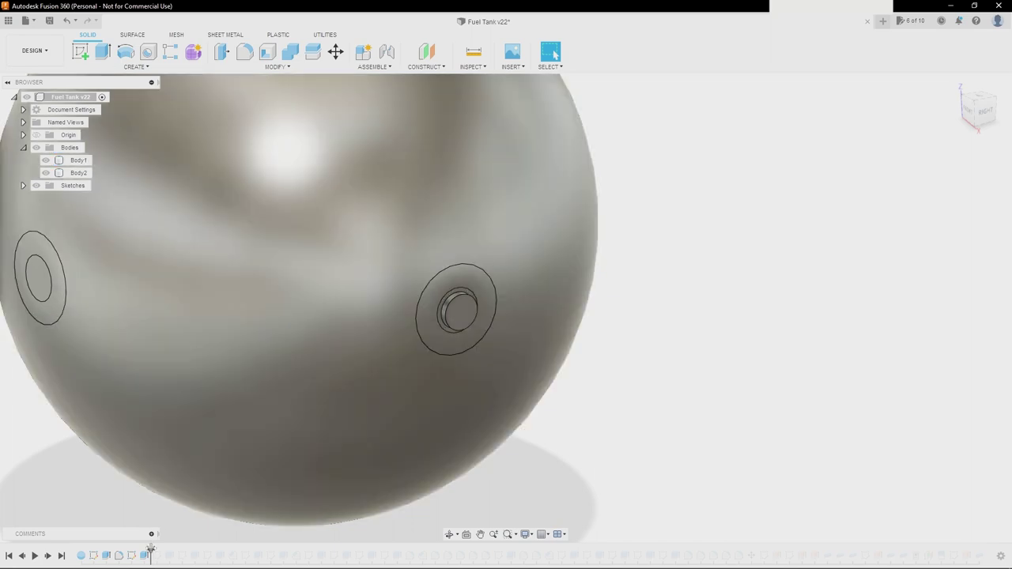
drag(150, 549, 176, 549)
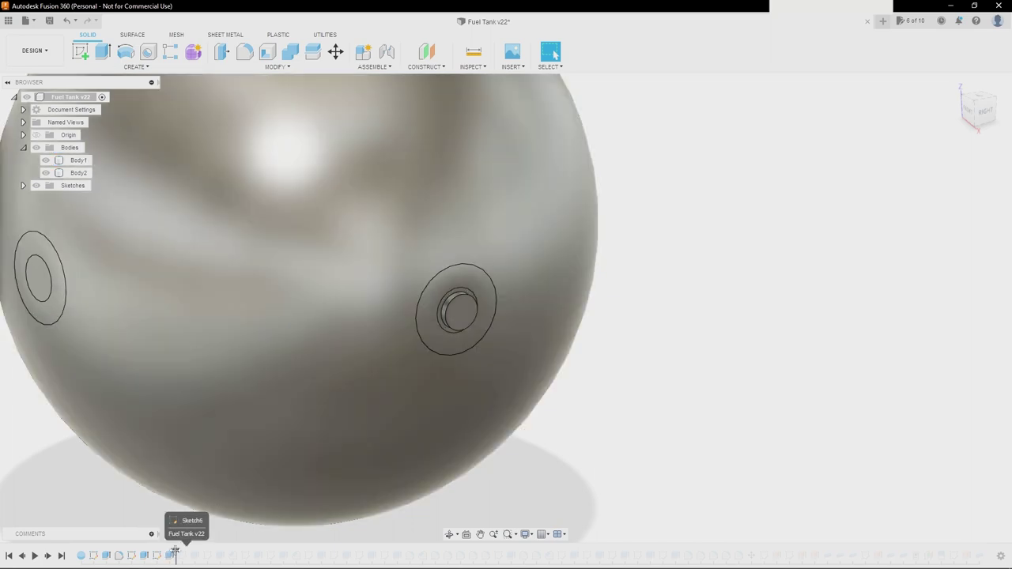
scroll(441, 352, up, 1)
scroll(484, 308, up, 3)
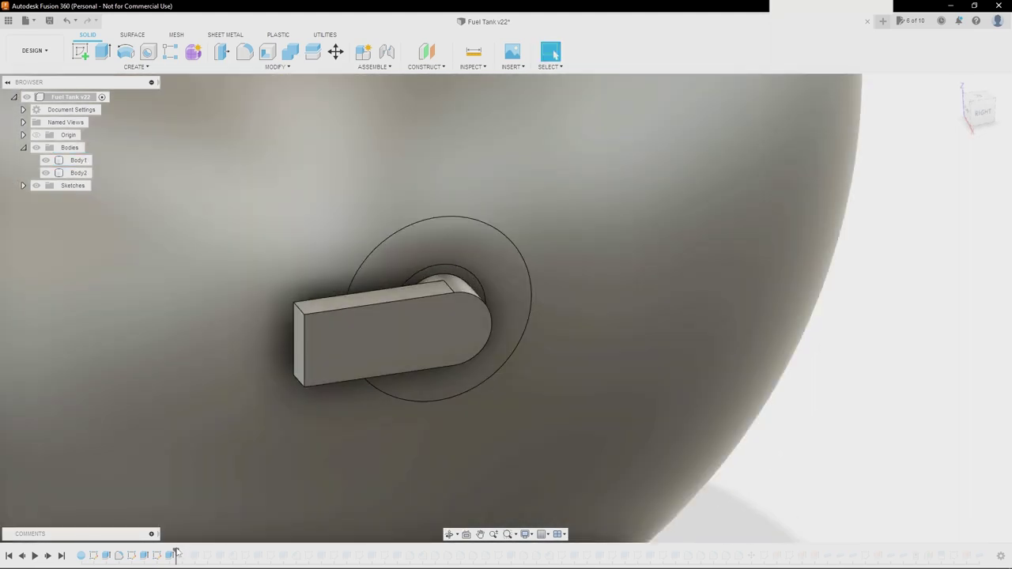
double_click(157, 555)
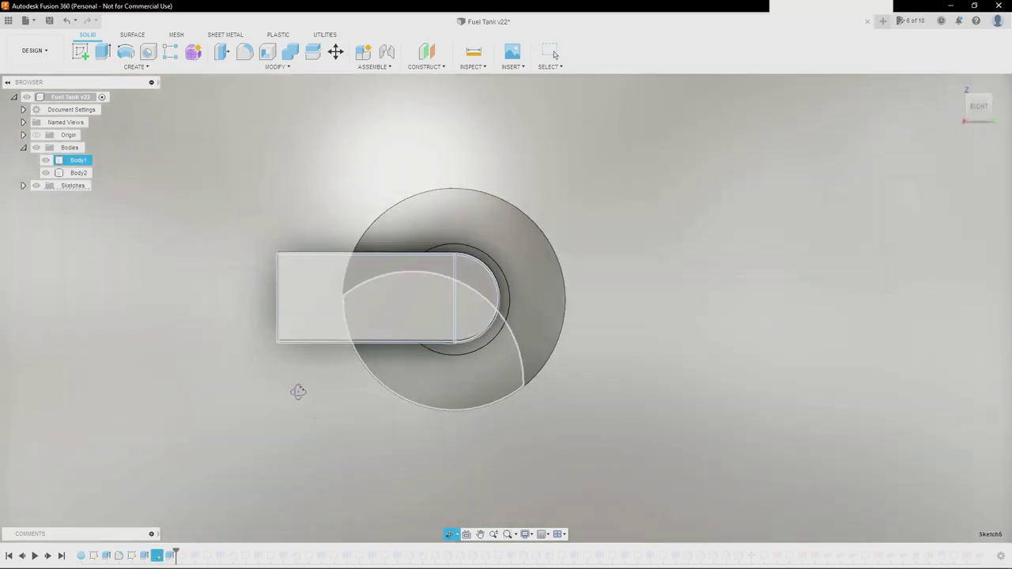
shift+middle_drag(372, 237, 397, 262)
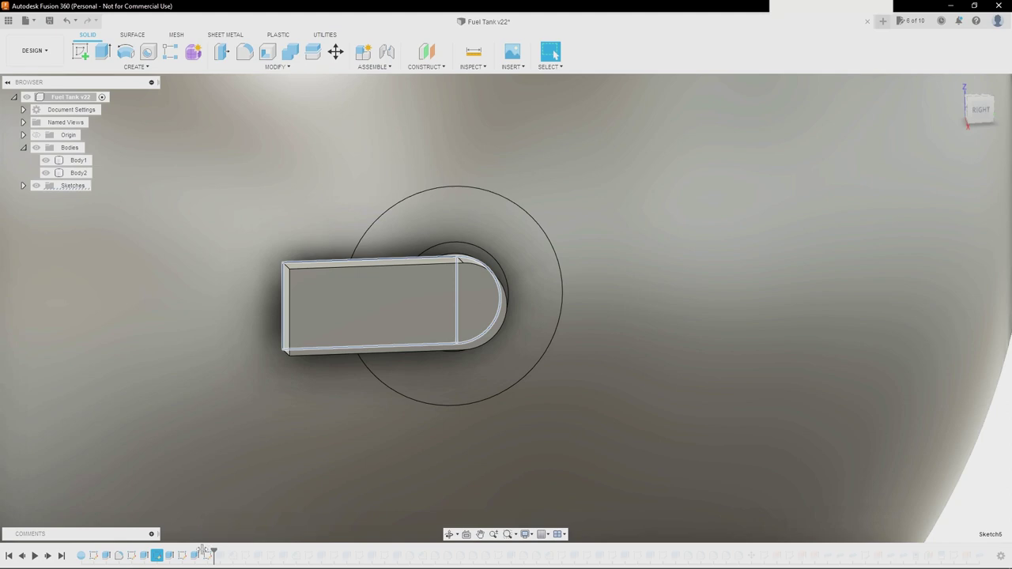
- Highlight Extrude4 and Sketch6 in the history to show how the angled bracket arm is built
click(194, 556)
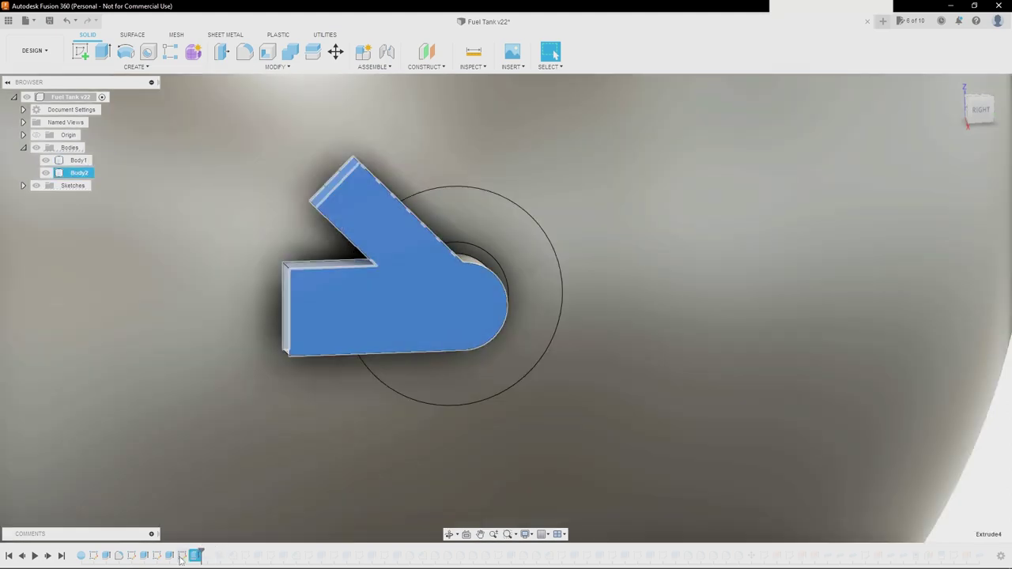
click(181, 556)
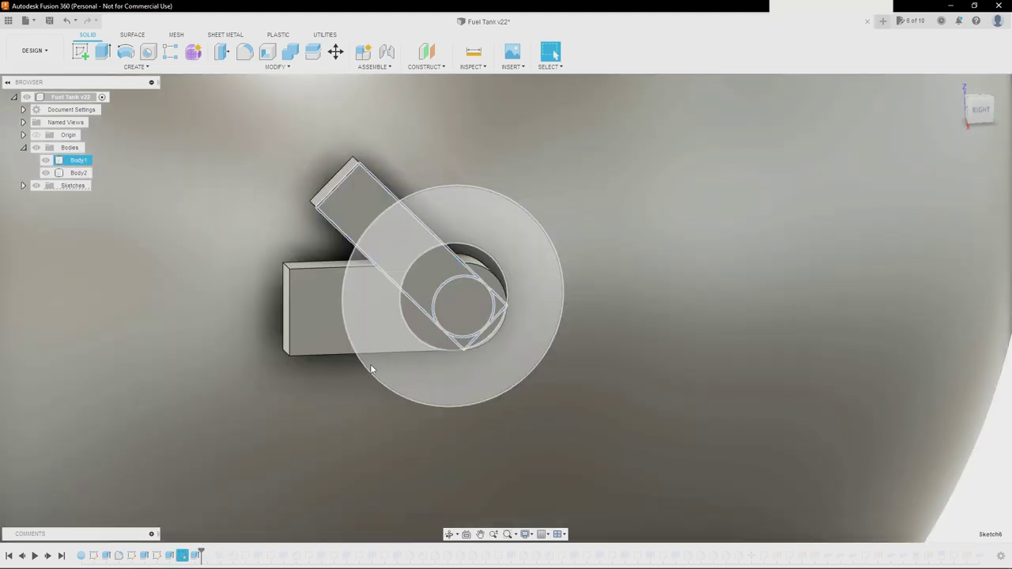
mouse_move(371, 369)
shift+middle_down()
mouse_move(364, 343)
mouse_move(358, 368)
shift+middle_up()
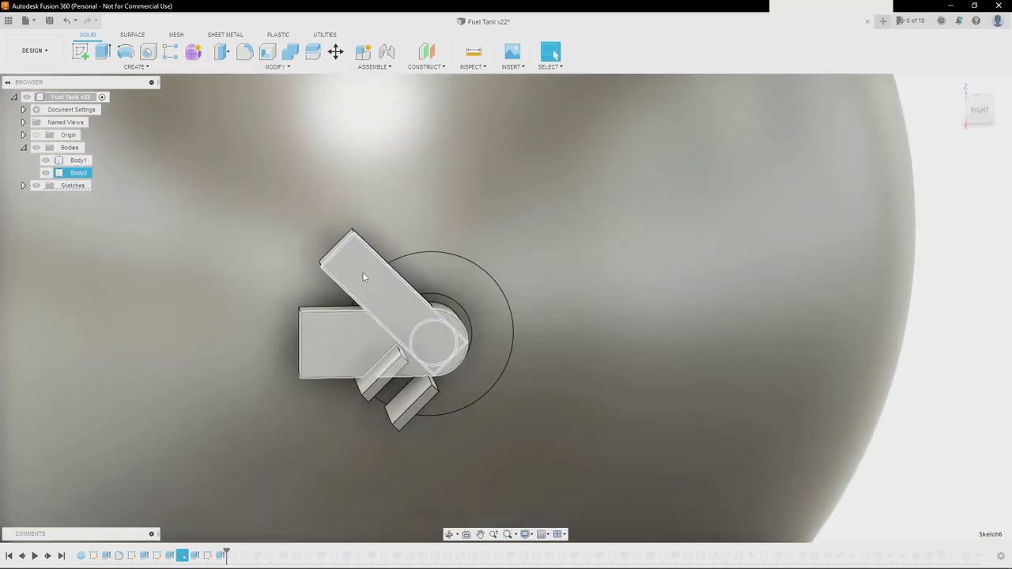
- Inspect the pair of slanted lug plates under the bracket and roll the history forward by one feature
shift+middle_drag(363, 272, 384, 216)
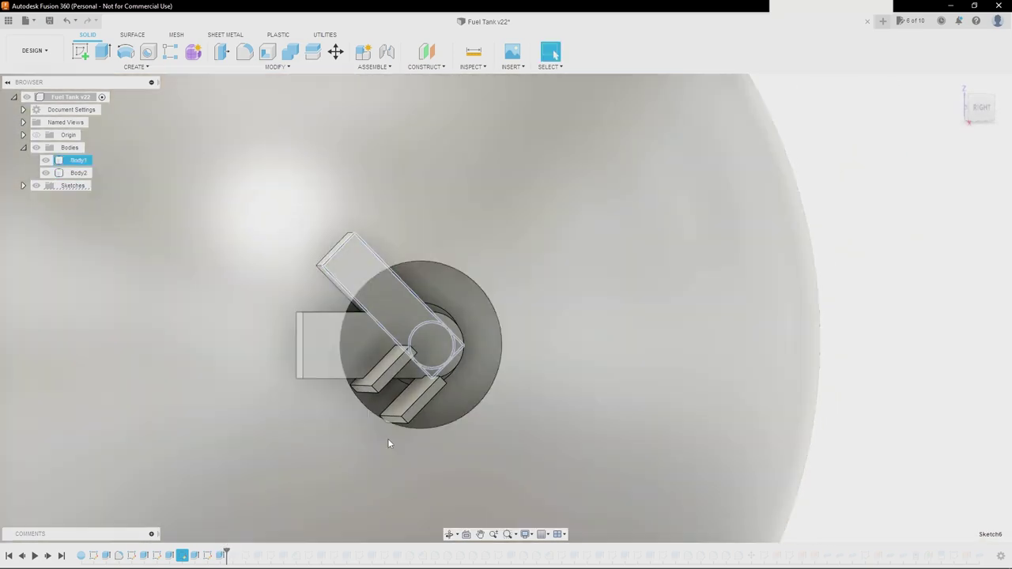
shift+middle_drag(388, 440, 380, 289)
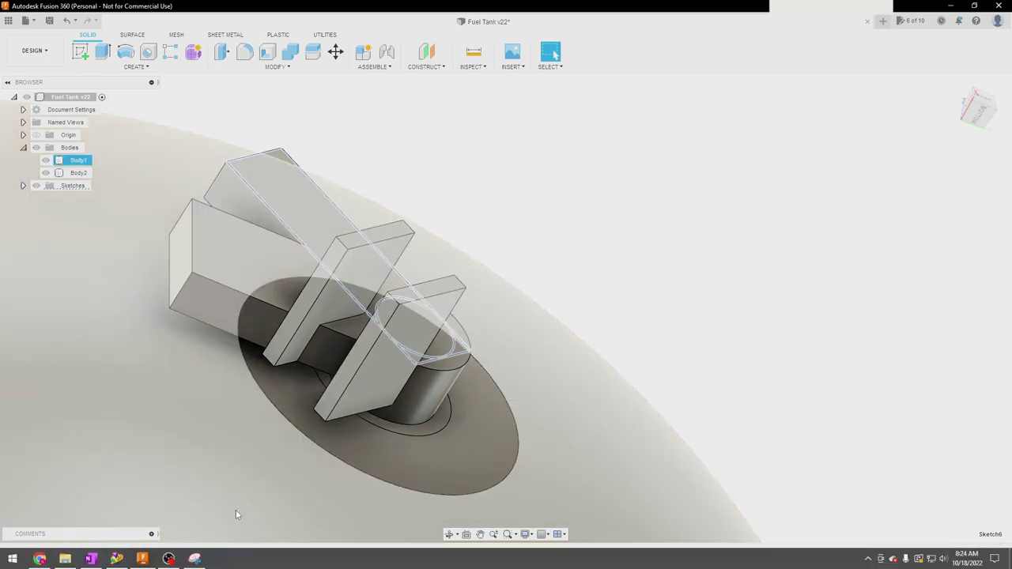
click(226, 554)
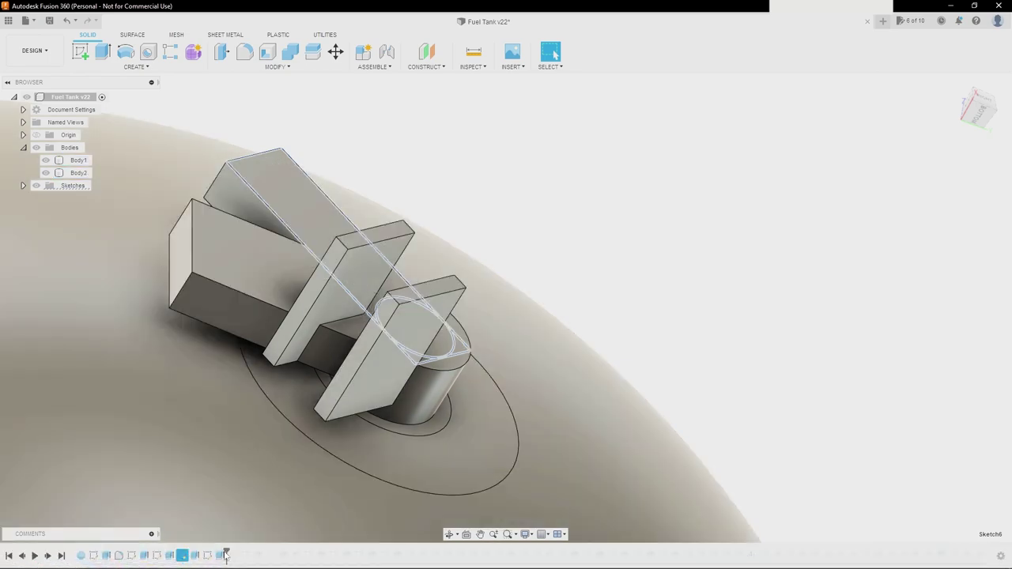
drag(228, 551, 239, 552)
shift+middle_drag(229, 332, 221, 406)
key(Escape)
- Roll the history forward by two features and inspect the cylinder on the end of the bracket's horizontal arm
drag(240, 551, 264, 551)
shift+middle_drag(182, 332, 222, 315)
click(245, 277)
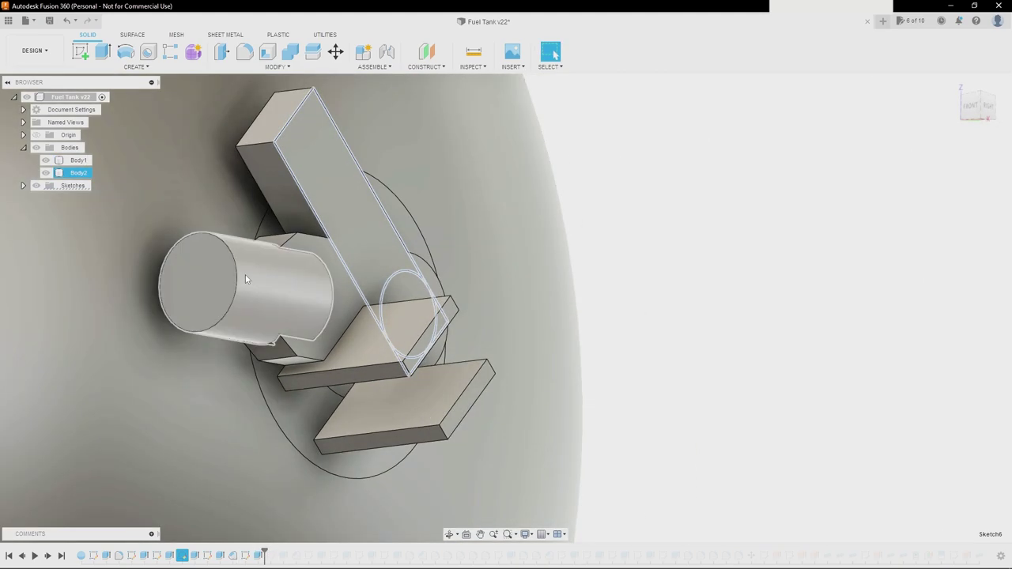
scroll(254, 300, down, 2)
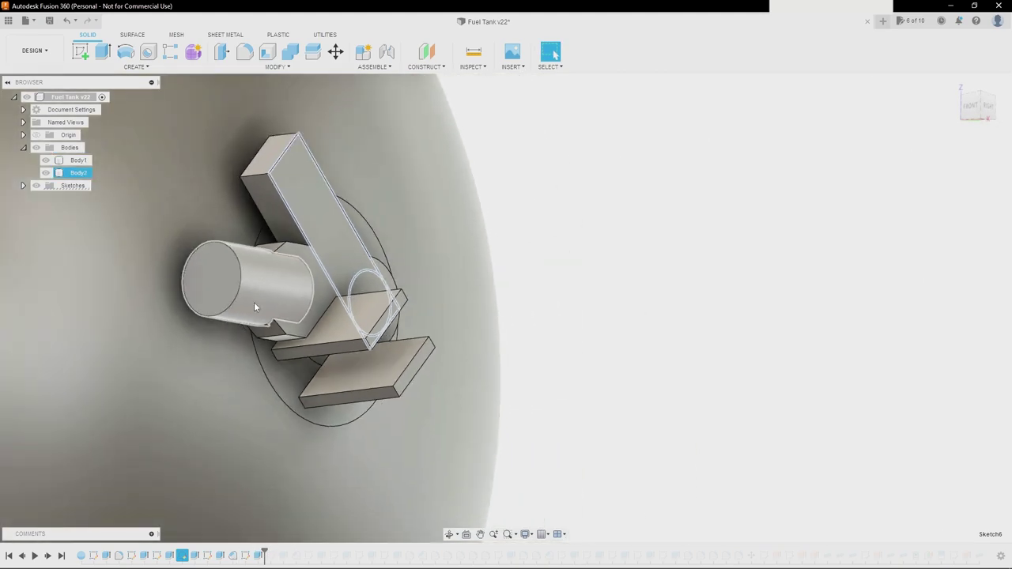
mouse_move(302, 294)
shift+middle_down()
mouse_move(274, 309)
mouse_move(289, 311)
shift+middle_up()
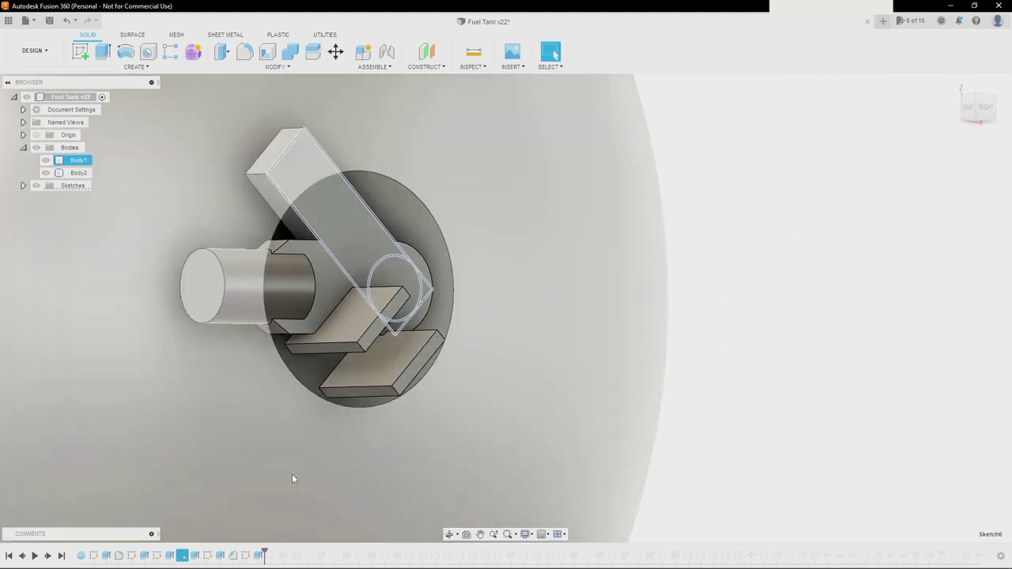
- Roll the history forward past Extrude7 and highlight that feature on the thinned end of the angled arm
drag(267, 551, 287, 551)
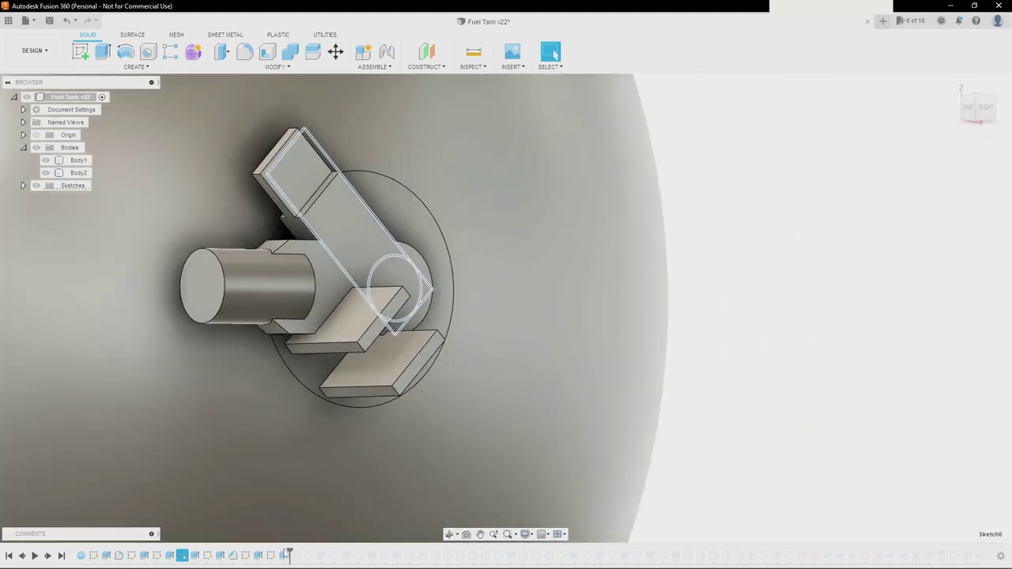
click(308, 199)
scroll(307, 200, up, 2)
shift+middle_drag(305, 198, 284, 236)
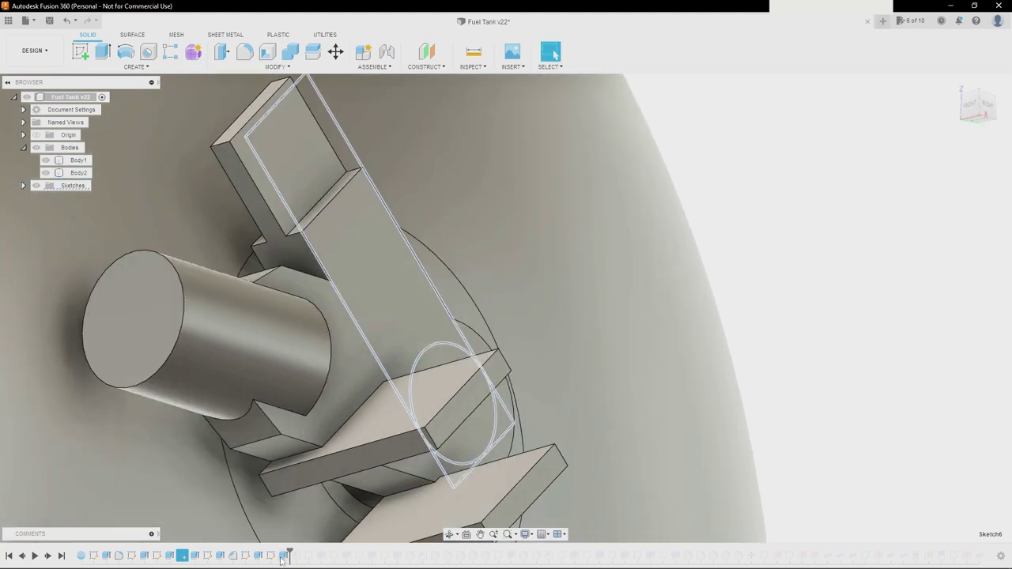
click(282, 554)
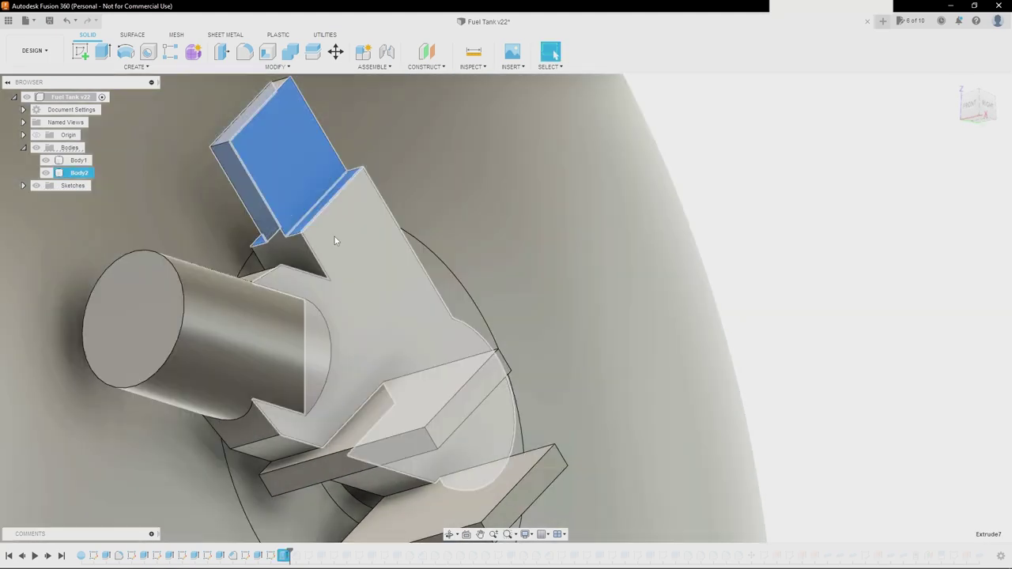
- Roll the history forward by three features and inspect the sloped arm shoulder and the round hole through the bracket
scroll(334, 237, down, 1)
click(295, 551)
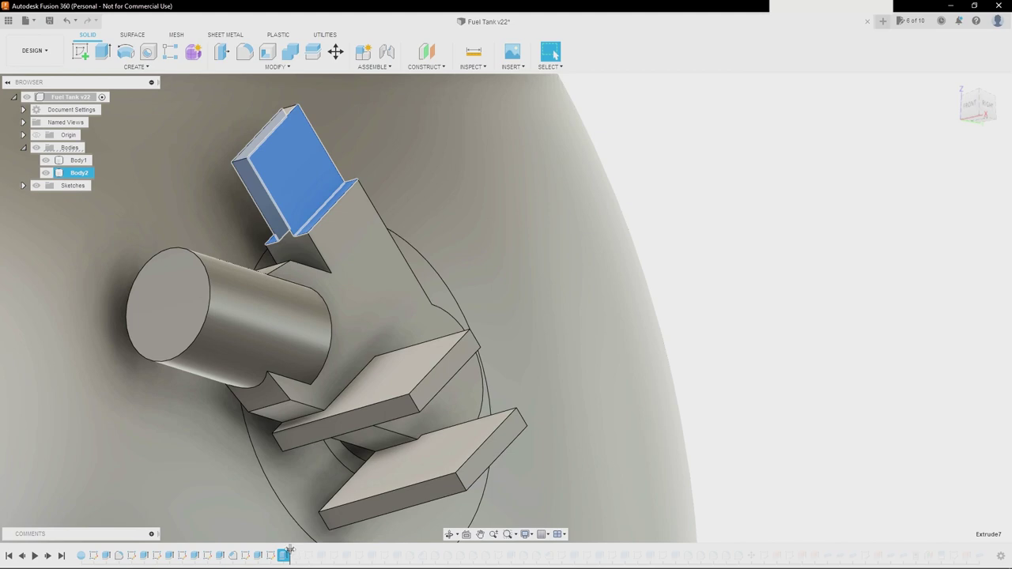
drag(291, 550, 325, 551)
scroll(366, 411, down, 3)
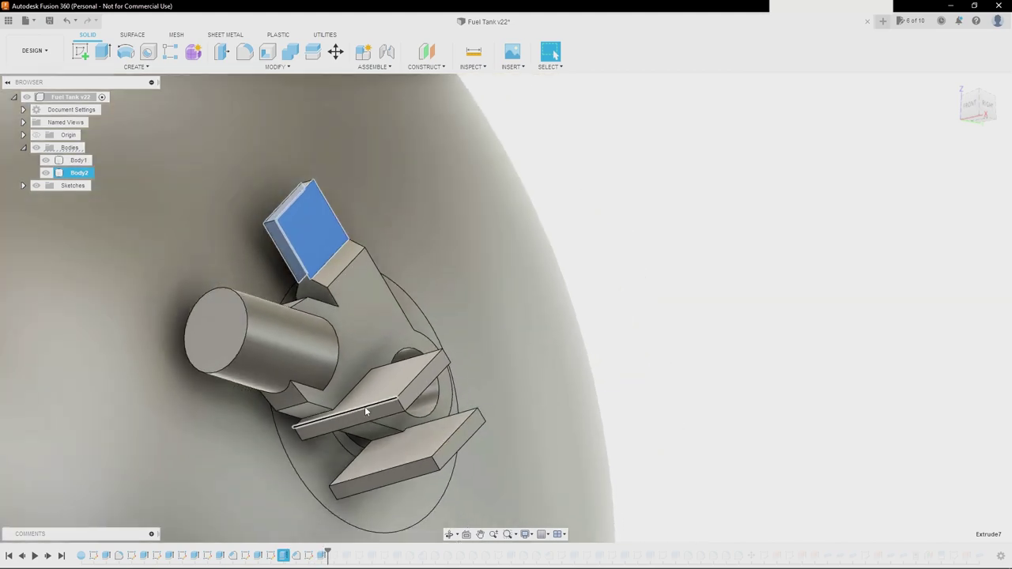
shift+middle_drag(366, 411, 346, 413)
middle_drag(495, 399, 430, 386)
shift+middle_drag(439, 335, 445, 330)
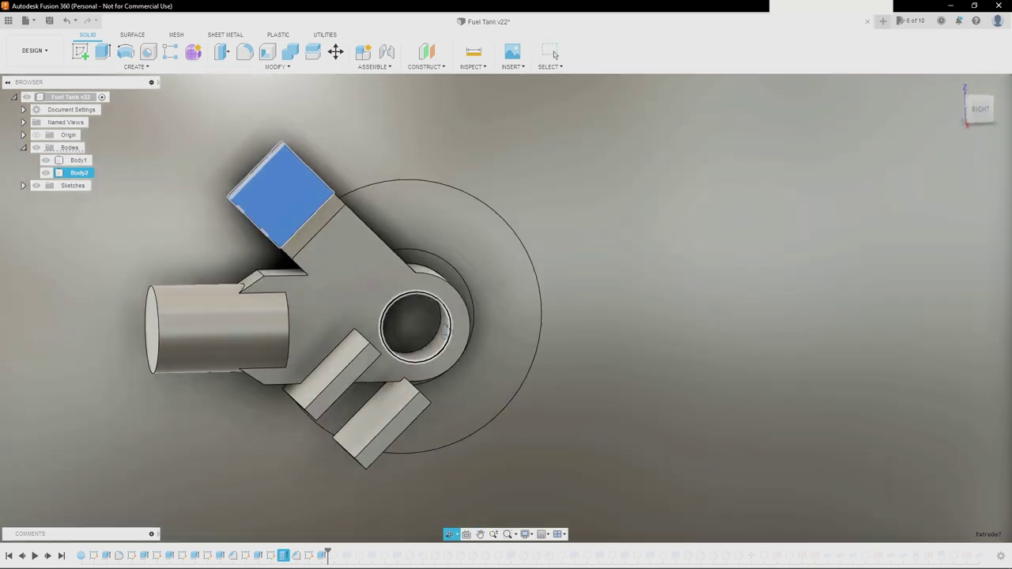
- Switch to the OneNote page and bring up the spherical bearing photos and their dimensioned cross-section
click(552, 52)
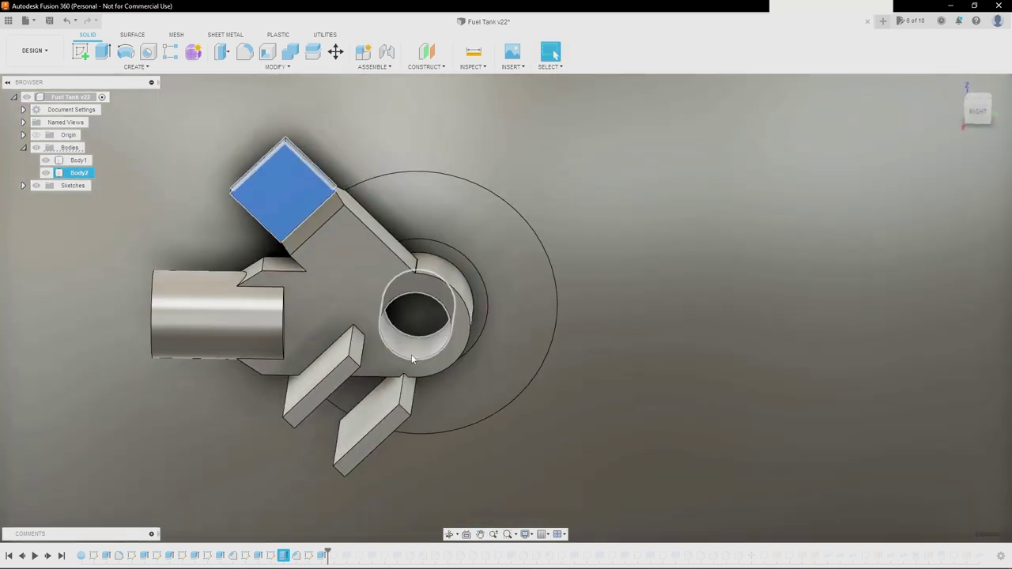
key(alt+Tab)
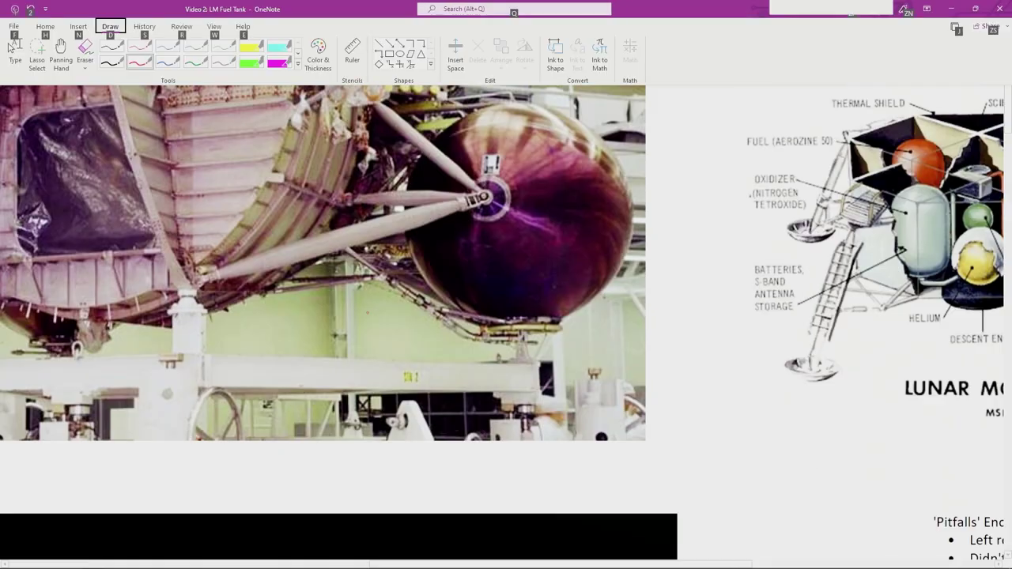
scroll(506, 316, down, 15)
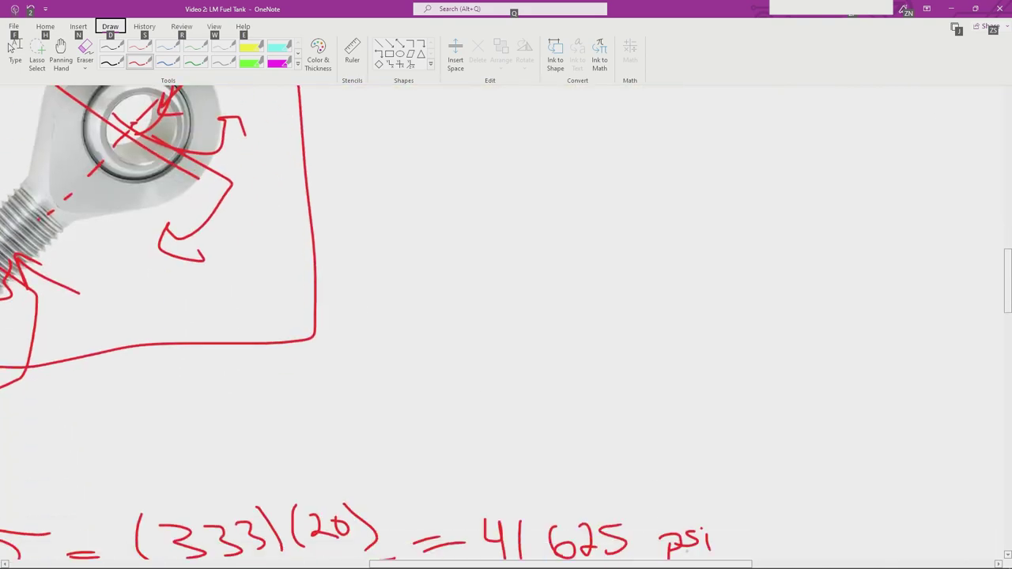
drag(687, 564, 340, 564)
scroll(506, 284, up, 1)
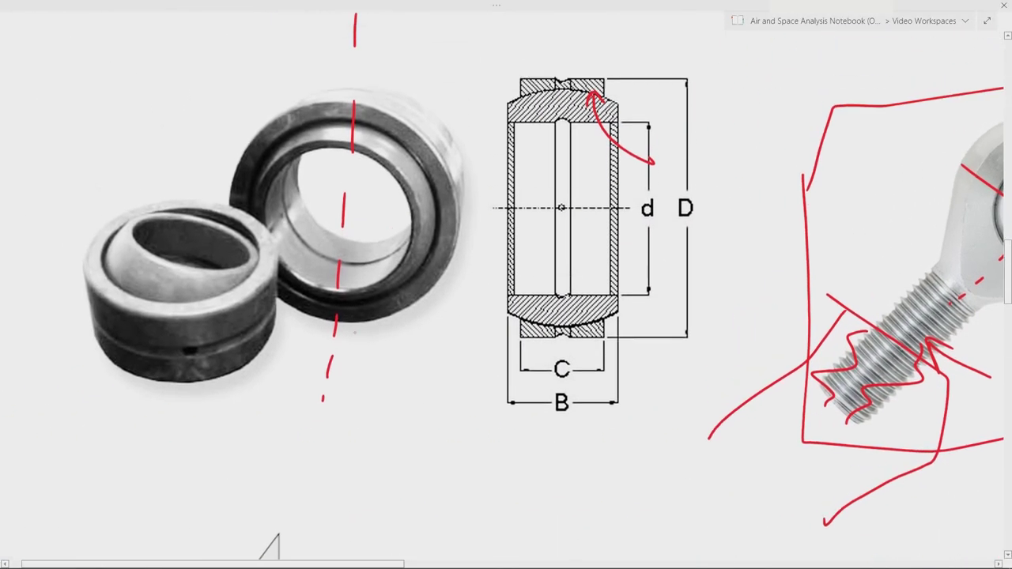
- Return to Fusion 360 and inspect the inside of the round hole through the bracket
key(alt+Tab)
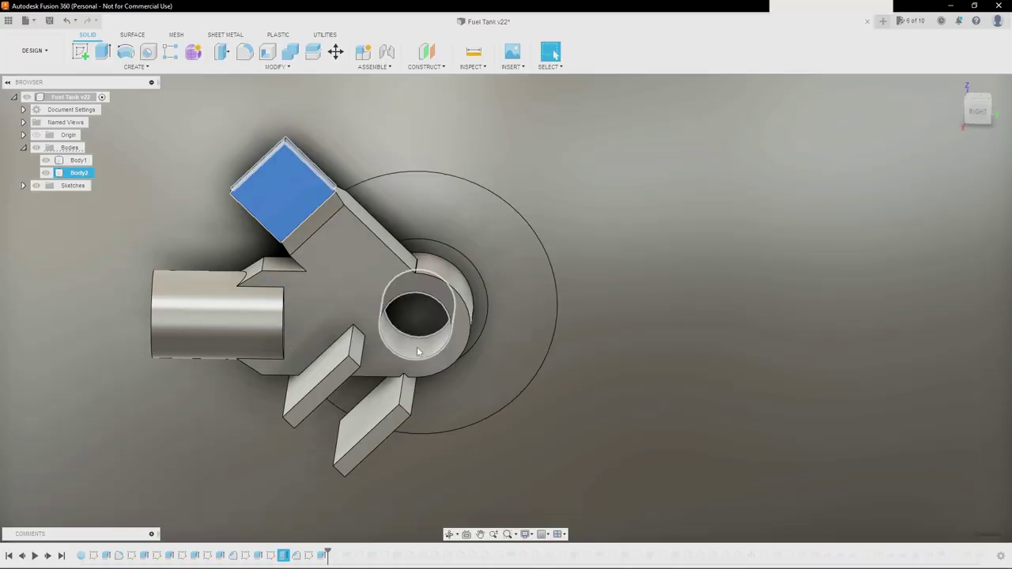
shift+middle_drag(418, 351, 438, 338)
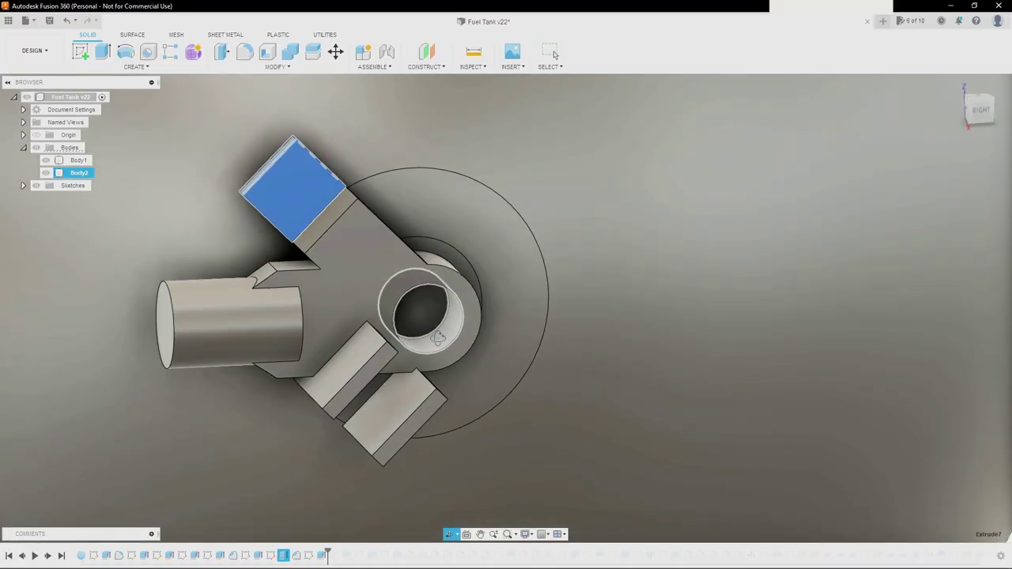
key(Escape)
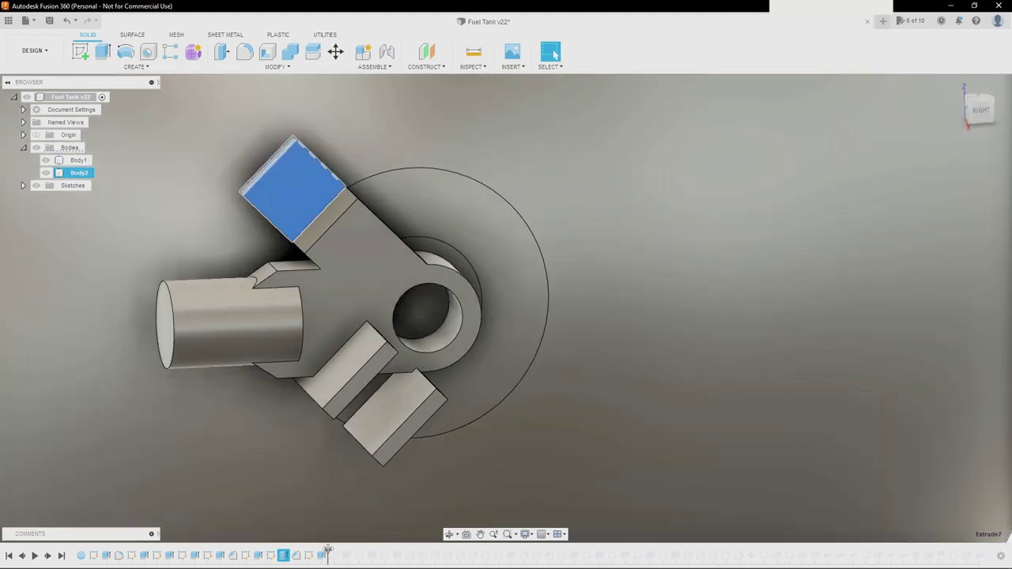
- Roll the history forward by four features and inspect the pin holes in the angled arm end and the pair of lug plates
drag(327, 551, 352, 551)
shift+middle_drag(274, 194, 297, 176)
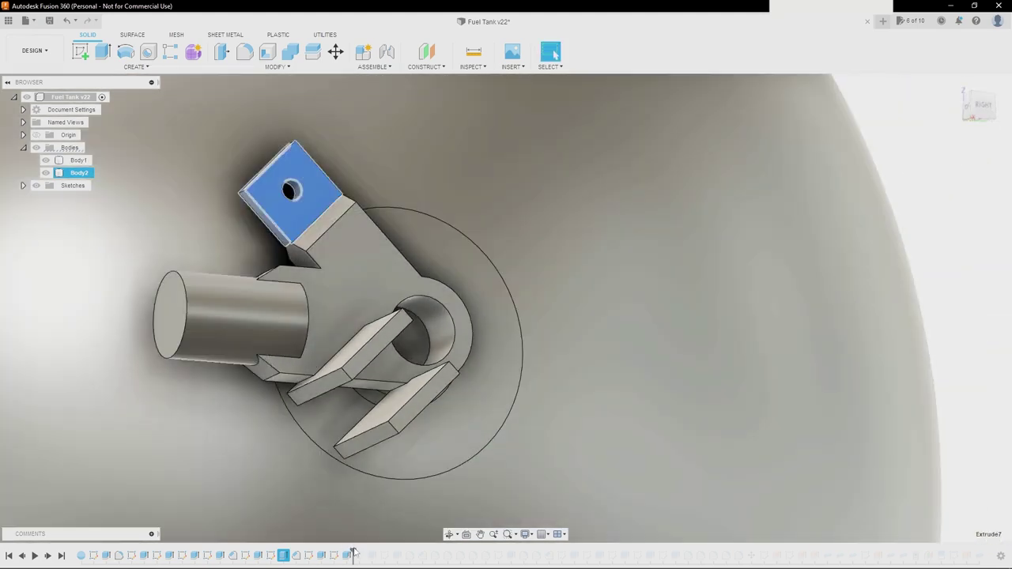
drag(353, 553, 378, 554)
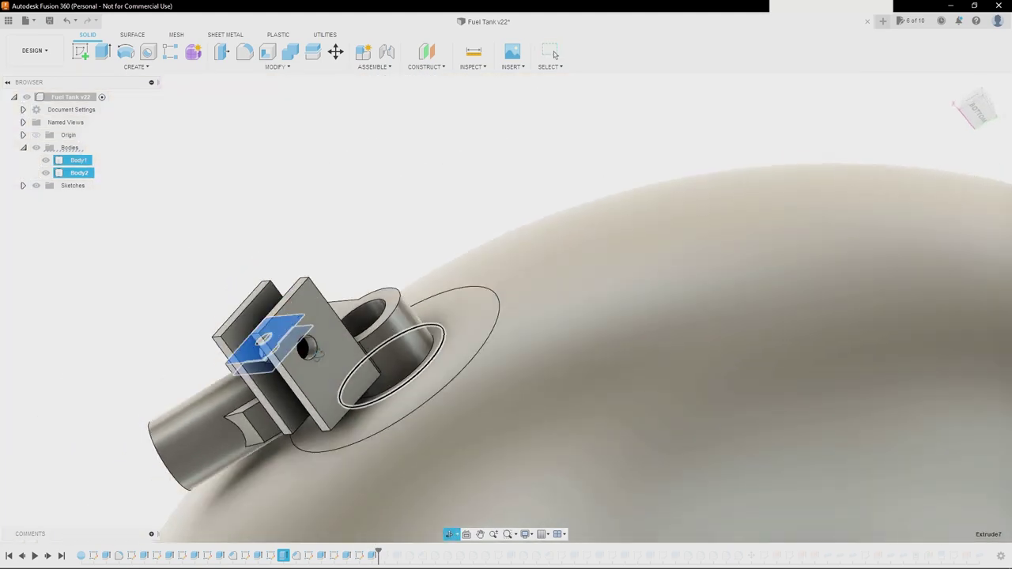
mouse_move(318, 355)
shift+middle_down()
mouse_move(332, 373)
mouse_move(314, 357)
shift+middle_up()
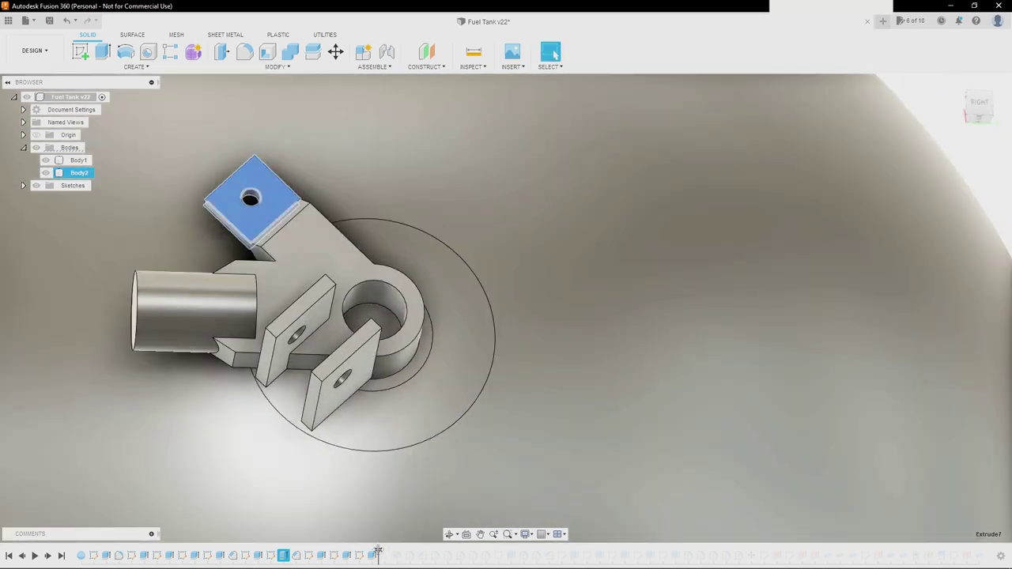
- Roll the history forward by two features, highlight Sketch13 and inspect the base joining the two lug plates
drag(378, 552, 403, 552)
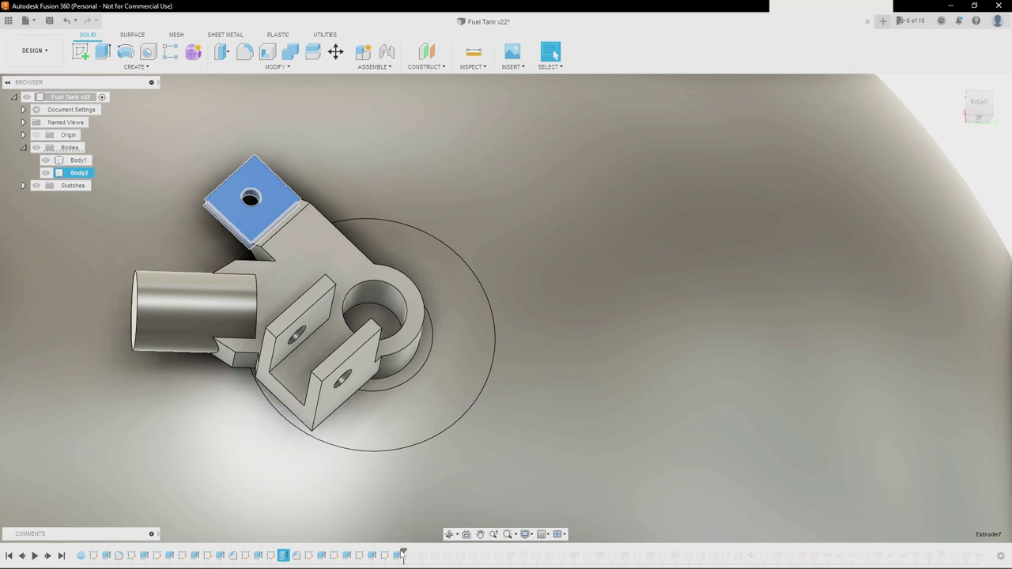
mouse_move(355, 438)
shift+middle_down()
mouse_move(351, 404)
mouse_move(366, 411)
shift+middle_up()
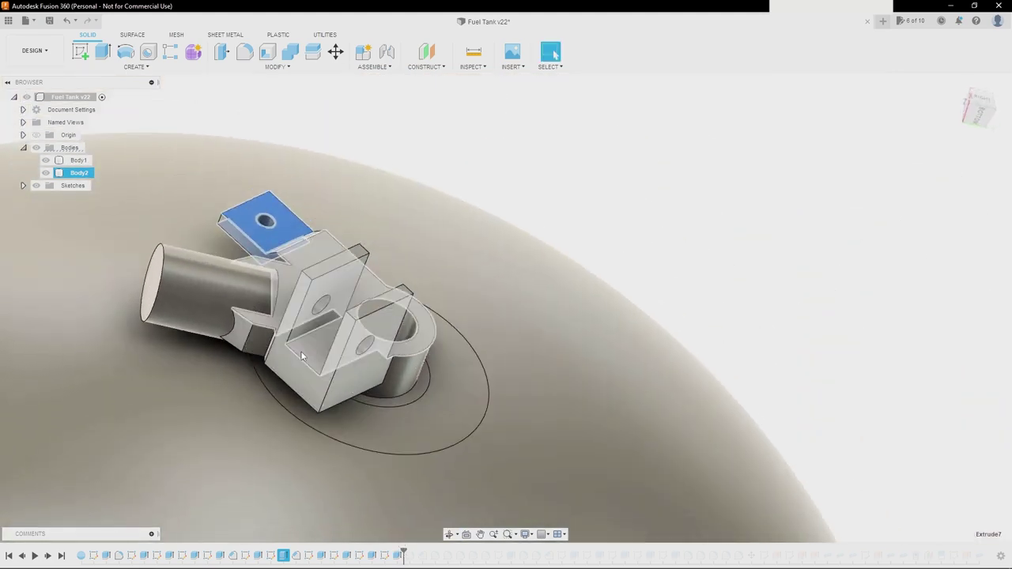
click(381, 556)
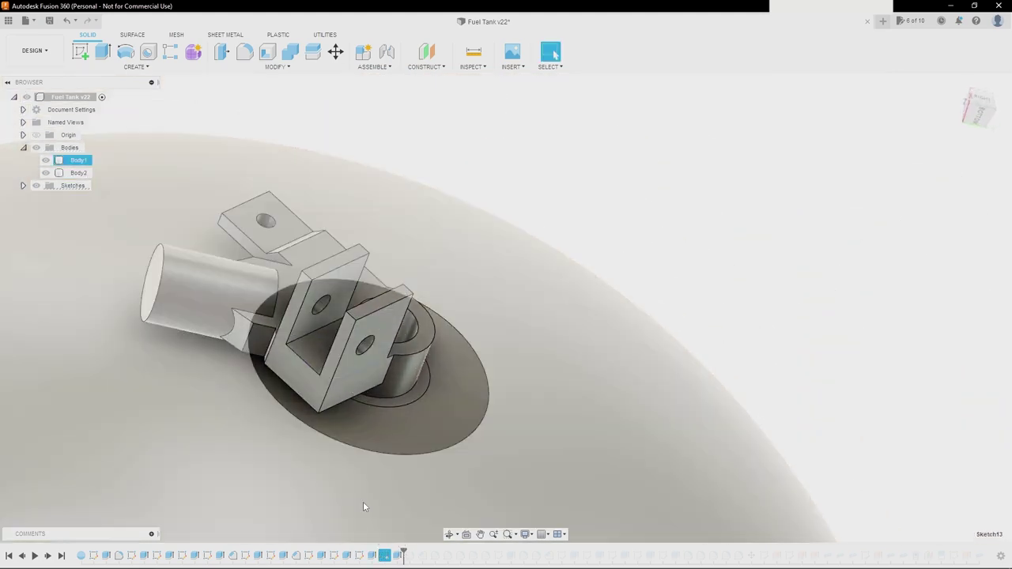
shift+middle_drag(362, 501, 323, 426)
mouse_move(319, 312)
shift+middle_down()
mouse_move(321, 367)
mouse_move(295, 385)
mouse_move(355, 373)
mouse_move(353, 389)
shift+middle_up()
scroll(321, 362, up, 3)
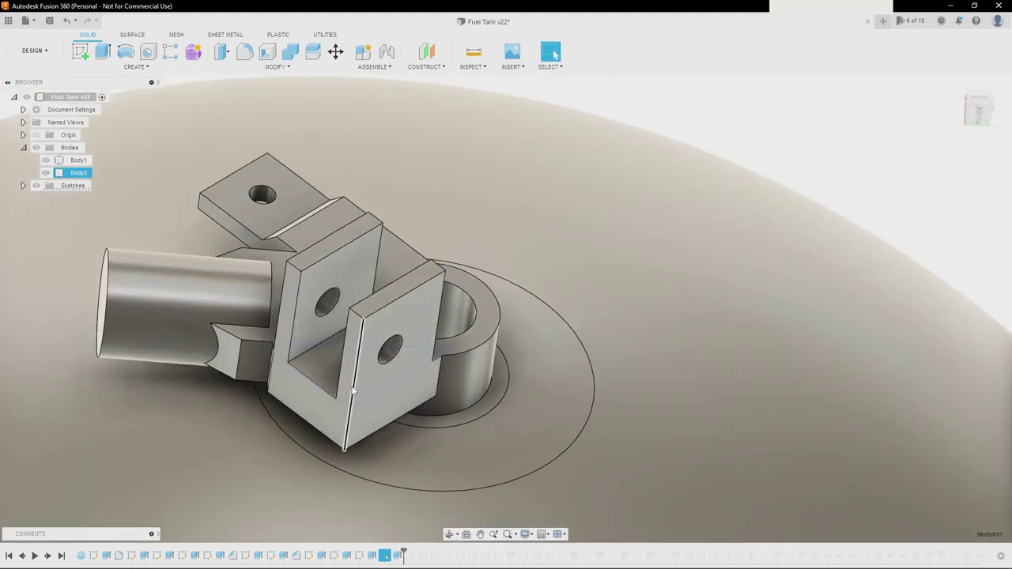
scroll(353, 389, down, 1)
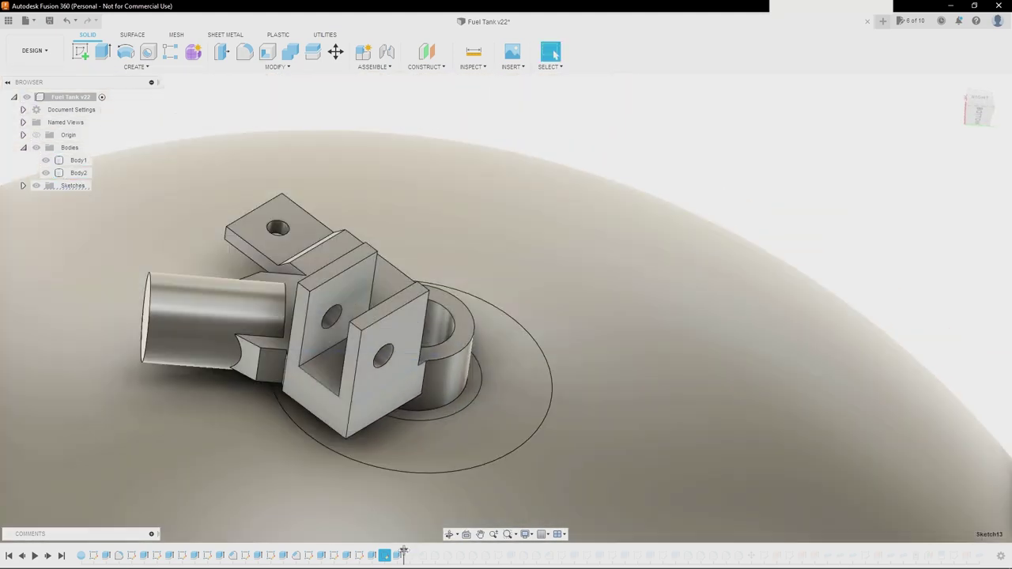
- Roll the history forward by five features and inspect the rounded arm end and lug plates
drag(403, 551, 466, 553)
shift+middle_drag(399, 418, 396, 447)
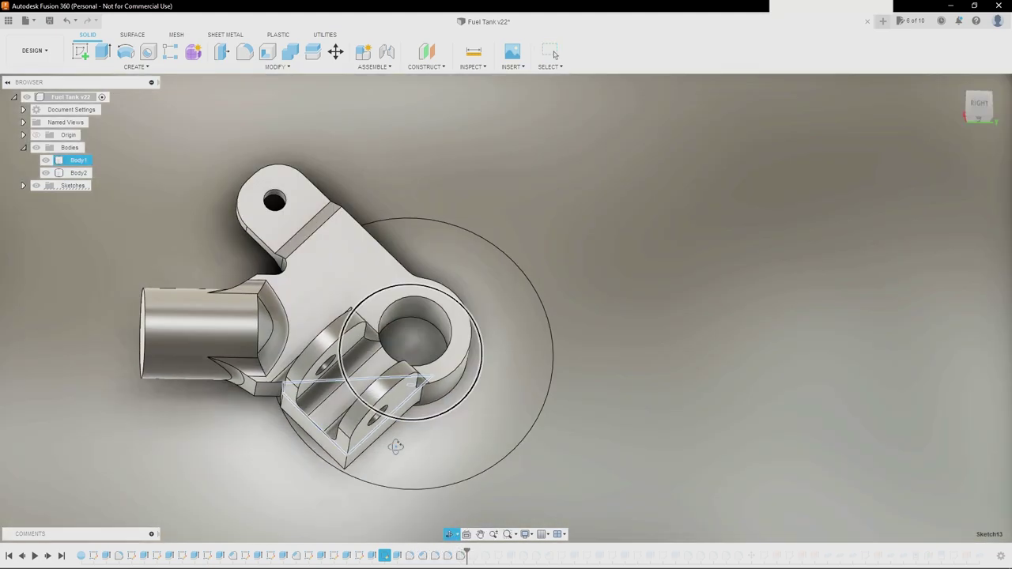
shift+middle_drag(338, 402, 373, 403)
scroll(309, 369, up, 2)
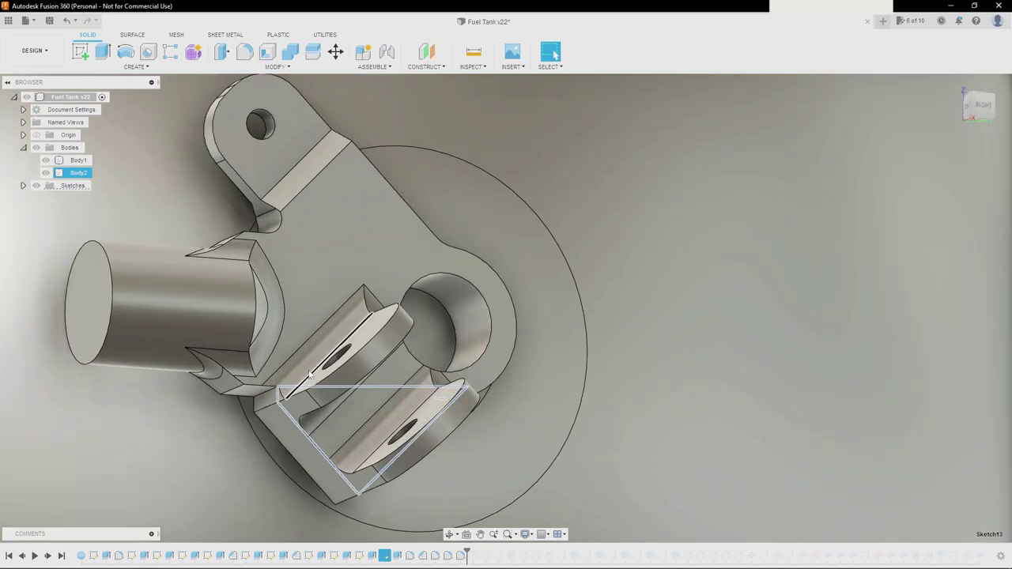
shift+middle_drag(310, 376, 362, 328)
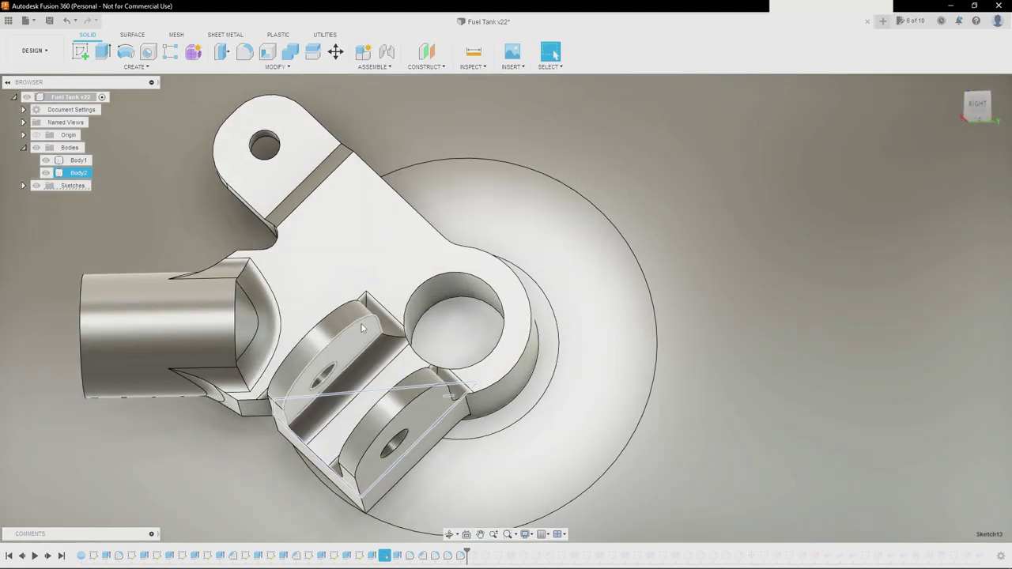
- Roll the history forward by two features and inspect the blends between the cylinder, bracket body and lug base
shift+middle_drag(261, 358, 190, 443)
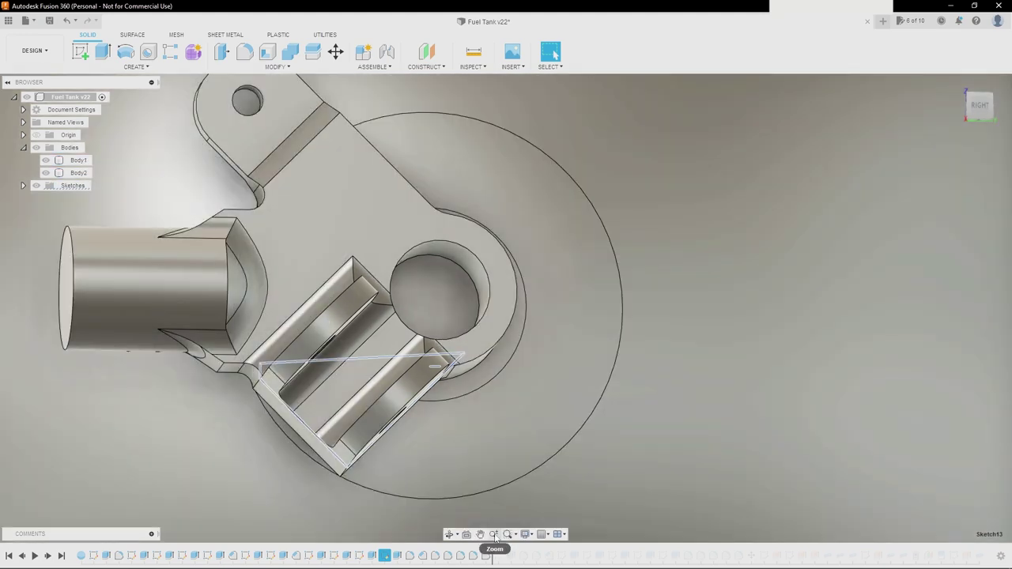
mouse_move(356, 314)
shift+middle_down()
mouse_move(354, 269)
mouse_move(343, 324)
mouse_move(360, 281)
mouse_move(339, 324)
shift+middle_up()
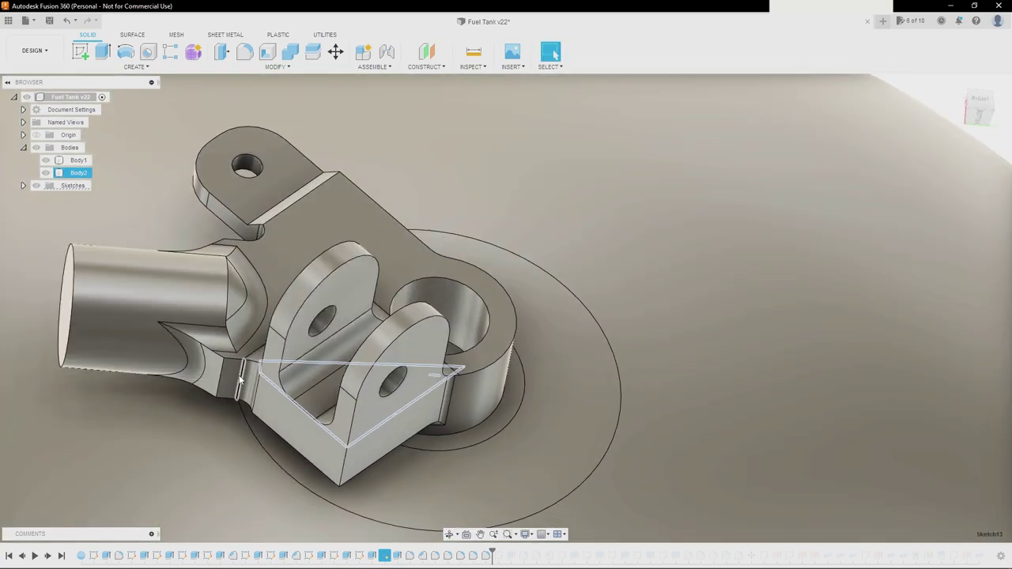
shift+middle_drag(254, 372, 237, 405)
scroll(244, 263, up, 2)
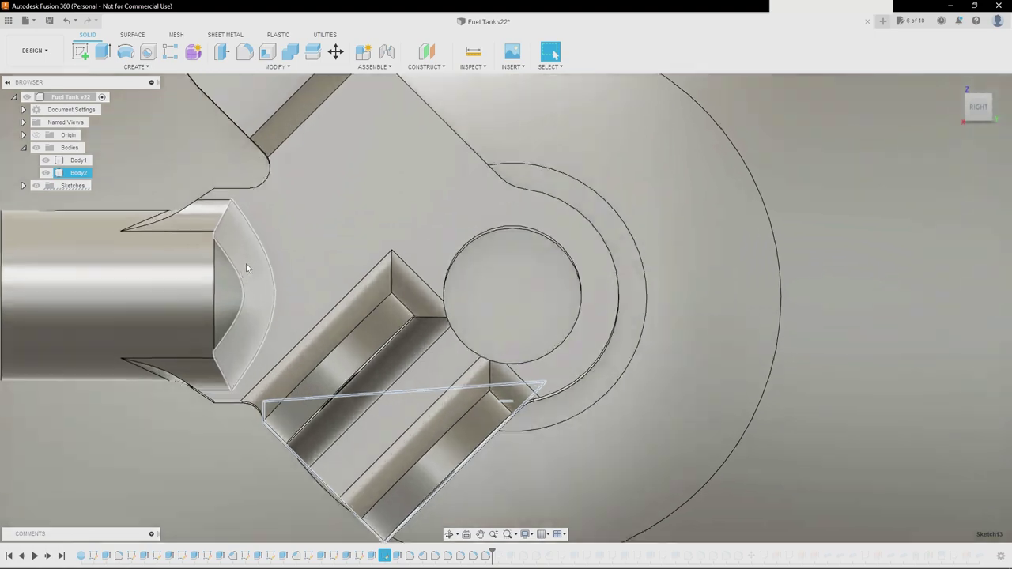
- Roll the history forward by two features past Extrude12 and inspect the bracket around the lug plates and round hole
shift+middle_drag(246, 264, 255, 157)
scroll(375, 320, down, 2)
shift+middle_drag(375, 320, 338, 318)
scroll(441, 350, up, 1)
shift+middle_drag(441, 350, 430, 329)
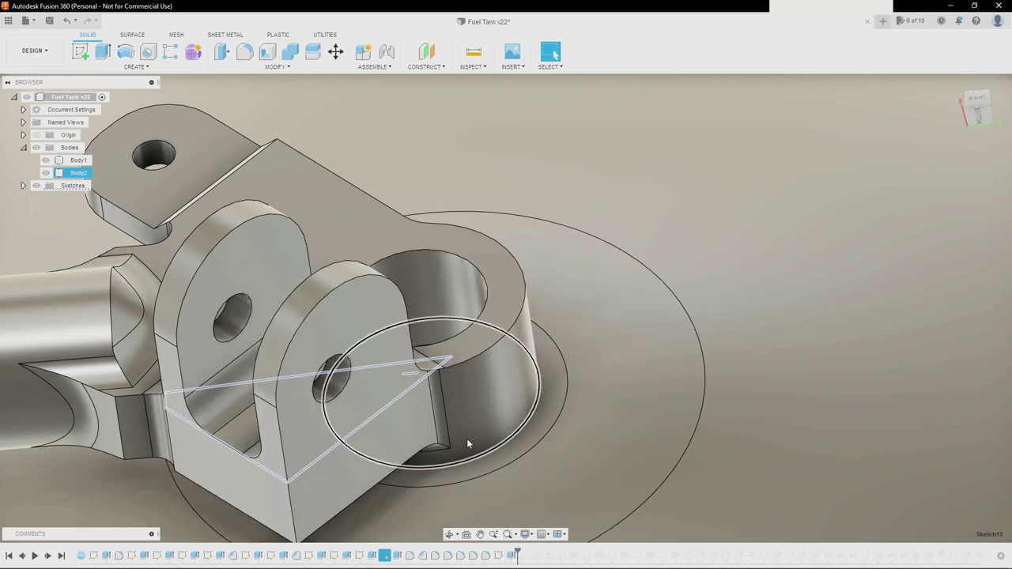
- Roll the history forward by three features and inspect the angled arm's shoulder and the open end of the hollow cylinder
scroll(461, 441, down, 2)
mouse_move(462, 441)
shift+middle_down()
mouse_move(465, 399)
mouse_move(467, 449)
shift+middle_up()
key(Escape)
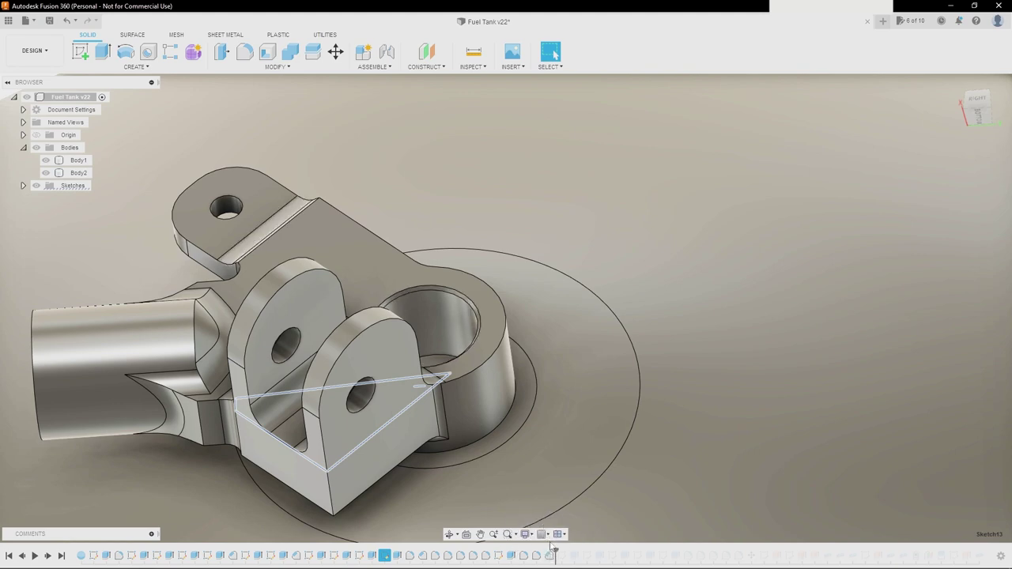
scroll(494, 429, down, 2)
shift+middle_drag(494, 428, 318, 214)
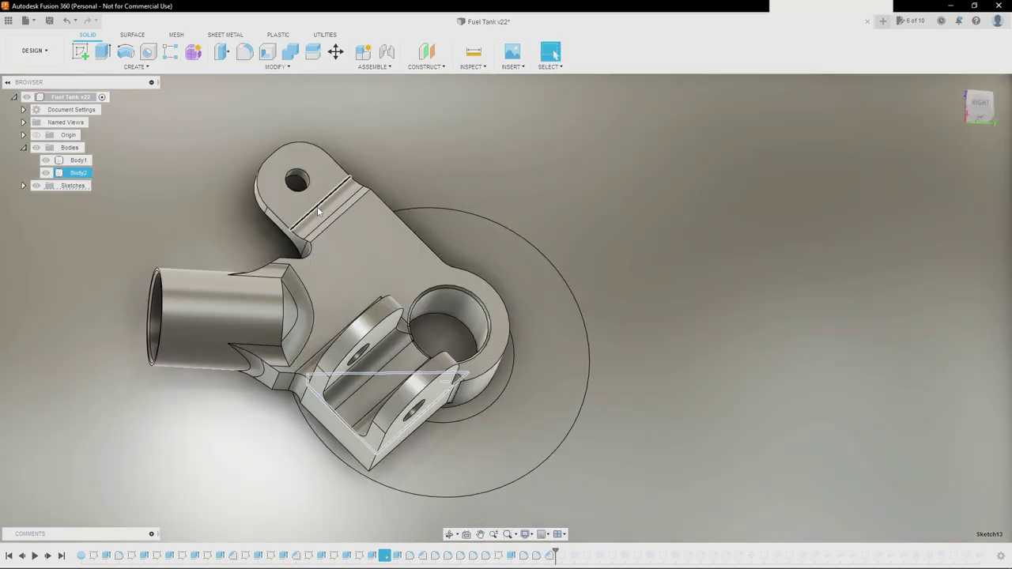
scroll(316, 215, up, 2)
scroll(315, 216, down, 1)
shift+middle_drag(486, 360, 306, 256)
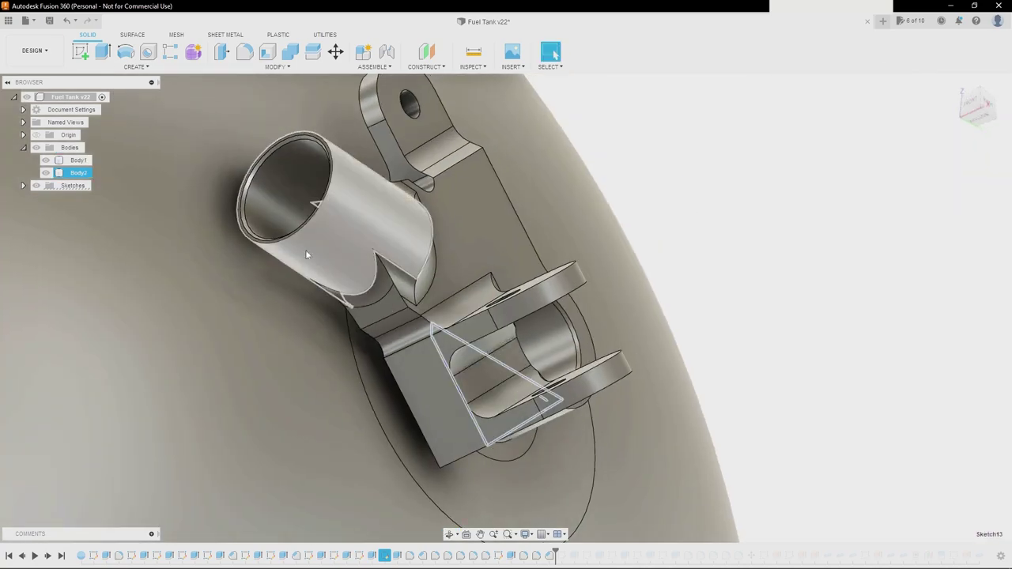
- Highlight Extrude12 and its Sketch14 on the hollow cylinder and examine them from the side of the bracket
click(513, 558)
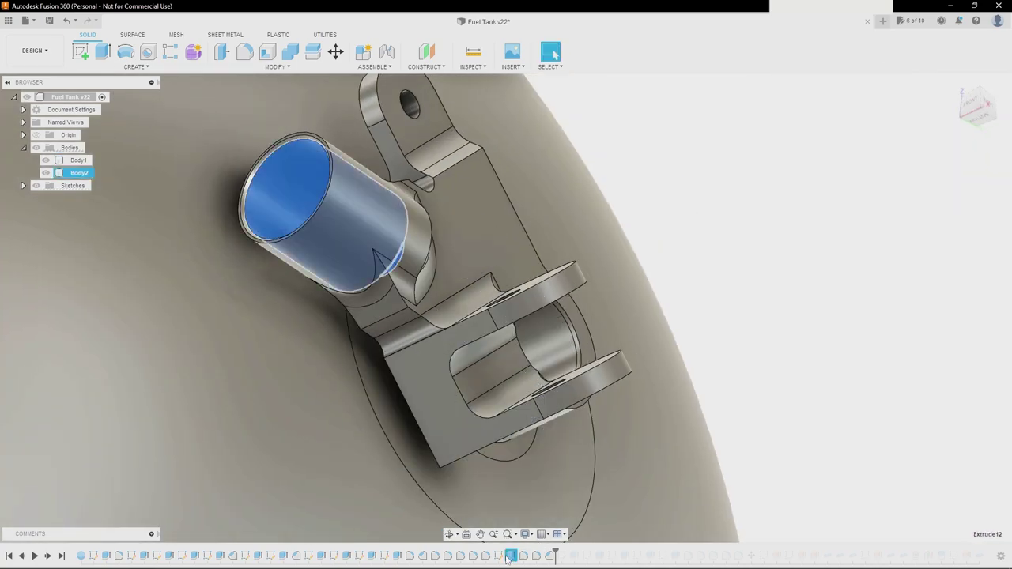
double_click(498, 557)
shift+middle_drag(369, 193, 575, 528)
scroll(432, 307, up, 1)
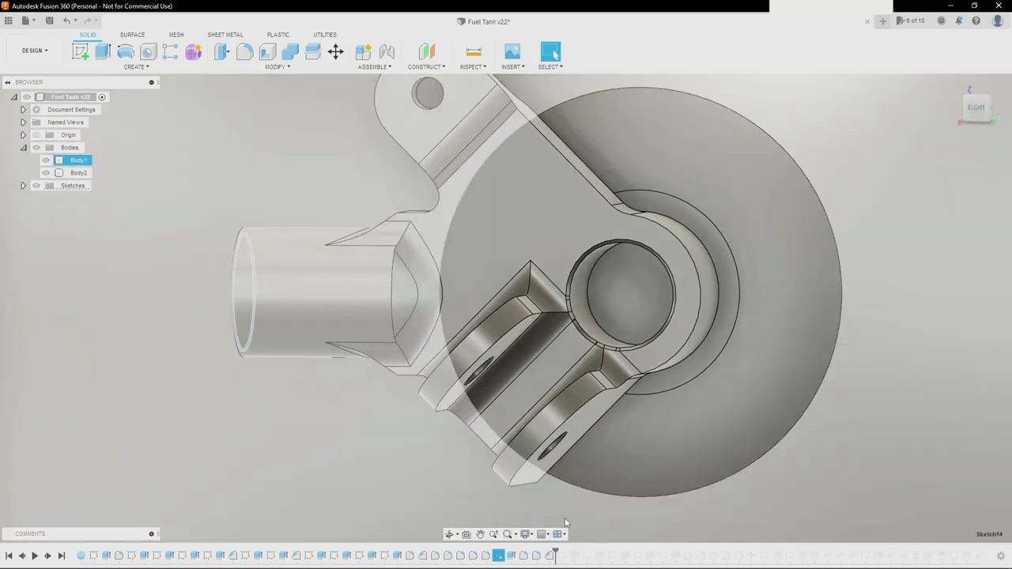
- Highlight Extrude13 across the bracket's flat face and roll the history back by two features
key(Escape)
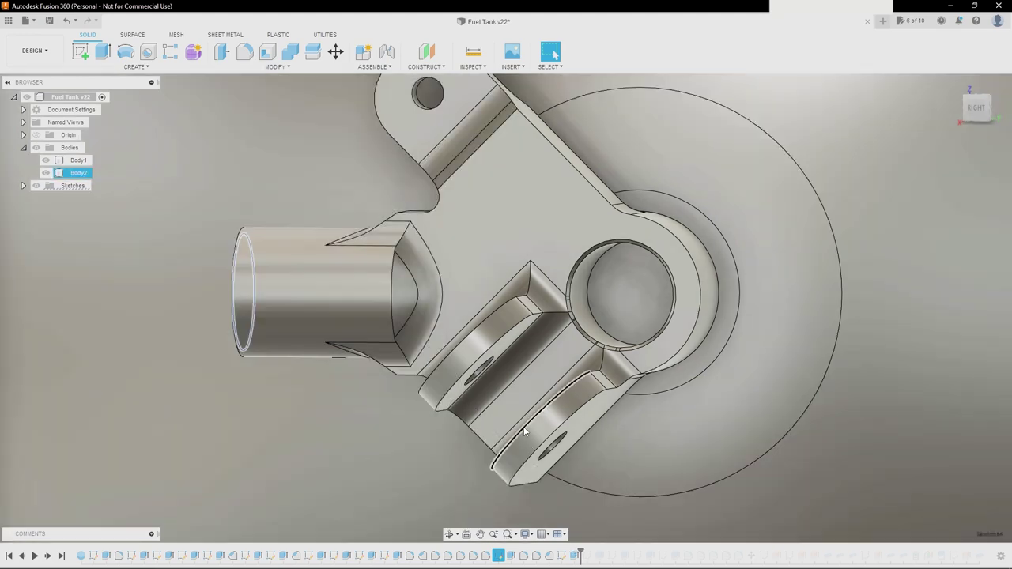
scroll(524, 431, down, 2)
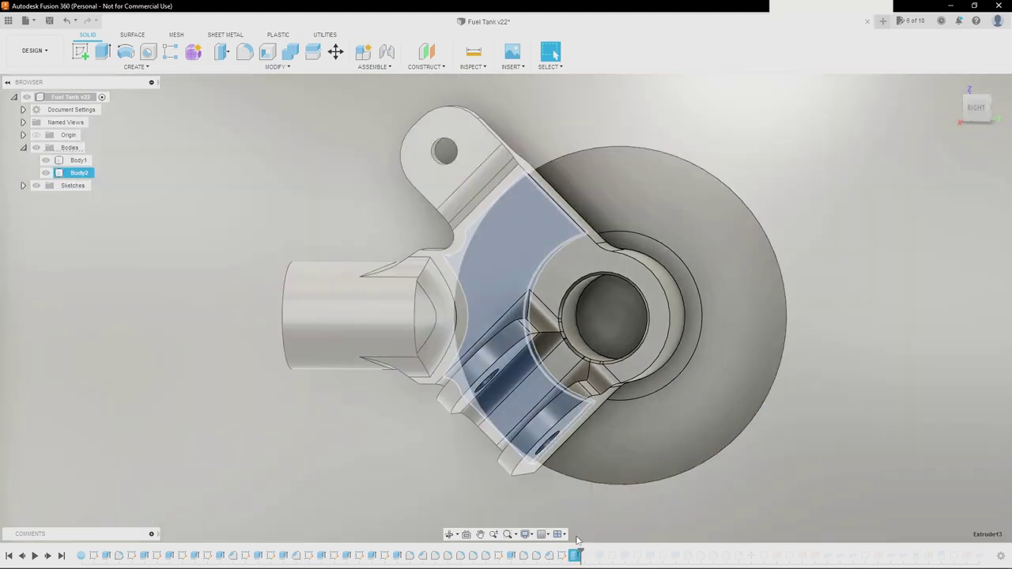
click(600, 458)
click(578, 552)
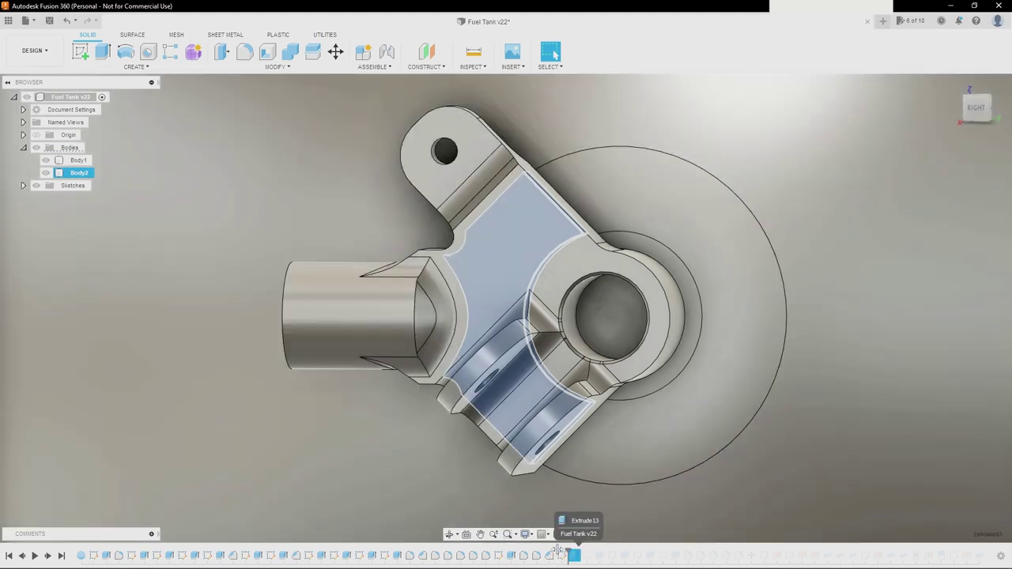
- Examine the hollow cylinder's wall, its open rim and its junction with the bracket body from several angles
scroll(510, 393, down, 3)
shift+middle_drag(466, 435, 508, 366)
scroll(506, 365, up, 8)
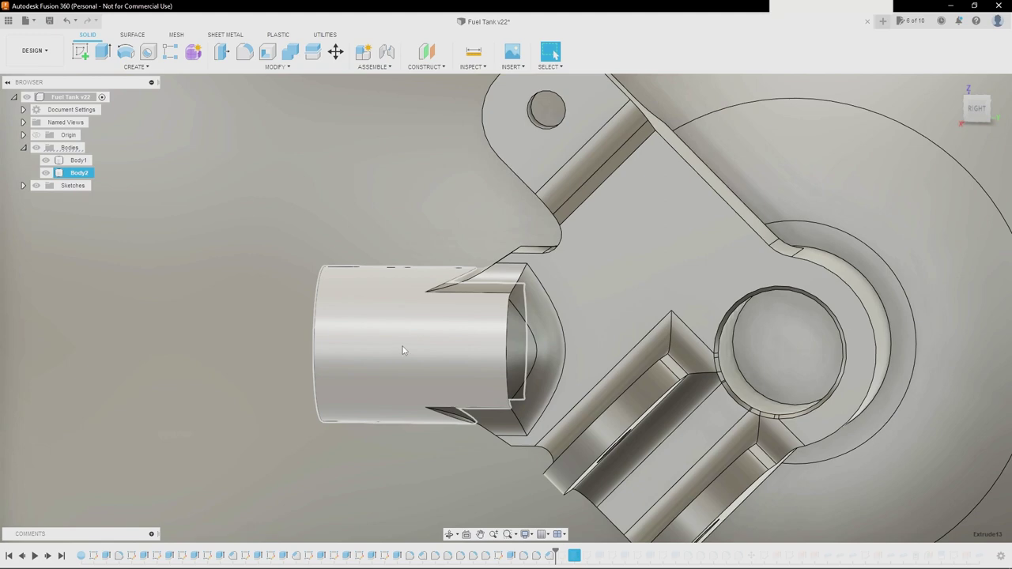
shift+middle_drag(396, 347, 440, 326)
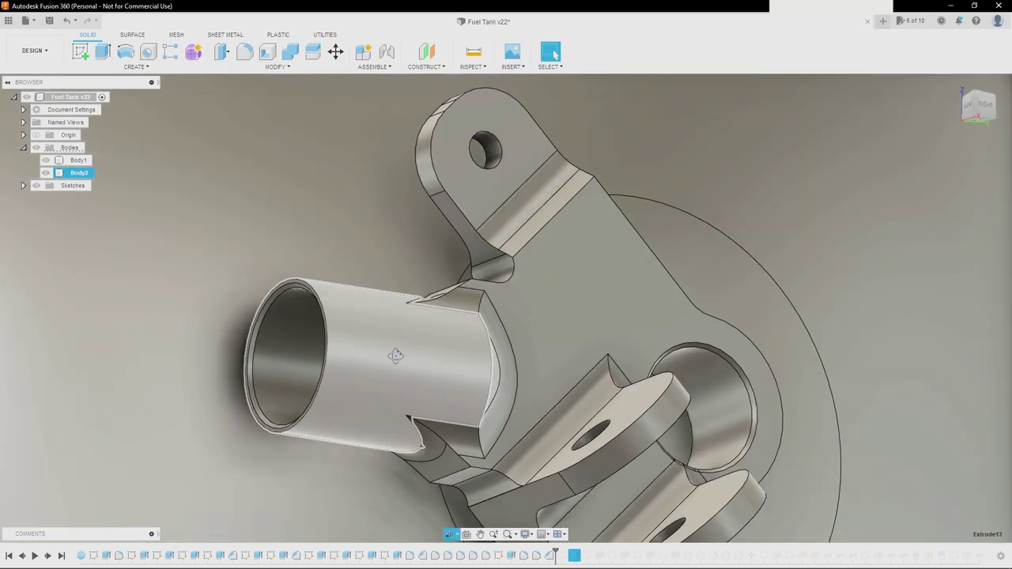
shift+middle_drag(396, 356, 392, 318)
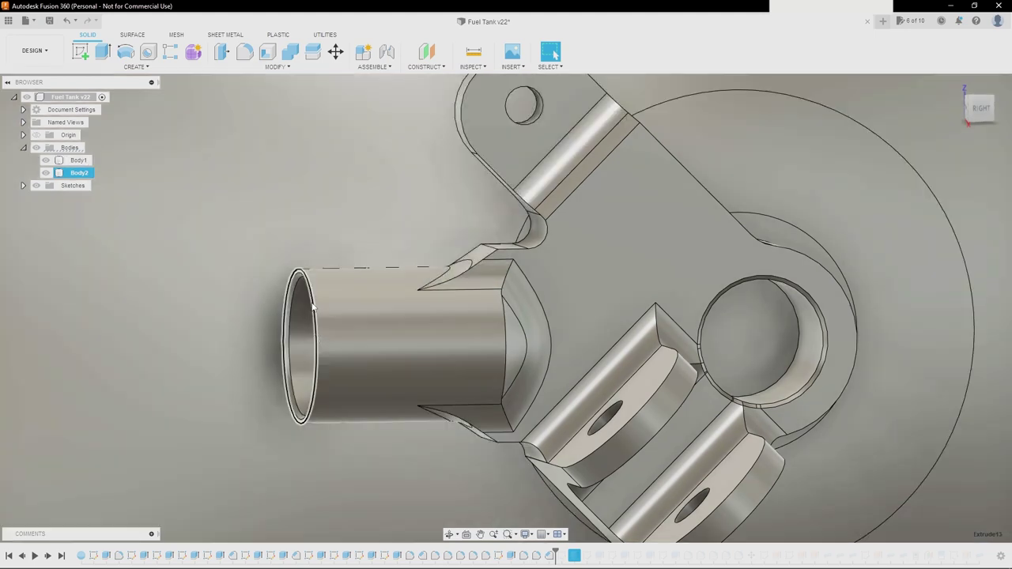
shift+middle_drag(311, 304, 308, 298)
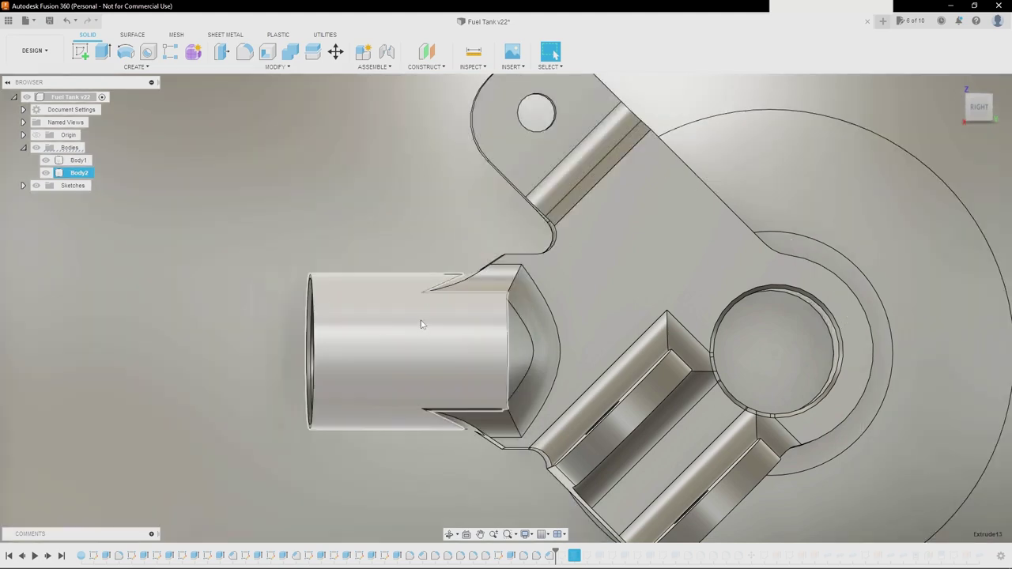
mouse_move(420, 324)
shift+middle_down()
mouse_move(434, 307)
mouse_move(433, 319)
shift+middle_up()
scroll(433, 319, down, 1)
scroll(664, 389, down, 2)
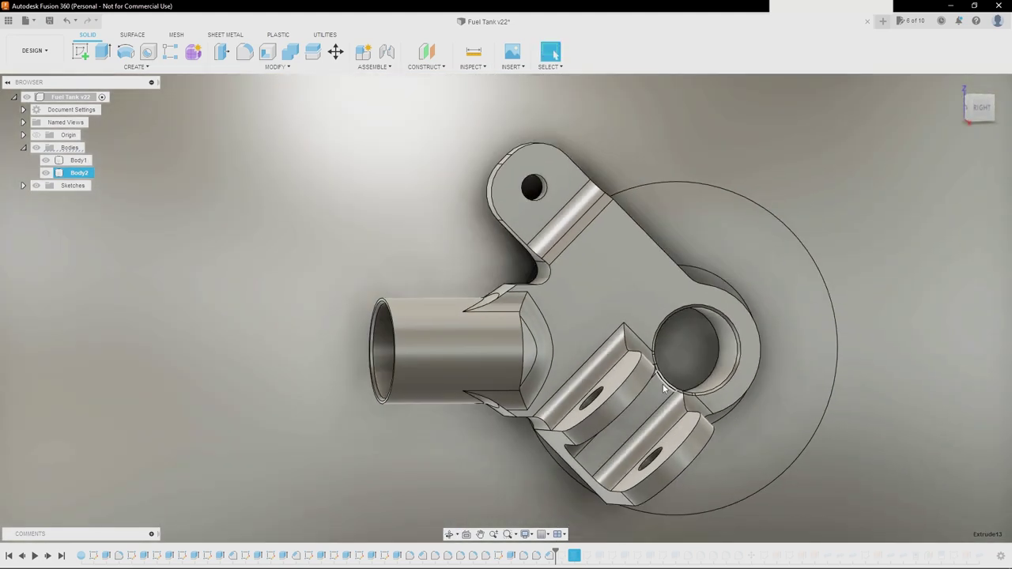
- Examine the bracket's twin lugs and their junction with the hollow cylinder and flat face from several angles
mouse_move(662, 384)
shift+middle_down()
mouse_move(673, 387)
mouse_move(651, 388)
shift+middle_up()
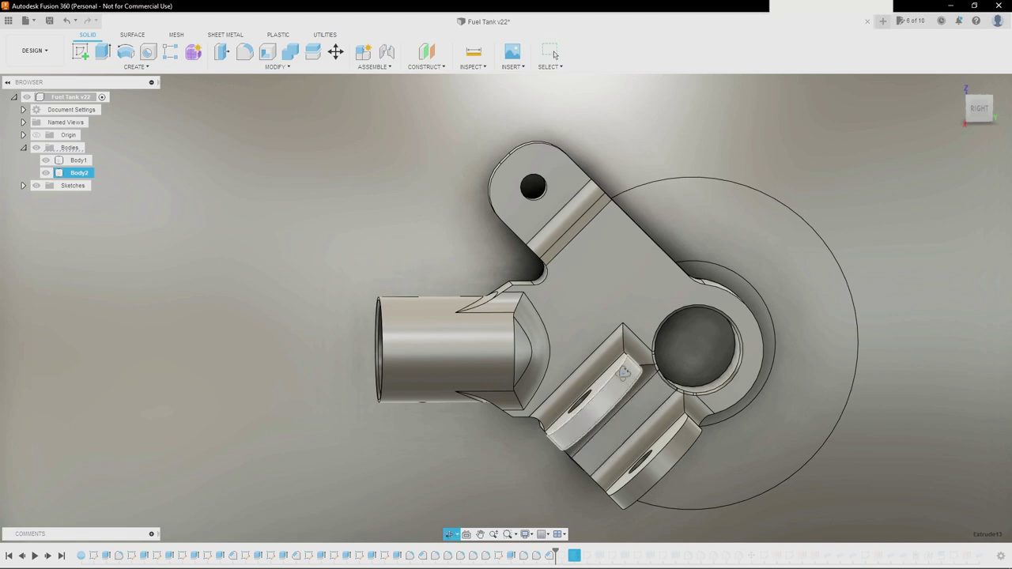
shift+middle_drag(623, 373, 626, 362)
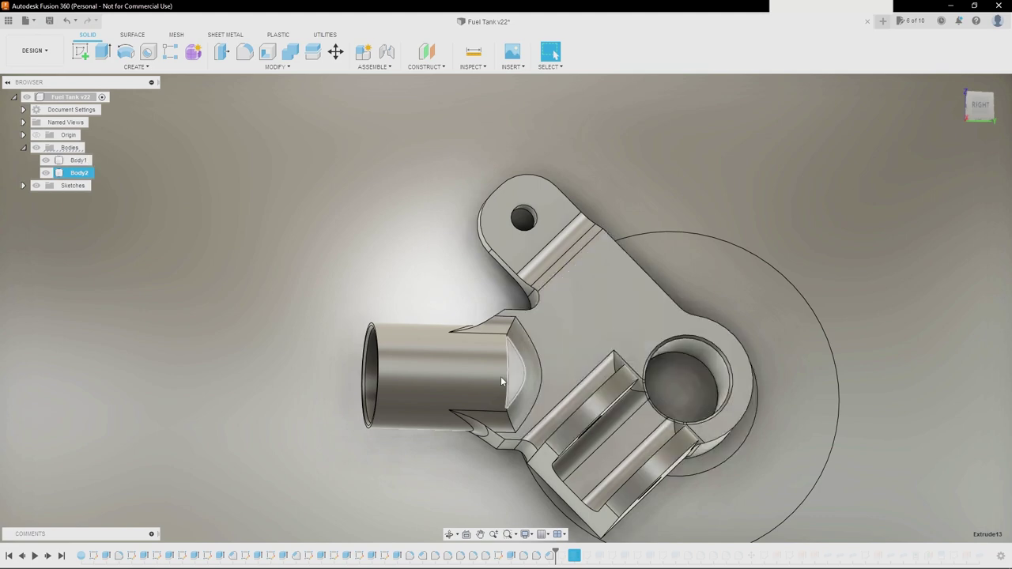
shift+middle_drag(500, 376, 487, 365)
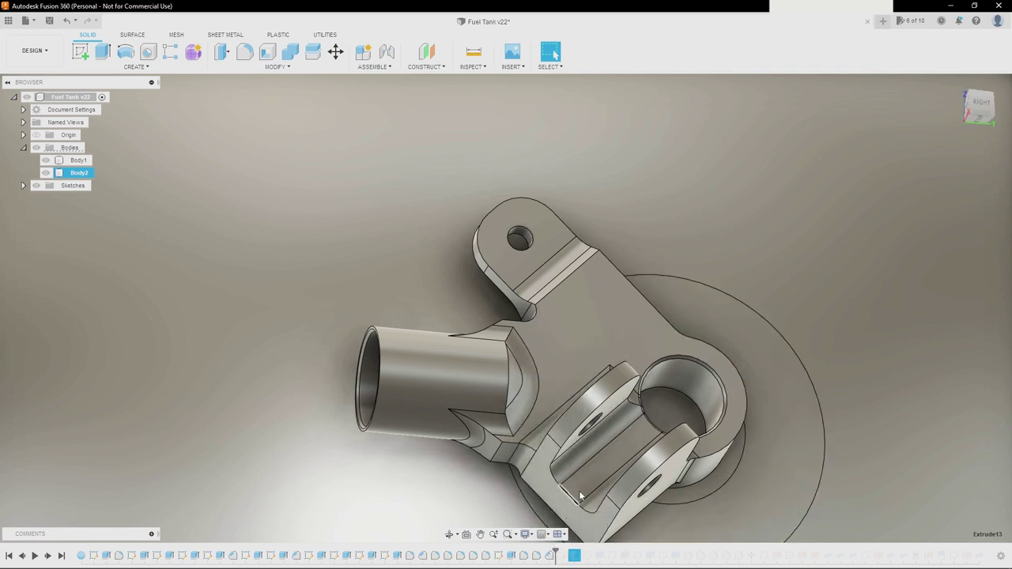
shift+middle_drag(579, 496, 666, 364)
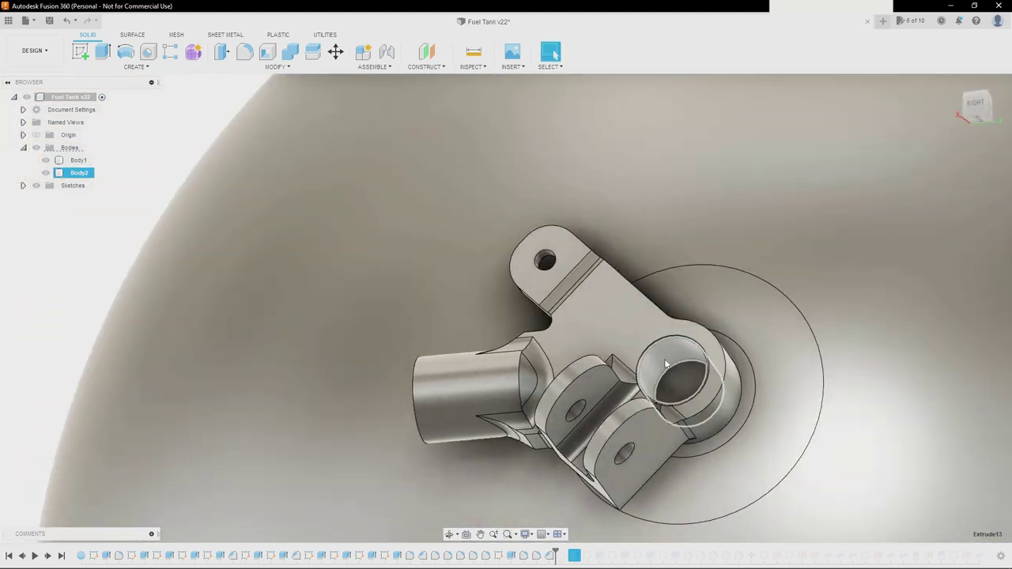
- Highlight the inner face of the bracket's large round bore and examine it around the twin lugs
click(665, 364)
shift+middle_drag(691, 447, 676, 427)
shift+middle_drag(681, 489, 694, 443)
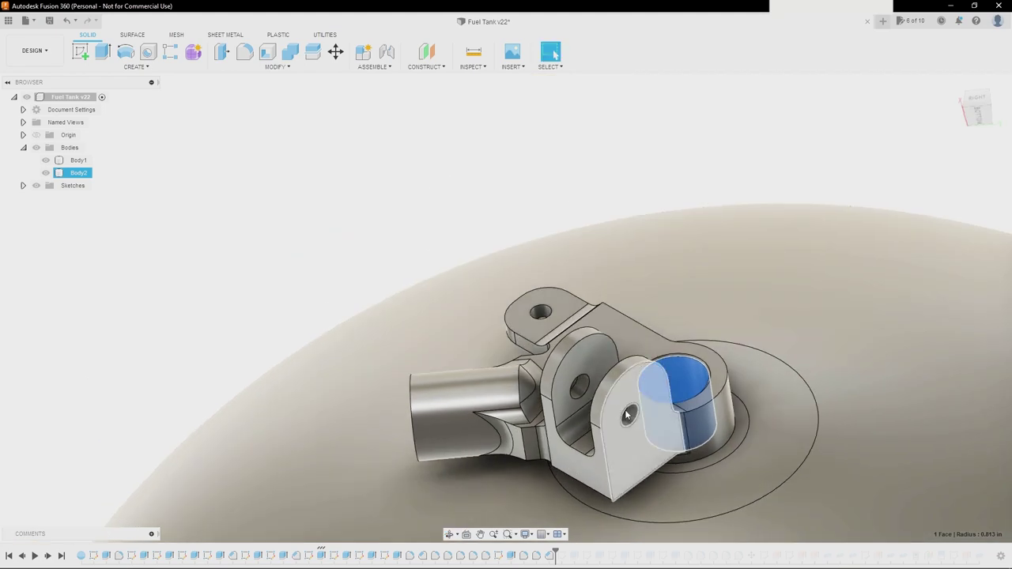
shift+middle_drag(612, 390, 597, 402)
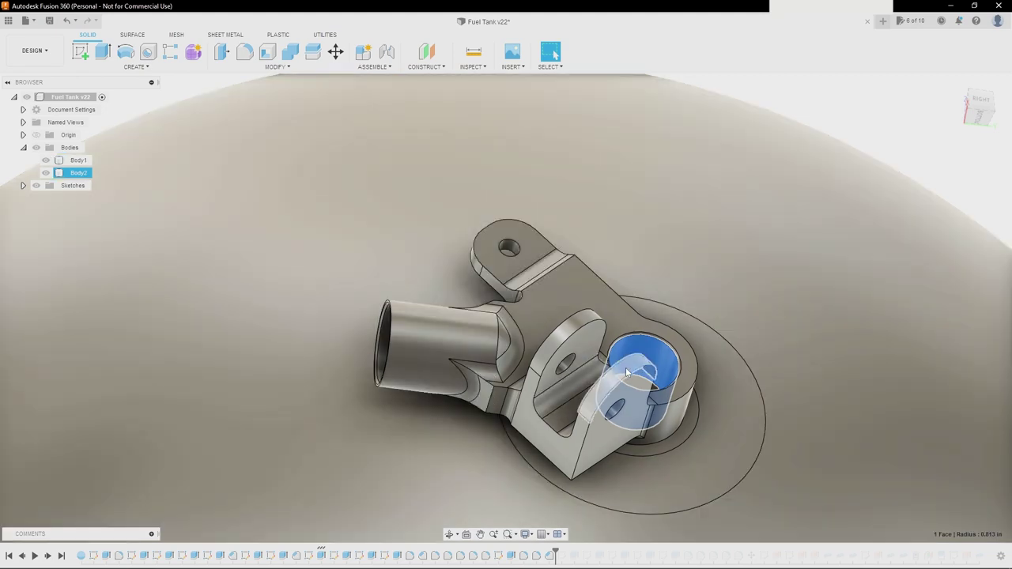
shift+middle_drag(625, 367, 636, 409)
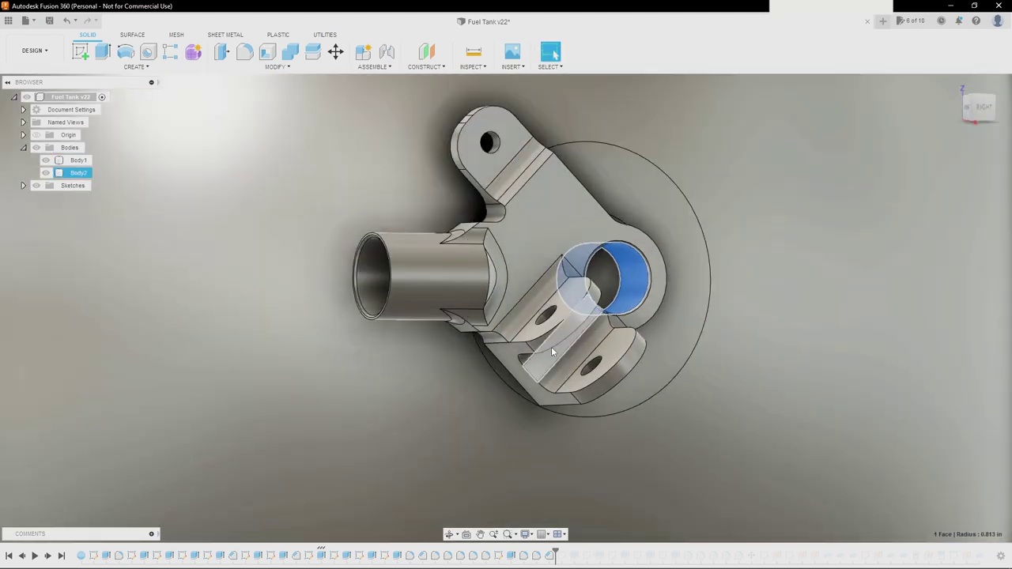
- Hide Body1 and inspect the back of the bracket around the bore's raised ring
scroll(528, 365, down, 1)
scroll(528, 366, down, 2)
click(46, 160)
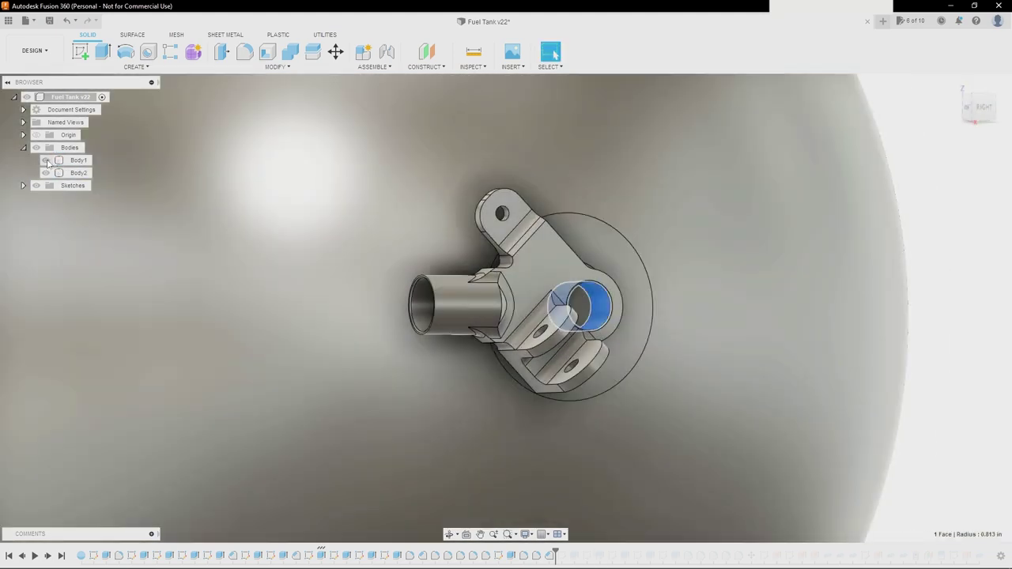
shift+middle_drag(391, 316, 652, 341)
click(652, 342)
scroll(419, 296, up, 3)
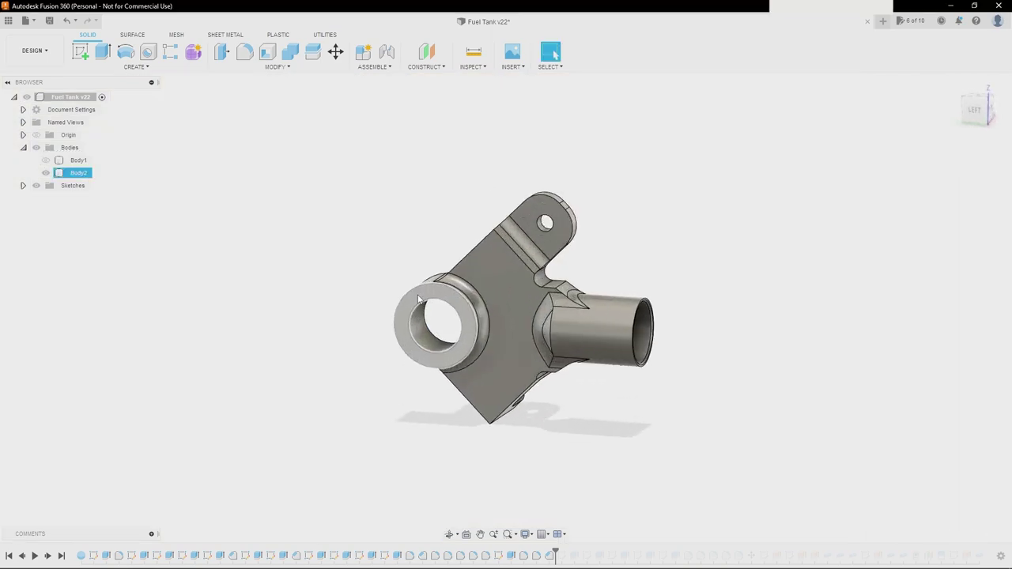
shift+middle_drag(419, 296, 530, 332)
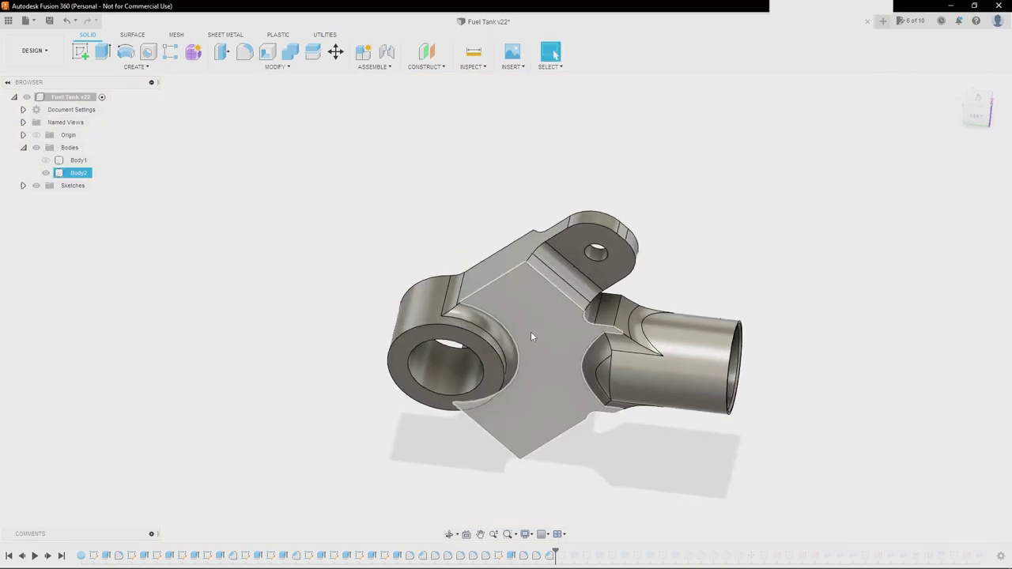
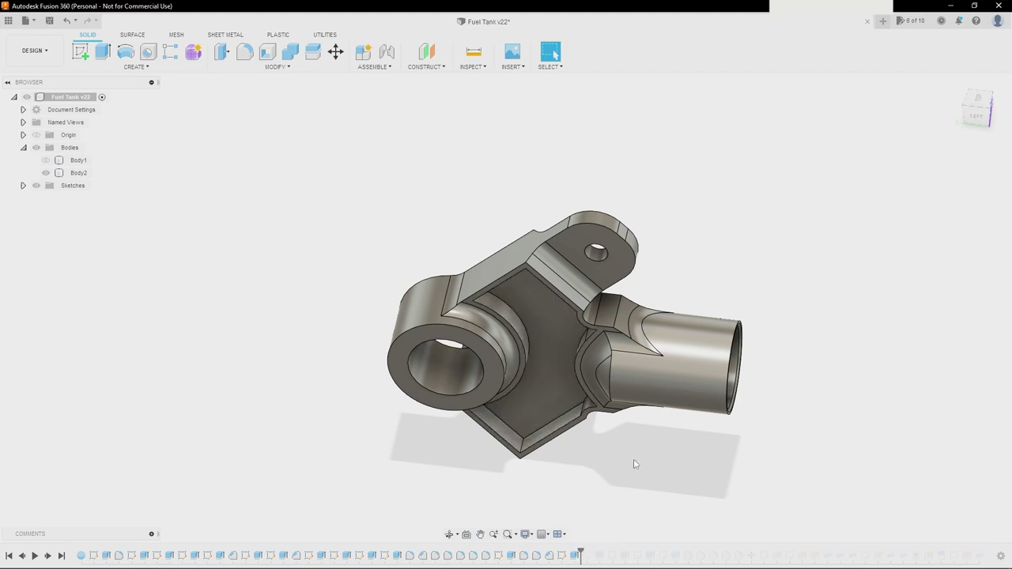
- Highlight Sketch16 on the recessed back face, roll the history forward by two features, and inspect the front pocket
shift+middle_drag(624, 458, 606, 365)
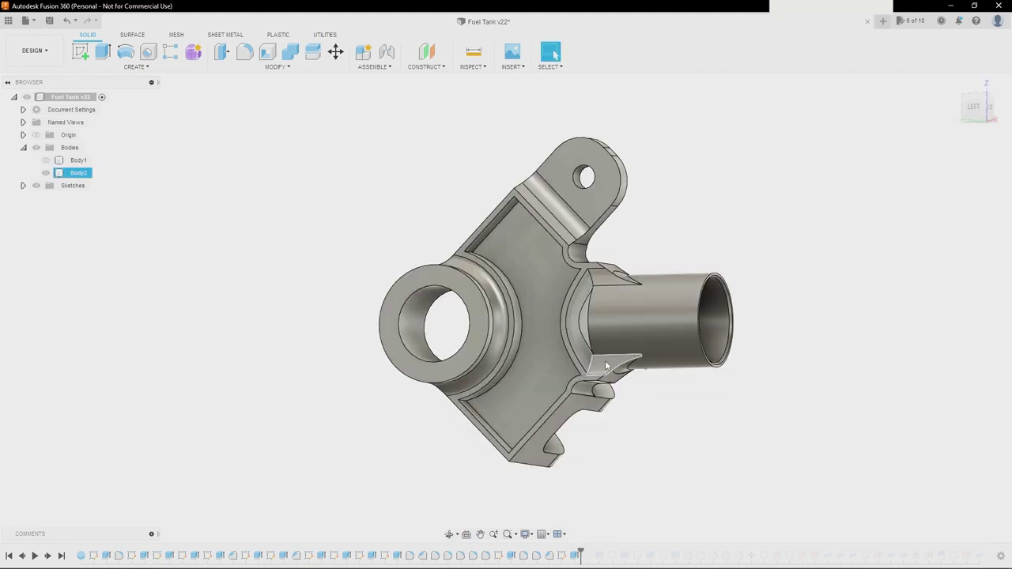
click(564, 558)
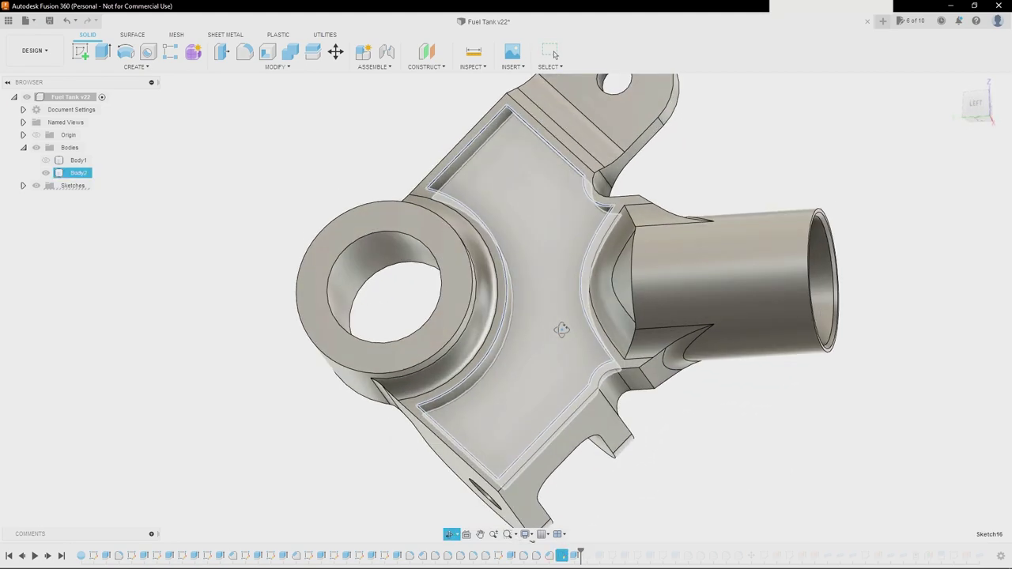
shift+middle_drag(520, 324, 547, 317)
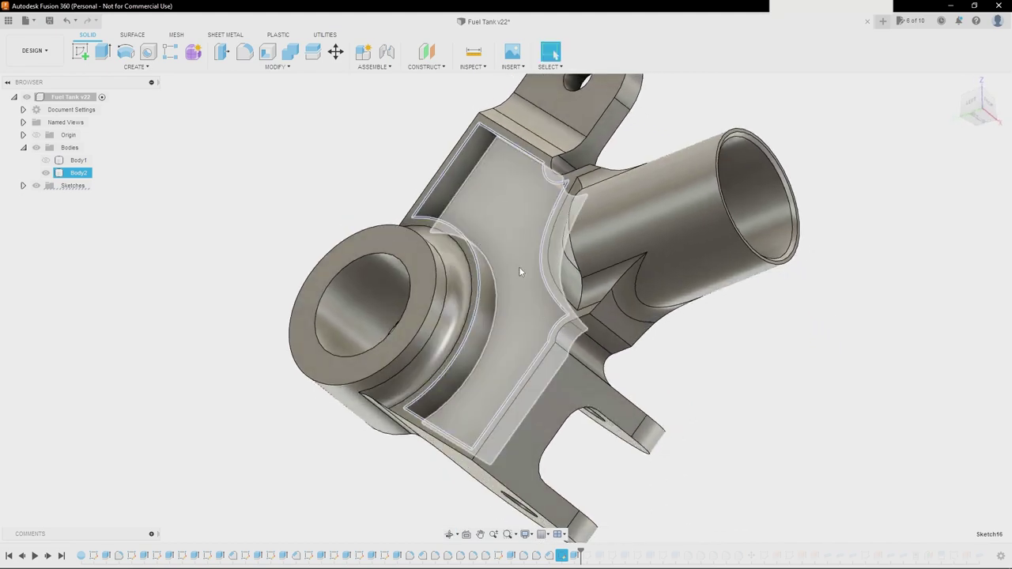
shift+middle_drag(521, 269, 554, 277)
click(769, 434)
mouse_move(664, 375)
shift+middle_down()
mouse_move(650, 382)
mouse_move(635, 424)
mouse_move(619, 418)
mouse_move(628, 434)
mouse_move(483, 406)
shift+middle_up()
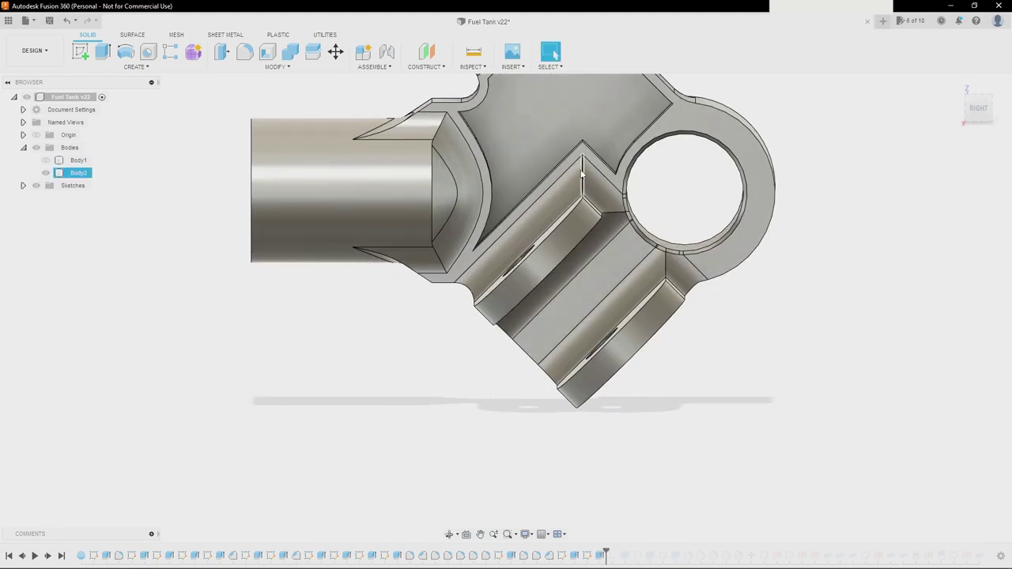
- Roll the history forward by two features and inspect the diagonal rib across the bracket's pockets from both sides
mouse_move(583, 187)
middle_down()
mouse_move(580, 330)
mouse_move(666, 365)
mouse_move(632, 348)
middle_up()
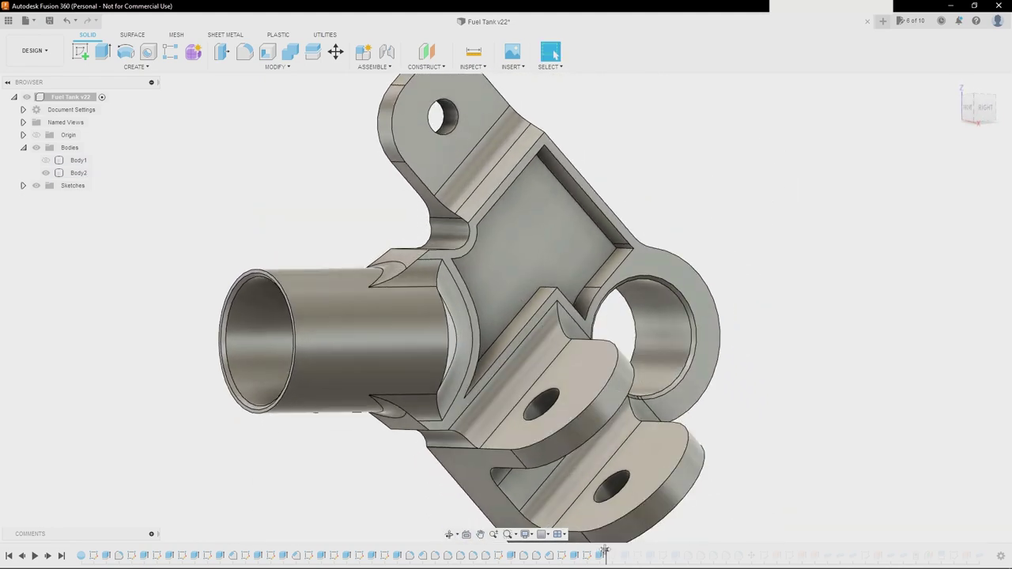
drag(608, 553, 631, 553)
mouse_move(552, 436)
shift+middle_down()
mouse_move(564, 451)
mouse_move(558, 437)
shift+middle_up()
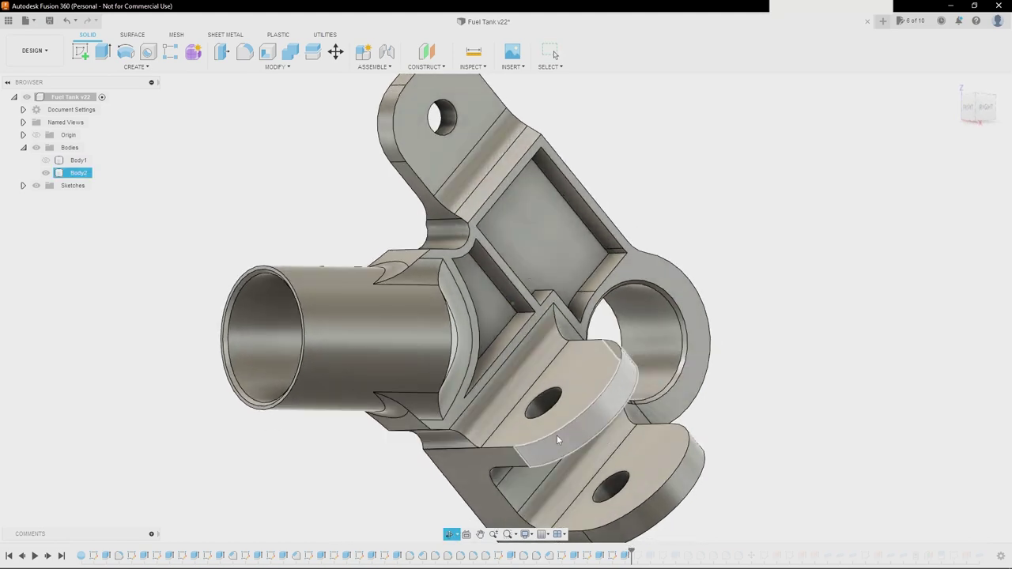
click(503, 289)
shift+middle_drag(506, 328, 565, 178)
click(621, 436)
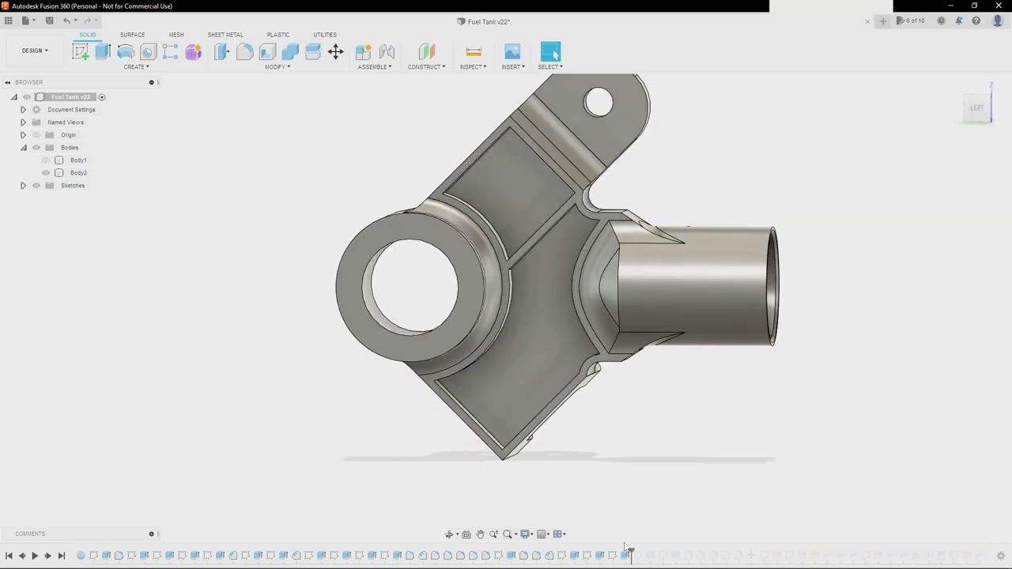
- Roll the history forward by two more features and examine the straight rib between the bore's ring and the hollow cylinder
click(545, 313)
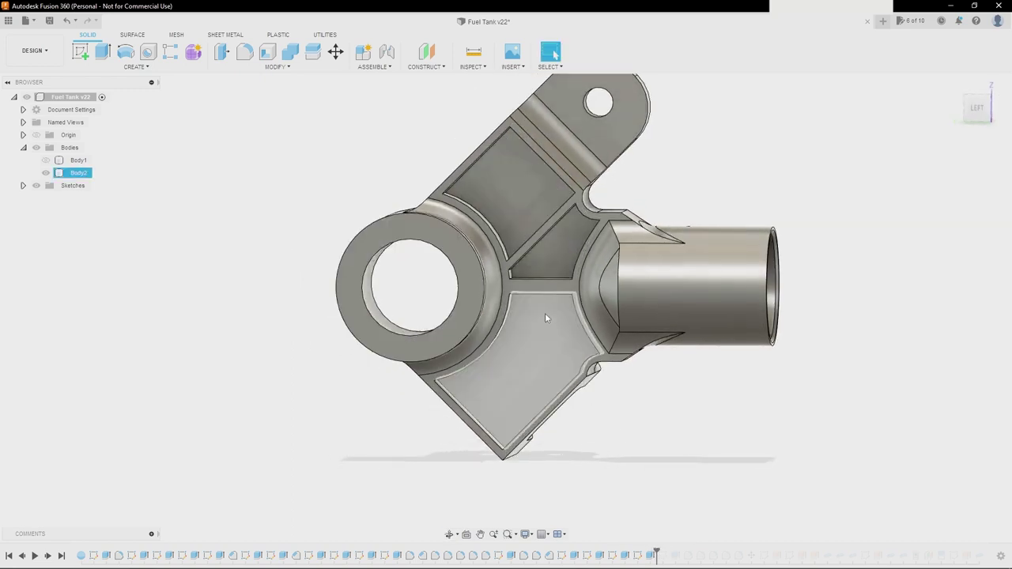
shift+middle_drag(760, 294, 683, 281)
mouse_move(496, 280)
shift+middle_down()
mouse_move(348, 282)
mouse_move(395, 293)
mouse_move(514, 277)
shift+middle_up()
click(551, 52)
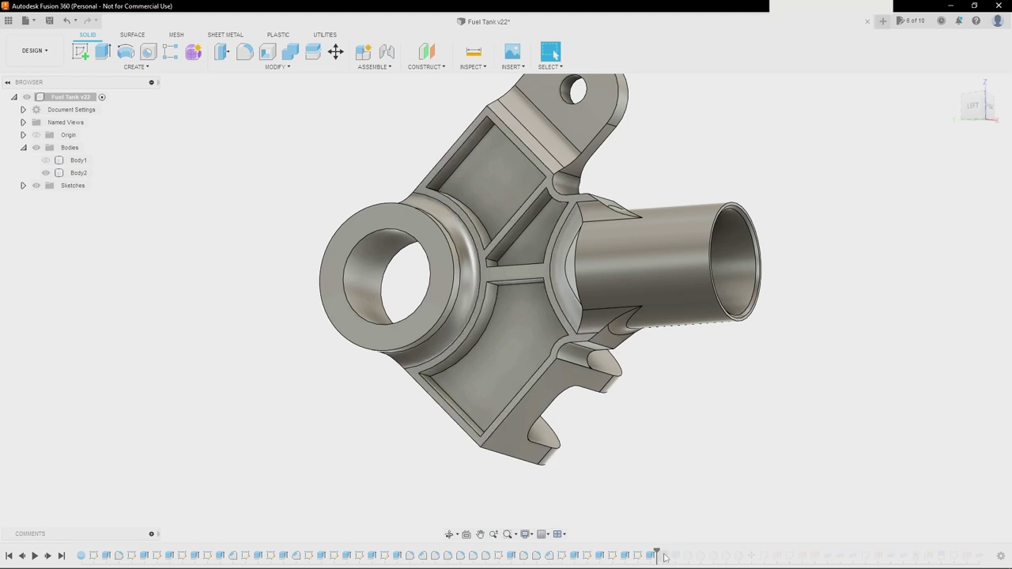
- Roll the history forward by two features and inspect the back pockets from the side of the twin lugs
drag(656, 552, 681, 552)
mouse_move(538, 339)
shift+middle_down()
mouse_move(560, 336)
mouse_move(548, 363)
mouse_move(497, 296)
mouse_move(471, 333)
mouse_move(543, 376)
mouse_move(524, 355)
mouse_move(622, 384)
shift+middle_up()
scroll(480, 319, up, 2)
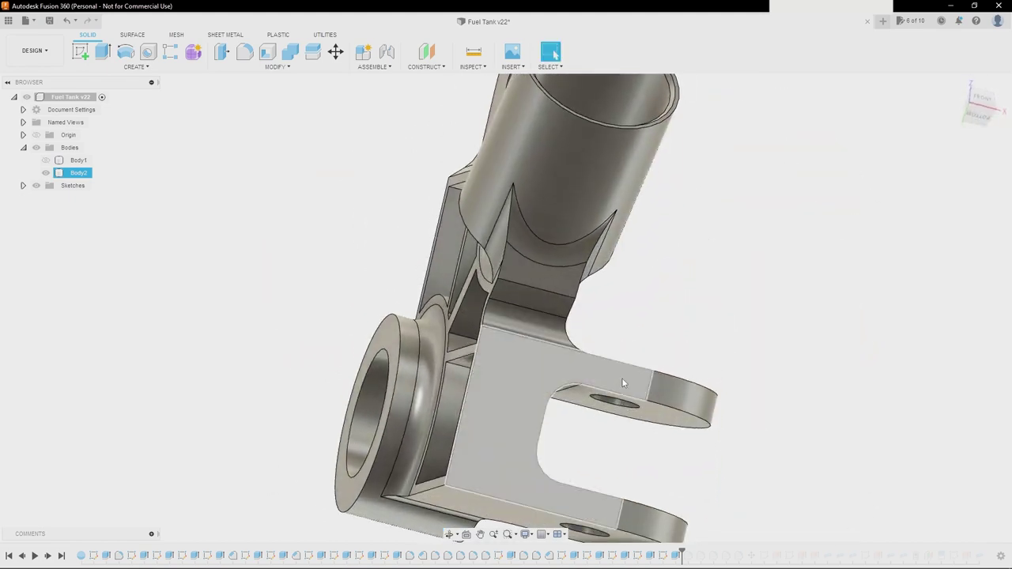
scroll(532, 384, down, 1)
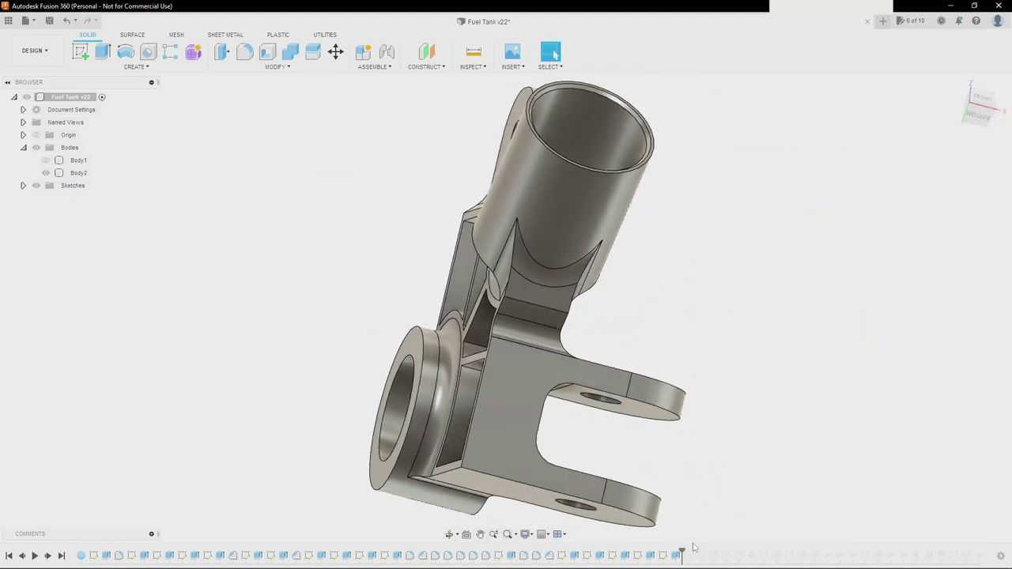
- Roll the history forward by five fillets and inspect the rounded pocket corners on both sides of the bracket
drag(706, 555, 744, 554)
mouse_move(535, 419)
shift+middle_down()
mouse_move(610, 426)
mouse_move(601, 418)
shift+middle_up()
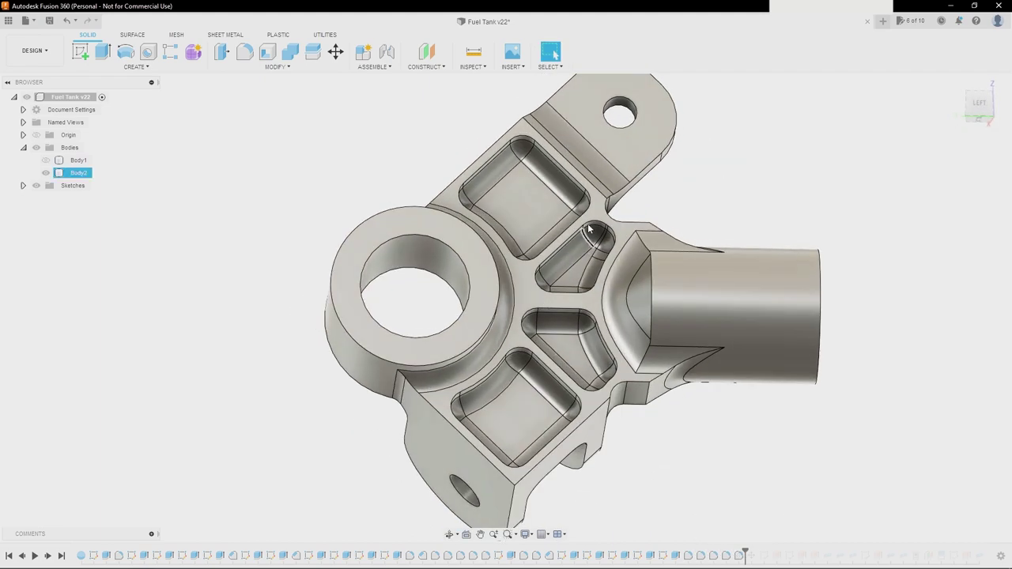
scroll(519, 162, up, 2)
shift+middle_drag(518, 169, 506, 260)
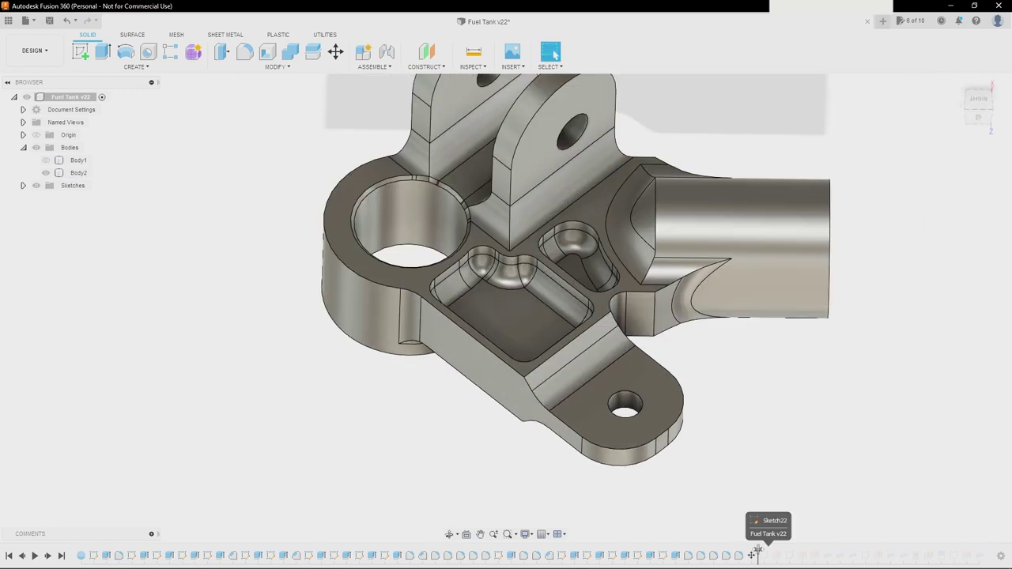
- Roll the history forward through the strut sketches and surfaces Body3, Body4 and Body5, and view all three struts with the bracket
drag(757, 551, 787, 552)
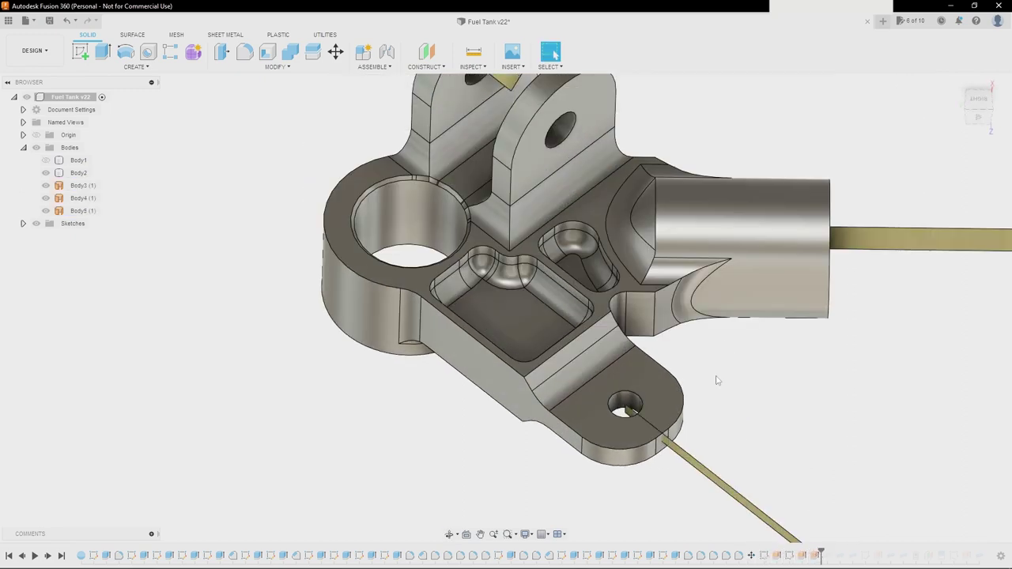
scroll(716, 379, down, 4)
shift+middle_drag(708, 391, 464, 358)
scroll(474, 412, down, 2)
scroll(553, 420, down, 3)
shift+middle_drag(600, 301, 580, 307)
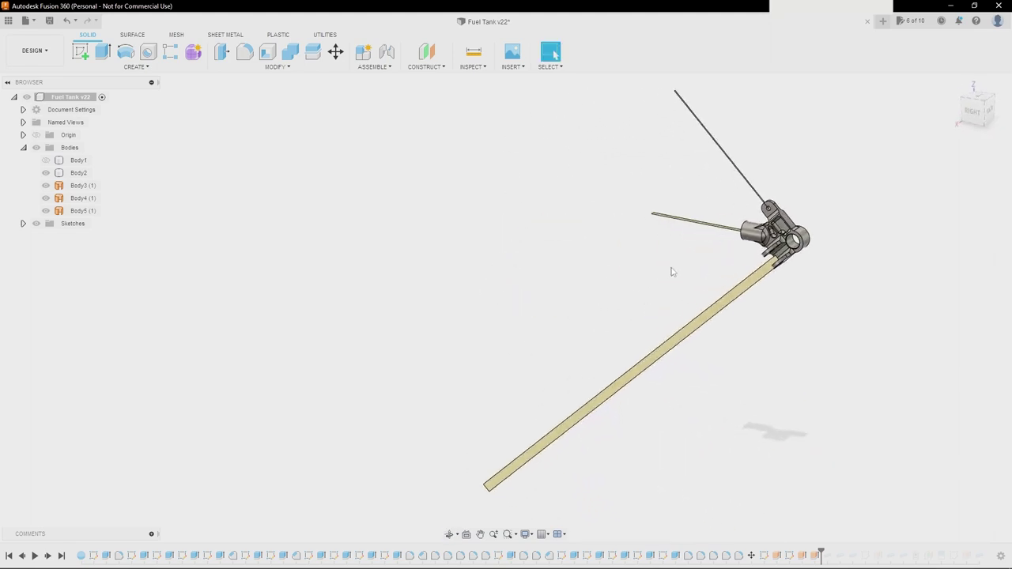
shift+middle_drag(671, 268, 631, 282)
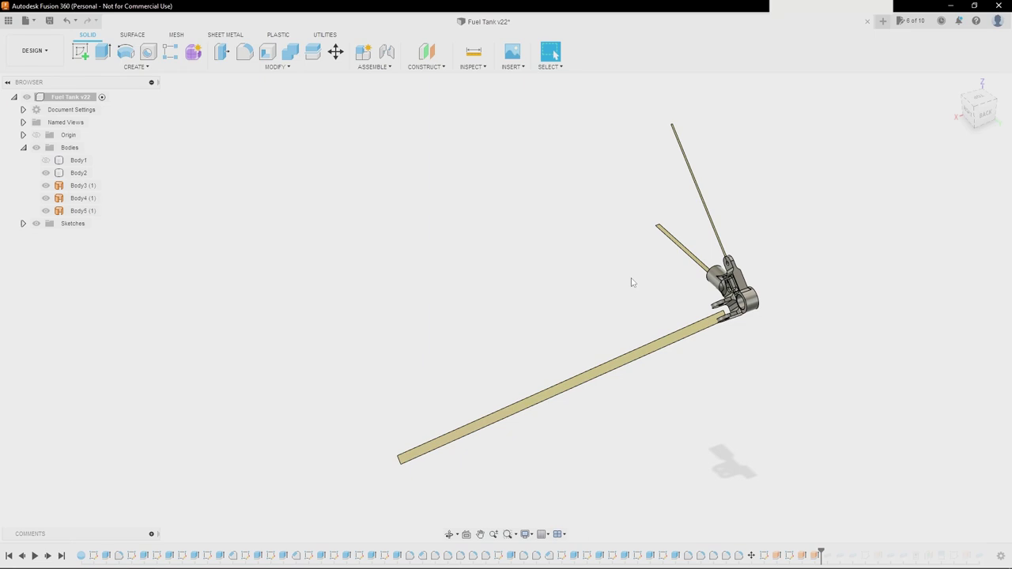
shift+middle_drag(852, 364, 860, 355)
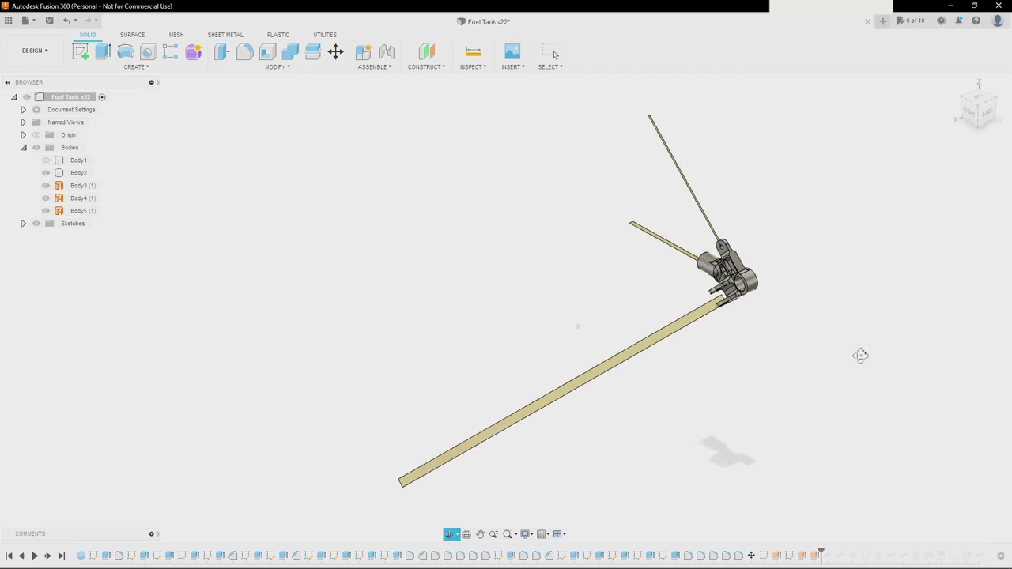
- Examine the longest strut surface, Body3, where its end sits between the bracket's twin lugs
scroll(726, 387, up, 5)
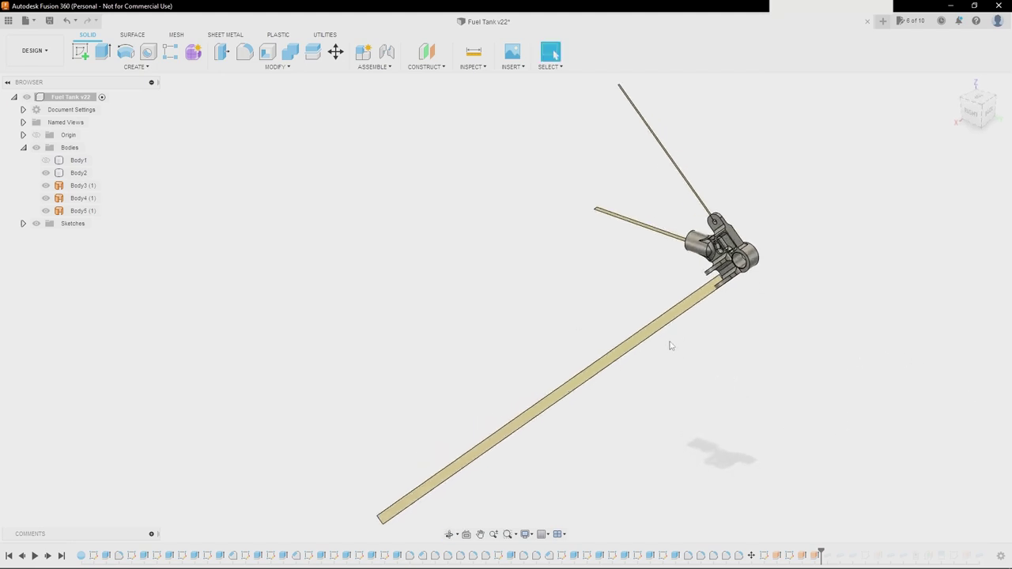
shift+middle_drag(711, 297, 653, 287)
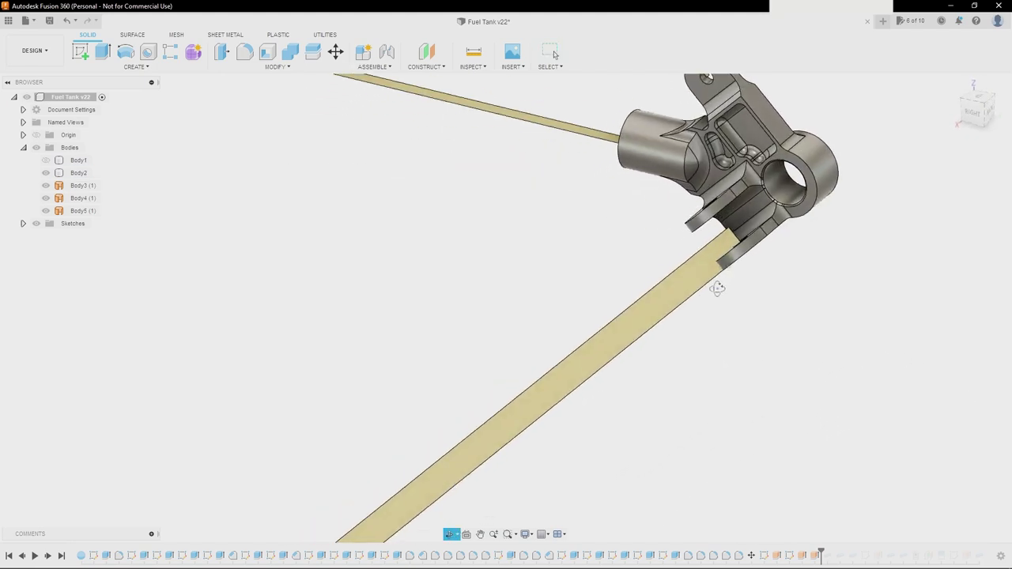
click(695, 273)
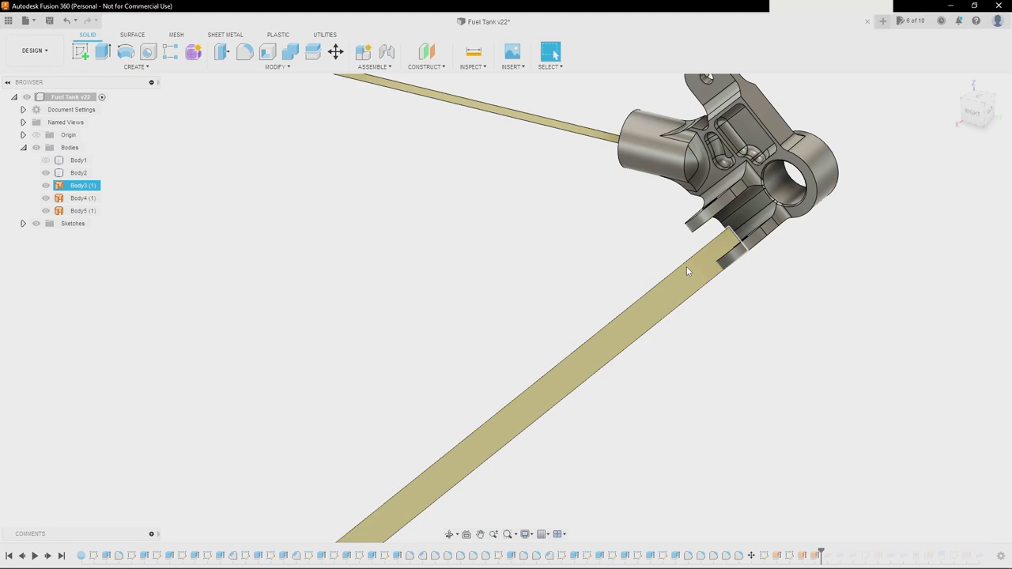
mouse_move(686, 267)
shift+middle_down()
mouse_move(670, 275)
mouse_move(694, 258)
mouse_move(687, 242)
mouse_move(699, 251)
shift+middle_up()
scroll(708, 250, up, 3)
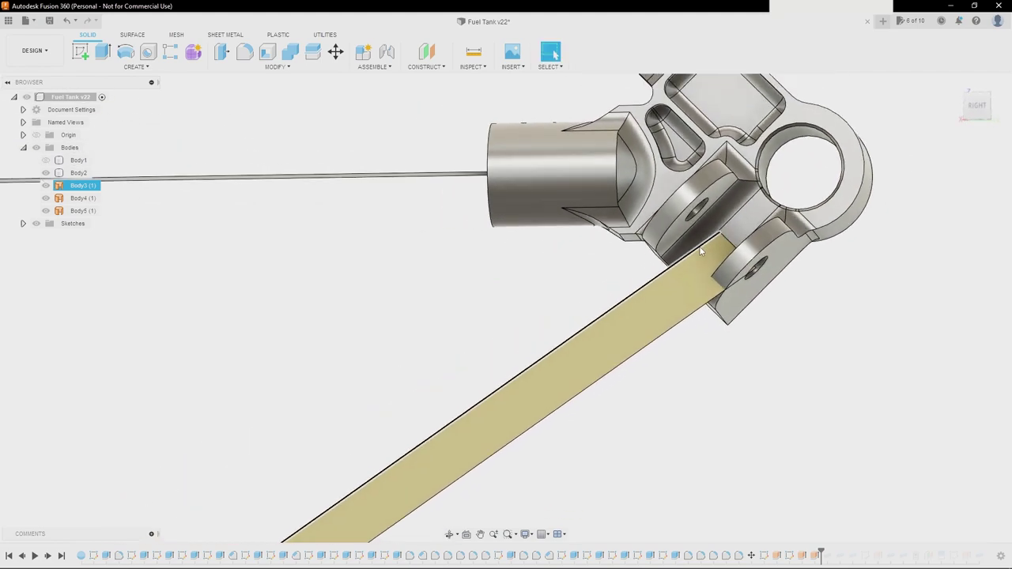
- Roll the history forward by three features to the solid tubes Body6, Body7 and Body8, and view them around the bracket
scroll(700, 252, down, 2)
scroll(749, 368, down, 2)
shift+middle_drag(748, 368, 672, 294)
mouse_move(820, 550)
mouse_down()
mouse_move(872, 551)
mouse_move(858, 551)
mouse_up()
scroll(714, 302, down, 1)
mouse_move(714, 302)
shift+middle_down()
mouse_move(702, 232)
mouse_move(680, 291)
mouse_move(711, 268)
mouse_move(743, 273)
mouse_move(681, 281)
shift+middle_up()
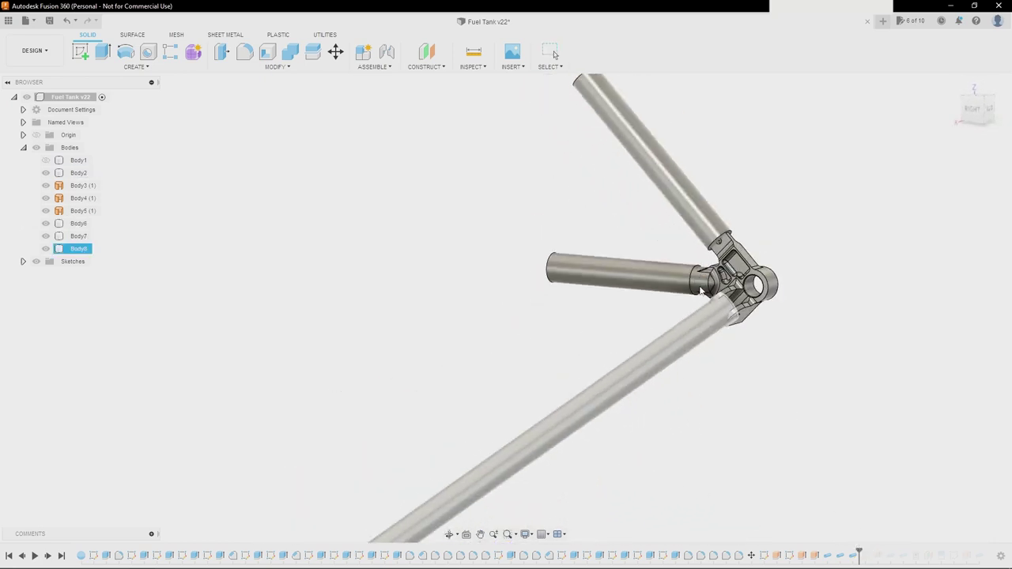
- Inspect the ends of tubes Body6 and Body7 where they meet the hollow cylinder and the bracket's angled arm
scroll(679, 278, up, 6)
scroll(684, 303, down, 6)
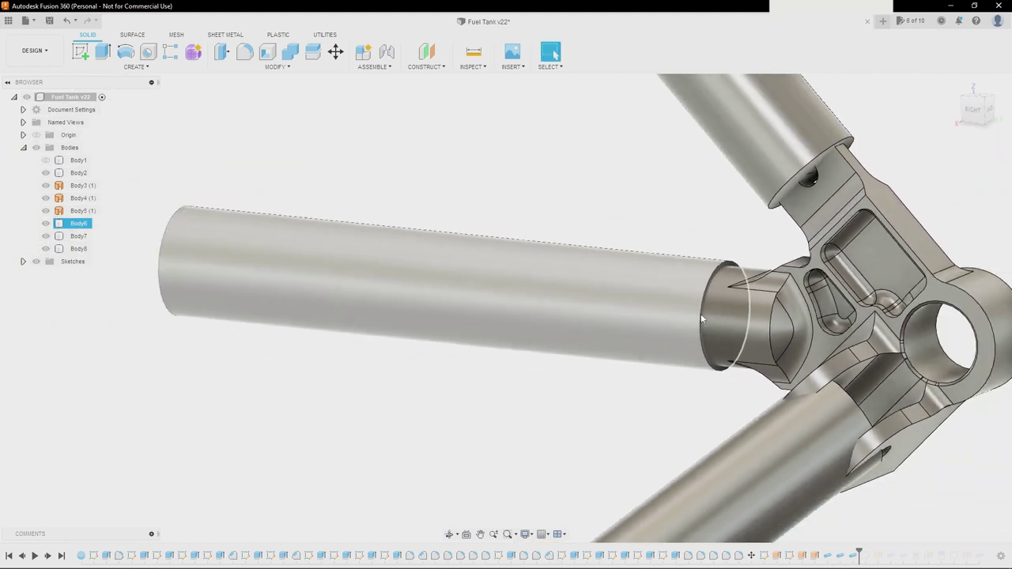
click(723, 301)
shift+middle_drag(681, 292, 754, 270)
scroll(696, 307, down, 2)
key(super)
scroll(767, 243, up, 3)
scroll(769, 259, up, 1)
scroll(760, 265, up, 3)
scroll(749, 267, down, 2)
scroll(893, 218, up, 2)
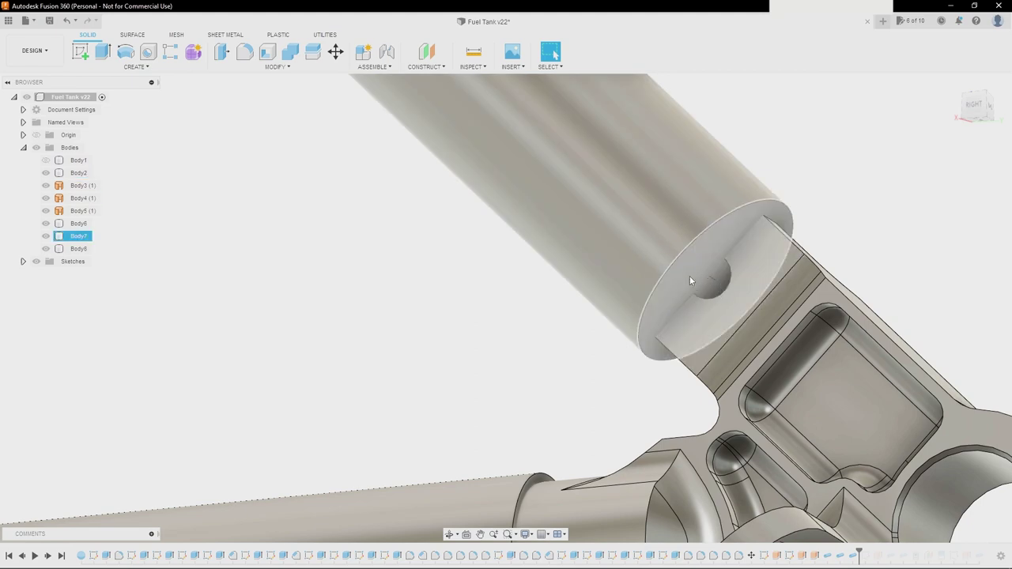
- Examine the end of the longest tube, Body8, where it overlaps the bracket's twin lugs
scroll(769, 344, down, 4)
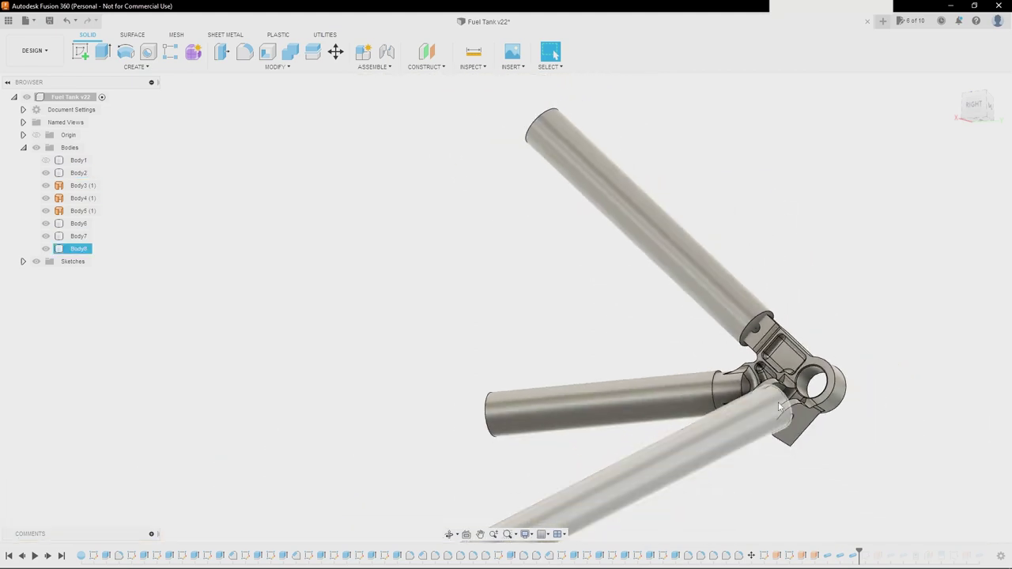
scroll(779, 407, up, 4)
shift+middle_drag(787, 389, 800, 296)
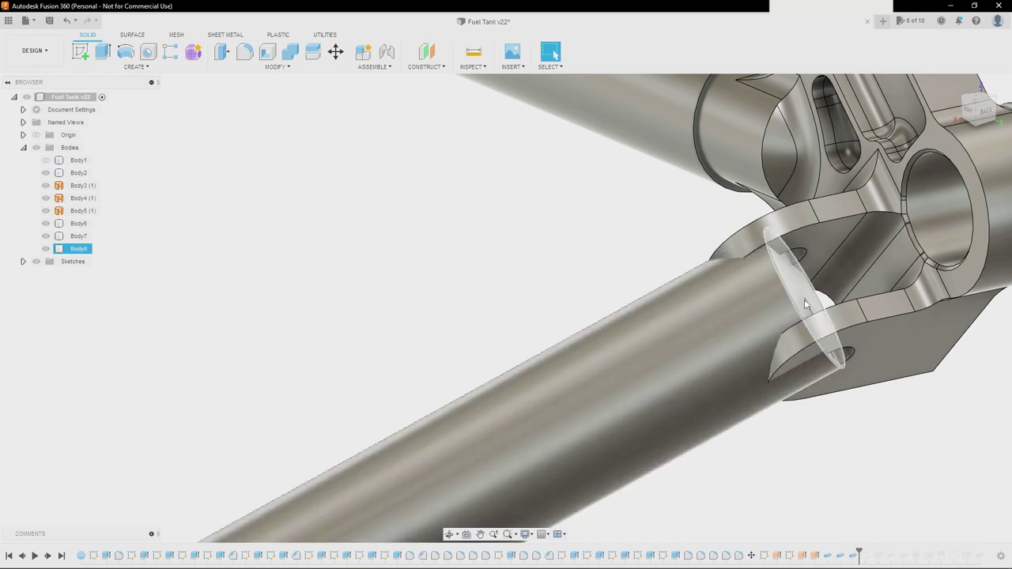
scroll(791, 304, down, 2)
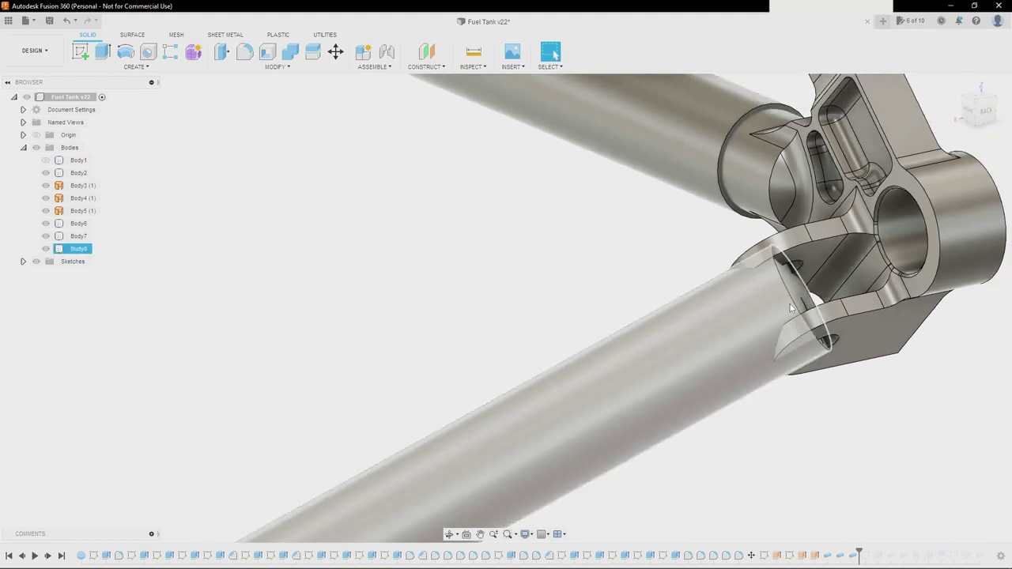
shift+middle_drag(777, 301, 783, 325)
scroll(808, 287, down, 4)
scroll(782, 335, down, 2)
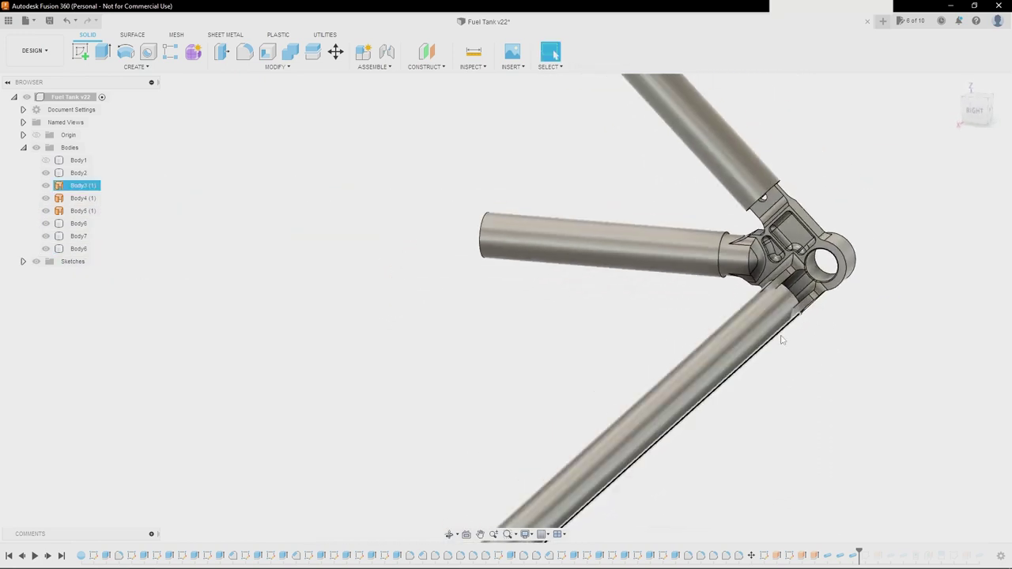
- View all three solid tubes around the bracket, from the full strut lengths in to their bracket ends
scroll(799, 377, down, 2)
mouse_move(799, 377)
shift+middle_down()
mouse_move(806, 367)
mouse_move(861, 369)
mouse_move(785, 373)
shift+middle_up()
scroll(811, 375, down, 2)
middle_drag(900, 374, 711, 373)
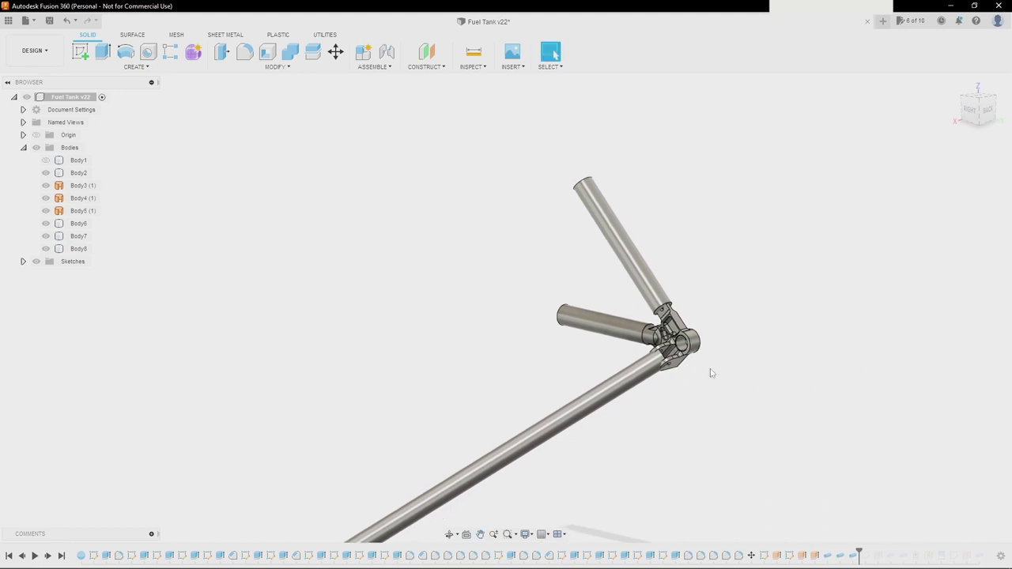
scroll(654, 352, up, 6)
scroll(706, 326, down, 2)
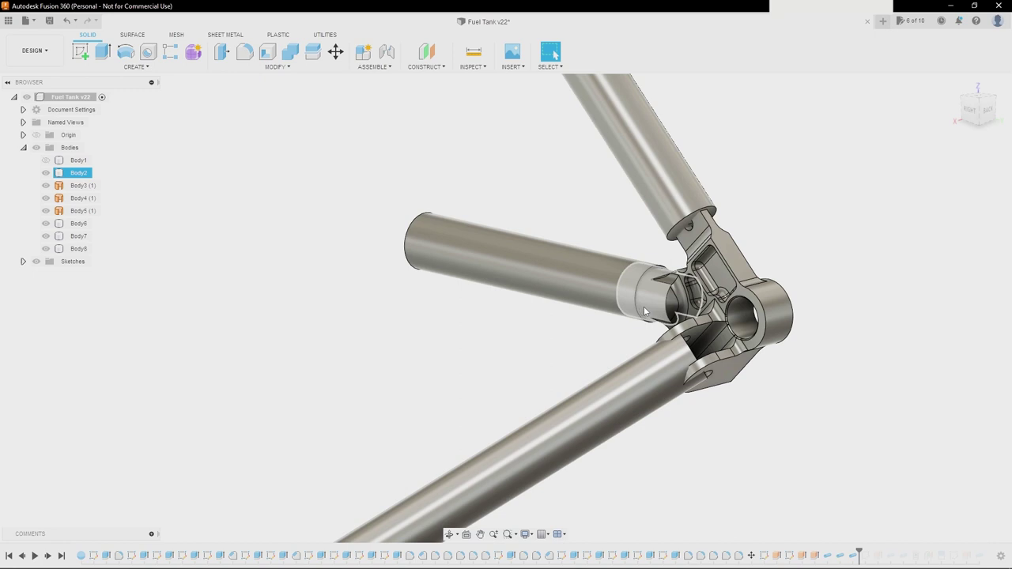
- Hide tubes Body8 and Body7 and examine the remaining tube, Body6, beside the bracket and the bare strut surfaces
right_click(854, 557)
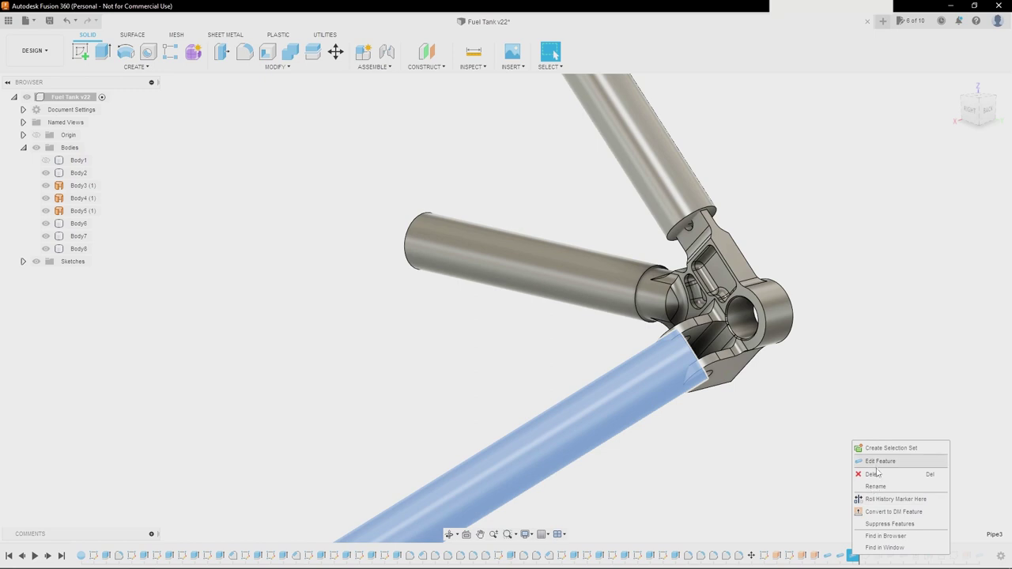
click(47, 249)
click(46, 248)
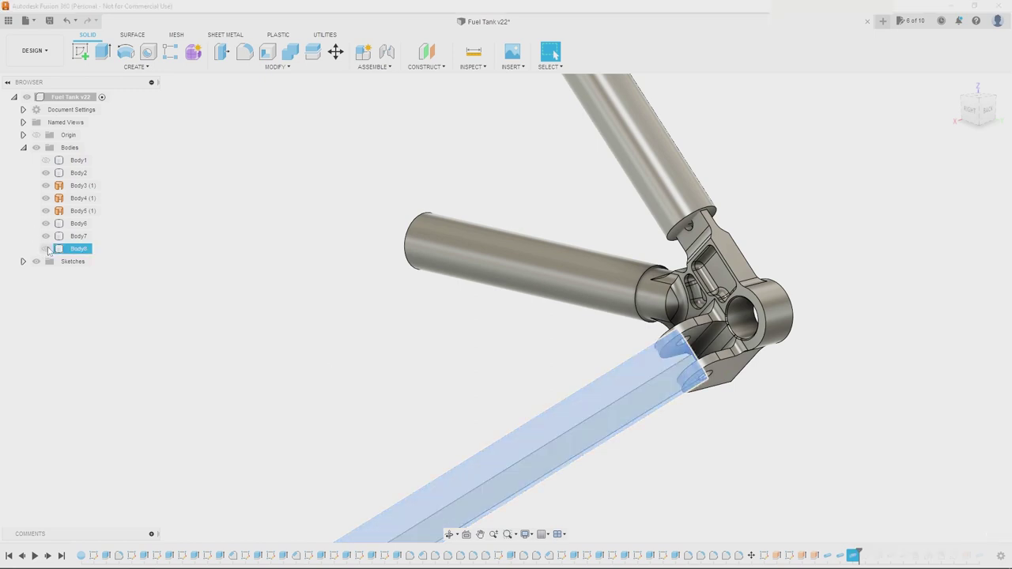
click(46, 235)
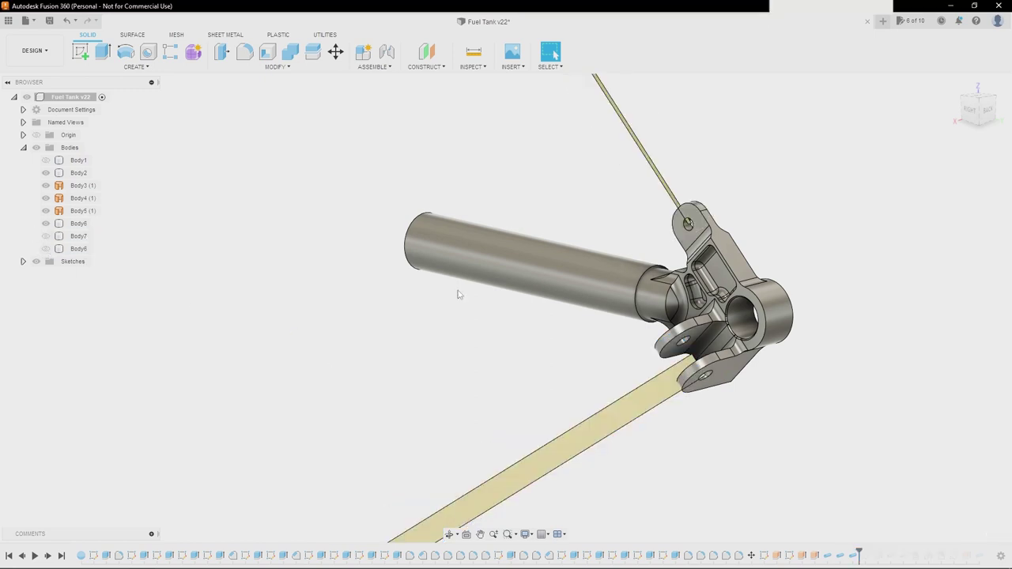
shift+middle_drag(456, 289, 558, 323)
scroll(815, 264, up, 2)
mouse_move(815, 264)
shift+middle_down()
mouse_move(820, 255)
mouse_move(800, 264)
shift+middle_up()
click(198, 279)
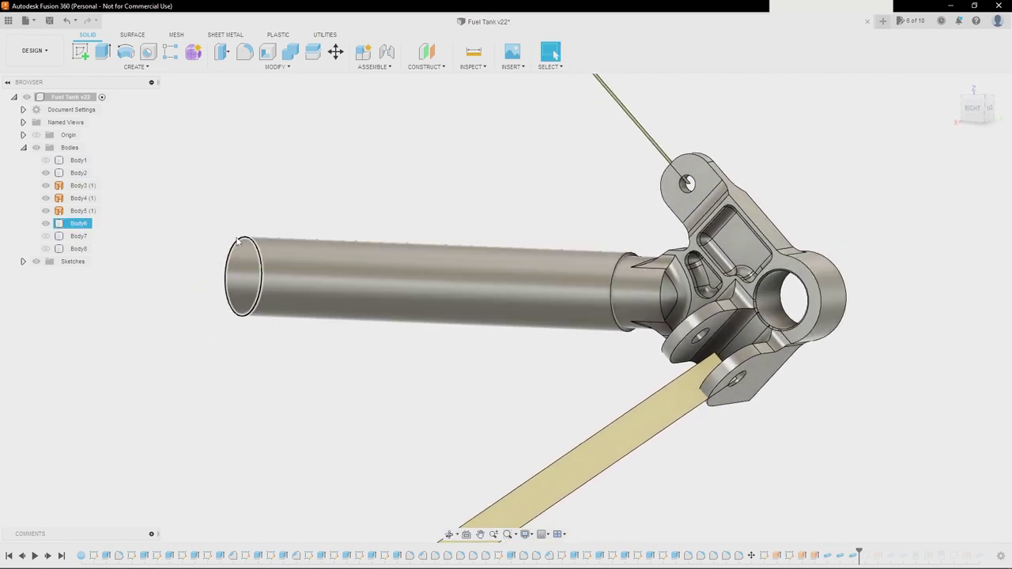
- Show tubes Body7 and Body8 around the bracket again
click(46, 235)
scroll(649, 143, down, 5)
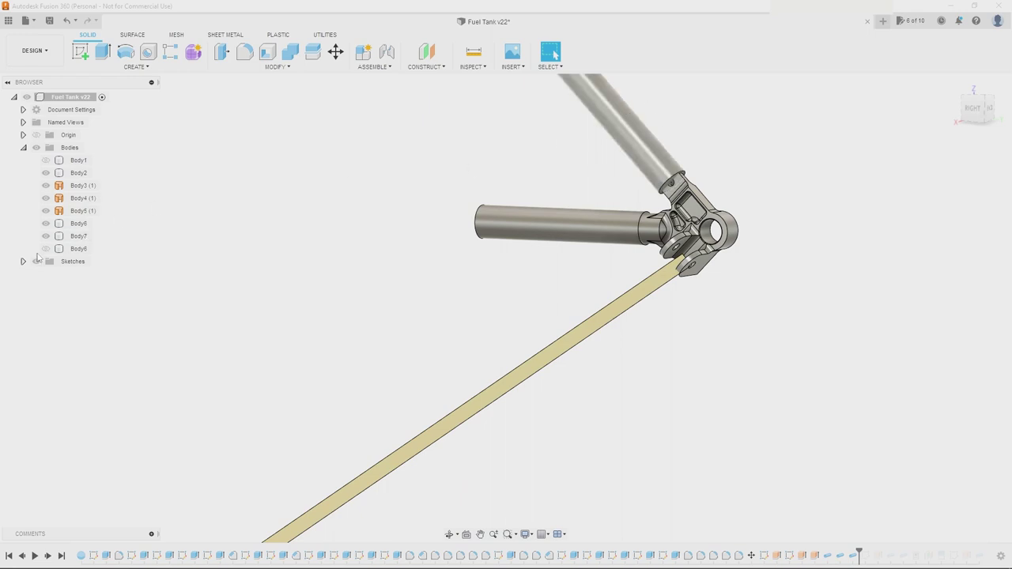
click(45, 249)
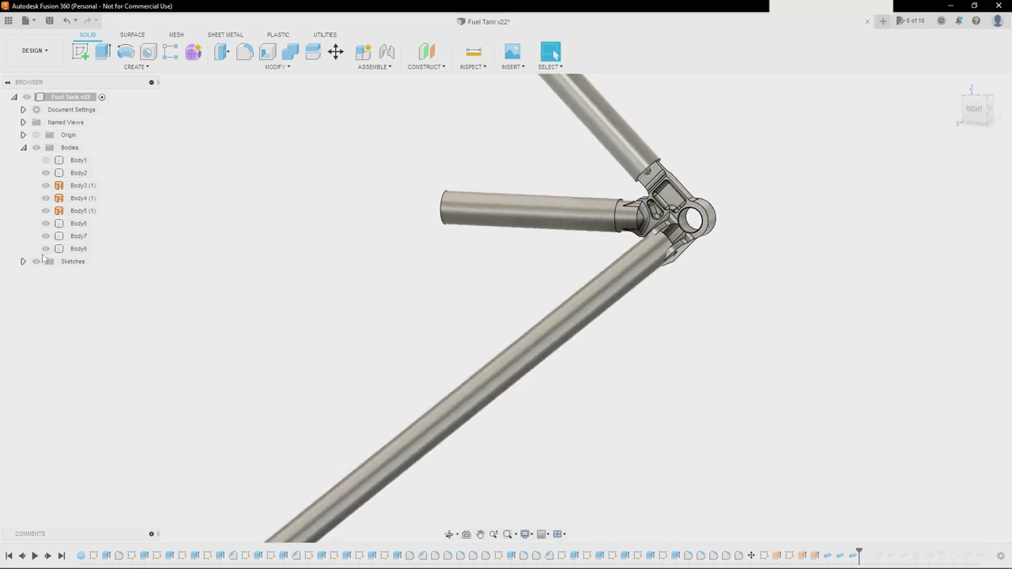
- Hide Body8 and Body7 once more and toggle Body6 off and on to compare the tubes with their strut surfaces
click(45, 248)
click(45, 236)
scroll(659, 166, up, 3)
shift+middle_drag(659, 166, 593, 178)
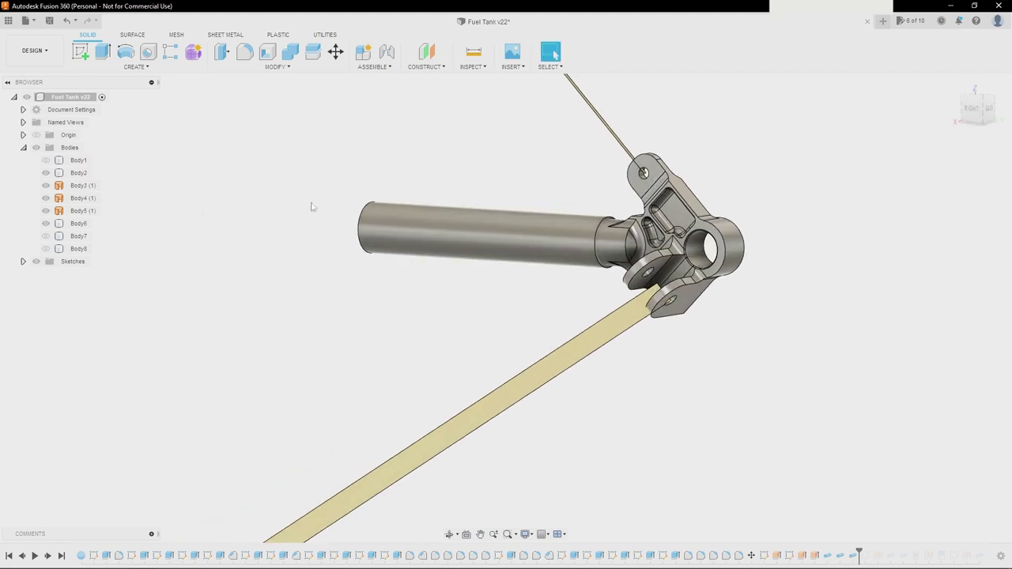
click(45, 223)
click(45, 223)
- Turn Body7 and Body8 back on and view the bracket with all three complete tubes
click(45, 236)
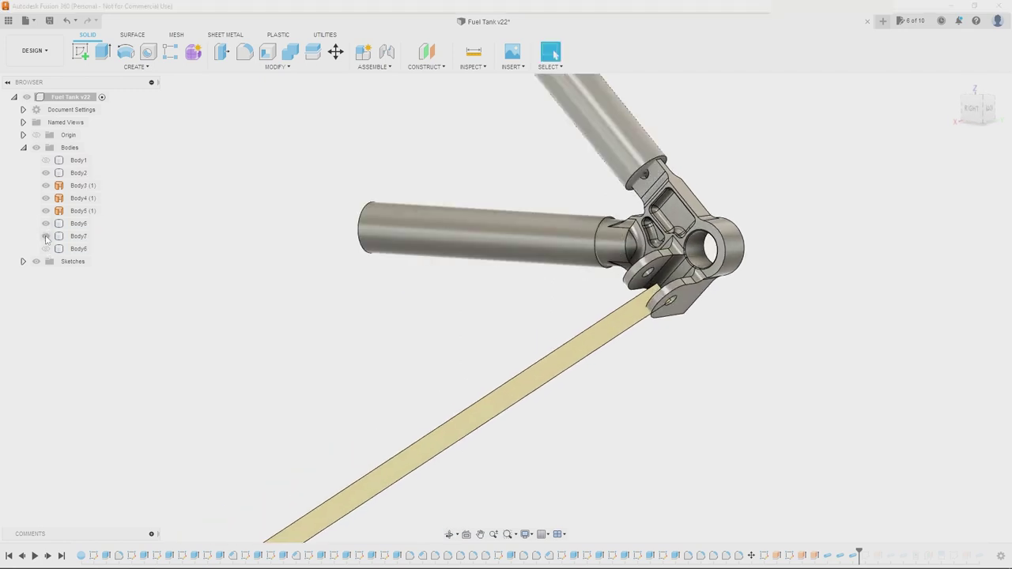
scroll(413, 257, down, 2)
scroll(413, 256, down, 1)
click(412, 256)
click(45, 248)
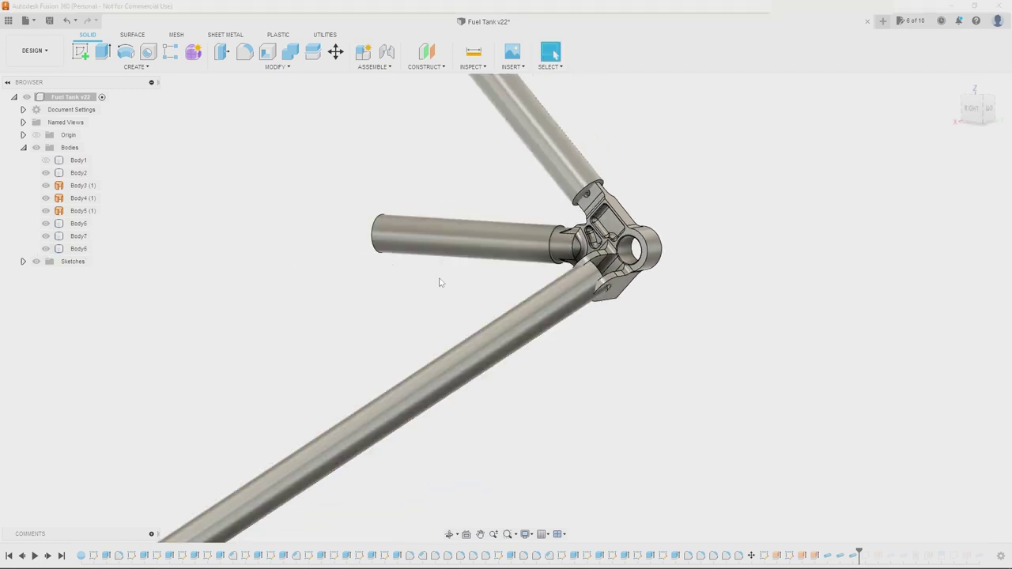
scroll(667, 297, down, 2)
mouse_move(667, 297)
shift+middle_down()
mouse_move(666, 311)
mouse_move(673, 285)
shift+middle_up()
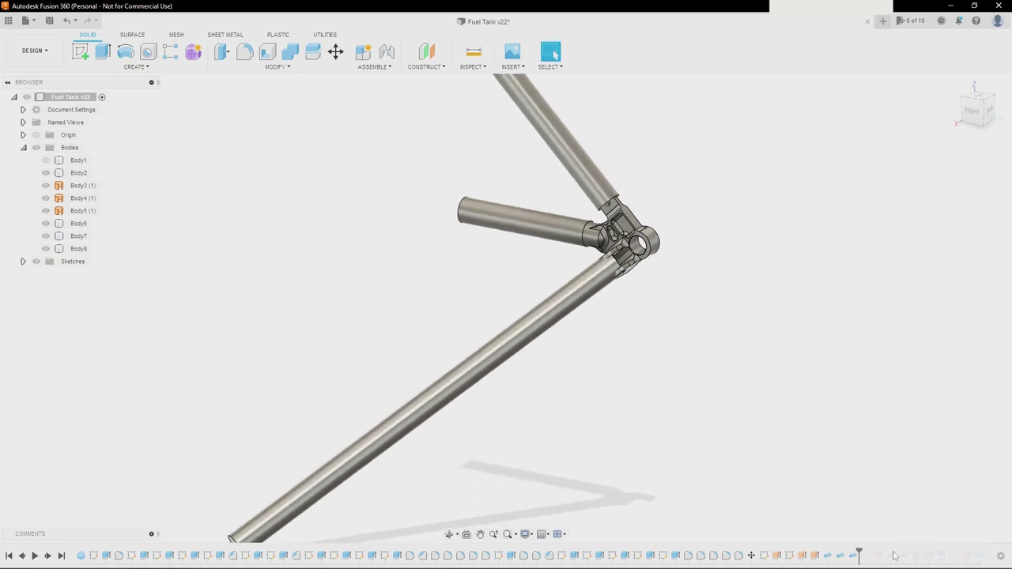
- Show the spherical tank, Body1, and view it together with the bracket and its three tubes
click(45, 160)
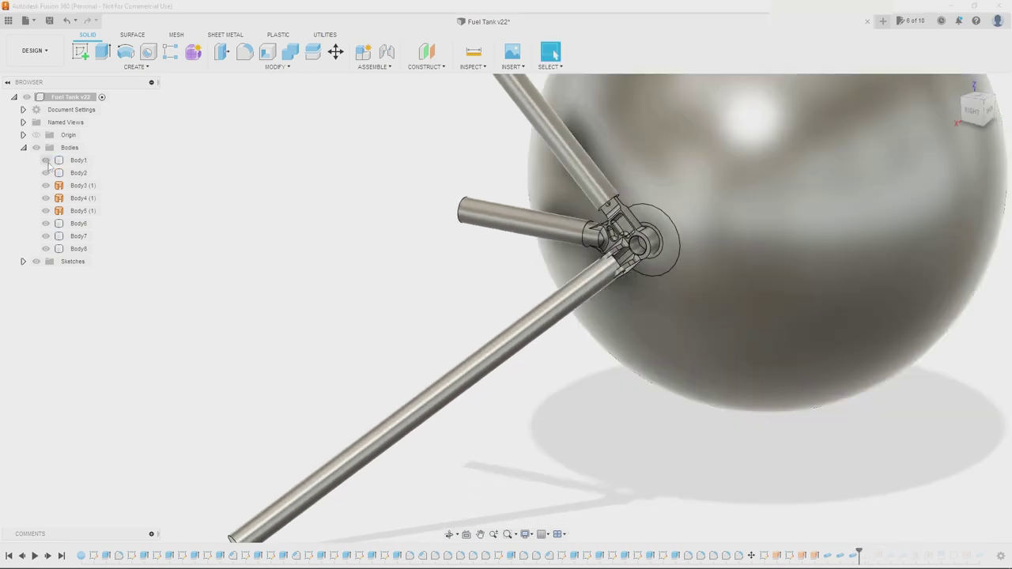
scroll(467, 231, down, 4)
scroll(706, 167, up, 2)
middle_drag(563, 157, 573, 186)
shift+middle_drag(573, 185, 571, 199)
click(928, 494)
- Roll the history forward by four features to surface Body9 and tubes Body12 and Body13, and view them on the tank's opposite side
drag(858, 551, 888, 553)
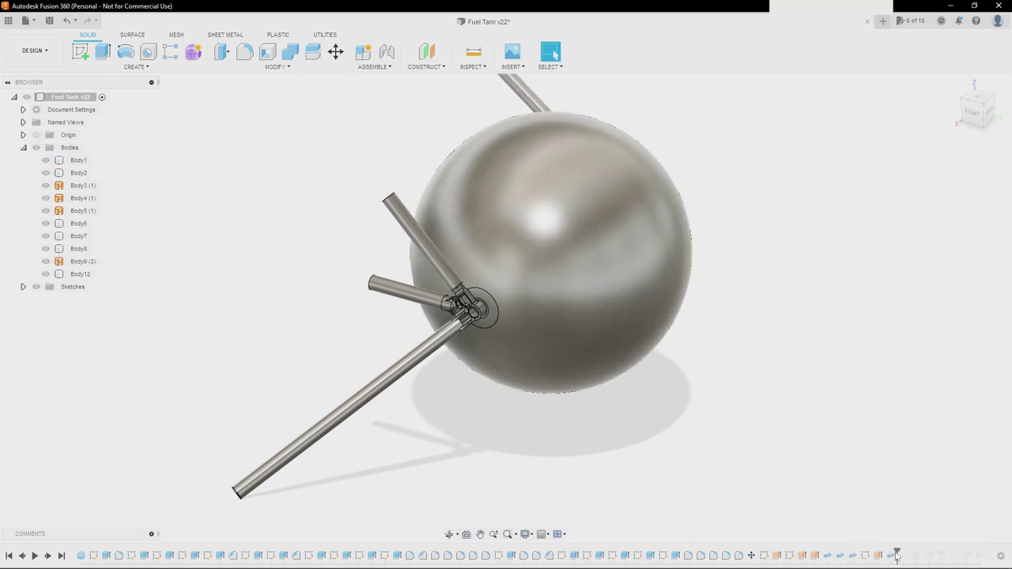
shift+middle_drag(670, 350, 830, 348)
shift+middle_drag(524, 352, 573, 360)
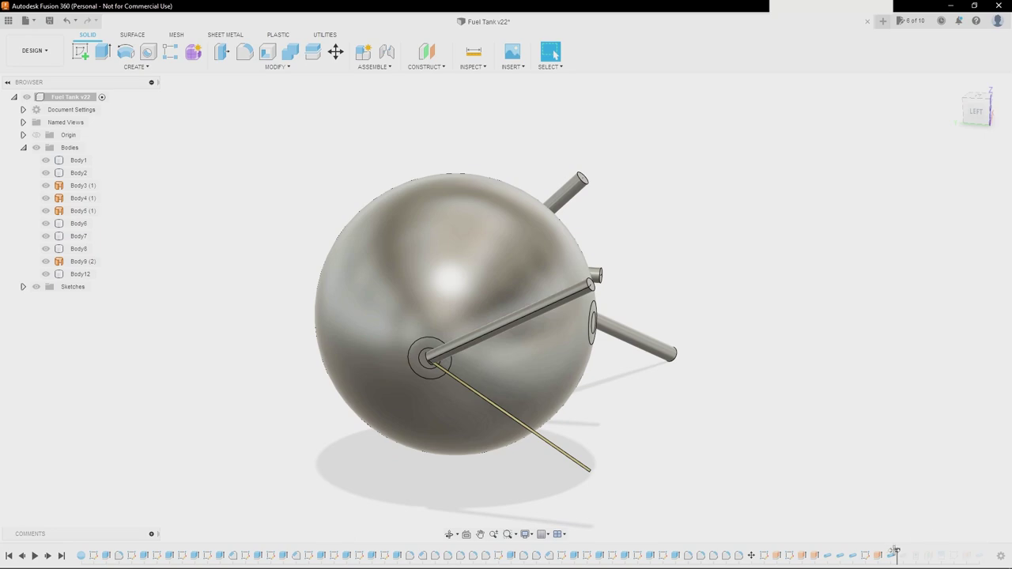
drag(897, 550, 909, 553)
shift+middle_drag(613, 355, 637, 349)
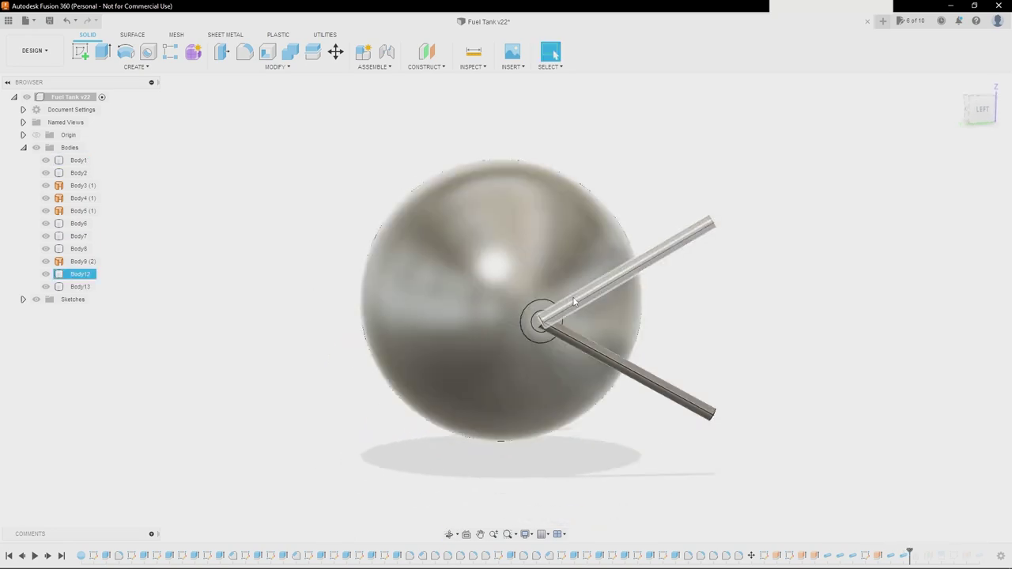
- Inspect the ends of tubes Body12 and Body13 where they meet at the circular attachment on the tank
scroll(550, 300, up, 5)
scroll(545, 296, down, 3)
scroll(539, 314, up, 3)
click(512, 356)
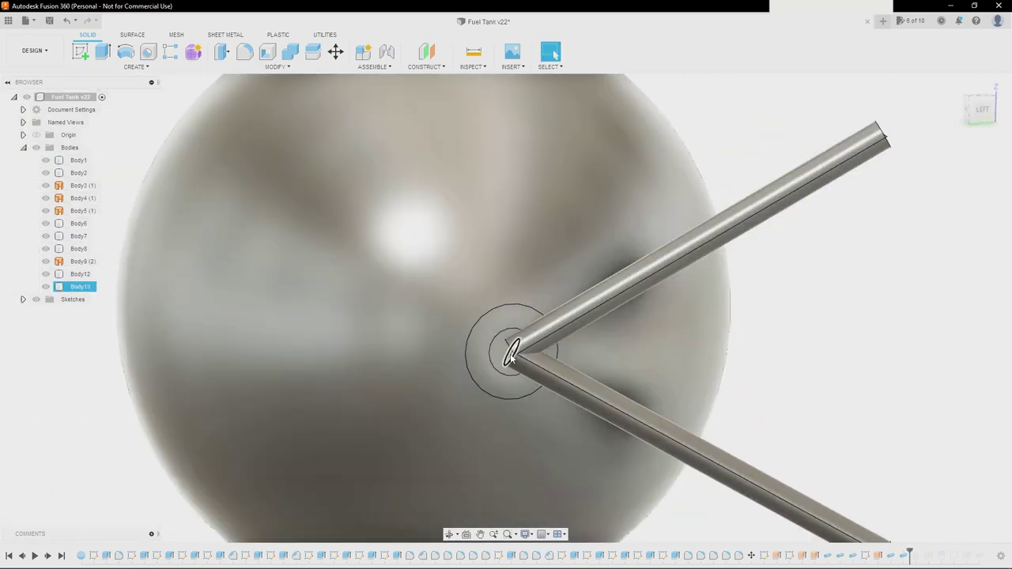
shift+middle_drag(503, 358, 644, 300)
scroll(420, 303, up, 5)
shift+middle_drag(419, 304, 688, 314)
scroll(412, 304, down, 6)
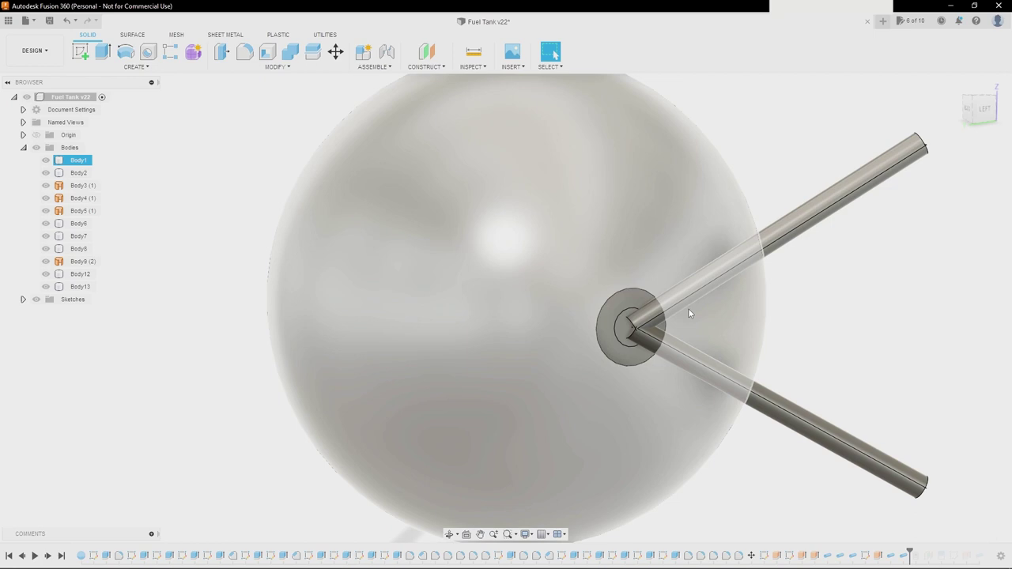
- View the tank from several sides to compare the two-tube support with the bracket and its three struts
shift+middle_drag(480, 228, 668, 315)
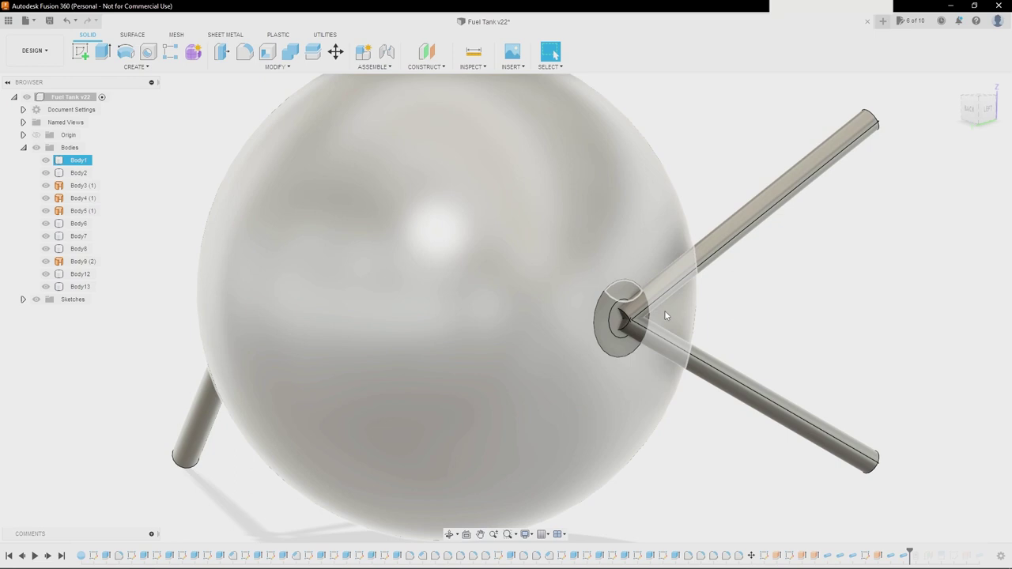
click(710, 305)
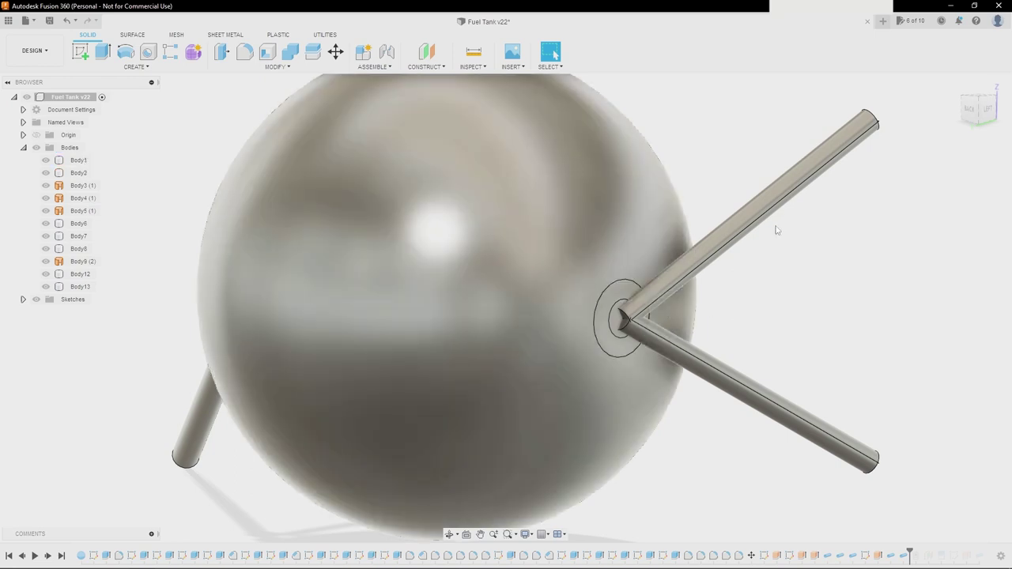
shift+middle_drag(781, 221, 805, 227)
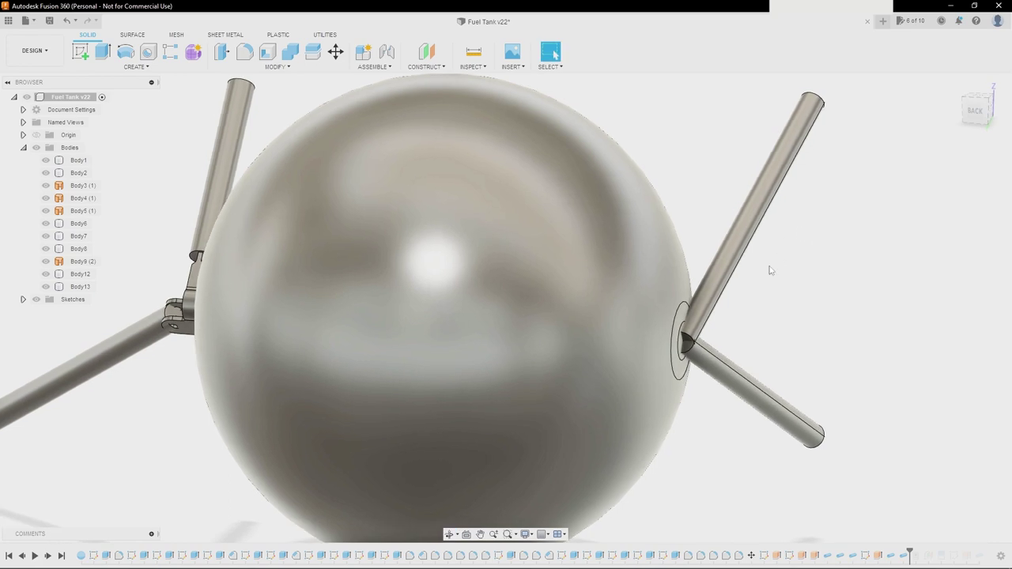
shift+middle_drag(770, 270, 665, 303)
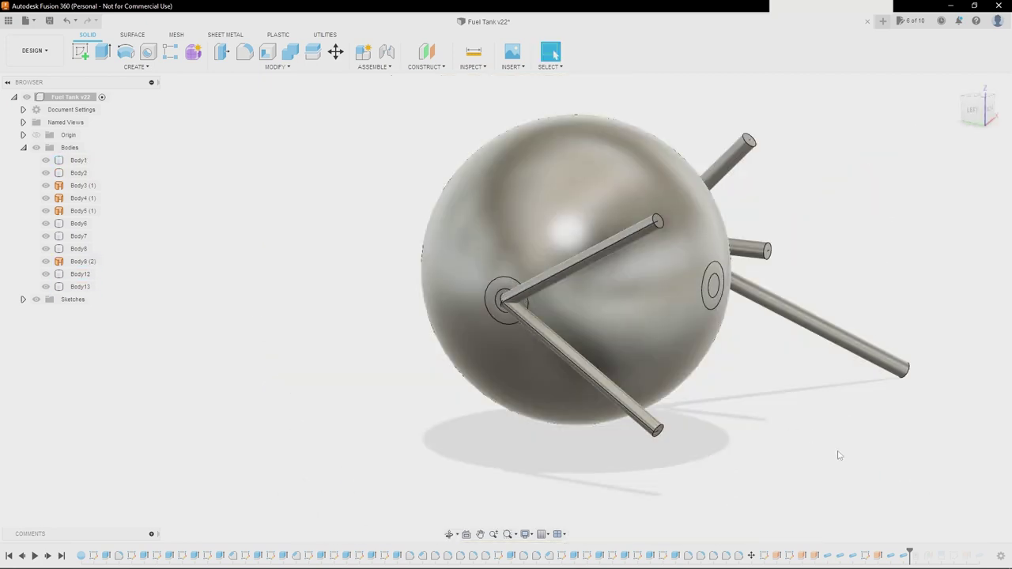
- Roll the history forward by two features to the construction plane and view the tank from the front
drag(910, 553, 935, 555)
shift+middle_drag(892, 478, 566, 313)
shift+middle_drag(578, 252, 533, 208)
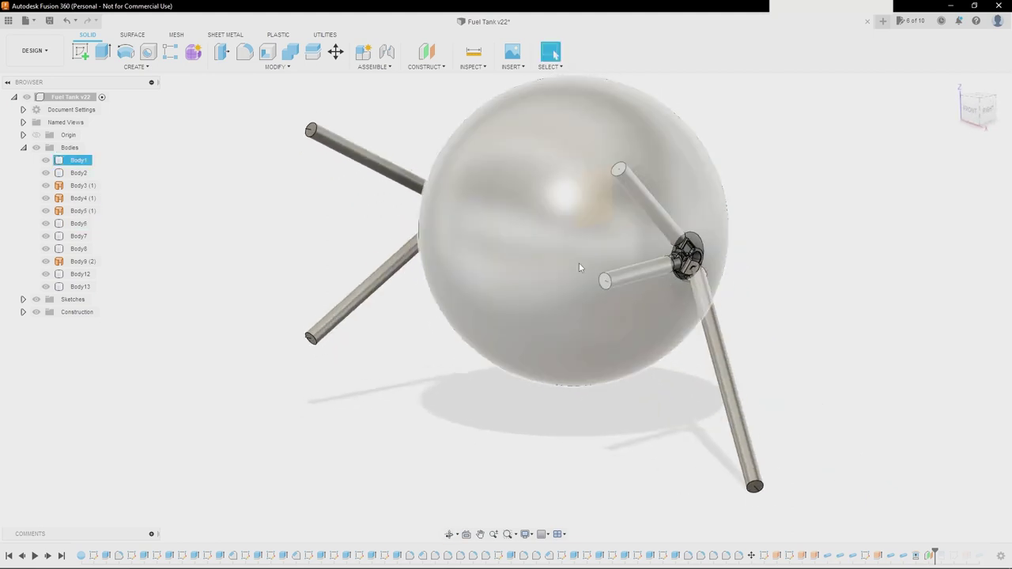
shift+middle_drag(535, 164, 568, 215)
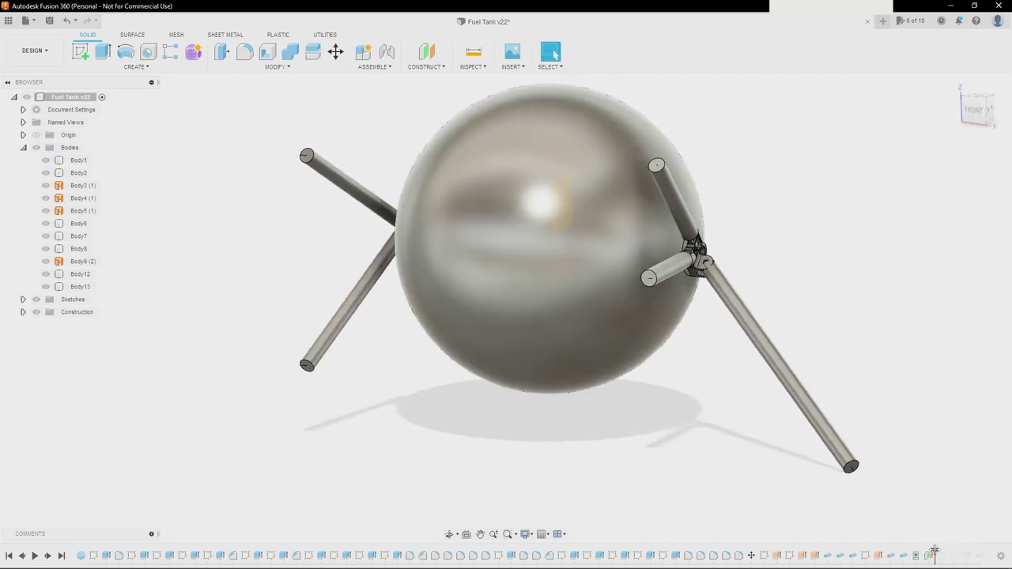
- Roll the history forward by four features to surface Body14 and tube Body15, and inspect where the tube meets the tank
drag(934, 551, 984, 552)
shift+middle_drag(729, 432, 691, 429)
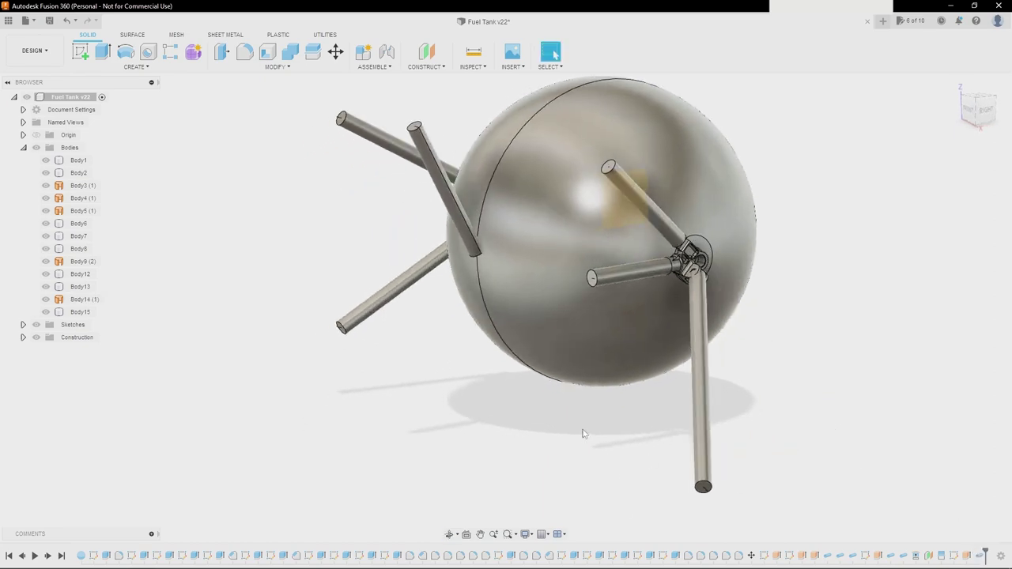
scroll(583, 433, down, 3)
scroll(493, 294, up, 5)
shift+middle_drag(492, 293, 492, 228)
scroll(530, 338, down, 2)
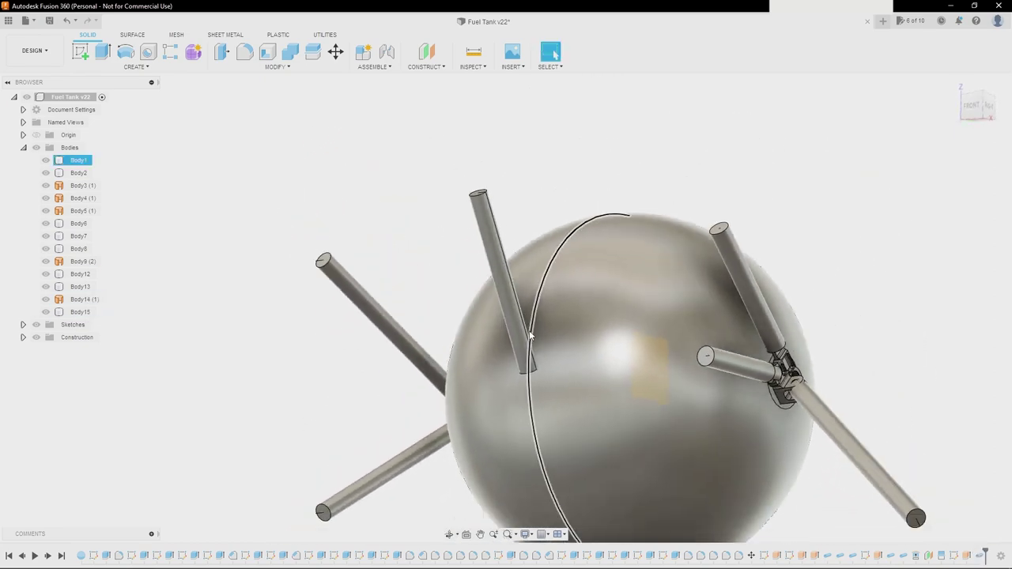
- View the whole tank with all its support tubes, checking the long Body8 strut below the bracket
shift+middle_drag(530, 338, 498, 371)
scroll(497, 368, down, 2)
shift+middle_drag(533, 321, 551, 310)
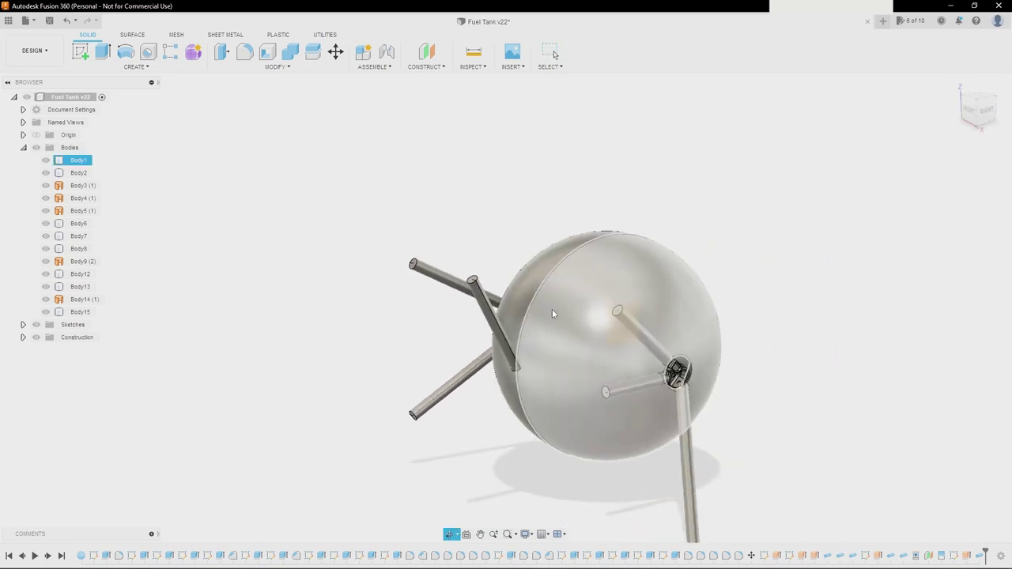
scroll(644, 366, down, 1)
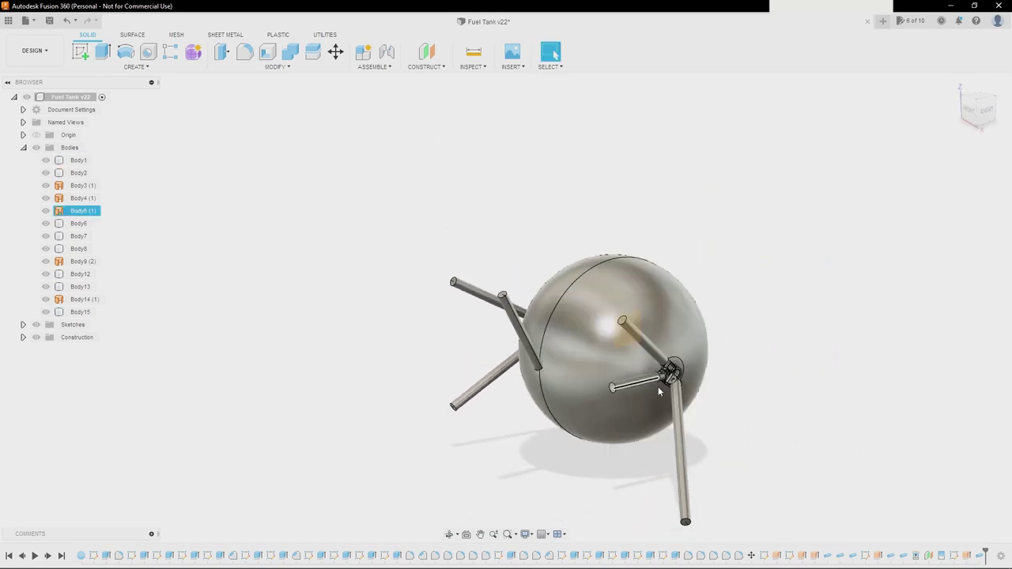
scroll(671, 448, up, 2)
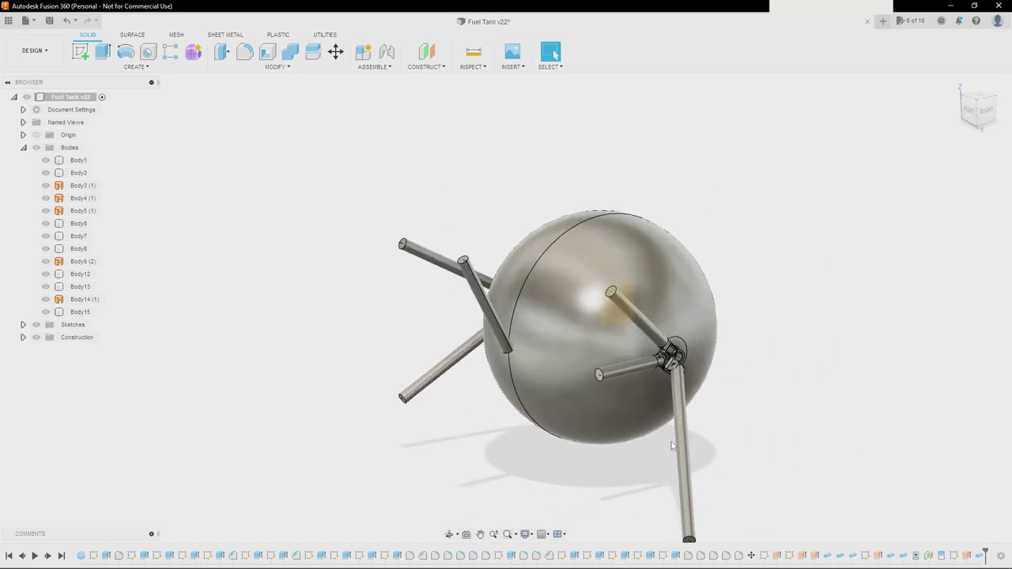
click(679, 437)
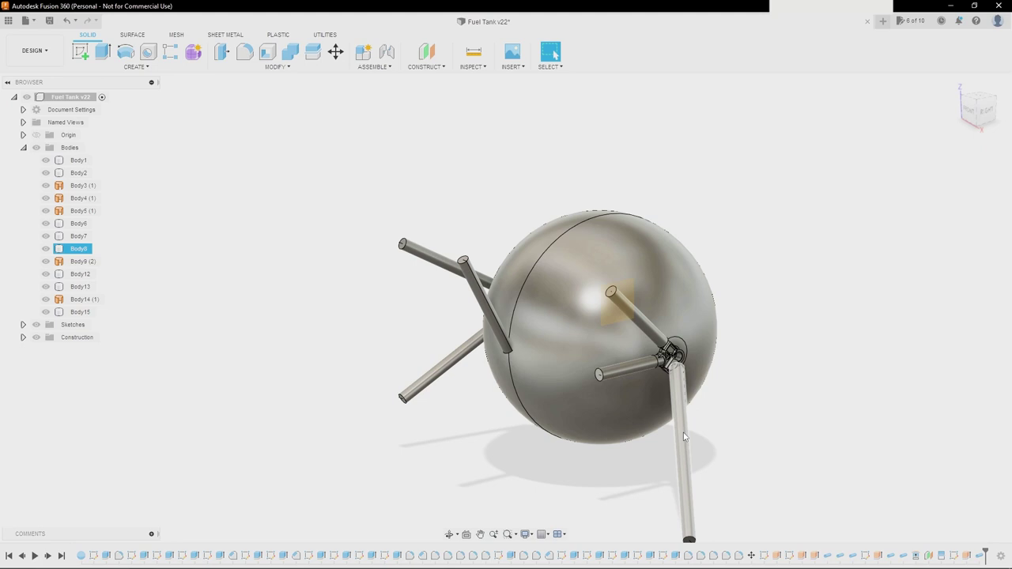
click(828, 442)
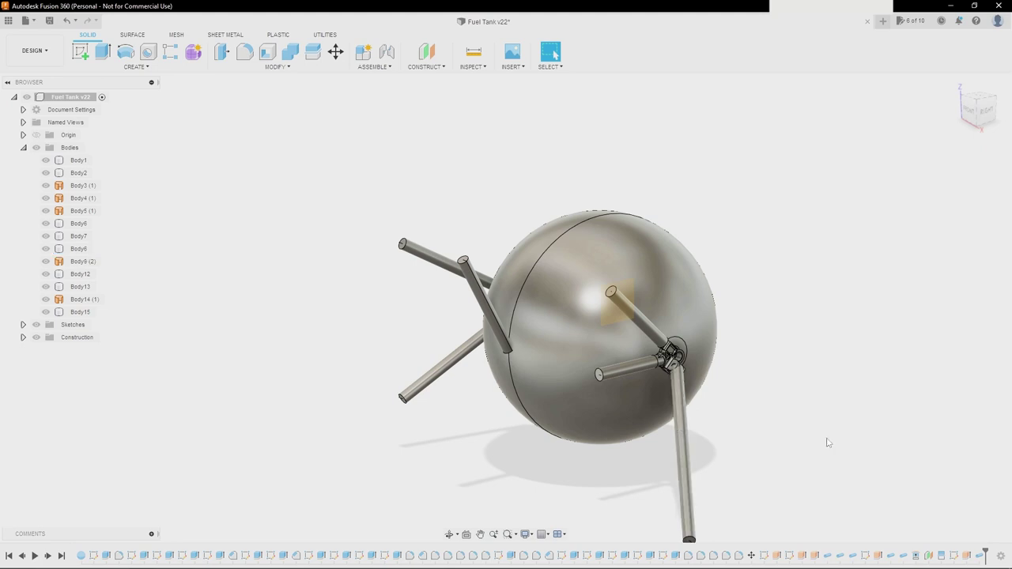
- Examine the bracket where its three struts converge and where its cylindrical boss meets the tank
shift+middle_drag(808, 359, 974, 445)
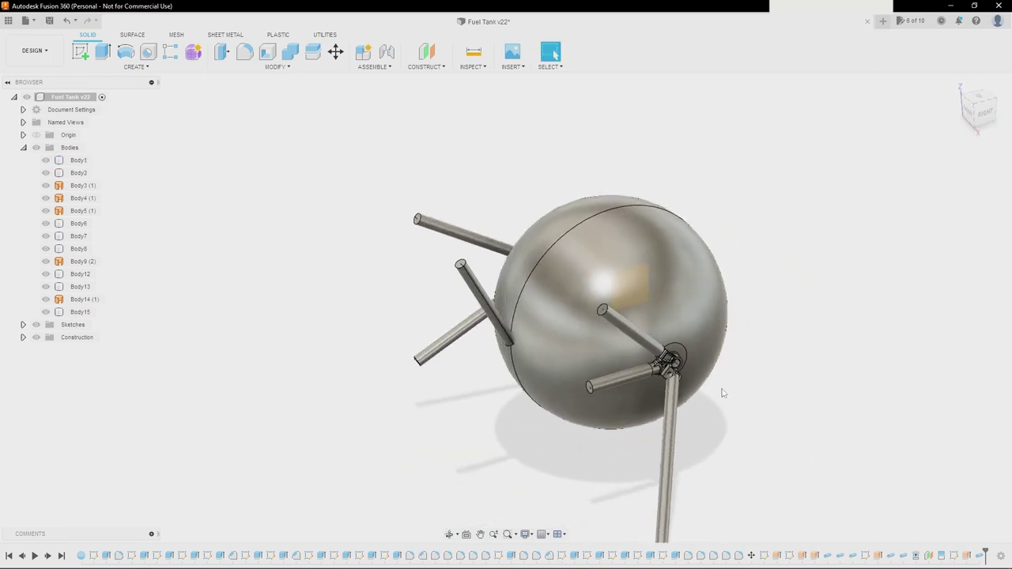
scroll(698, 387, up, 3)
scroll(684, 375, up, 4)
shift+middle_drag(673, 365, 565, 259)
scroll(610, 351, down, 2)
scroll(607, 298, down, 2)
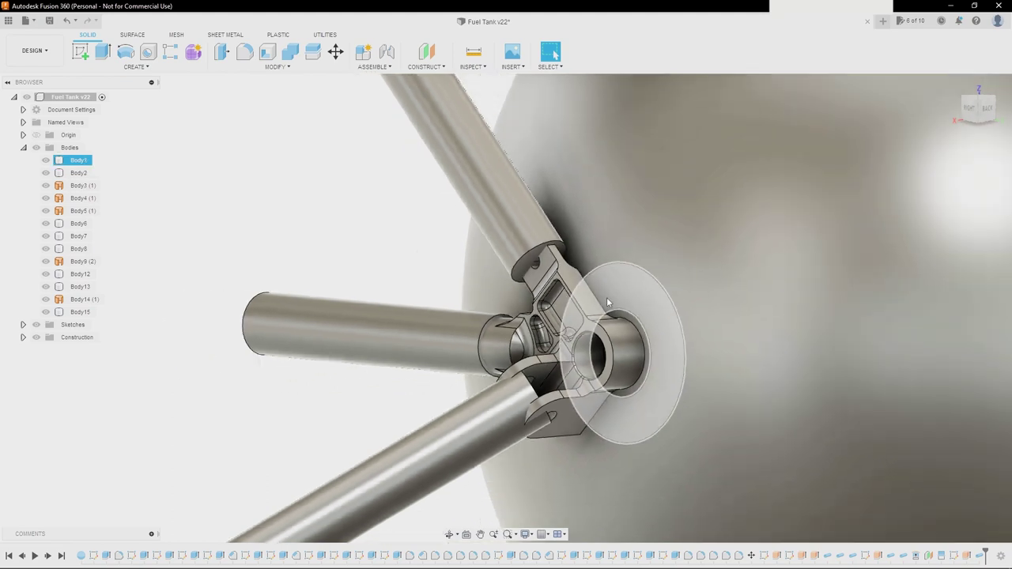
scroll(584, 307, up, 5)
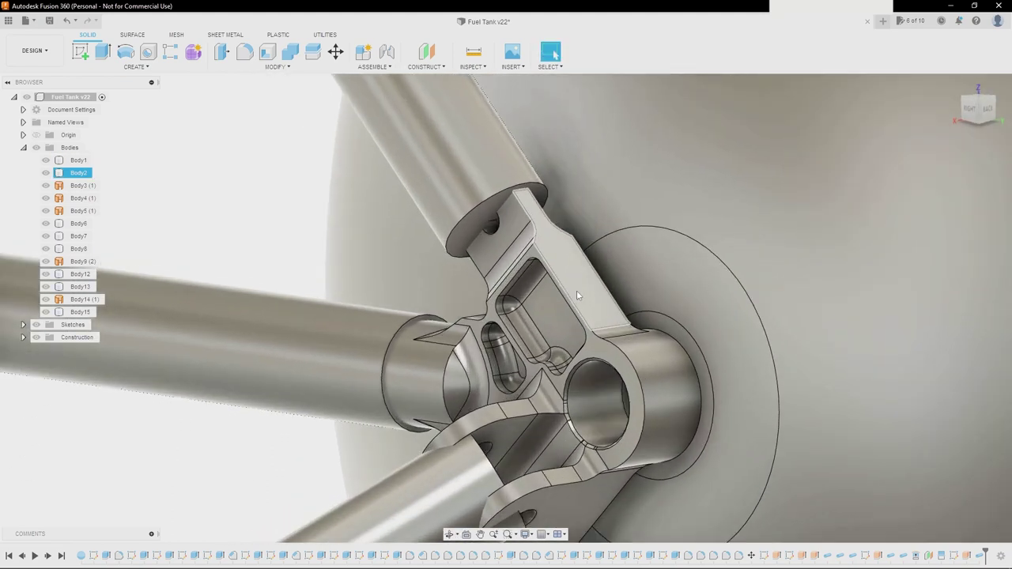
shift+middle_drag(576, 294, 598, 295)
click(598, 290)
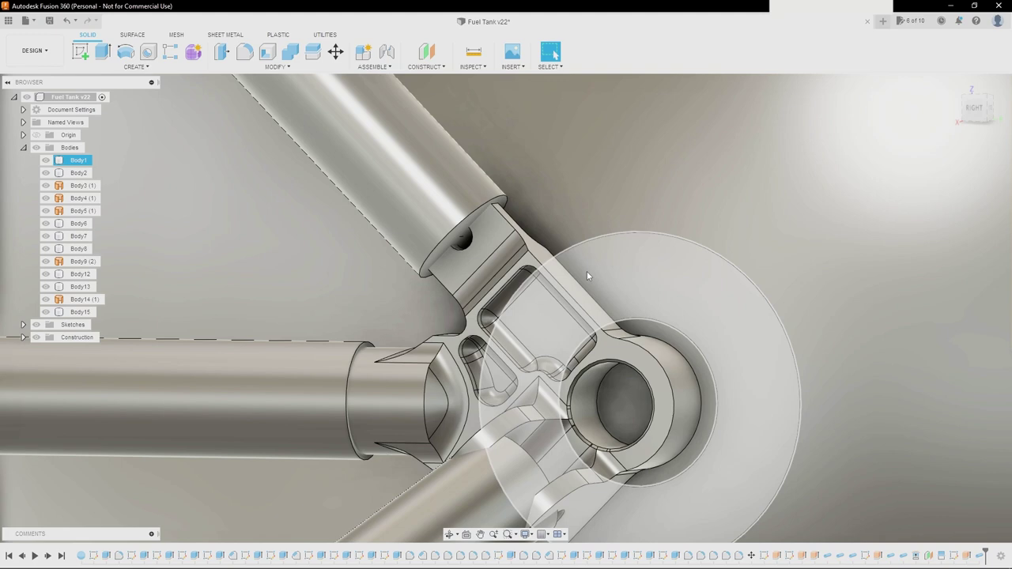
- Inspect the bracket's pockets, bore and strut attachment lugs from the right side and at an angle
shift+middle_drag(639, 267, 622, 270)
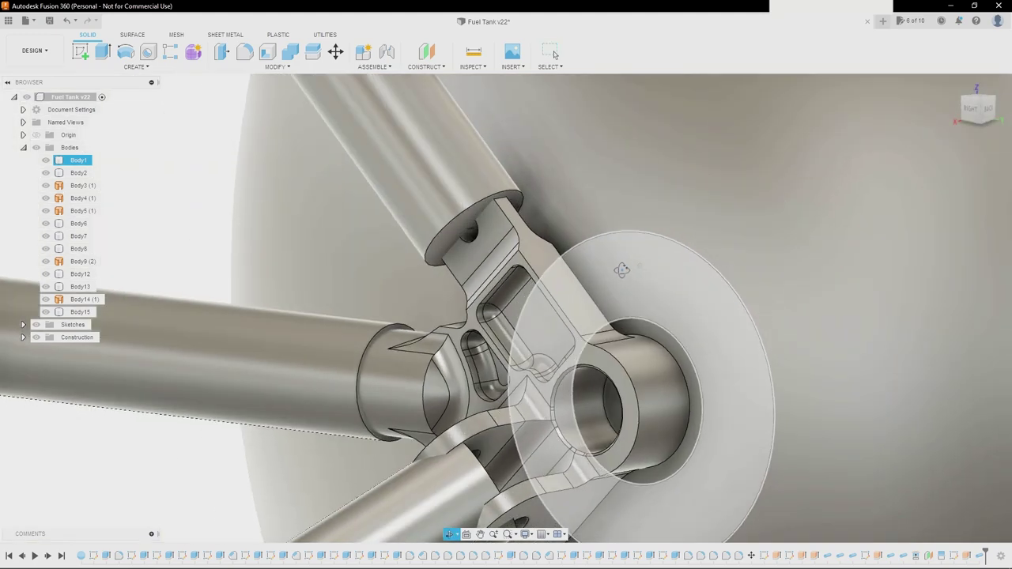
scroll(620, 270, down, 2)
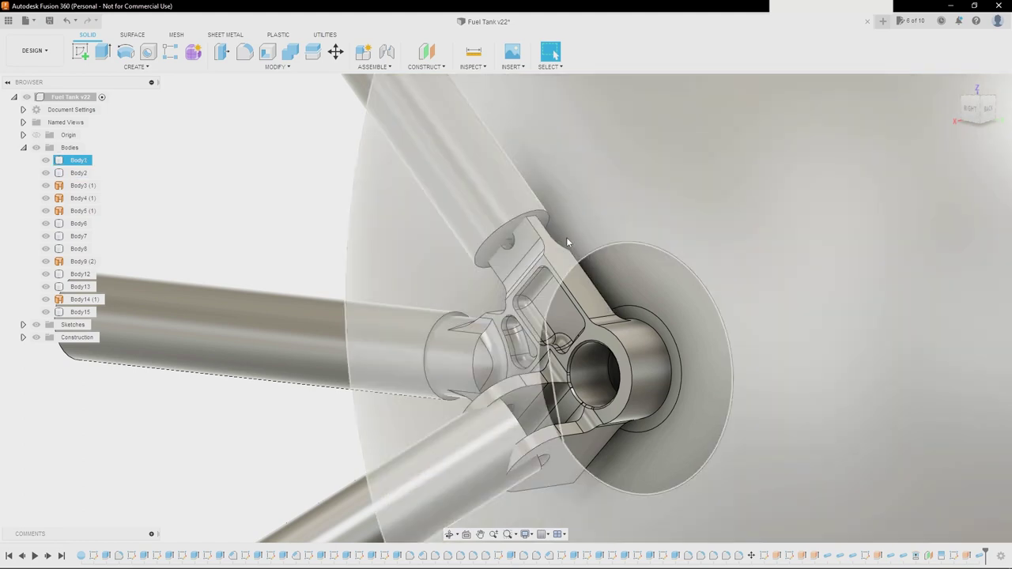
shift+middle_drag(566, 356, 585, 343)
scroll(577, 349, up, 2)
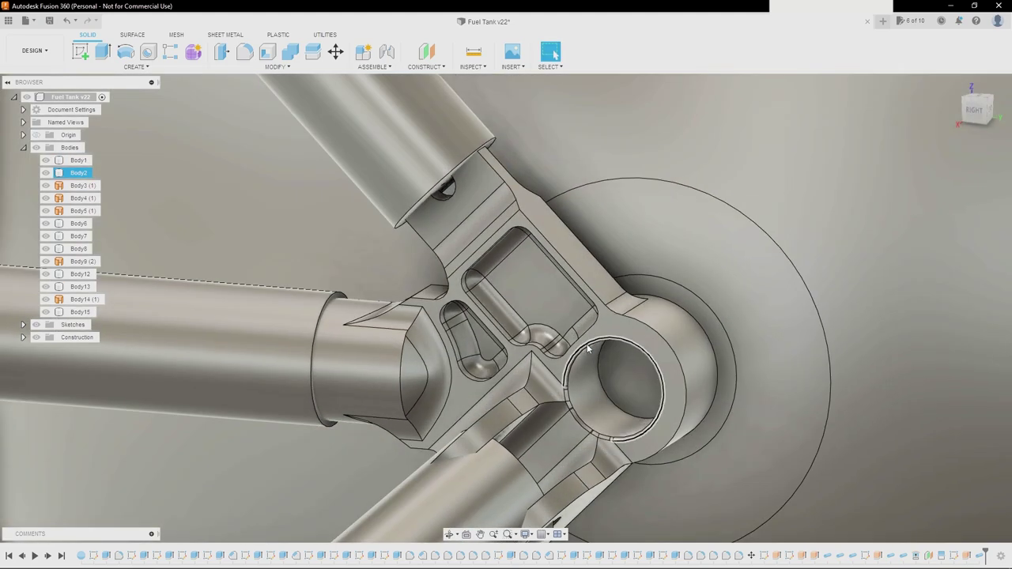
shift+middle_drag(585, 302, 567, 242)
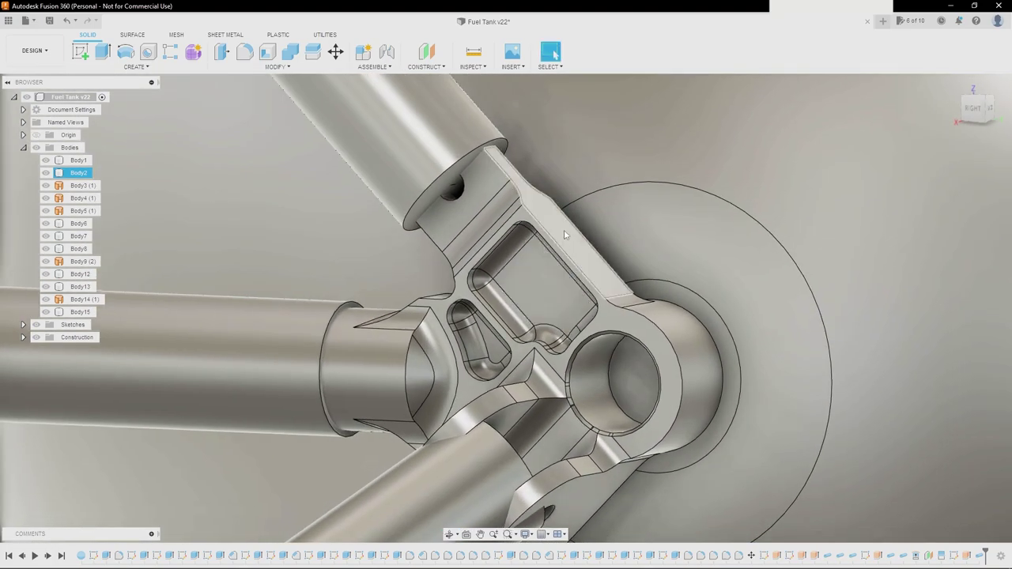
scroll(574, 247, up, 3)
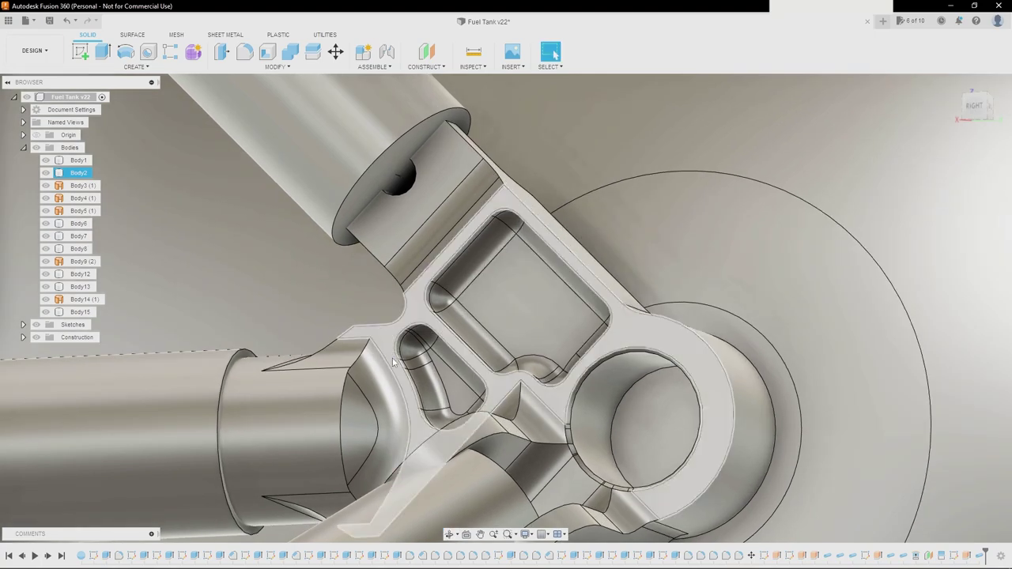
shift+middle_drag(394, 372, 433, 356)
scroll(434, 357, down, 3)
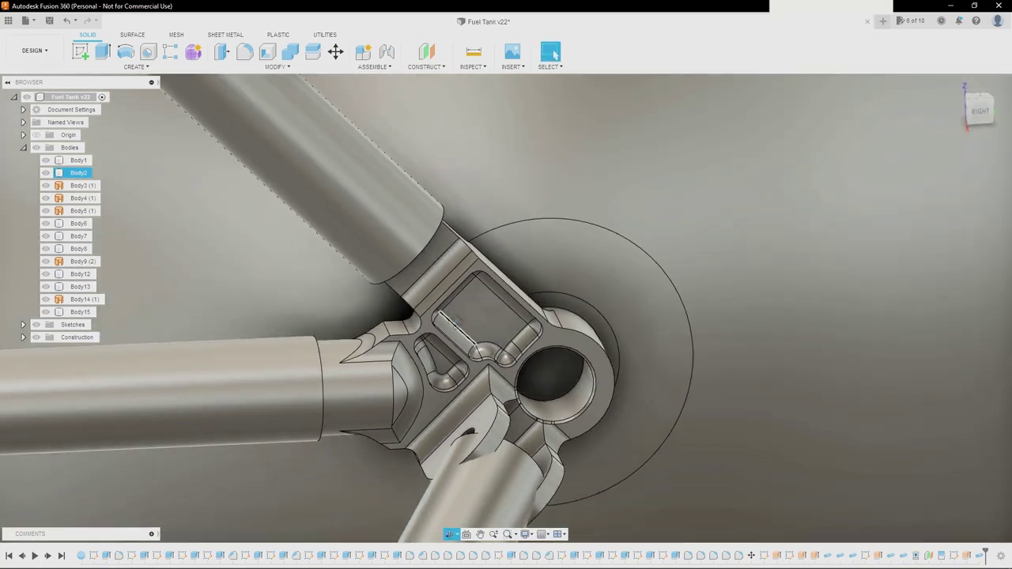
shift+middle_drag(462, 324, 458, 314)
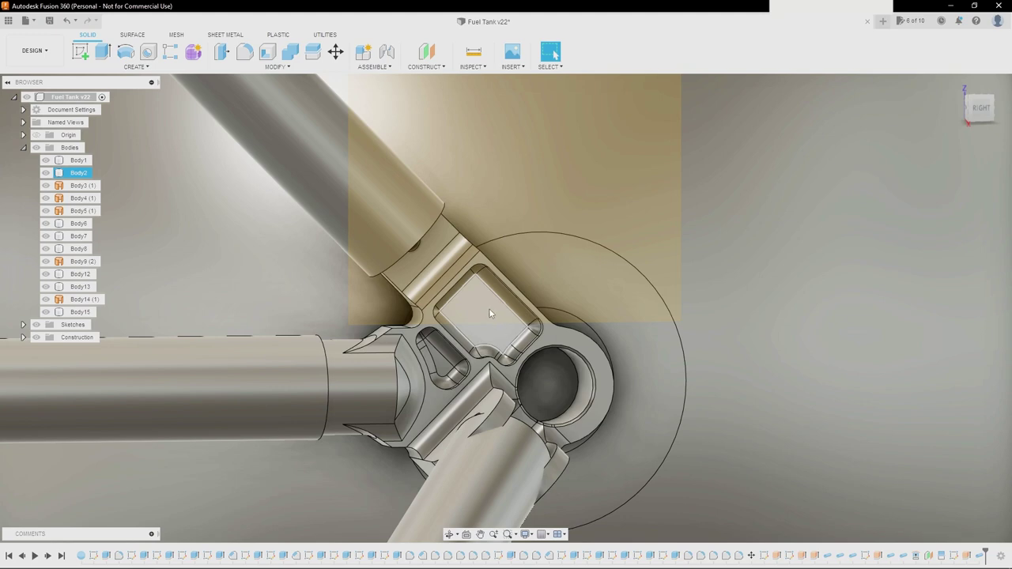
scroll(490, 313, down, 2)
shift+middle_drag(489, 313, 478, 343)
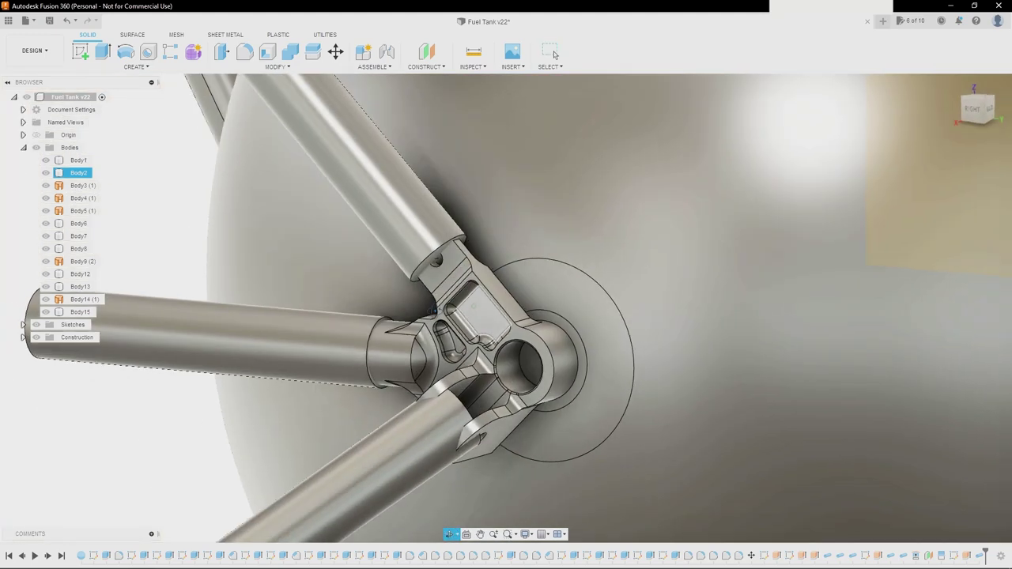
click(531, 308)
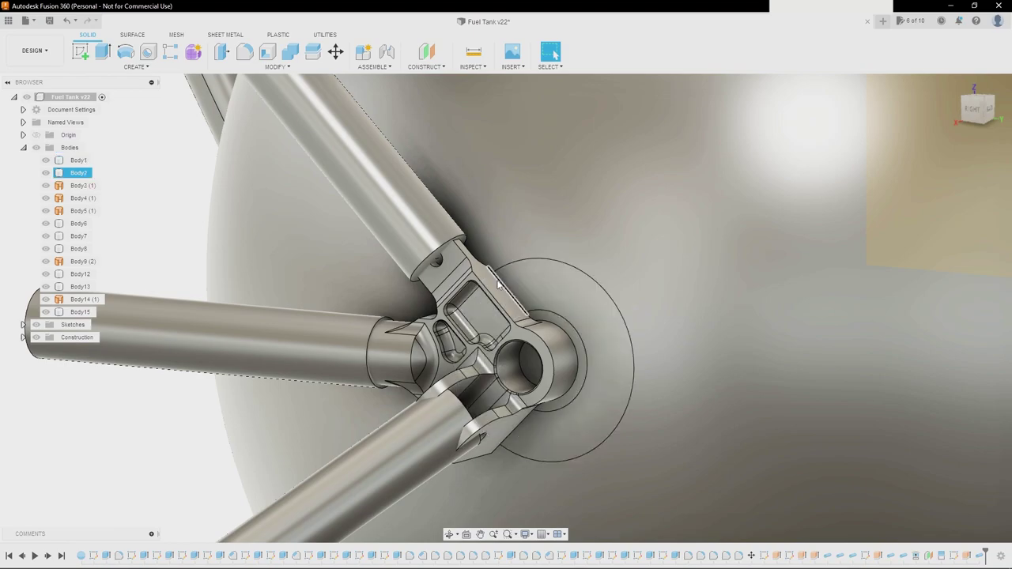
- Inspect the outer edge of the bracket's upper arm between the upper strut and the boss
scroll(477, 302, up, 5)
shift+middle_drag(487, 305, 547, 318)
shift+middle_drag(500, 379, 530, 285)
click(530, 254)
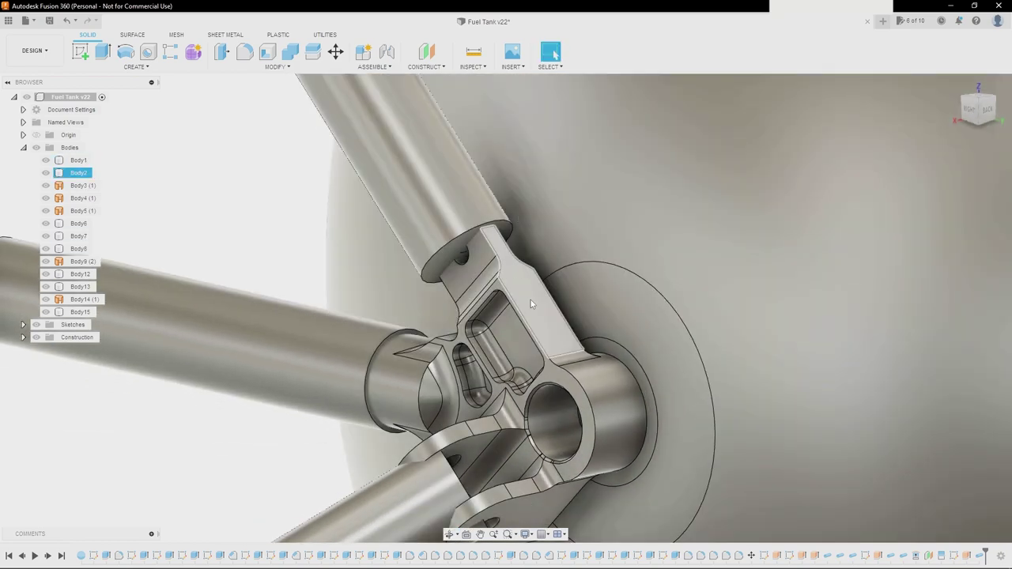
scroll(531, 299, down, 1)
scroll(506, 395, up, 2)
shift+middle_drag(506, 401, 515, 395)
scroll(516, 393, down, 2)
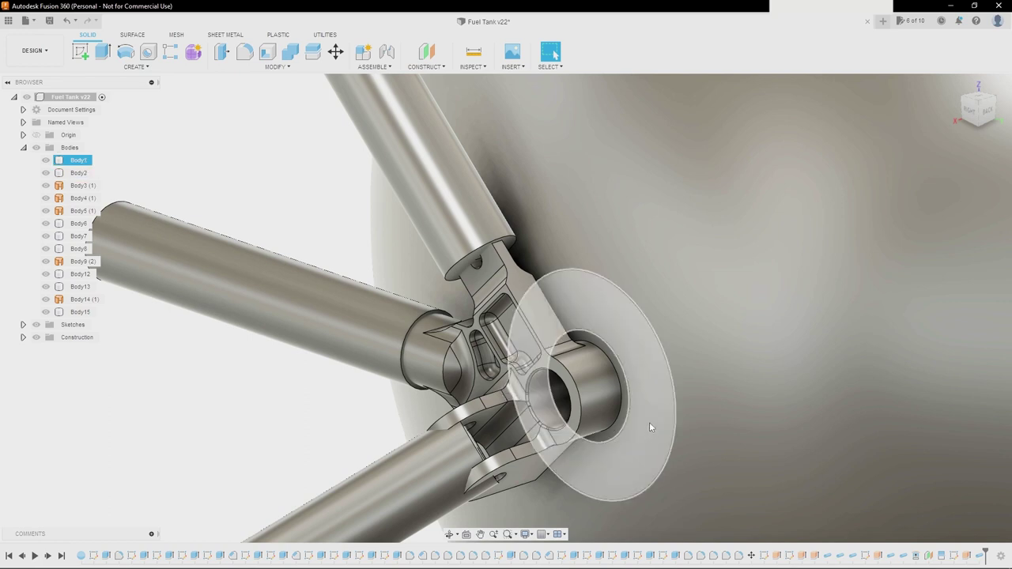
- View the whole tank with all its support struts, checking the bracket's position on the sphere
scroll(661, 384, down, 5)
shift+middle_drag(661, 385, 724, 394)
scroll(864, 370, down, 3)
scroll(724, 395, down, 2)
shift+middle_drag(795, 407, 831, 384)
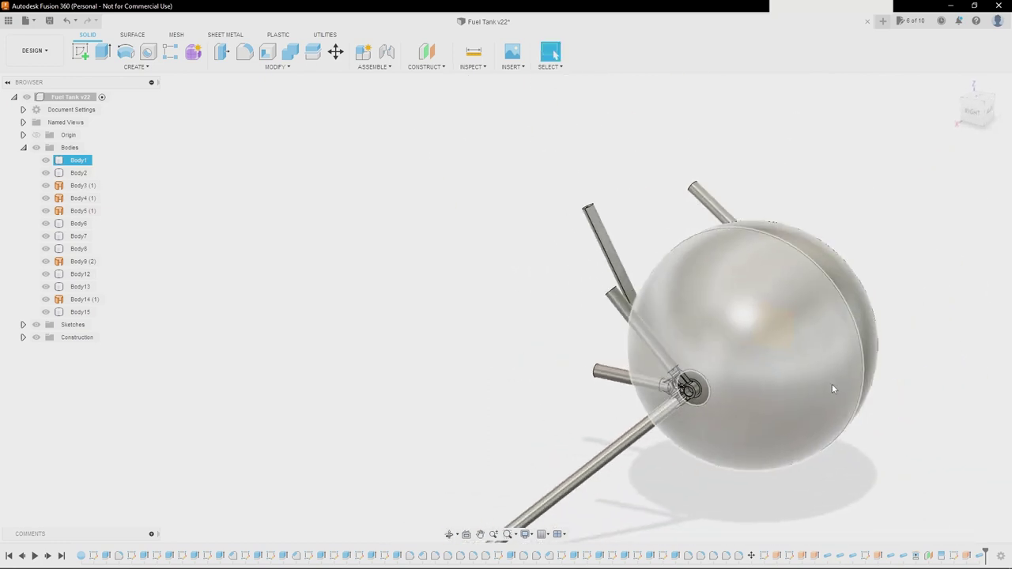
scroll(927, 379, up, 2)
shift+middle_drag(906, 382, 879, 373)
scroll(637, 391, up, 4)
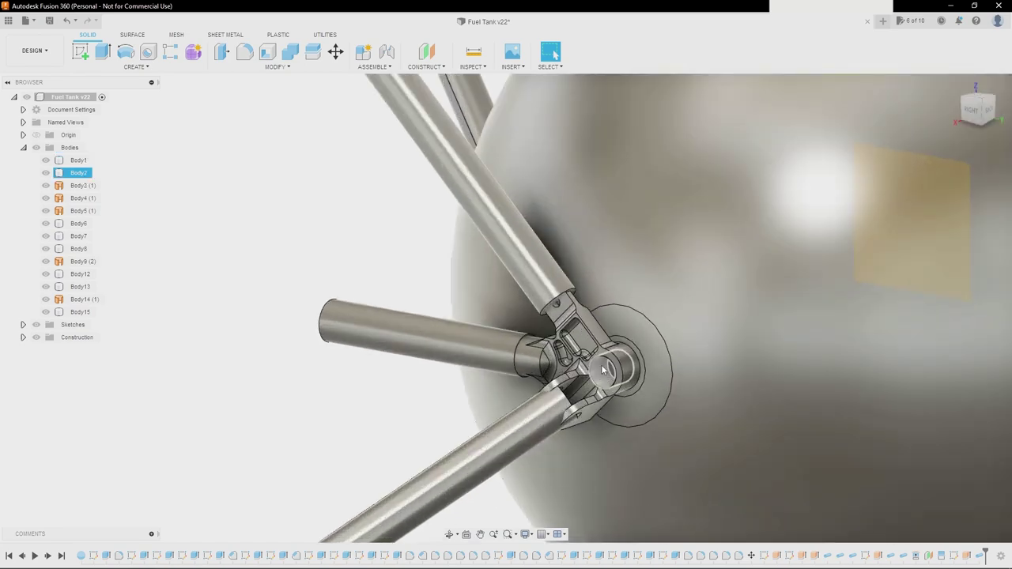
shift+middle_drag(632, 386, 600, 369)
scroll(600, 369, down, 5)
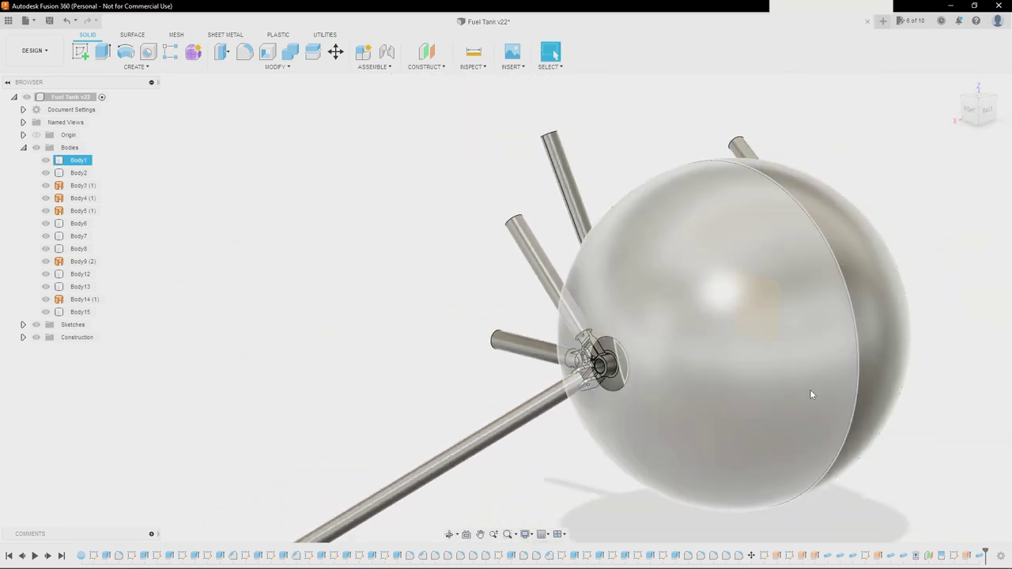
middle_drag(811, 388, 772, 274)
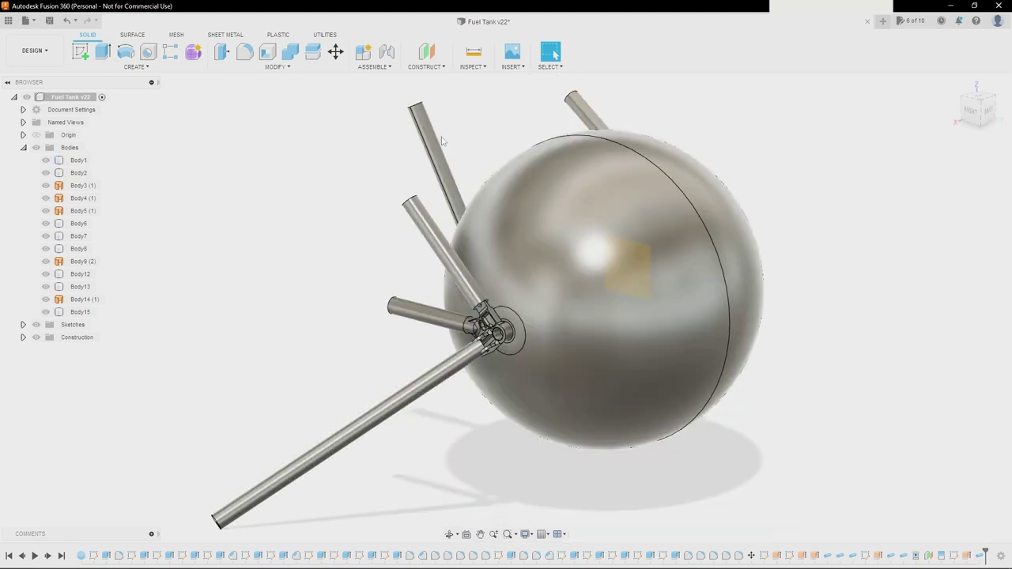
- Start an export of Fuel Tank v22 and choose STEP Files (*.stp *.step) as the file type
click(34, 21)
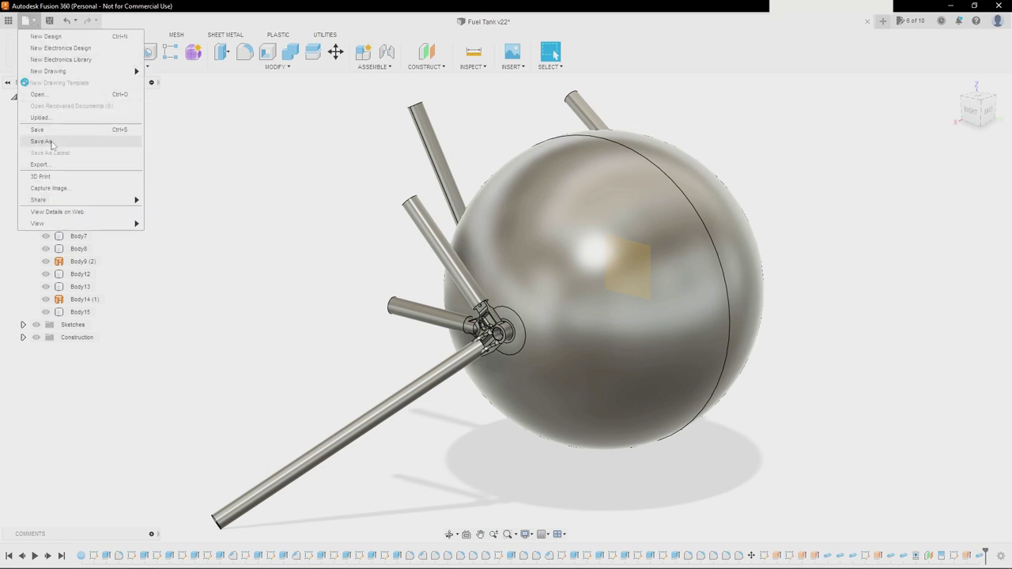
click(40, 164)
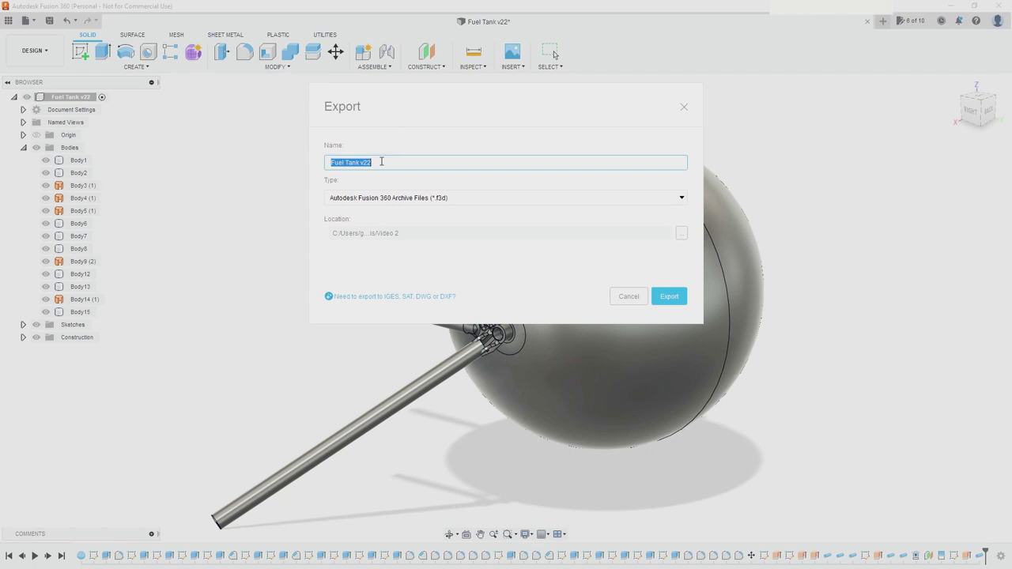
click(406, 162)
click(417, 199)
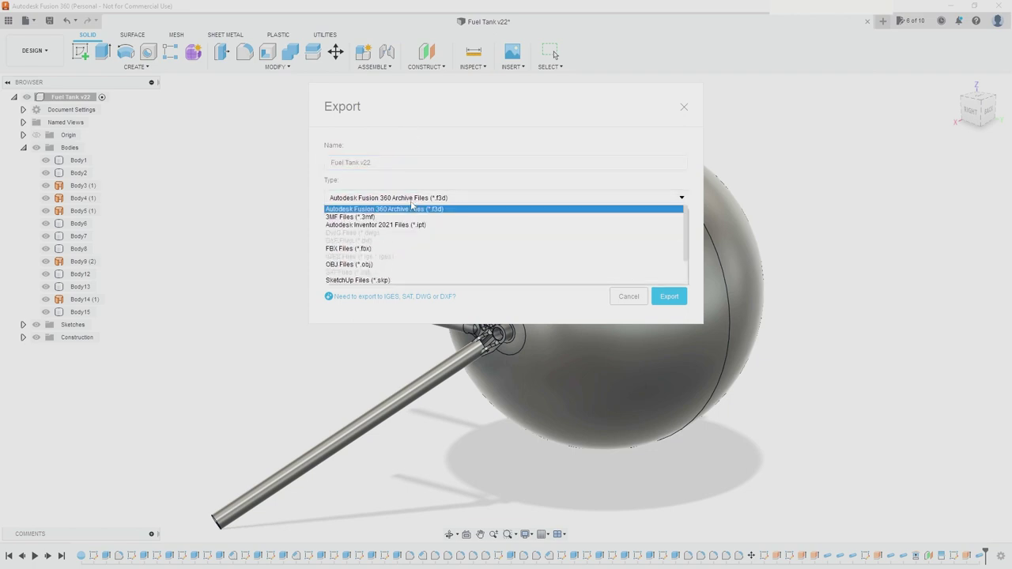
scroll(372, 275, down, 2)
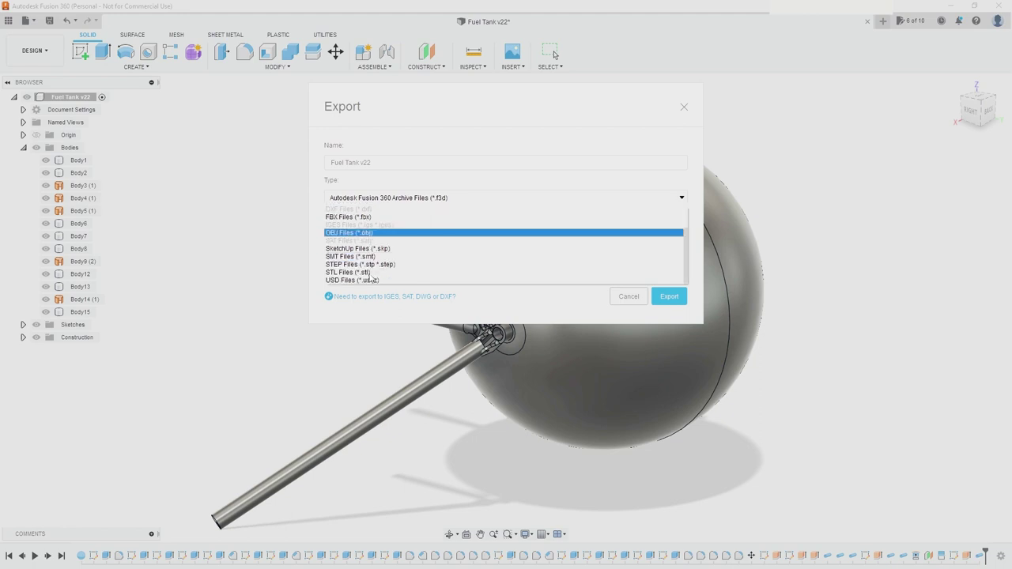
click(372, 268)
- Review the other available export file types, and close the export settings without exporting
click(369, 200)
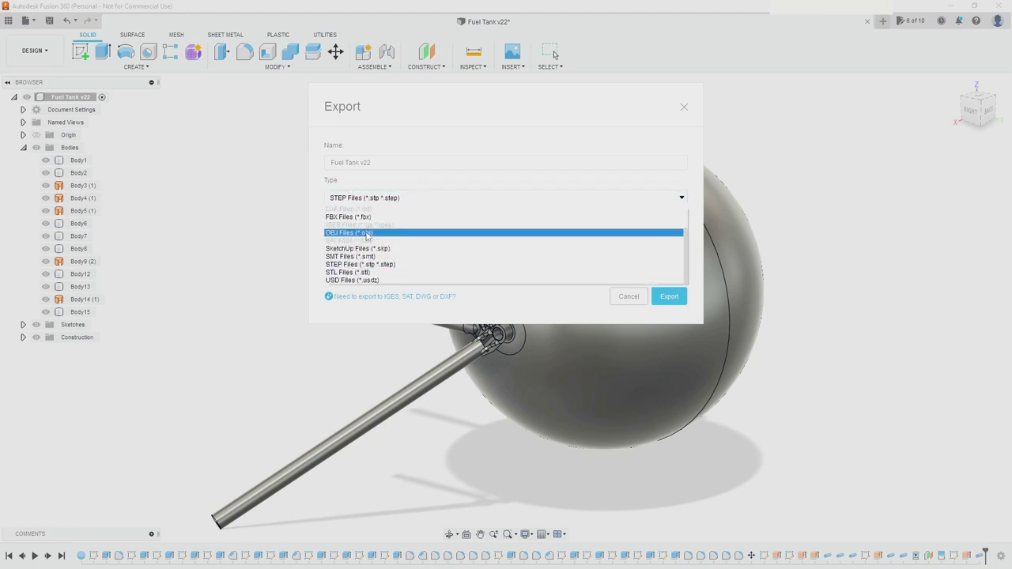
scroll(371, 255, down, 3)
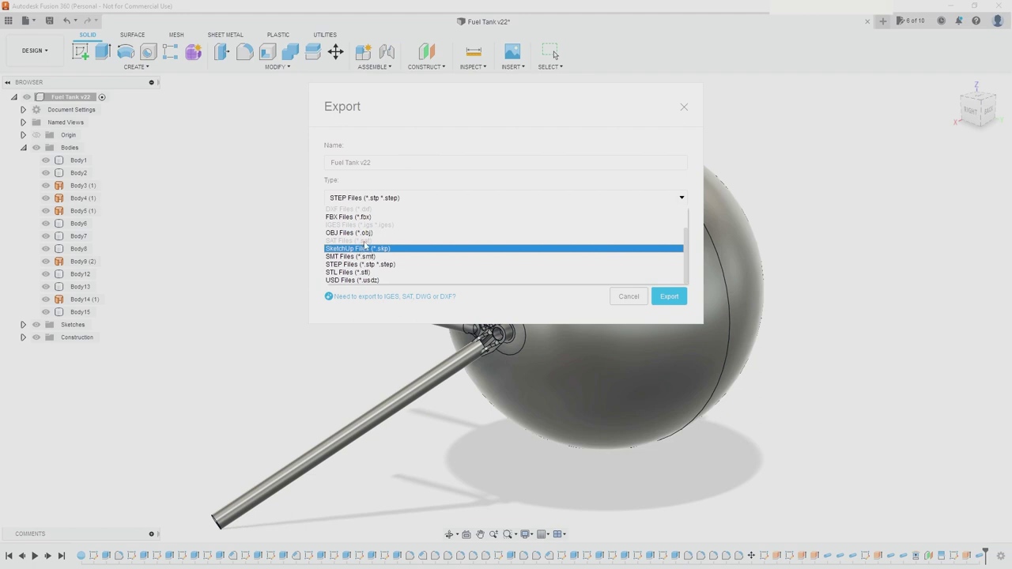
scroll(366, 243, up, 3)
scroll(364, 249, down, 3)
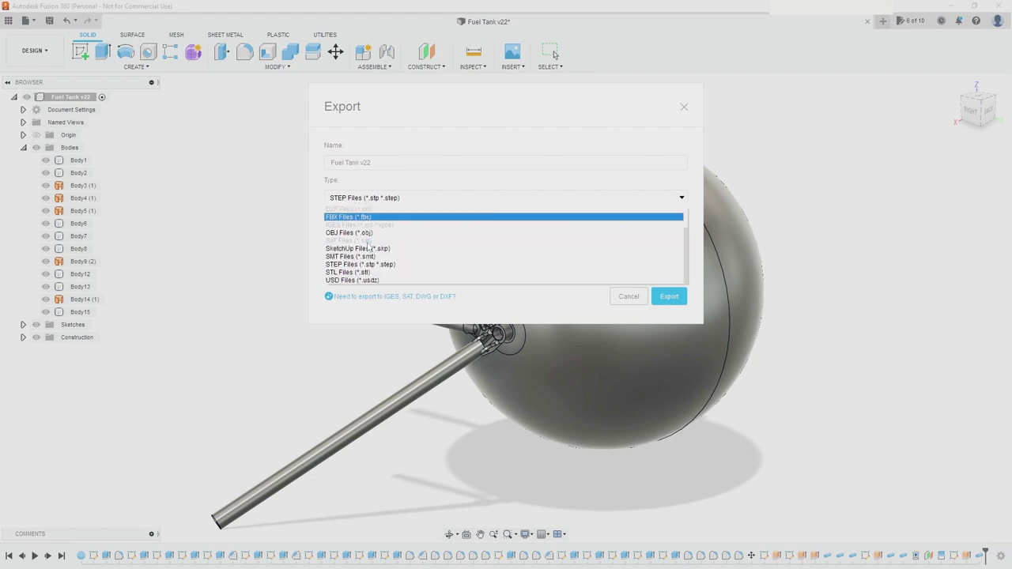
scroll(367, 246, up, 2)
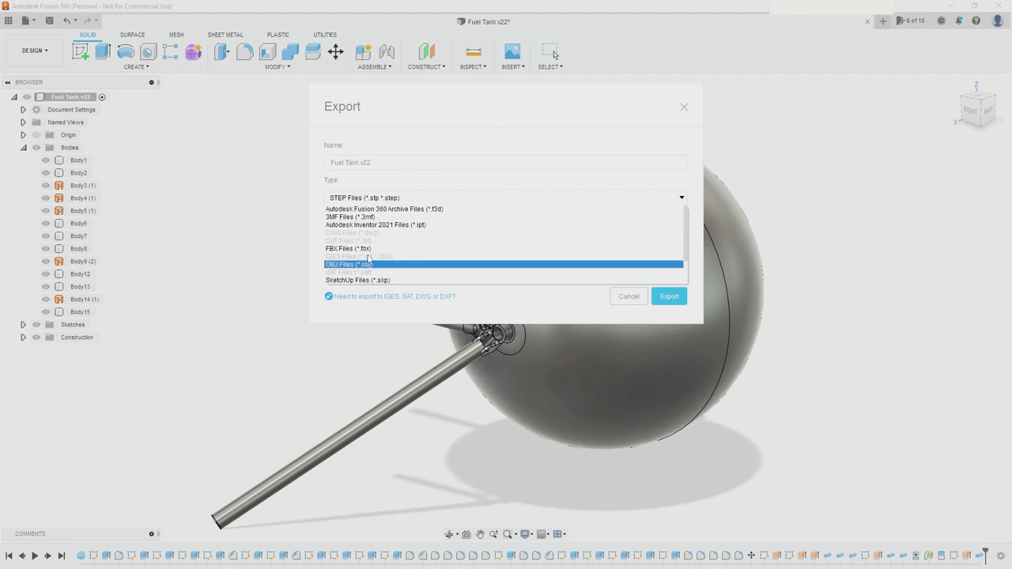
click(319, 232)
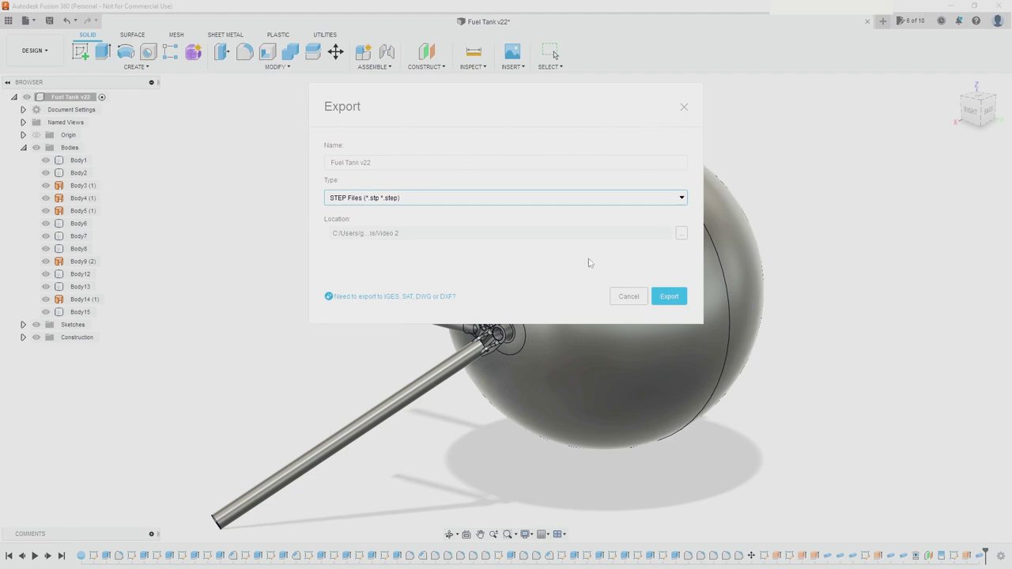
click(686, 106)
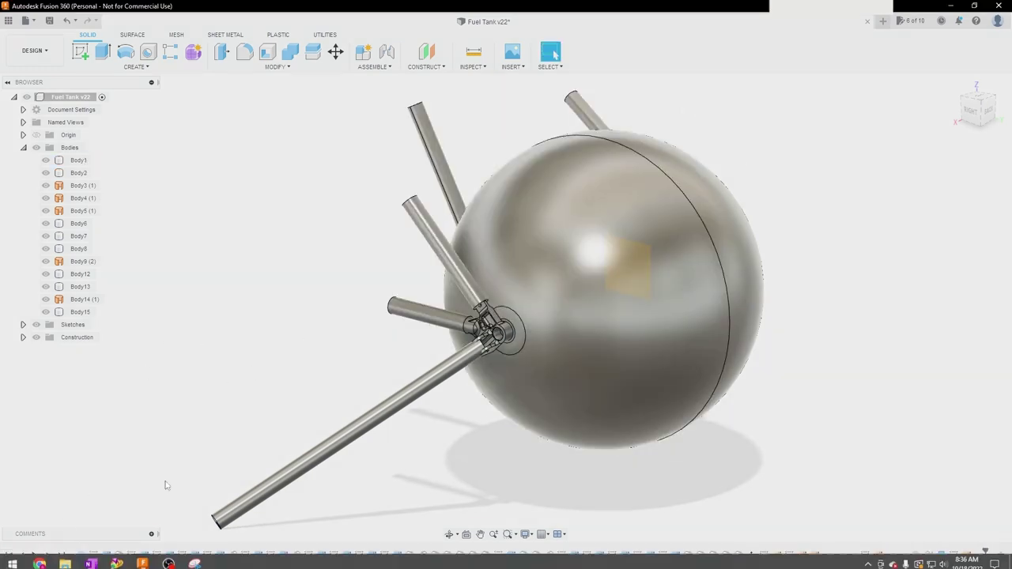
- Switch to Simcenter Femap and create a new empty model
key(alt+Tab)
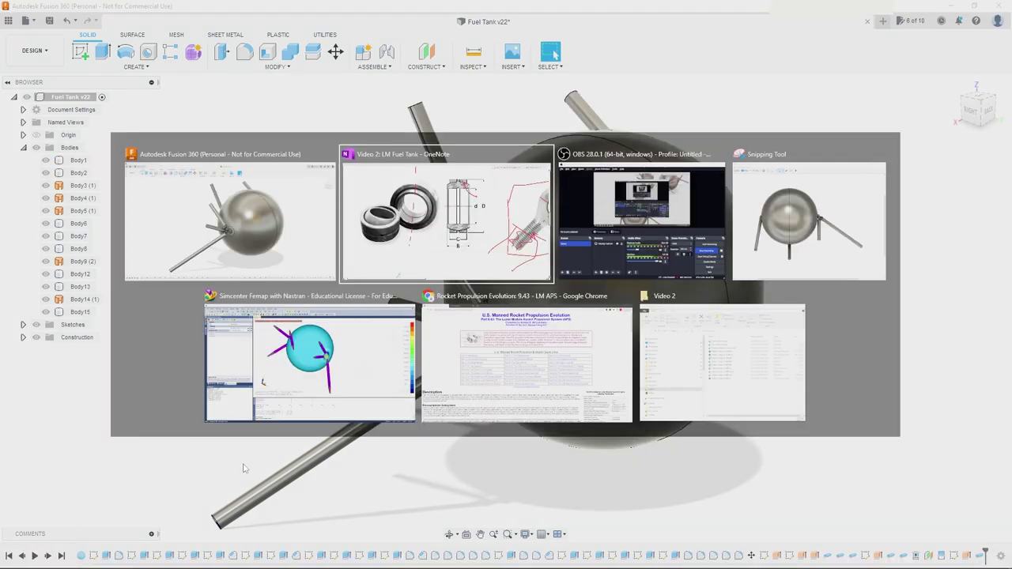
click(313, 371)
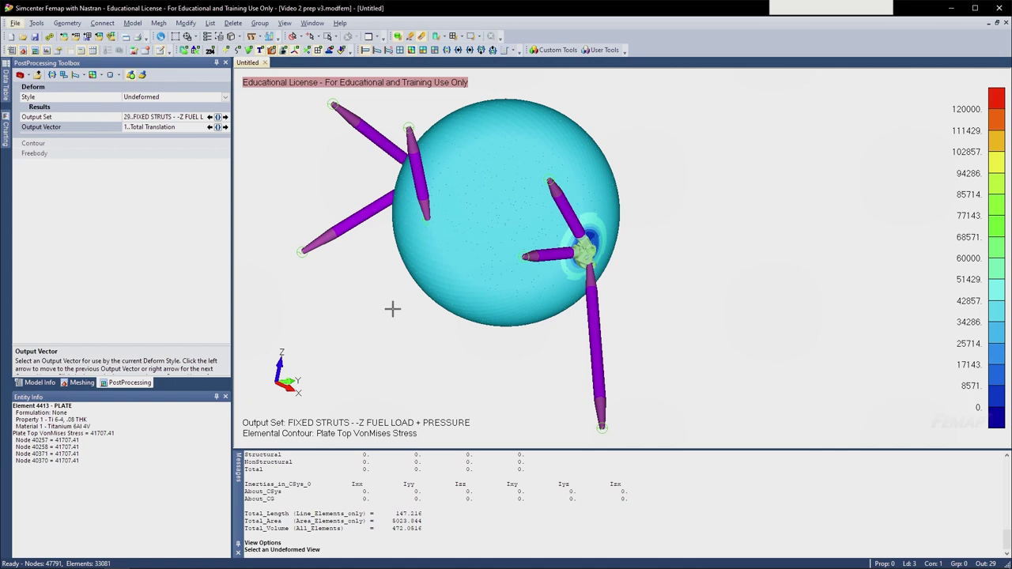
click(15, 23)
click(30, 36)
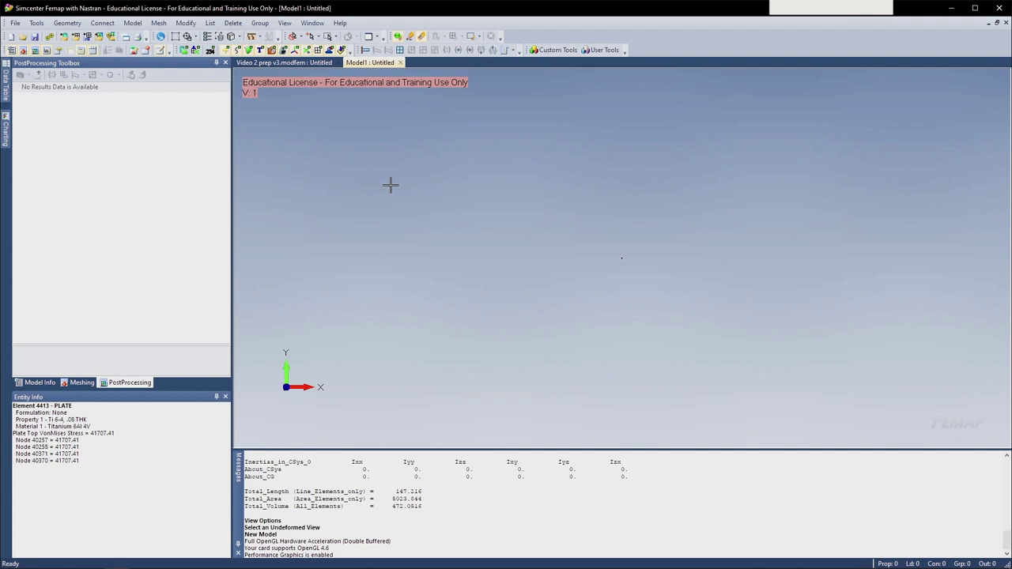
- Set the window background to solid with the near-white palette color 174
click(283, 23)
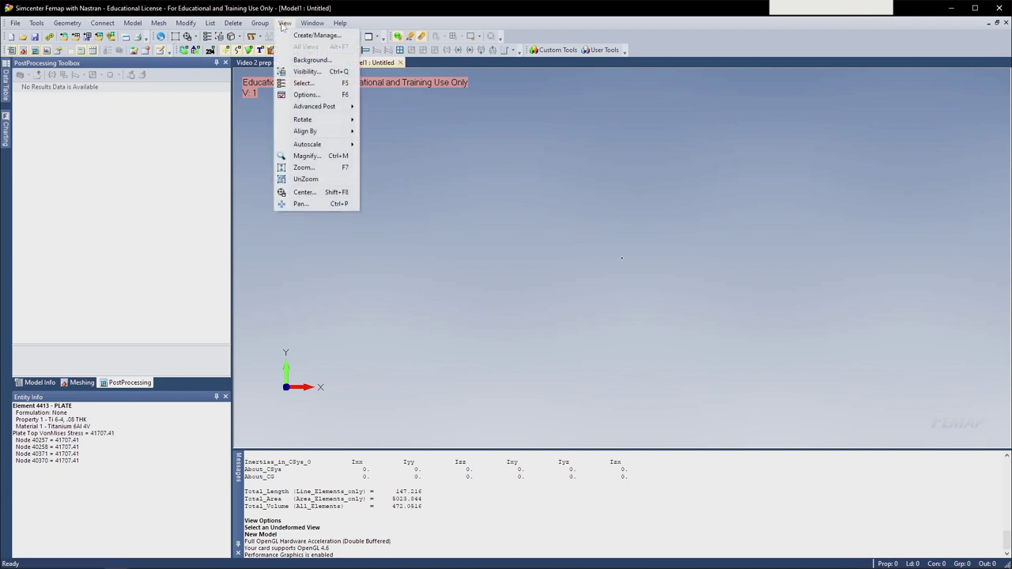
click(311, 60)
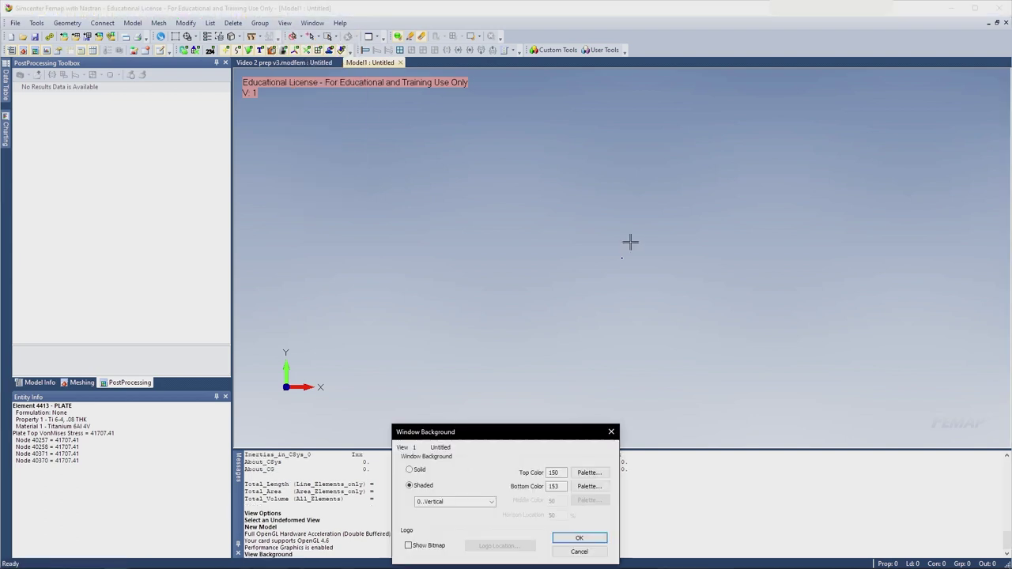
click(408, 470)
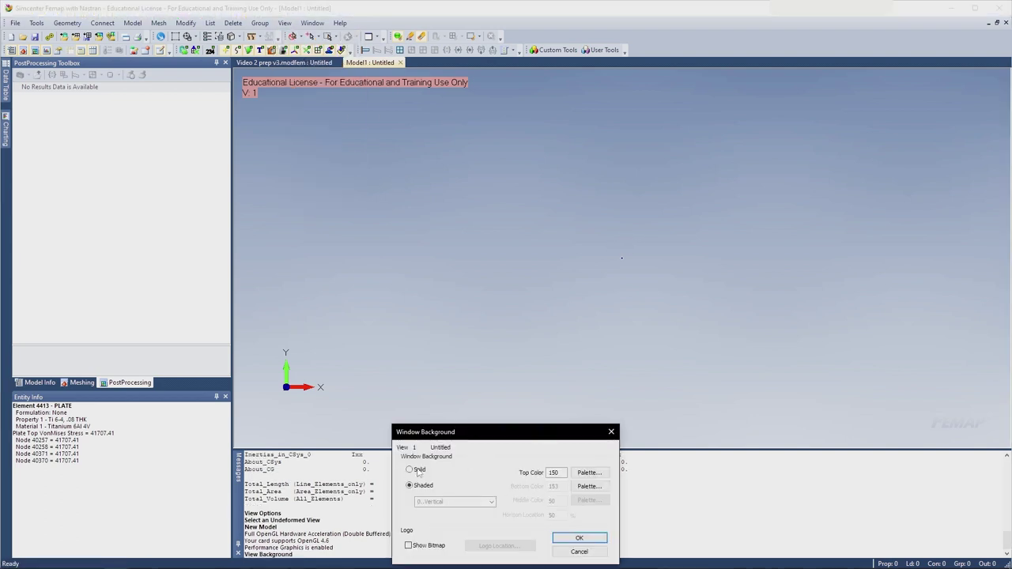
click(591, 474)
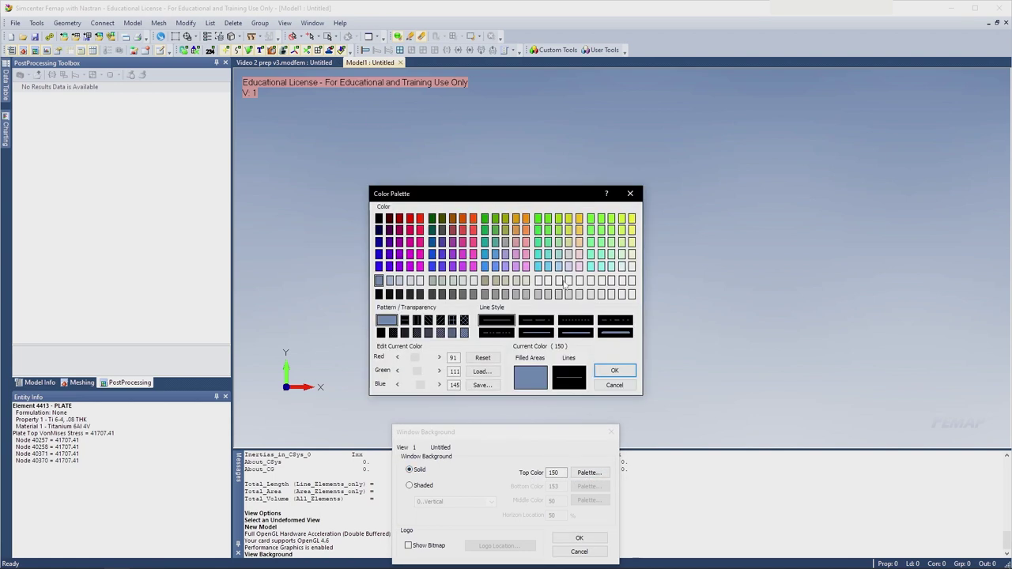
click(632, 282)
click(615, 371)
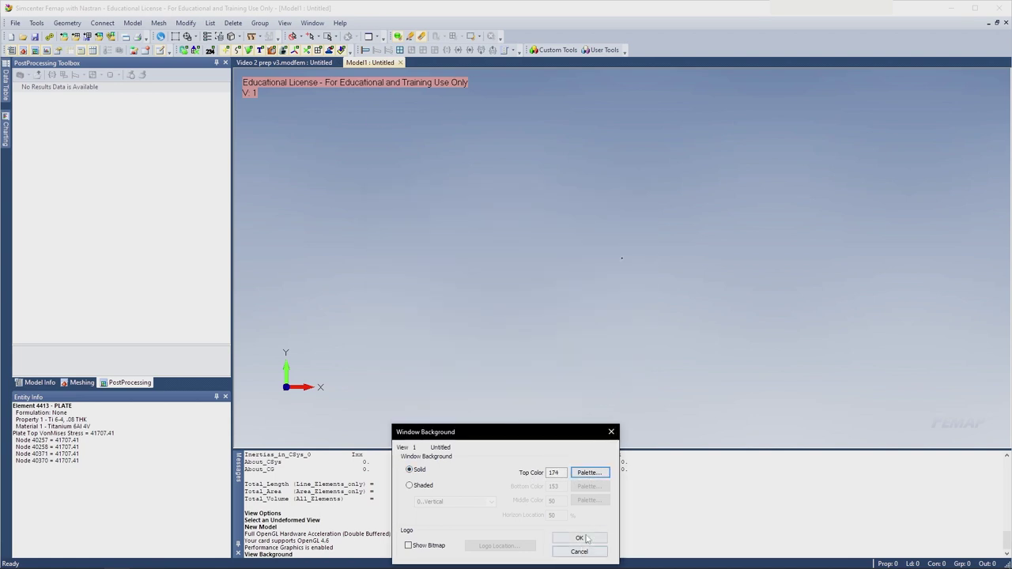
click(579, 539)
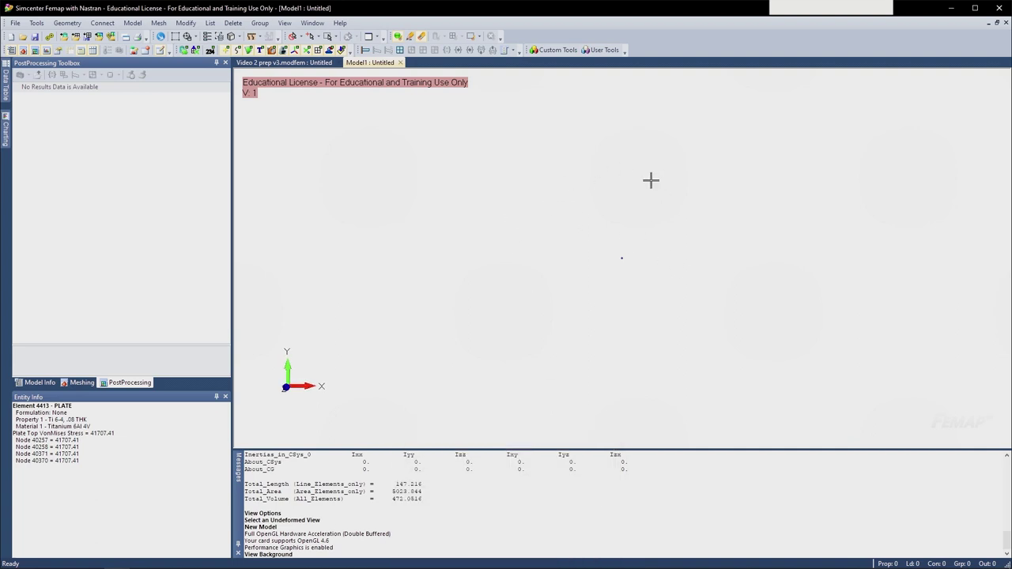
middle_drag(661, 169, 641, 165)
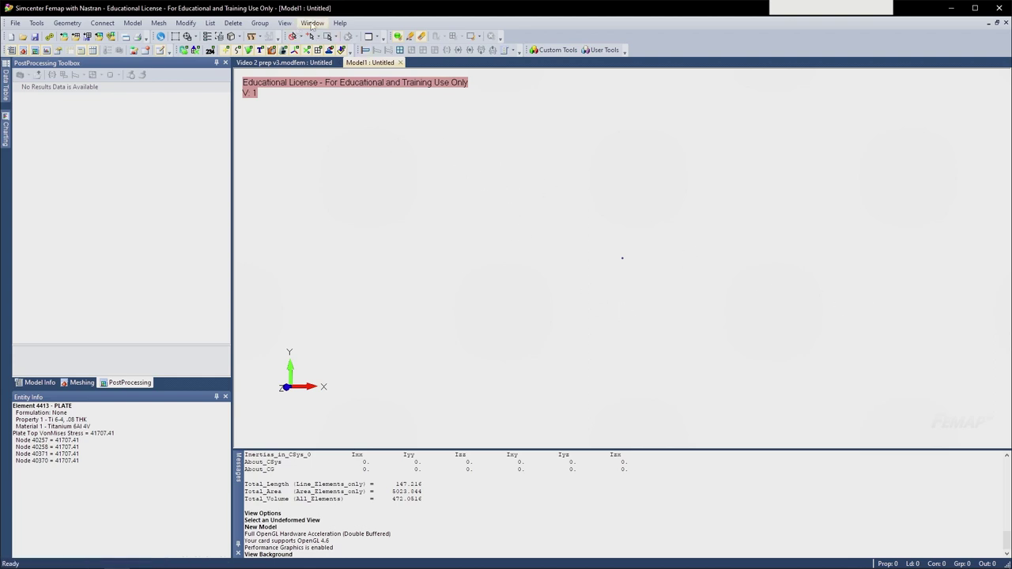
click(285, 23)
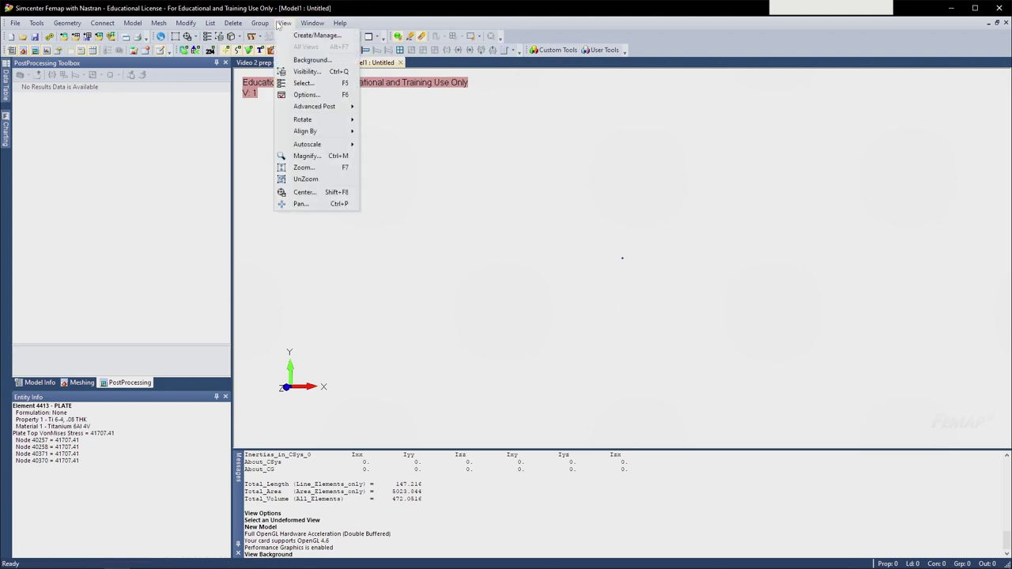
click(664, 267)
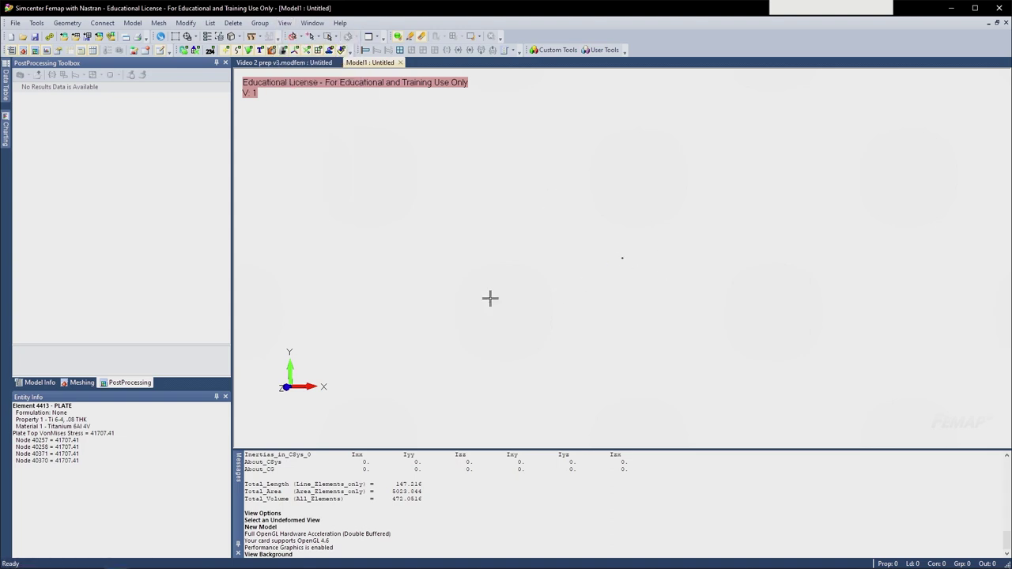
- Rename the default layer 1 as Geom in the model tree
click(46, 383)
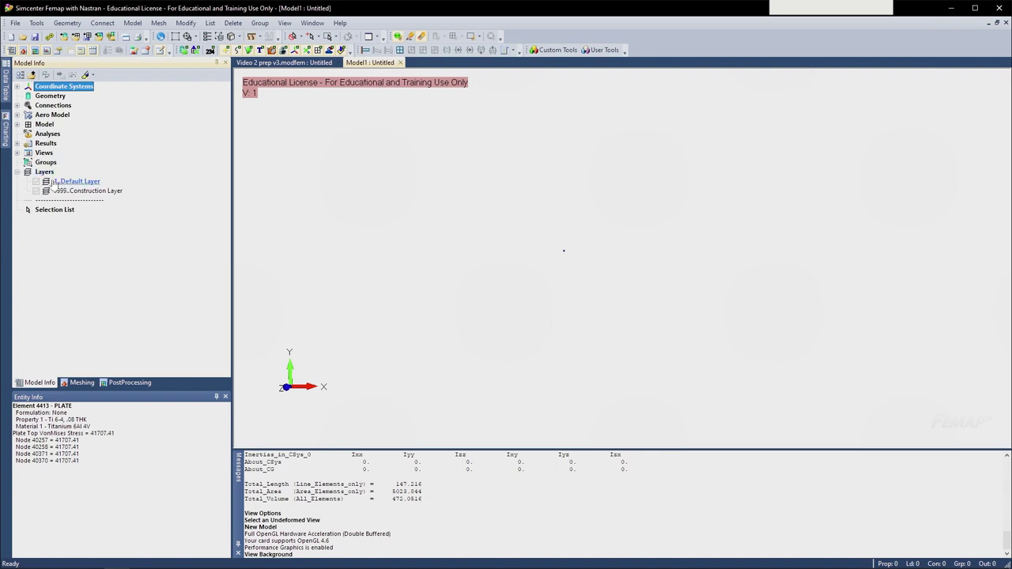
click(66, 182)
click(100, 183)
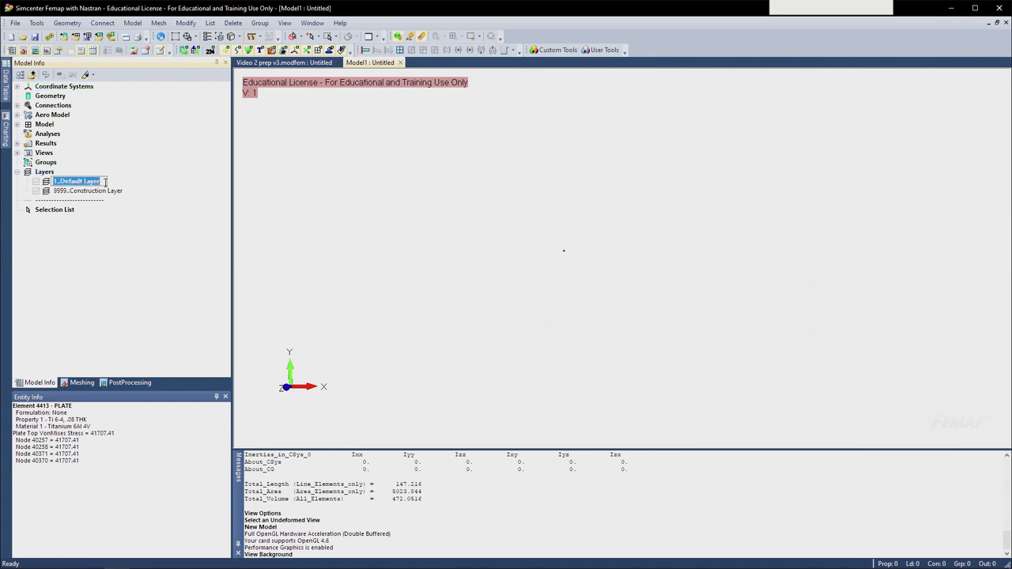
drag(101, 181, 71, 183)
text(Geom)
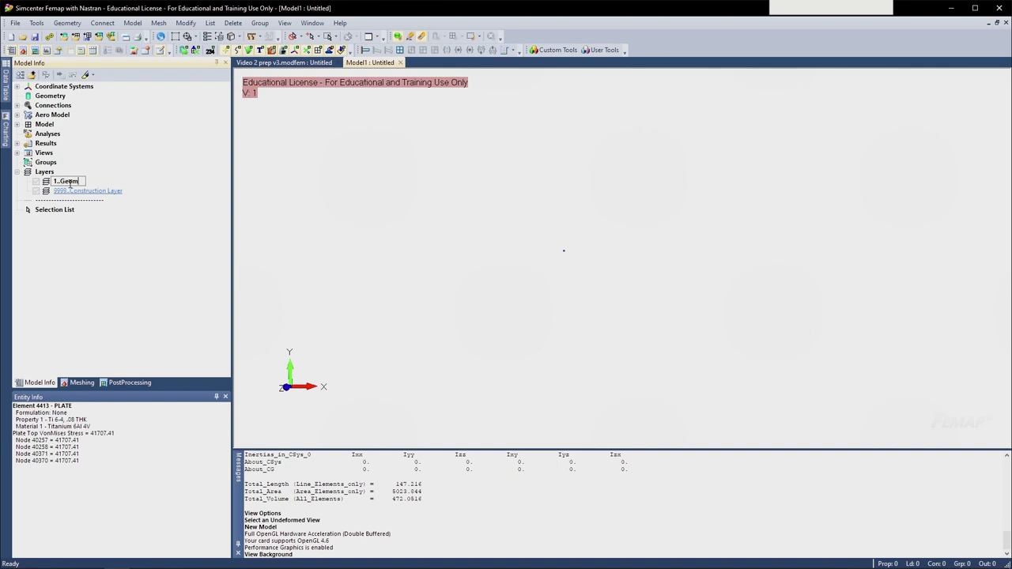
key(Return)
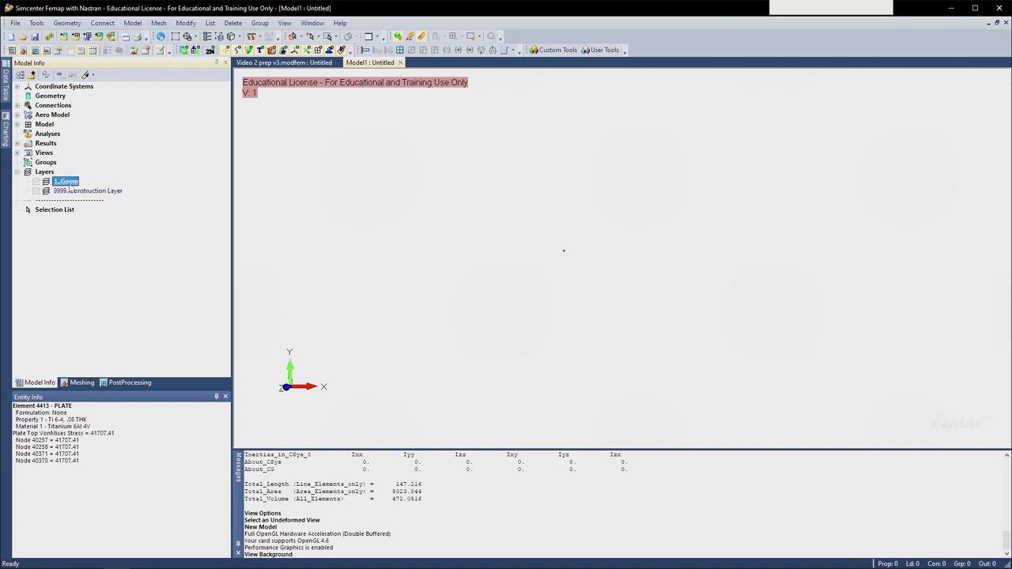
- Restrict the display to visible layers only, with both the Geom and Construction layers shown
right_click(68, 187)
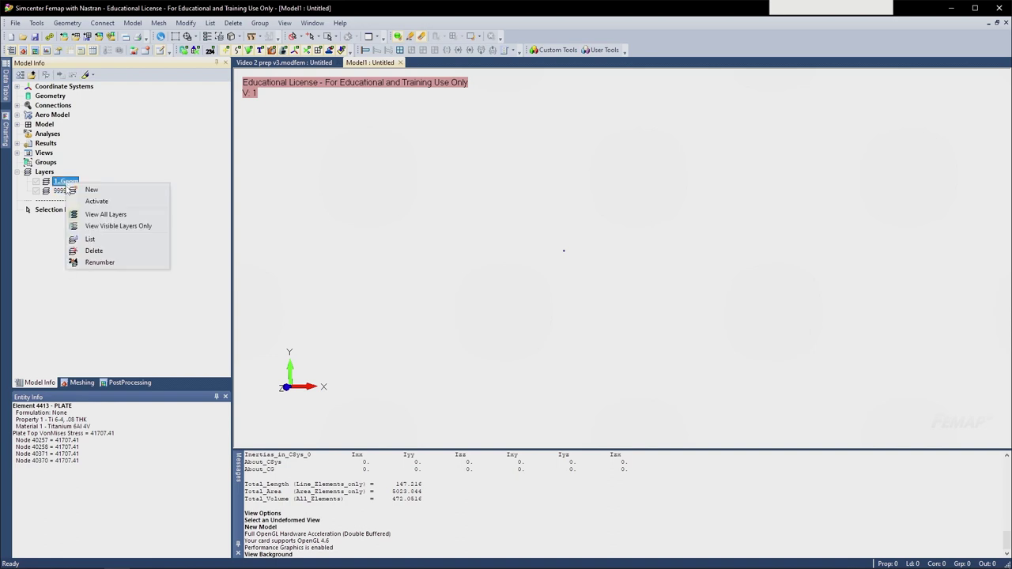
click(87, 226)
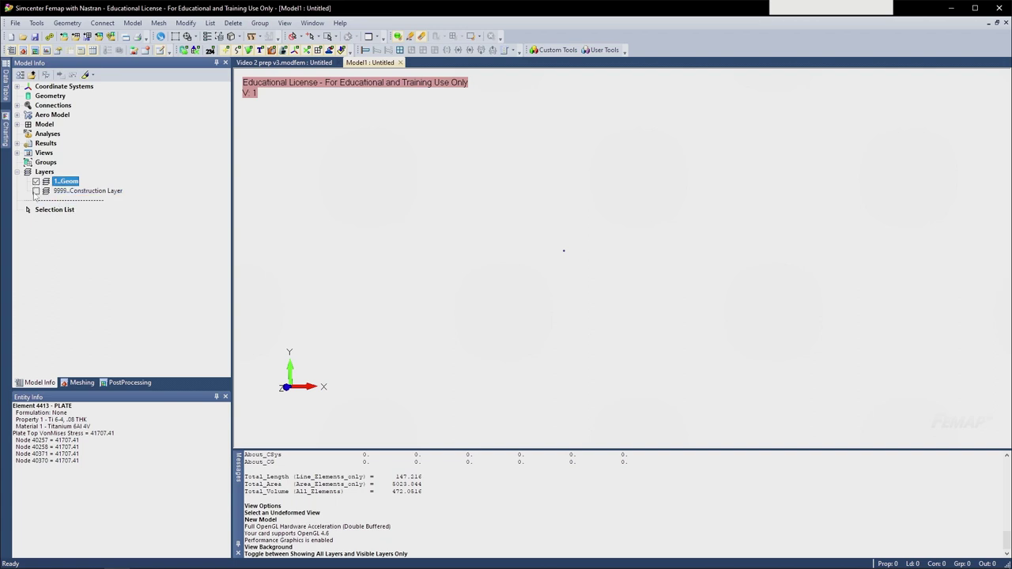
click(36, 190)
click(35, 182)
- Create two new layers titled Tank and Tripod End, and make both visible
right_click(54, 185)
click(65, 192)
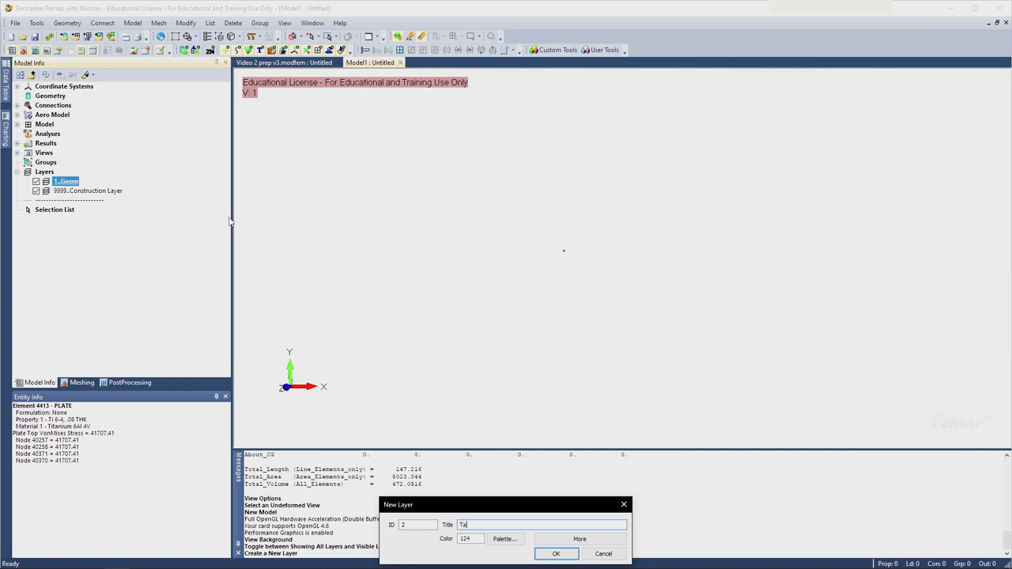
key(Return)
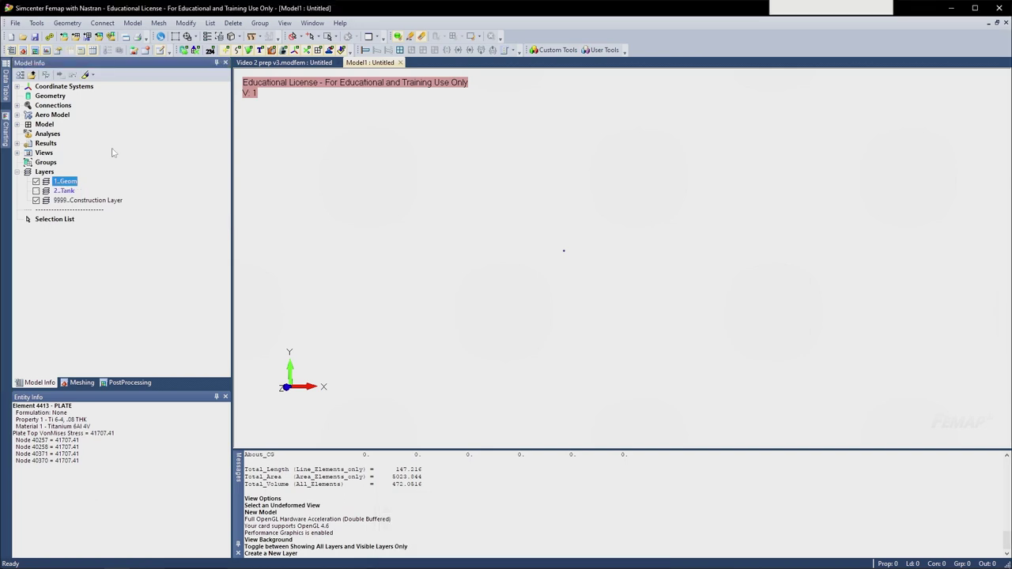
right_click(64, 192)
click(68, 197)
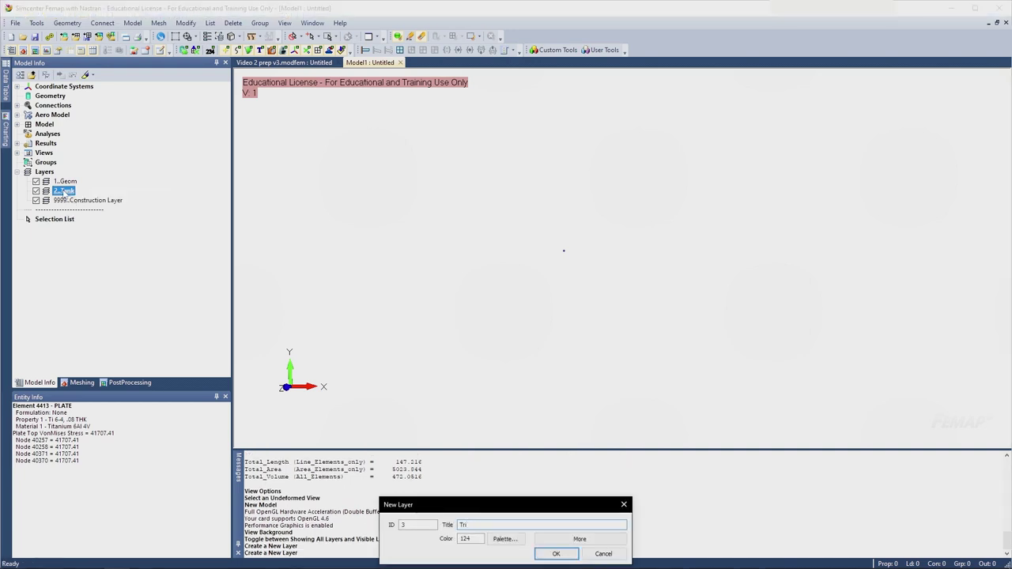
key(Return)
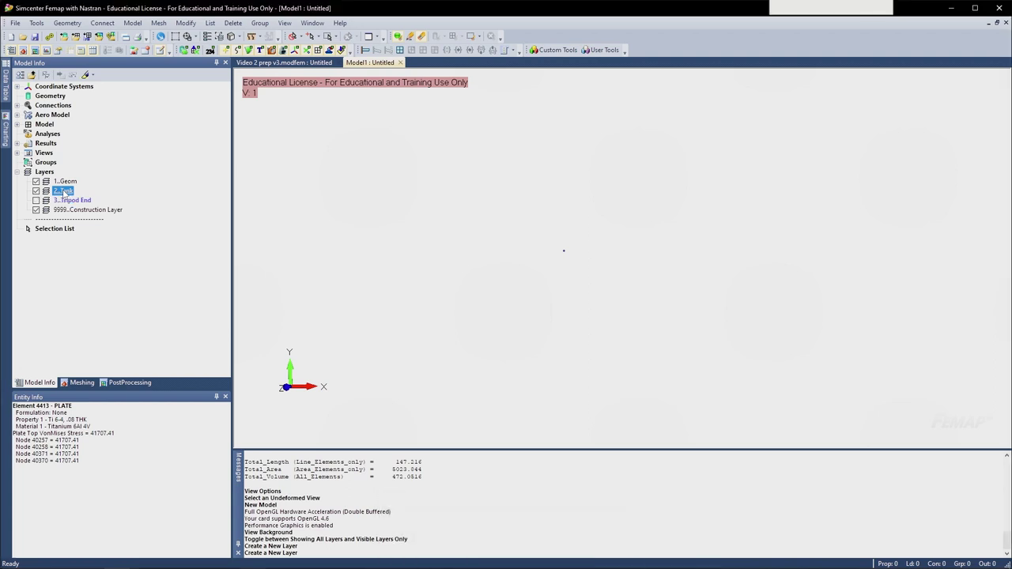
click(35, 200)
- Create two more layers titled Struts and Connectors, and make both visible
right_click(57, 201)
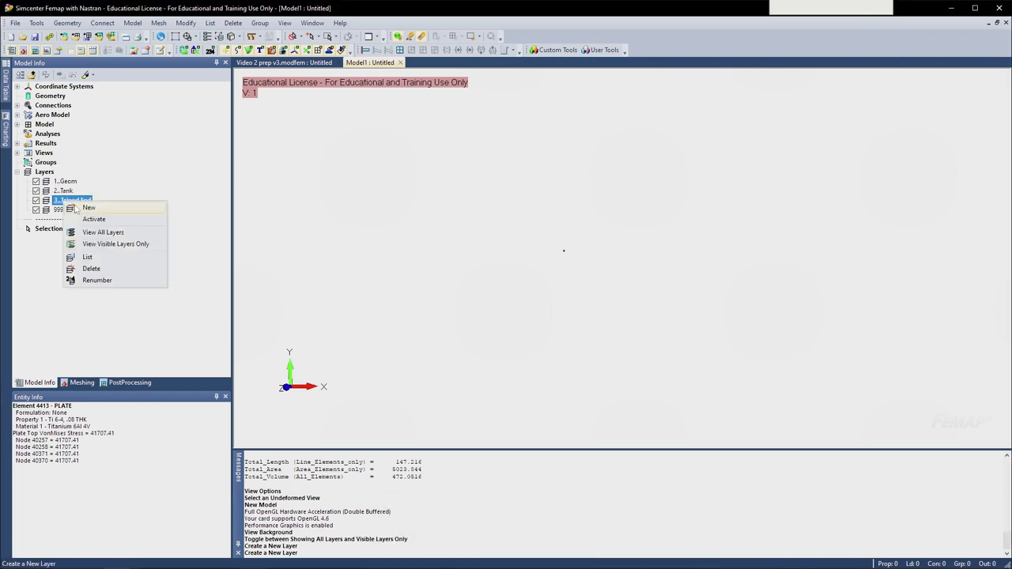
click(79, 207)
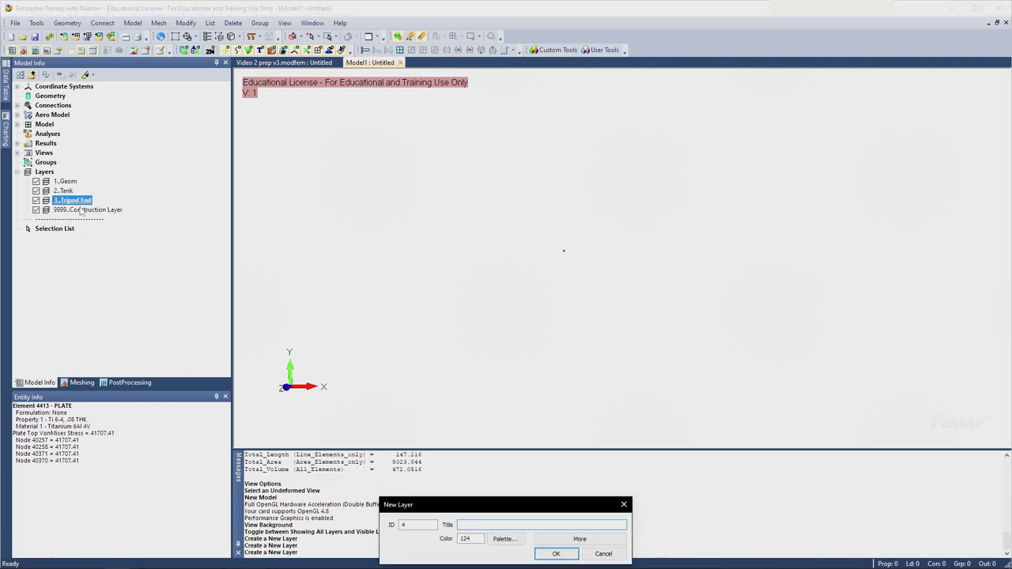
text(Struts)
key(Return)
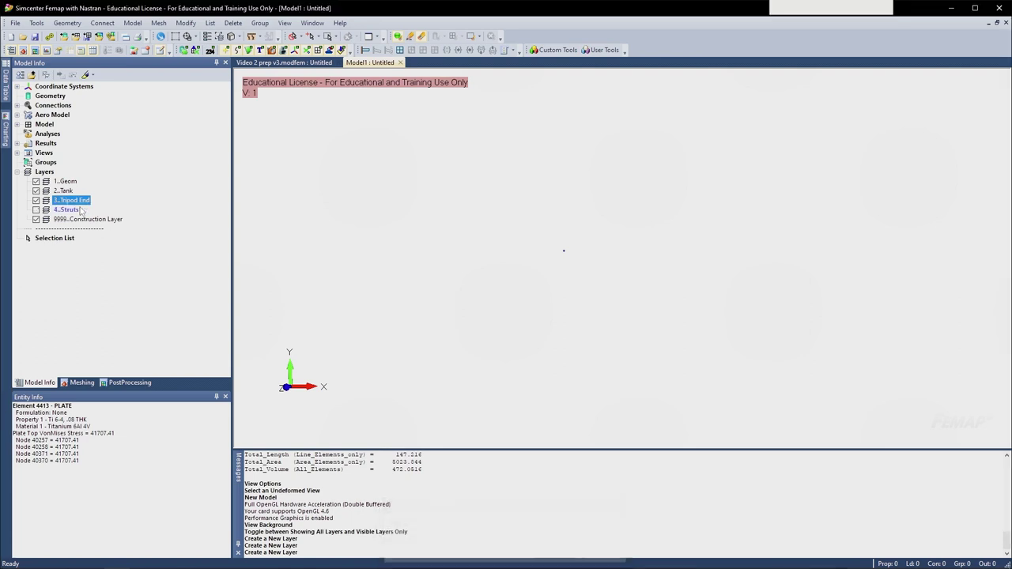
right_click(64, 210)
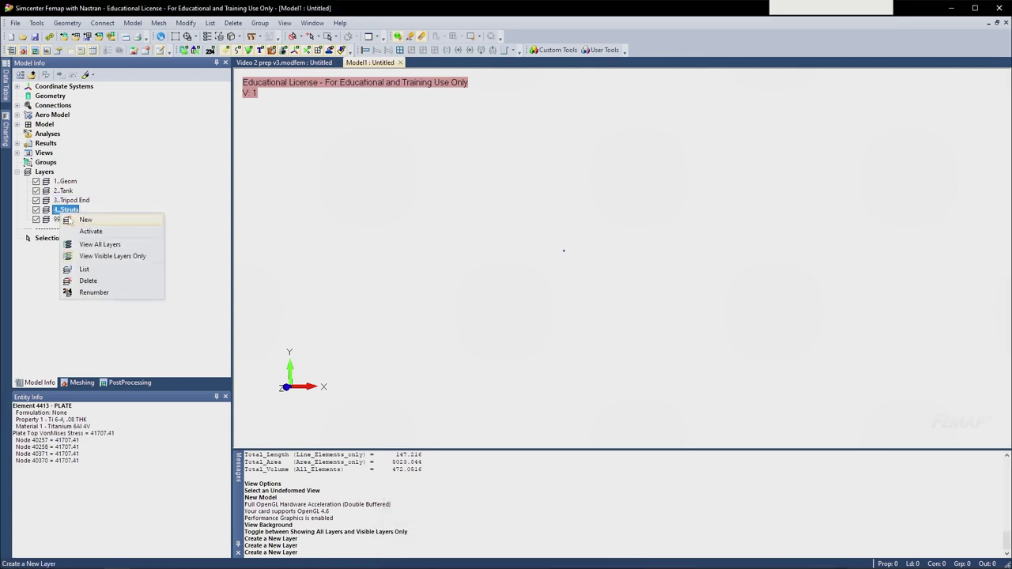
click(73, 219)
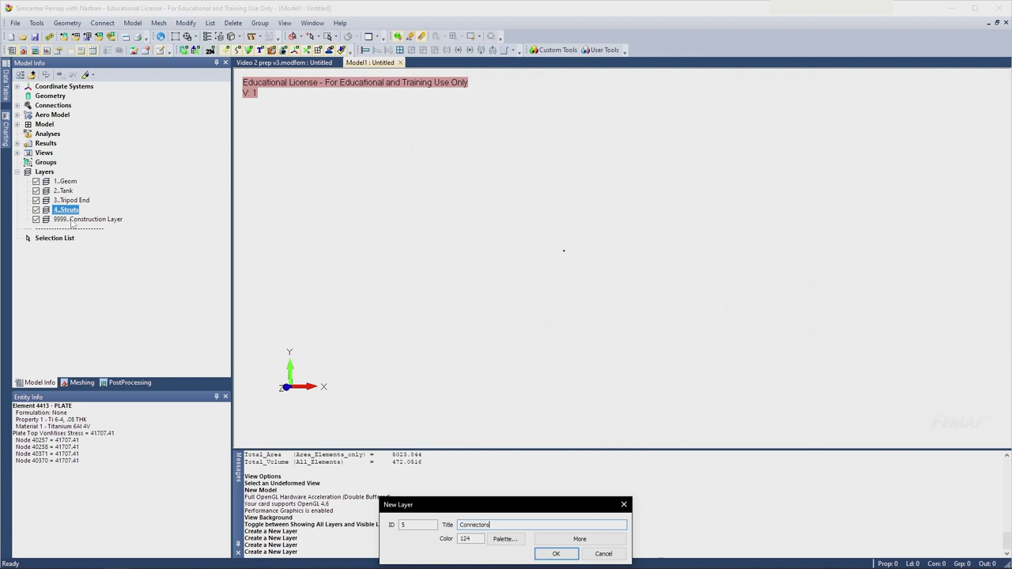
key(Return)
click(35, 219)
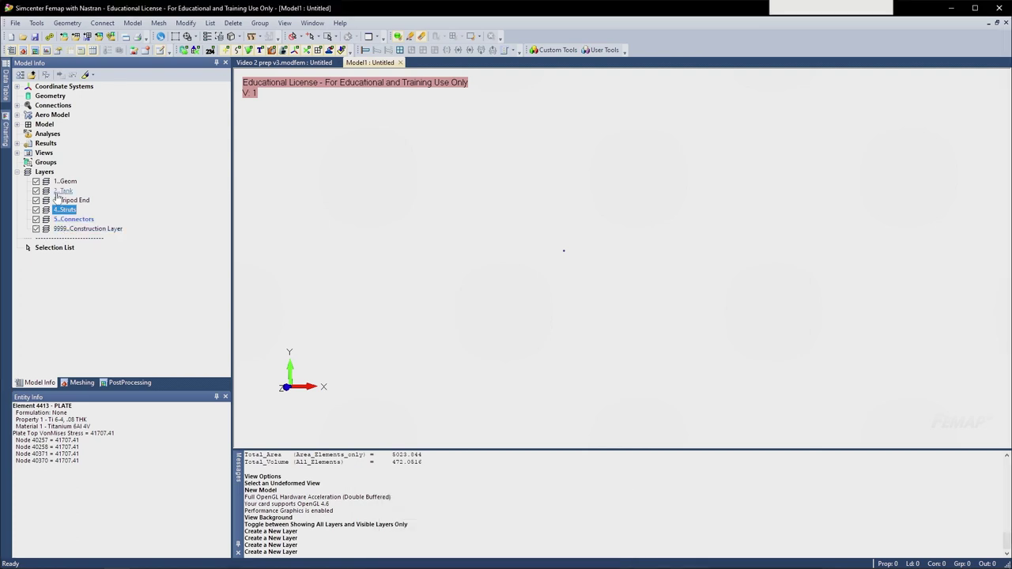
- Activate the Geom layer and import the geometry from Fuel Tank v20.step, keeping the default STEP read options
double_click(65, 181)
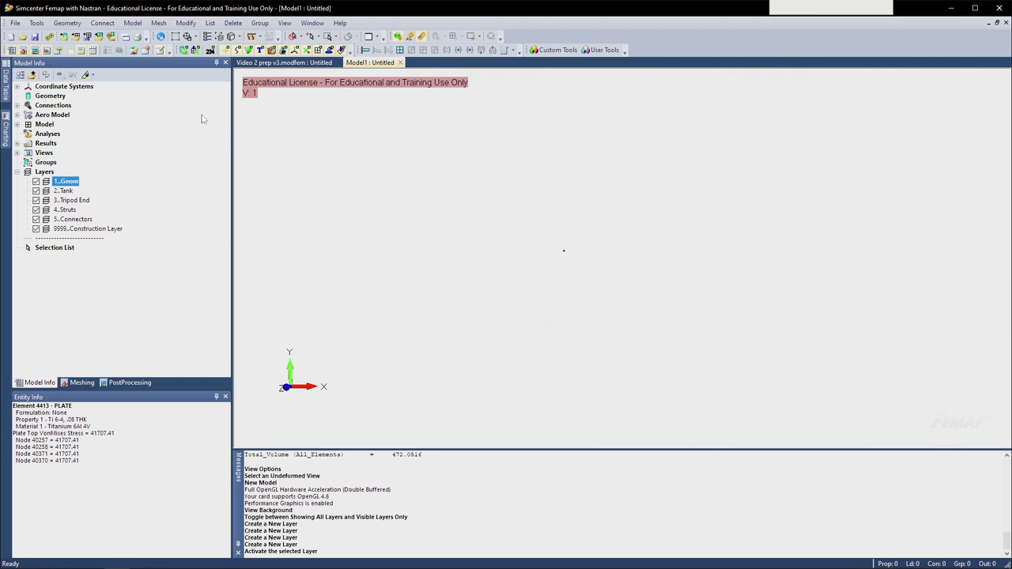
middle_drag(580, 204, 566, 204)
click(13, 24)
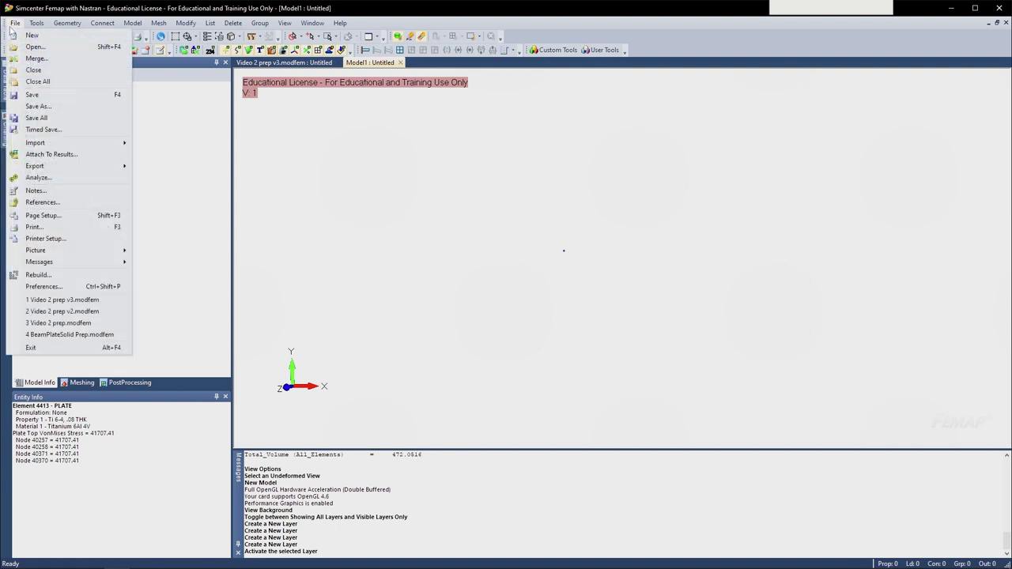
mouse_move(82, 144)
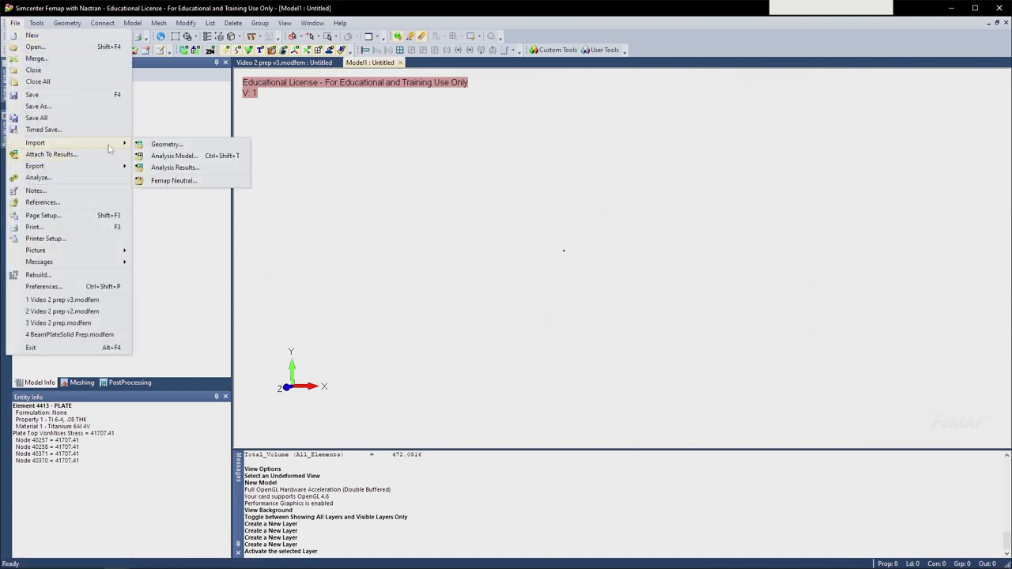
click(185, 143)
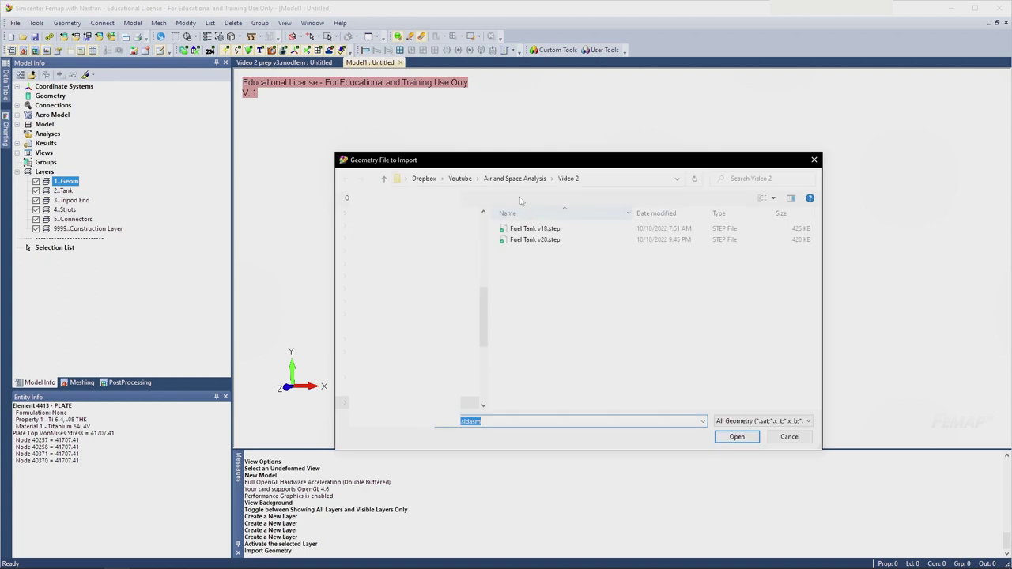
click(557, 255)
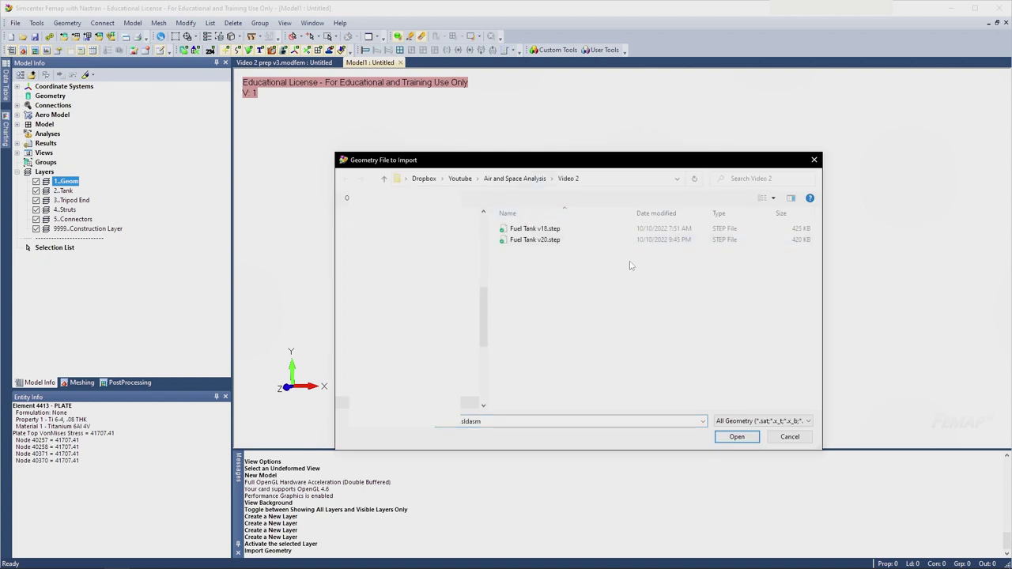
double_click(551, 241)
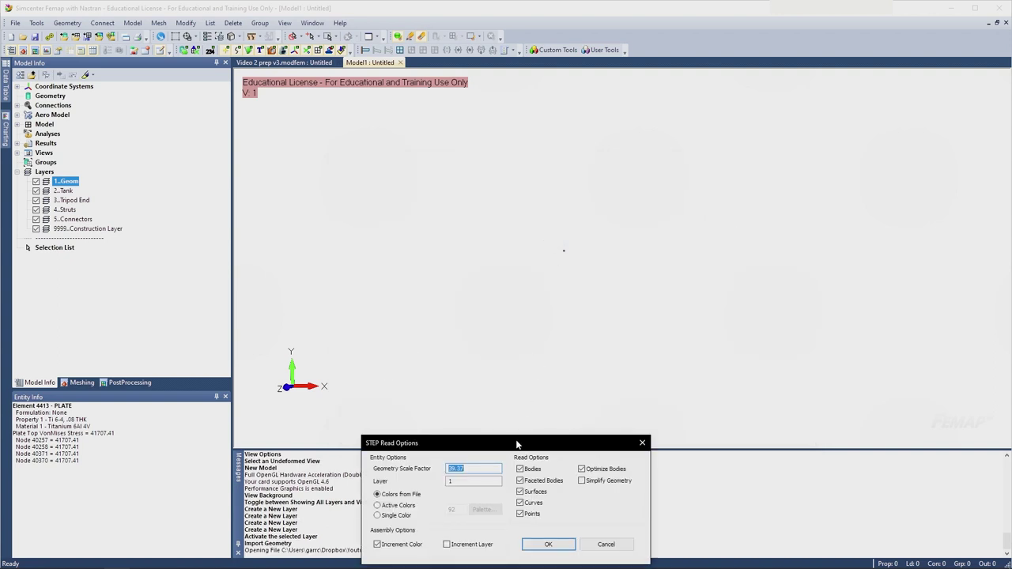
drag(518, 444, 484, 169)
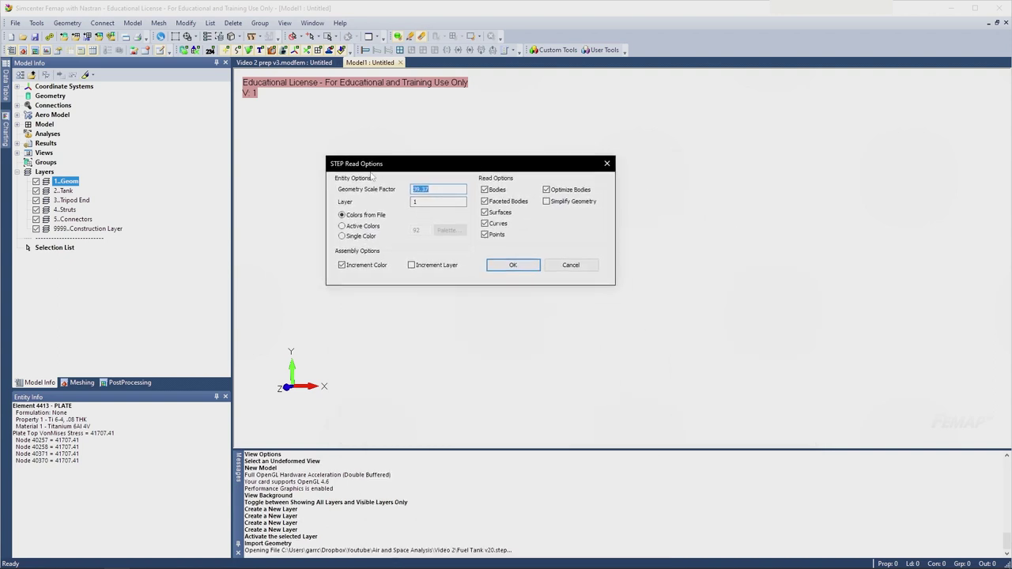
click(530, 266)
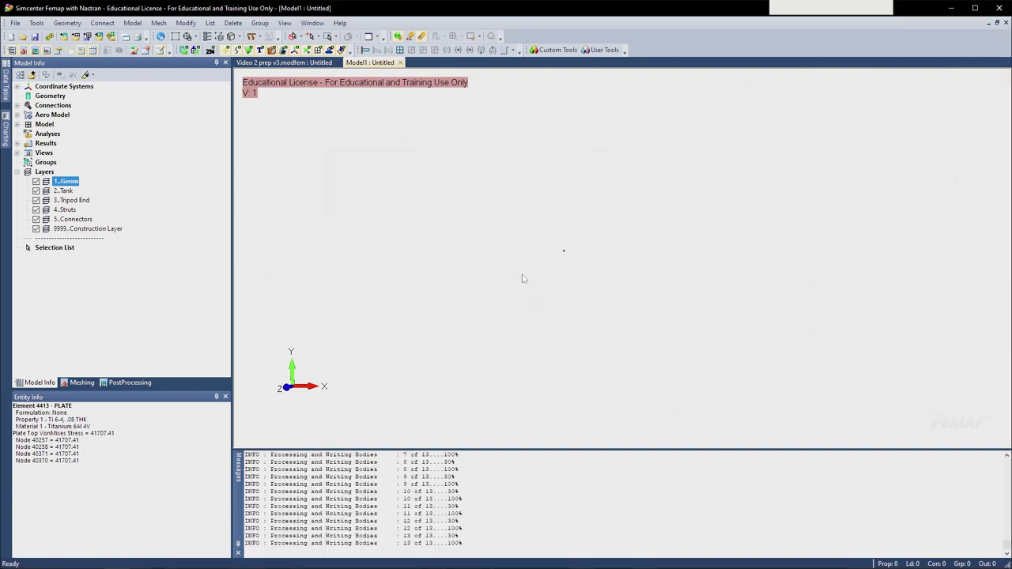
- Examine the imported fuel tank, its support struts and the tripod end fitting on the sphere
middle_drag(526, 273, 455, 150)
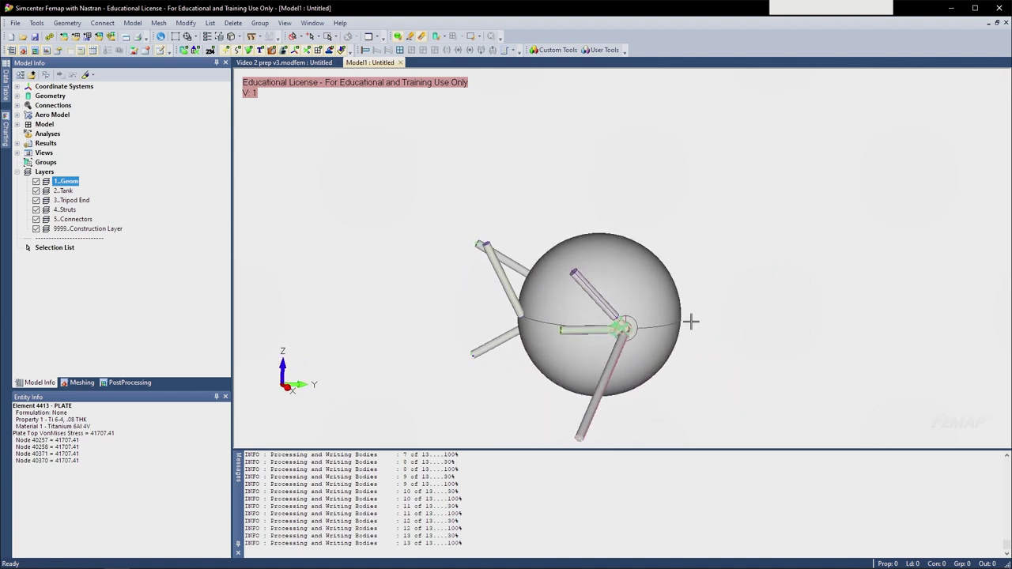
ctrl+middle_drag(689, 343, 590, 297)
scroll(576, 292, up, 6)
scroll(590, 296, down, 1)
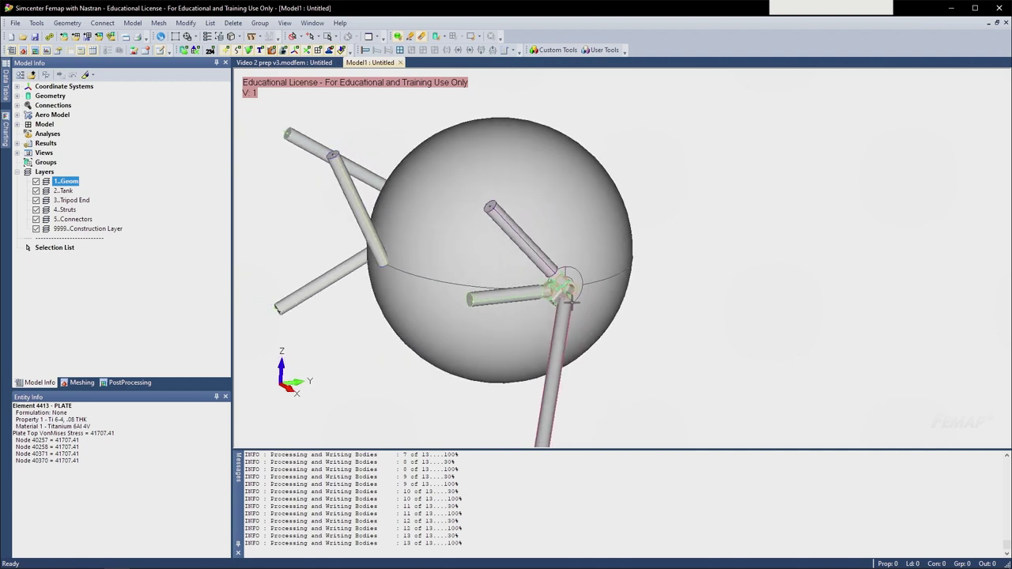
middle_drag(488, 273, 512, 291)
scroll(512, 291, down, 2)
scroll(510, 286, down, 2)
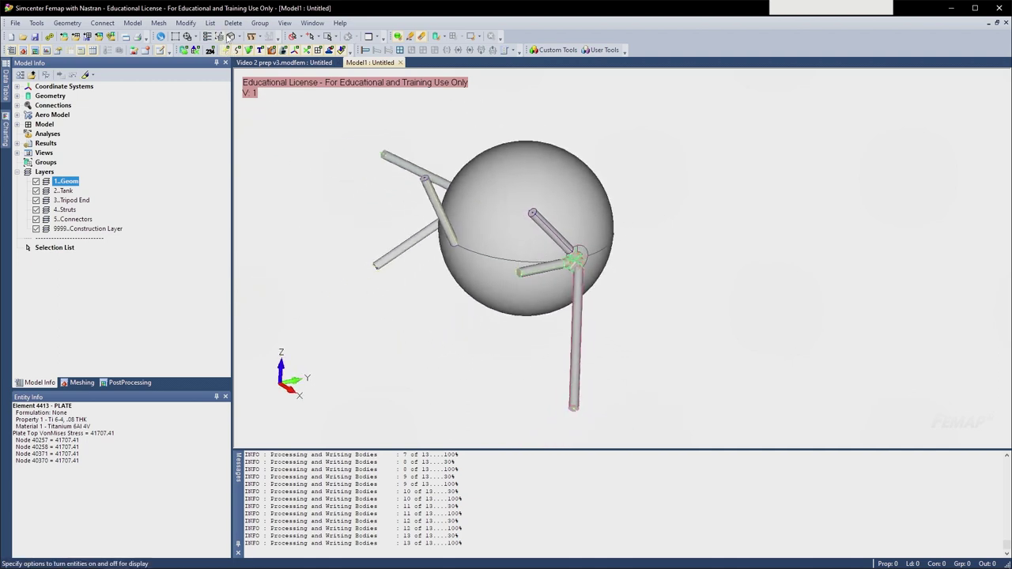
click(233, 22)
mouse_move(255, 83)
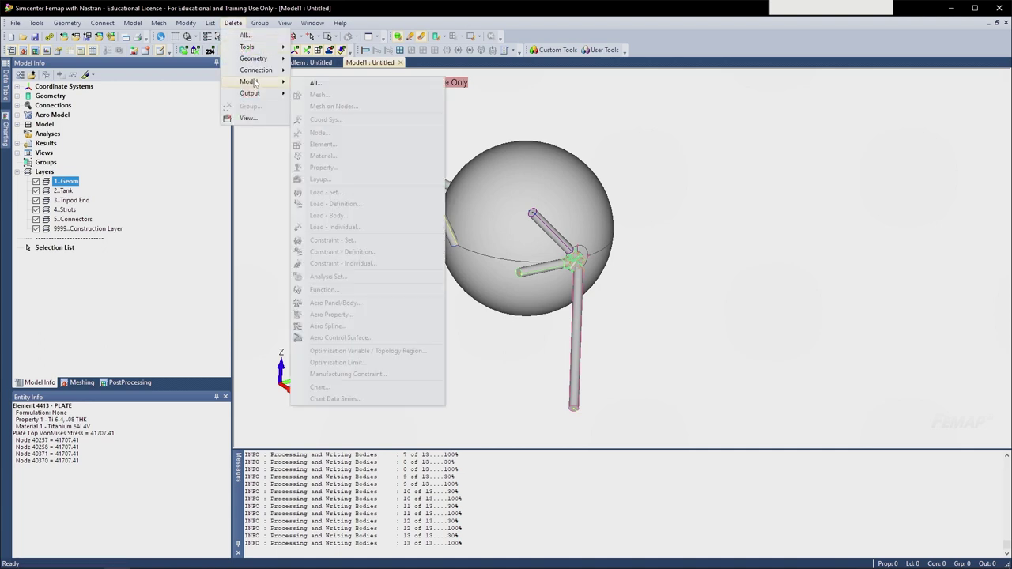
click(659, 231)
scroll(555, 287, up, 5)
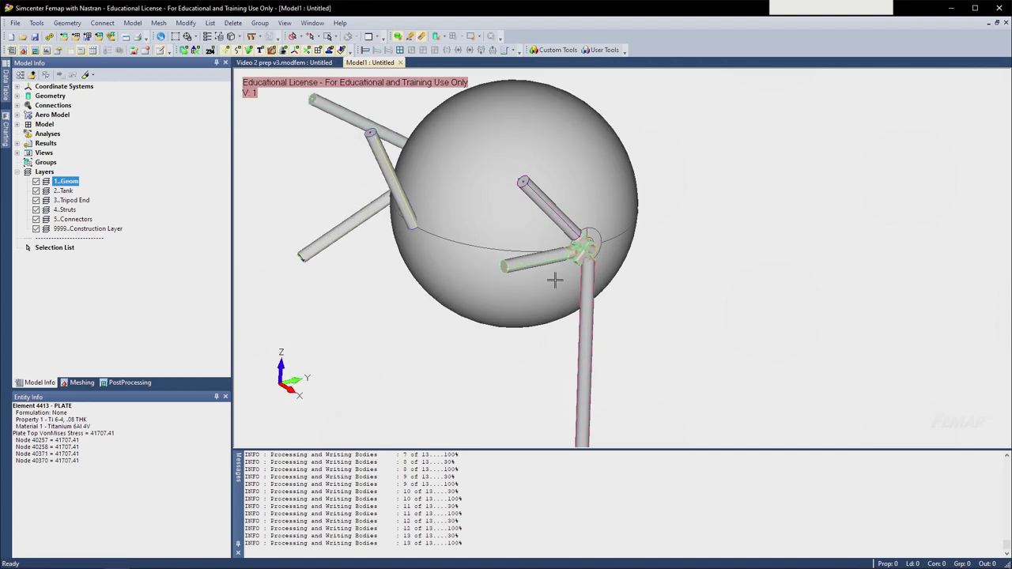
scroll(595, 238, down, 8)
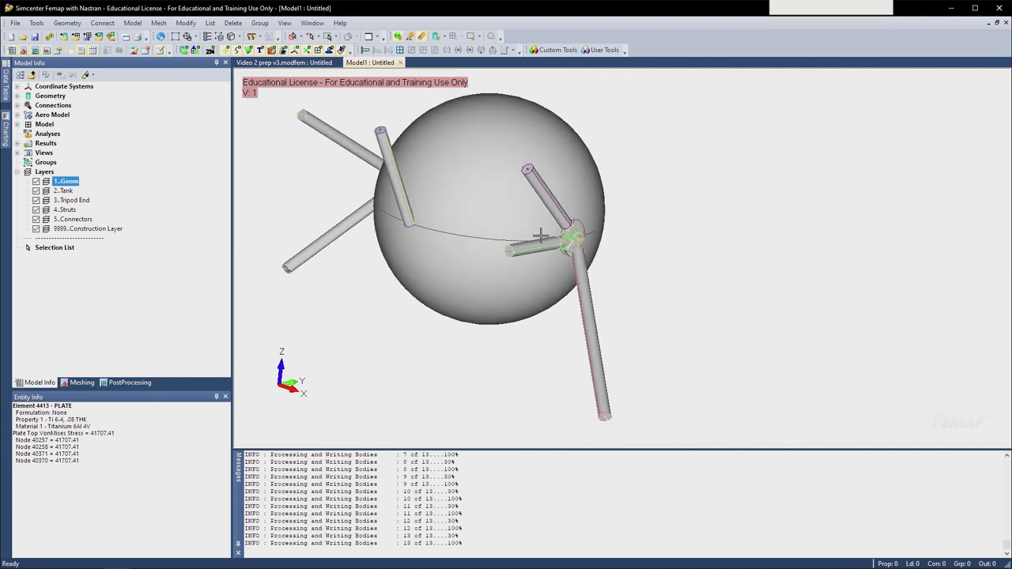
- Delete the six solid strut bodies on both sides of the tank, using front picking and keeping the tank and tripod end fitting
click(232, 24)
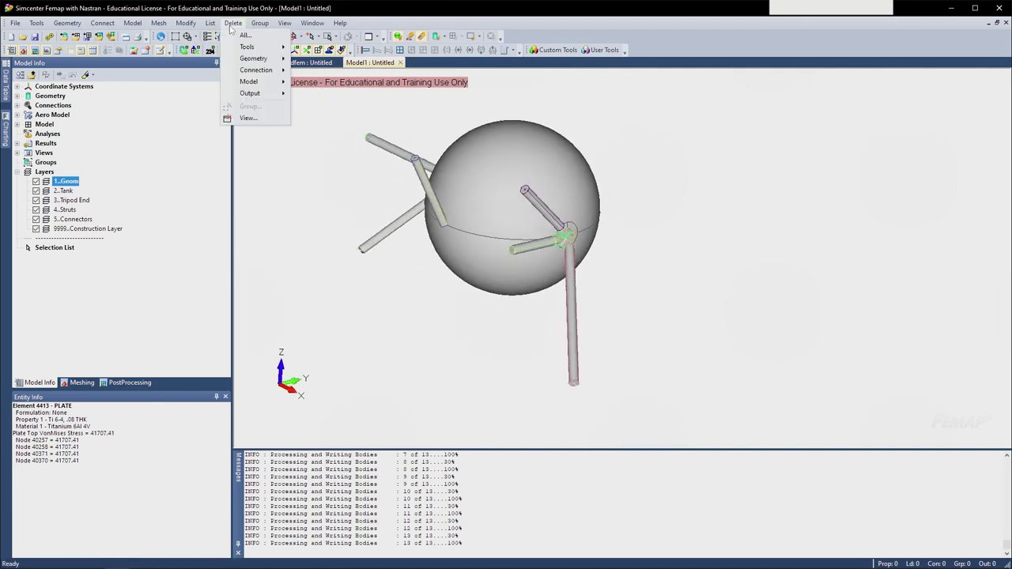
mouse_move(254, 62)
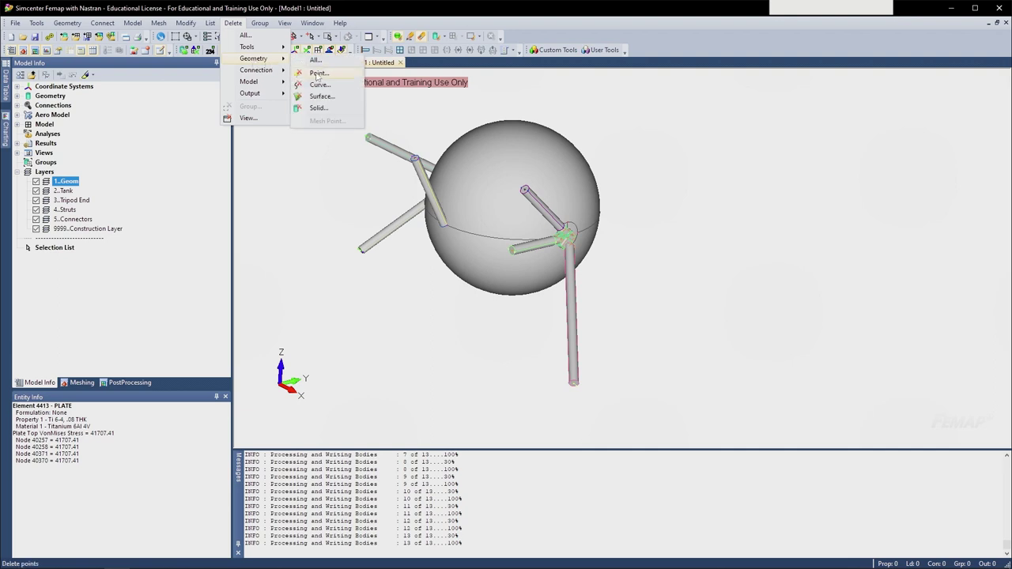
click(326, 108)
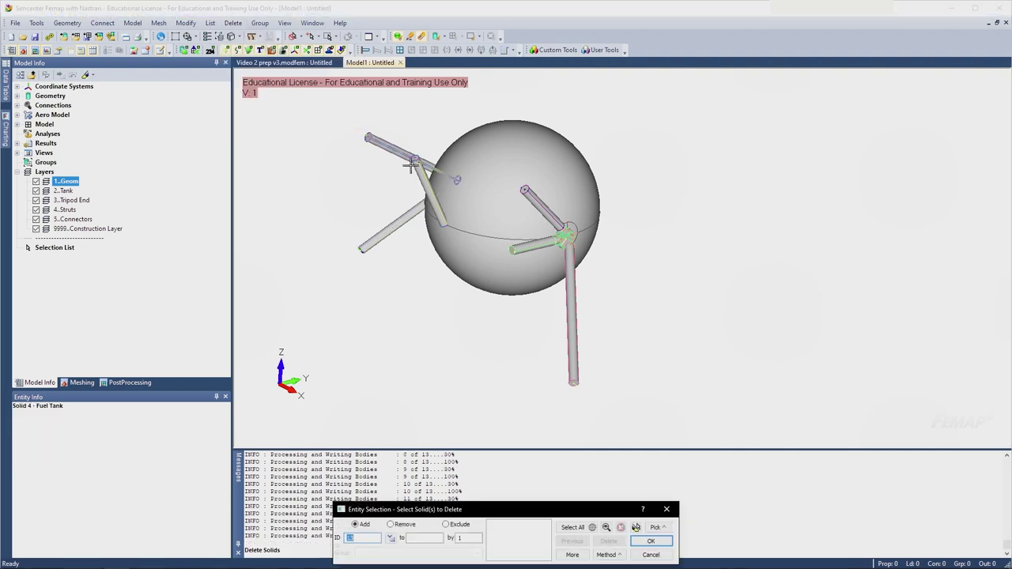
click(388, 144)
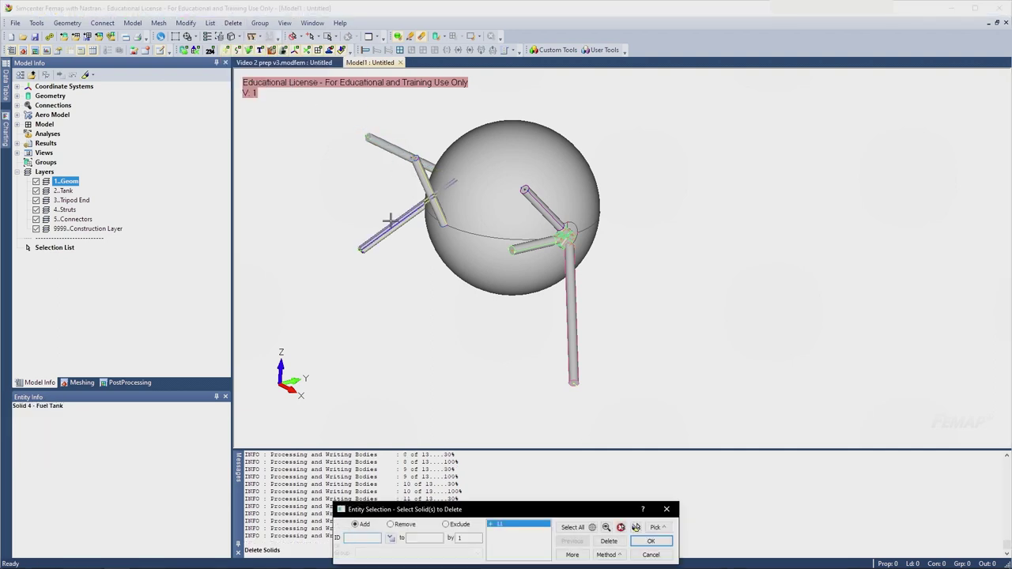
right_click(470, 150)
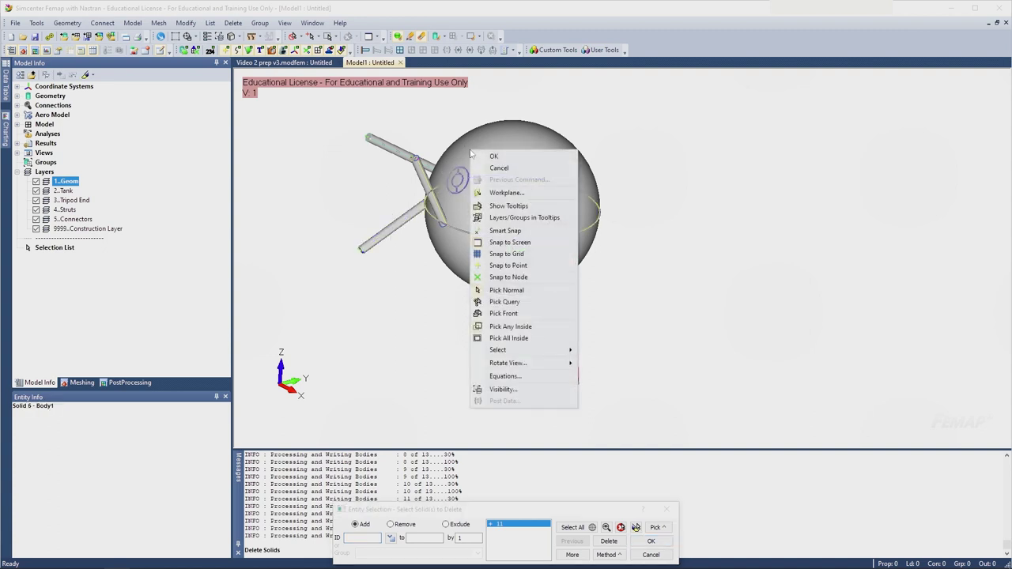
click(526, 313)
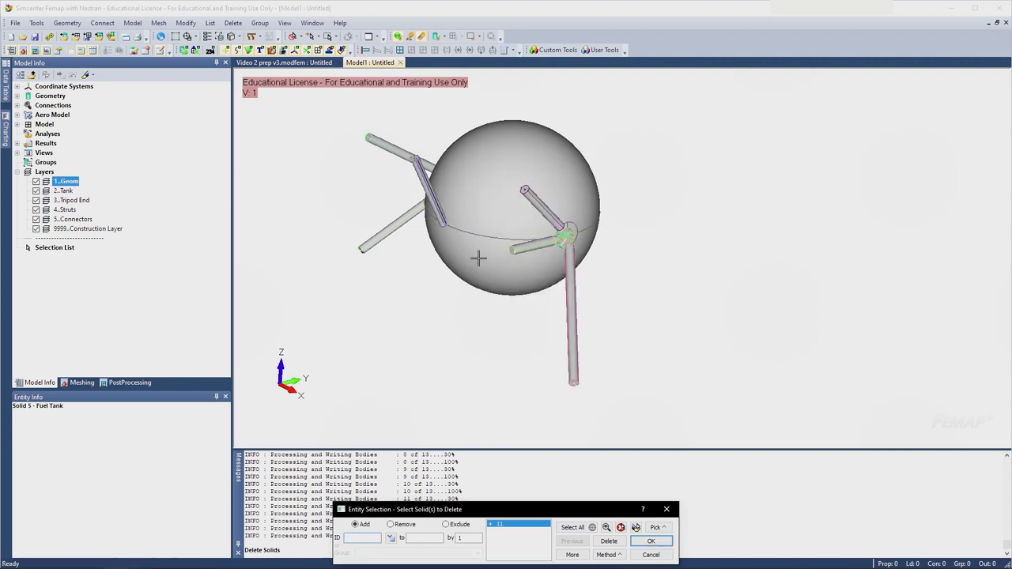
click(383, 231)
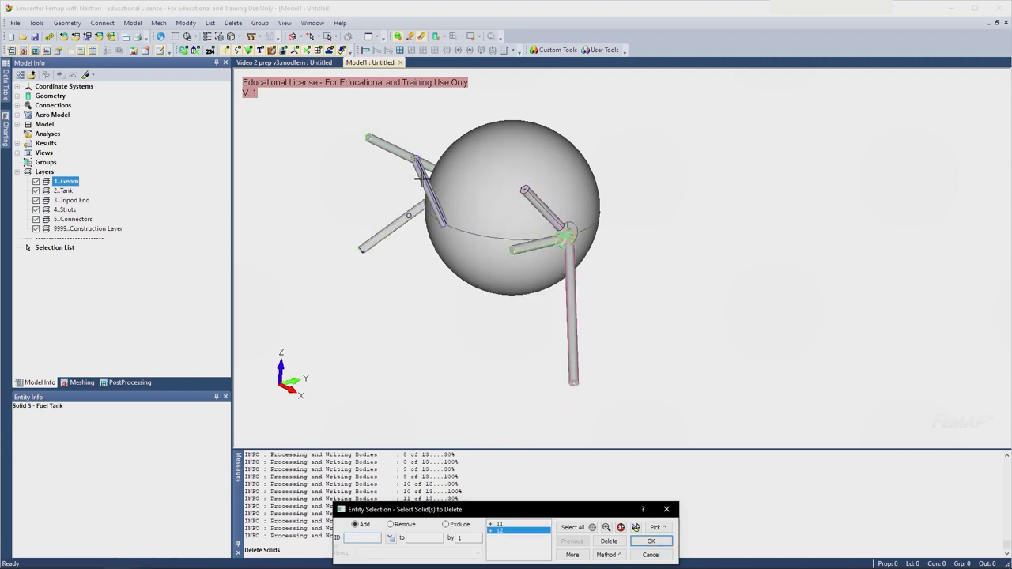
scroll(415, 180, up, 1)
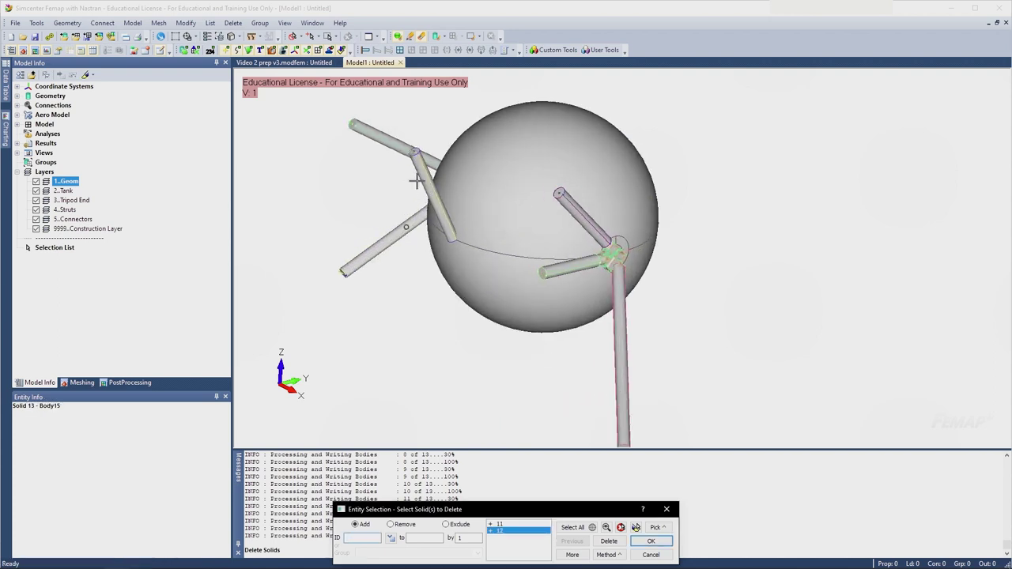
scroll(417, 181, up, 2)
middle_drag(416, 181, 413, 143)
click(414, 144)
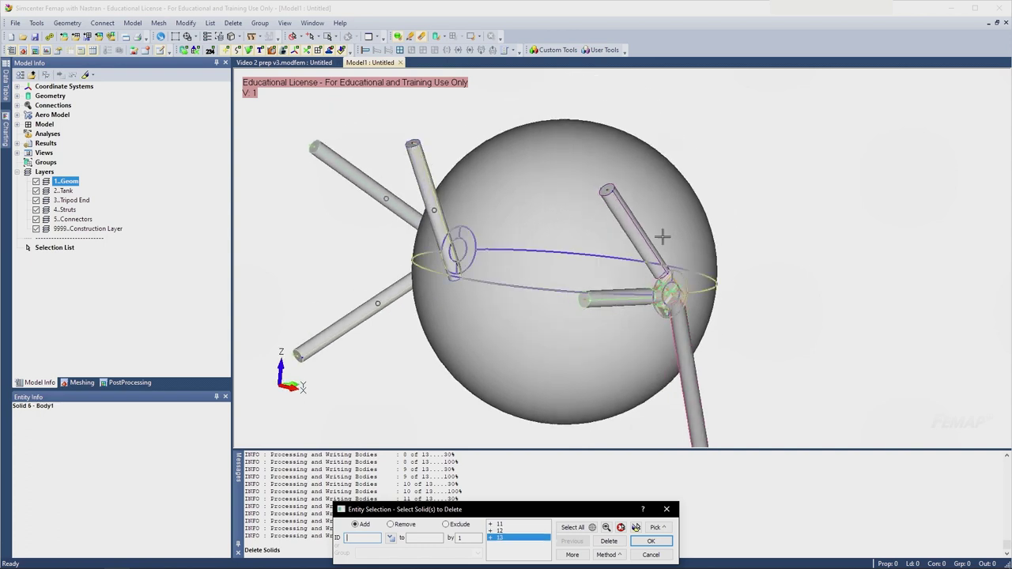
click(628, 217)
click(613, 293)
click(680, 357)
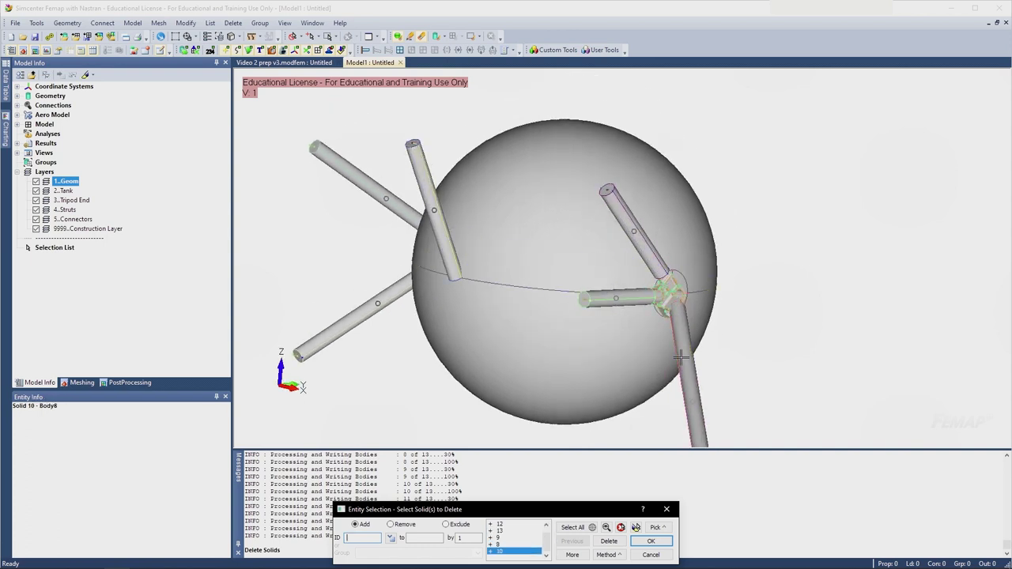
click(650, 541)
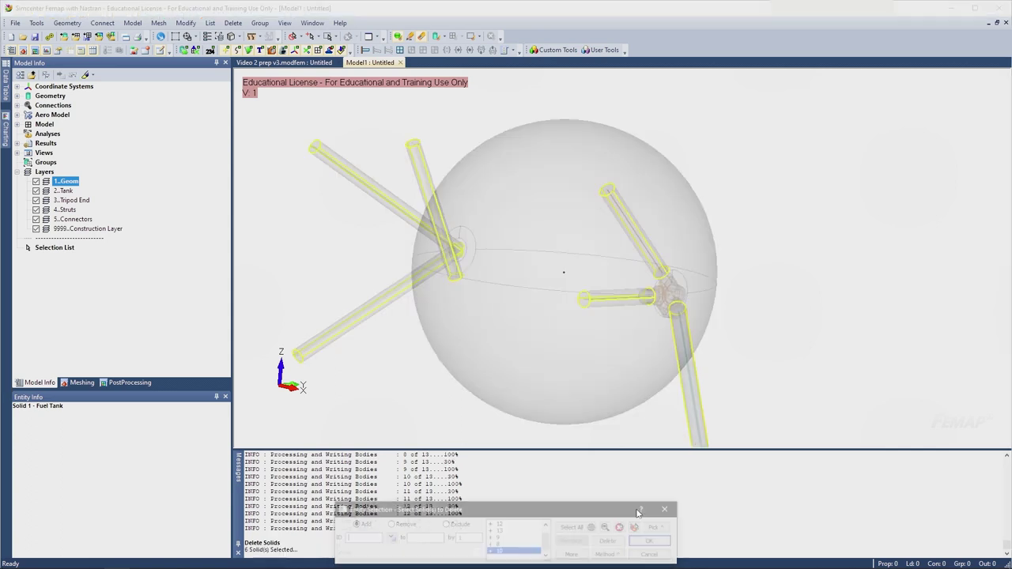
scroll(526, 308, down, 1)
middle_drag(527, 308, 359, 213)
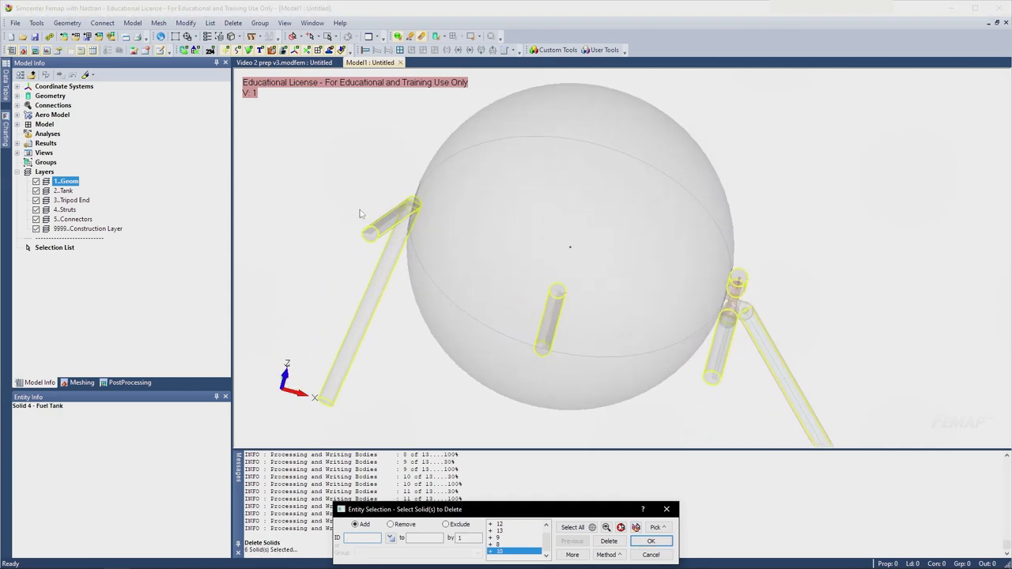
scroll(359, 213, up, 3)
click(651, 540)
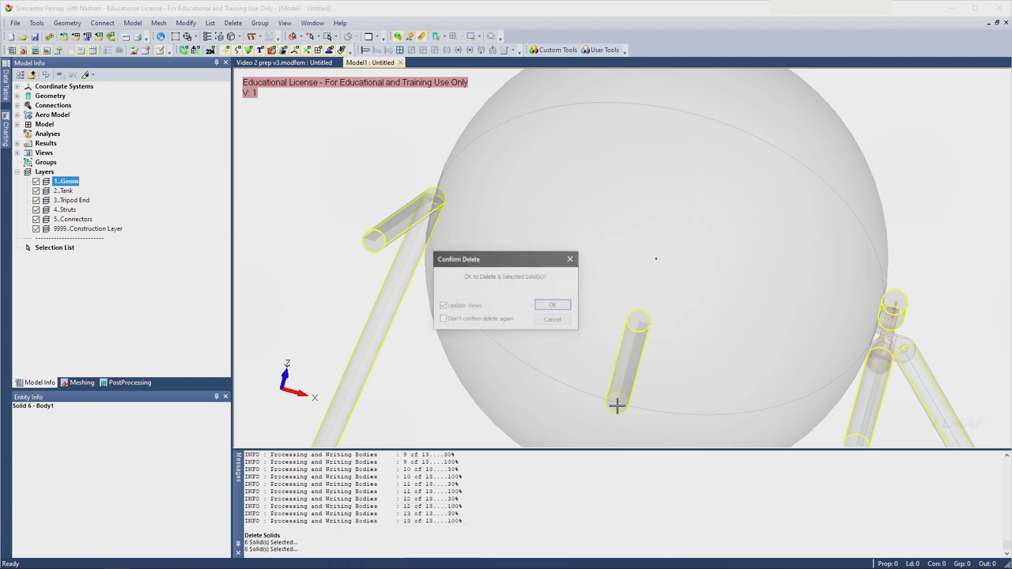
click(553, 305)
- Examine the strut surfaces and tripod end fitting left around the tank, toggling the display of points and curves
scroll(706, 314, down, 3)
middle_drag(714, 322, 498, 260)
click(225, 51)
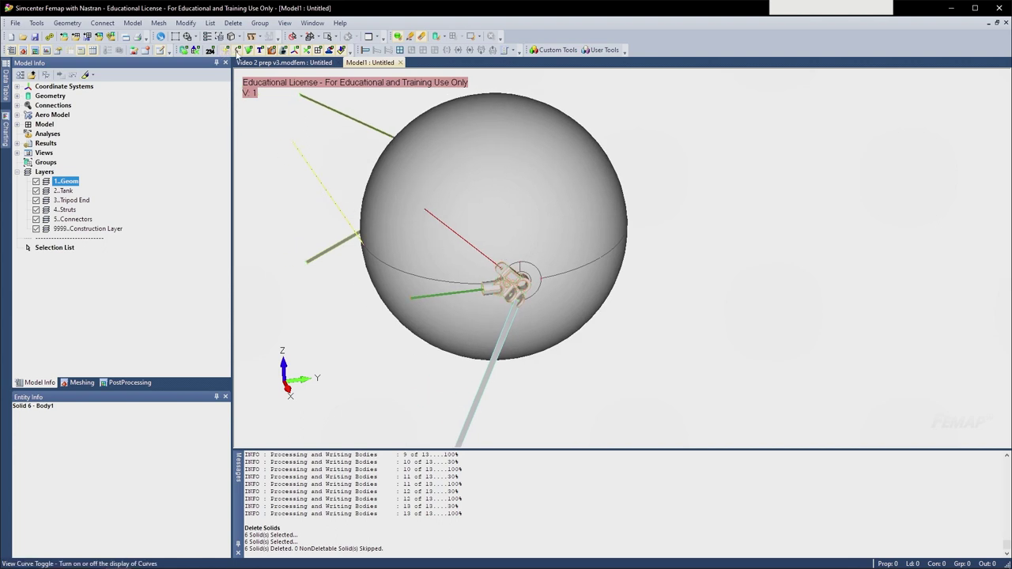
click(236, 50)
click(236, 51)
middle_drag(353, 161, 420, 160)
scroll(502, 275, down, 3)
middle_drag(501, 275, 404, 266)
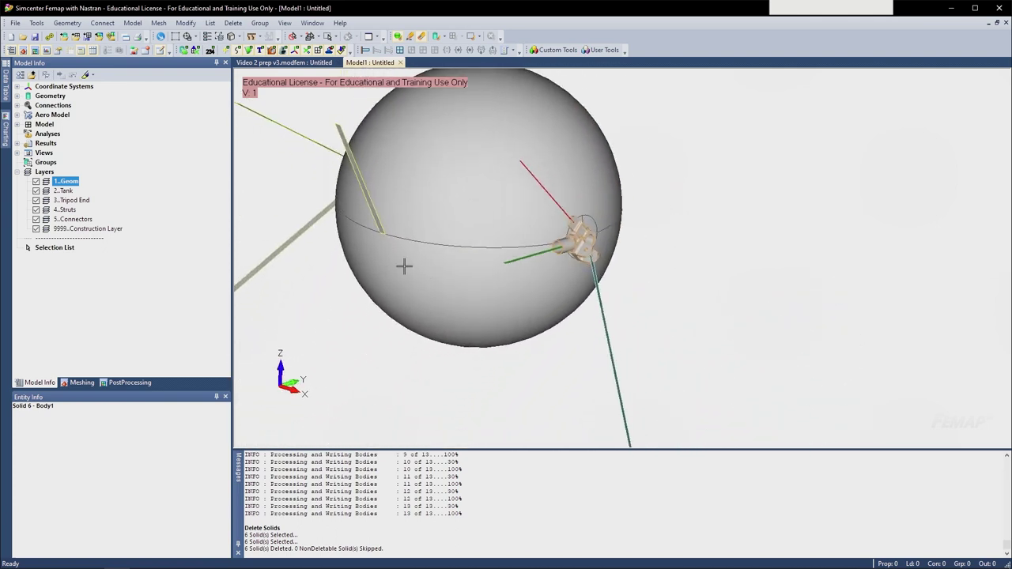
middle_drag(600, 171, 531, 177)
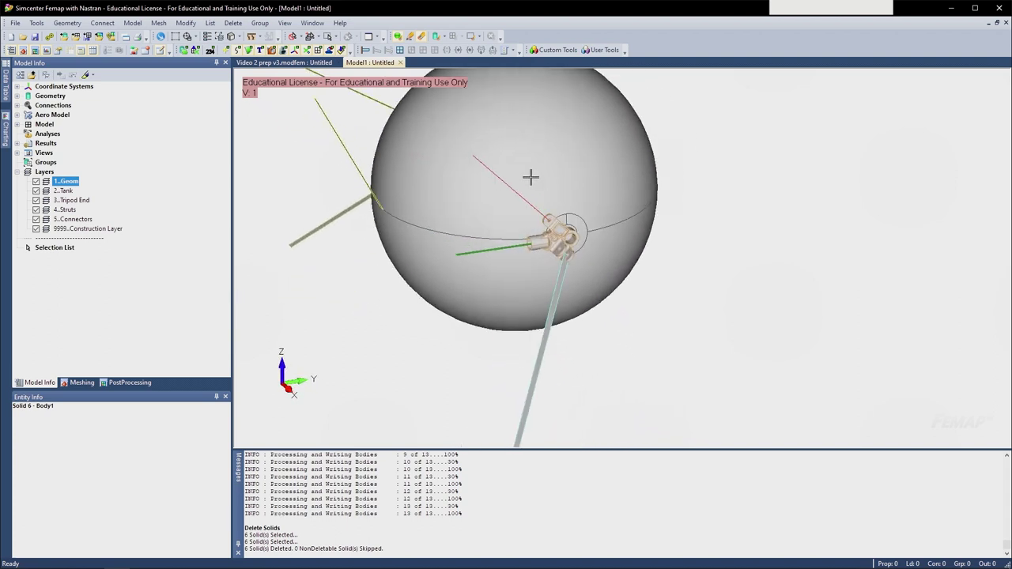
- Start a new isotropic material titled Titanium 6-4
click(16, 124)
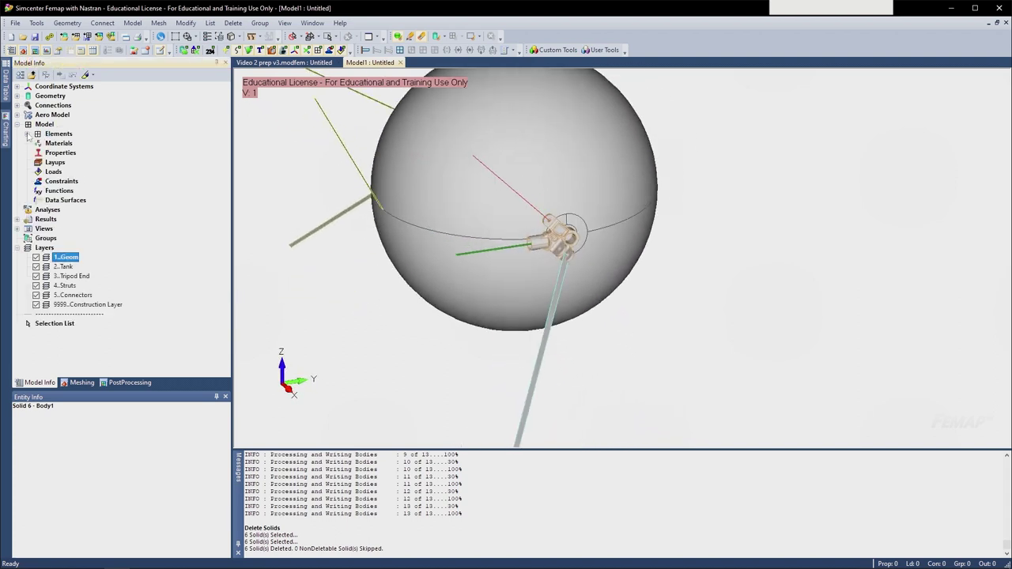
click(28, 133)
right_click(63, 162)
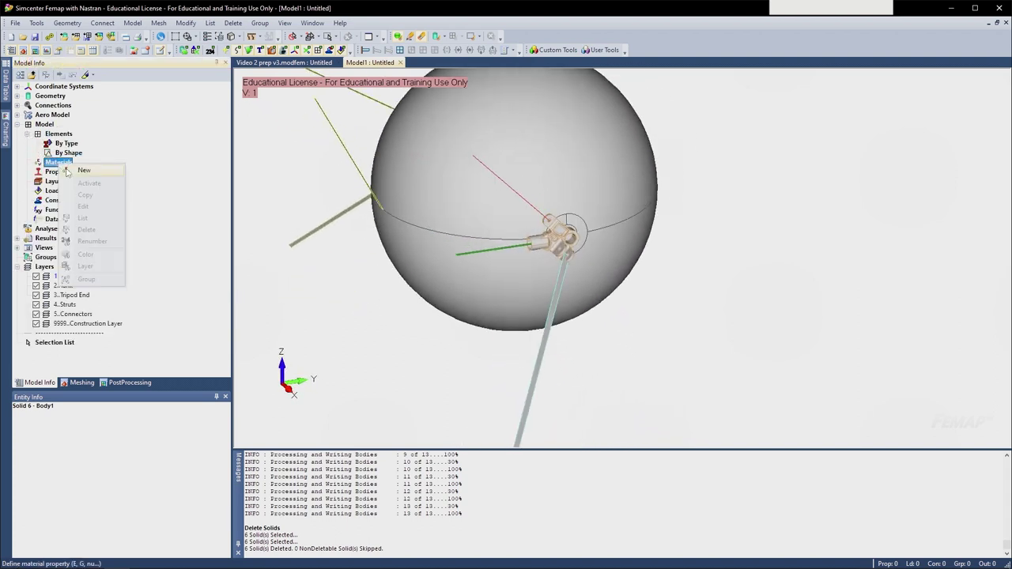
click(67, 170)
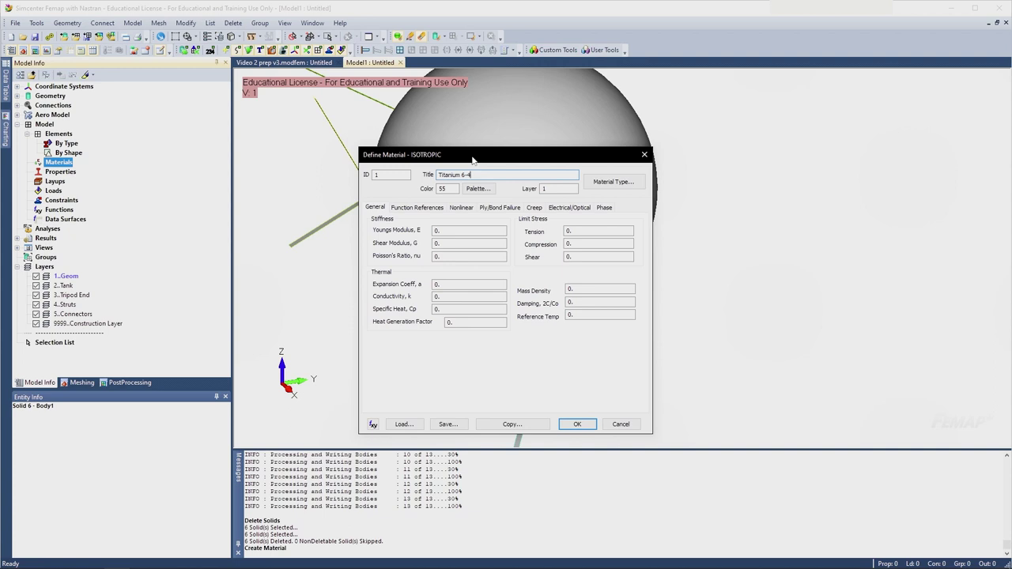
click(446, 229)
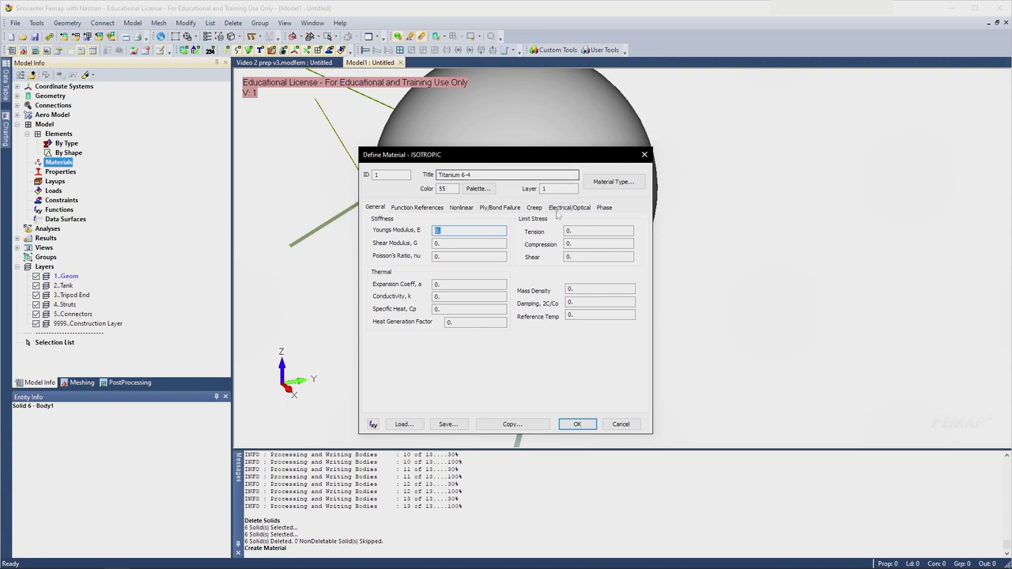
- Using the MatWeb Ti-6Al-4V datasheet in the browser, set Young's modulus to 16500000 and Poisson's ratio to 0.33, and create the titanium material
key(alt+Tab)
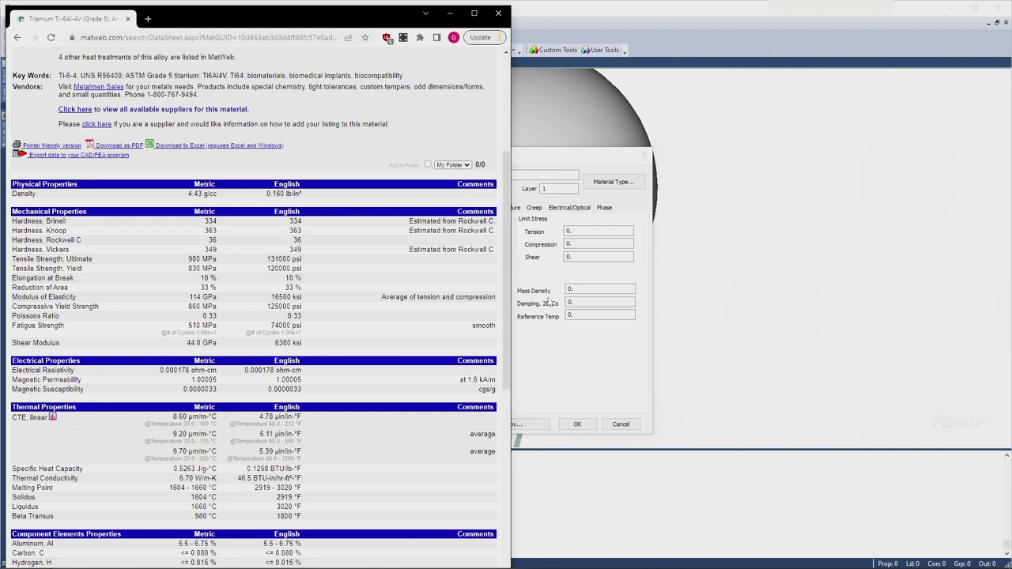
click(557, 380)
text(1650)
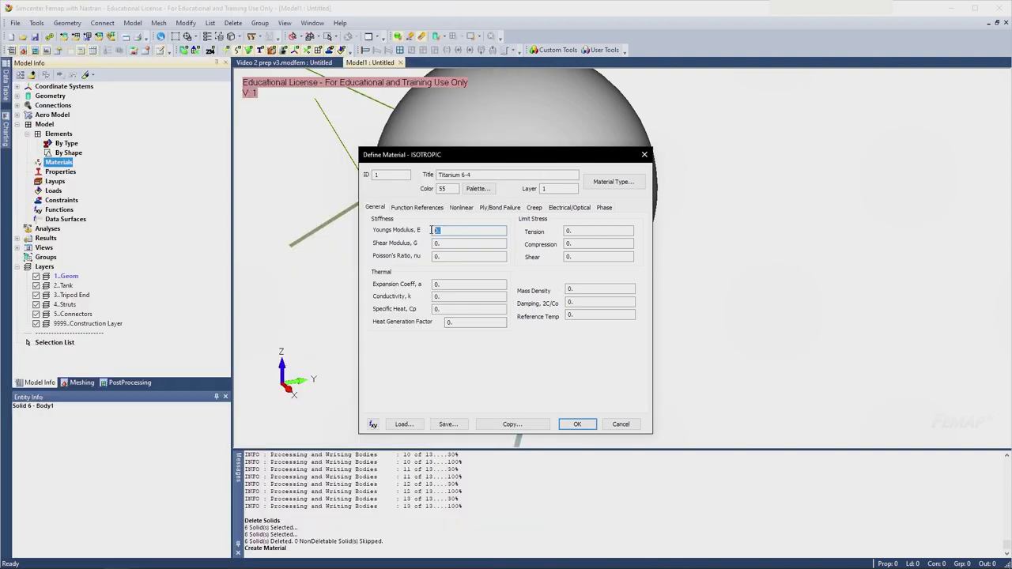
text(0000)
key(alt+Tab)
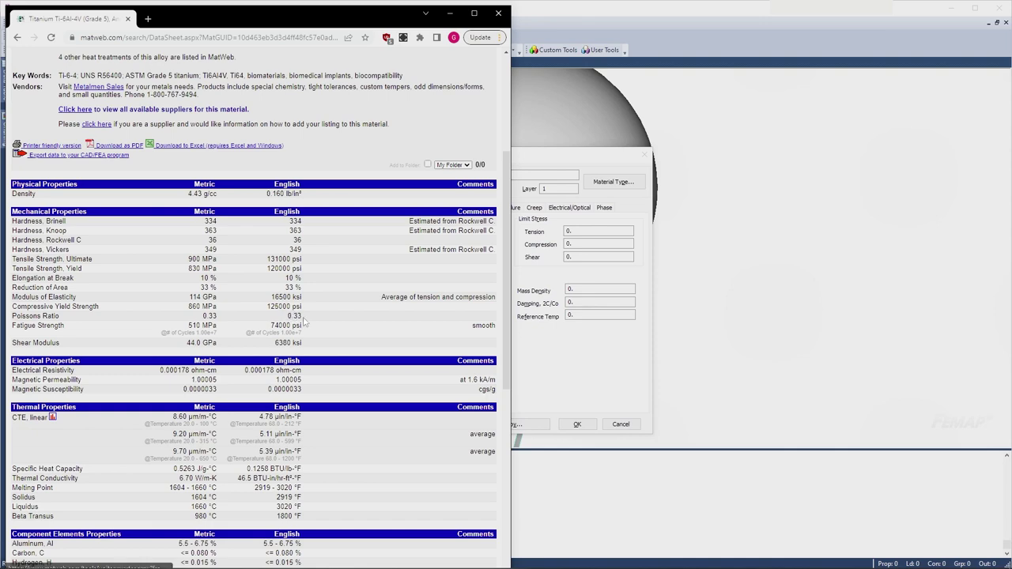
key(alt+Tab)
text(000)
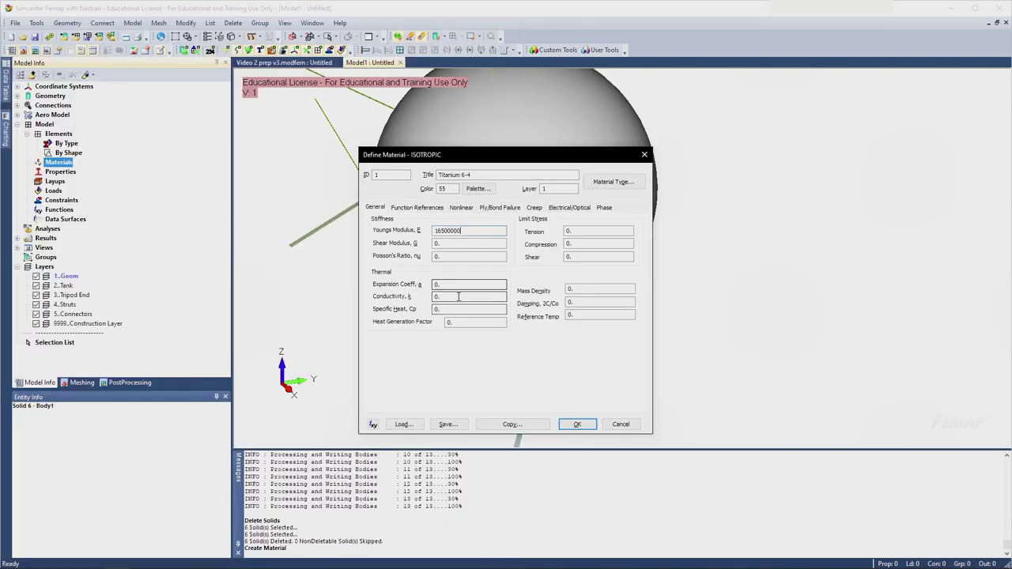
double_click(463, 256)
text(0.33)
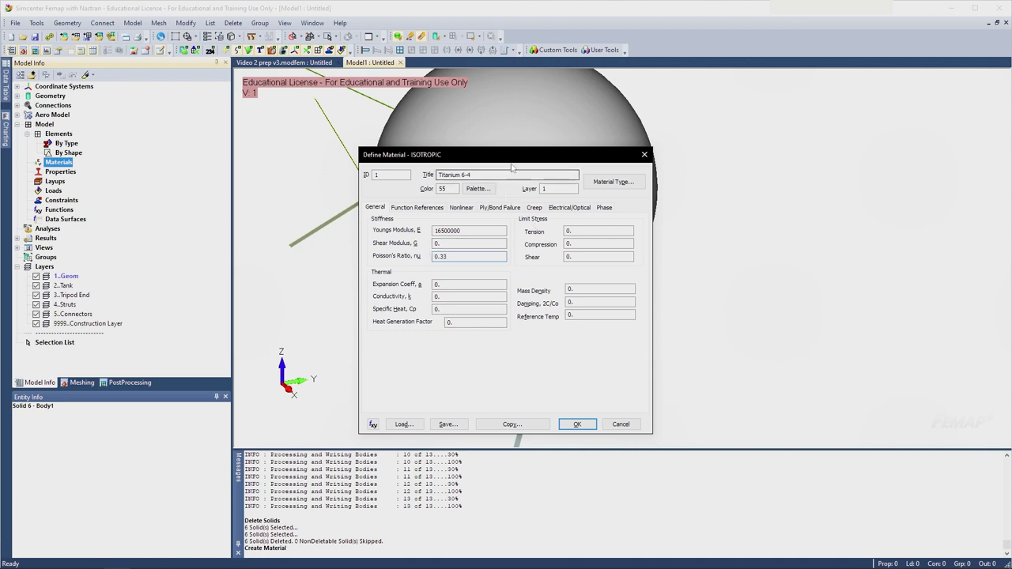
drag(511, 155, 730, 156)
click(795, 424)
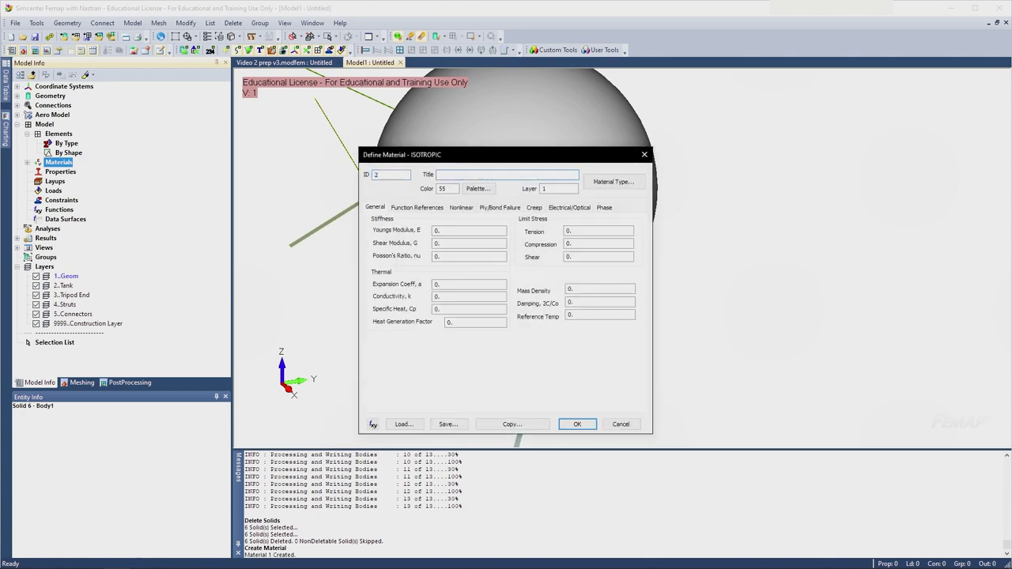
- Create a second material titled Aluminum 2024 with Young's modulus 10000000 and Poisson's ratio 0.33, and list the defined materials in the model tree
text(Aluminum 2024)
click(469, 230)
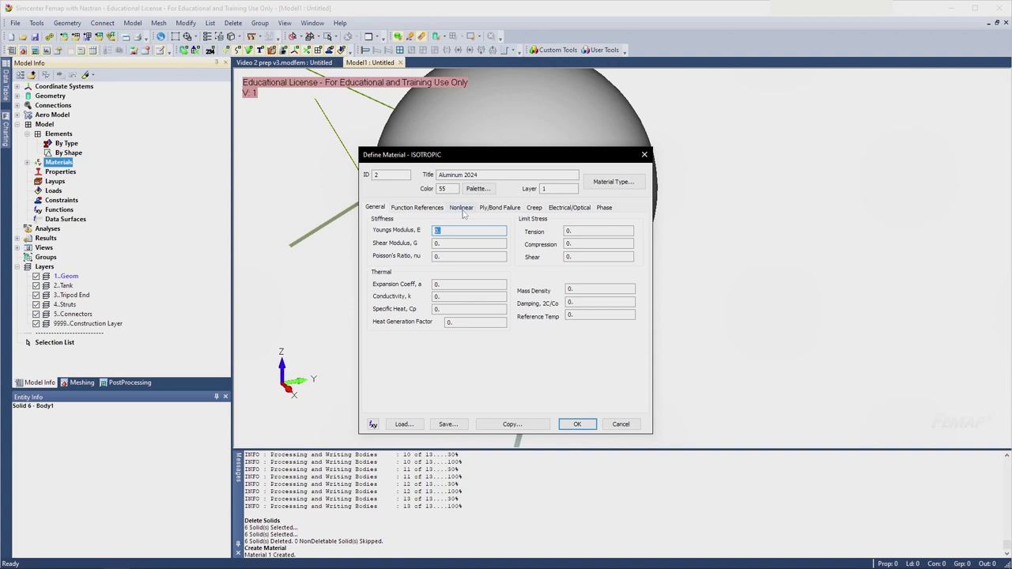
text(10000000)
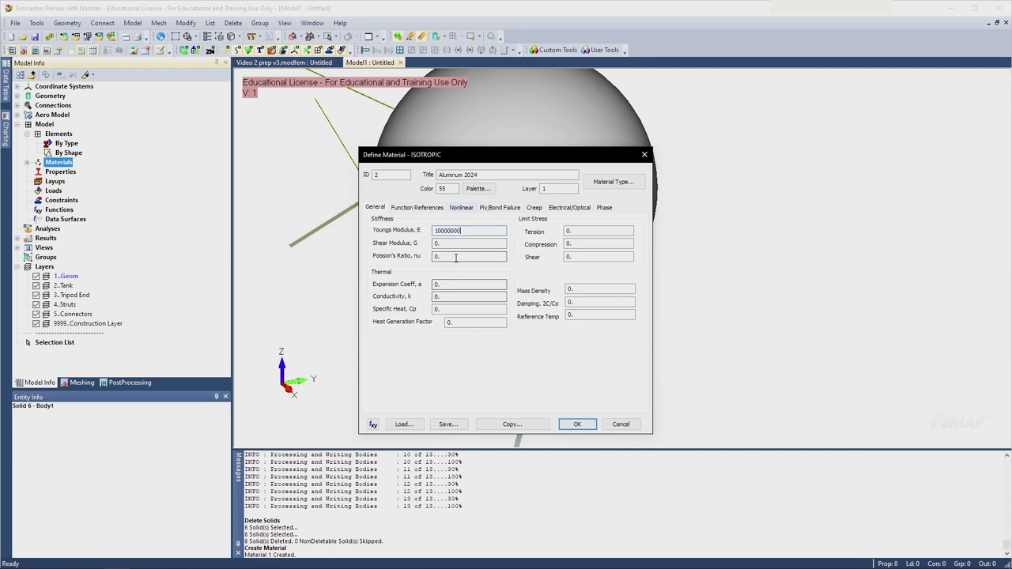
drag(456, 257, 413, 259)
text(0.33)
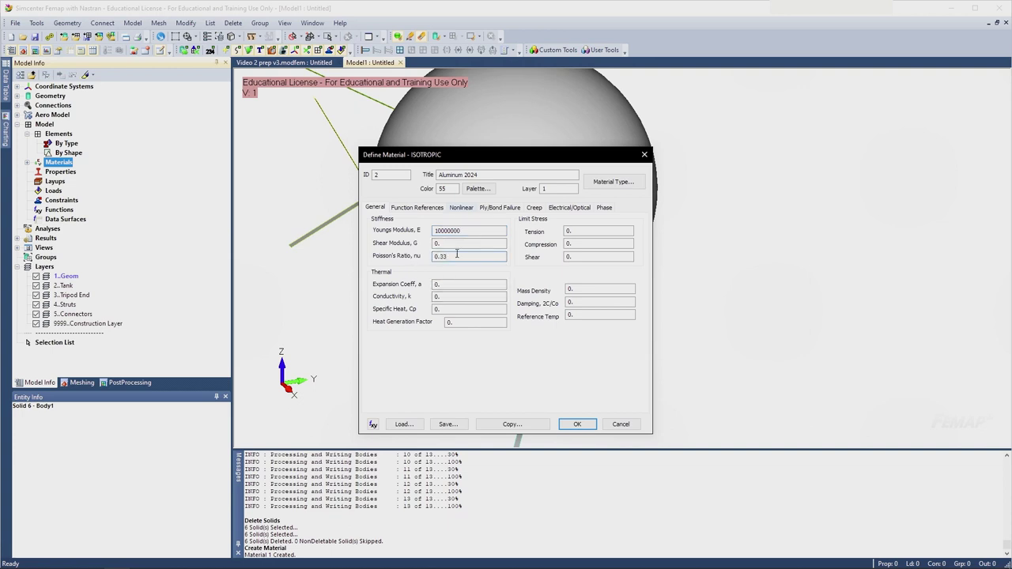
click(579, 425)
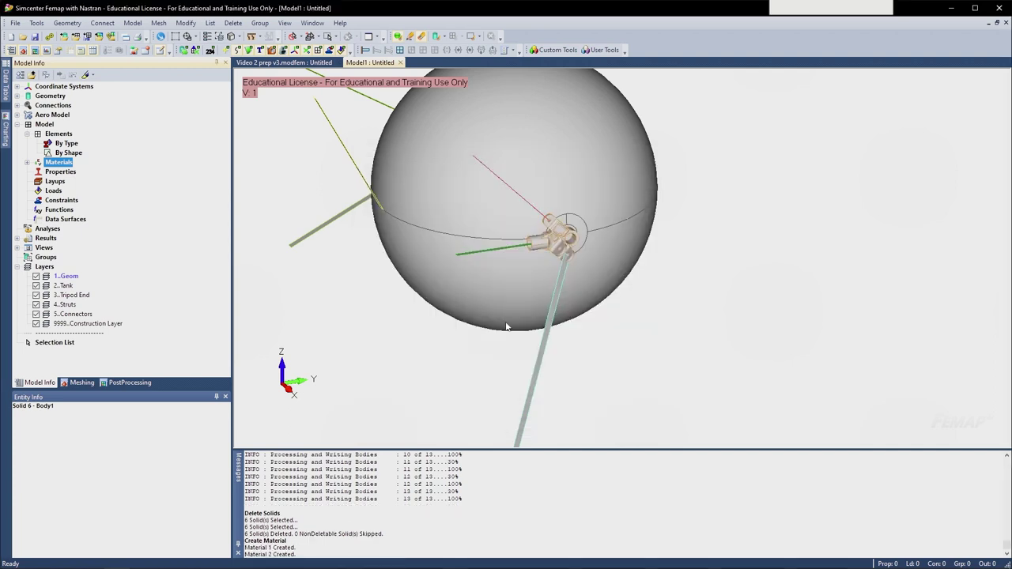
click(621, 425)
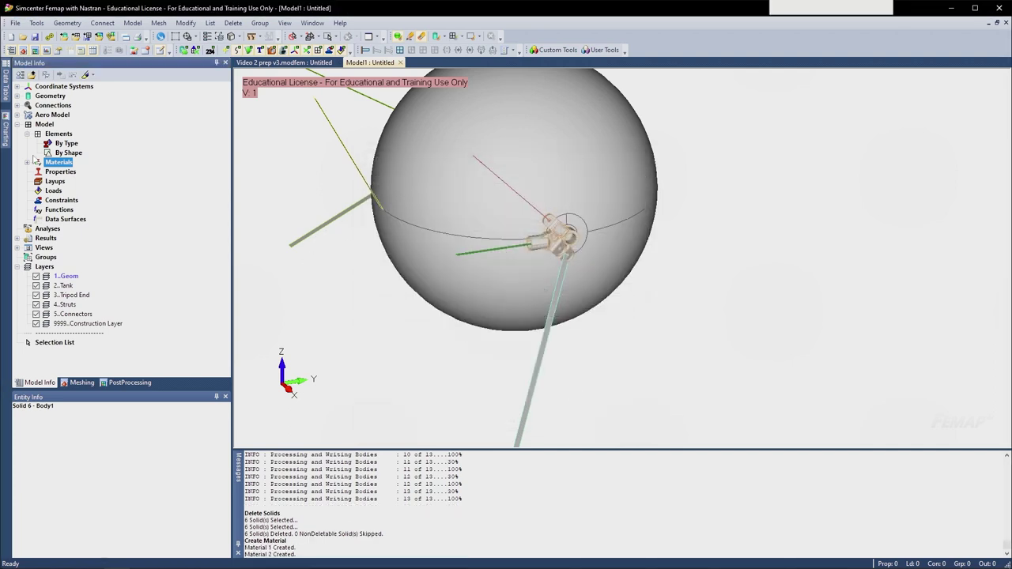
click(27, 162)
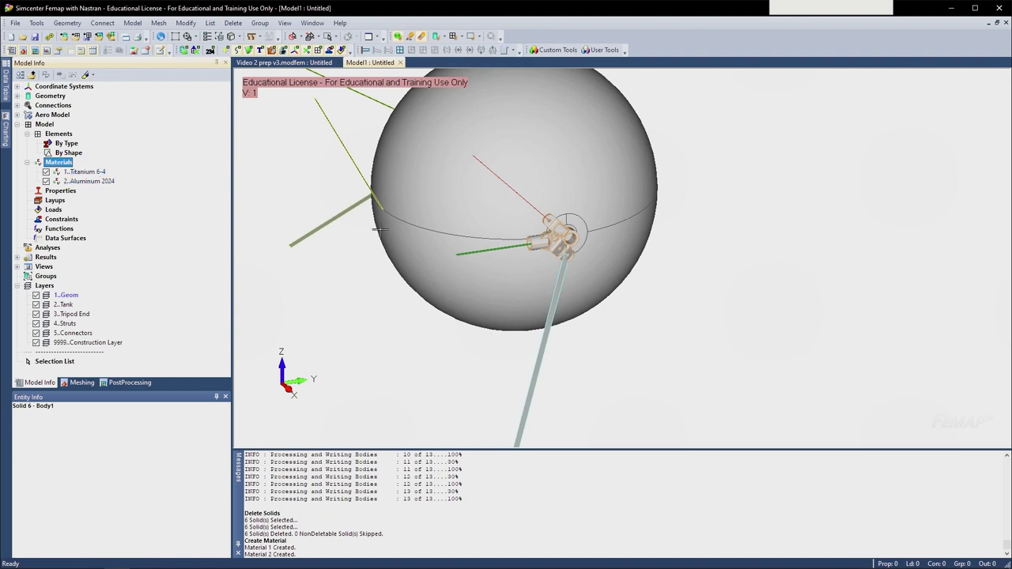
- Start defining a new plate element property
middle_drag(417, 260, 348, 251)
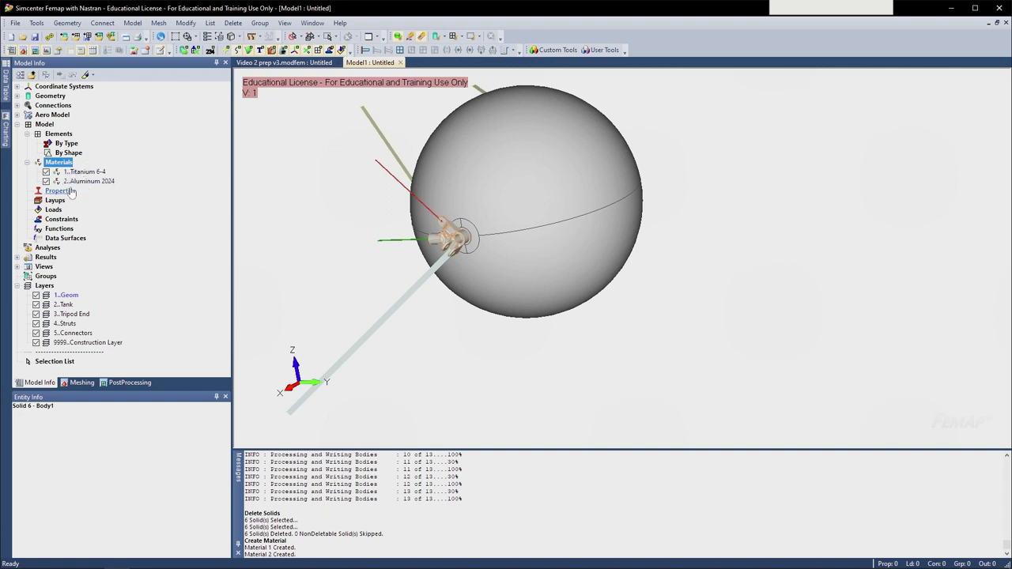
click(69, 192)
right_click(69, 192)
click(95, 198)
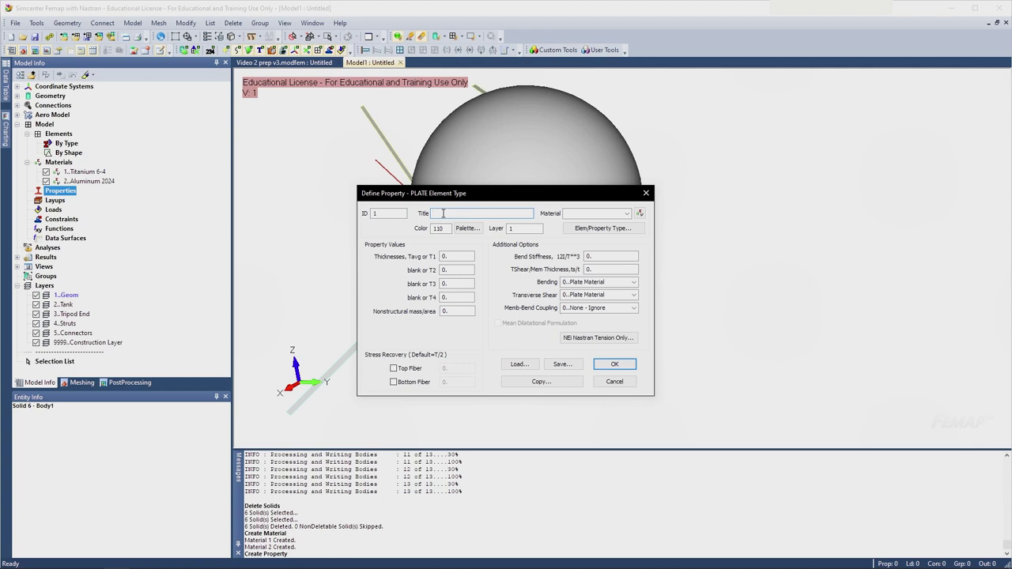
- Create the plate property titled "Titanium 6-4, 0.08 THK" with a thickness of .08 and the Titanium 6-4 material
text(Titanium 6-4, 0.08 THK)
drag(469, 195, 411, 143)
double_click(393, 205)
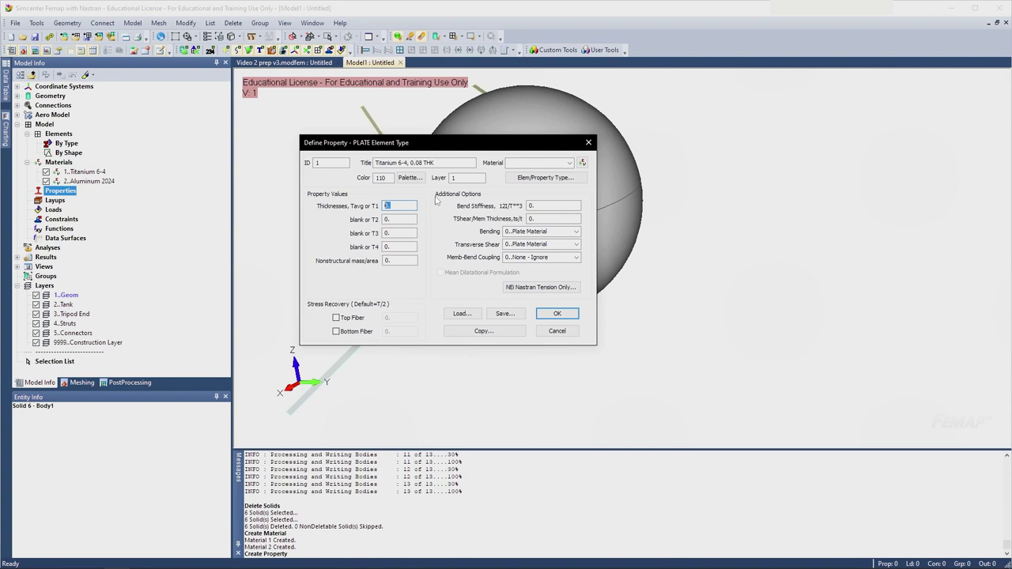
text(.08)
click(569, 163)
click(553, 172)
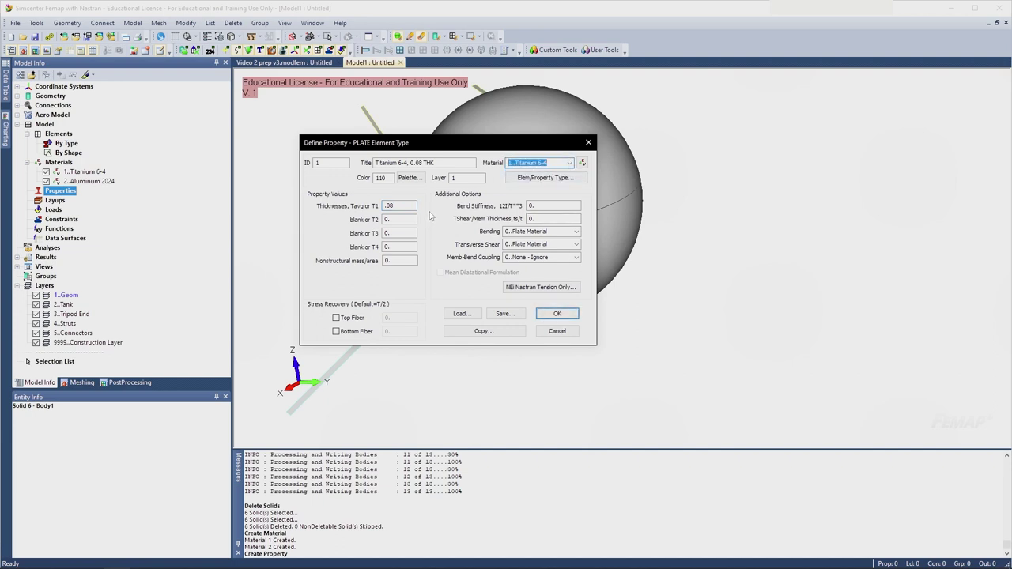
click(557, 314)
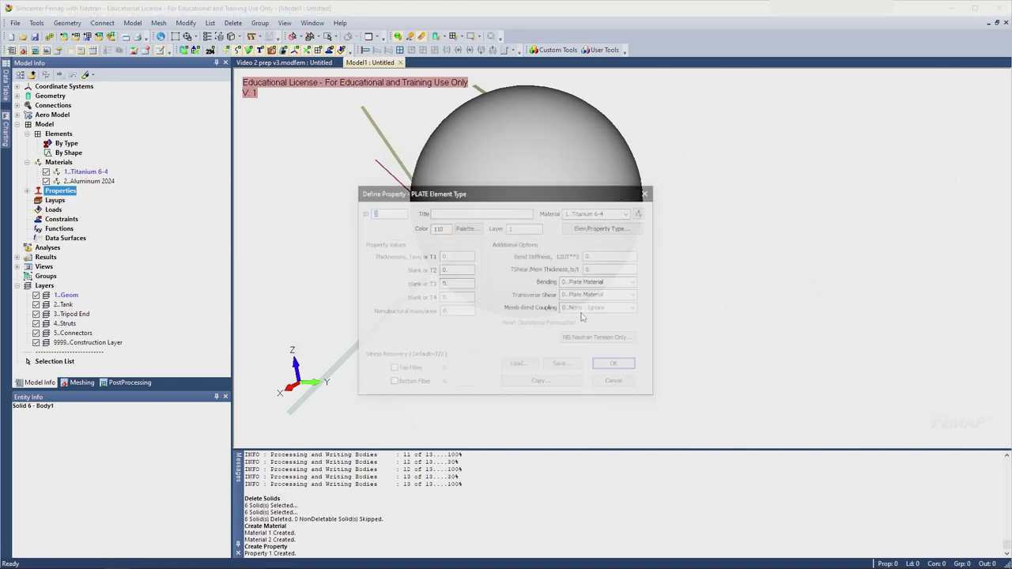
click(615, 381)
click(27, 191)
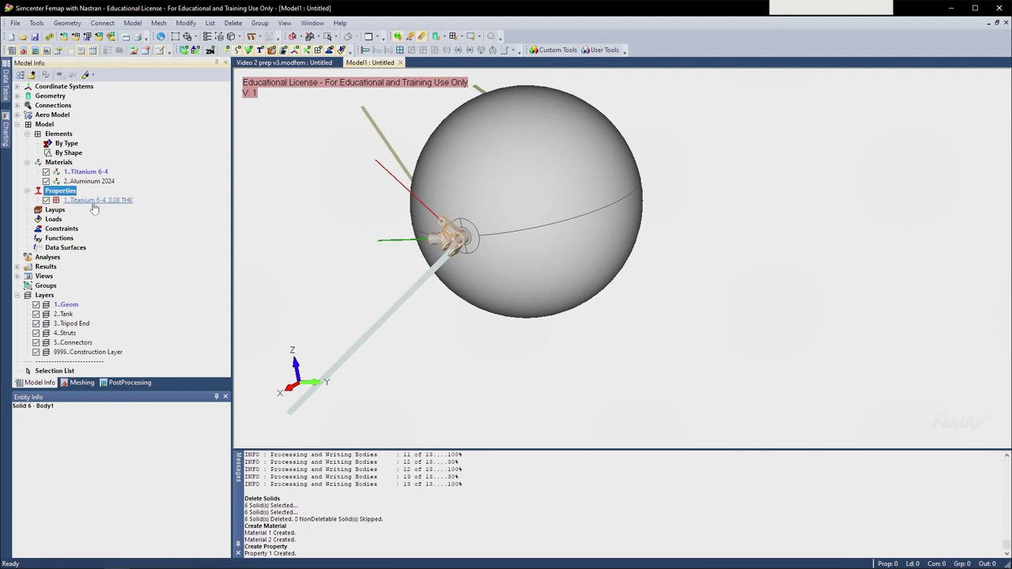
click(87, 173)
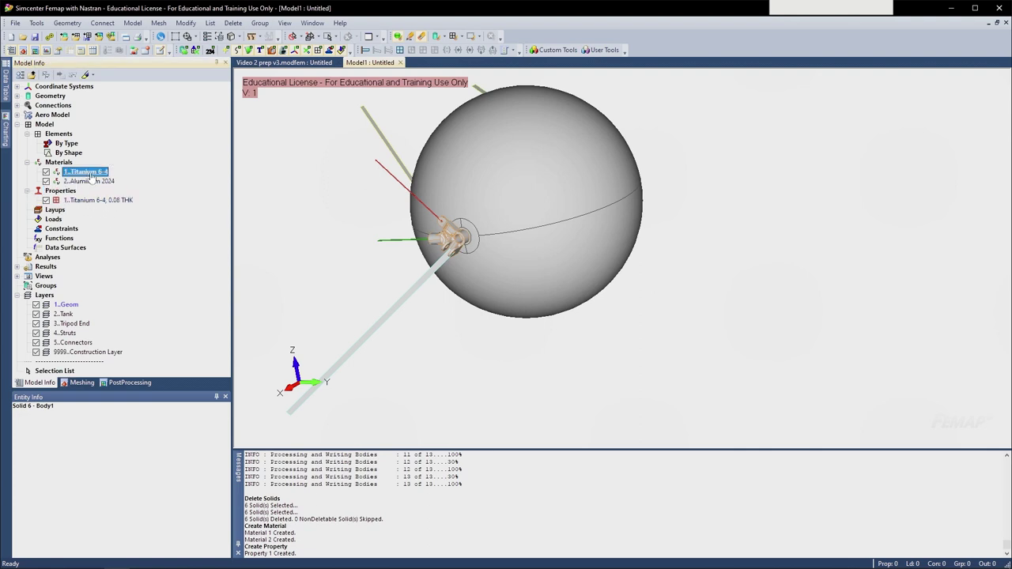
click(97, 200)
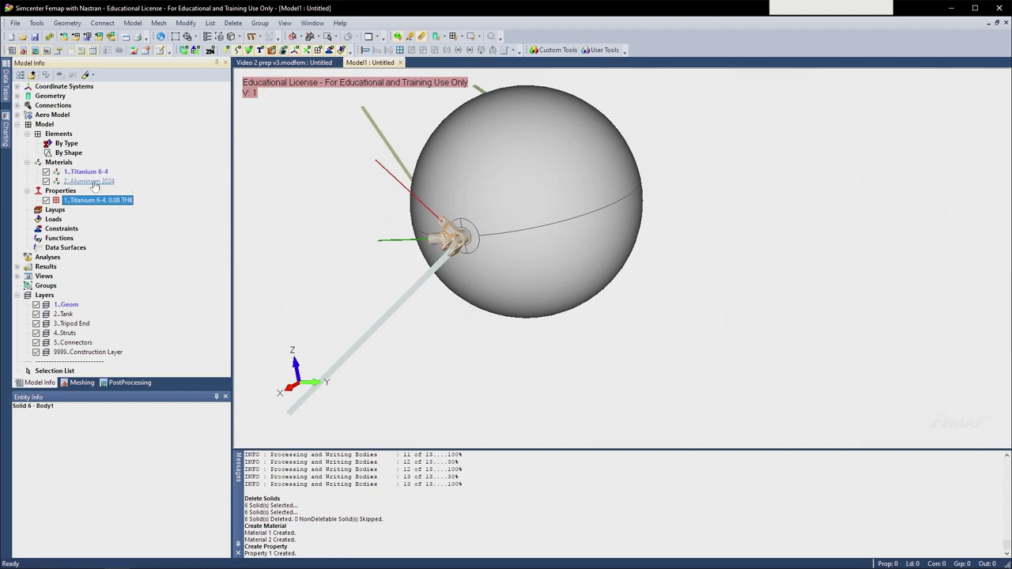
- Start a new property using the Aluminum 2024 material and change its element type to Solid
right_click(69, 191)
click(79, 200)
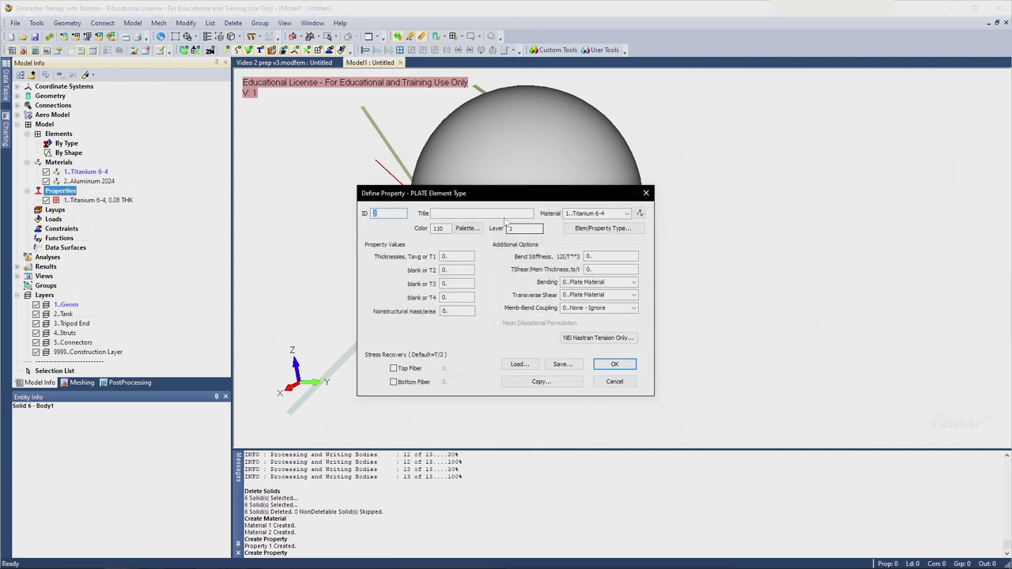
click(627, 213)
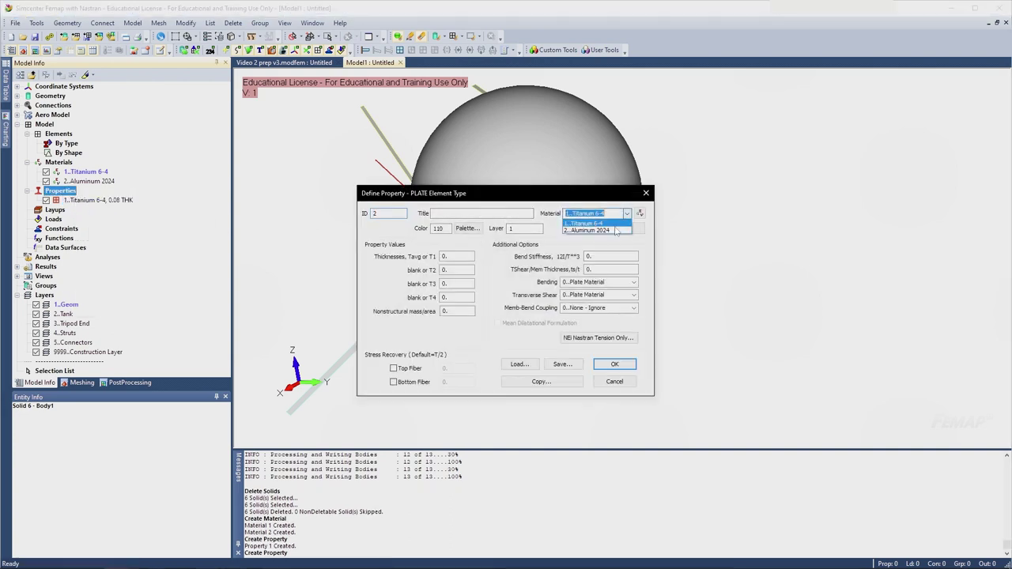
click(599, 227)
click(604, 228)
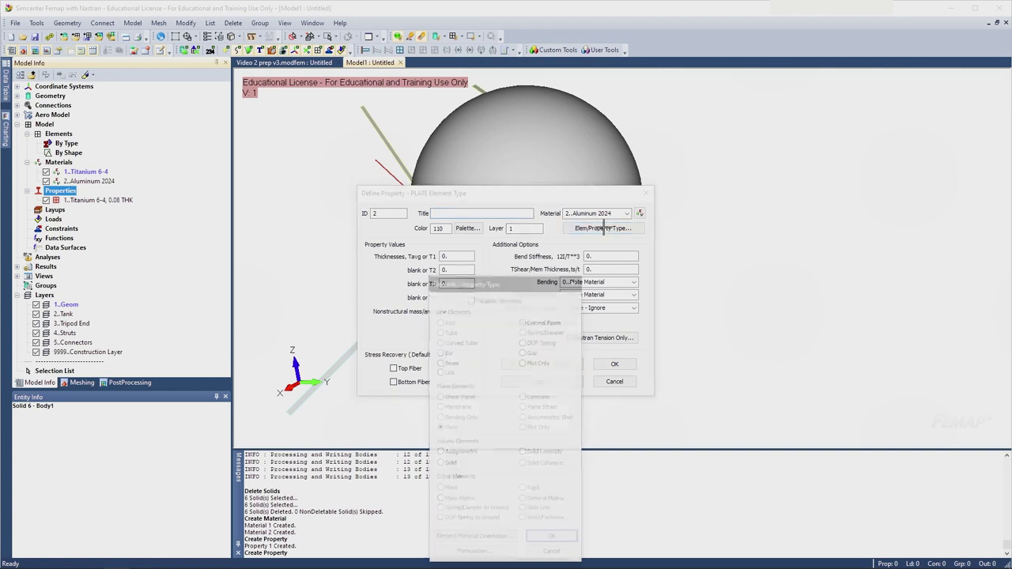
drag(506, 251, 504, 136)
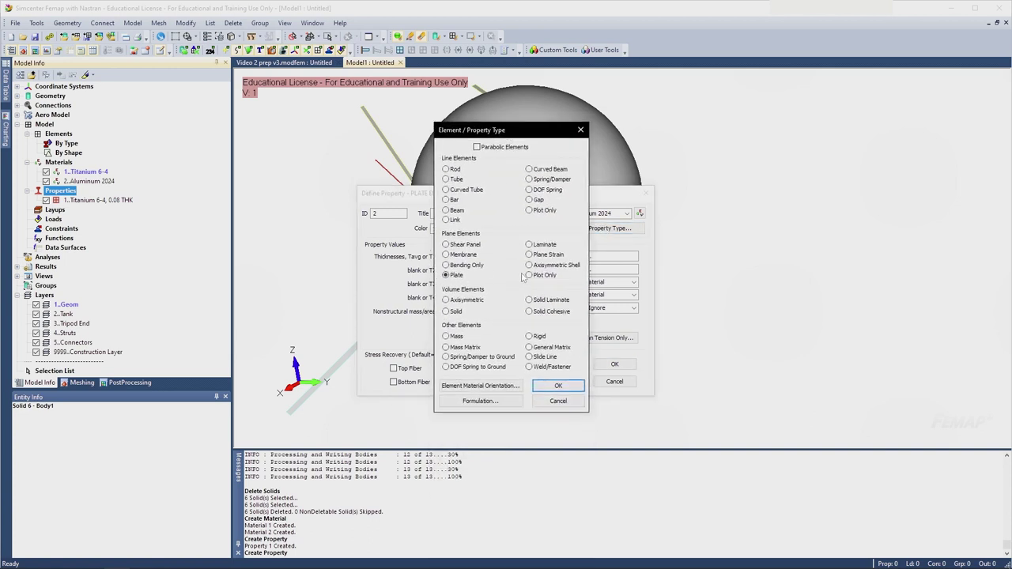
click(455, 311)
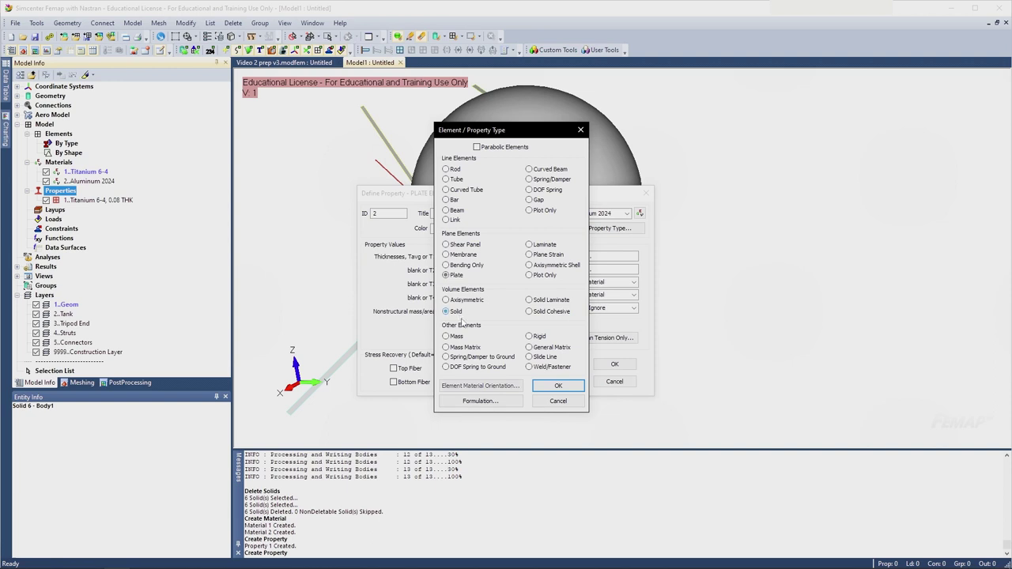
click(558, 385)
- Title the solid property "Aluminum 2024 Solid" and create it
drag(462, 249, 445, 192)
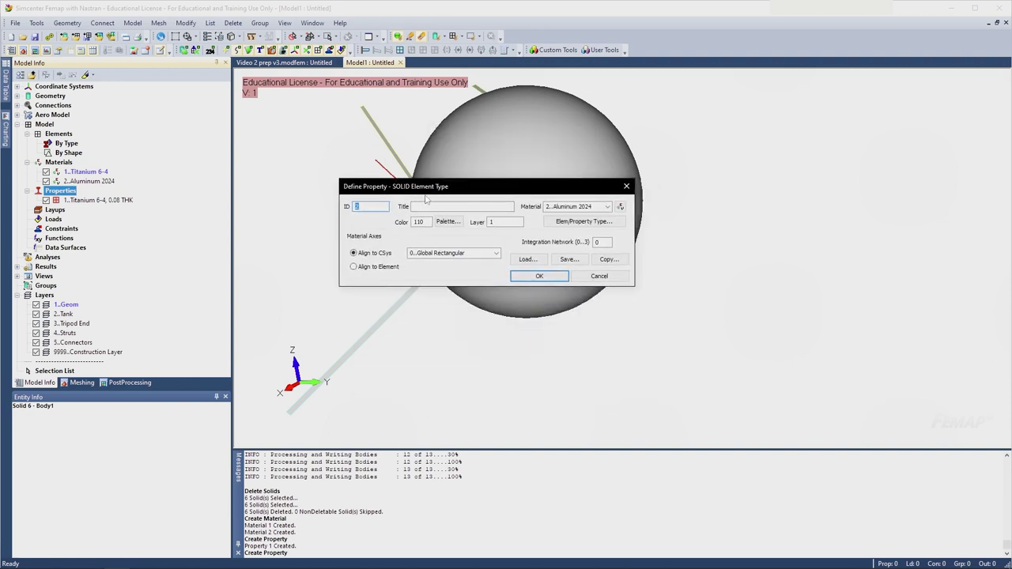
click(445, 203)
text(Aluminum 2024 Solid)
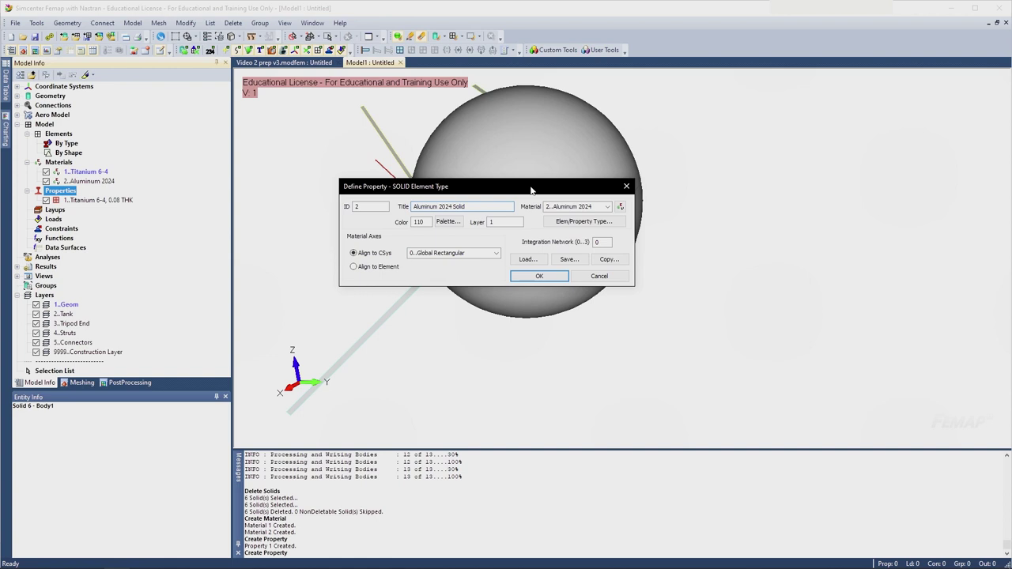
click(539, 276)
click(617, 282)
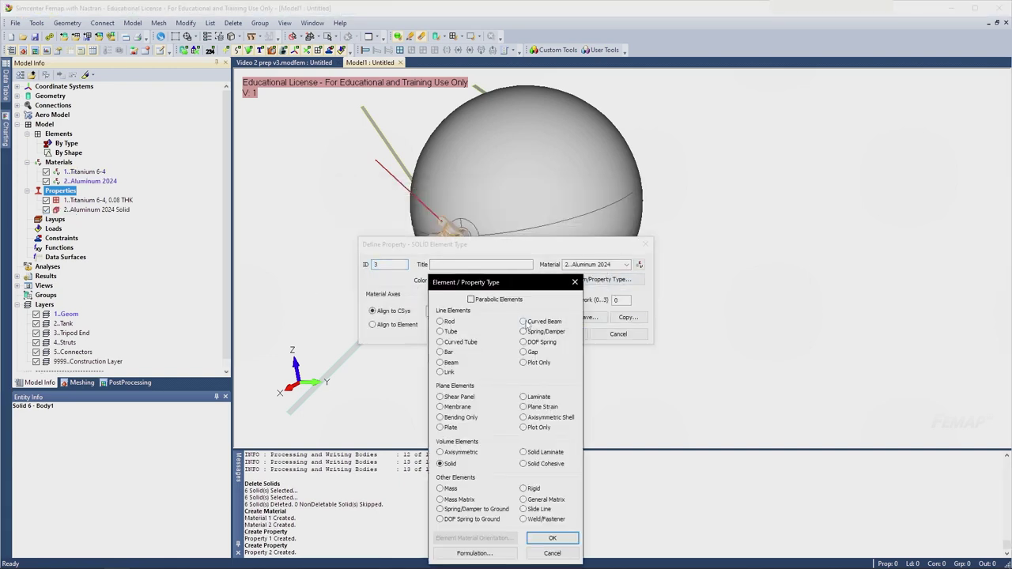
click(440, 362)
click(554, 541)
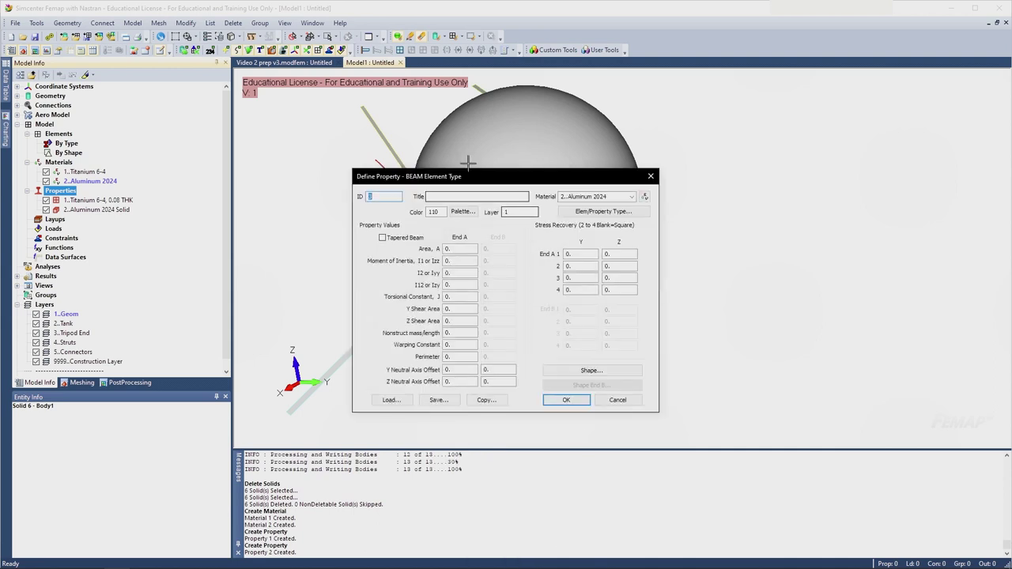
drag(464, 175, 444, 139)
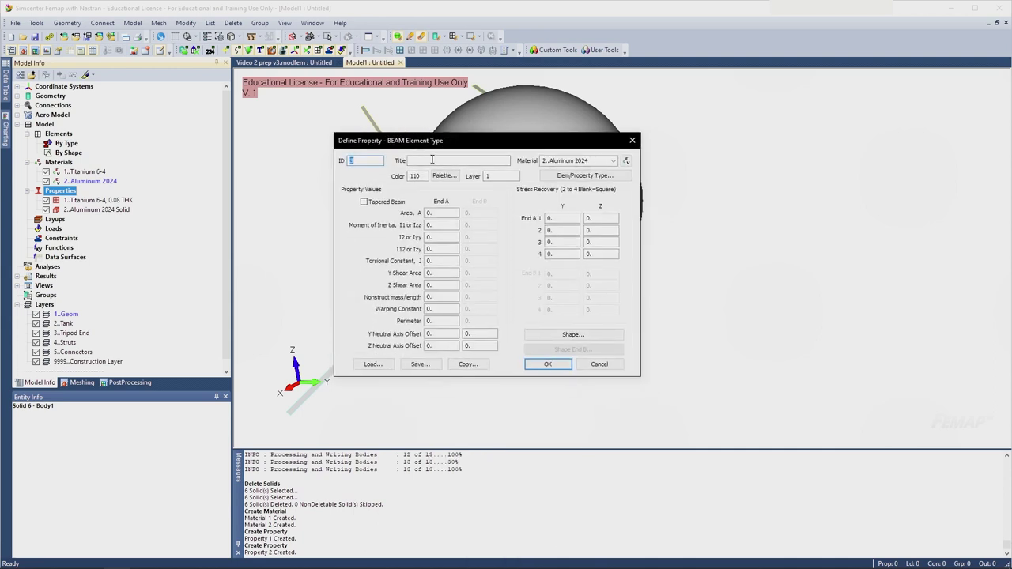
click(431, 159)
click(598, 363)
- Examine the "Beam Tube, 2.1x.05" property definition in the Video 2 prep v3.modfem model, closing it without changes and returning to Model1
click(305, 65)
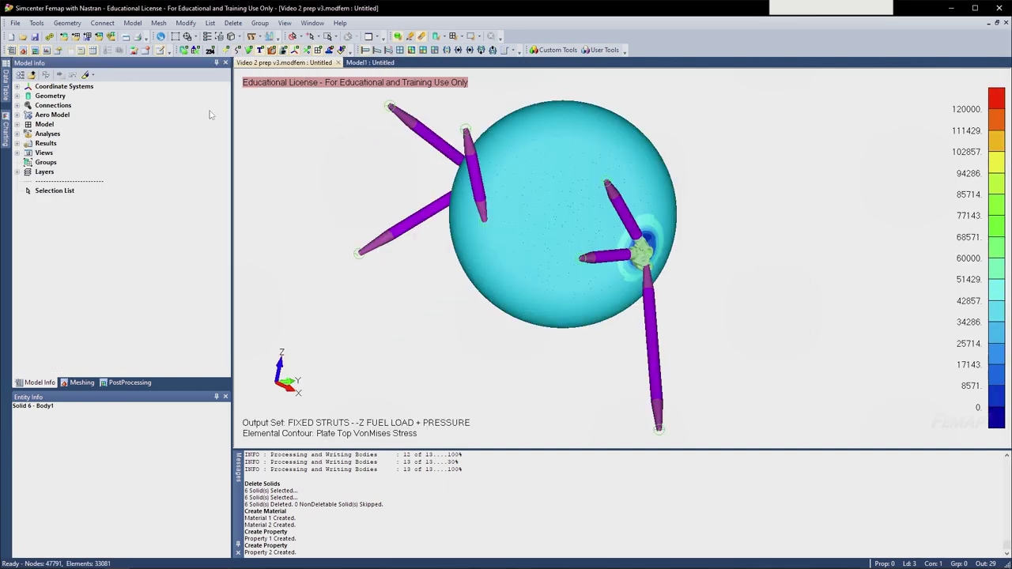
click(27, 153)
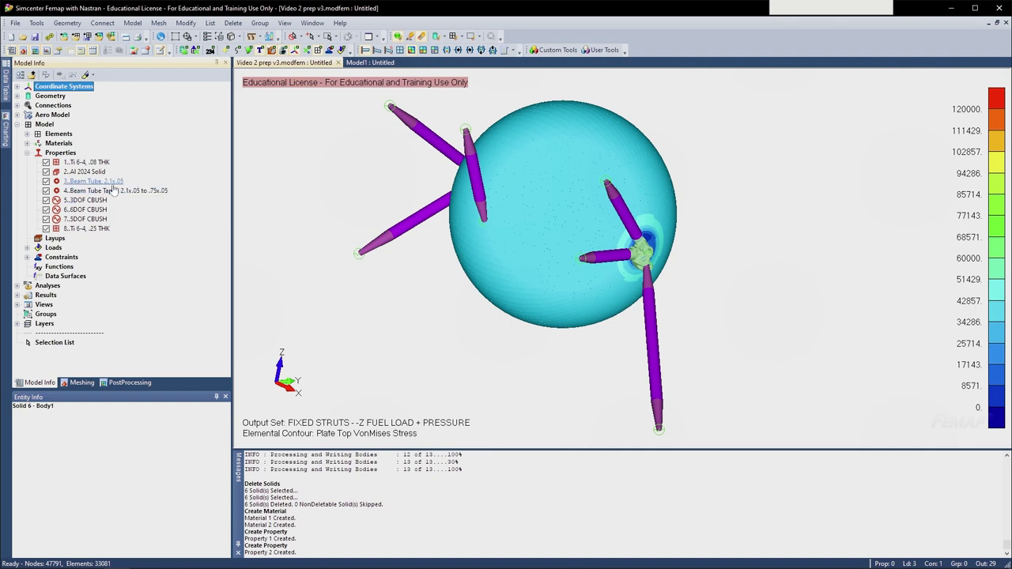
right_click(82, 182)
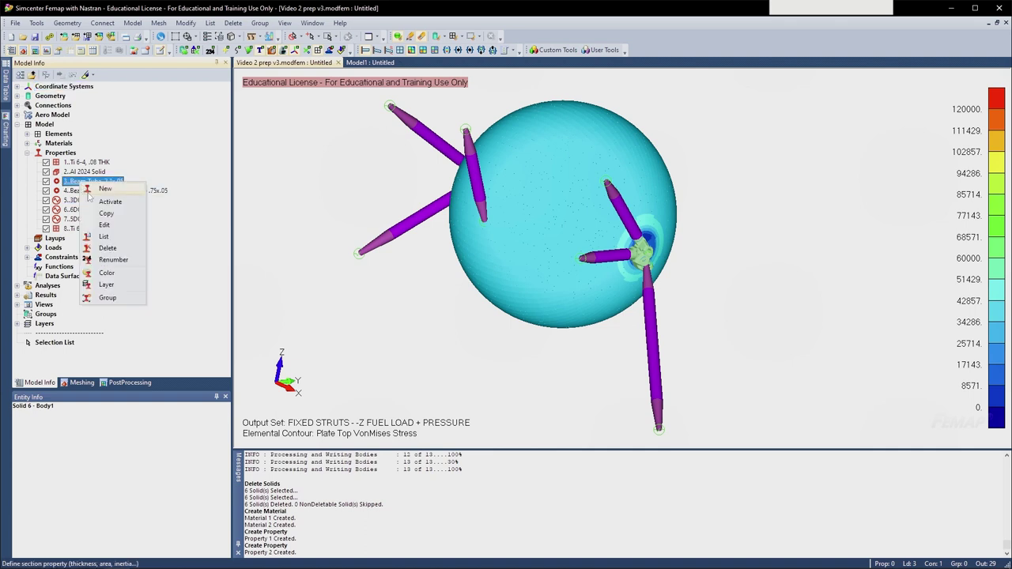
click(104, 225)
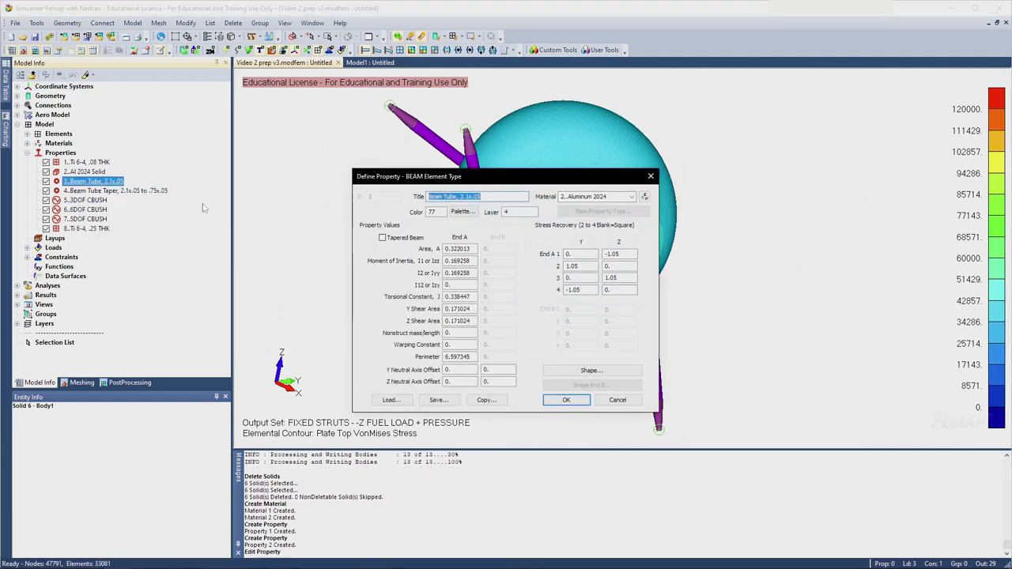
click(650, 176)
click(365, 63)
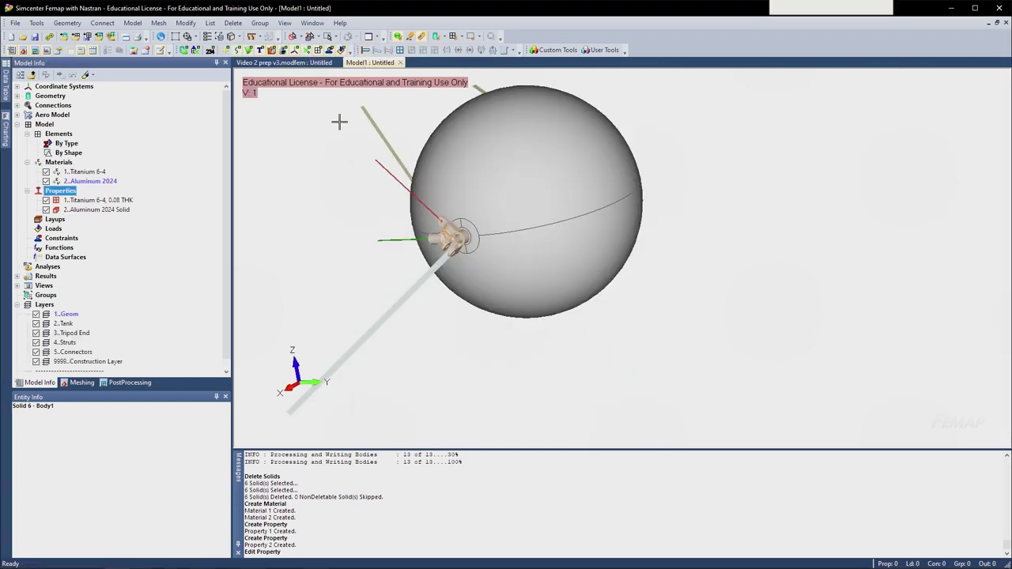
- Start a new Aluminum 2024 beam property titled "AL Beam Tube, 2.1x.05"
click(62, 191)
click(85, 200)
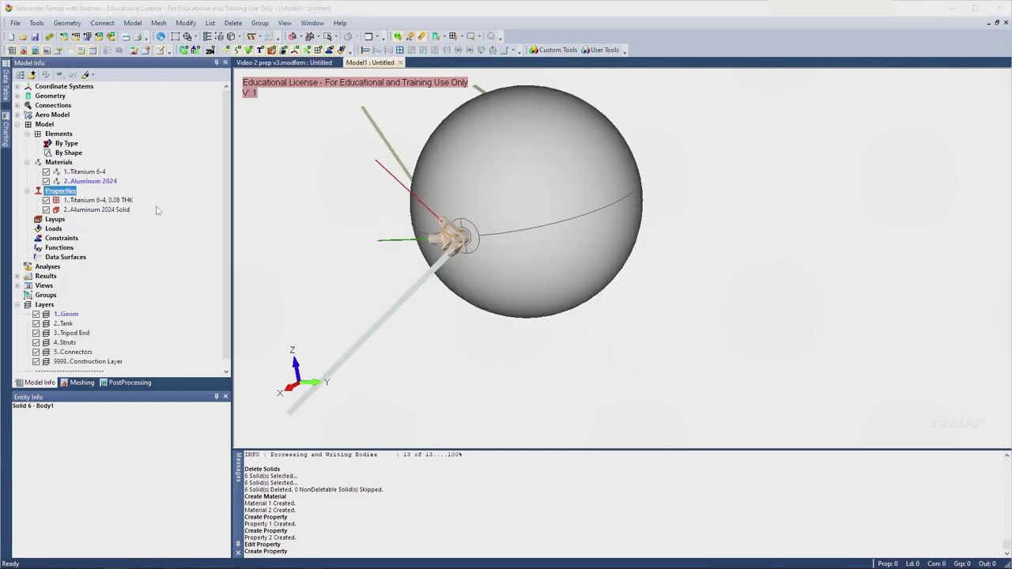
drag(456, 178, 423, 144)
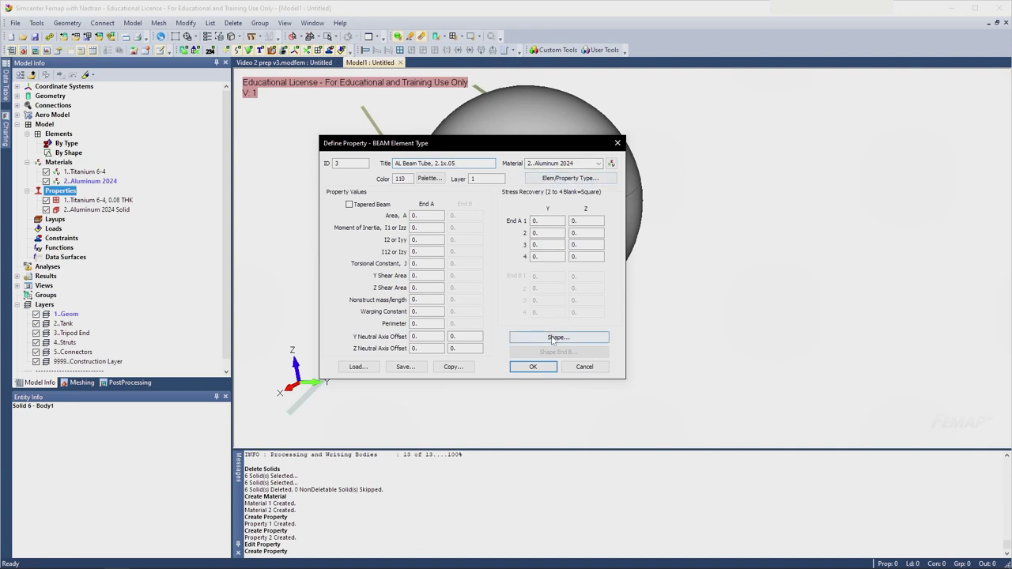
- Give the beam property a Circular Tube cross section with radius 1.05 and thickness .05, and create the property
click(558, 338)
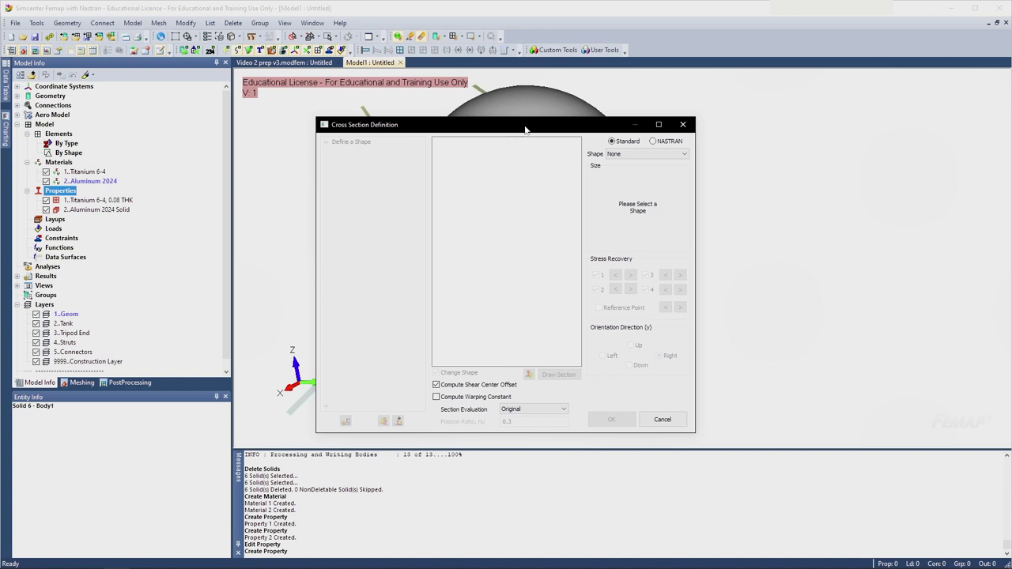
drag(526, 125, 470, 97)
click(608, 125)
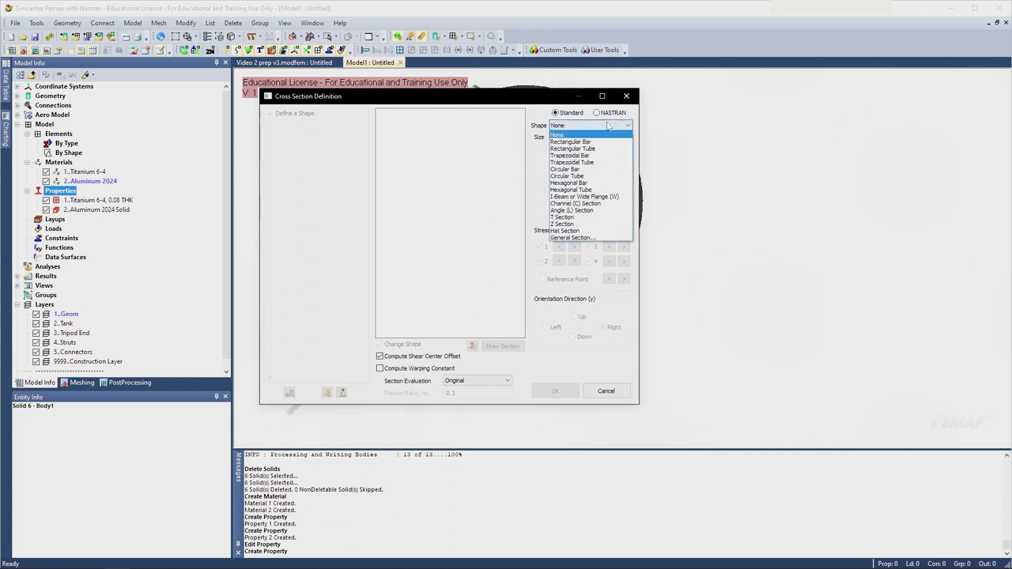
click(597, 174)
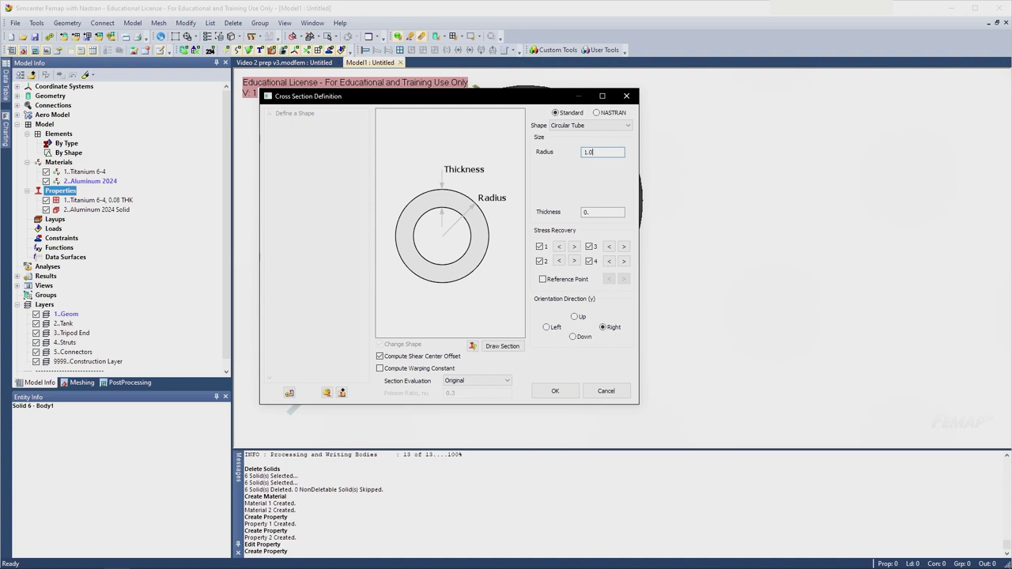
key(Tab)
click(565, 393)
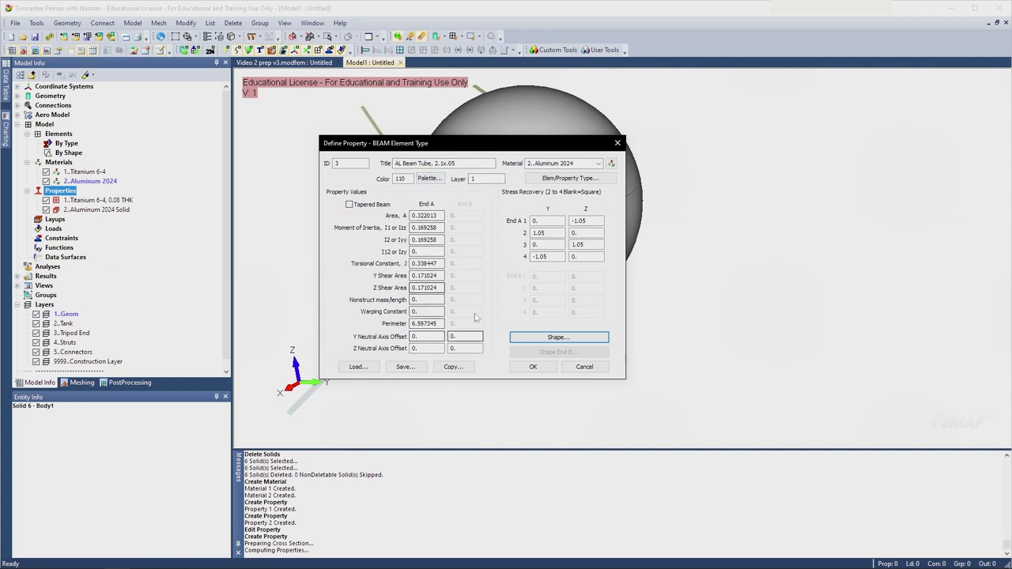
click(534, 367)
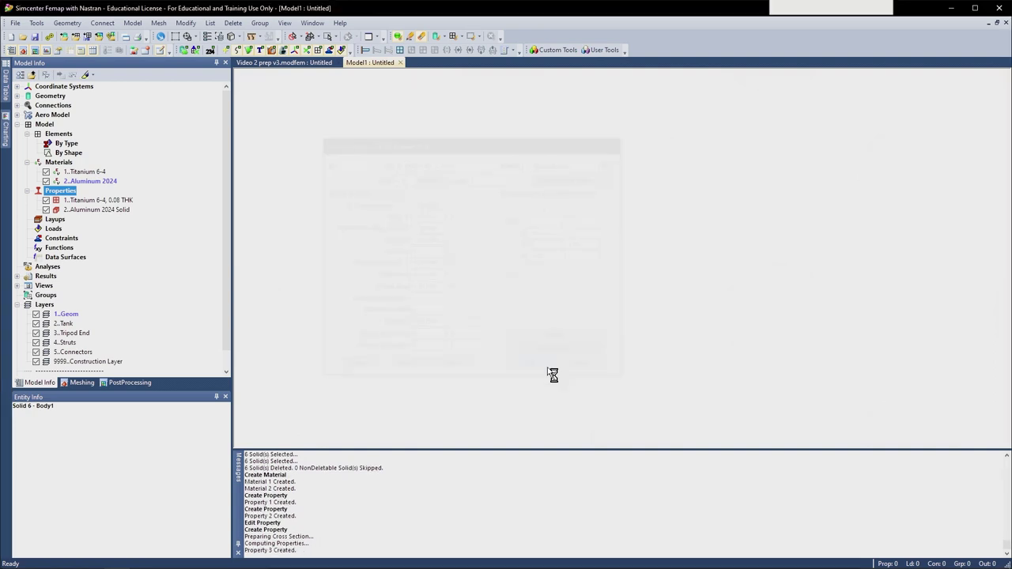
click(617, 399)
click(95, 200)
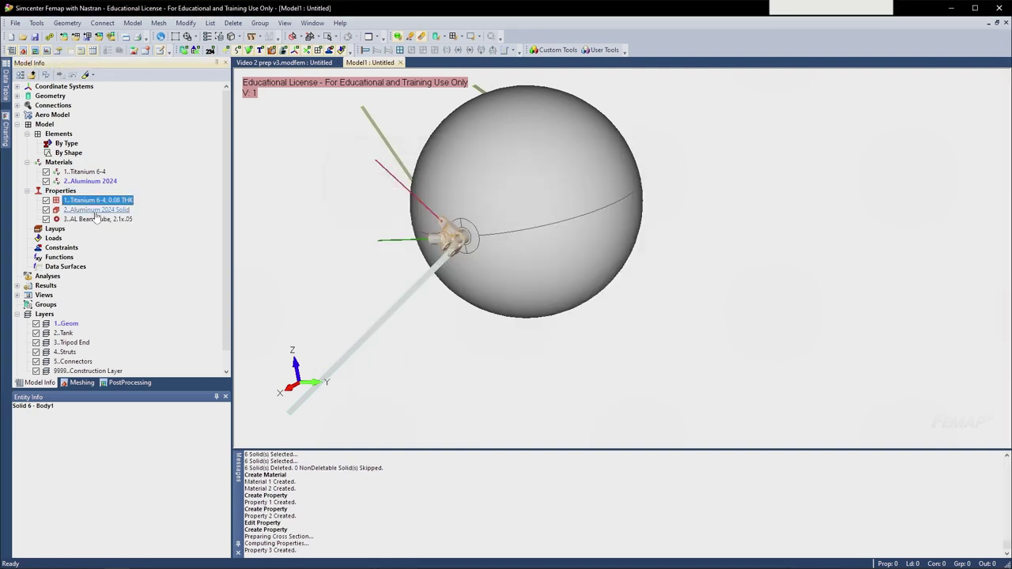
shift+click(92, 220)
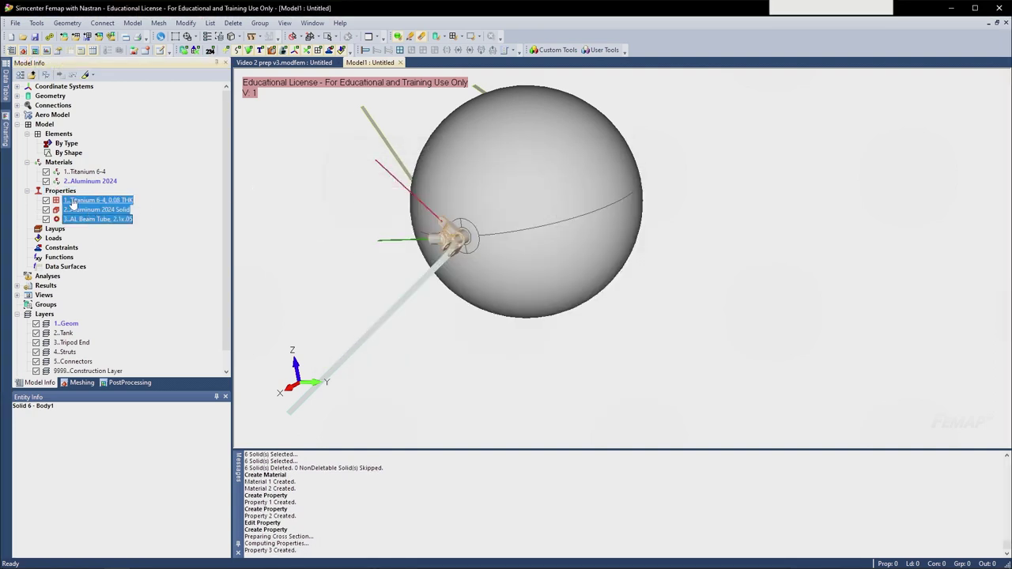
click(72, 201)
click(83, 181)
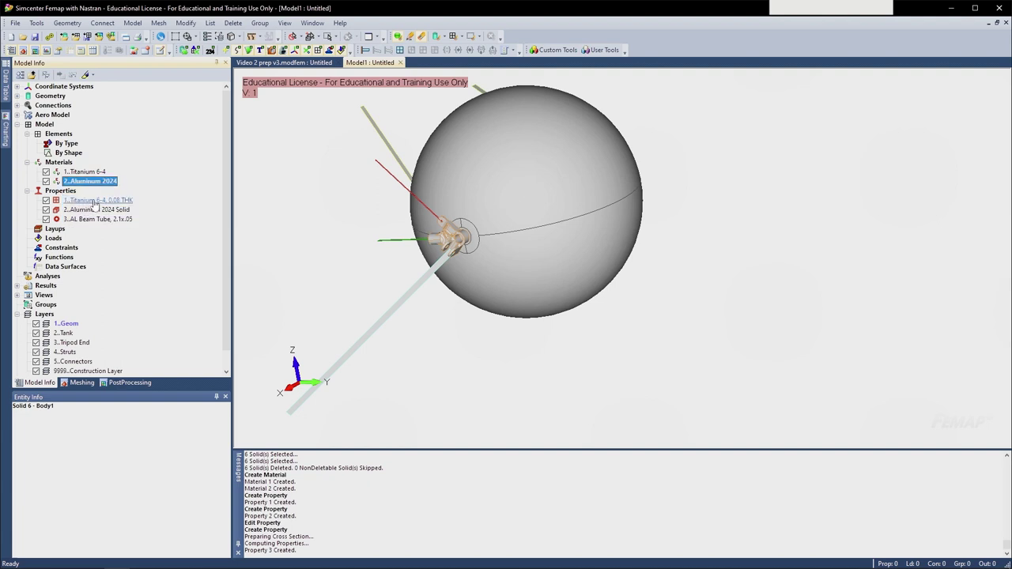
click(93, 202)
click(93, 210)
click(92, 220)
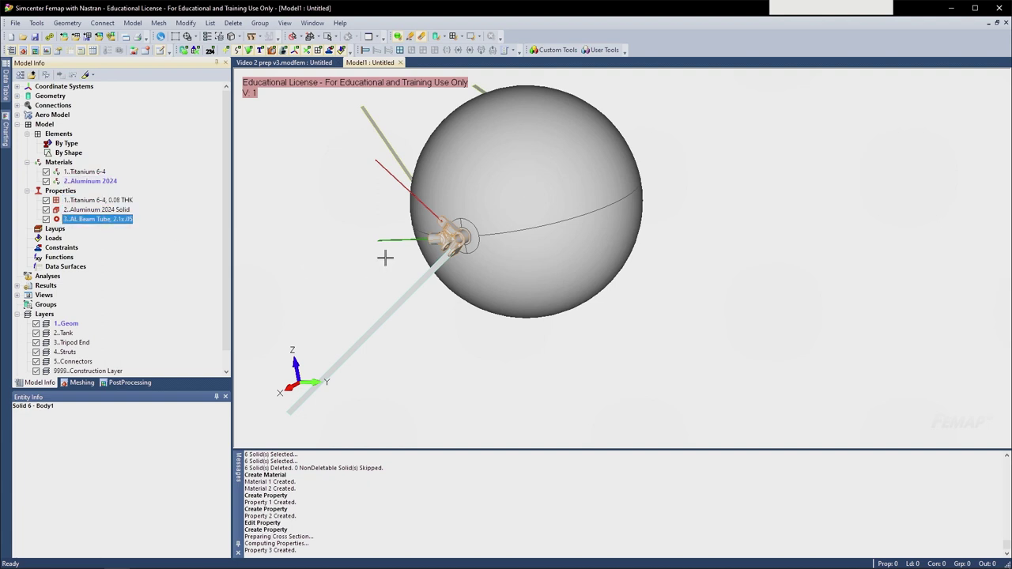
- Open the Meshing Toolbox for the tank and strut model
middle_drag(385, 257, 569, 276)
scroll(447, 278, up, 1)
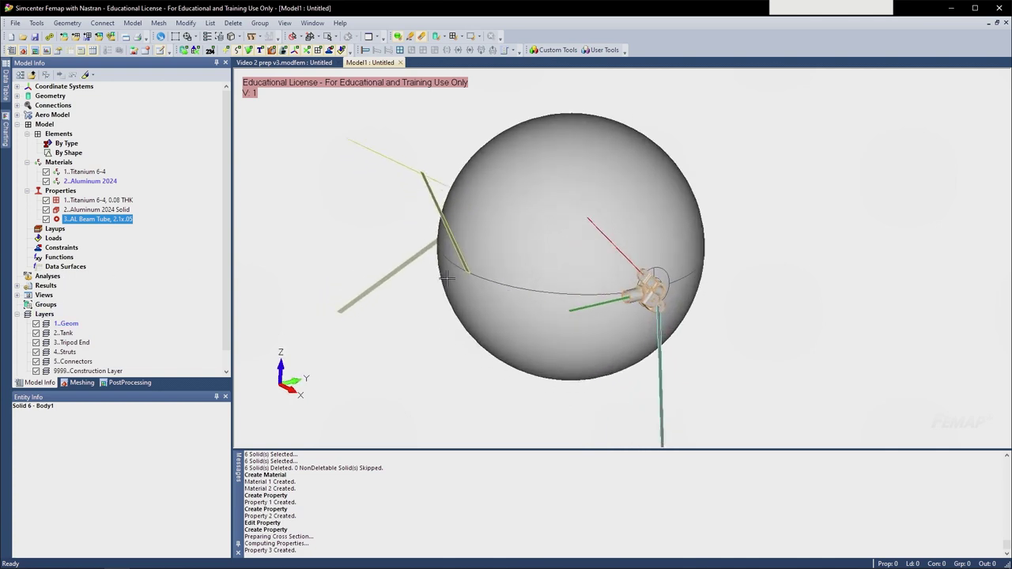
middle_drag(447, 277, 426, 284)
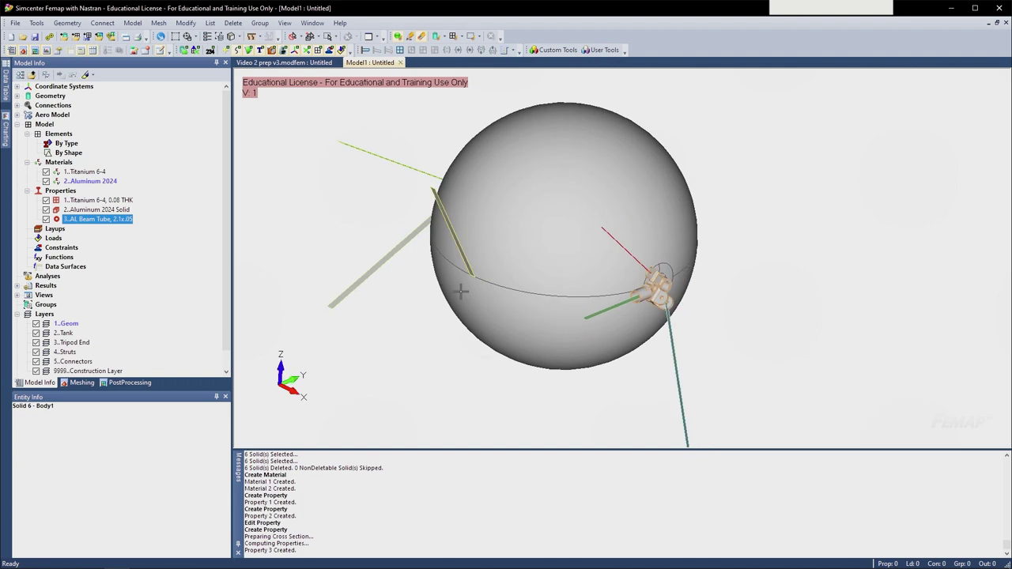
click(82, 383)
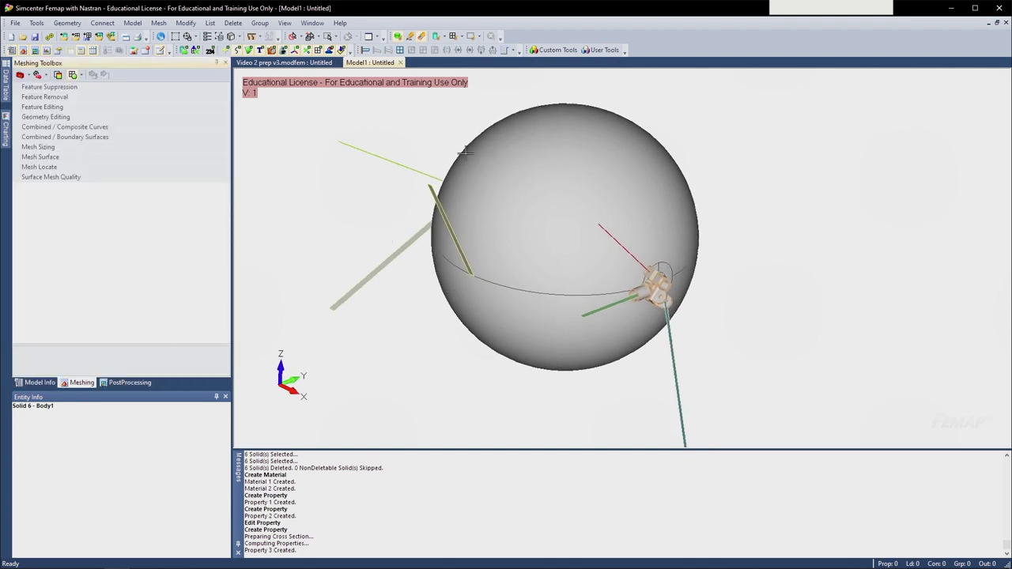
- Set up surface meshing with the "Titanium 6-4, 0.08 THK" property and a mesh size of 0.5
scroll(659, 223, up, 1)
middle_drag(660, 224, 585, 209)
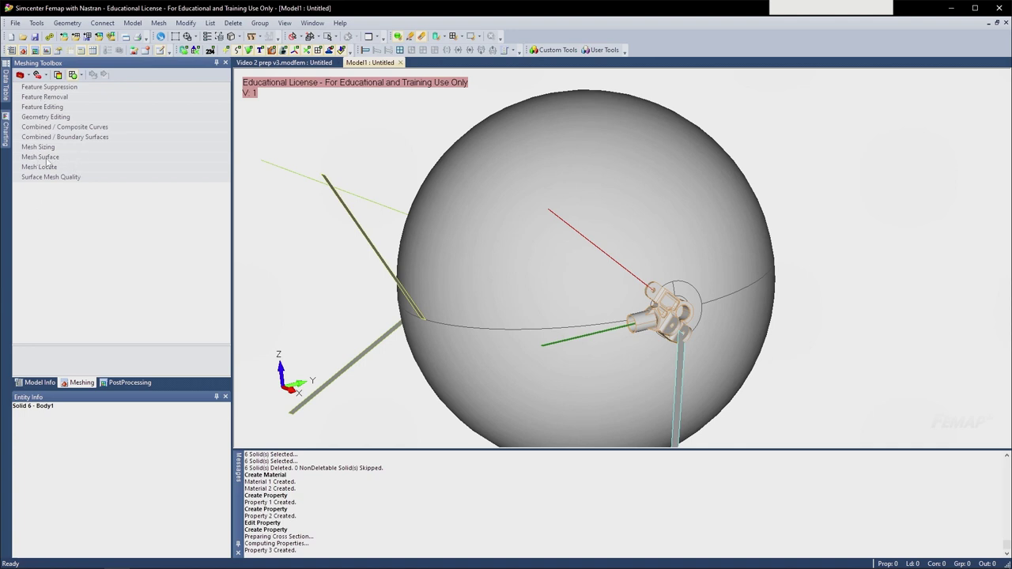
click(46, 157)
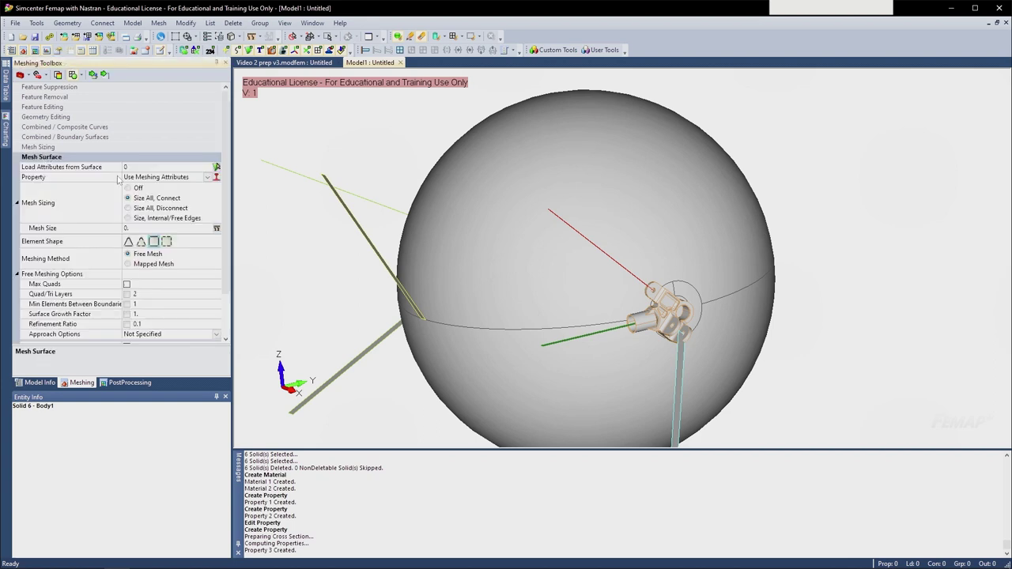
scroll(54, 142, down, 2)
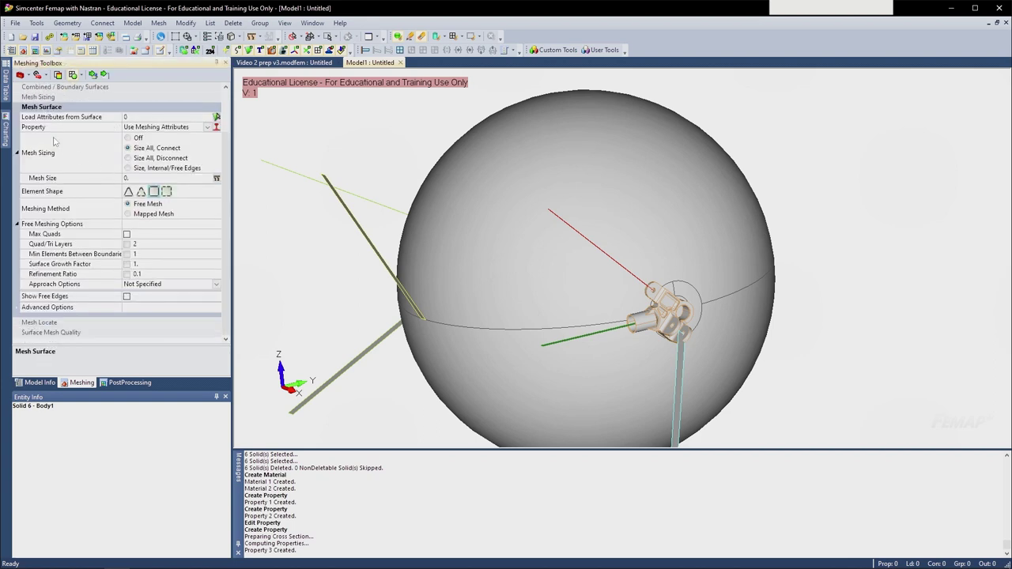
click(208, 128)
click(208, 128)
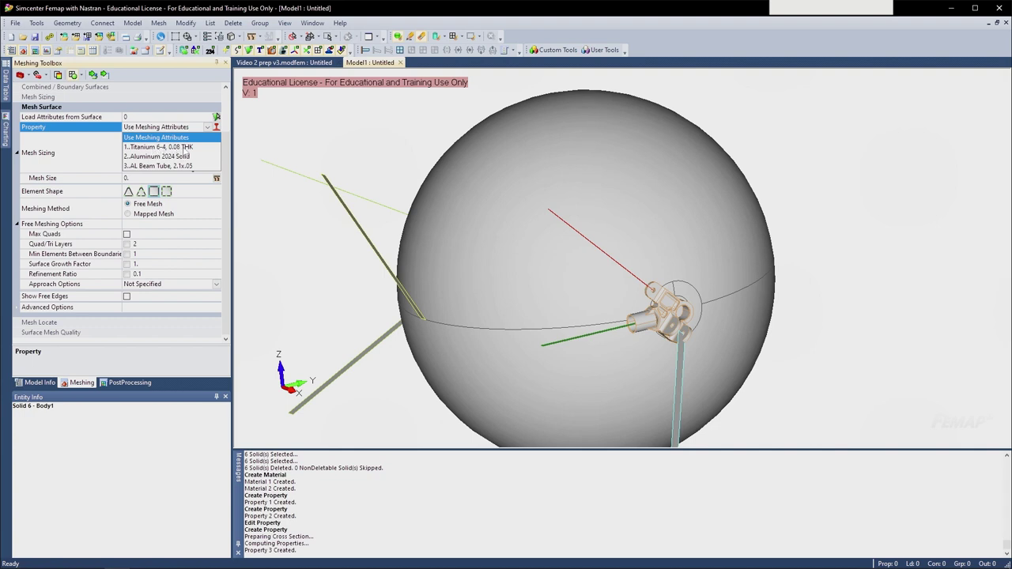
click(188, 147)
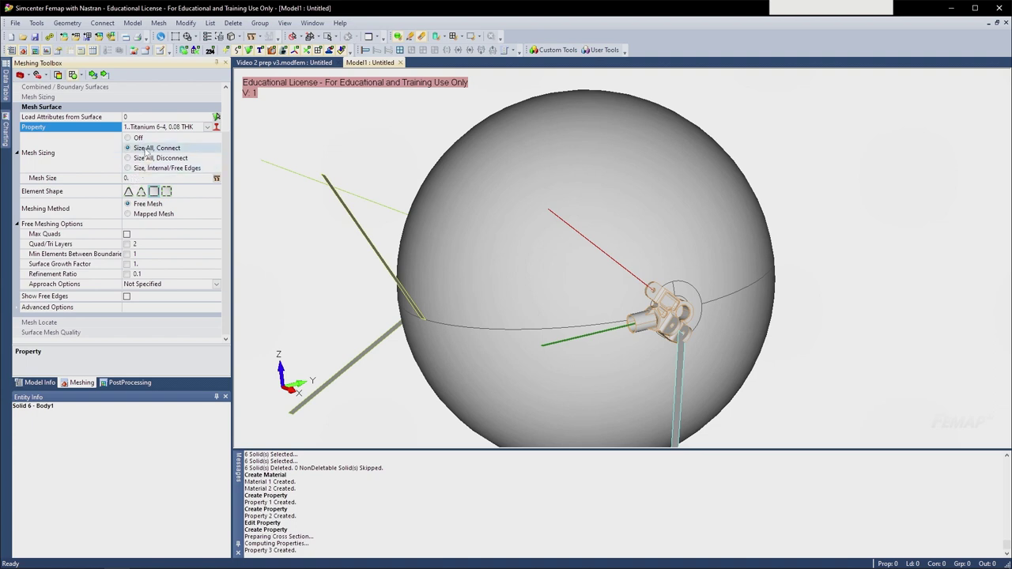
click(113, 177)
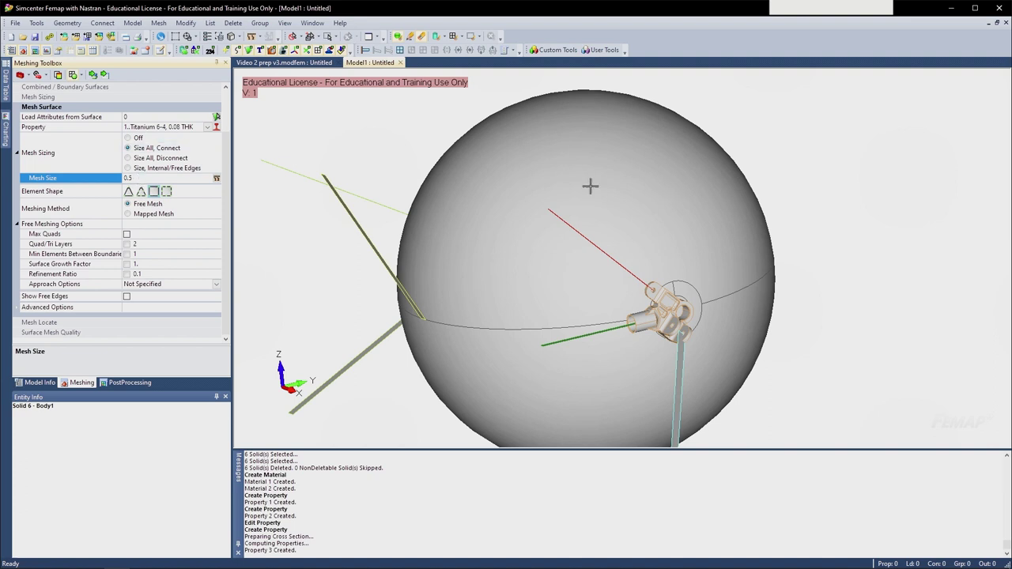
middle_drag(490, 186, 581, 206)
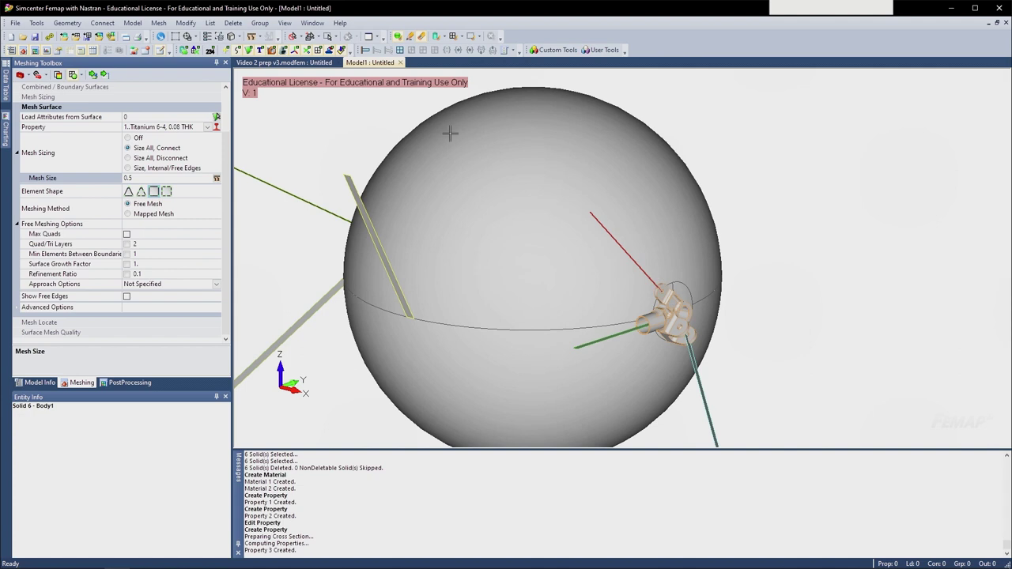
click(162, 168)
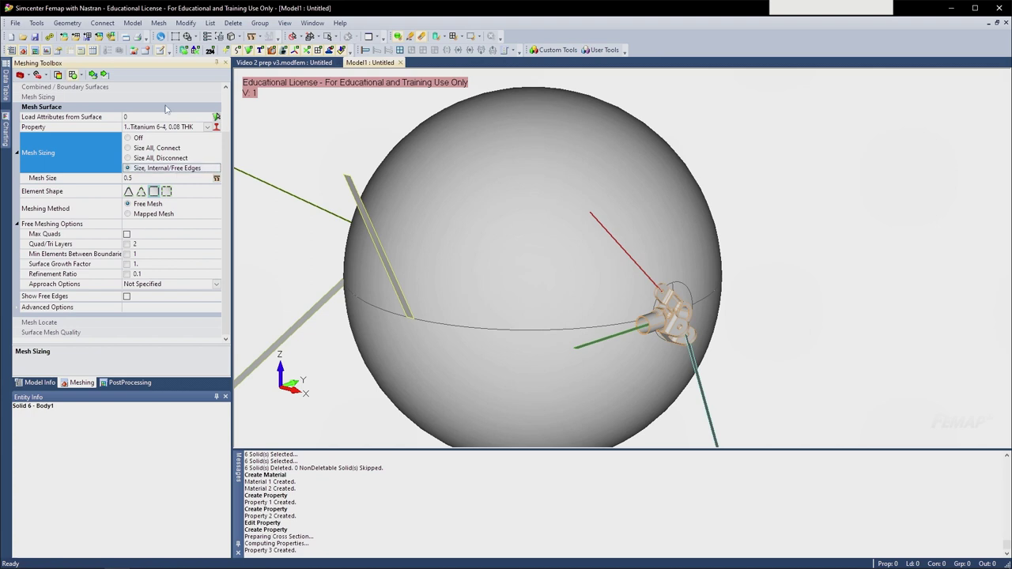
click(156, 147)
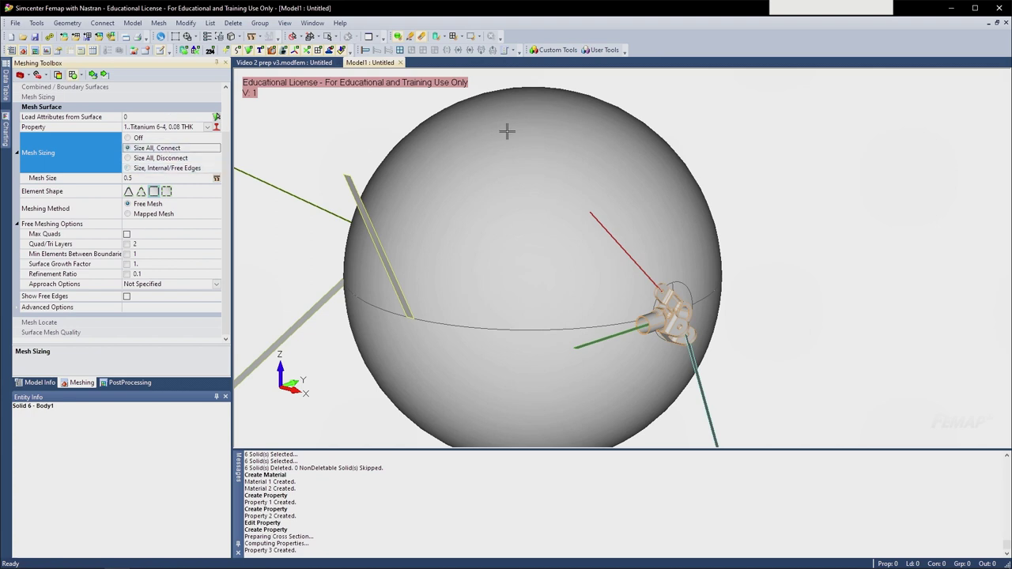
middle_drag(592, 181, 597, 193)
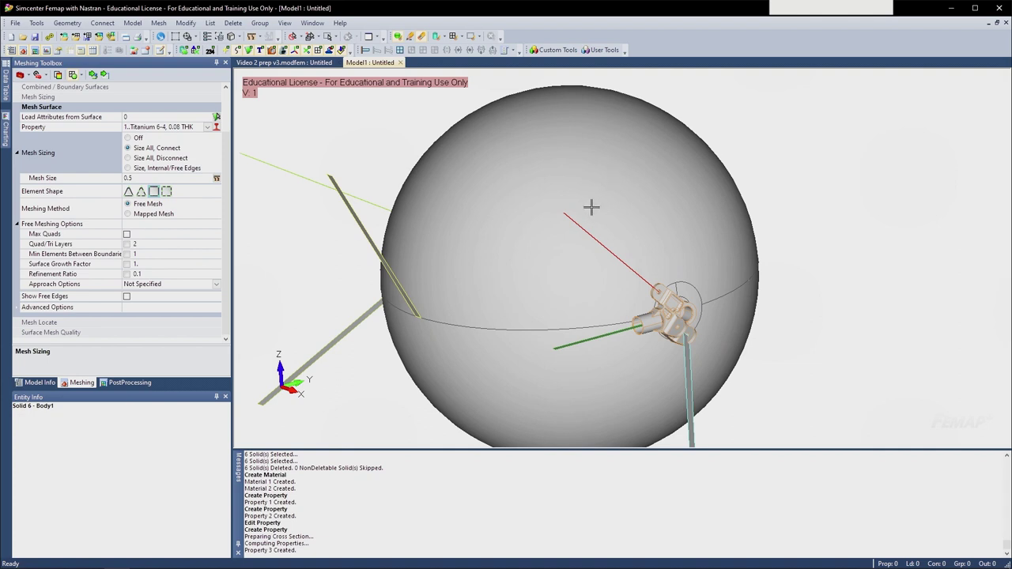
middle_drag(524, 258, 538, 258)
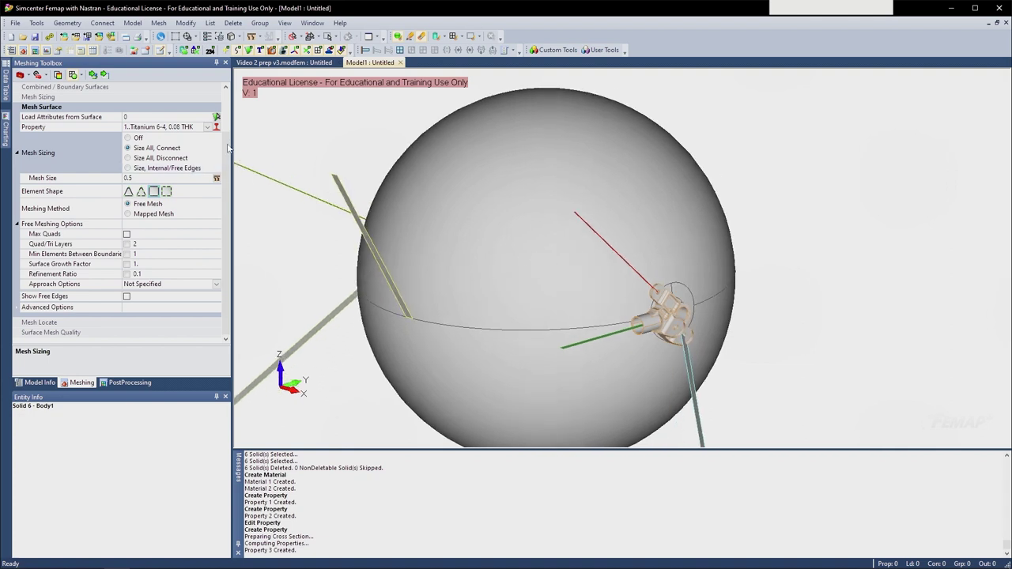
- Mesh the upper half surface of the spherical tank with quad elements using the Mapped Mesh method
click(93, 75)
middle_drag(519, 167, 662, 158)
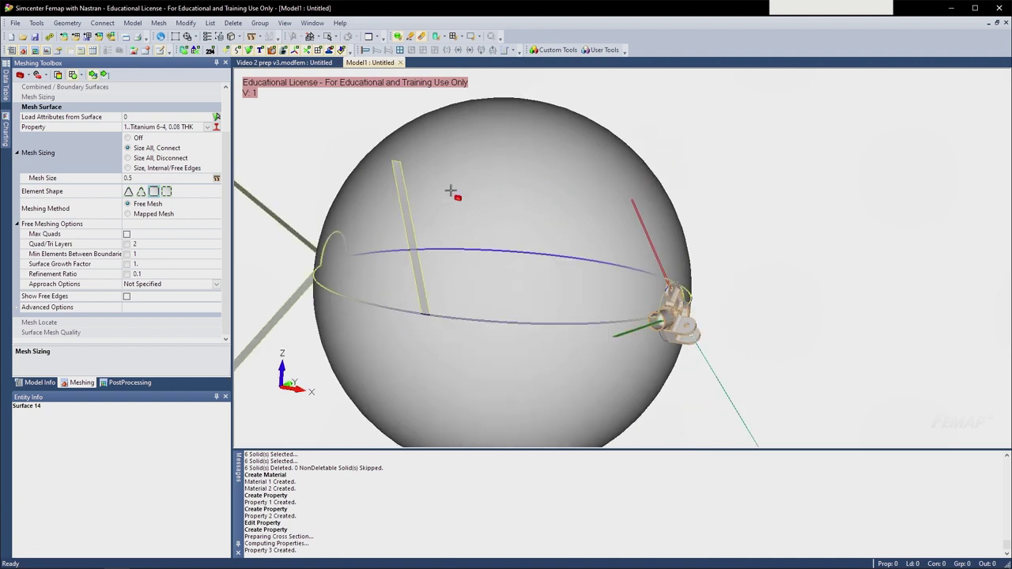
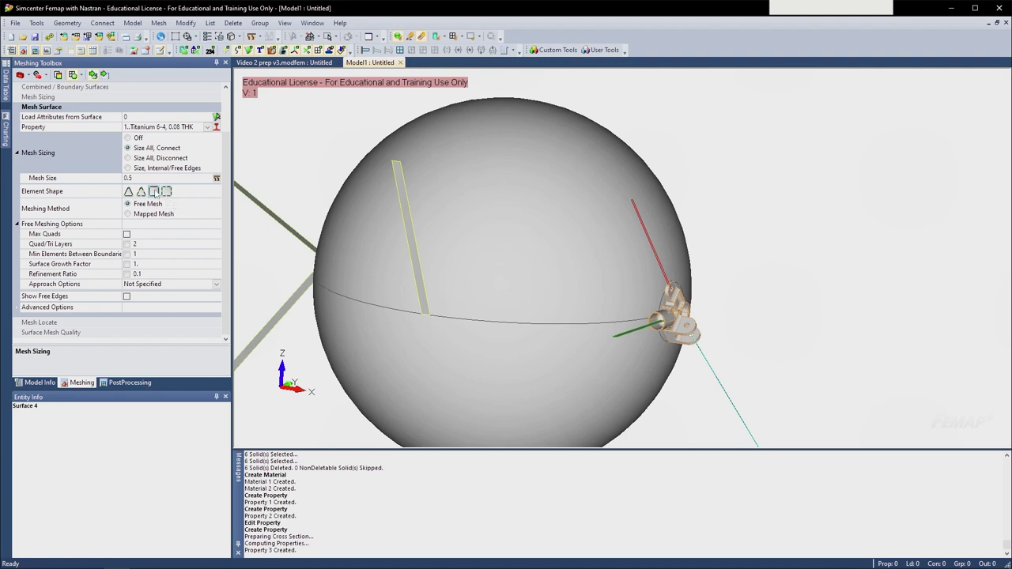
click(154, 193)
click(153, 213)
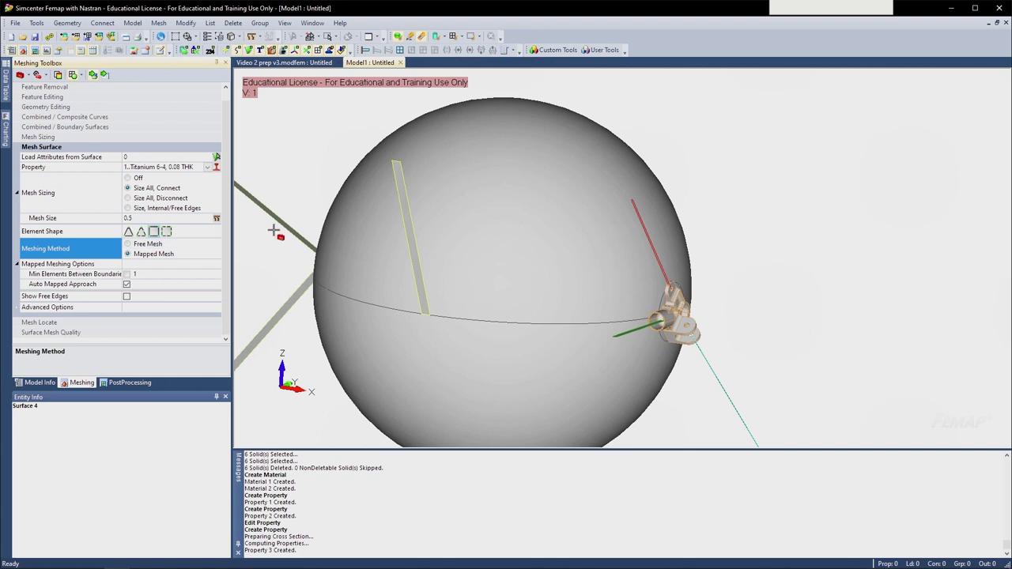
middle_drag(439, 158, 452, 162)
scroll(527, 163, down, 2)
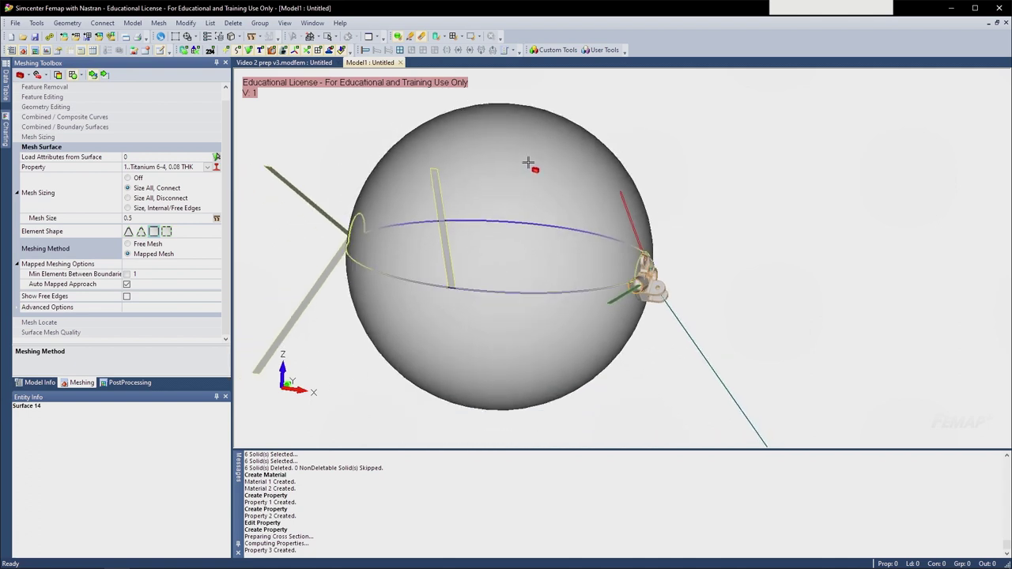
click(531, 162)
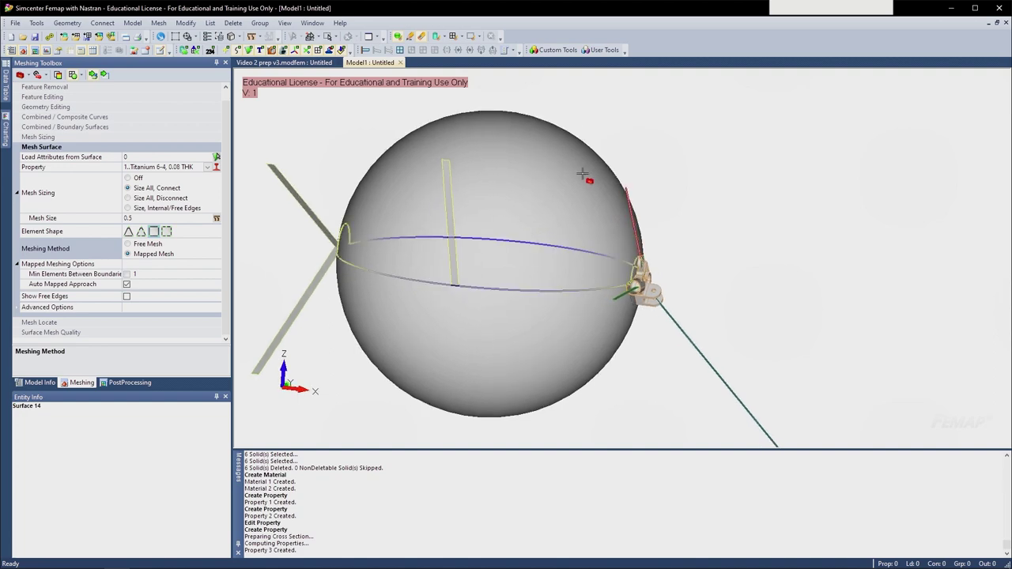
- Inspect the mapped mesh on the tank's upper half from several sides and turn off the display of surfaces
middle_drag(727, 251, 705, 244)
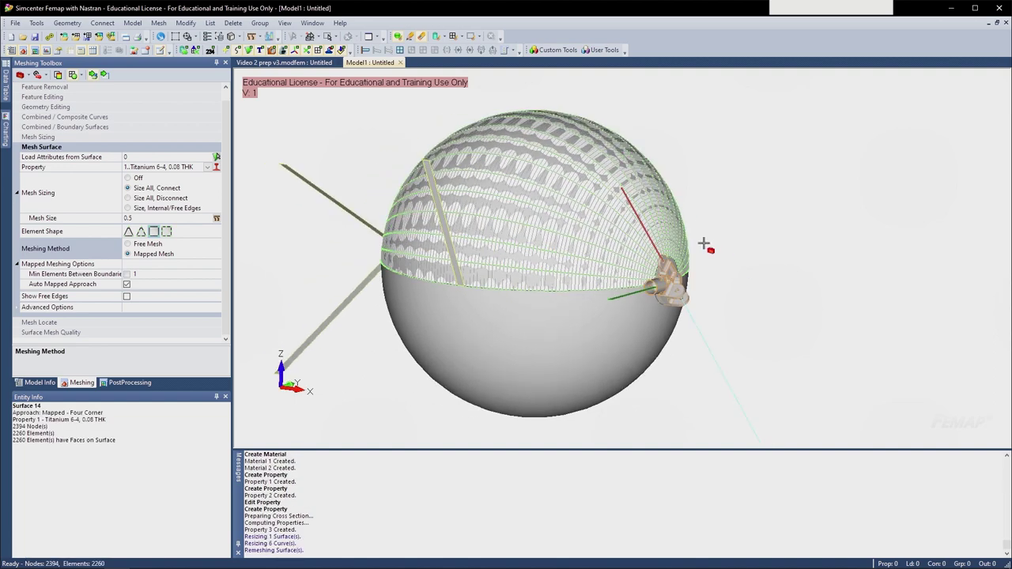
scroll(570, 267, up, 4)
scroll(571, 267, up, 2)
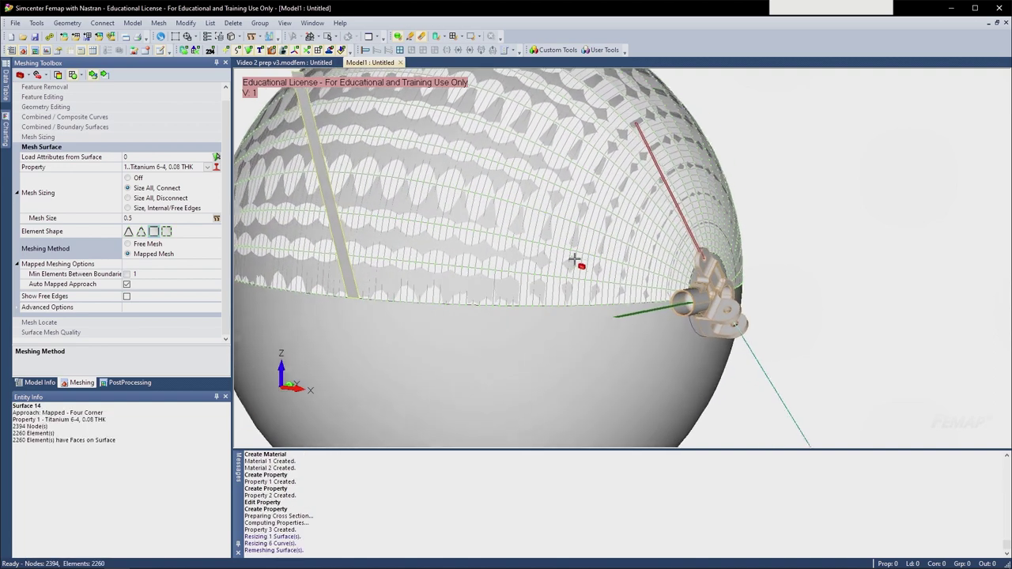
middle_drag(576, 261, 552, 268)
middle_drag(645, 274, 772, 417)
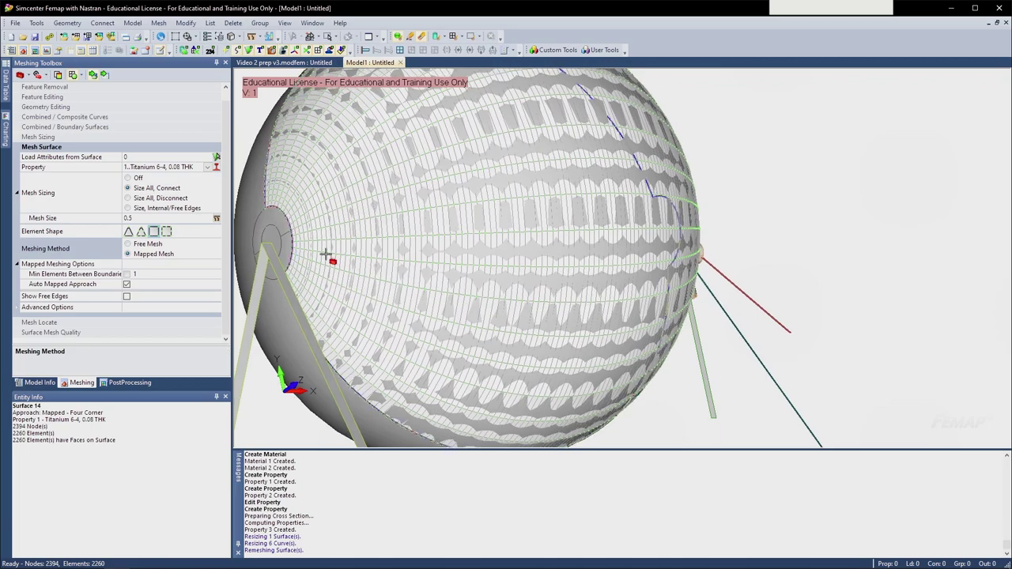
middle_drag(697, 216, 478, 212)
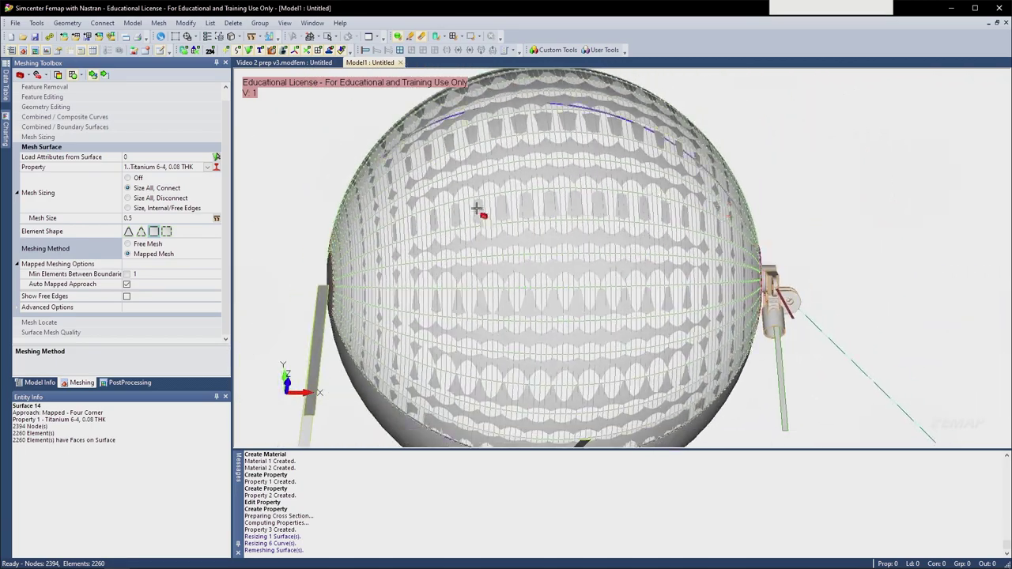
click(248, 51)
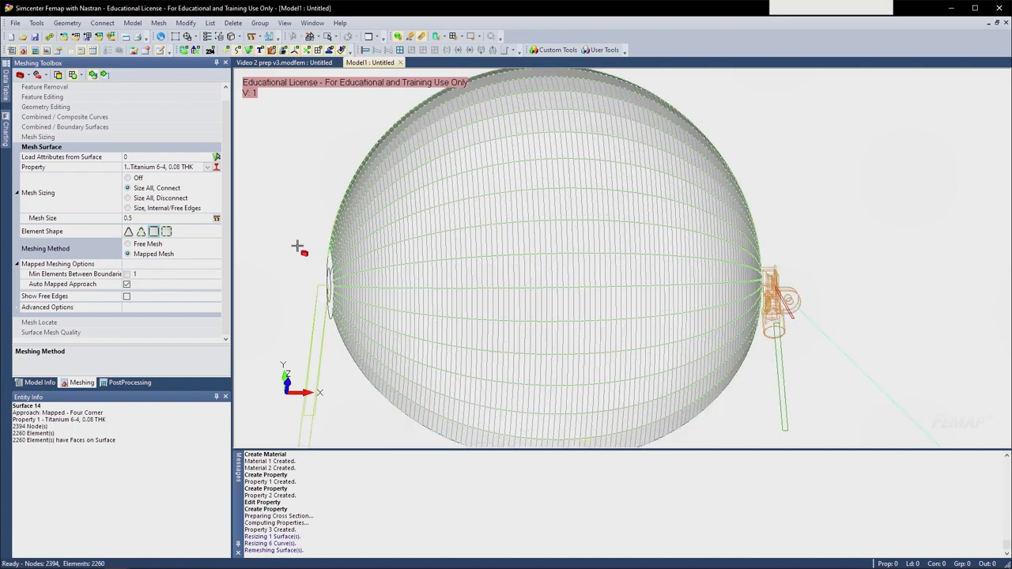
- Assign the mesh of all elements to the Tank layer
click(36, 383)
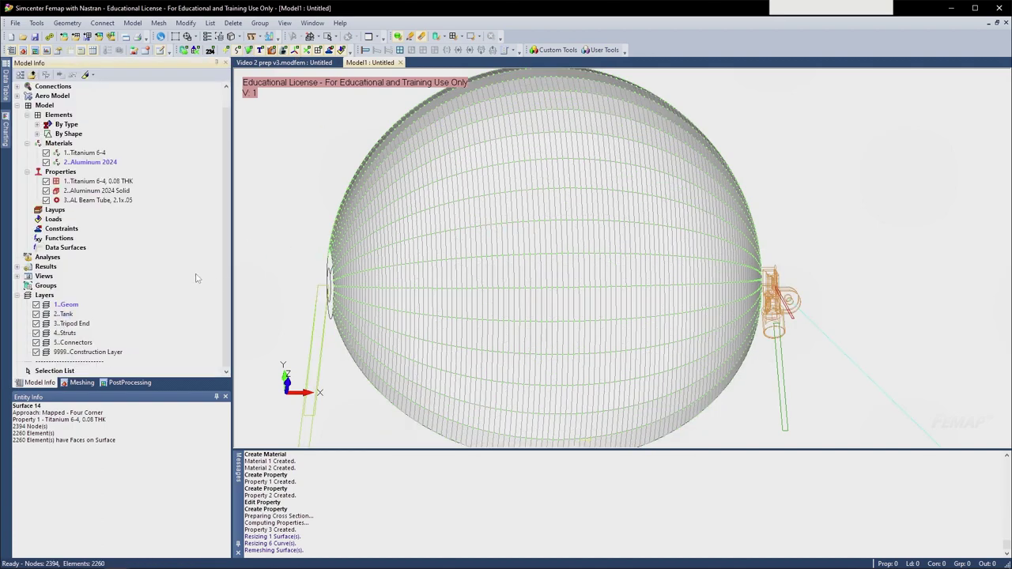
scroll(424, 271, down, 5)
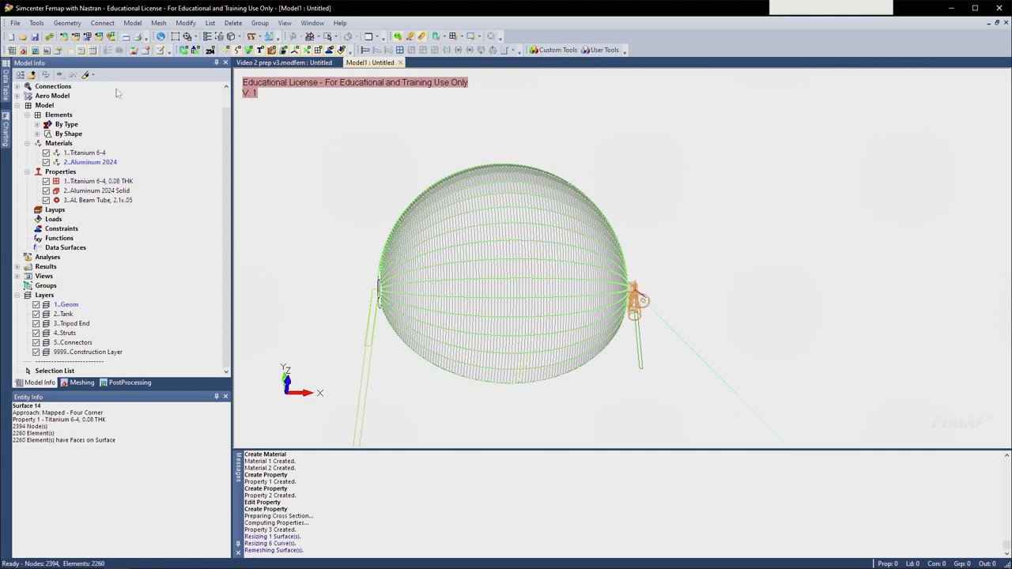
click(186, 23)
mouse_move(212, 239)
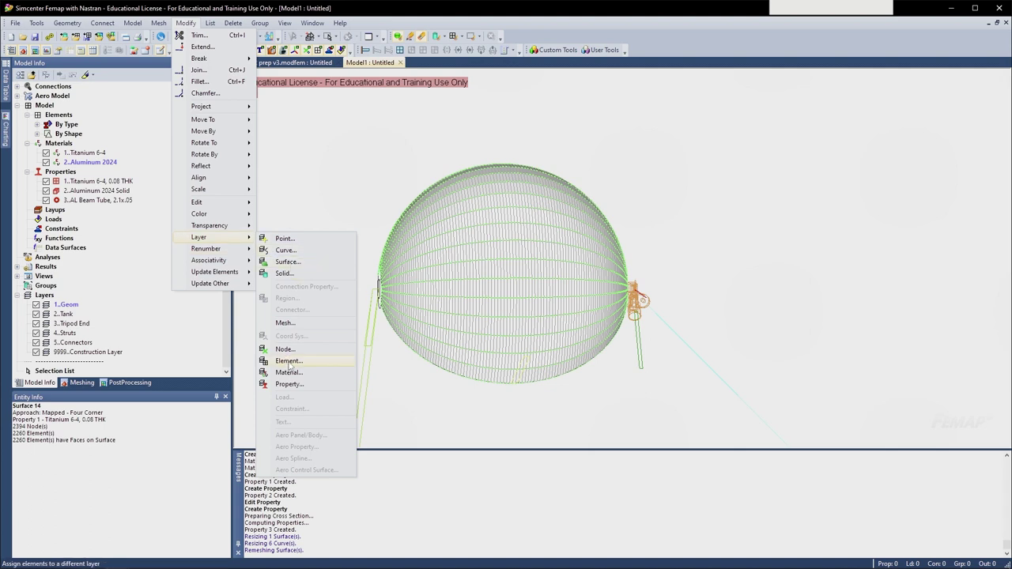
click(286, 322)
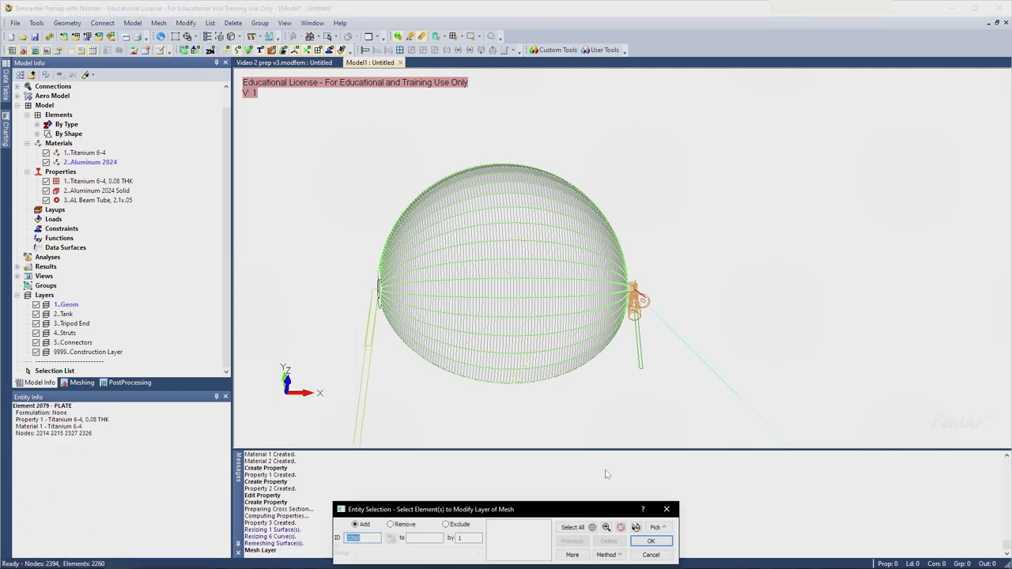
click(585, 528)
click(637, 529)
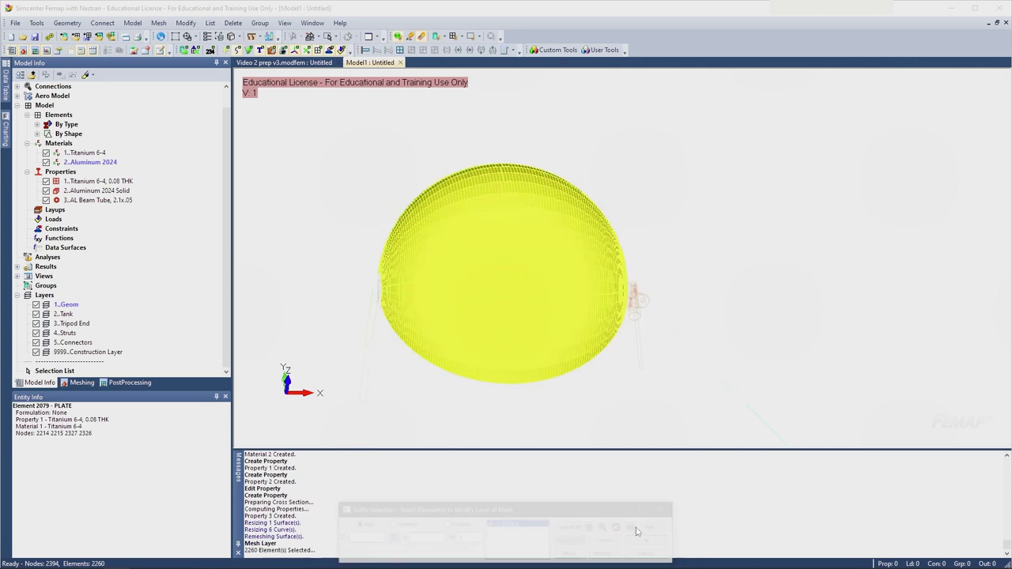
middle_drag(602, 366, 630, 445)
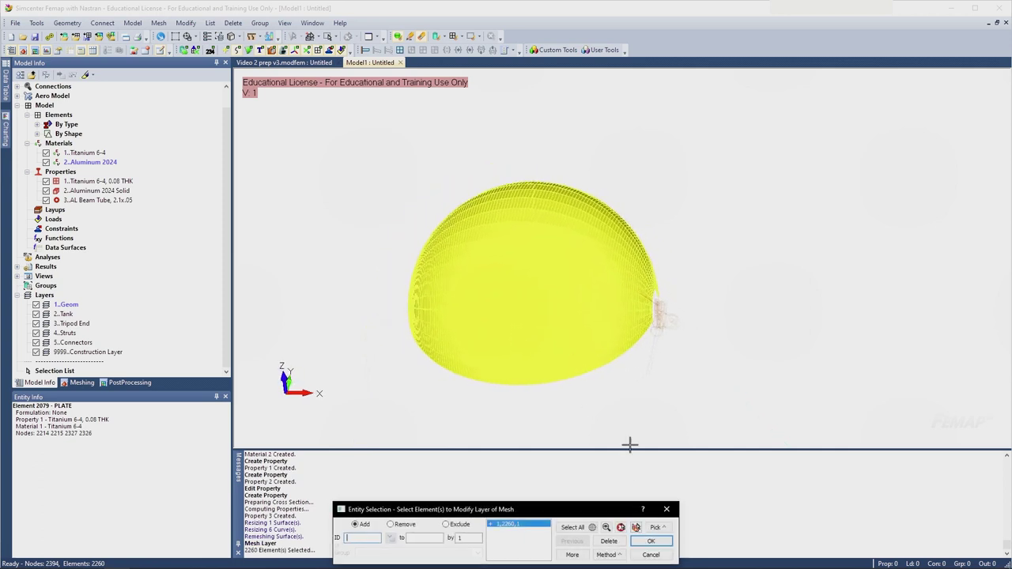
click(650, 541)
click(432, 500)
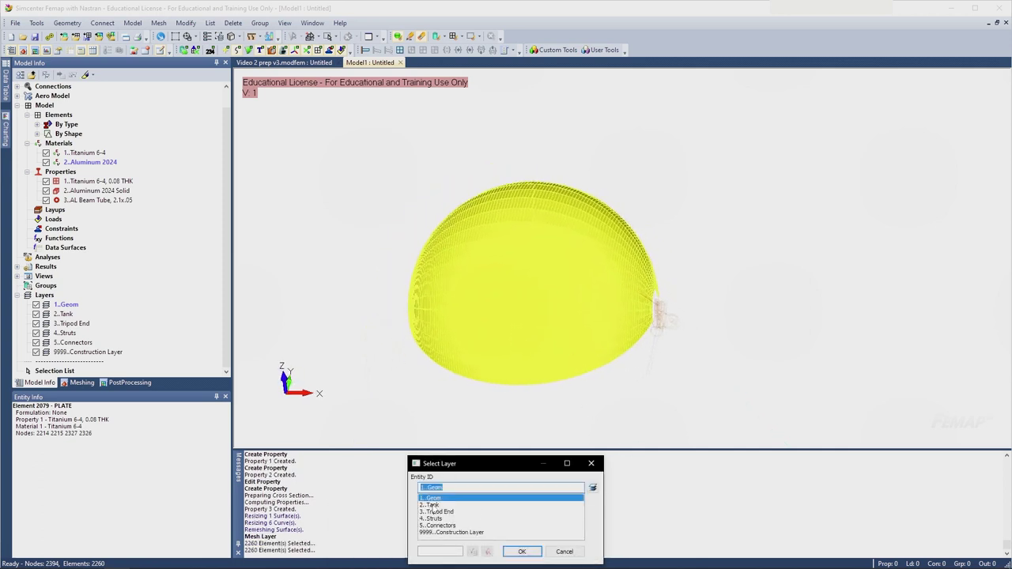
click(441, 505)
click(522, 552)
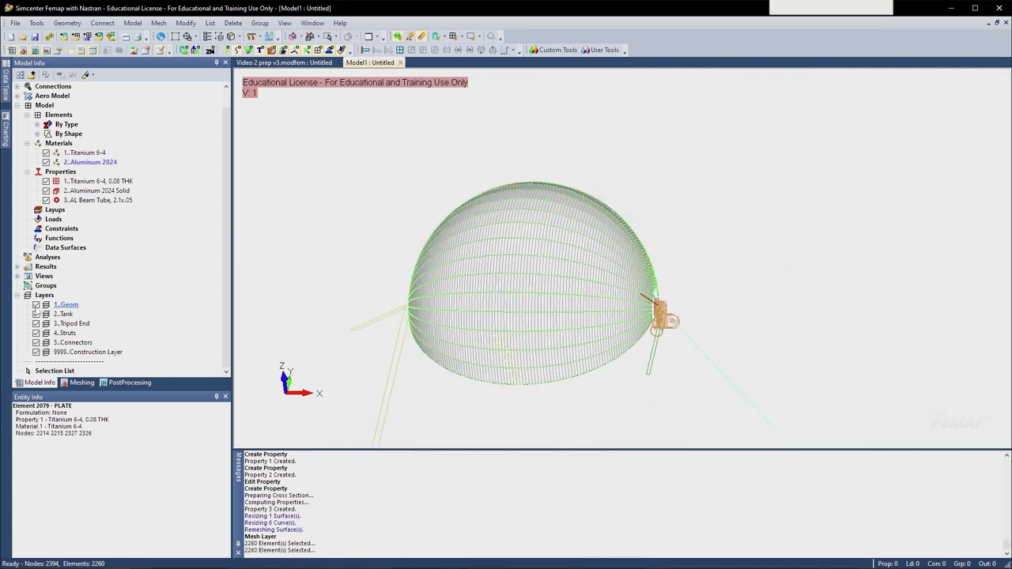
- Toggle the visibility of the Geom layer several times to check what is still displayed with it, leaving it shown
click(35, 305)
click(36, 306)
click(36, 306)
click(36, 306)
click(35, 305)
click(35, 305)
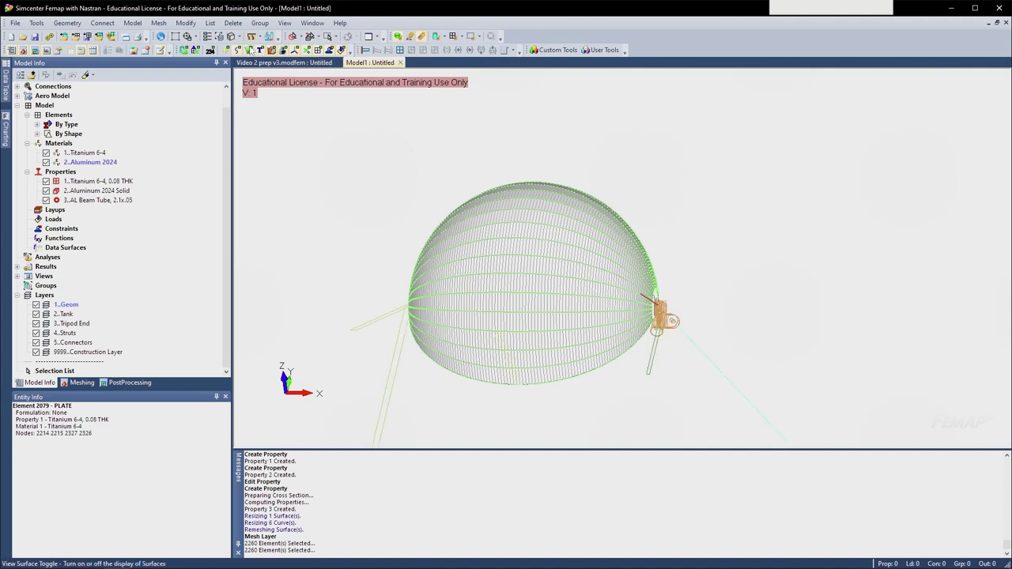
- Color the tank's mesh elements with their property colors
click(240, 38)
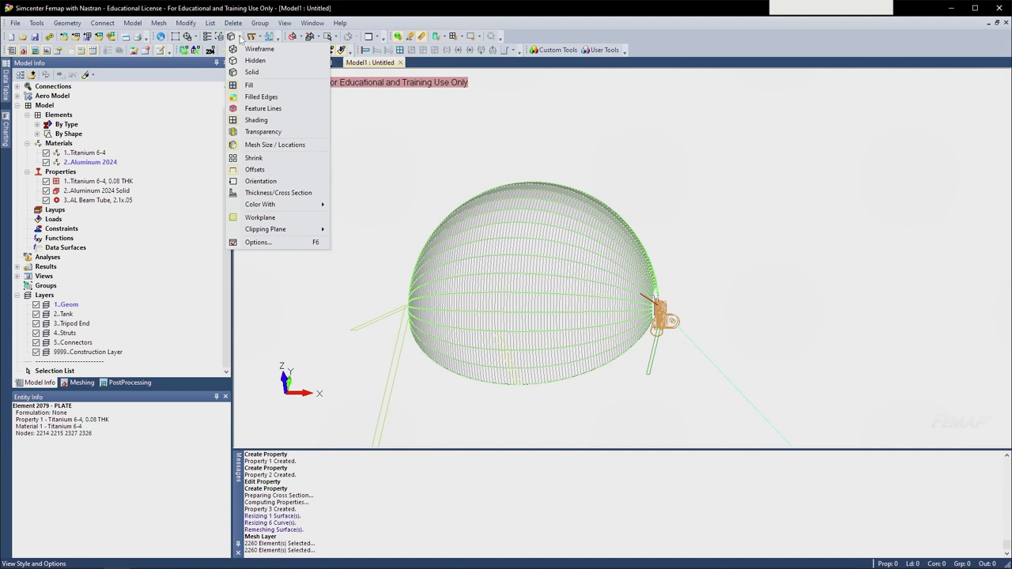
mouse_move(261, 204)
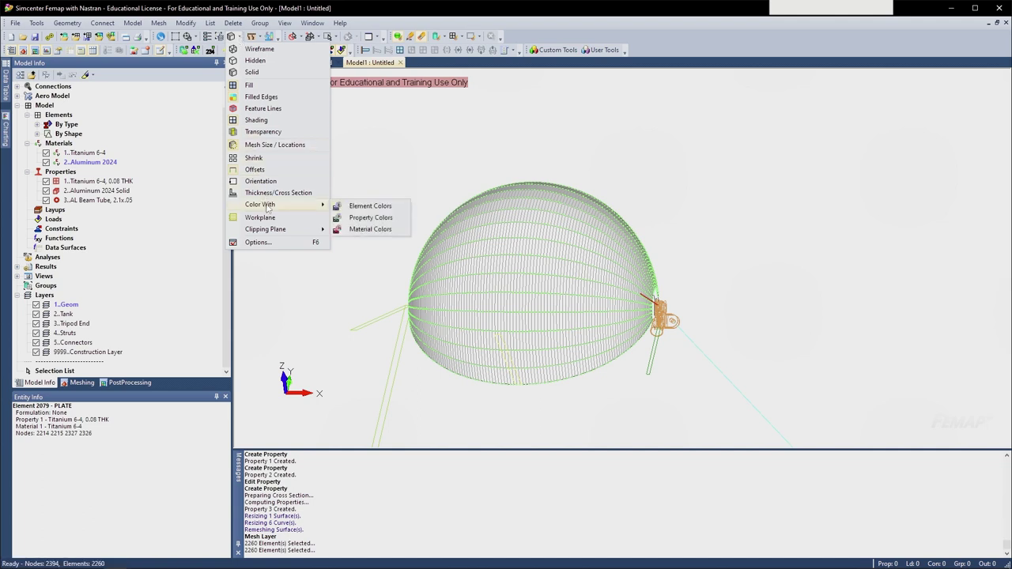
click(371, 218)
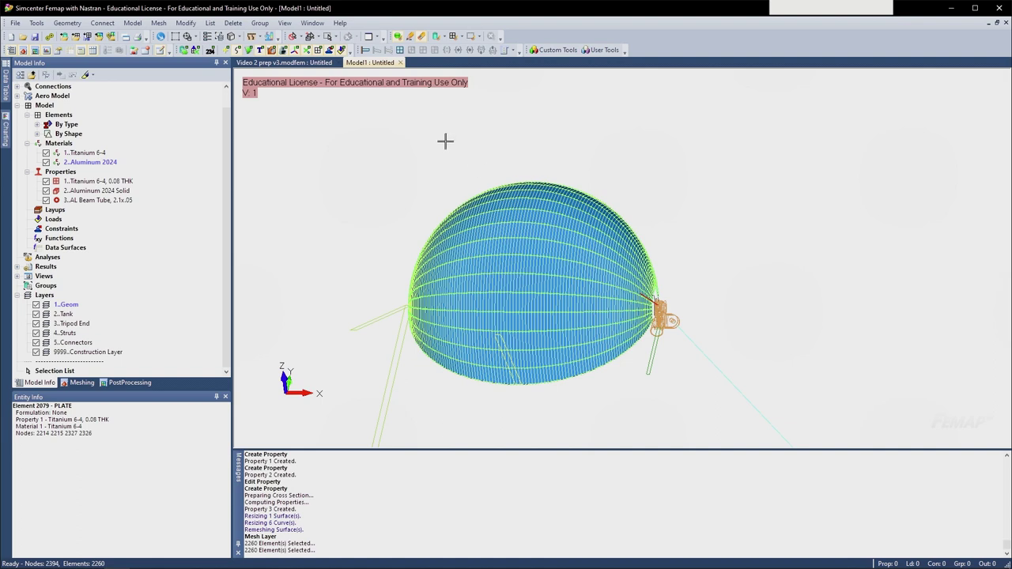
- Set the color mode of the filled edges to Use View Color with black (color 0) in the view options
key(F6)
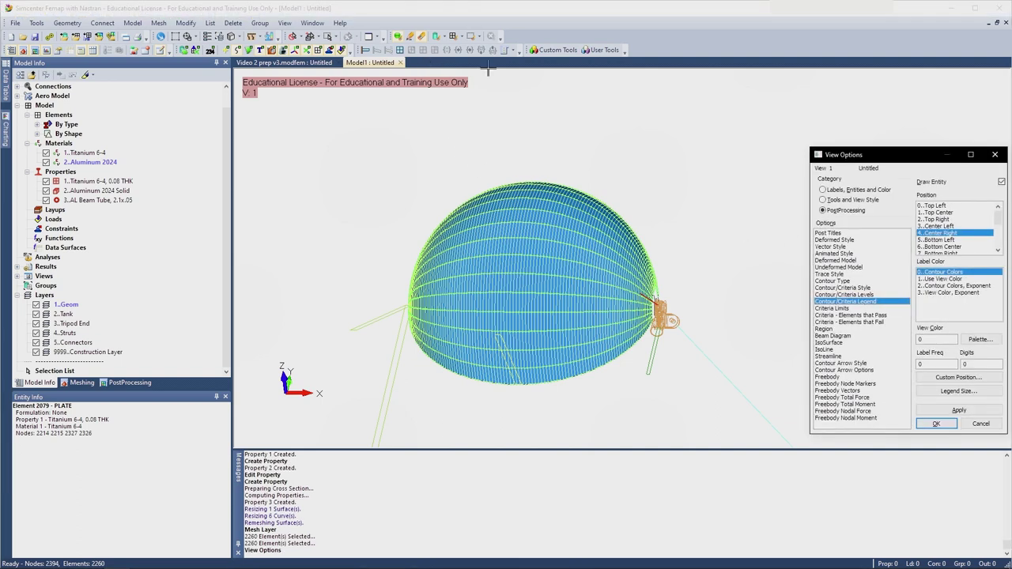
drag(853, 157, 562, 108)
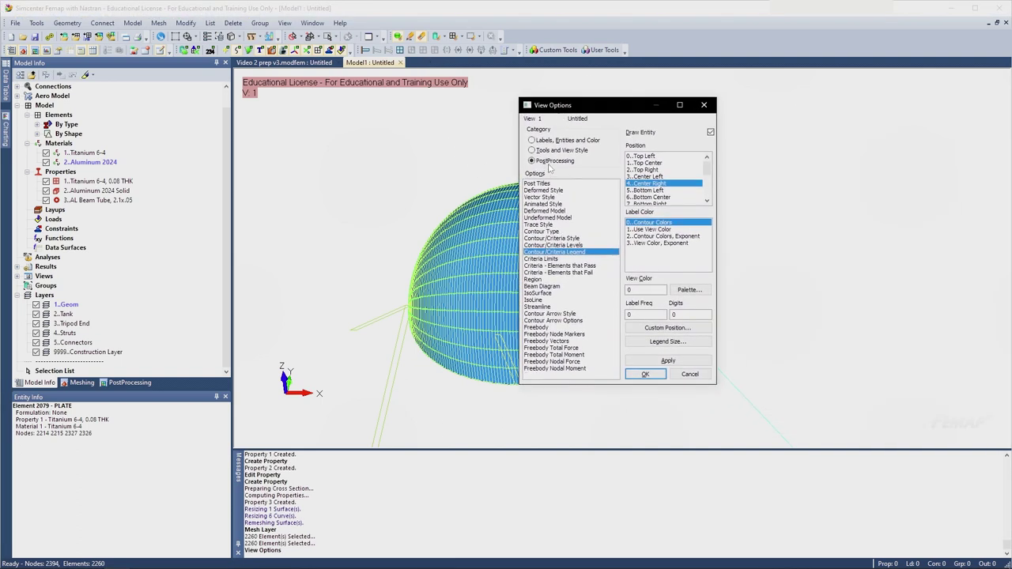
click(559, 140)
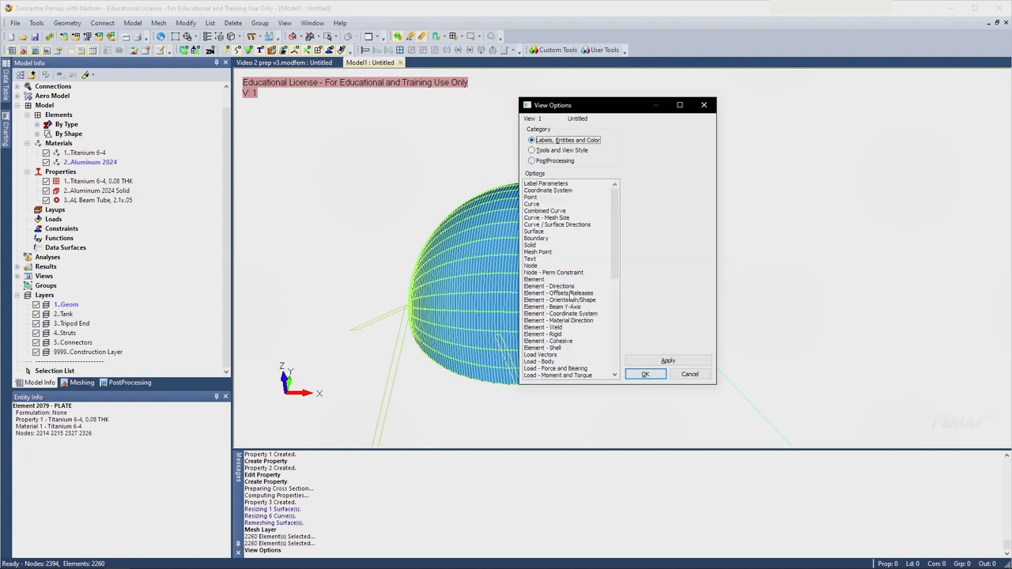
click(560, 151)
click(542, 204)
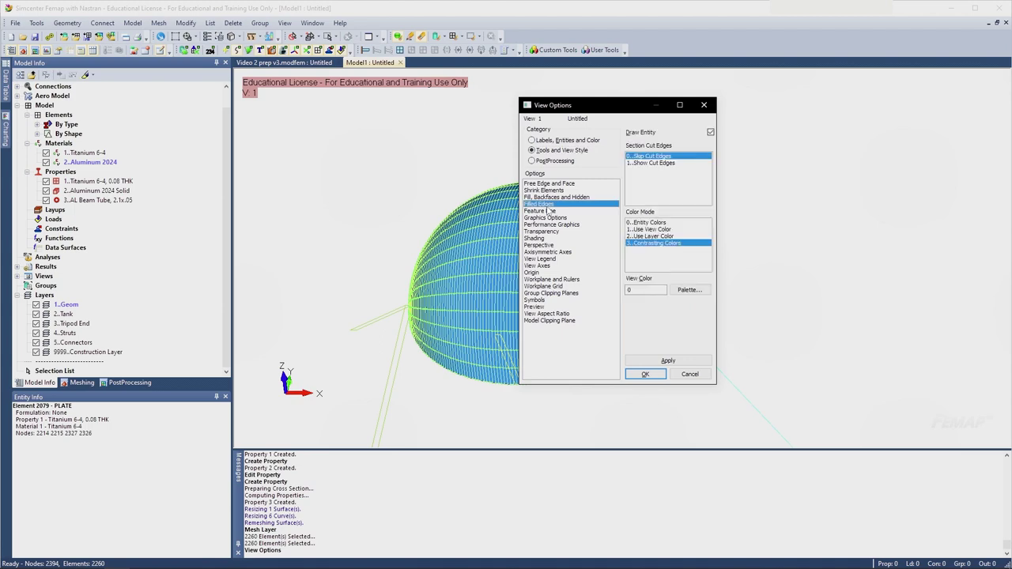
drag(589, 105, 707, 134)
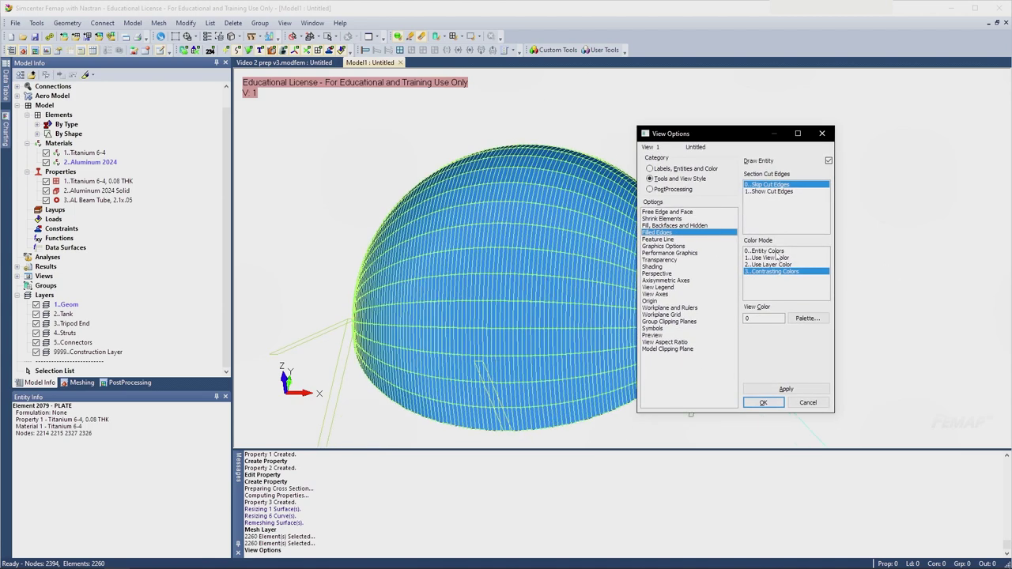
click(776, 258)
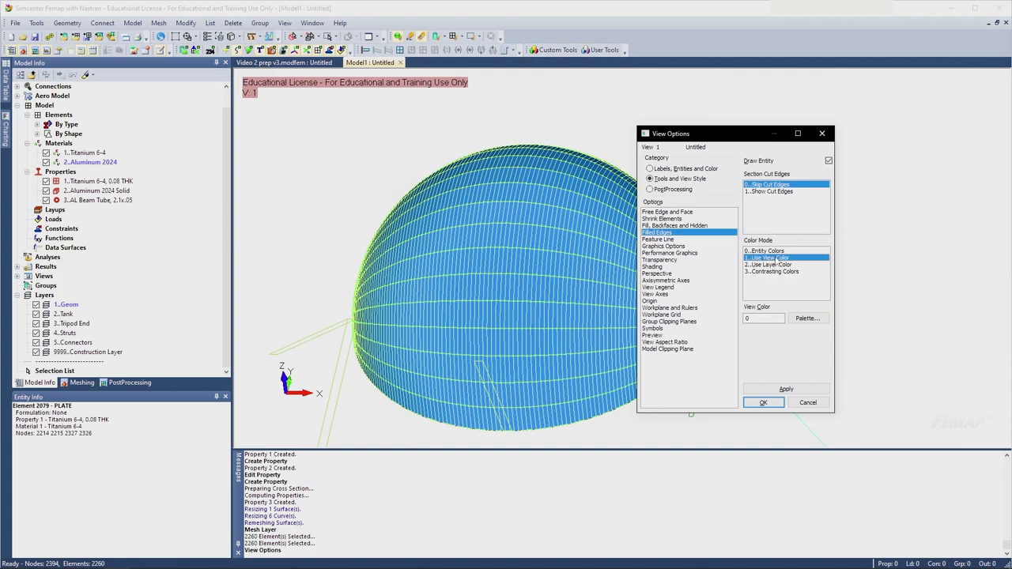
click(807, 318)
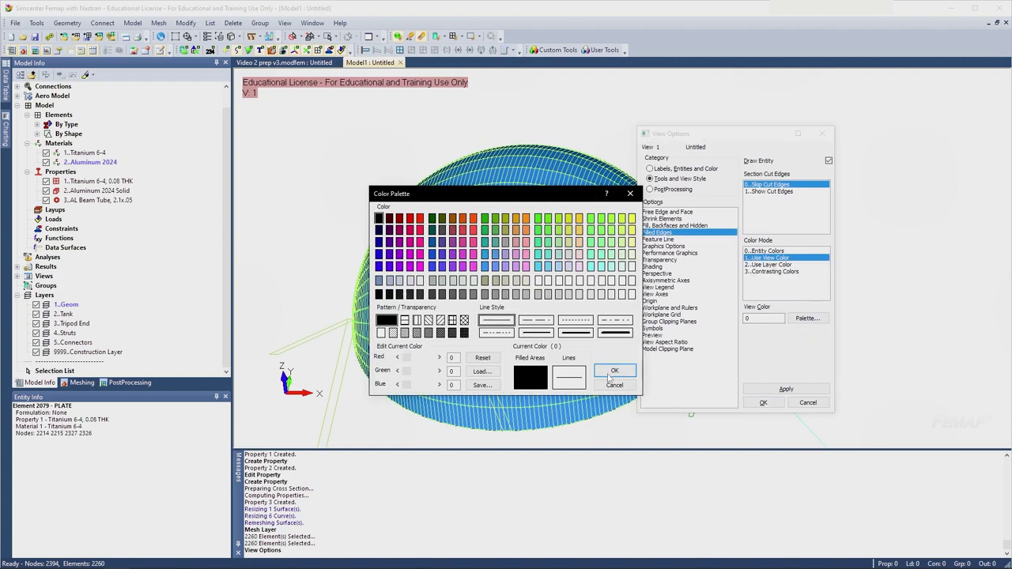
click(613, 371)
click(762, 402)
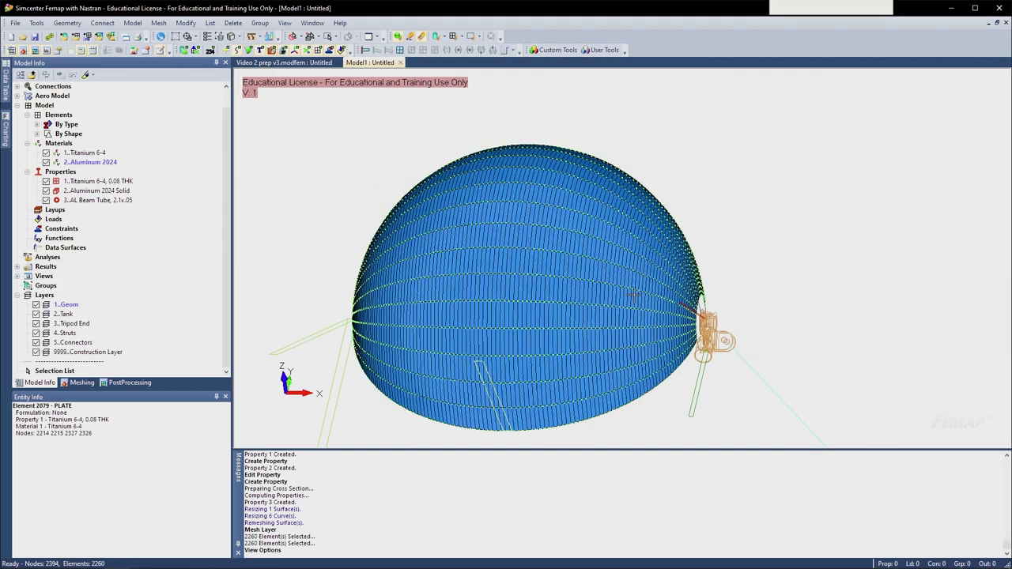
- Examine the tank mesh along the half's lower rim, checking how its nodes line up with the end of the strut outline
middle_drag(633, 295, 596, 296)
scroll(645, 316, up, 2)
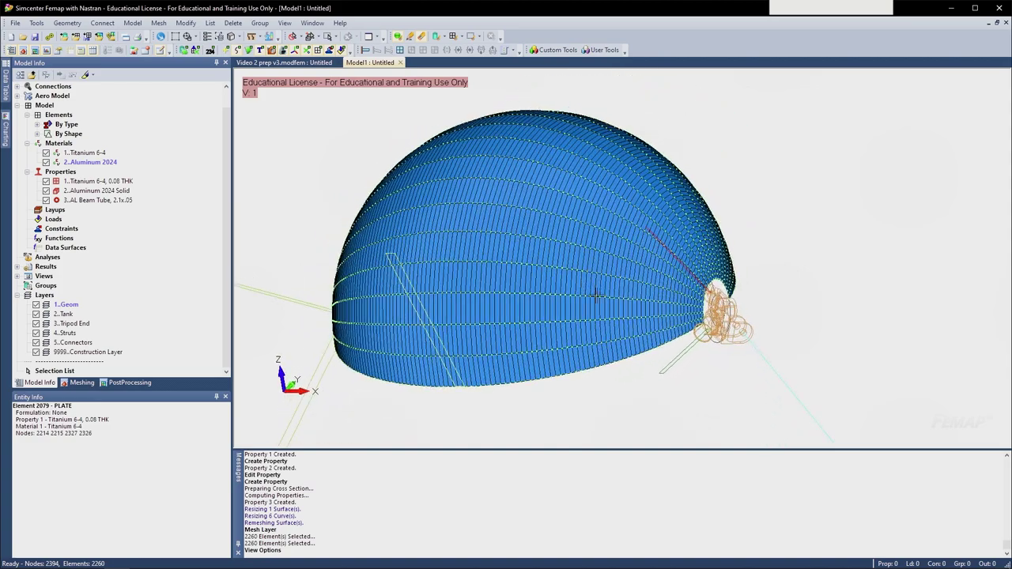
scroll(582, 332, up, 5)
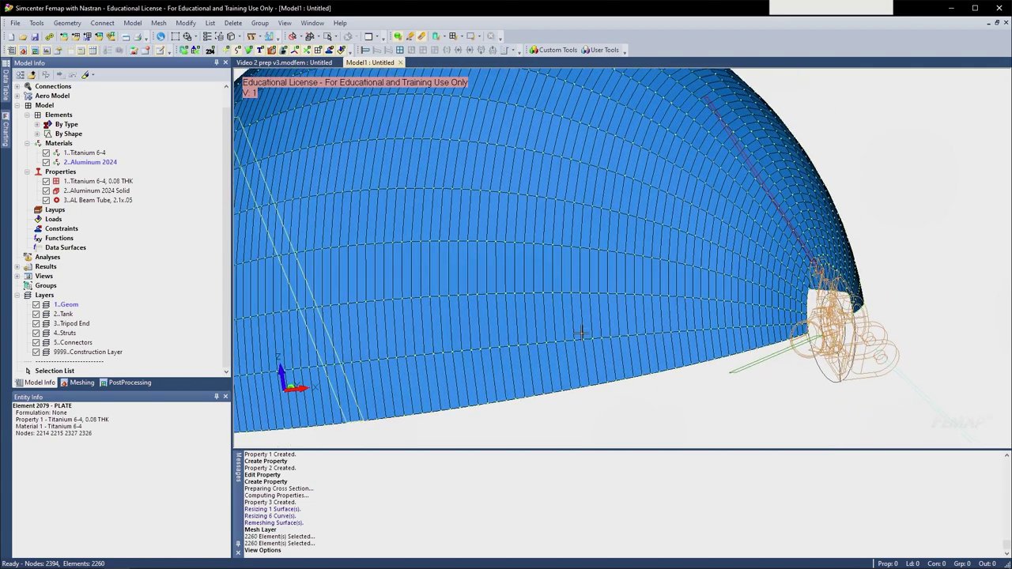
middle_drag(581, 332, 582, 383)
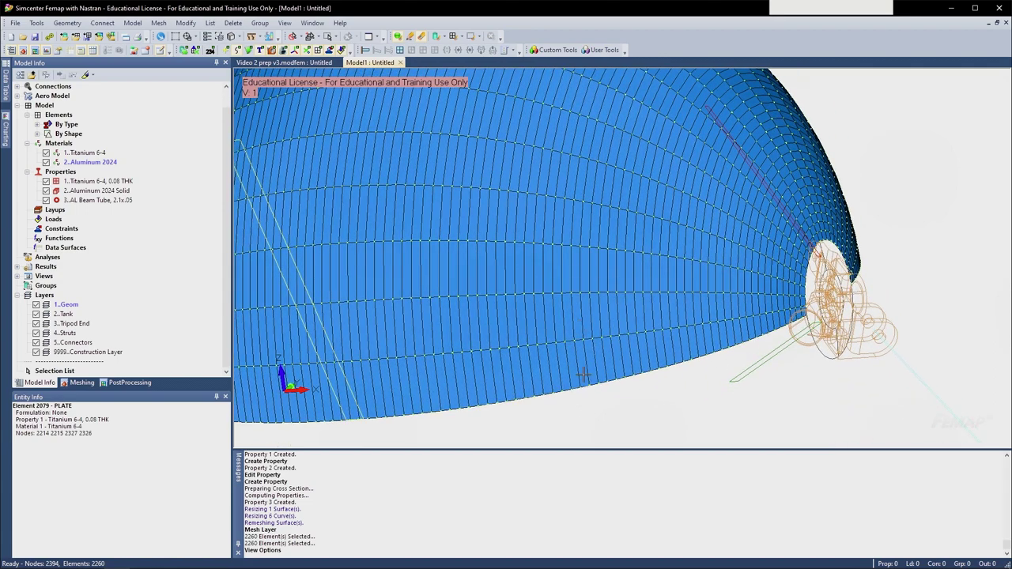
scroll(551, 271, down, 2)
middle_drag(546, 280, 564, 298)
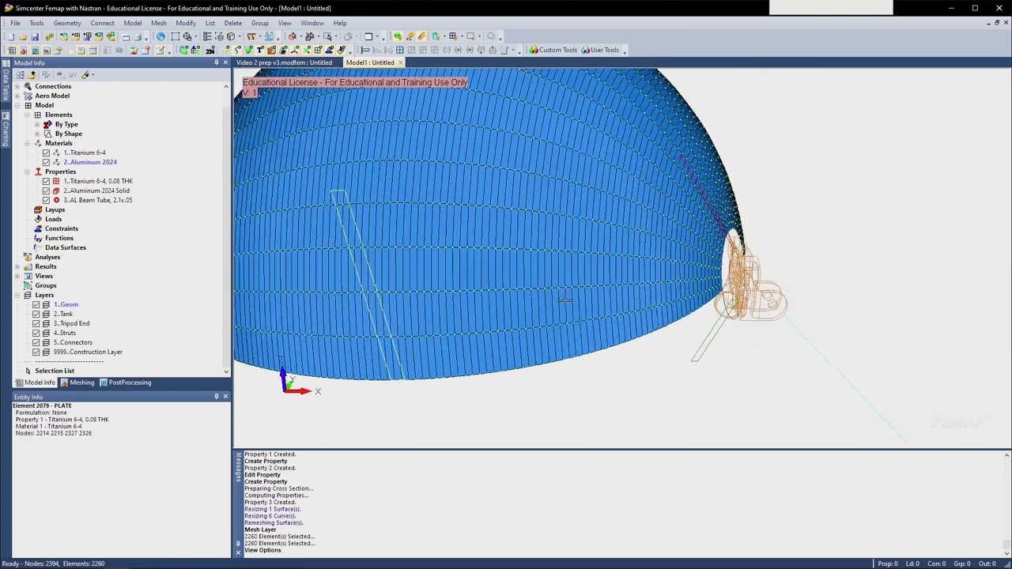
scroll(383, 384, up, 2)
scroll(384, 385, up, 6)
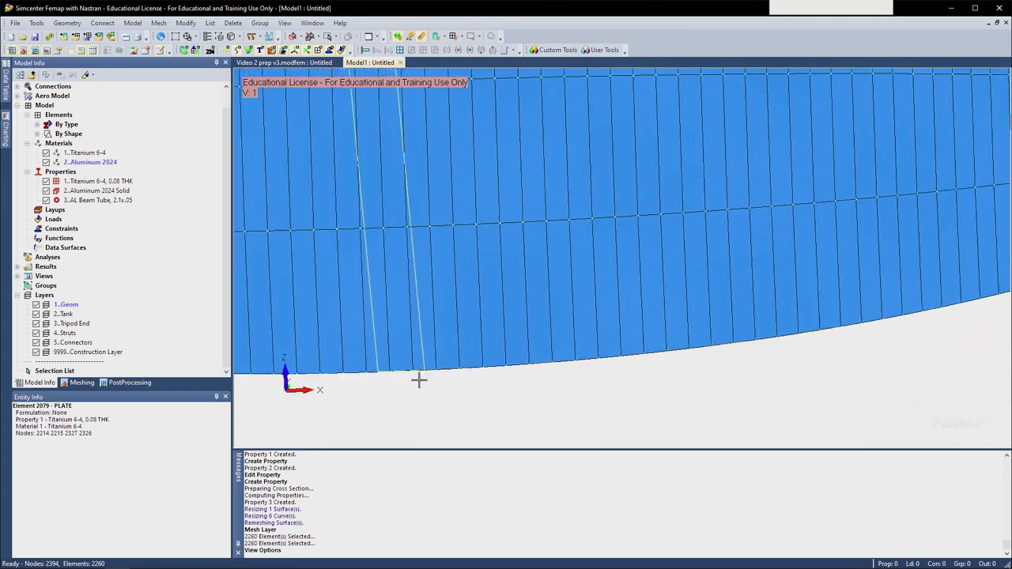
scroll(408, 391, up, 4)
middle_drag(410, 385, 412, 264)
middle_drag(408, 372, 493, 324)
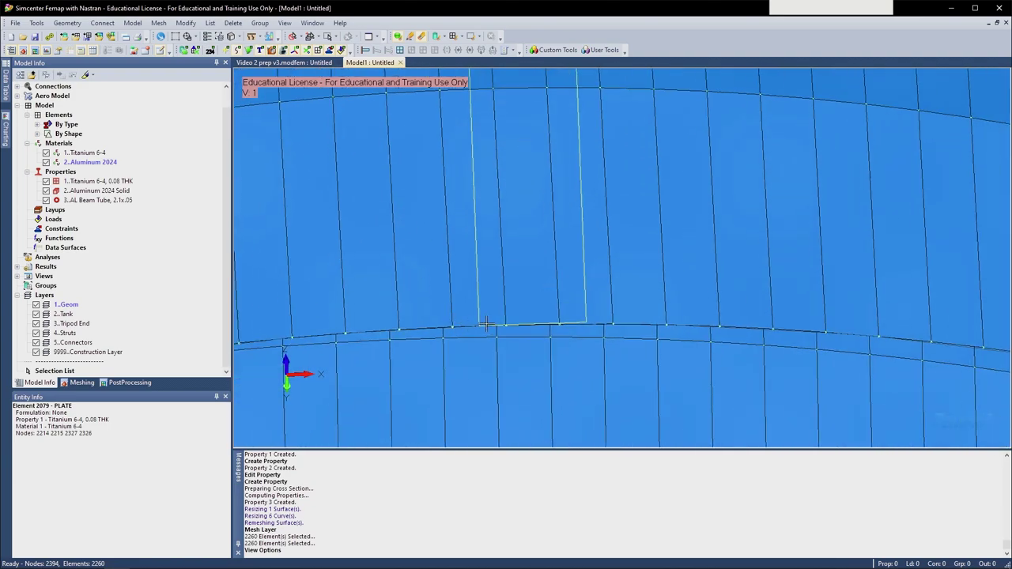
scroll(480, 324, down, 3)
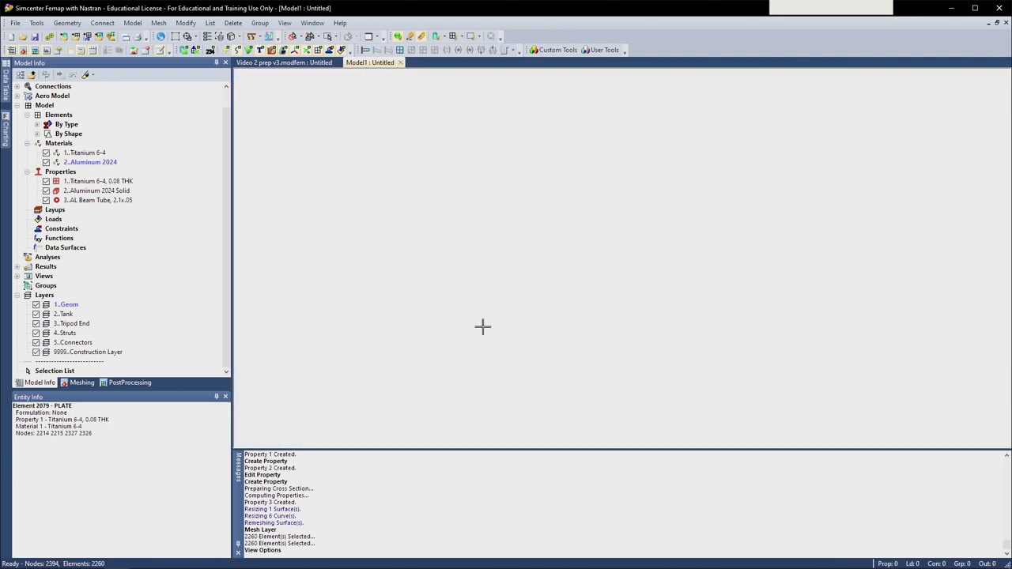
scroll(504, 331, up, 5)
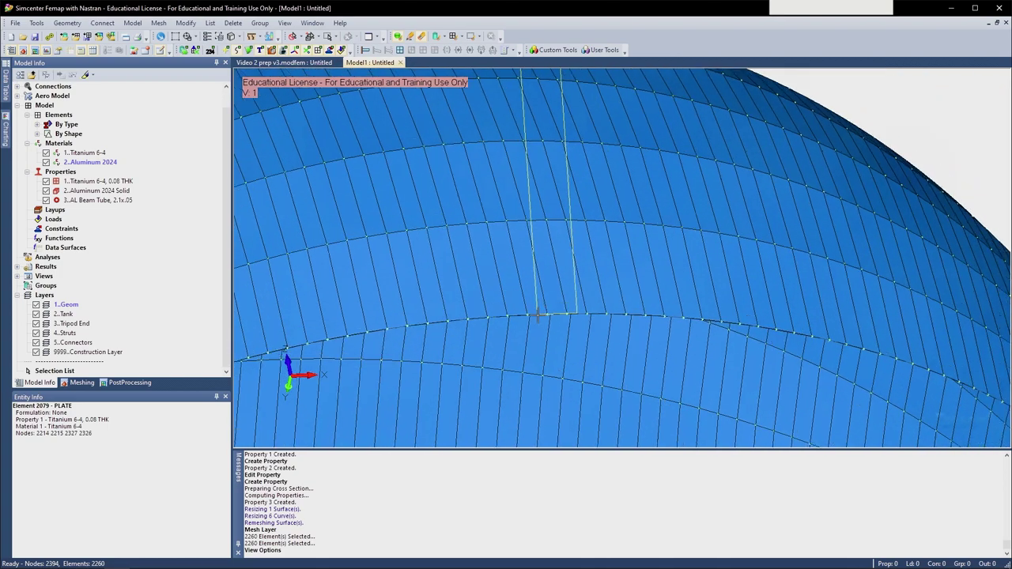
scroll(537, 295, up, 3)
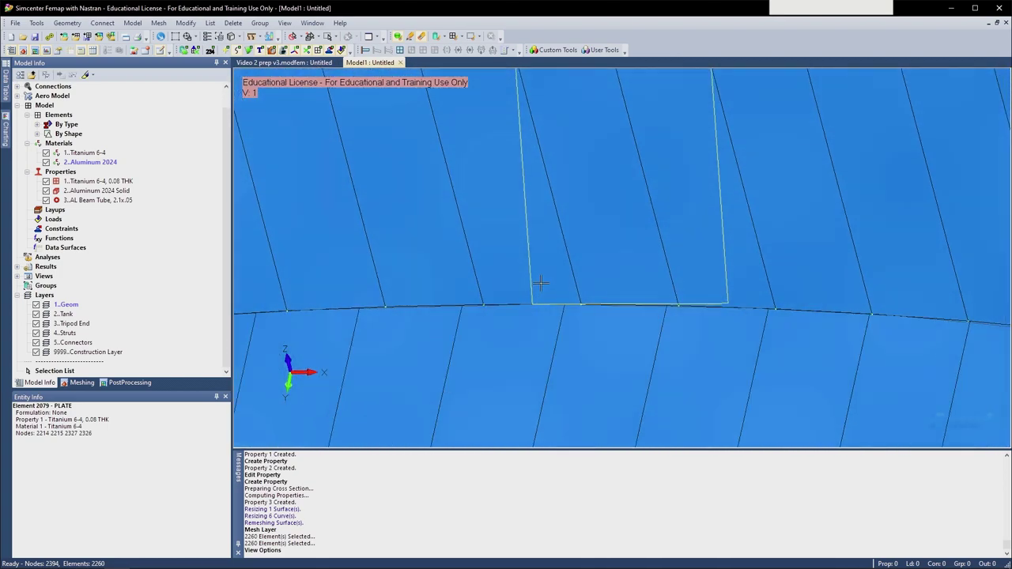
scroll(533, 304, down, 5)
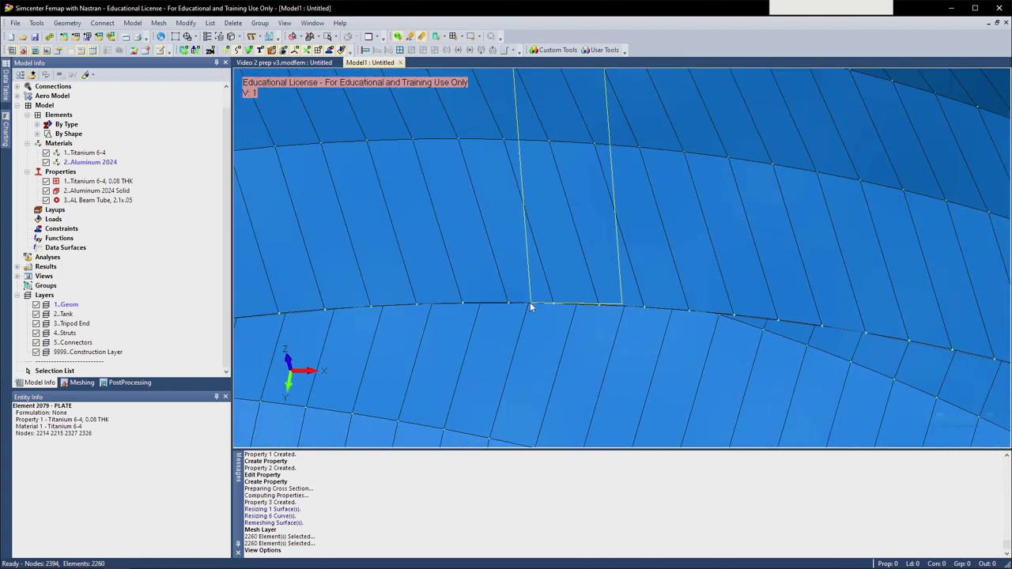
middle_drag(530, 302, 500, 367)
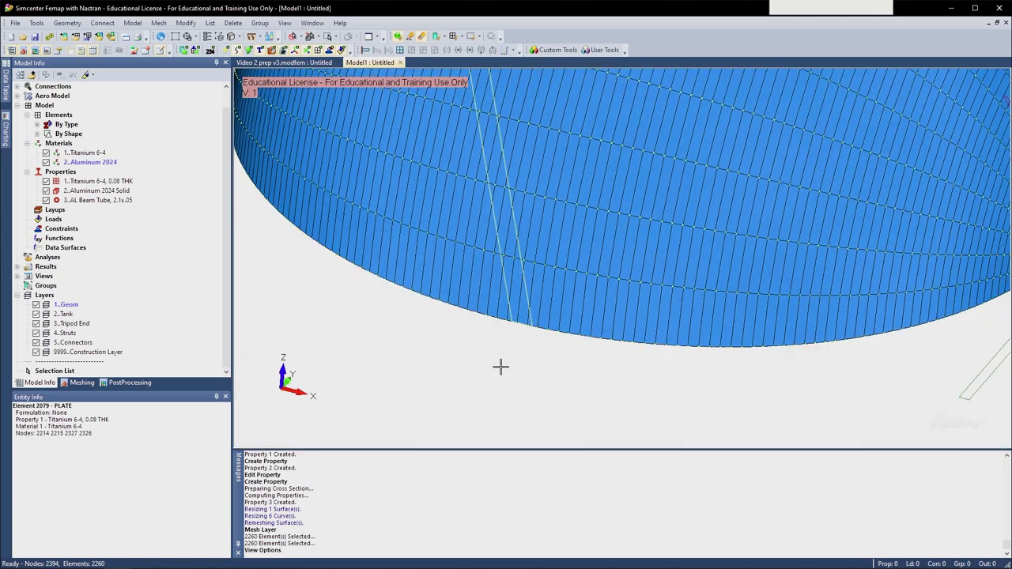
ctrl+middle_drag(598, 346, 471, 320)
- Decrease the mesh sizing of the curve along the tank half's lower rim by 1 element, remeshing the tank
click(127, 382)
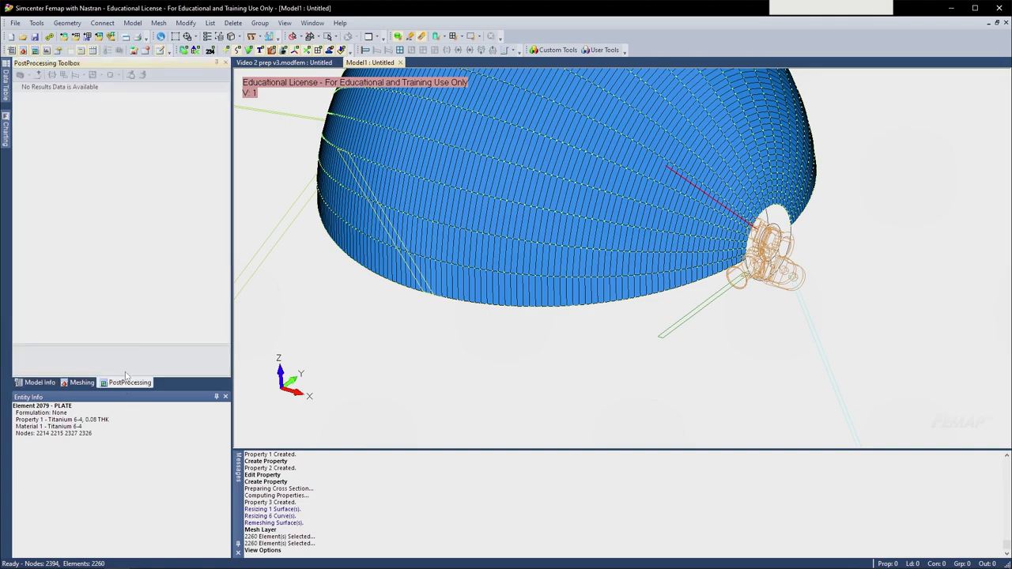
click(82, 382)
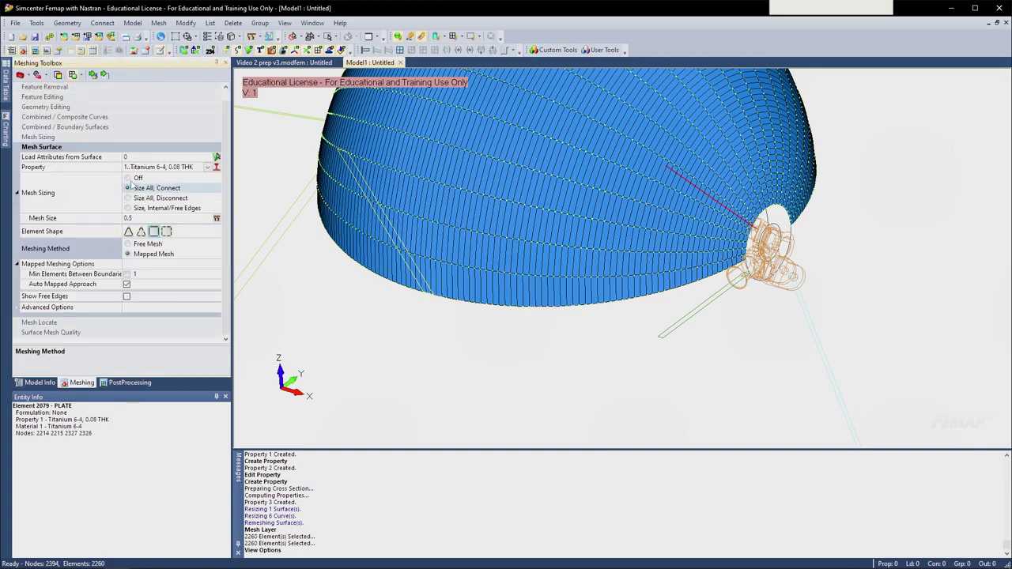
middle_drag(487, 272, 505, 259)
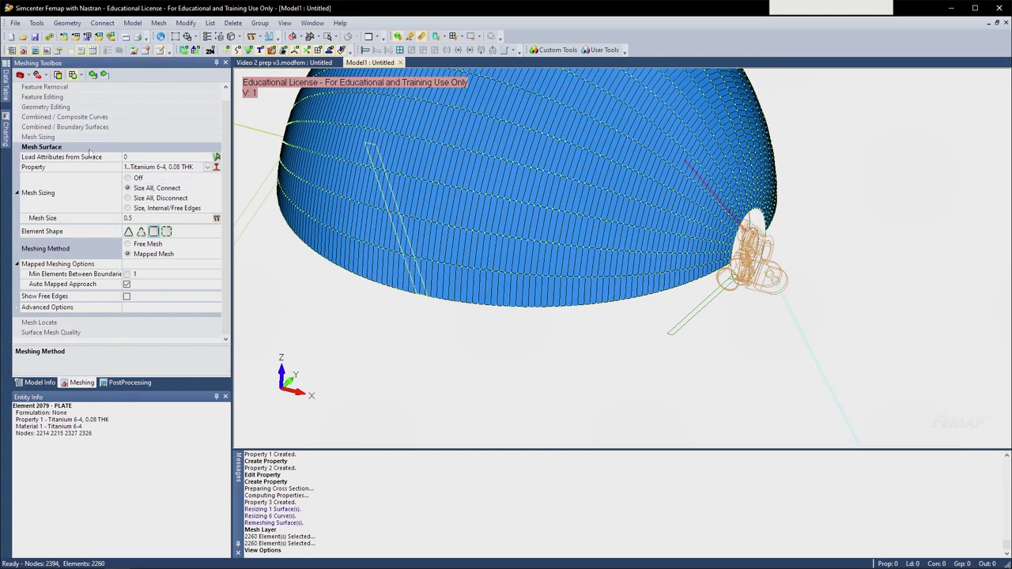
click(40, 137)
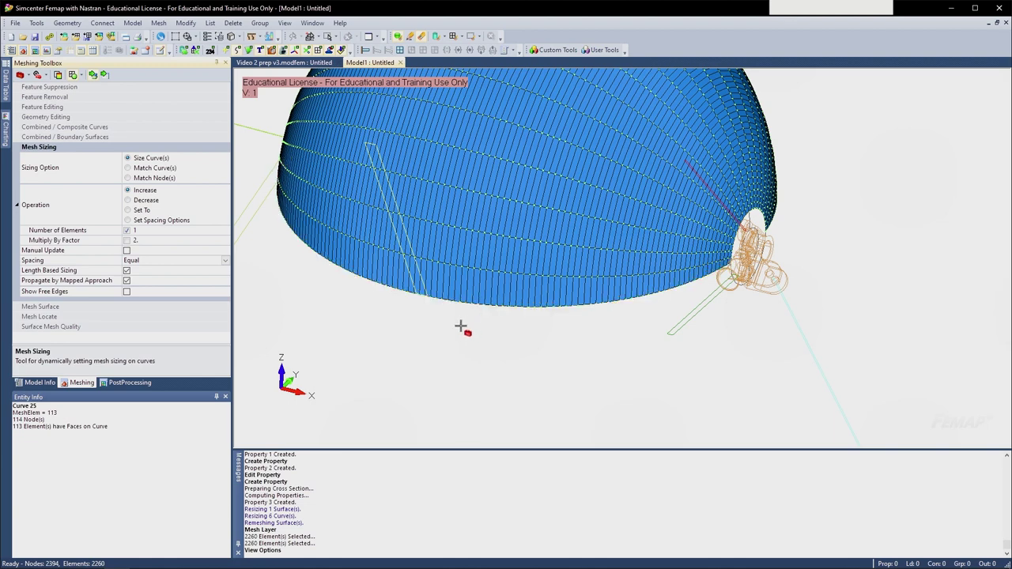
middle_drag(463, 327, 474, 306)
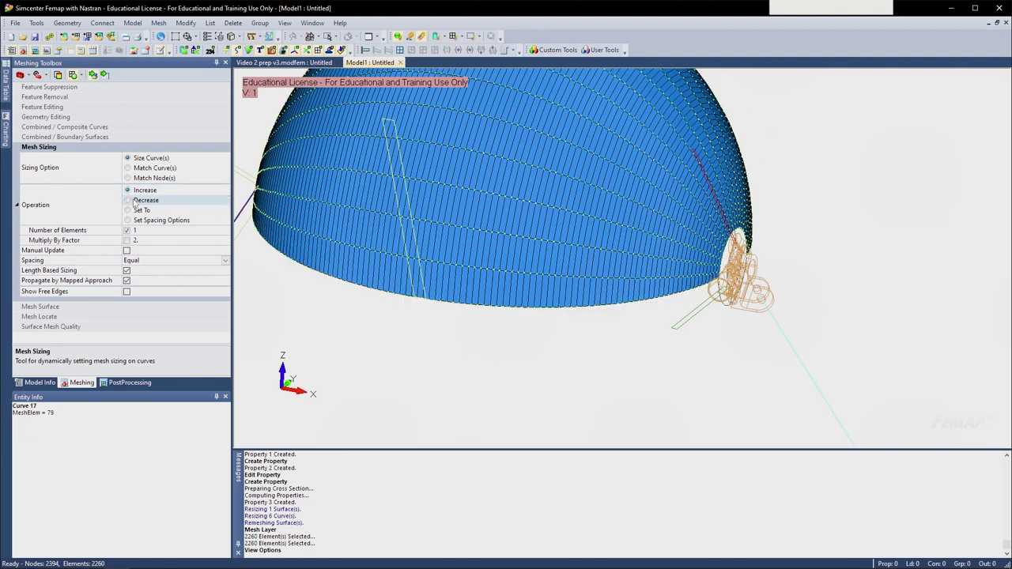
click(140, 200)
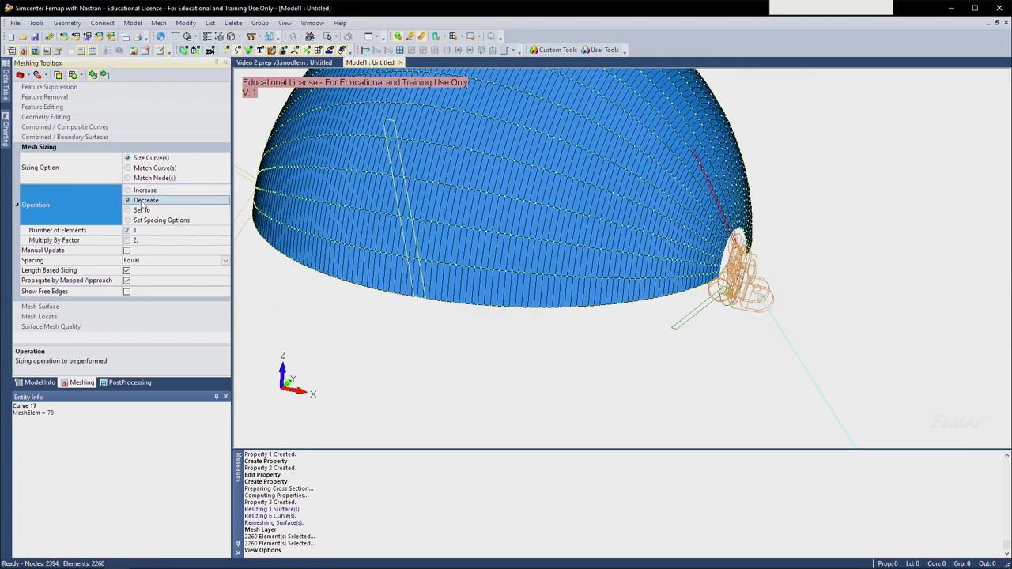
mouse_move(411, 328)
middle_down()
mouse_move(420, 321)
mouse_move(400, 327)
middle_up()
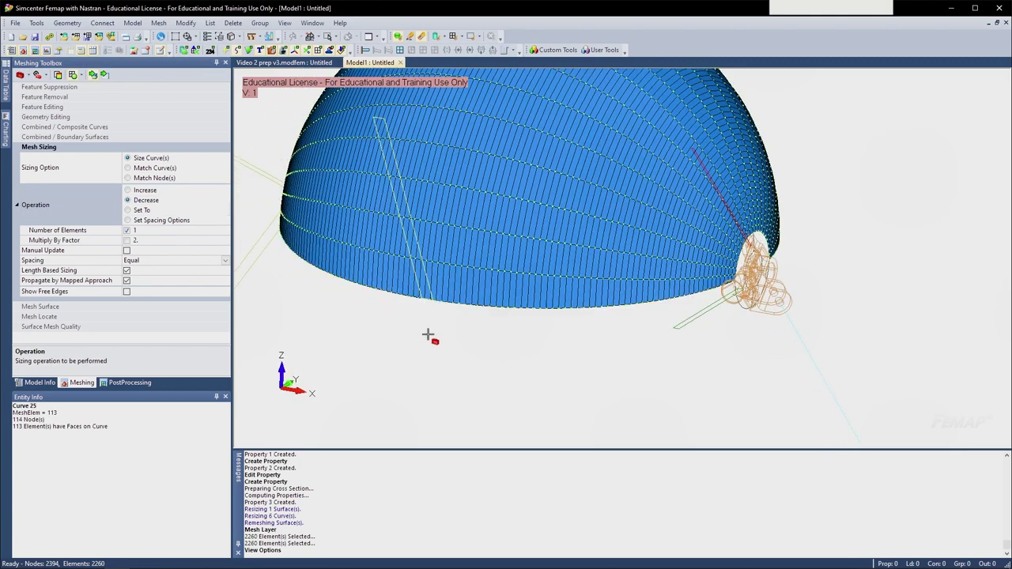
scroll(415, 320, up, 2)
scroll(415, 319, up, 3)
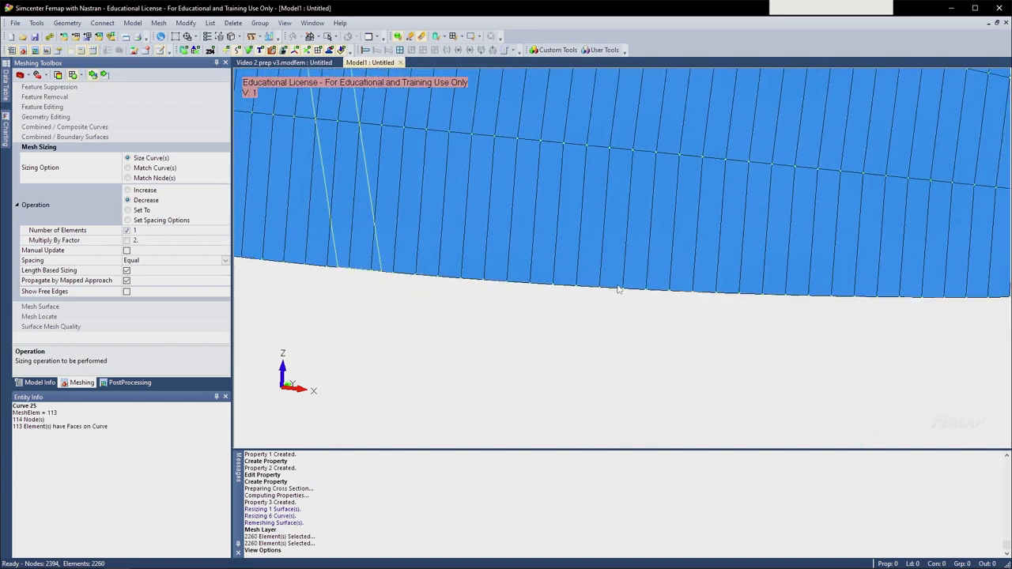
click(514, 298)
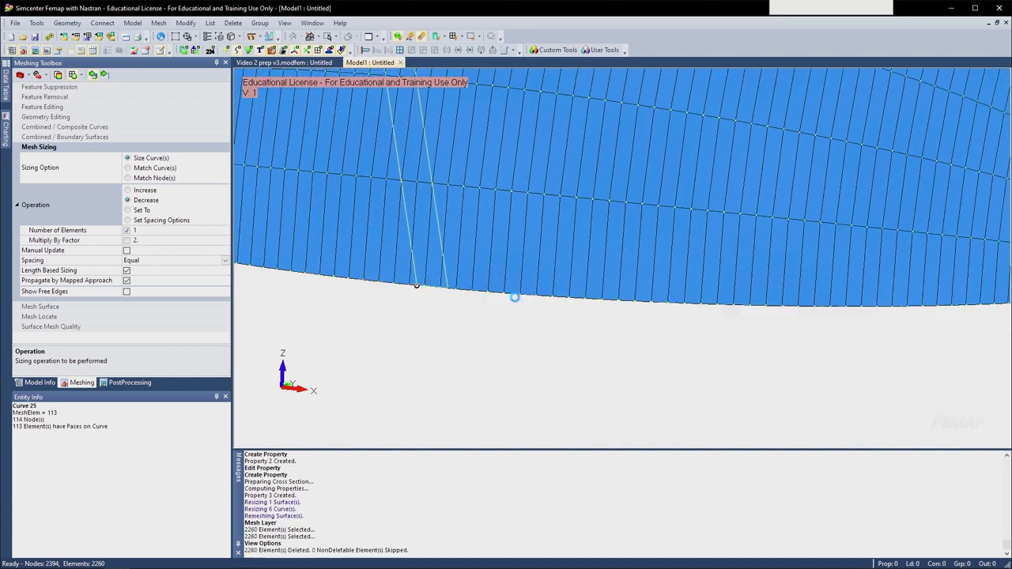
- Check from several angles whether the remeshed rim's nodes coincide with the corners of the strut outline
scroll(390, 295, up, 4)
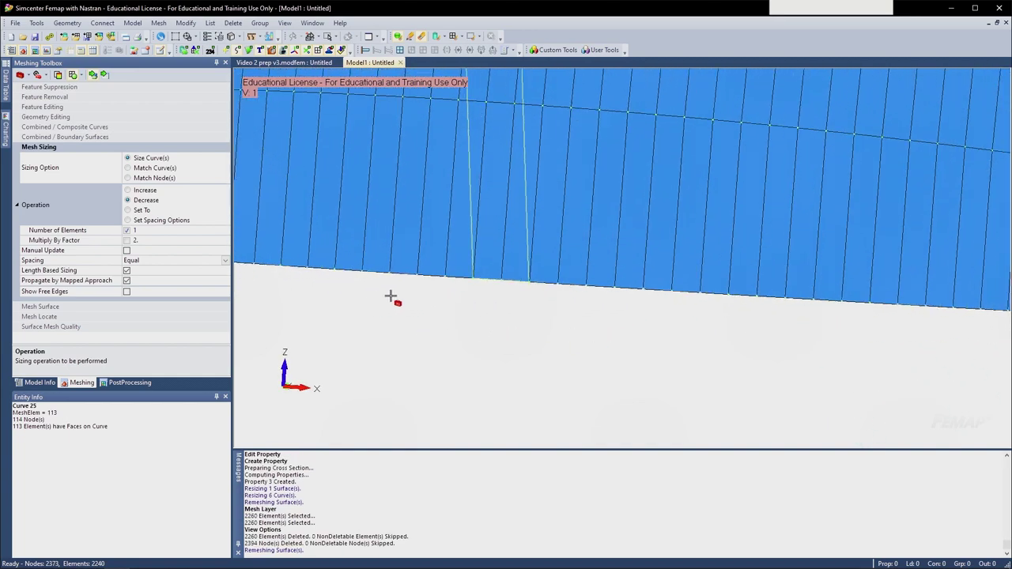
middle_drag(408, 245, 418, 255)
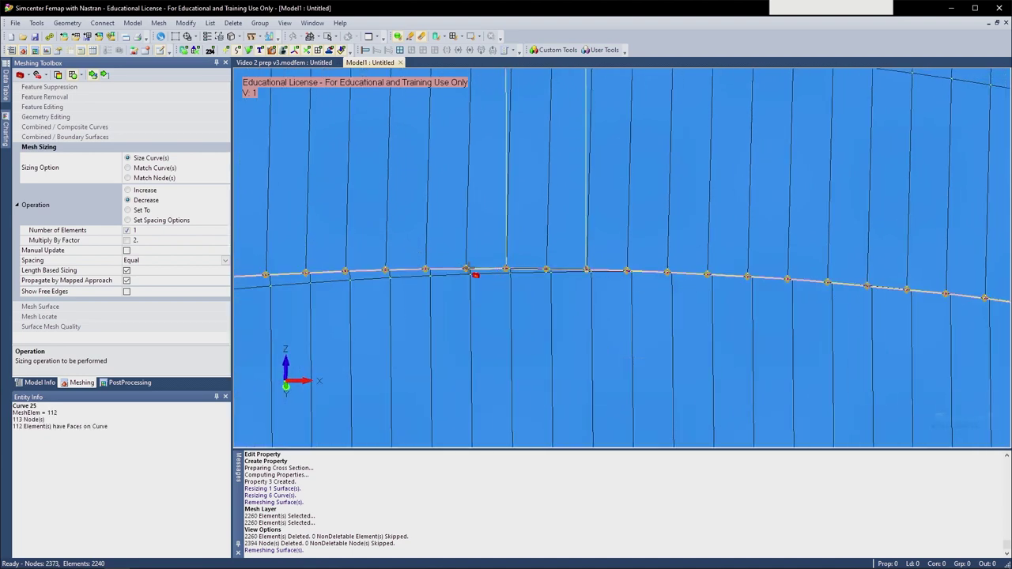
scroll(475, 274, down, 6)
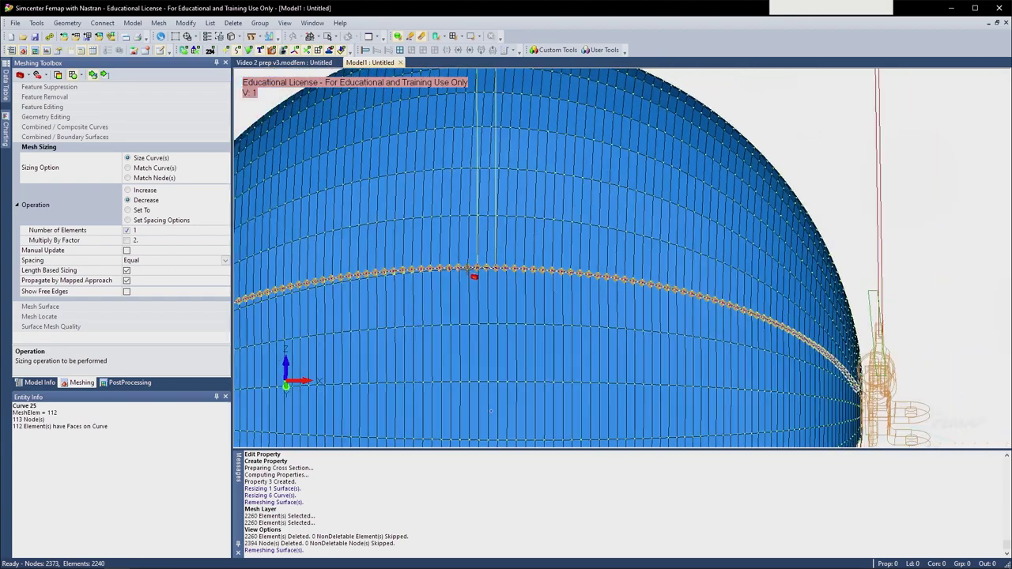
scroll(473, 276, up, 5)
scroll(497, 265, down, 4)
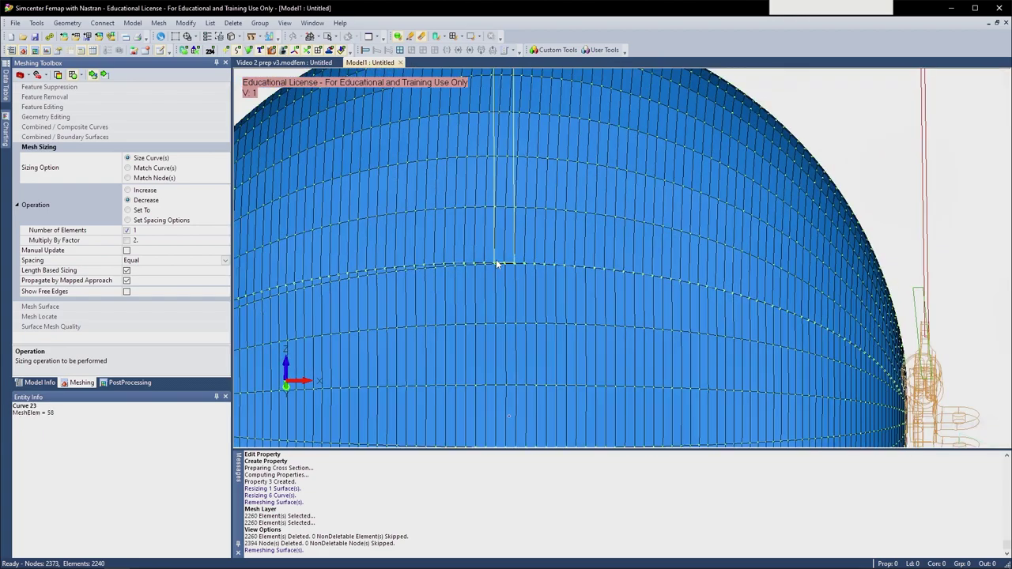
scroll(497, 265, down, 2)
middle_drag(569, 210, 623, 219)
scroll(538, 292, down, 4)
scroll(514, 212, up, 3)
scroll(747, 332, up, 3)
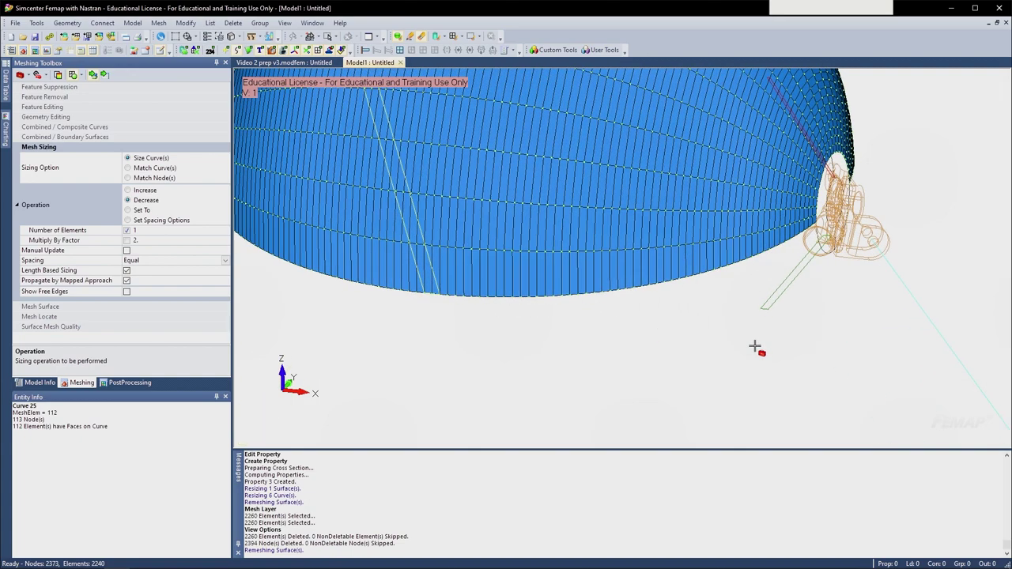
middle_drag(754, 346, 768, 315)
- Switch to the Video 2 prep v3.modfem model and display the element edges on its stress contour plot
click(283, 62)
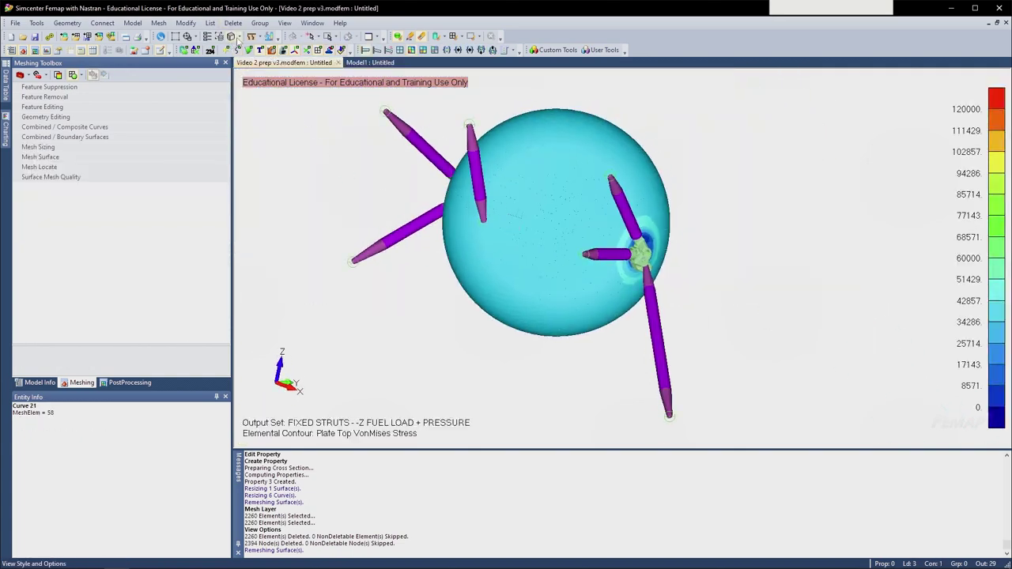
click(236, 36)
click(260, 97)
scroll(510, 228, up, 6)
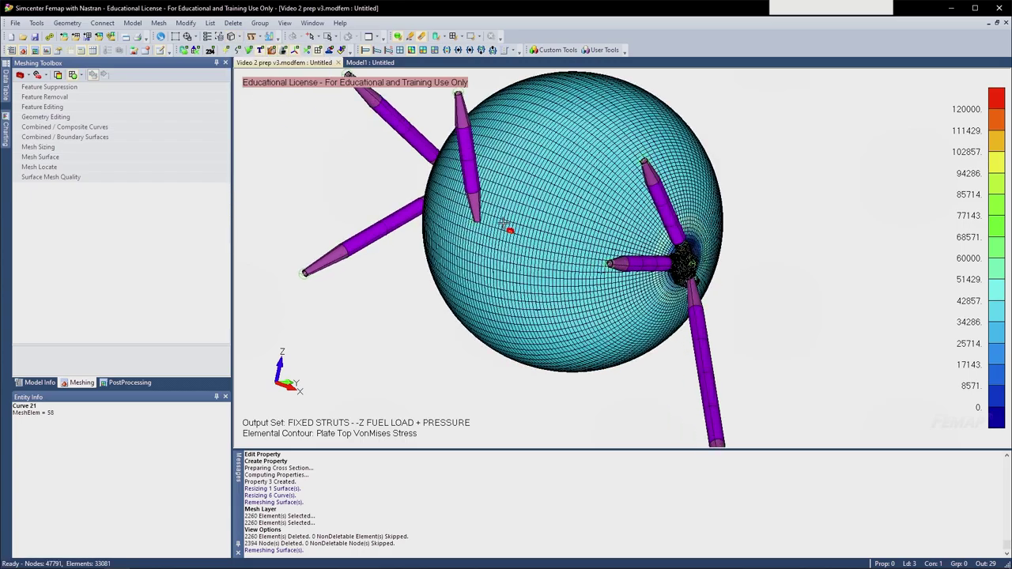
- Inspect the element layout of the reference tank in Video 2 prep v3.modfem and return to Model1 to compare its tank mesh
scroll(528, 210, down, 3)
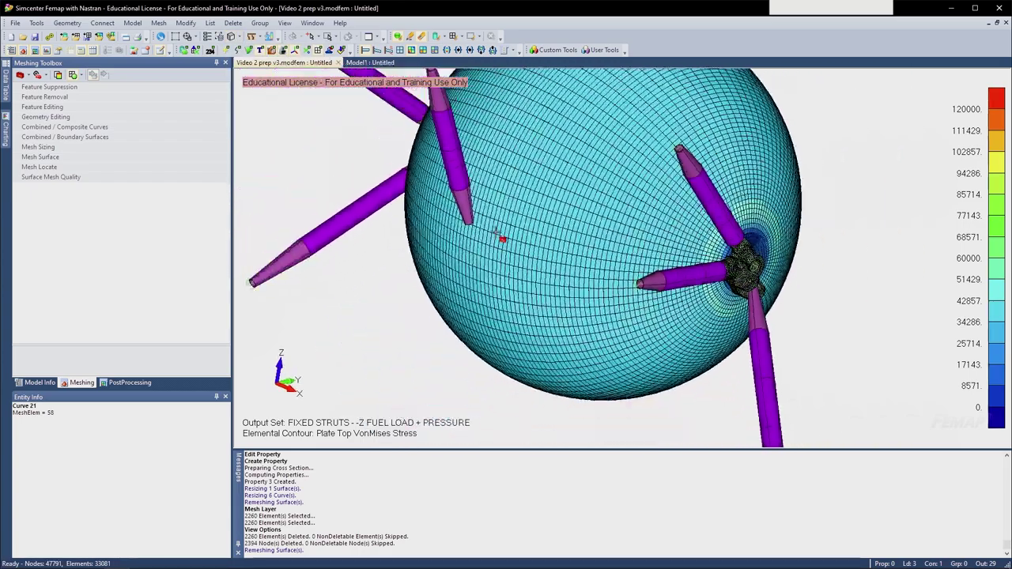
click(365, 62)
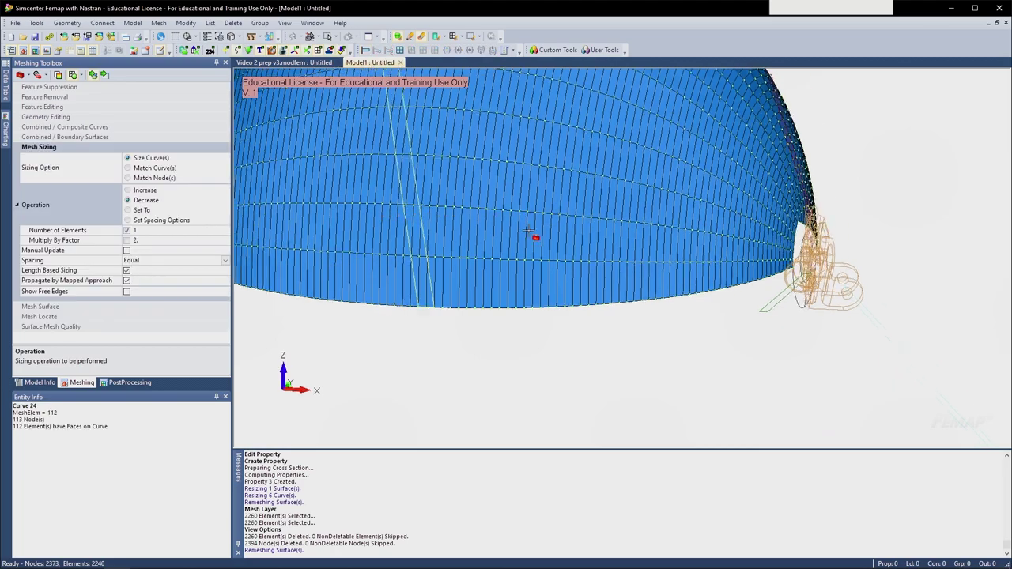
middle_drag(584, 225, 612, 231)
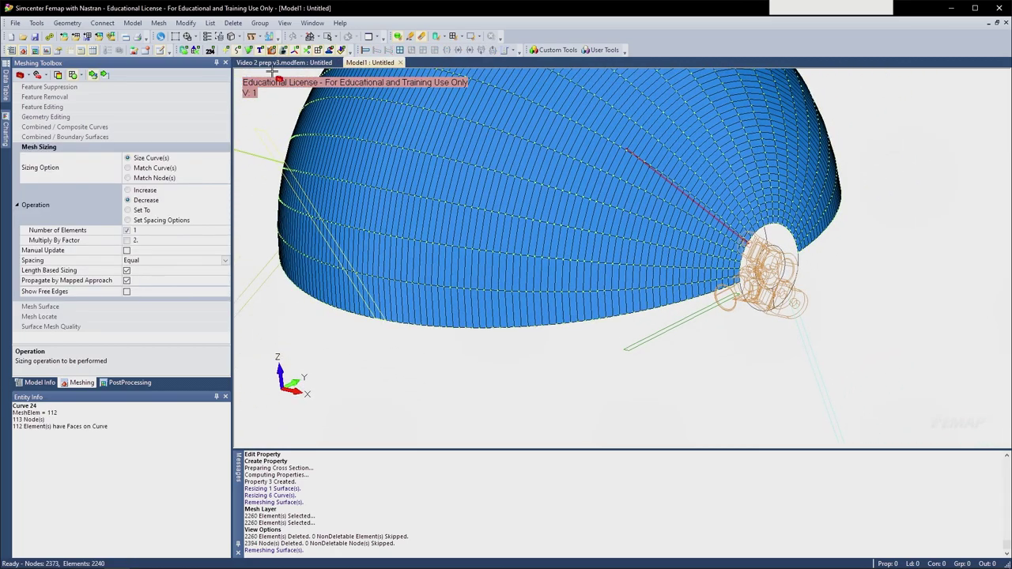
middle_drag(492, 231, 511, 225)
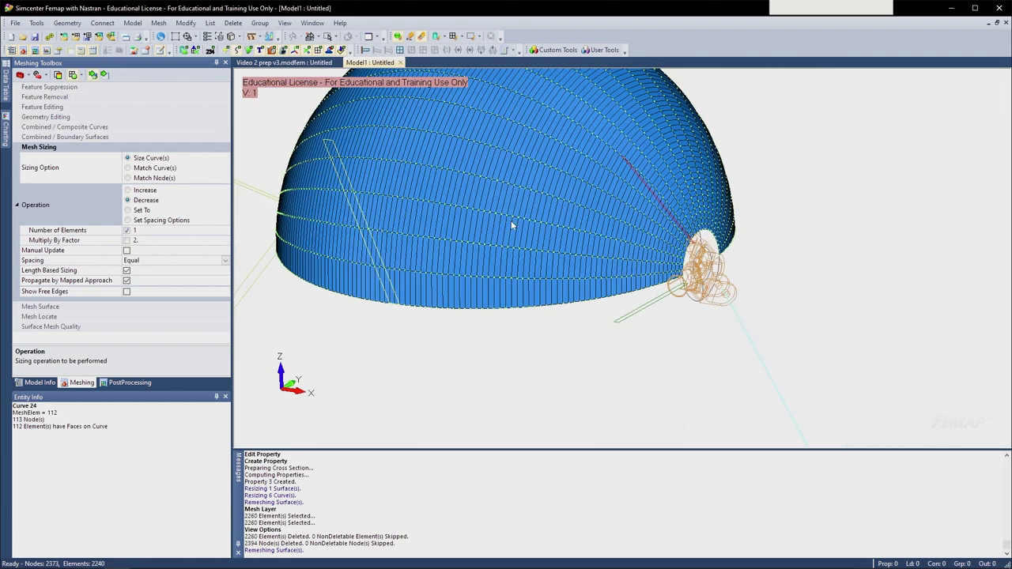
- Hide the surrounding geometry and increase the mesh sizing of the two arc curves around the tank half's end opening by 1 element each
click(155, 191)
middle_drag(570, 252, 588, 251)
middle_drag(739, 236, 749, 254)
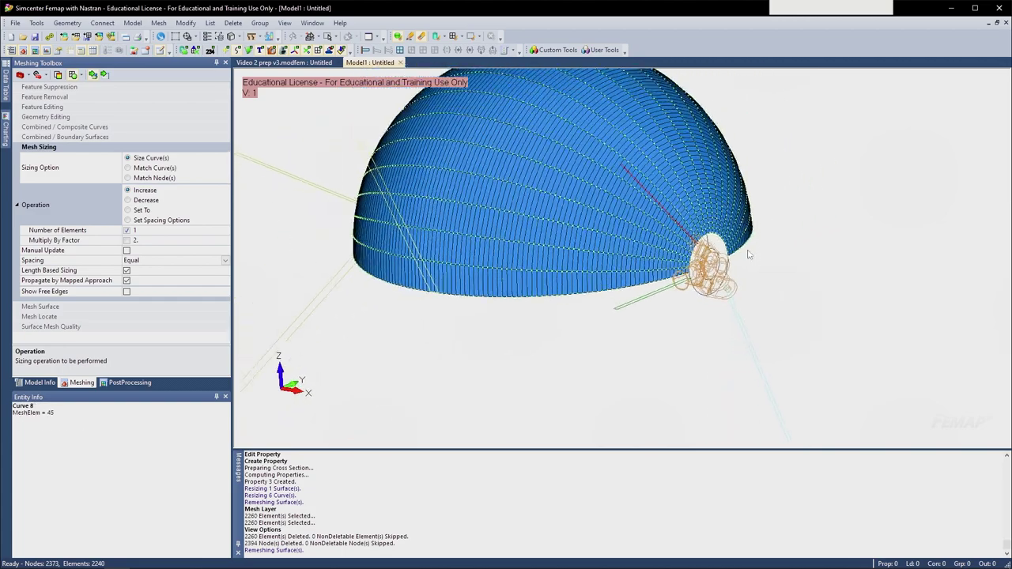
middle_drag(518, 254, 660, 252)
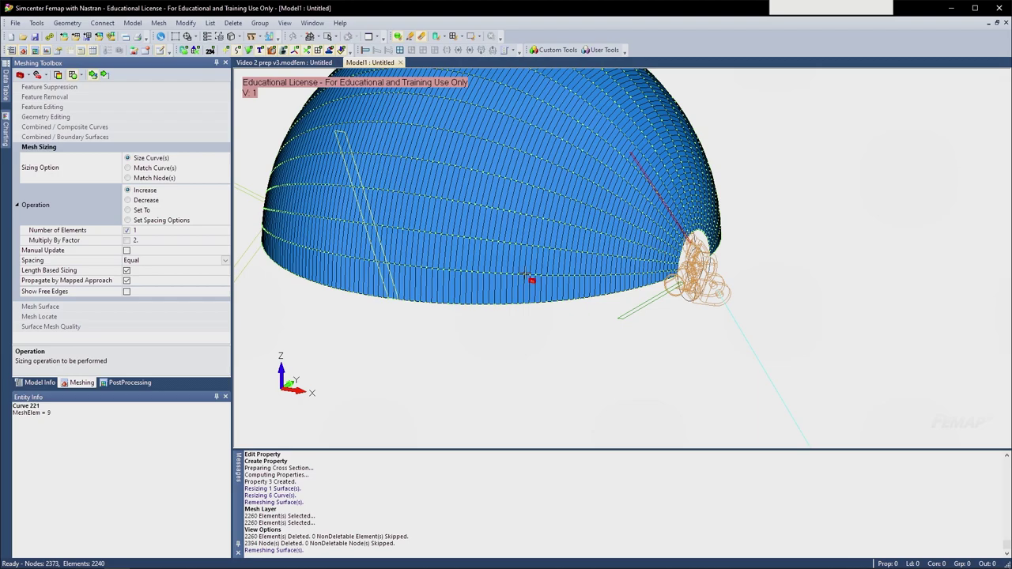
mouse_move(525, 275)
middle_down()
mouse_move(534, 230)
mouse_move(516, 263)
middle_up()
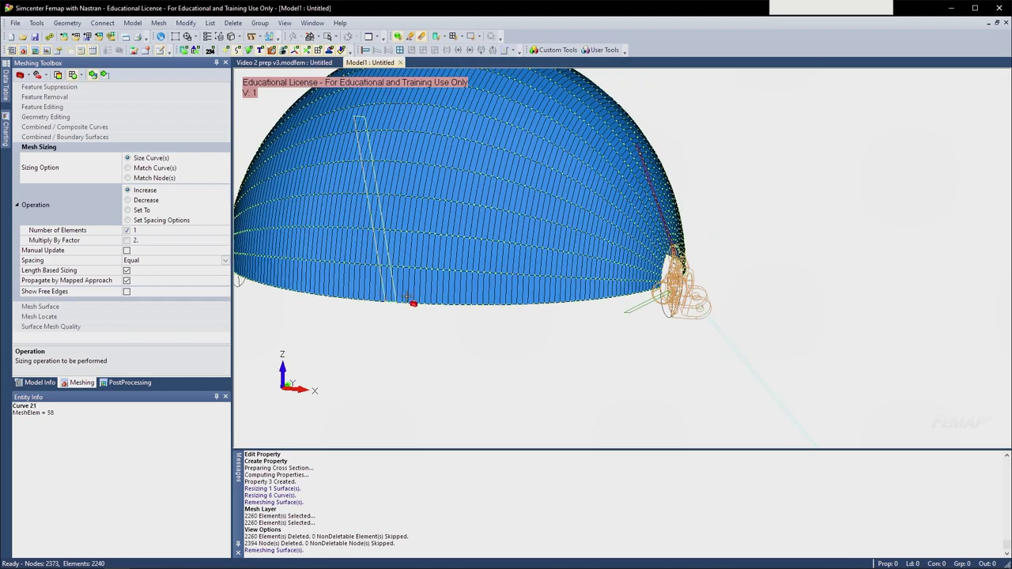
middle_drag(408, 297, 349, 308)
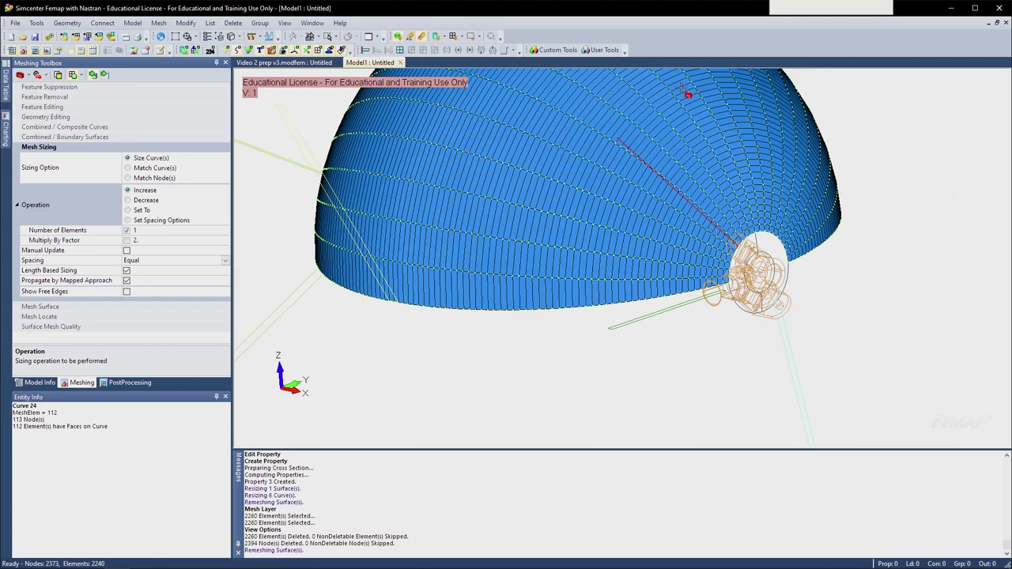
scroll(725, 246, up, 6)
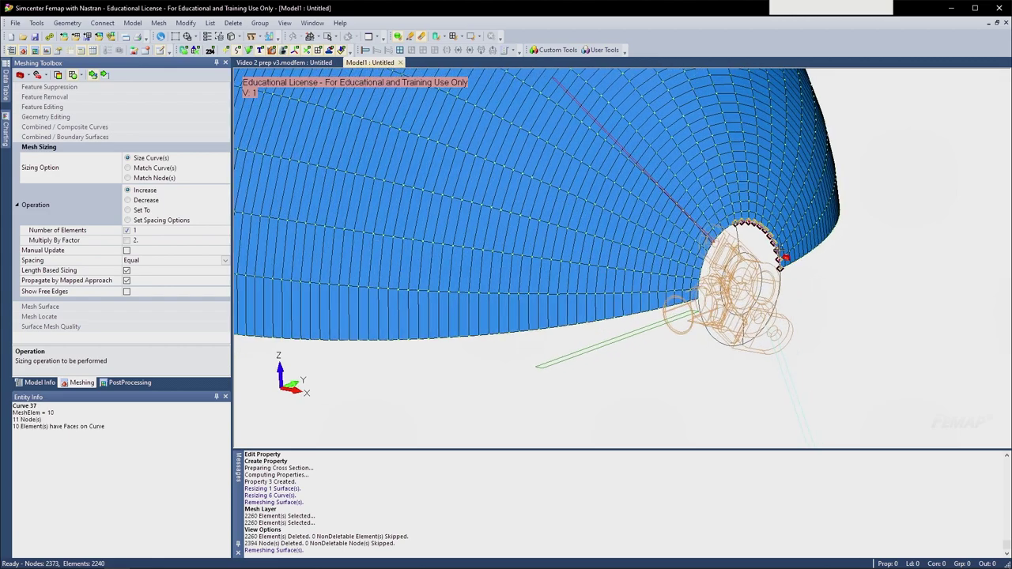
middle_drag(725, 246, 687, 253)
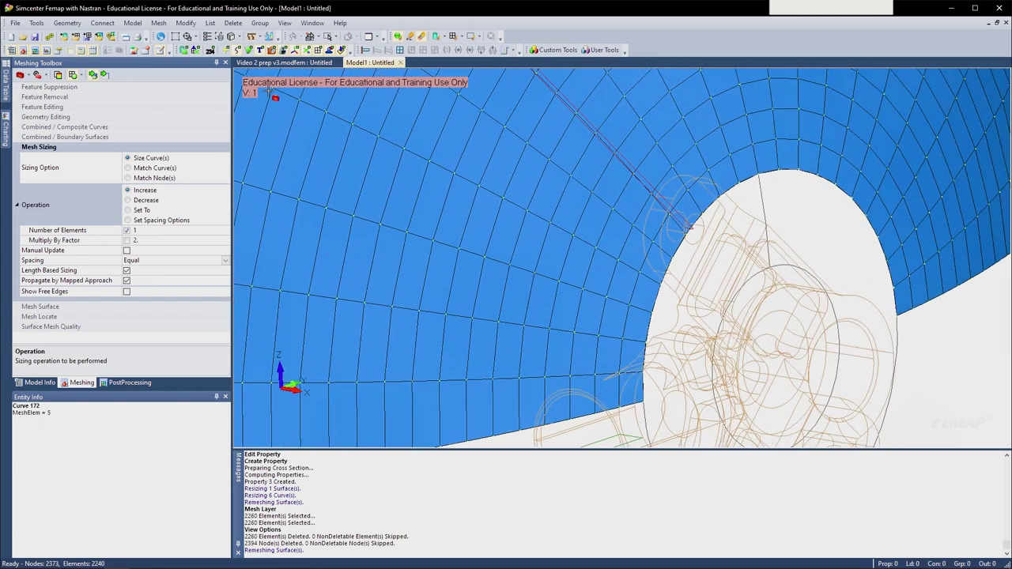
click(243, 50)
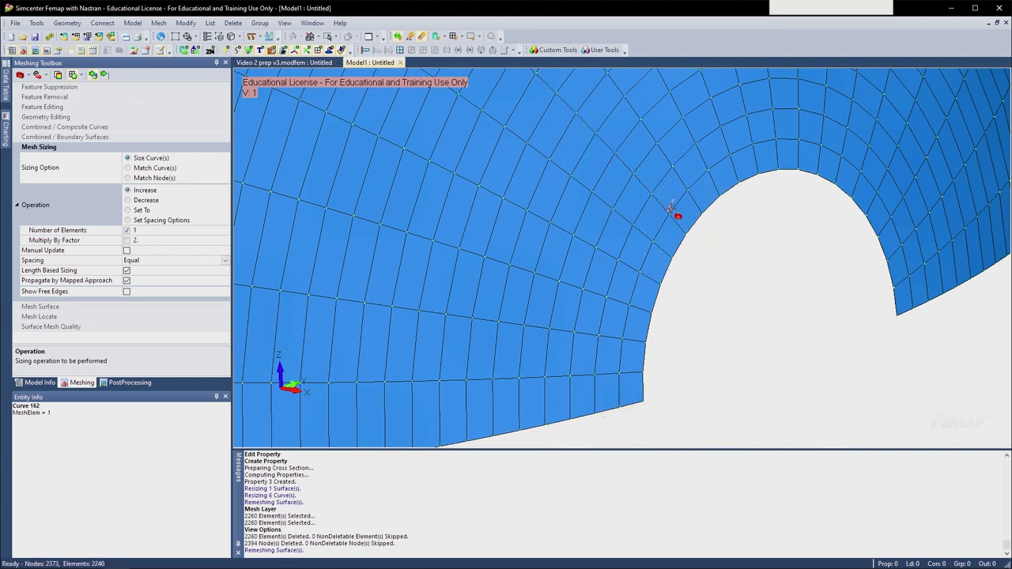
click(747, 184)
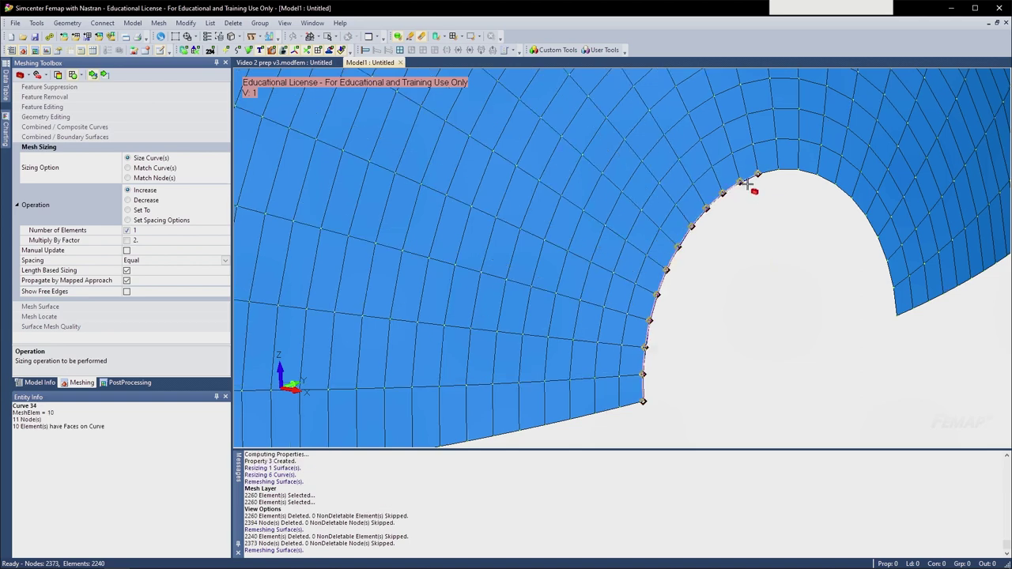
click(779, 172)
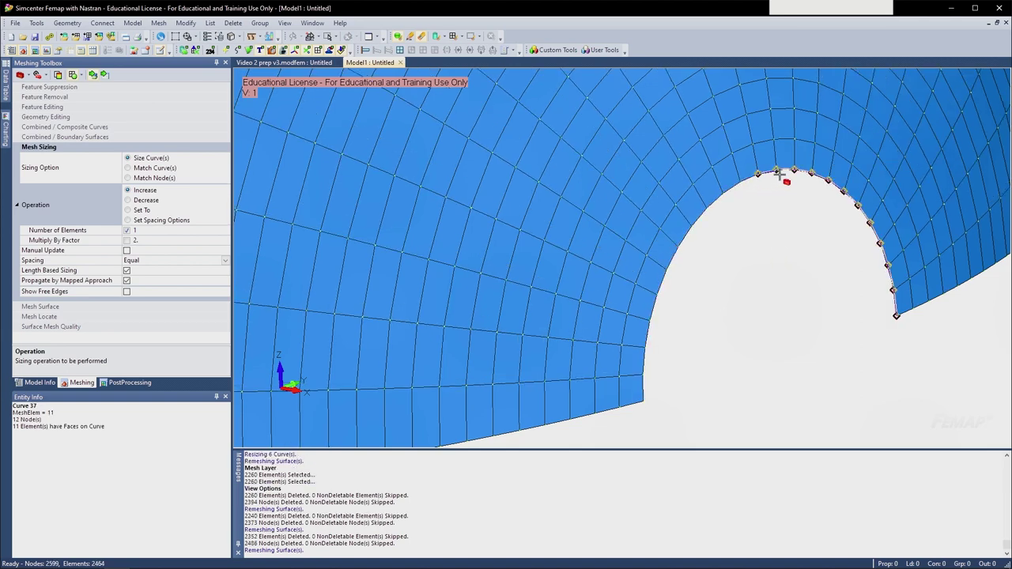
- Examine the remeshed tank half from several sides, checking the element shapes around the end openings and across the sphere
scroll(775, 178, down, 8)
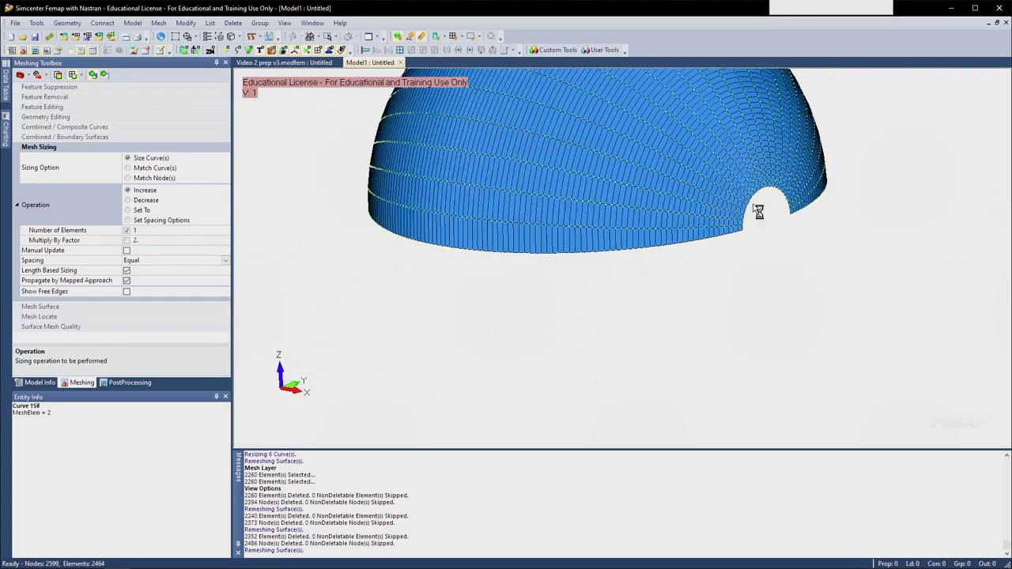
middle_drag(504, 363, 551, 316)
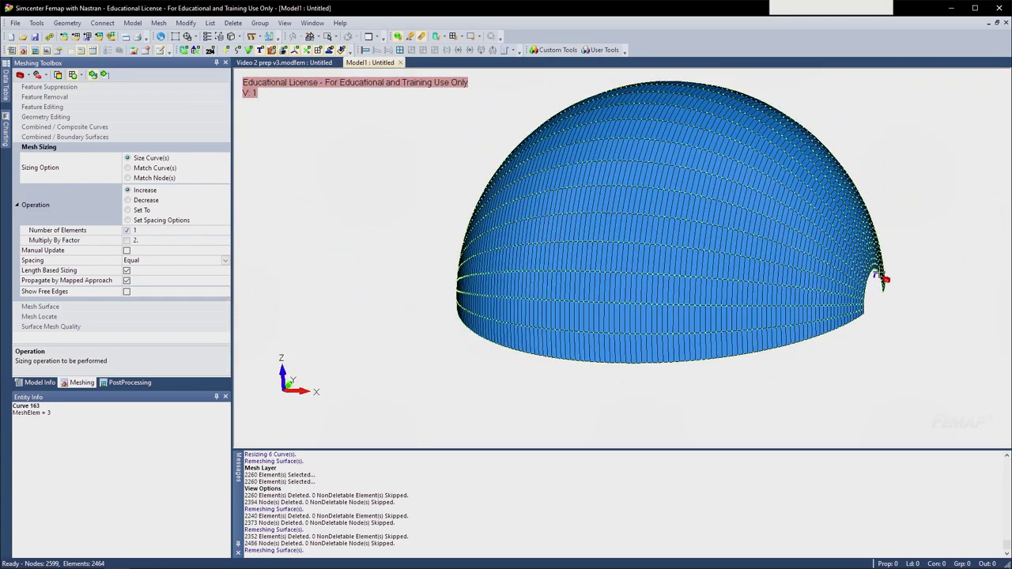
scroll(882, 276, up, 5)
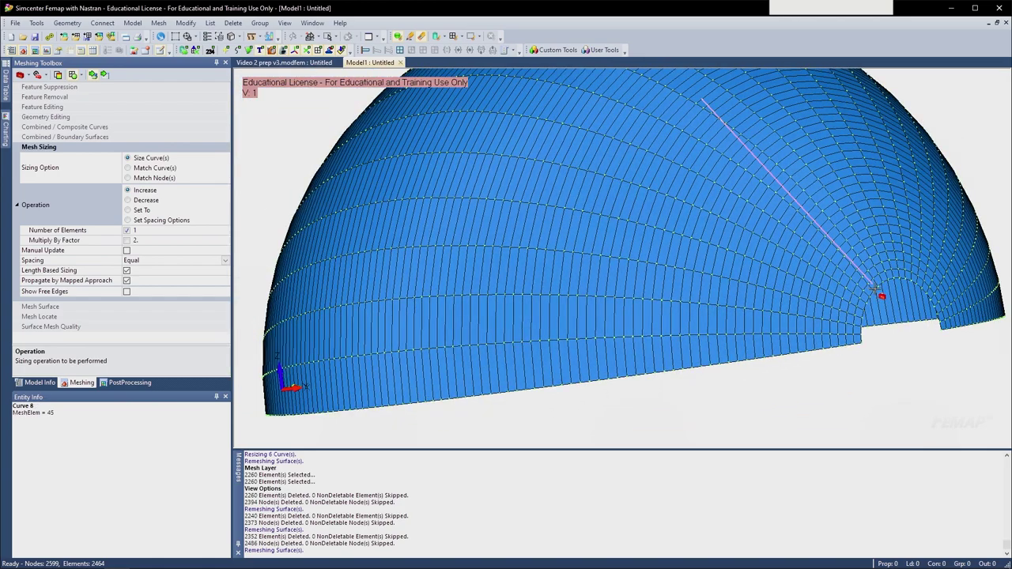
scroll(870, 286, up, 5)
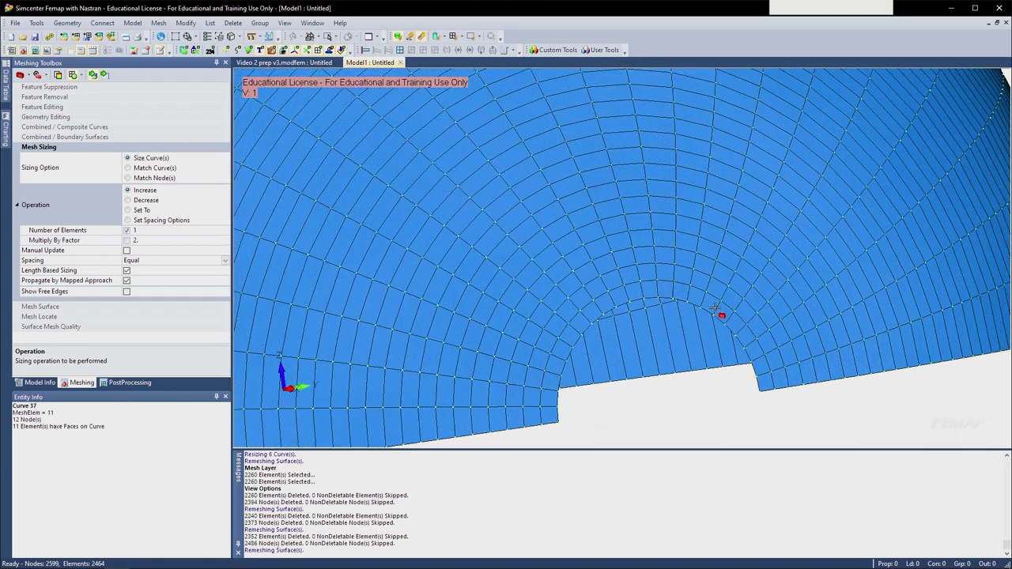
scroll(672, 305, down, 5)
middle_drag(670, 308, 255, 274)
scroll(312, 269, up, 4)
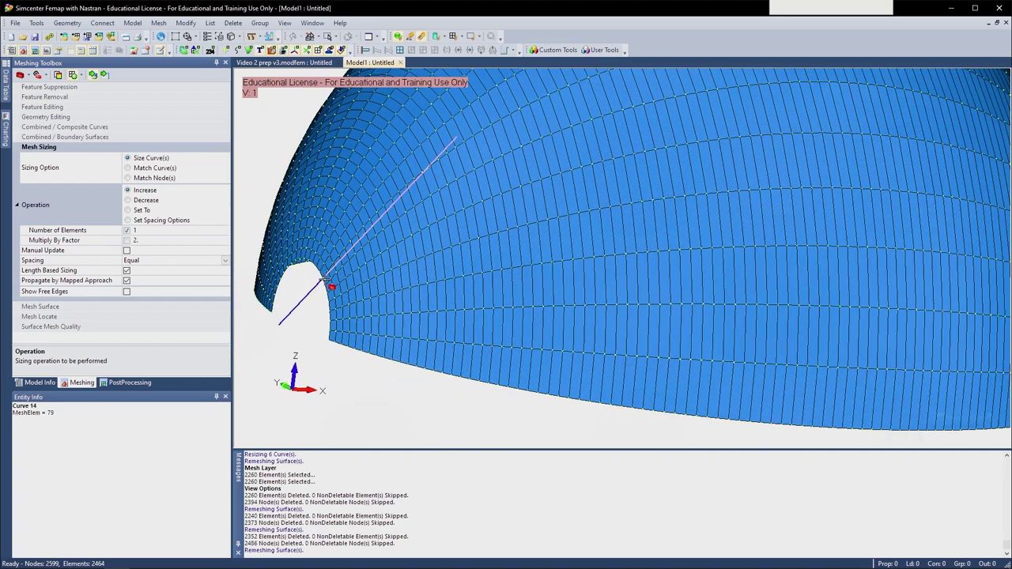
scroll(320, 263, down, 4)
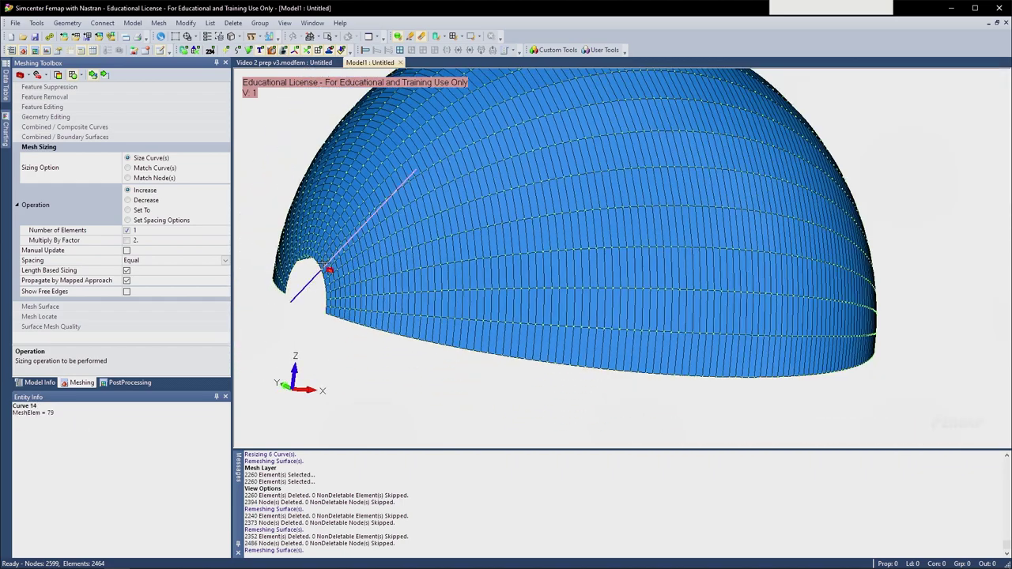
middle_drag(480, 291, 651, 244)
middle_drag(813, 271, 874, 262)
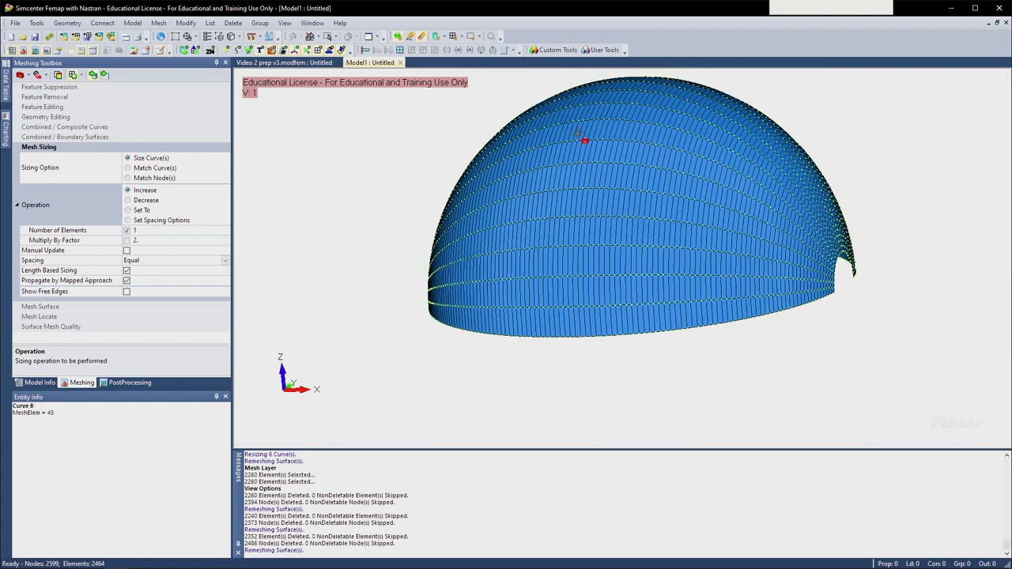
middle_drag(570, 243, 545, 262)
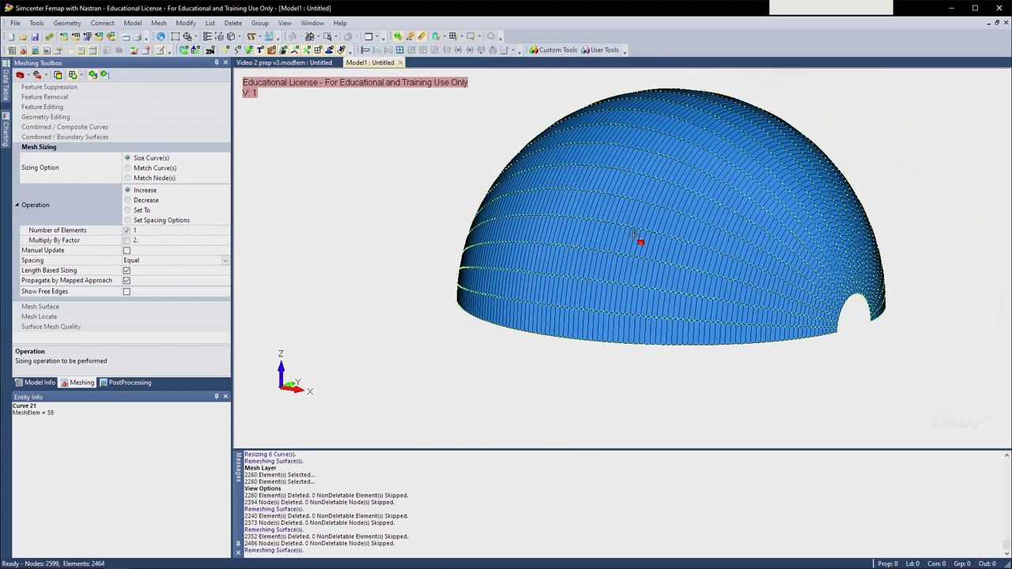
middle_drag(634, 232, 840, 291)
middle_drag(569, 245, 388, 216)
middle_drag(717, 213, 660, 213)
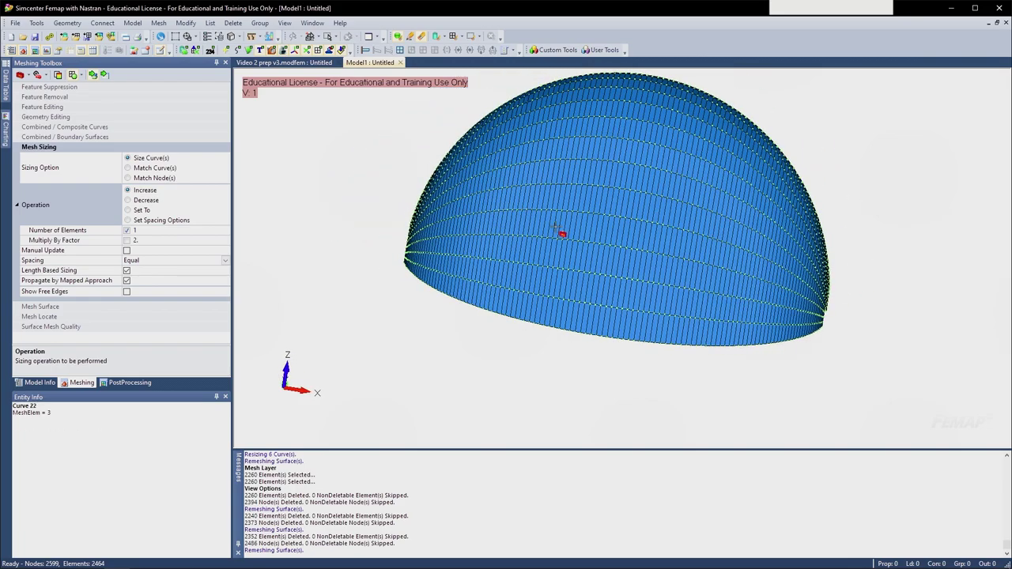
middle_drag(560, 232, 838, 295)
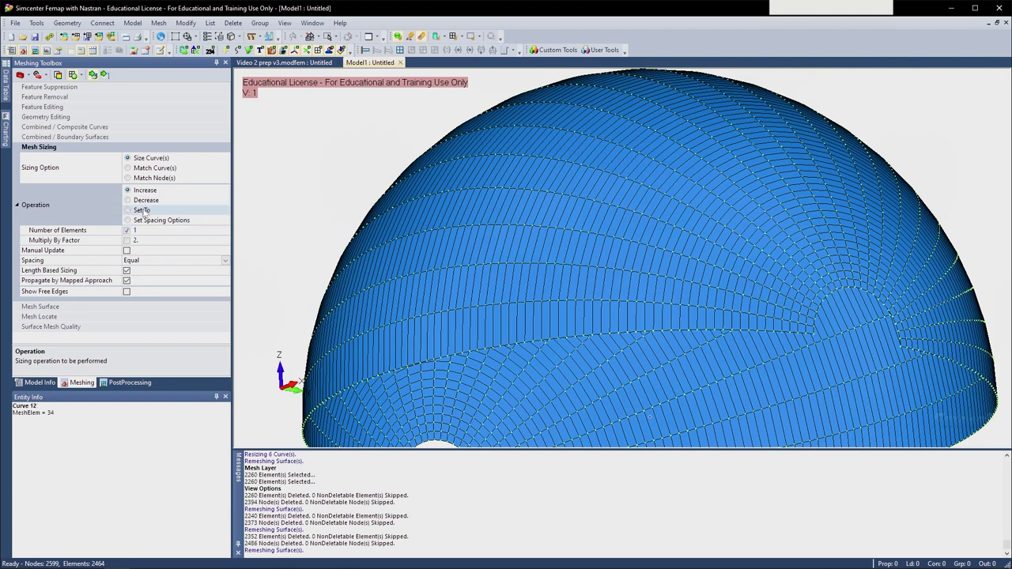
- Set the sizing increment to 4 elements and raise both end-opening arcs of the tank half to 15 elements each
click(137, 230)
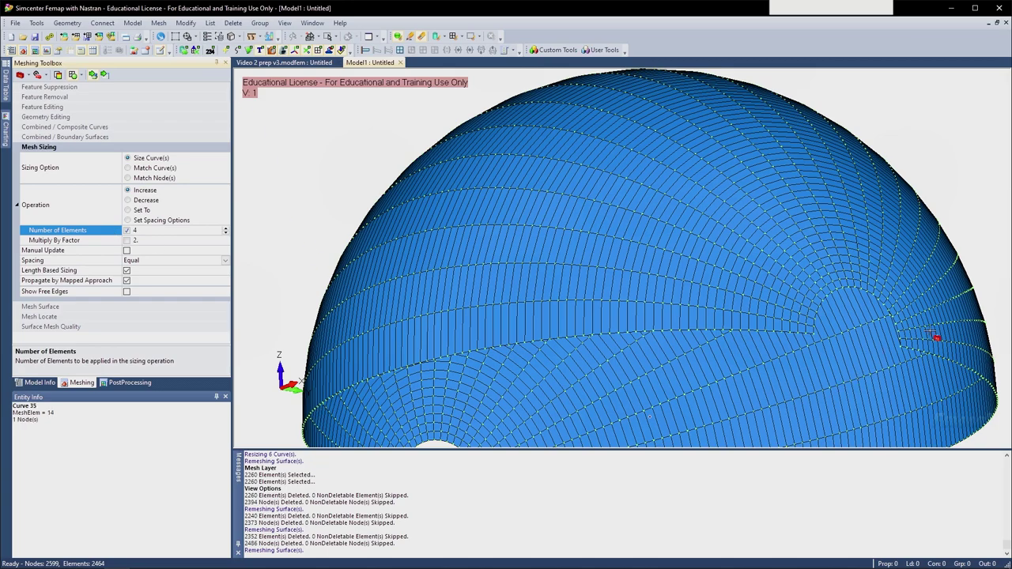
scroll(846, 289, up, 5)
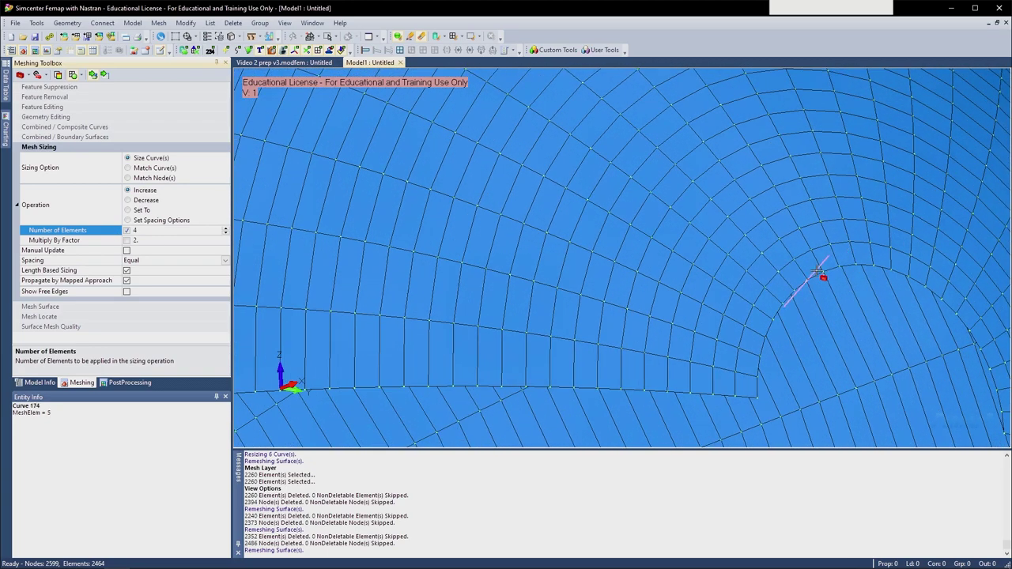
click(863, 242)
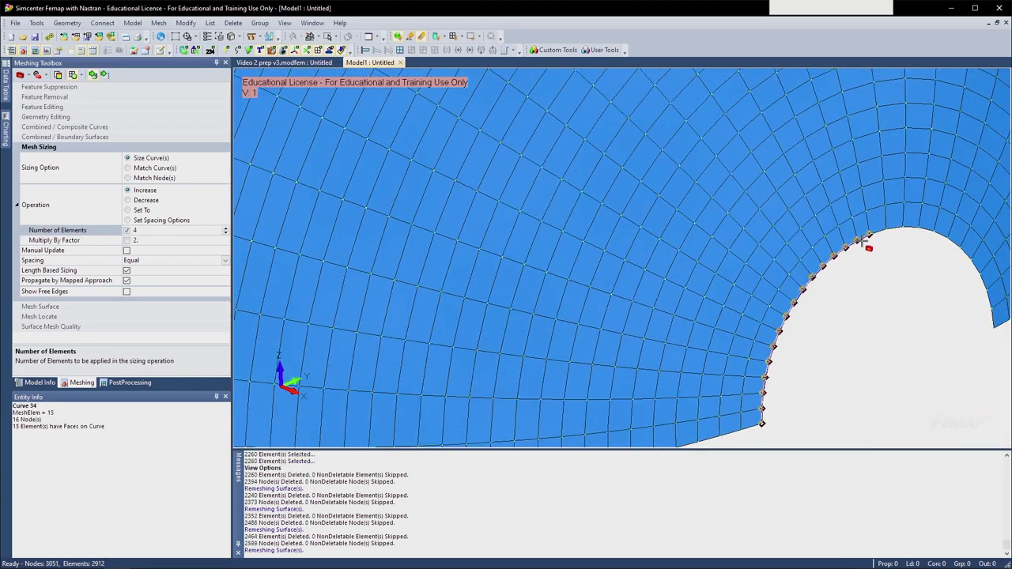
click(820, 280)
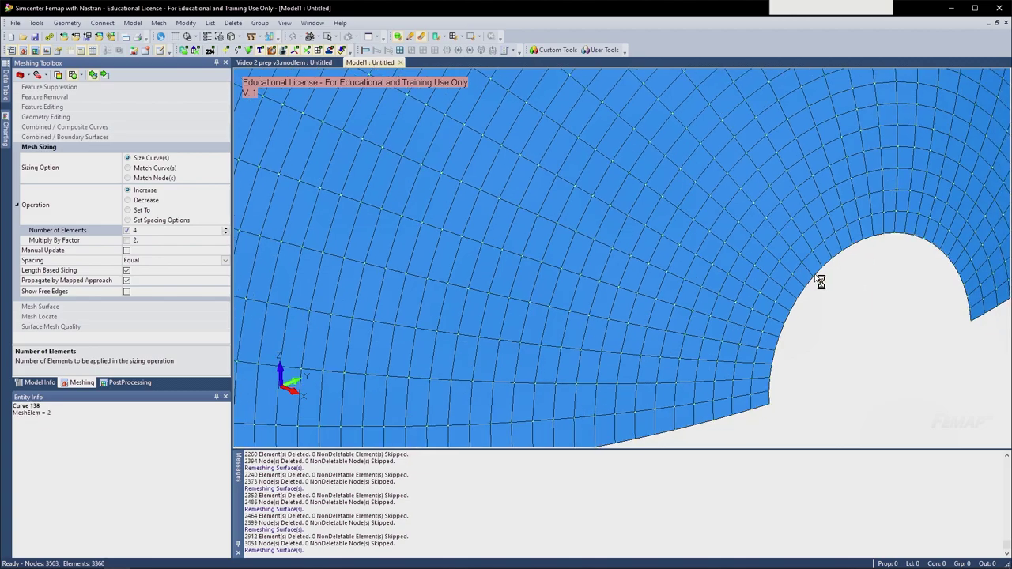
- Increase the mesh sizing of both end-opening arcs by another 4 elements, bringing each to 19 elements
scroll(806, 284, down, 3)
scroll(806, 285, down, 2)
scroll(806, 287, up, 5)
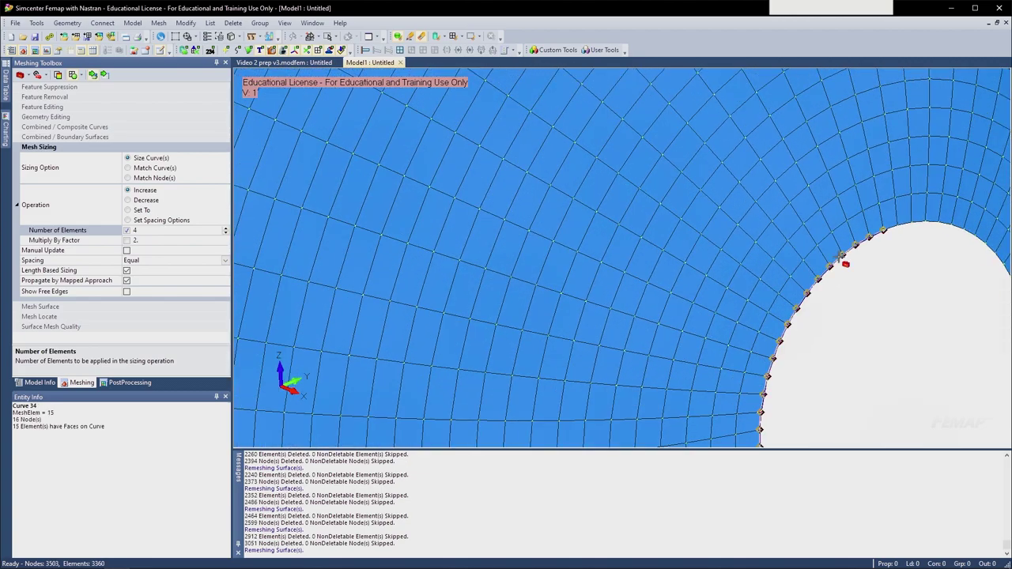
click(848, 255)
click(915, 227)
scroll(844, 265, down, 3)
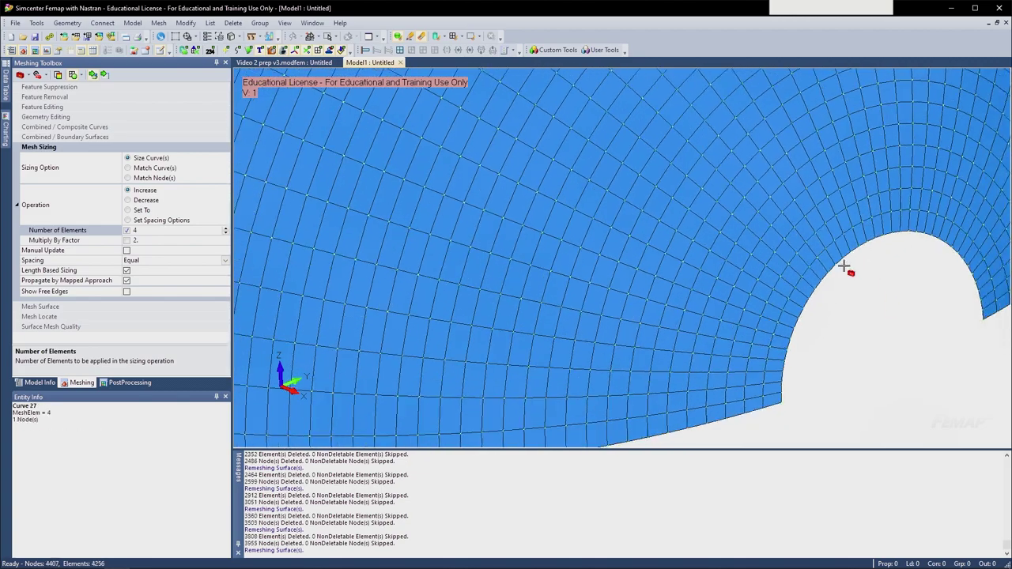
scroll(835, 274, down, 4)
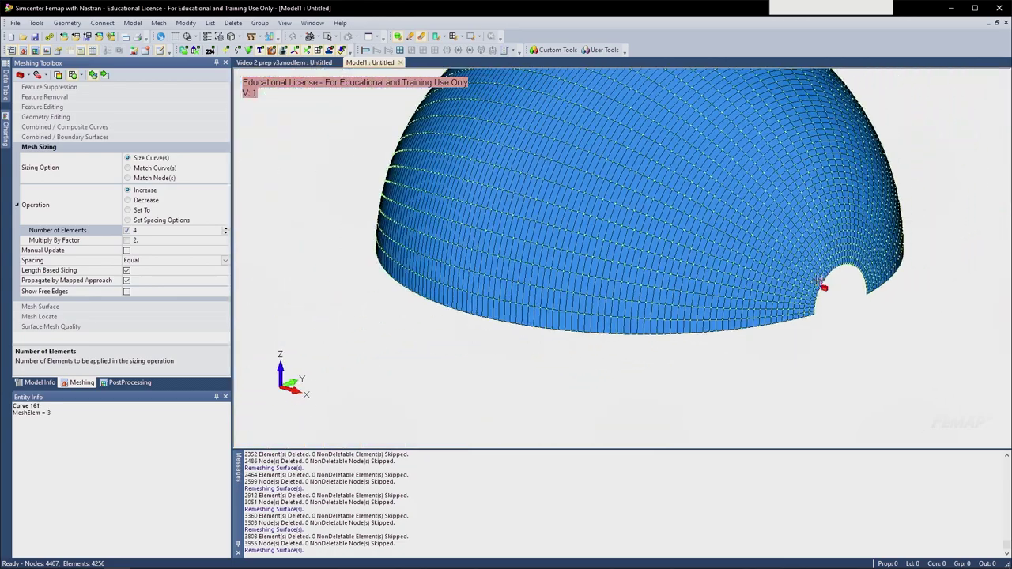
- Refine the two end-opening arcs by 4 more elements each, reaching 23 elements per arc
scroll(456, 304, up, 3)
middle_drag(456, 302, 483, 297)
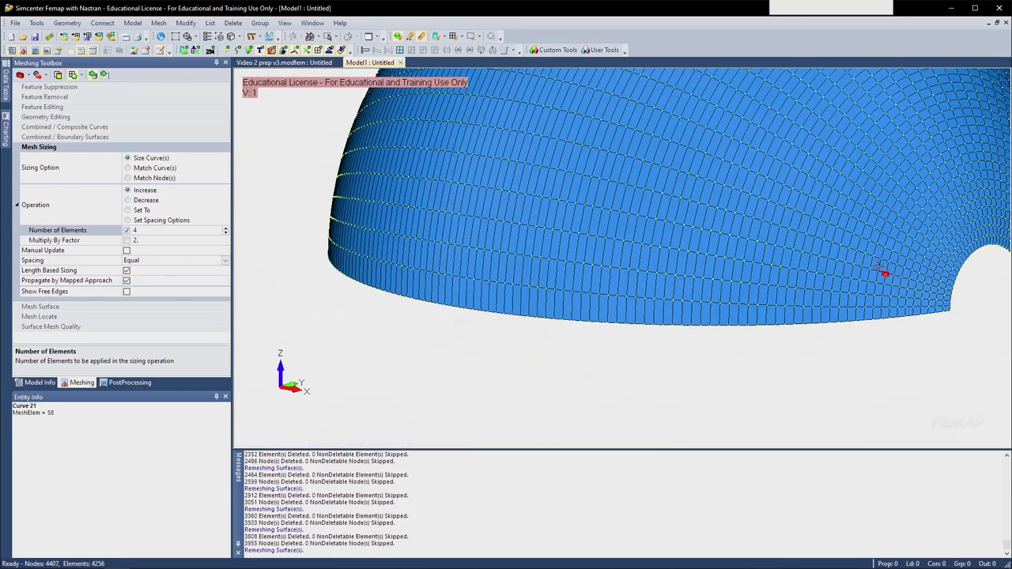
ctrl+middle_drag(877, 266, 567, 290)
scroll(532, 261, up, 6)
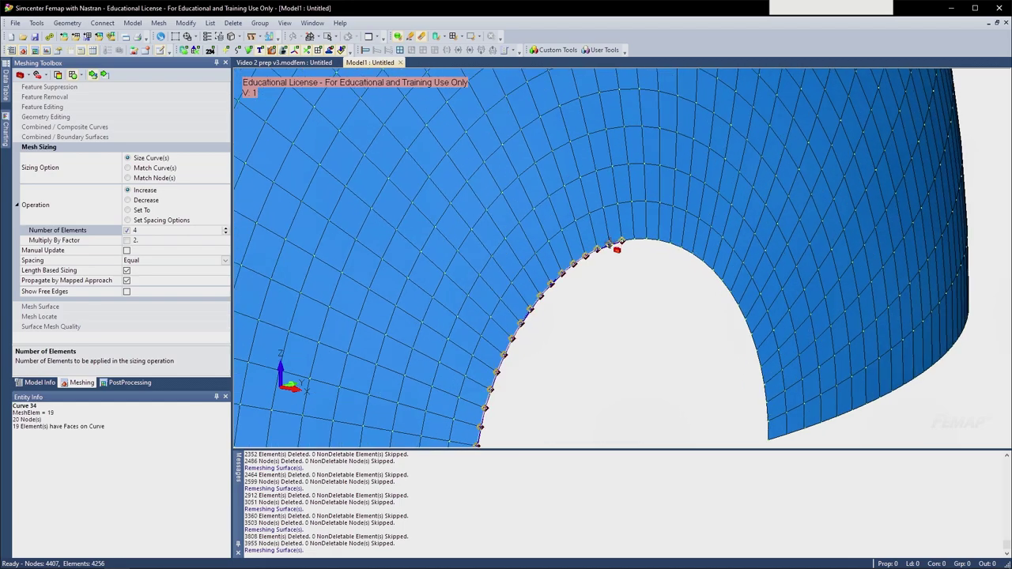
click(609, 243)
click(663, 242)
scroll(657, 253, down, 5)
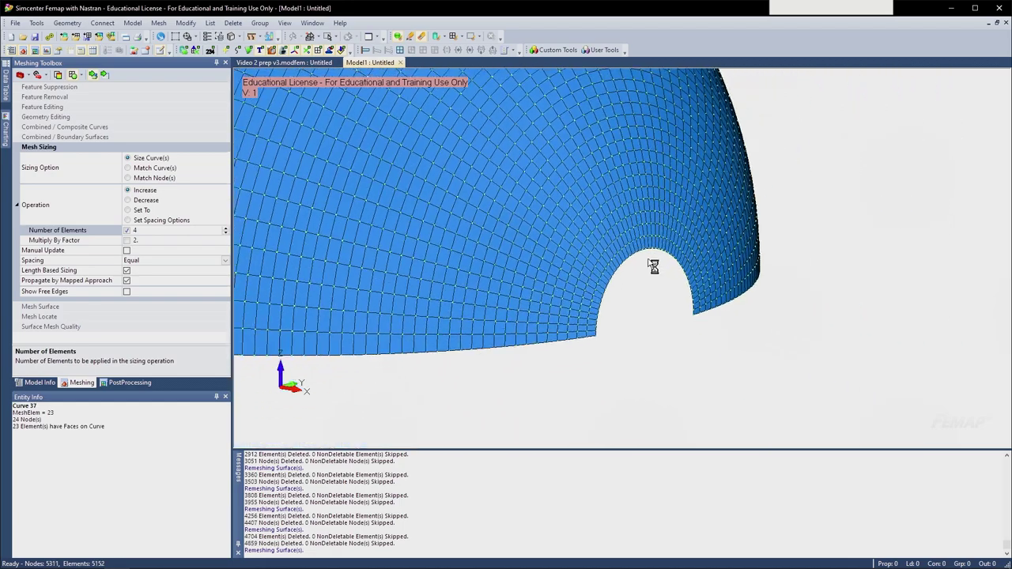
- Increase both end-opening arcs once more by 4 elements each, remeshing the tank half
scroll(648, 263, down, 2)
ctrl+middle_drag(340, 289, 547, 235)
scroll(527, 223, up, 4)
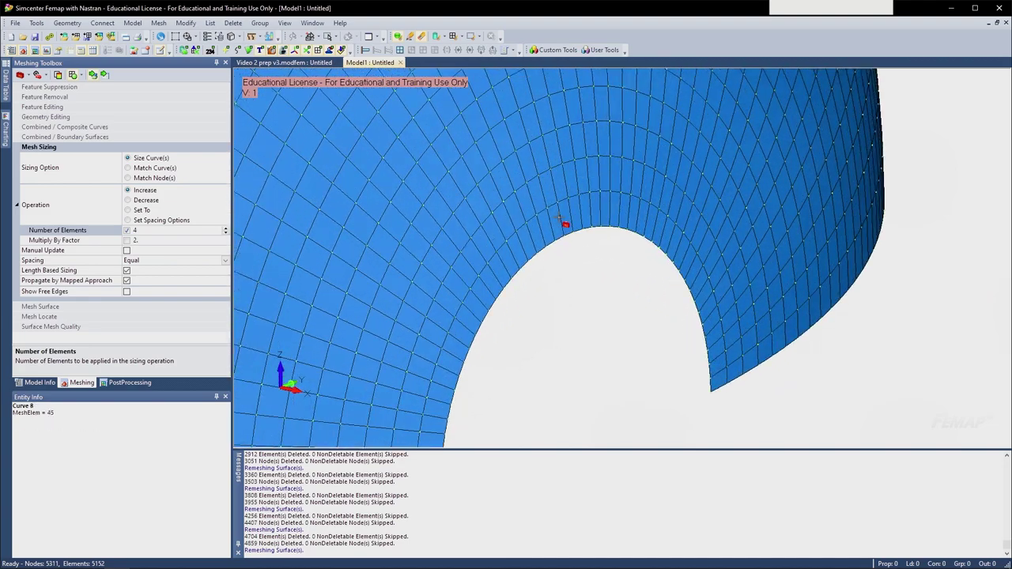
scroll(558, 220, up, 1)
click(558, 245)
click(615, 238)
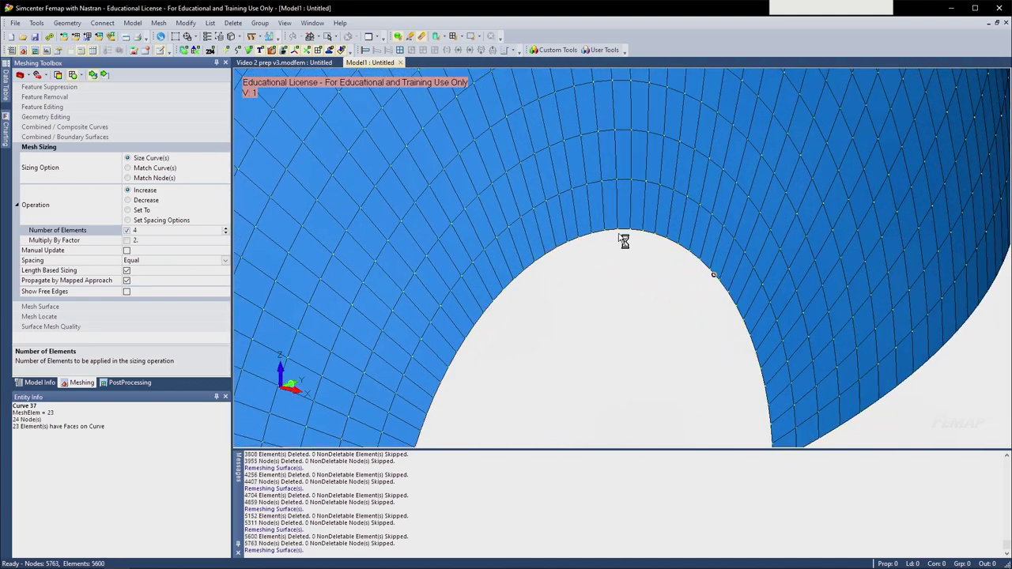
- Examine the refined mesh of the tank half, checking element proportions around the end opening's arc
scroll(615, 239, down, 5)
middle_drag(615, 238, 676, 357)
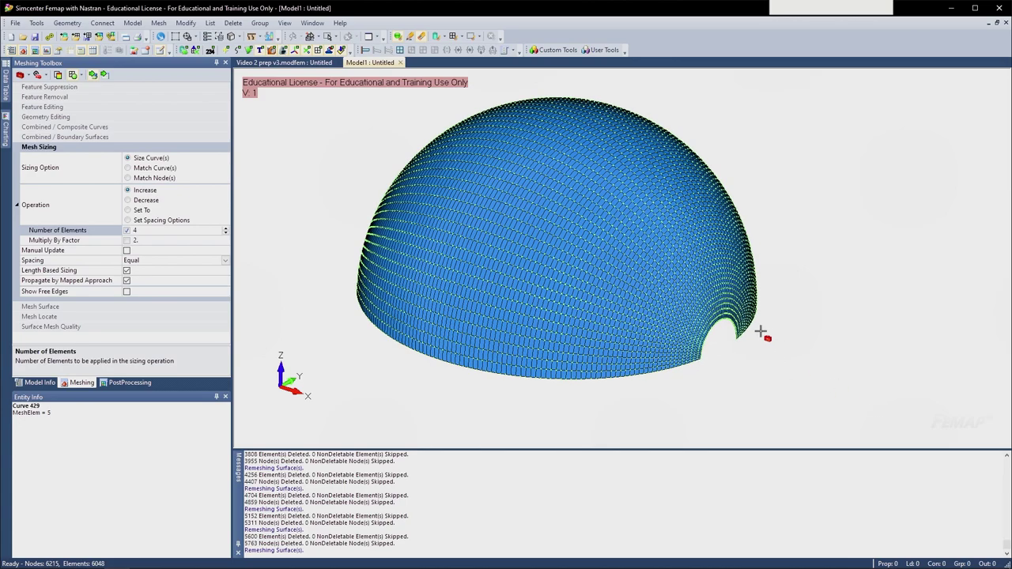
scroll(711, 341, up, 5)
middle_drag(679, 344, 771, 369)
scroll(797, 322, up, 4)
scroll(724, 323, down, 4)
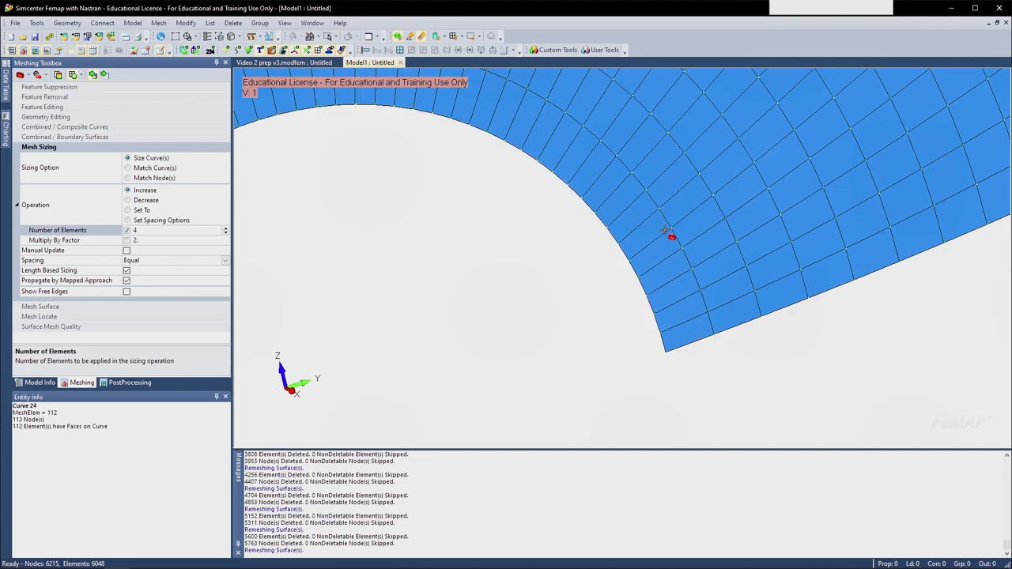
scroll(659, 200, down, 3)
middle_drag(628, 214, 675, 207)
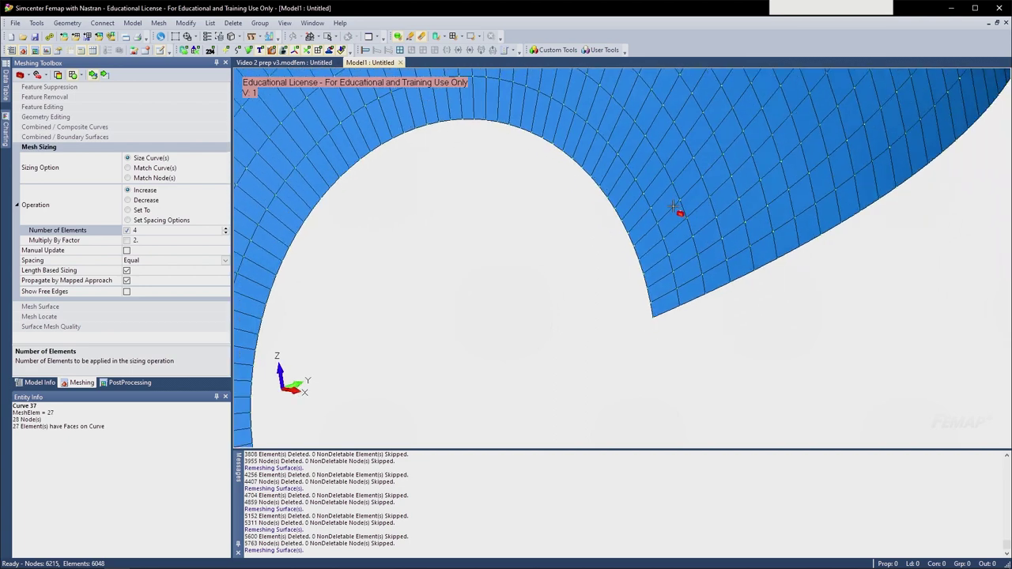
- Display element thicknesses and cross sections, and examine the plate thickness along the tank's end-opening edge
click(37, 383)
middle_drag(468, 236, 482, 226)
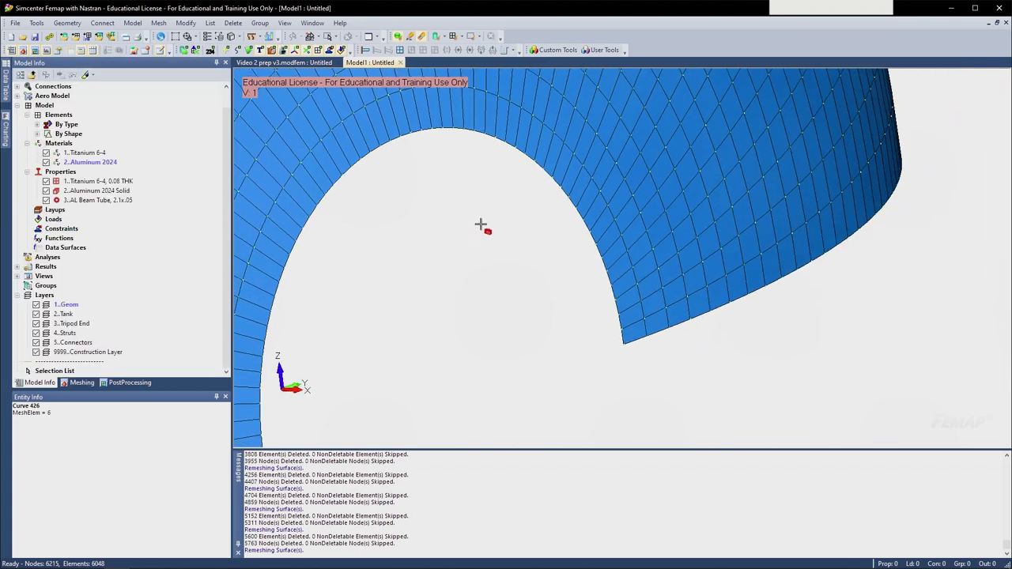
scroll(461, 242, down, 2)
click(240, 39)
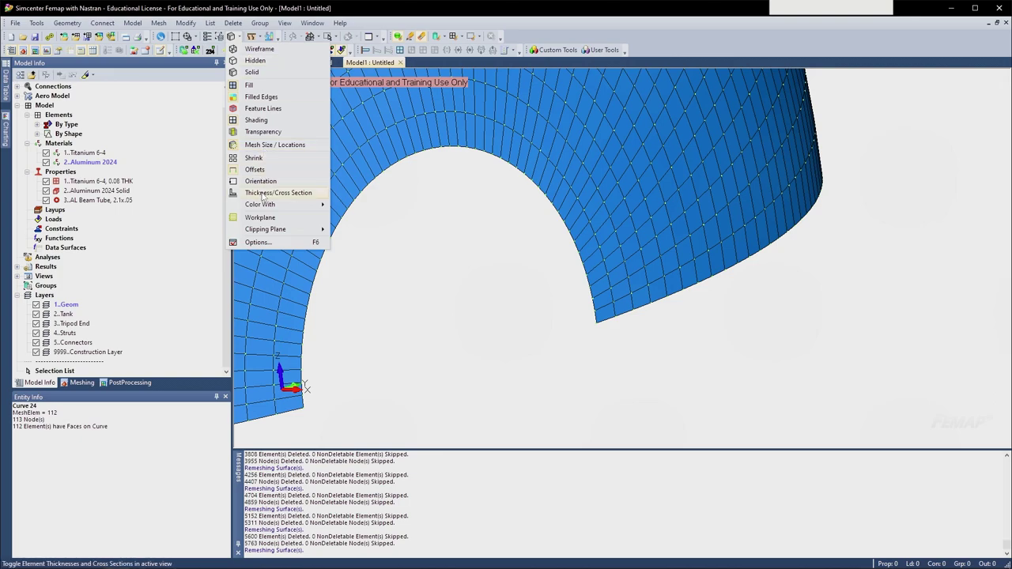
click(263, 195)
scroll(612, 290, up, 2)
middle_drag(612, 289, 628, 238)
scroll(633, 253, down, 6)
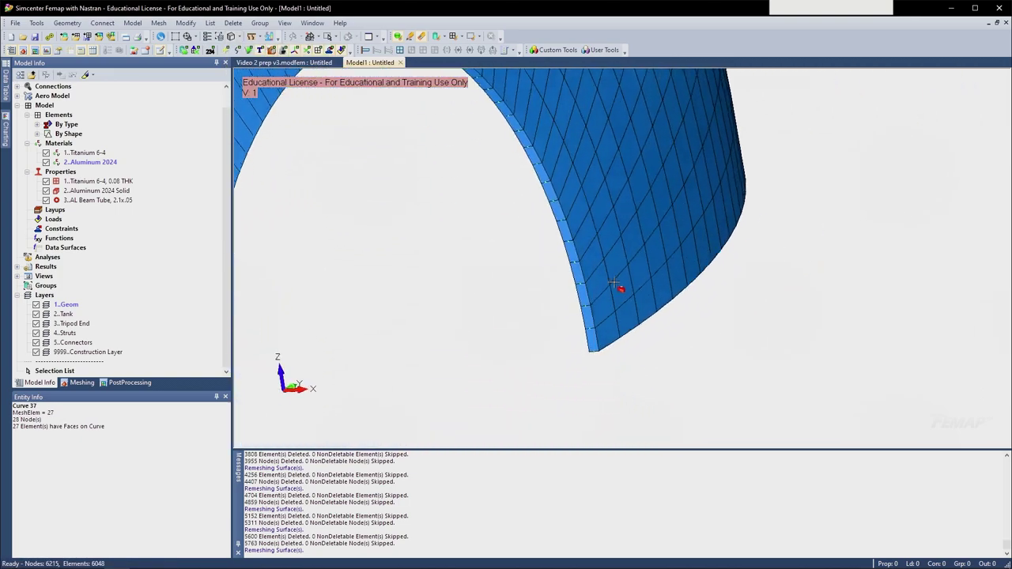
scroll(606, 282, down, 3)
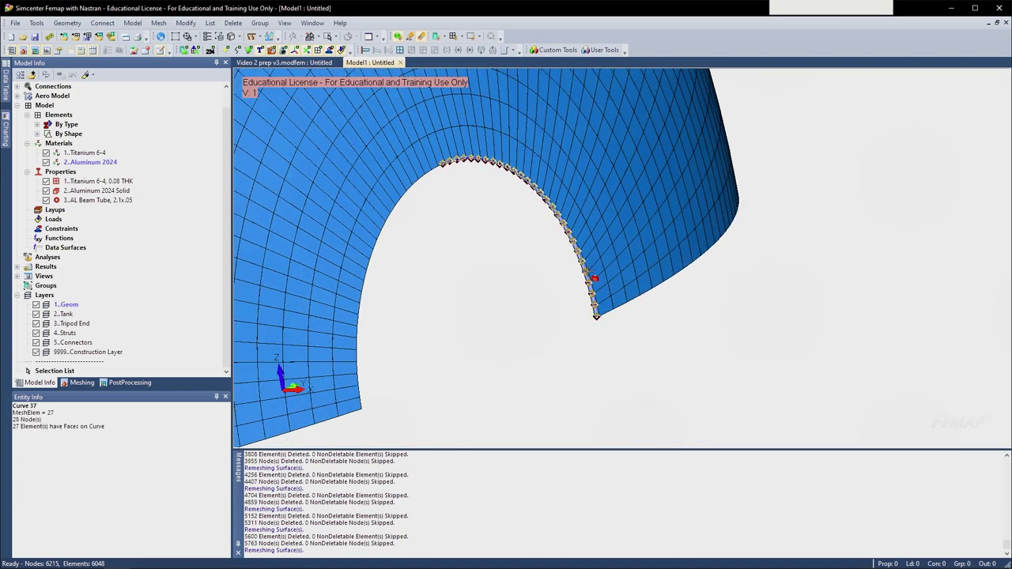
mouse_move(606, 303)
middle_down()
mouse_move(611, 296)
mouse_move(595, 319)
middle_up()
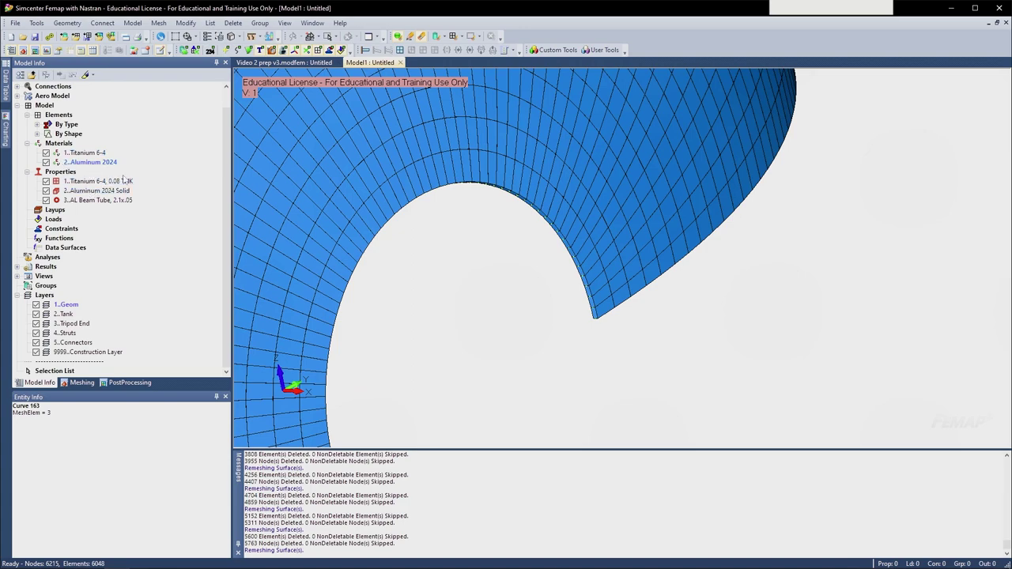
middle_drag(605, 264, 639, 262)
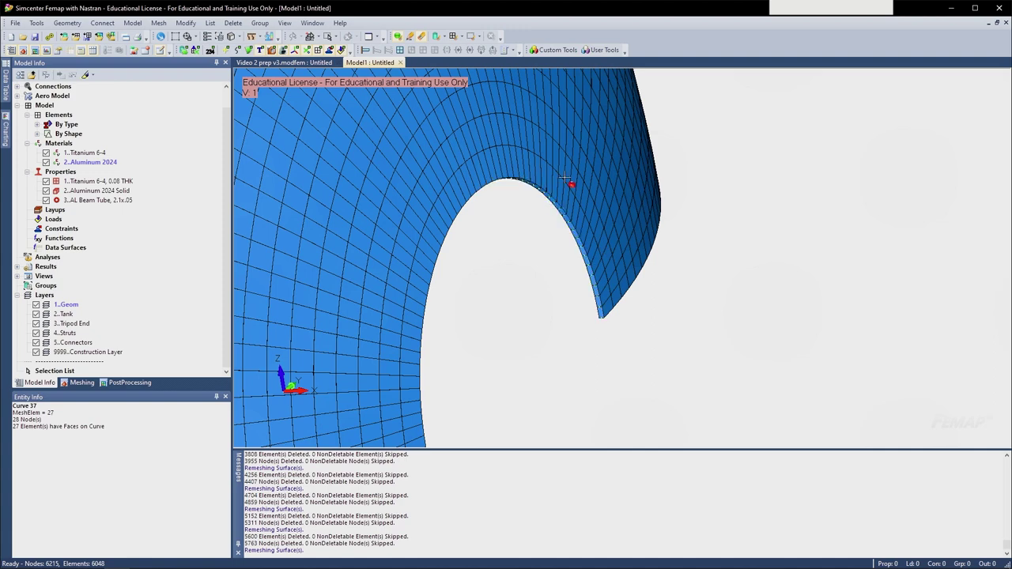
- Set the thickness of the Titanium 6-4, 0.08 THK plate property to 1 and regenerate the view to examine the tank edge
right_click(85, 182)
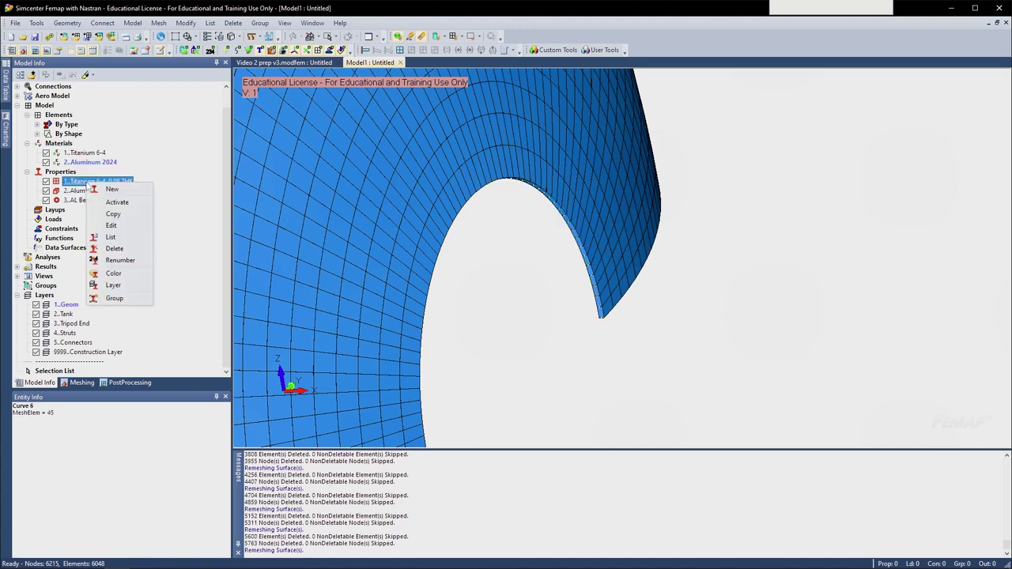
click(123, 229)
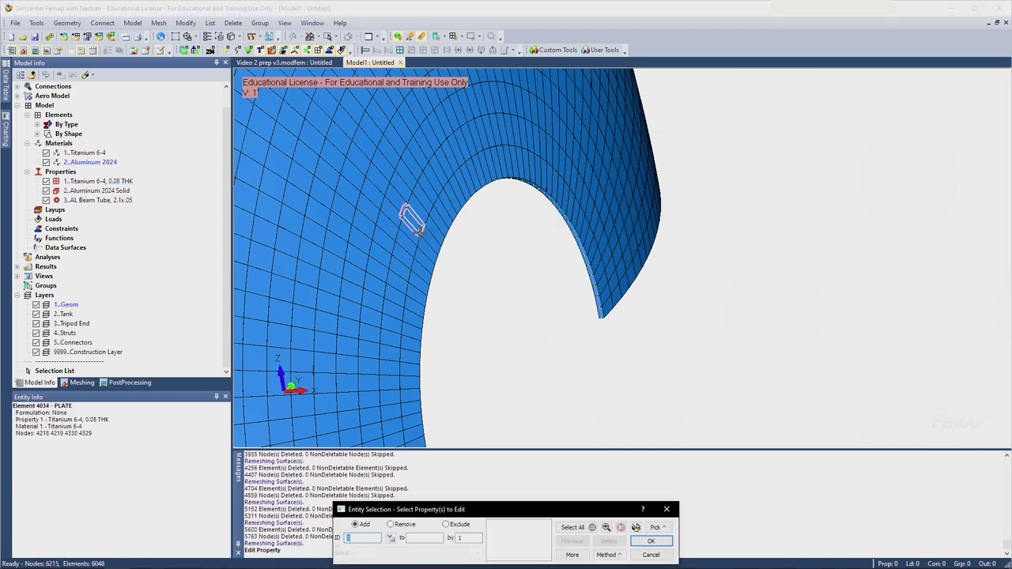
click(651, 555)
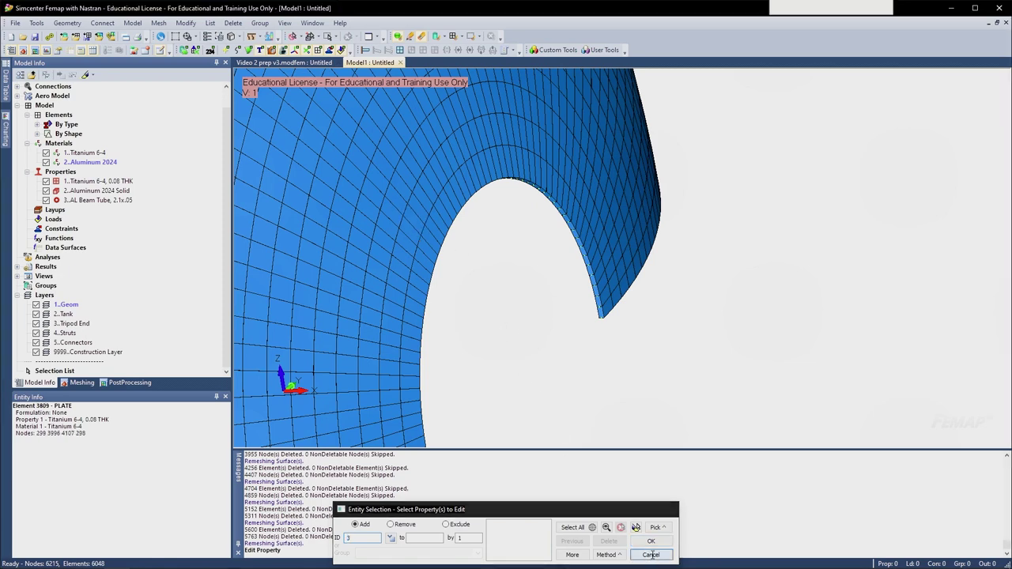
right_click(91, 185)
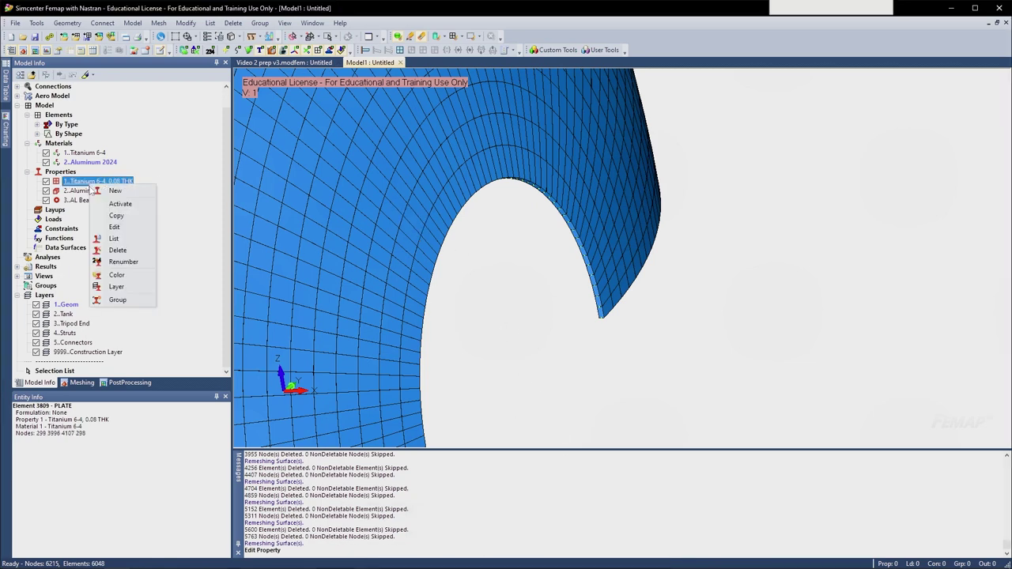
click(115, 228)
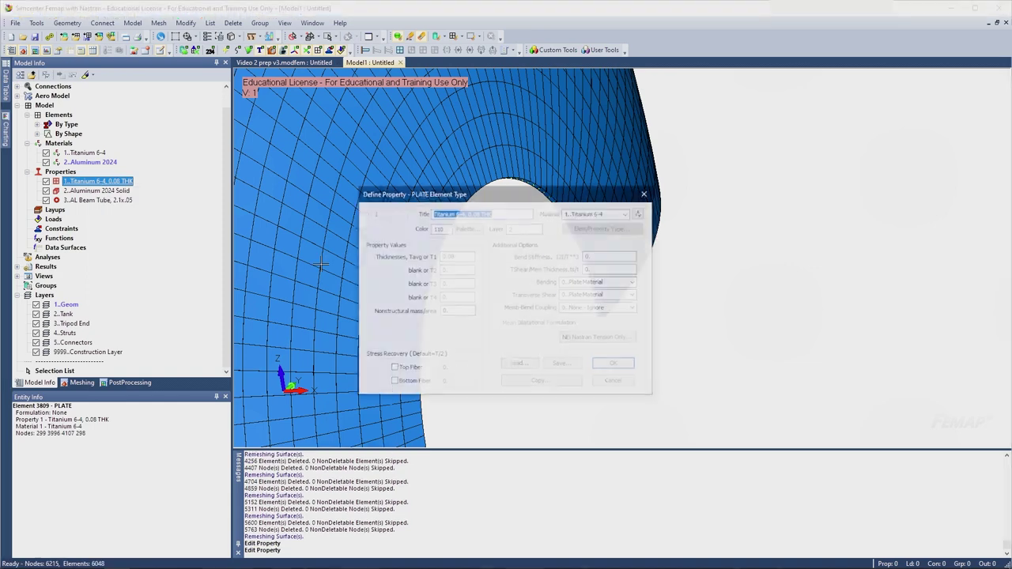
drag(512, 196, 736, 165)
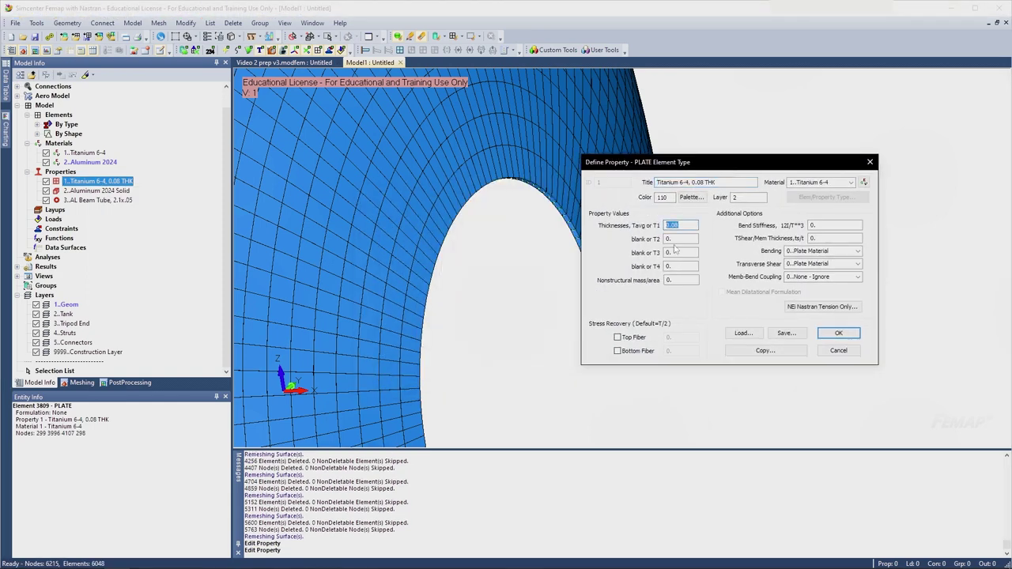
key(Return)
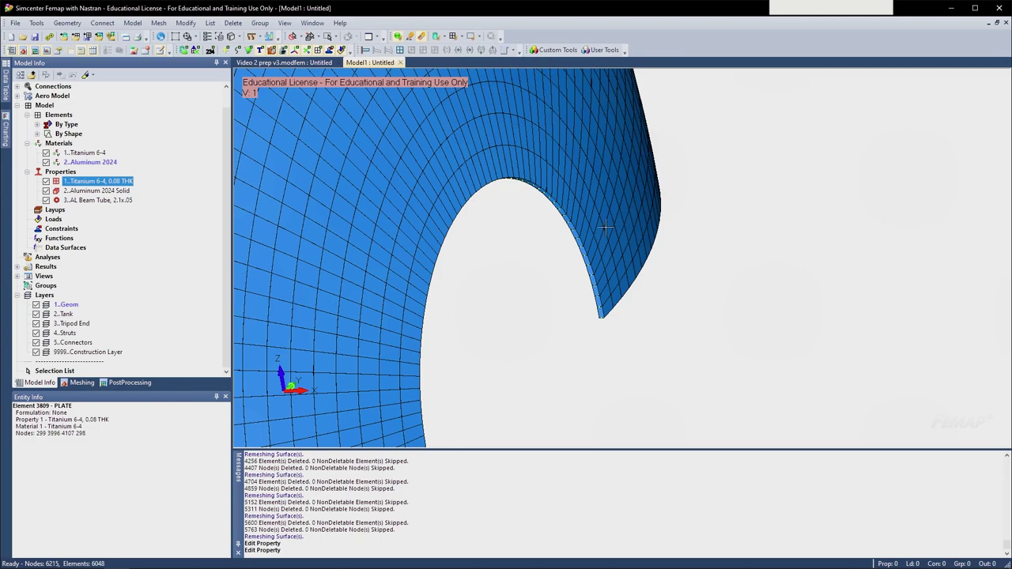
key(ctrl+g)
middle_drag(609, 244, 572, 290)
scroll(582, 214, down, 5)
scroll(718, 247, up, 3)
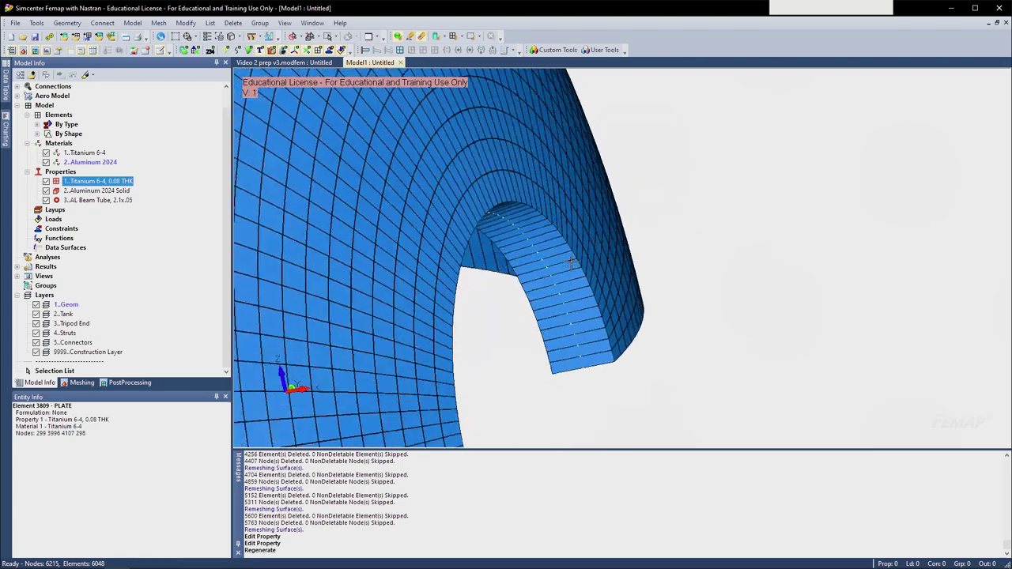
middle_drag(574, 240, 551, 281)
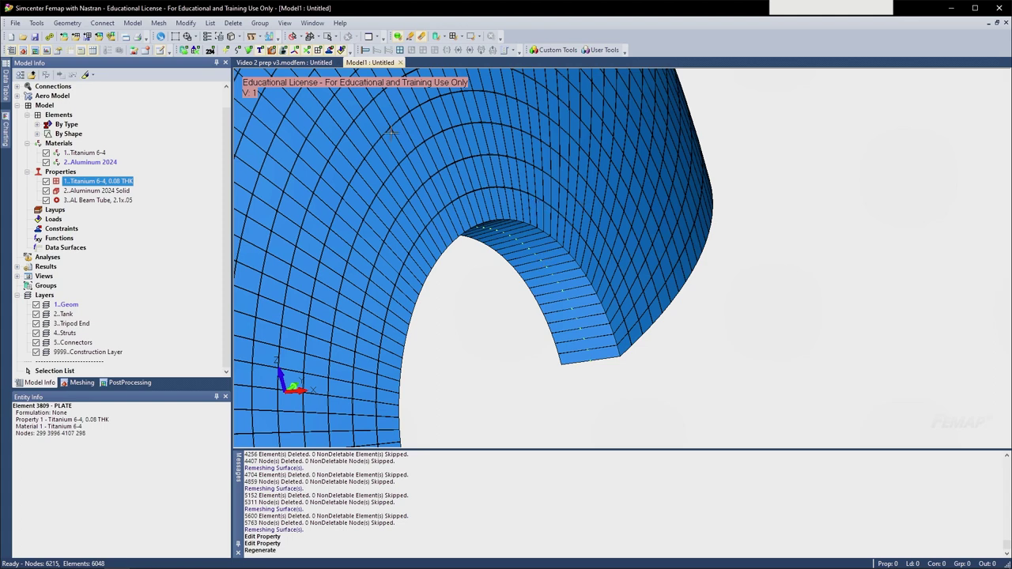
- Restore the titanium plate property's thickness to 0.08 and regenerate the view
click(238, 37)
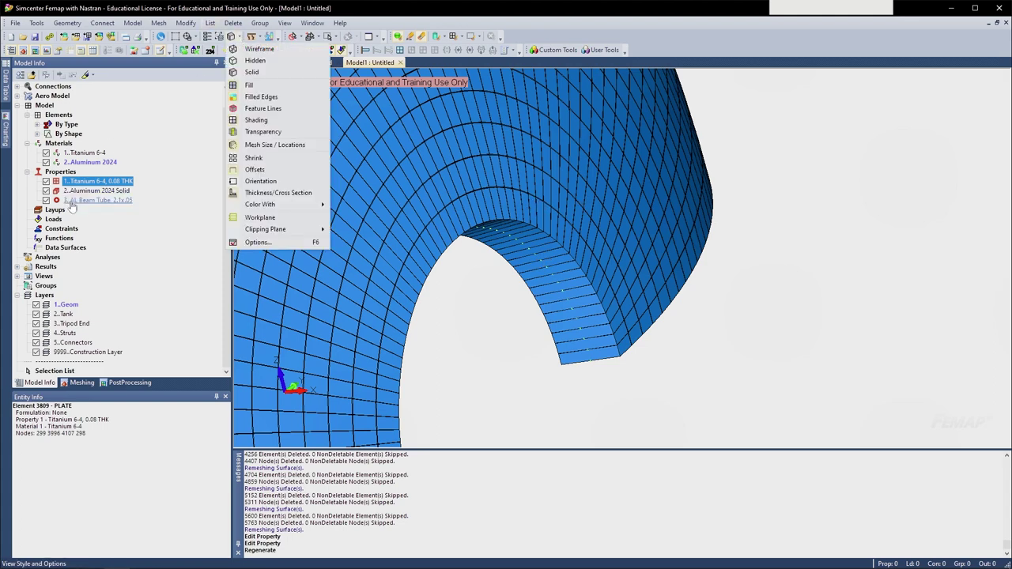
right_click(87, 183)
click(108, 223)
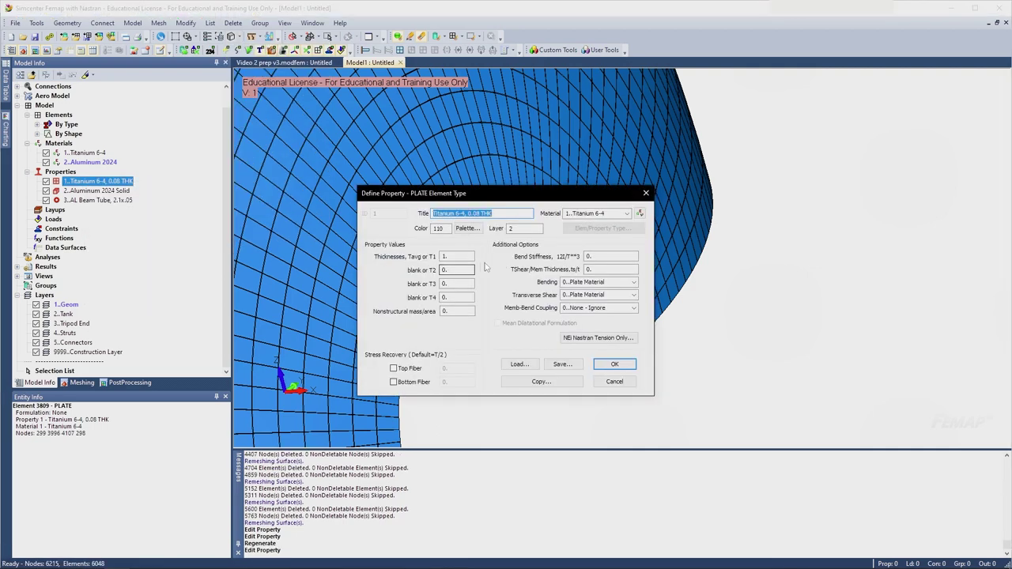
key(Return)
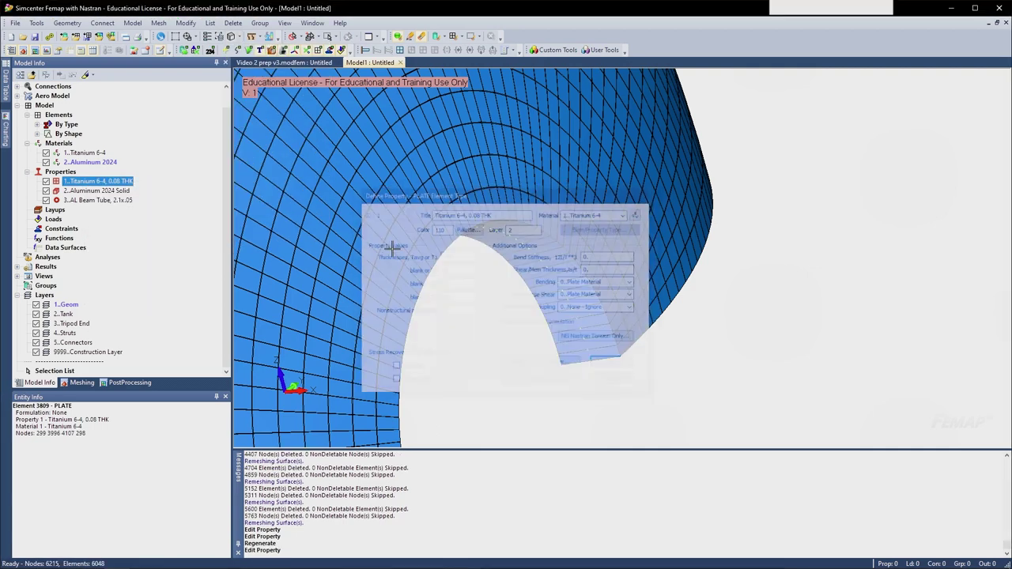
key(ctrl+g)
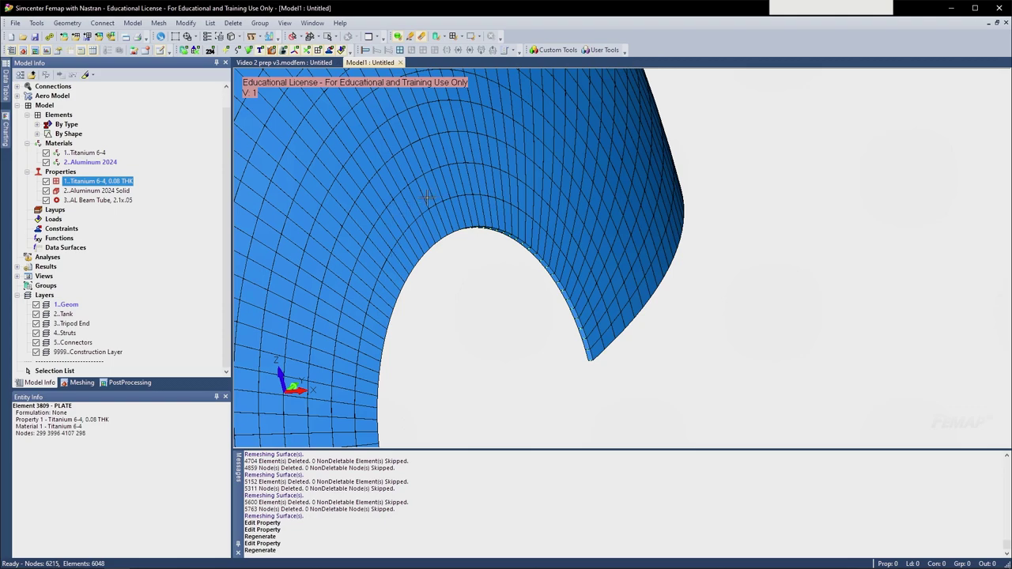
- Check the overall tank half mesh and turn off the thickness and cross-section display
scroll(506, 207, down, 10)
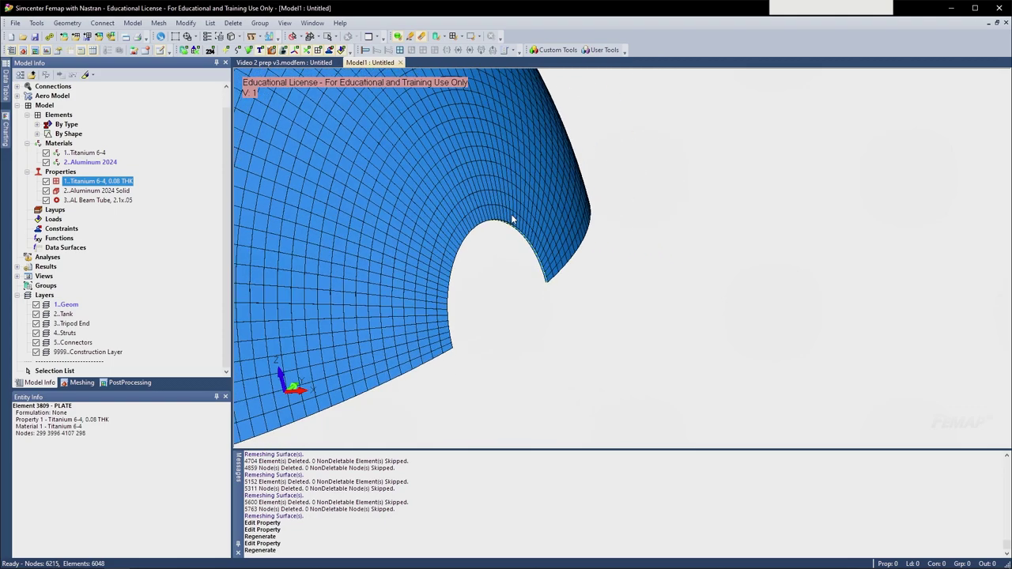
middle_drag(452, 221, 651, 208)
scroll(652, 207, up, 10)
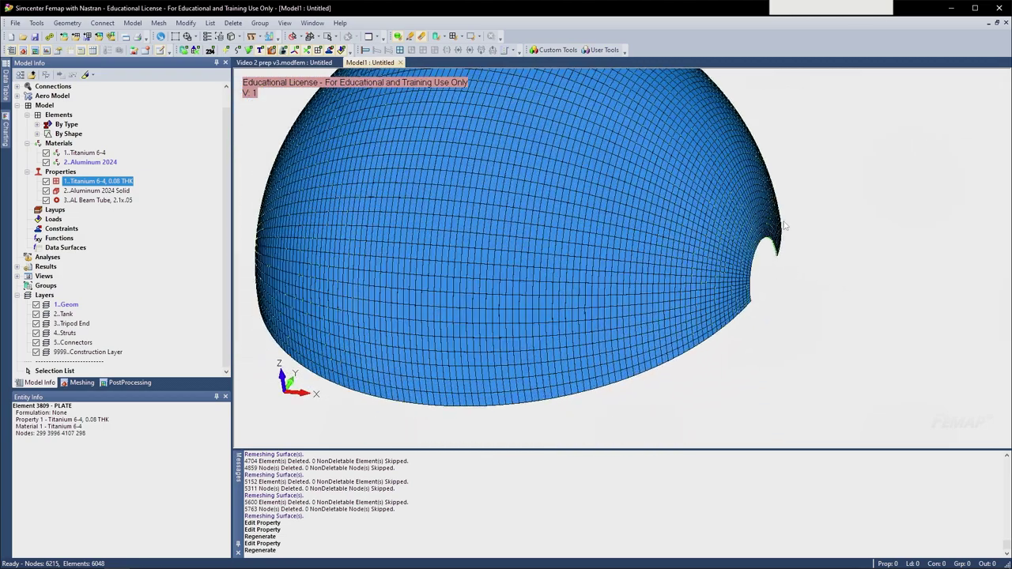
scroll(768, 209, down, 8)
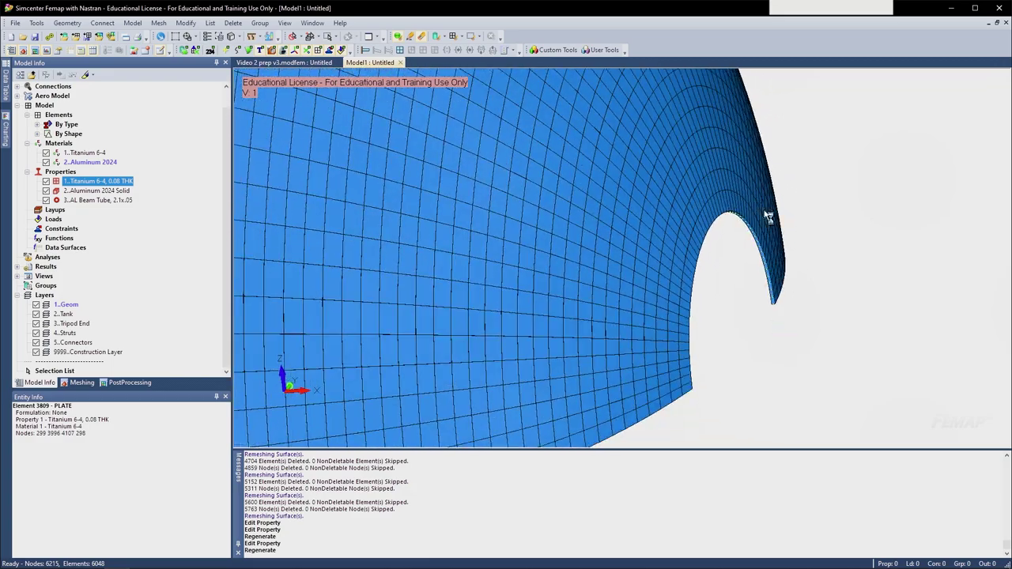
middle_drag(667, 200, 623, 198)
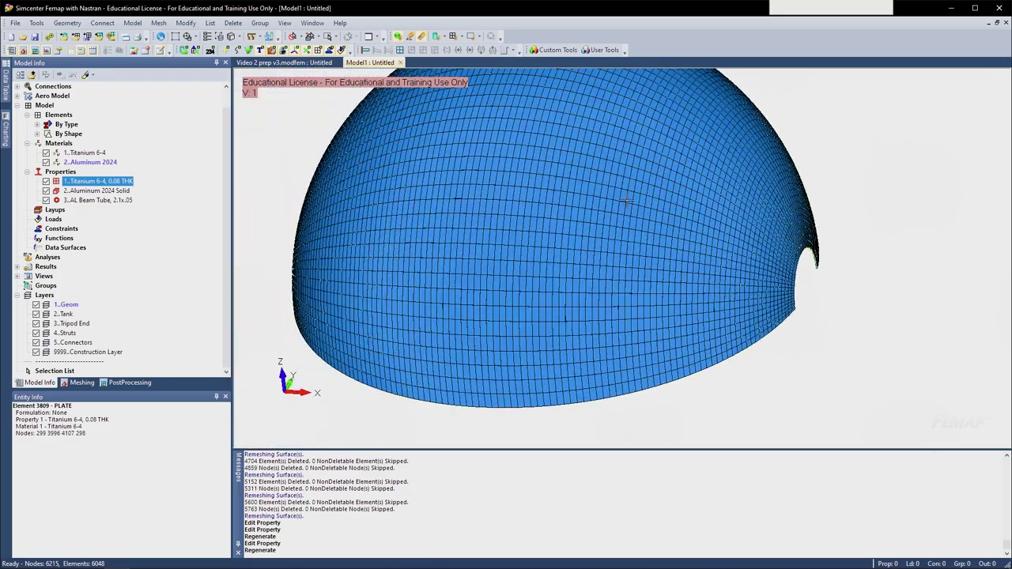
scroll(554, 149, down, 3)
ctrl+middle_drag(554, 150, 273, 178)
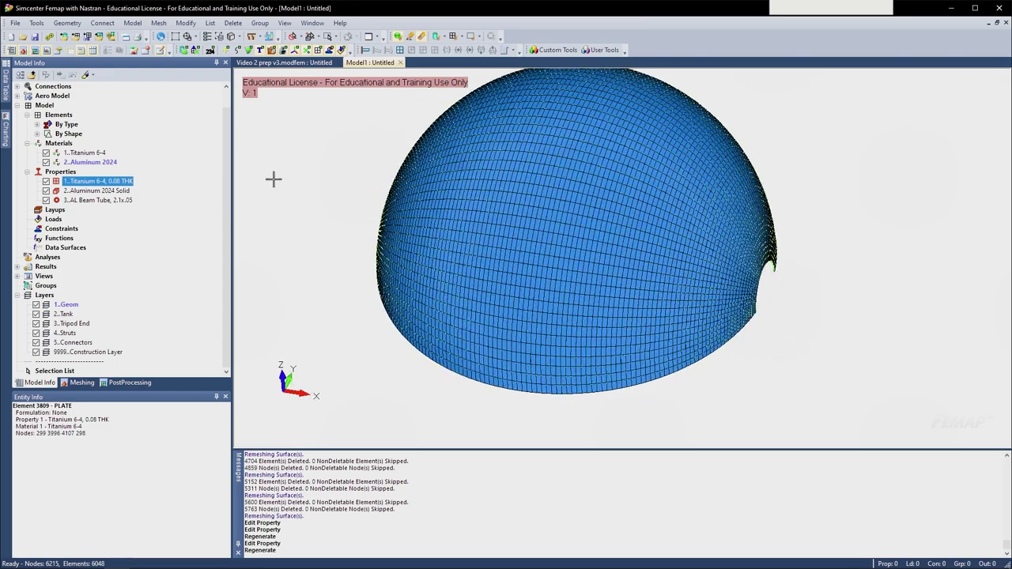
click(238, 39)
click(275, 193)
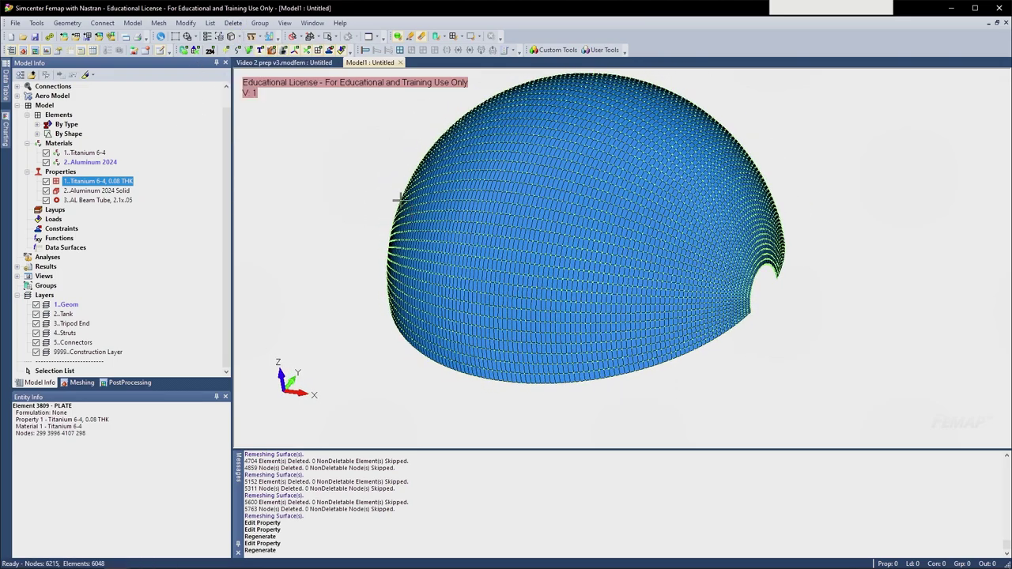
click(238, 38)
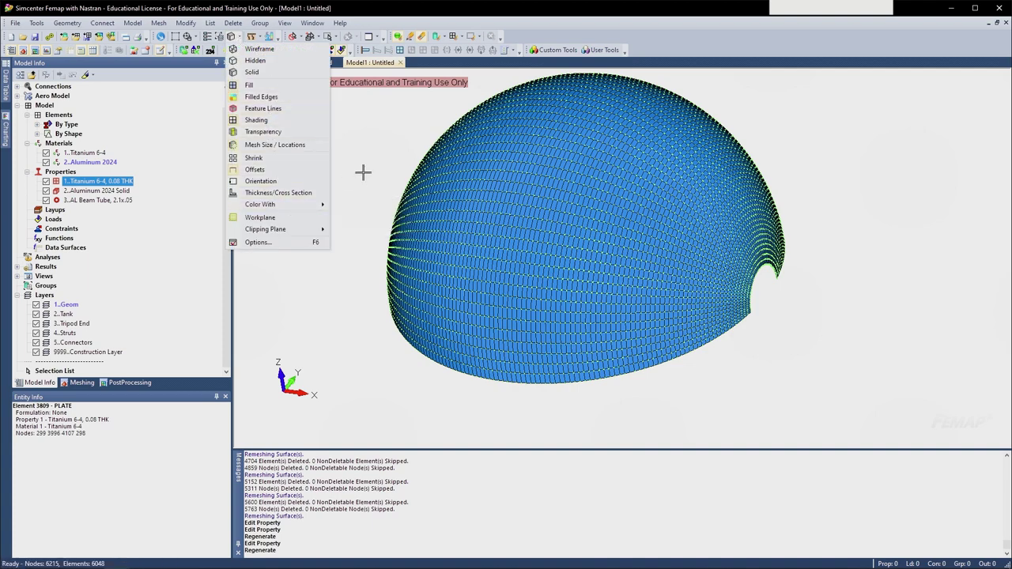
click(462, 156)
middle_drag(762, 324, 764, 294)
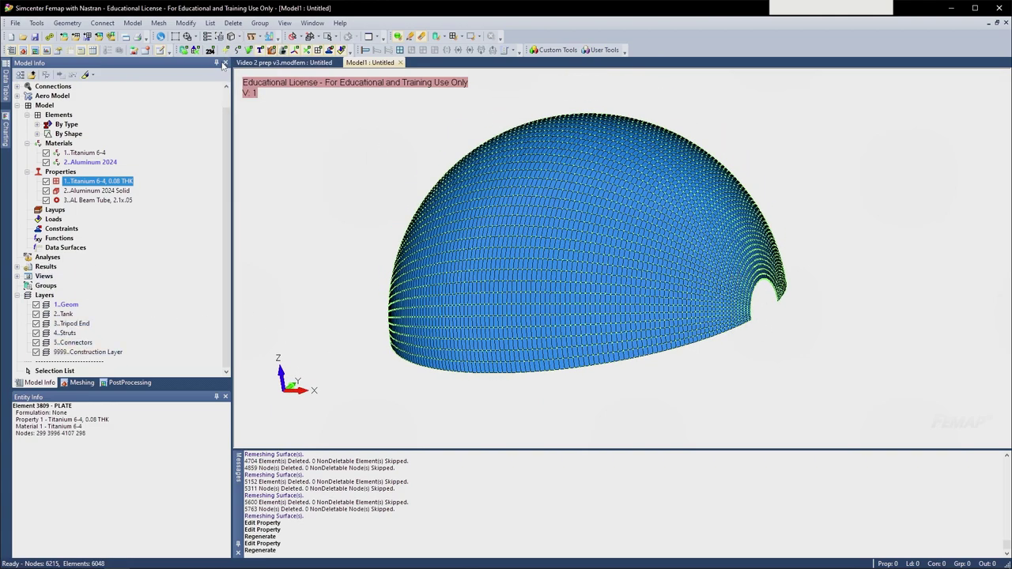
- Show the model geometry together with the mesh, focusing on the fitting and circular plate at the tank's end opening
click(249, 50)
middle_drag(746, 360, 635, 251)
scroll(551, 173, up, 10)
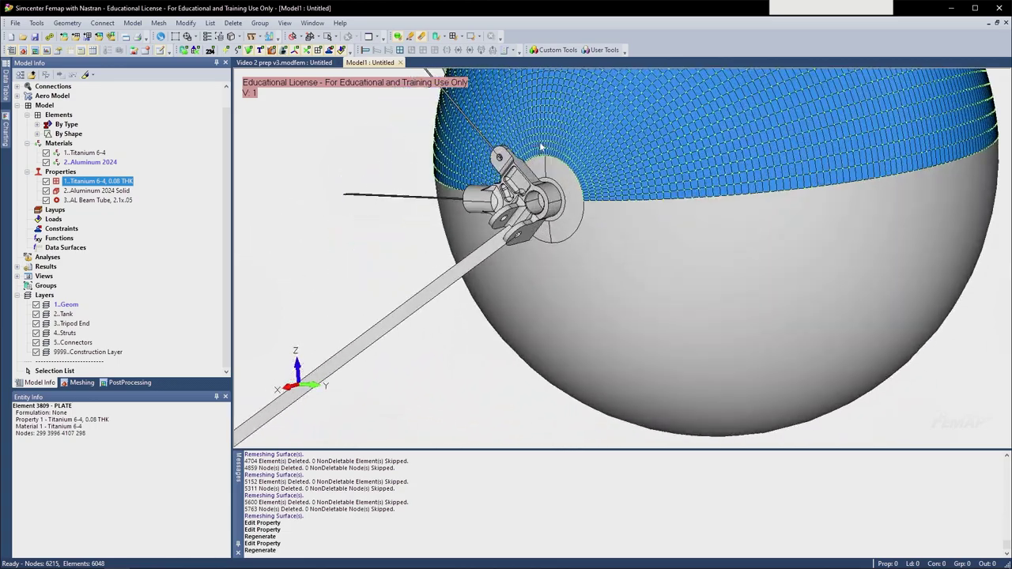
middle_drag(551, 174, 554, 166)
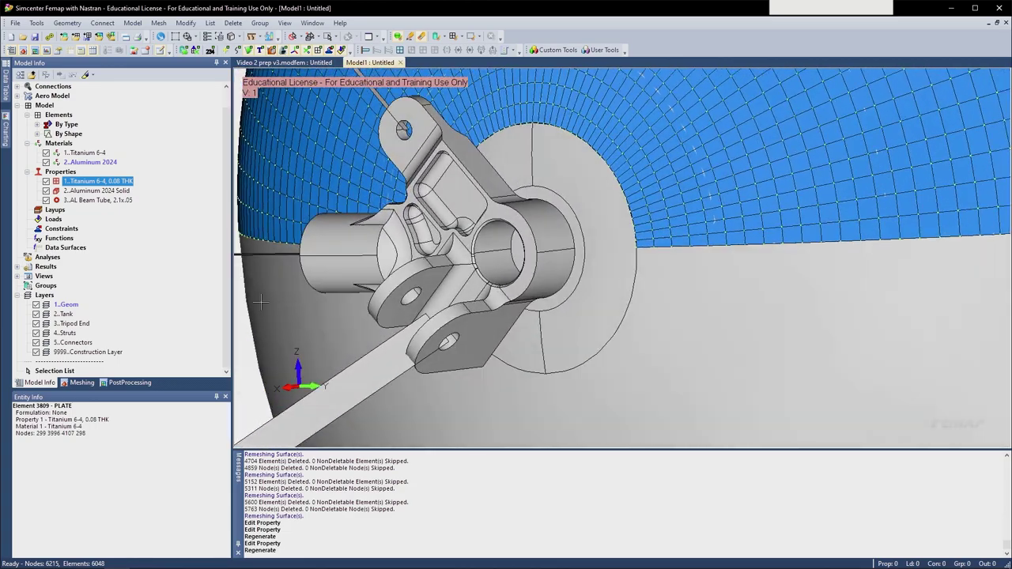
- Try meshing the half of the circular plate around the fitting with titanium plate elements, Size All, Connect sizing and a 0.5 mesh size
click(131, 382)
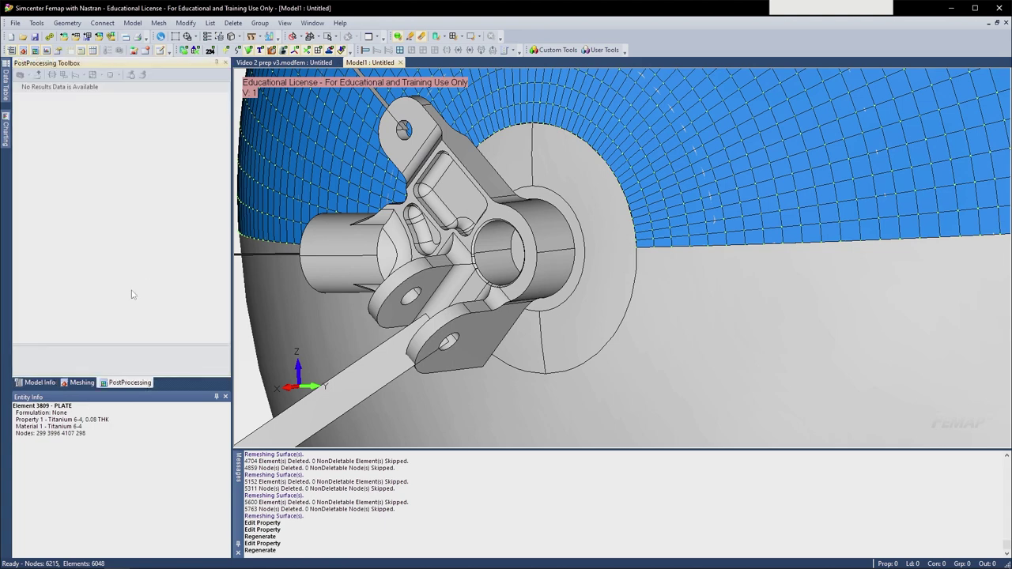
click(80, 383)
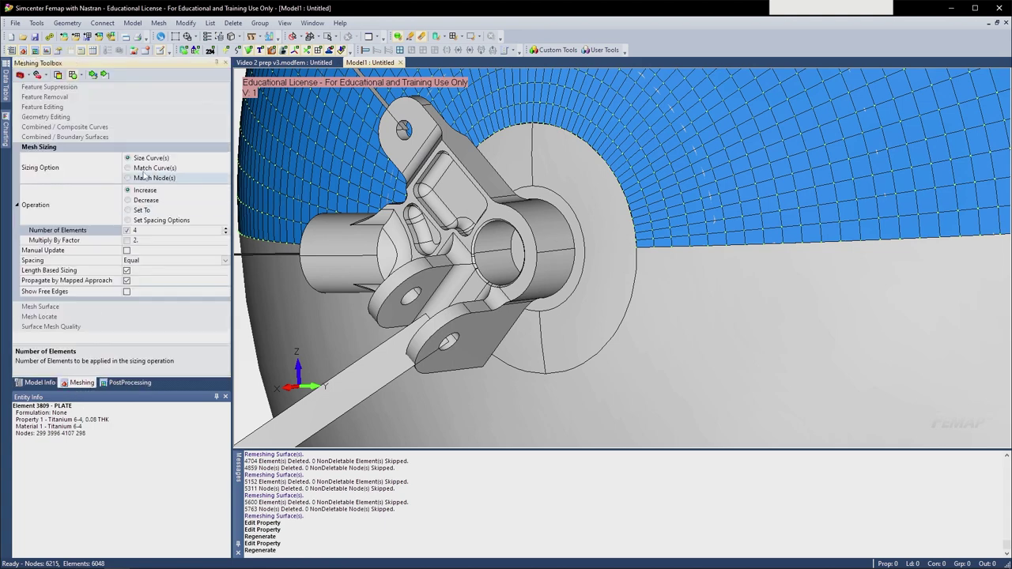
click(40, 306)
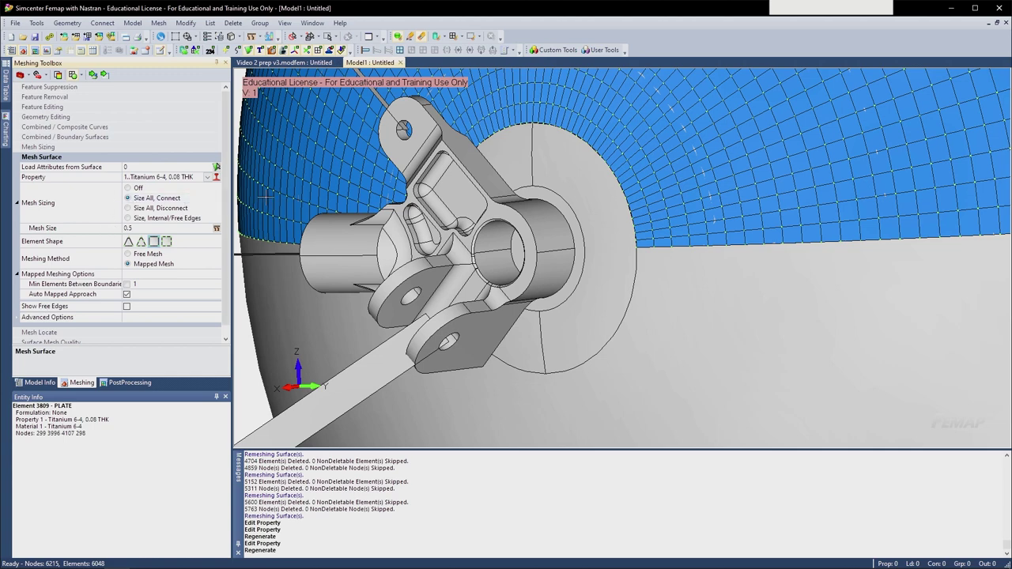
click(99, 75)
click(555, 161)
scroll(714, 207, down, 5)
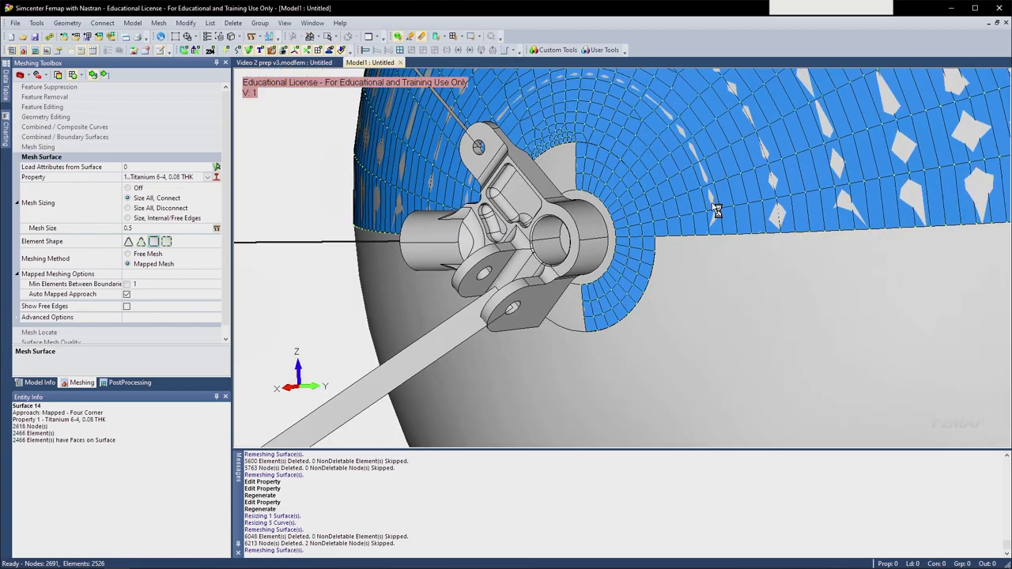
- Examine the tank mesh around the fitting's circular plate and undo the surface meshing
scroll(712, 203, down, 3)
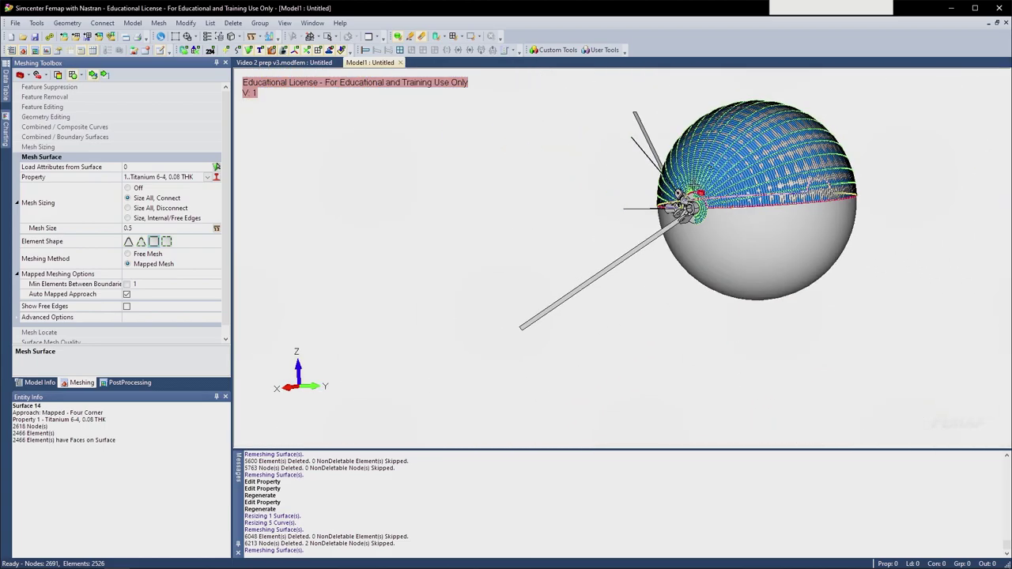
scroll(808, 133, up, 2)
mouse_move(808, 133)
middle_down()
mouse_move(763, 131)
mouse_move(951, 128)
mouse_move(822, 174)
mouse_move(678, 204)
mouse_move(743, 208)
mouse_move(435, 208)
middle_up()
scroll(867, 289, up, 7)
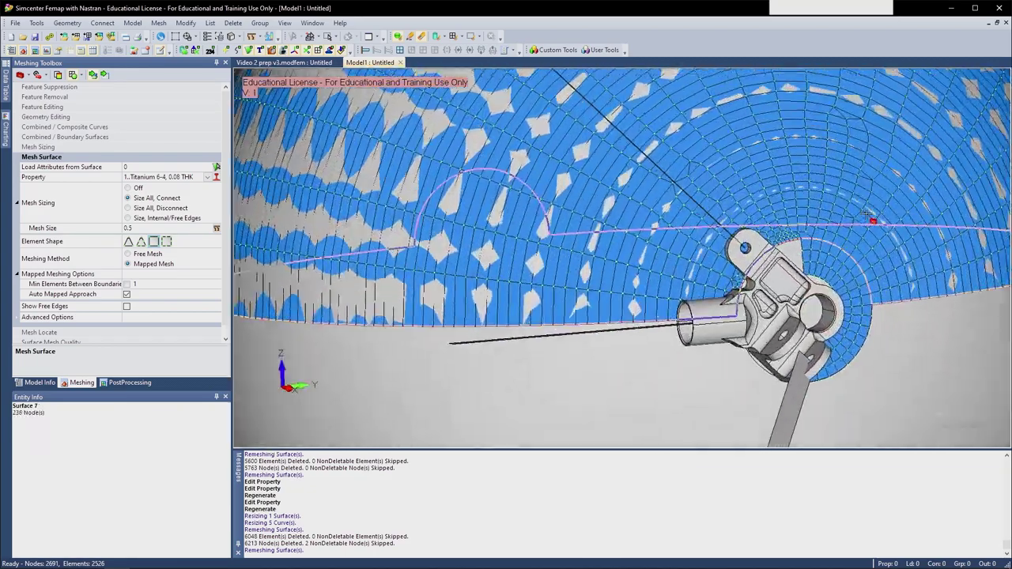
scroll(874, 219, up, 5)
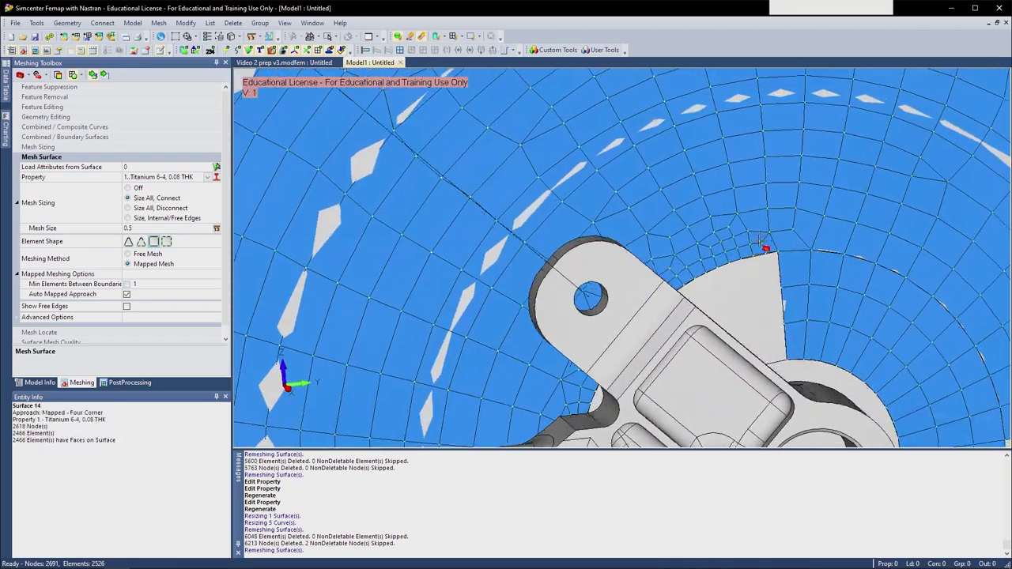
scroll(897, 190, up, 4)
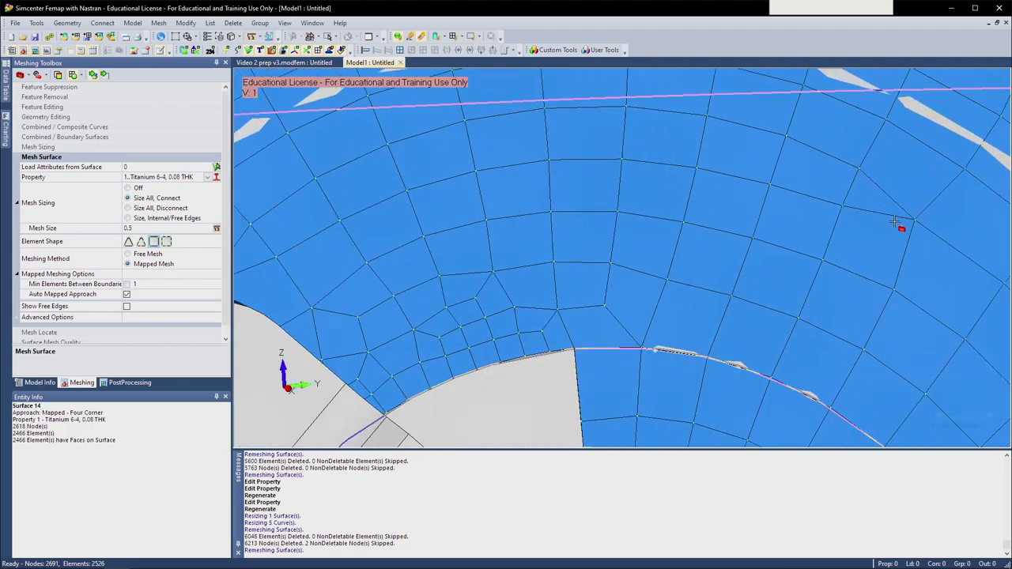
scroll(940, 218, down, 5)
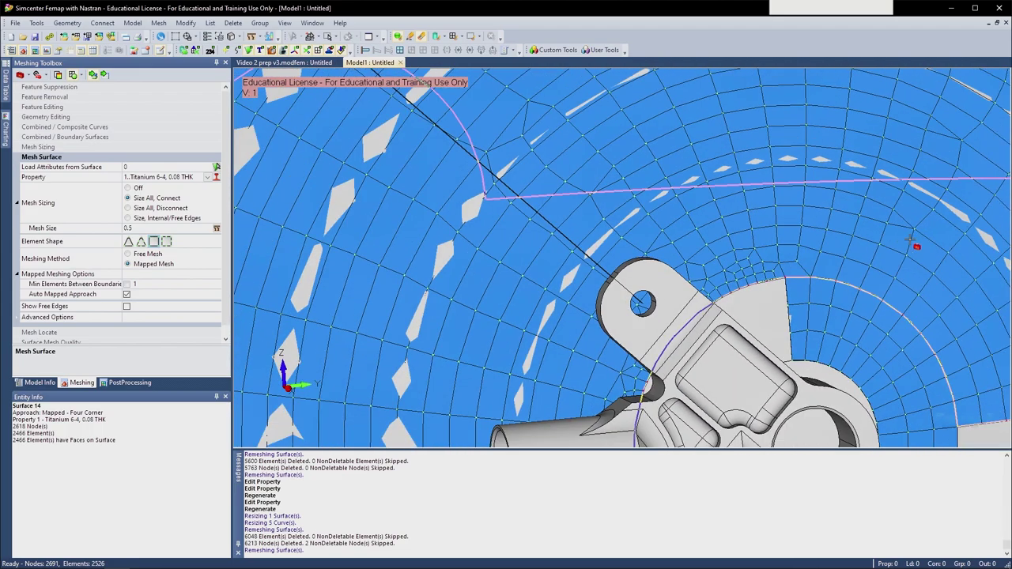
middle_drag(859, 274, 642, 203)
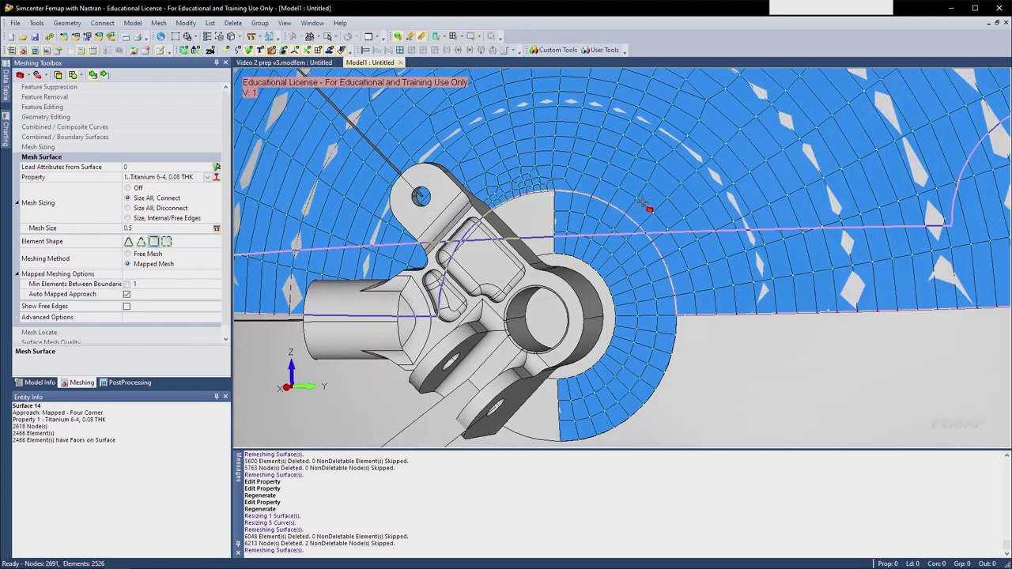
scroll(830, 175, down, 6)
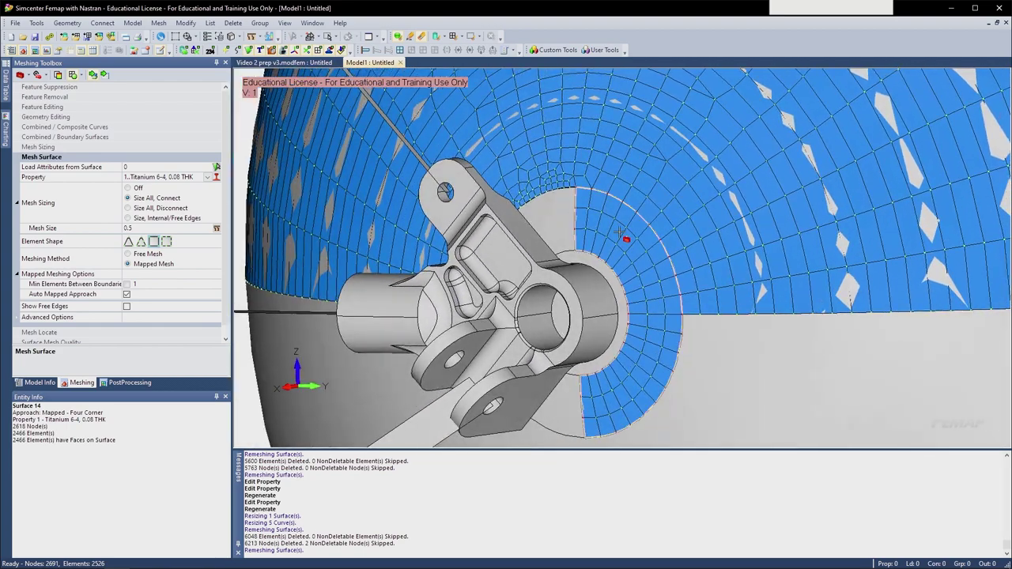
key(ctrl+z)
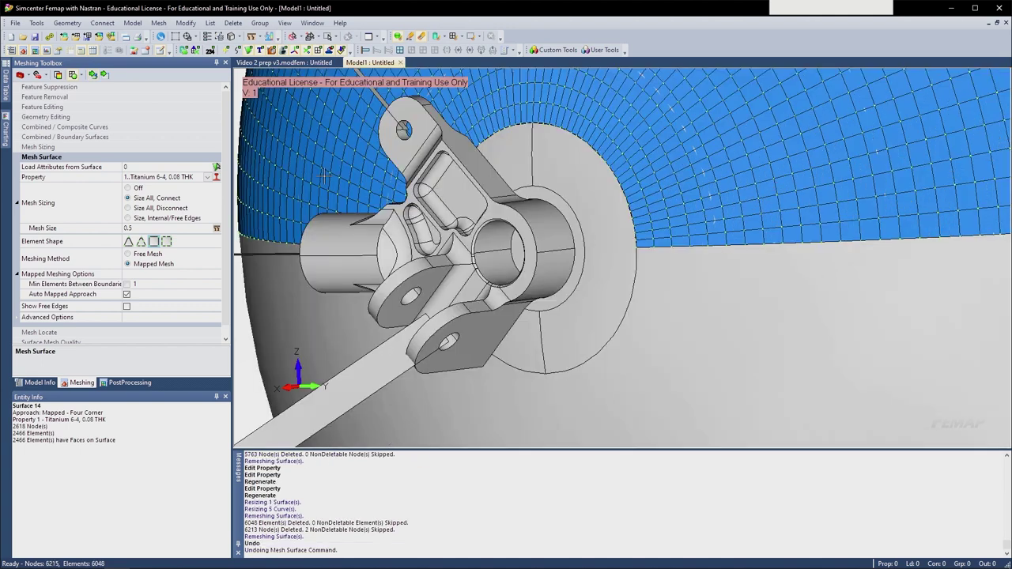
- Mesh the half circular plate with Size, Internal/Free Edges sizing at 0.5 and check its element alignment with the tank
click(154, 218)
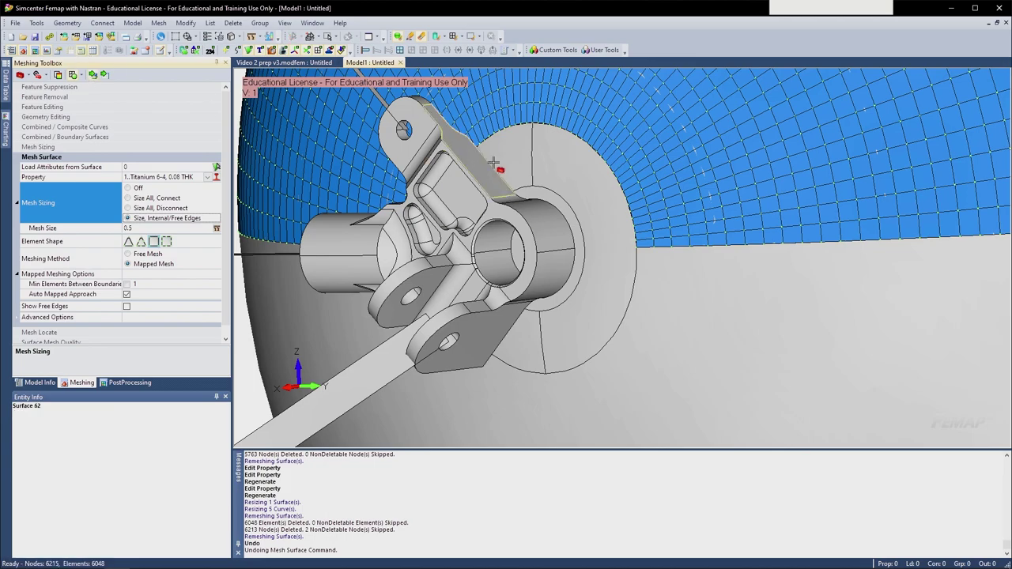
click(589, 199)
scroll(620, 223, up, 2)
mouse_move(621, 222)
middle_down()
mouse_move(666, 199)
mouse_move(622, 245)
middle_up()
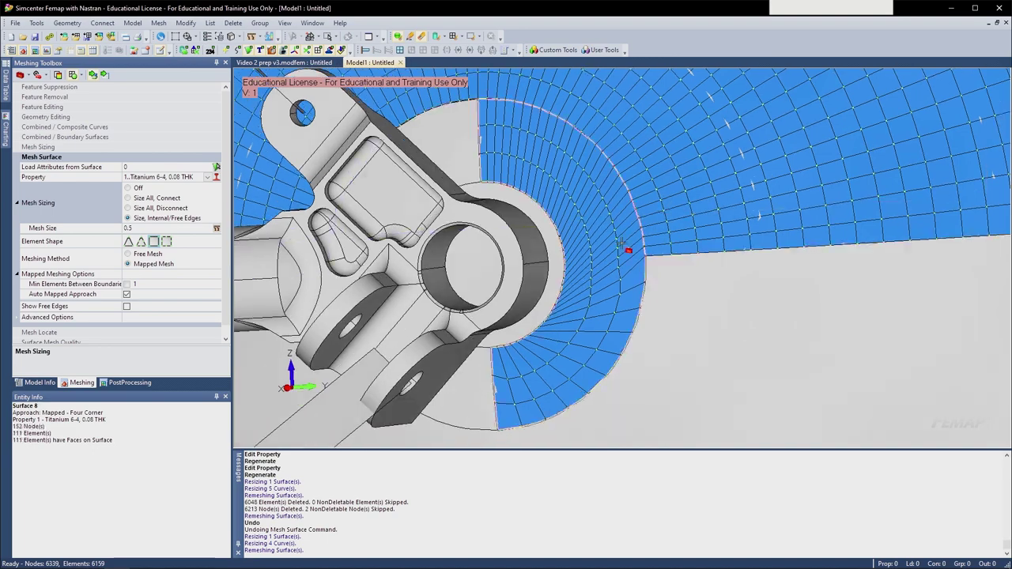
middle_drag(565, 172, 553, 155)
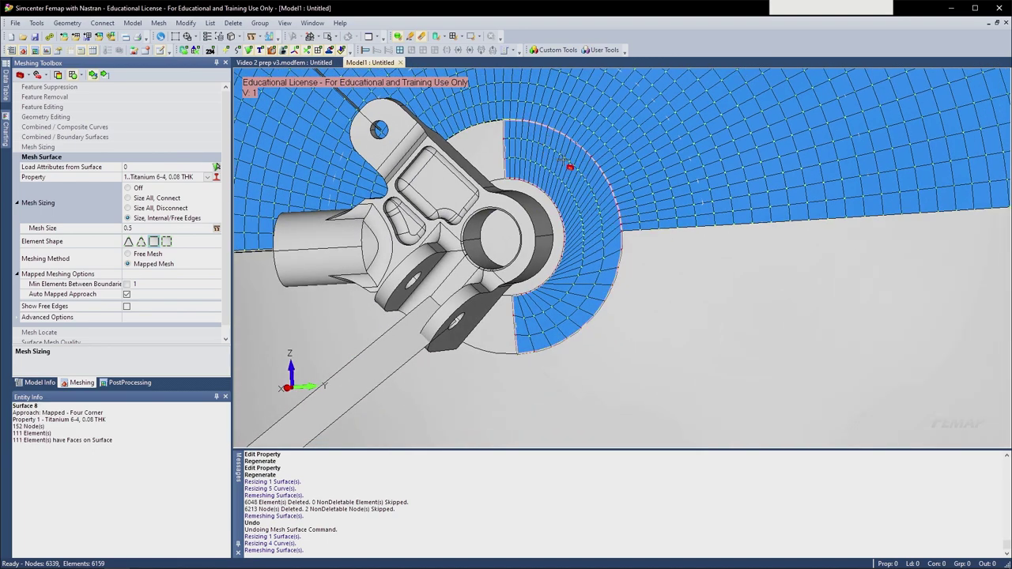
middle_drag(566, 181, 572, 236)
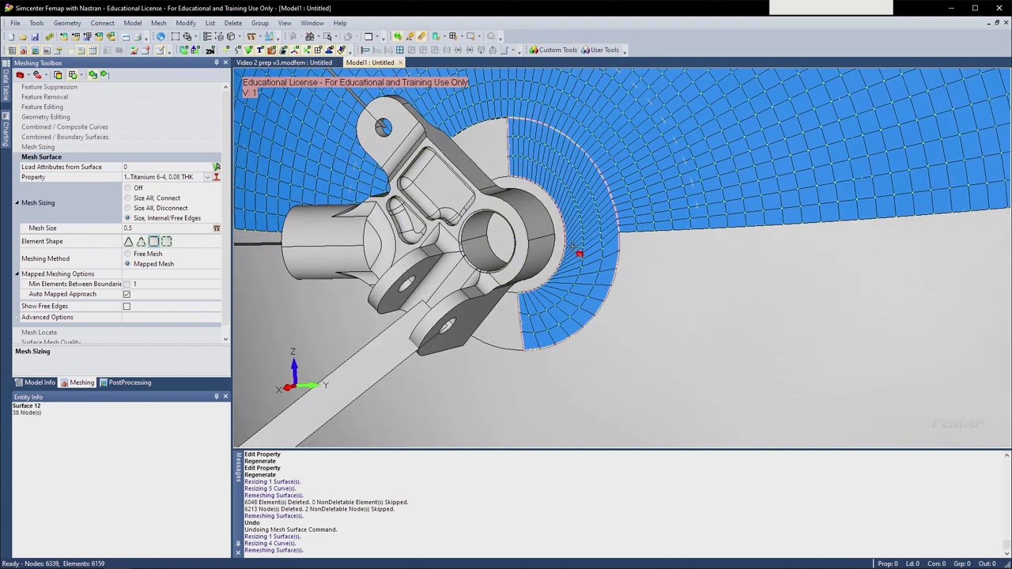
scroll(581, 236, up, 3)
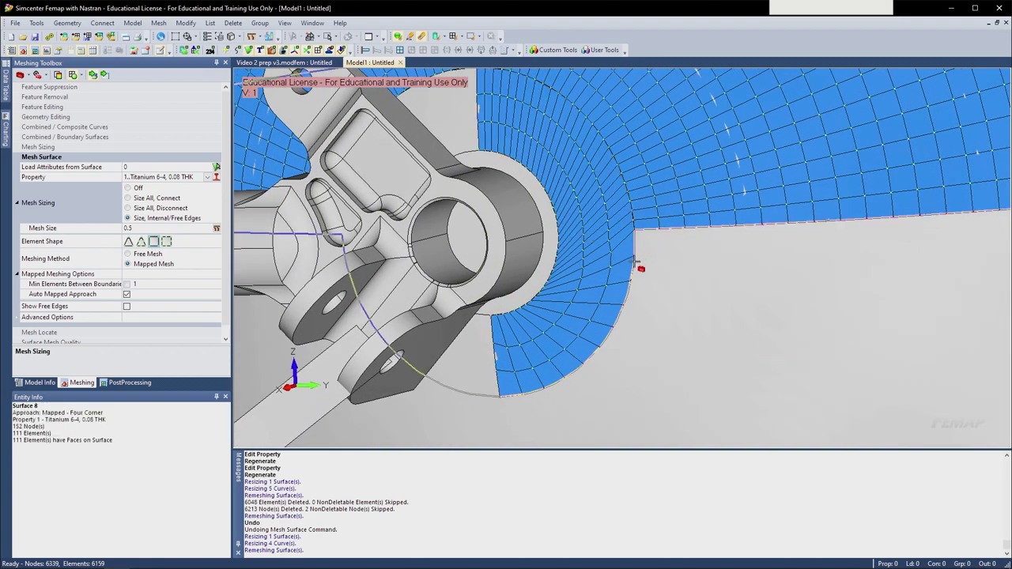
middle_drag(618, 177, 631, 240)
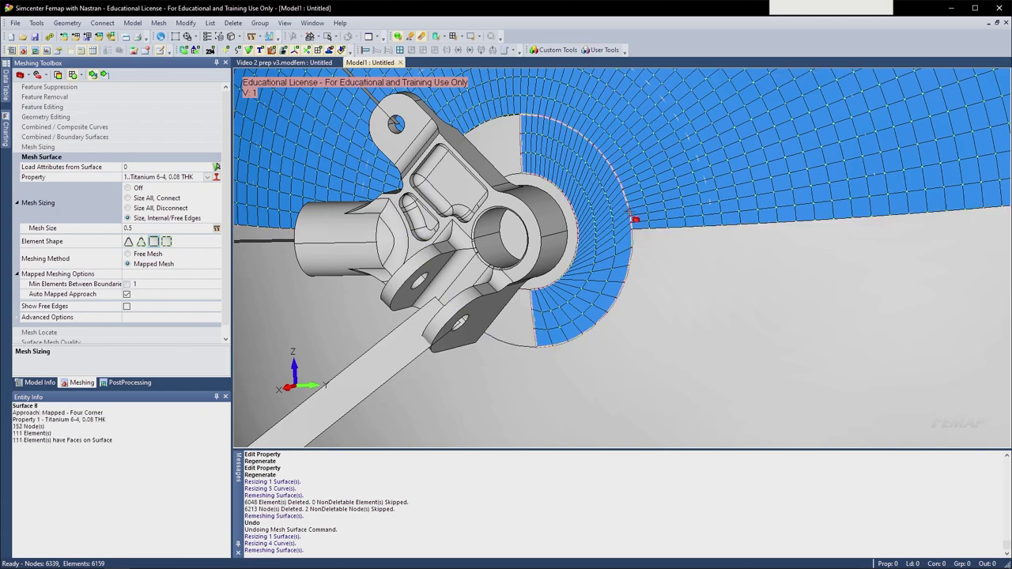
scroll(571, 105, up, 6)
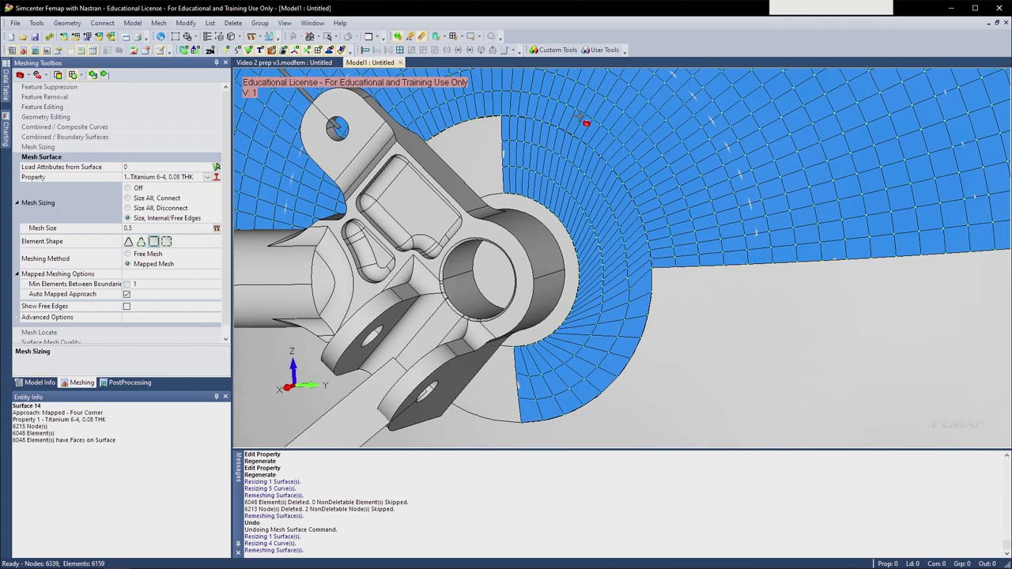
scroll(536, 118, down, 3)
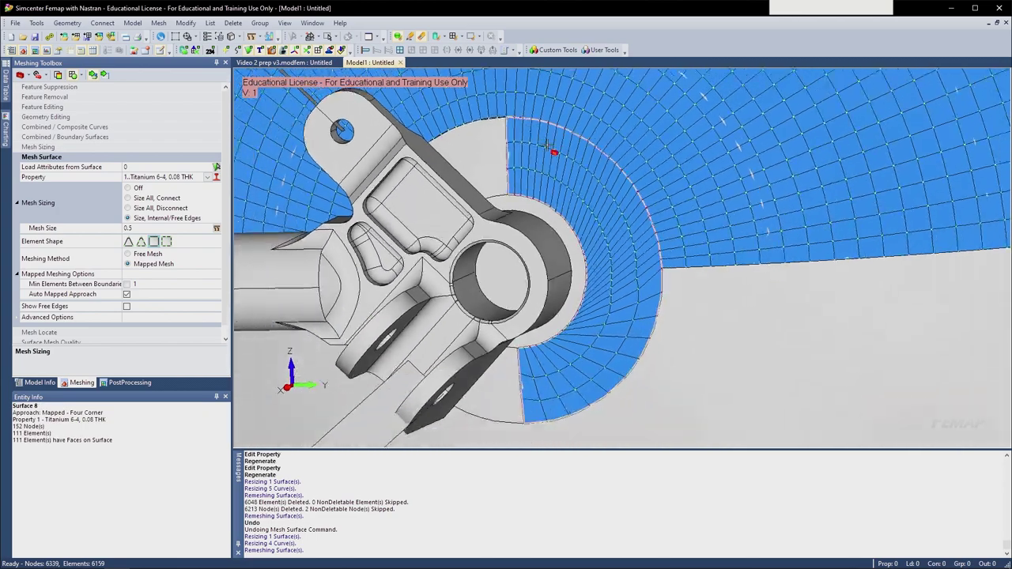
- Switch curve sizing to a set count of 27 elements and undo the trial sizing at the plate's outer edge
click(51, 148)
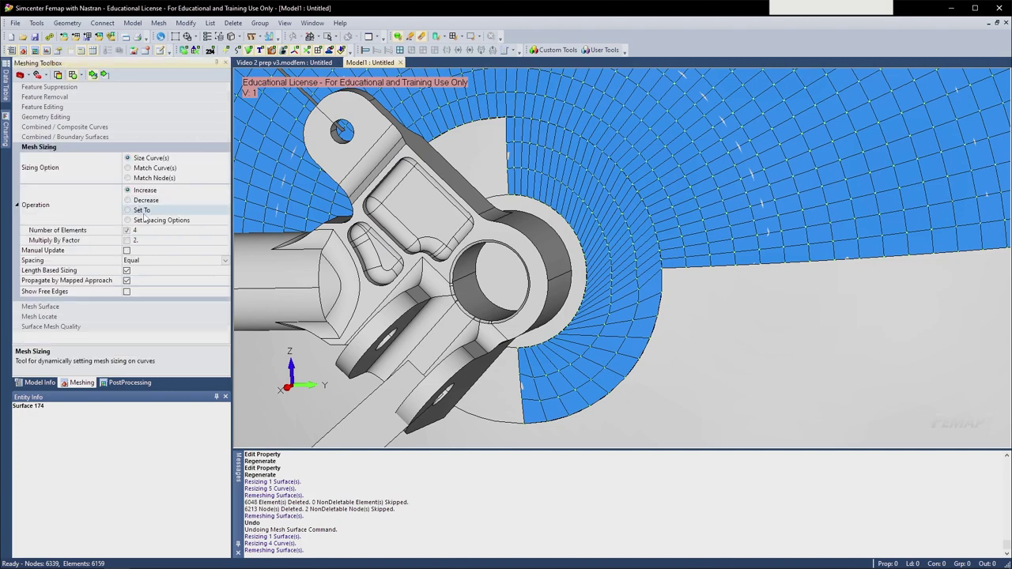
click(144, 212)
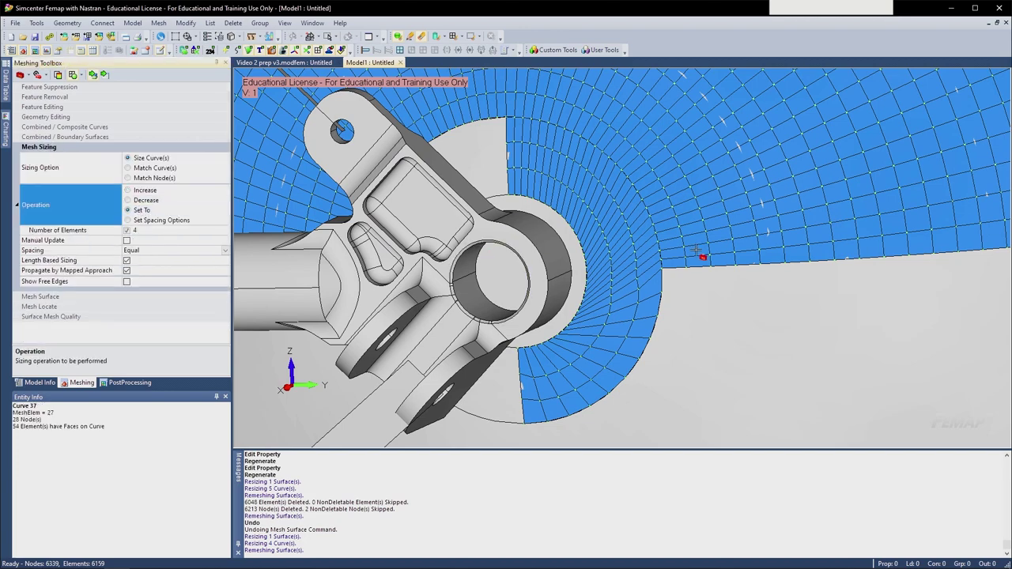
scroll(693, 259, up, 3)
scroll(693, 259, down, 2)
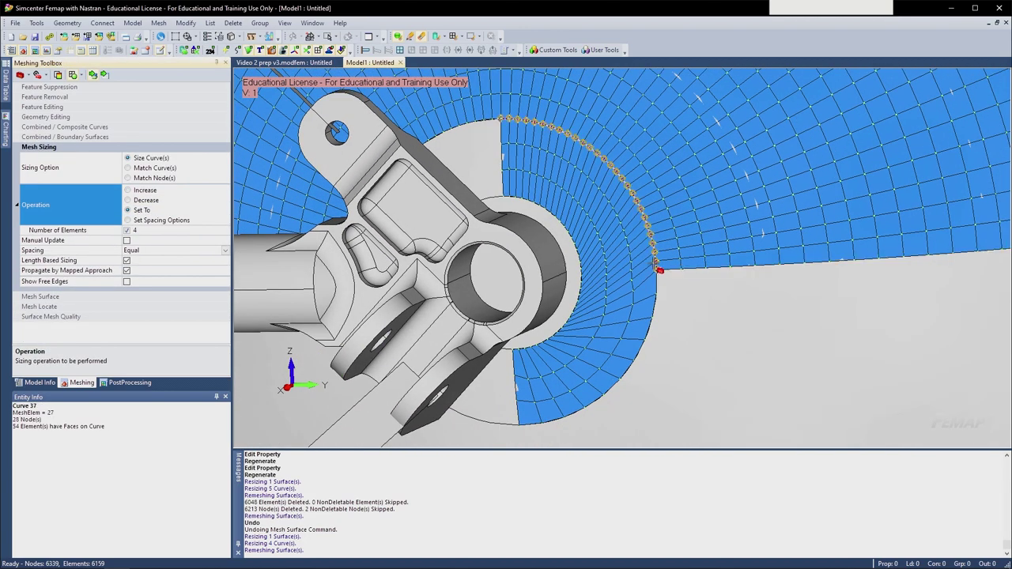
scroll(656, 267, up, 2)
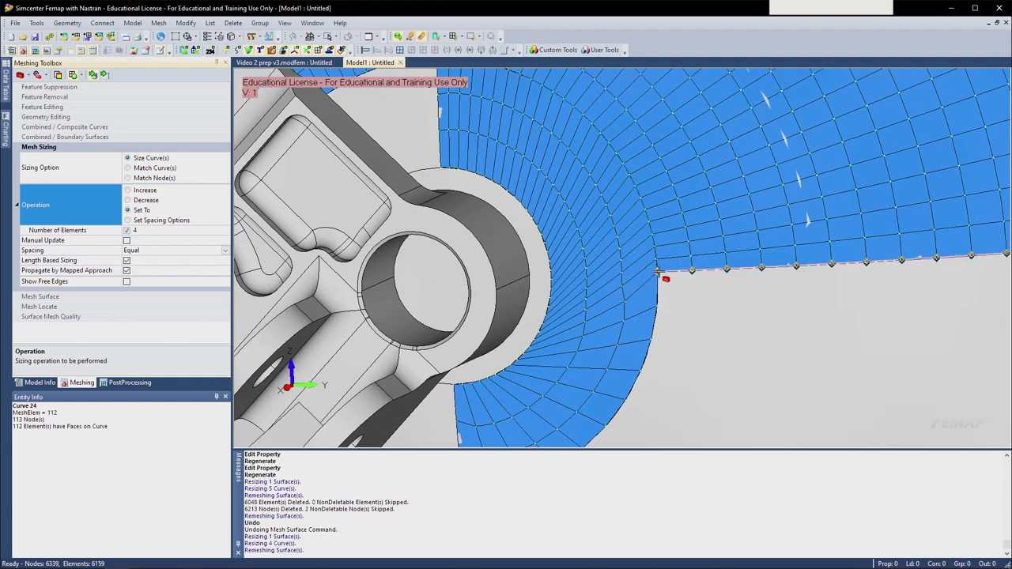
key(ctrl+z)
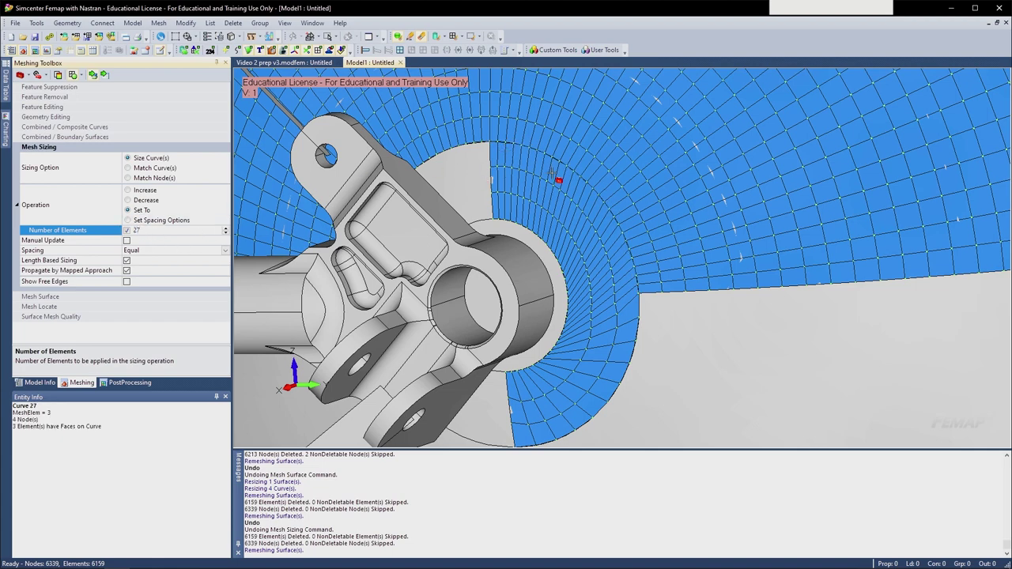
- Set the meshed half plate's outer edge curves, both along the tank mesh and on the unmeshed tank side, to 27 elements each
click(586, 185)
scroll(629, 203, up, 4)
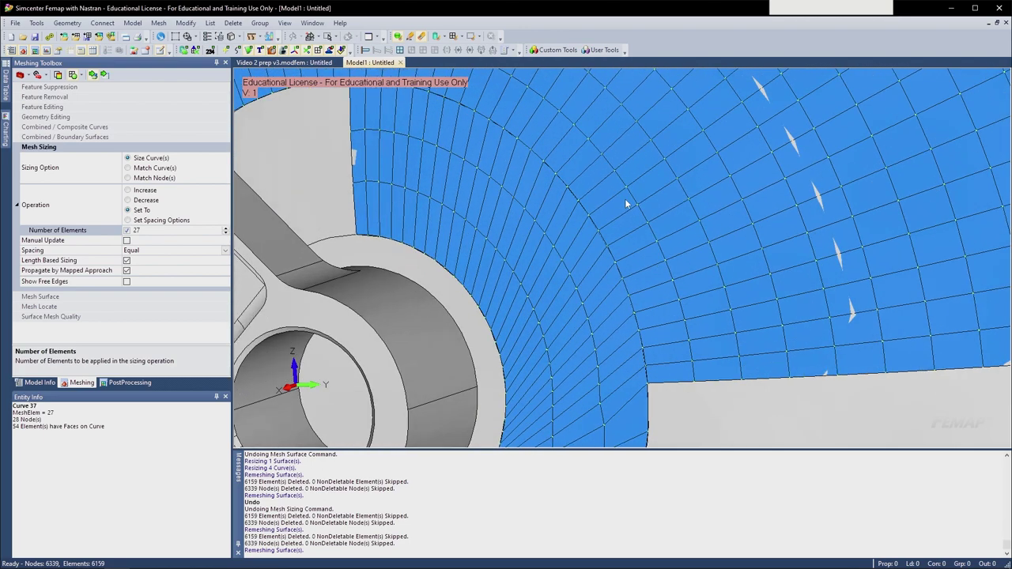
scroll(625, 204, down, 4)
click(589, 197)
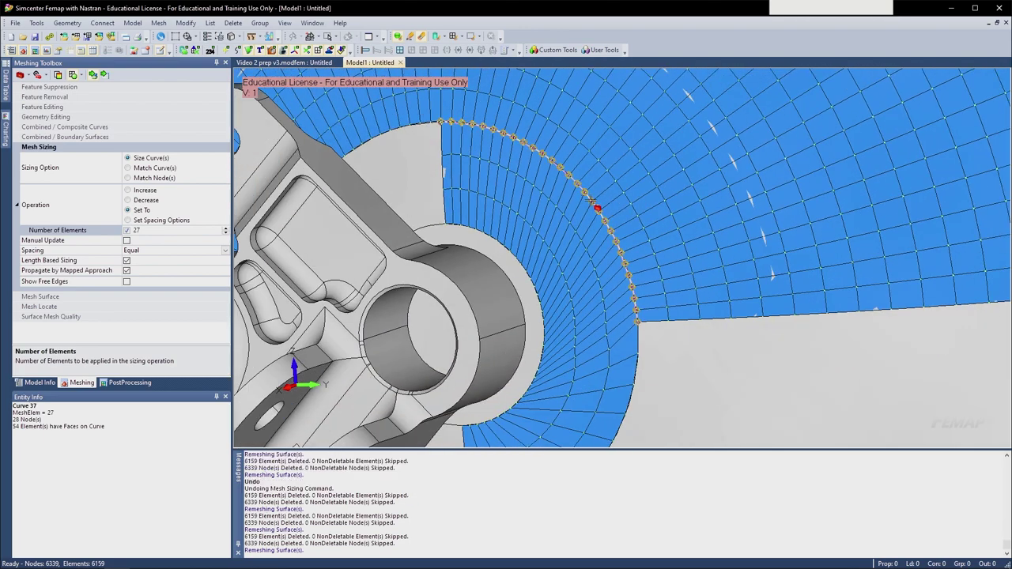
scroll(594, 207, down, 3)
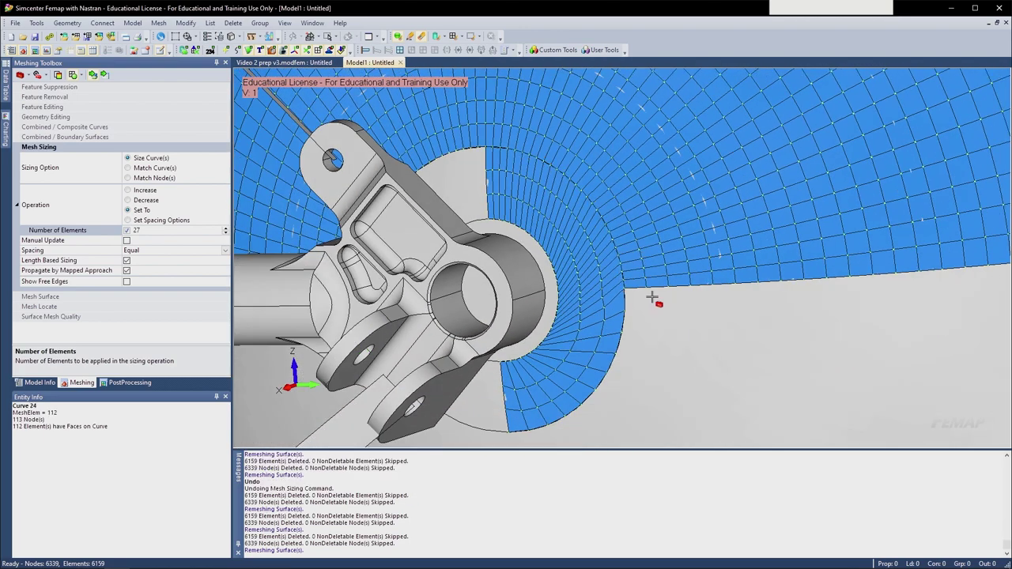
middle_drag(663, 314, 665, 316)
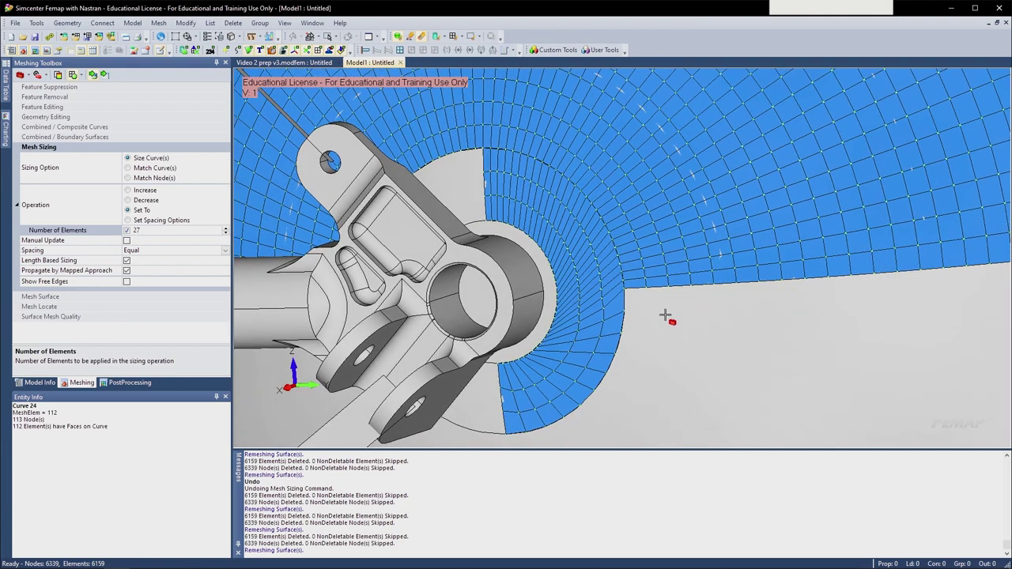
click(617, 363)
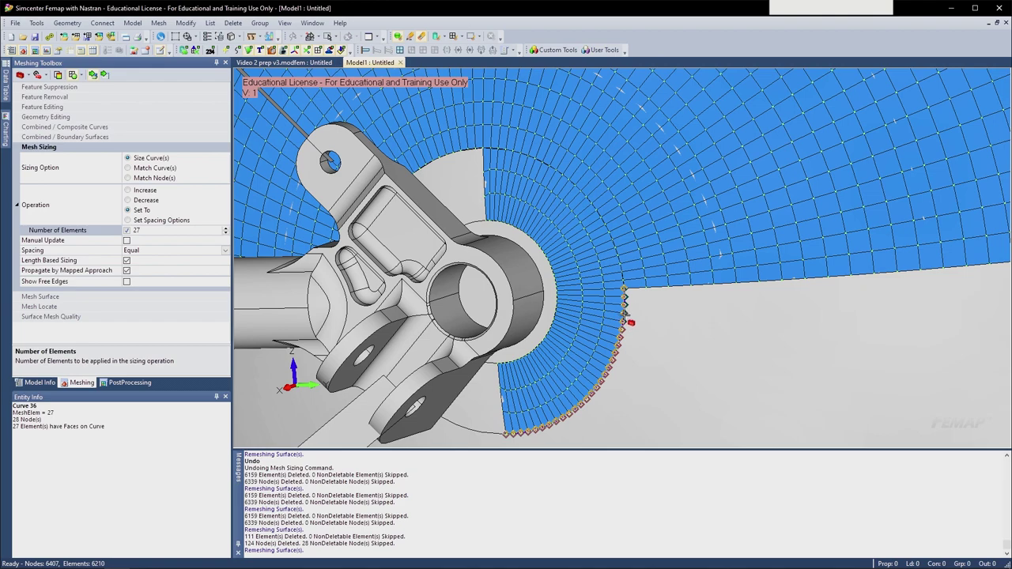
- Mesh the other half of the circular plate with the titanium plate property, Size, Internal/Free Edges sizing and a 0.5 mesh size
ctrl+middle_drag(622, 333, 581, 159)
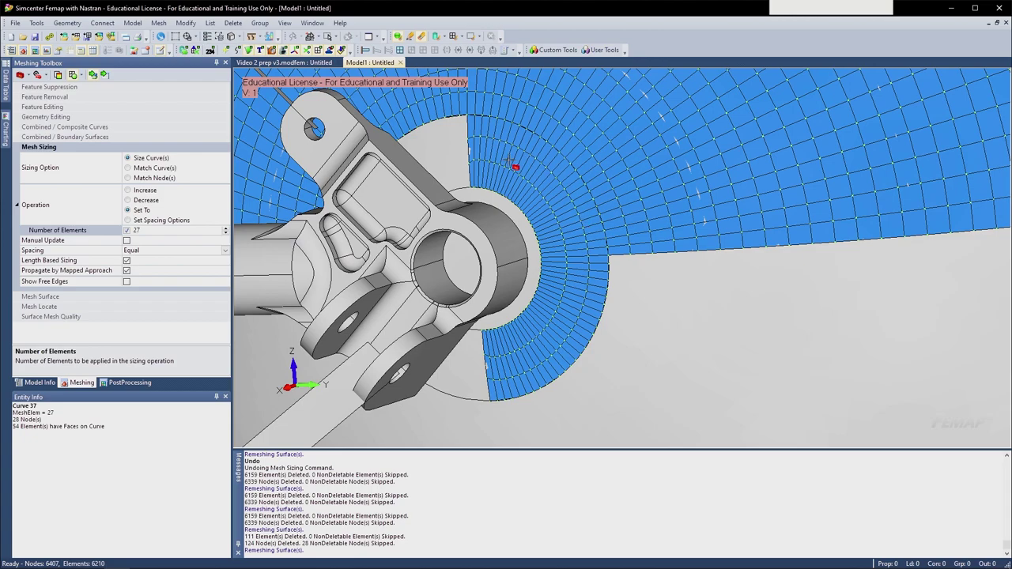
middle_drag(508, 161, 524, 191)
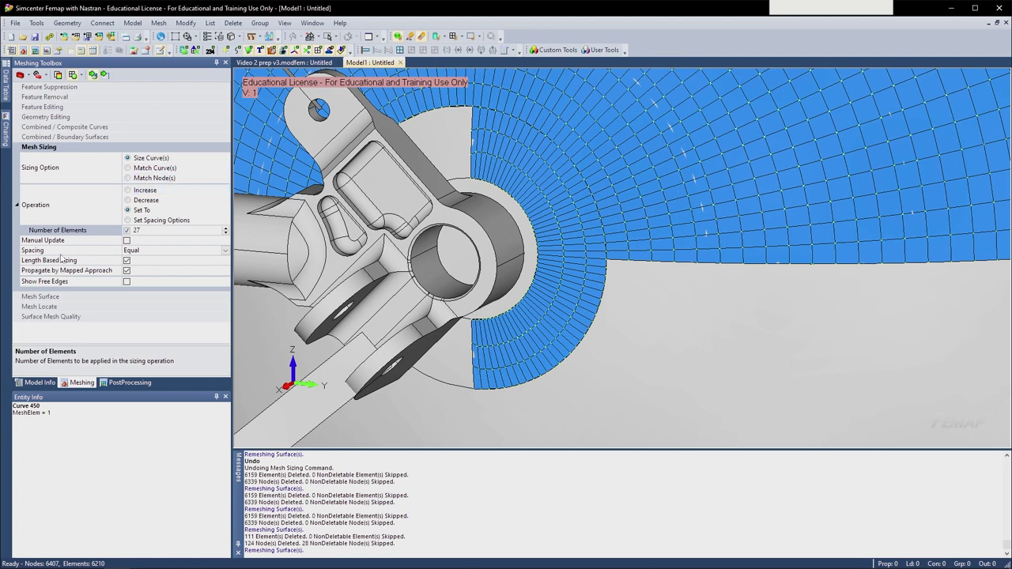
click(62, 298)
click(156, 219)
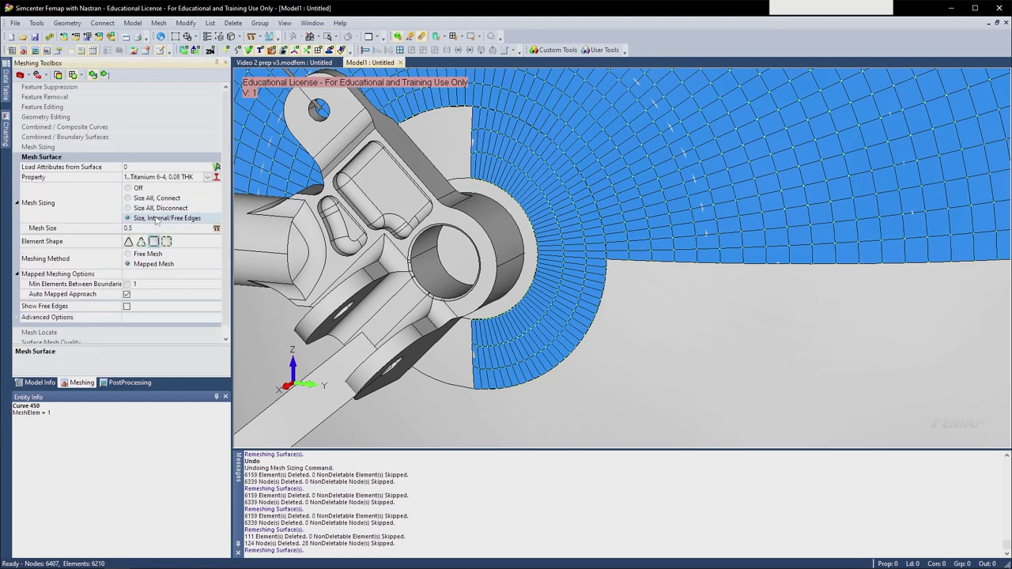
click(444, 134)
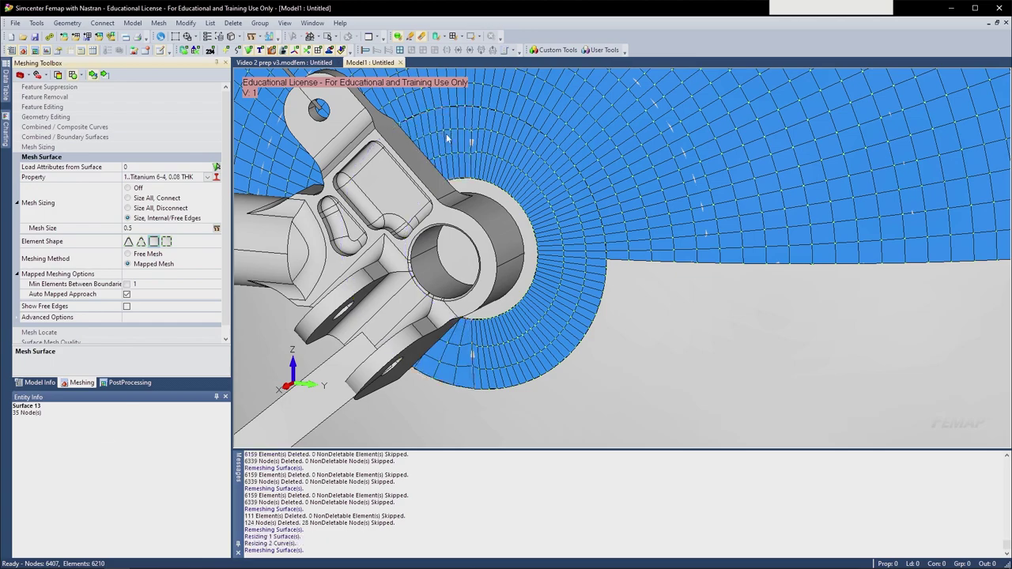
- Set the outer edge curve of the other half of the circular plate to 27 elements
scroll(479, 190, down, 2)
middle_drag(464, 219, 515, 74)
click(56, 148)
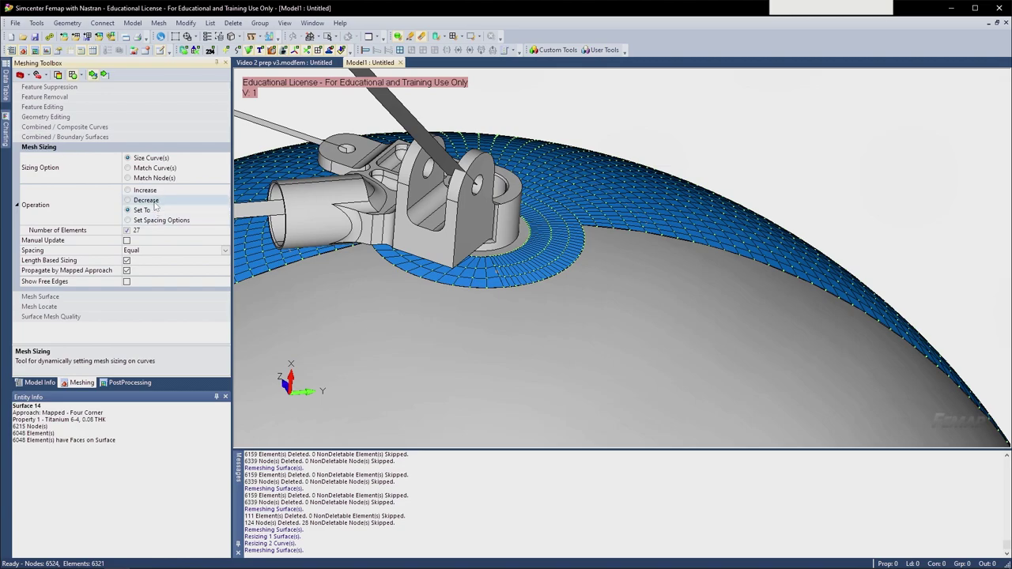
click(450, 285)
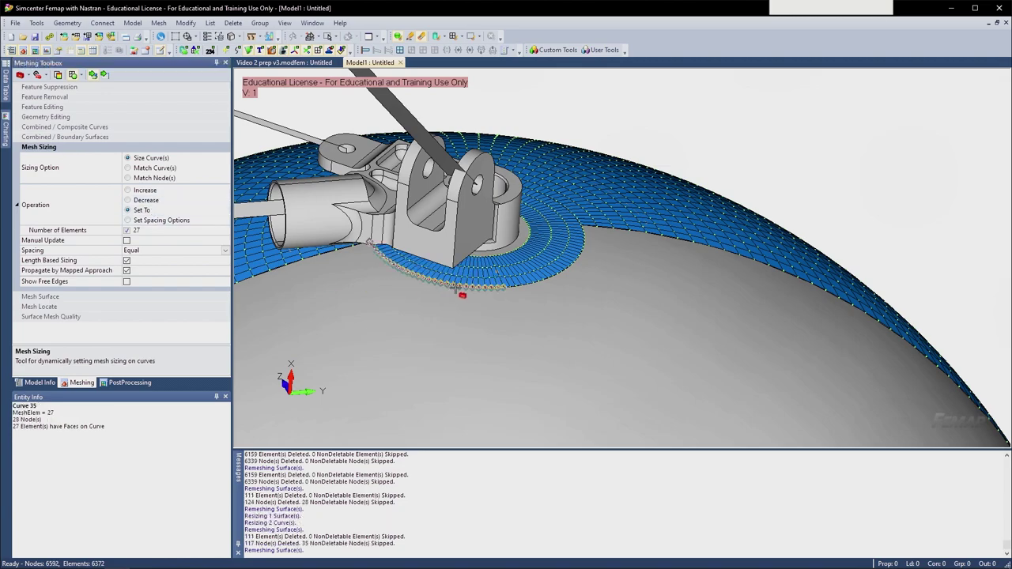
- Mesh the circular surface inside the plate ring, behind the end fitting, with the titanium property, Size, Internal/Free Edges sizing and a 0.5 mesh size
scroll(471, 275, up, 3)
middle_drag(483, 265, 508, 205)
scroll(508, 205, down, 3)
scroll(531, 118, up, 4)
middle_drag(519, 147, 477, 266)
scroll(487, 198, up, 2)
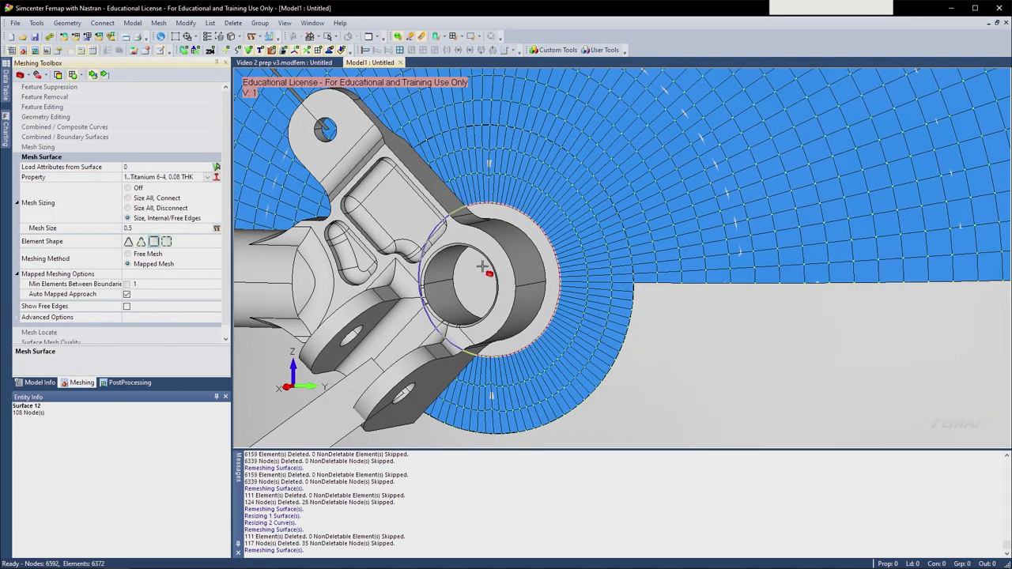
click(478, 264)
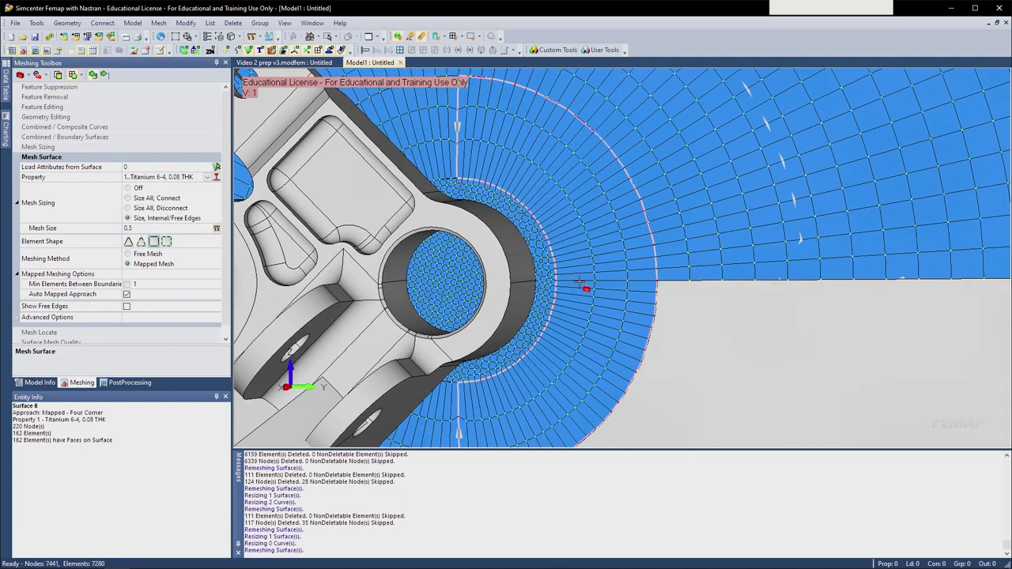
- Examine the mesh transition between the inner circular surface and the surrounding plate ring around the end fitting
scroll(580, 281, up, 2)
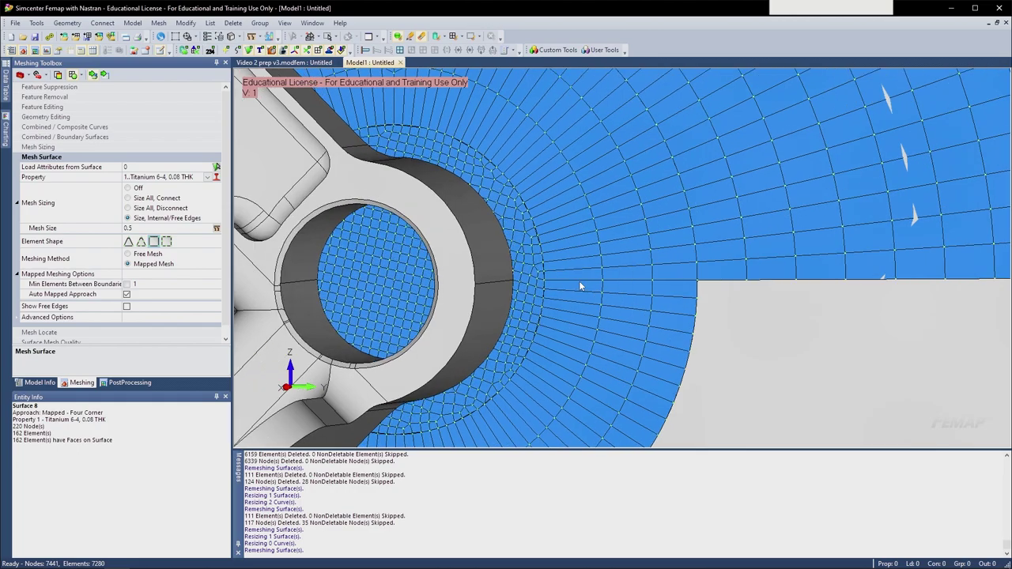
click(578, 289)
middle_drag(557, 283, 517, 290)
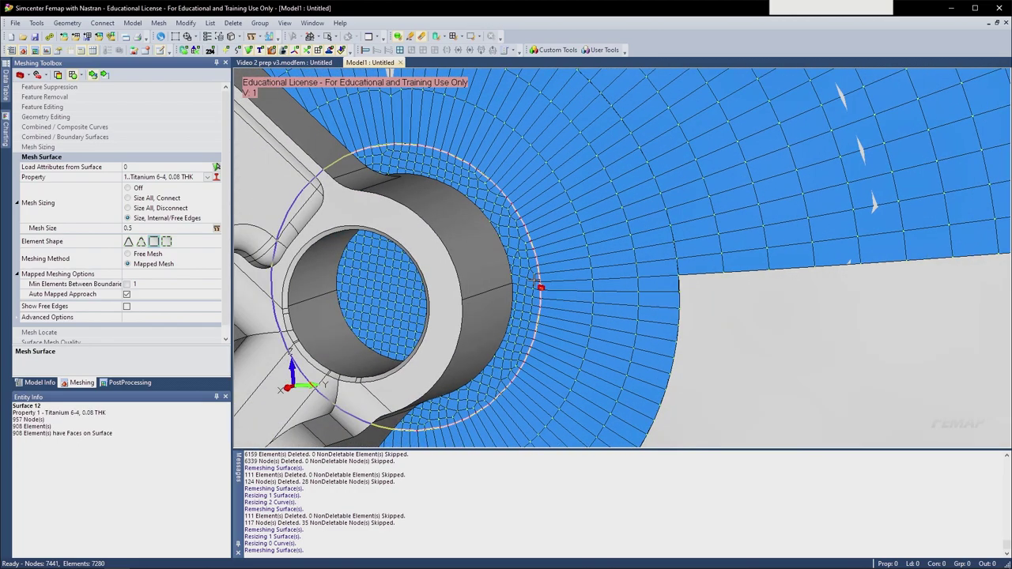
click(456, 252)
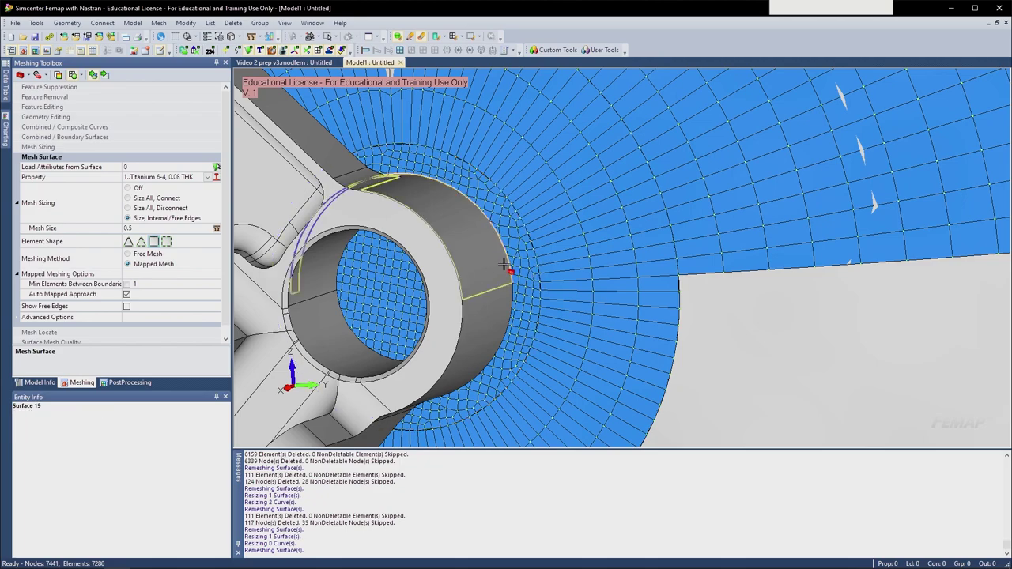
middle_drag(504, 258, 476, 250)
scroll(477, 251, down, 5)
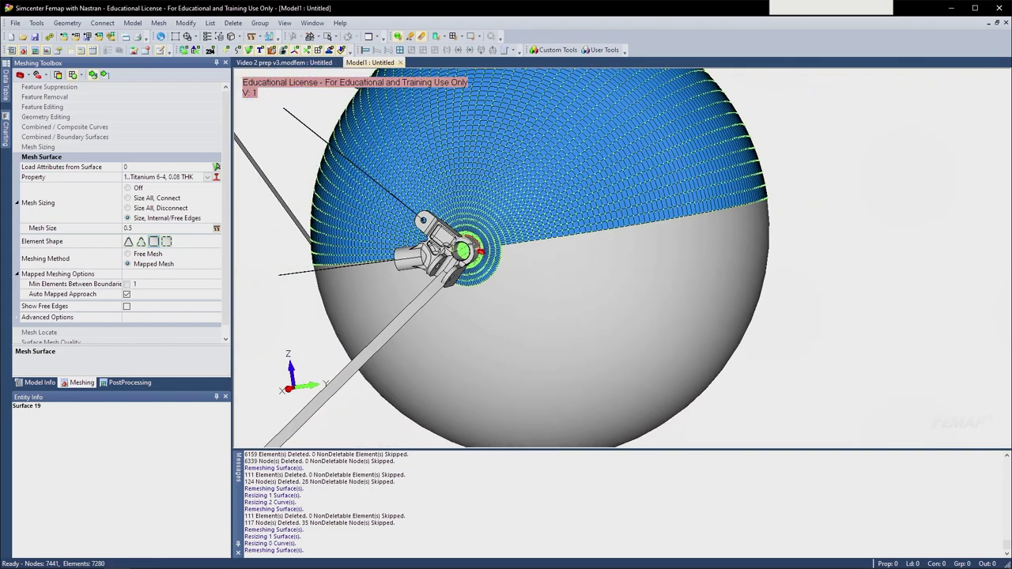
scroll(480, 252, up, 6)
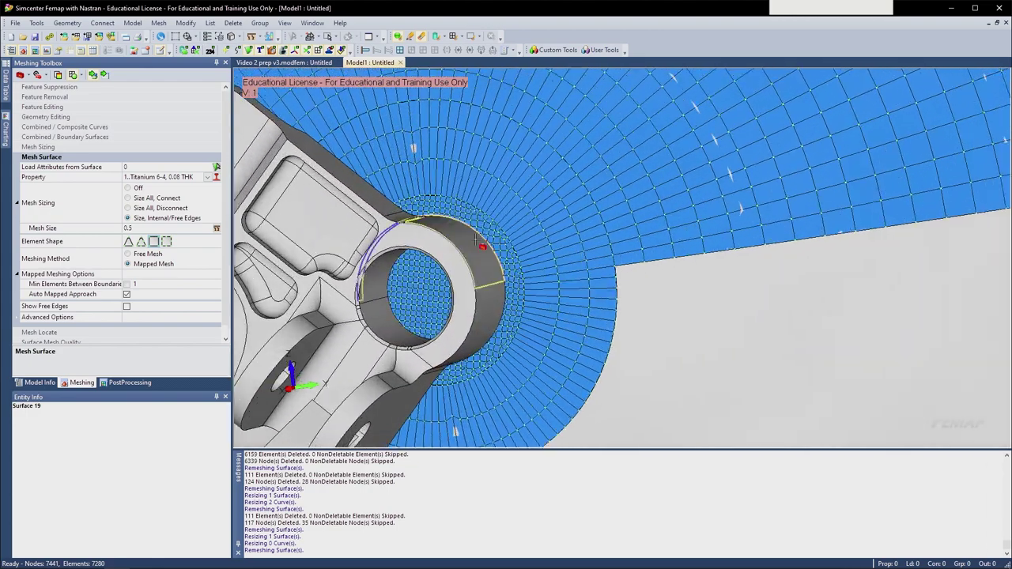
scroll(476, 241, up, 4)
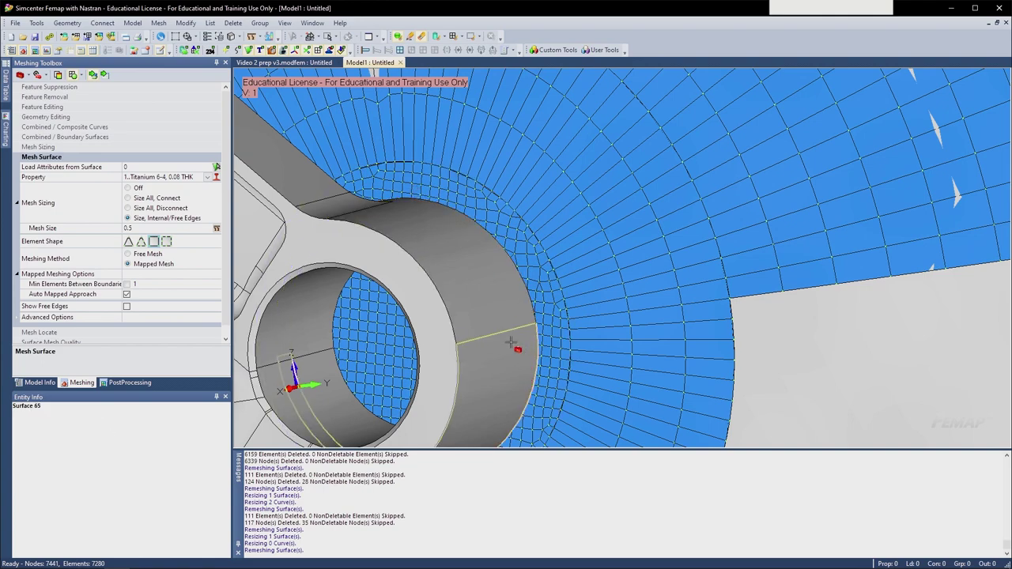
middle_drag(512, 341, 469, 316)
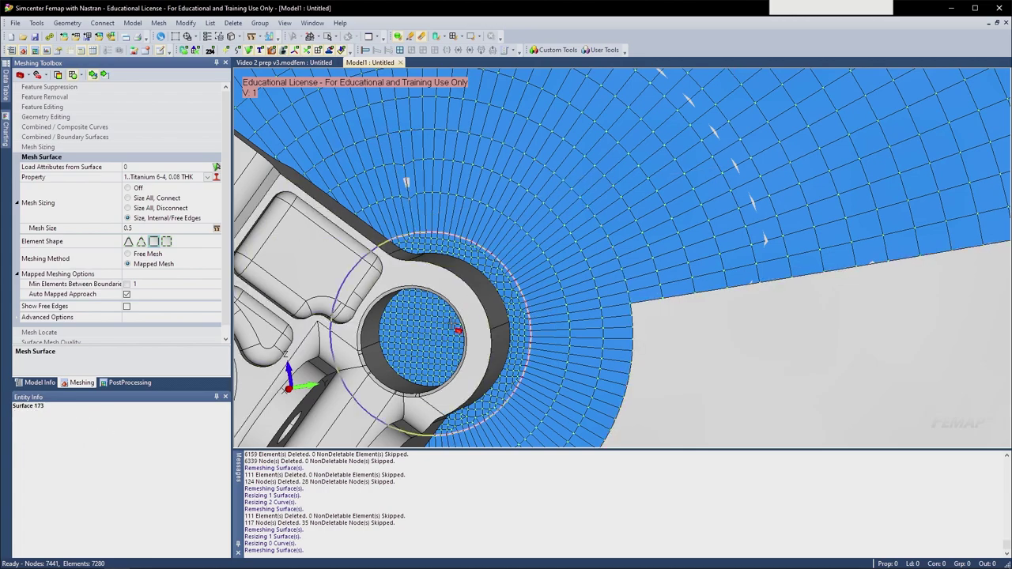
mouse_move(490, 276)
middle_down()
mouse_move(422, 302)
mouse_move(439, 293)
mouse_move(459, 288)
mouse_move(411, 318)
mouse_move(463, 293)
mouse_move(482, 298)
middle_up()
scroll(482, 299, up, 5)
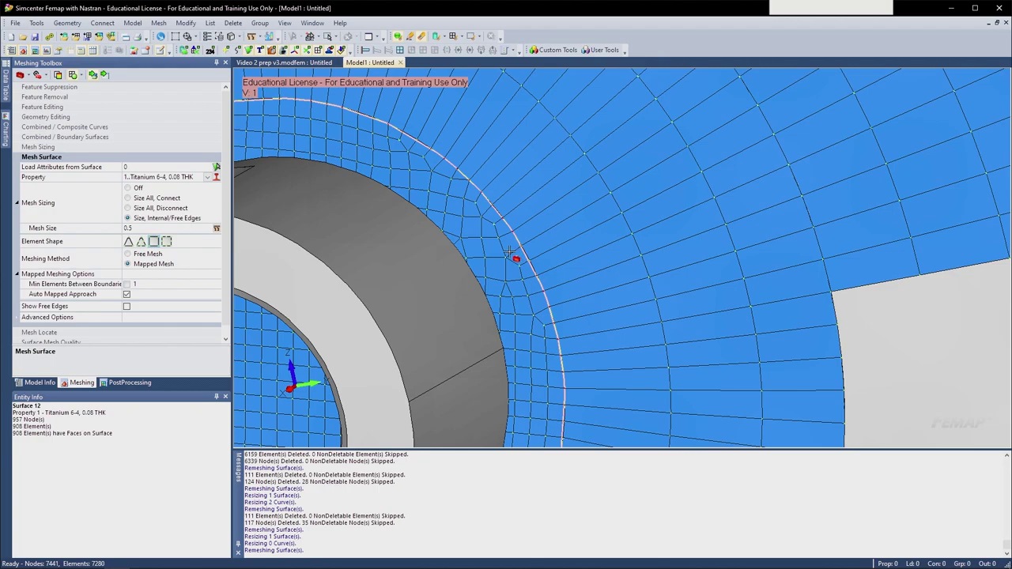
scroll(509, 252, down, 4)
mouse_move(494, 321)
middle_down()
mouse_move(502, 311)
mouse_move(478, 331)
mouse_move(465, 318)
middle_up()
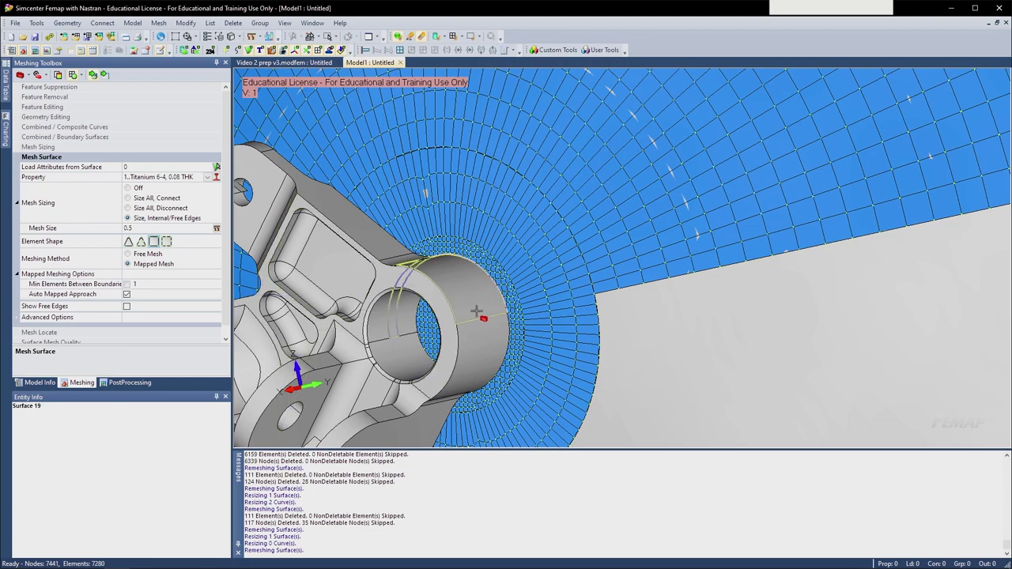
scroll(460, 271, up, 5)
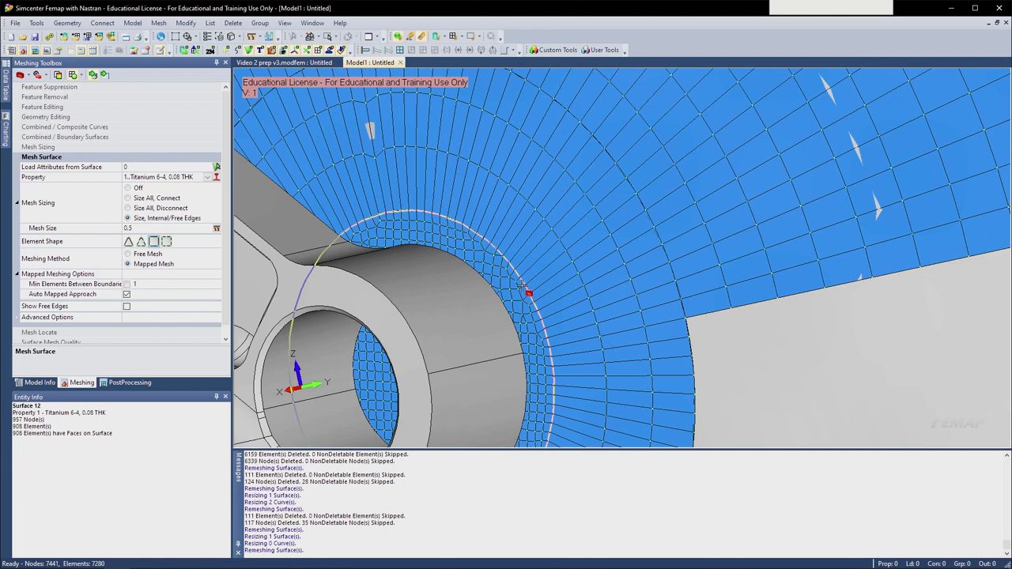
scroll(522, 286, down, 3)
scroll(518, 290, down, 3)
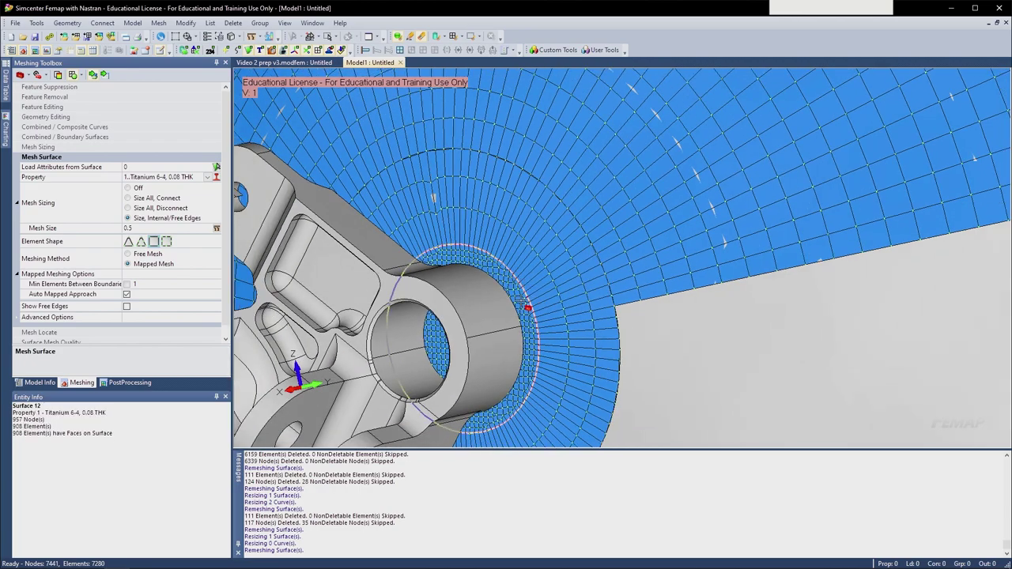
scroll(510, 296, up, 3)
middle_drag(519, 296, 559, 305)
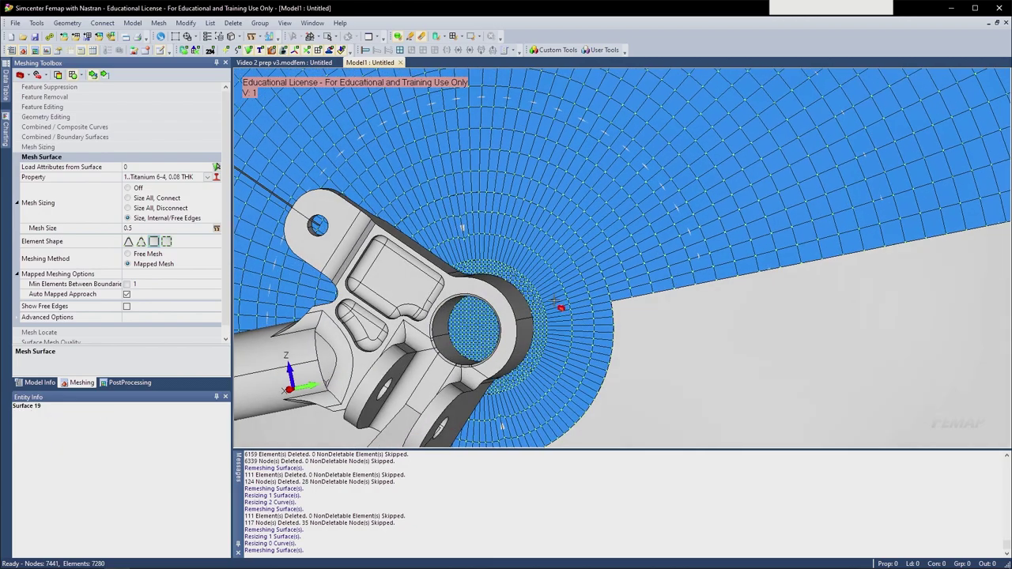
middle_drag(479, 316, 534, 319)
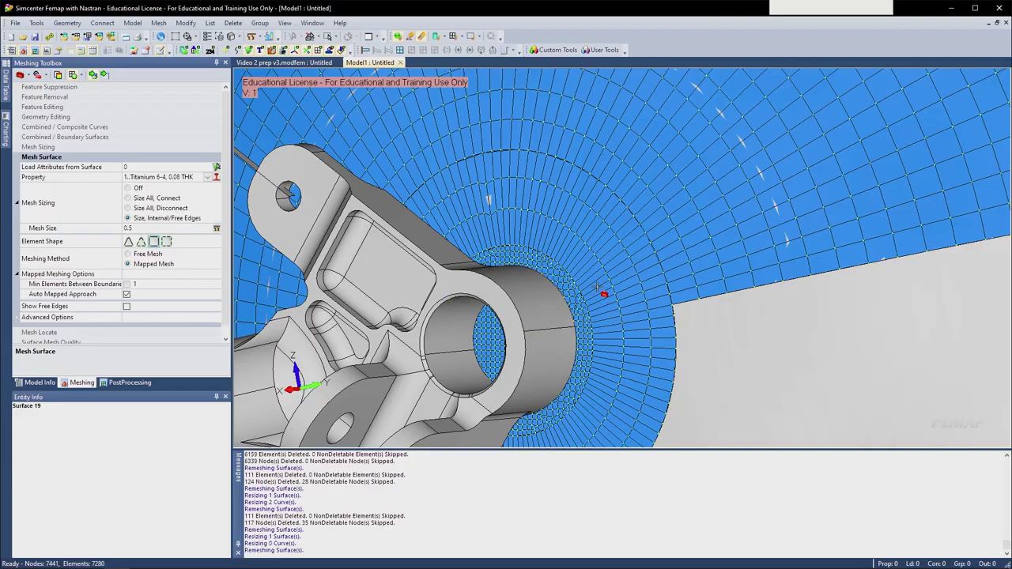
mouse_move(597, 289)
middle_down()
mouse_move(589, 310)
mouse_move(596, 294)
middle_up()
- Examine the meshed half of the tank and its circular end plate from several sides
scroll(596, 295, down, 4)
scroll(593, 294, down, 2)
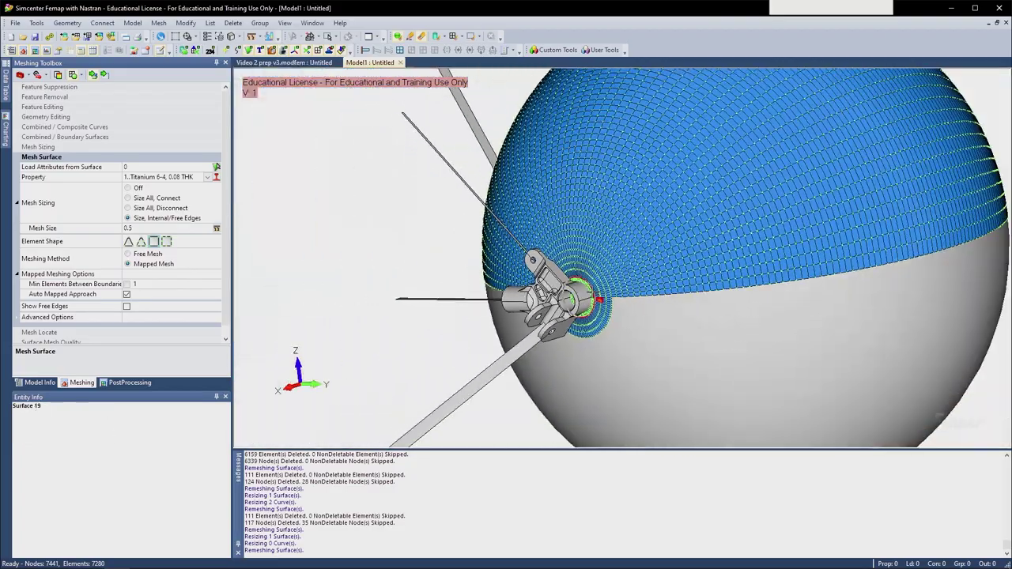
scroll(598, 300, up, 6)
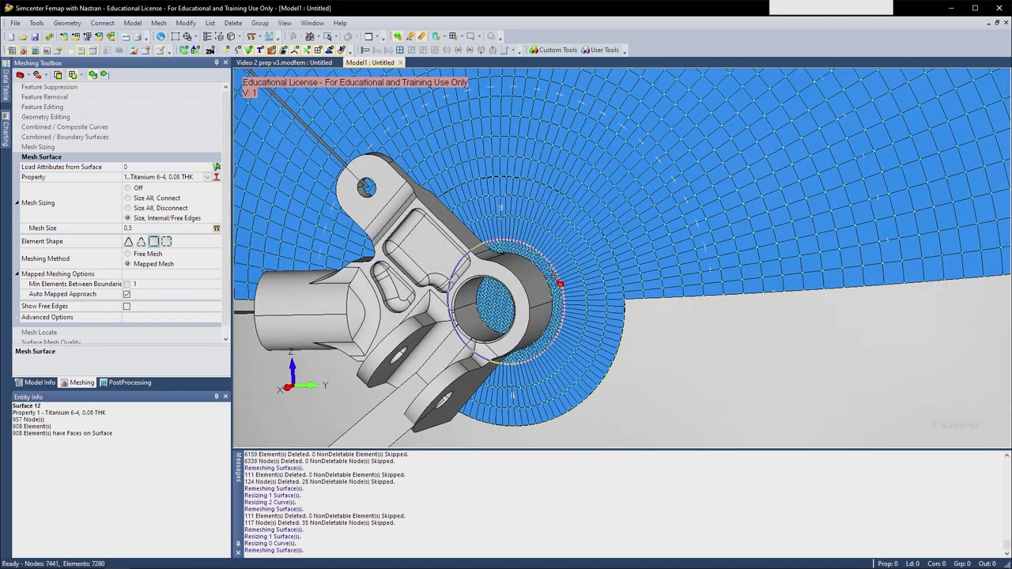
scroll(552, 272, down, 3)
middle_drag(551, 272, 513, 273)
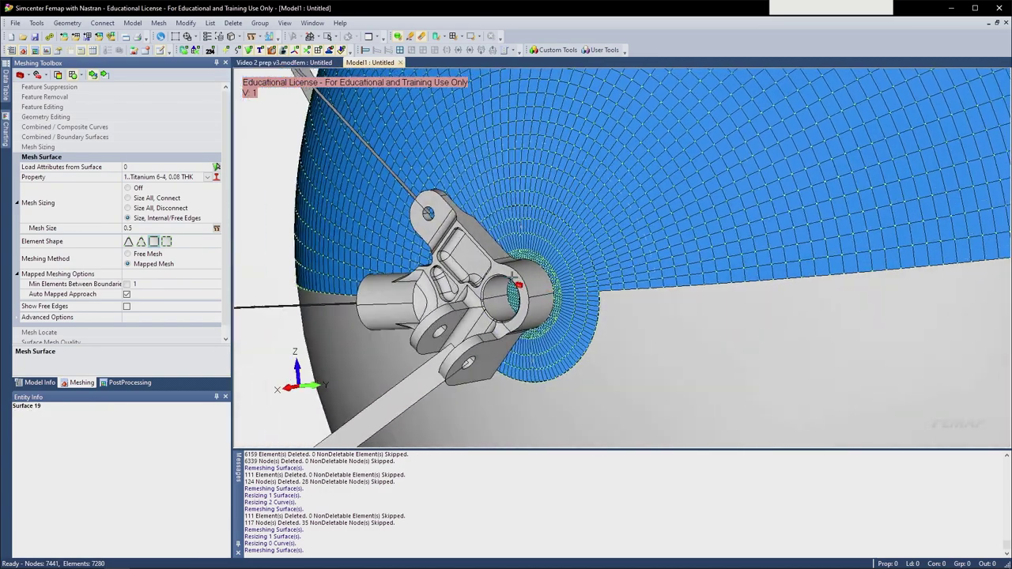
scroll(513, 274, down, 3)
scroll(554, 277, down, 5)
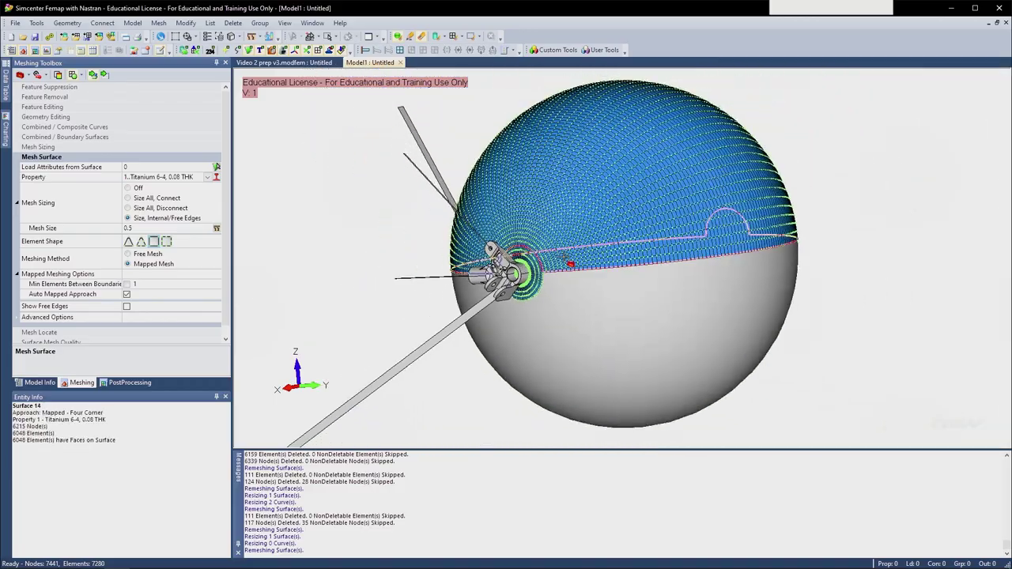
scroll(585, 272, down, 2)
scroll(577, 269, up, 4)
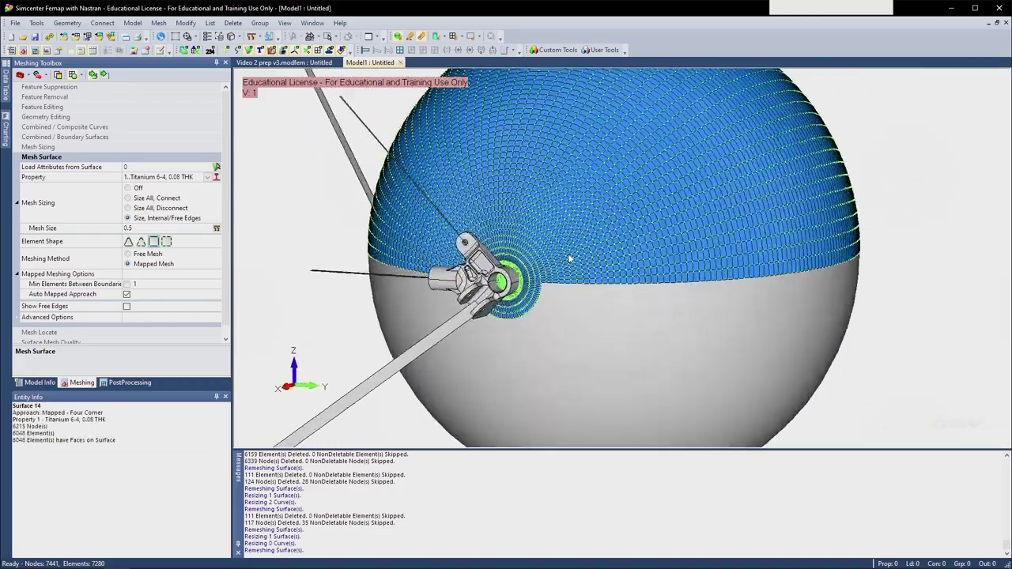
scroll(613, 273, down, 2)
middle_drag(613, 273, 735, 293)
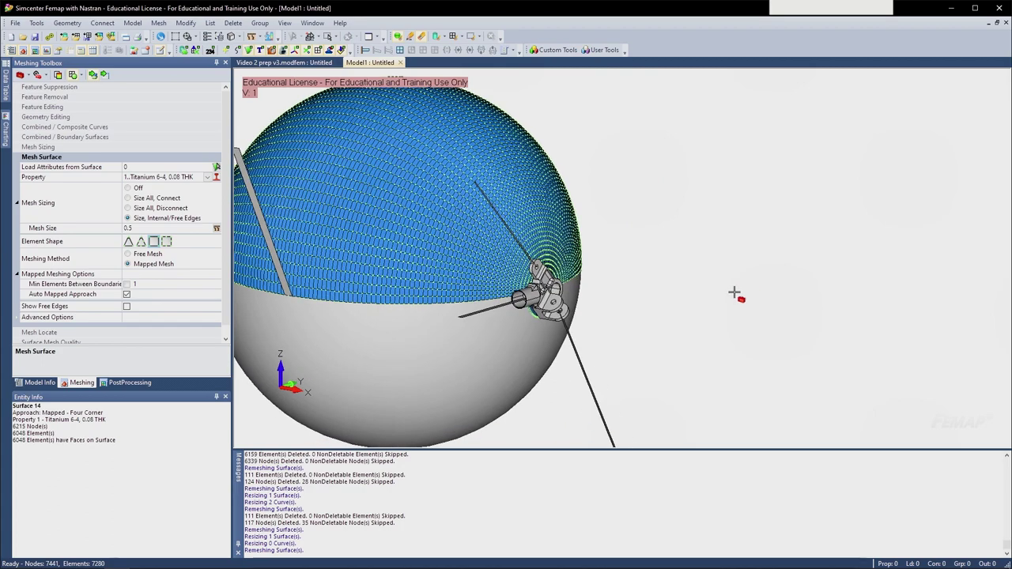
scroll(642, 273, down, 2)
middle_drag(643, 274, 624, 279)
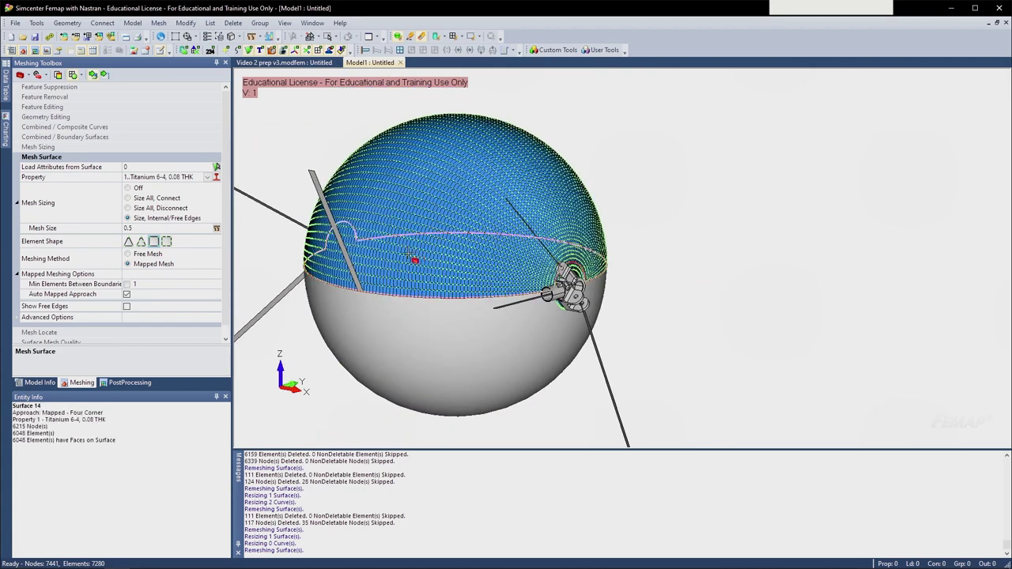
- Make 2..Tank the active layer
click(40, 382)
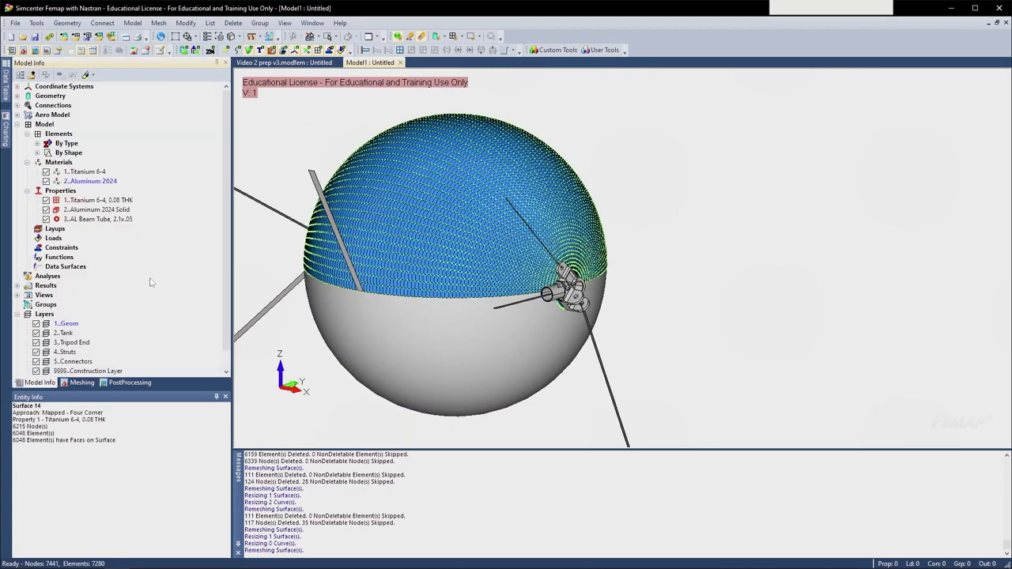
scroll(178, 293, down, 1)
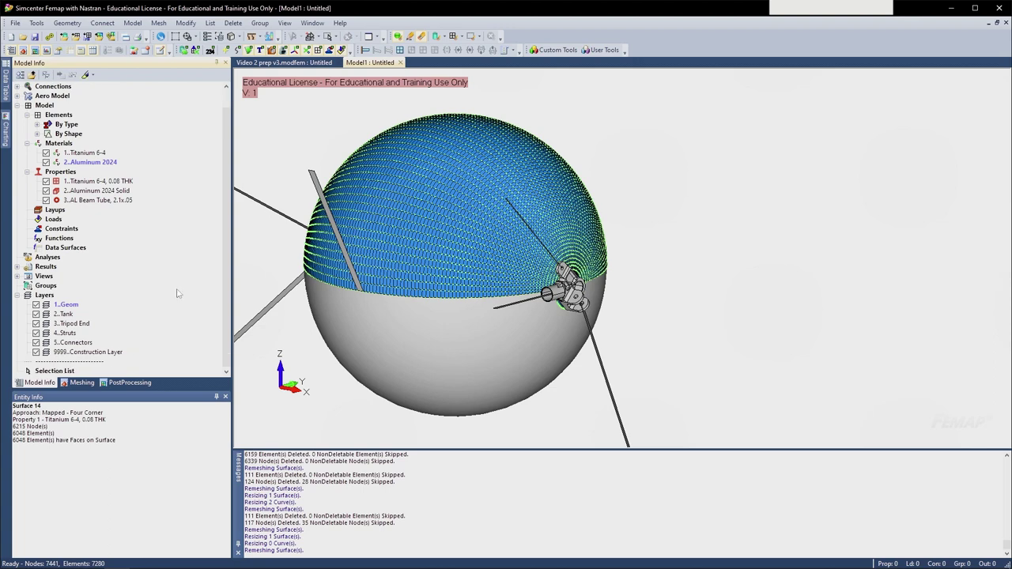
double_click(66, 318)
scroll(602, 258, down, 2)
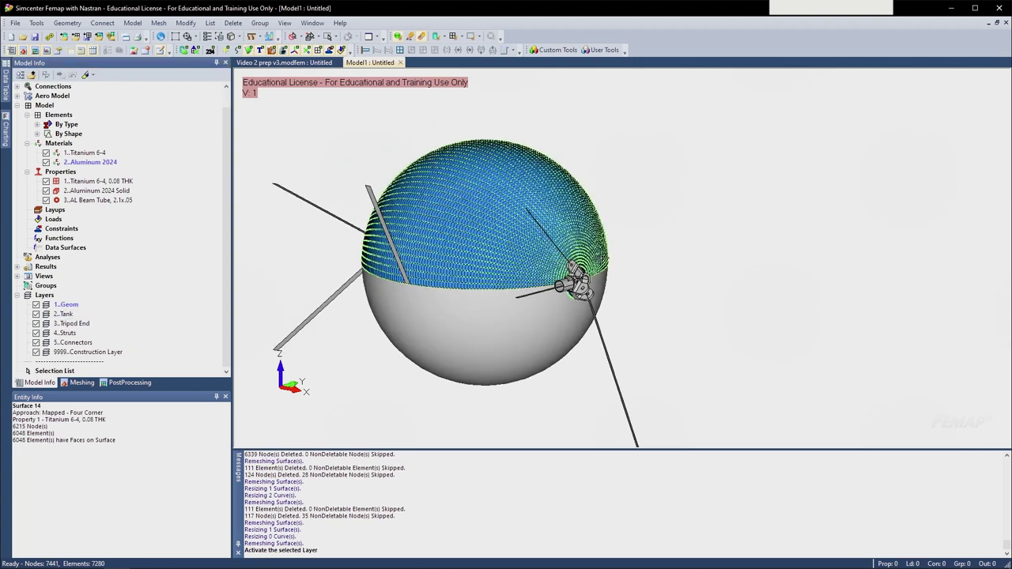
double_click(62, 315)
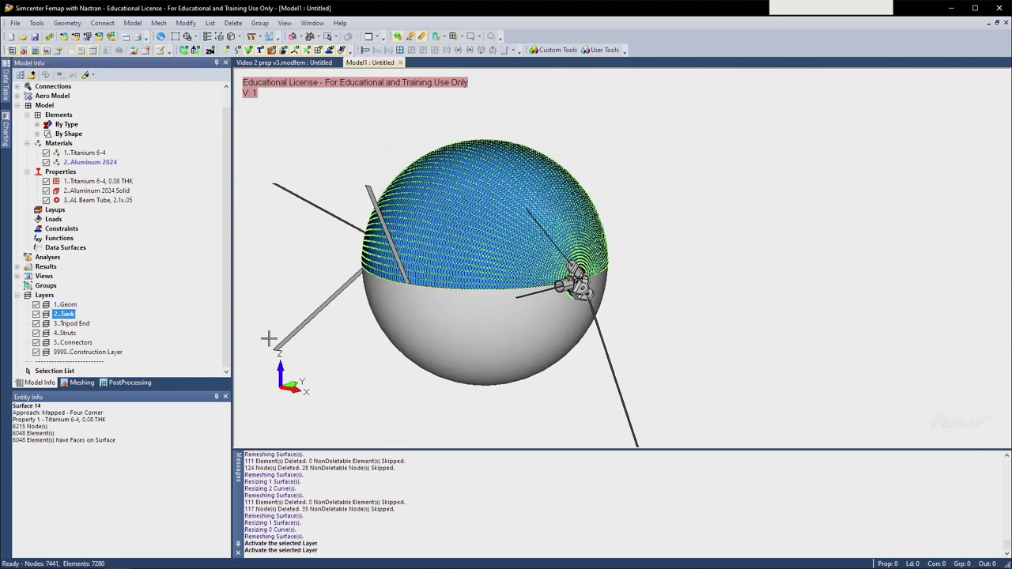
- Move the mesh of all existing elements to the 2..Tank layer
middle_drag(488, 253, 520, 274)
ctrl+middle_drag(516, 213, 535, 270)
scroll(531, 271, down, 1)
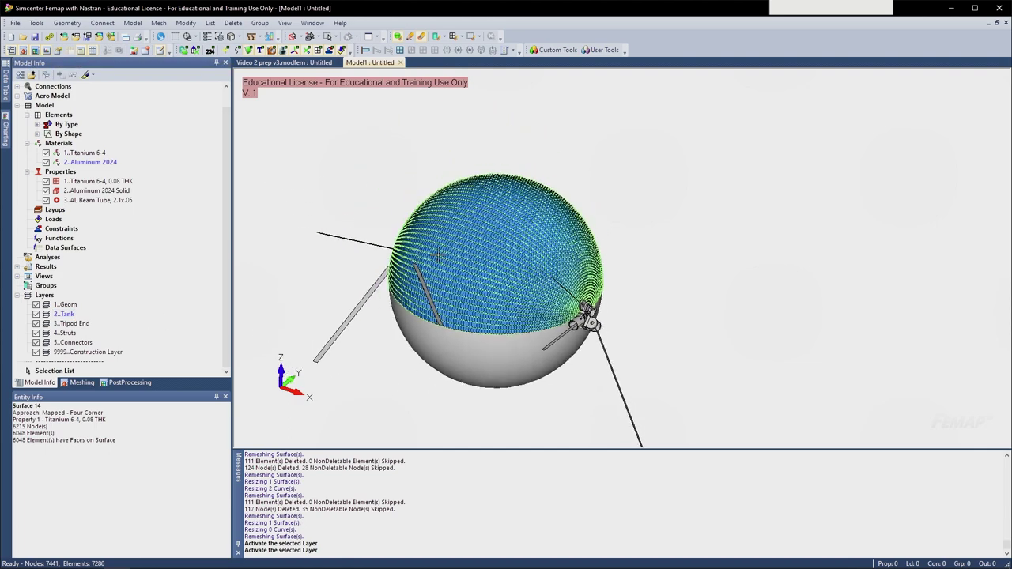
click(186, 23)
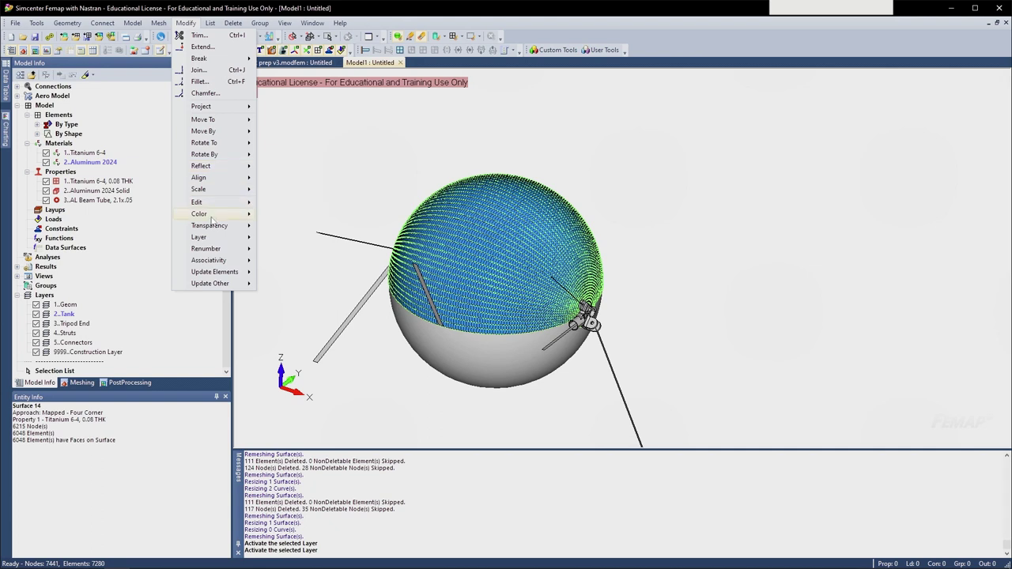
mouse_move(230, 237)
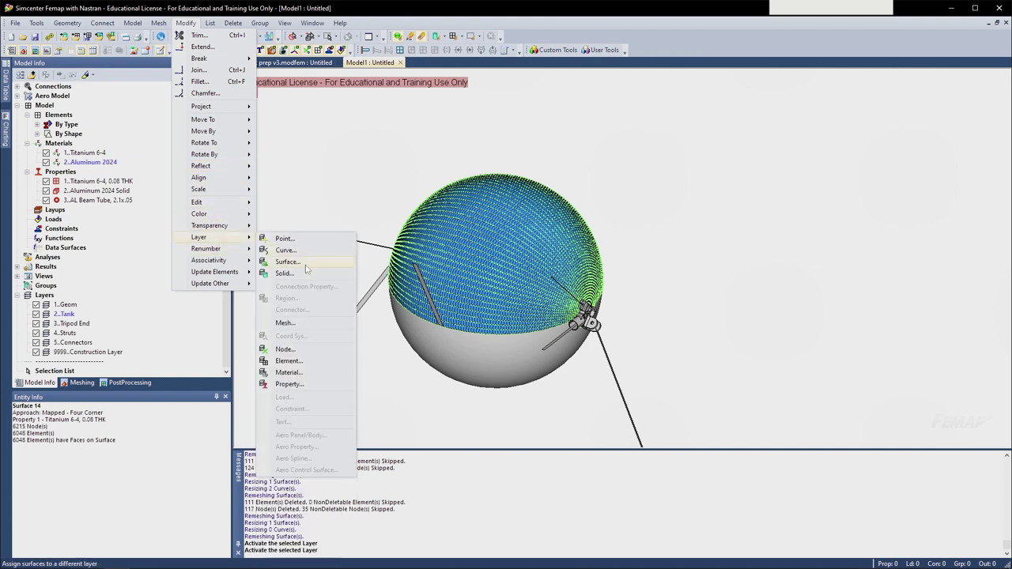
click(294, 323)
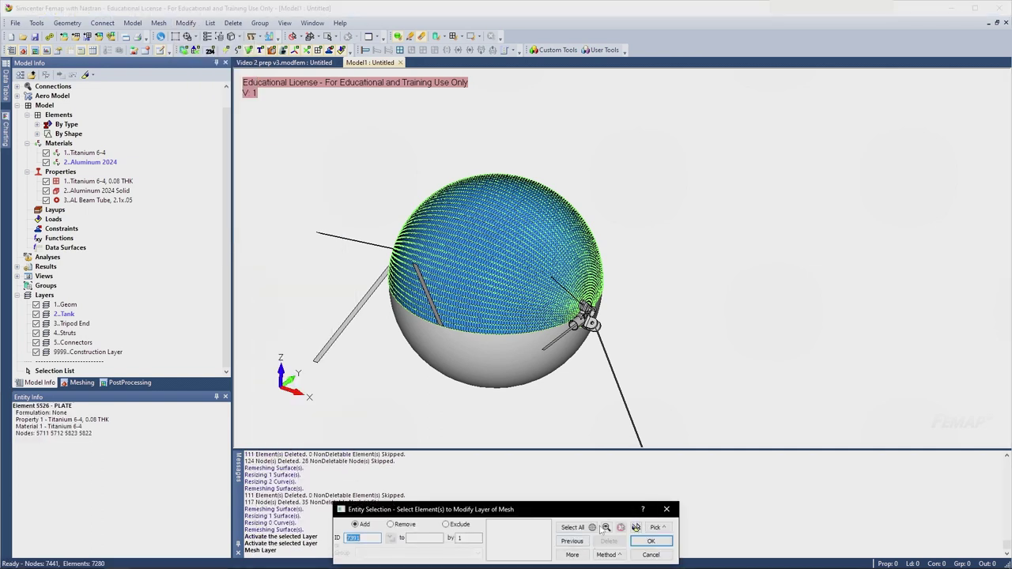
click(572, 527)
click(649, 540)
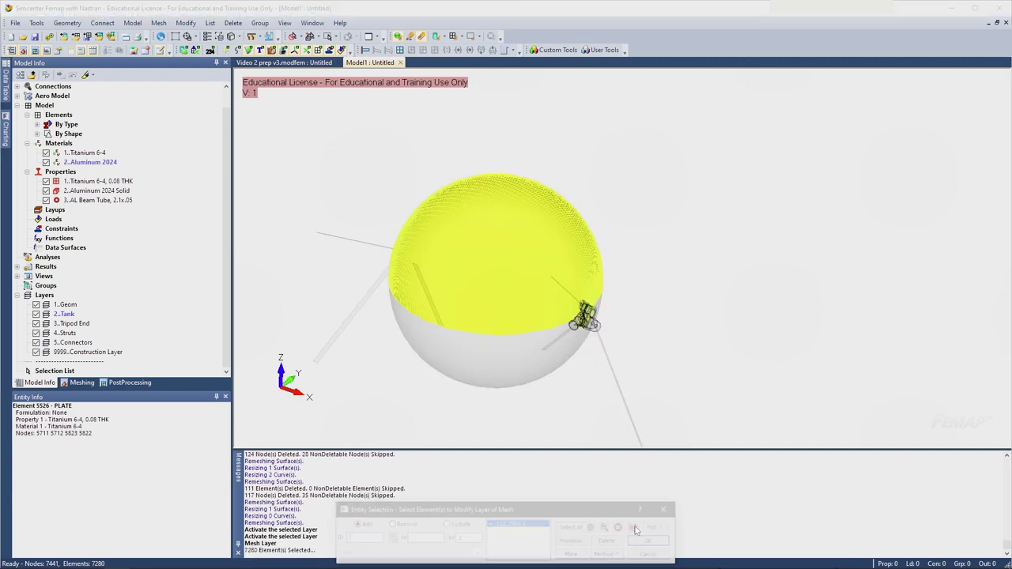
click(648, 540)
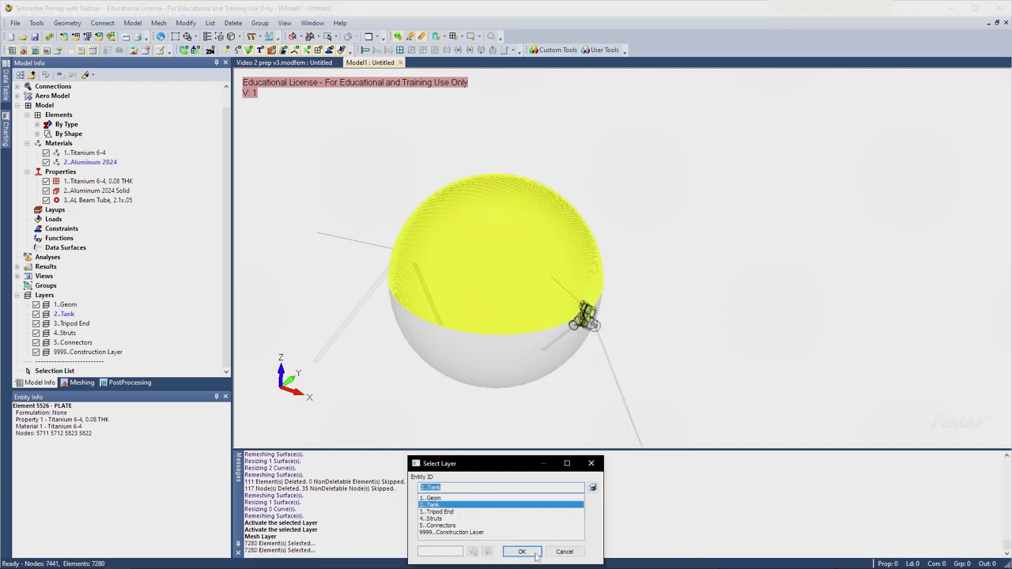
click(521, 551)
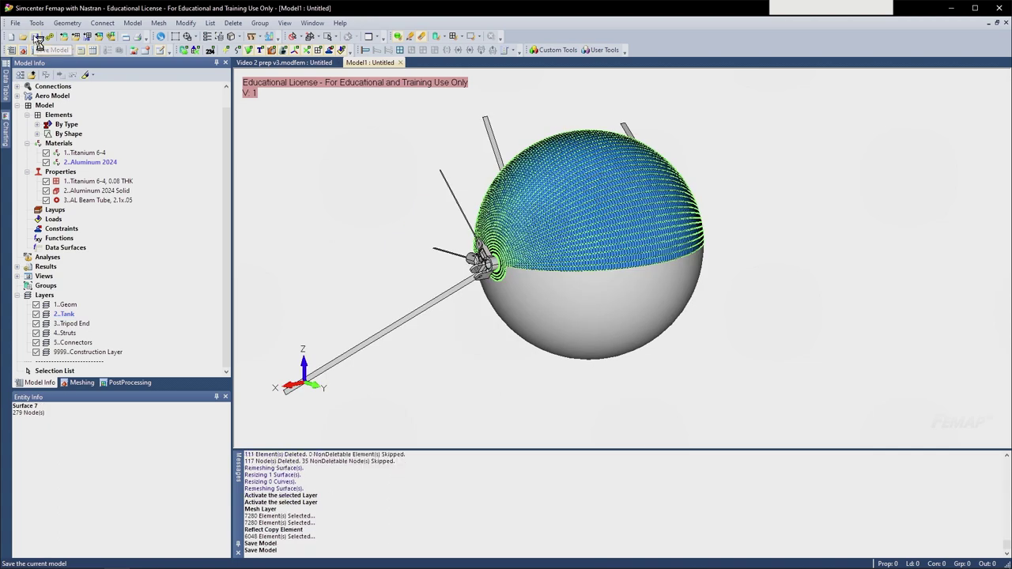
- Save the model in the Video 2 folder under the file name Video 2 live
click(36, 37)
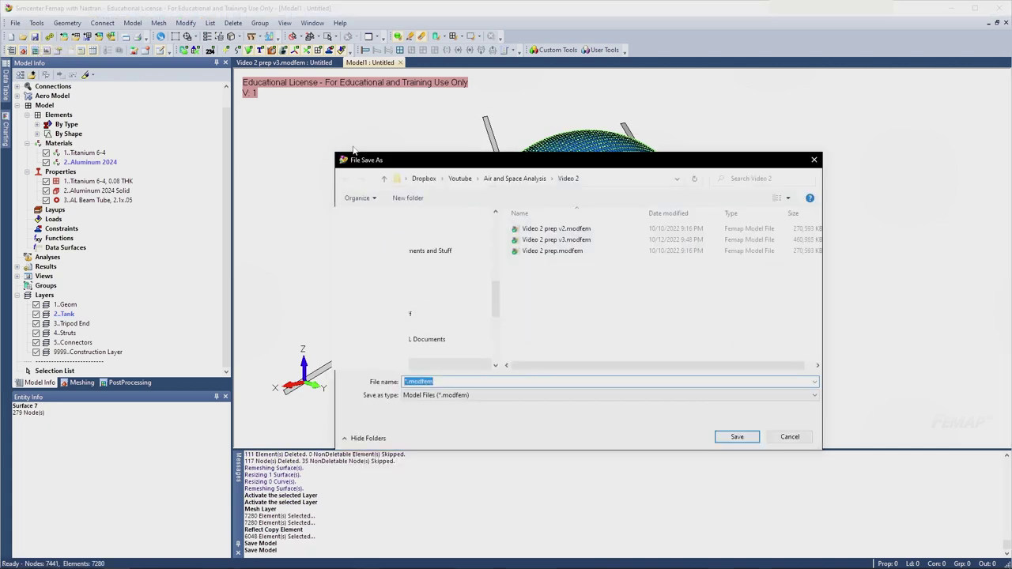
click(501, 258)
drag(502, 258, 433, 292)
click(409, 381)
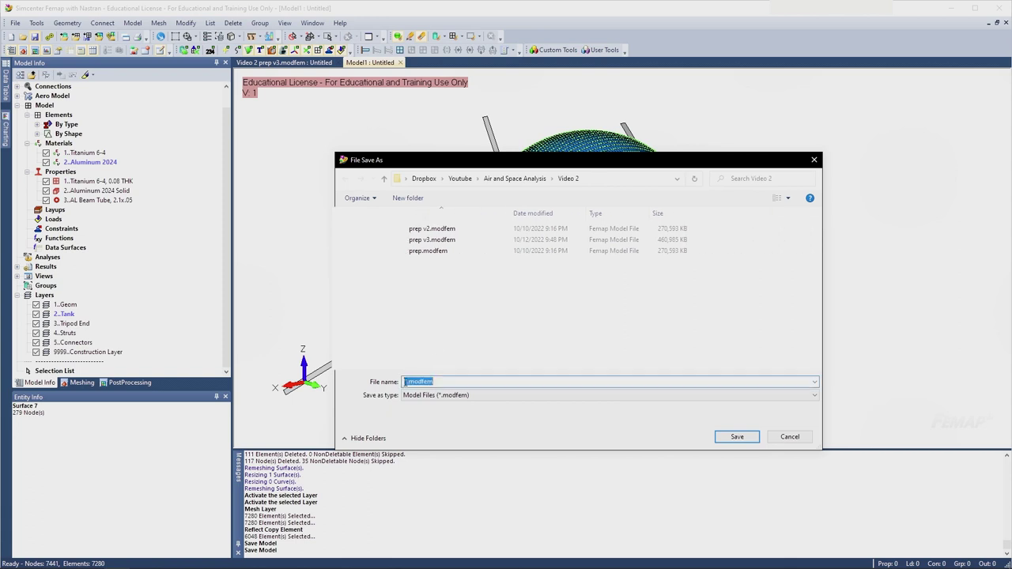
click(408, 381)
key(BackSpace)
text(Video 2 live)
key(Return)
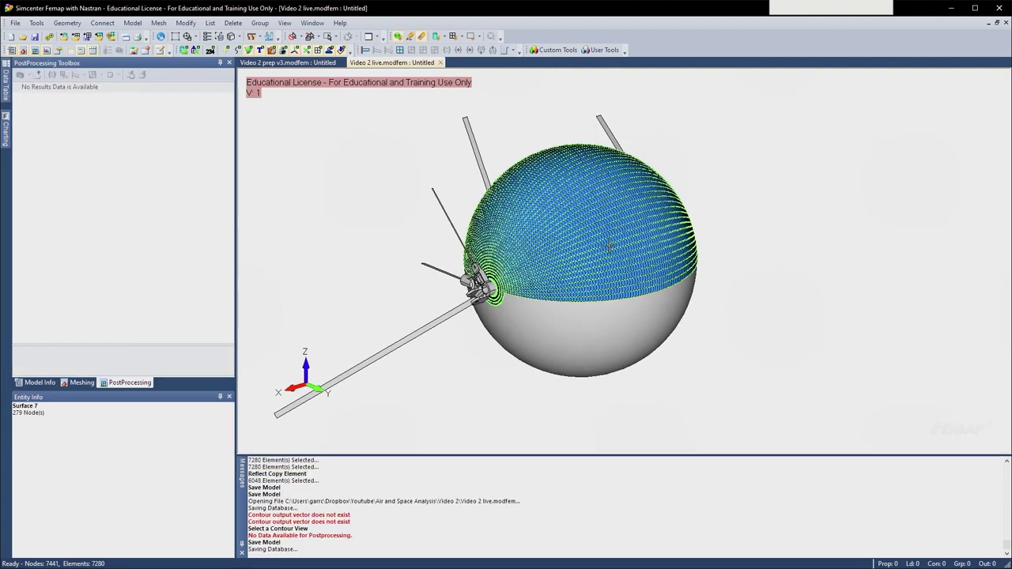
- Examine the meshed upper half of the tank and its unmeshed lower half from several sides
middle_drag(610, 245, 627, 217)
scroll(595, 266, up, 2)
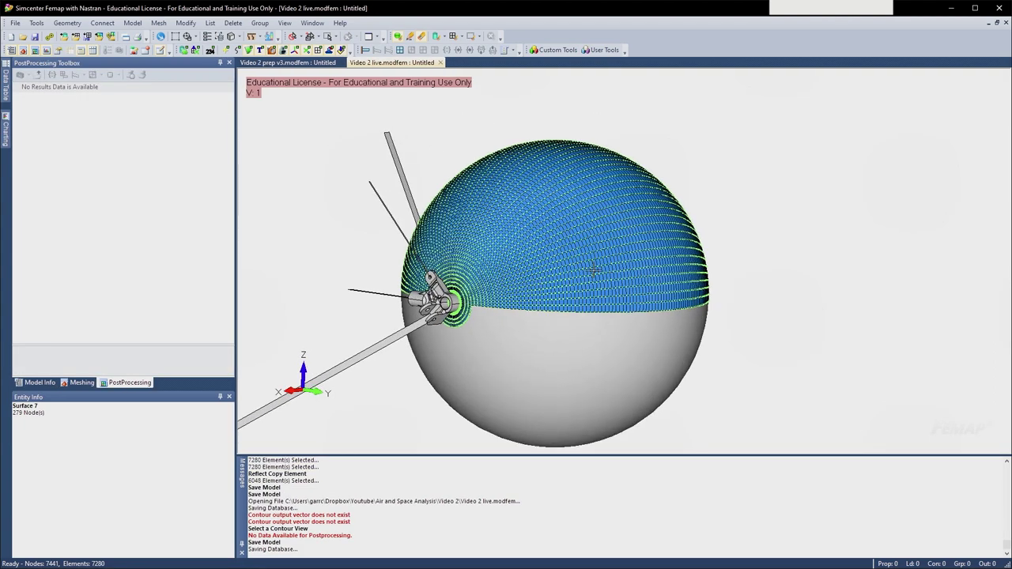
mouse_move(560, 239)
middle_down()
mouse_move(544, 221)
mouse_move(553, 239)
middle_up()
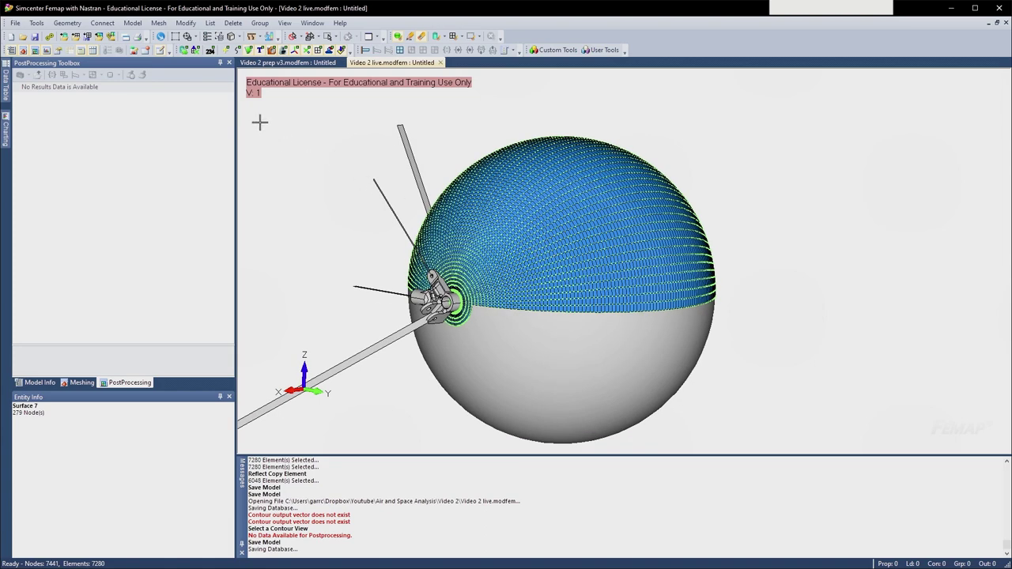
click(40, 382)
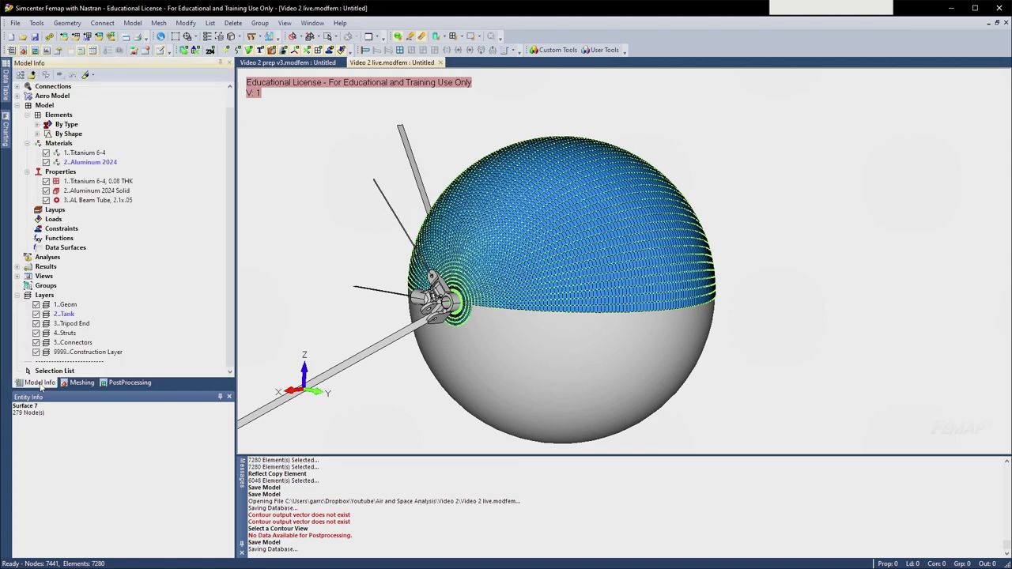
middle_drag(515, 243, 547, 197)
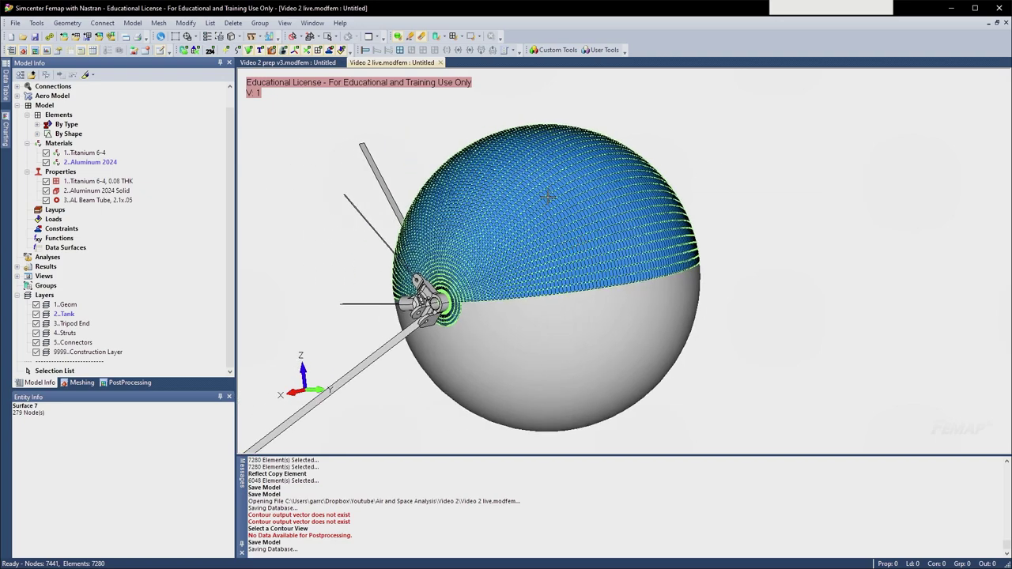
middle_drag(586, 279, 547, 324)
ctrl+middle_drag(713, 317, 533, 319)
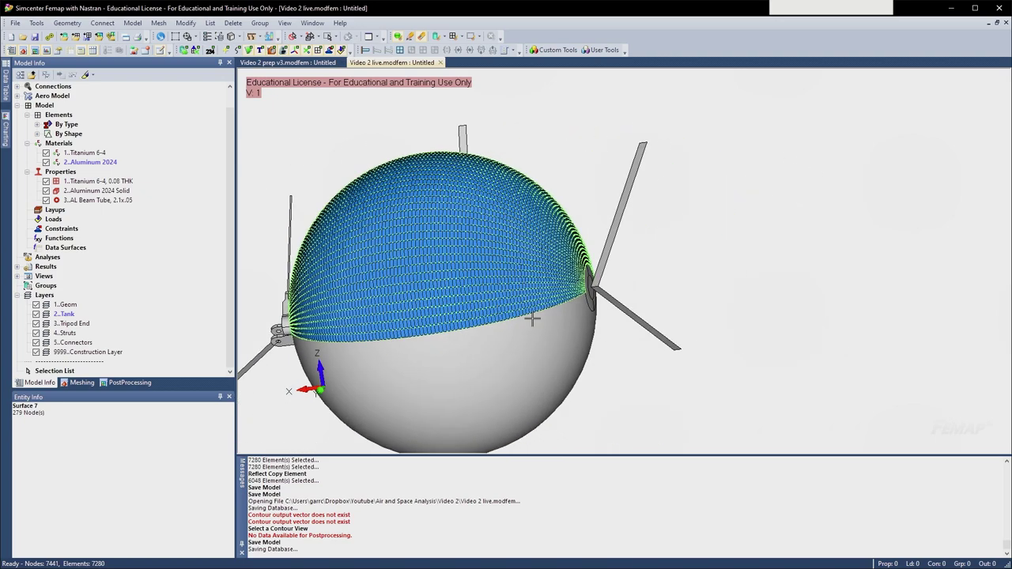
scroll(538, 316, up, 3)
ctrl+middle_drag(422, 319, 516, 306)
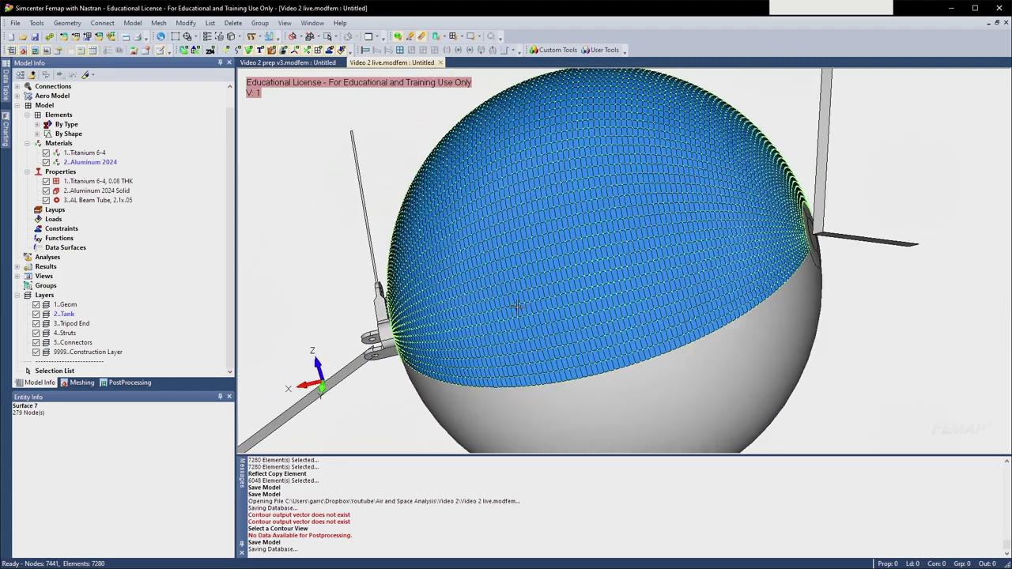
middle_drag(321, 355, 468, 307)
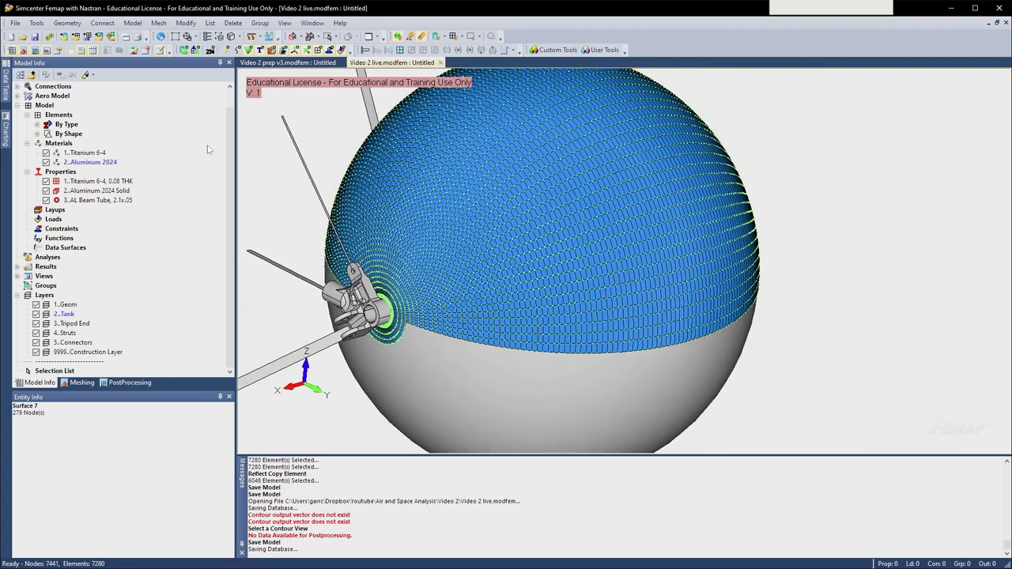
- Choose the elements on the tank's meshed upper surface for an element reflection, selecting them by surface
click(157, 24)
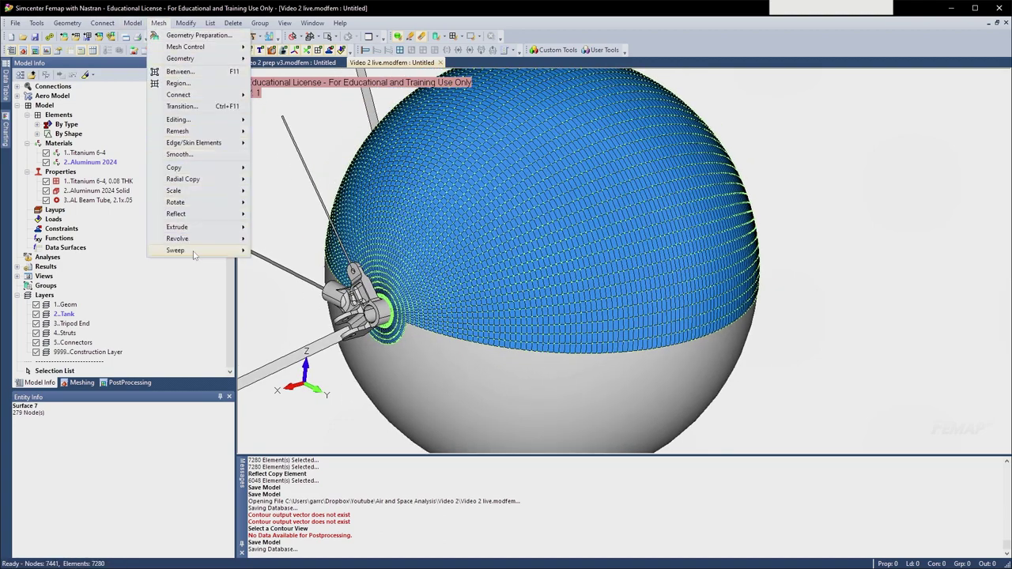
mouse_move(193, 229)
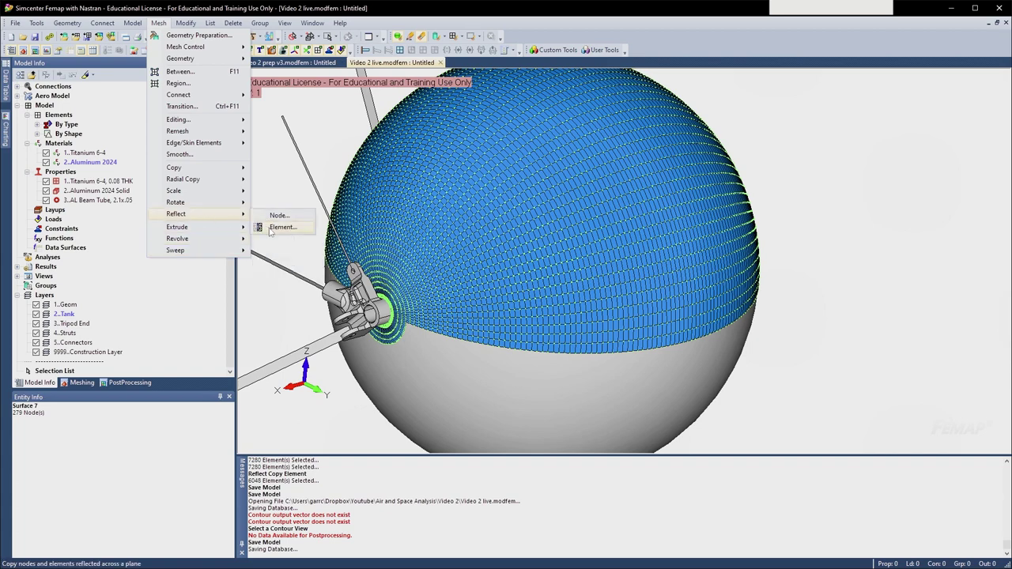
click(274, 227)
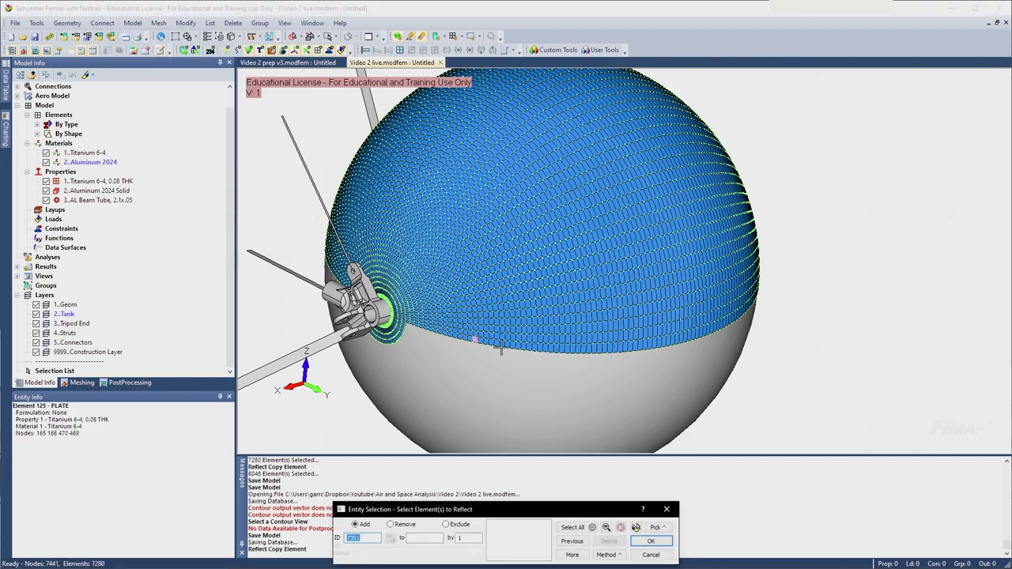
middle_drag(502, 342, 494, 306)
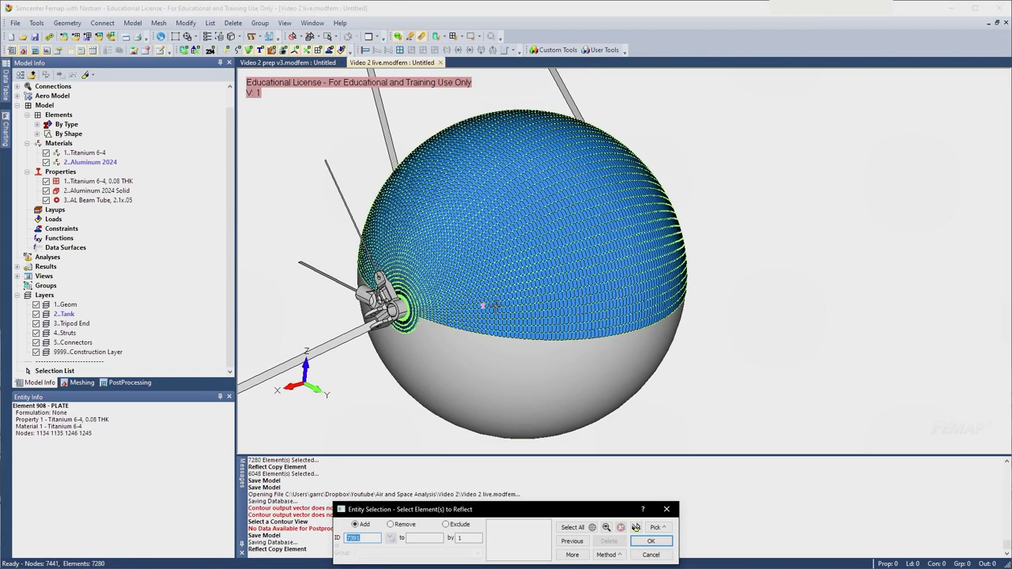
click(621, 554)
click(626, 542)
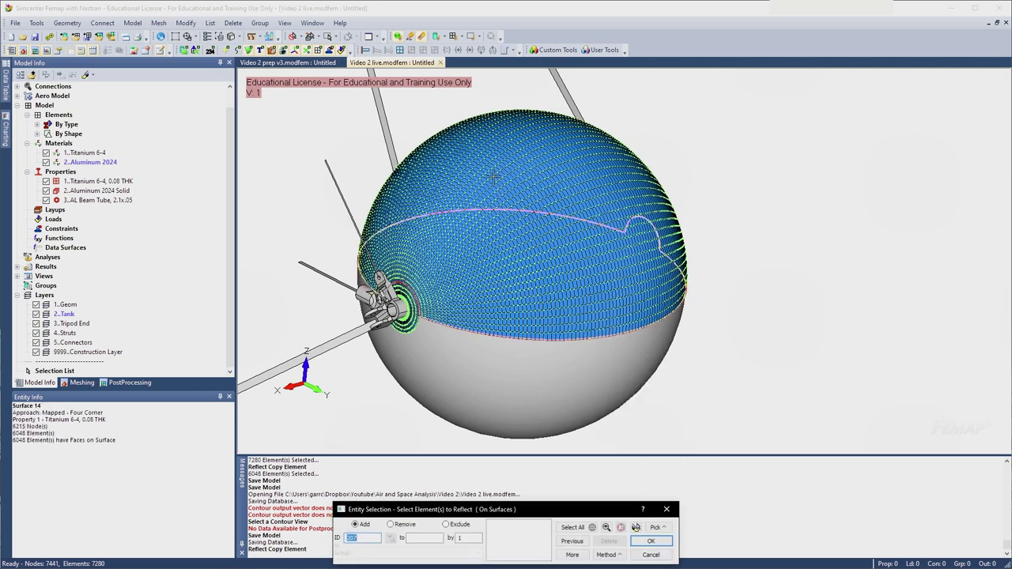
click(504, 126)
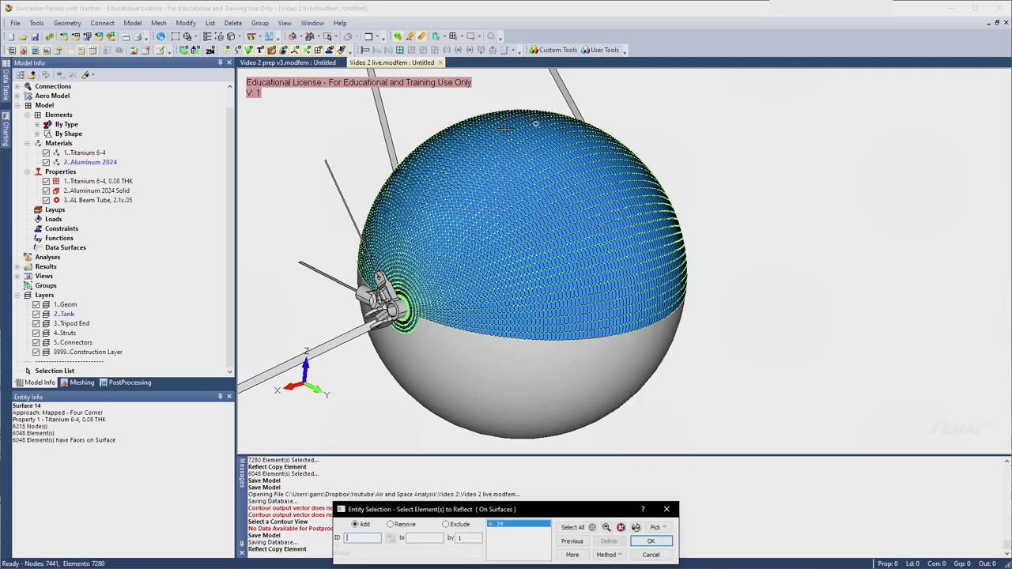
click(636, 527)
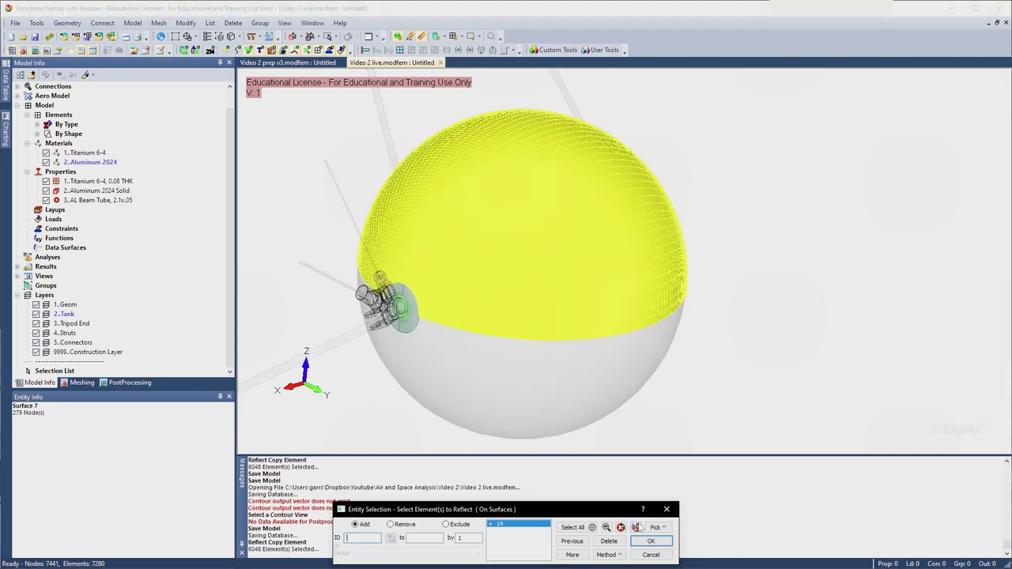
drag(603, 504, 882, 284)
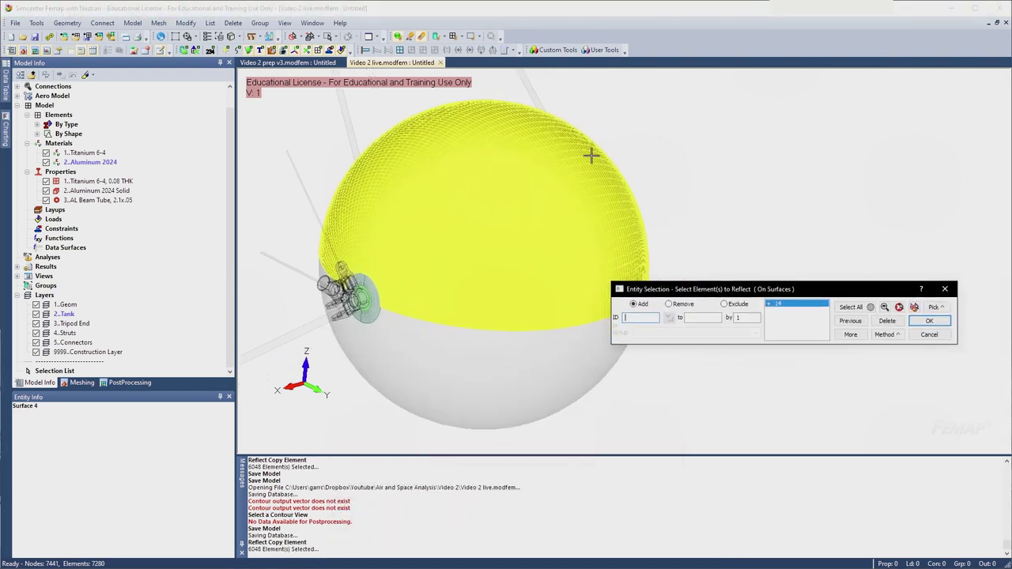
click(929, 321)
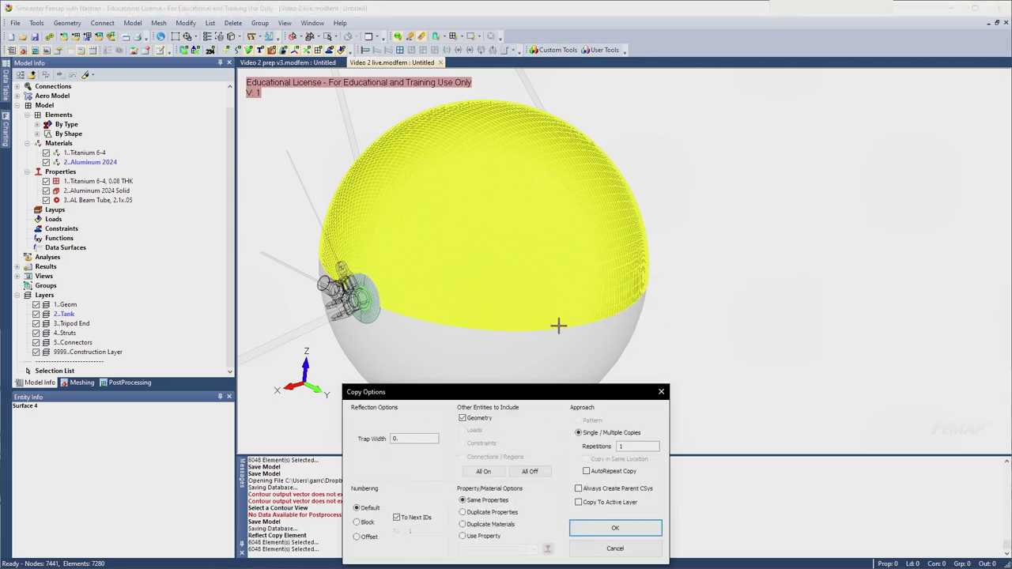
- Accept the reflection's copy options with geometry included, the same properties and one repetition
middle_drag(558, 327, 625, 265)
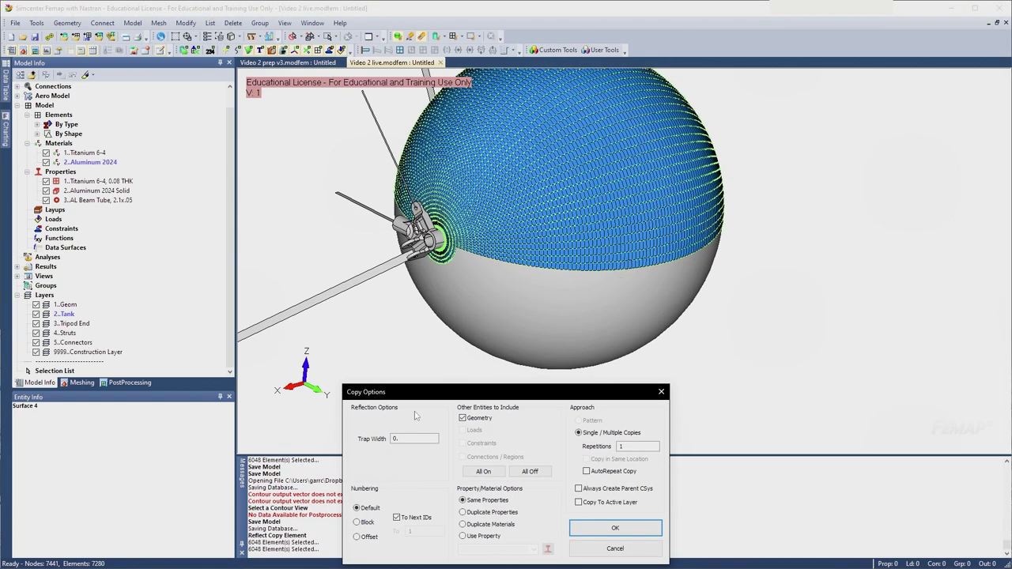
drag(409, 393, 304, 263)
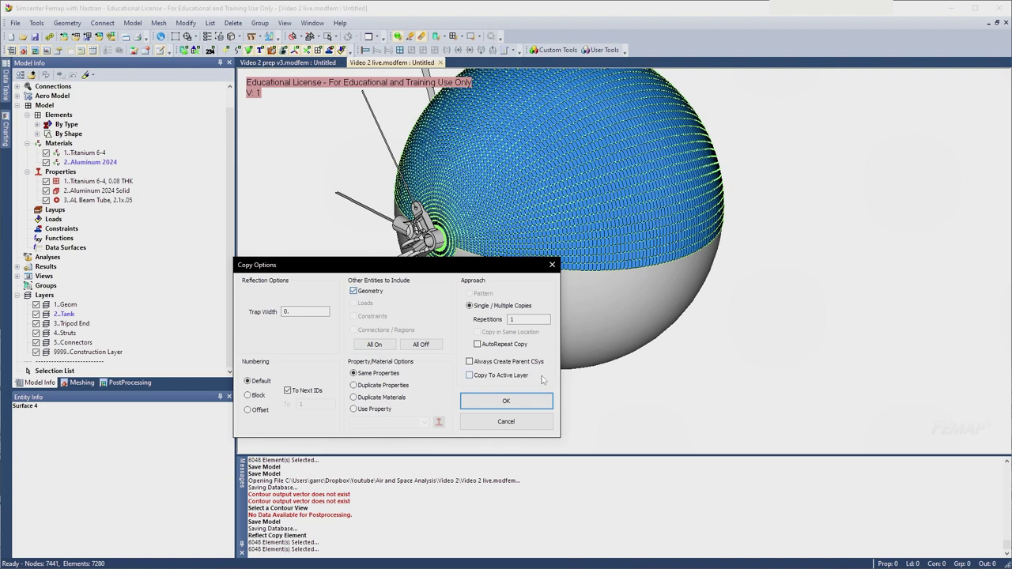
click(496, 401)
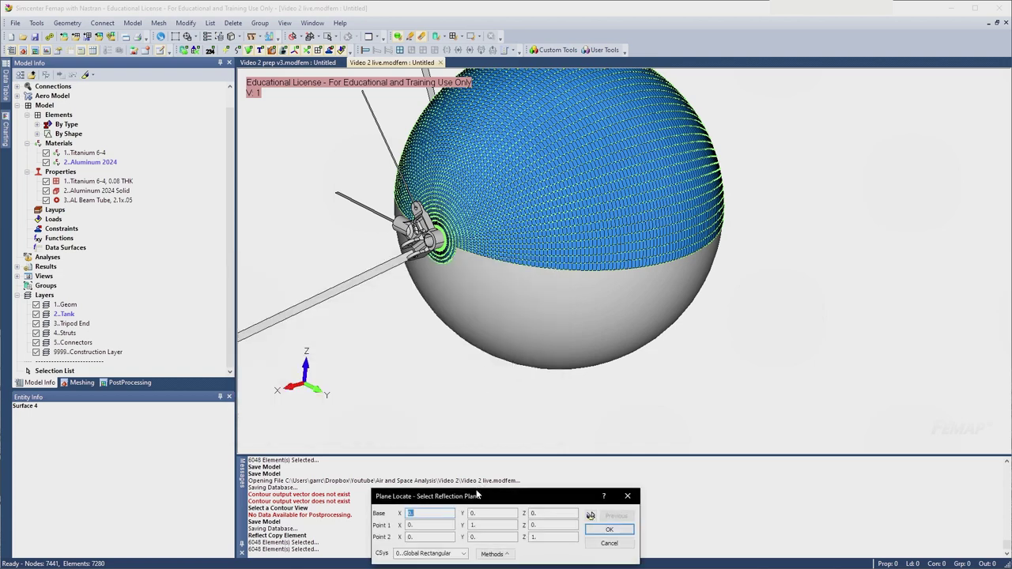
- Reflect the selected elements about the global XY plane, using base 0, 0, 0 and plane points 1, 0, 0 and 0, 1, 0
drag(472, 497, 536, 289)
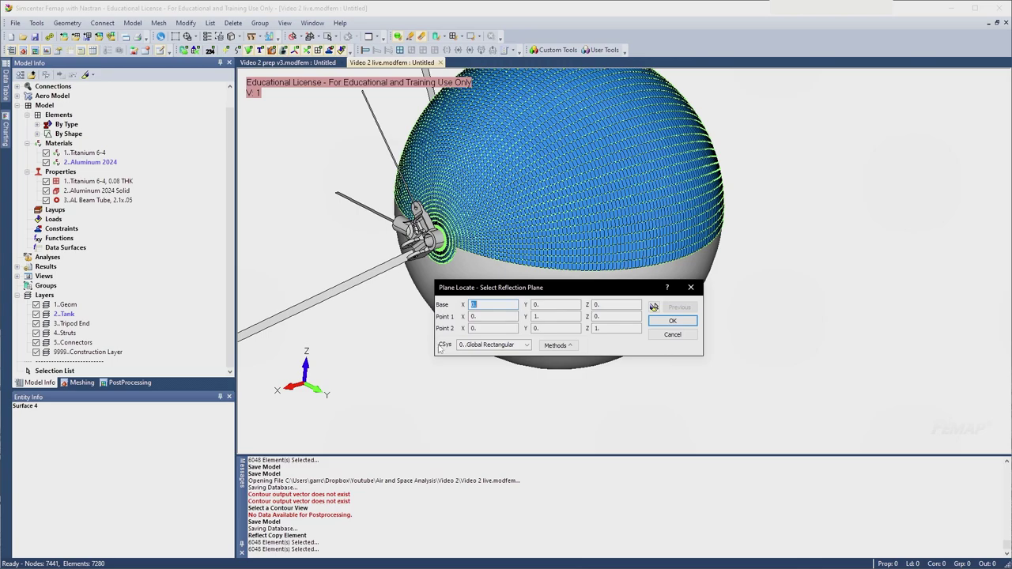
middle_drag(368, 351, 378, 342)
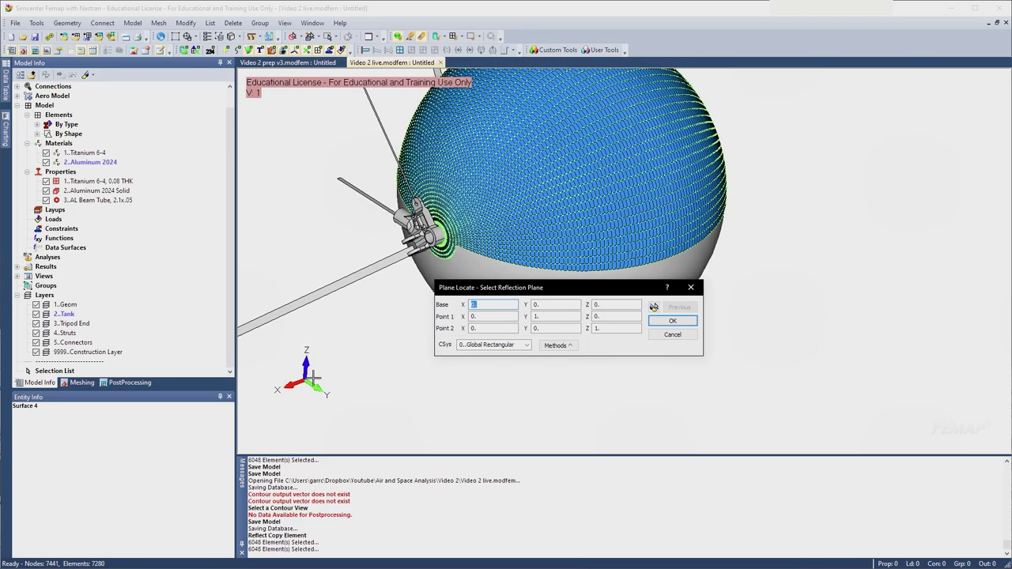
middle_drag(380, 266, 328, 337)
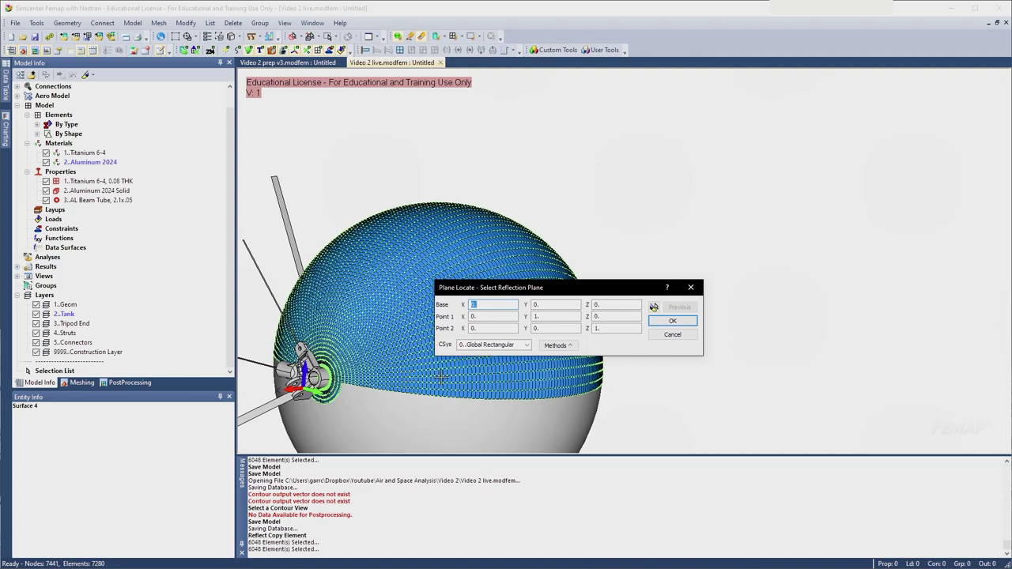
ctrl+middle_drag(447, 371, 370, 395)
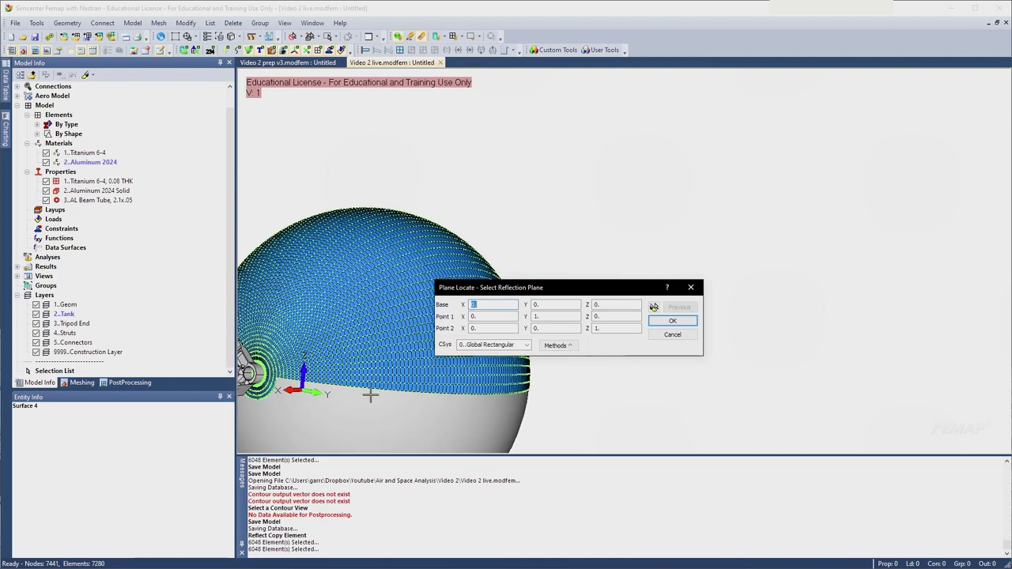
middle_drag(286, 393, 393, 331)
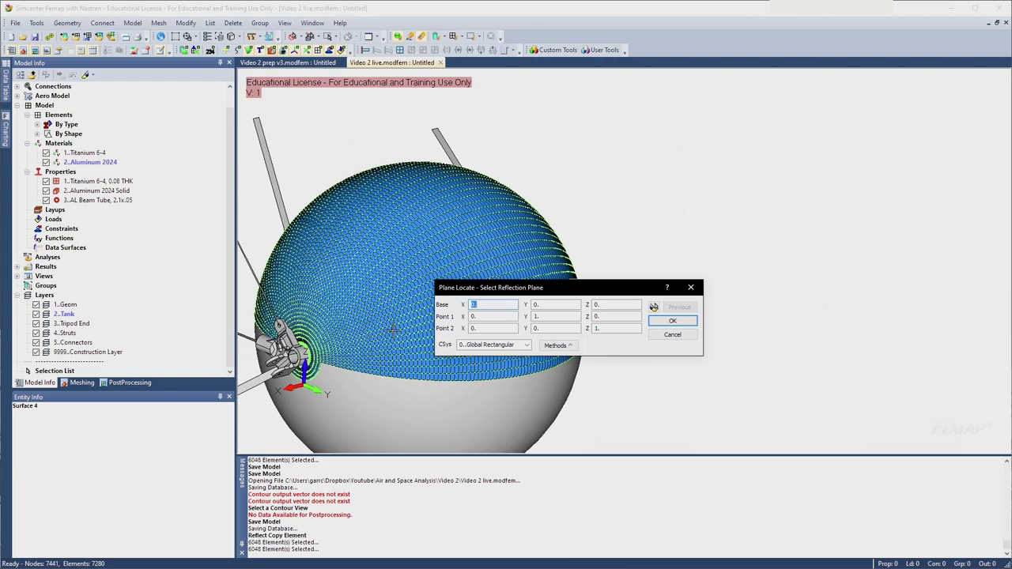
middle_drag(387, 283, 514, 315)
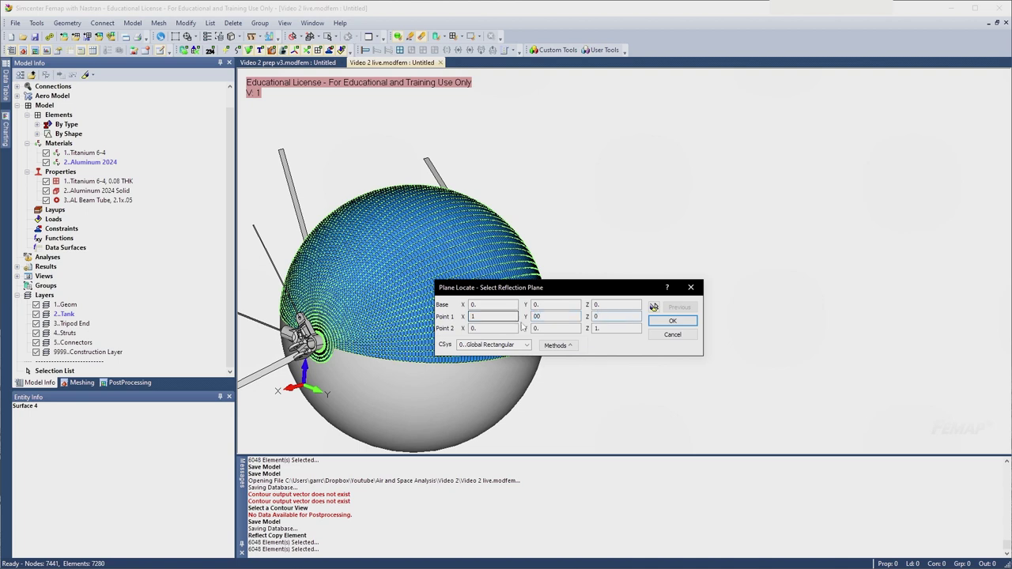
key(Tab)
key(Tab)
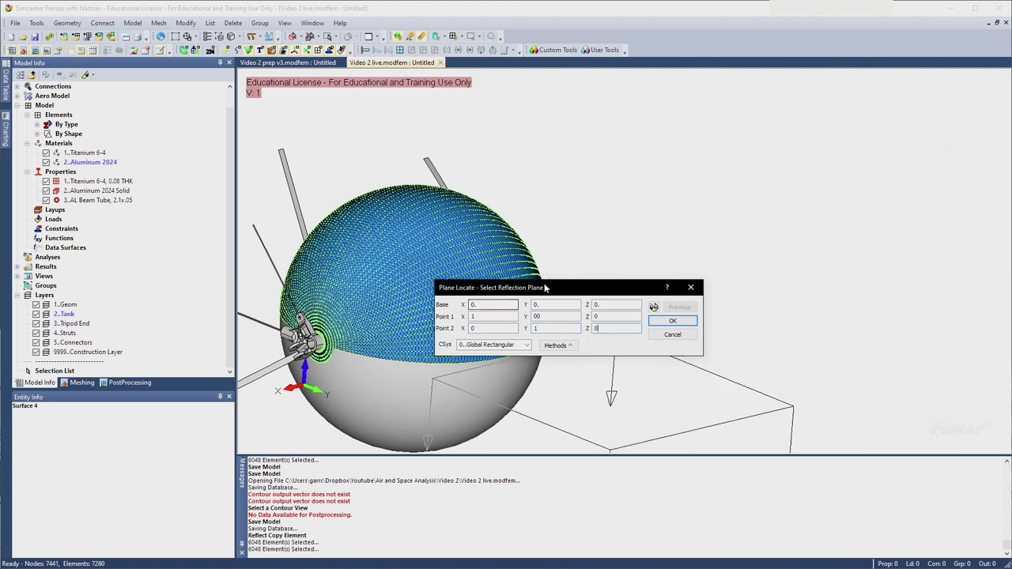
click(672, 321)
- Examine the reflected tank mesh around the whole sphere and near the end fitting
middle_drag(574, 314, 508, 272)
scroll(508, 272, up, 5)
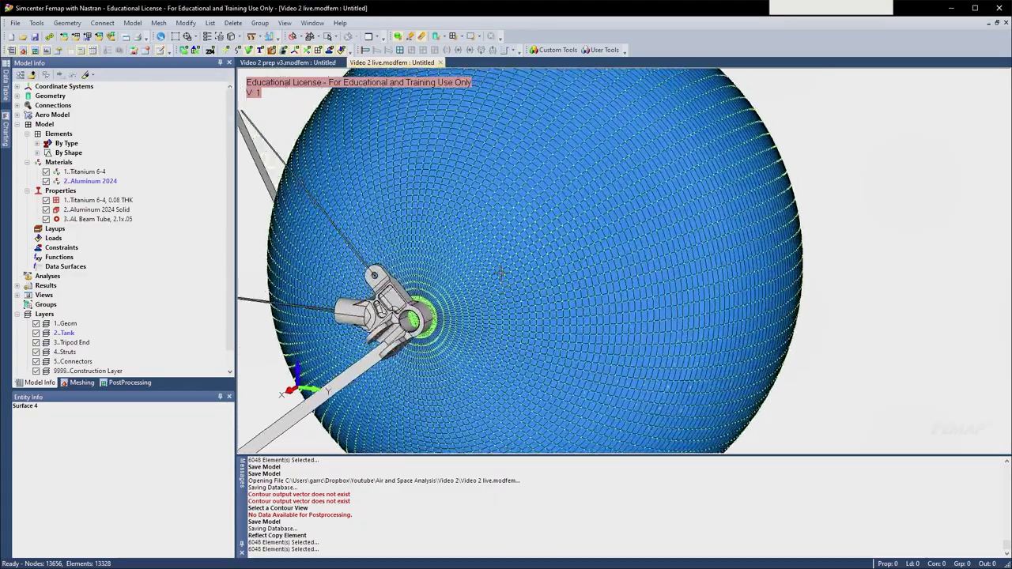
ctrl+middle_drag(441, 357, 679, 294)
scroll(553, 281, down, 3)
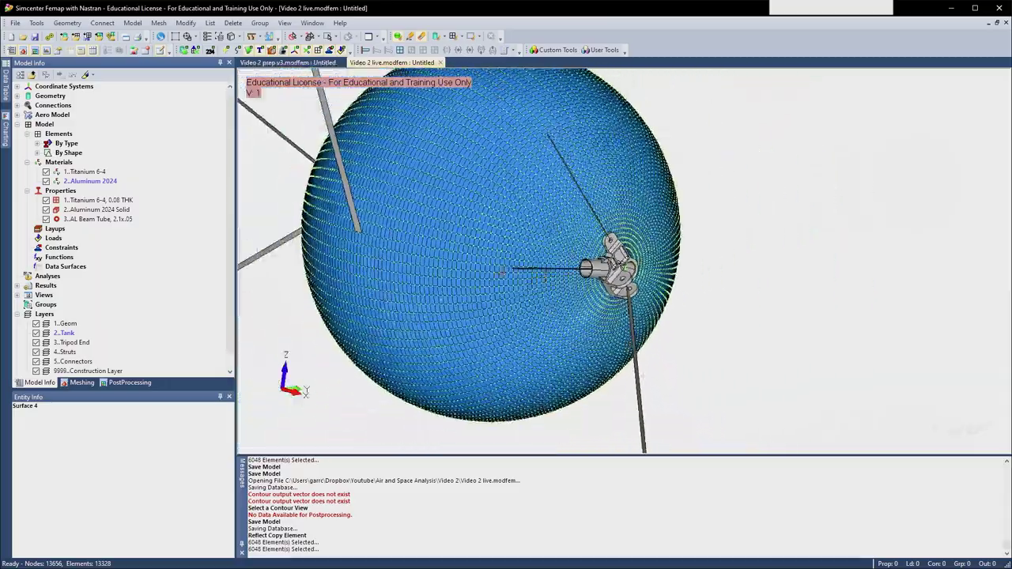
ctrl+middle_drag(438, 264, 601, 280)
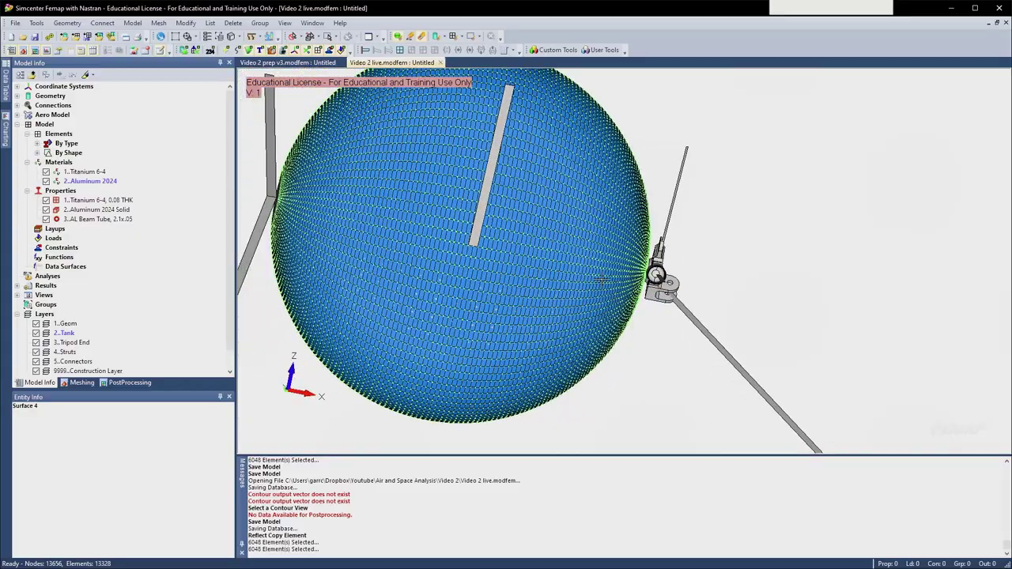
middle_drag(697, 277, 402, 271)
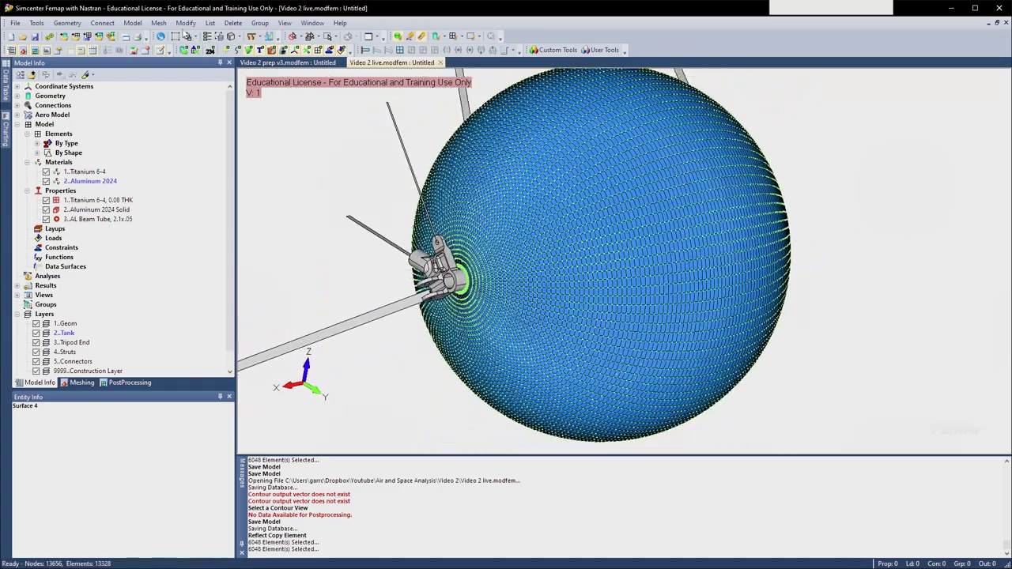
- Choose the elements of the circular end plate around the end fitting for an element reflection, selecting them by surface
click(162, 24)
mouse_move(197, 215)
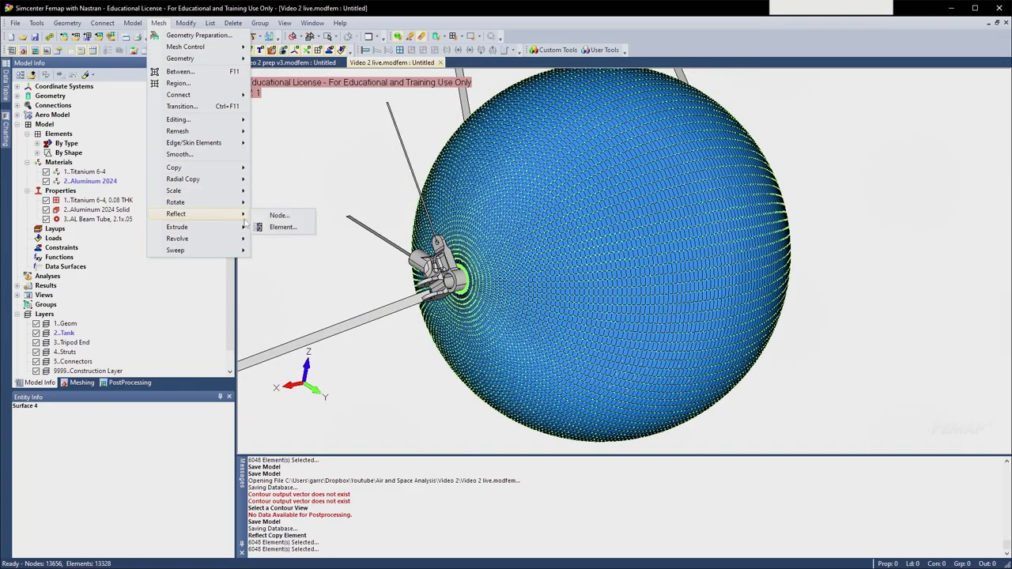
click(289, 227)
click(607, 555)
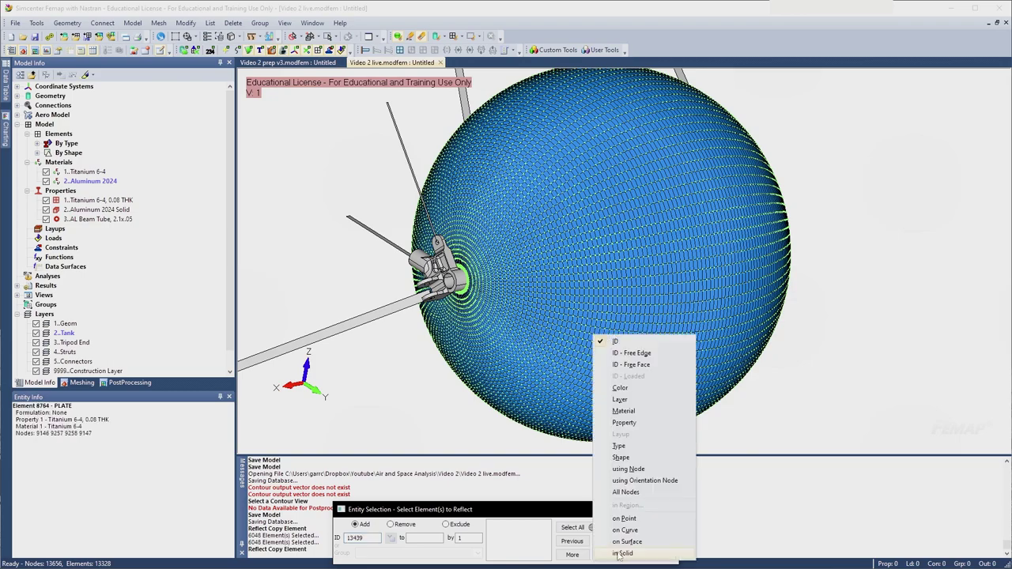
click(626, 542)
scroll(467, 267, up, 10)
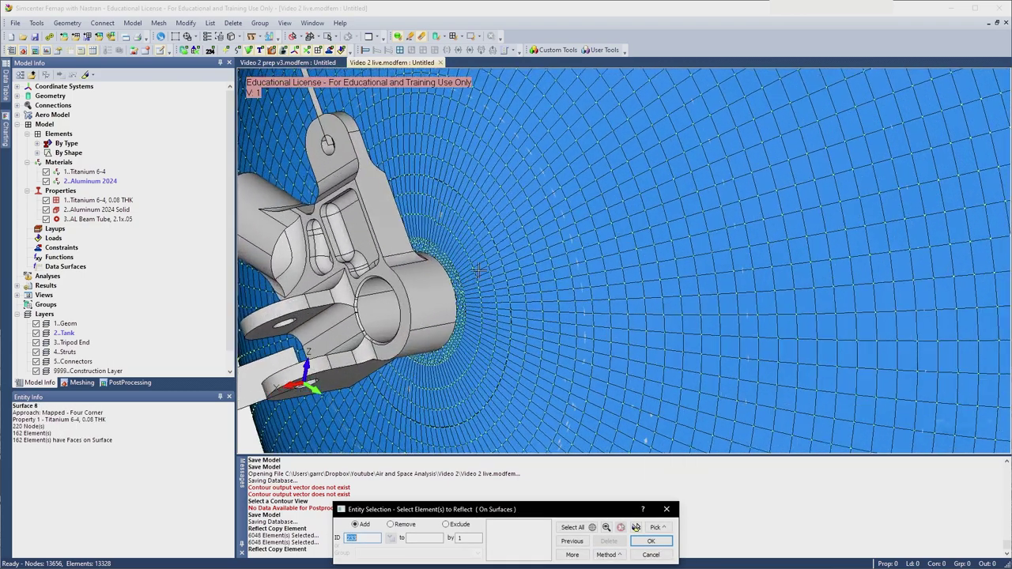
click(431, 235)
click(429, 214)
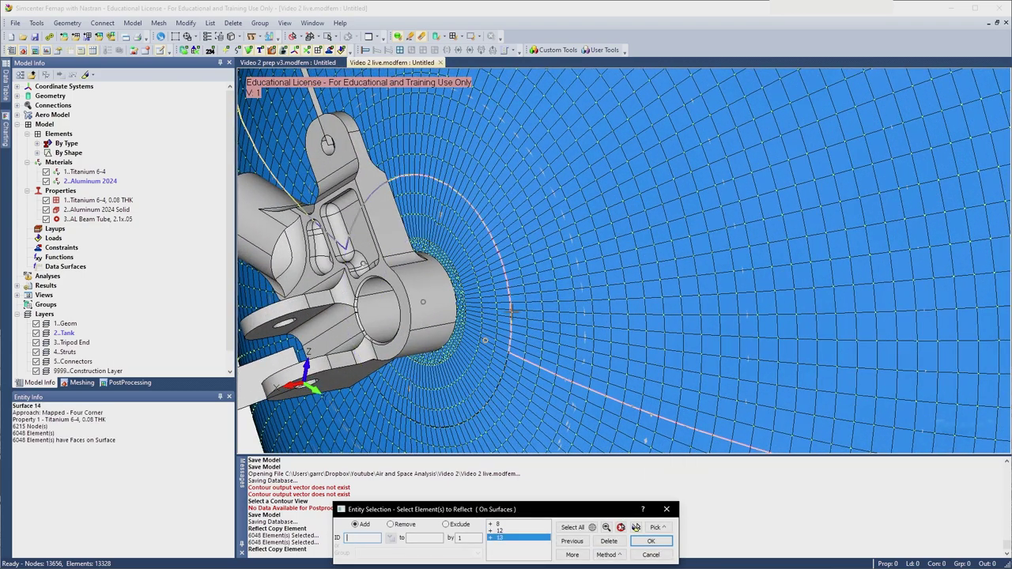
scroll(507, 308, down, 3)
scroll(505, 307, down, 2)
click(636, 527)
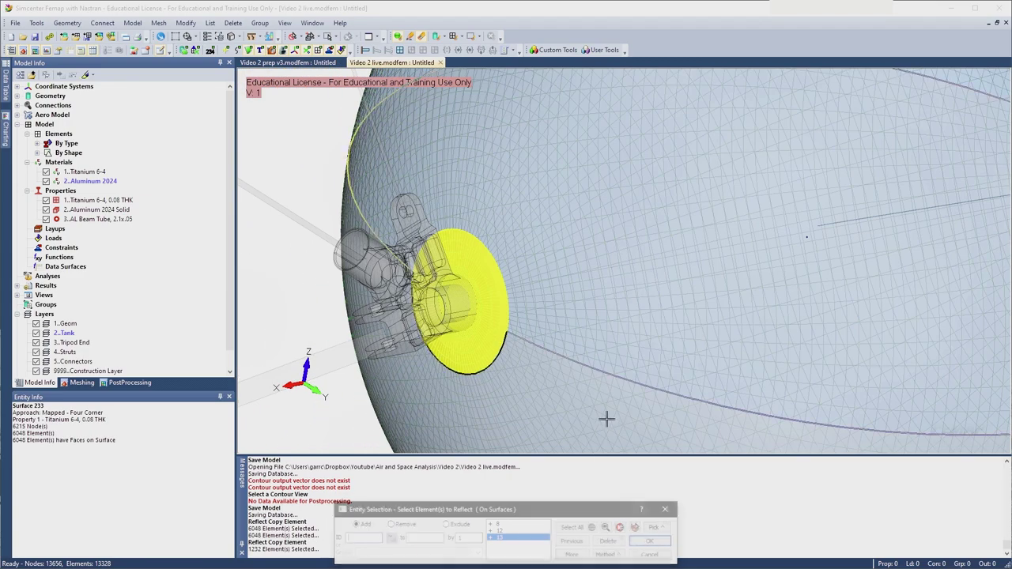
scroll(605, 340, down, 3)
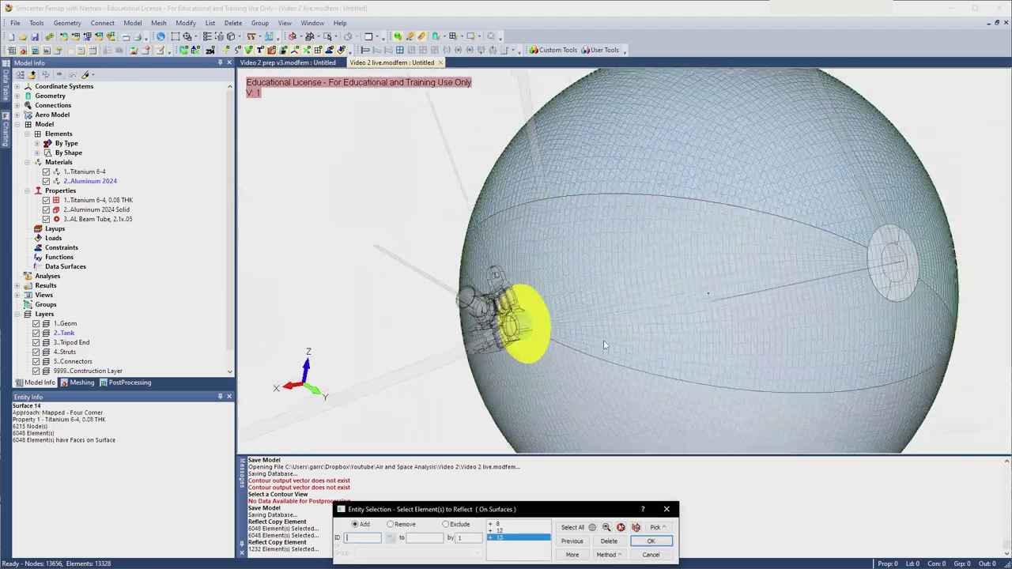
click(653, 541)
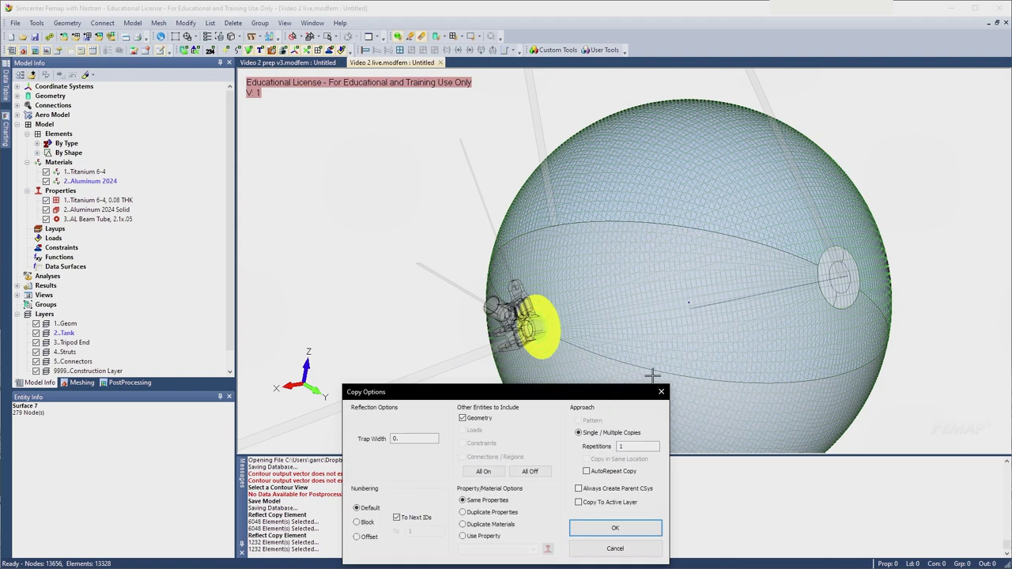
- Reflect the end plate elements with geometry and the same properties about the global YZ plane, using base 0, 0, 0 and points 0, 1, 0 and 0, 0, 1
click(642, 529)
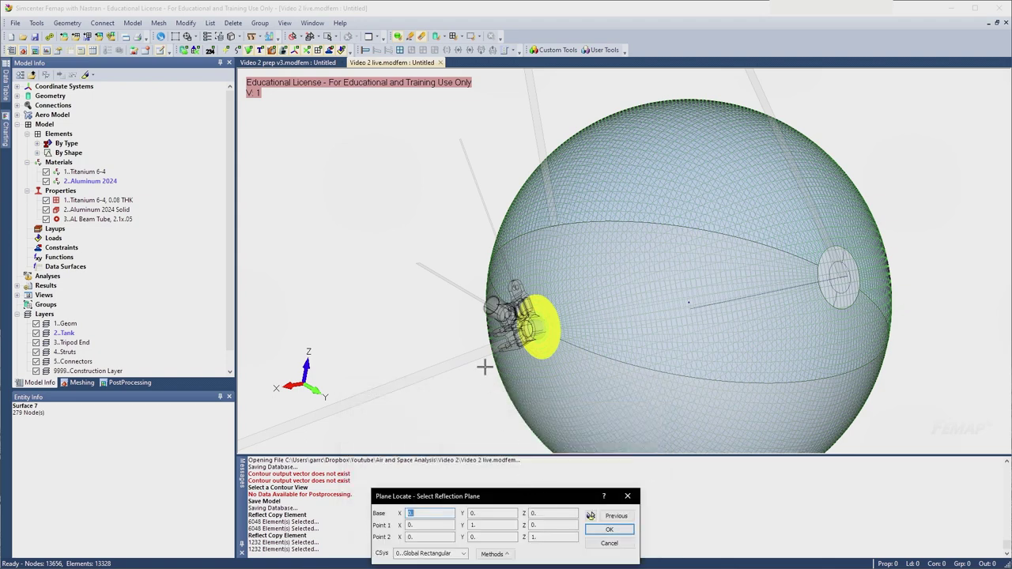
drag(519, 487, 395, 197)
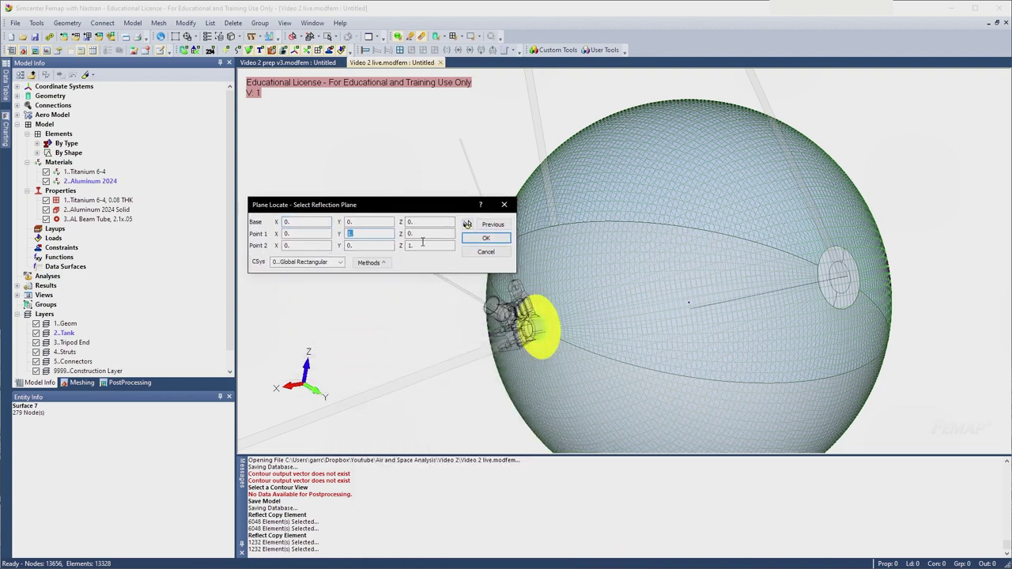
drag(418, 245, 379, 245)
scroll(617, 339, down, 1)
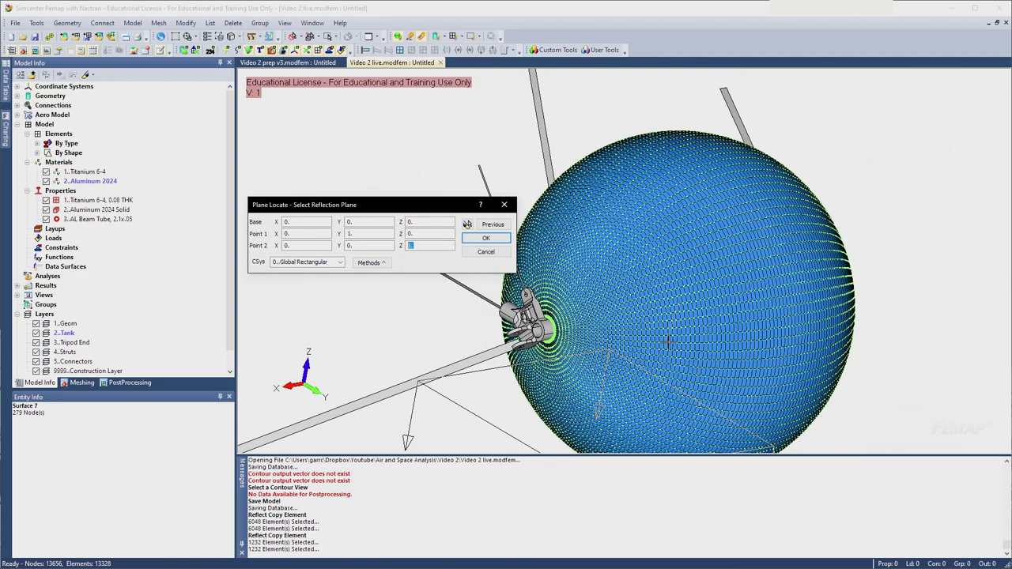
middle_drag(668, 342, 576, 327)
ctrl+middle_drag(793, 334, 656, 318)
click(486, 239)
- Examine the reflected end plate mesh on the opposite side of the tank and the seam between the tank halves near the strut end
scroll(743, 300, up, 10)
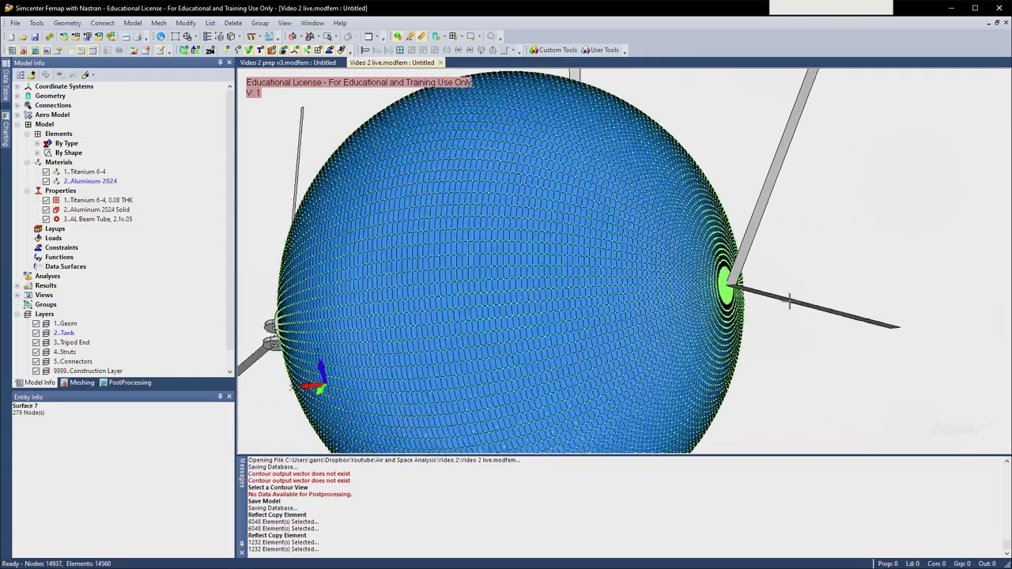
middle_drag(735, 308, 714, 325)
scroll(714, 326, down, 8)
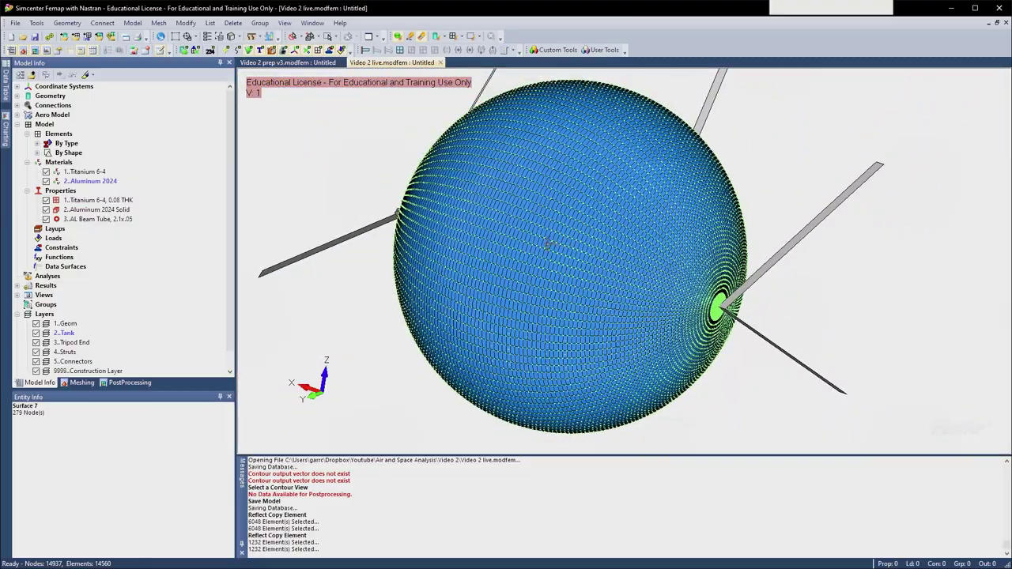
middle_drag(547, 244, 680, 321)
mouse_move(434, 280)
middle_down()
mouse_move(391, 264)
mouse_move(407, 254)
mouse_move(418, 291)
middle_up()
scroll(419, 296, up, 5)
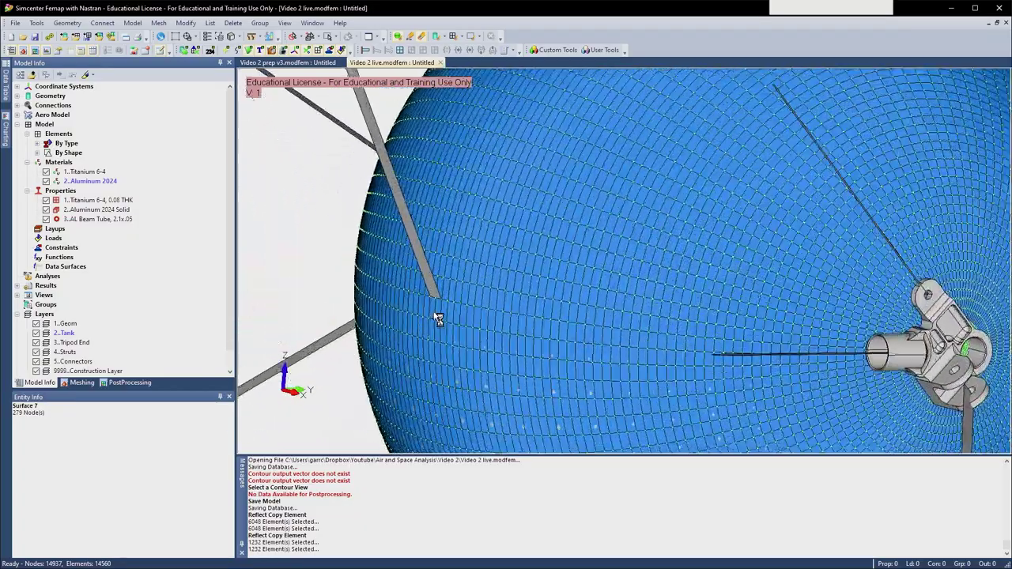
scroll(470, 301, up, 6)
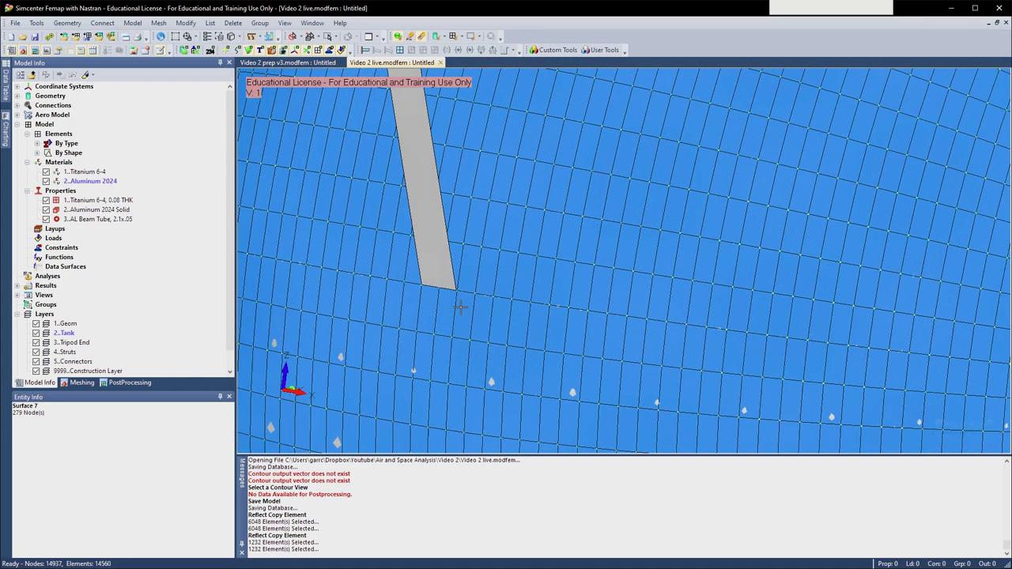
scroll(490, 309, up, 3)
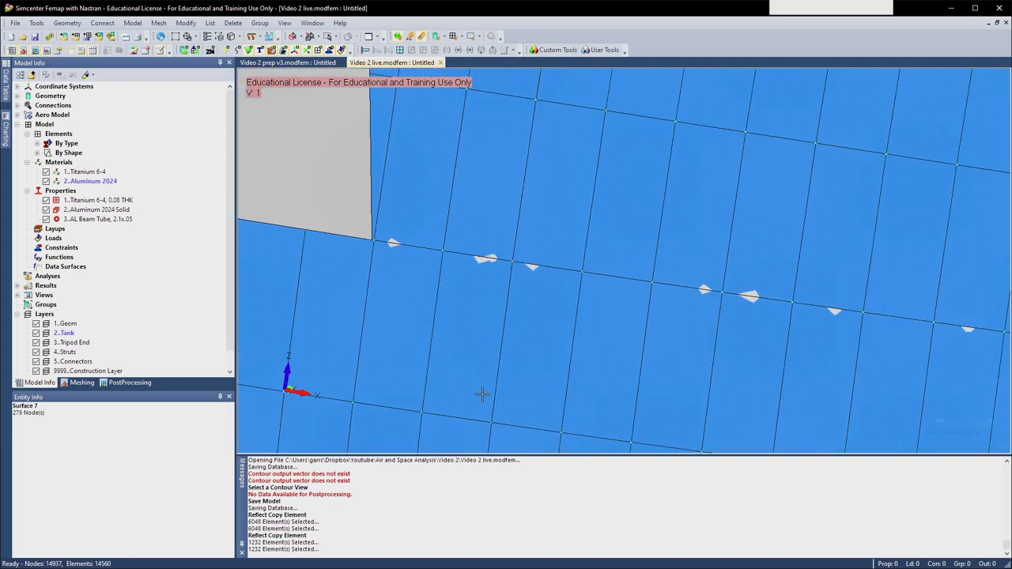
scroll(484, 200, down, 1)
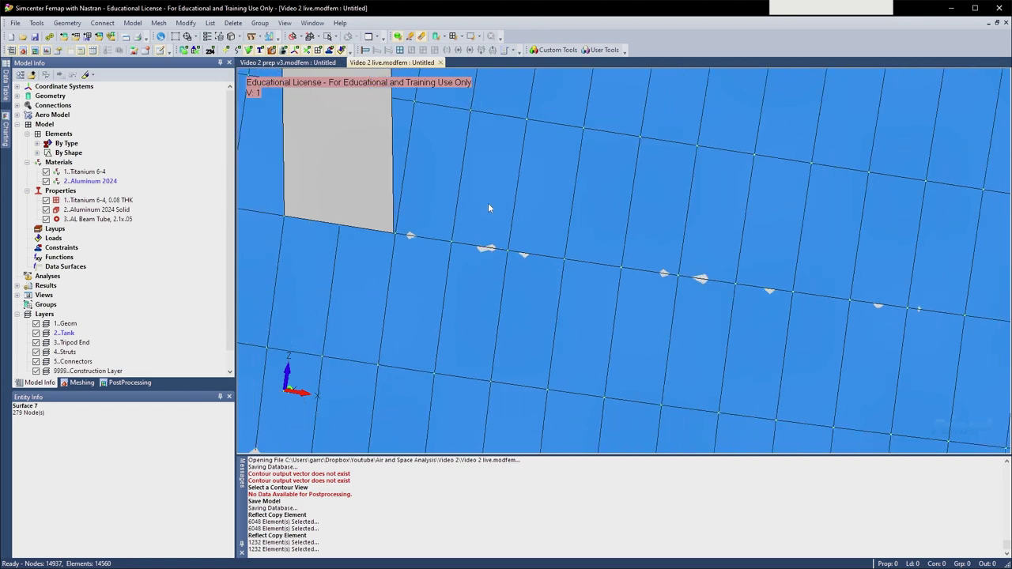
- Make elements selectable and inspect the node IDs of a plate element just above the tank's mid-plane seam, leaving its definition unedited
click(295, 37)
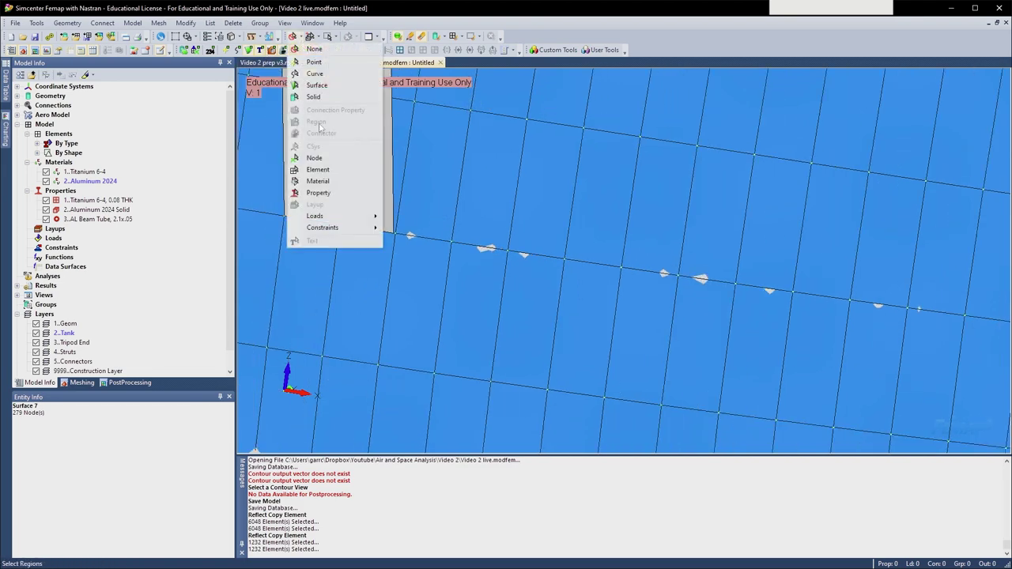
click(318, 170)
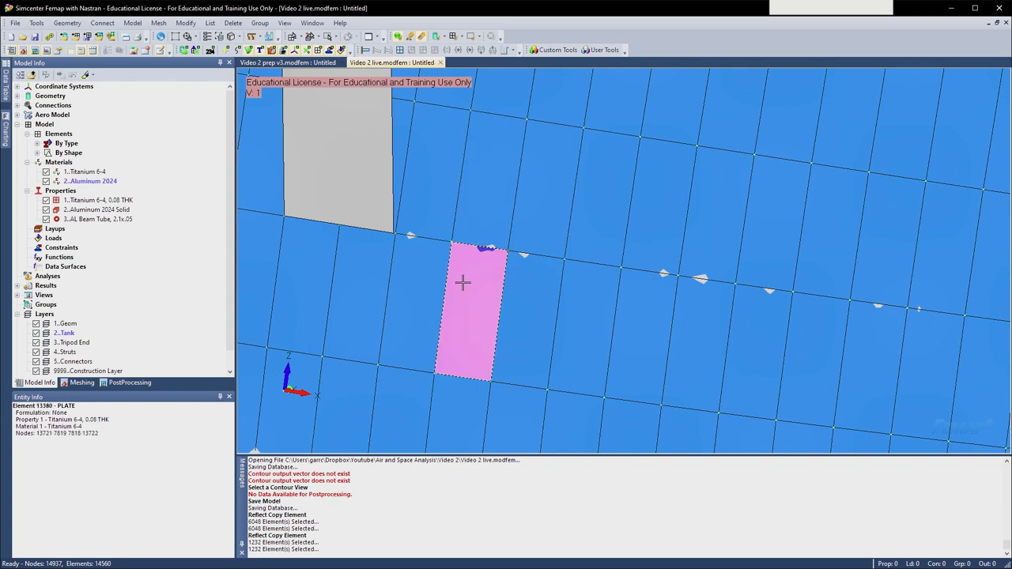
scroll(462, 282, up, 2)
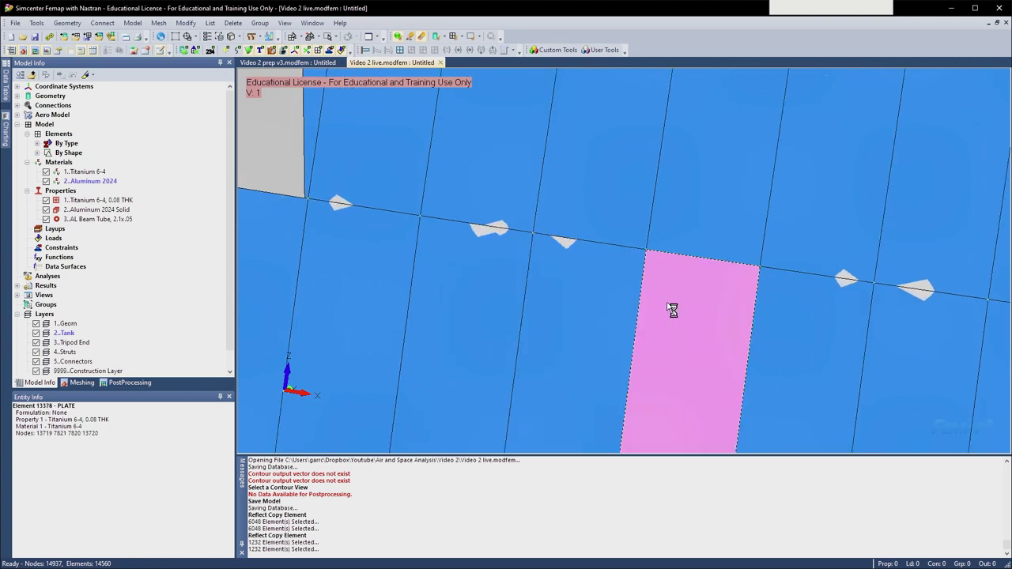
scroll(450, 203, up, 1)
scroll(473, 211, down, 3)
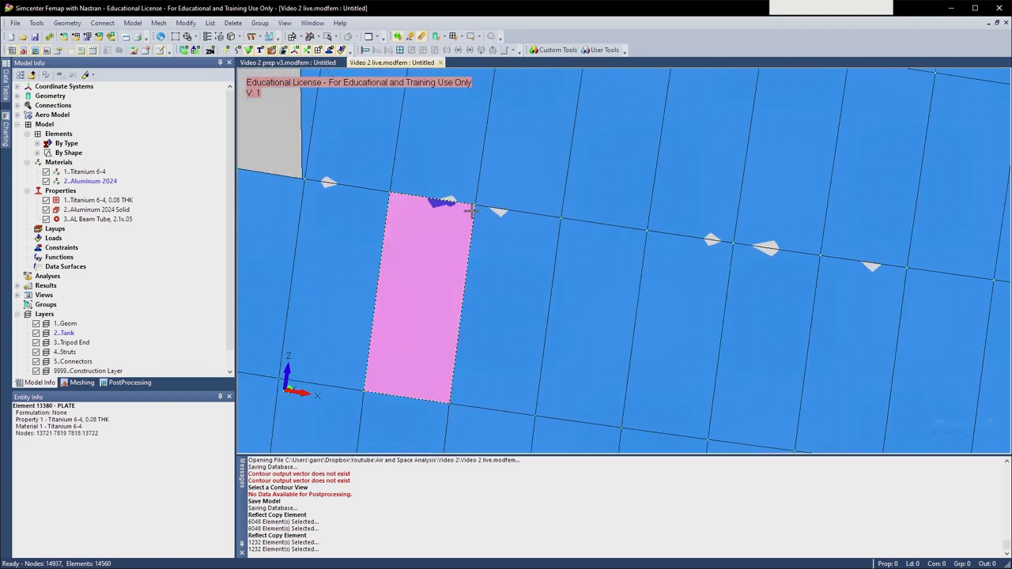
right_click(501, 227)
click(523, 231)
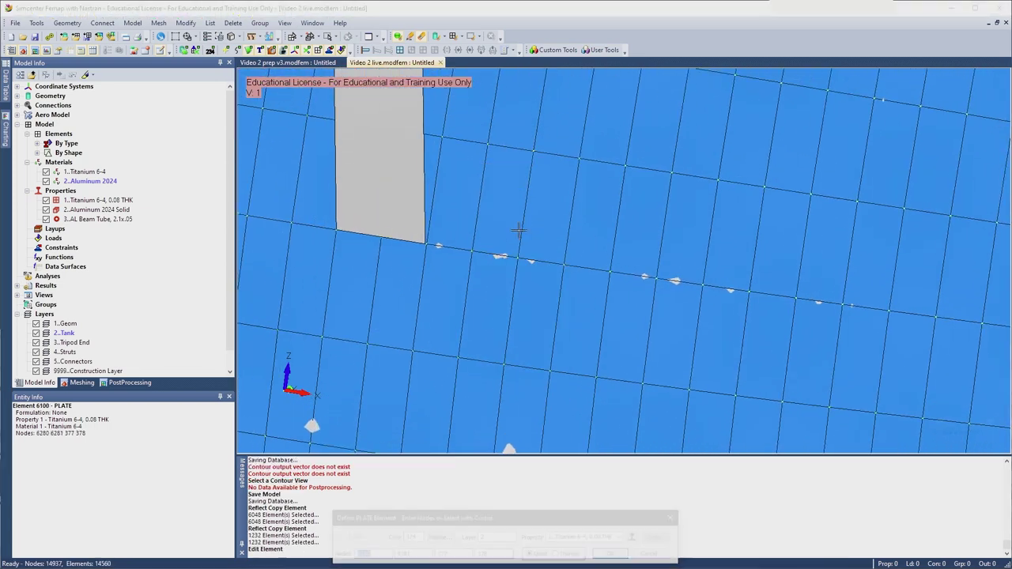
drag(476, 523, 511, 222)
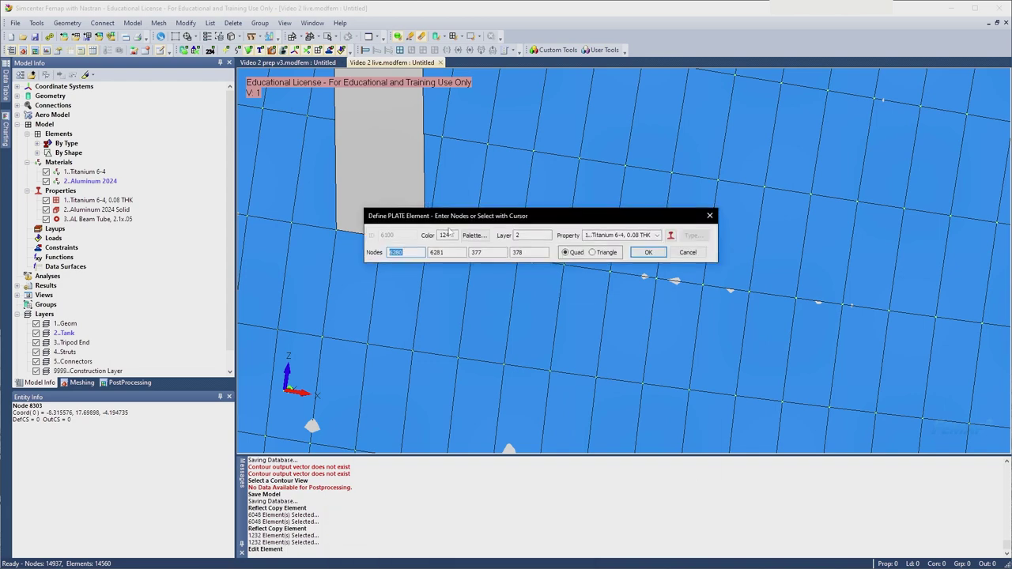
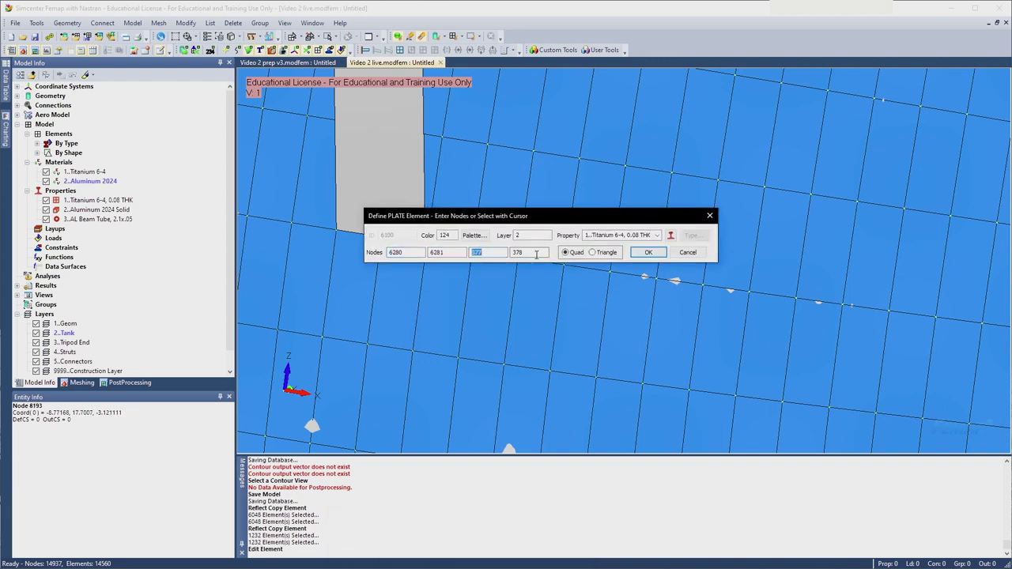
click(709, 217)
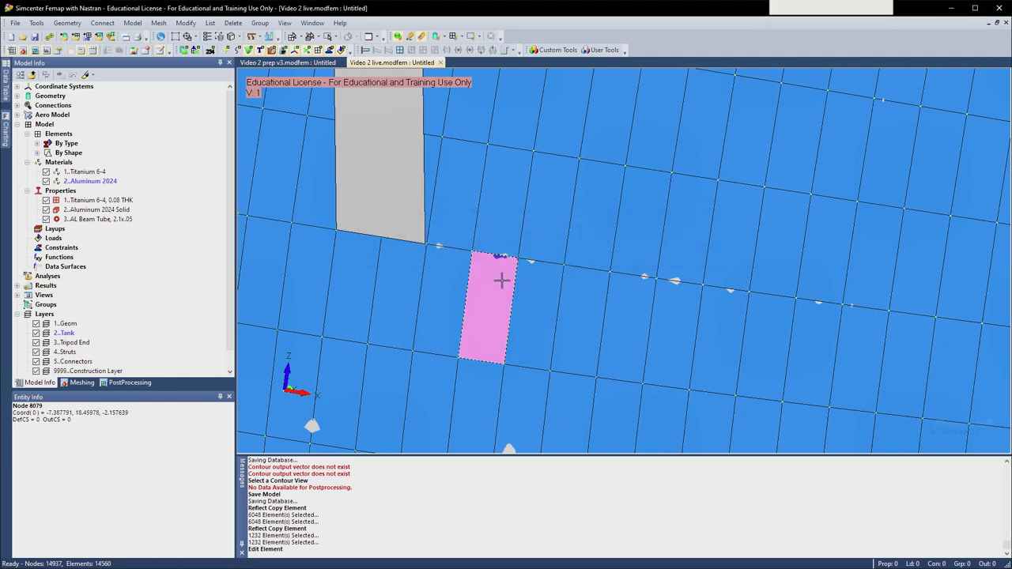
- Inspect the node IDs of the adjoining plate element just below the seam, leaving its definition unedited
right_click(510, 276)
click(545, 286)
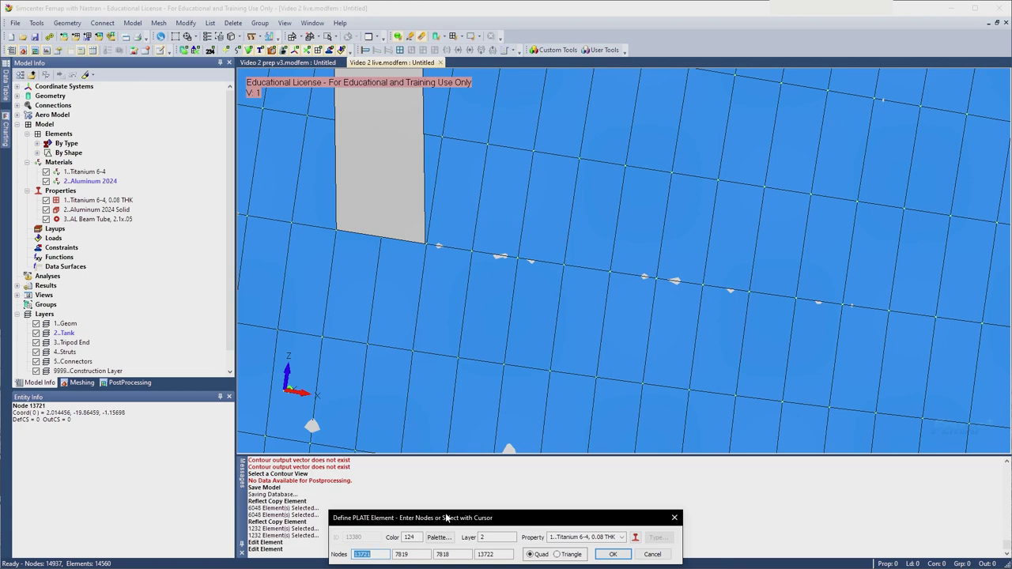
drag(447, 518, 478, 261)
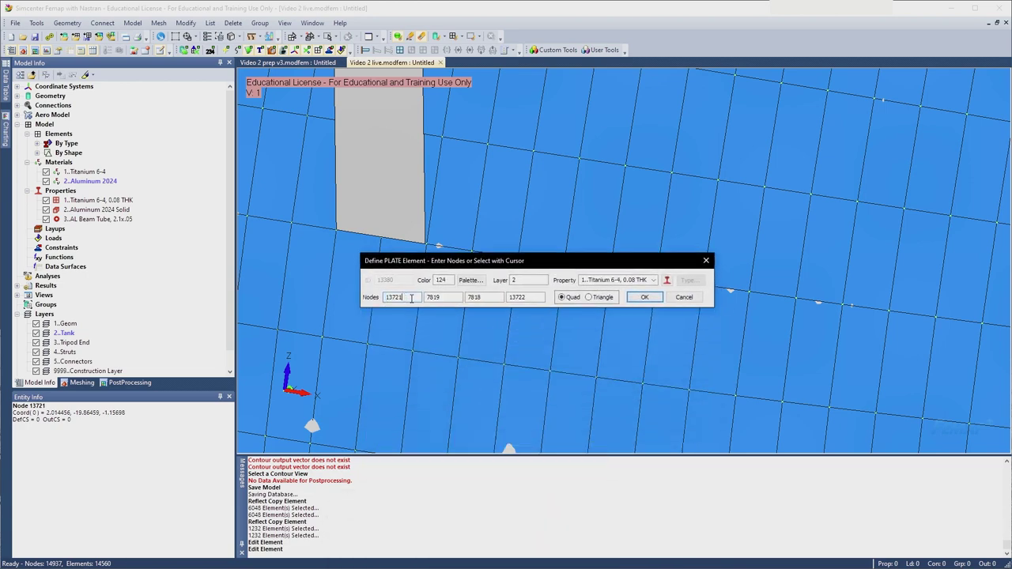
double_click(479, 296)
click(706, 261)
- Compare the node IDs of the plate elements above and below the seam once more
right_click(580, 236)
click(599, 245)
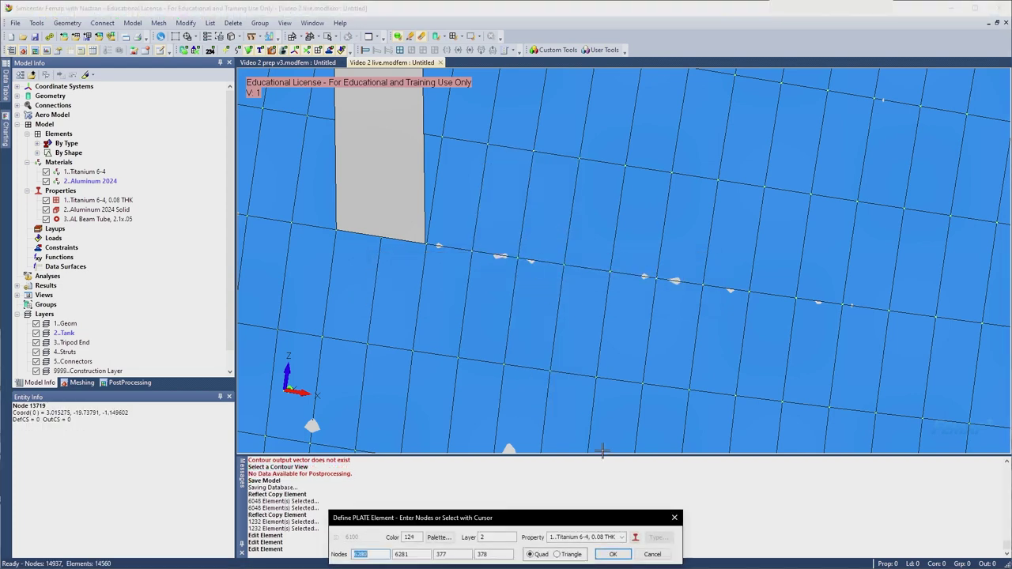
click(674, 519)
right_click(551, 306)
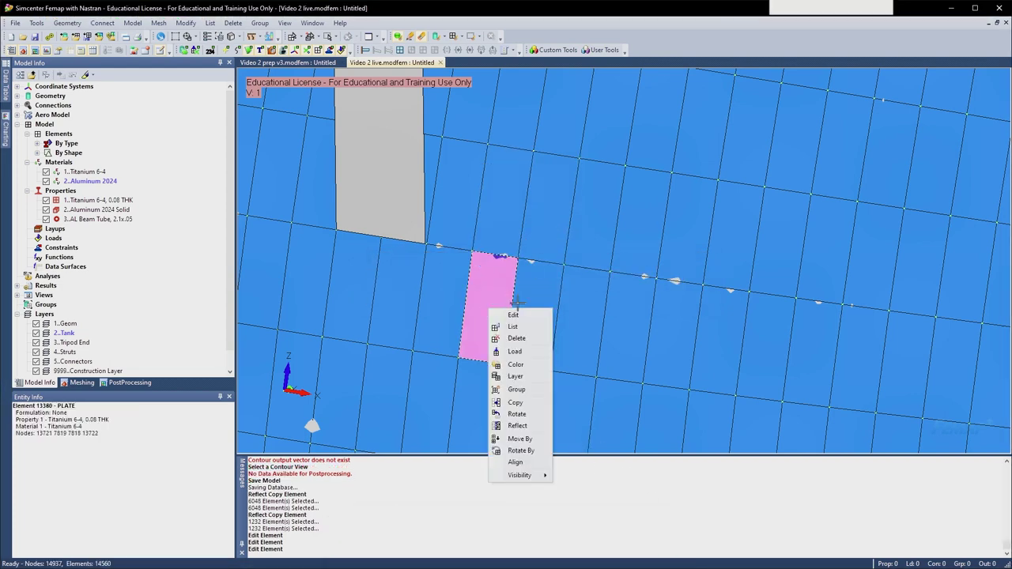
click(573, 314)
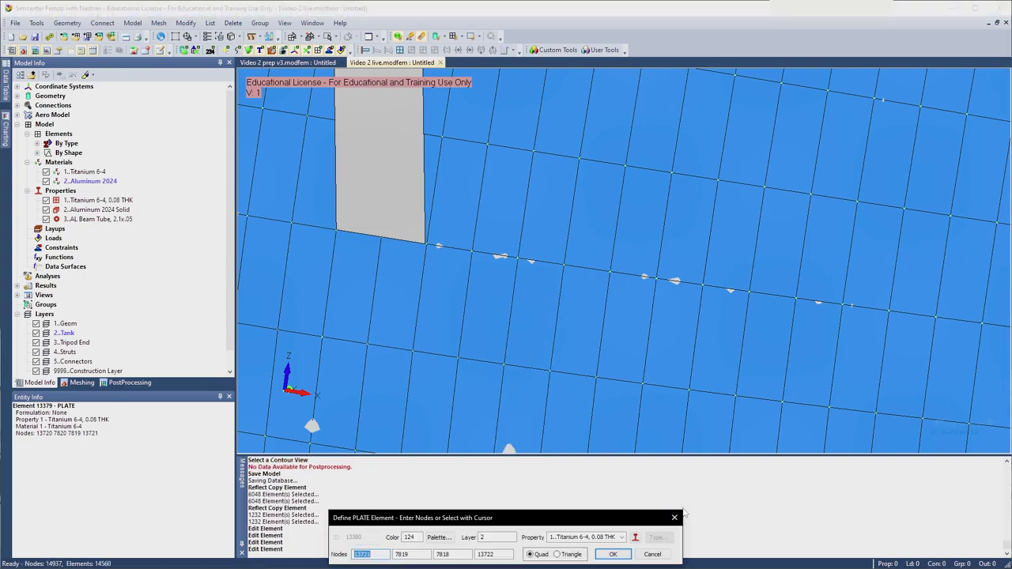
click(674, 518)
- Examine the complete tank mesh, its struts and the end fitting from several sides
scroll(623, 245, down, 5)
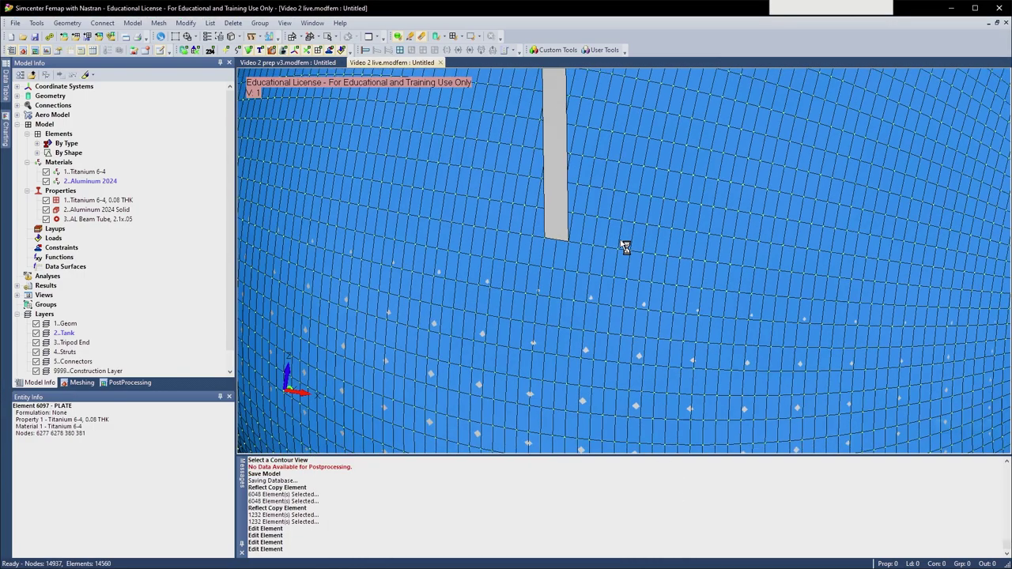
scroll(624, 247, down, 5)
middle_drag(651, 232, 660, 251)
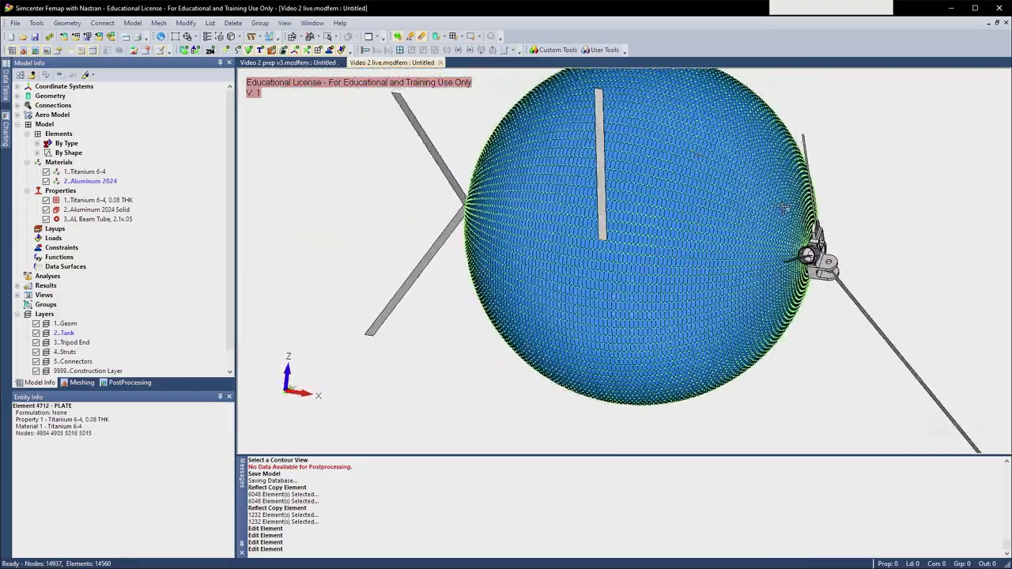
middle_drag(783, 208, 586, 284)
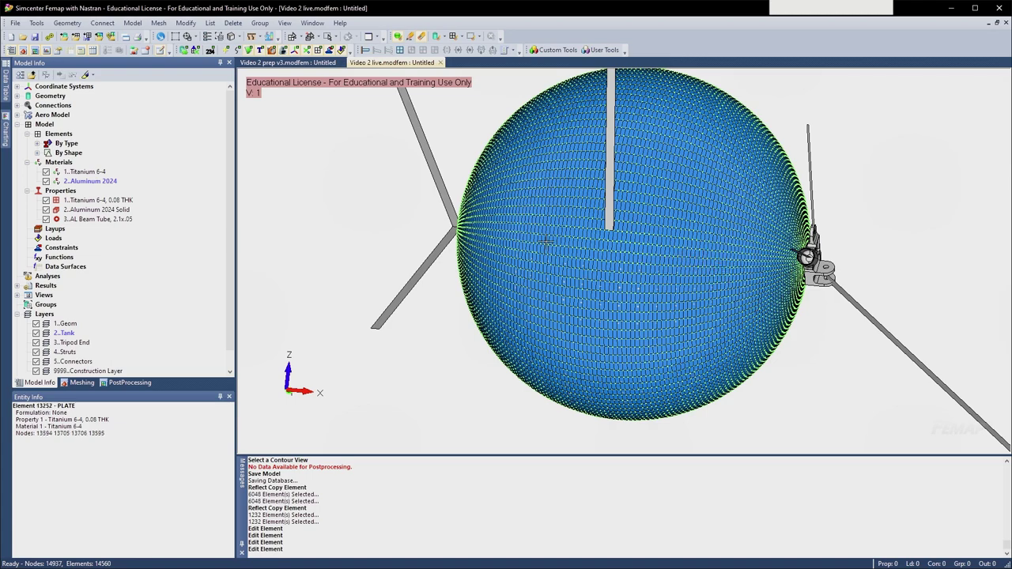
scroll(761, 252, down, 3)
middle_drag(760, 251, 688, 267)
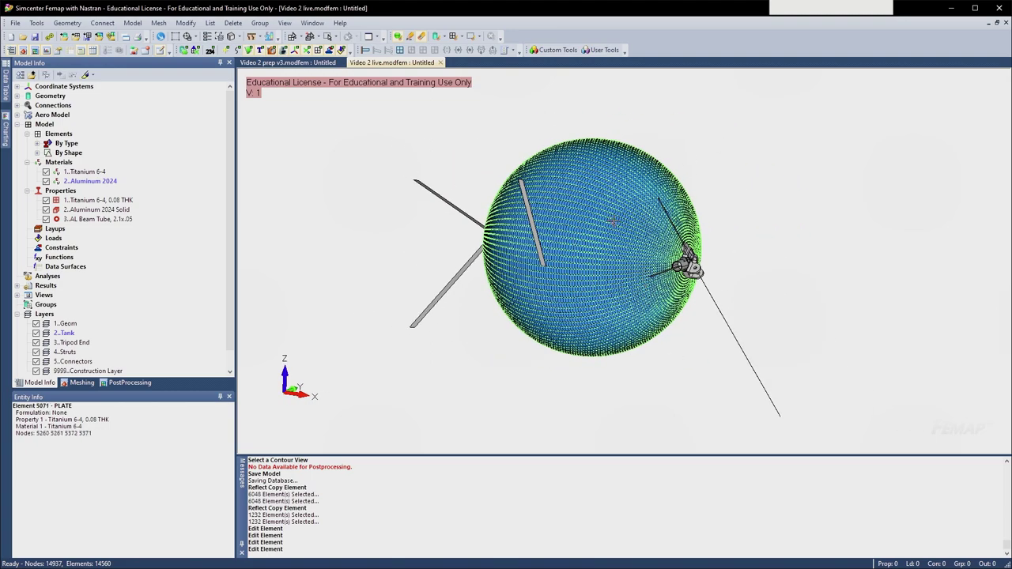
middle_drag(767, 162, 633, 215)
middle_drag(525, 217, 498, 225)
scroll(559, 209, up, 2)
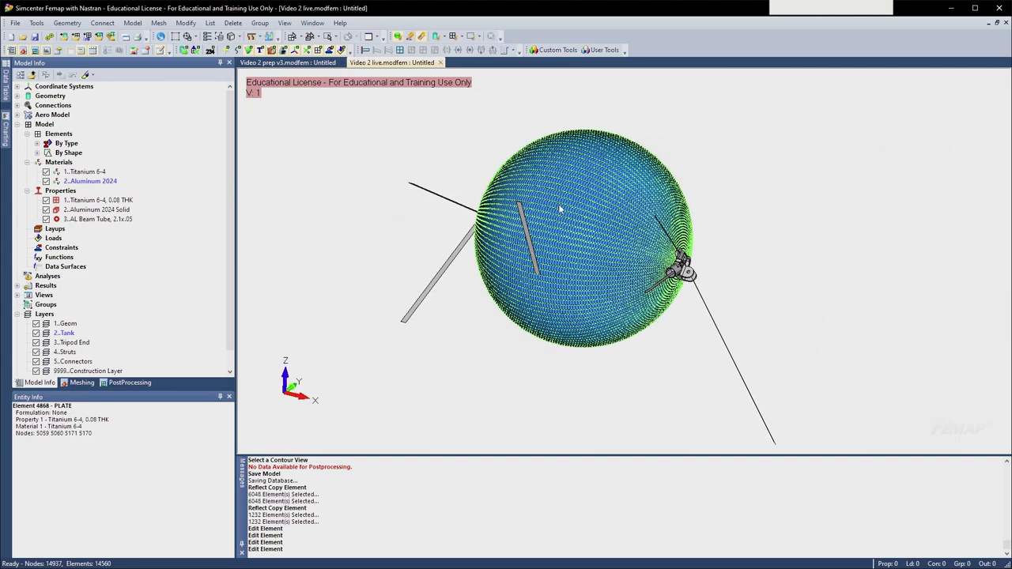
- Start a coincident-node check on the model
click(36, 23)
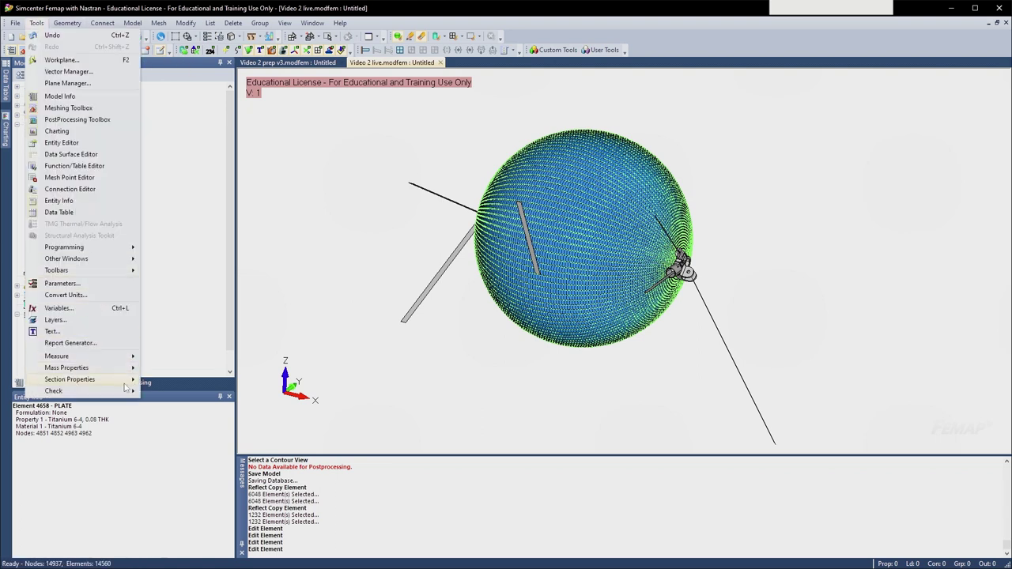
mouse_move(126, 391)
click(186, 416)
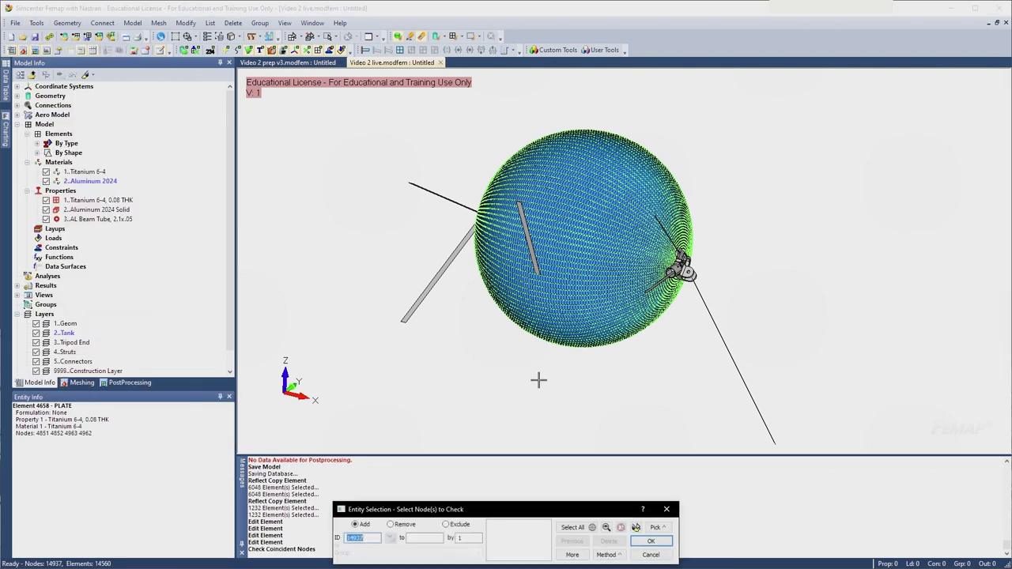
middle_drag(582, 235, 642, 237)
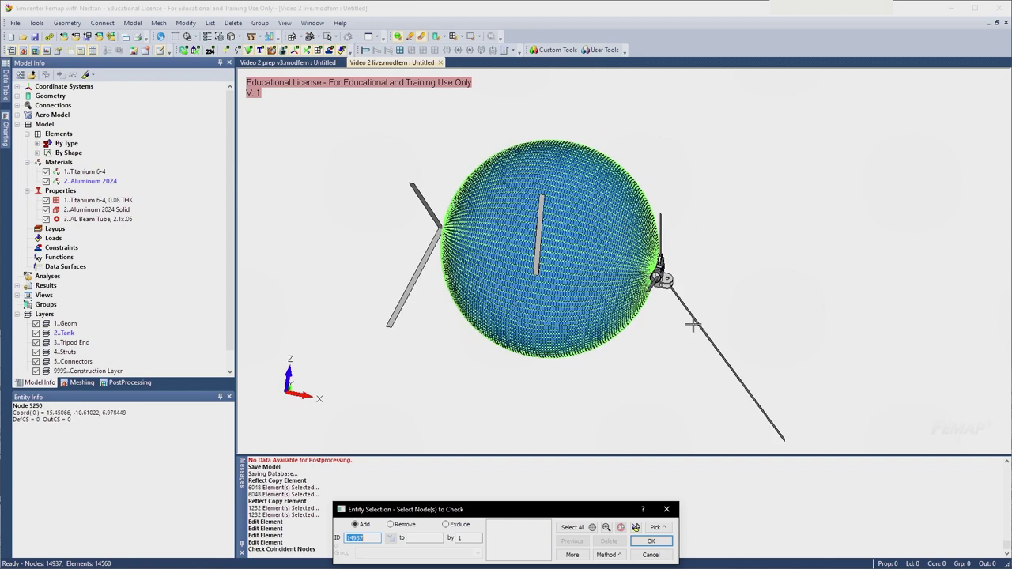
shift+drag(692, 323, 570, 162)
click(636, 528)
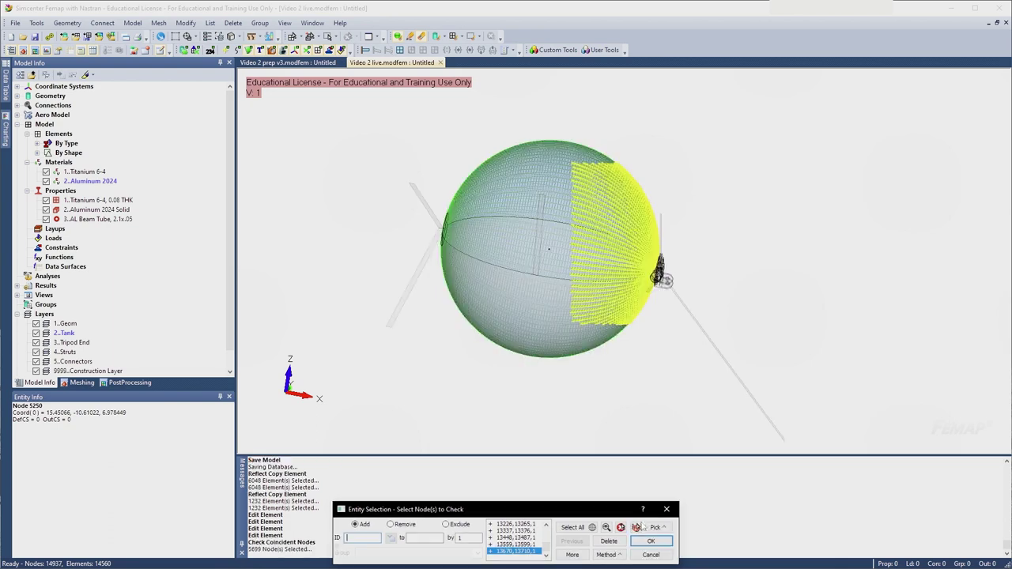
click(636, 528)
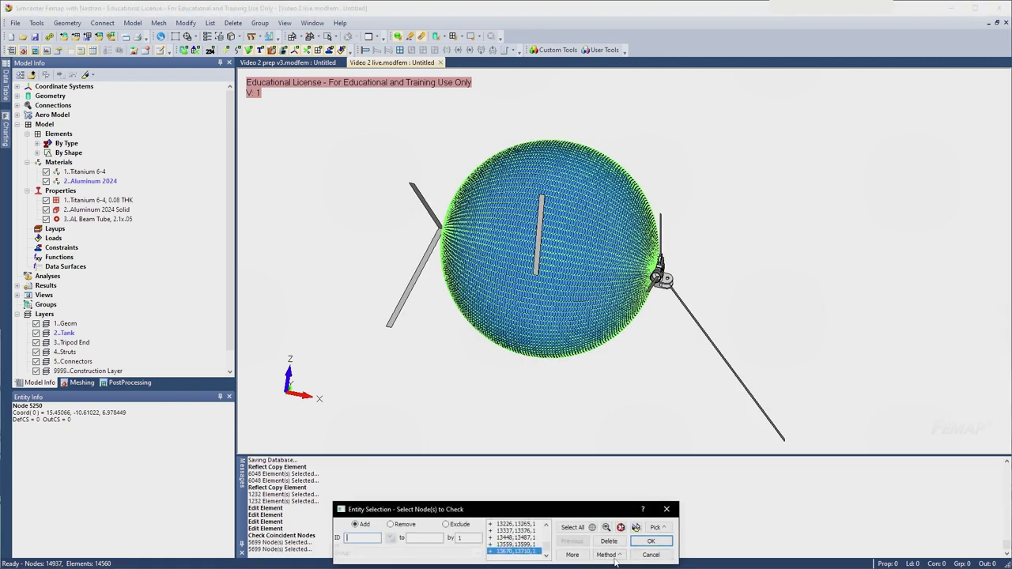
click(616, 542)
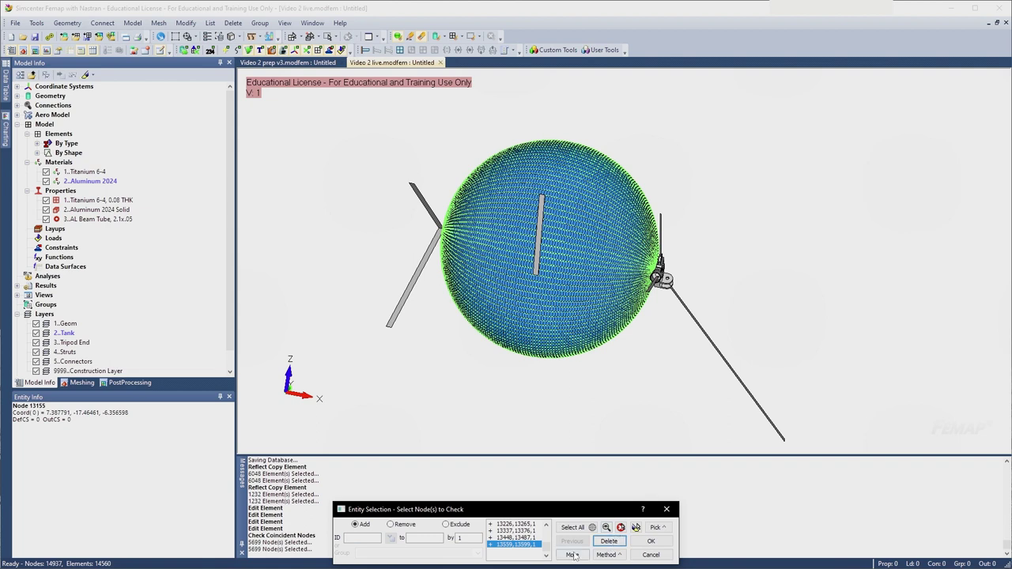
click(621, 527)
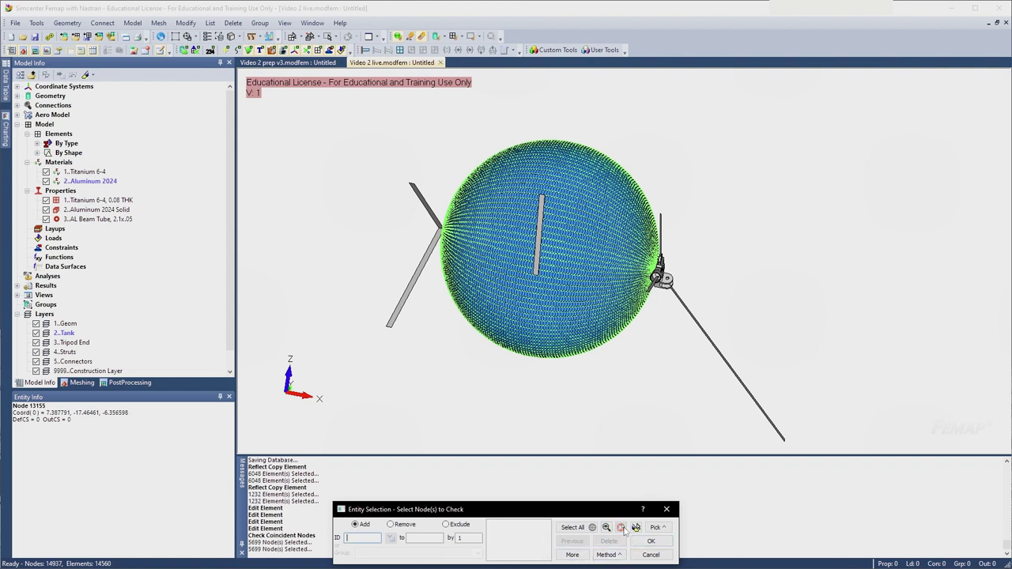
- Choose all nodes of the model for the coincident-node check, highlighting the selection for review before accepting it
click(577, 526)
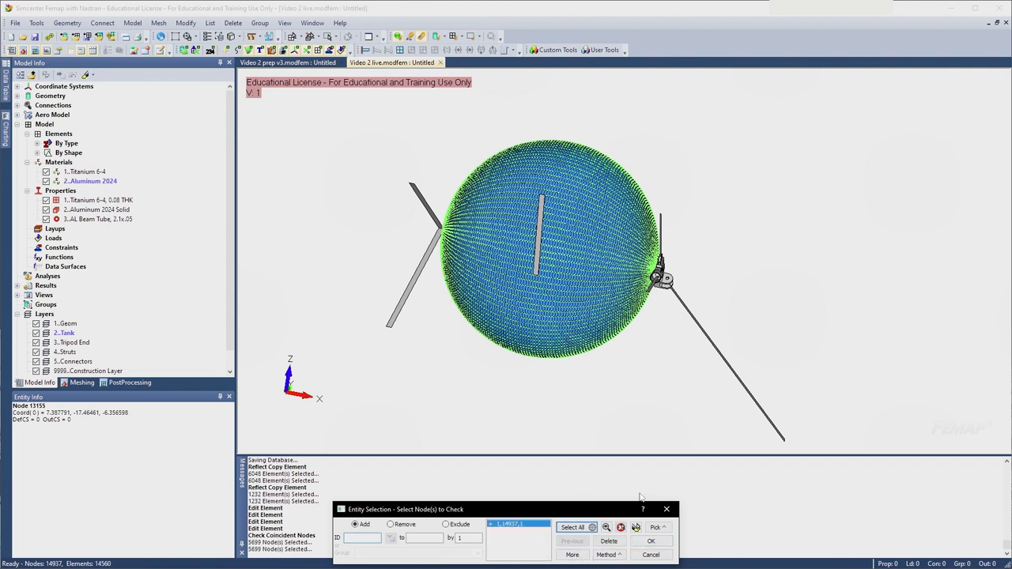
click(636, 527)
middle_drag(616, 285, 562, 266)
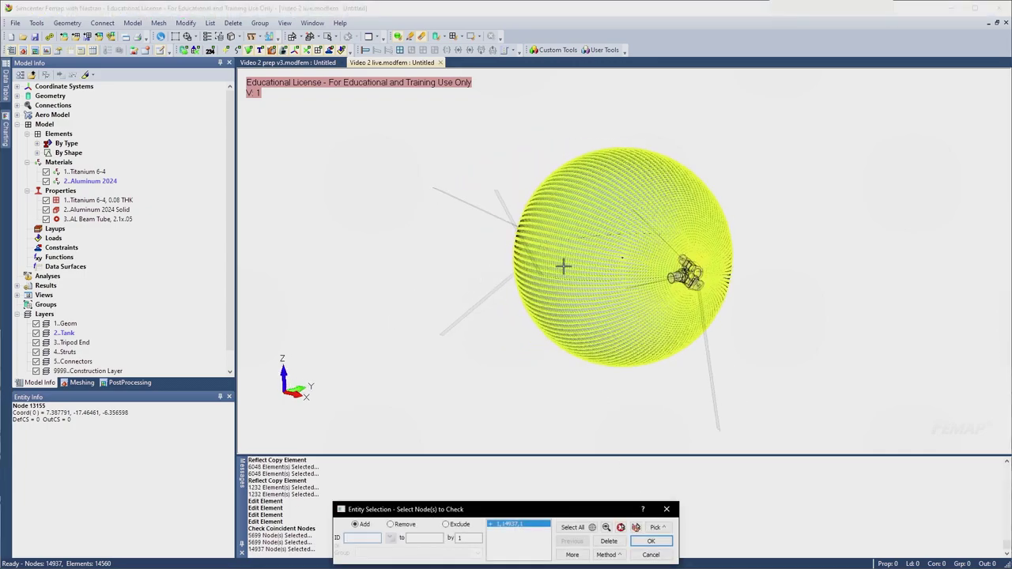
scroll(670, 273, up, 3)
scroll(670, 273, up, 8)
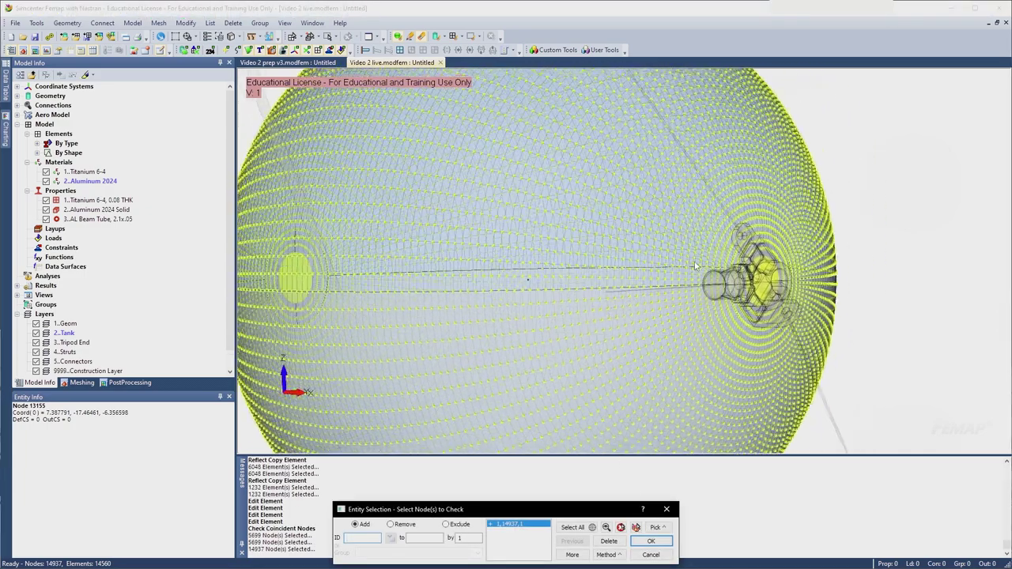
scroll(690, 331, down, 7)
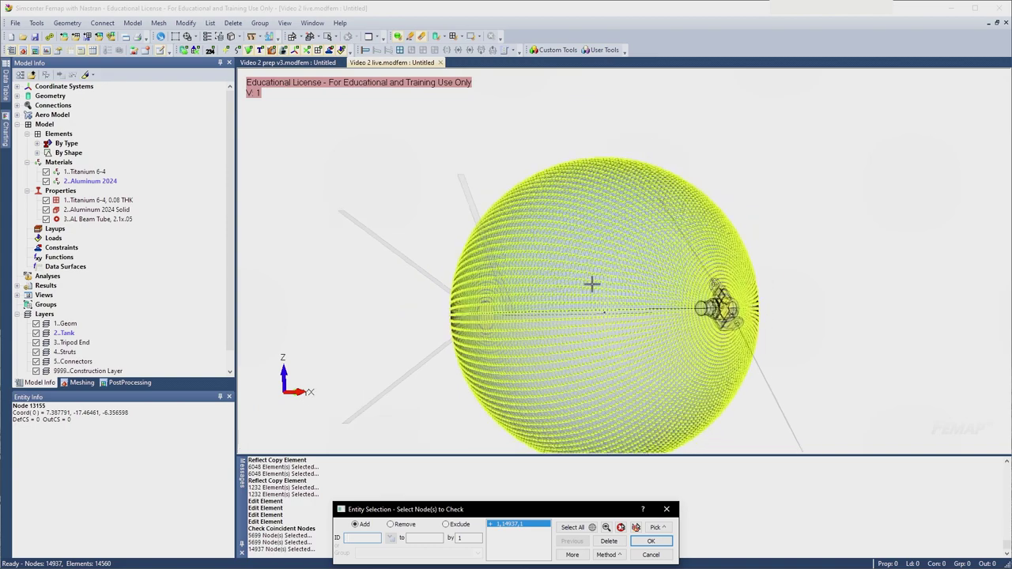
middle_drag(591, 284, 642, 324)
scroll(643, 324, down, 2)
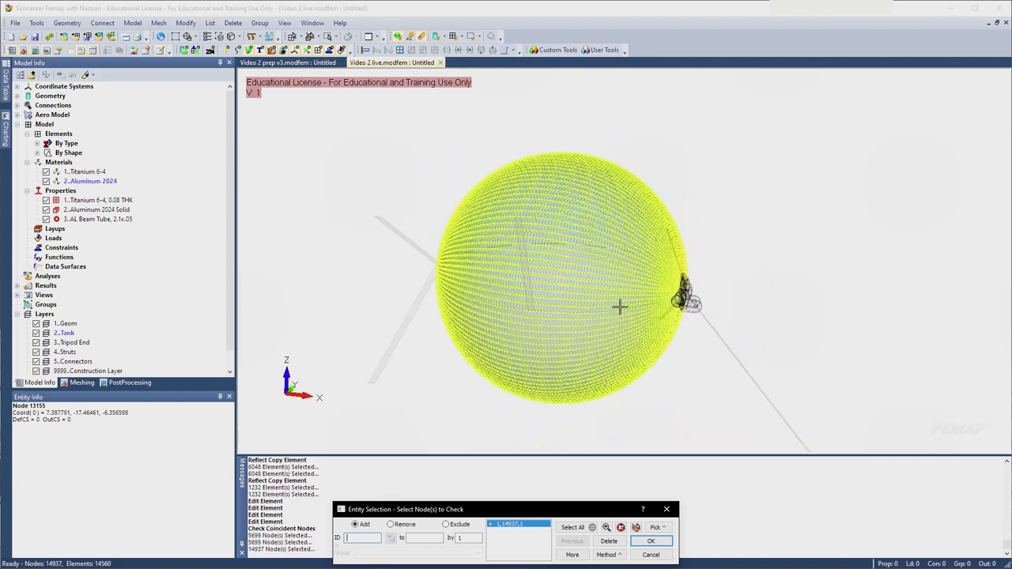
middle_drag(604, 306, 656, 392)
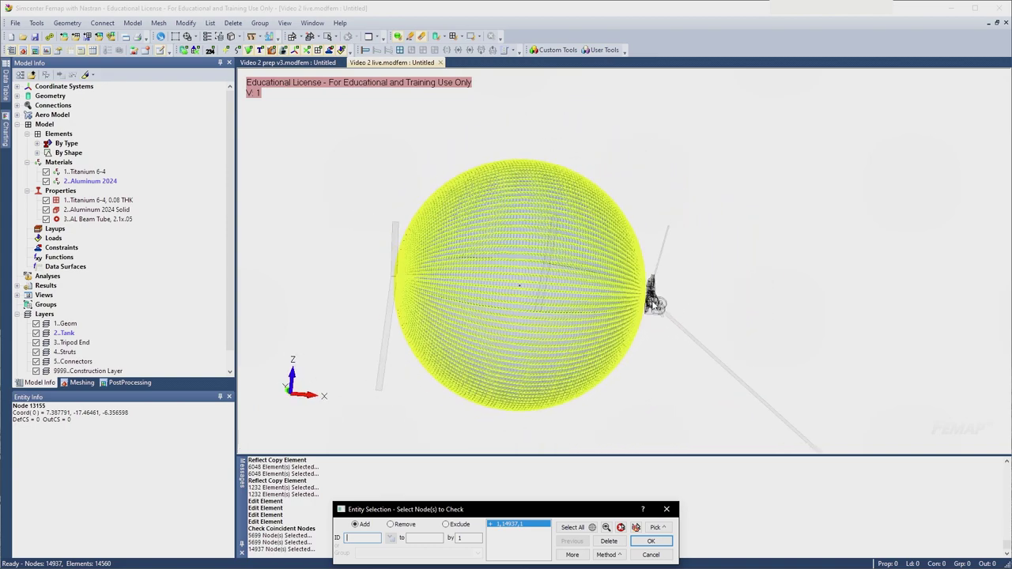
click(650, 544)
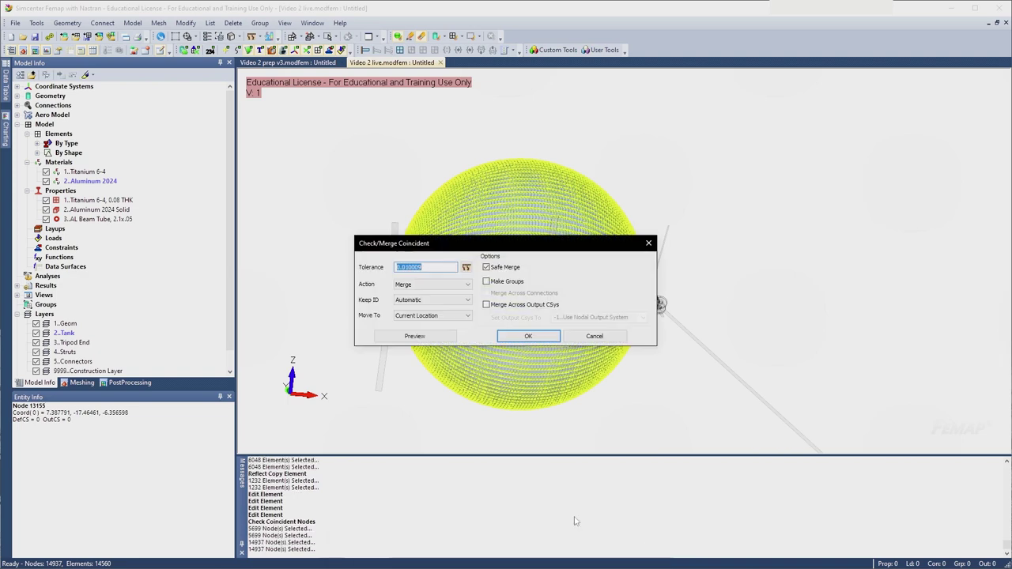
- Merge the coincident nodes with Safe Merge, automatic ID retention and current location, keeping the proposed tolerance
drag(424, 247, 655, 252)
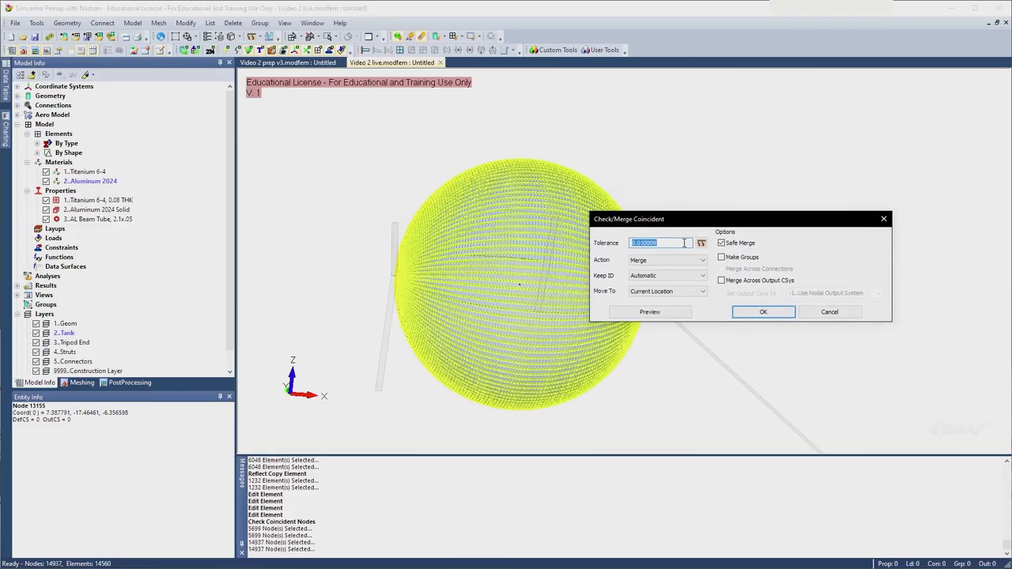
scroll(399, 286, up, 8)
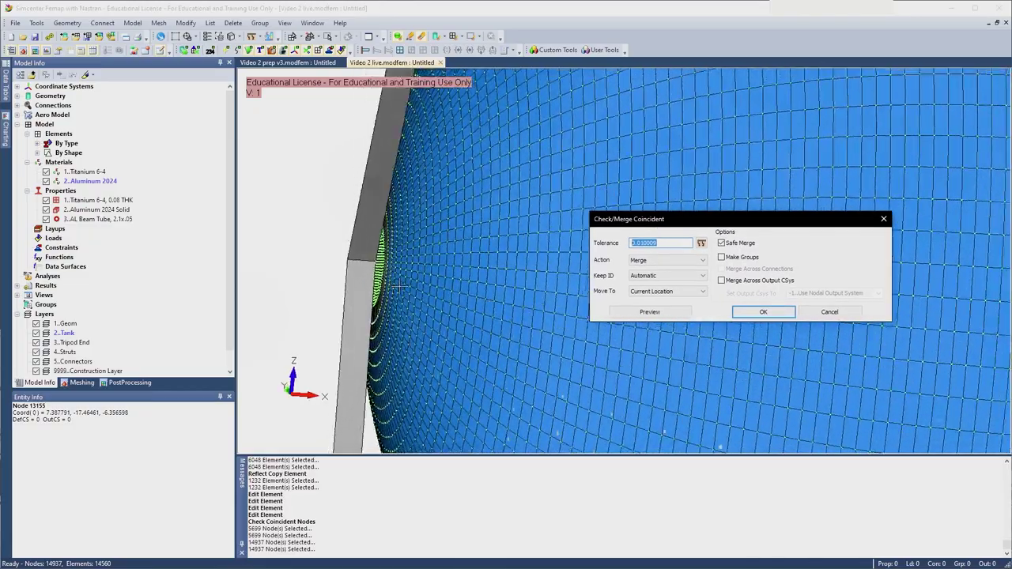
middle_drag(399, 286, 536, 285)
middle_drag(540, 302, 471, 271)
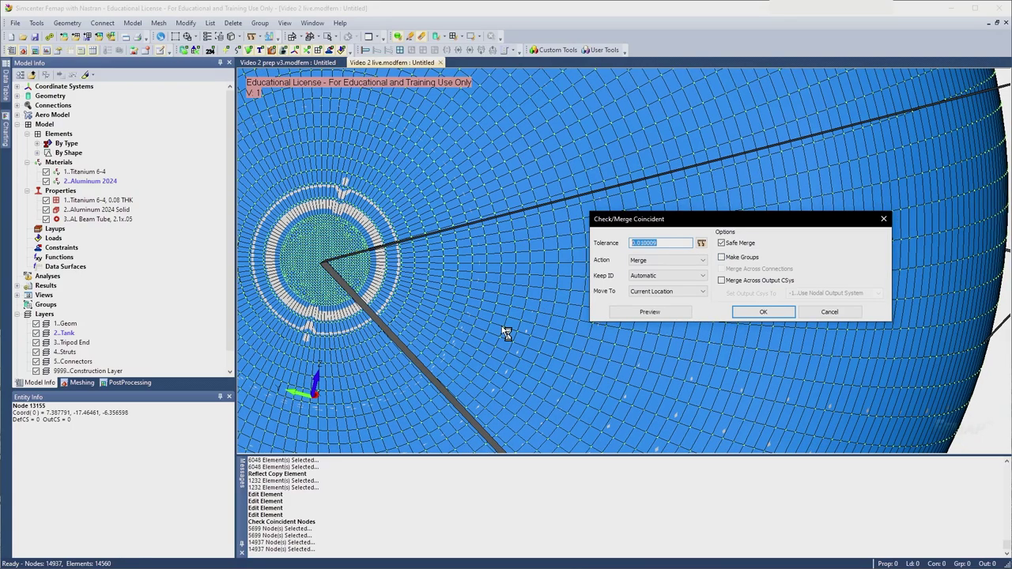
scroll(503, 327, down, 6)
middle_drag(603, 360, 718, 326)
click(761, 312)
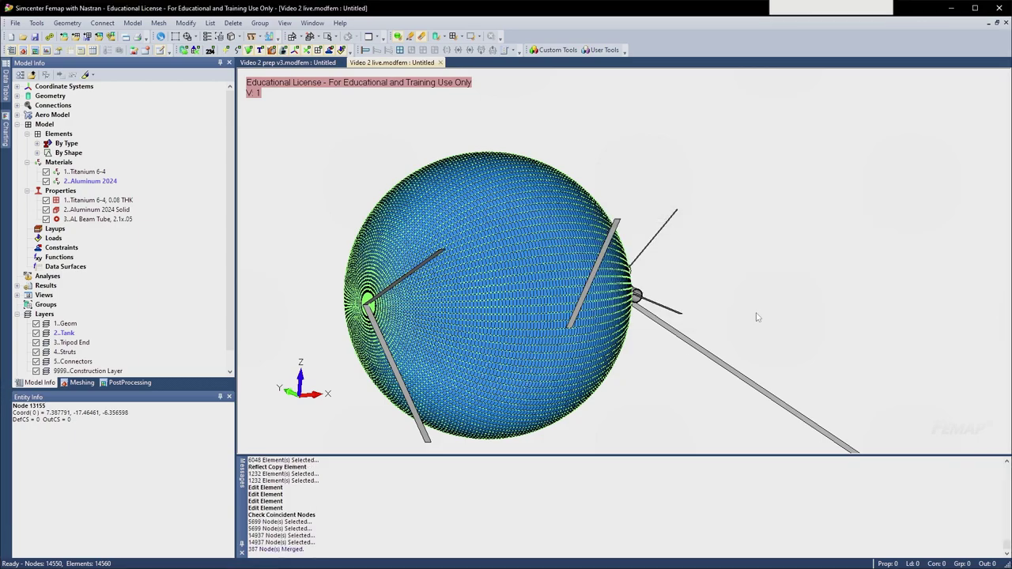
- Review the merge message and examine the tank mesh around the tripod fitting and the opposite end plate
click(299, 549)
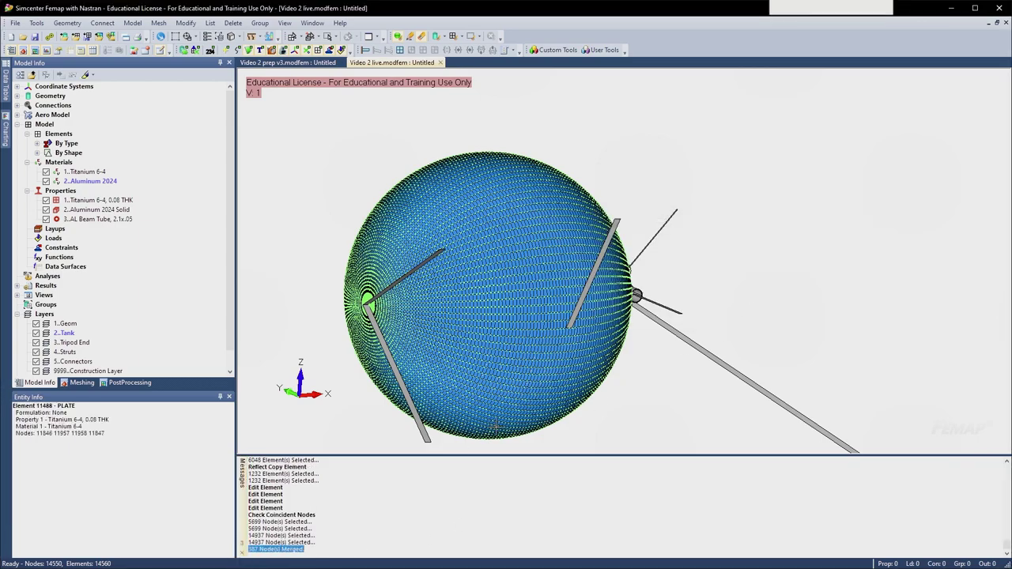
middle_drag(523, 356, 575, 356)
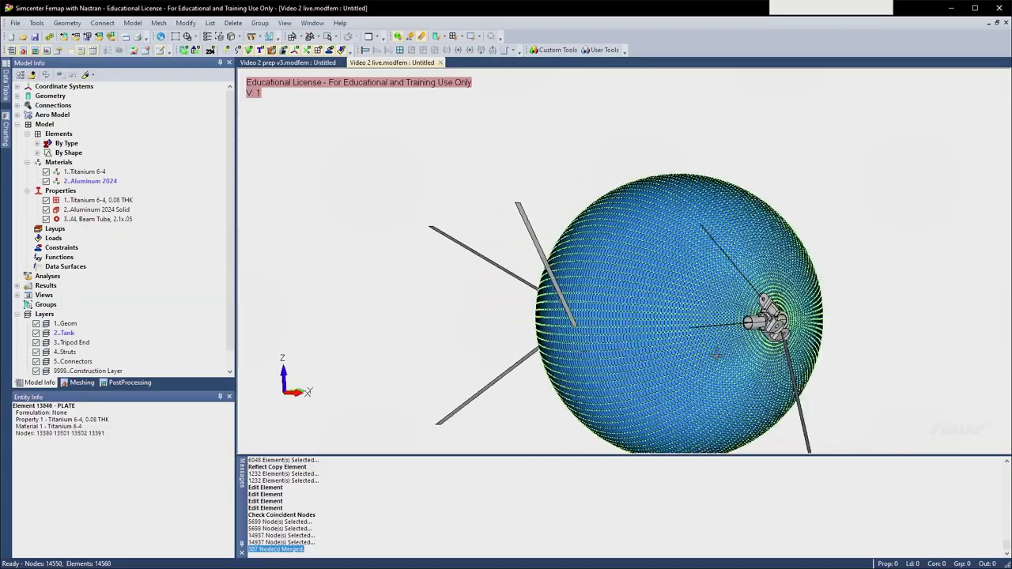
scroll(805, 316, up, 4)
scroll(804, 321, up, 5)
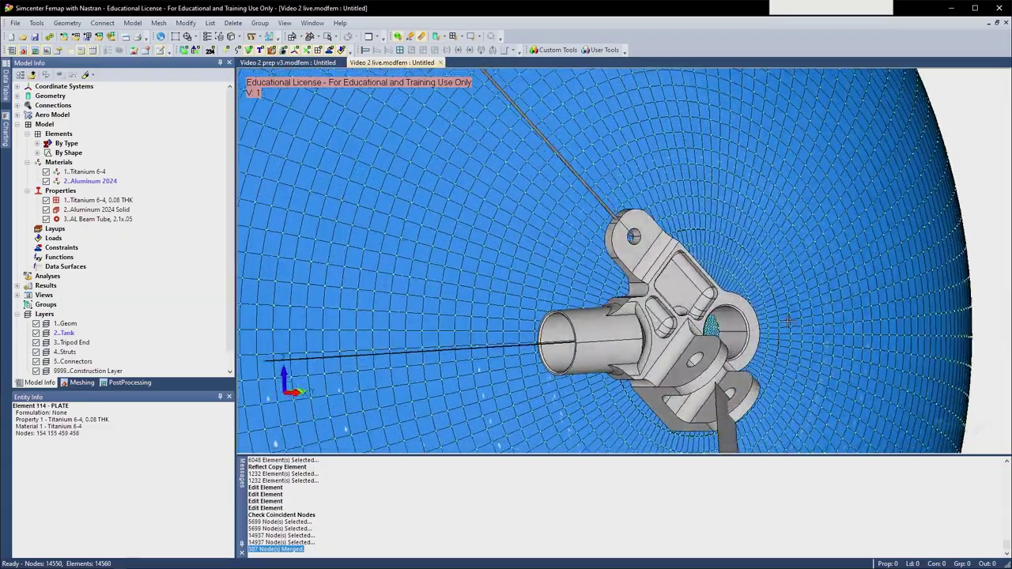
middle_drag(805, 321, 640, 318)
scroll(758, 299, up, 5)
scroll(645, 332, down, 4)
scroll(475, 285, up, 4)
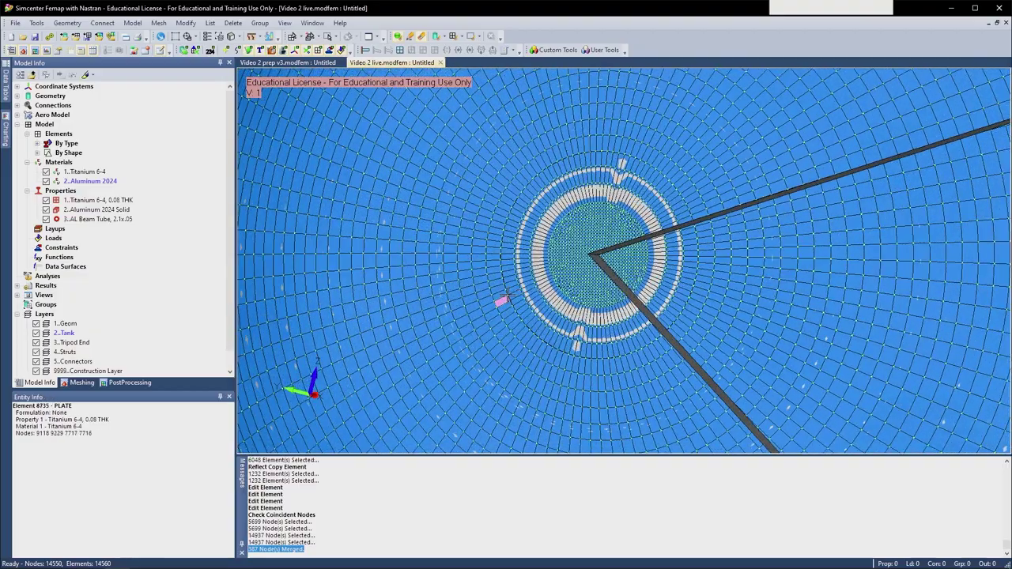
scroll(525, 313, up, 3)
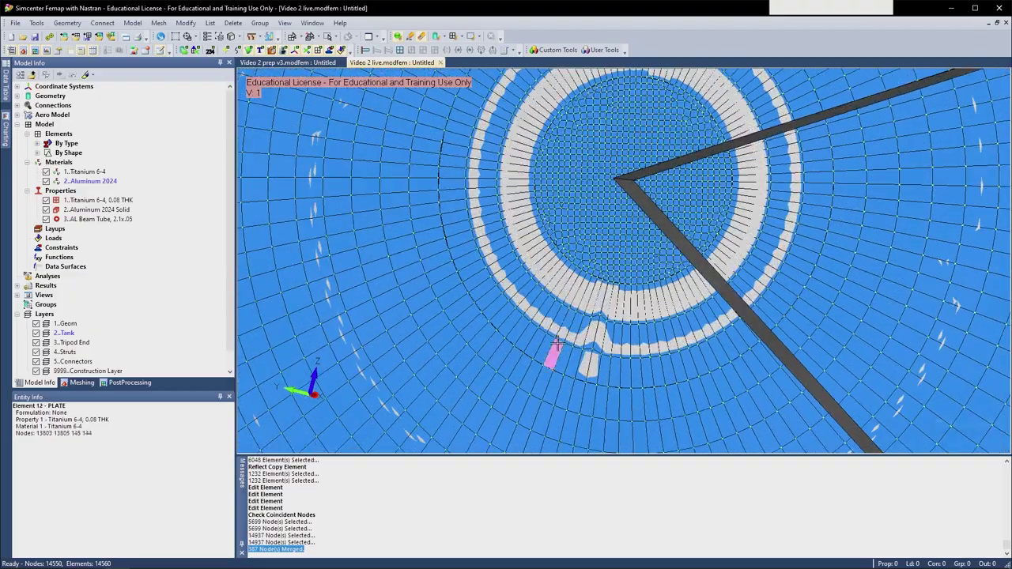
scroll(557, 342, up, 2)
- Hide the geometry display and examine the bare tank mesh from several sides
click(330, 49)
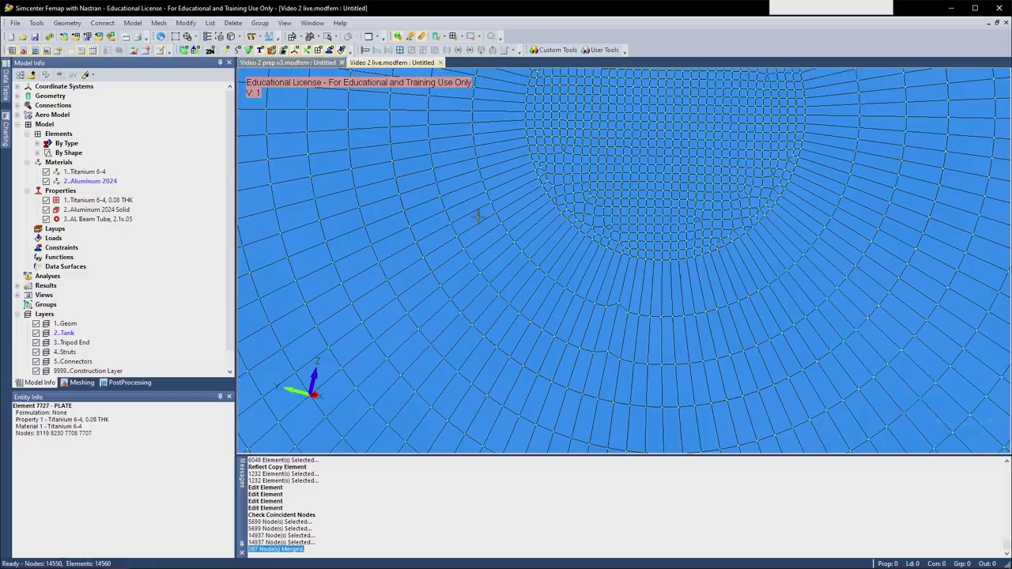
scroll(477, 216, down, 5)
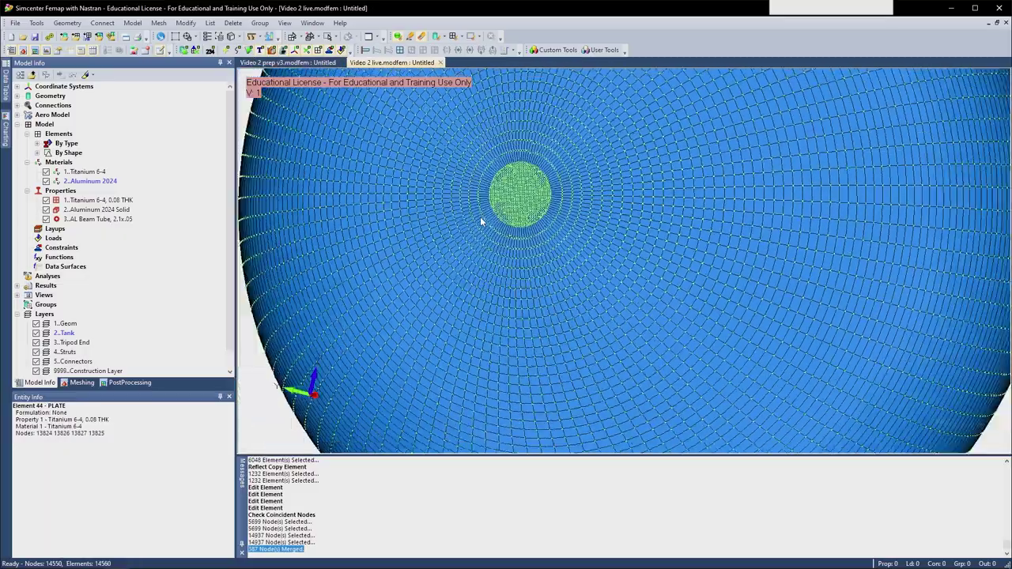
scroll(479, 216, down, 1)
middle_drag(463, 198, 454, 236)
scroll(501, 270, down, 3)
scroll(70, 272, down, 1)
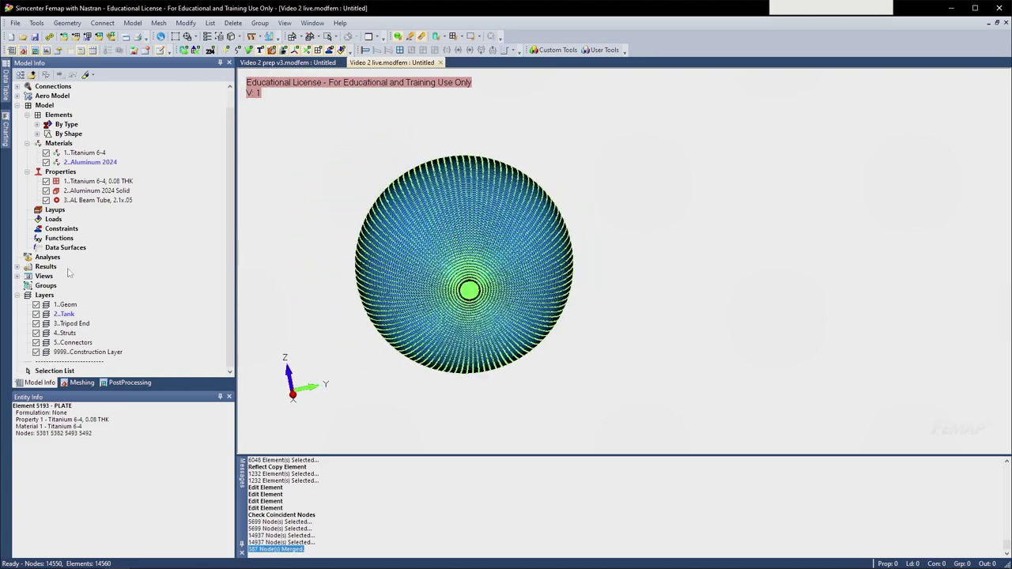
middle_drag(330, 255, 611, 384)
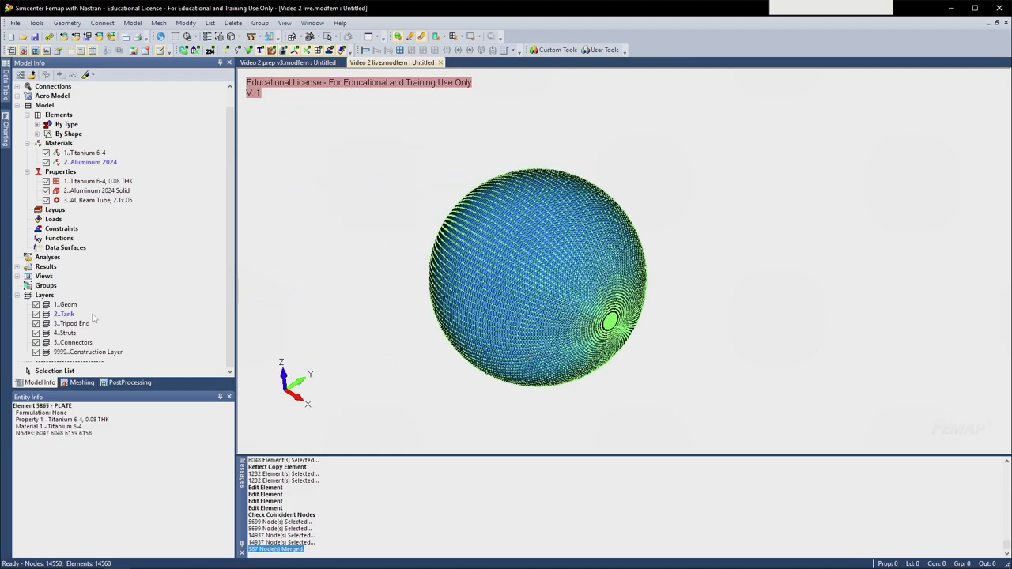
- Display the geometry again and make Tripod End the active layer
click(250, 51)
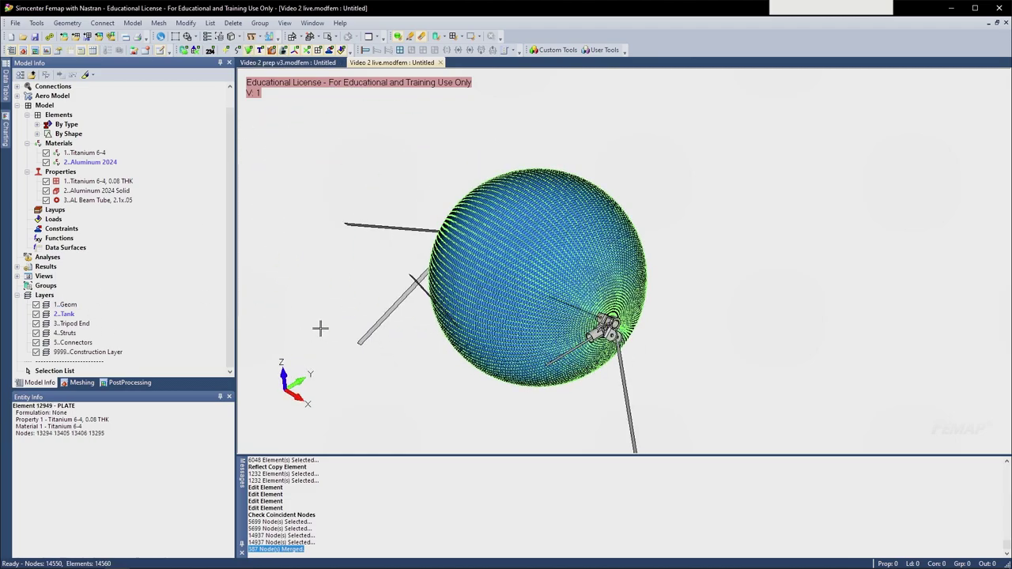
mouse_move(320, 328)
middle_down()
mouse_move(391, 373)
mouse_move(319, 343)
middle_up()
scroll(484, 357, up, 6)
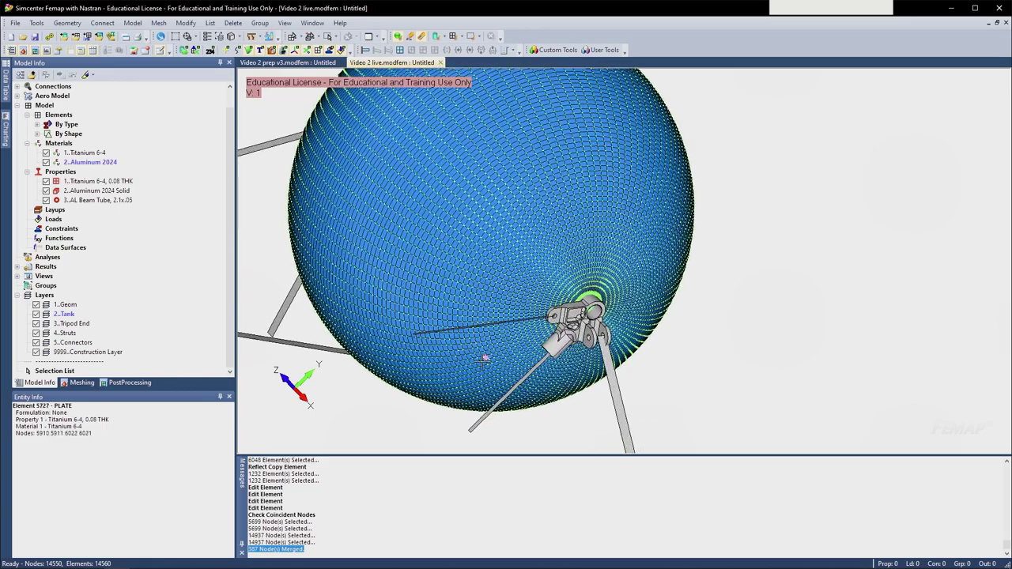
double_click(72, 324)
scroll(610, 322, up, 2)
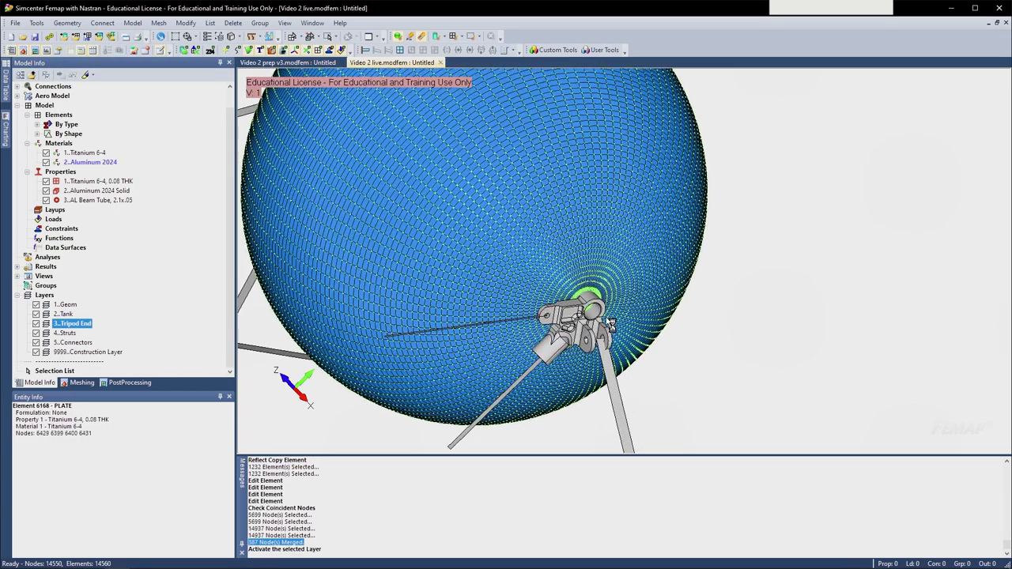
- Hide the Tank layer so the tripod end fitting is shown without the tank mesh
middle_drag(609, 323, 632, 282)
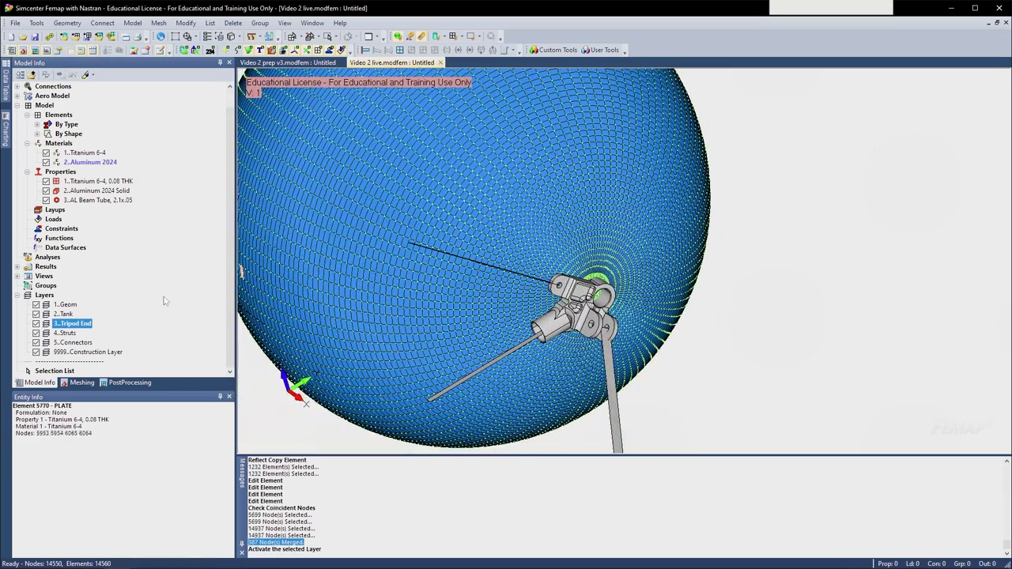
middle_drag(602, 221, 514, 227)
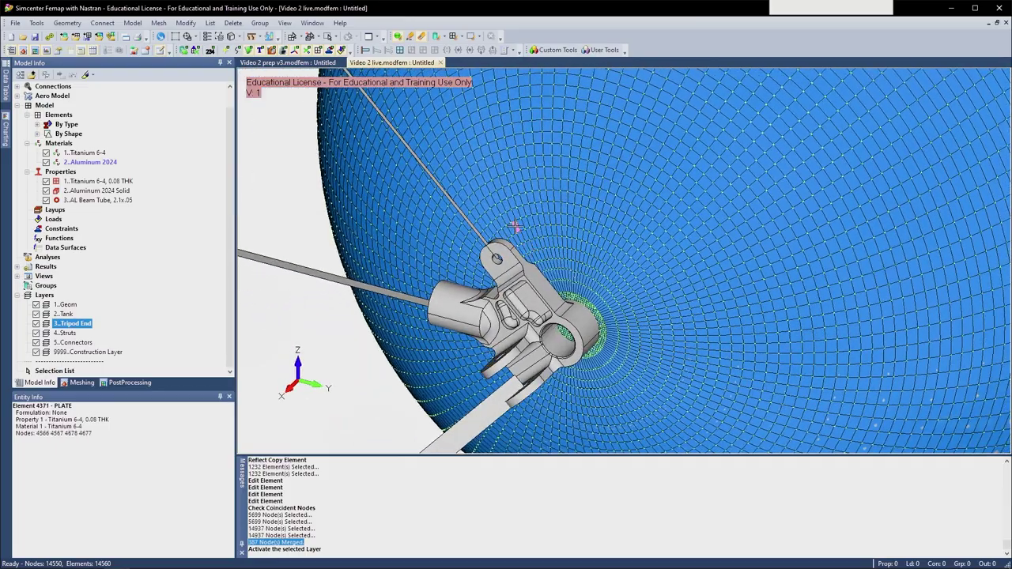
middle_drag(453, 288, 475, 288)
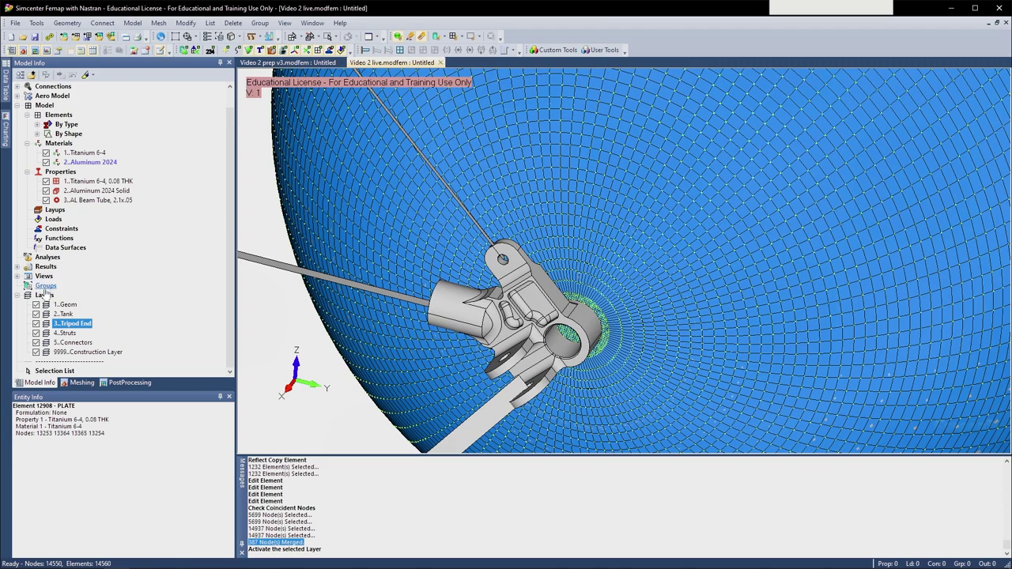
click(35, 313)
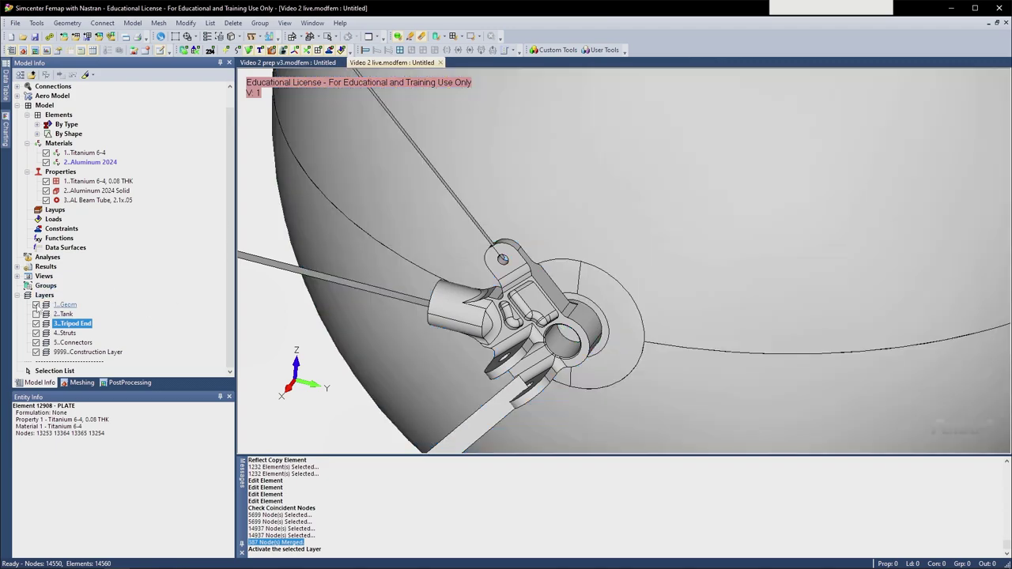
mouse_move(542, 296)
middle_down()
mouse_move(528, 306)
mouse_move(531, 295)
middle_up()
scroll(508, 315, up, 2)
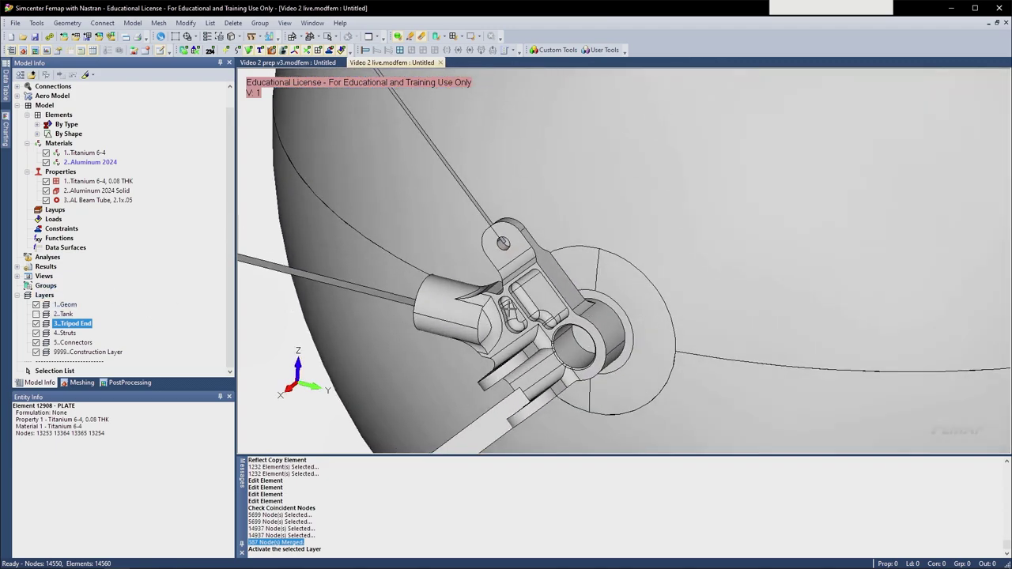
- Set the tripod end fitting solid's tet mesh size to 0.8
click(248, 50)
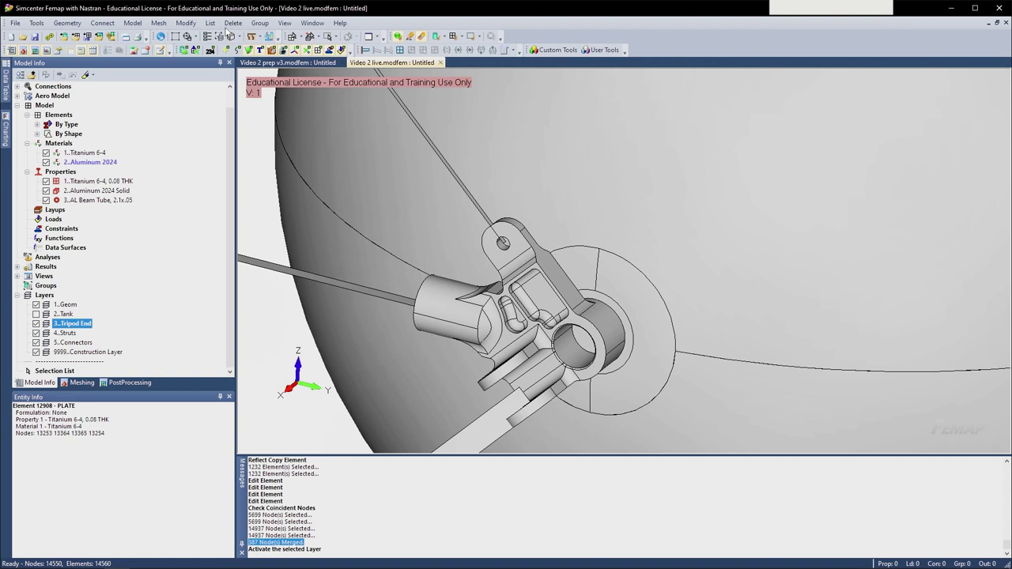
click(160, 24)
mouse_move(170, 63)
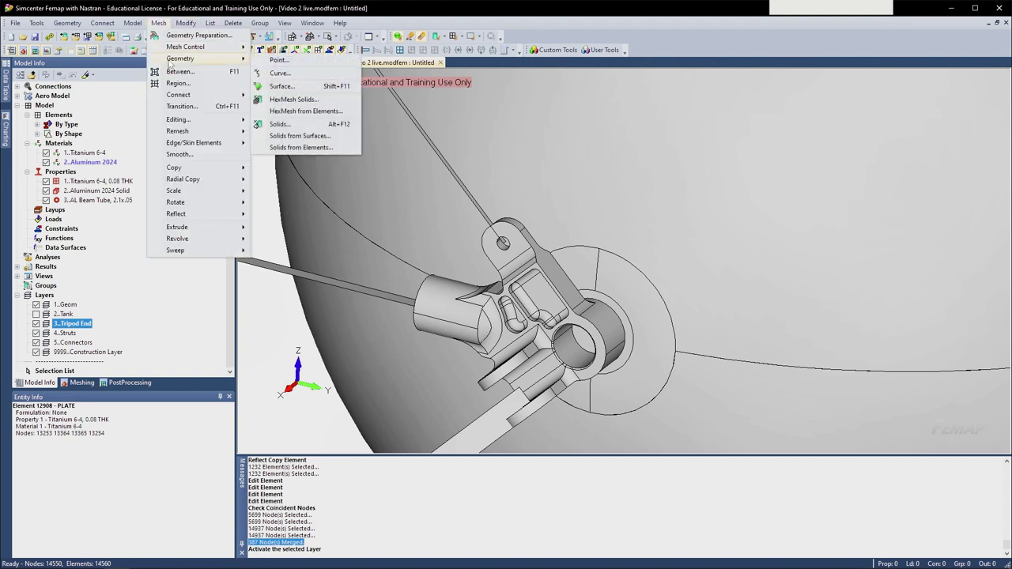
mouse_move(202, 47)
click(305, 98)
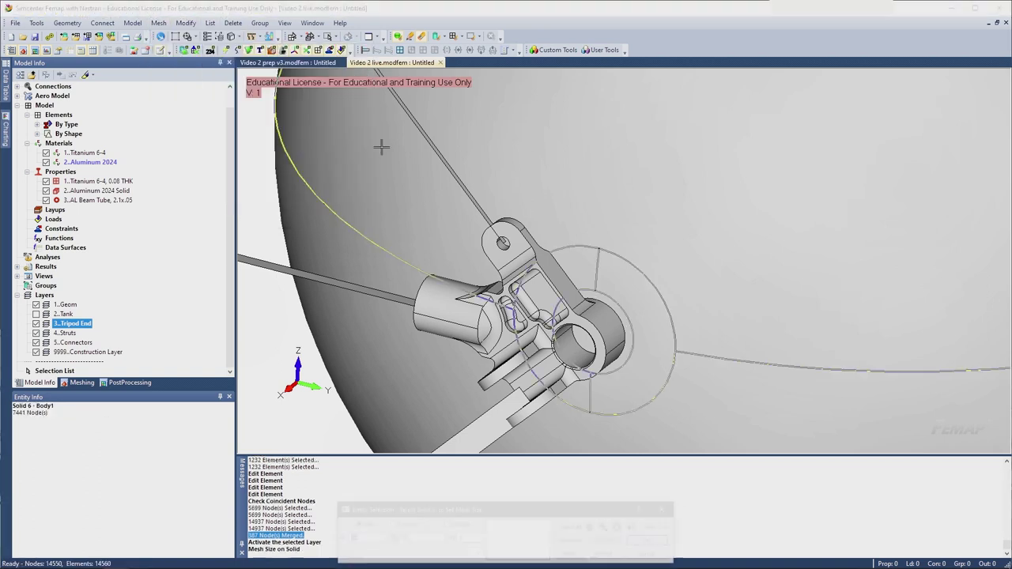
click(537, 283)
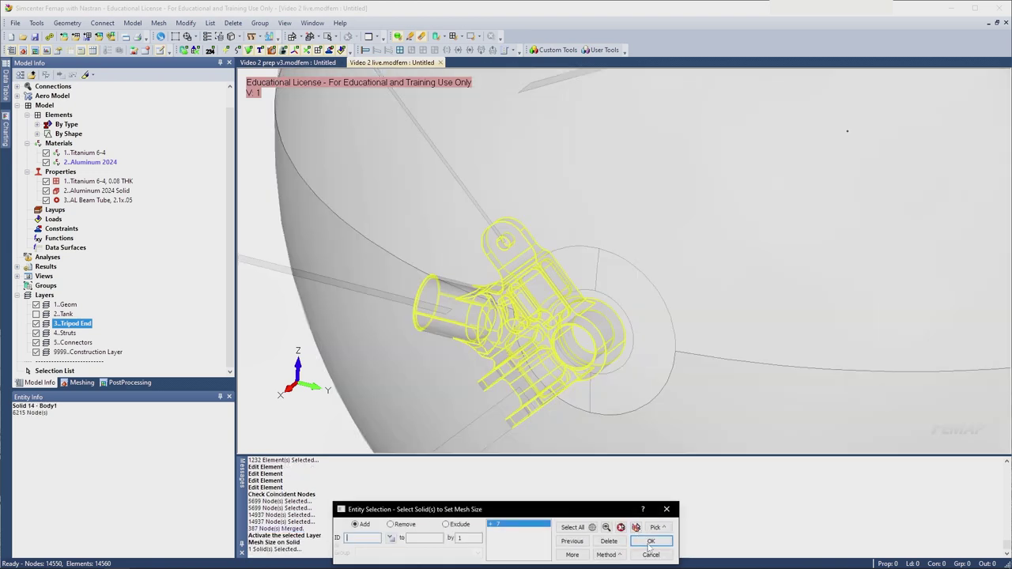
click(650, 542)
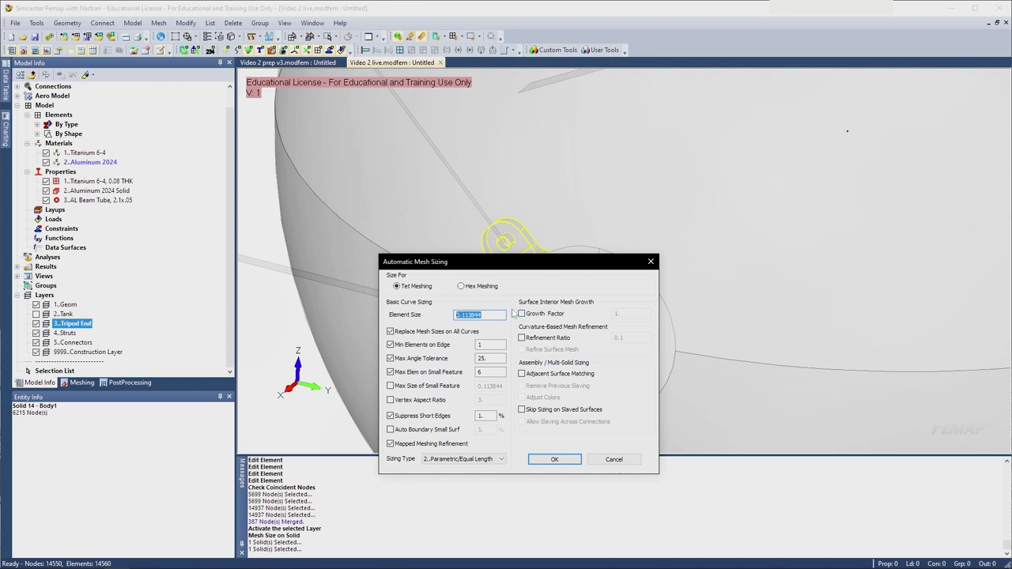
text(0.8)
click(554, 459)
- Mesh the tripod end fitting solid with Tet Mesh Only, using the Aluminum 2024 Solid property and midside nodes
click(158, 23)
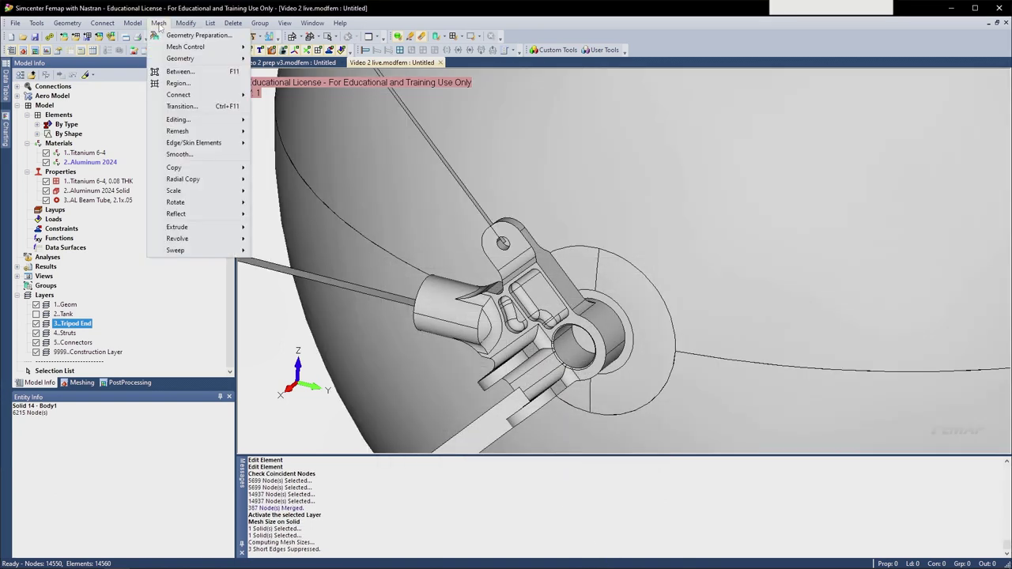
mouse_move(208, 59)
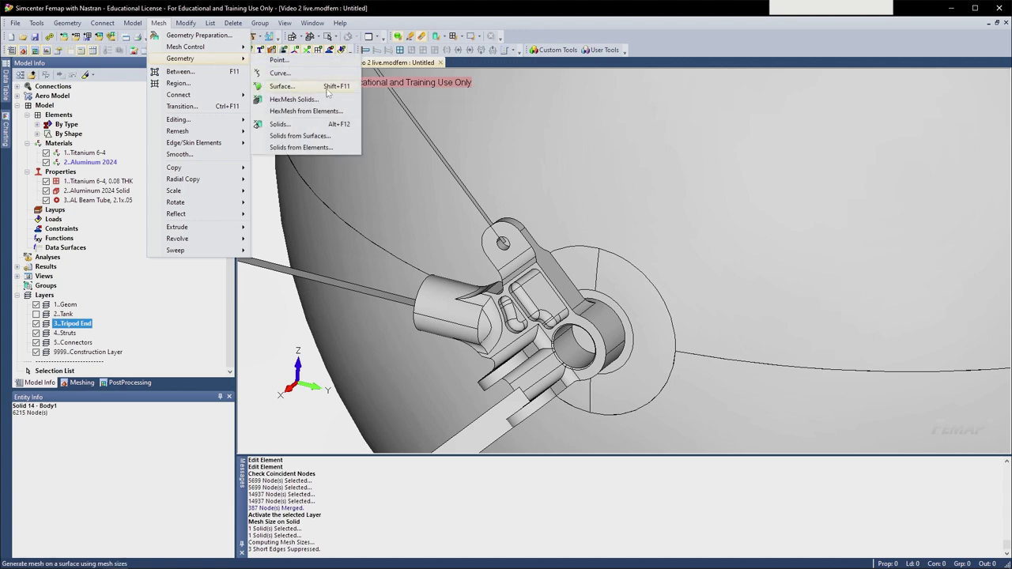
click(280, 124)
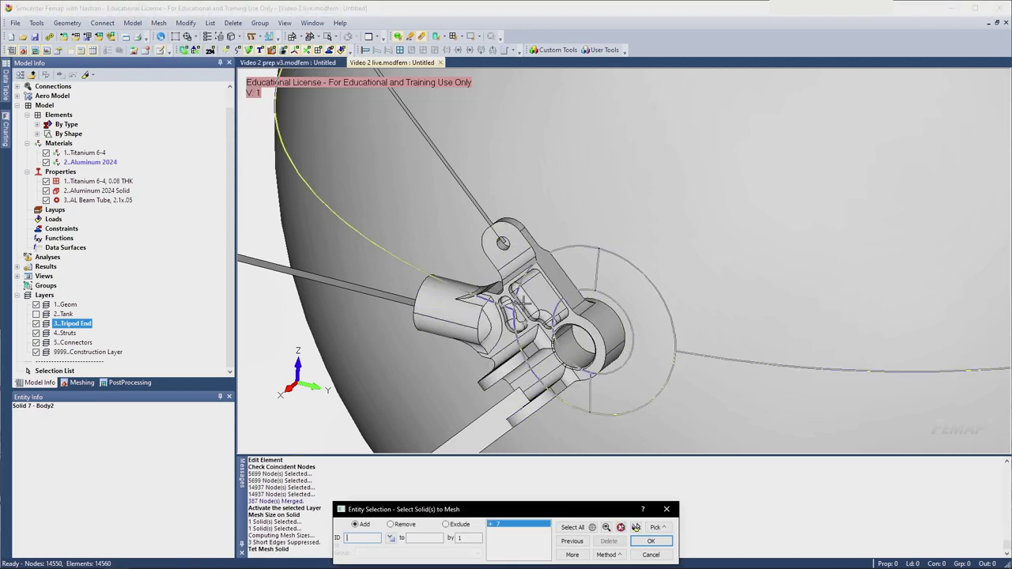
click(651, 541)
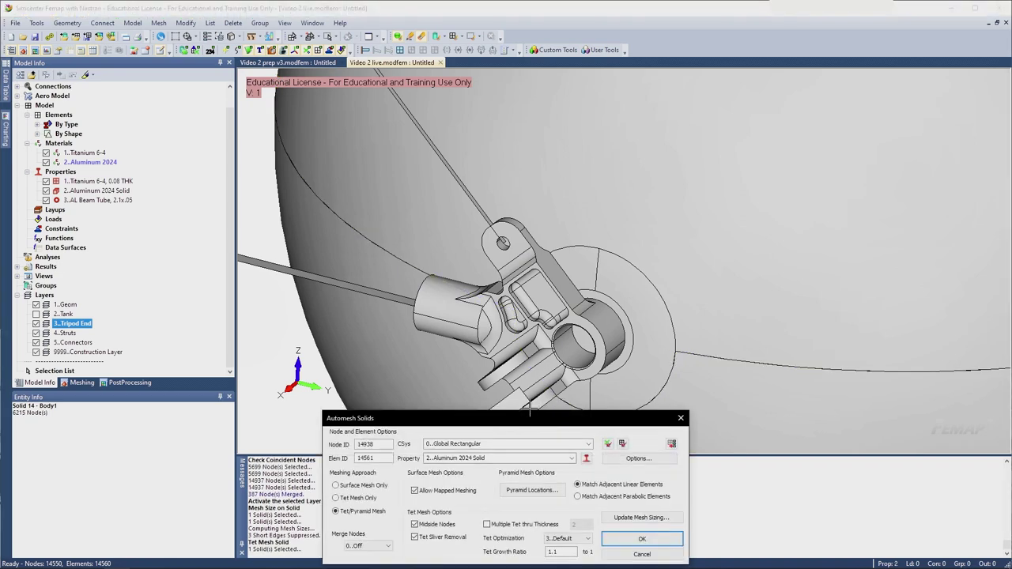
drag(526, 414, 440, 179)
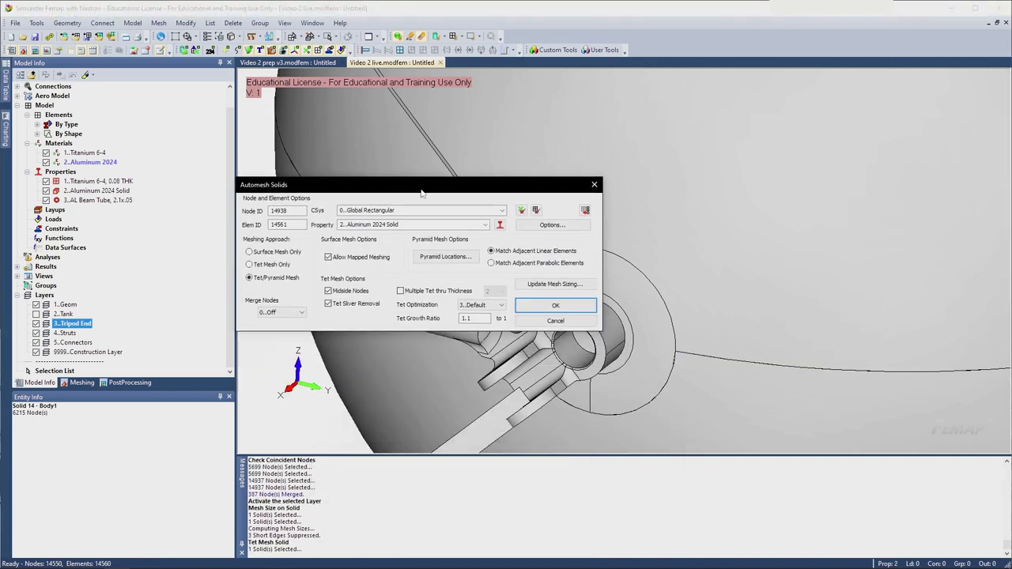
click(279, 267)
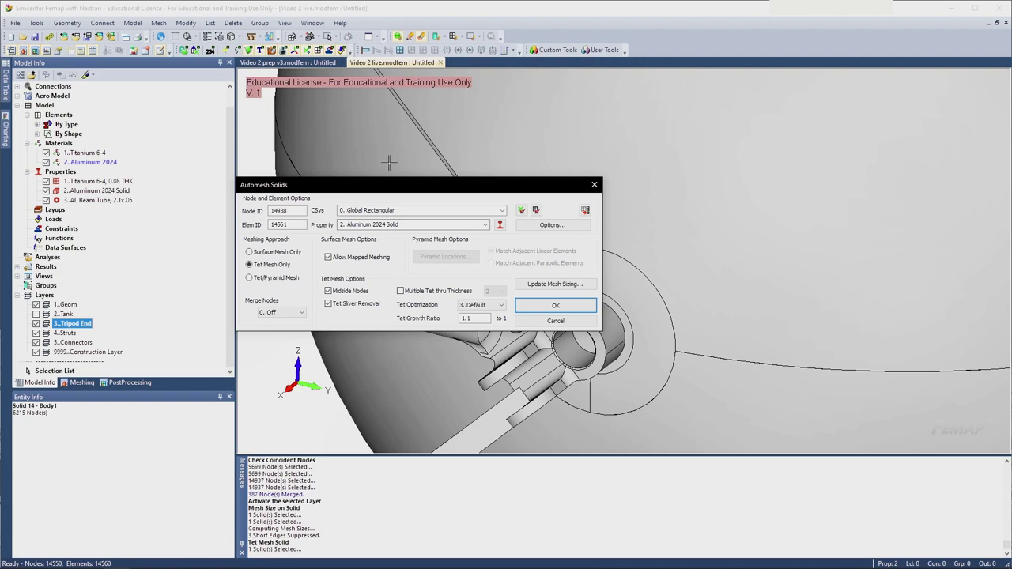
click(555, 305)
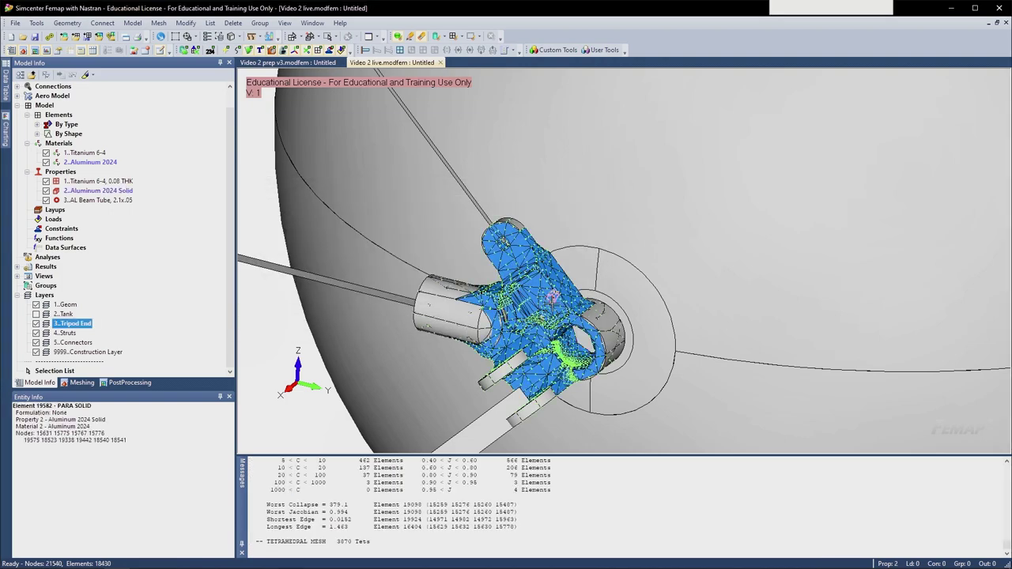
- Examine the fitting's tet mesh around the pockets and with the geometry hidden, and check the reported tetrahedron count
scroll(524, 247, up, 5)
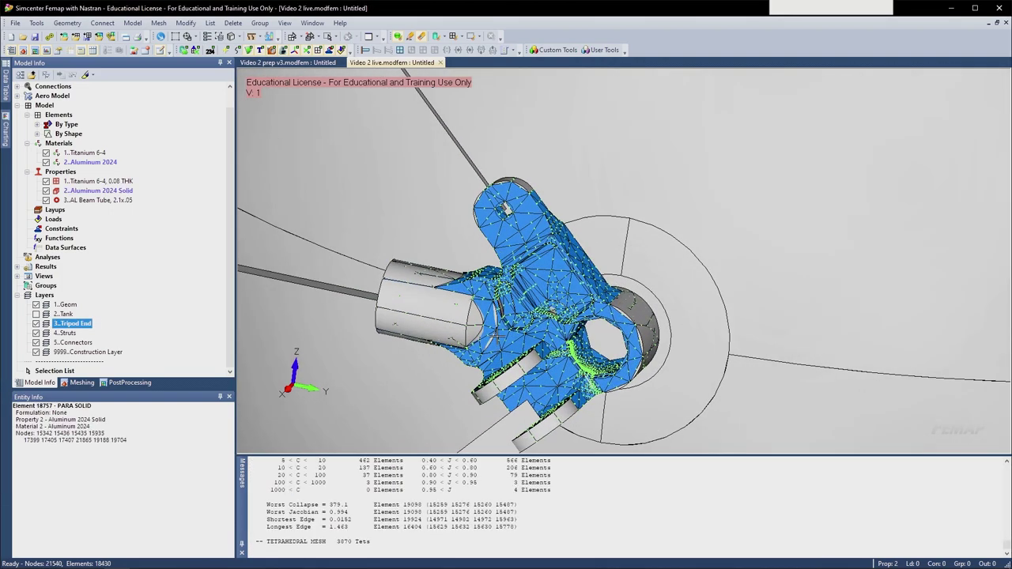
scroll(525, 246, up, 4)
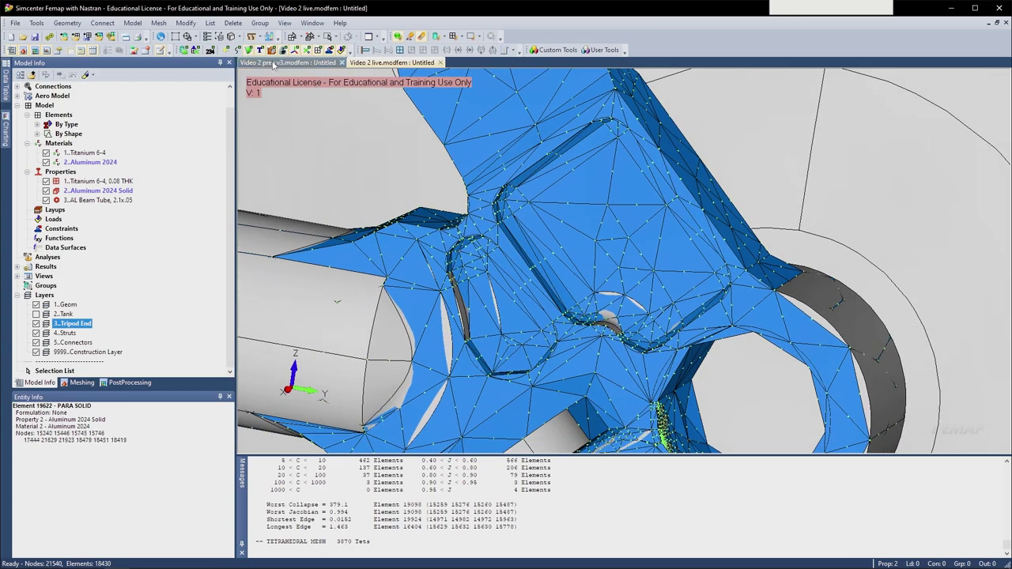
scroll(560, 260, down, 5)
middle_drag(560, 260, 678, 288)
scroll(736, 282, down, 4)
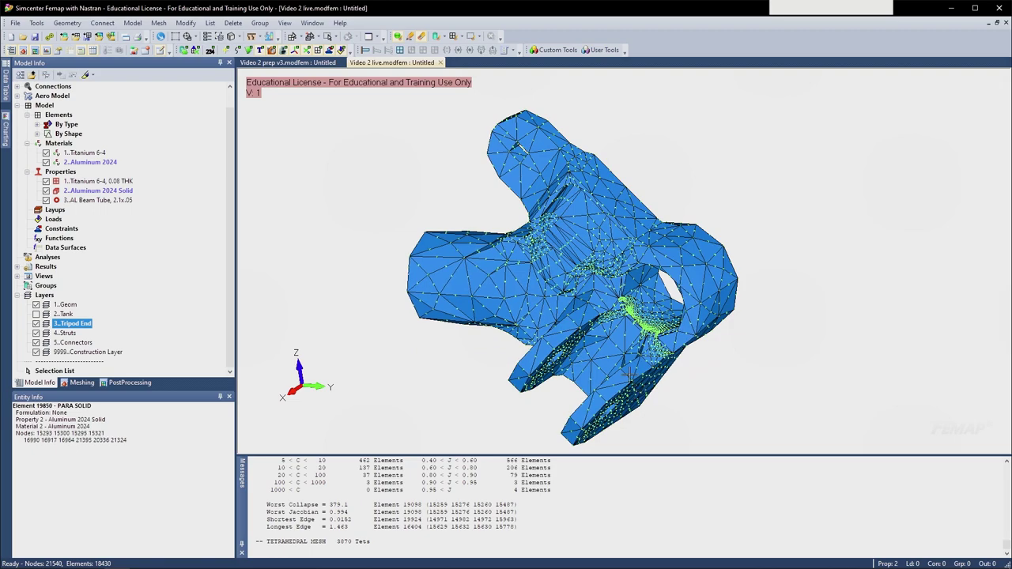
scroll(588, 286, down, 2)
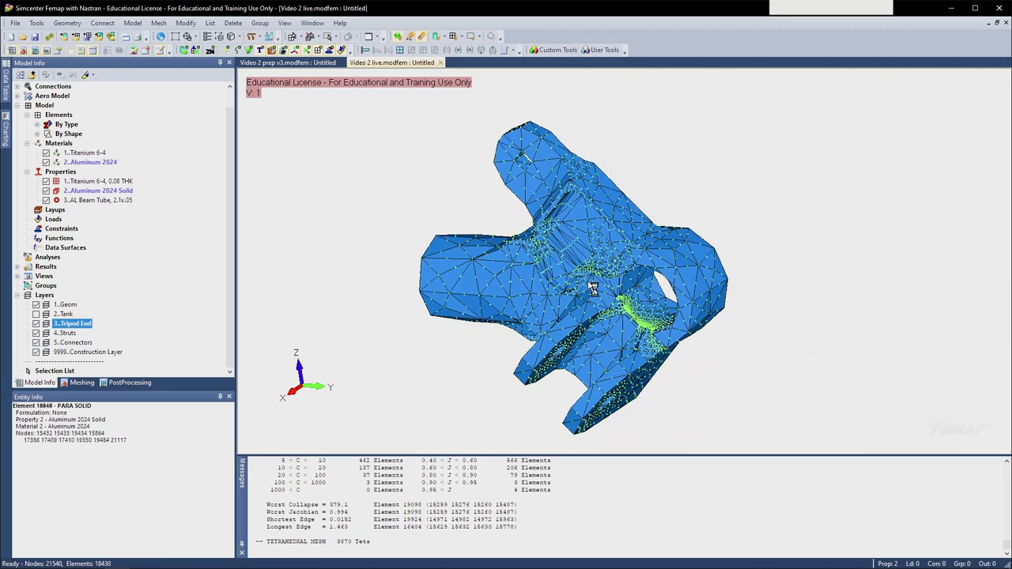
middle_drag(600, 280, 664, 304)
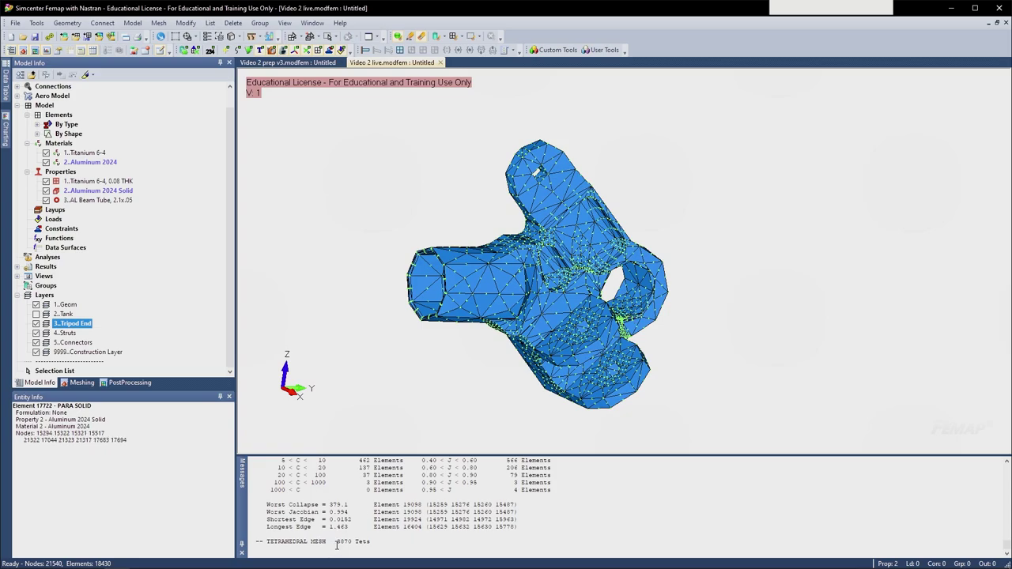
drag(337, 546, 368, 541)
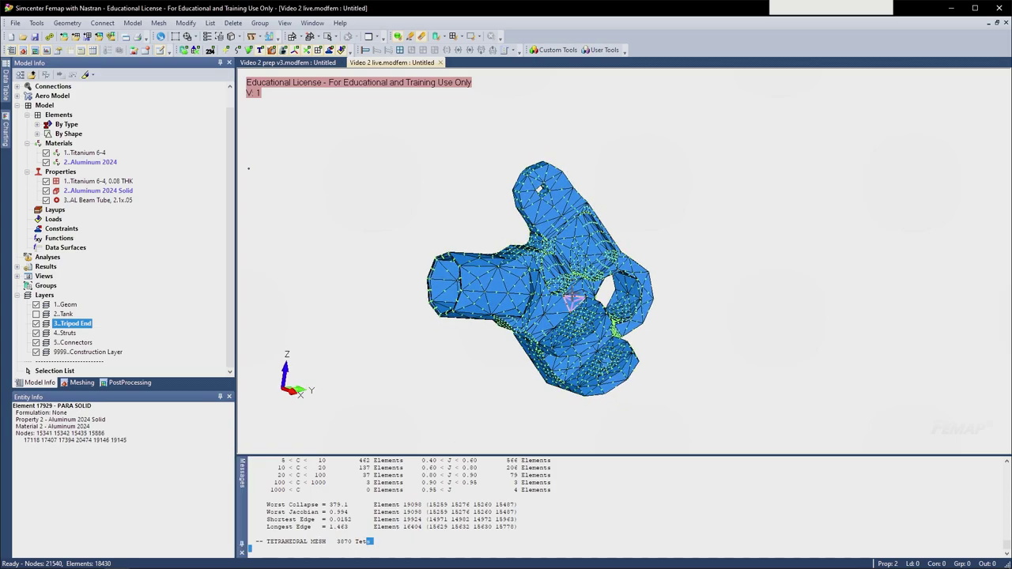
- Inspect the tet mesh closely around the clevis lugs, their holes and the bore from several sides
scroll(616, 363, up, 5)
scroll(612, 359, up, 2)
middle_drag(565, 357, 589, 351)
scroll(584, 351, up, 2)
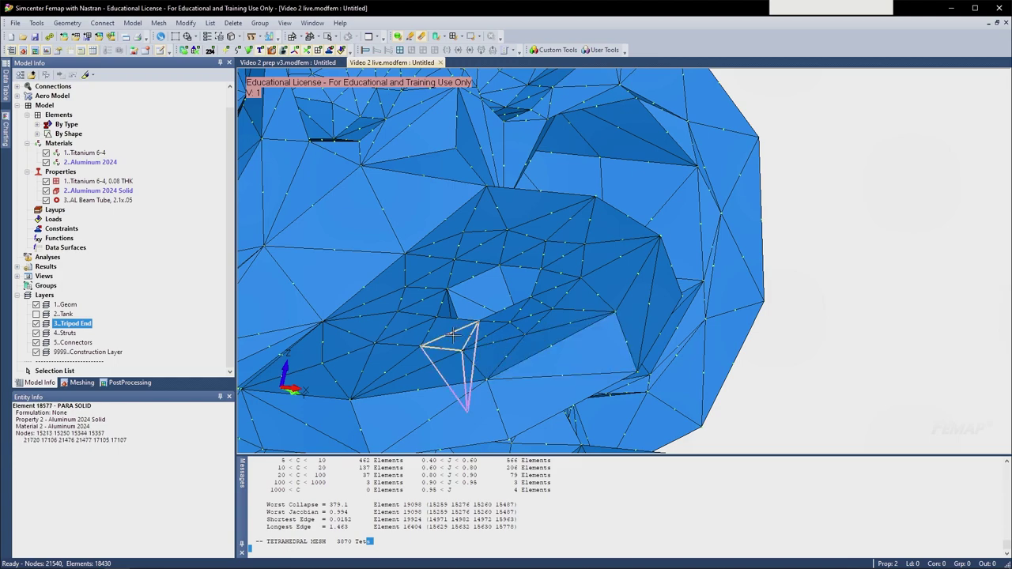
scroll(486, 286, down, 4)
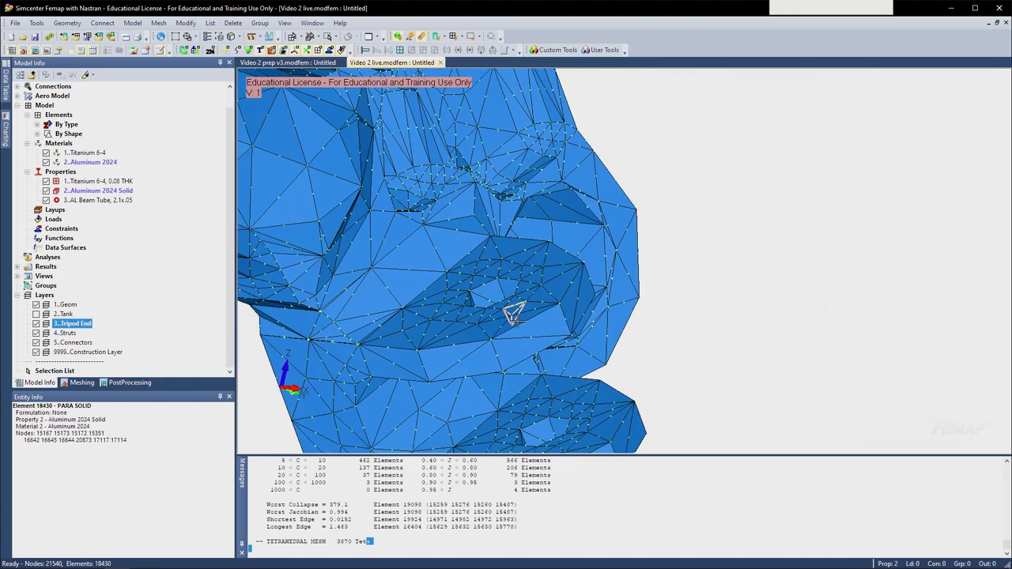
scroll(508, 356, down, 3)
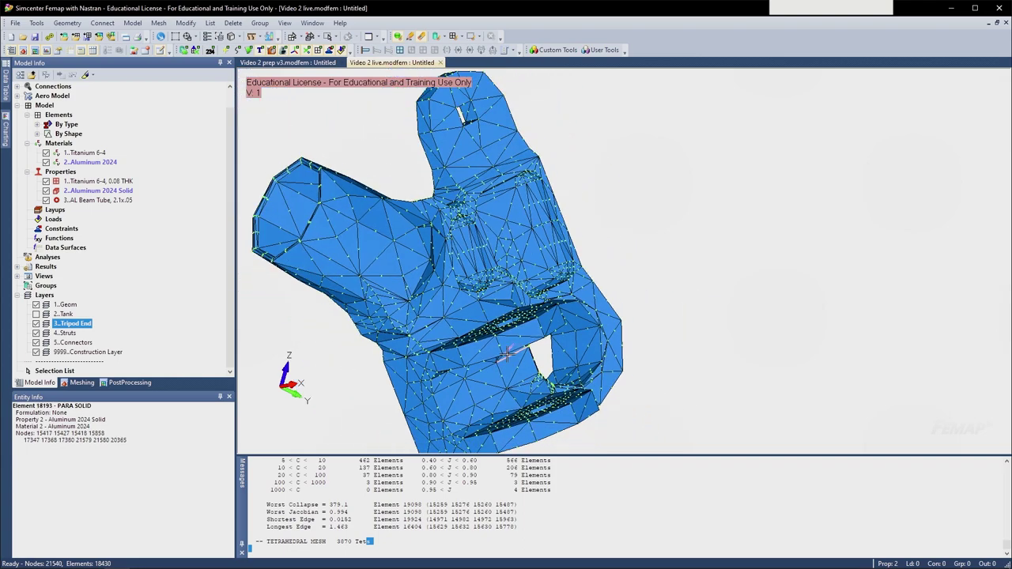
middle_drag(508, 356, 527, 362)
middle_drag(467, 360, 430, 348)
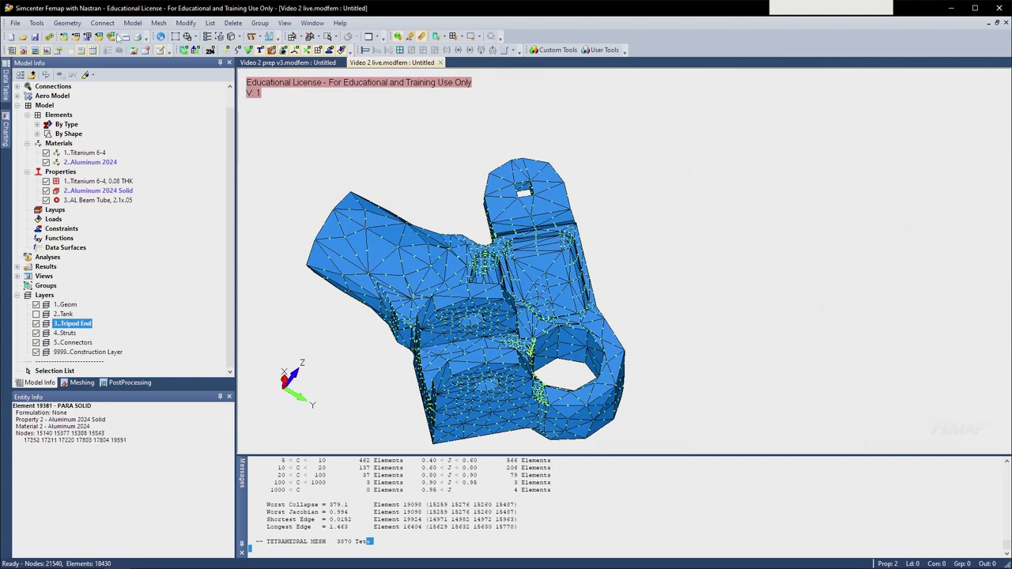
- Undo the display change and the tet mesh on the tripod end fitting
click(160, 23)
key(Escape)
key(ctrl+z)
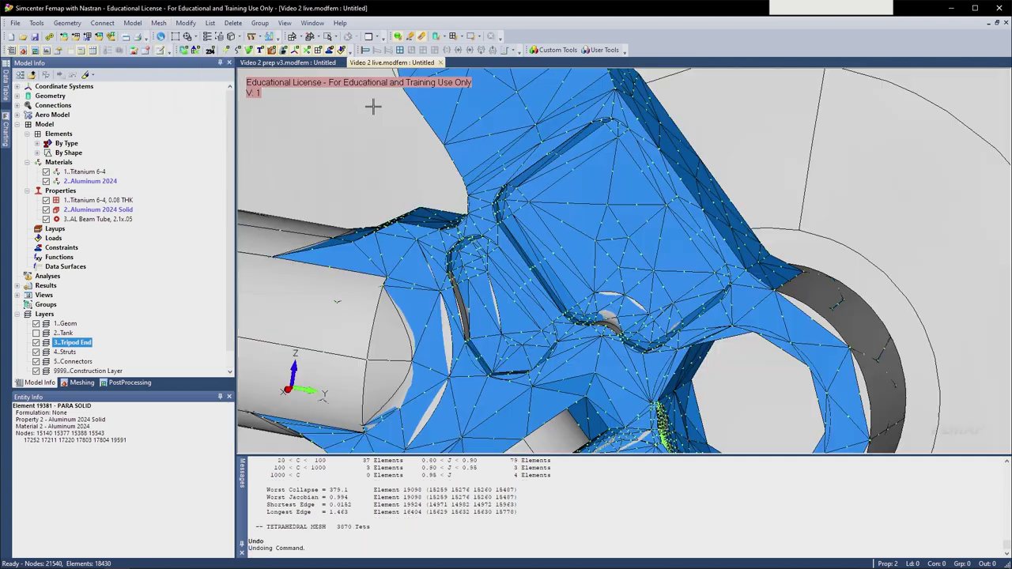
key(ctrl+z)
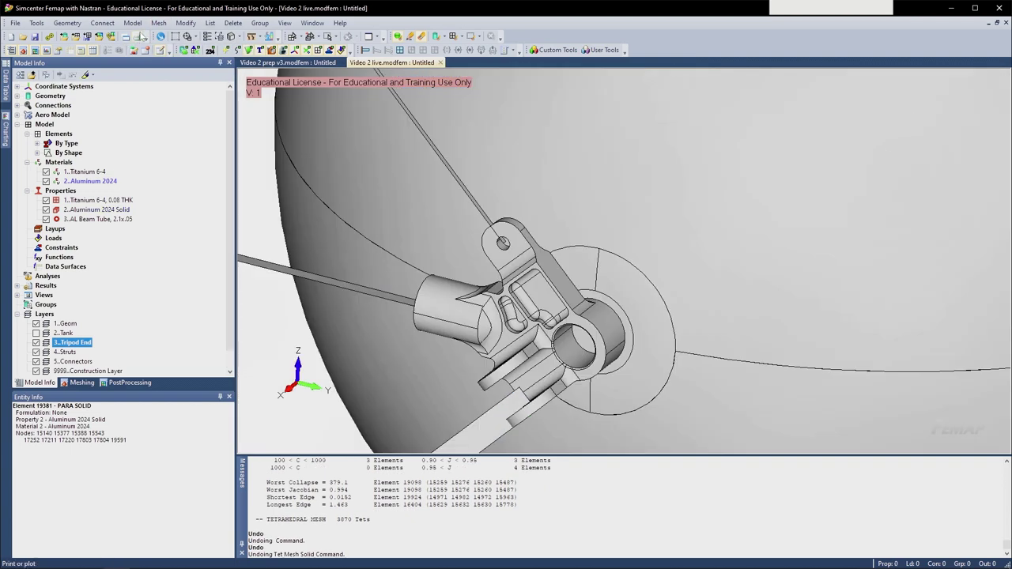
- Size the tripod end fitting solid for tet meshing with the suggested element size of 0.113844
click(166, 24)
mouse_move(201, 65)
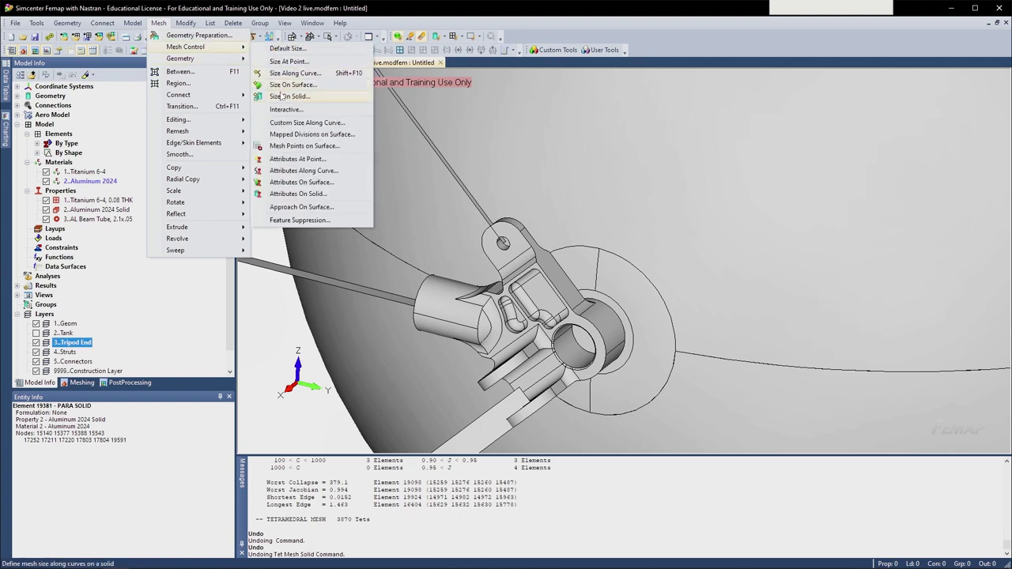
click(282, 99)
click(539, 294)
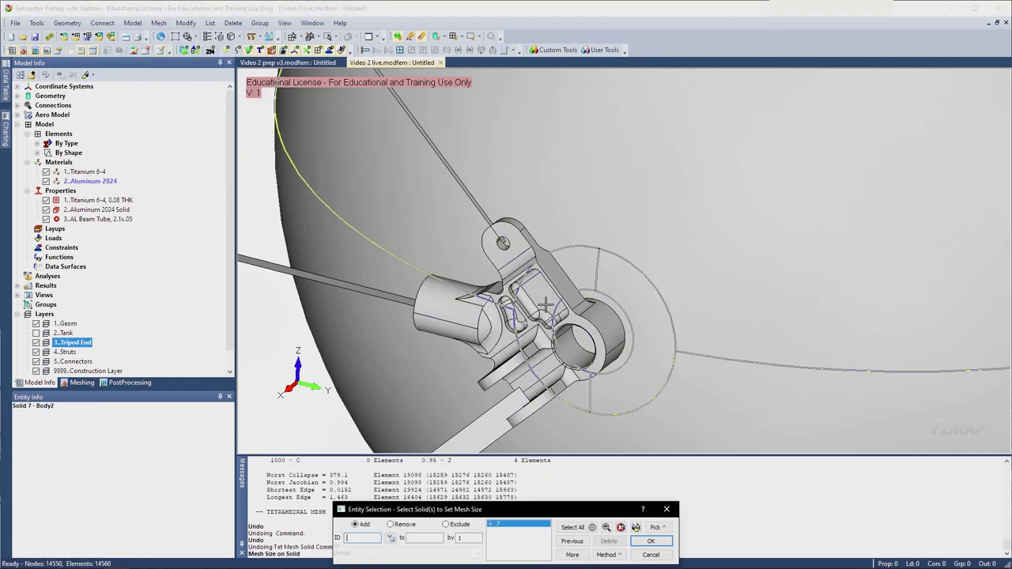
click(650, 540)
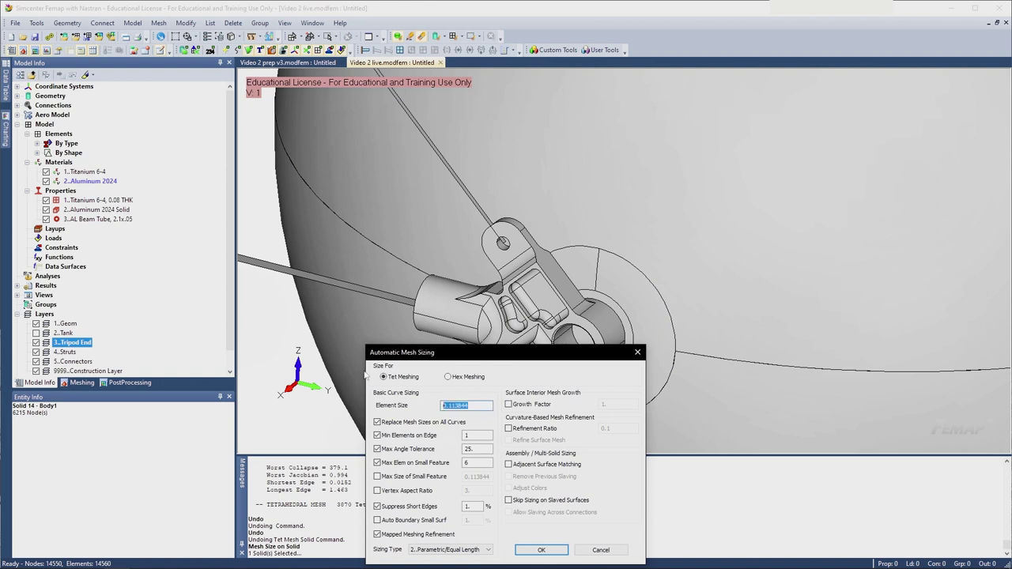
key(Return)
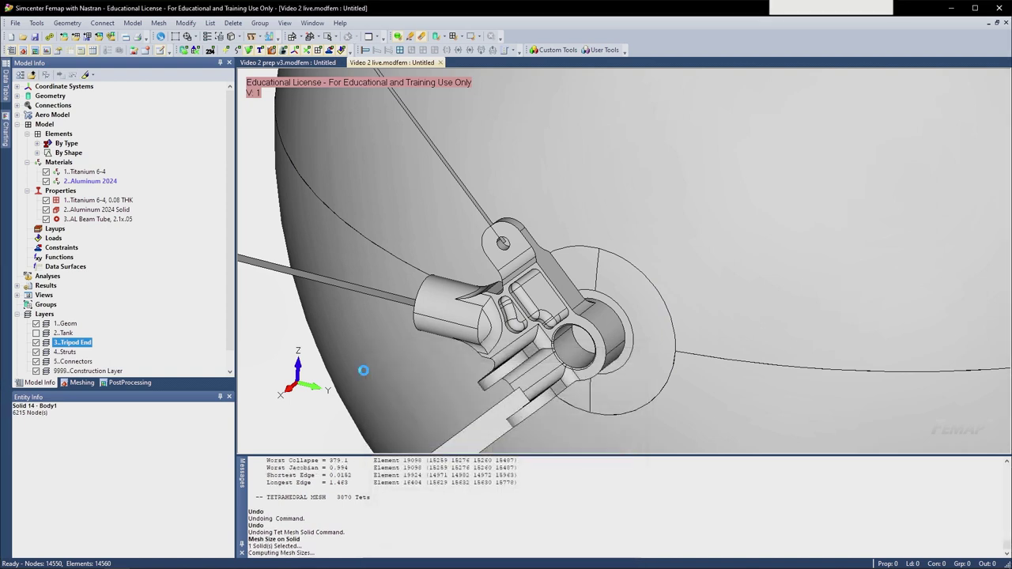
- Tet mesh the resized tripod end fitting with Tet Mesh Only and the Aluminum 2024 Solid property, keeping midside nodes
click(159, 22)
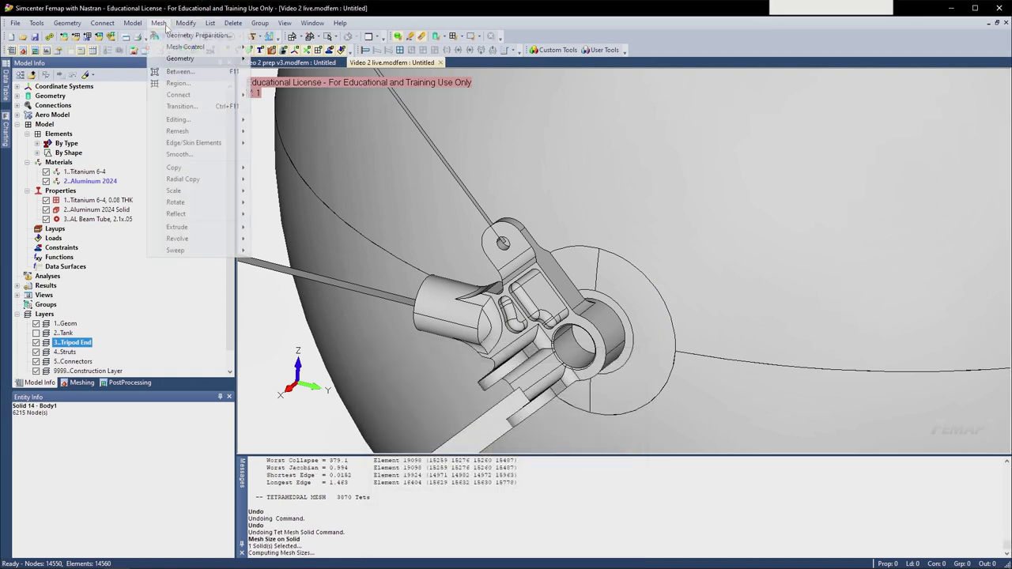
mouse_move(190, 58)
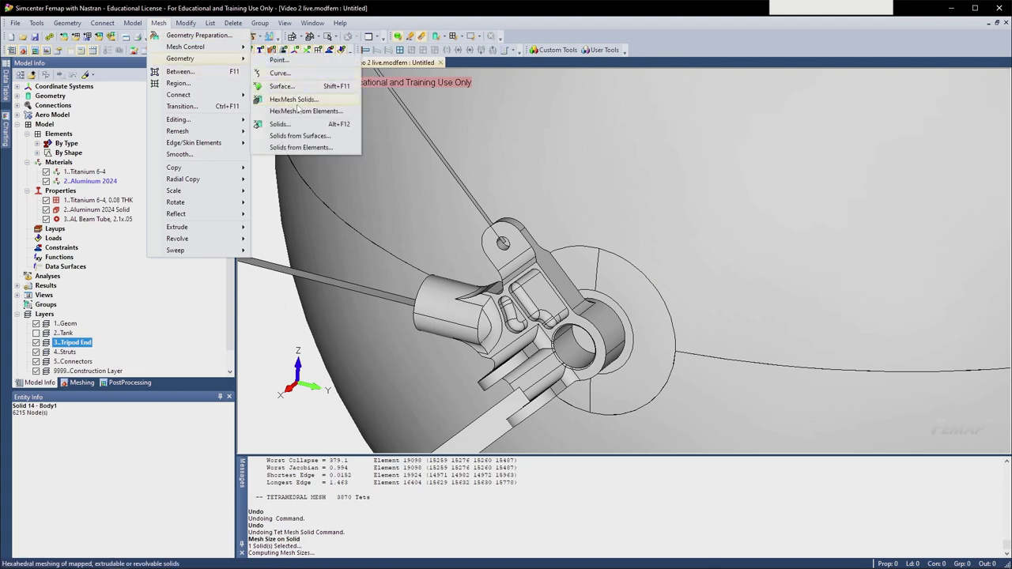
click(279, 124)
click(608, 332)
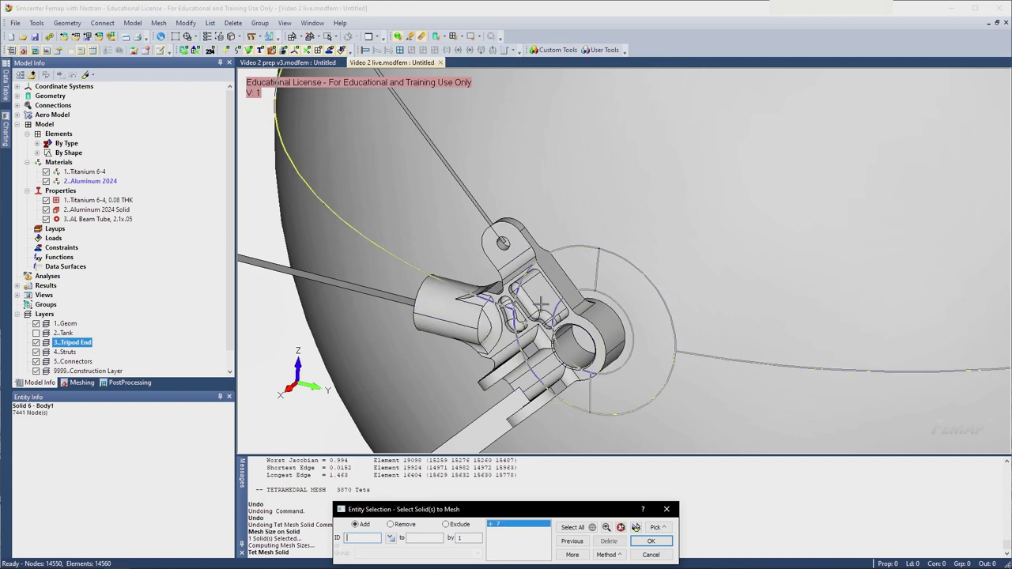
click(661, 543)
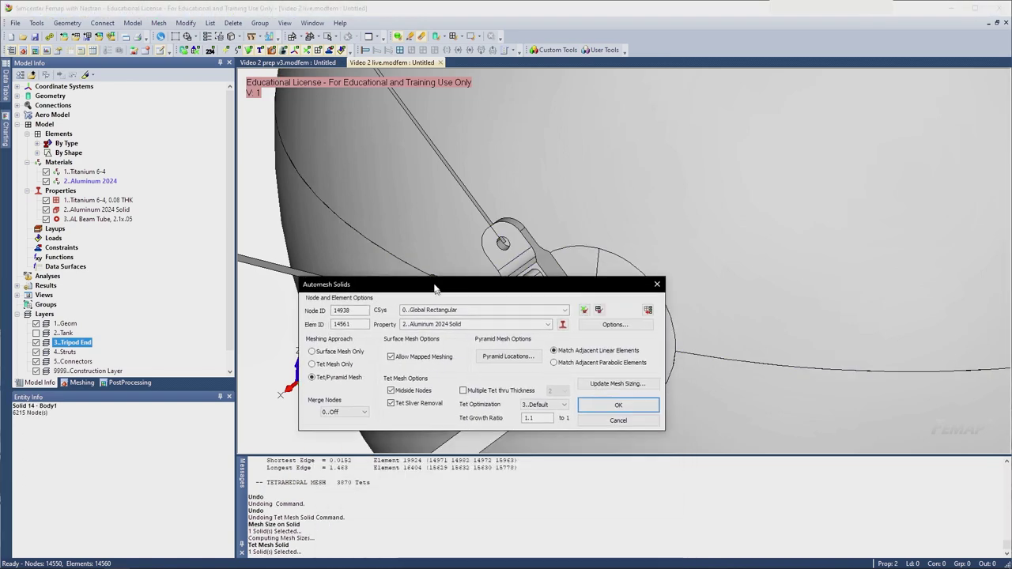
click(333, 360)
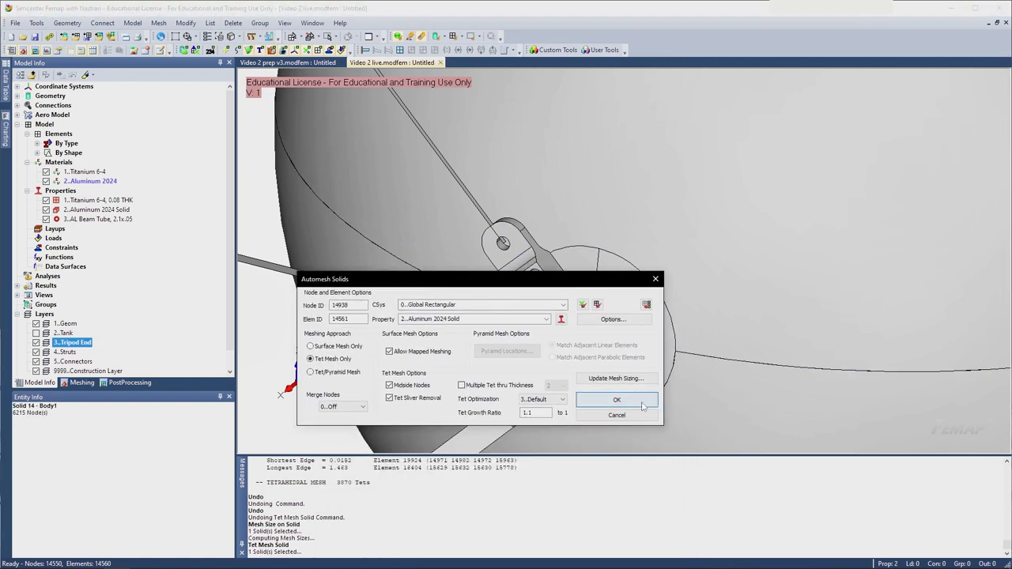
click(616, 400)
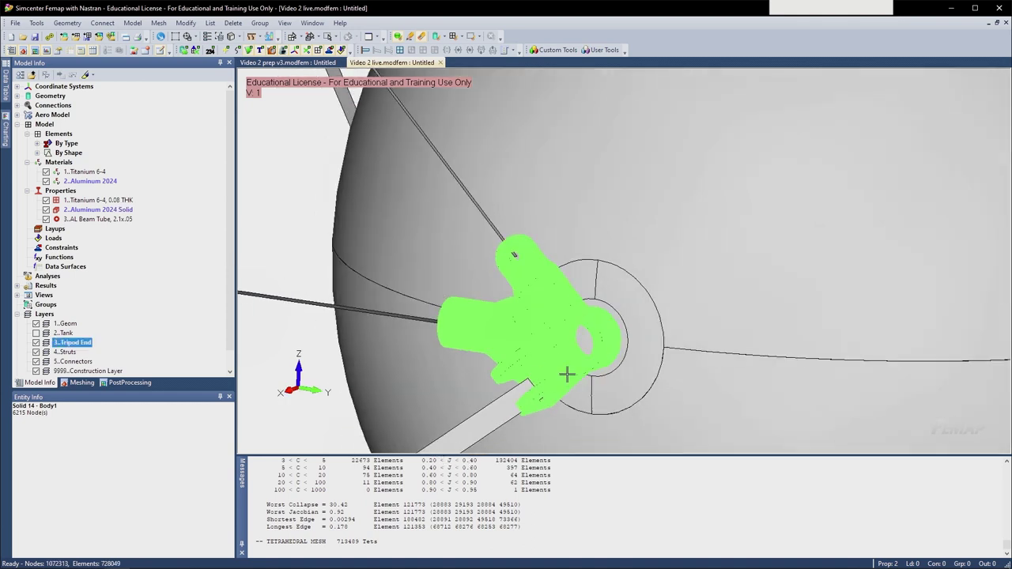
scroll(566, 375, up, 1)
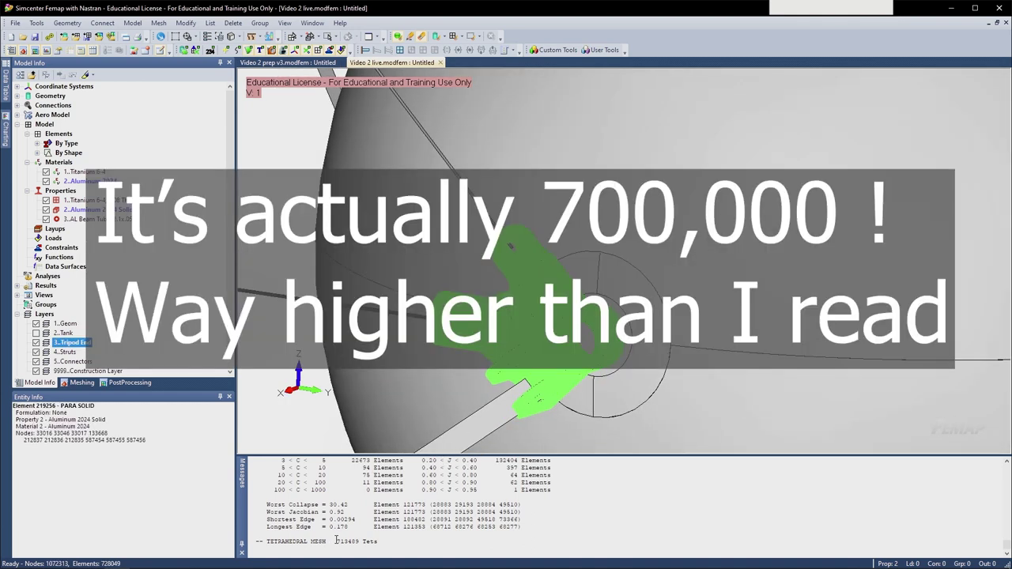
- Hide the nodes and the geometry surfaces to show the tet mesh on the tripod end fitting clearly
scroll(539, 365, up, 3)
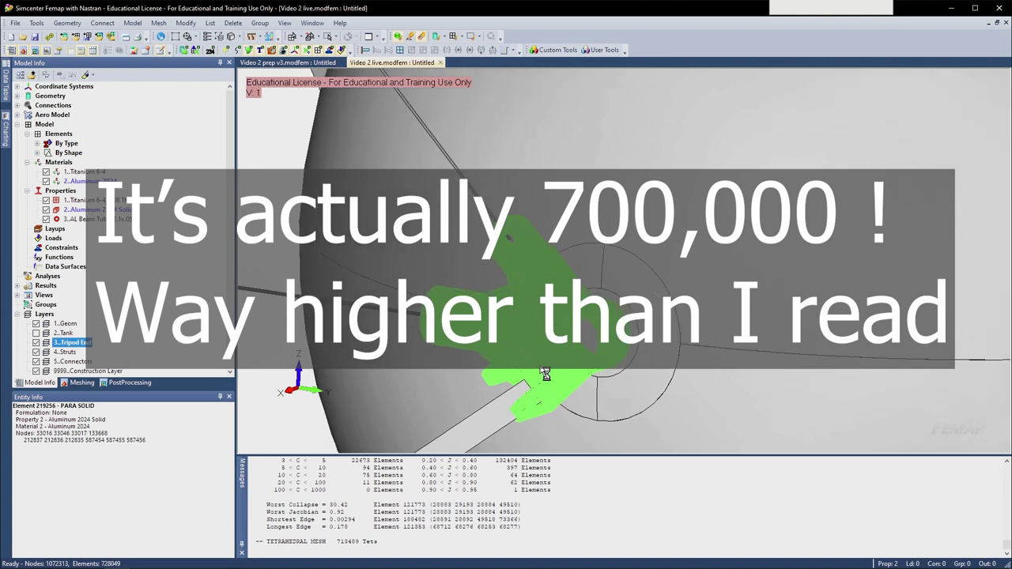
click(306, 50)
scroll(531, 317, up, 1)
scroll(532, 318, up, 8)
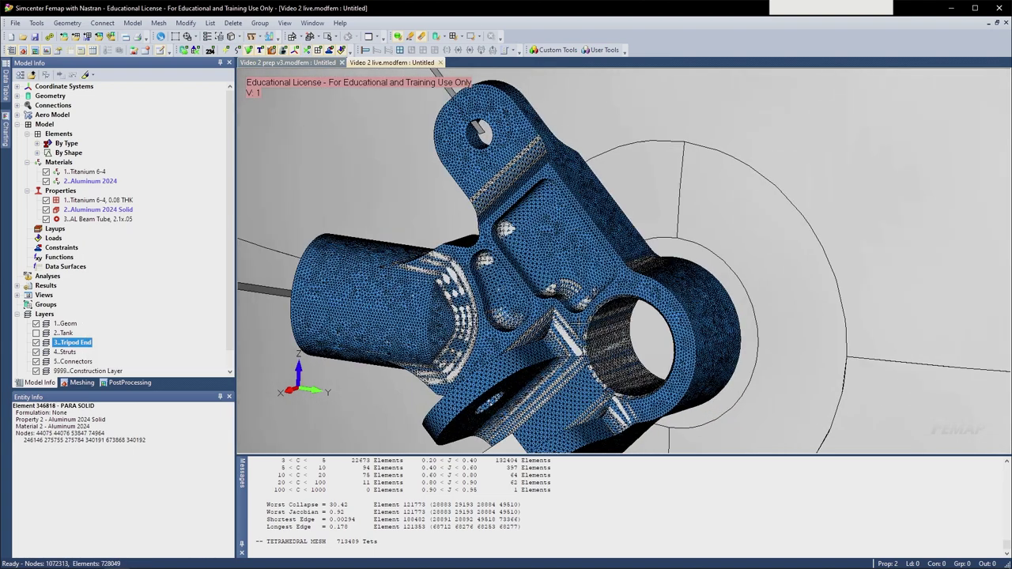
middle_drag(561, 297, 672, 315)
scroll(558, 291, down, 4)
click(248, 50)
scroll(621, 309, up, 4)
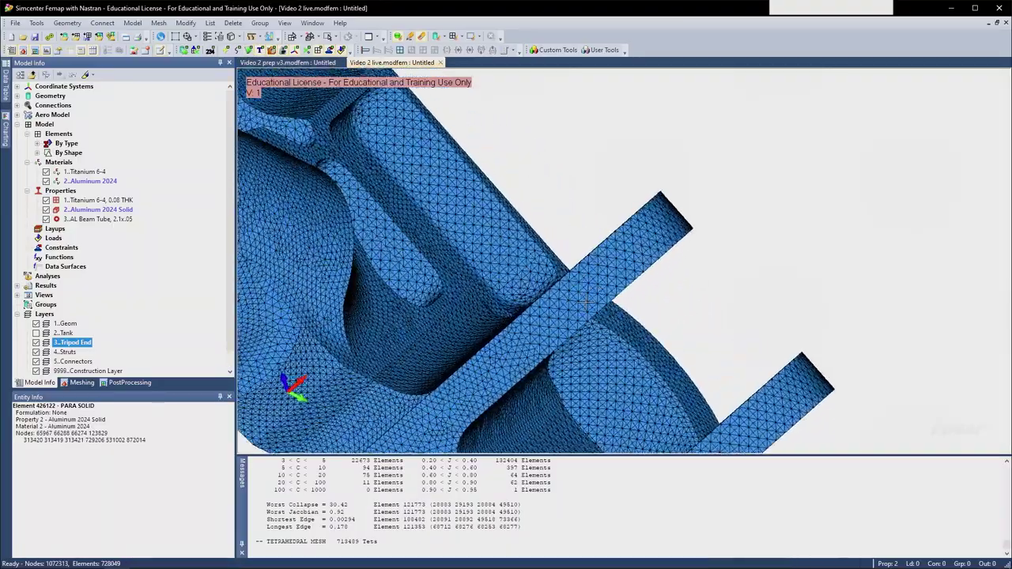
- Examine the density of the tet mesh over the whole tripod end fitting, including its lugs, pockets, tube socket and bore
middle_drag(612, 308, 514, 271)
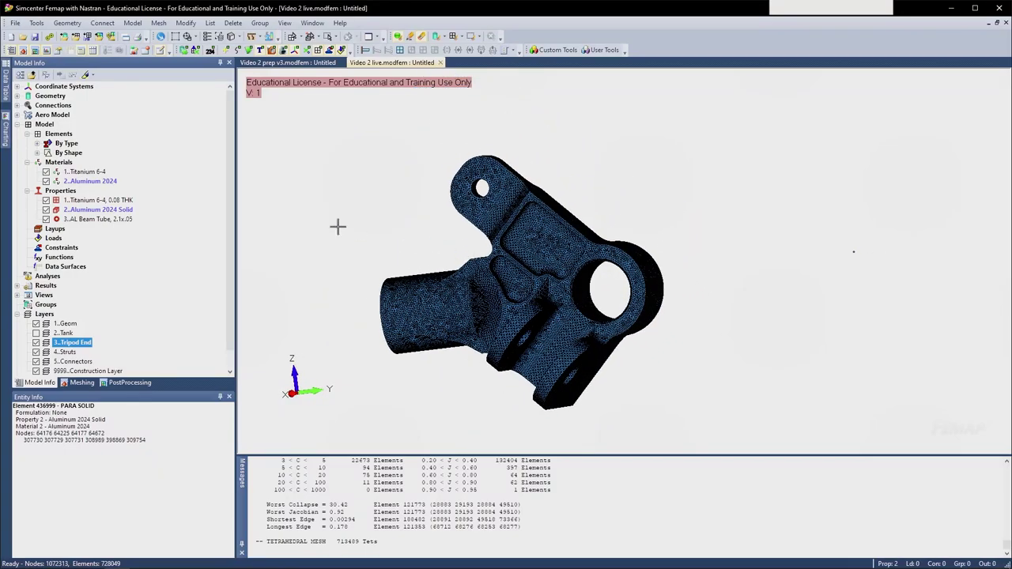
middle_drag(435, 214, 542, 258)
scroll(564, 302, up, 2)
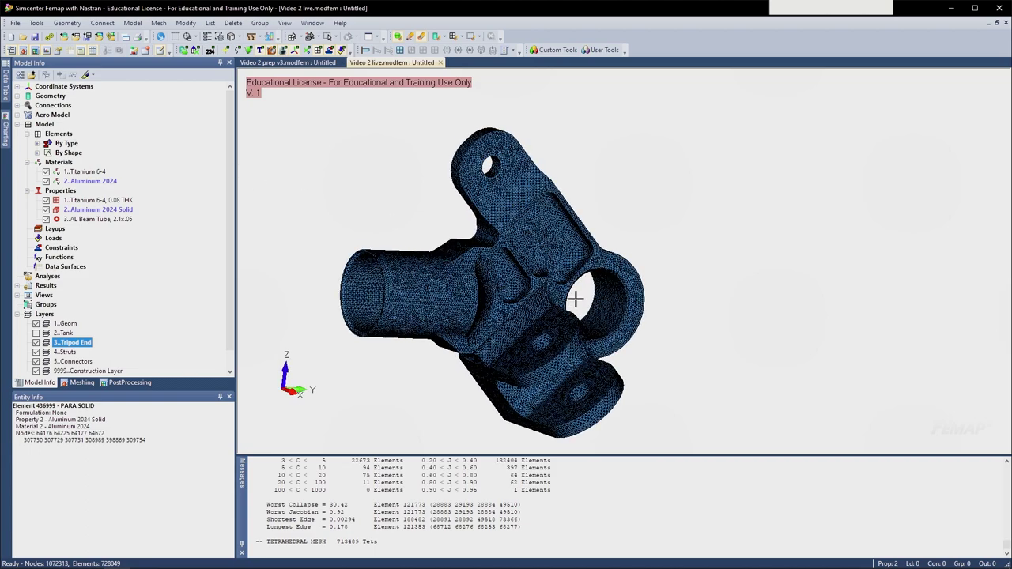
ctrl+middle_drag(575, 298, 568, 275)
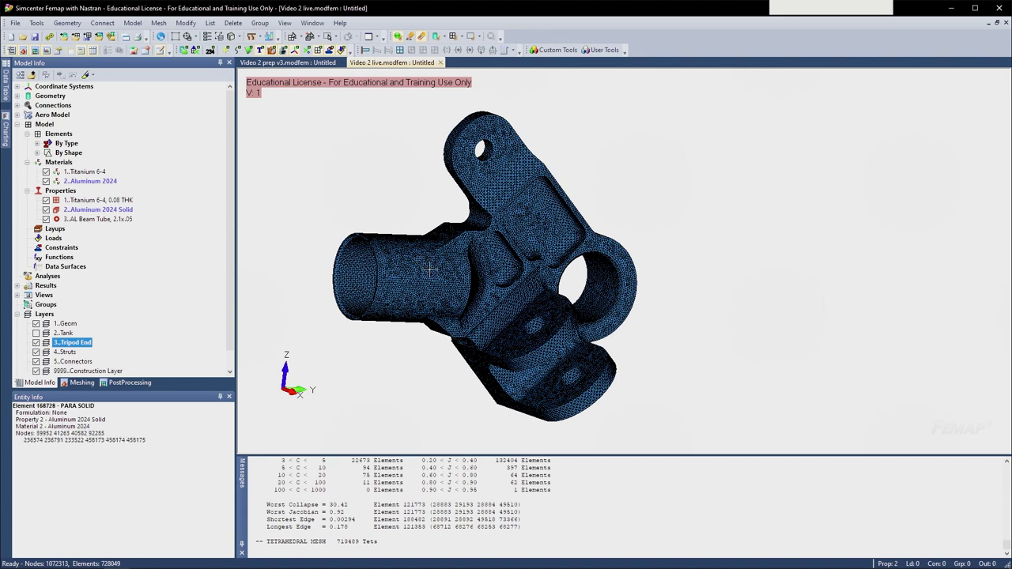
scroll(429, 269, down, 2)
ctrl+middle_drag(414, 288, 449, 292)
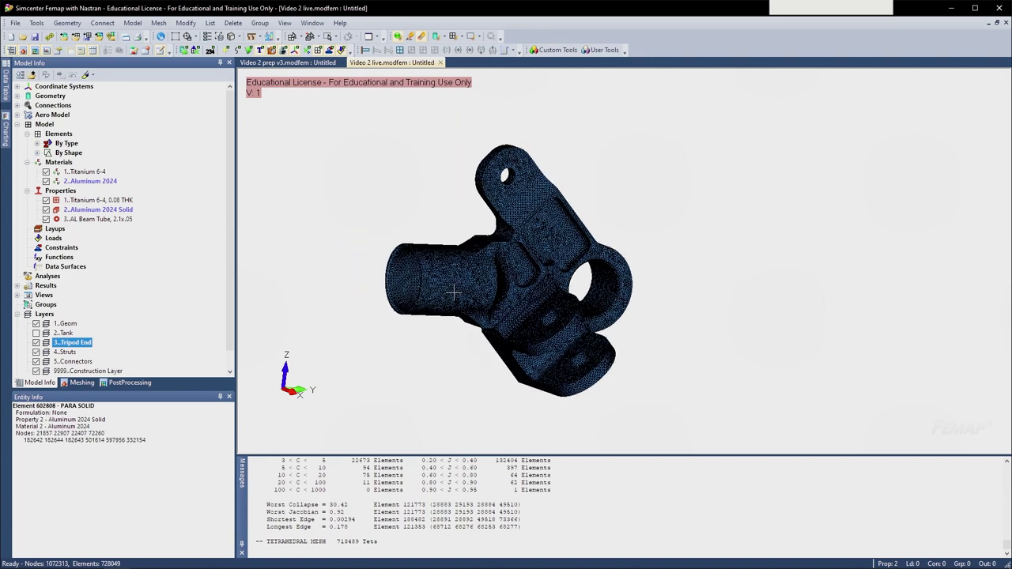
scroll(459, 293, up, 1)
scroll(458, 292, up, 2)
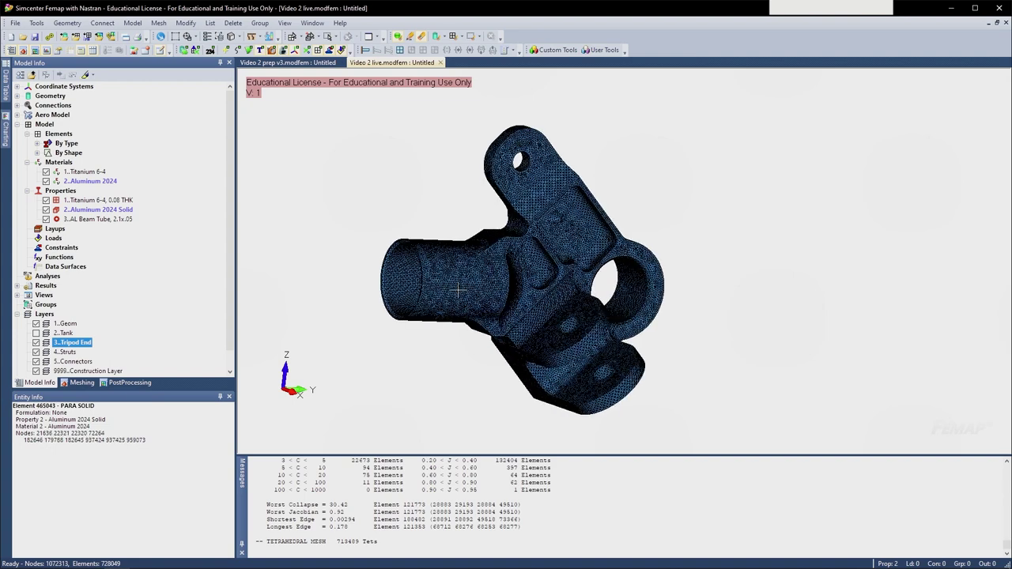
- Undo the last commands back through the tetrahedral solid mesh on the tripod end fitting
scroll(457, 289, down, 2)
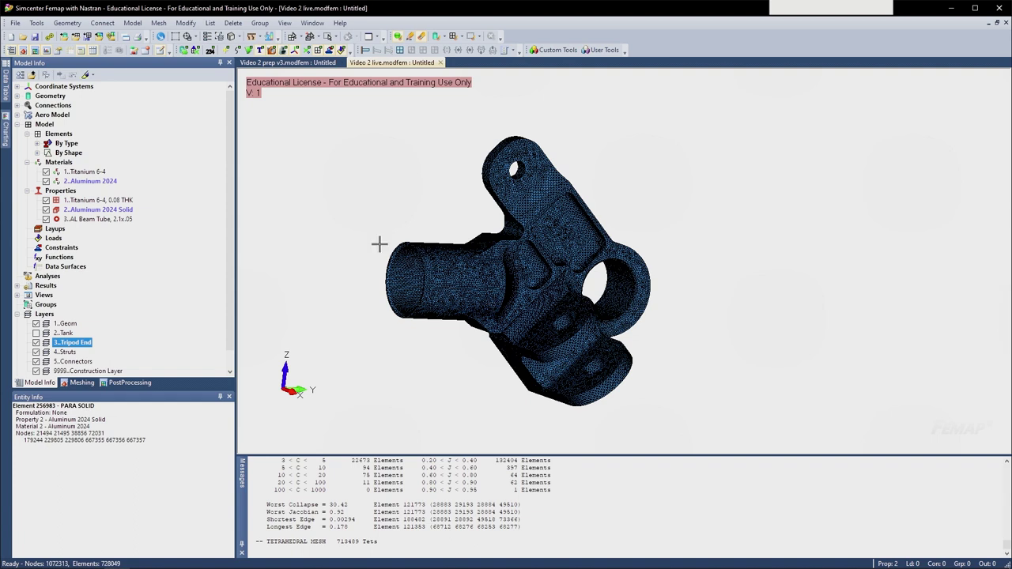
key(ctrl+z)
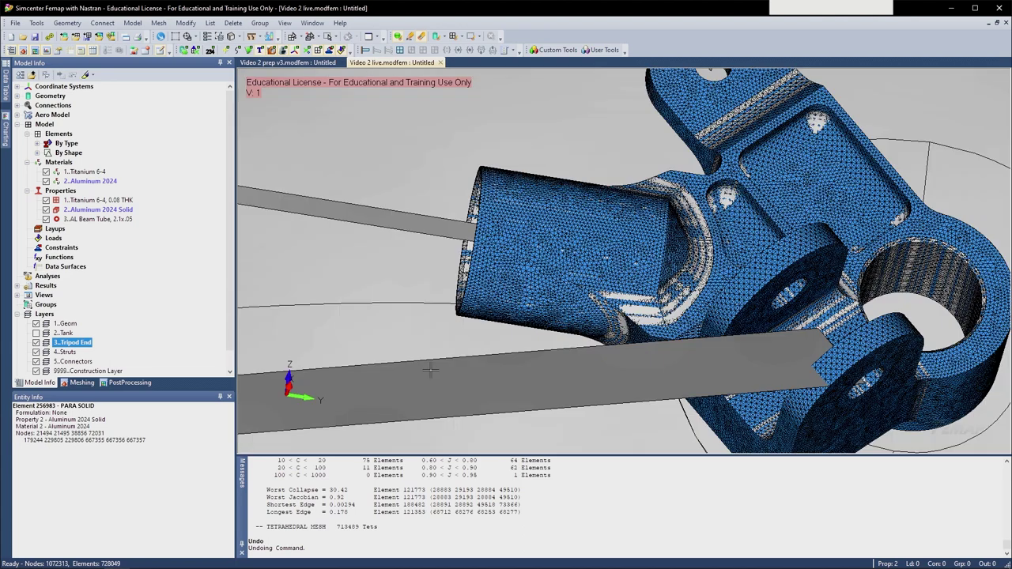
key(ctrl+z)
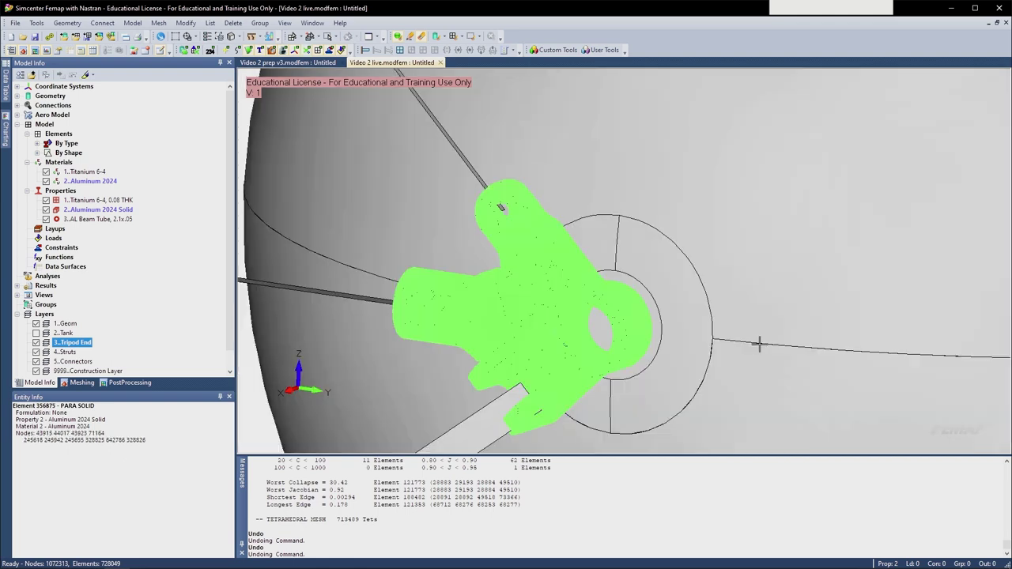
key(ctrl+z)
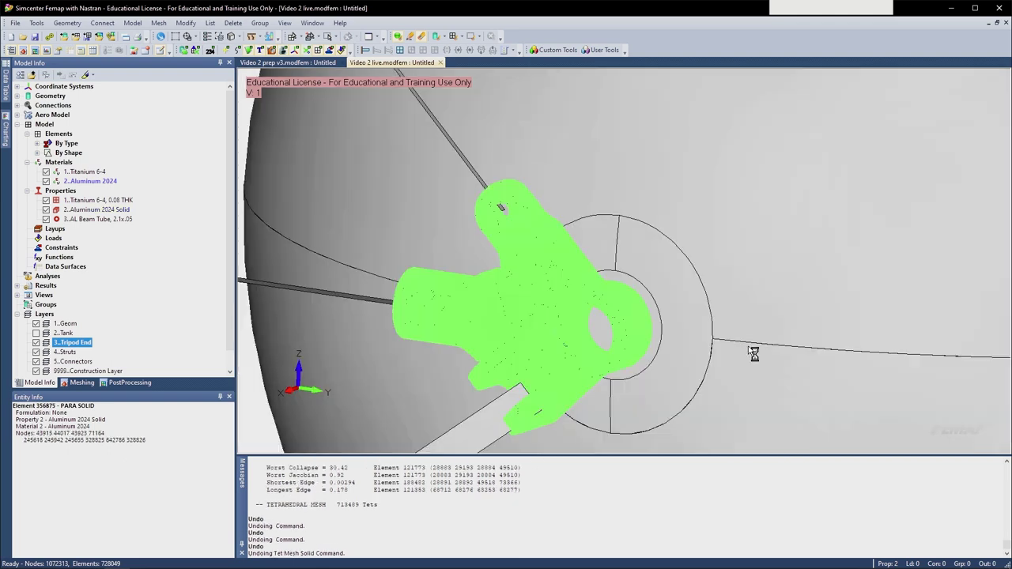
scroll(540, 338, down, 3)
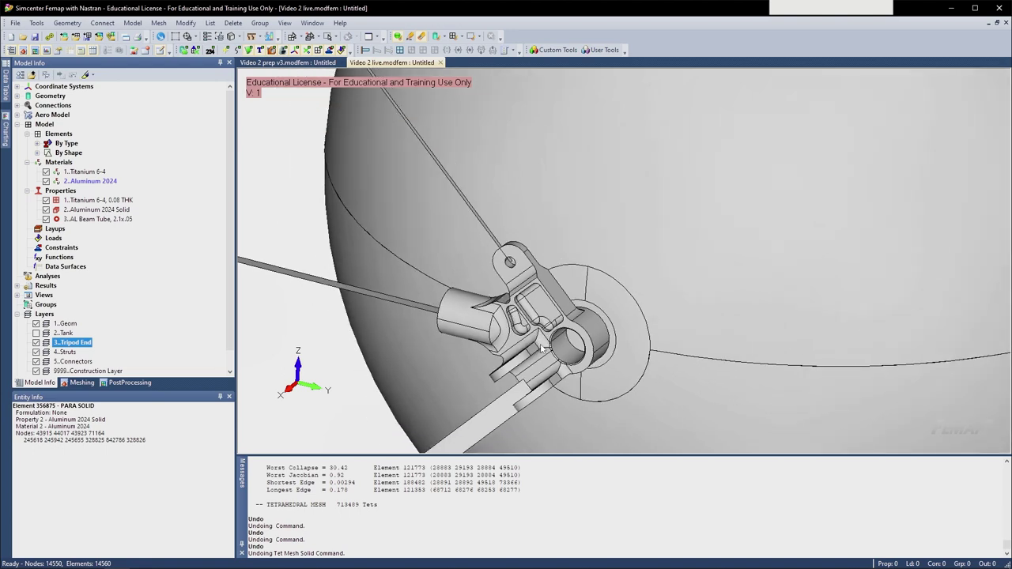
- Apply automatic mesh sizing for tet meshing to the tripod end solid
middle_drag(540, 338, 588, 324)
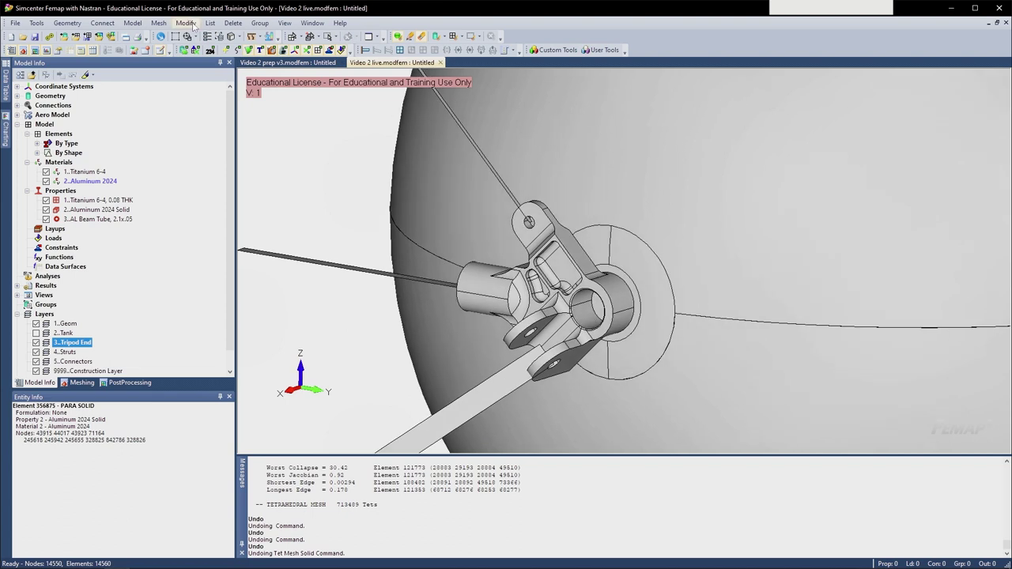
click(161, 24)
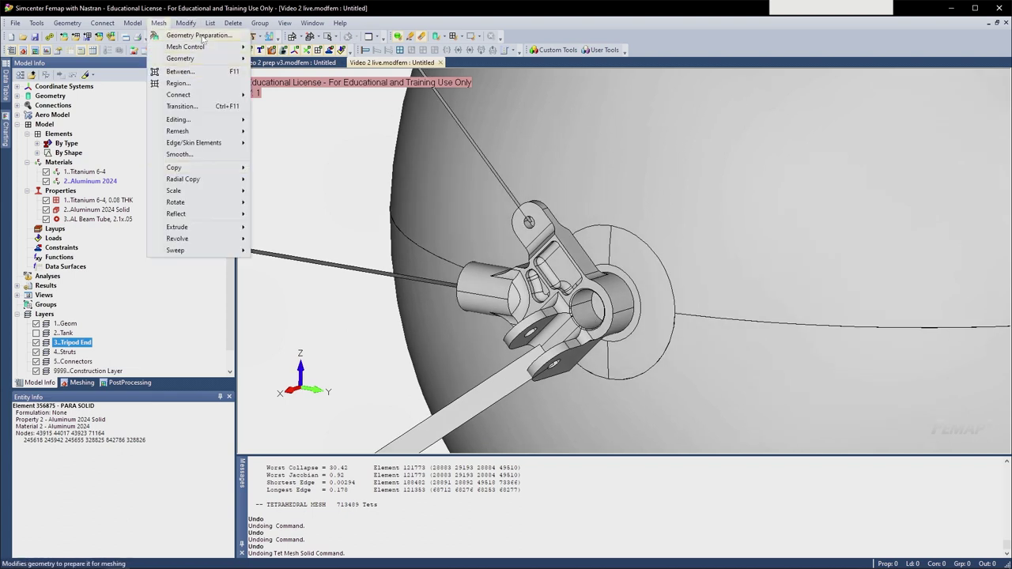
mouse_move(180, 60)
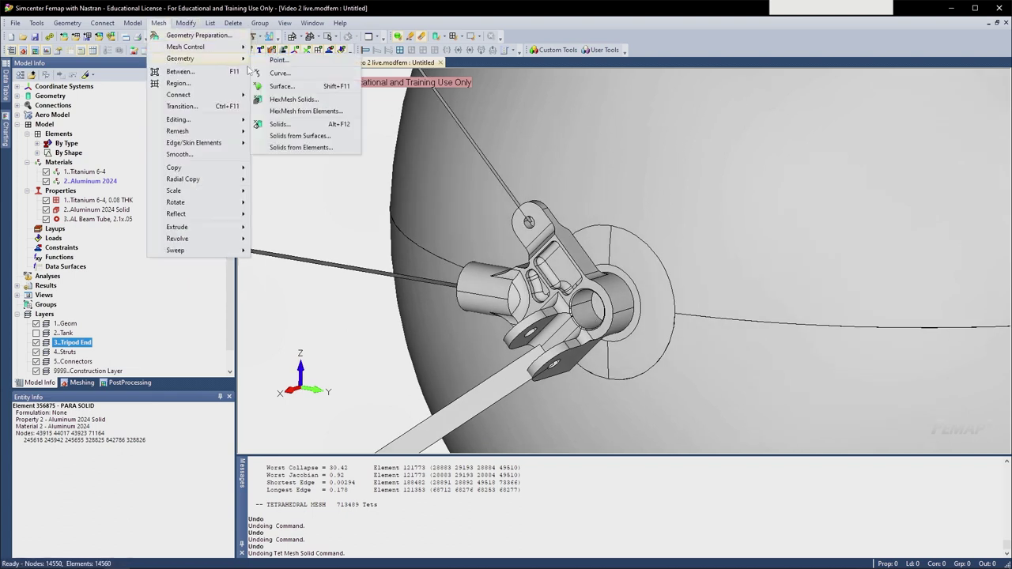
click(294, 116)
click(571, 269)
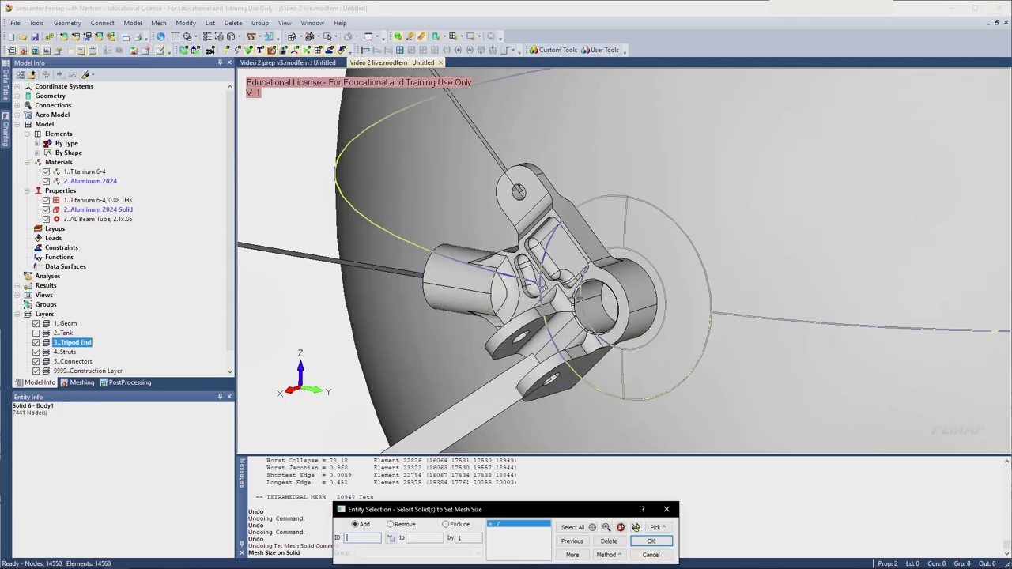
click(650, 541)
drag(473, 404, 409, 402)
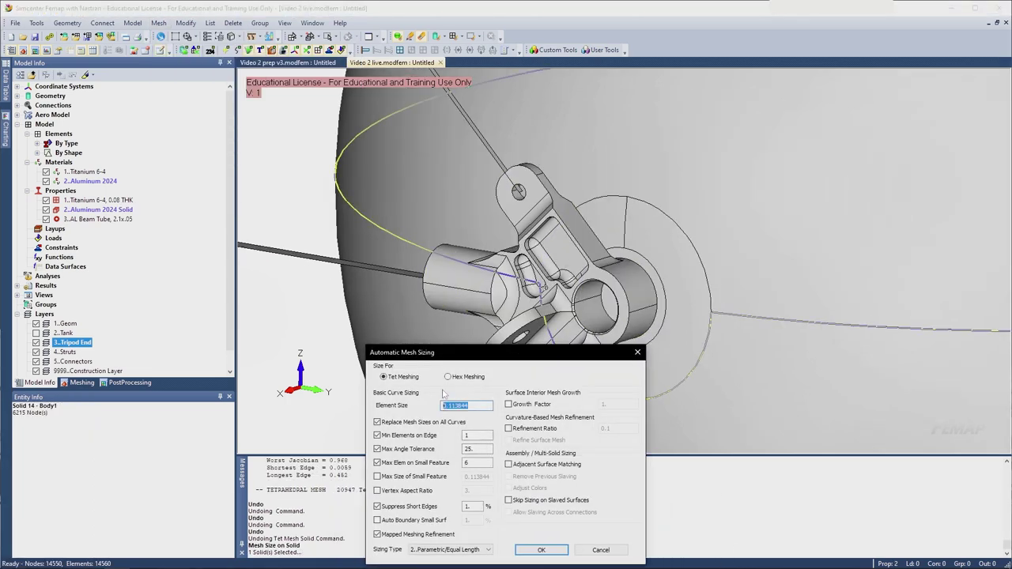
key(Return)
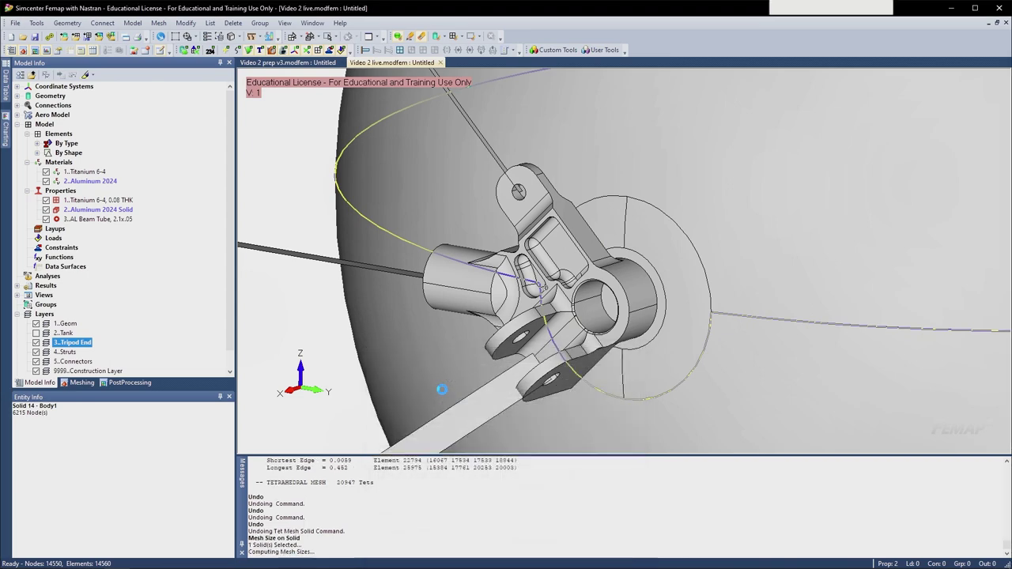
- Mesh the tripod end solid with the Tet Mesh Only approach, midside nodes and the Aluminum 2024 Solid property
click(158, 23)
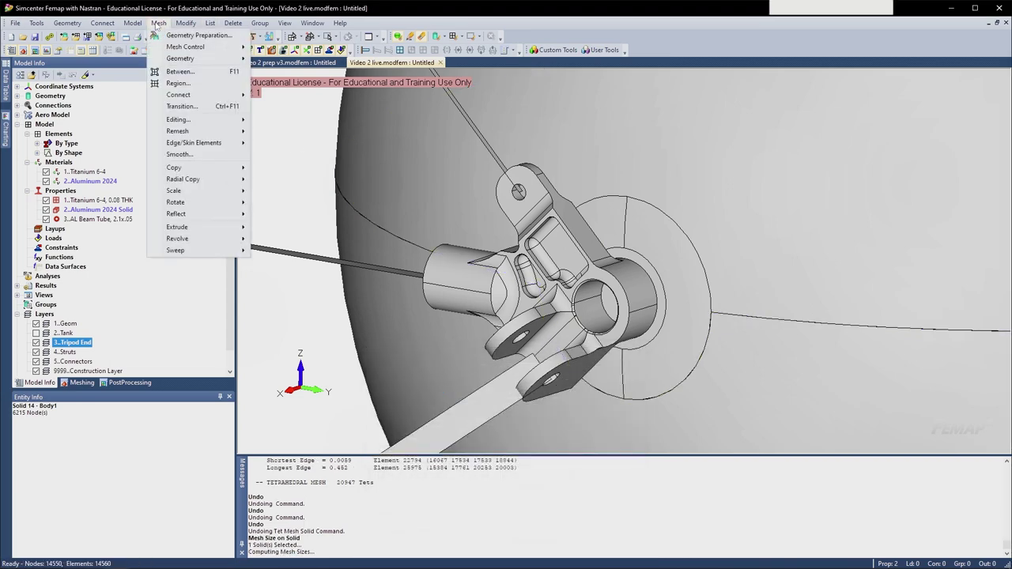
mouse_move(188, 61)
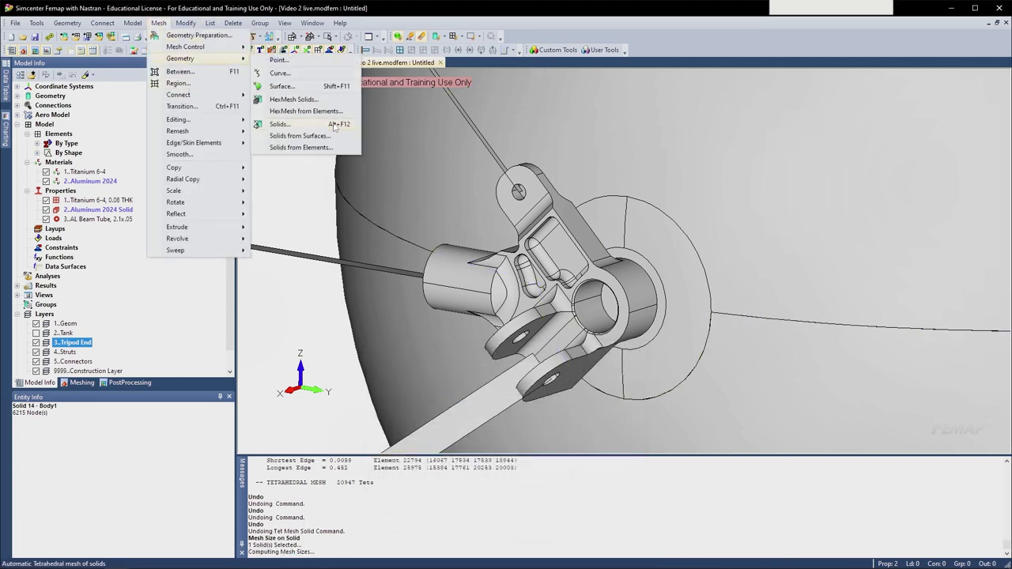
click(285, 124)
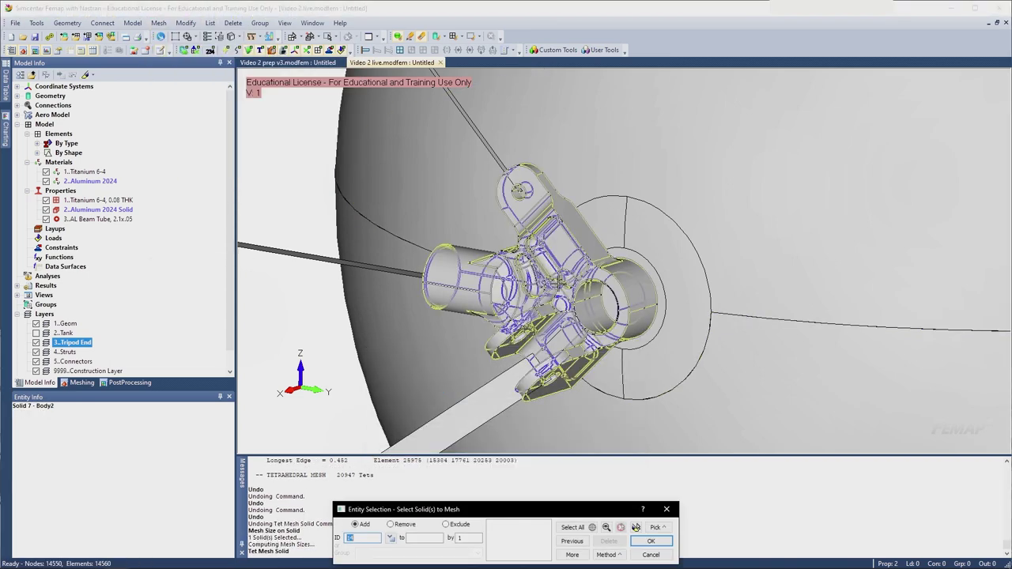
click(649, 542)
drag(403, 415, 371, 344)
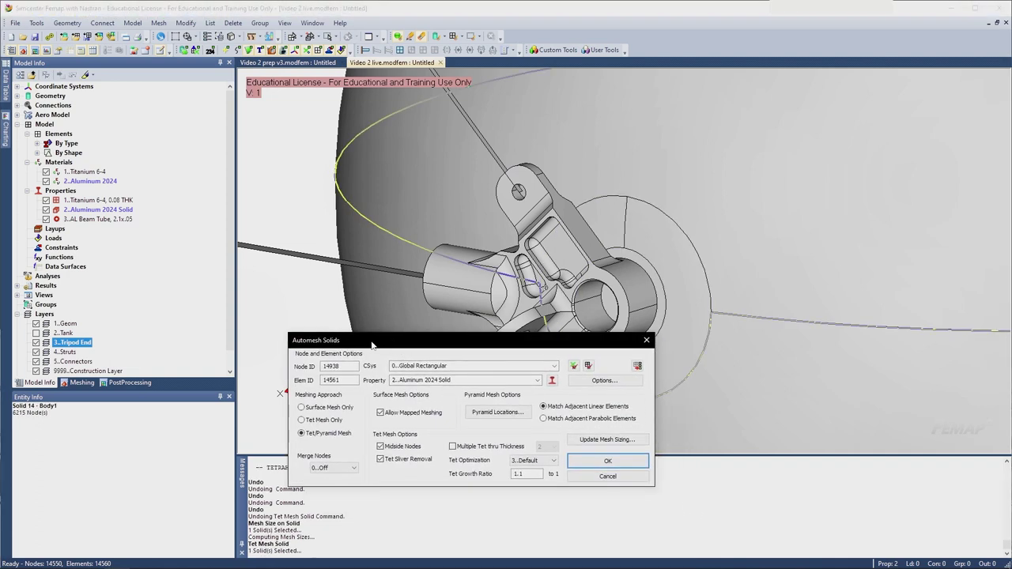
click(301, 420)
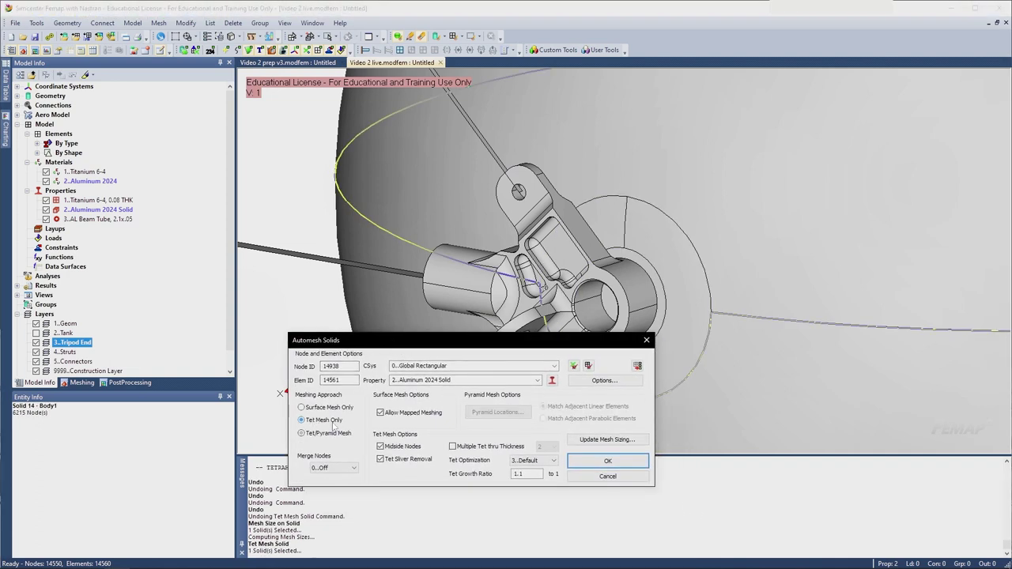
click(611, 464)
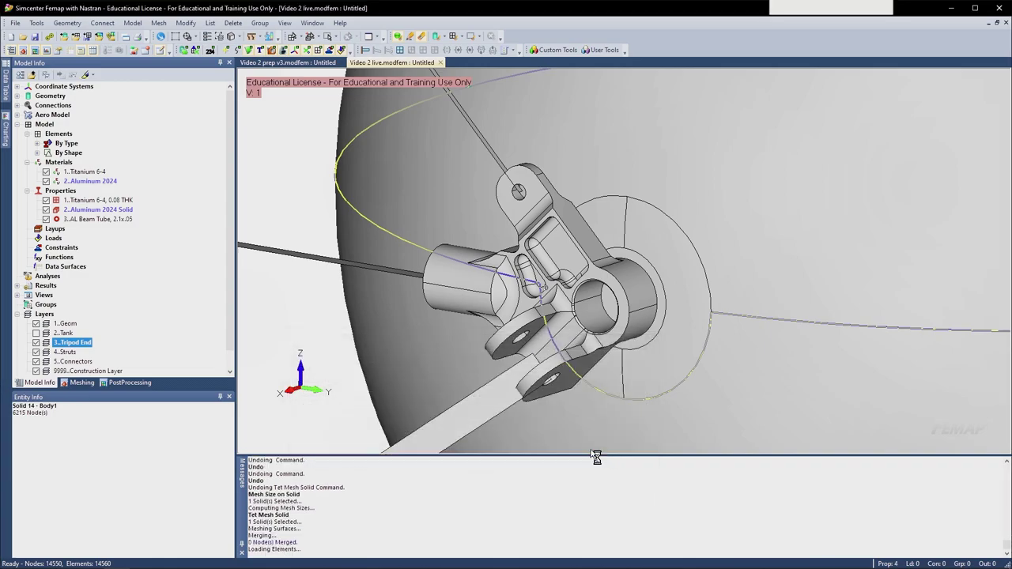
- Hide the geometry and the nodes so that only the elements of the meshed fitting are displayed
scroll(542, 367, up, 6)
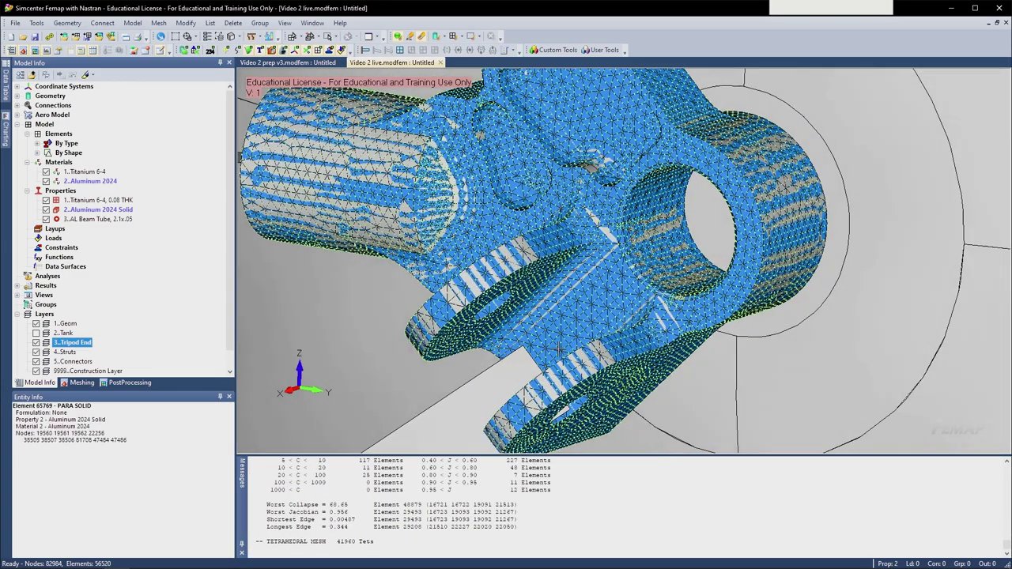
middle_drag(542, 368, 581, 420)
click(244, 50)
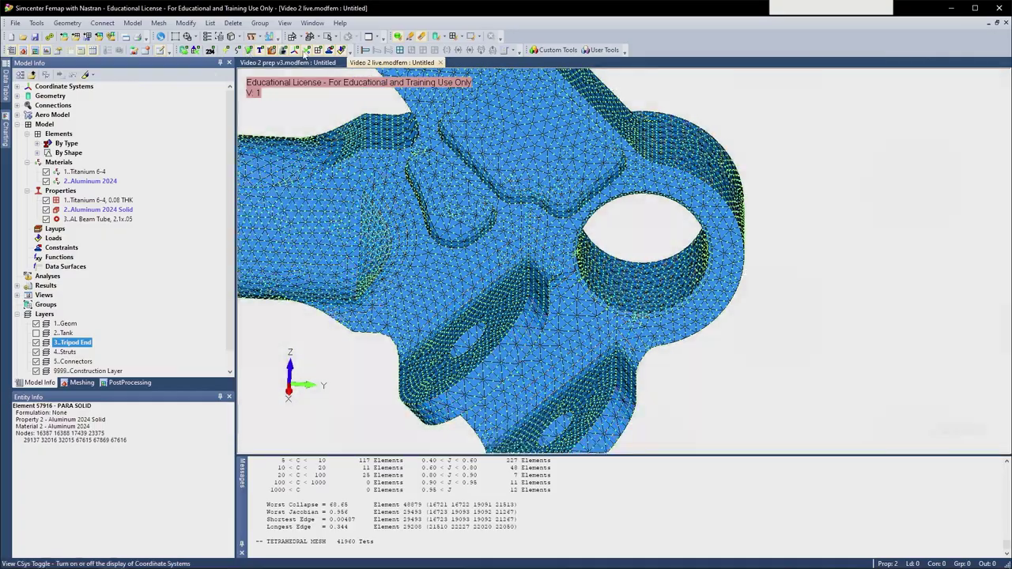
click(308, 50)
- Examine the tet mesh quality around the fitting's bore, pockets, lug and fillets from several sides
middle_drag(479, 170, 711, 233)
scroll(467, 185, up, 4)
scroll(473, 199, up, 3)
scroll(660, 168, down, 4)
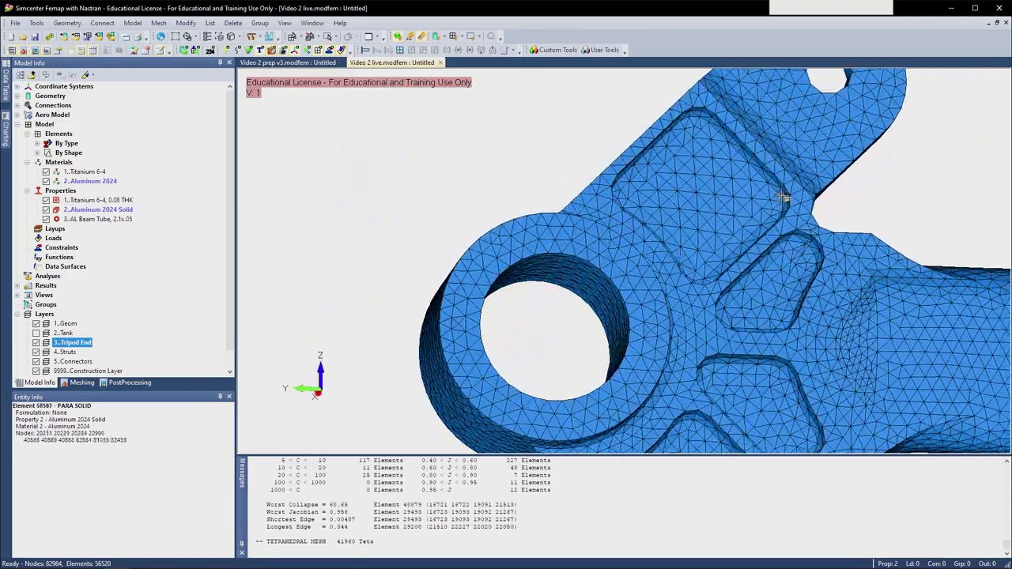
ctrl+middle_drag(730, 193, 578, 357)
scroll(579, 356, up, 3)
middle_drag(594, 268, 567, 266)
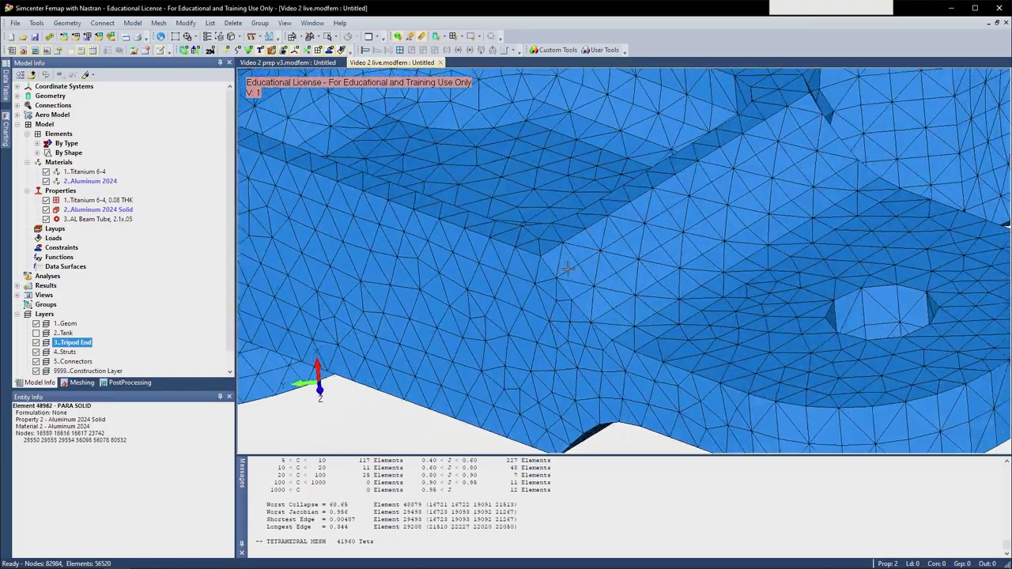
middle_drag(630, 258, 646, 332)
scroll(561, 238, up, 3)
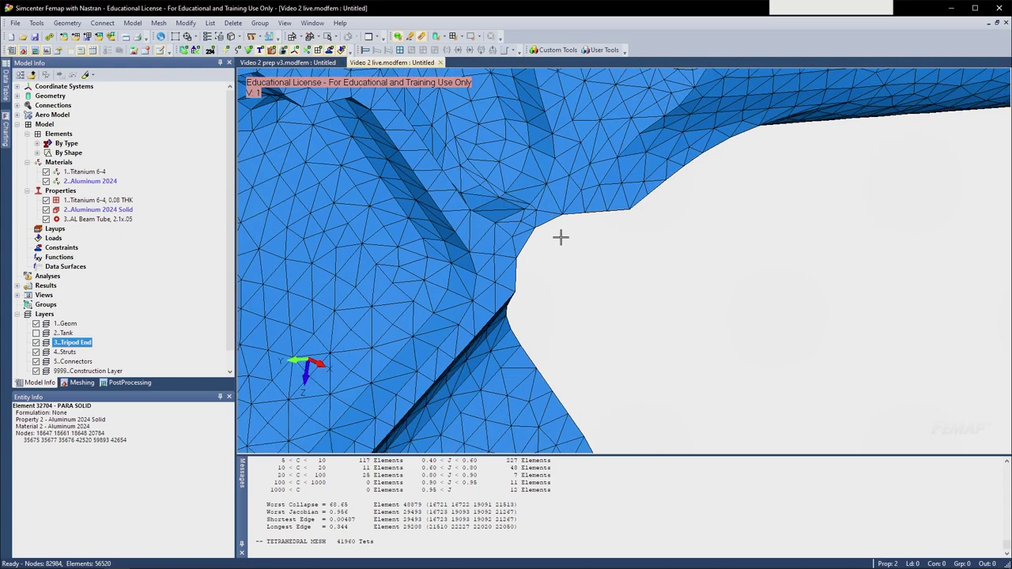
scroll(504, 163, up, 1)
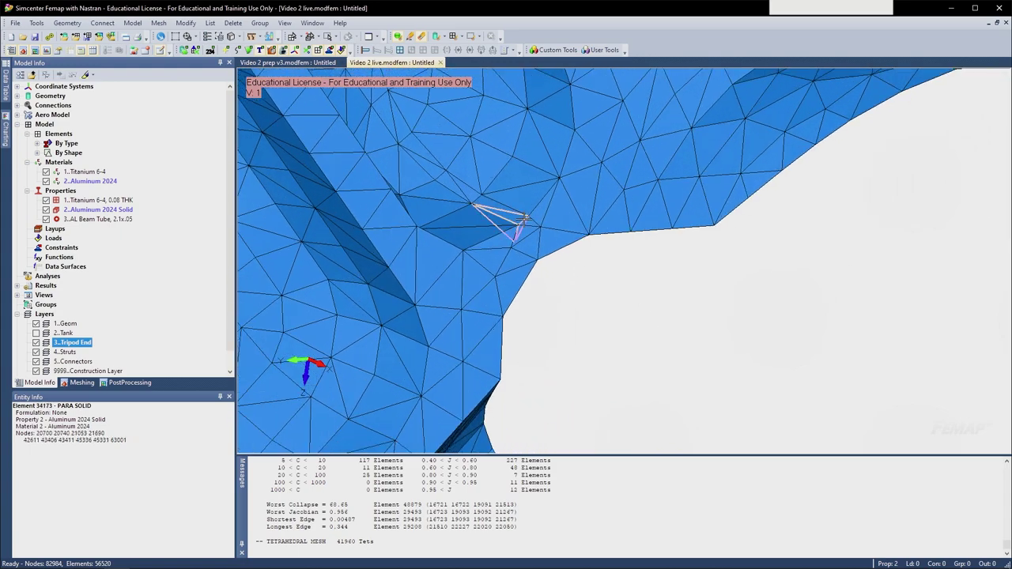
middle_drag(528, 227, 472, 248)
scroll(529, 227, down, 4)
scroll(473, 247, up, 4)
scroll(470, 246, down, 2)
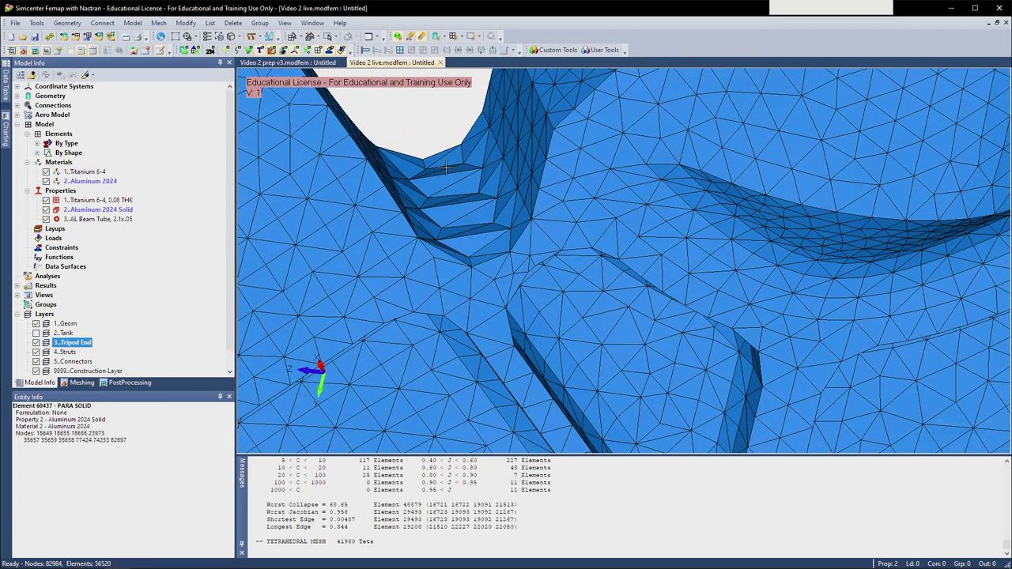
scroll(488, 219, down, 8)
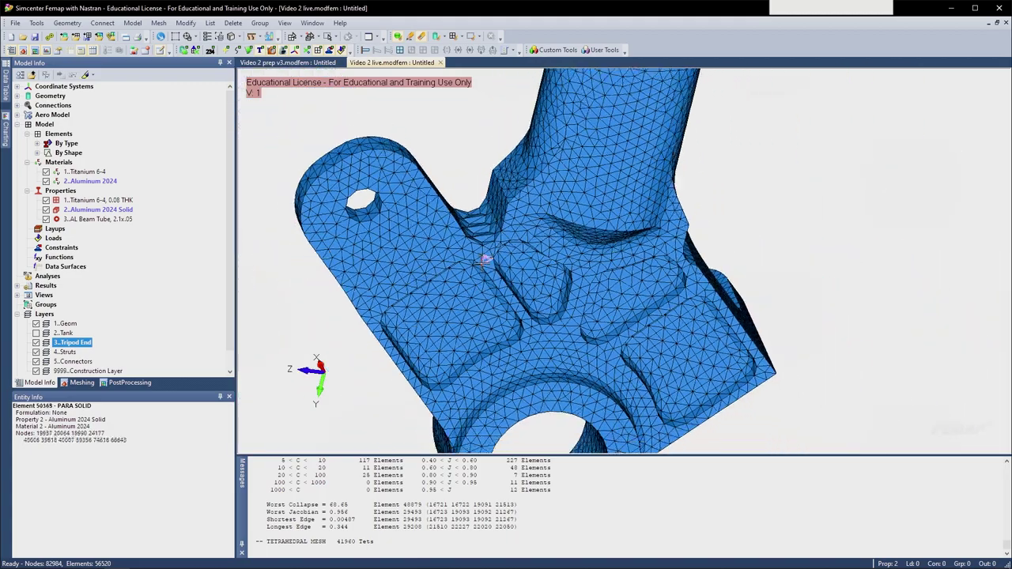
scroll(453, 188, up, 8)
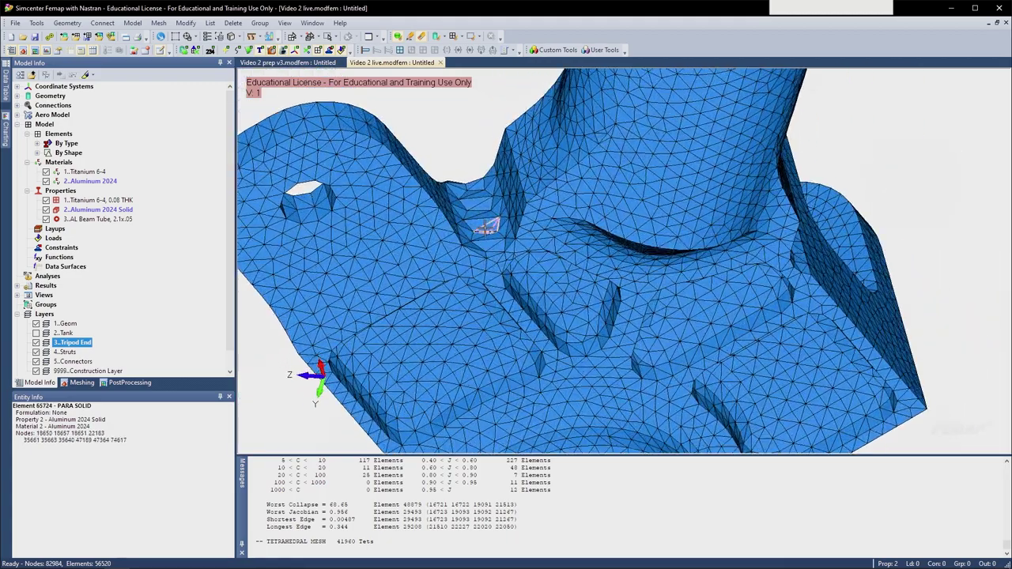
scroll(482, 226, up, 1)
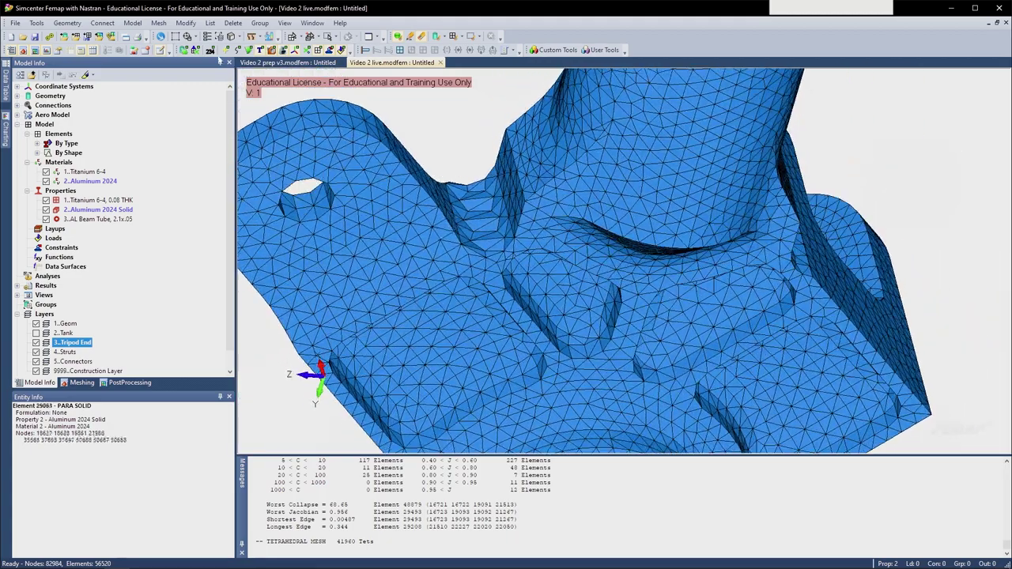
- Show the geometry surfaces and apply a mesh element size of 0.08 to the fillet surface between the lug and tube socket
click(134, 24)
mouse_move(156, 25)
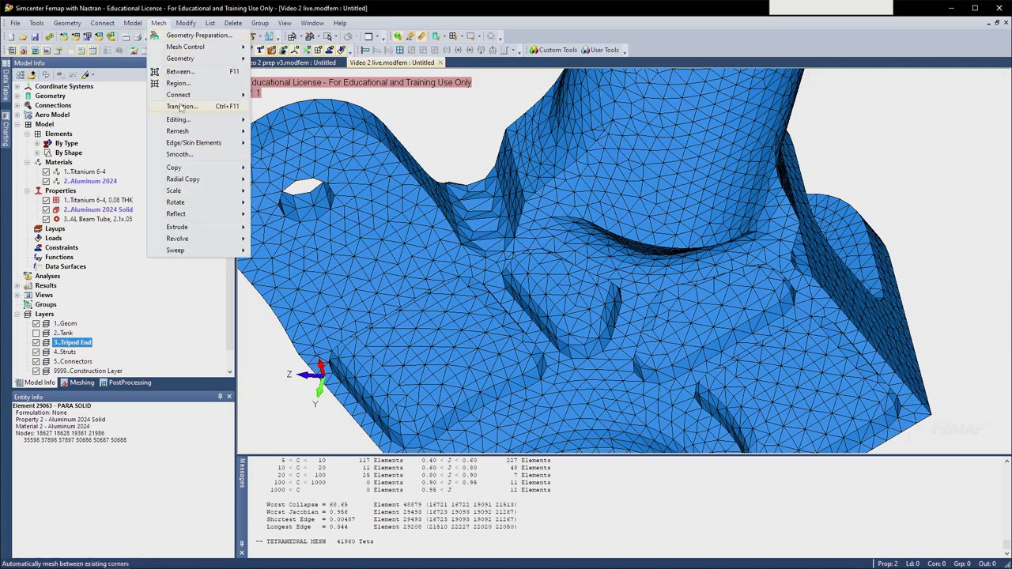
mouse_move(204, 51)
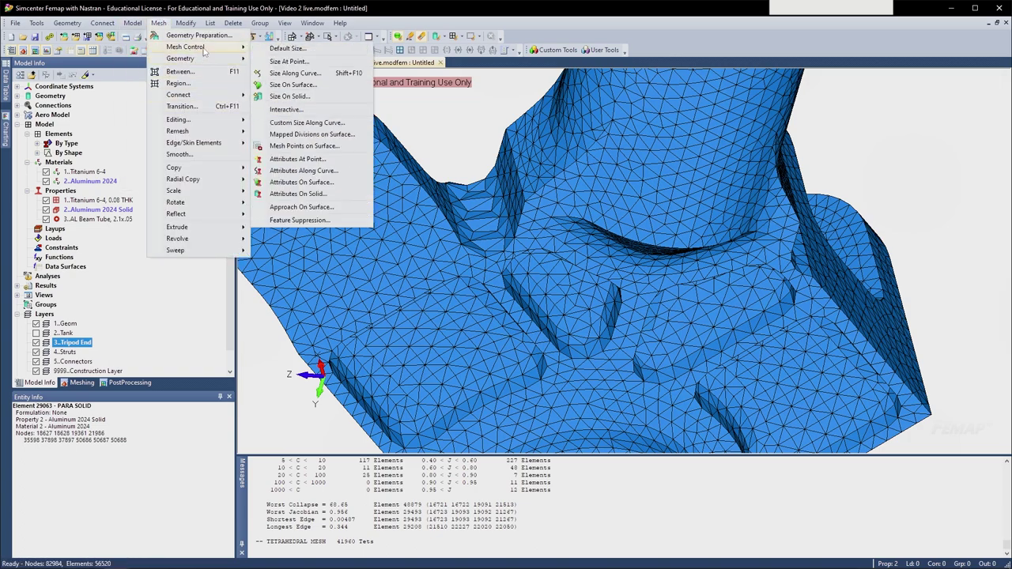
click(292, 85)
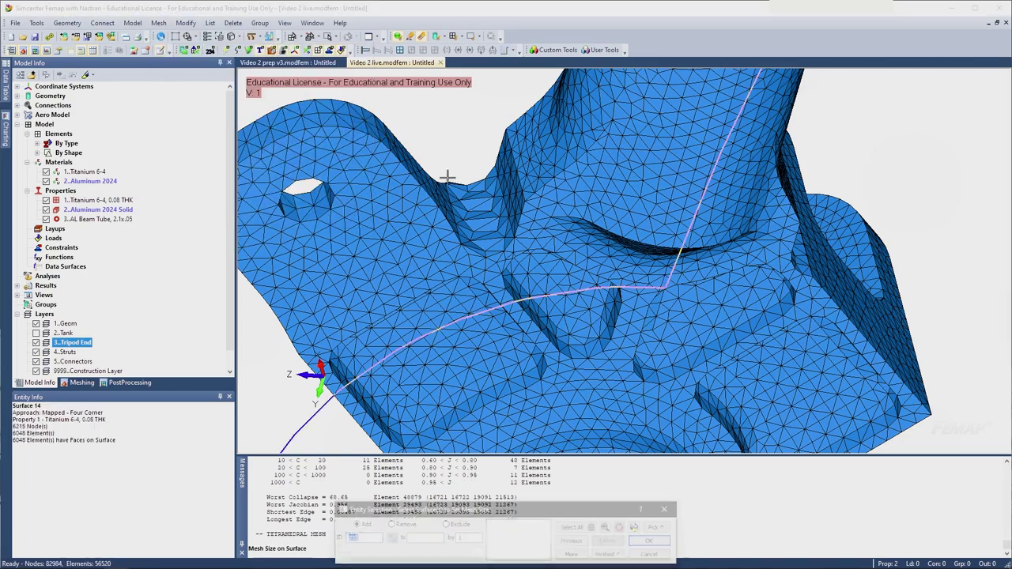
middle_drag(525, 279, 495, 235)
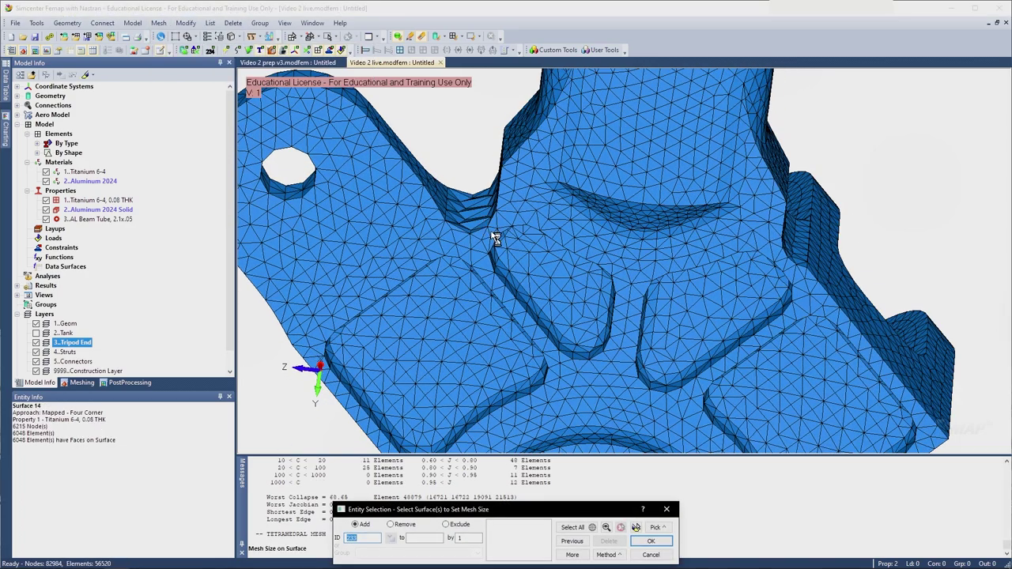
scroll(458, 215, down, 4)
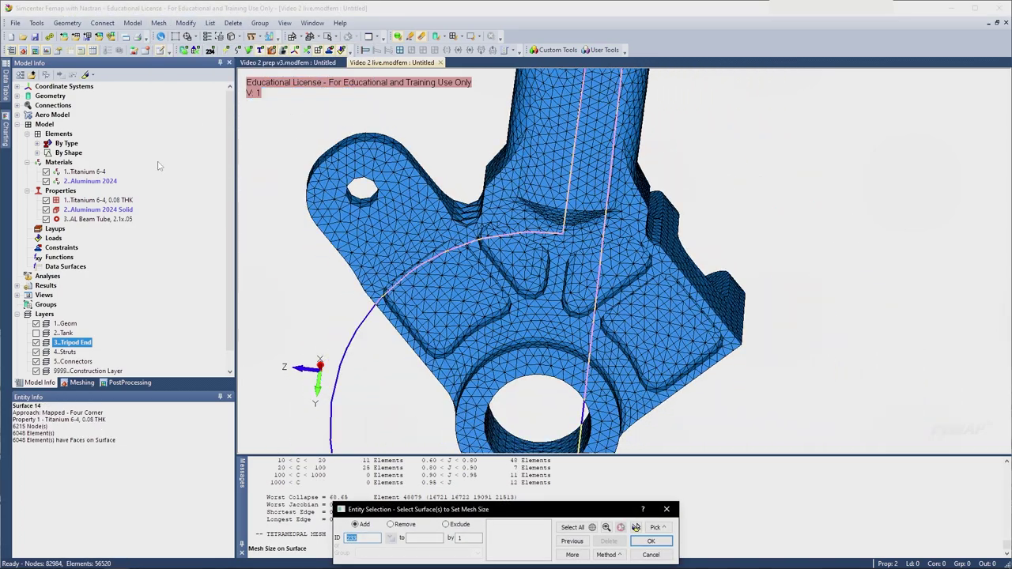
click(251, 50)
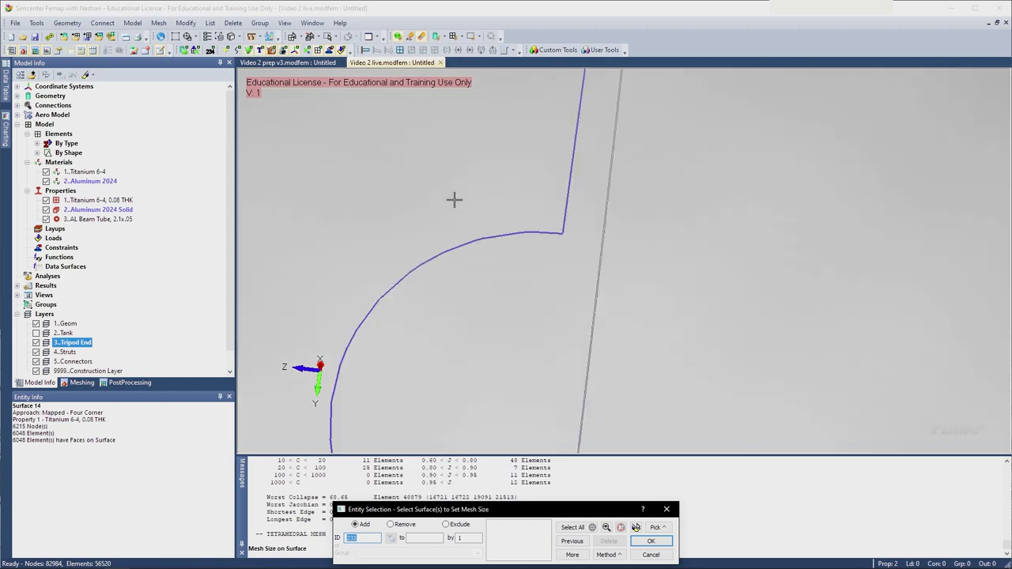
scroll(493, 247, down, 4)
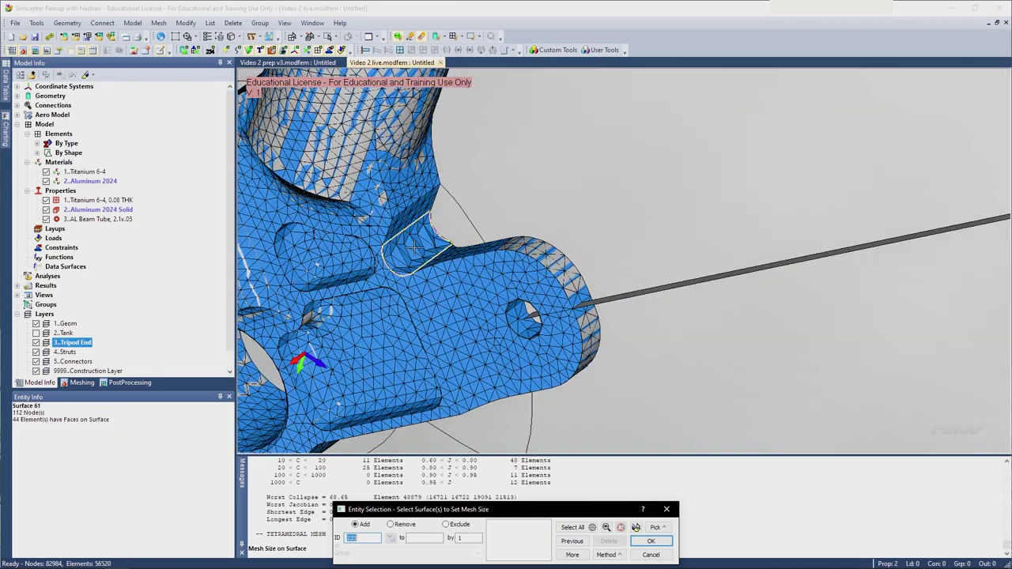
click(413, 248)
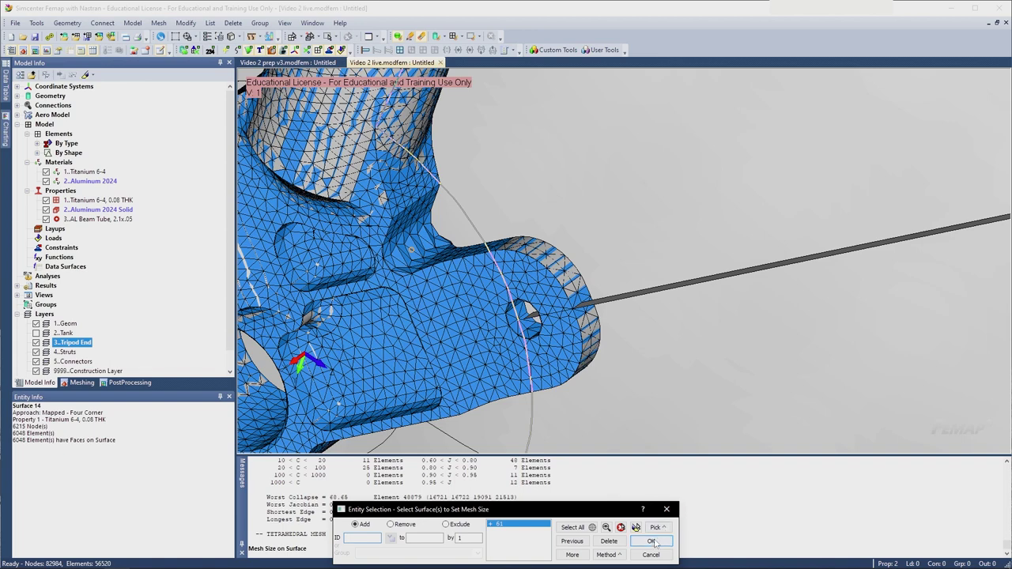
click(650, 541)
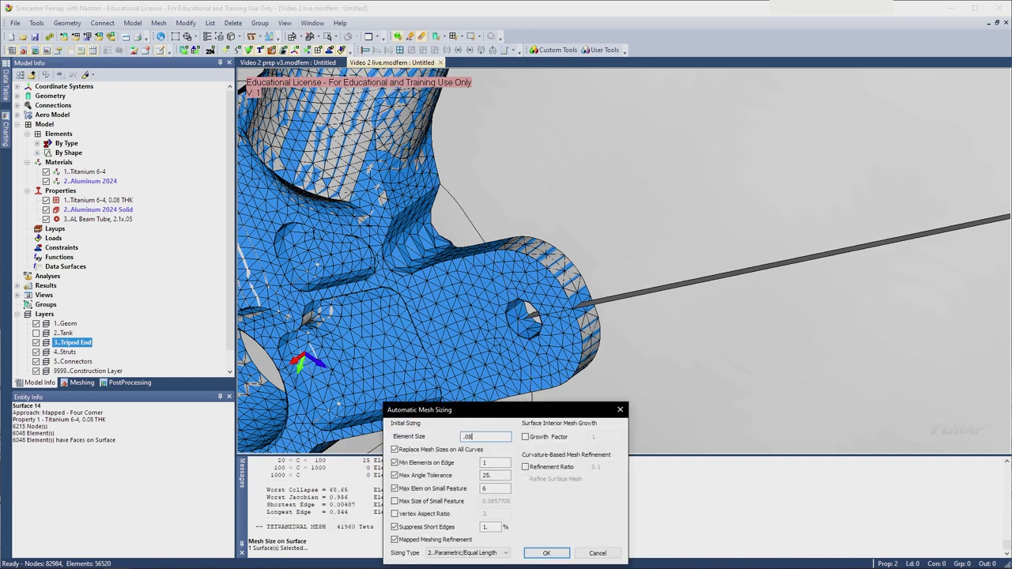
key(Return)
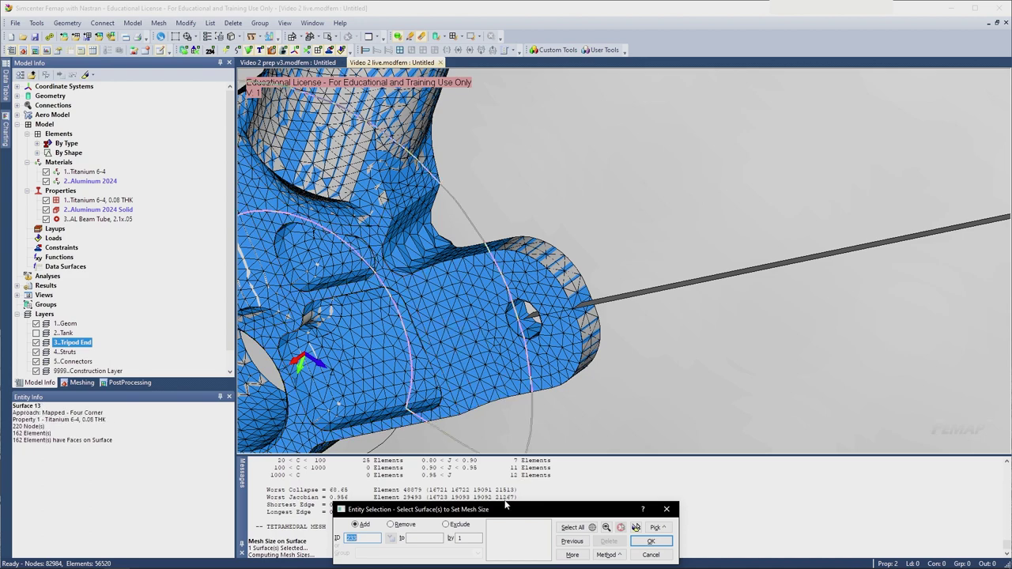
drag(505, 503, 502, 293)
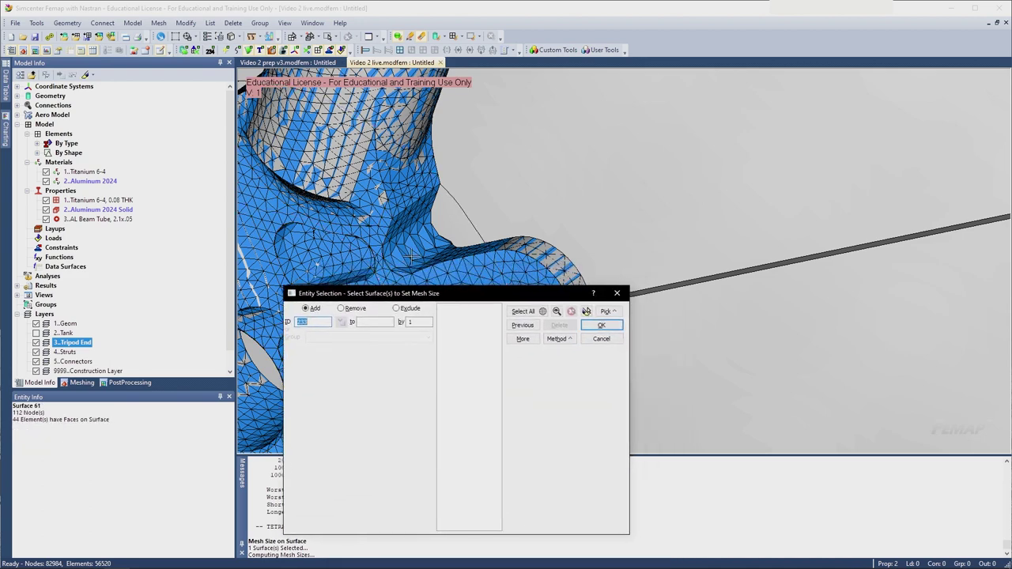
click(595, 339)
- Remesh the tripod end solid with the Tet Mesh Only approach, deleting its existing mesh
click(159, 23)
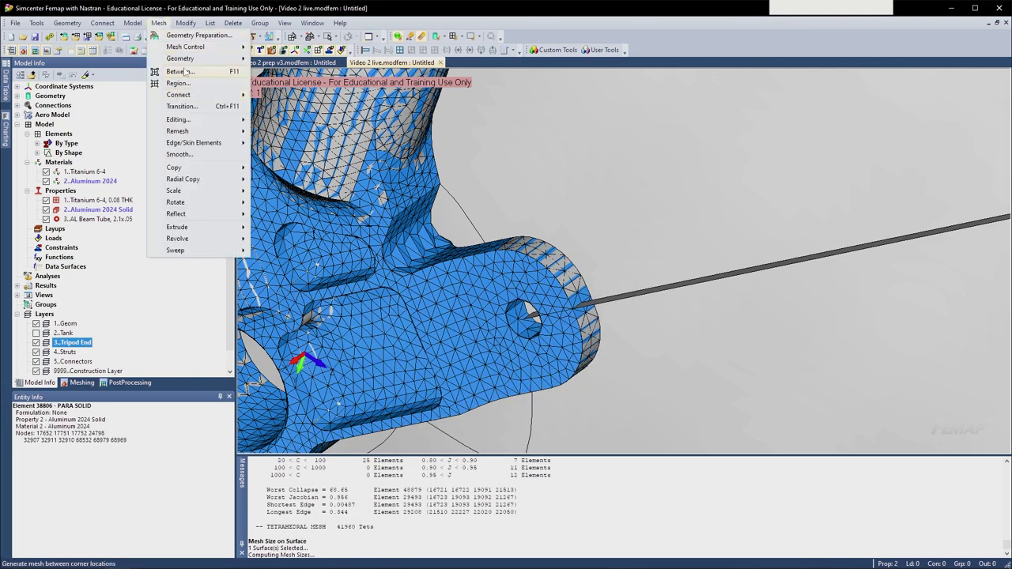
mouse_move(186, 58)
click(290, 124)
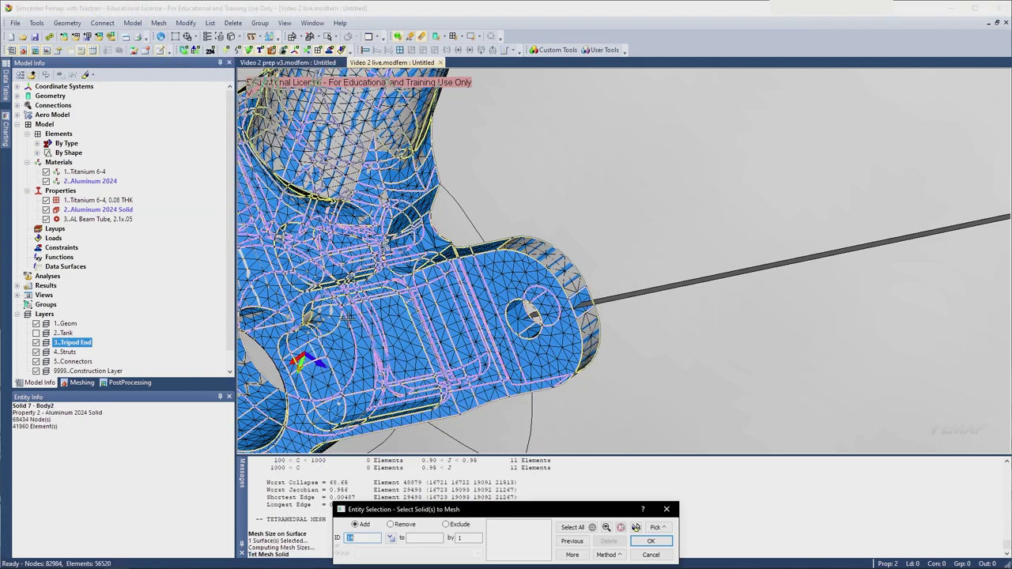
click(651, 541)
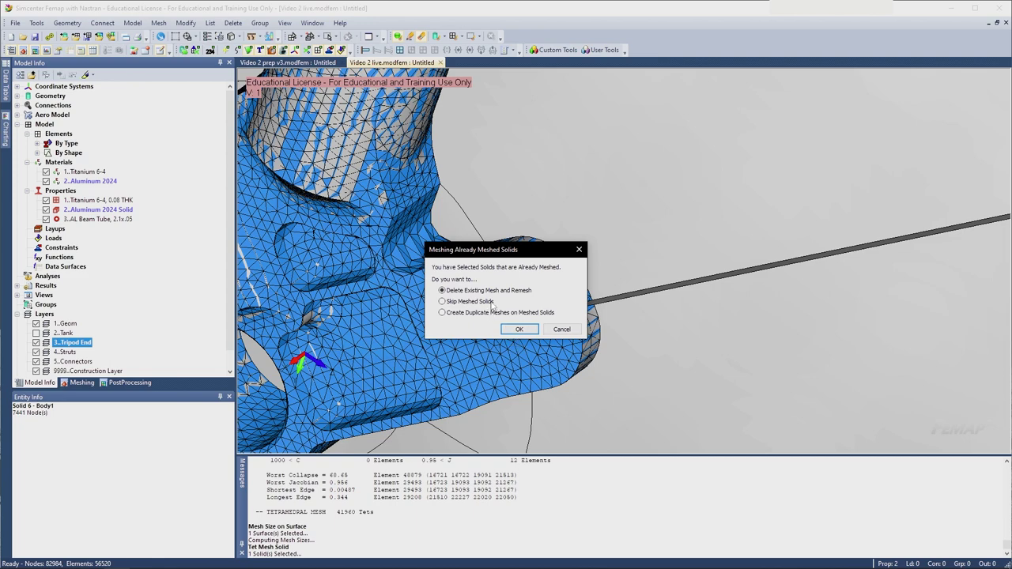
click(519, 329)
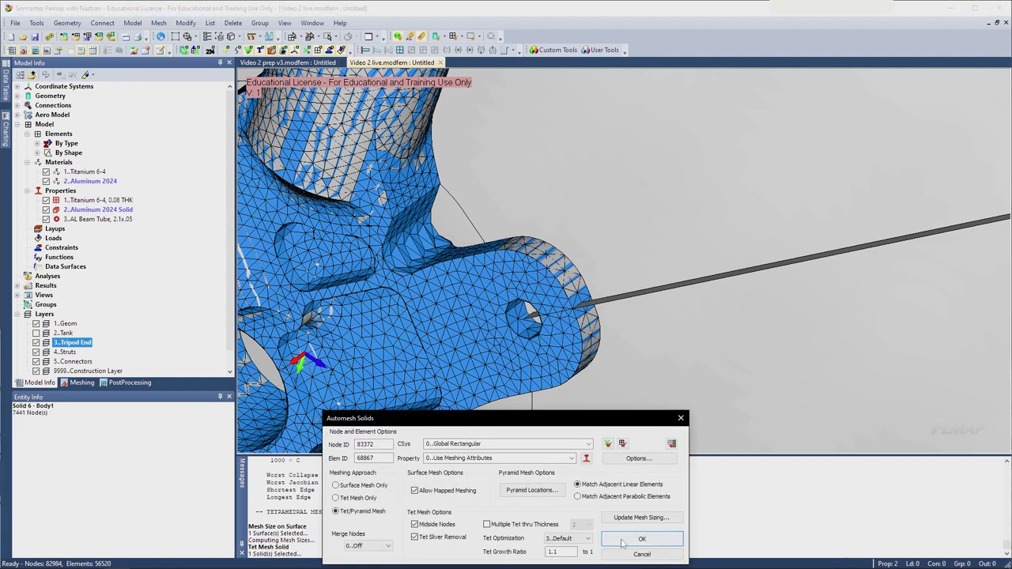
click(358, 498)
click(639, 538)
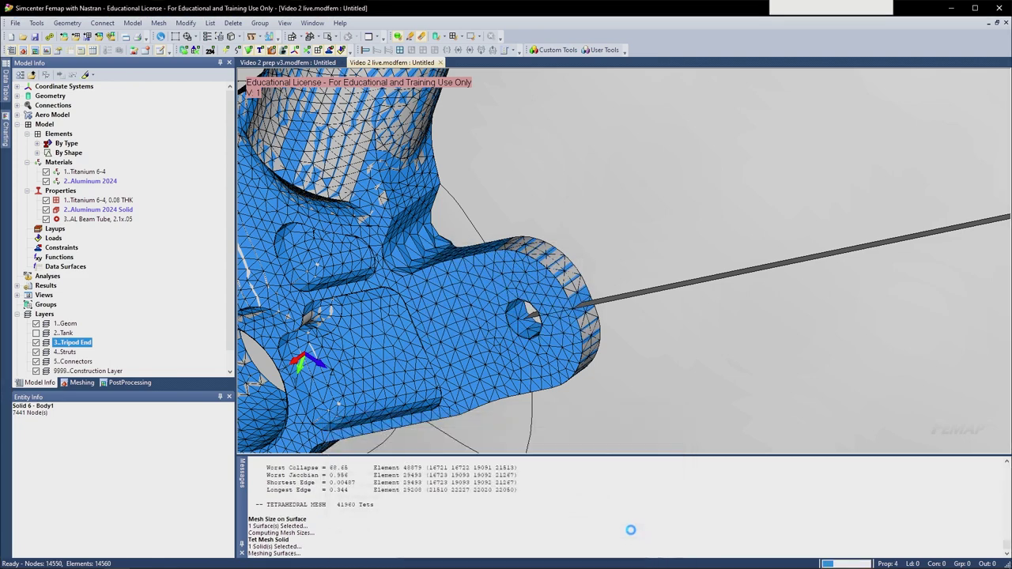
- Inspect the remeshed fillet between lug and tube socket, and hide the tank and geometry so only the fitting's elements are displayed
scroll(472, 279, up, 4)
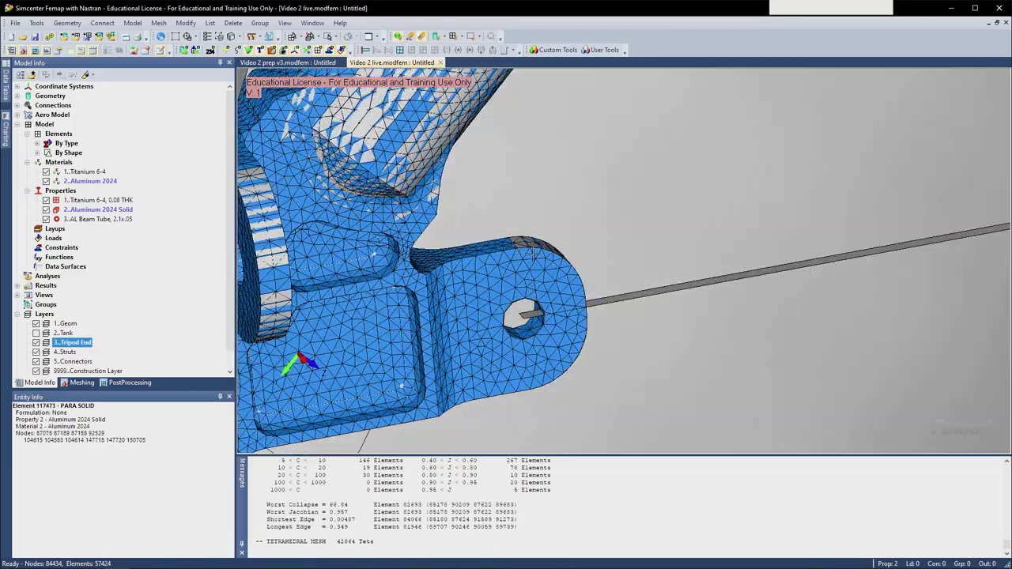
scroll(524, 251, up, 2)
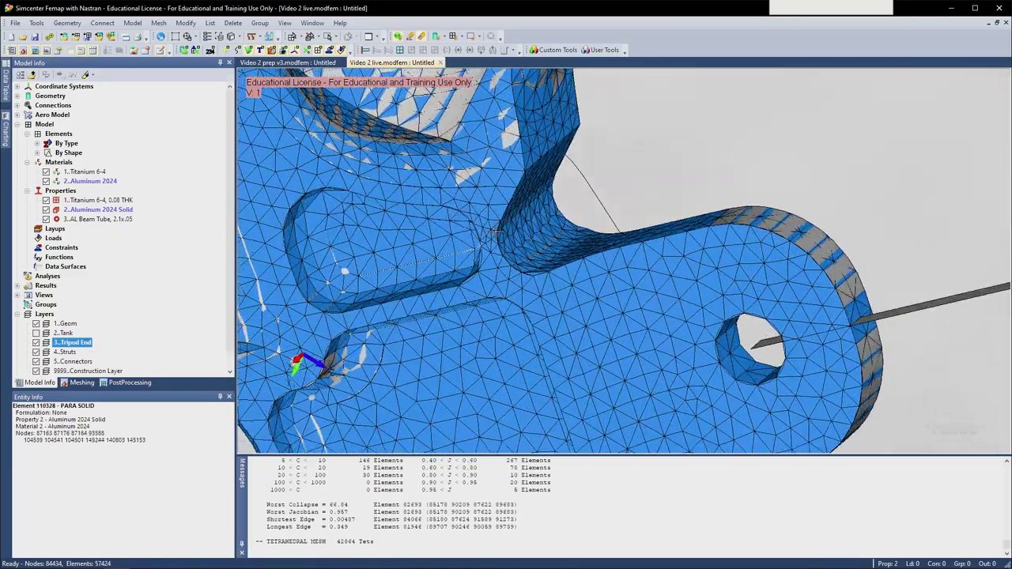
middle_drag(524, 252, 490, 216)
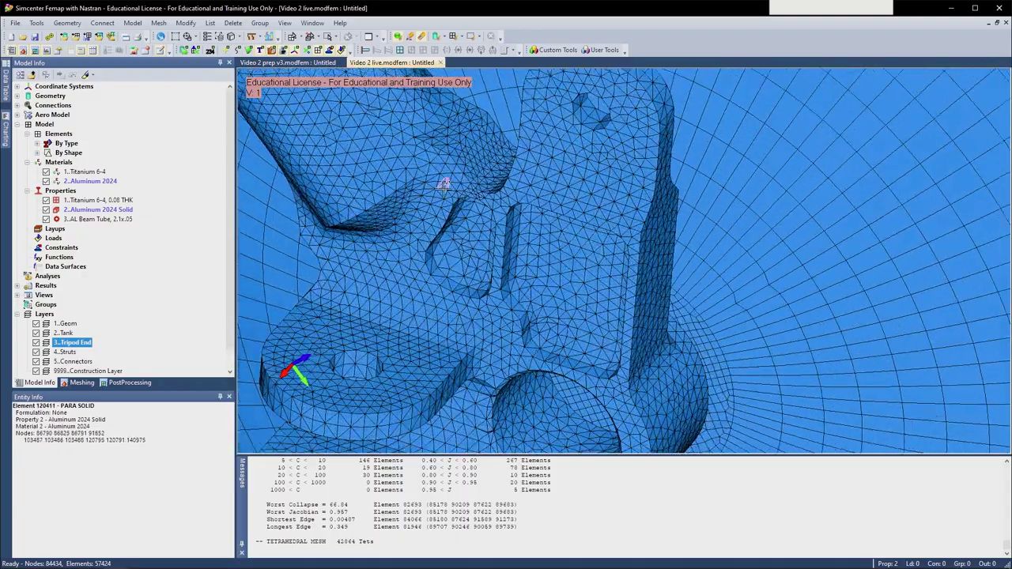
middle_drag(474, 230, 484, 221)
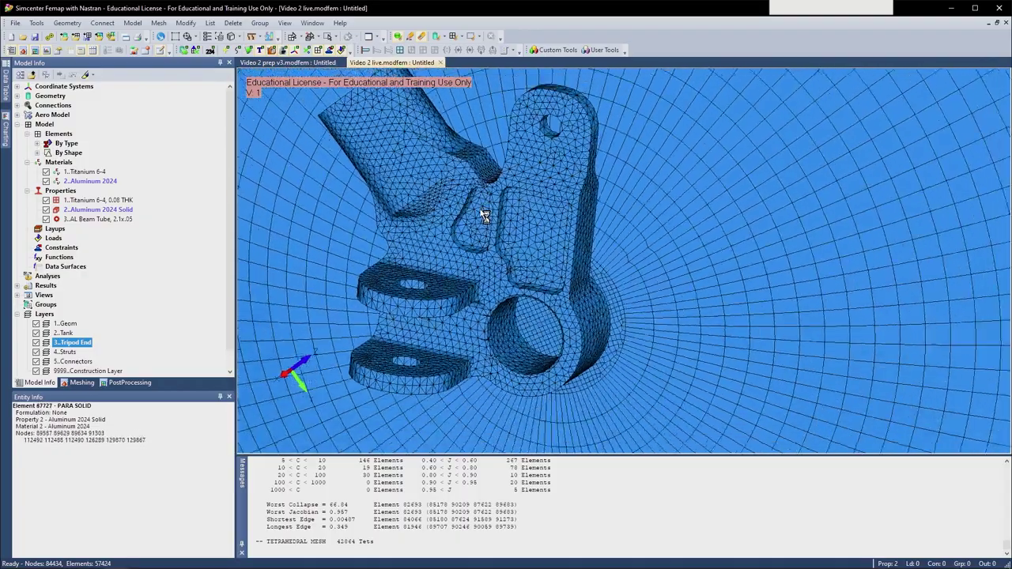
middle_drag(481, 211, 377, 178)
click(37, 333)
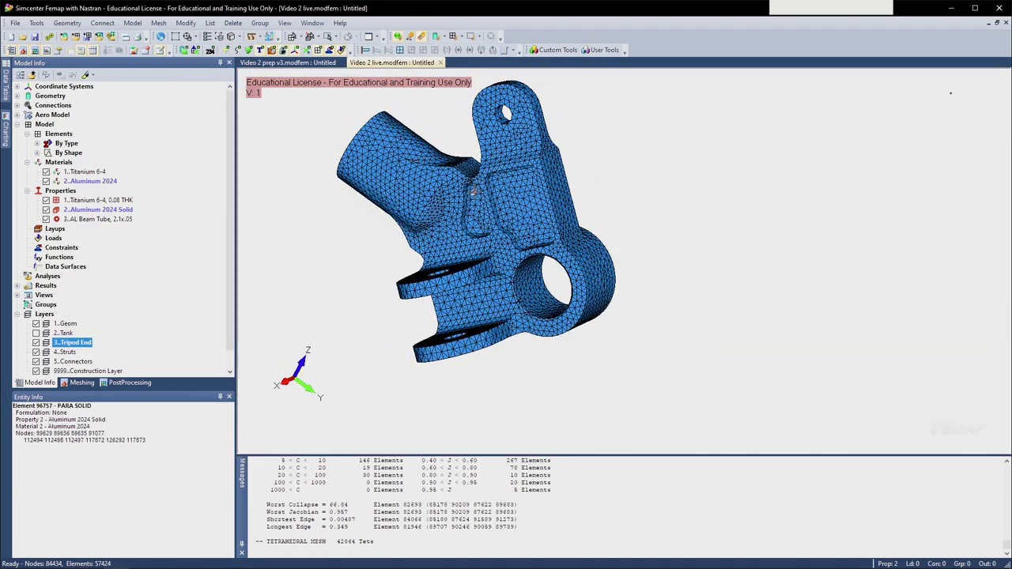
middle_drag(466, 179, 501, 177)
- Apply a coarser overall element size for tet meshing to the tripod end solid, replacing the mesh sizes on all curves
click(158, 23)
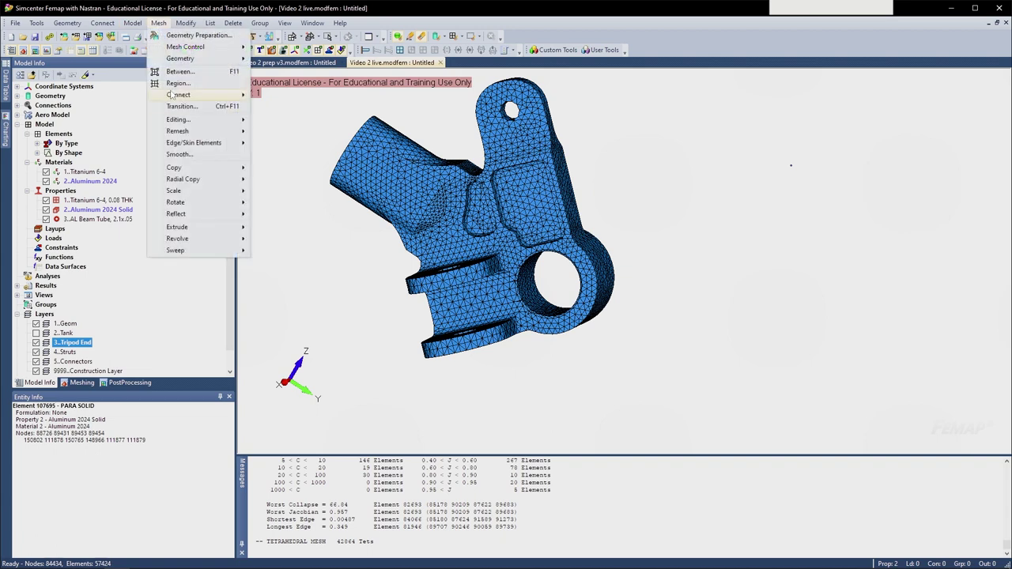
mouse_move(183, 61)
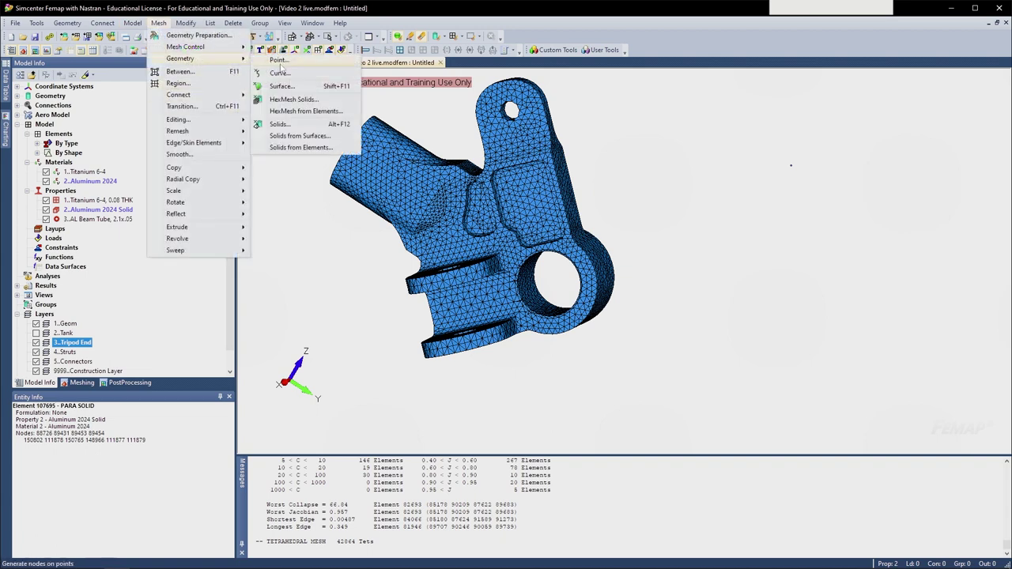
mouse_move(221, 46)
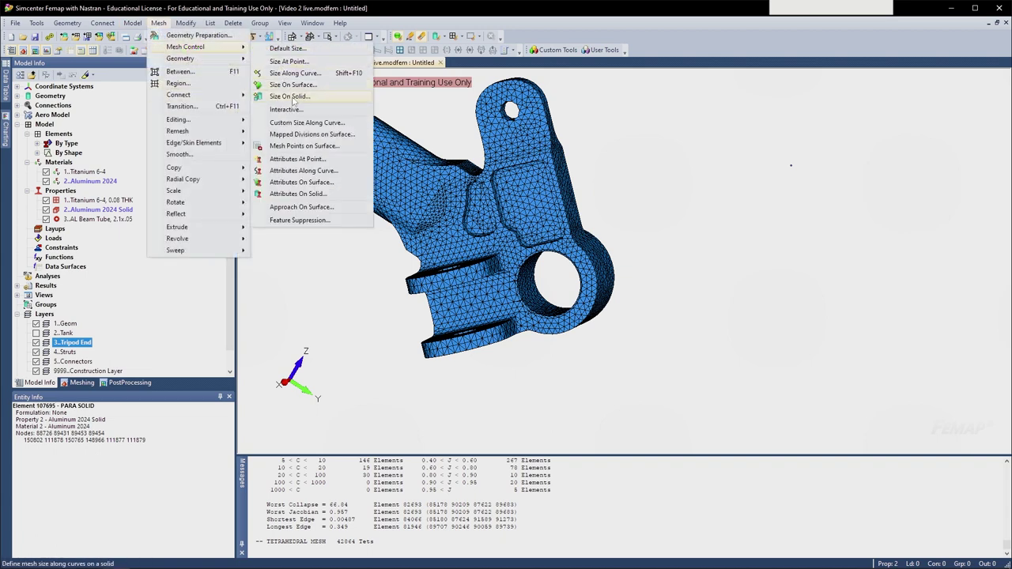
click(290, 96)
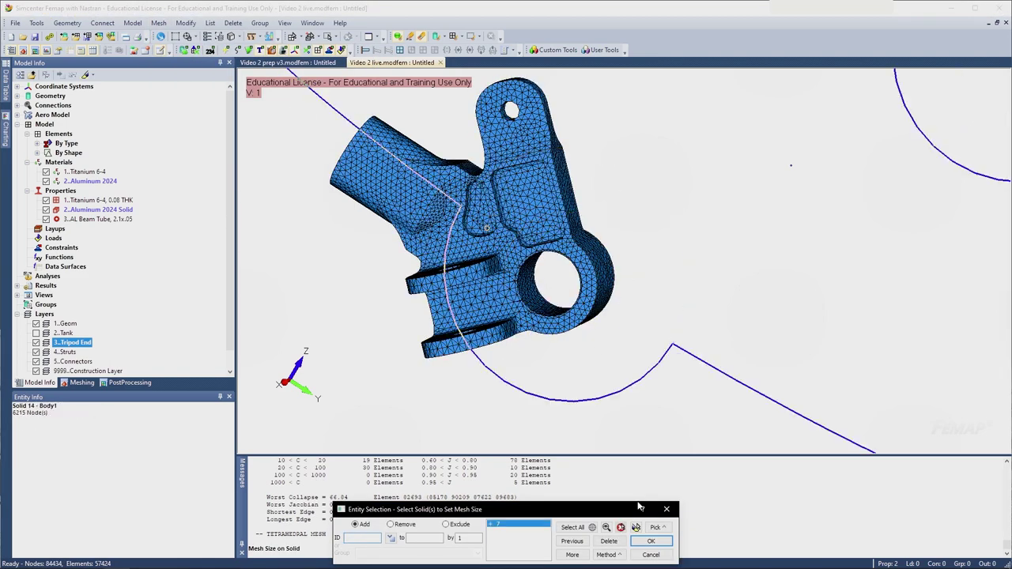
click(650, 540)
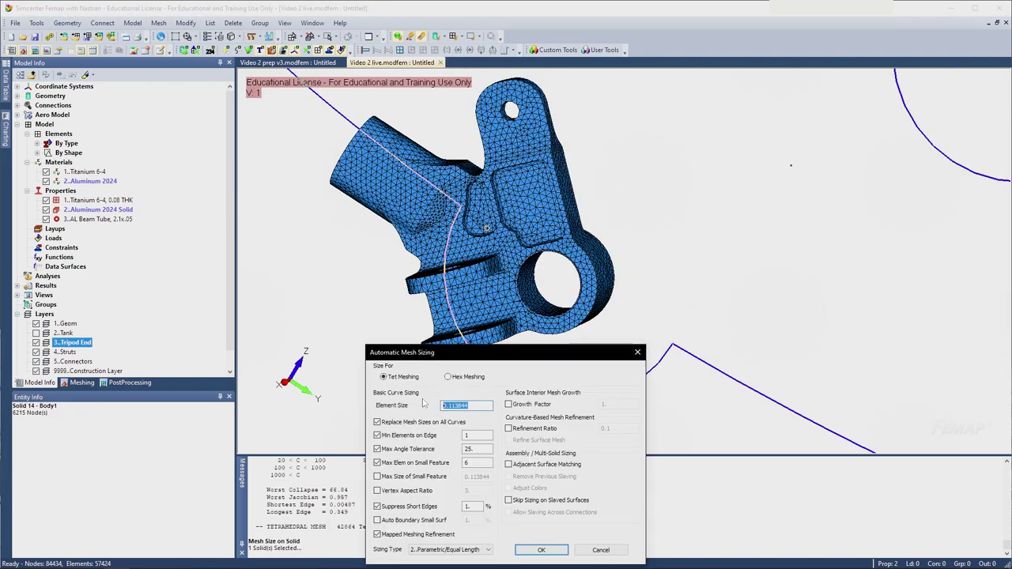
key(Return)
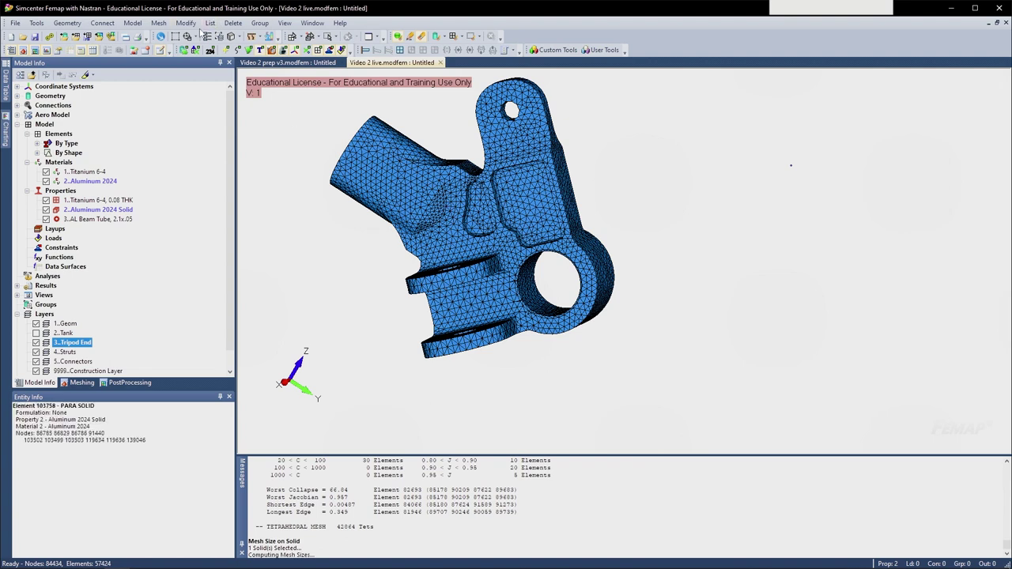
- Delete the tripod end's existing mesh and regenerate it as Tet Mesh Only with midside nodes using the coarser sizing
click(155, 24)
mouse_move(188, 60)
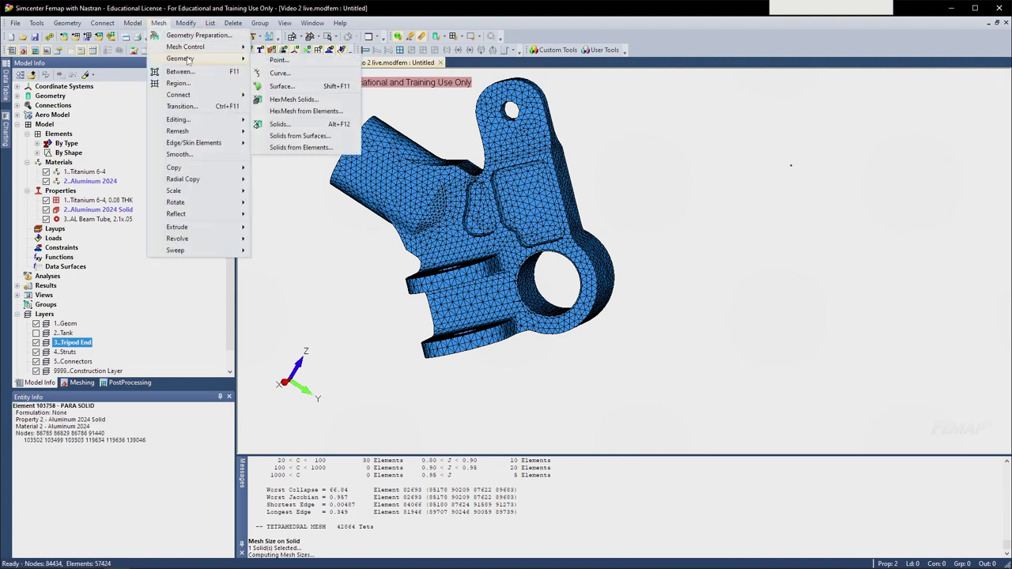
click(281, 124)
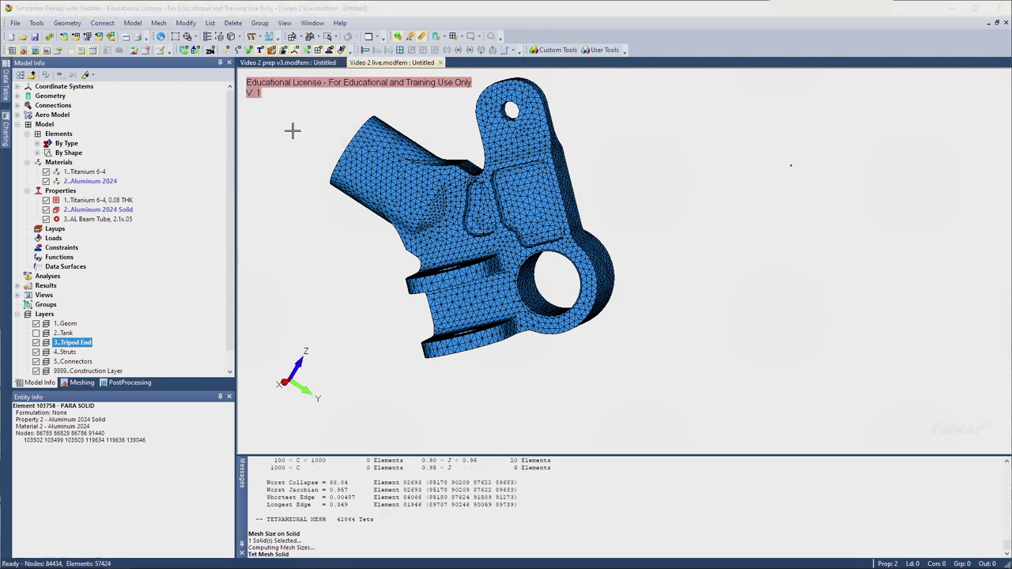
click(479, 233)
click(652, 542)
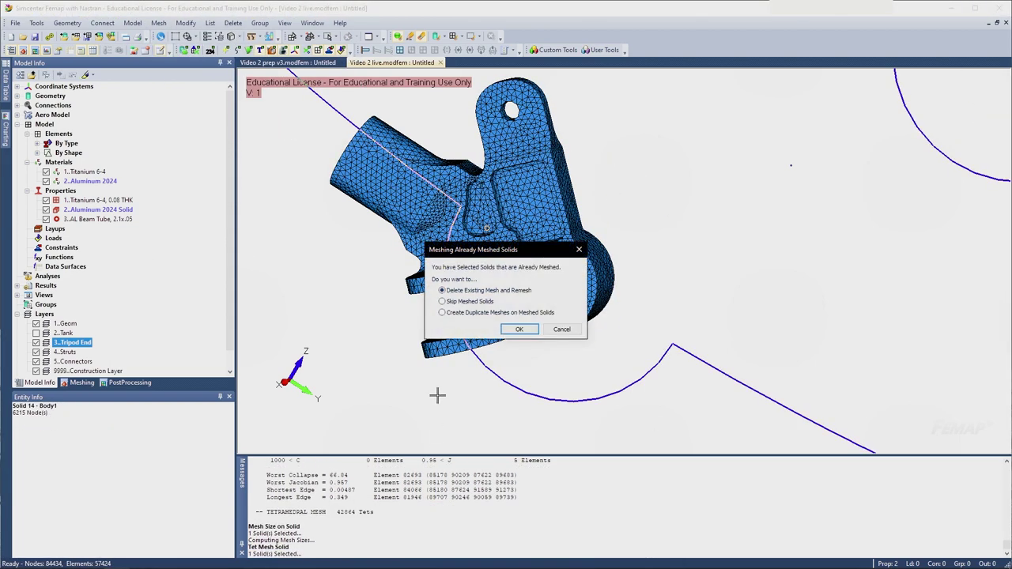
click(516, 331)
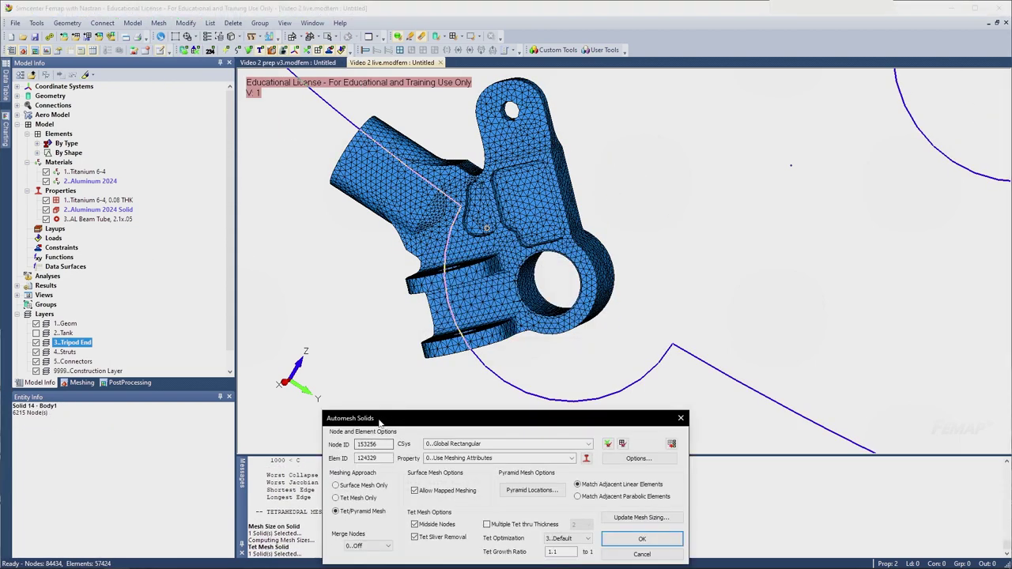
drag(380, 423, 354, 299)
click(309, 373)
click(593, 412)
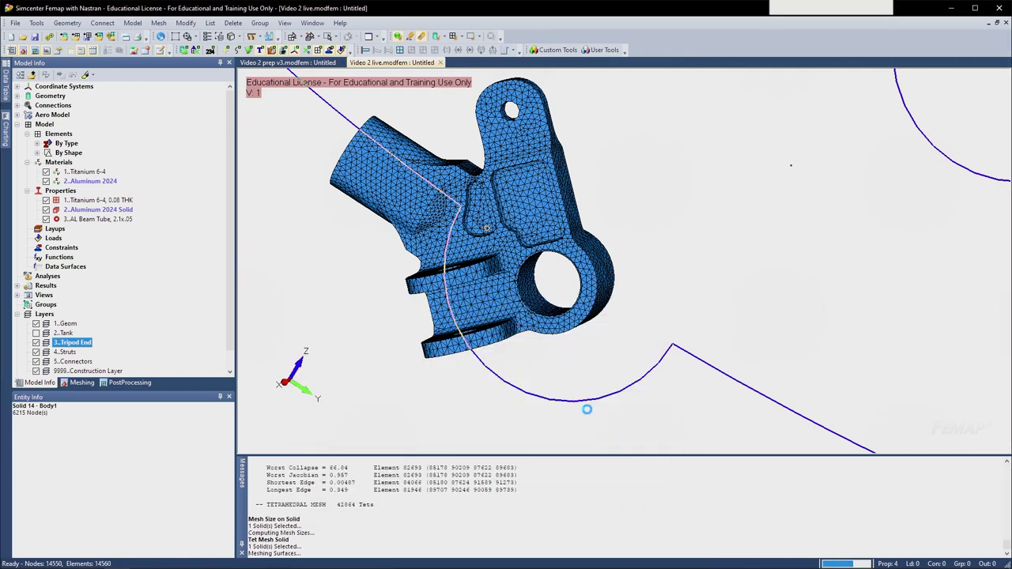
- Examine the coarser tet mesh around the bore, pockets and the fillet between lug and tube socket
middle_drag(551, 369, 569, 382)
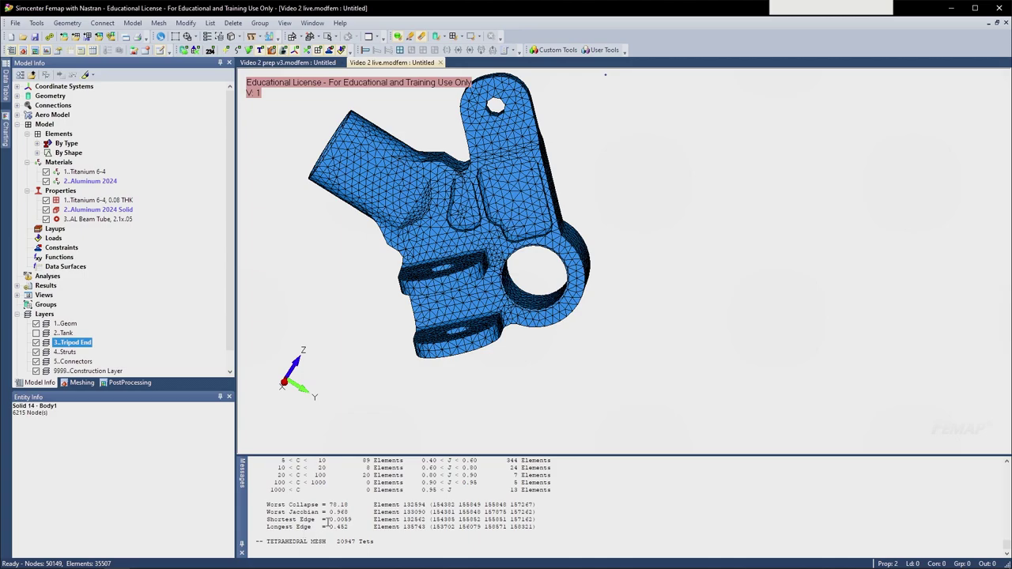
middle_drag(447, 159, 457, 136)
scroll(452, 238, up, 3)
scroll(453, 238, up, 1)
scroll(452, 136, up, 6)
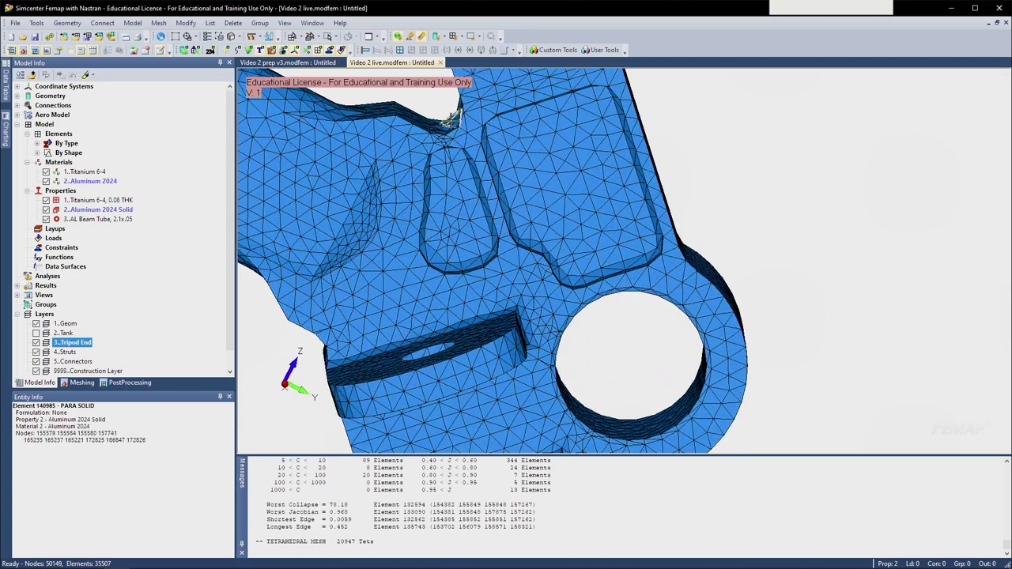
scroll(419, 247, down, 5)
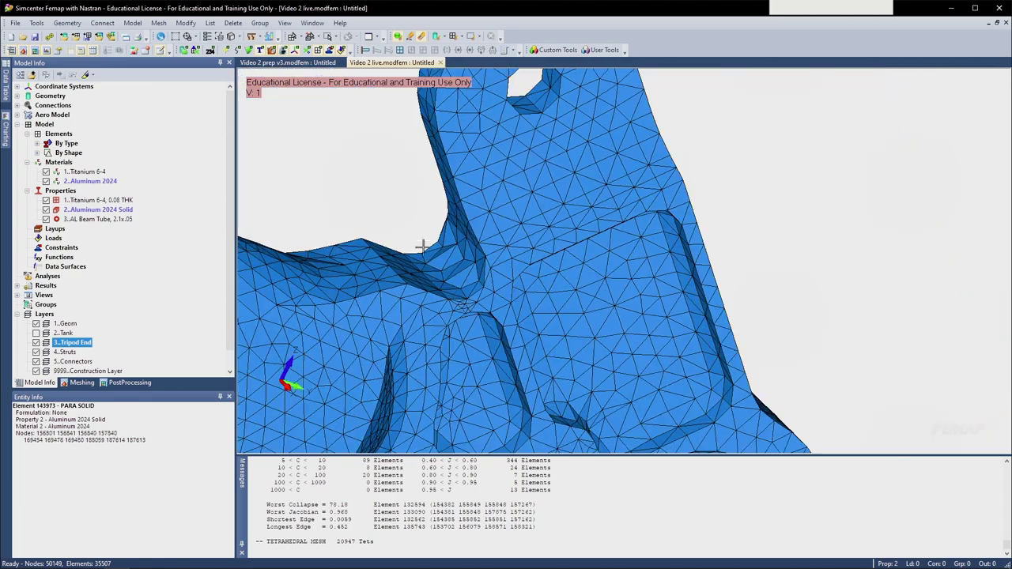
- Examine the coarser tet mesh from both sides of the fitting and redisplay the tank layer
scroll(470, 293, down, 10)
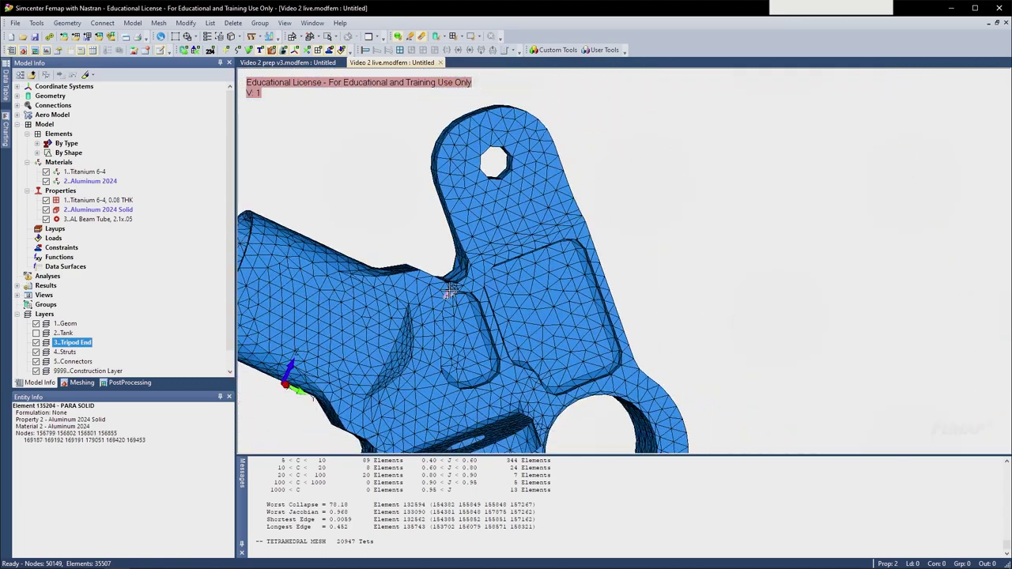
middle_drag(412, 342, 438, 279)
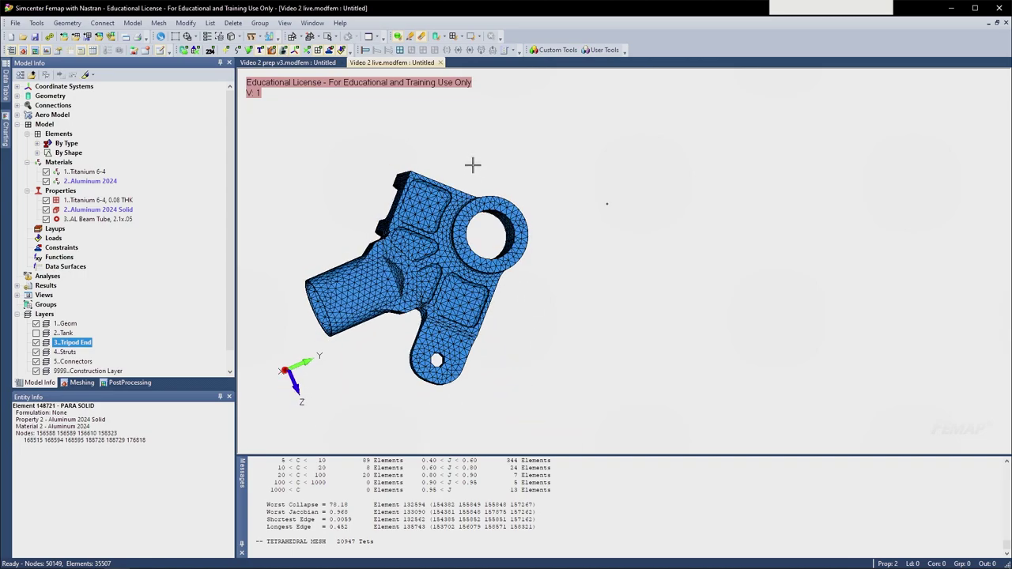
scroll(421, 307, up, 8)
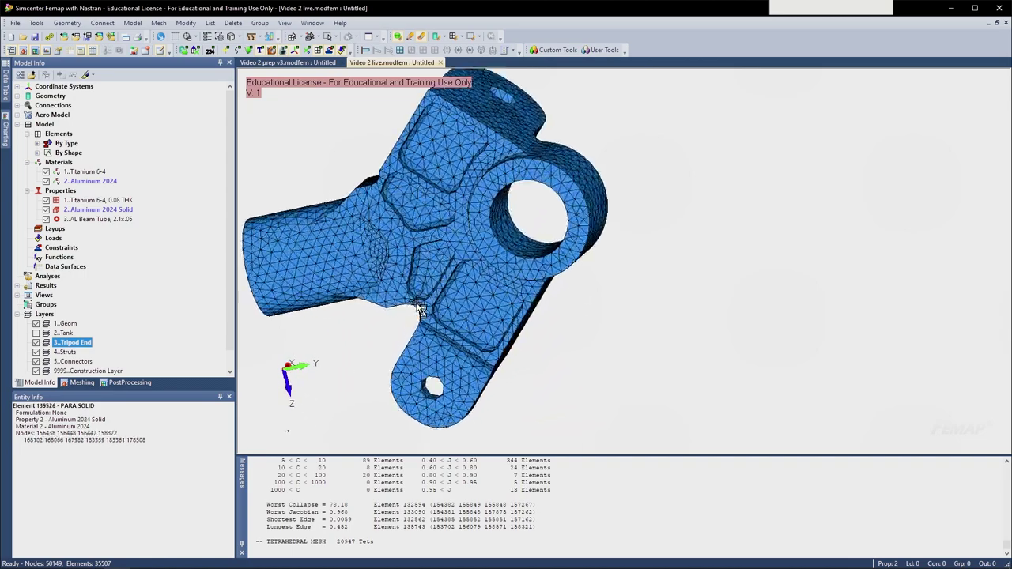
middle_drag(421, 237, 418, 305)
scroll(418, 305, up, 3)
scroll(418, 304, down, 7)
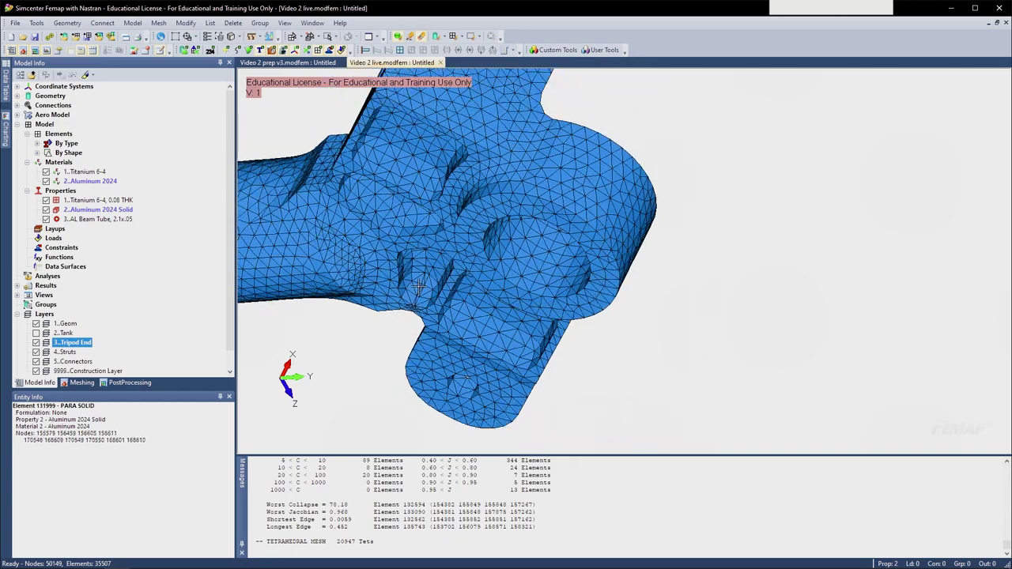
middle_drag(427, 253, 408, 310)
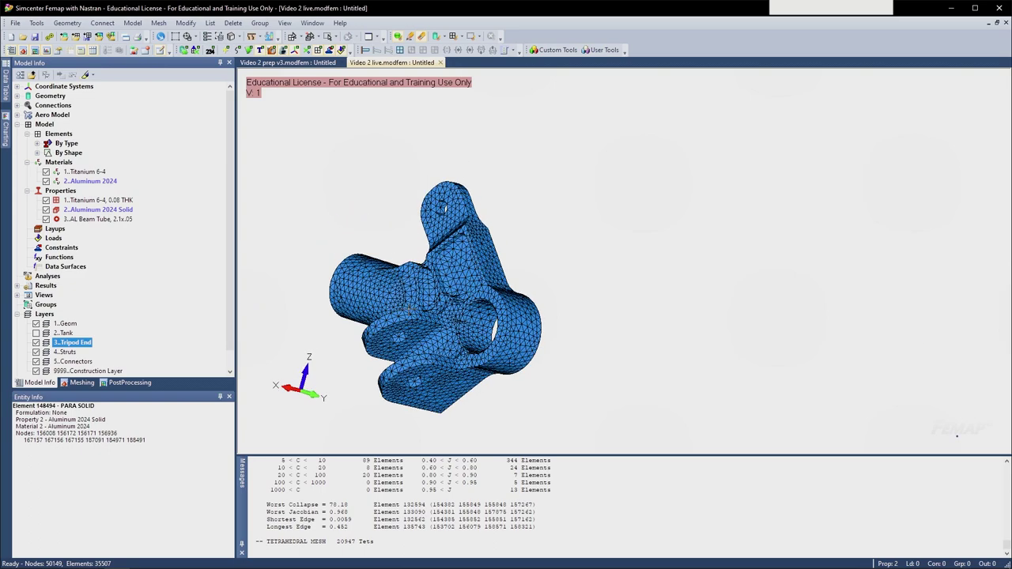
middle_drag(478, 237, 498, 282)
click(36, 333)
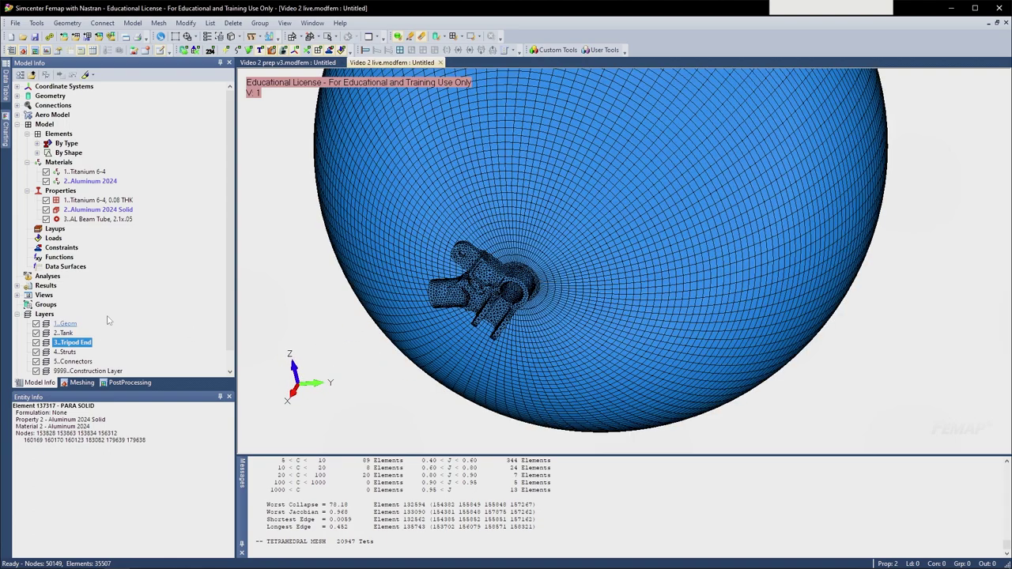
scroll(492, 255, down, 5)
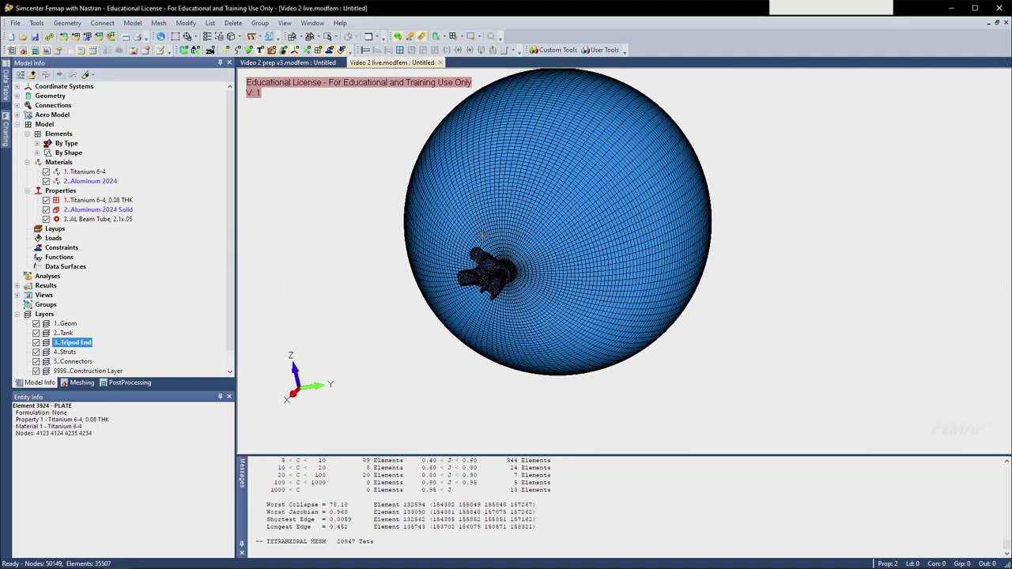
- Start an element quality check on an area selection of the elements around the tripod end fitting
click(35, 23)
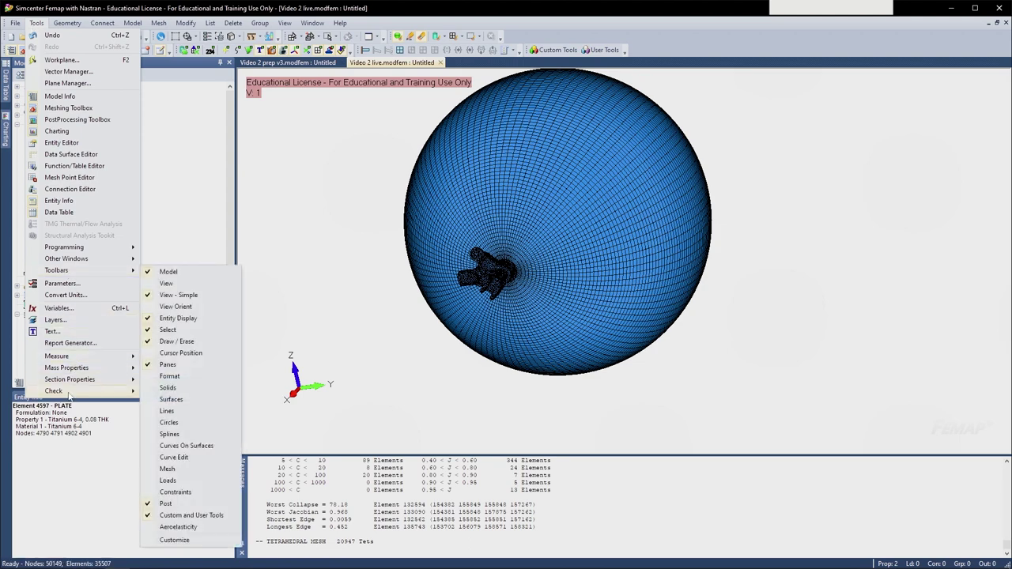
mouse_move(71, 396)
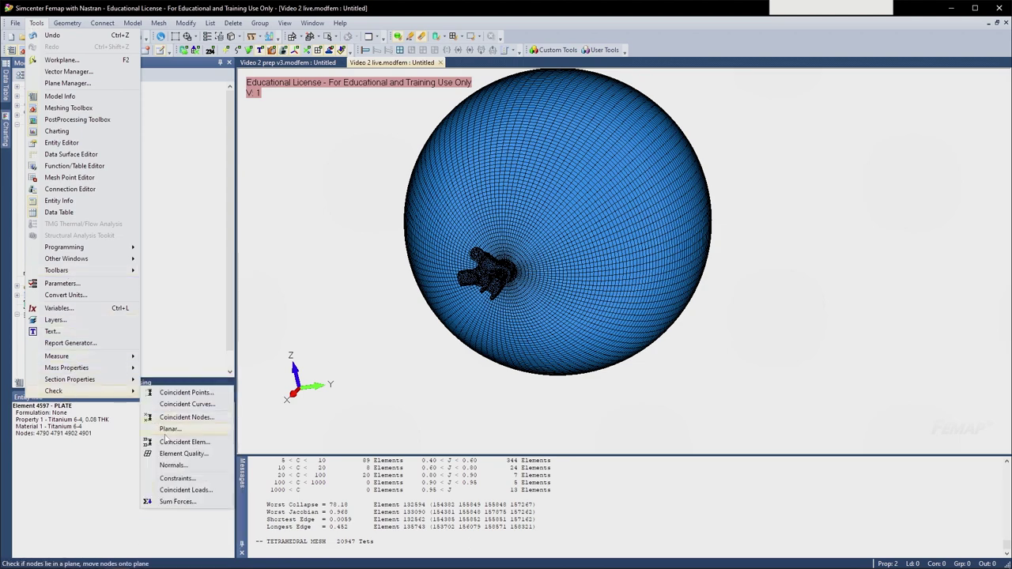
click(182, 452)
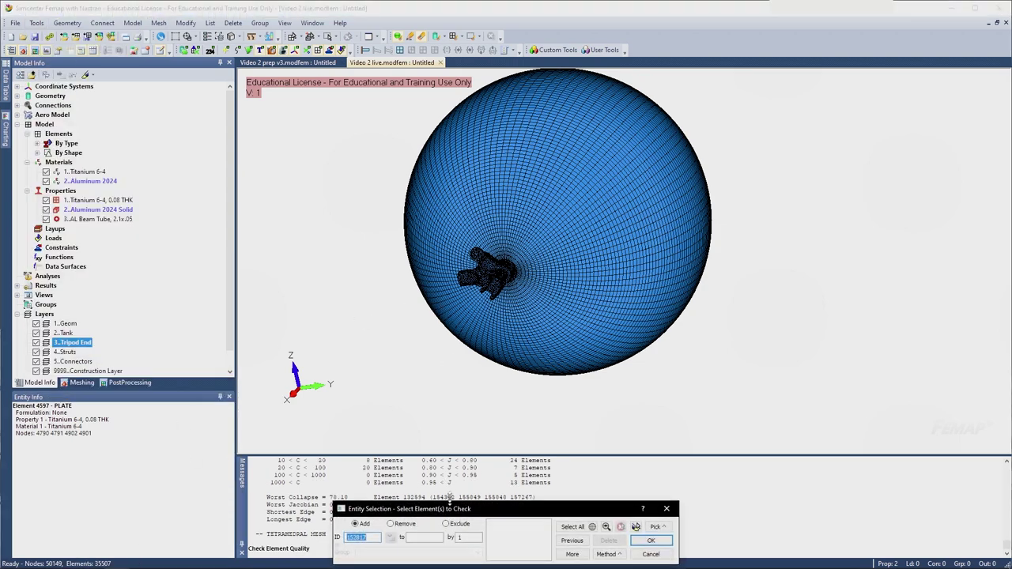
middle_drag(442, 304, 398, 217)
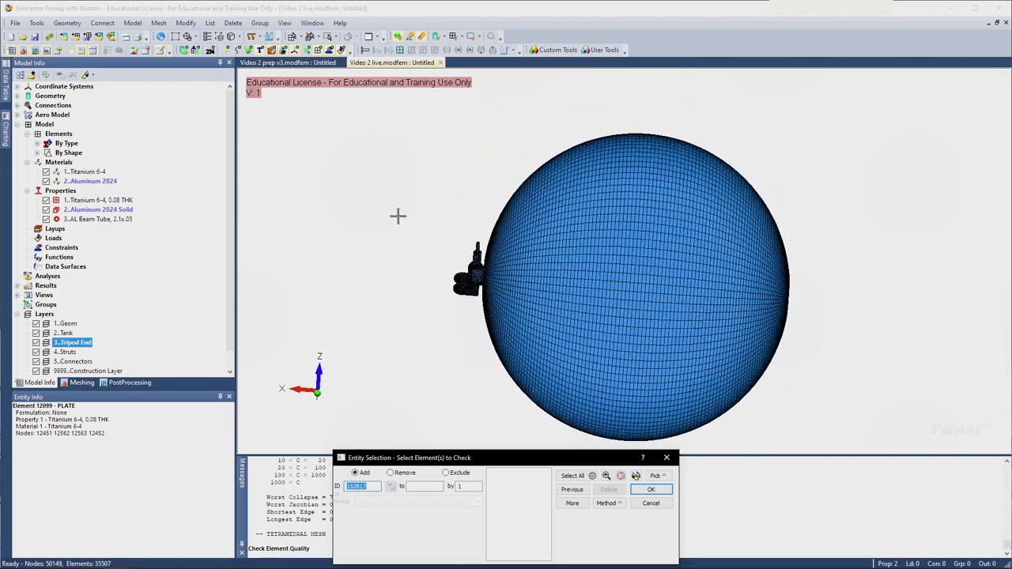
ctrl+drag(407, 196, 421, 211)
shift+drag(419, 207, 484, 330)
middle_drag(395, 320, 538, 402)
key(Return)
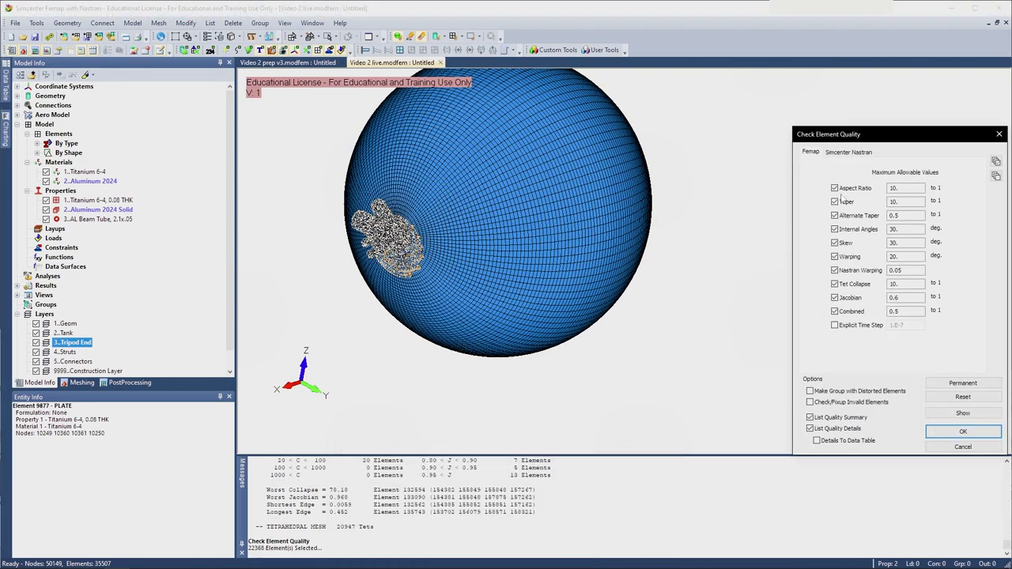
- Run the quality check with the Simcenter Nastran limits Tetra EPLR 0.5 and Tetra EPIA 30, and review the listed results
click(837, 153)
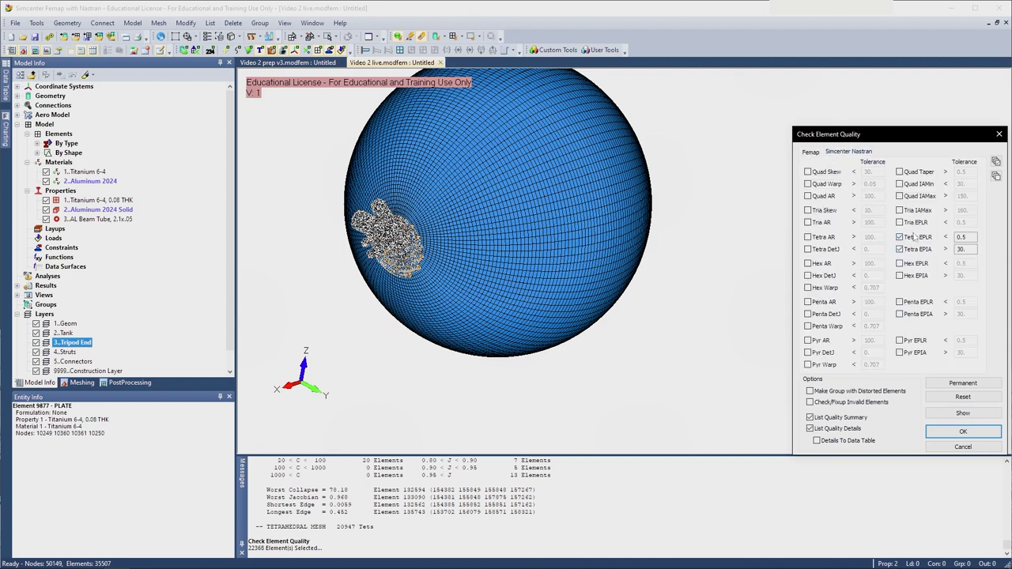
click(957, 432)
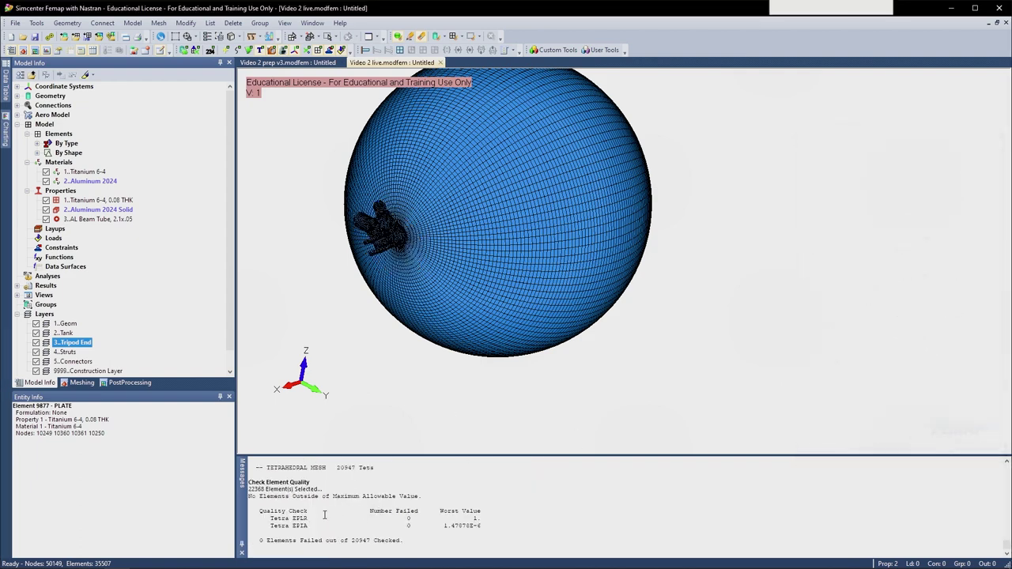
drag(410, 542, 365, 534)
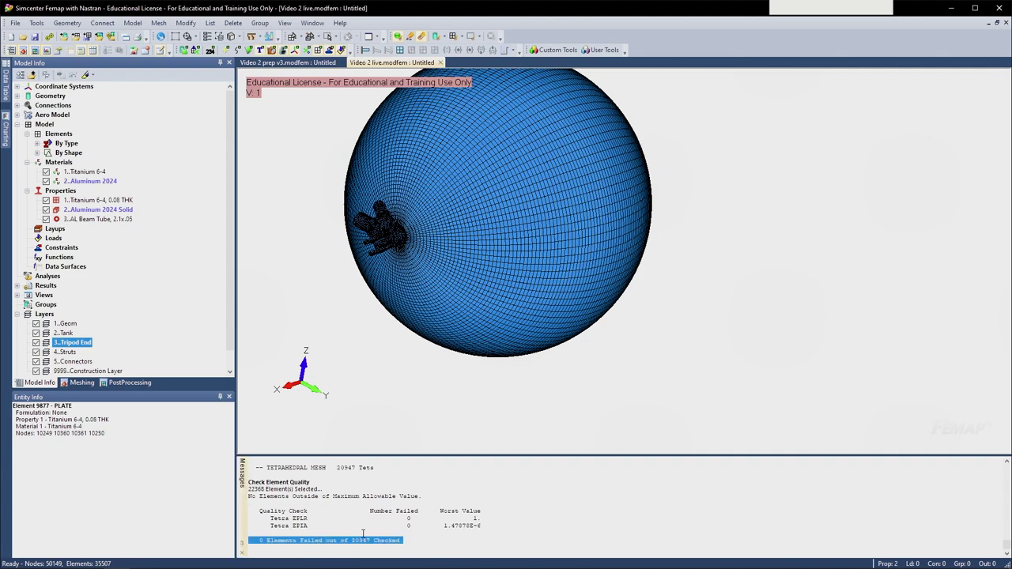
click(395, 524)
drag(304, 518, 371, 534)
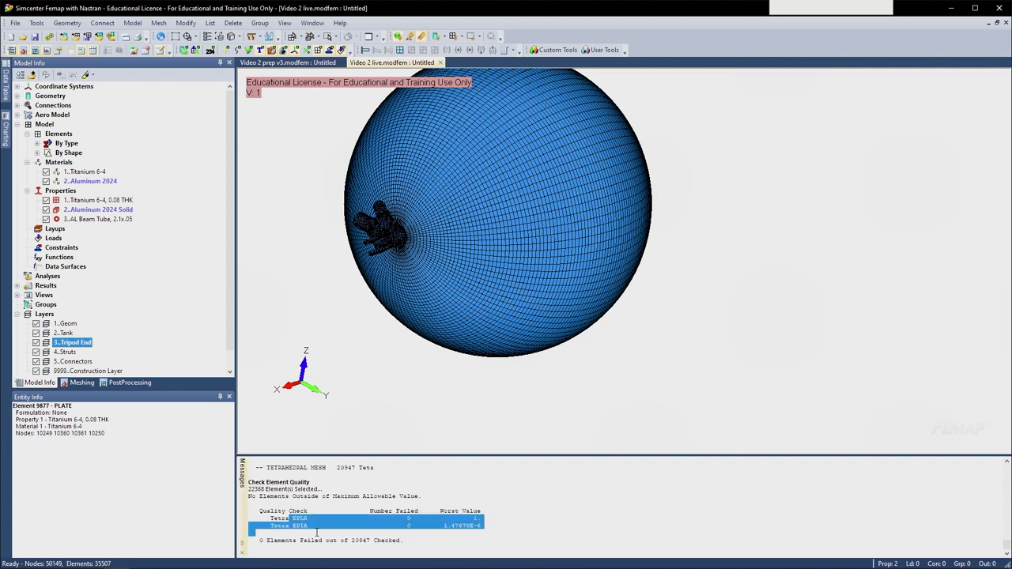
click(372, 531)
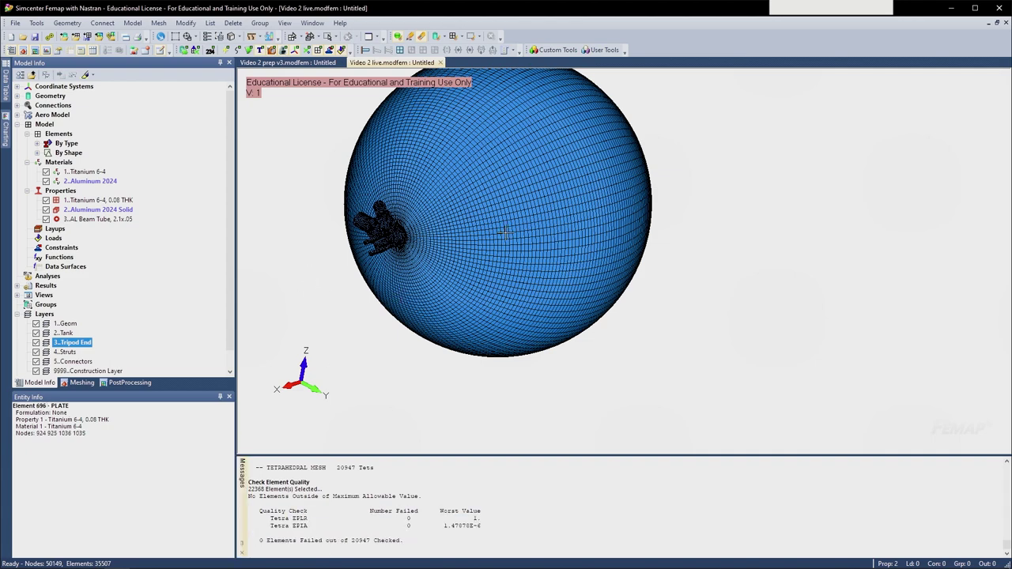
scroll(504, 231, up, 2)
scroll(479, 264, up, 2)
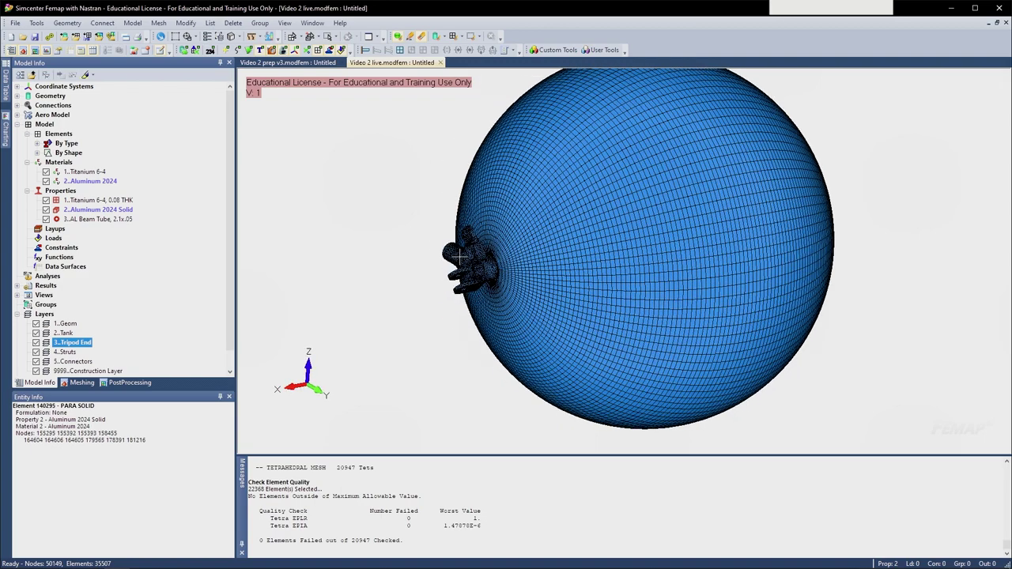
scroll(527, 247, down, 3)
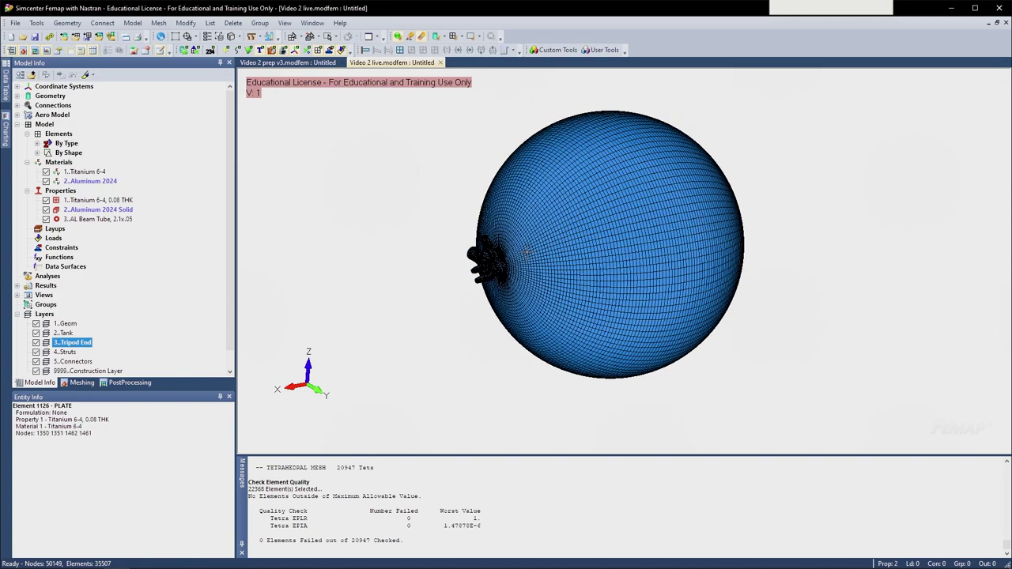
middle_drag(562, 217, 521, 206)
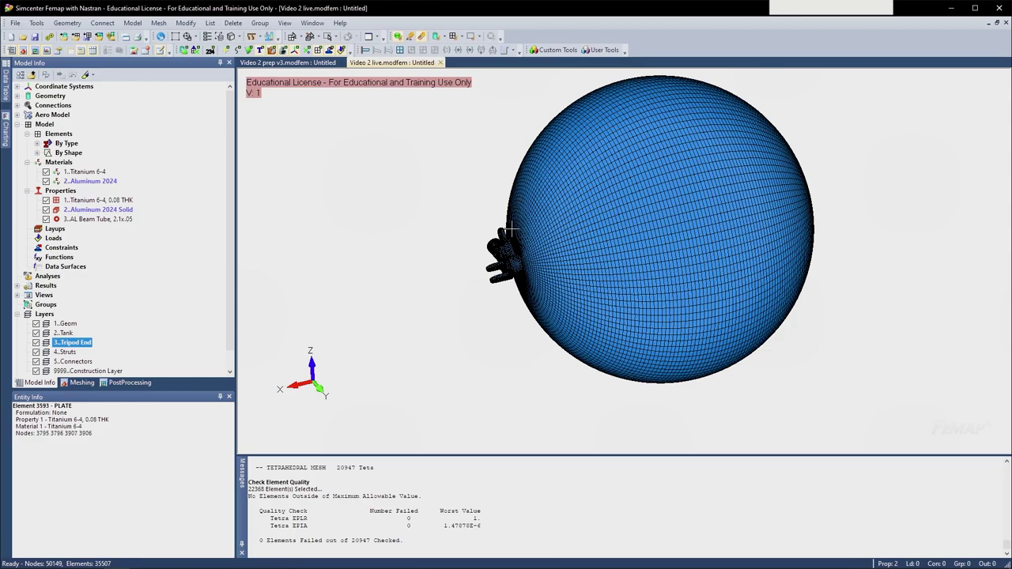
scroll(512, 228, up, 1)
middle_drag(511, 228, 592, 285)
scroll(529, 252, down, 2)
scroll(522, 252, up, 6)
scroll(520, 276, down, 3)
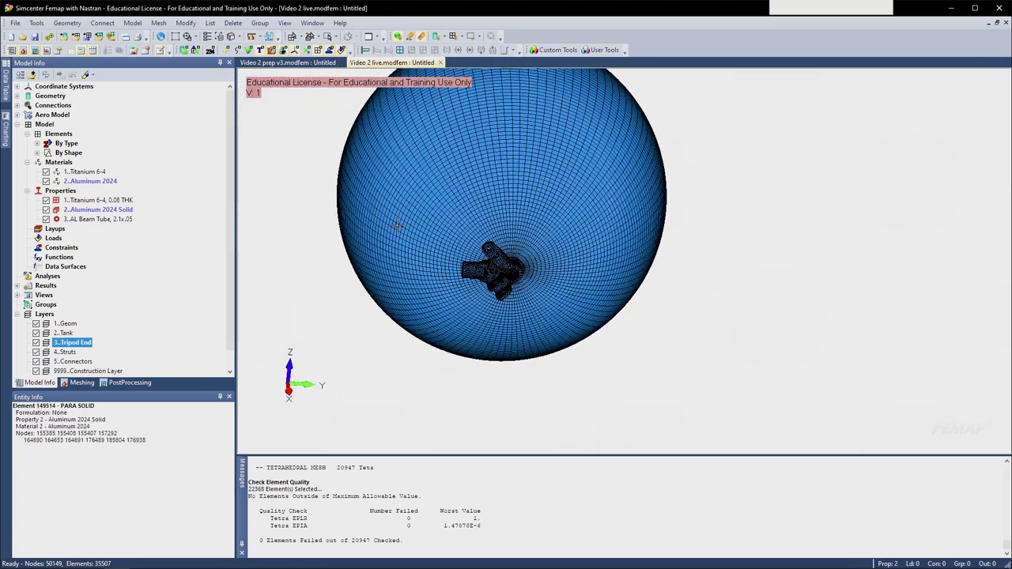
ctrl+middle_drag(397, 225, 456, 347)
middle_drag(600, 289, 637, 355)
ctrl+middle_drag(638, 355, 613, 280)
middle_drag(417, 282, 432, 279)
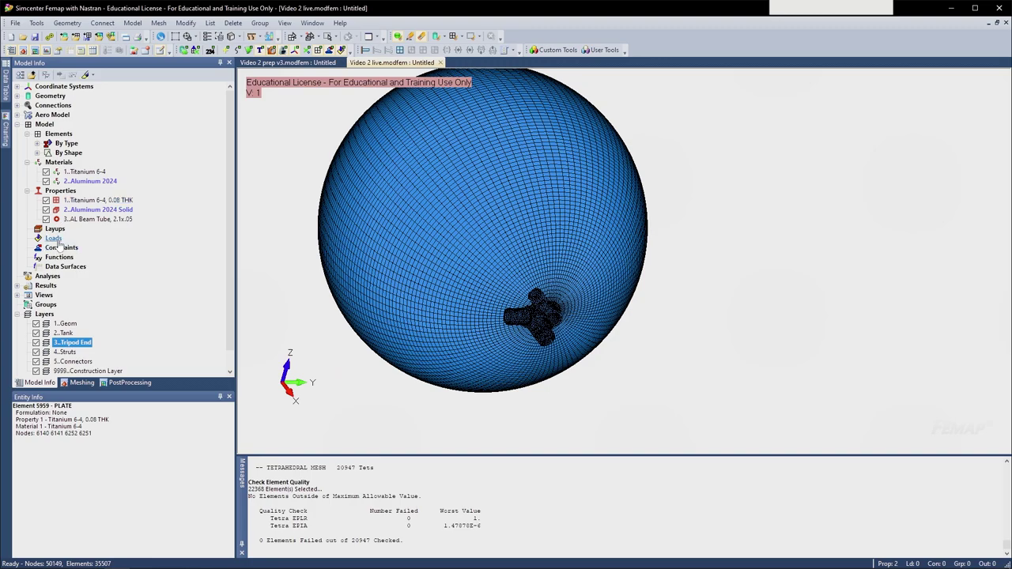
scroll(63, 248, down, 1)
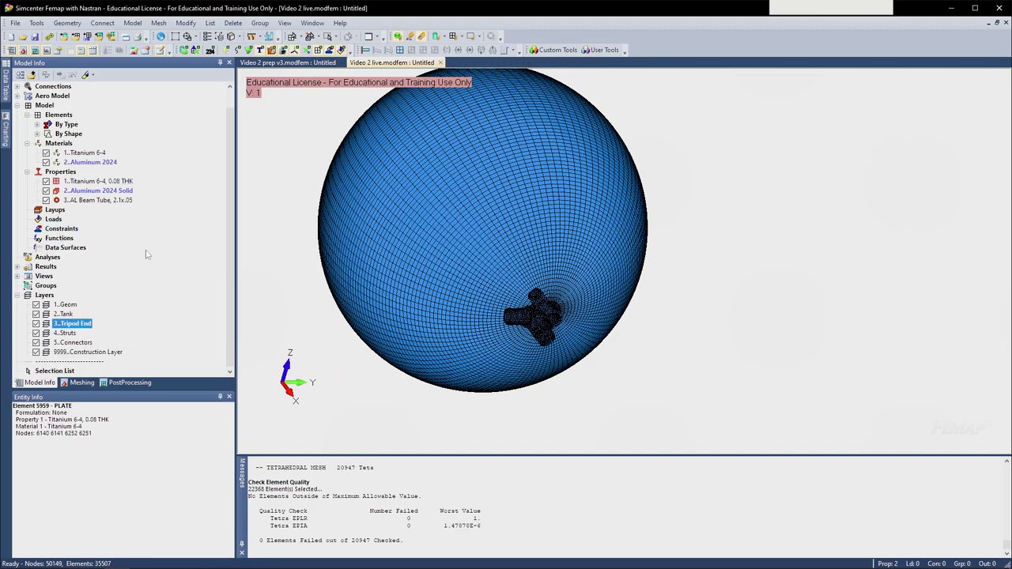
- Examine the fitting's mesh close up against the tank, including the tube socket, lugs and the transition around the large bore
scroll(572, 272, up, 4)
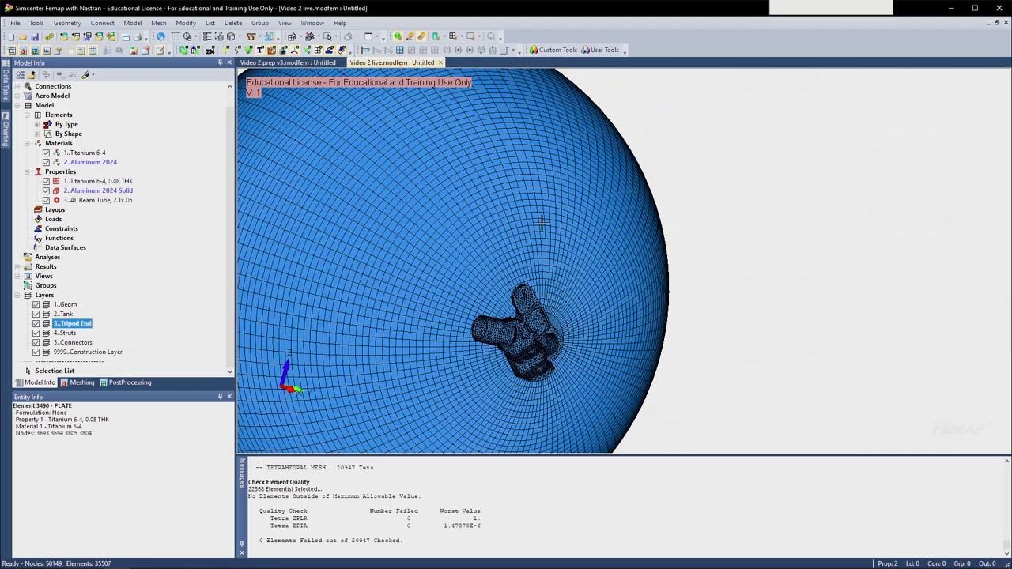
scroll(542, 224, up, 5)
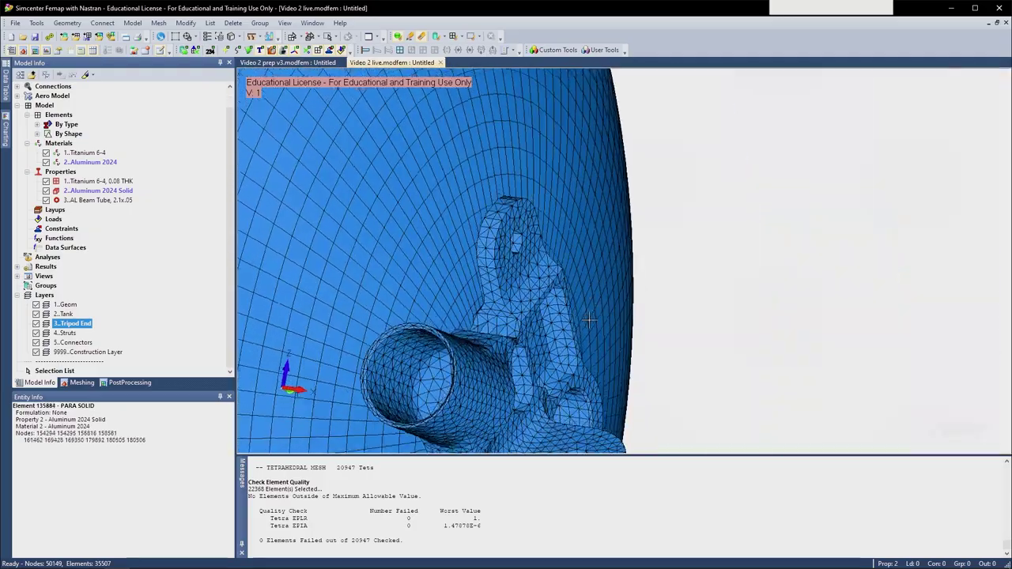
middle_drag(588, 319, 581, 131)
scroll(528, 219, down, 5)
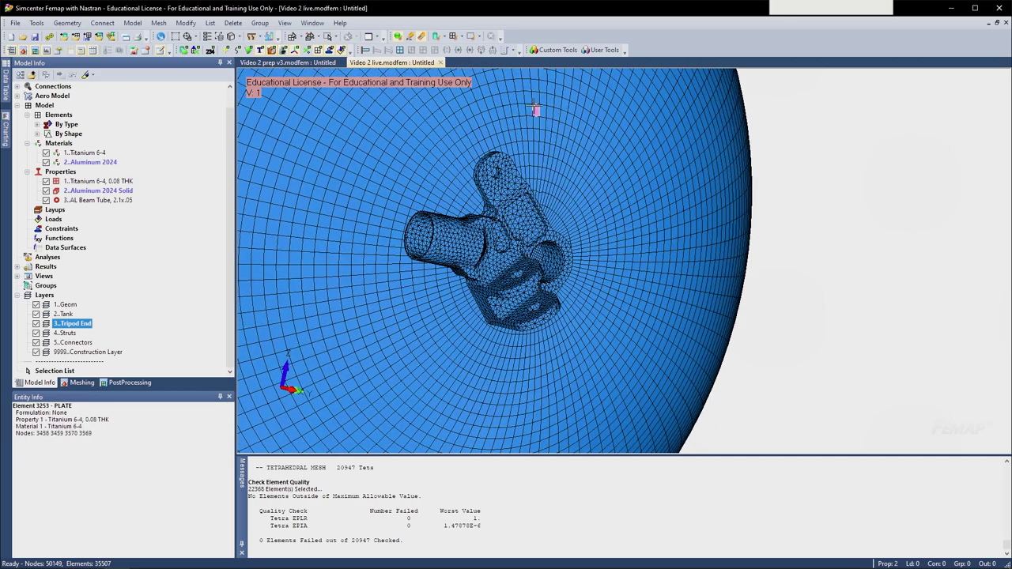
scroll(526, 102, down, 3)
middle_drag(524, 113, 678, 316)
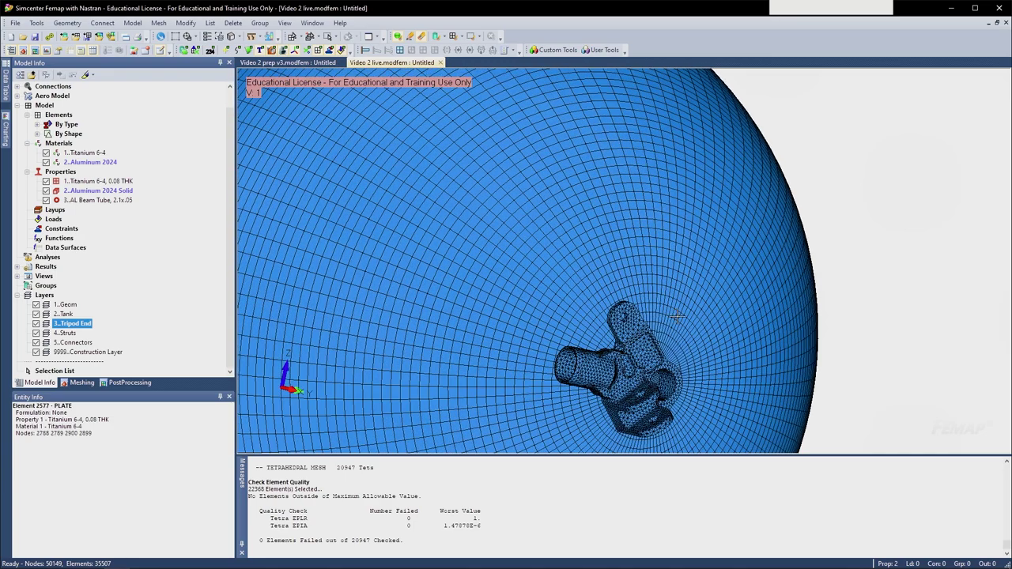
scroll(122, 229, up, 1)
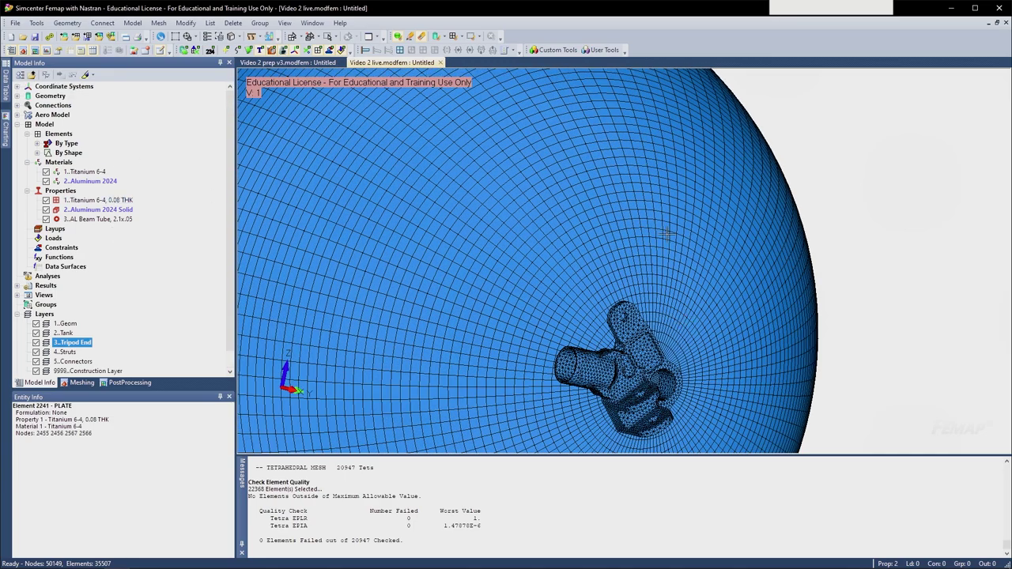
scroll(686, 395, up, 5)
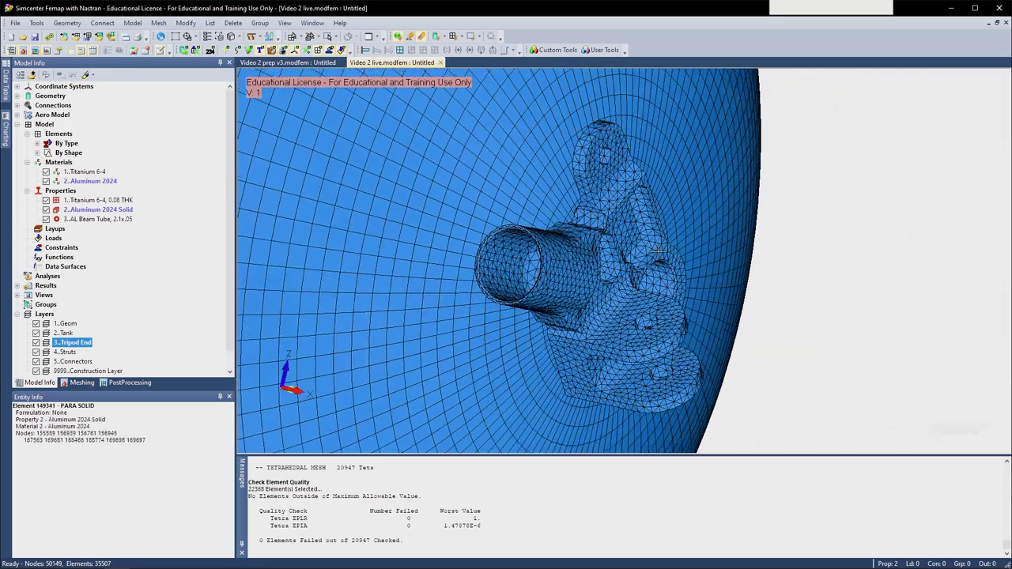
scroll(511, 268, up, 4)
mouse_move(510, 267)
middle_down()
mouse_move(652, 339)
mouse_move(630, 342)
mouse_move(632, 278)
middle_up()
scroll(632, 278, up, 5)
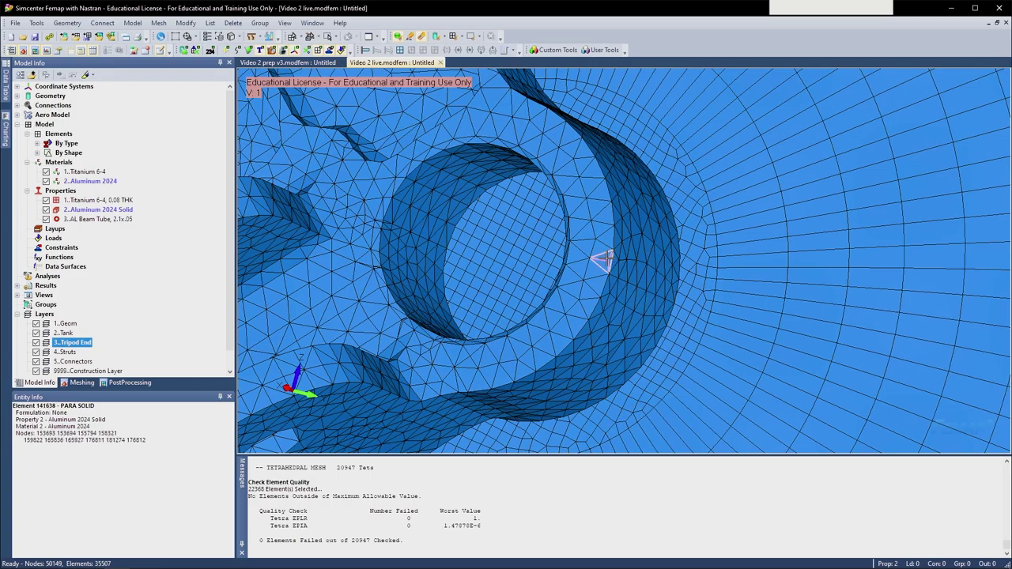
scroll(601, 257, down, 6)
scroll(601, 251, down, 5)
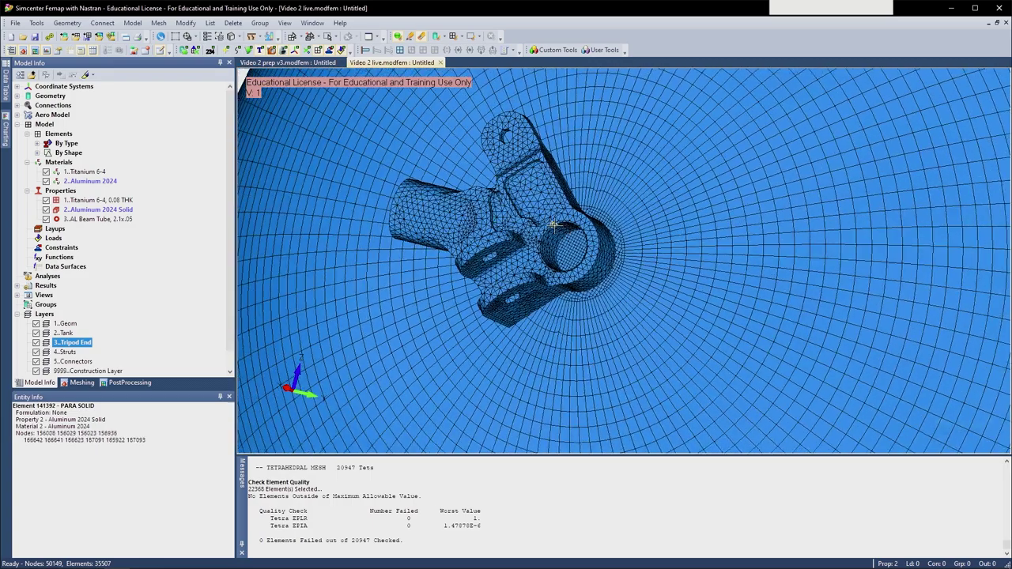
- Display the strut geometry together with the meshed tank and fitting, and view where the struts meet the fitting
scroll(63, 340, down, 1)
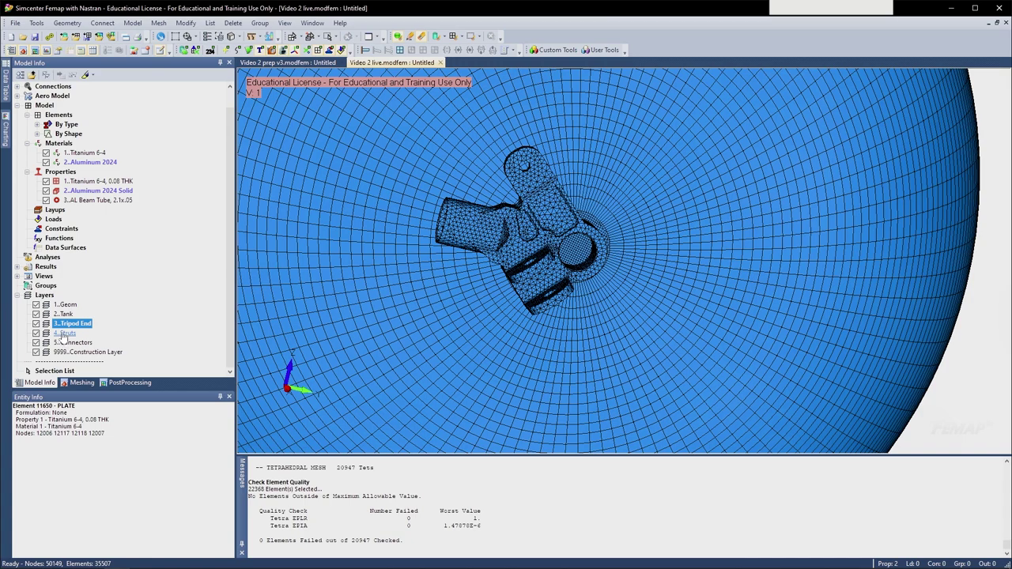
click(237, 49)
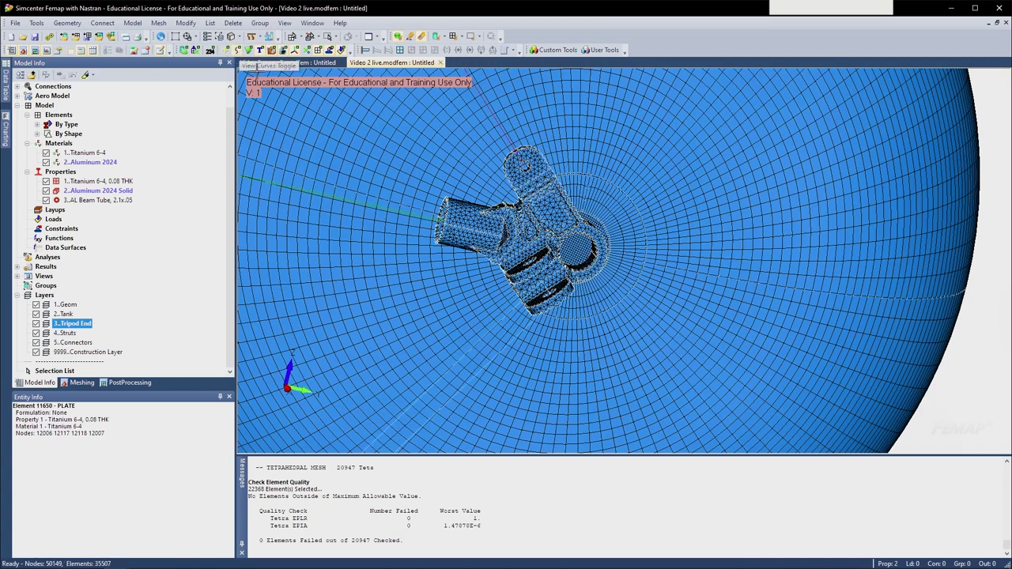
click(238, 51)
scroll(463, 223, down, 1)
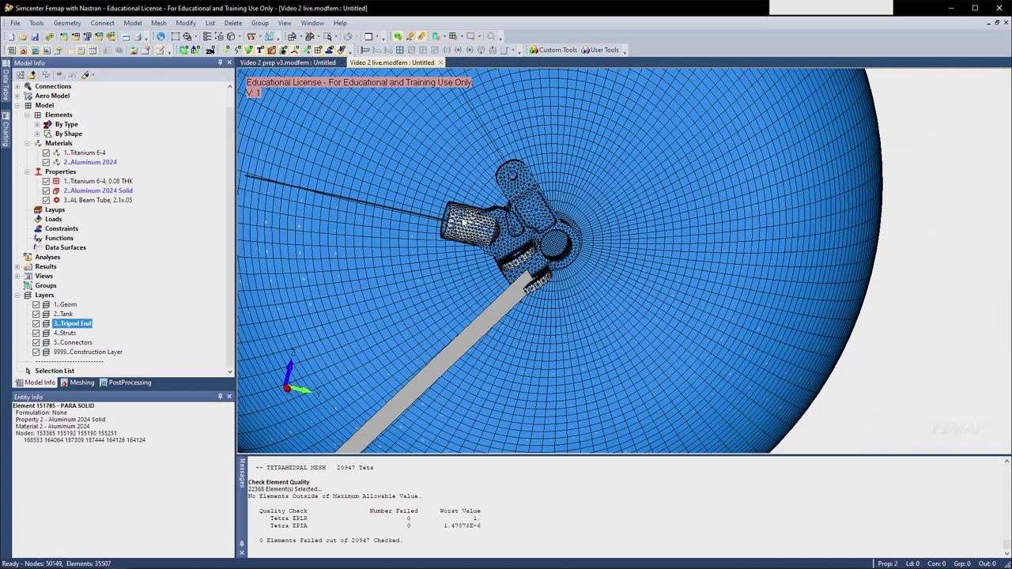
middle_drag(465, 224, 435, 257)
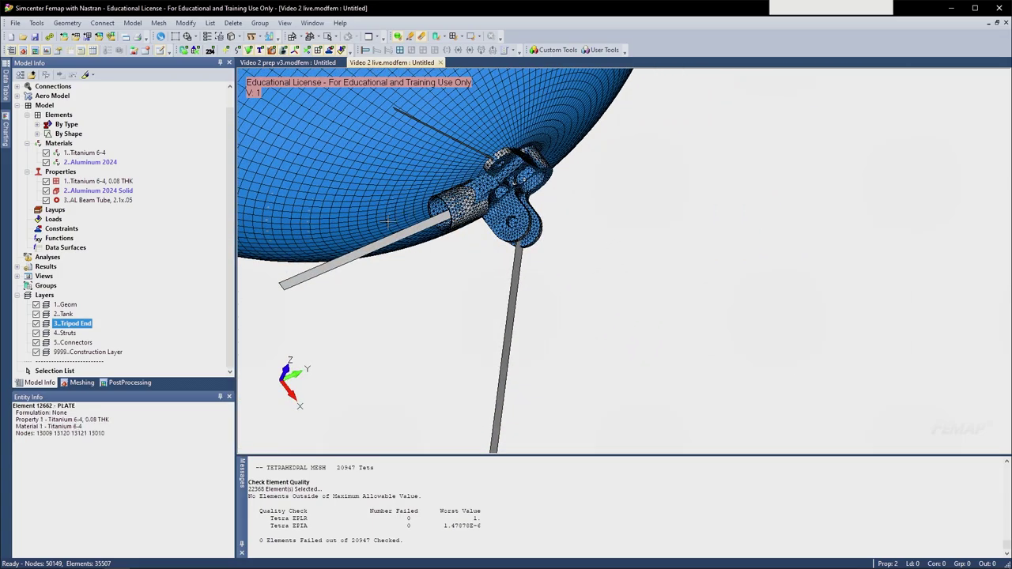
- Activate the Struts layer for the new strut elements
middle_drag(399, 224, 577, 310)
middle_drag(539, 277, 245, 276)
scroll(512, 261, up, 4)
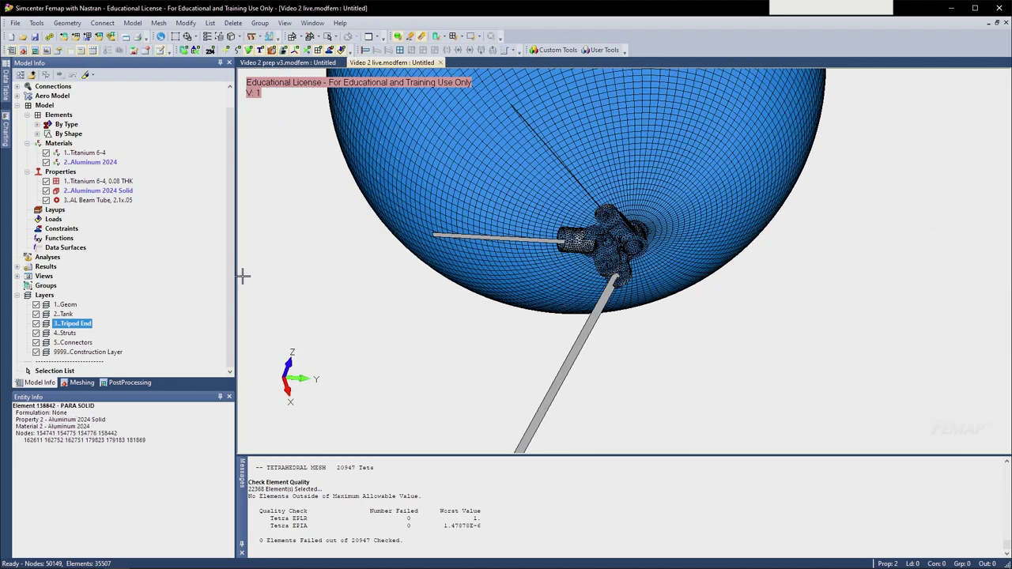
click(68, 333)
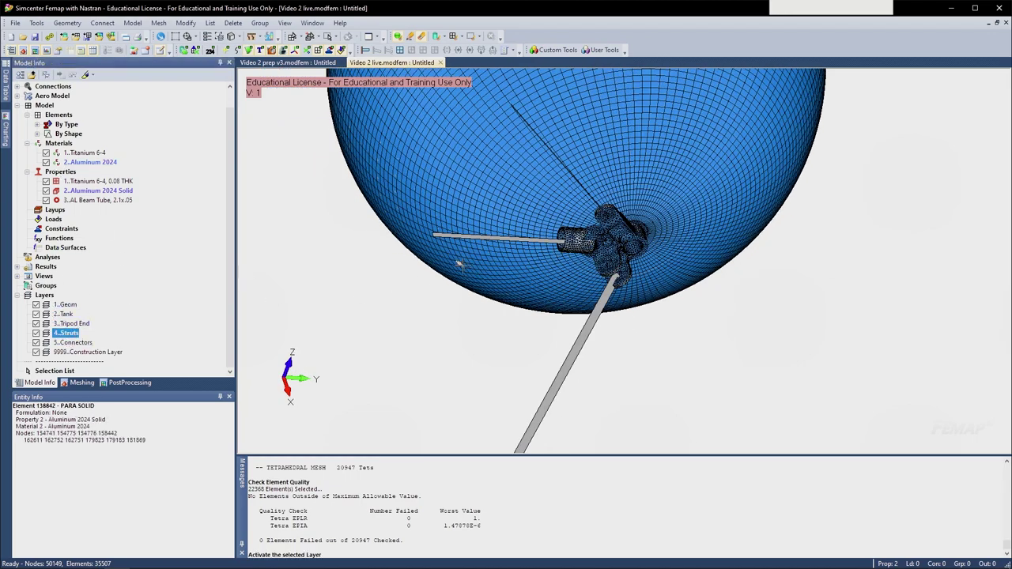
middle_drag(459, 265, 406, 213)
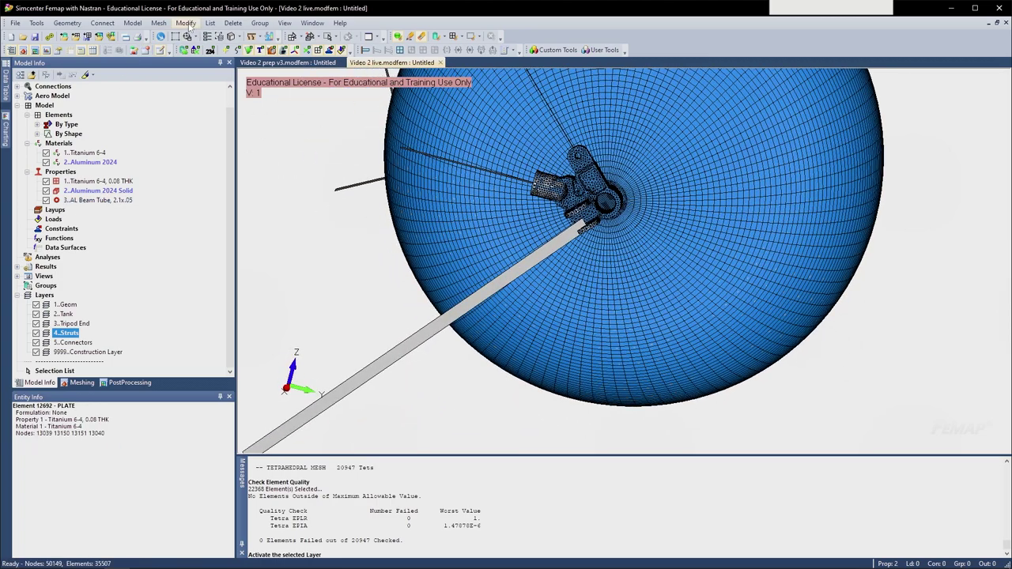
- Set curve mesh sizing to increase by 2 elements and apply it to the edge curve of the long strut at the tripod fitting
click(82, 383)
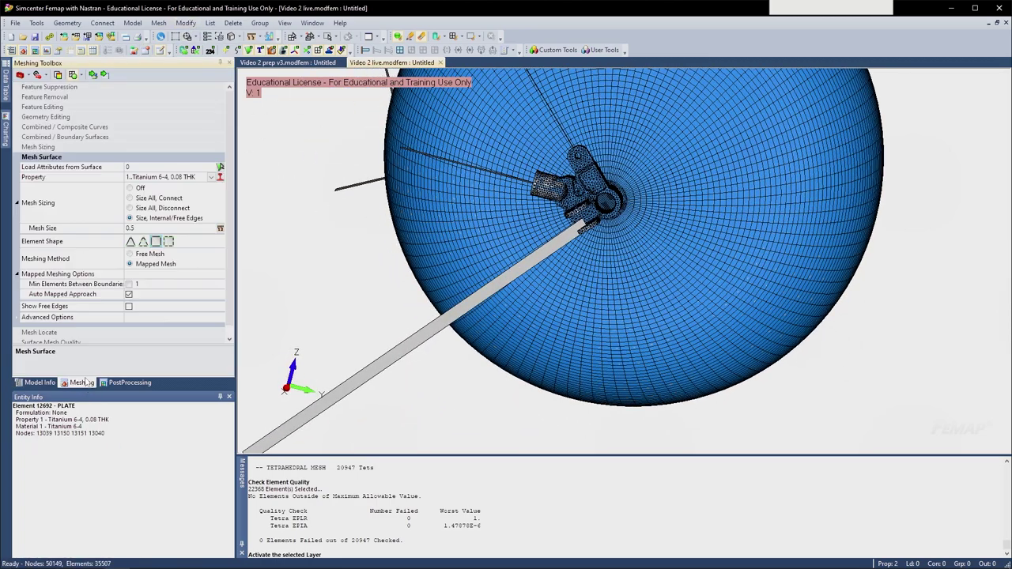
click(47, 147)
click(130, 190)
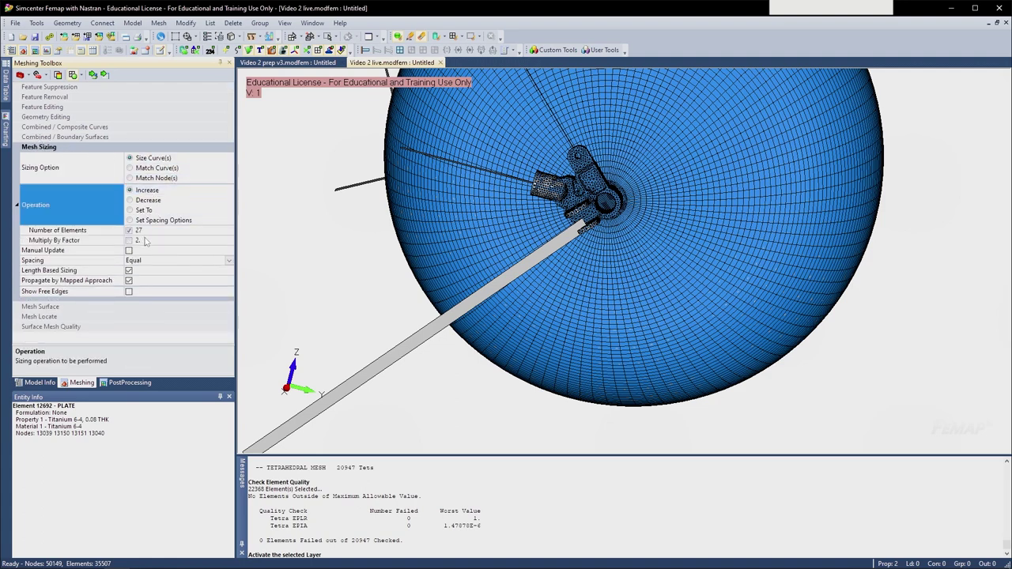
click(148, 230)
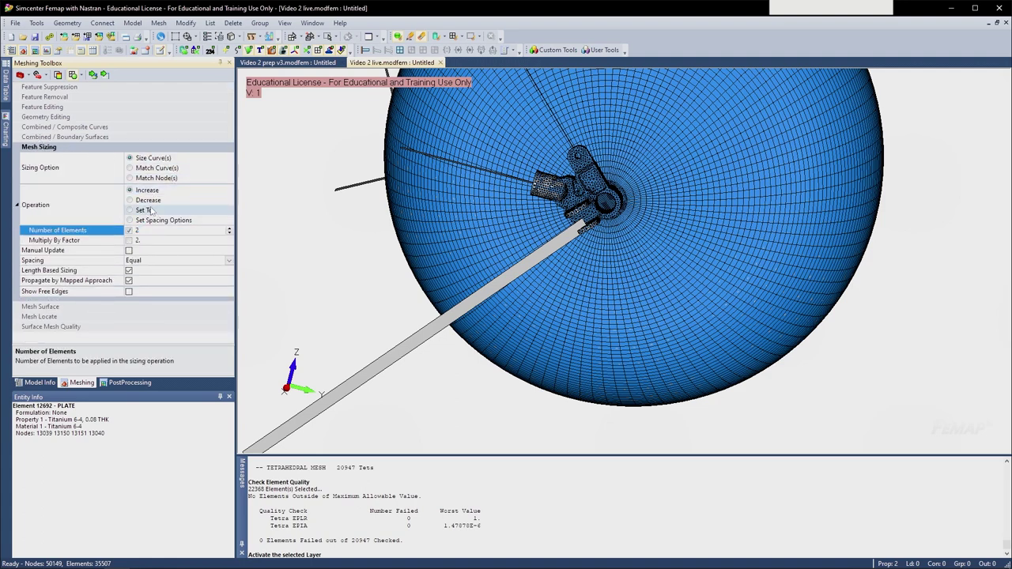
middle_drag(519, 241, 477, 226)
scroll(500, 218, down, 2)
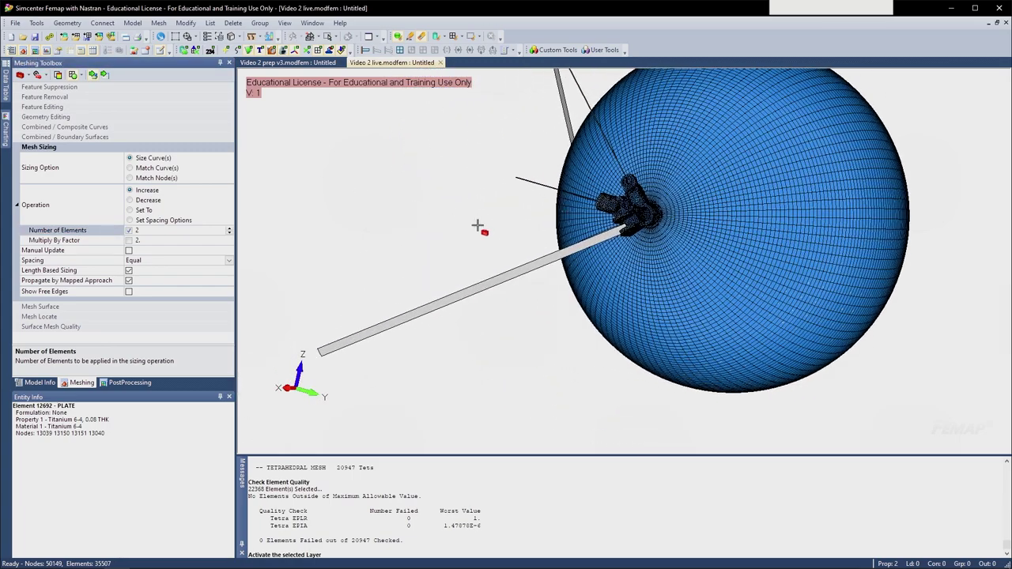
scroll(478, 225, down, 1)
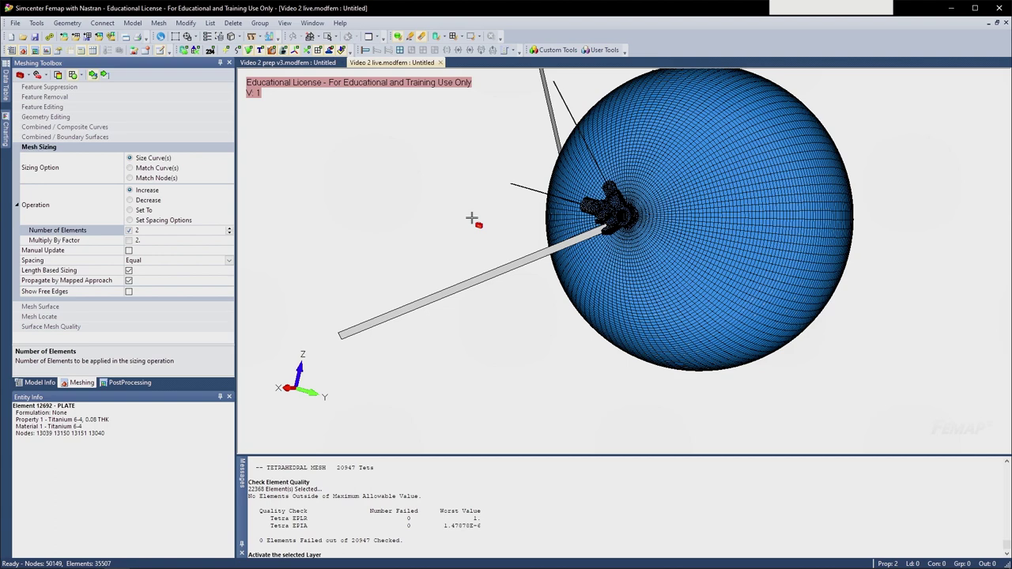
middle_drag(498, 214, 491, 237)
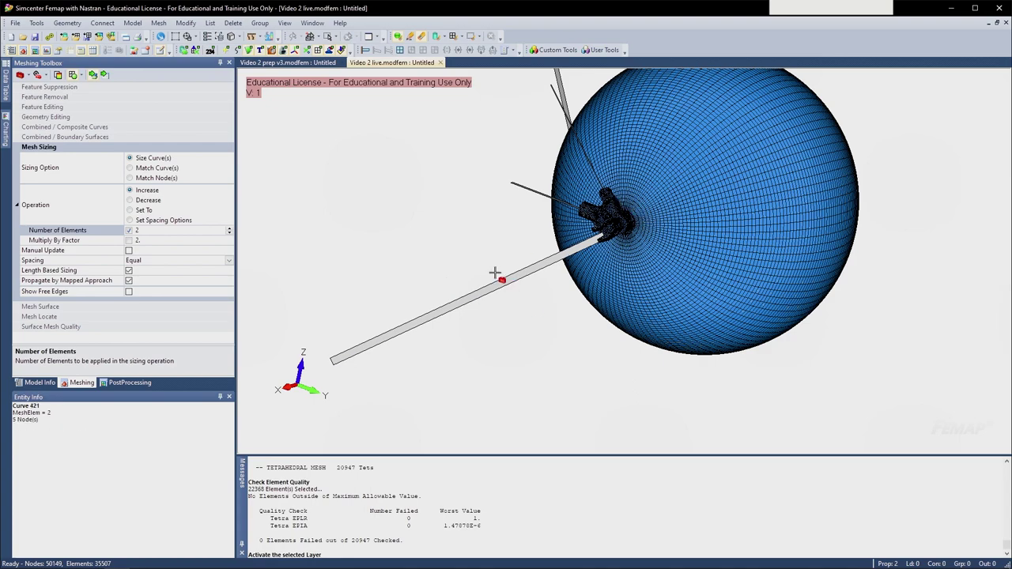
scroll(478, 289, up, 3)
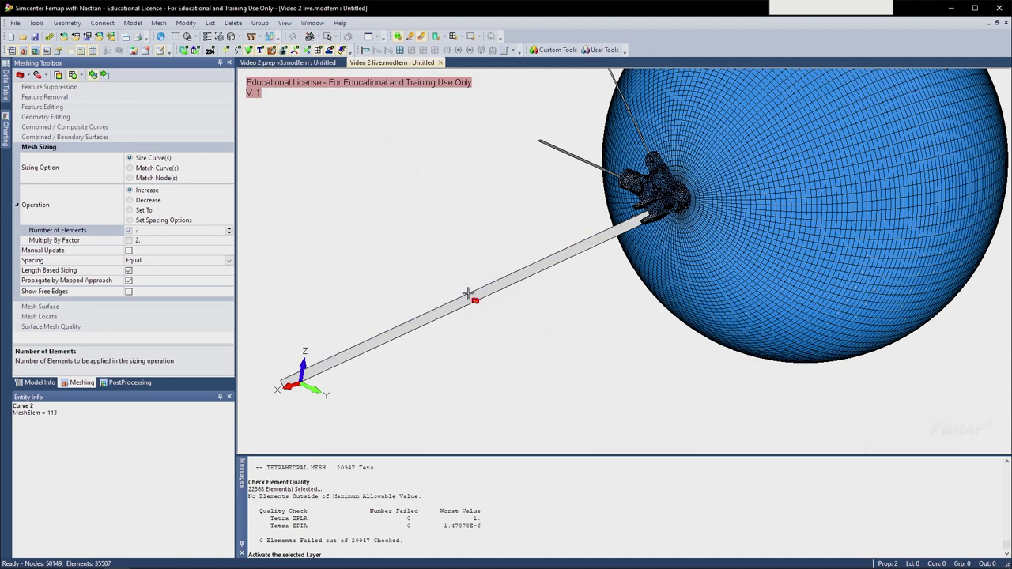
click(467, 296)
- Change the sizing increment to 1 element and raise the long strut's edge curve to 6 elements
click(147, 234)
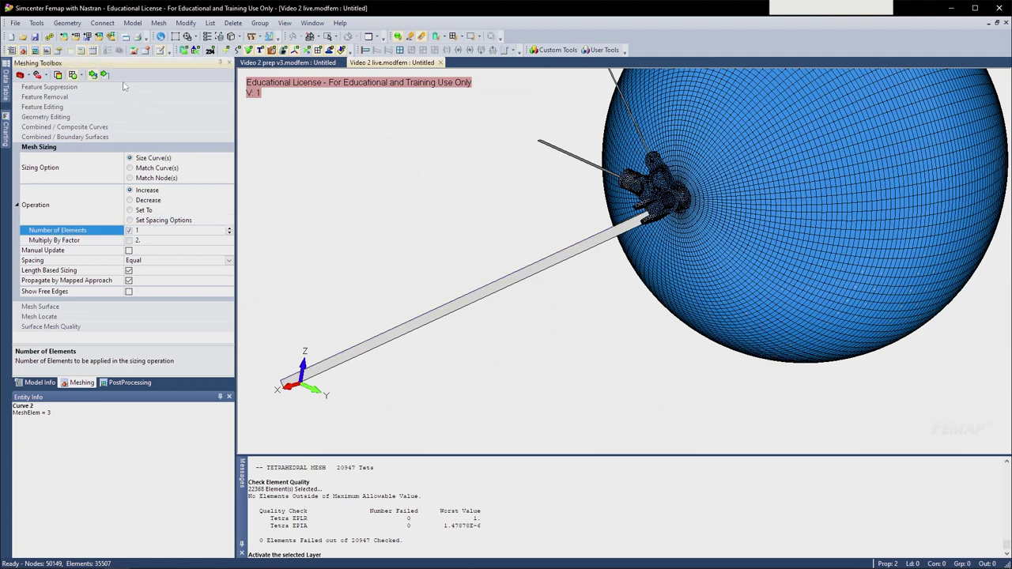
click(474, 290)
scroll(474, 290, down, 3)
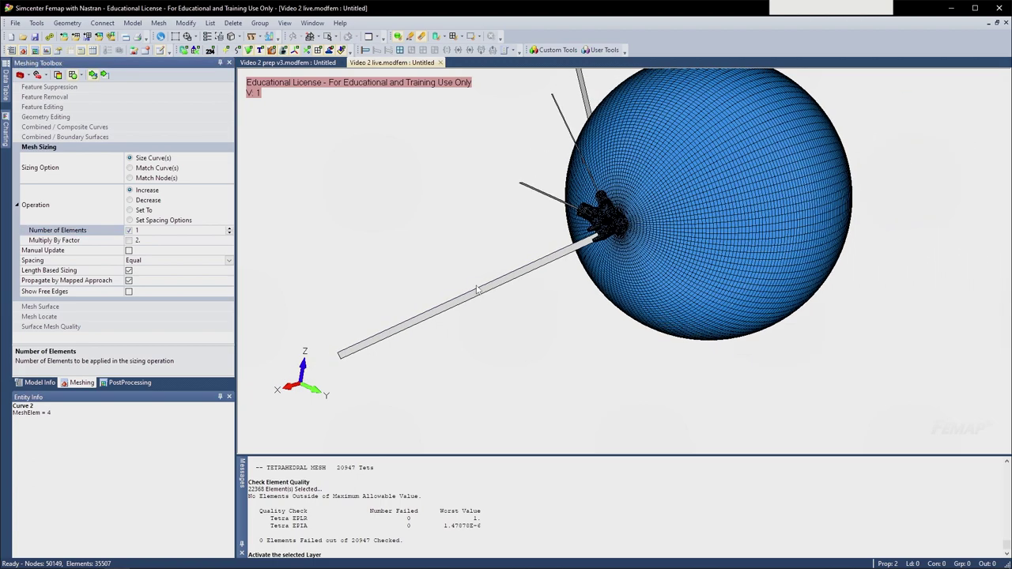
middle_drag(587, 250, 602, 268)
scroll(602, 268, down, 2)
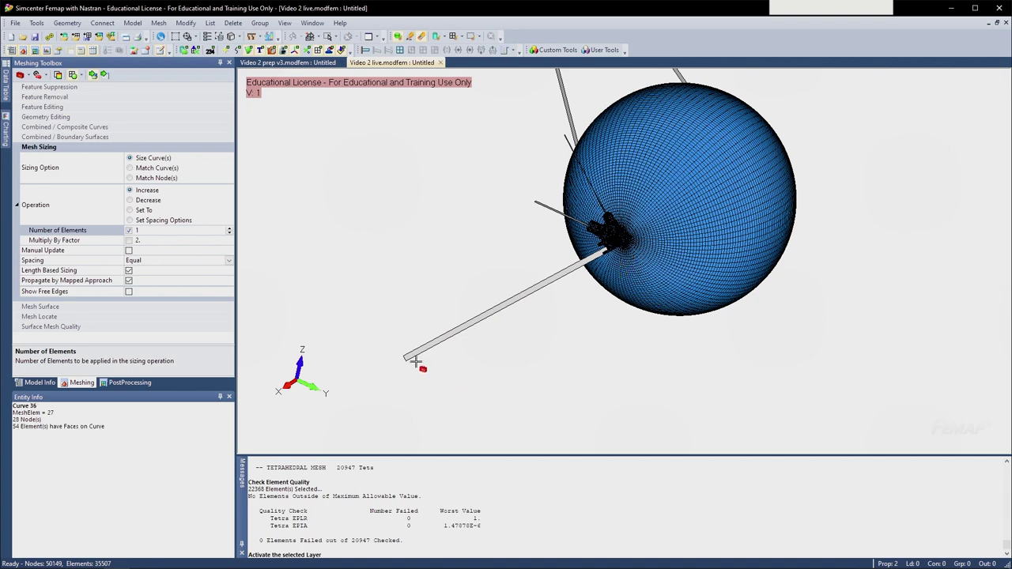
middle_drag(614, 264, 508, 268)
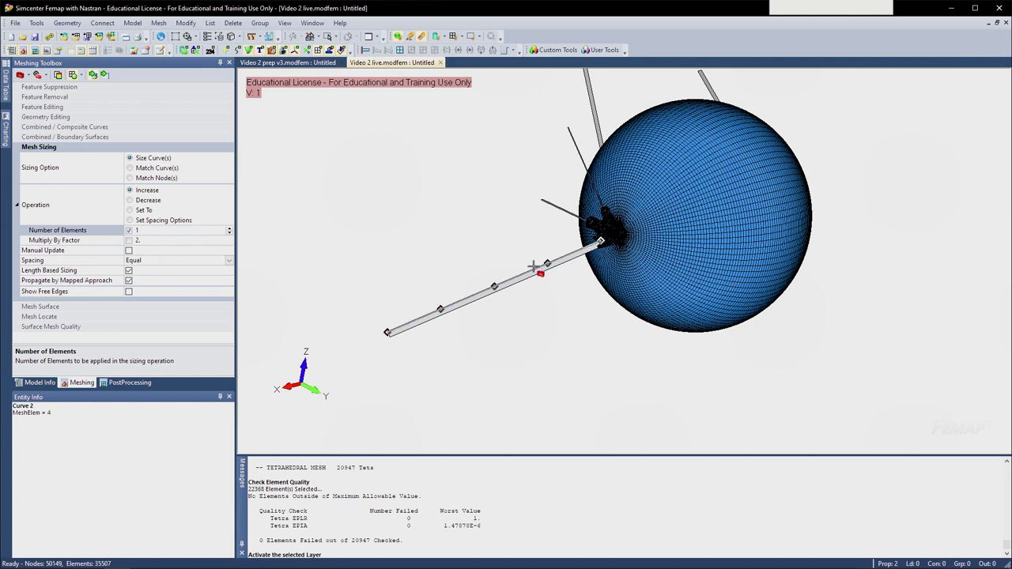
click(535, 265)
click(546, 264)
- Increase the mesh sizing on the edge curves of the other two struts at the tripod fitting to 4 elements each
middle_drag(506, 281, 751, 178)
scroll(476, 173, up, 3)
middle_drag(505, 190, 417, 154)
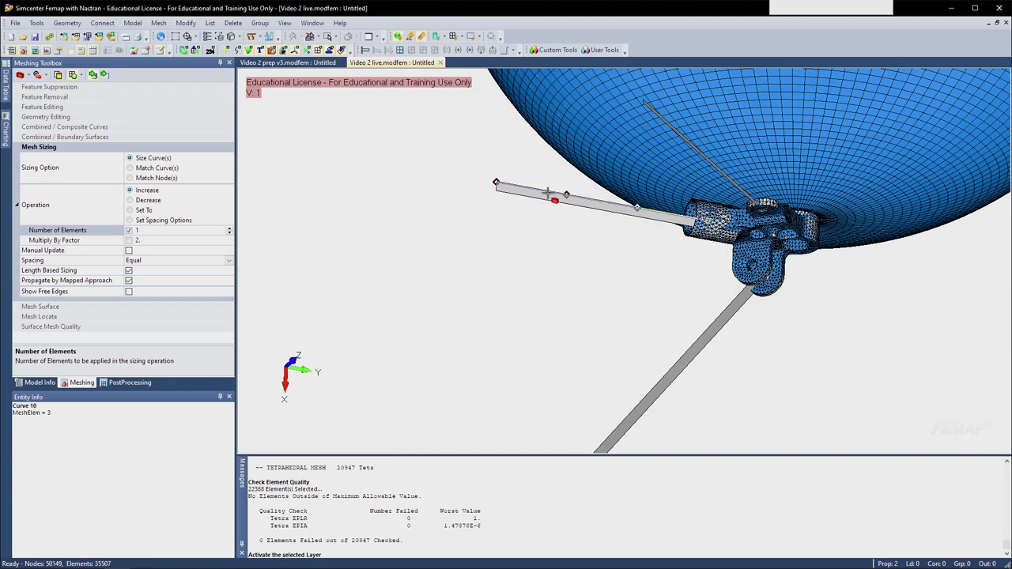
middle_drag(559, 202, 822, 166)
scroll(854, 174, up, 4)
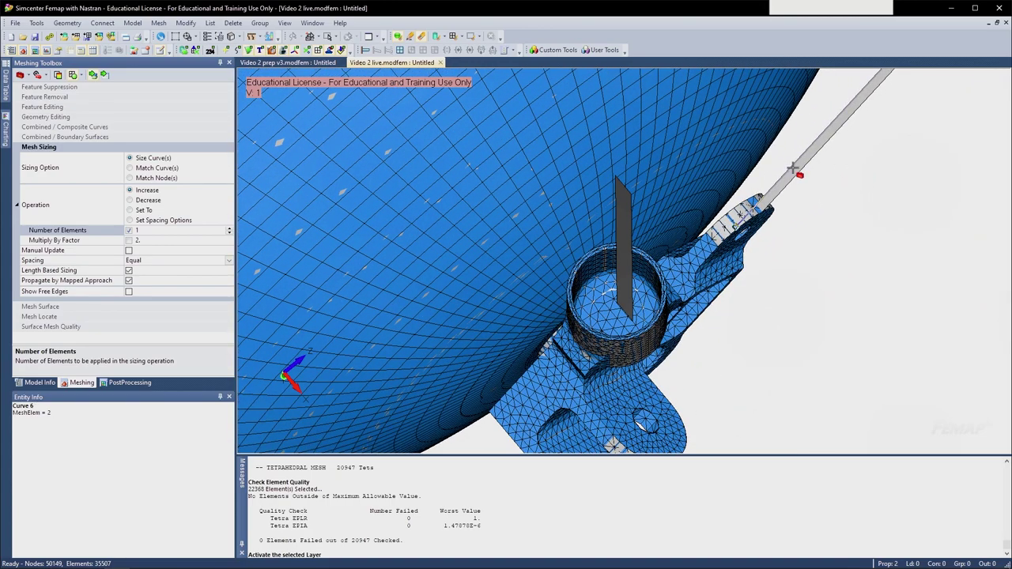
scroll(793, 168, down, 6)
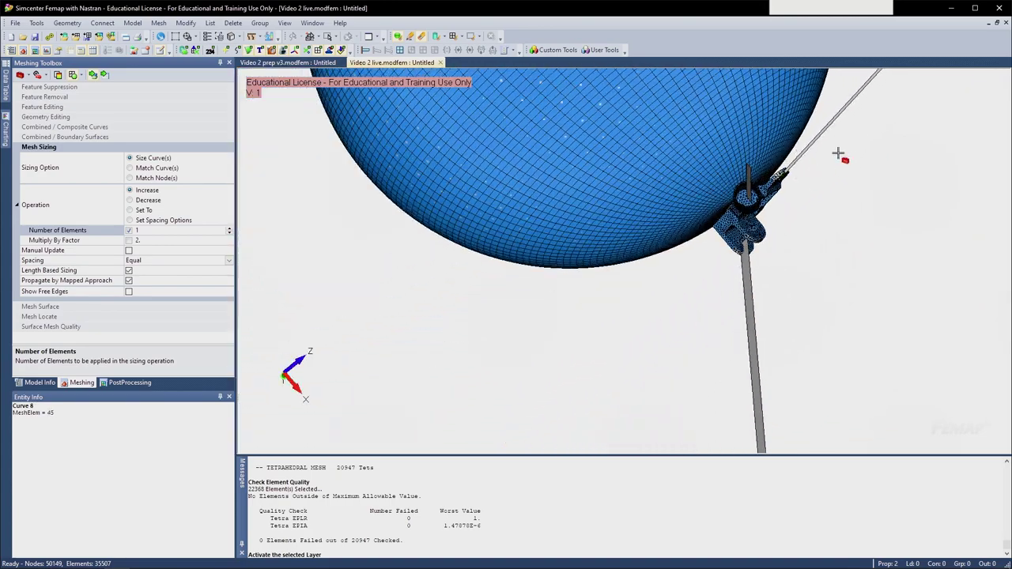
scroll(734, 274, up, 6)
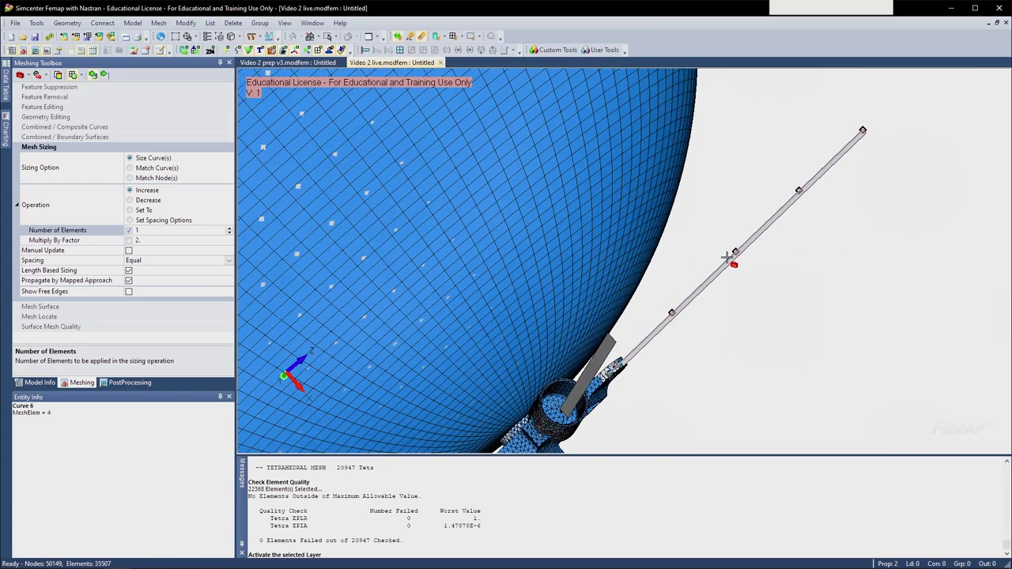
scroll(728, 264, down, 5)
- Increase the mesh sizing on the edge curve of the single strut beside the tank to 4 elements
middle_drag(727, 272, 676, 191)
scroll(514, 166, up, 4)
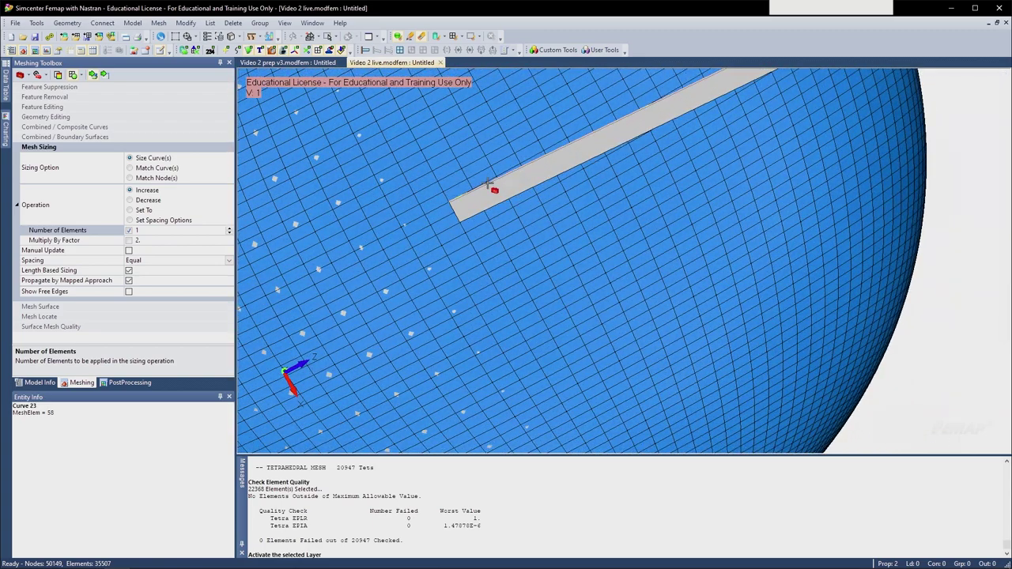
scroll(569, 197, down, 6)
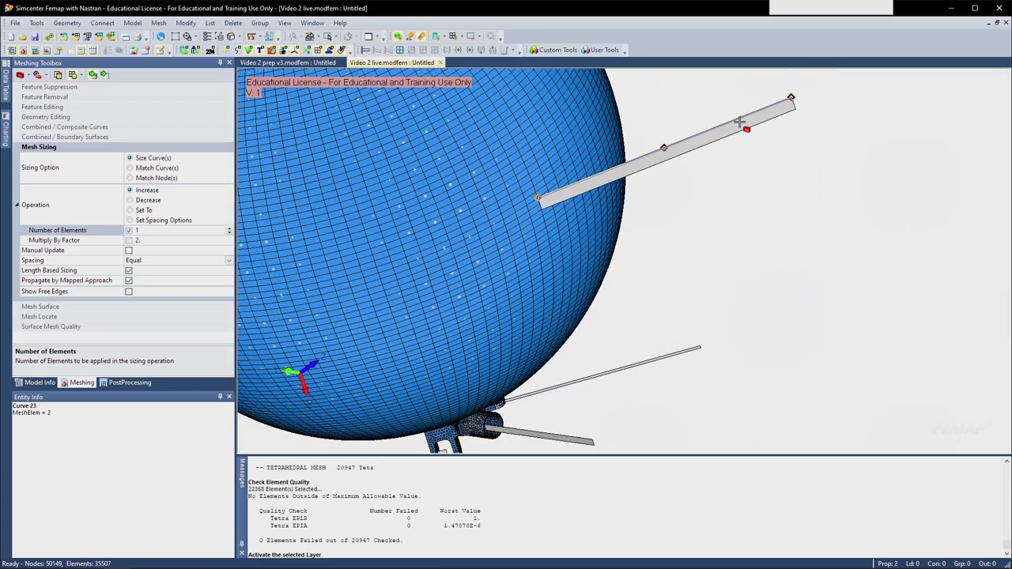
click(707, 133)
- Increase the mesh sizing on the edge curves of the two struts meeting at the tank's opposite end to 4 elements each
middle_drag(707, 136, 610, 174)
scroll(577, 140, up, 6)
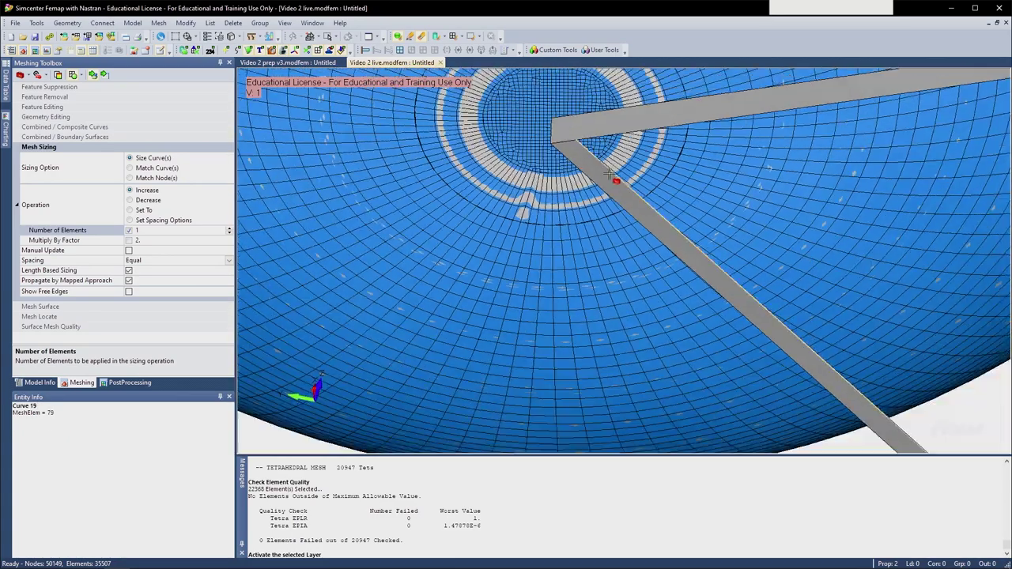
scroll(621, 164, down, 5)
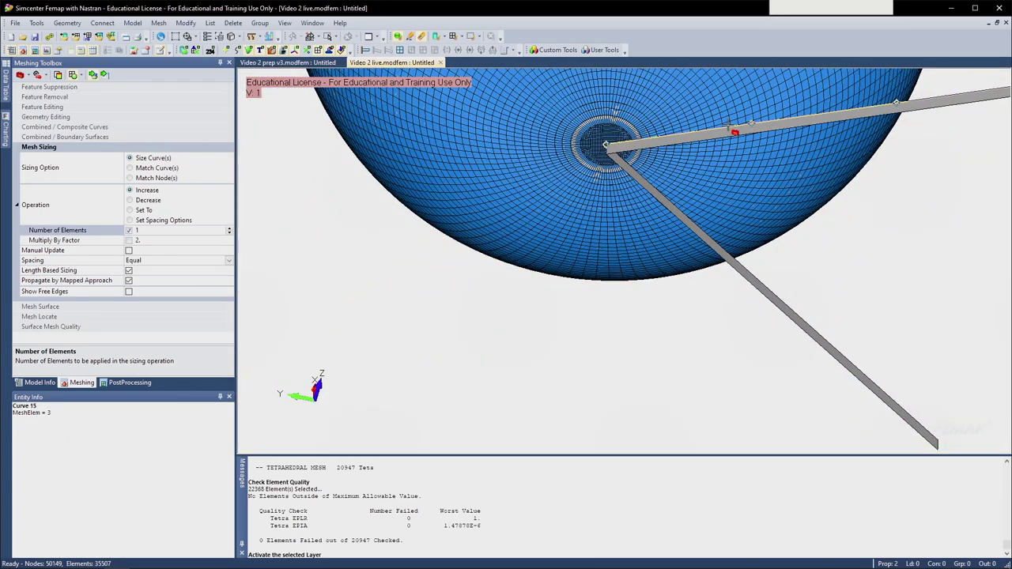
scroll(728, 122, down, 3)
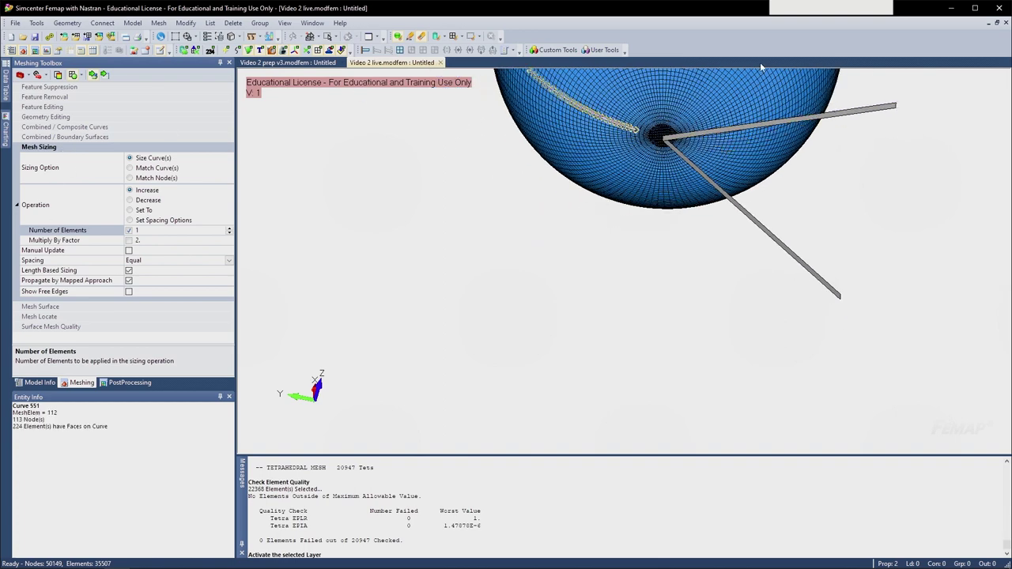
middle_drag(818, 243, 802, 254)
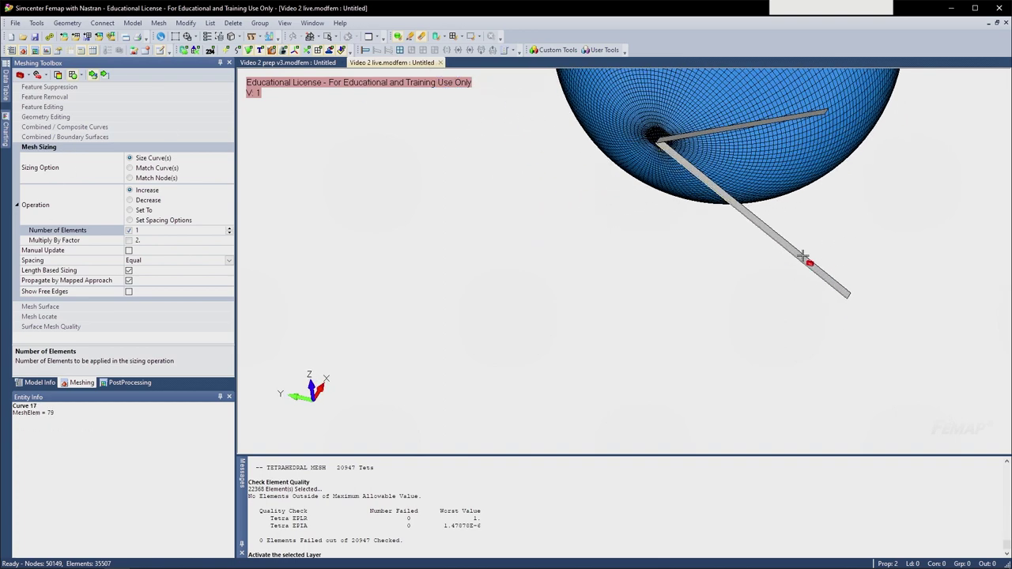
click(823, 270)
click(816, 265)
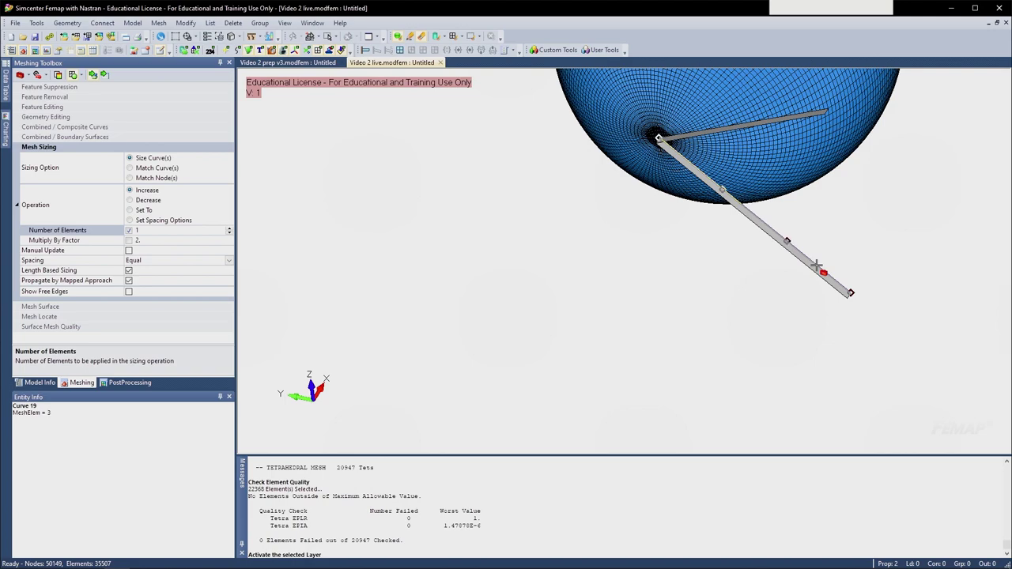
- Start the Mesh Curve command and select the sized curves of the long strut and the socket strut, removing the mistakenly picked curve 12
middle_drag(853, 226, 406, 240)
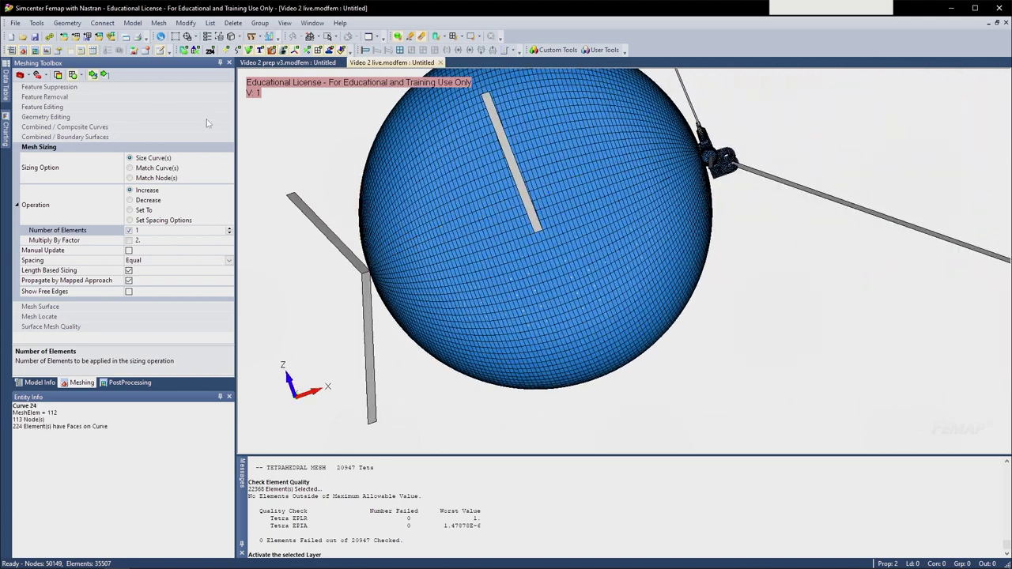
click(158, 24)
mouse_move(174, 62)
click(281, 78)
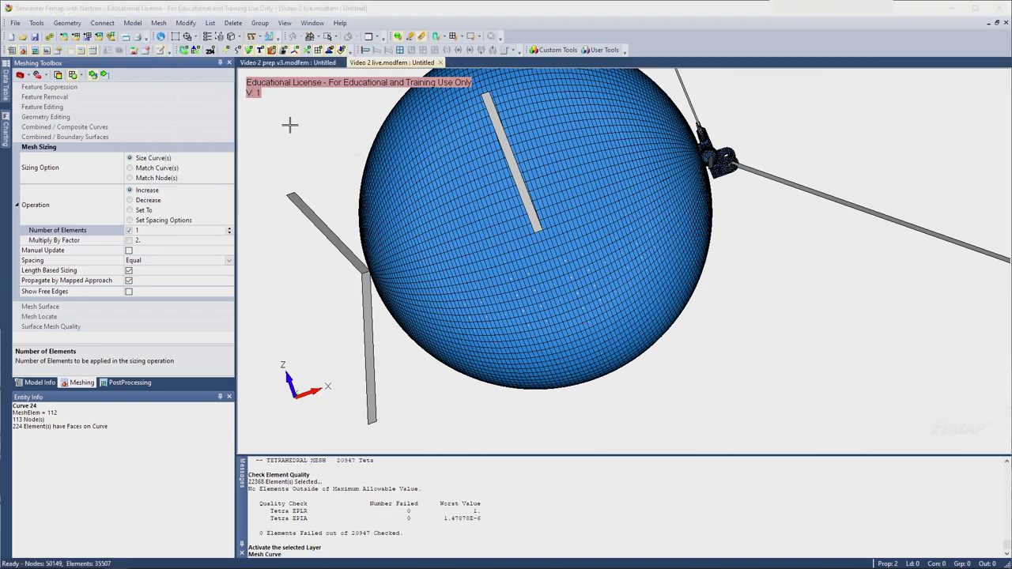
middle_drag(663, 242, 508, 377)
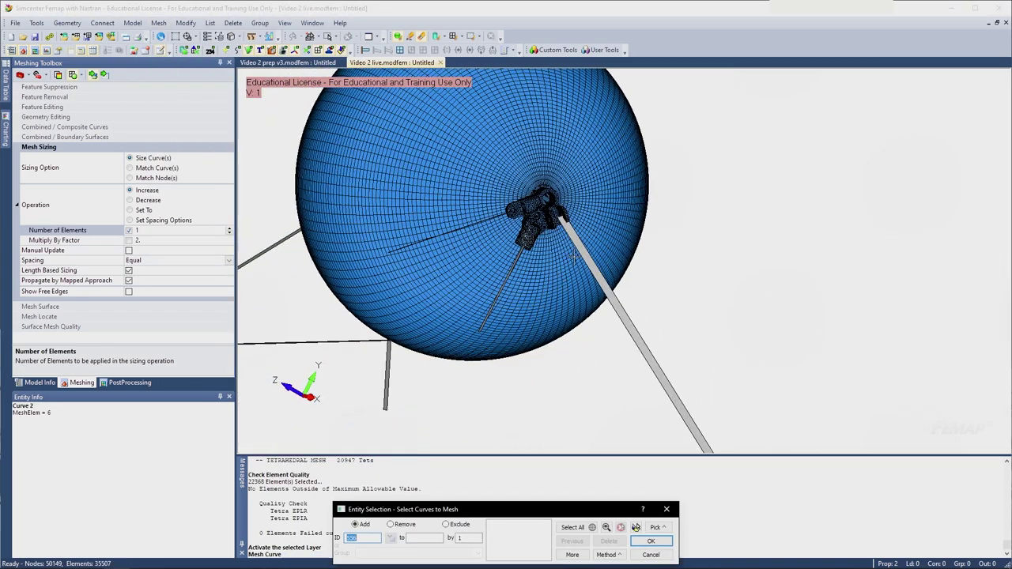
scroll(586, 257, up, 1)
click(586, 257)
mouse_move(559, 275)
middle_down()
mouse_move(637, 264)
mouse_move(558, 271)
middle_up()
click(558, 271)
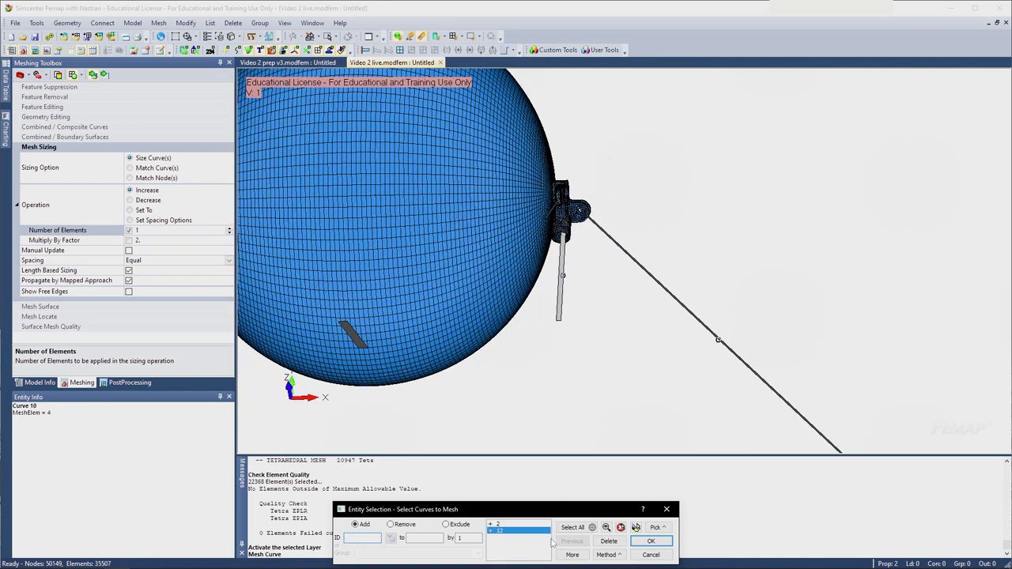
click(608, 542)
click(557, 294)
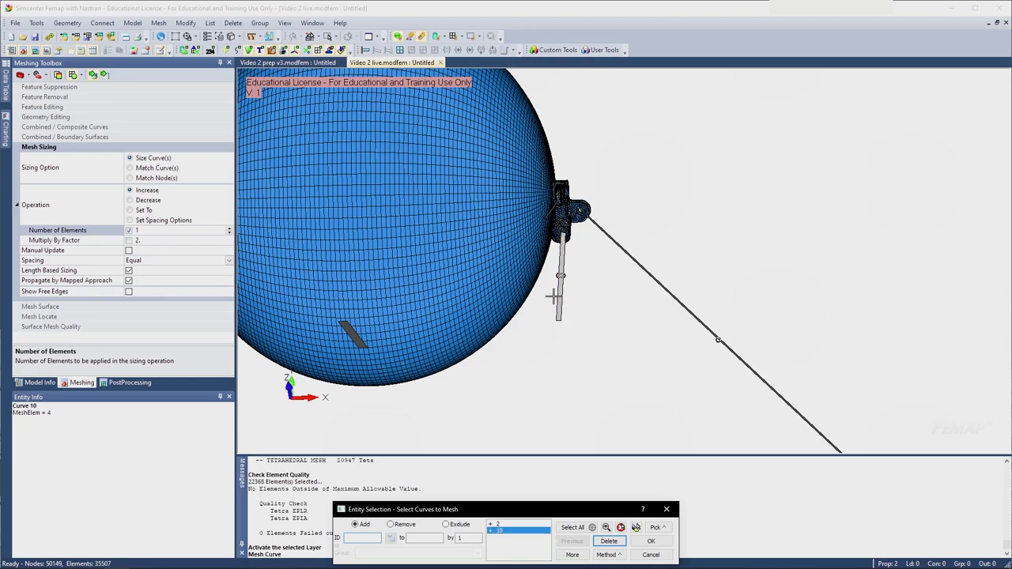
- Add the sized curve of the third strut at the tripod fitting to the curves to mesh
middle_drag(558, 294, 557, 228)
scroll(548, 246, up, 3)
scroll(557, 227, up, 4)
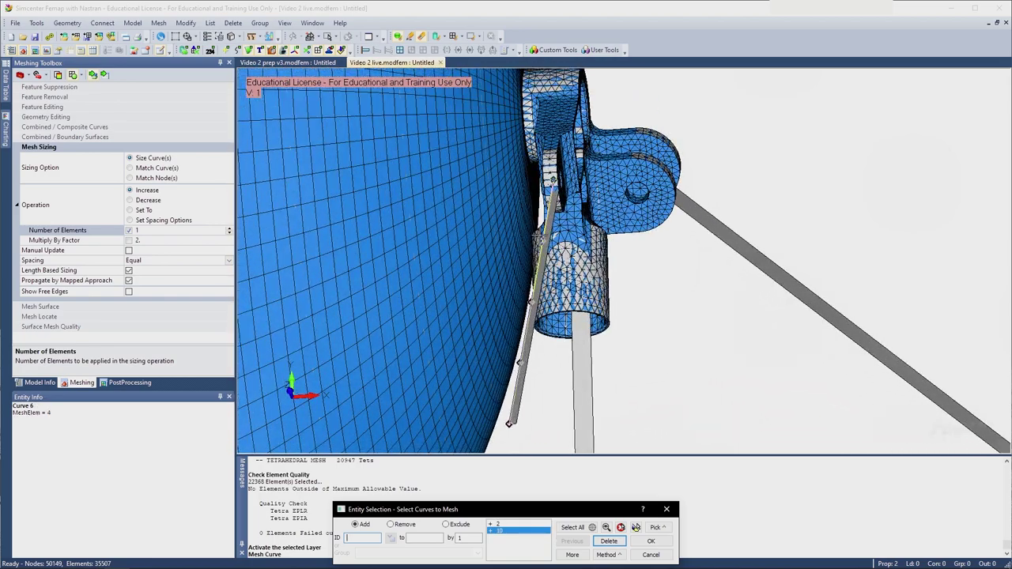
click(534, 288)
scroll(547, 251, down, 10)
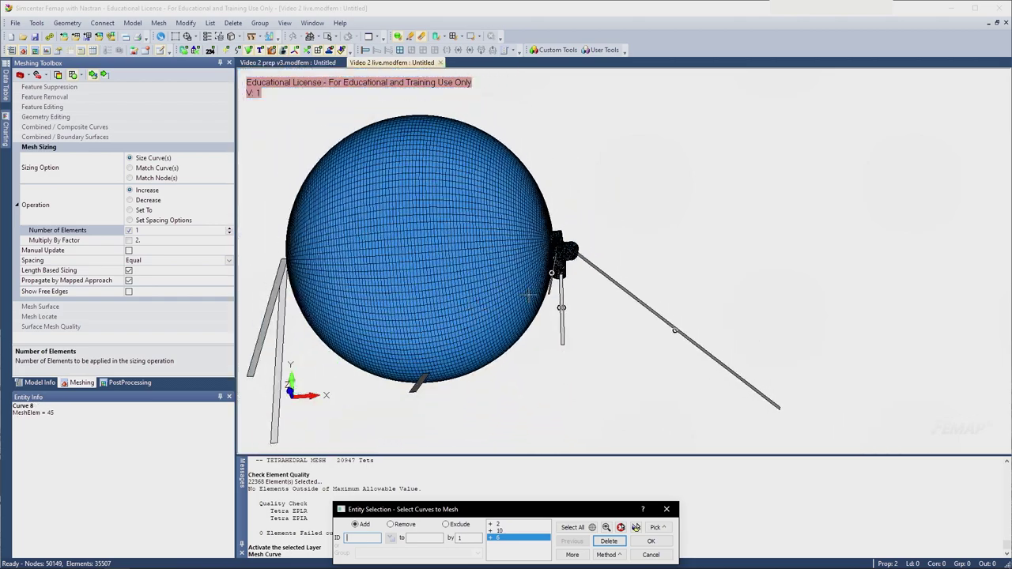
- Add the sized curves of the single side strut and the two struts at the tank's opposite end to the curves to mesh
middle_drag(621, 256, 649, 237)
scroll(637, 249, up, 4)
click(637, 256)
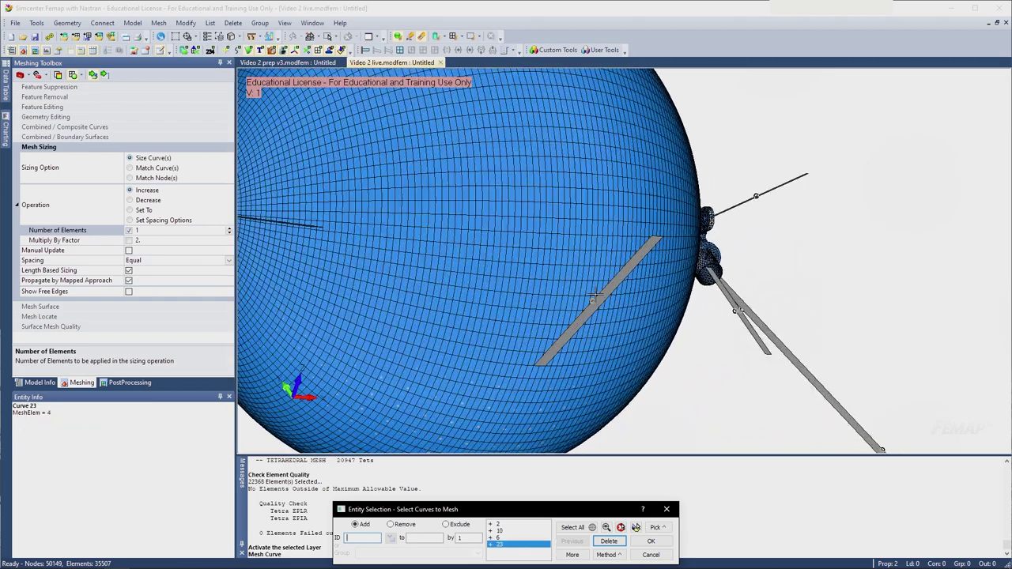
middle_drag(446, 281, 372, 154)
click(559, 261)
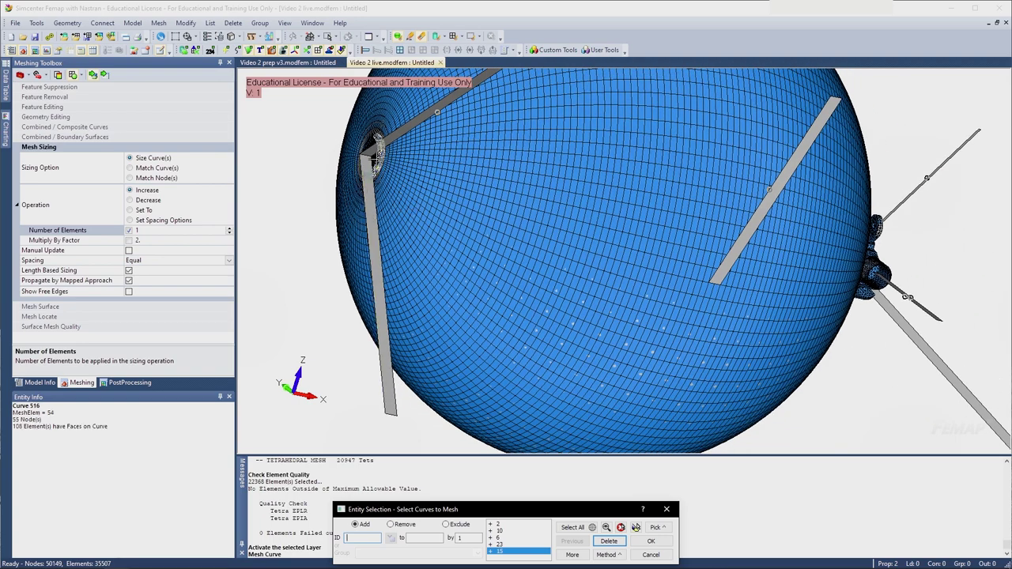
middle_drag(395, 415, 510, 230)
click(433, 239)
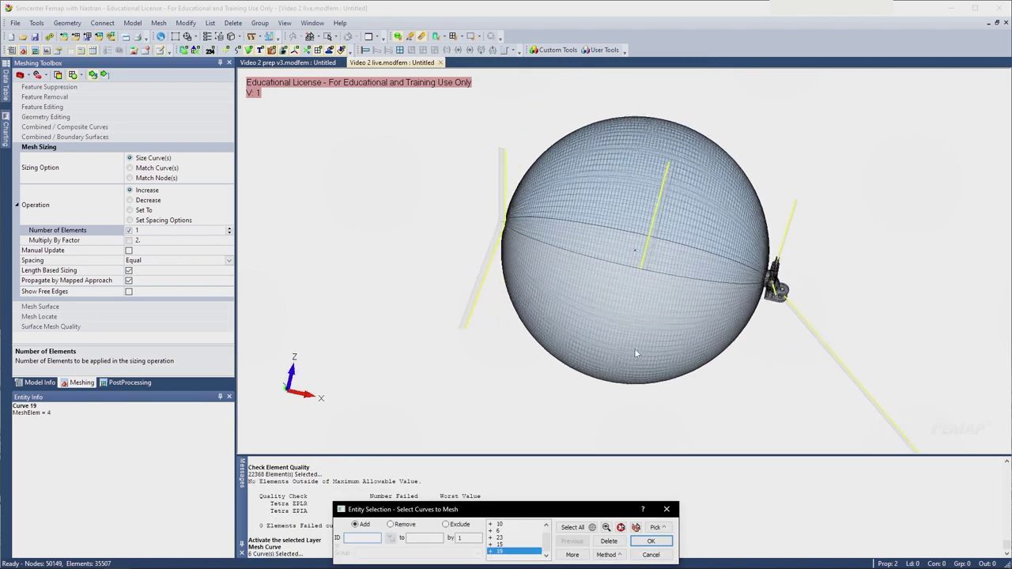
- Accept the six strut curves for meshing and assign the AL Beam Tube, 2.1x.05 property to generate elements and nodes
ctrl+middle_drag(634, 348, 640, 354)
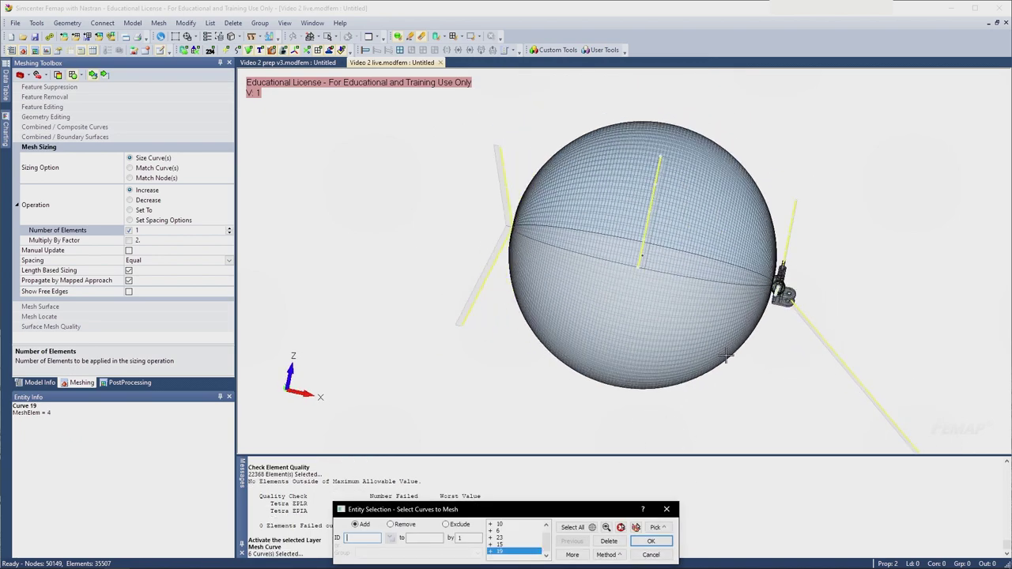
ctrl+middle_drag(759, 362, 603, 311)
scroll(651, 228, up, 2)
middle_drag(653, 230, 569, 224)
scroll(569, 228, down, 3)
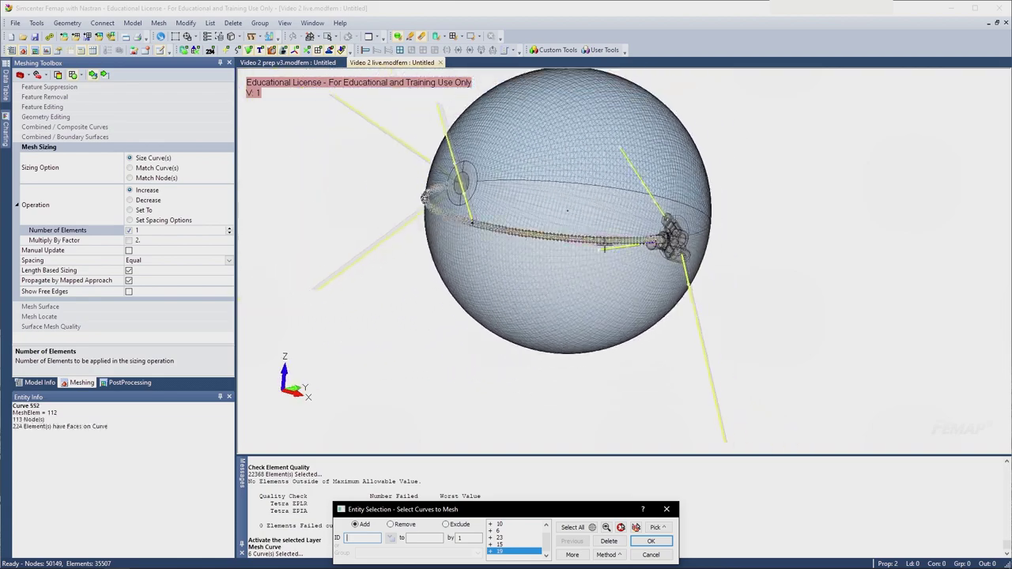
scroll(623, 189, up, 4)
scroll(639, 210, down, 5)
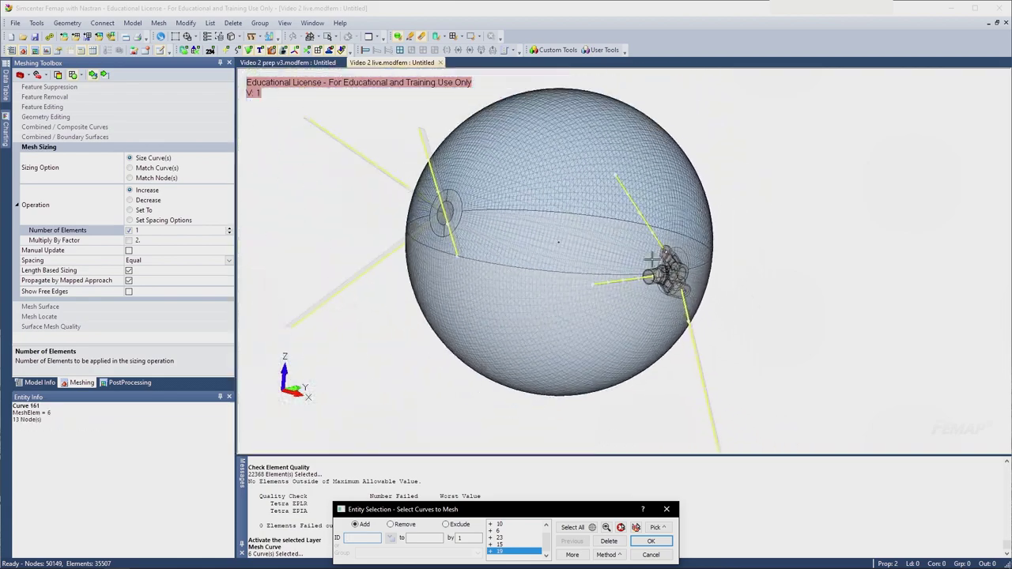
click(651, 541)
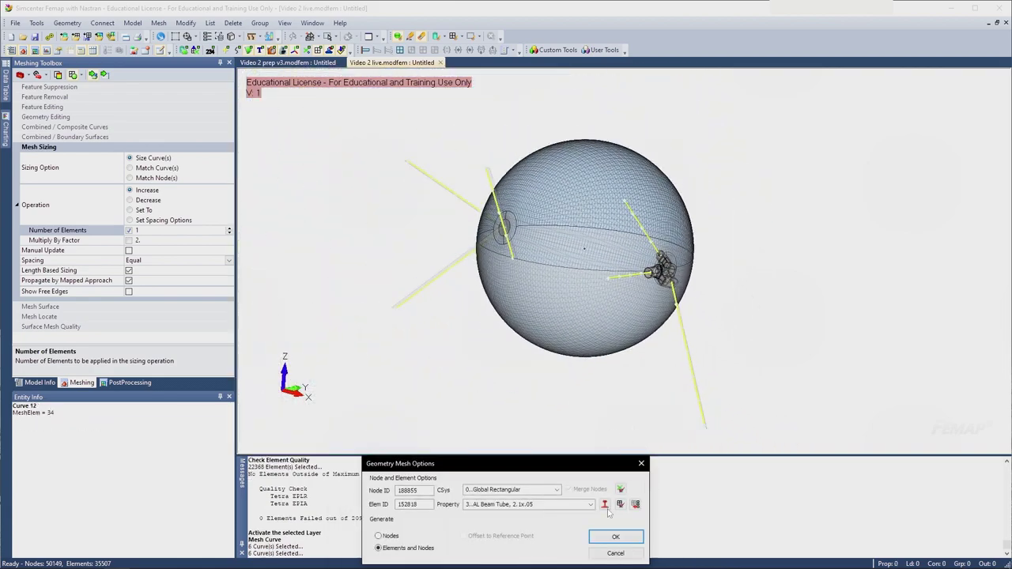
drag(530, 469, 547, 210)
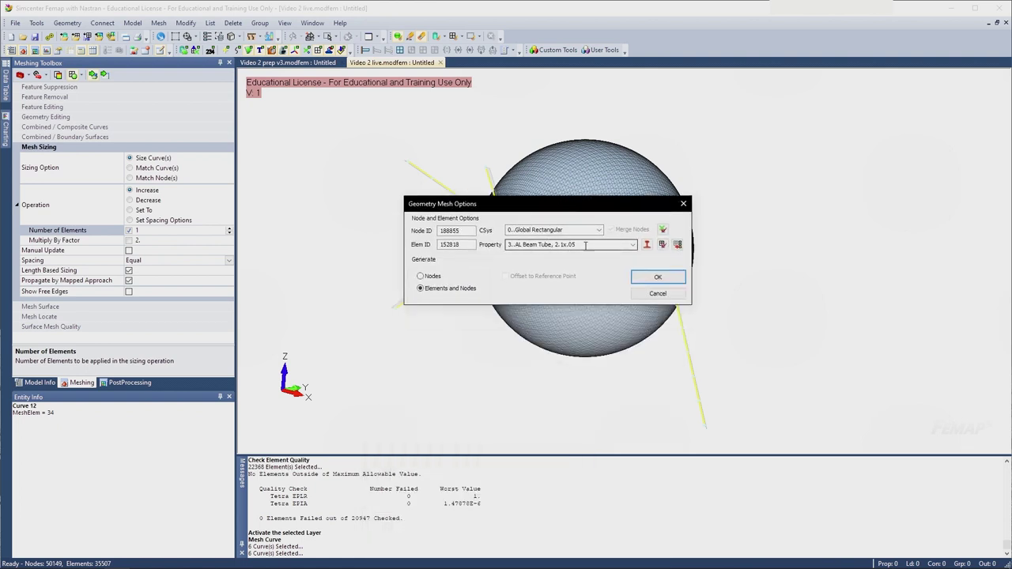
click(656, 277)
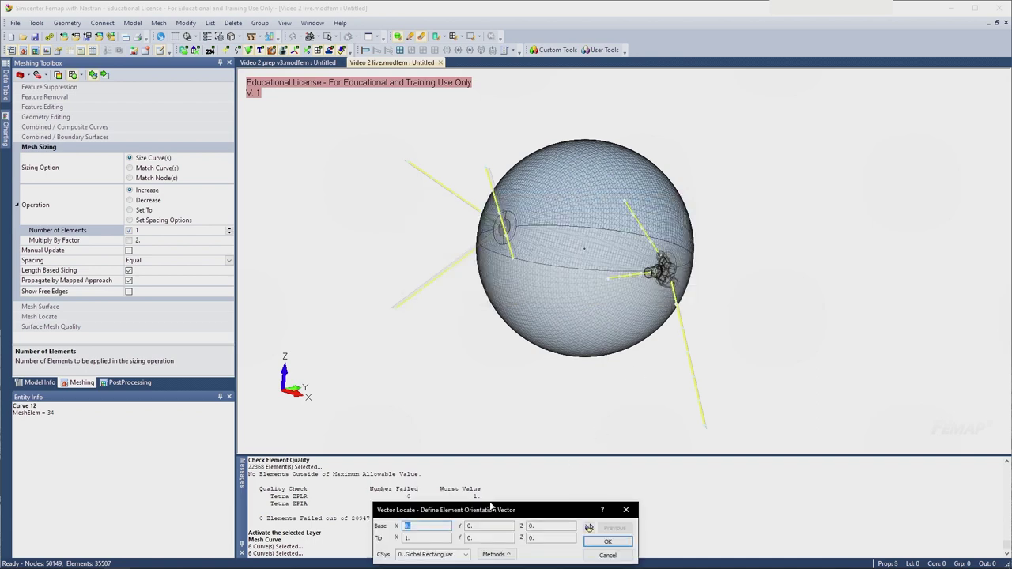
- Define the beam orientation vector from base 0,0,0 to tip 1,0,0 in Global Rectangular and create the strut elements
drag(490, 506, 512, 280)
middle_drag(591, 210, 611, 238)
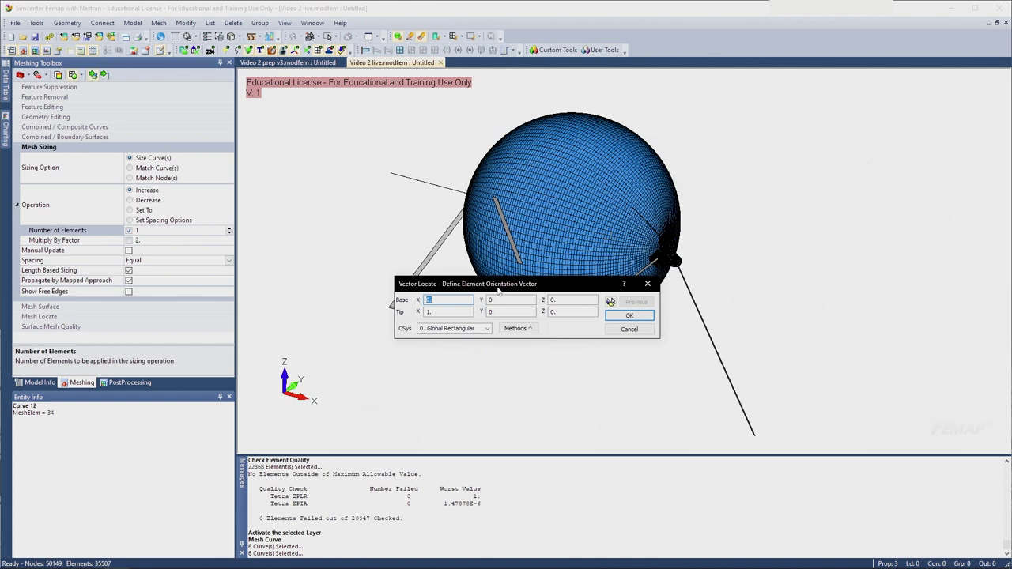
drag(491, 287, 461, 274)
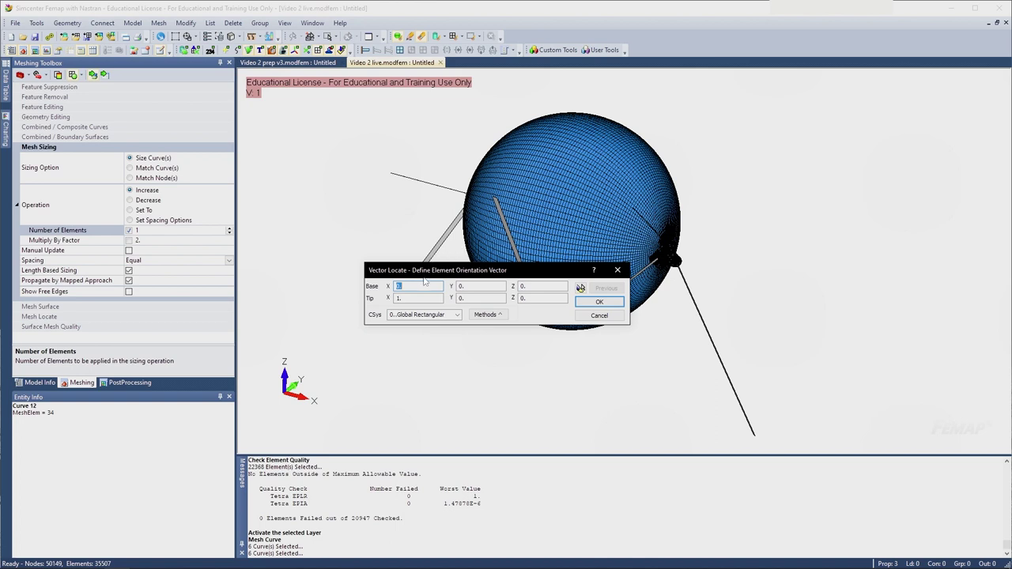
click(599, 303)
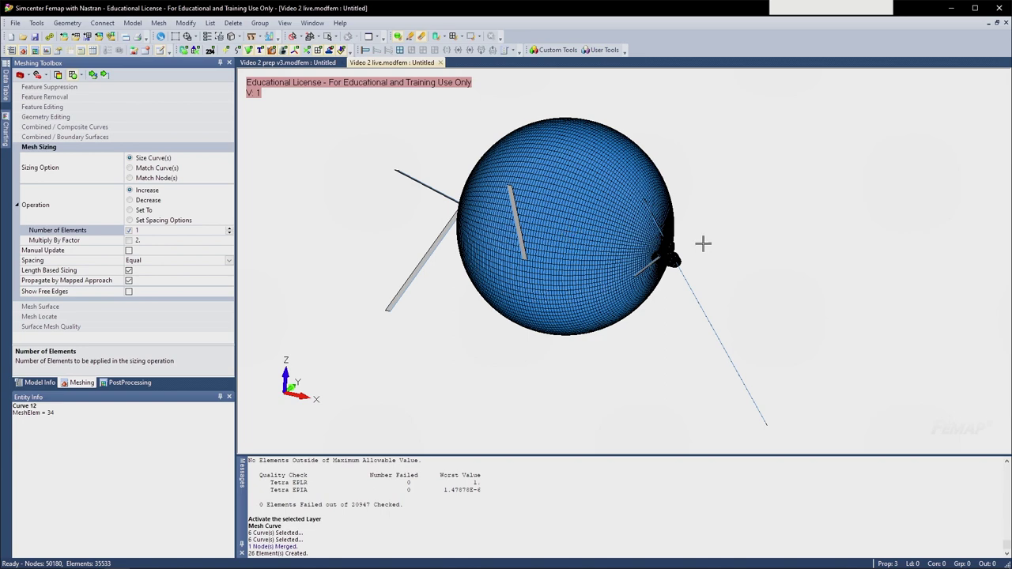
- Turn on the thickness/cross-section display to show the strut beams as tubes
middle_drag(692, 174, 551, 205)
middle_drag(754, 307, 648, 237)
scroll(732, 328, up, 2)
scroll(698, 322, down, 2)
click(315, 503)
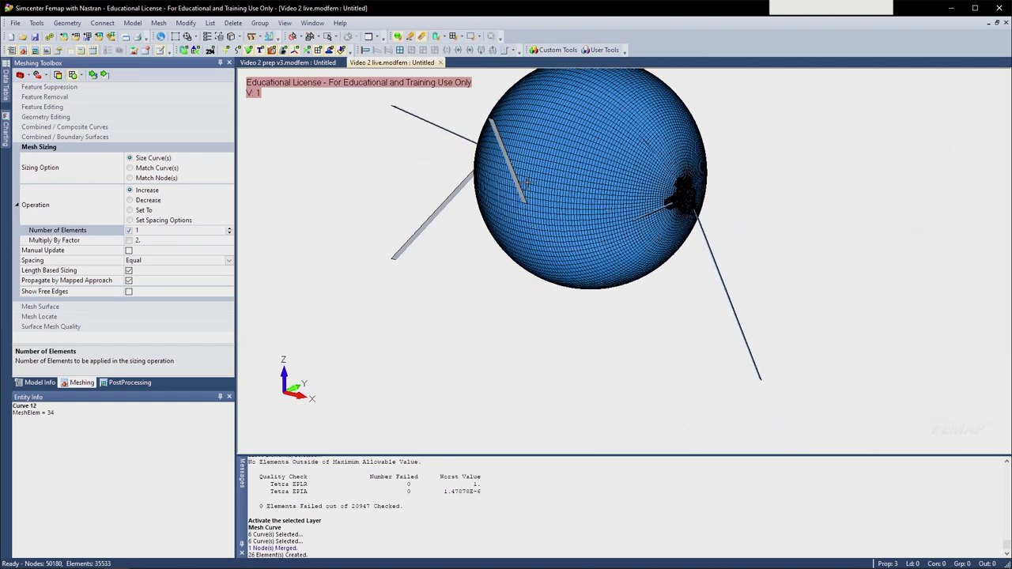
middle_drag(525, 182, 519, 242)
scroll(519, 242, up, 4)
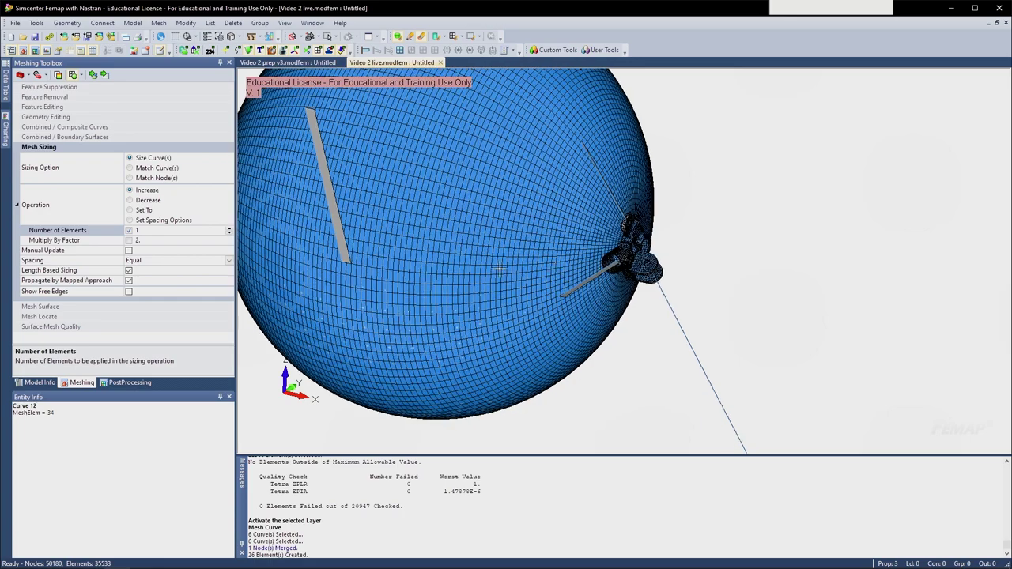
click(238, 37)
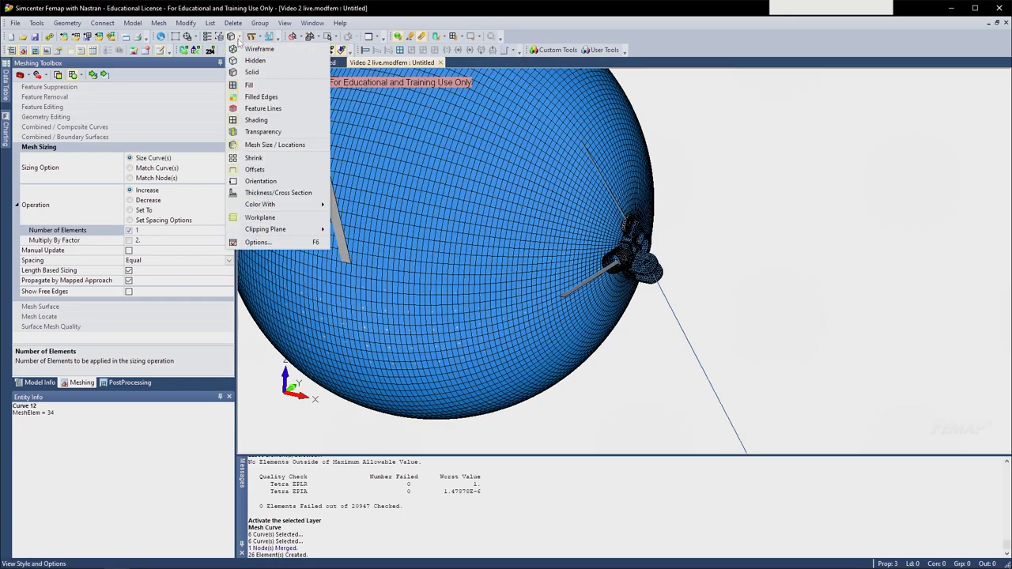
click(272, 194)
middle_drag(434, 229, 478, 235)
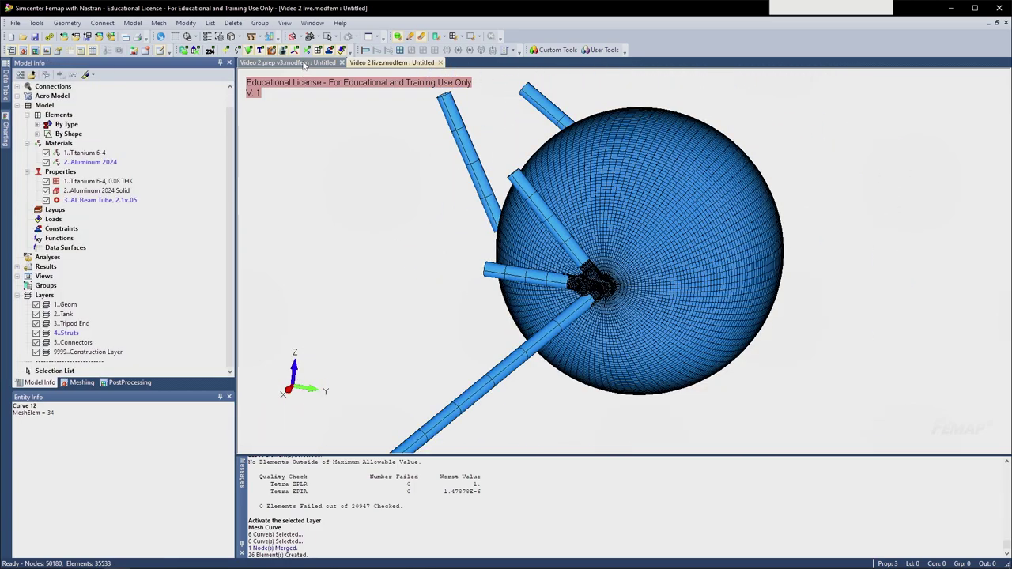
- Examine the strut and tripod fitting colours in the Video 2 prep v3 model and return to the Video 2 live model
click(303, 63)
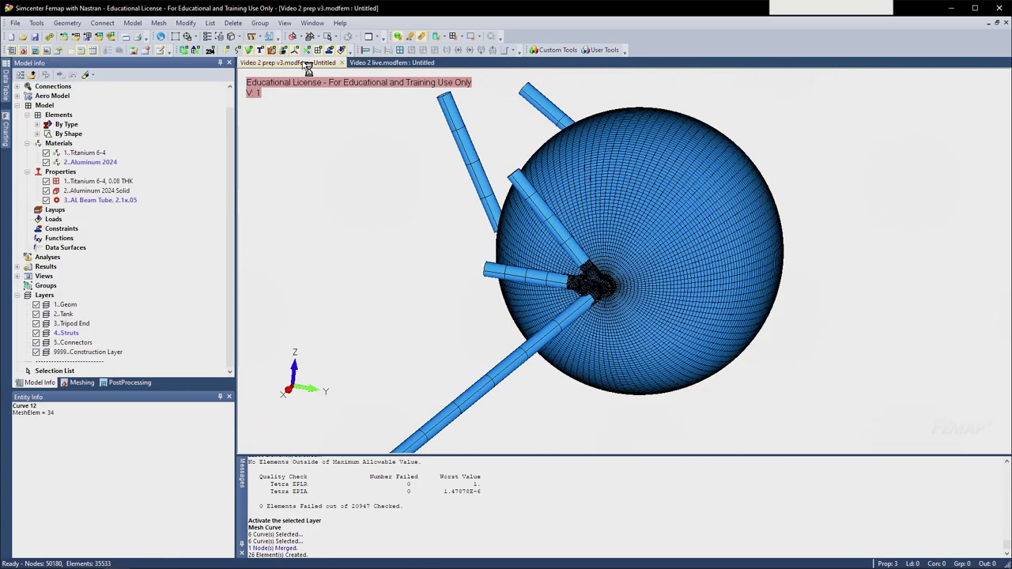
click(400, 56)
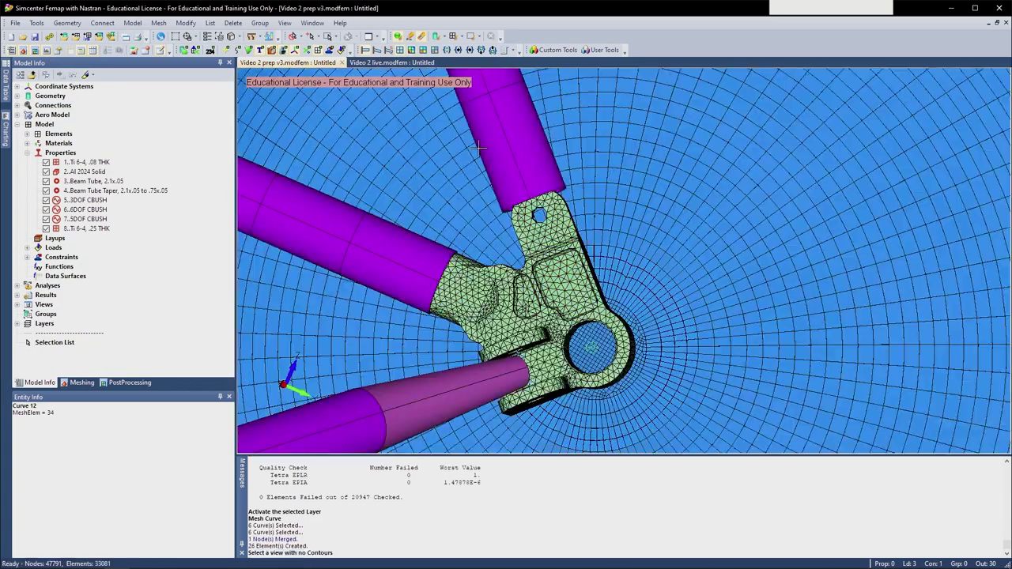
scroll(480, 158, down, 5)
middle_drag(537, 195, 460, 258)
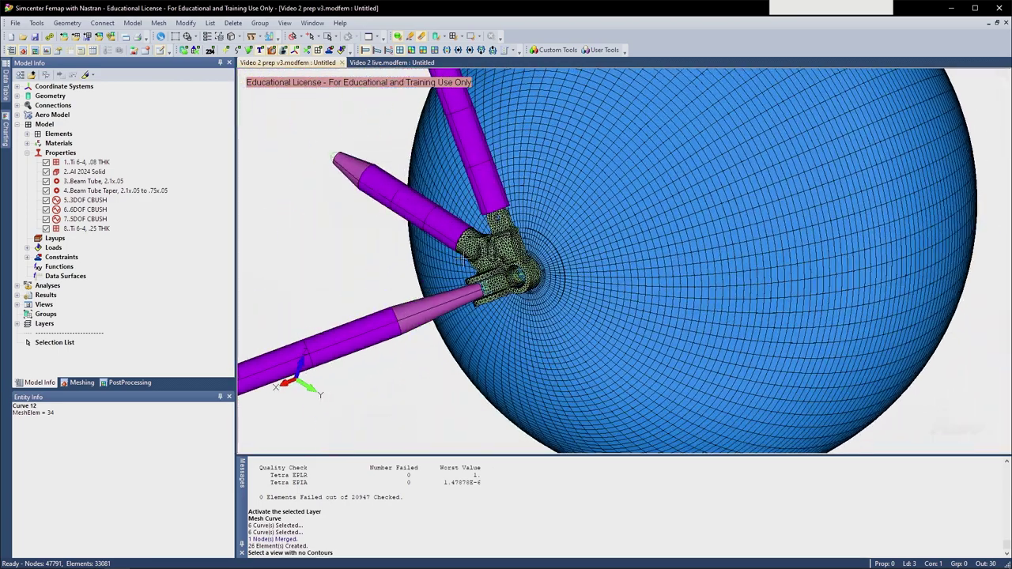
key(ctrl+Tab)
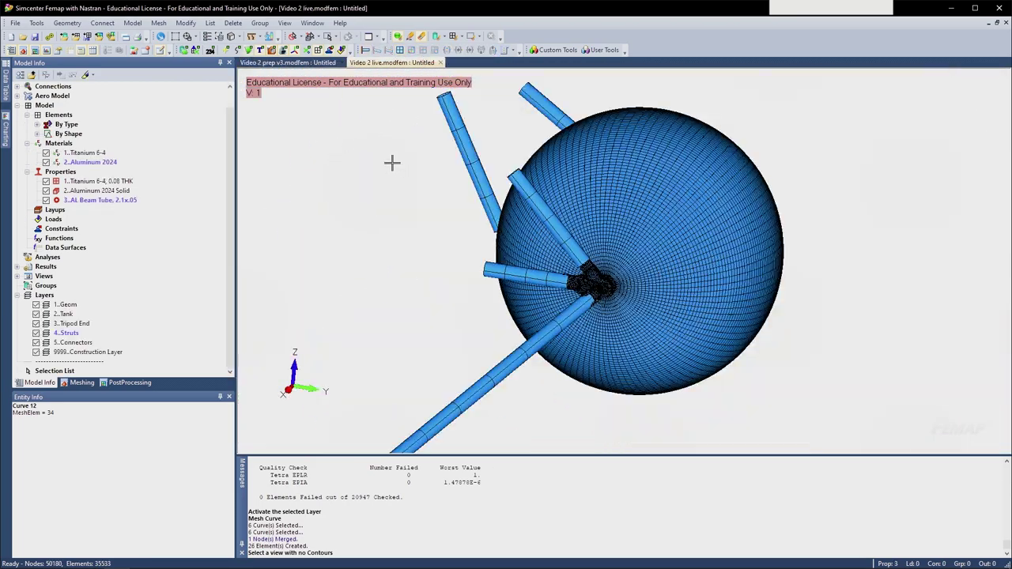
right_click(110, 194)
click(135, 236)
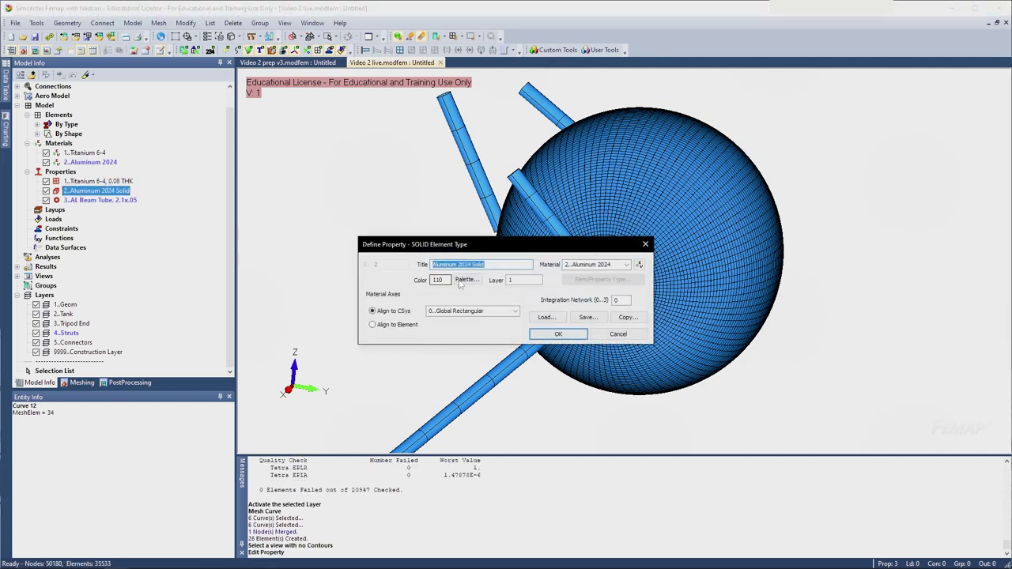
click(618, 334)
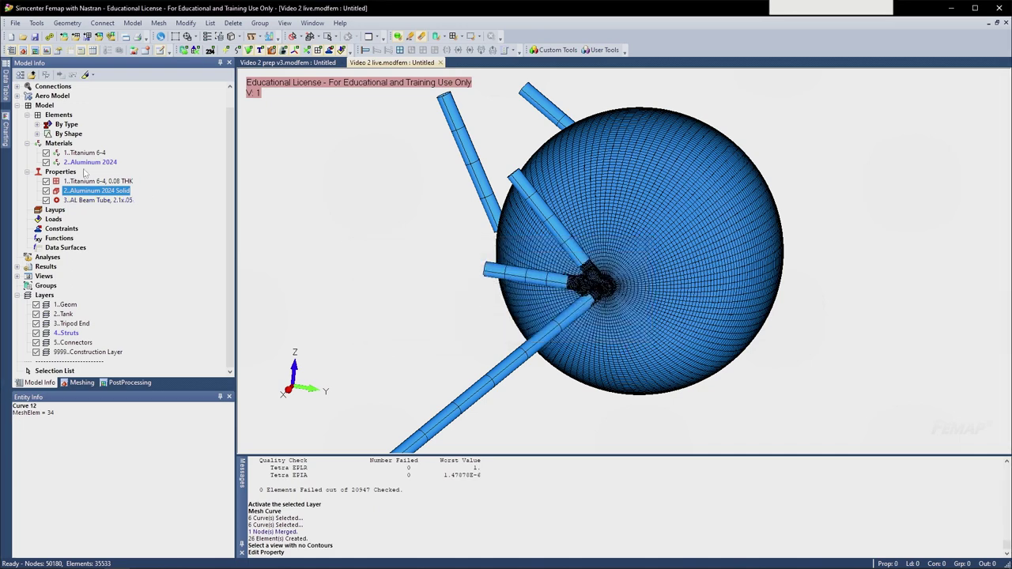
- Set the colour of the Aluminum 2024 Solid property to green (40) and regenerate the view
right_click(87, 192)
click(107, 231)
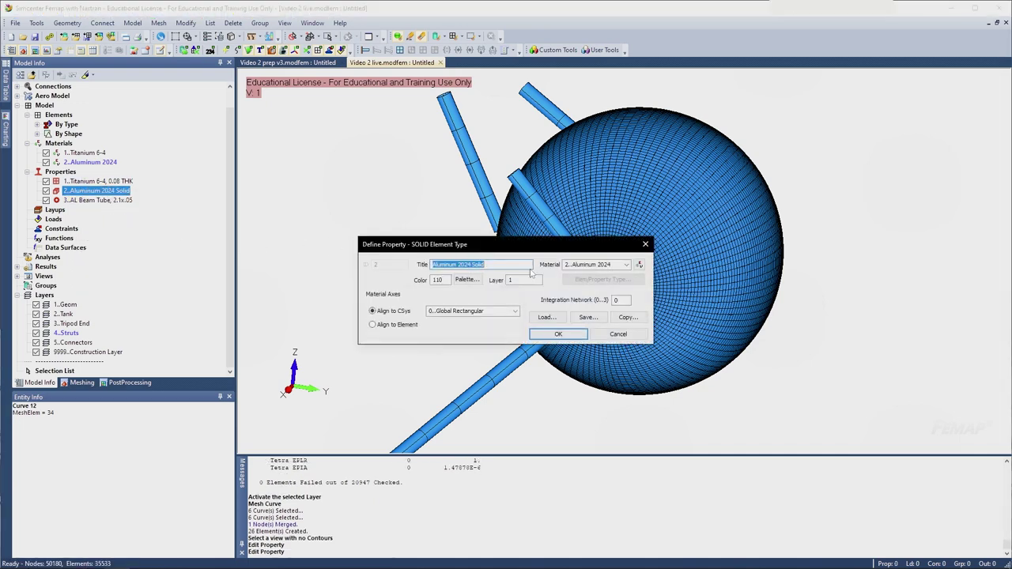
click(477, 281)
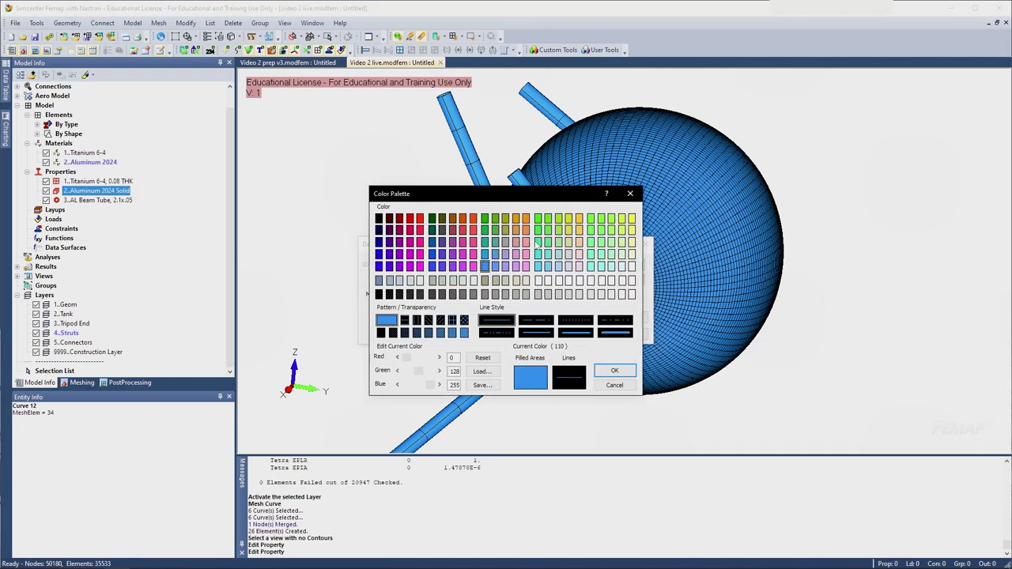
click(538, 231)
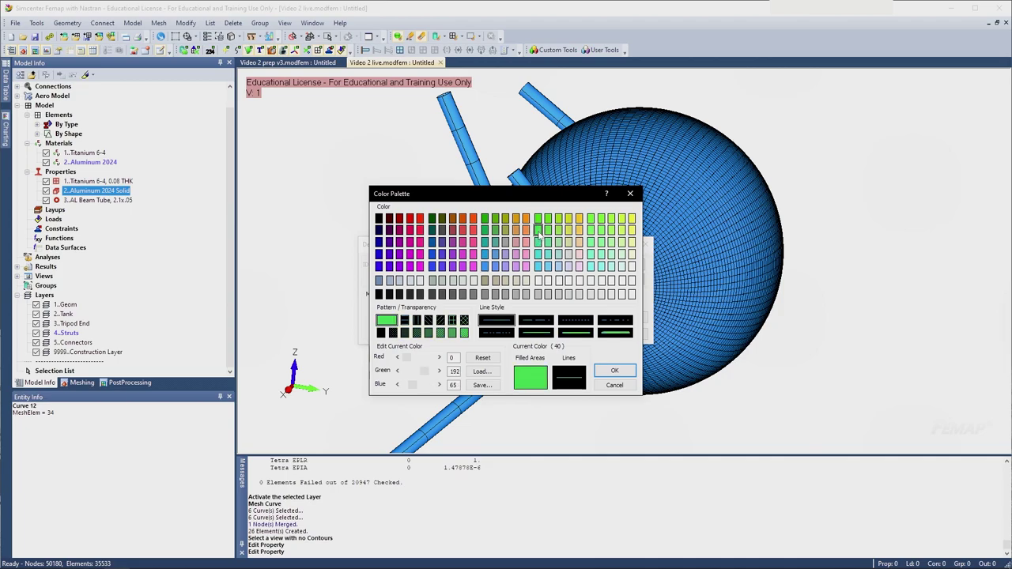
click(614, 370)
click(577, 336)
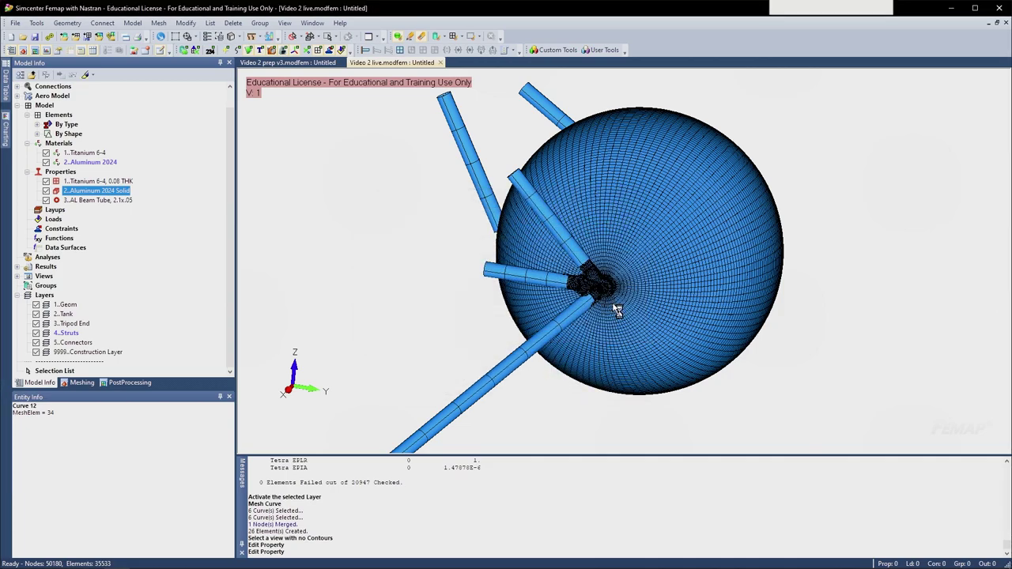
key(ctrl+g)
scroll(614, 309, up, 6)
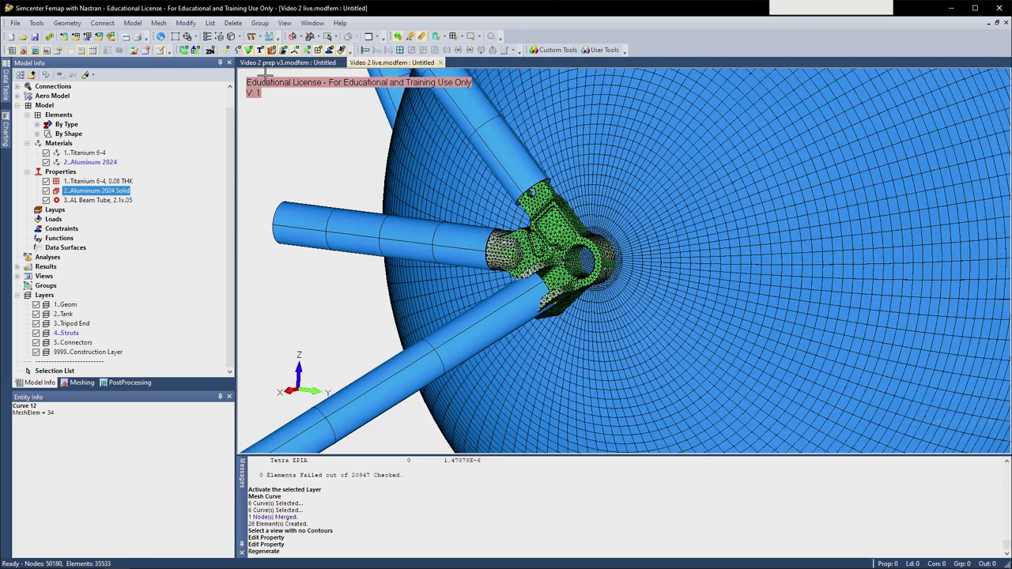
- Hide the geometry surfaces overlapping the mesh and inspect the tripod fitting together with the attached struts
click(249, 50)
scroll(431, 170, down, 5)
middle_drag(462, 166, 423, 161)
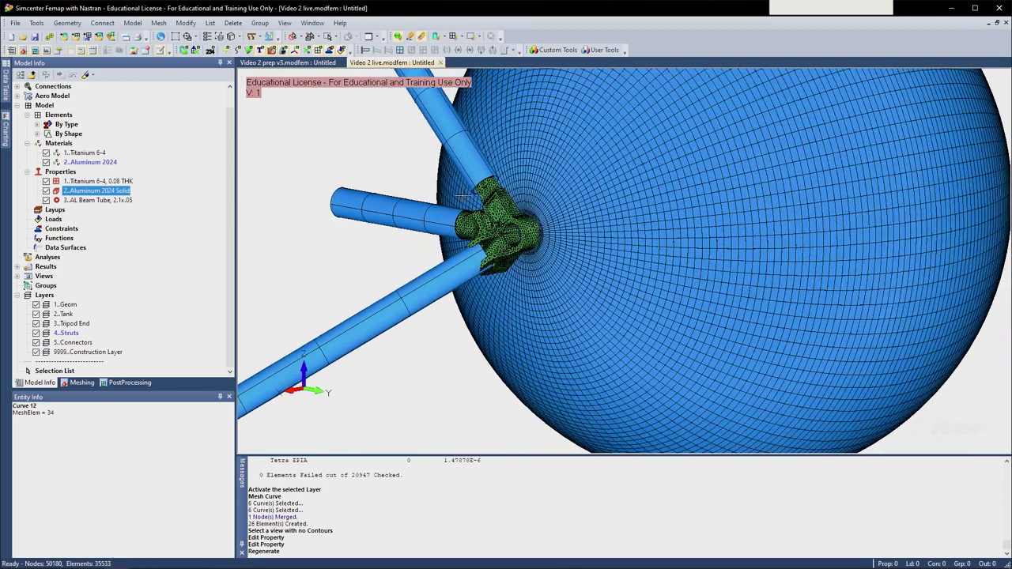
scroll(506, 198, up, 5)
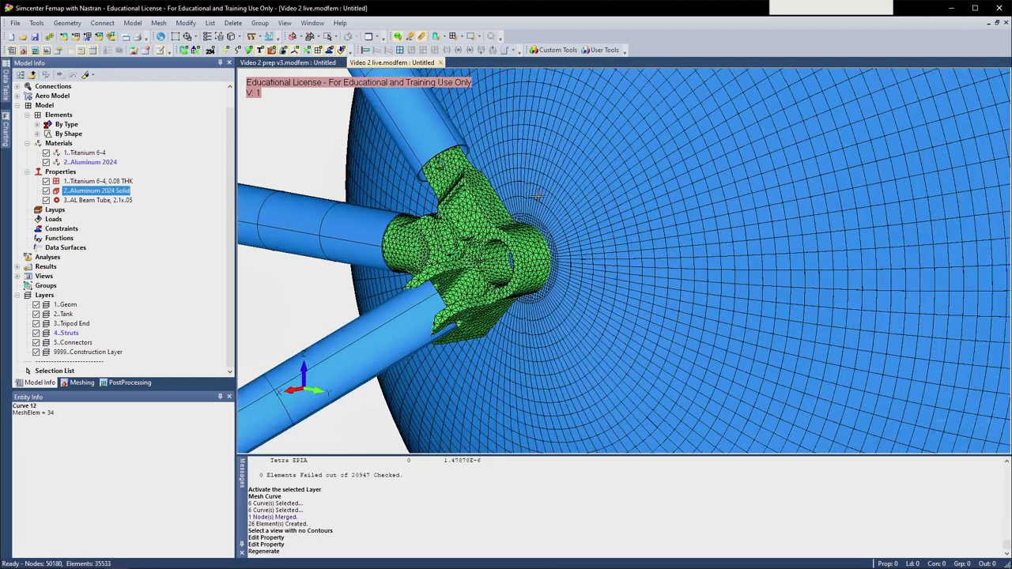
middle_drag(538, 197, 552, 192)
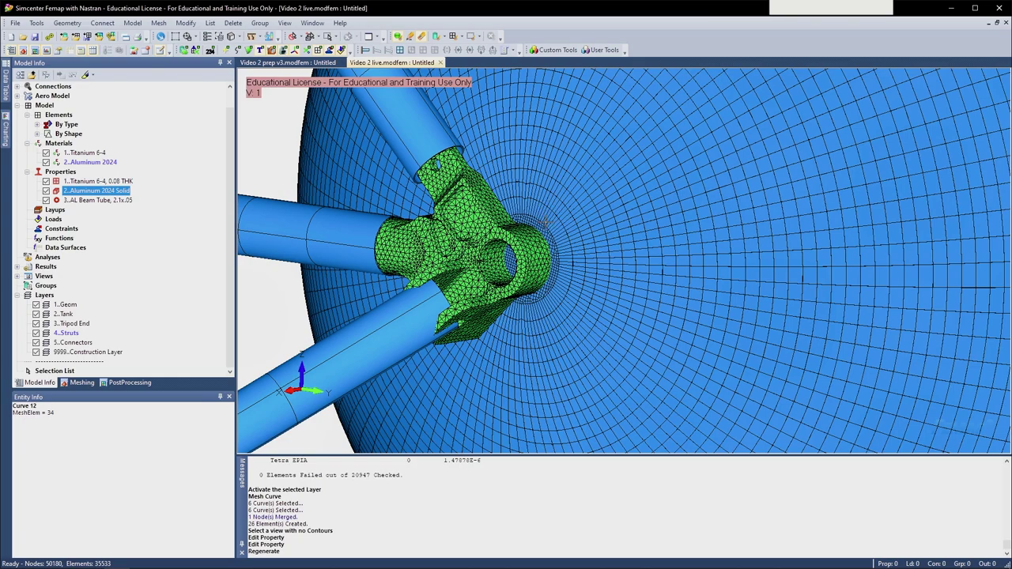
scroll(545, 223, down, 4)
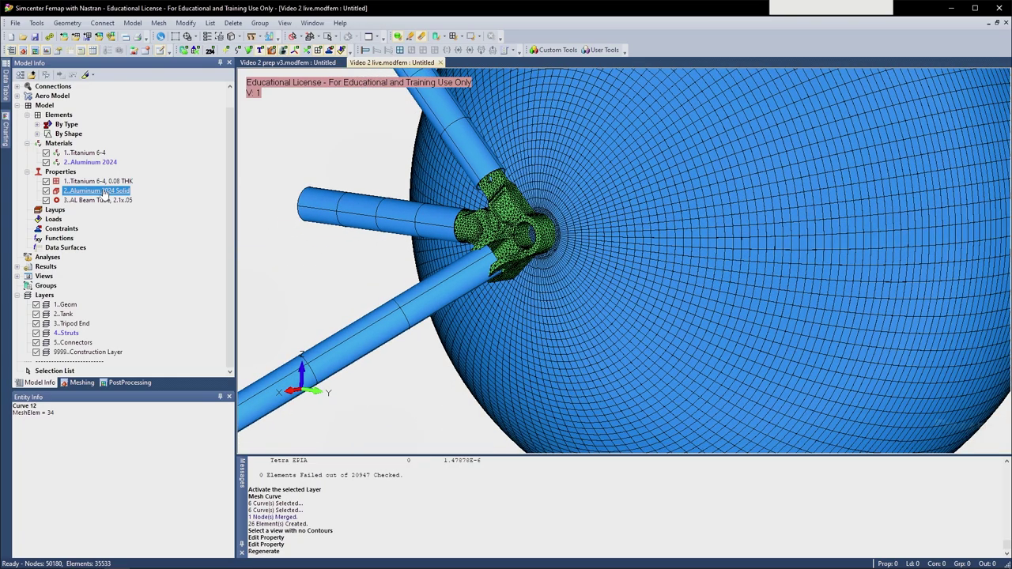
middle_drag(542, 215, 553, 207)
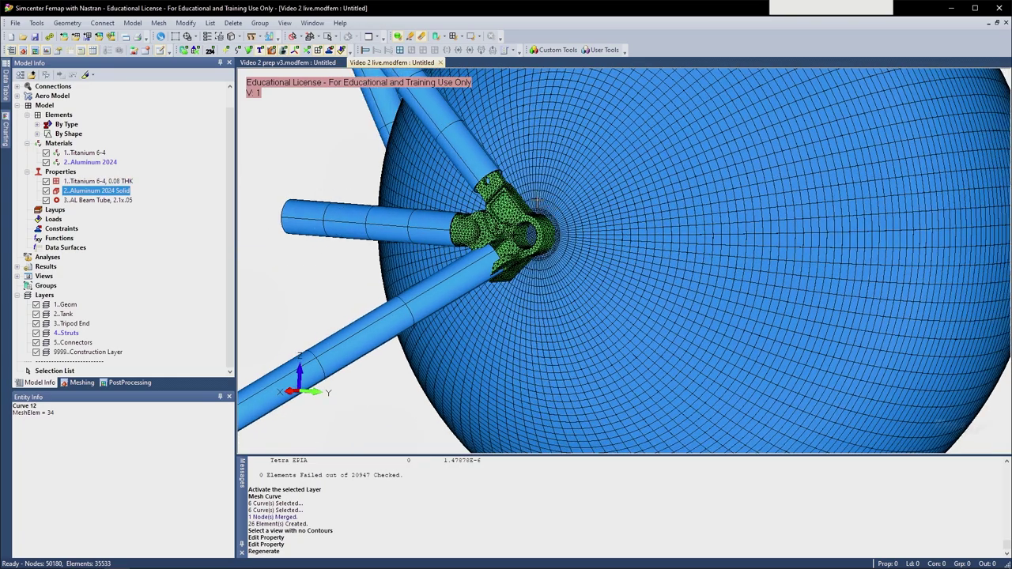
scroll(651, 180, down, 4)
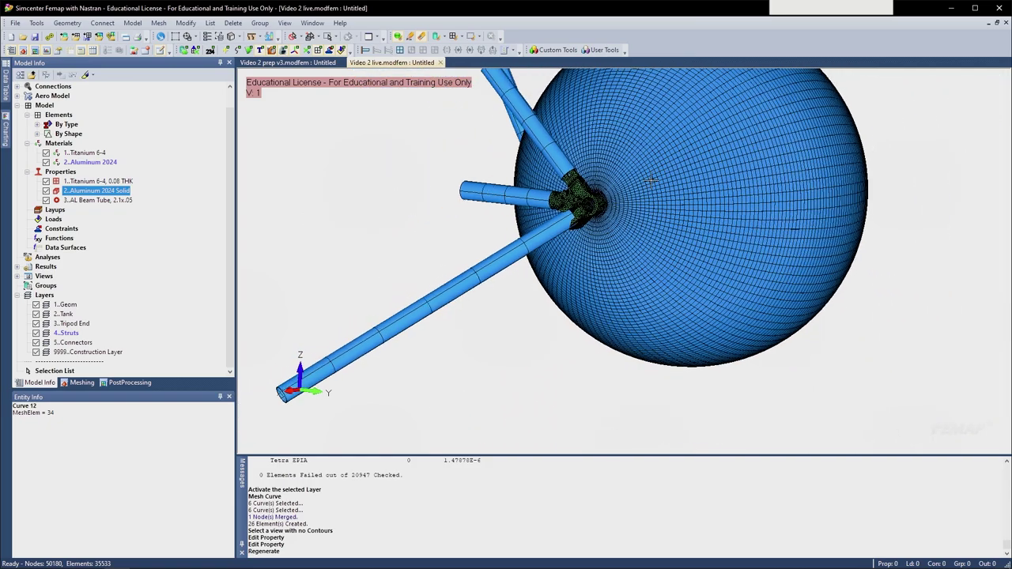
scroll(601, 197, up, 3)
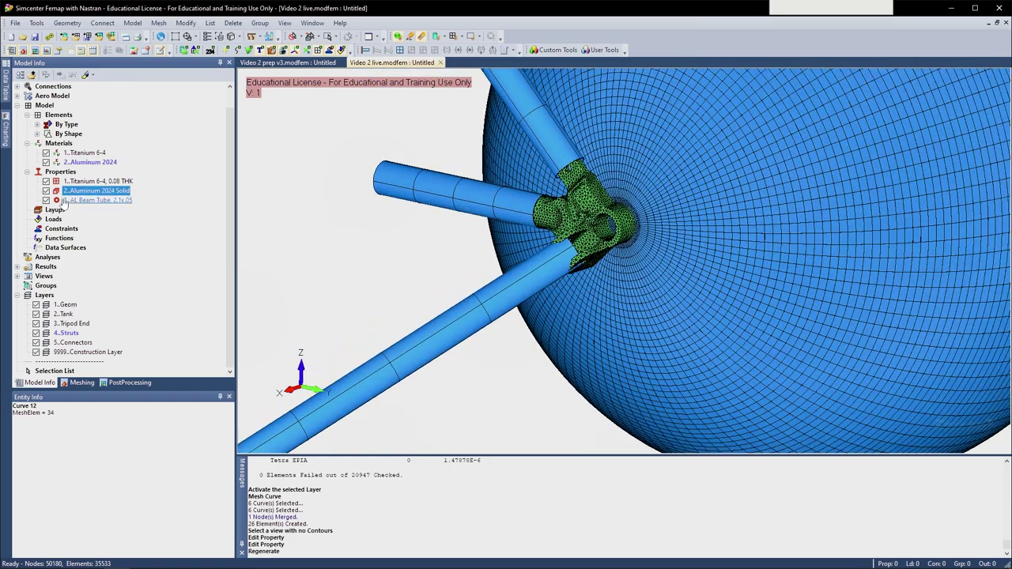
right_click(72, 202)
click(104, 254)
key(Return)
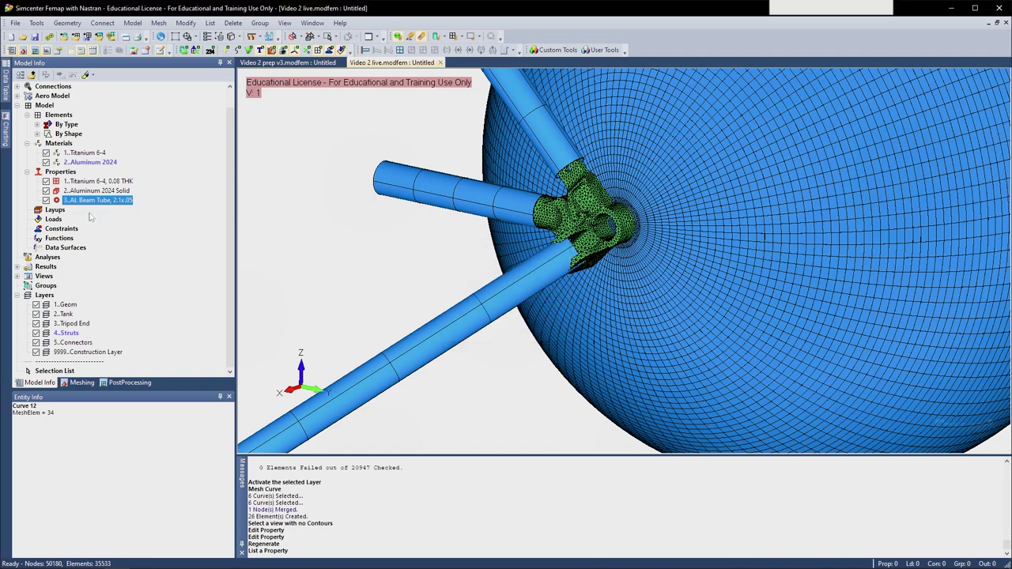
- Set the colour of the AL Beam Tube, 2.1x.05 property to purple (52) and regenerate the view
right_click(95, 200)
click(116, 234)
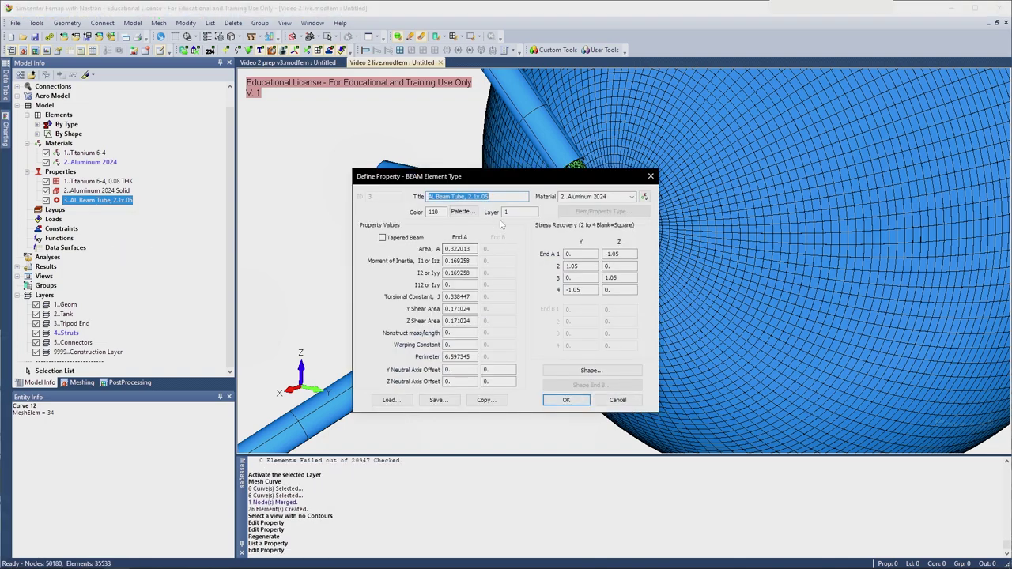
click(463, 211)
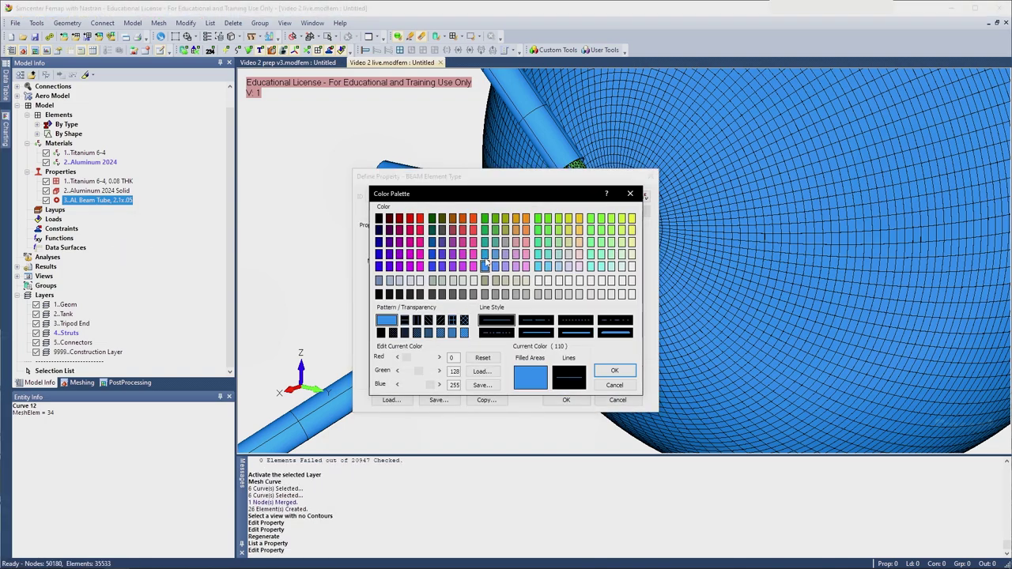
click(399, 253)
click(614, 371)
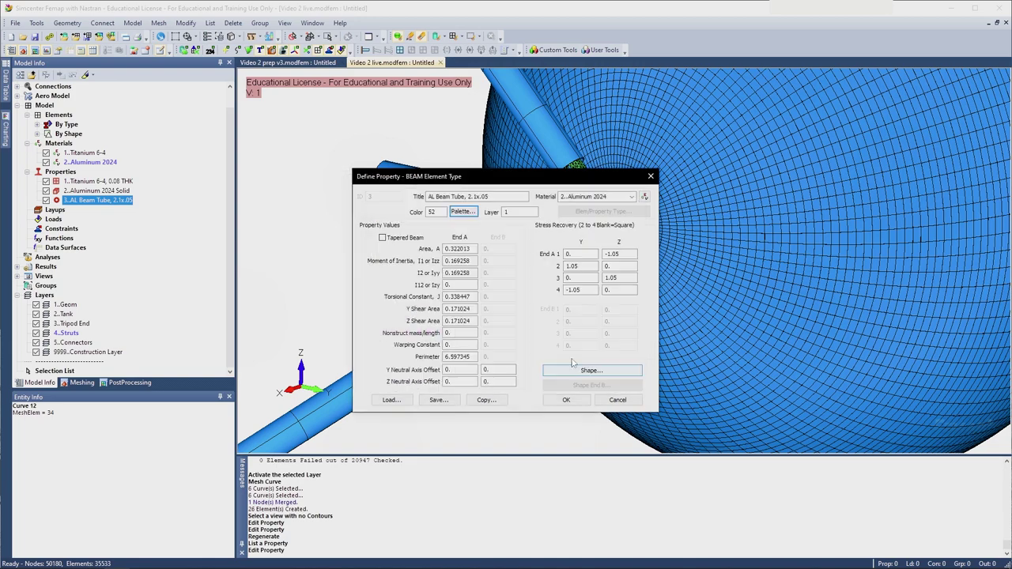
click(566, 400)
key(ctrl+g)
scroll(481, 246, down, 2)
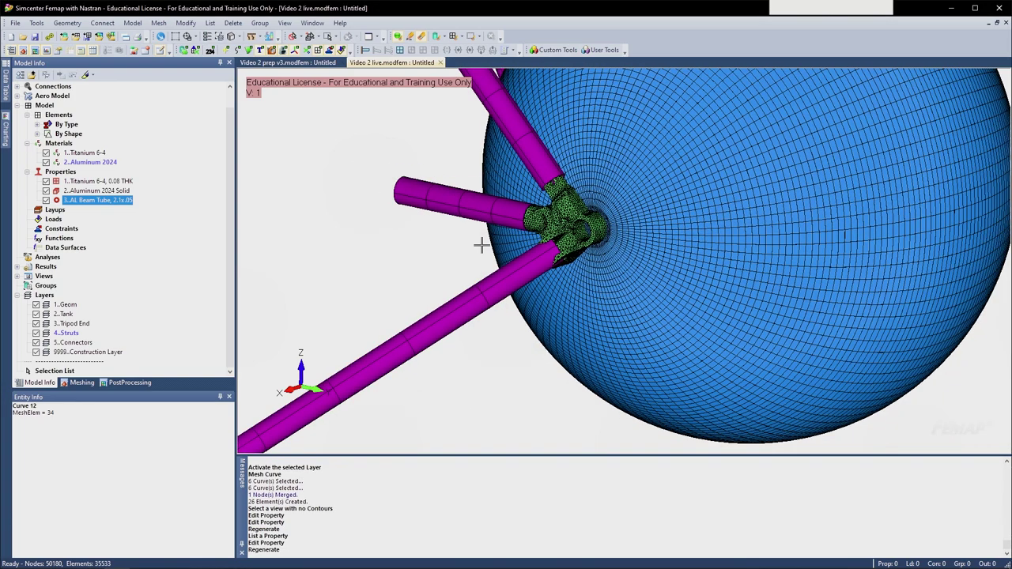
scroll(481, 246, up, 5)
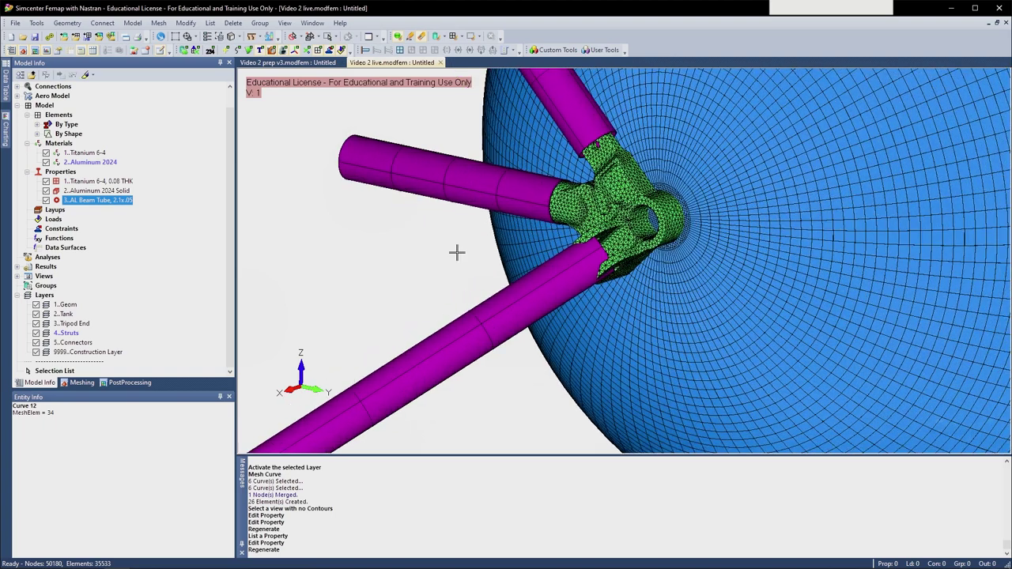
- Duplicate the AL Beam Tube, 2.1x.05 property and check the tapered tube property's naming in the Video 2 prep v3 model
right_click(103, 200)
click(136, 234)
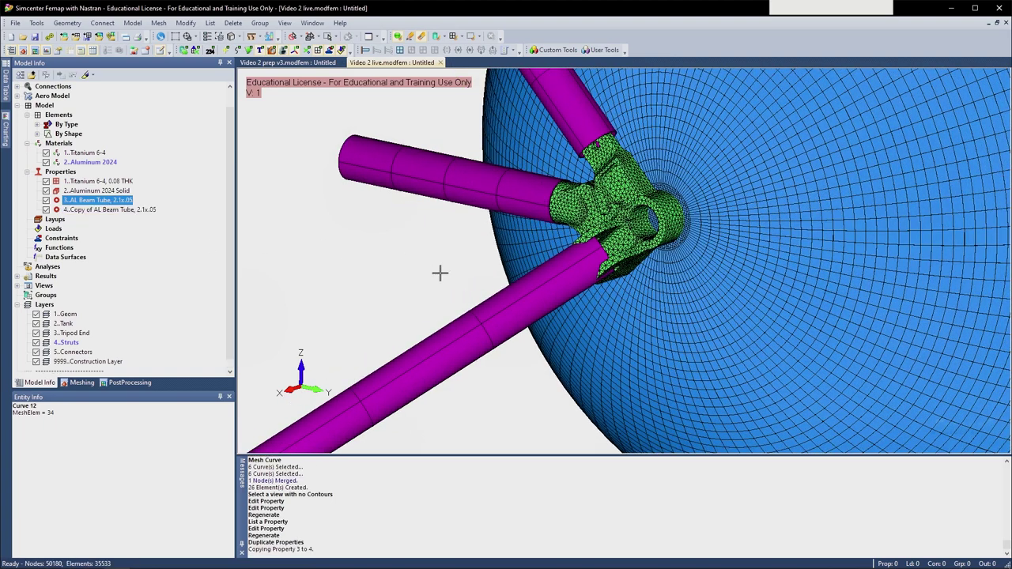
click(292, 63)
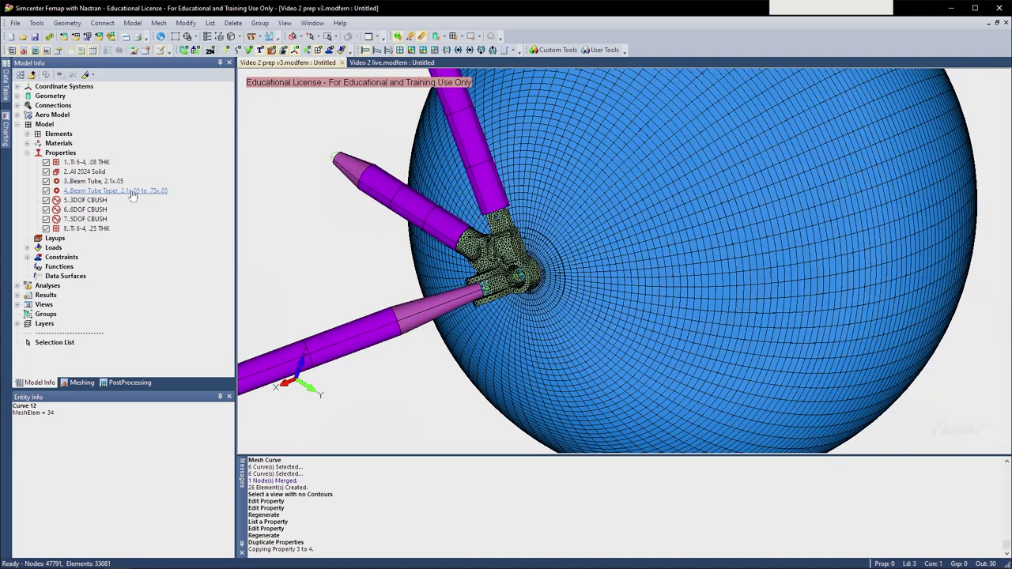
click(392, 62)
- Retitle the copied beam property as AL Beam Tube, 2.1x.05 to 0.75x.05 and make it a tapered beam
click(103, 209)
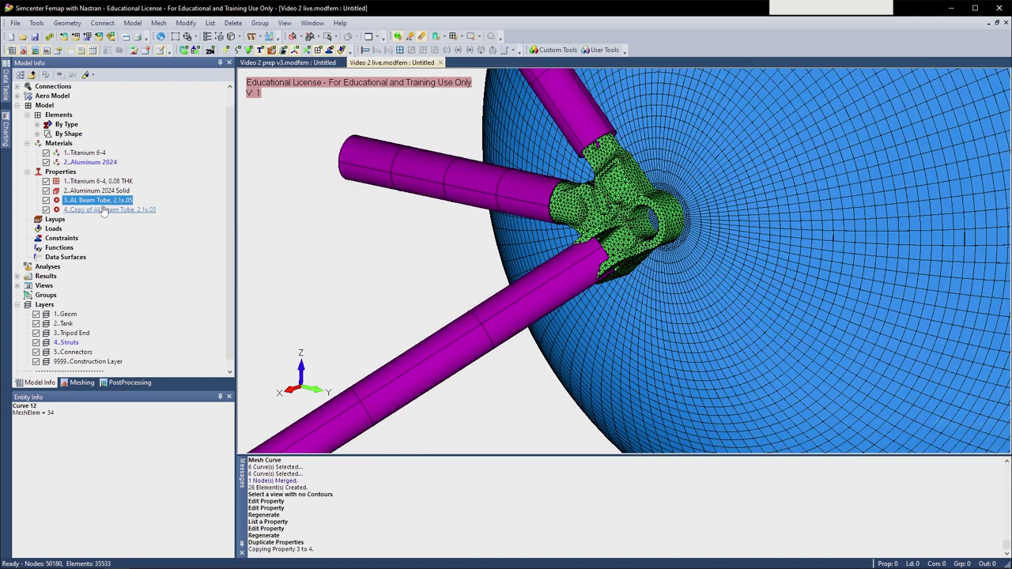
right_click(102, 209)
click(87, 218)
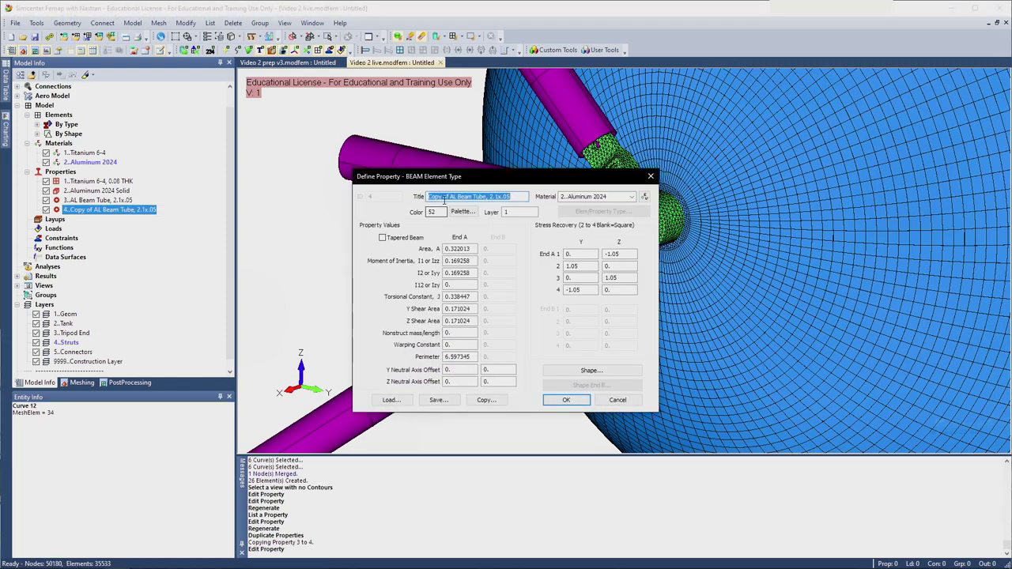
drag(451, 196, 399, 196)
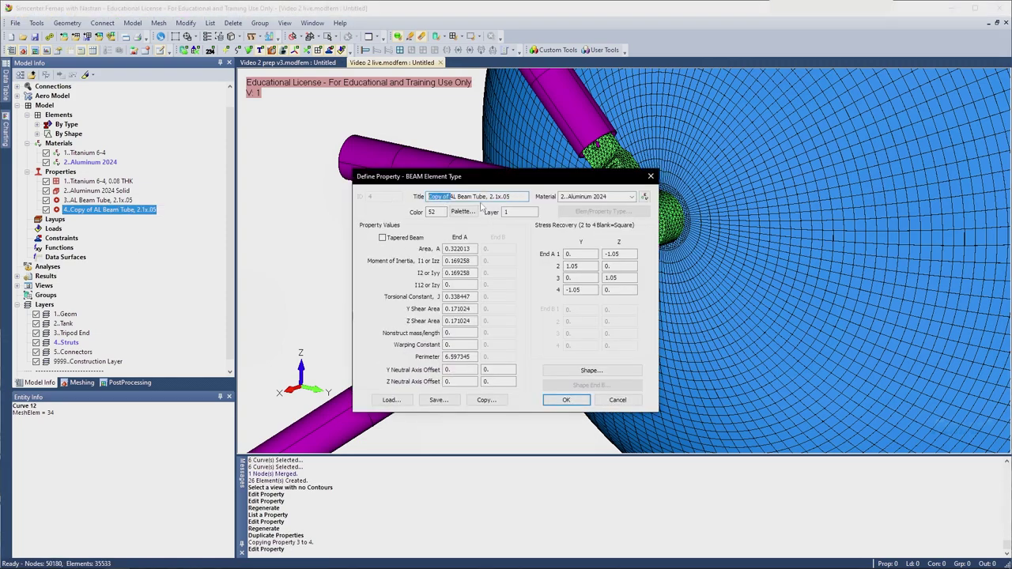
key(Delete)
click(391, 240)
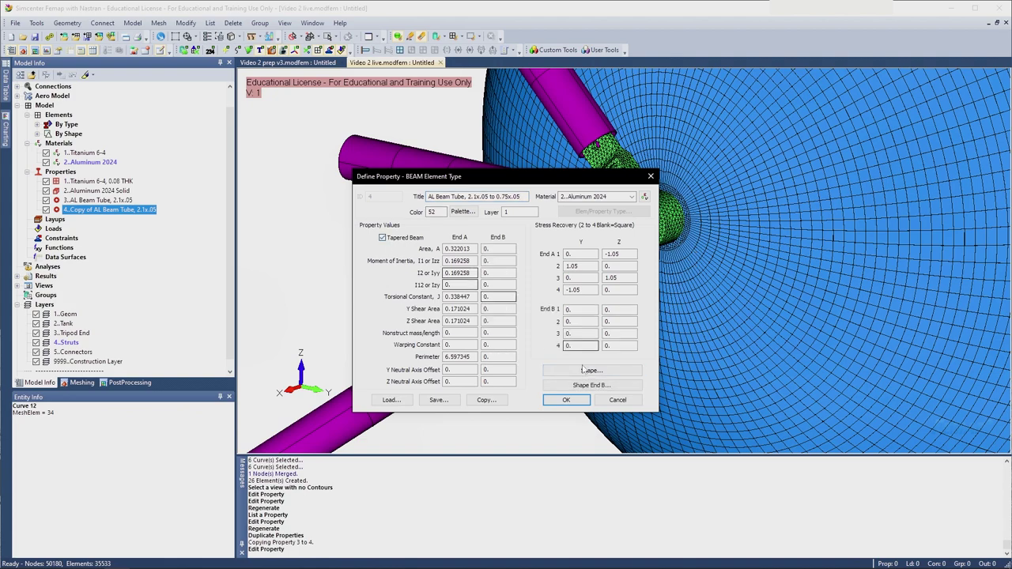
- Define the tapered beam's End B cross section as a circular tube with a radius of 0.375 and save the property
click(585, 370)
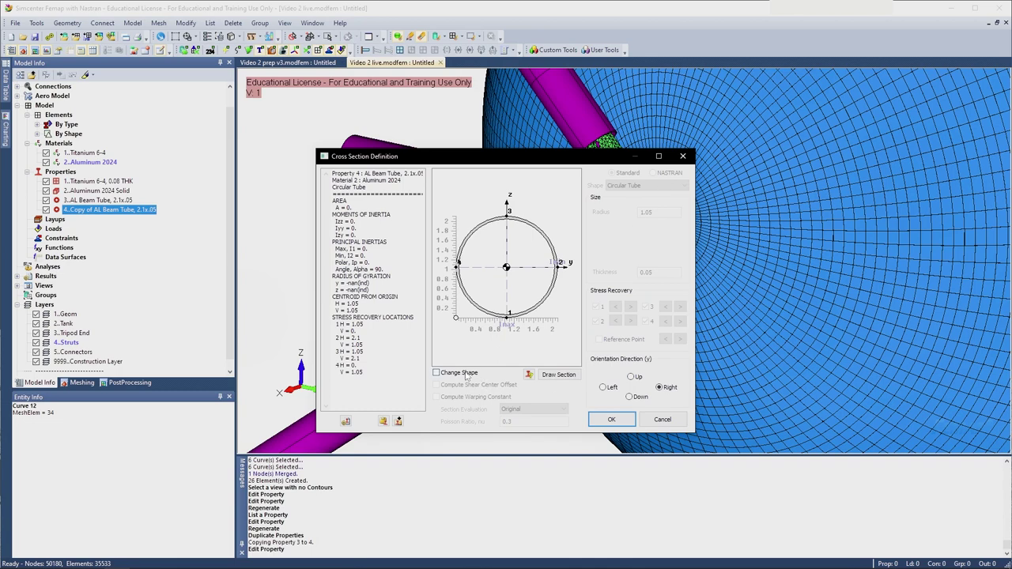
click(466, 373)
double_click(660, 211)
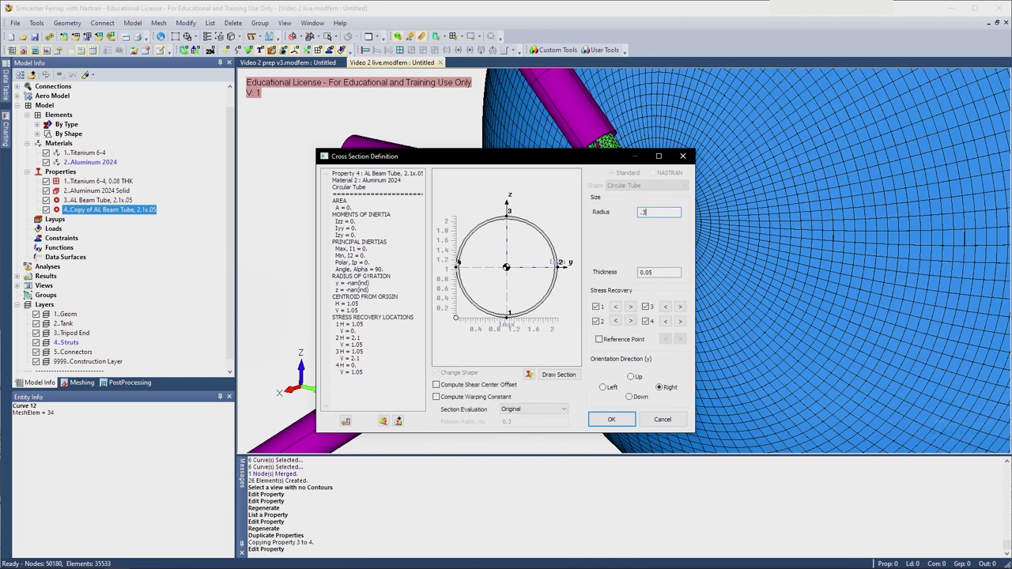
text(.375)
click(612, 420)
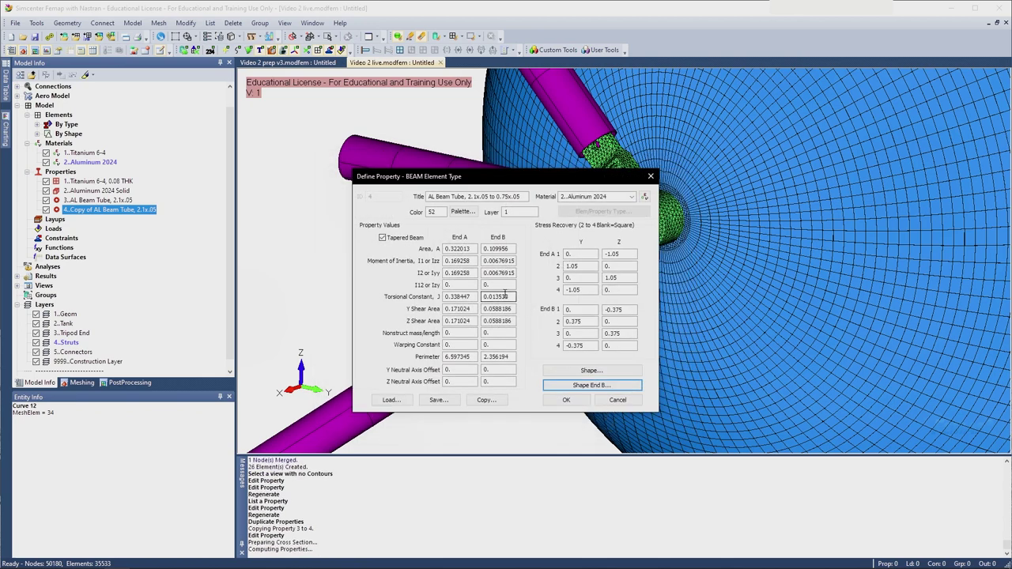
click(567, 401)
scroll(418, 226, down, 5)
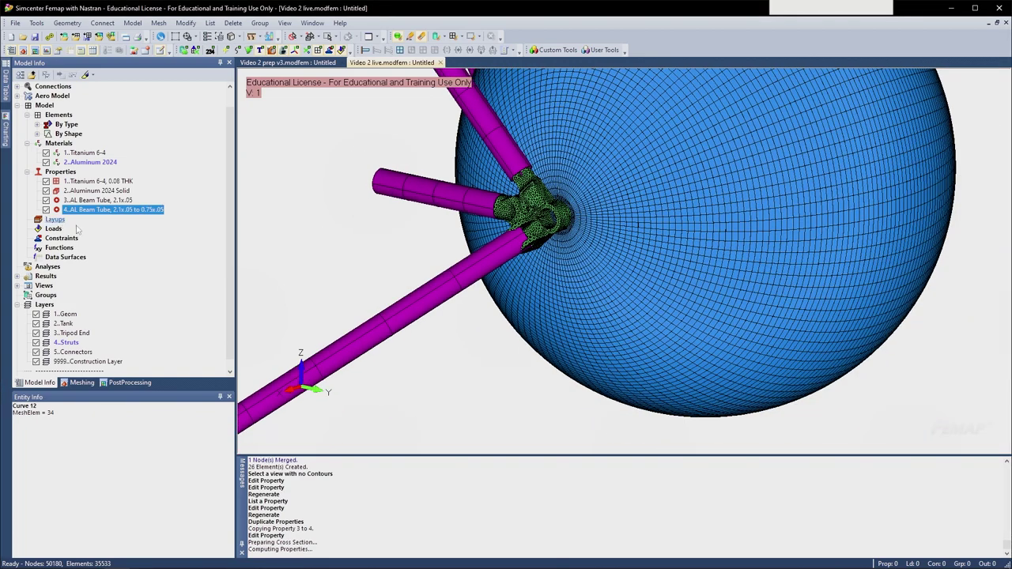
- Duplicate the Titanium 6-4, 0.08 THK plate property
click(92, 182)
right_click(93, 185)
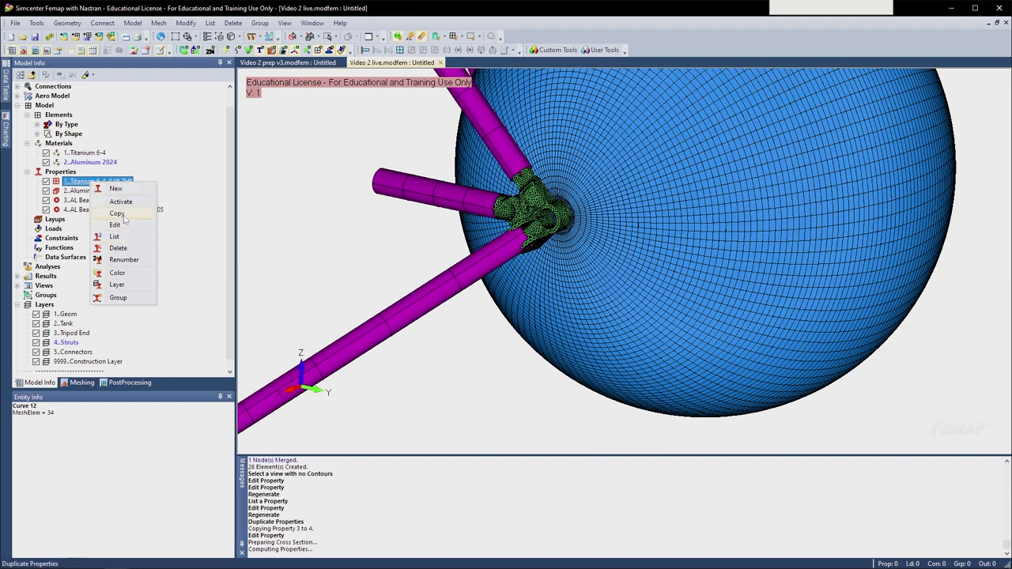
click(117, 213)
- Rename the copied titanium plate property as Titanium 6-4, 0.25 THK
click(97, 221)
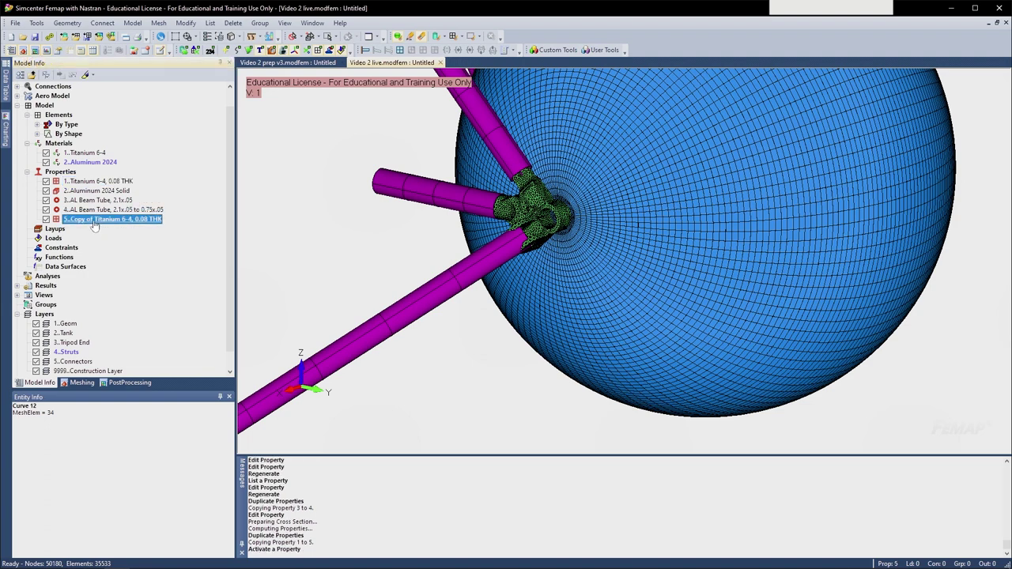
click(95, 221)
click(95, 220)
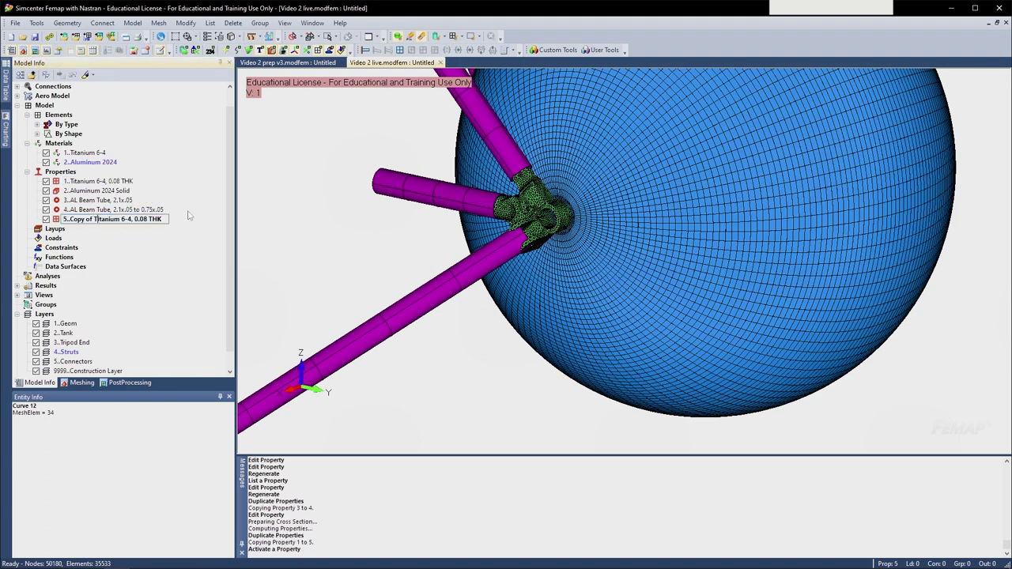
key(BackSpace)
key(BackSpace)
key(BackSpace)
key(BackSpace)
key(BackSpace)
key(BackSpace)
key(BackSpace)
key(BackSpace)
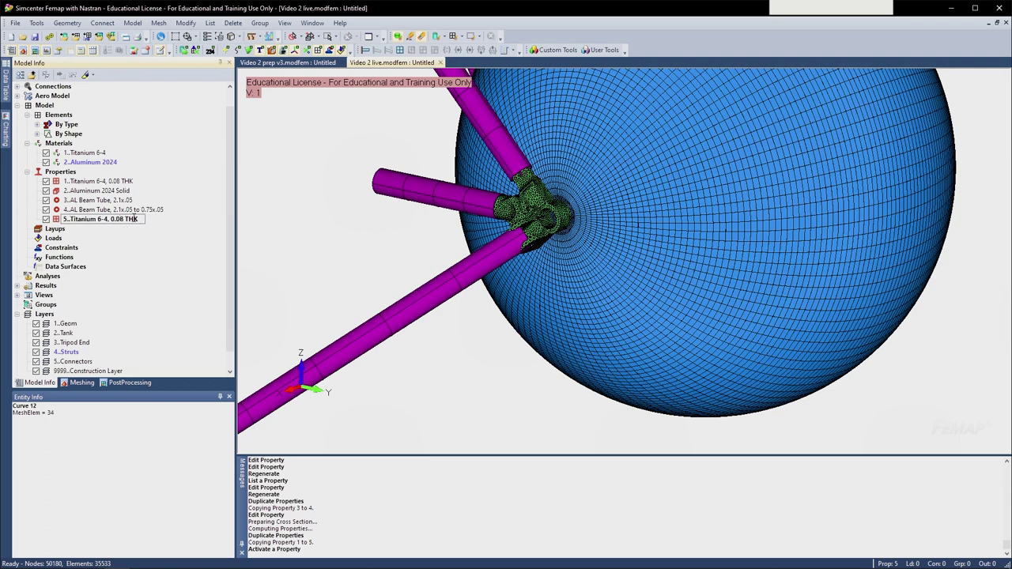
key(Return)
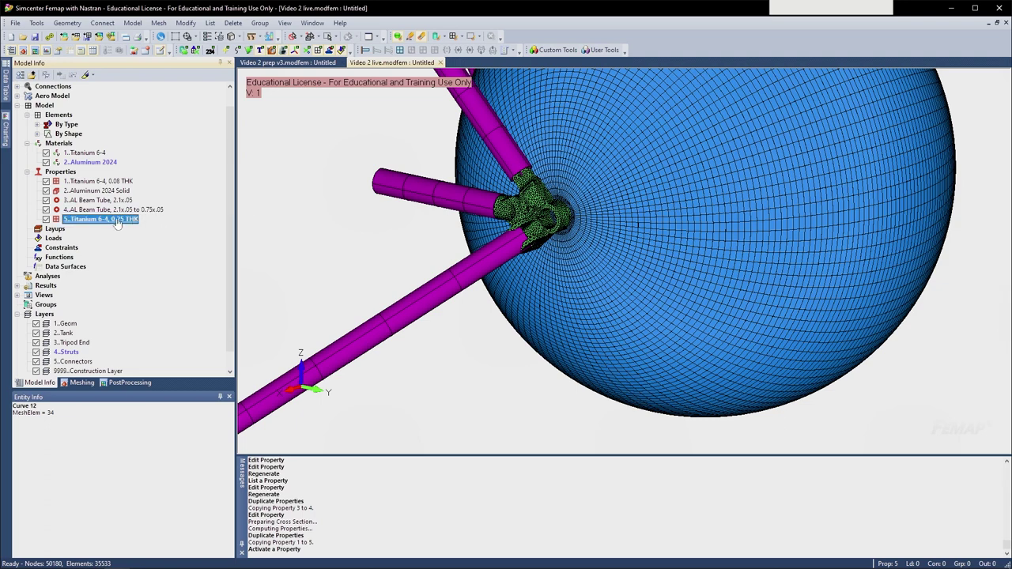
- Set the thickness of the Titanium 6-4, 0.25 THK plate property to 0.25
right_click(117, 224)
click(147, 262)
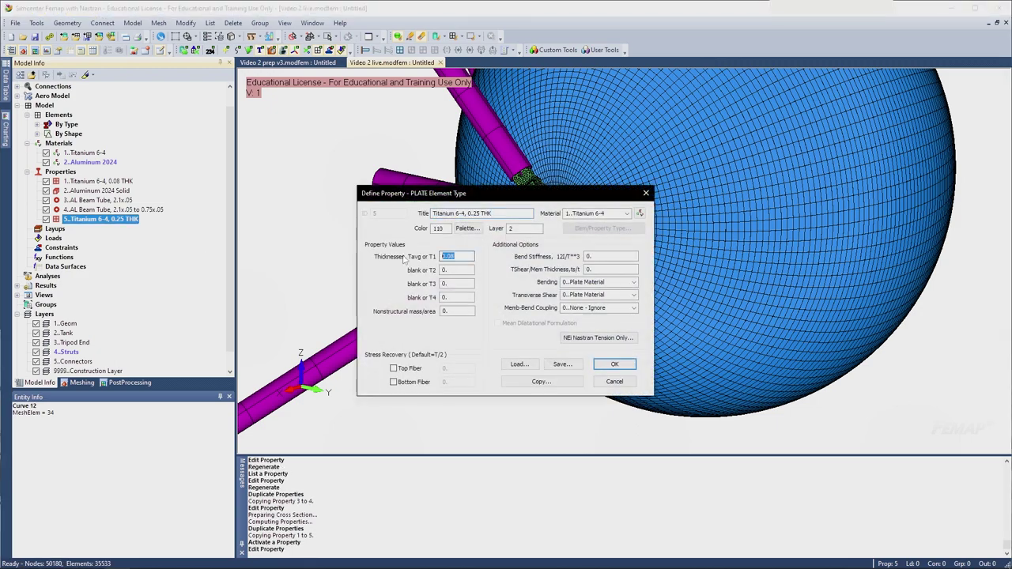
text(0.25)
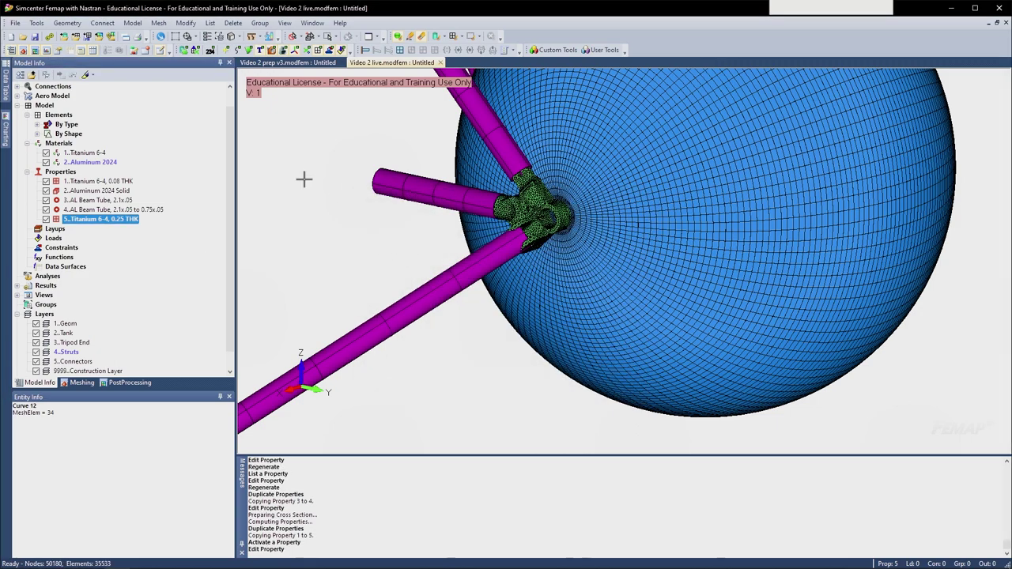
- Start updating the property ID of elements and select the beam elements at both ends of the long lower strut
click(91, 211)
scroll(352, 192, down, 4)
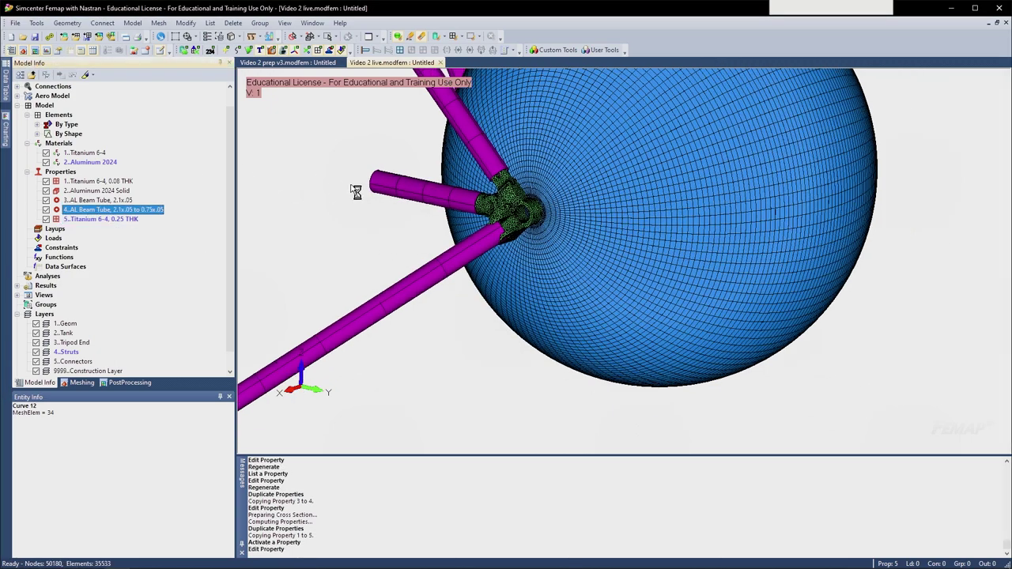
scroll(464, 276, up, 1)
middle_drag(465, 276, 490, 291)
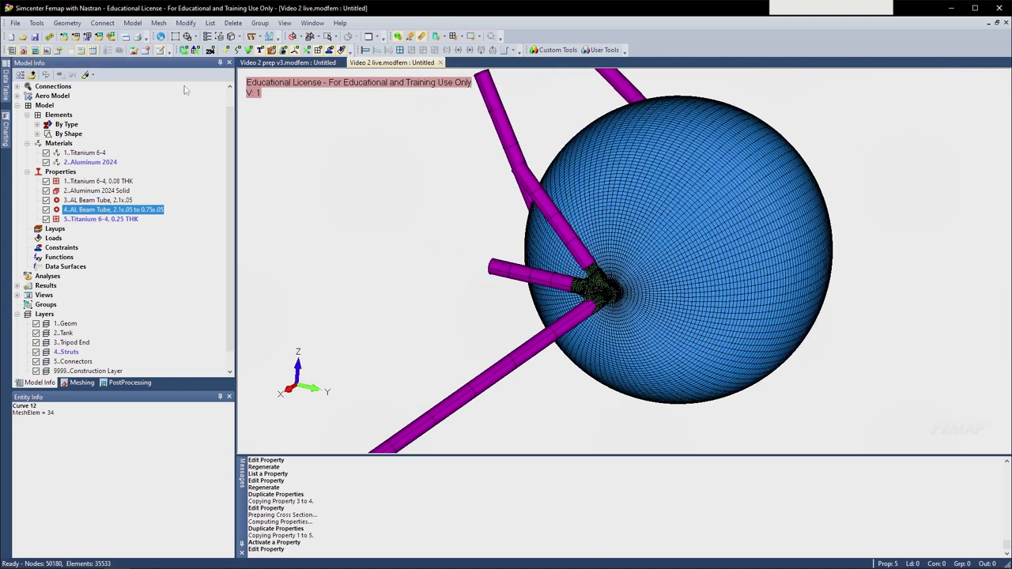
scroll(416, 222, down, 2)
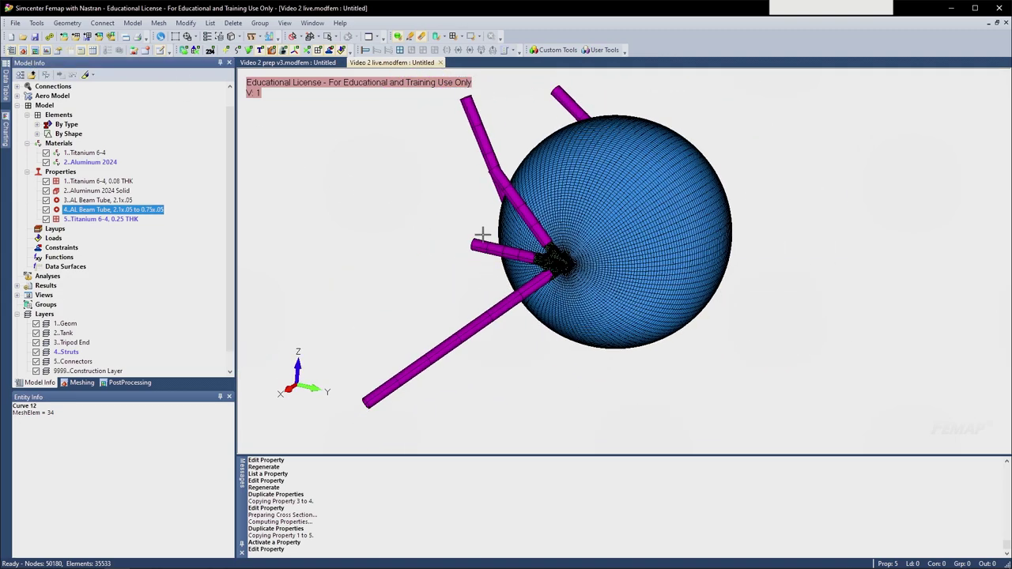
click(184, 25)
mouse_move(228, 273)
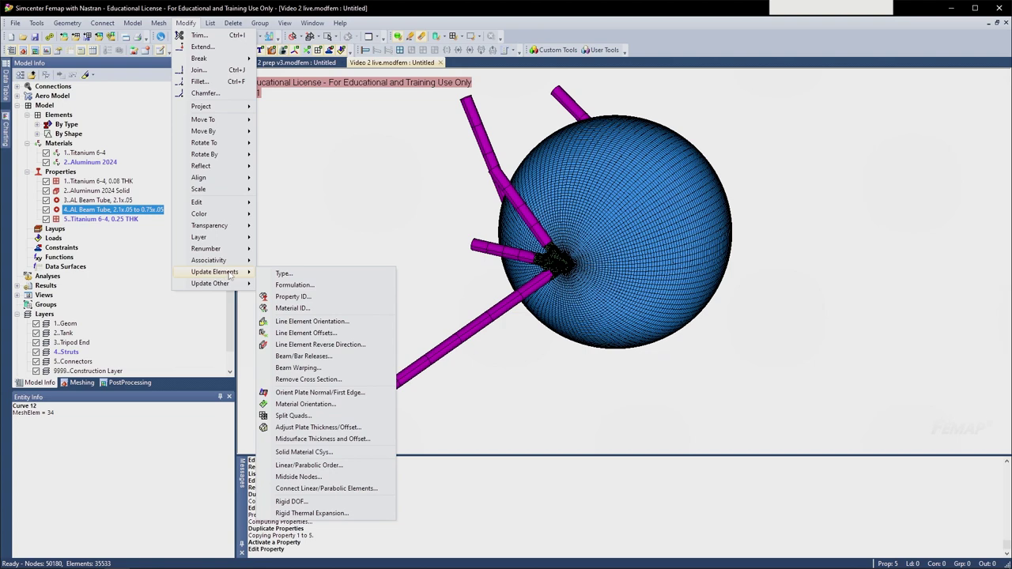
click(291, 297)
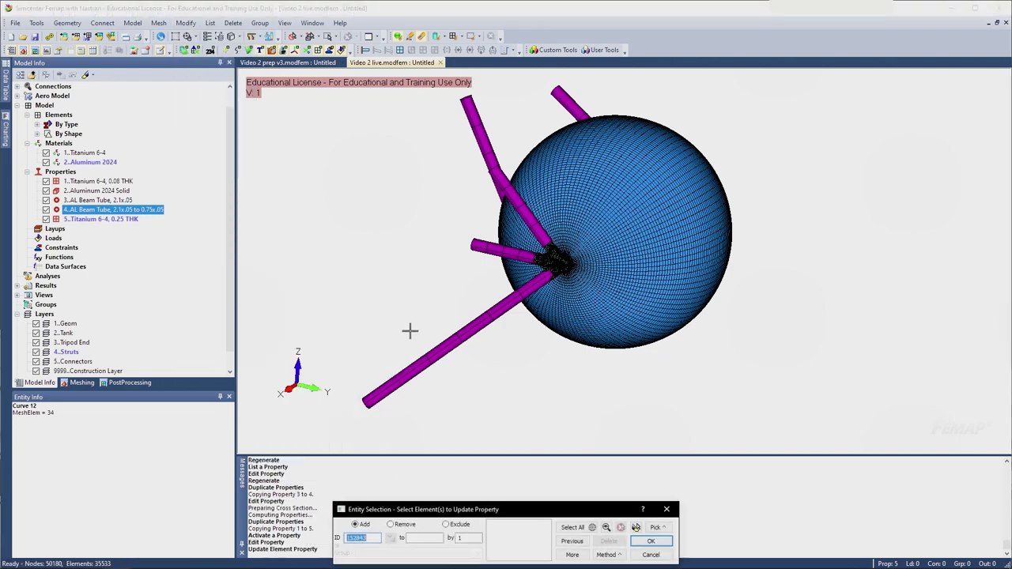
click(384, 388)
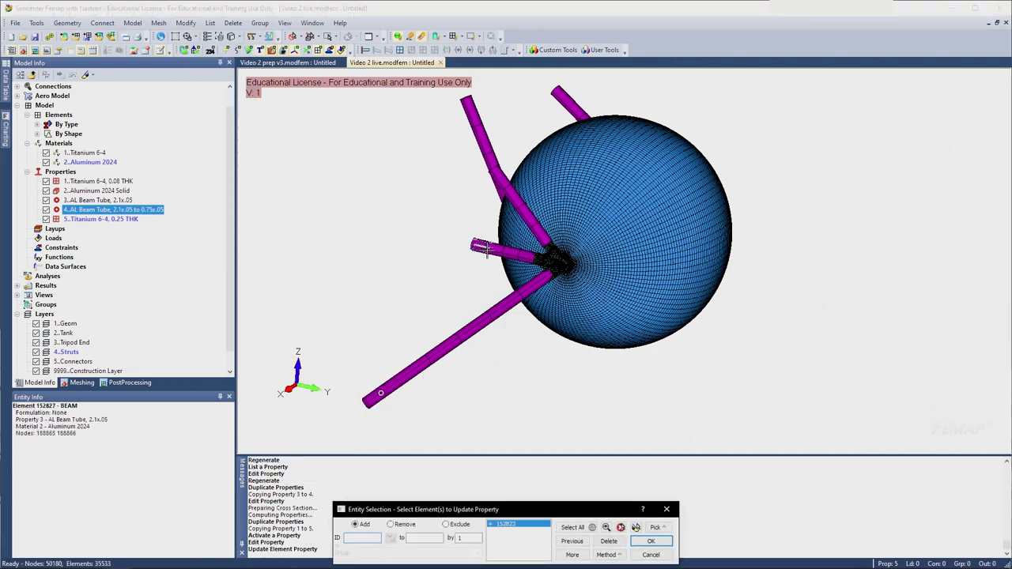
scroll(522, 277, up, 1)
click(528, 285)
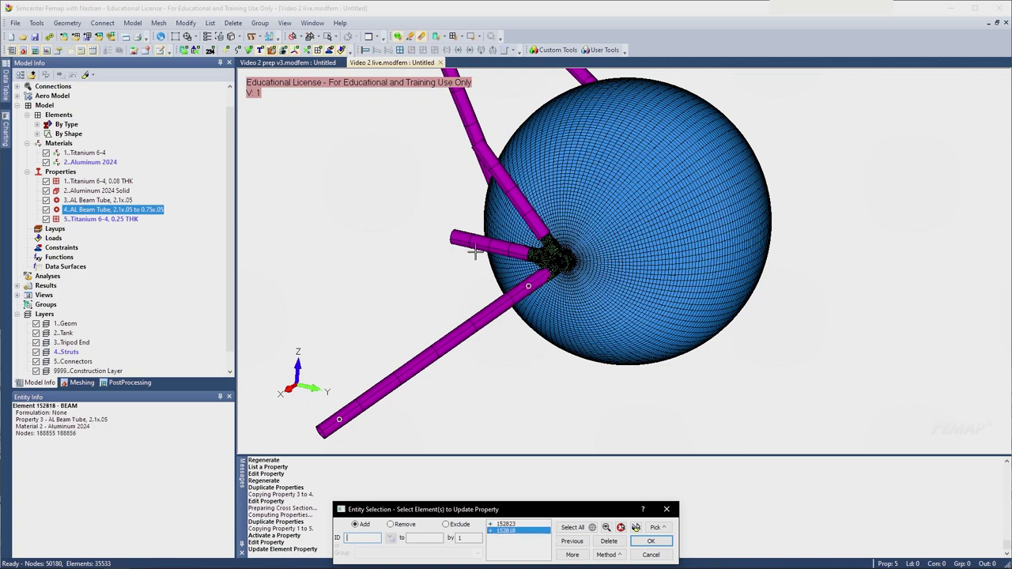
- Add the end beam elements of the neighbouring struts to the property update selection and highlight the selected elements
click(463, 240)
middle_drag(462, 239, 427, 301)
click(464, 263)
click(401, 311)
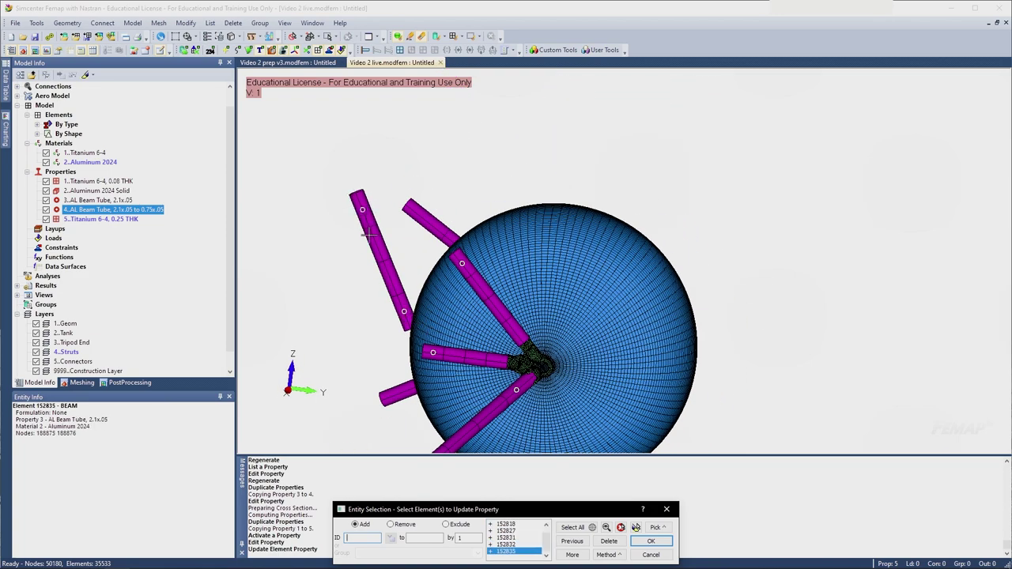
middle_drag(369, 235, 639, 368)
click(532, 277)
click(637, 528)
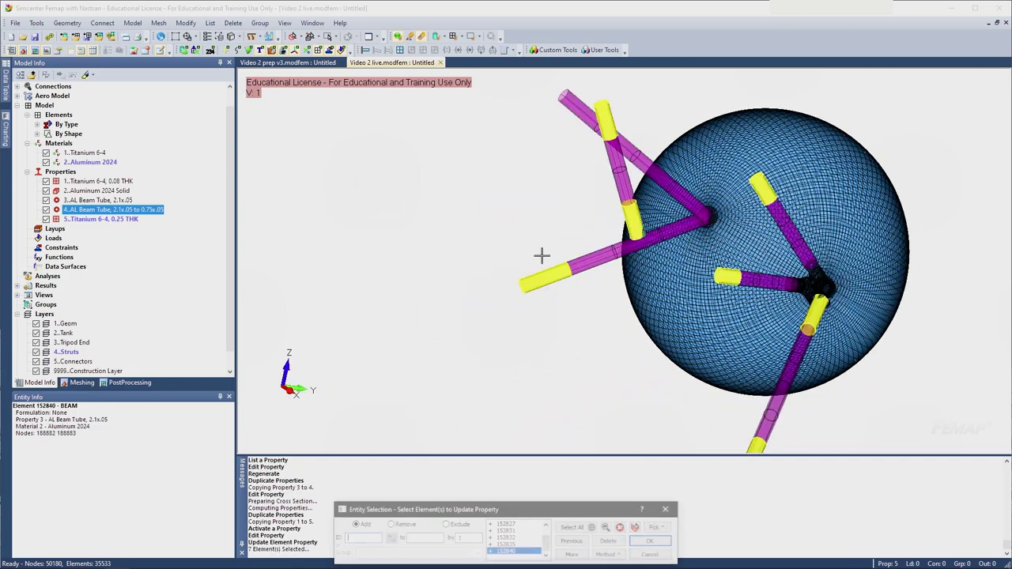
- Add the end beam elements of the two struts on the tank's far side to the property update selection and highlight them
middle_drag(542, 255, 574, 101)
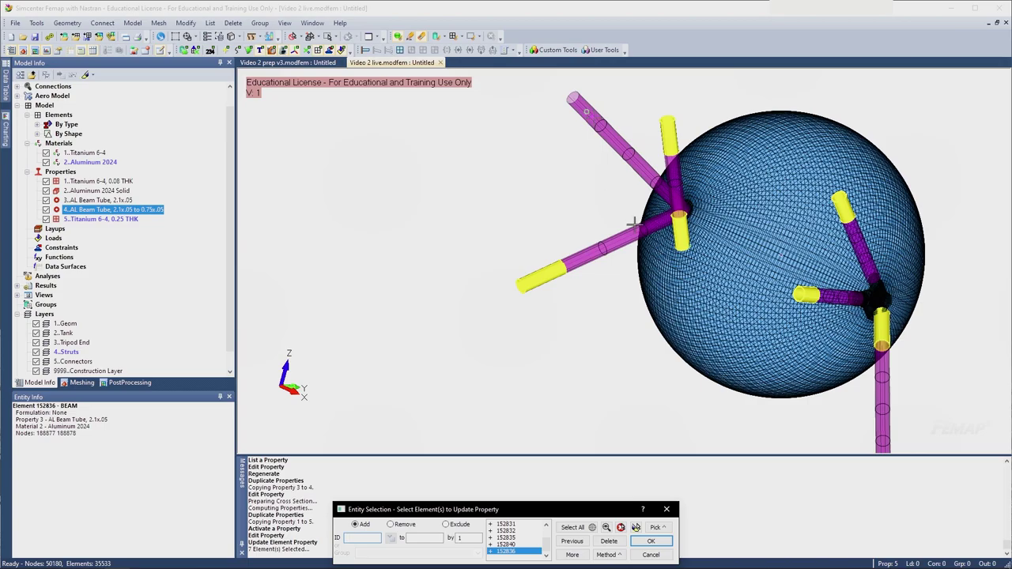
middle_drag(634, 224, 838, 276)
scroll(596, 221, up, 3)
middle_drag(596, 221, 727, 255)
click(611, 232)
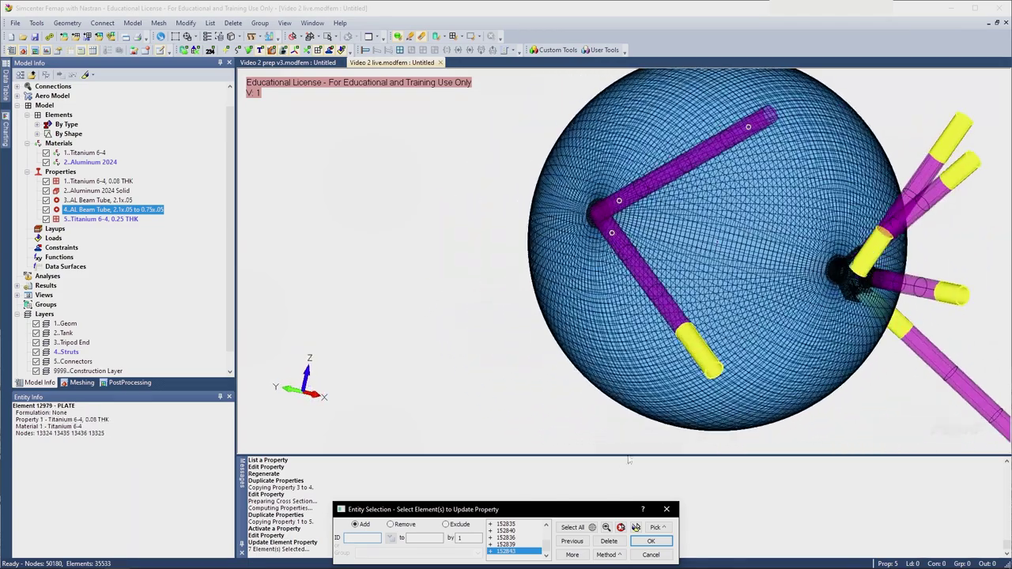
click(636, 528)
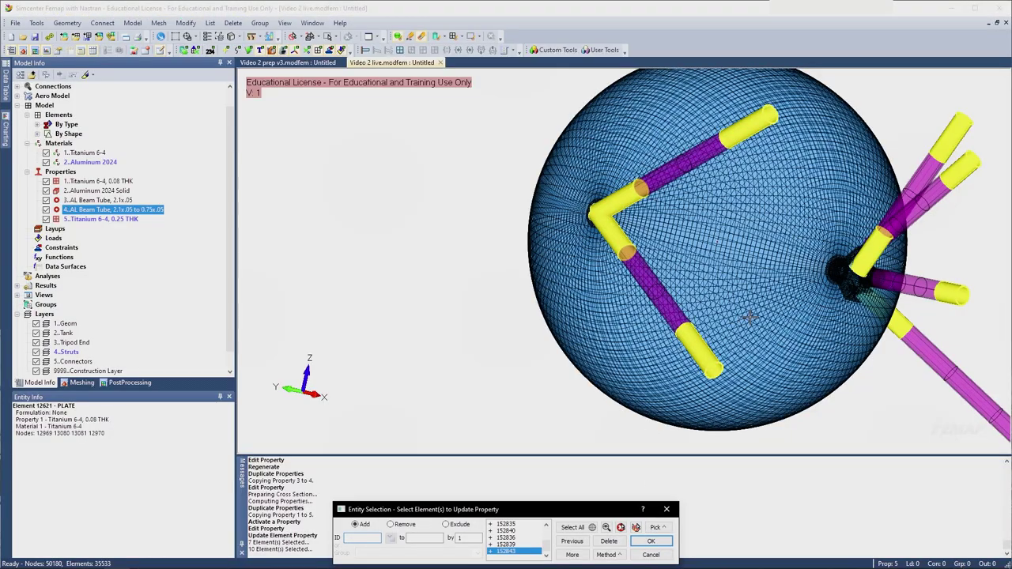
- Examine the highlighted strut end elements around the tank and tripod fitting to check the selection
middle_drag(749, 317, 694, 311)
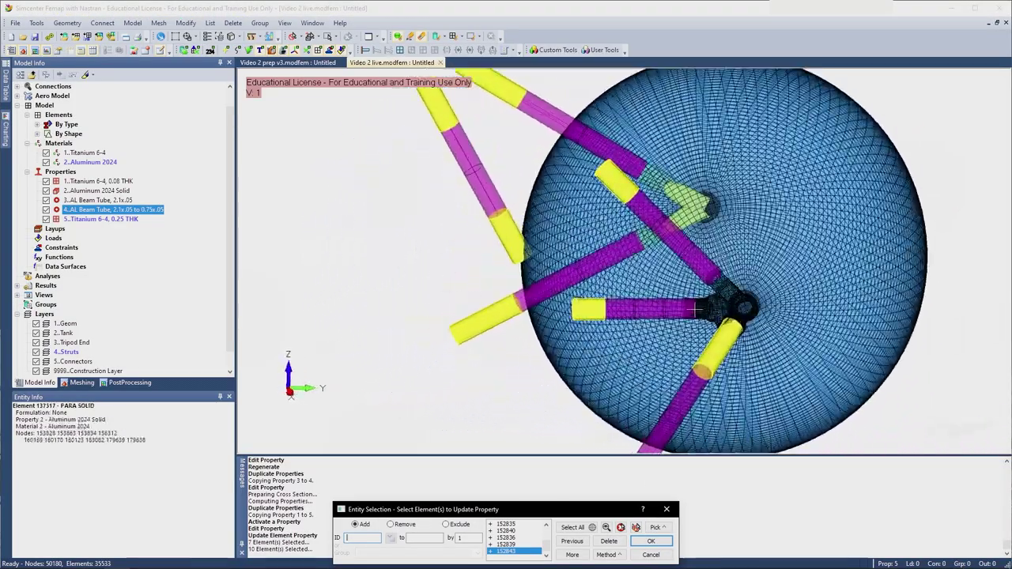
scroll(693, 311, up, 5)
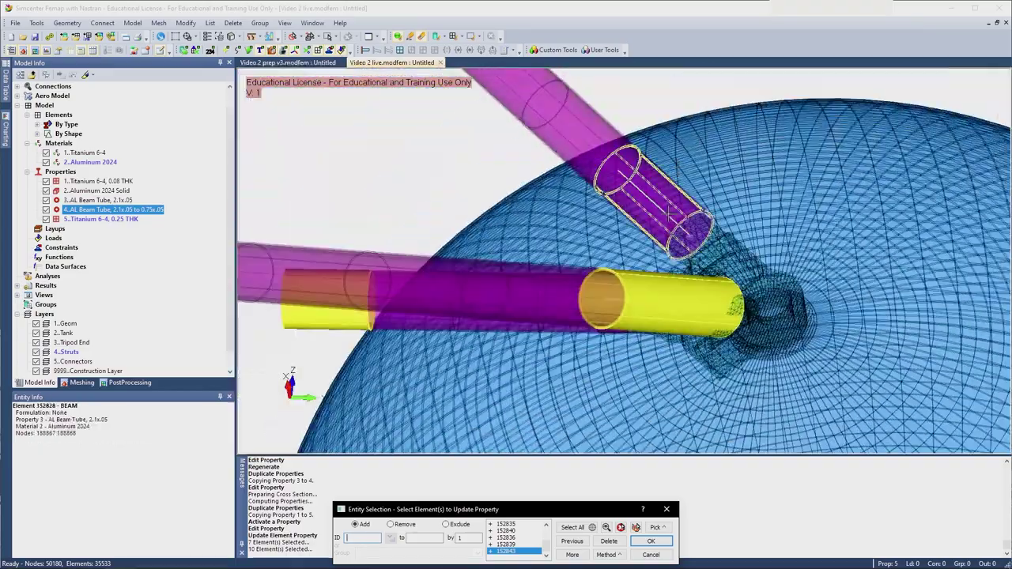
middle_drag(670, 213, 686, 214)
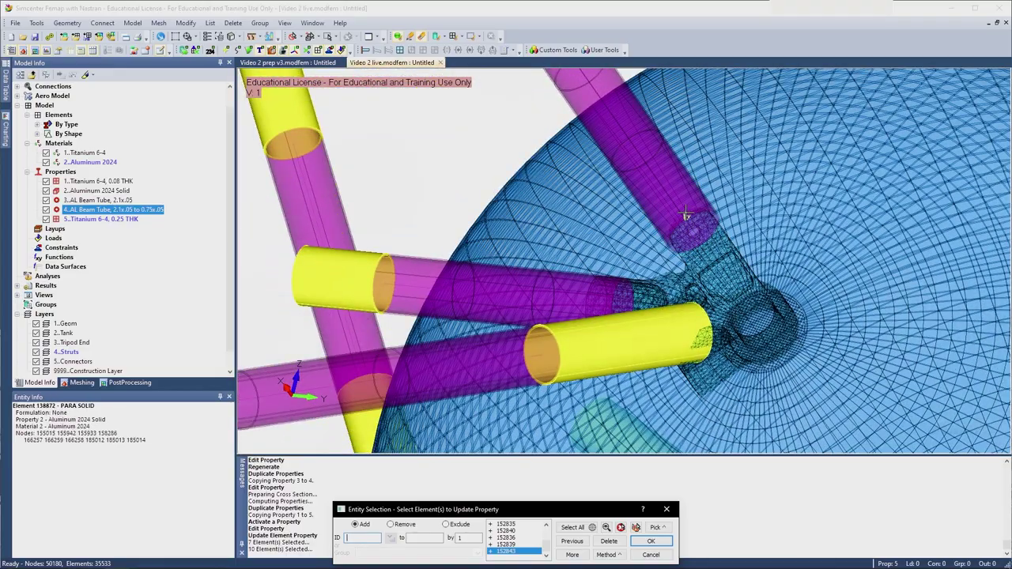
middle_drag(654, 197, 694, 279)
scroll(693, 279, up, 3)
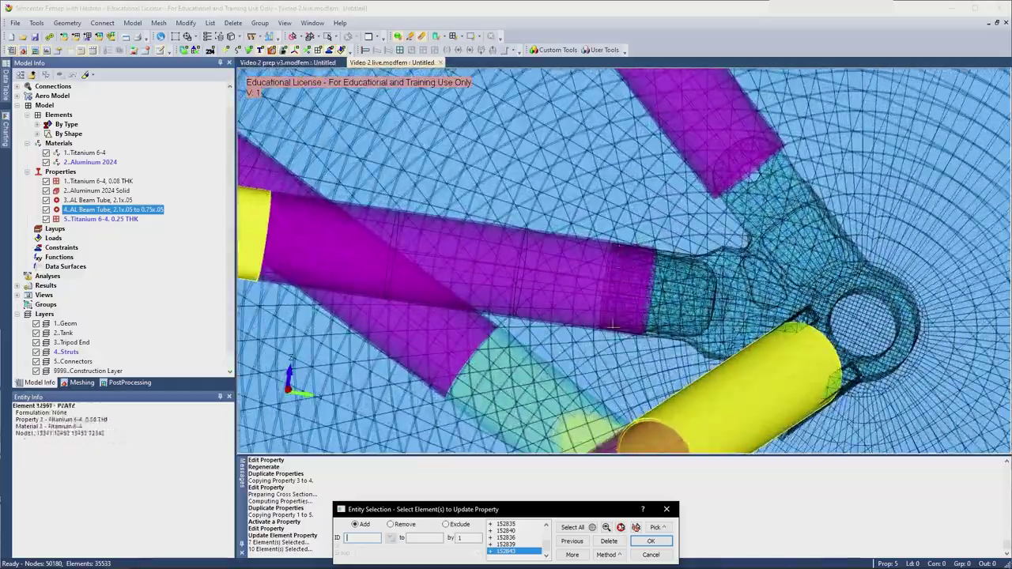
scroll(613, 317, up, 2)
scroll(623, 258, down, 10)
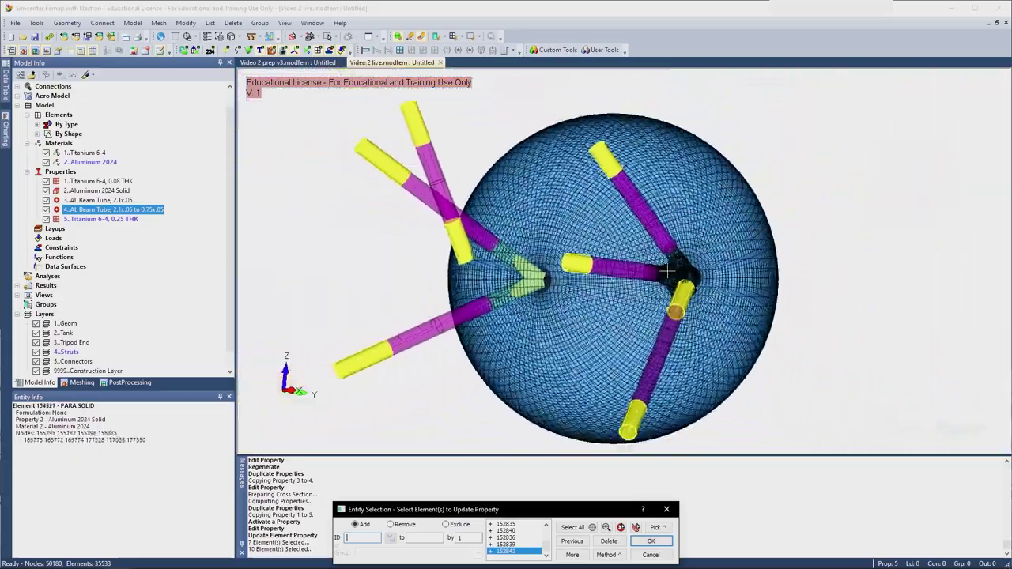
scroll(630, 277, up, 2)
middle_drag(630, 277, 593, 280)
scroll(660, 269, up, 4)
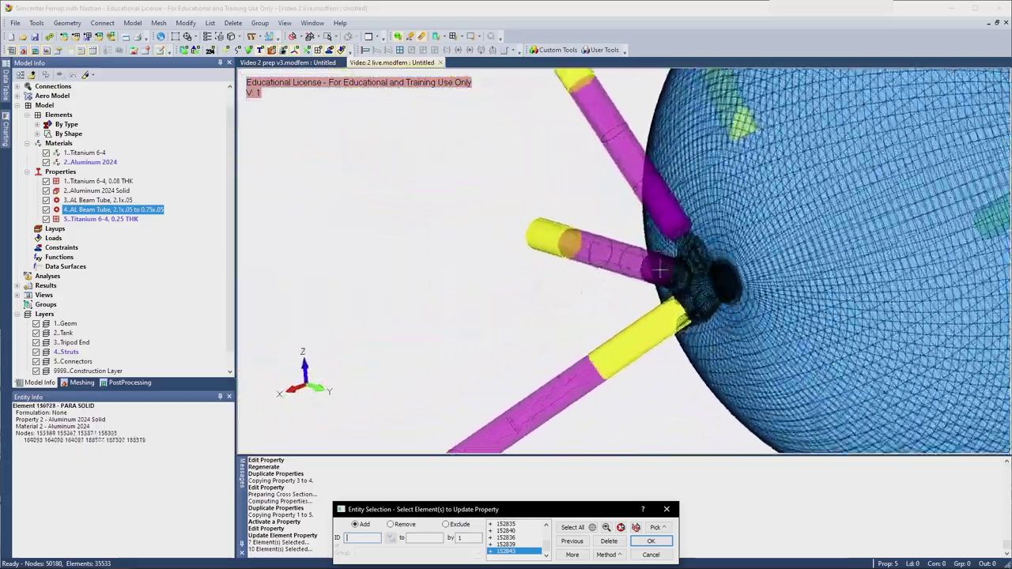
scroll(659, 267, down, 2)
scroll(659, 267, down, 7)
middle_drag(659, 268, 699, 273)
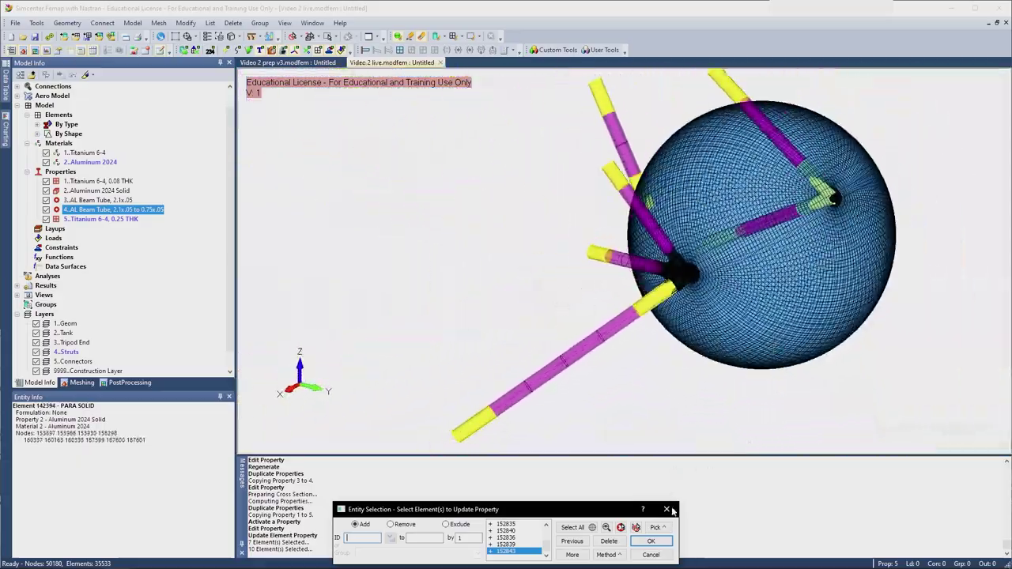
- Assign the AL Beam Tube, 2.1x.05 to 0.75x.05 property to the selected strut end elements
click(651, 541)
drag(496, 470, 471, 294)
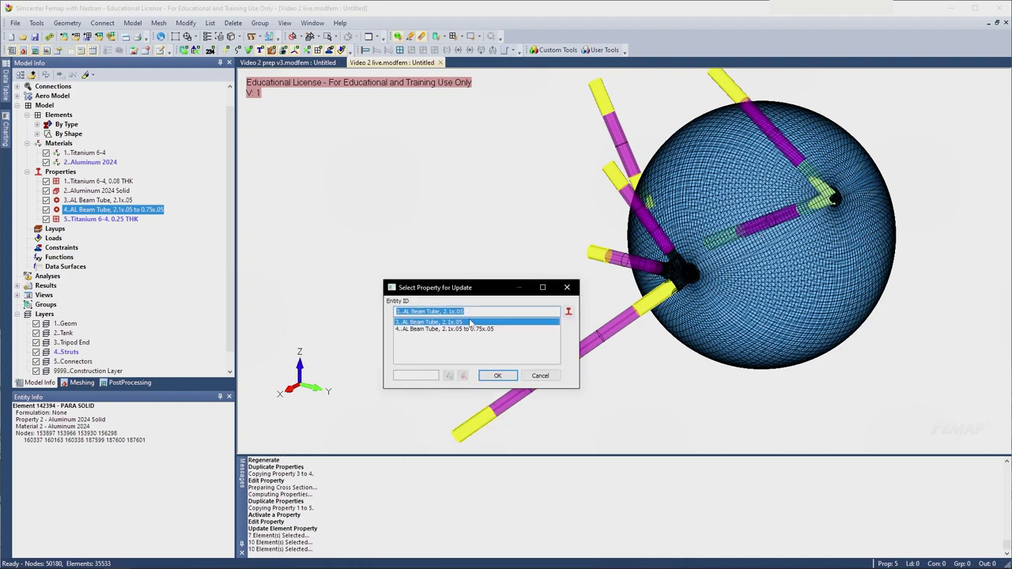
click(470, 329)
click(497, 376)
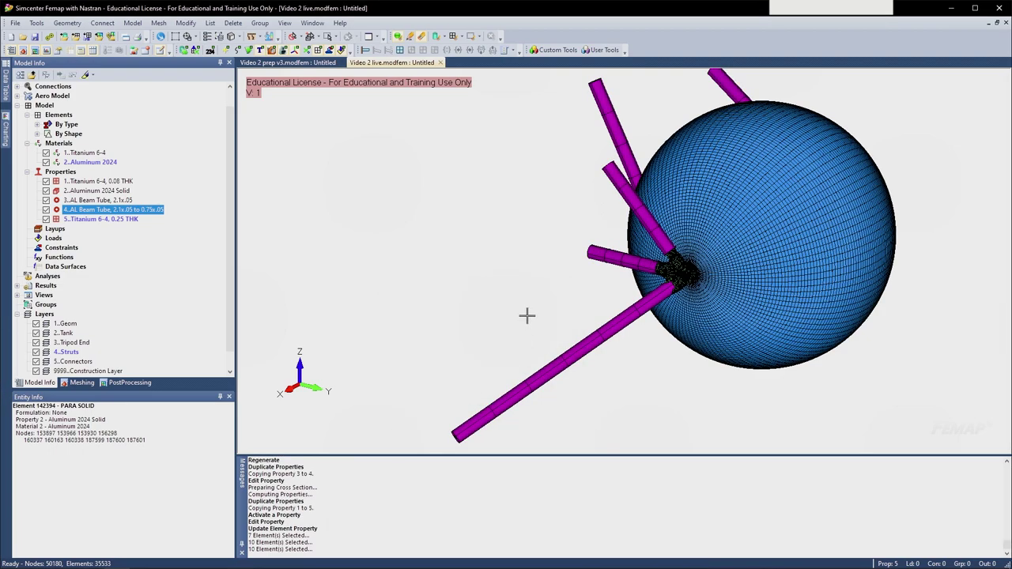
- Reverse the taper of free end beam element 152840 by setting its nodes to 188883 and 188882
middle_drag(526, 316, 544, 298)
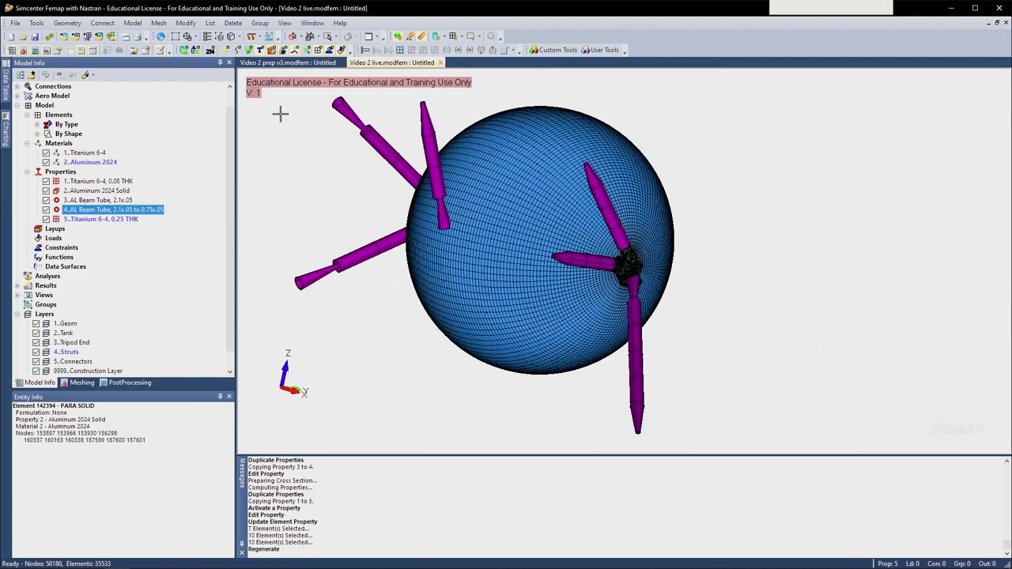
click(299, 36)
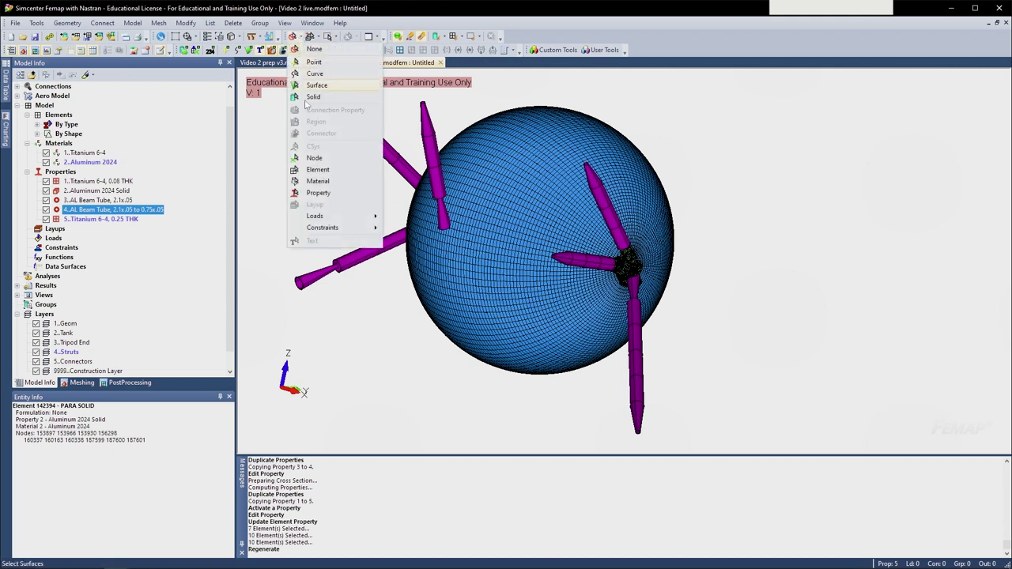
click(318, 170)
right_click(314, 278)
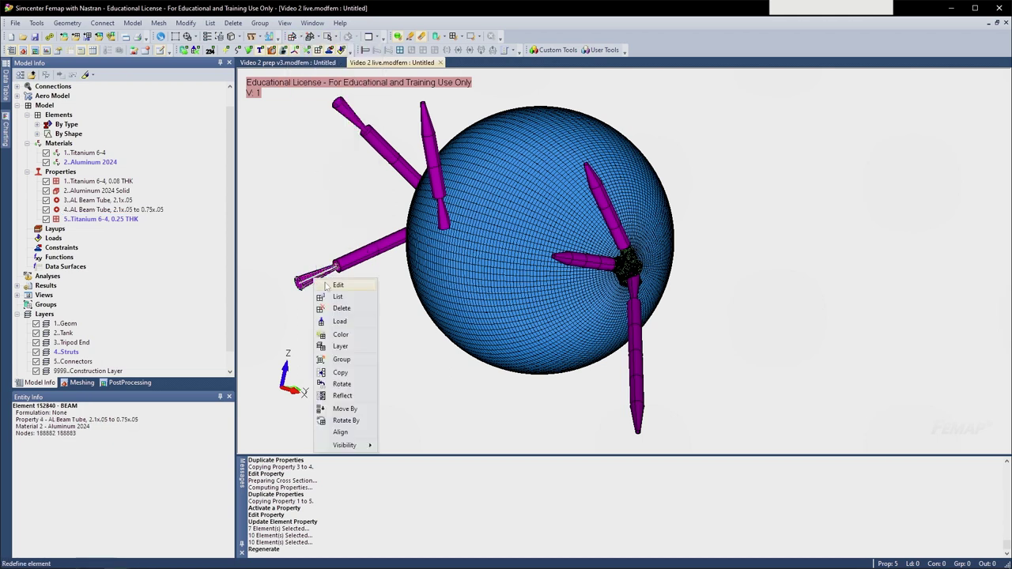
click(332, 285)
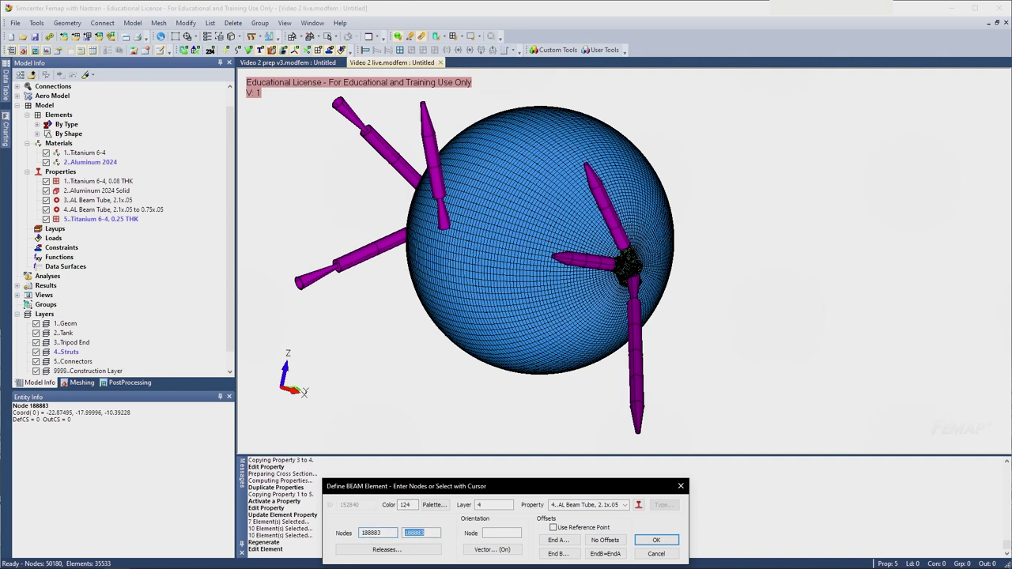
text(2)
key(Return)
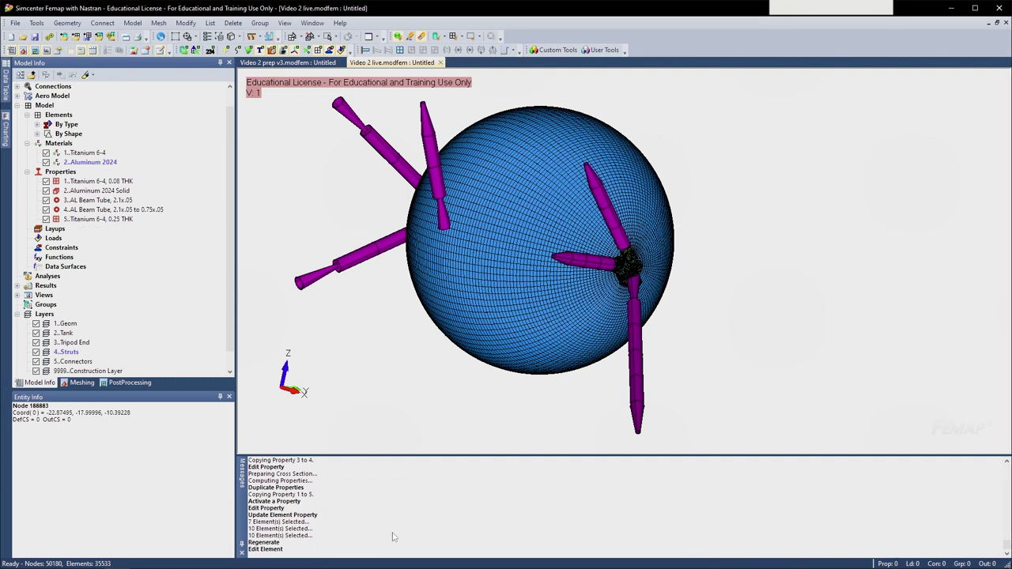
- Reverse the taper of lower strut end beam element 152832 by swapping its nodes 188872 and 188873
right_click(442, 217)
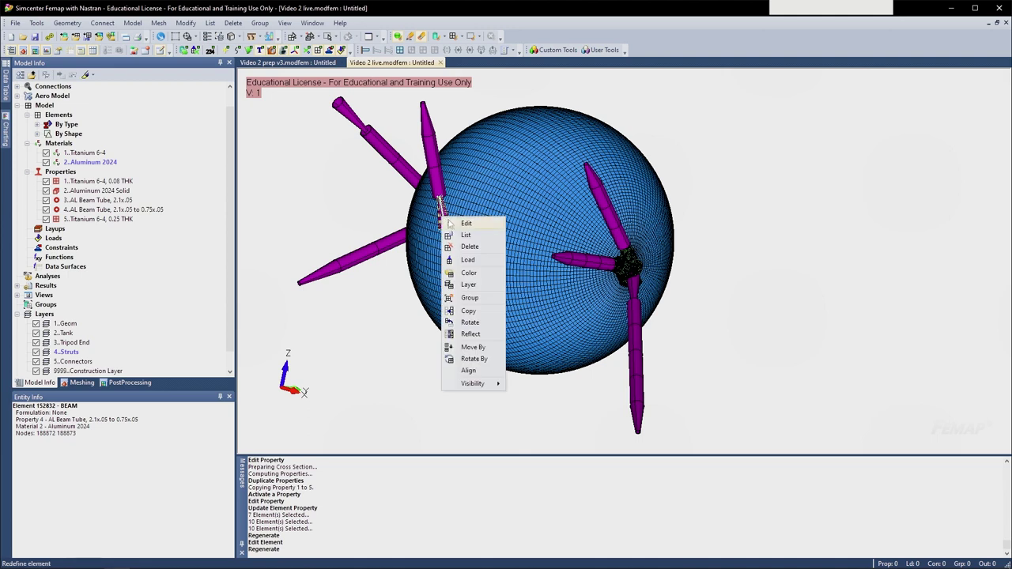
click(465, 224)
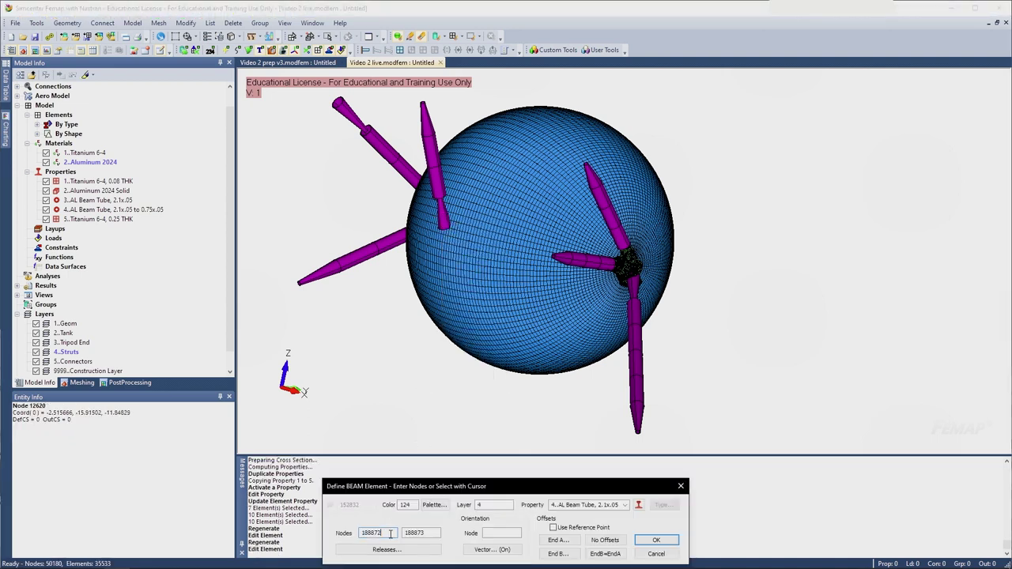
key(Return)
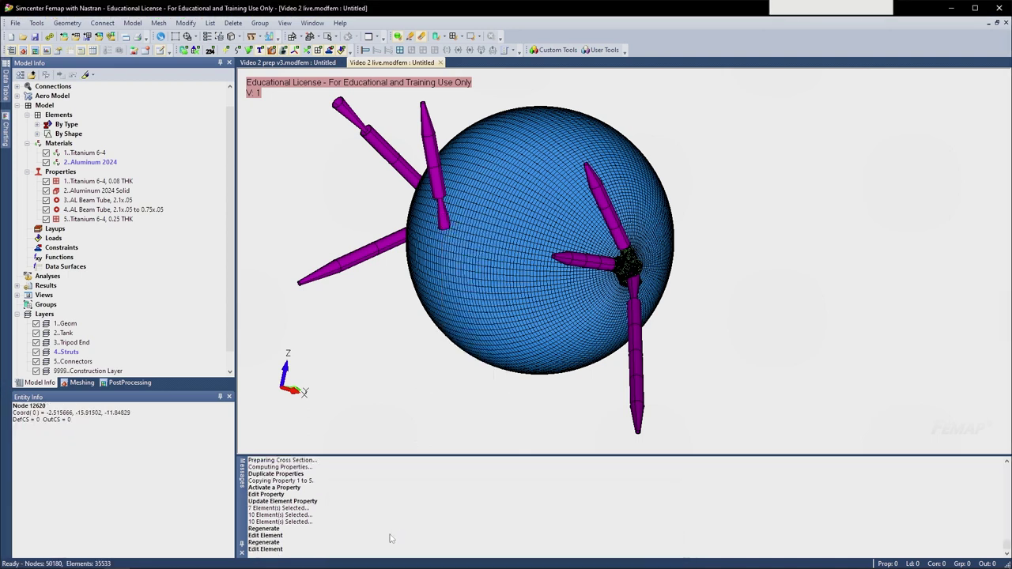
- Reverse the taper of beam element 152818 at the long strut's tripod end by swapping its nodes 188855 and 188856
middle_drag(559, 318, 510, 323)
scroll(613, 280, up, 3)
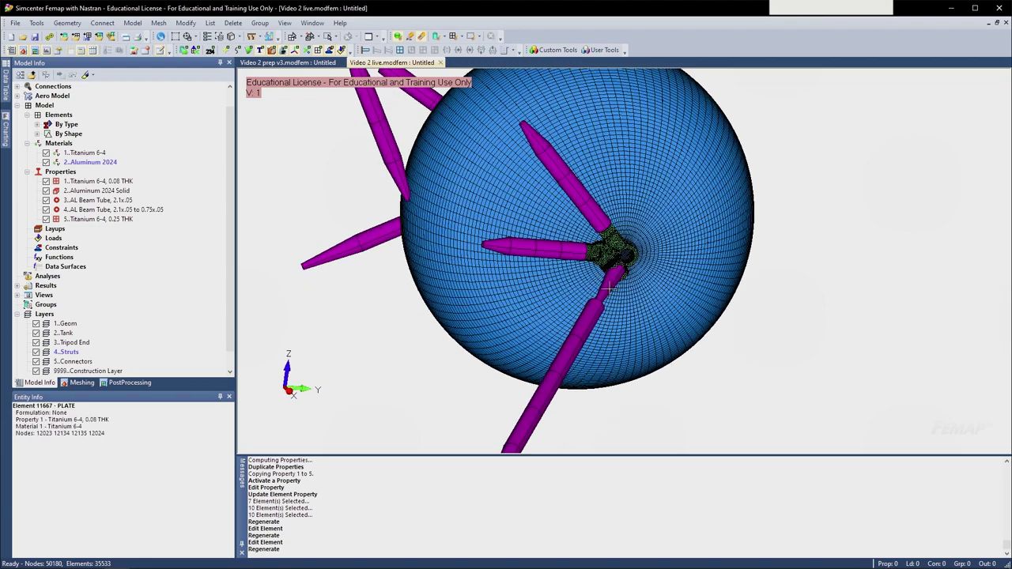
middle_drag(609, 283, 603, 290)
right_click(603, 290)
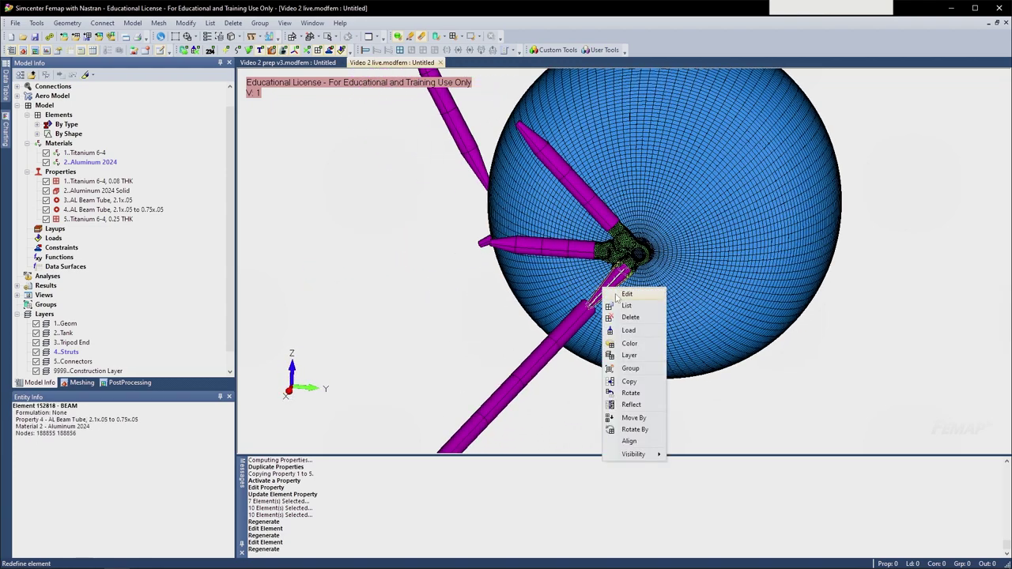
click(617, 294)
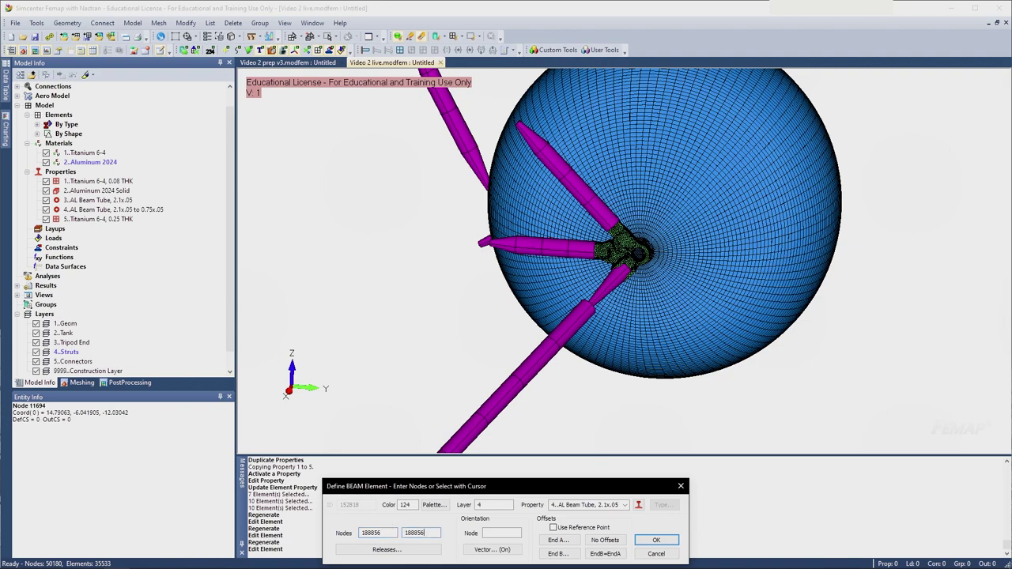
key(Return)
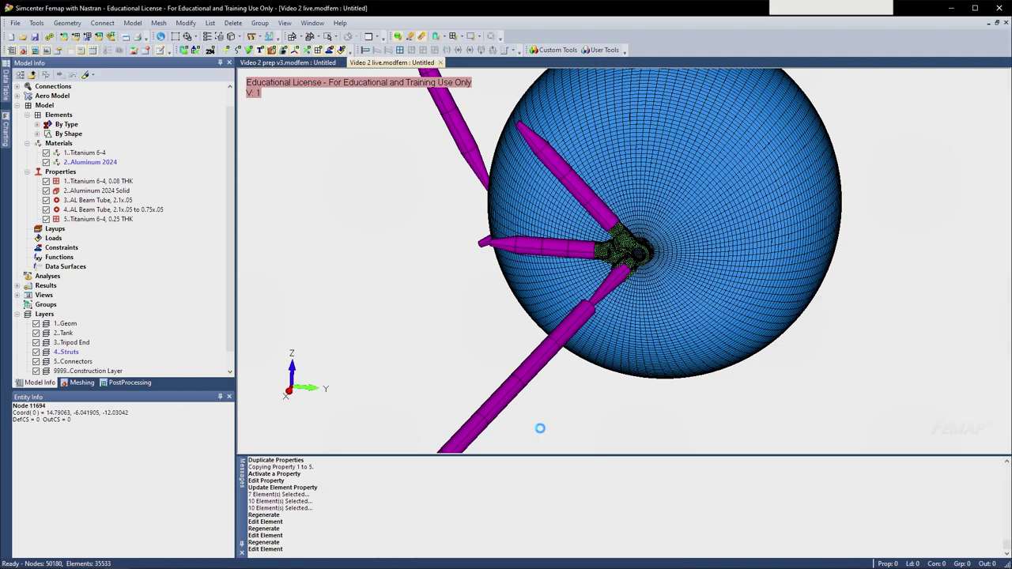
- Reverse the taper of strut end beam element 152836 by swapping its nodes 188877 and 188878
ctrl+middle_drag(503, 221, 610, 198)
scroll(511, 209, up, 2)
right_click(554, 171)
click(573, 179)
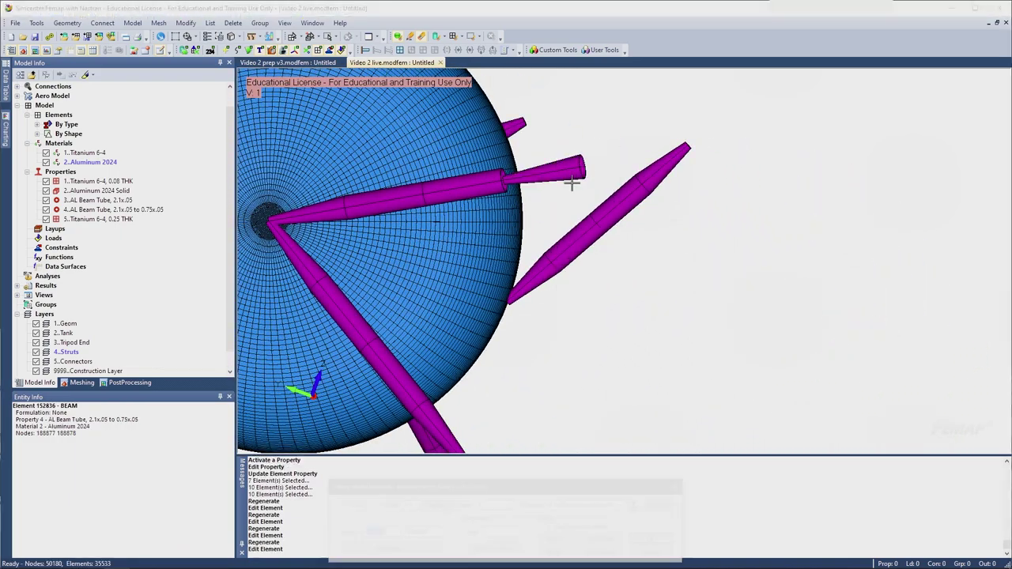
drag(376, 482, 549, 229)
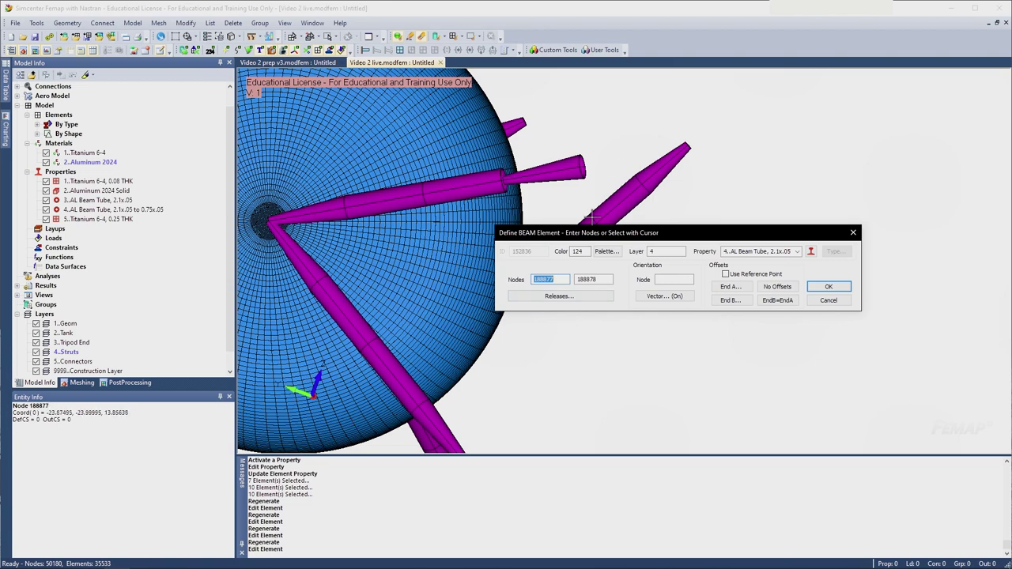
click(556, 279)
text(7)
key(Return)
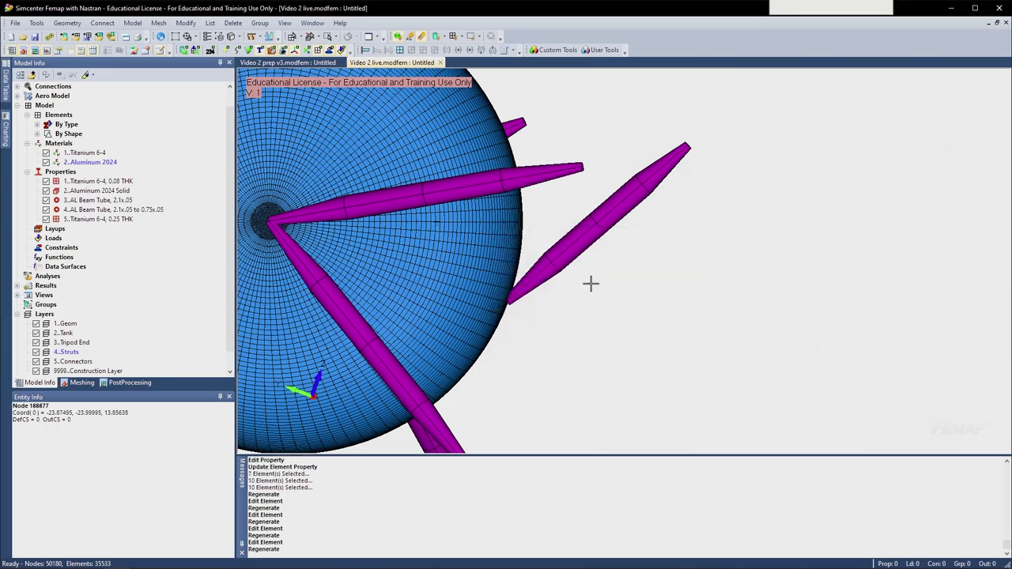
- Set the color of the AL Beam Tube, 2.1x.05 to 0.75x.05 property to purple, color 102
scroll(589, 272, down, 3)
middle_drag(589, 271, 466, 273)
scroll(535, 280, down, 2)
middle_drag(534, 281, 502, 311)
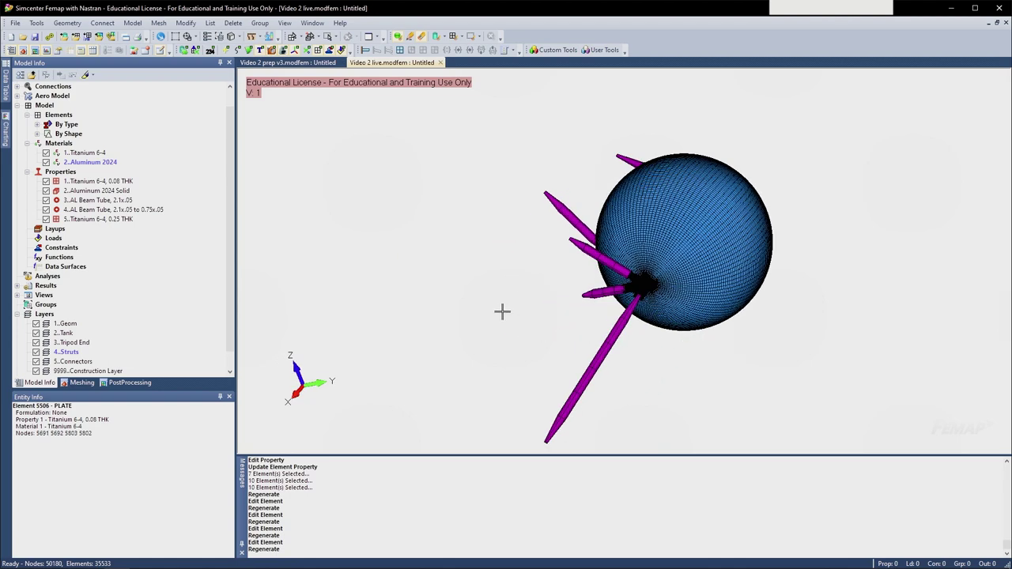
right_click(97, 211)
click(119, 255)
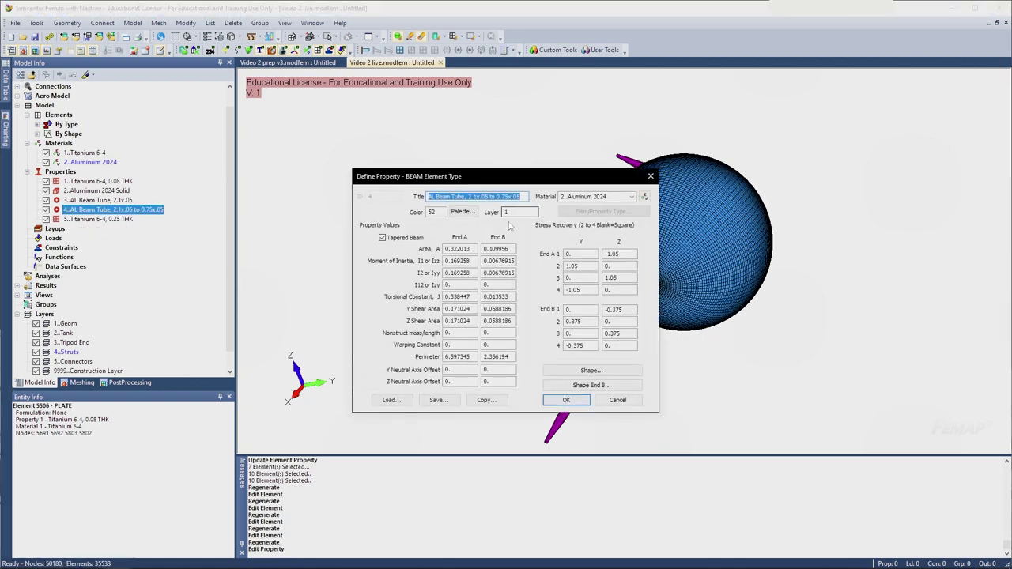
click(463, 212)
click(401, 268)
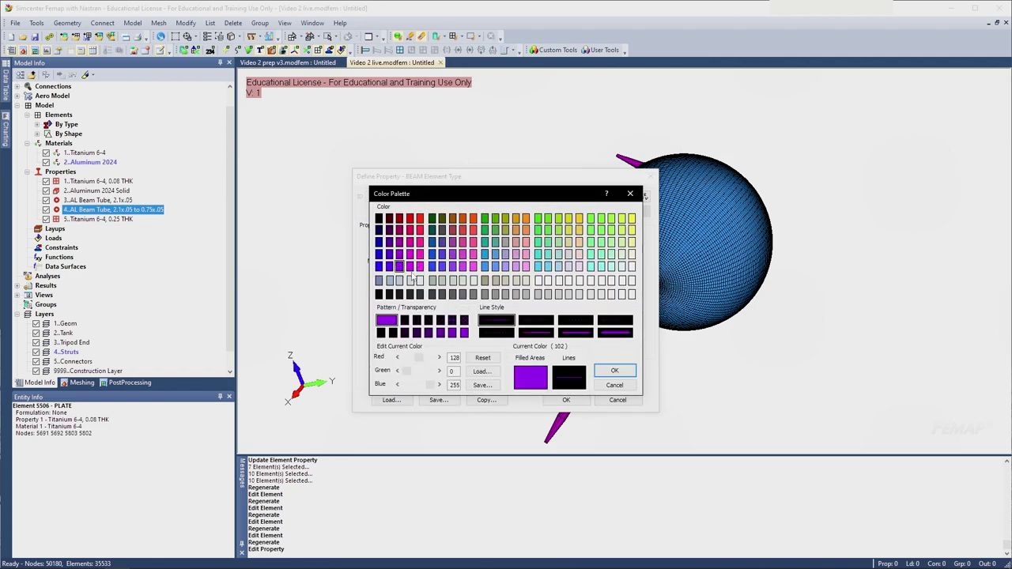
click(615, 372)
click(566, 399)
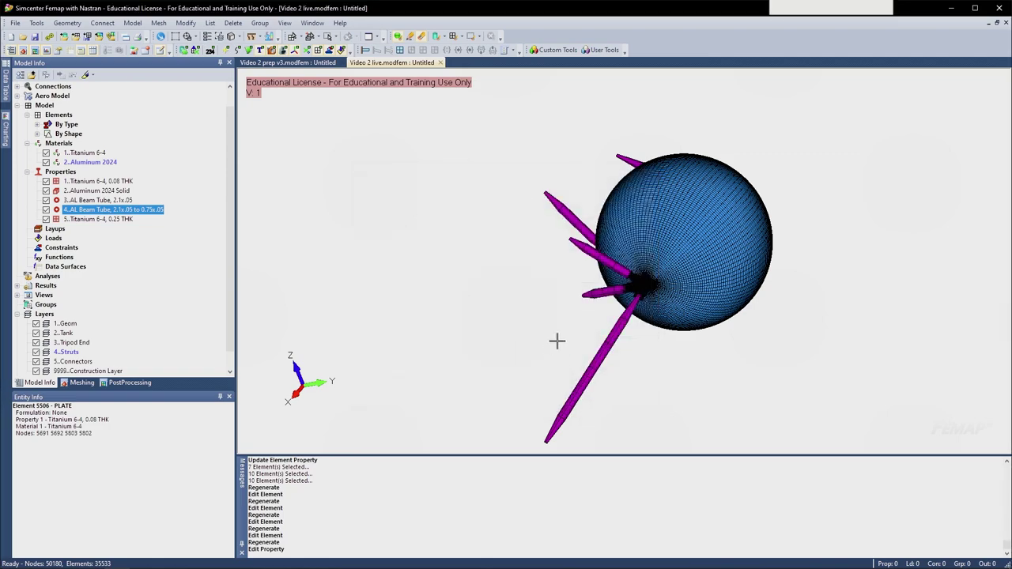
- Set the color of the Titanium 6-4, 0.25 THK plate property to color 44
scroll(567, 280, up, 5)
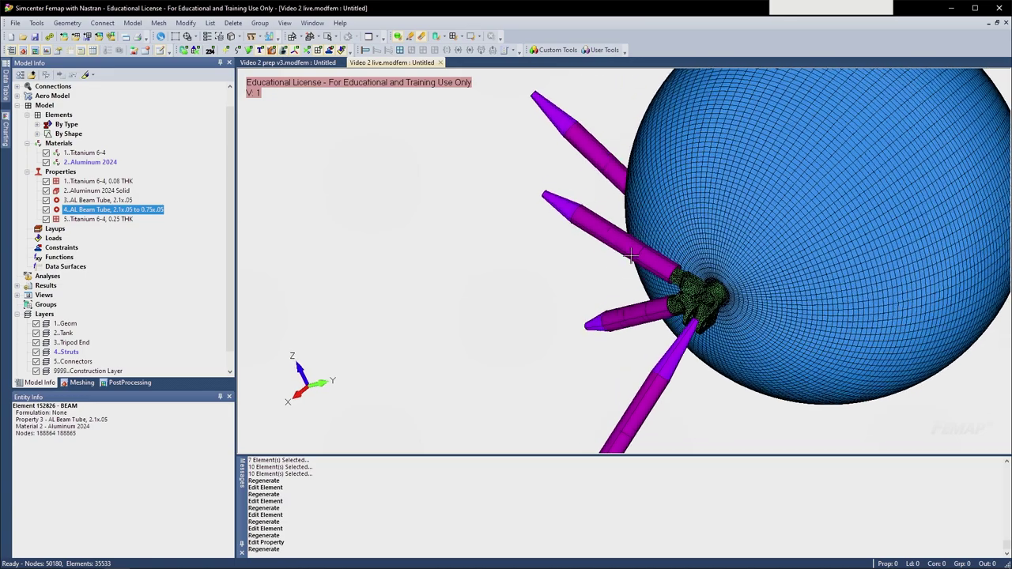
right_click(95, 222)
click(119, 266)
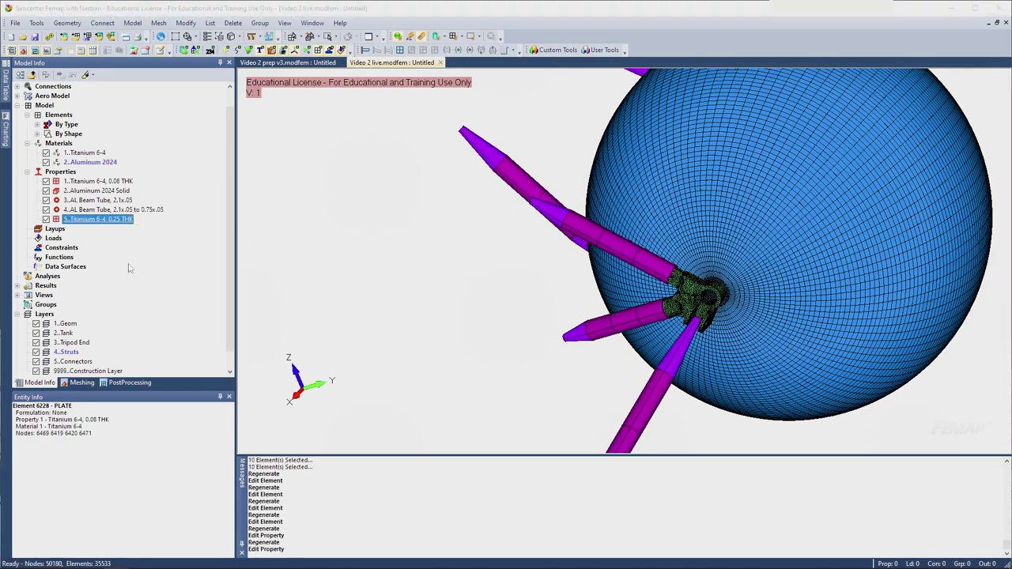
click(467, 228)
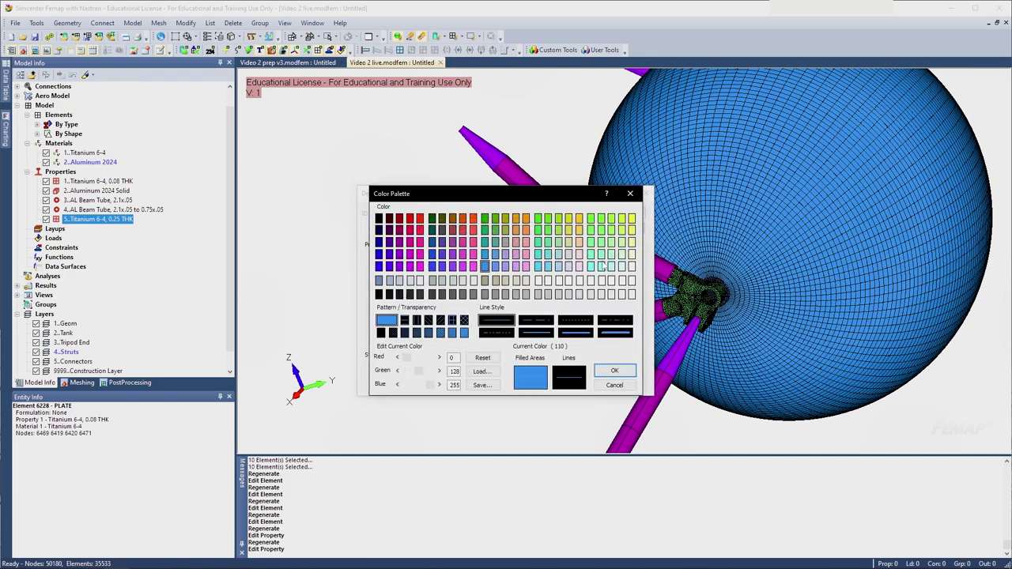
click(578, 230)
click(615, 371)
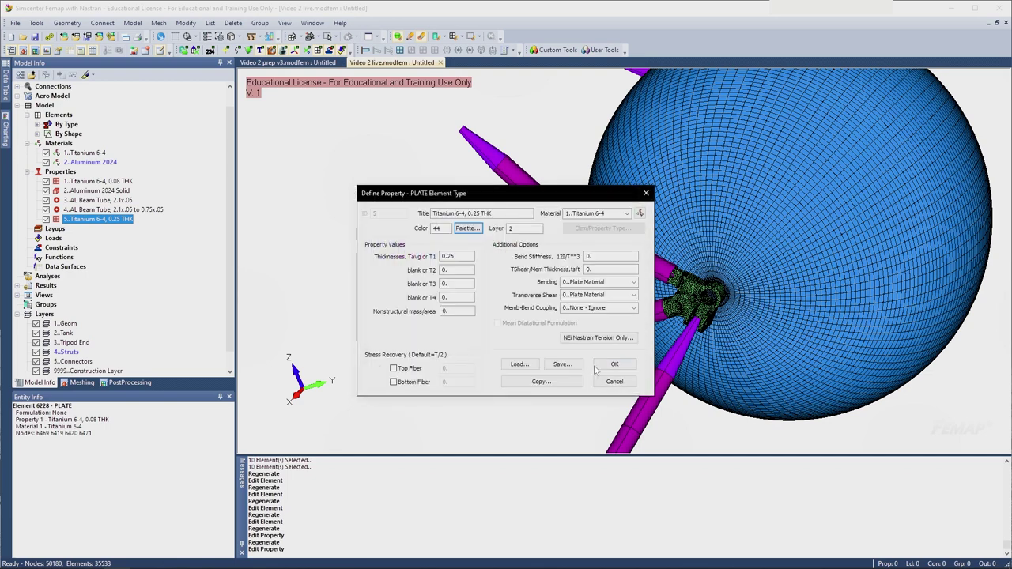
click(599, 364)
- Turn off the display of elements so that only the tank, fitting and strut geometry is shown
middle_drag(573, 292, 370, 120)
scroll(503, 274, down, 2)
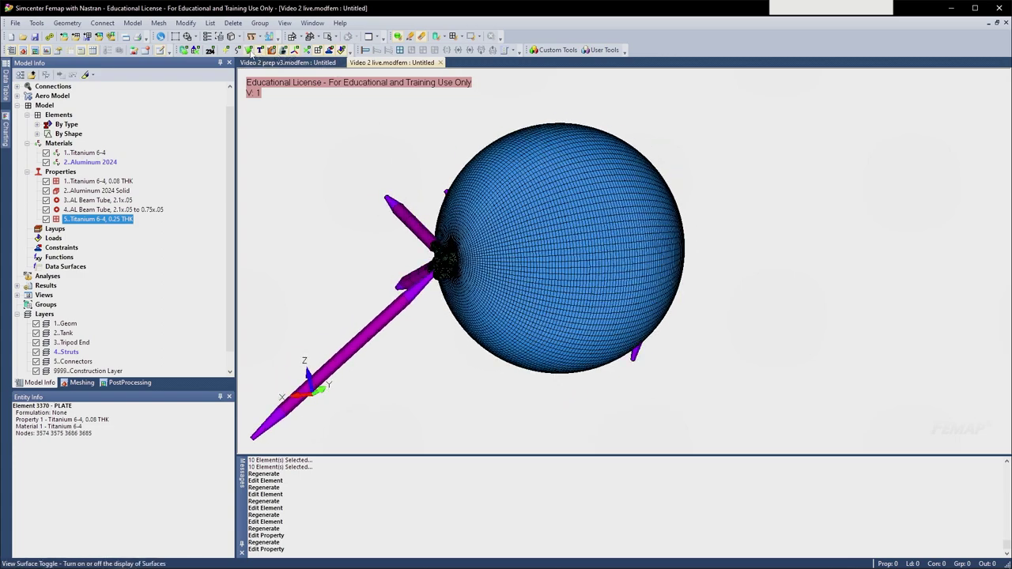
middle_drag(284, 89, 566, 226)
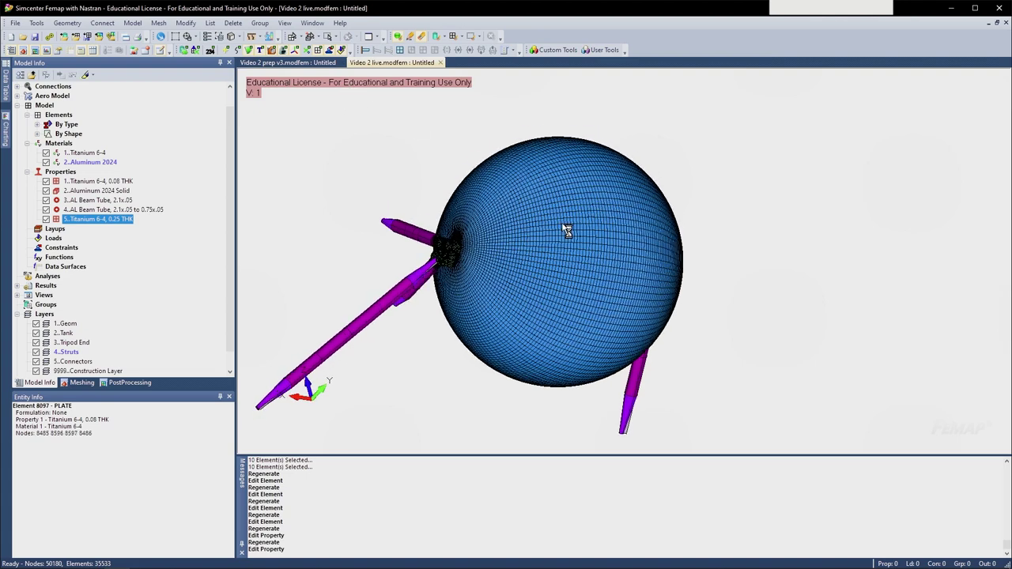
click(317, 50)
mouse_move(447, 253)
middle_down()
mouse_move(513, 262)
mouse_move(513, 374)
mouse_move(502, 355)
middle_up()
scroll(461, 230, up, 2)
middle_drag(460, 229, 624, 257)
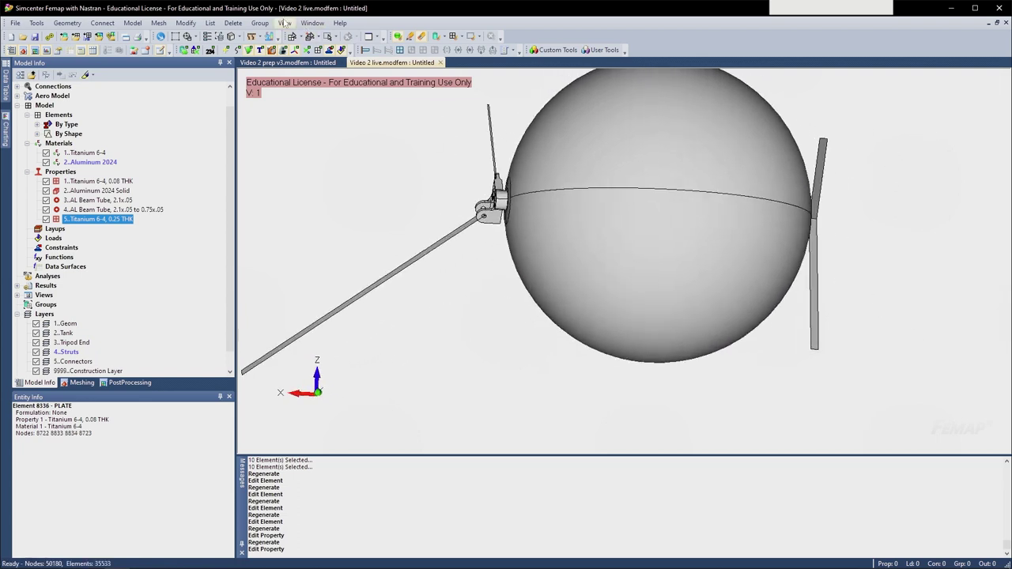
middle_drag(639, 158, 576, 155)
- Start a surface deletion and pick the tank's lower hemisphere surface 7
click(161, 25)
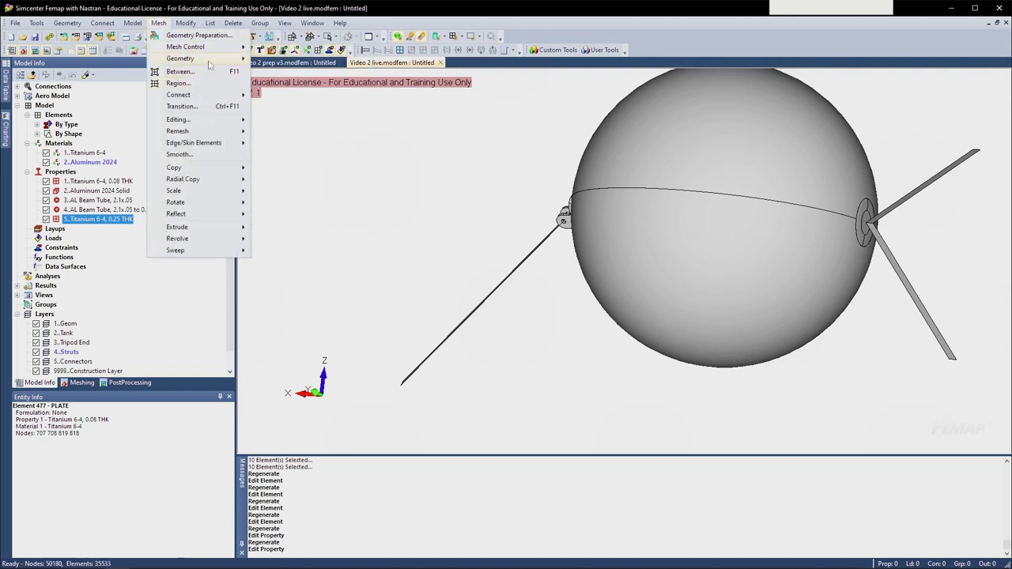
mouse_move(209, 61)
click(232, 23)
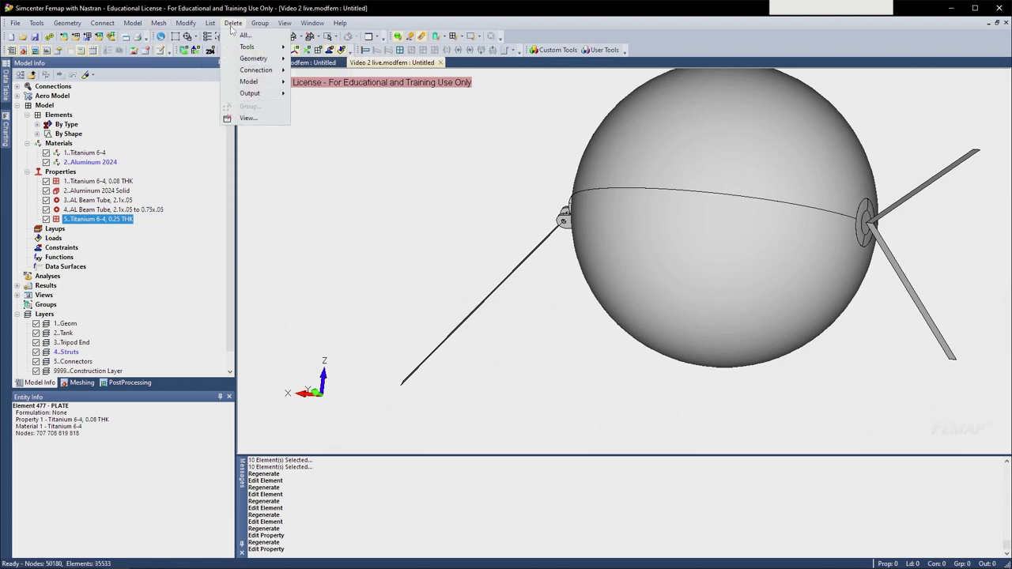
mouse_move(249, 82)
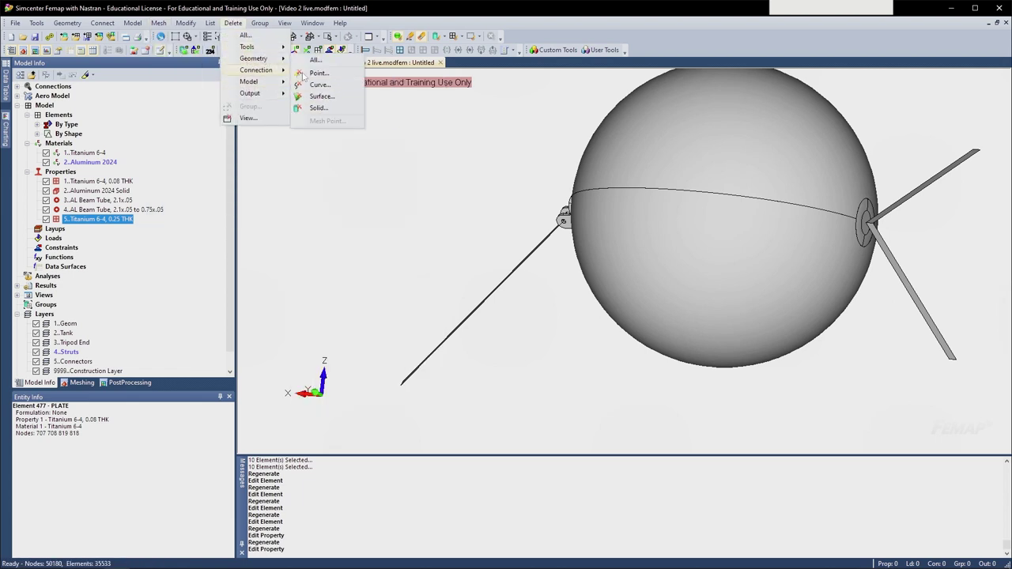
click(321, 96)
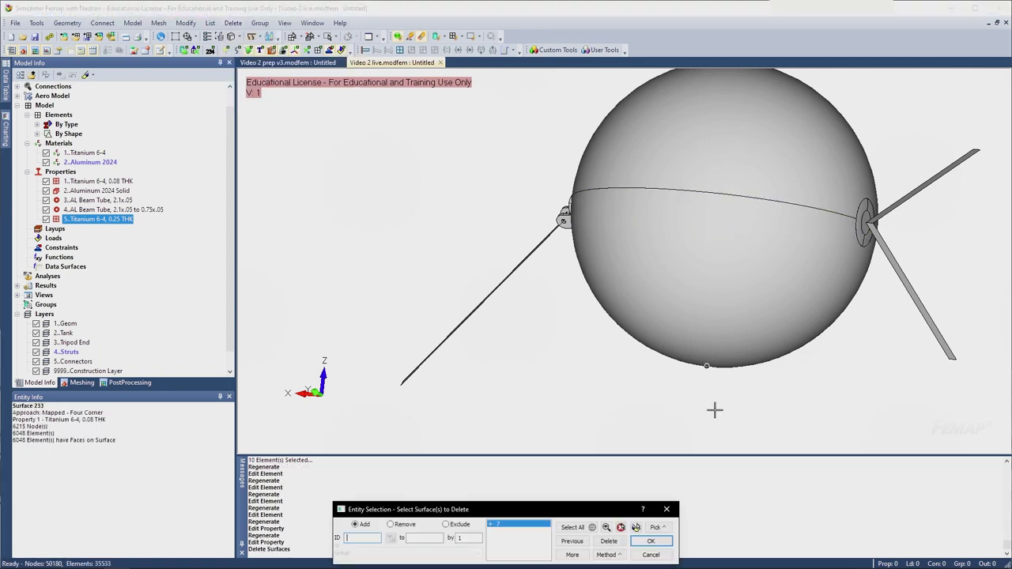
click(712, 332)
click(616, 542)
scroll(852, 238, up, 5)
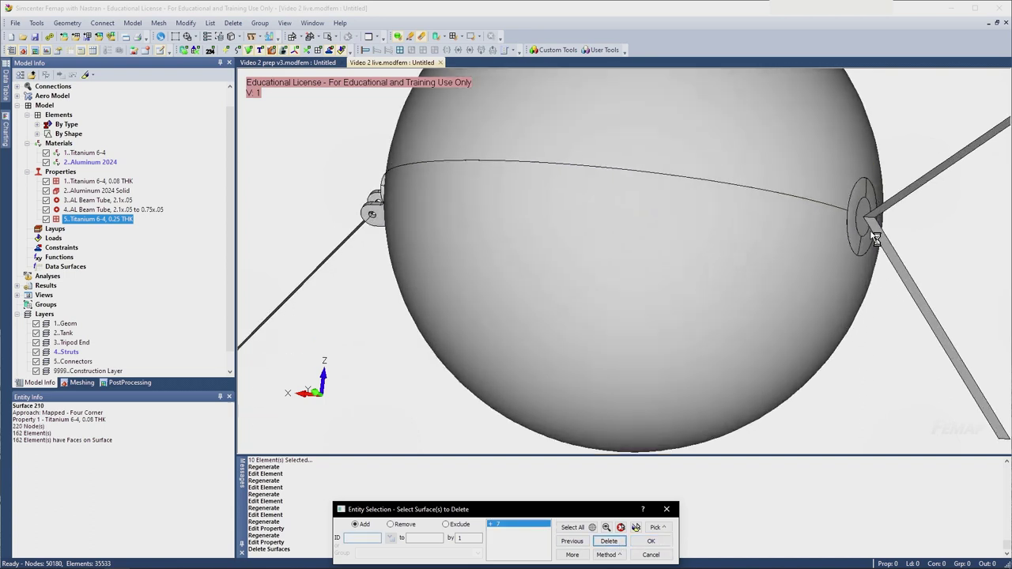
- Add surfaces 209, 208 and 210 at the tank pole opposite the tripod fitting to the deletion selection
click(854, 220)
click(851, 212)
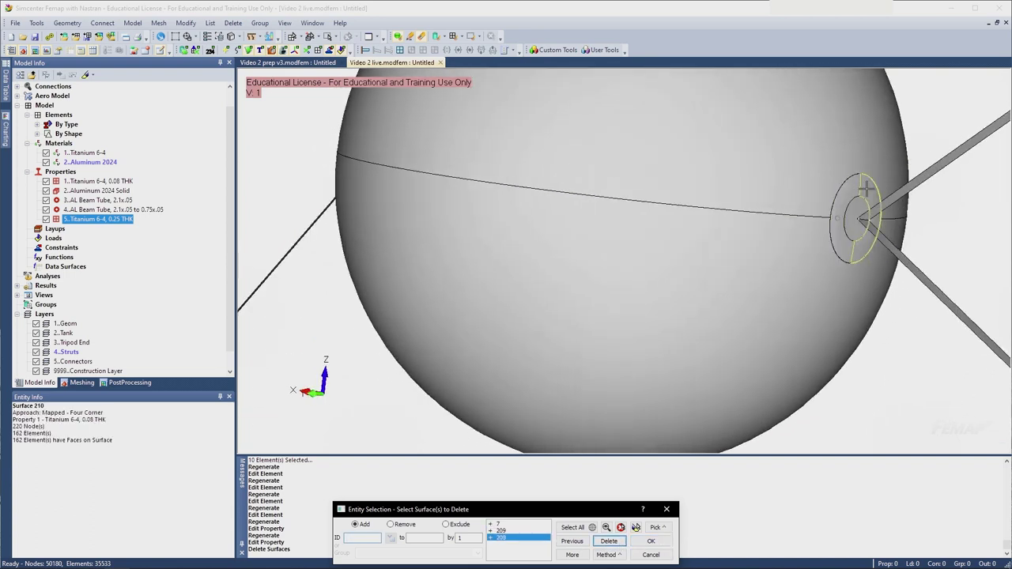
click(846, 215)
middle_drag(865, 233, 644, 395)
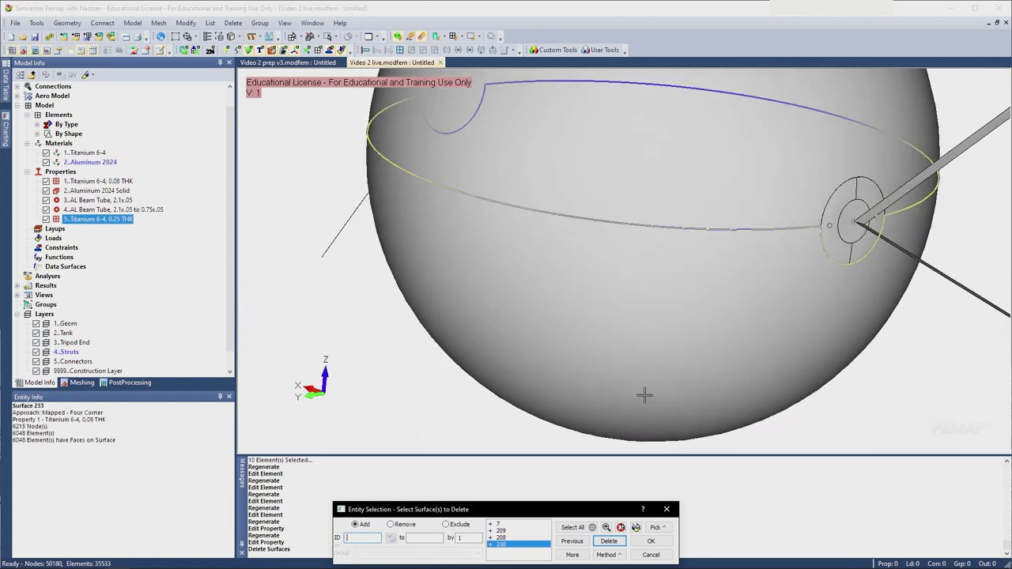
click(513, 538)
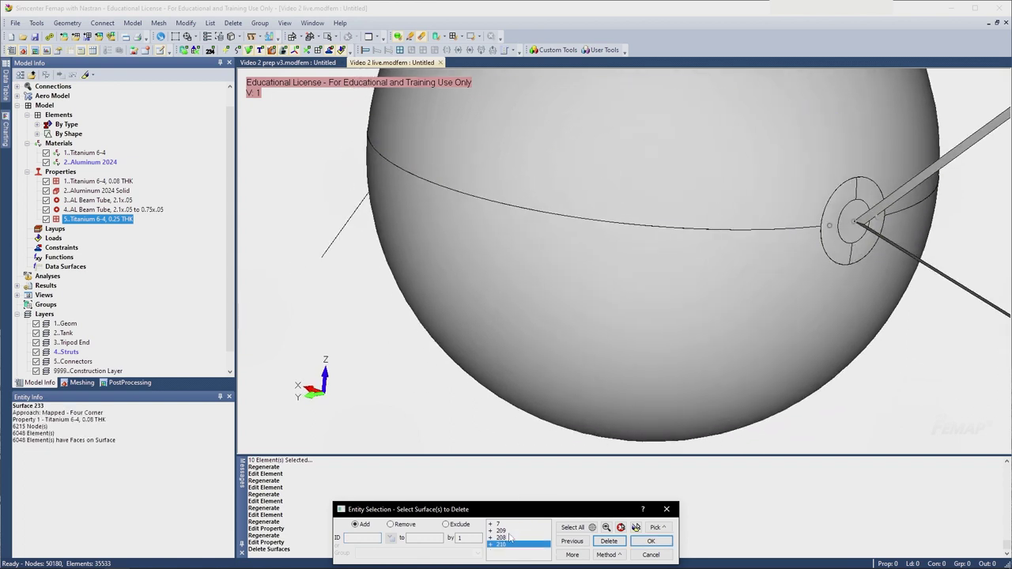
click(501, 530)
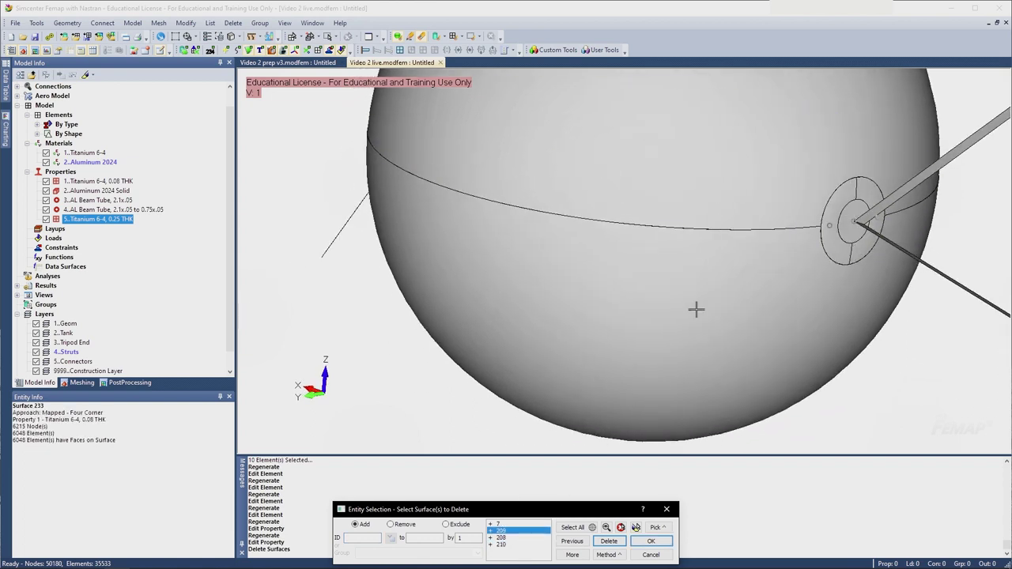
middle_drag(695, 309, 557, 368)
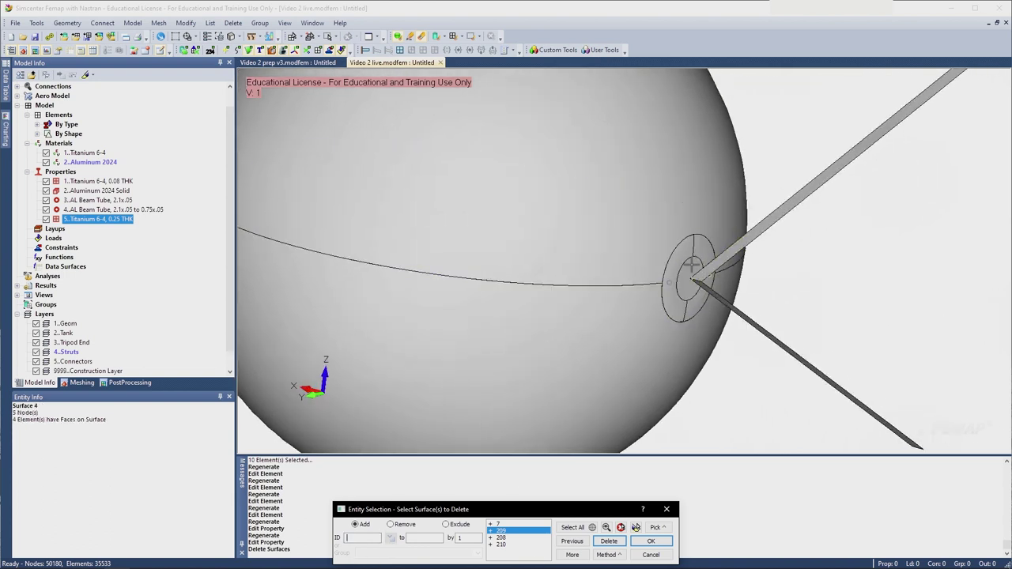
- Replace surfaces 208, 209 and 210 in the deletion selection with surfaces 10, 9 and 11, preview it, and delete the selected surfaces
click(679, 255)
click(679, 256)
click(700, 252)
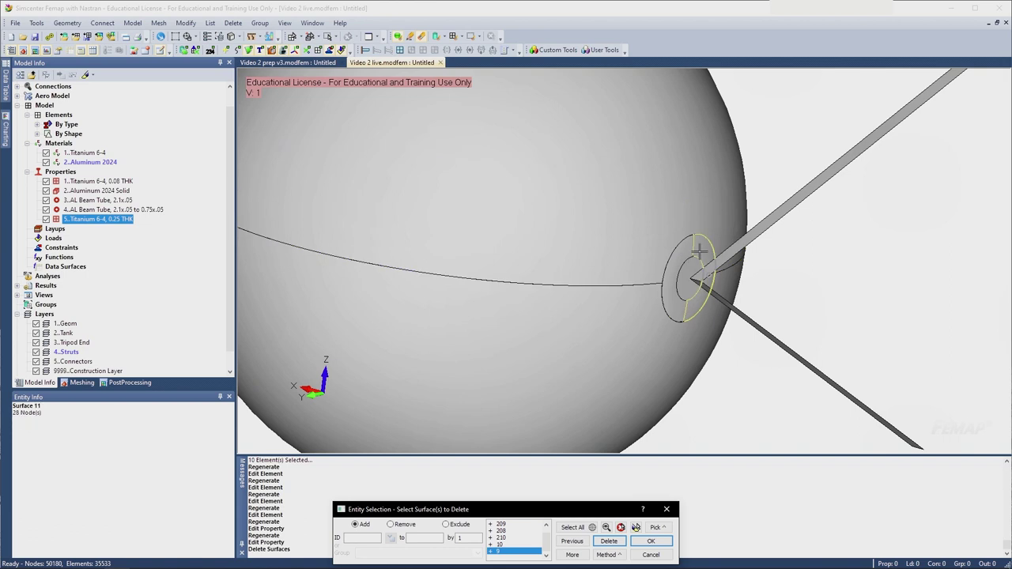
scroll(519, 542, up, 1)
click(506, 530)
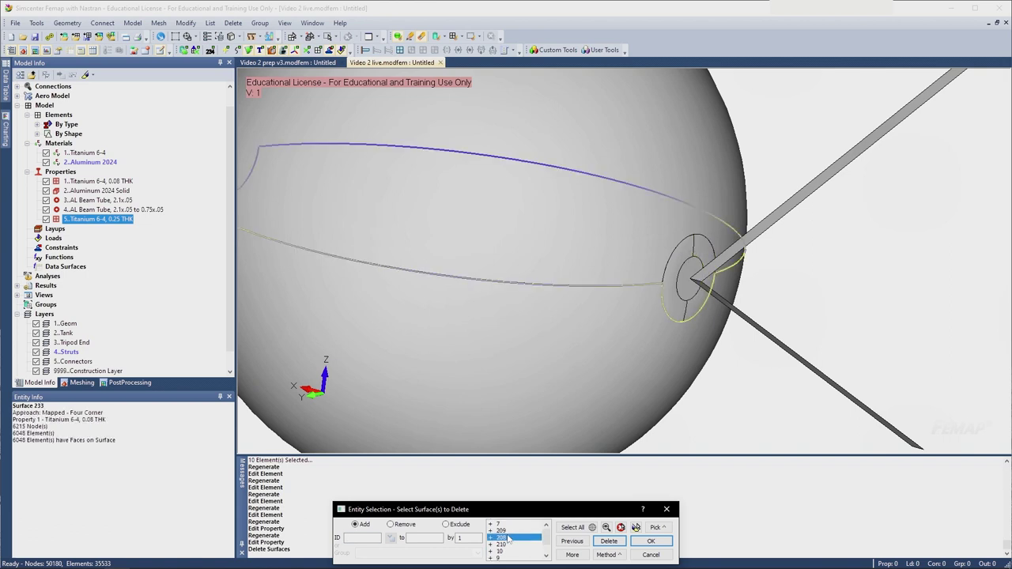
click(610, 543)
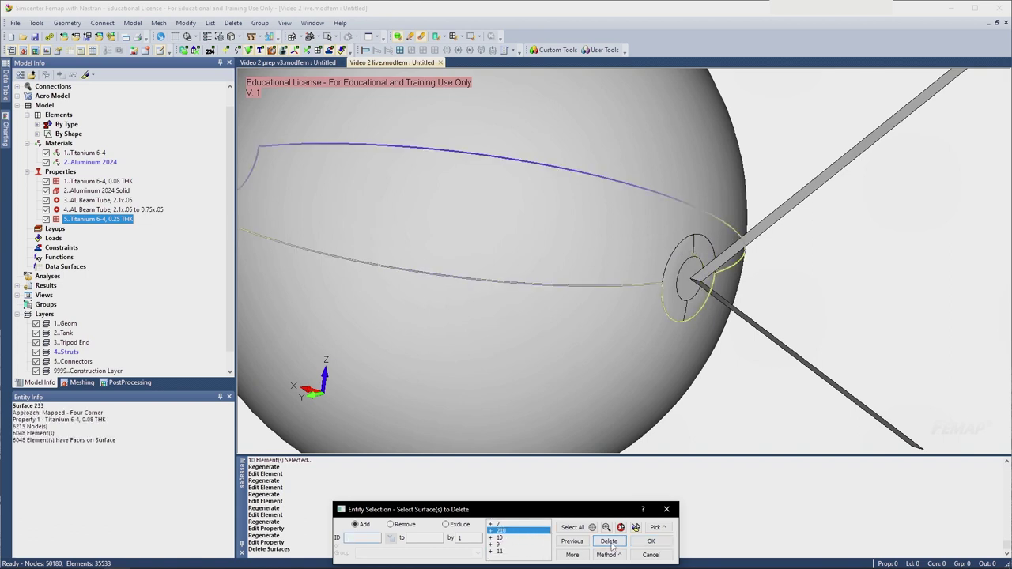
click(605, 527)
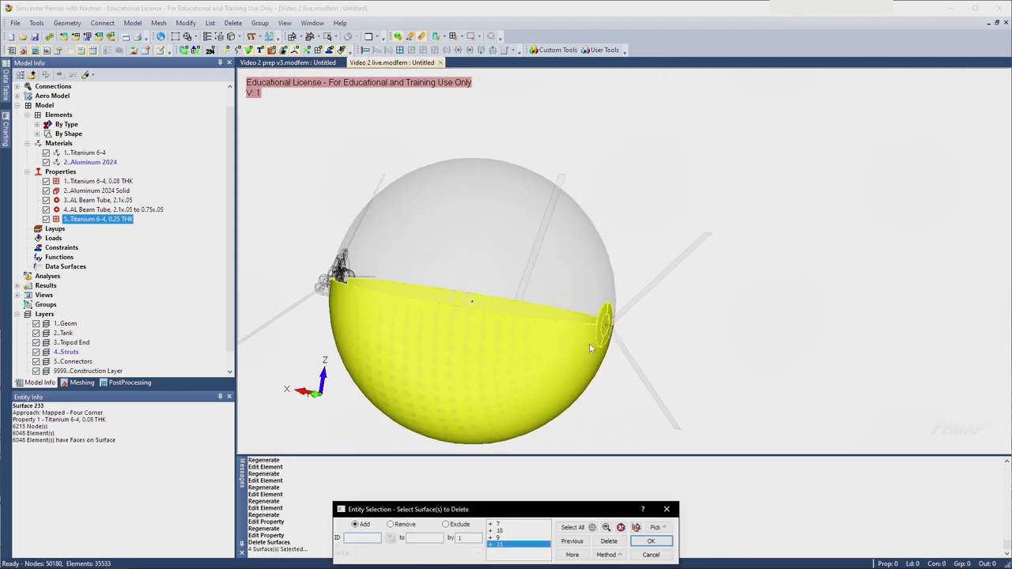
click(652, 542)
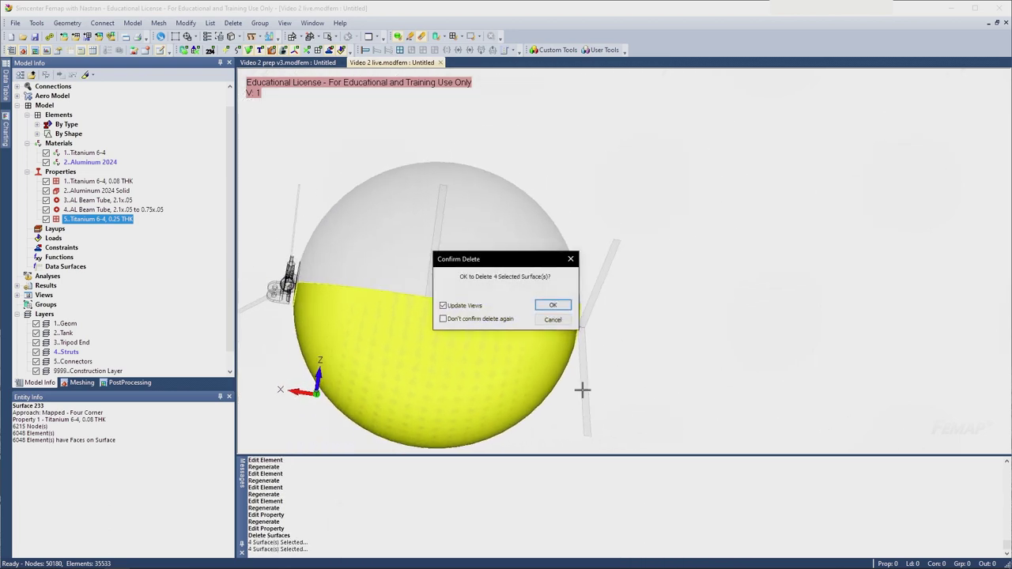
click(551, 307)
- Turn the display of elements back on and inspect the mesh around the tripod fitting and strut ends
middle_drag(558, 300, 473, 325)
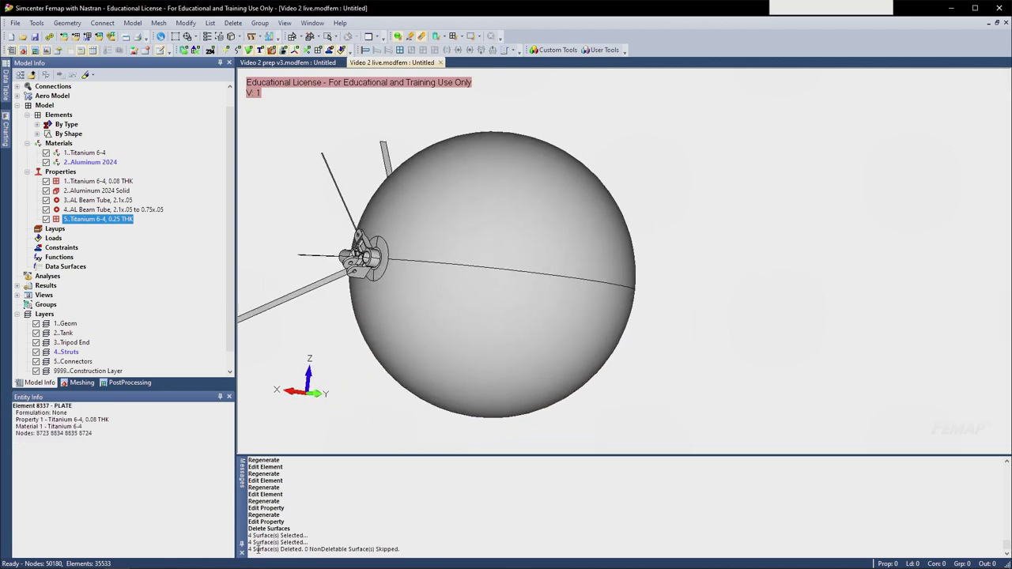
drag(258, 550, 361, 542)
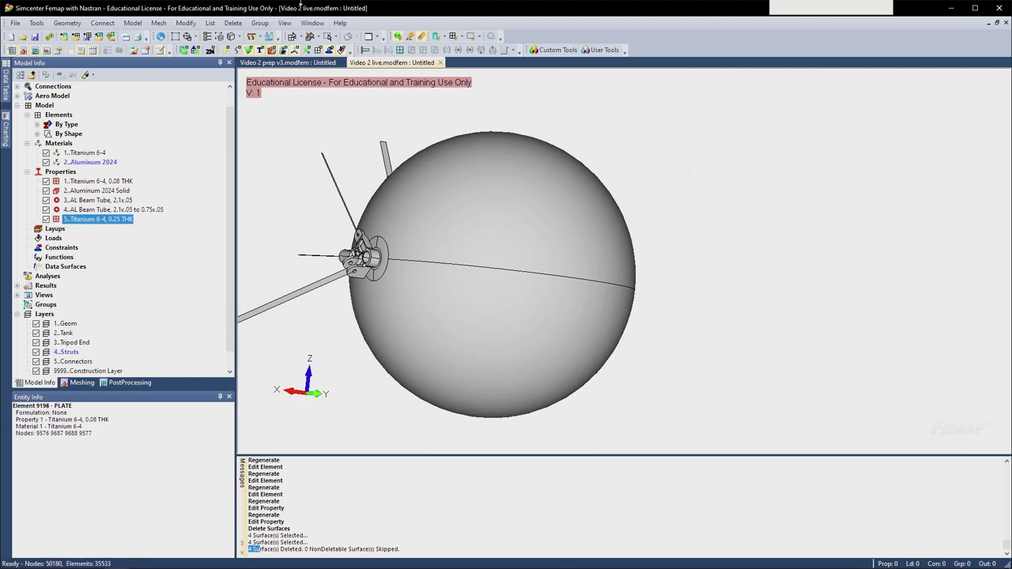
click(321, 51)
middle_drag(411, 238, 415, 198)
scroll(415, 206, up, 2)
middle_drag(475, 207, 522, 226)
scroll(573, 256, up, 2)
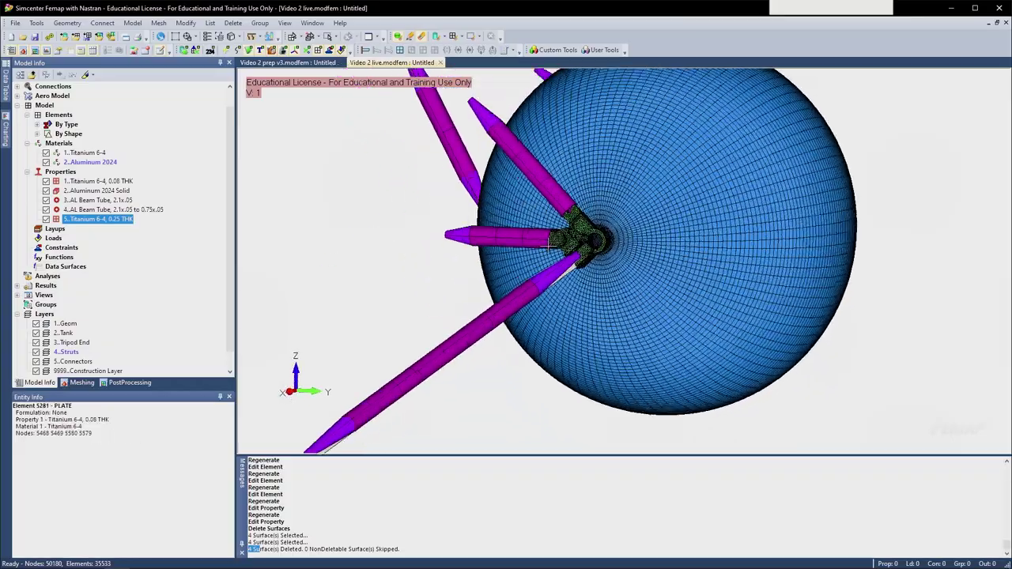
middle_drag(573, 273, 545, 268)
scroll(495, 239, down, 2)
scroll(601, 292, up, 5)
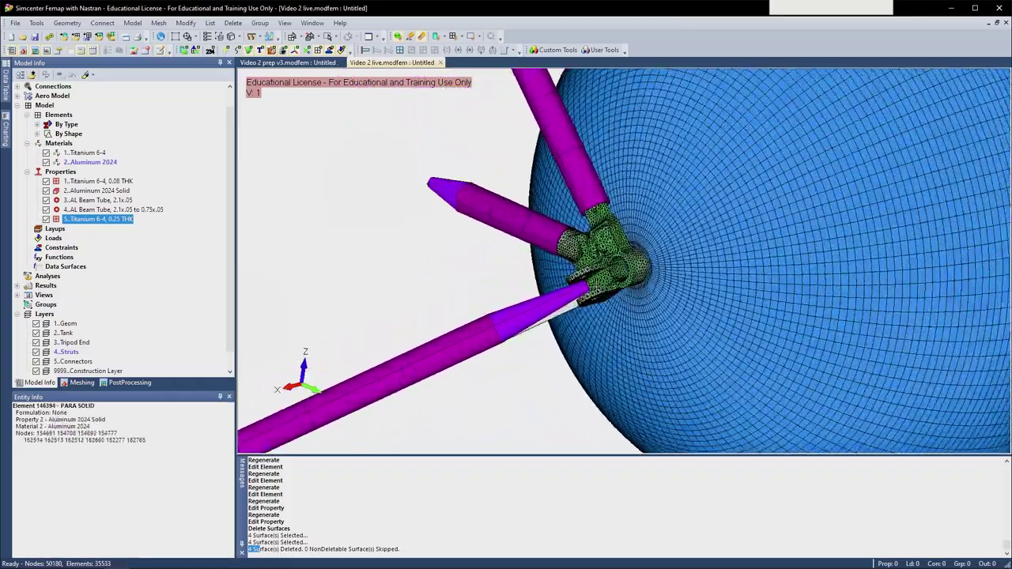
middle_drag(603, 299, 543, 275)
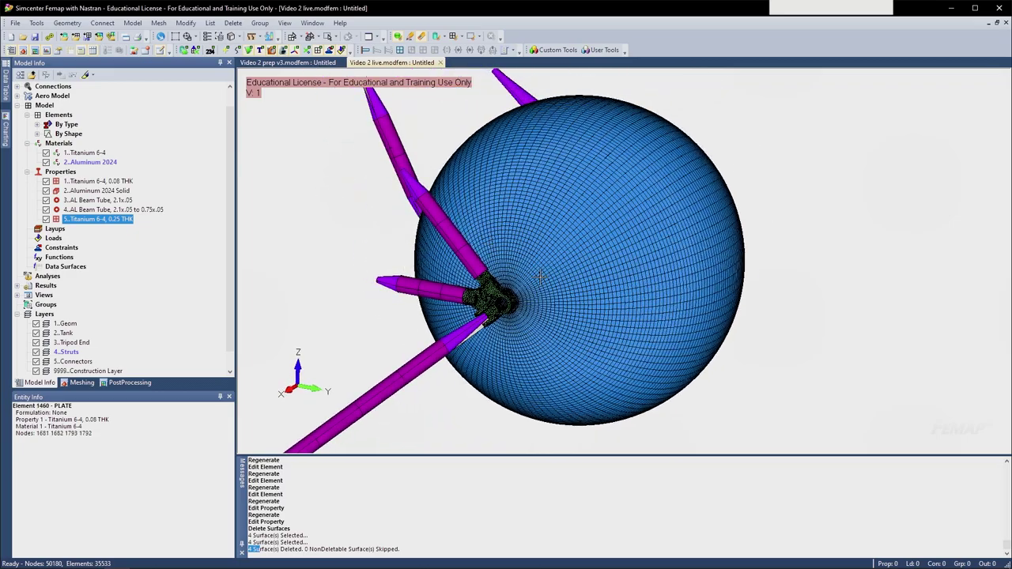
scroll(540, 306, up, 6)
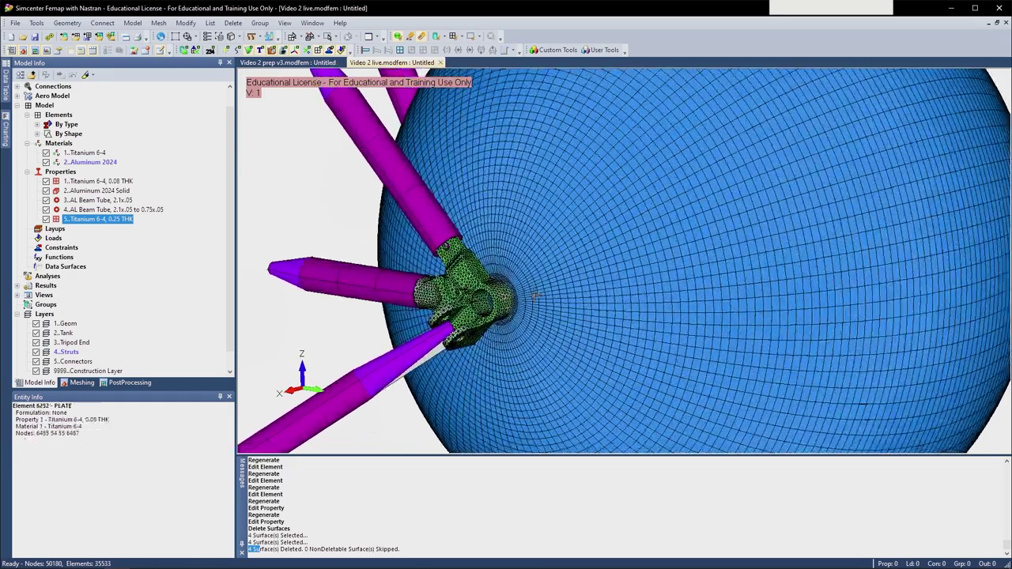
scroll(499, 256, down, 3)
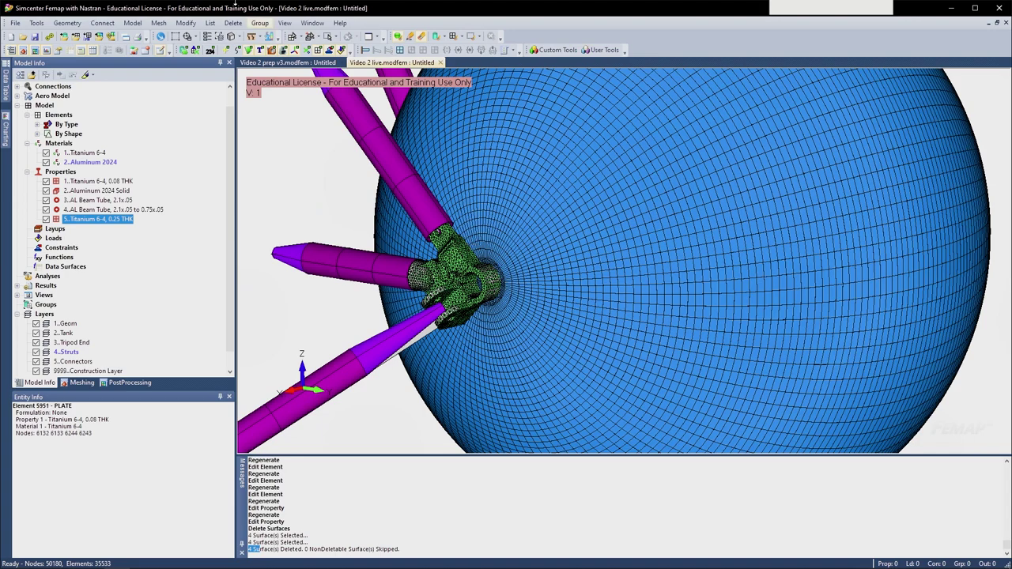
- Start an element property update with selection by surface and pick surfaces 8, 13 and 12 at the tank pole beside the tripod fitting
click(185, 23)
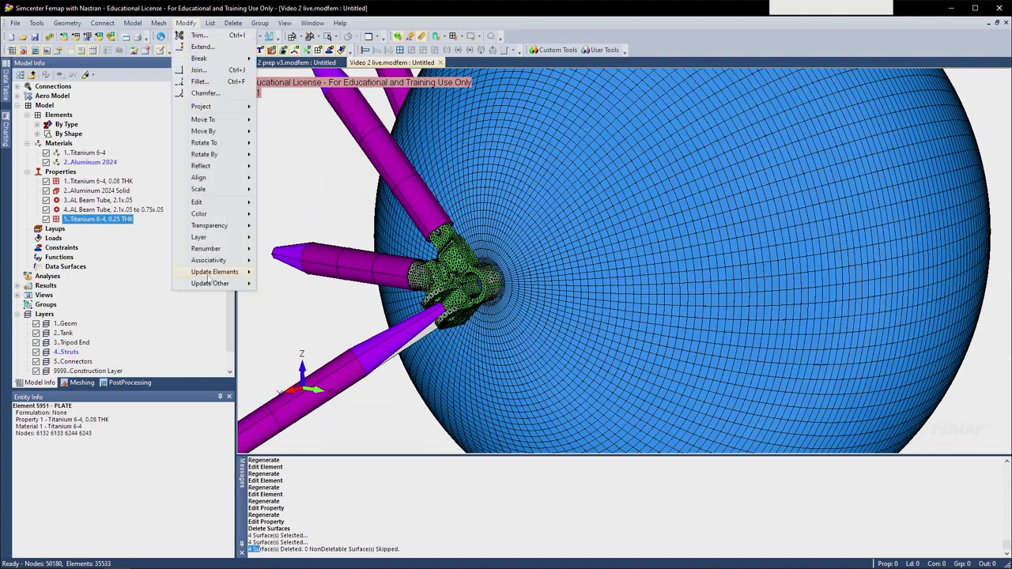
mouse_move(246, 276)
click(292, 296)
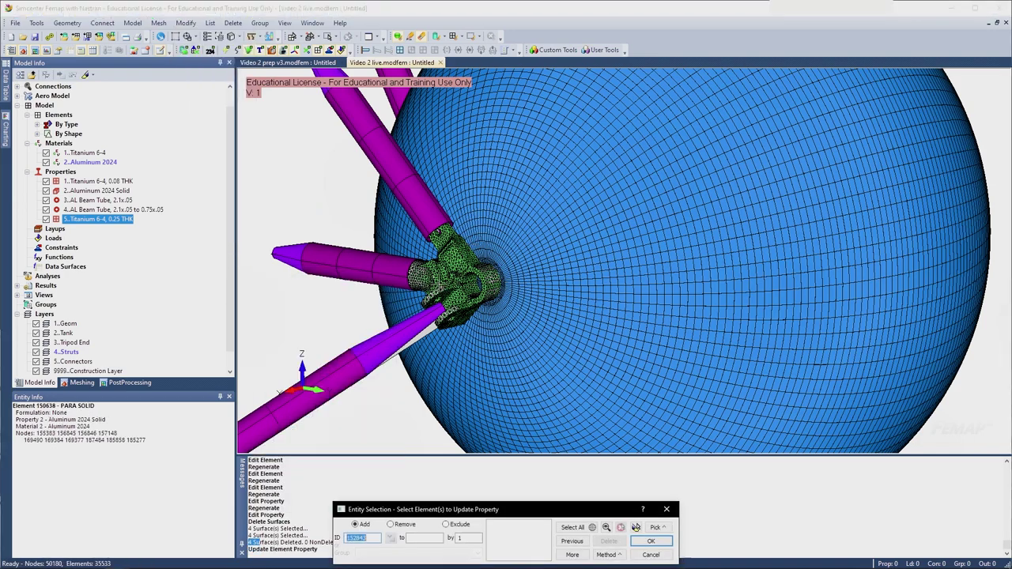
click(607, 555)
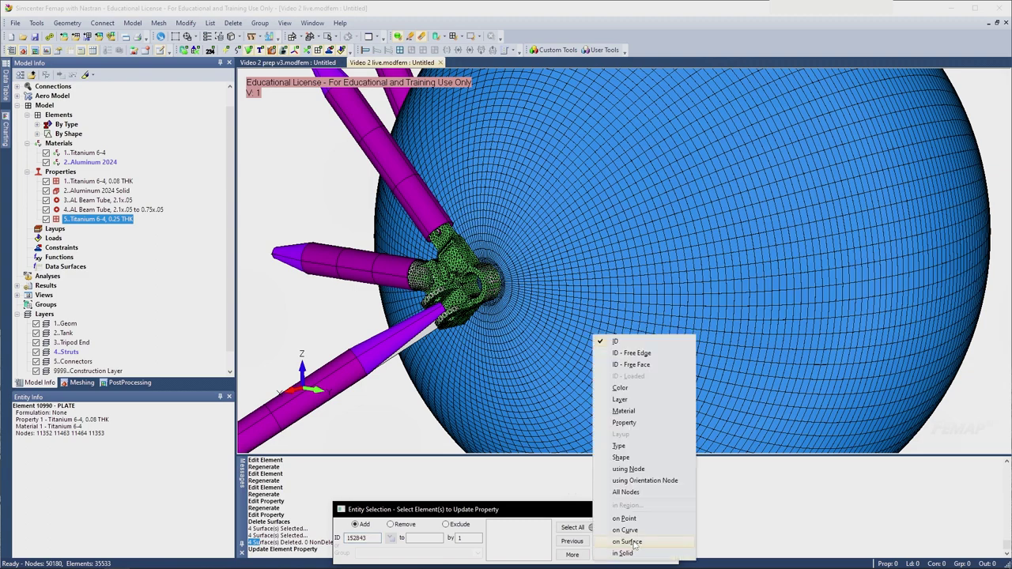
click(743, 531)
scroll(506, 260, up, 3)
click(506, 261)
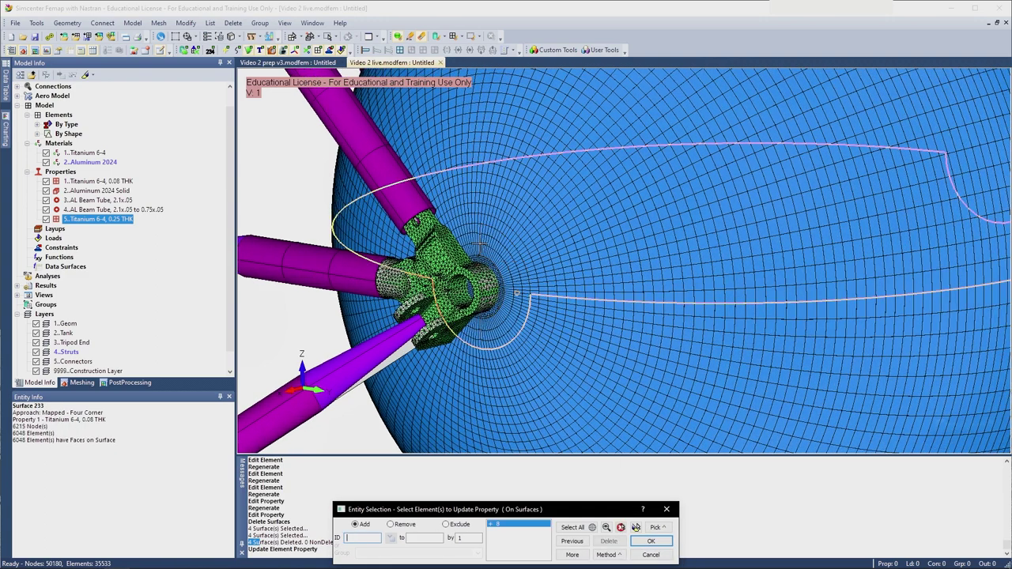
click(477, 245)
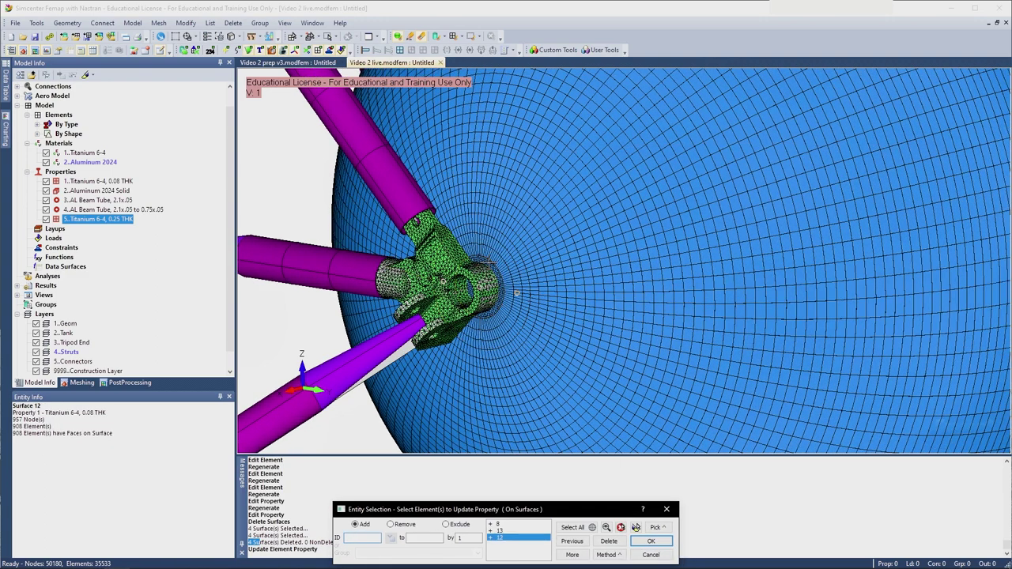
- Add surfaces 209, 208 and 210 at the opposite tank pole to the property update selection and preview the selected elements
scroll(602, 382, down, 4)
middle_drag(671, 306, 572, 335)
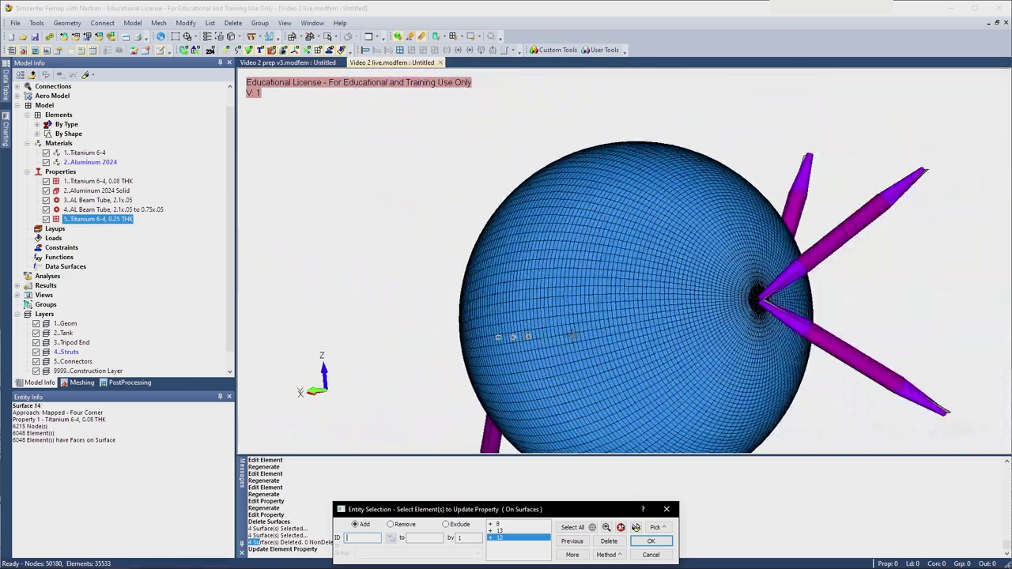
scroll(601, 292, up, 4)
click(617, 270)
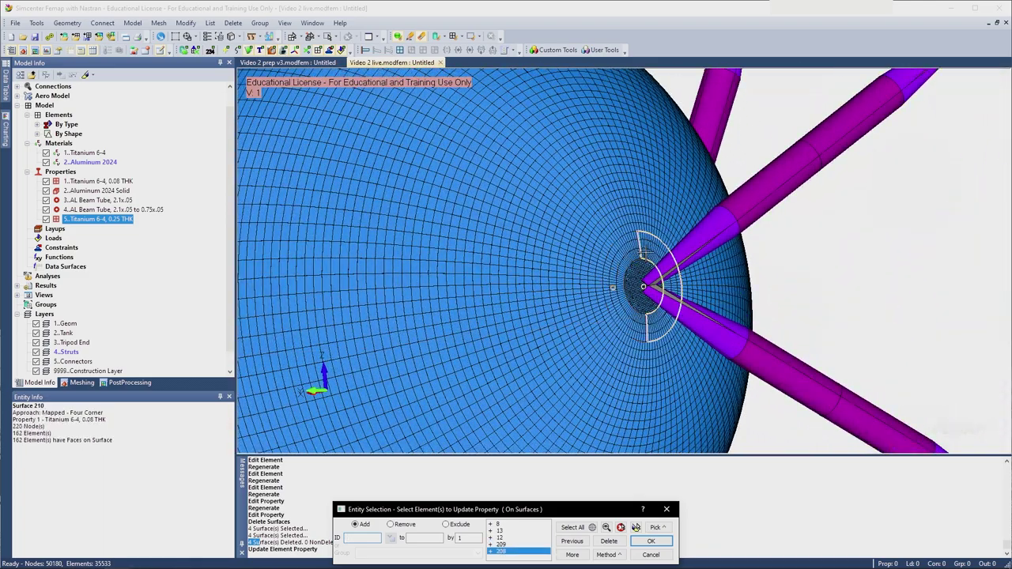
click(645, 253)
click(633, 527)
- Check the highlighted elements at both tank poles and assign them the Titanium 6-4, 0.25 THK property
scroll(542, 367, down, 3)
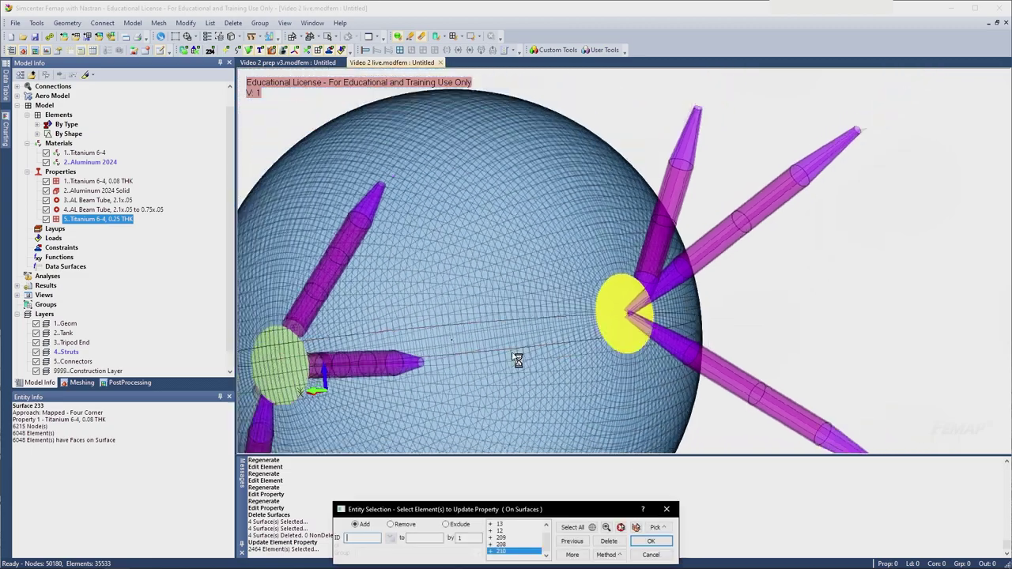
middle_drag(516, 357, 590, 379)
ctrl+middle_drag(241, 378, 483, 325)
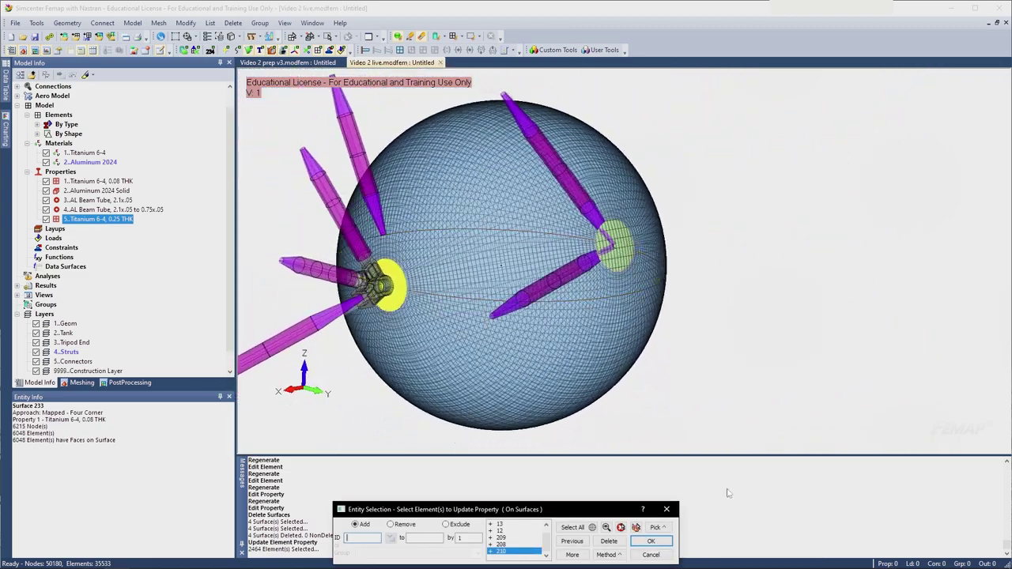
click(651, 542)
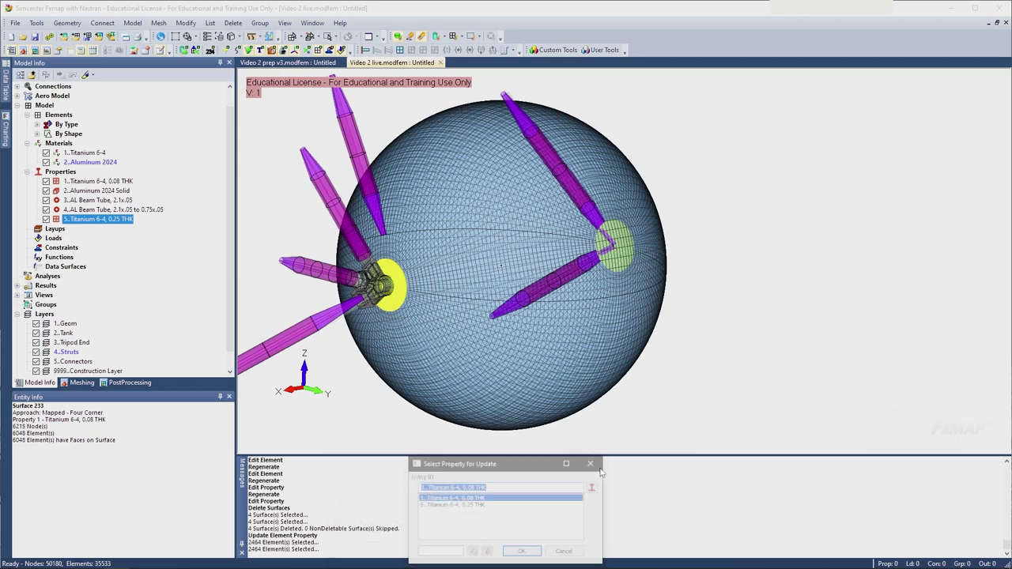
click(505, 505)
click(521, 551)
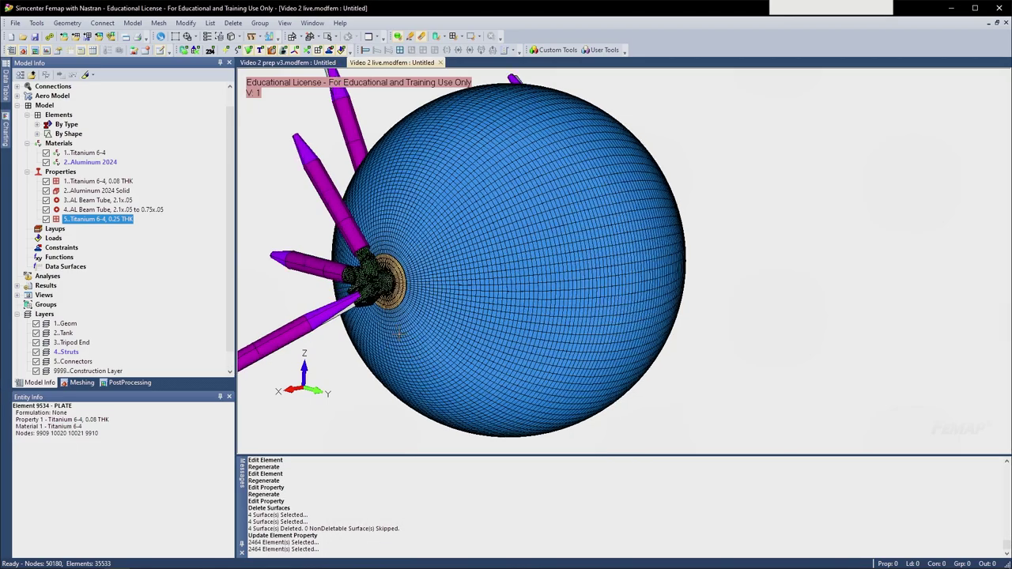
- Inspect the plate elements with the 0.25 THK property around the tripod fitting
scroll(399, 263, up, 5)
middle_drag(399, 263, 521, 335)
scroll(384, 305, up, 3)
scroll(521, 334, down, 3)
mouse_move(413, 316)
middle_down()
mouse_move(475, 316)
mouse_move(430, 320)
middle_up()
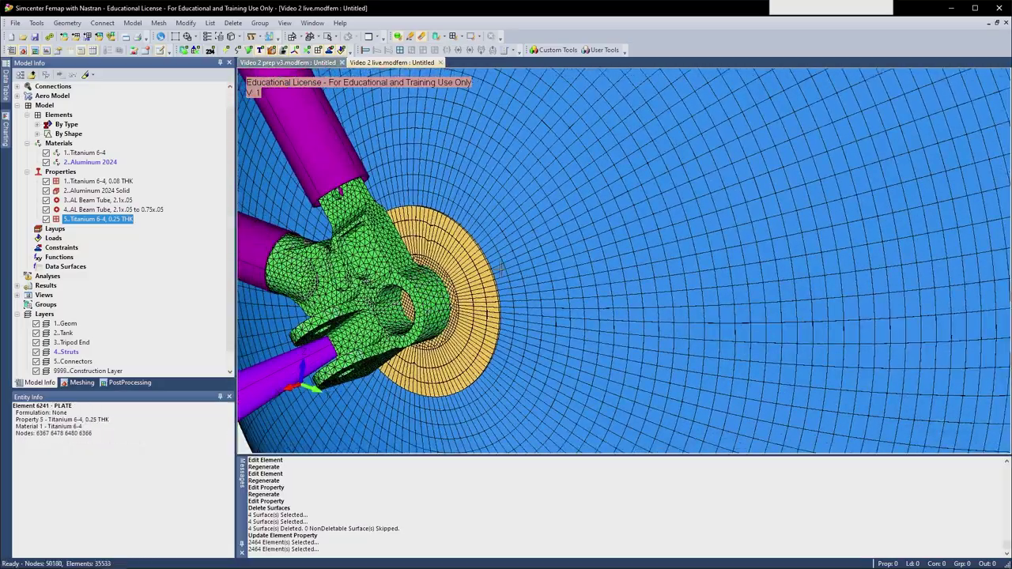
scroll(504, 279, up, 5)
middle_drag(441, 265, 488, 249)
scroll(487, 250, down, 3)
scroll(486, 249, down, 8)
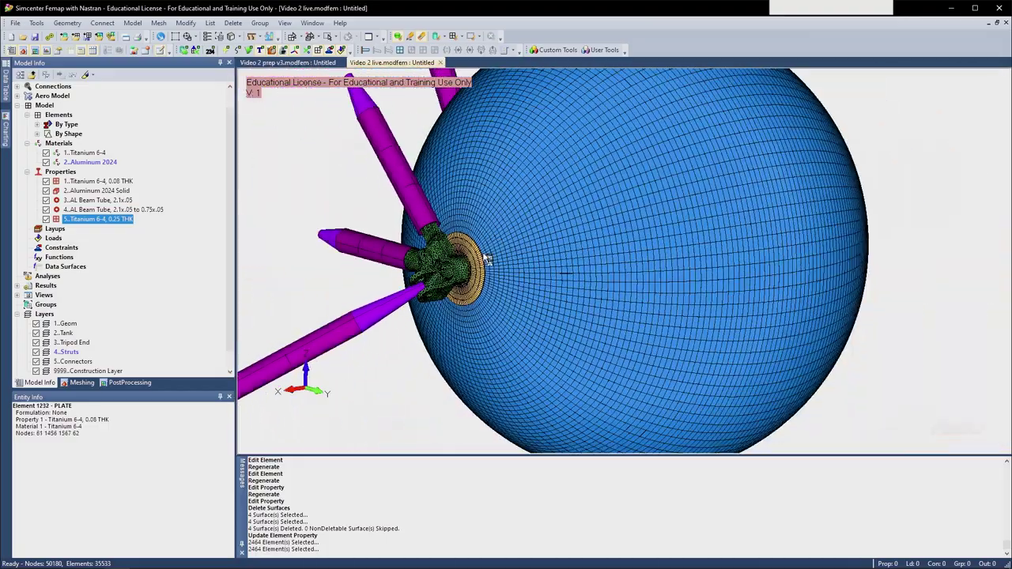
scroll(537, 312, down, 3)
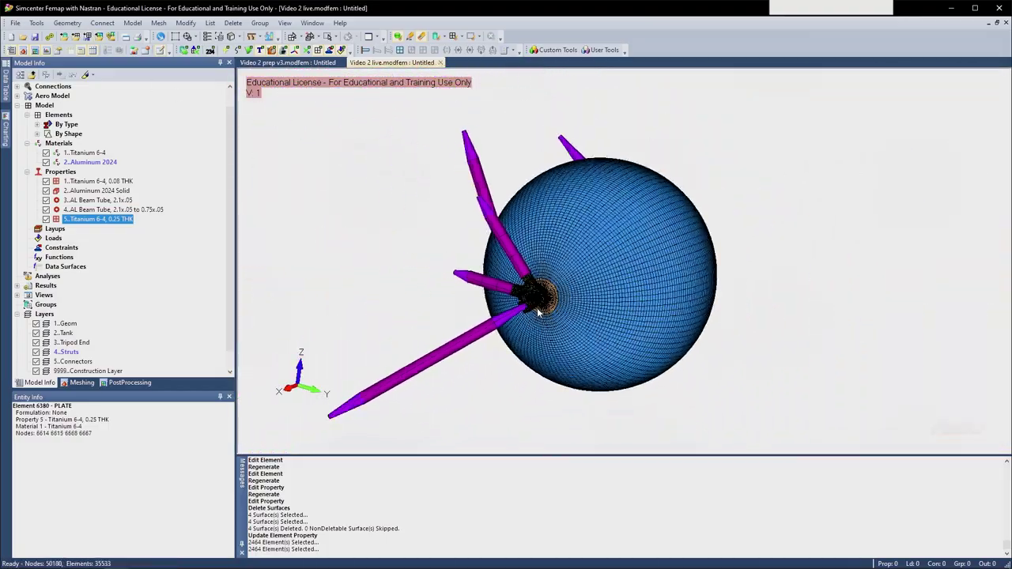
- Hide the filled element edges and inspect the property colors of the tank, fitting and struts
click(241, 39)
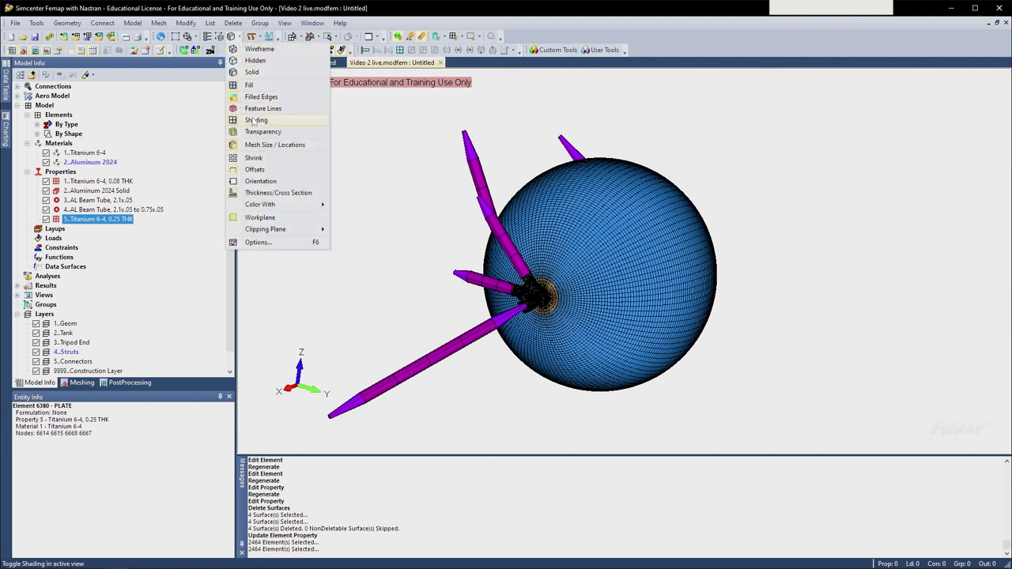
click(253, 121)
scroll(435, 252, up, 5)
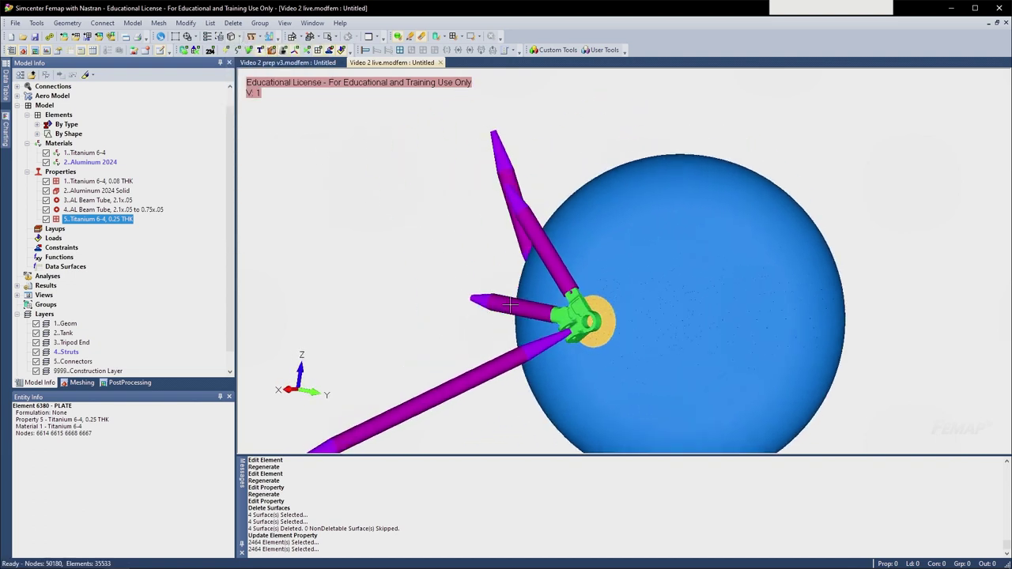
scroll(560, 269, down, 2)
middle_drag(559, 269, 449, 243)
scroll(592, 325, up, 6)
scroll(569, 218, down, 6)
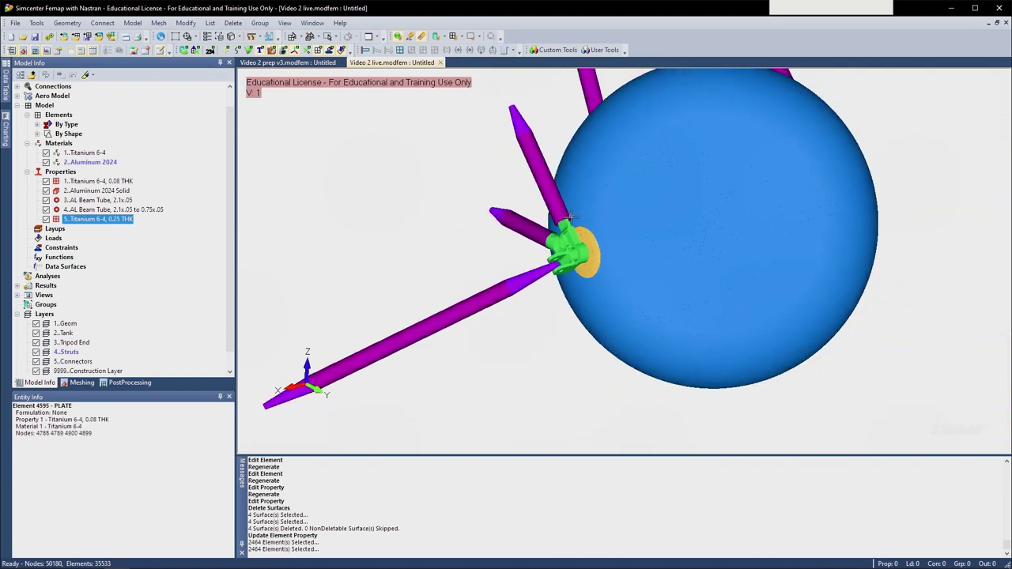
middle_drag(678, 248, 514, 277)
scroll(358, 201, up, 2)
middle_drag(358, 201, 595, 220)
middle_drag(529, 175, 575, 219)
- Turn off the thickness and cross-section display so the struts show as plain beam lines
click(252, 37)
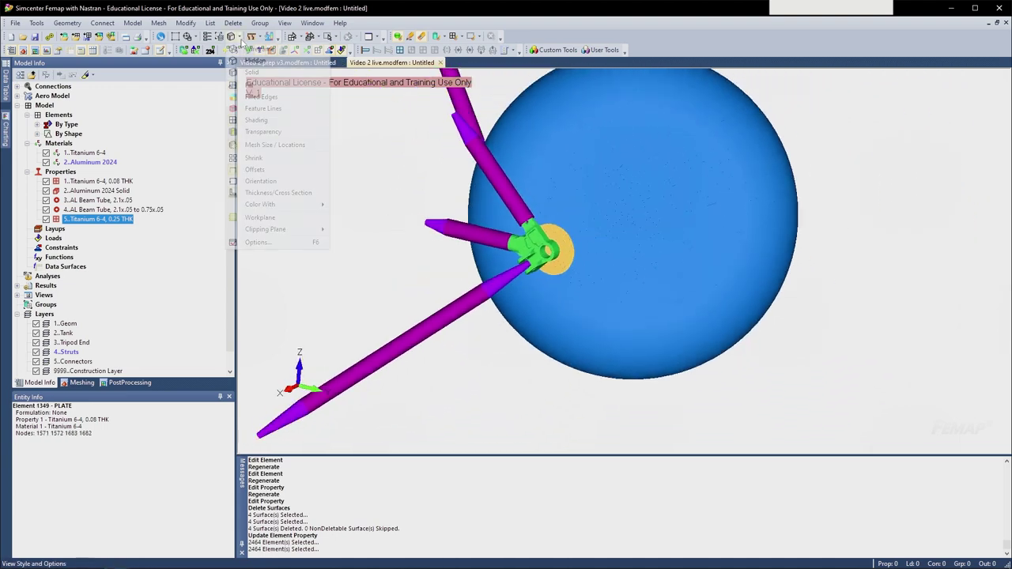
click(267, 195)
middle_drag(274, 165, 333, 171)
scroll(419, 196, up, 3)
scroll(493, 245, up, 3)
middle_drag(522, 274, 566, 258)
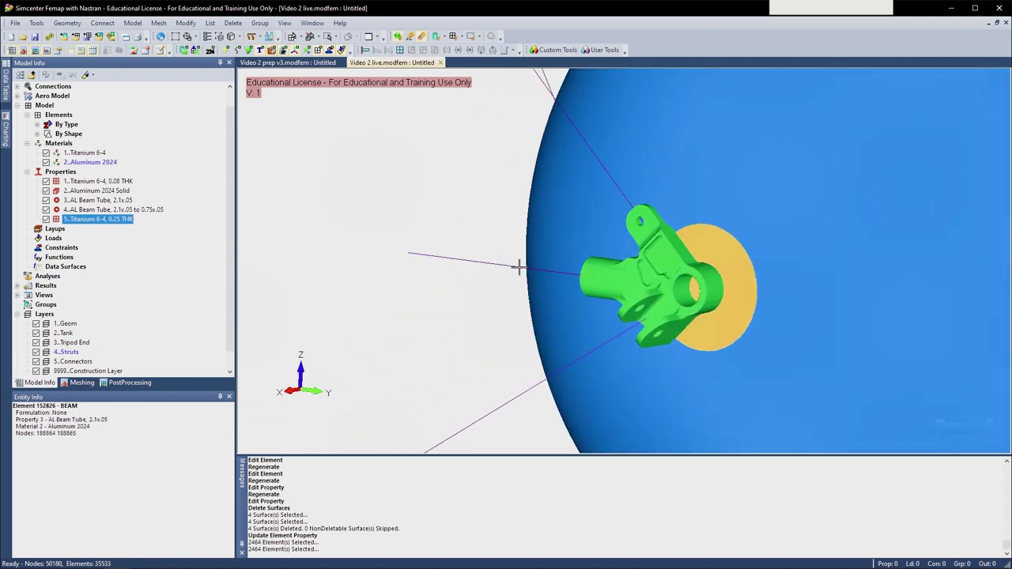
- Examine where the strut beam lines end relative to the tripod fitting's lugs and socket from several viewpoints
scroll(433, 257, down, 5)
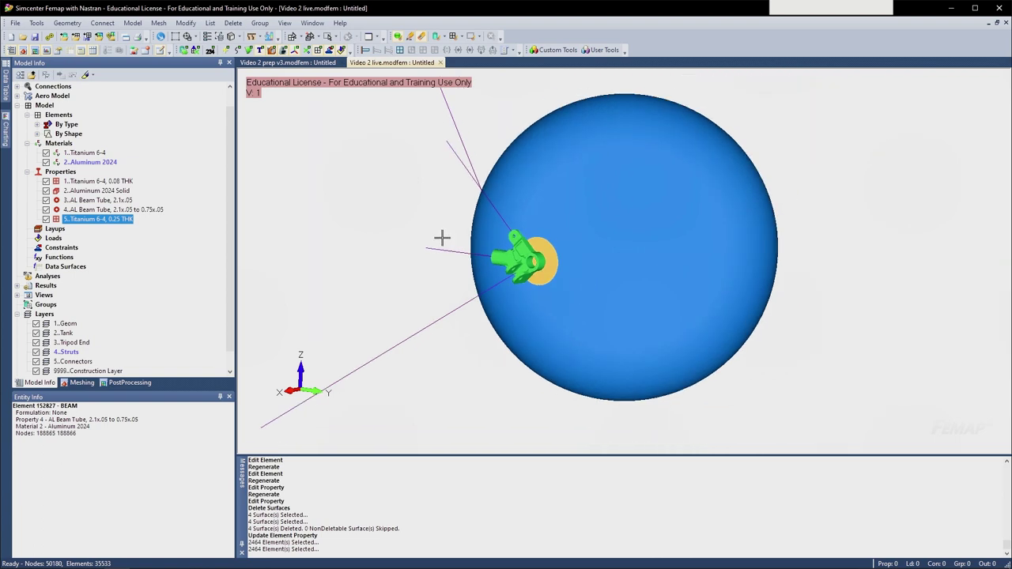
scroll(526, 274, up, 2)
scroll(527, 273, up, 3)
middle_drag(516, 264, 569, 260)
scroll(538, 260, down, 3)
scroll(410, 215, down, 4)
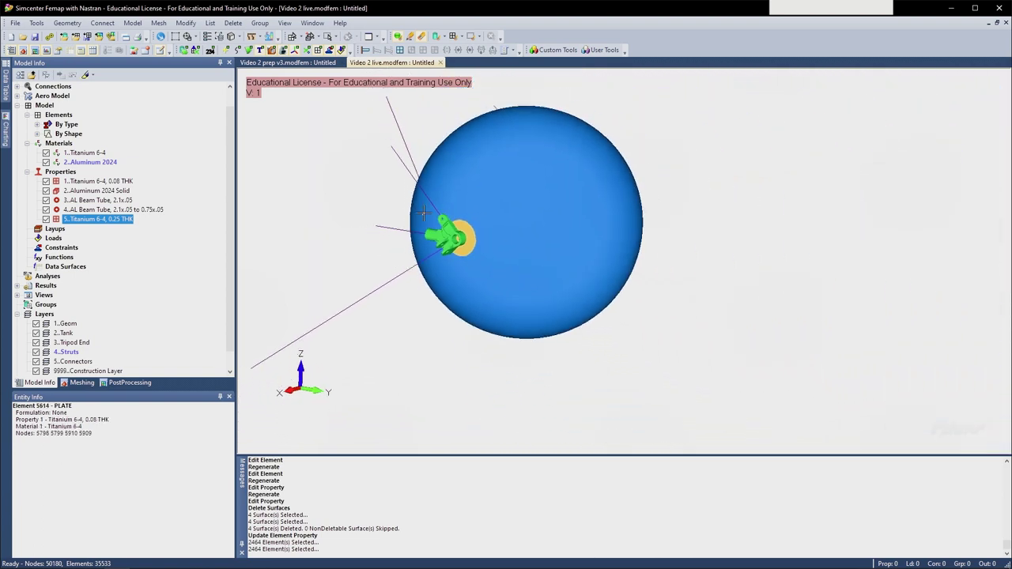
ctrl+middle_drag(420, 208, 538, 242)
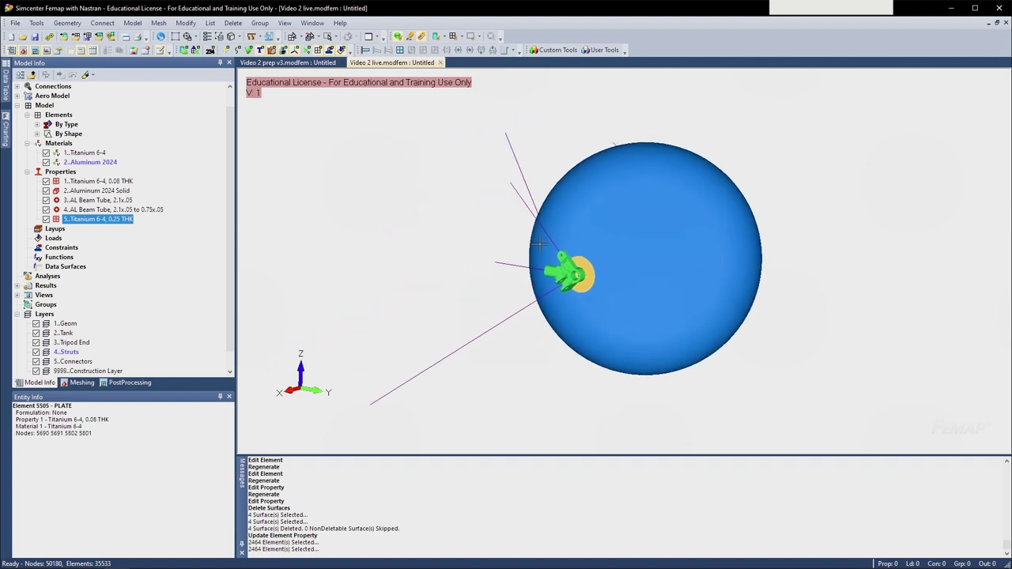
scroll(537, 242, up, 1)
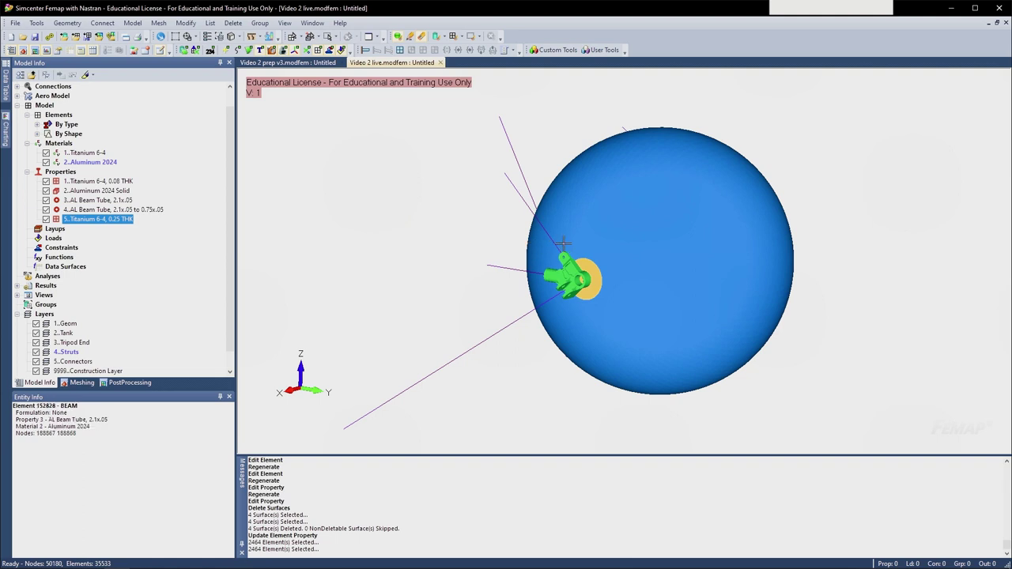
mouse_move(585, 258)
middle_down()
mouse_move(619, 251)
mouse_move(589, 260)
middle_up()
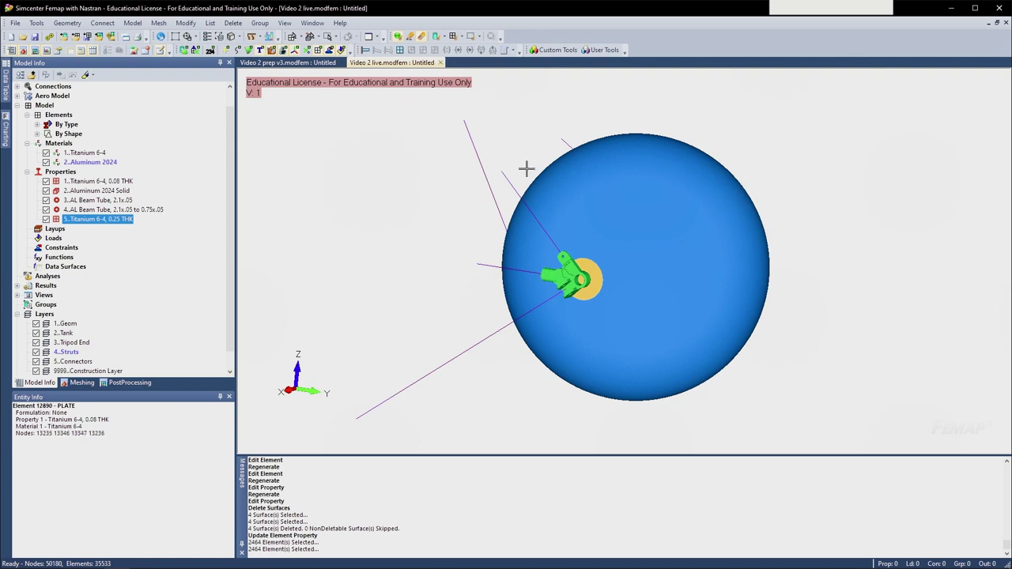
middle_drag(585, 291, 696, 282)
scroll(608, 285, up, 5)
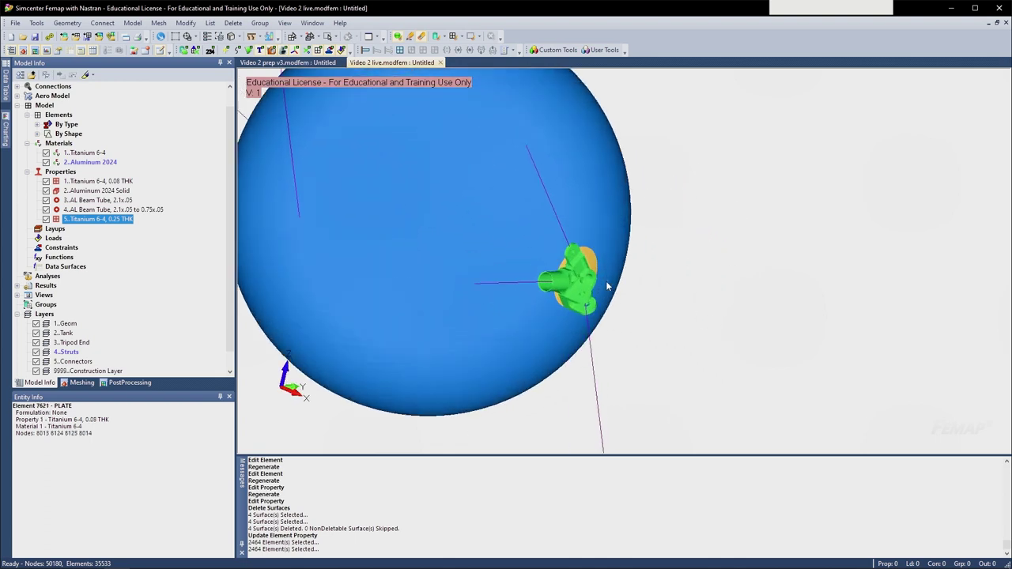
middle_drag(605, 278, 505, 253)
scroll(504, 253, down, 3)
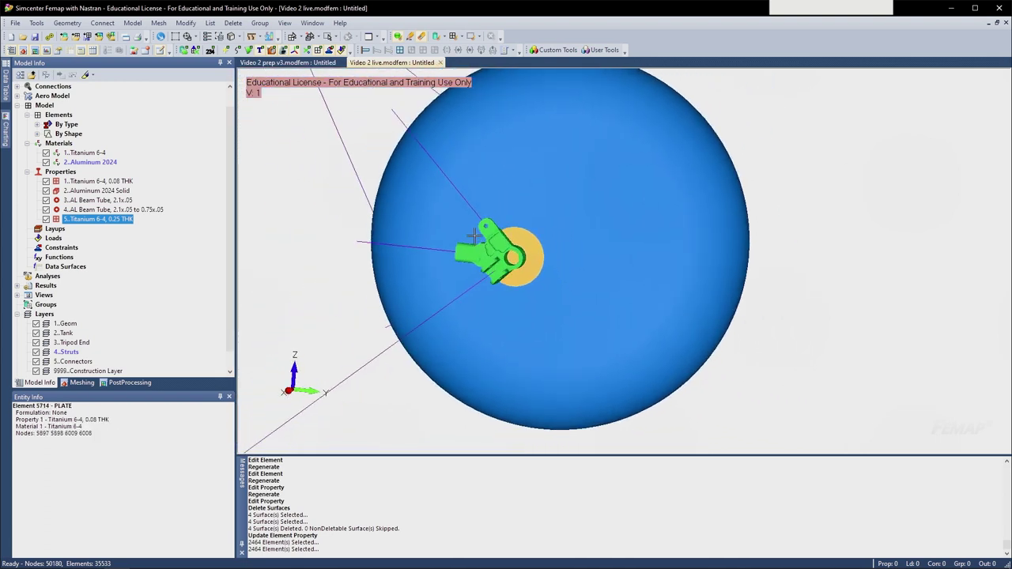
- Inspect the tripod fitting's lug holes, socket and tank-side bore up close against the thickened tank patch
middle_drag(474, 235, 307, 348)
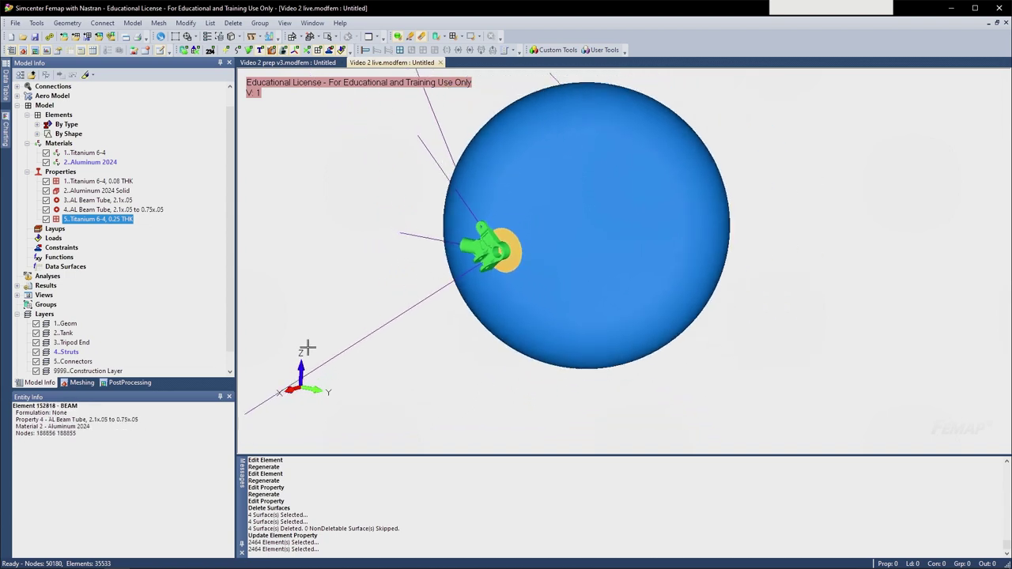
middle_drag(431, 269, 457, 344)
scroll(457, 344, up, 3)
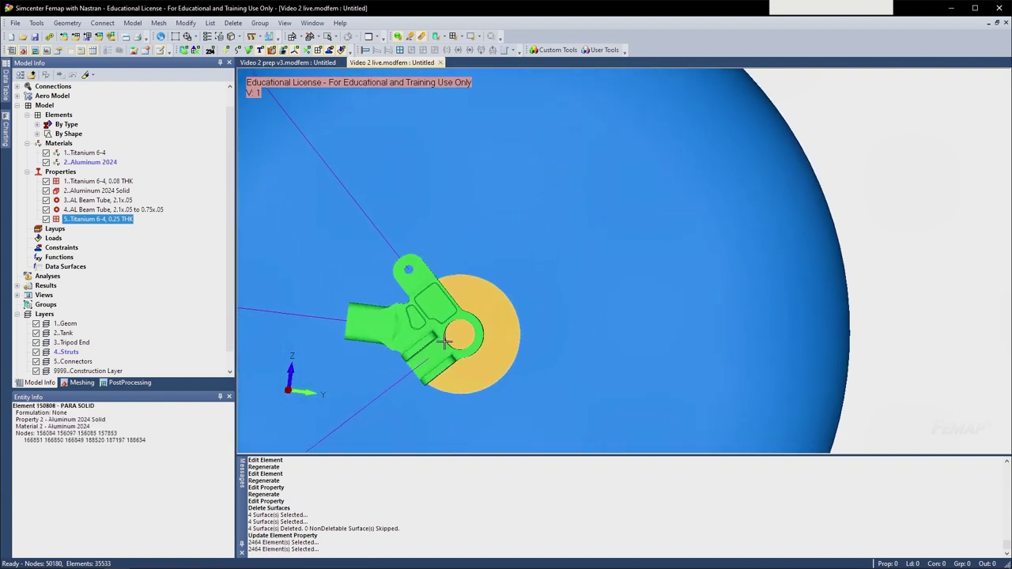
scroll(356, 154, up, 1)
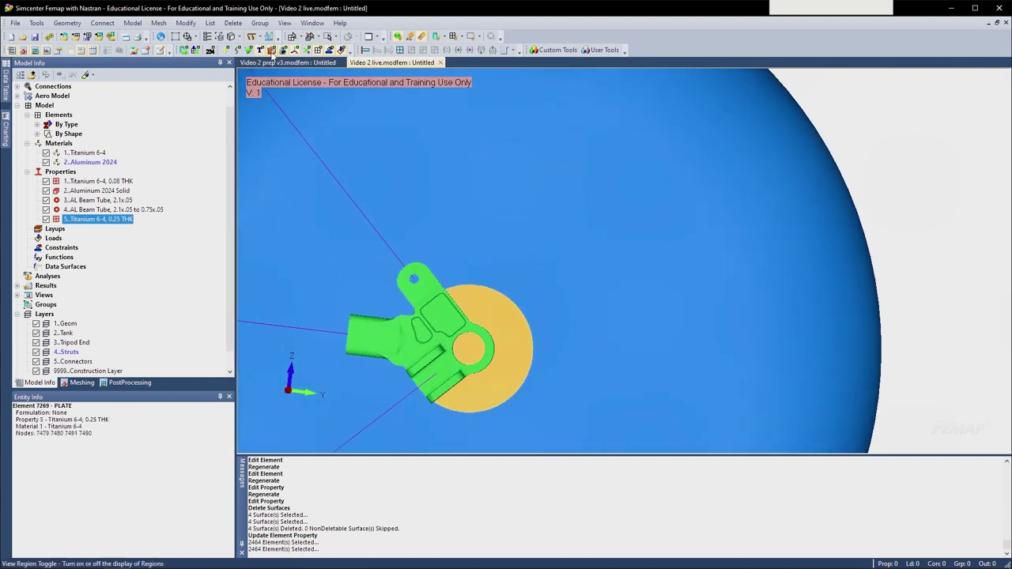
click(238, 38)
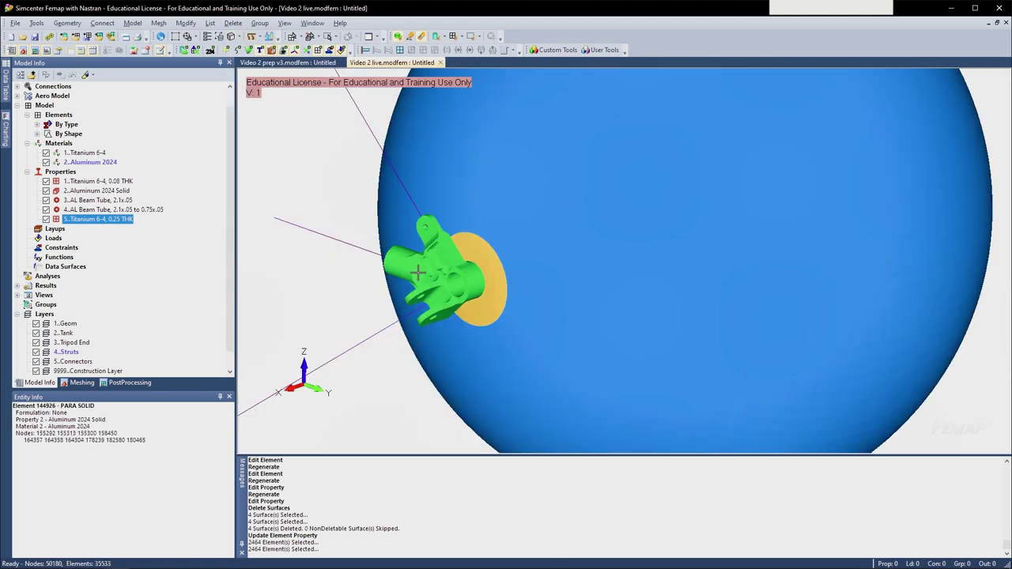
scroll(422, 271, up, 3)
middle_drag(460, 285, 421, 275)
scroll(478, 289, up, 3)
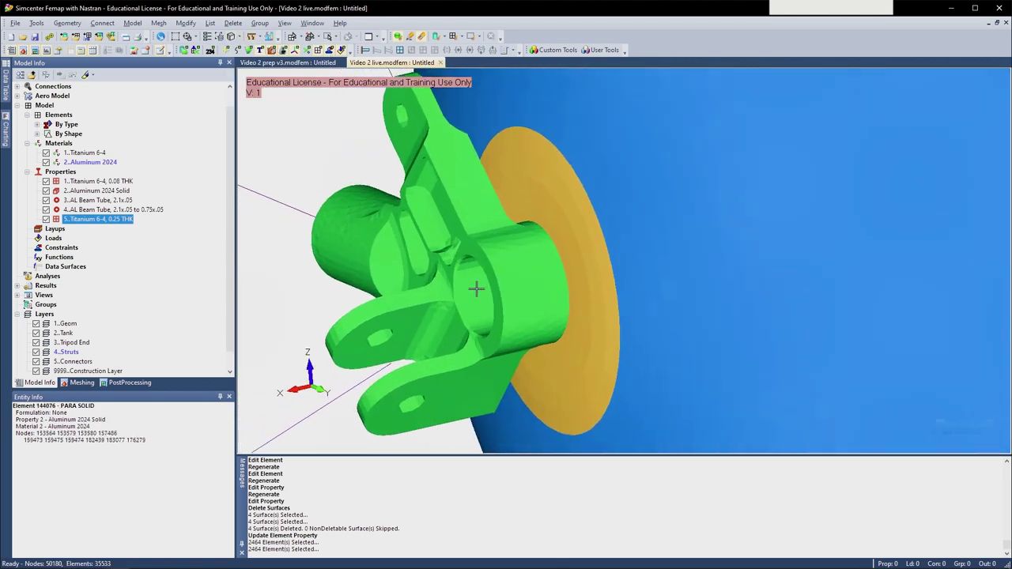
middle_drag(478, 289, 445, 324)
- Switch to Fusion 360 and measure the distance from construction Plane1 to the tripod fitting's outer face around the bore
key(alt+Tab)
scroll(487, 315, down, 2)
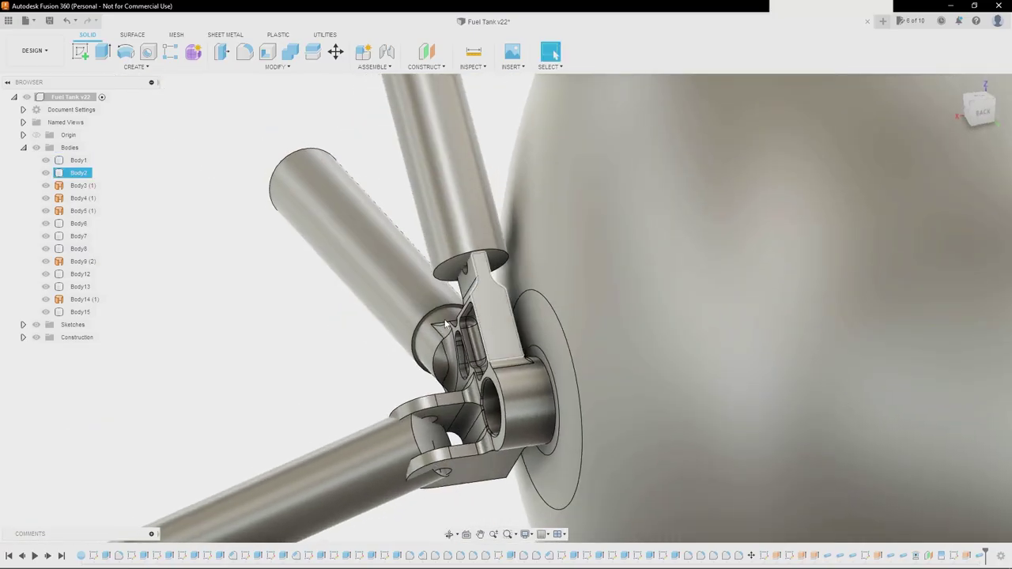
scroll(246, 139, down, 1)
scroll(256, 132, down, 5)
shift+middle_drag(246, 147, 181, 124)
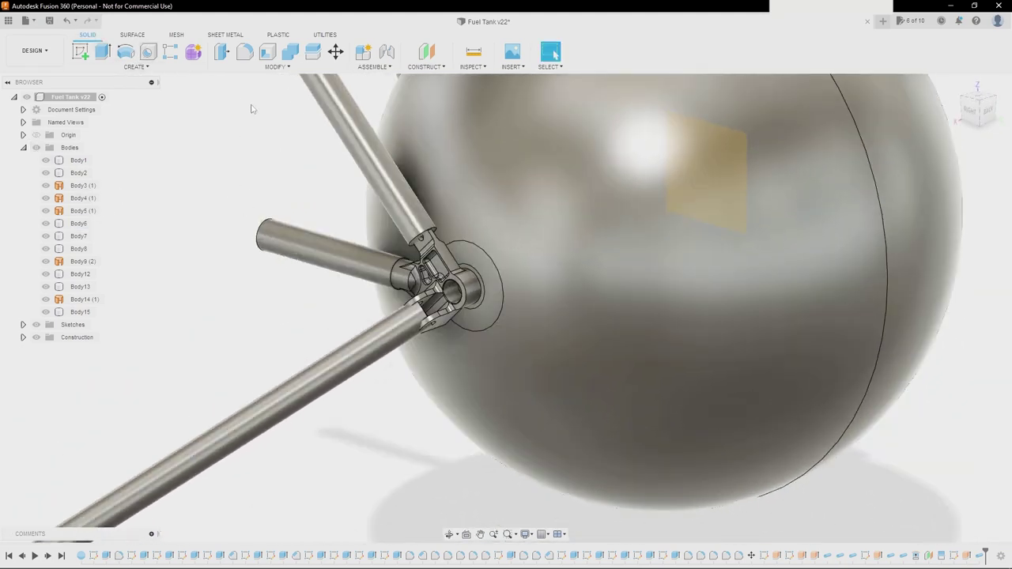
scroll(260, 120, down, 1)
shift+middle_drag(315, 160, 235, 145)
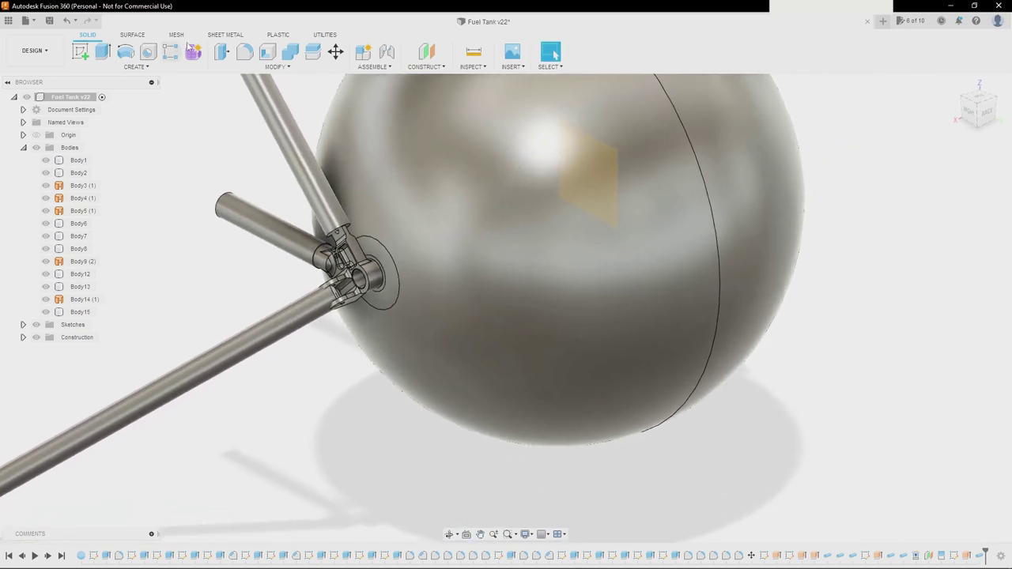
click(474, 53)
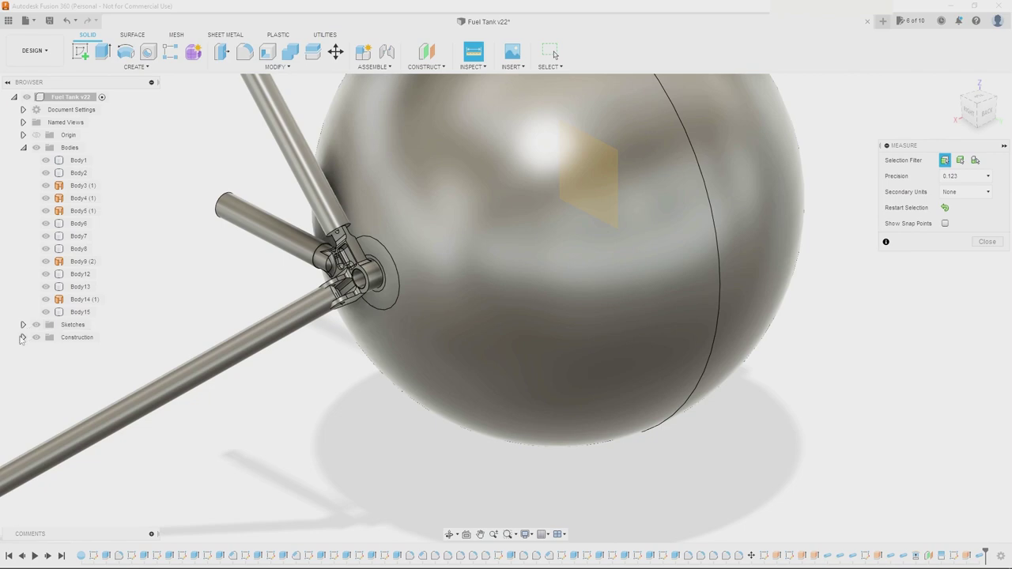
click(76, 350)
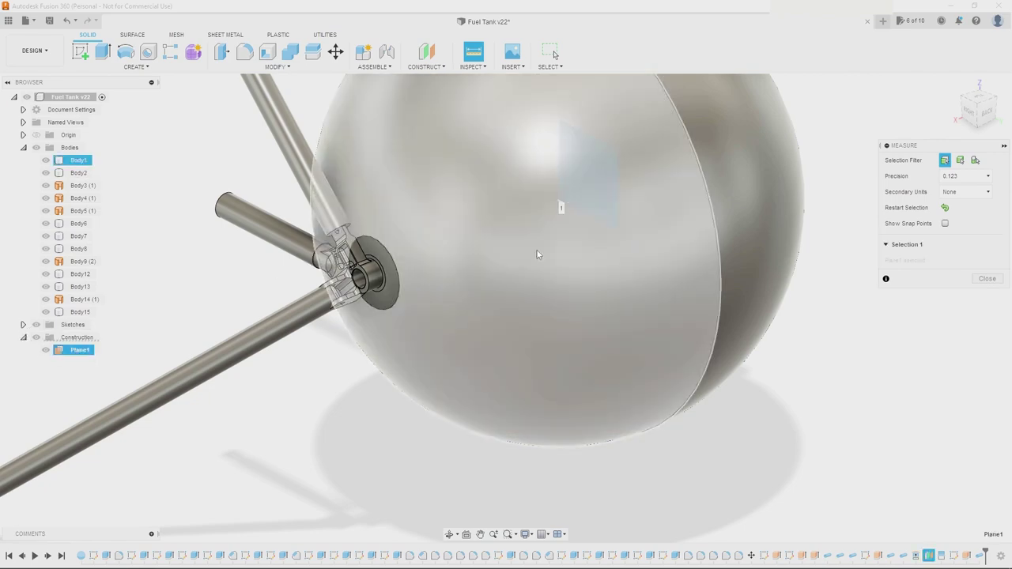
scroll(338, 286, up, 10)
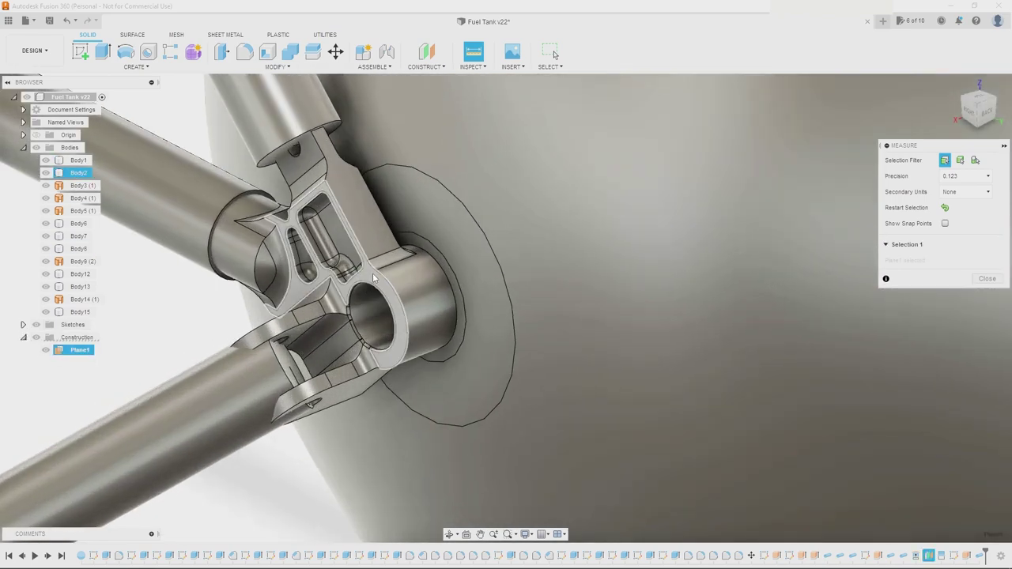
click(374, 278)
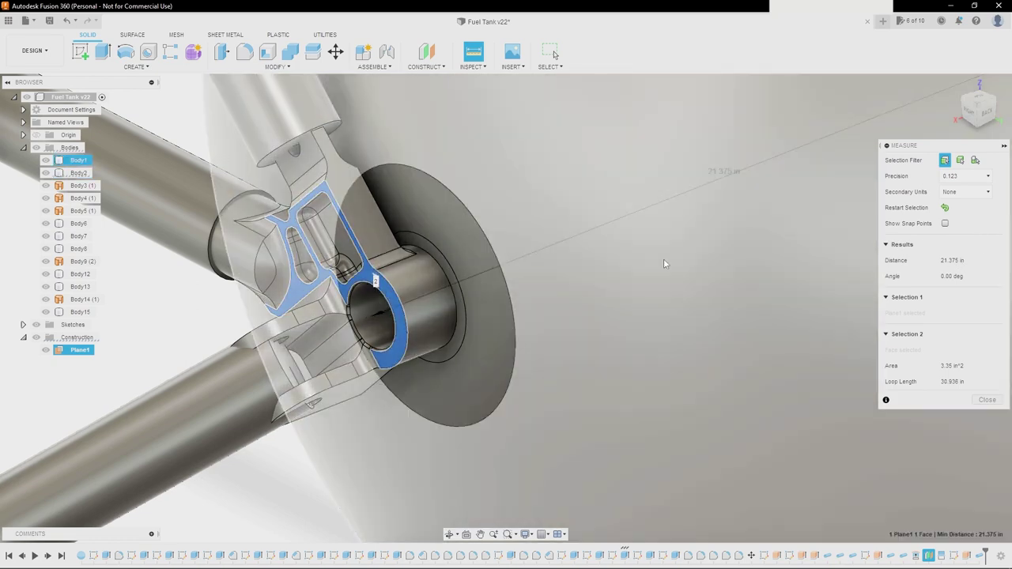
shift+middle_drag(663, 263, 764, 180)
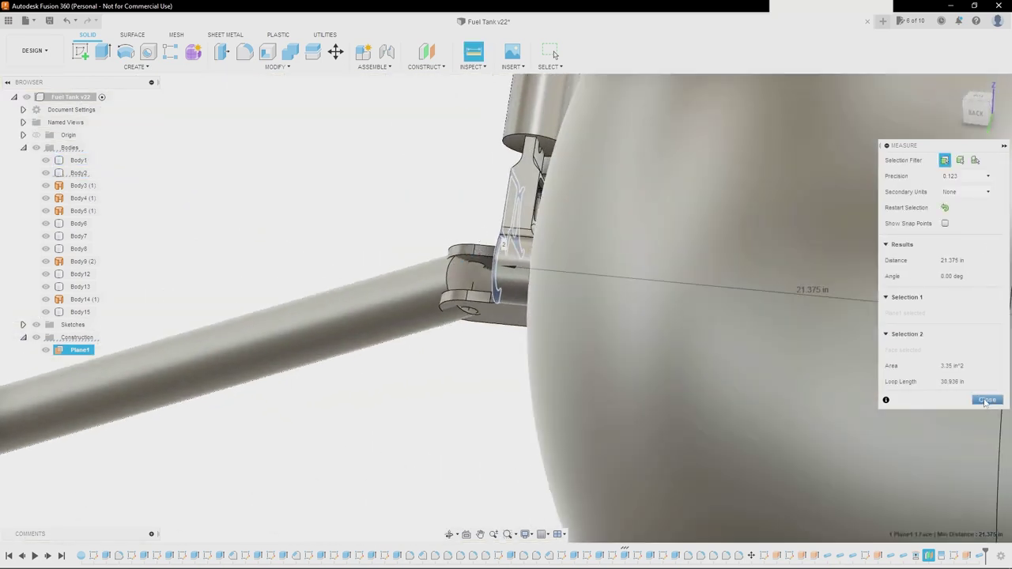
click(987, 399)
- Measure the distance from construction Plane1 to the tripod fitting's ribbed face on the tank side
click(432, 52)
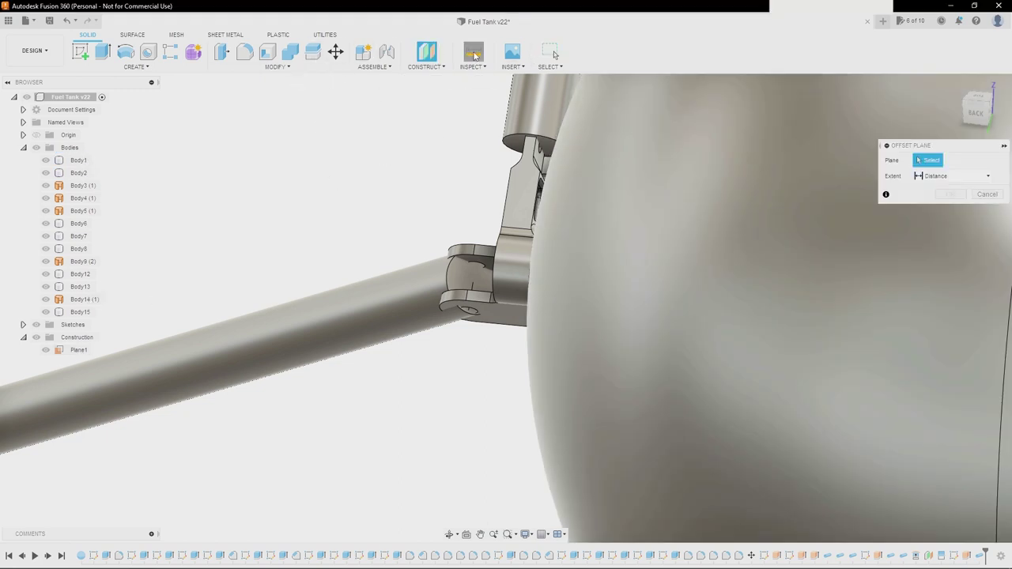
key(i)
click(80, 351)
scroll(444, 169, up, 6)
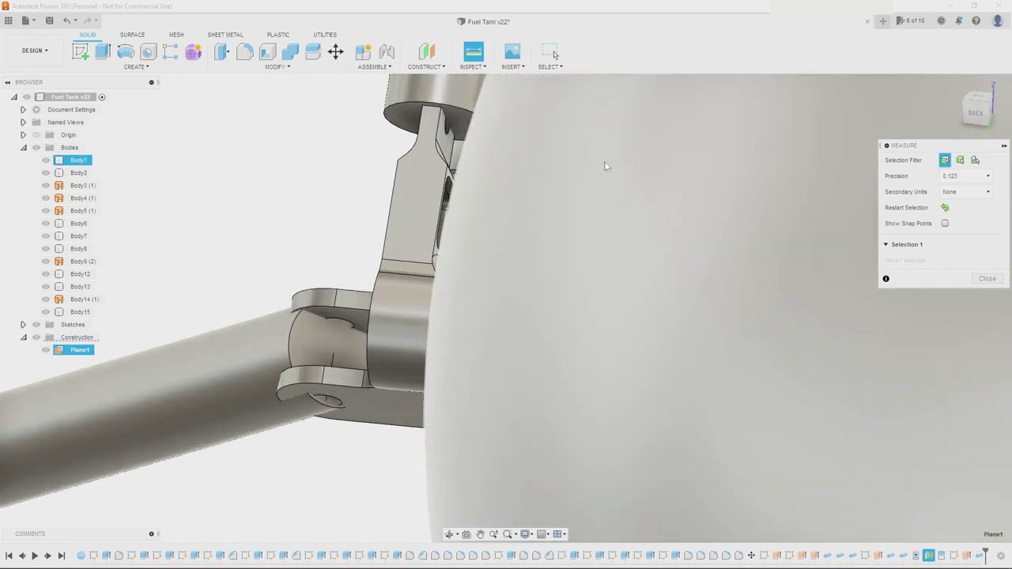
click(444, 170)
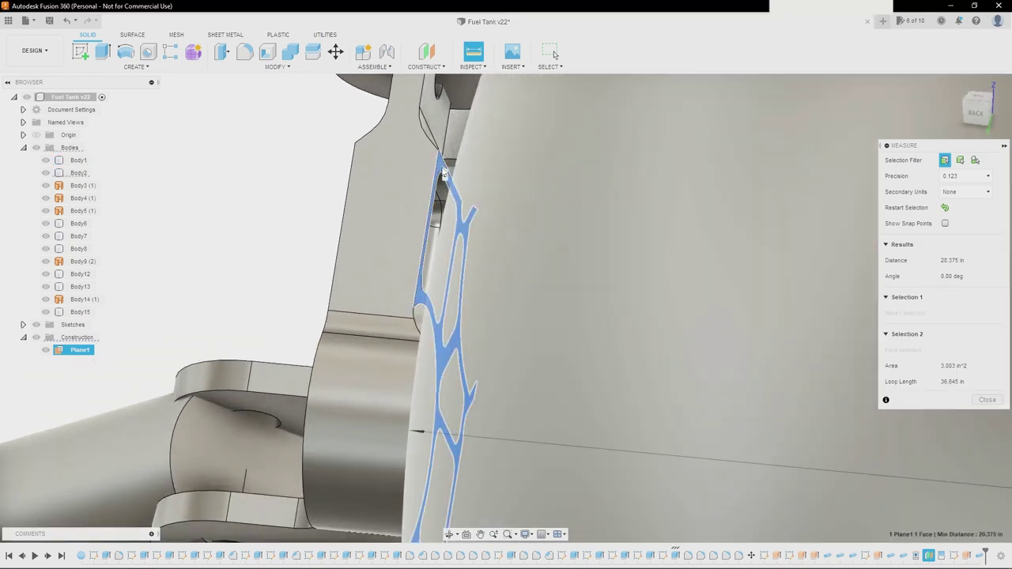
scroll(567, 225, down, 6)
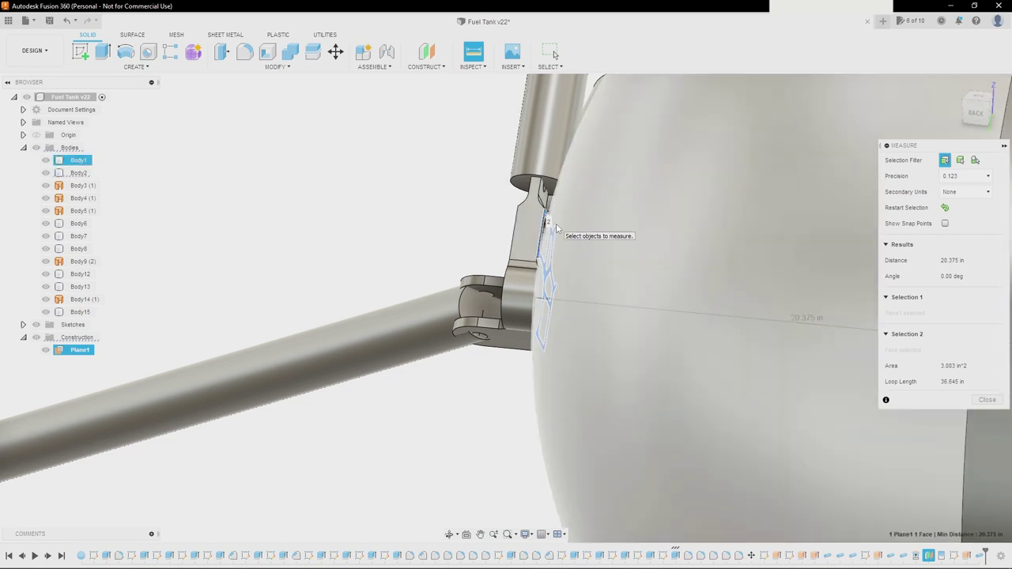
- Add 0.5 and 0.375 in the Calculator and close it
key(super)
text(calc)
key(Return)
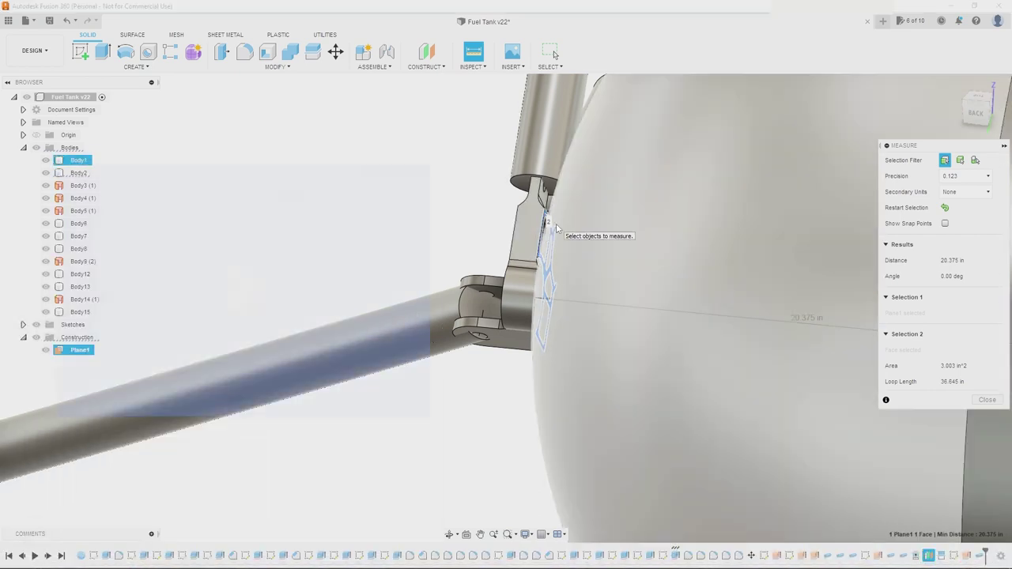
text(37)
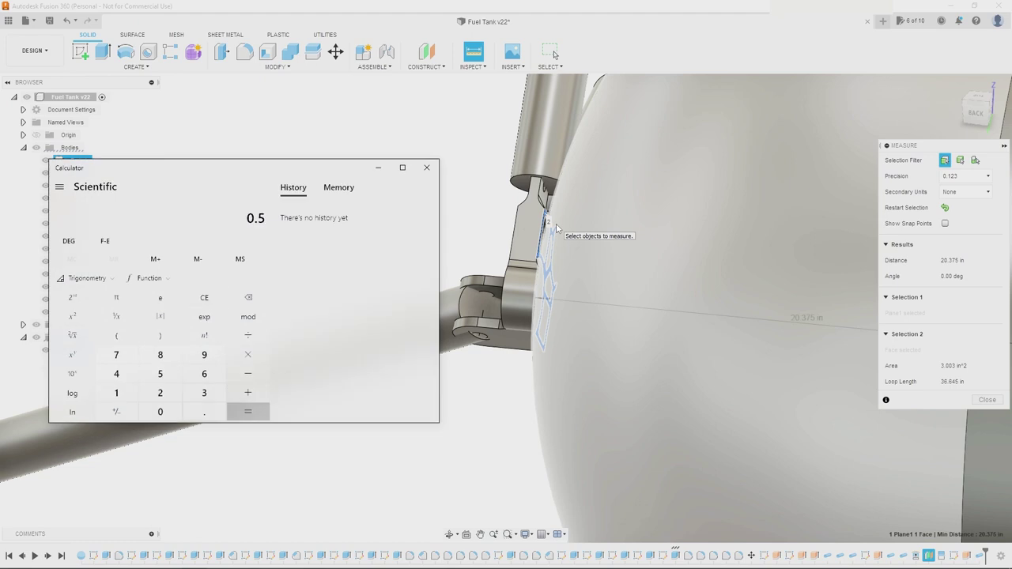
text(37)
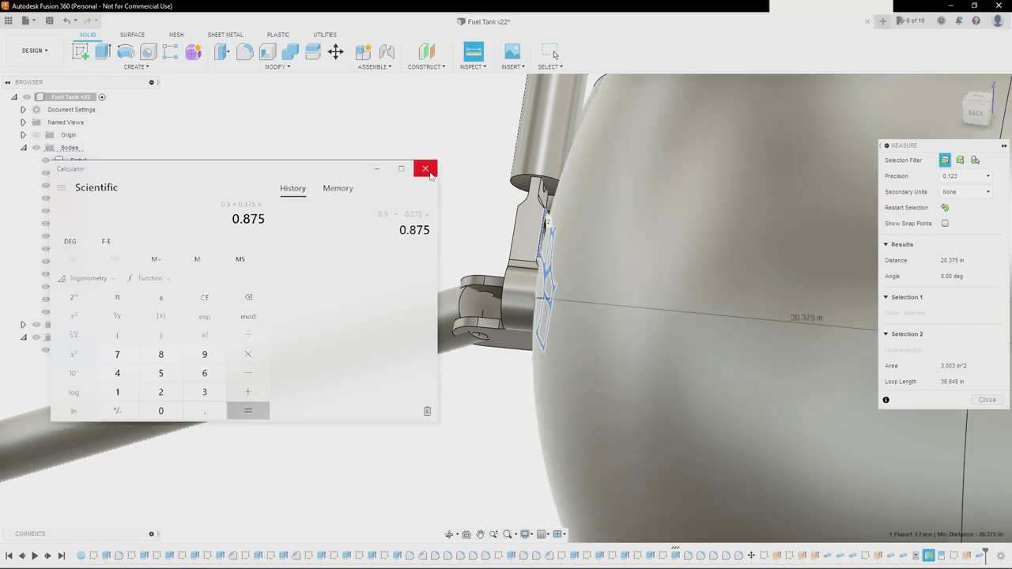
click(427, 168)
shift+middle_drag(452, 158, 620, 232)
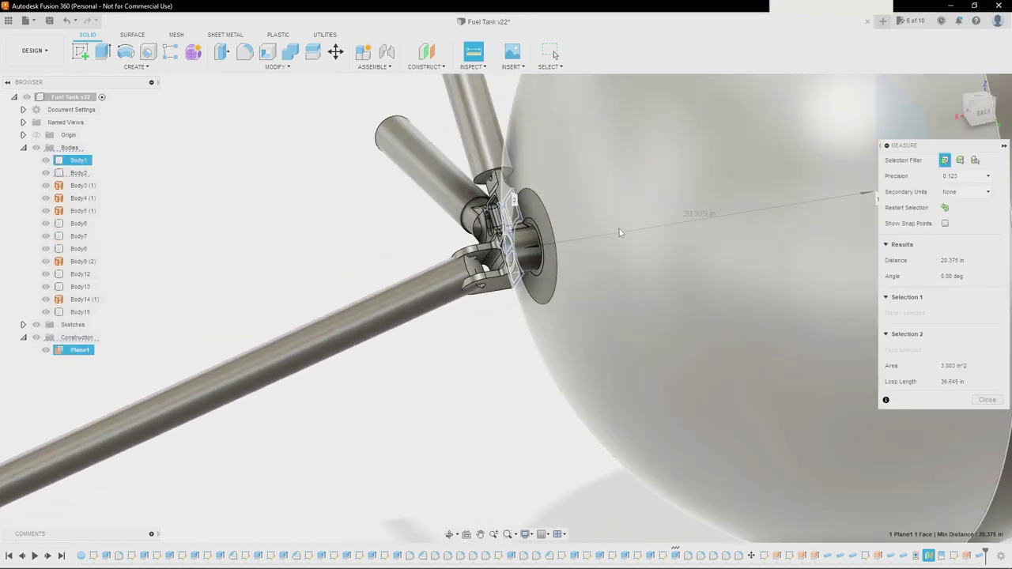
- Switch back to Femap and make the Connectors layer the active layer
key(alt+Tab)
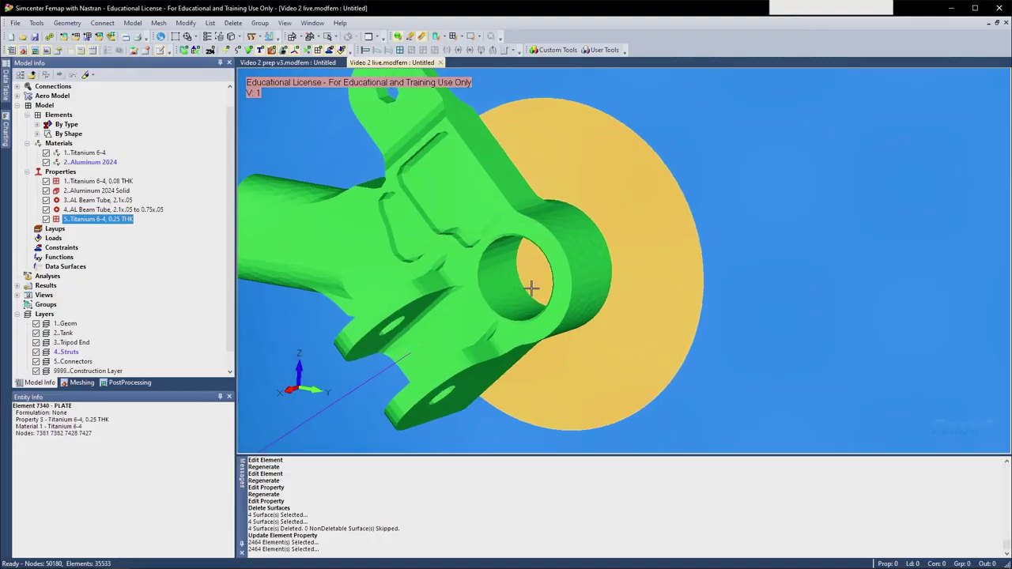
middle_drag(532, 288, 494, 277)
scroll(107, 246, down, 1)
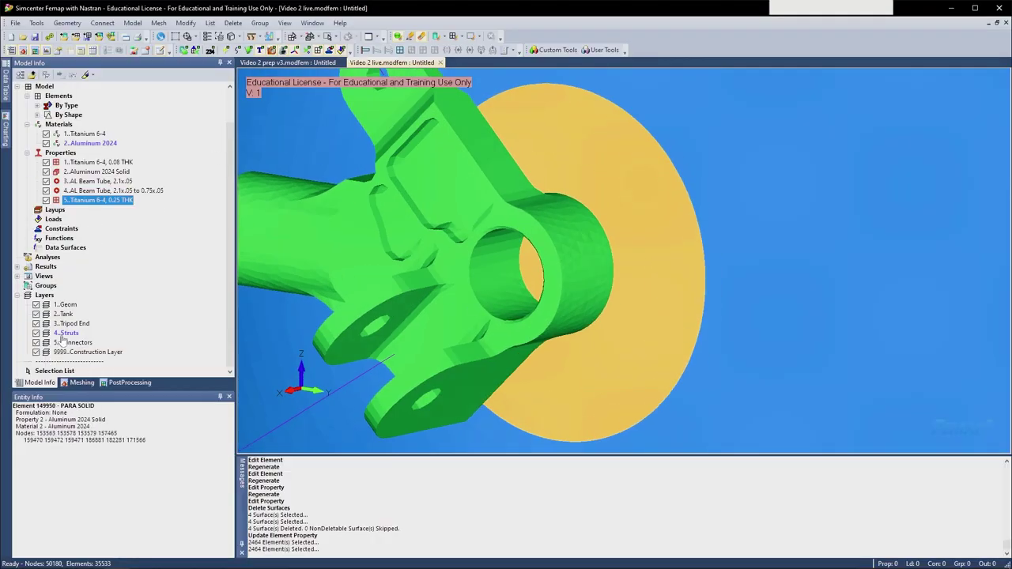
click(65, 351)
double_click(68, 343)
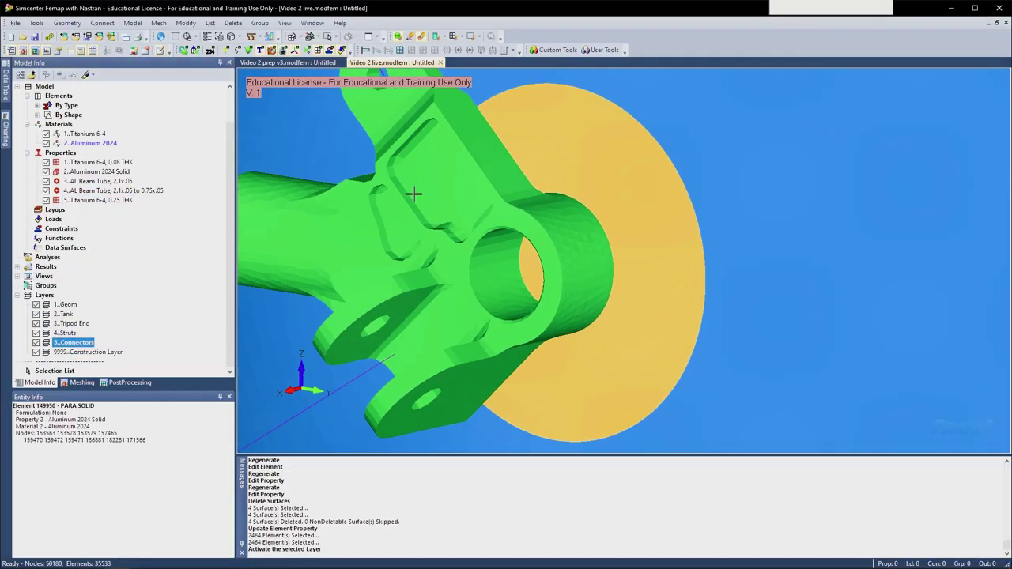
- Create a node at X 20.875, Y 0, Z 0 in the global rectangular coordinate system
scroll(518, 183, down, 2)
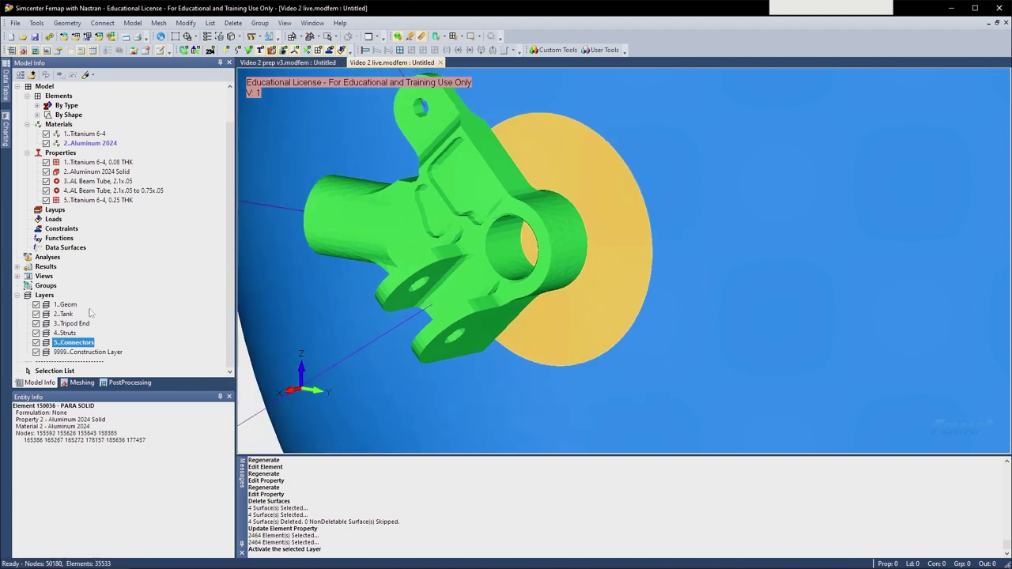
scroll(321, 320, down, 2)
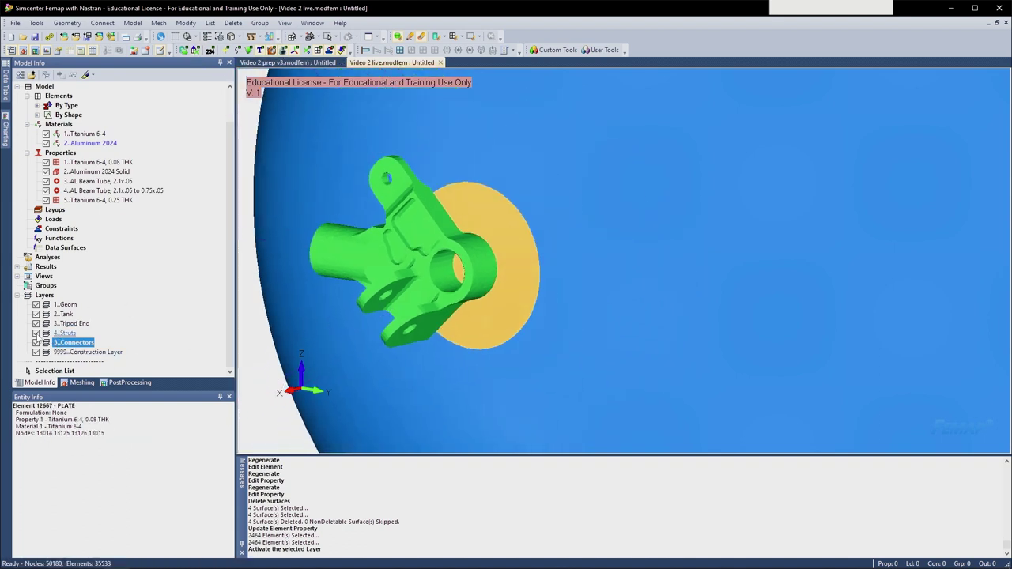
middle_drag(461, 206, 545, 209)
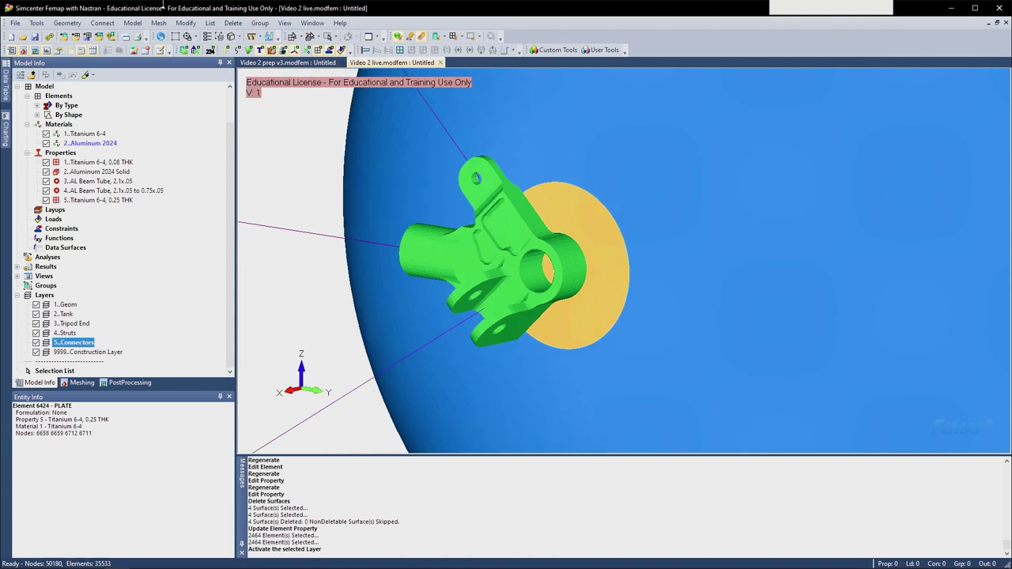
click(132, 23)
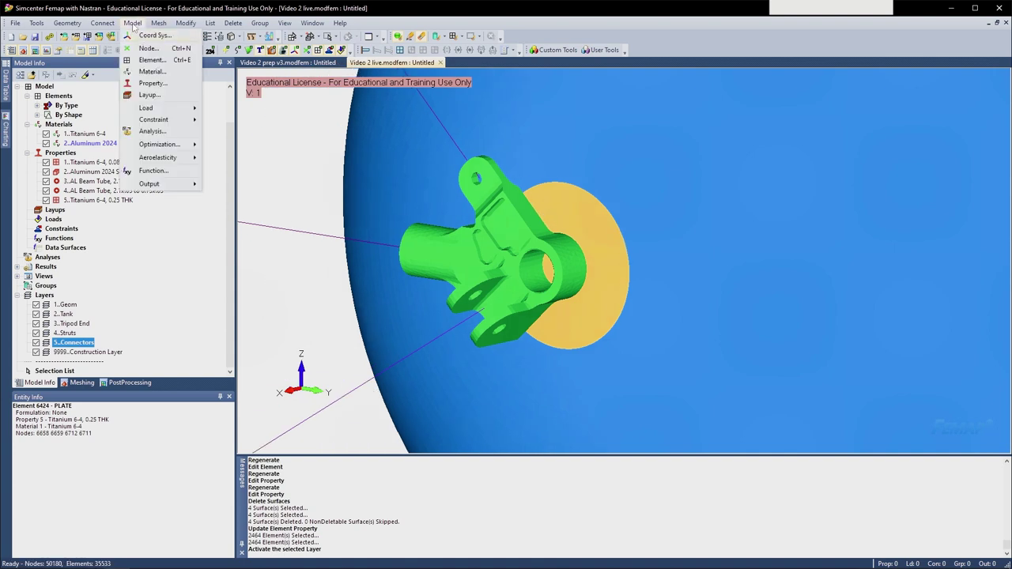
click(147, 49)
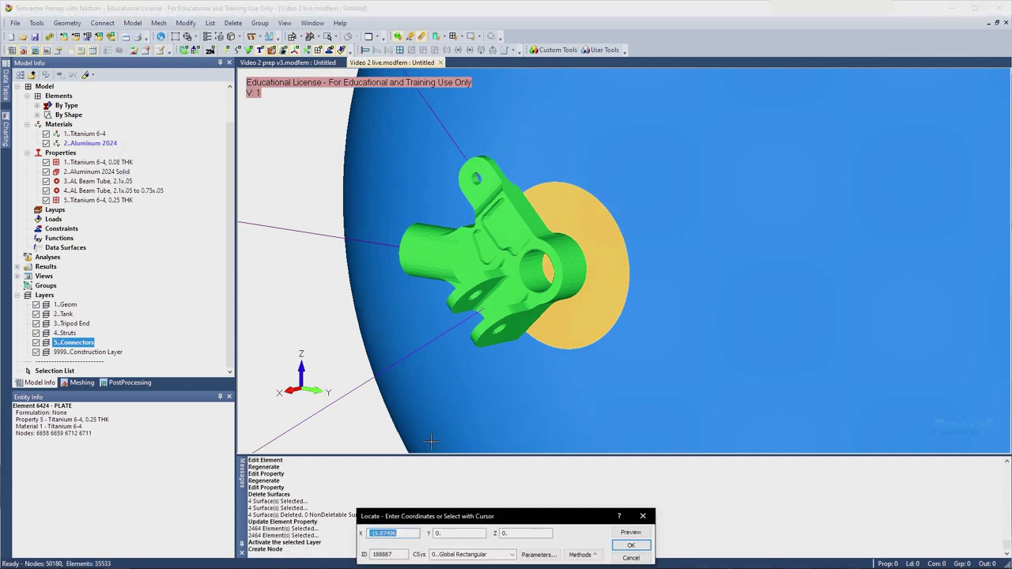
drag(511, 494, 624, 190)
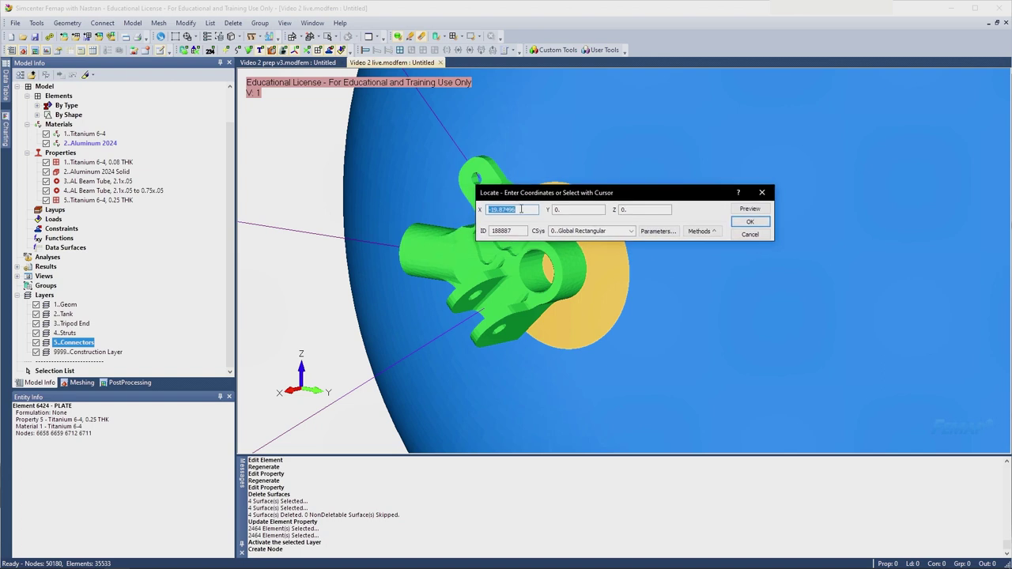
middle_drag(416, 265, 385, 263)
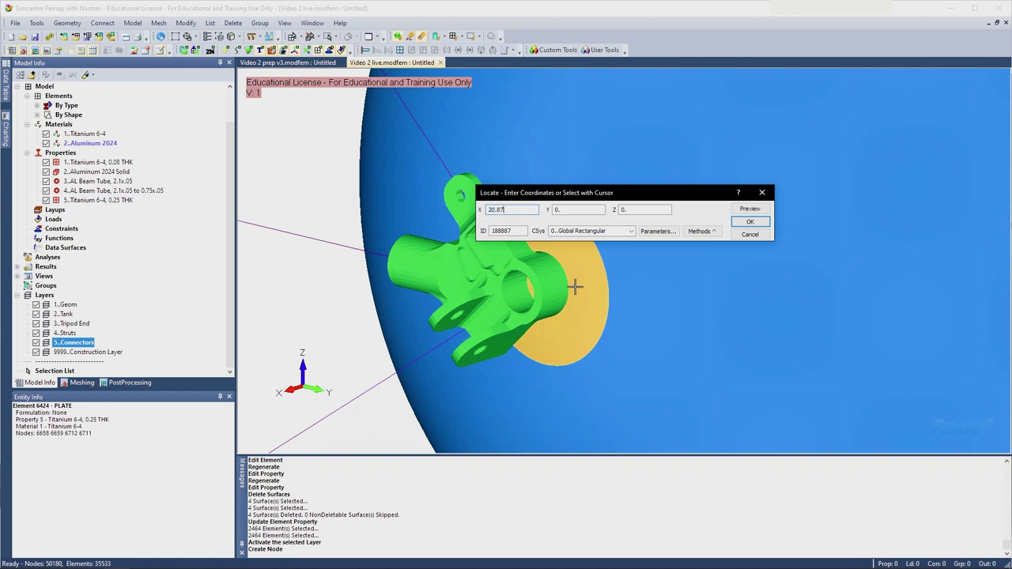
key(Return)
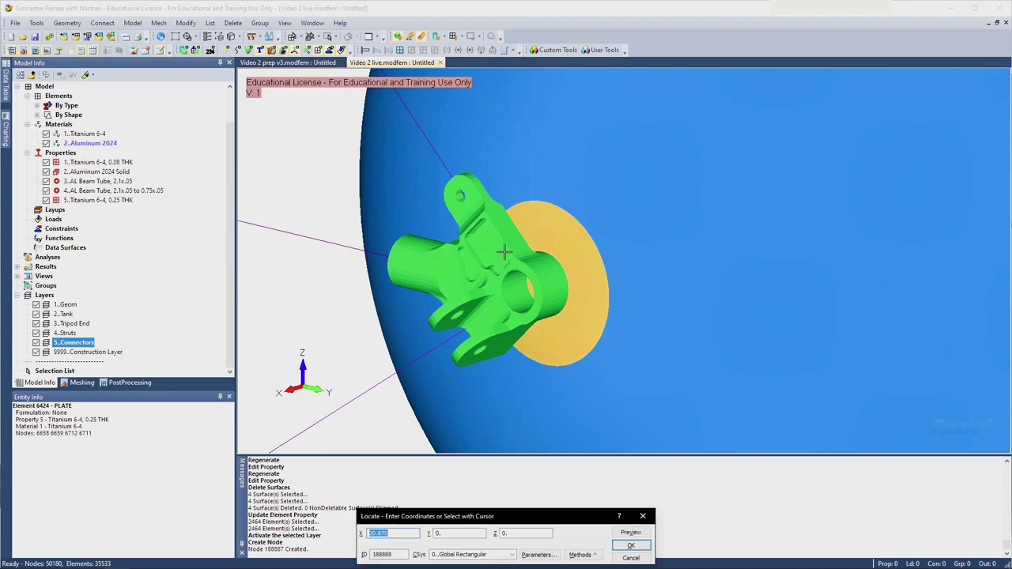
- Turn on the node display and hide the Tank layer to expose the new node inside the fitting's bore
scroll(569, 288, up, 2)
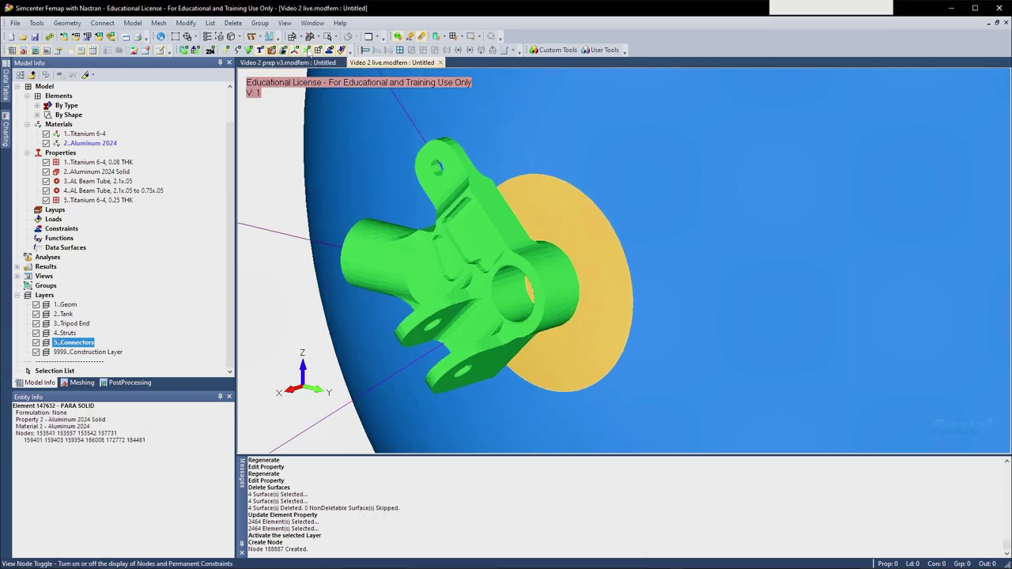
scroll(527, 310, up, 3)
scroll(526, 292, up, 5)
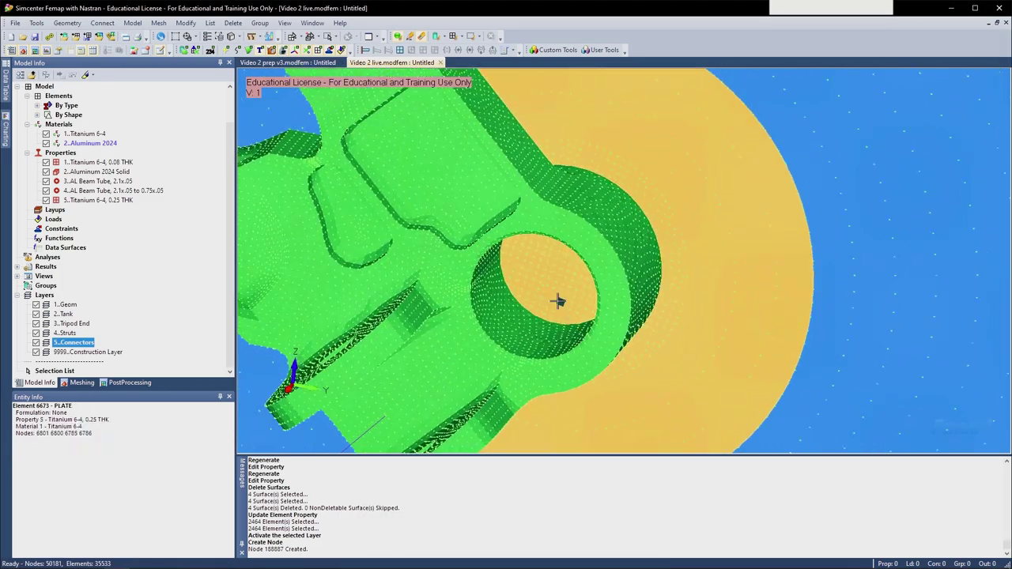
click(35, 314)
scroll(549, 267, down, 1)
middle_drag(550, 267, 561, 235)
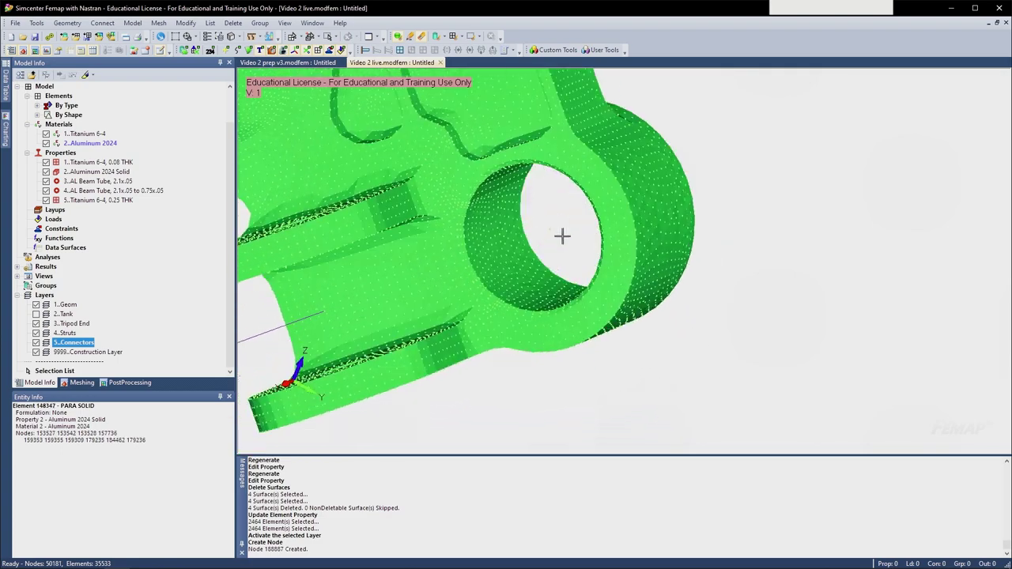
scroll(566, 233, down, 2)
scroll(501, 231, down, 1)
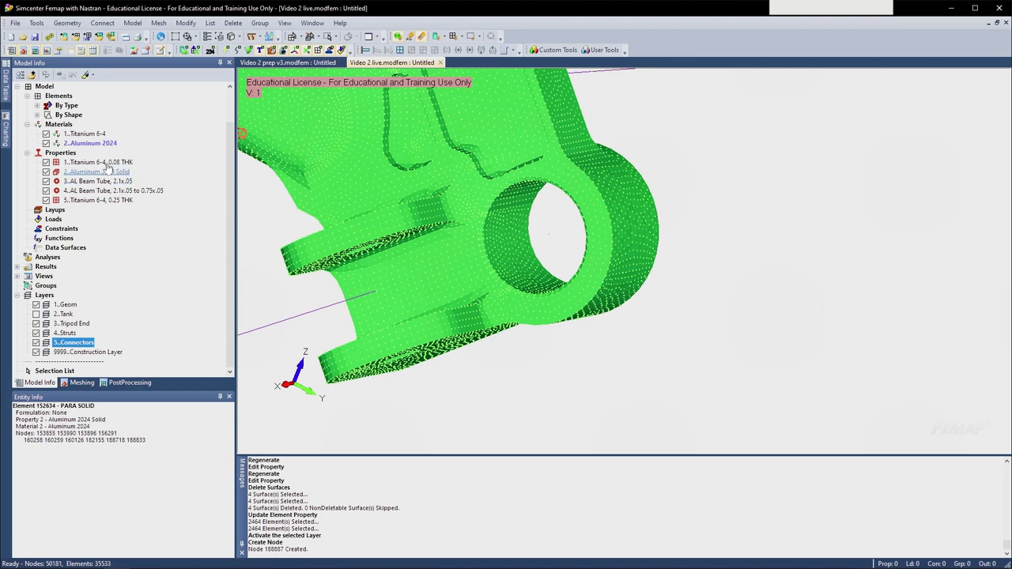
- Start a new rigid element on the Connectors layer and set it to the RBE3 interpolation type
click(131, 23)
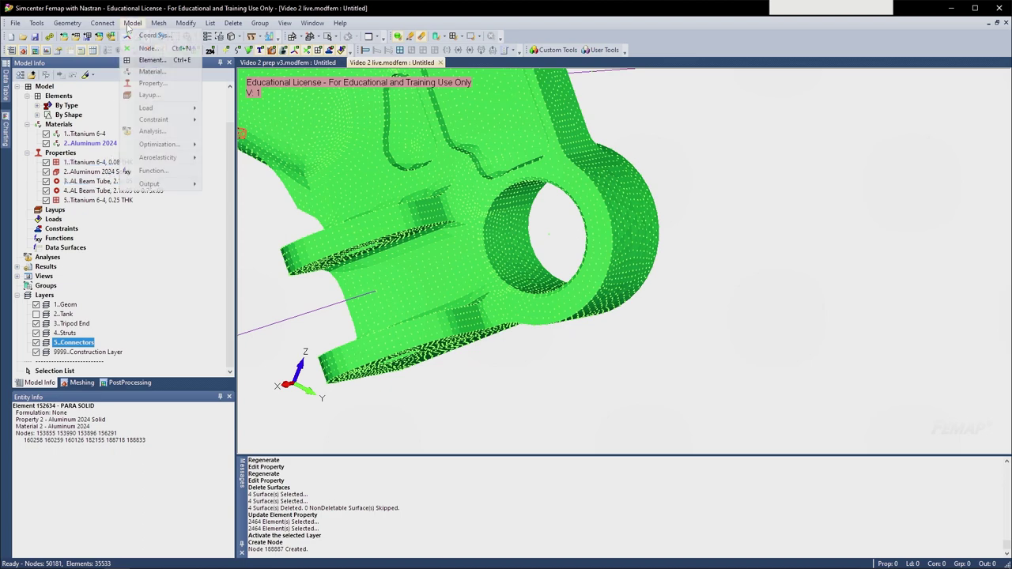
click(153, 60)
drag(465, 513, 675, 155)
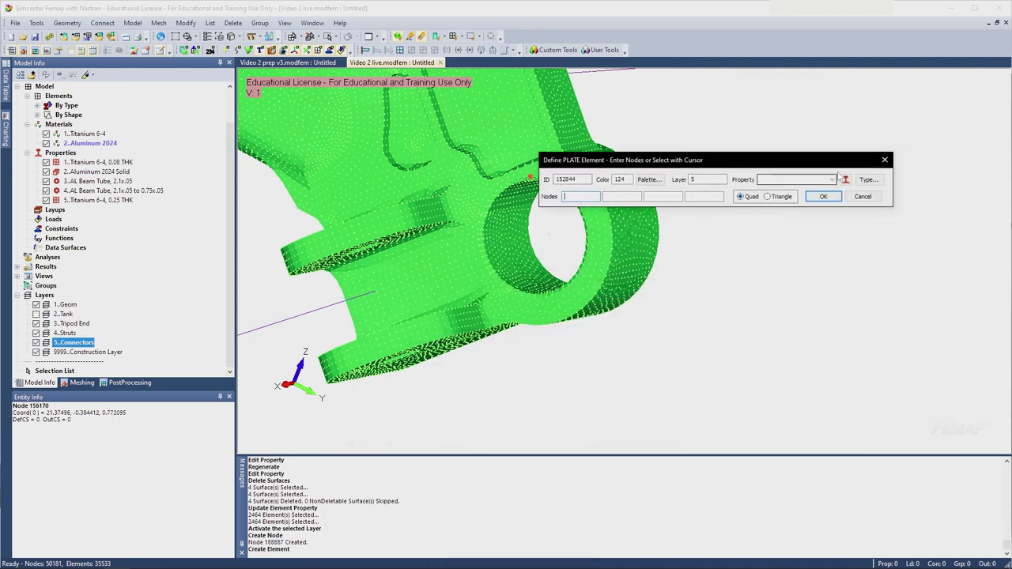
click(869, 180)
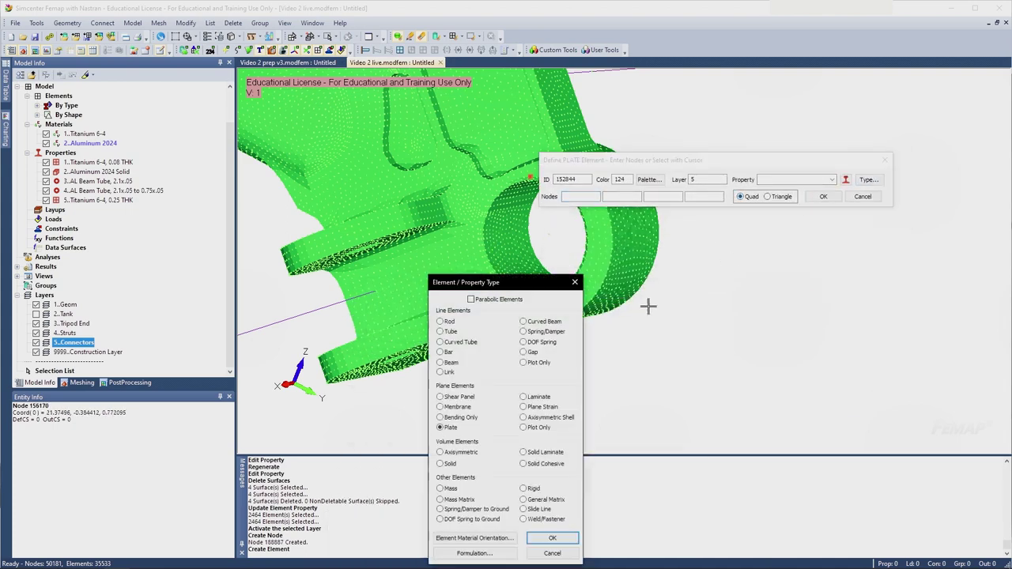
drag(525, 288, 585, 179)
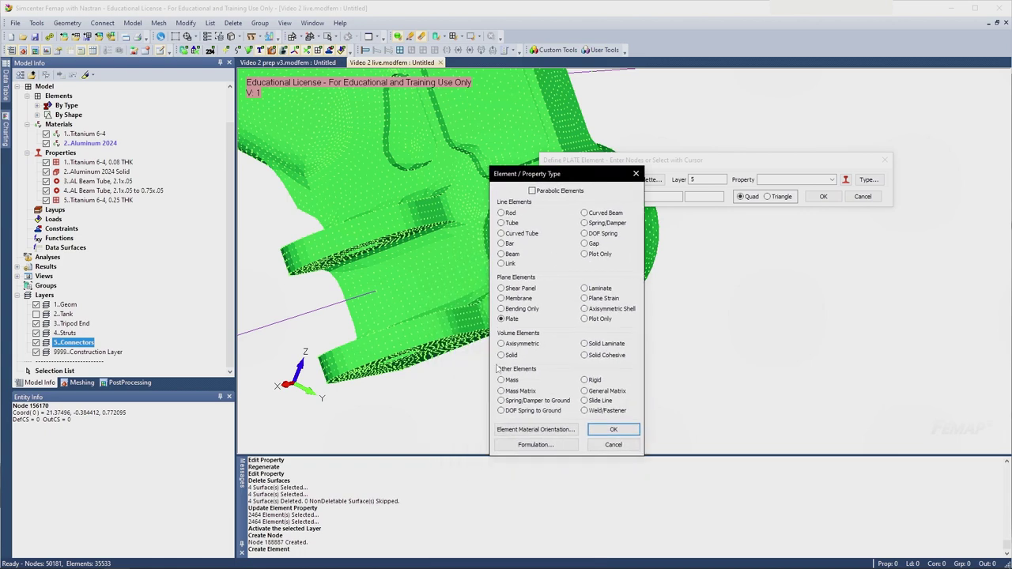
click(584, 380)
click(614, 429)
drag(571, 397, 739, 220)
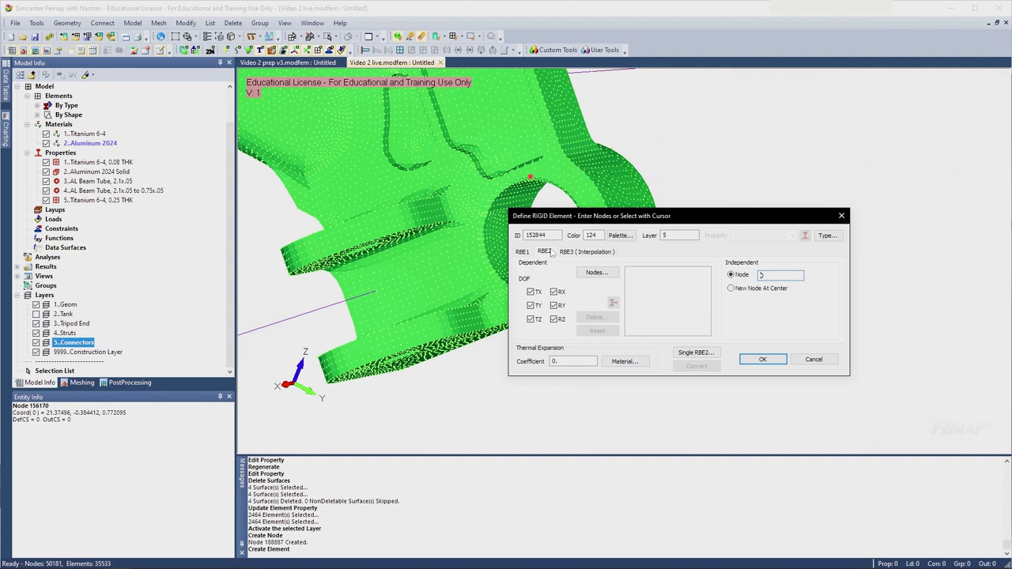
click(587, 251)
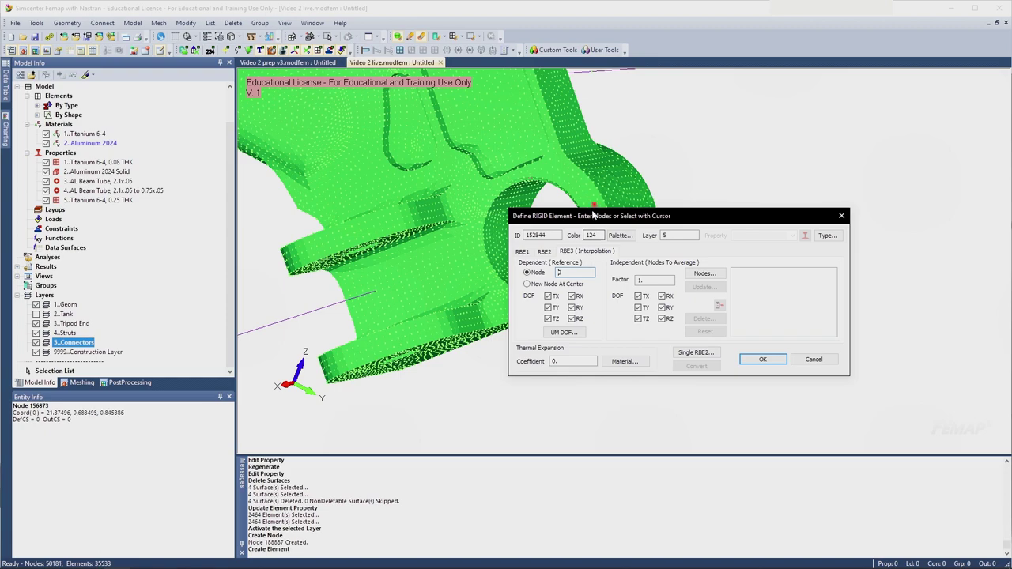
drag(593, 215, 723, 205)
- Pick the node at the center of the tripod fitting's bore as the RBE3 element's dependent reference node
scroll(549, 232, up, 2)
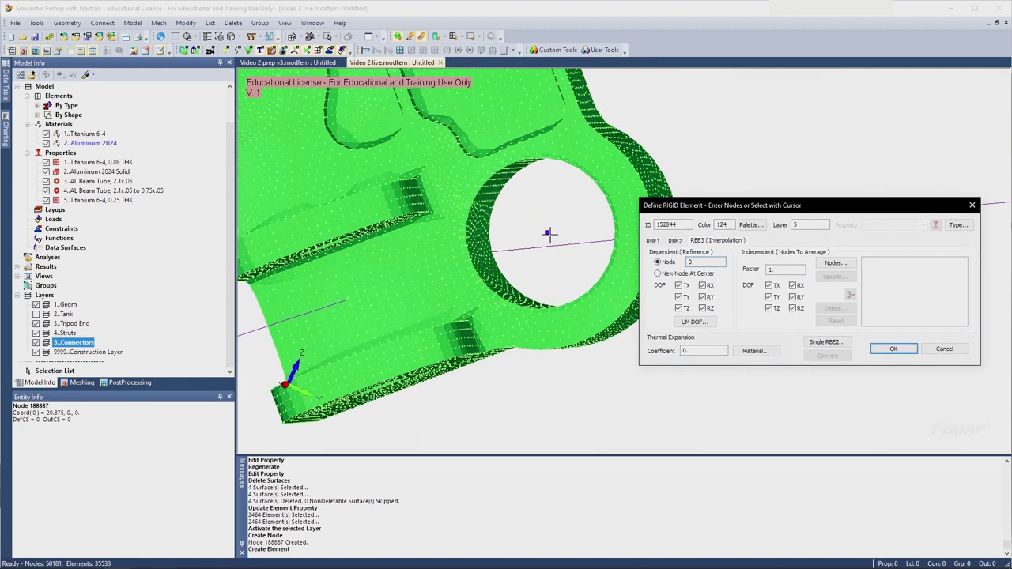
middle_drag(550, 232, 563, 215)
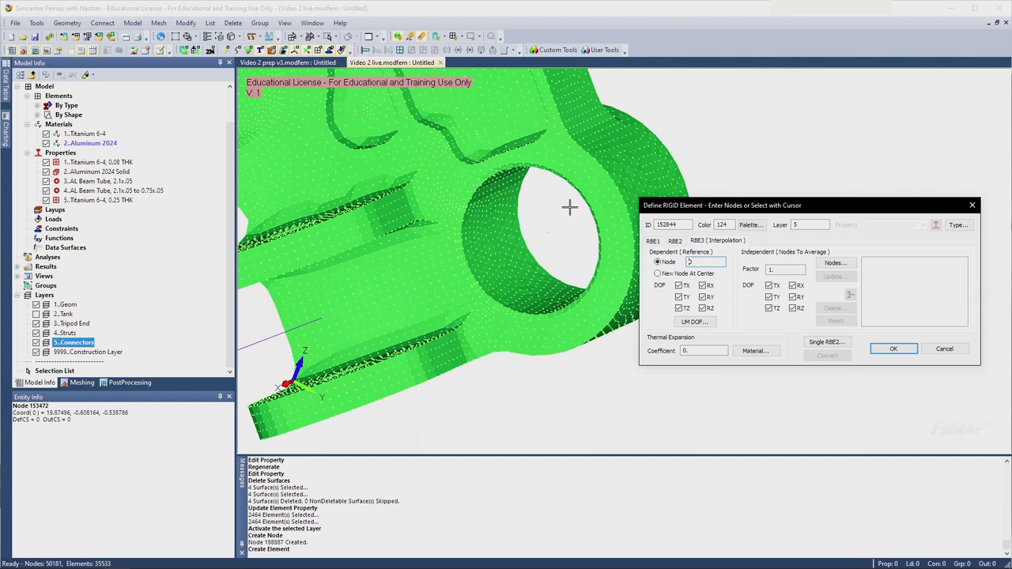
middle_drag(569, 207, 485, 195)
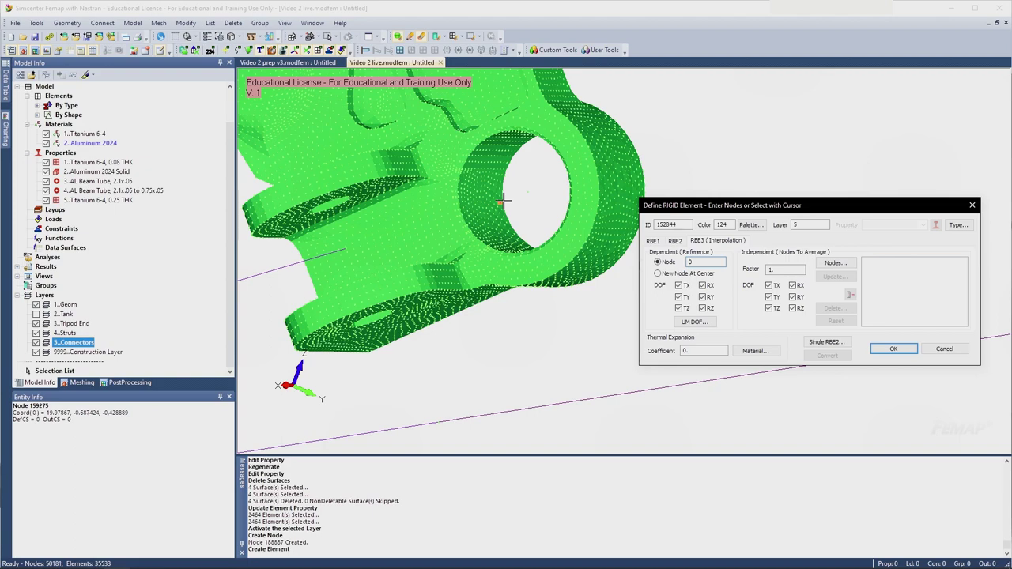
mouse_move(558, 172)
middle_down()
mouse_move(583, 185)
mouse_move(545, 185)
mouse_move(545, 173)
mouse_move(564, 187)
middle_up()
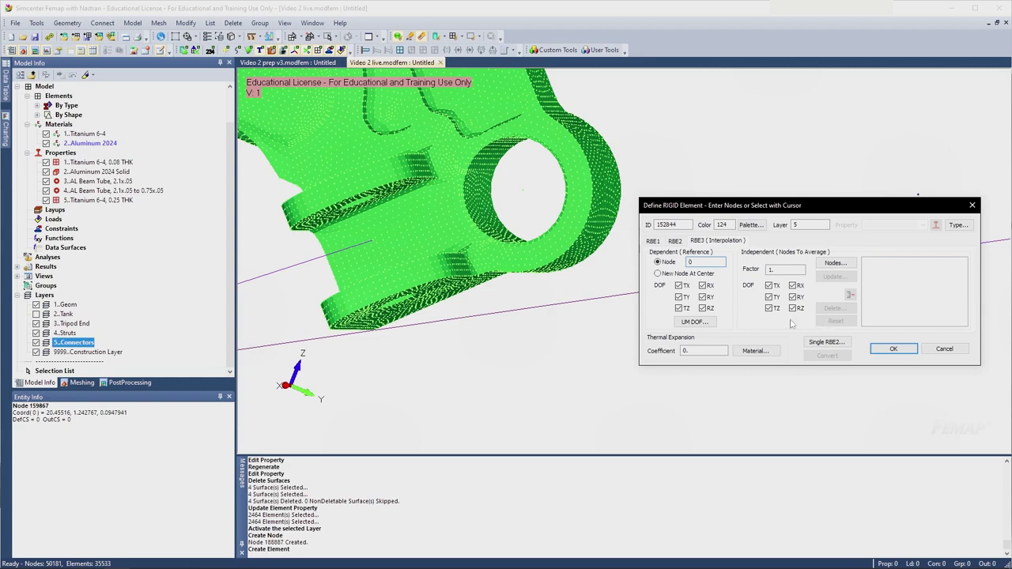
middle_drag(622, 194, 618, 206)
mouse_move(512, 186)
middle_down()
mouse_move(522, 187)
mouse_move(515, 174)
mouse_move(558, 198)
mouse_move(528, 185)
middle_up()
scroll(518, 188, up, 5)
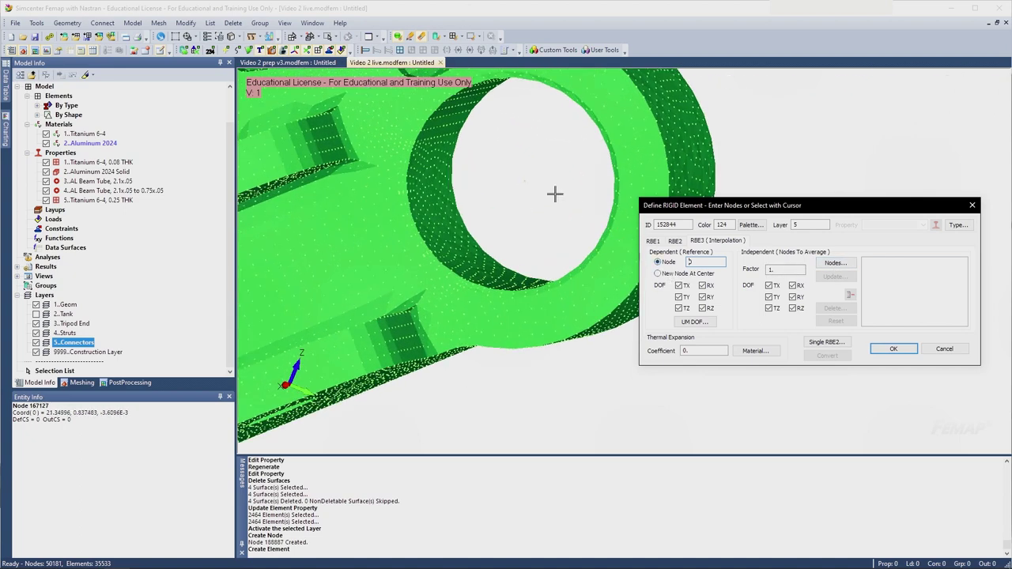
middle_drag(554, 194, 533, 183)
scroll(552, 192, down, 3)
click(534, 182)
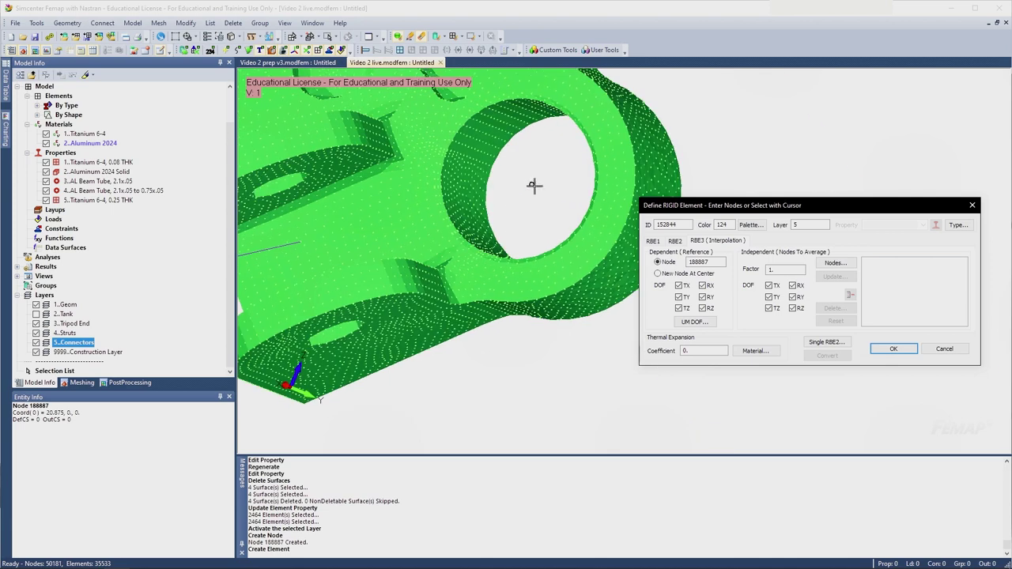
click(833, 264)
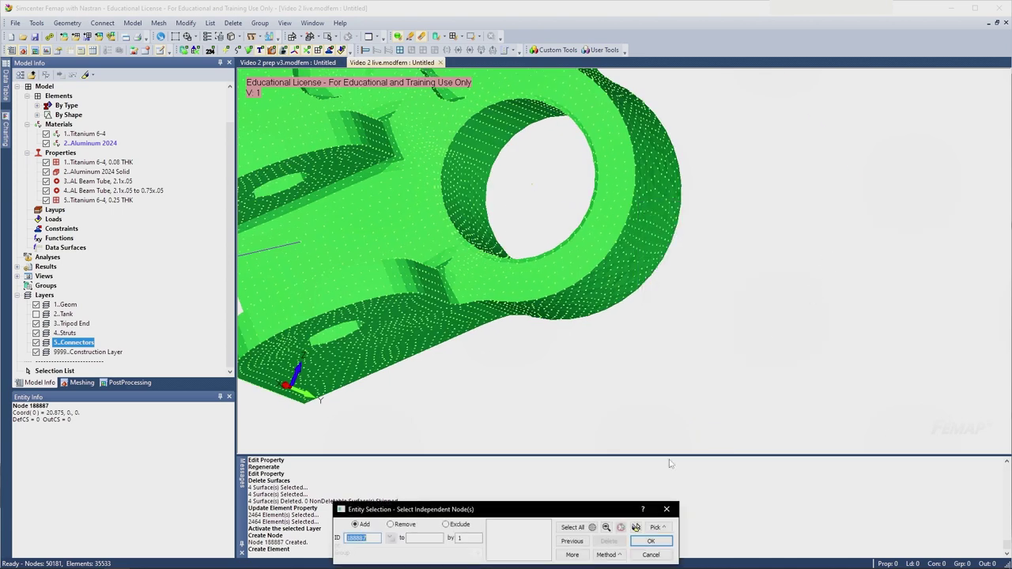
click(607, 555)
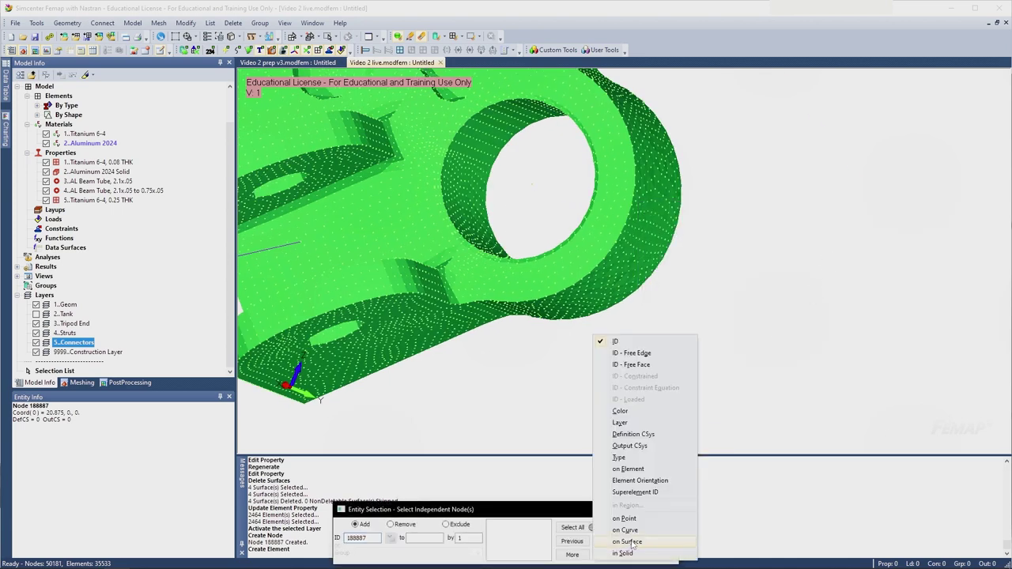
click(627, 542)
click(549, 276)
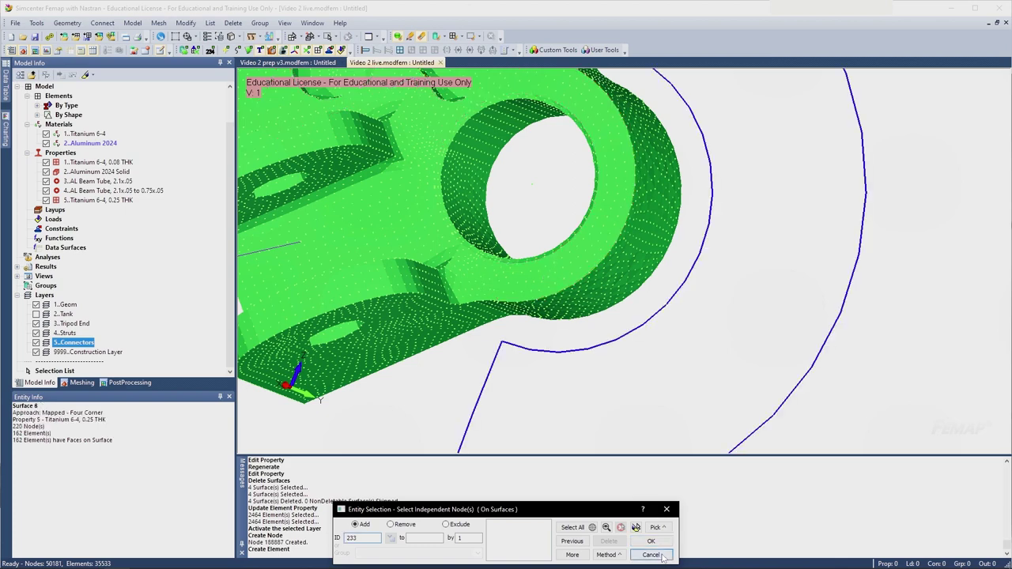
click(653, 555)
- Limit the independent degrees of freedom to TX, TY and TZ by excluding RX, RY and RZ
drag(807, 208, 662, 182)
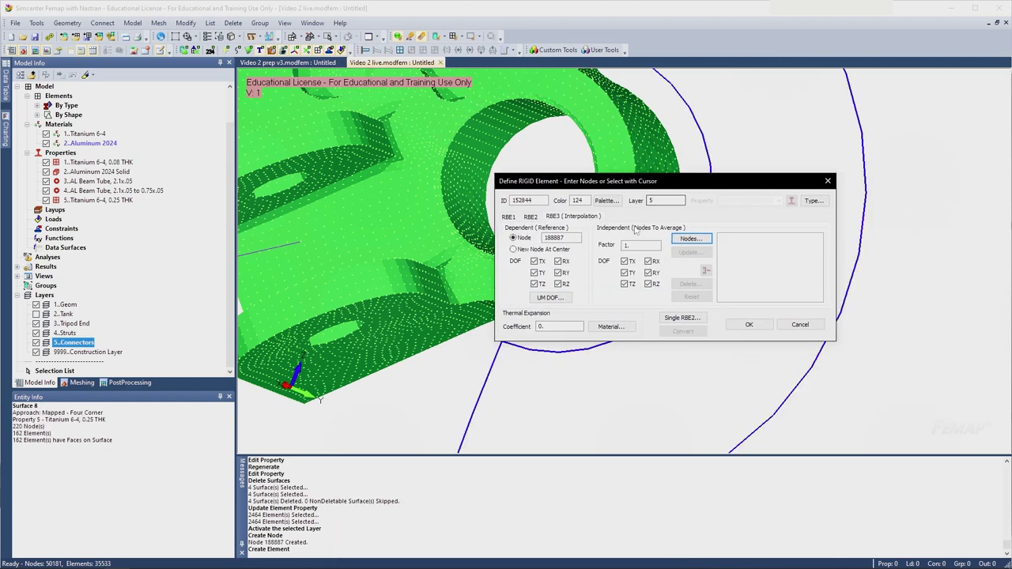
click(648, 260)
click(648, 261)
click(648, 272)
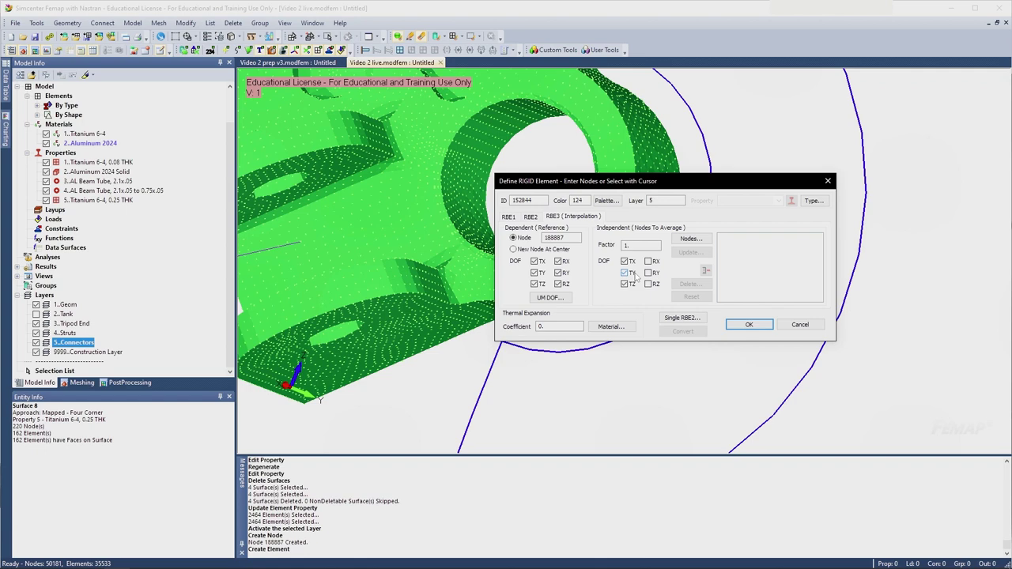
- Add all nodes on the bore's two inner surfaces as independent nodes and create the RBE3 element
mouse_move(479, 128)
middle_down()
mouse_move(462, 136)
mouse_move(472, 142)
middle_up()
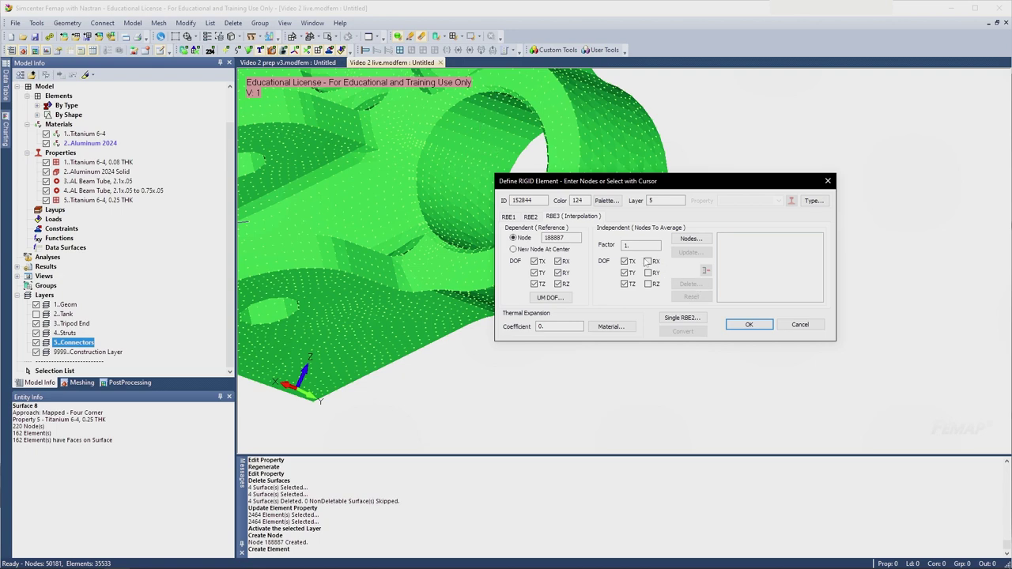
click(691, 238)
click(606, 554)
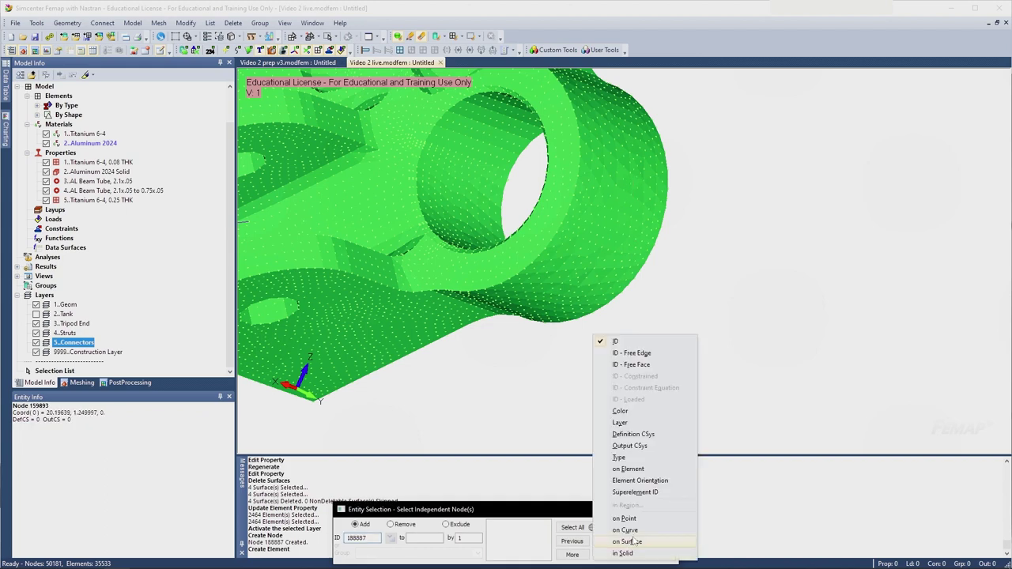
click(638, 543)
click(479, 136)
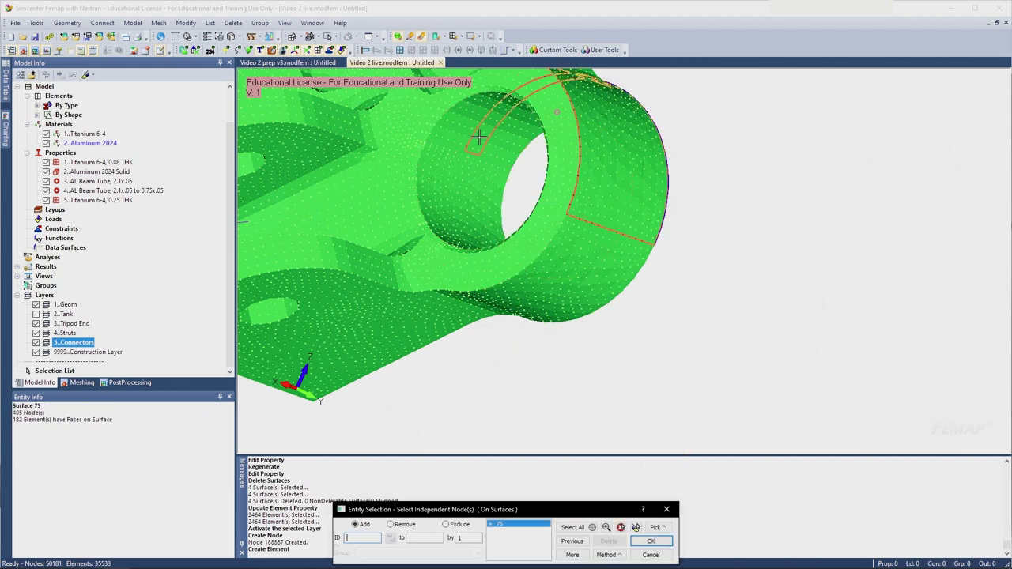
click(470, 184)
click(650, 540)
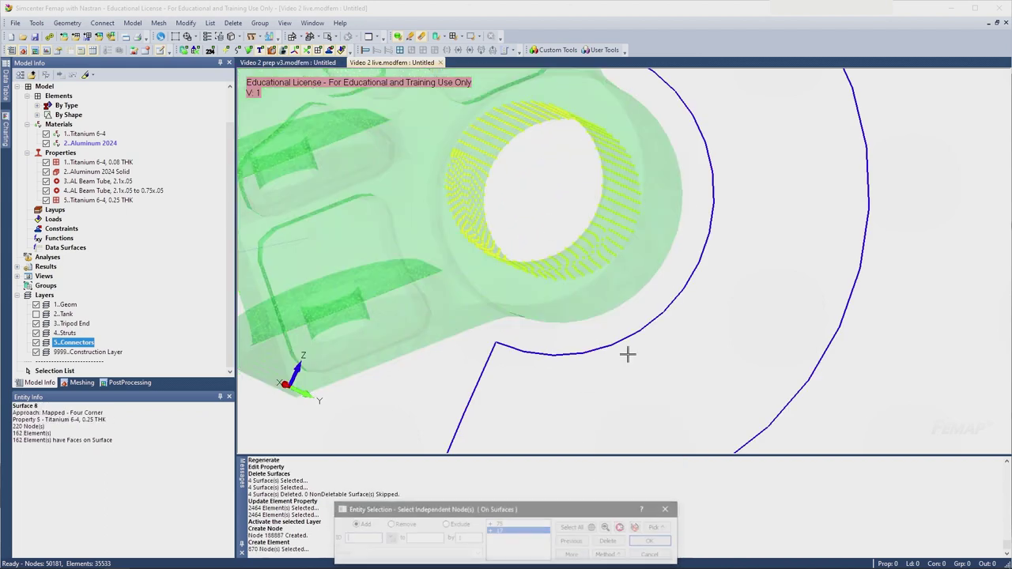
click(650, 541)
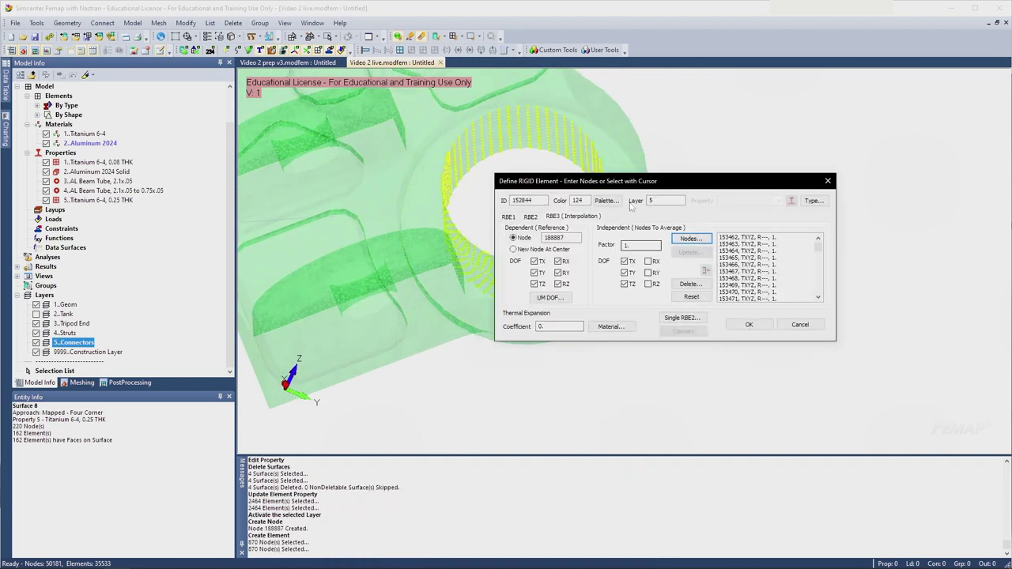
drag(628, 183, 581, 161)
click(701, 303)
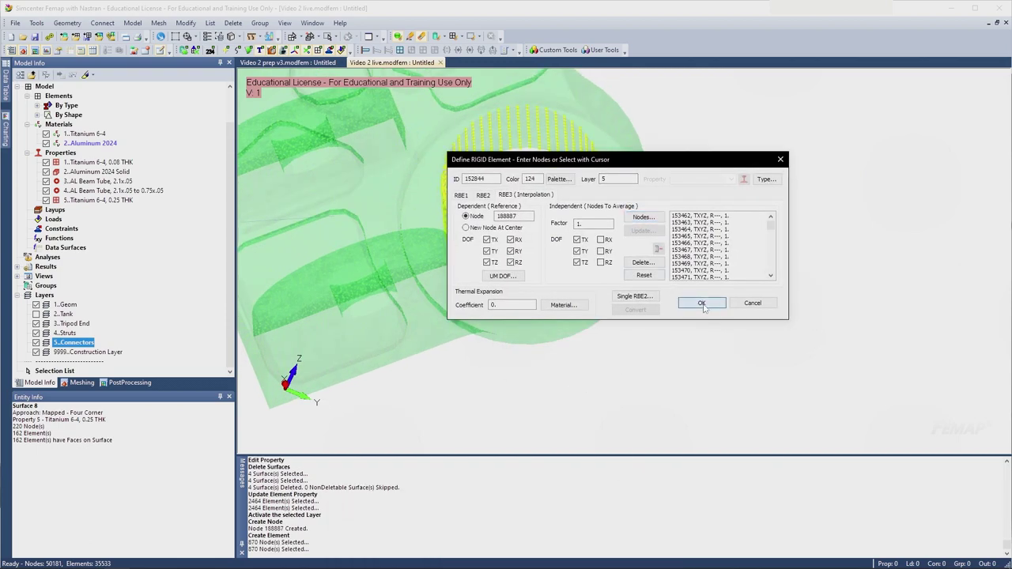
middle_drag(559, 239, 542, 244)
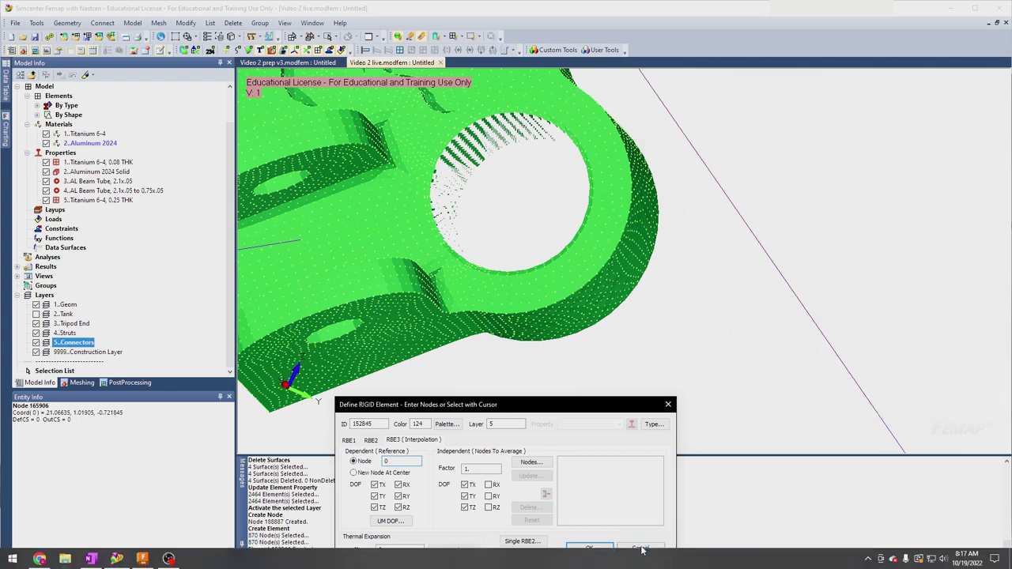
click(640, 547)
- Edit the rigid element in the bore and change its color to magenta, color 104
right_click(500, 191)
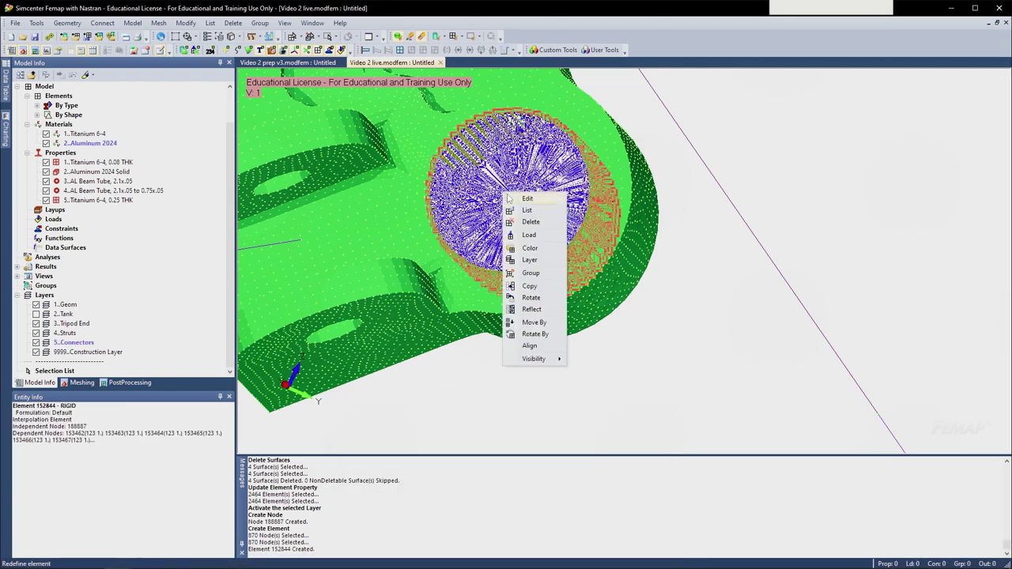
click(513, 204)
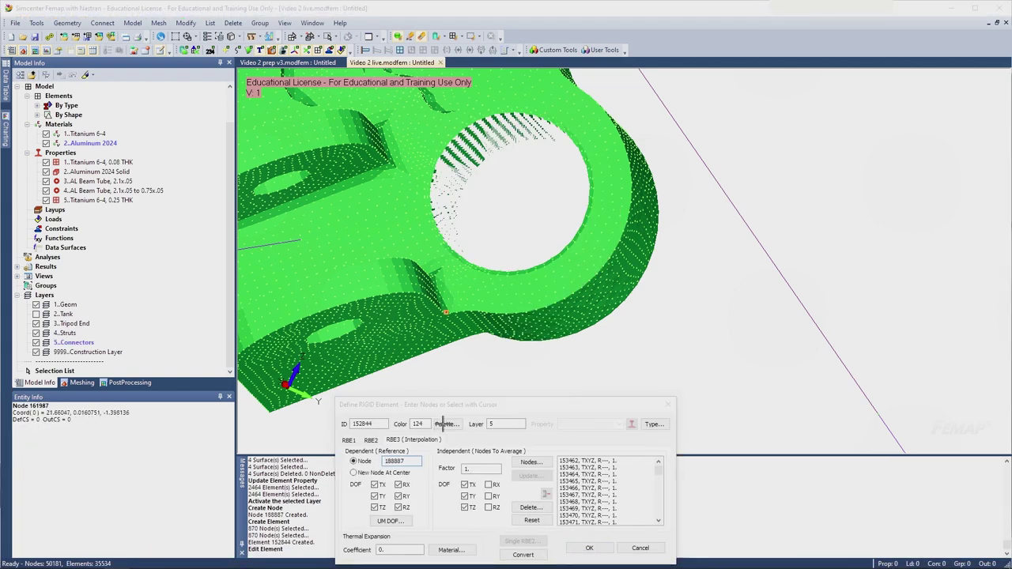
click(447, 423)
click(421, 264)
click(615, 370)
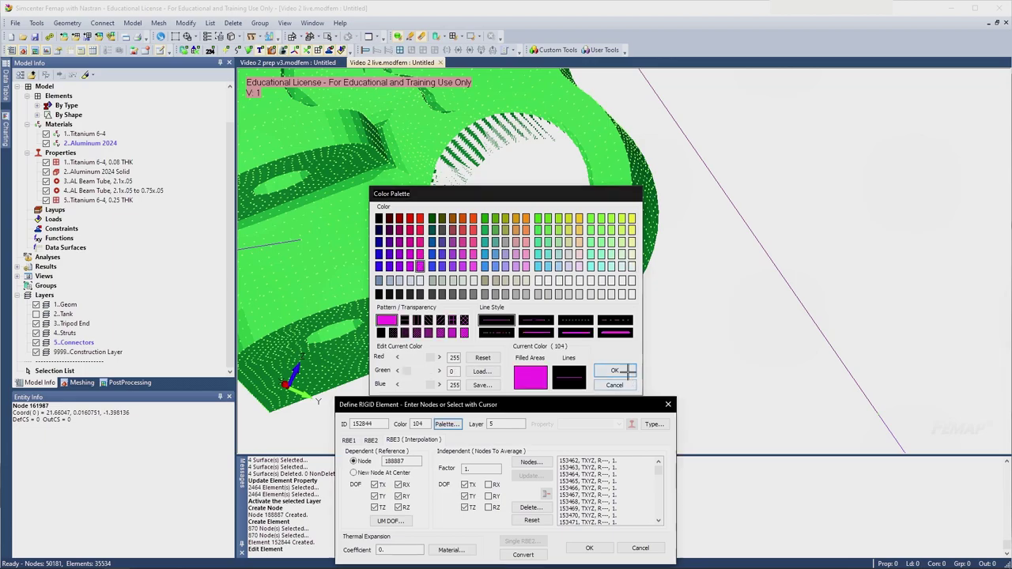
click(589, 548)
- Hide the Connectors layer and show the Tank layer to expose the tank boss behind the fitting's bore
mouse_move(545, 260)
middle_down()
mouse_move(514, 189)
mouse_move(482, 206)
mouse_move(565, 250)
mouse_move(490, 198)
mouse_move(504, 213)
mouse_move(522, 198)
mouse_move(492, 201)
middle_up()
scroll(513, 189, up, 2)
scroll(497, 202, down, 4)
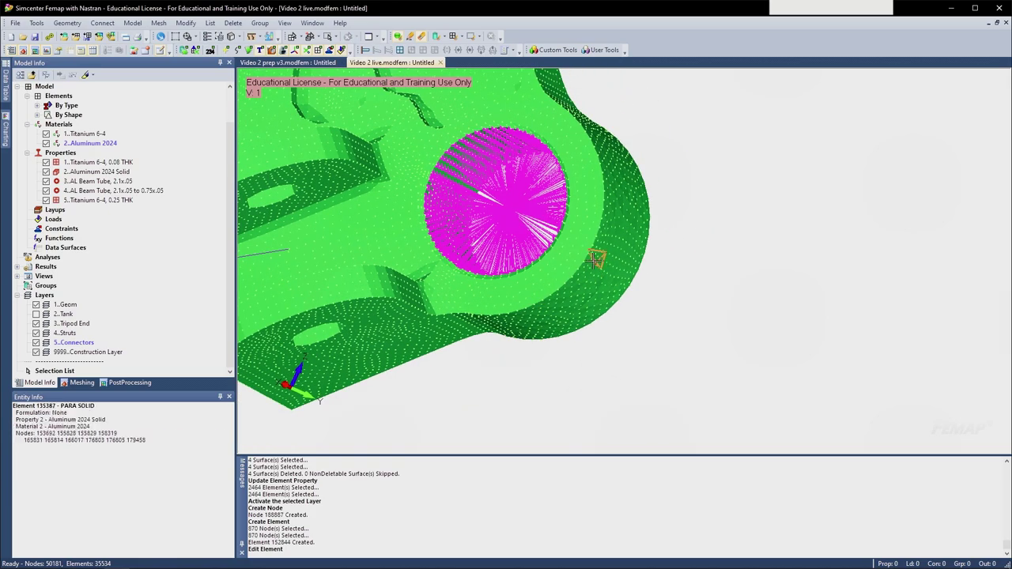
mouse_move(589, 209)
middle_down()
mouse_move(601, 186)
mouse_move(591, 163)
mouse_move(578, 218)
middle_up()
middle_drag(517, 258, 594, 389)
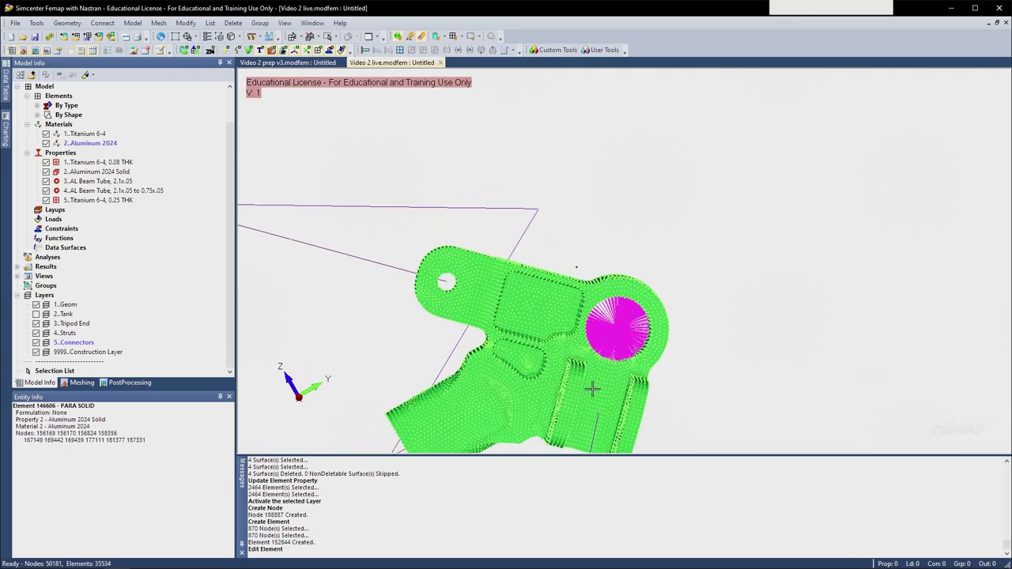
scroll(628, 359, up, 3)
mouse_move(623, 355)
middle_down()
mouse_move(594, 365)
mouse_move(628, 348)
middle_up()
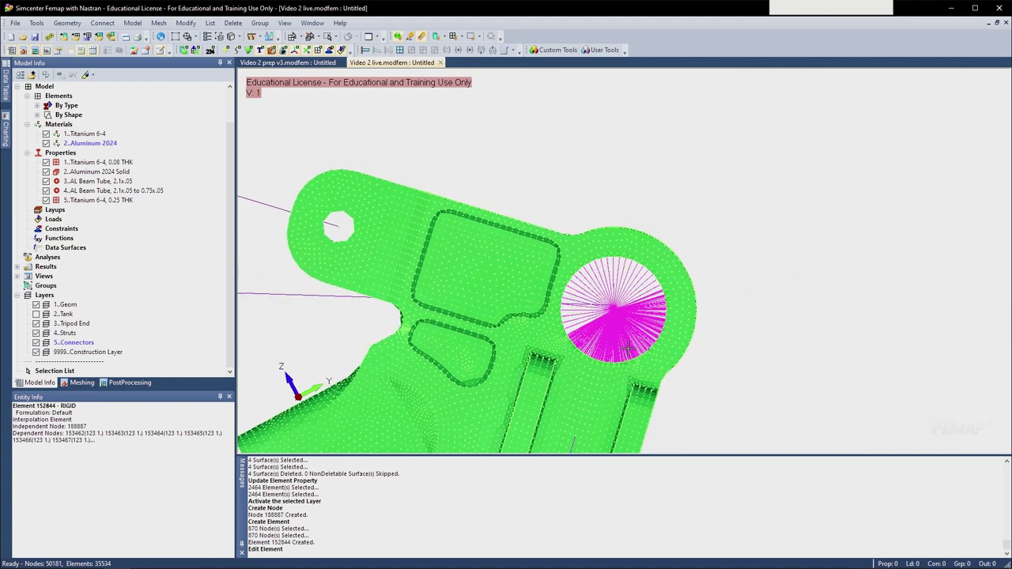
click(35, 342)
click(36, 314)
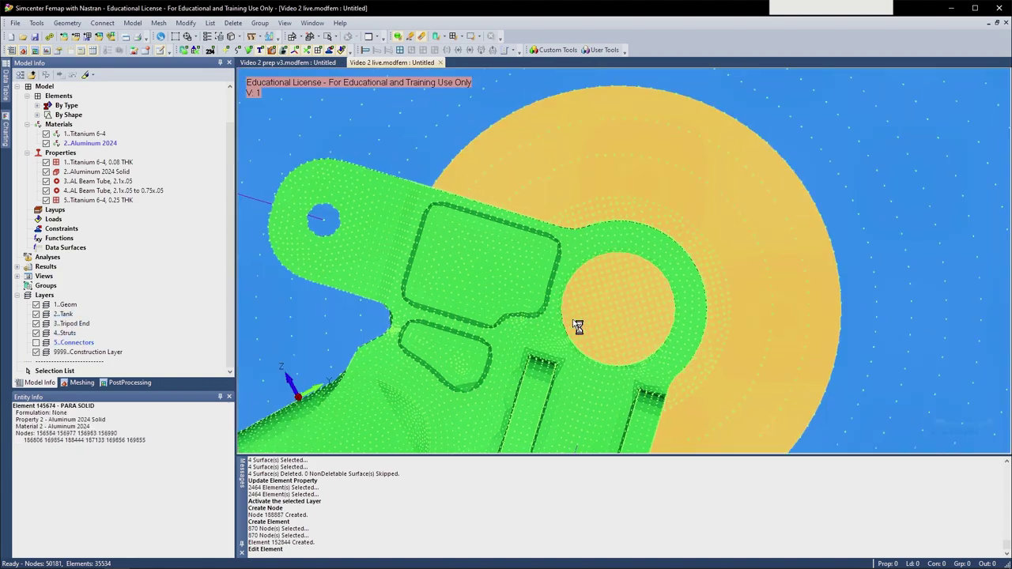
scroll(577, 327, up, 5)
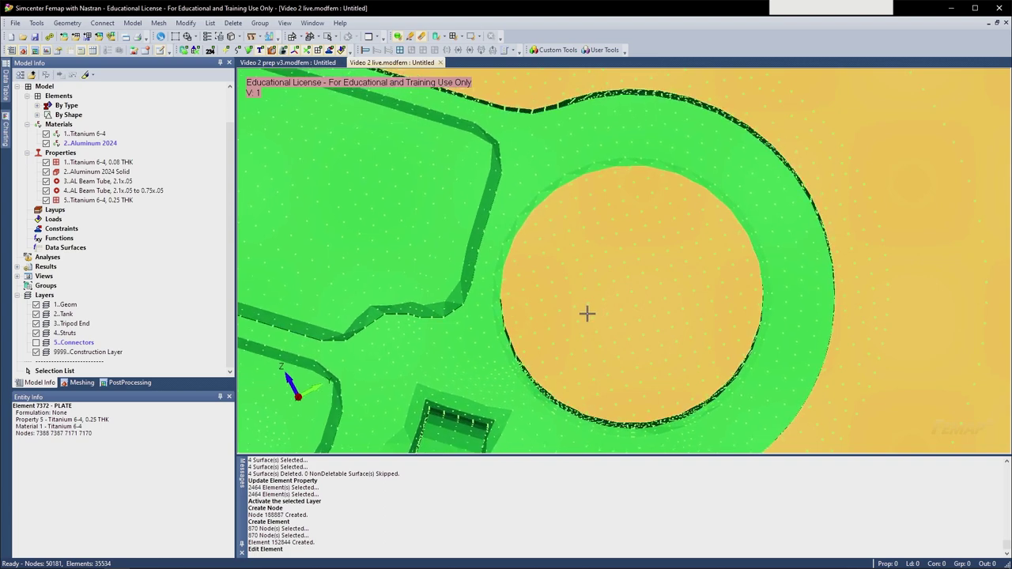
scroll(585, 312, down, 2)
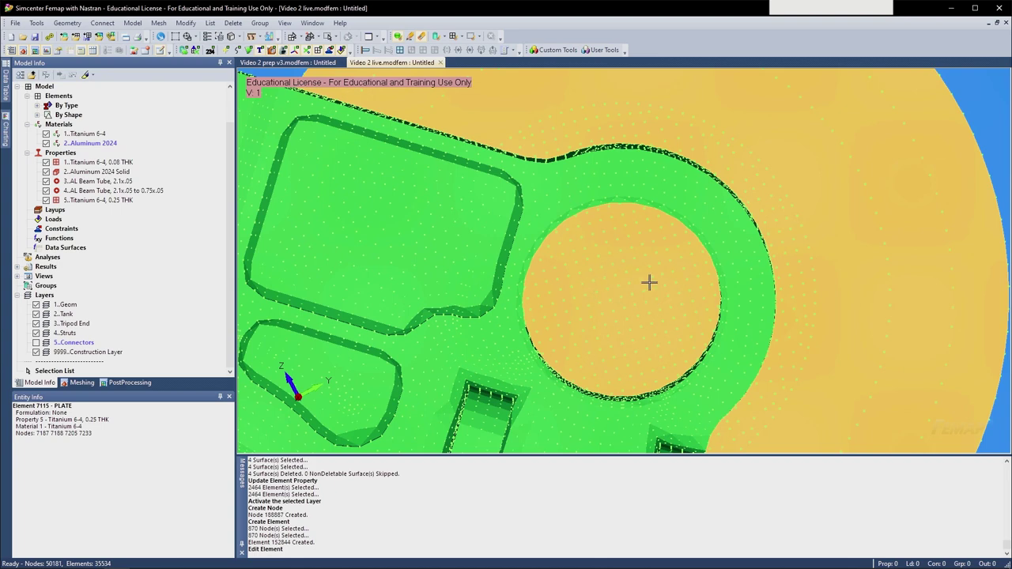
click(133, 24)
click(150, 48)
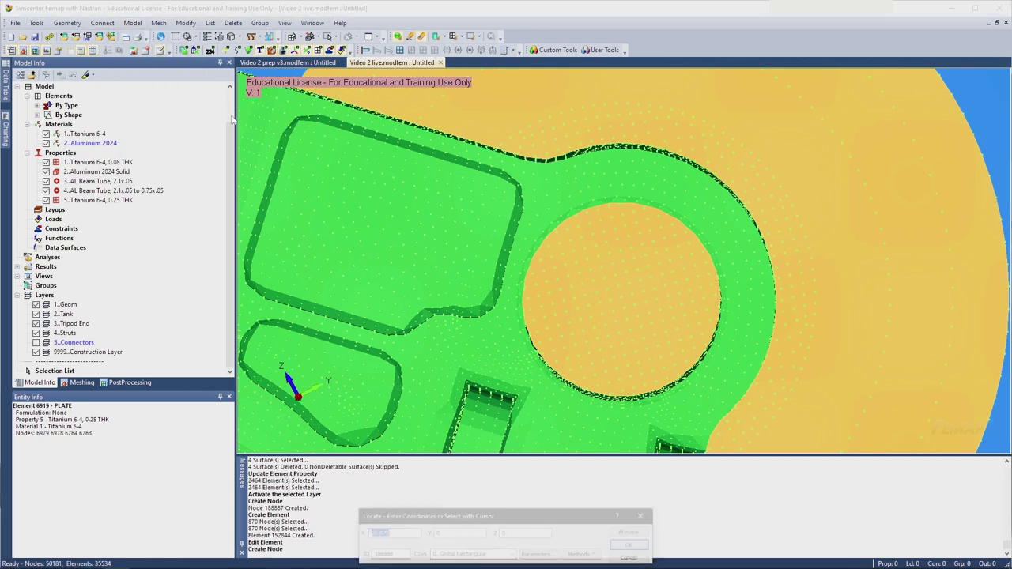
drag(514, 521, 469, 271)
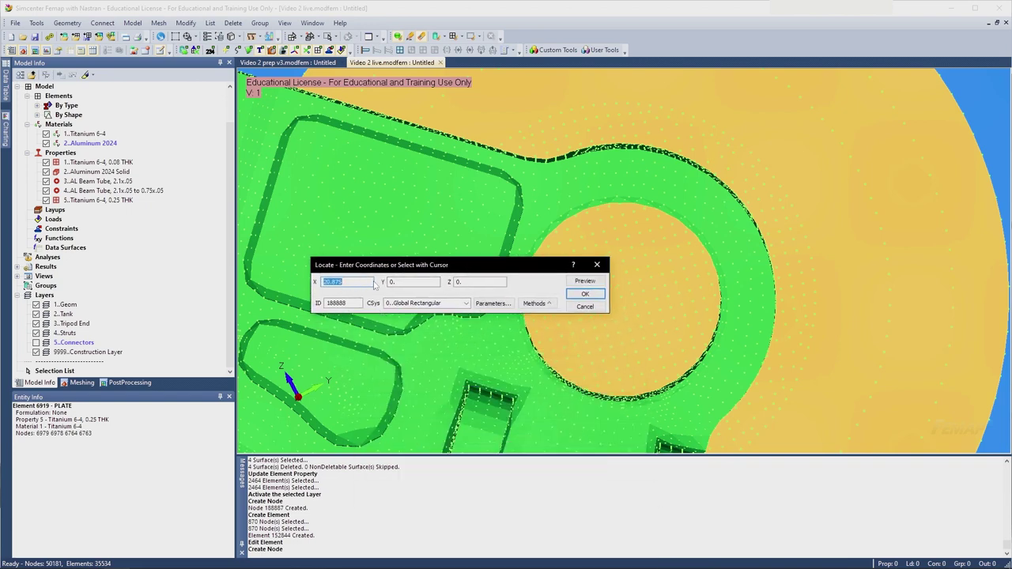
key(alt+Tab)
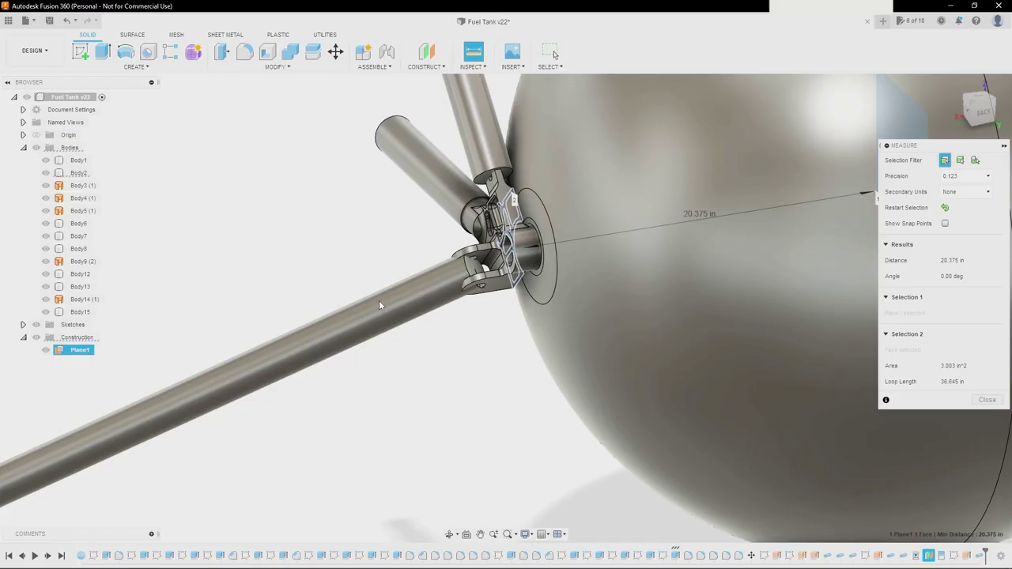
key(alt+Tab)
key(Escape)
- Switch to Fusion 360 and open the fuel tank design's first sketch to check the tank's radius dimension
scroll(334, 419, down, 2)
key(Escape)
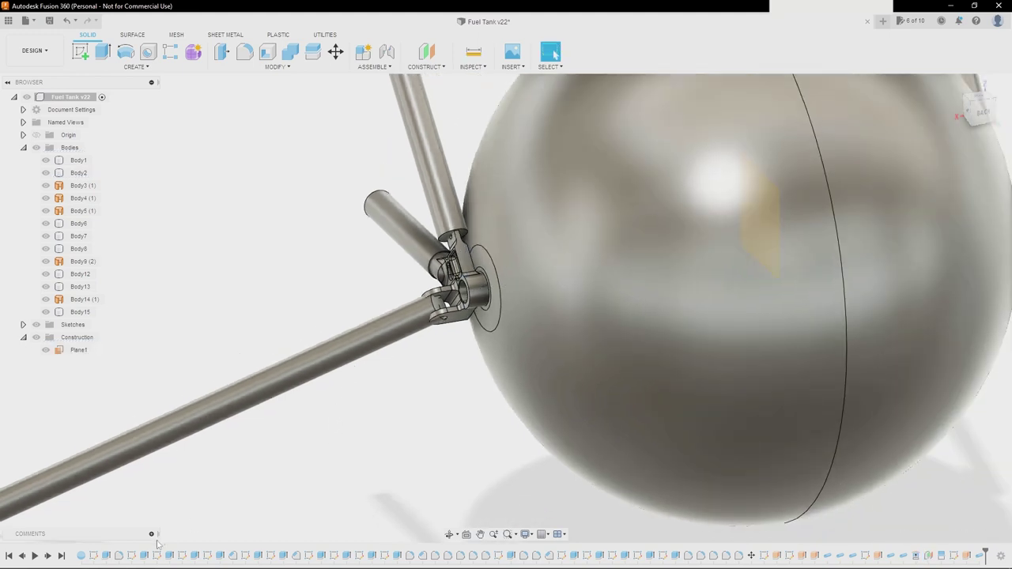
right_click(94, 555)
click(126, 443)
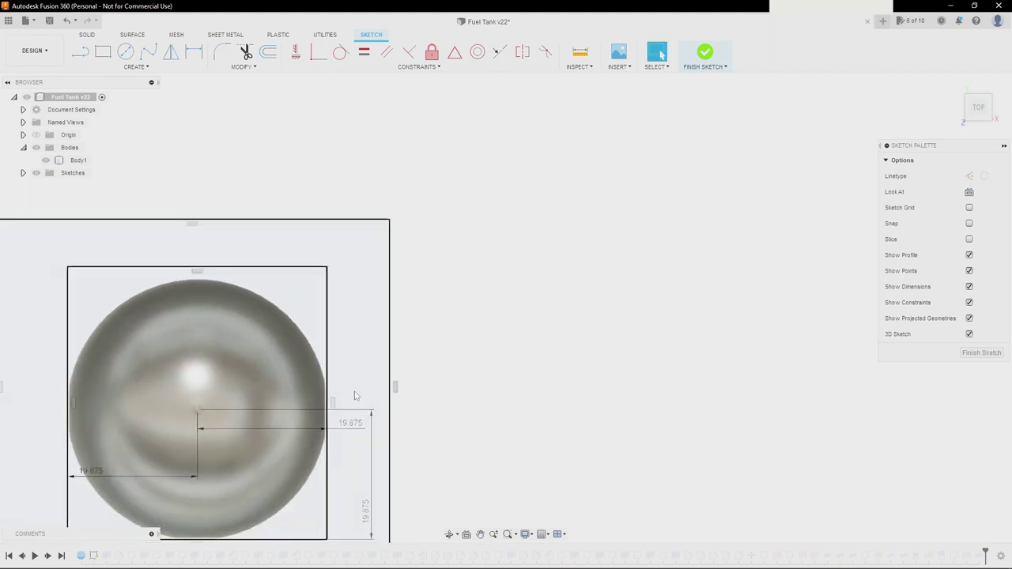
click(705, 52)
key(alt+Tab)
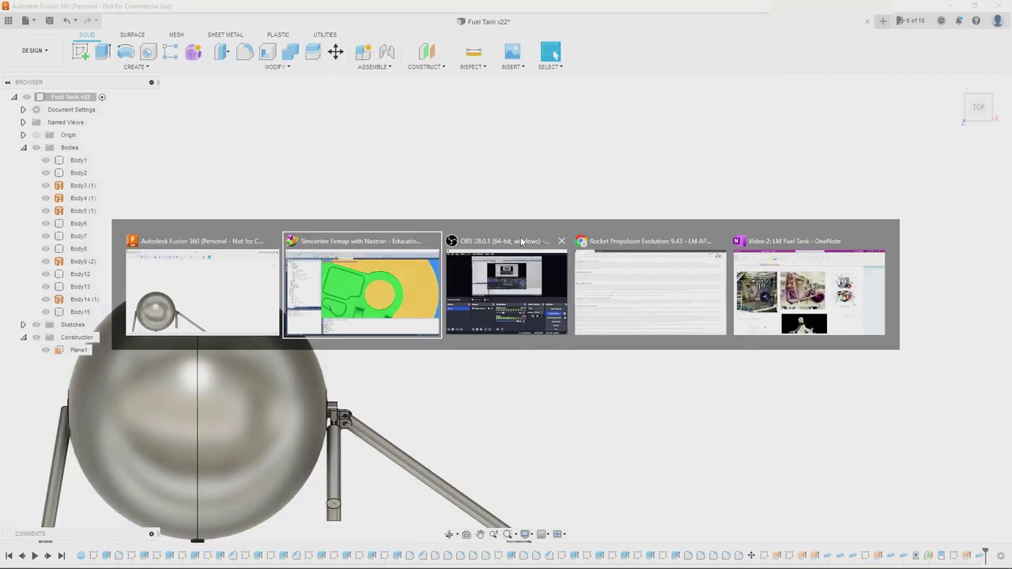
- Switch back to Femap and create a node at X 19.875, Y 0, Z 0 for the tank connection
middle_drag(549, 301, 532, 287)
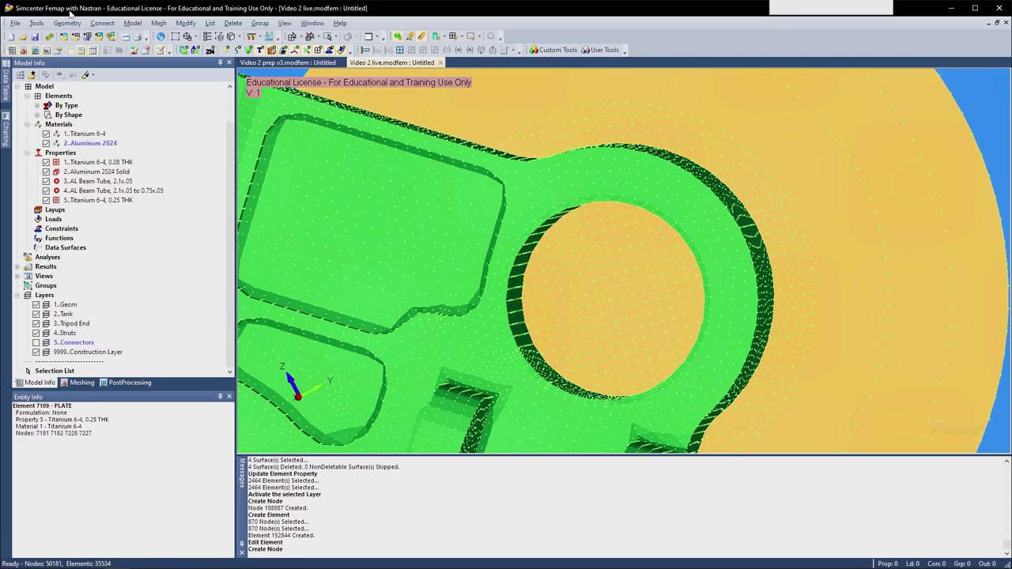
click(125, 23)
click(149, 48)
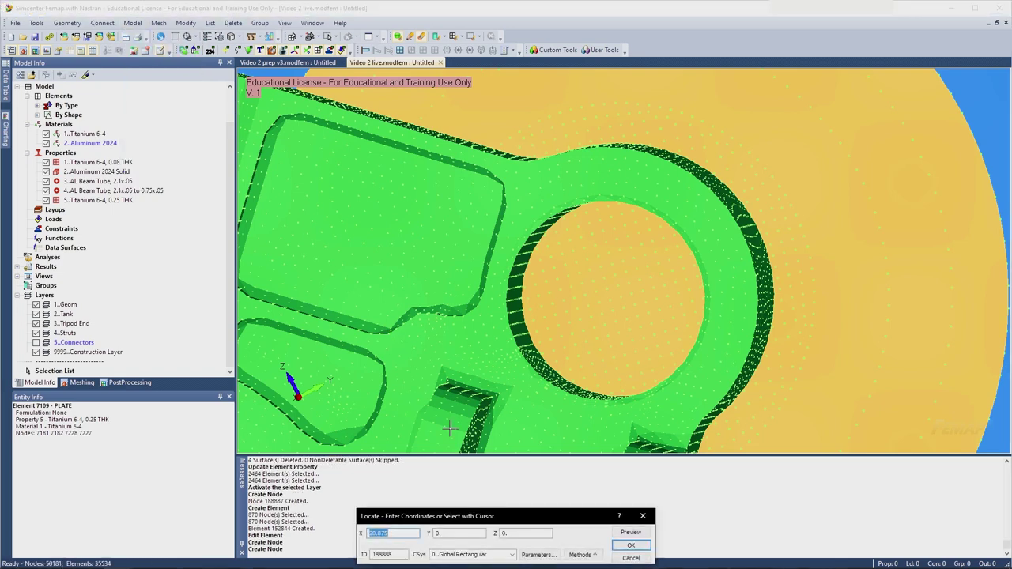
drag(524, 515, 452, 262)
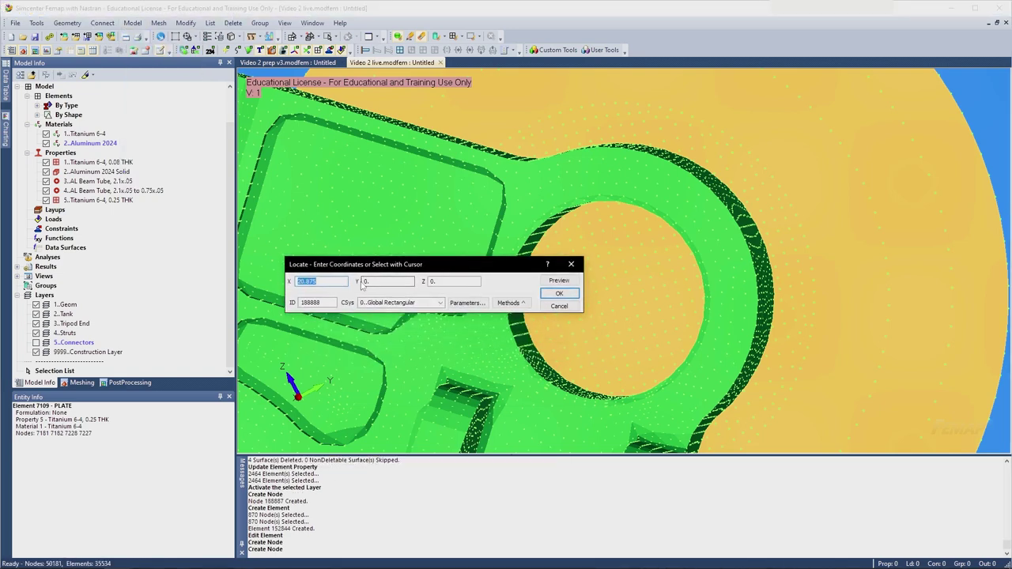
text(19.875)
key(Return)
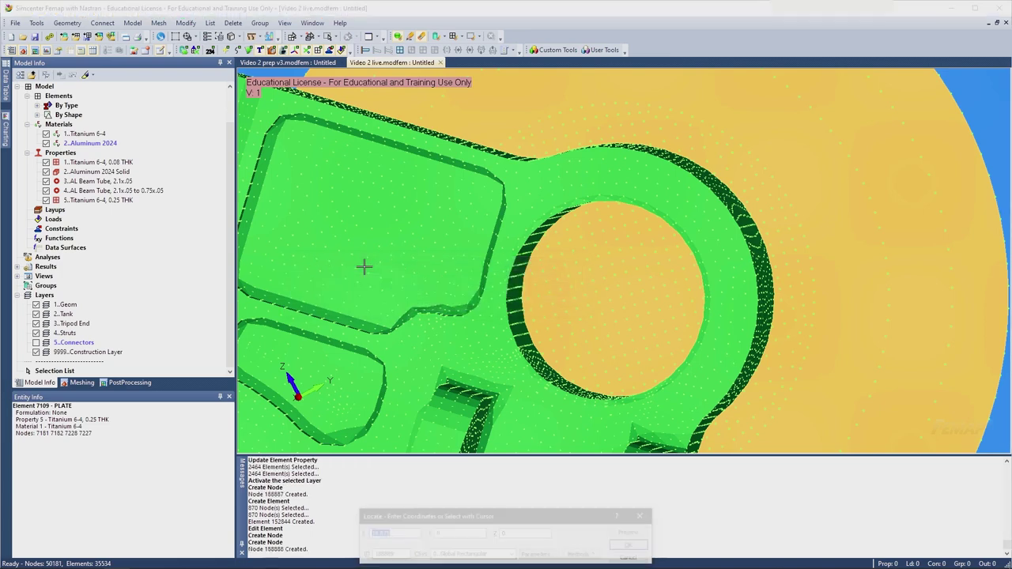
scroll(632, 330, up, 2)
scroll(632, 330, up, 3)
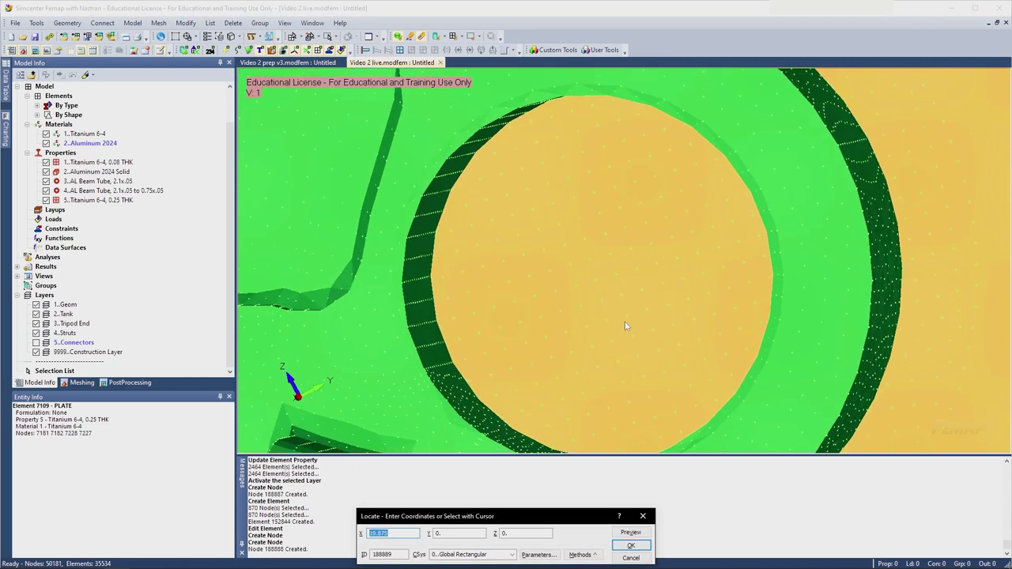
key(Escape)
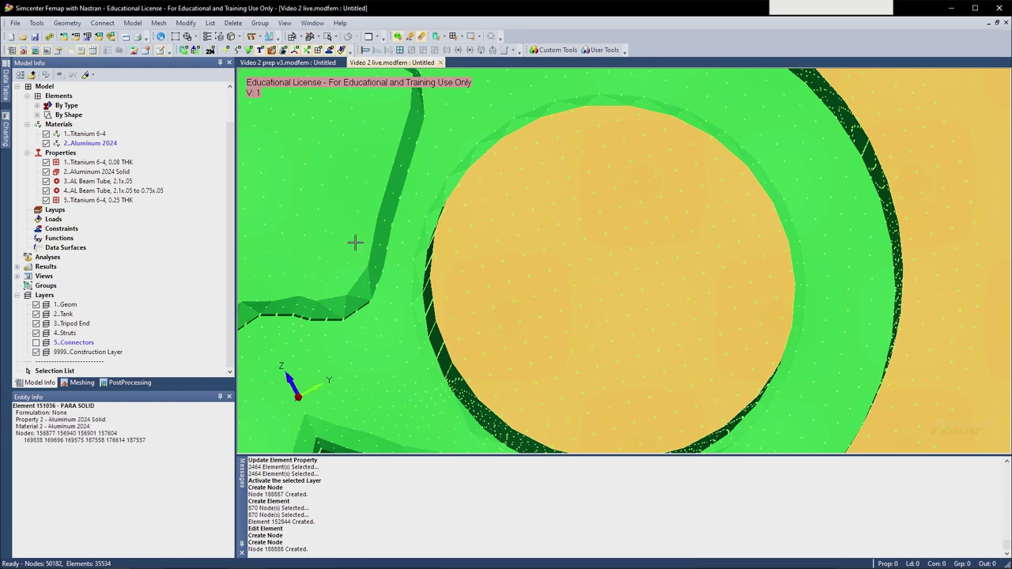
- Turn on filled edges to show the element mesh on the tank boss and the fitting
click(251, 37)
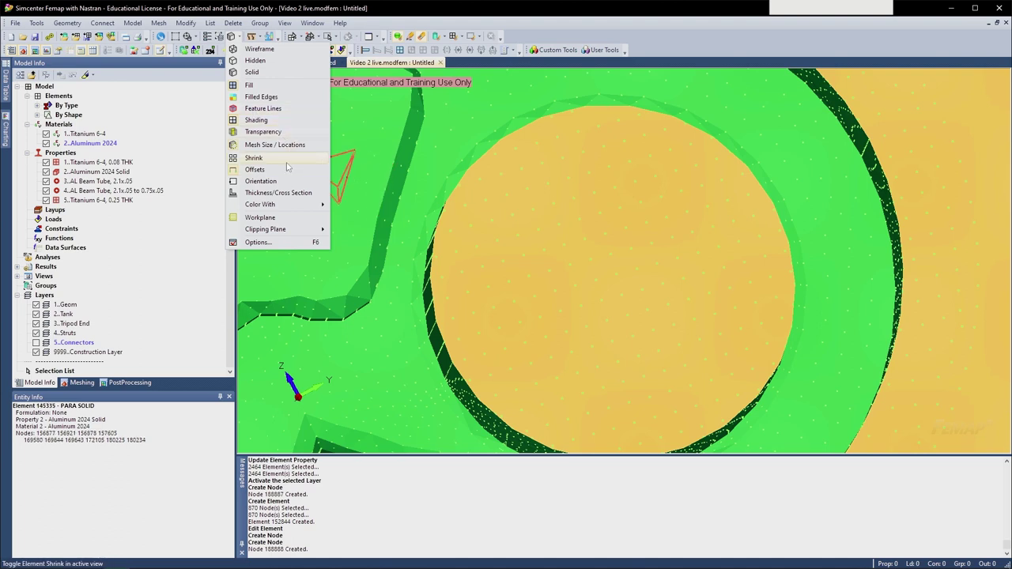
click(543, 262)
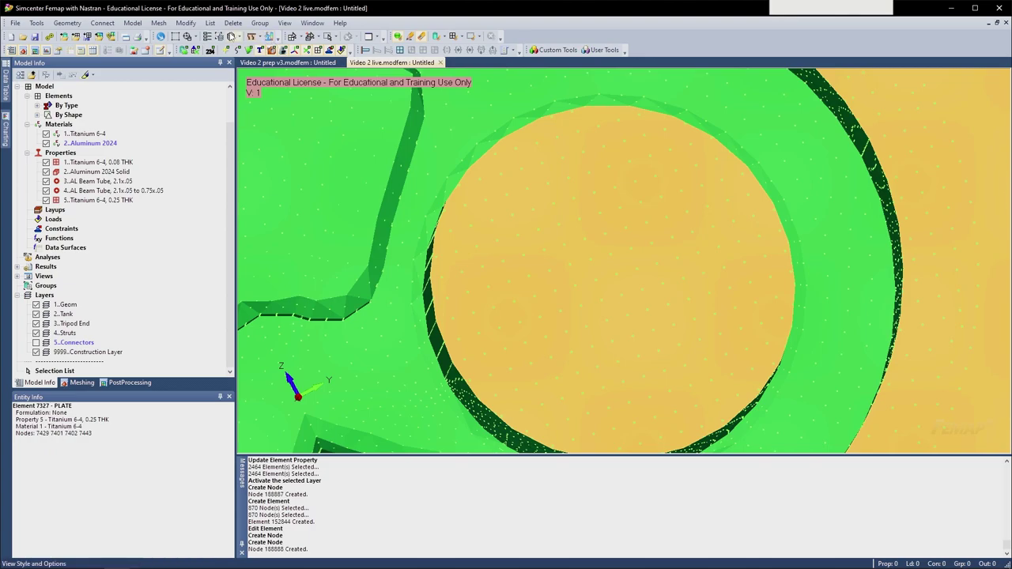
click(235, 36)
click(267, 96)
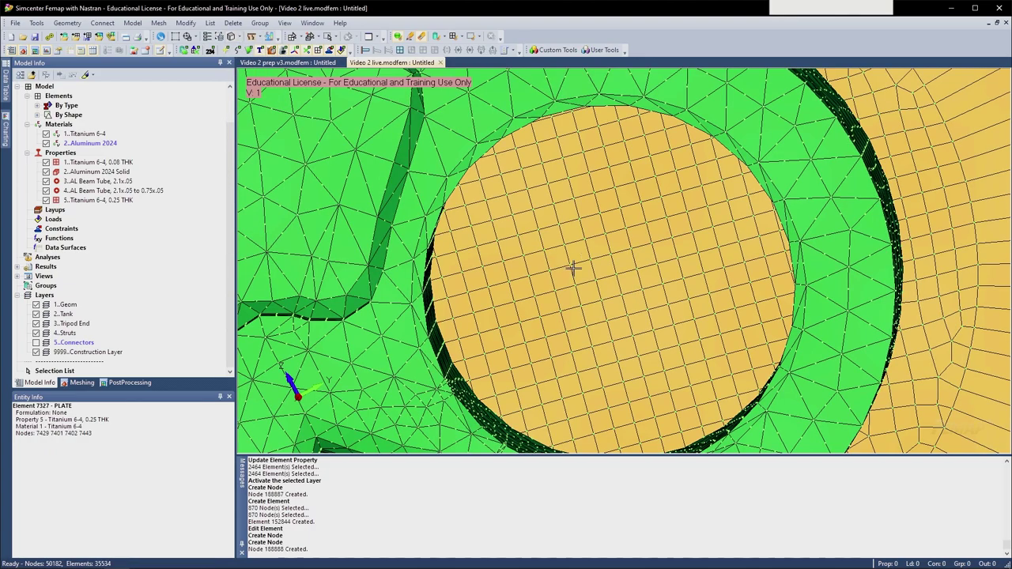
- Start a new RBE3 rigid element and set its dependent reference node to 188888
mouse_move(650, 363)
middle_down()
mouse_move(648, 350)
mouse_move(657, 357)
mouse_move(647, 359)
middle_up()
scroll(646, 360, down, 2)
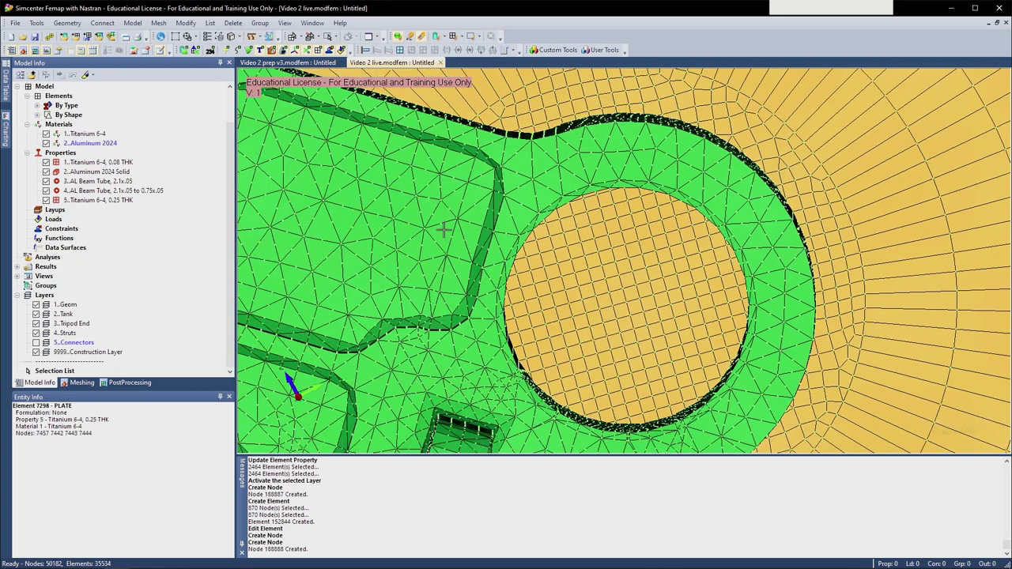
middle_drag(579, 286, 579, 281)
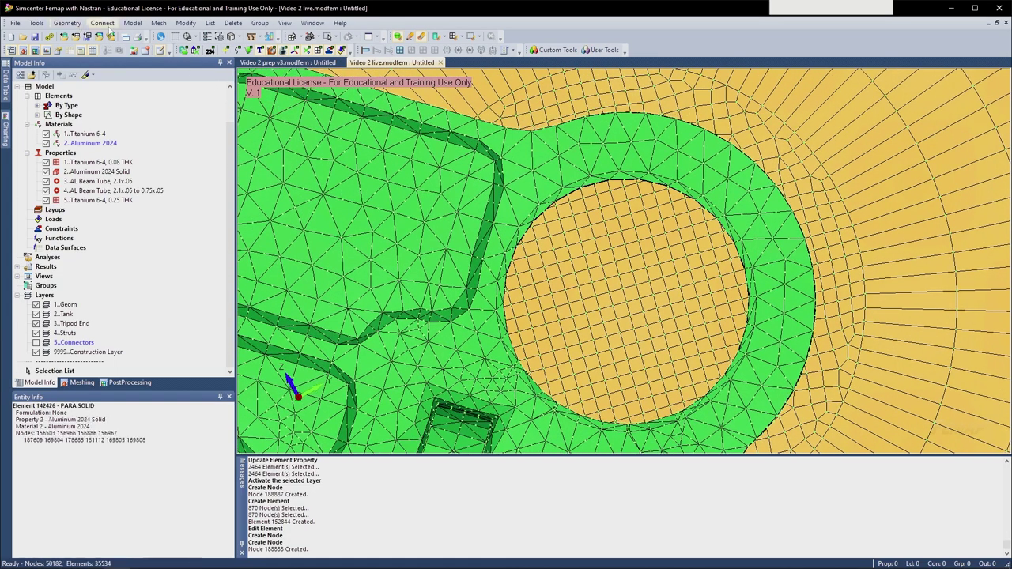
click(132, 23)
click(152, 60)
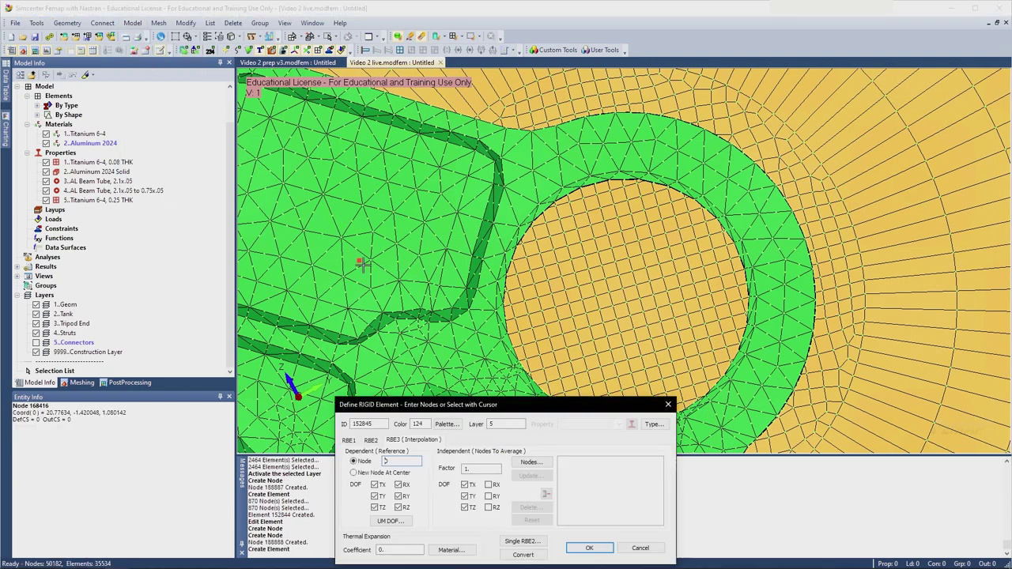
drag(472, 395, 292, 166)
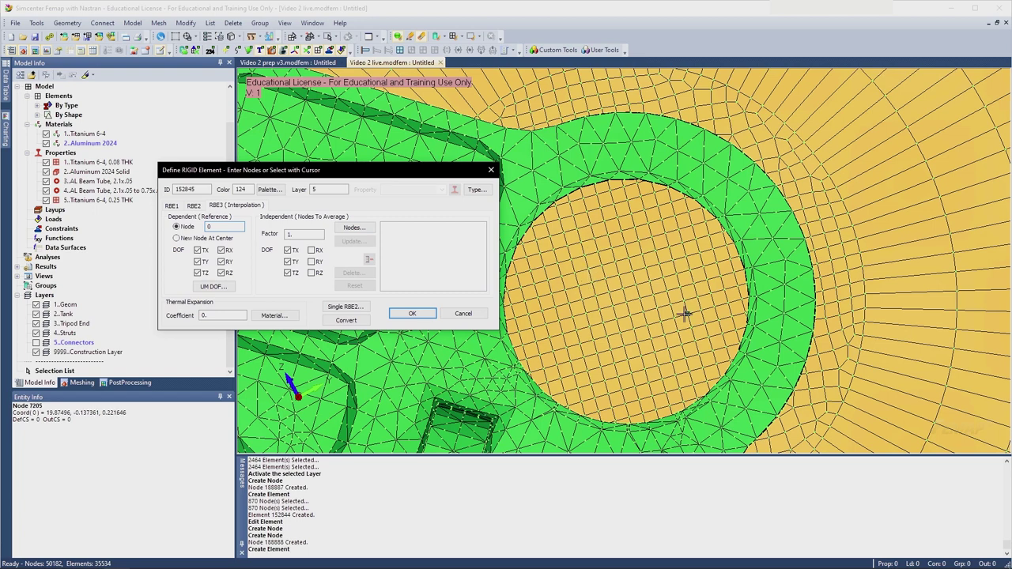
click(544, 316)
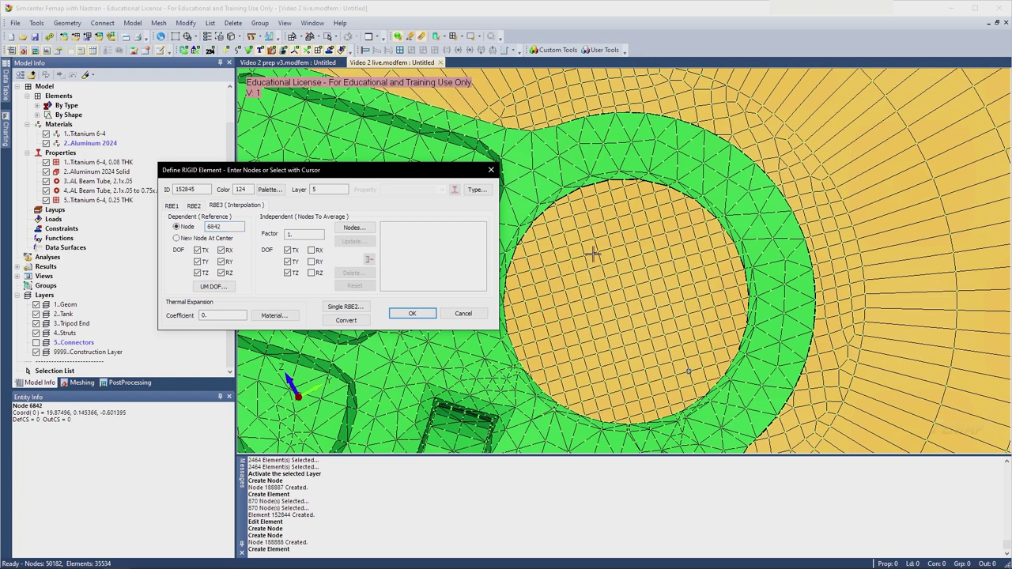
double_click(237, 227)
key(BackSpace)
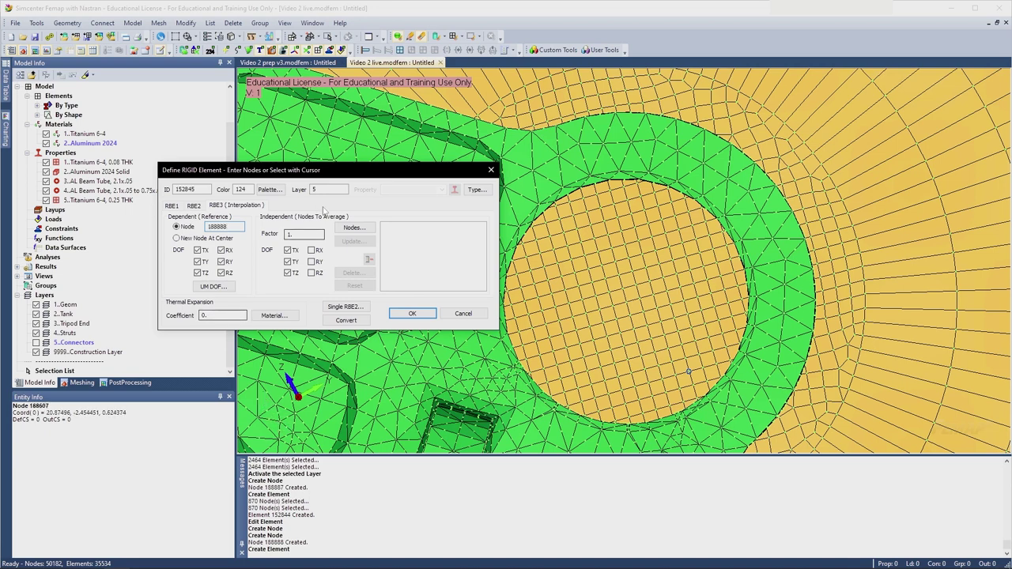
- Select the independent nodes by surface, picking the circular tank surface seen through the fitting's bore
click(354, 227)
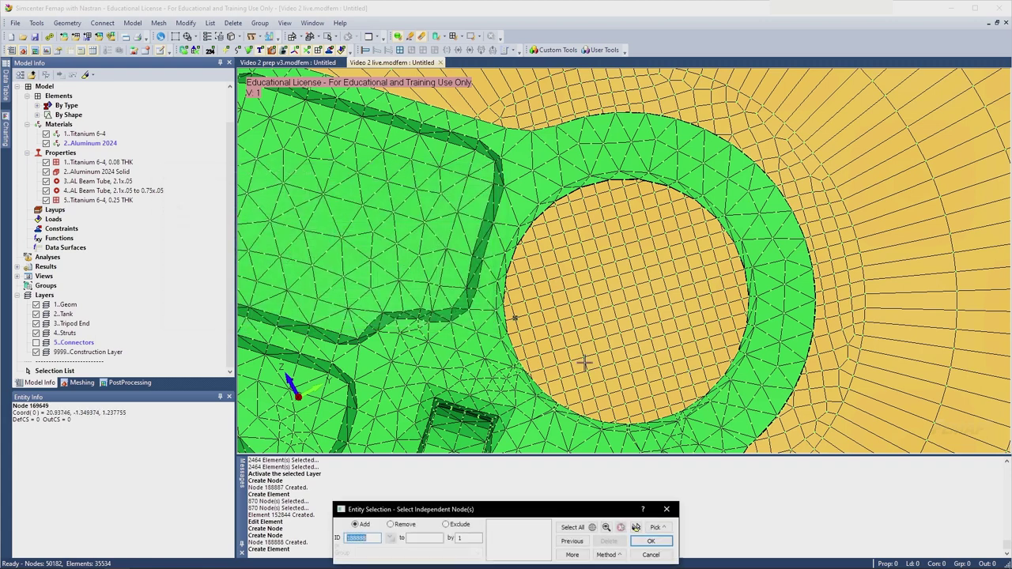
click(609, 555)
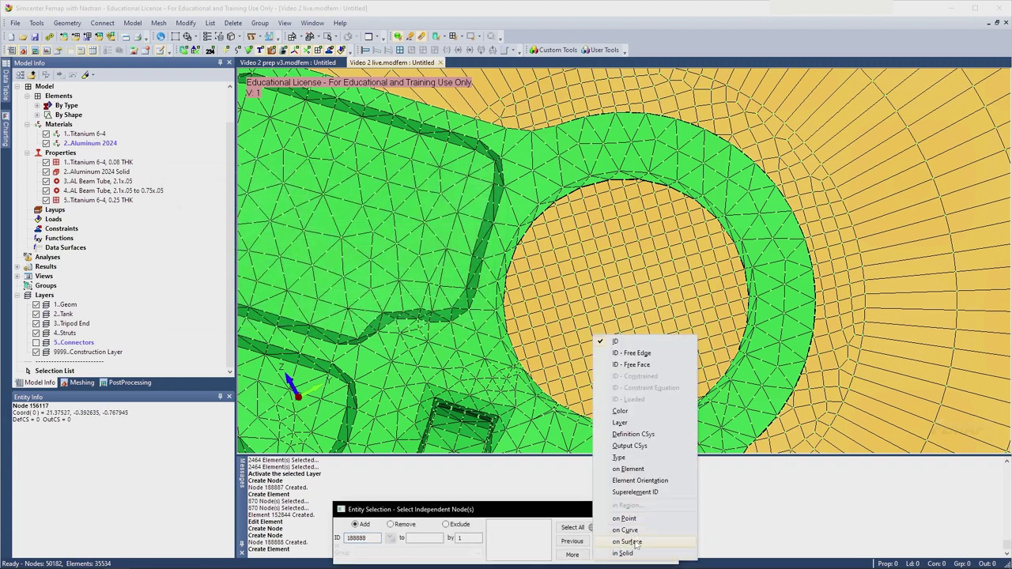
click(632, 543)
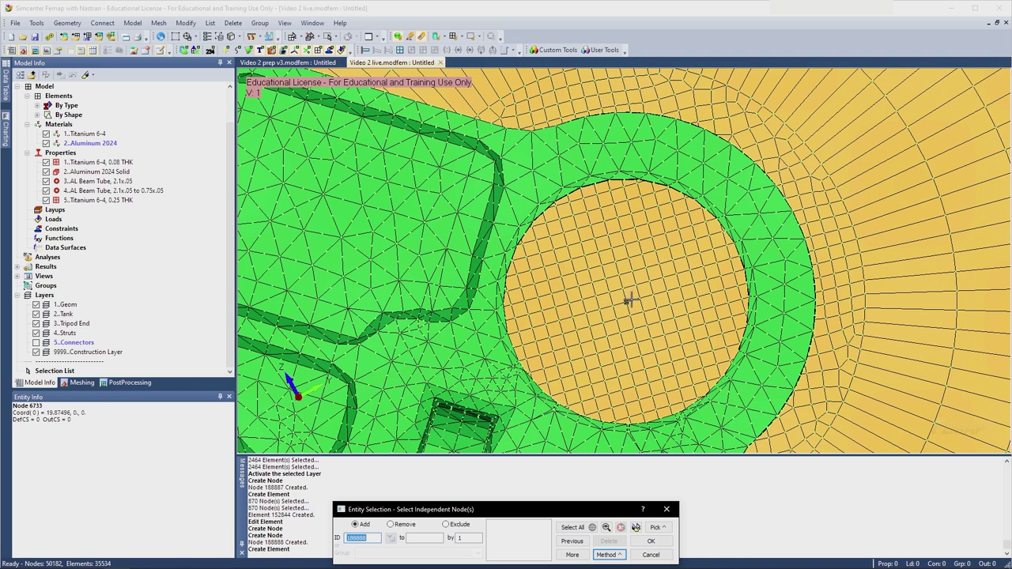
click(627, 300)
click(703, 327)
- Remove the nodes of the circular surface on the opposite side of the tank from the independent node selection
scroll(700, 330, down, 3)
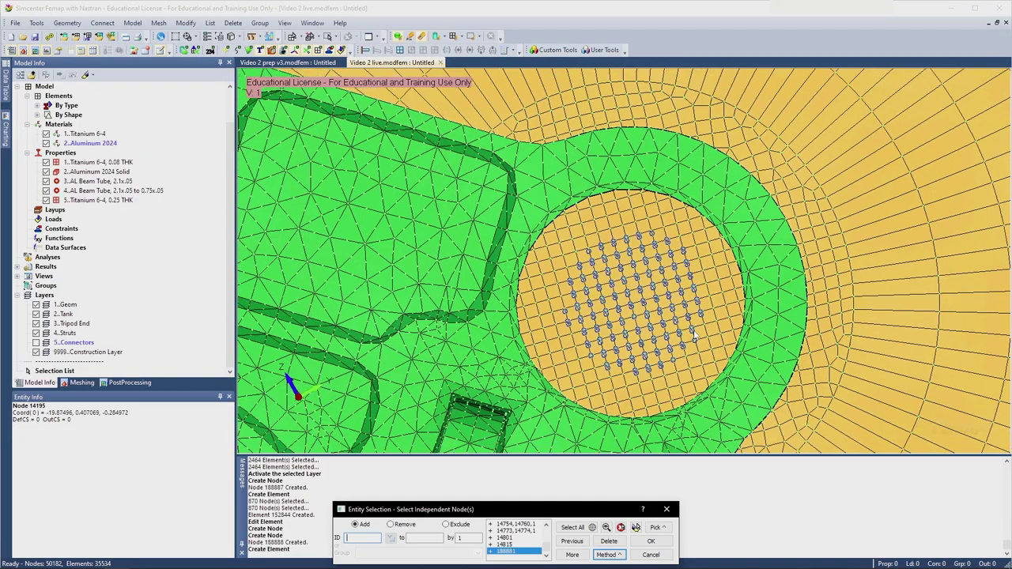
scroll(735, 326, down, 8)
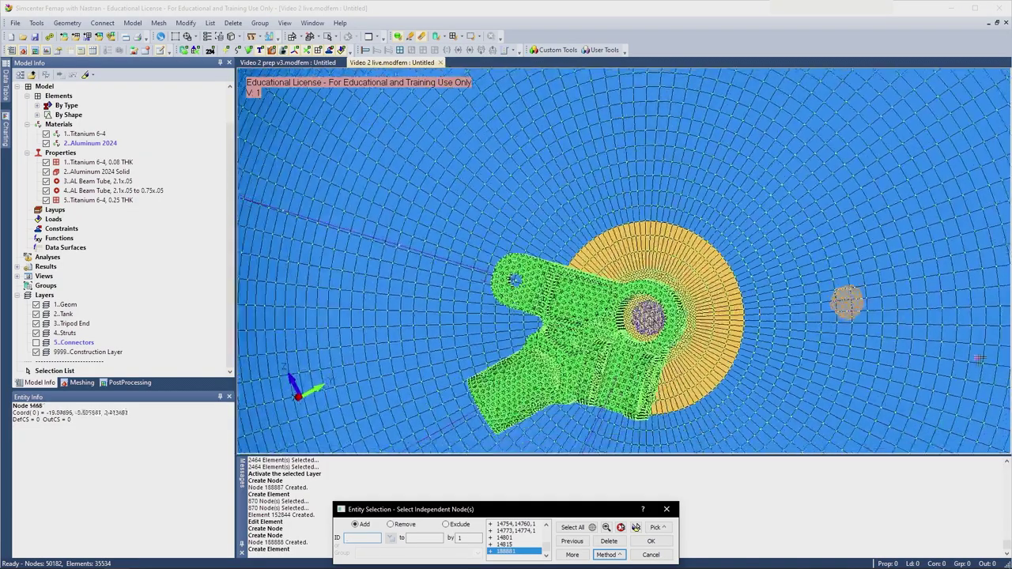
scroll(943, 348, down, 2)
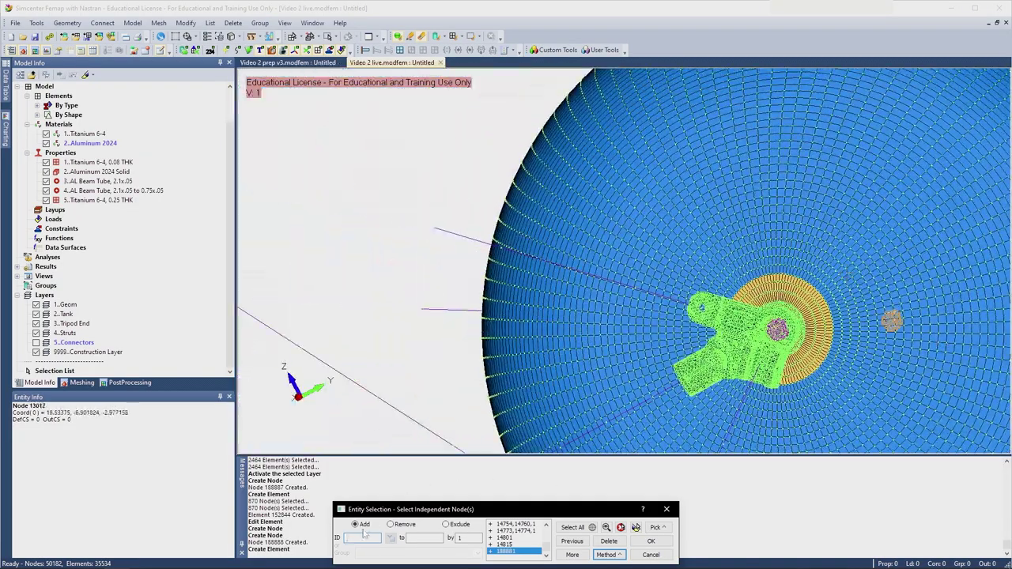
click(390, 524)
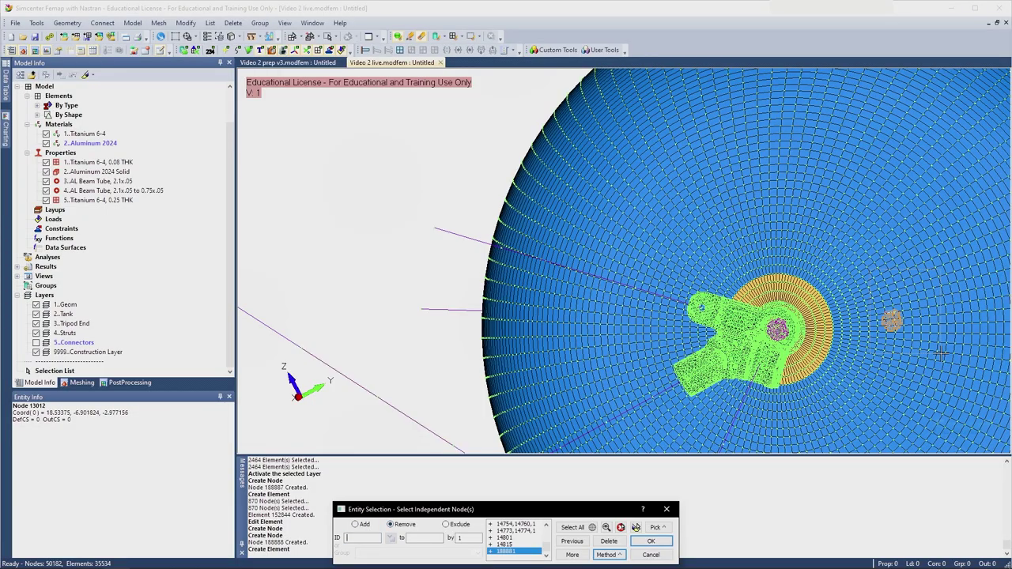
scroll(841, 340, up, 5)
scroll(840, 342, up, 6)
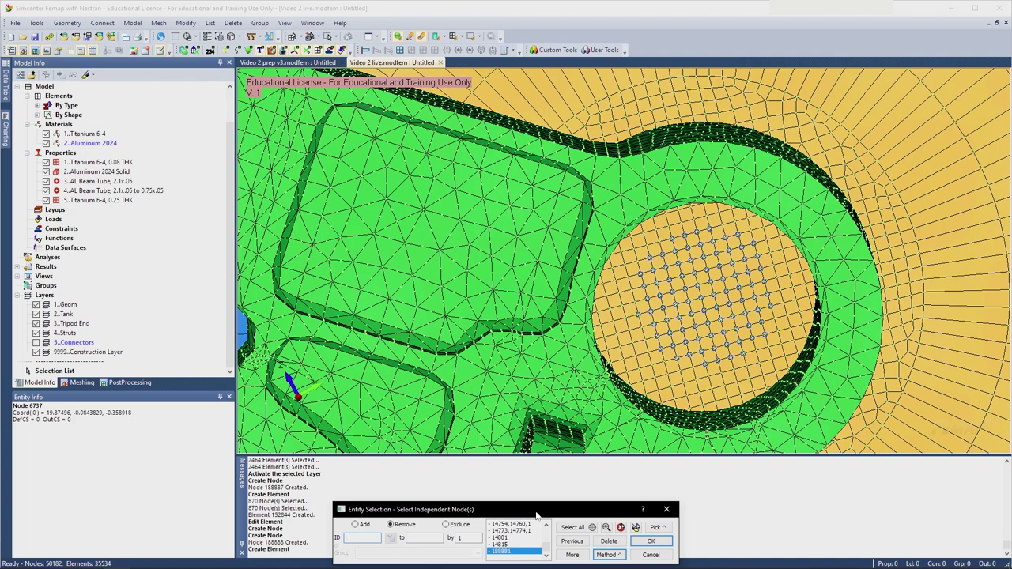
- Review the independent node list and remove the dependent node 188888 from it
drag(536, 515, 583, 380)
scroll(575, 416, up, 10)
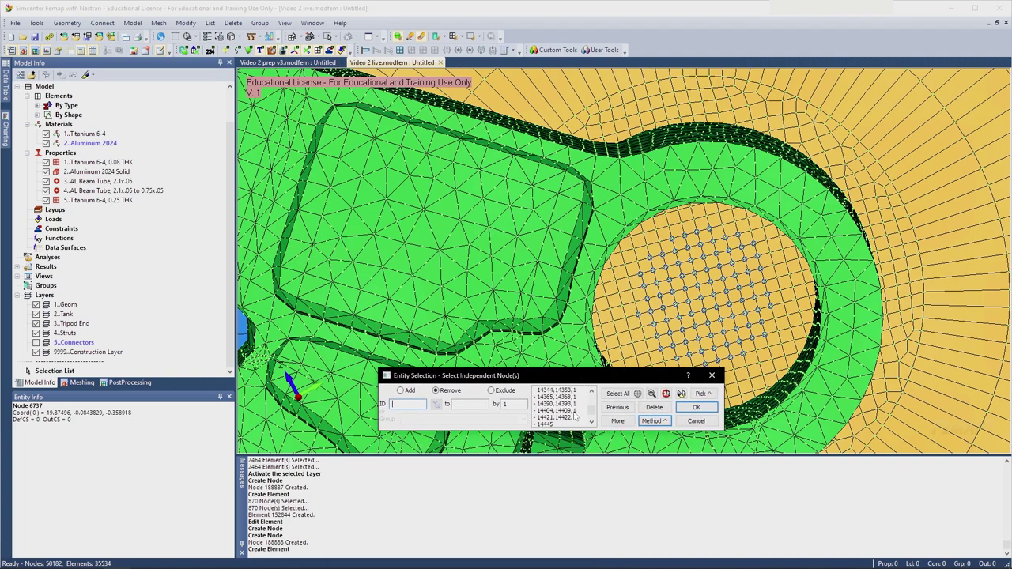
scroll(574, 416, up, 5)
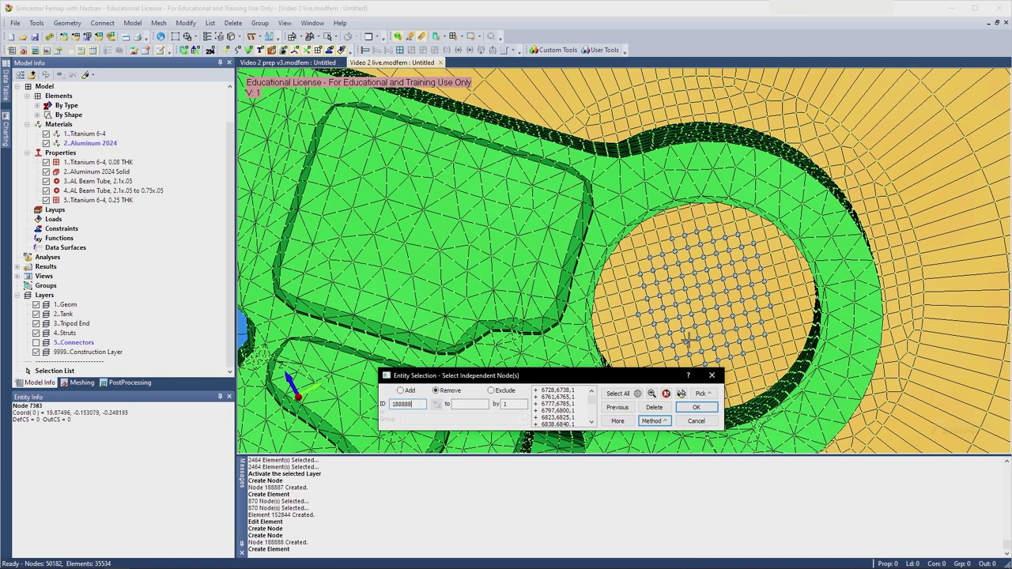
click(617, 421)
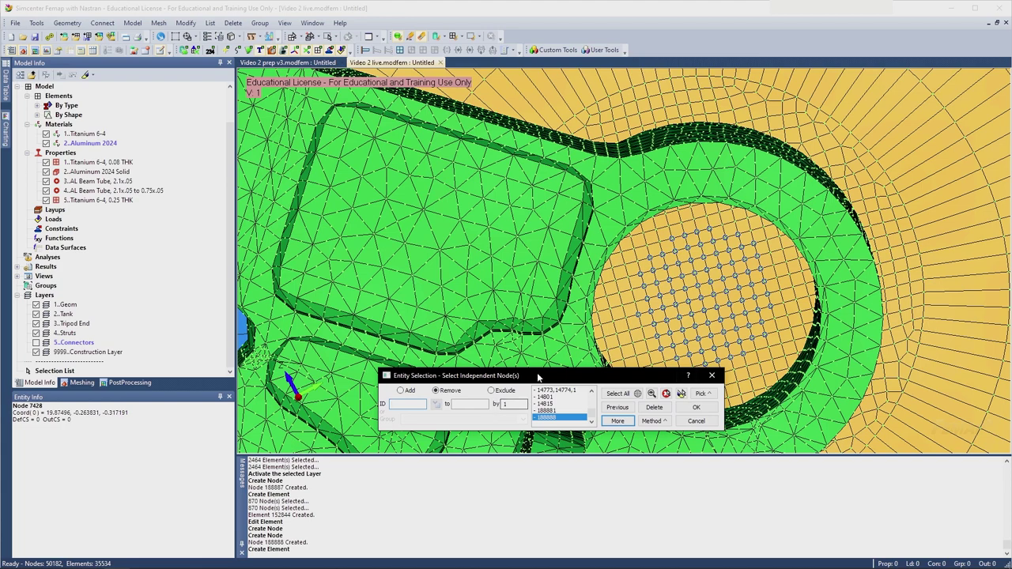
drag(518, 380, 455, 254)
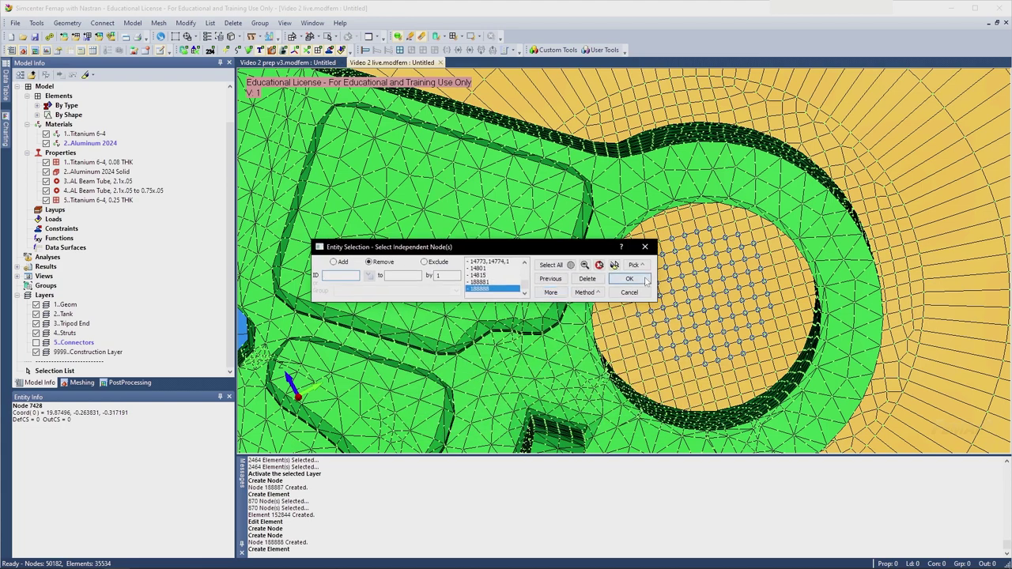
- Accept the independent nodes, review them in the element definition and create the RBE3 element on the tank boss
click(630, 281)
scroll(419, 275, down, 7)
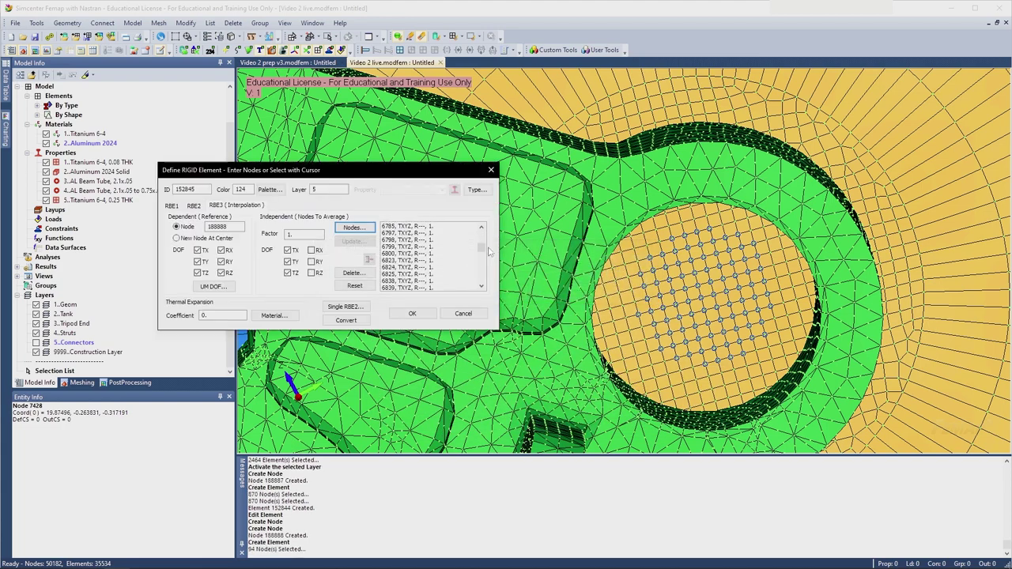
drag(483, 249, 475, 214)
click(412, 312)
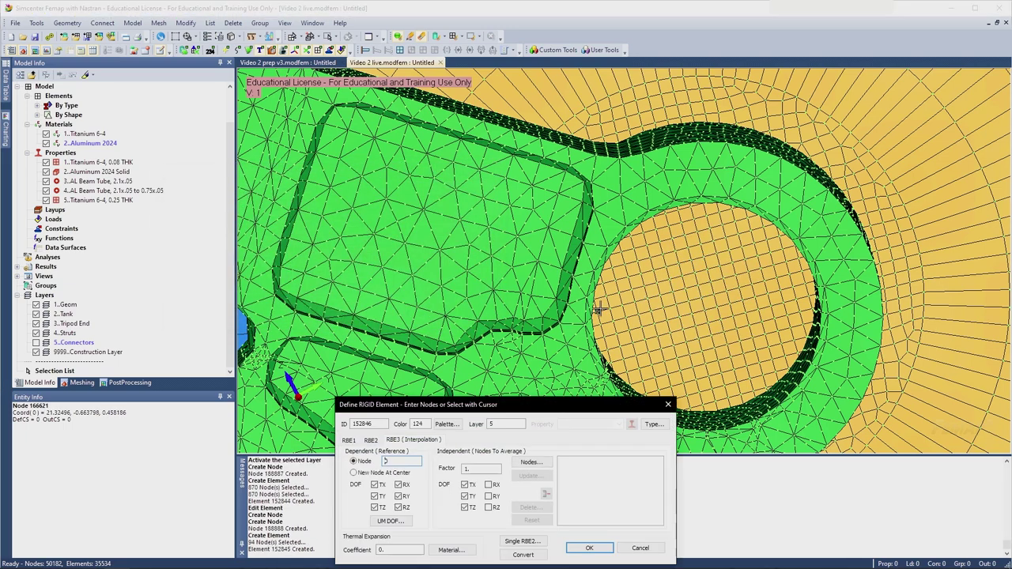
- Close the unused rigid element definition, show the Connectors layer and hide the Tank layer
click(640, 547)
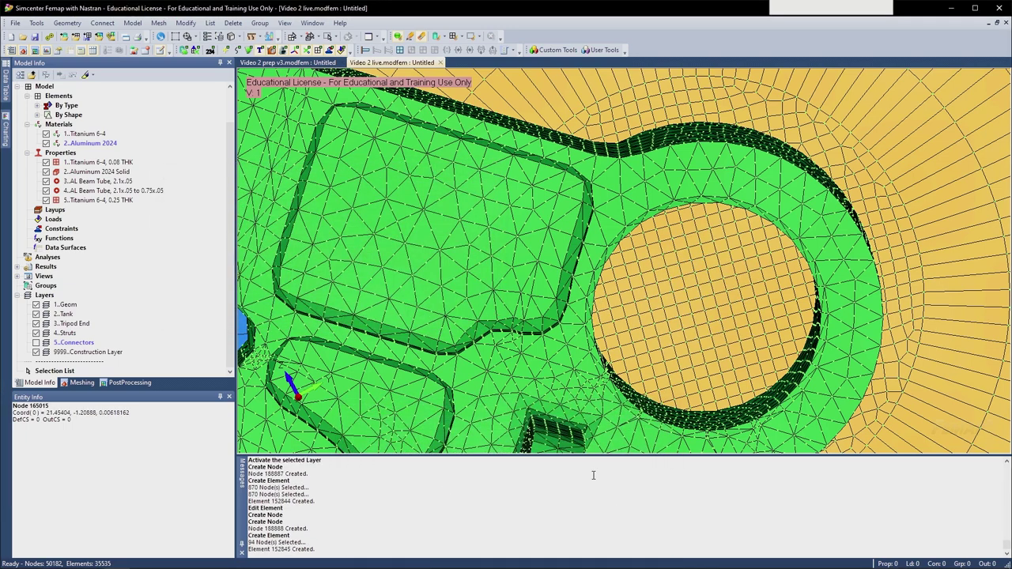
click(36, 343)
scroll(532, 297, down, 2)
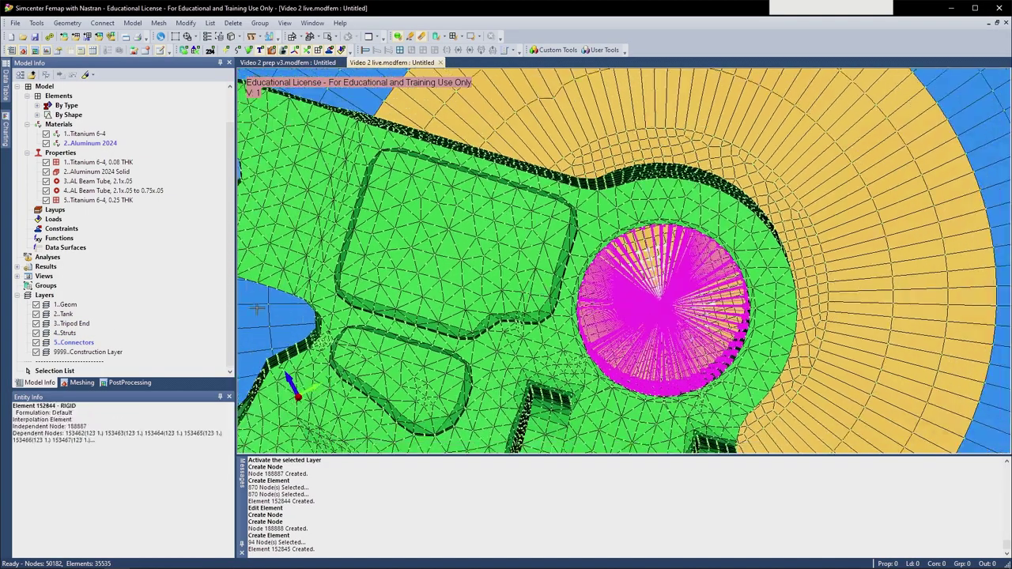
middle_drag(532, 297, 305, 301)
click(36, 314)
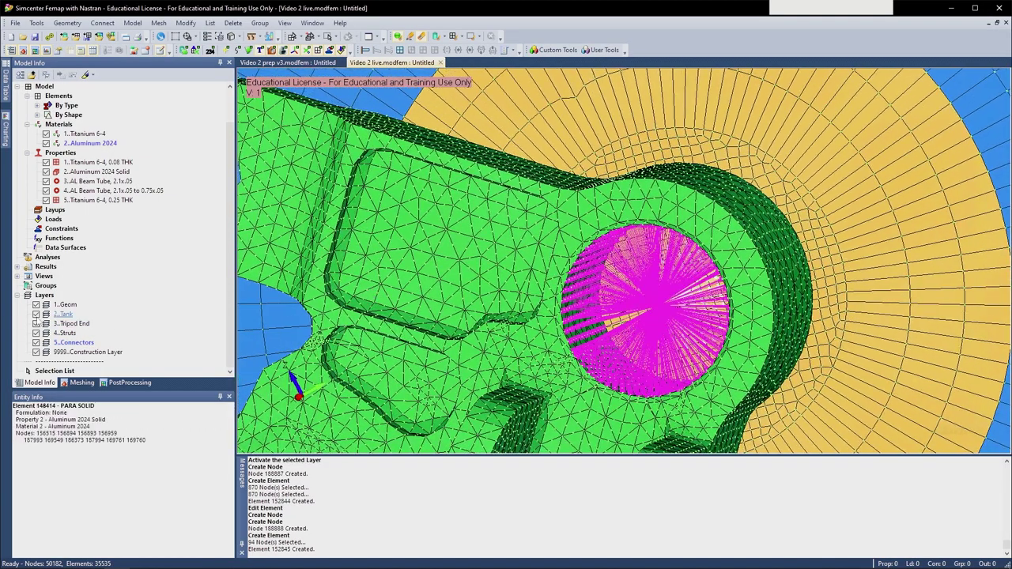
mouse_move(577, 269)
middle_down()
mouse_move(542, 262)
mouse_move(593, 271)
middle_up()
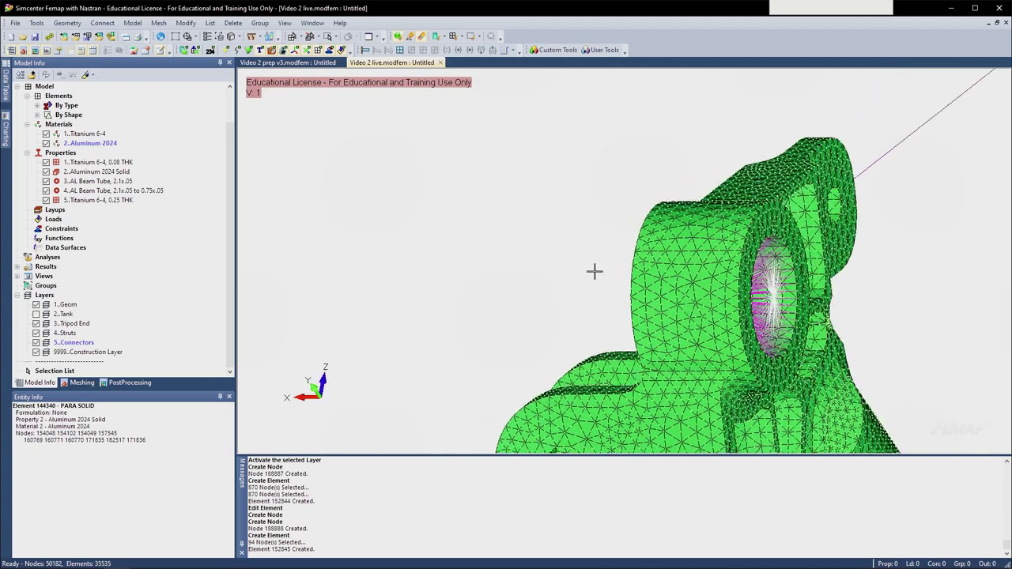
- Change the color of the tank-side RBE3 element seen through the large bore to magenta, color 104
scroll(593, 272, up, 6)
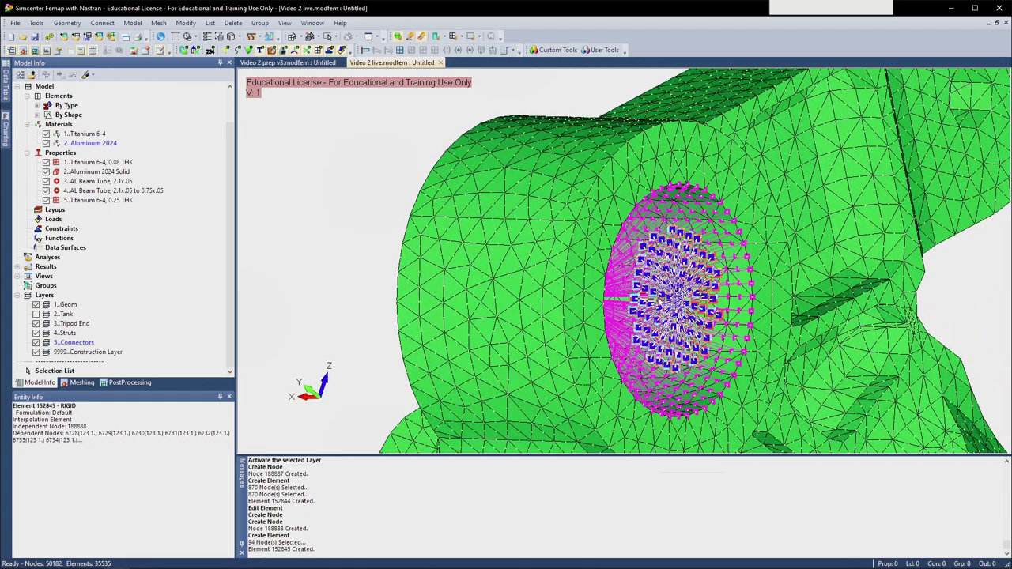
double_click(656, 298)
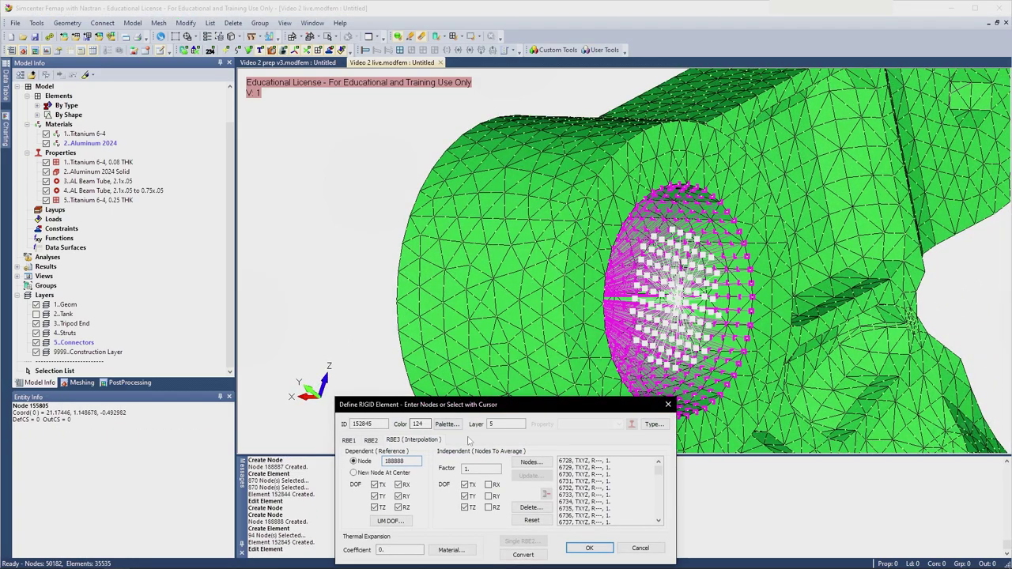
click(447, 423)
click(421, 266)
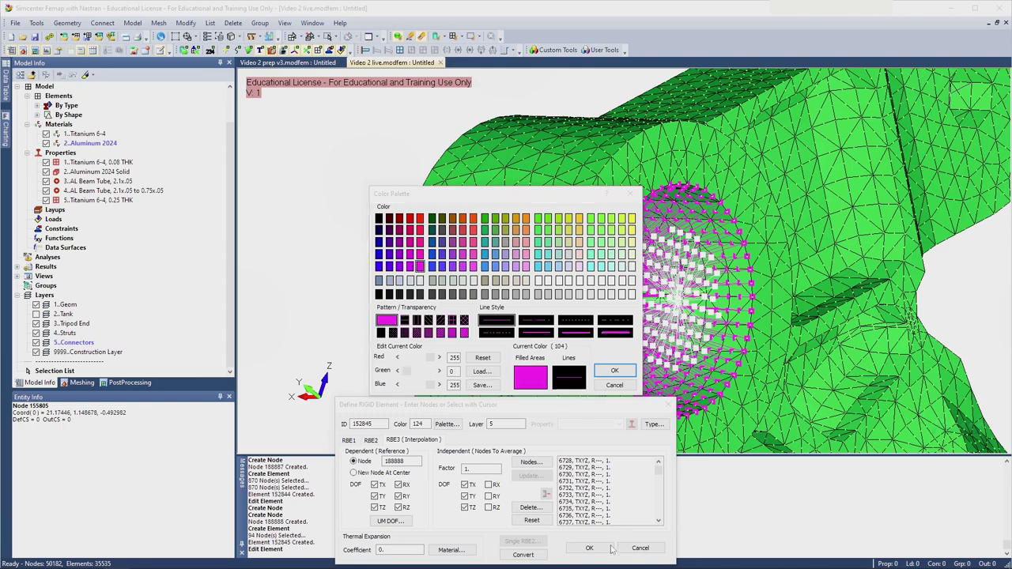
click(613, 370)
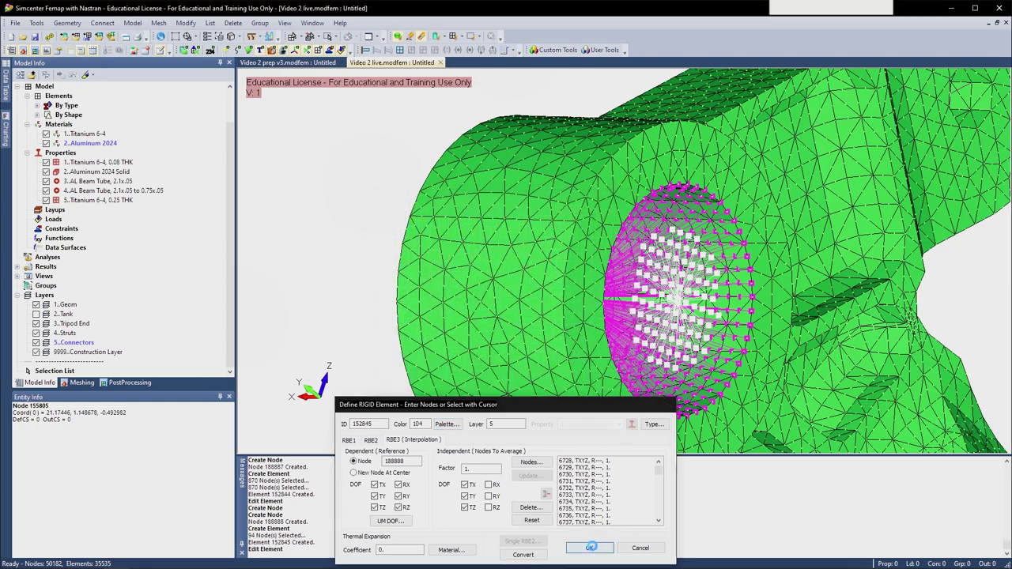
click(589, 548)
- Begin a new property and set its element type to Spring/Damper
middle_drag(570, 332, 667, 293)
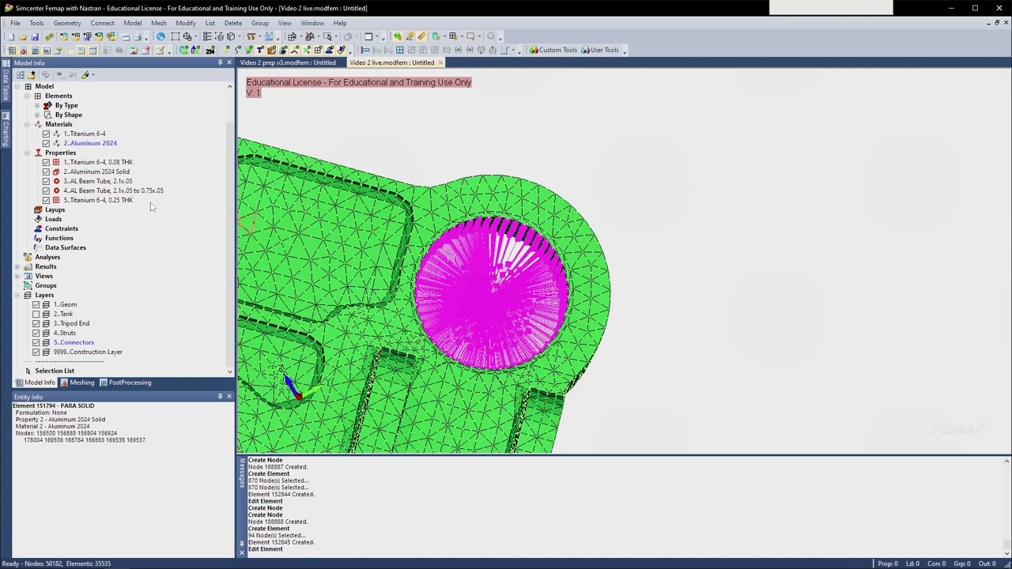
scroll(103, 182, up, 2)
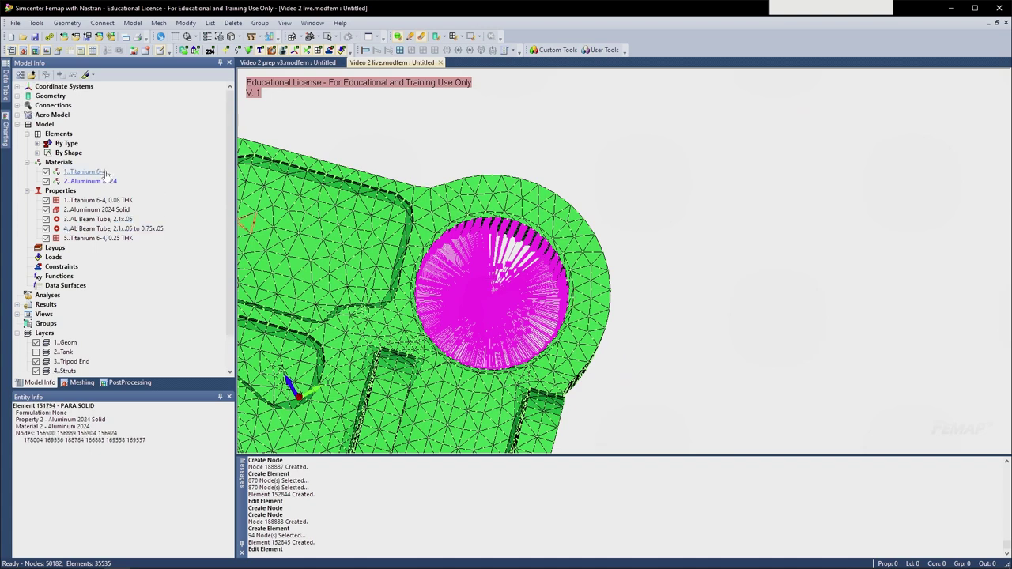
right_click(61, 190)
click(78, 197)
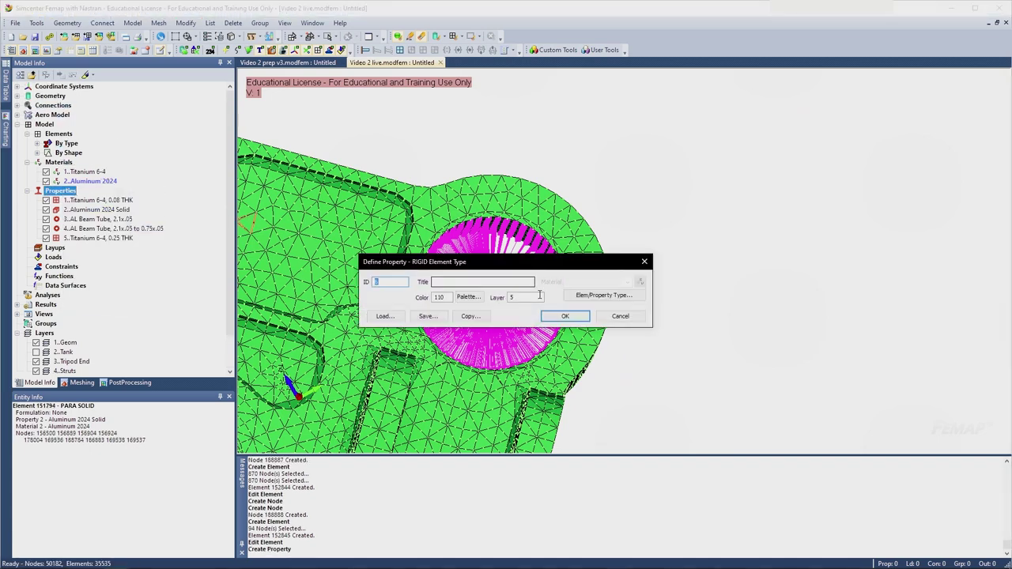
click(604, 294)
drag(491, 283, 595, 185)
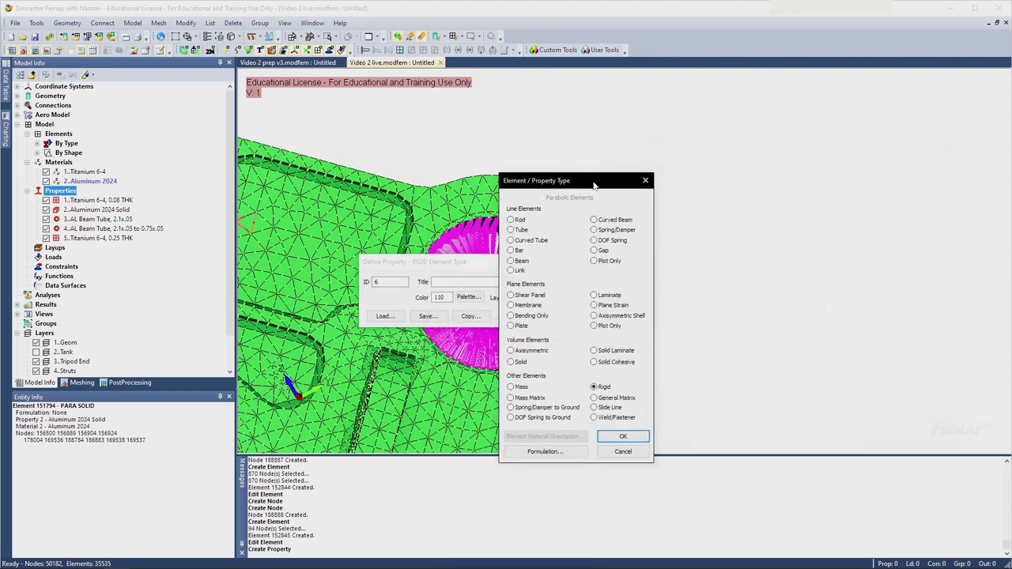
click(622, 436)
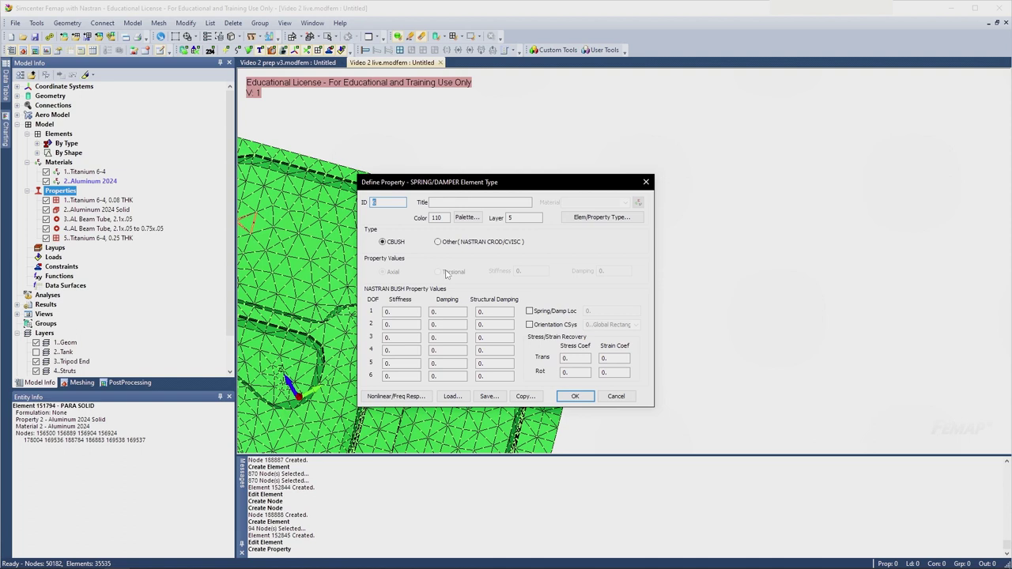
- Set the CBUSH stiffness to 5e6 for DOF 1 to 3 and to 50 for DOF 4 to 6
drag(406, 313, 380, 314)
key(Tab)
text(5e6)
key(Tab)
text(5e6)
key(Tab)
text(50)
key(Tab)
text(50)
key(Tab)
text(50)
double_click(387, 311)
double_click(388, 324)
double_click(400, 312)
double_click(400, 352)
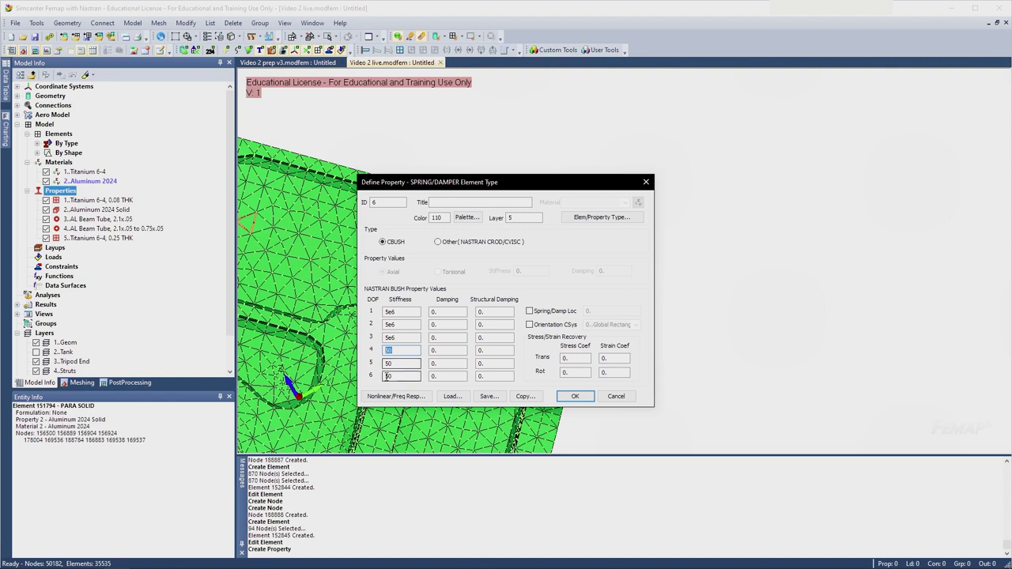
double_click(390, 362)
double_click(395, 312)
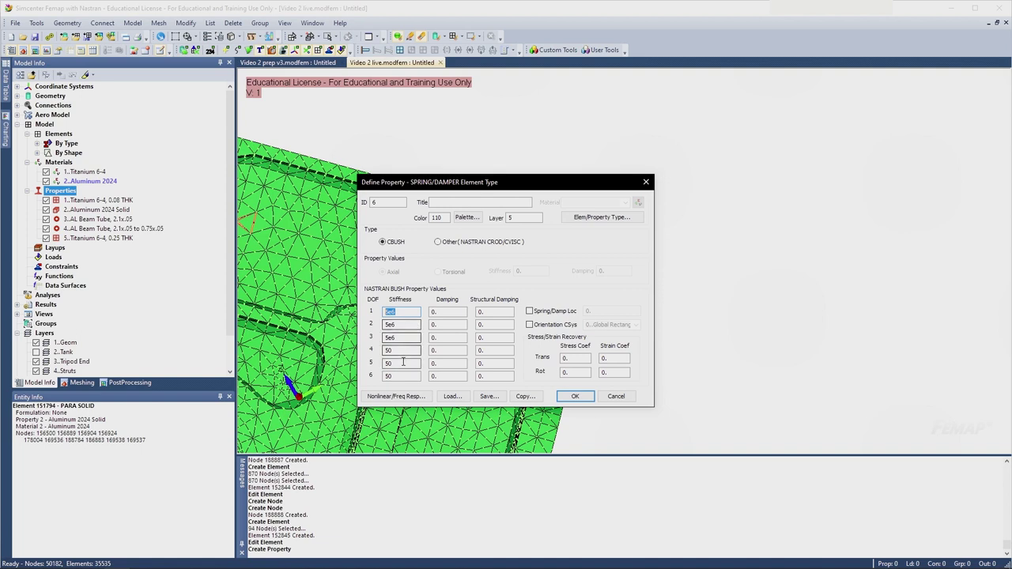
drag(398, 351, 370, 352)
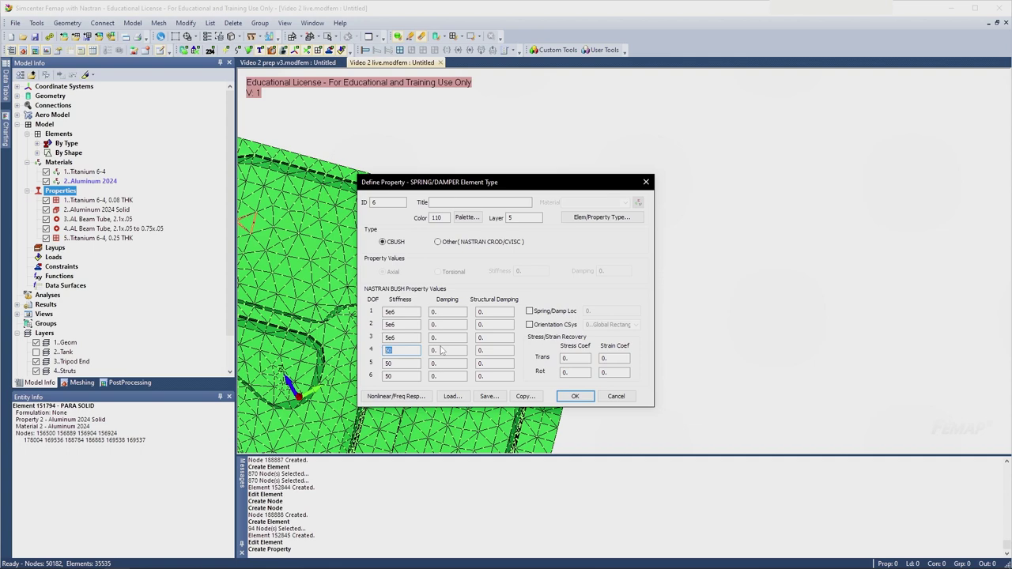
- Title the spring/damper property "3DOF Connector" and save it
click(495, 202)
drag(494, 183, 545, 142)
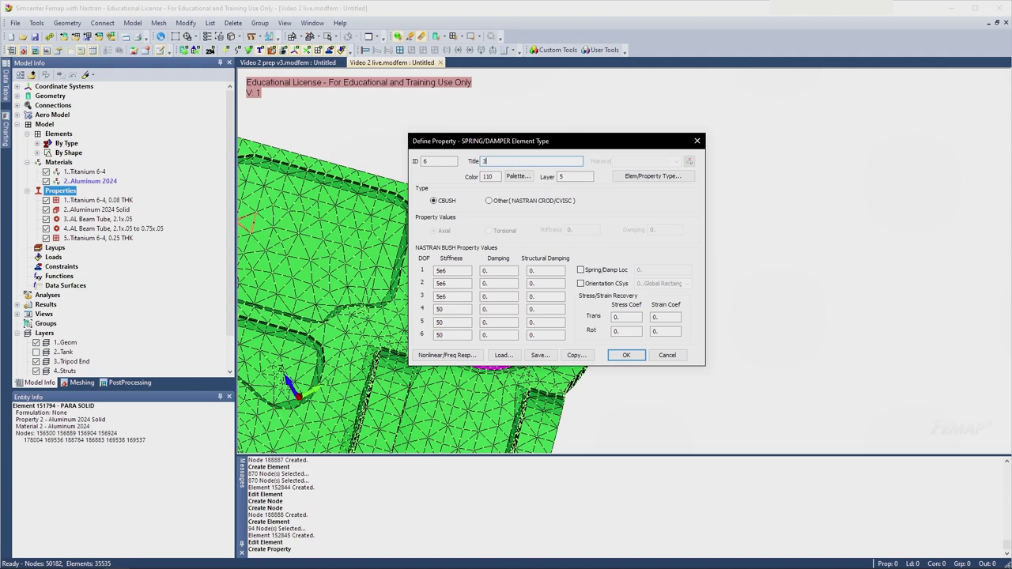
text(DOF Connector)
click(615, 355)
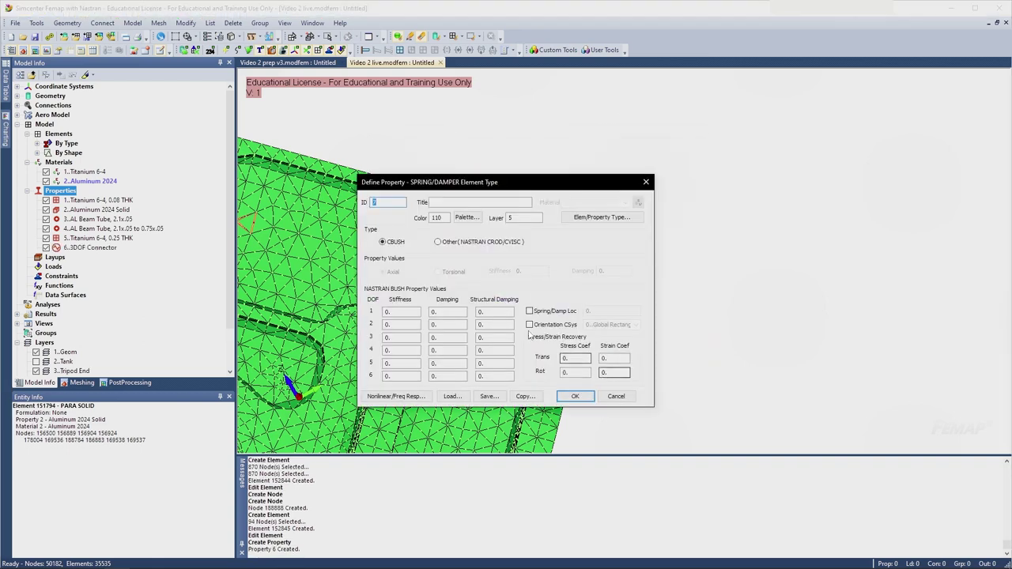
- Create a second CBUSH property titled "5DOF Connector" with stiffness 5e6 for DOF 1 to 4 and 6, and 50 for DOF 5
click(427, 201)
text(5DOF Connector)
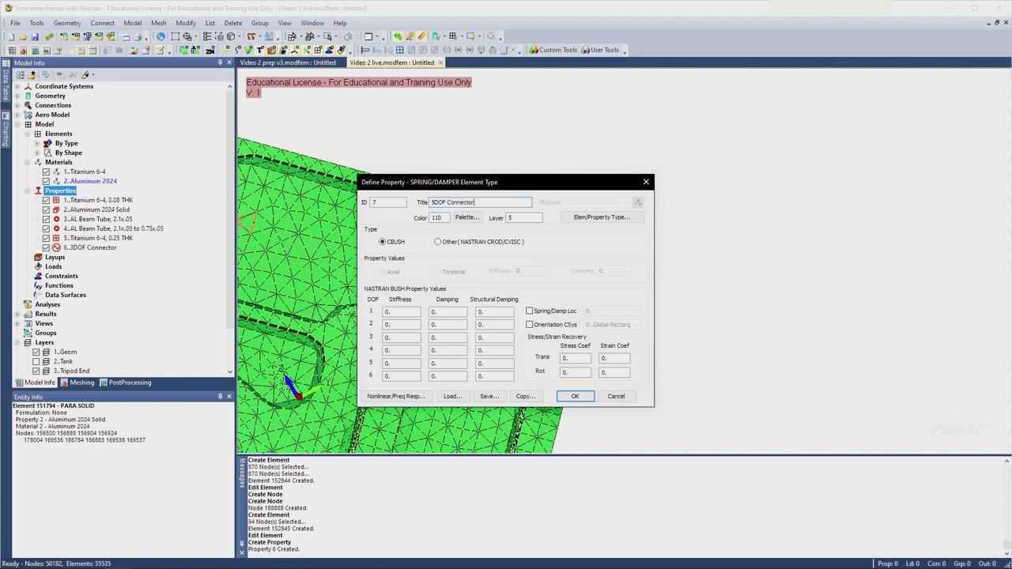
drag(403, 313, 352, 307)
text(5e6)
key(Tab)
text(5)
key(Tab)
text(5e6)
key(Tab)
text(5e6)
key(Tab)
text(50)
key(Tab)
text(5e6)
key(shift+Tab)
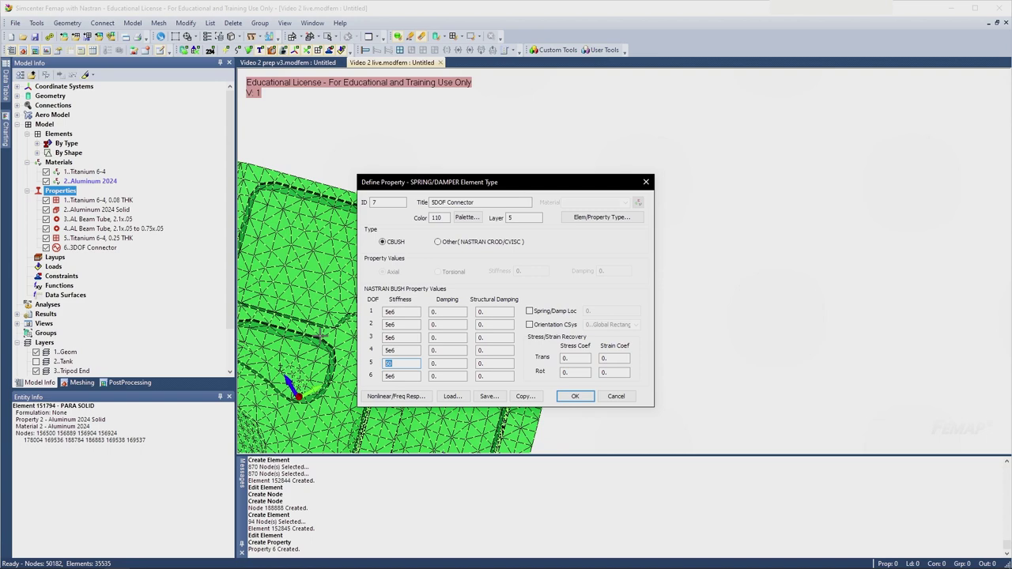
click(589, 396)
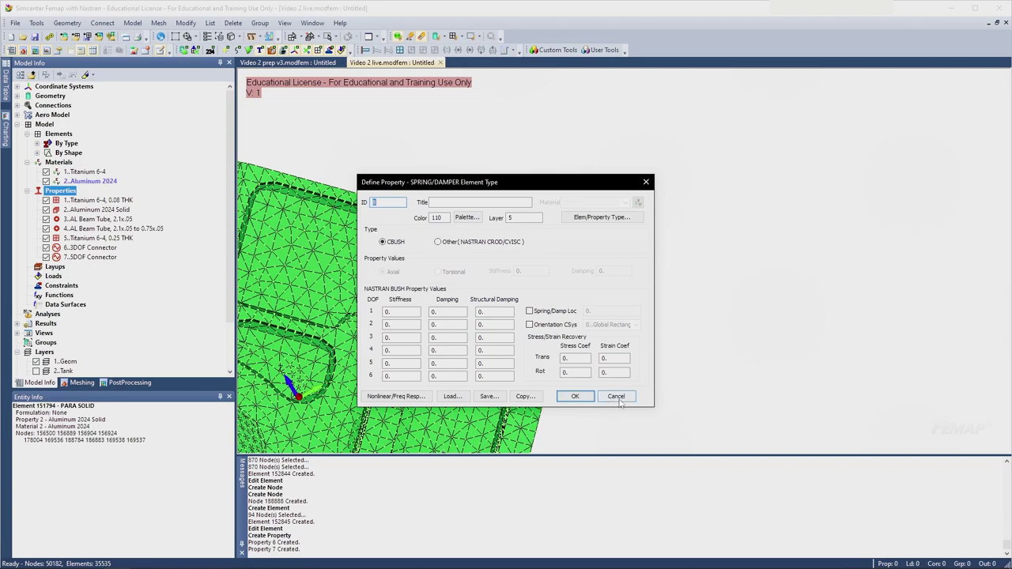
click(616, 397)
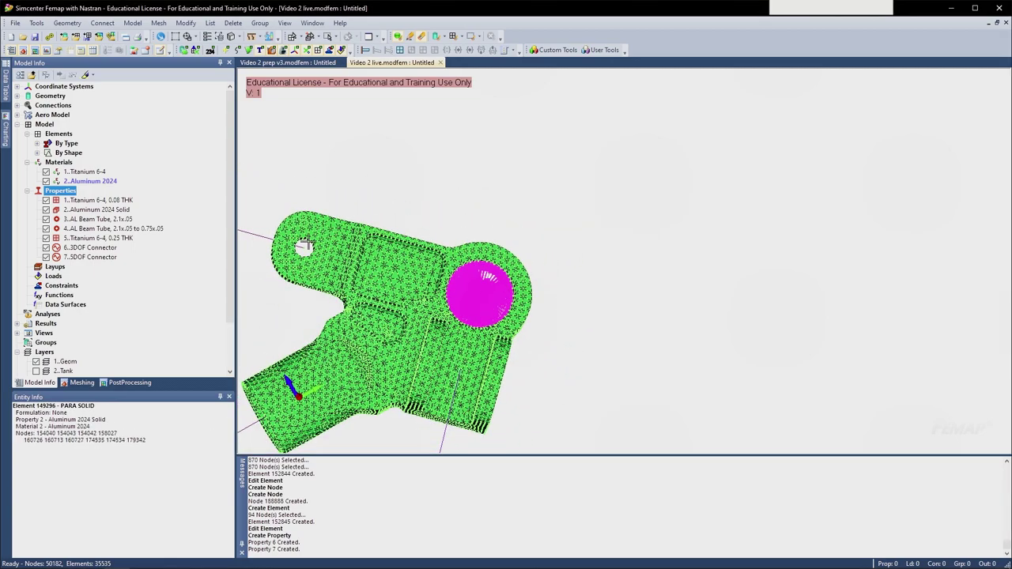
- Create a spring/damper element with the 3DOF Connector property between the center nodes of the two RBE3 elements in the large bore
scroll(411, 248, up, 4)
scroll(411, 249, down, 4)
ctrl+middle_drag(510, 332, 498, 234)
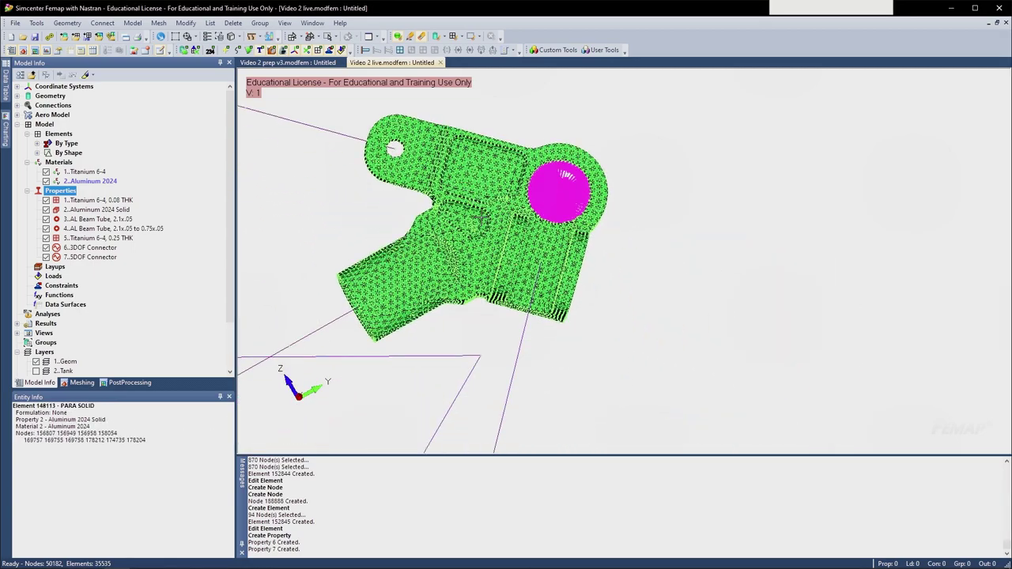
mouse_move(521, 310)
middle_down()
mouse_move(514, 253)
mouse_move(497, 233)
mouse_move(506, 285)
mouse_move(549, 340)
mouse_move(554, 317)
mouse_move(538, 324)
mouse_move(551, 303)
mouse_move(531, 294)
middle_up()
scroll(542, 211, up, 3)
scroll(548, 340, up, 3)
scroll(540, 312, up, 3)
scroll(540, 312, up, 1)
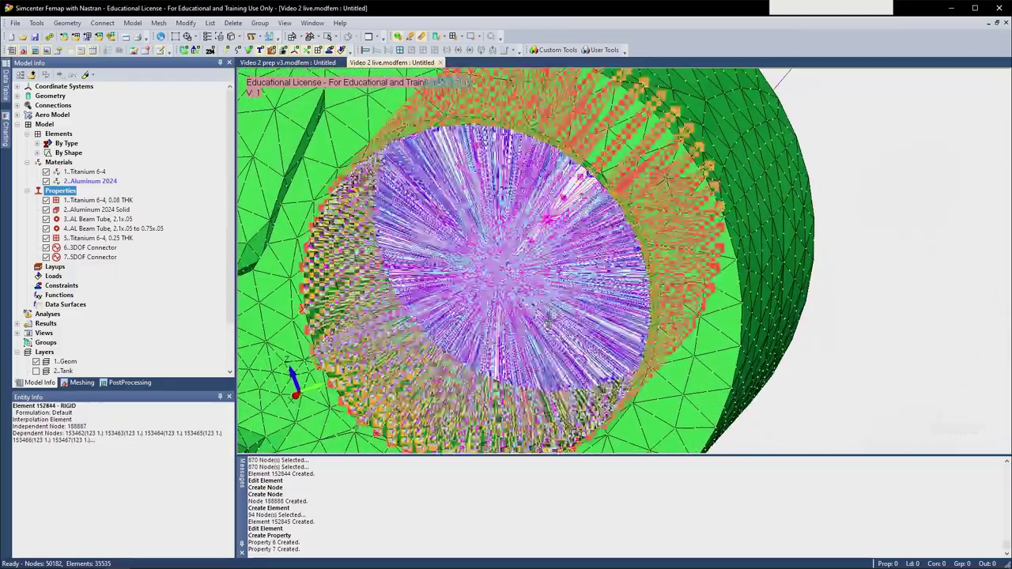
click(133, 23)
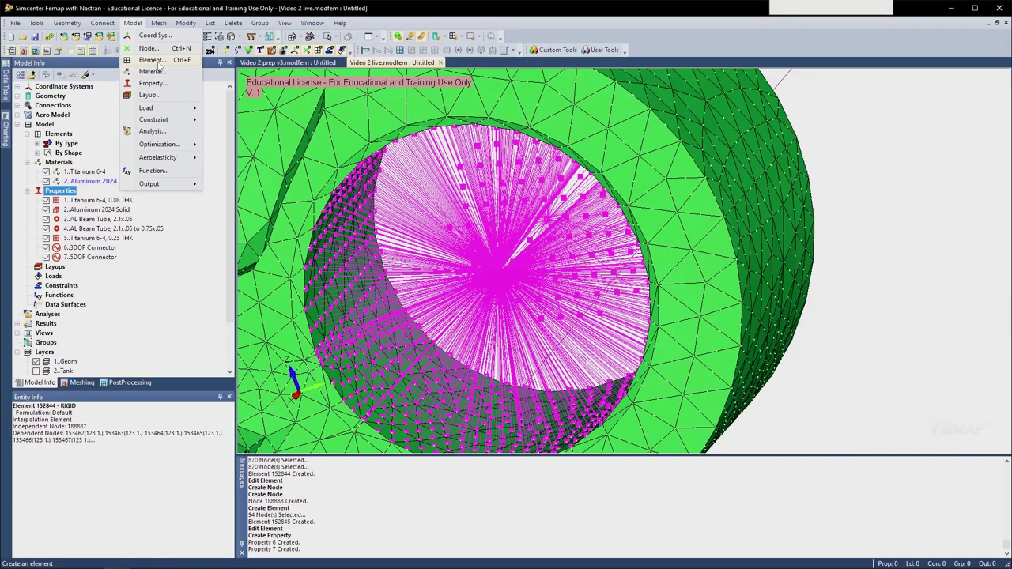
click(151, 131)
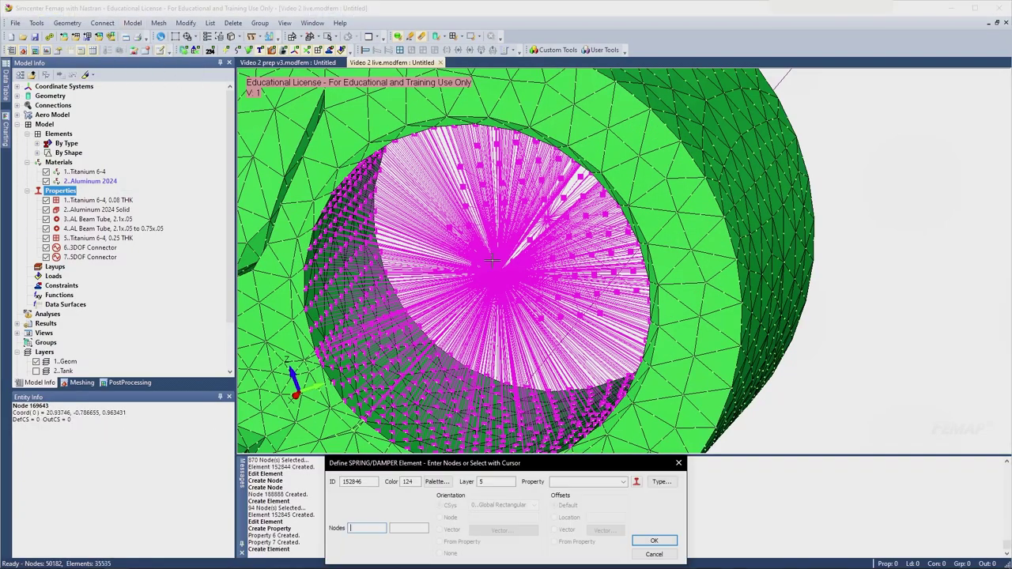
click(622, 482)
click(601, 491)
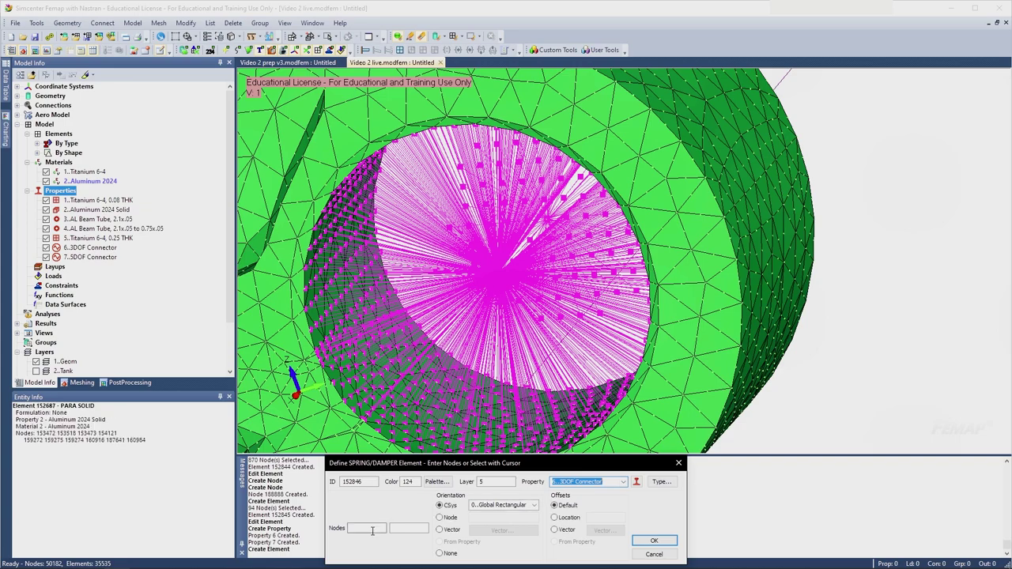
click(496, 271)
click(544, 215)
middle_drag(554, 268, 553, 272)
click(653, 540)
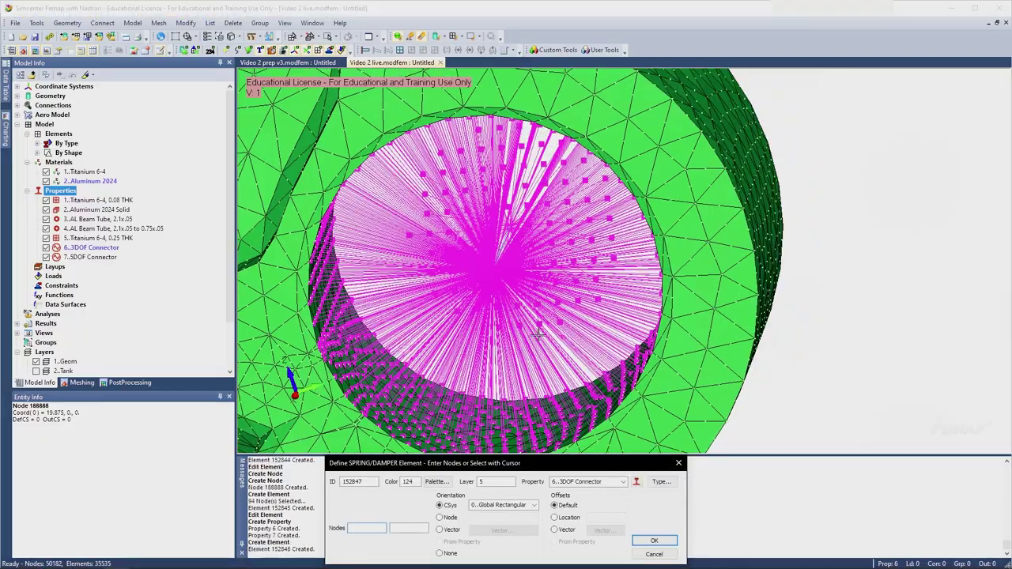
click(652, 553)
- Hide all rigid elements by type and inspect the spring/damper element inside the bore
middle_drag(348, 261, 473, 259)
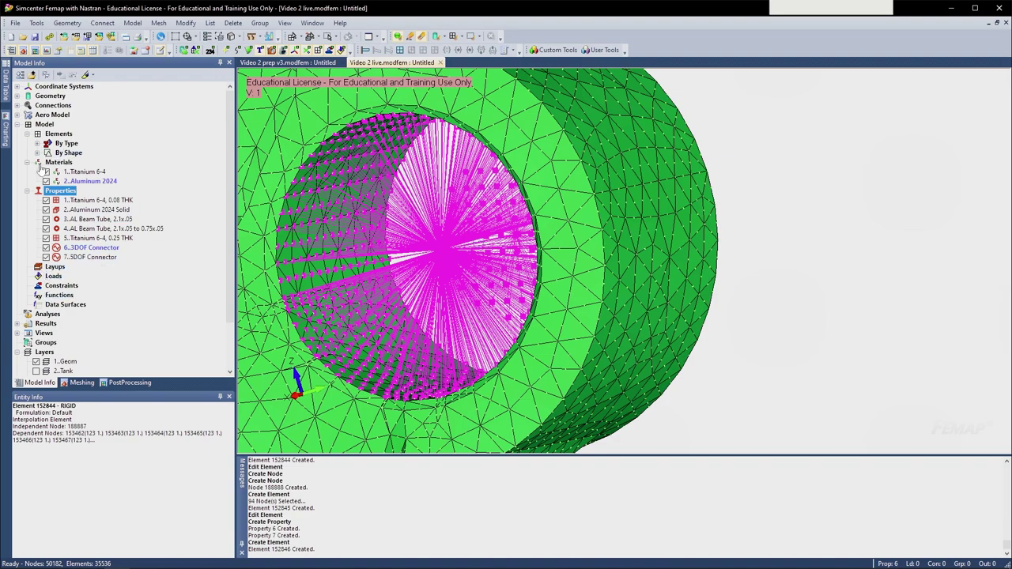
click(37, 143)
click(55, 191)
middle_drag(479, 248, 506, 300)
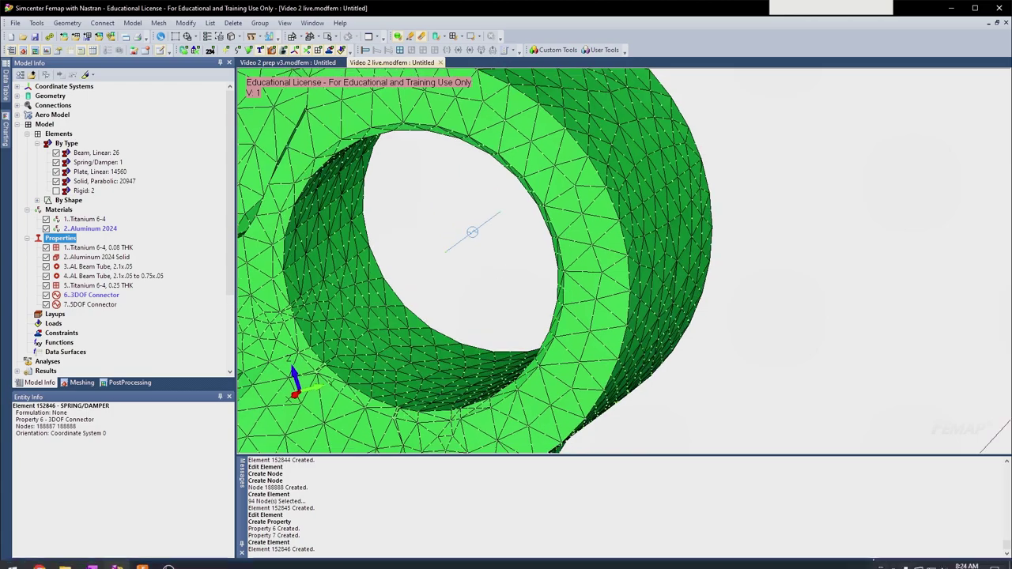
middle_drag(600, 312, 487, 282)
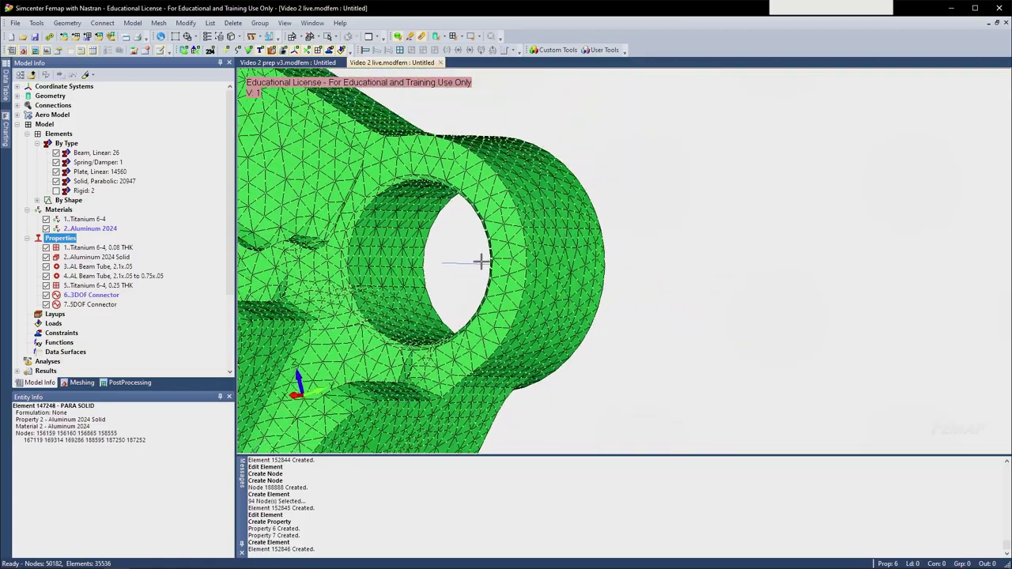
scroll(452, 275, up, 8)
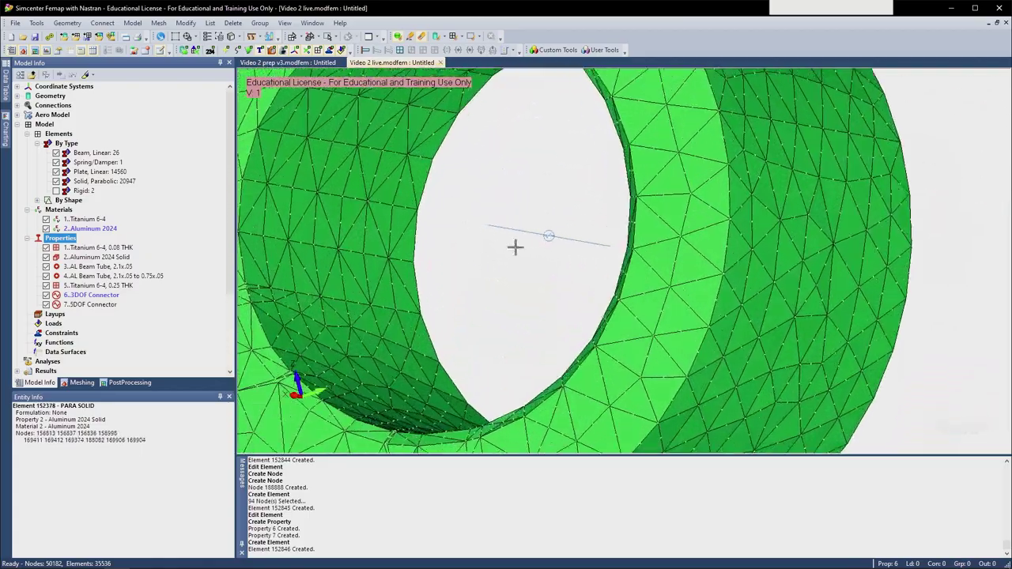
middle_drag(515, 246, 606, 244)
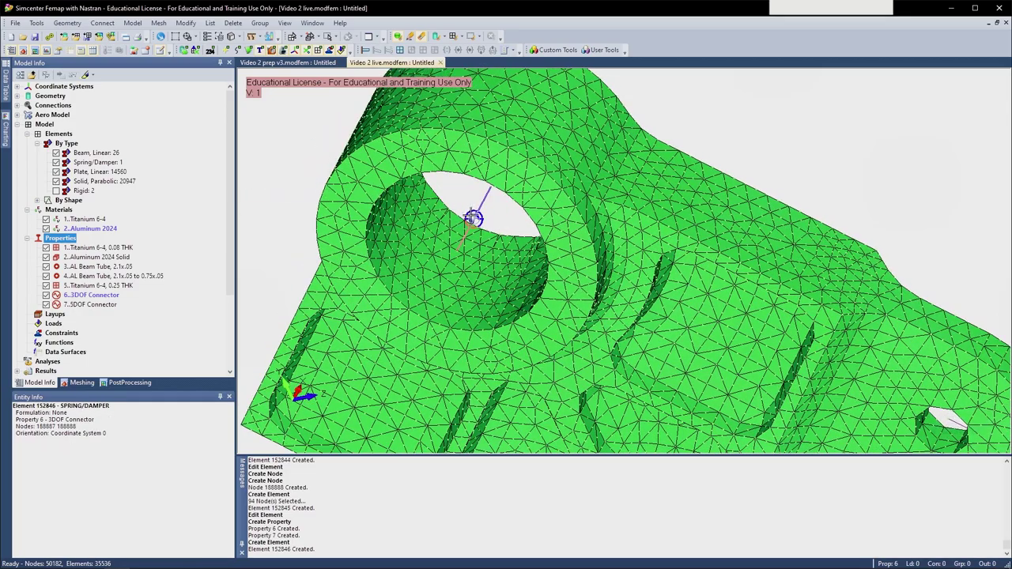
scroll(473, 217, down, 2)
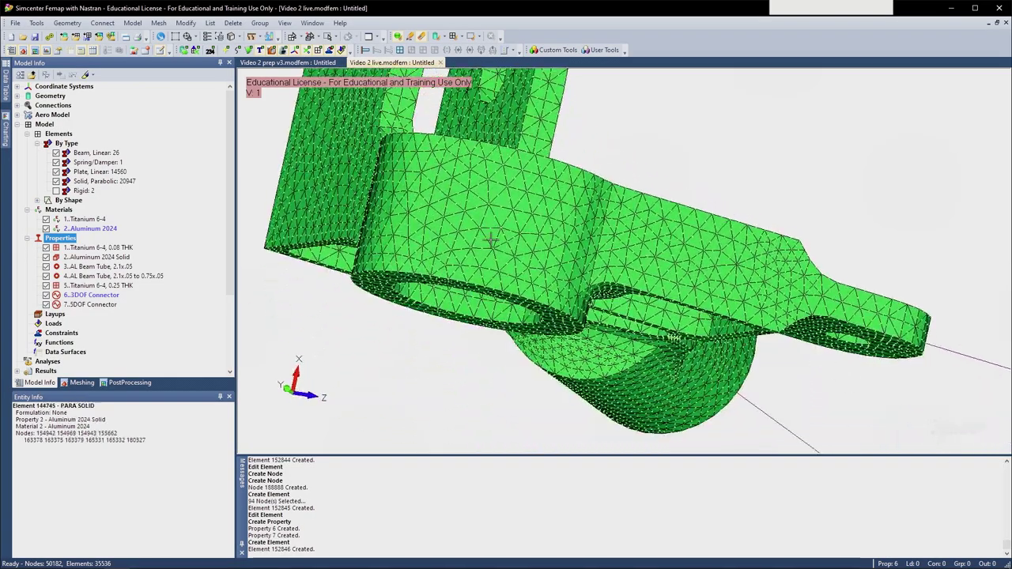
middle_drag(492, 239, 894, 246)
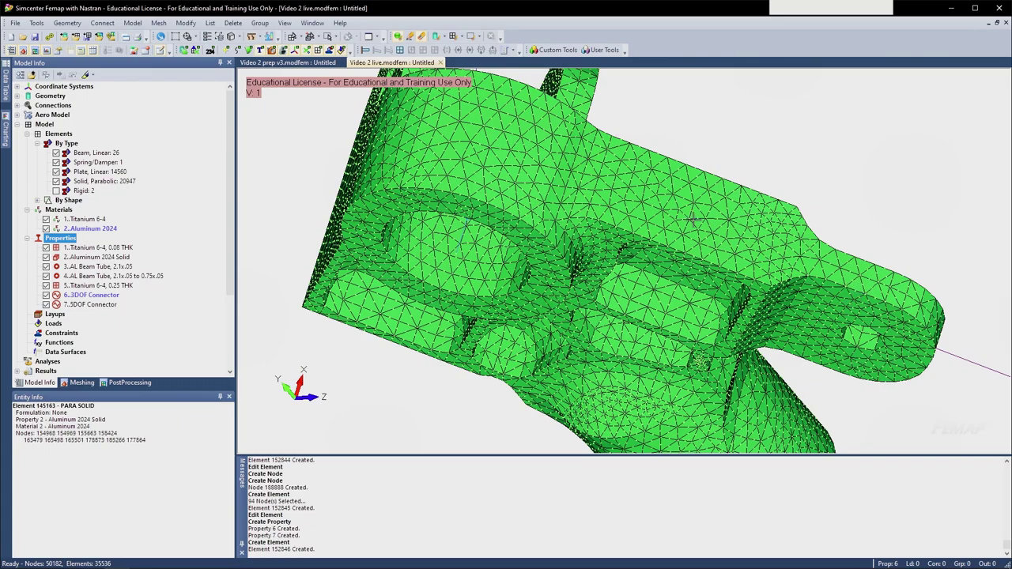
- Examine the spring/damper element in the large bore and the beam end in the small lug hole from several angles
mouse_move(639, 270)
middle_down()
mouse_move(637, 207)
mouse_move(636, 259)
middle_up()
scroll(467, 194, down, 3)
middle_drag(713, 286, 604, 229)
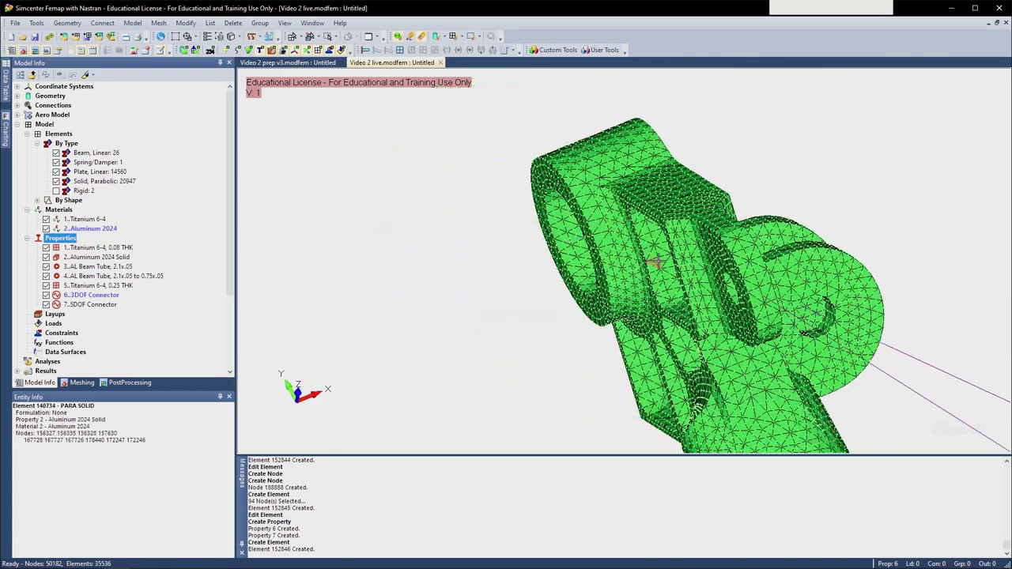
middle_drag(657, 262, 711, 251)
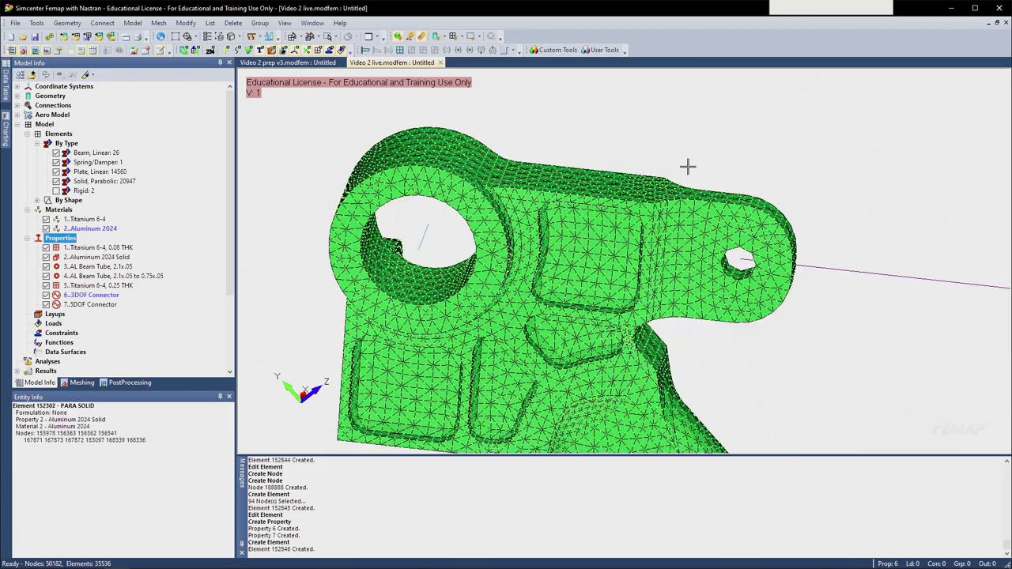
middle_drag(686, 165, 464, 255)
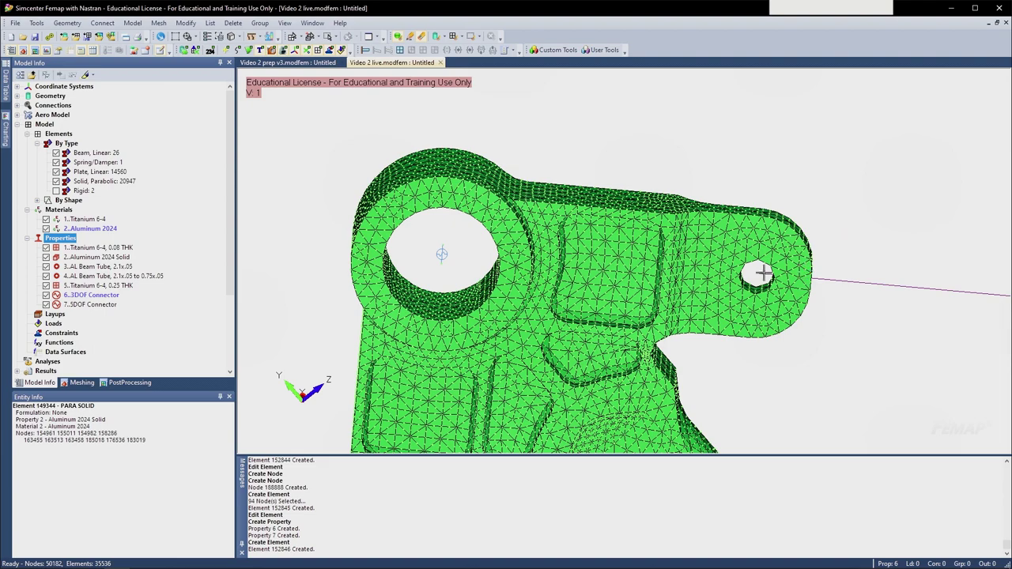
mouse_move(763, 274)
middle_down()
mouse_move(701, 277)
mouse_move(745, 278)
middle_up()
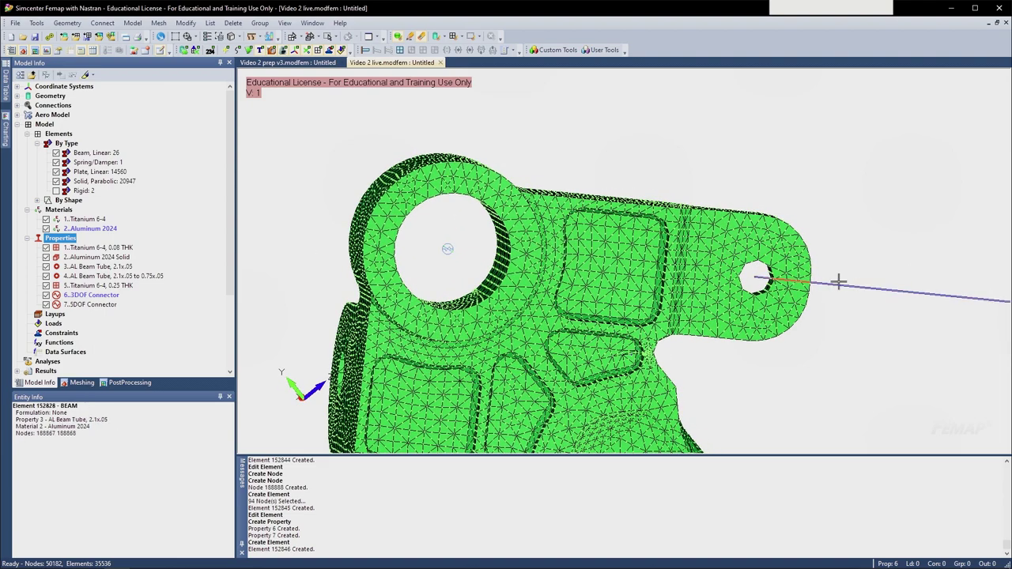
scroll(440, 253, up, 3)
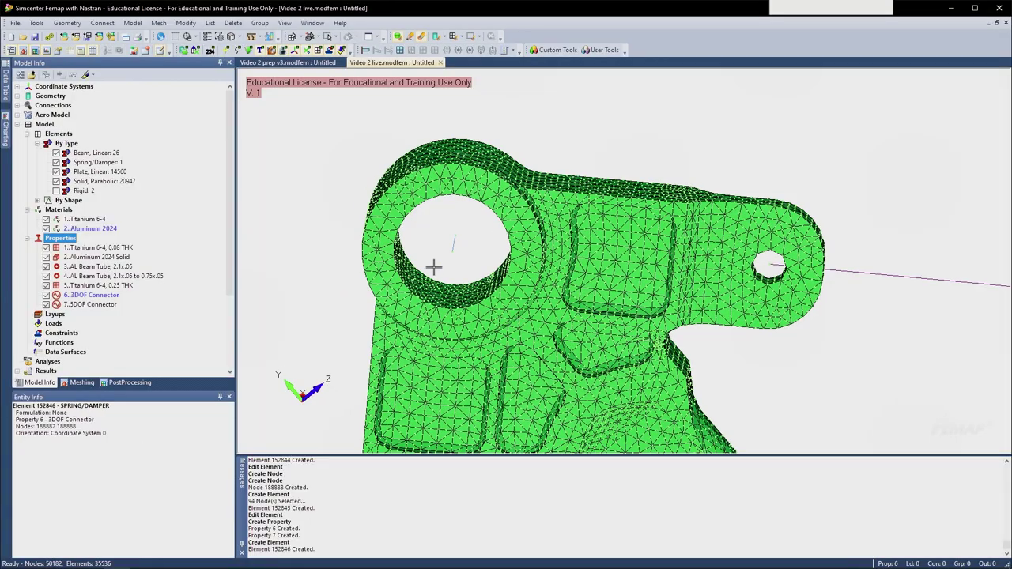
- Edit the spring/damper element in the large bore so its offset uses Location 0
middle_drag(445, 233, 716, 246)
middle_drag(497, 273, 440, 217)
scroll(470, 221, up, 3)
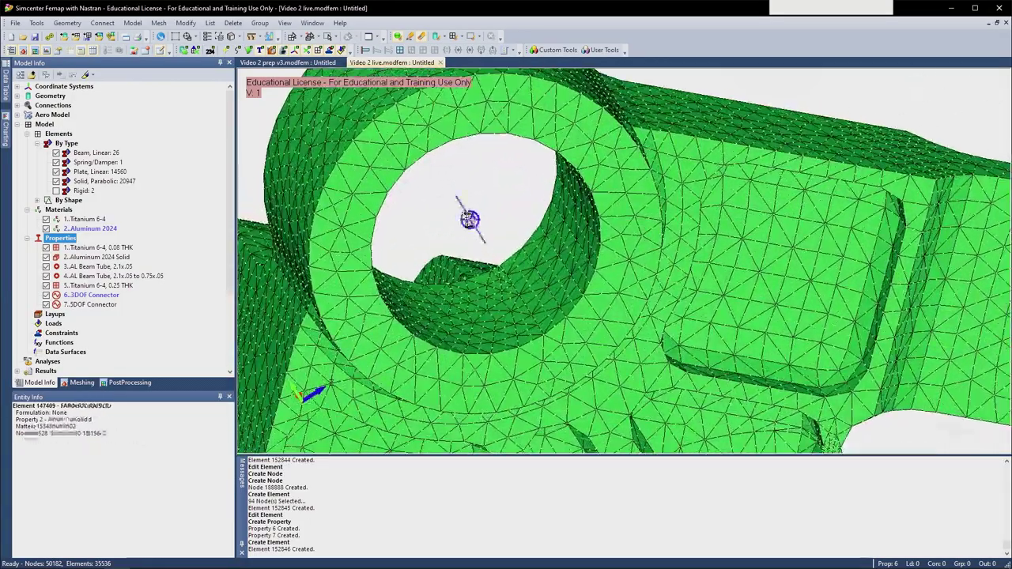
right_click(473, 222)
click(499, 228)
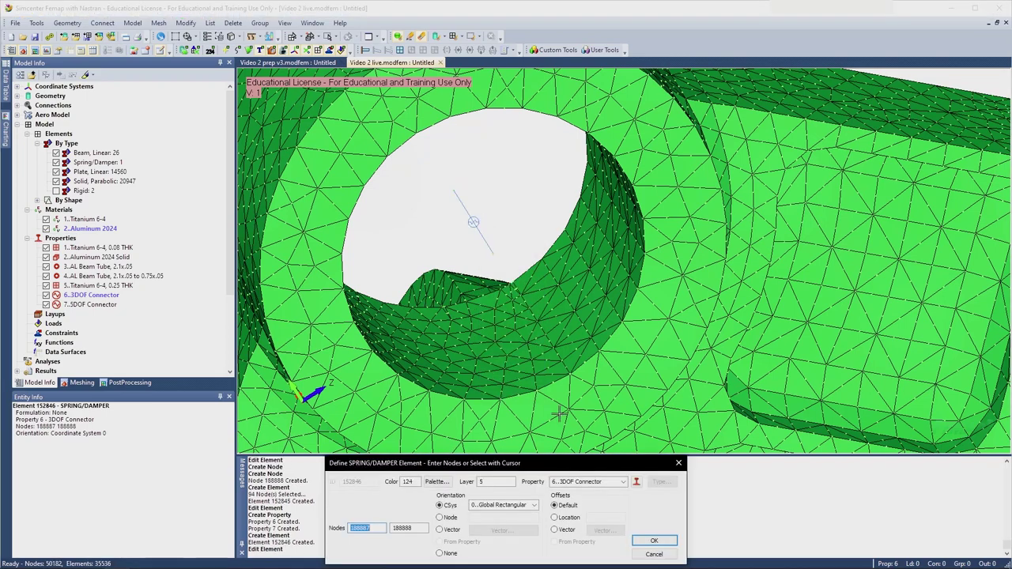
click(573, 482)
drag(544, 463, 779, 188)
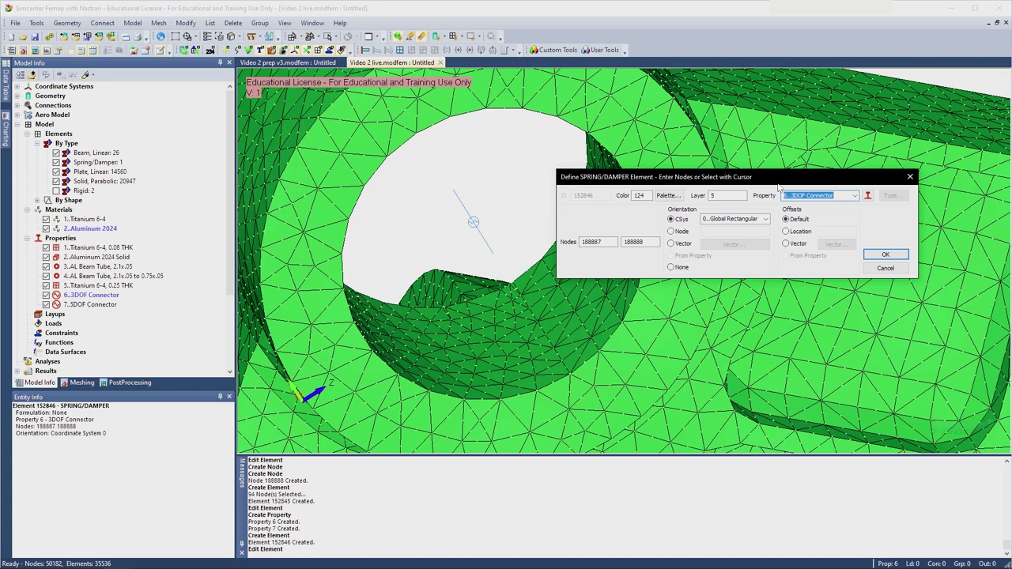
click(798, 232)
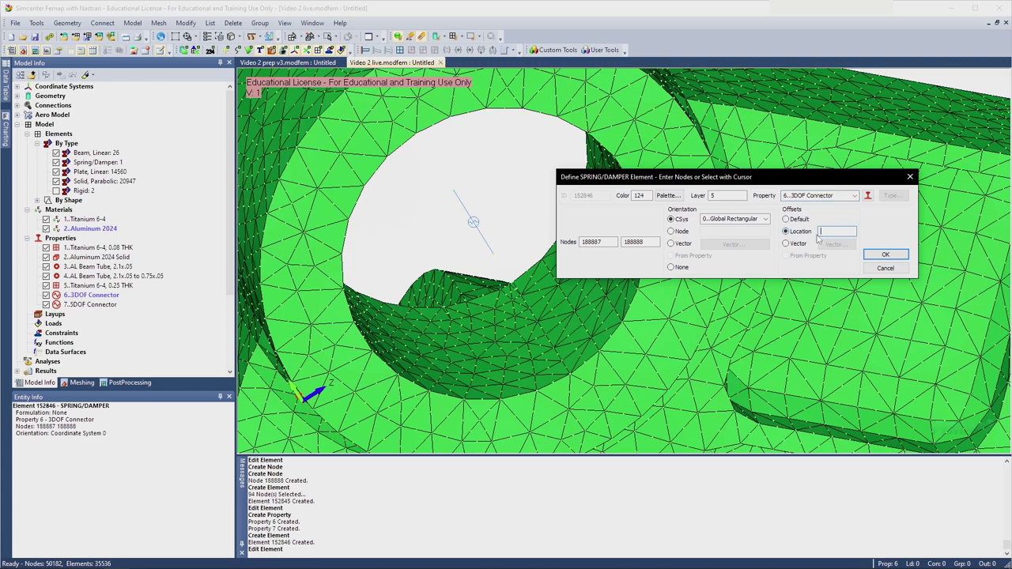
middle_drag(463, 208, 460, 226)
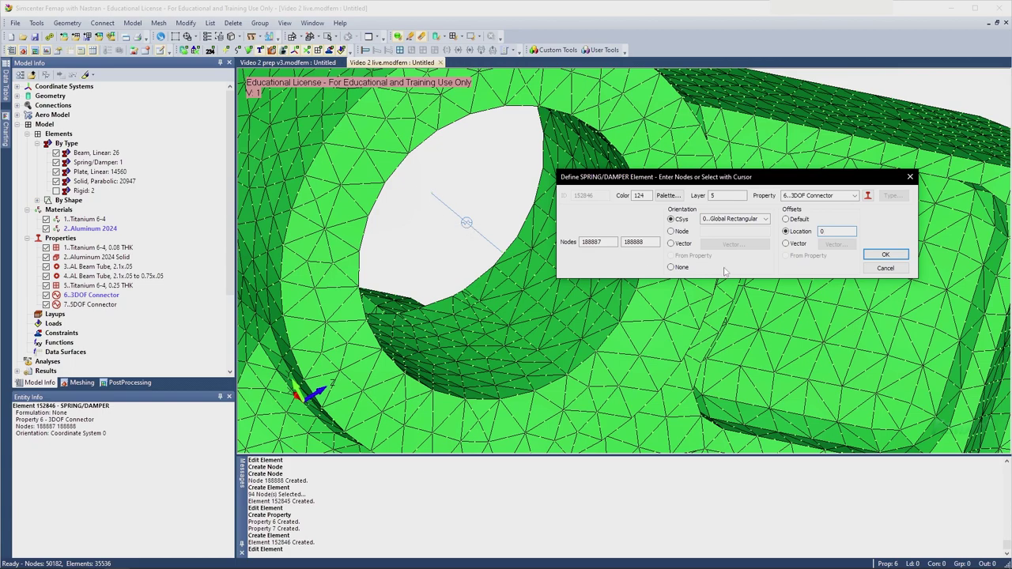
click(883, 254)
scroll(455, 207, up, 5)
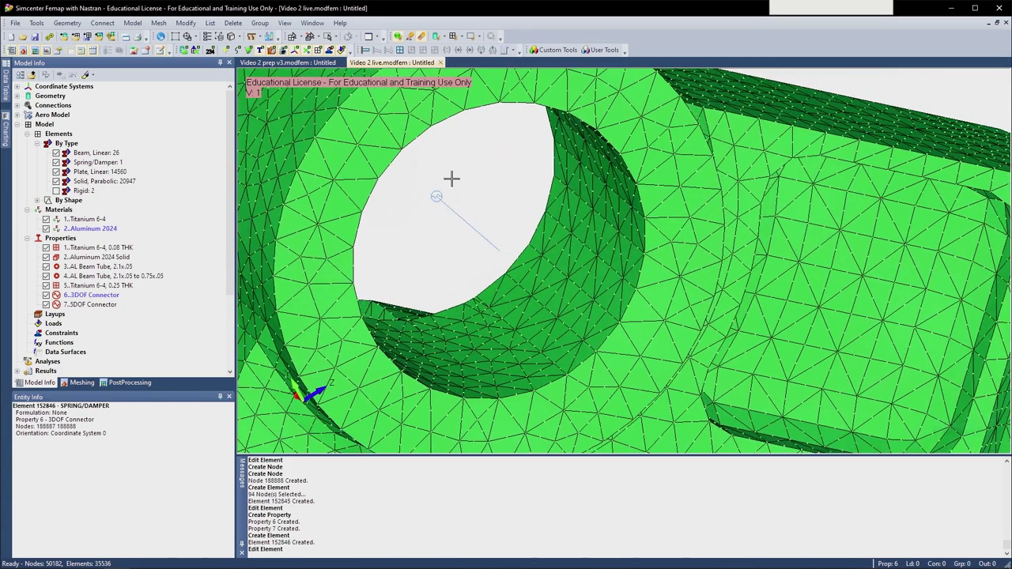
mouse_move(439, 225)
middle_down()
mouse_move(432, 193)
mouse_move(422, 221)
middle_up()
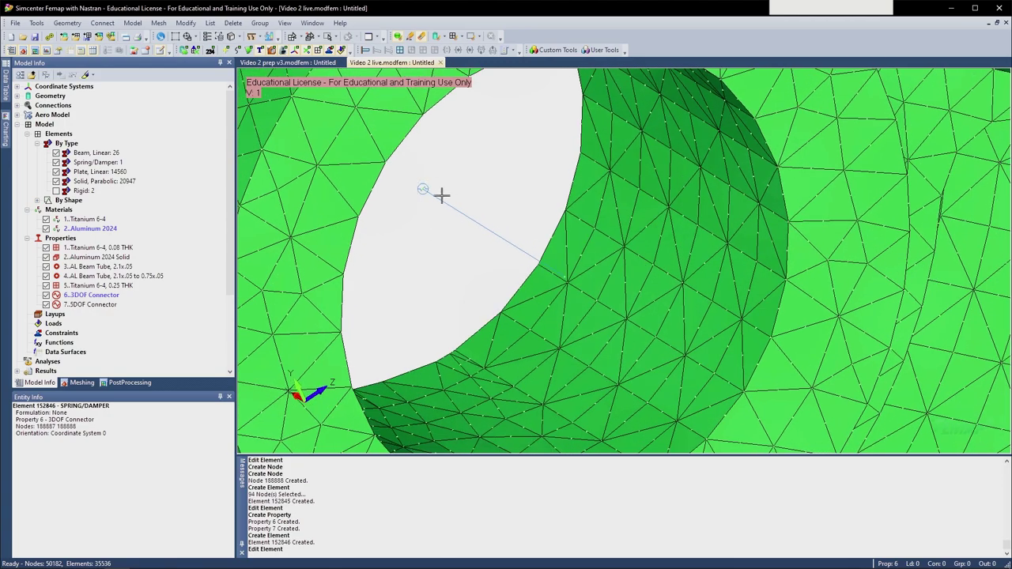
scroll(404, 188, up, 4)
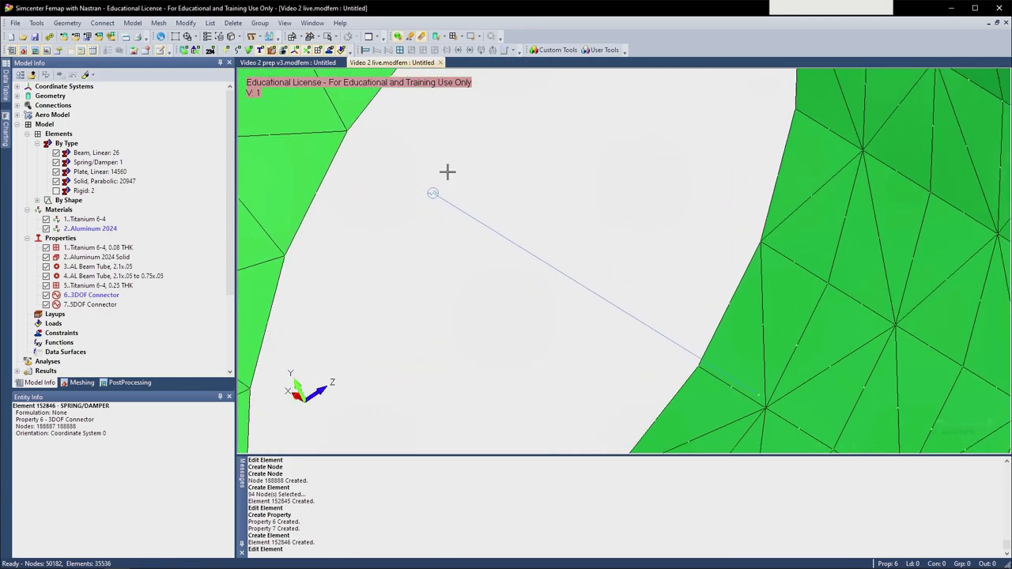
scroll(451, 201, down, 8)
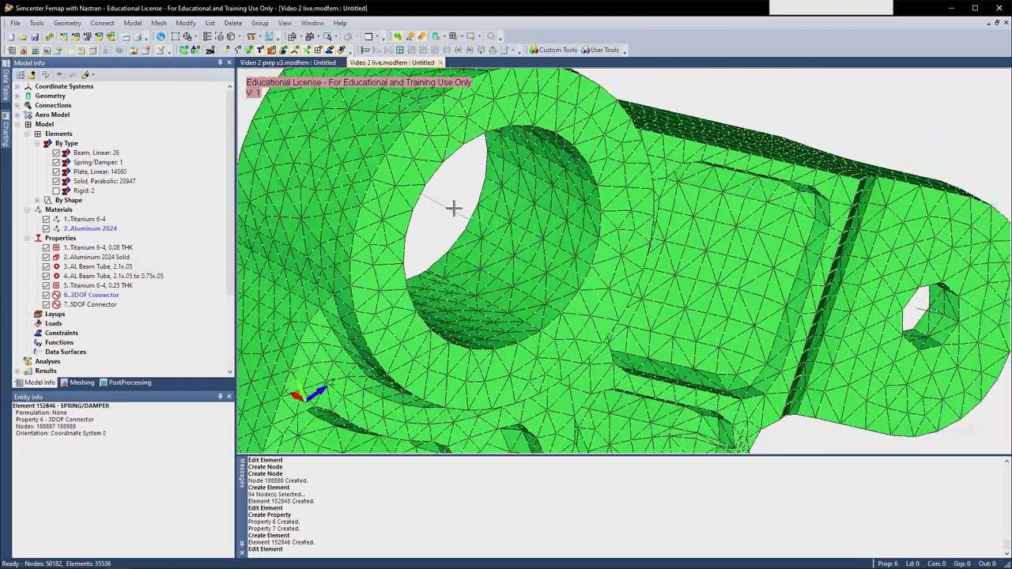
- Show the rigid elements again and inspect the beam end inside the fitting's small lug hole
middle_drag(453, 208, 358, 245)
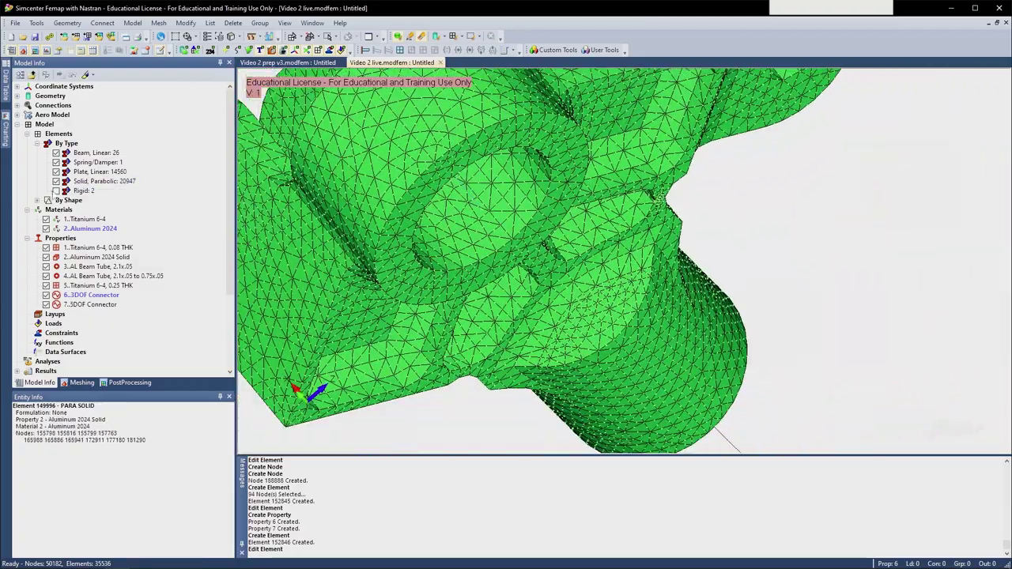
click(55, 190)
scroll(548, 250, down, 2)
middle_drag(549, 250, 524, 198)
scroll(545, 241, down, 2)
scroll(524, 199, down, 2)
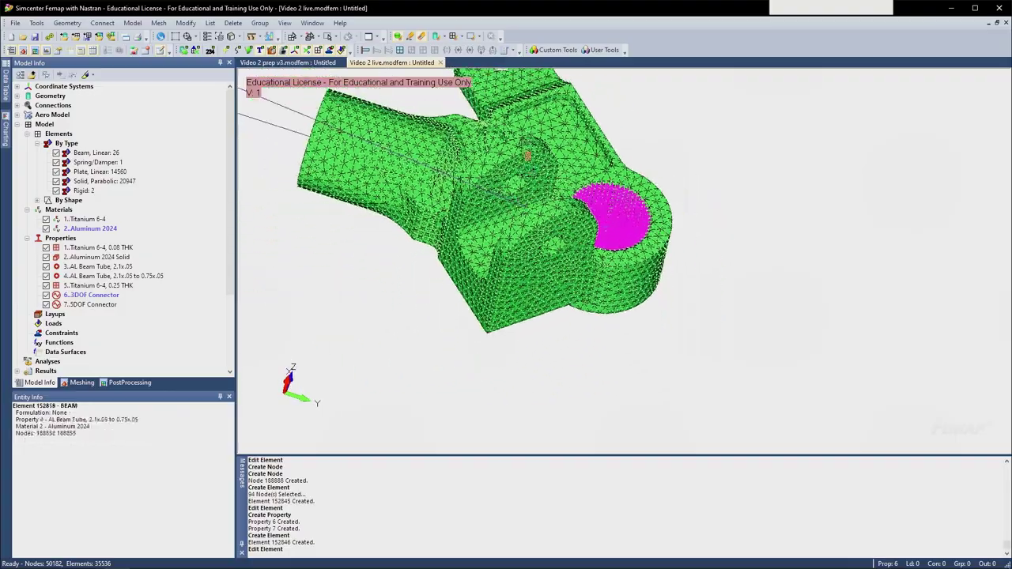
ctrl+middle_drag(527, 156, 525, 304)
scroll(499, 216, up, 3)
middle_drag(487, 206, 505, 289)
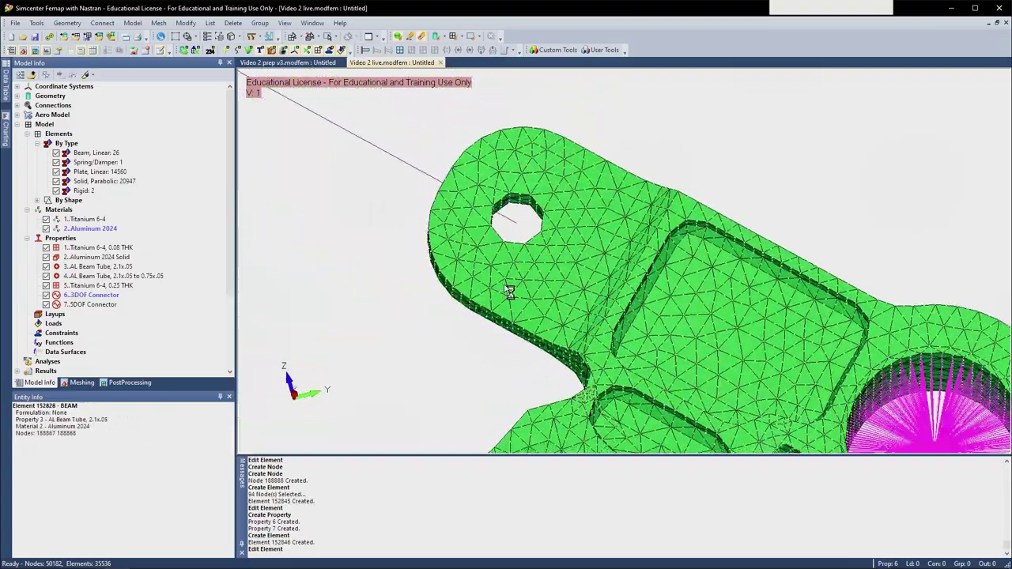
scroll(490, 229, up, 5)
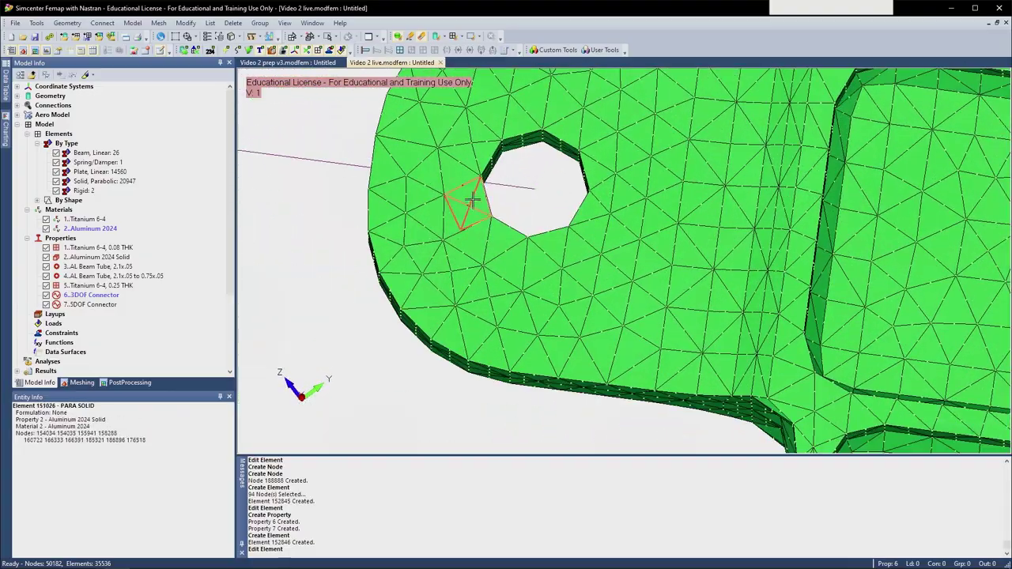
scroll(472, 201, down, 1)
mouse_move(509, 198)
middle_down()
mouse_move(519, 178)
mouse_move(519, 197)
mouse_move(517, 187)
mouse_move(572, 232)
mouse_move(558, 202)
mouse_move(515, 185)
mouse_move(488, 196)
mouse_move(508, 211)
mouse_move(519, 192)
mouse_move(496, 208)
middle_up()
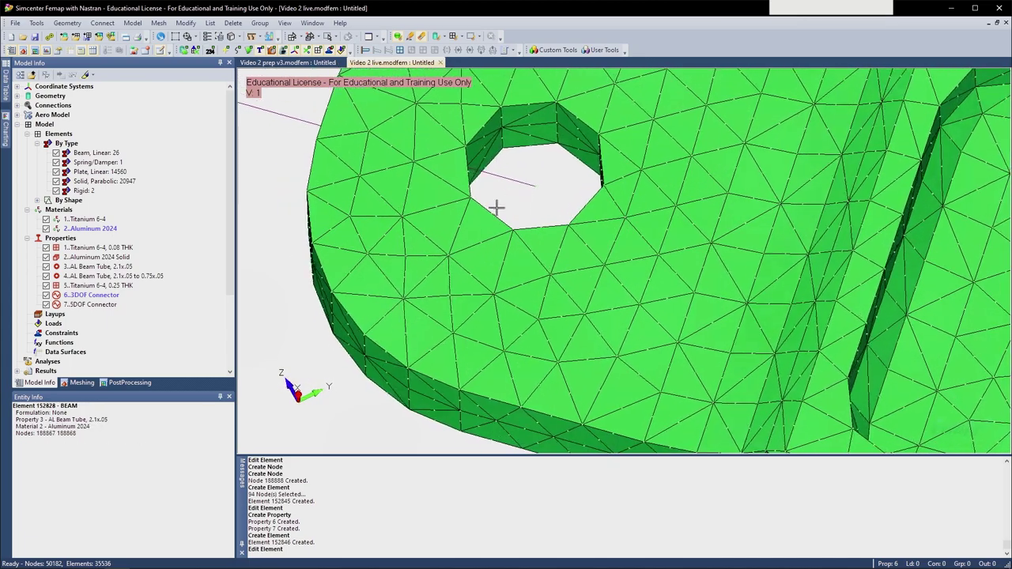
click(132, 23)
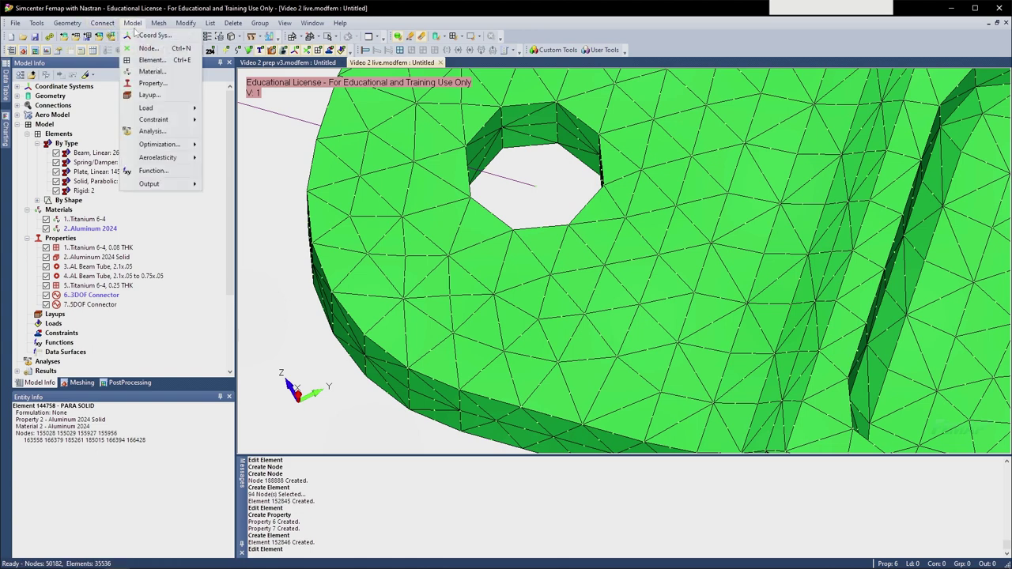
mouse_move(184, 24)
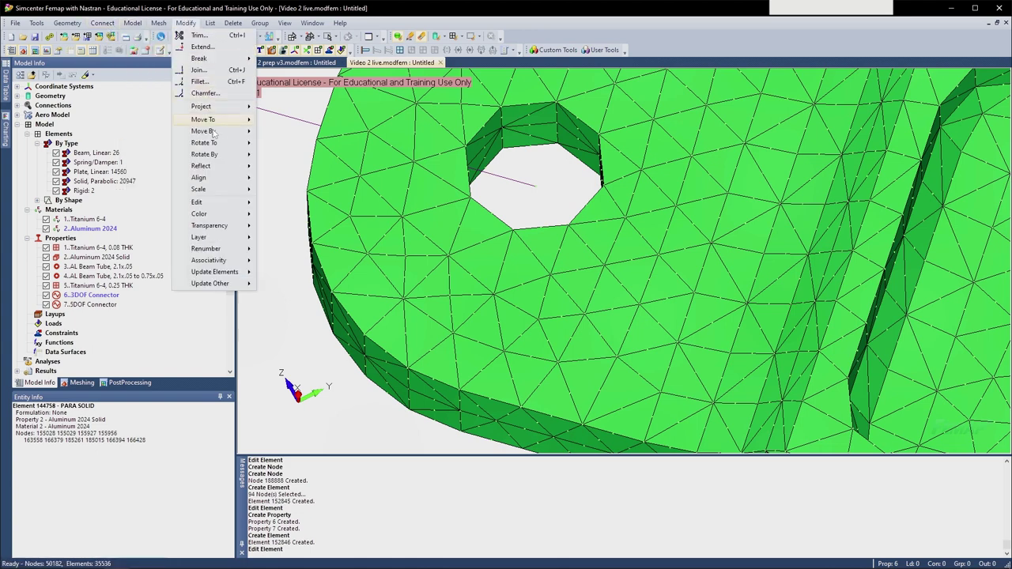
mouse_move(212, 132)
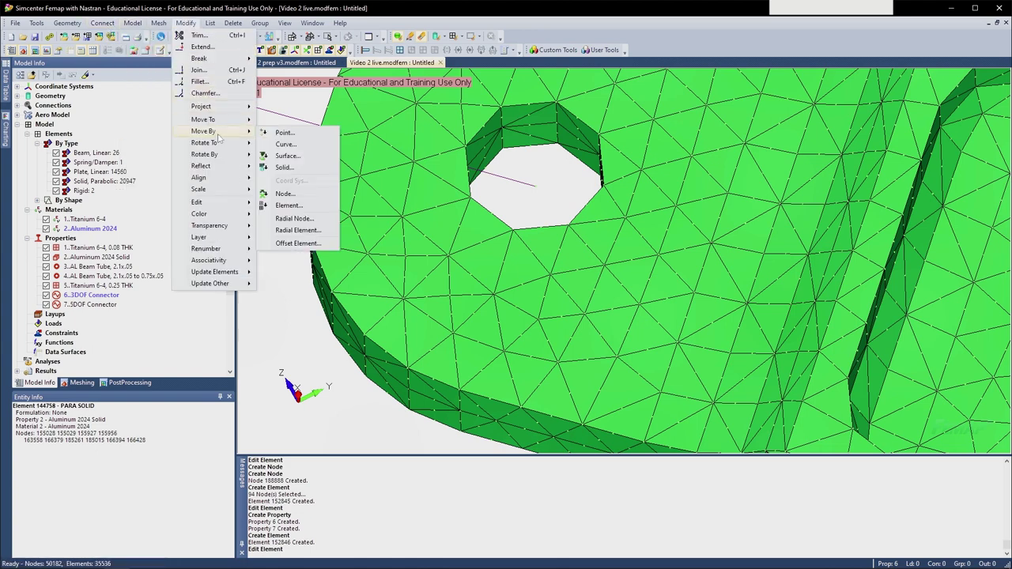
click(298, 194)
key(Escape)
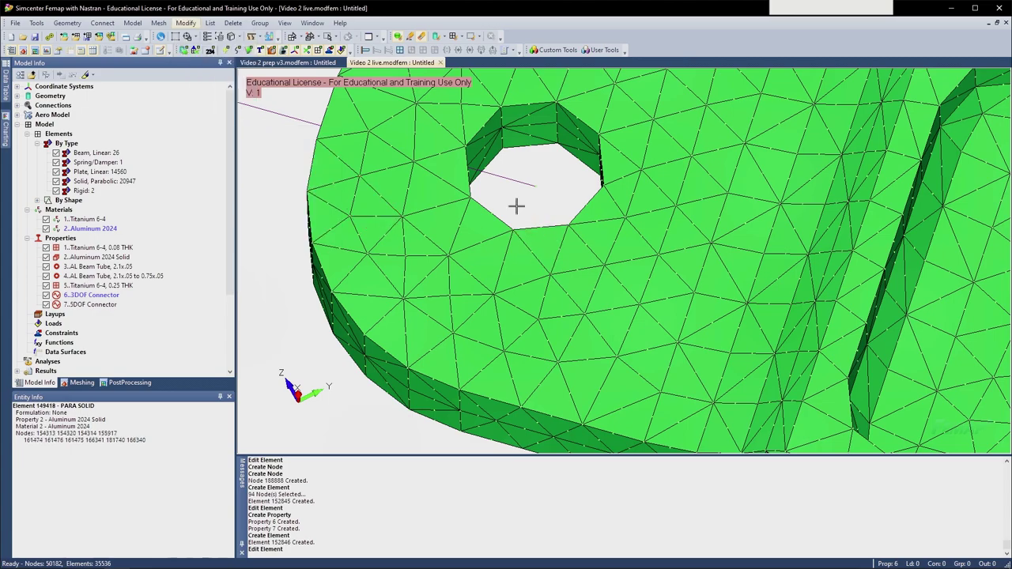
- Examine how the beam tube runs into the fitting's small lug hole relative to the neighbouring beams
middle_drag(517, 184, 519, 193)
scroll(519, 194, down, 10)
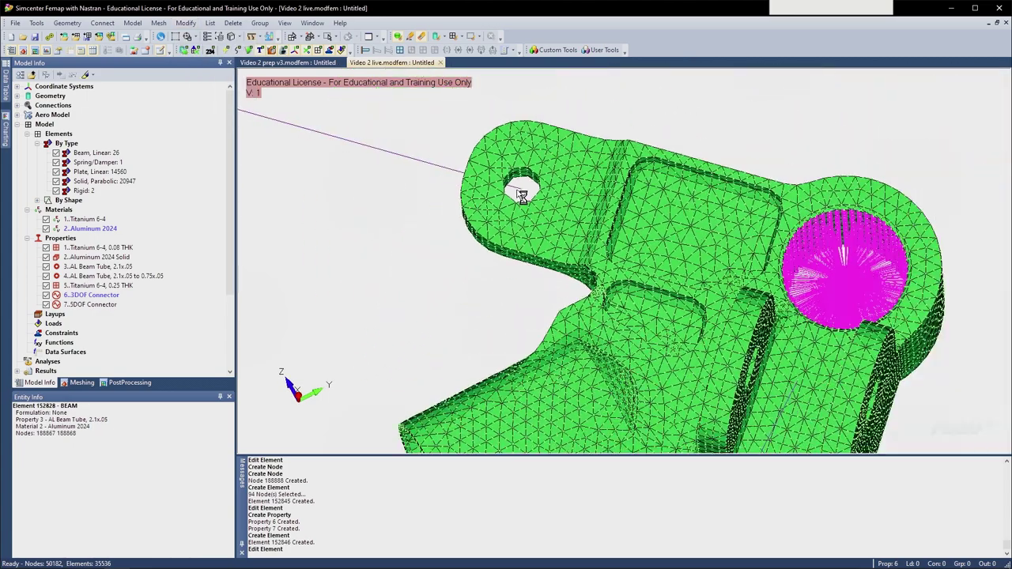
scroll(518, 219, down, 4)
scroll(502, 192, up, 5)
mouse_move(474, 226)
middle_down()
mouse_move(501, 189)
mouse_move(528, 234)
mouse_move(524, 282)
mouse_move(479, 238)
middle_up()
scroll(558, 267, up, 3)
scroll(560, 271, up, 1)
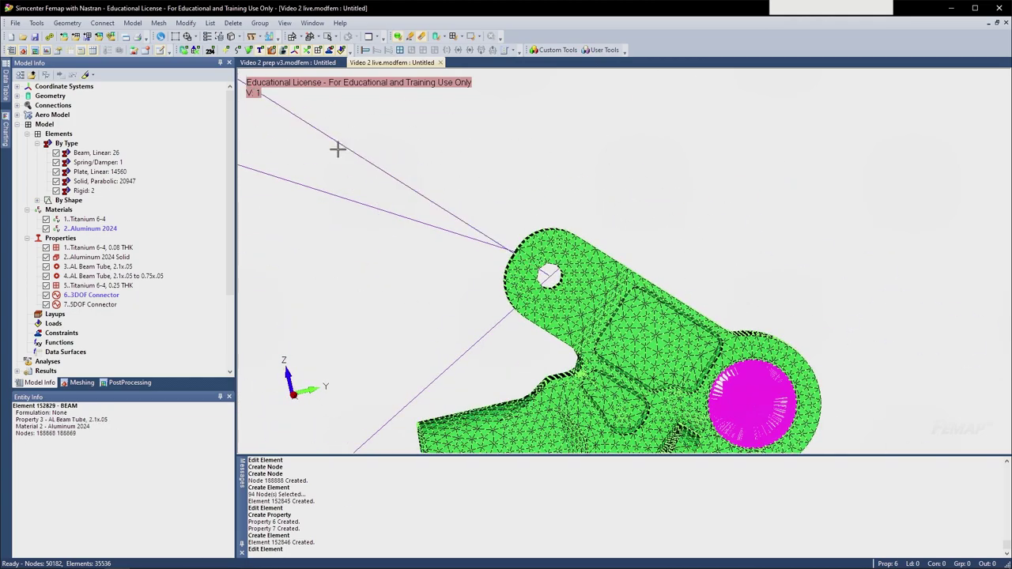
middle_drag(269, 142, 503, 201)
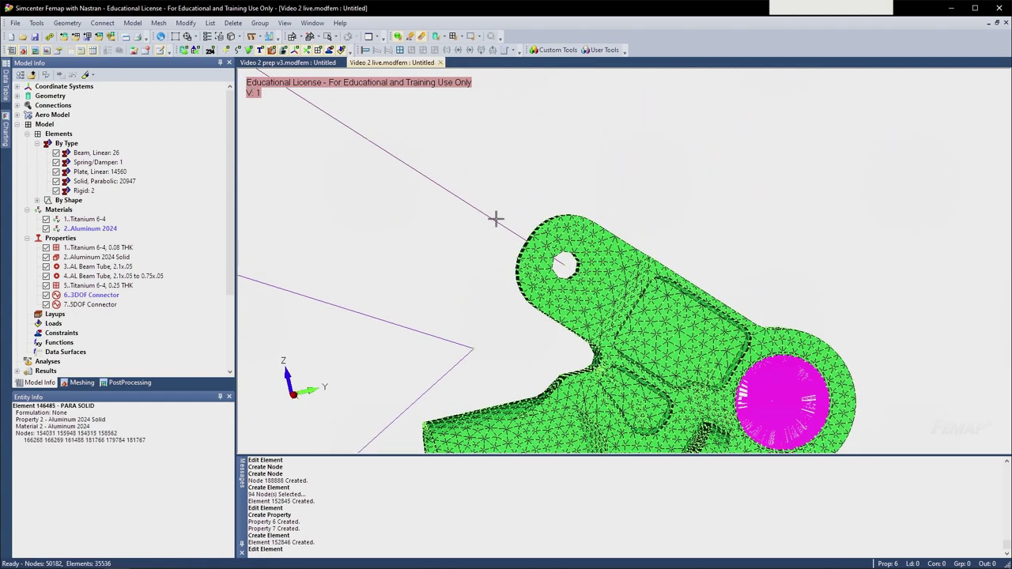
- Measure the distance from the beam end node in the small lug hole to the next node along the beam
click(36, 23)
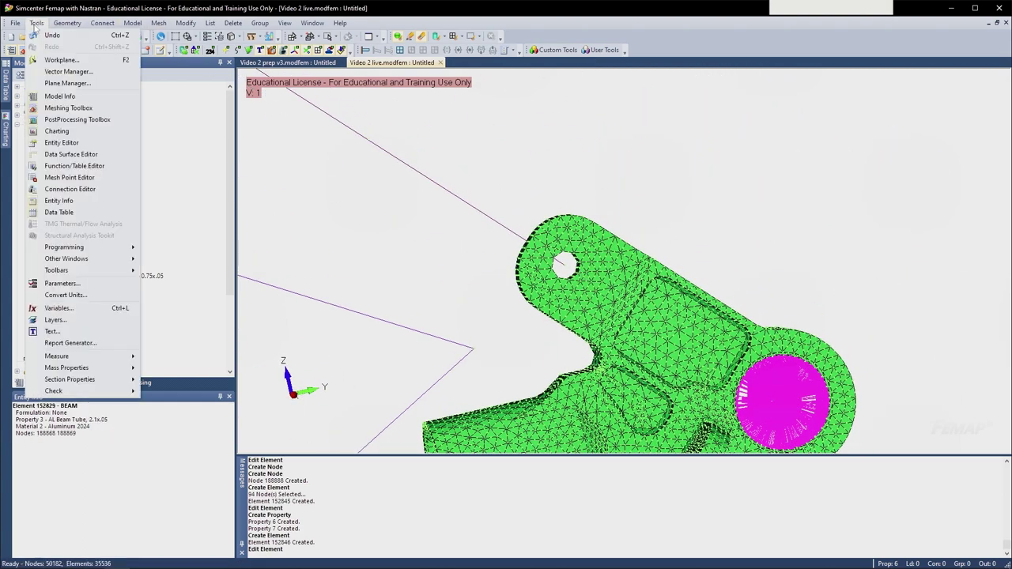
mouse_move(87, 356)
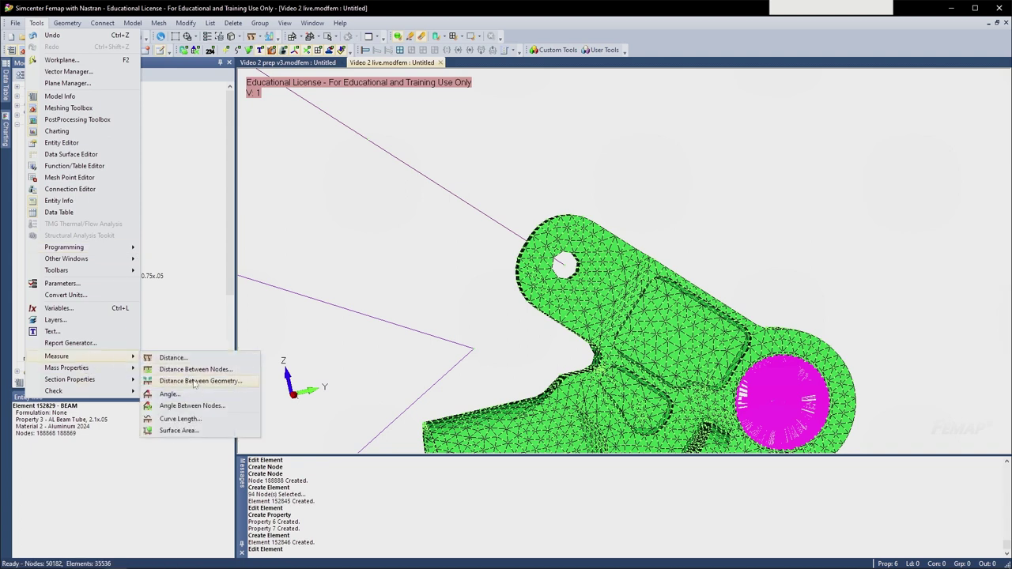
click(196, 370)
click(566, 265)
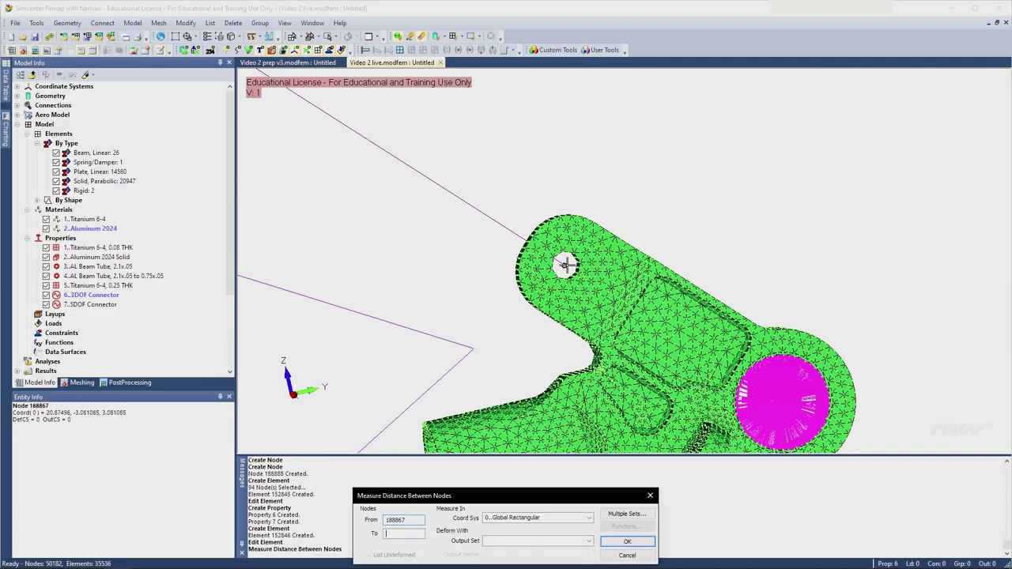
click(366, 139)
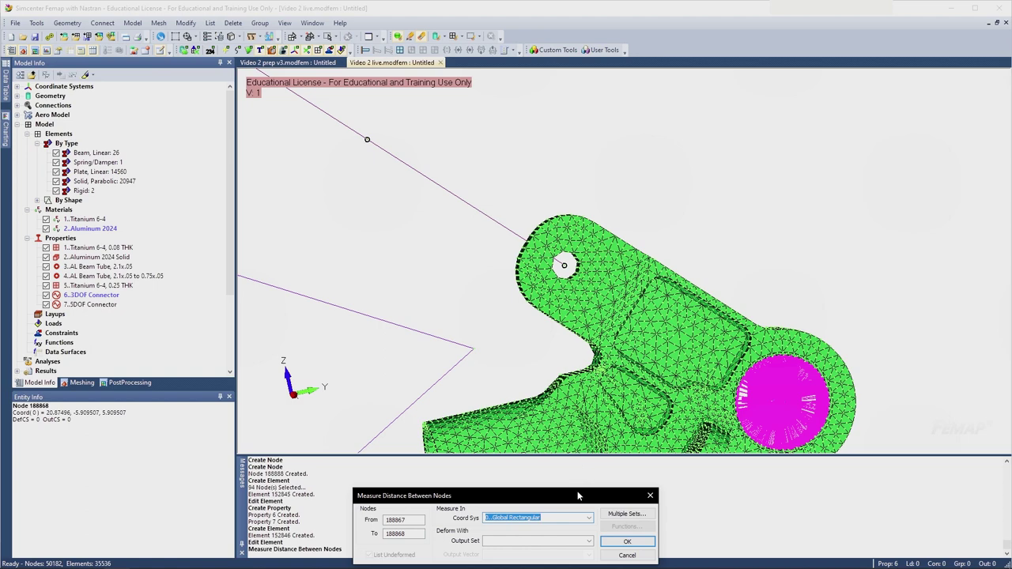
drag(578, 496, 468, 282)
middle_drag(591, 239, 552, 287)
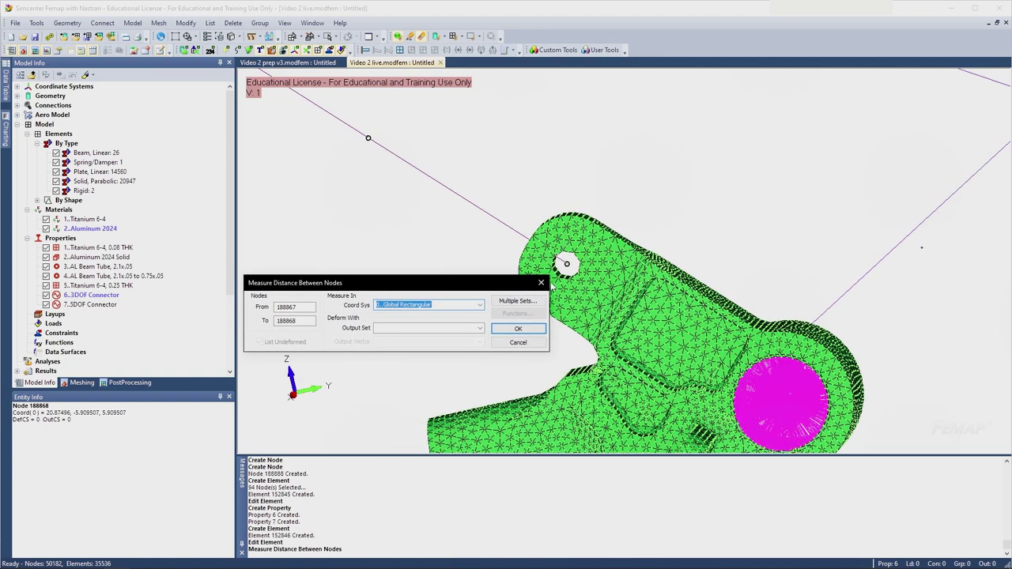
click(518, 330)
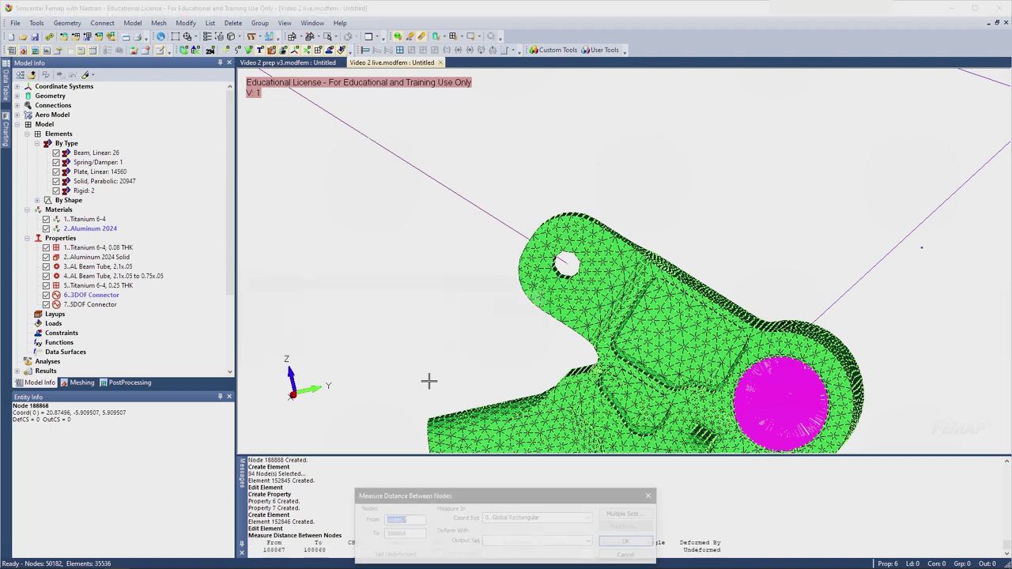
drag(399, 496, 397, 237)
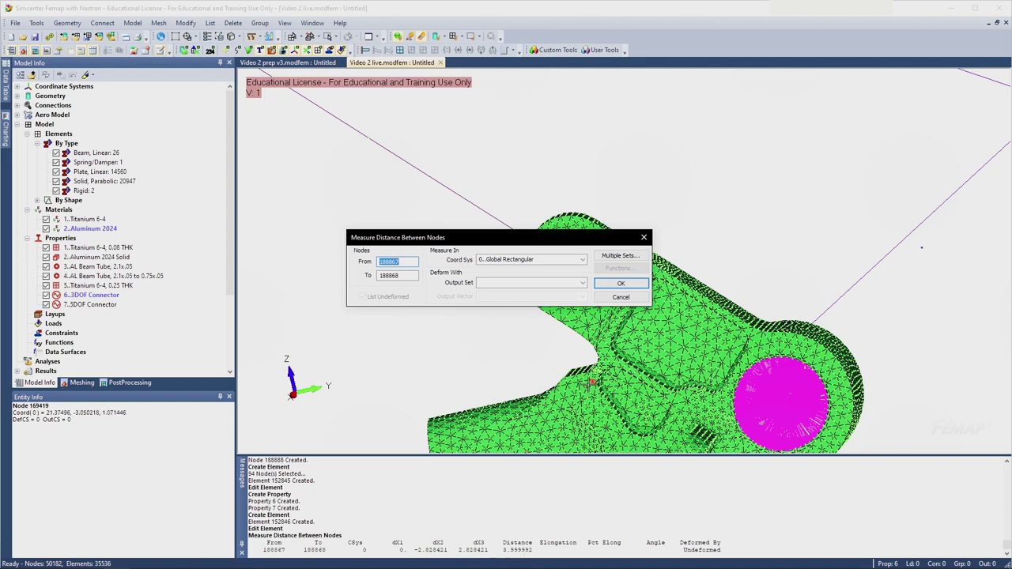
scroll(743, 305, down, 3)
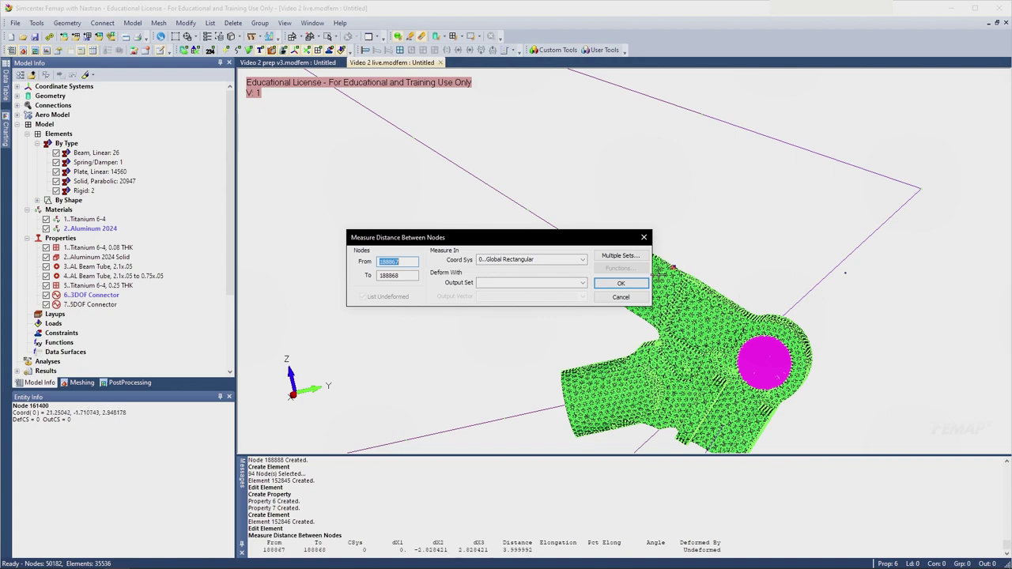
click(625, 298)
scroll(644, 291, up, 2)
middle_drag(644, 291, 656, 264)
mouse_move(671, 312)
middle_down()
mouse_move(650, 285)
mouse_move(676, 320)
middle_up()
scroll(651, 286, up, 3)
scroll(676, 320, up, 1)
scroll(680, 324, up, 2)
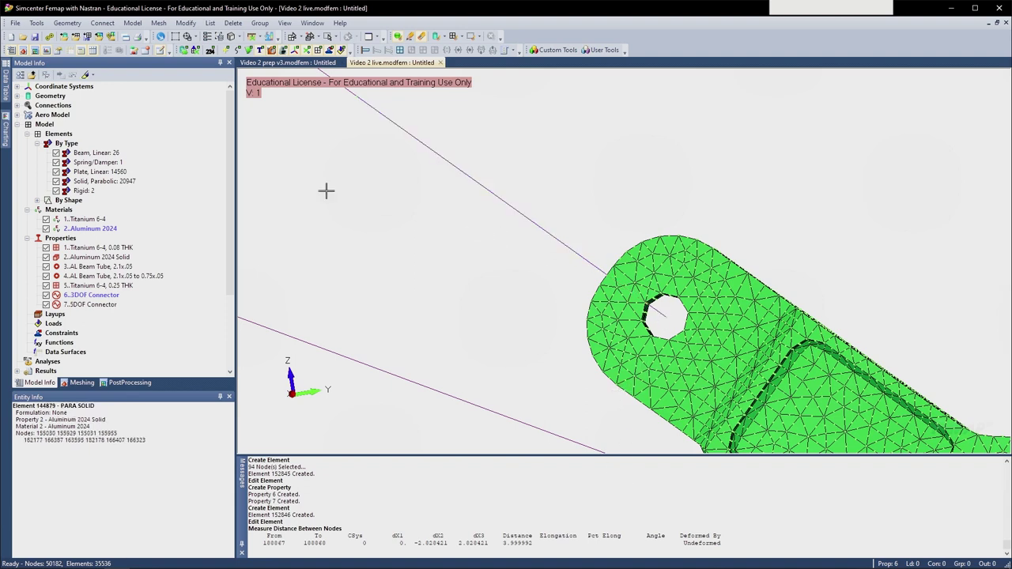
- Select the beam end node in the small lug hole for a node move along a vector
click(187, 24)
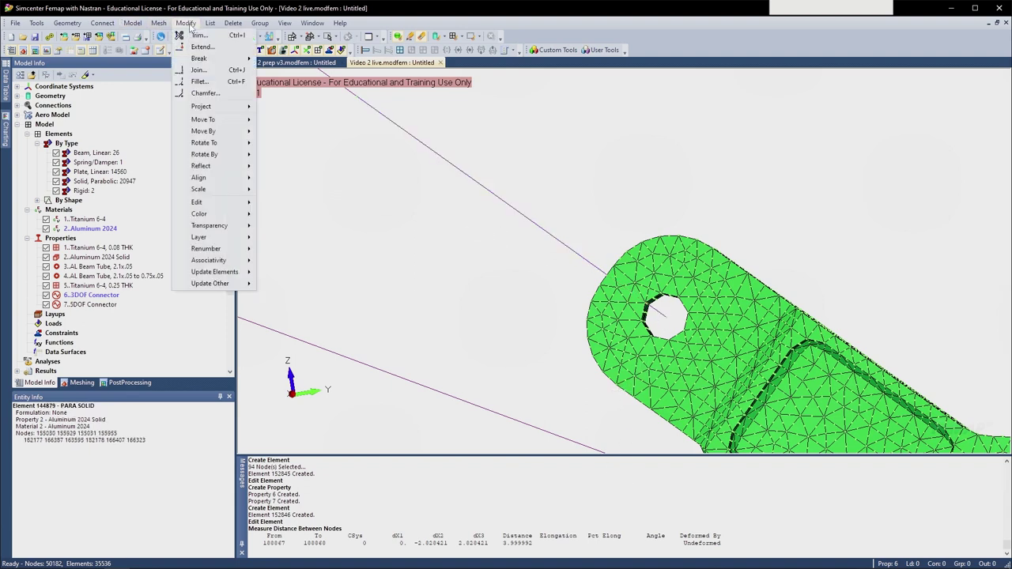
mouse_move(204, 132)
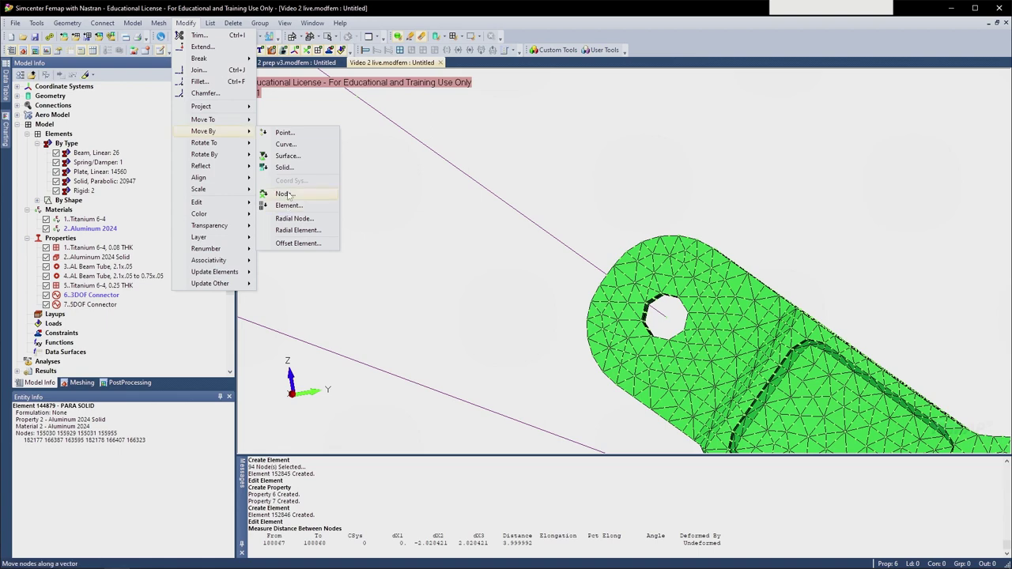
click(289, 185)
scroll(672, 326, up, 2)
click(666, 322)
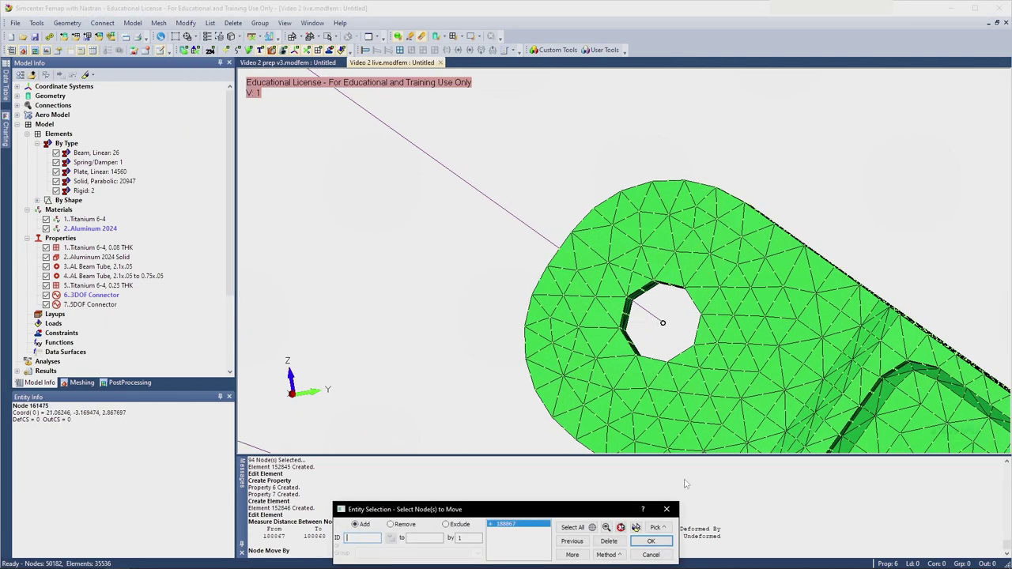
click(650, 542)
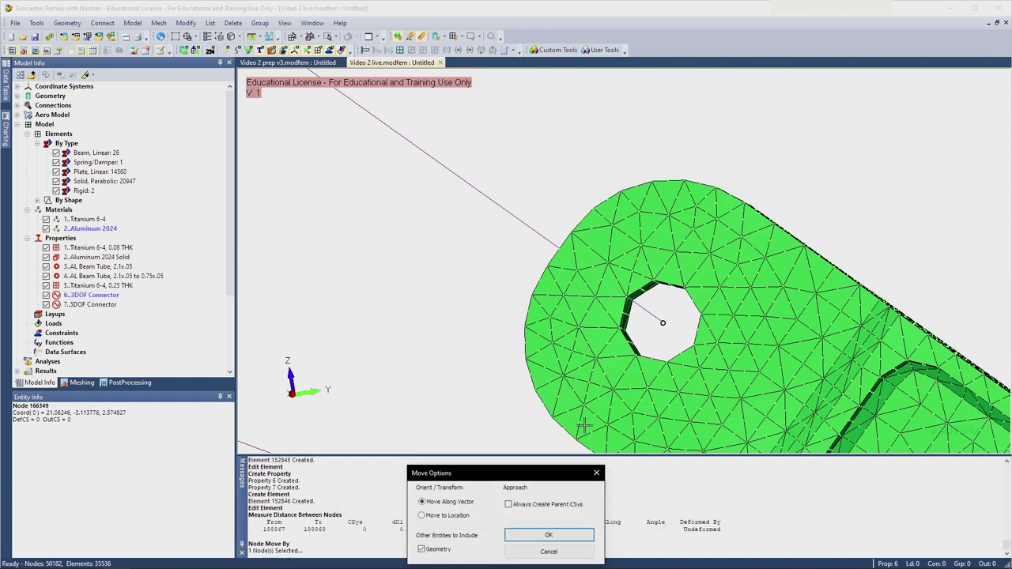
click(663, 319)
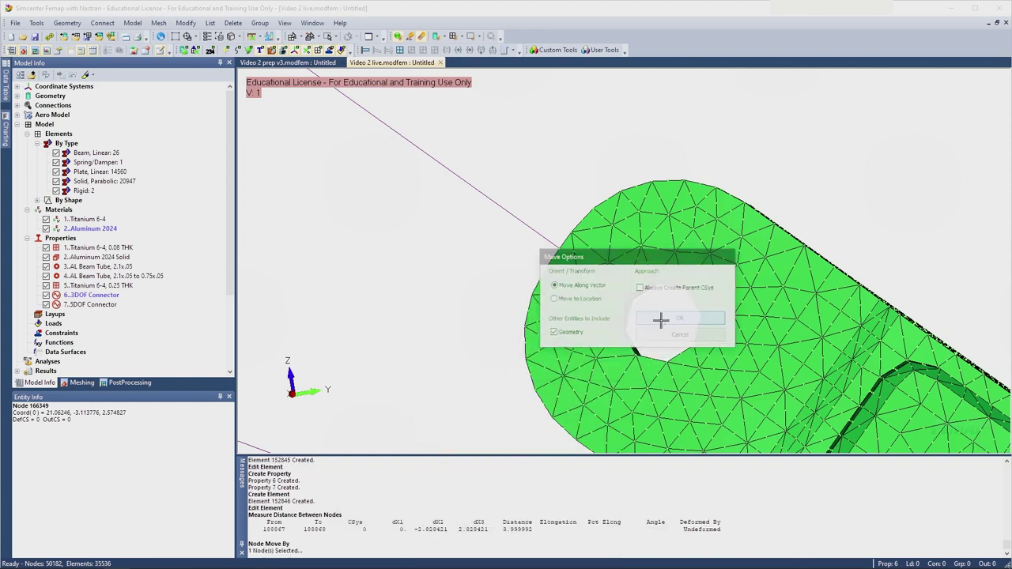
- Define the move vector from a base at 0, 0, 0 to a tip at X 0, Y -2.828, Z 2.828
drag(546, 513, 642, 139)
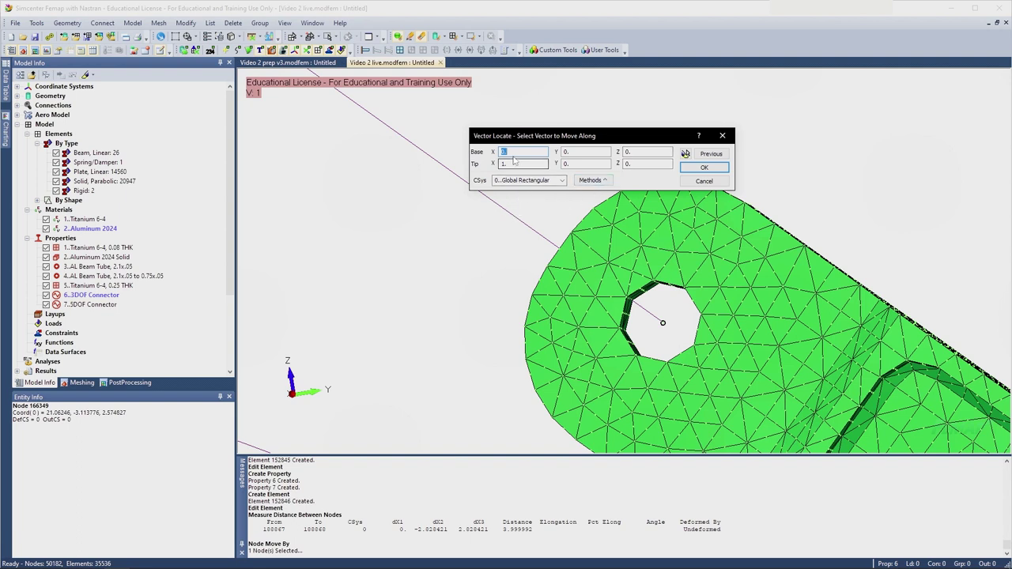
key(Tab)
key(Tab)
key(Tab)
key(Tab)
mouse_move(515, 247)
middle_down()
mouse_move(521, 256)
mouse_move(526, 246)
middle_up()
drag(528, 165, 490, 171)
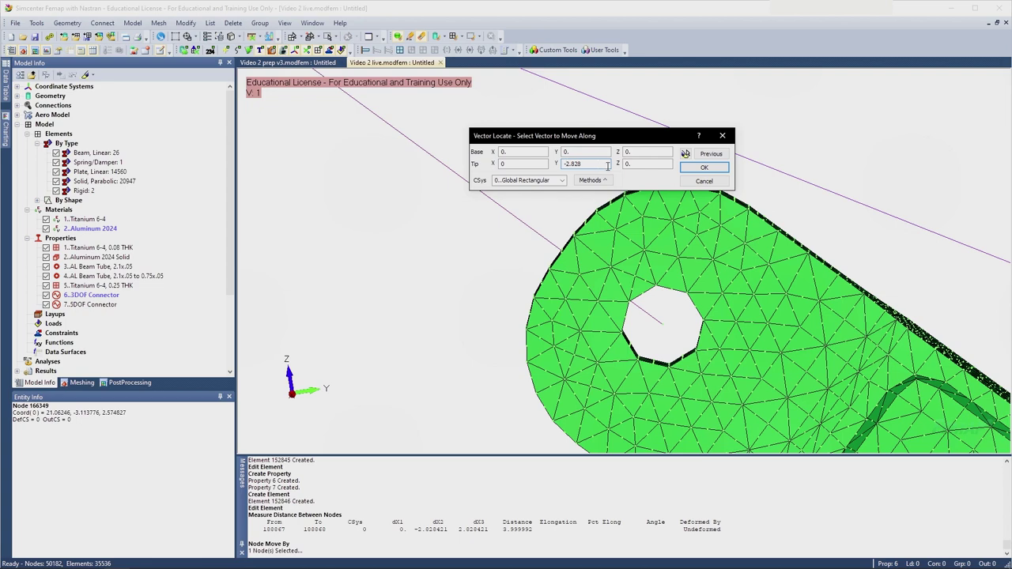
double_click(646, 164)
- Switch the vector definition to Locate/Length, set the length to 0.5, and move the beam end node along it
click(590, 181)
click(610, 207)
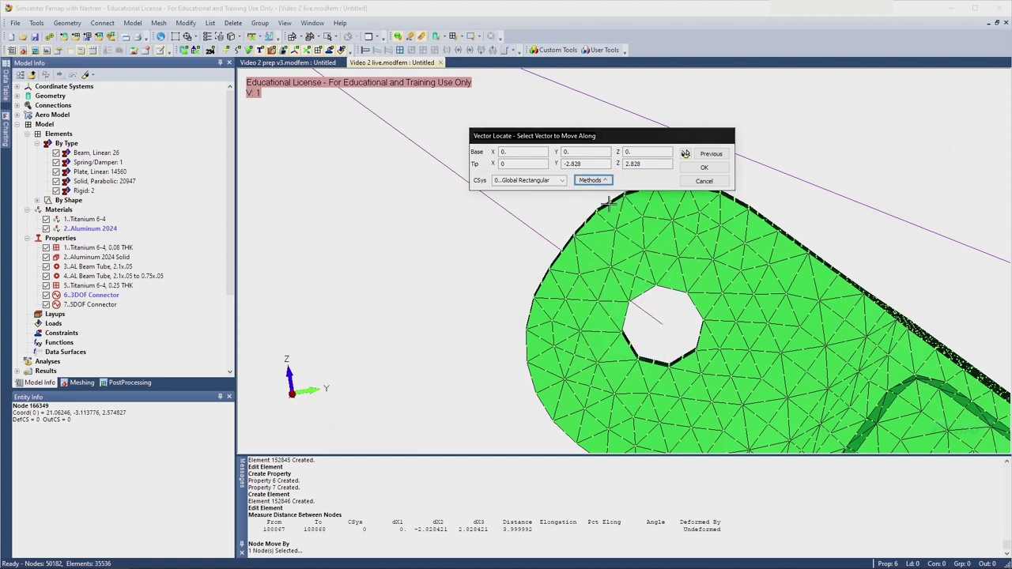
drag(512, 511, 449, 131)
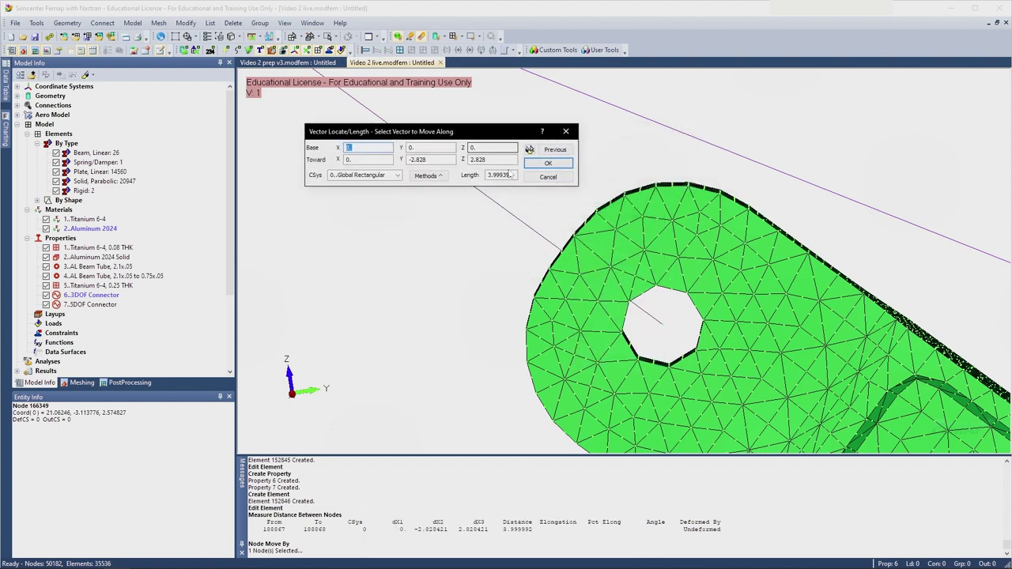
drag(513, 175, 457, 164)
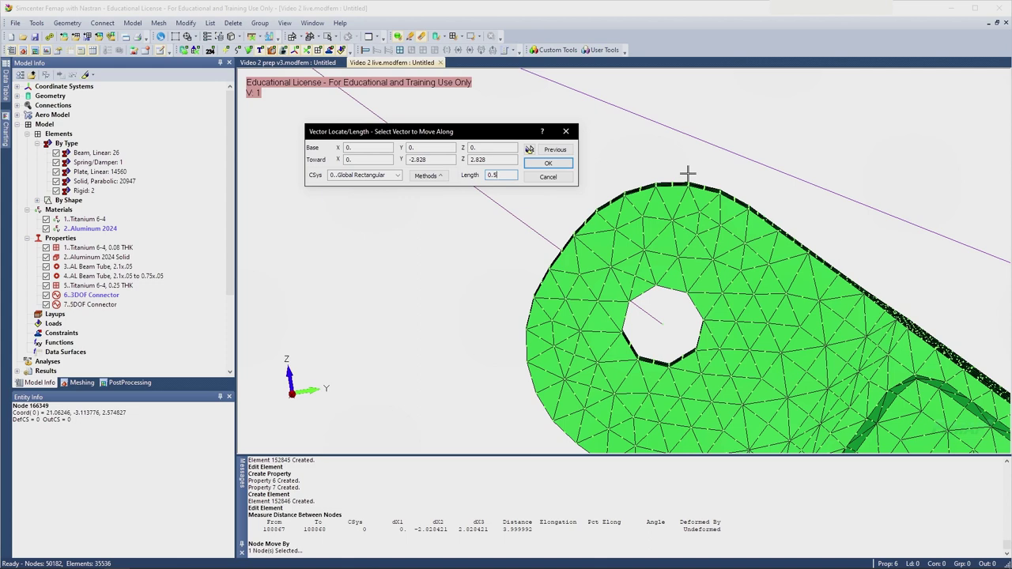
key(Return)
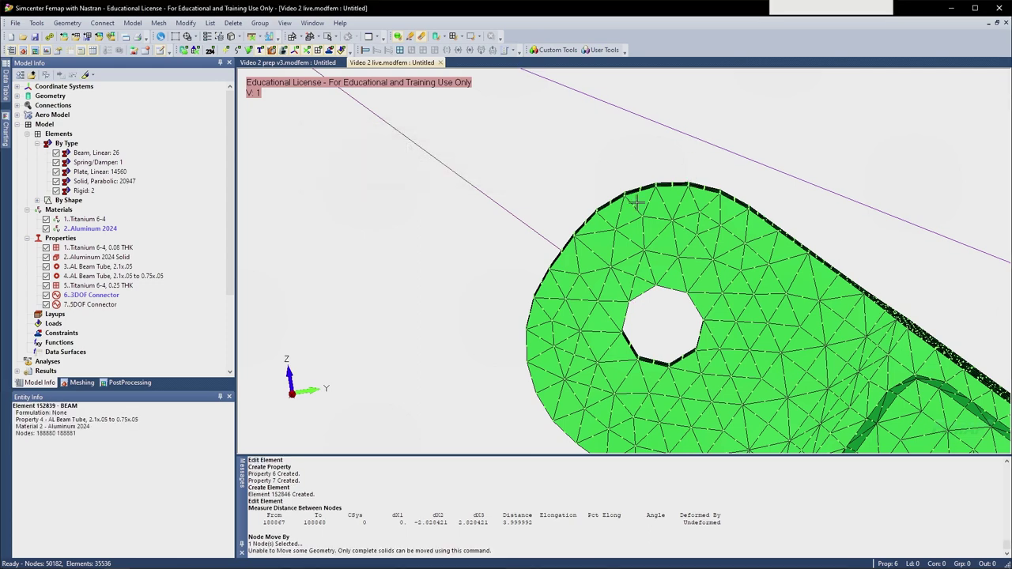
- Start a new rigid RBE3 interpolation element whose dependent node is a new node at center
scroll(653, 294, up, 2)
middle_drag(653, 294, 582, 272)
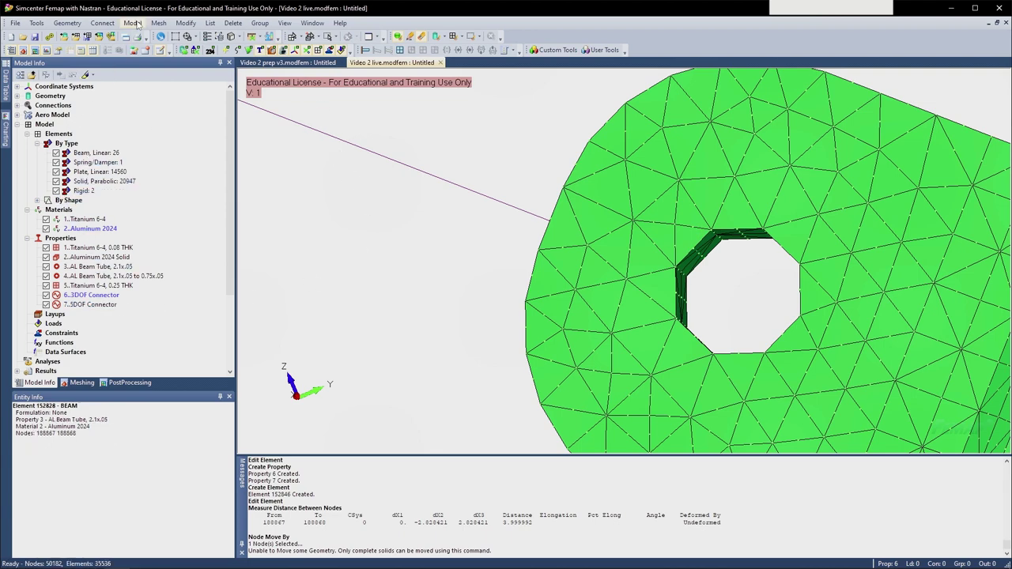
click(158, 23)
mouse_move(180, 60)
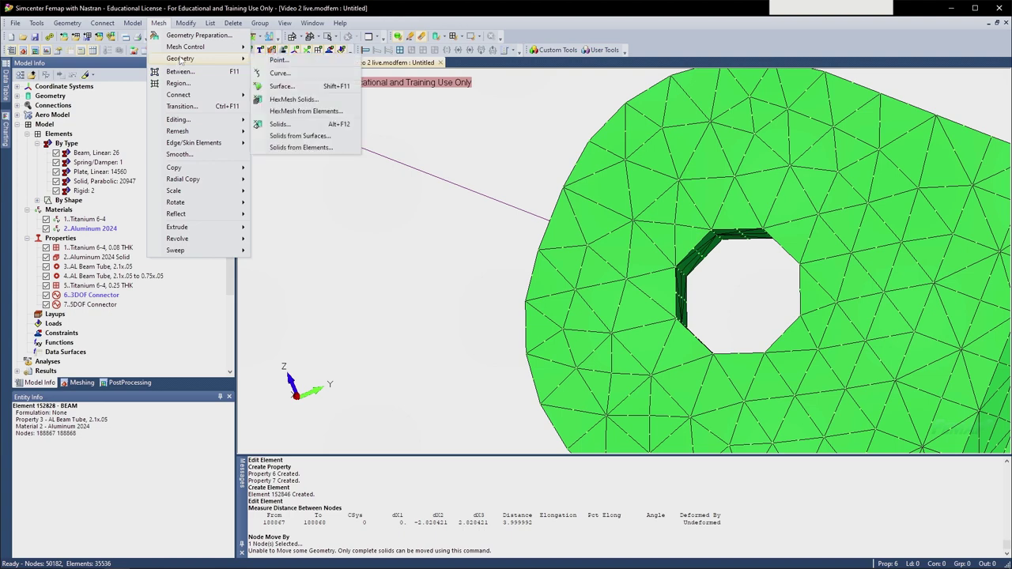
mouse_move(91, 26)
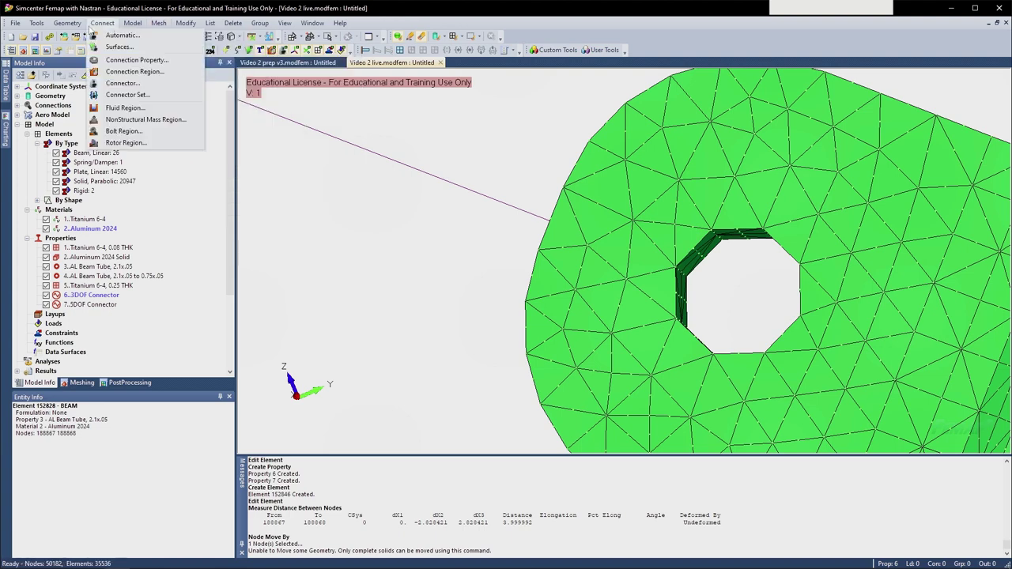
click(138, 60)
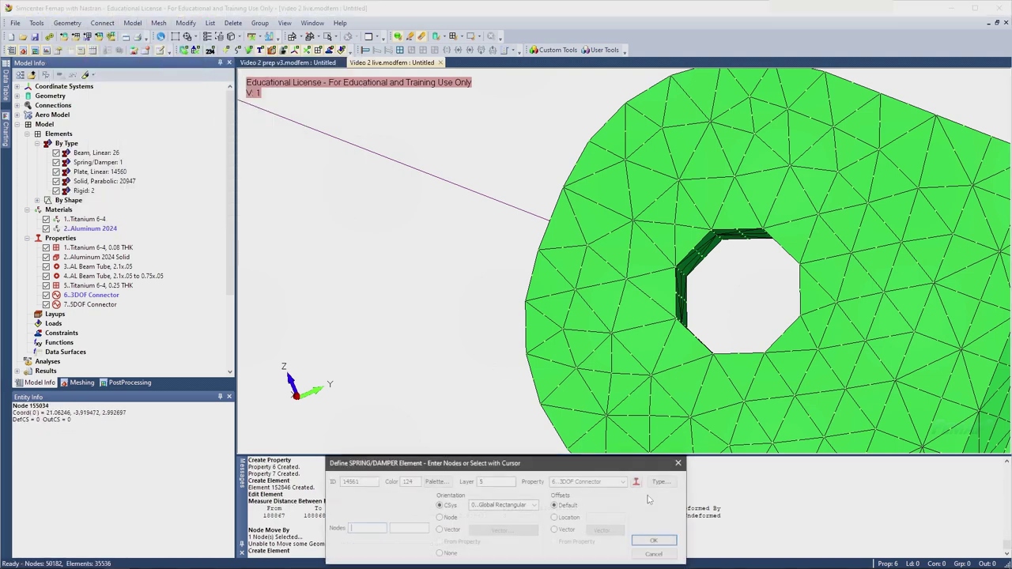
drag(484, 460, 392, 207)
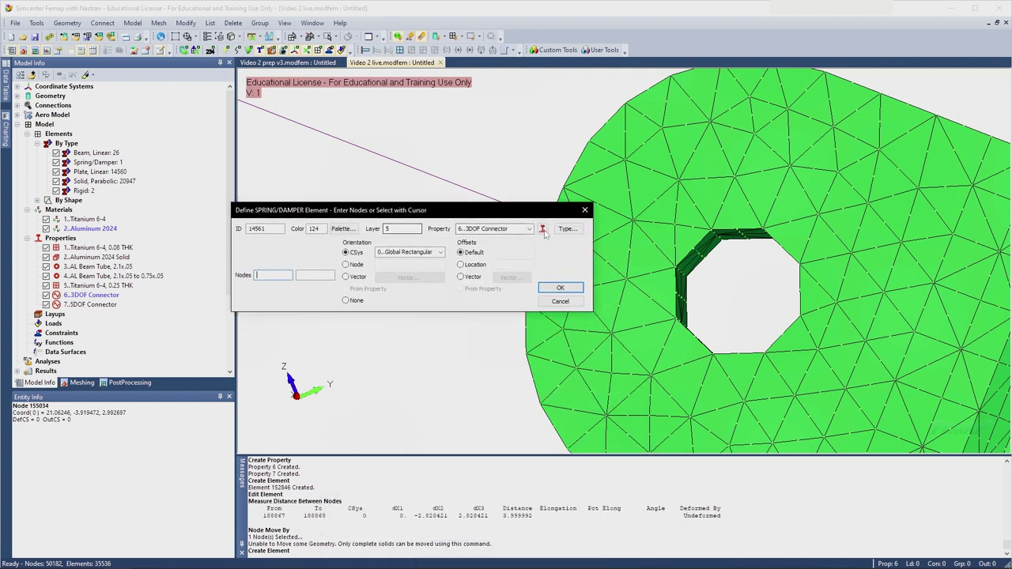
click(566, 228)
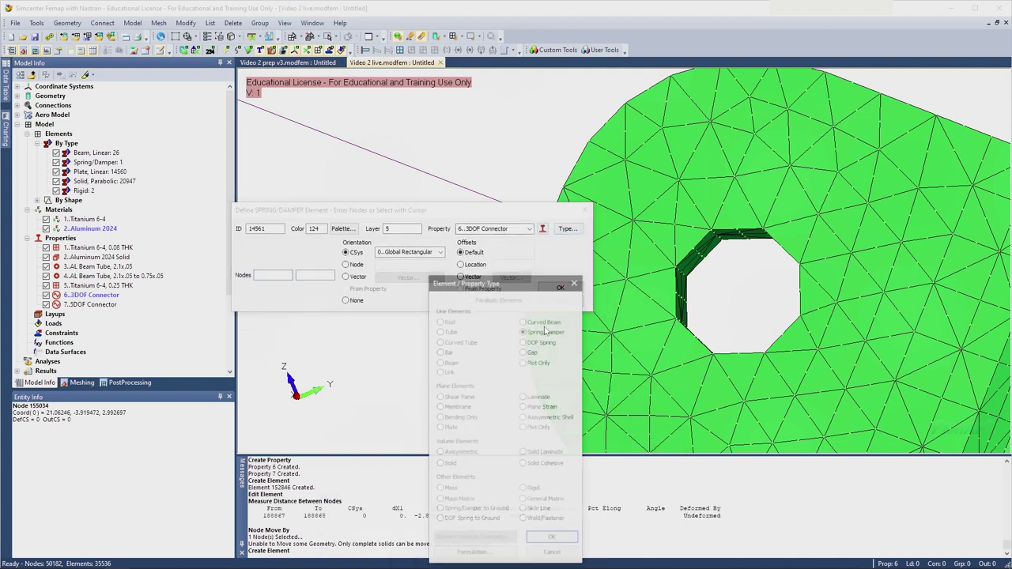
click(552, 538)
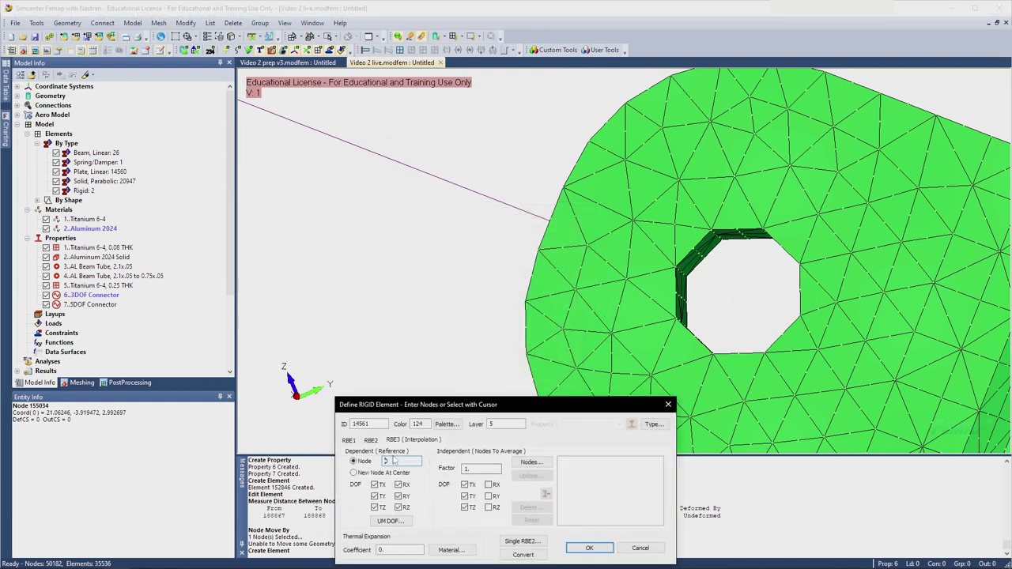
drag(403, 405, 339, 166)
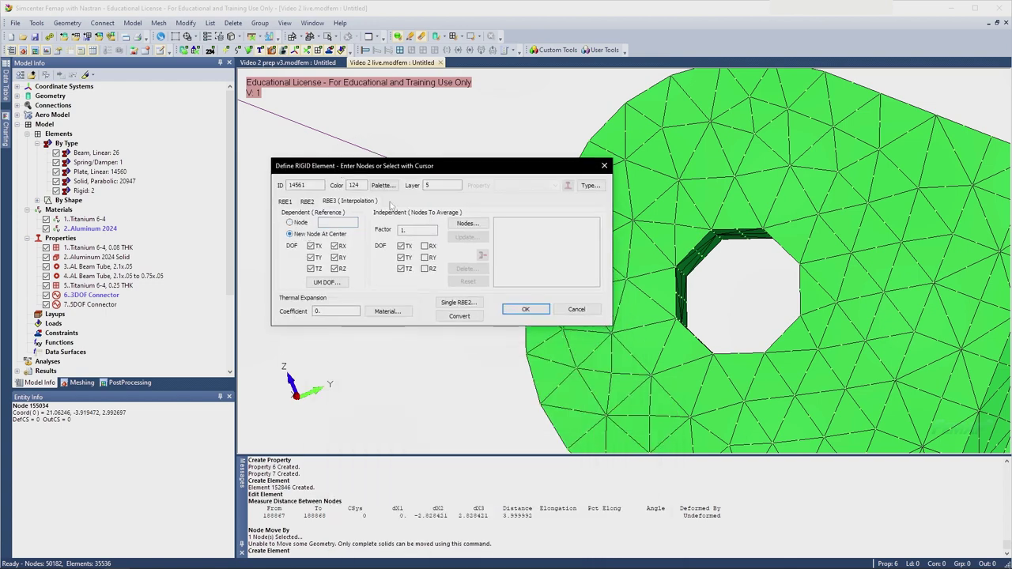
- Use the nodes on the small lug hole's inner surface as the independent nodes and create the RBE3 element
click(476, 225)
click(615, 526)
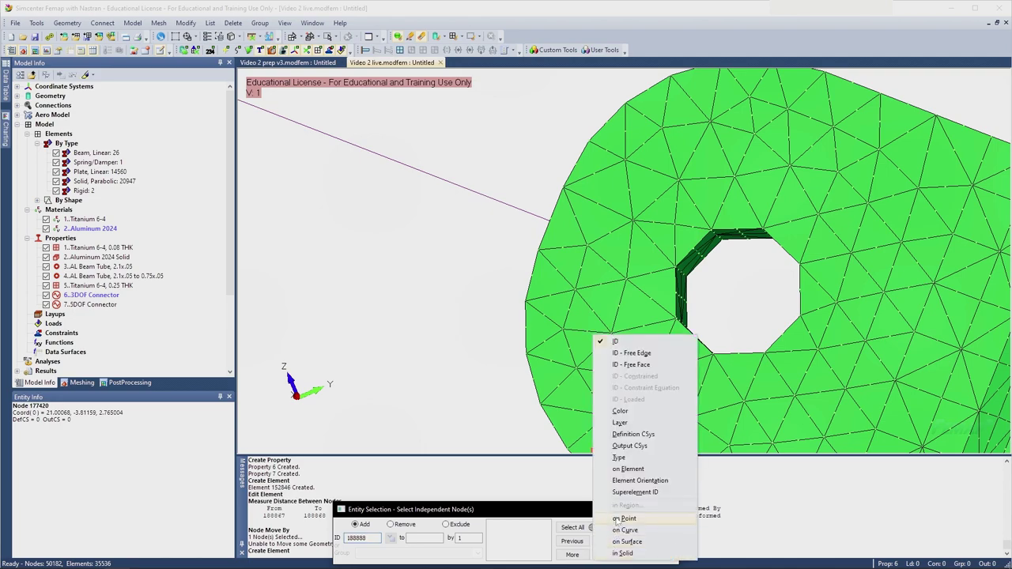
click(627, 541)
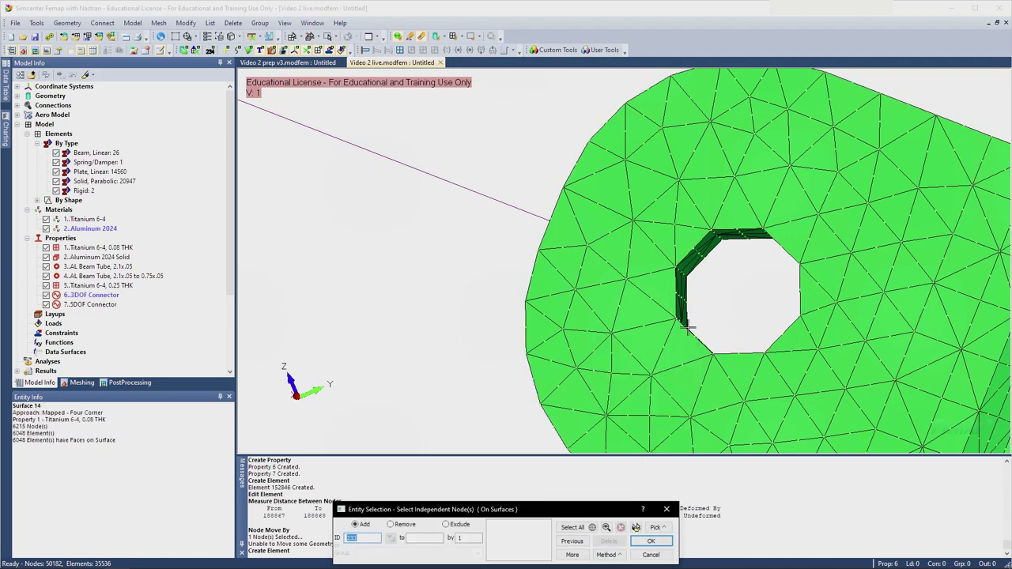
middle_drag(695, 286, 671, 427)
click(740, 380)
click(656, 541)
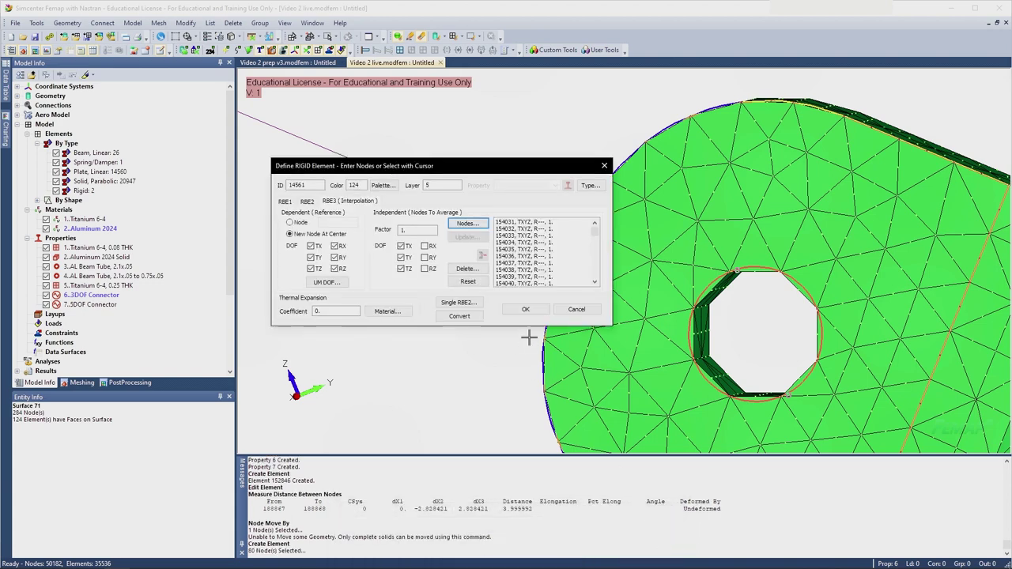
click(527, 309)
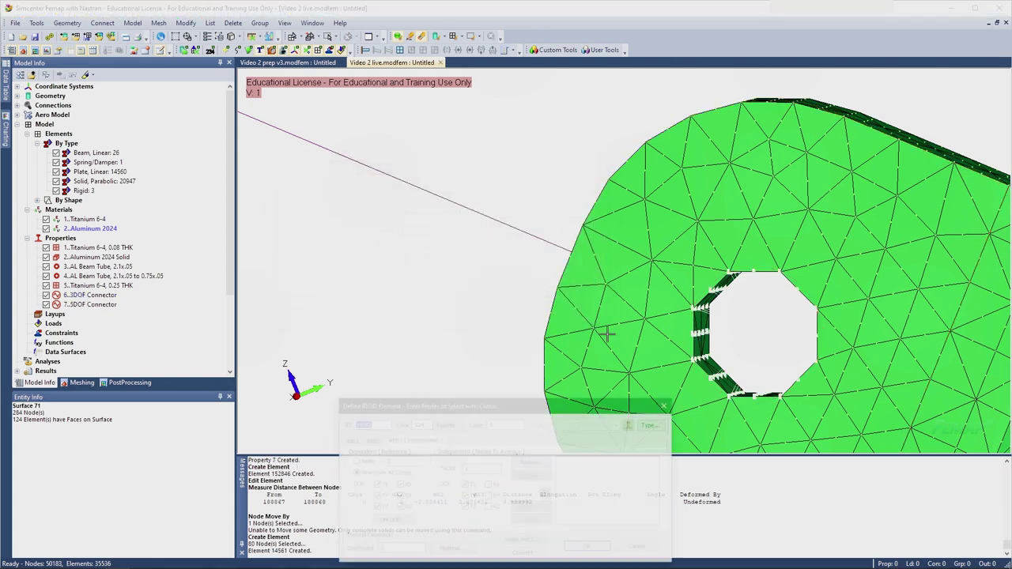
click(637, 548)
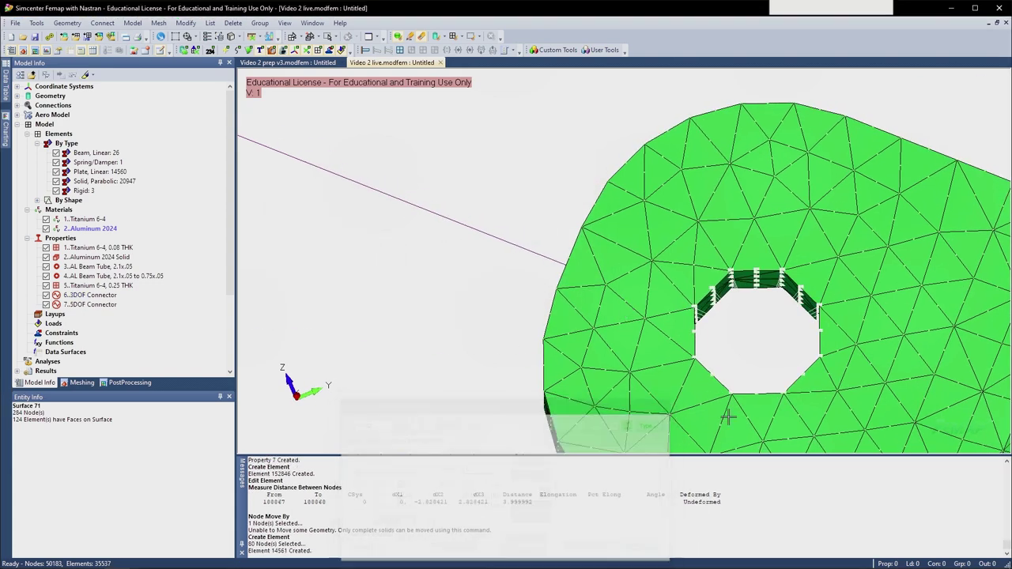
- Edit the small lug hole's RBE3 element and change its color to magenta (104)
right_click(749, 368)
click(768, 378)
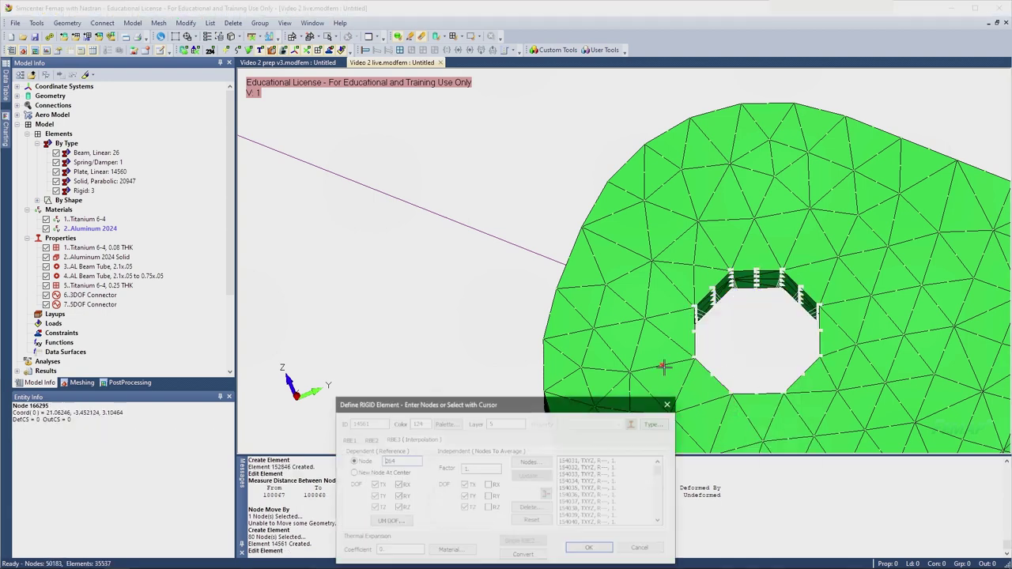
click(446, 423)
click(421, 269)
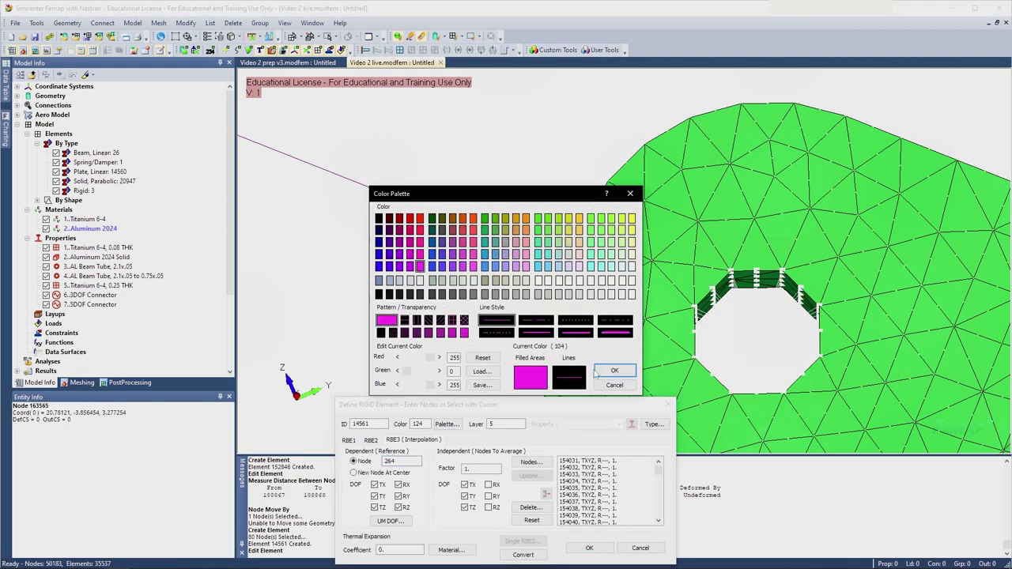
click(614, 370)
click(585, 549)
- Hide the parabolic solid elements and show element thickness/cross sections to compare the beam end with the RBE3 element
middle_drag(682, 318, 630, 314)
mouse_move(746, 335)
middle_down()
mouse_move(793, 324)
mouse_move(795, 340)
mouse_move(748, 340)
middle_up()
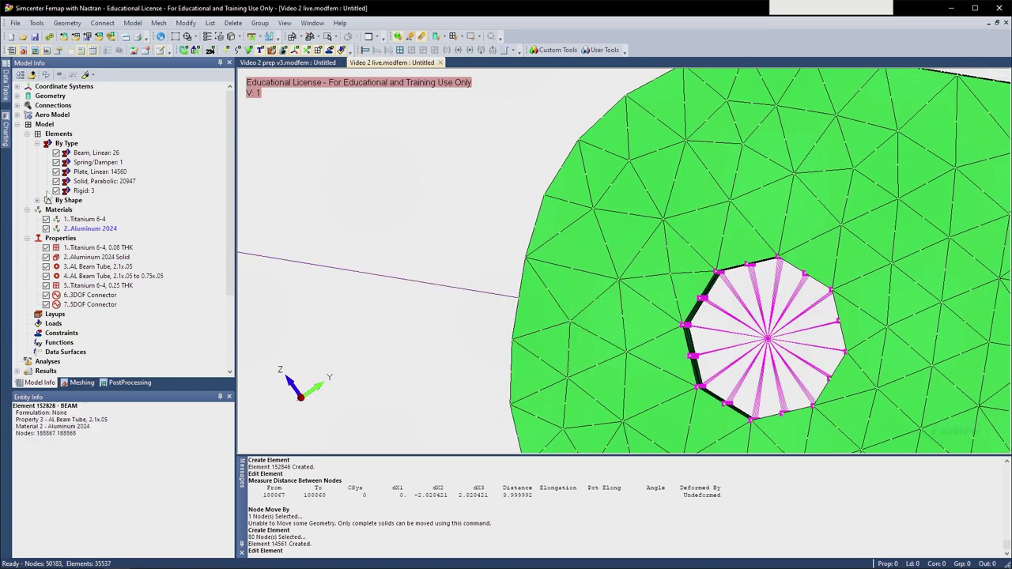
click(56, 181)
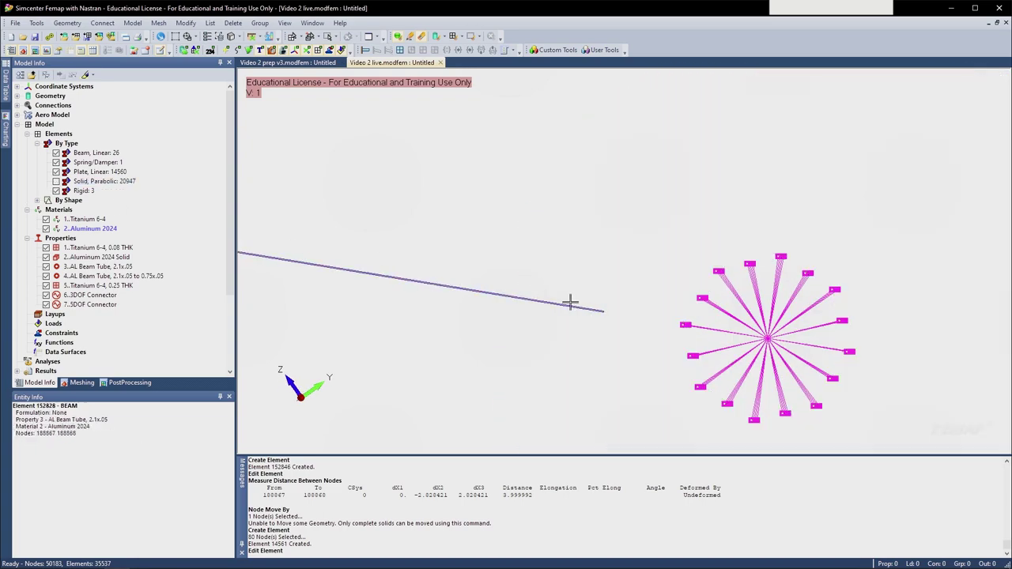
middle_drag(572, 301, 580, 280)
middle_drag(702, 358, 707, 292)
middle_drag(780, 367, 512, 208)
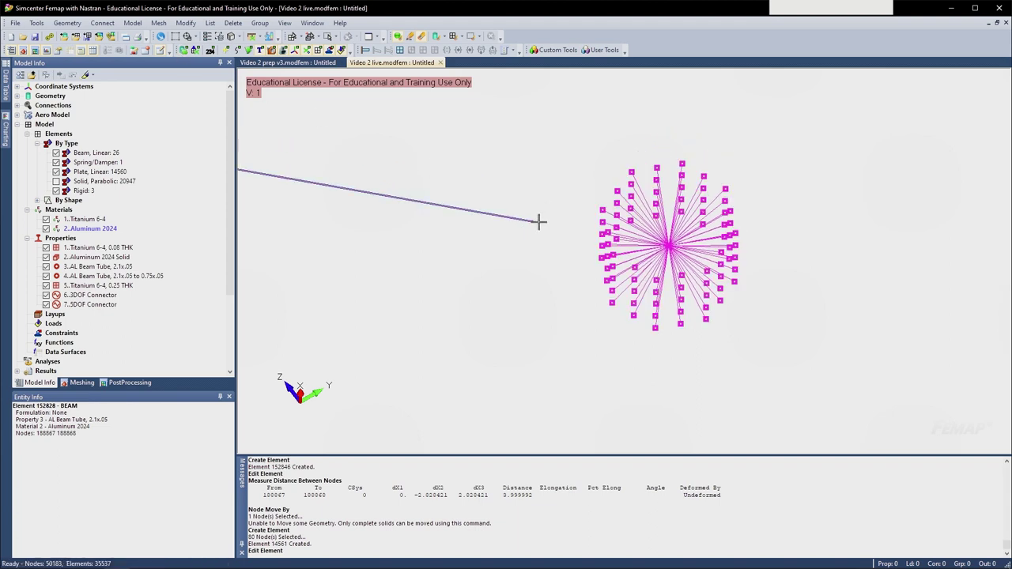
click(234, 36)
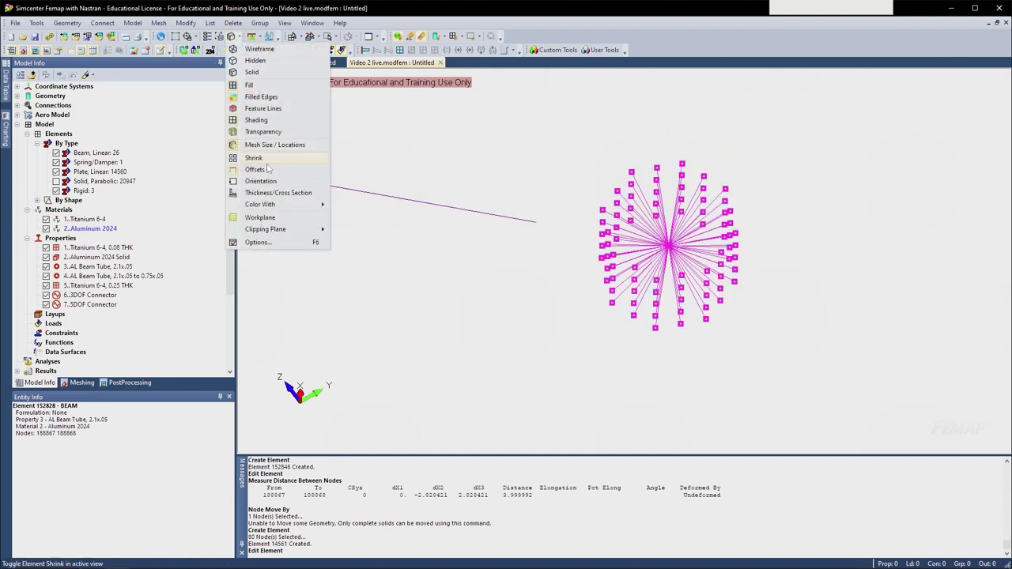
click(277, 192)
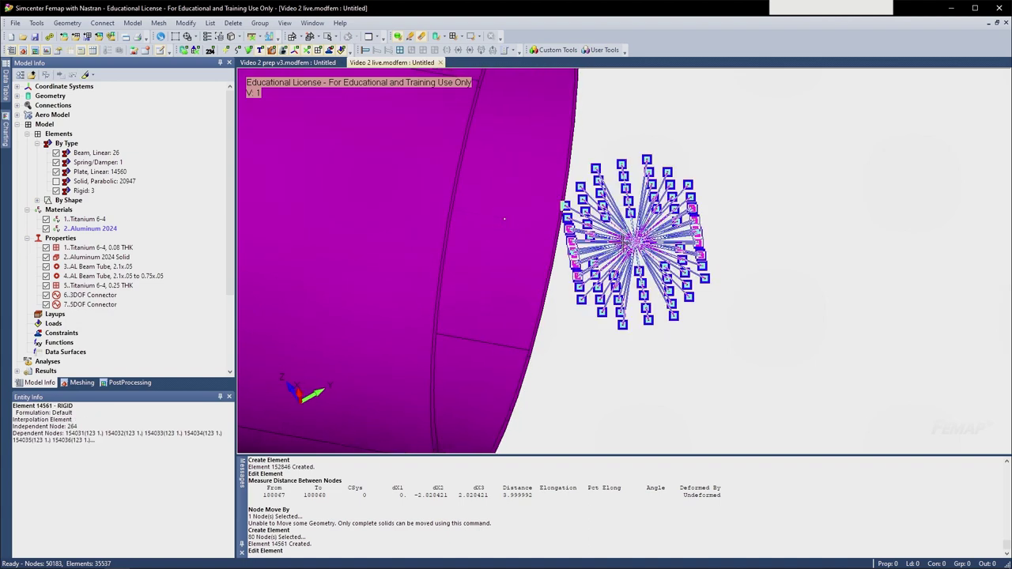
middle_drag(624, 242, 668, 242)
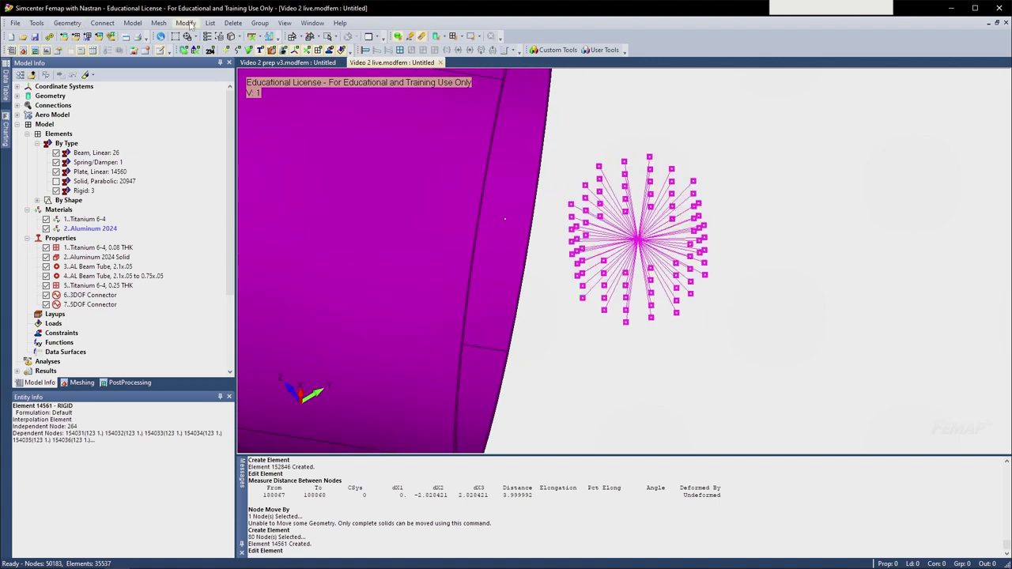
- Start a new spring/damper element from the small RBE3's center node to the tube's end node, using the 5DOF Connector property
click(132, 23)
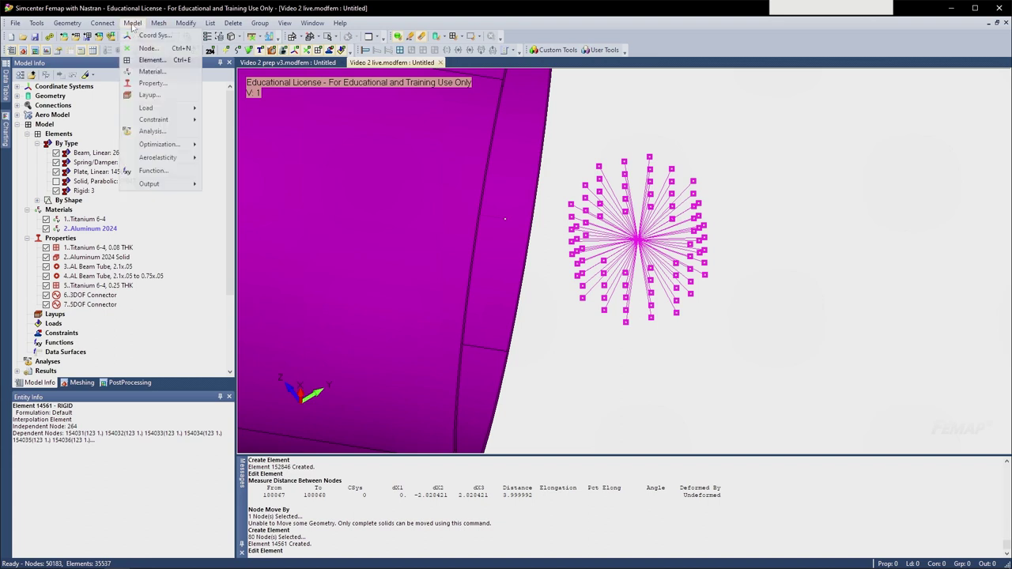
click(152, 61)
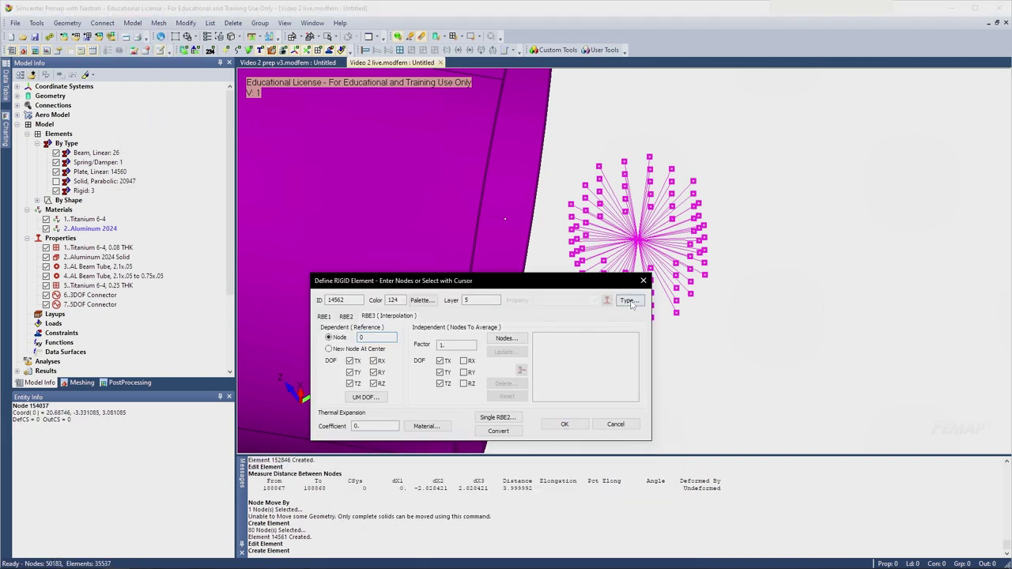
click(628, 301)
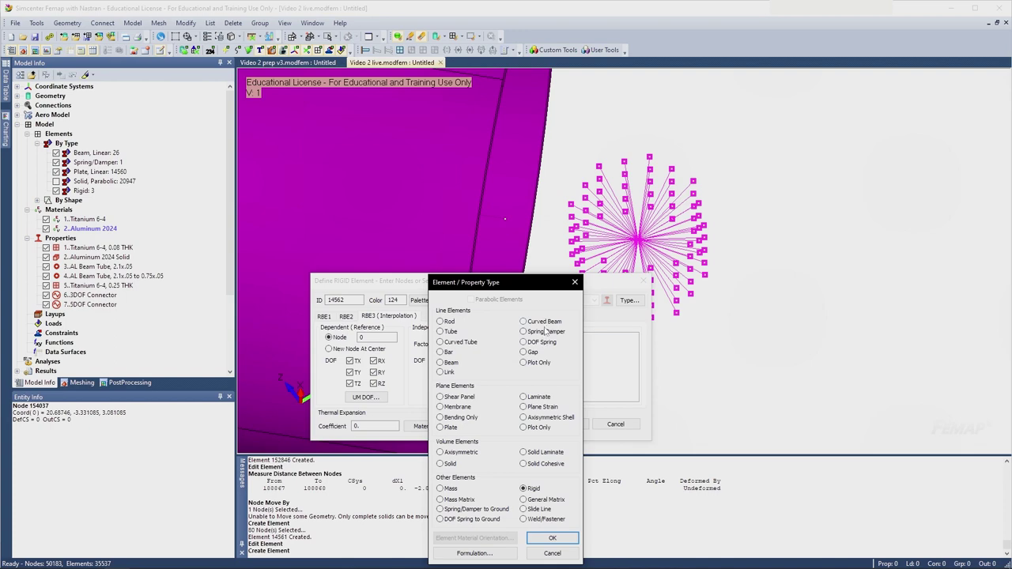
click(552, 539)
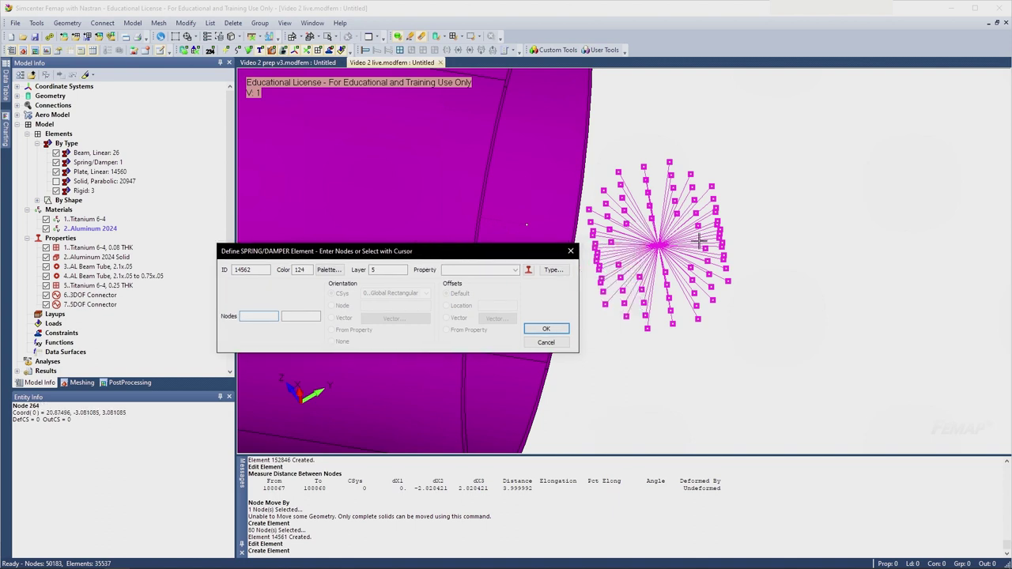
click(525, 224)
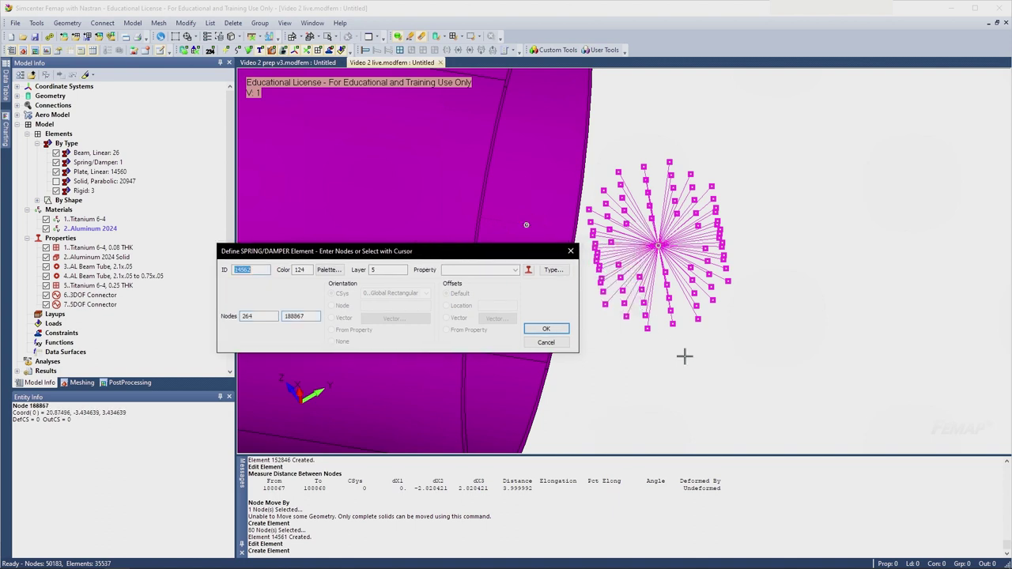
click(510, 270)
click(471, 291)
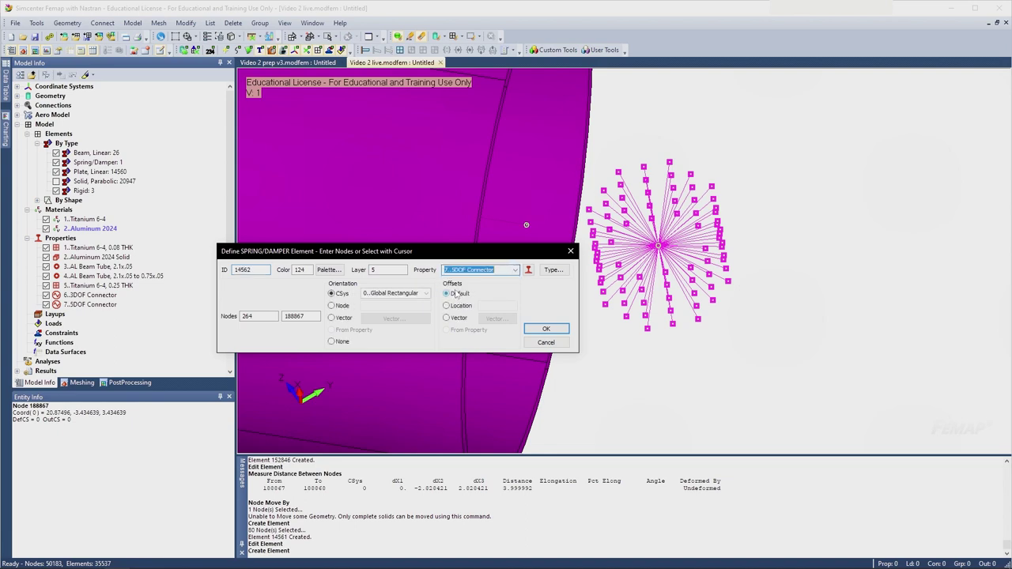
- Define the spring element's orientation by a vector from base 0, 0, 0 toward 1, 0, 0 in Global Rectangular coordinates
click(332, 316)
middle_drag(711, 329, 681, 301)
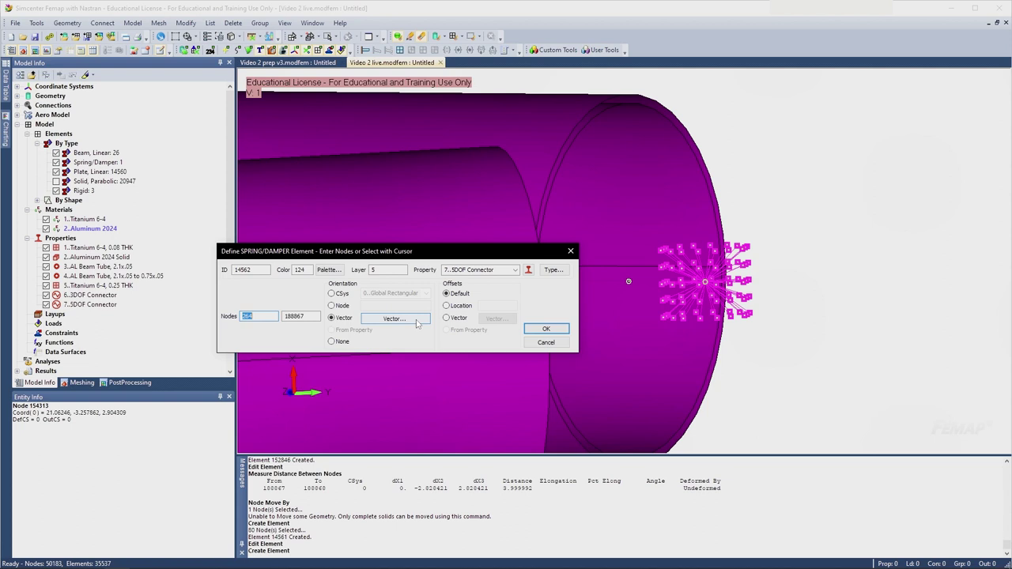
click(395, 318)
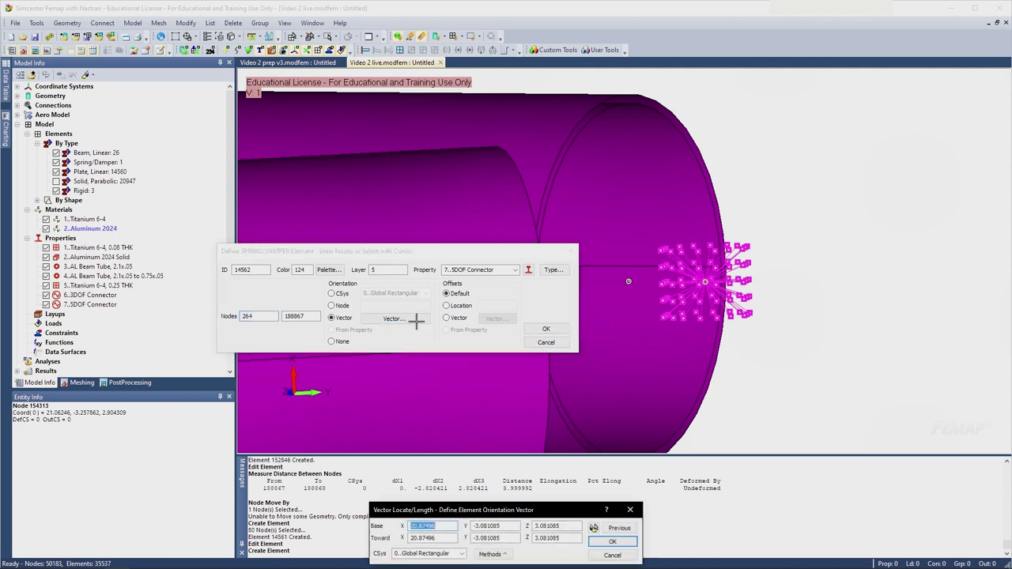
drag(500, 510, 500, 150)
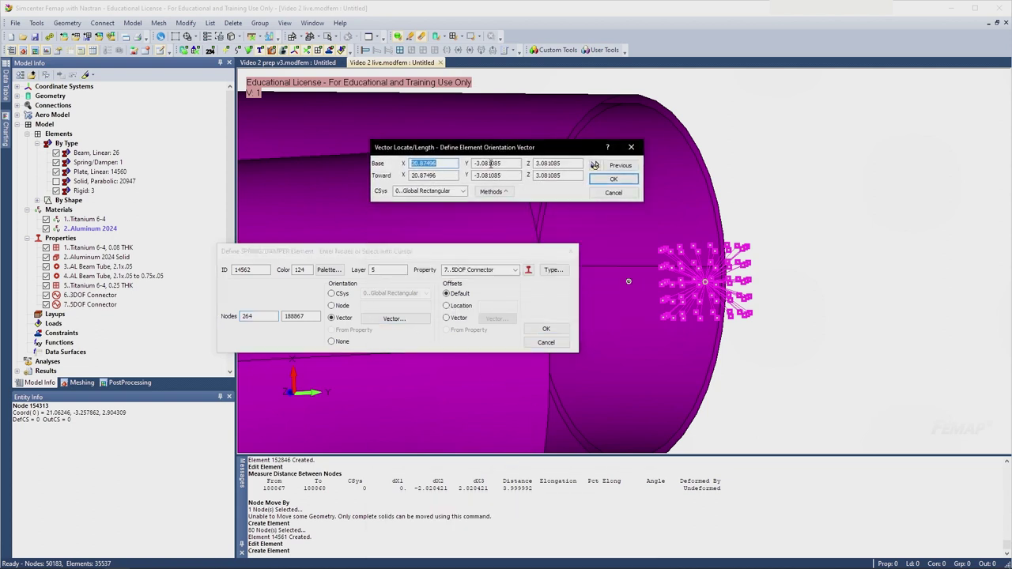
middle_drag(747, 293, 688, 159)
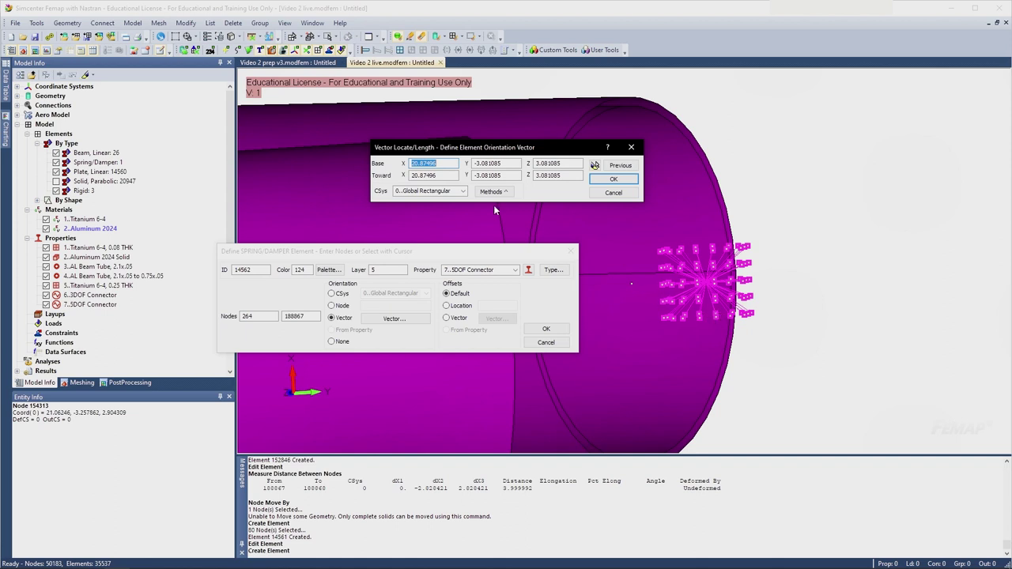
text(0)
key(Tab)
text(0)
key(Tab)
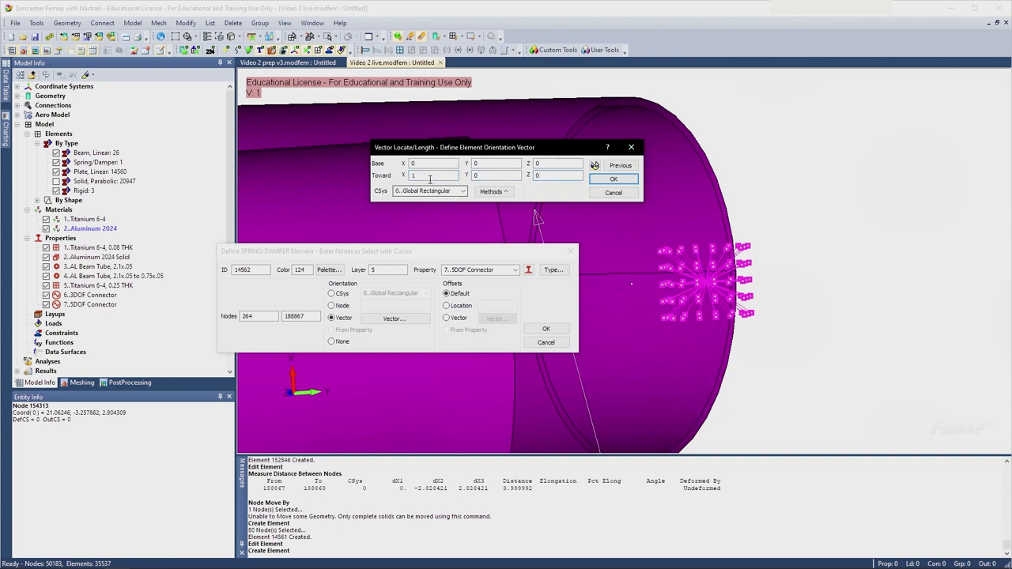
click(613, 179)
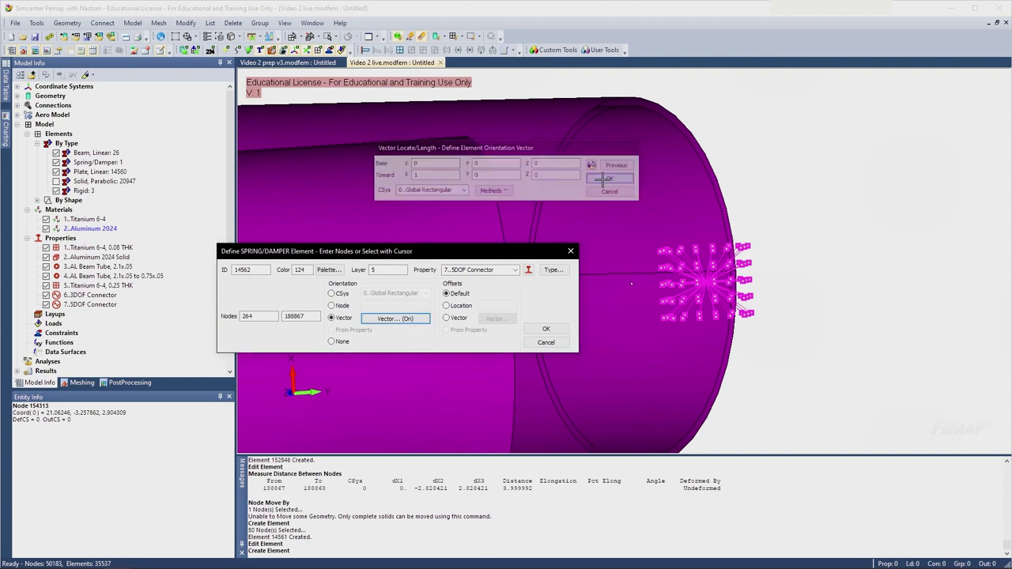
- Set the spring element's offset location to 0 and create the connector between the small RBE3 and the tube end
middle_drag(697, 280, 715, 310)
click(454, 305)
scroll(718, 275, up, 1)
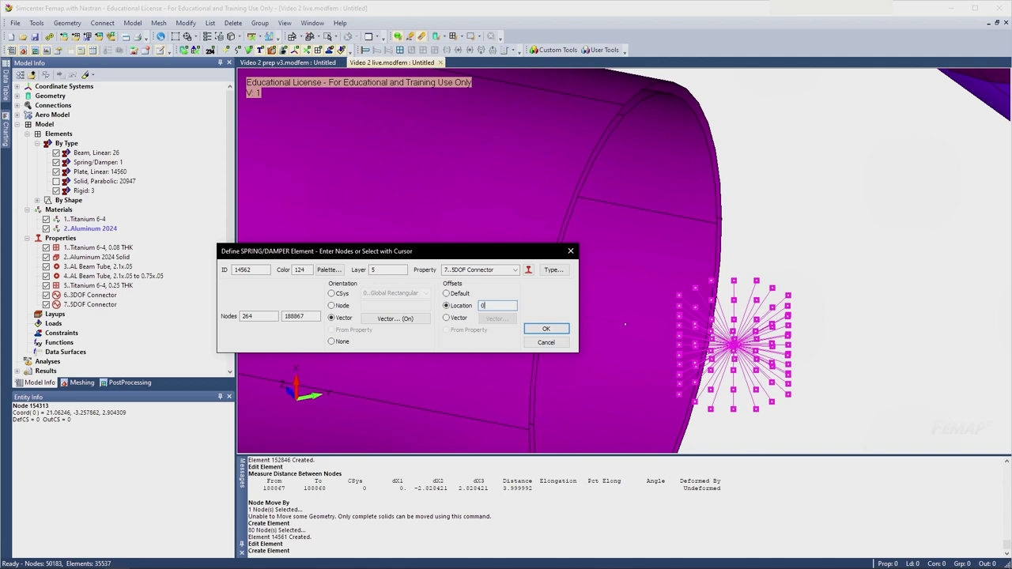
click(546, 331)
middle_drag(625, 332, 716, 362)
scroll(735, 352, up, 5)
scroll(716, 361, down, 3)
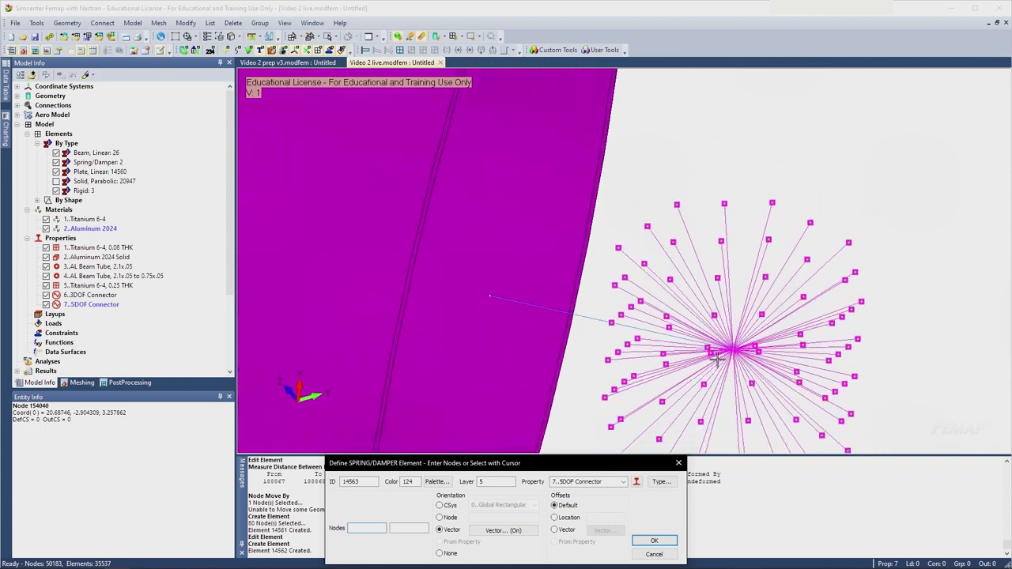
middle_drag(580, 312, 577, 275)
scroll(578, 276, down, 10)
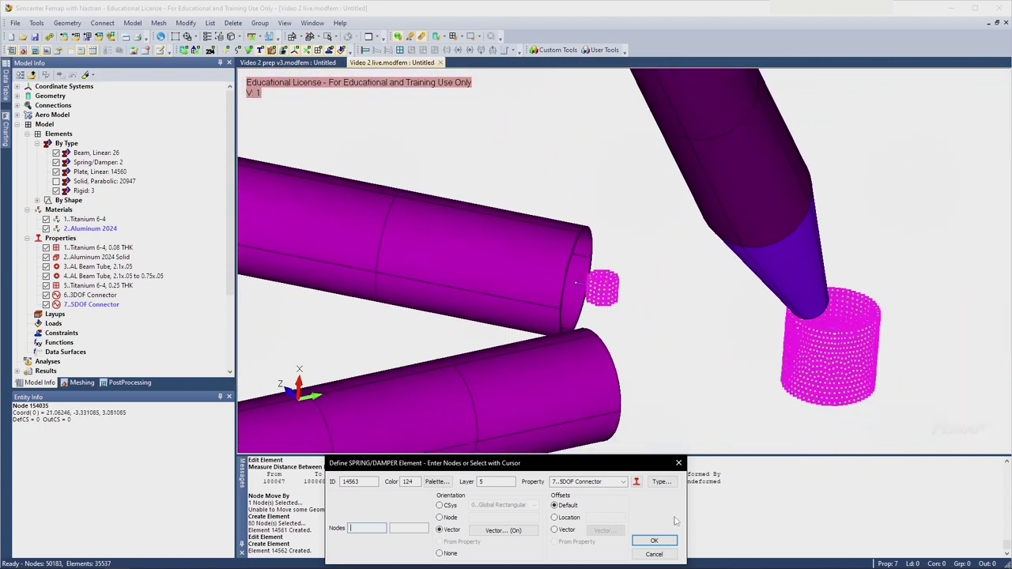
click(653, 553)
- Examine the tapered free ends of the strut tubes opposite the tripod end fitting
middle_drag(668, 351, 723, 294)
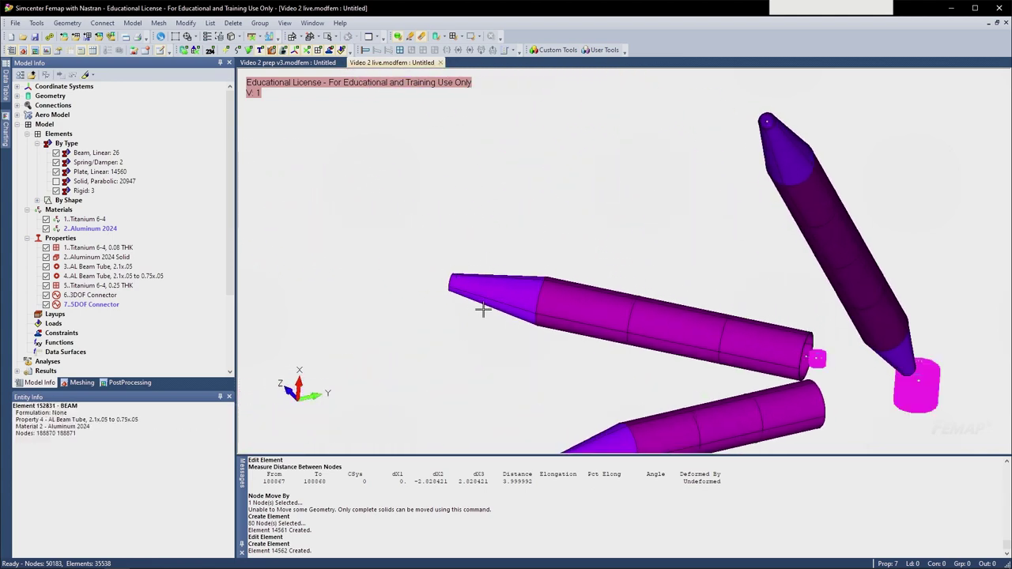
middle_drag(907, 354, 838, 329)
middle_drag(928, 369, 397, 255)
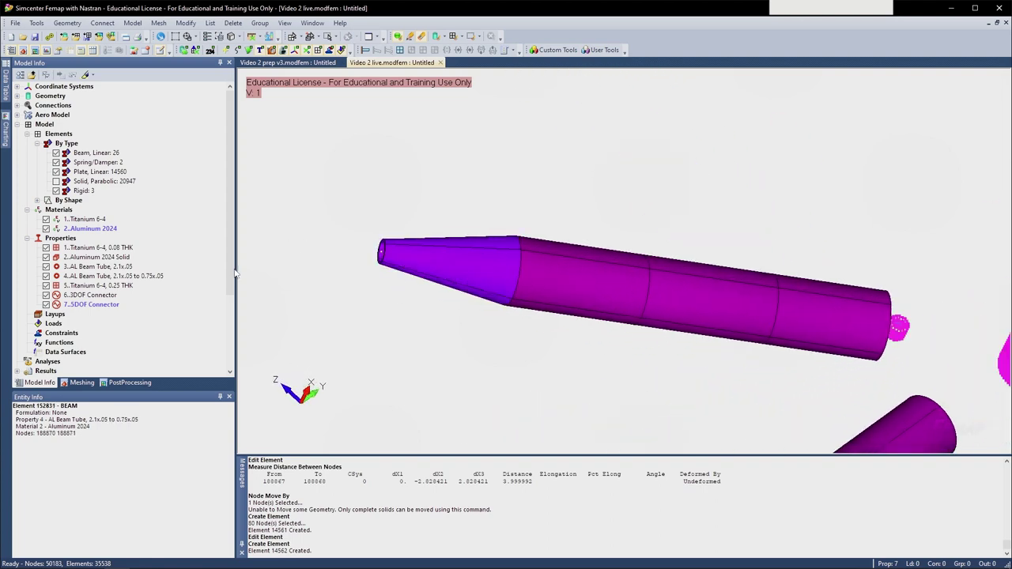
scroll(119, 281, down, 4)
scroll(418, 269, up, 1)
scroll(359, 253, up, 2)
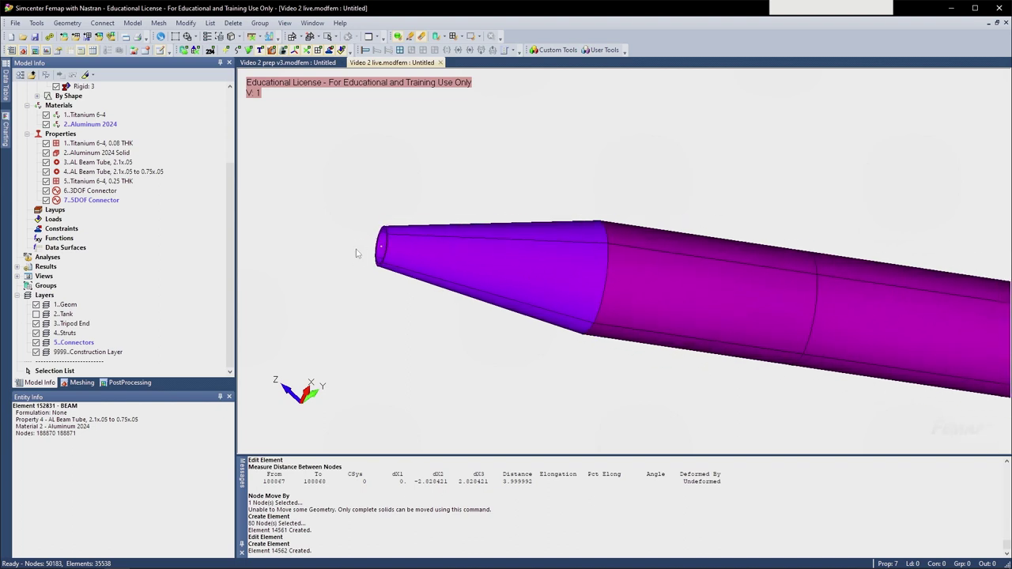
scroll(358, 252, down, 3)
scroll(359, 252, down, 2)
middle_drag(361, 250, 713, 346)
scroll(392, 237, down, 2)
middle_drag(728, 276, 723, 261)
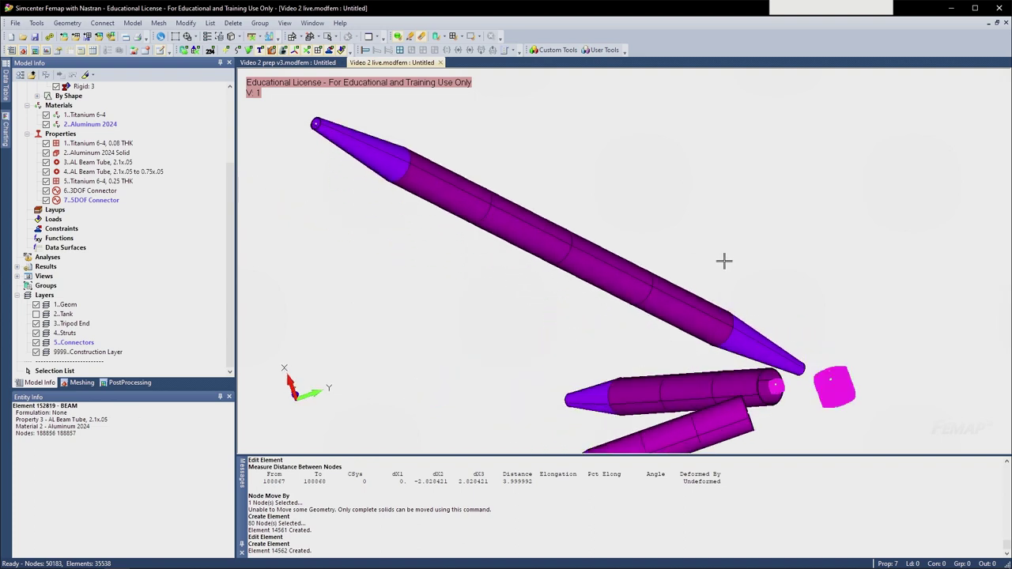
scroll(791, 339, up, 2)
middle_drag(542, 244, 722, 384)
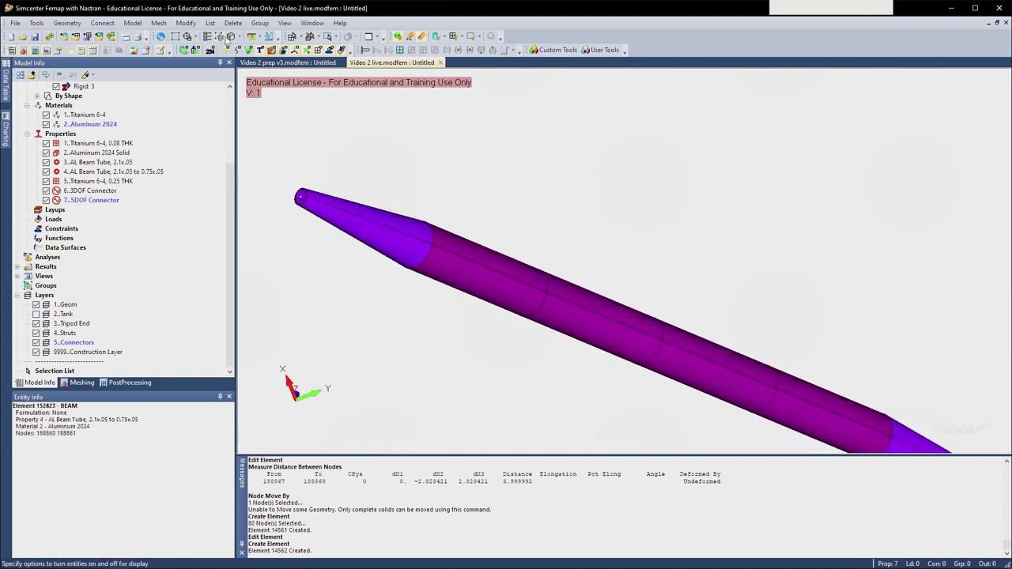
- Turn off the element thickness/cross section display and measure the distance between the two nodes of the strut's tapered end element
click(235, 36)
click(271, 192)
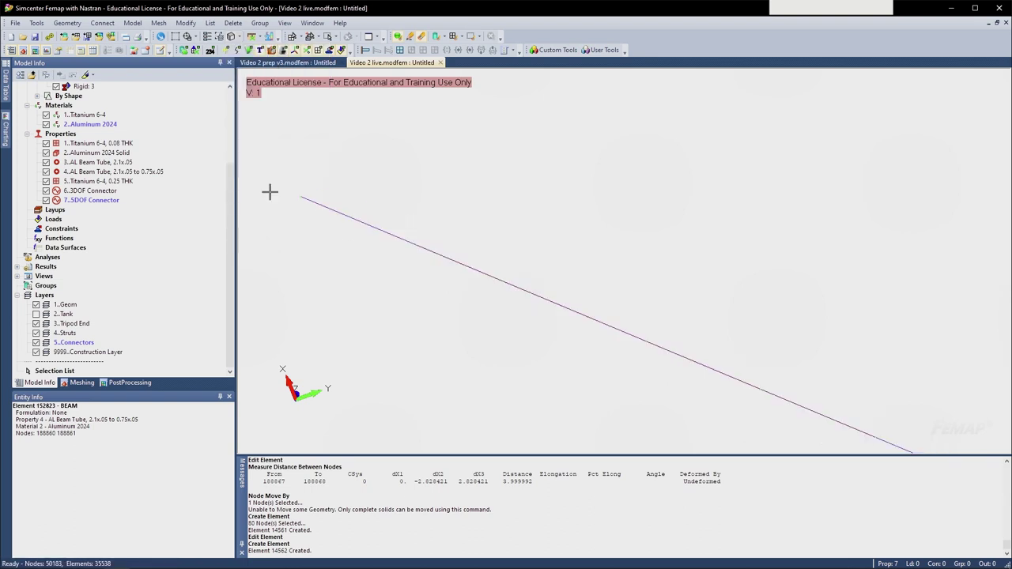
click(37, 23)
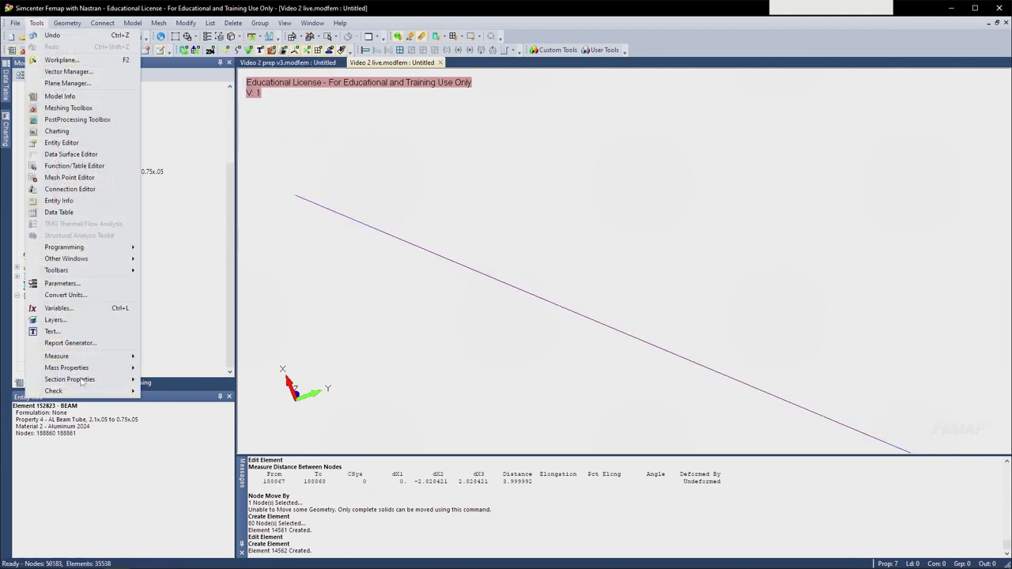
mouse_move(83, 391)
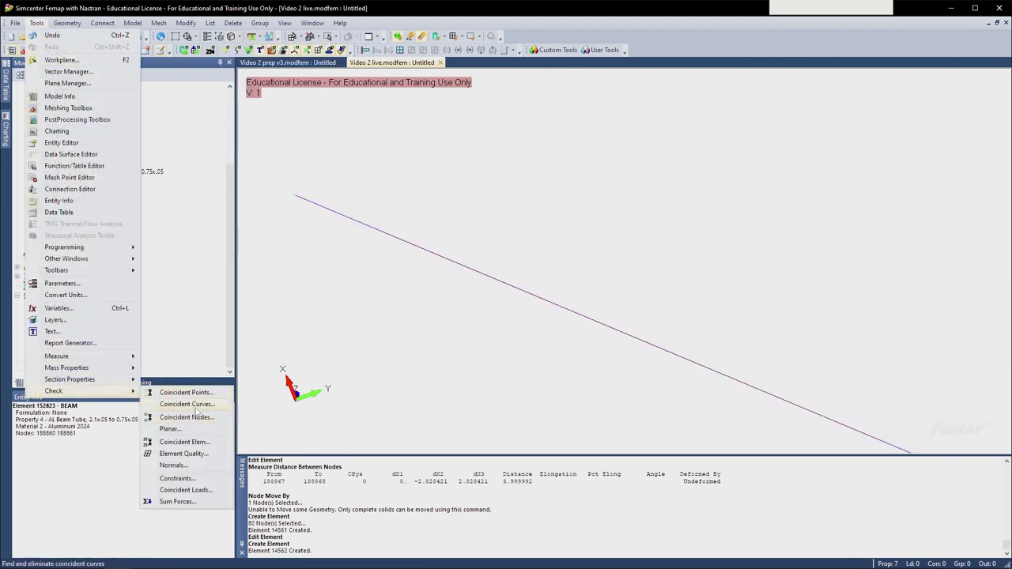
mouse_move(79, 358)
click(177, 367)
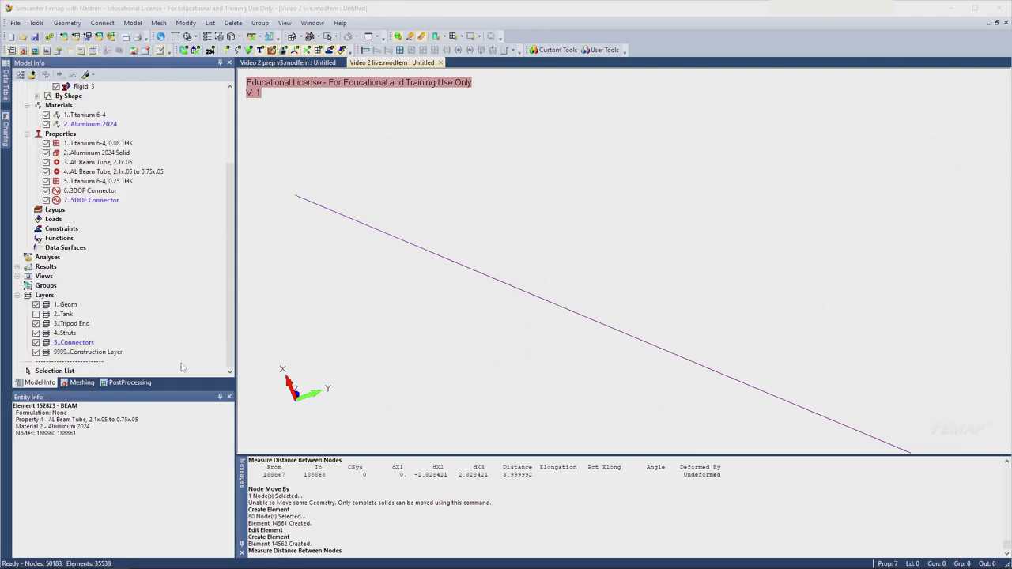
click(294, 196)
click(426, 250)
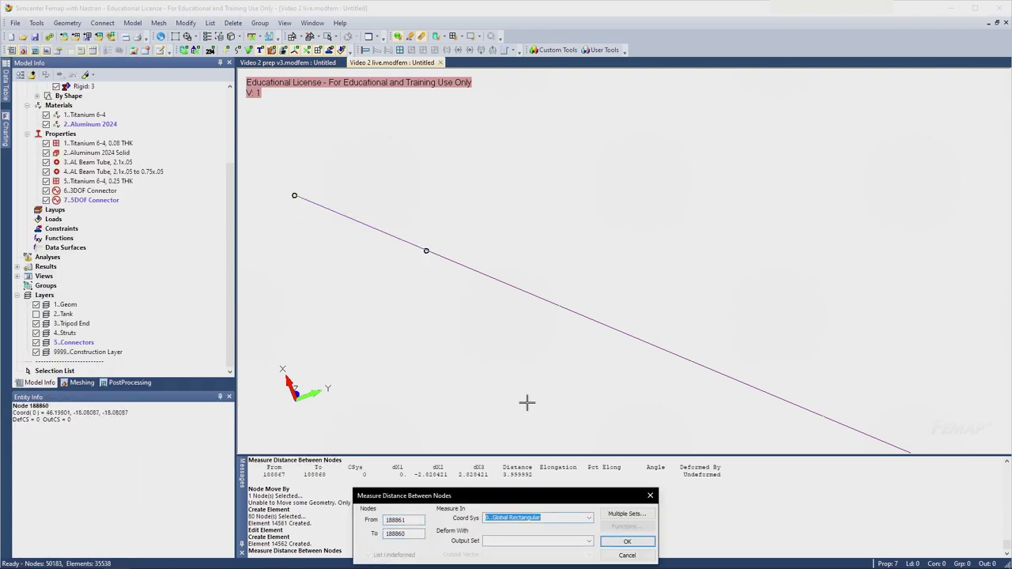
click(627, 542)
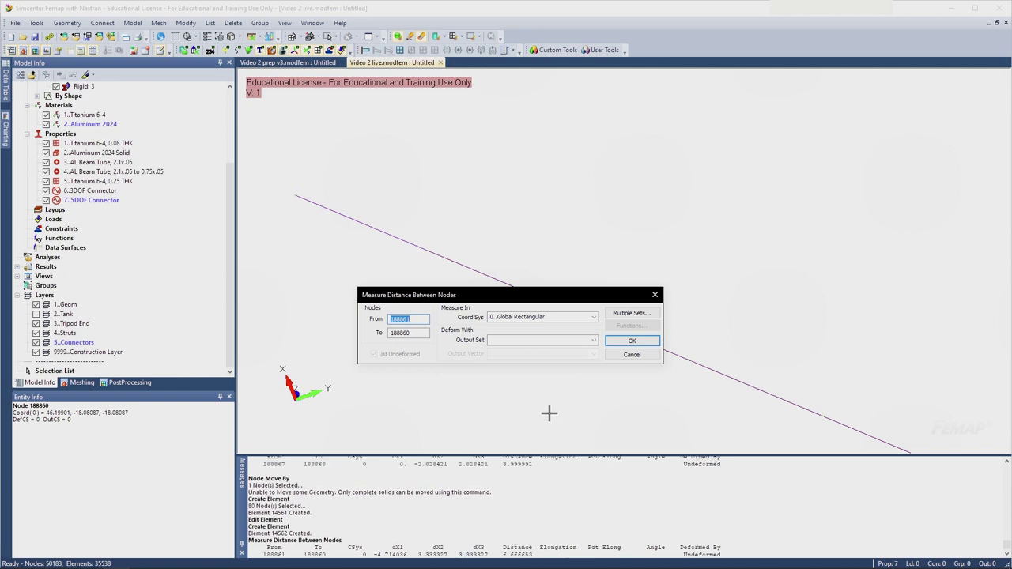
click(630, 355)
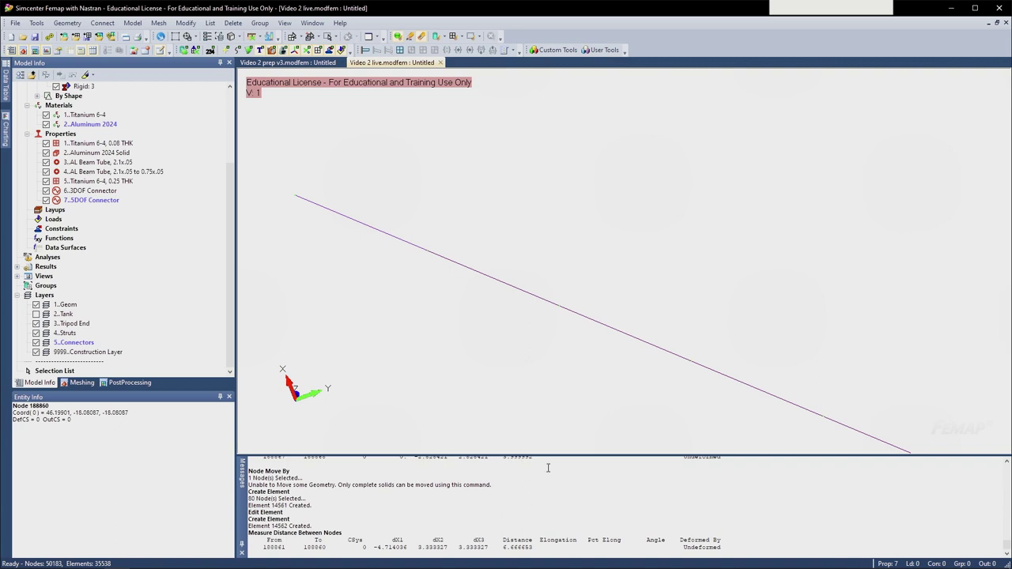
- Create a new node on the existing end node at the strut's tapered free end, using the On Node method
scroll(467, 373, down, 2)
scroll(477, 364, up, 1)
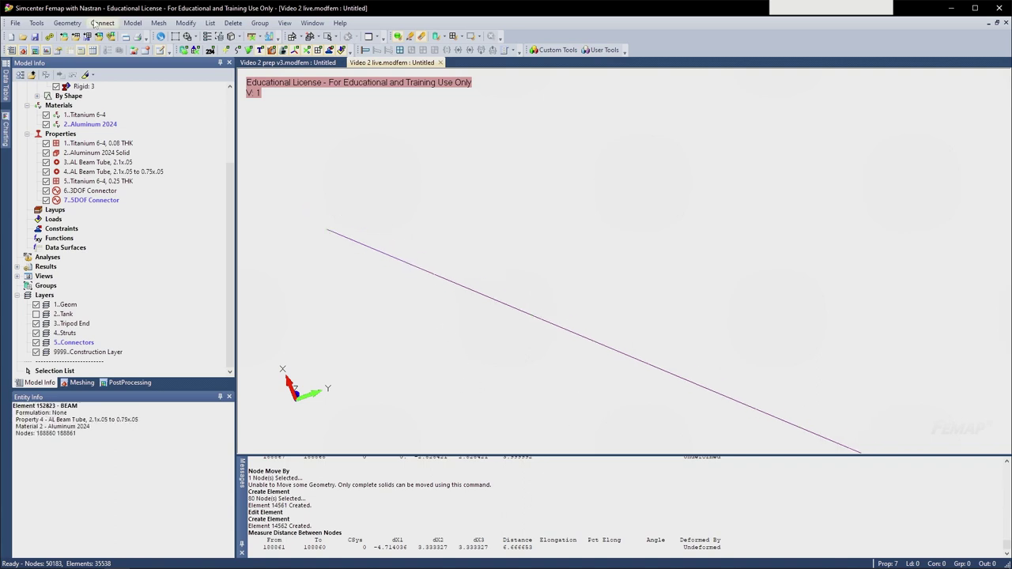
middle_drag(419, 228, 421, 235)
middle_drag(371, 197, 378, 192)
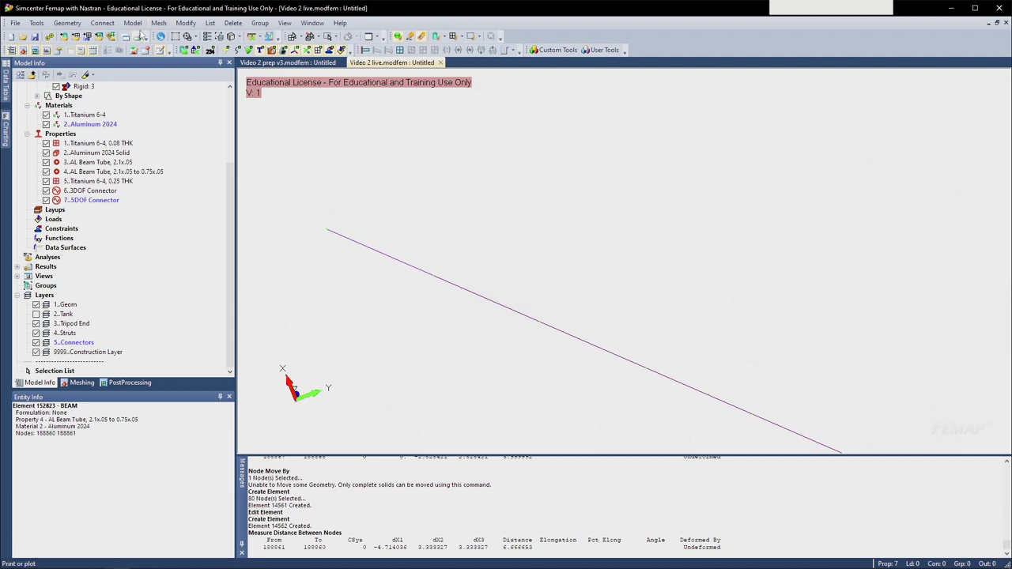
click(183, 24)
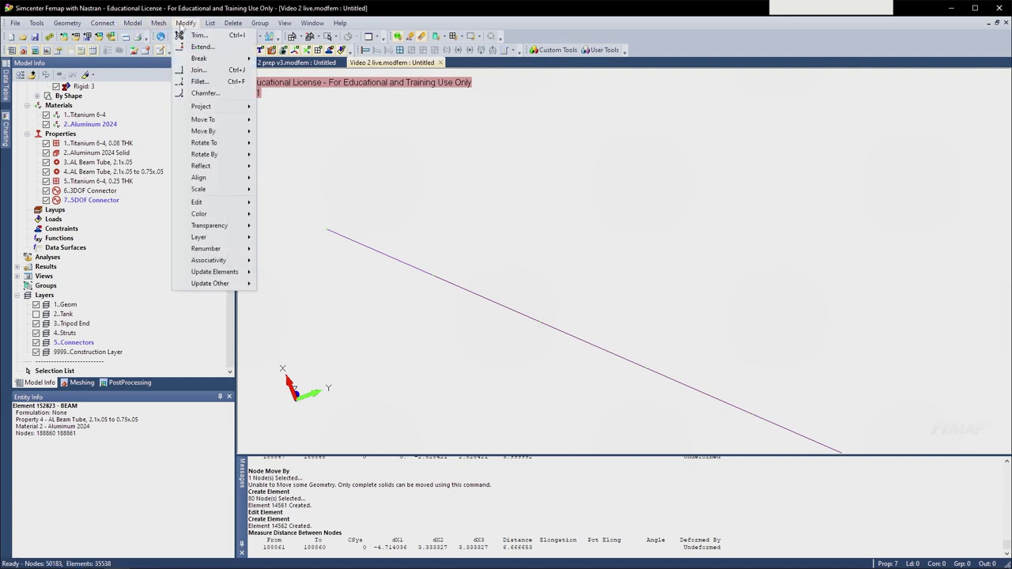
click(137, 29)
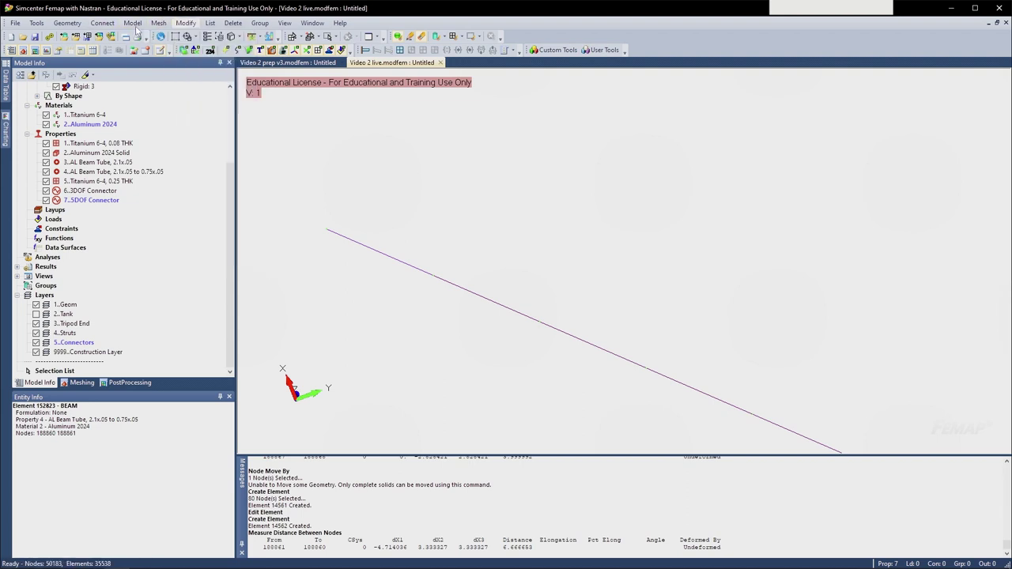
click(132, 23)
click(150, 49)
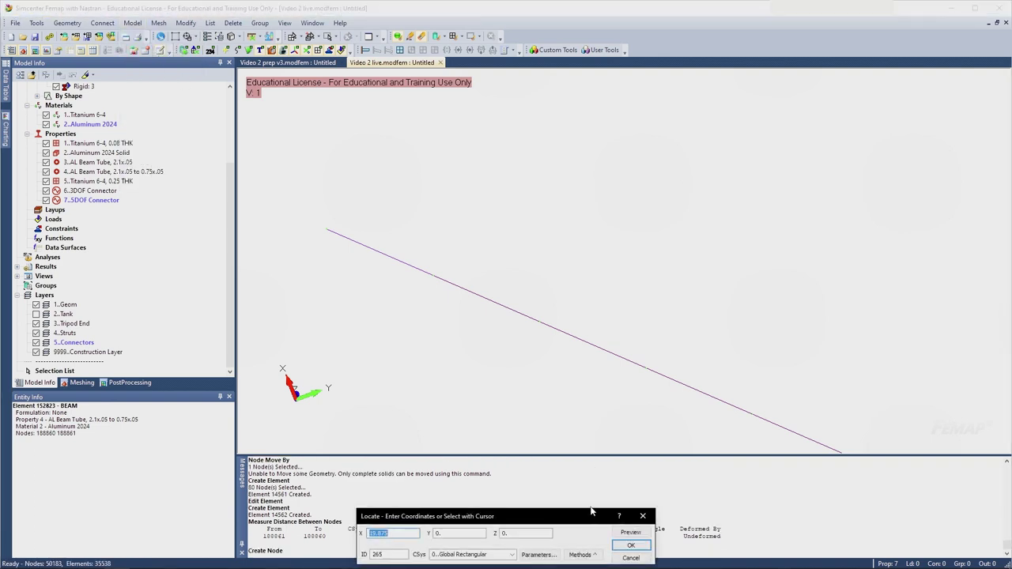
drag(592, 512, 594, 268)
click(587, 310)
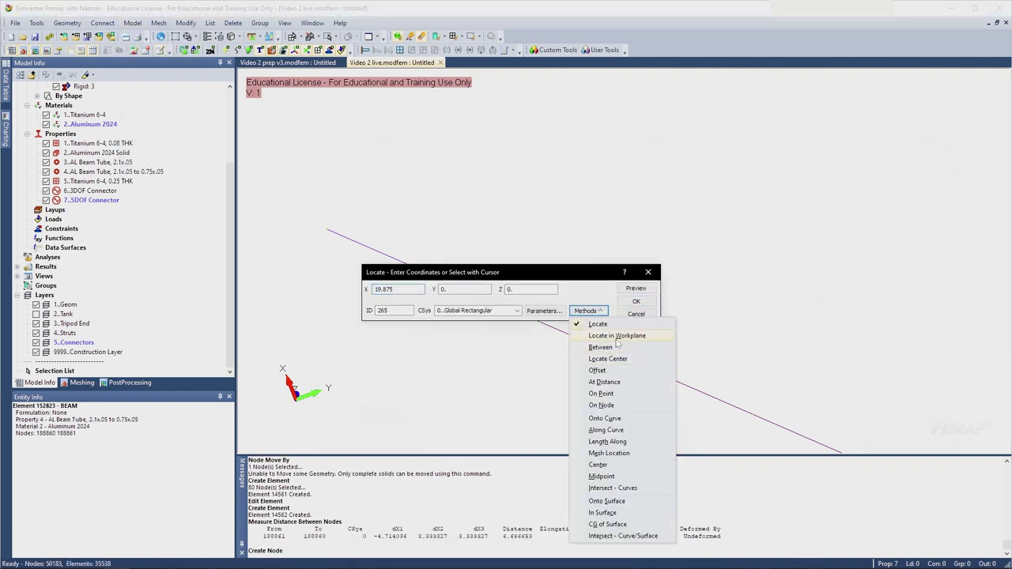
click(621, 404)
click(326, 229)
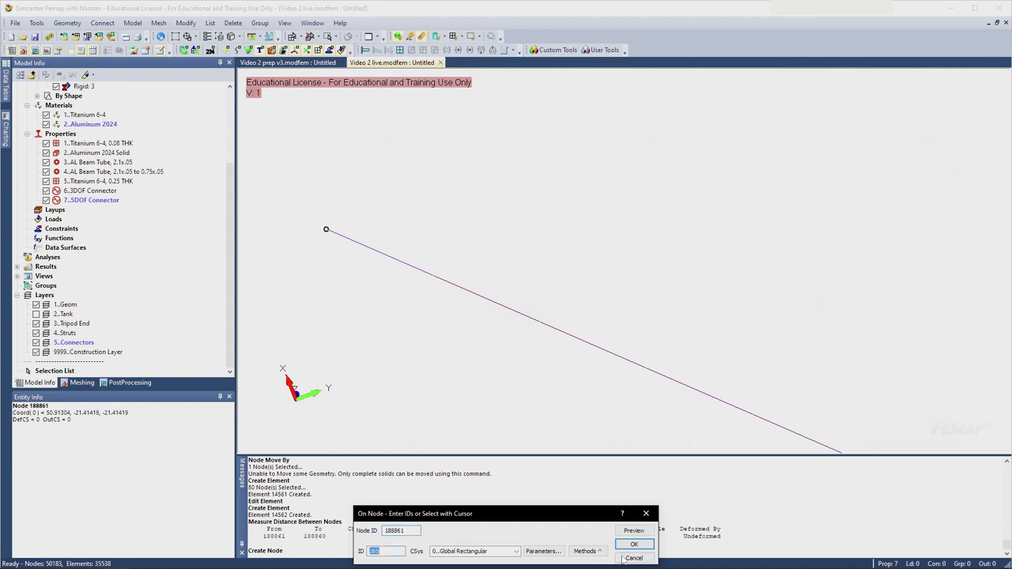
click(633, 545)
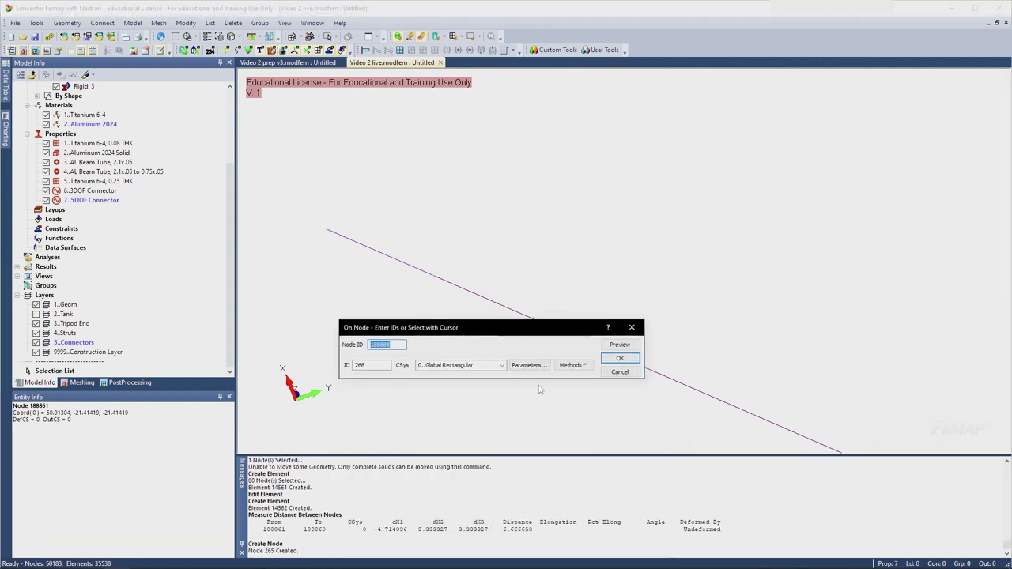
- Move only the strut's original end node, not the new coincident one, 0.5 along the vector toward -4.714, 3.333, 3.333 from base 0, 0, 0
click(619, 372)
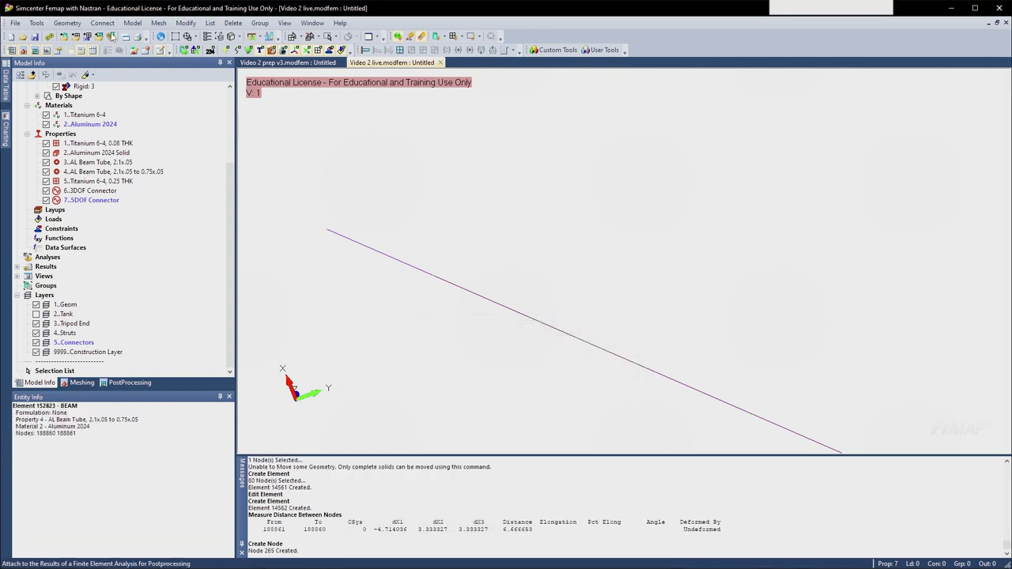
click(186, 23)
mouse_move(222, 131)
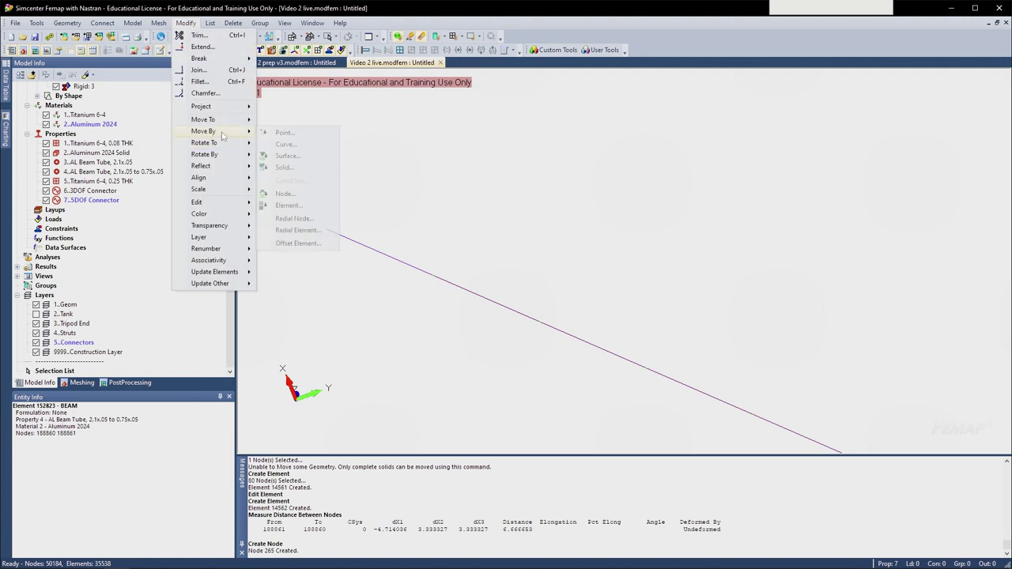
click(307, 196)
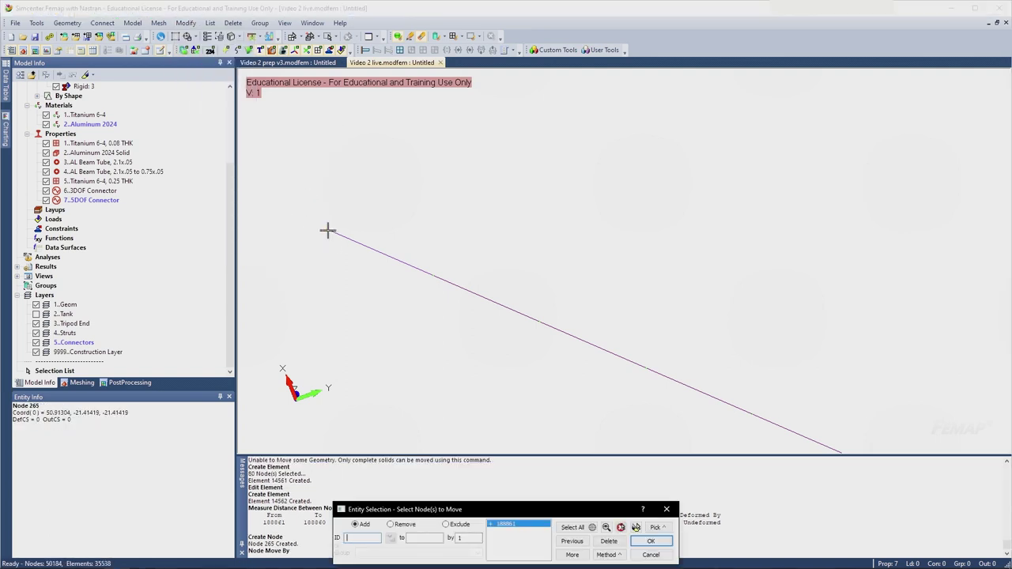
click(327, 230)
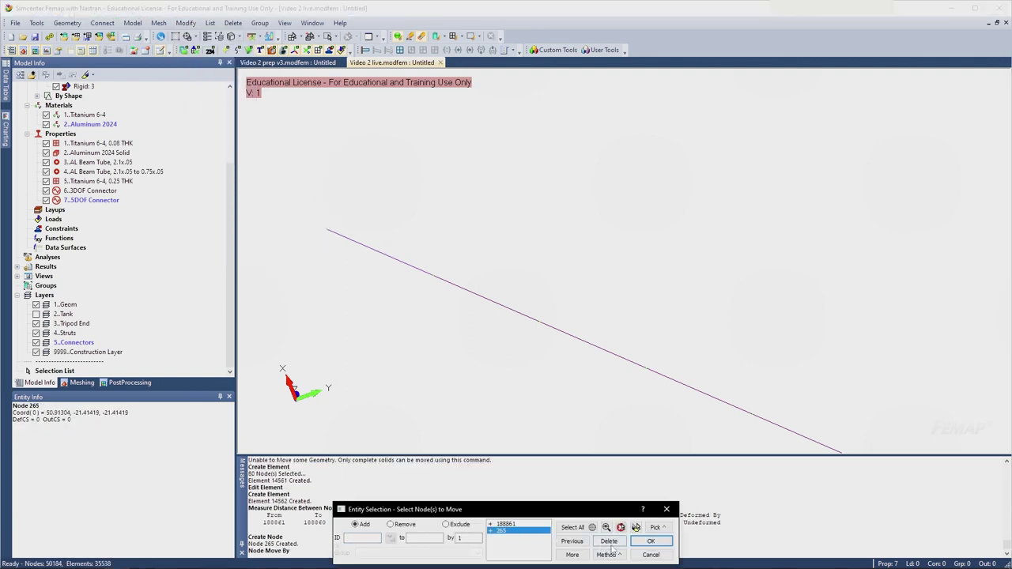
click(611, 545)
drag(594, 512, 595, 174)
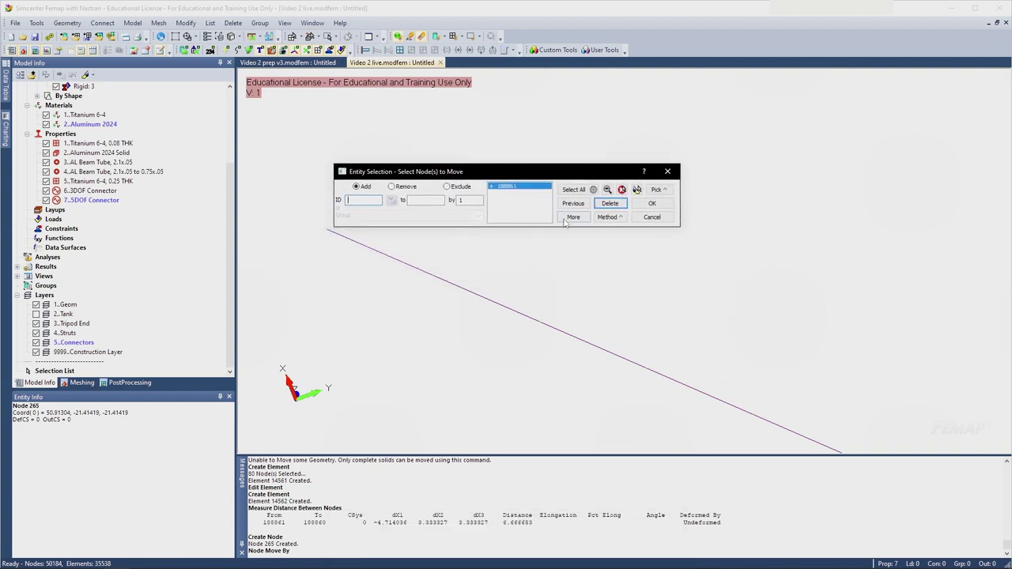
click(651, 203)
drag(486, 475, 486, 265)
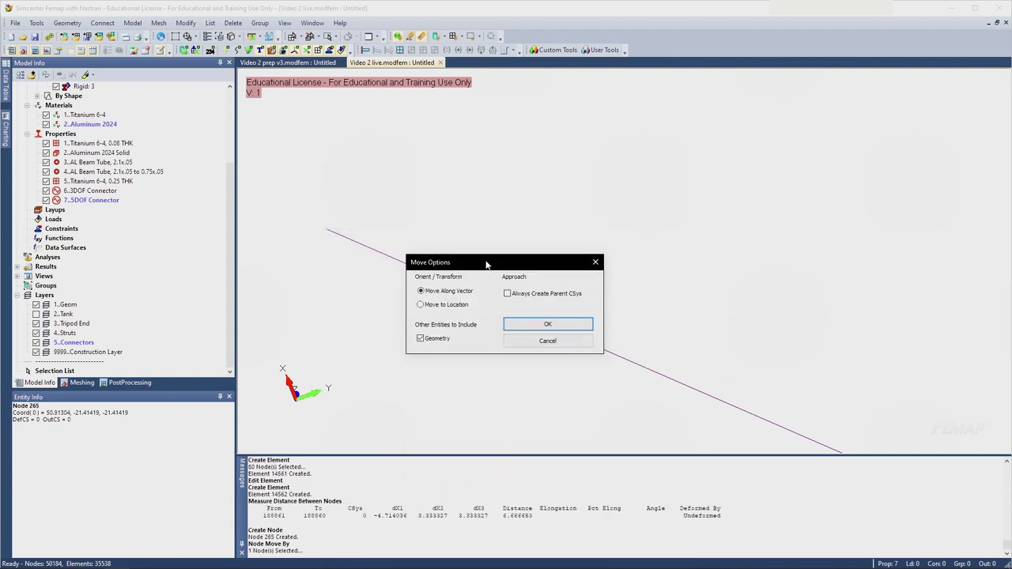
click(522, 324)
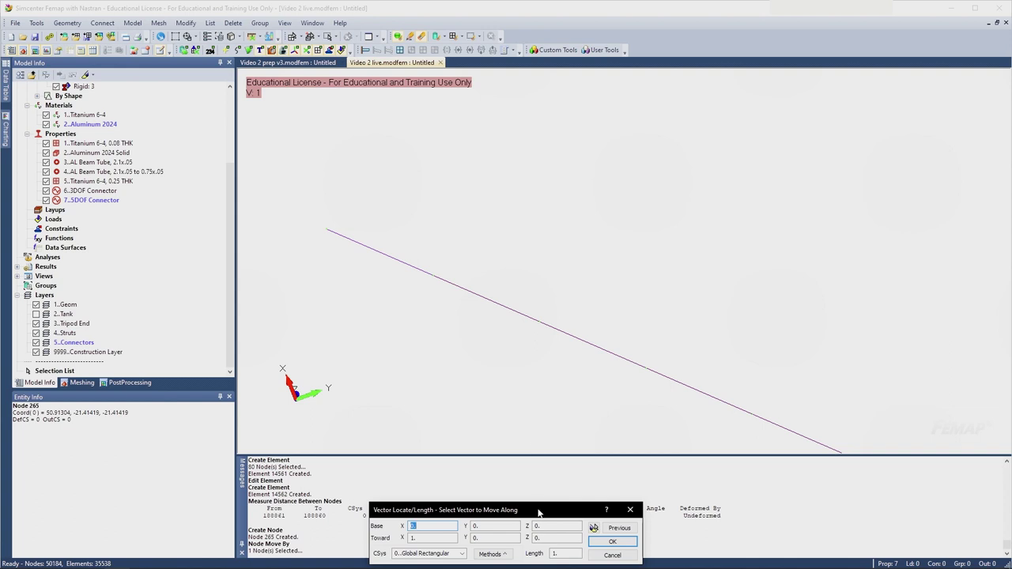
drag(538, 513, 595, 195)
click(613, 235)
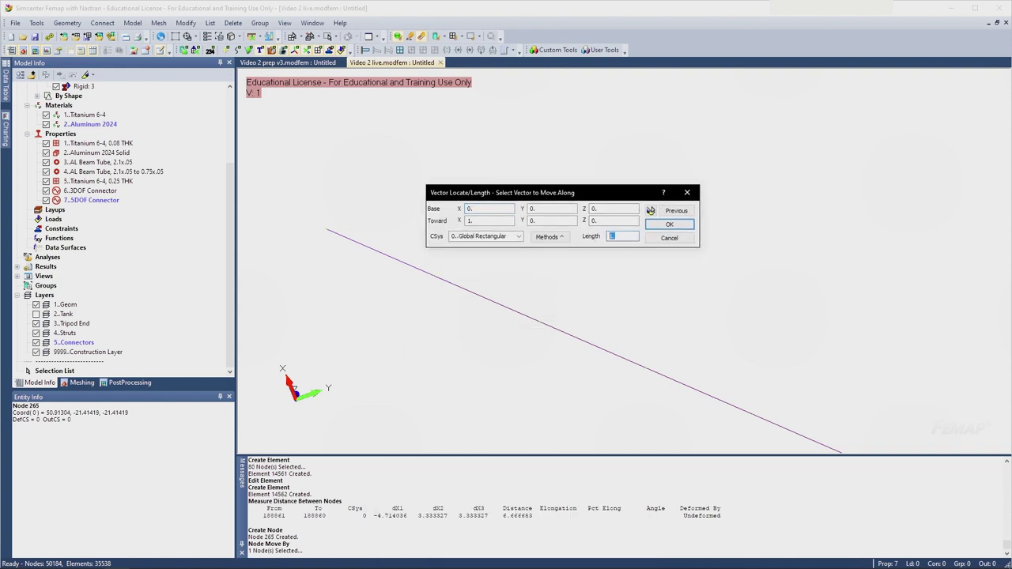
drag(478, 221, 449, 215)
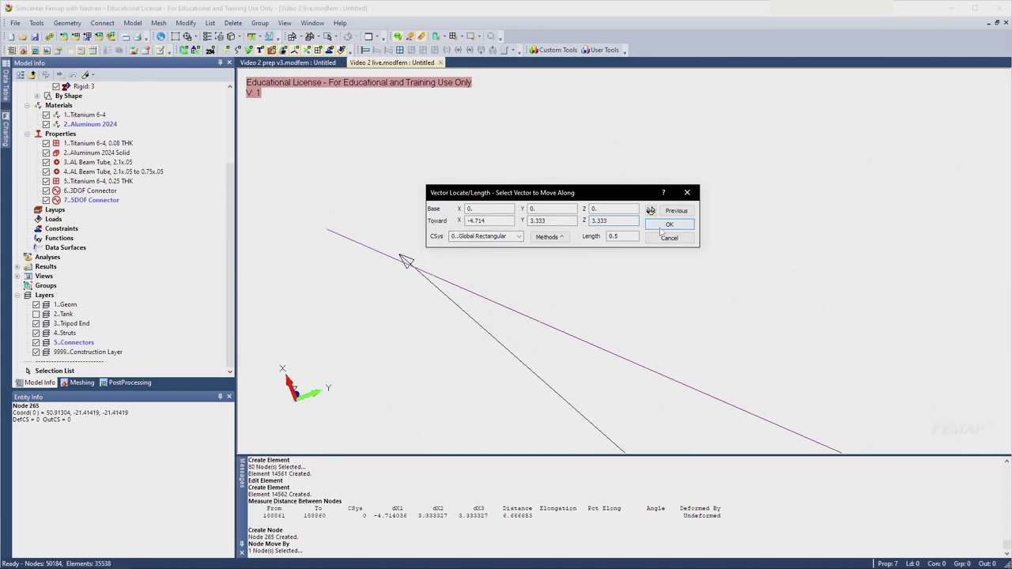
click(664, 225)
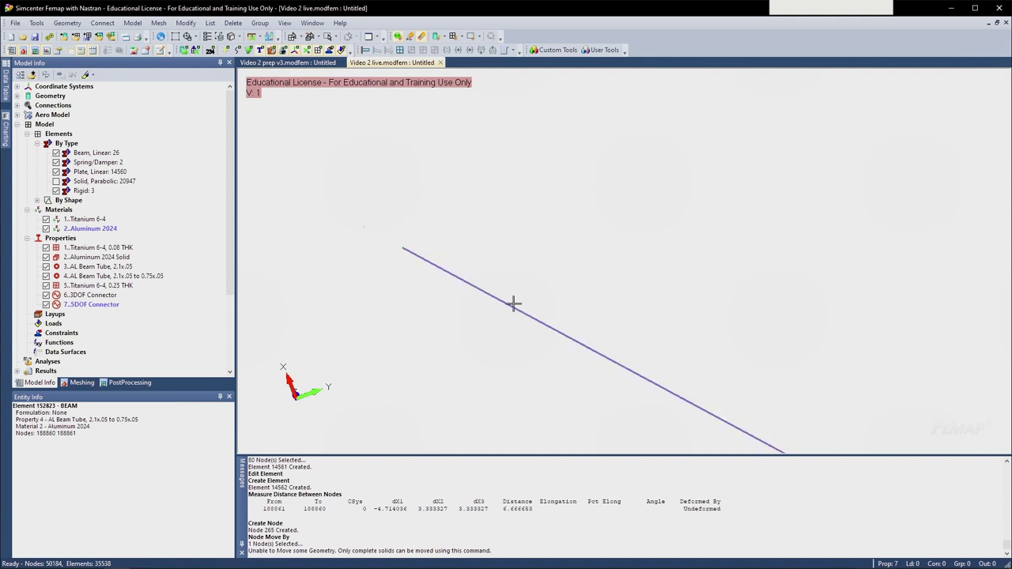
- Create a spring/damper element with the 3DOF Connector property from the new node to the moved strut end node, with offset location 0
middle_drag(513, 303, 508, 314)
click(132, 22)
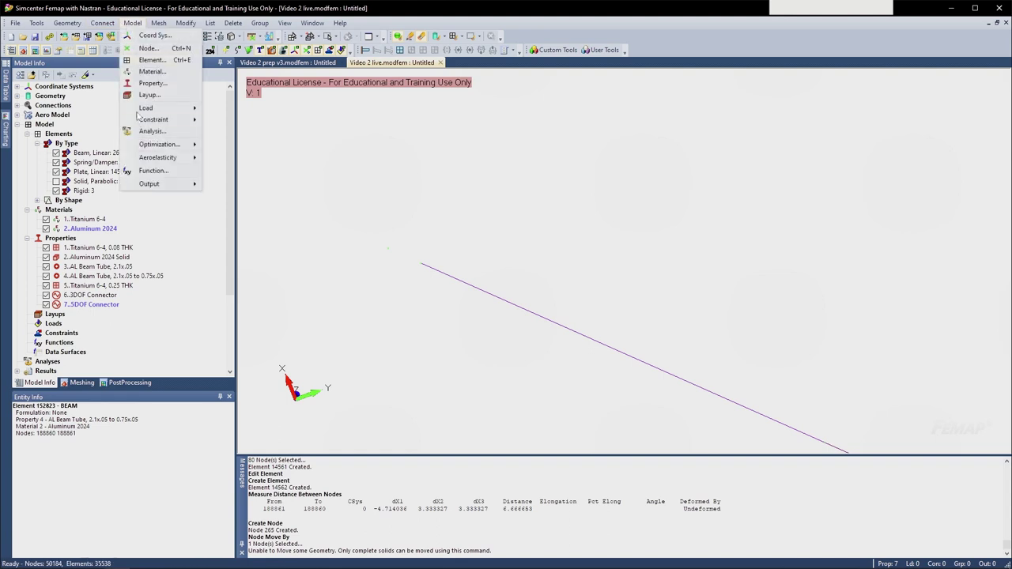
click(150, 67)
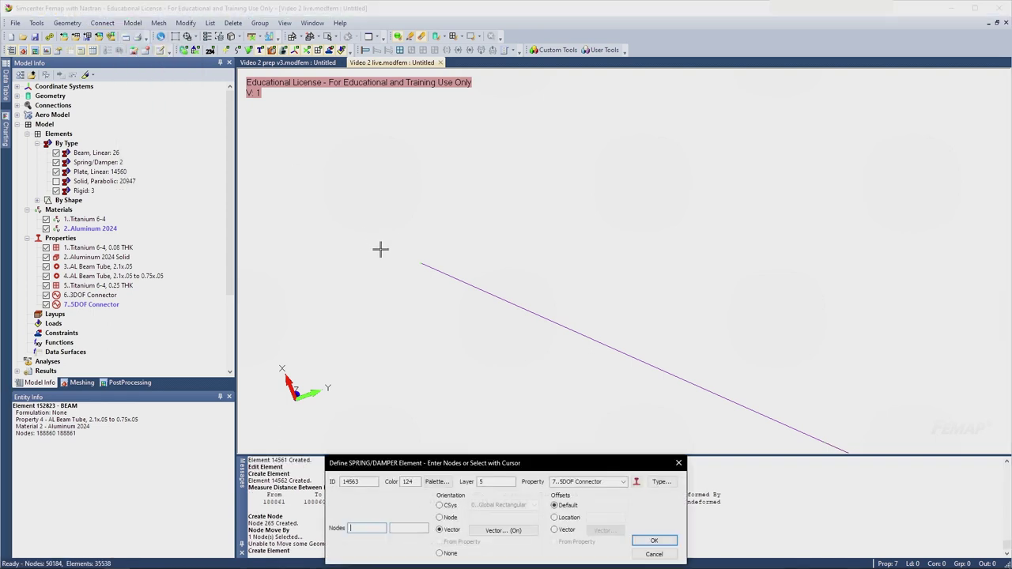
click(625, 480)
click(592, 491)
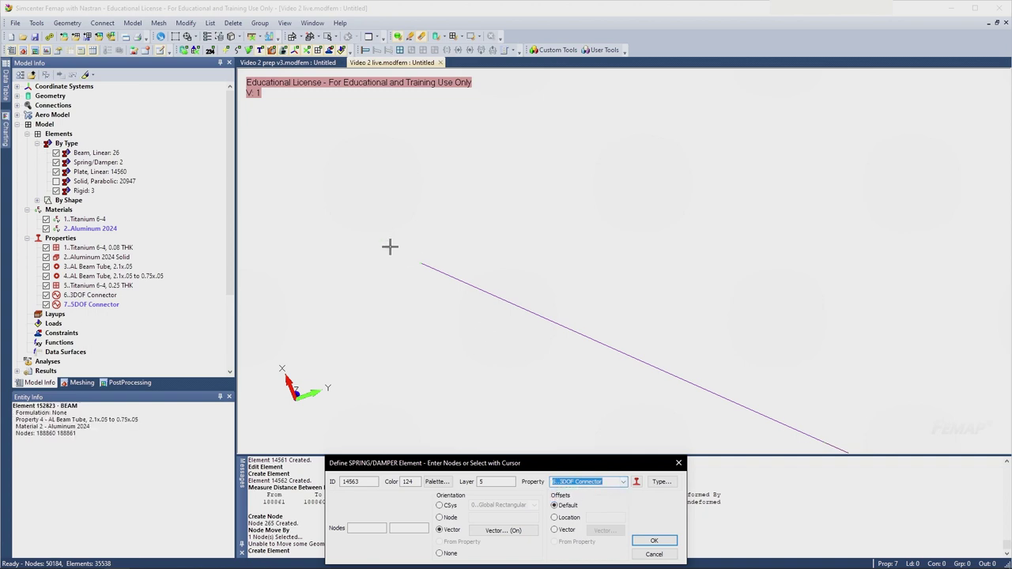
click(355, 531)
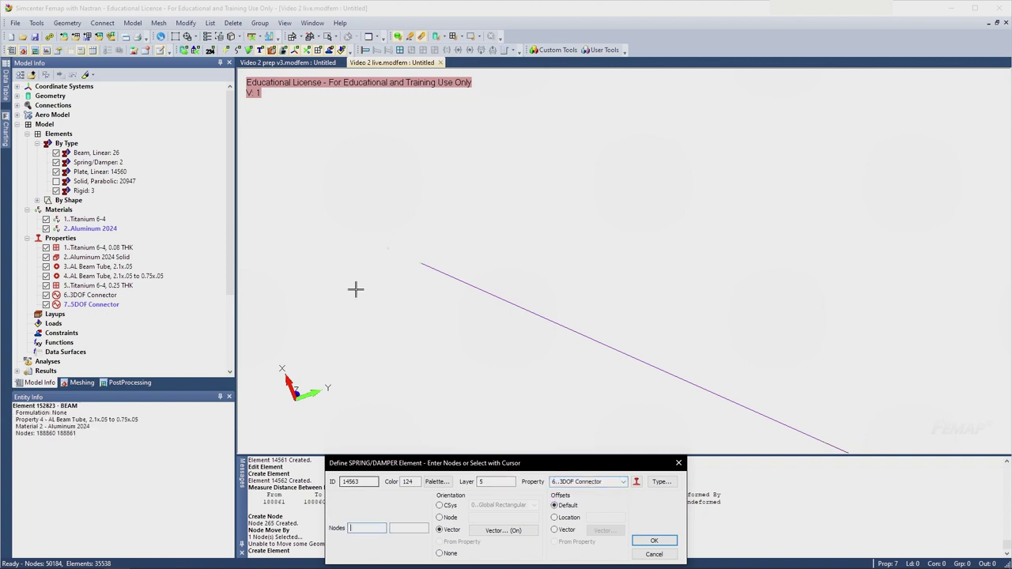
click(388, 248)
click(419, 263)
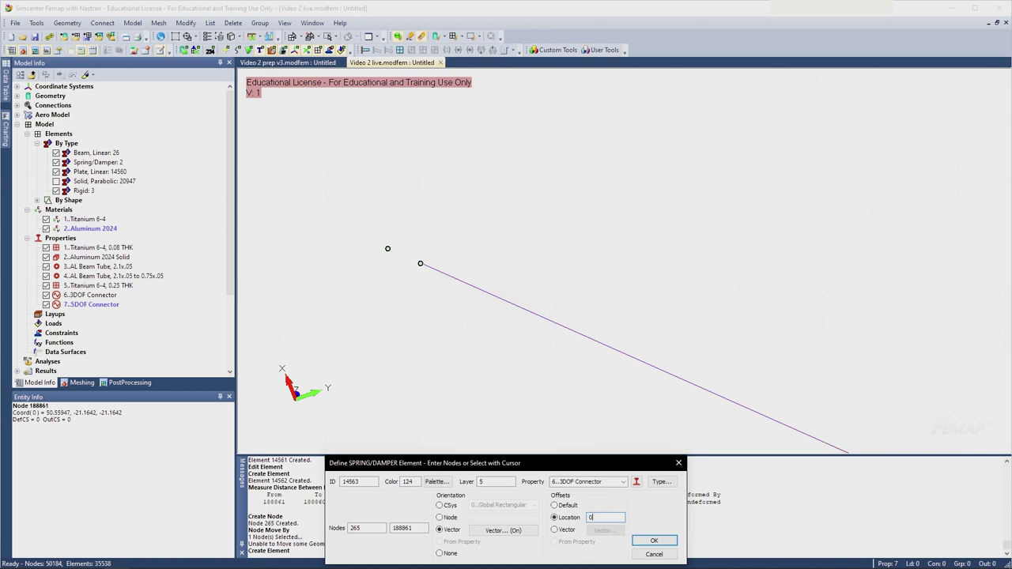
click(654, 540)
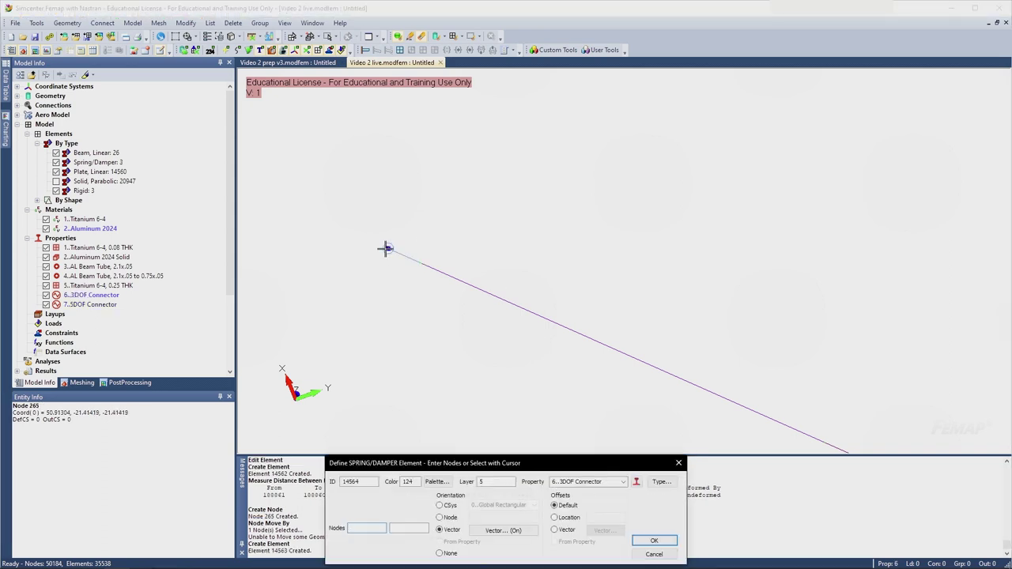
- Display the parabolic solid elements of the tripod end fitting, keeping the Tank layer hidden
scroll(397, 257, down, 3)
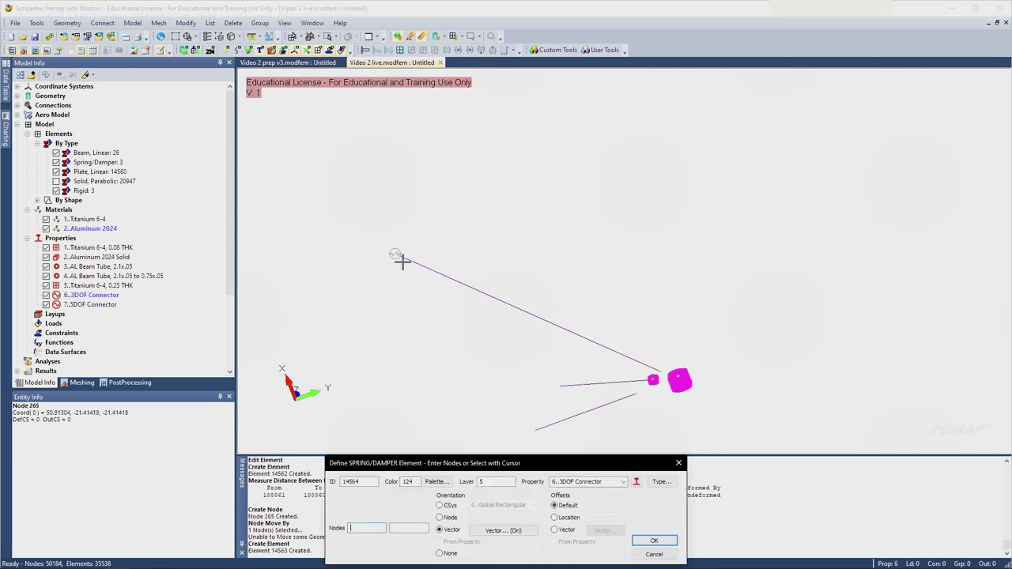
middle_drag(402, 262, 475, 265)
scroll(488, 262, up, 3)
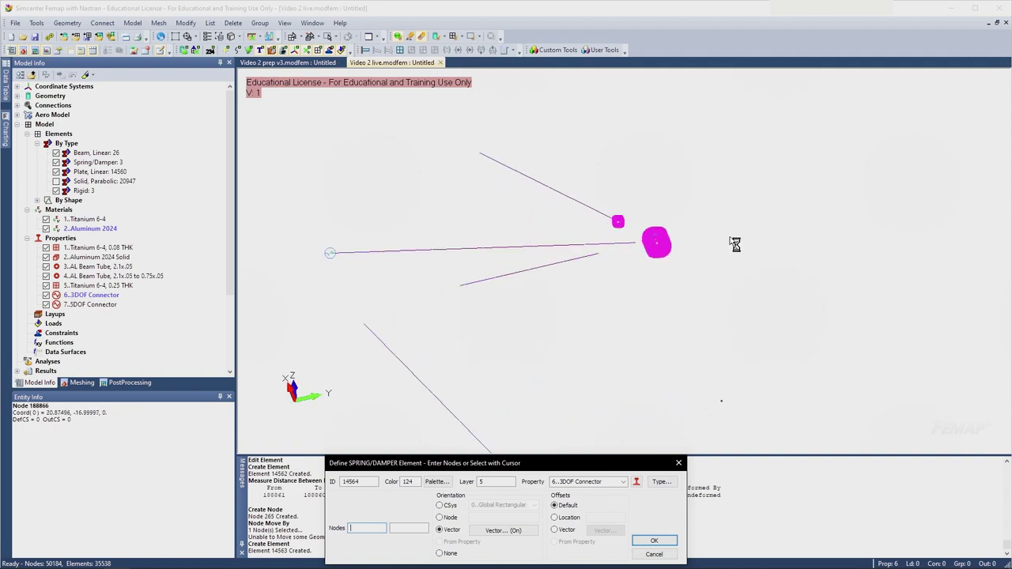
scroll(715, 236, up, 5)
mouse_move(594, 230)
middle_down()
mouse_move(611, 220)
mouse_move(602, 237)
middle_up()
scroll(71, 277, down, 4)
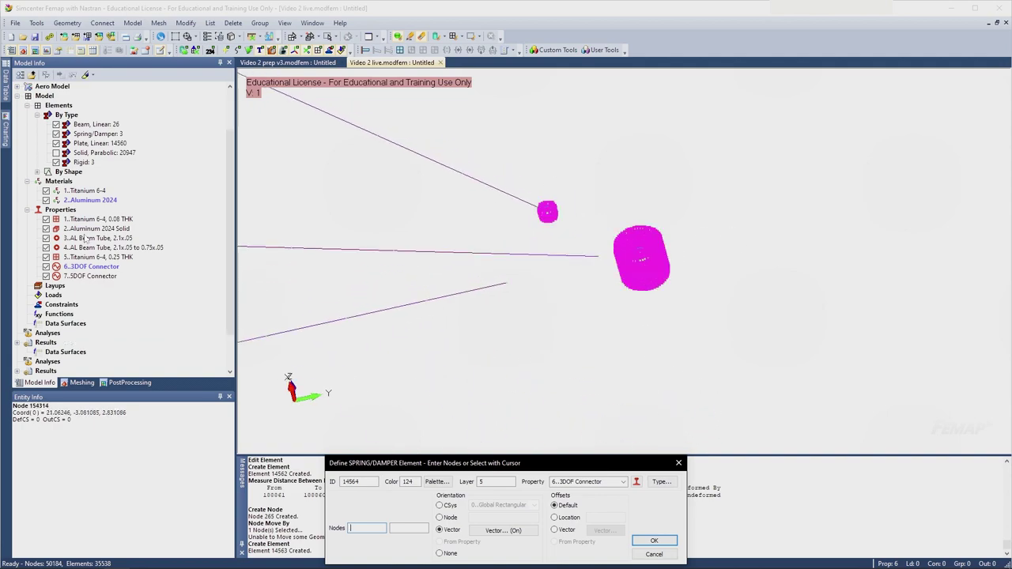
click(35, 314)
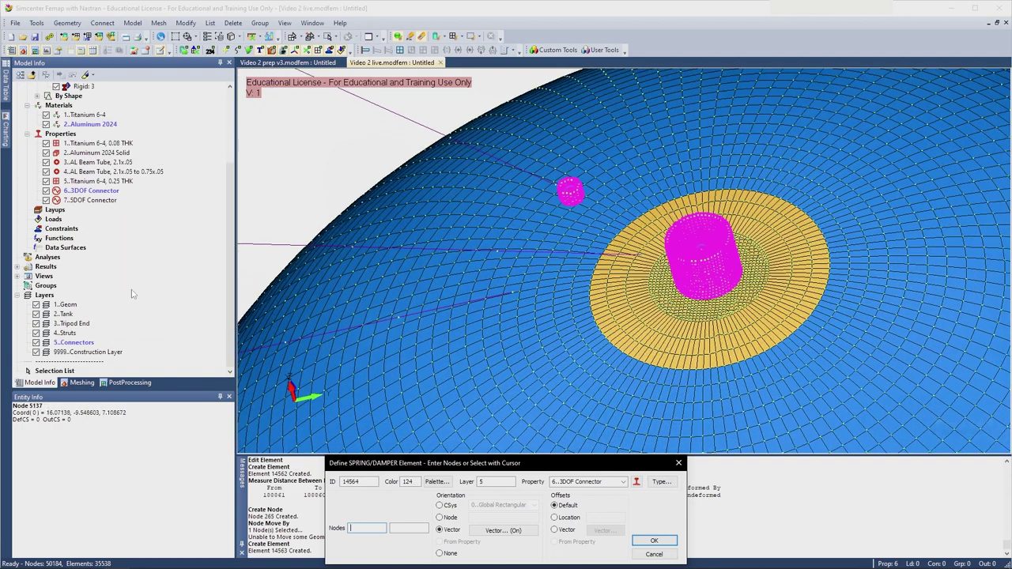
click(36, 314)
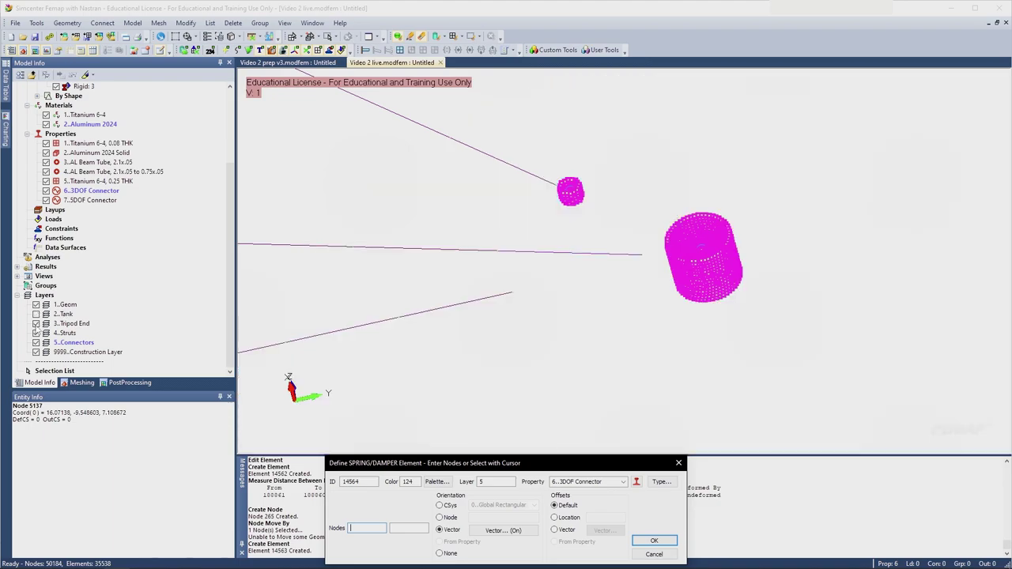
scroll(64, 170, up, 4)
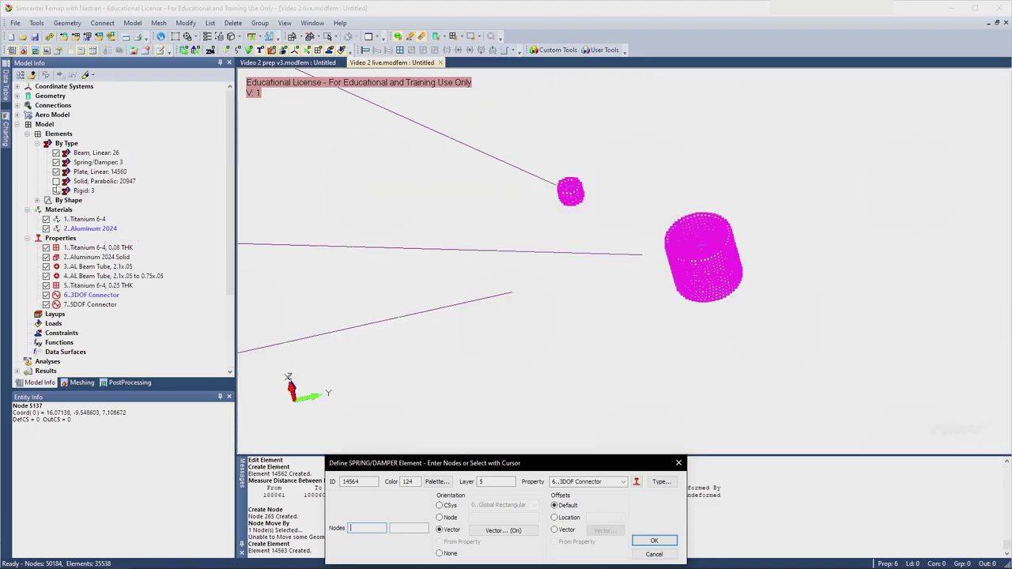
click(56, 181)
scroll(664, 251, up, 4)
middle_drag(625, 284, 619, 260)
scroll(627, 268, up, 2)
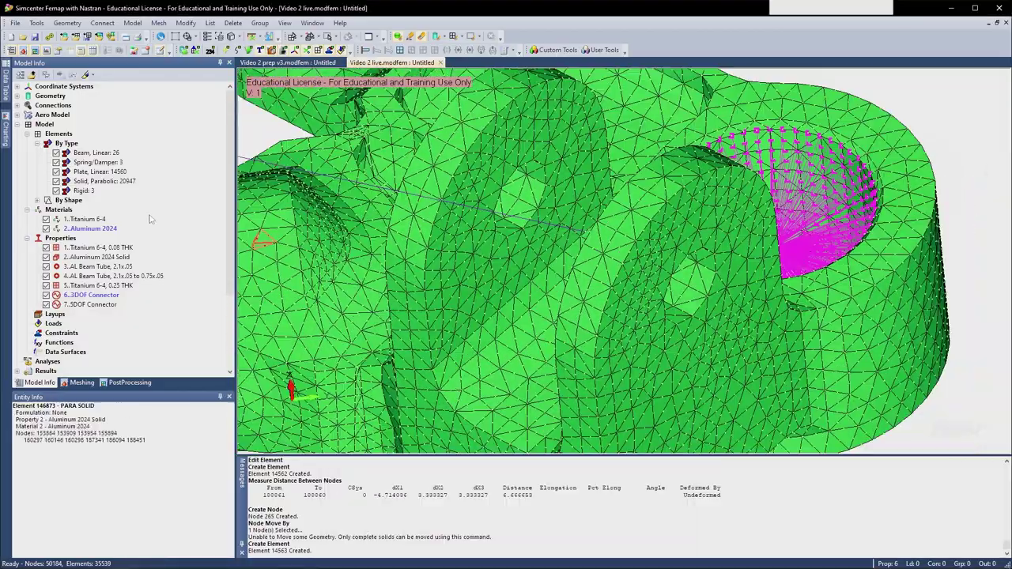
- Set the Aluminum 2024 Solid property's color to the pale green 67 and regenerate the view
right_click(96, 259)
click(113, 306)
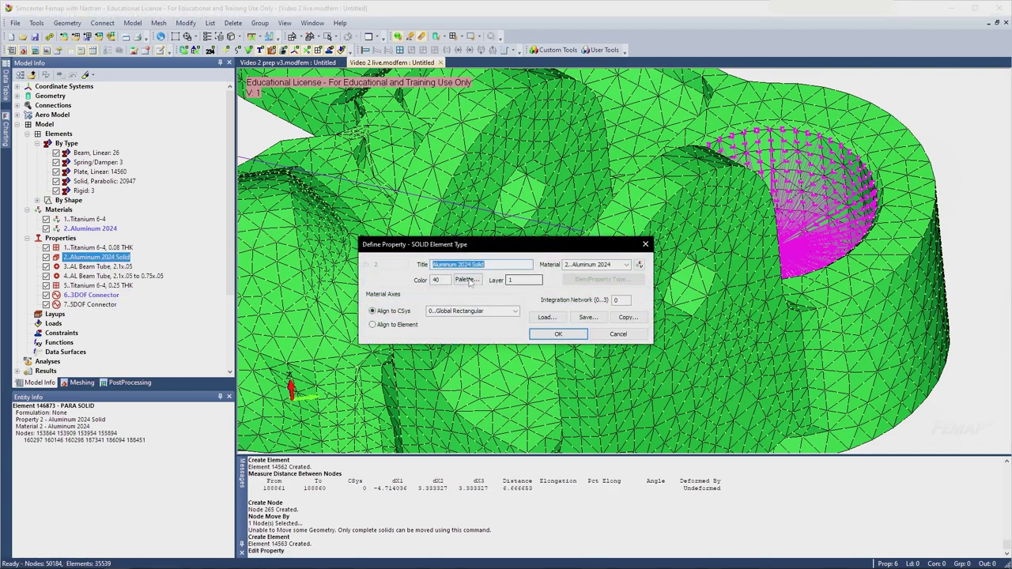
click(467, 280)
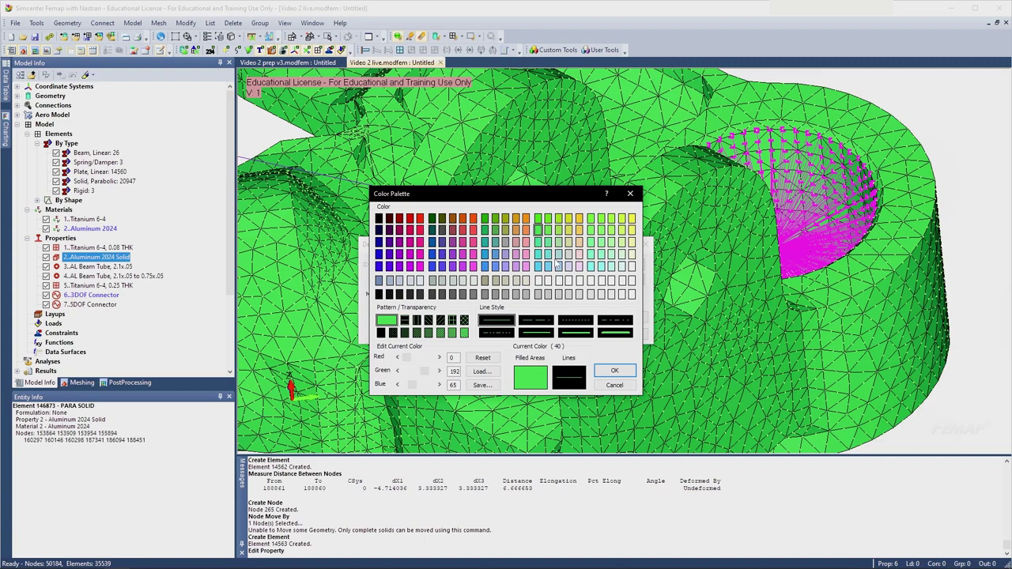
click(558, 230)
click(614, 370)
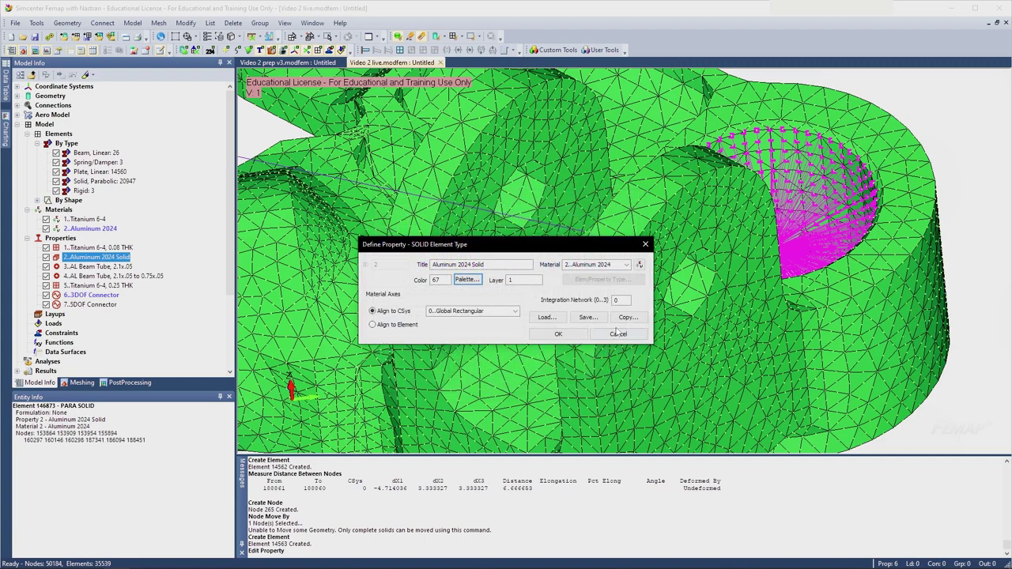
click(560, 336)
key(ctrl+g)
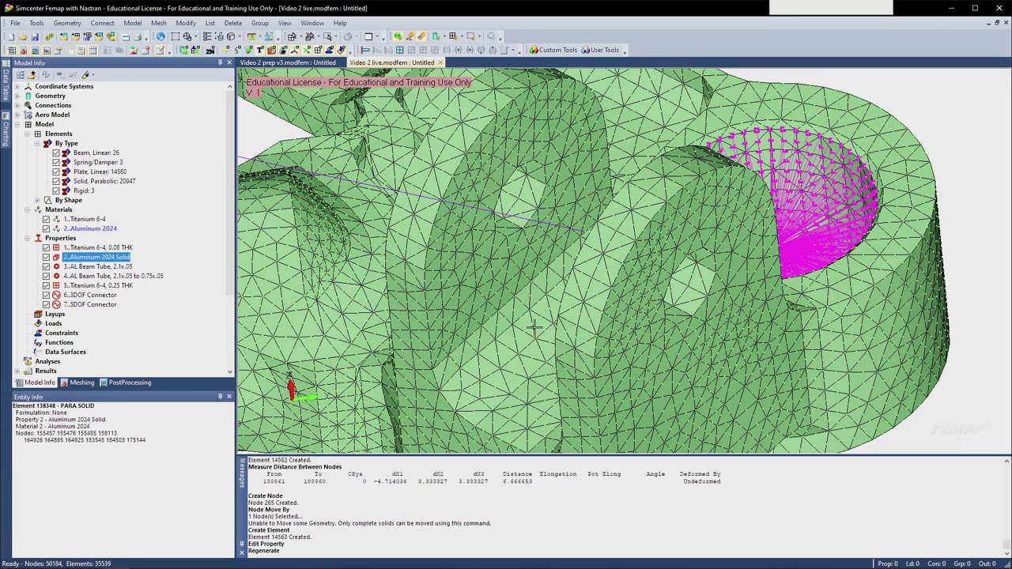
- Start a new element at the tripod end fitting and set its element type to Rigid
mouse_move(535, 328)
middle_down()
mouse_move(546, 322)
mouse_move(536, 317)
middle_up()
middle_drag(543, 278, 531, 294)
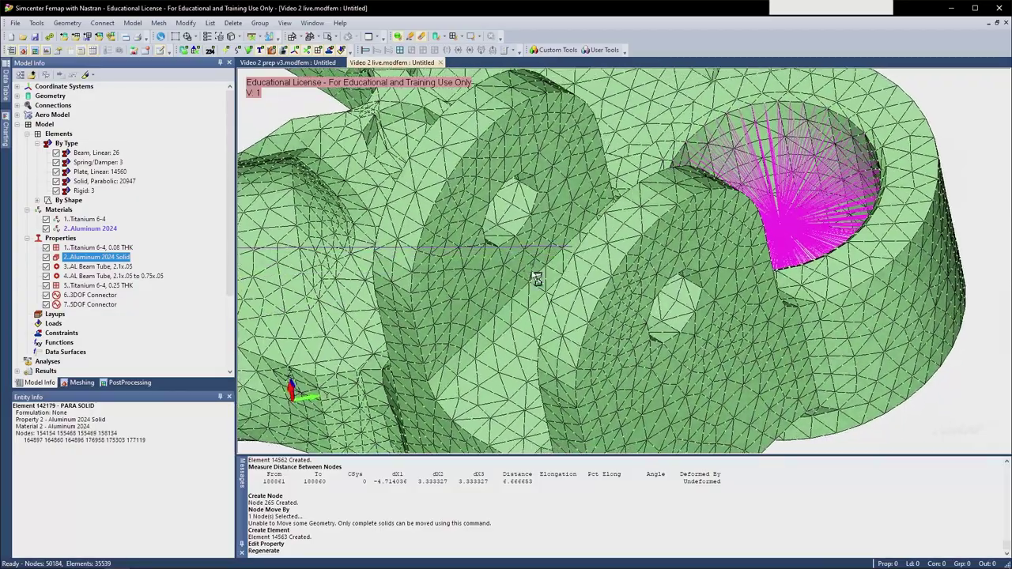
mouse_move(301, 134)
middle_down()
mouse_move(316, 206)
mouse_move(304, 146)
middle_up()
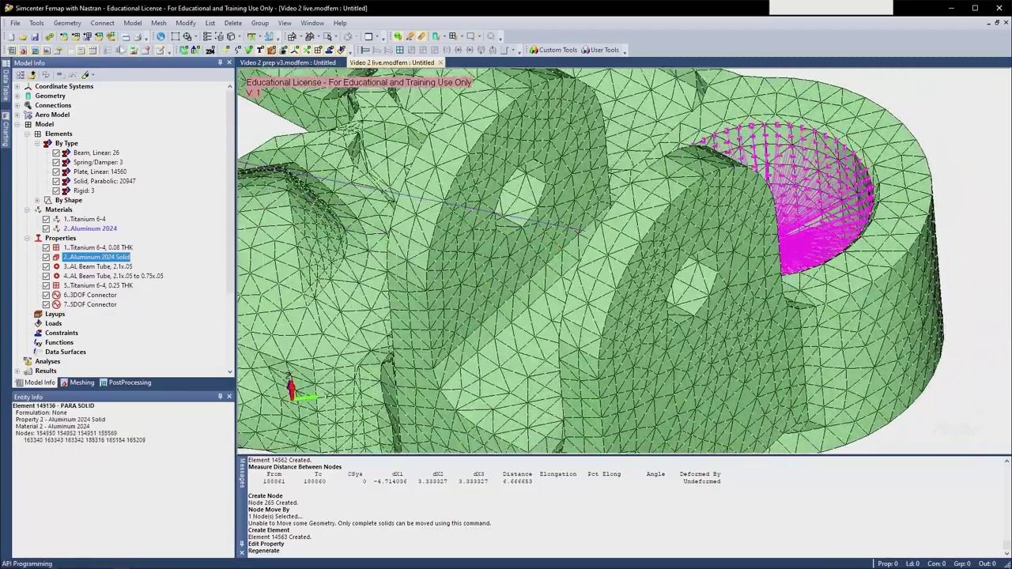
scroll(123, 203, down, 4)
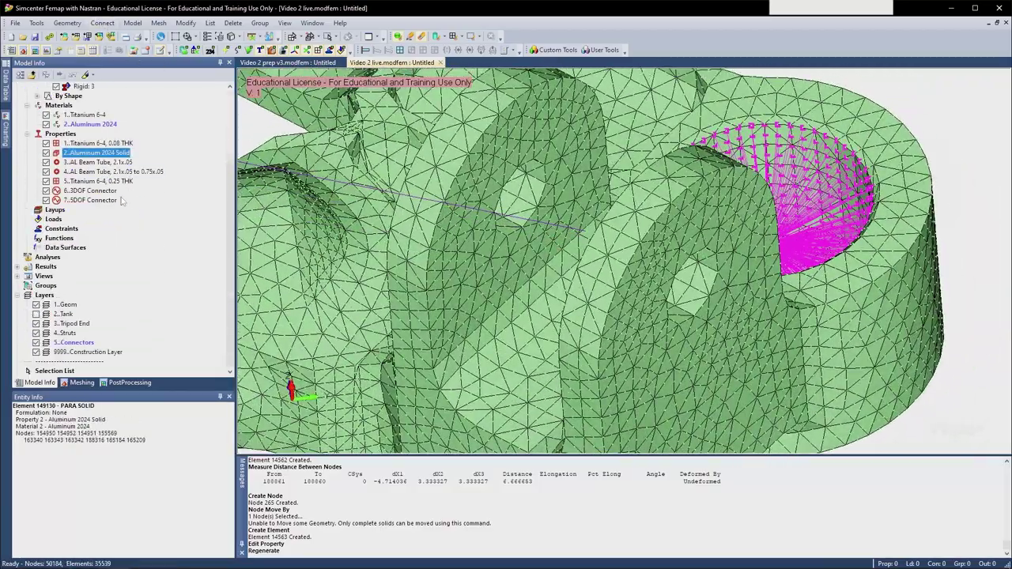
click(132, 23)
click(146, 131)
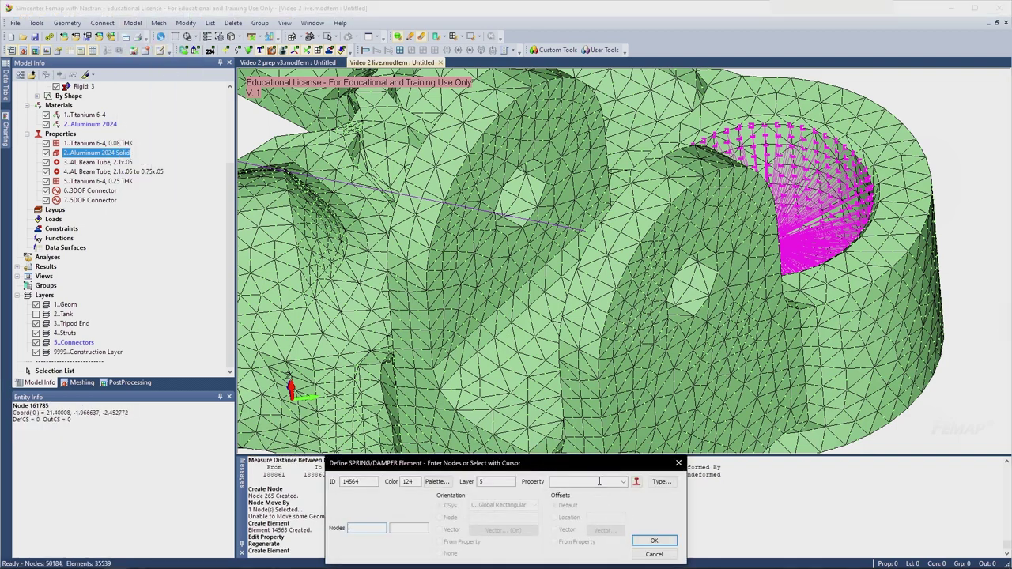
drag(598, 463, 463, 245)
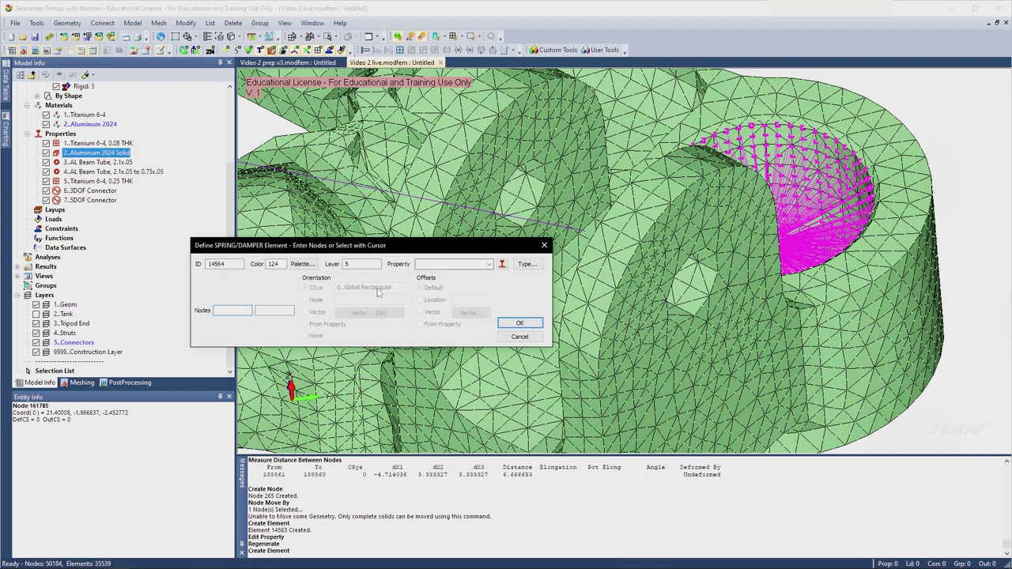
click(528, 265)
click(534, 490)
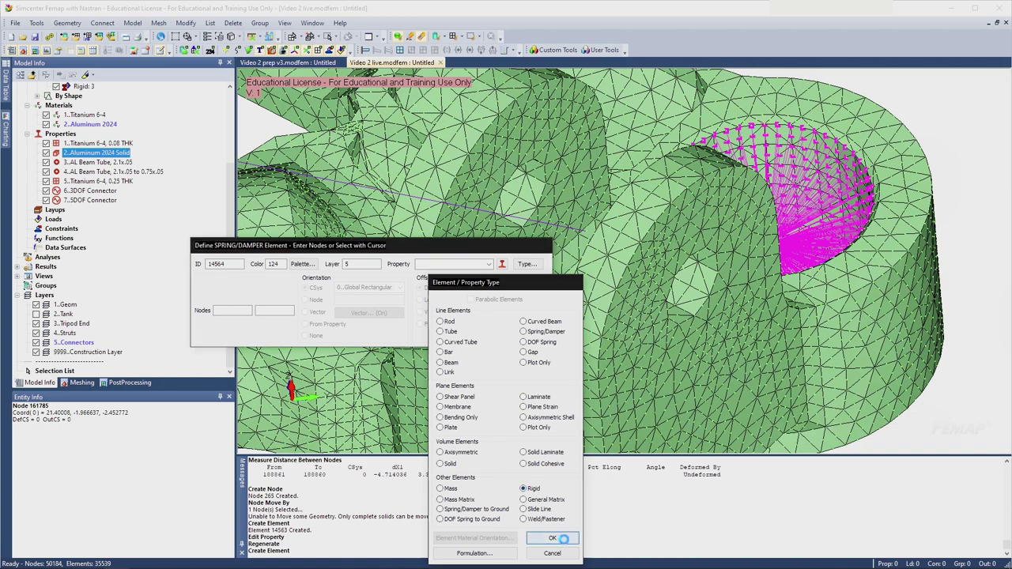
click(551, 537)
- Create an RBE3 element with a new node at center, averaging the nodes on the surfaces of the front lug's pin hole
drag(461, 402, 351, 283)
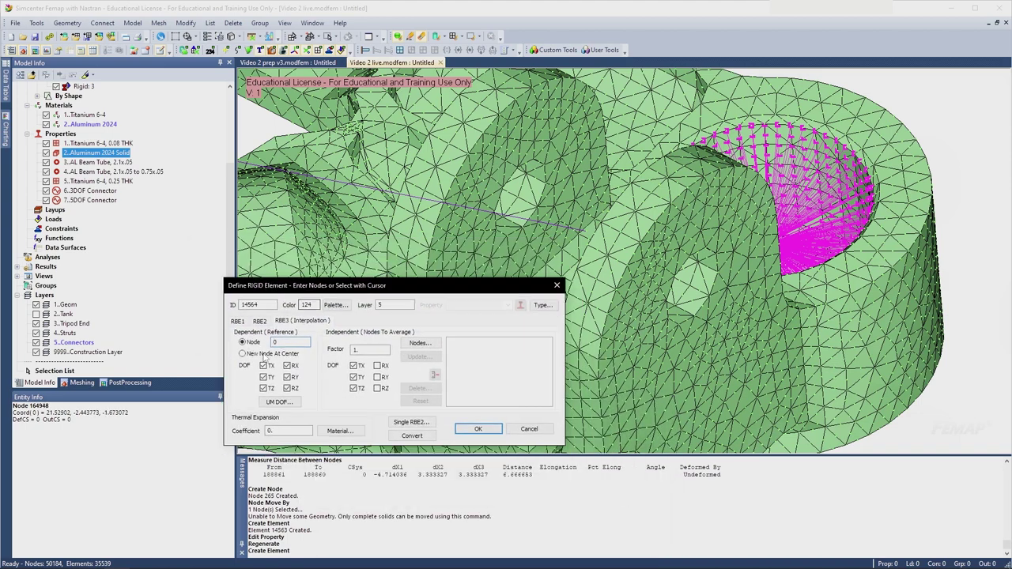
click(419, 343)
click(608, 554)
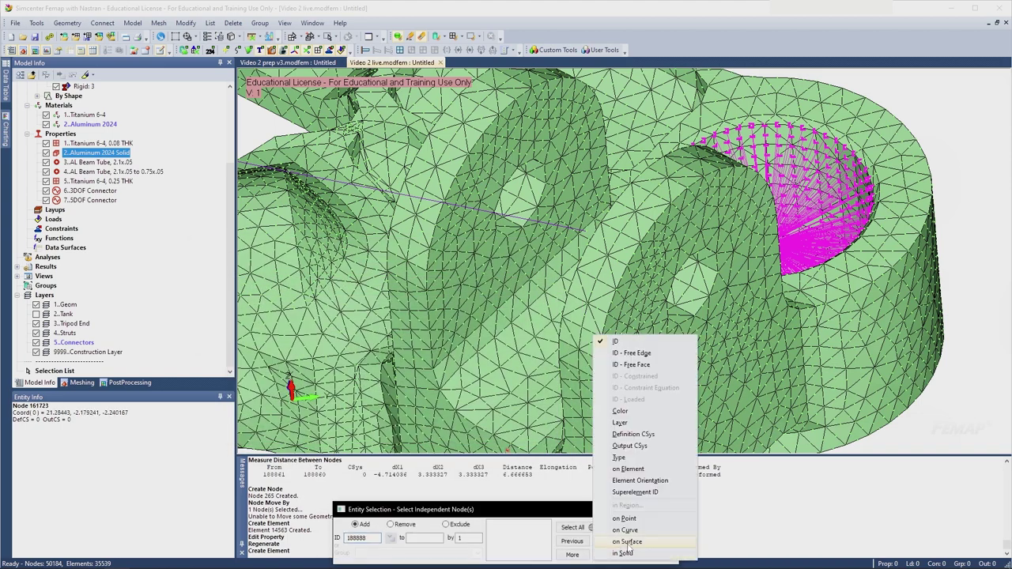
click(624, 539)
click(689, 297)
click(679, 309)
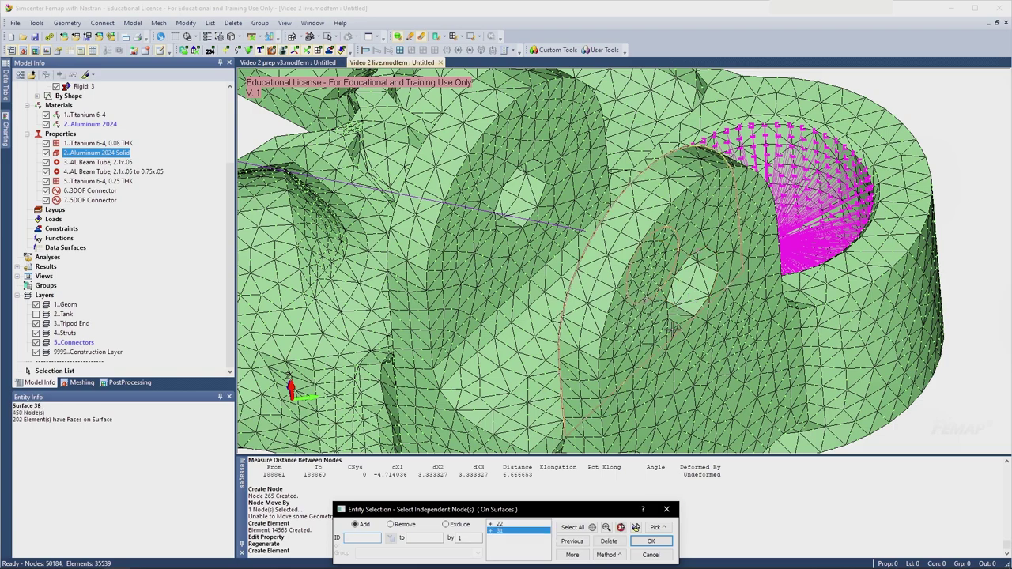
click(651, 541)
click(476, 429)
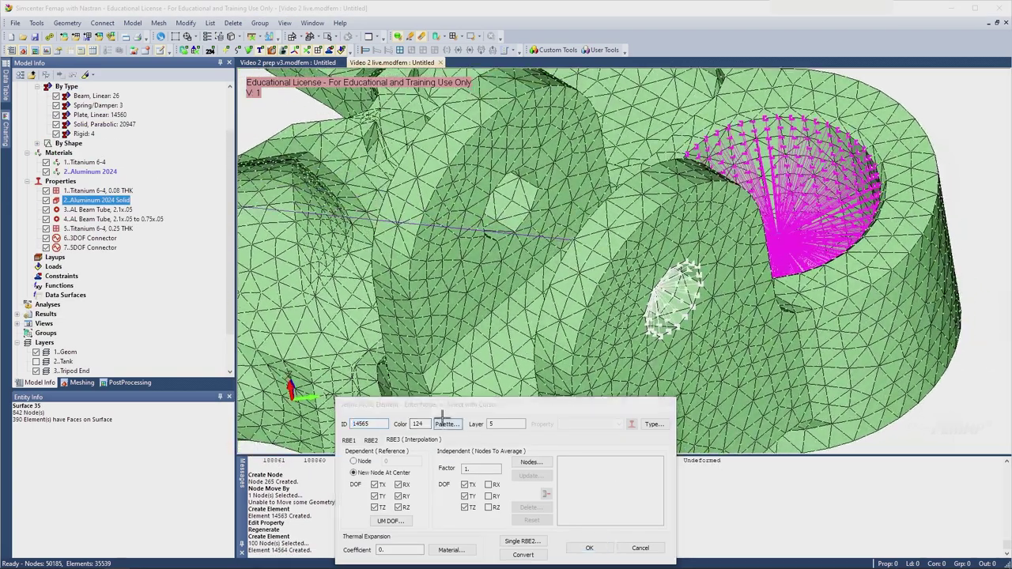
- Create an RBE3 element in magenta color 104 with a new center node, using the nodes on the opposite lug's pin hole surfaces
click(447, 424)
click(420, 265)
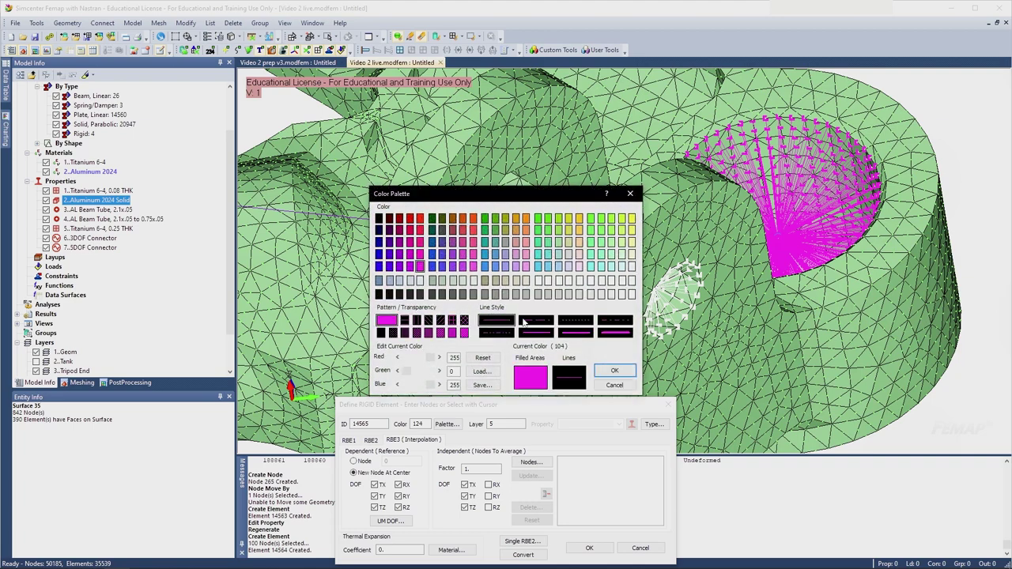
click(615, 371)
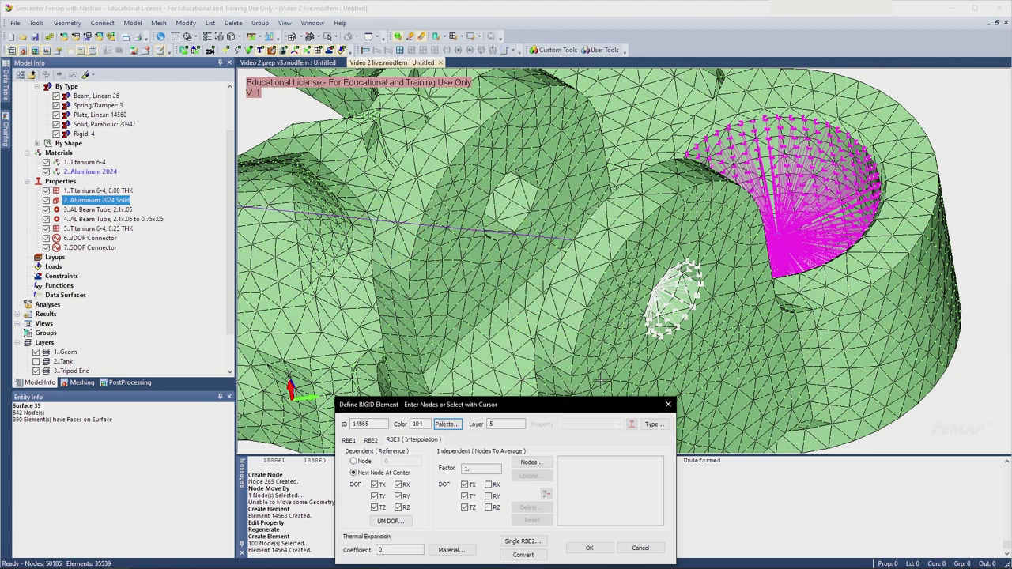
click(529, 462)
click(608, 554)
click(636, 545)
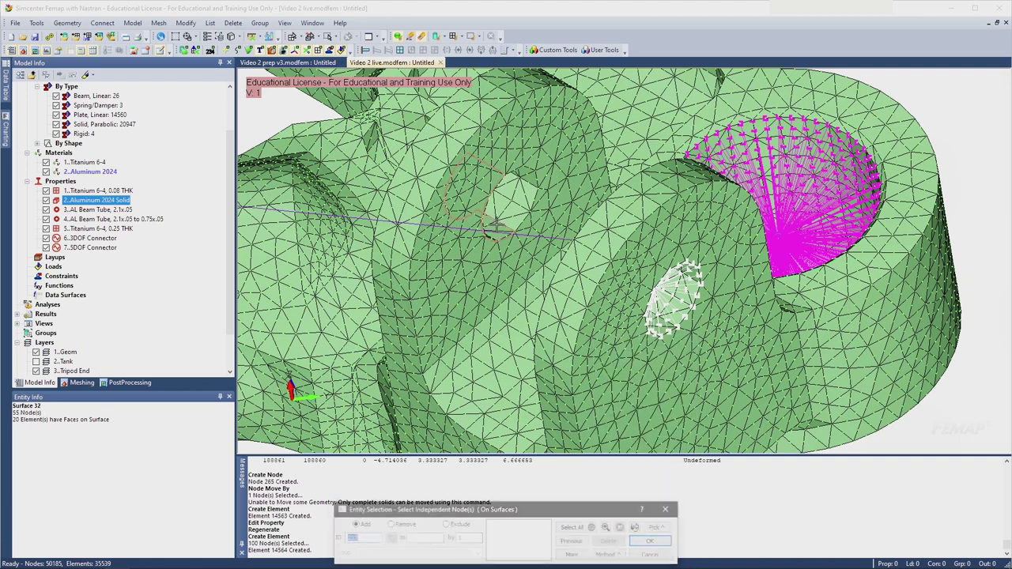
click(500, 219)
click(504, 226)
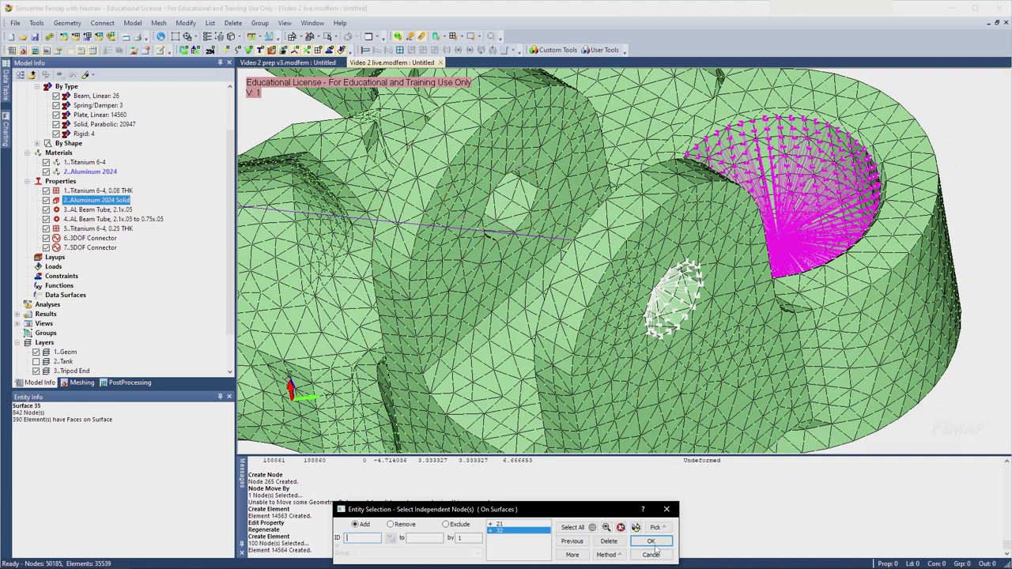
click(651, 541)
click(589, 547)
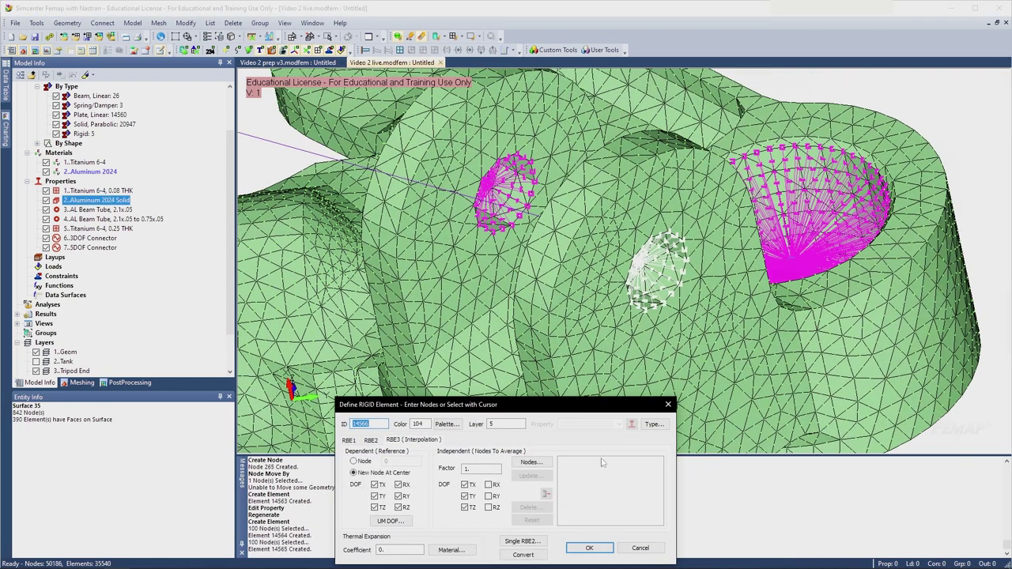
click(646, 551)
- Change the color of the front lug's white RBE3 element to magenta 104
right_click(644, 279)
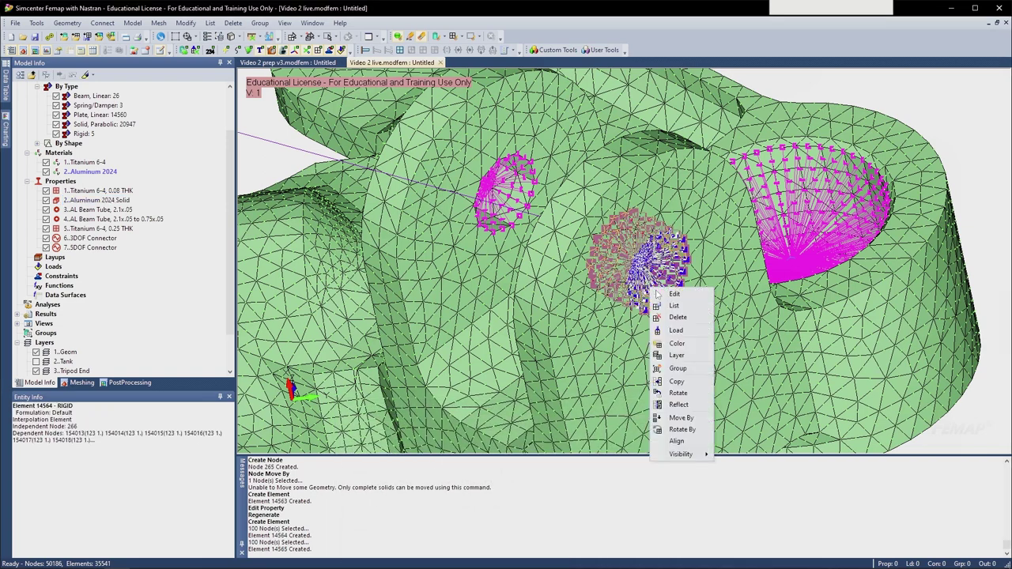
click(664, 288)
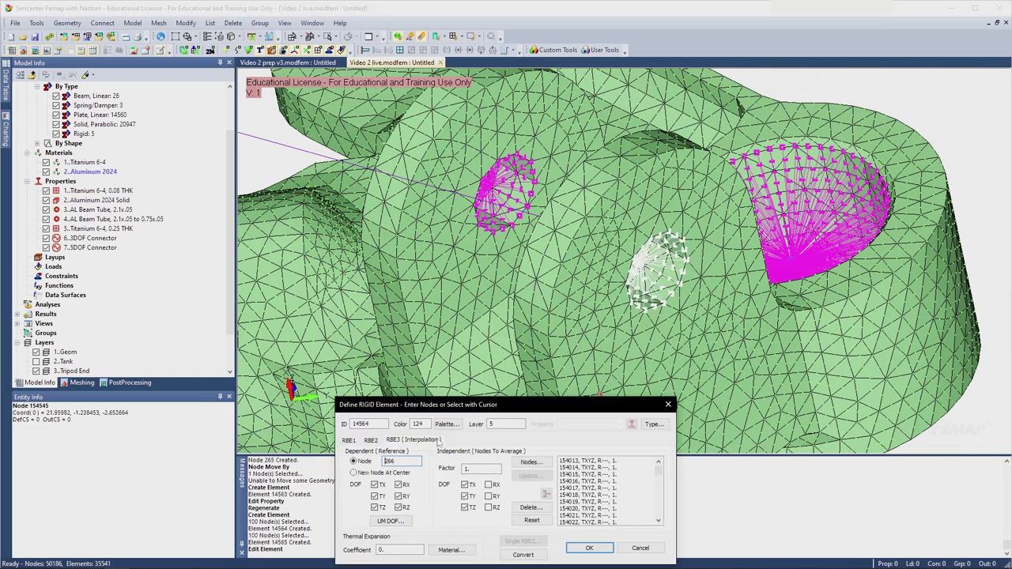
click(447, 424)
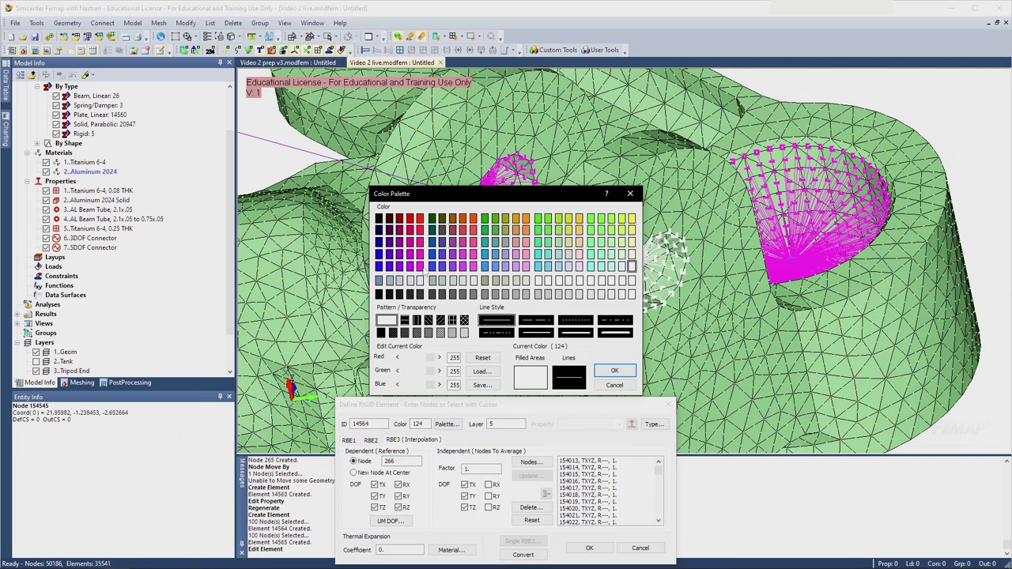
click(421, 267)
click(610, 370)
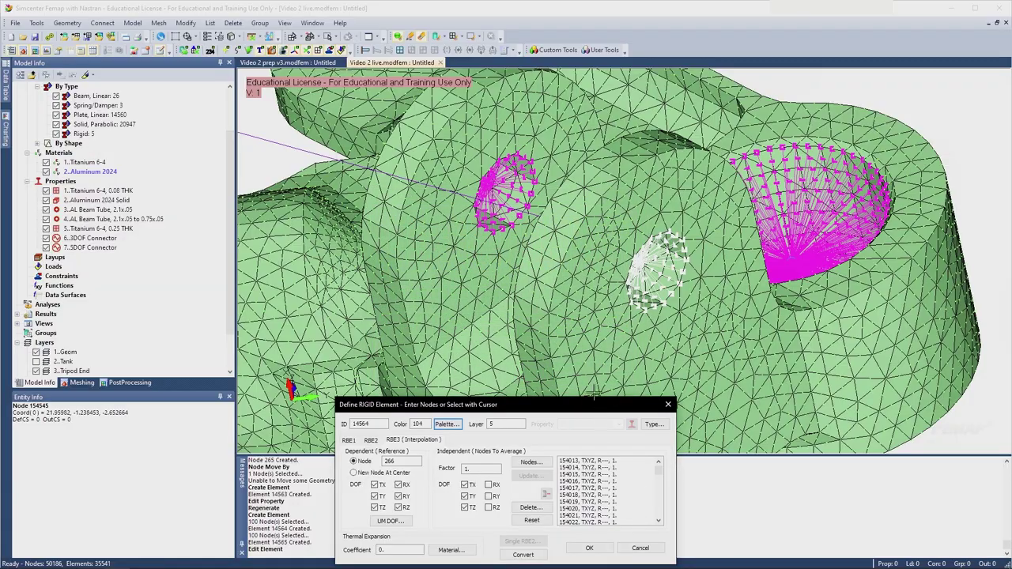
click(589, 547)
- Copy the 5DOF Connector property and rename the copy 6DOF Connector
middle_drag(582, 367, 633, 359)
scroll(602, 234, up, 2)
middle_drag(602, 233, 569, 237)
right_click(89, 248)
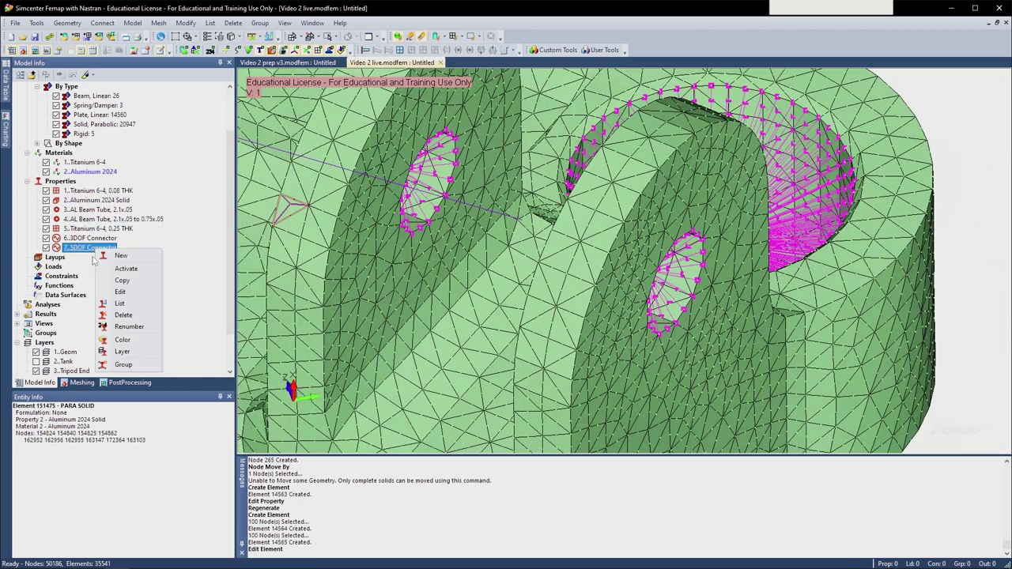
click(128, 280)
click(97, 258)
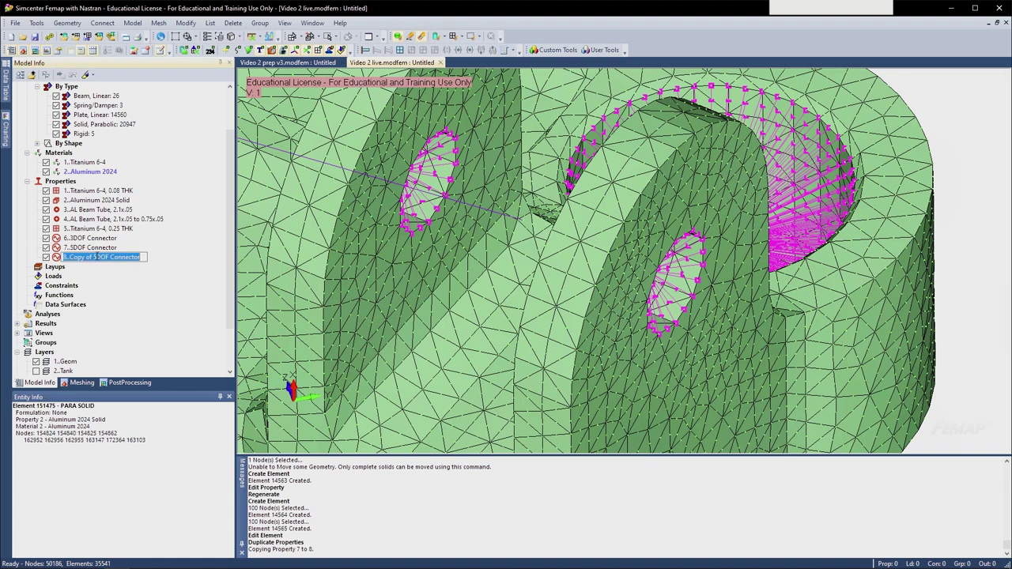
drag(99, 258, 69, 258)
text(6)
key(Return)
- Edit the DOF 5 stiffness of the 6DOF Connector property
right_click(78, 242)
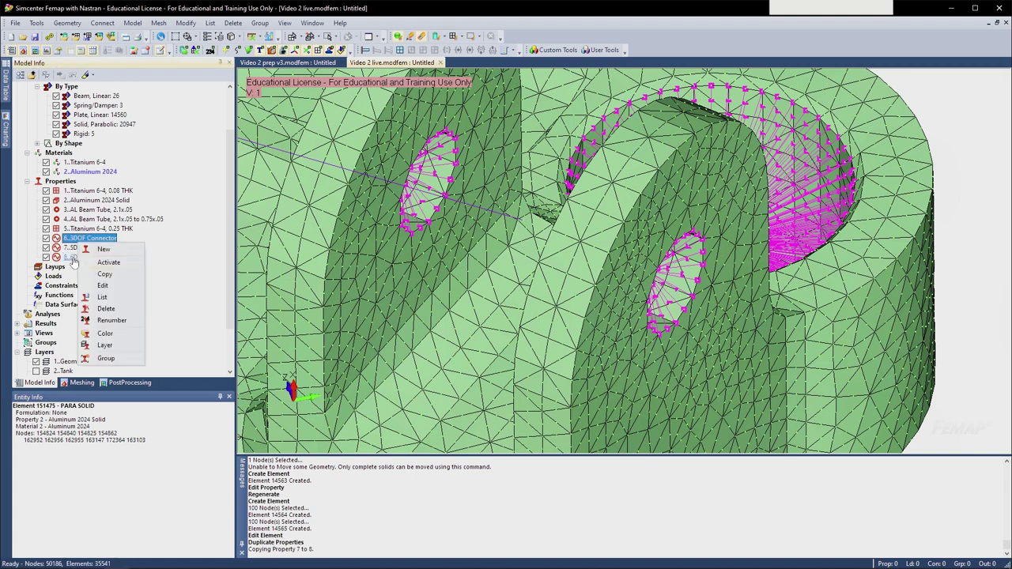
right_click(73, 258)
click(99, 299)
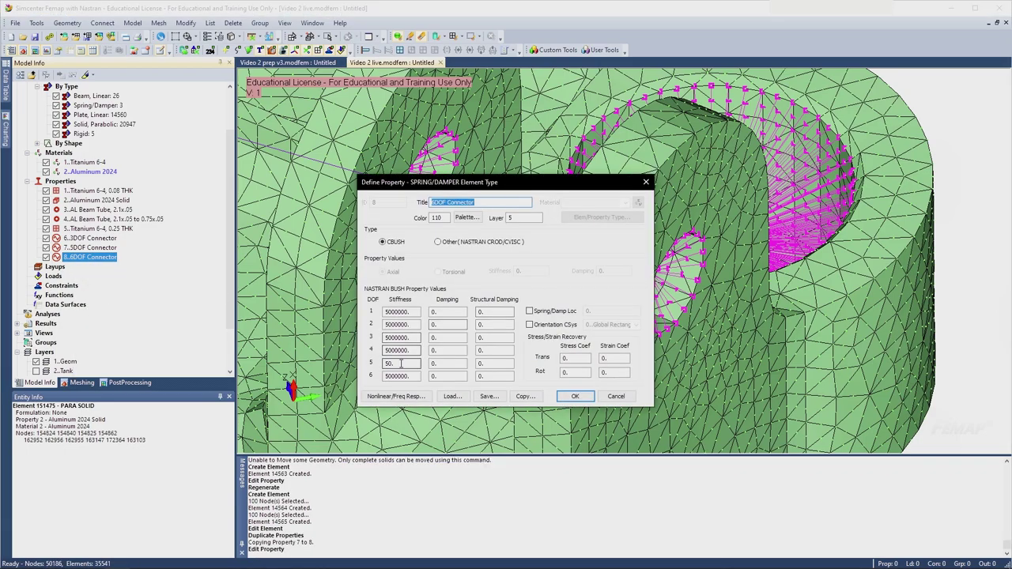
double_click(401, 363)
key(Return)
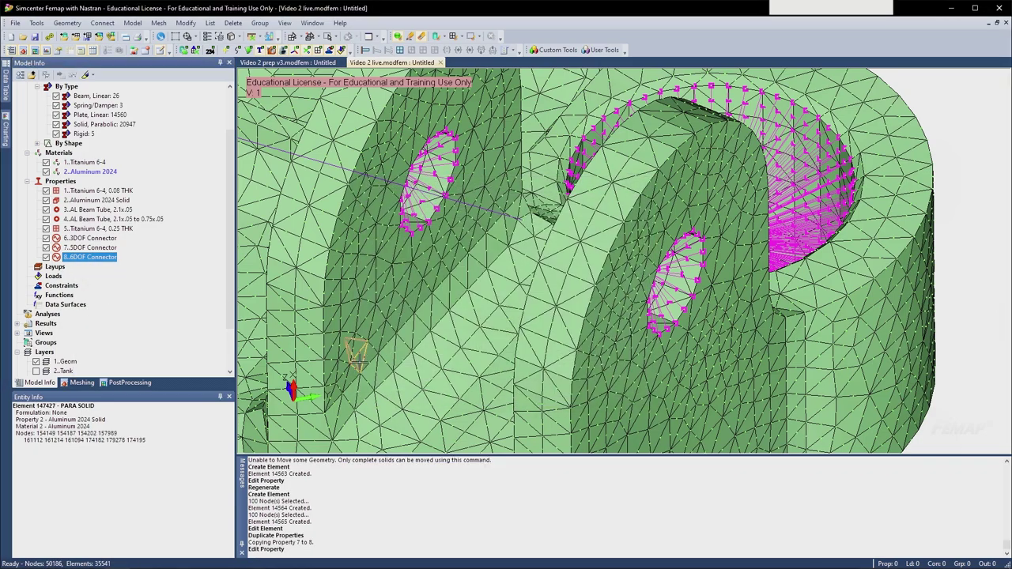
- Start a new element with the Spring/Damper type and assign it the 6DOF Connector property
middle_drag(530, 256, 513, 244)
click(130, 24)
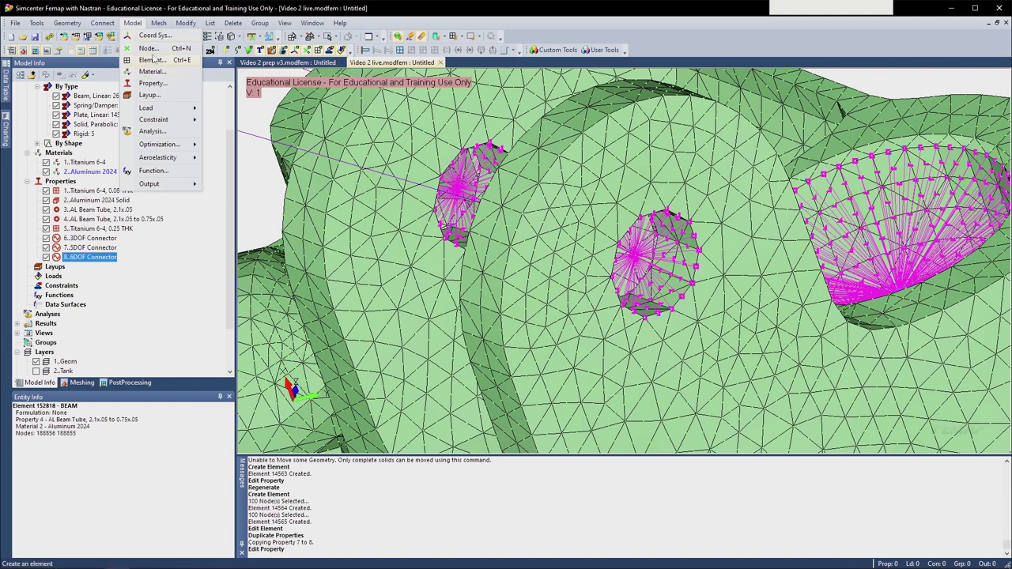
click(180, 8)
click(133, 23)
click(155, 60)
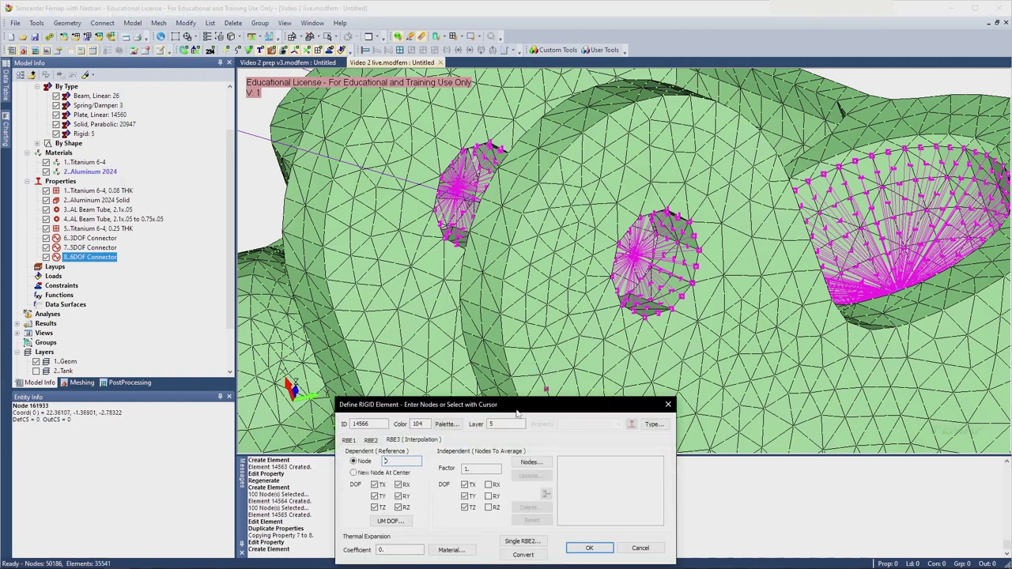
click(654, 425)
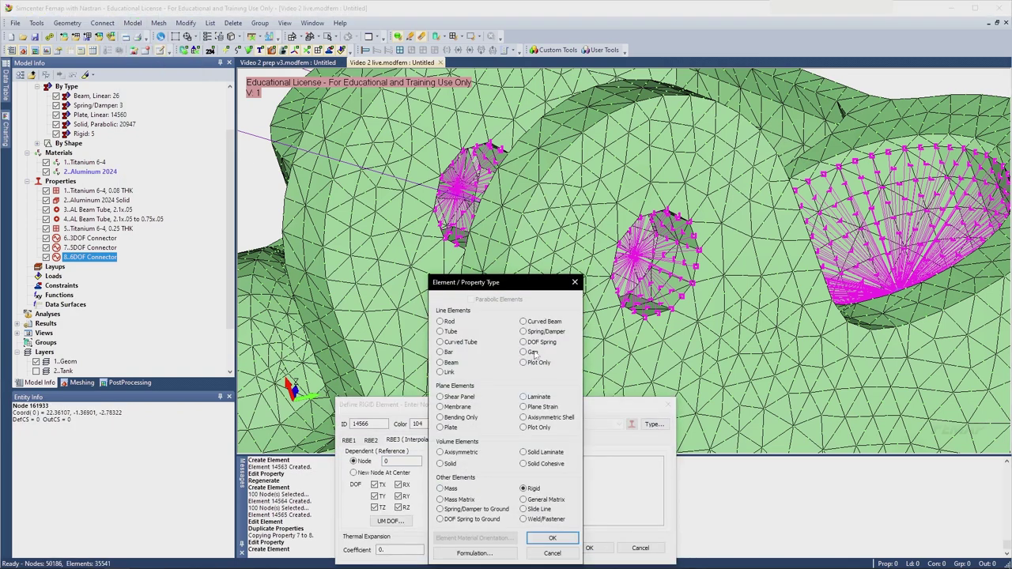
click(565, 538)
middle_drag(614, 352, 662, 262)
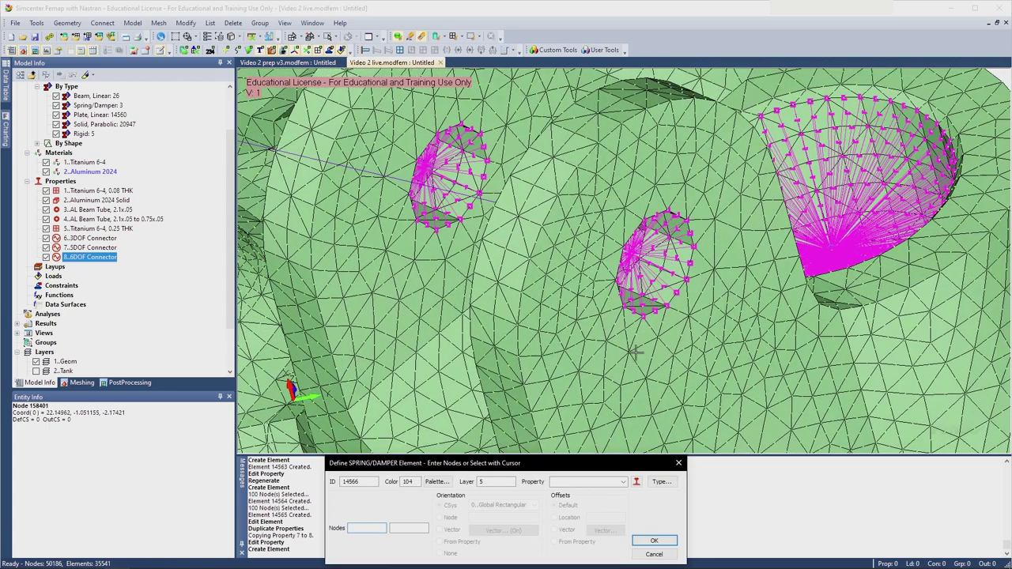
click(588, 481)
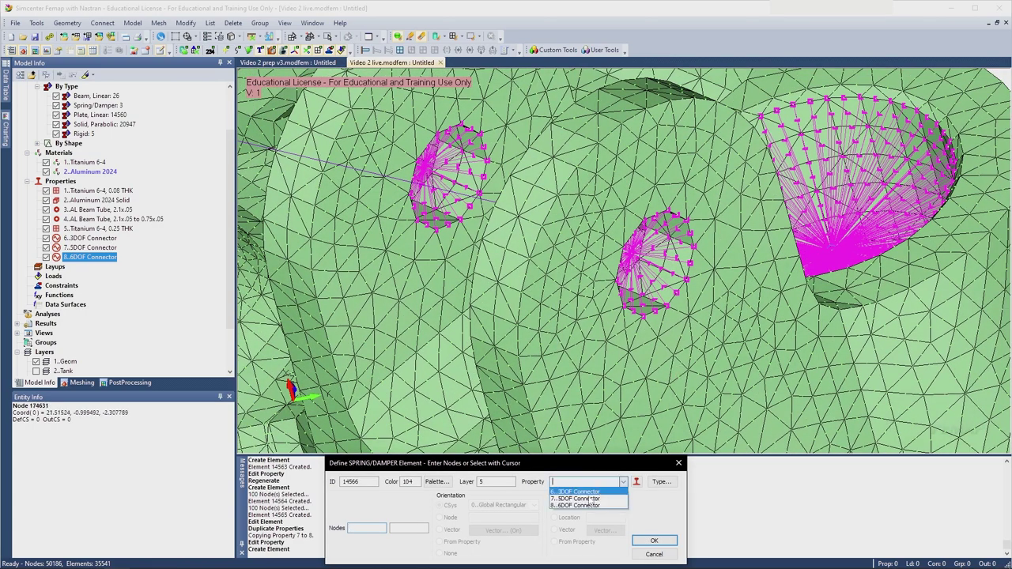
click(585, 507)
- Create the spring/damper element from node 266 at the front lug's hole center to the strut end node between the lugs
middle_drag(632, 256, 469, 515)
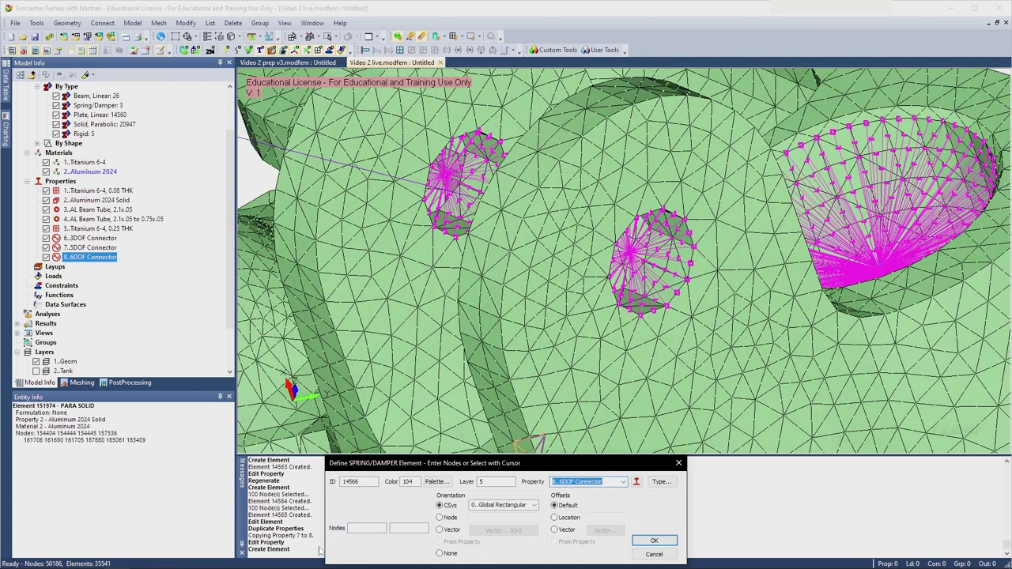
click(356, 530)
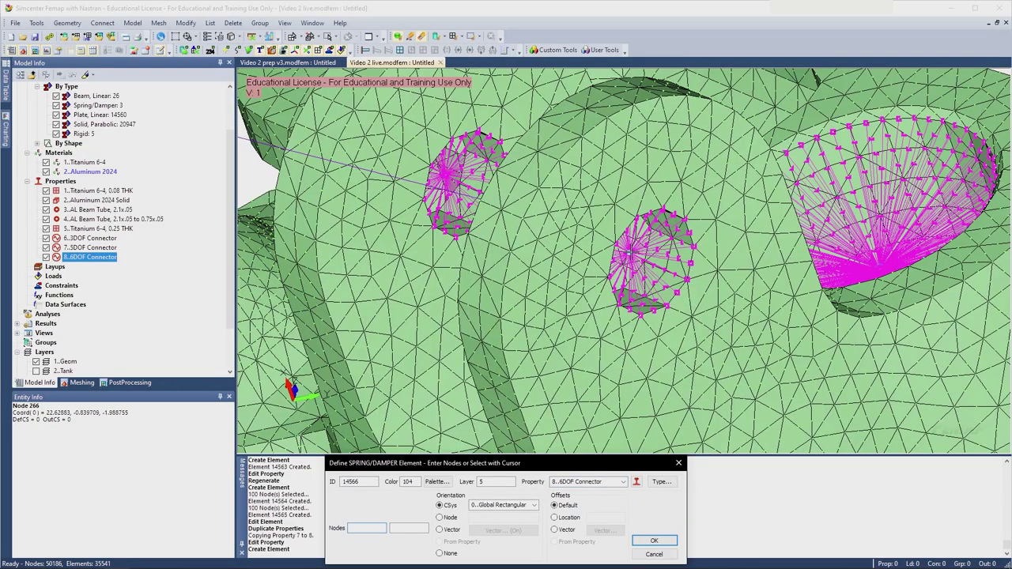
middle_drag(632, 254, 551, 221)
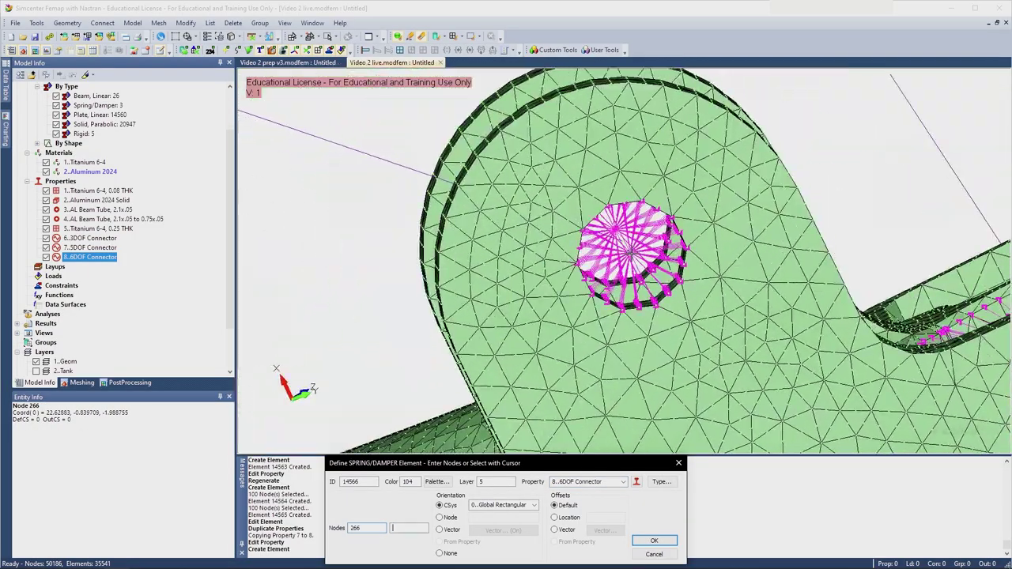
middle_drag(630, 251, 533, 294)
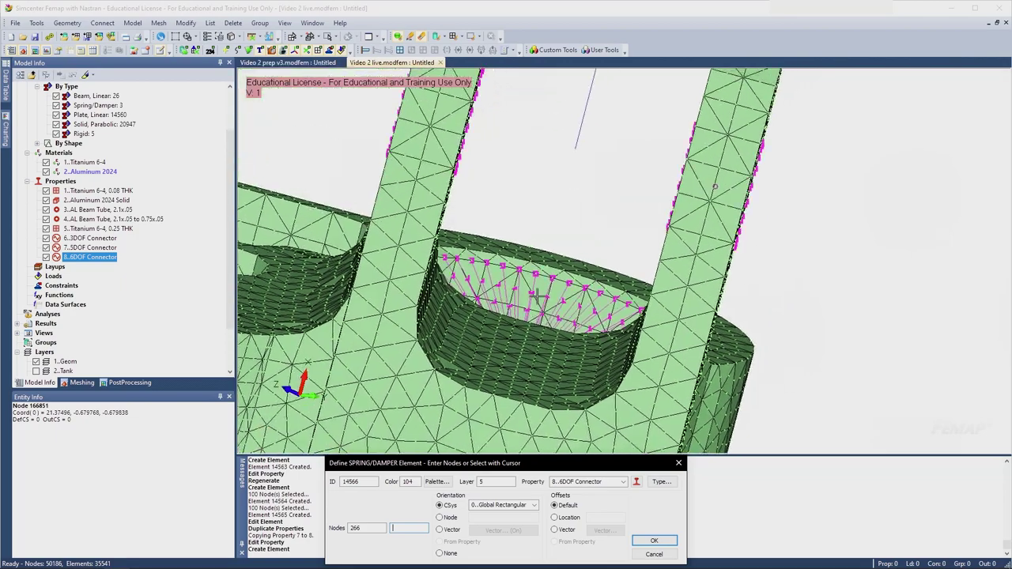
click(654, 541)
- Create a second 6DOF Connector spring/damper element from node 267 at the opposite lug's hole center to strut end node 188855
middle_drag(587, 226, 655, 310)
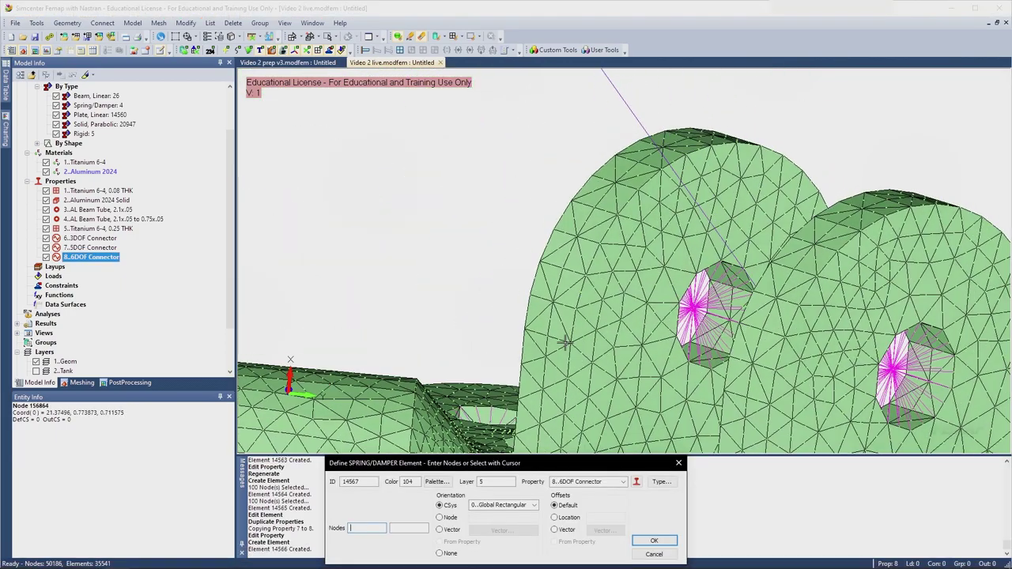
middle_drag(704, 332, 763, 371)
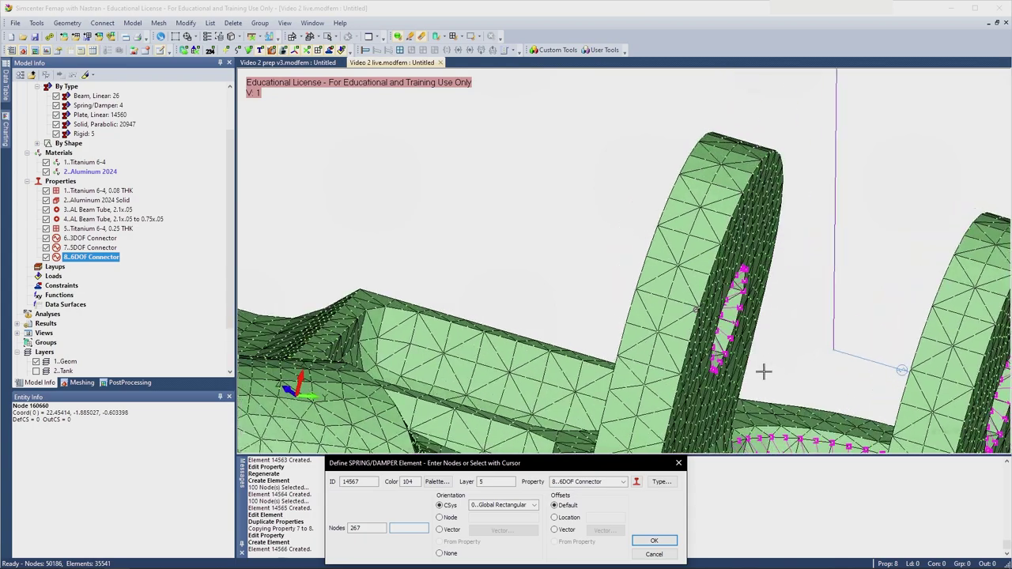
click(653, 539)
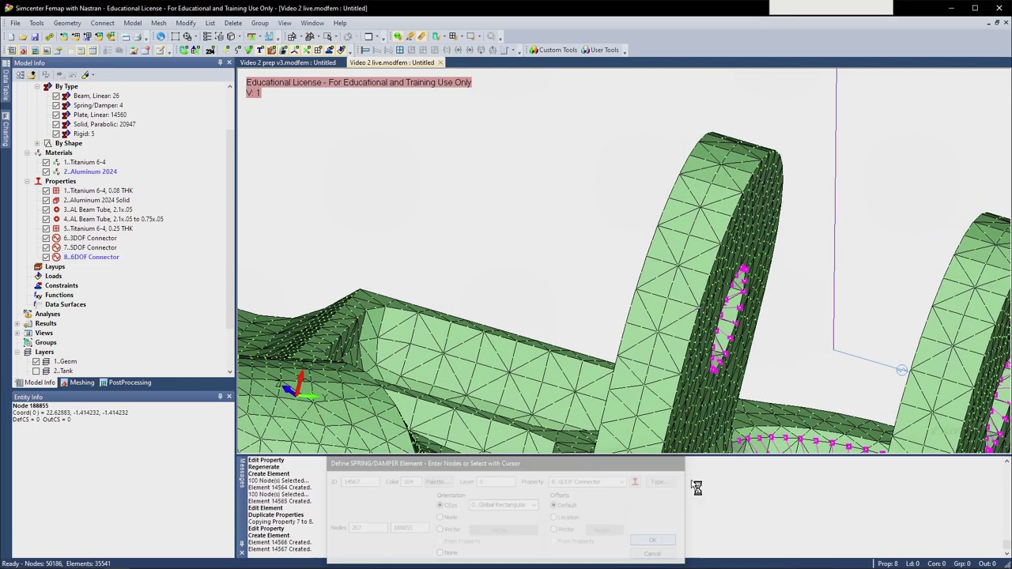
middle_drag(786, 348, 836, 307)
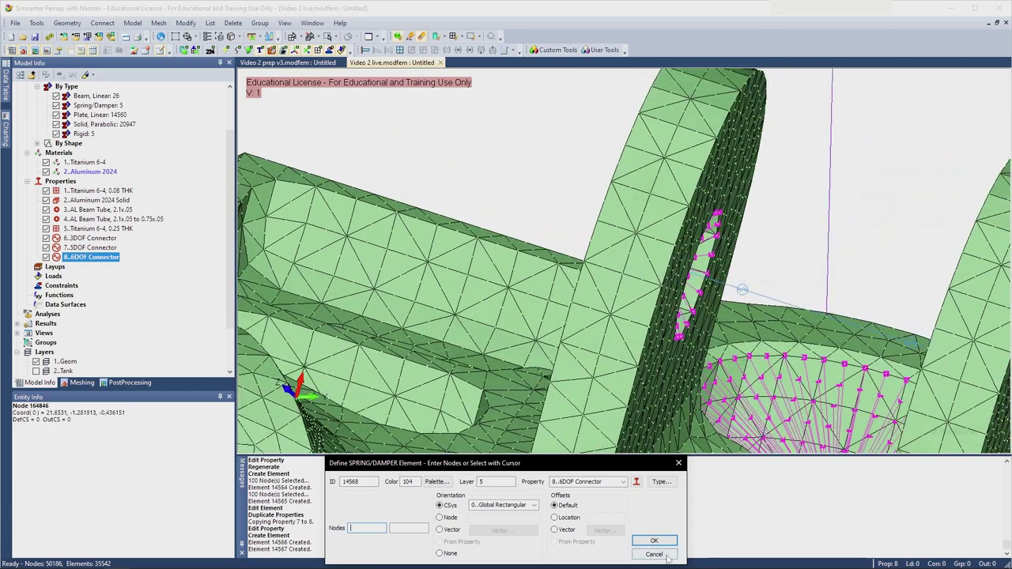
click(654, 553)
- Create a new node on strut end node 188855 between the two lugs
middle_drag(681, 284, 603, 263)
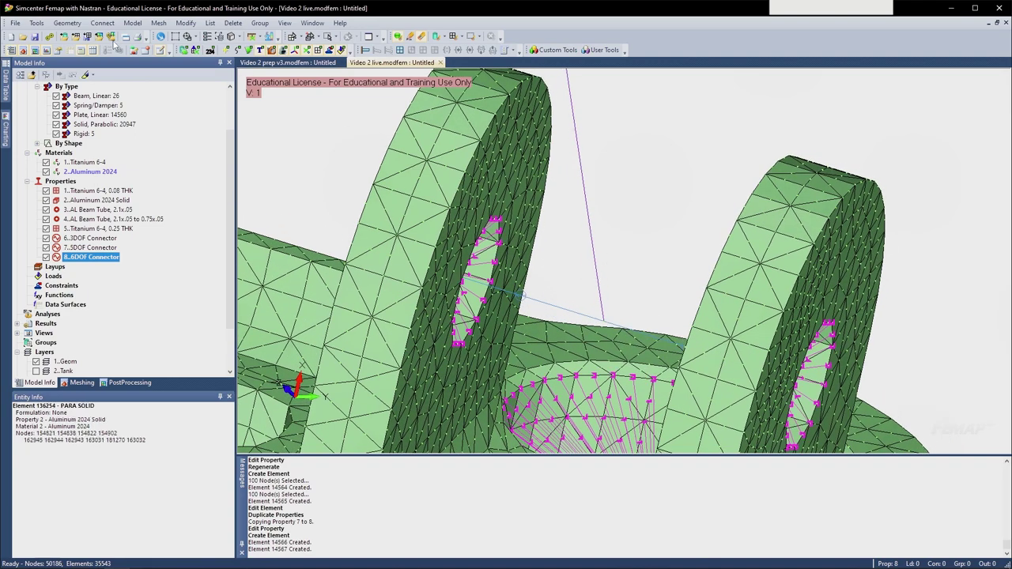
click(132, 24)
click(132, 26)
click(131, 27)
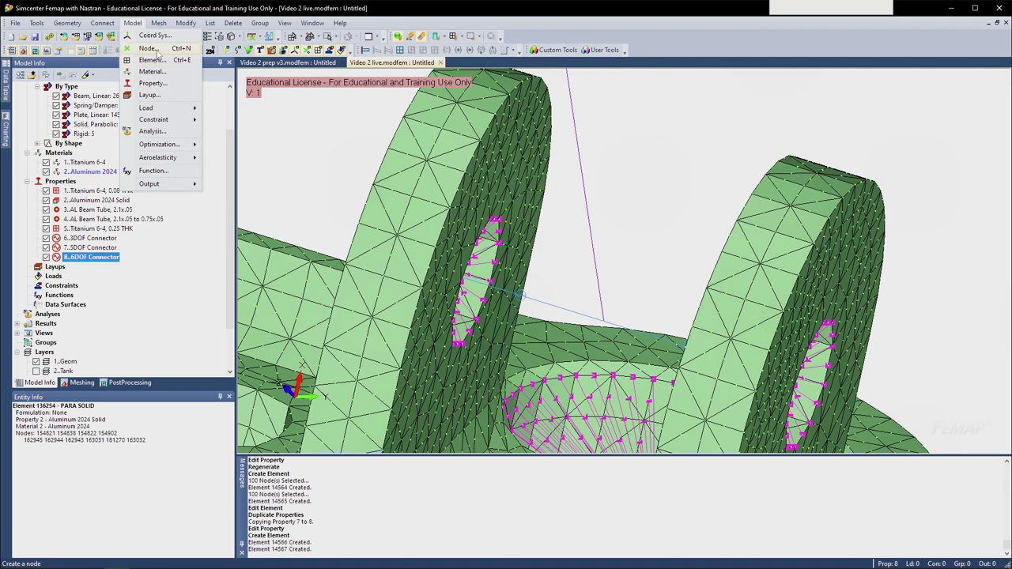
click(156, 49)
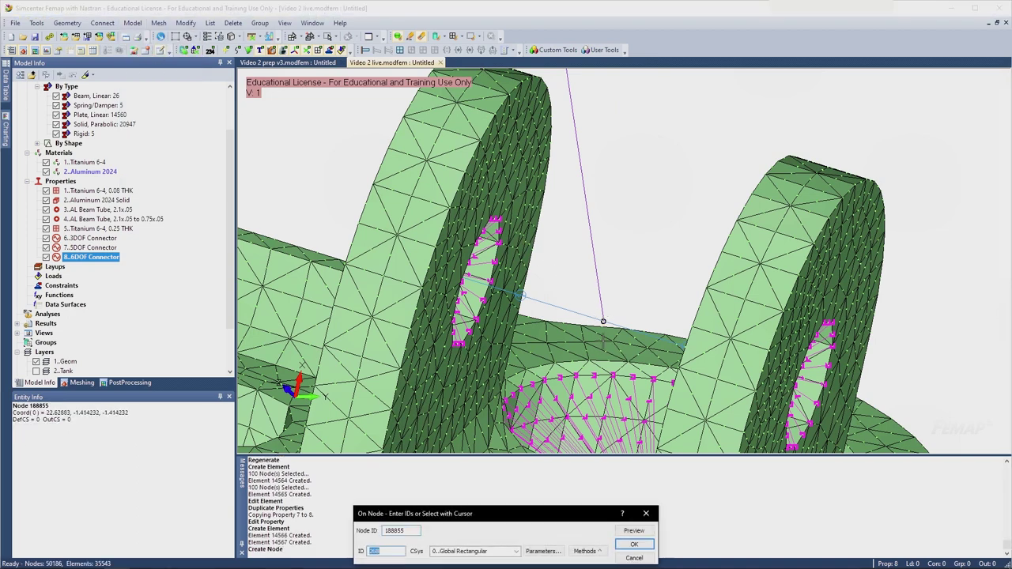
click(634, 545)
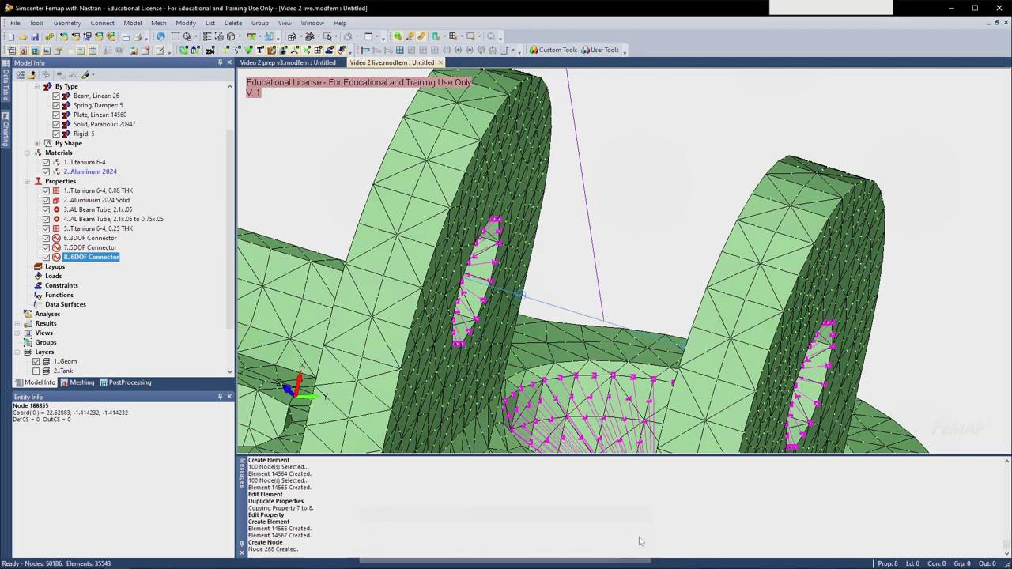
click(634, 558)
middle_drag(565, 376, 500, 308)
right_click(596, 192)
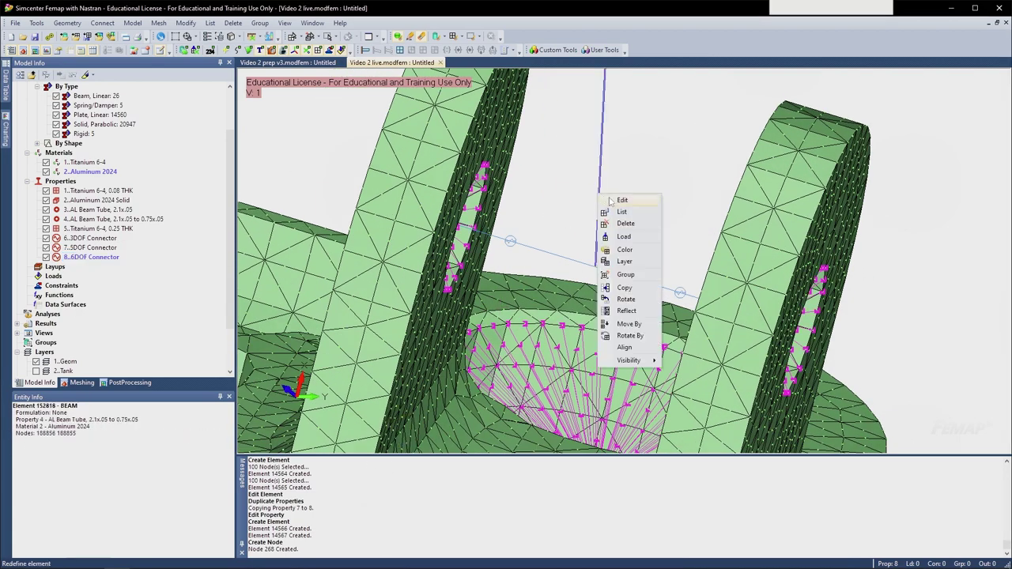
click(612, 200)
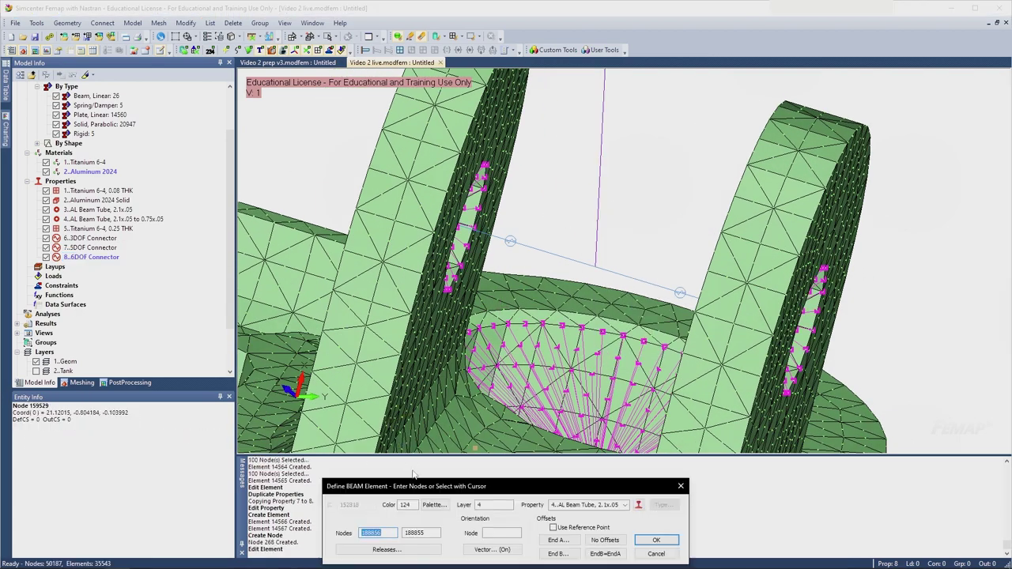
key(Escape)
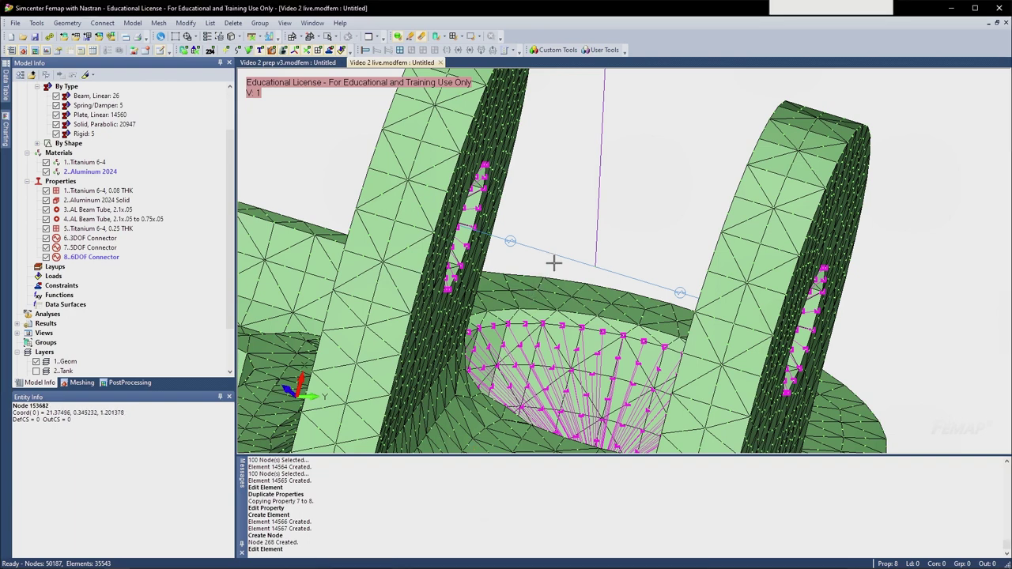
right_click(511, 240)
click(531, 267)
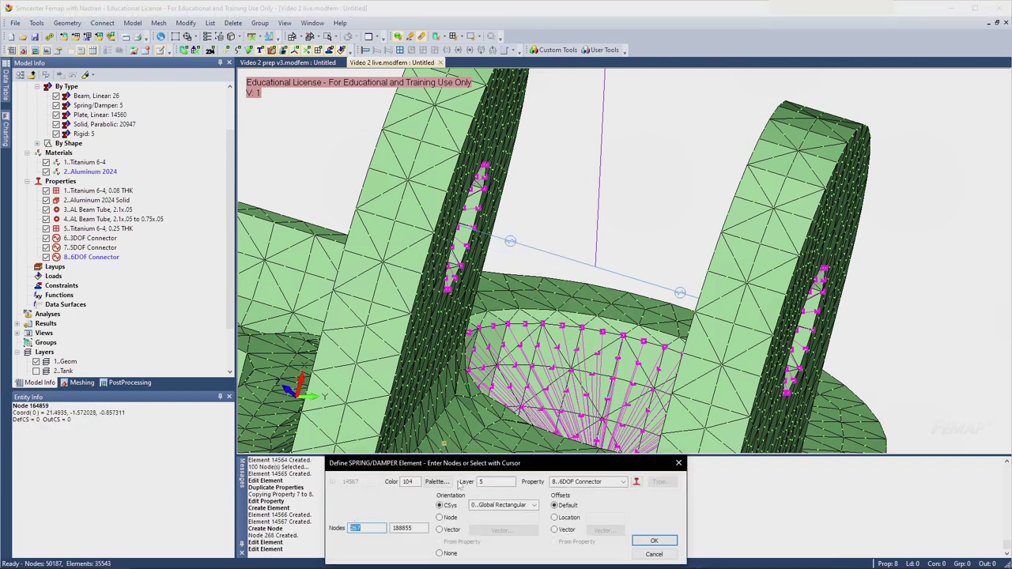
key(Escape)
- Reconnect the strut beam's end between the lugs to node 268 in place of node 188855
right_click(593, 224)
click(613, 230)
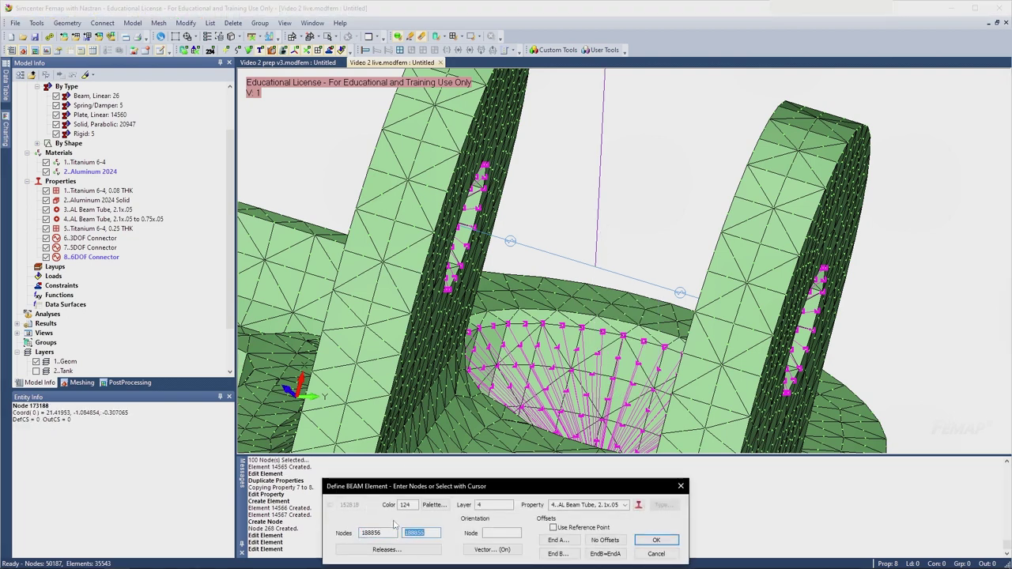
key(Escape)
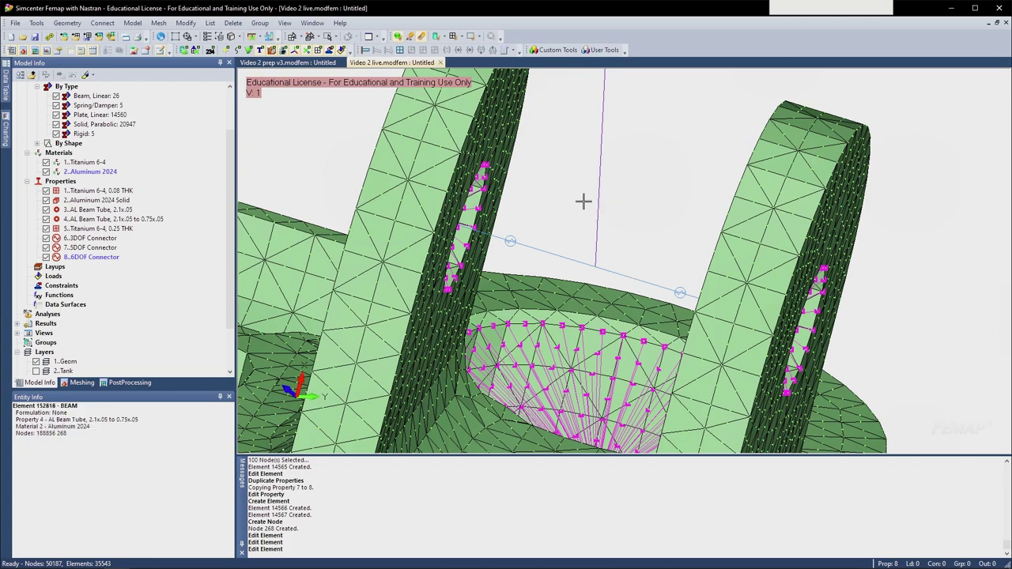
- Move node 268 by 0.5 along the vector from the origin toward 4.714, -3.333, -3.333
middle_drag(583, 200, 619, 206)
scroll(618, 206, up, 2)
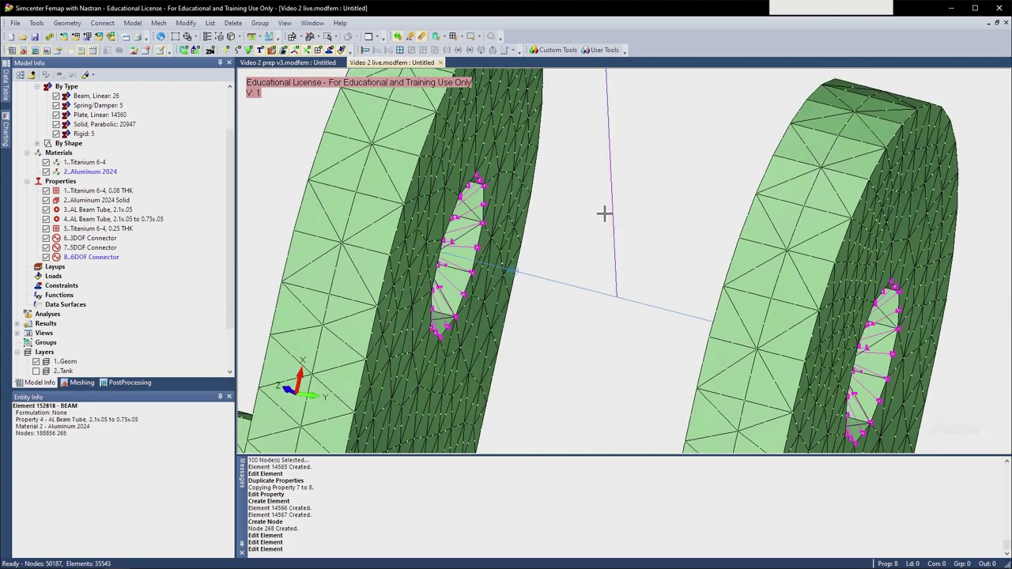
scroll(607, 222, down, 1)
click(185, 22)
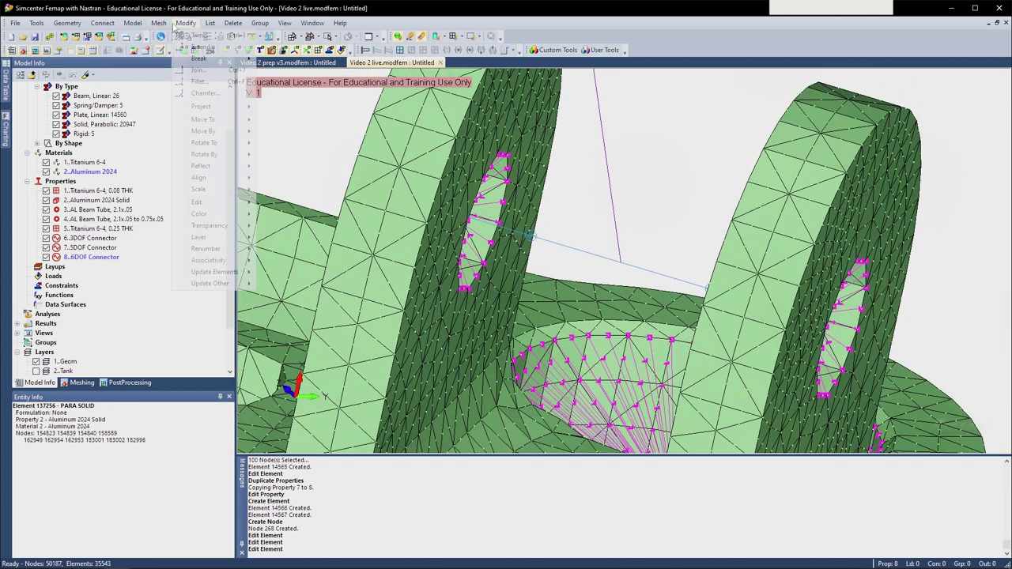
mouse_move(215, 135)
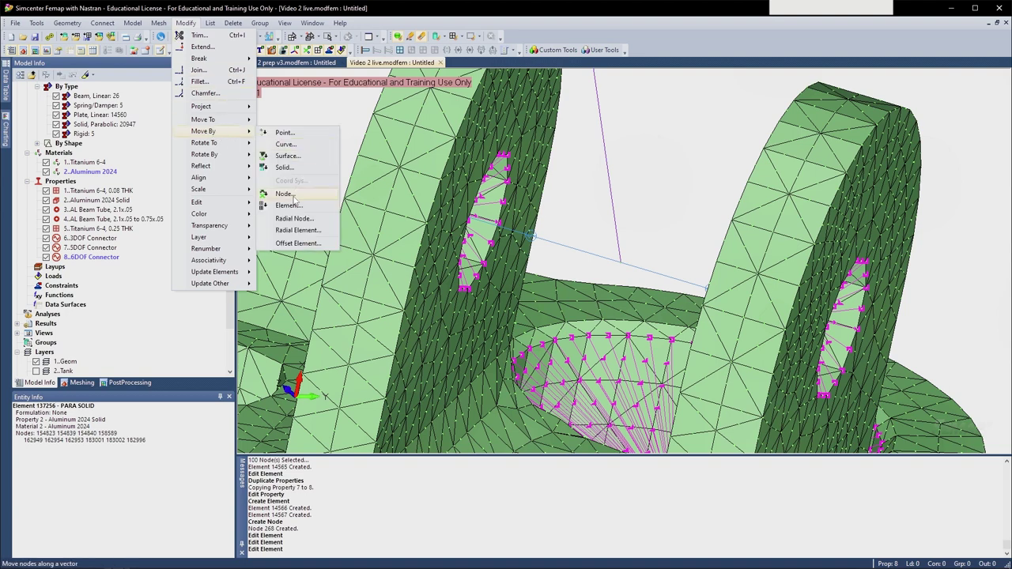
click(286, 195)
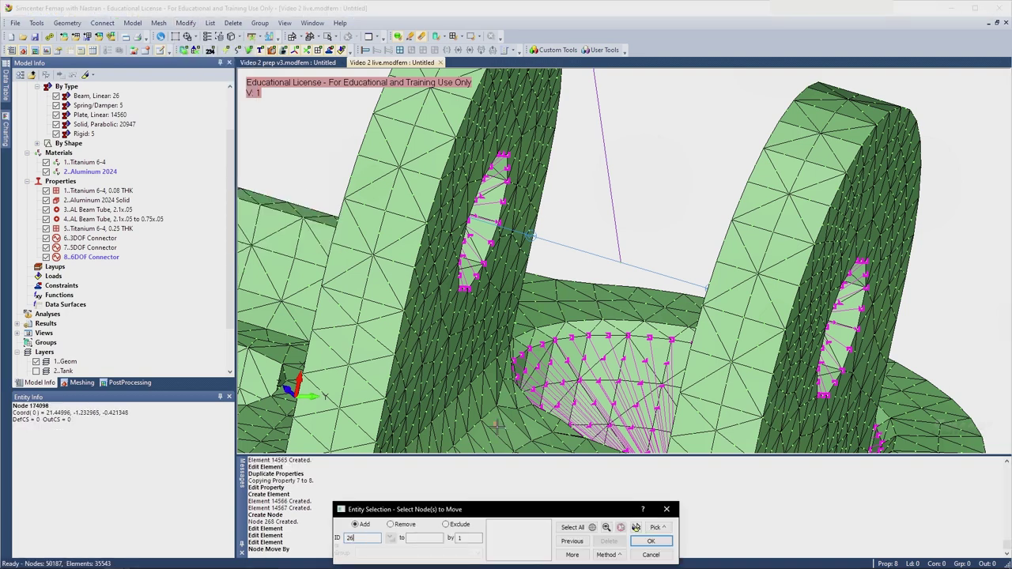
text(268)
key(Return)
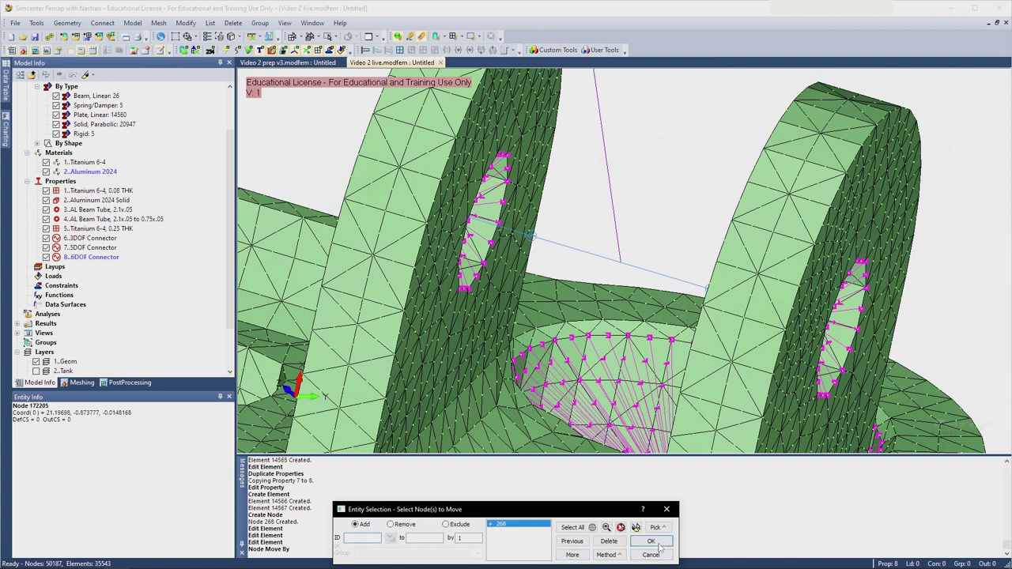
click(658, 544)
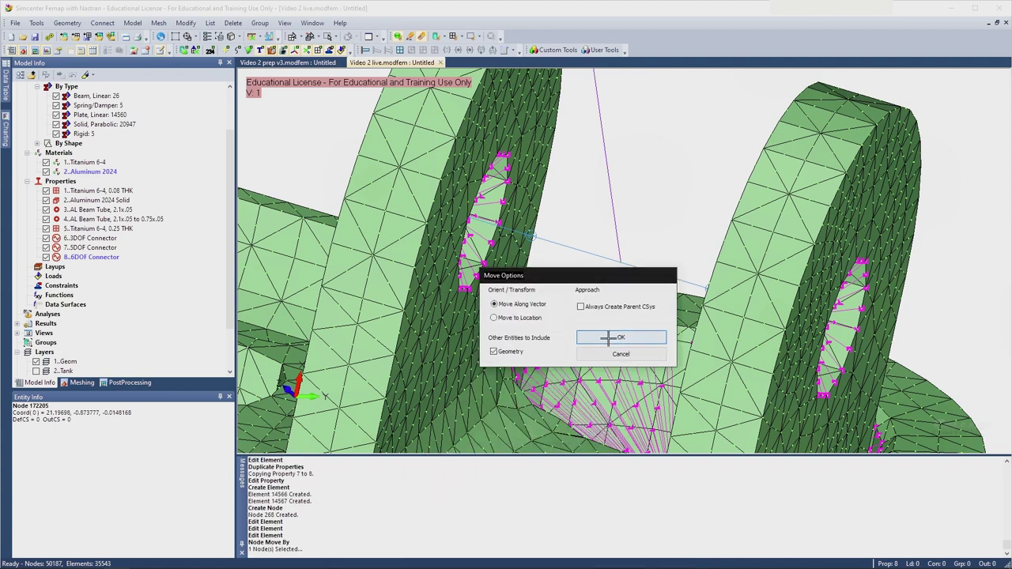
click(615, 337)
drag(478, 515, 594, 238)
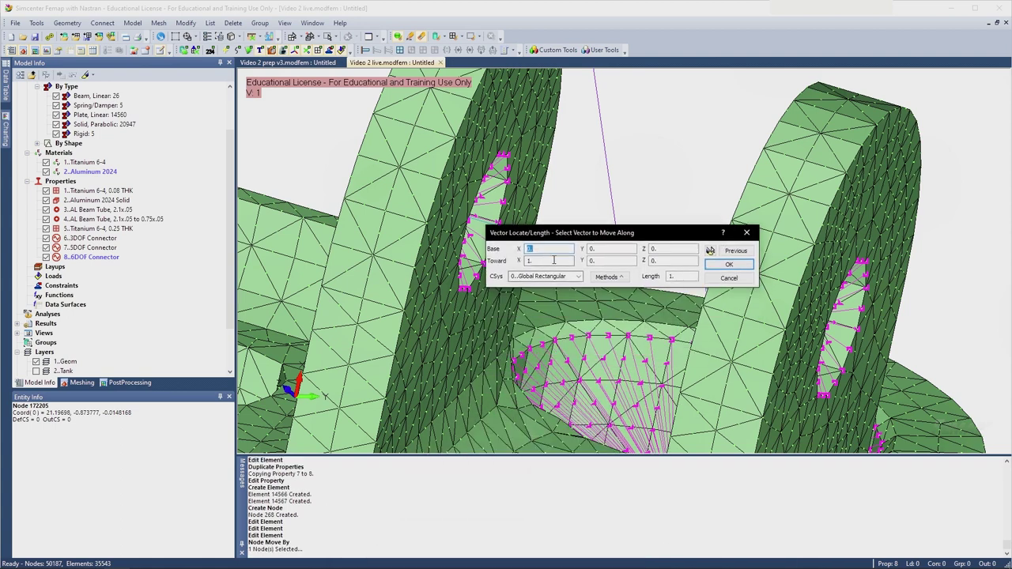
scroll(402, 472, up, 3)
scroll(401, 474, up, 5)
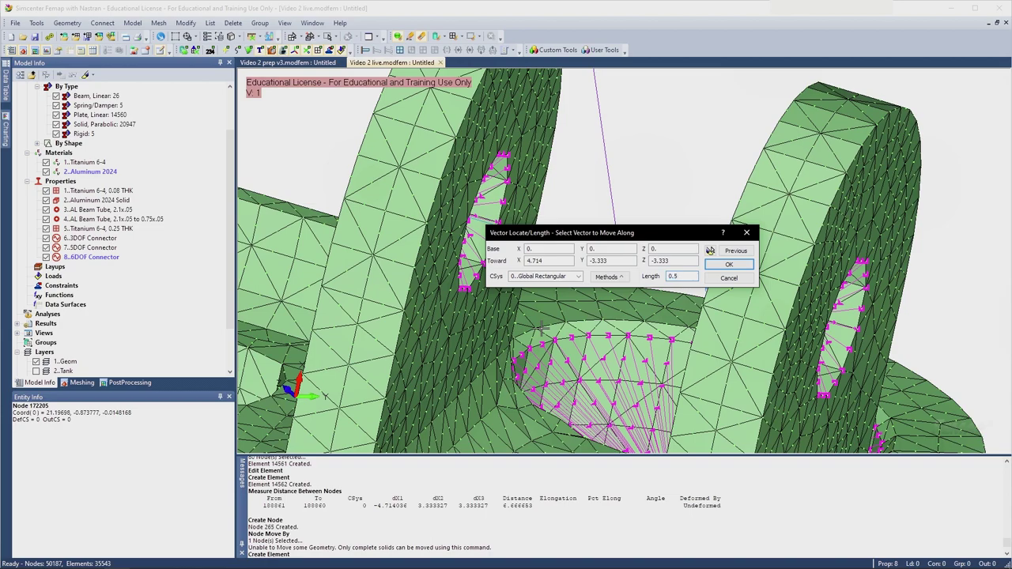
key(Return)
- Create a 3DOF Connector spring/damper element from node 188855 to node 268, using a Location offset
middle_drag(578, 263, 601, 286)
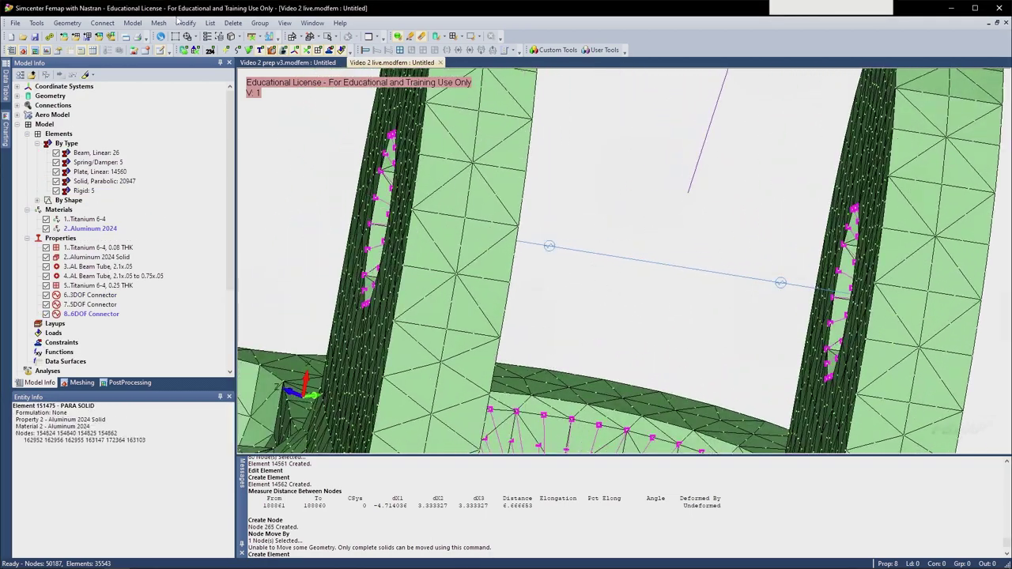
click(131, 23)
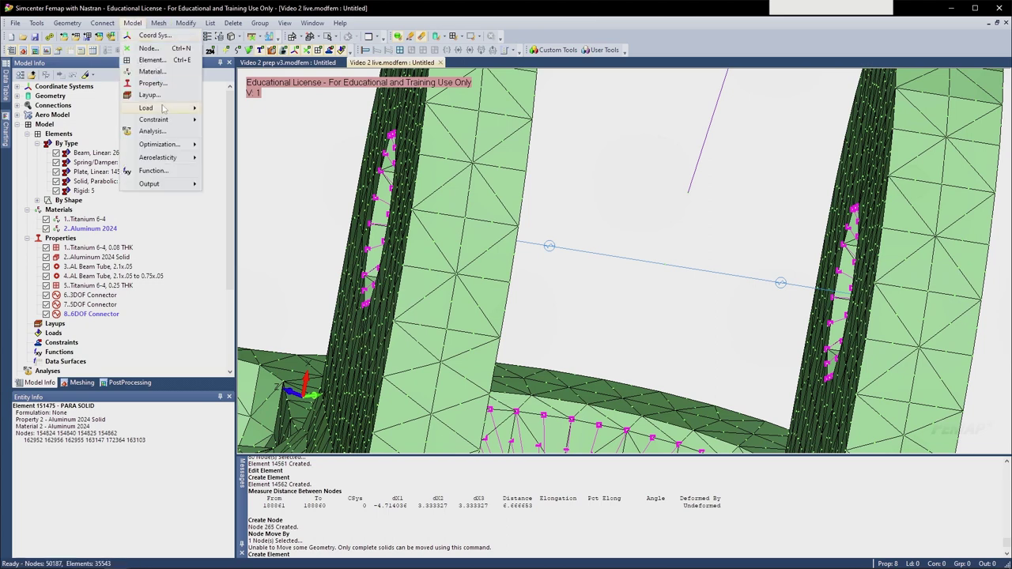
click(152, 60)
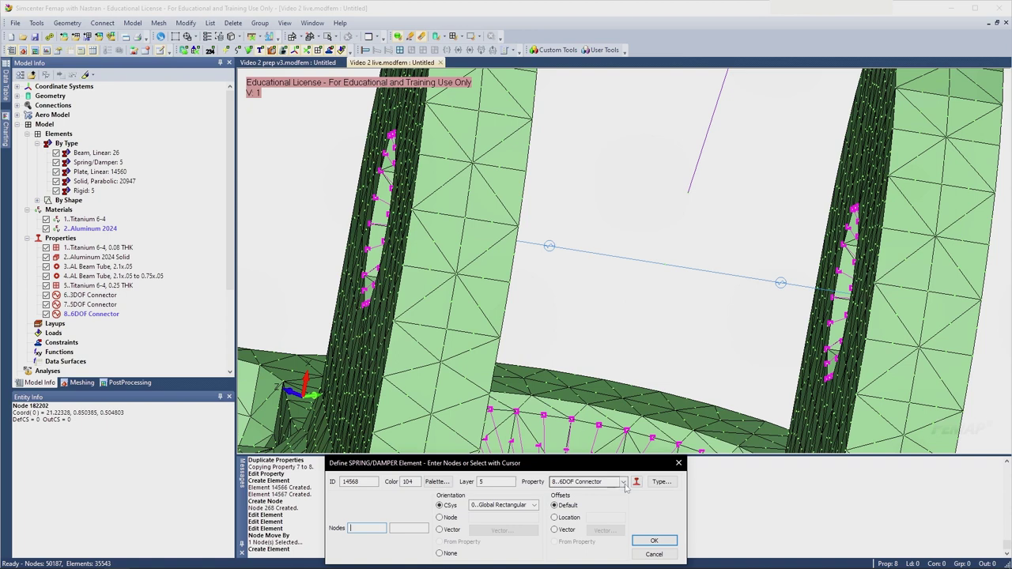
click(623, 483)
click(584, 491)
middle_drag(669, 283, 674, 274)
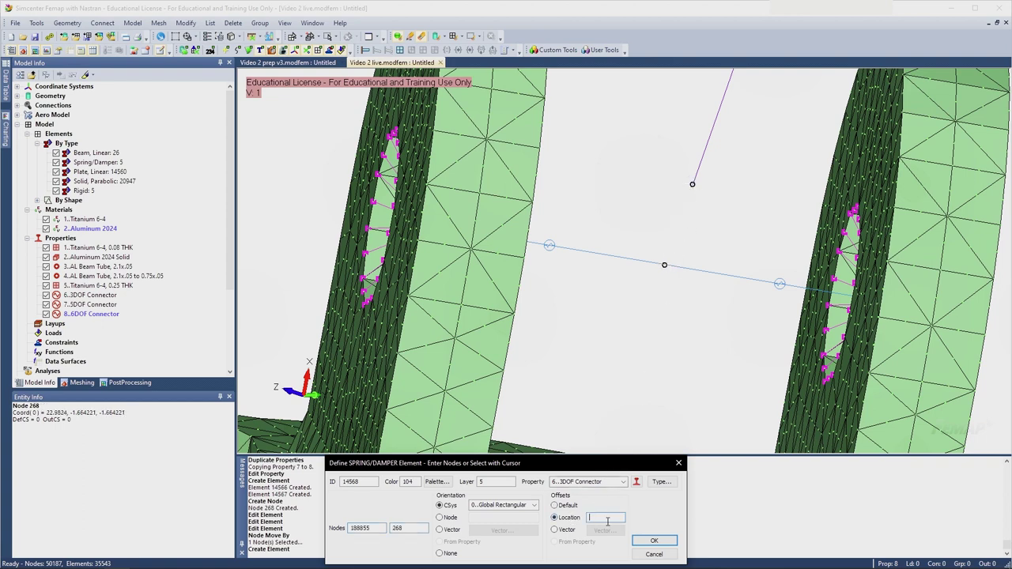
click(651, 539)
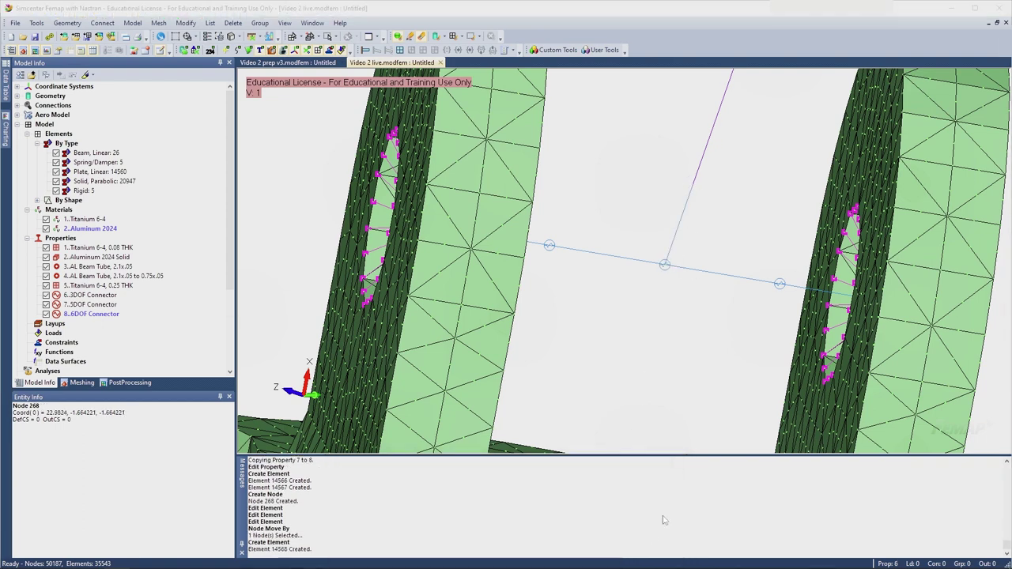
scroll(718, 254, down, 2)
key(Escape)
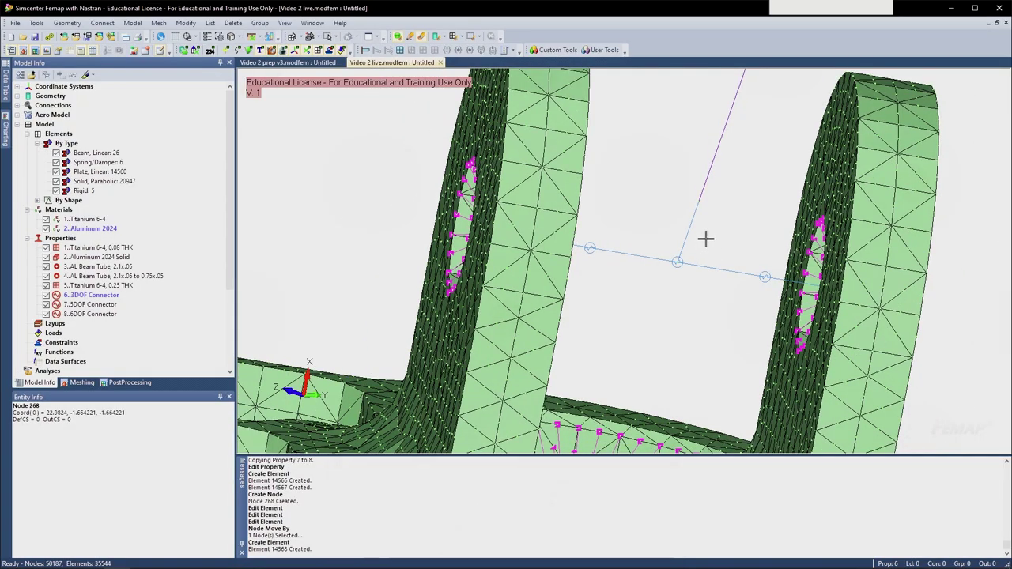
- Examine the lug connections and the fitting's open cylindrical end where the beam strut enters
mouse_move(704, 237)
middle_down()
mouse_move(682, 242)
mouse_move(711, 221)
middle_up()
scroll(642, 226, down, 2)
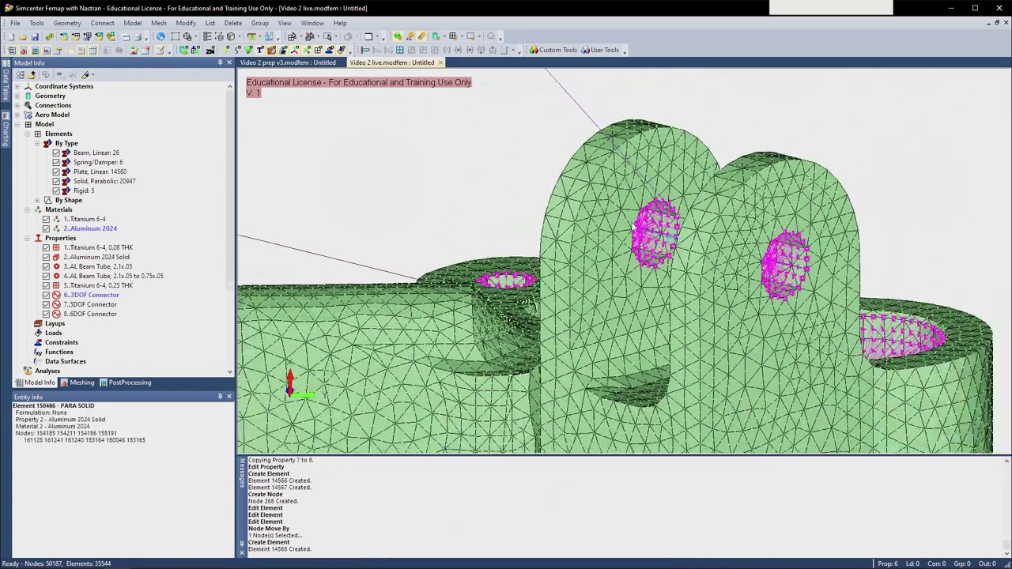
middle_drag(647, 227, 631, 248)
scroll(628, 247, down, 2)
ctrl+middle_drag(563, 247, 595, 246)
middle_drag(672, 237, 576, 252)
scroll(589, 257, up, 3)
scroll(581, 244, up, 4)
scroll(581, 242, up, 2)
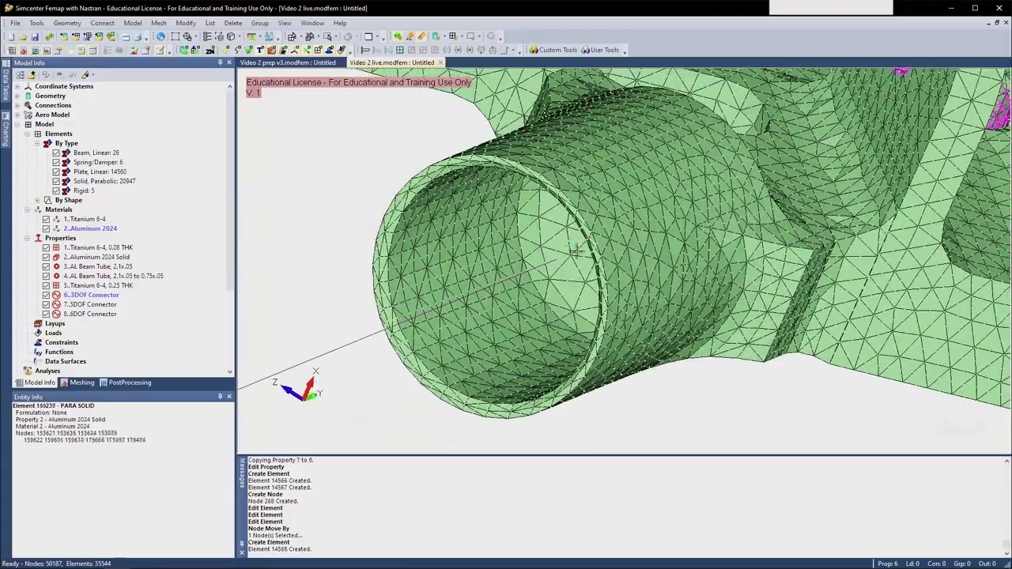
scroll(585, 142, down, 2)
middle_drag(593, 136, 409, 165)
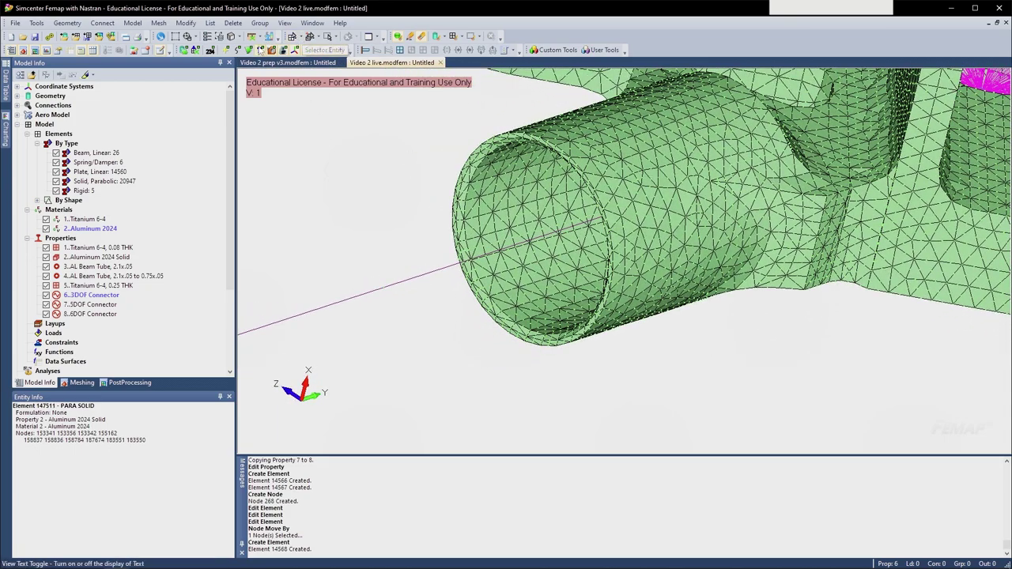
- Show the beams' solid cross-sections to examine how the tube meets the fitting's cylindrical end, and hide them again
click(235, 38)
click(259, 194)
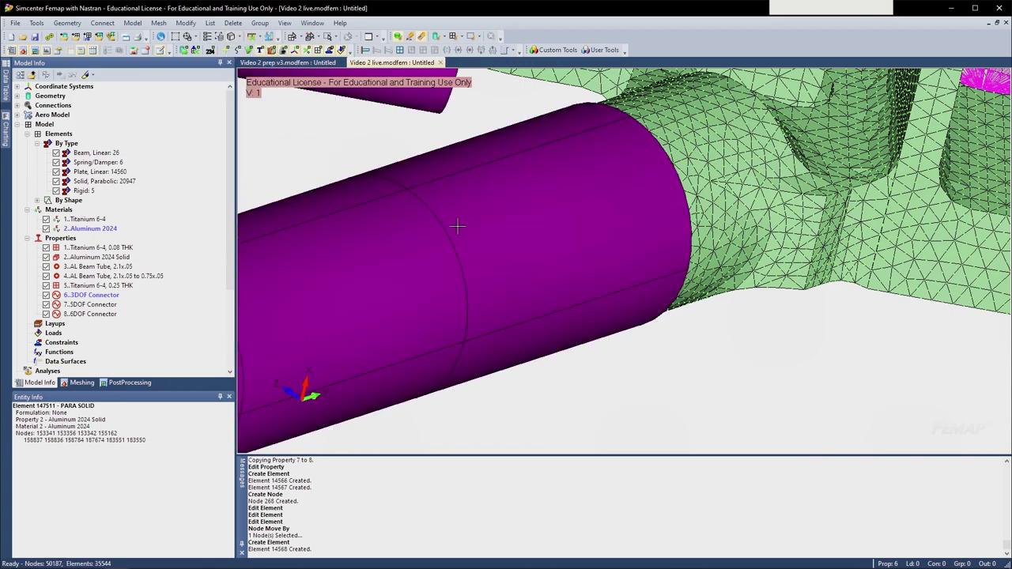
mouse_move(456, 226)
middle_down()
mouse_move(323, 226)
mouse_move(310, 207)
mouse_move(467, 203)
mouse_move(527, 226)
middle_up()
middle_drag(445, 273, 425, 242)
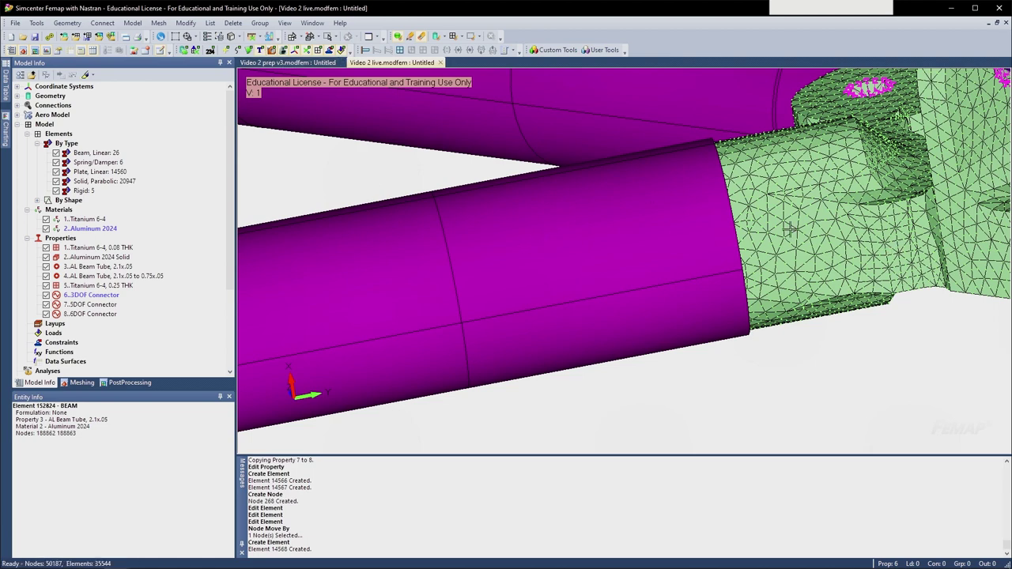
middle_drag(788, 229, 840, 230)
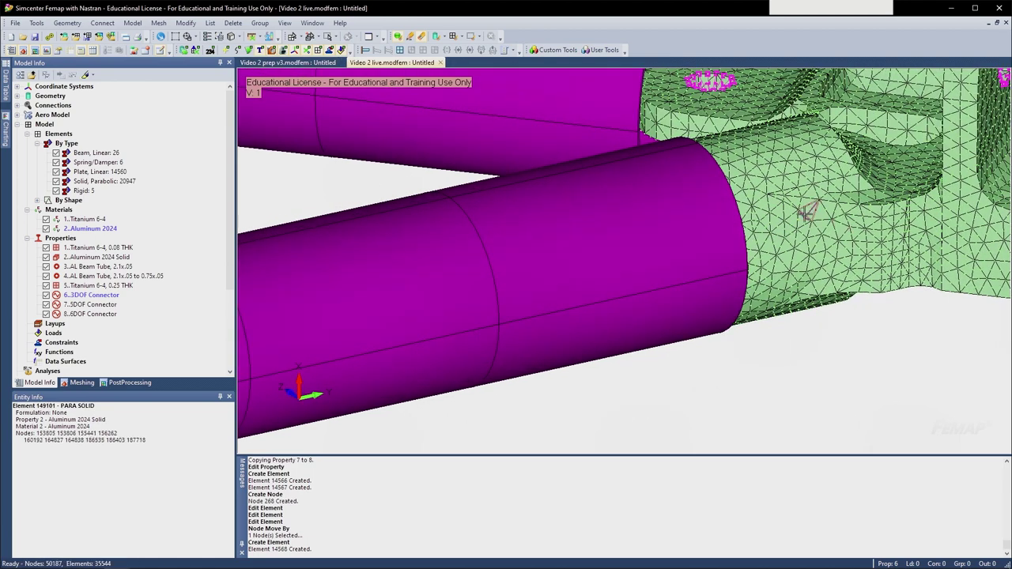
click(252, 37)
click(271, 195)
- Start a new rigid RBE3 element at the fitting's cylindrical end, using beam end node 188862 as the dependent node
middle_drag(382, 214, 626, 214)
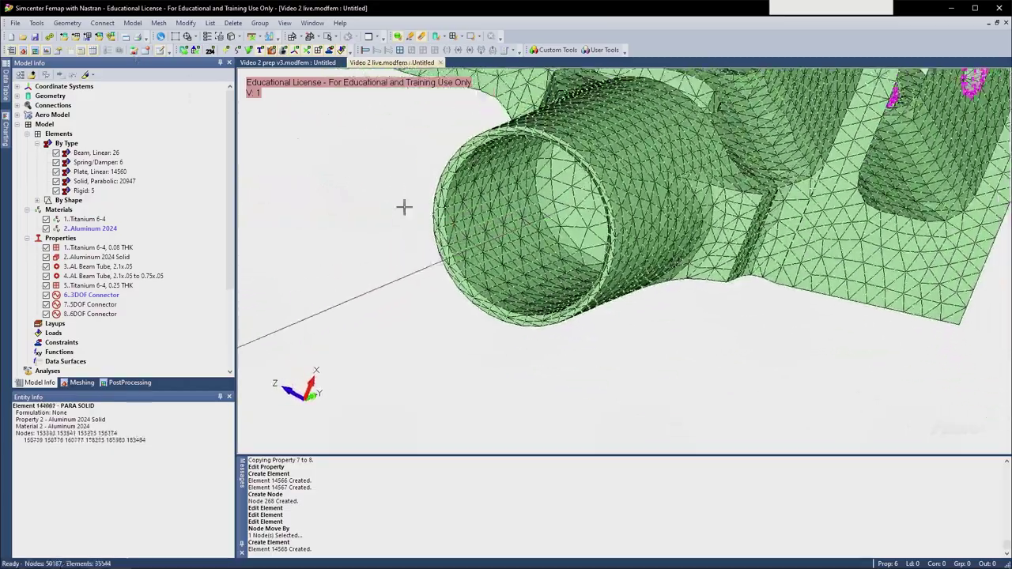
middle_drag(401, 207, 520, 251)
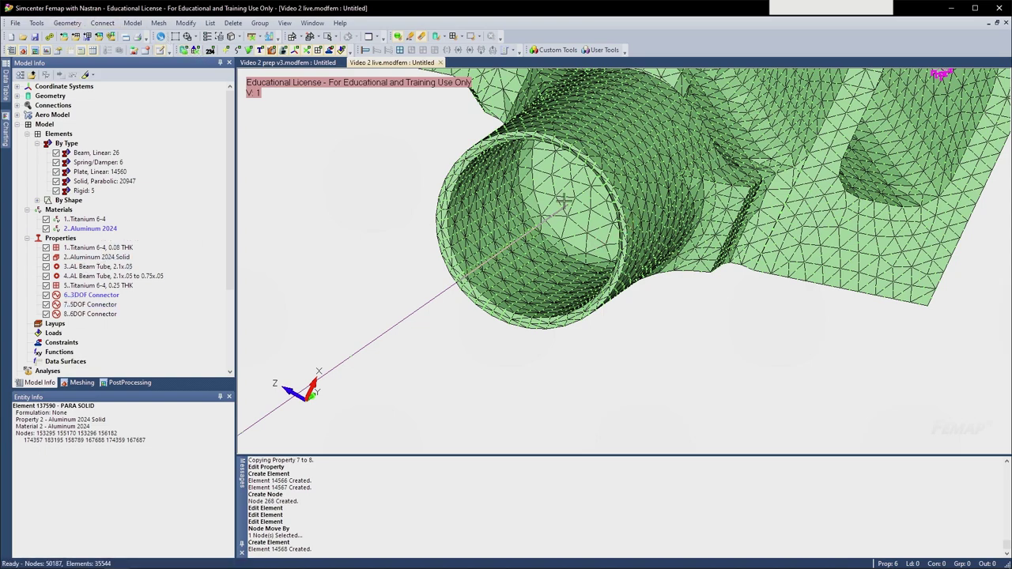
middle_drag(564, 201, 546, 224)
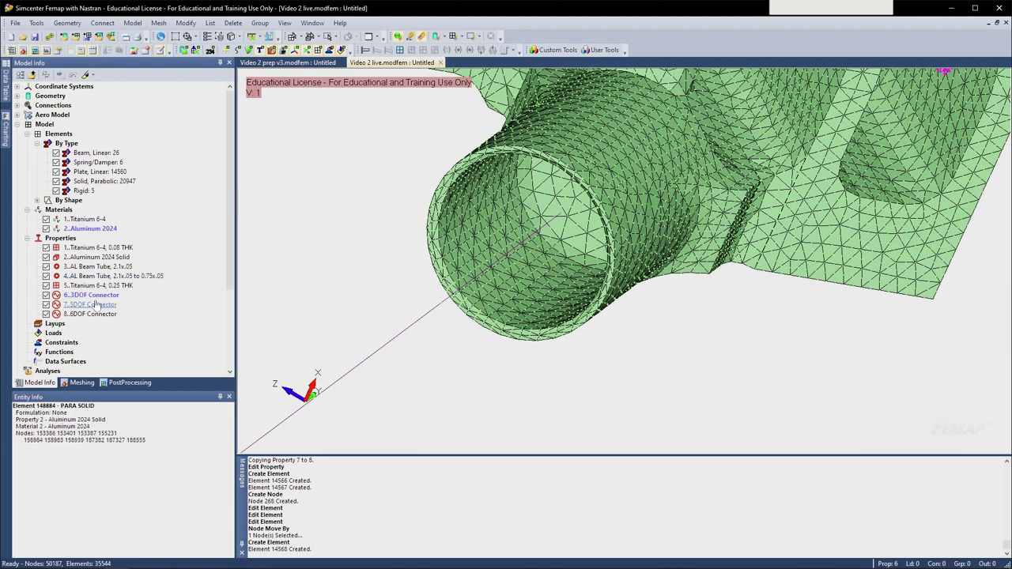
click(132, 22)
click(153, 61)
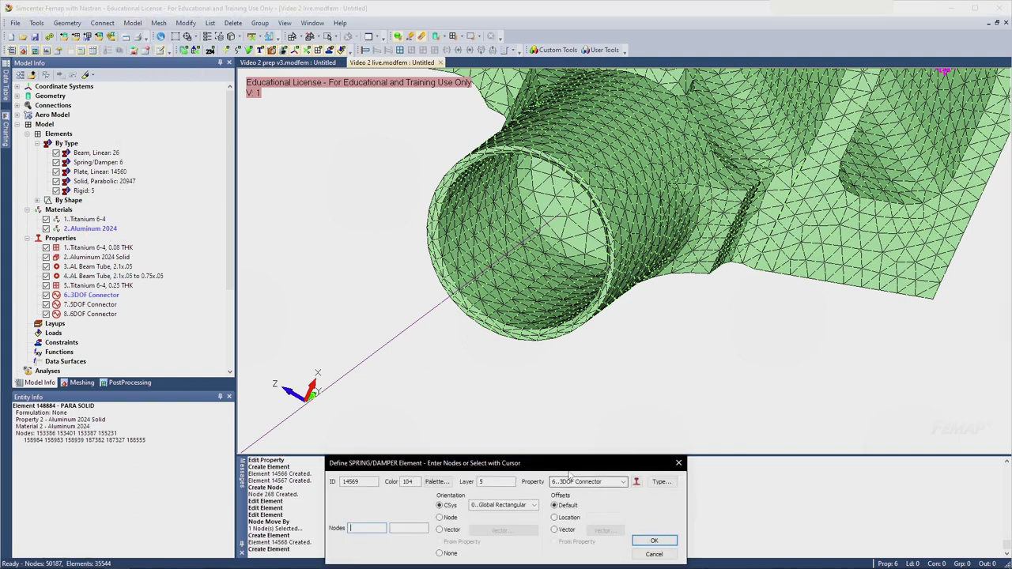
click(659, 483)
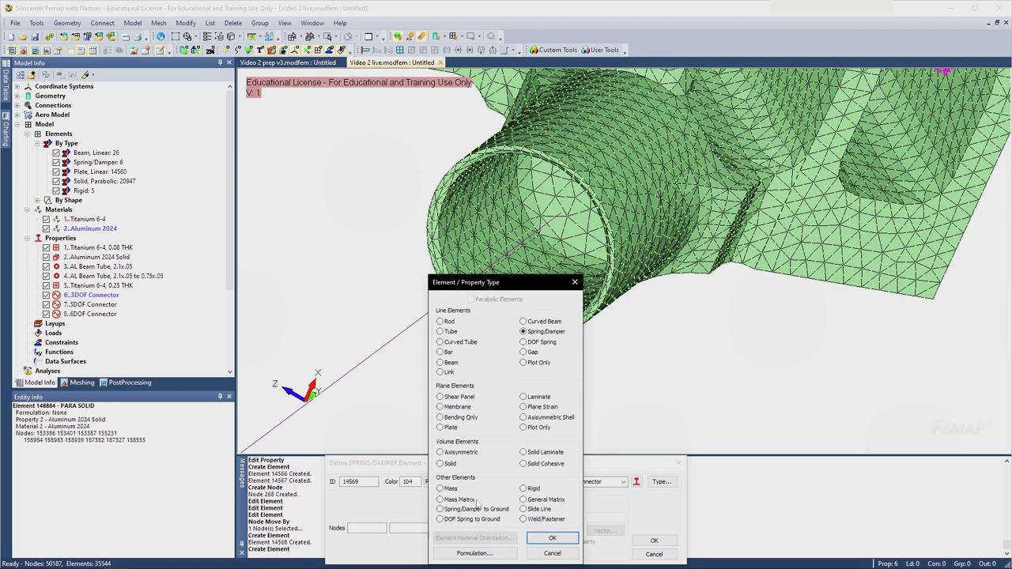
click(551, 538)
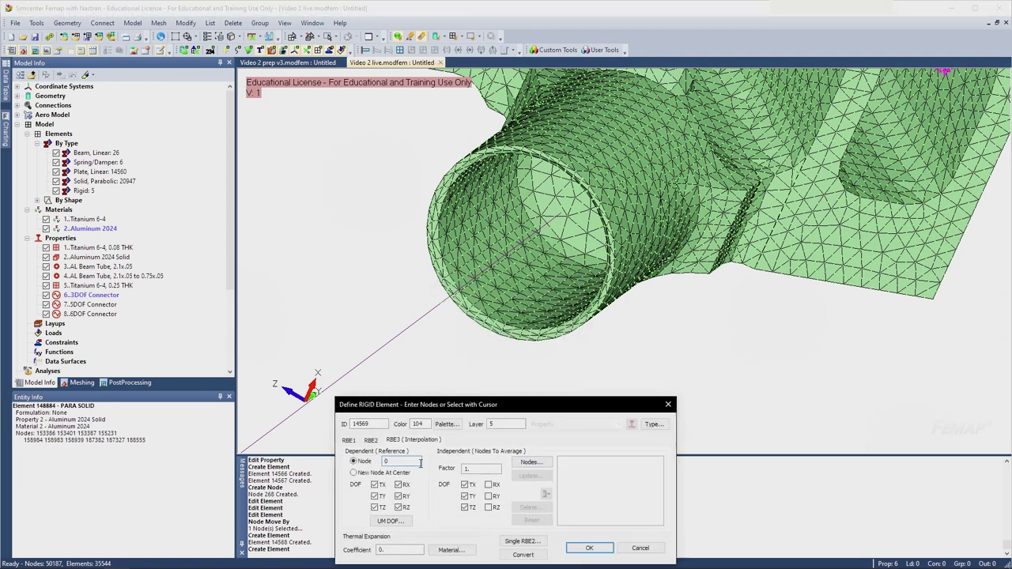
drag(403, 406, 292, 324)
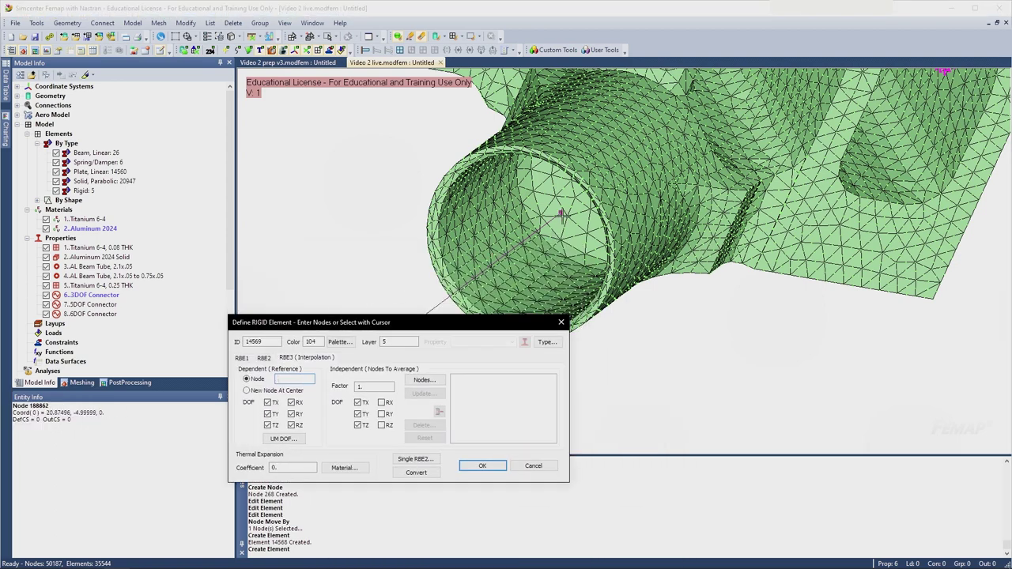
- Complete the RBE3 element by averaging the nodes on the two inner surfaces of the fitting's cylindrical end, and finish element creation
click(425, 381)
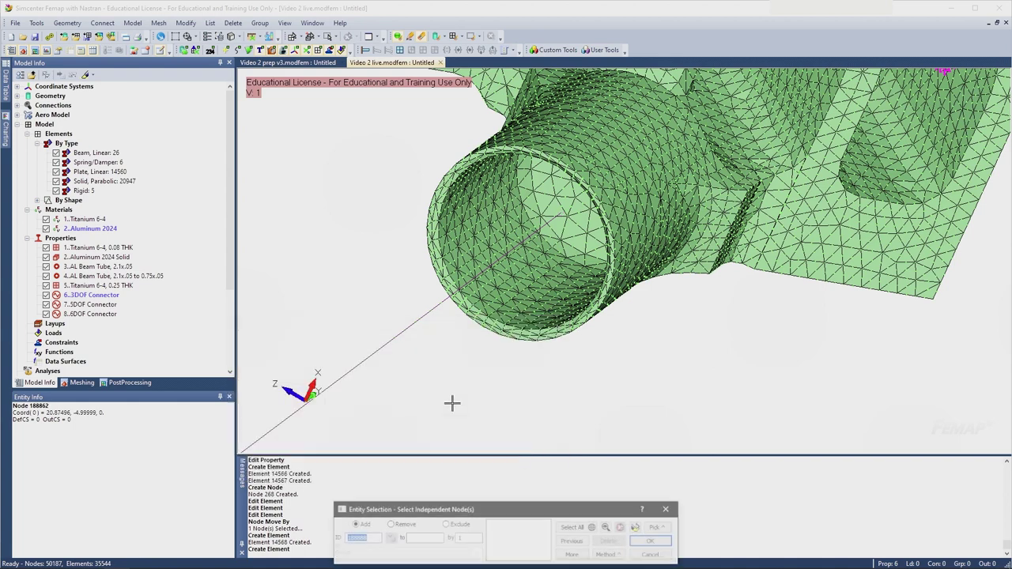
click(607, 554)
click(624, 542)
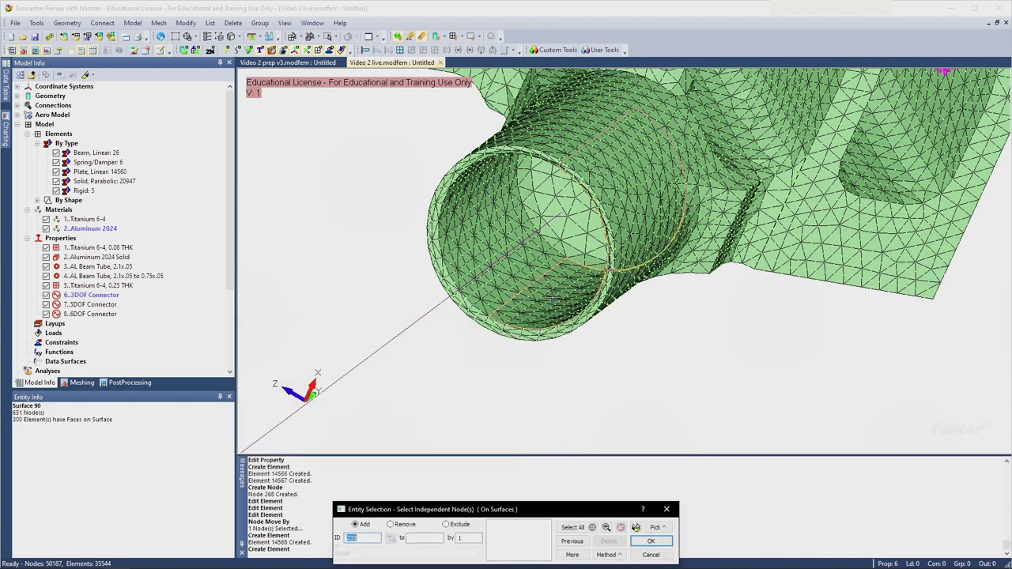
click(581, 273)
click(474, 221)
click(655, 544)
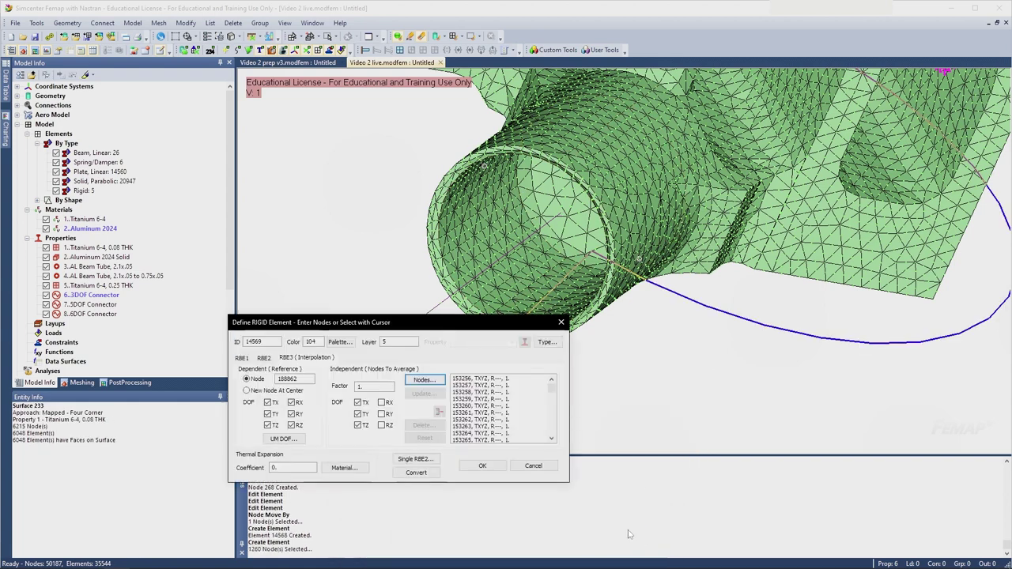
click(487, 463)
middle_drag(524, 350, 492, 269)
scroll(553, 237, up, 2)
scroll(492, 268, down, 1)
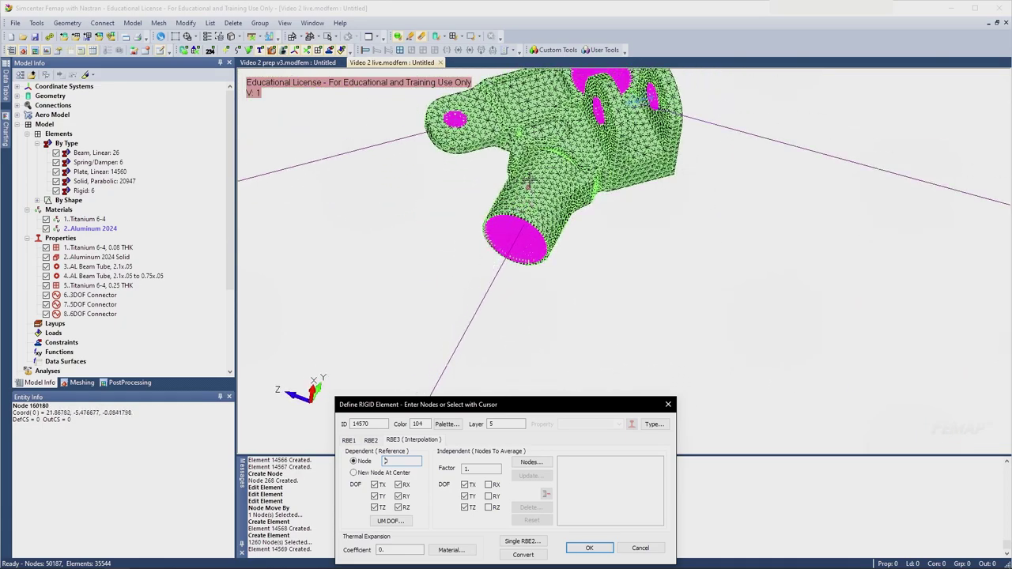
ctrl+middle_drag(534, 152, 367, 71)
scroll(518, 244, down, 5)
click(642, 548)
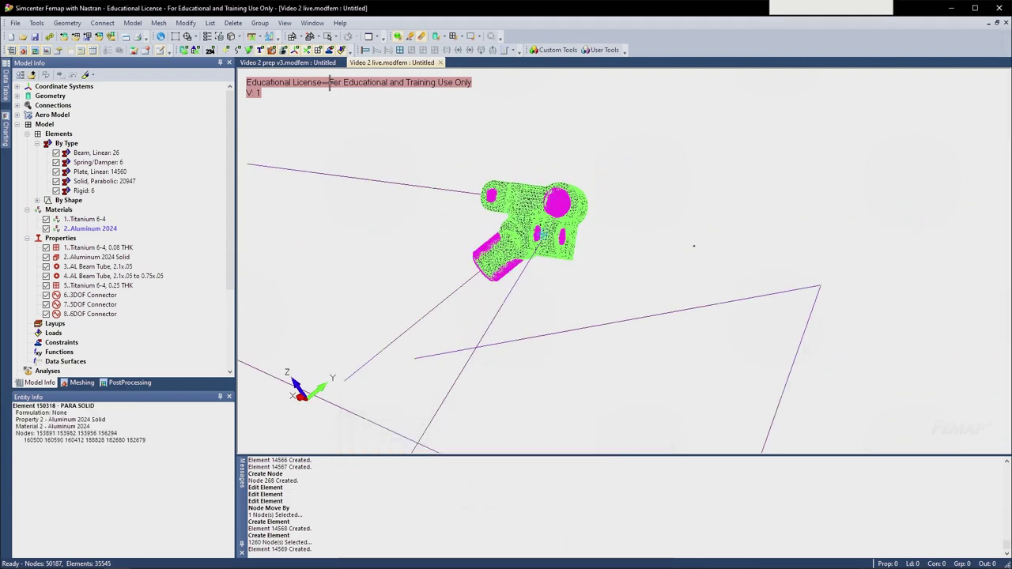
- Examine the struts around the tank and the connector elements at their outer ends
mouse_move(427, 261)
middle_down()
mouse_move(514, 260)
mouse_move(469, 245)
mouse_move(435, 242)
mouse_move(574, 277)
mouse_move(474, 255)
mouse_move(454, 287)
mouse_move(426, 253)
mouse_move(485, 264)
mouse_move(438, 309)
mouse_move(413, 239)
mouse_move(450, 191)
mouse_move(461, 293)
mouse_move(488, 279)
mouse_move(435, 251)
middle_up()
middle_drag(501, 211, 451, 270)
middle_drag(702, 268, 461, 306)
scroll(463, 324, up, 3)
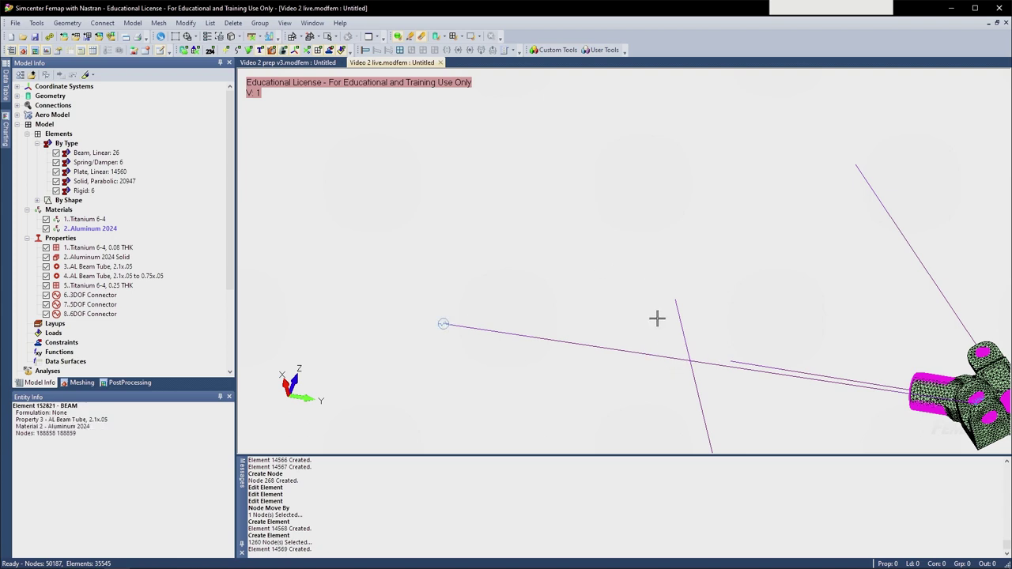
middle_drag(657, 318, 620, 337)
scroll(600, 308, down, 1)
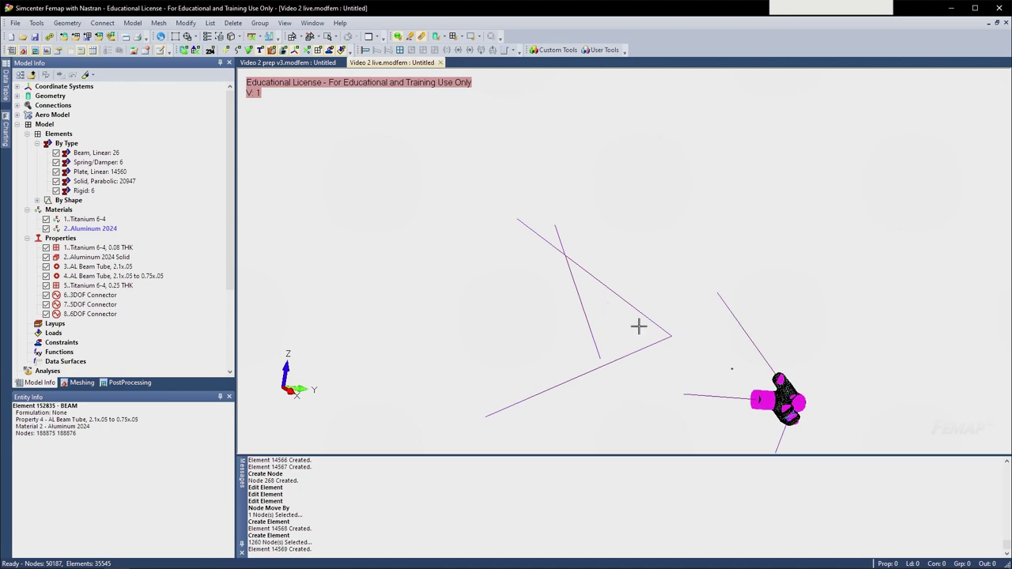
ctrl+middle_drag(639, 325, 555, 241)
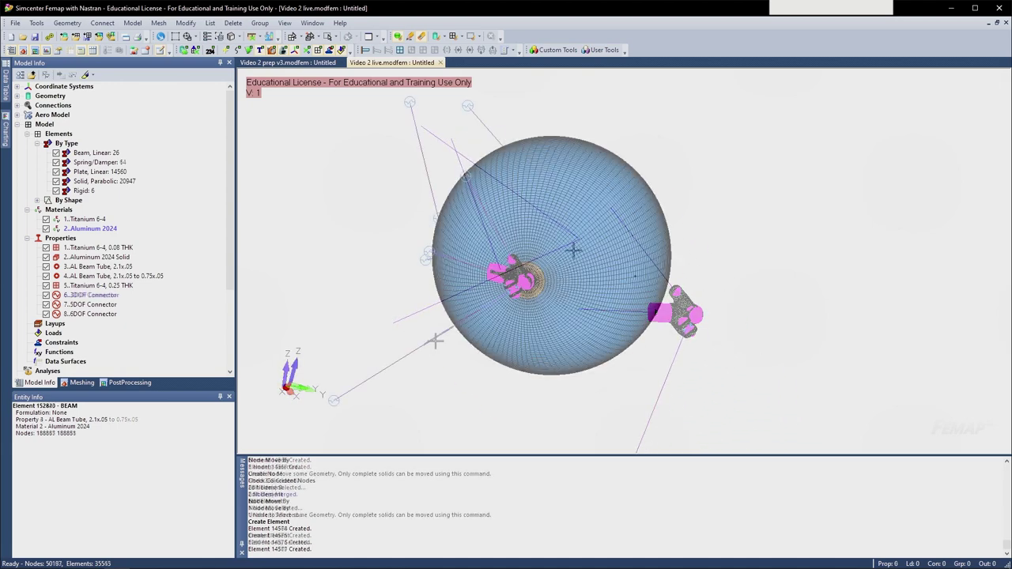
middle_drag(435, 329, 461, 324)
scroll(461, 324, up, 10)
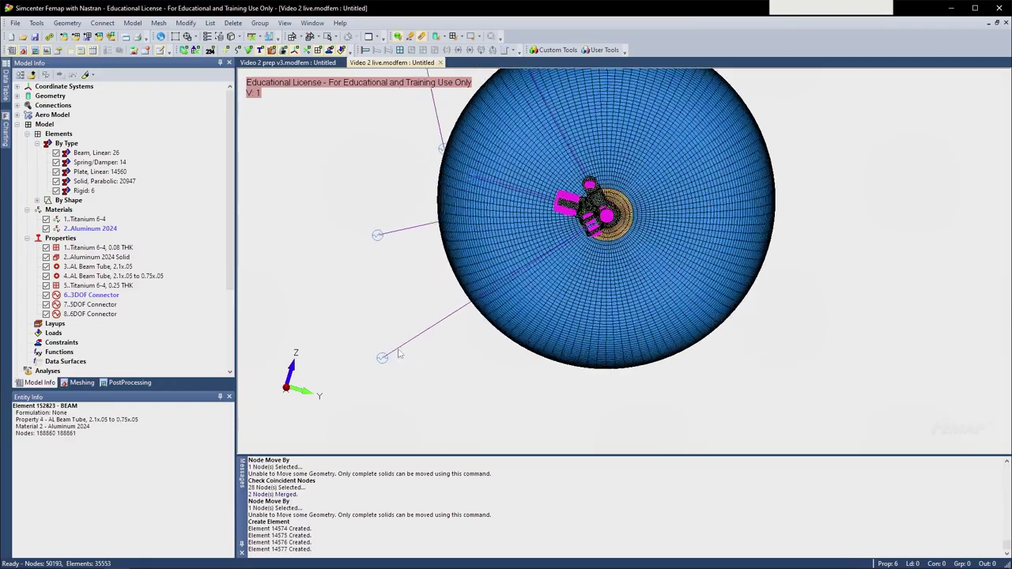
scroll(383, 353, down, 10)
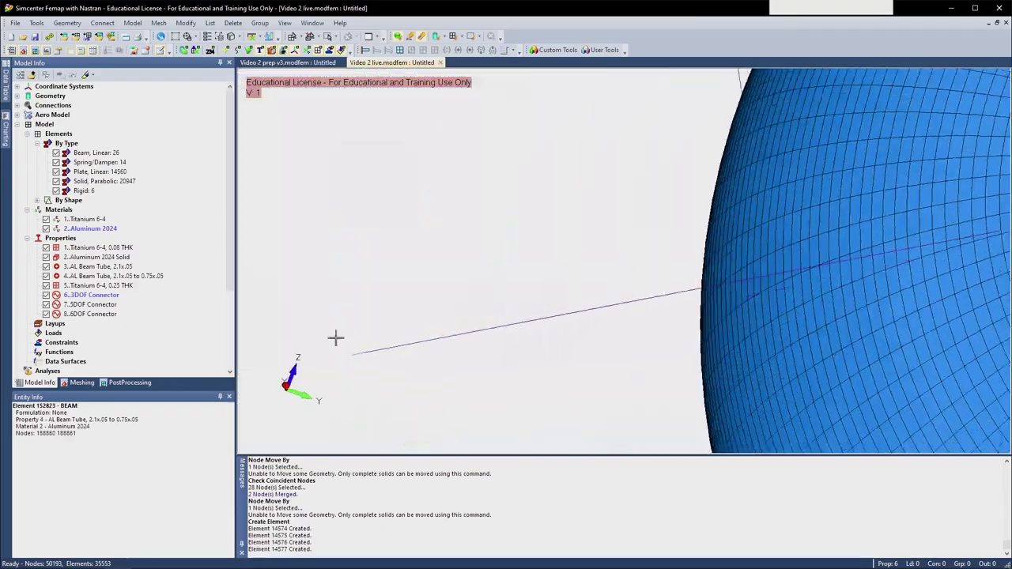
- Turn on the display of nodes and bring the strut's attachment to the tank shell into close view
click(306, 50)
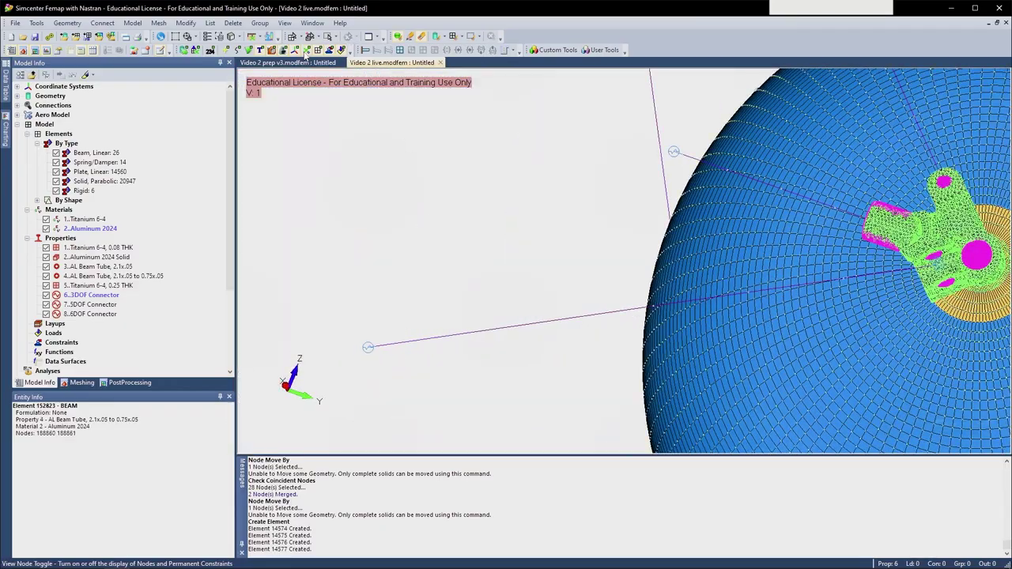
middle_drag(495, 156, 633, 348)
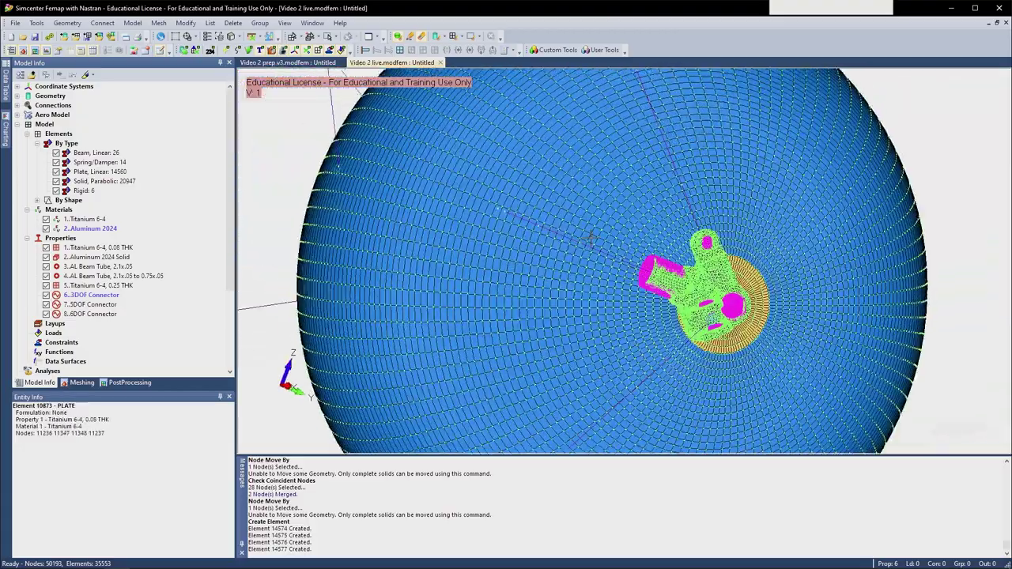
ctrl+middle_drag(587, 207, 721, 411)
middle_drag(630, 317, 530, 324)
scroll(510, 340, up, 3)
scroll(521, 348, up, 8)
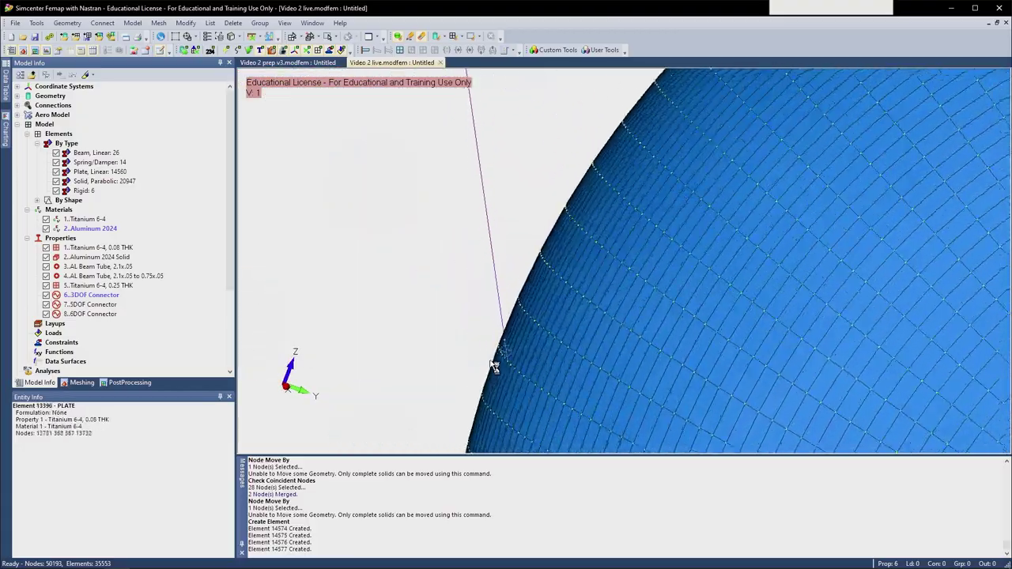
scroll(522, 366, up, 2)
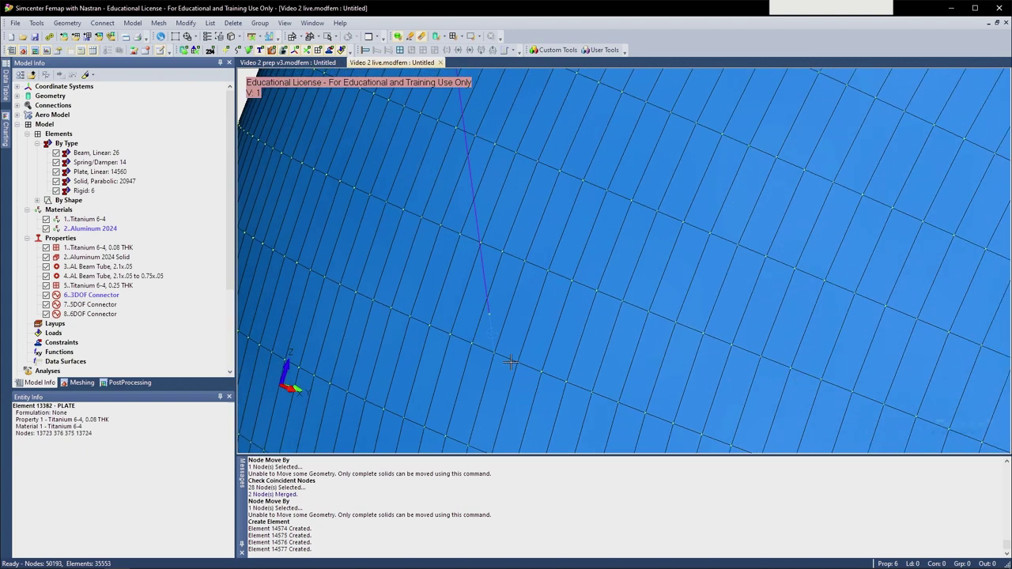
- Compare the node definitions of the connector and the adjacent tank plate element at the strut's attachment, without changing either
right_click(508, 359)
click(537, 375)
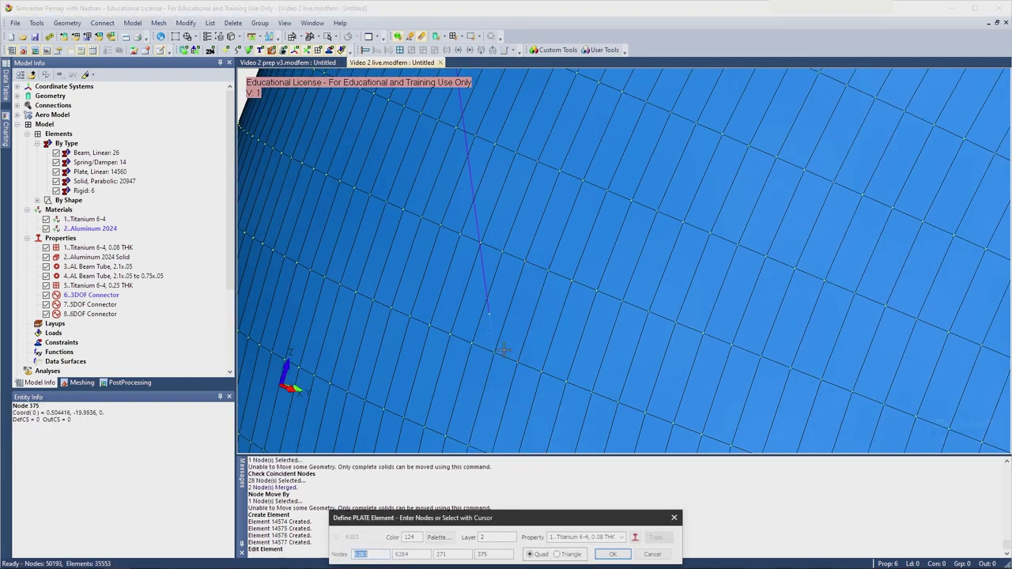
drag(464, 524, 442, 343)
click(641, 369)
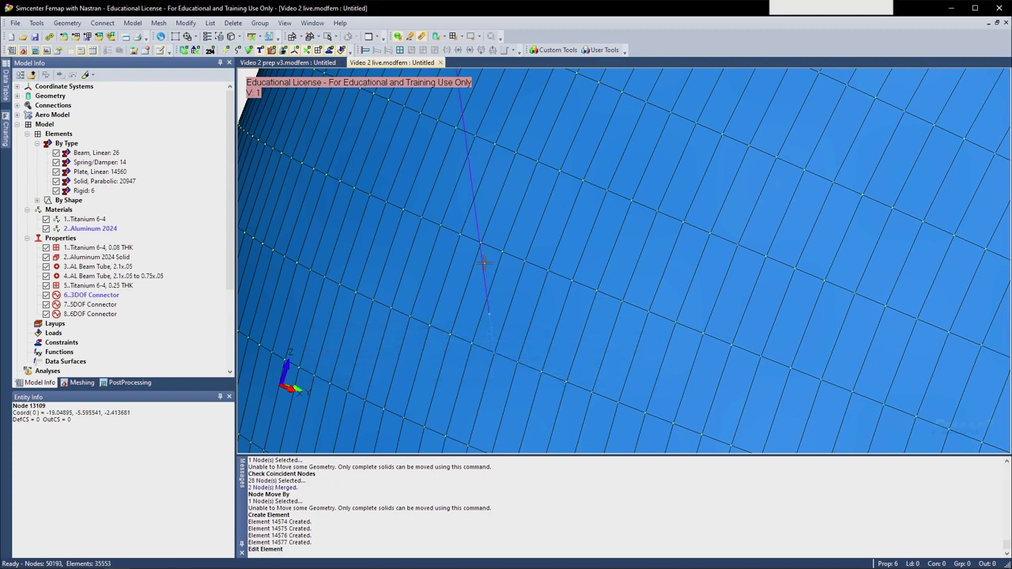
right_click(490, 332)
click(516, 338)
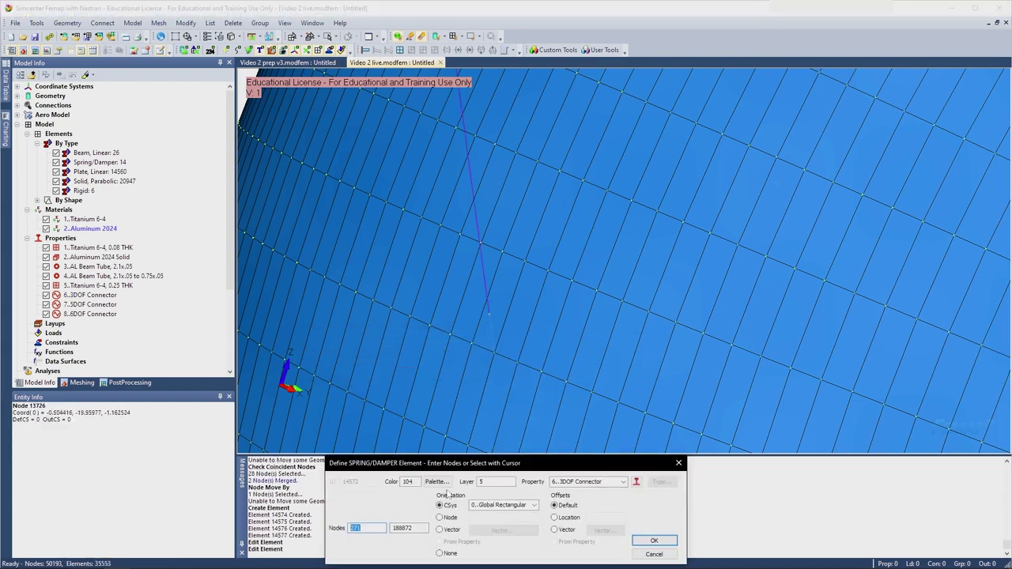
click(656, 554)
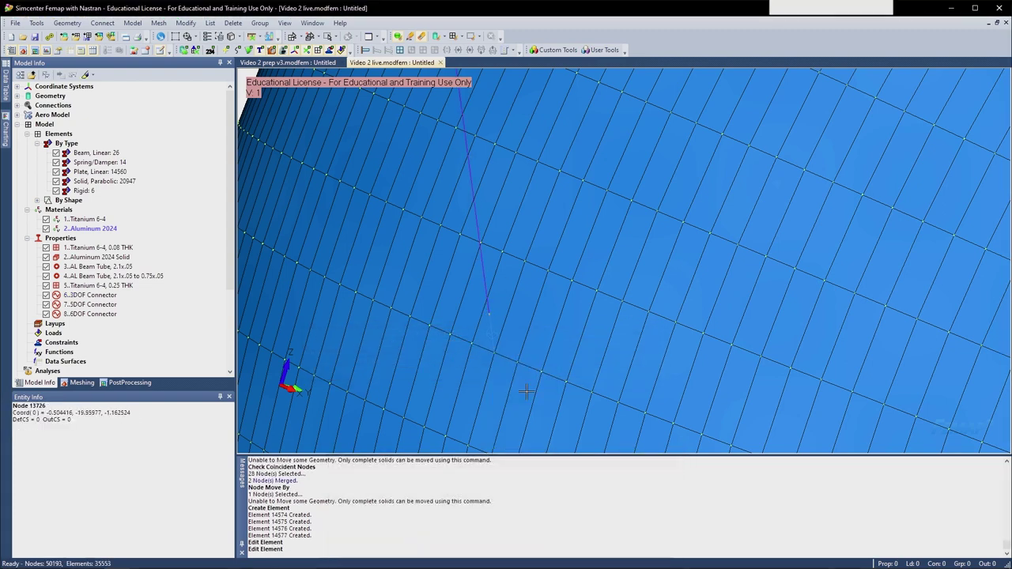
click(521, 304)
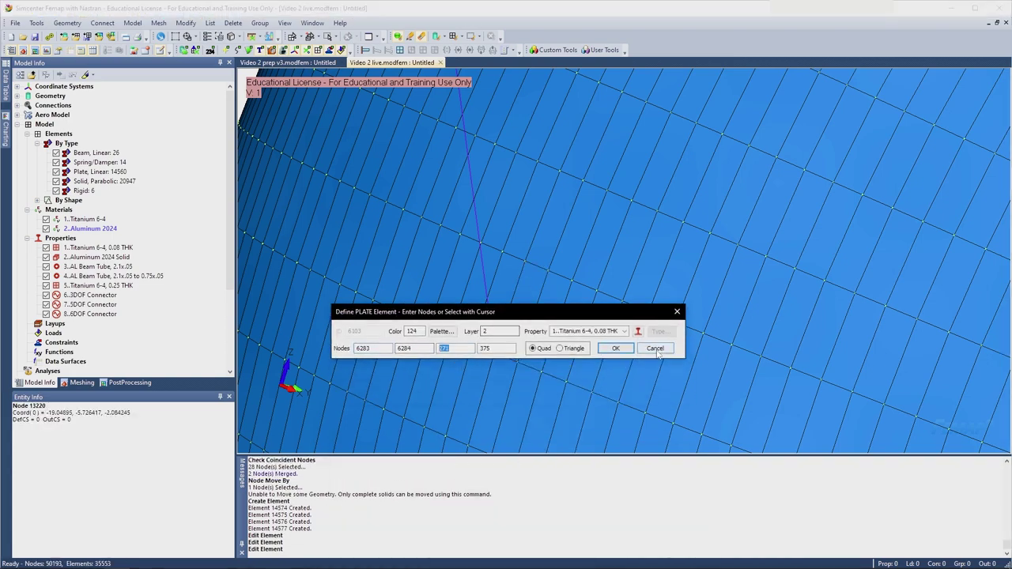
click(655, 350)
- Examine the strut attachments around the tank and the connectors at the struts' free ends
scroll(644, 339, down, 5)
mouse_move(545, 319)
middle_down()
mouse_move(668, 340)
mouse_move(585, 303)
mouse_move(450, 316)
mouse_move(541, 330)
middle_up()
scroll(585, 302, down, 4)
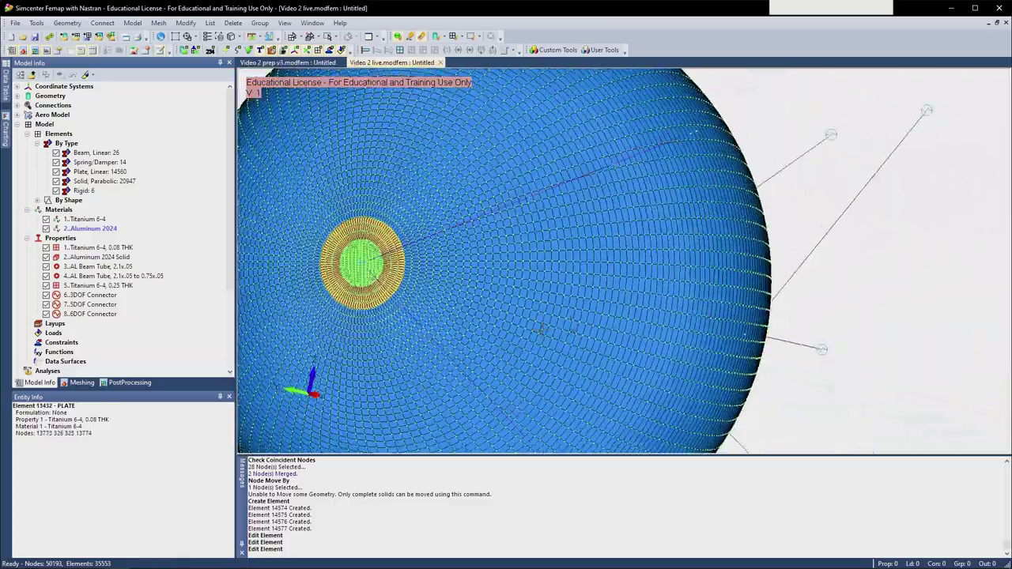
scroll(332, 257, up, 8)
middle_drag(364, 257, 509, 253)
scroll(393, 254, up, 5)
scroll(381, 248, down, 6)
scroll(438, 251, down, 4)
scroll(503, 260, down, 3)
scroll(711, 171, up, 3)
scroll(711, 171, down, 6)
scroll(735, 198, down, 3)
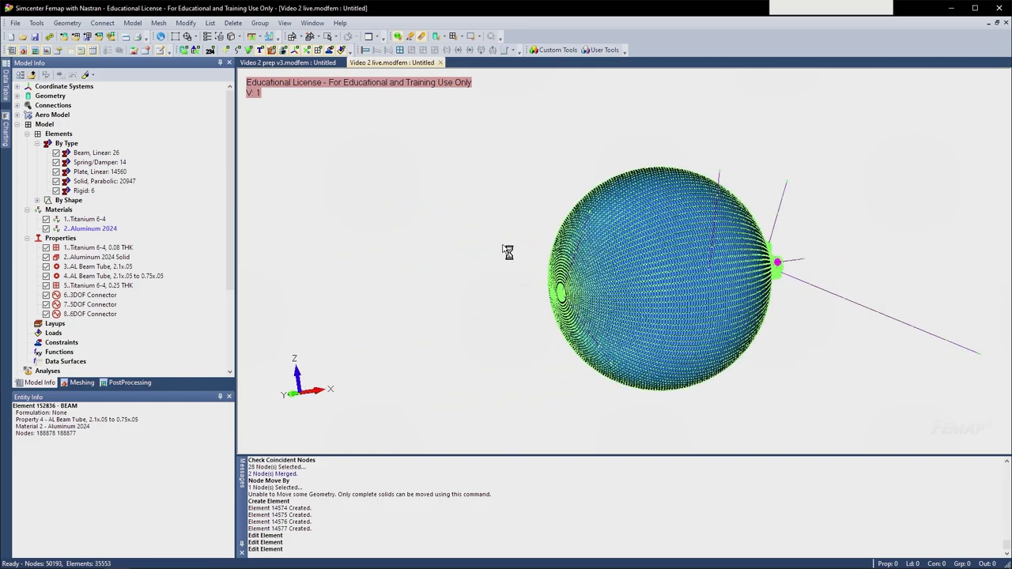
ctrl+middle_drag(822, 264, 579, 249)
middle_drag(580, 249, 551, 259)
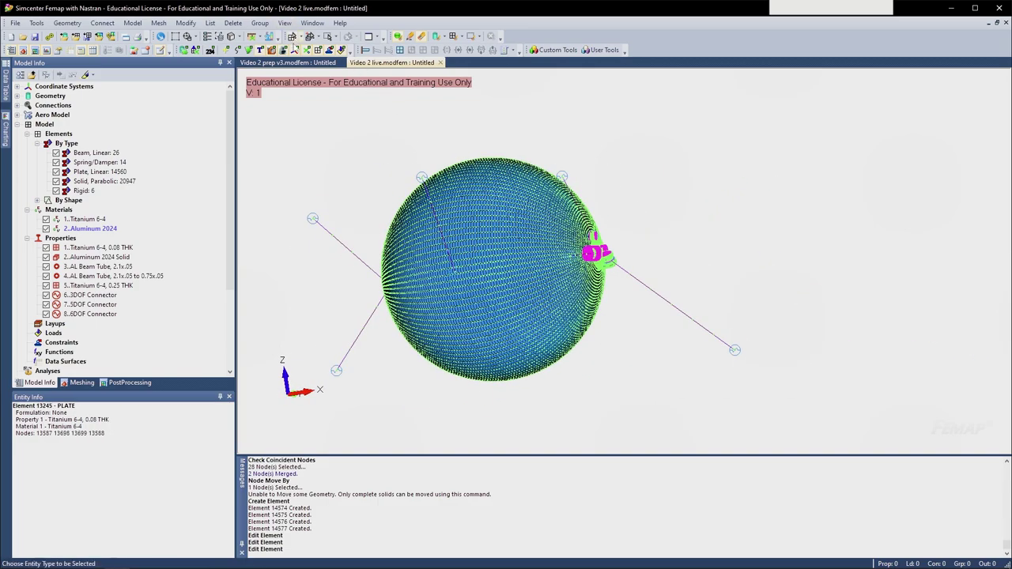
middle_drag(528, 198, 430, 216)
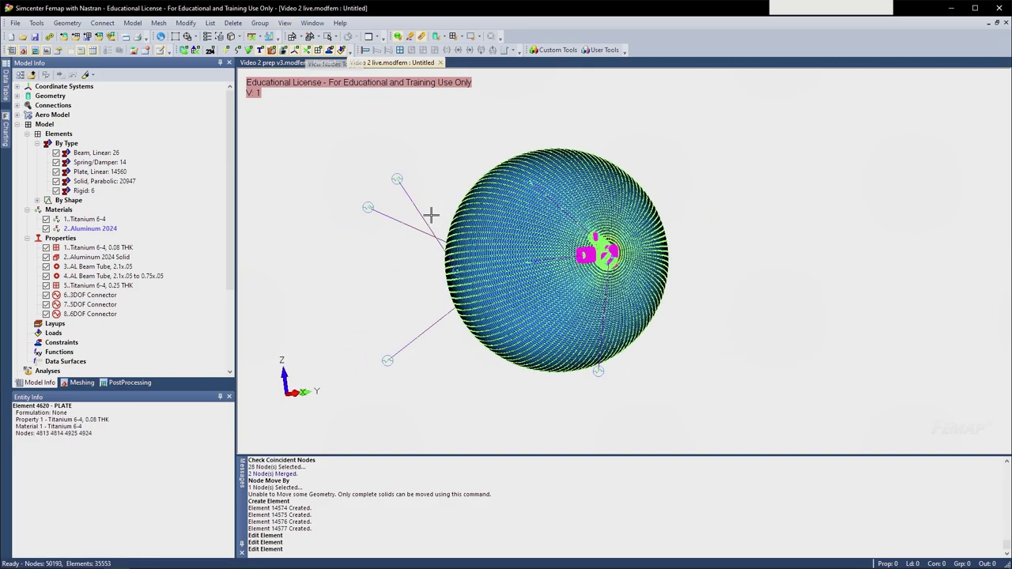
scroll(106, 340, down, 4)
middle_drag(466, 297, 407, 302)
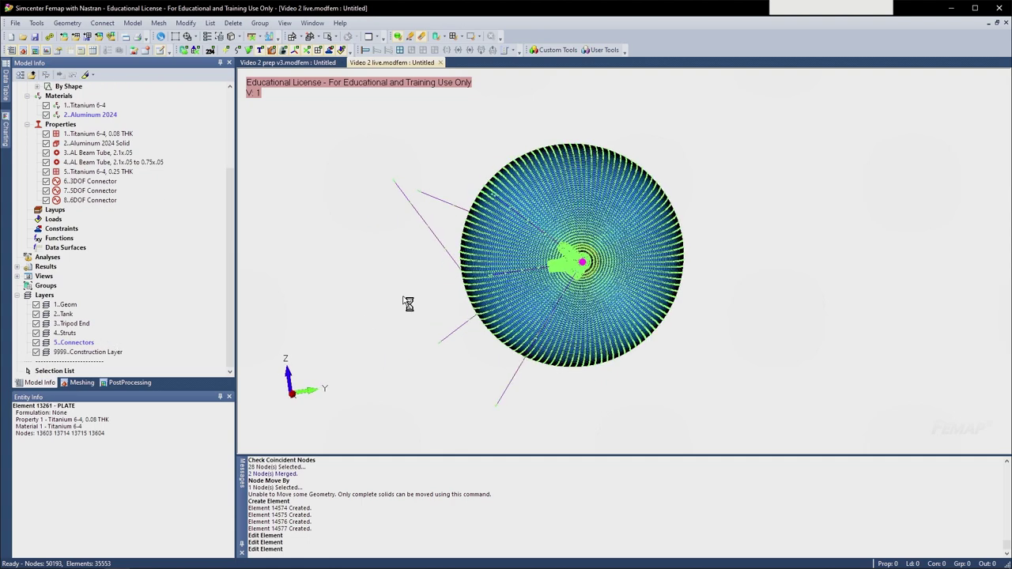
- Create a new standard constraint set titled "Fixed at LM"
right_click(59, 230)
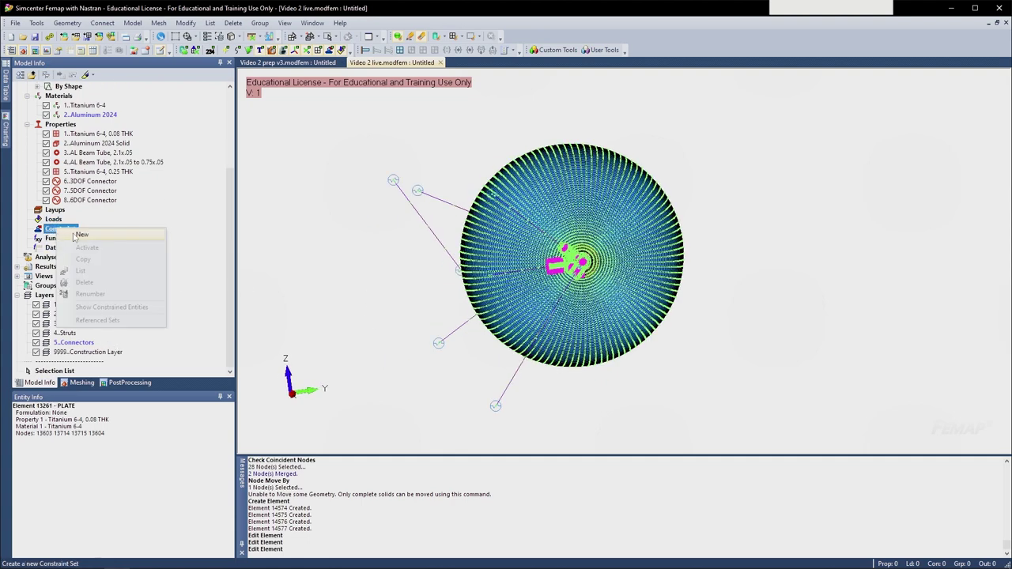
click(81, 234)
drag(481, 493, 304, 165)
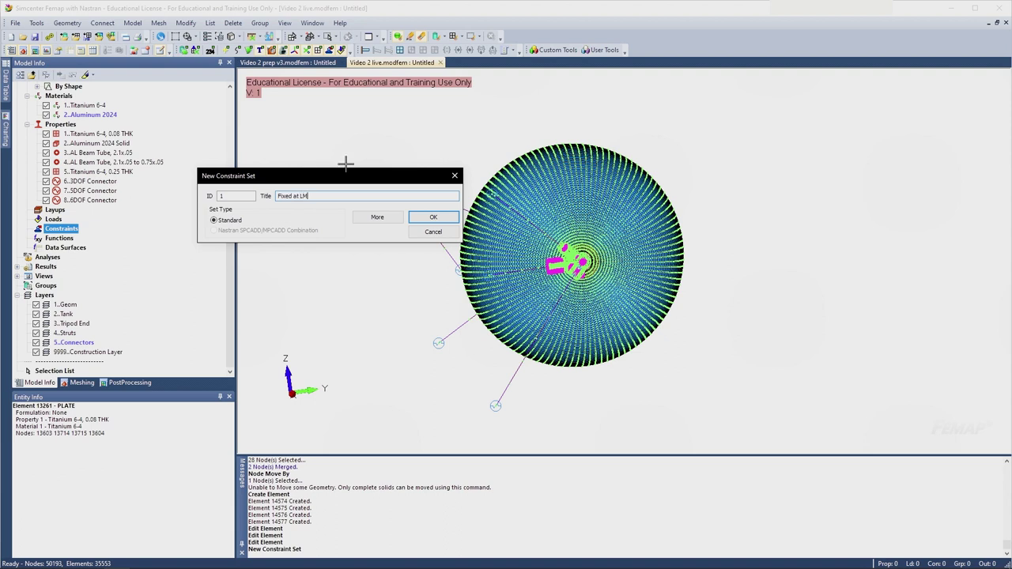
click(435, 217)
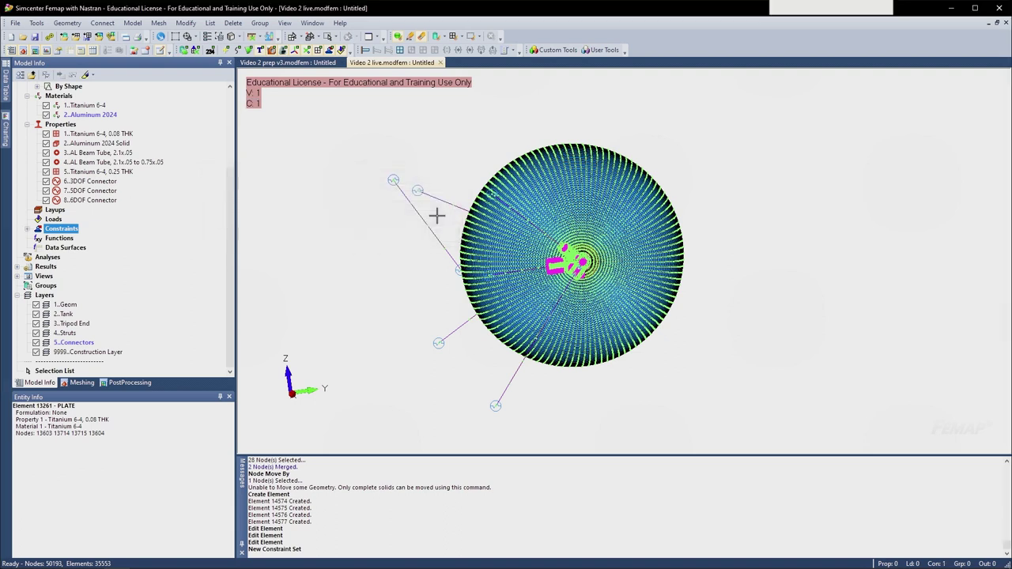
- Start a nodal constraint definition in the "Fixed at LM" set and hide the Struts layer
click(27, 228)
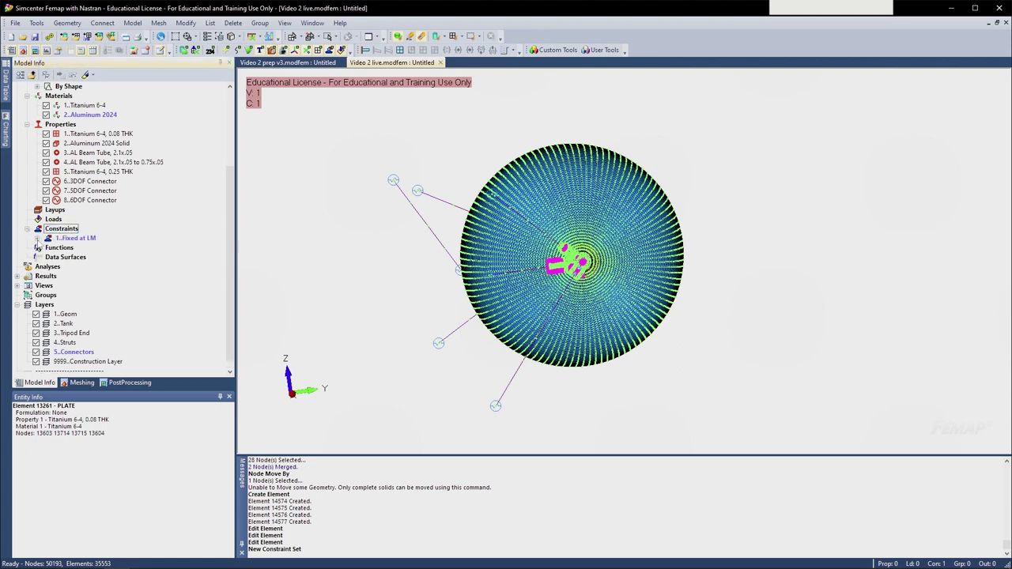
click(37, 238)
right_click(99, 248)
click(123, 253)
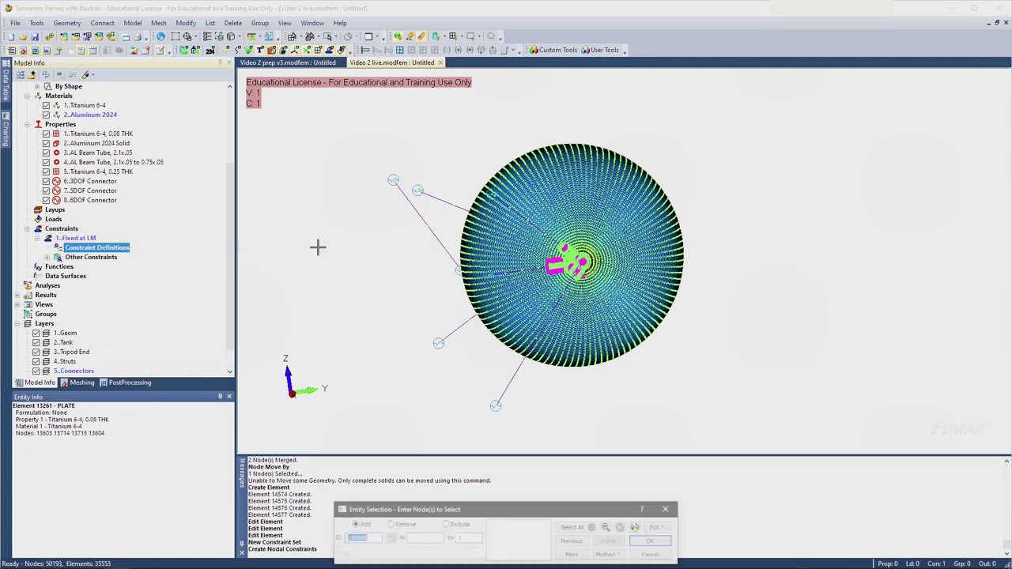
middle_drag(393, 269, 413, 271)
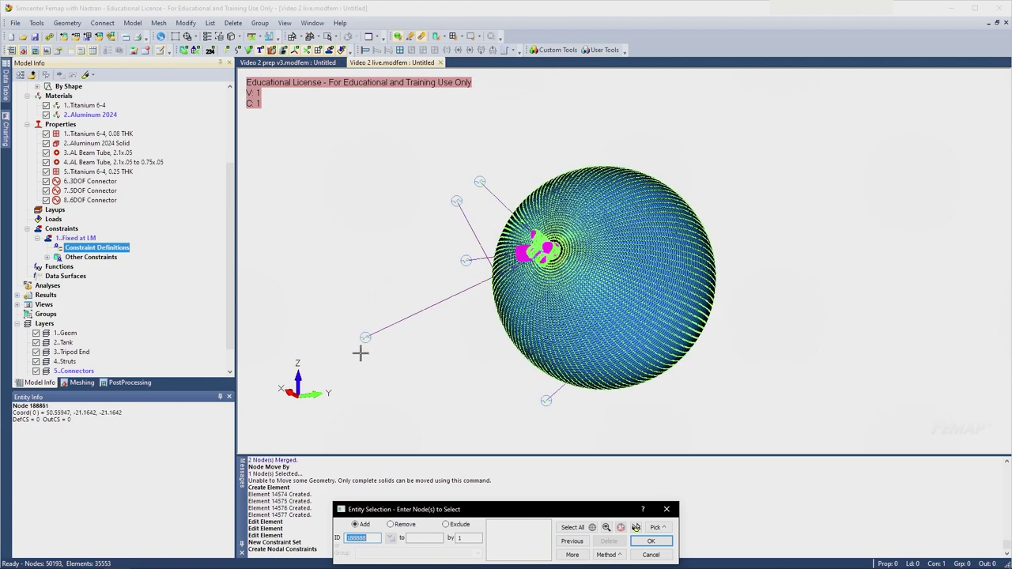
scroll(93, 320, down, 1)
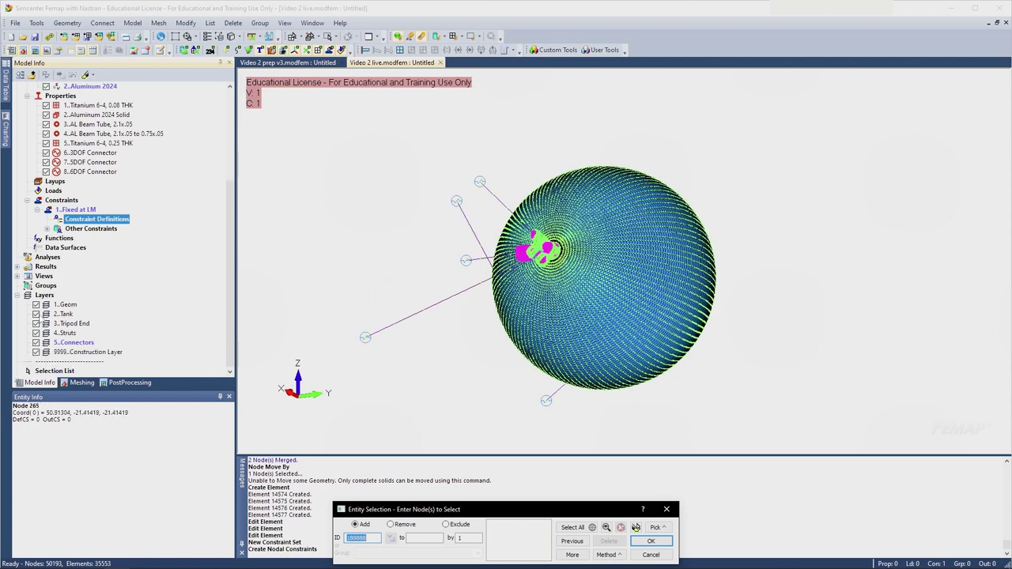
click(35, 332)
- Select the first three outer connector nodes, 265, 273 and 269, for the nodal constraint
scroll(359, 340, up, 2)
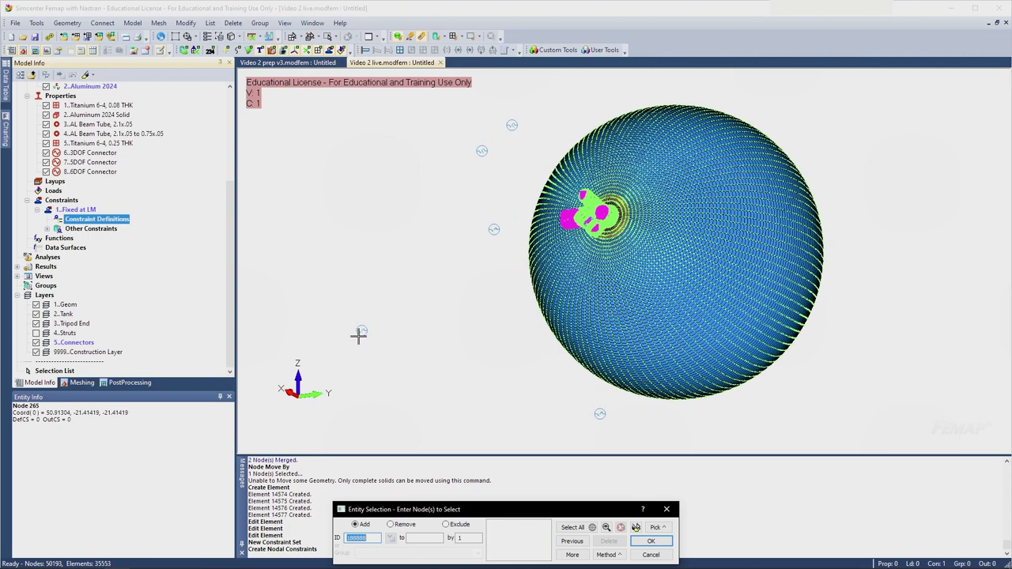
scroll(360, 336, up, 5)
click(343, 303)
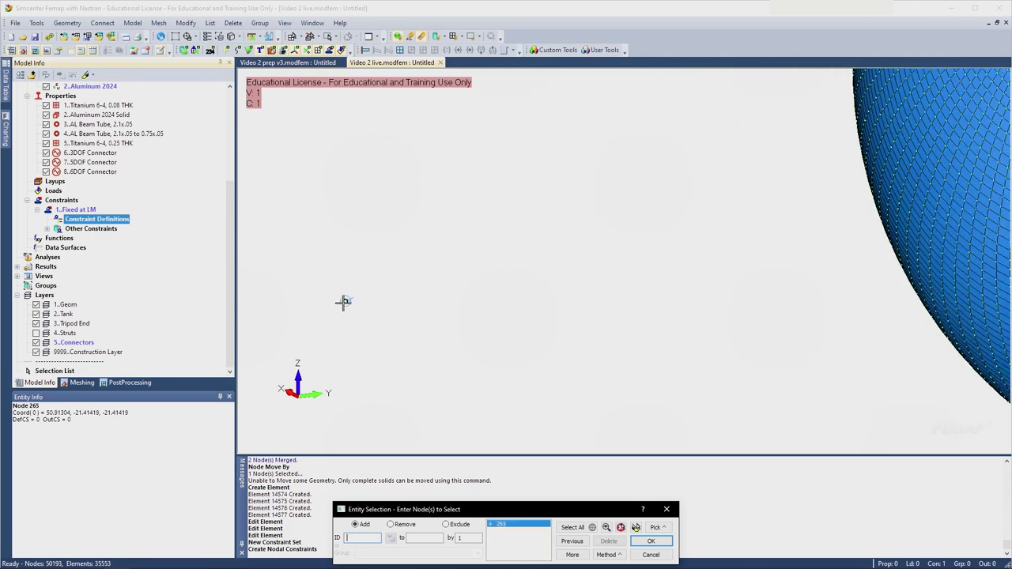
middle_drag(343, 303, 577, 261)
click(636, 294)
click(579, 226)
scroll(581, 229, down, 3)
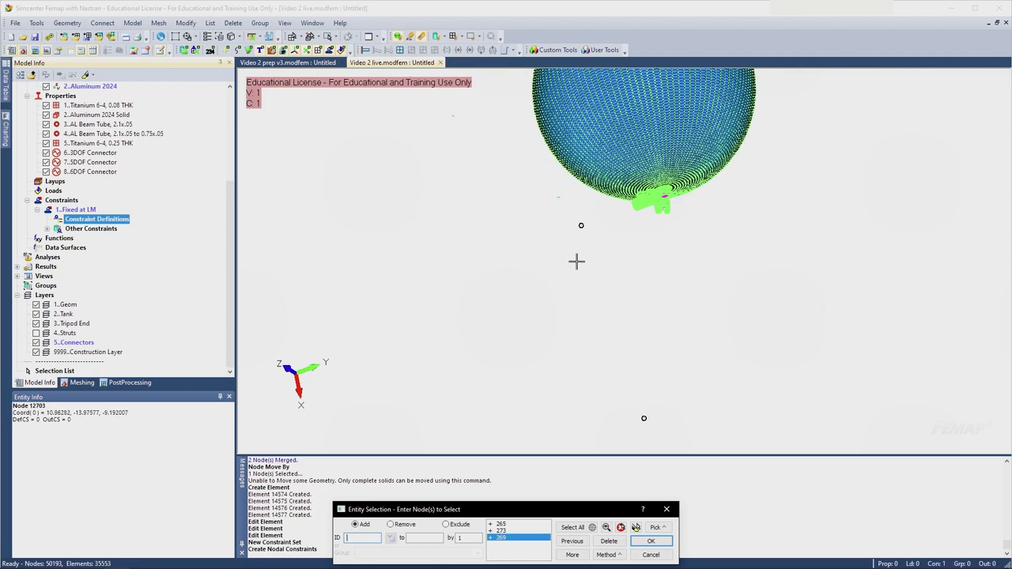
- Add the remaining three outer connector nodes, 270, 272 and 274, to the constraint's node selection
click(555, 196)
middle_drag(544, 207, 567, 179)
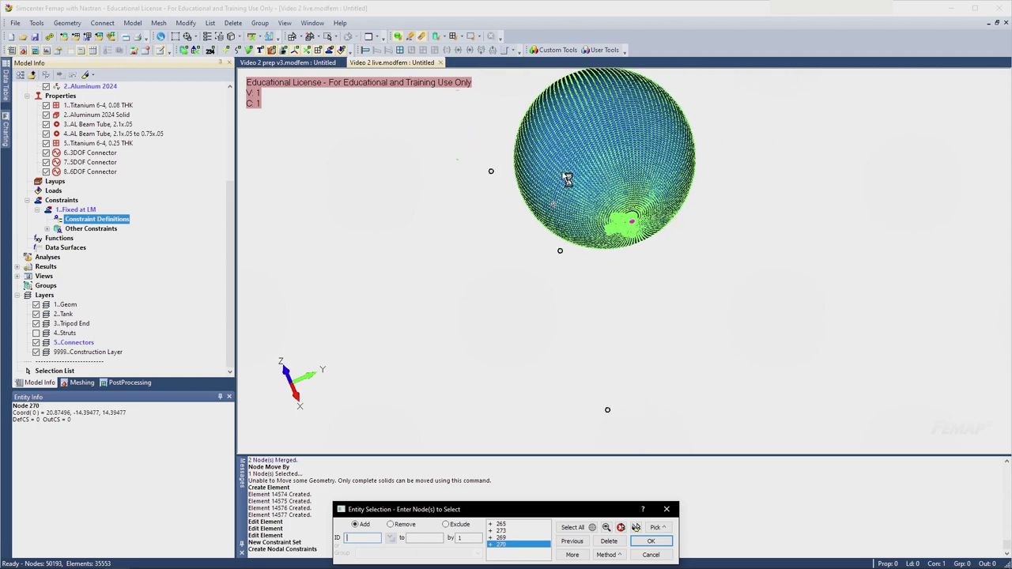
click(462, 159)
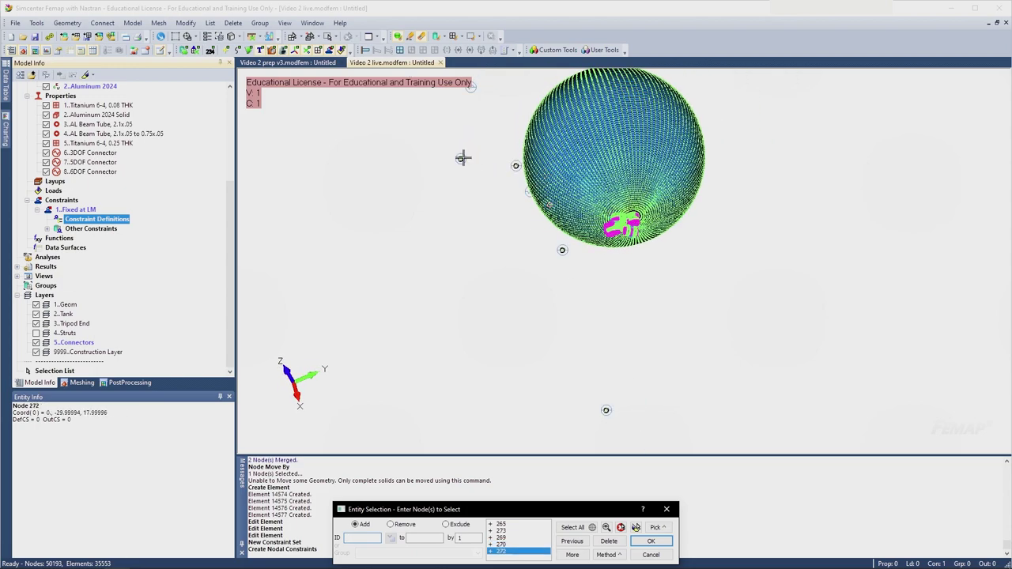
scroll(463, 158, down, 3)
ctrl+middle_drag(472, 149, 458, 183)
click(453, 139)
scroll(453, 139, up, 5)
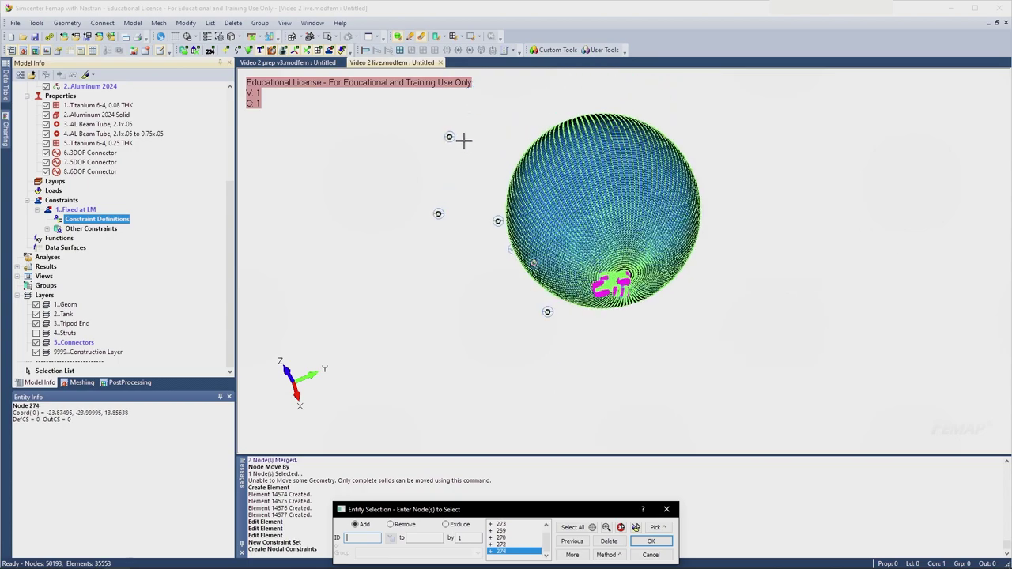
scroll(446, 154, down, 5)
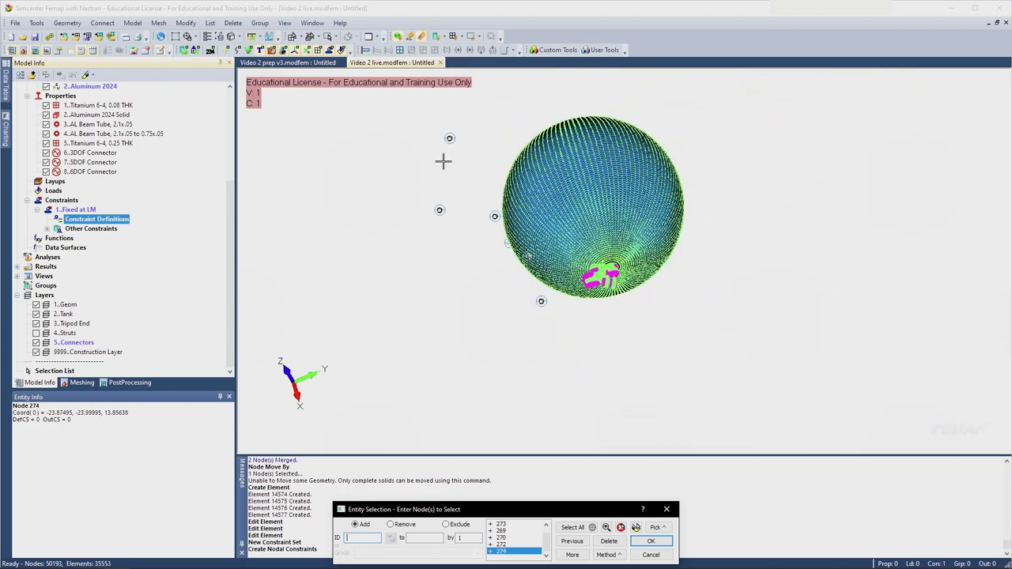
- Accept the six nodes and create an untitled Fixed constraint on them in all translations and rotations
click(653, 543)
drag(553, 482, 670, 186)
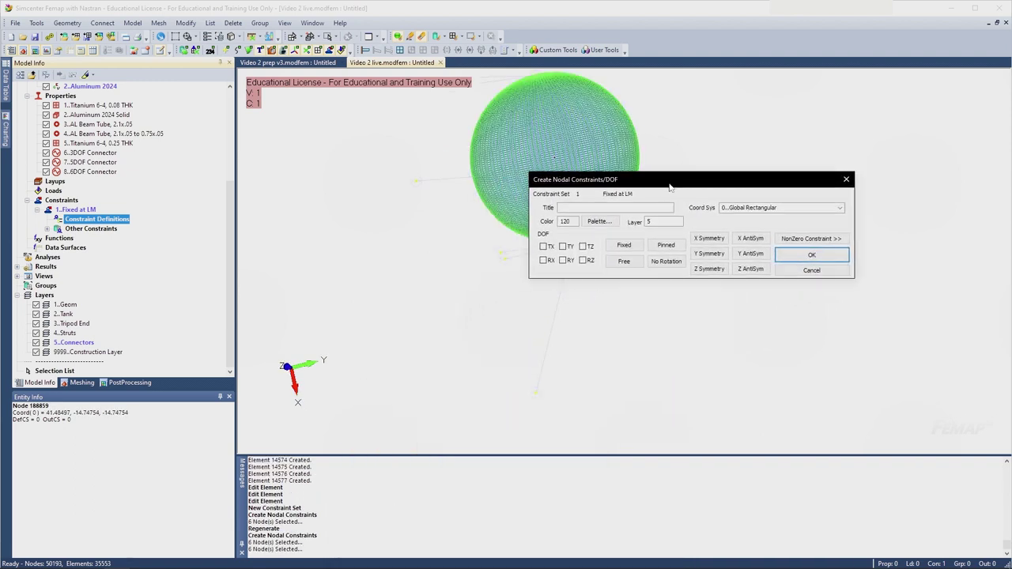
click(623, 245)
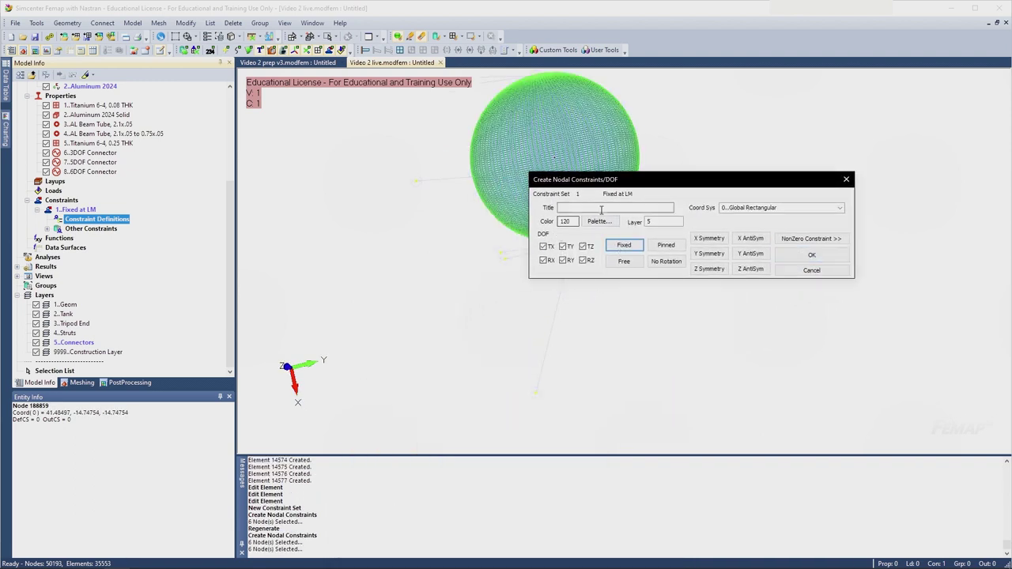
click(601, 210)
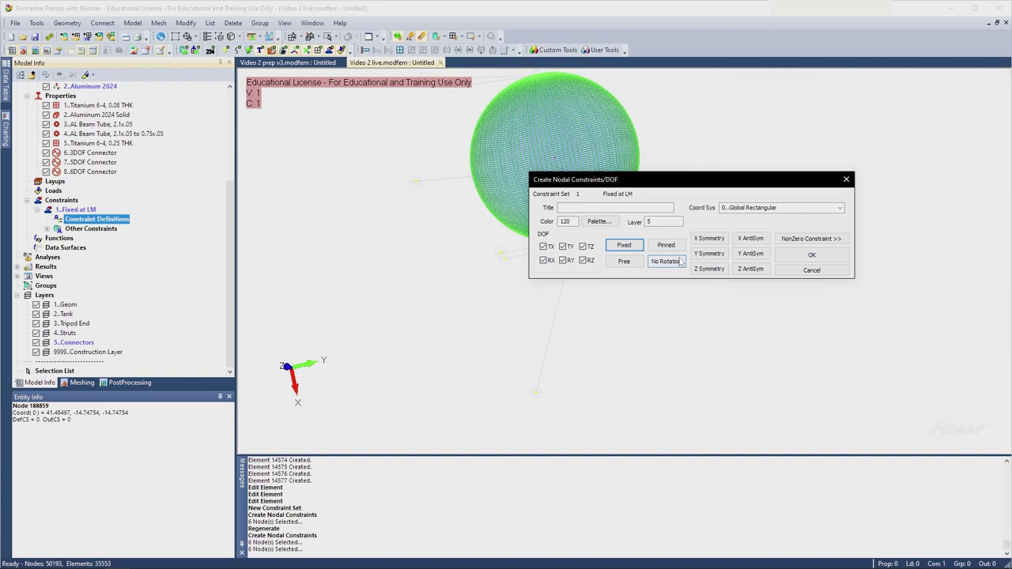
click(812, 256)
- Turn off the node display and expand the constraint definitions of the "Fixed at LM" set
middle_drag(806, 266, 593, 255)
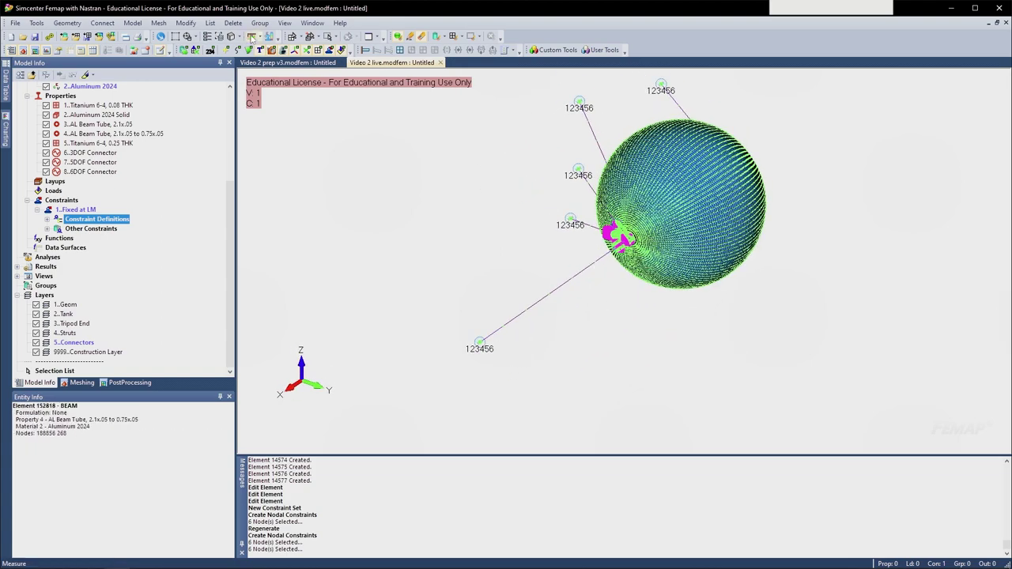
click(305, 50)
middle_drag(538, 177, 544, 188)
scroll(716, 243, up, 4)
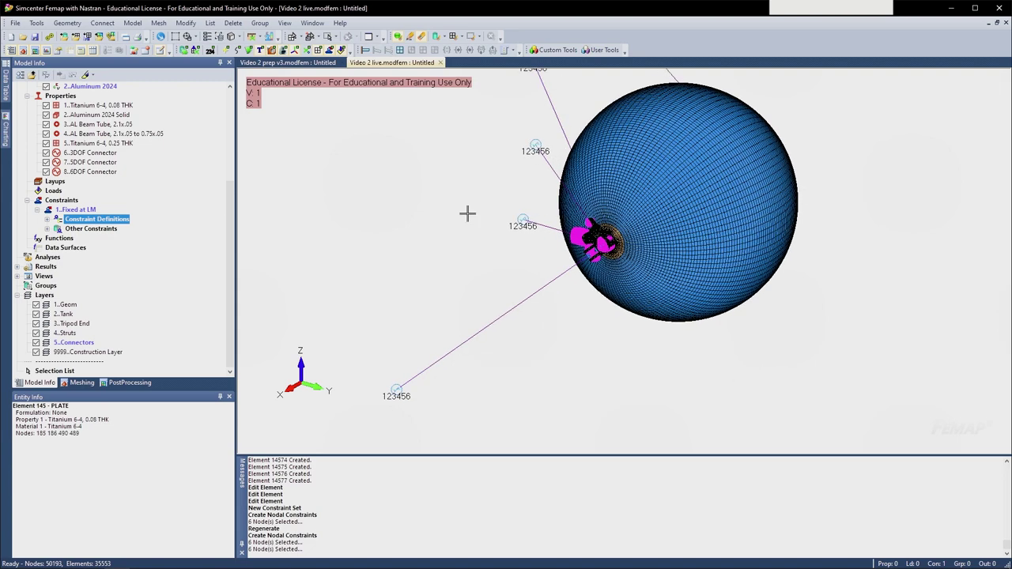
click(48, 220)
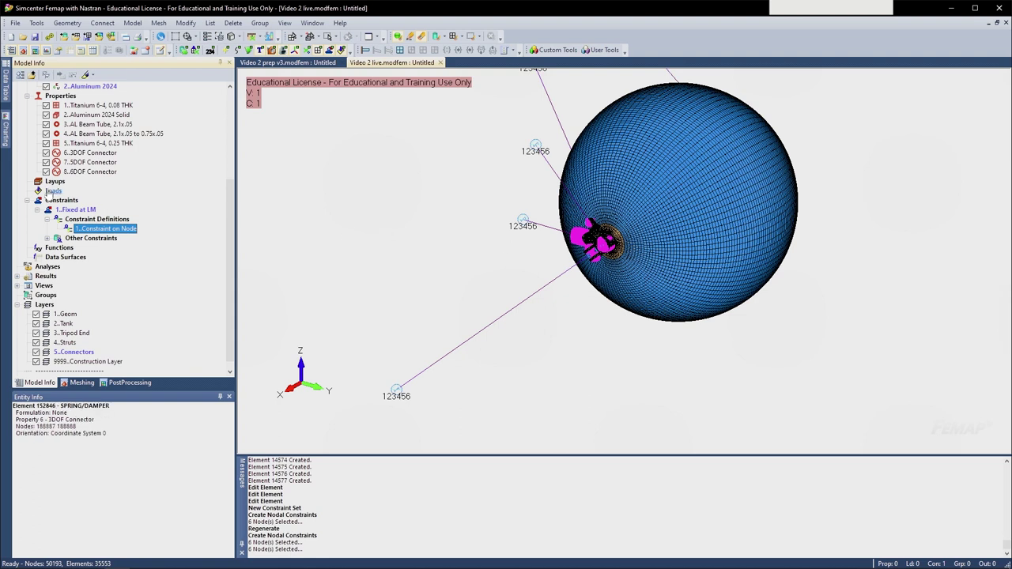
- Create a standard load set titled "Fuel Pressure" and expand it in the model tree
right_click(47, 193)
click(63, 197)
drag(513, 500, 418, 189)
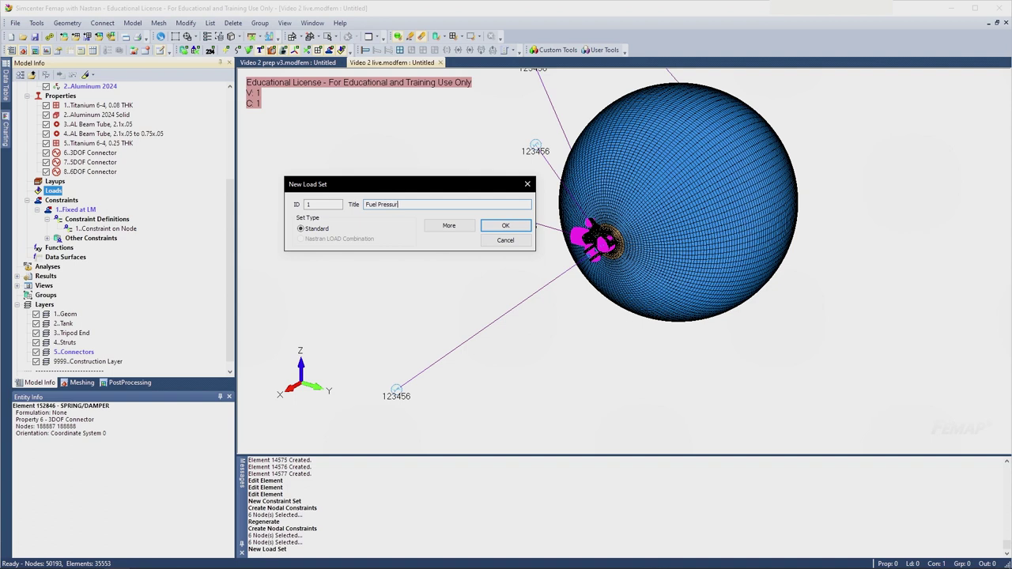
key(Return)
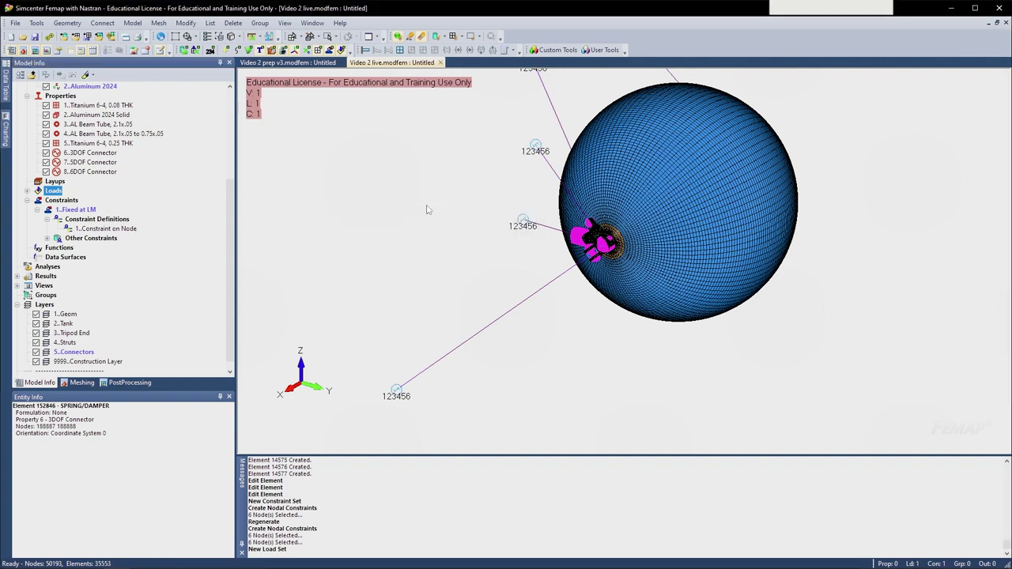
click(28, 192)
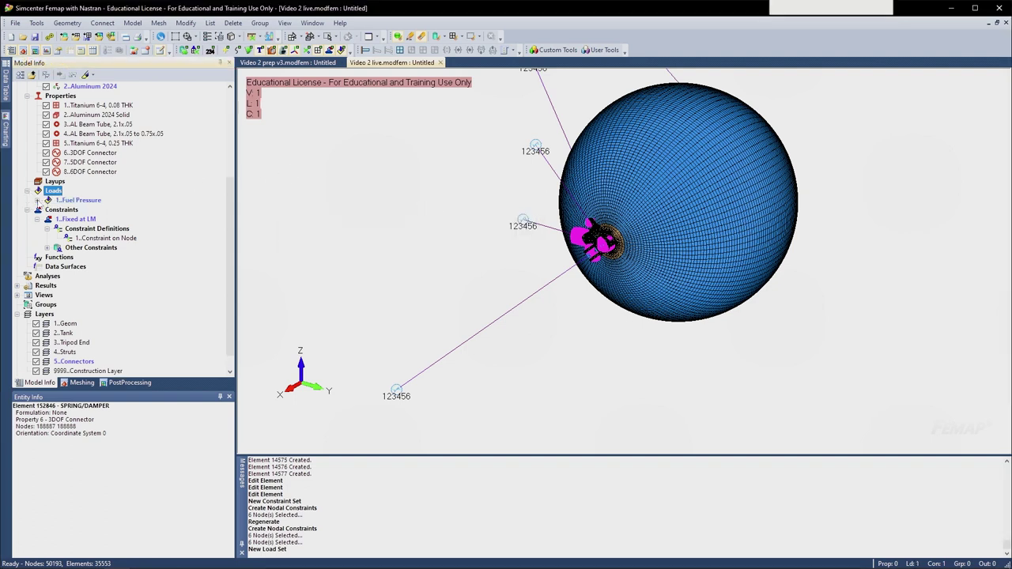
click(37, 200)
right_click(82, 211)
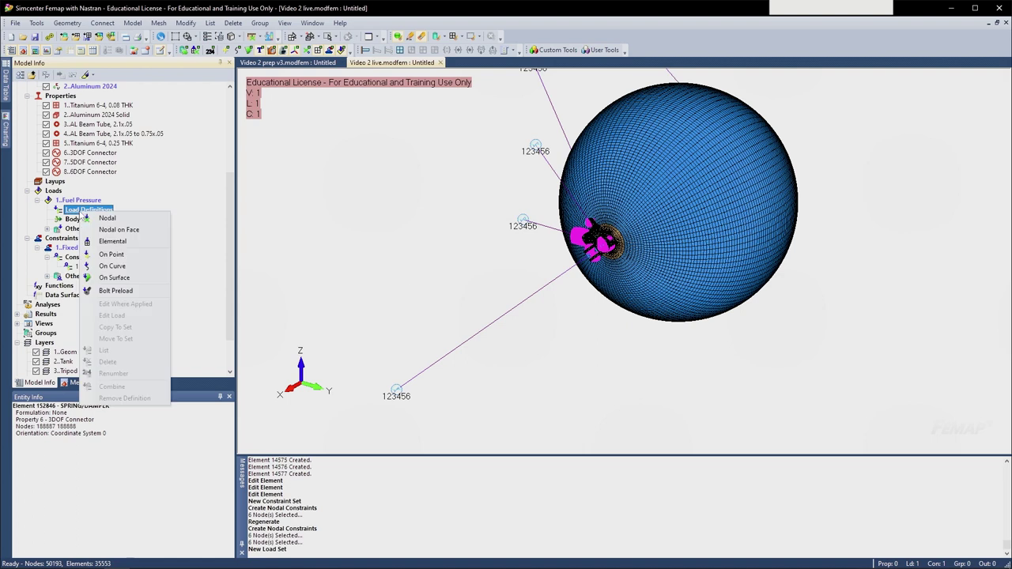
click(115, 241)
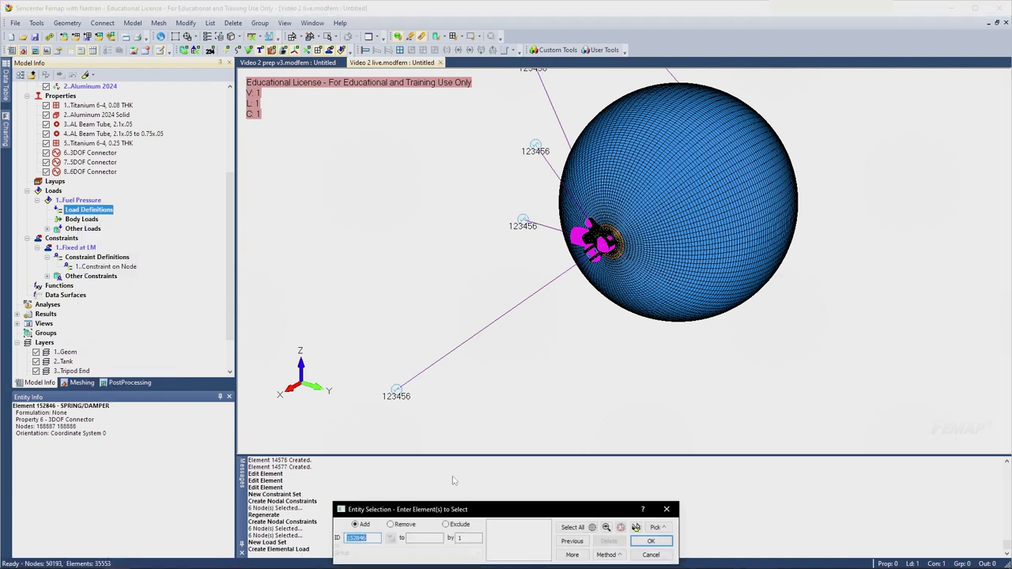
drag(467, 513, 314, 189)
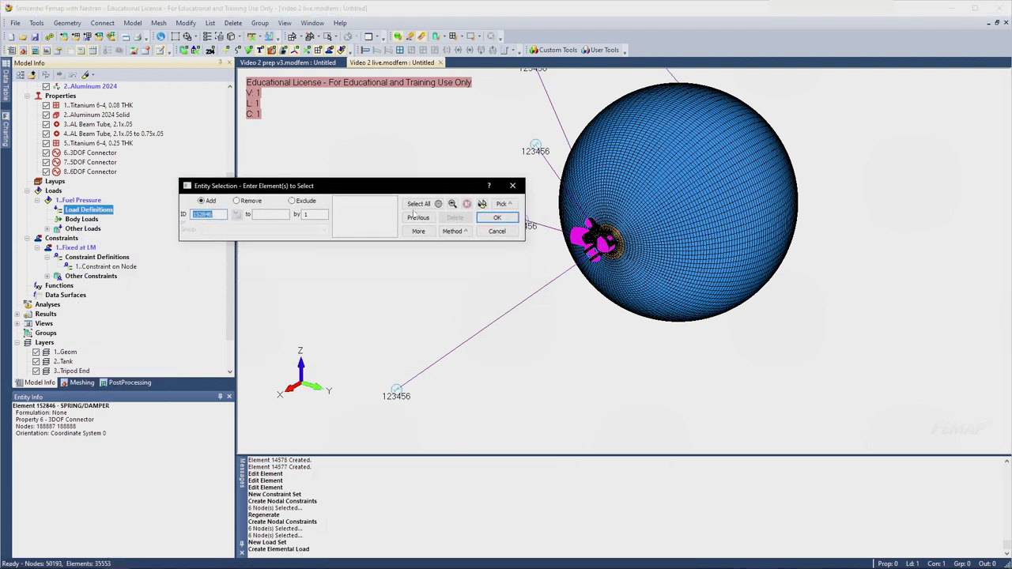
click(452, 231)
click(496, 231)
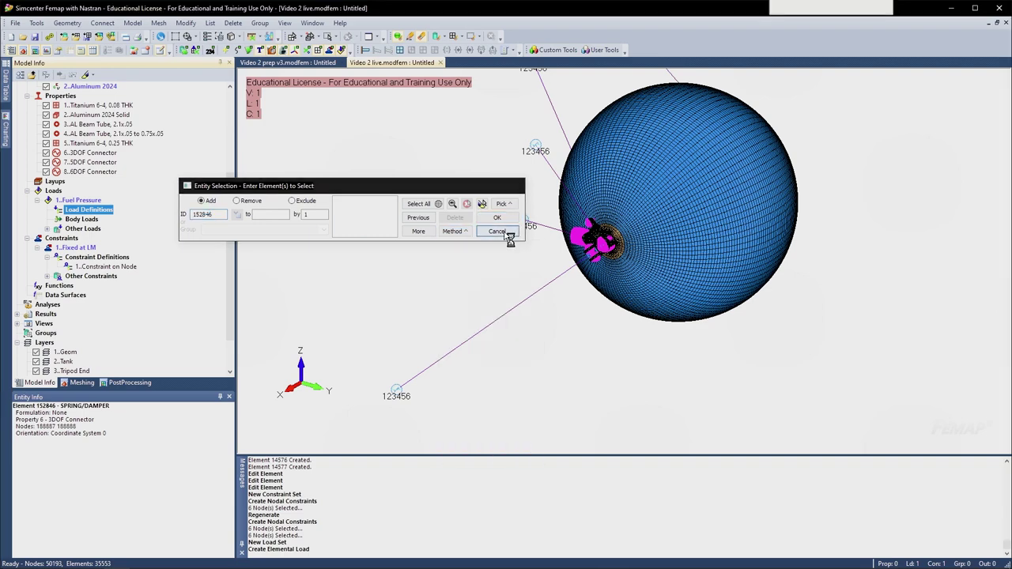
click(496, 231)
- Start a load on surfaces in the "Fuel Pressure" set and select the two main tank shell surfaces, 233 and 14
right_click(101, 212)
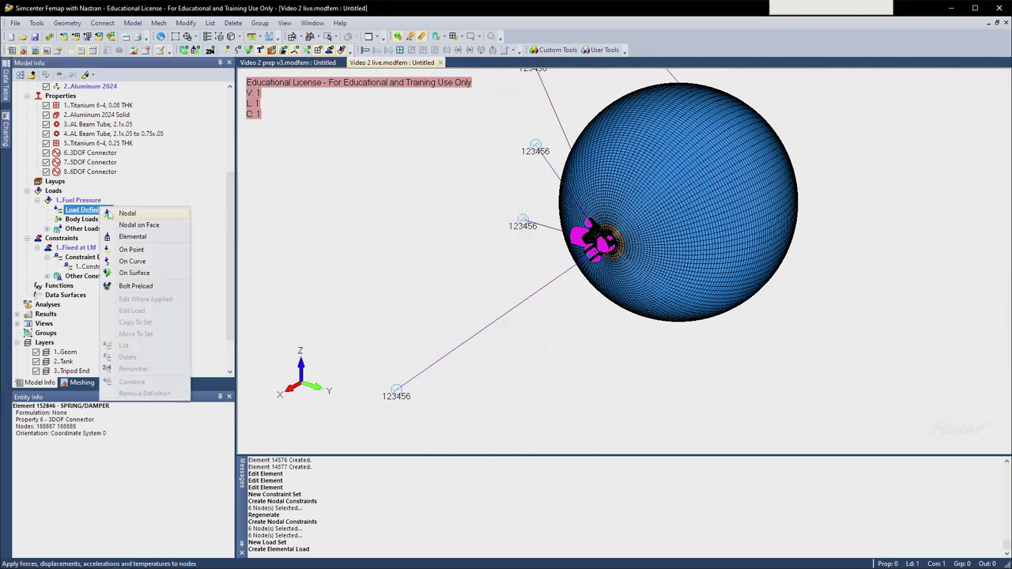
click(150, 278)
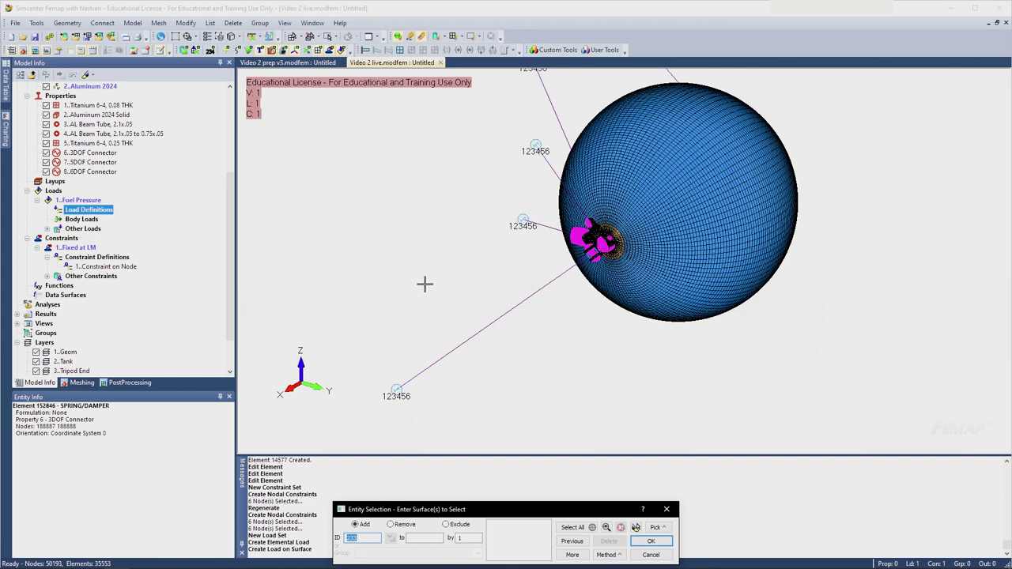
scroll(436, 501, up, 2)
drag(403, 504, 292, 225)
click(498, 276)
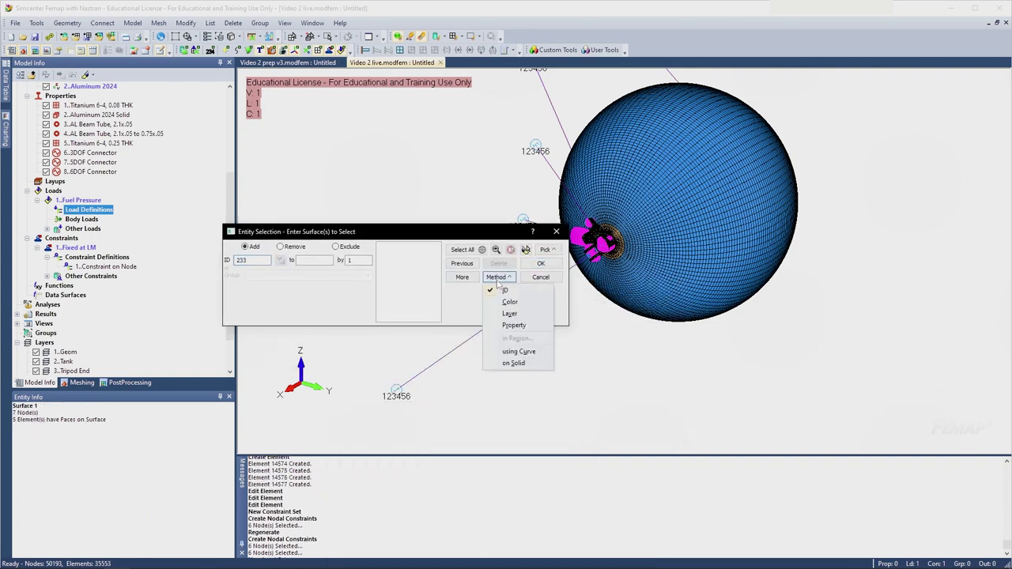
click(391, 282)
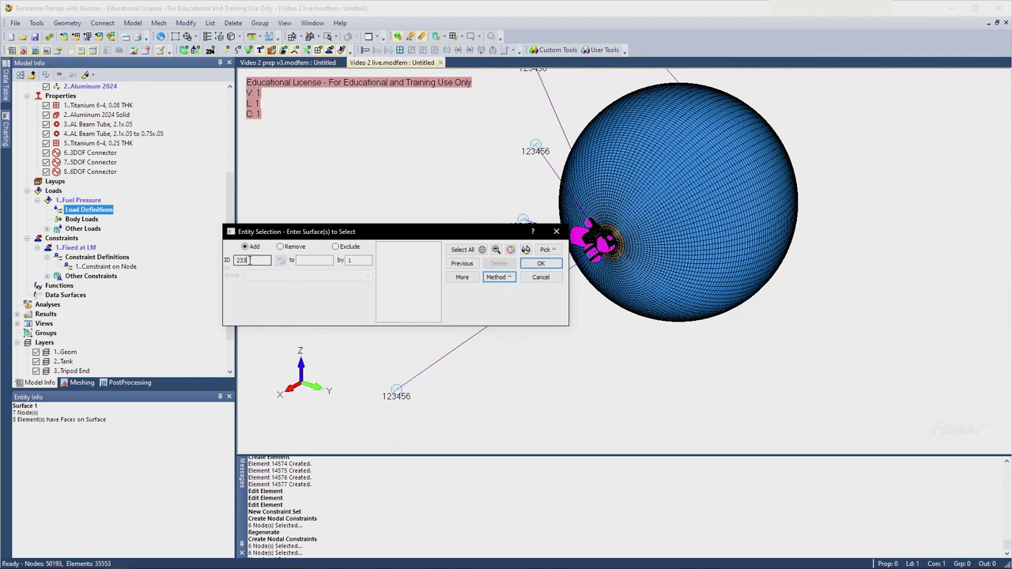
scroll(687, 157, up, 3)
middle_drag(678, 154, 705, 170)
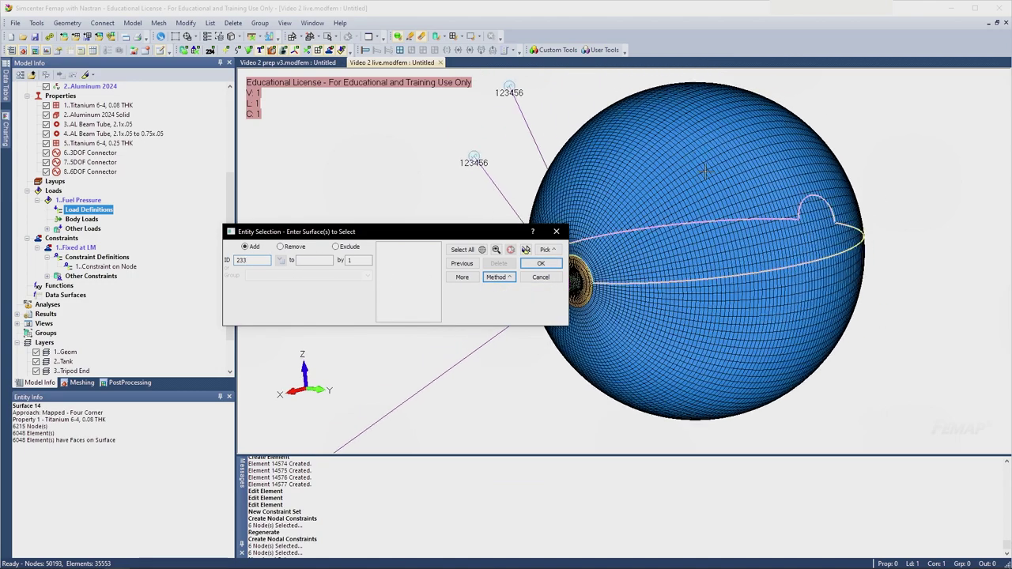
scroll(717, 222, down, 1)
click(718, 358)
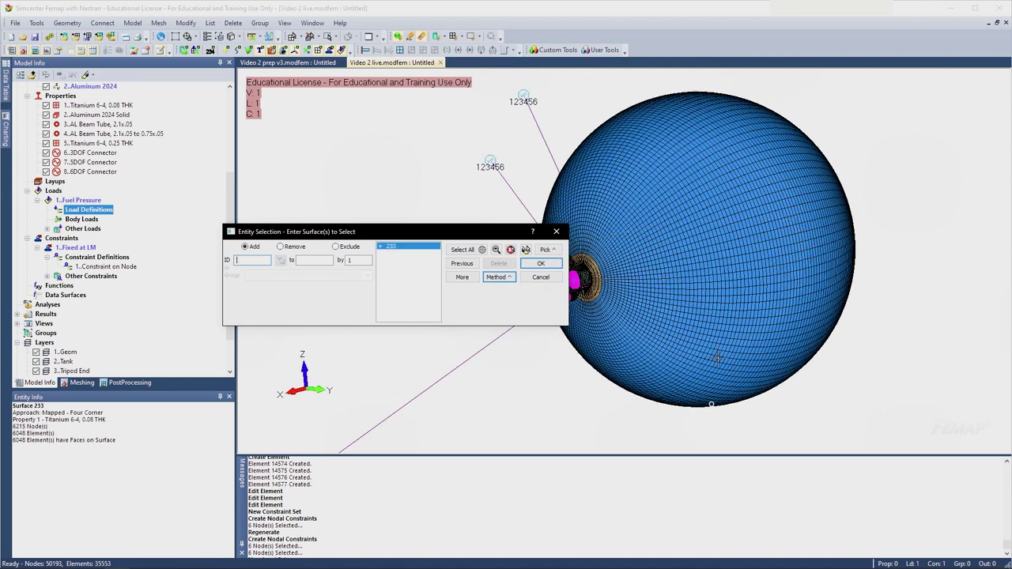
click(705, 235)
- Add the thicker polar surfaces 8, 13 and 12 around the tripod fitting to the surface selection
scroll(612, 279, up, 5)
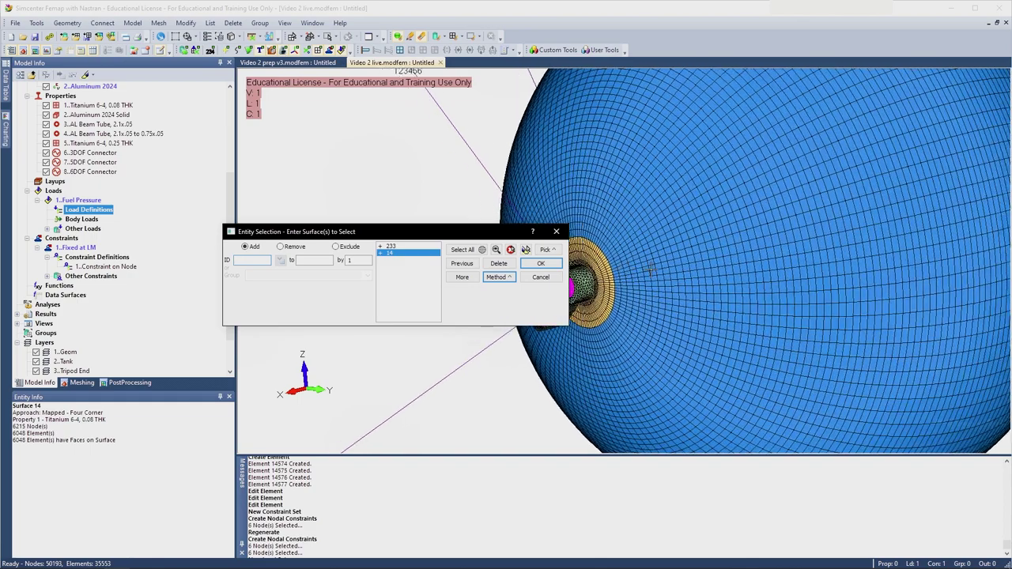
ctrl+middle_drag(601, 278, 742, 276)
scroll(735, 268, up, 3)
click(744, 250)
click(710, 228)
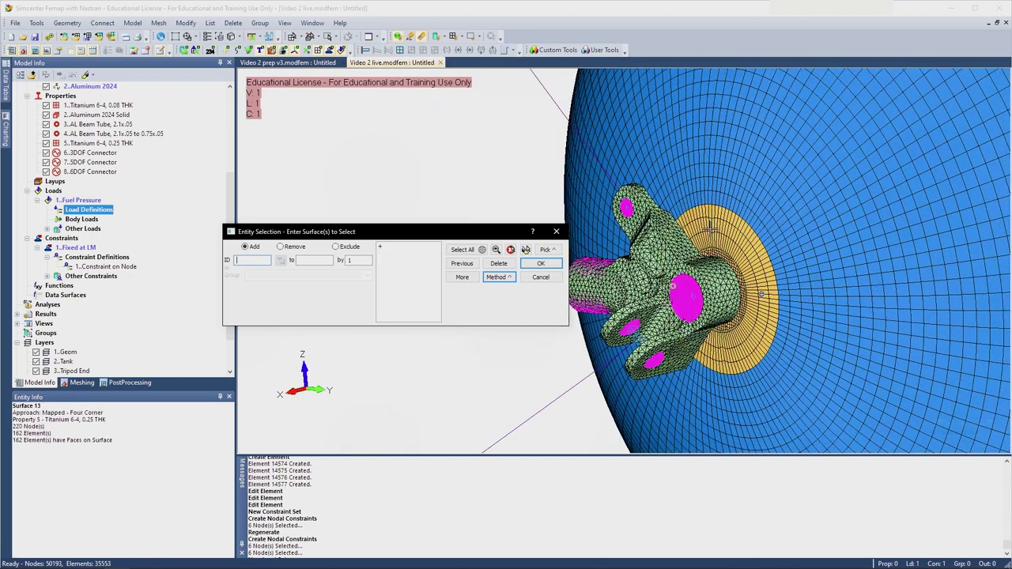
click(723, 255)
scroll(737, 250, down, 4)
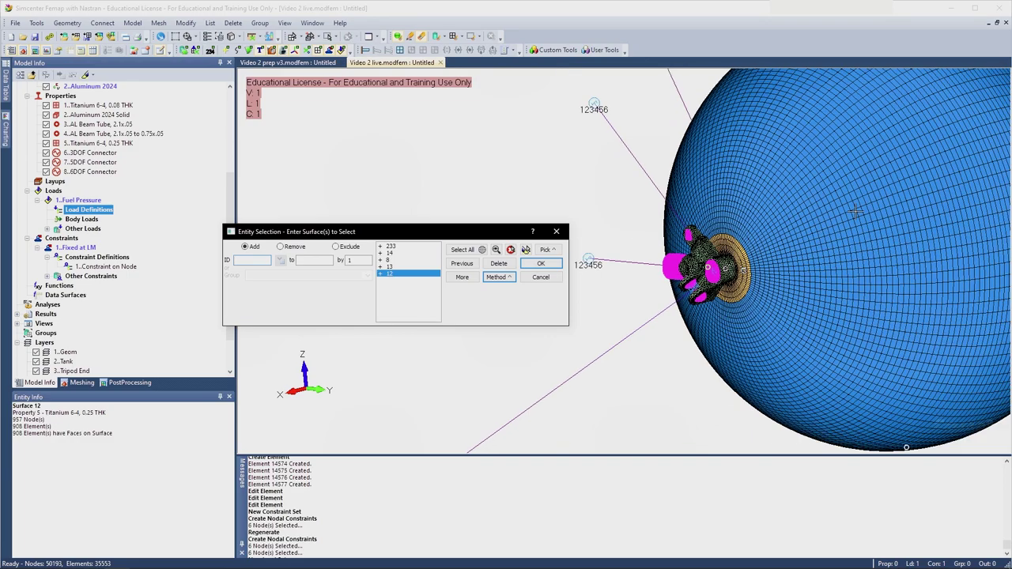
- Add the thicker polar surfaces 210, 208 and 209 at the tank's opposite pole to the selection
middle_drag(949, 224, 741, 265)
click(740, 265)
click(719, 243)
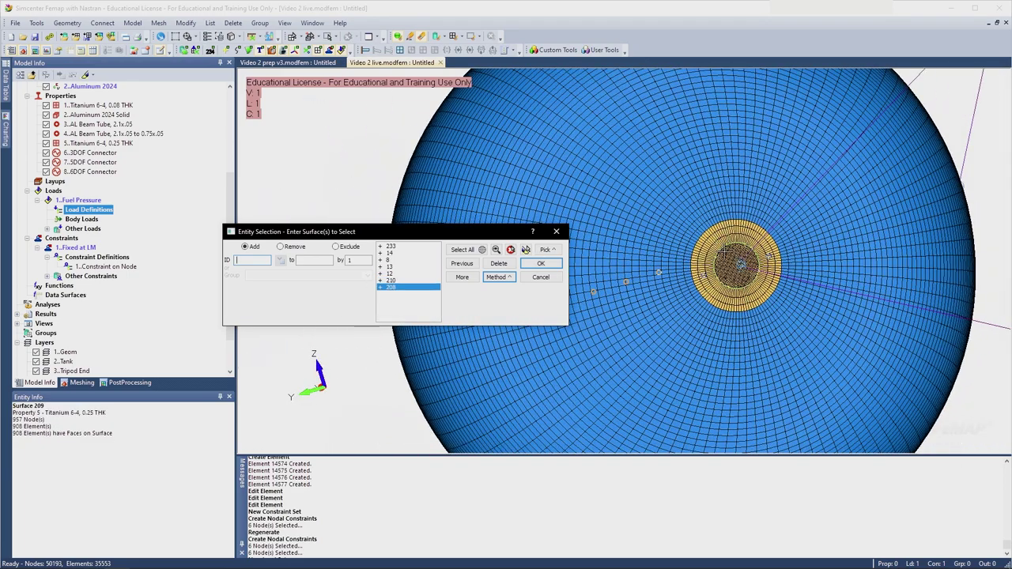
click(726, 247)
- Highlight the selected surfaces around the whole tank to check coverage and accept the selection
scroll(695, 268, down, 3)
scroll(651, 310, down, 1)
middle_drag(650, 309, 816, 314)
middle_drag(624, 320, 634, 324)
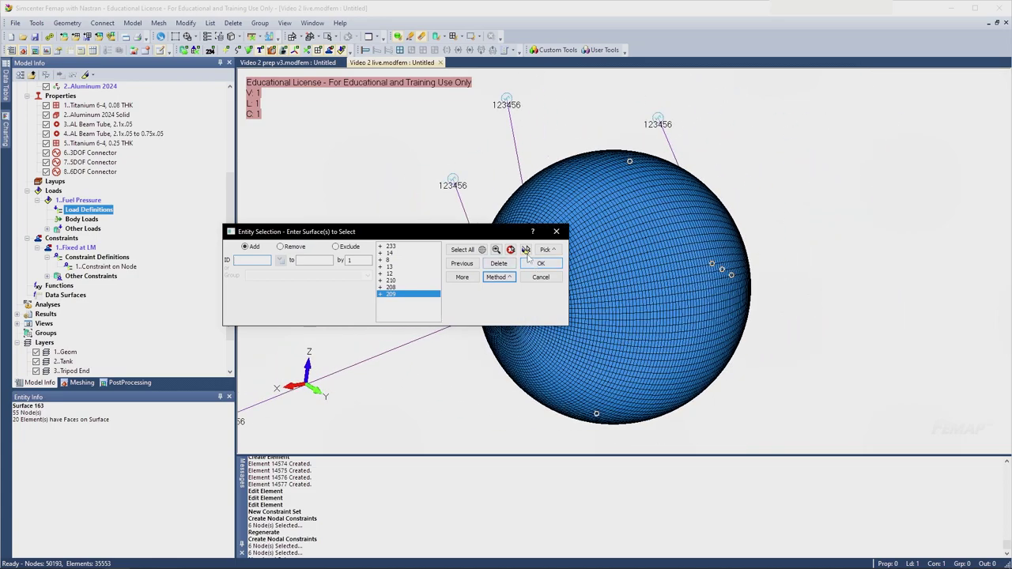
click(525, 249)
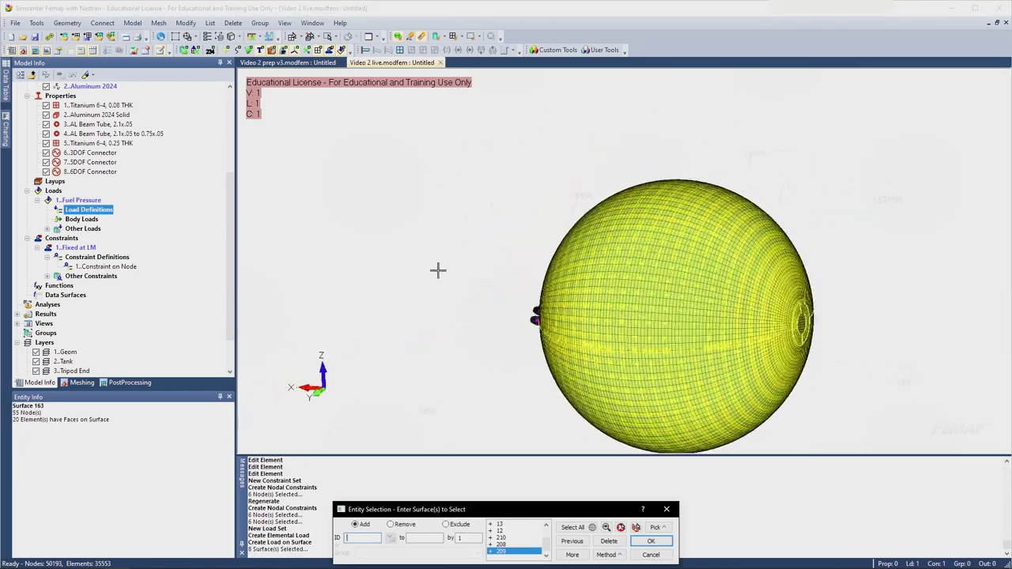
middle_drag(438, 270, 493, 248)
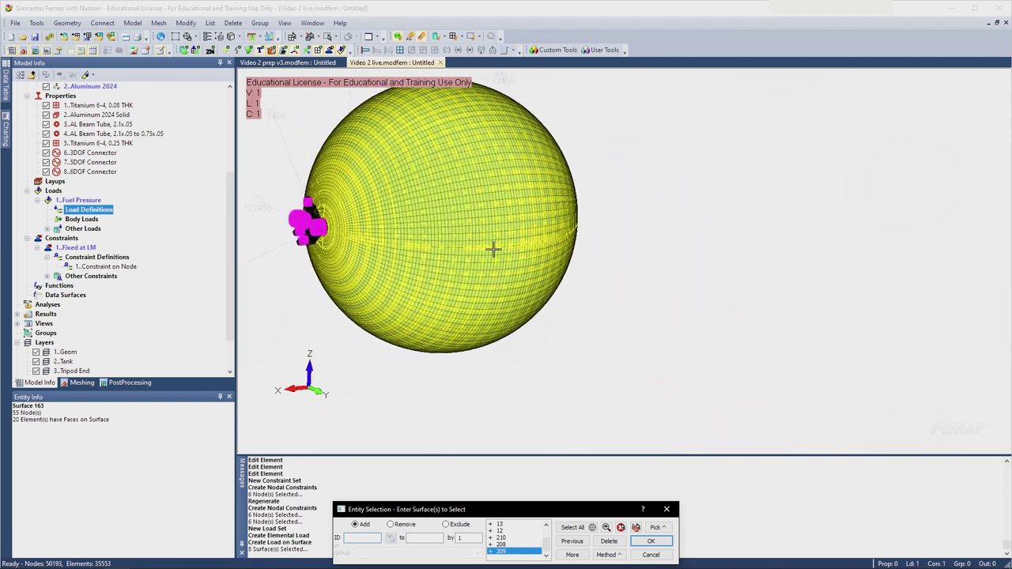
click(657, 542)
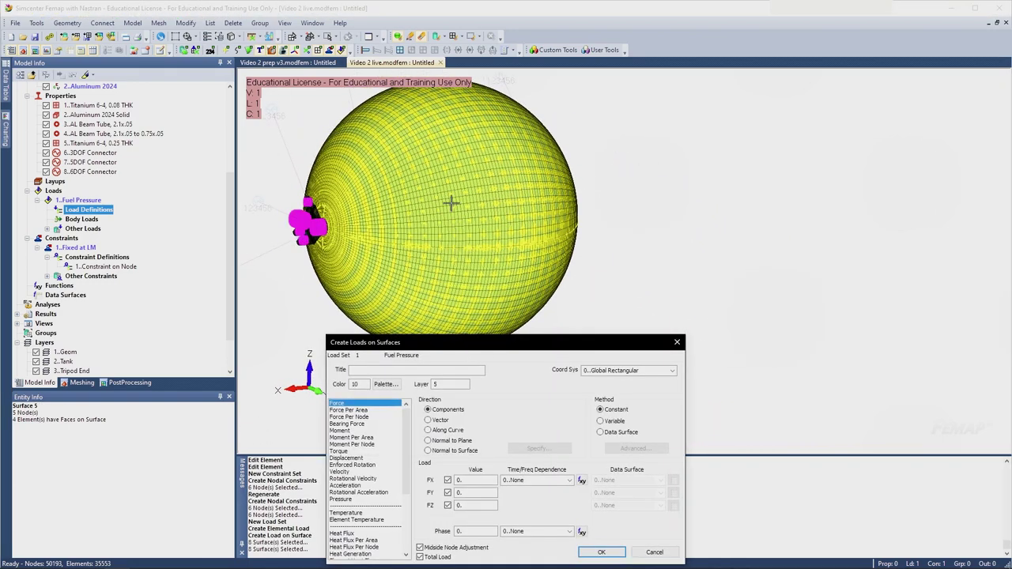
- Choose Pressure as the surface load type and find the propellant tank specifications on the Rocket Propulsion Evolution web page in the browser
drag(444, 339, 440, 140)
click(345, 302)
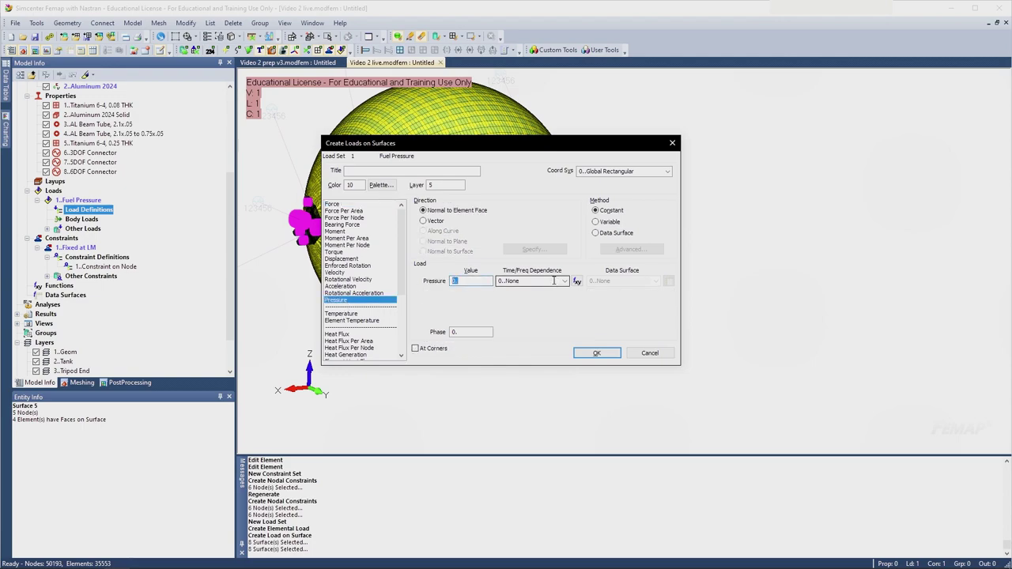
key(alt+Tab)
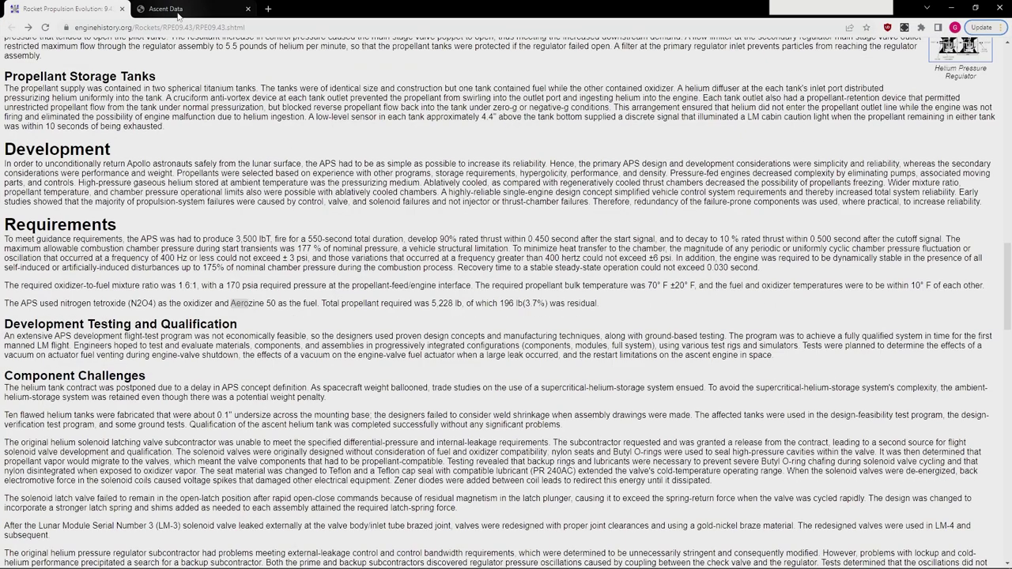
scroll(361, 174, down, 8)
scroll(360, 174, up, 8)
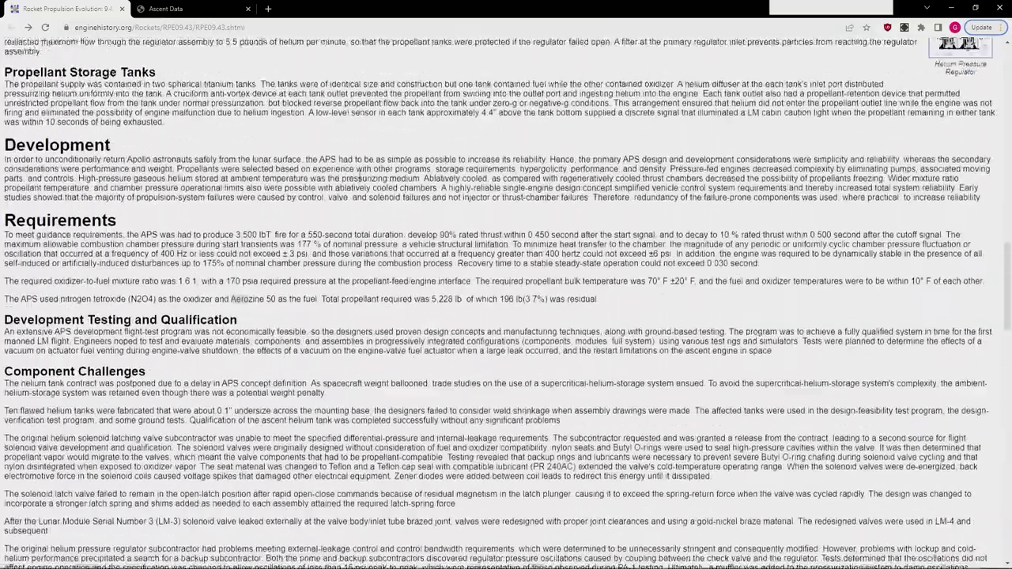
scroll(361, 176, up, 15)
scroll(895, 333, down, 5)
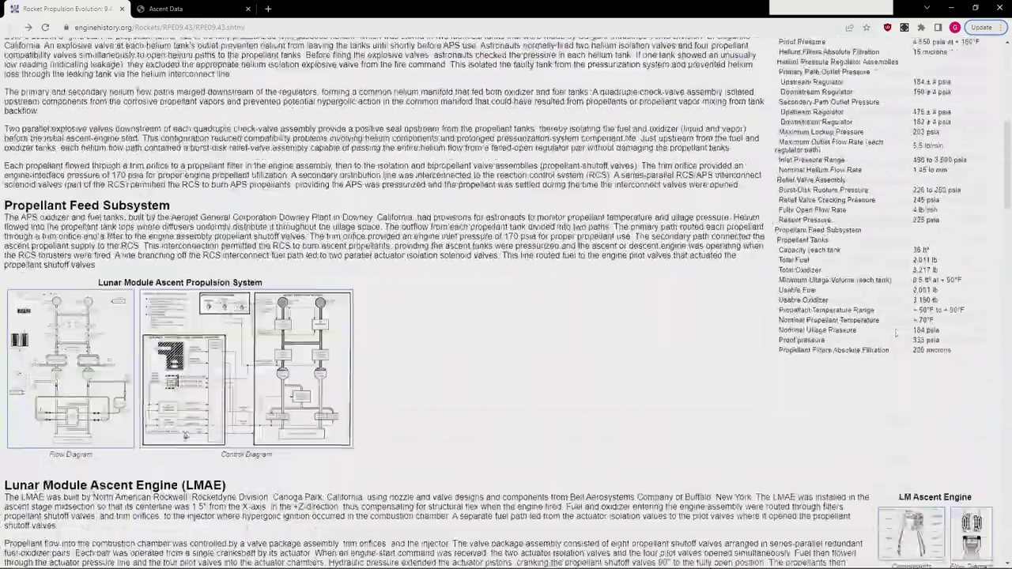
- Use the tanks' listed proof pressure to apply a constant pressure of 333 normal to the element faces of the selected surfaces in Femap
drag(777, 340, 945, 341)
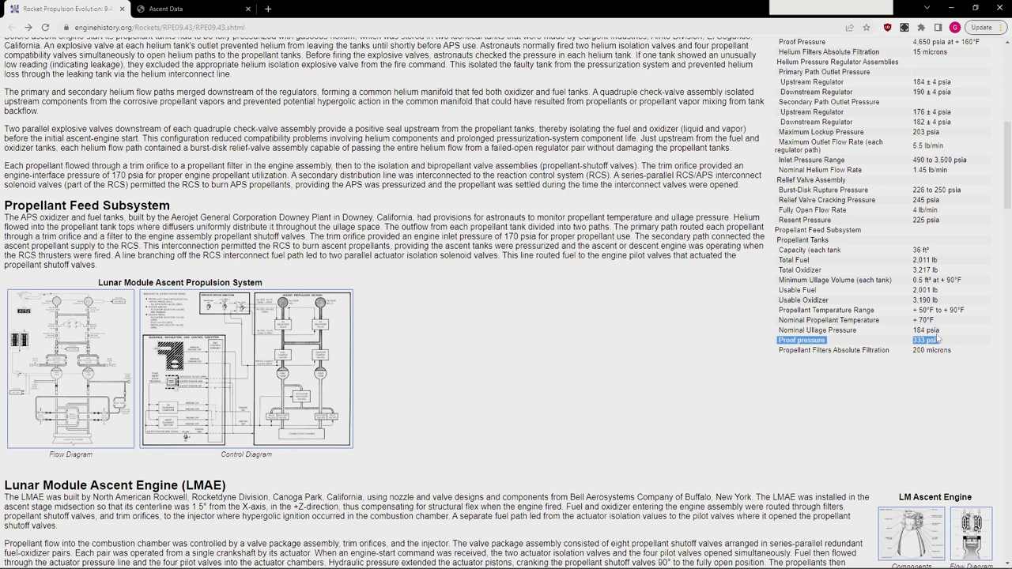
mouse_move(940, 331)
mouse_down()
mouse_move(784, 329)
mouse_move(950, 342)
mouse_up()
click(803, 341)
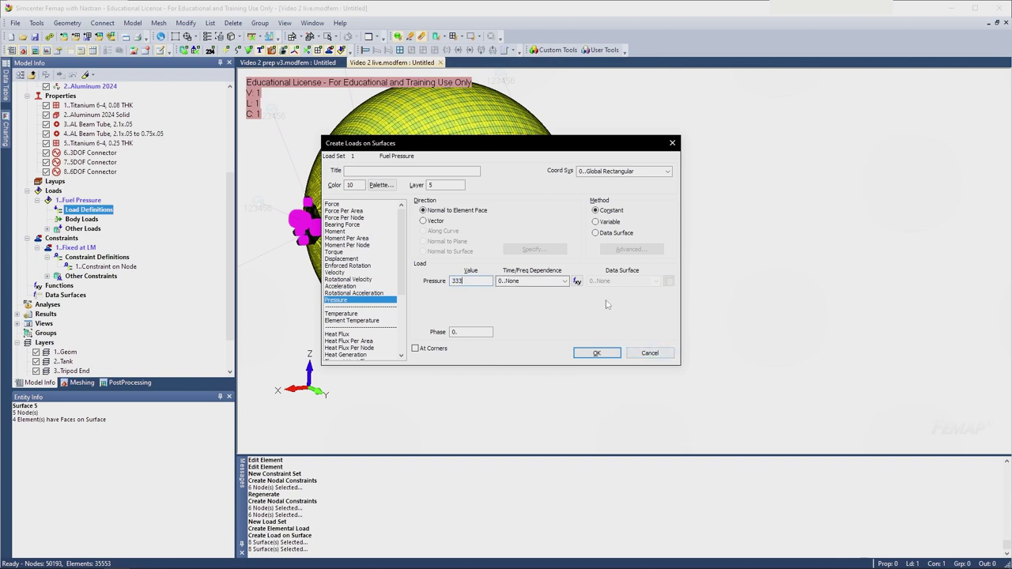
click(596, 353)
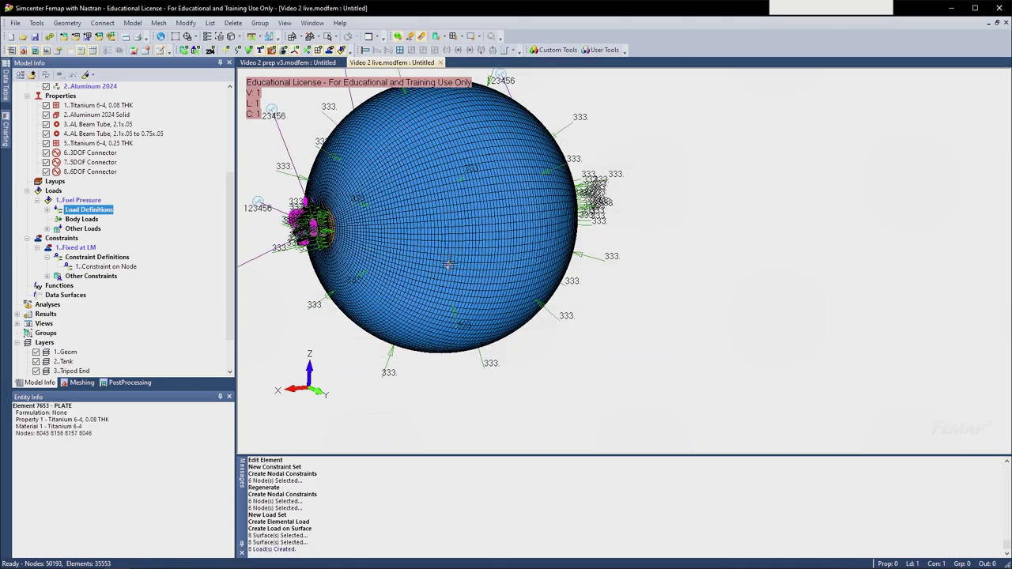
- Edit the "Pressure on Surface" load definition, reversing the sign of the pressure value so it pushes outward from the tank
ctrl+middle_drag(447, 265, 659, 204)
scroll(614, 253, up, 3)
scroll(723, 345, up, 3)
middle_drag(687, 325, 594, 255)
scroll(718, 319, down, 3)
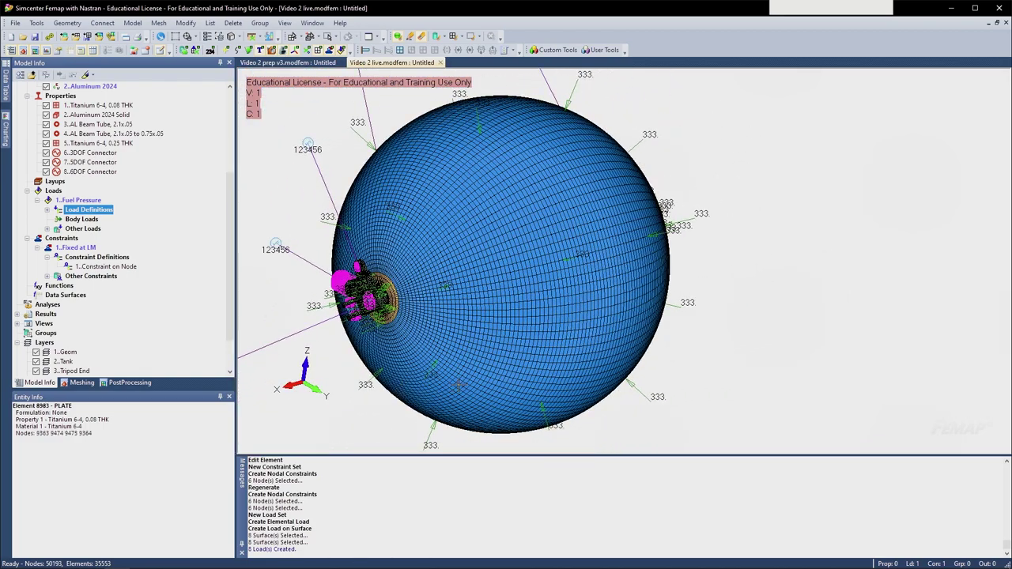
middle_drag(458, 386, 378, 368)
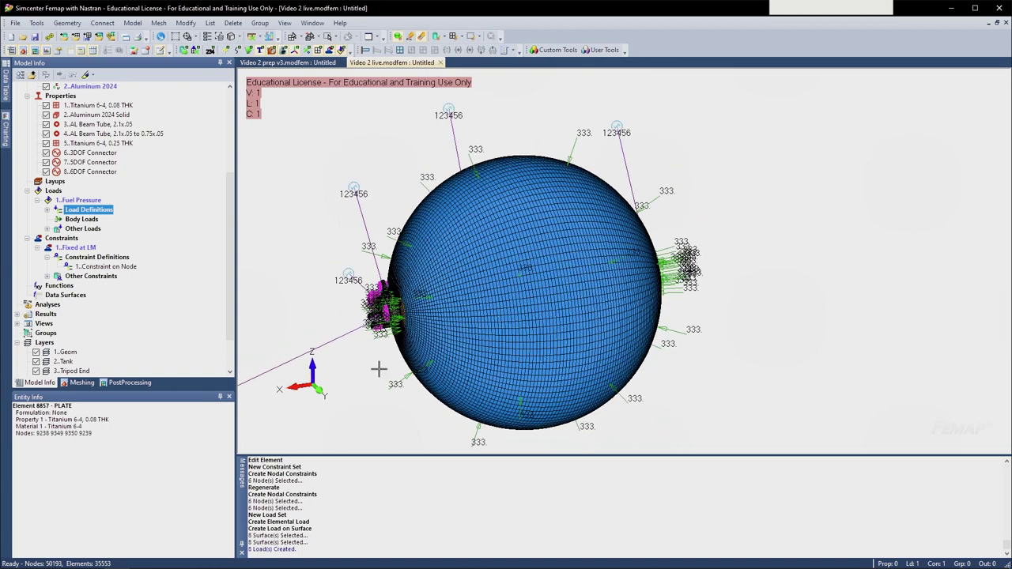
click(47, 209)
right_click(83, 221)
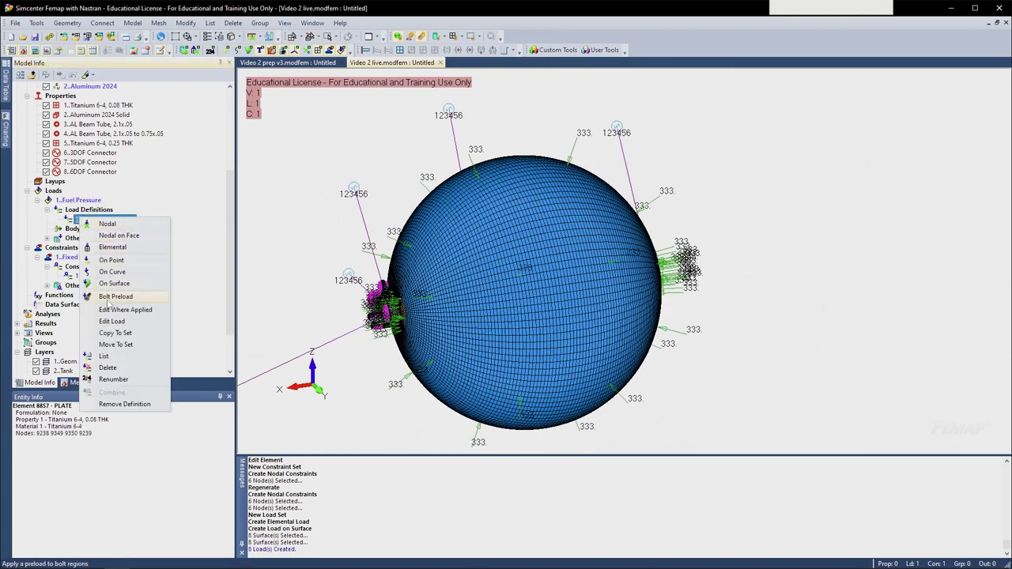
click(117, 321)
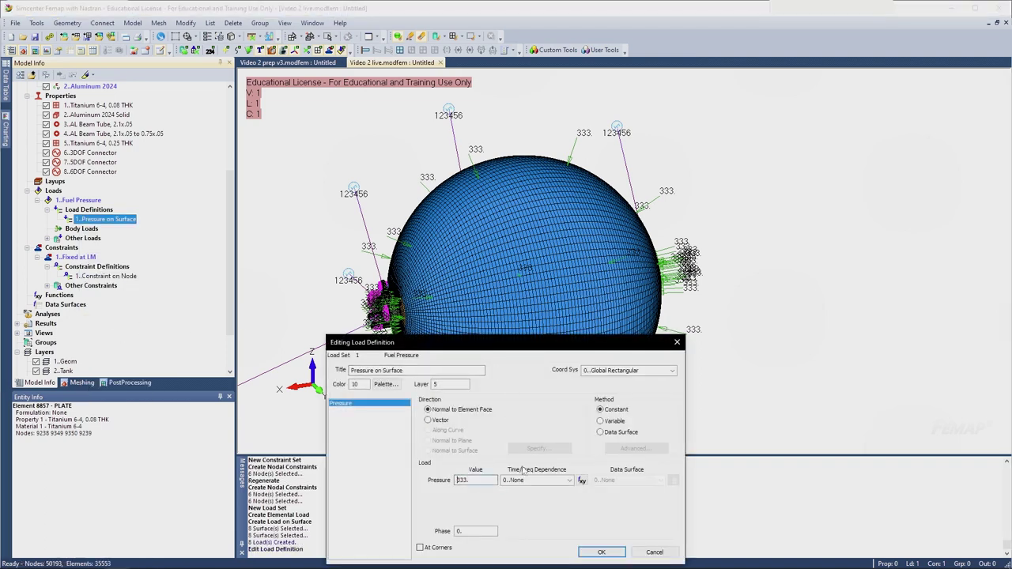
key(Return)
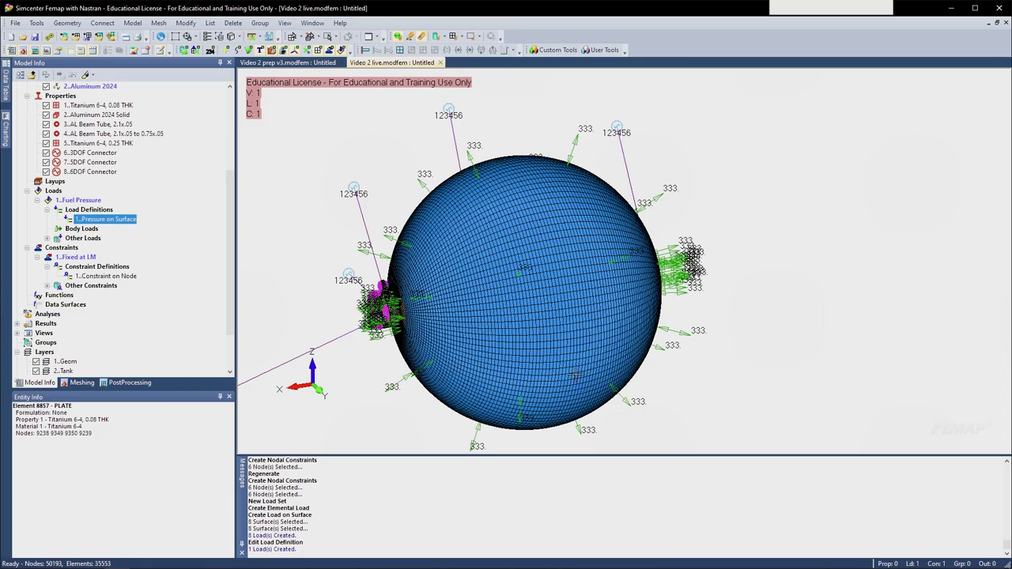
- Examine the pressure arrows around the whole tank and at both poles to check their direction
scroll(612, 245, up, 6)
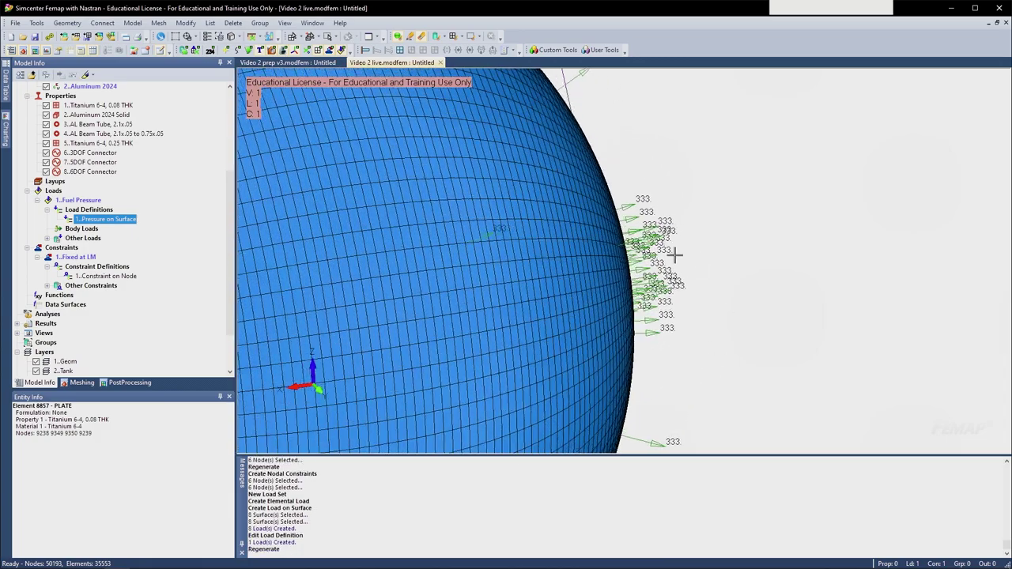
scroll(621, 195, down, 4)
middle_drag(620, 195, 518, 267)
scroll(518, 268, down, 5)
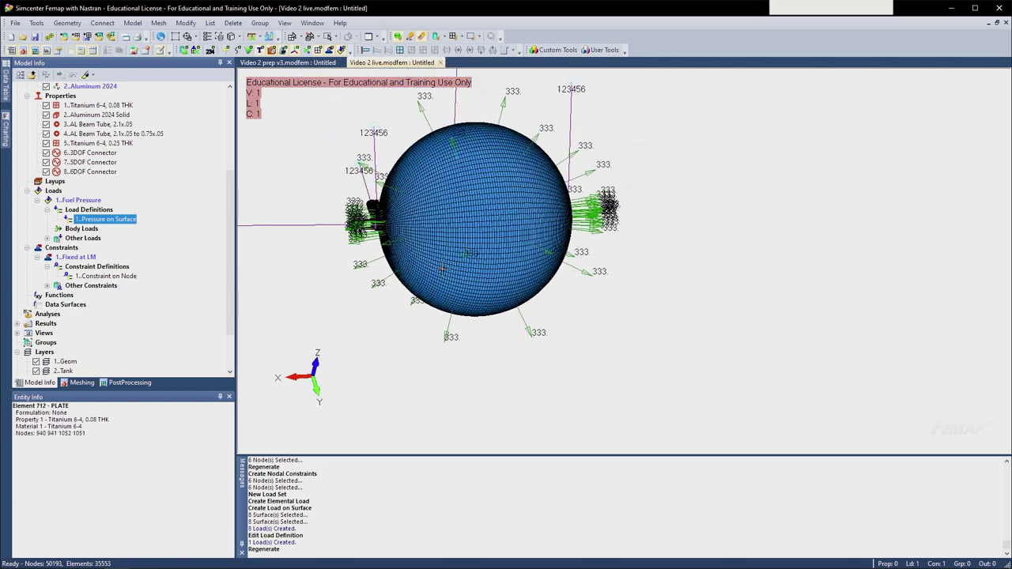
middle_drag(414, 320, 393, 283)
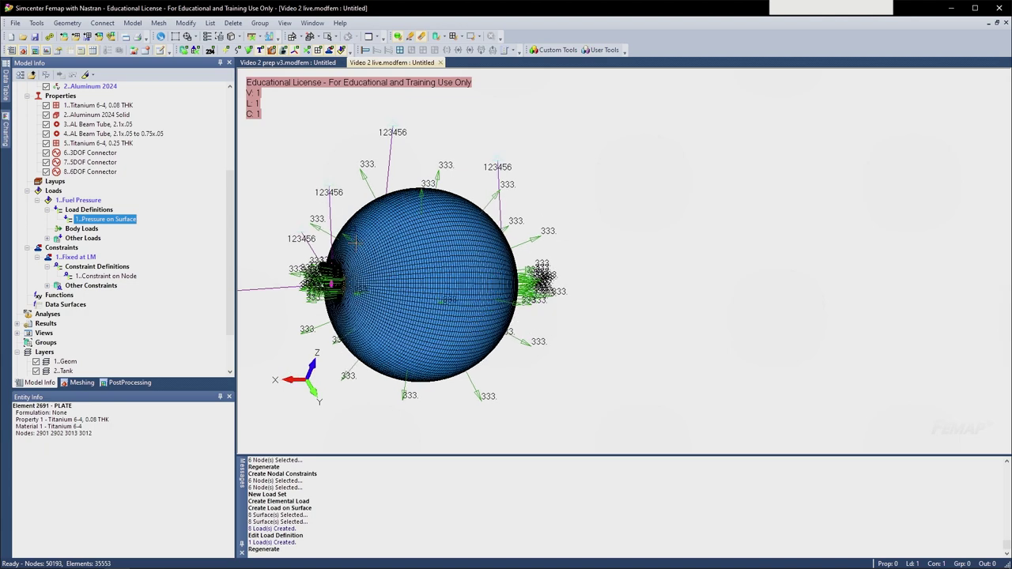
scroll(404, 264, up, 3)
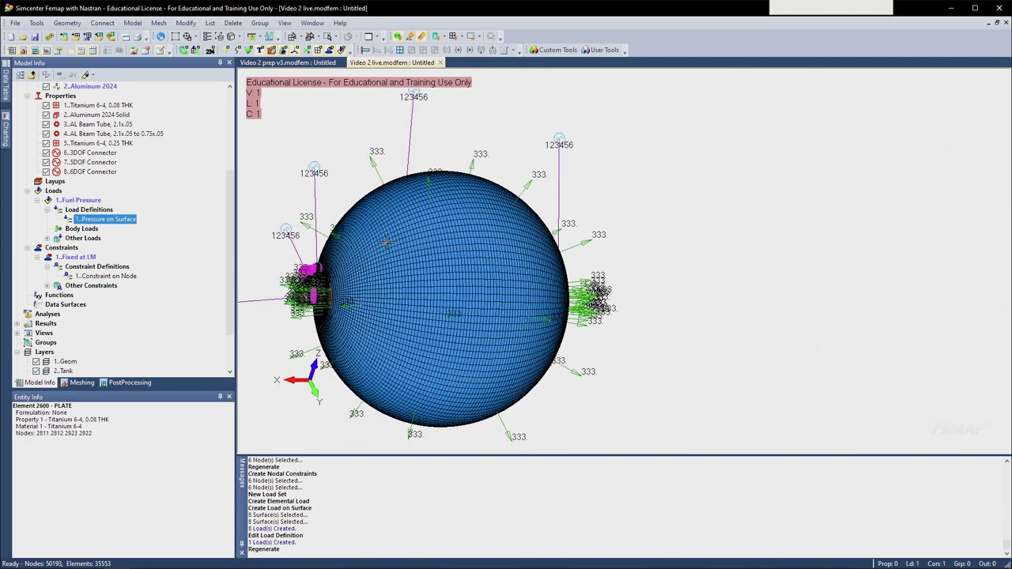
middle_drag(386, 241, 589, 171)
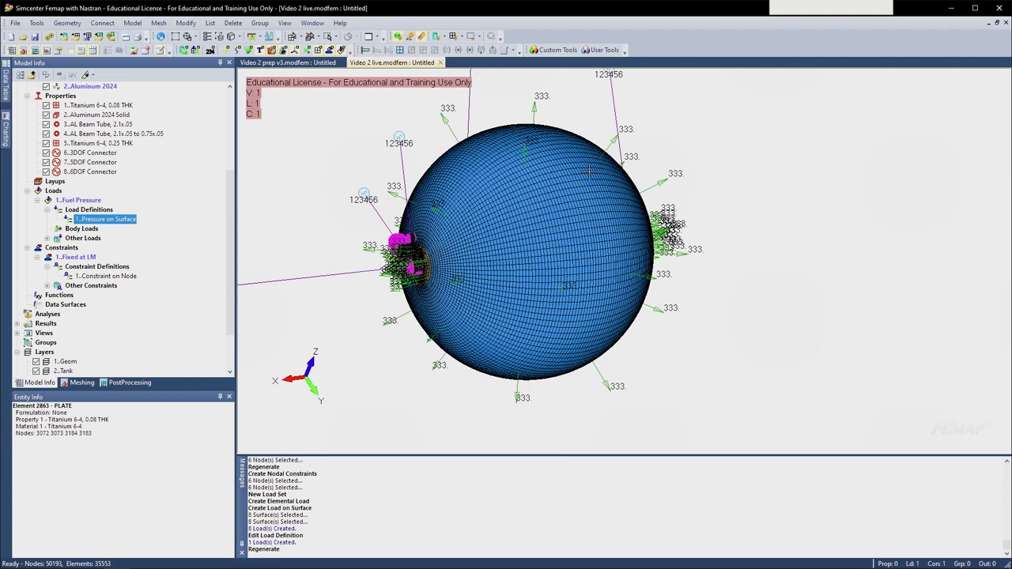
middle_drag(526, 166, 539, 170)
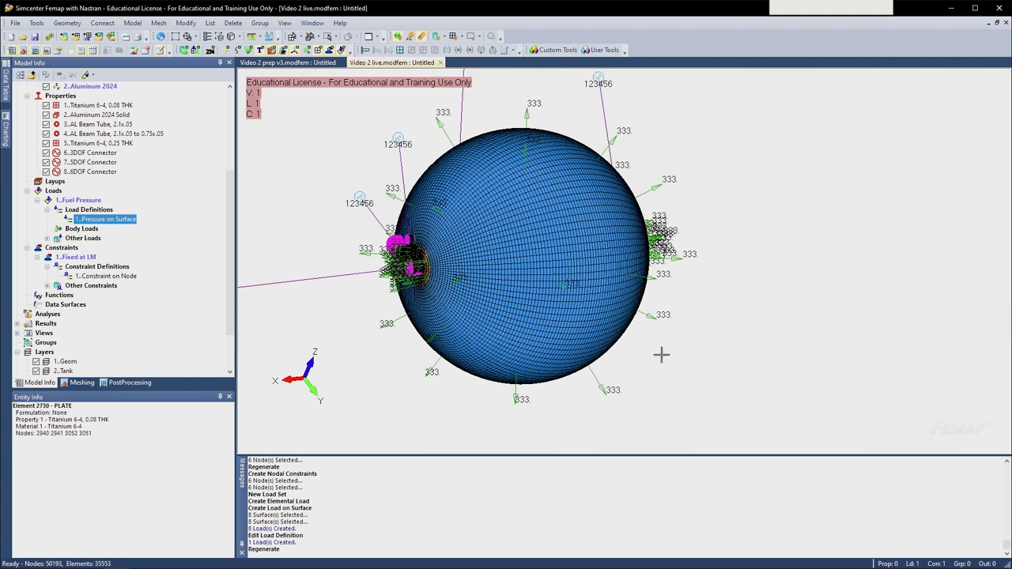
middle_drag(585, 340, 539, 340)
scroll(554, 345, down, 2)
scroll(539, 341, down, 1)
middle_drag(525, 307, 537, 295)
scroll(535, 299, up, 4)
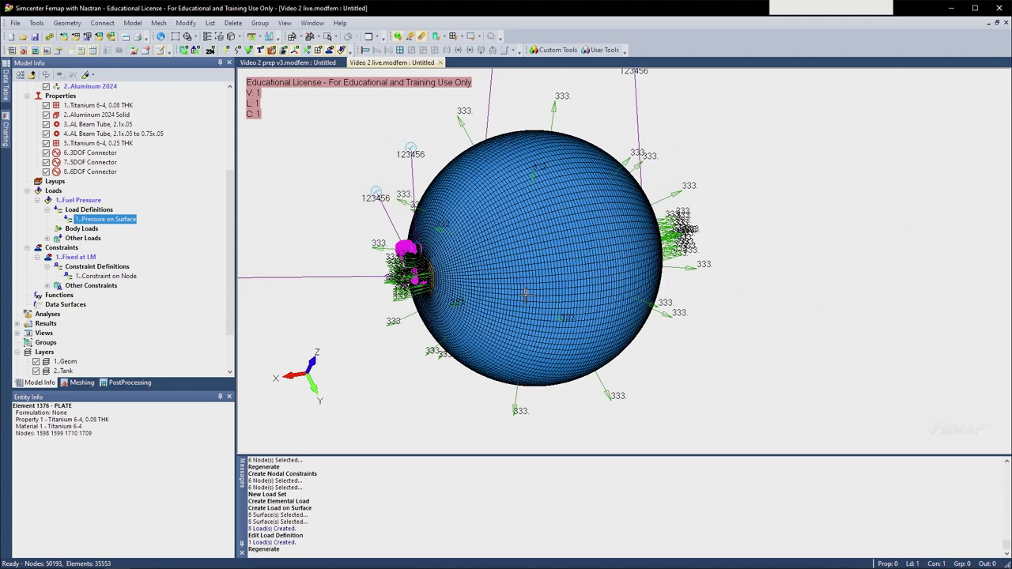
scroll(525, 286, down, 2)
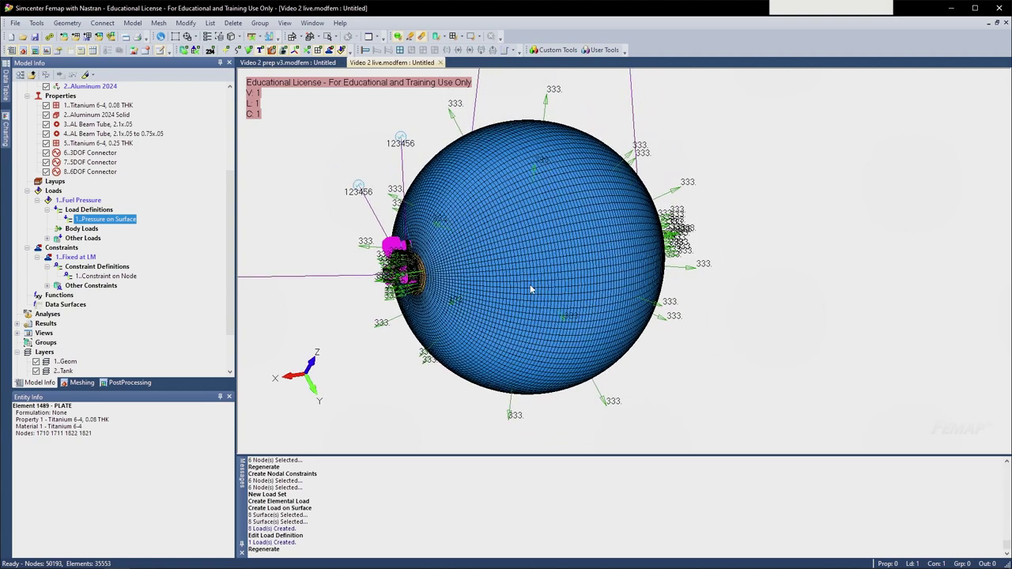
scroll(498, 285, down, 4)
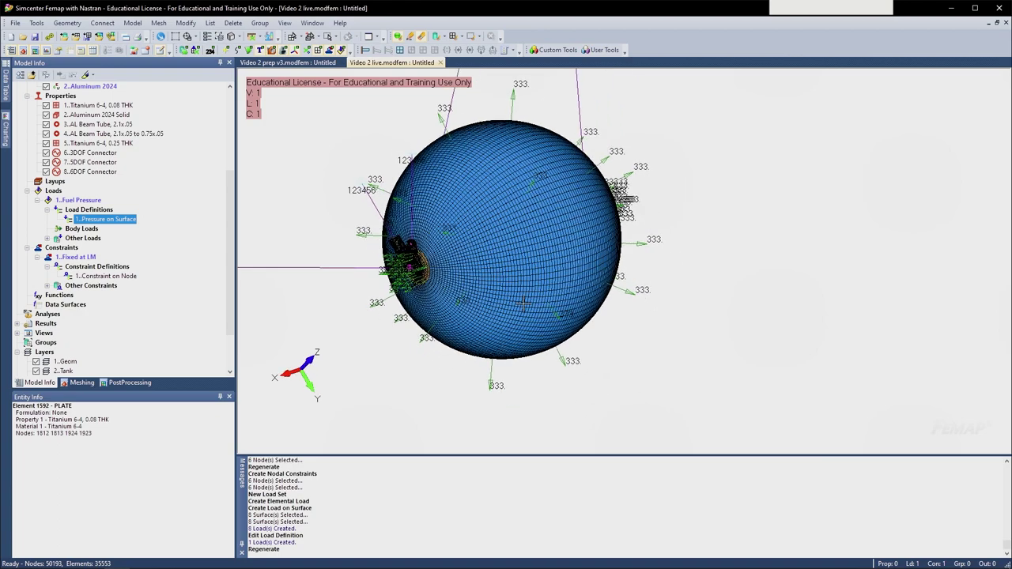
middle_drag(505, 258, 472, 302)
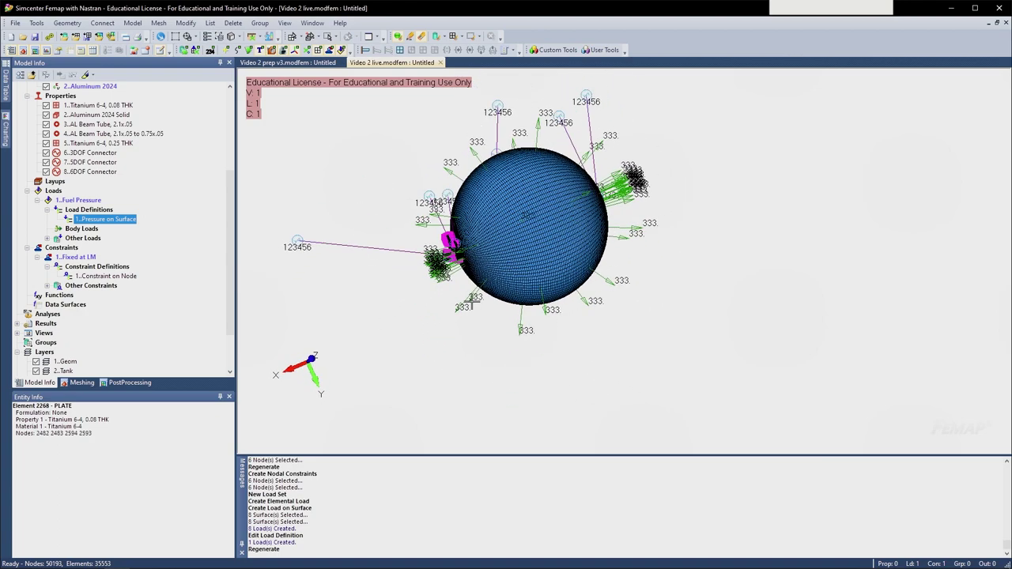
- Turn off the display of the load and constraint symbols on the model
middle_drag(366, 132, 366, 113)
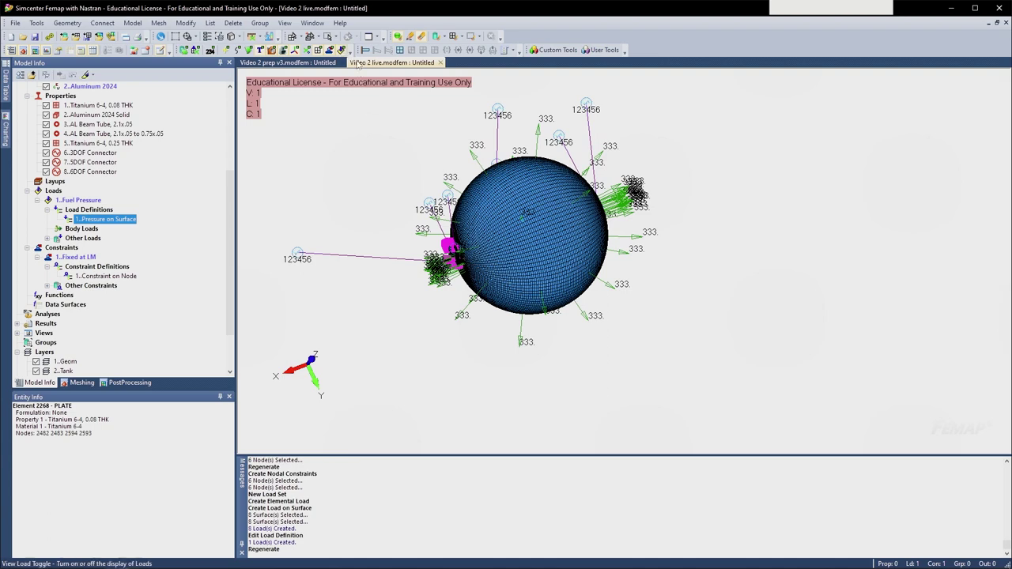
scroll(546, 187, up, 1)
middle_drag(546, 186, 548, 157)
scroll(639, 226, up, 3)
middle_drag(513, 246, 531, 239)
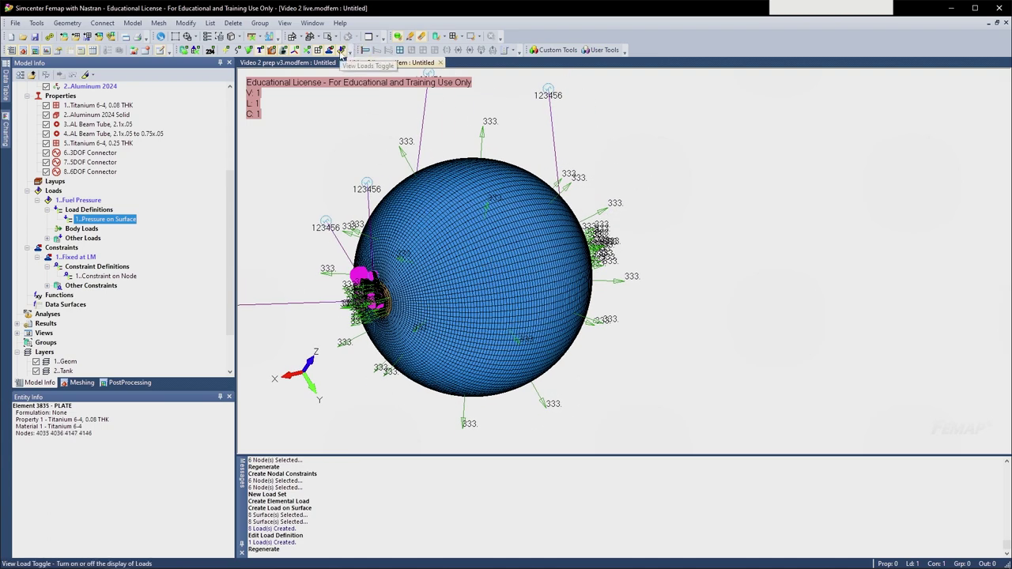
click(344, 50)
middle_drag(382, 192, 416, 185)
click(330, 50)
middle_drag(575, 285, 245, 276)
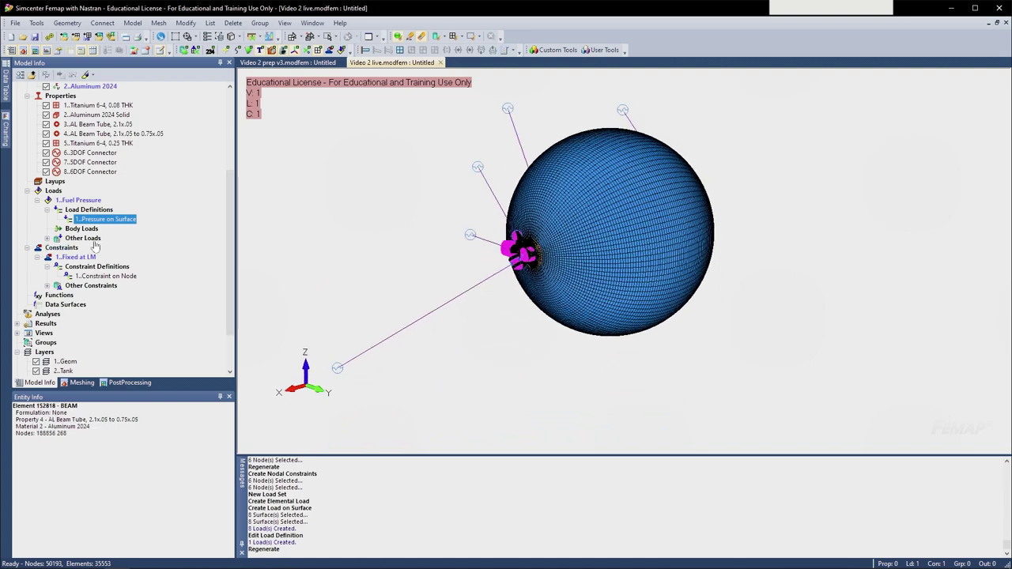
right_click(52, 190)
click(70, 197)
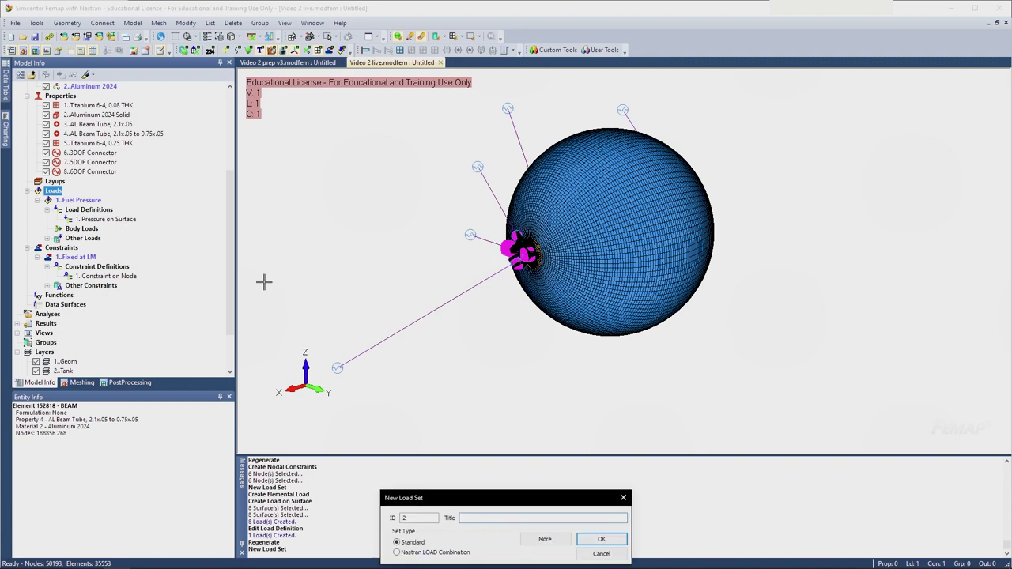
key(Escape)
- Hide the Tripod End, Struts and Connectors layers so only the tank mesh is displayed
middle_drag(264, 282, 361, 255)
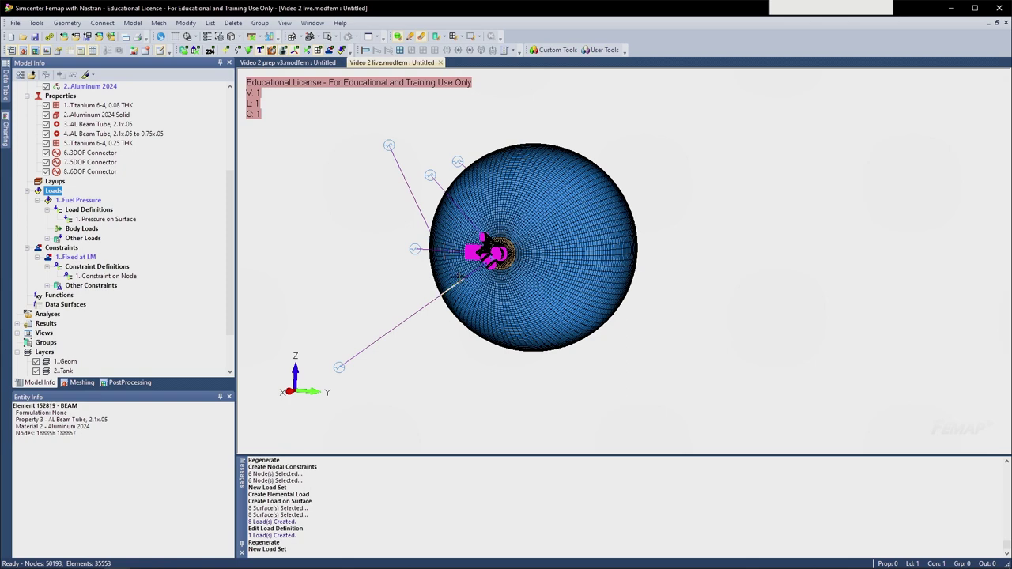
mouse_move(461, 277)
middle_down()
mouse_move(480, 278)
mouse_move(465, 278)
middle_up()
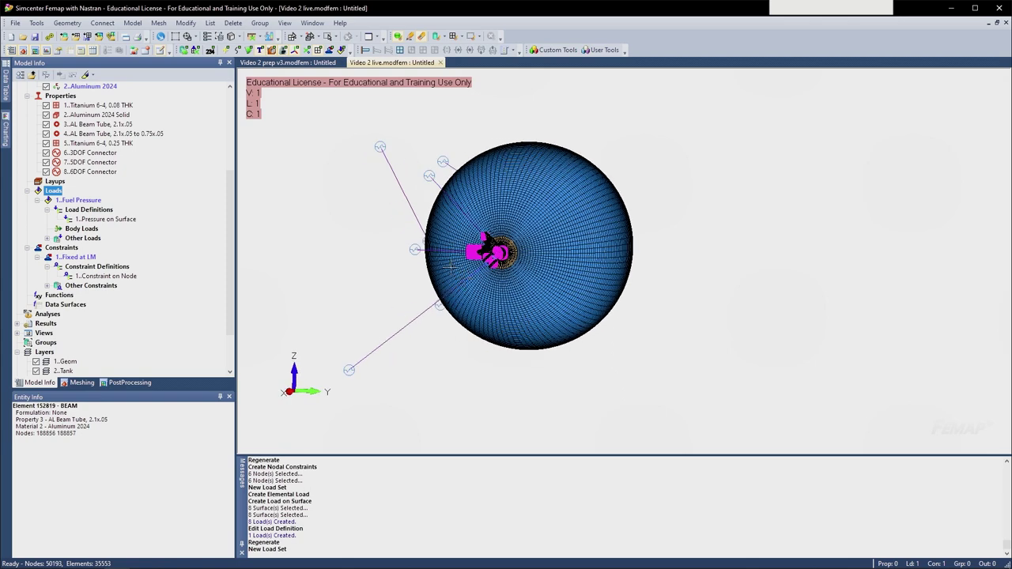
scroll(151, 261, down, 2)
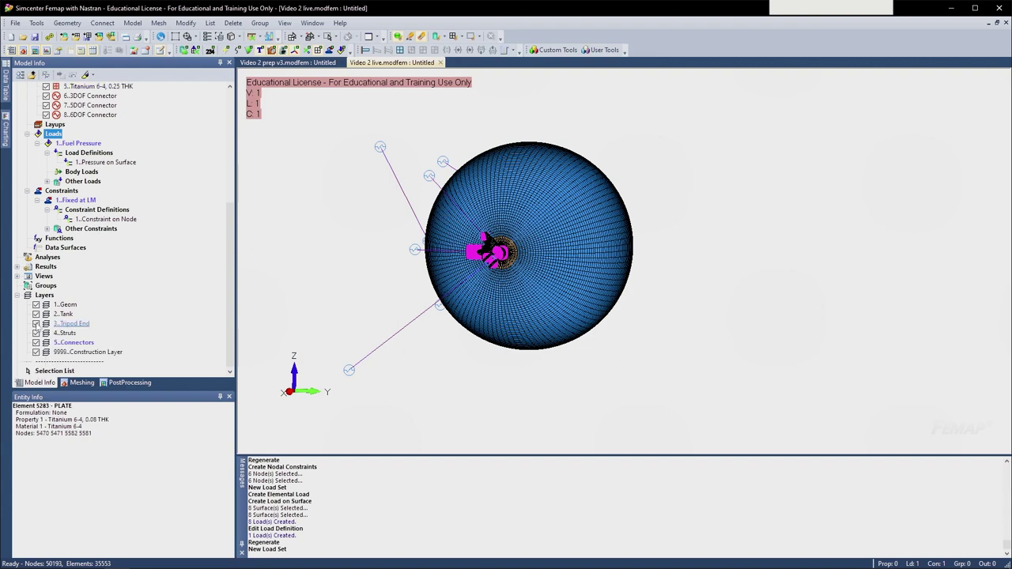
click(35, 323)
click(35, 333)
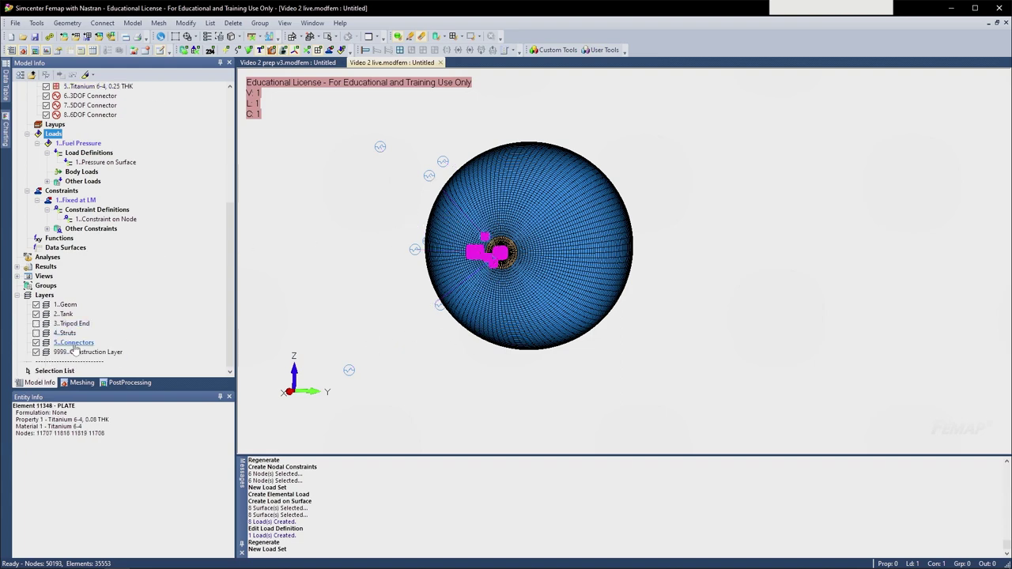
click(36, 342)
middle_drag(369, 316, 410, 310)
middle_drag(507, 298, 492, 366)
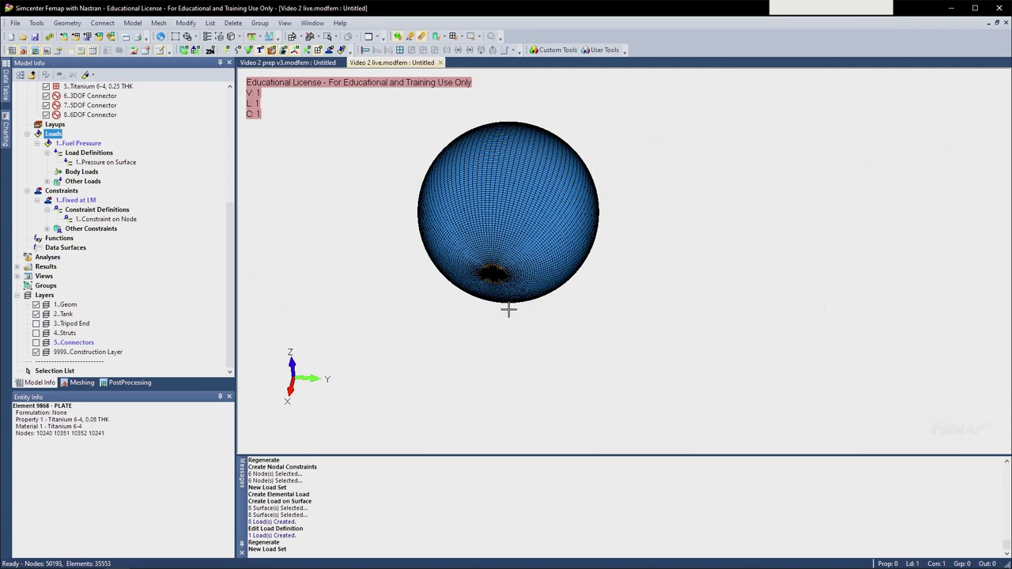
middle_drag(479, 313, 490, 285)
scroll(486, 233, down, 2)
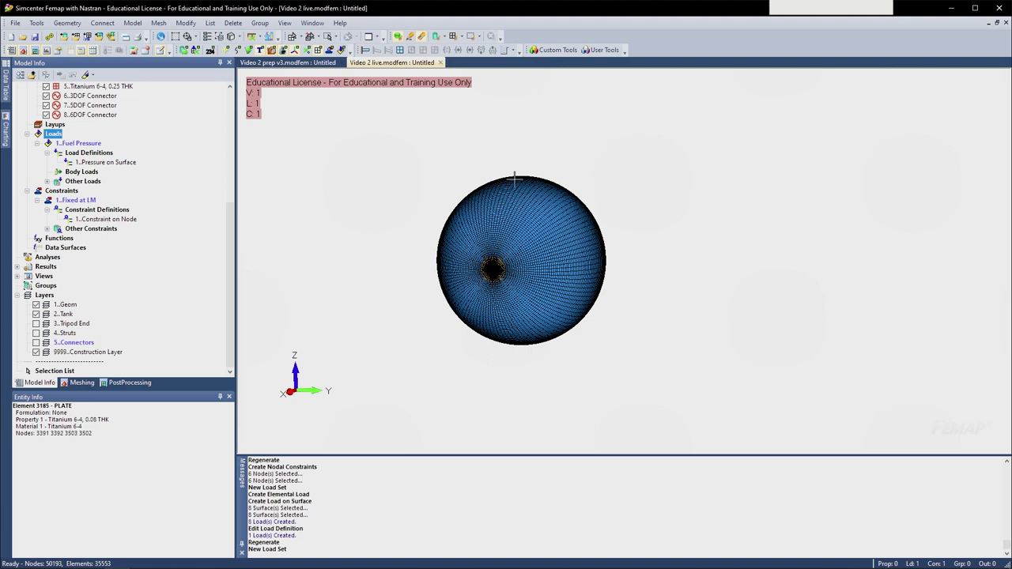
middle_drag(524, 267, 539, 253)
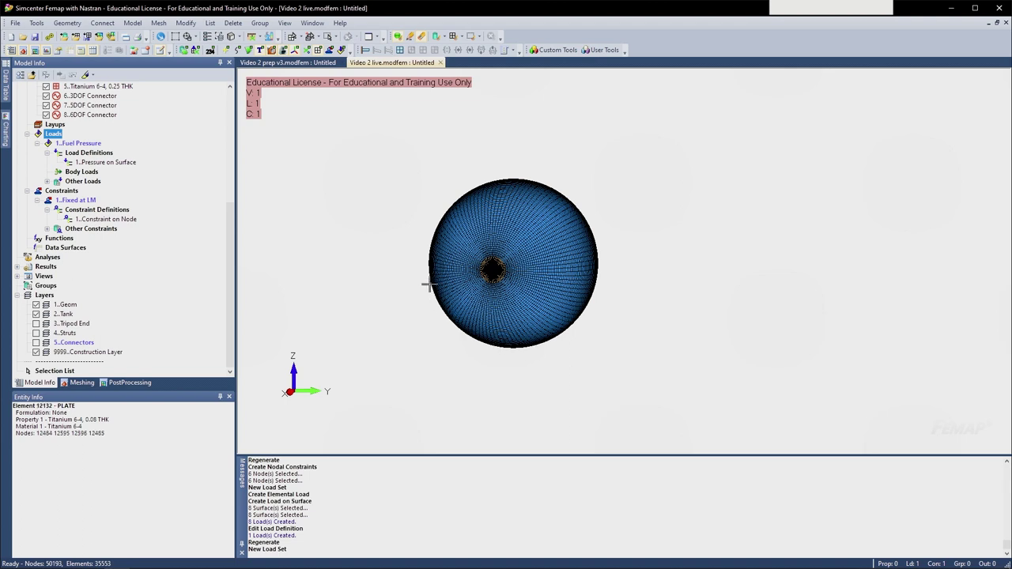
middle_drag(597, 311, 608, 311)
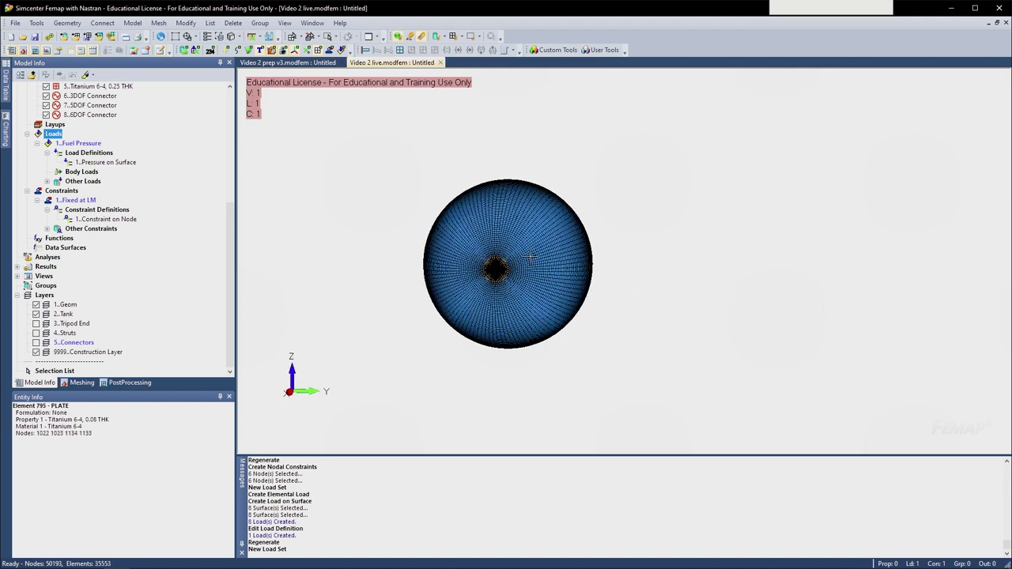
middle_drag(530, 256, 553, 272)
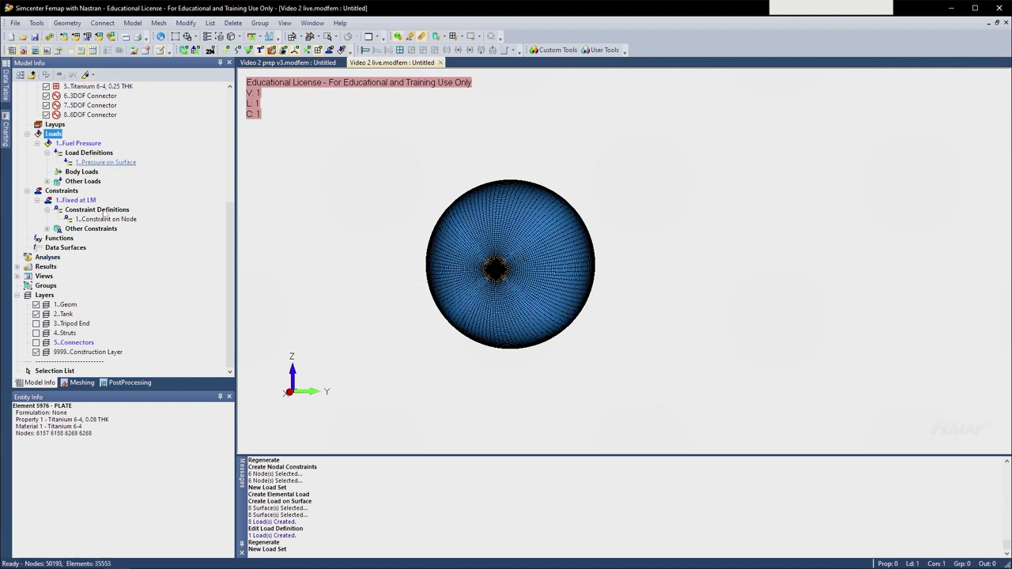
- Start a new rigid element of the RBE3 (Interpolation) type and begin selecting its independent nodes
click(136, 23)
click(147, 65)
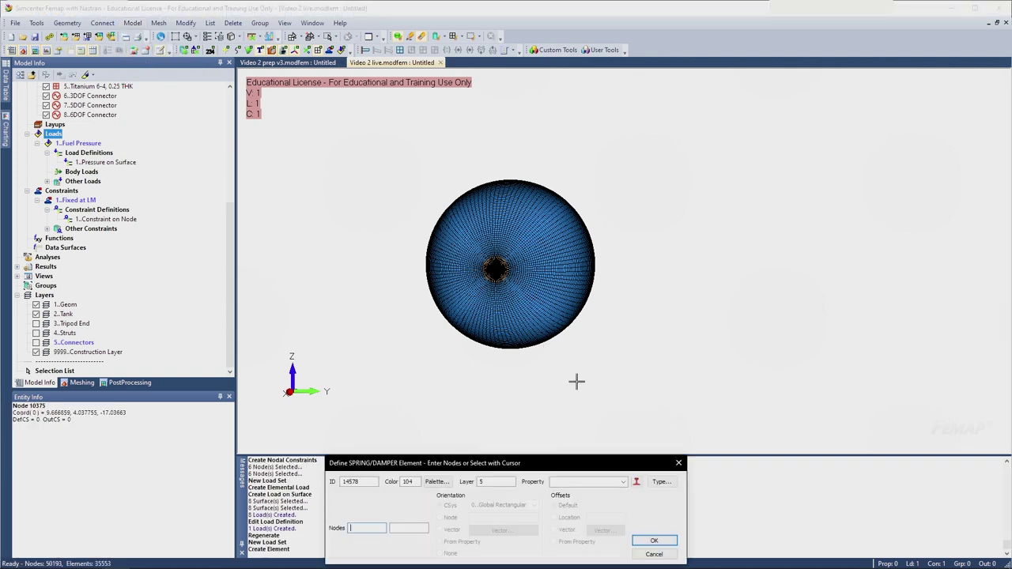
click(622, 481)
click(622, 481)
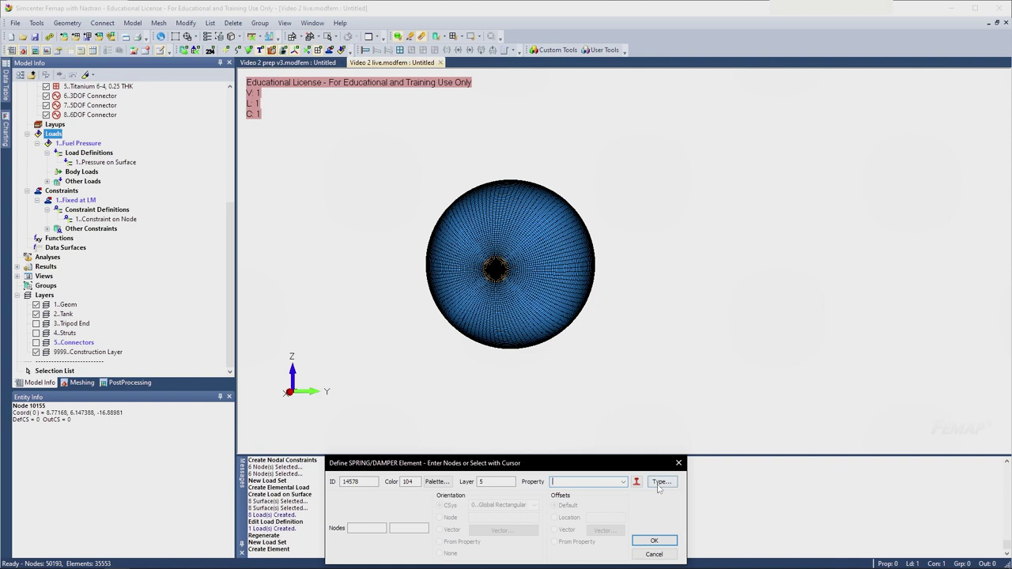
click(622, 481)
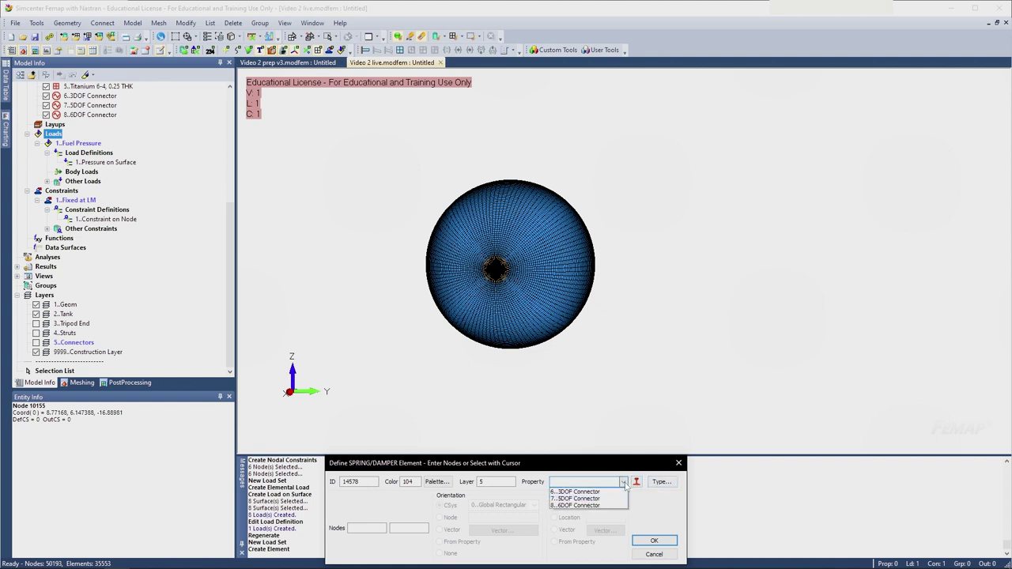
click(623, 481)
click(660, 481)
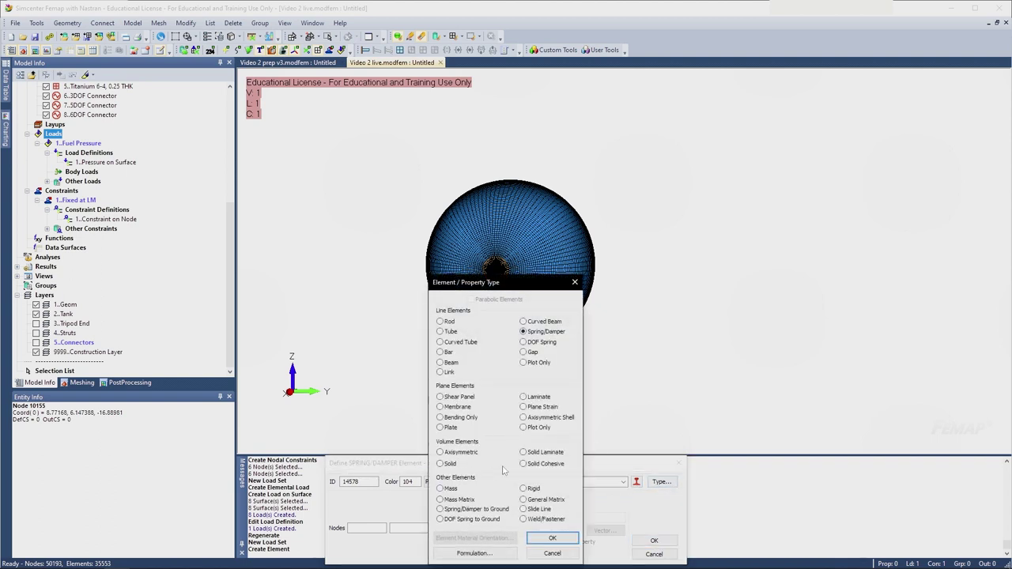
click(533, 488)
click(552, 537)
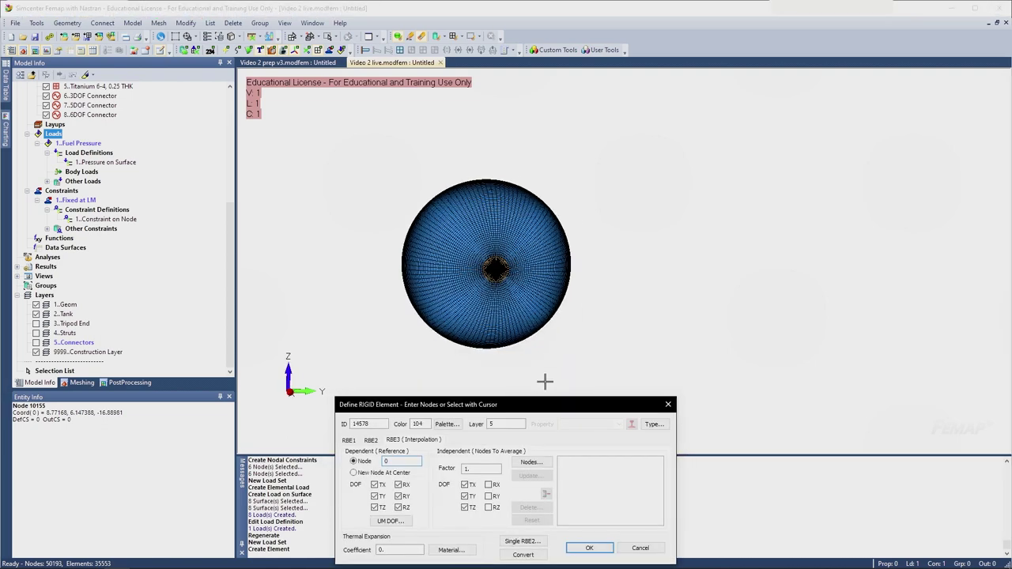
click(530, 462)
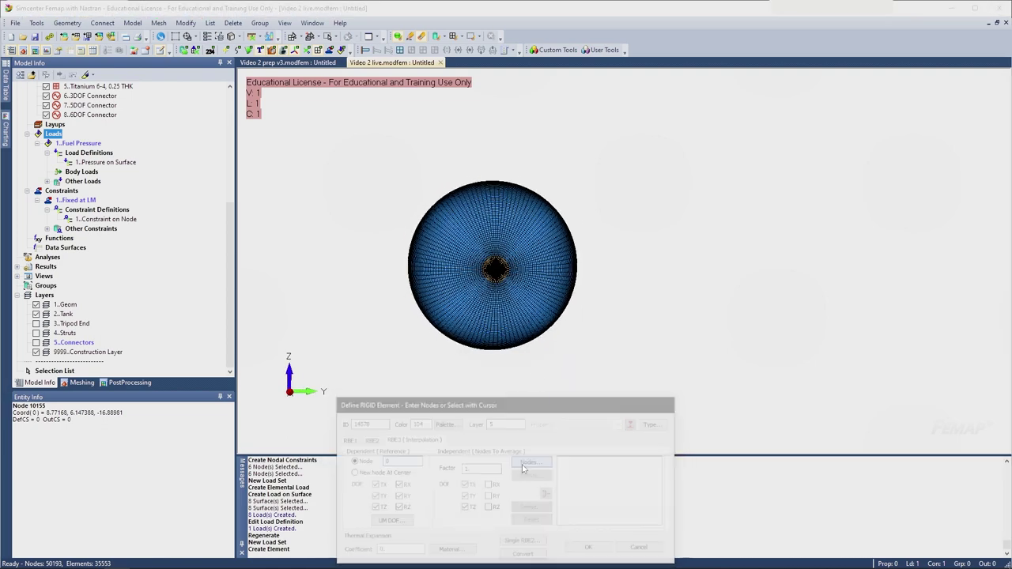
- Try to select the independent nodes by the surfaces in the lower part of the tank
click(615, 555)
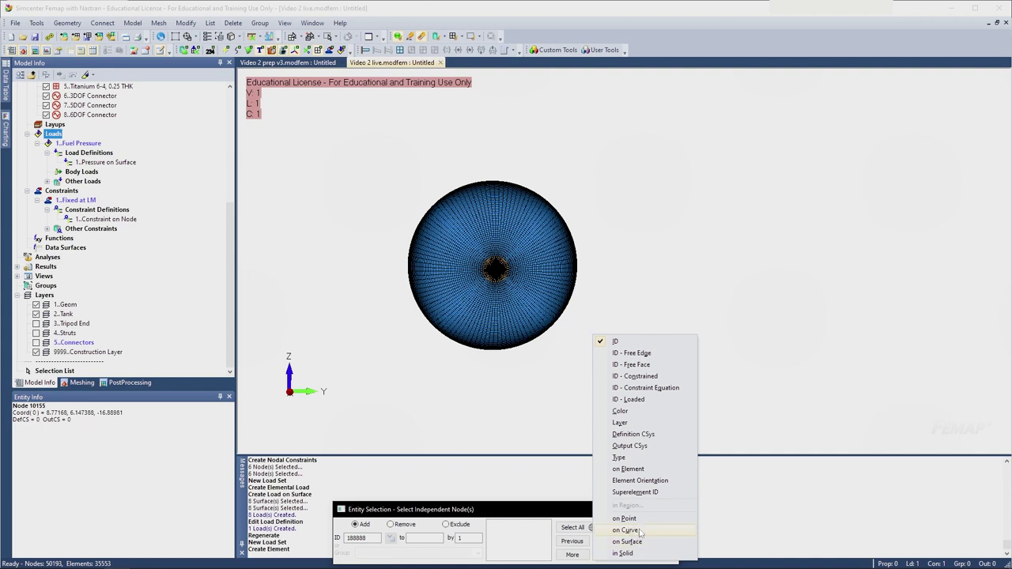
click(628, 541)
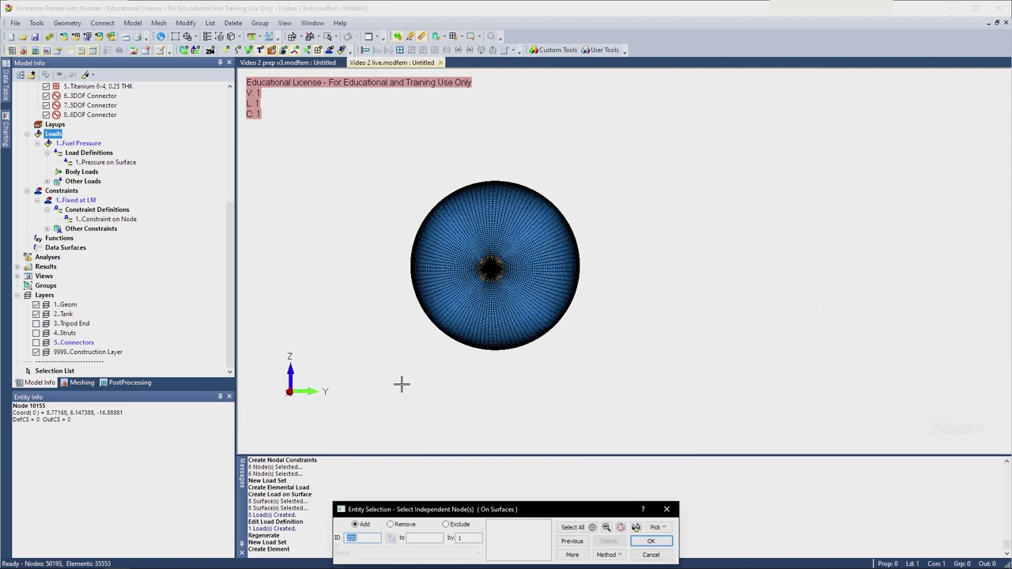
ctrl+drag(401, 384, 594, 286)
middle_drag(471, 348, 483, 349)
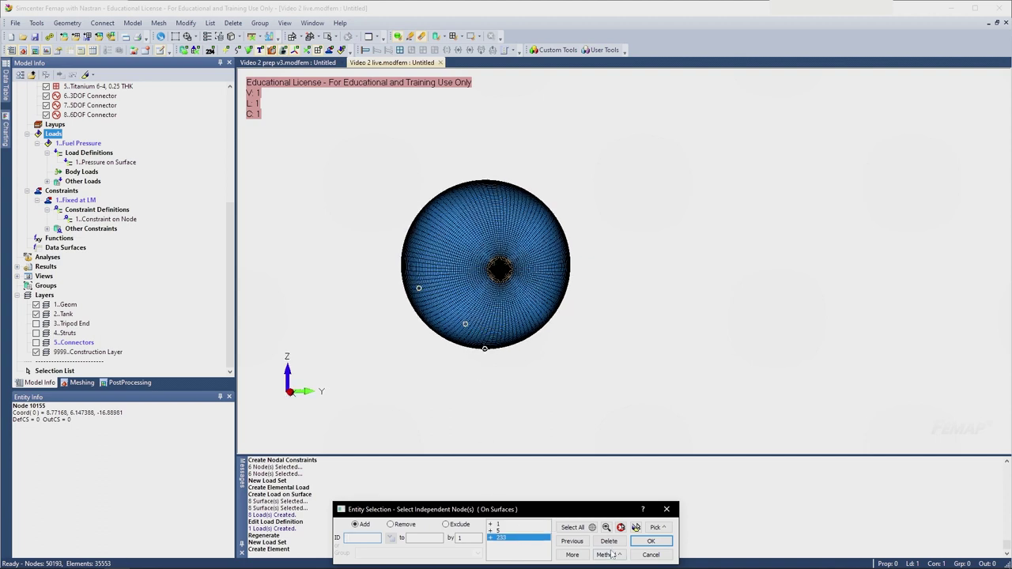
click(608, 541)
click(609, 540)
click(608, 540)
click(609, 554)
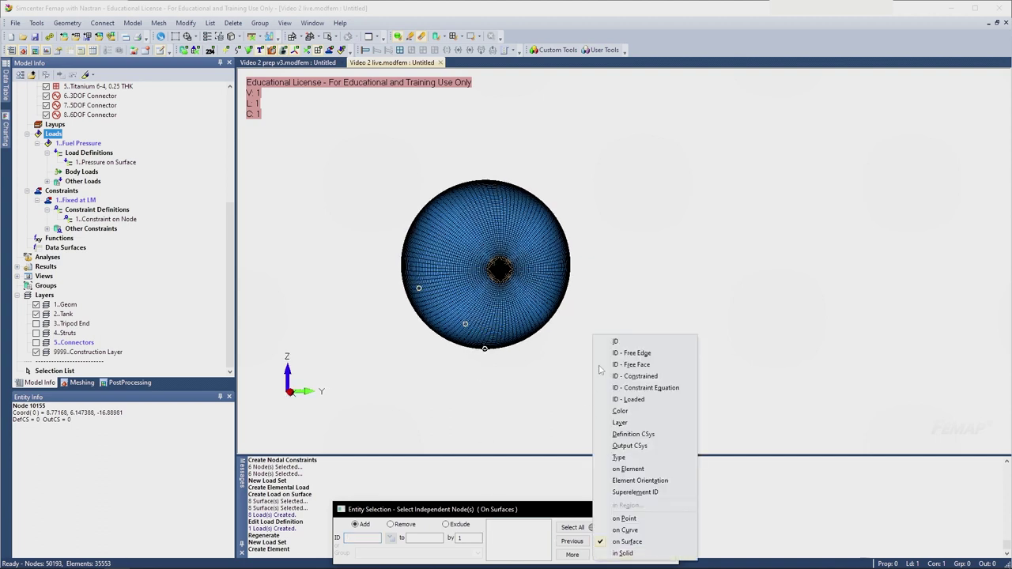
click(616, 343)
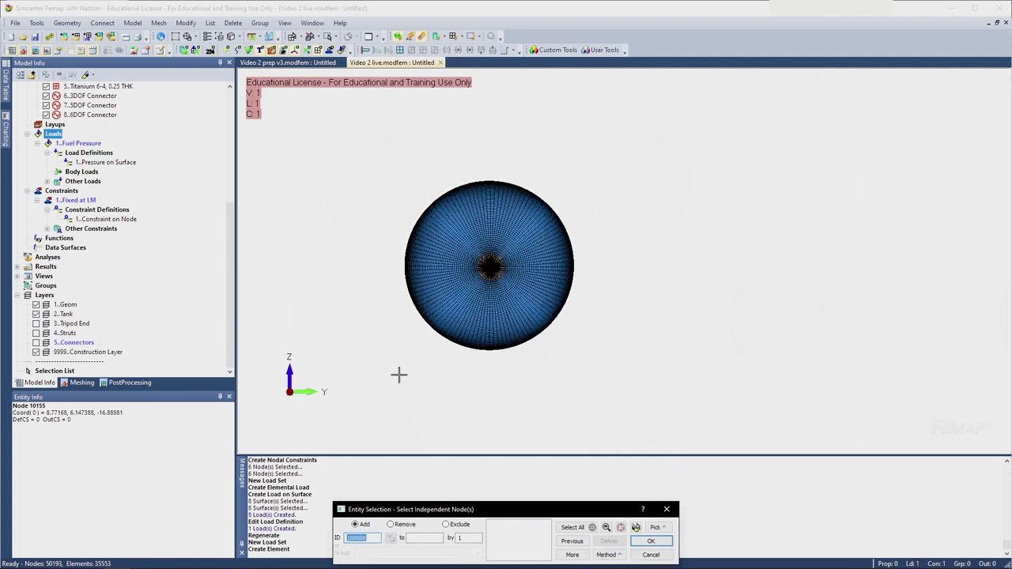
- Select all tank nodes in the lower part of the sphere by ID, highlight them for checking, and accept them as independent nodes
drag(381, 390, 604, 285)
middle_drag(510, 350, 581, 382)
click(635, 528)
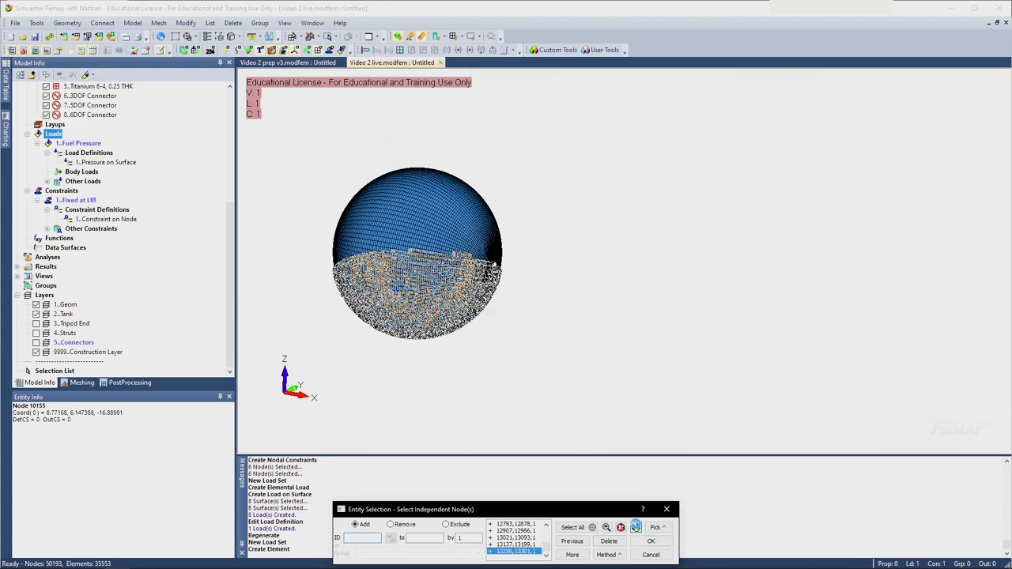
middle_drag(411, 237, 327, 234)
scroll(377, 179, down, 3)
scroll(338, 224, up, 4)
scroll(338, 224, up, 2)
ctrl+middle_drag(299, 161, 367, 186)
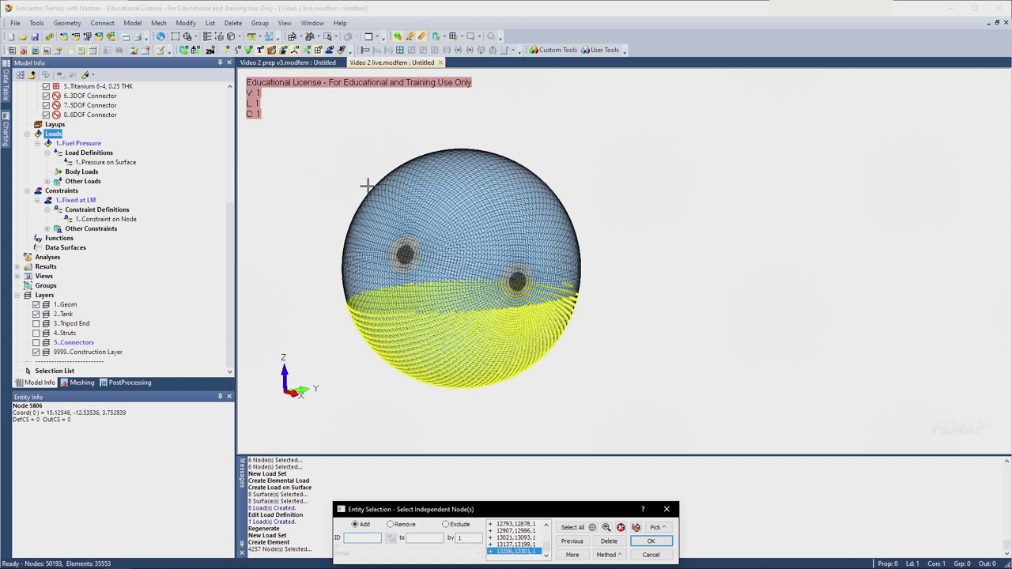
middle_drag(443, 295, 372, 334)
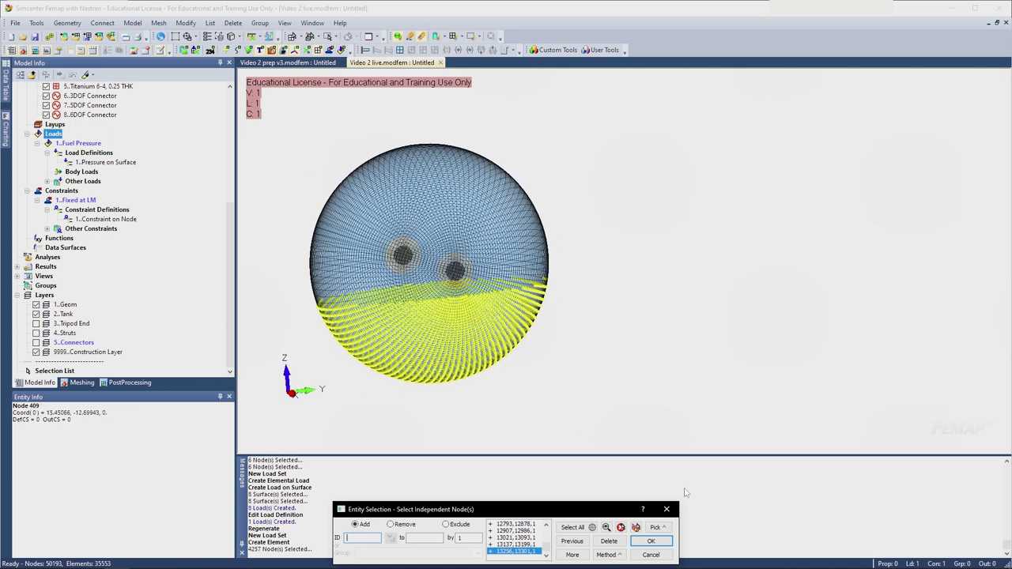
drag(595, 512, 643, 314)
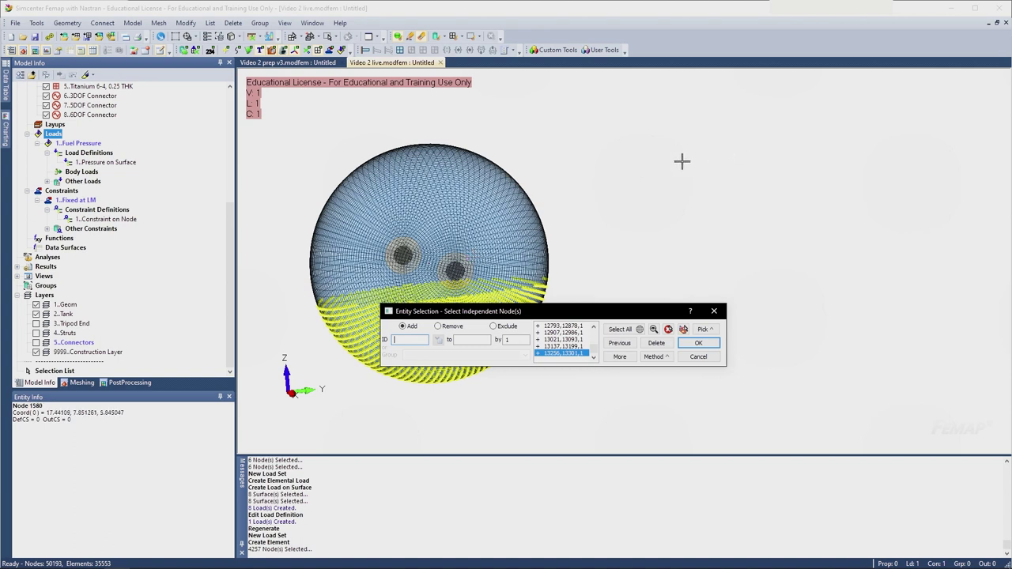
click(694, 357)
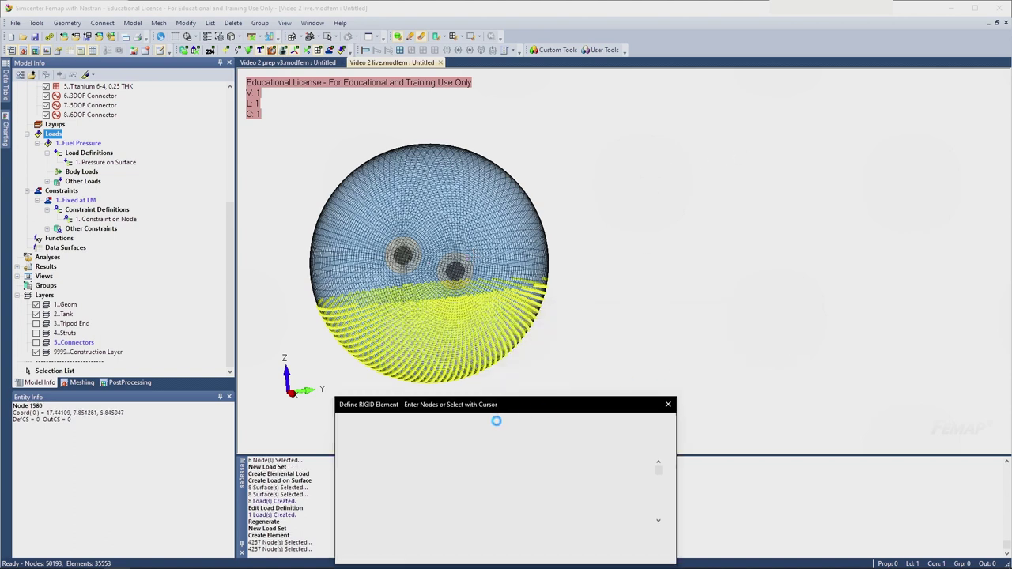
- Create the RBE3 element with a new node at center as its dependent reference, and display the Connectors layer
drag(499, 408, 618, 234)
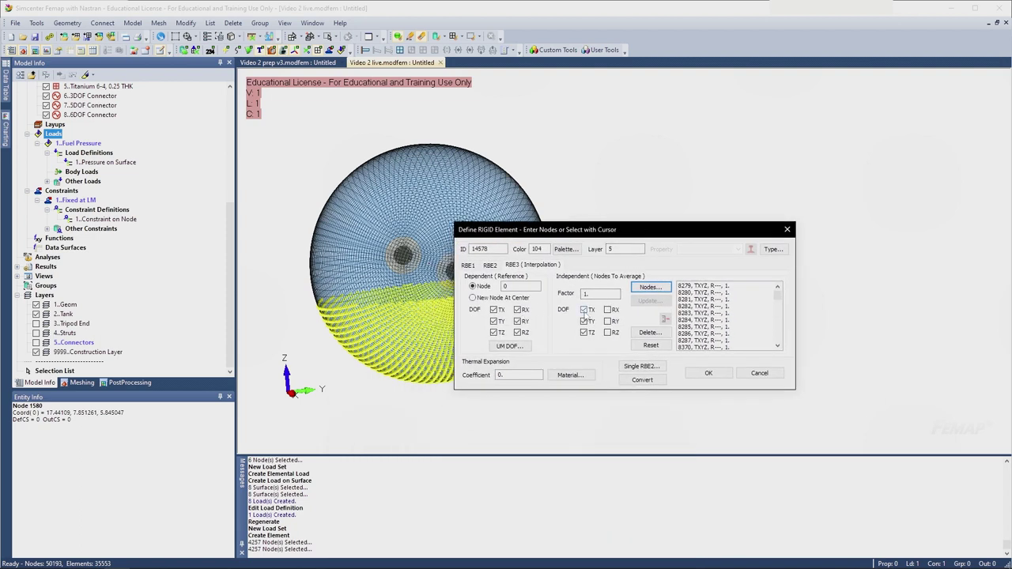
click(501, 299)
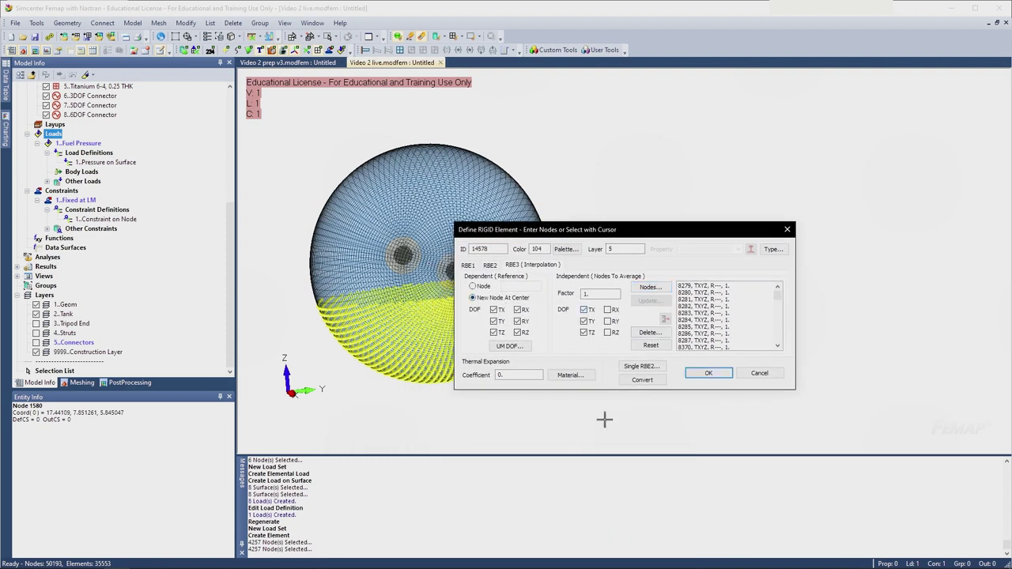
middle_drag(408, 356, 507, 368)
click(713, 376)
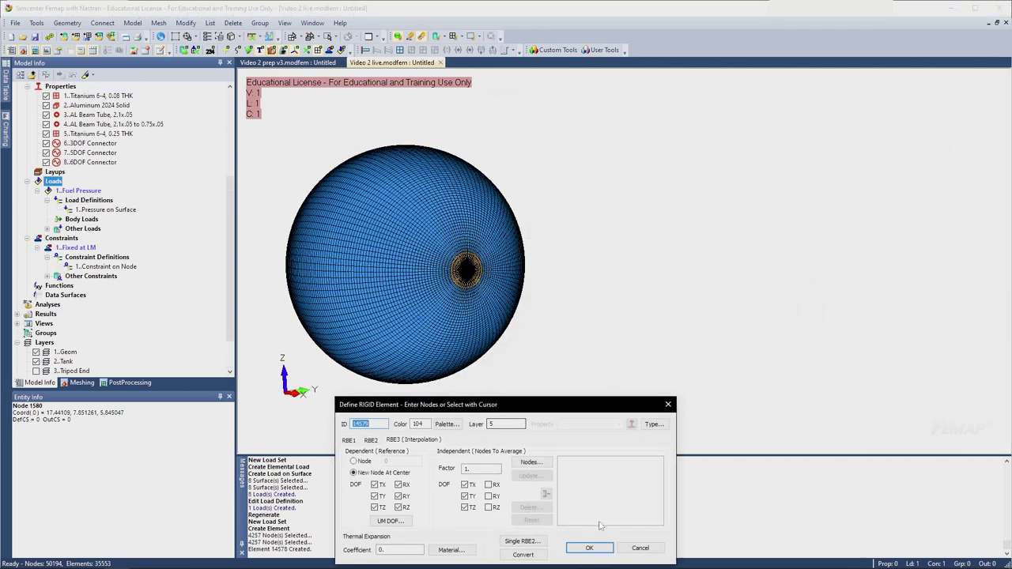
click(653, 551)
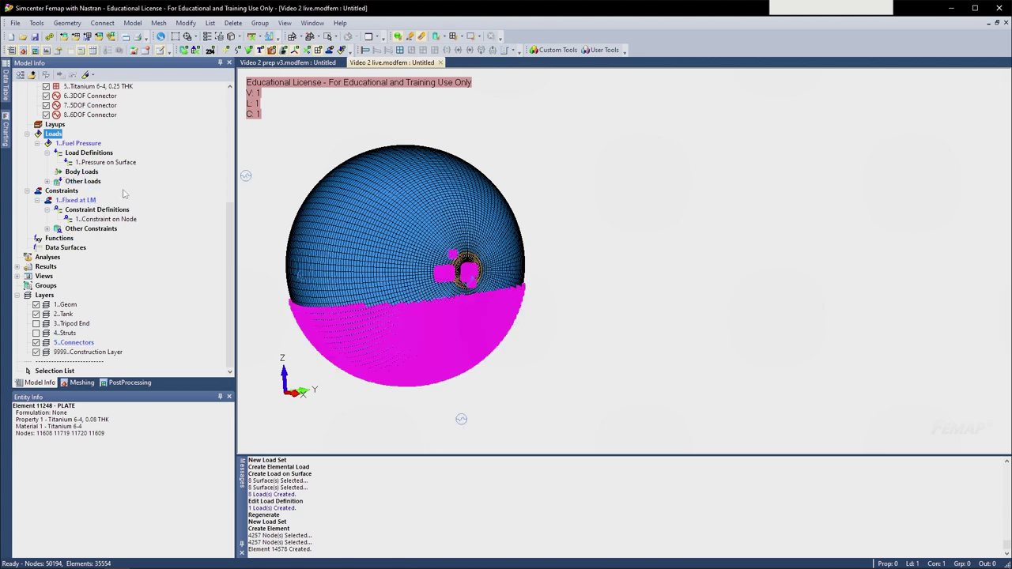
- Hide the Tank layer and examine the new interpolation element from several angles
middle_drag(346, 238, 463, 413)
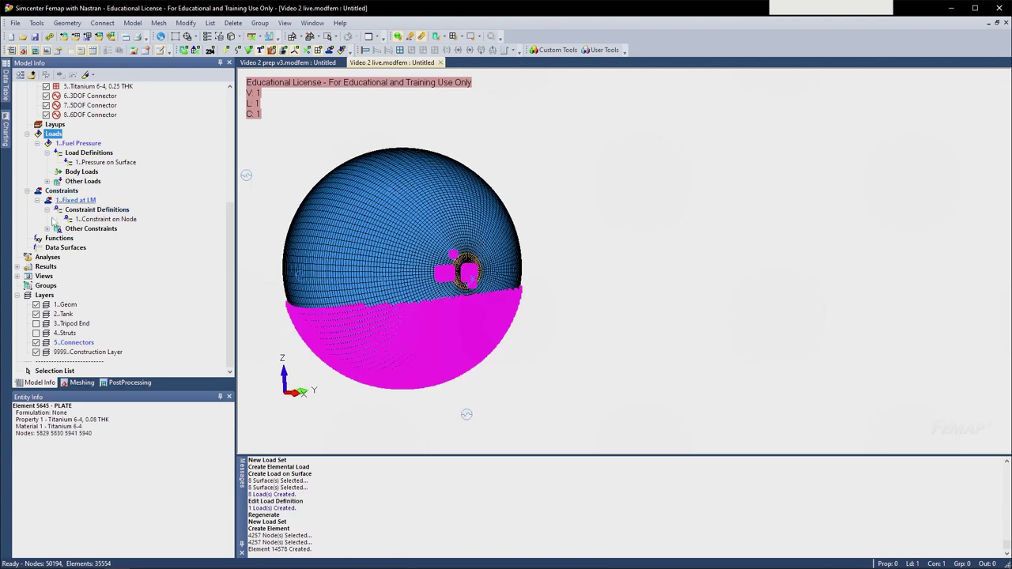
click(36, 314)
middle_drag(298, 275, 487, 211)
scroll(488, 210, down, 3)
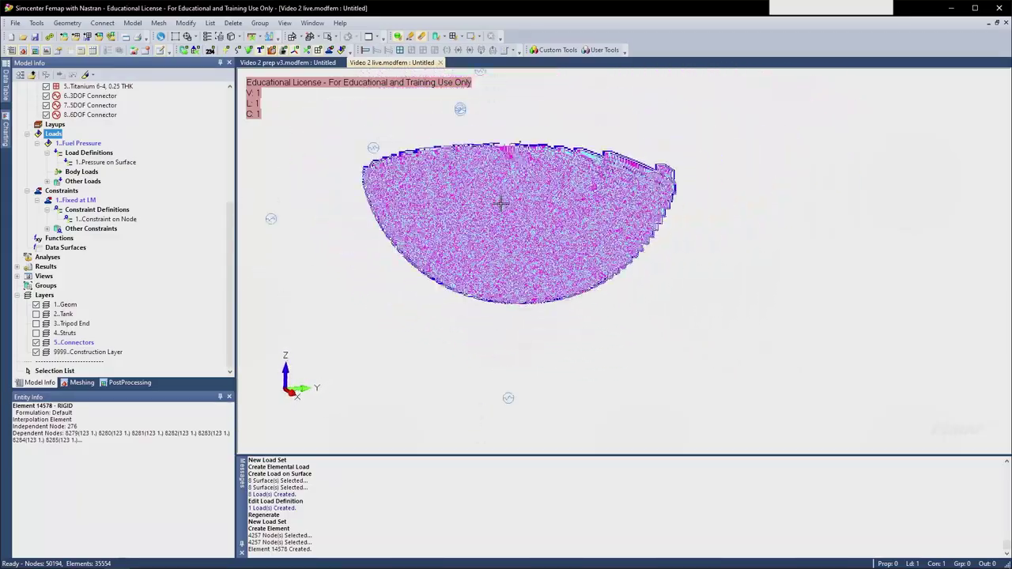
middle_drag(500, 204, 532, 229)
- Display the Struts, Tripod End and Tank layers again alongside the interpolation element
click(36, 332)
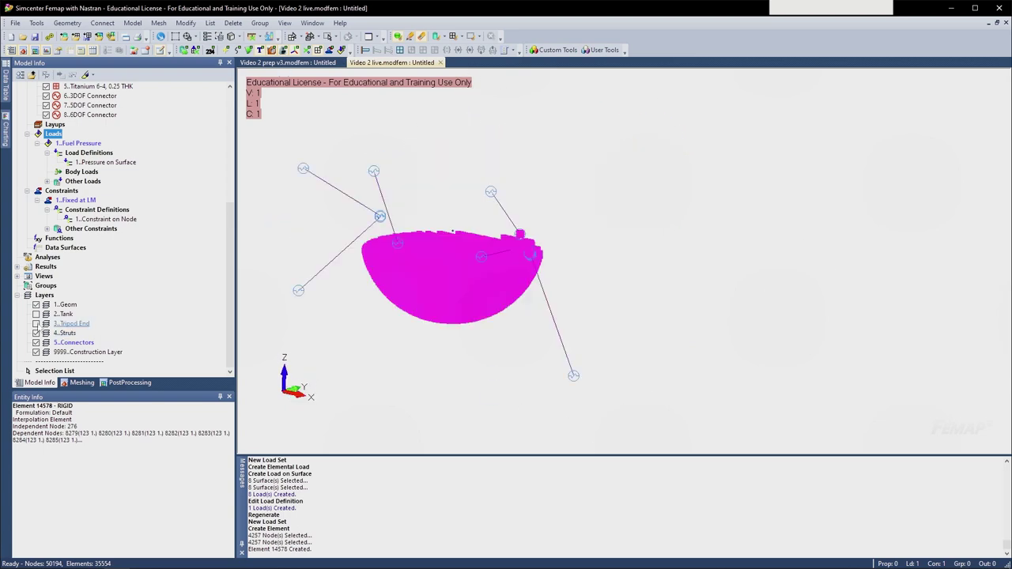
click(36, 324)
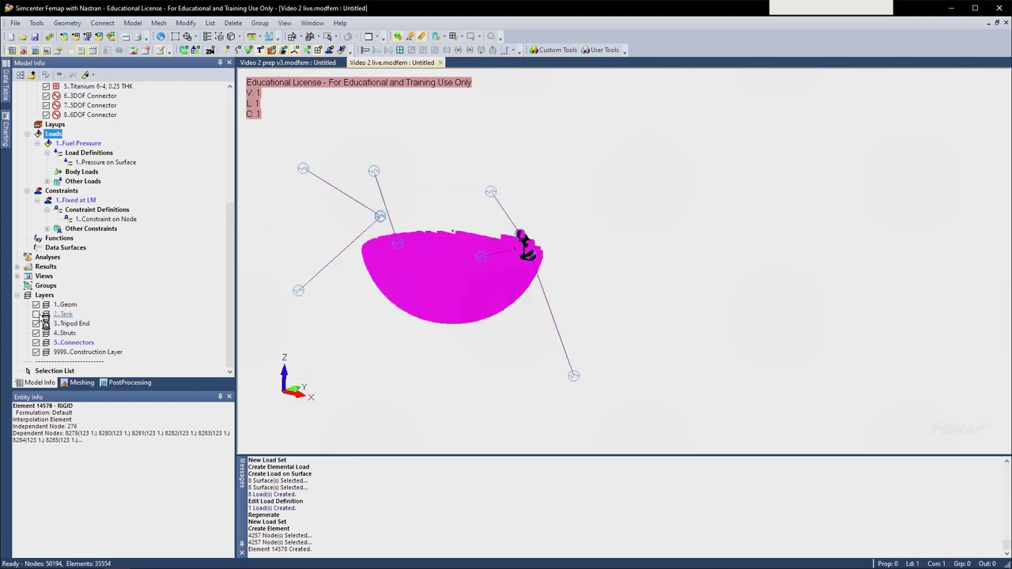
click(35, 314)
middle_drag(506, 289, 472, 296)
scroll(49, 173, up, 6)
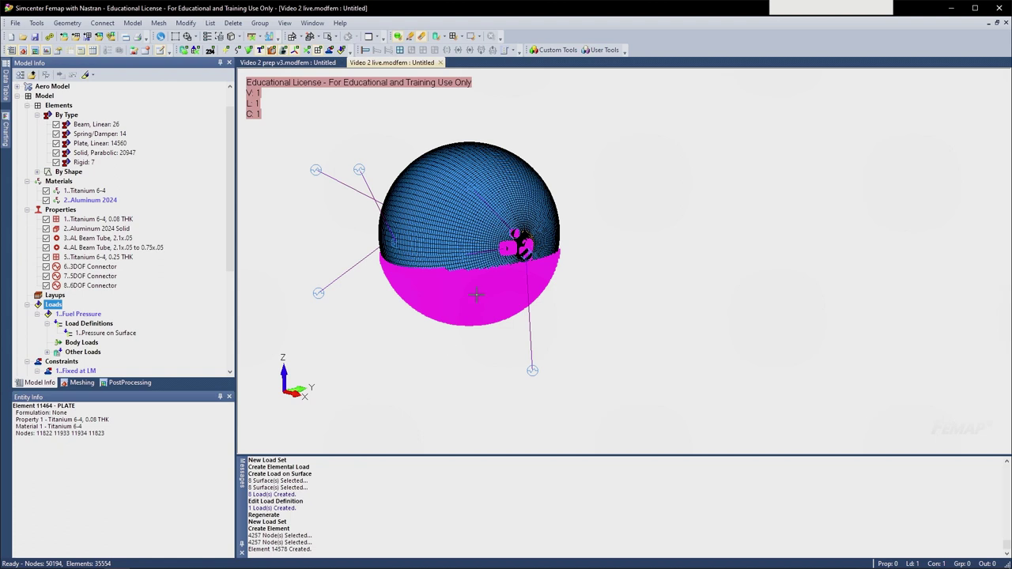
scroll(129, 309, down, 6)
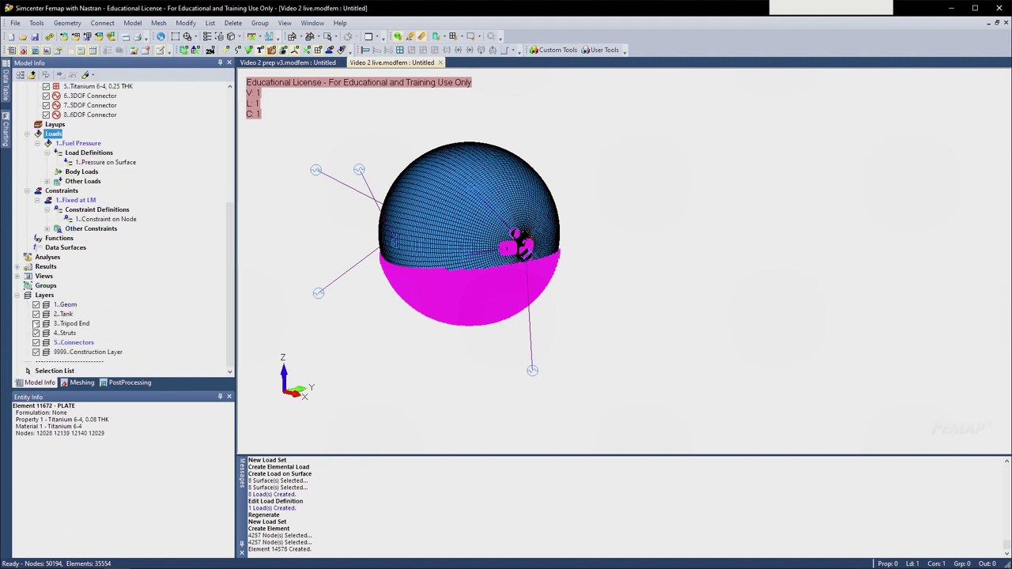
- Hide the tank temporarily to review the interpolation element's definition and its center reference node, leaving the definition unedited
click(36, 314)
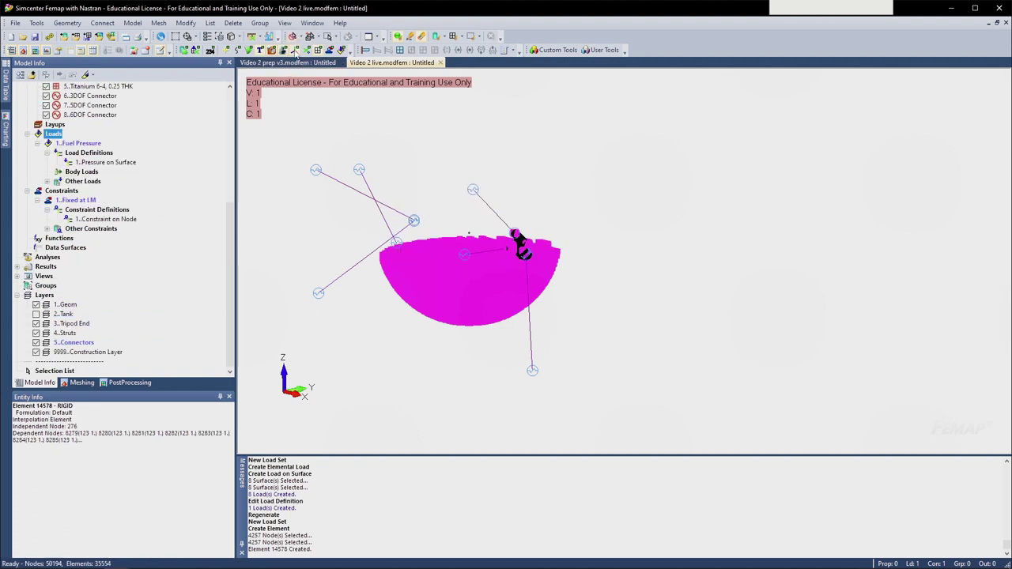
double_click(468, 287)
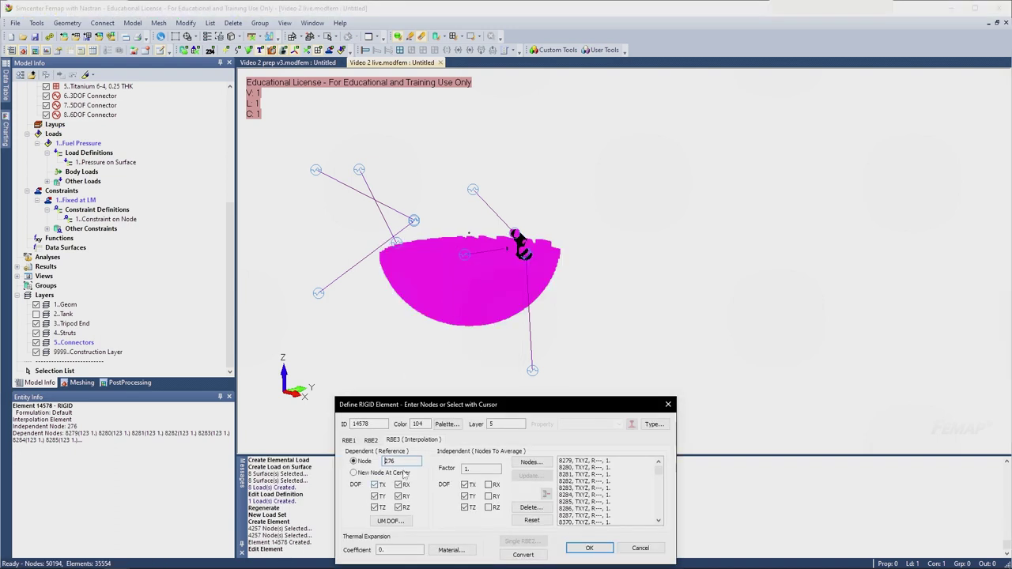
click(639, 547)
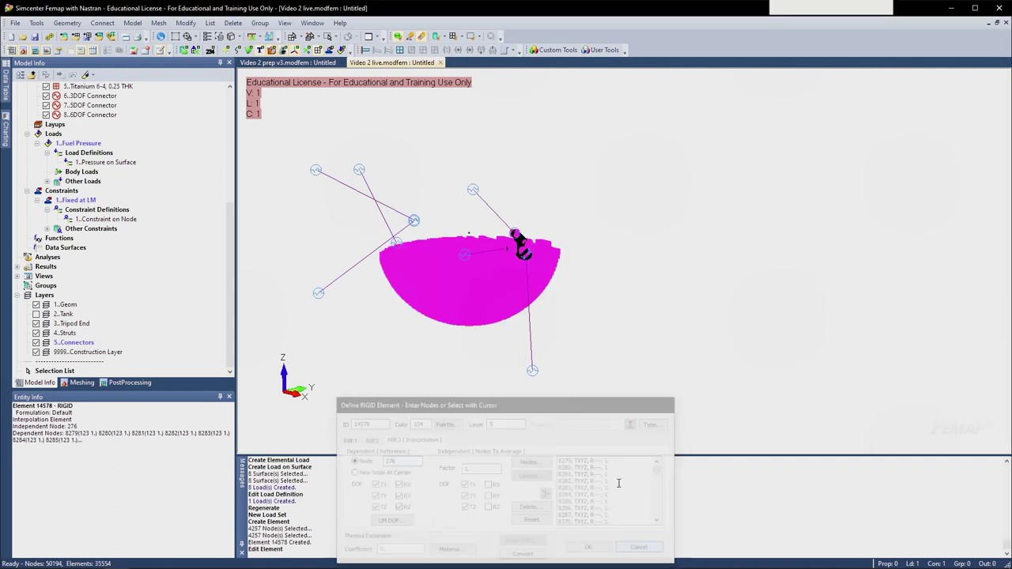
middle_drag(468, 235, 471, 282)
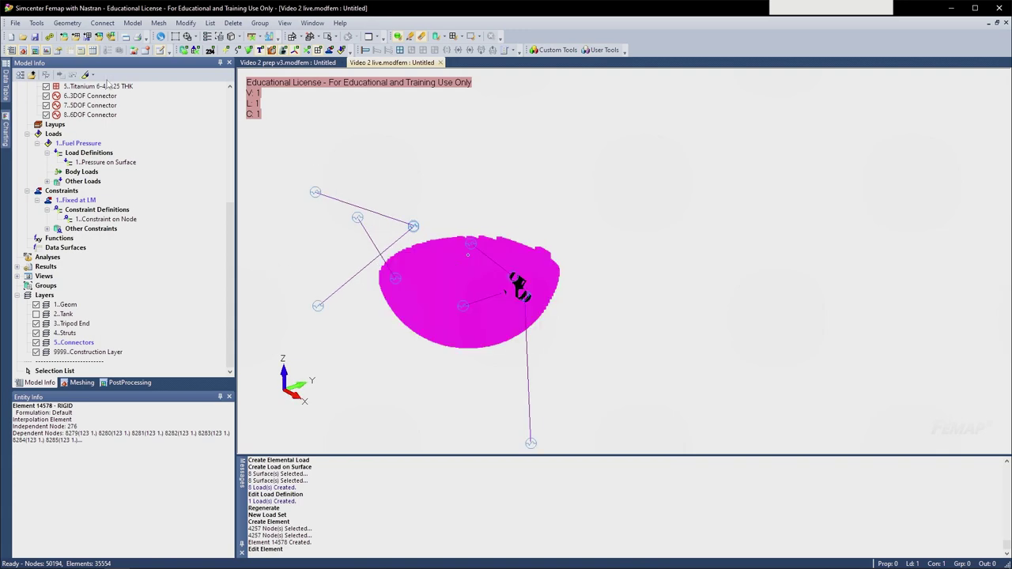
click(35, 314)
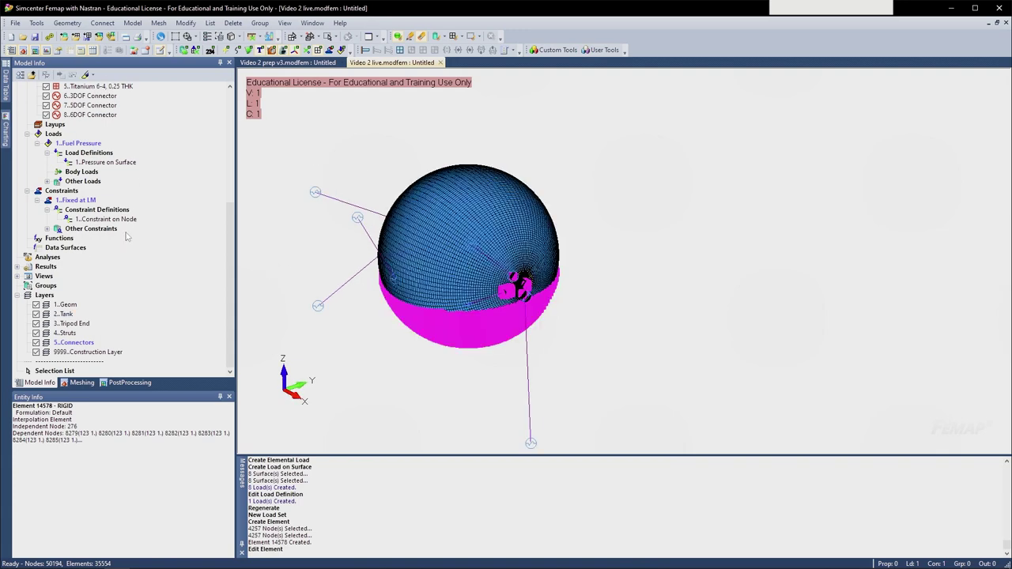
- Turn off the display of the rigid elements in the model
scroll(59, 182, up, 6)
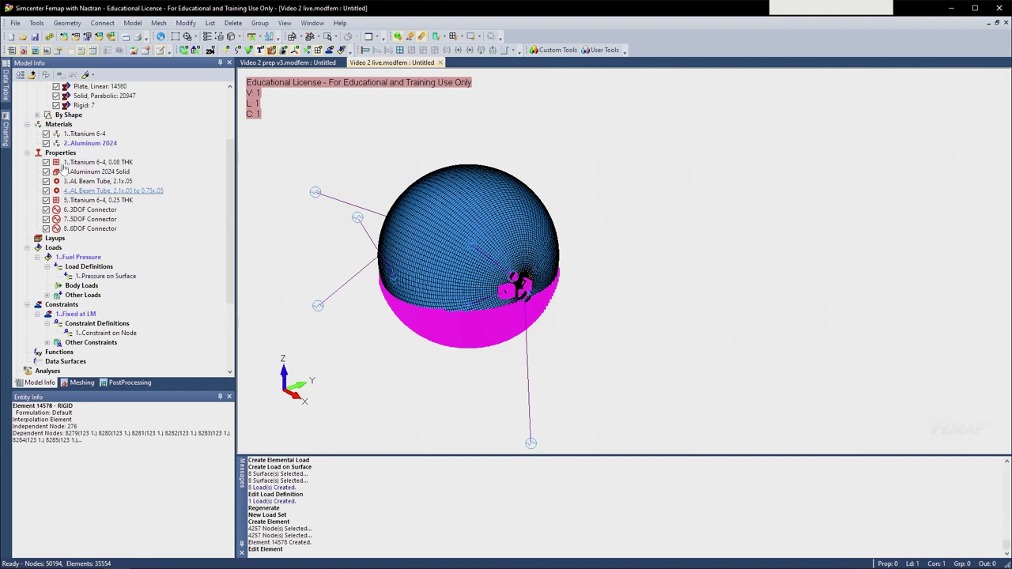
click(56, 162)
scroll(83, 190, down, 5)
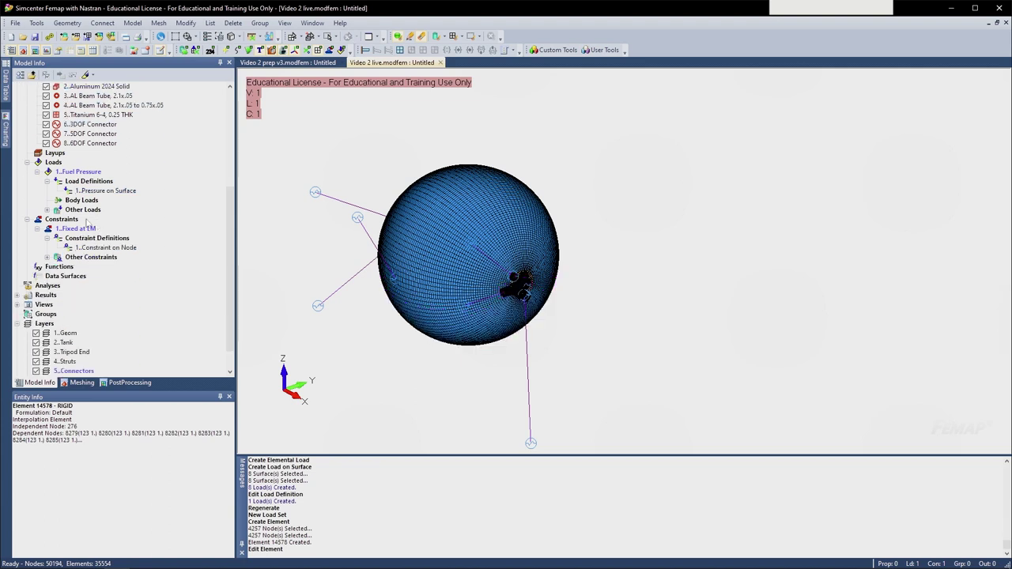
- Create a new standard load set titled "Fuel Tank Accel"
right_click(55, 163)
click(72, 171)
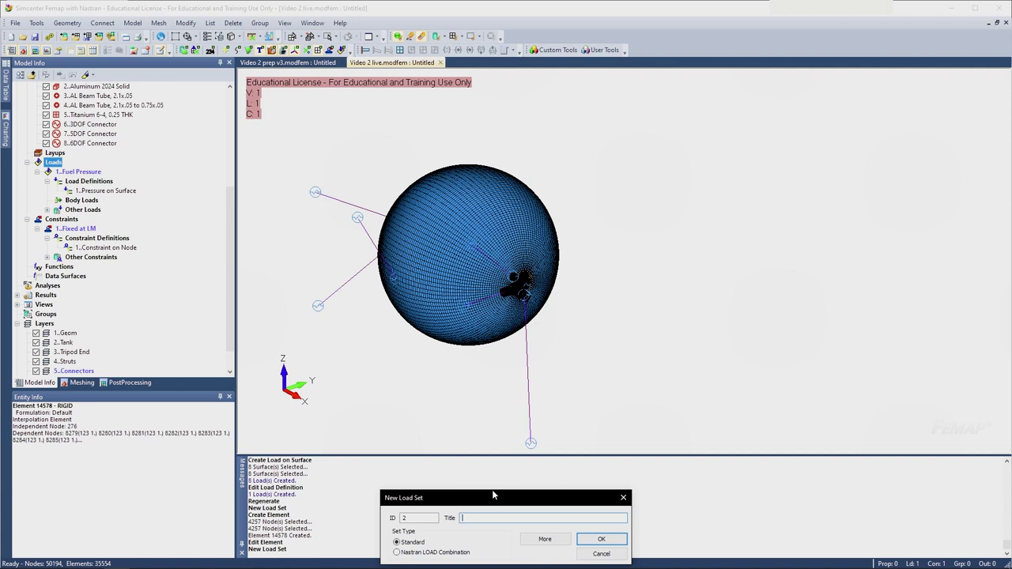
text(Fuel Tank Accel)
click(601, 539)
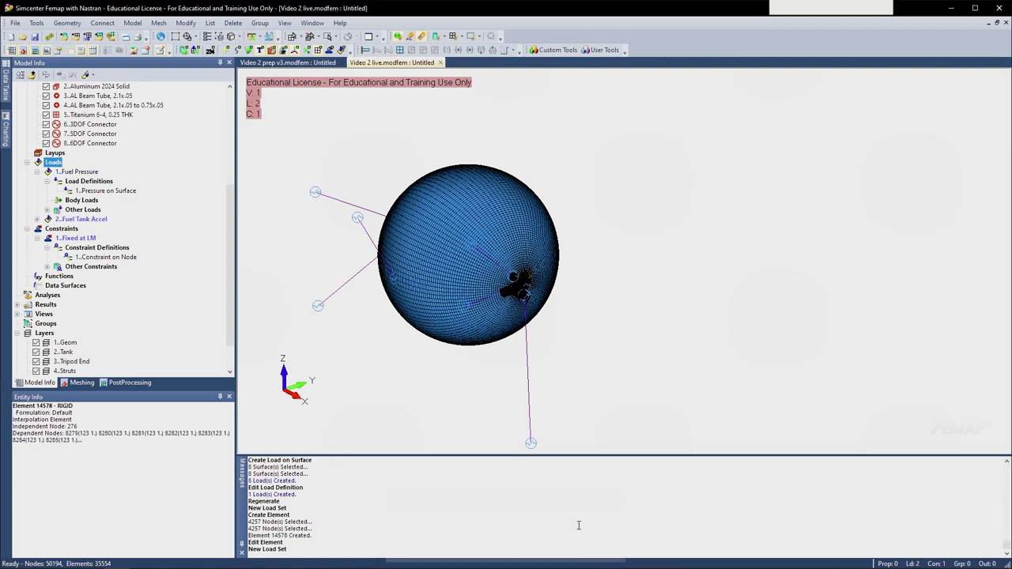
- Start a nodal load definition in the Fuel Tank Accel load set, applied to the interpolation element's independent node 276
click(37, 219)
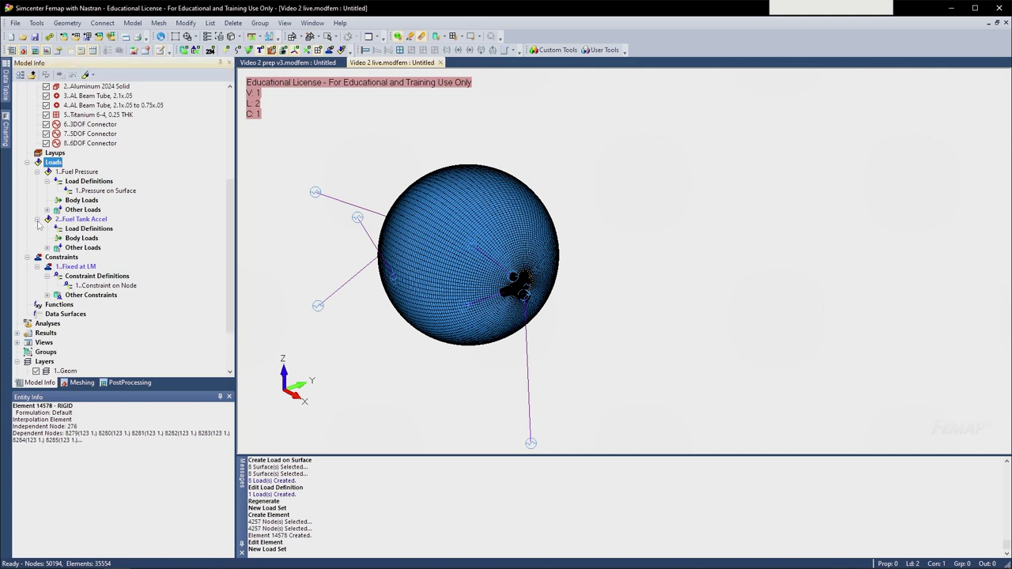
right_click(82, 229)
click(99, 235)
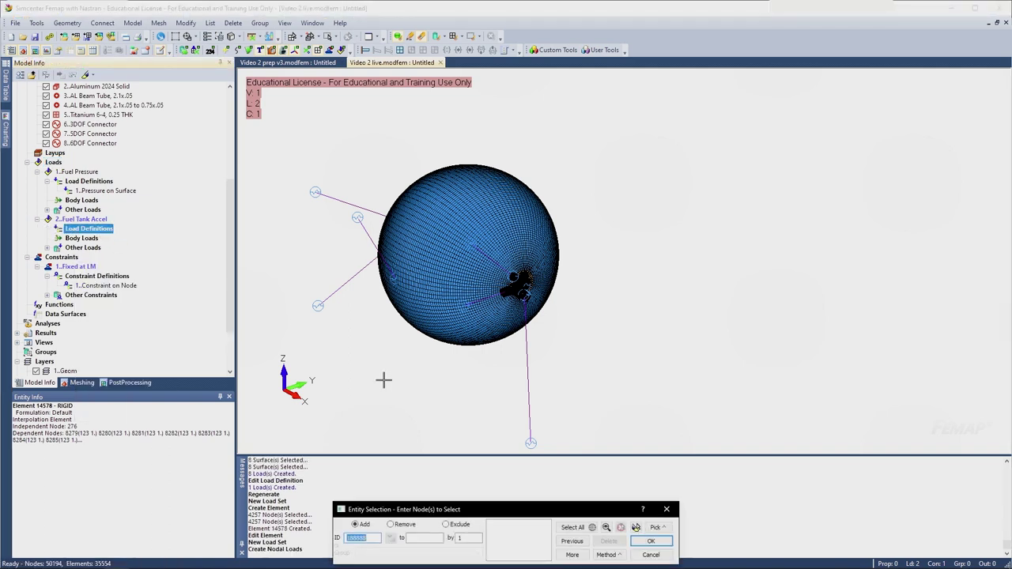
drag(554, 382, 726, 187)
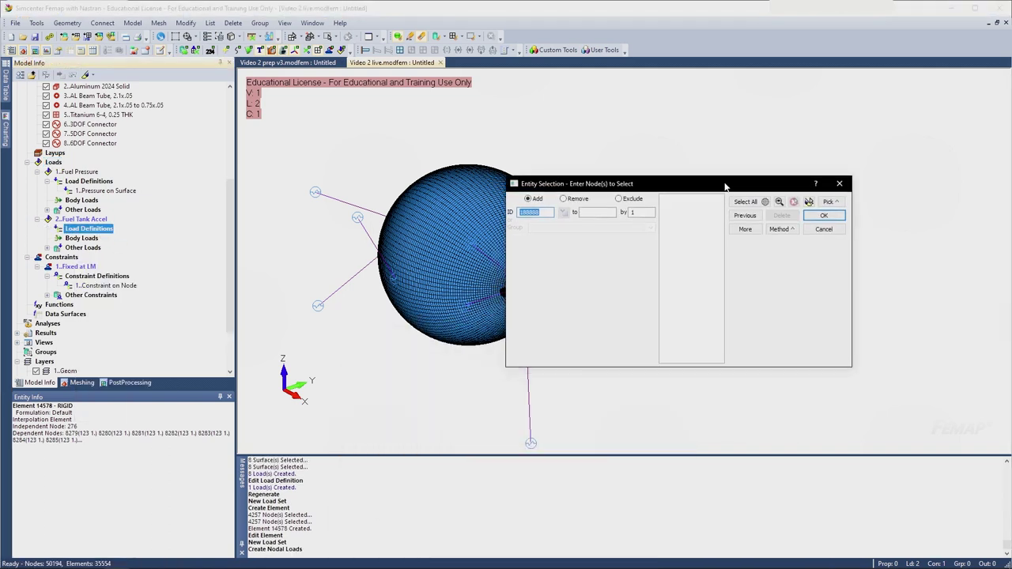
text(276)
click(744, 229)
drag(653, 185, 742, 172)
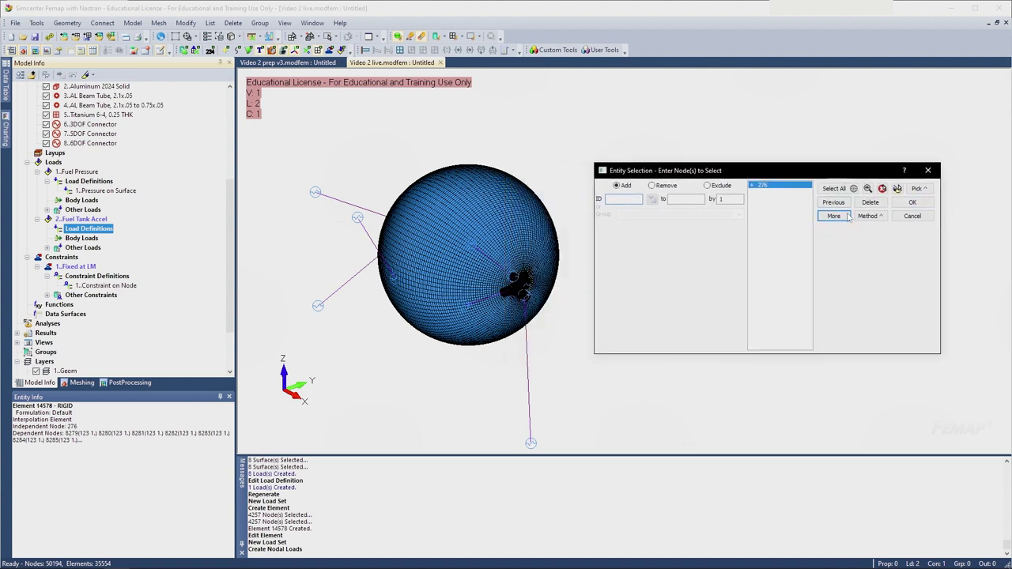
click(913, 203)
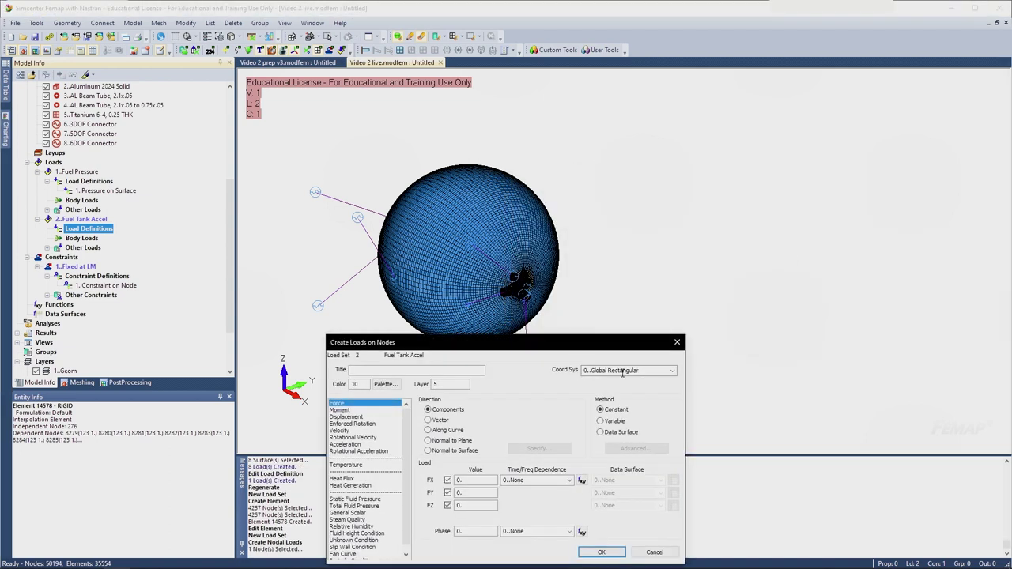
drag(494, 342, 748, 162)
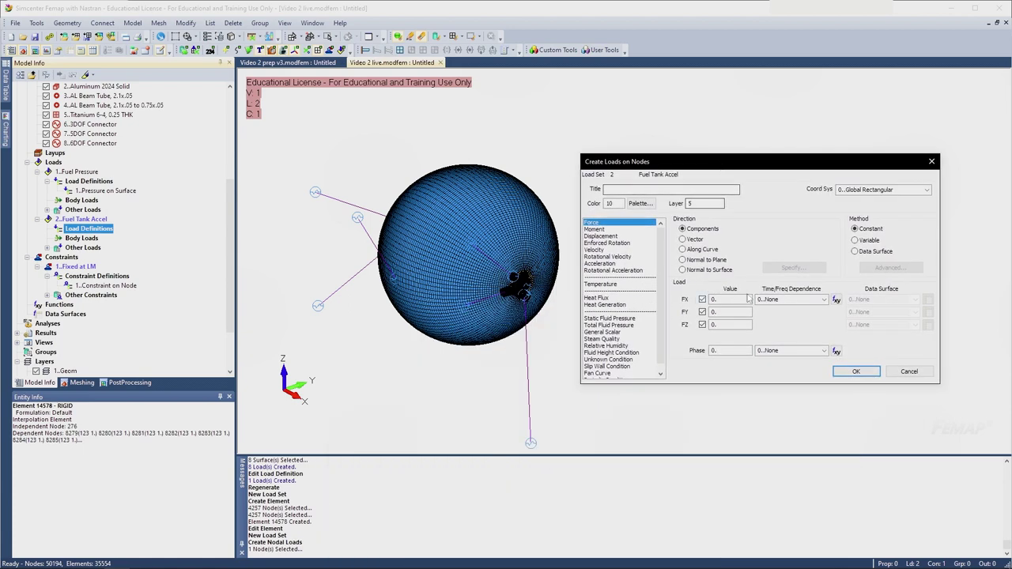
middle_drag(391, 305, 390, 255)
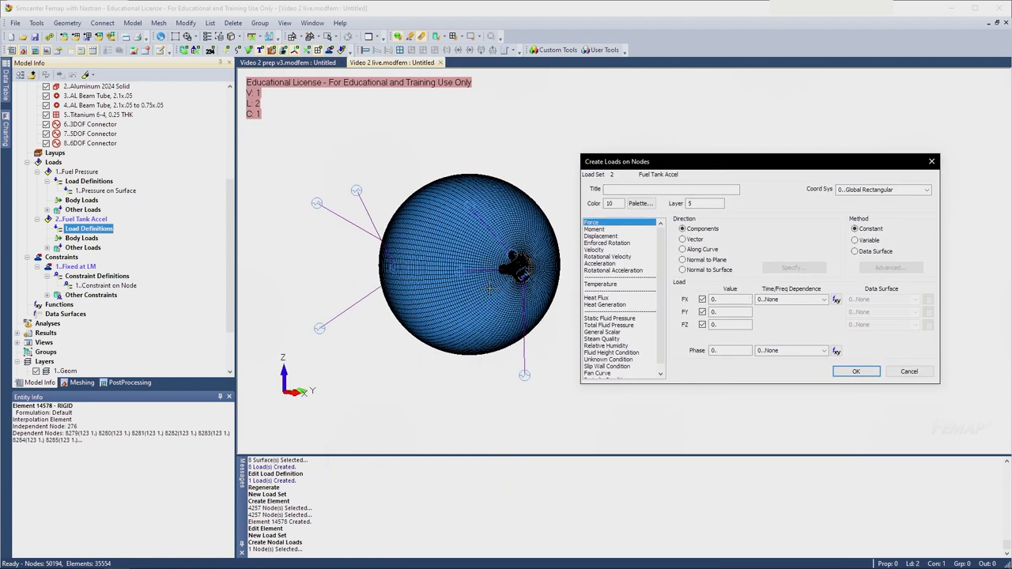
- Switch to Chrome, look up the total fuel weight in the propellant tank data, and bring up the Apollo Ascent Data page
key(alt+Tab)
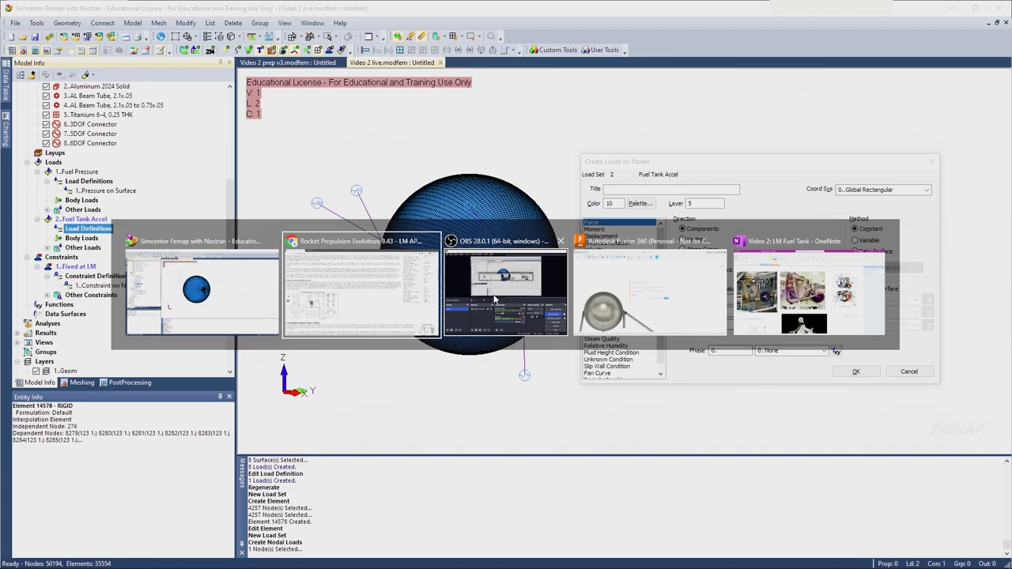
click(388, 300)
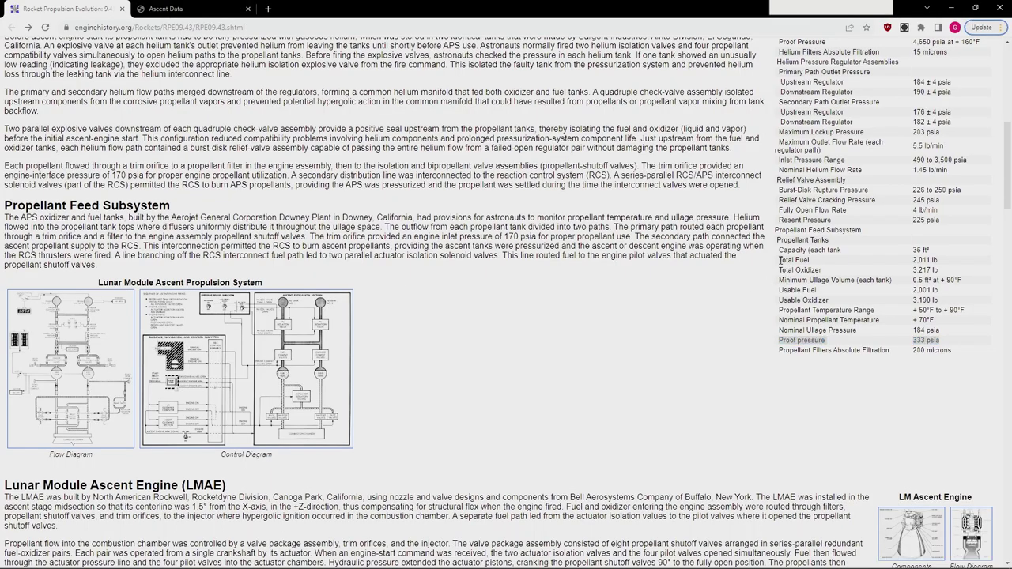
drag(780, 259, 965, 263)
drag(781, 260, 940, 261)
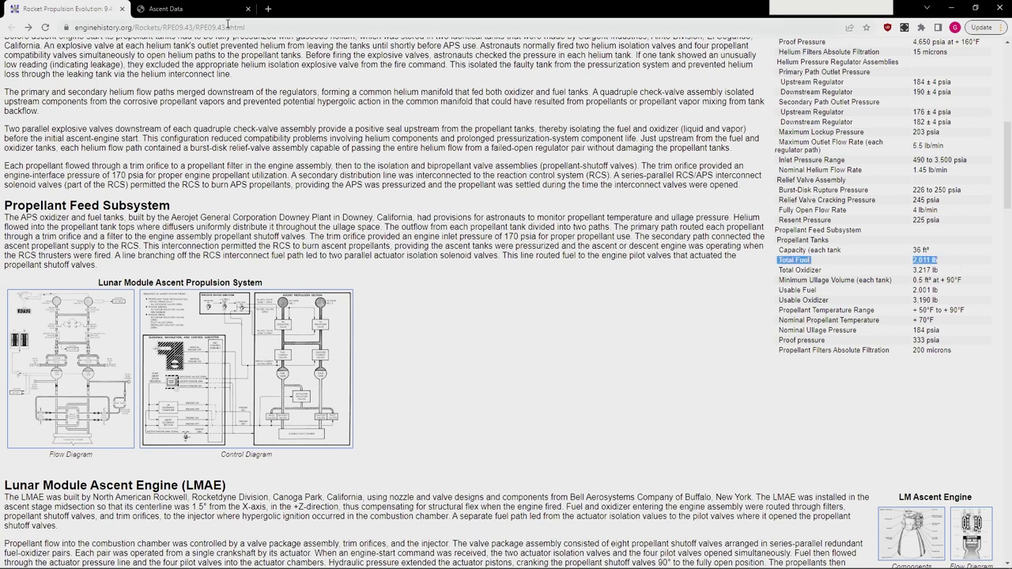
click(197, 8)
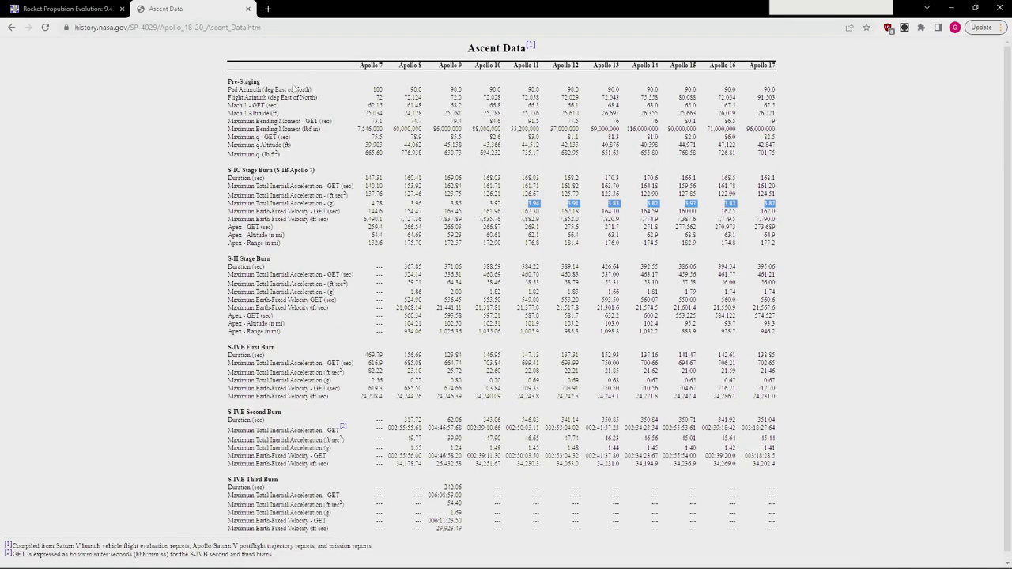
- Examine the S-IC stage's maximum total inertial acceleration in g across the Apollo 7 to Apollo 17 missions in the Ascent Data table
scroll(293, 89, down, 1)
click(225, 27)
click(281, 71)
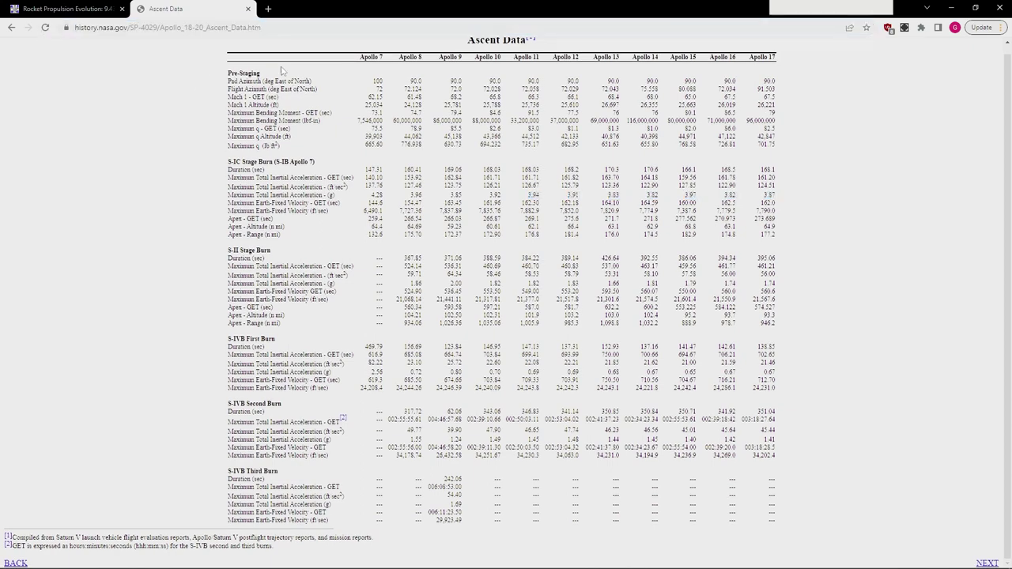
scroll(425, 95, up, 1)
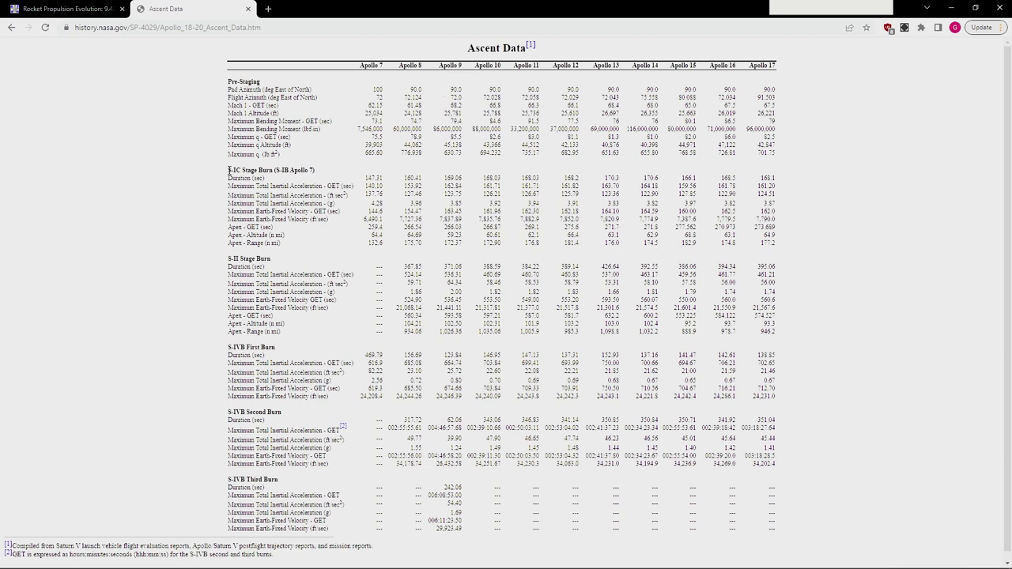
drag(229, 171, 301, 170)
click(272, 222)
drag(231, 201, 455, 204)
click(240, 205)
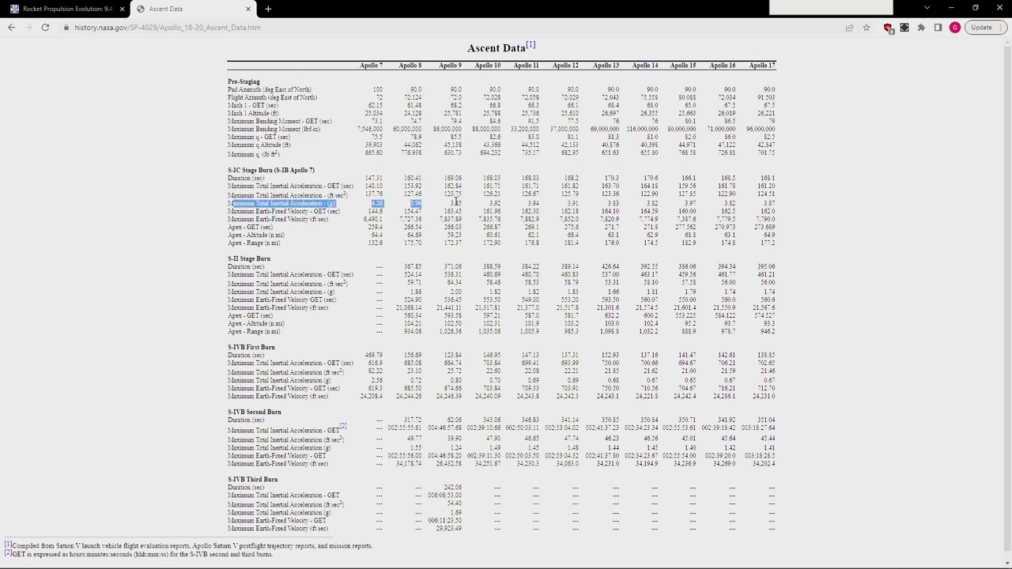
drag(369, 204, 385, 205)
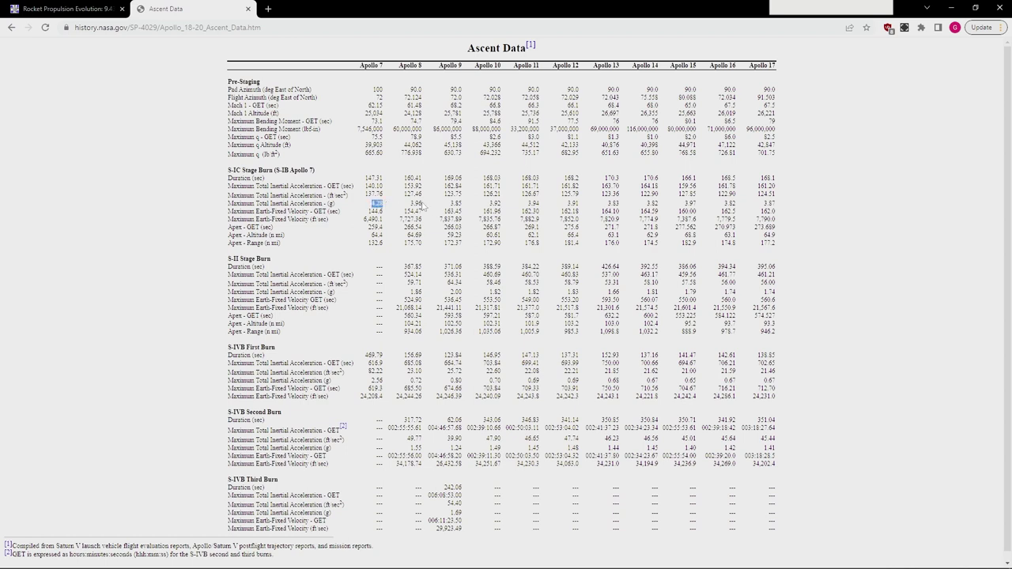
drag(411, 203, 462, 202)
click(415, 202)
drag(789, 212, 764, 207)
click(767, 204)
- Examine the maximum total inertial acceleration of the S-II stage and S-IVB burns across the Apollo missions
drag(254, 291, 778, 293)
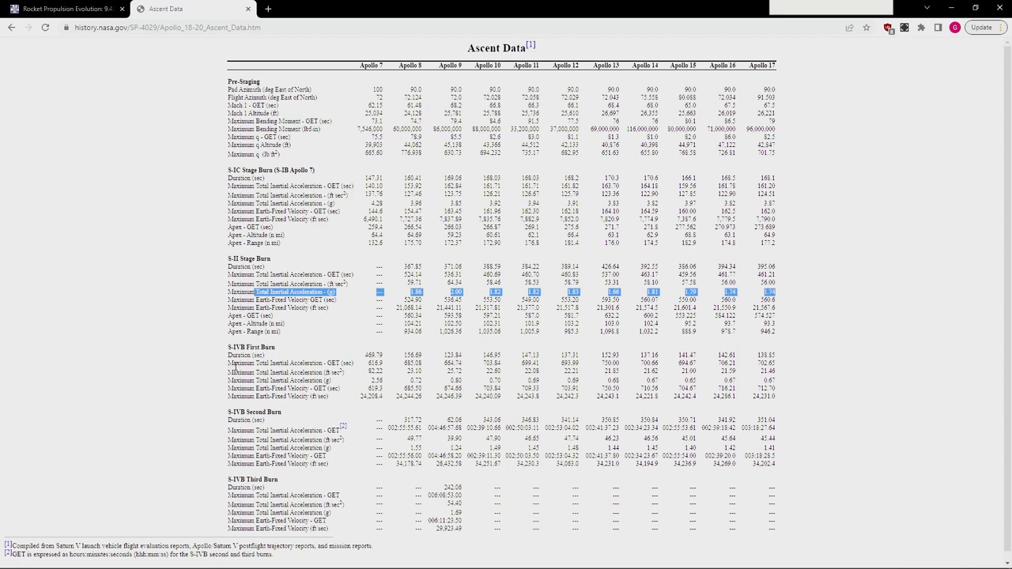
scroll(235, 368, down, 1)
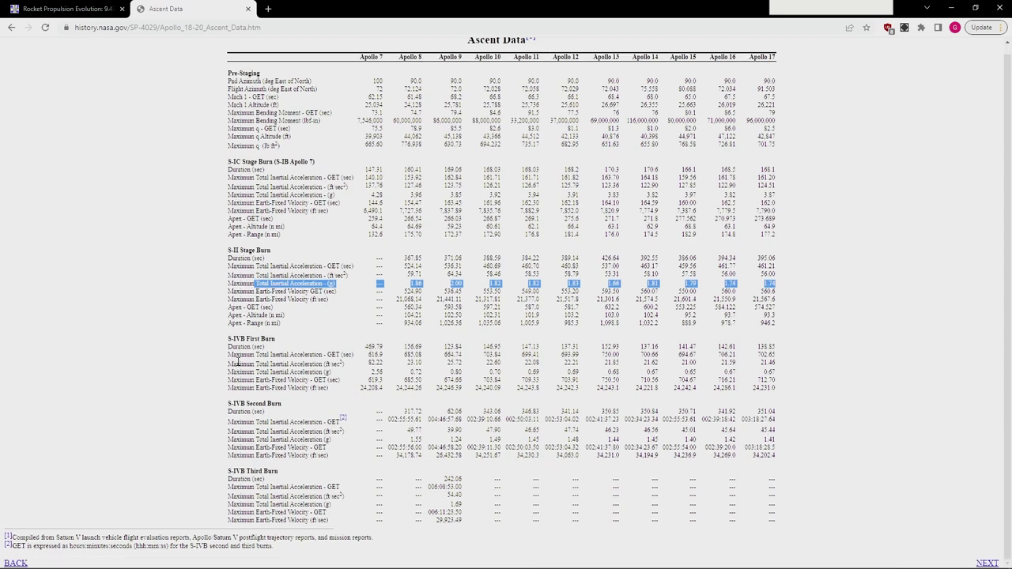
mouse_move(237, 362)
mouse_down()
mouse_move(440, 358)
mouse_move(419, 367)
mouse_move(577, 373)
mouse_move(633, 416)
mouse_up()
click(421, 371)
click(392, 427)
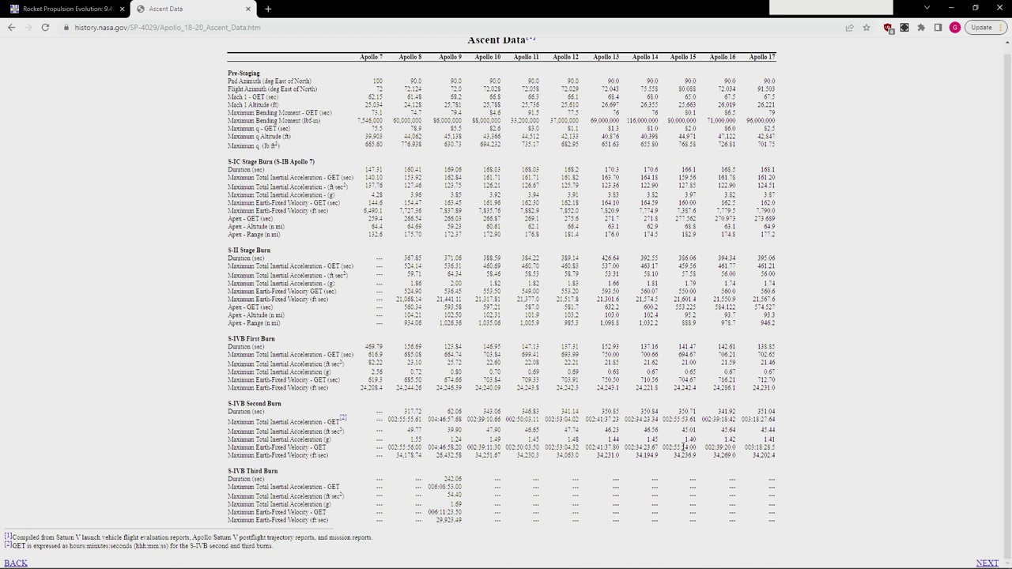
- Switch to Simcenter Femap and create the nodal force in the Fuel Tank Accel load set with an FZ value of -8000
key(alt+Tab)
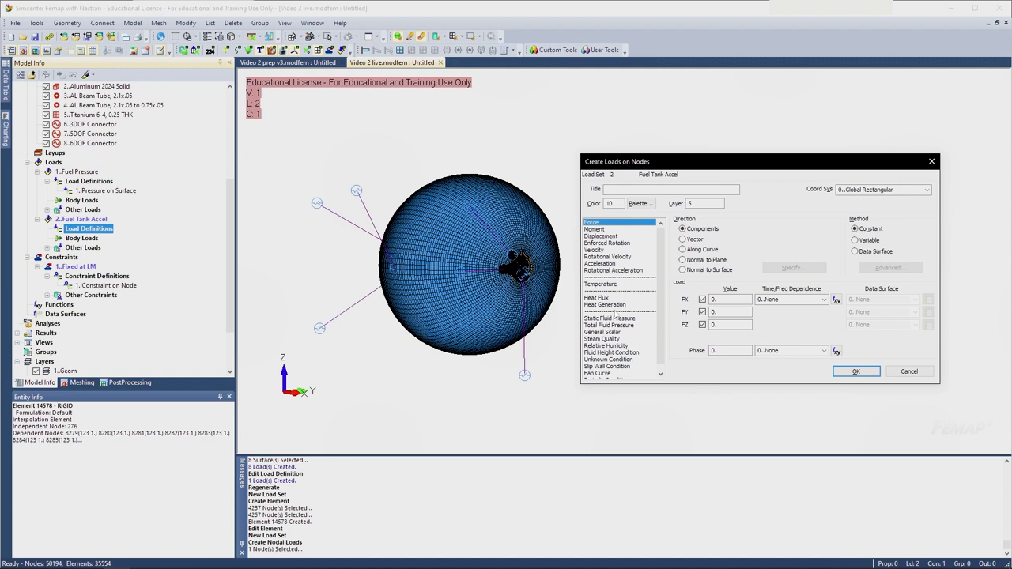
scroll(508, 304, down, 2)
middle_drag(507, 304, 484, 304)
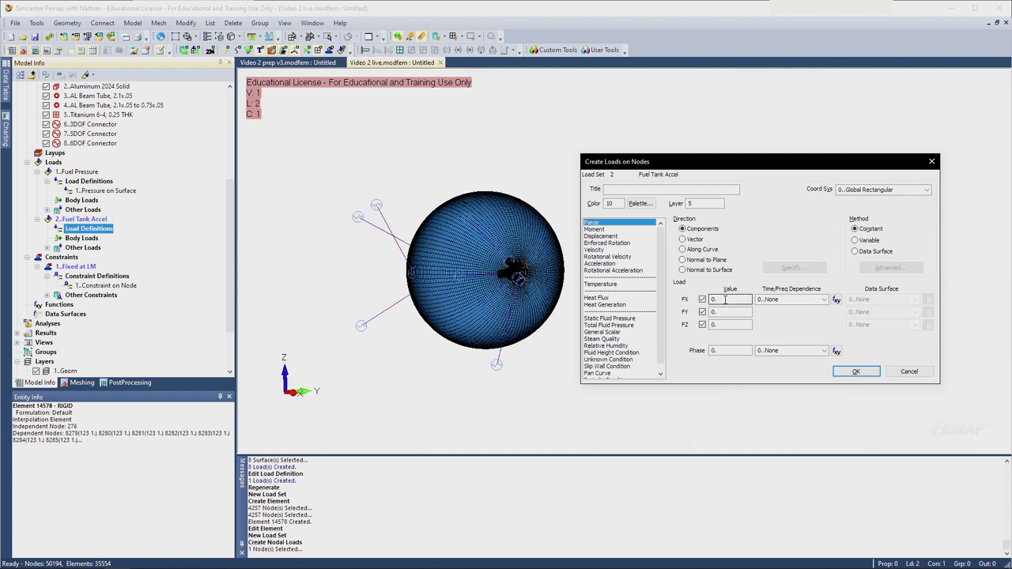
drag(730, 325, 643, 332)
double_click(732, 324)
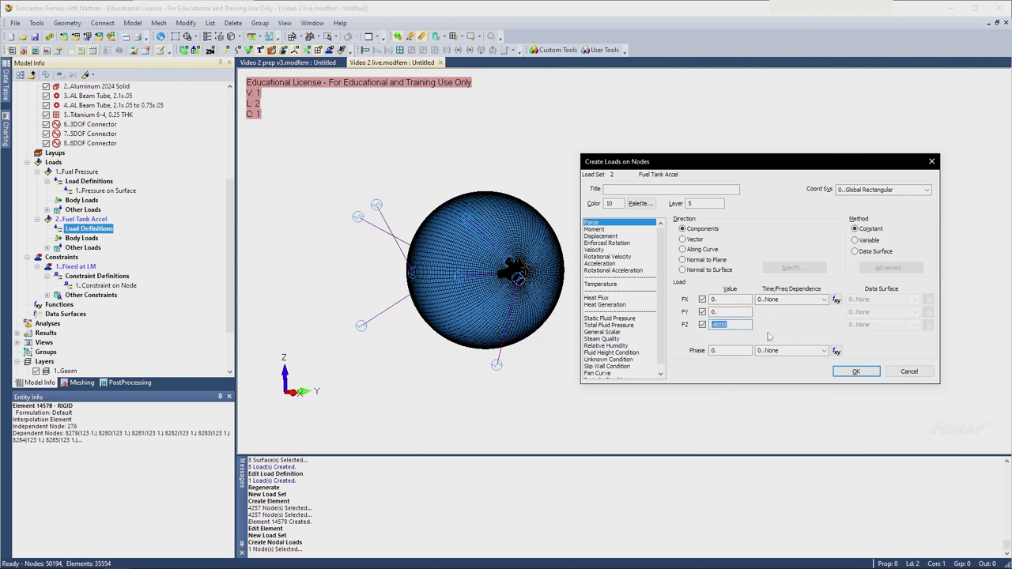
click(856, 372)
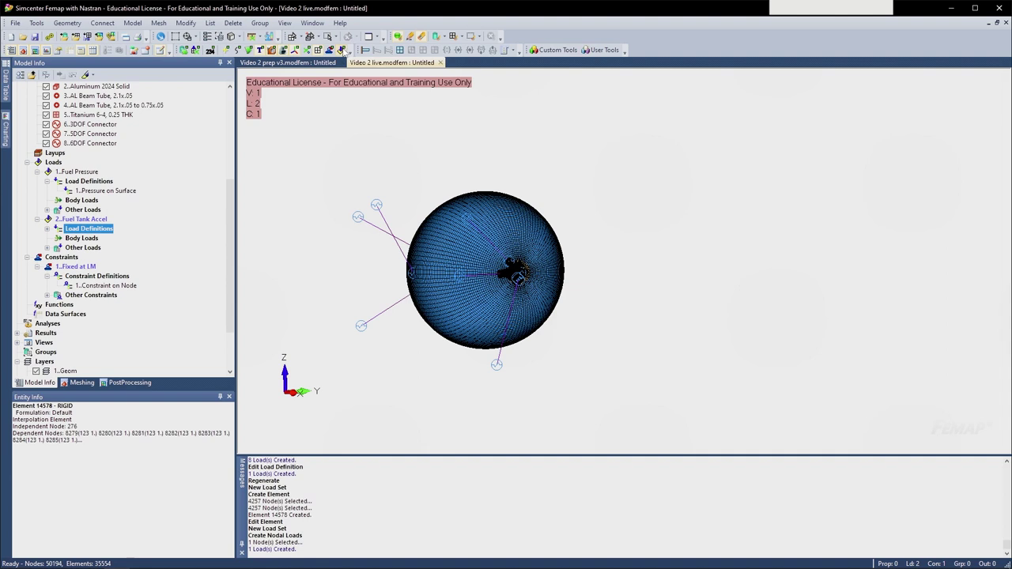
- Expand the Fuel Tank Accel load definitions to check the new nodal force on the tank model
middle_drag(368, 265, 334, 268)
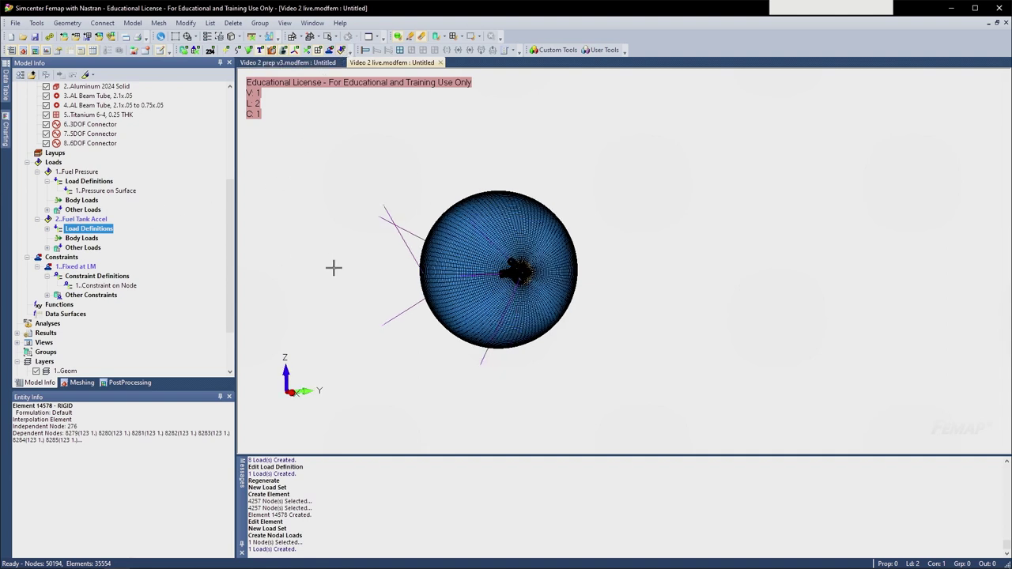
scroll(119, 229, up, 4)
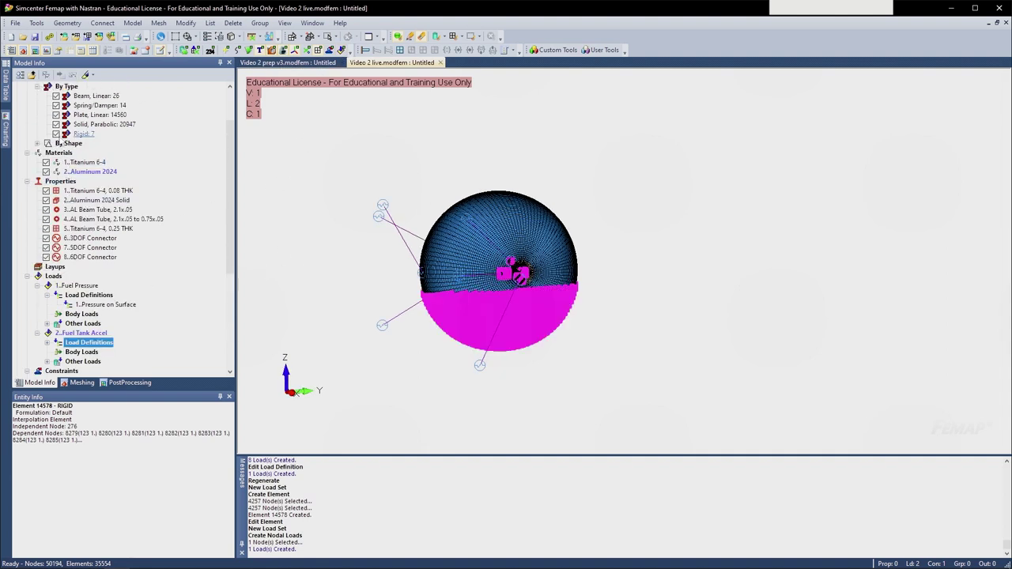
scroll(170, 250, down, 2)
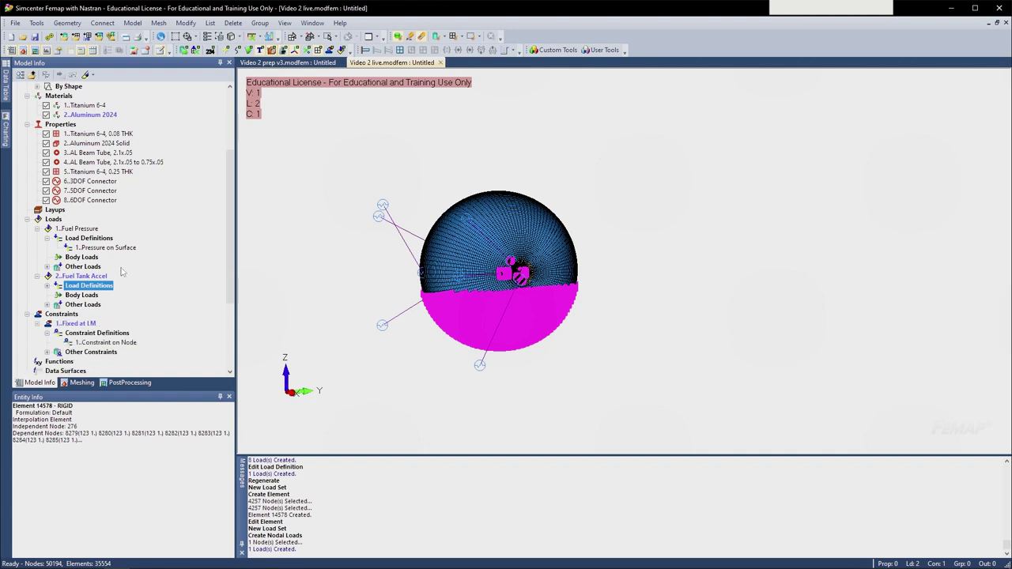
click(48, 287)
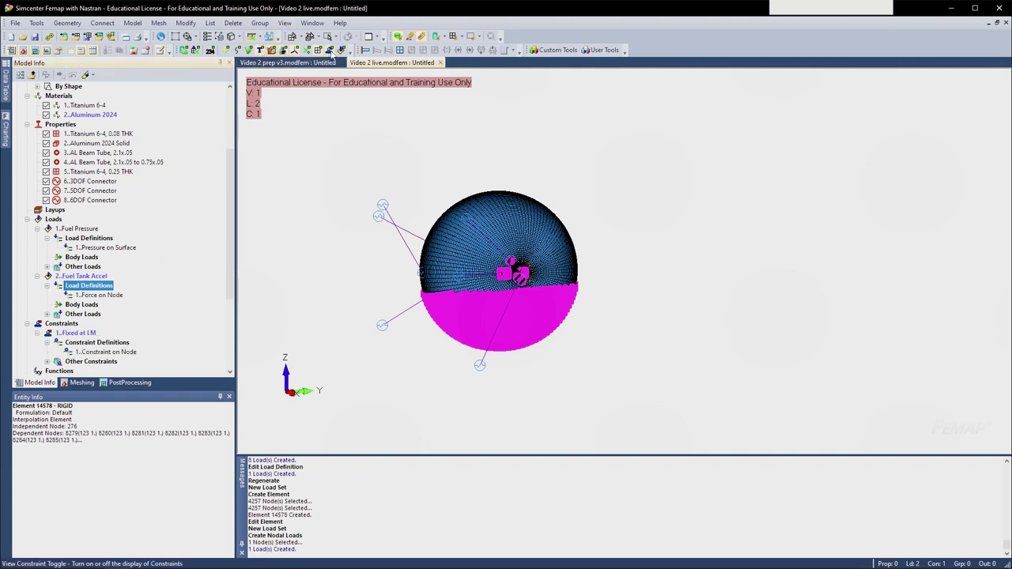
middle_drag(539, 250, 564, 264)
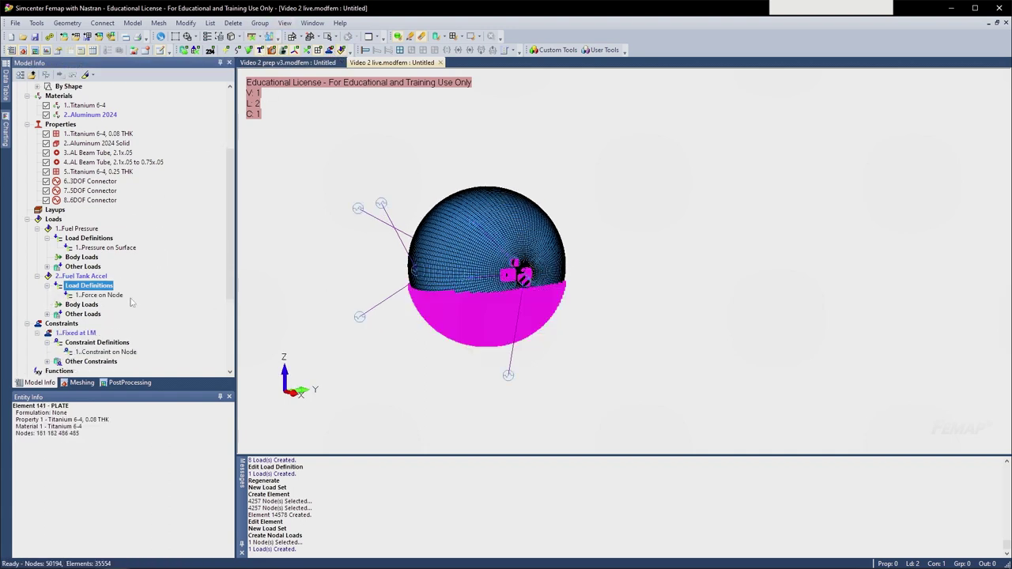
- Activate the Fuel Pressure load set, switch back to Fuel Tank Accel, and inspect the loads displayed on the tank
double_click(77, 228)
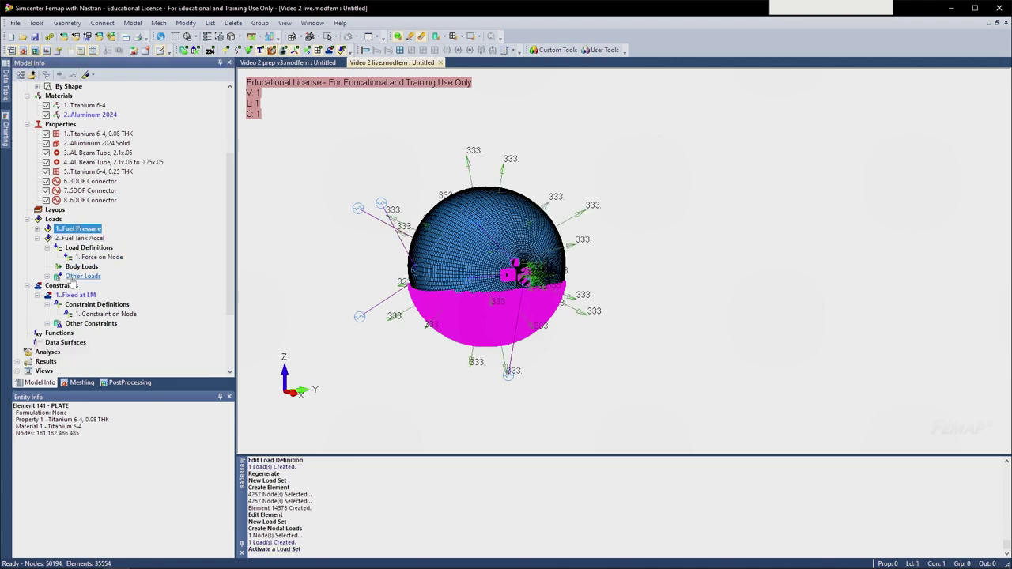
double_click(79, 237)
scroll(415, 330, up, 5)
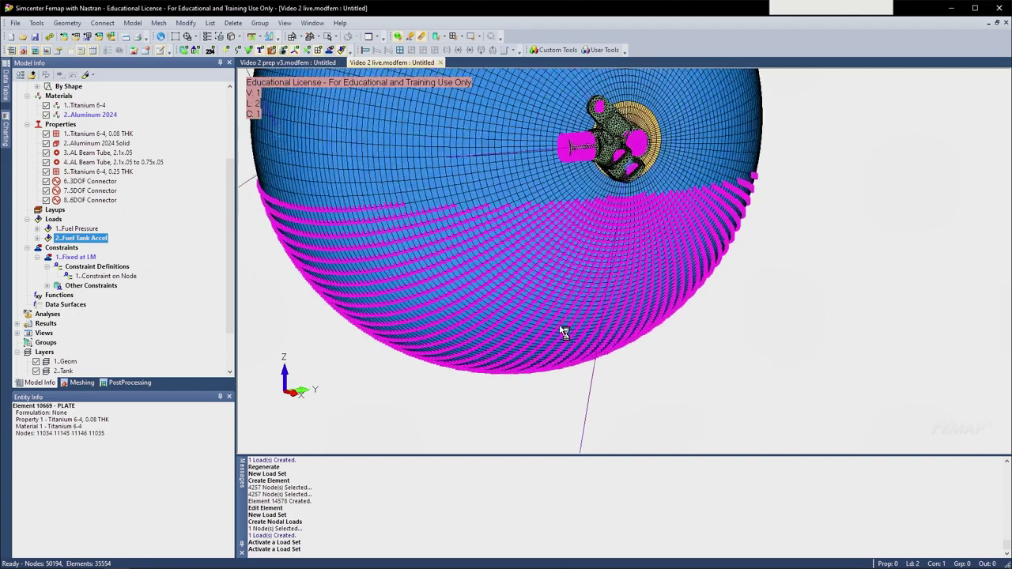
scroll(559, 327, up, 1)
middle_drag(559, 327, 532, 382)
scroll(562, 339, down, 6)
scroll(553, 327, down, 3)
key(ctrl+g)
scroll(545, 366, up, 2)
scroll(543, 366, down, 4)
scroll(544, 363, up, 6)
- Activate the Fuel Pressure load set and turn off the display of loads
double_click(67, 230)
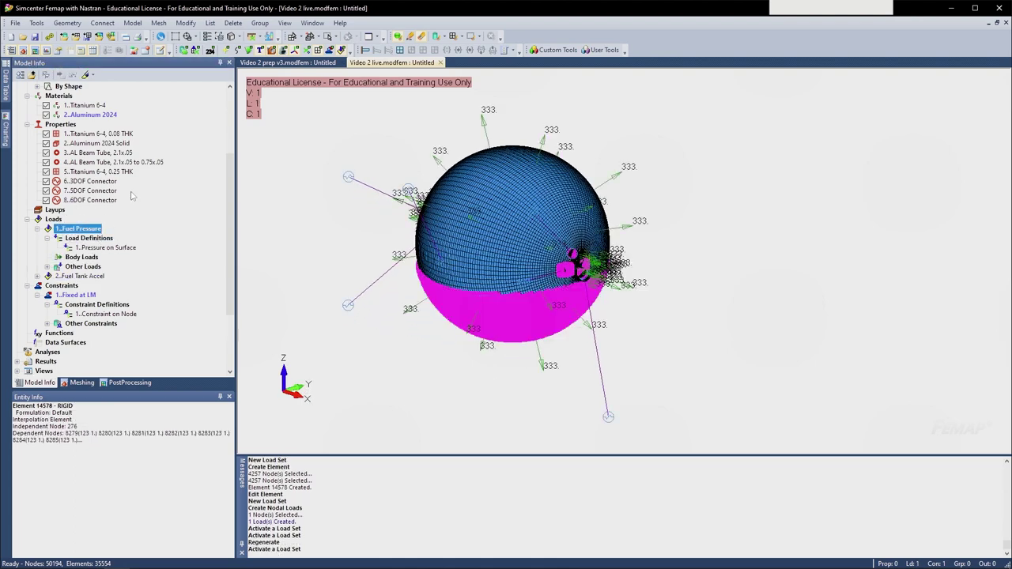
click(340, 50)
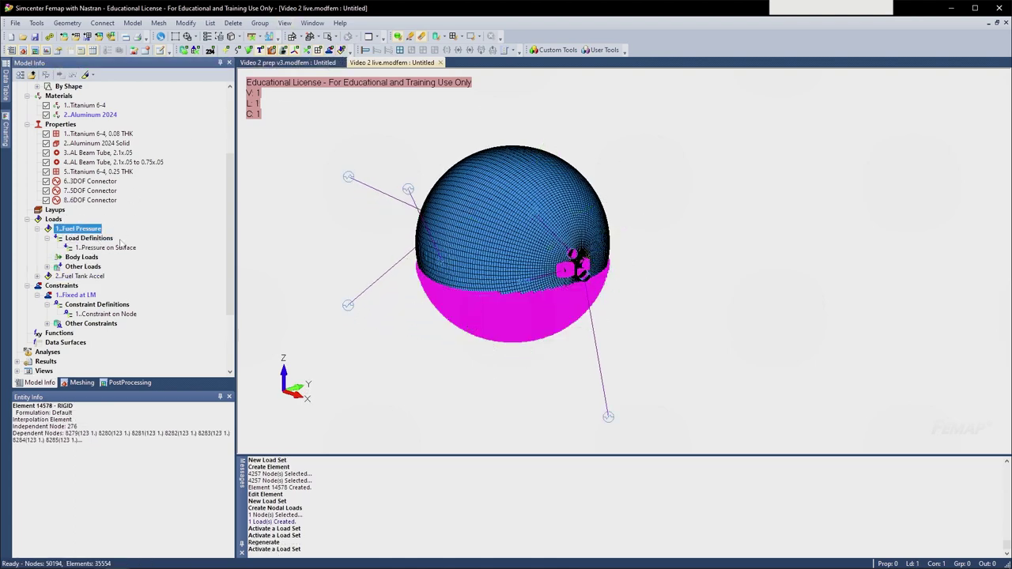
- Create a new load set titled "Pressure + Accel" with the Nastran LOAD Combination set type
right_click(52, 218)
click(69, 227)
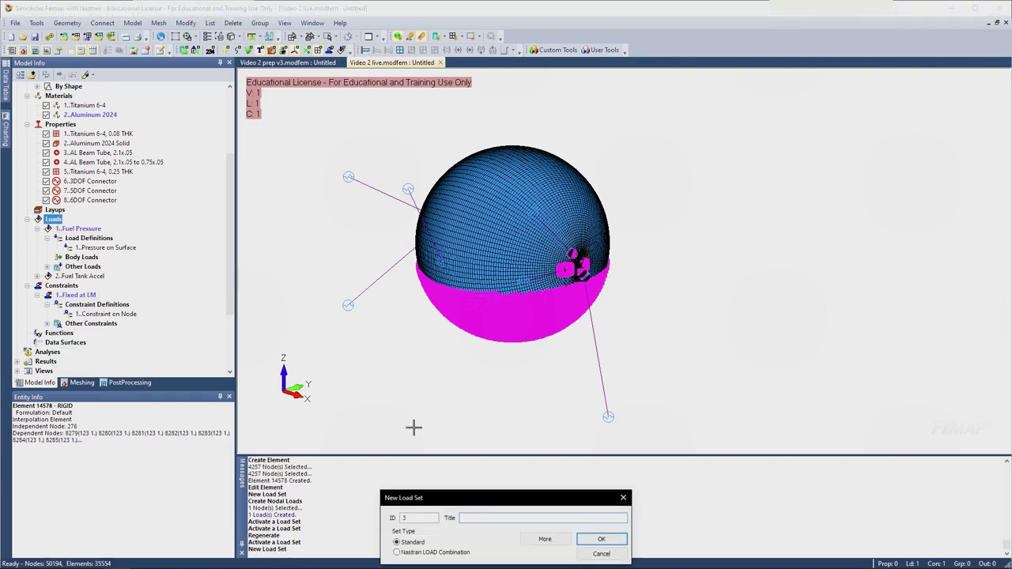
drag(463, 498, 628, 44)
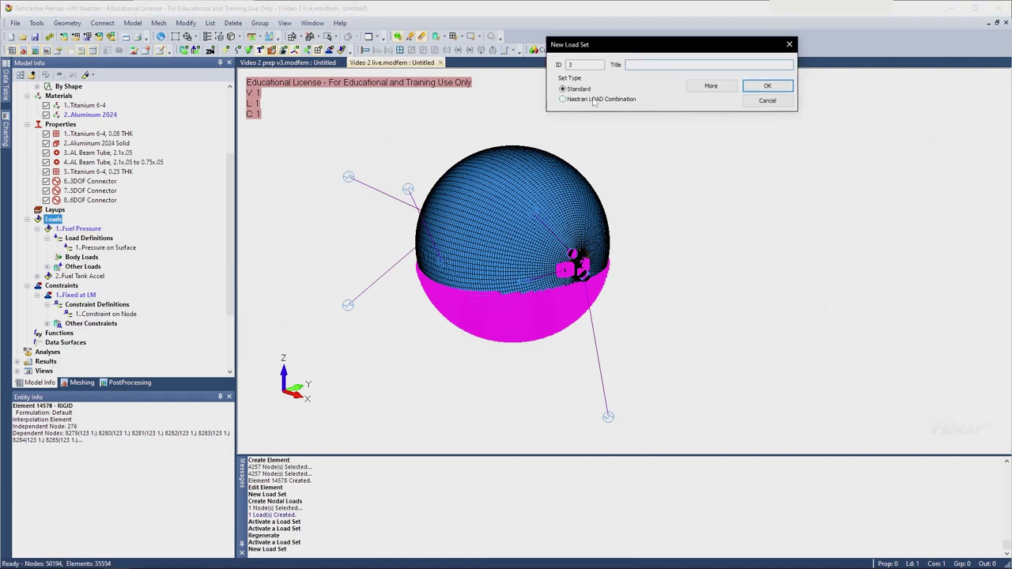
click(594, 100)
click(640, 65)
text(Pressure + Accel)
click(766, 87)
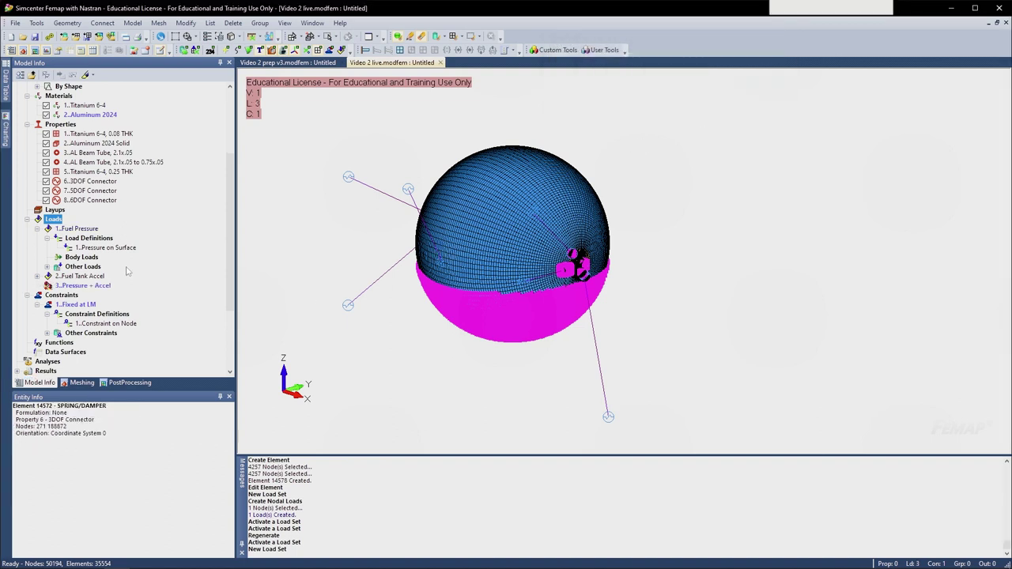
- Show the entities loaded by the Pressure + Accel set, with all individual load types included
right_click(70, 287)
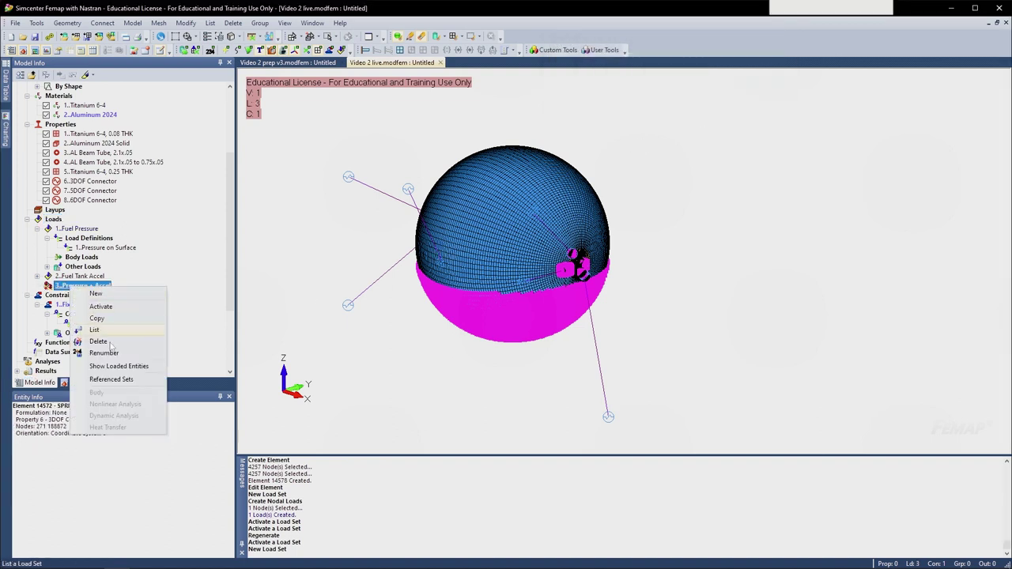
click(118, 366)
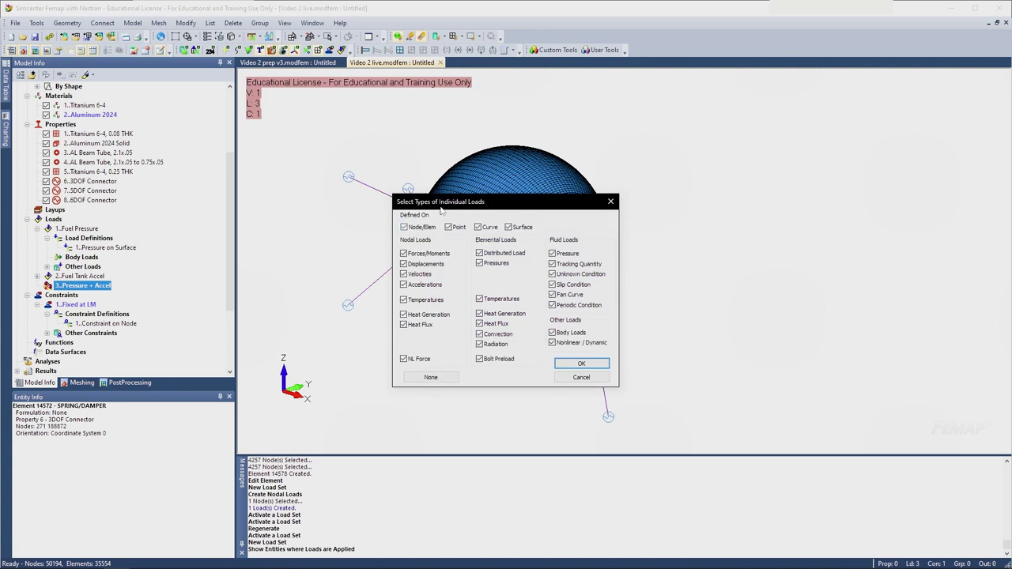
click(580, 364)
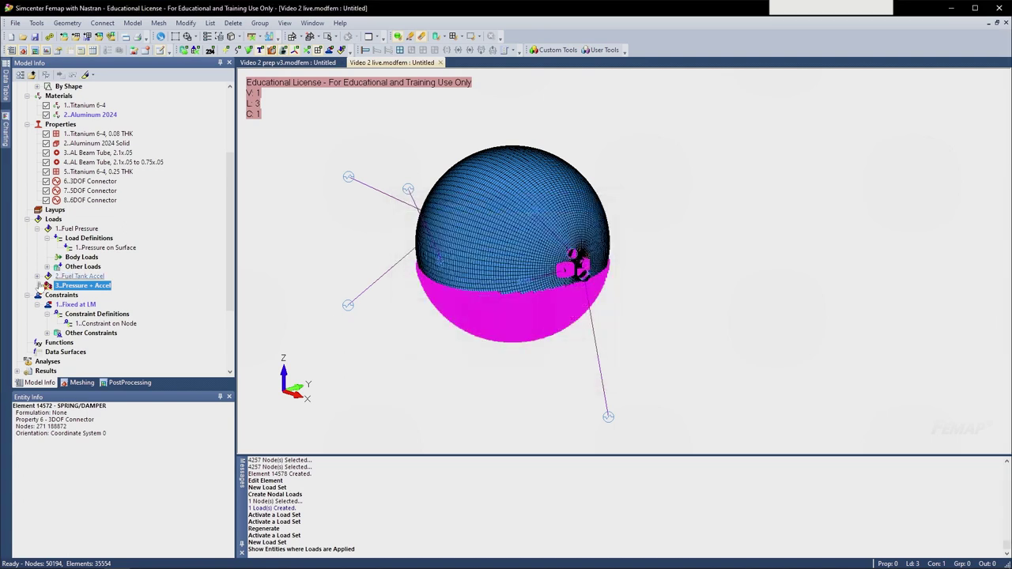
- Reference the Fuel Pressure and Fuel Tank Accel sets in the Pressure + Accel combination, each with a scale factor of 1
right_click(87, 289)
click(127, 377)
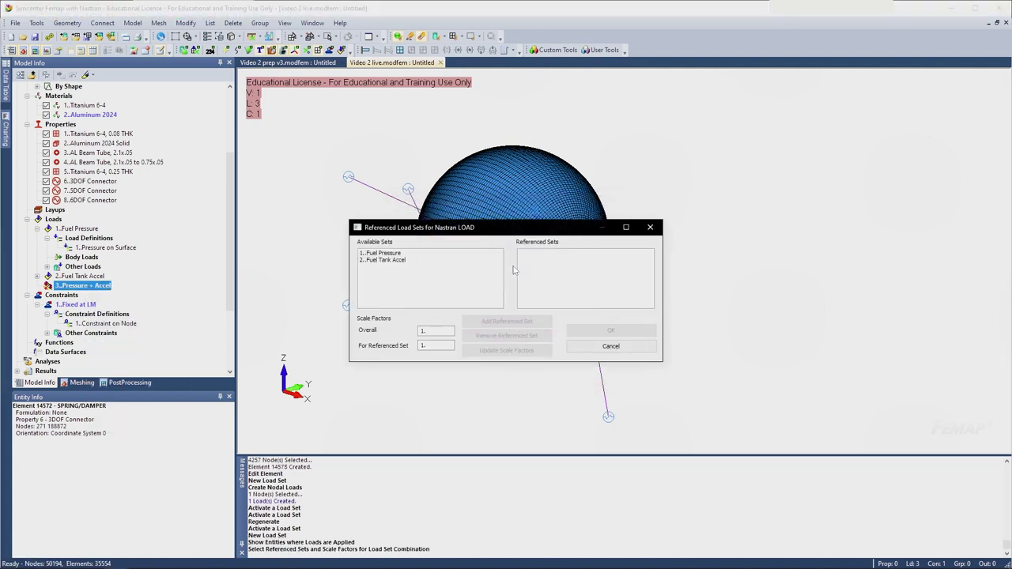
click(385, 253)
shift+click(389, 262)
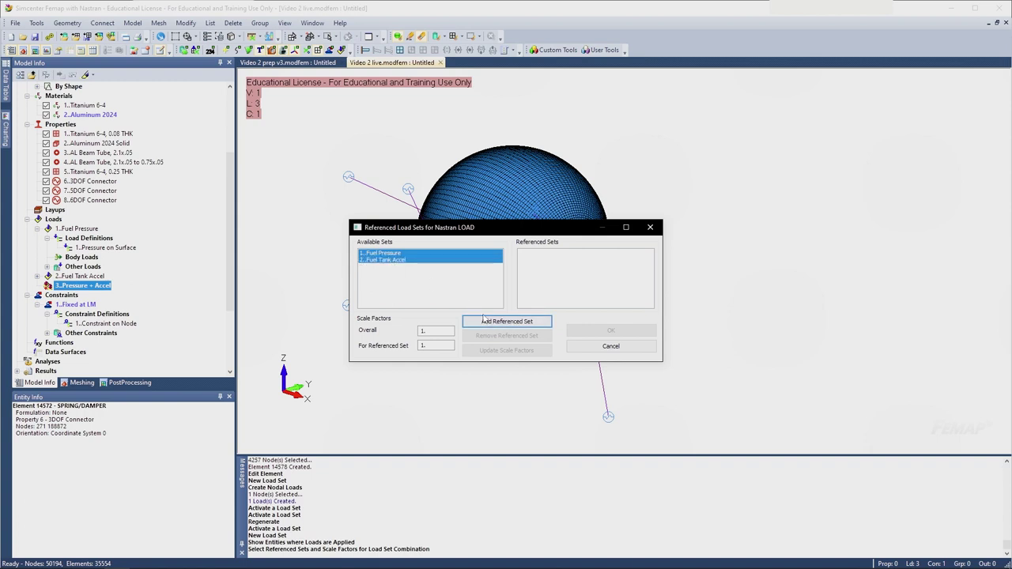
click(486, 321)
click(589, 260)
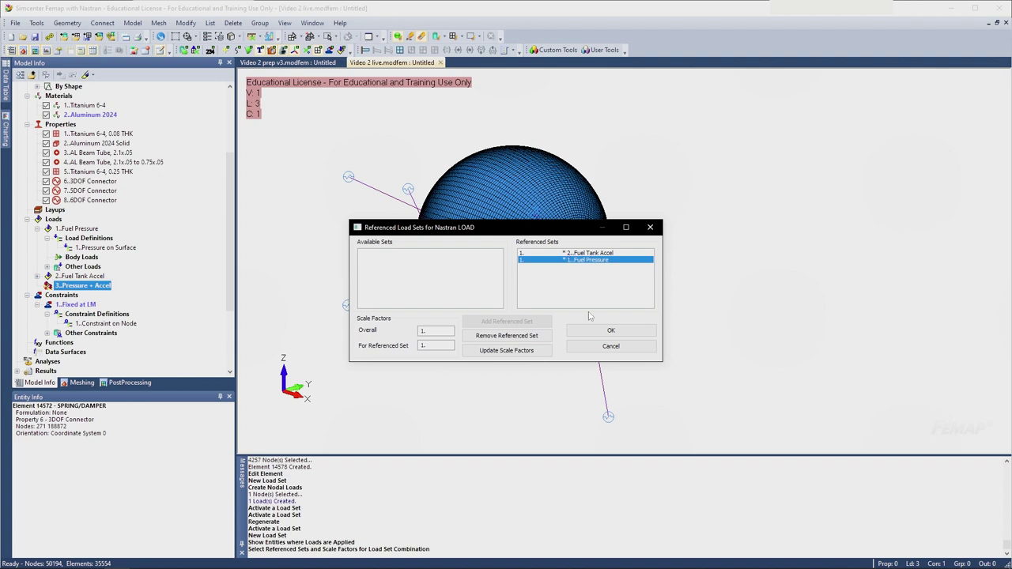
click(611, 331)
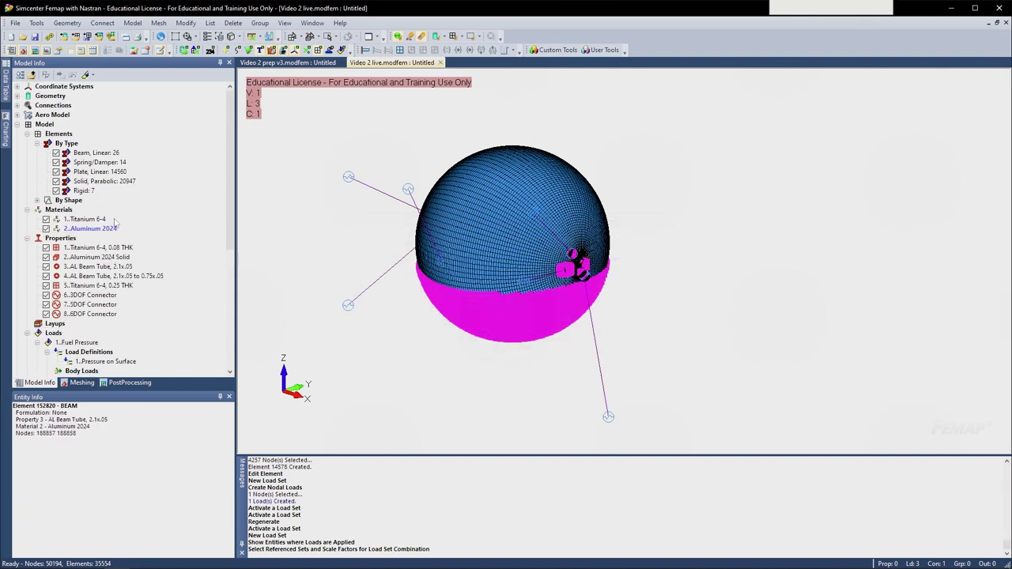
- Create an analysis set titled "Fuel Tank Analysis" for Simcenter Nastran with the Static analysis type and the integrated solver
scroll(27, 231, down, 4)
scroll(26, 231, down, 4)
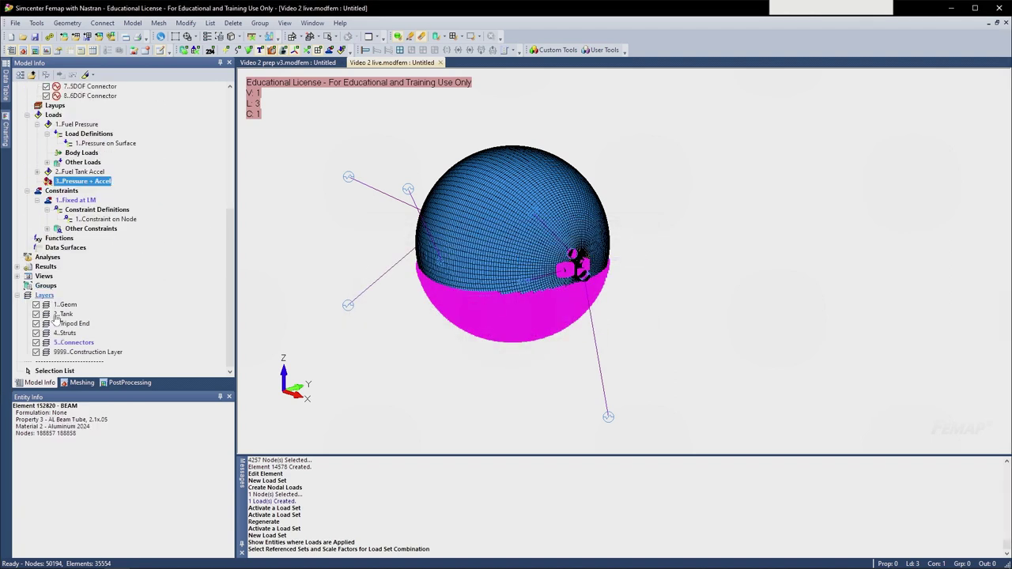
right_click(44, 257)
click(67, 262)
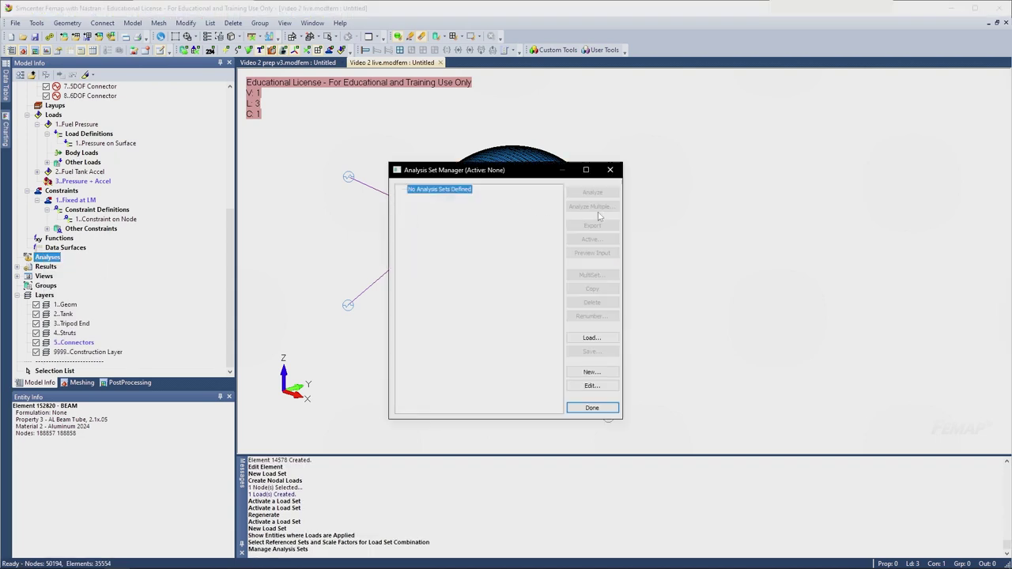
click(591, 372)
drag(469, 429, 448, 207)
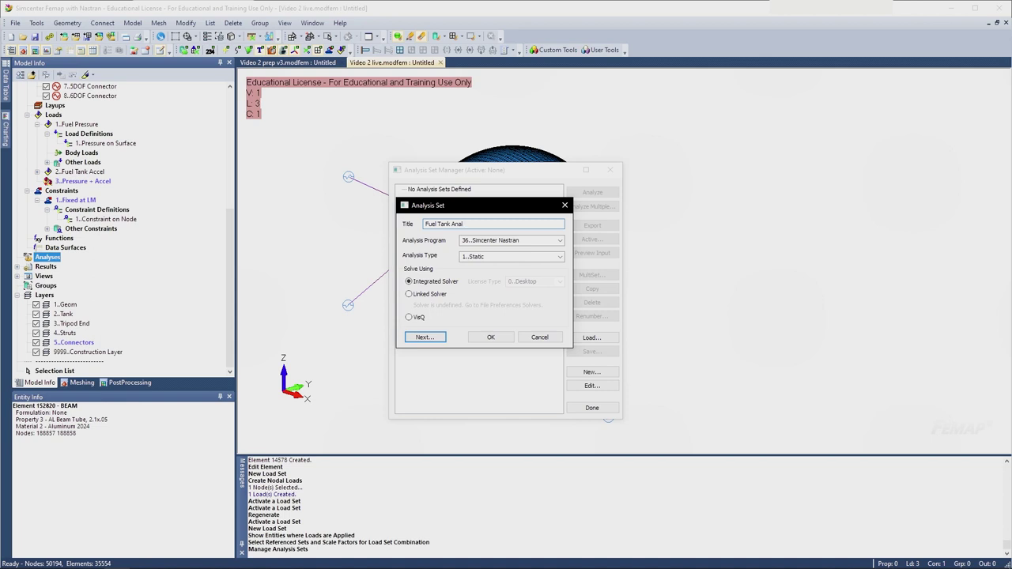
click(560, 241)
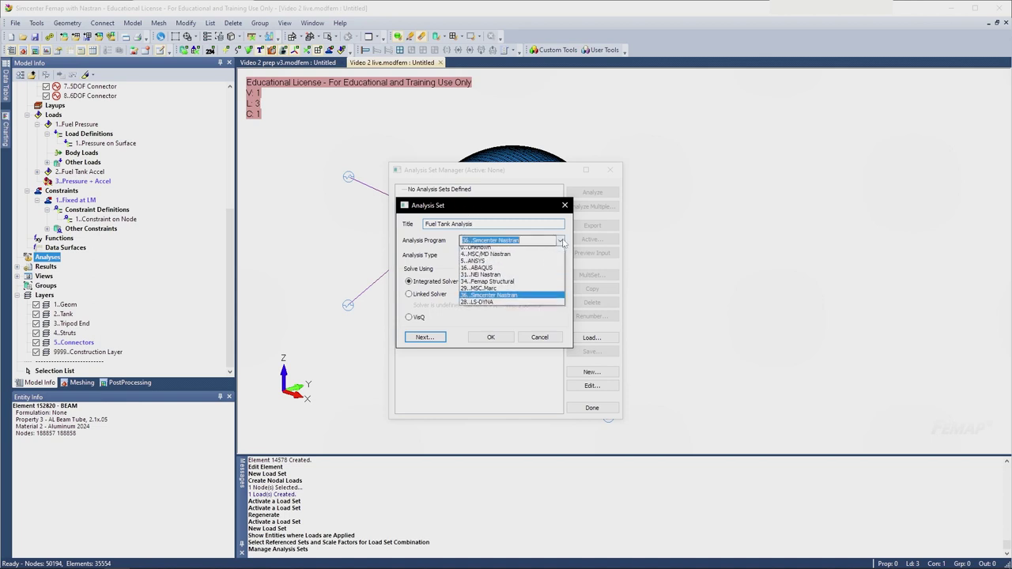
click(561, 241)
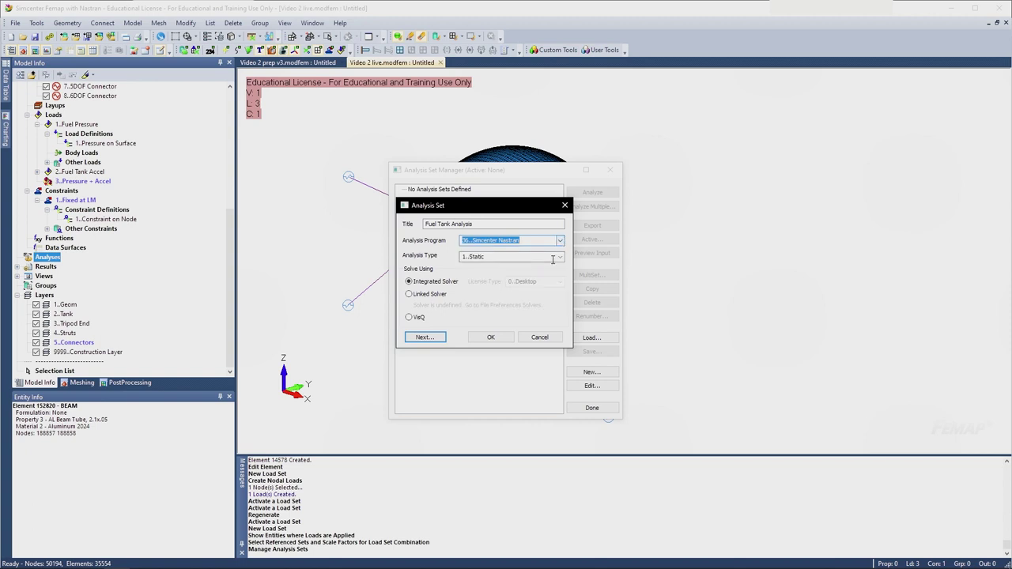
click(561, 256)
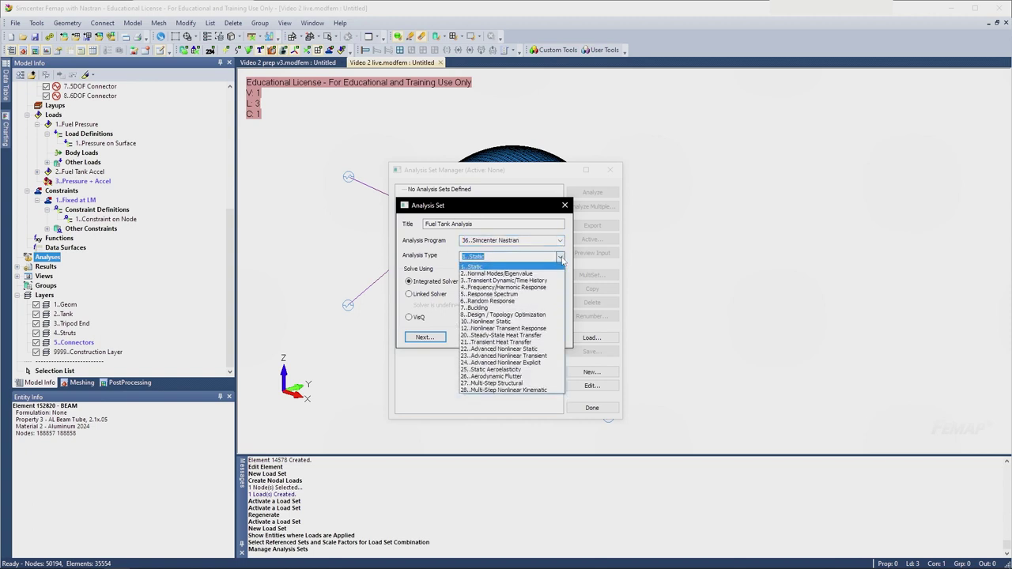
click(560, 258)
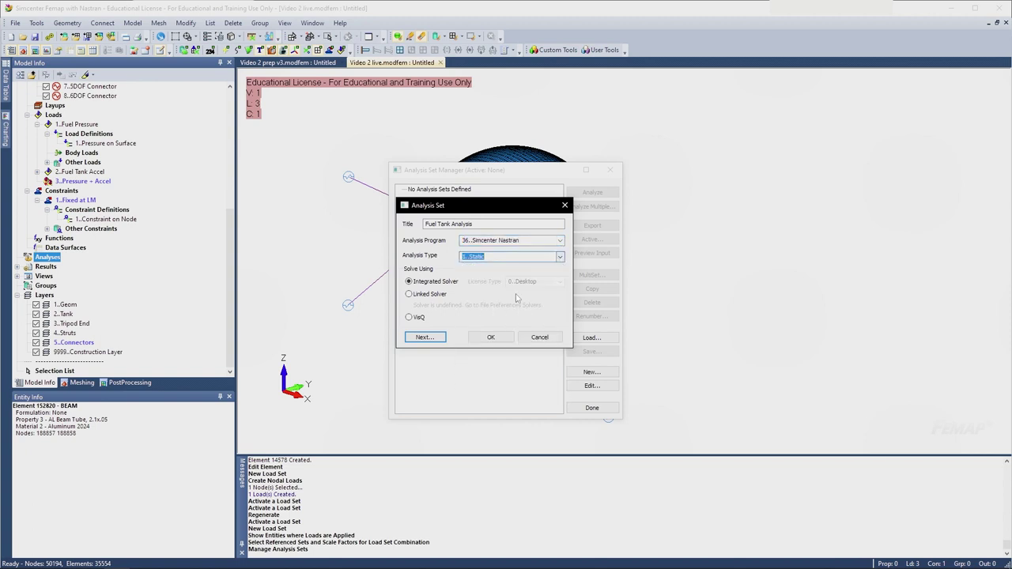
- Go through the Nastran executive, bulk data and GEOMCHECK options of the analysis set, keeping their default settings
click(434, 338)
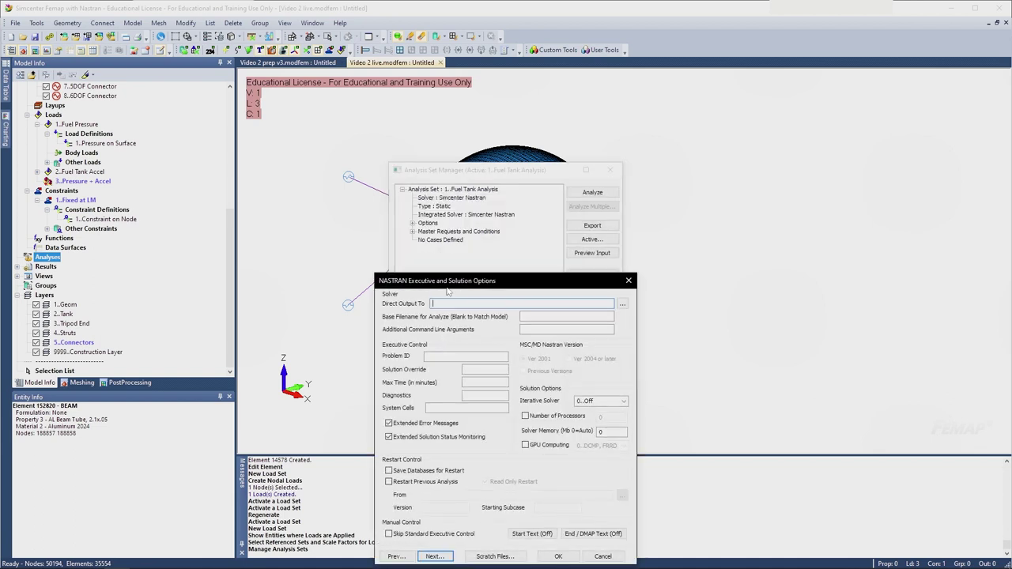
drag(450, 280, 454, 158)
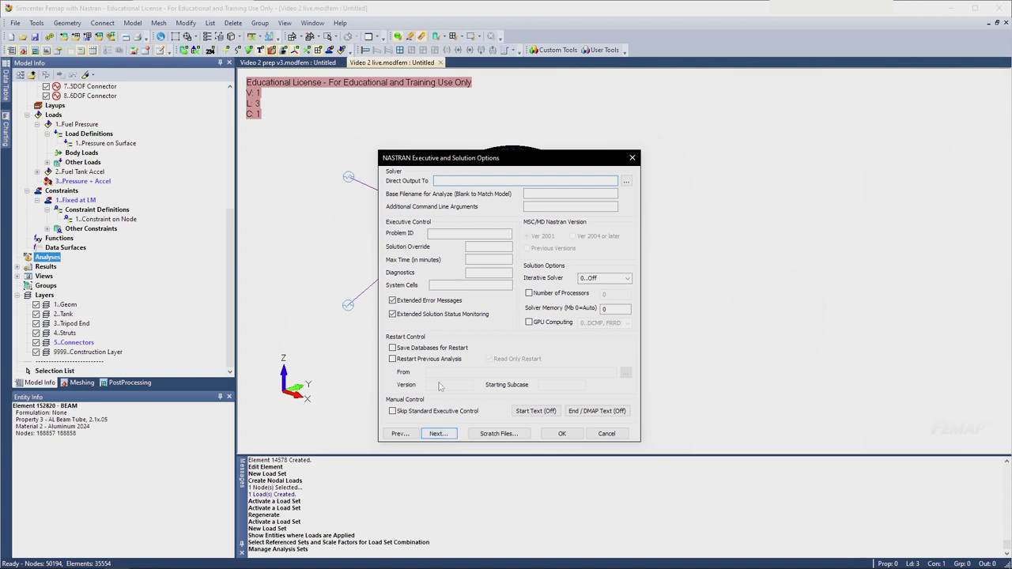
click(438, 433)
drag(443, 251, 485, 121)
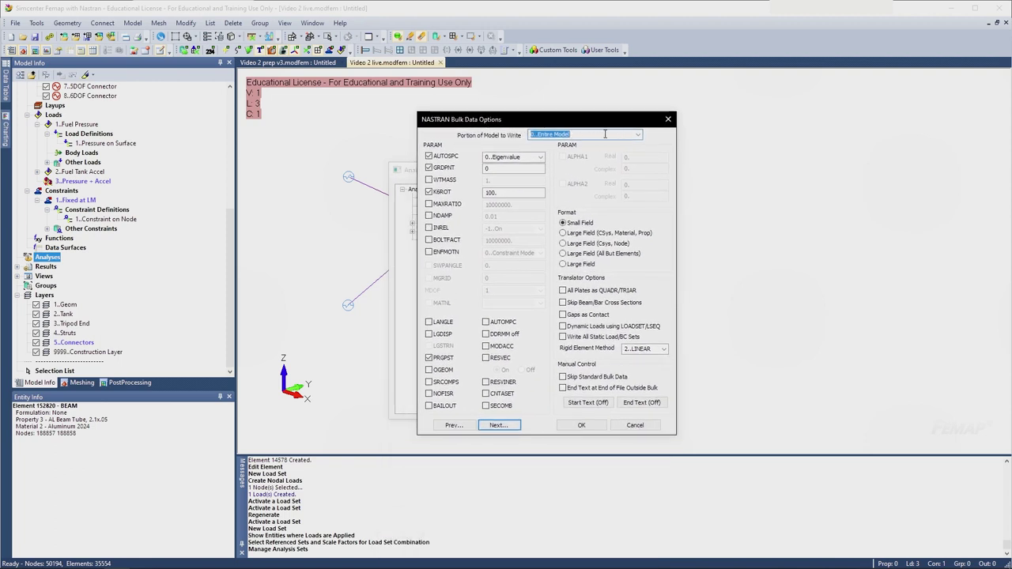
click(444, 181)
click(443, 180)
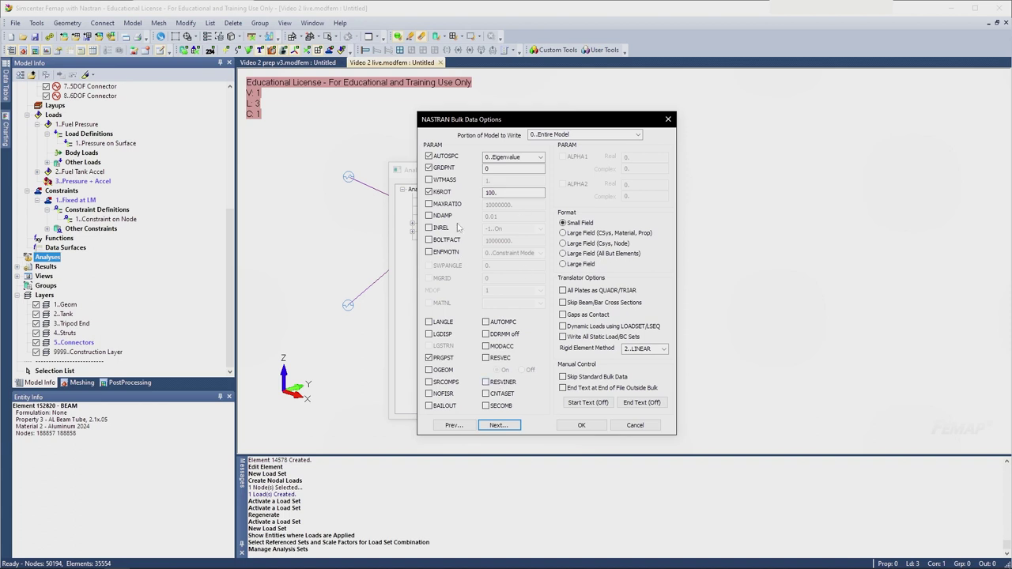
click(505, 427)
drag(417, 258, 395, 129)
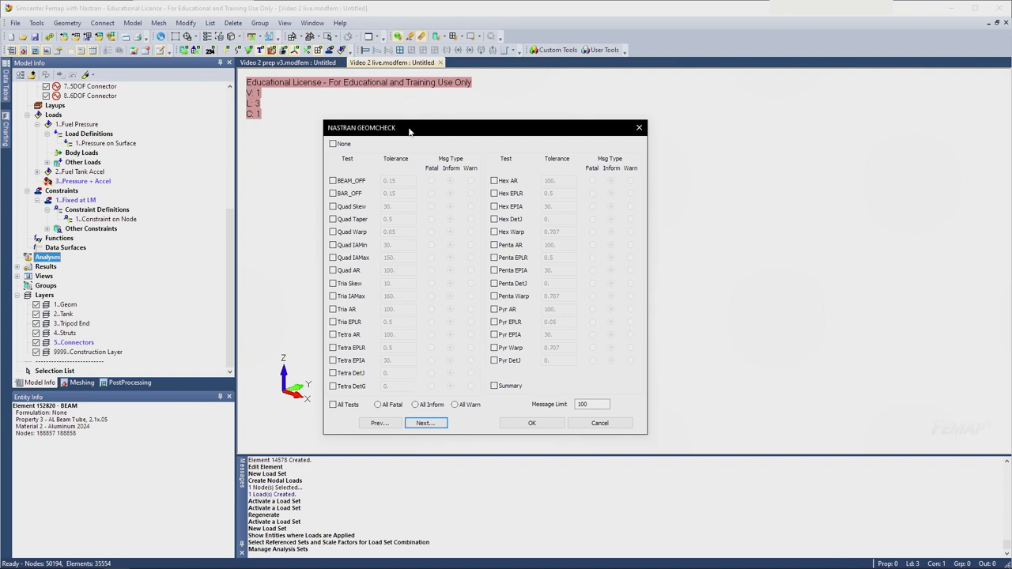
drag(411, 133, 380, 117)
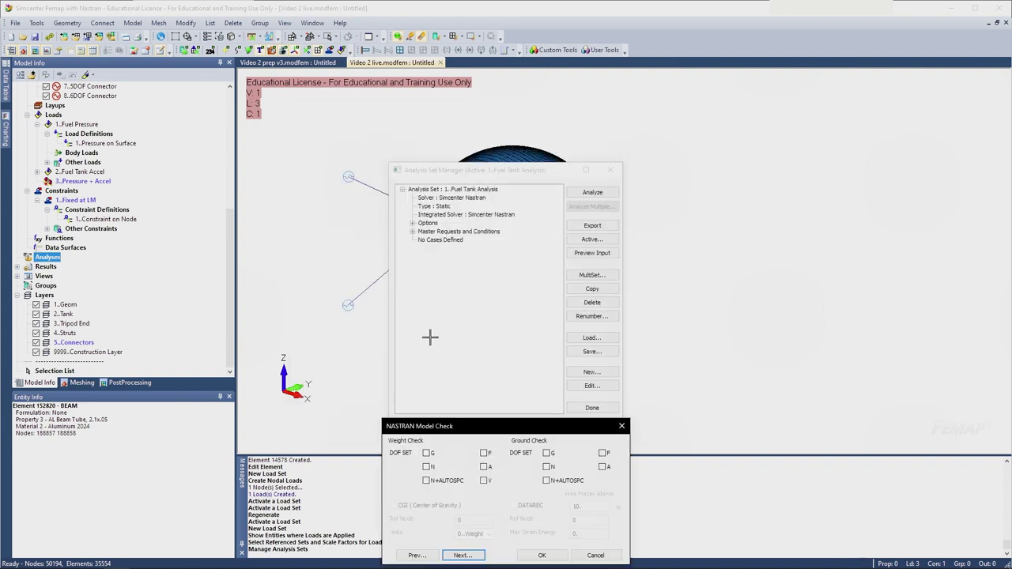
- Enable the G, N and N+AUTOSPC DOF sets for both the weight check and the ground check in the Nastran model check
drag(434, 429, 386, 261)
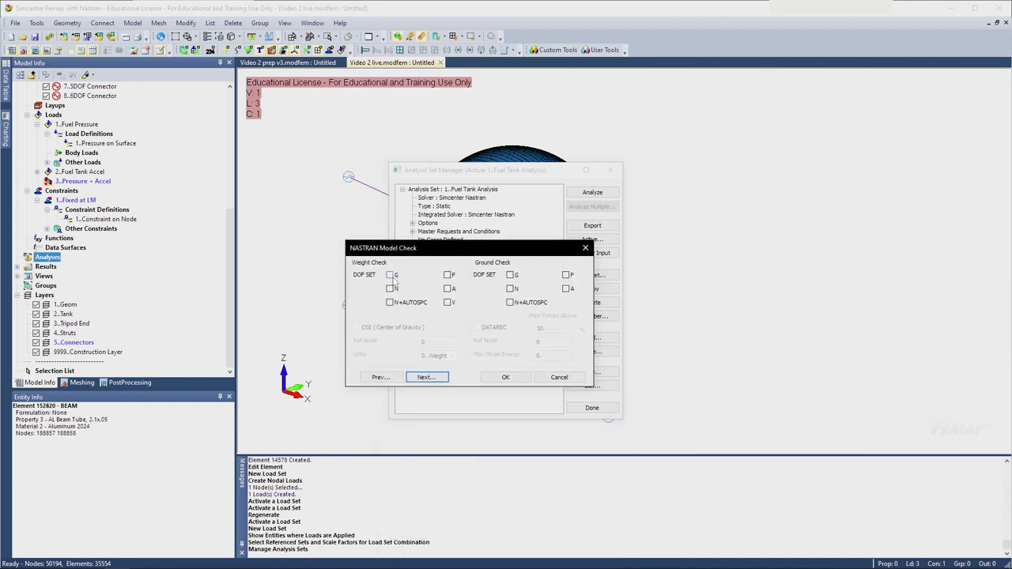
click(390, 275)
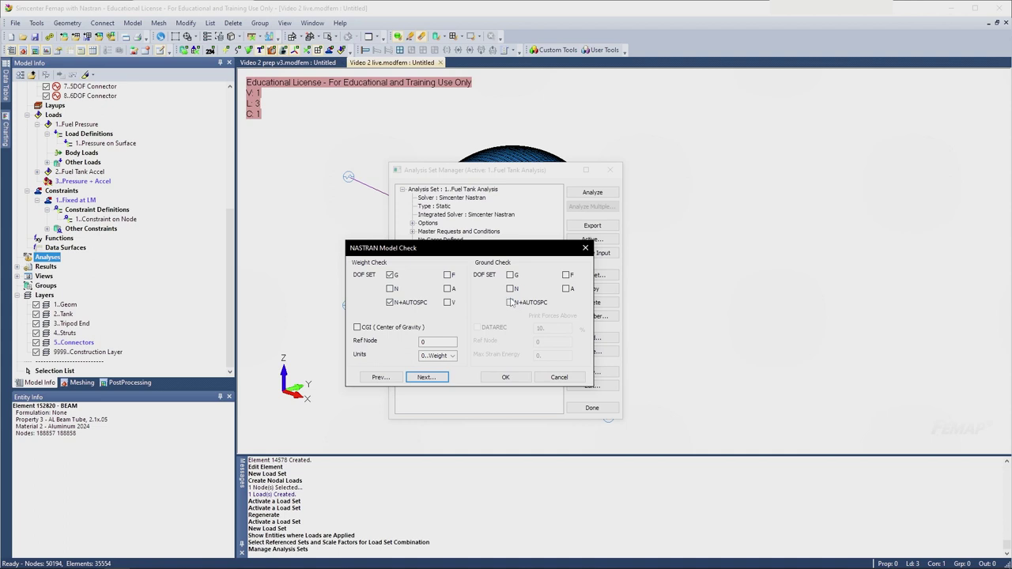
click(509, 302)
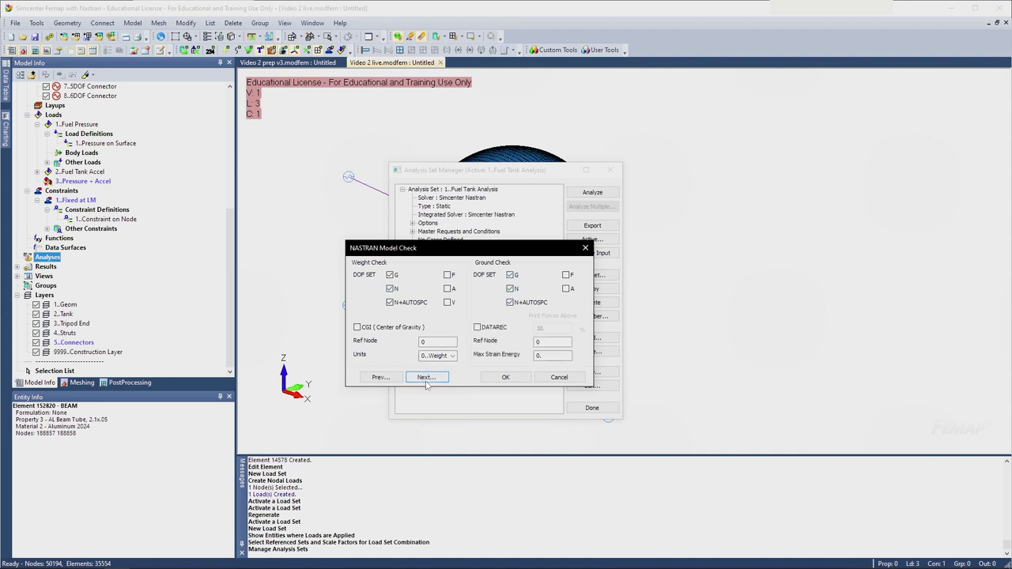
click(426, 377)
- Set the primary constraints and loads in the analysis set's master boundary conditions to None
drag(482, 457, 419, 172)
click(414, 272)
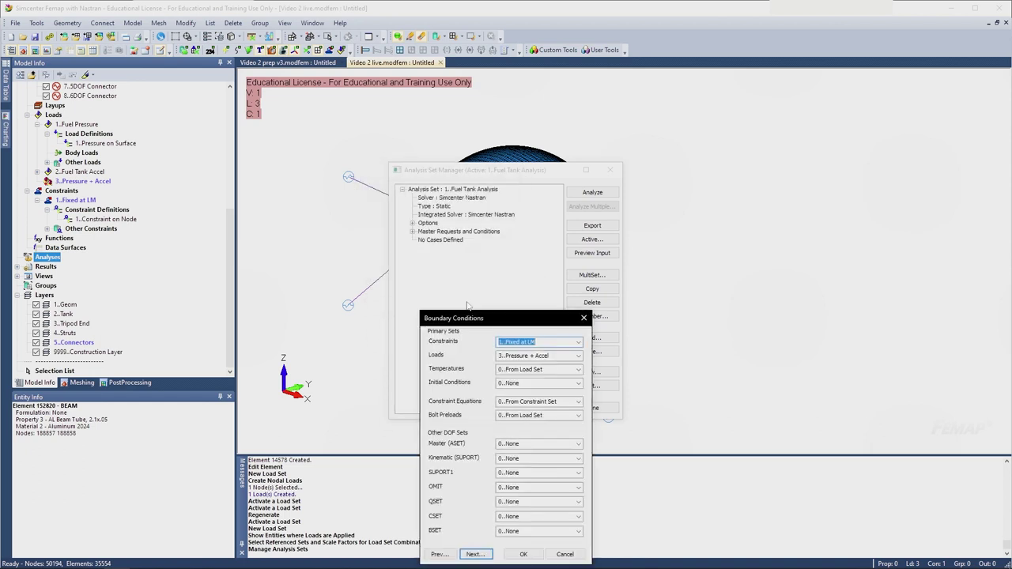
click(578, 344)
click(521, 358)
click(578, 356)
click(510, 372)
drag(520, 319, 604, 128)
click(558, 363)
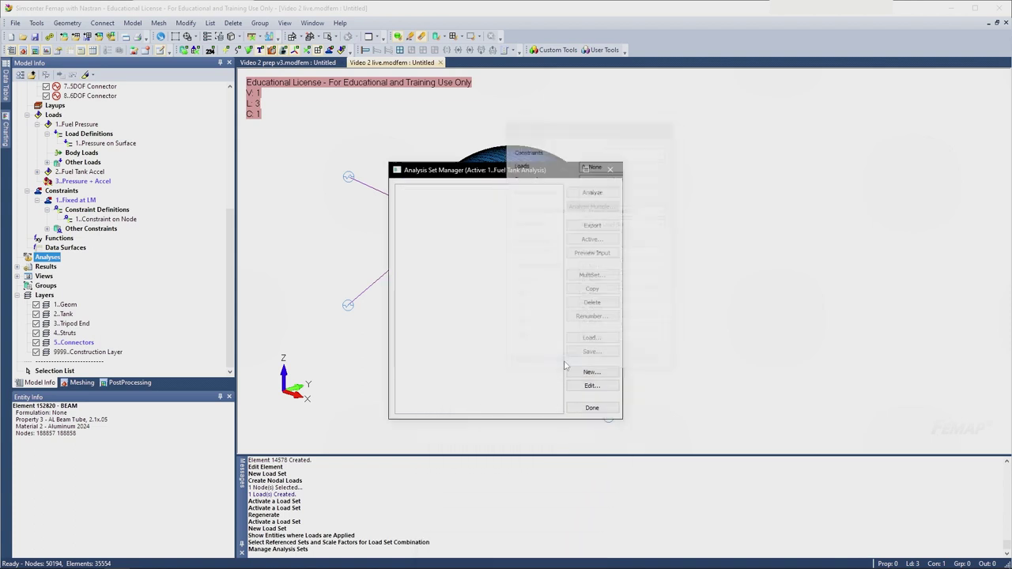
- Add Total Strain and Elastic Strain to the Nastran output requests and finish defining the analysis set
drag(479, 249, 481, 88)
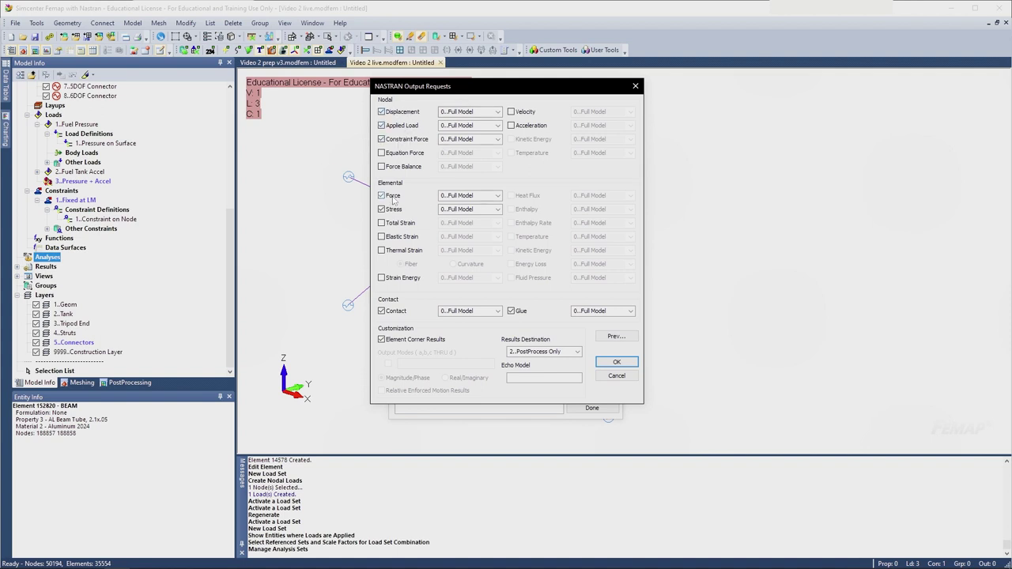
click(381, 223)
click(398, 238)
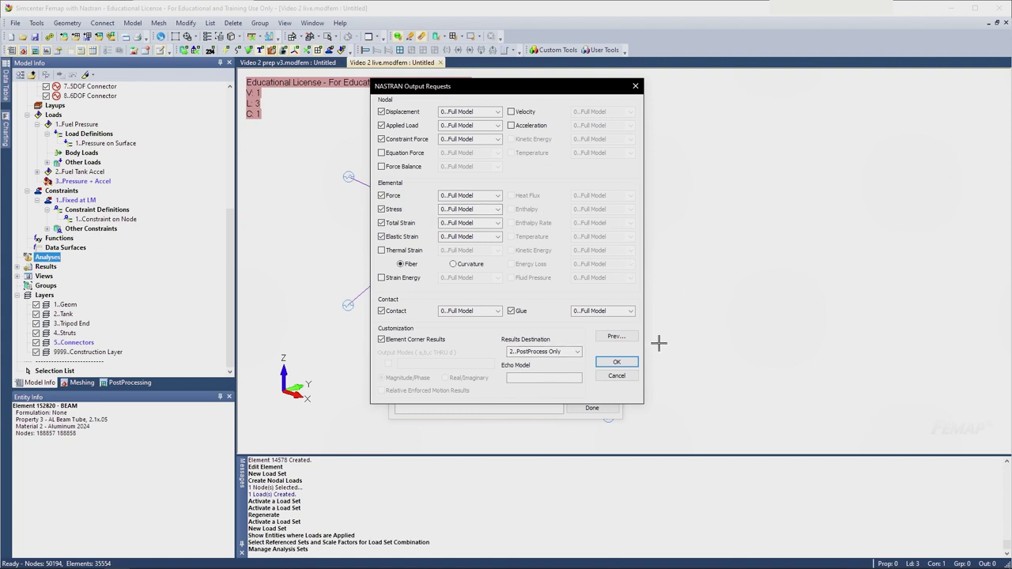
click(616, 362)
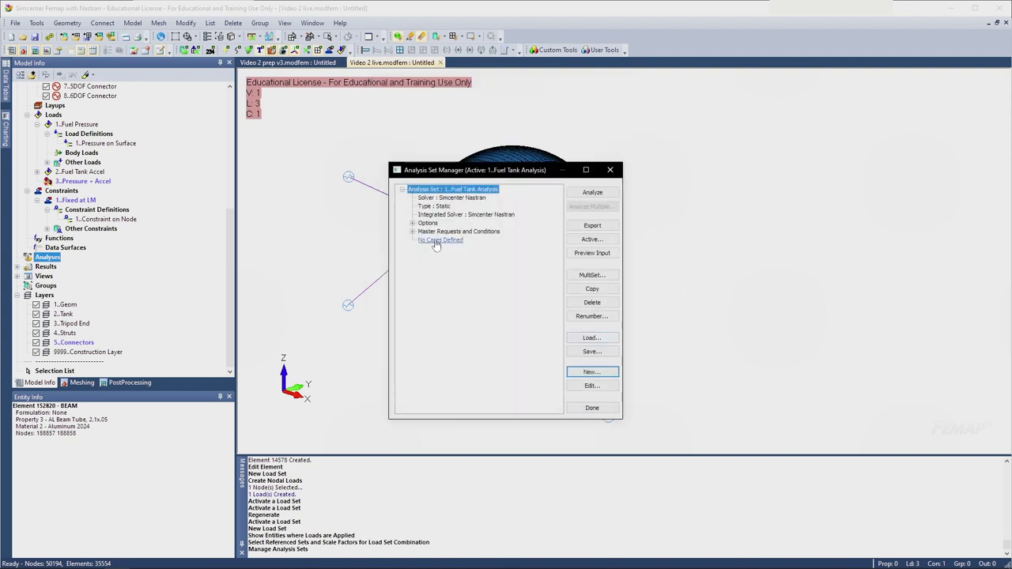
- Generate analysis cases combining the Fixed at LM constraint set with the Fuel Pressure, Fuel Tank Accel and Pressure + Accel load sets
click(434, 240)
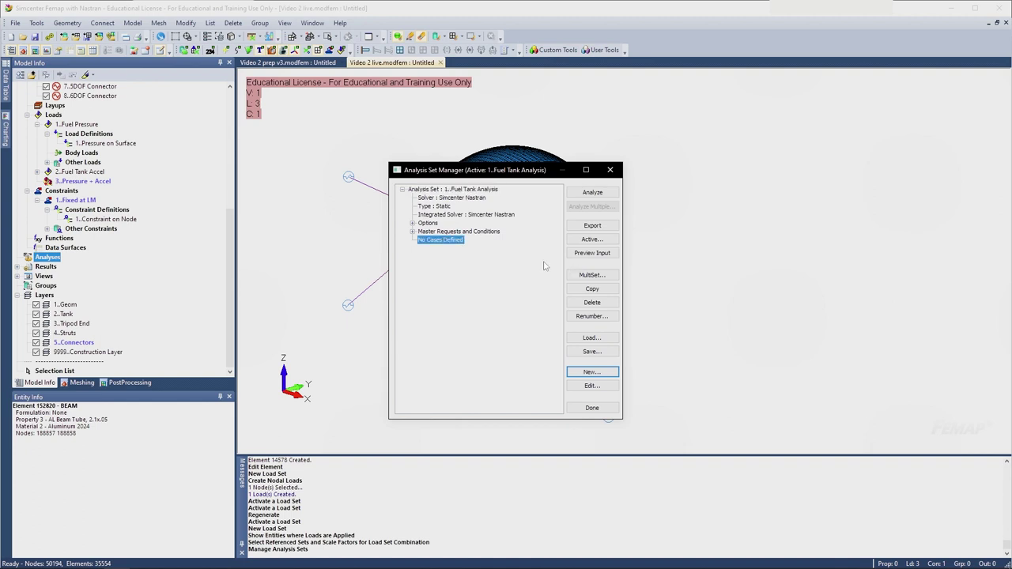
click(591, 275)
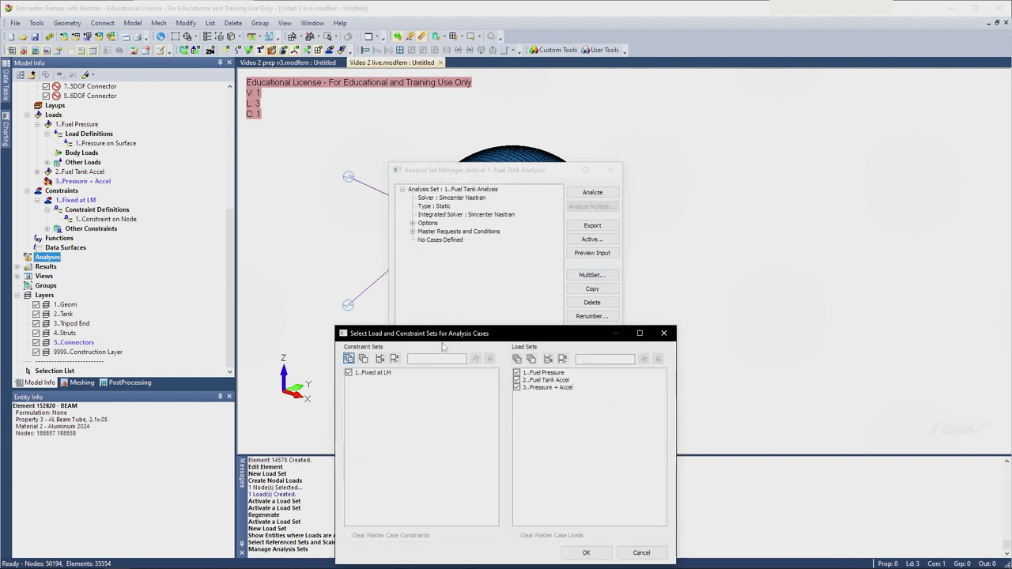
drag(432, 393, 403, 126)
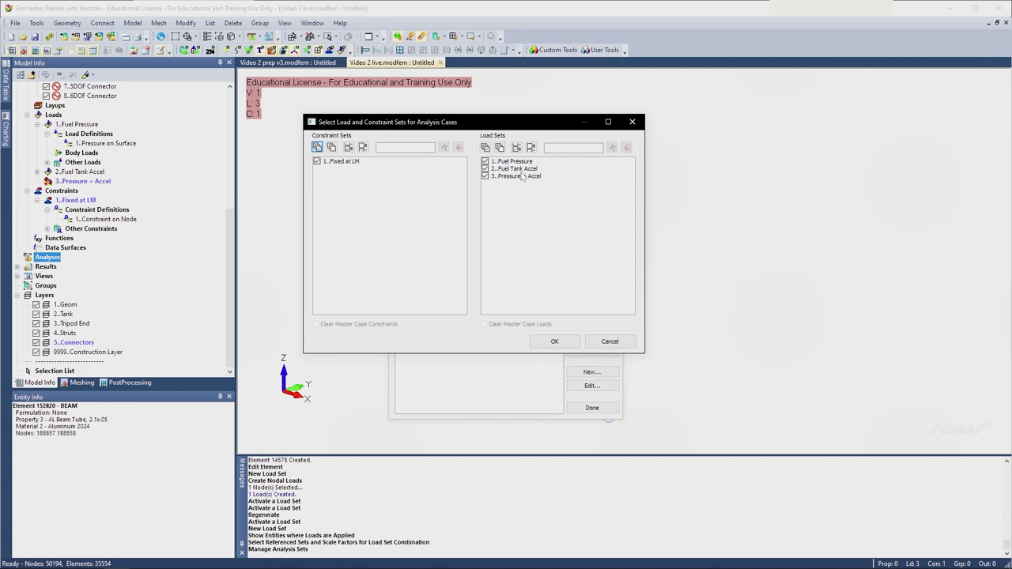
click(555, 341)
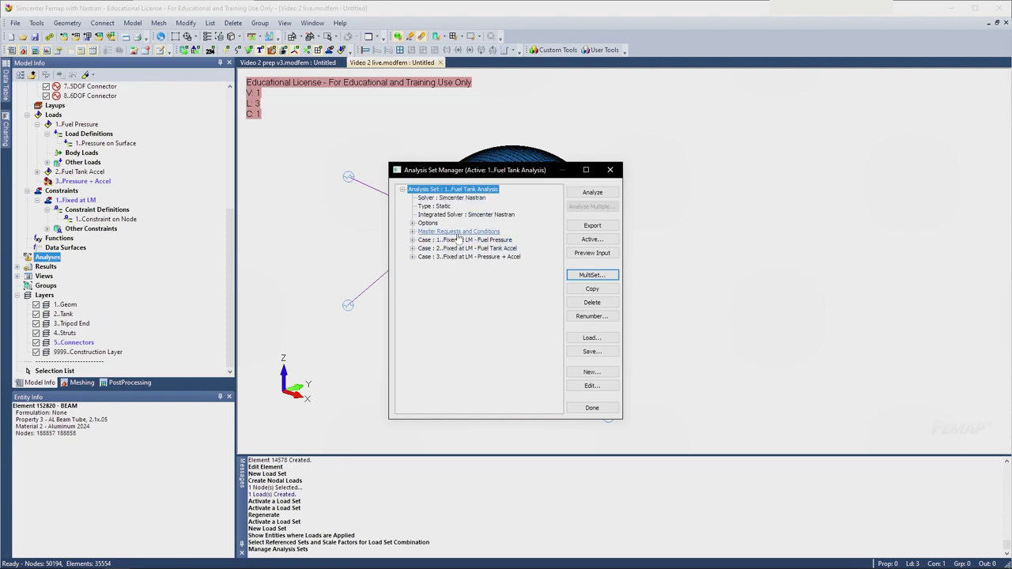
click(602, 410)
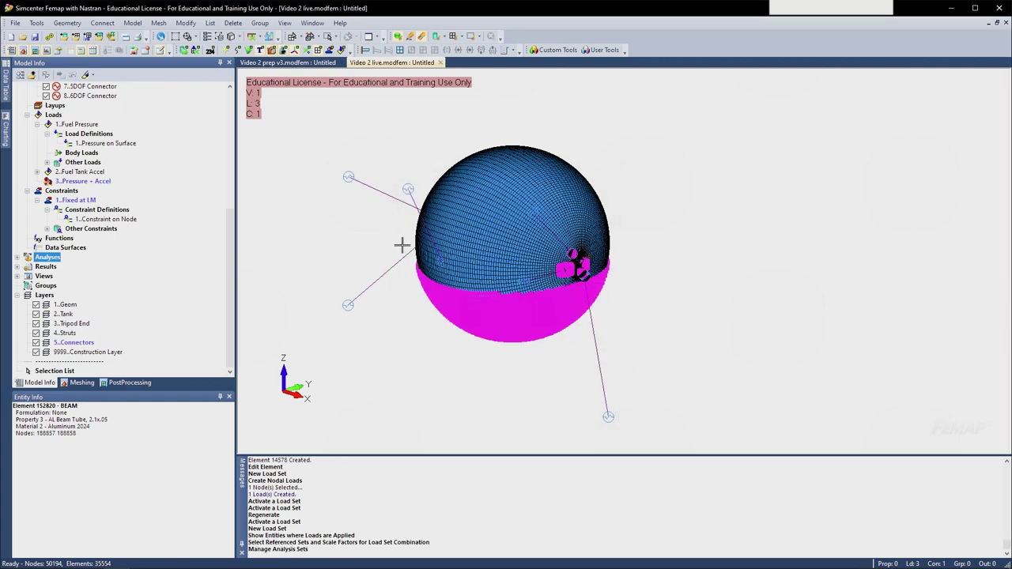
- Run the Fuel Tank Analysis set with the Nastran solver
middle_drag(402, 244, 411, 244)
scroll(79, 181, up, 7)
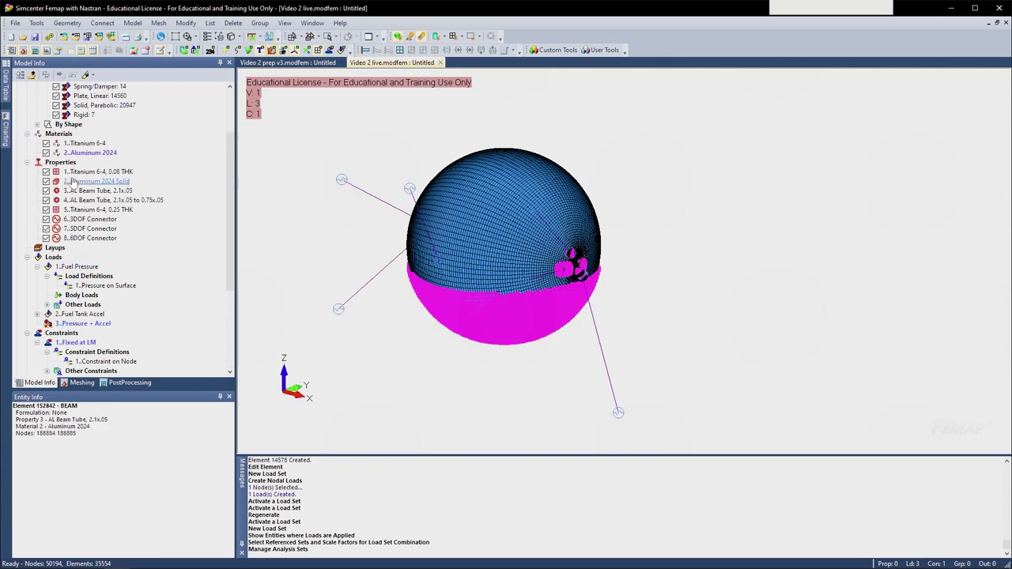
scroll(71, 206, down, 7)
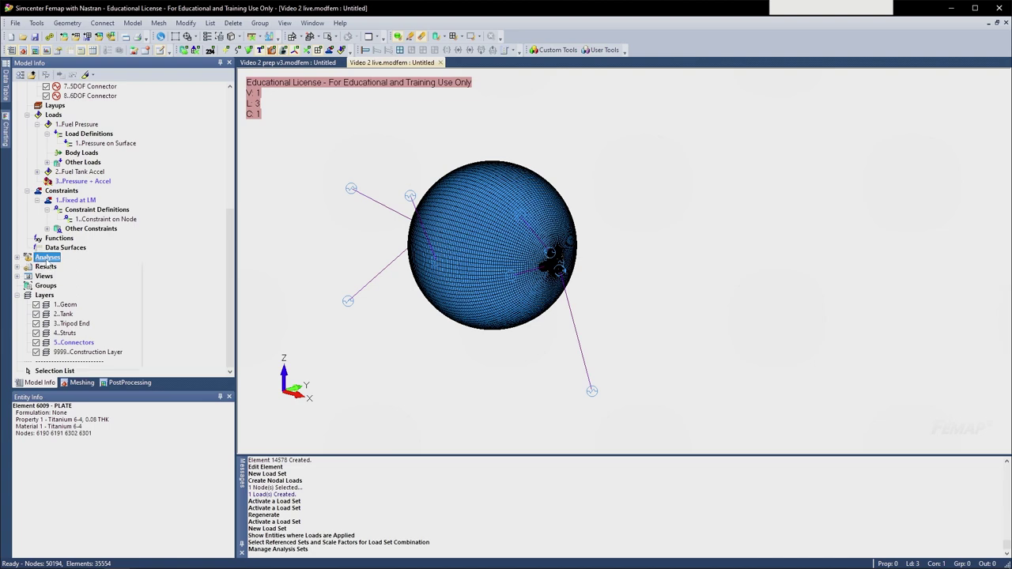
right_click(47, 258)
click(76, 350)
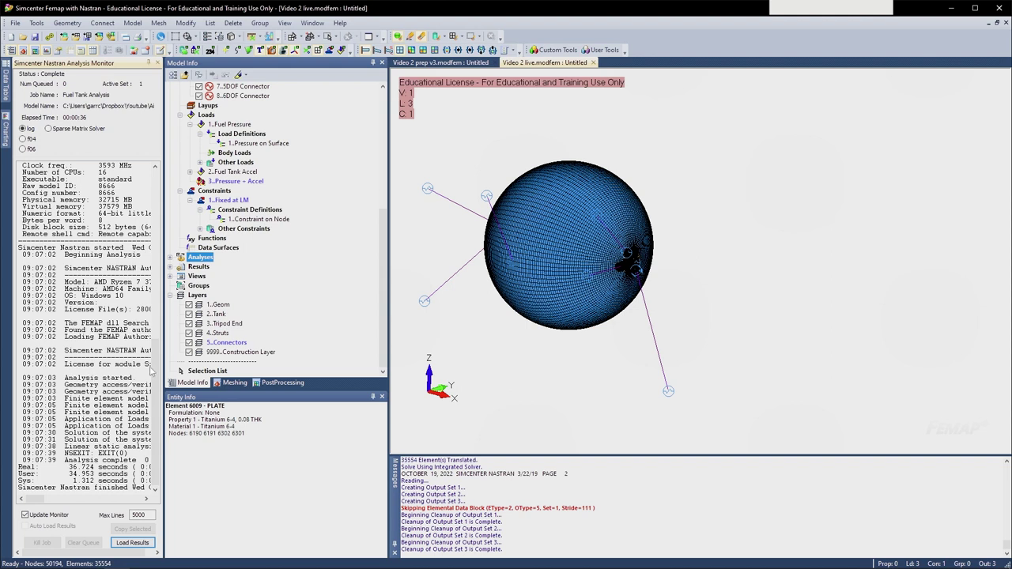
- Bring up the postprocessing toolbox and close the Nastran analysis monitor
click(279, 382)
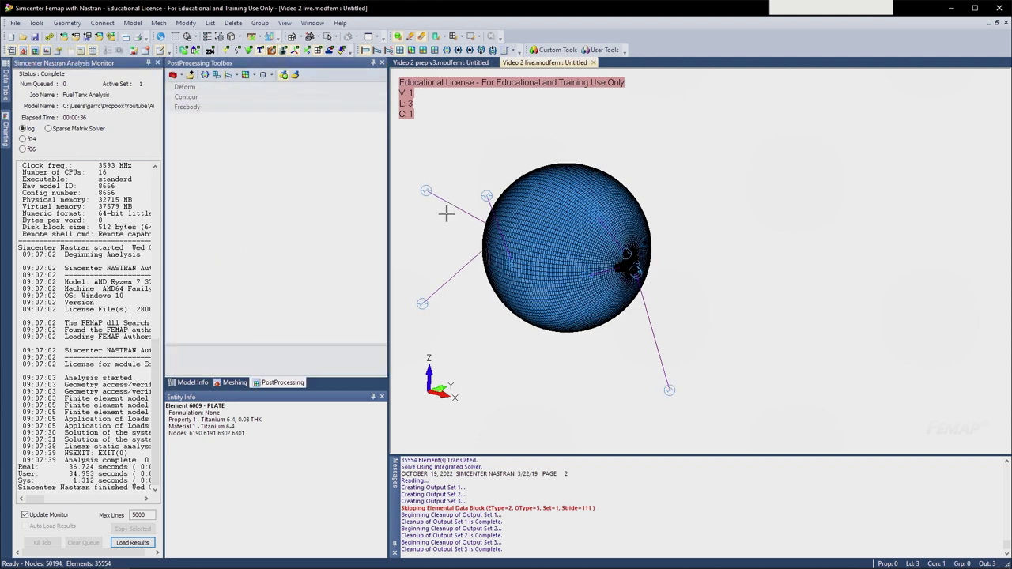
click(157, 62)
mouse_move(528, 250)
middle_down()
mouse_move(474, 244)
mouse_move(510, 245)
middle_up()
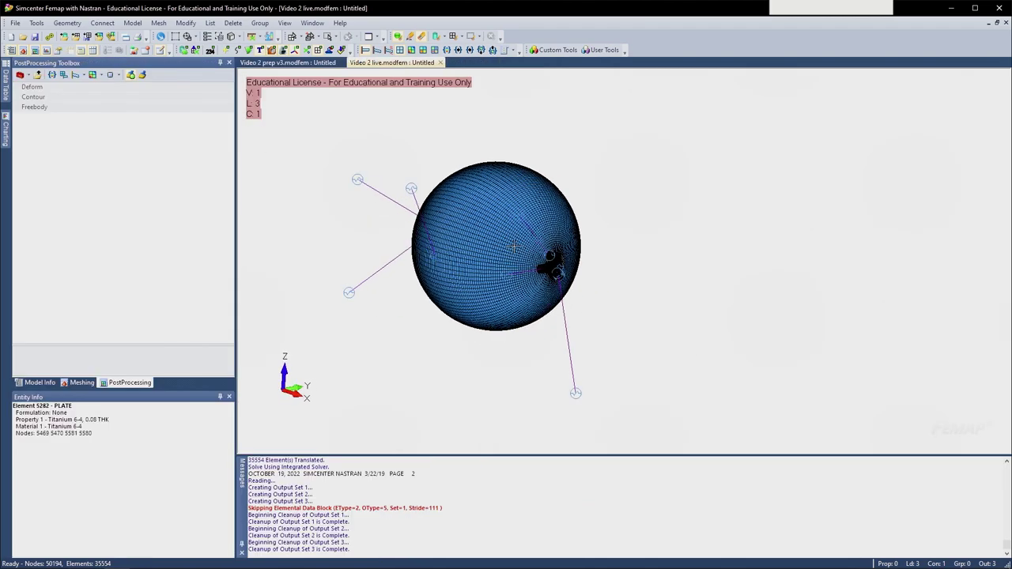
scroll(483, 253, up, 8)
- Switch to the "Video 2: LM Fuel Tank" notebook page and review the 'Pitfalls' Encountered list, highlighting the 3DOF CBUSH rotational stiffness note
key(alt+Tab)
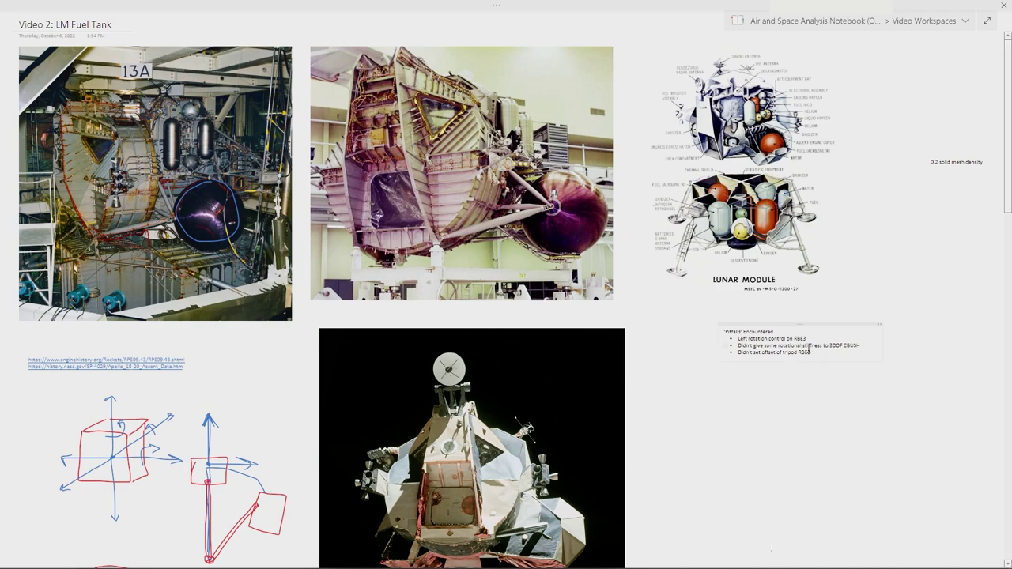
ctrl+scroll(843, 336, up, 5)
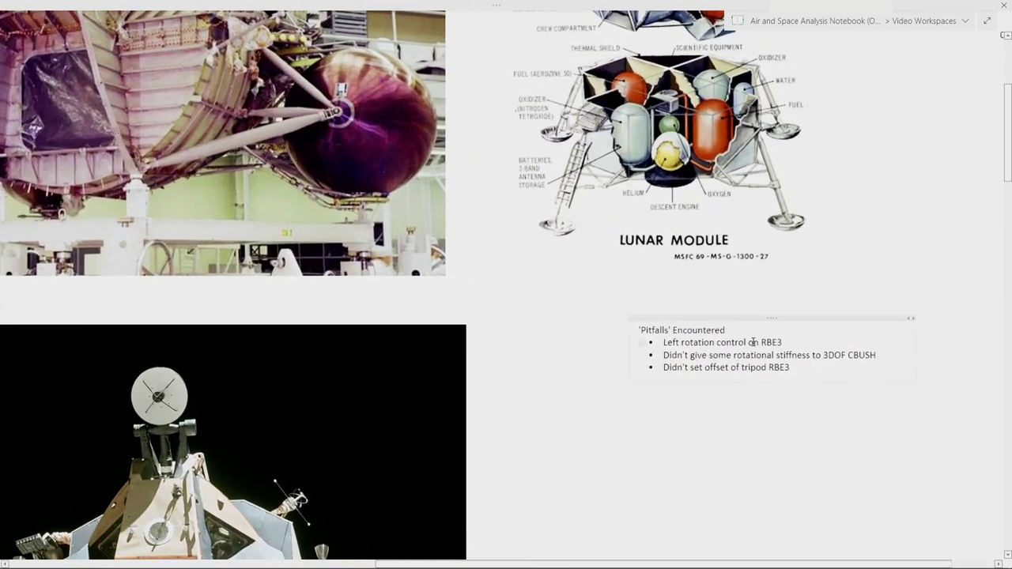
mouse_move(675, 342)
mouse_down()
mouse_move(794, 341)
mouse_move(653, 354)
mouse_move(656, 346)
mouse_up()
click(708, 356)
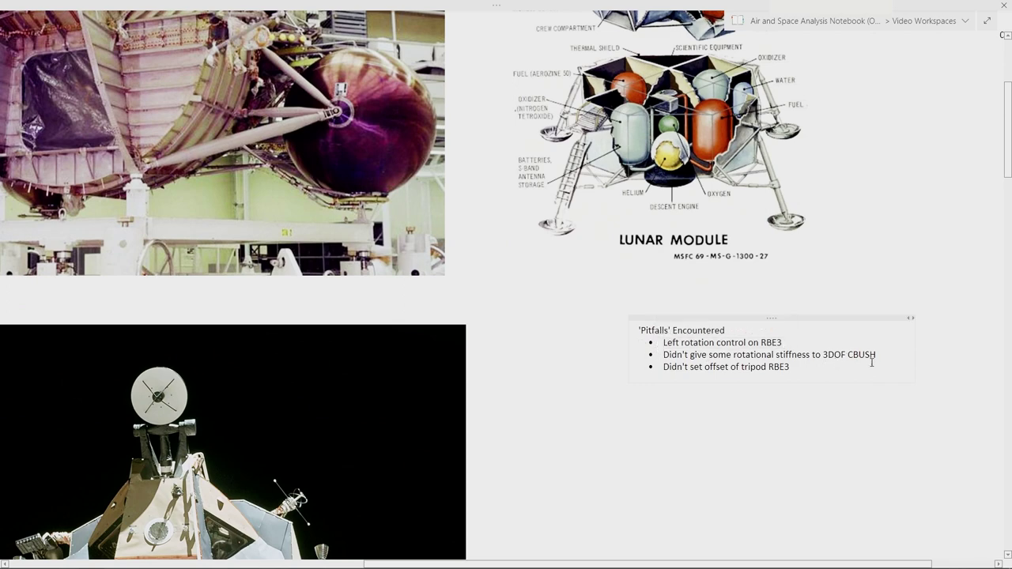
drag(880, 357, 669, 355)
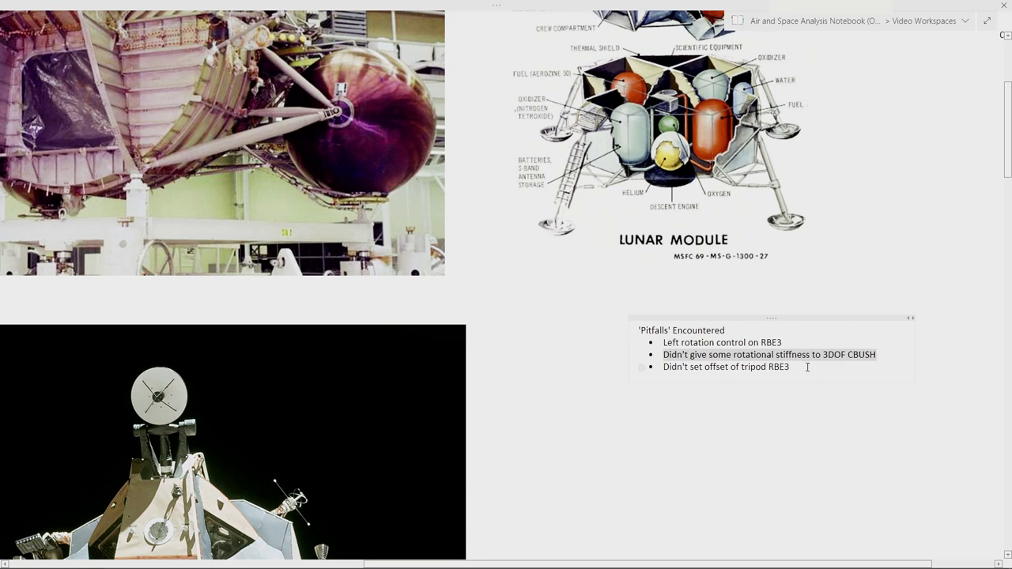
- Highlight the note about the missing tripod RBE3 offset, switch back to Femap and bring the whole tank into view
drag(807, 366, 660, 369)
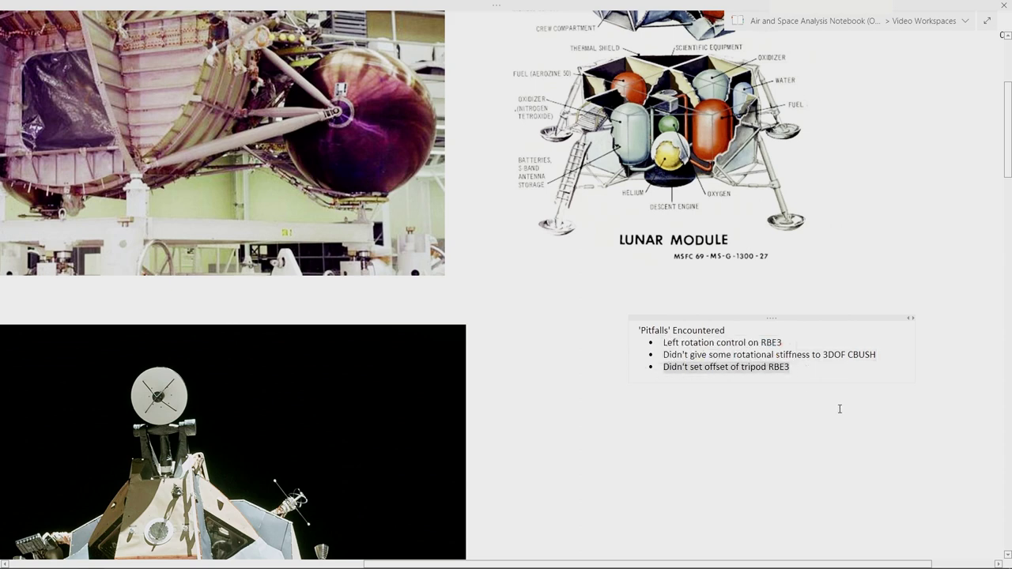
key(alt+Tab)
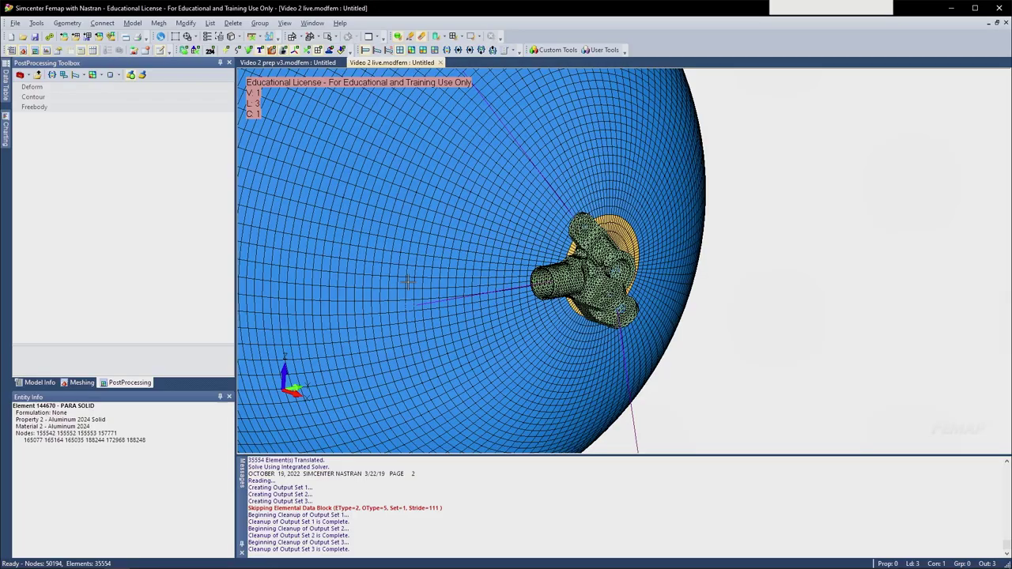
scroll(779, 237, down, 6)
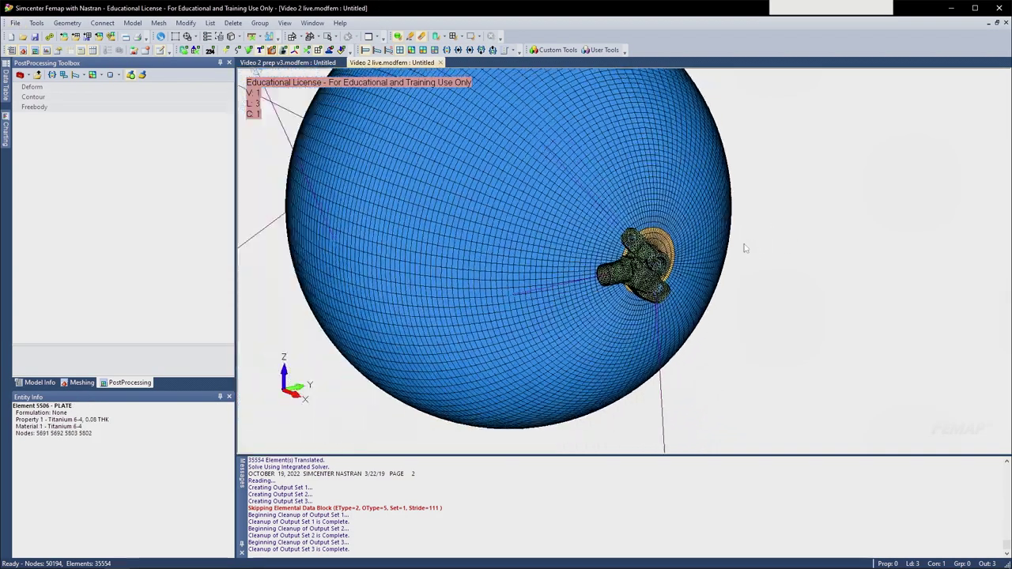
ctrl+middle_drag(742, 244, 666, 227)
scroll(694, 232, down, 3)
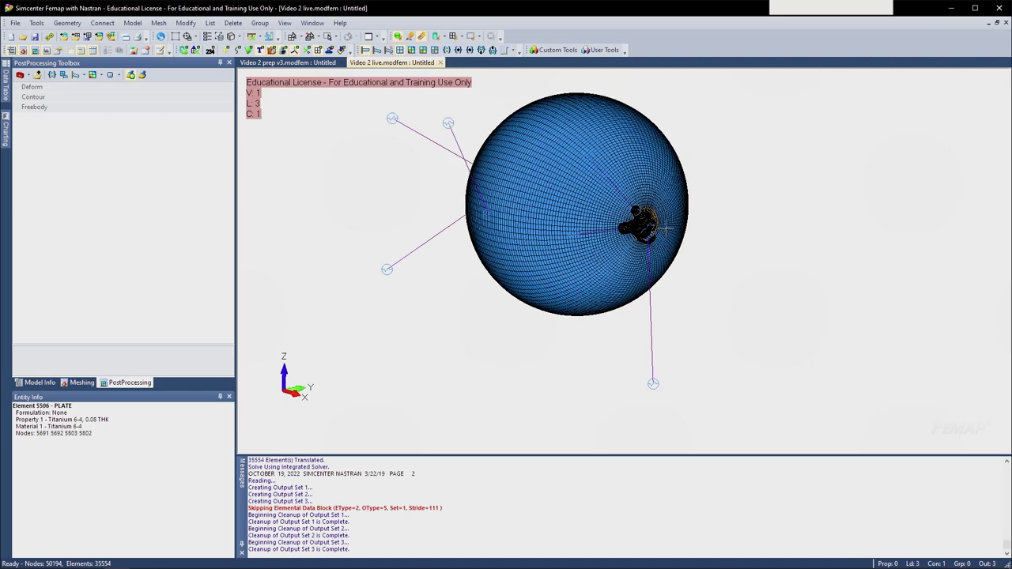
- Display the Pressure + Accel output set as a deformed shape scaled by Actual Deformations, and open the Scale Actual By value
click(64, 98)
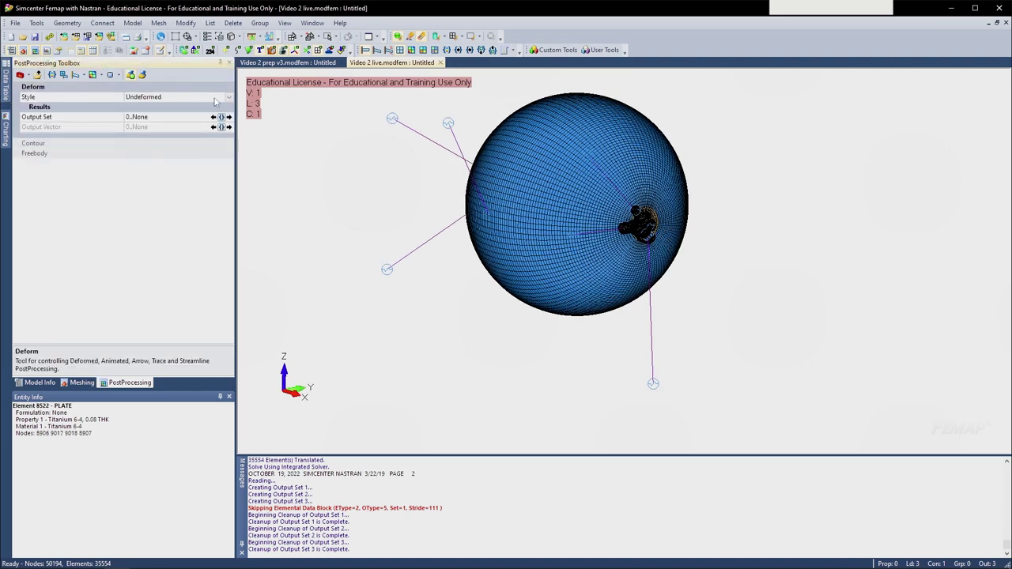
click(376, 49)
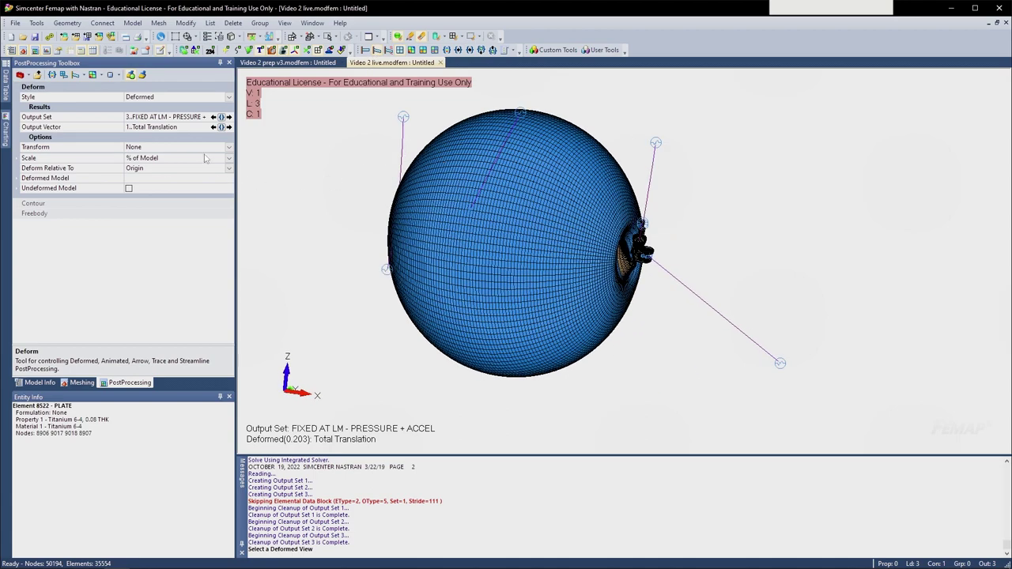
middle_drag(387, 183, 359, 186)
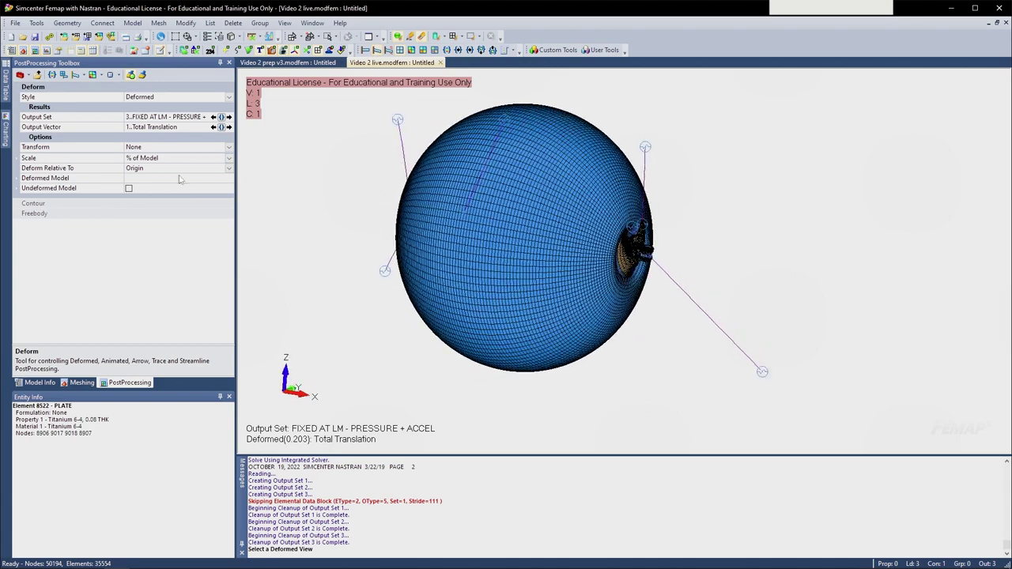
click(227, 159)
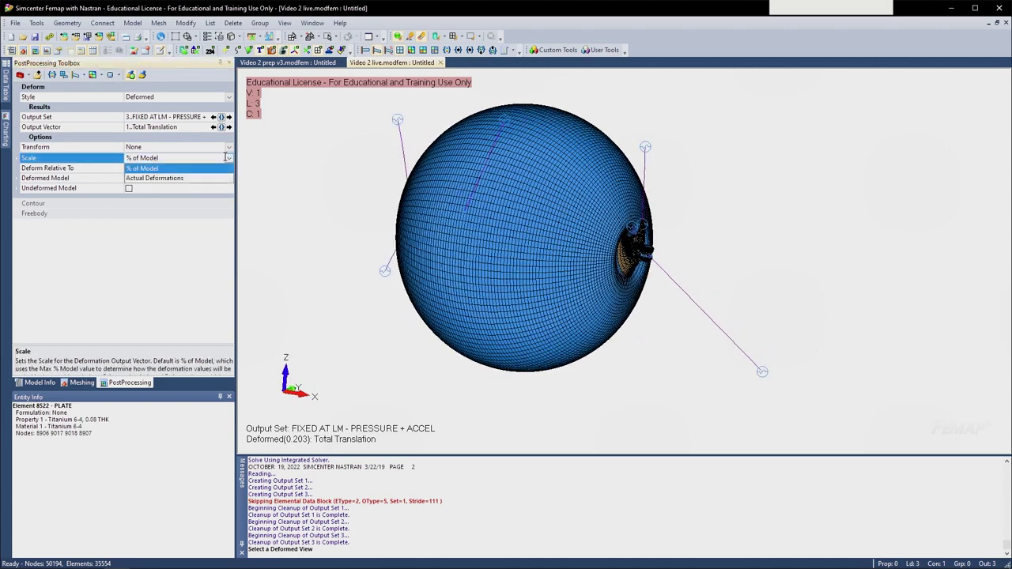
click(150, 178)
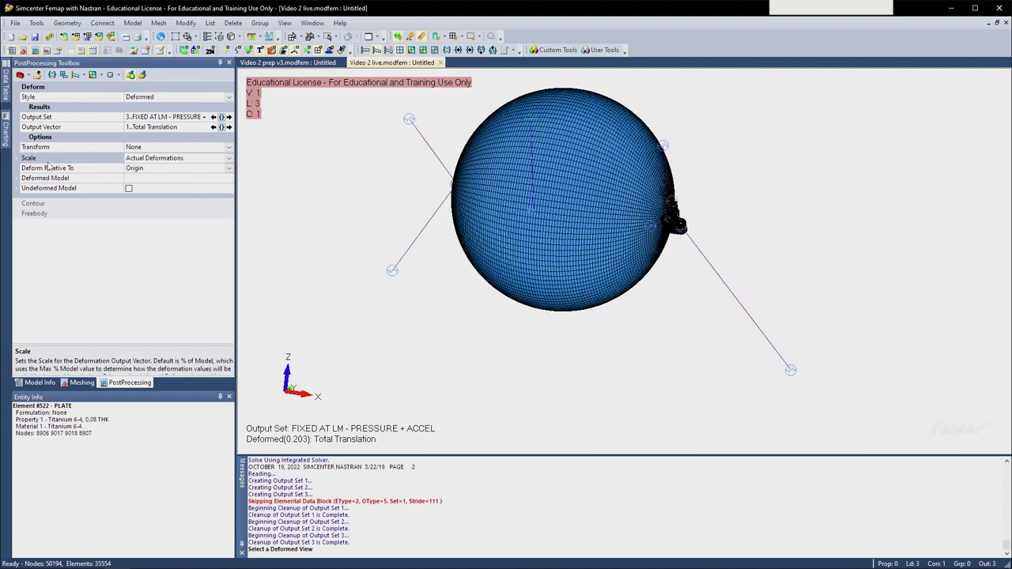
double_click(23, 161)
click(158, 168)
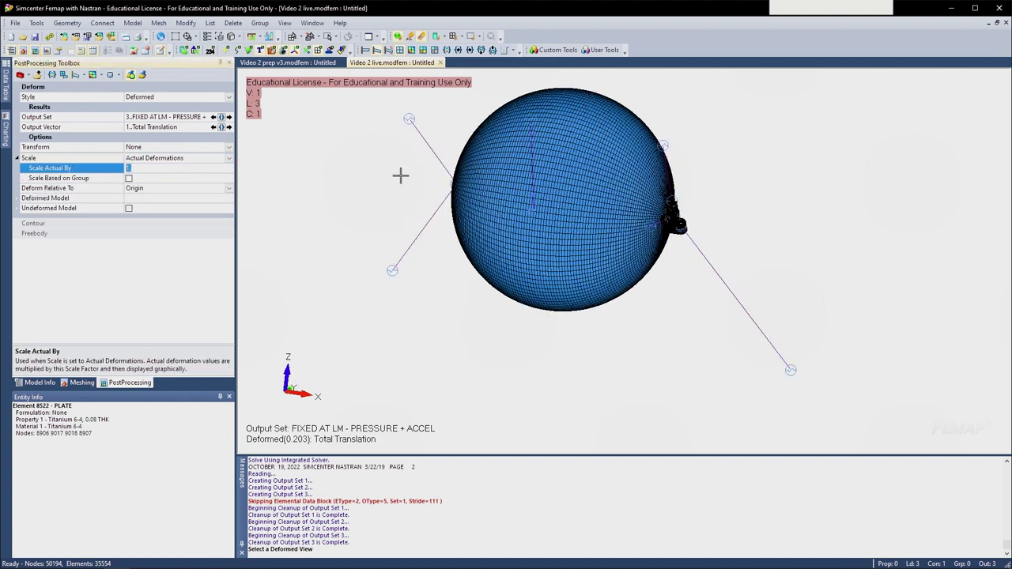
- Display the strut beam elements with their solid cross sections on the deformed tank model
scroll(682, 194, up, 4)
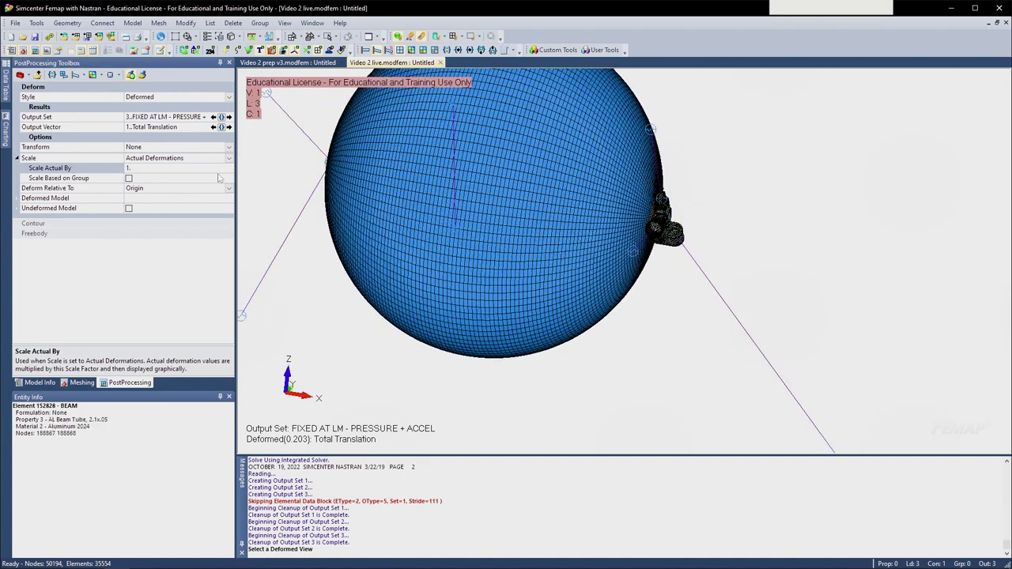
ctrl+middle_drag(603, 226, 700, 248)
middle_drag(701, 248, 657, 274)
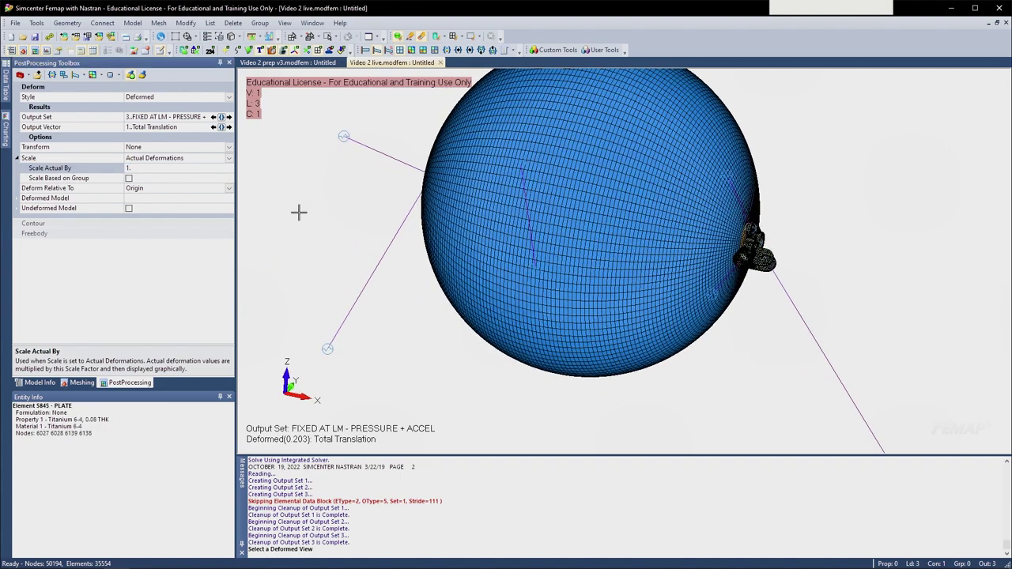
middle_drag(329, 153, 533, 252)
scroll(572, 239, down, 2)
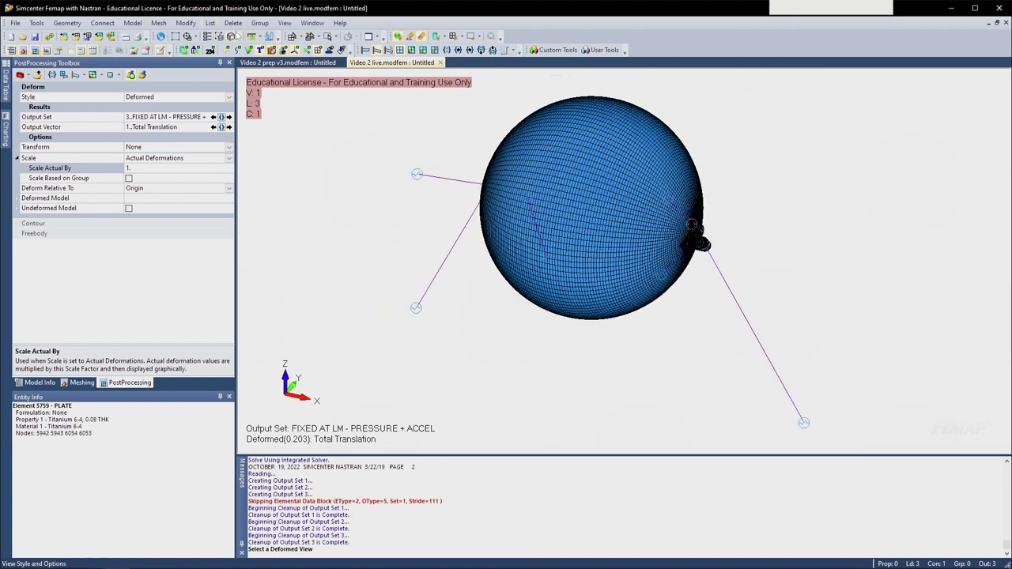
click(237, 35)
click(257, 198)
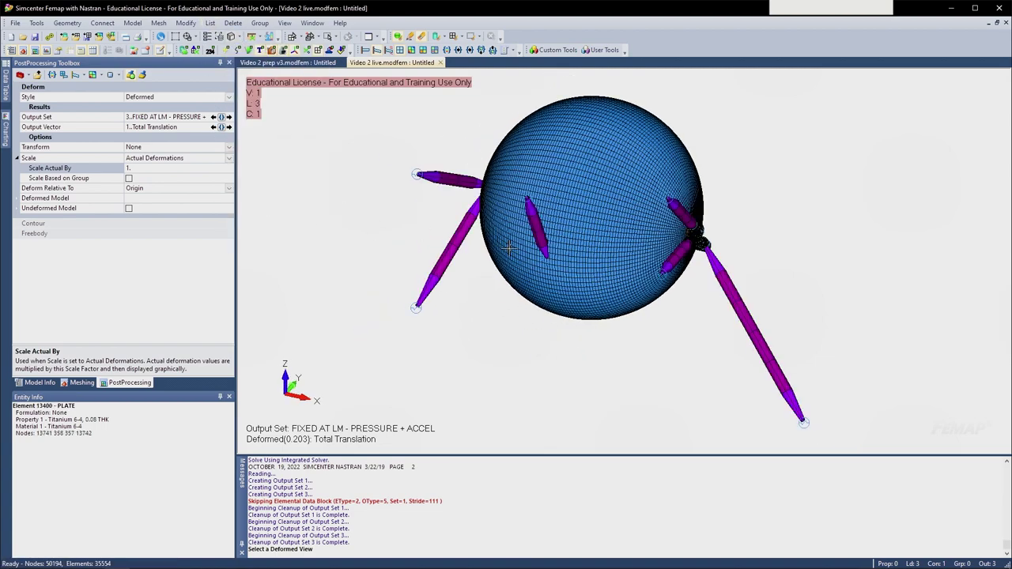
- Set the actual deformation scale factor to 10
middle_drag(509, 247, 372, 216)
click(162, 169)
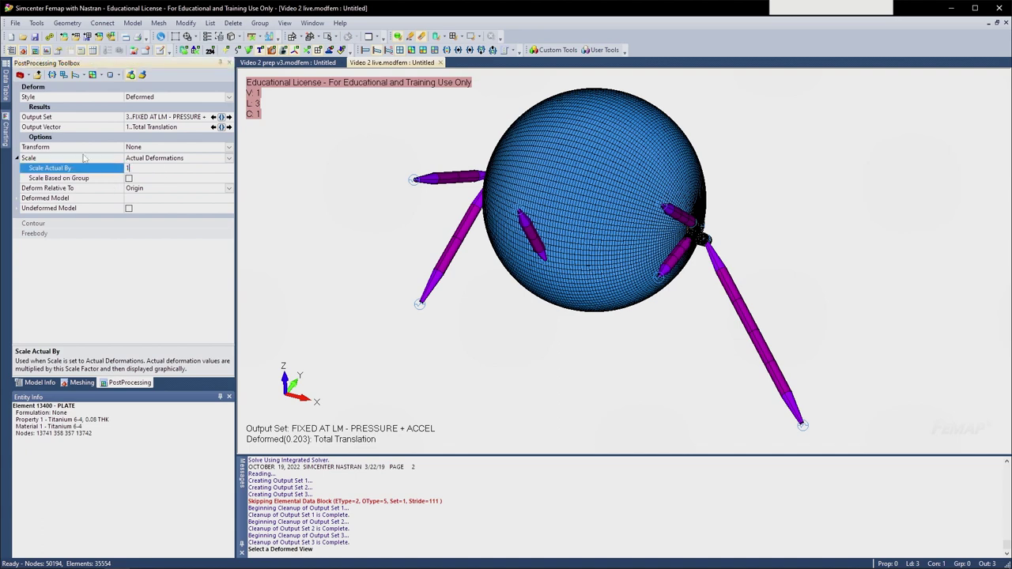
text(0)
key(Return)
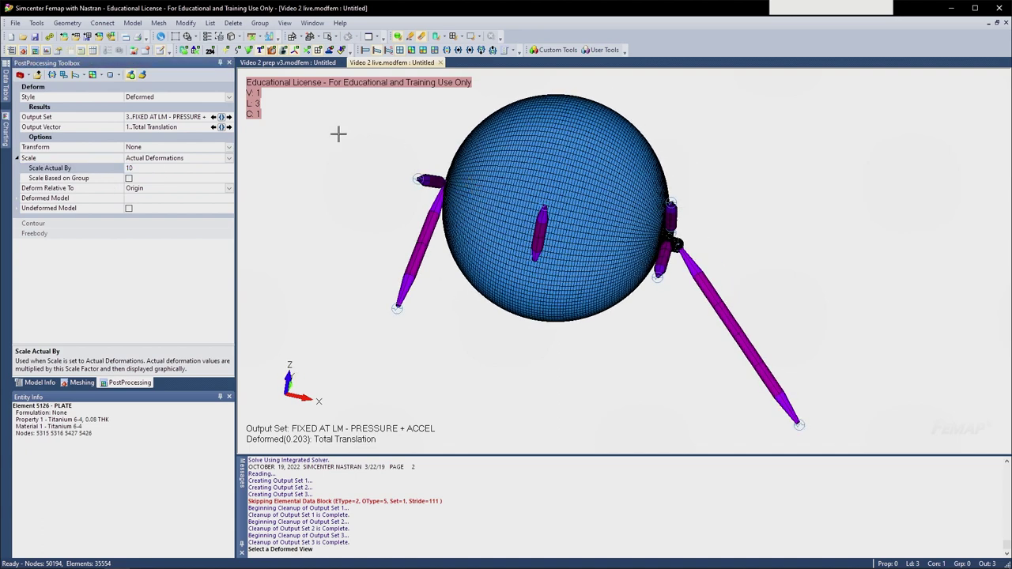
- Animate the Pressure + Accel deformation and examine the tank, fitting and struts from several angles
click(387, 50)
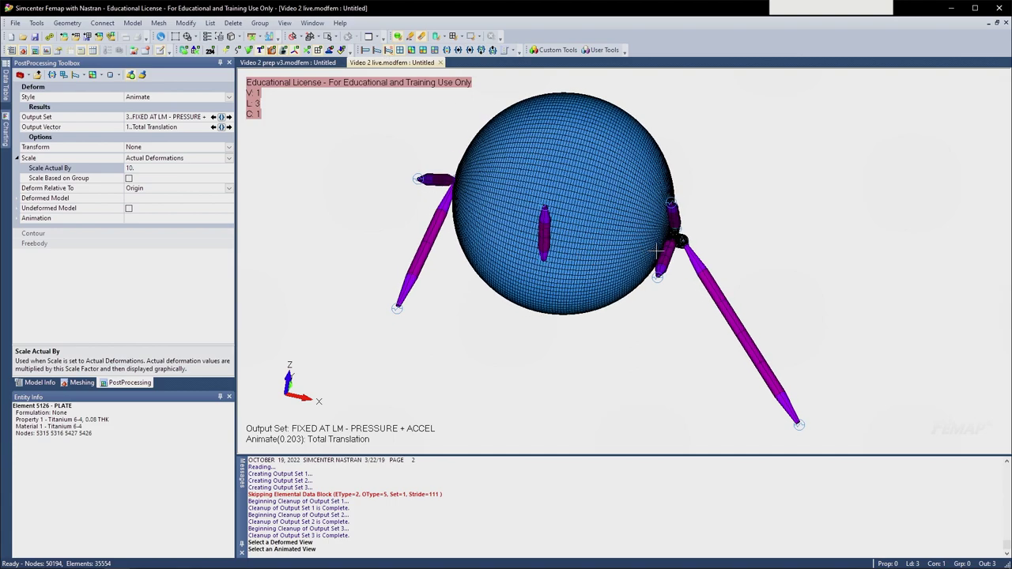
middle_drag(675, 251, 569, 234)
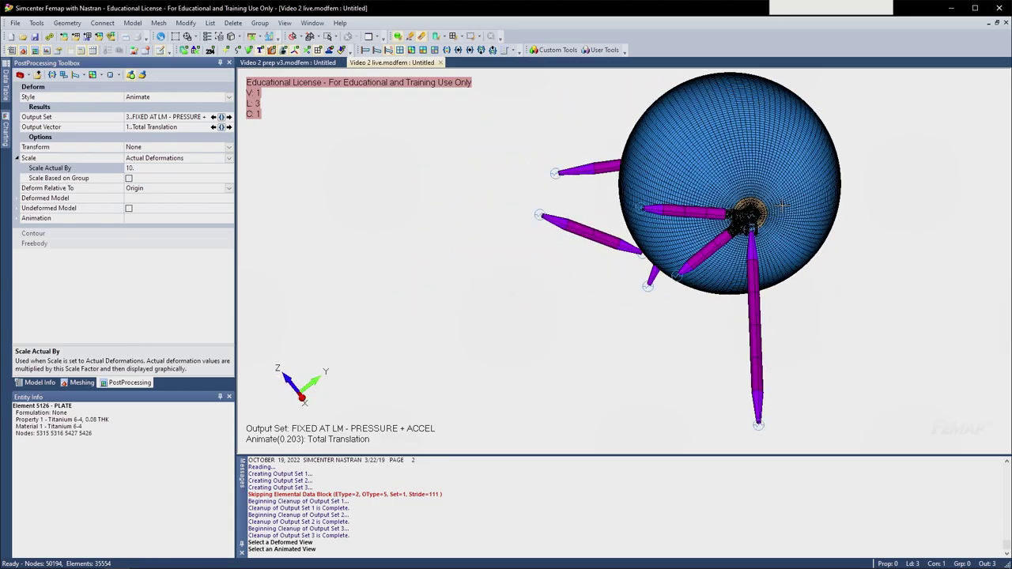
scroll(794, 214, up, 6)
mouse_move(790, 217)
middle_down()
mouse_move(652, 228)
mouse_move(779, 222)
middle_up()
middle_drag(609, 231, 704, 383)
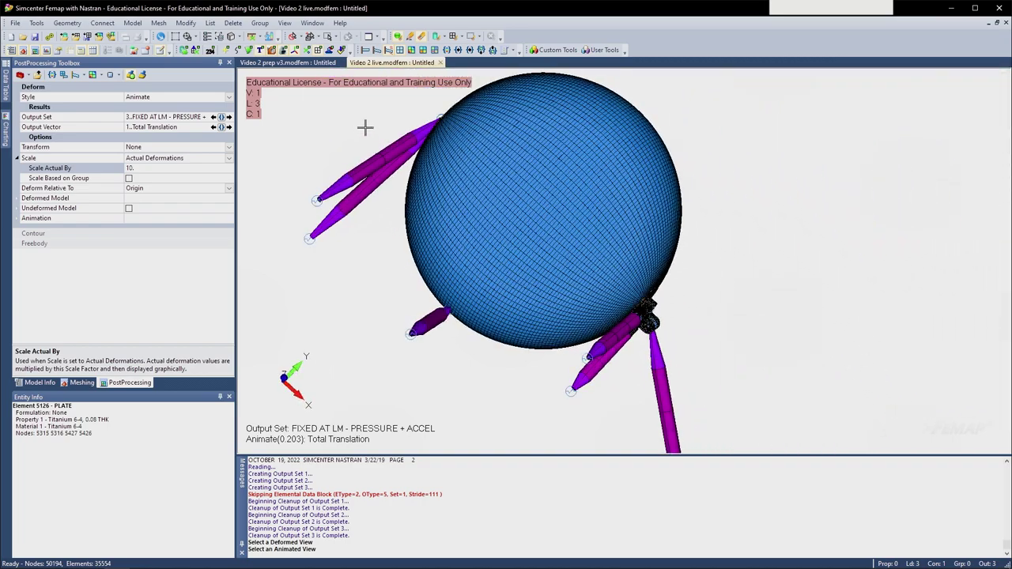
- Return the model to its undeformed display and select the Fixed at LM - Fuel Pressure output set
click(364, 50)
middle_drag(360, 178, 392, 178)
click(166, 117)
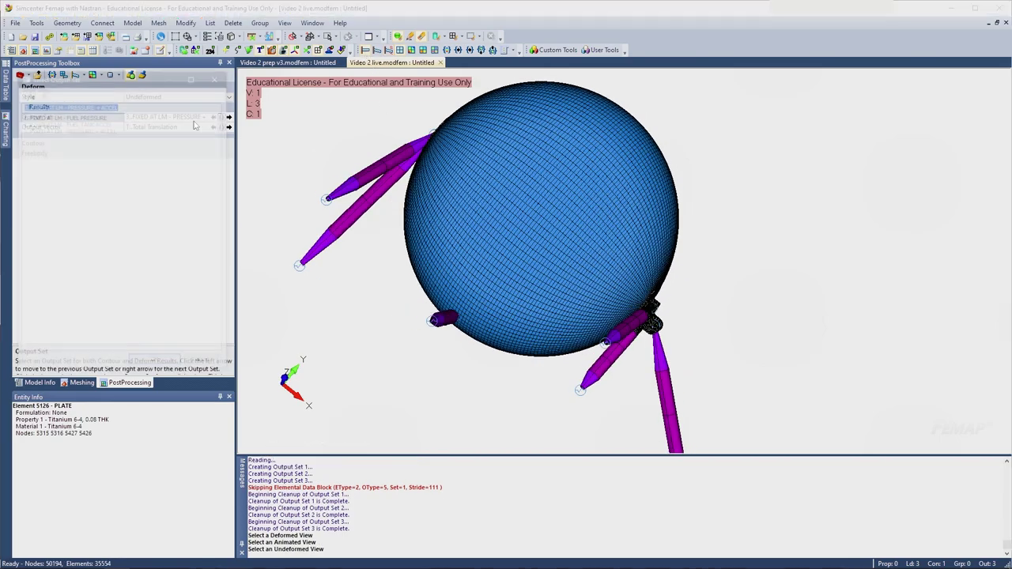
double_click(56, 116)
middle_drag(337, 248, 513, 296)
scroll(506, 308, down, 3)
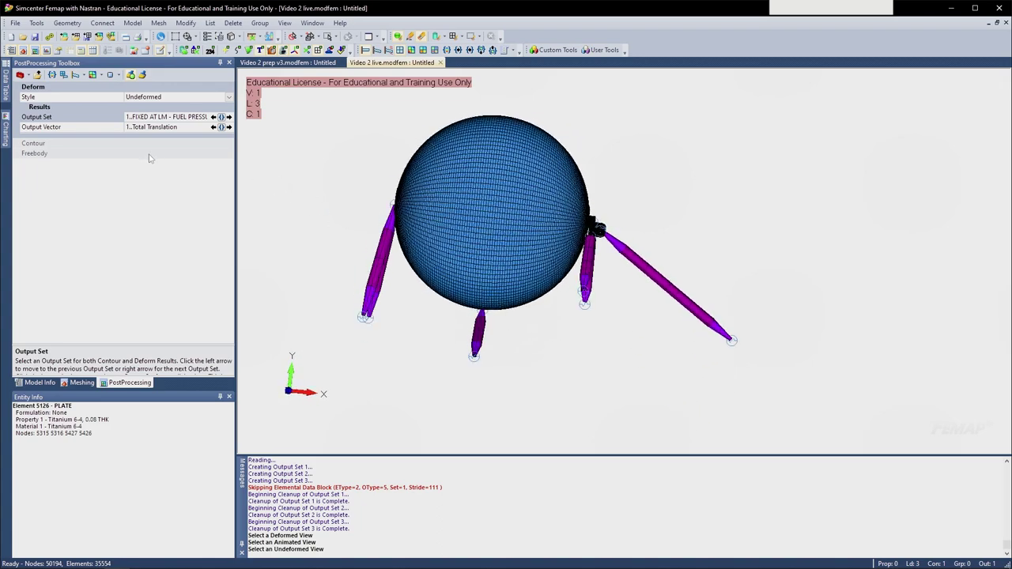
- Display the fuel pressure deformed shape with the actual deformation scale factor set to 100
click(377, 50)
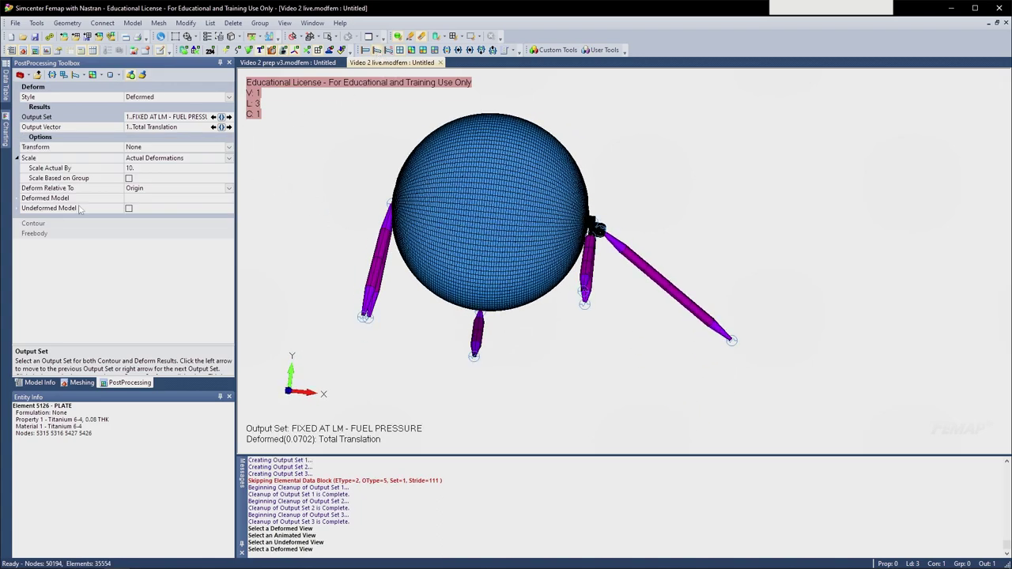
click(144, 169)
text(100)
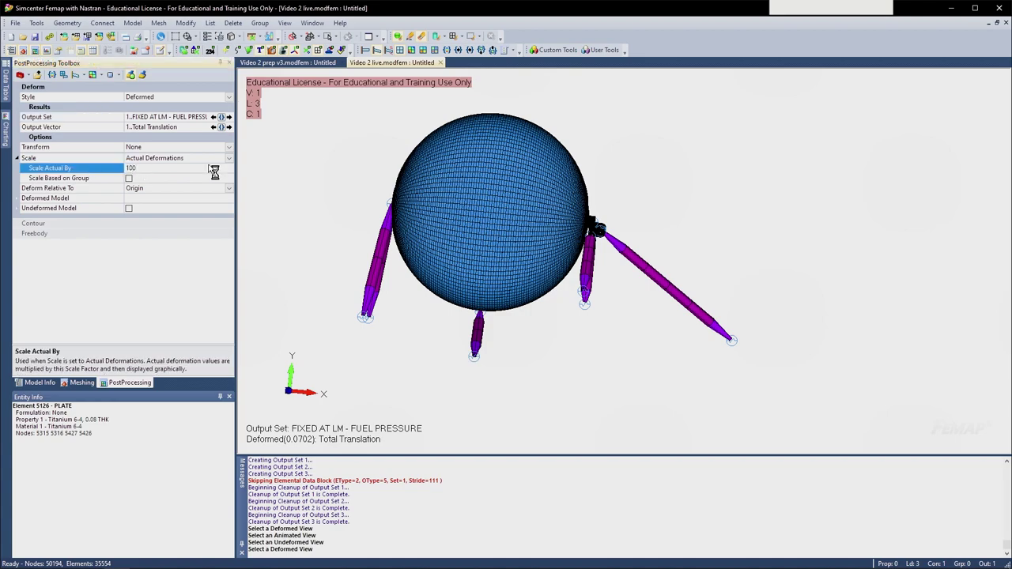
key(Return)
ctrl+middle_drag(383, 195, 397, 253)
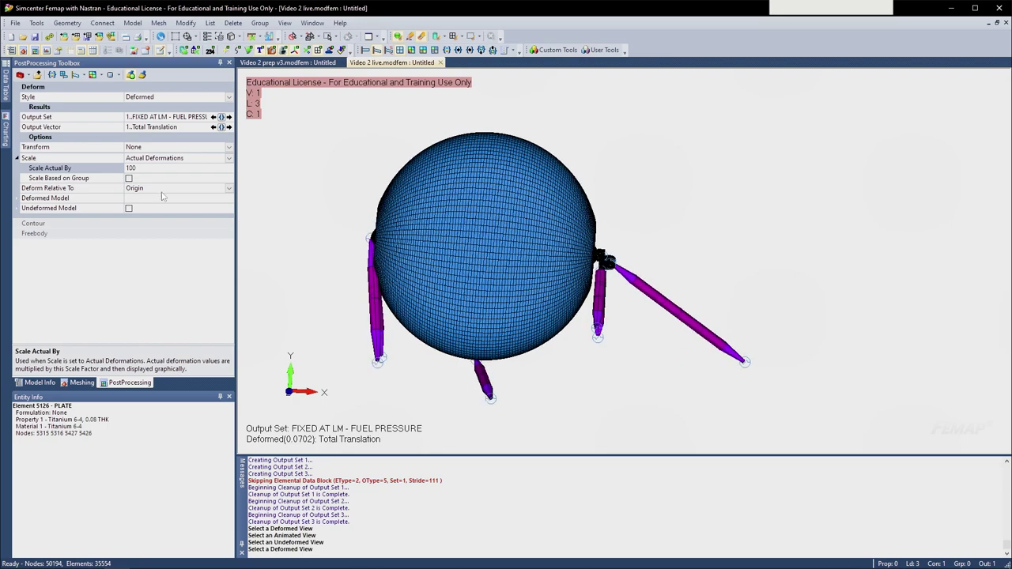
- Animate the fuel pressure deformation with the animation shape set to Linear - Full Abs and inspect the tank's motion
click(389, 50)
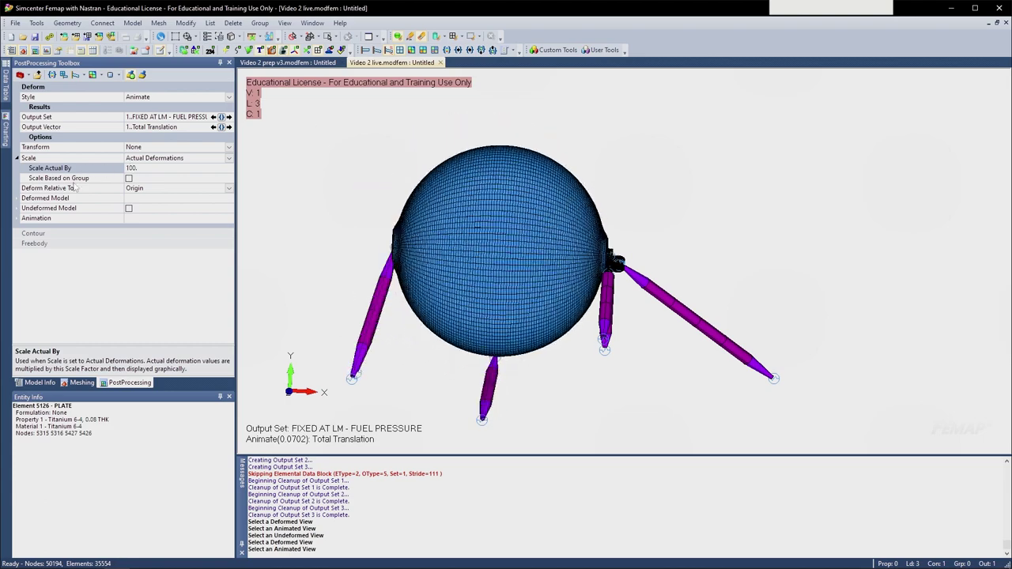
click(16, 218)
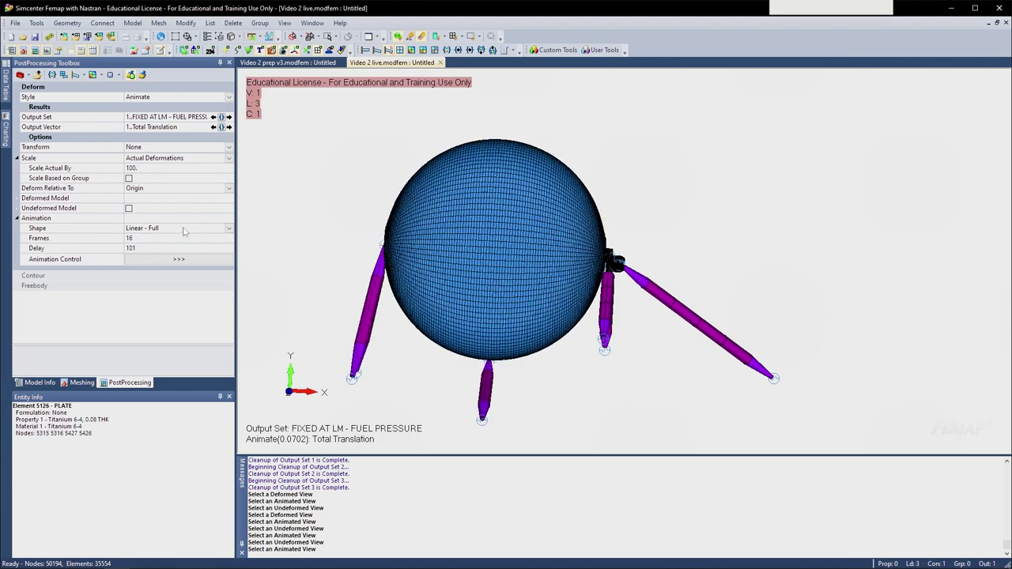
click(229, 229)
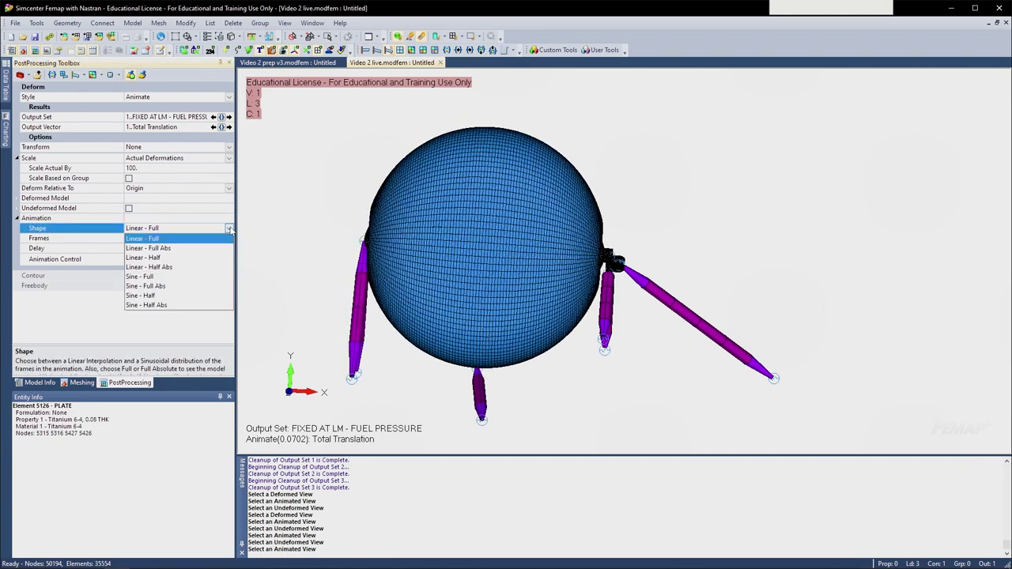
click(162, 249)
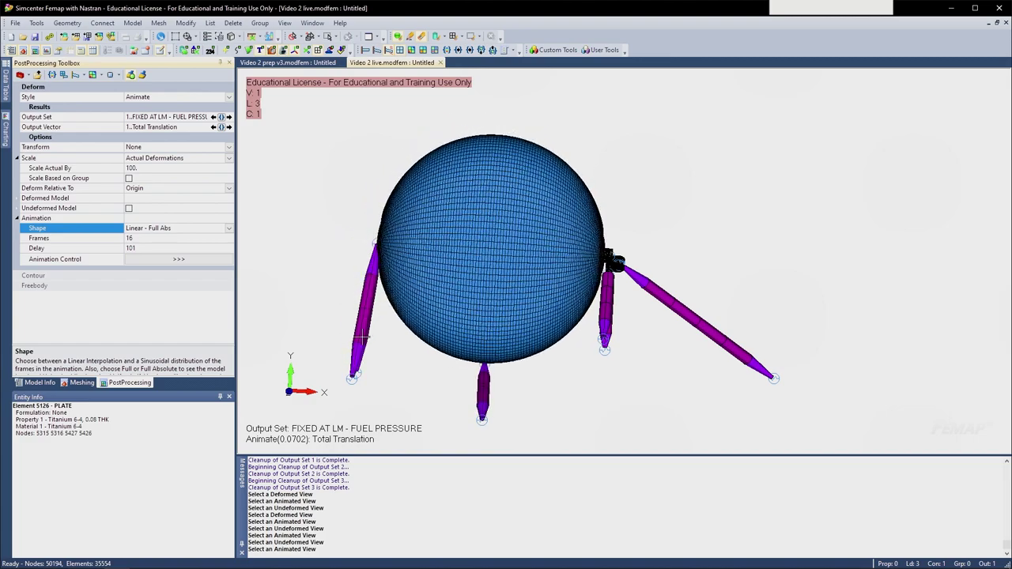
middle_drag(368, 339, 343, 332)
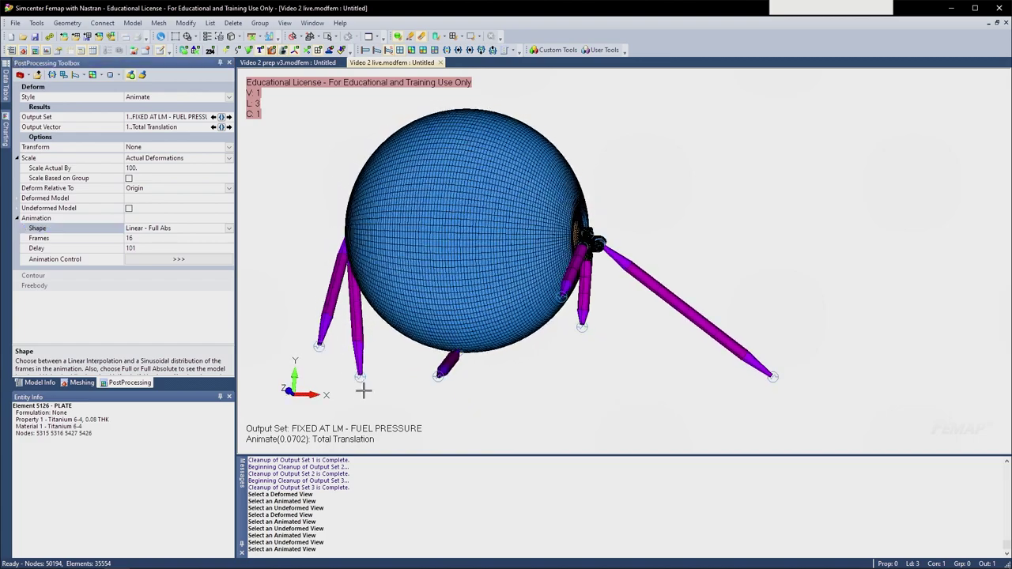
middle_drag(348, 350, 454, 383)
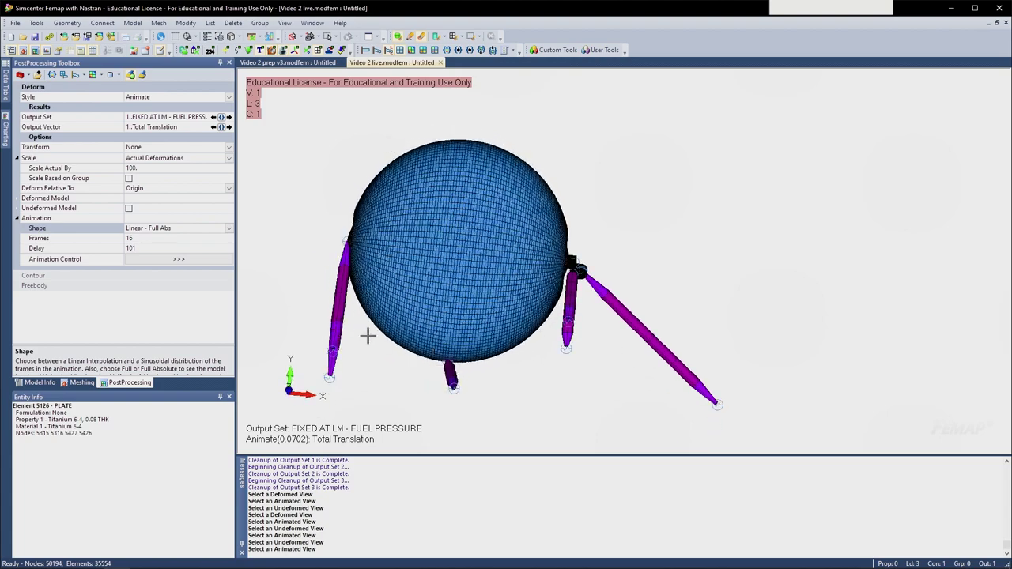
- Try the fuel pressure animation with actual deformation scale factors of 1 and 5
click(165, 169)
text(1)
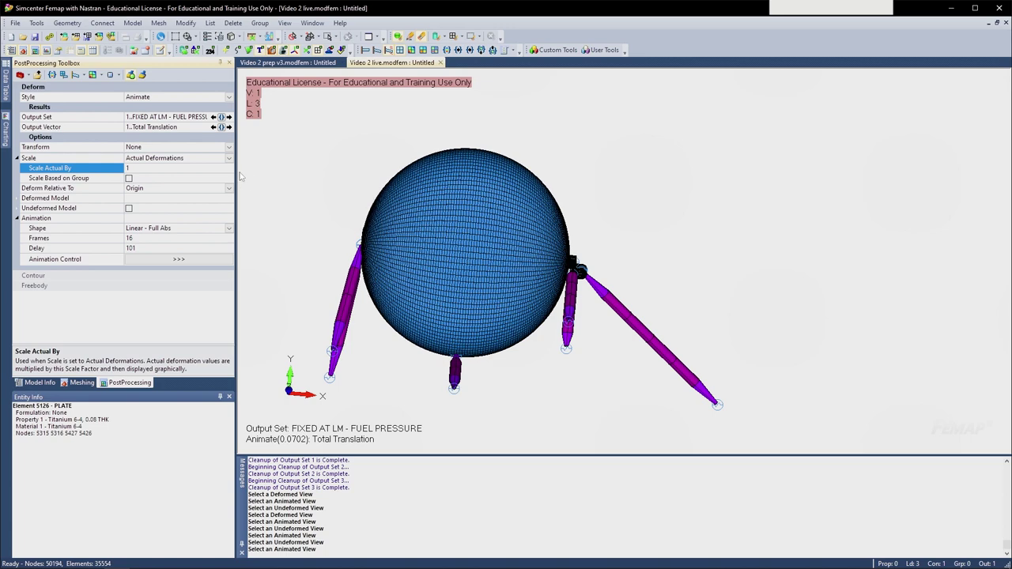
scroll(367, 249, up, 2)
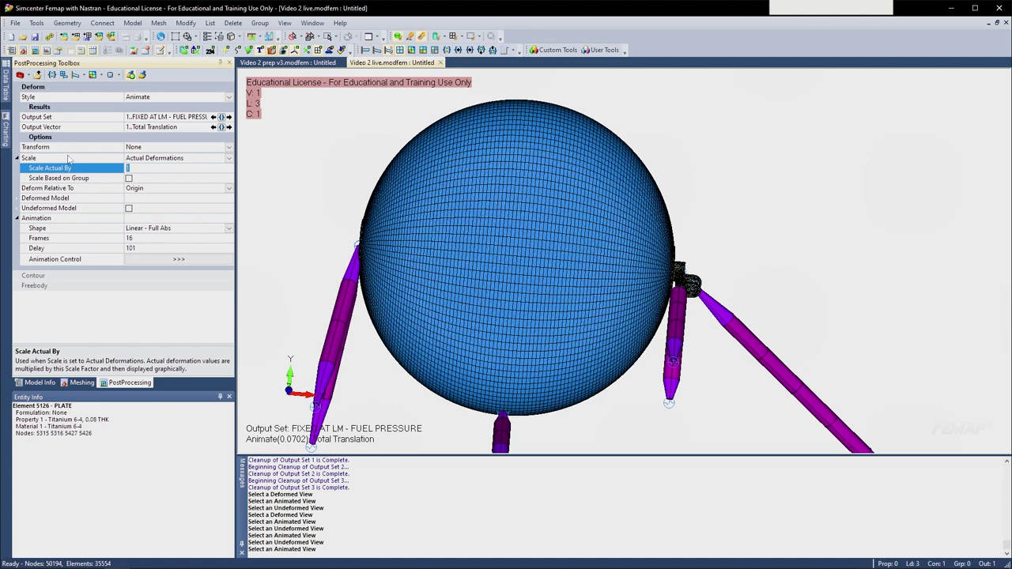
text(5)
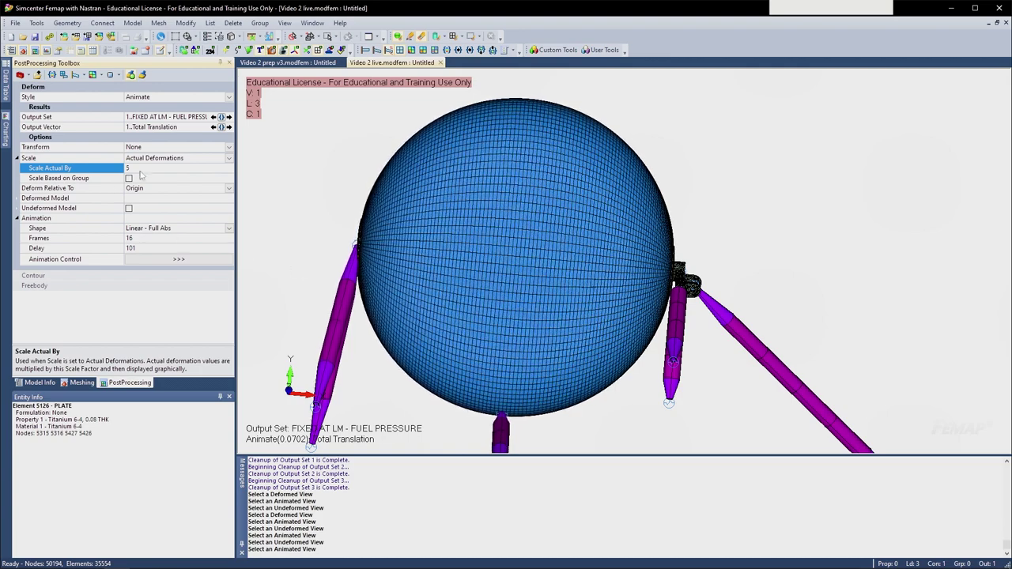
- Set the actual deformation scale factor to 100 and advance the animation to the Fuel Tank Accel output set
text(00)
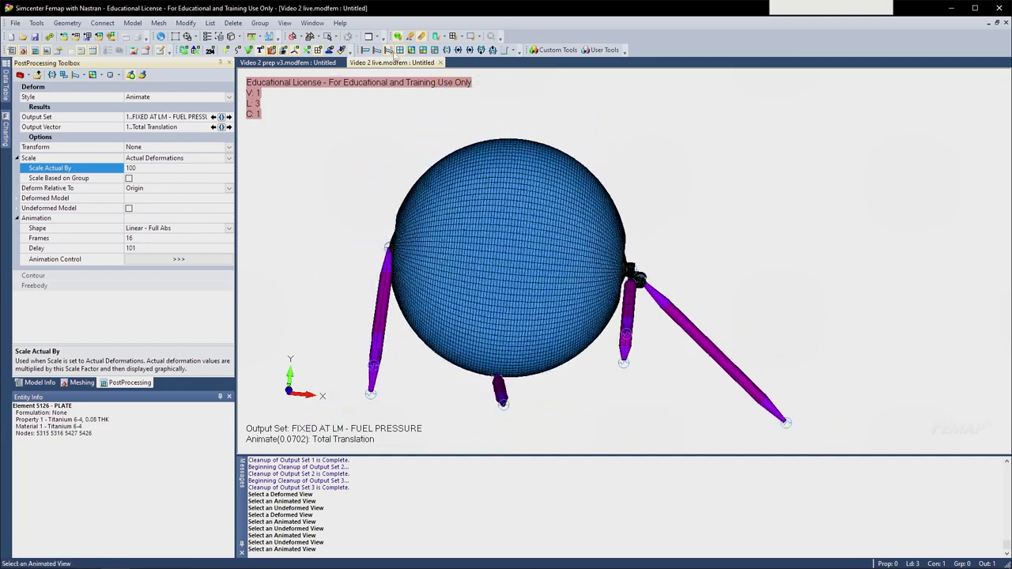
click(228, 116)
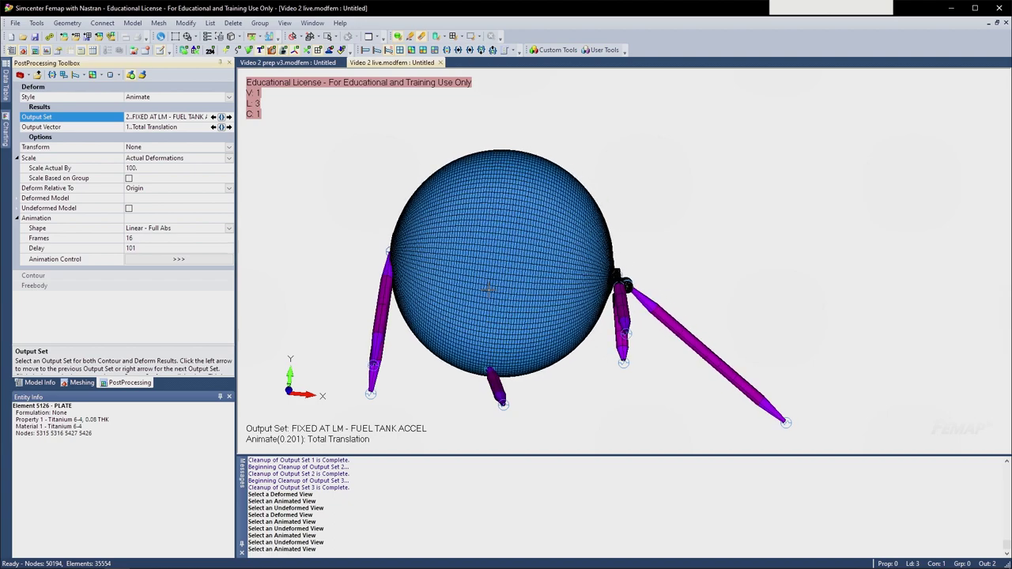
- Try the Fuel Tank Accel animation with an actual deformation scale factor of 1 and view it from several sides
drag(141, 168, 102, 164)
text(1)
key(Return)
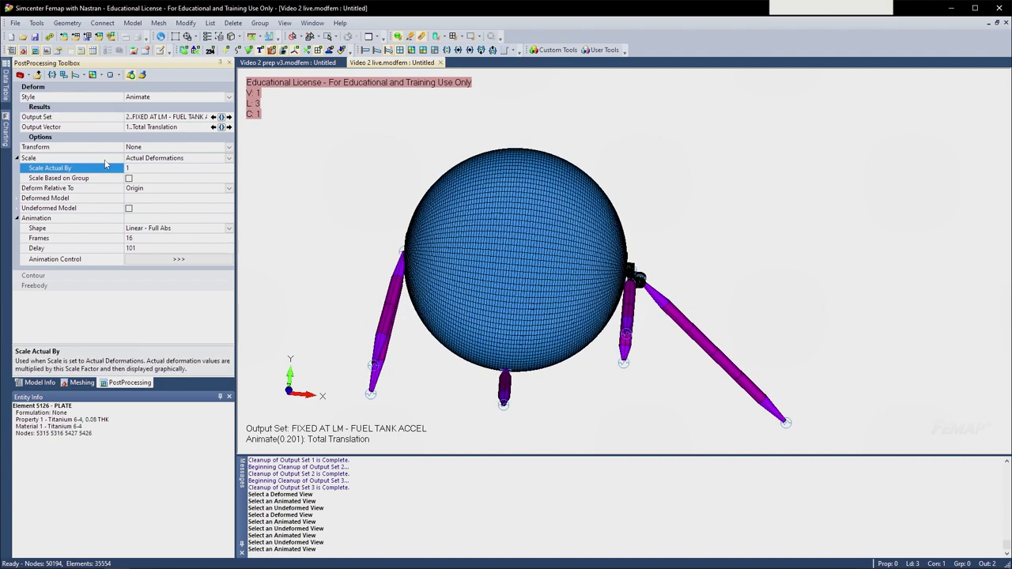
middle_drag(475, 378, 476, 338)
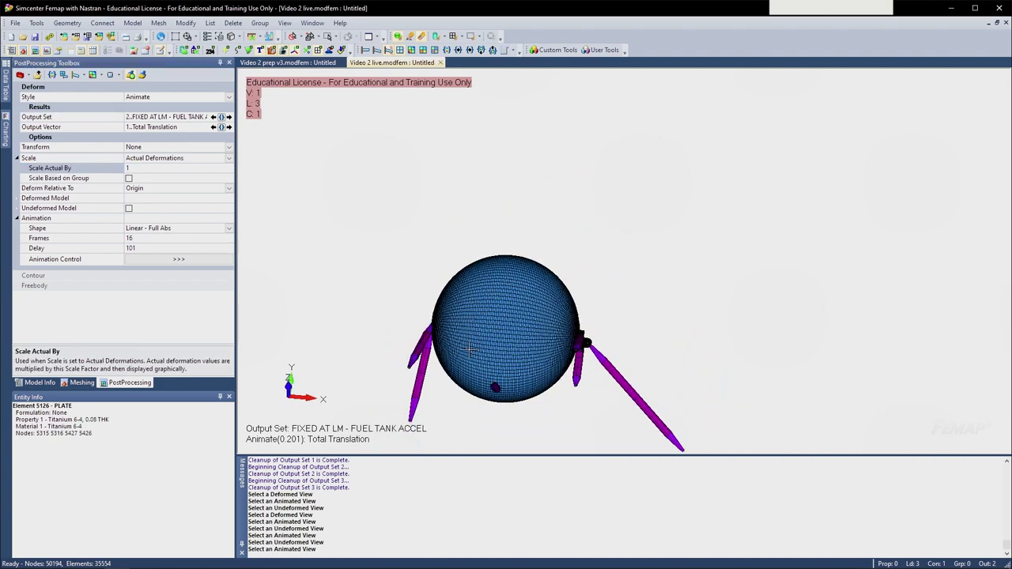
middle_drag(474, 386, 345, 279)
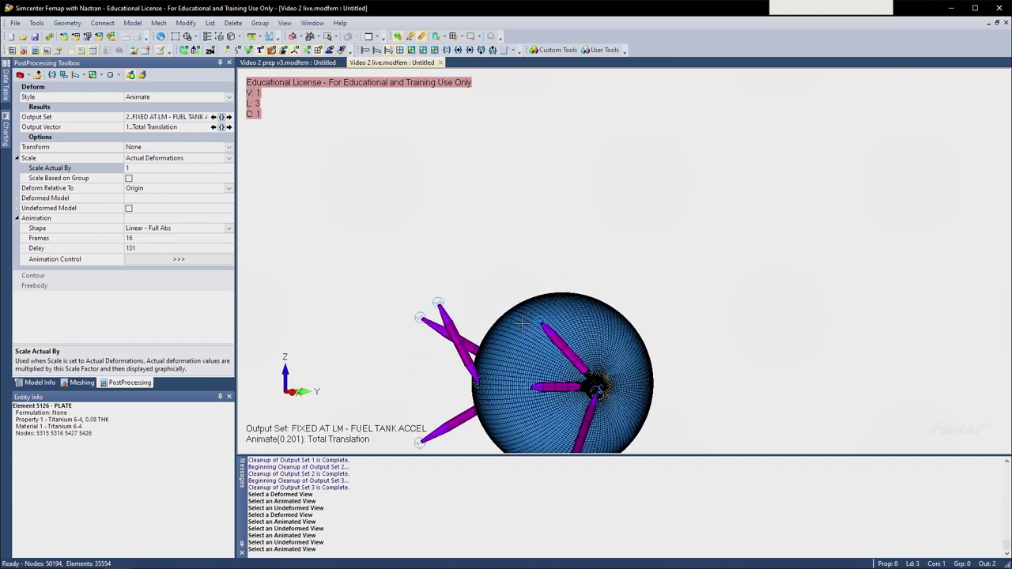
ctrl+middle_drag(532, 348, 496, 273)
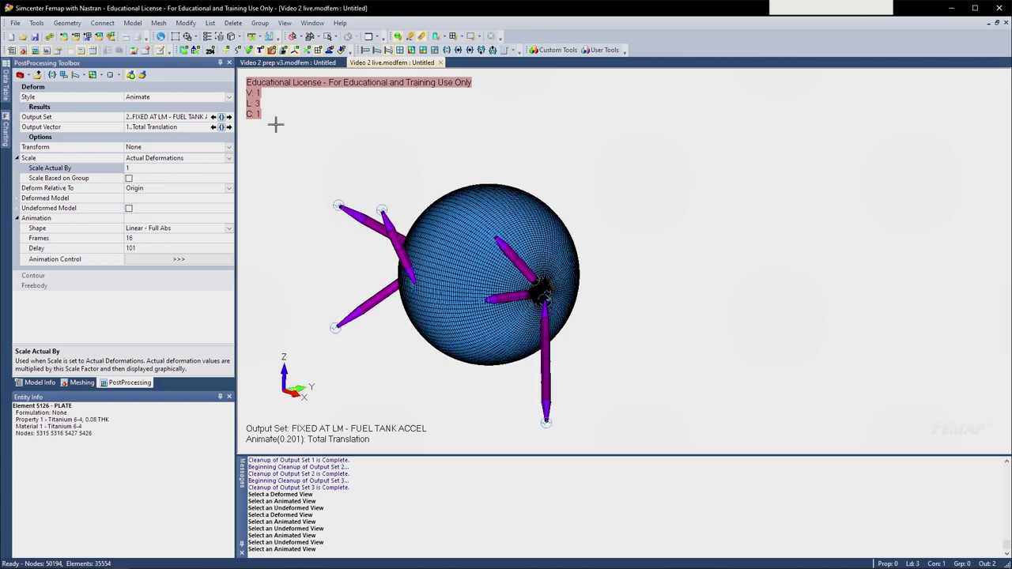
- Set the actual deformation scale factor to 100 and inspect the Fuel Tank Accel animation from several angles
click(111, 168)
text(00)
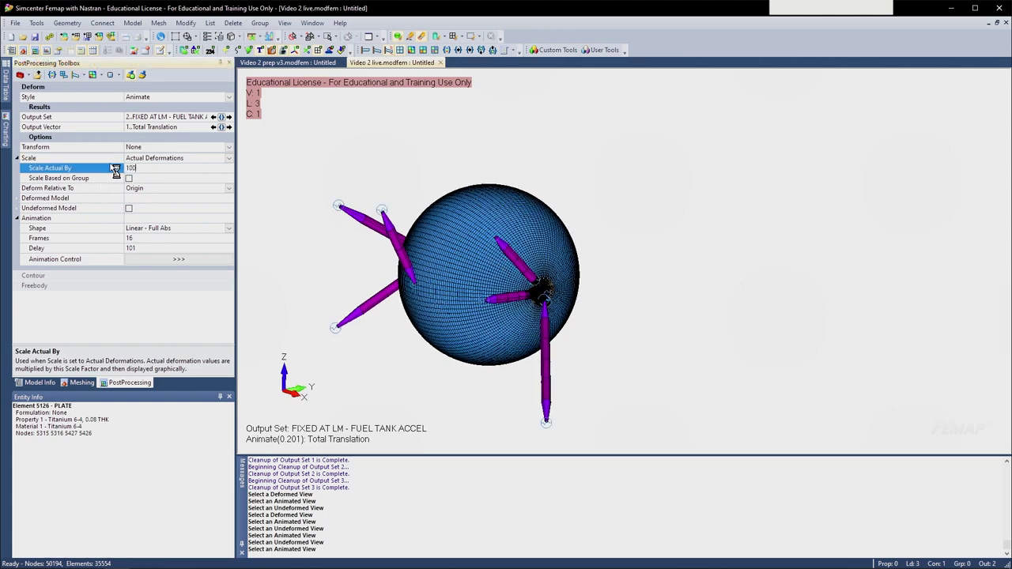
middle_drag(477, 309, 558, 314)
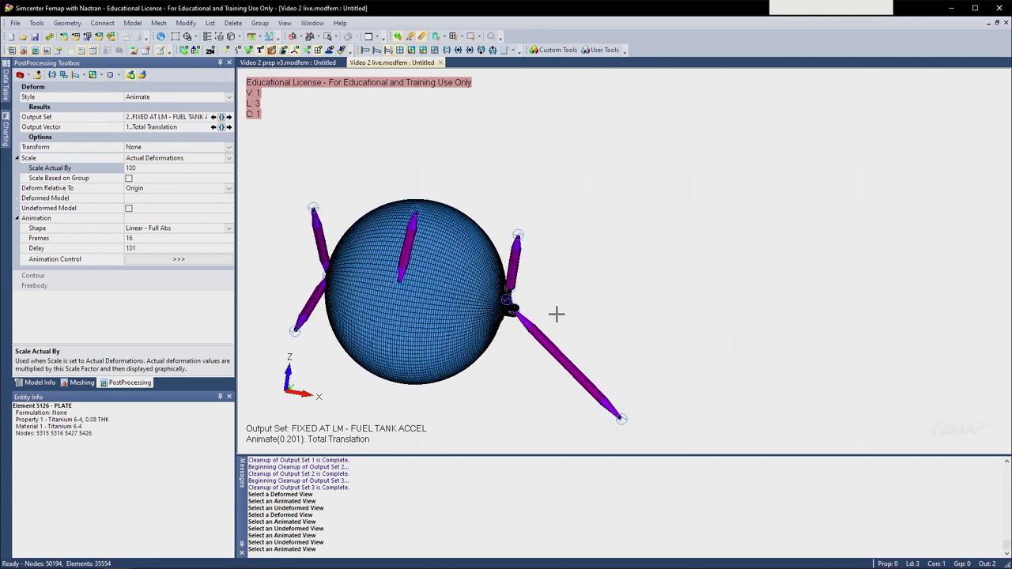
middle_drag(557, 314, 520, 336)
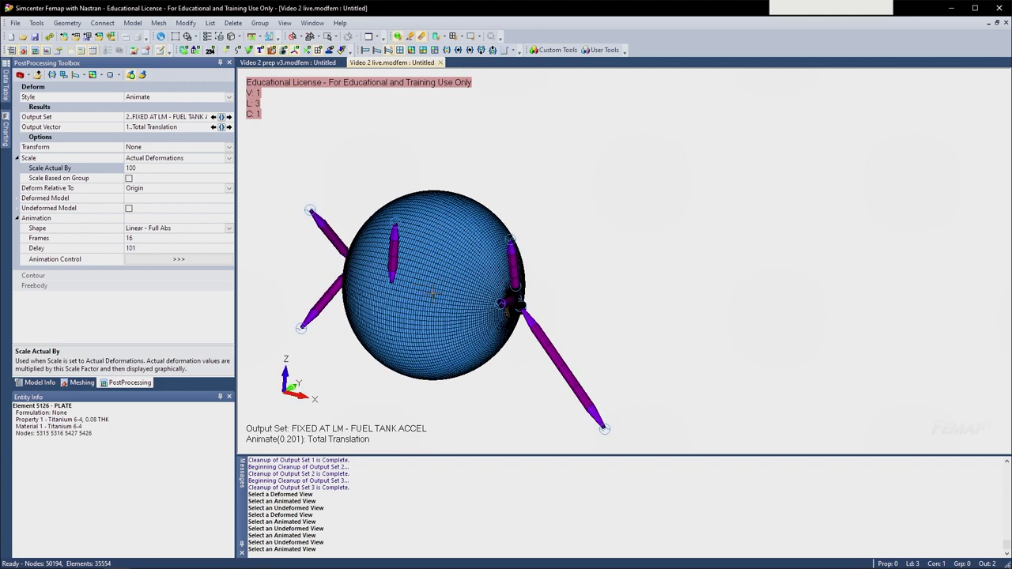
click(107, 168)
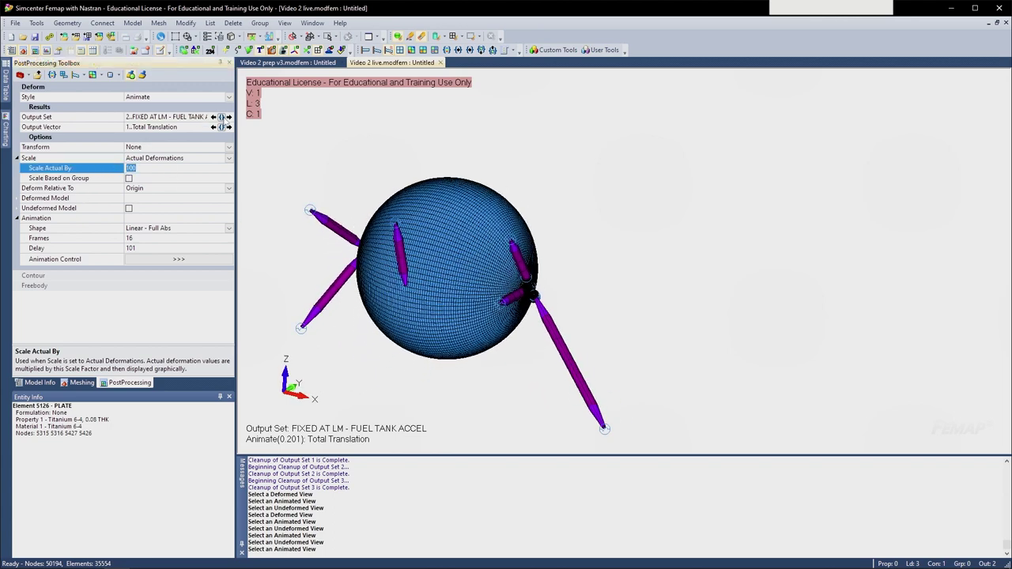
- Advance the animation to the Pressure + Accel output set and inspect the combined motion from different sides
click(228, 117)
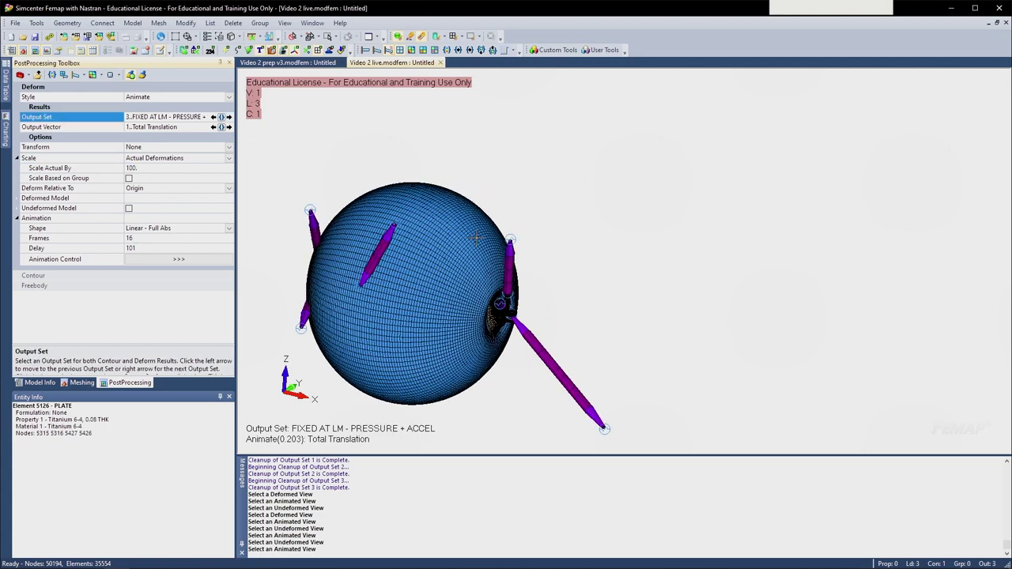
middle_drag(476, 235, 524, 235)
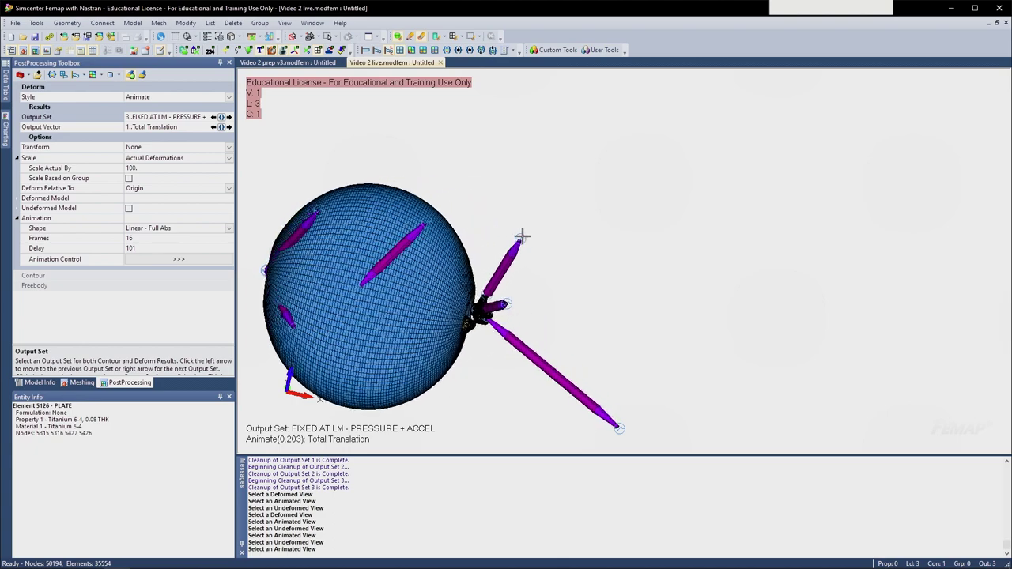
middle_drag(522, 235, 511, 203)
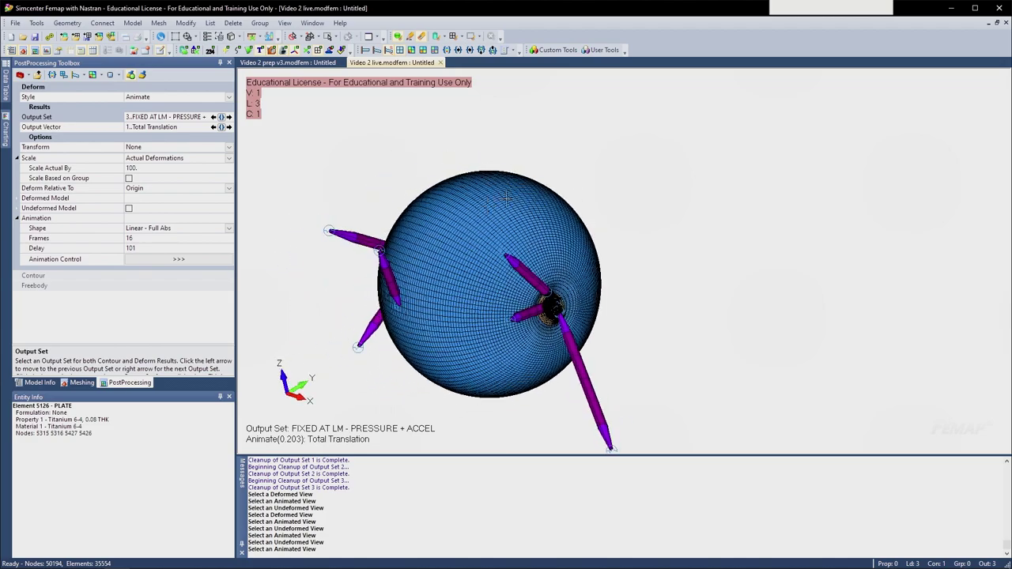
- Stop the animation and return the fuel tank to the undeformed display
click(371, 51)
click(371, 51)
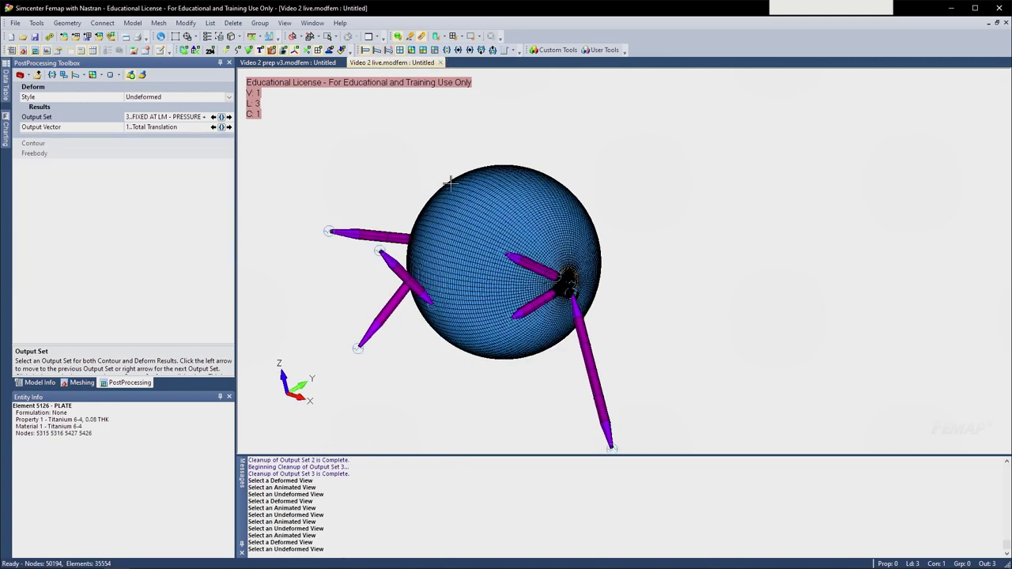
ctrl+middle_drag(472, 203, 460, 142)
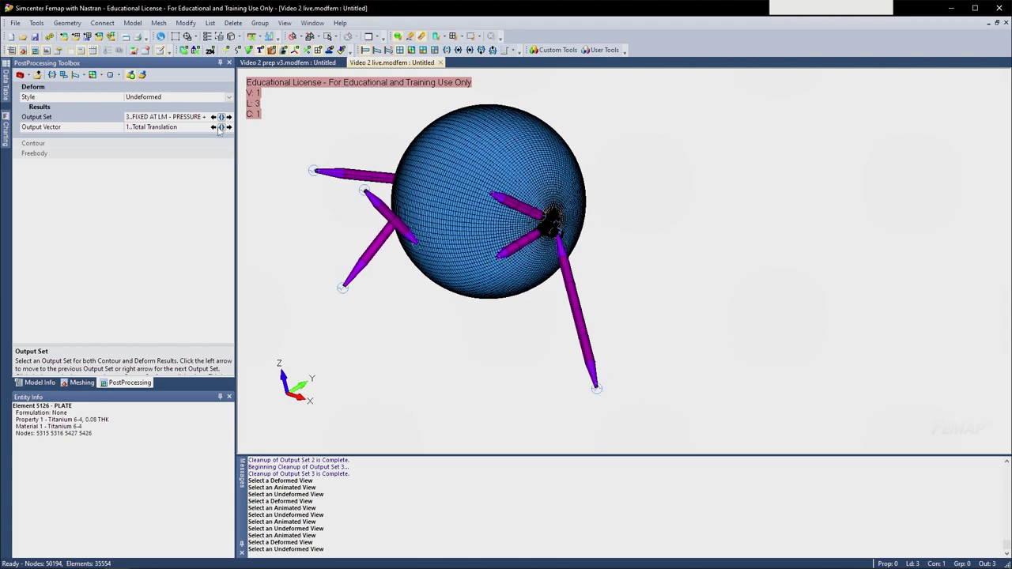
- Select 7033..Plate Top VonMises Stress as the output vector and display it as a contour on the tank
click(222, 127)
scroll(198, 197, down, 20)
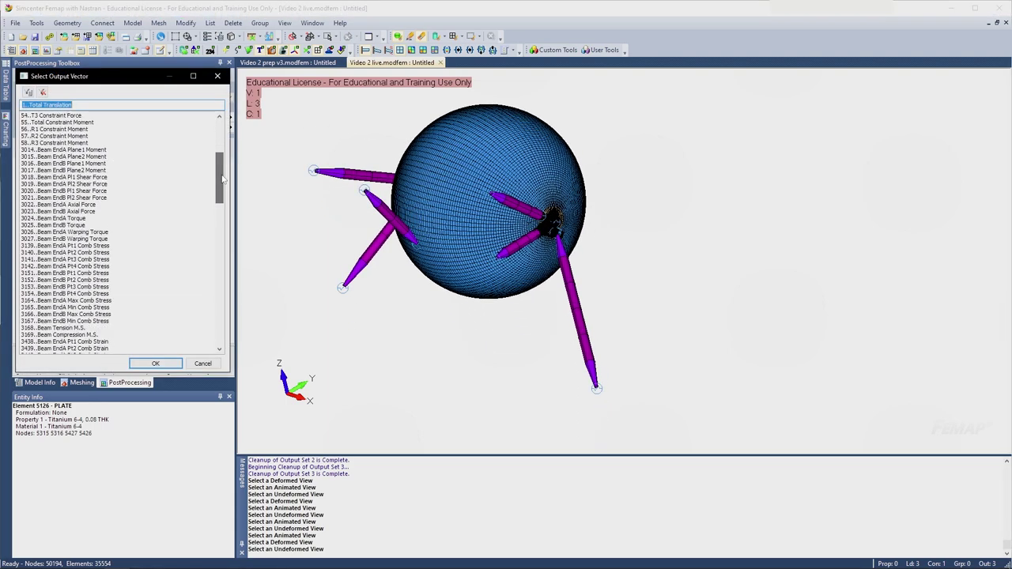
scroll(200, 297, up, 1)
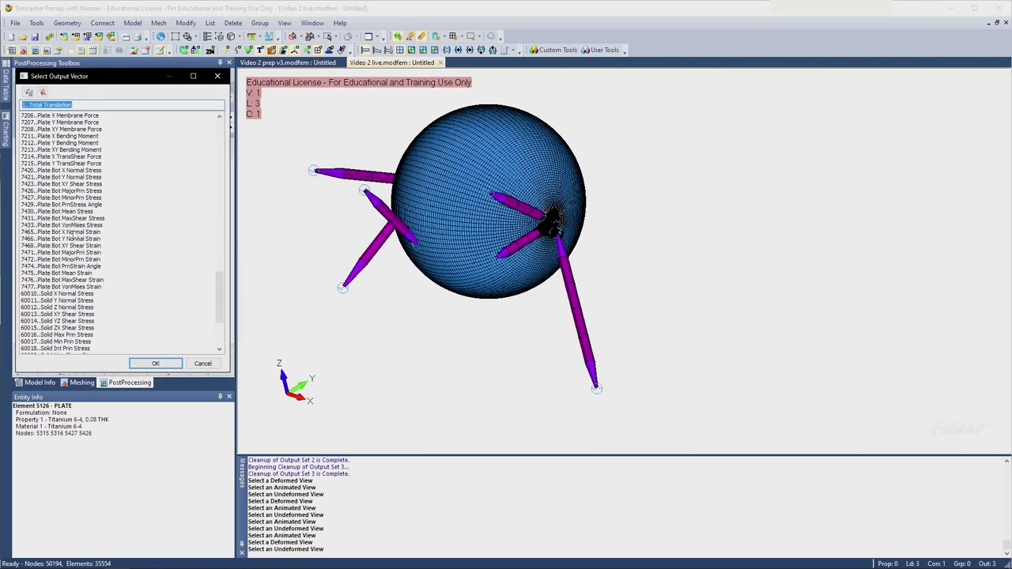
scroll(71, 234, up, 5)
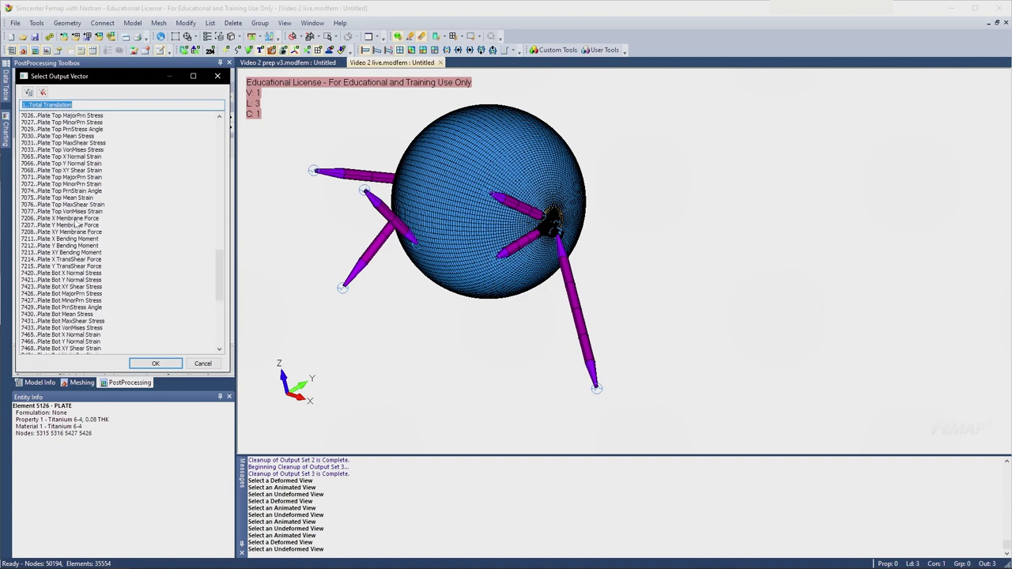
double_click(56, 150)
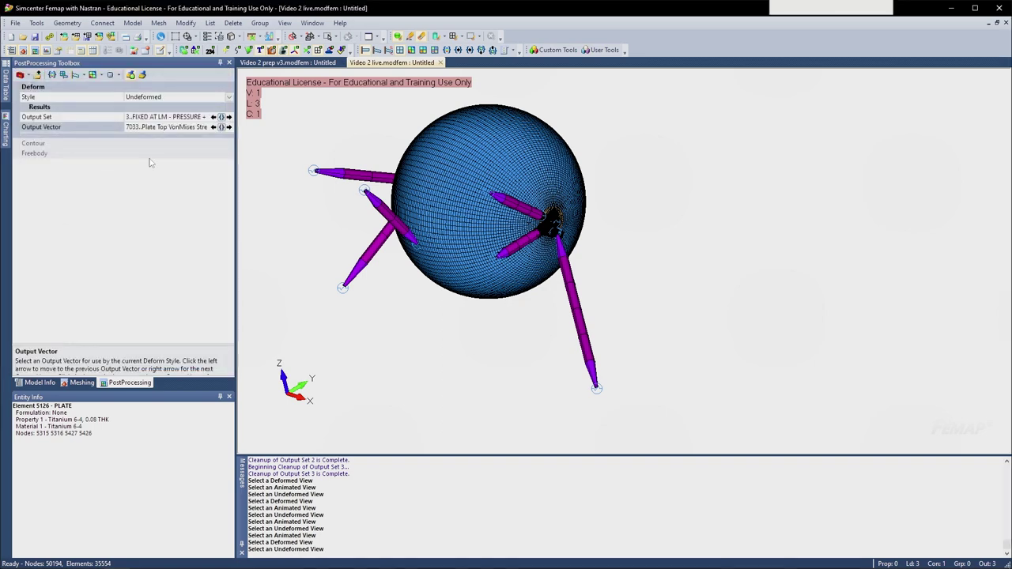
click(411, 50)
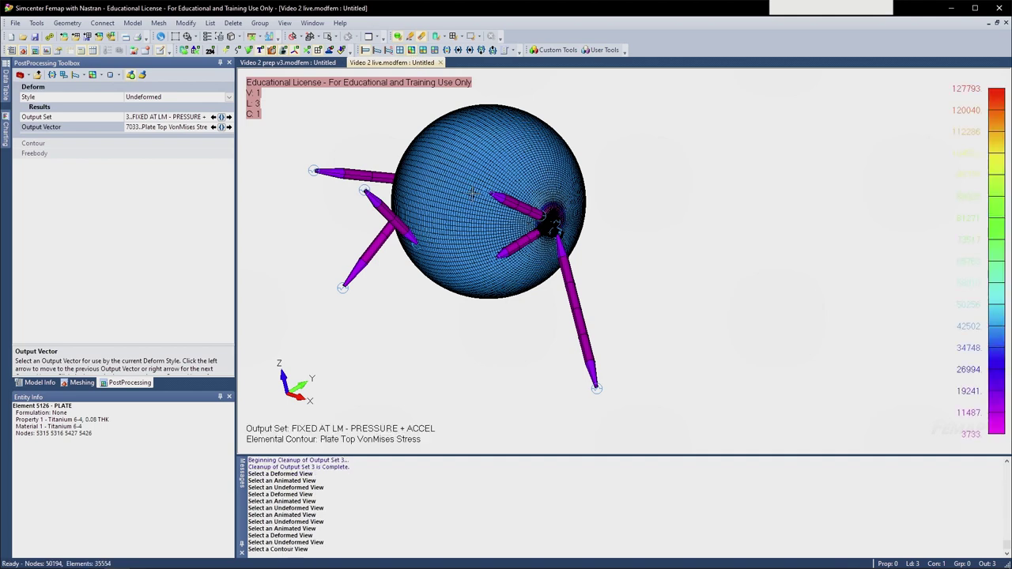
scroll(531, 202, up, 5)
- Change the contour level colors to the No Magenta standard colors
click(36, 143)
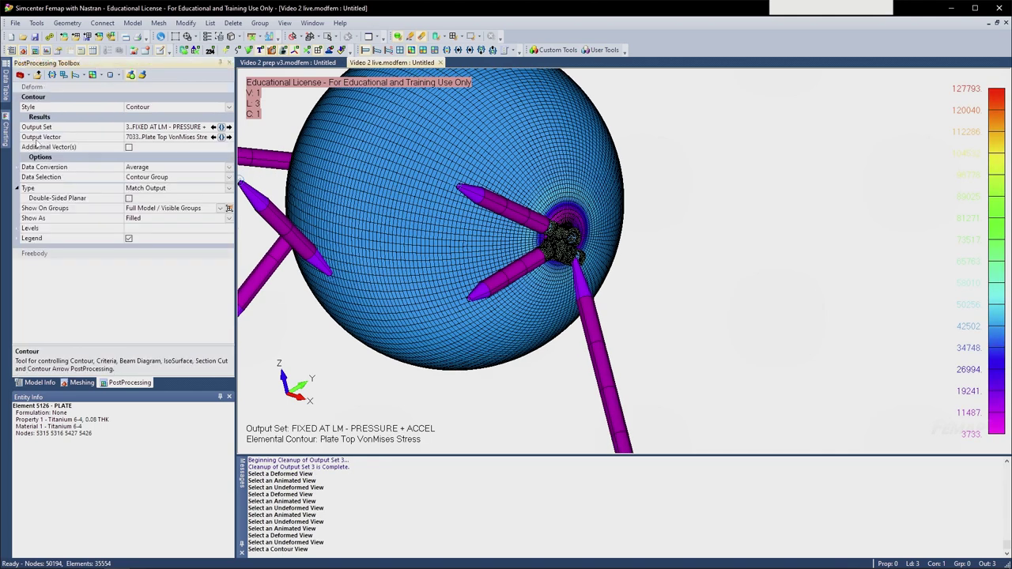
click(18, 228)
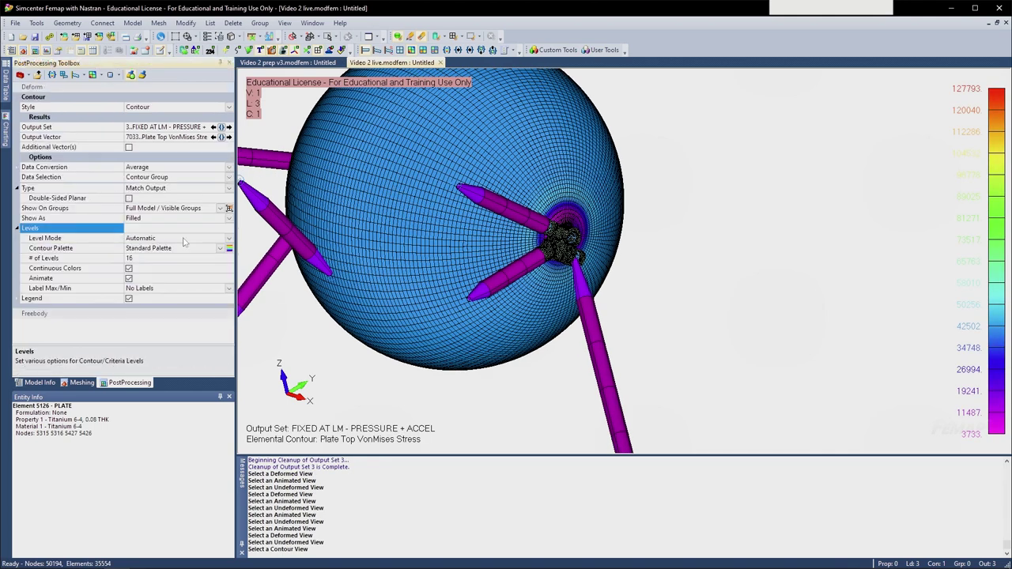
click(228, 248)
click(520, 267)
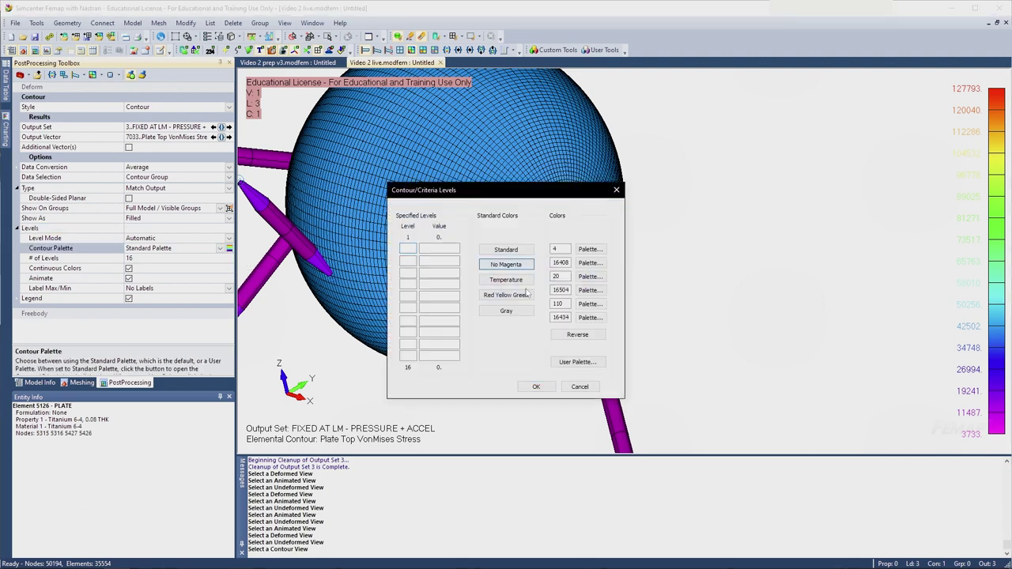
click(536, 386)
middle_drag(557, 312, 514, 303)
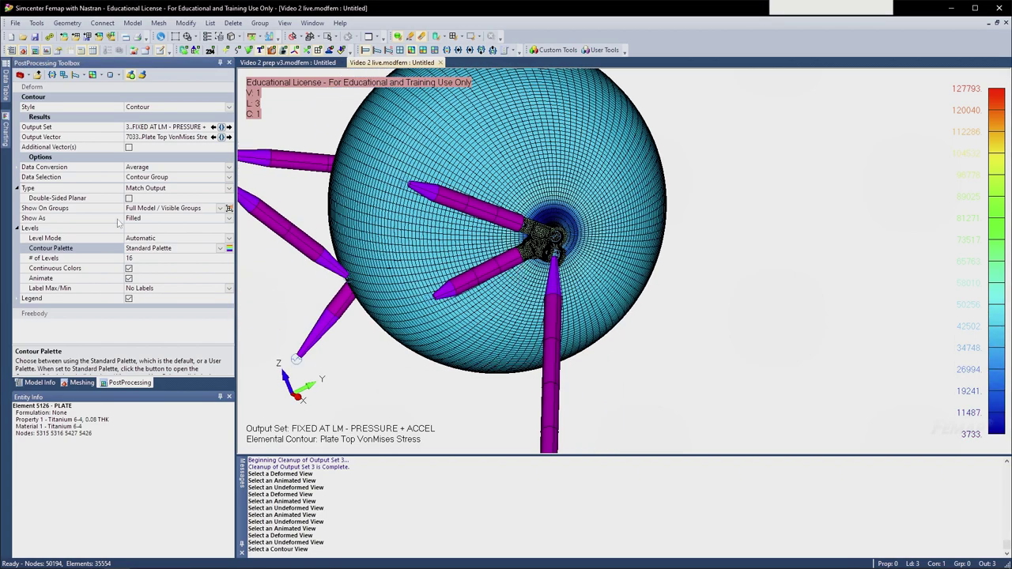
- Set the contour data conversion to No Average, Centroid Only and examine the stresses around the tank's end fitting
click(227, 168)
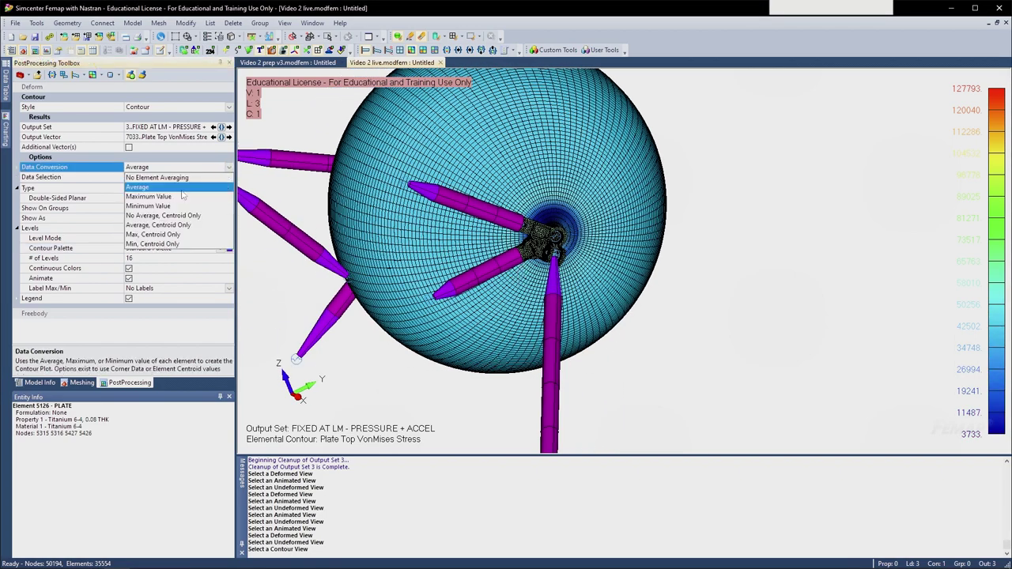
click(163, 215)
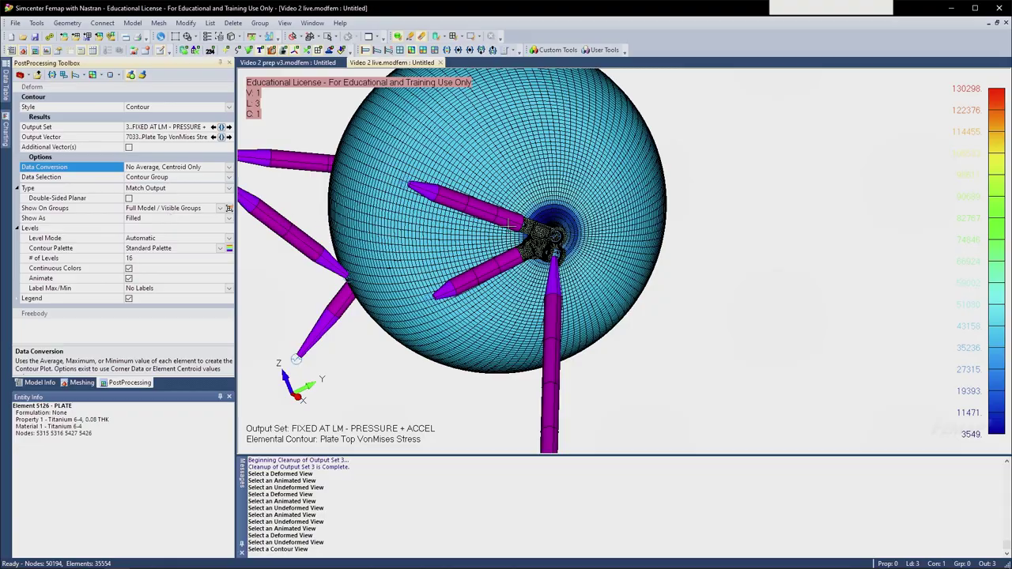
middle_drag(509, 226, 491, 272)
scroll(585, 238, up, 10)
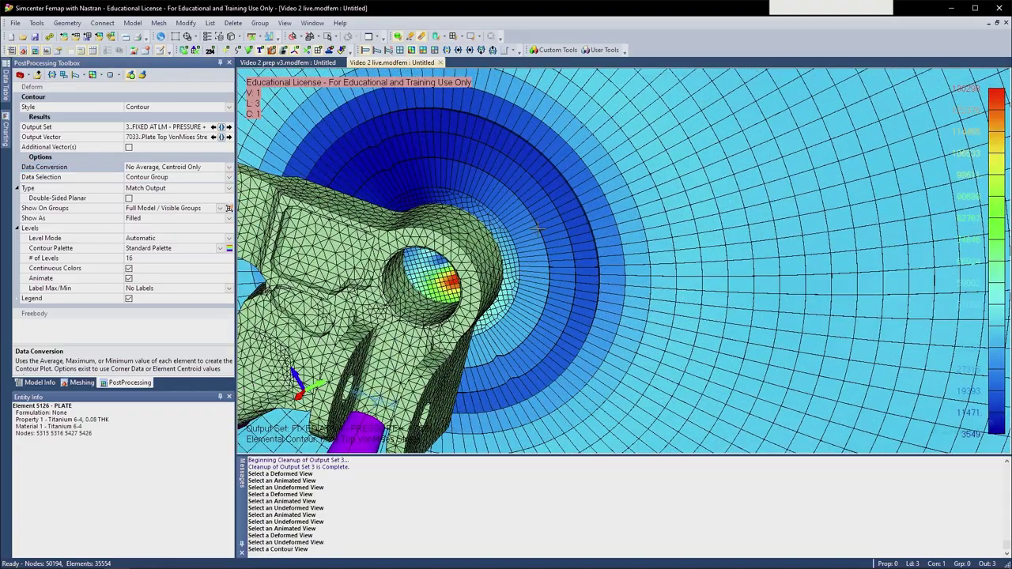
- Turn off continuous colors for the contour levels and view the banded stresses around the end fitting
scroll(538, 232, down, 3)
scroll(535, 234, down, 2)
click(129, 268)
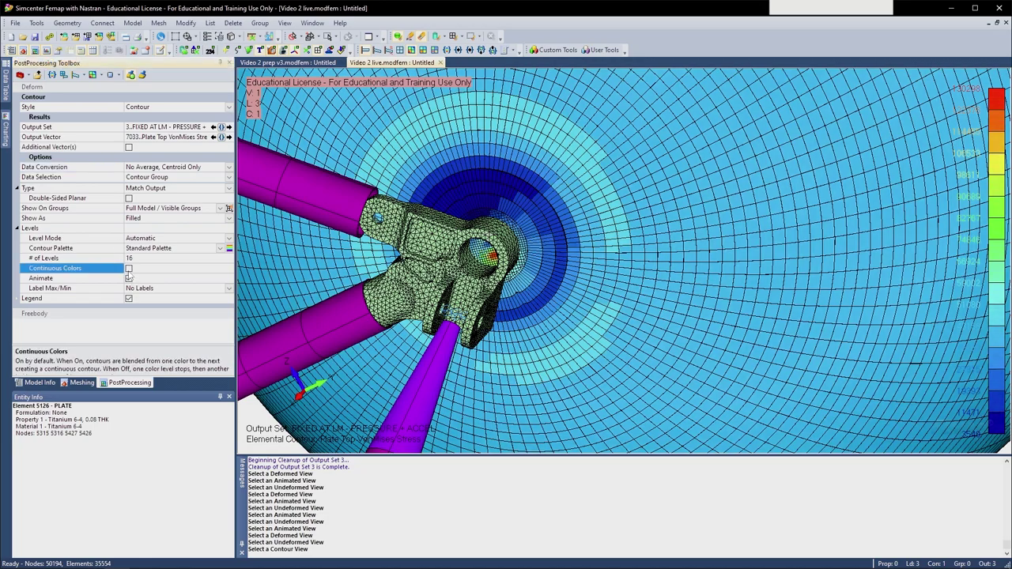
scroll(606, 260, down, 2)
middle_drag(606, 260, 600, 242)
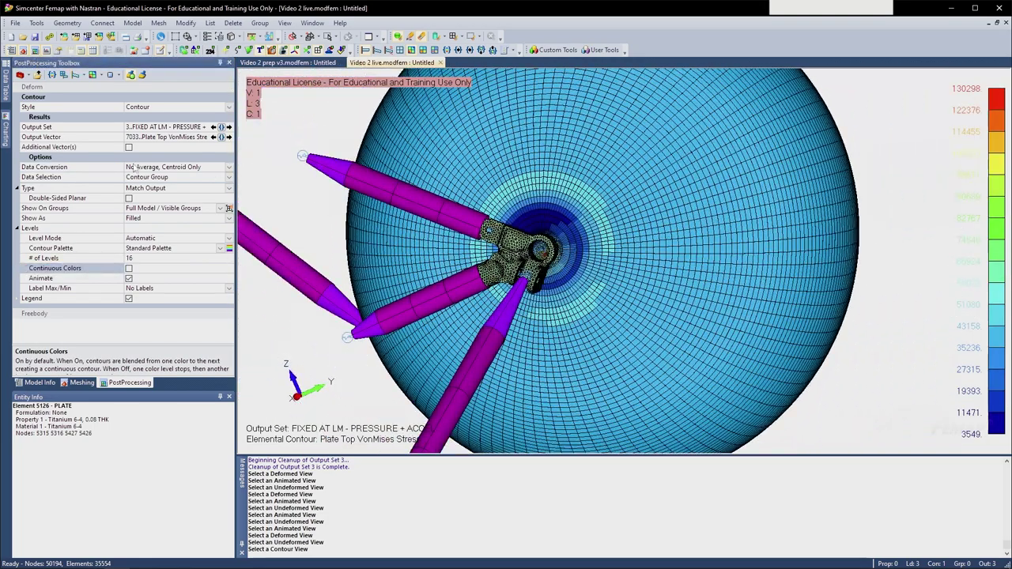
- Set the contour level mode to Max Threshold with a maximum level of 60000 and inspect the whole tank
click(224, 238)
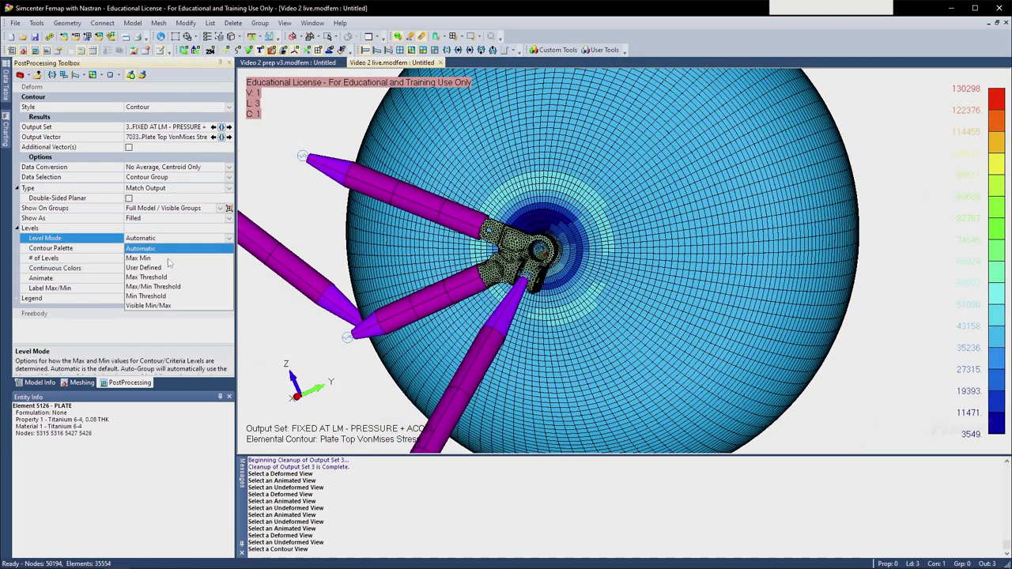
click(145, 278)
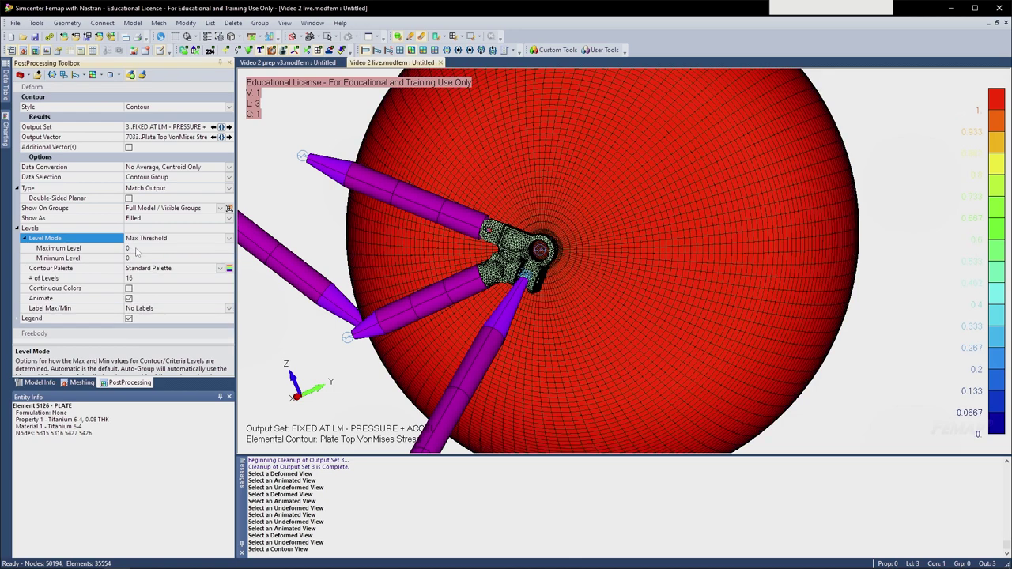
click(151, 250)
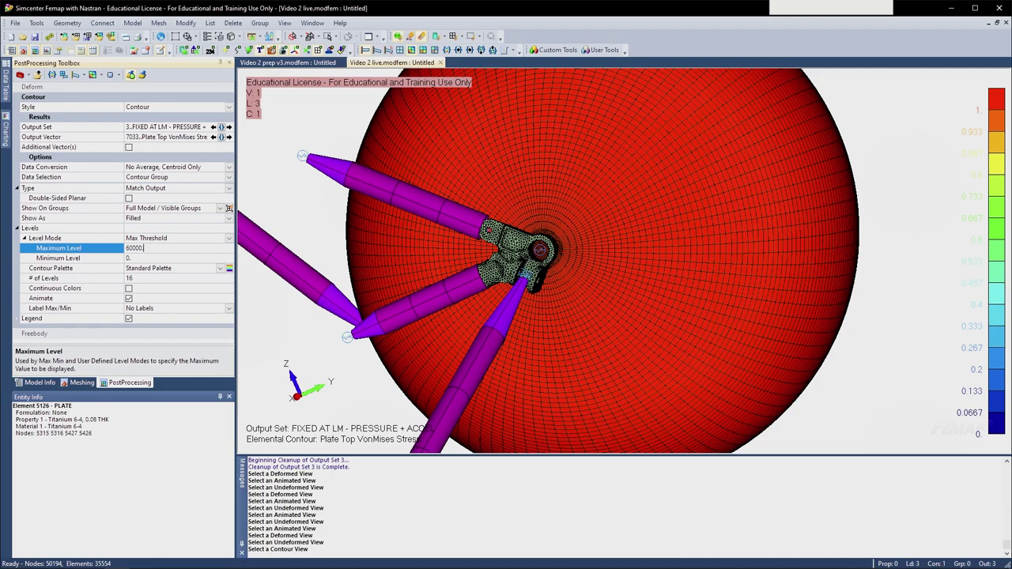
key(Return)
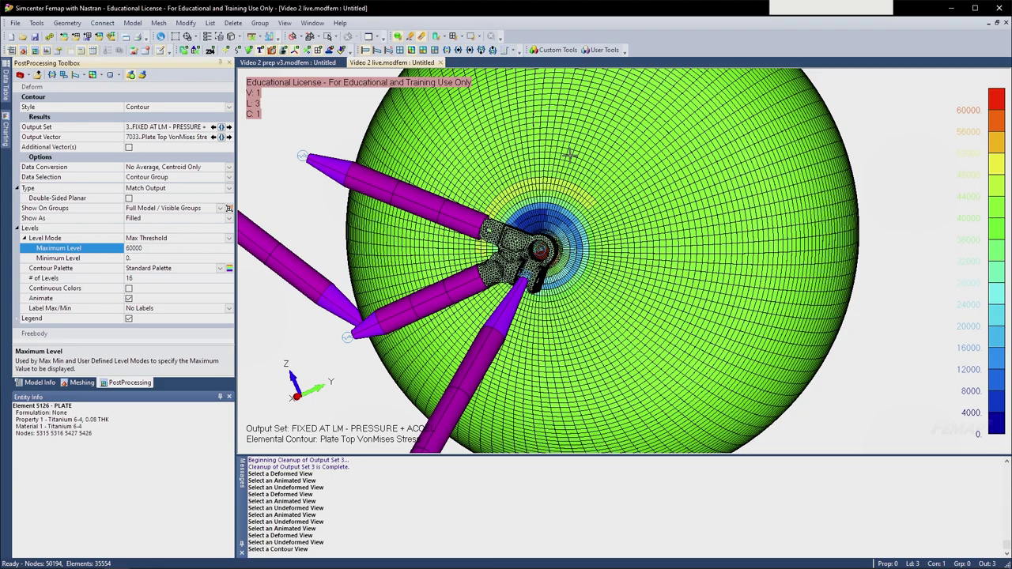
scroll(570, 156, down, 3)
middle_drag(570, 156, 575, 173)
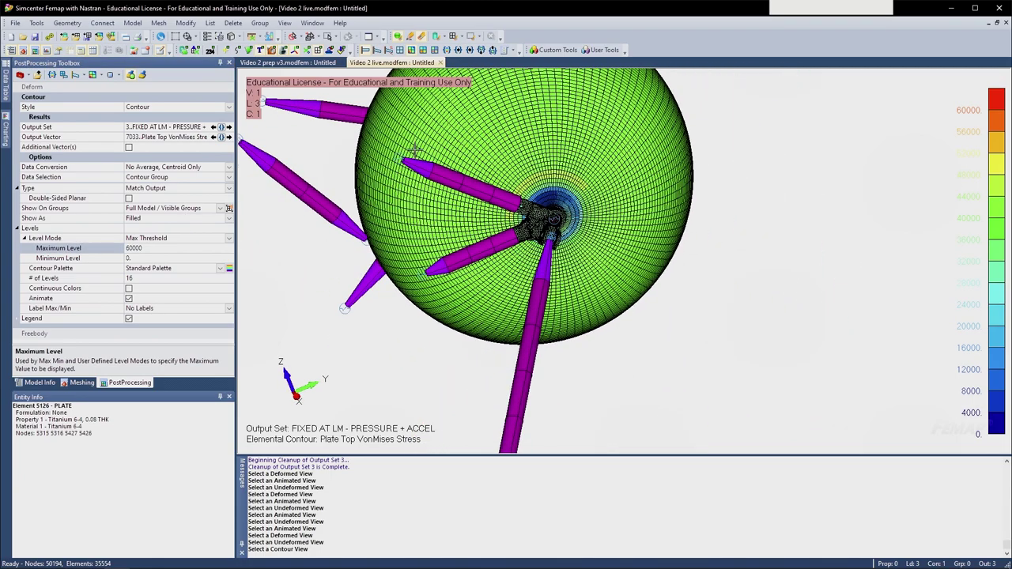
middle_drag(419, 156, 344, 169)
scroll(467, 193, down, 2)
- Contour the 7433 Plate Bot VonMises Stress output vector and inspect the tank around its end fitting
click(225, 138)
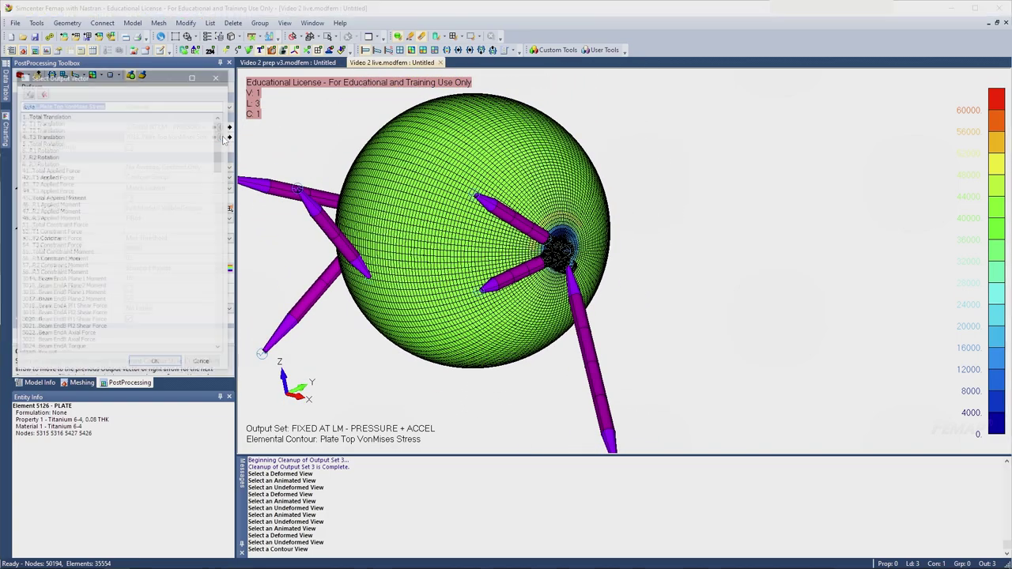
drag(219, 138, 209, 327)
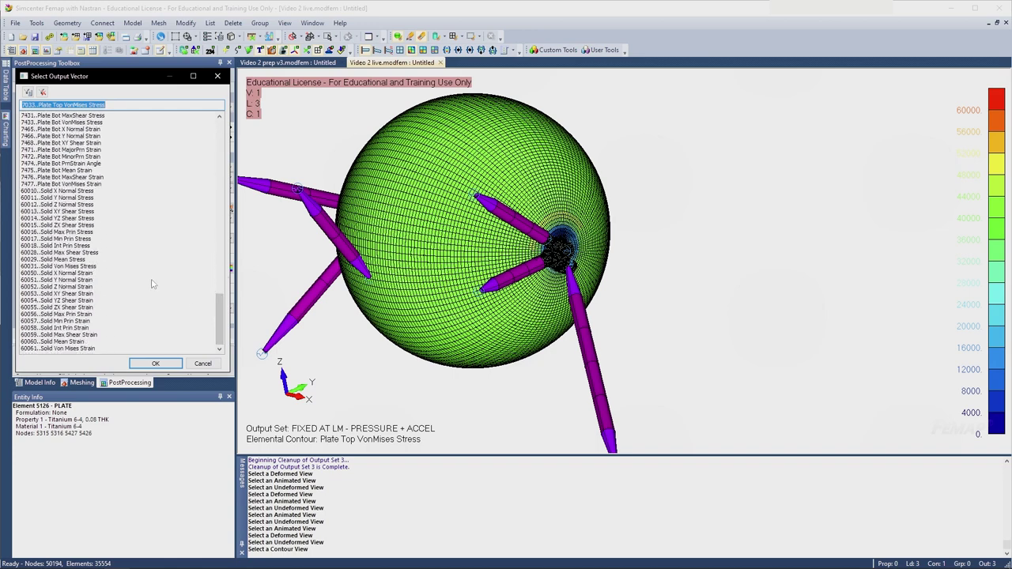
scroll(148, 280, up, 4)
scroll(126, 275, up, 3)
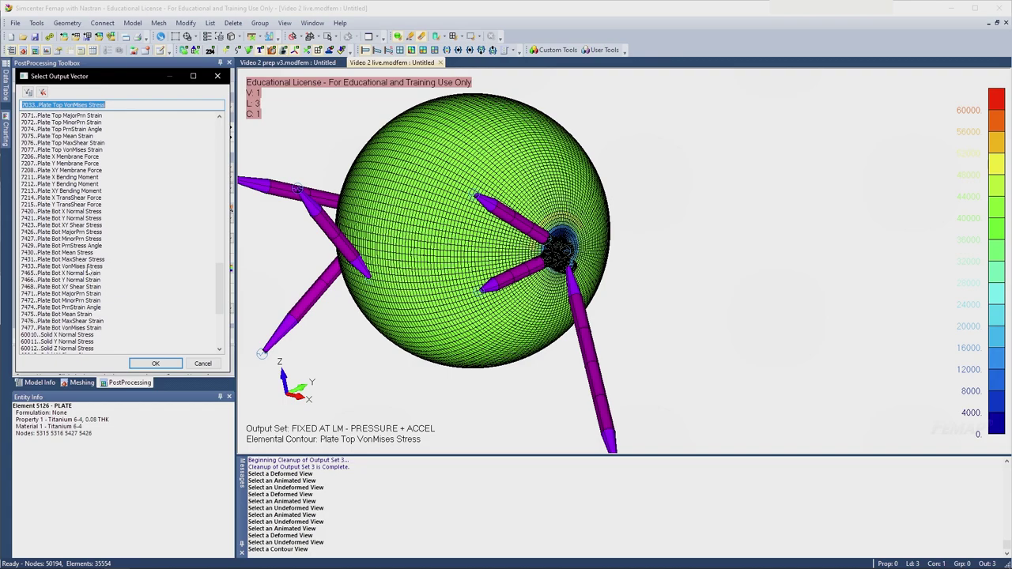
double_click(86, 268)
middle_drag(447, 266, 339, 253)
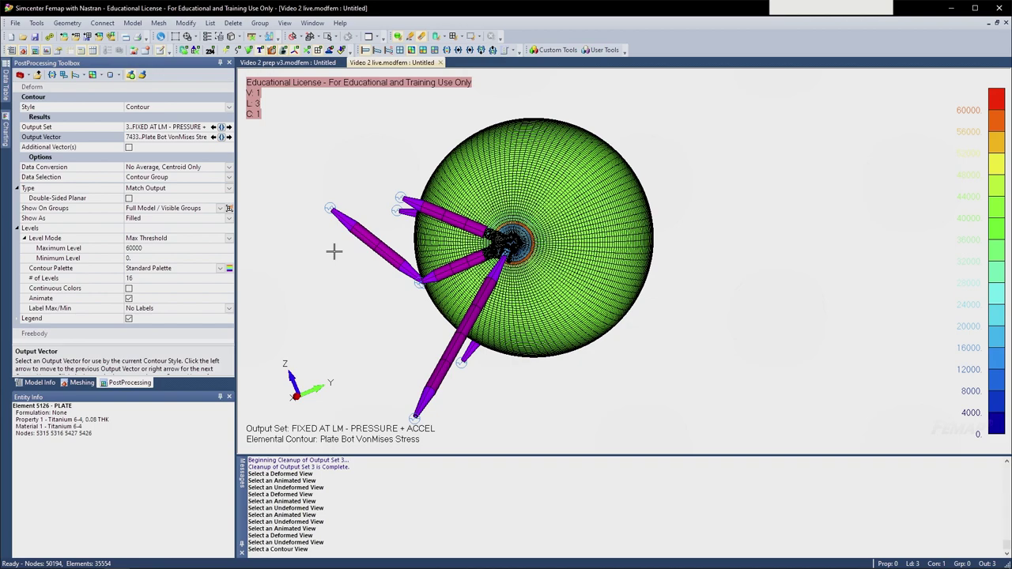
middle_drag(665, 232, 467, 199)
- Switch the contour output vector to 60031 Solid Von Mises Stress for the solid end fitting
click(223, 137)
scroll(244, 135, up, 3)
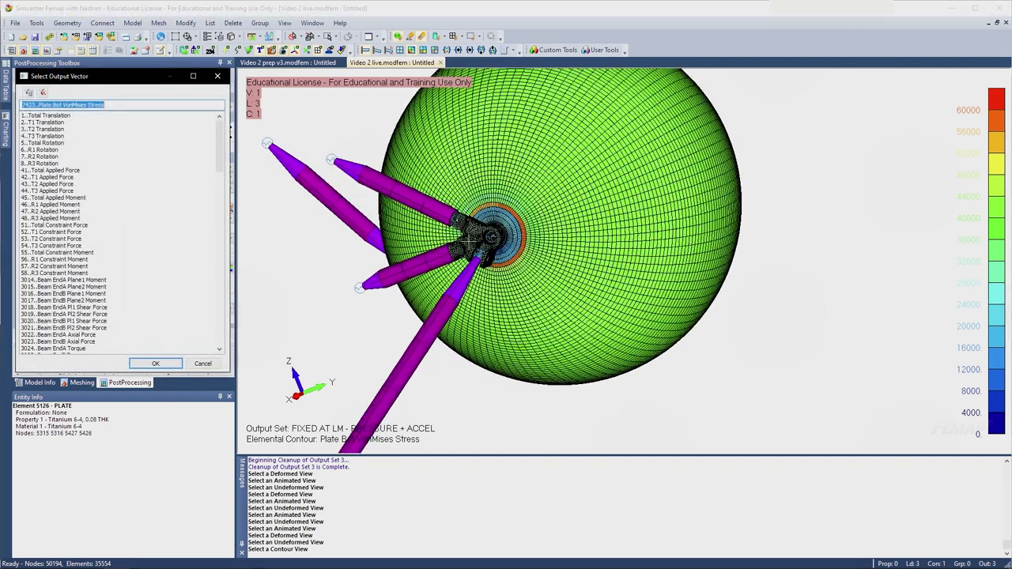
drag(220, 136, 208, 325)
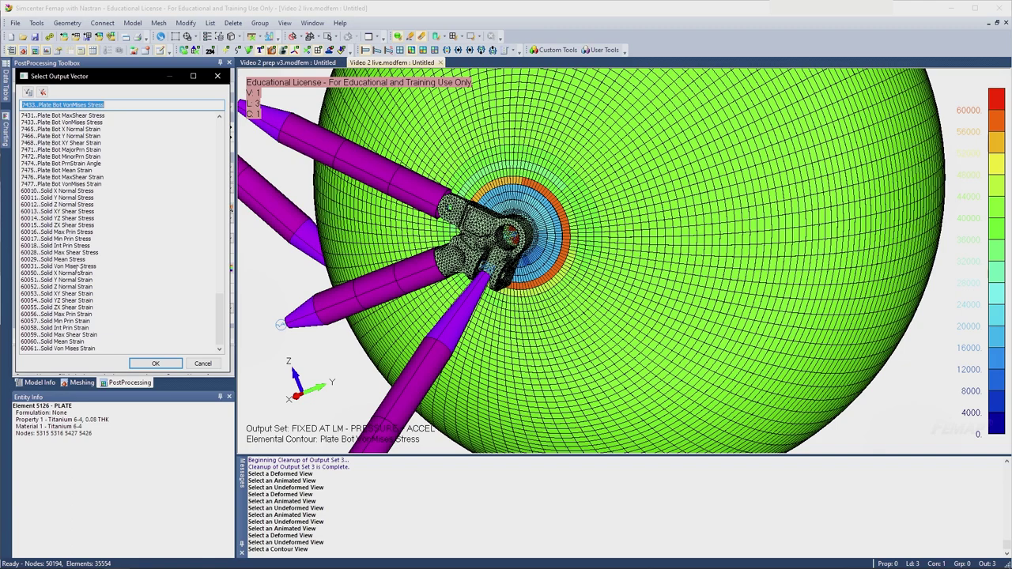
double_click(71, 266)
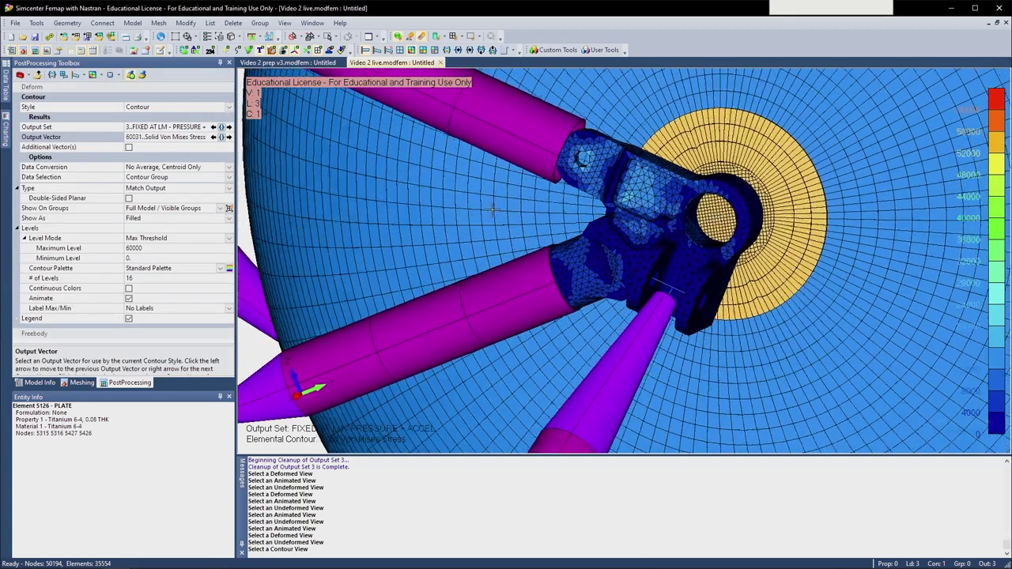
- Set the contour maximum level to 20000 and inspect the stresses in the solid end fitting
click(124, 250)
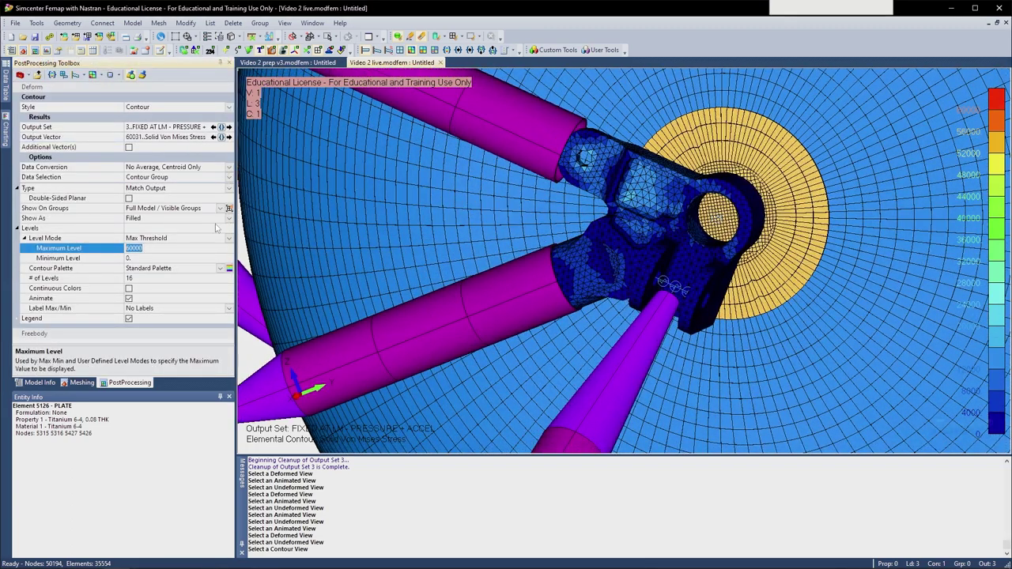
text(20000)
key(Return)
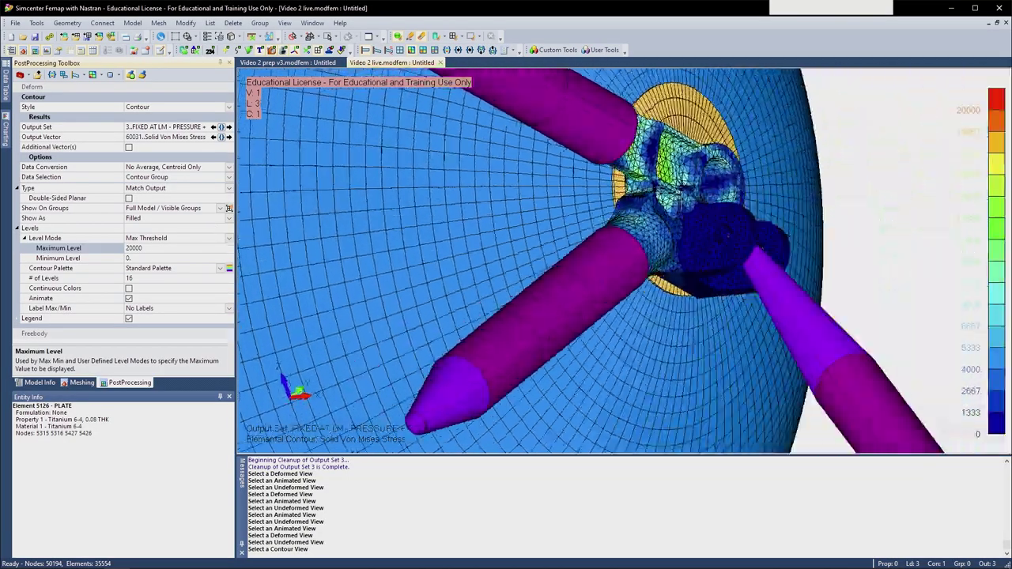
middle_drag(680, 200, 757, 239)
scroll(600, 179, down, 8)
mouse_move(617, 207)
middle_down()
mouse_move(600, 179)
mouse_move(691, 187)
mouse_move(614, 210)
mouse_move(630, 203)
middle_up()
- Set up output processing as a Max Value envelope of one or more selected output vectors, using the Envelope All Selected Vectors approach
click(37, 22)
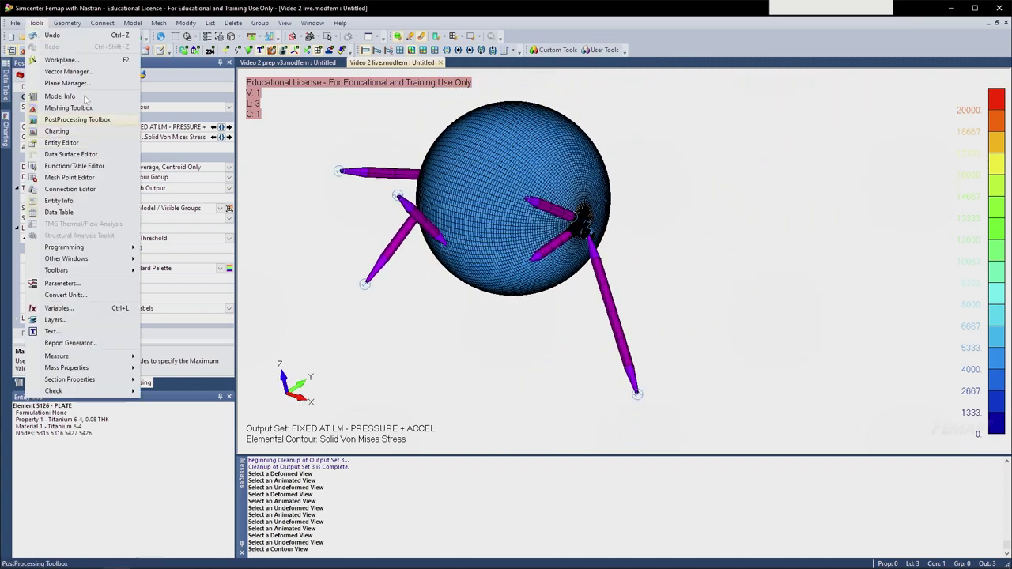
click(132, 22)
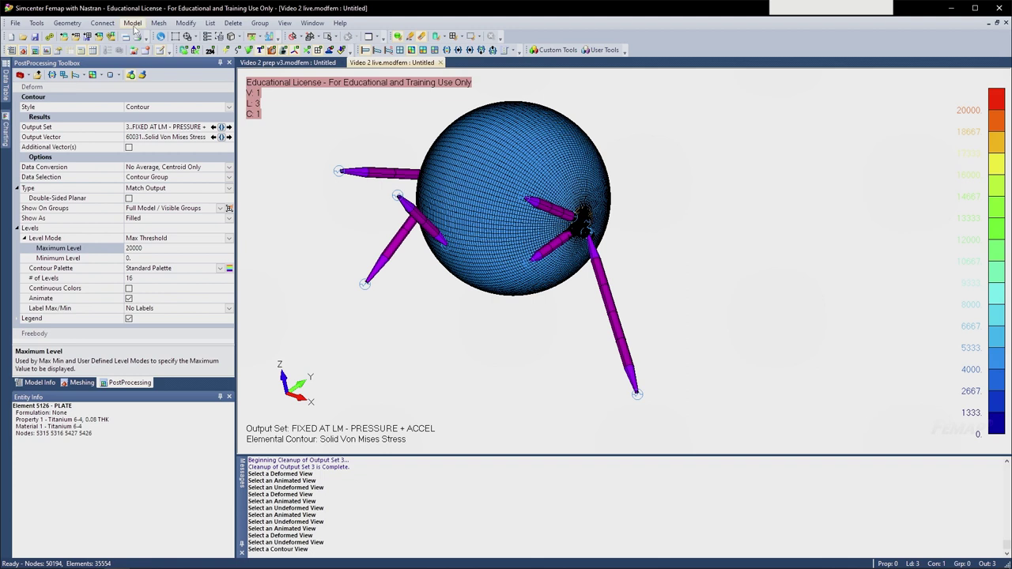
click(132, 22)
mouse_move(170, 185)
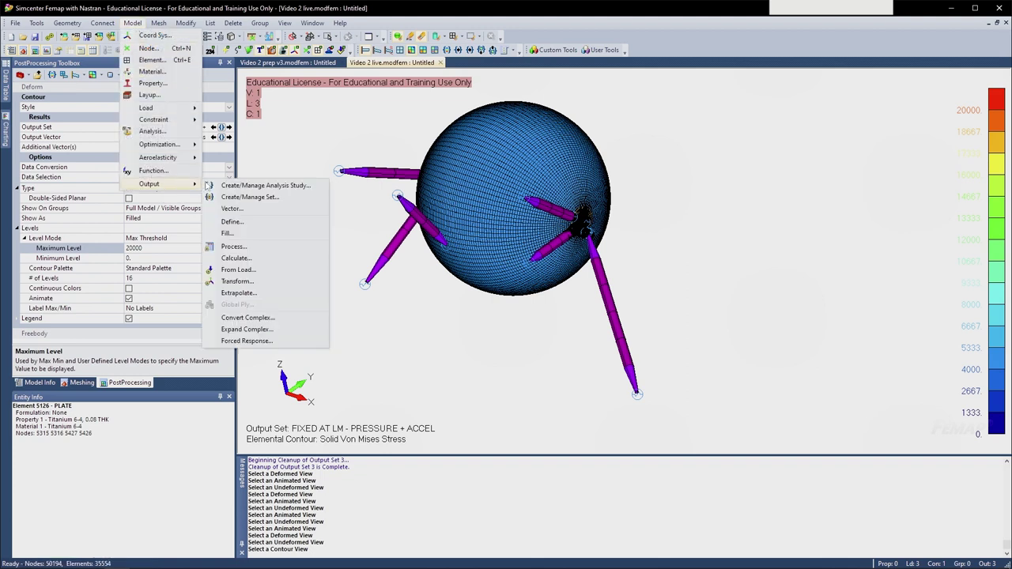
click(255, 245)
click(517, 221)
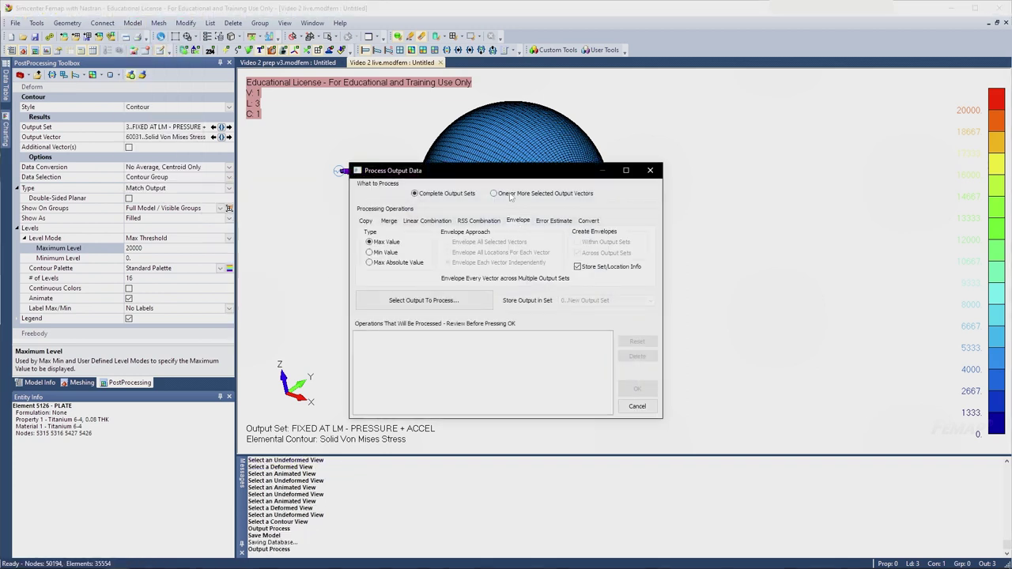
click(511, 195)
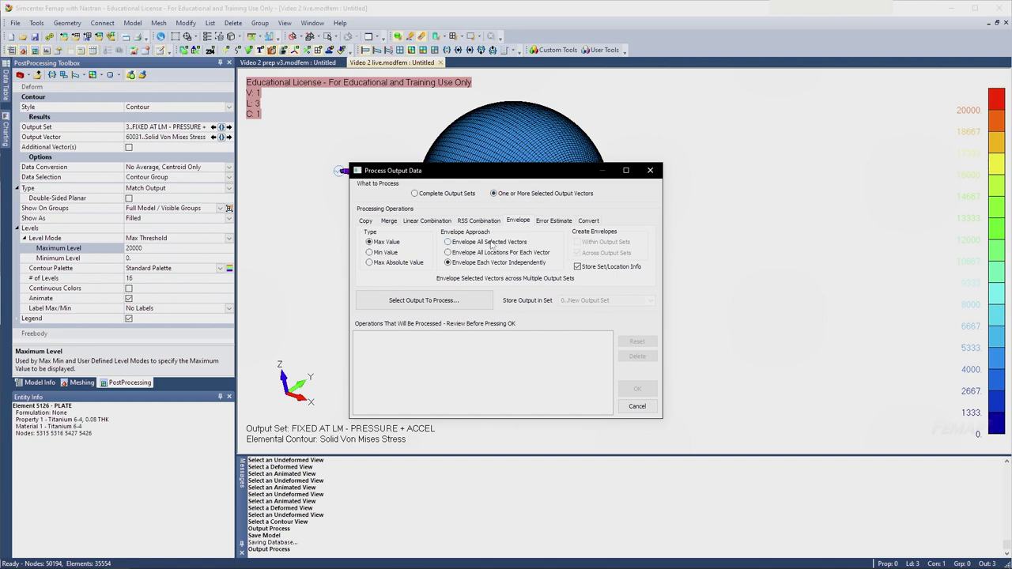
click(488, 244)
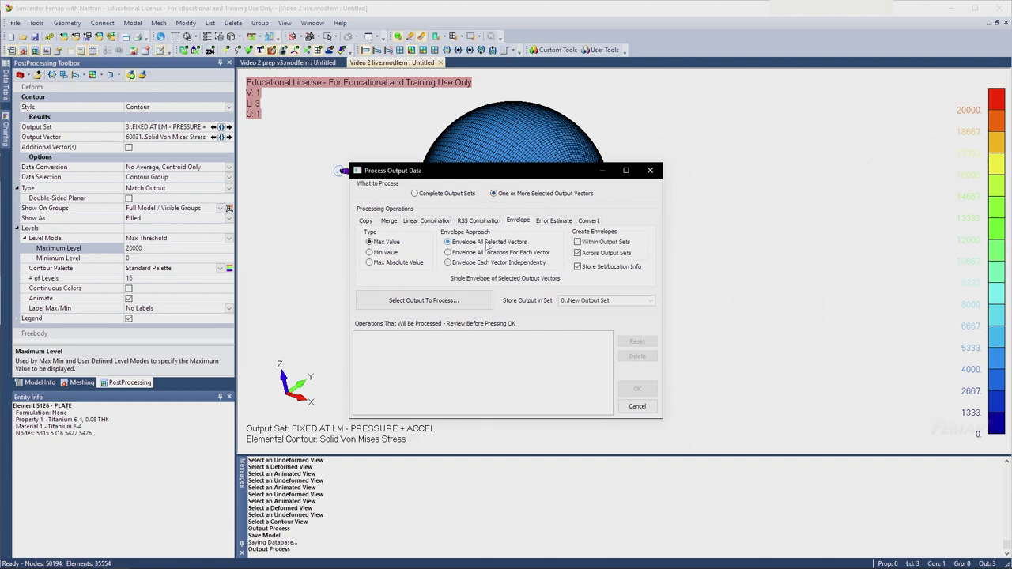
- Select the Beam EndA and Beam EndB Max Comb Stress vectors from all three output sets for the envelope
click(462, 305)
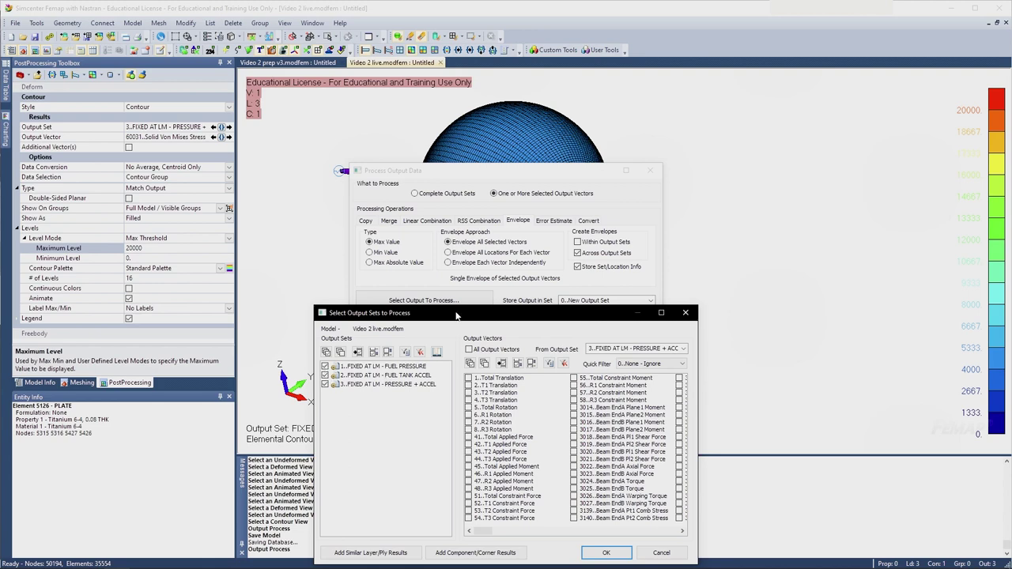
drag(456, 316, 357, 205)
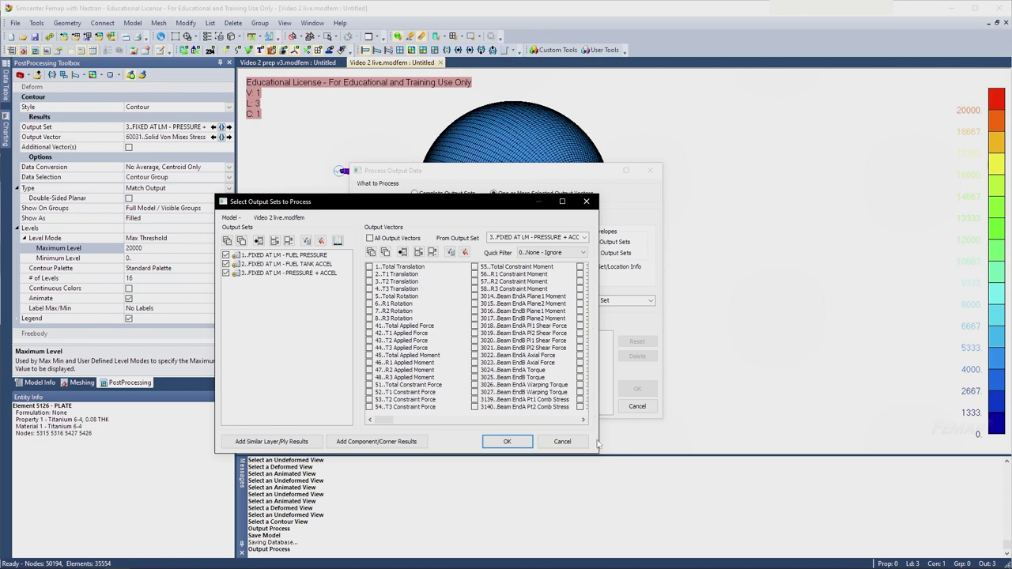
drag(602, 453, 708, 490)
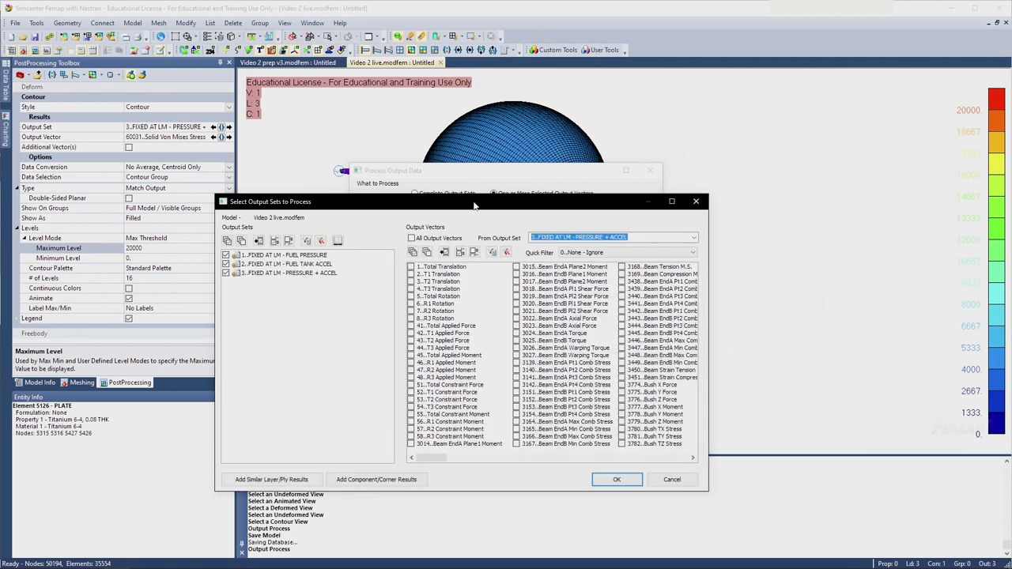
drag(474, 205, 384, 125)
click(184, 193)
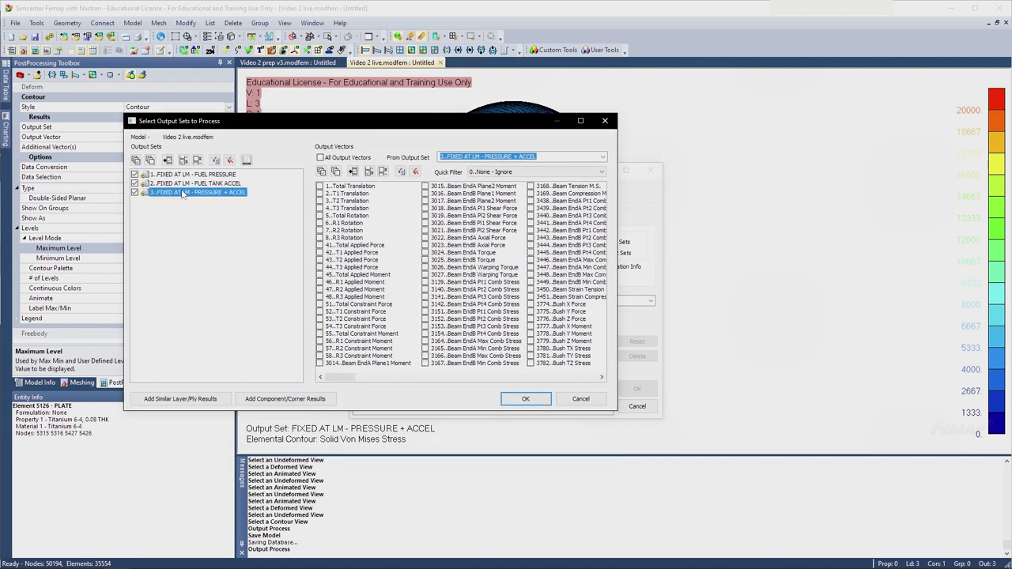
scroll(481, 289, down, 1)
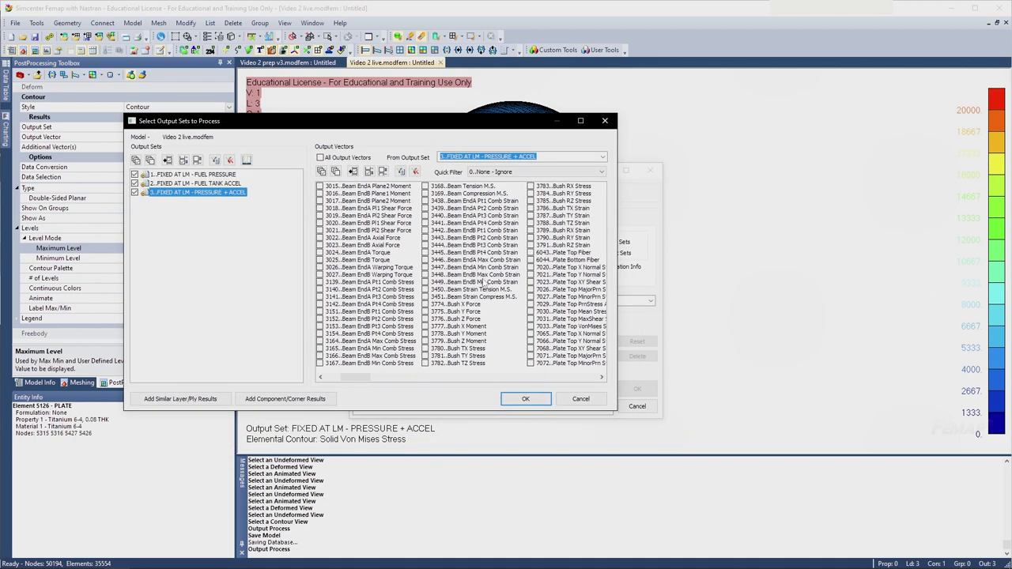
scroll(490, 279, down, 1)
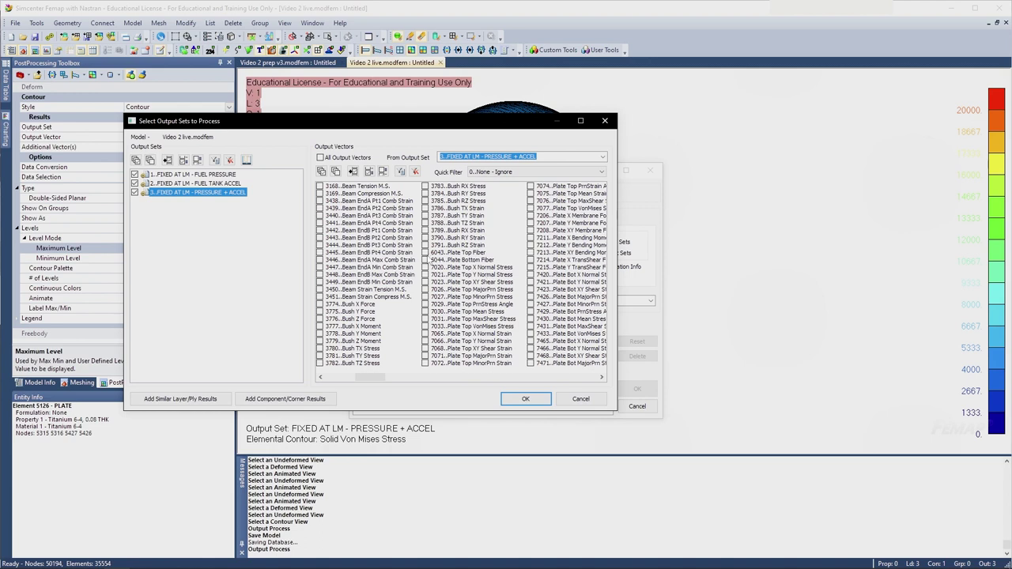
scroll(428, 259, up, 1)
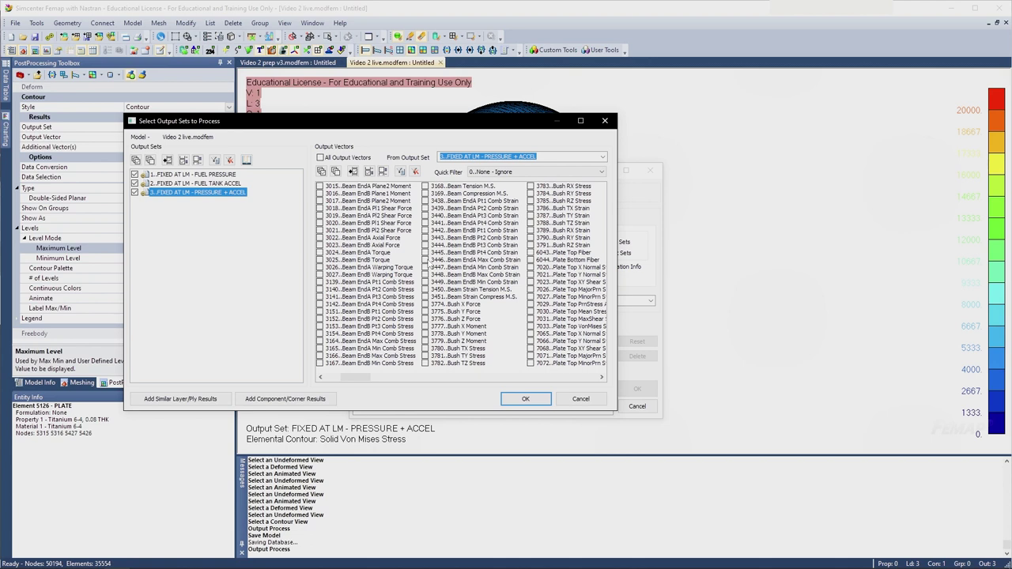
click(369, 342)
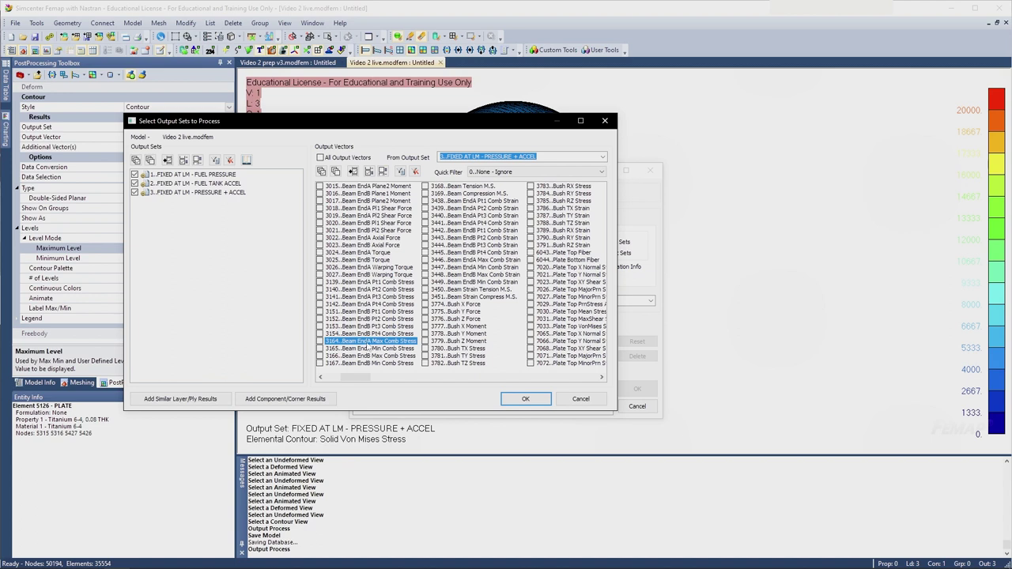
click(338, 356)
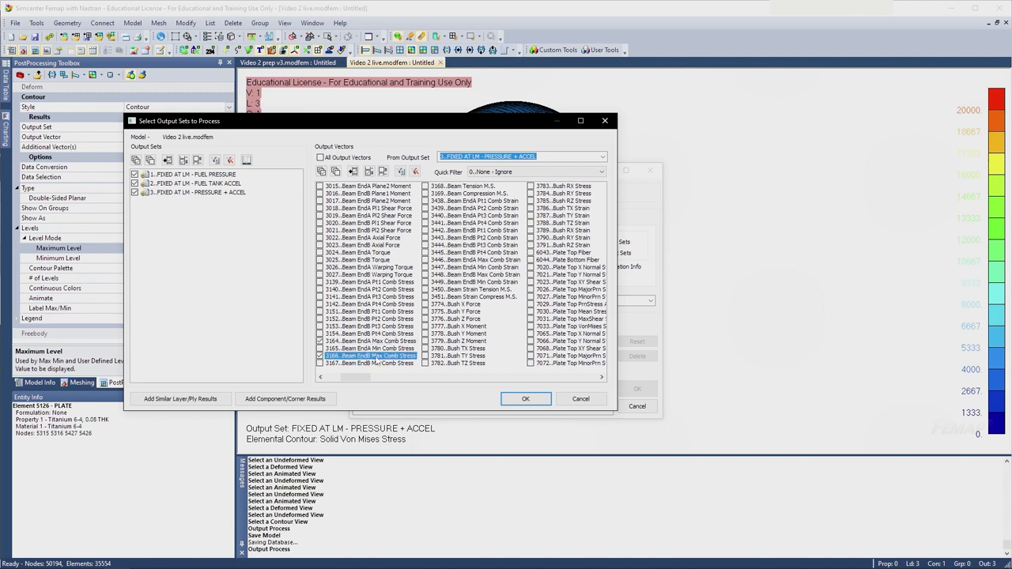
- Add the Plate Top, Plate Bot and Solid Von Mises Stress vectors to the selection and process the envelope into a new output set
scroll(443, 333, down, 1)
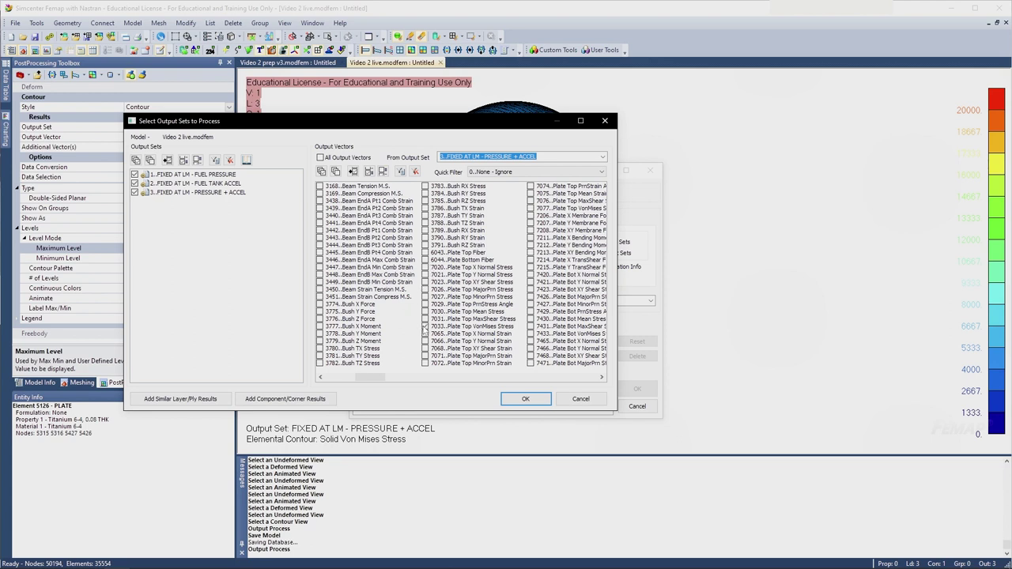
scroll(484, 326, down, 1)
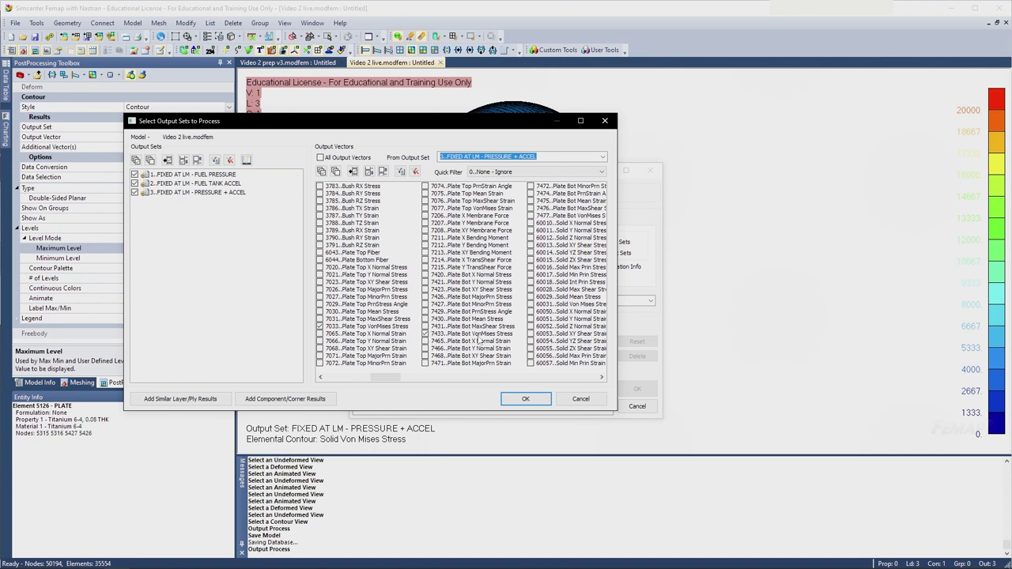
click(473, 335)
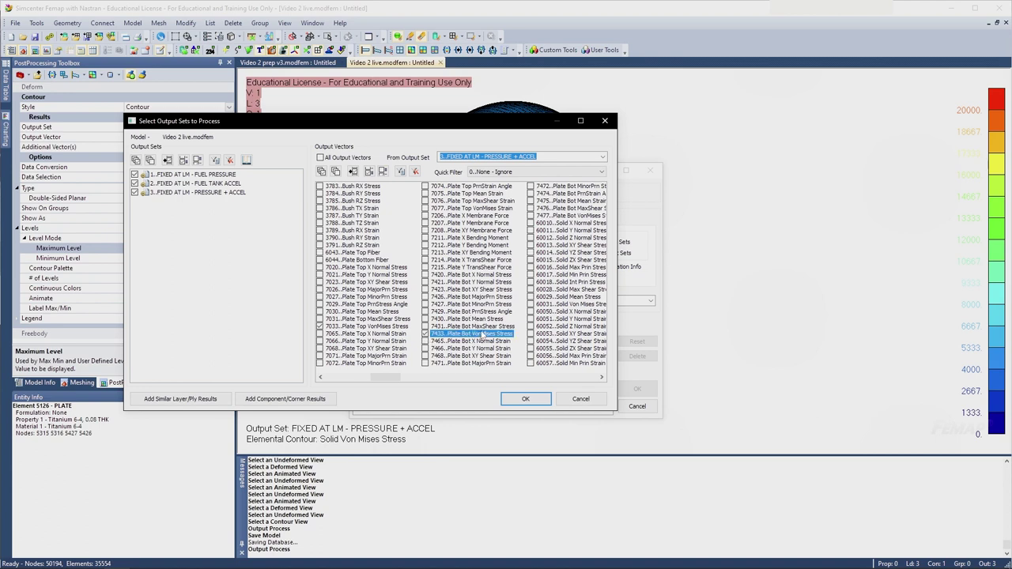
scroll(482, 336, down, 2)
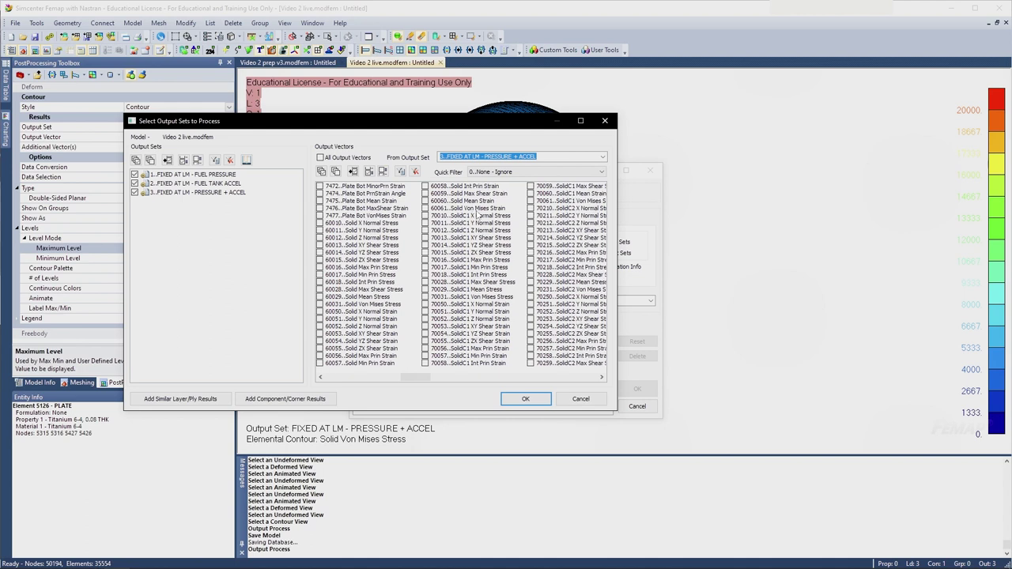
click(372, 298)
click(362, 304)
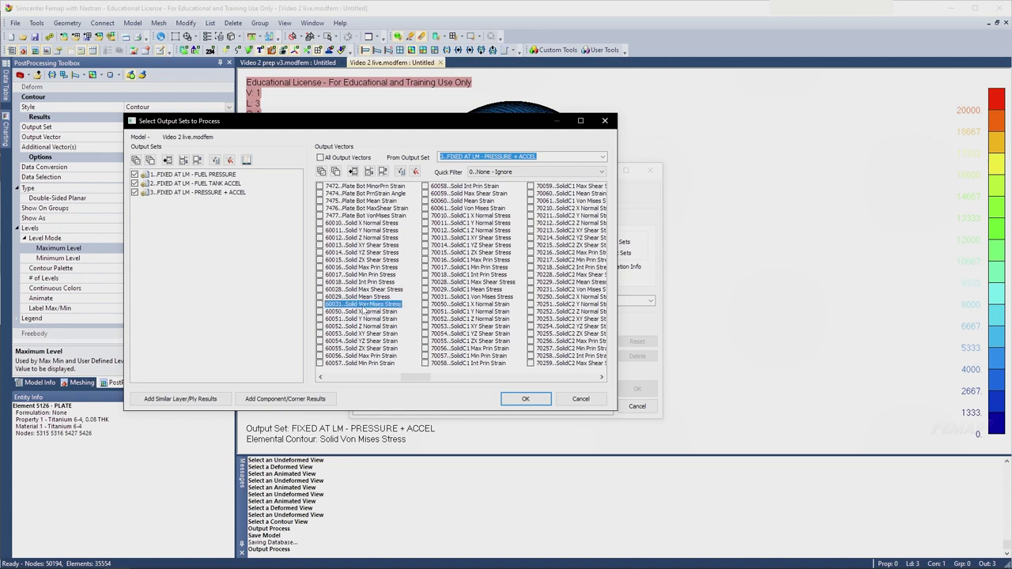
click(522, 398)
scroll(458, 283, down, 1)
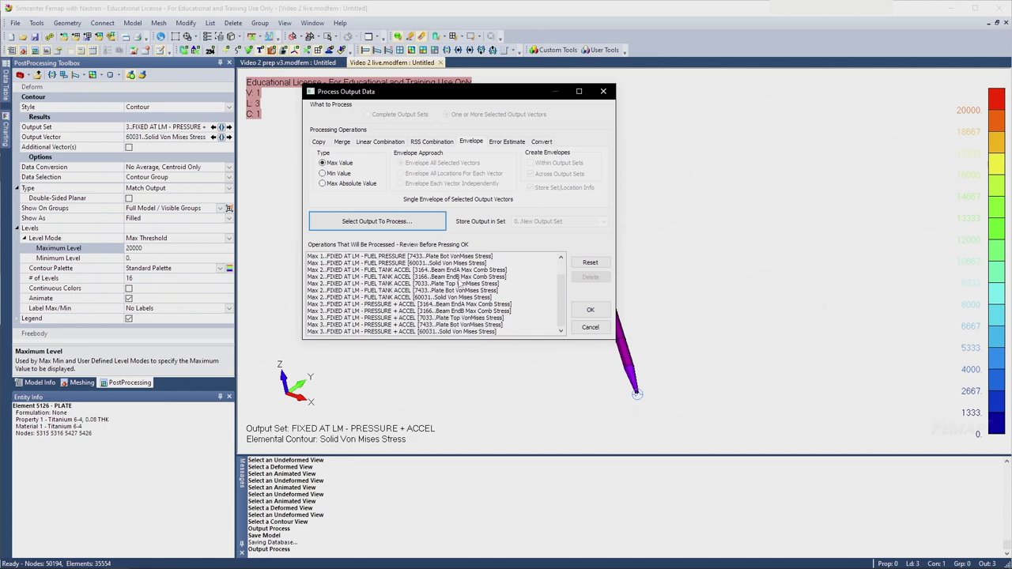
click(590, 309)
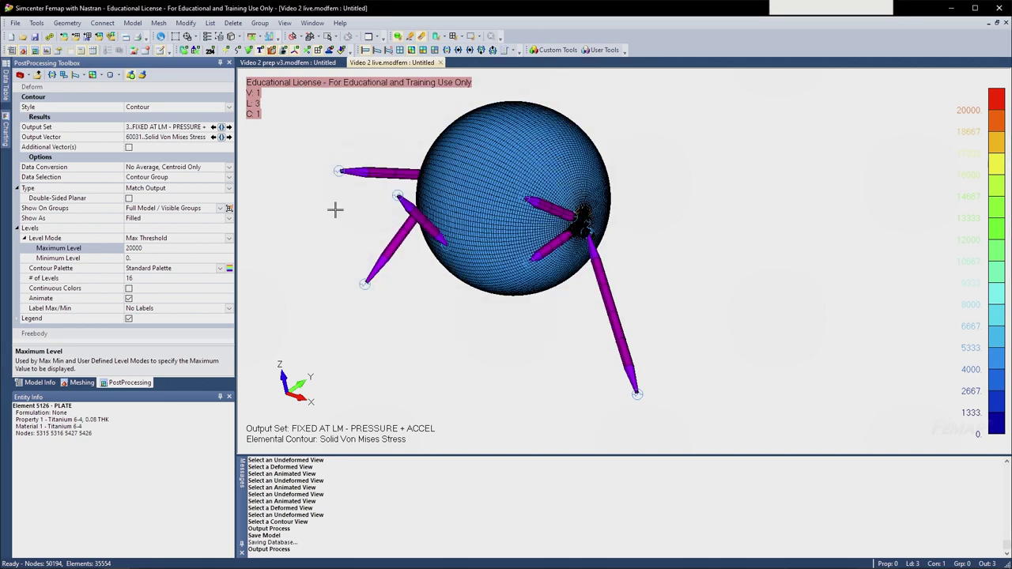
- Contour the envelope vector of the Envelope All Vectors output set and inspect the stresses in the struts, end fitting and tank
click(222, 126)
click(63, 140)
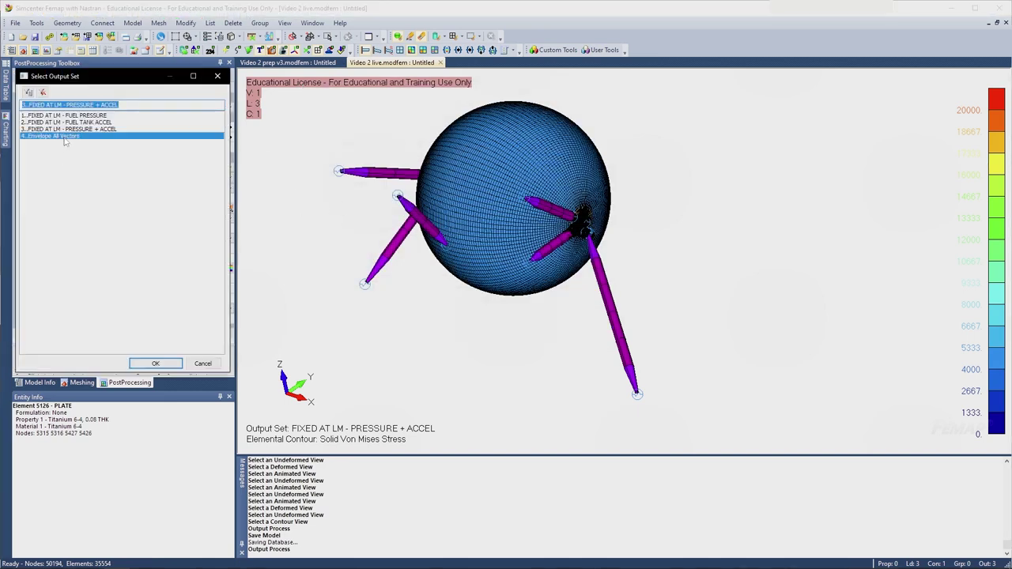
click(150, 361)
click(222, 136)
click(113, 105)
click(150, 361)
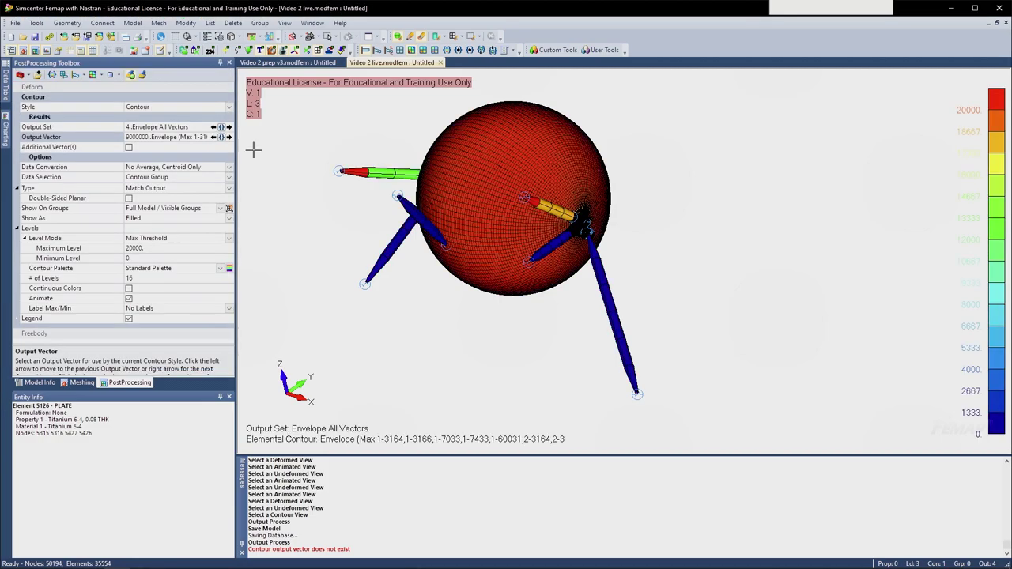
scroll(524, 209, up, 2)
middle_drag(524, 209, 420, 204)
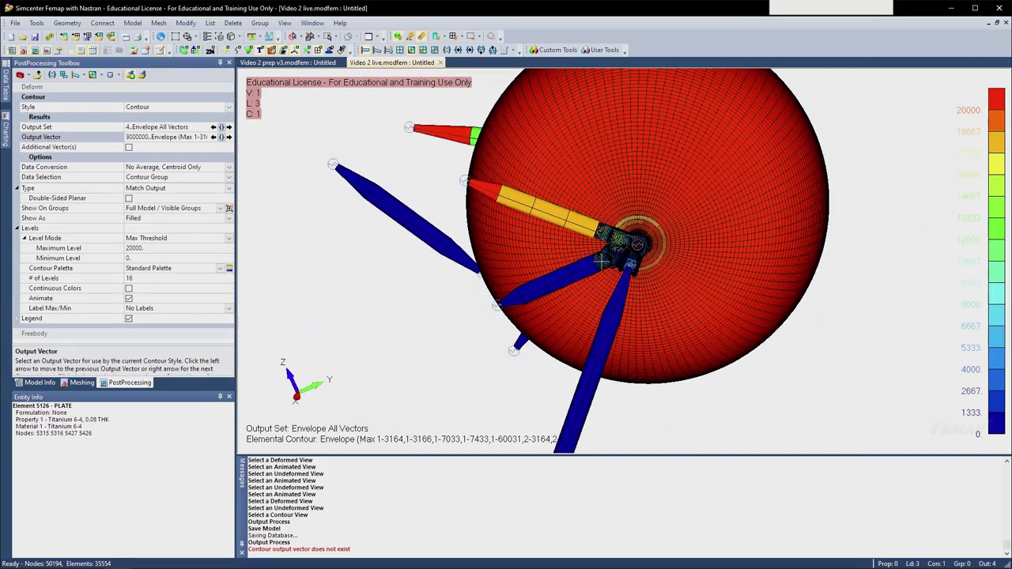
scroll(625, 259, up, 3)
middle_drag(576, 234, 587, 147)
scroll(528, 236, down, 3)
scroll(588, 156, up, 2)
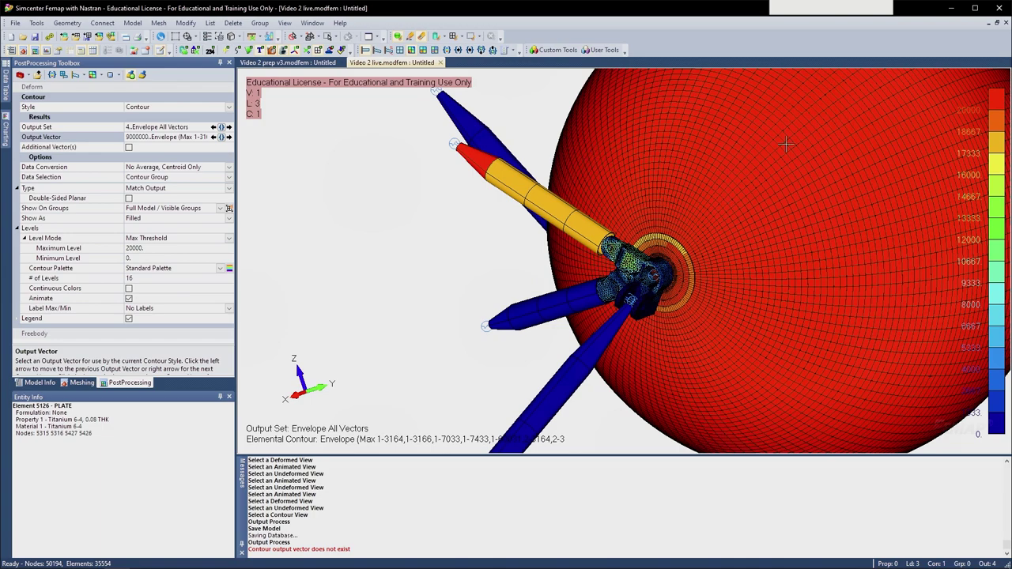
- Examine the enveloped maximum stresses on the tank shell, around its boss and in the attached struts from several angles
ctrl+middle_drag(806, 167, 737, 248)
middle_drag(692, 188, 866, 169)
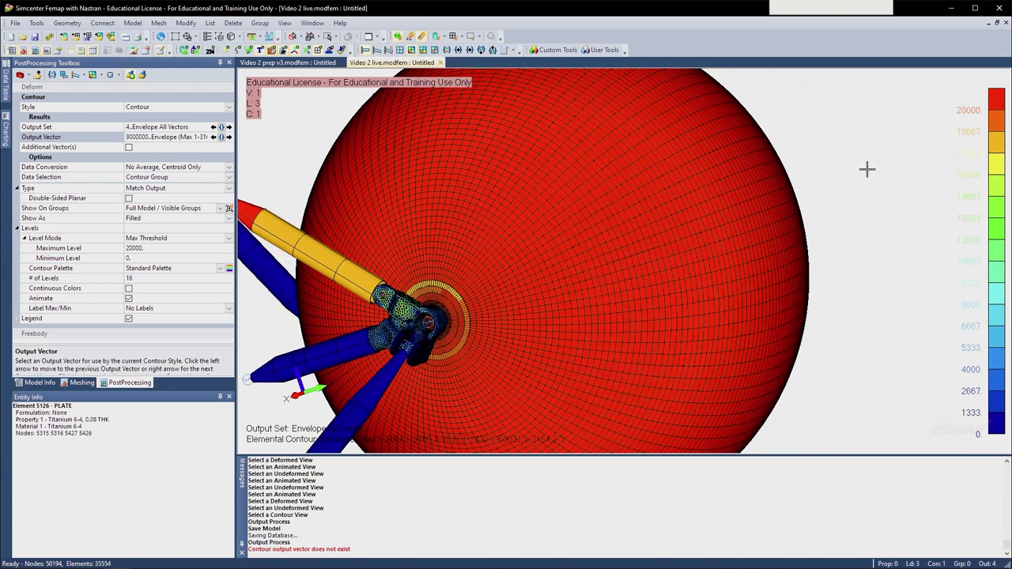
scroll(720, 206, down, 2)
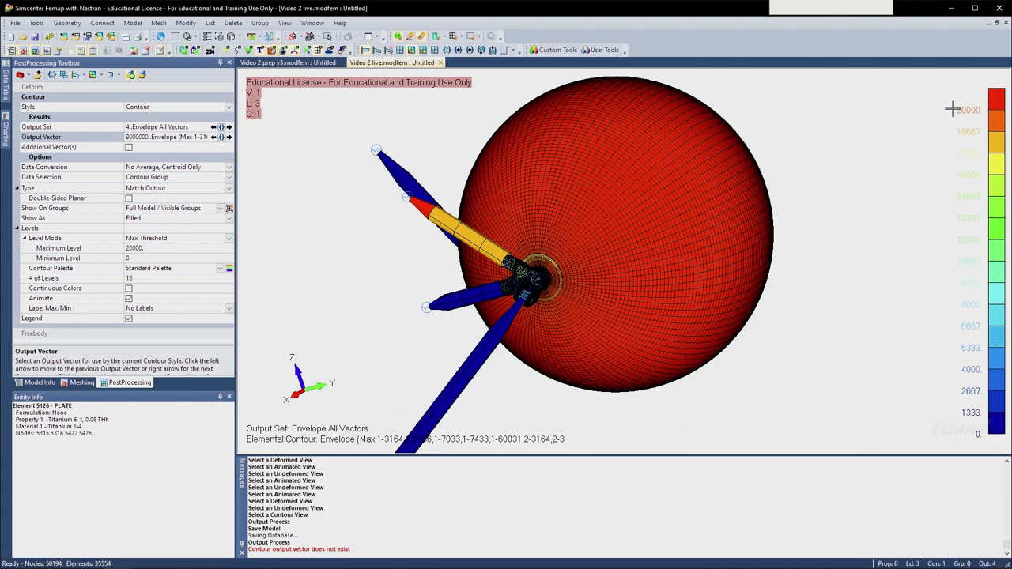
scroll(536, 260, up, 3)
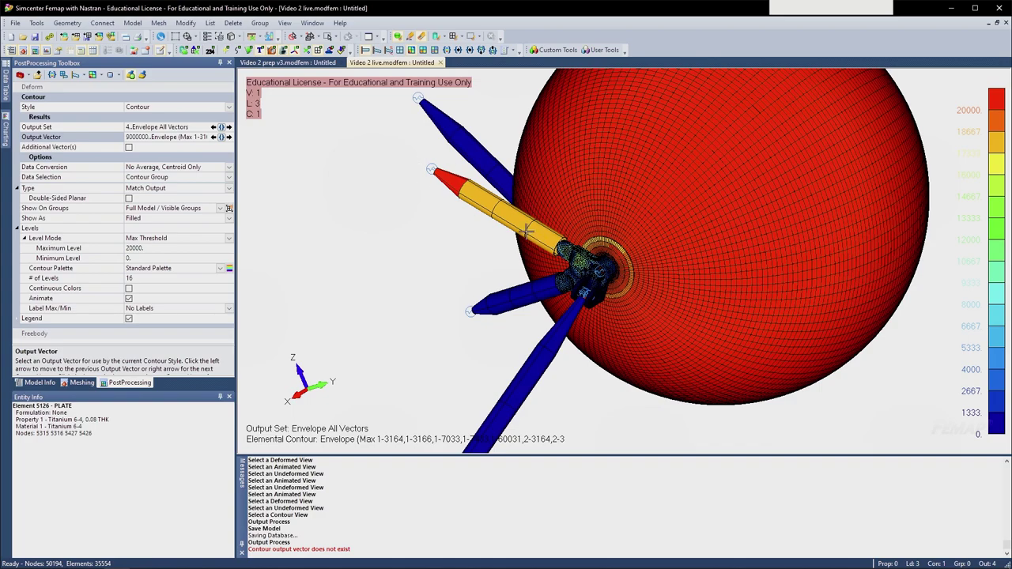
middle_drag(536, 225, 510, 183)
scroll(553, 222, down, 1)
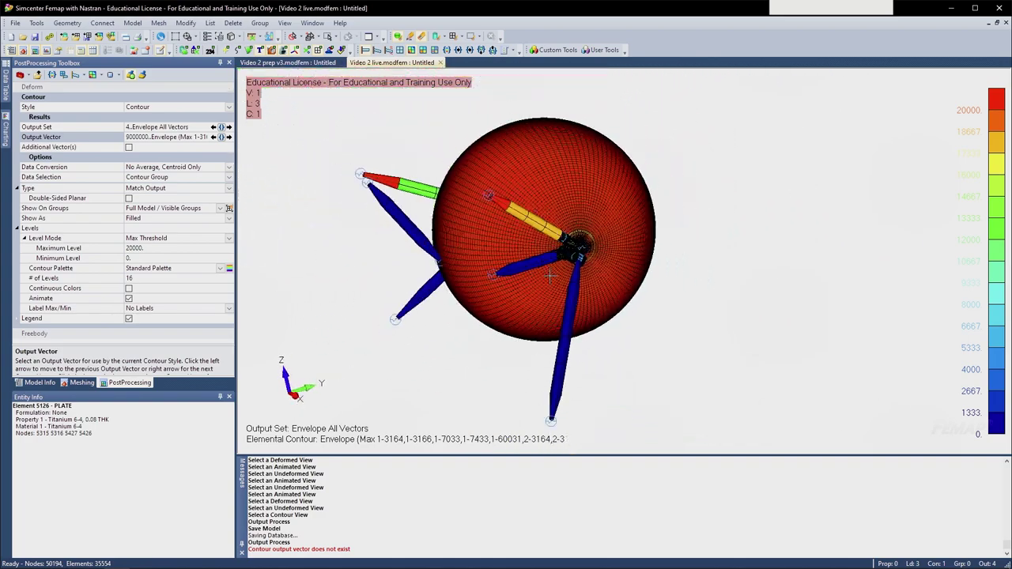
middle_drag(571, 303, 572, 237)
scroll(534, 161, up, 3)
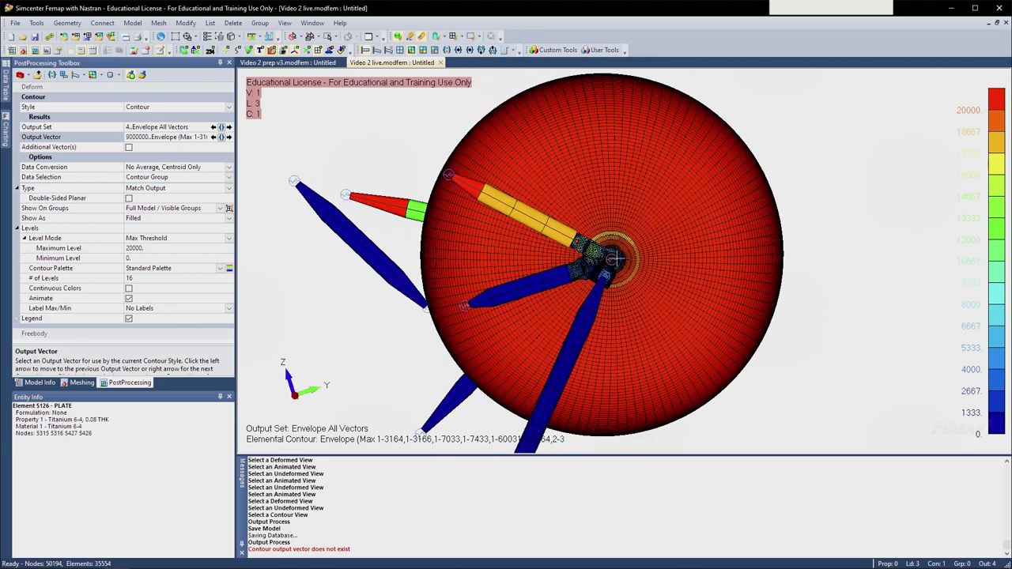
scroll(612, 267, up, 2)
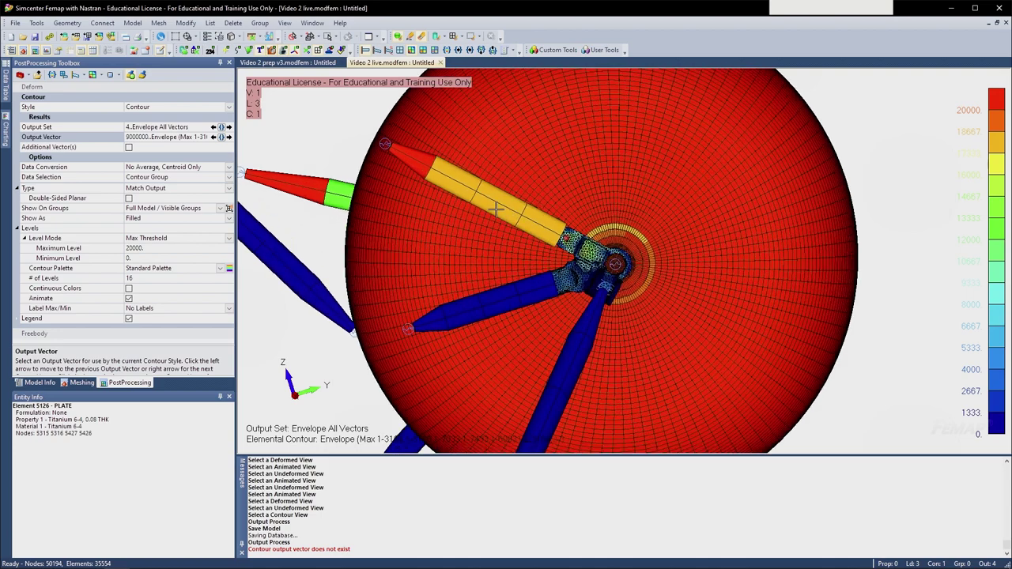
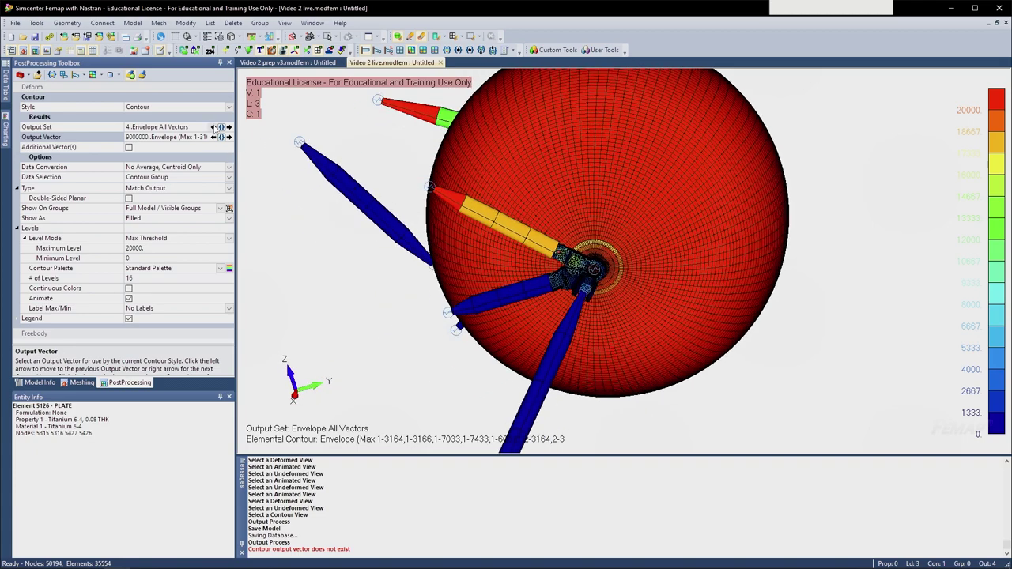
- Contour the Beam EndA Axial Force vector of the FIXED AT LM - PRESSURE + ACCEL output set
click(222, 127)
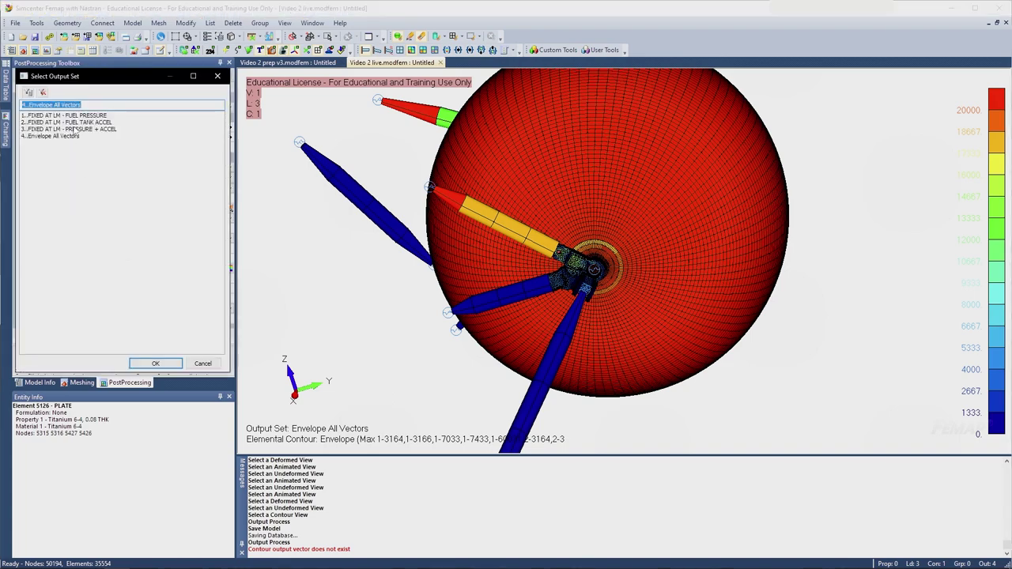
double_click(77, 128)
click(223, 136)
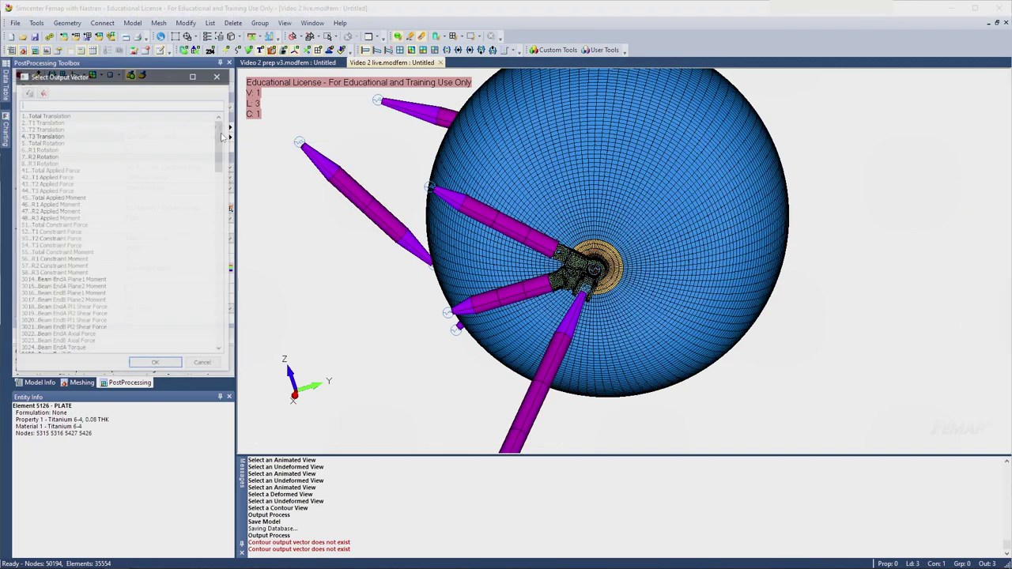
drag(223, 137, 201, 159)
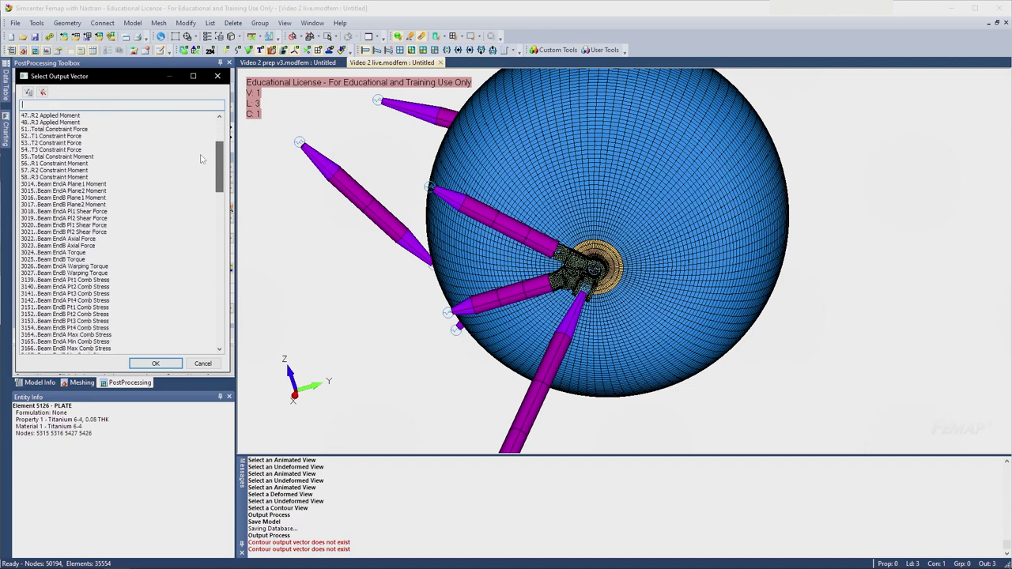
double_click(86, 239)
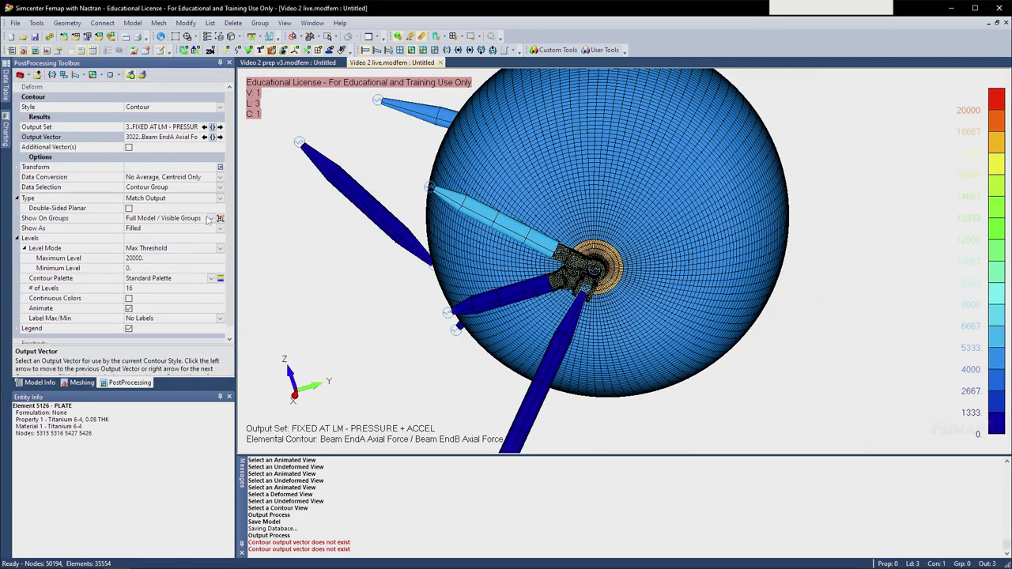
- Set the contour level mode to Automatic and view the axial force contour on the struts near the end fitting
click(220, 248)
click(172, 260)
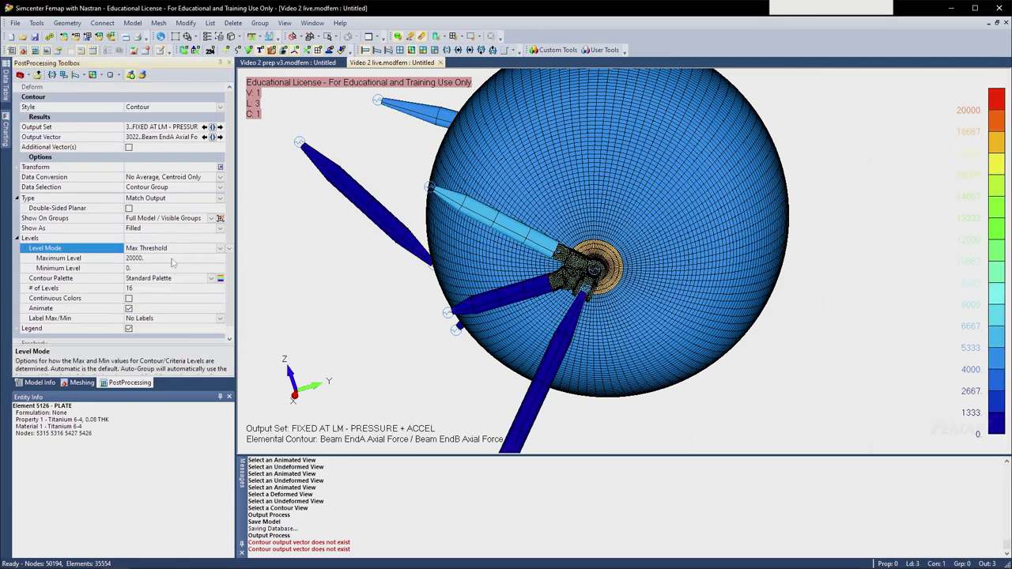
middle_drag(409, 226, 478, 282)
scroll(432, 262, down, 2)
scroll(512, 252, up, 5)
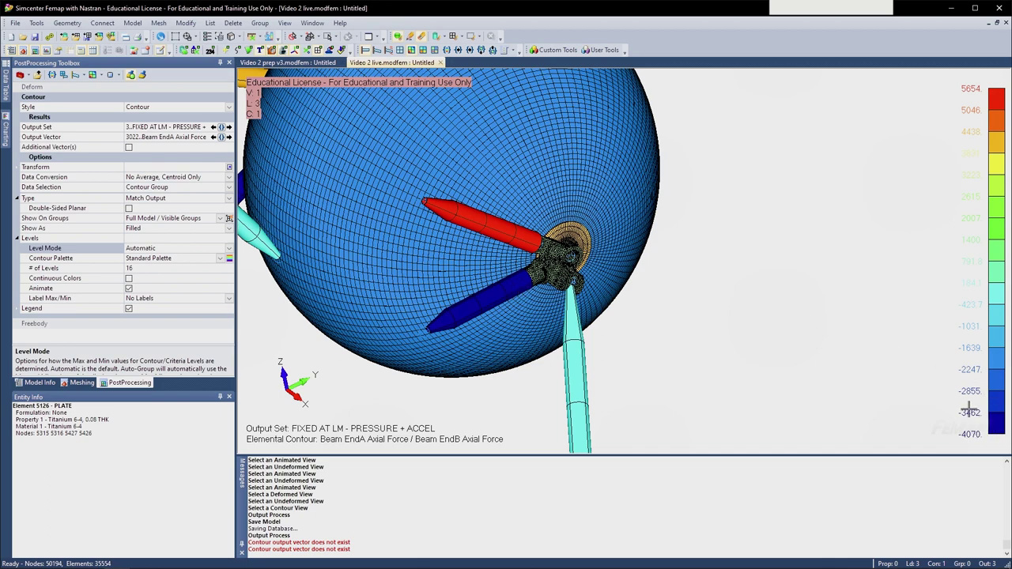
- Set the Contour/Criteria Legend's label color to Use View Color in the postprocessing view options
key(F6)
drag(866, 156, 540, 92)
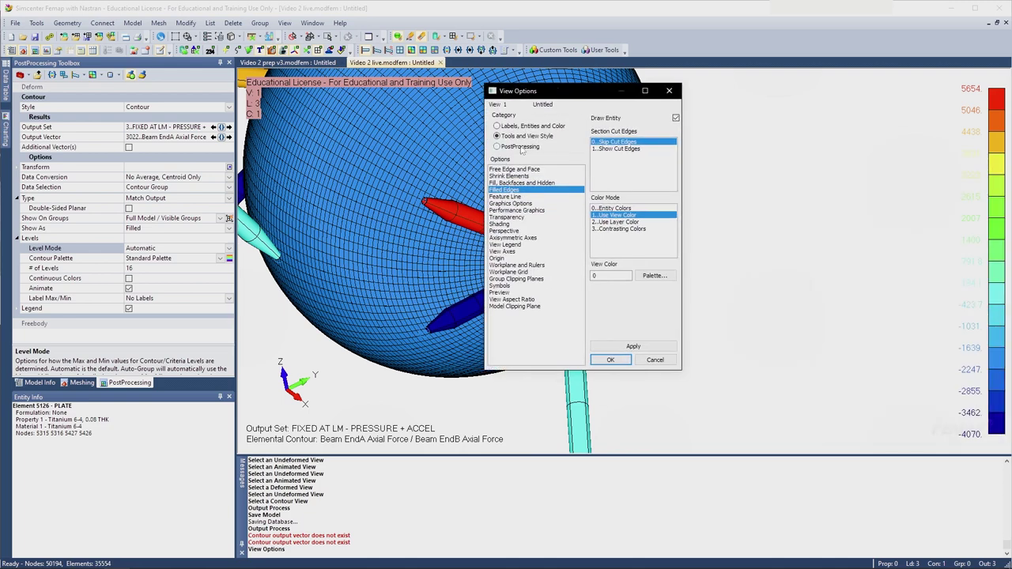
click(497, 147)
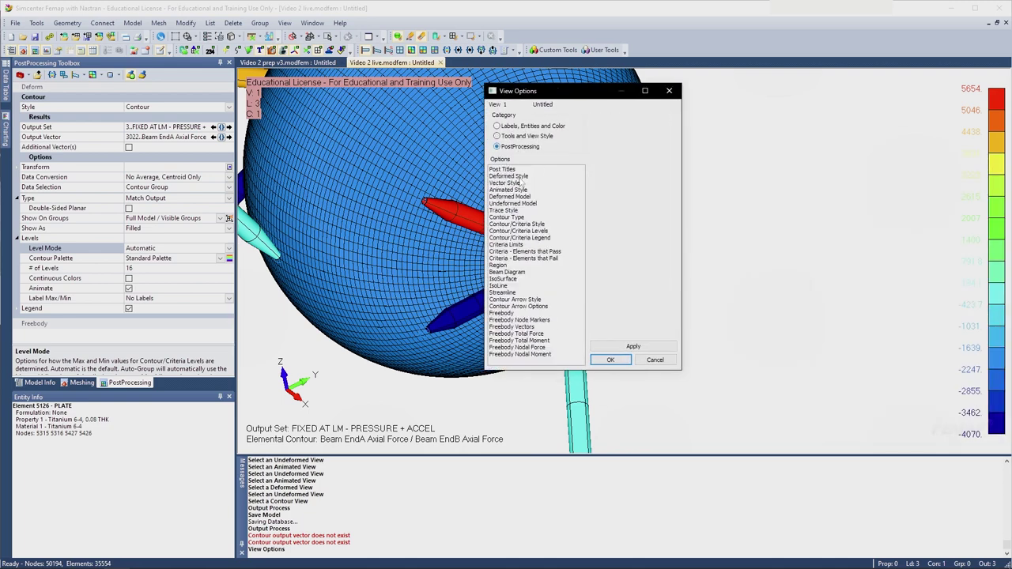
click(540, 238)
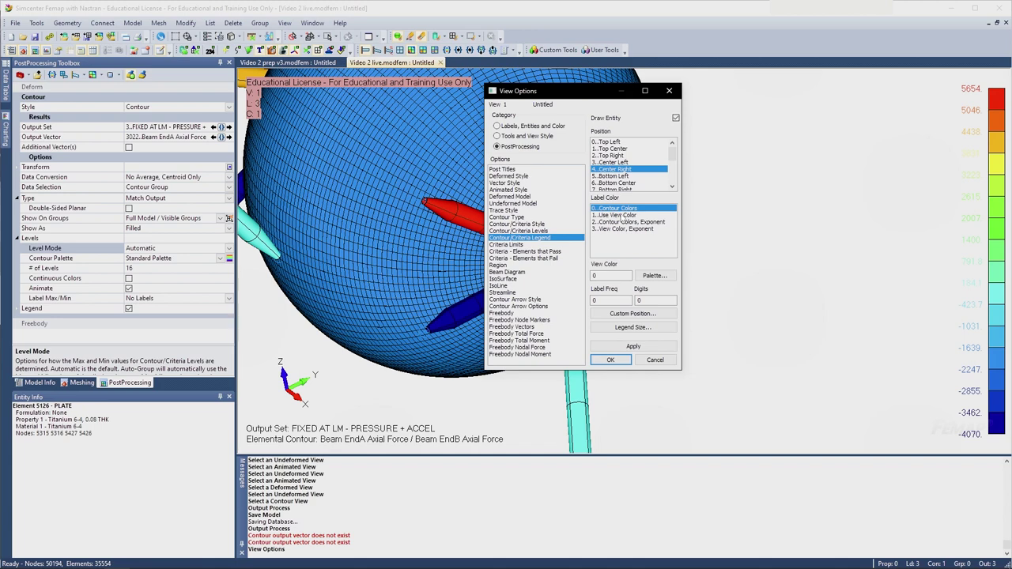
click(622, 216)
click(633, 347)
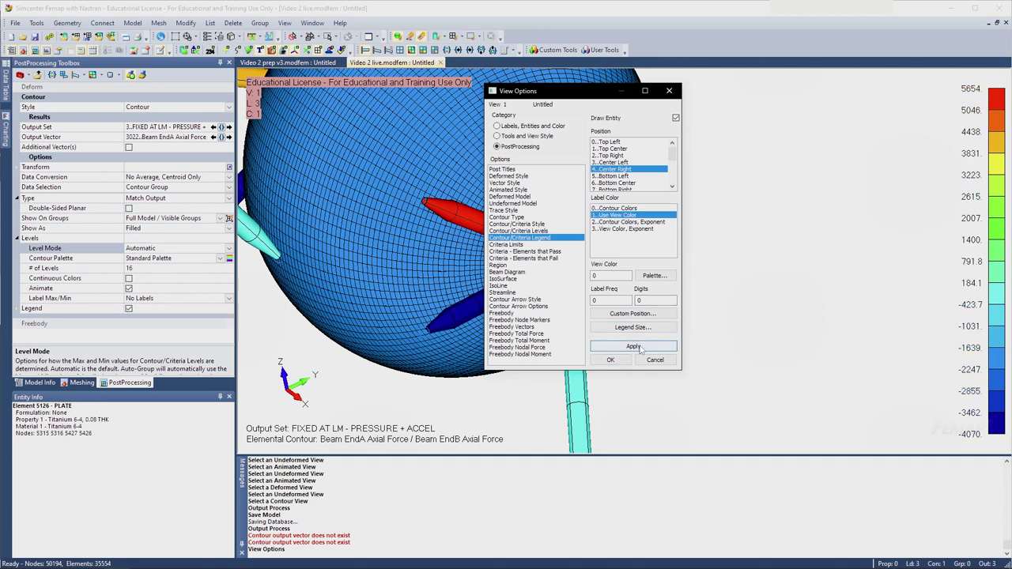
click(611, 360)
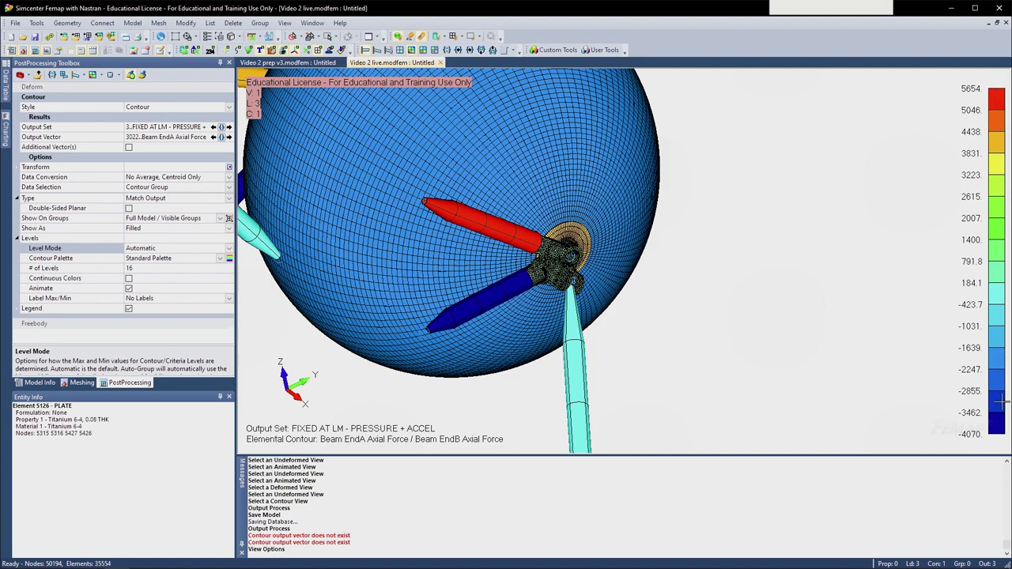
- Compare the axial forces in the struts at the end fitting with those on the opposite side of the tank
middle_drag(539, 272, 504, 305)
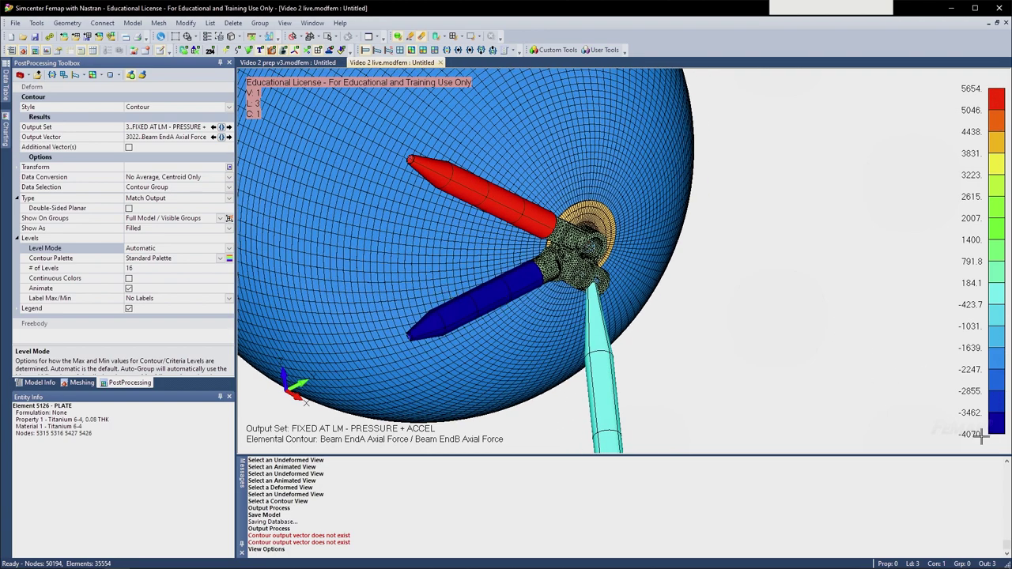
middle_drag(696, 205, 636, 196)
scroll(636, 196, down, 3)
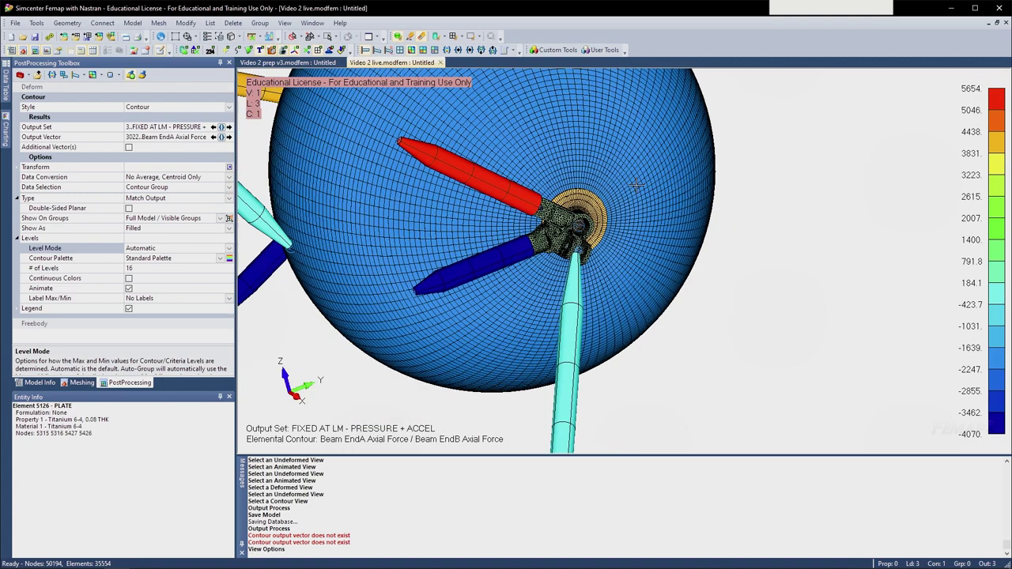
scroll(422, 97, up, 2)
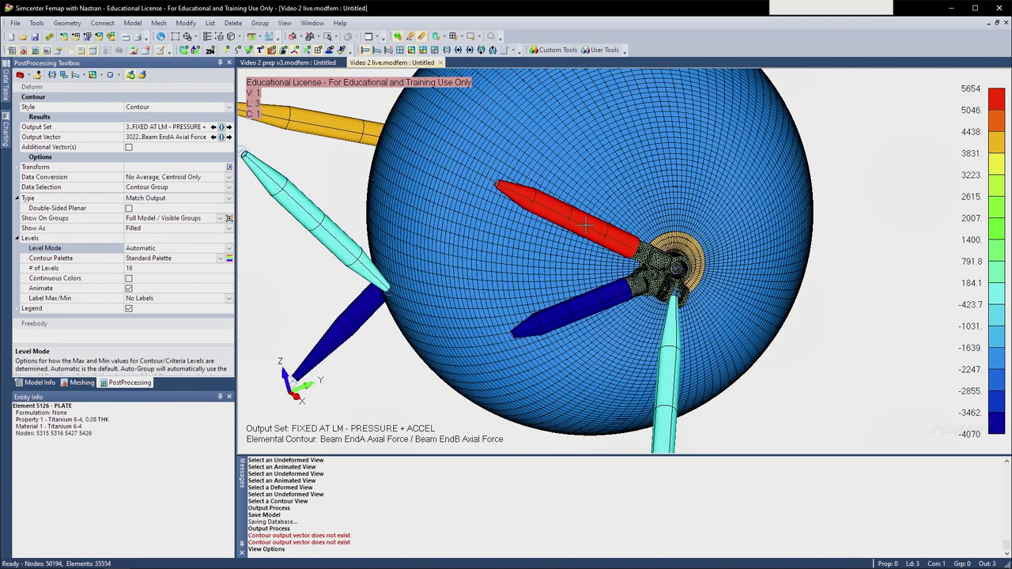
middle_drag(634, 229, 666, 253)
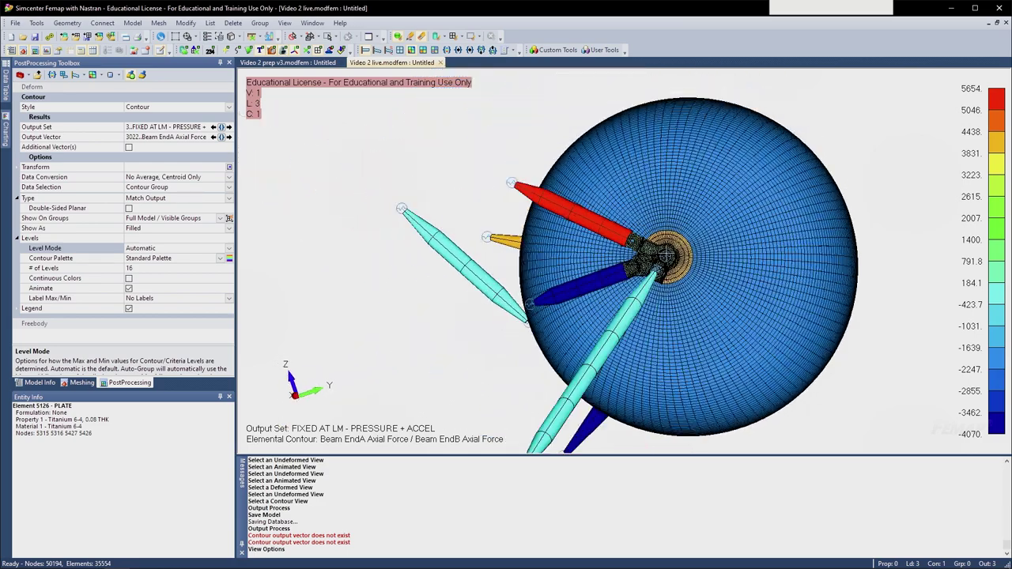
scroll(668, 307, up, 2)
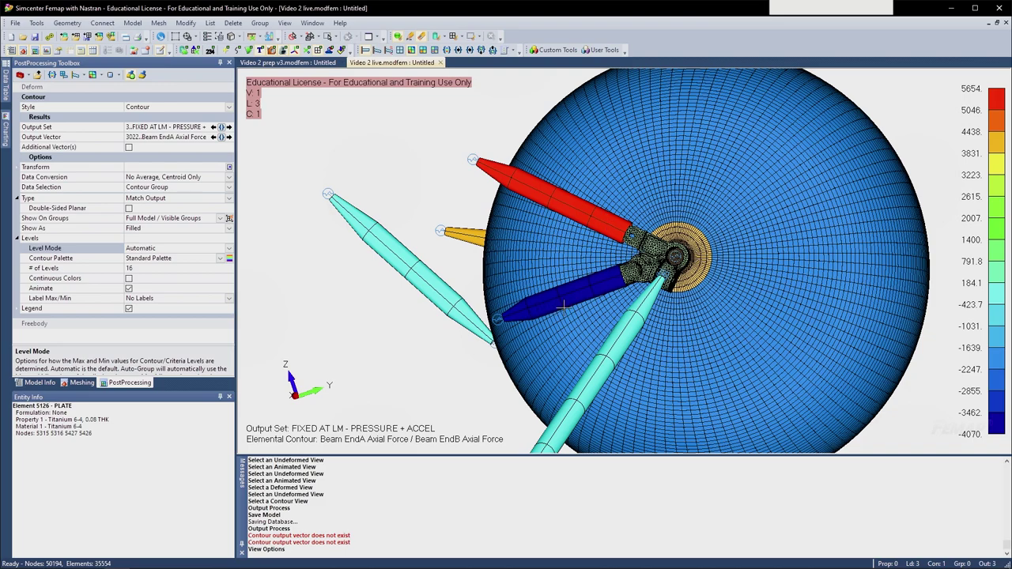
middle_drag(608, 289, 649, 283)
scroll(797, 227, up, 2)
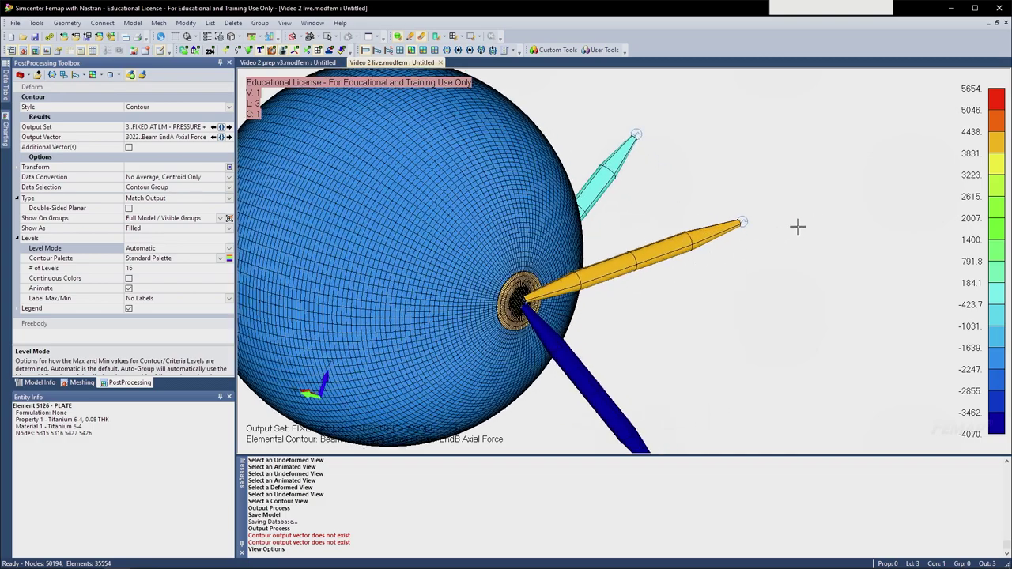
middle_drag(690, 229, 680, 241)
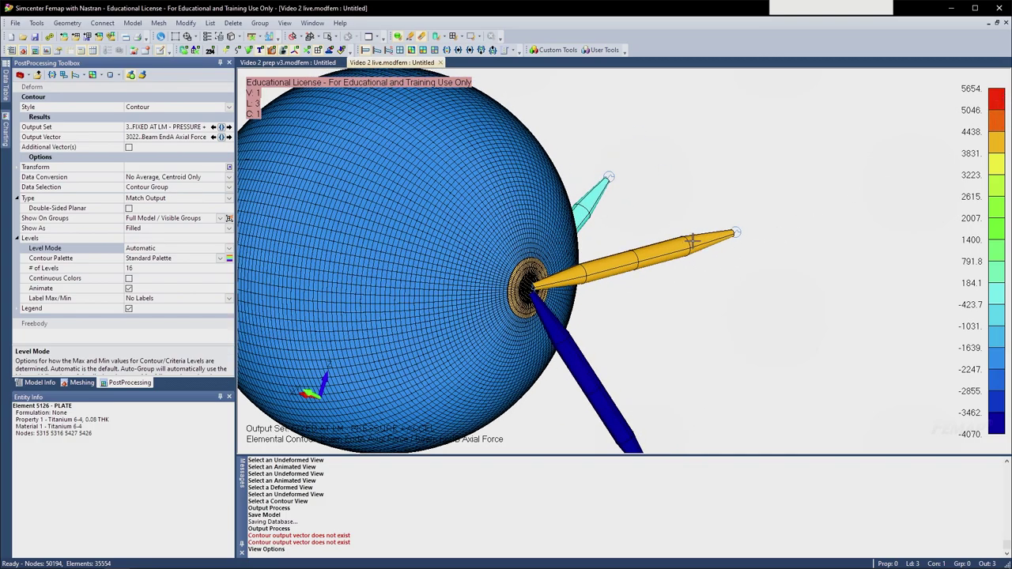
scroll(680, 244, down, 2)
middle_drag(645, 289, 871, 300)
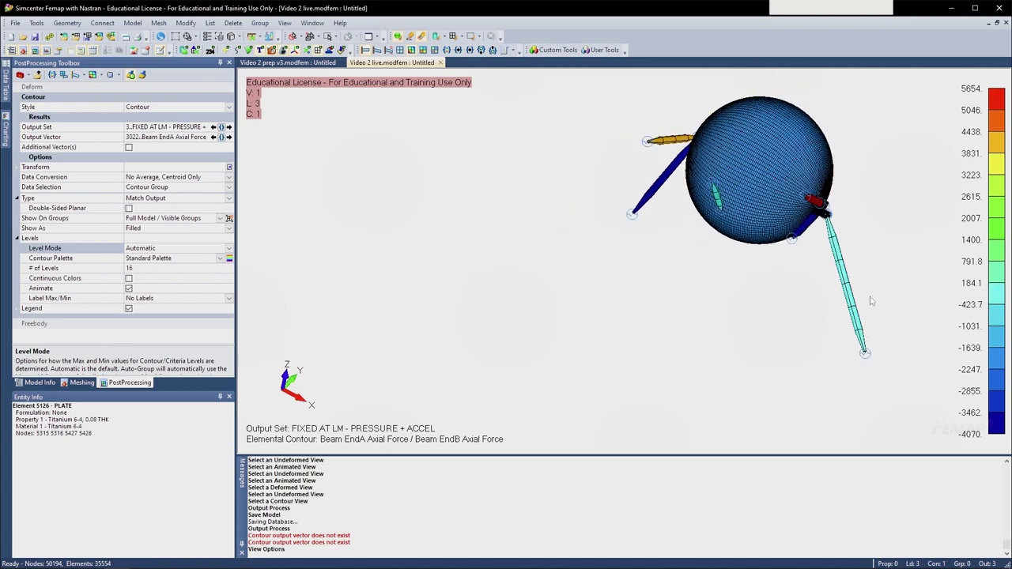
- Examine the tension and compression across the whole strut arrangement, including the long strut below the end fitting
middle_drag(809, 118, 806, 192)
scroll(806, 192, up, 2)
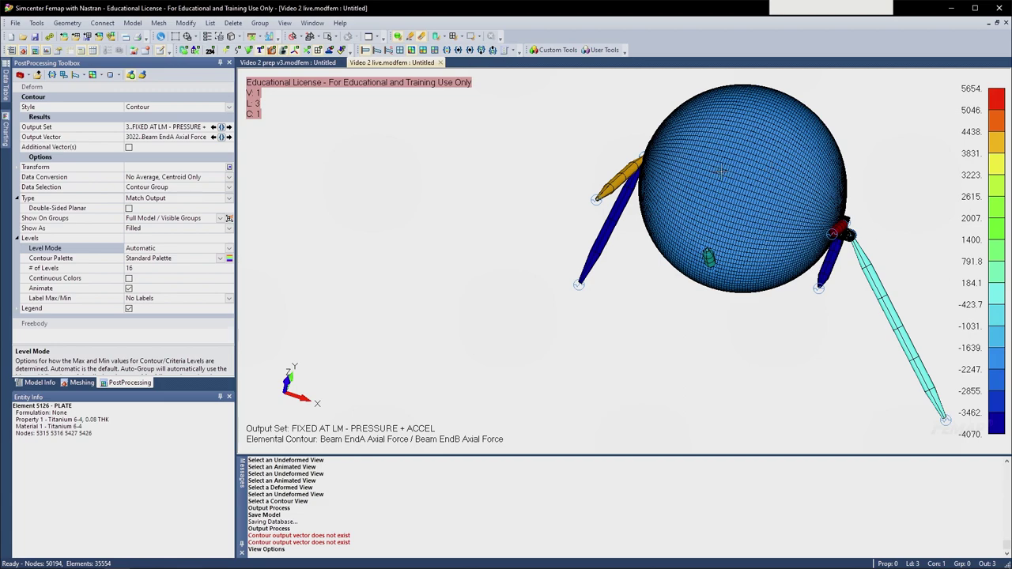
middle_drag(719, 171, 707, 167)
middle_drag(875, 260, 767, 307)
middle_drag(840, 248, 801, 269)
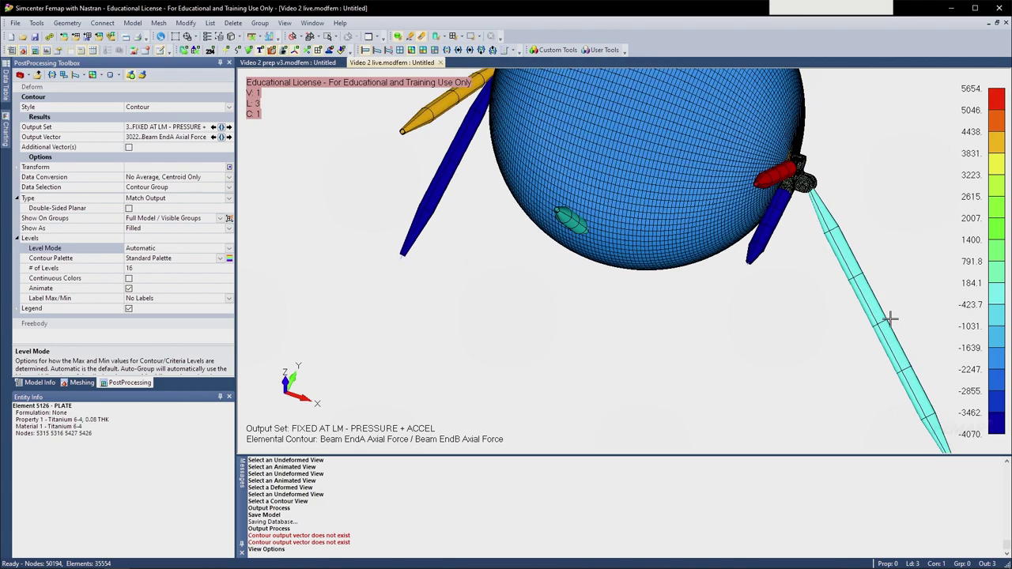
middle_drag(887, 322, 846, 239)
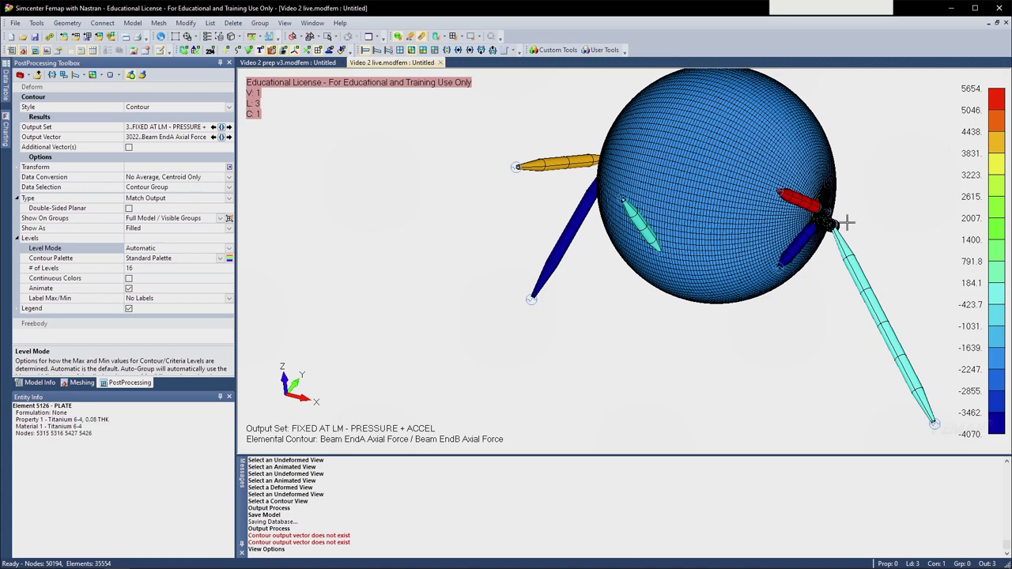
middle_drag(890, 306, 717, 301)
scroll(729, 288, down, 2)
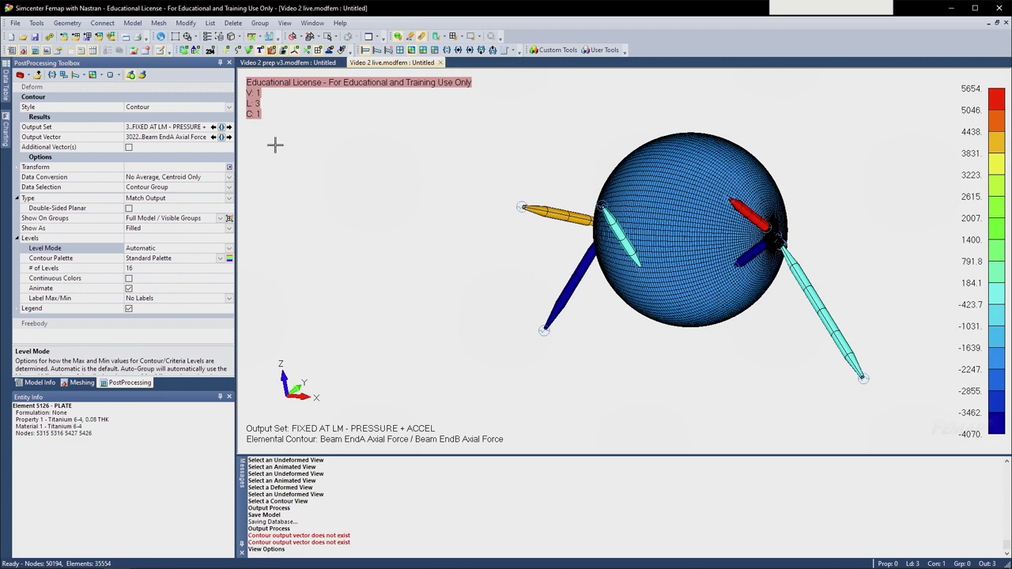
middle_drag(368, 163, 295, 129)
- Contour the envelope vector of the Envelope All Vectors output set with the level mode set to Max/Min Threshold
click(222, 127)
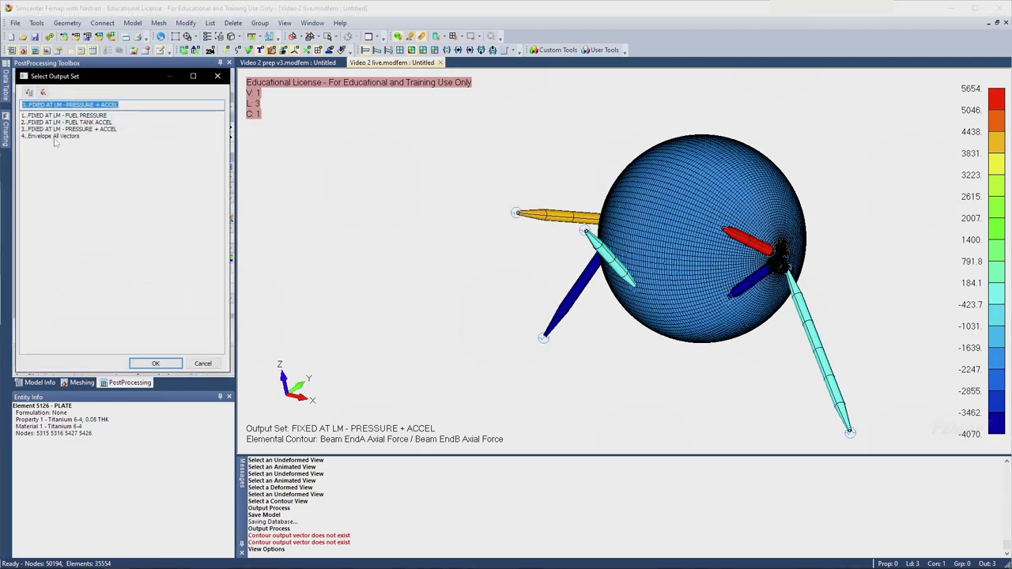
double_click(69, 137)
click(221, 137)
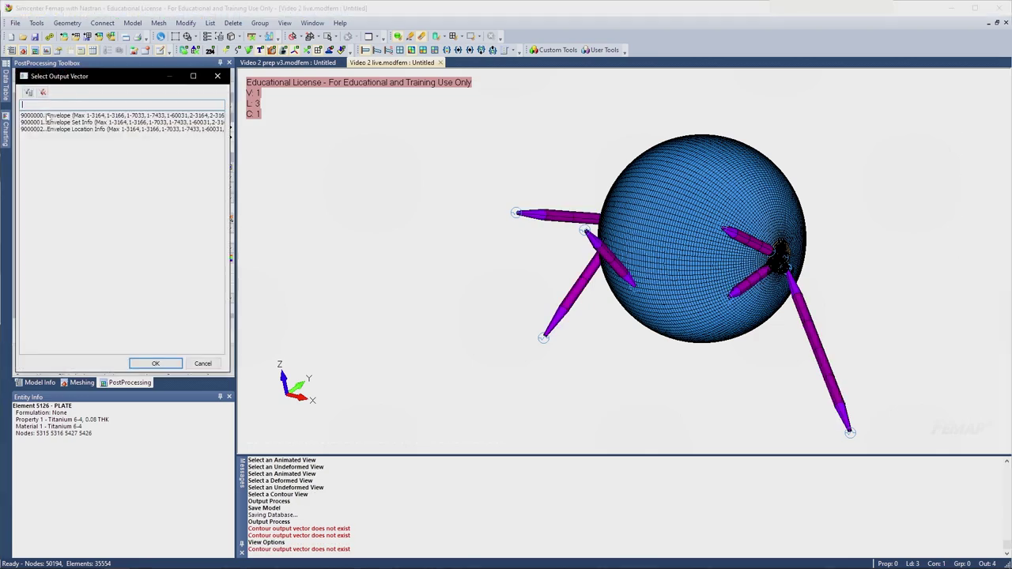
double_click(68, 123)
middle_drag(626, 233, 675, 267)
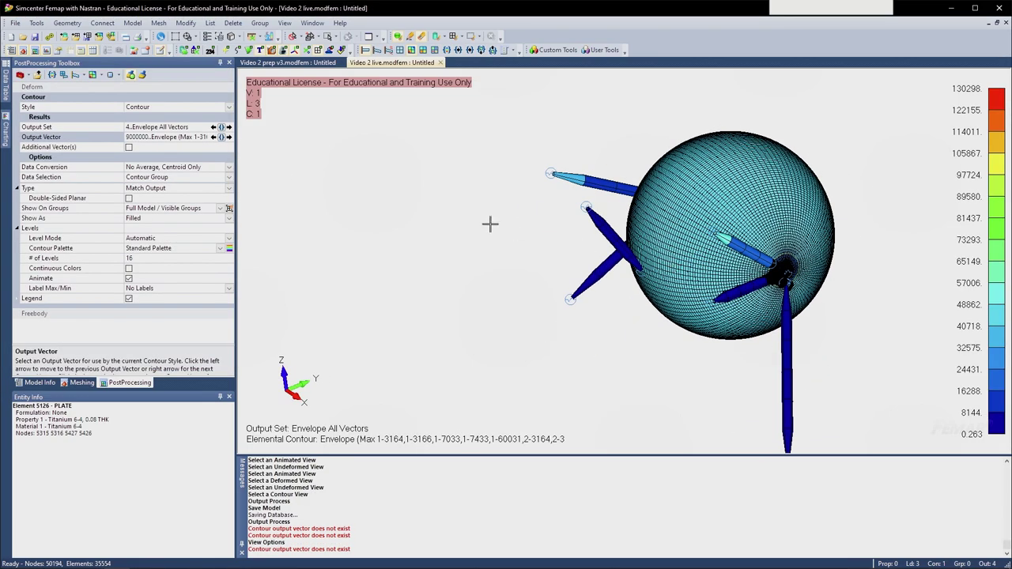
click(229, 238)
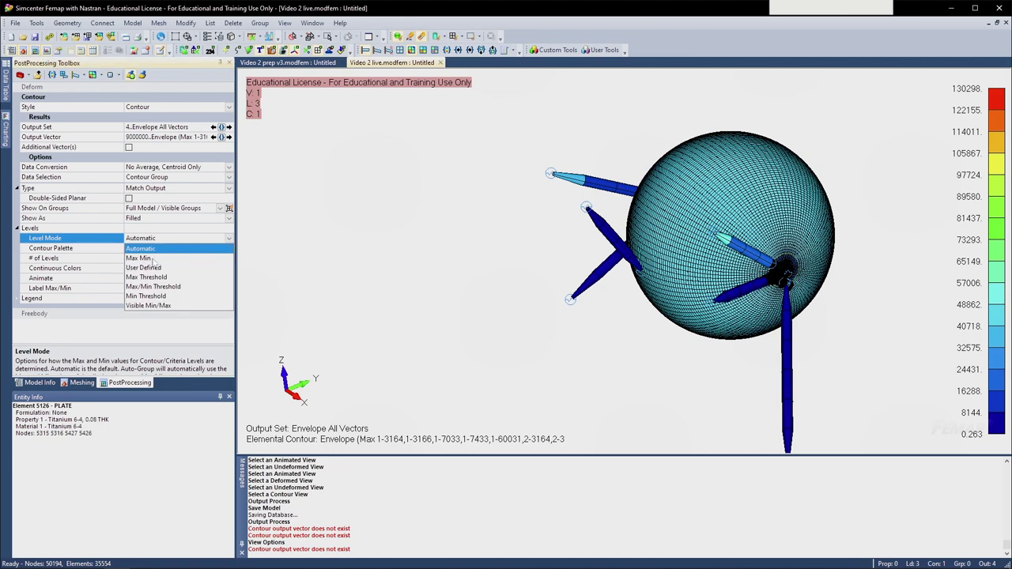
click(154, 286)
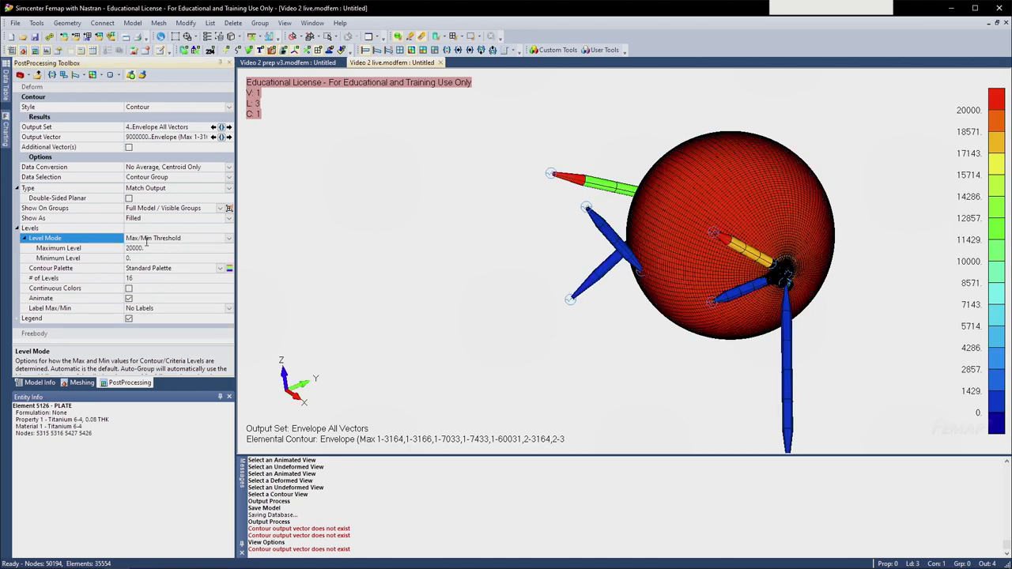
- Set the contour's maximum level to 50000 and examine the stresses on the tank around the end fitting
click(120, 250)
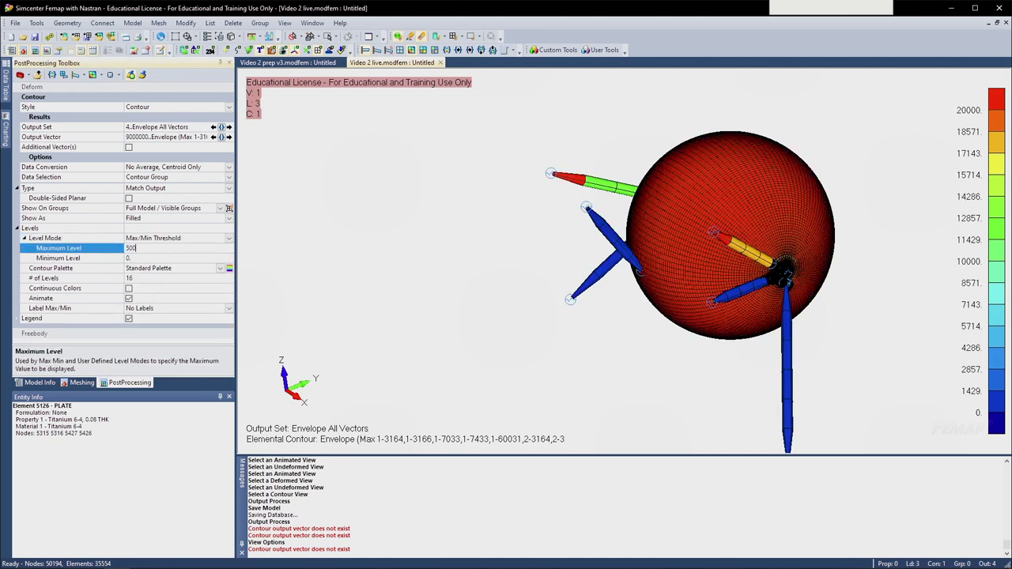
key(Return)
middle_drag(755, 250, 398, 135)
scroll(708, 232, up, 3)
scroll(569, 264, down, 3)
scroll(577, 212, up, 4)
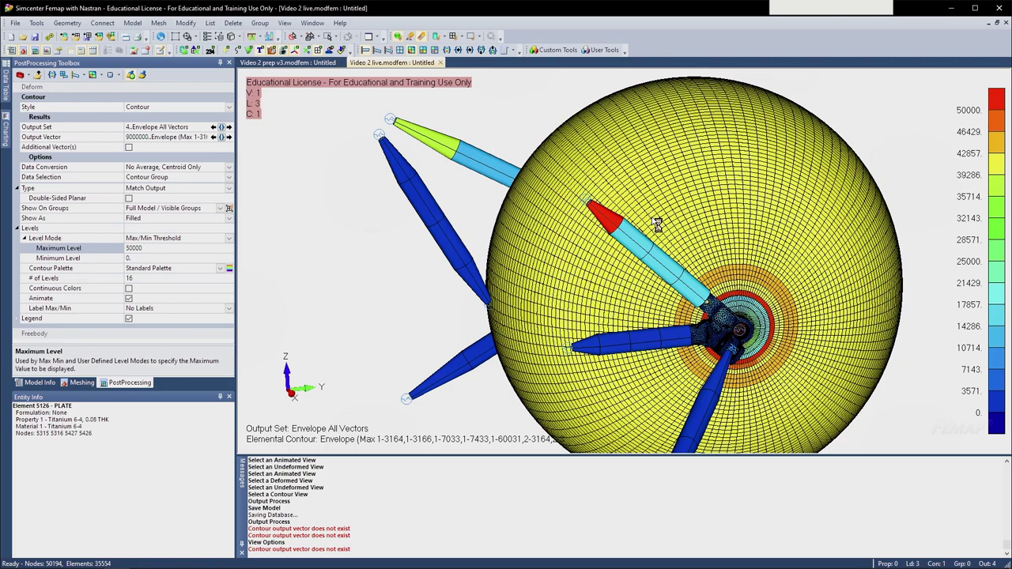
scroll(656, 224, down, 3)
middle_drag(656, 224, 602, 301)
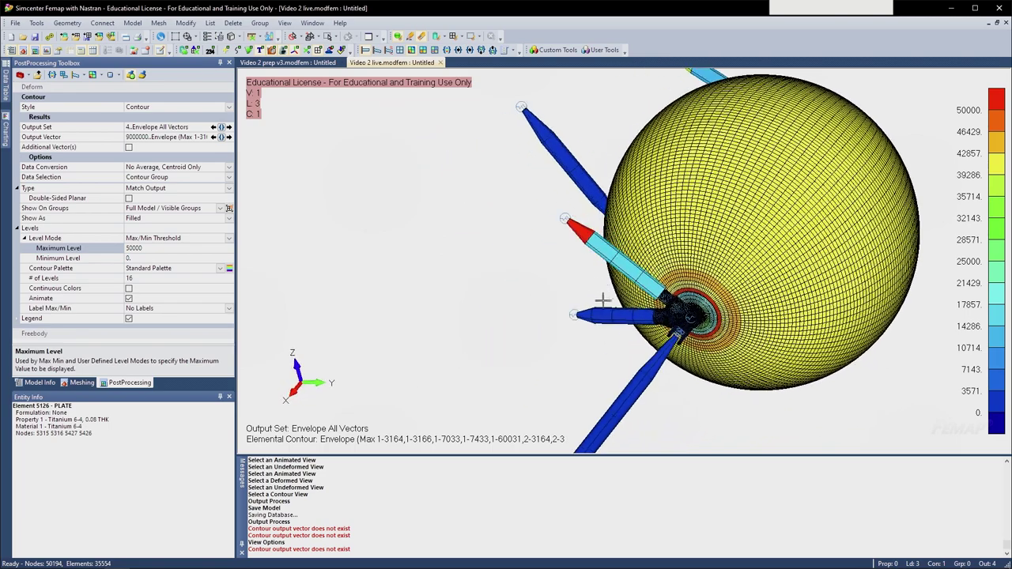
scroll(637, 339, up, 2)
middle_drag(638, 339, 529, 274)
scroll(674, 297, up, 5)
- Set the contour's maximum level to 20000 and examine the end fitting from the side
click(151, 247)
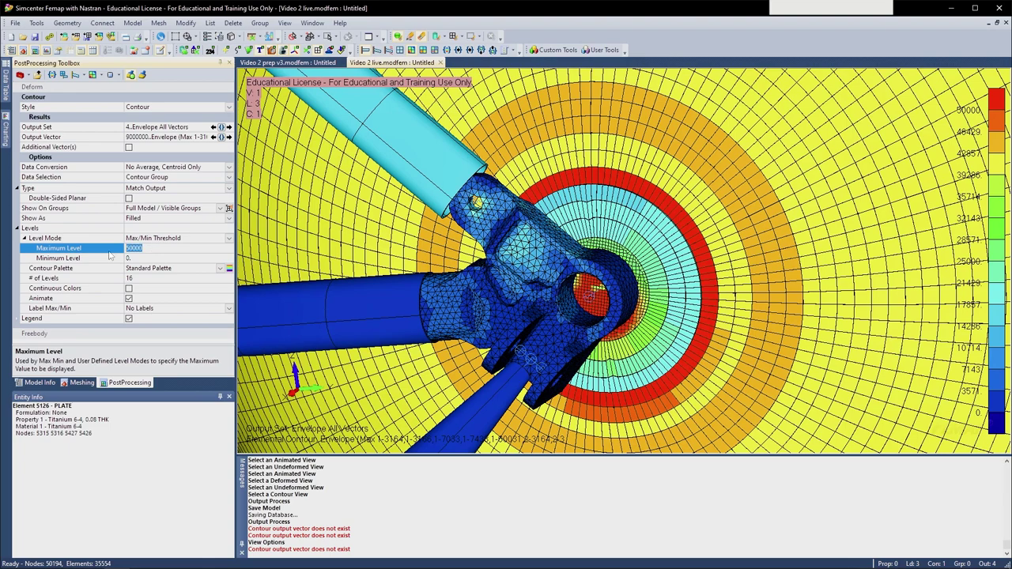
key(Return)
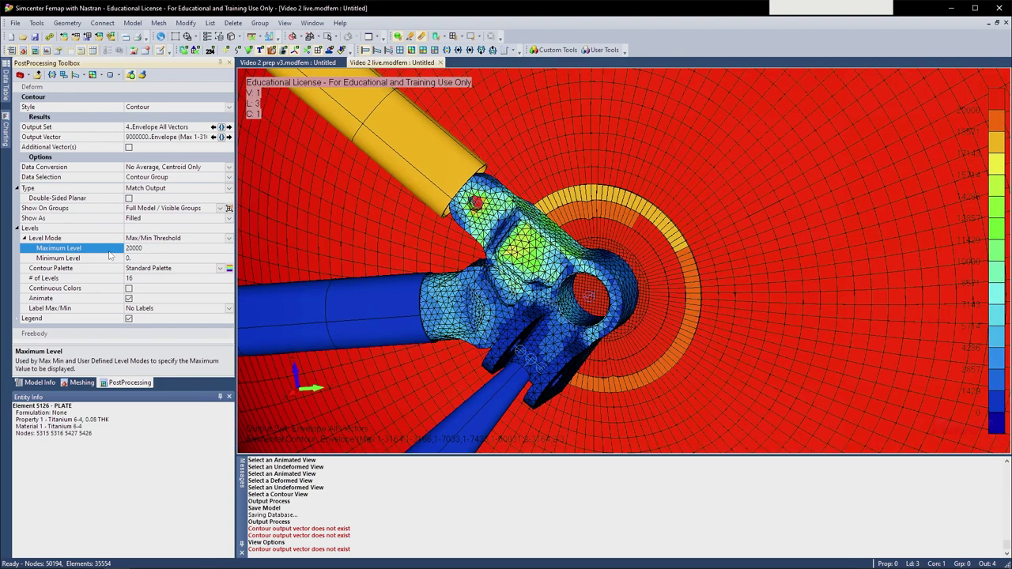
middle_drag(518, 234, 379, 245)
- Hide the Tank layer and examine the enveloped stresses on the exposed end fitting and struts
click(30, 381)
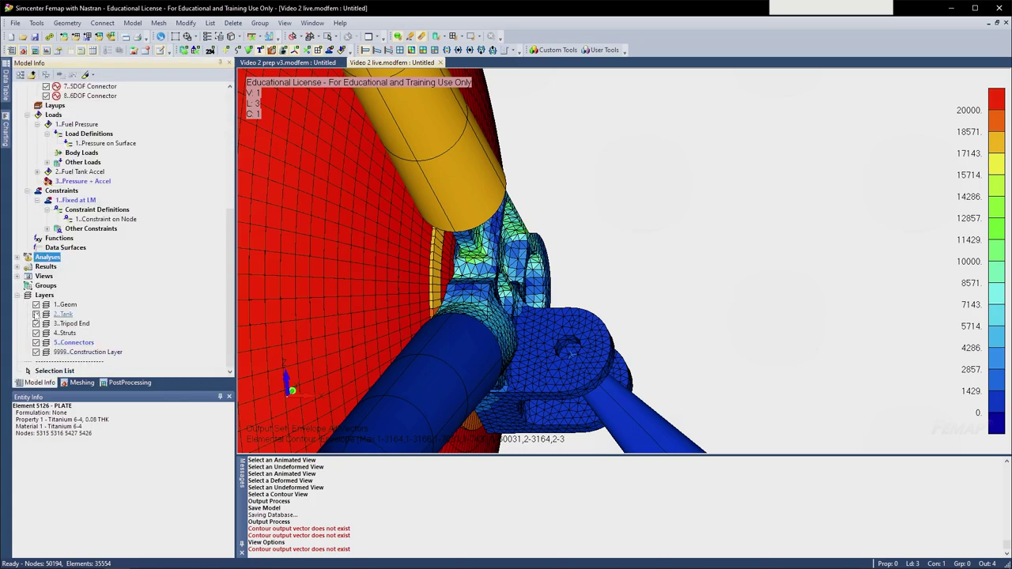
click(36, 314)
middle_drag(601, 261, 512, 318)
scroll(476, 321, up, 3)
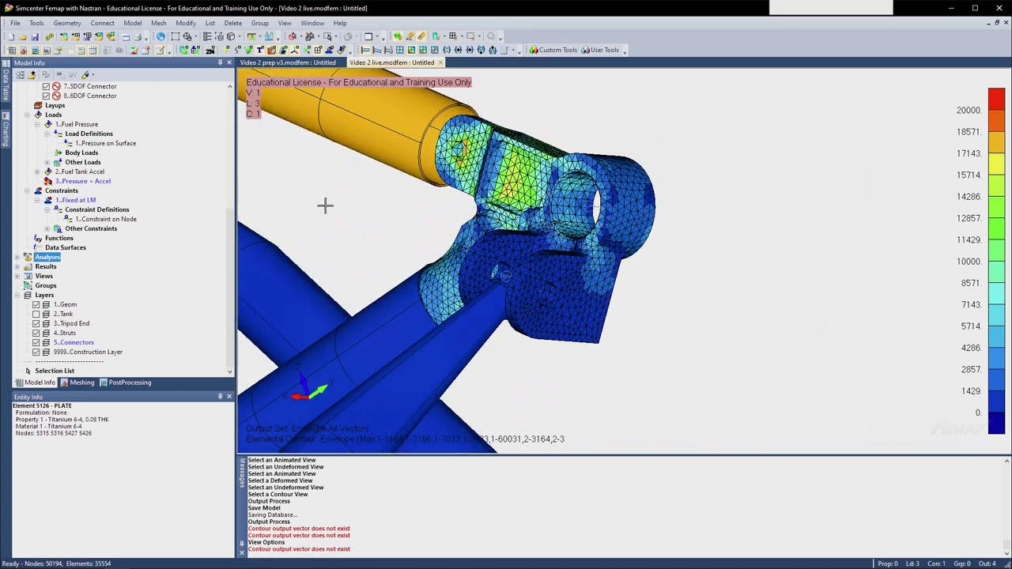
middle_drag(324, 205, 494, 287)
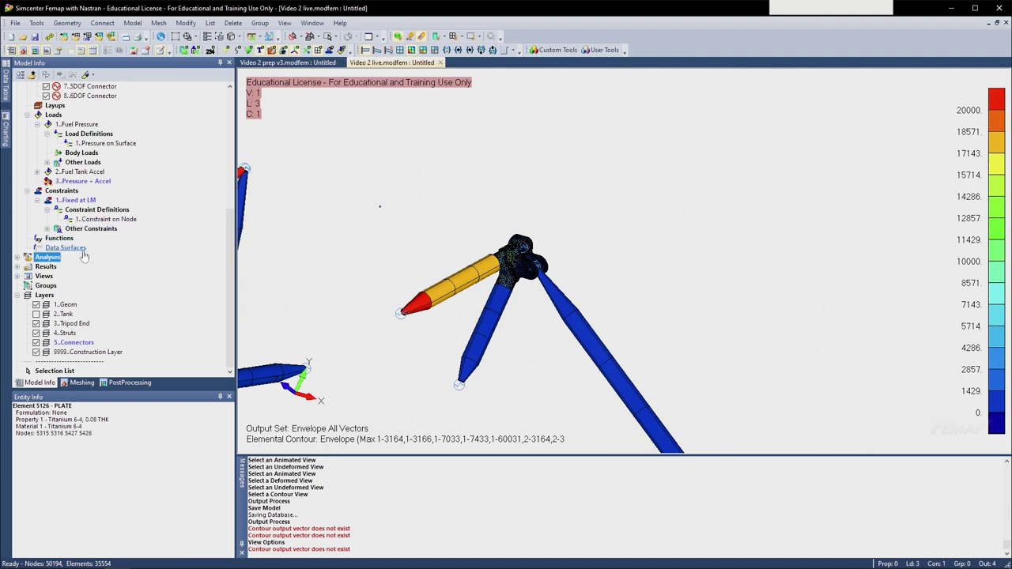
- Copy the Fuel Tank Accel load set and rename the copy to Fuel Tank Lat Accel
scroll(84, 257, up, 5)
scroll(72, 241, down, 5)
click(38, 171)
right_click(89, 173)
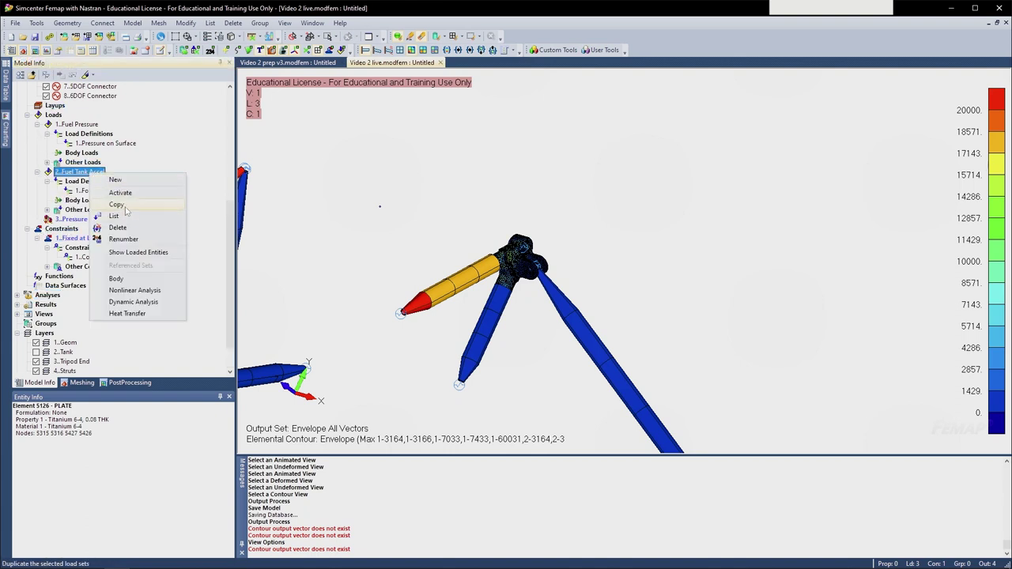
click(124, 207)
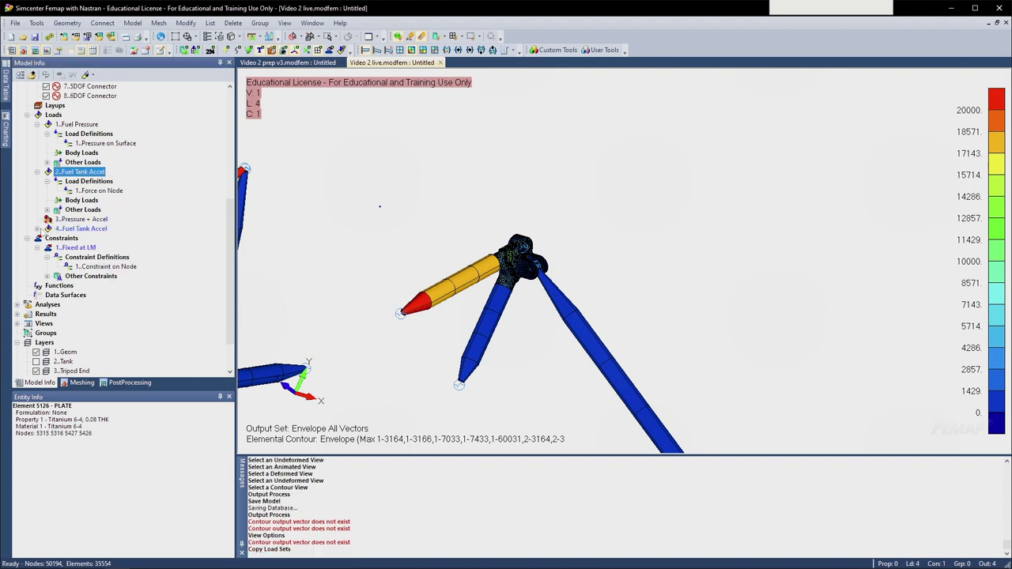
click(37, 228)
click(87, 228)
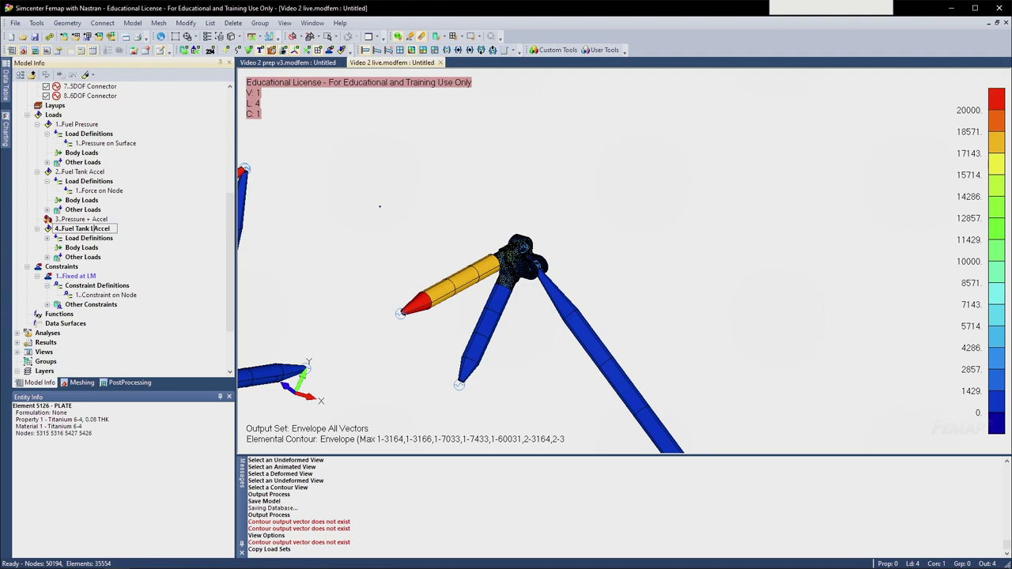
key(Return)
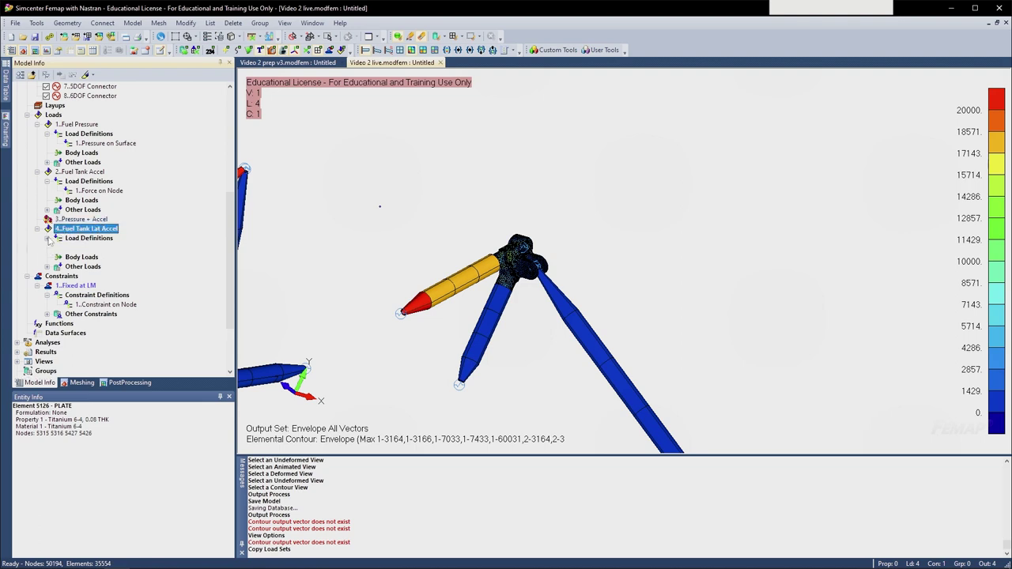
- Edit the Force on Node load in Fuel Tank Lat Accel, setting FZ to 0 and applying the force in FX instead
right_click(92, 252)
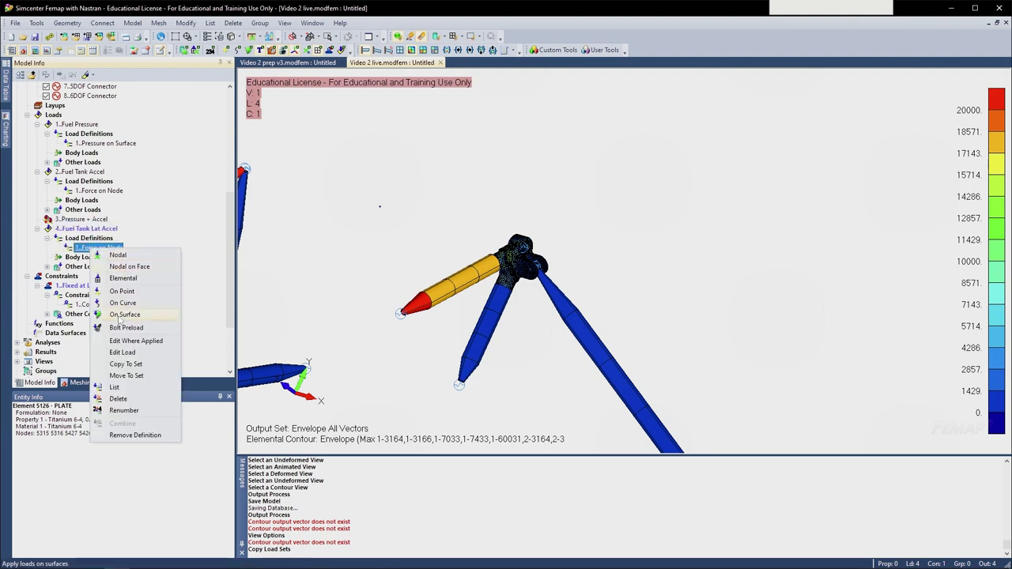
click(140, 354)
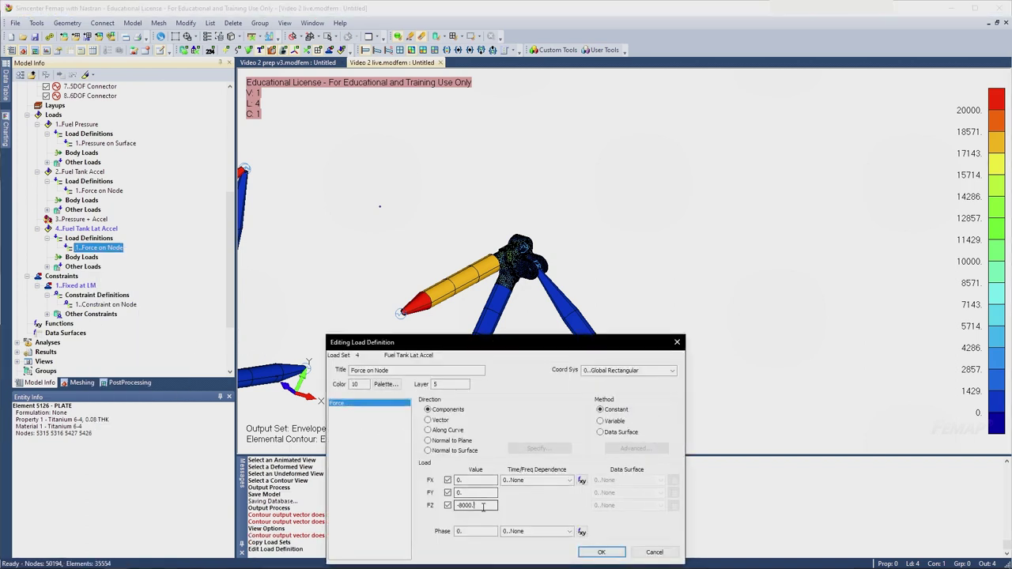
double_click(482, 504)
middle_drag(457, 291, 501, 231)
text(0)
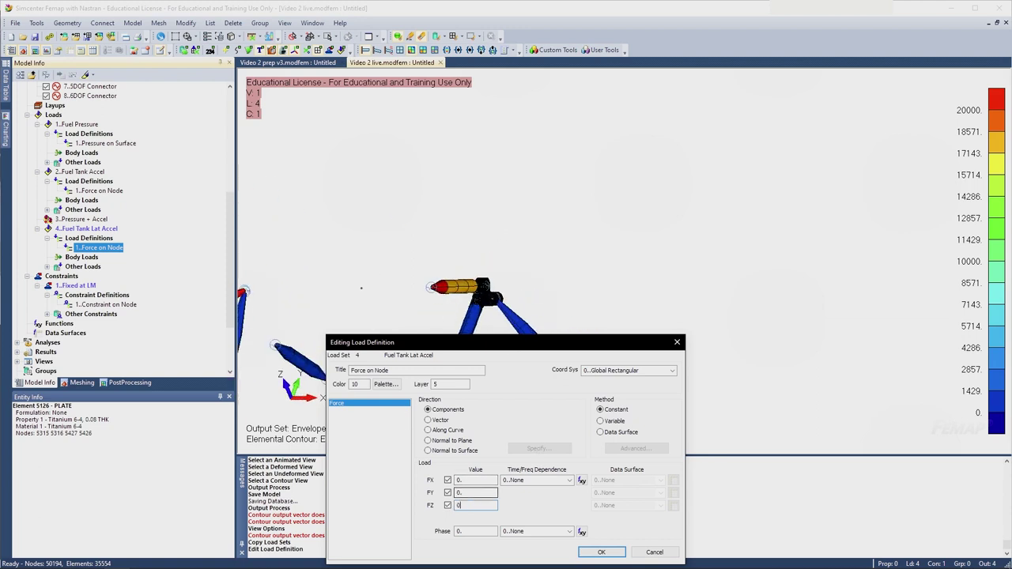
double_click(469, 479)
key(Return)
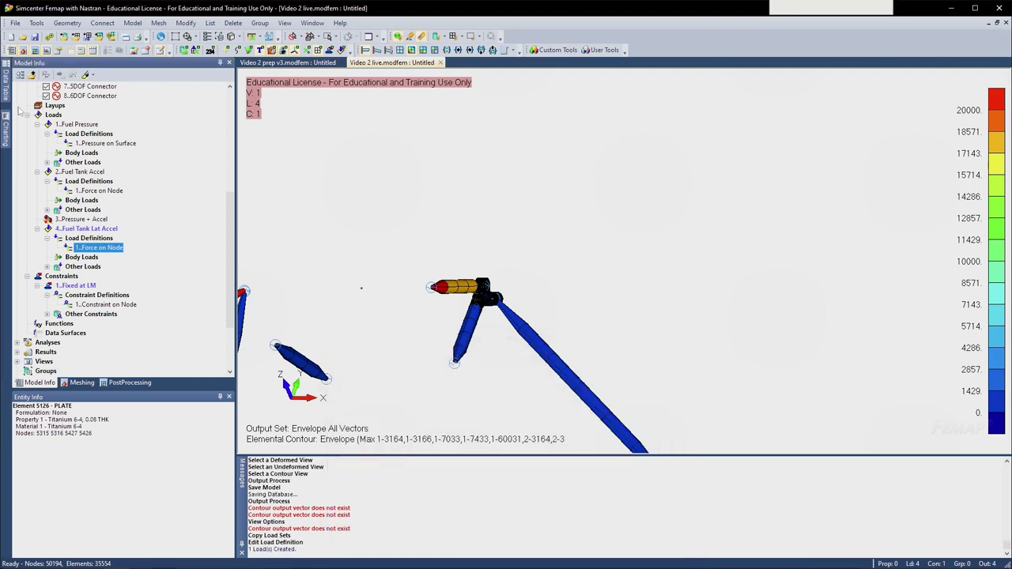
- Add a case combining the Fixed at LM constraint with the Fuel Tank Lat Accel load set to the Fuel Tank Analysis, using MultiSet
scroll(122, 225, up, 8)
scroll(71, 205, down, 5)
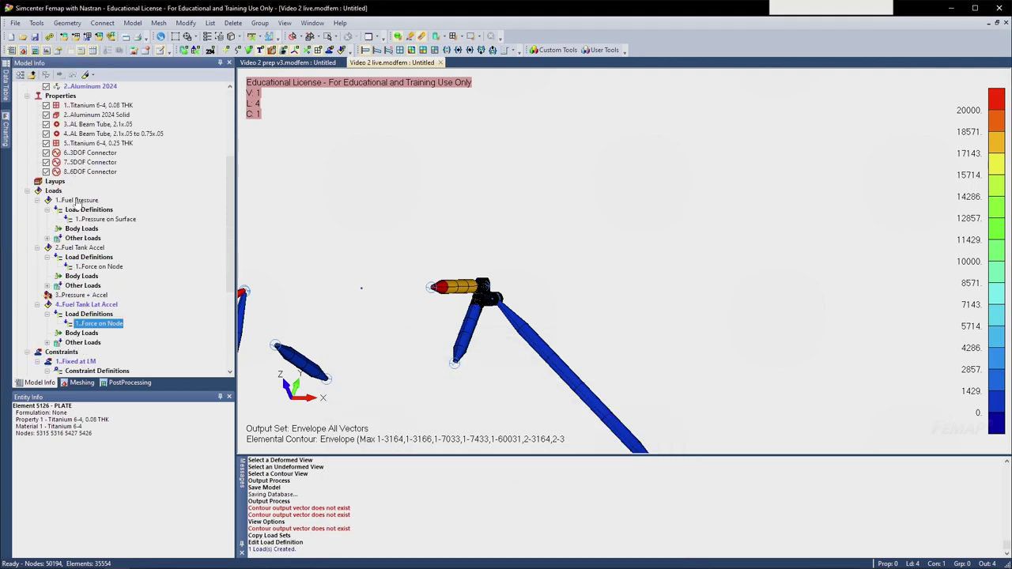
scroll(47, 182, up, 5)
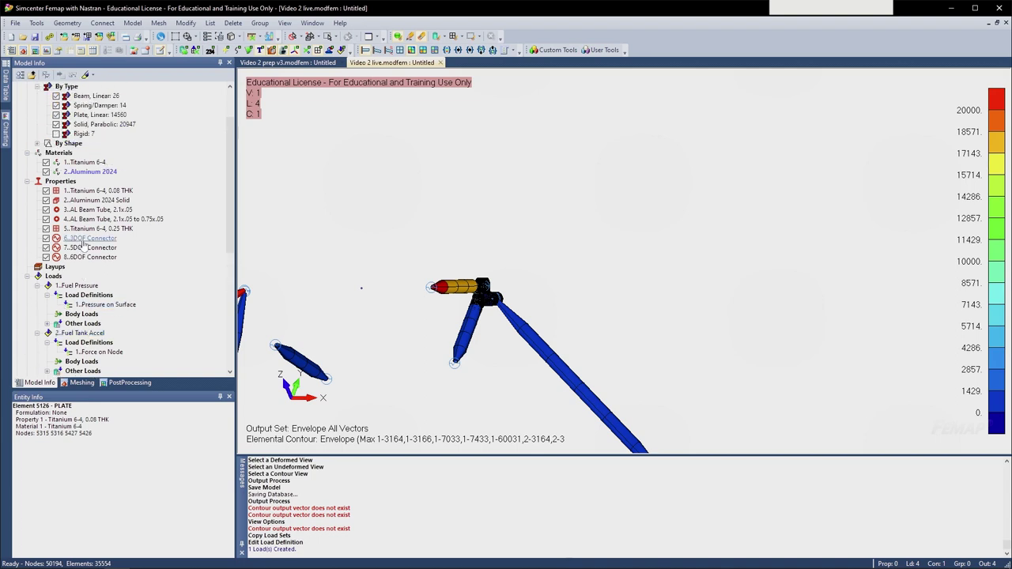
click(17, 124)
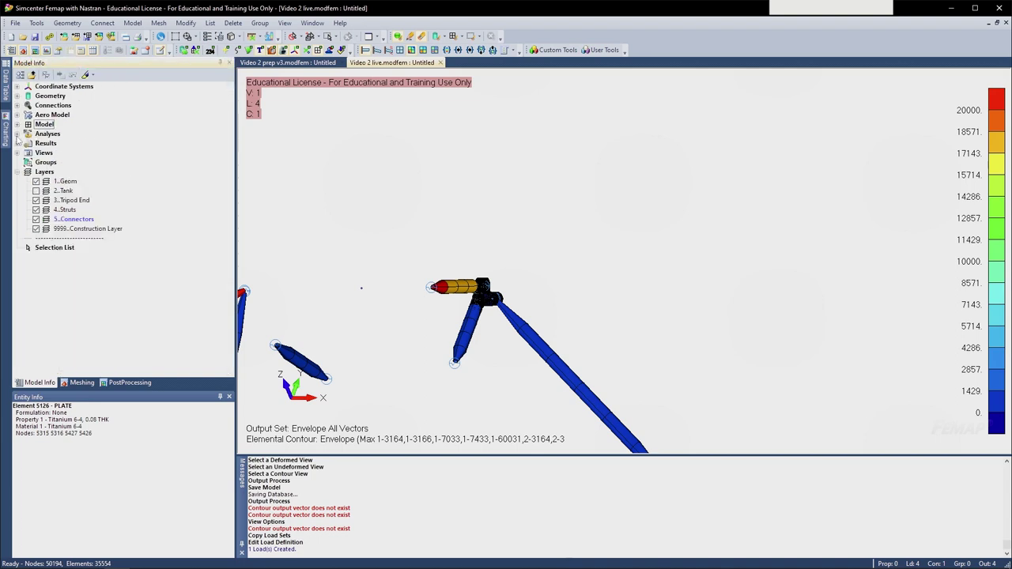
click(17, 134)
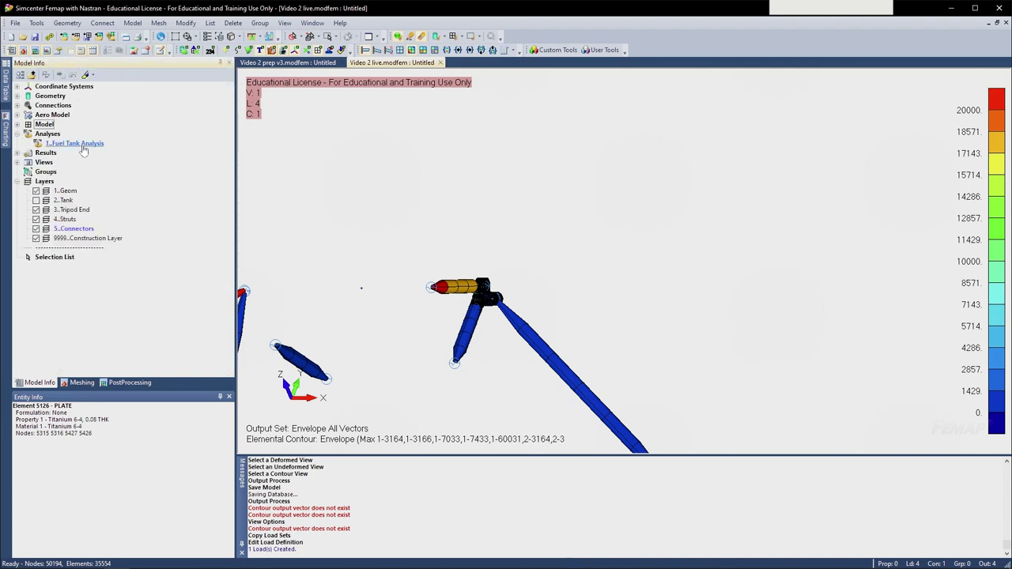
middle_drag(292, 258, 529, 187)
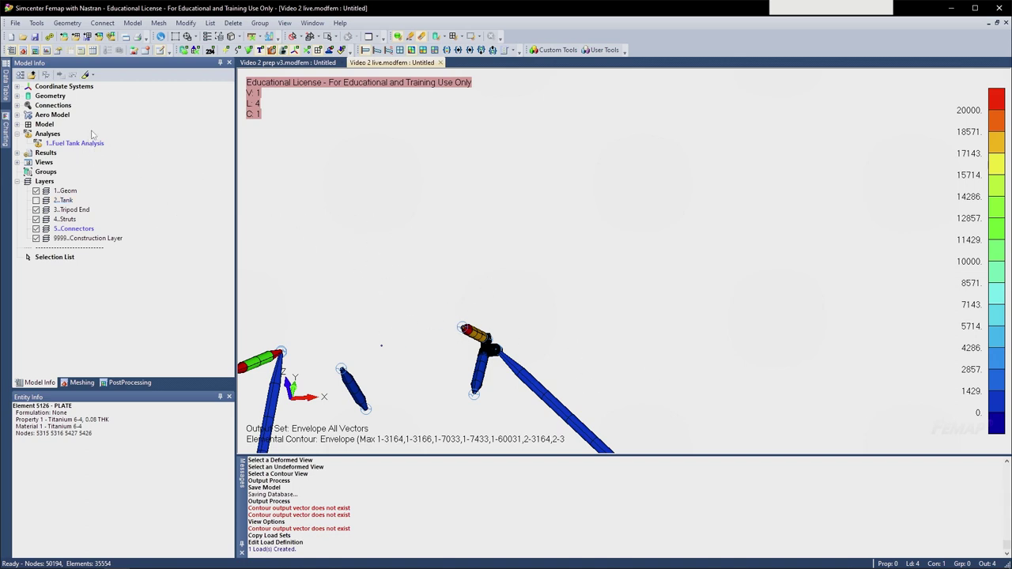
right_click(73, 147)
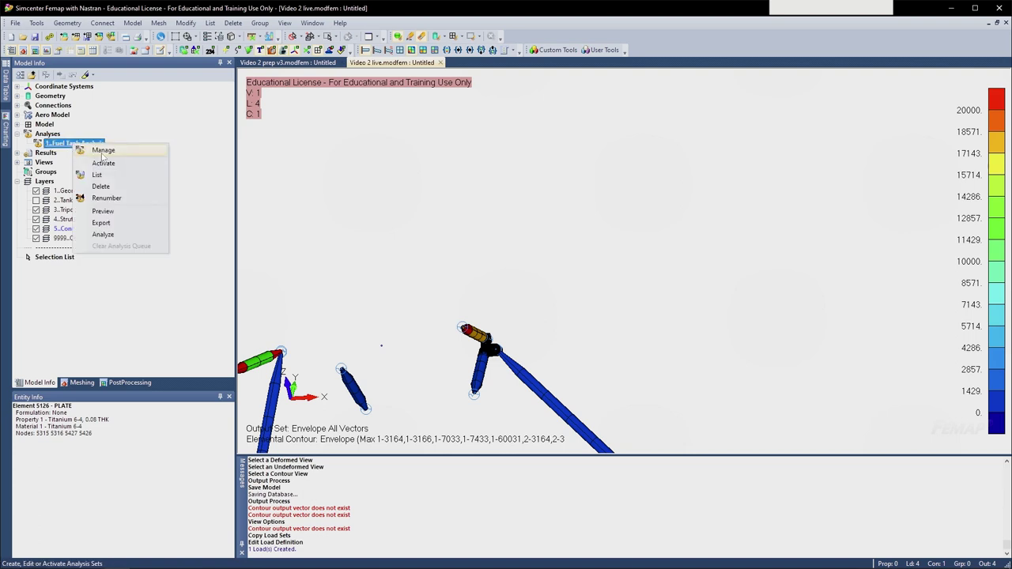
click(93, 154)
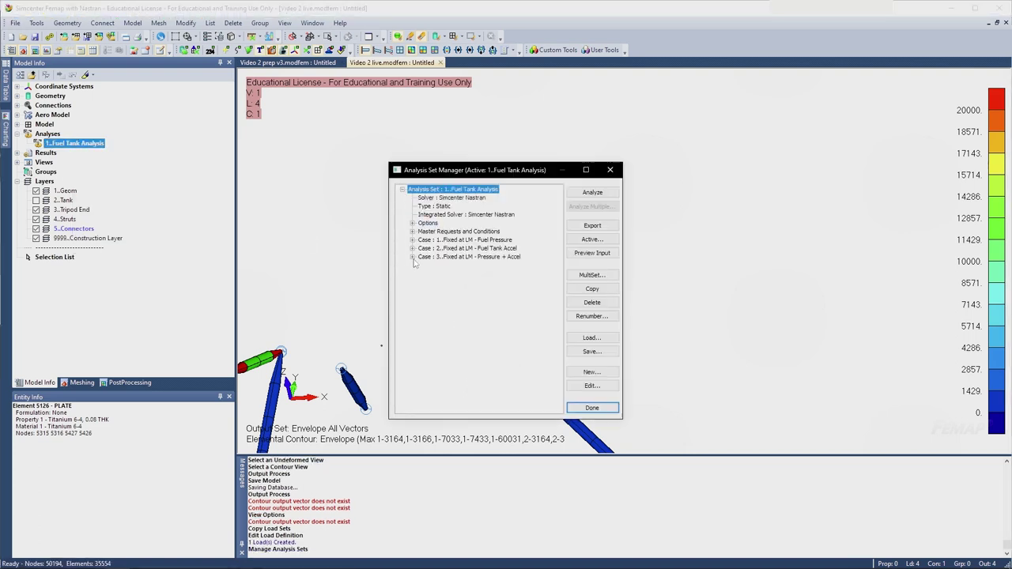
click(412, 257)
click(607, 275)
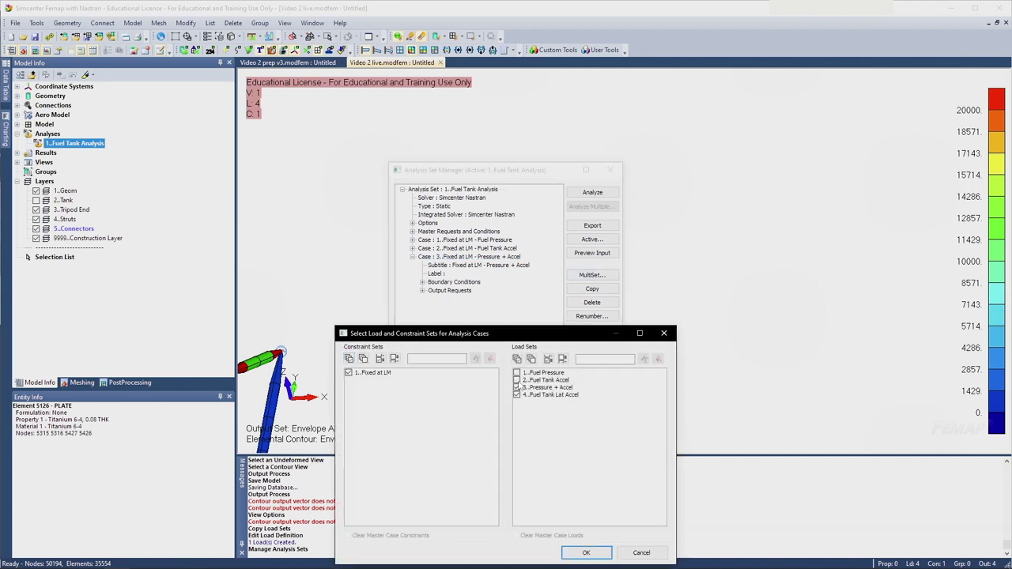
click(586, 552)
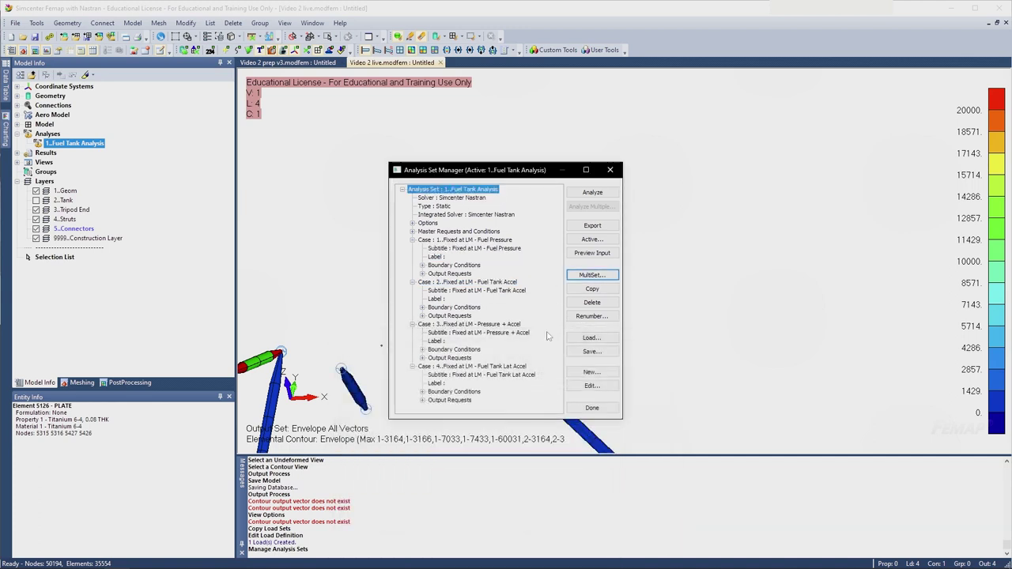
click(592, 411)
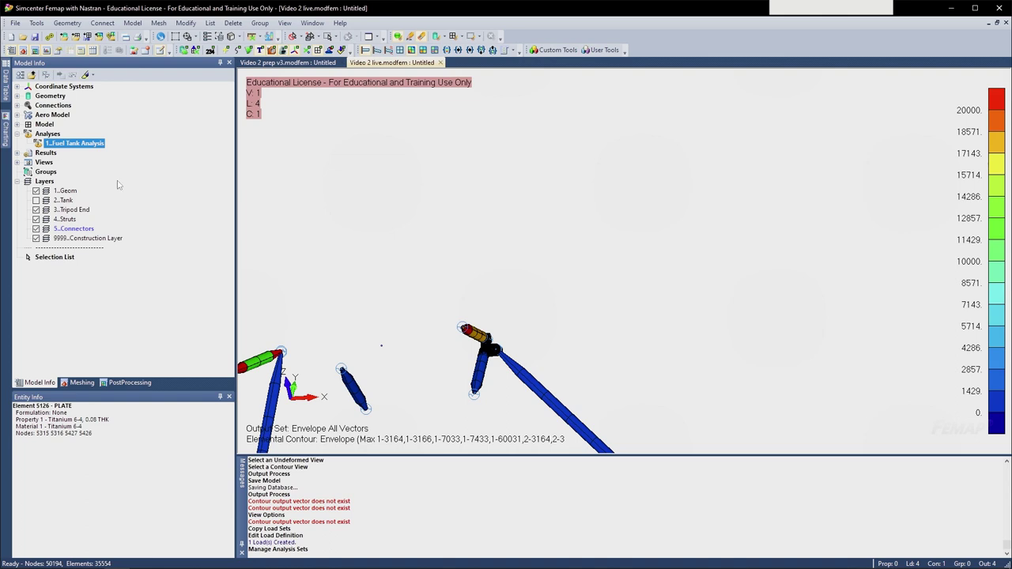
- Run the Fuel Tank Analysis, dismissing the low-memory warnings and declining to disable Multiple Model Memory
right_click(53, 149)
click(117, 237)
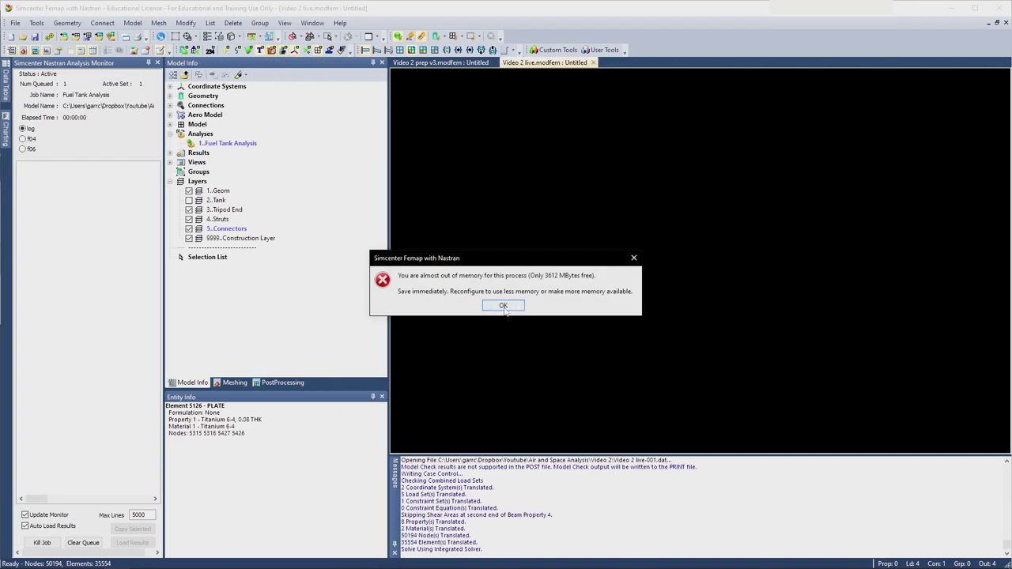
click(502, 305)
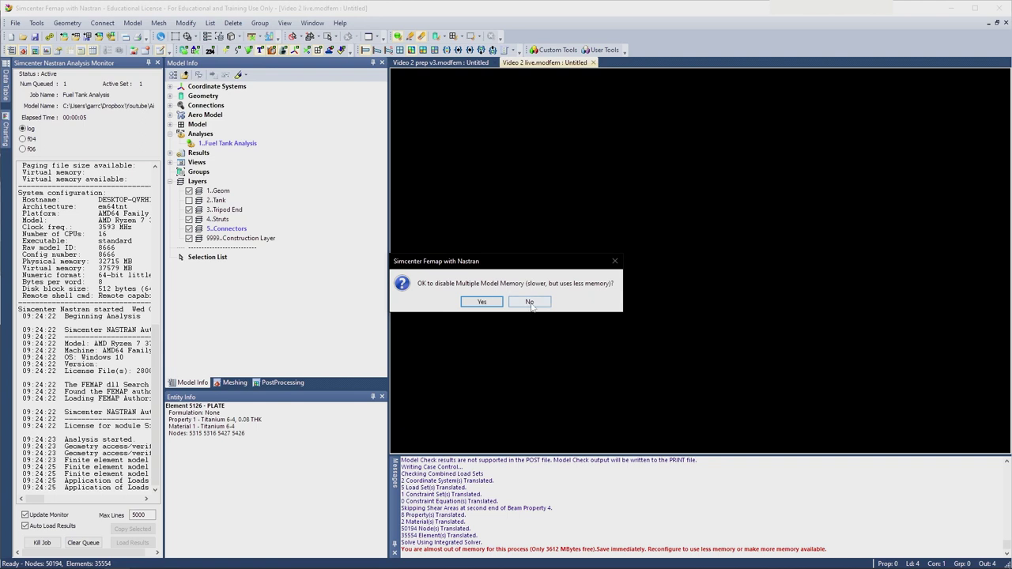
click(528, 301)
click(501, 306)
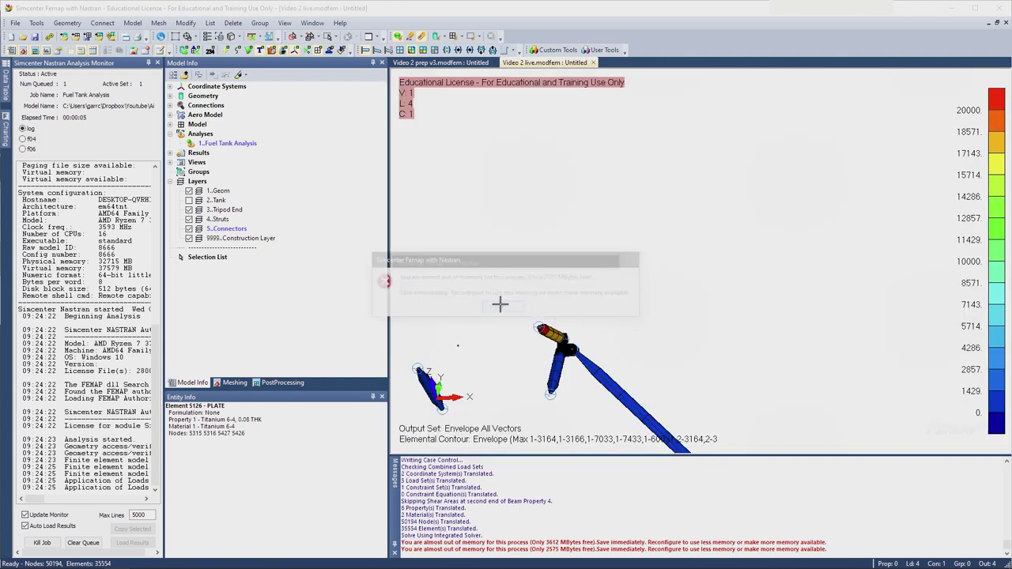
click(533, 304)
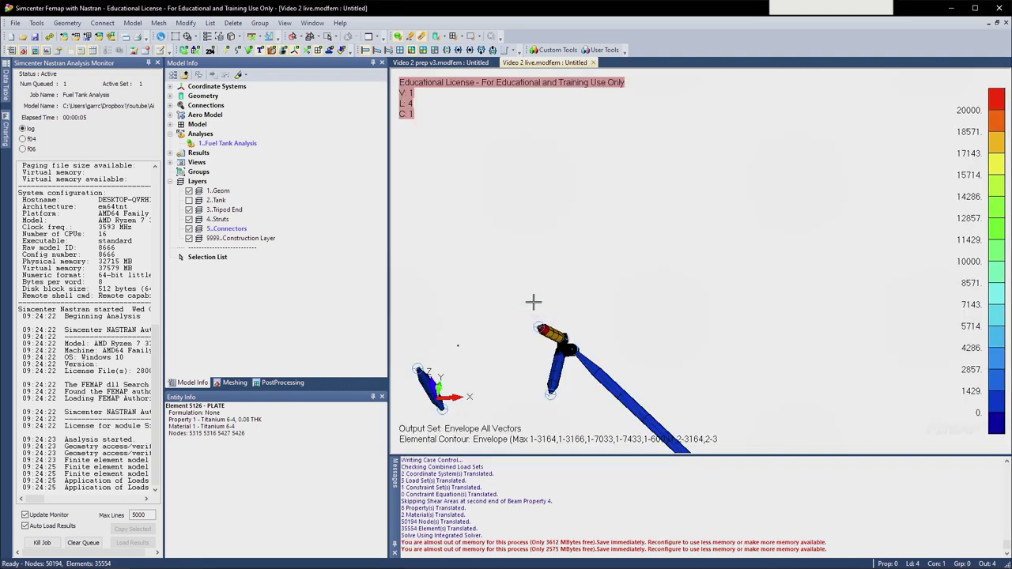
- Check the computer's memory usage in Task Manager, and close it
key(ctrl+shift+Escape)
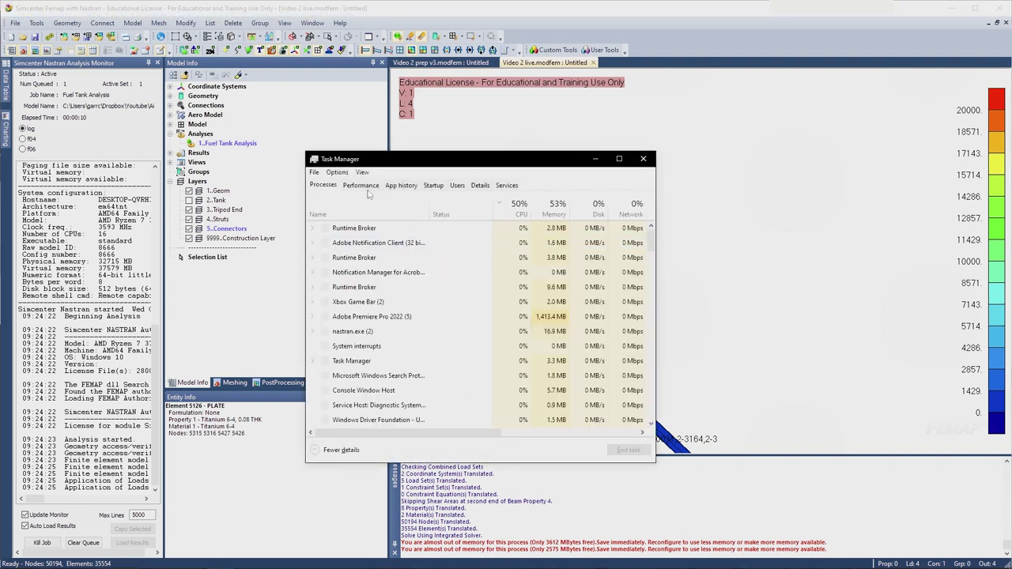
click(365, 187)
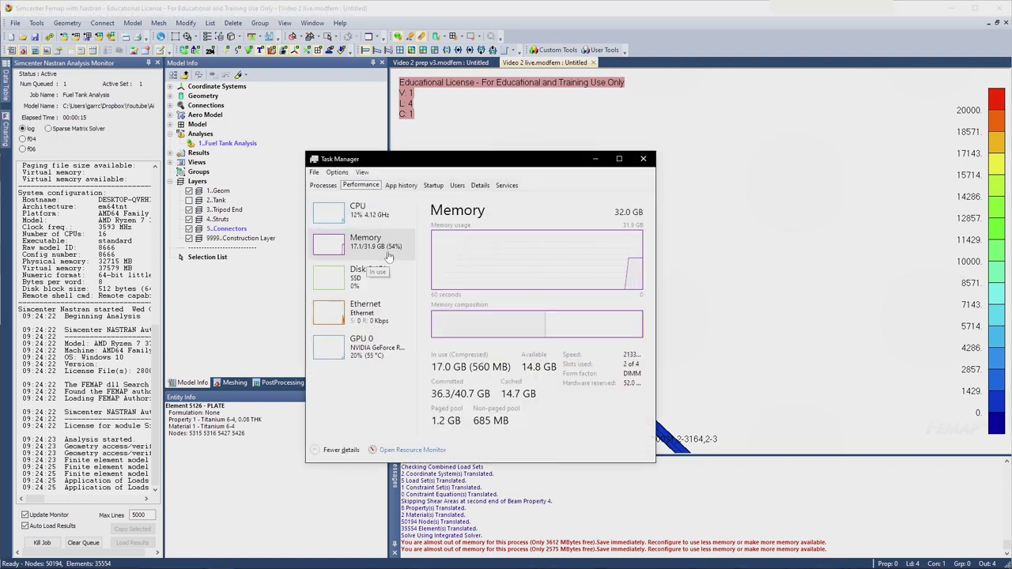
click(643, 159)
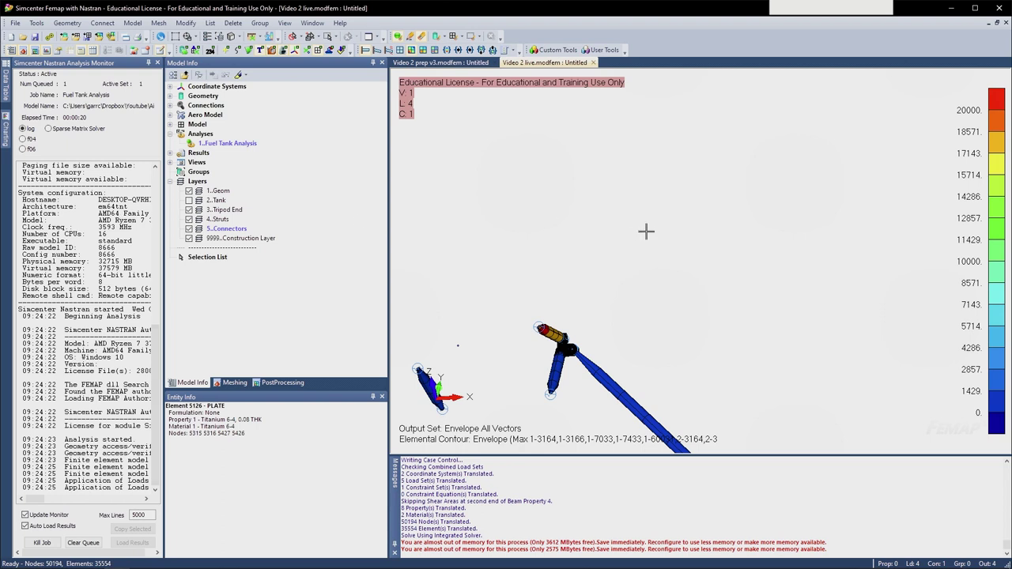
scroll(620, 222, down, 3)
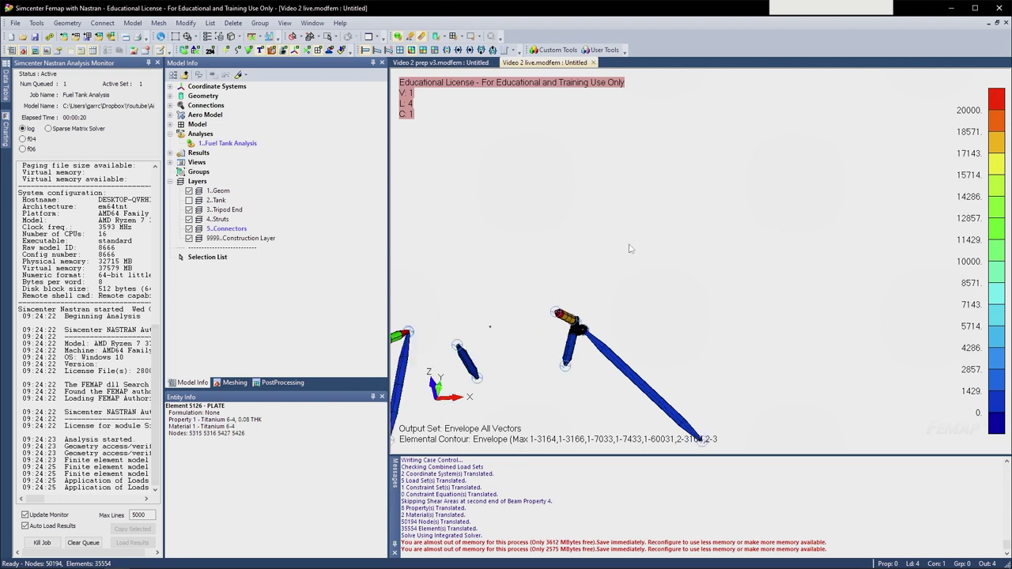
ctrl+middle_drag(625, 340, 690, 194)
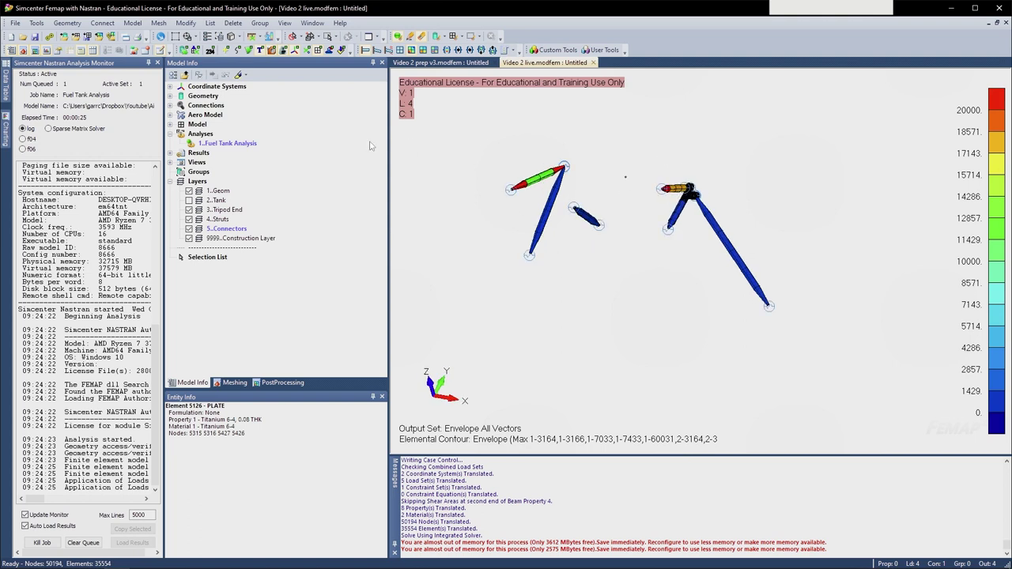
scroll(688, 193, up, 10)
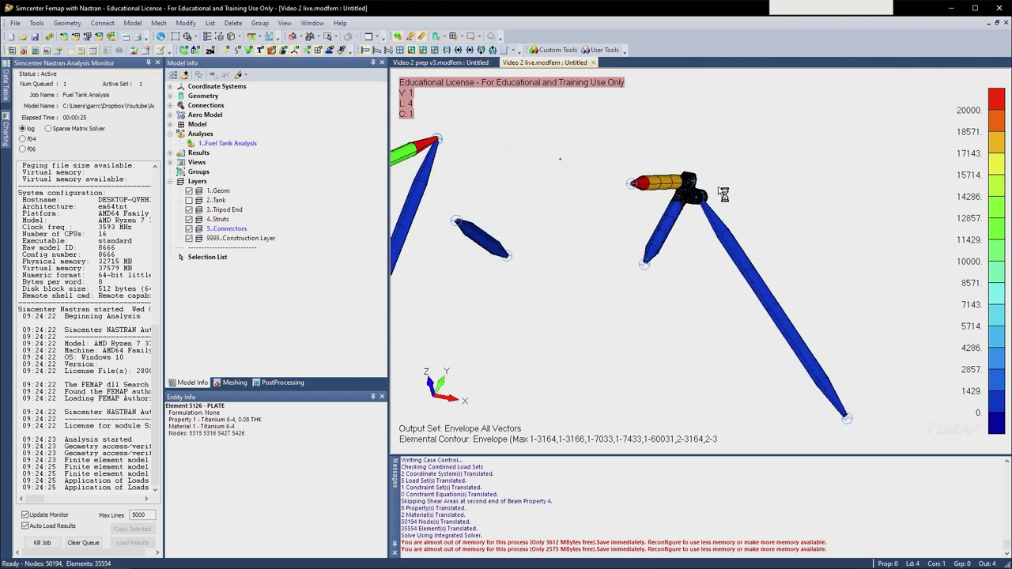
scroll(691, 189, down, 5)
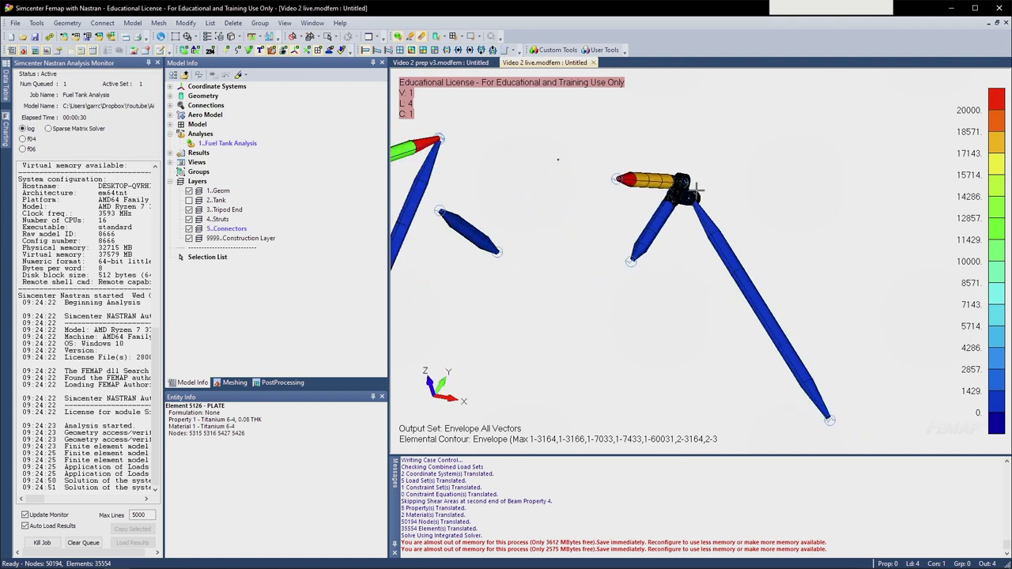
click(82, 129)
click(30, 129)
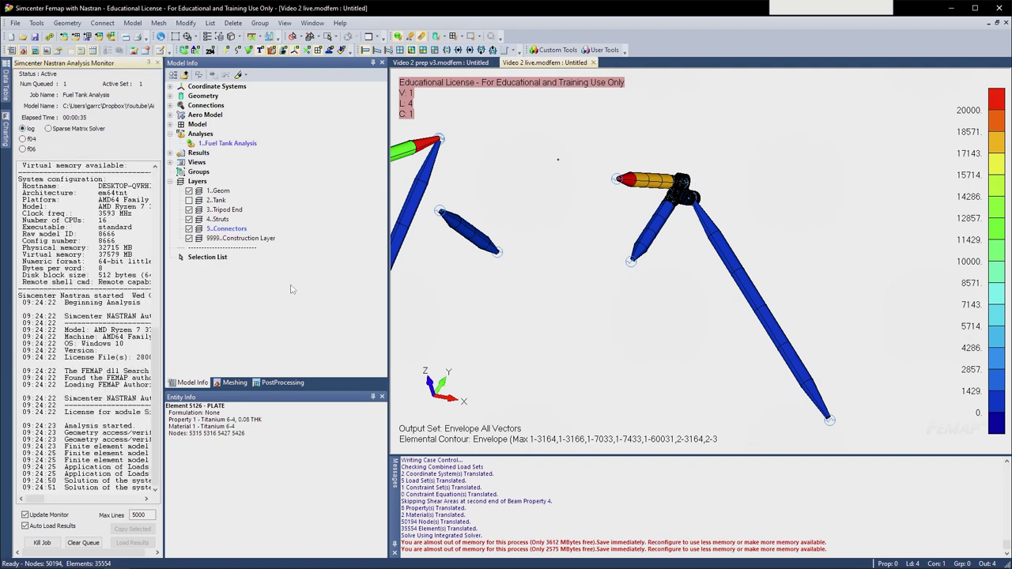
- Switch the contour results to the FIXED AT LM - FUEL PRESSURE output set with Total Translation as the output vector
click(283, 382)
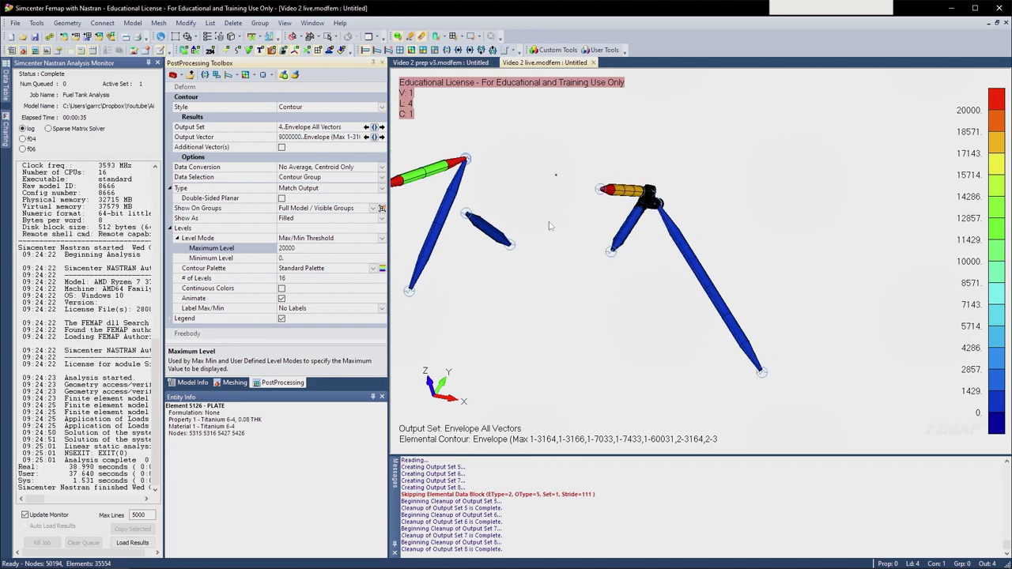
click(382, 126)
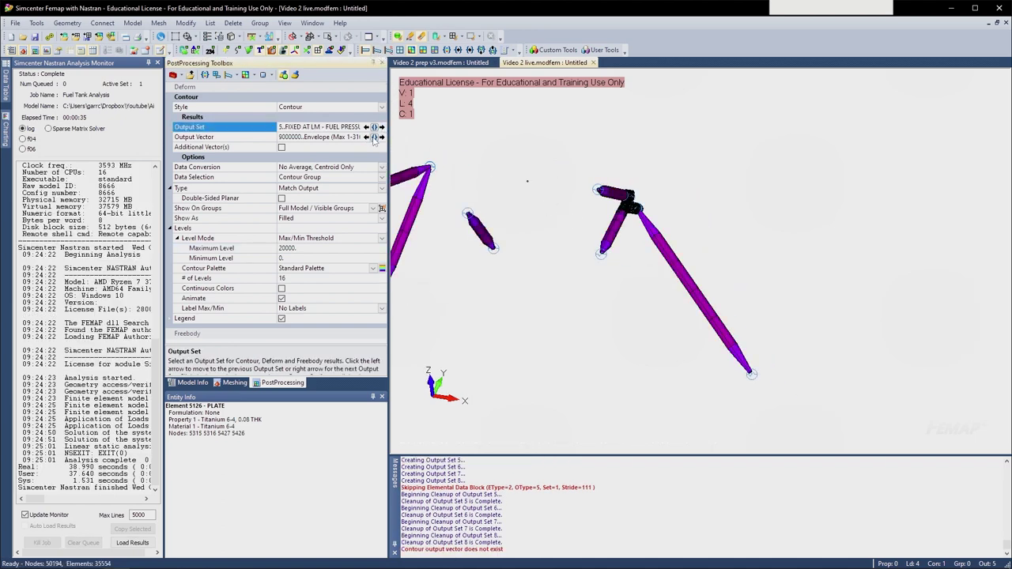
click(374, 137)
double_click(225, 117)
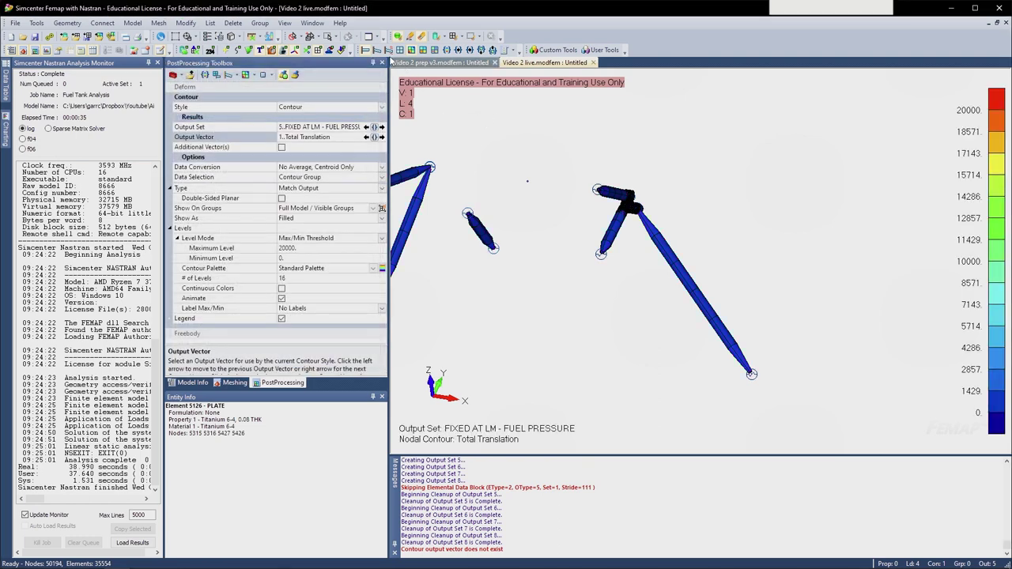
- Display the deformed model with the Tank layer visible, using Total Translation as the deformation output vector
click(377, 49)
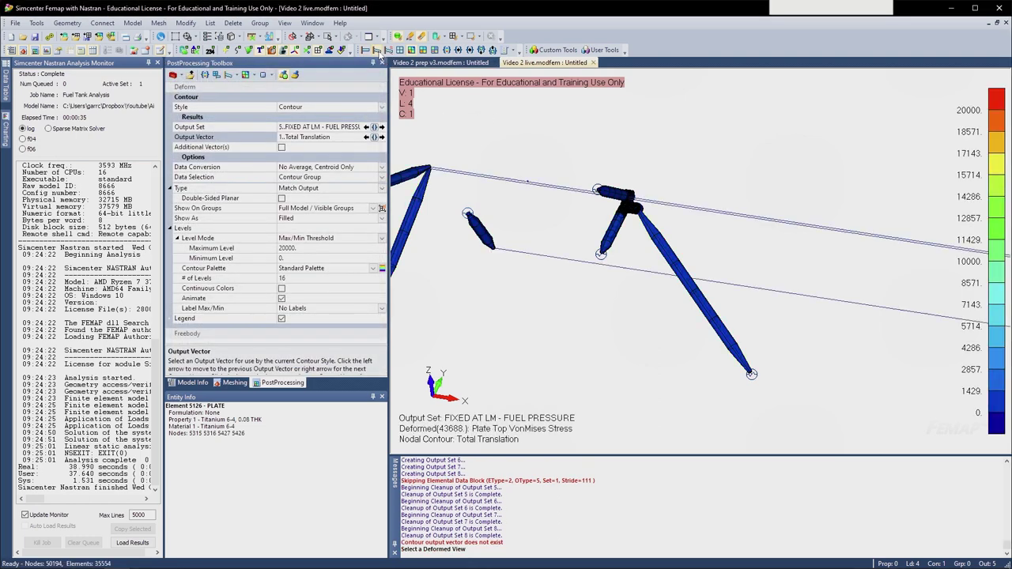
click(192, 383)
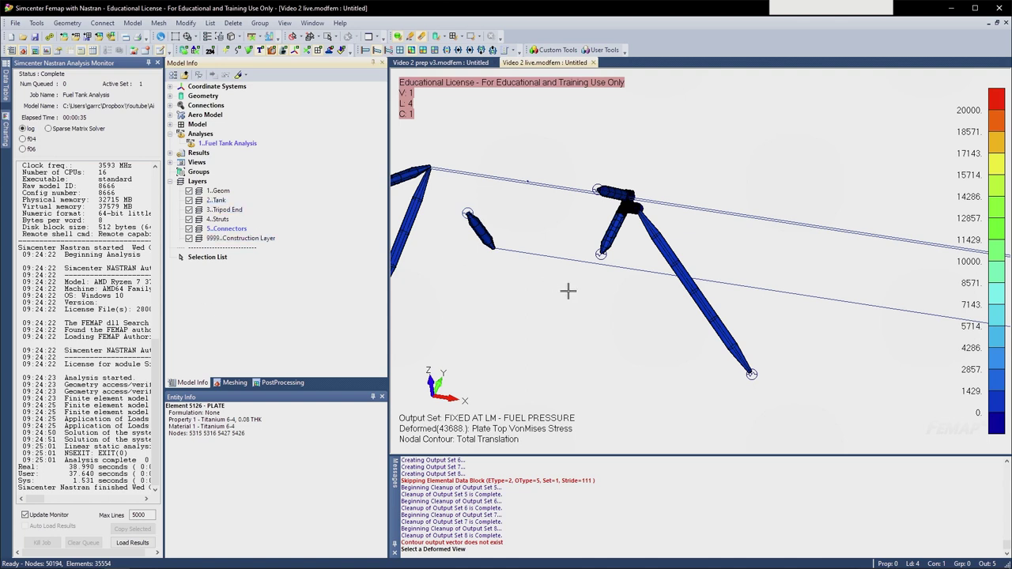
scroll(567, 296, down, 3)
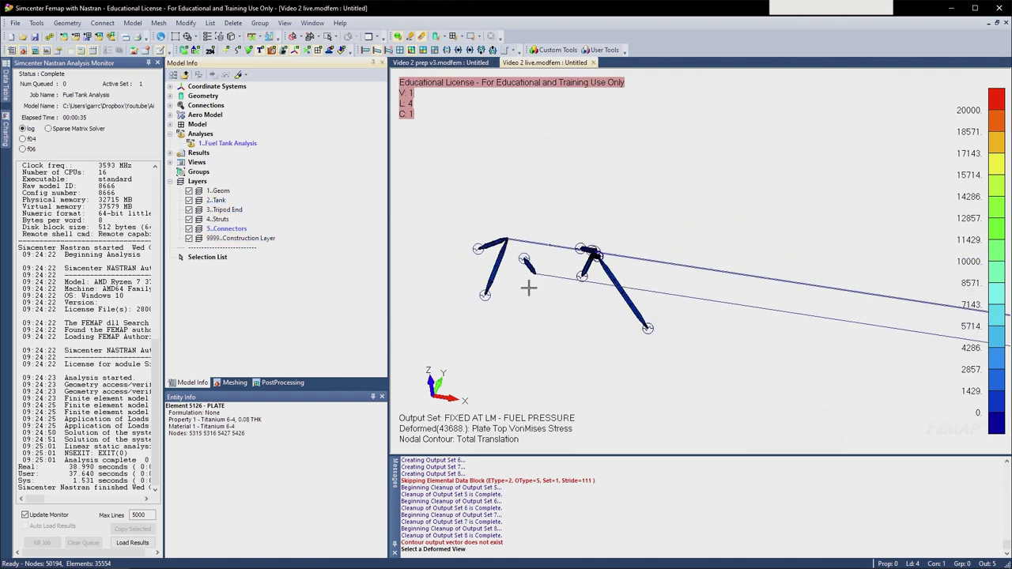
click(277, 386)
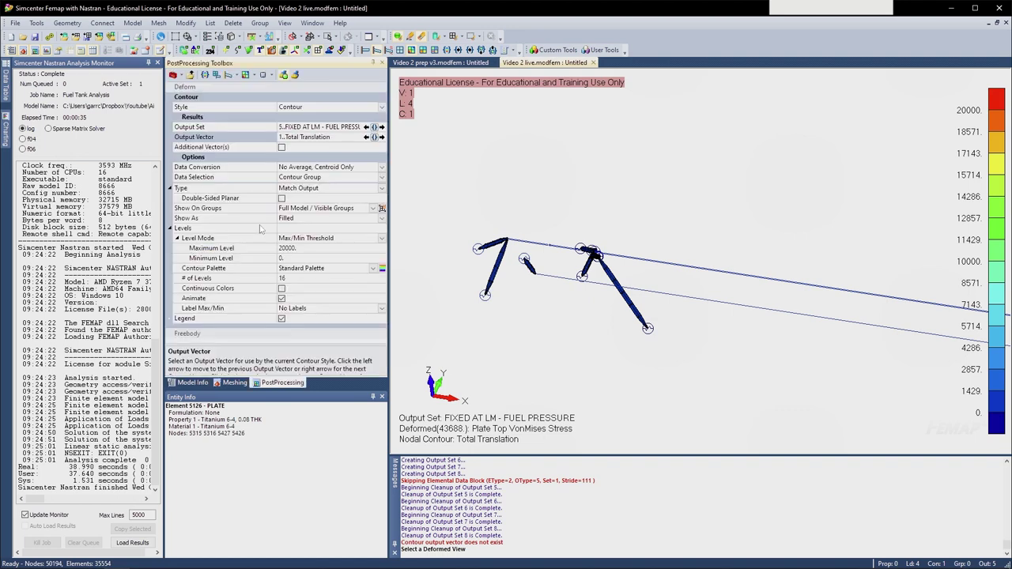
click(245, 87)
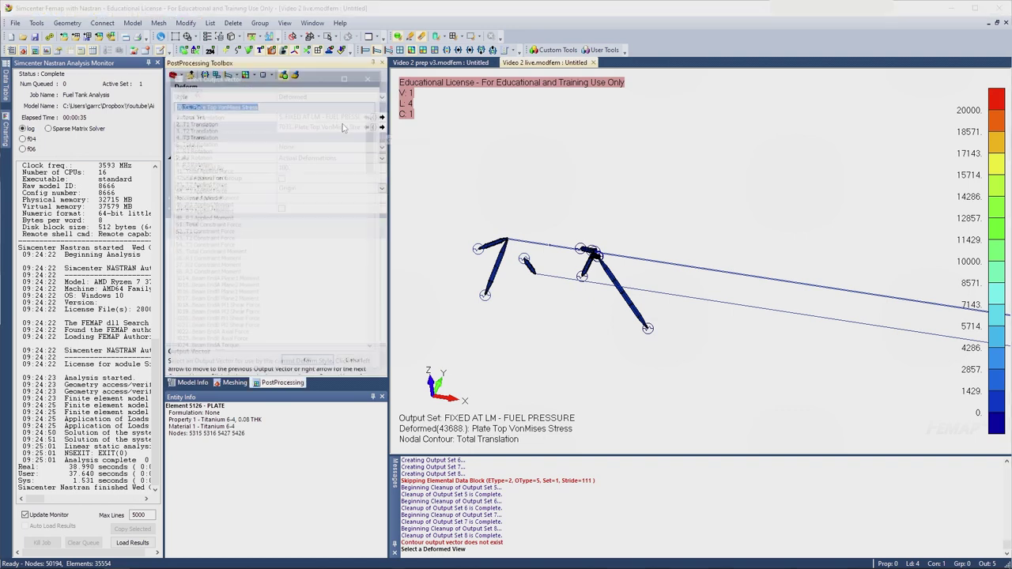
click(374, 126)
double_click(217, 114)
scroll(537, 262, up, 3)
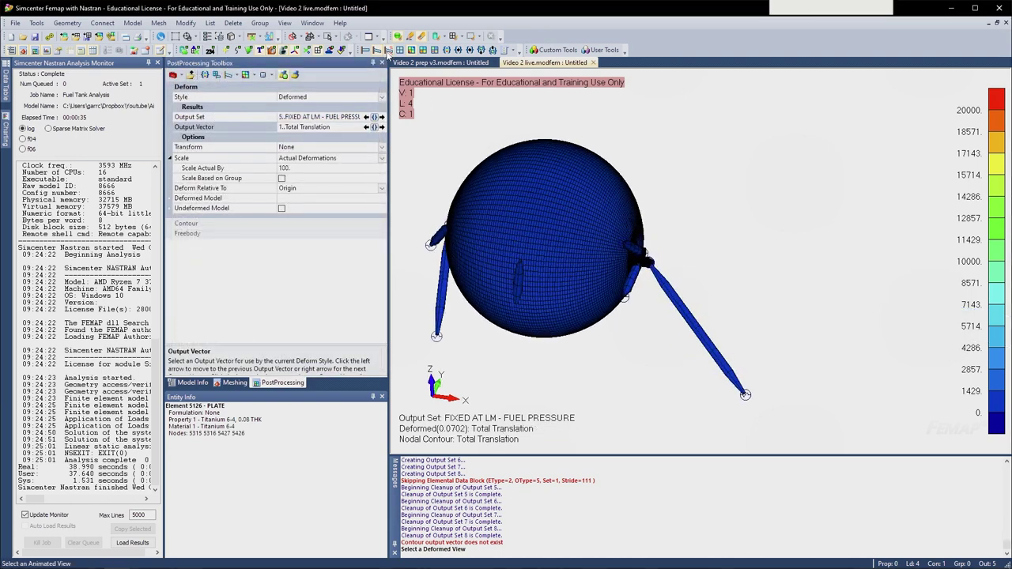
- Step through the load case results and settle on the FIXED AT LM - FUEL TANK LAT ACCEL output set
click(381, 117)
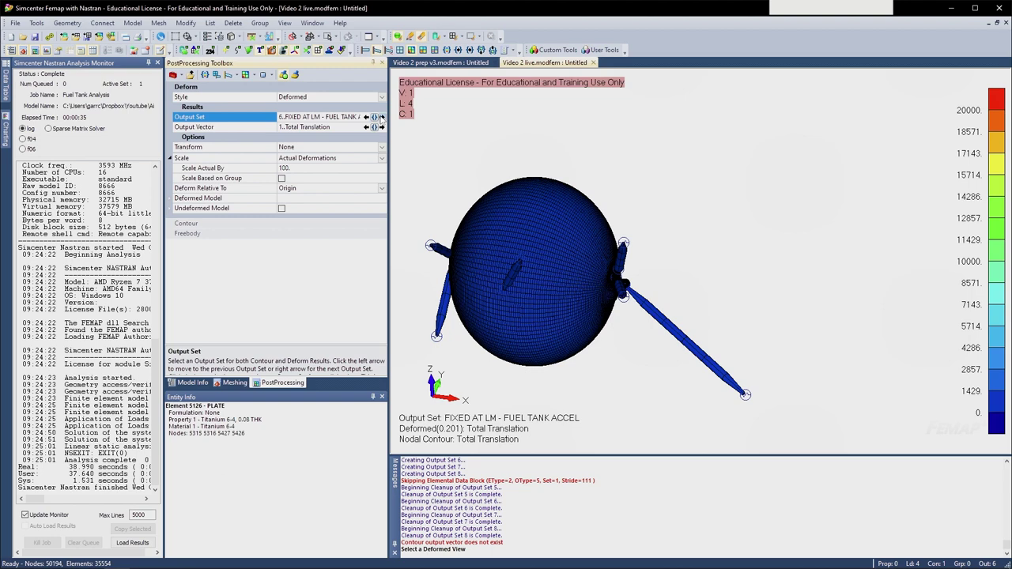
click(380, 117)
click(381, 117)
click(374, 117)
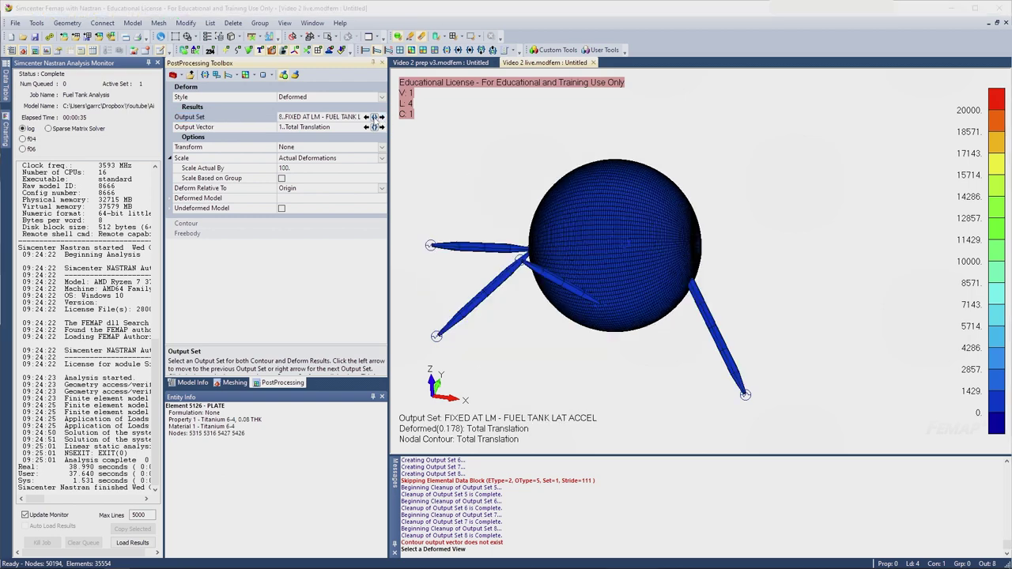
double_click(251, 165)
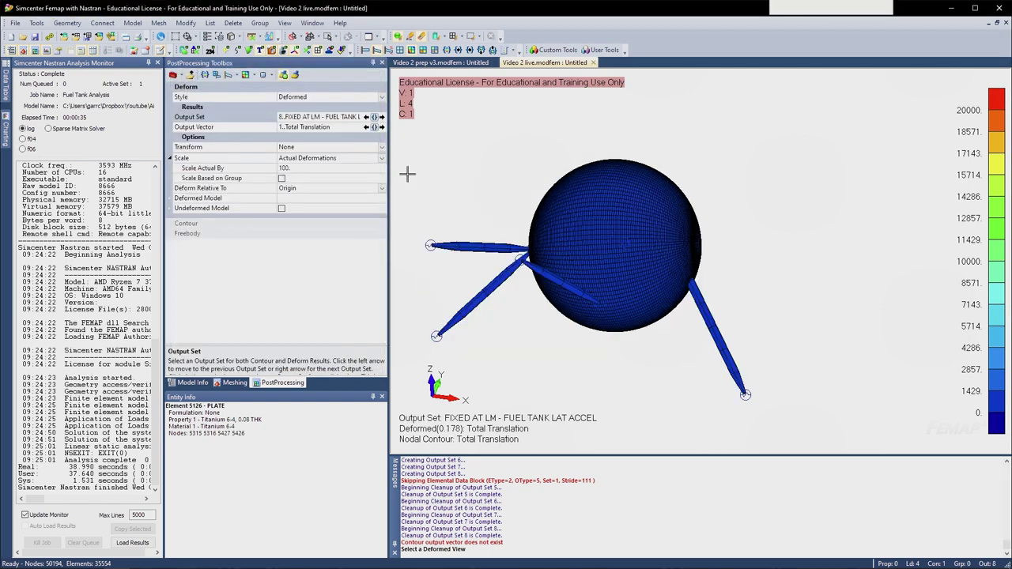
mouse_move(467, 201)
middle_down()
mouse_move(479, 215)
mouse_move(477, 206)
middle_up()
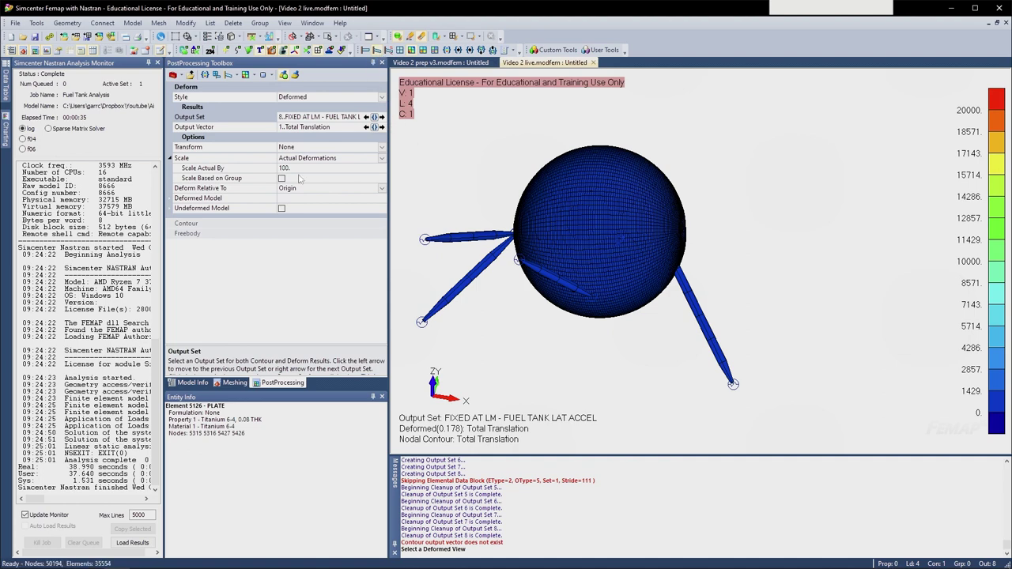
- Set the actual deformation scale factor to 1 and try the animated view before returning to the deformed view
click(255, 169)
key(Return)
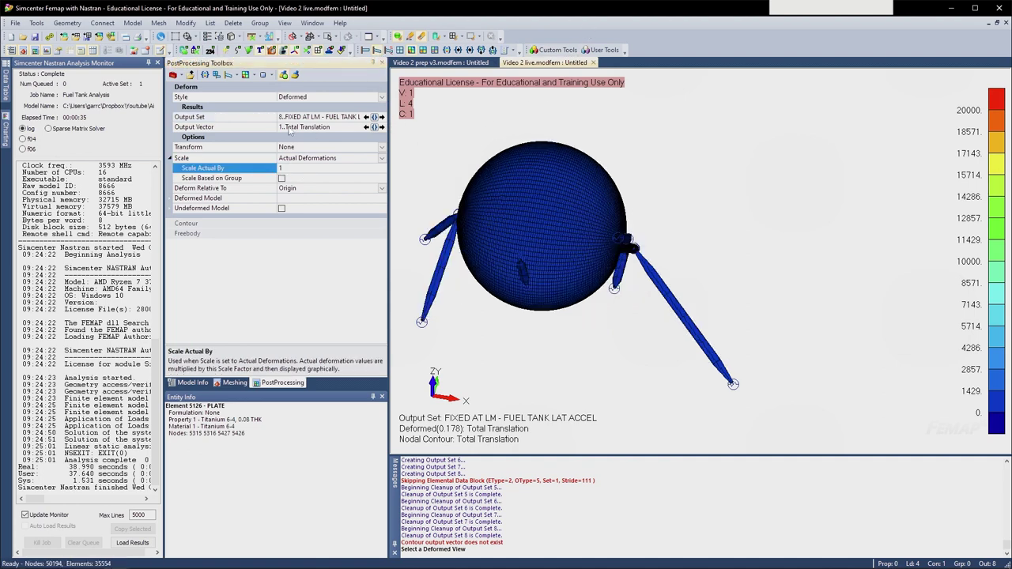
click(388, 50)
click(377, 50)
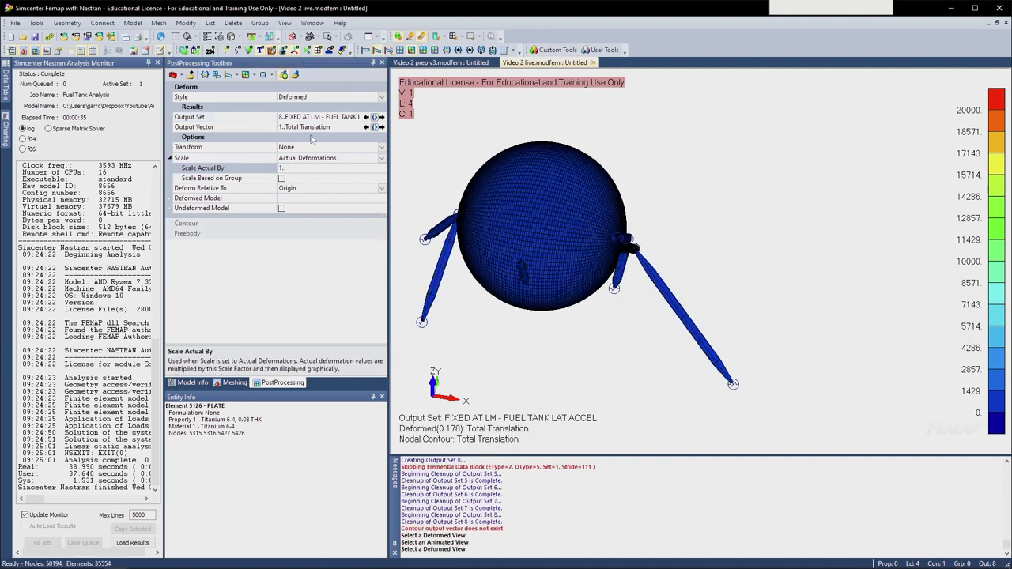
- Set the actual deformation scale factor to 10 for the lateral acceleration results
click(264, 170)
text(10)
key(Return)
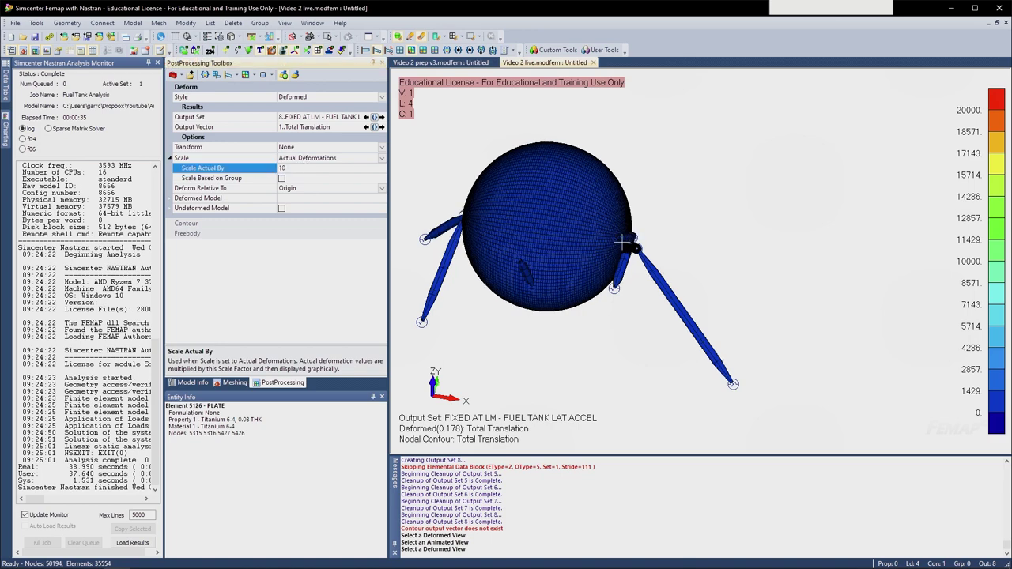
mouse_move(622, 242)
middle_down()
mouse_move(668, 236)
mouse_move(650, 256)
mouse_move(635, 253)
middle_up()
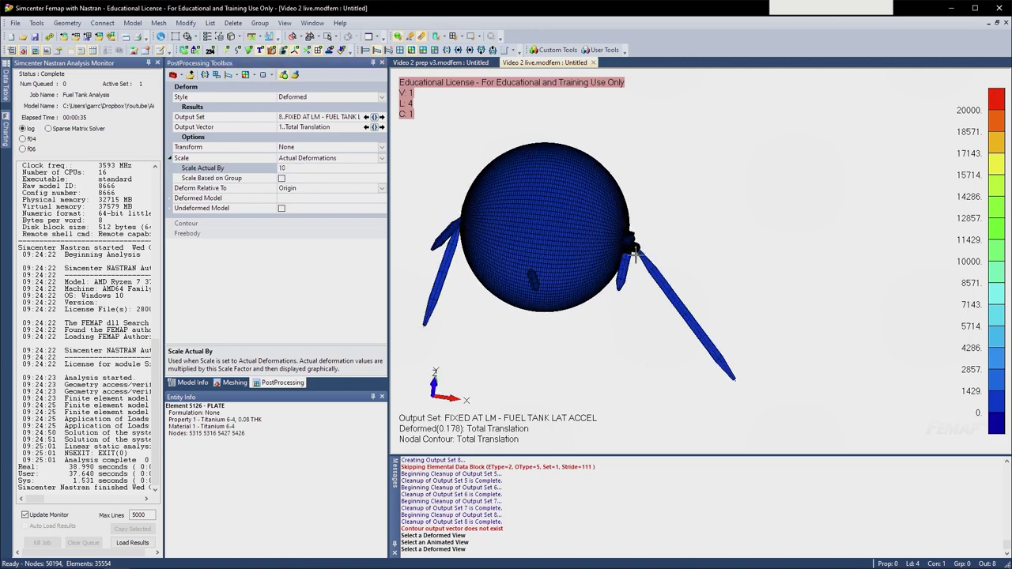
- Animate the lateral acceleration deformation, and return the model to the undeformed view
click(389, 50)
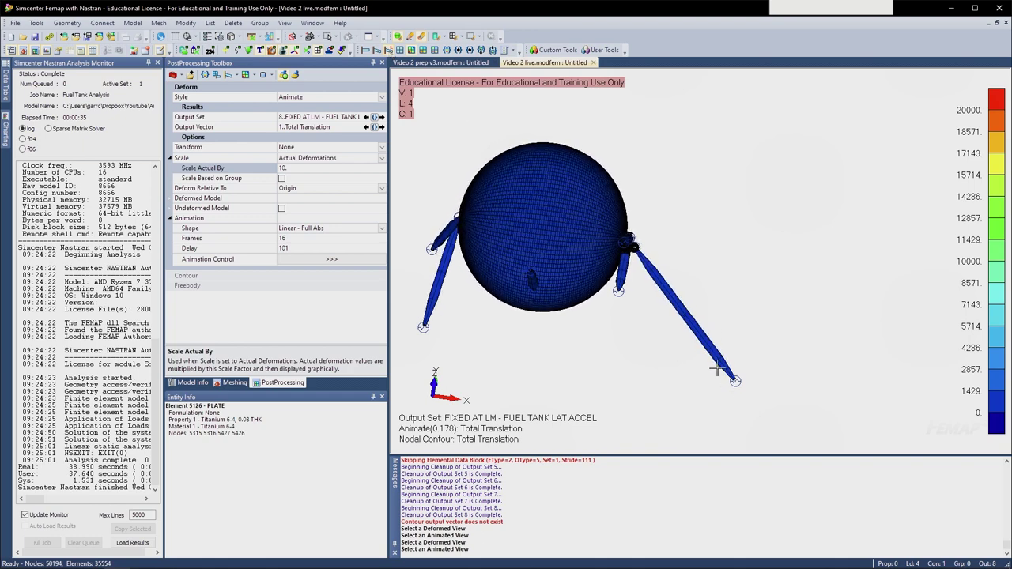
click(376, 49)
click(365, 50)
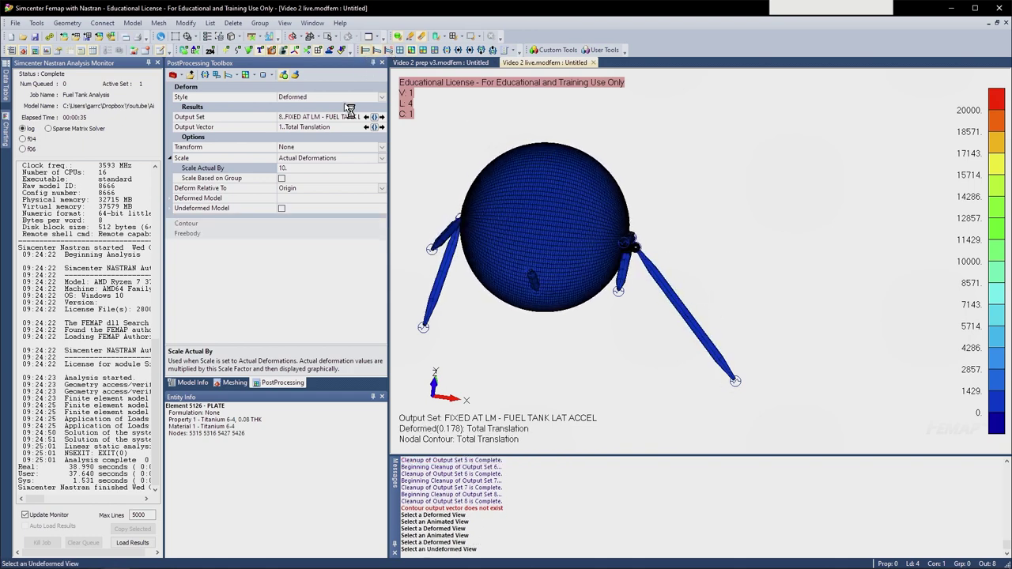
- Contour the lateral acceleration results with the Solid Von Mises Stress output vector
click(201, 383)
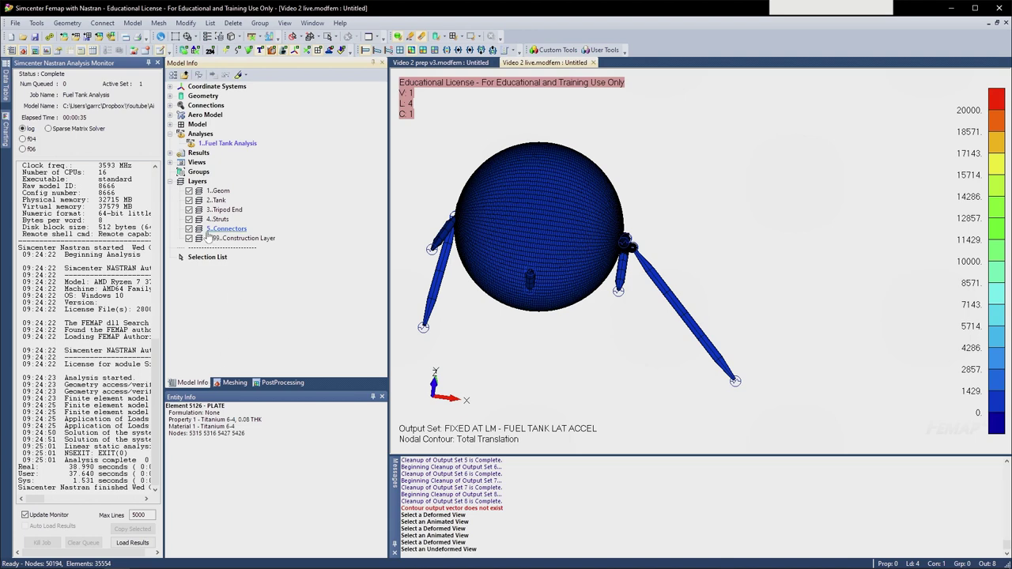
middle_drag(584, 273, 687, 287)
click(286, 382)
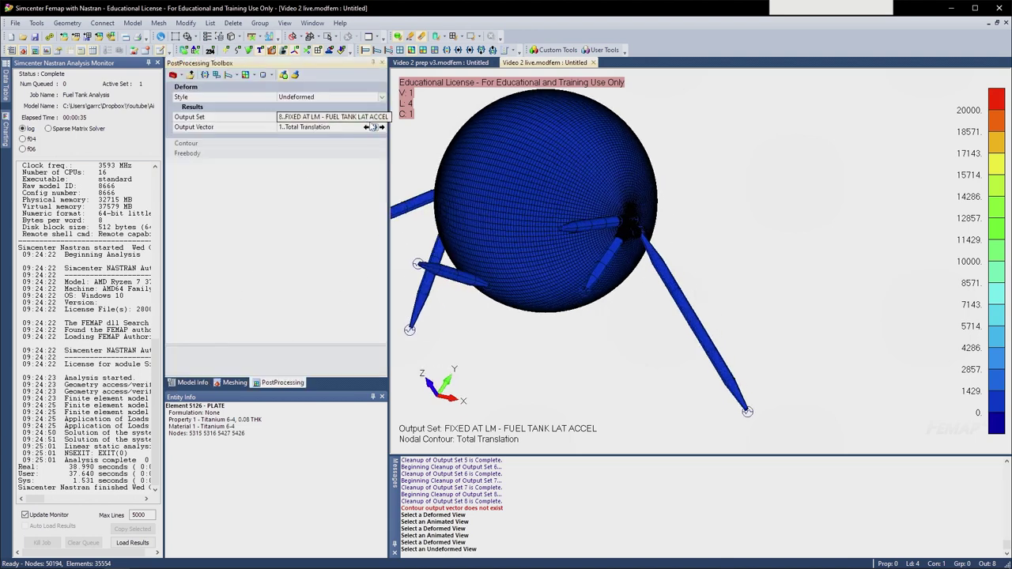
click(232, 146)
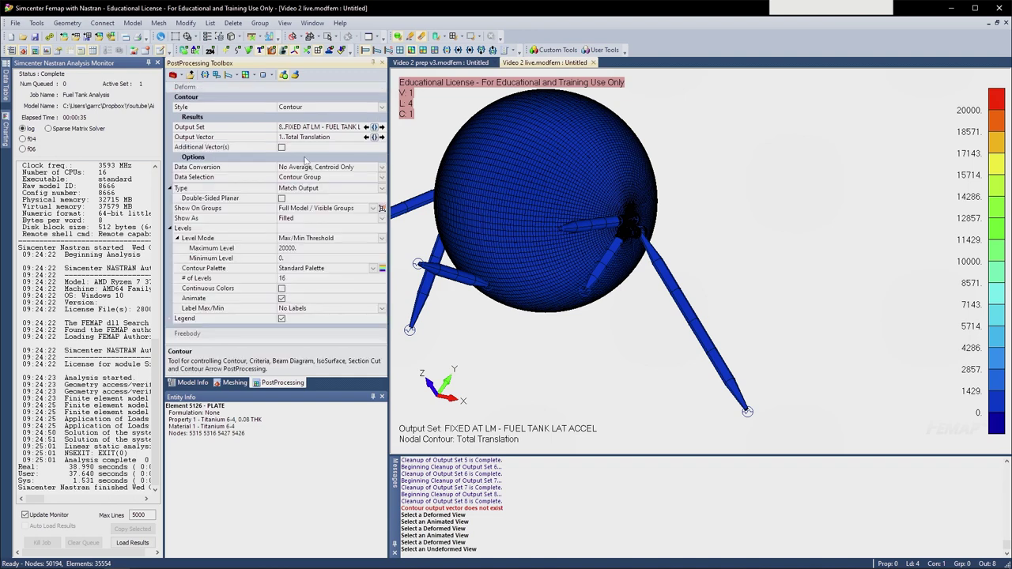
click(373, 137)
scroll(223, 226, down, 15)
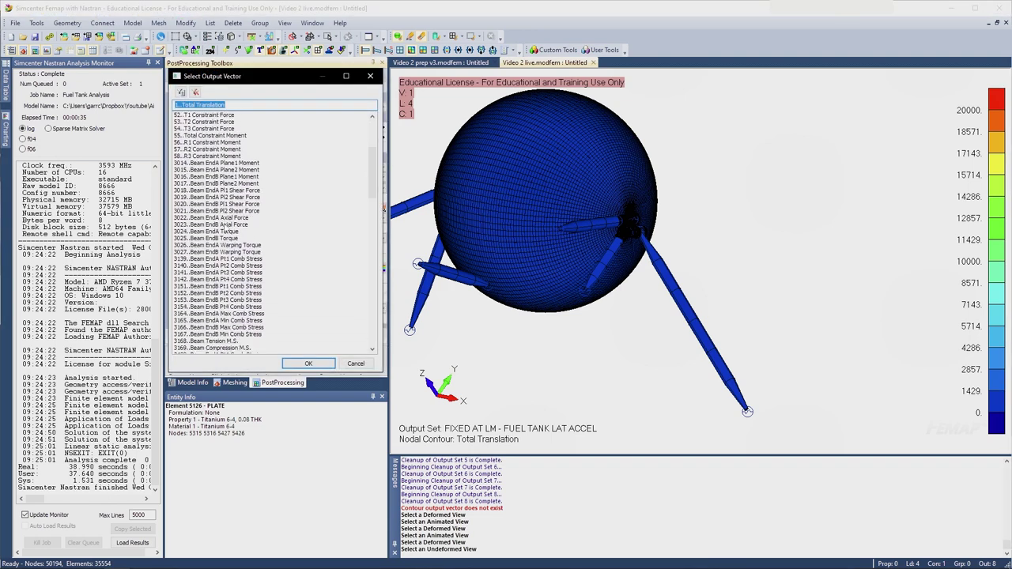
scroll(223, 225, down, 15)
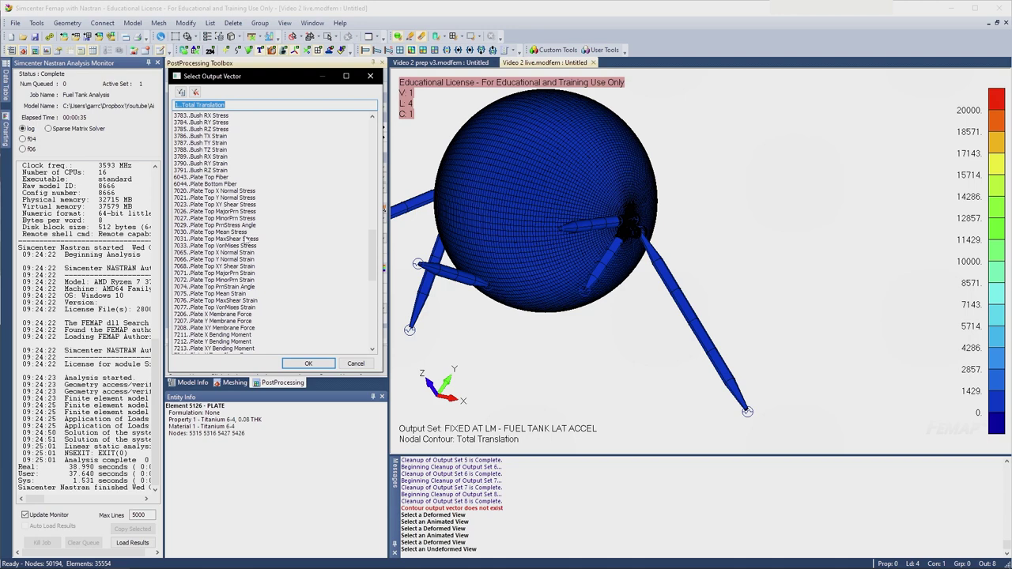
scroll(245, 239, down, 10)
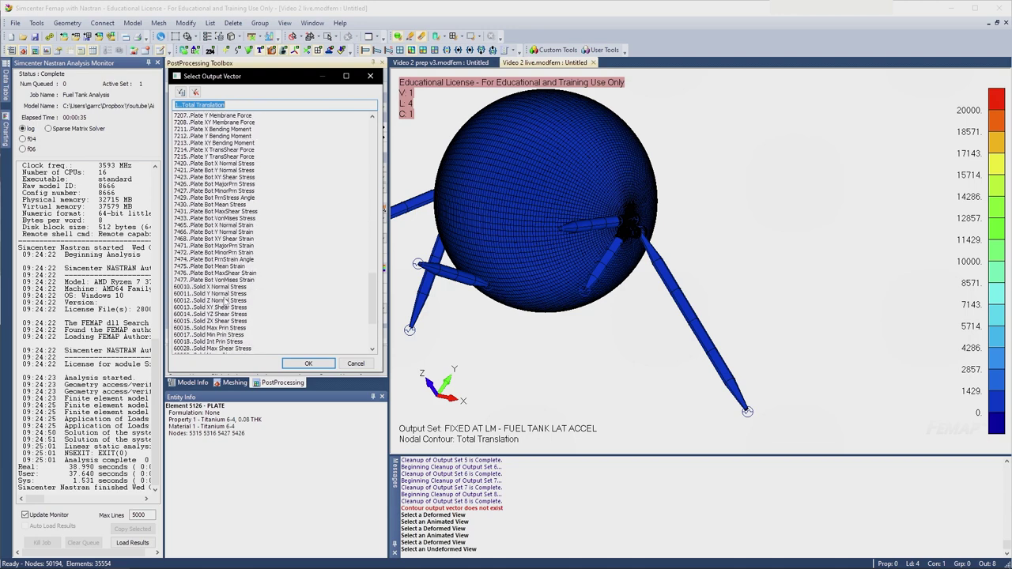
scroll(223, 322, down, 2)
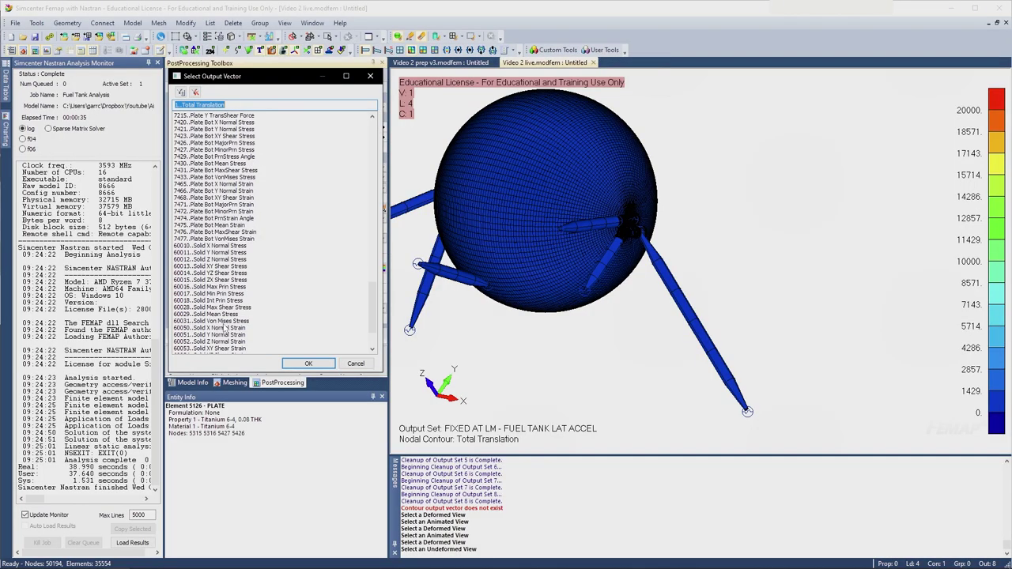
double_click(225, 321)
- Display the deformed shape and examine the solid von Mises stress around the tripod end fitting where the struts meet the tank
scroll(658, 215, up, 5)
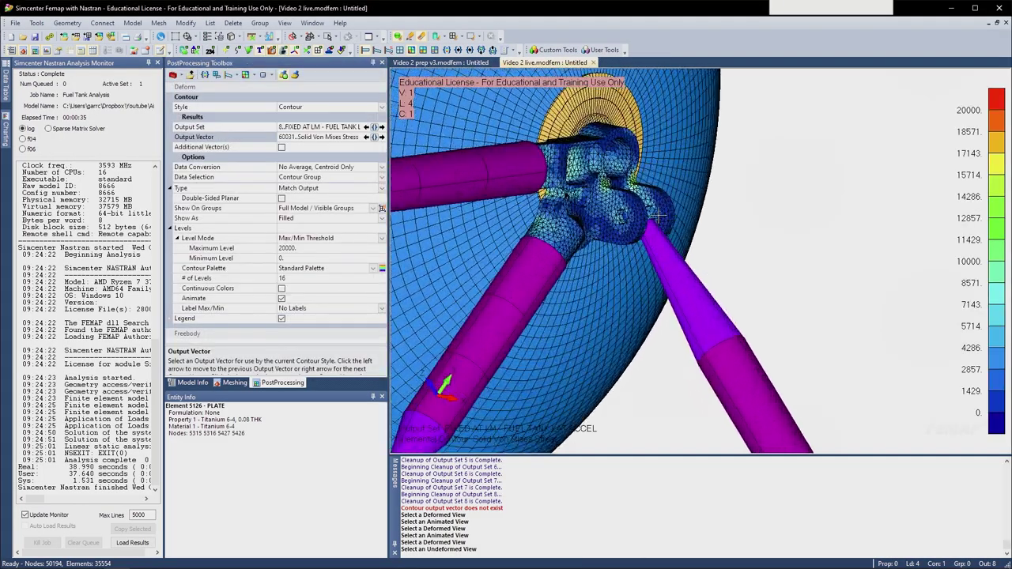
scroll(658, 215, up, 3)
middle_drag(659, 215, 474, 175)
middle_drag(647, 175, 468, 235)
scroll(686, 195, up, 3)
click(376, 50)
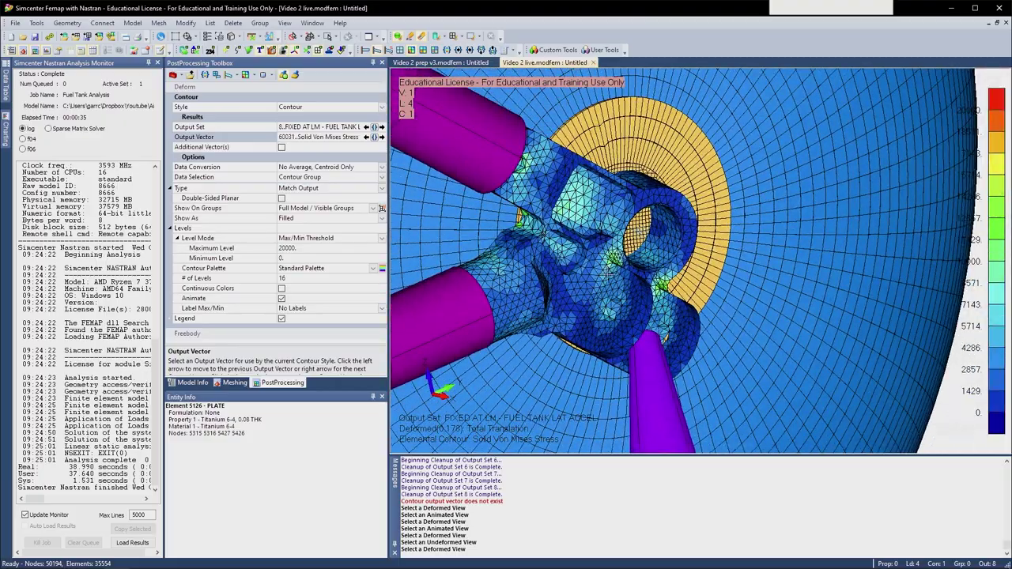
middle_drag(608, 272, 644, 177)
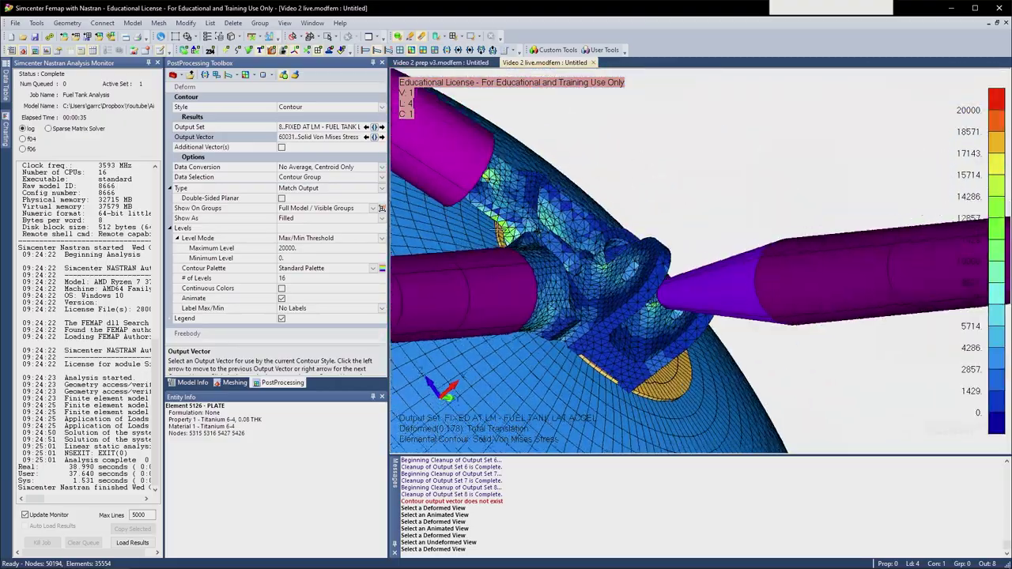
middle_drag(600, 356, 703, 278)
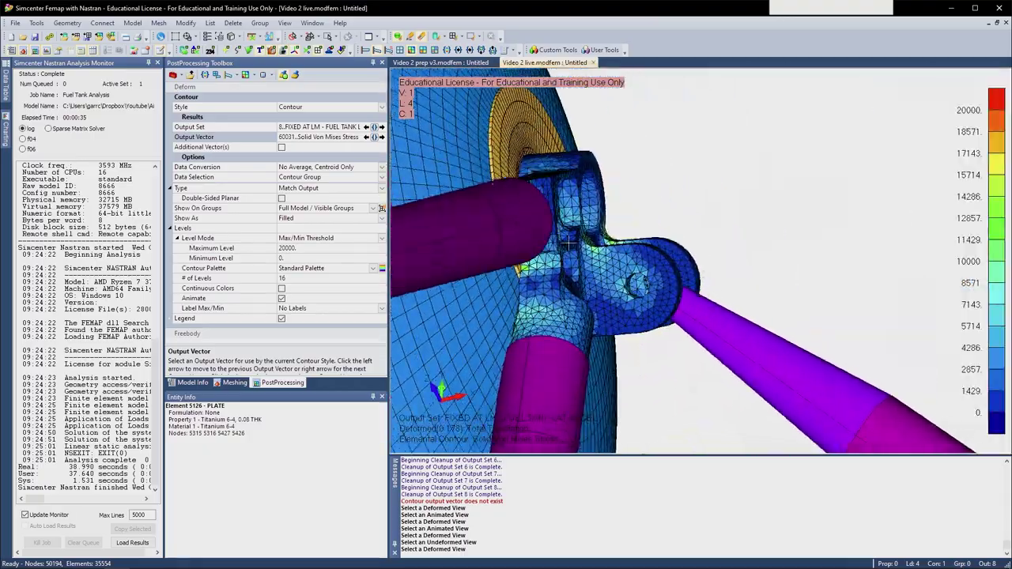
middle_drag(674, 319, 615, 316)
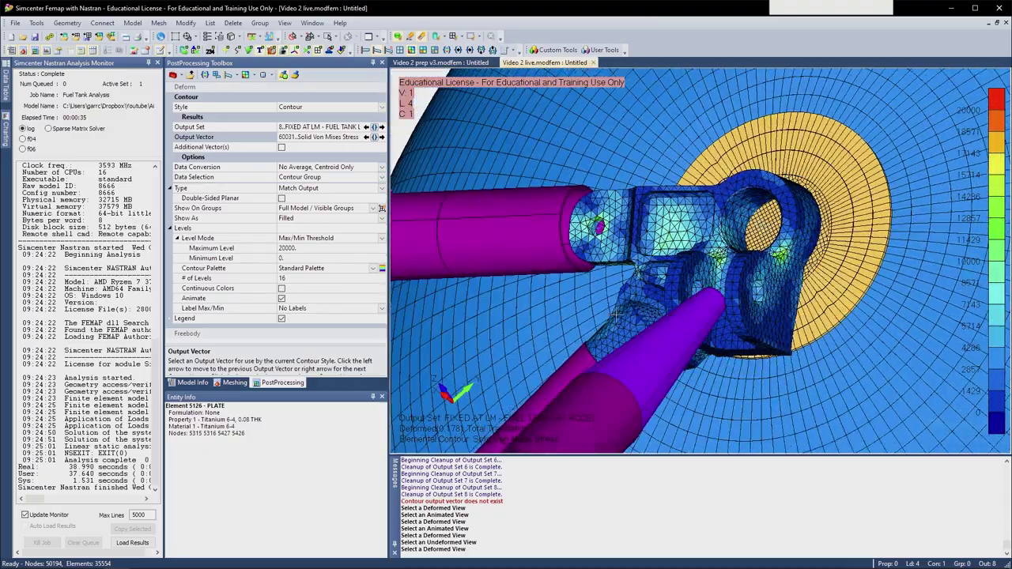
middle_drag(759, 309, 615, 322)
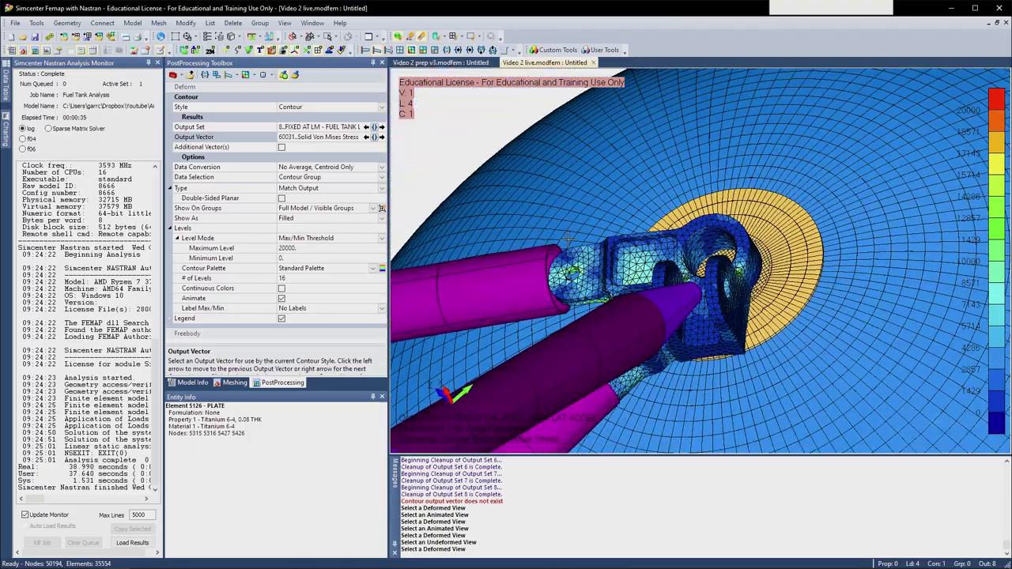
- Switch the results to output set 3, FIXED AT LM - PRESSURE + ACCEL, and compare the solid von Mises stress in the tripod end fitting
mouse_move(568, 241)
middle_down()
mouse_move(558, 311)
mouse_move(494, 345)
mouse_move(485, 339)
mouse_move(582, 230)
middle_up()
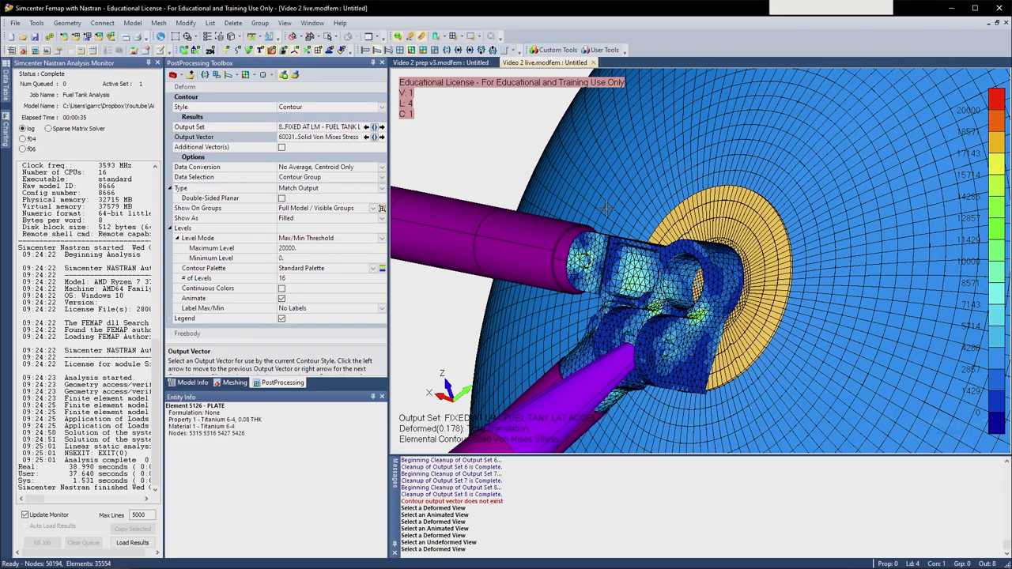
middle_drag(611, 235, 548, 248)
middle_drag(457, 178, 625, 299)
scroll(612, 277, up, 2)
middle_drag(642, 266, 519, 278)
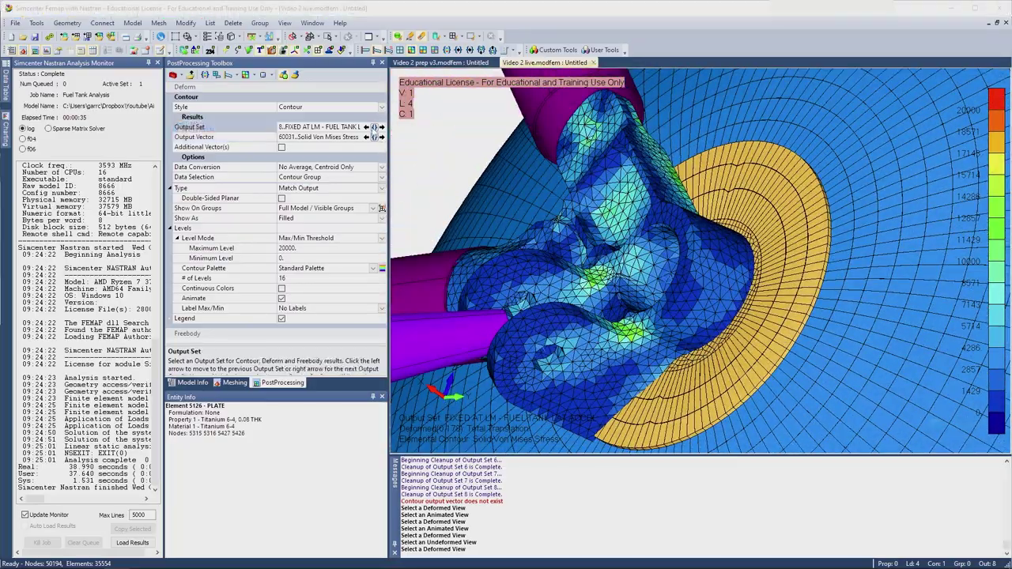
click(374, 127)
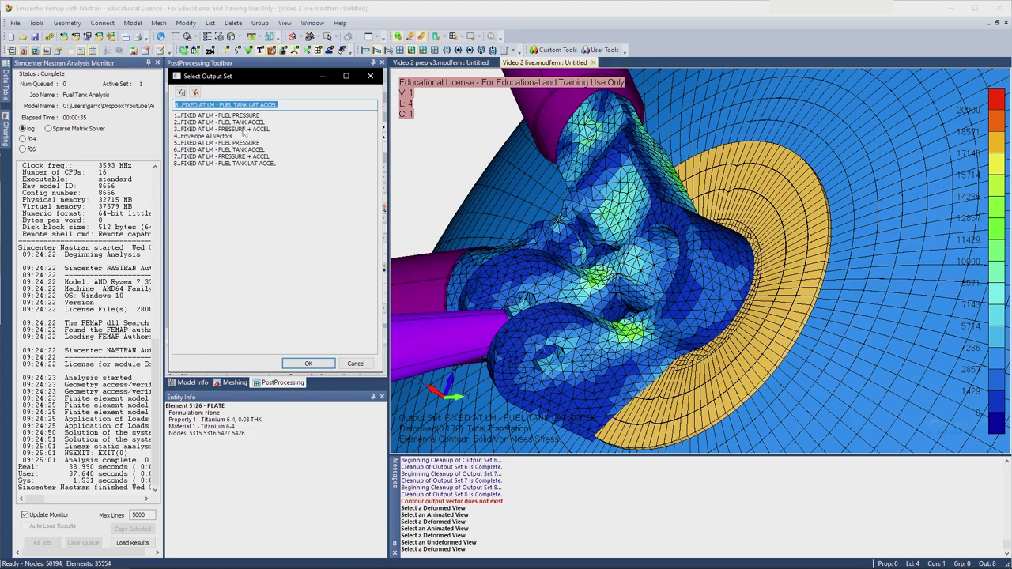
double_click(244, 130)
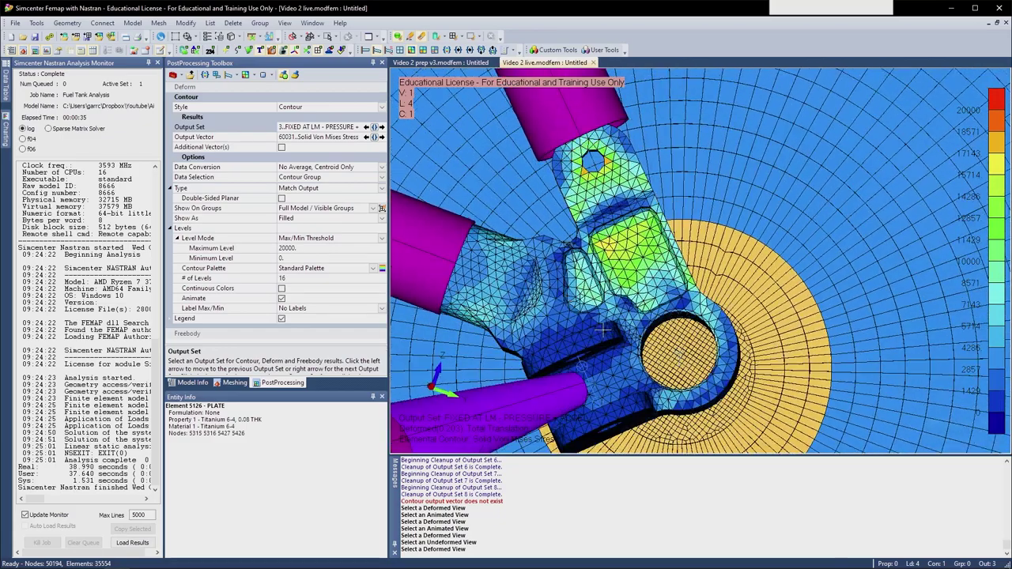
middle_drag(602, 331, 502, 325)
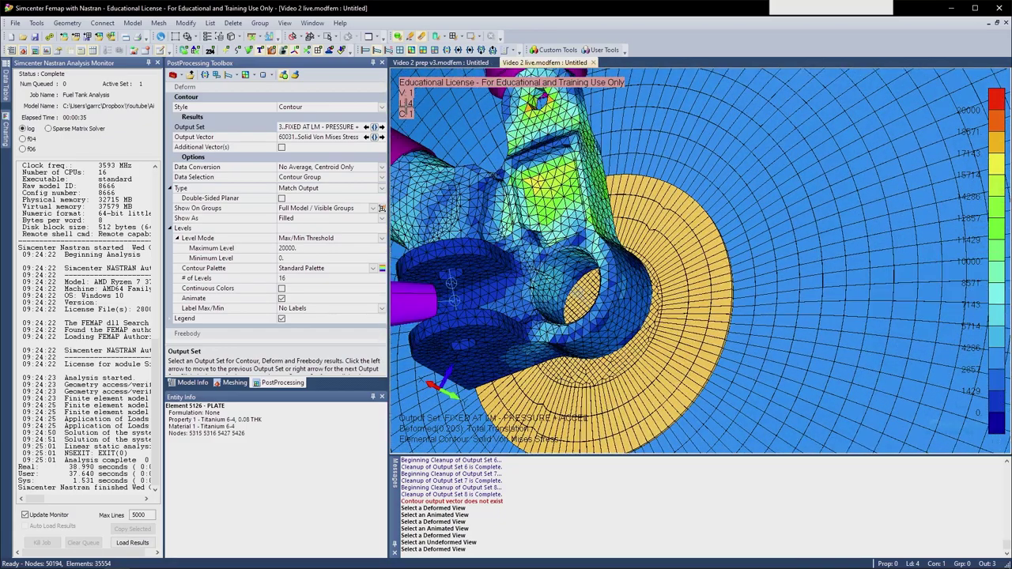
- Return the results to output set 8, FIXED AT LM - FUEL TANK LAT ACCEL, and inspect the end fitting again
click(373, 127)
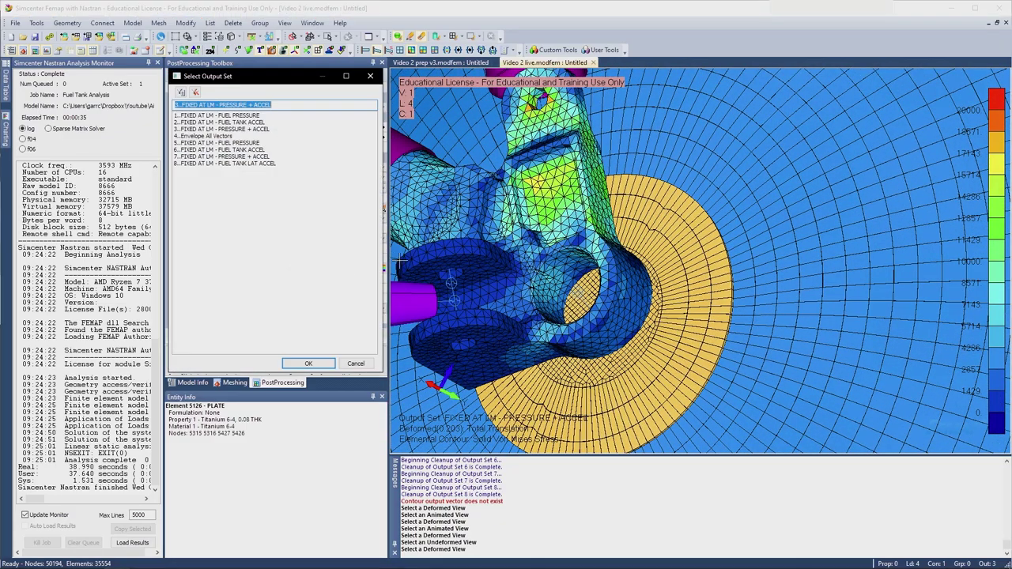
double_click(208, 163)
middle_drag(563, 322, 701, 346)
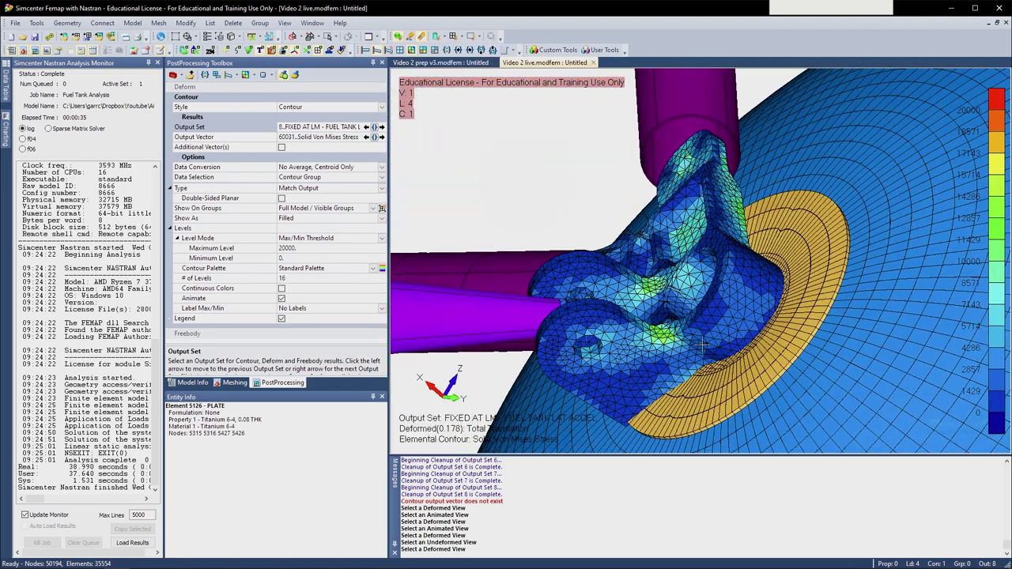
scroll(663, 338, down, 2)
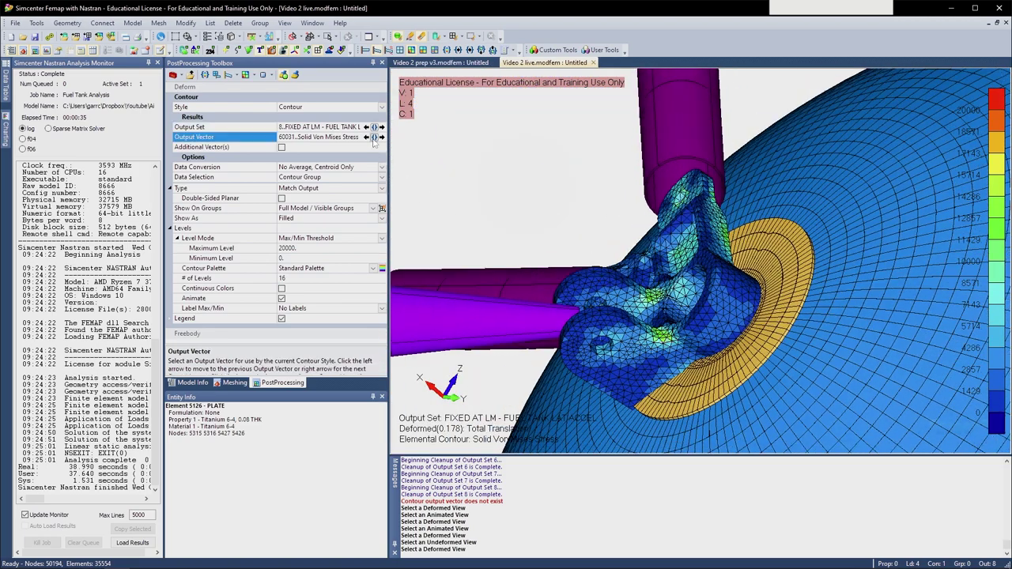
- Contour the lateral acceleration results with output vector 3022, Beam EndA Axial Force
click(374, 136)
scroll(223, 197, down, 12)
scroll(221, 196, down, 5)
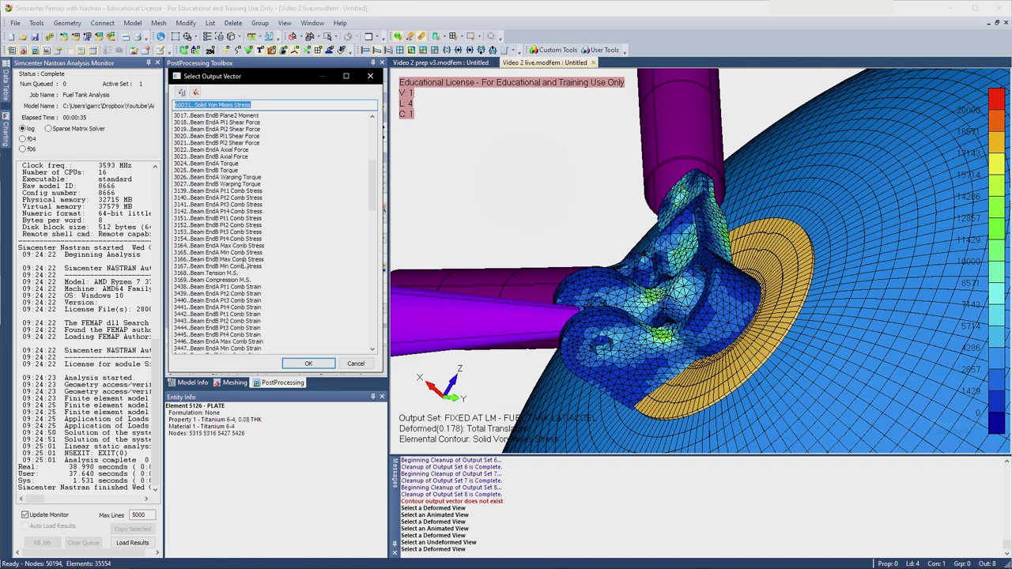
scroll(249, 266, down, 4)
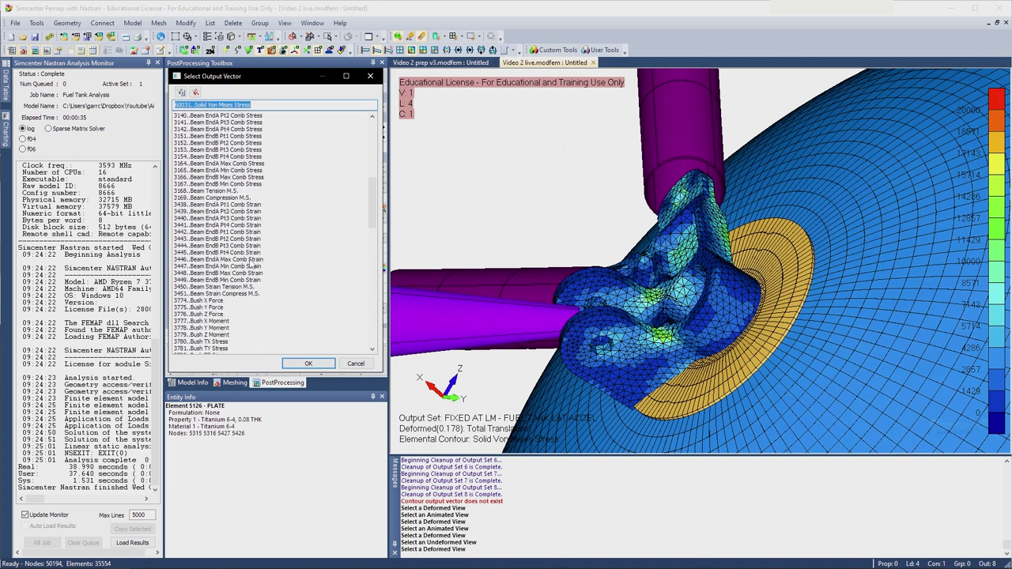
scroll(245, 245, up, 2)
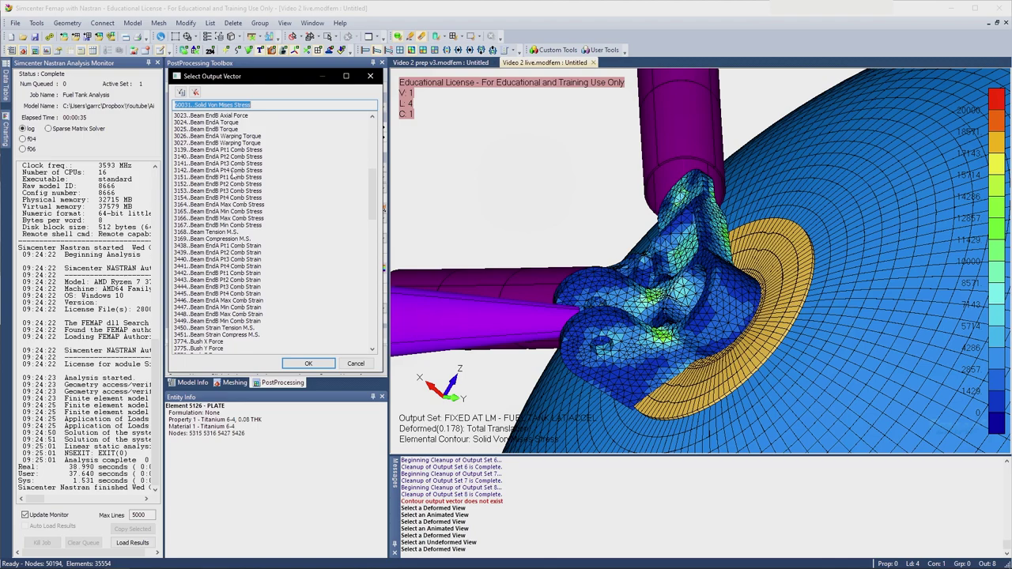
scroll(231, 176, up, 2)
double_click(228, 157)
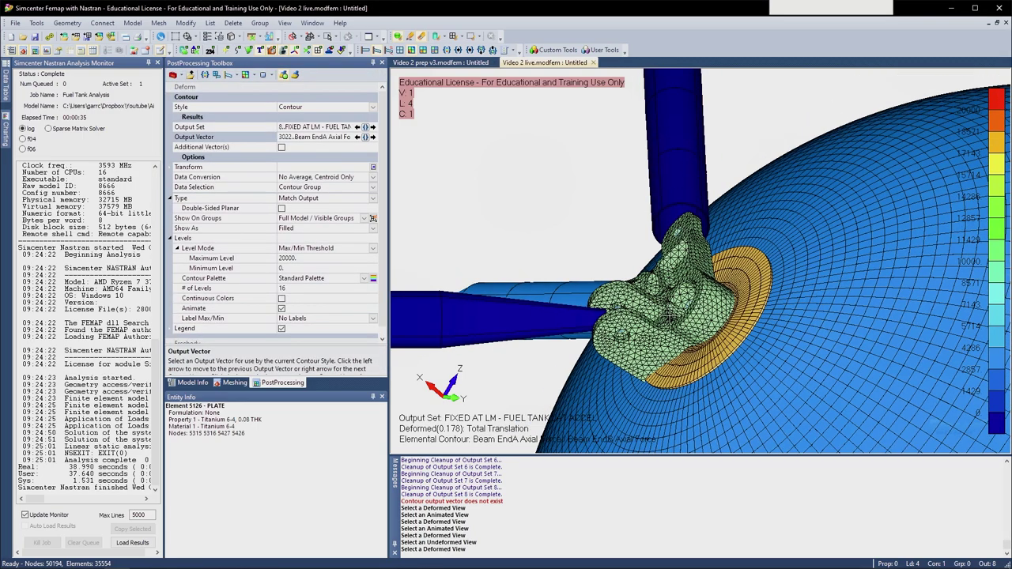
- Set the contour level mode to Automatic and examine the range of axial forces in the struts
scroll(669, 317, down, 8)
middle_drag(588, 293, 550, 314)
click(373, 248)
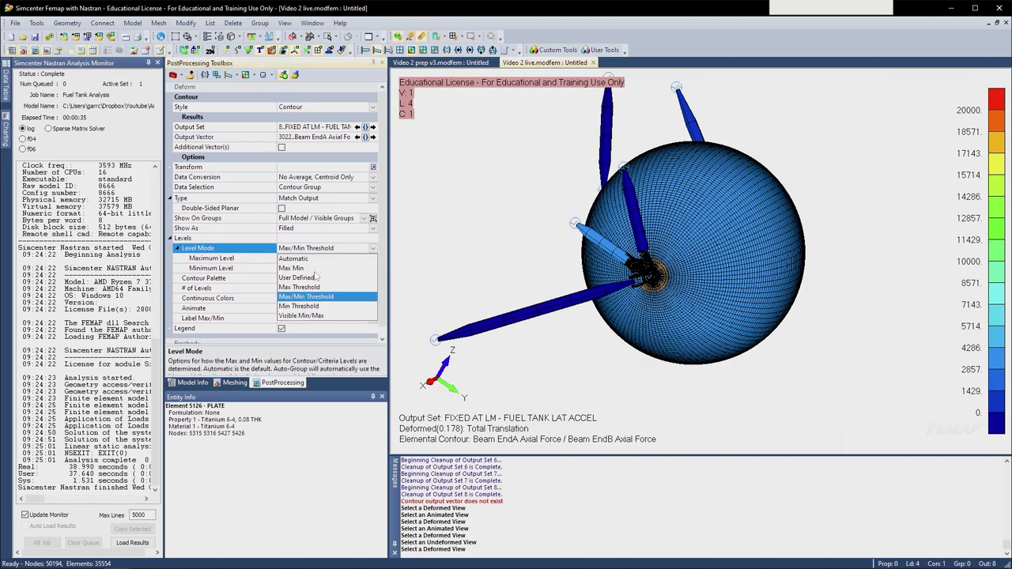
click(314, 260)
middle_drag(554, 300, 662, 301)
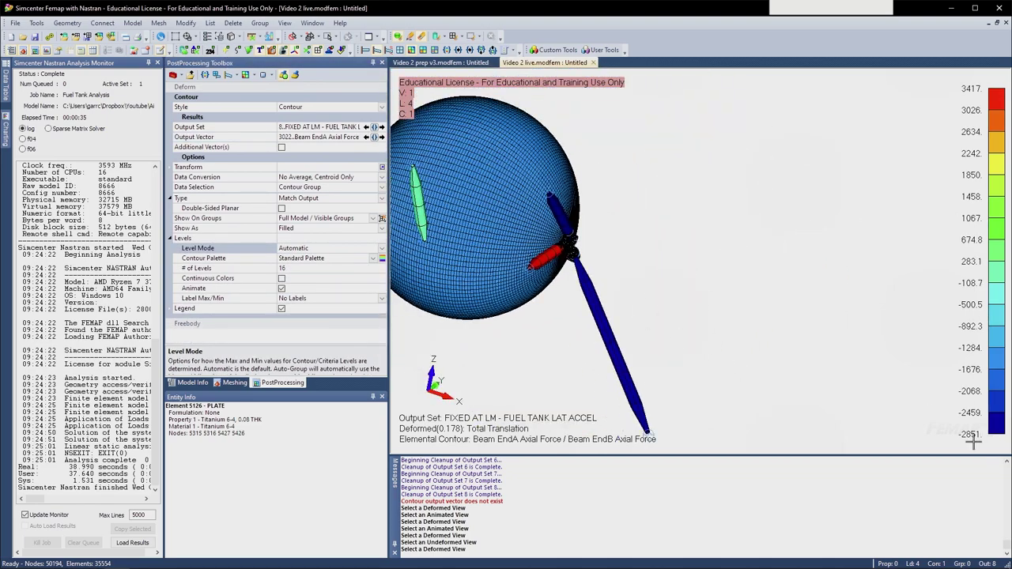
- Set the contour level mode to Max/Min Threshold with a maximum level of 1000 and a minimum level of -4000
click(381, 250)
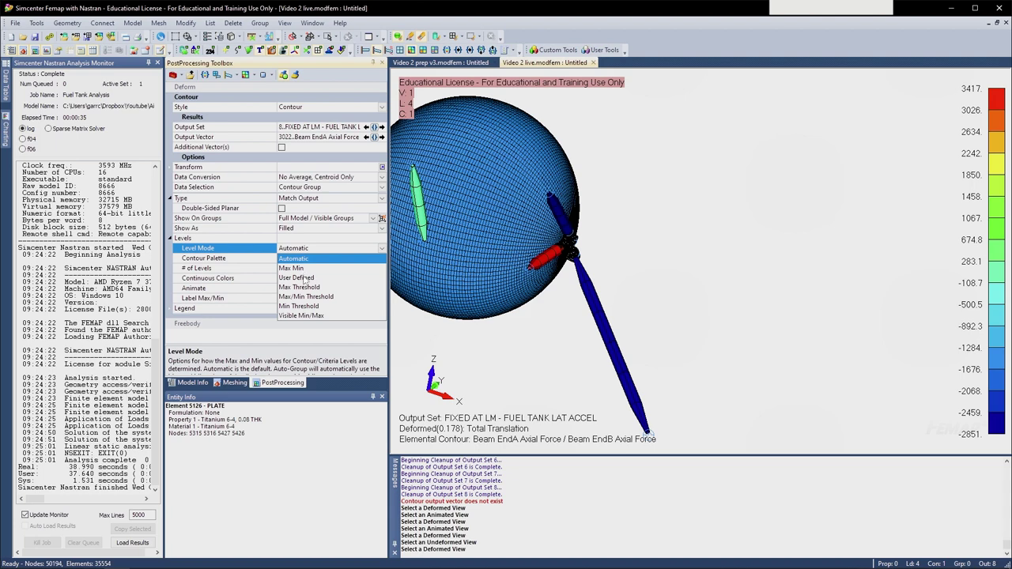
click(308, 297)
click(292, 259)
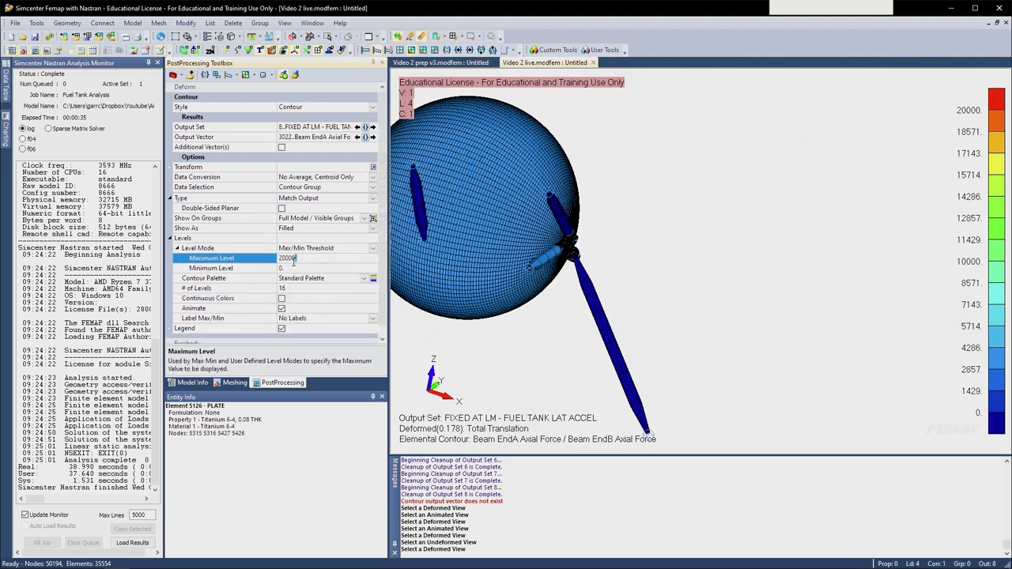
click(261, 260)
text(1000)
key(Tab)
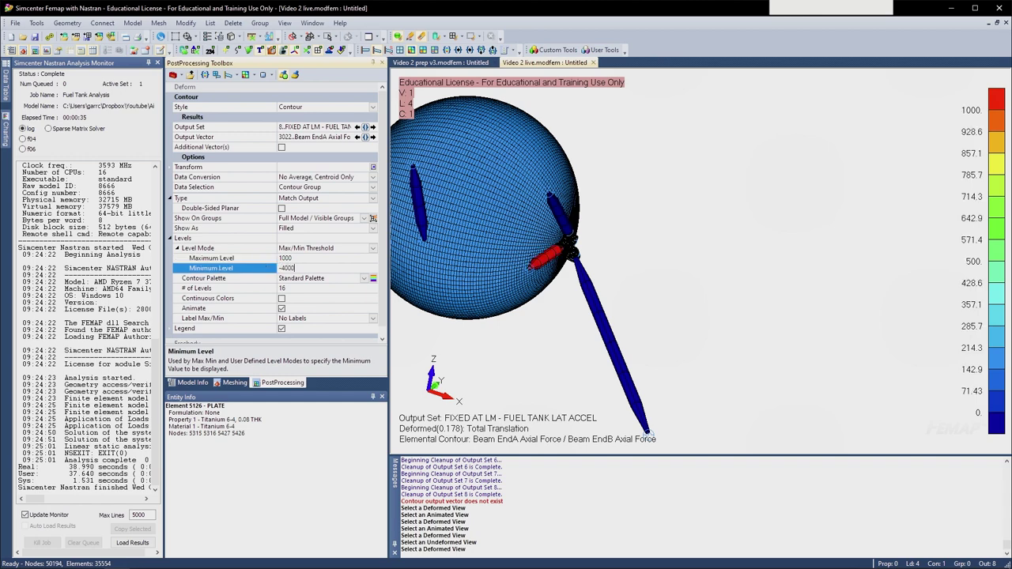
key(Return)
- Examine the beam axial force contours on the struts around the tank for the lateral acceleration case
mouse_move(641, 301)
middle_down()
mouse_move(664, 311)
mouse_move(639, 314)
middle_up()
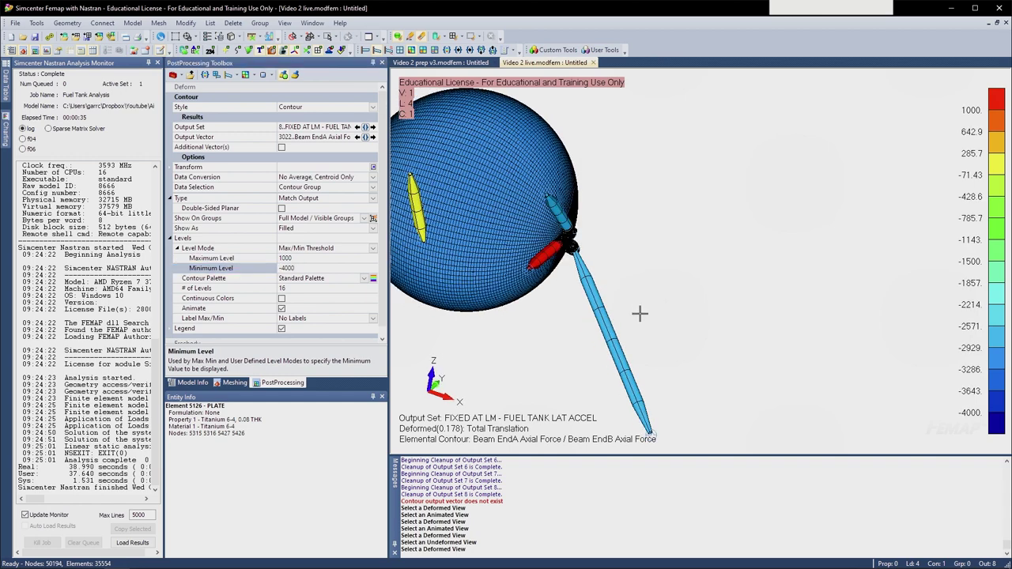
scroll(626, 357, up, 3)
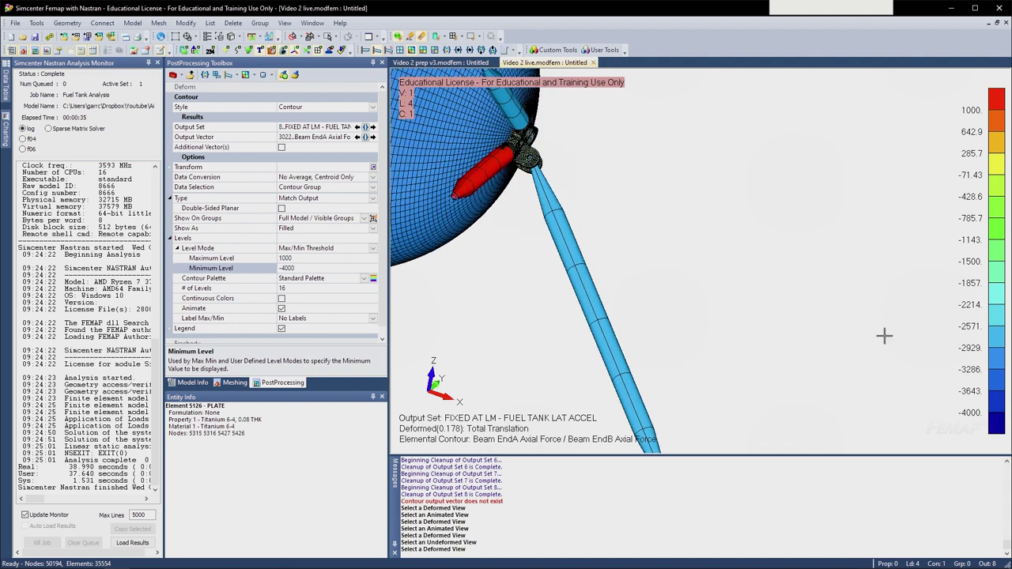
click(237, 36)
click(262, 131)
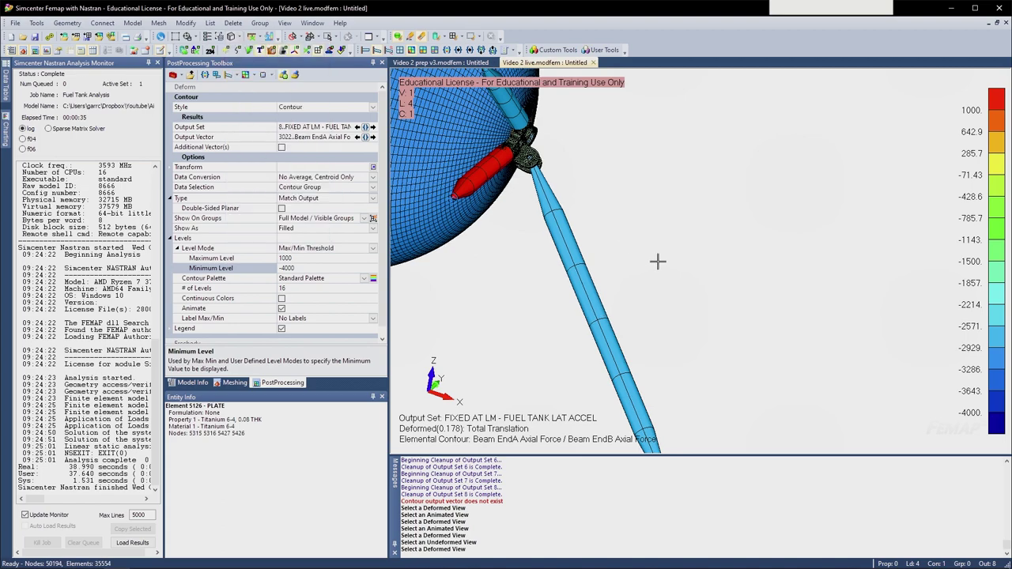
middle_drag(655, 260, 614, 185)
middle_drag(535, 180, 437, 122)
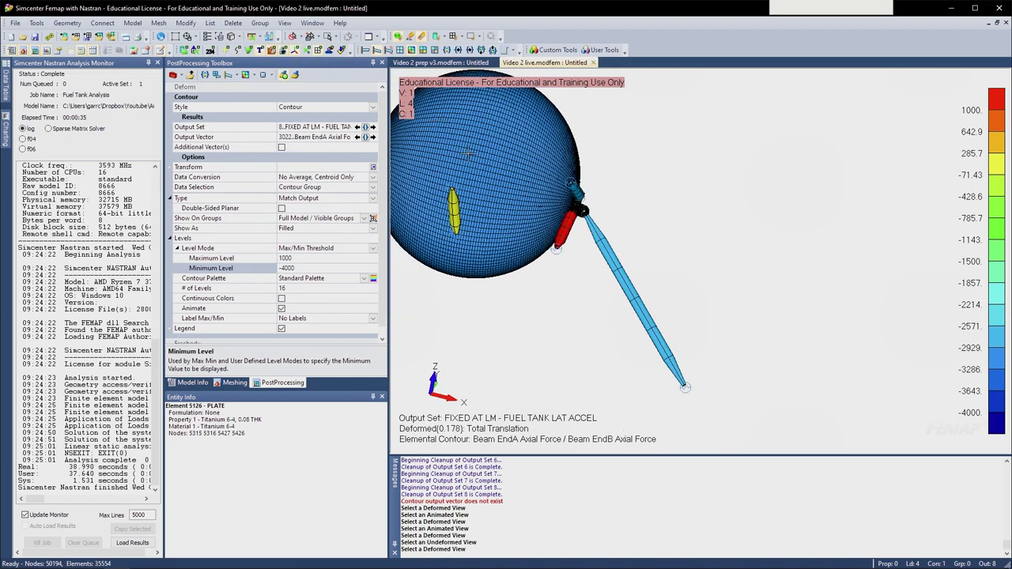
middle_drag(633, 224, 622, 251)
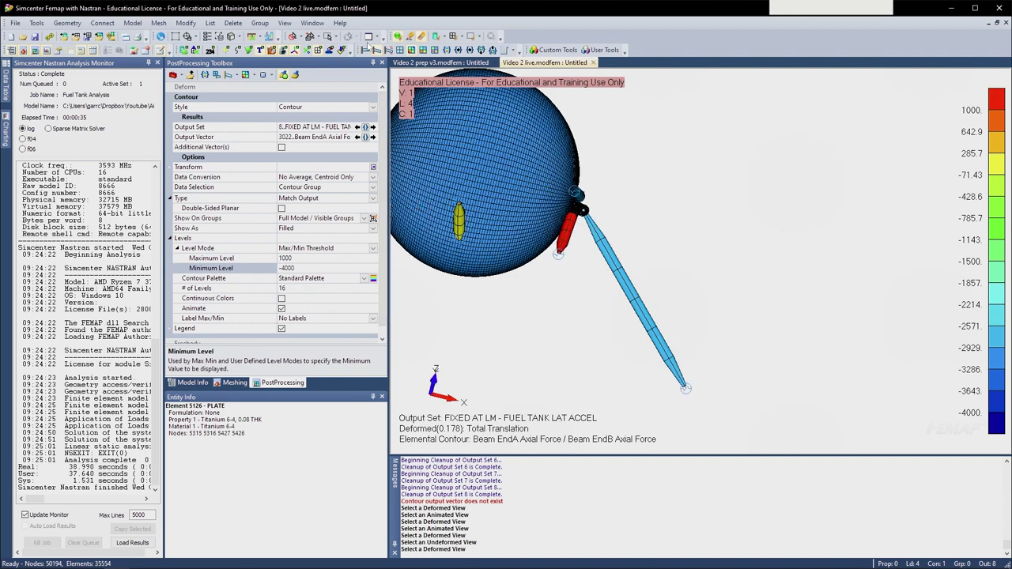
click(367, 49)
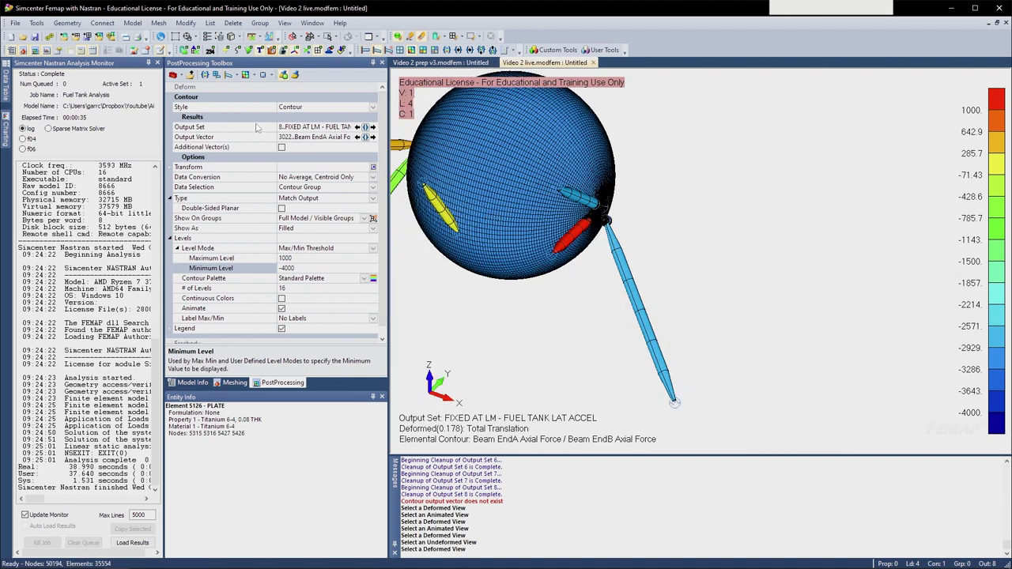
- Contour output set 4, Envelope All Vectors, with its 9000000 Envelope (Max) output vector on the undeformed model
click(369, 127)
click(369, 128)
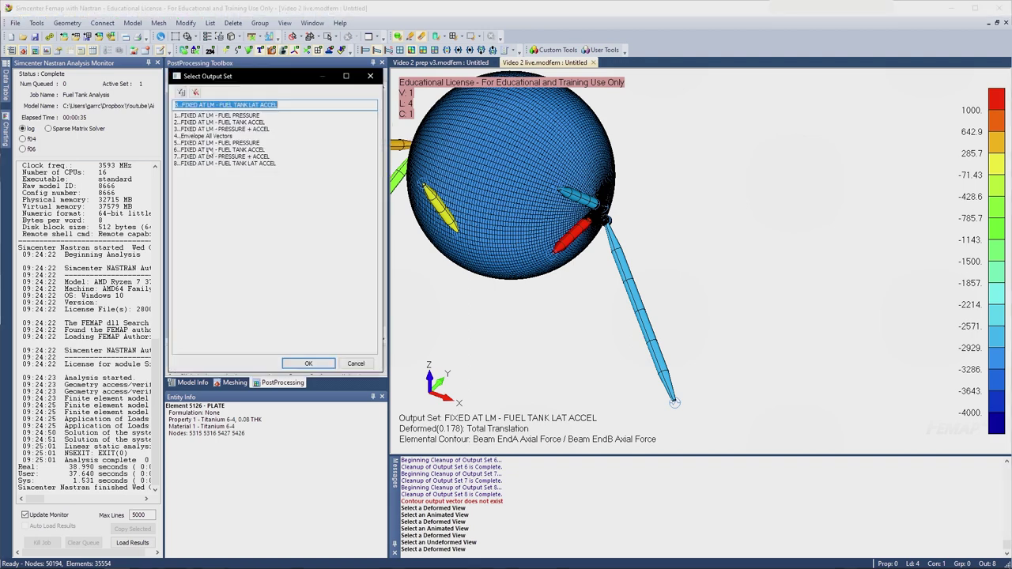
double_click(234, 140)
click(368, 134)
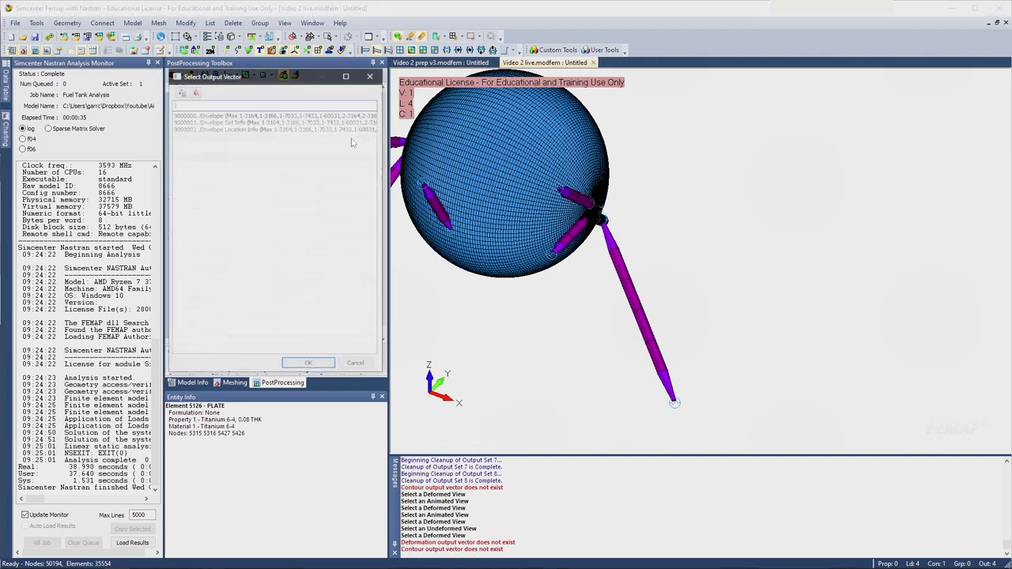
double_click(261, 120)
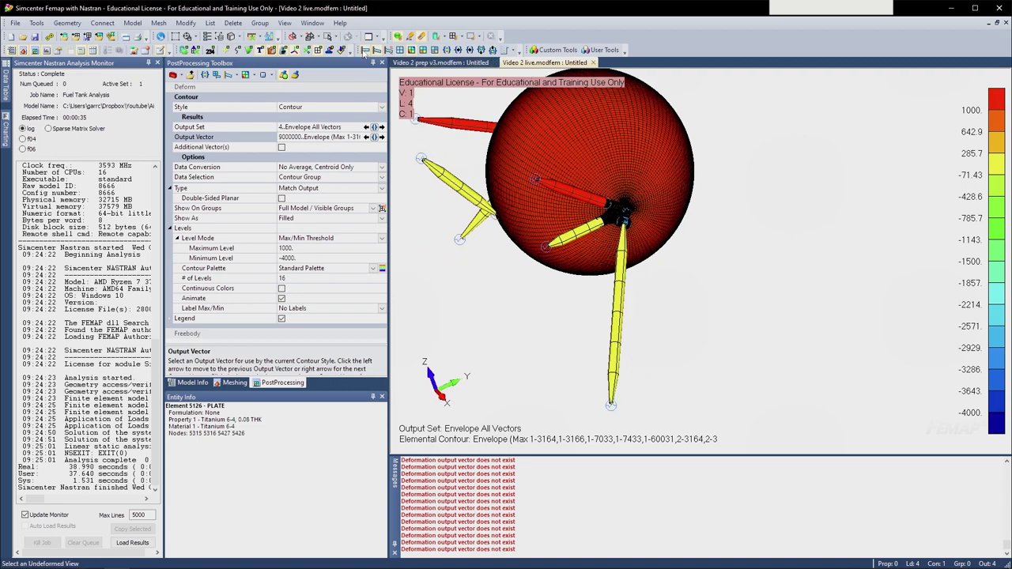
middle_drag(481, 191, 556, 335)
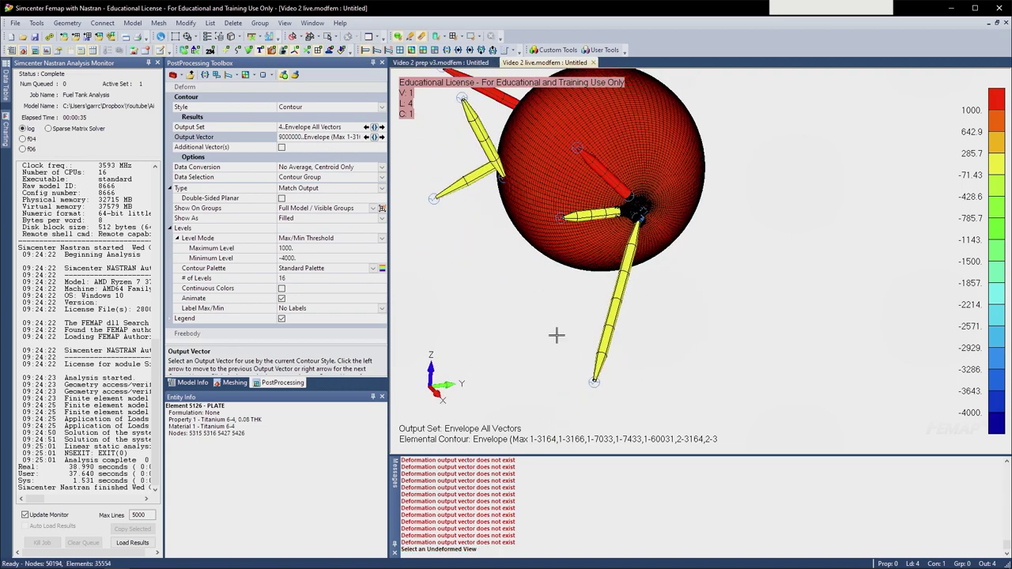
- Check the deform settings for the envelope output set, and return to the contour settings
drag(471, 494, 446, 467)
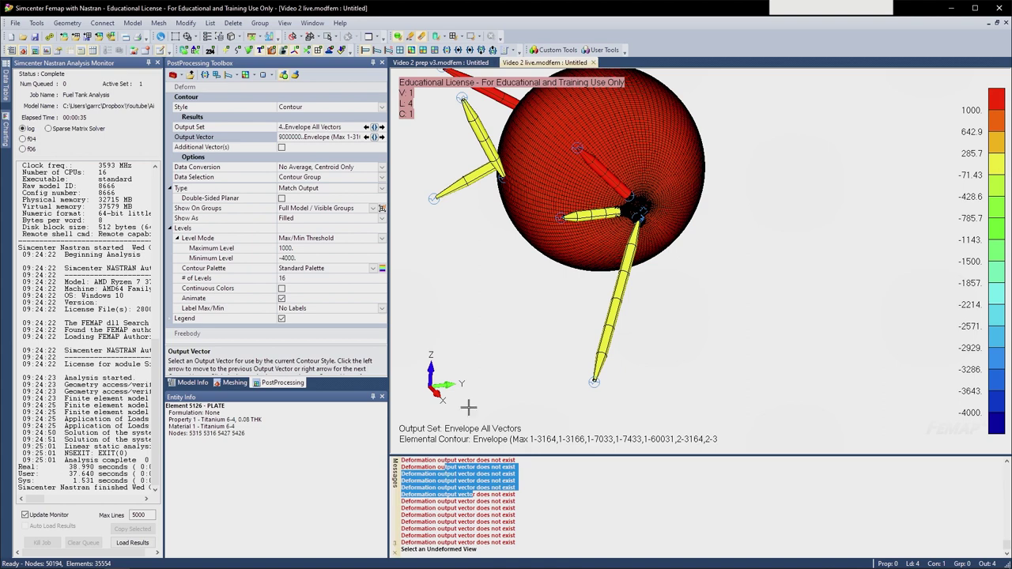
click(246, 87)
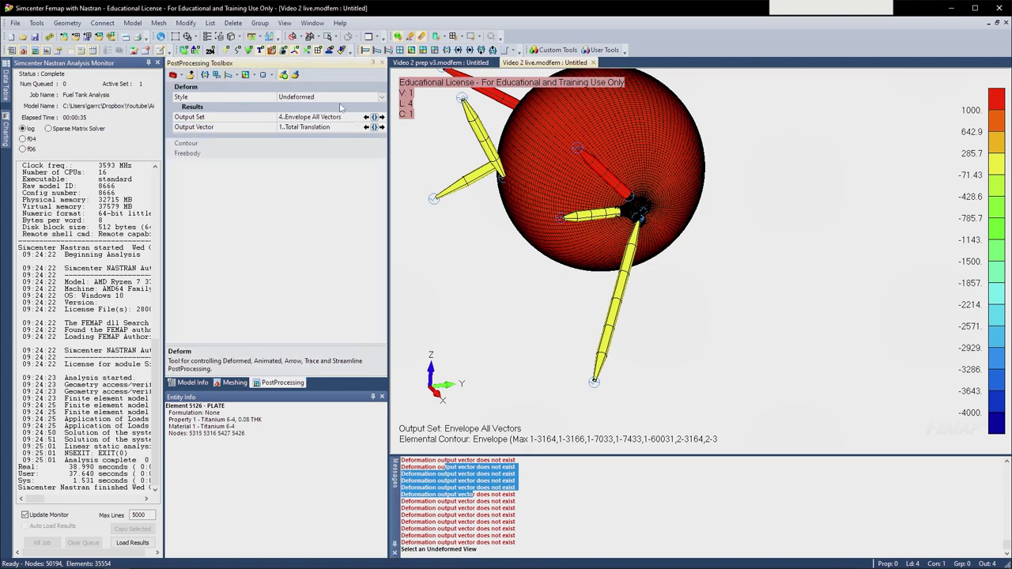
click(335, 144)
middle_drag(595, 201, 518, 173)
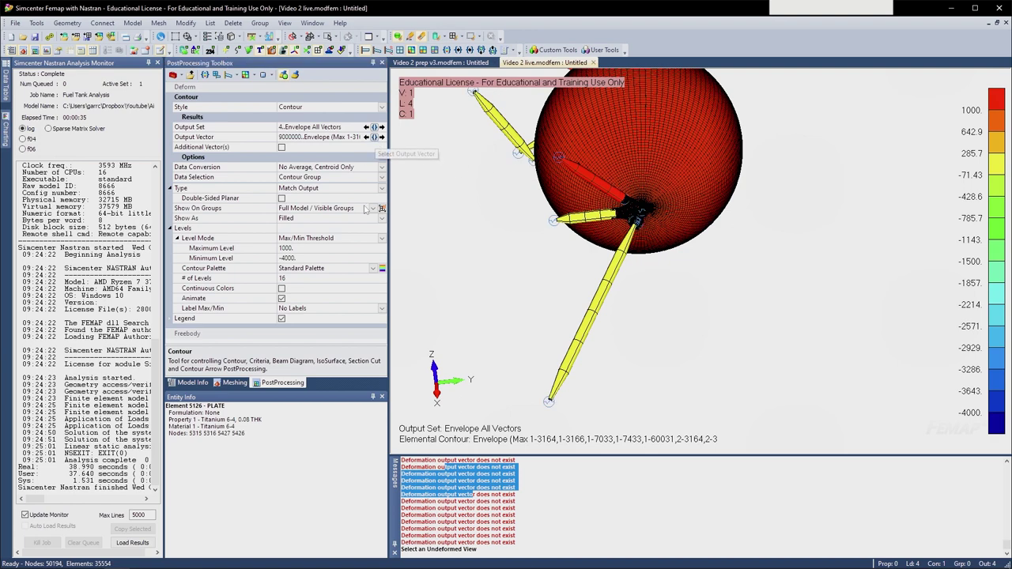
- Set the contour level mode to Max Threshold with a minimum level of 0 and a maximum level of 50000
drag(316, 259, 282, 258)
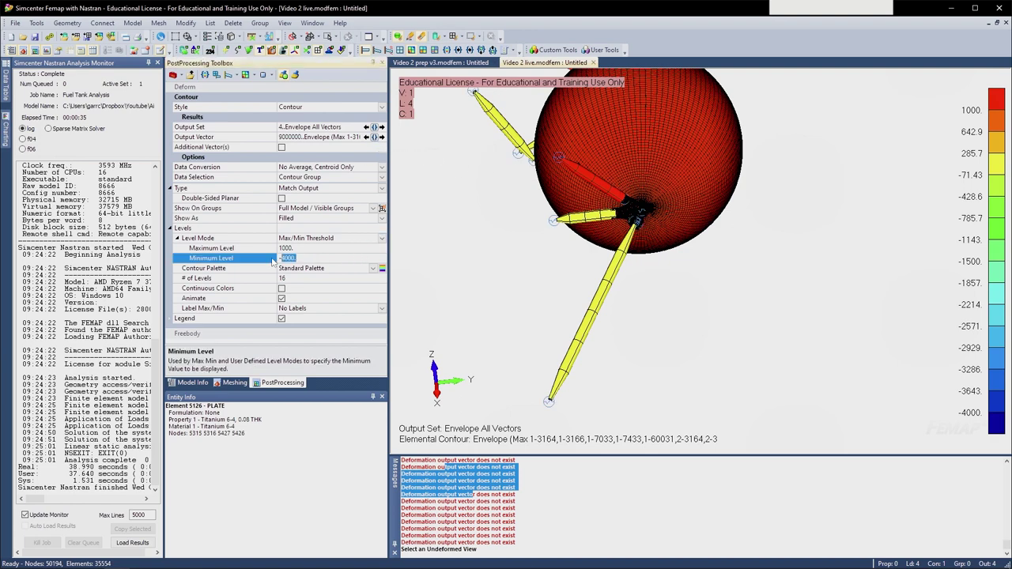
text(0)
key(Return)
click(280, 248)
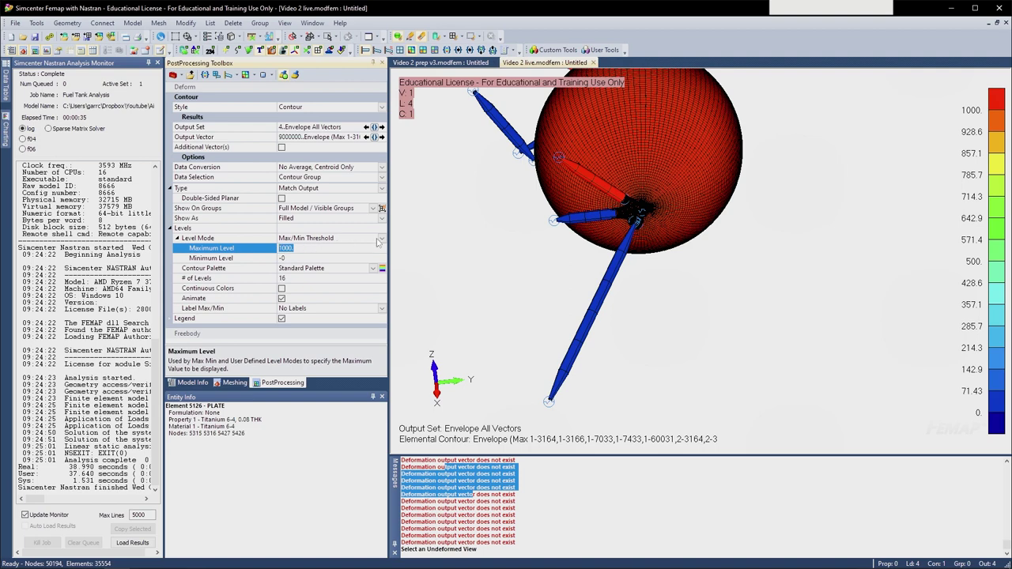
click(379, 239)
click(304, 276)
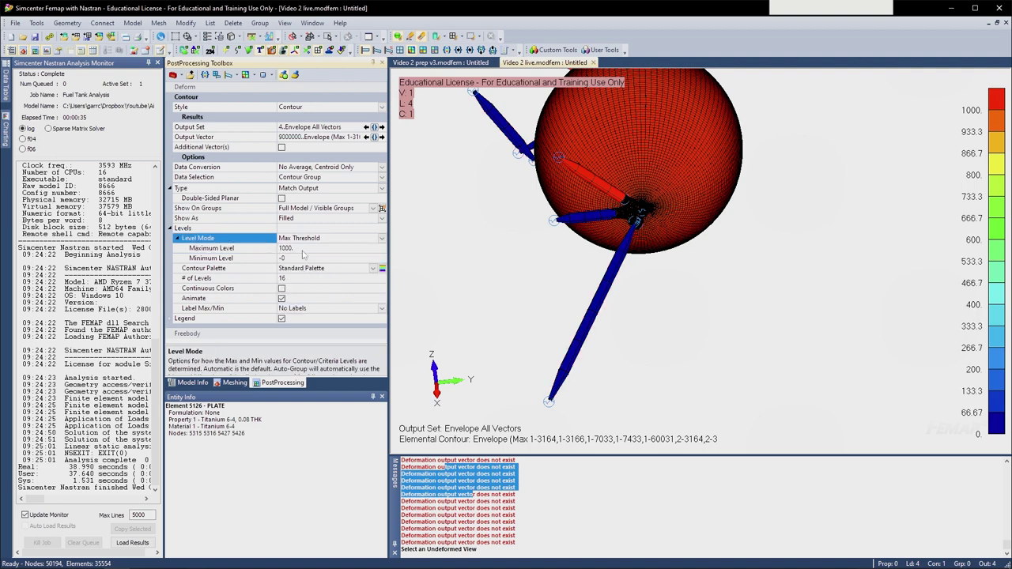
click(258, 268)
click(272, 259)
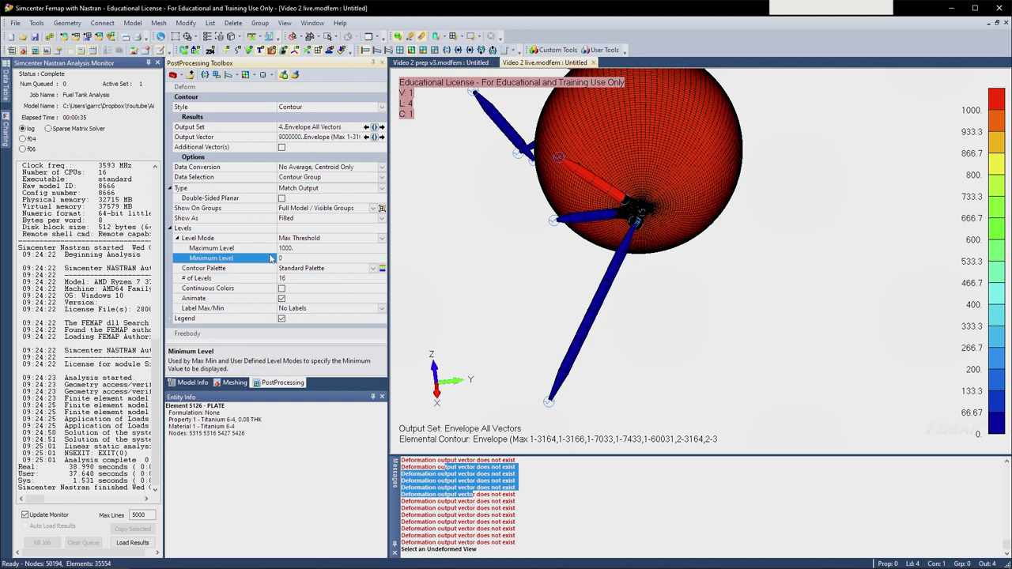
key(Up)
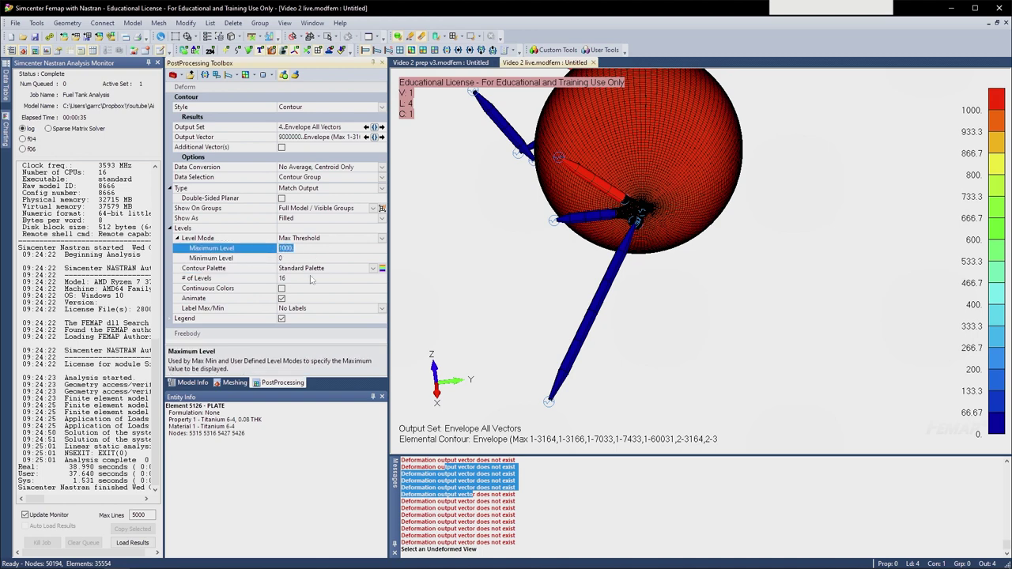
text(50000)
key(Return)
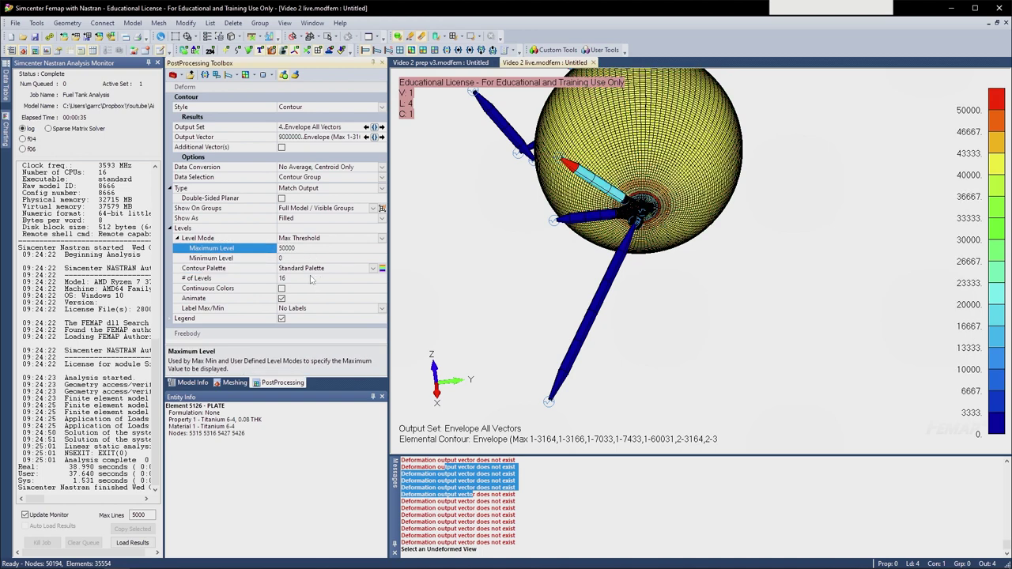
- Try maximum contour levels of 10000 and 20000 to inspect the envelope stresses in the tripod fitting
scroll(569, 214, up, 5)
scroll(568, 215, up, 5)
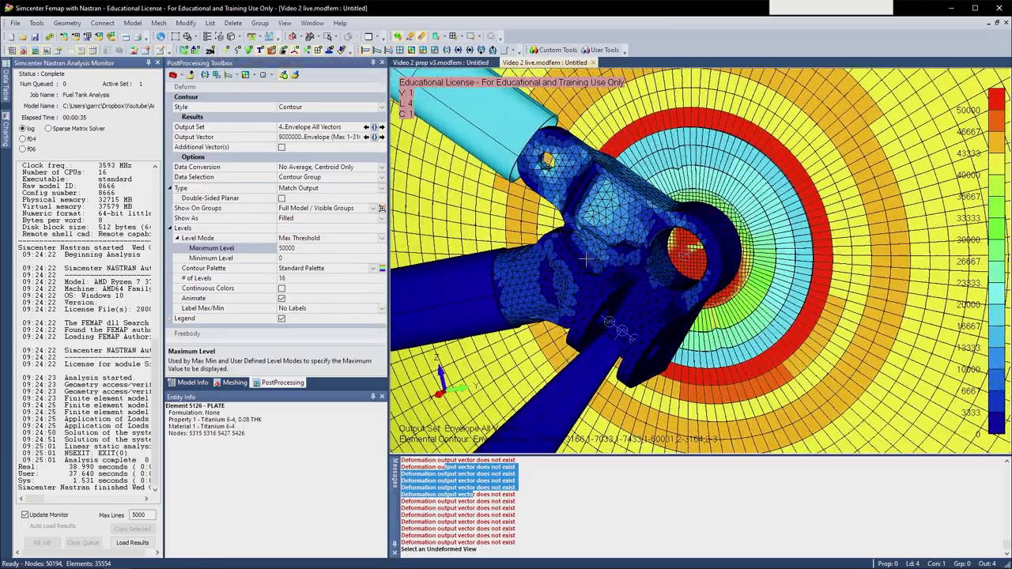
click(288, 248)
text(100)
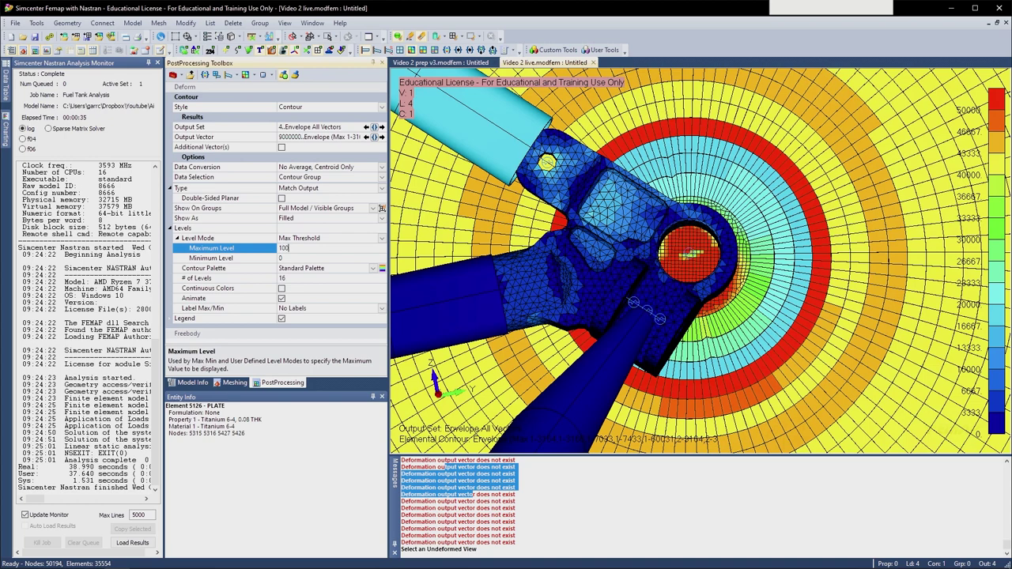
text(00)
key(Return)
click(319, 249)
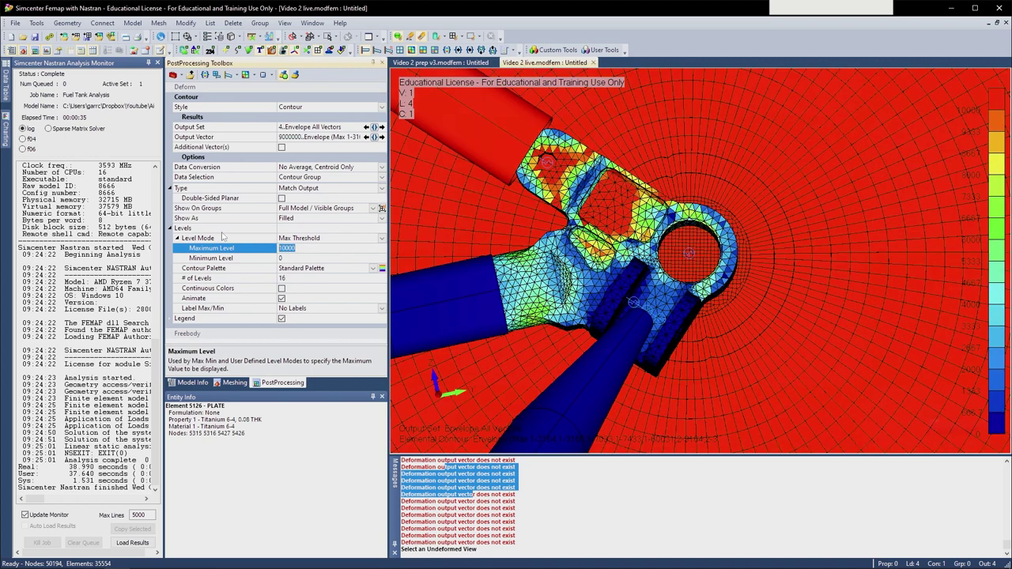
text(20000)
key(Return)
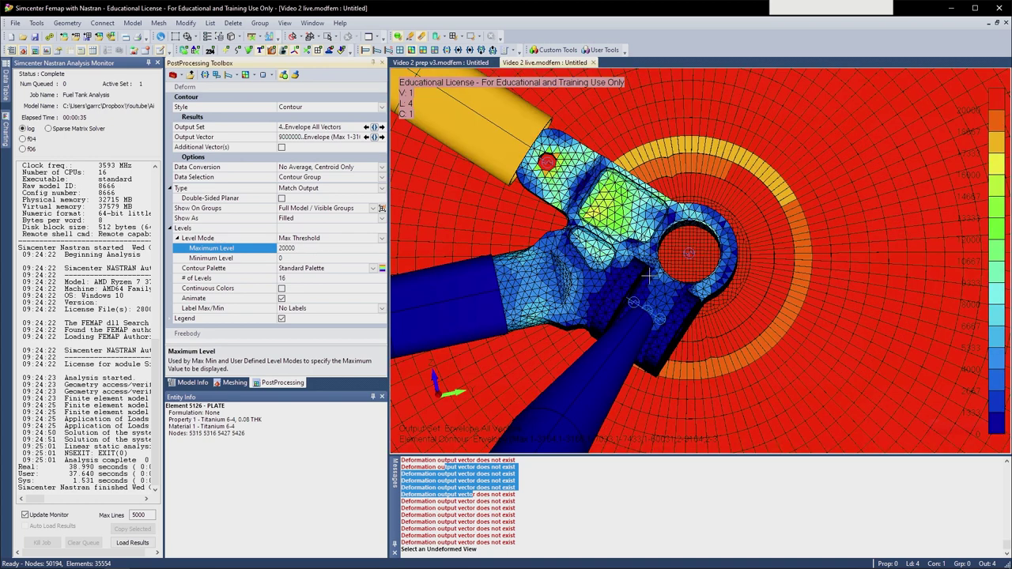
middle_drag(648, 275, 549, 288)
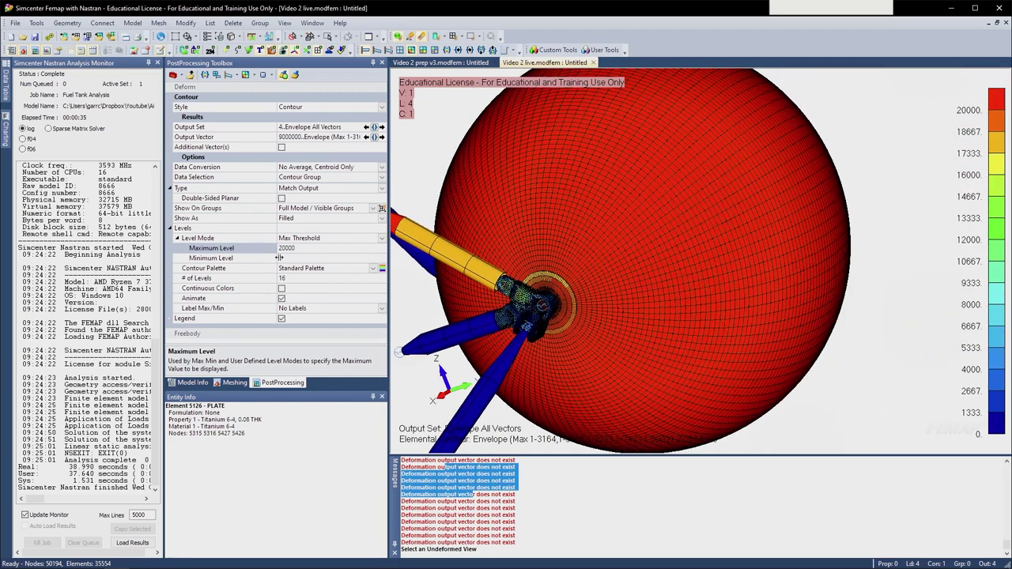
- Return the maximum contour level to 50000 and inspect the tank shell around the fitting
click(320, 252)
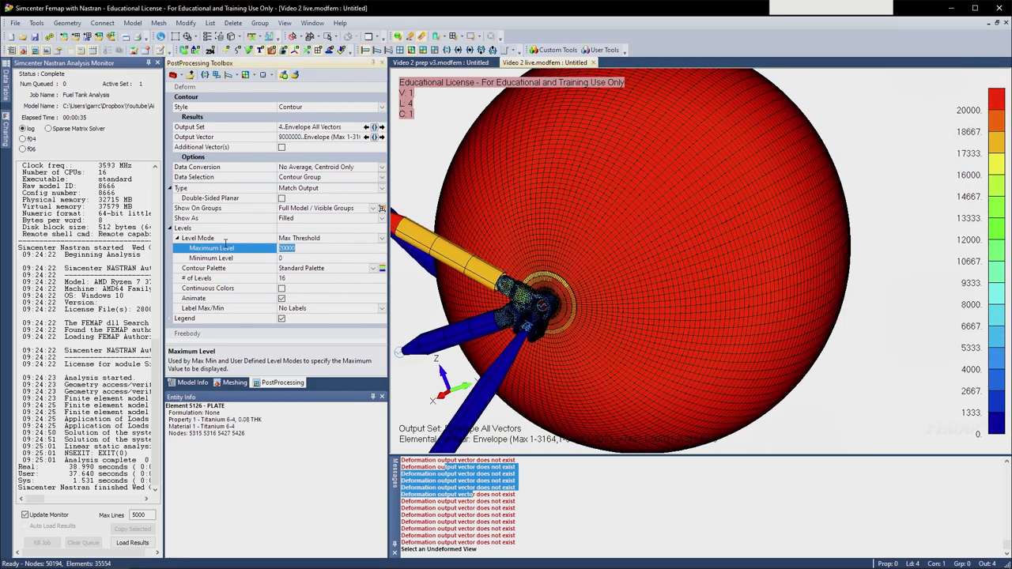
text(50000)
key(Return)
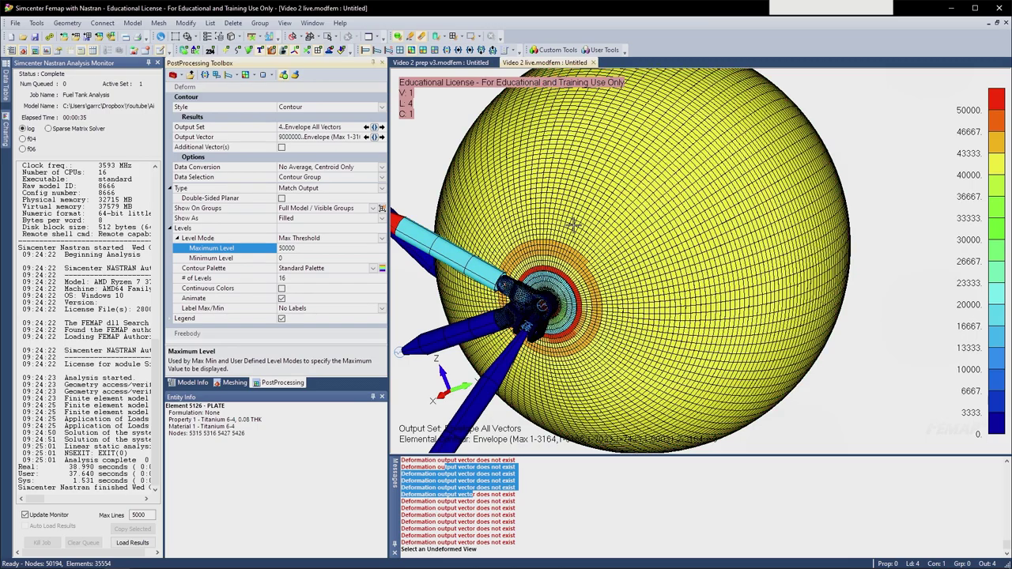
middle_drag(756, 198, 720, 237)
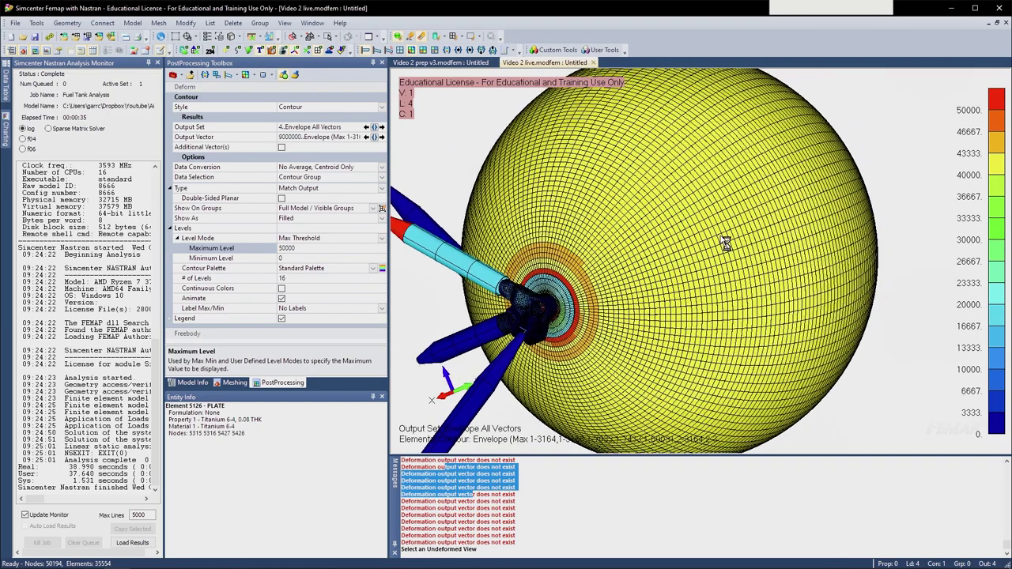
scroll(725, 243, up, 5)
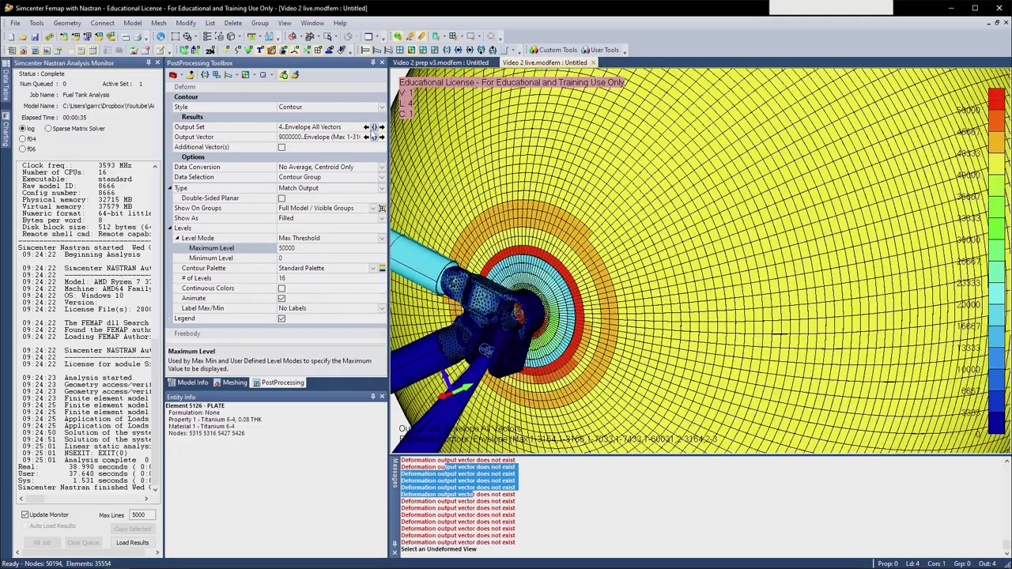
scroll(599, 331, up, 4)
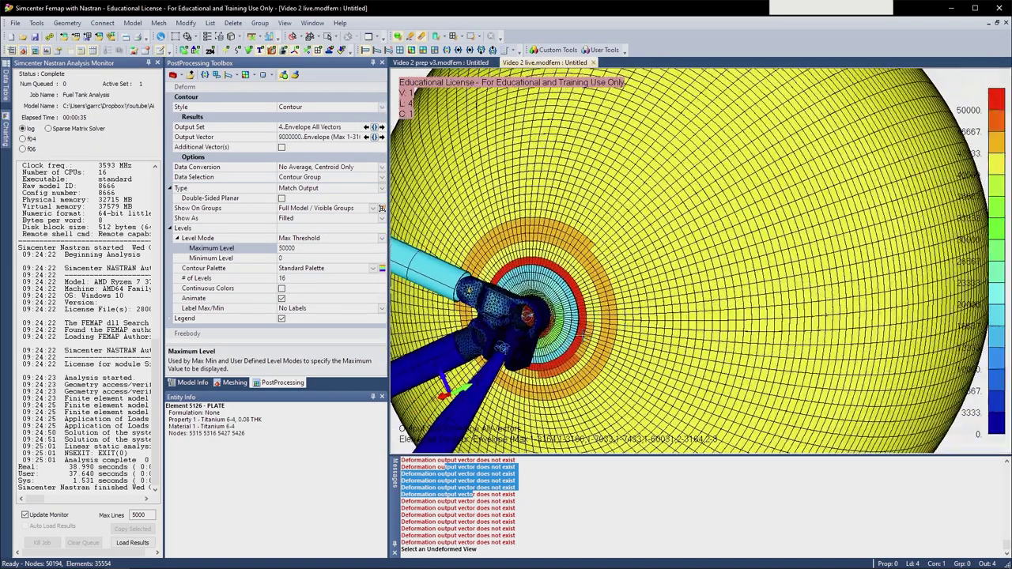
middle_drag(536, 341, 526, 330)
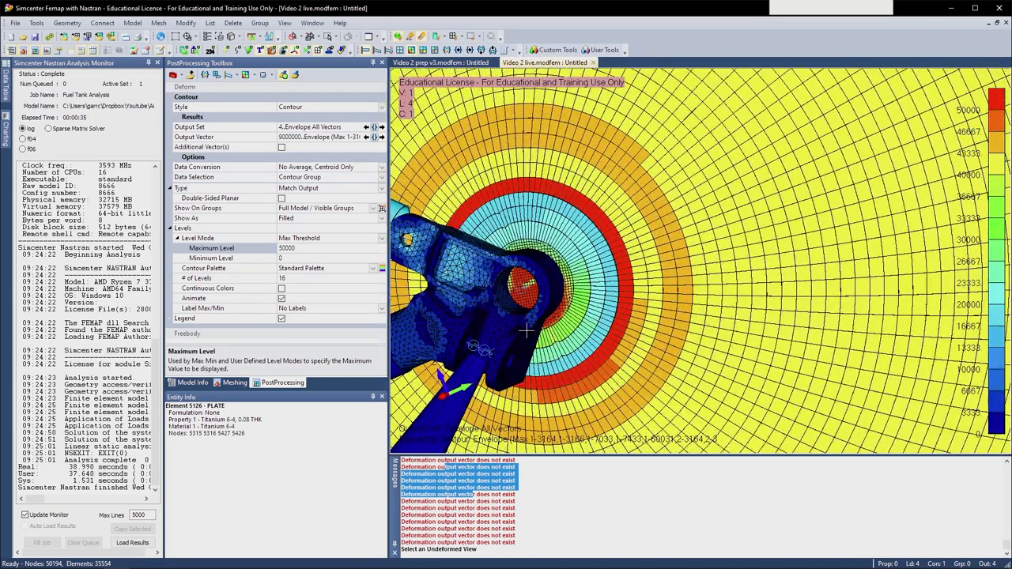
scroll(603, 268, down, 2)
- Set the maximum contour level to 120000
click(307, 249)
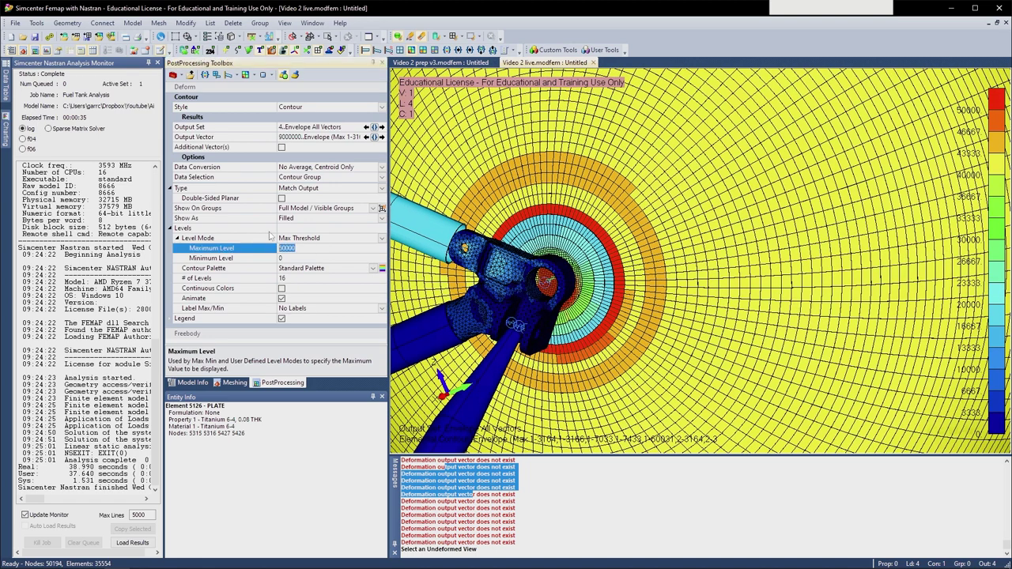
text(1200000)
key(Return)
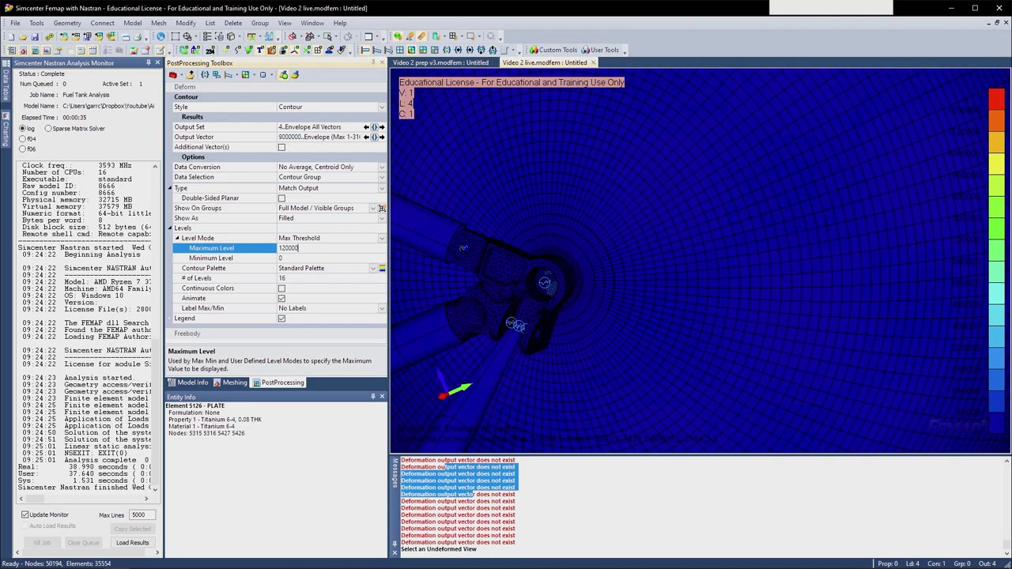
key(Return)
- Examine the envelope stress contours at the fitting attachments on both sides of the tank
scroll(577, 304, up, 4)
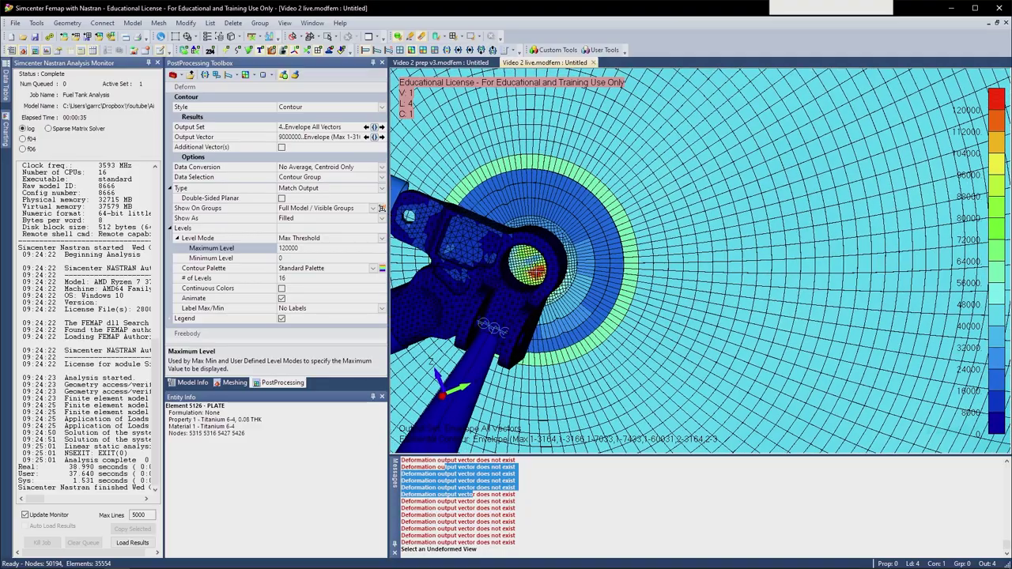
middle_drag(543, 269, 779, 282)
scroll(669, 268, down, 5)
scroll(700, 274, up, 4)
middle_drag(701, 273, 743, 294)
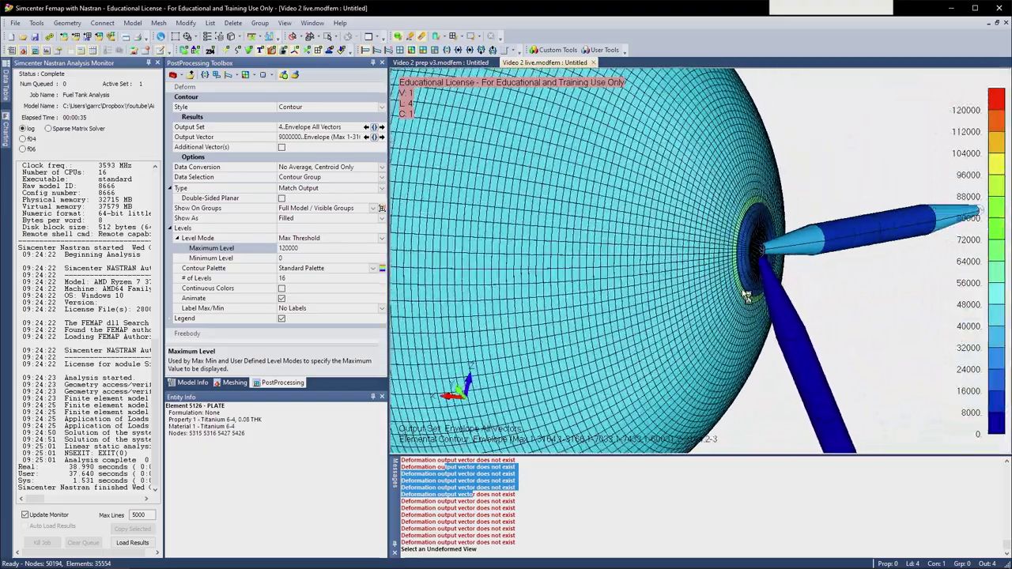
scroll(612, 289, down, 4)
middle_drag(553, 287, 664, 275)
scroll(648, 273, up, 4)
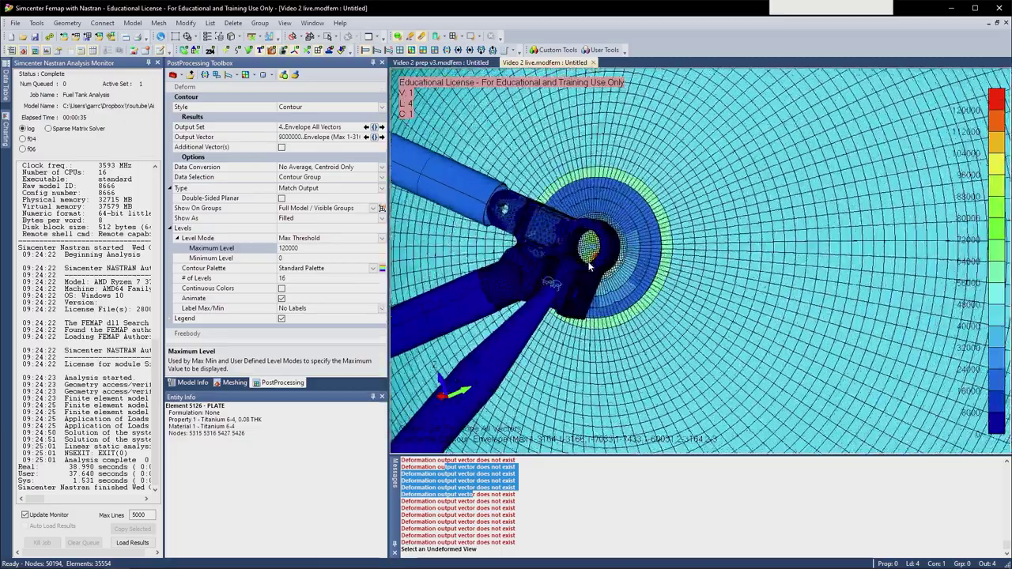
mouse_move(592, 266)
middle_down()
mouse_move(639, 306)
mouse_move(580, 268)
mouse_move(616, 273)
mouse_move(599, 275)
middle_up()
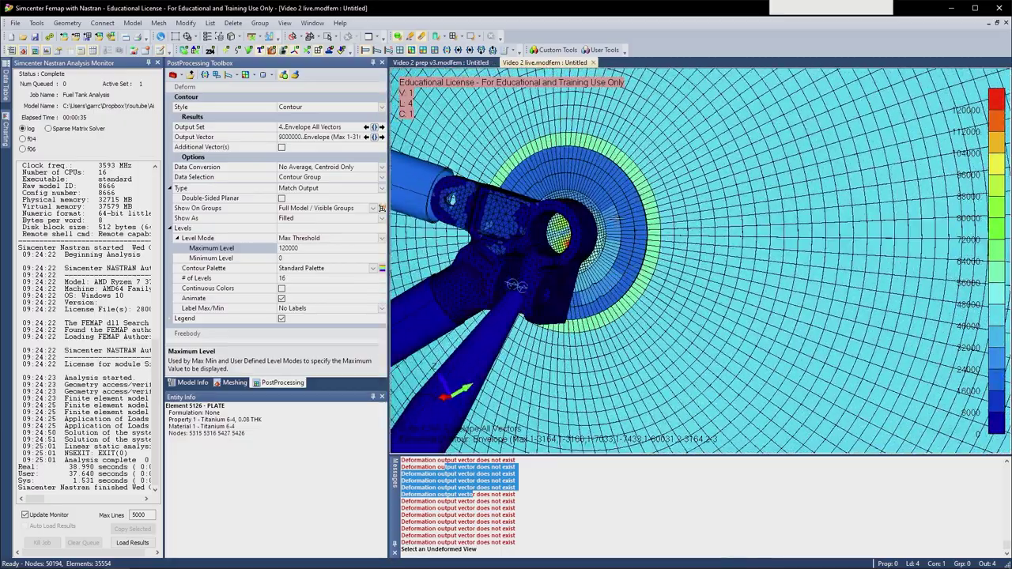
- Set the maximum contour level to 60000 and bring the whole tank into view
click(239, 248)
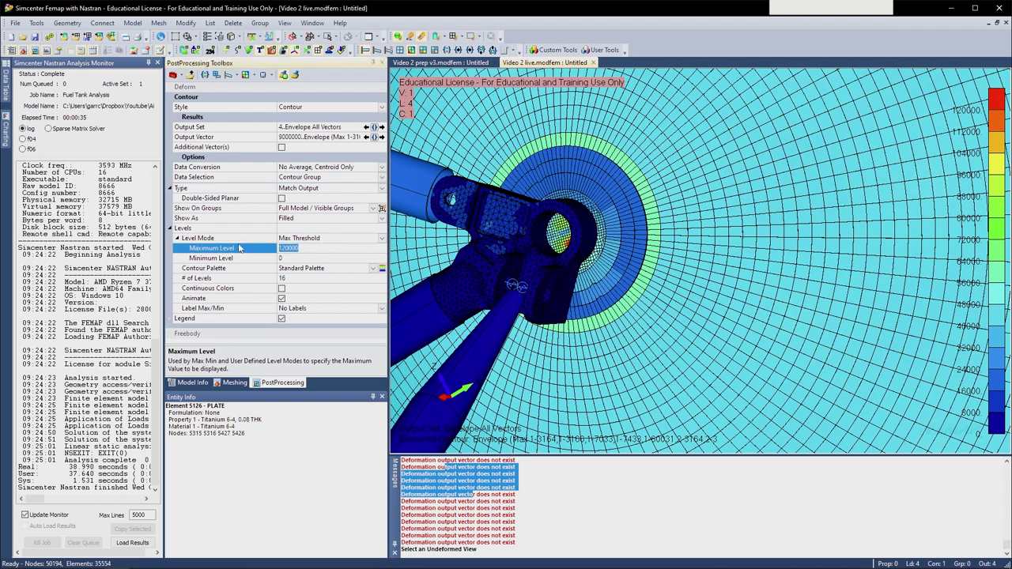
text(60000)
key(Return)
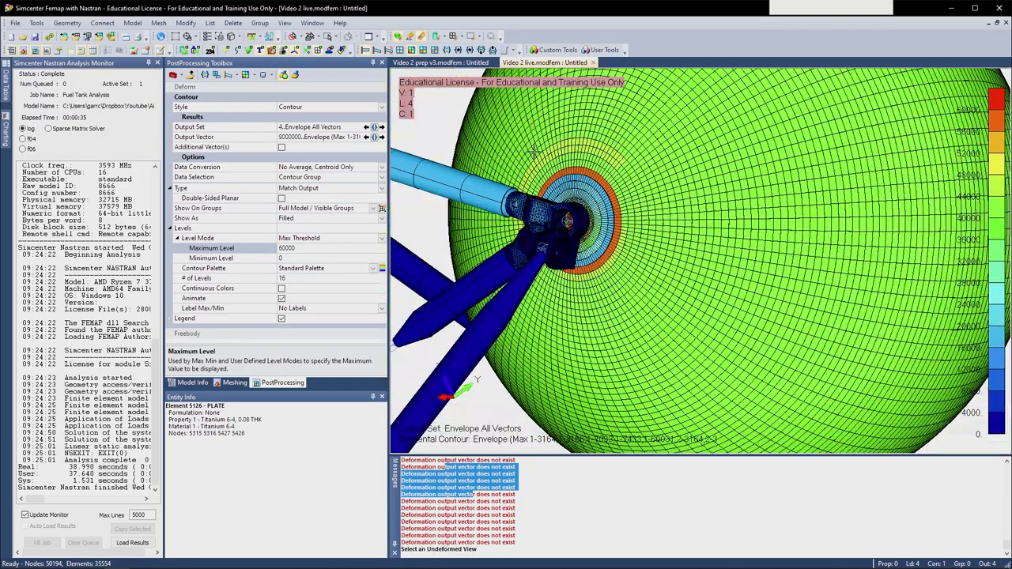
middle_drag(517, 119, 649, 298)
click(762, 518)
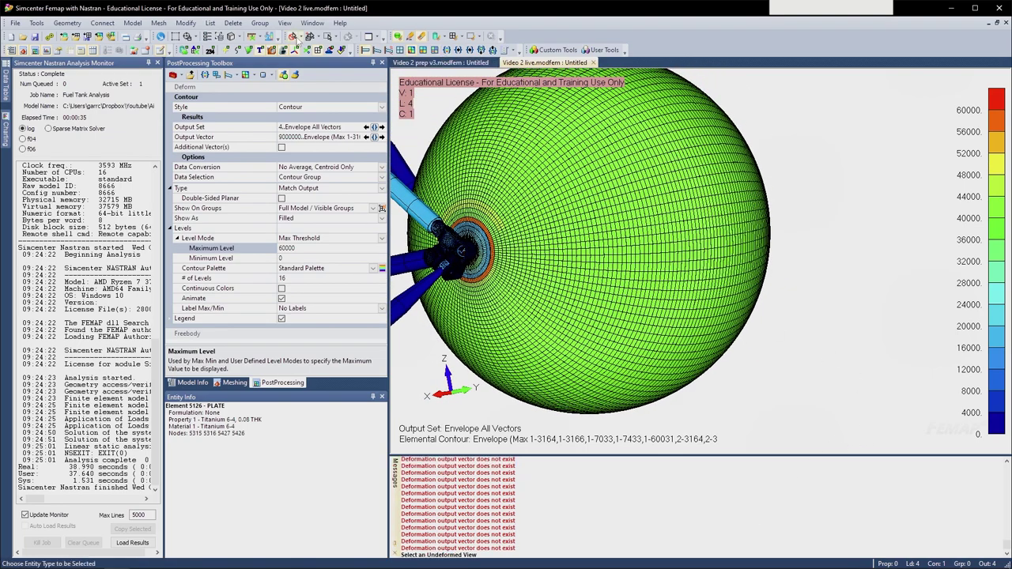
- Make elements the selectable entity and read the envelope stresses of plate elements across the tank shell
click(300, 37)
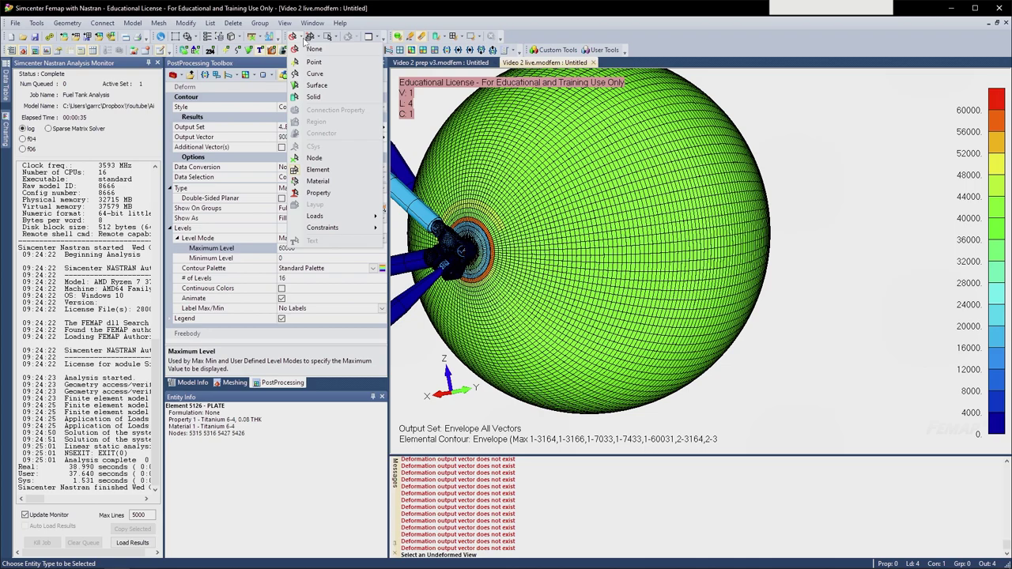
click(317, 170)
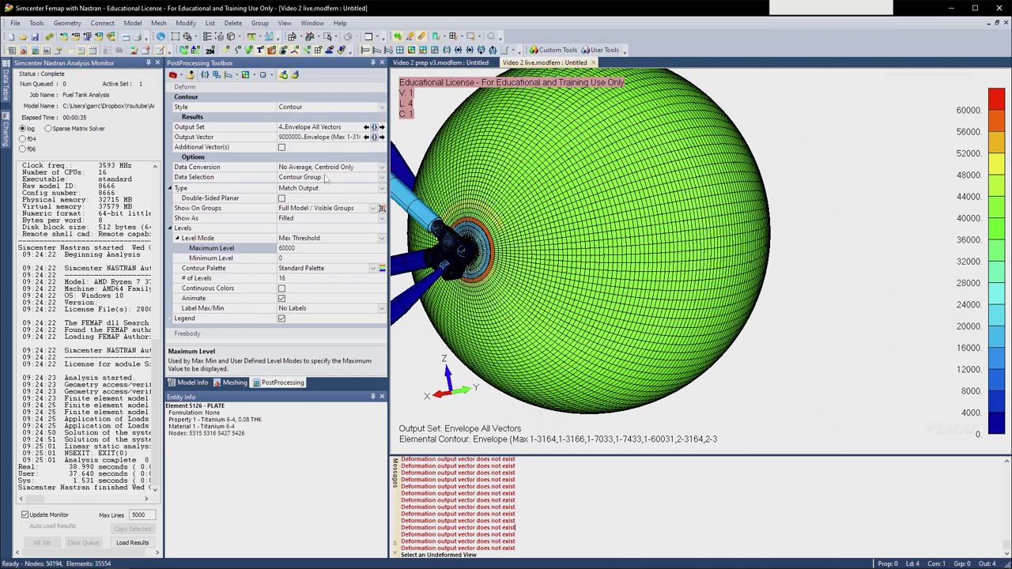
middle_drag(715, 311, 690, 333)
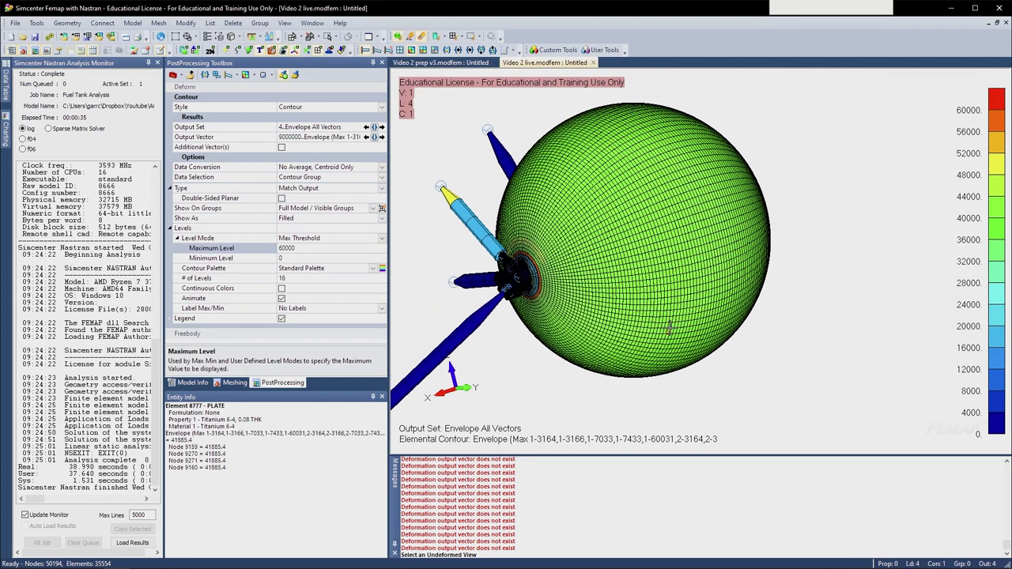
middle_drag(650, 287, 629, 245)
scroll(670, 356, up, 4)
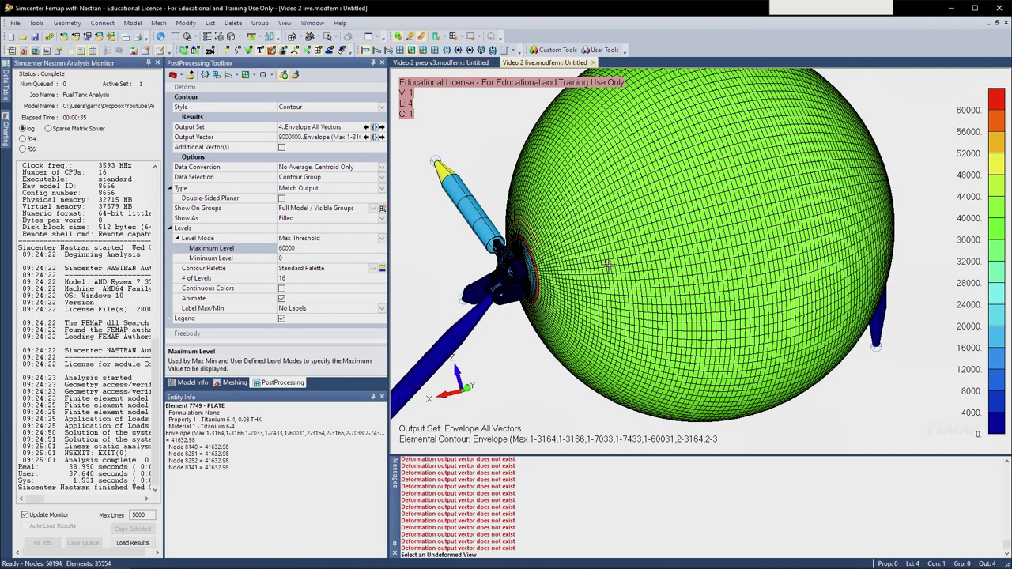
middle_drag(607, 267, 665, 287)
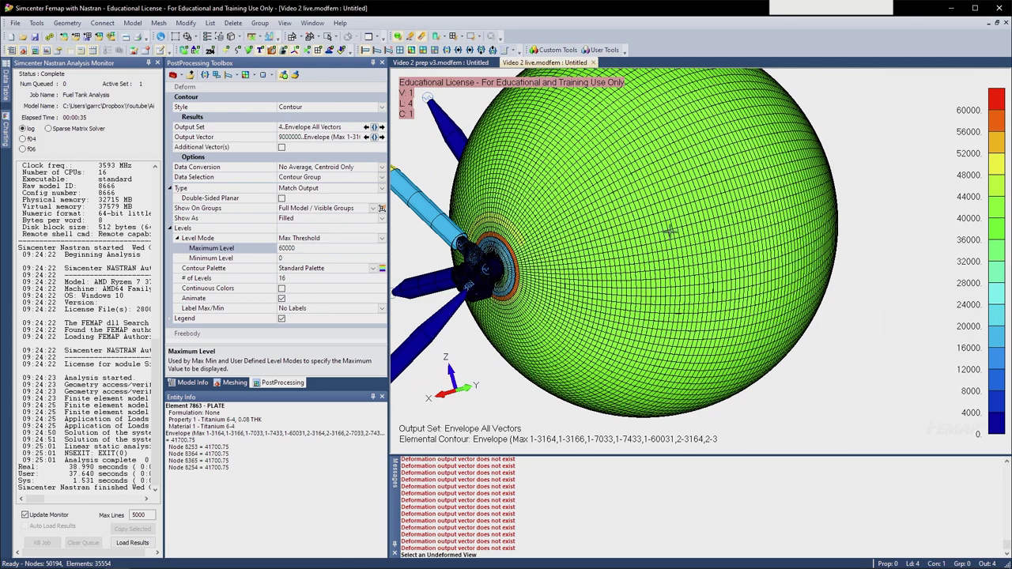
middle_drag(805, 173, 790, 161)
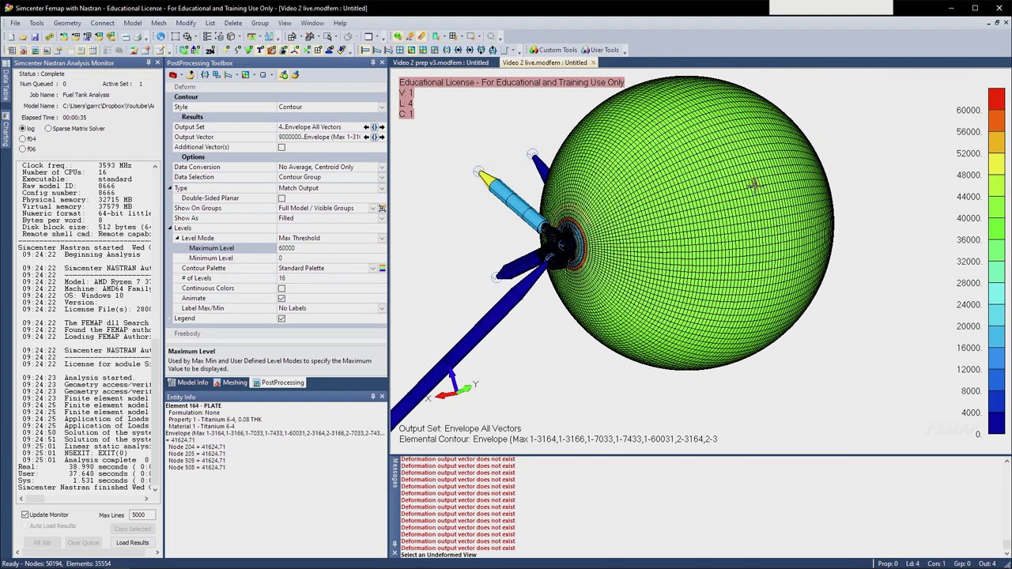
- Switch to the Video 2: LM Fuel Tank notes in OneNote
key(alt+Tab)
key(Escape)
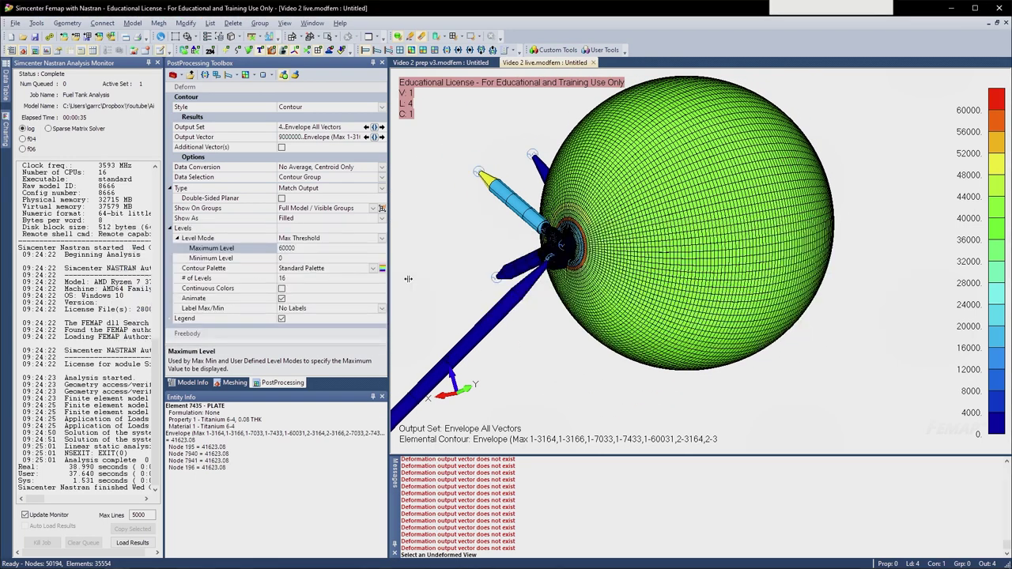
key(alt+Tab)
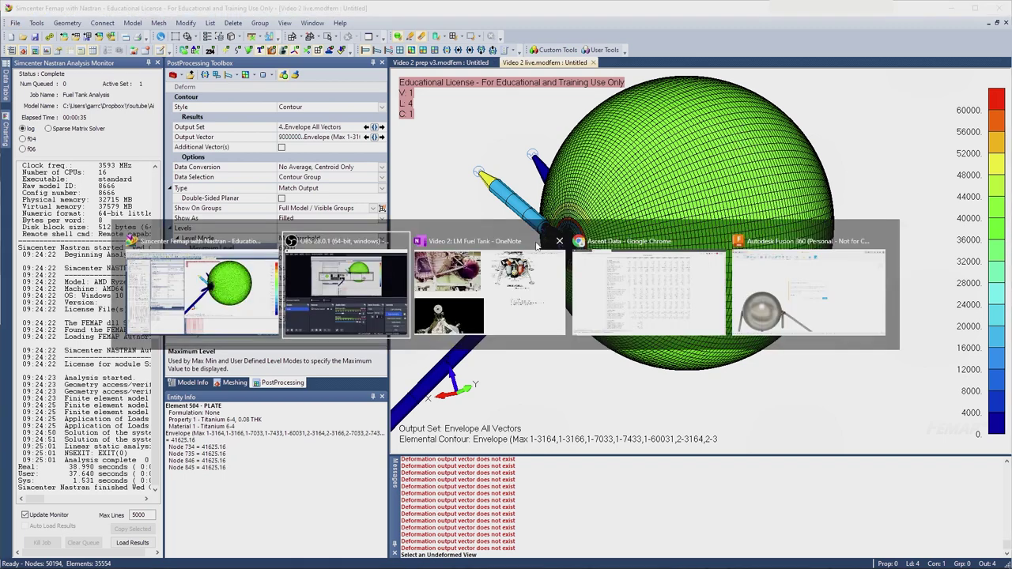
click(544, 298)
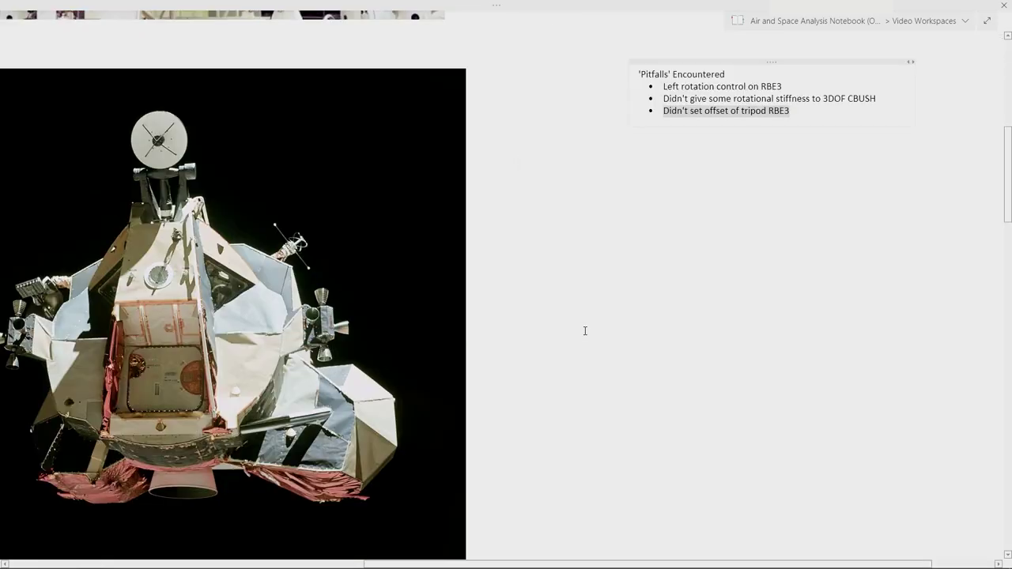
- Review the hand calculation of the spherical pressure vessel stress in the notes
scroll(582, 330, down, 4)
scroll(391, 448, left, 5)
scroll(392, 448, down, 5)
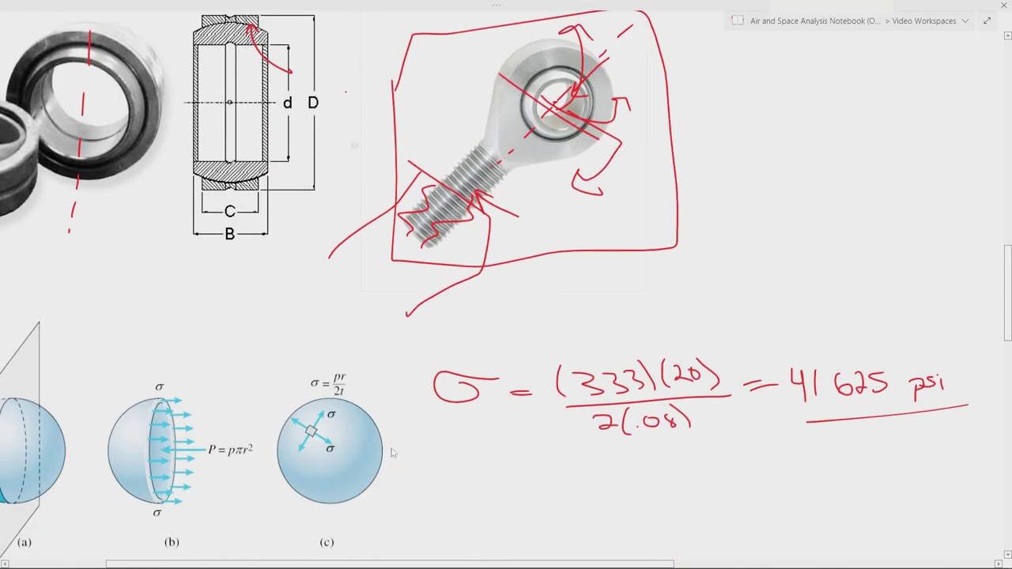
scroll(542, 350, up, 2)
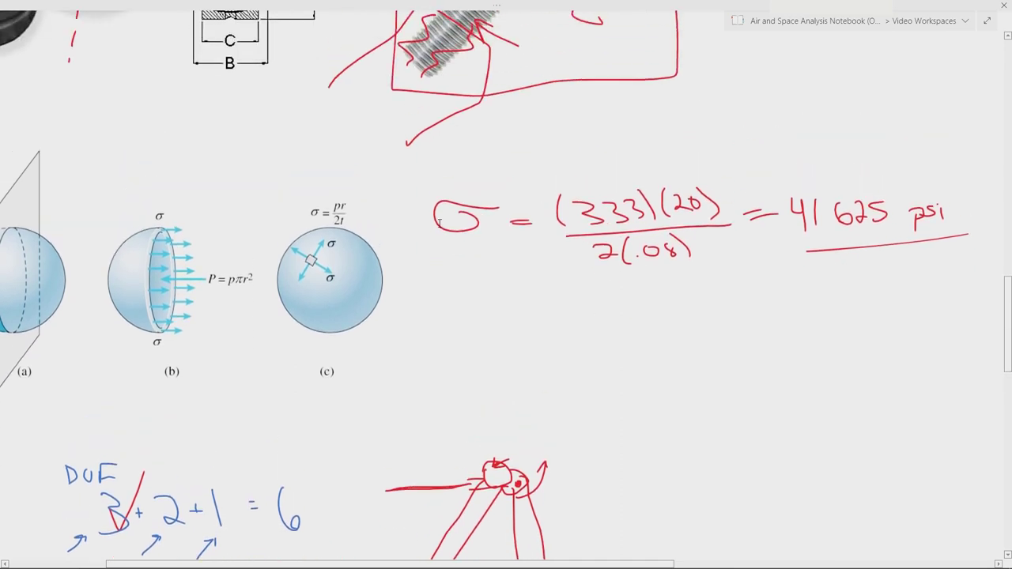
scroll(589, 547, left, 2)
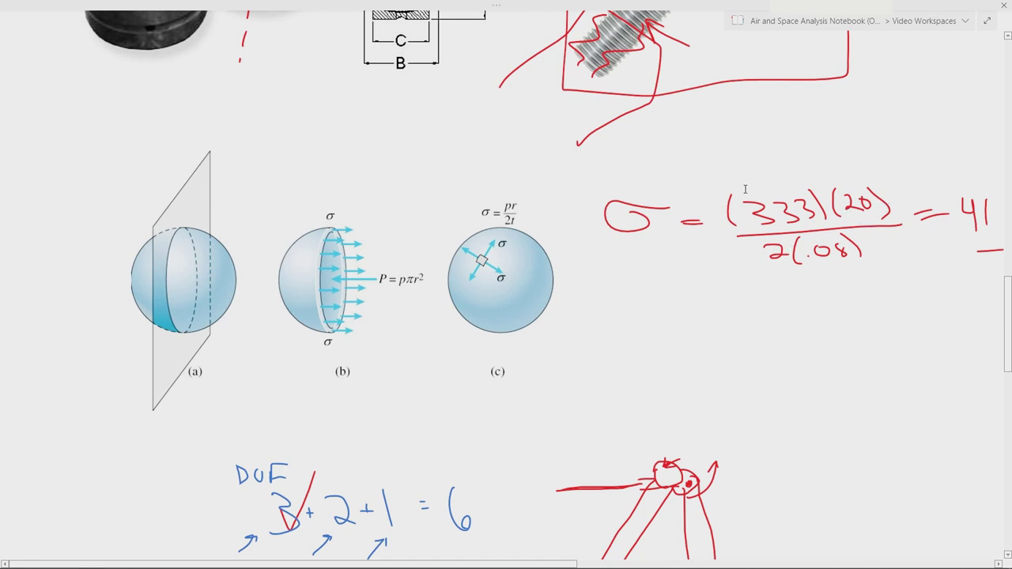
drag(534, 558, 637, 558)
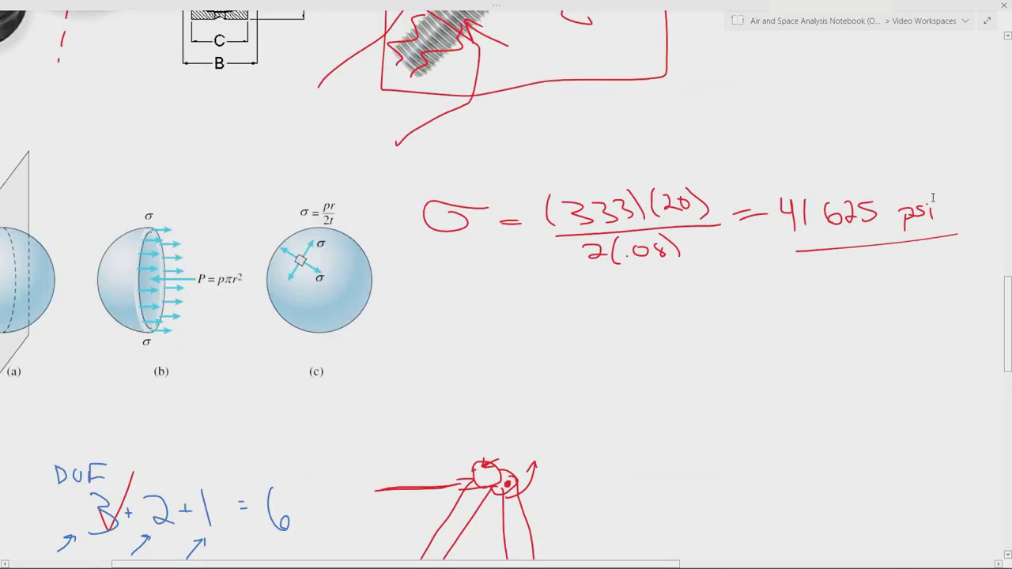
ctrl+scroll(933, 198, up, 3)
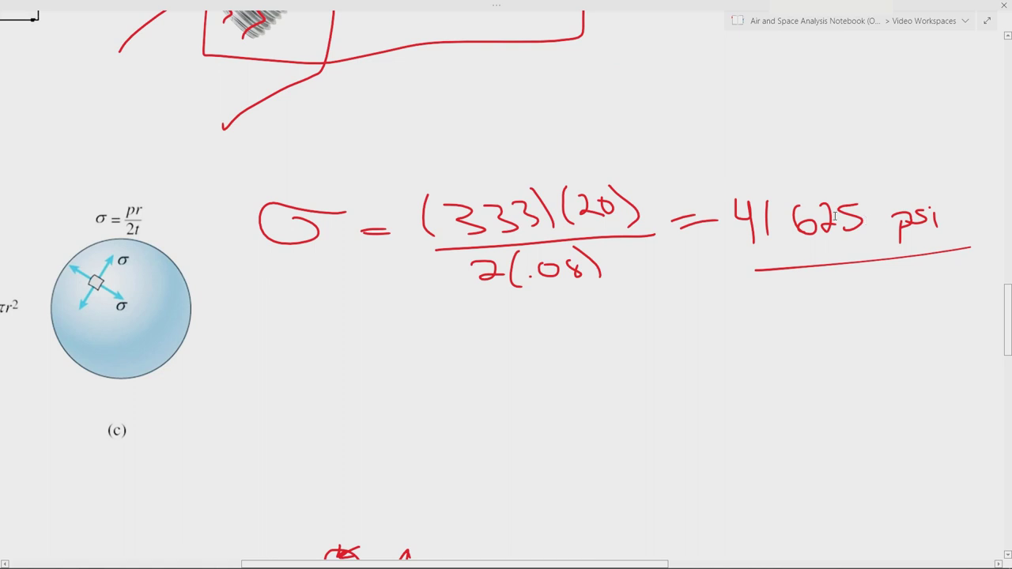
- Switch back to Femap and read the envelope stresses of shell elements from the side to the crown of the tank
key(alt+Tab)
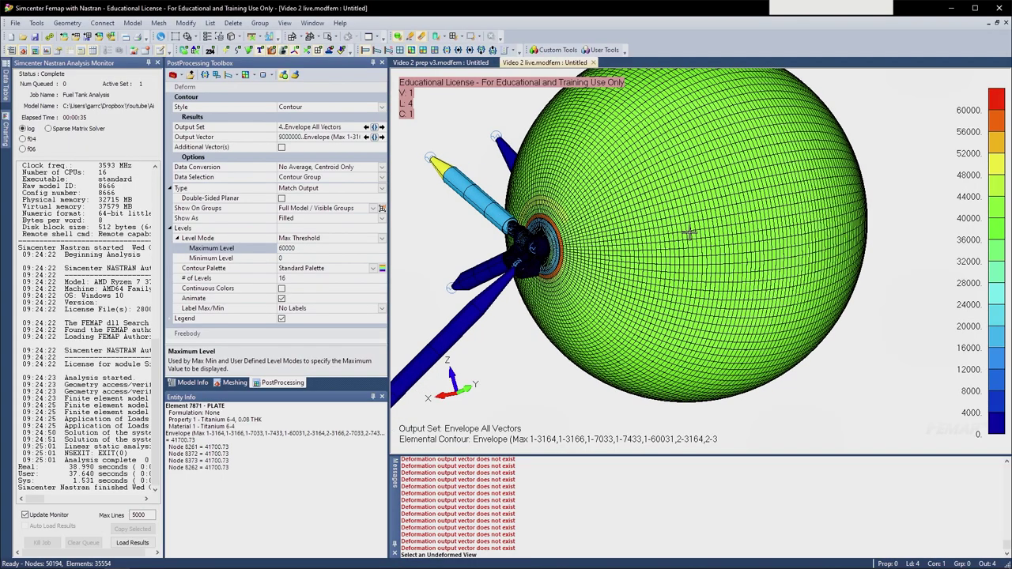
scroll(688, 233, up, 2)
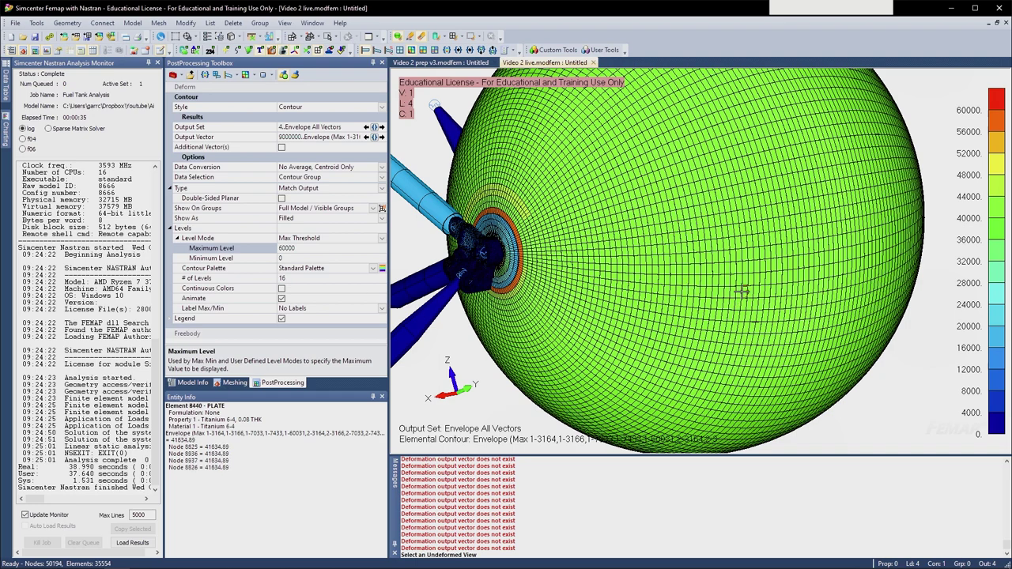
middle_drag(741, 291, 862, 309)
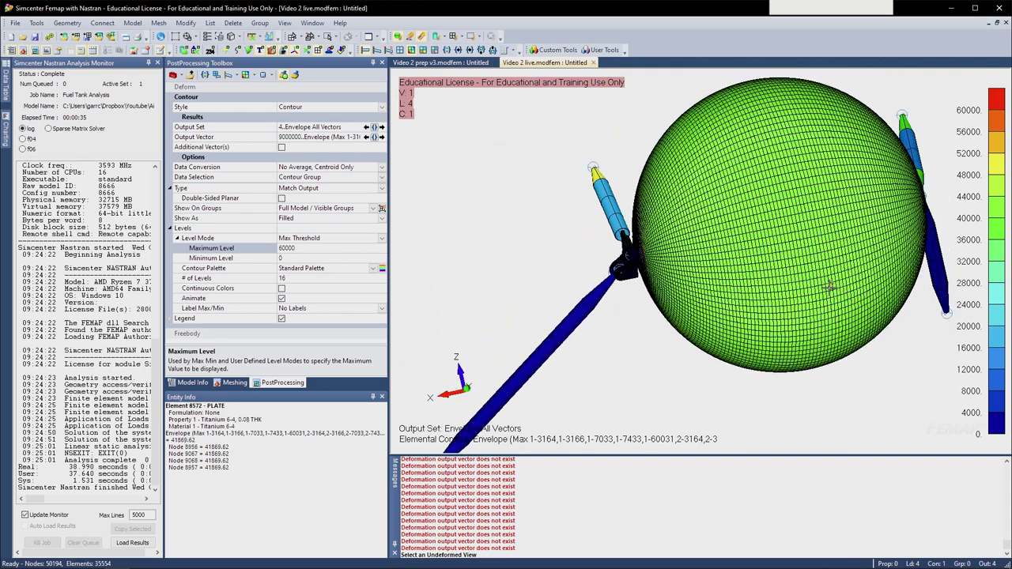
middle_drag(829, 286, 775, 293)
middle_drag(864, 243, 661, 301)
middle_drag(721, 324, 716, 347)
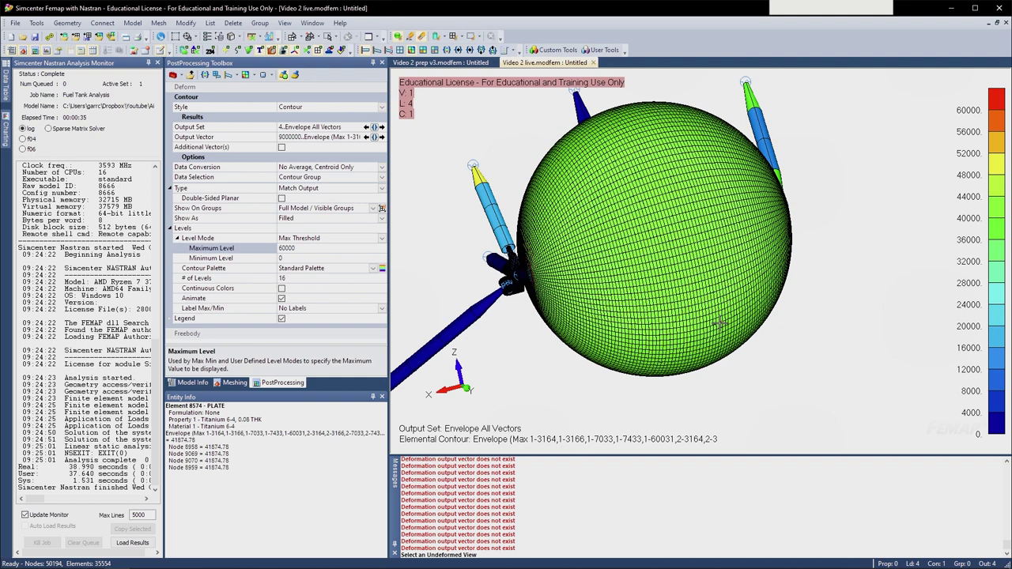
middle_drag(719, 322, 611, 348)
middle_drag(629, 292, 646, 163)
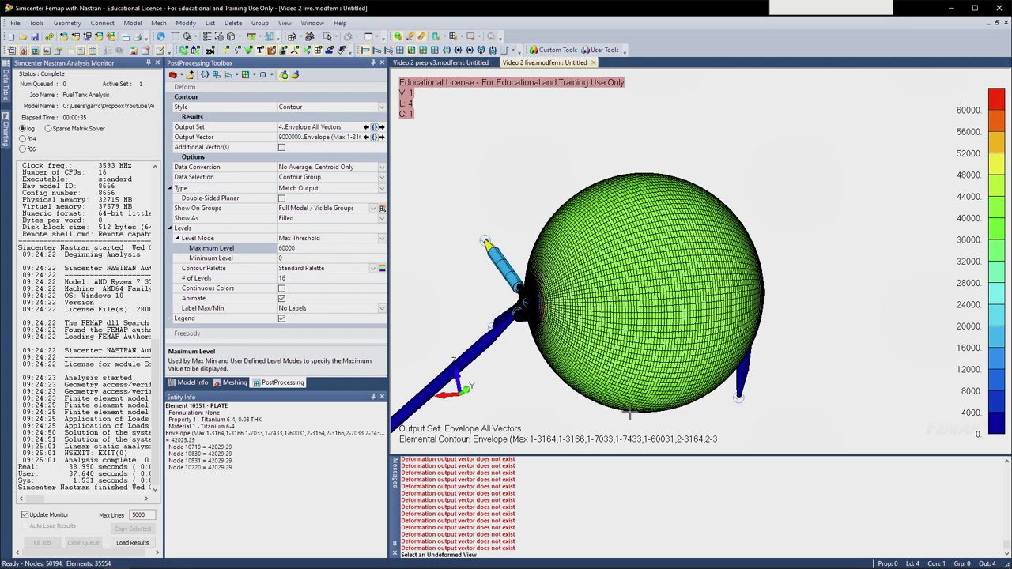
middle_drag(641, 398, 647, 366)
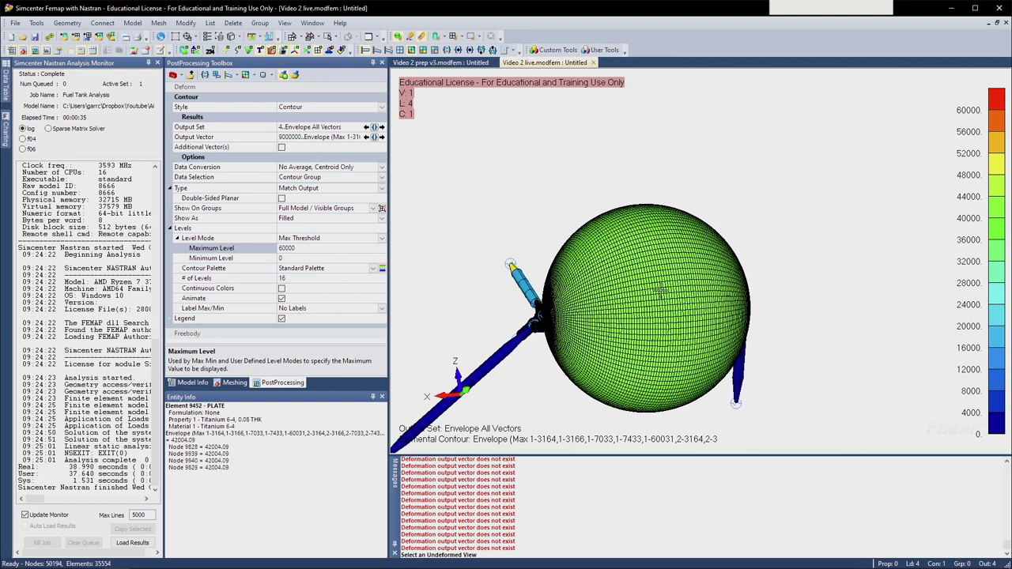
middle_drag(660, 290, 670, 250)
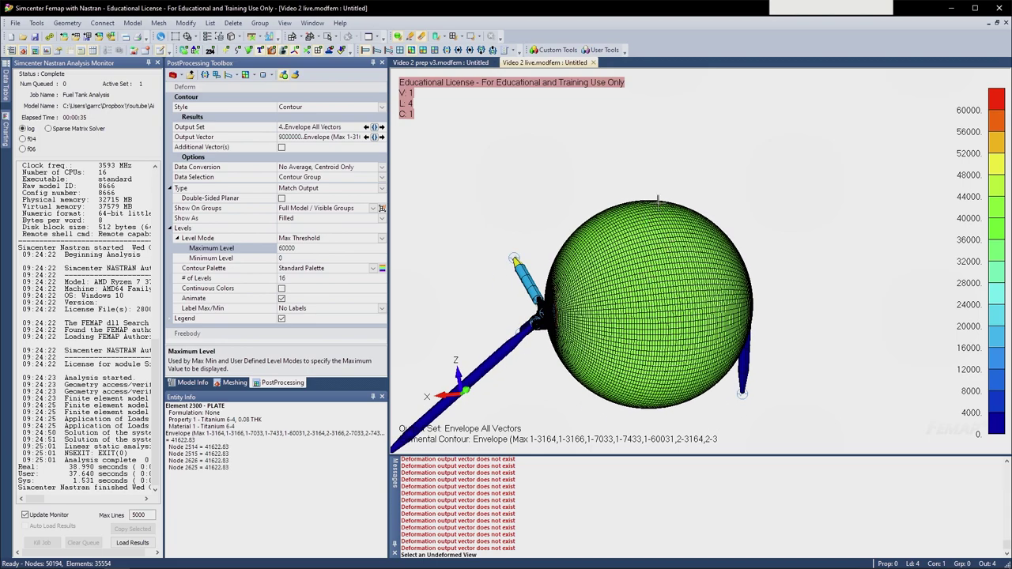
middle_drag(658, 200, 690, 235)
scroll(653, 196, up, 5)
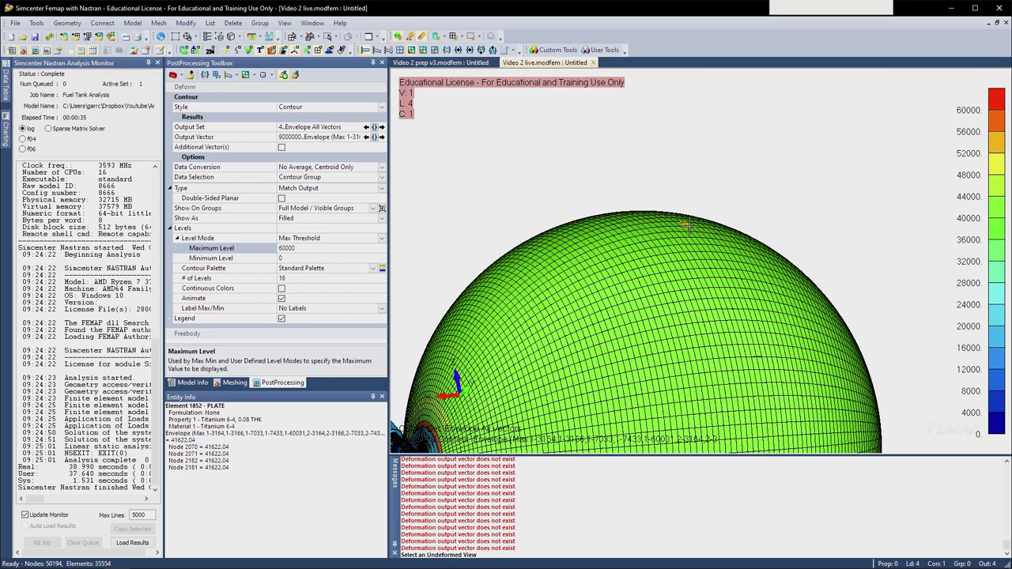
- Compare the crown shell stresses with the hand-calculated pressure stress in the OneNote notes, returning to Femap to view the tank's other side
key(alt+Tab)
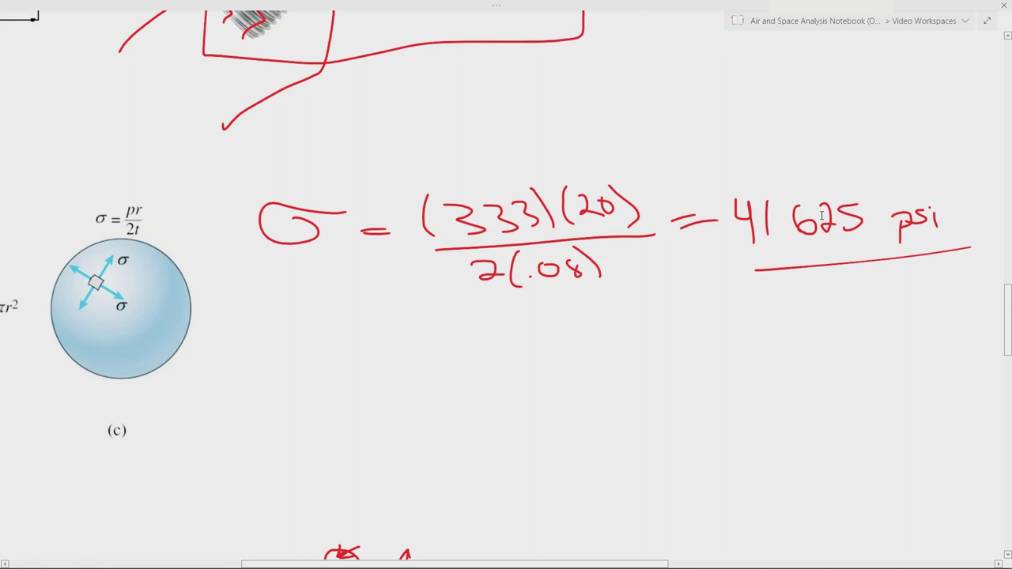
key(alt+Tab)
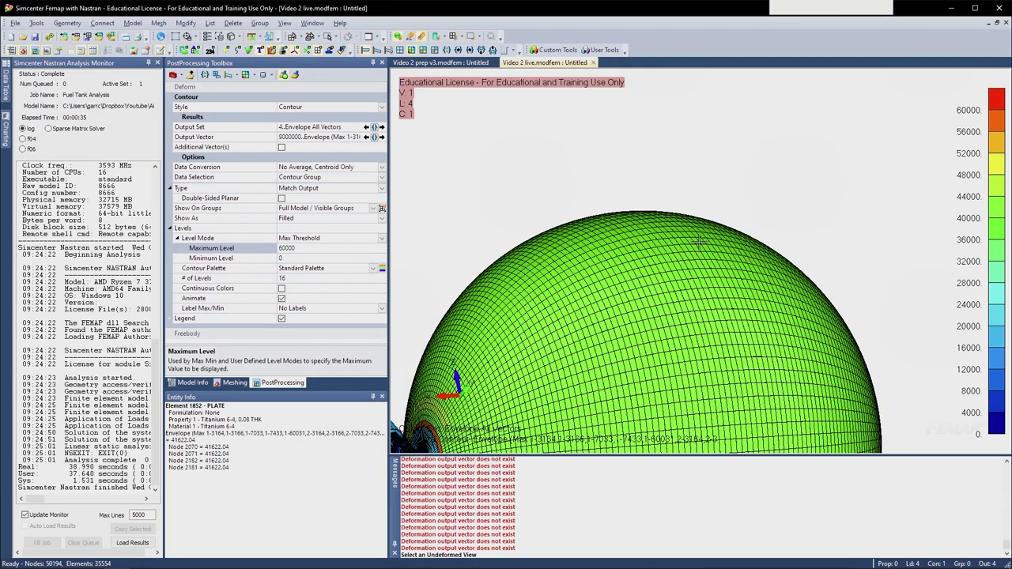
scroll(692, 246, down, 4)
ctrl+middle_drag(710, 339, 706, 185)
scroll(600, 289, up, 3)
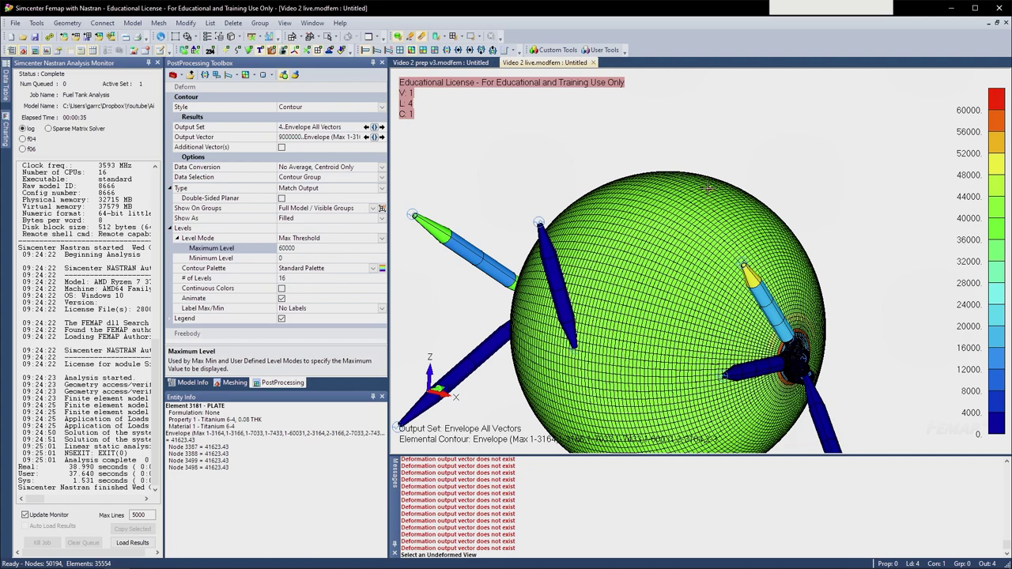
- Examine the envelope stress contours of the support struts around the tank, including the struts' free ends
middle_drag(718, 189, 654, 181)
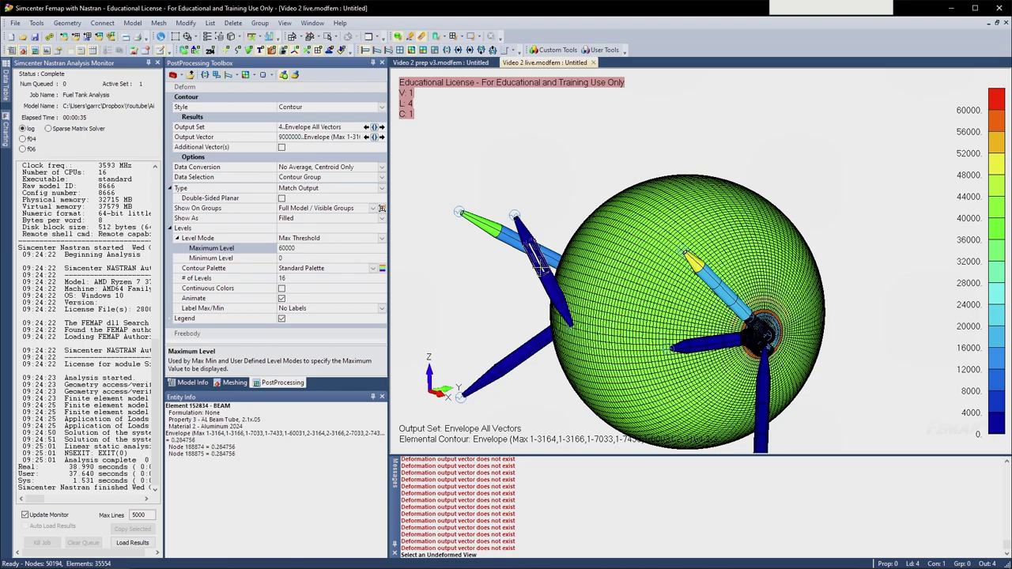
middle_drag(540, 260, 552, 286)
middle_drag(616, 304, 573, 262)
scroll(685, 290, up, 2)
ctrl+middle_drag(559, 281, 660, 299)
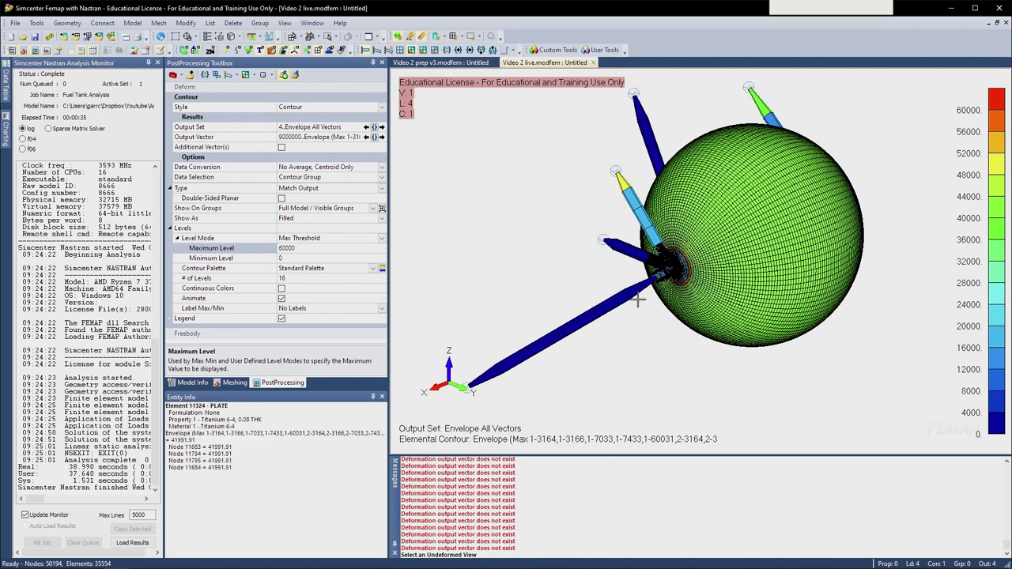
middle_drag(627, 213, 650, 201)
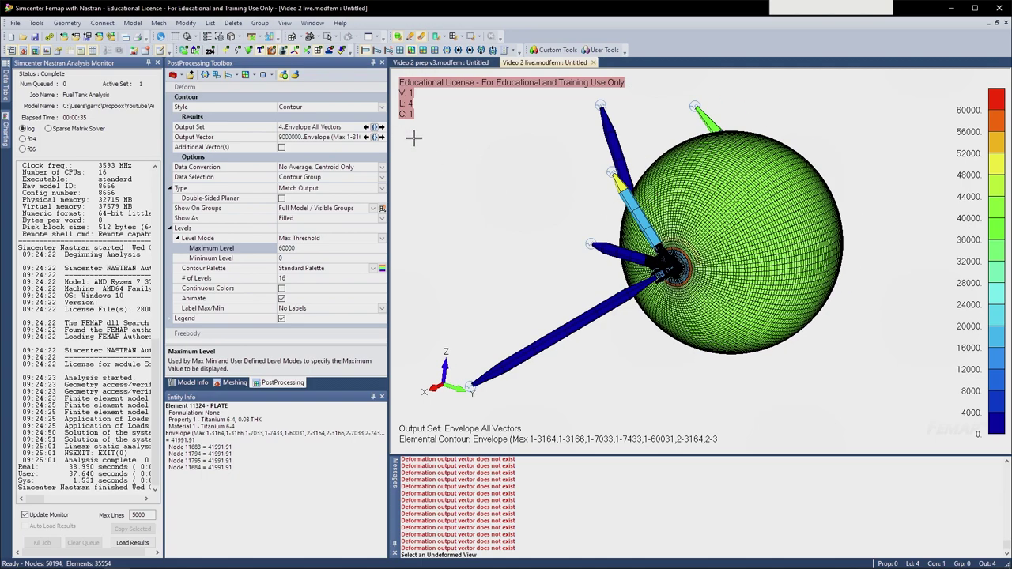
middle_drag(413, 135, 679, 294)
scroll(680, 294, up, 2)
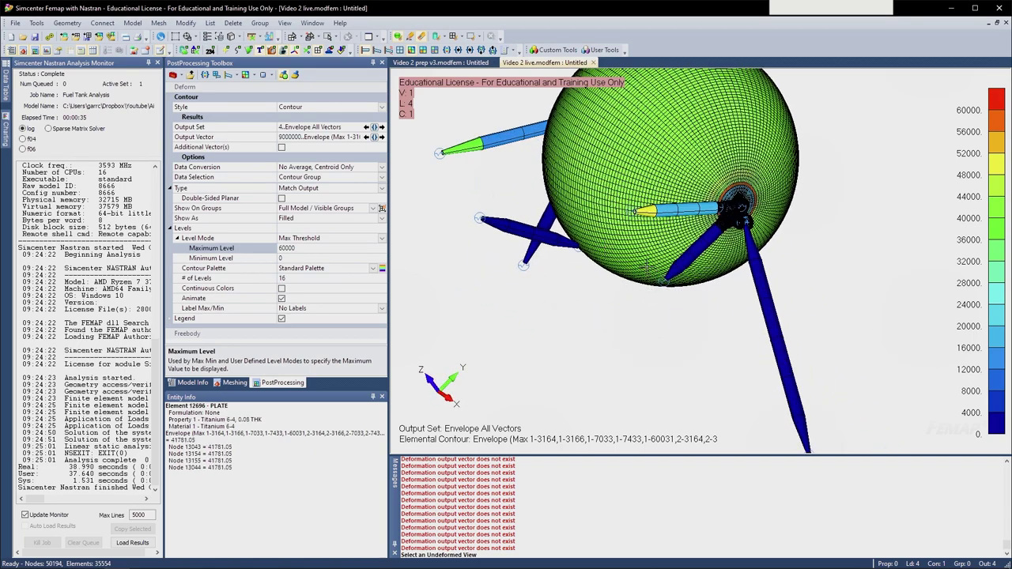
- Start listing results to the data table and unlock the table to receive them
click(215, 25)
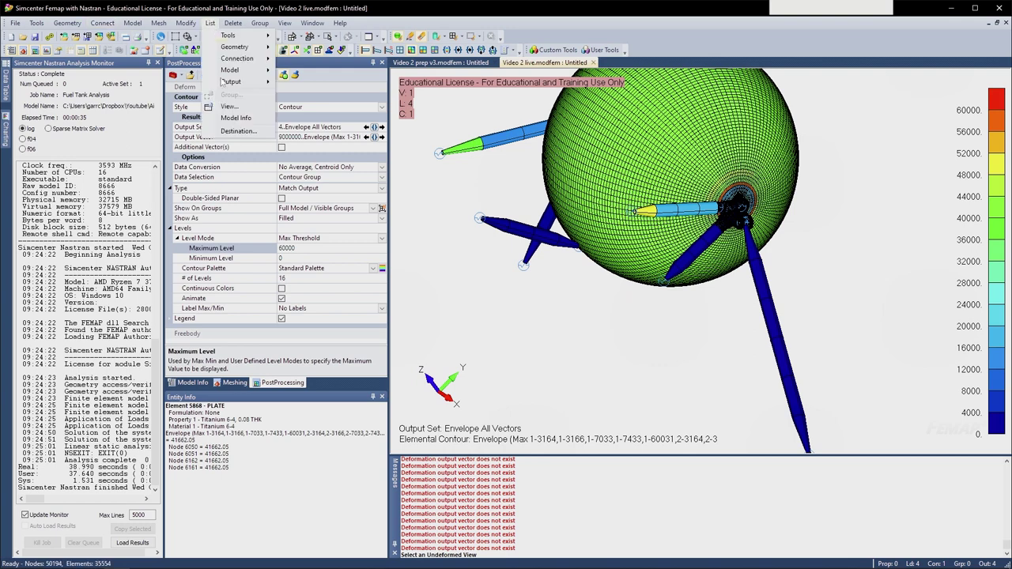
mouse_move(237, 82)
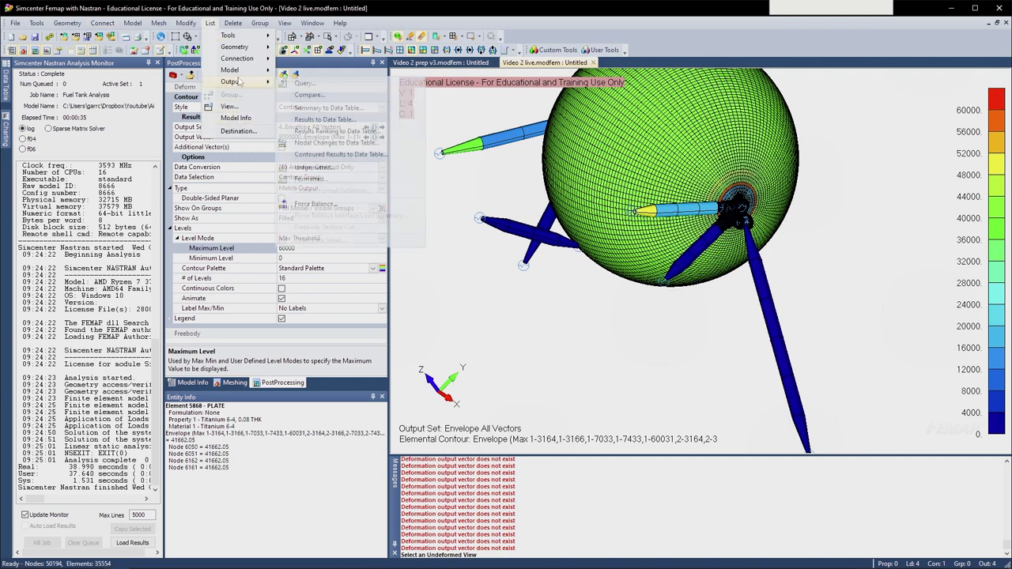
click(325, 120)
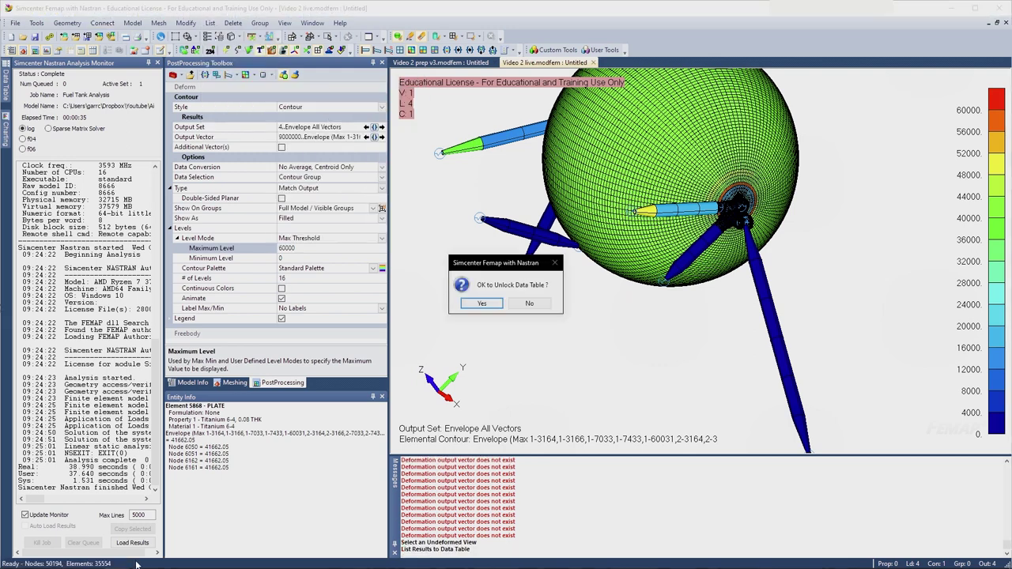
scroll(702, 334, up, 3)
scroll(611, 275, up, 2)
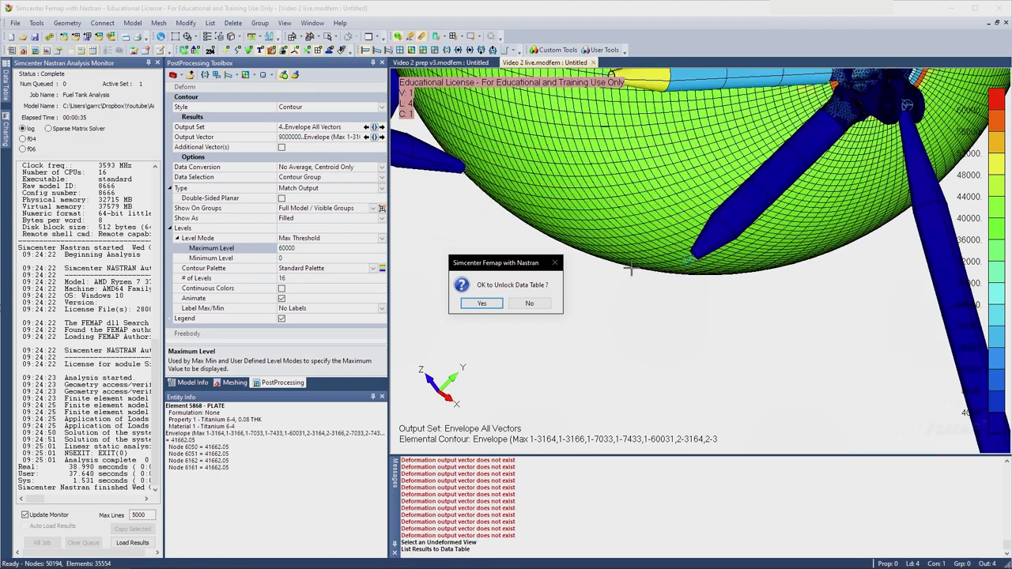
click(529, 305)
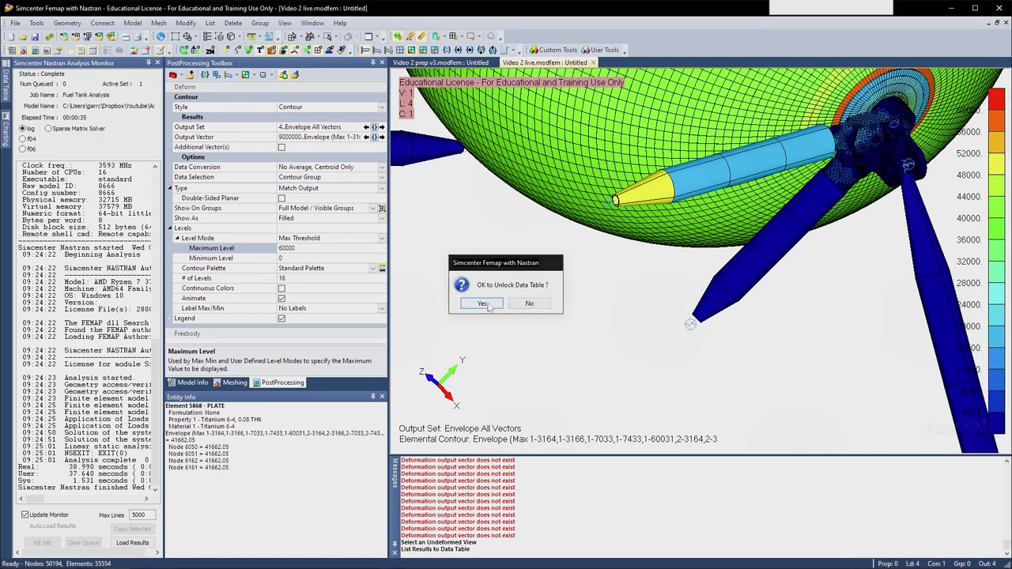
click(569, 553)
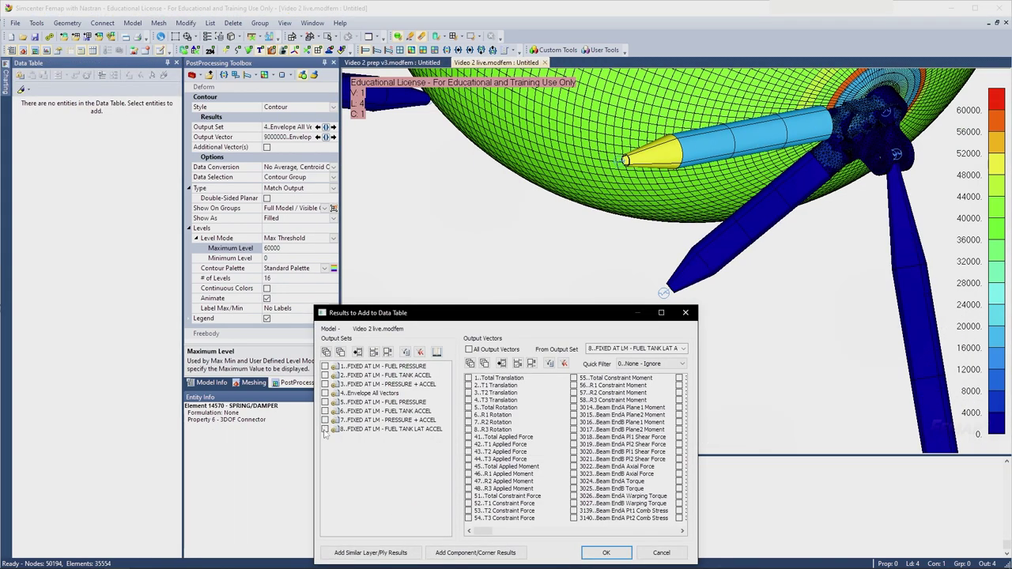
- List the Bush X, Y and Z Force from 3..FIXED AT LM - PRESSURE + ACCEL for the spring element at the dark blue strut's free end
drag(478, 316, 384, 217)
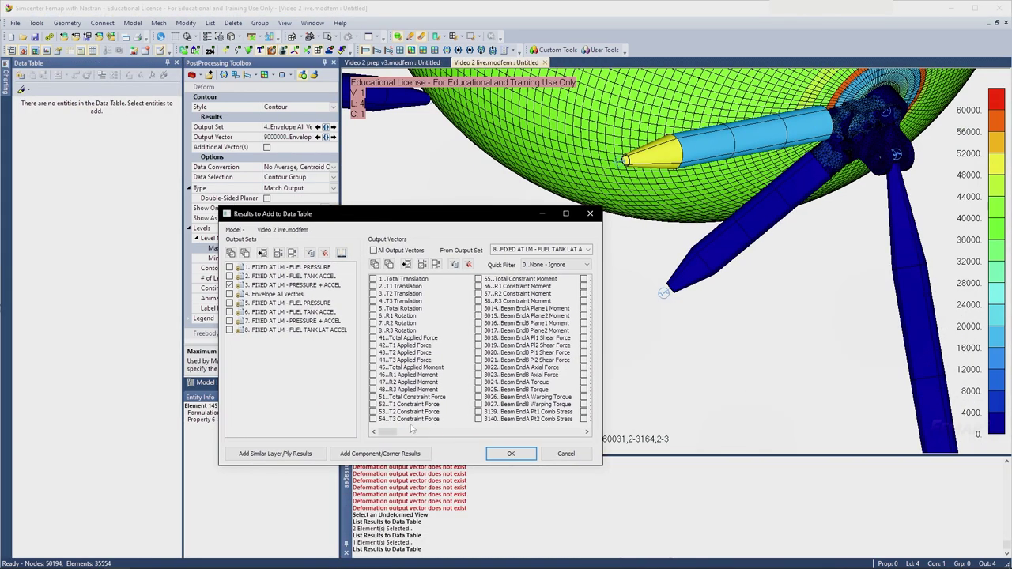
drag(387, 437, 409, 437)
click(478, 324)
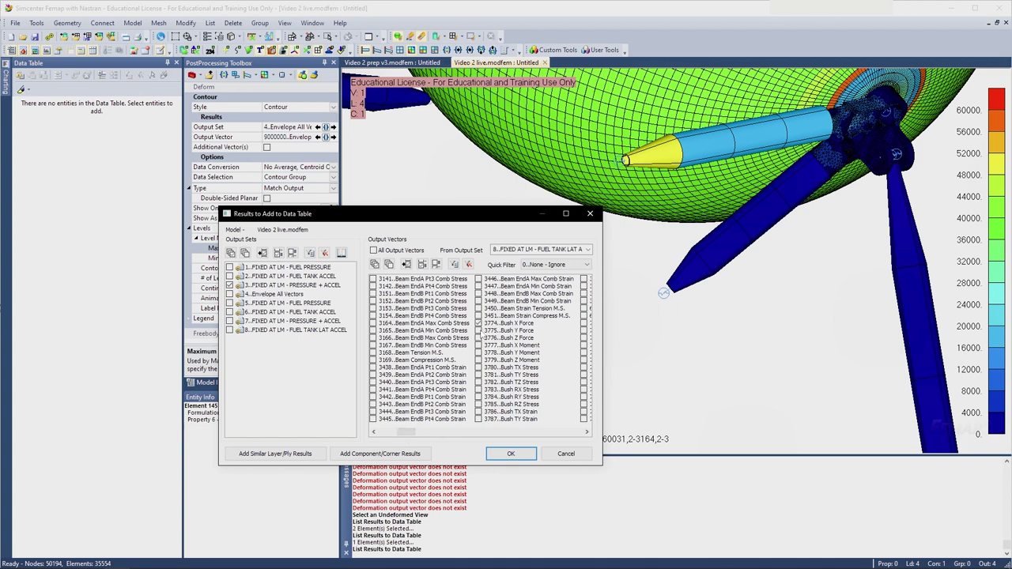
click(510, 453)
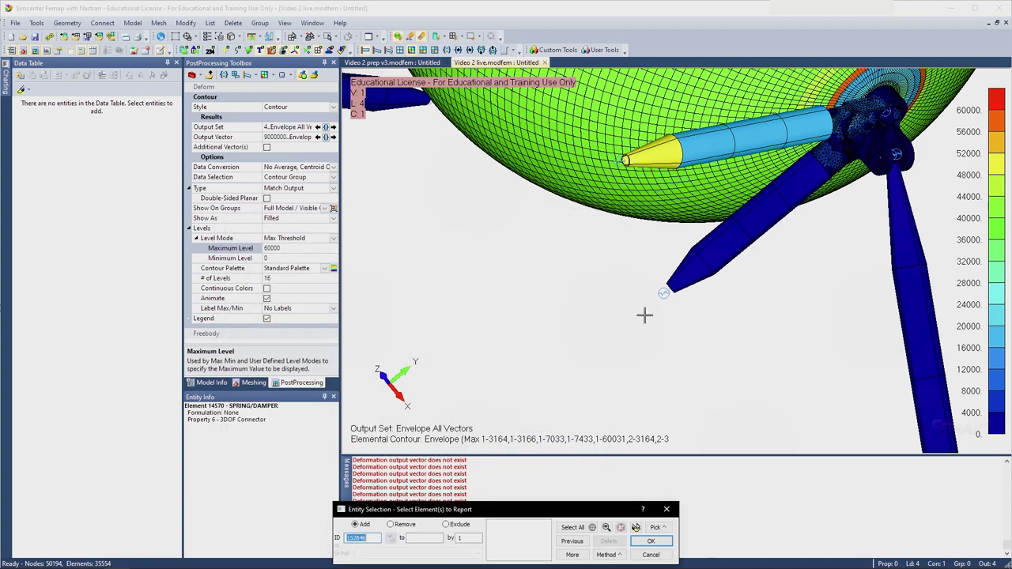
click(662, 292)
click(650, 540)
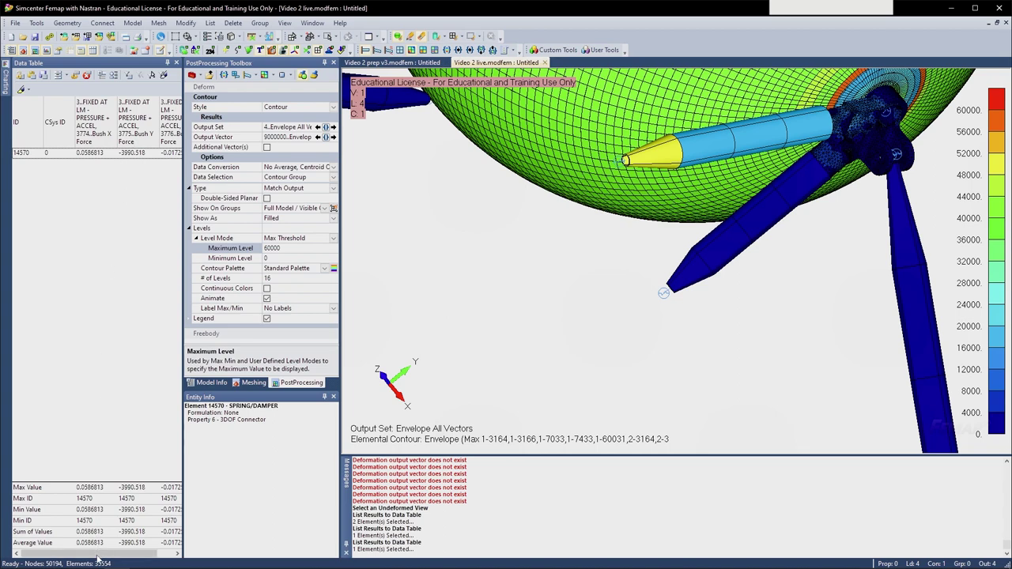
- Read the listed bush forces against the strut's orientation and close the data table
drag(97, 557, 119, 556)
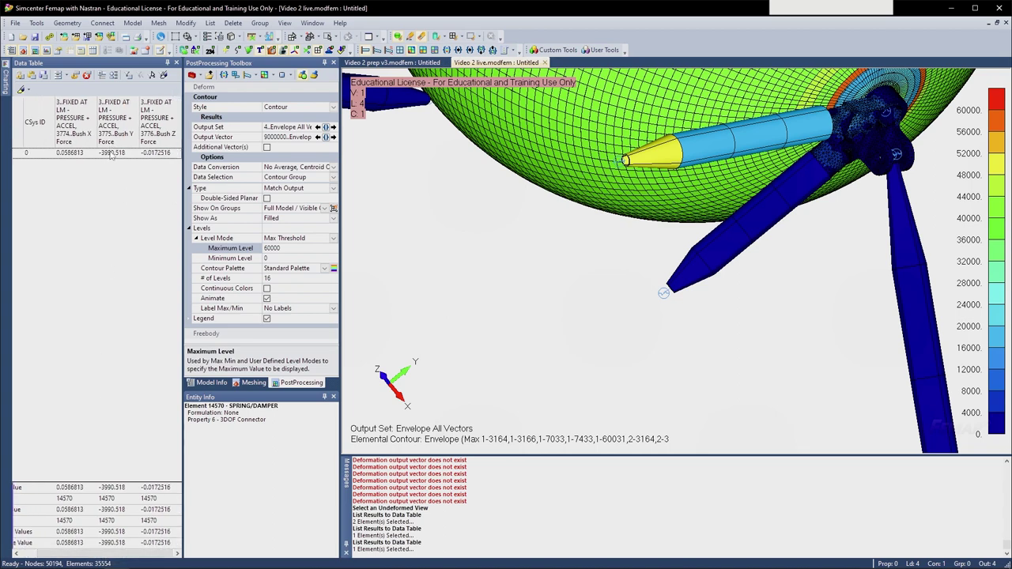
middle_drag(726, 248, 708, 197)
scroll(715, 209, down, 2)
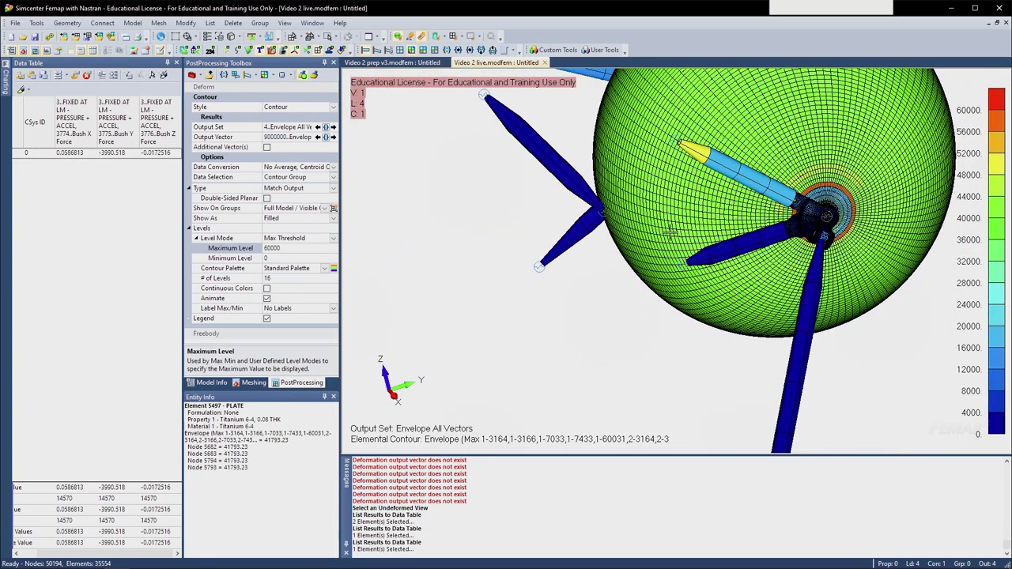
middle_drag(670, 233, 474, 277)
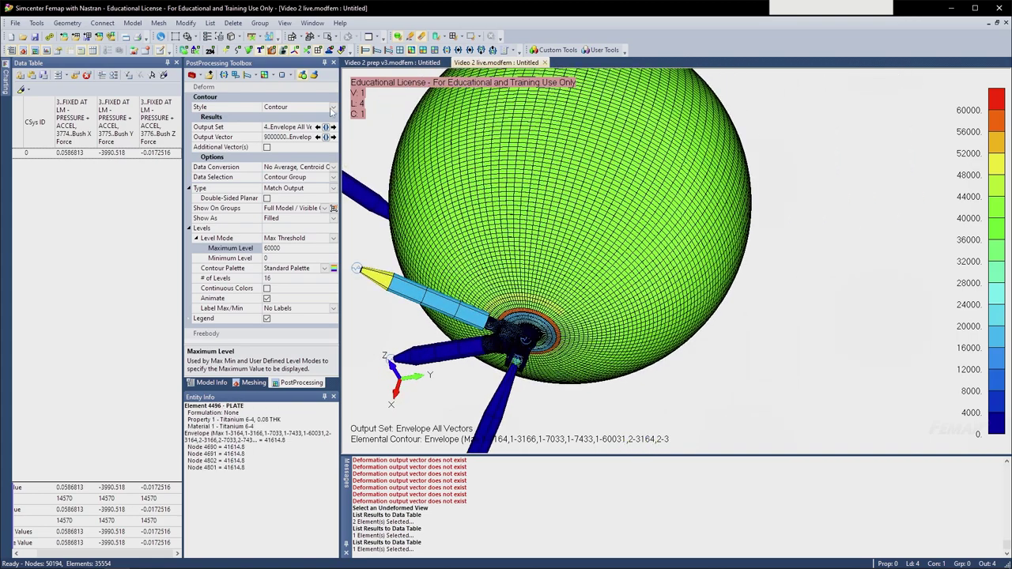
click(175, 63)
- Examine the envelope stress contours up close at the tripod fitting where the struts meet the tank shell
scroll(476, 203, down, 2)
middle_drag(477, 203, 526, 169)
scroll(550, 305, up, 5)
scroll(551, 306, up, 4)
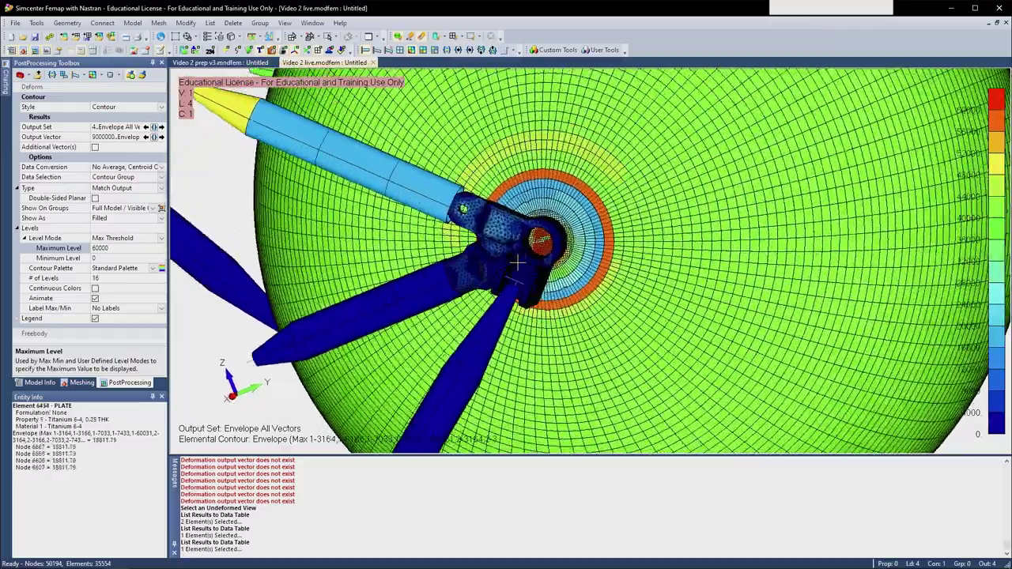
scroll(513, 292, up, 7)
middle_drag(517, 264, 493, 332)
scroll(542, 265, down, 6)
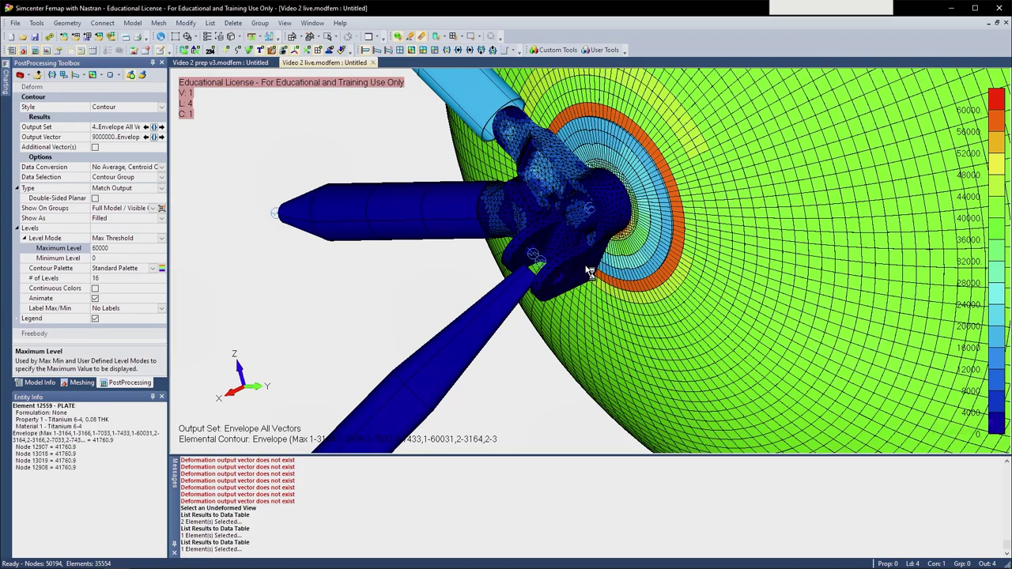
- Examine the envelope stress contours over the whole tank and its support struts from several directions
scroll(590, 272, down, 2)
middle_drag(591, 272, 674, 253)
scroll(523, 261, down, 6)
click(315, 37)
click(308, 38)
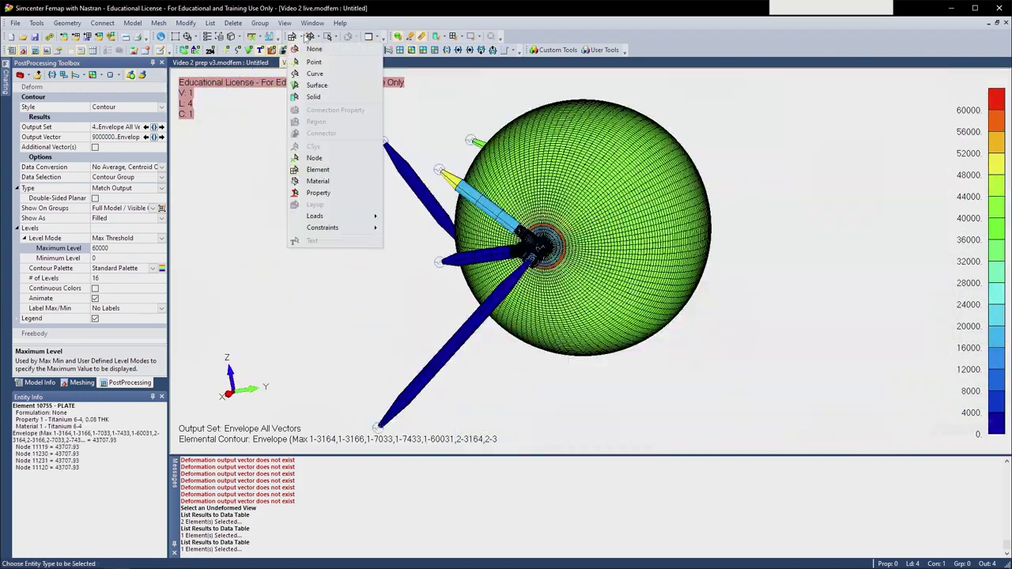
click(241, 188)
middle_drag(339, 199, 645, 234)
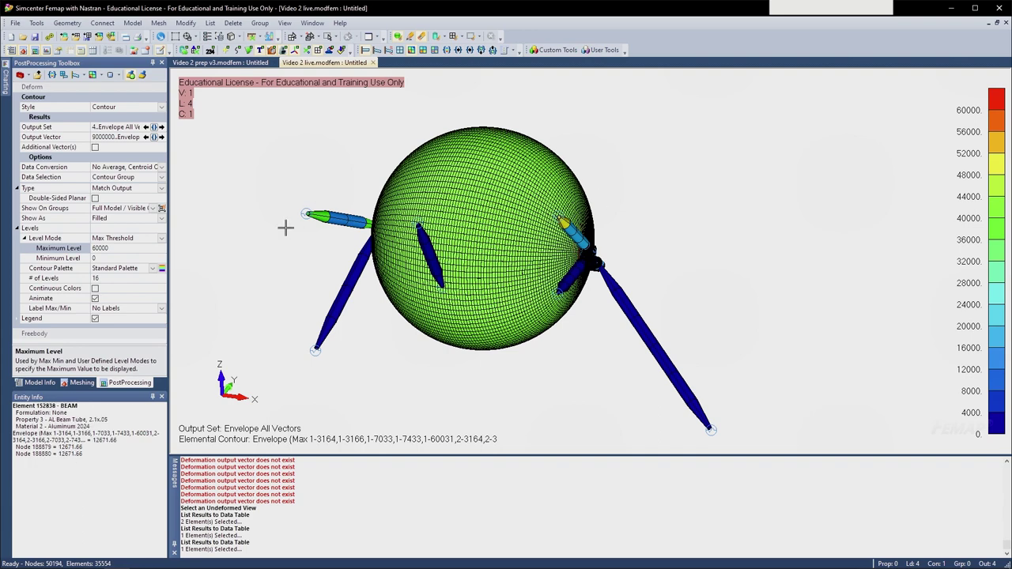
middle_drag(339, 274, 345, 254)
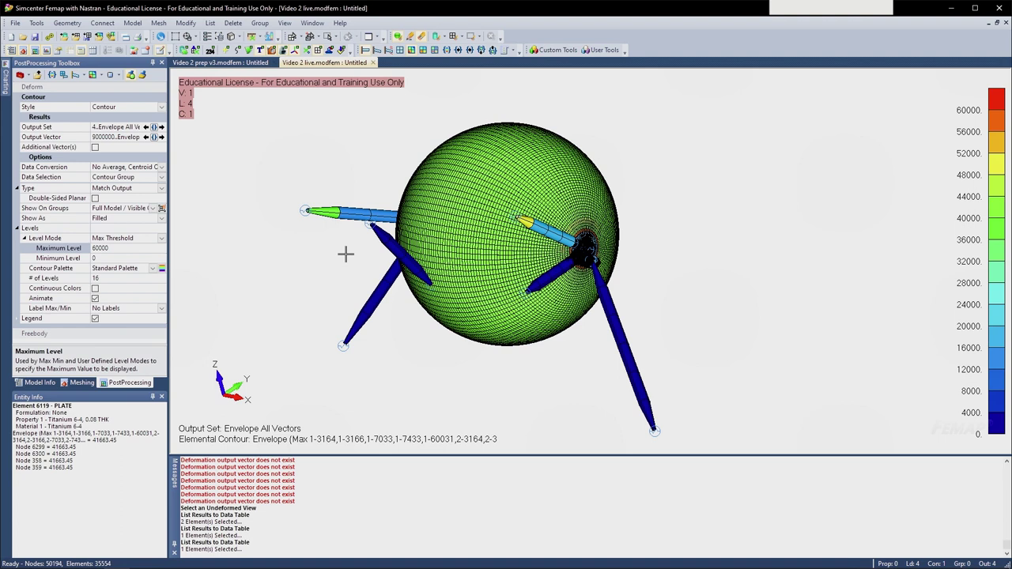
middle_drag(333, 205, 417, 242)
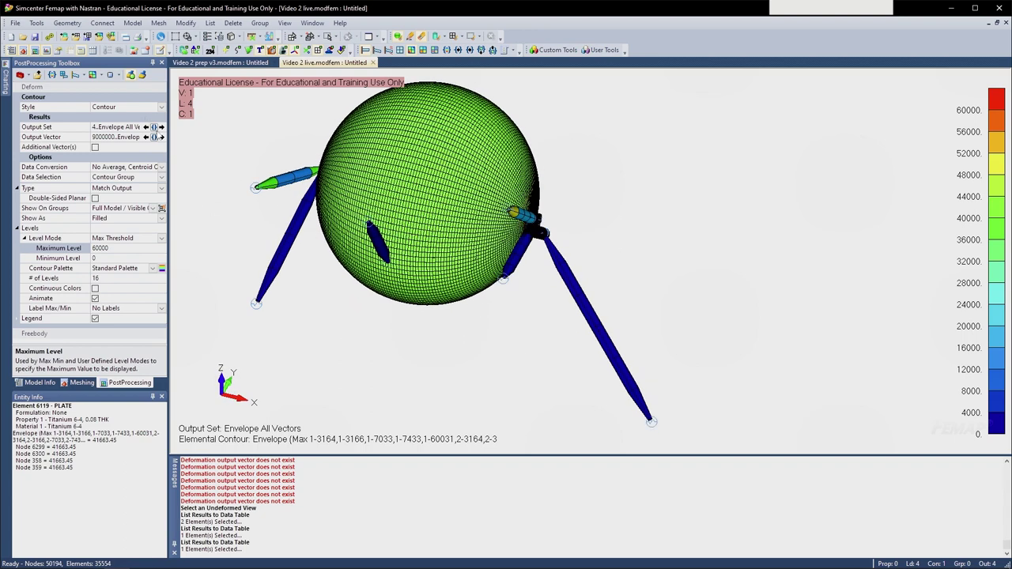
- Switch the results to output set 1..FIXED AT LM - FUEL PRESSURE and display the model in its deformed shape
click(155, 127)
double_click(93, 117)
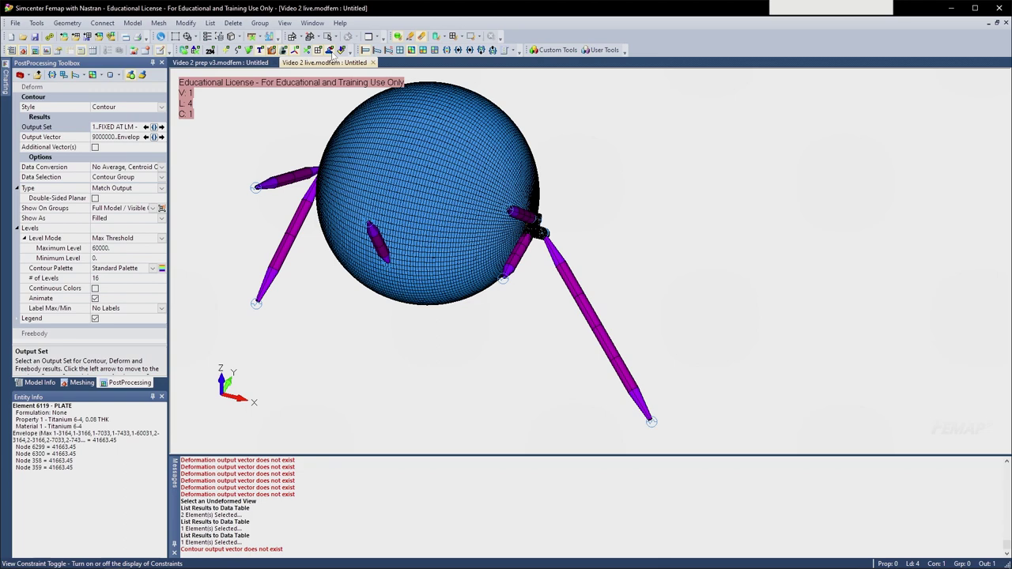
click(382, 51)
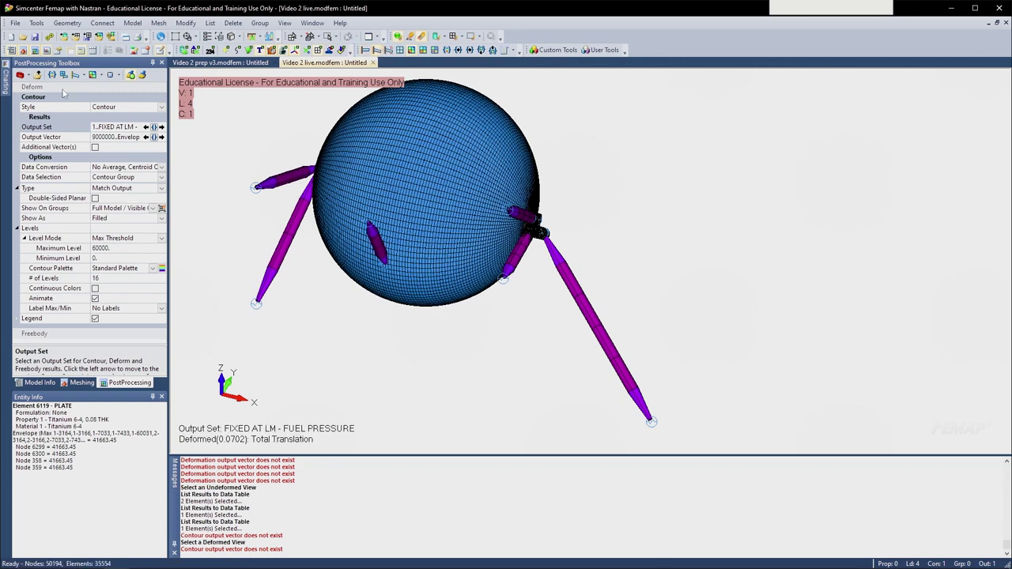
- Scale the actual deformations by 100 and remove the contours from the deformed tank view
click(63, 89)
click(70, 168)
text(100)
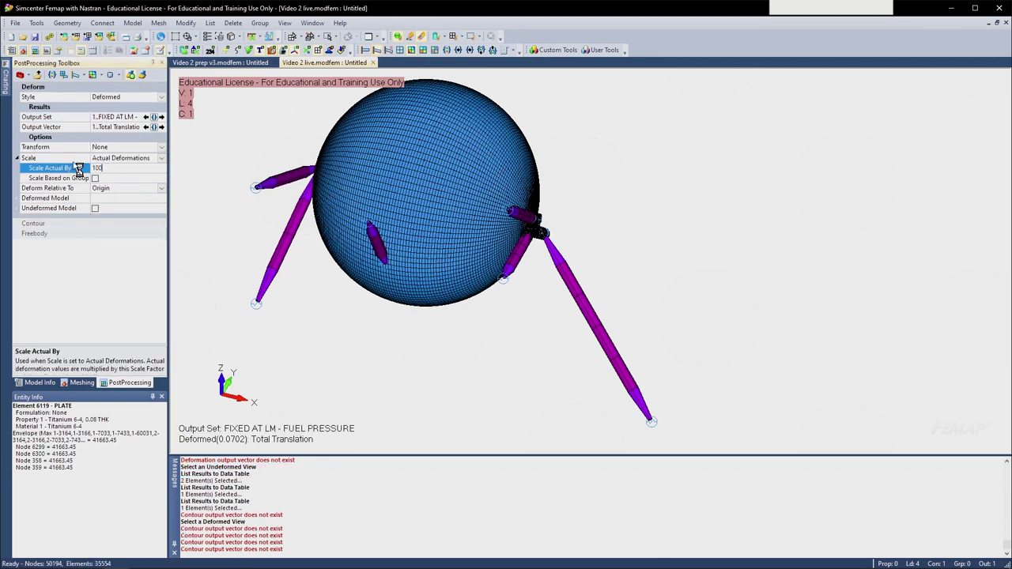
middle_drag(346, 245, 397, 287)
click(400, 50)
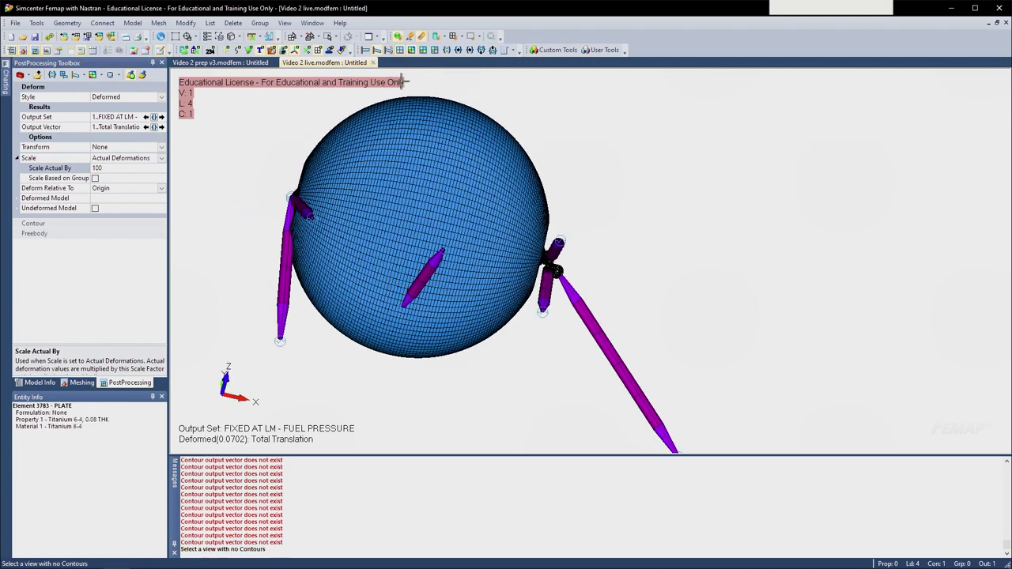
- Inspect the deformed tank and struts from several directions and animate the fuel pressure deformation
mouse_move(459, 202)
middle_down()
mouse_move(462, 255)
mouse_move(442, 208)
mouse_move(458, 204)
middle_up()
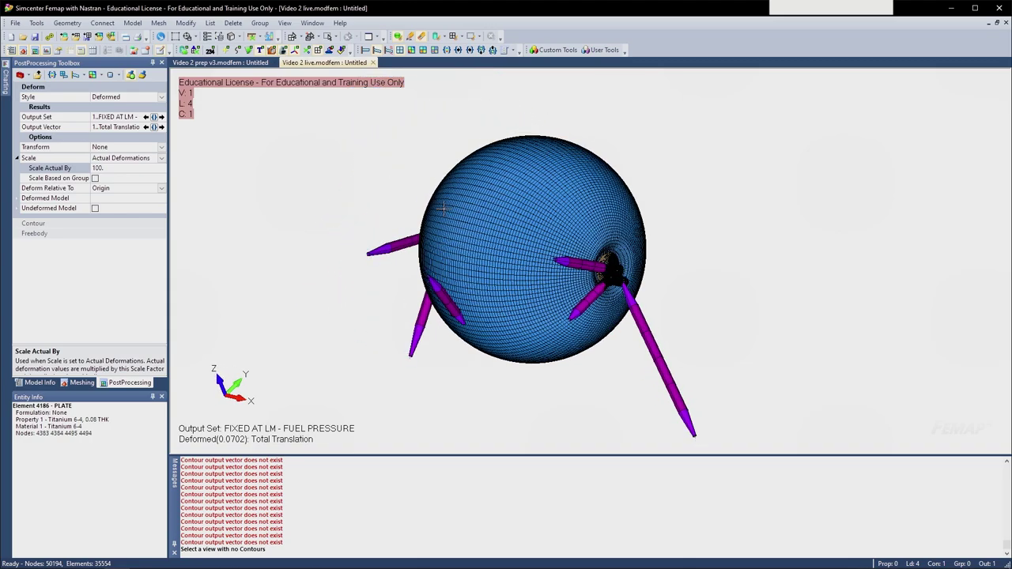
middle_drag(594, 260, 618, 262)
mouse_move(541, 269)
middle_down()
mouse_move(570, 293)
mouse_move(533, 272)
middle_up()
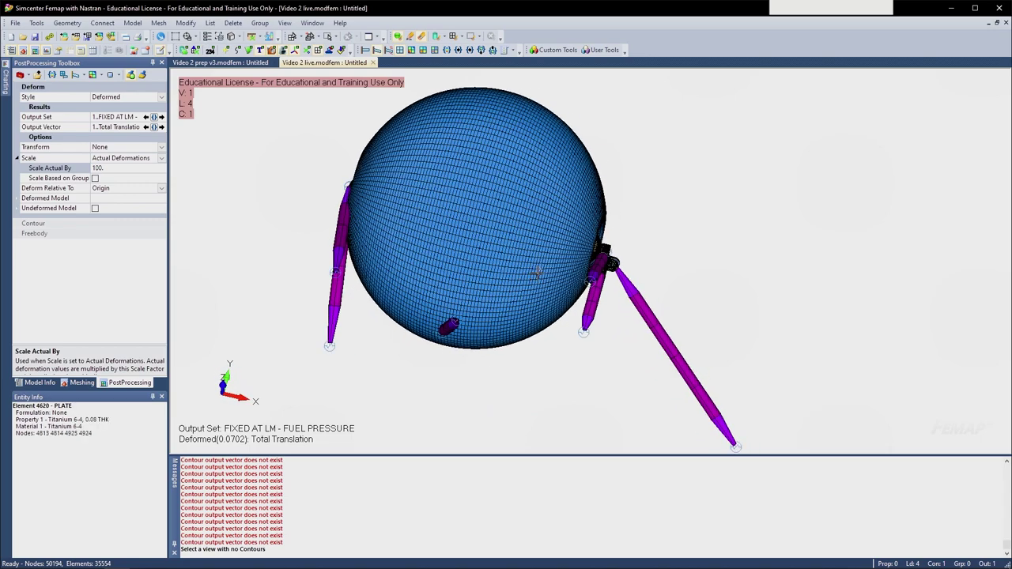
middle_drag(537, 272, 515, 269)
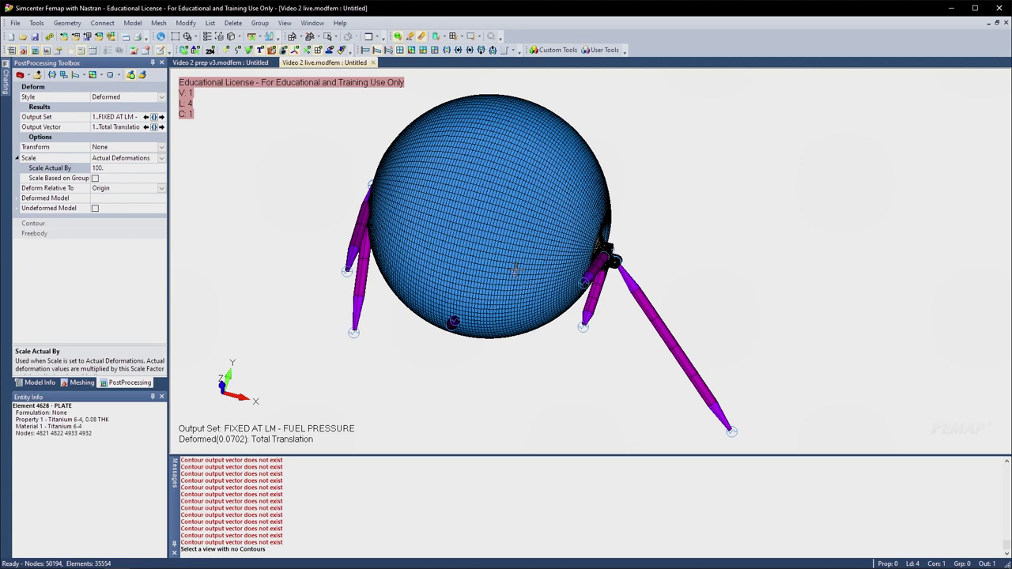
click(388, 50)
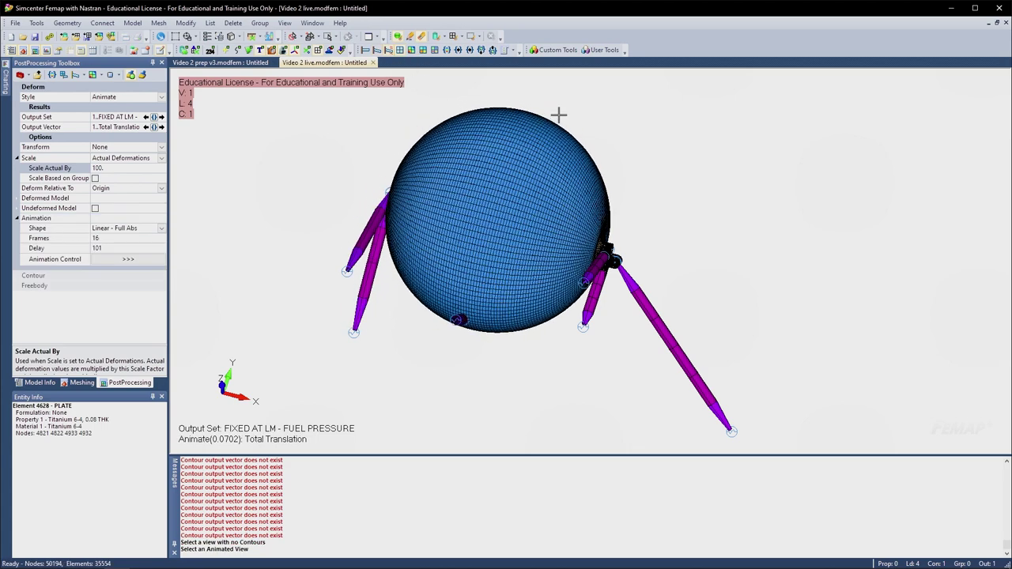